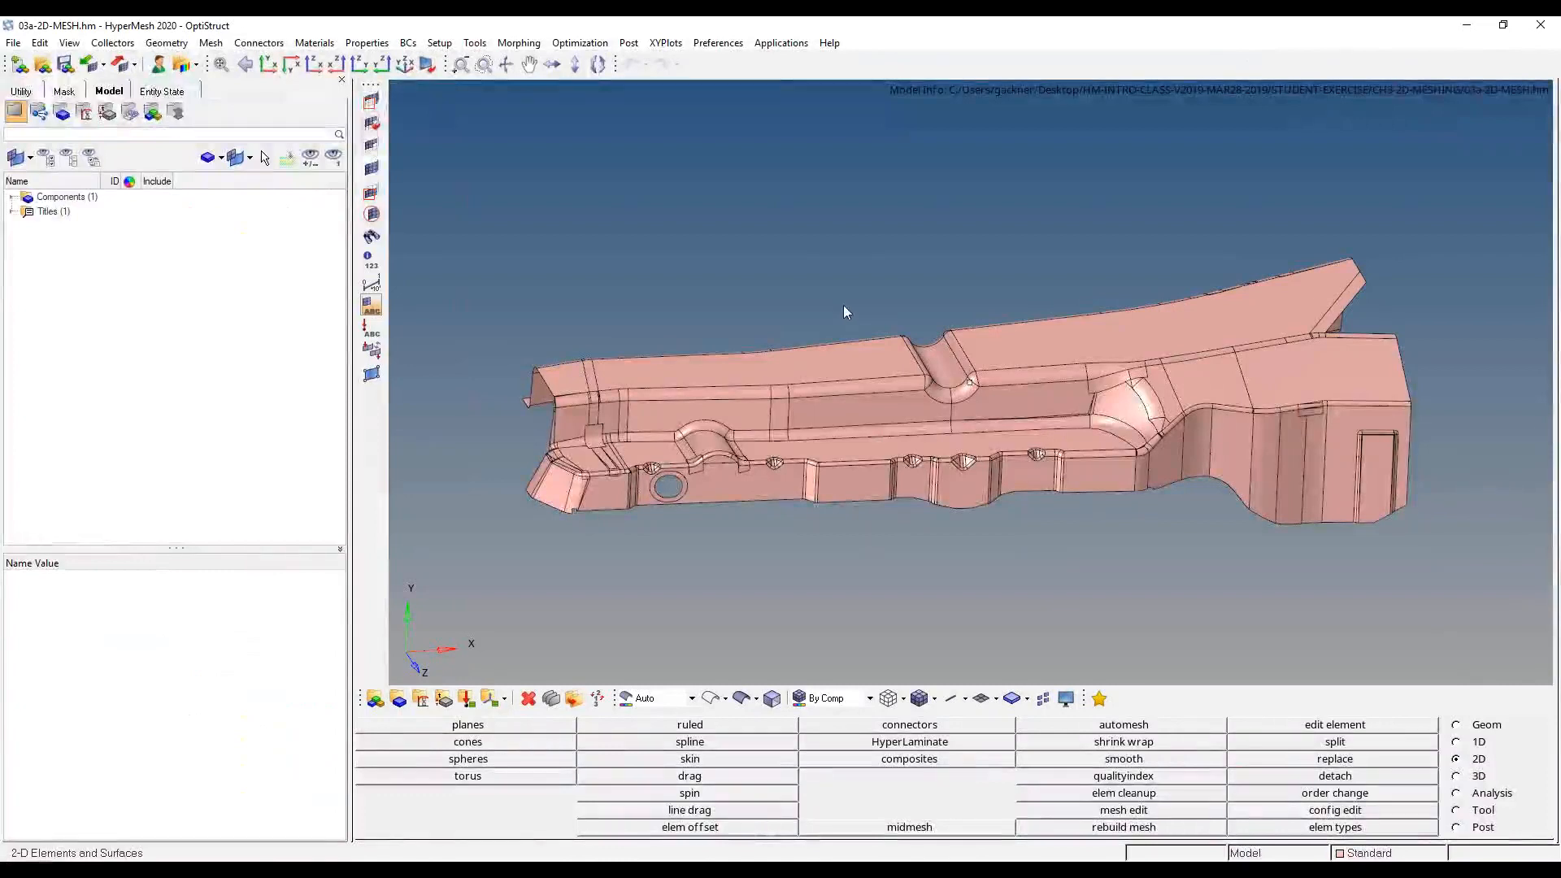
- Examine the long sheet part from several angles, including the fillets and edges near its open channel end
{"action": "right_click_drag", "start_coordinate": [831, 296], "coordinate": [787, 289], "text": "ctrl"}
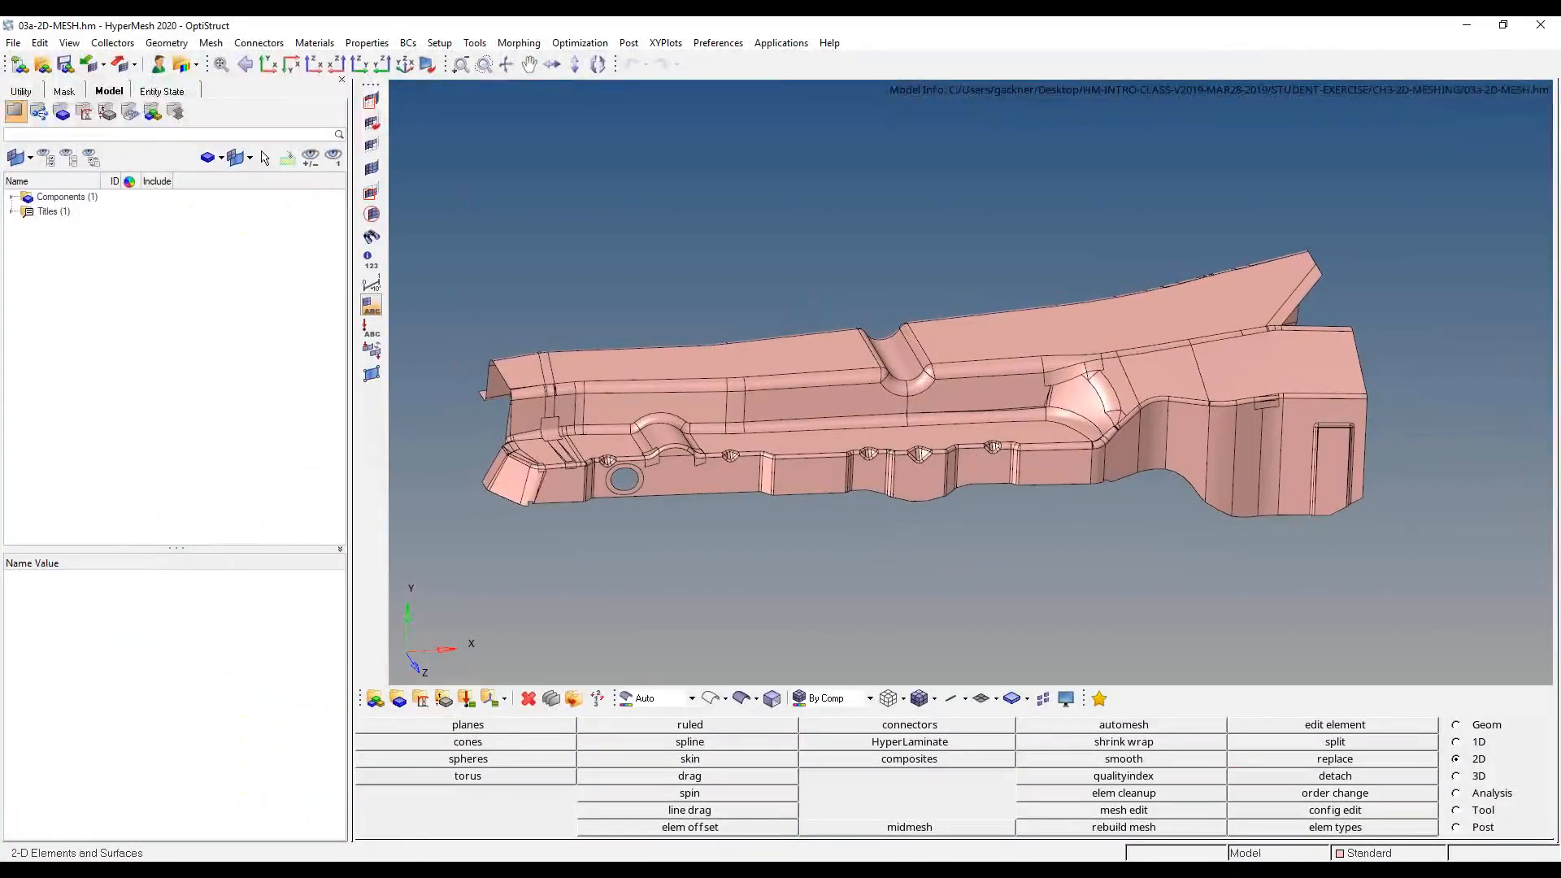
{"action": "scroll", "coordinate": [862, 384], "scroll_direction": "up", "scroll_amount": 4, "text": "ctrl"}
{"action": "scroll", "coordinate": [837, 383], "scroll_direction": "down", "scroll_amount": 7, "text": "ctrl"}
{"action": "left_click_drag", "start_coordinate": [878, 387], "coordinate": [910, 387], "text": "ctrl"}
{"action": "right_click_drag", "start_coordinate": [974, 404], "coordinate": [1001, 492], "text": "ctrl"}
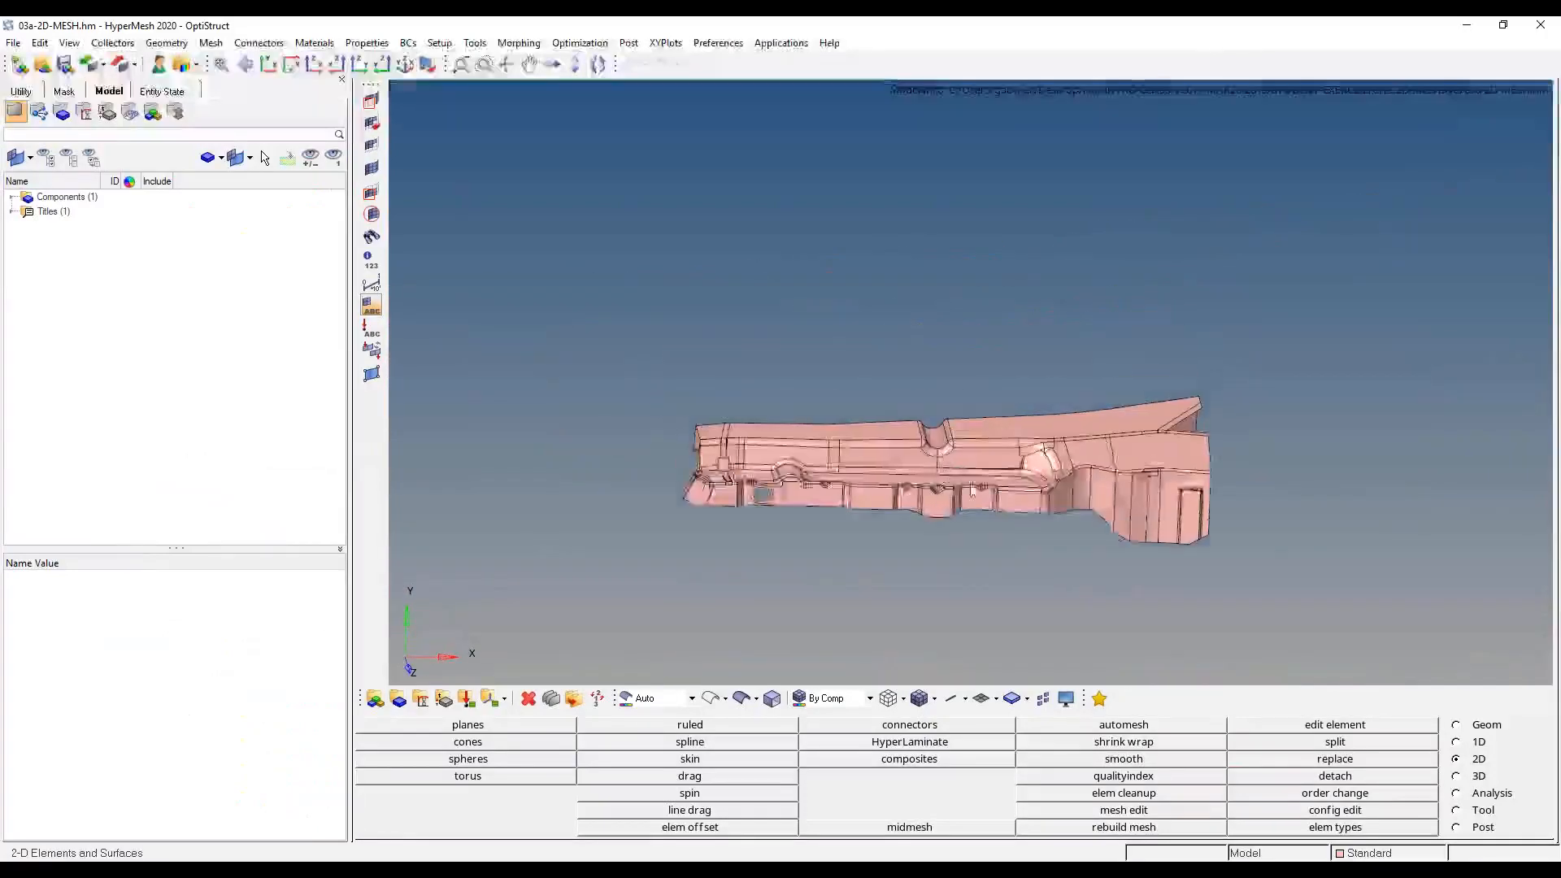
{"action": "scroll", "coordinate": [1003, 493], "scroll_direction": "up", "scroll_amount": 4, "text": "ctrl"}
{"action": "left_click_drag", "start_coordinate": [1158, 462], "coordinate": [1234, 447], "text": "ctrl"}
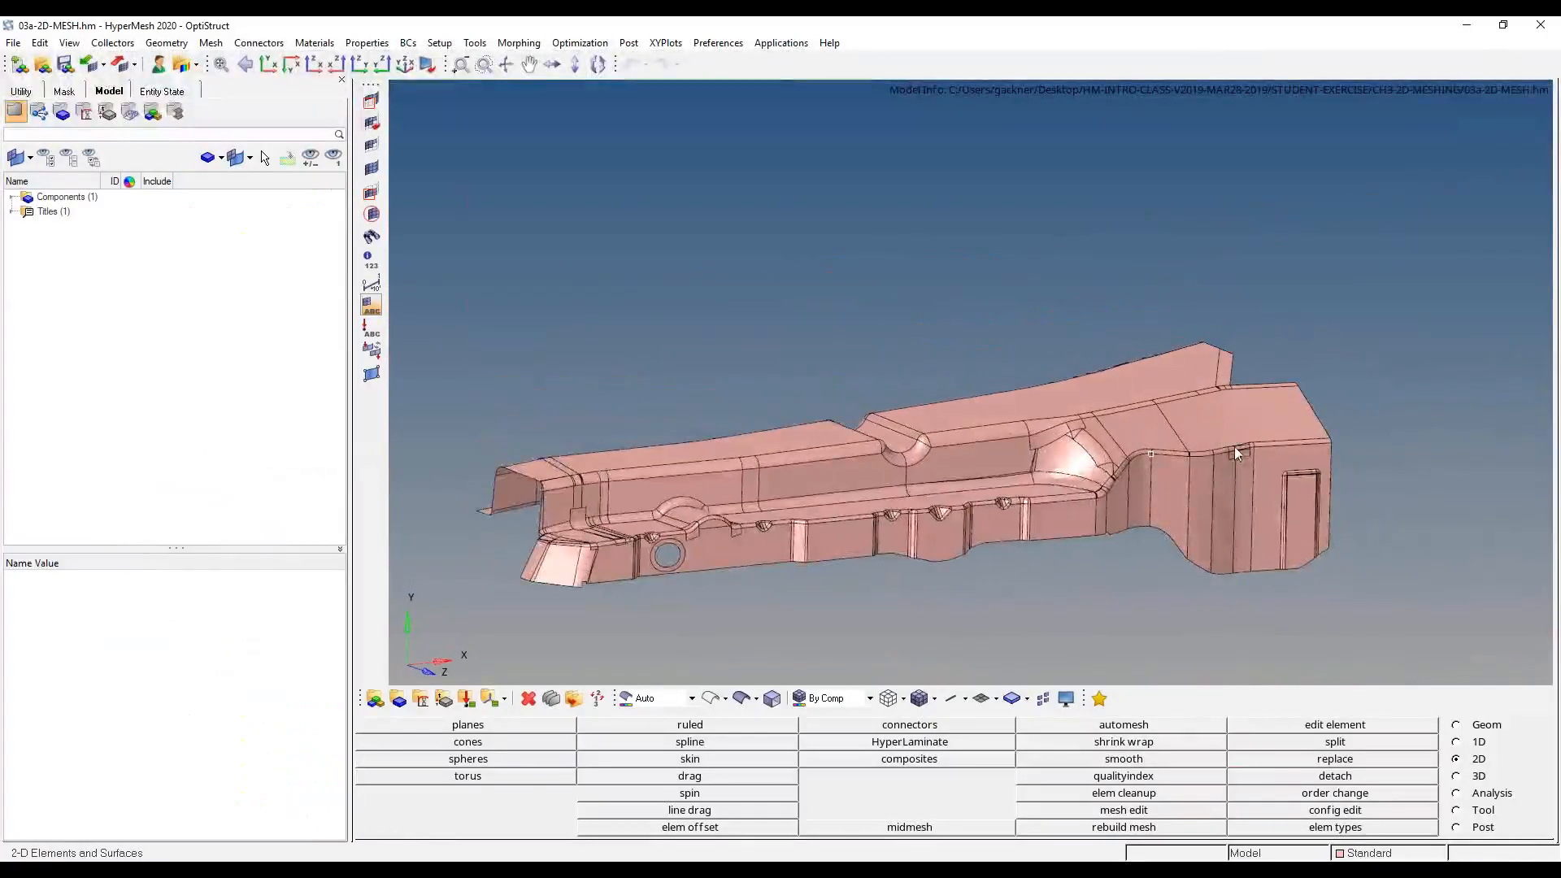
{"action": "left_click_drag", "start_coordinate": [769, 549], "coordinate": [1003, 303], "text": "ctrl"}
{"action": "scroll", "coordinate": [917, 311], "scroll_direction": "up", "scroll_amount": 6}
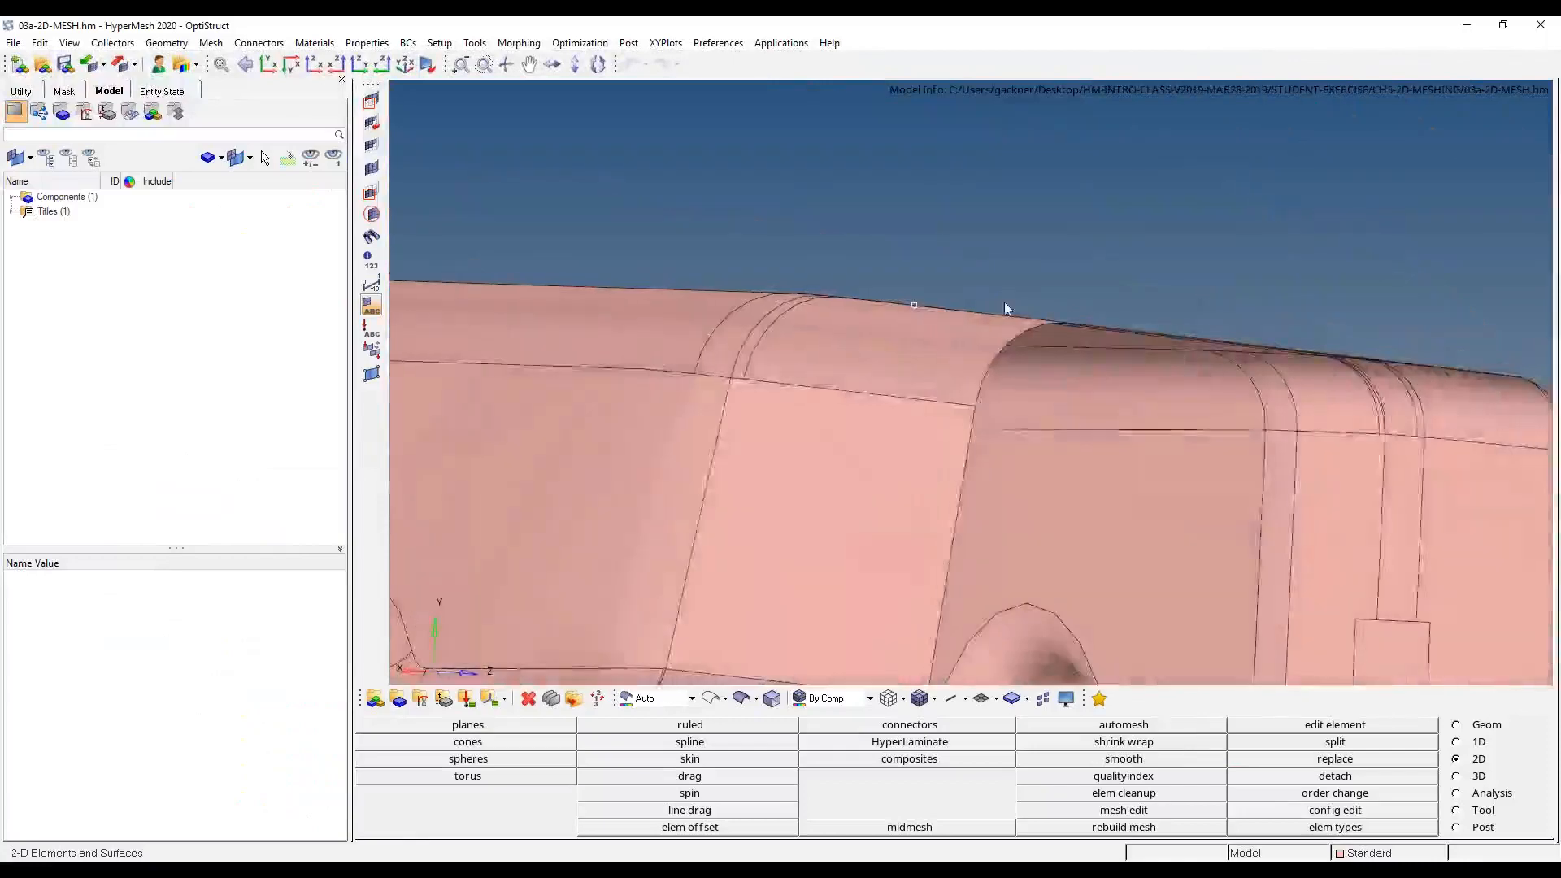
{"action": "scroll", "coordinate": [992, 308], "scroll_direction": "down", "scroll_amount": 3}
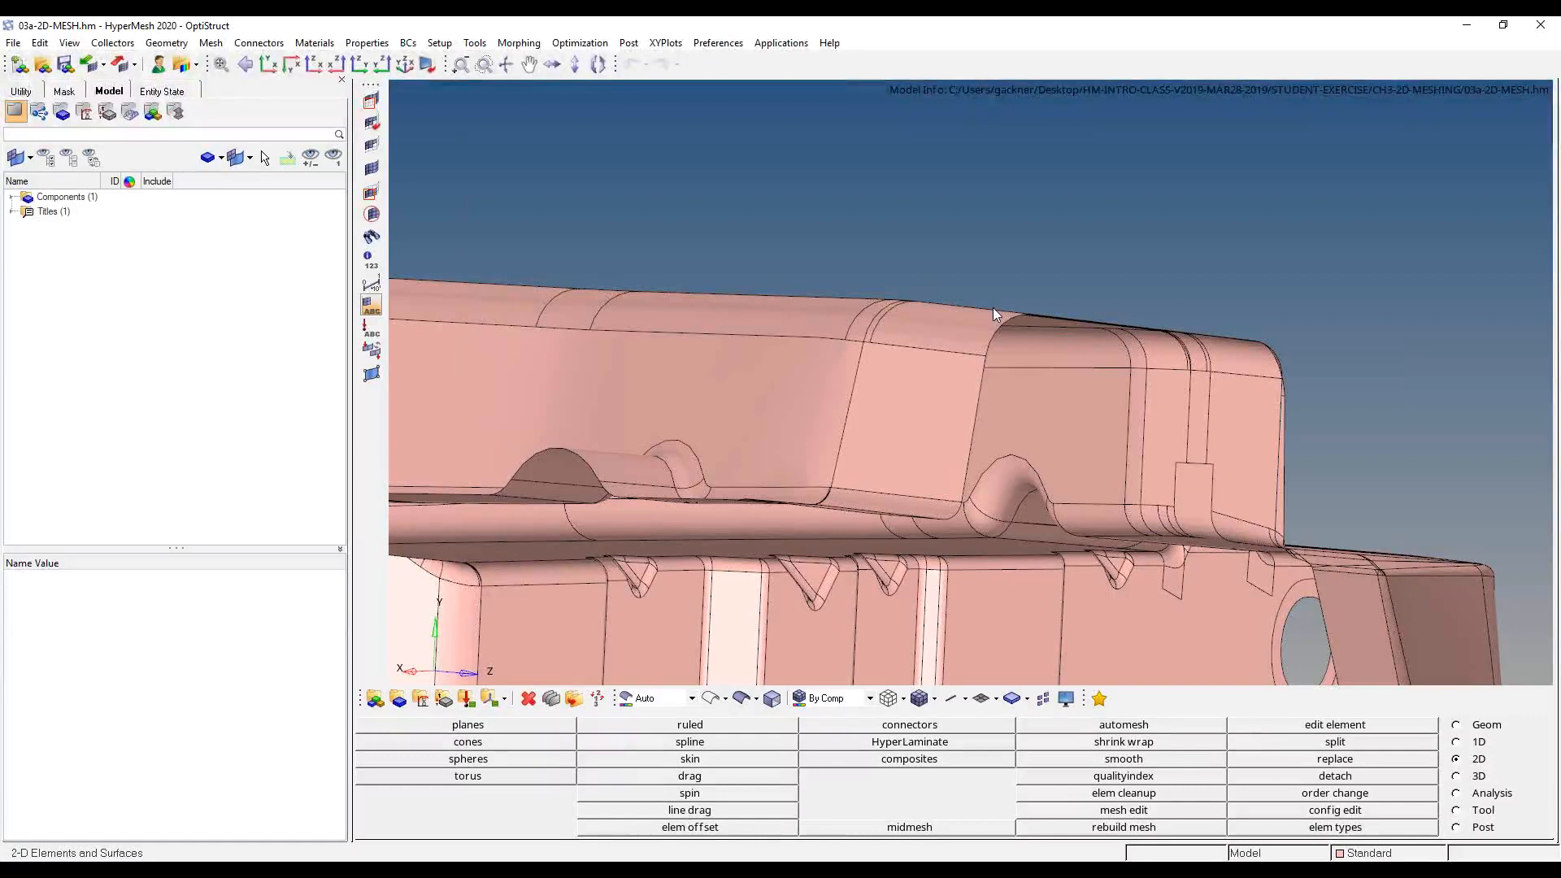
{"action": "left_click_drag", "start_coordinate": [1018, 310], "coordinate": [734, 379], "text": "ctrl"}
{"action": "right_click_drag", "start_coordinate": [888, 467], "coordinate": [502, 635], "text": "ctrl"}
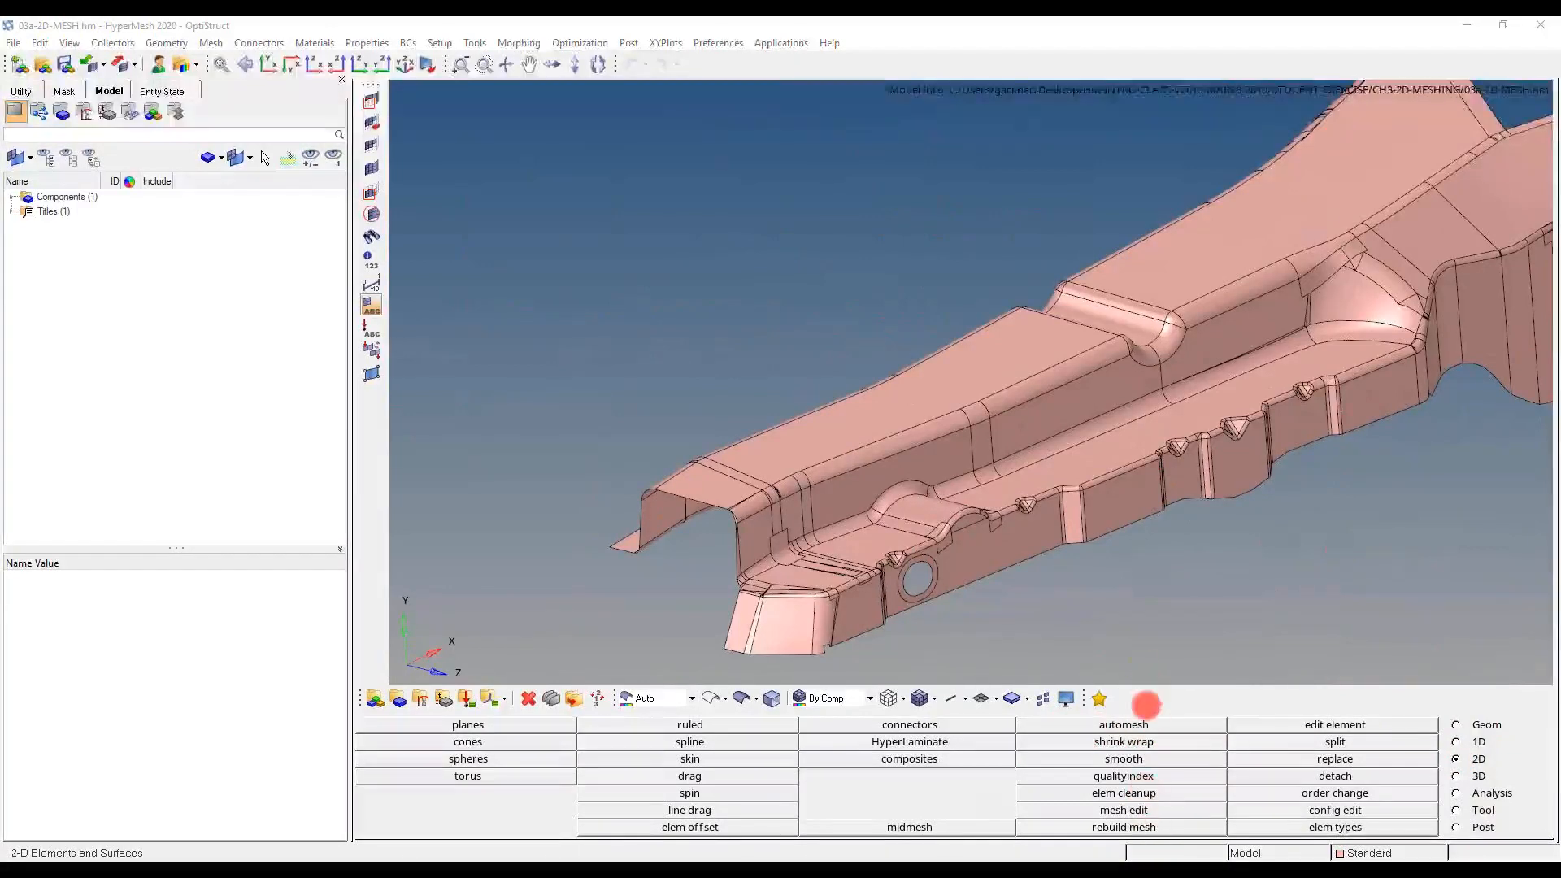
- Start Automesh in size and bias mode and select the upper fillet and side wall surfaces near the open channel end
{"action": "left_click", "coordinate": [1136, 725]}
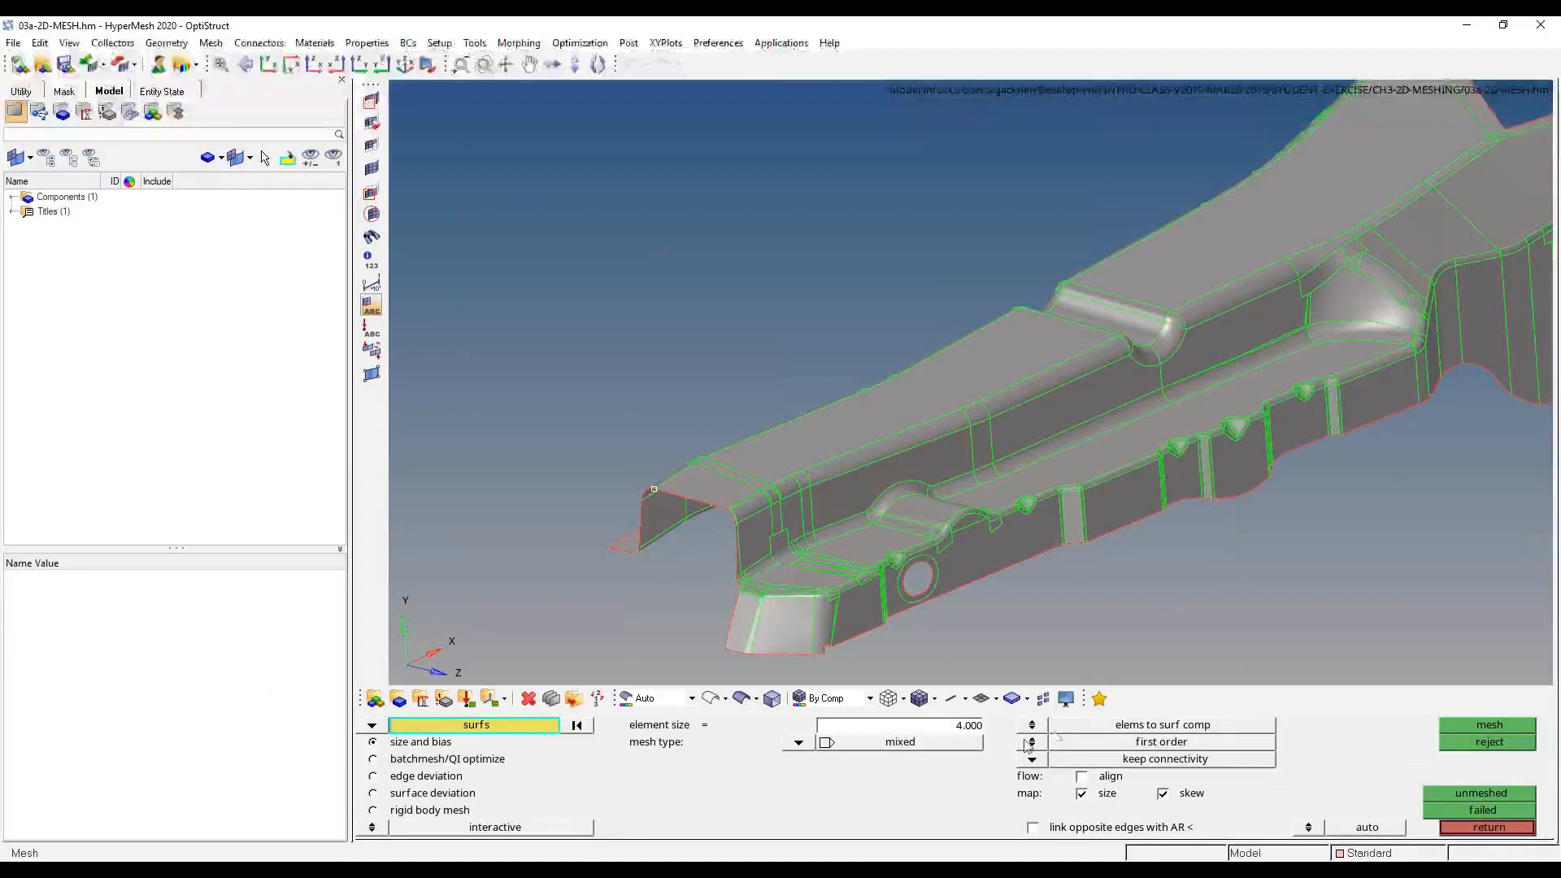
{"action": "left_click", "coordinate": [966, 735]}
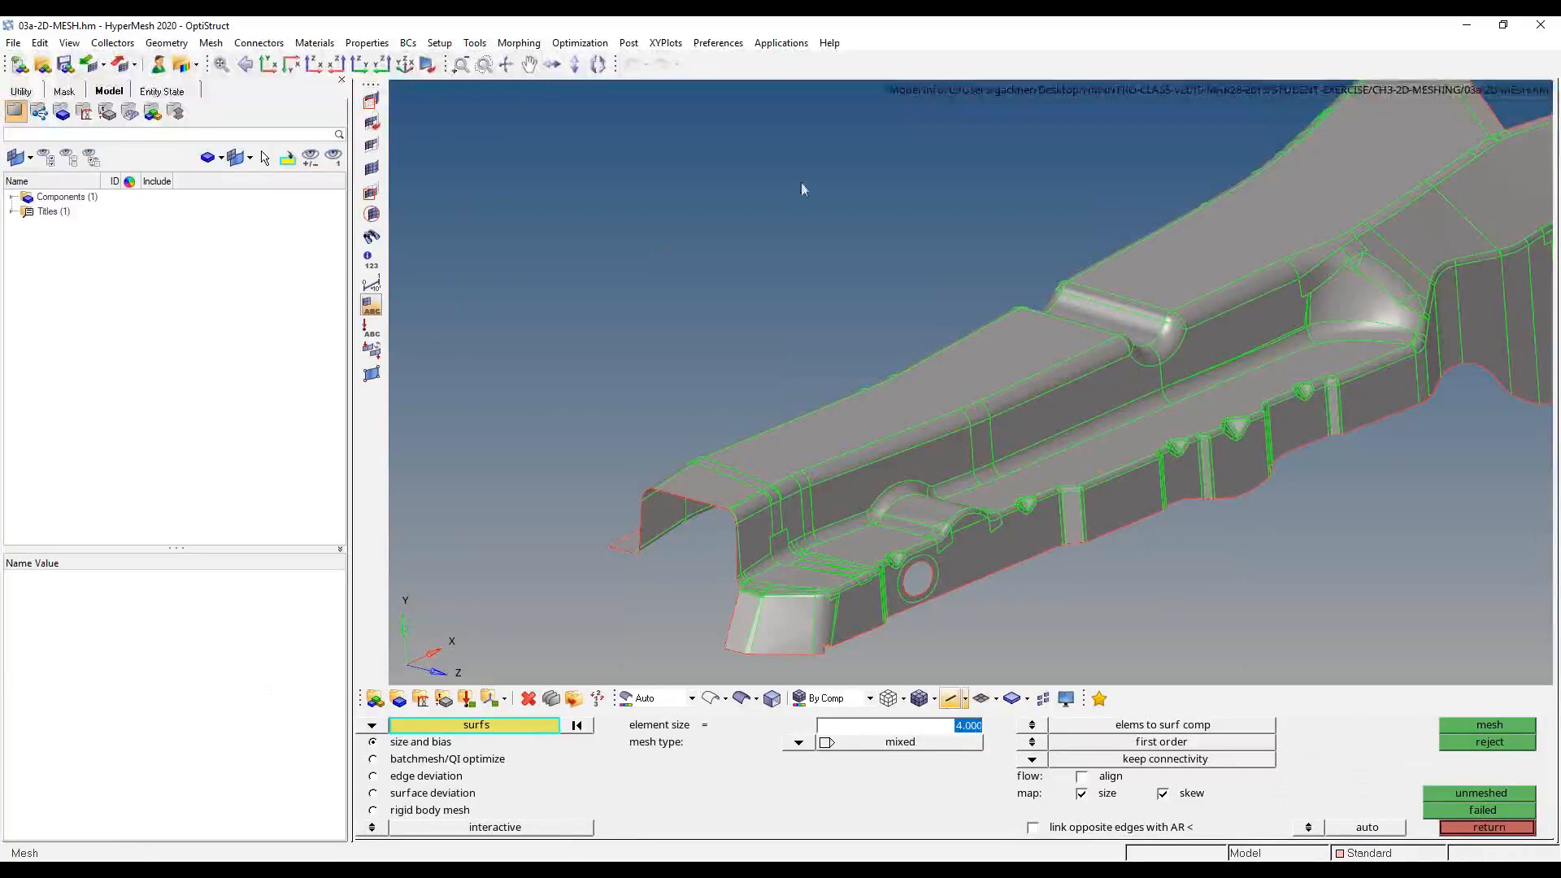
{"action": "scroll", "coordinate": [1081, 348], "scroll_direction": "down", "scroll_amount": 3, "text": "ctrl"}
{"action": "left_click_drag", "start_coordinate": [1082, 354], "coordinate": [983, 441], "text": "ctrl"}
{"action": "scroll", "coordinate": [833, 355], "scroll_direction": "up", "scroll_amount": 10, "text": "ctrl"}
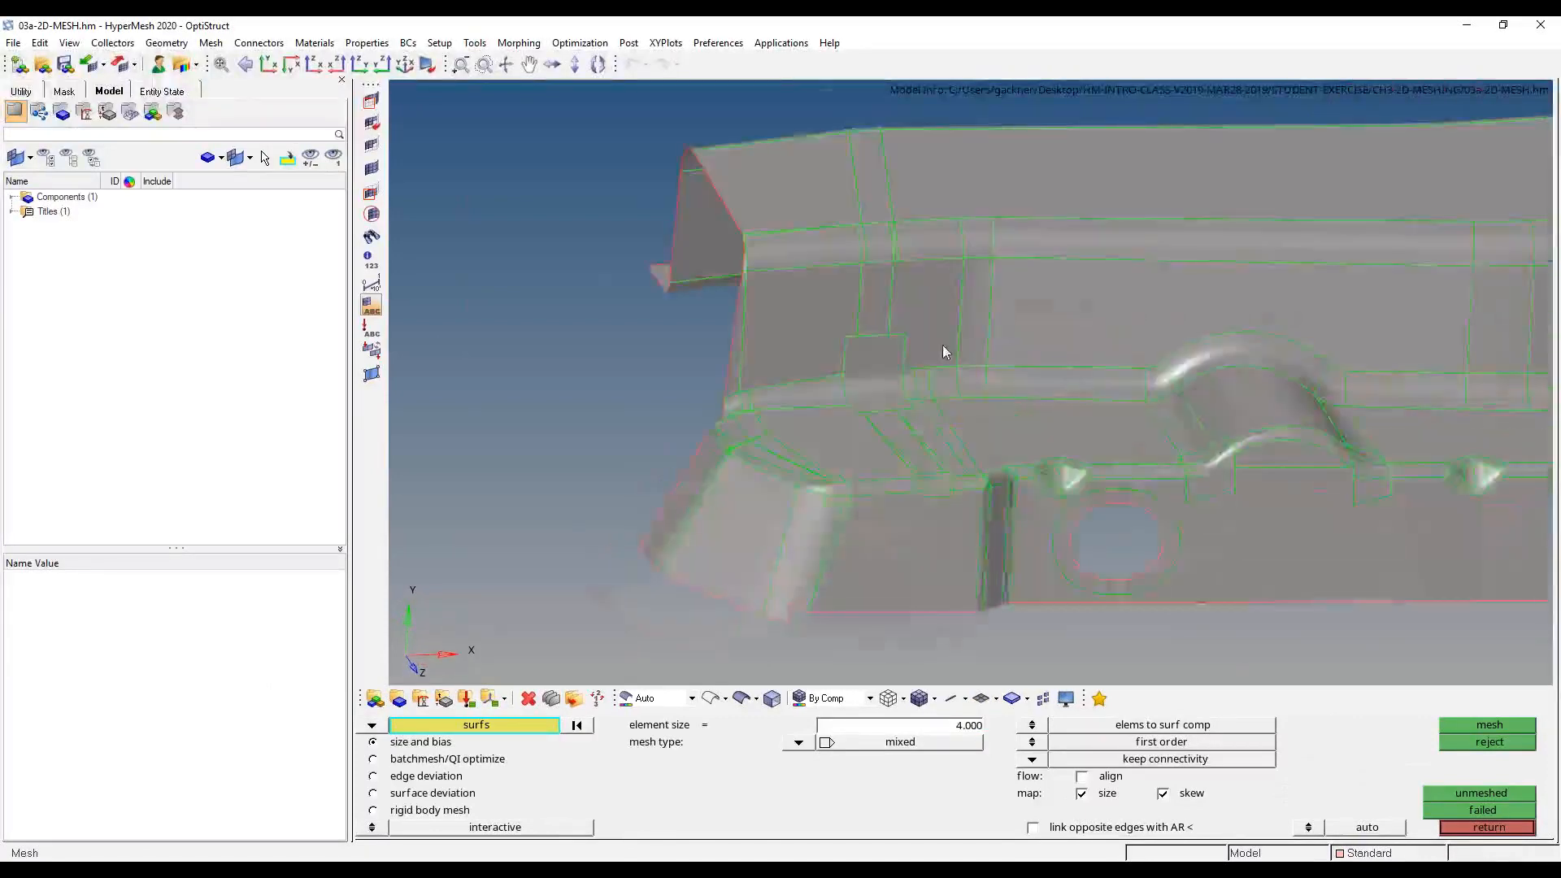
{"action": "scroll", "coordinate": [582, 447], "scroll_direction": "up", "scroll_amount": 3, "text": "ctrl"}
{"action": "right_click_drag", "start_coordinate": [584, 442], "coordinate": [1144, 364], "text": "ctrl"}
{"action": "scroll", "coordinate": [1145, 366], "scroll_direction": "down", "scroll_amount": 3, "text": "ctrl"}
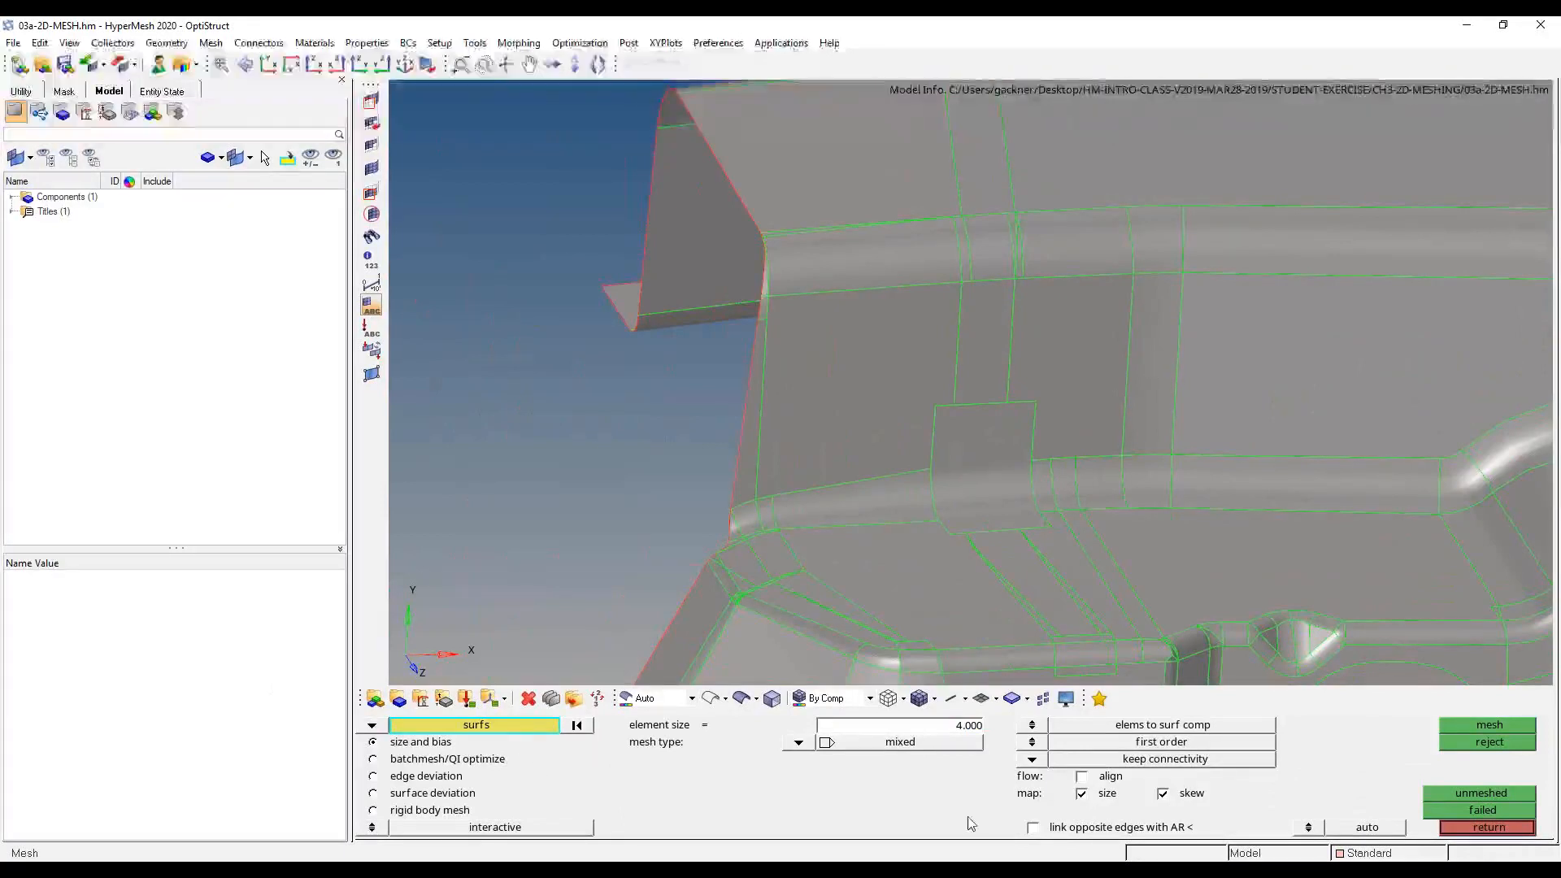
{"action": "left_click", "coordinate": [411, 727]}
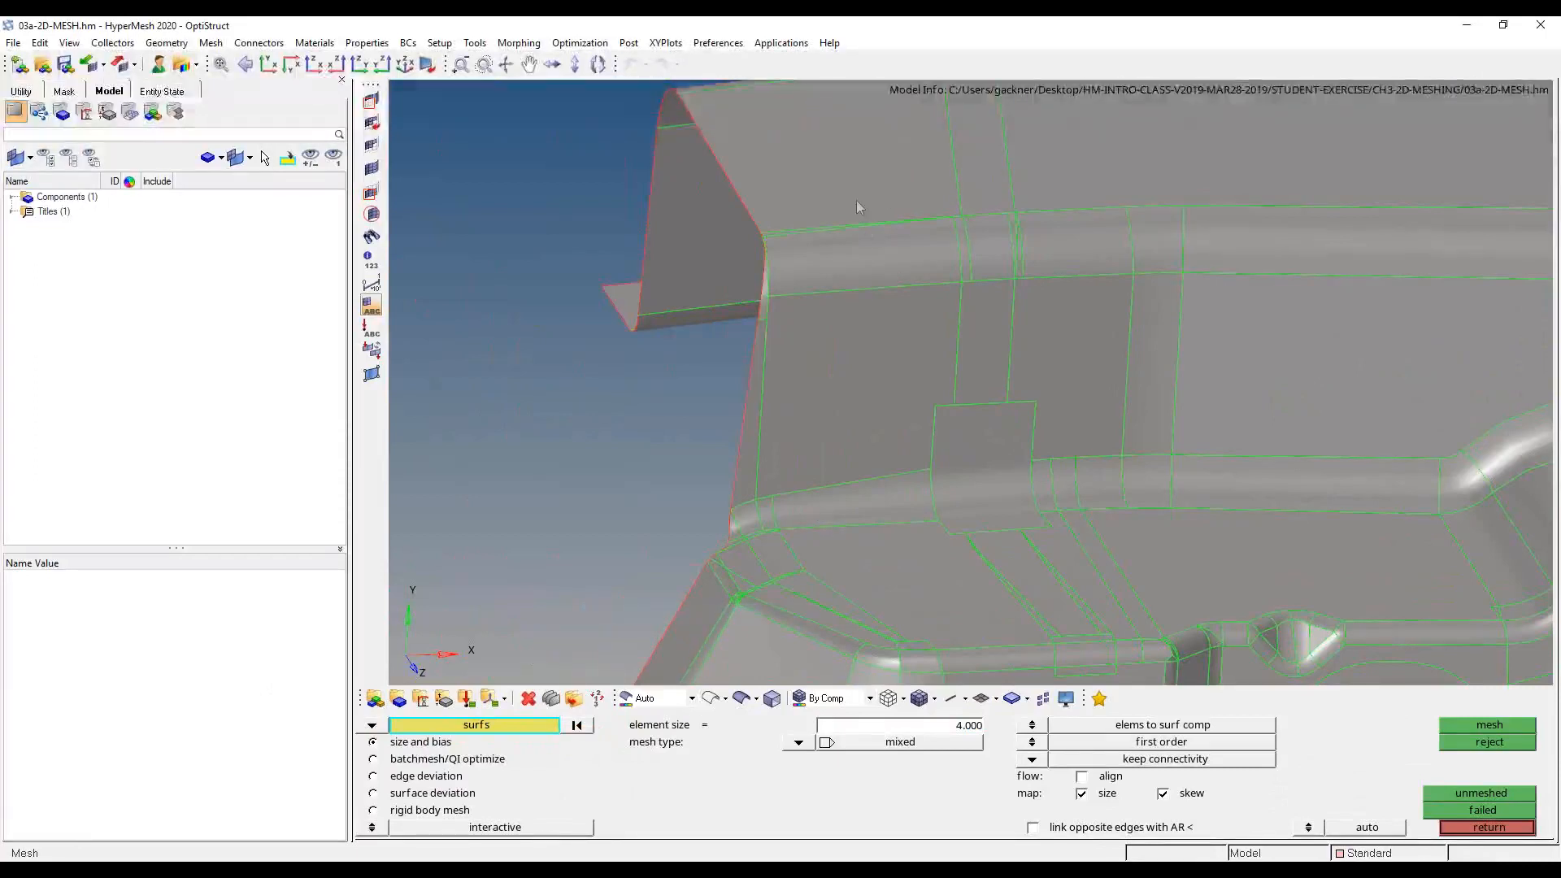
{"action": "left_click_drag", "start_coordinate": [876, 177], "coordinate": [739, 411], "text": "ctrl"}
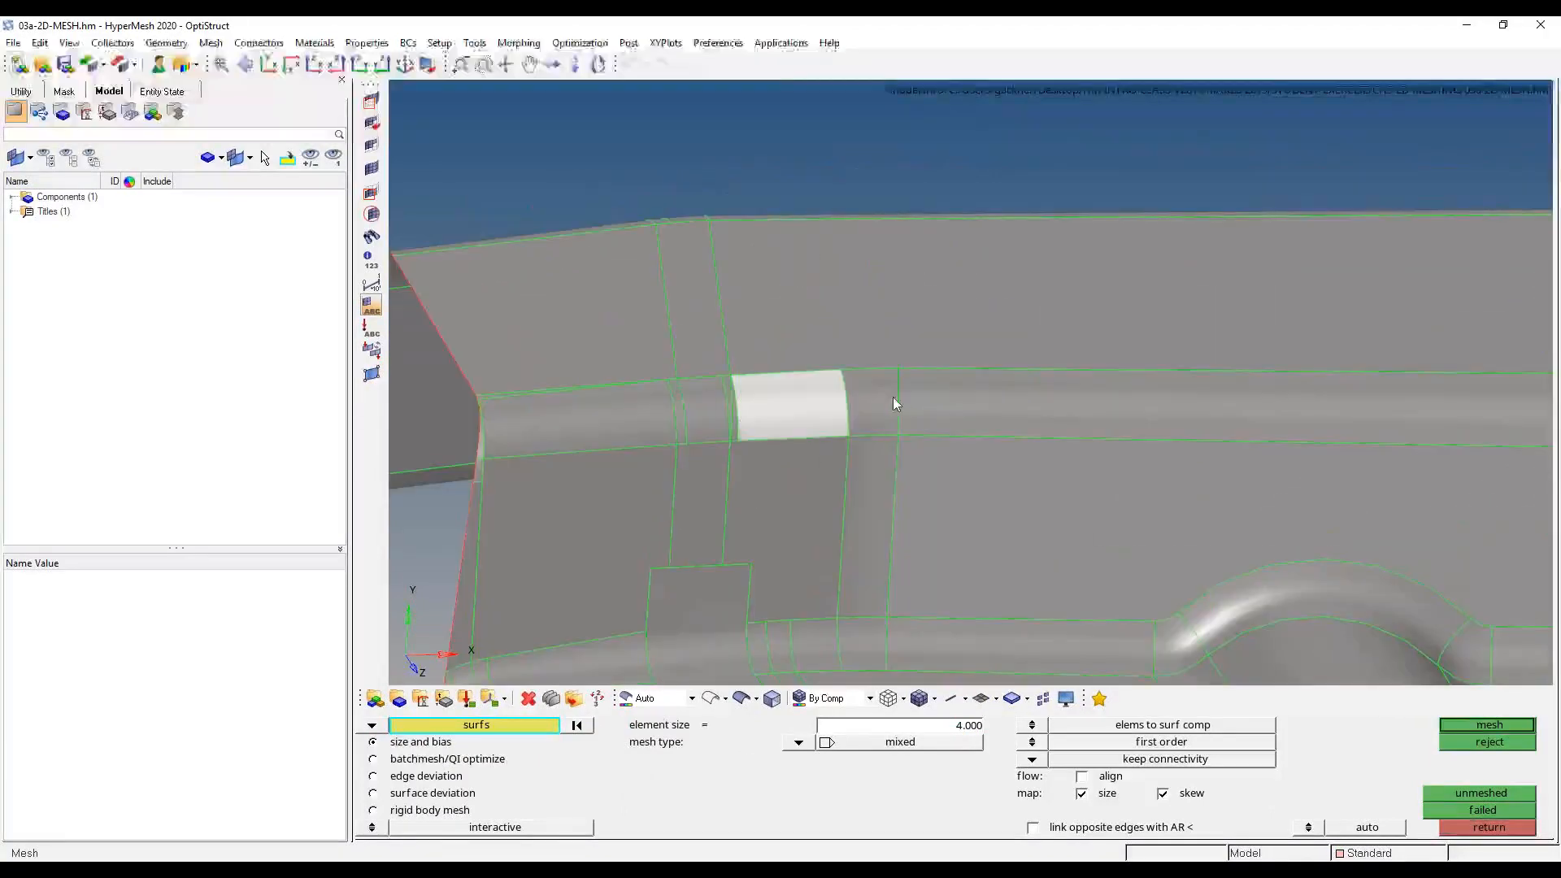
{"action": "left_click", "coordinate": [827, 499]}
{"action": "left_click", "coordinate": [866, 495]}
{"action": "left_click", "coordinate": [1002, 471]}
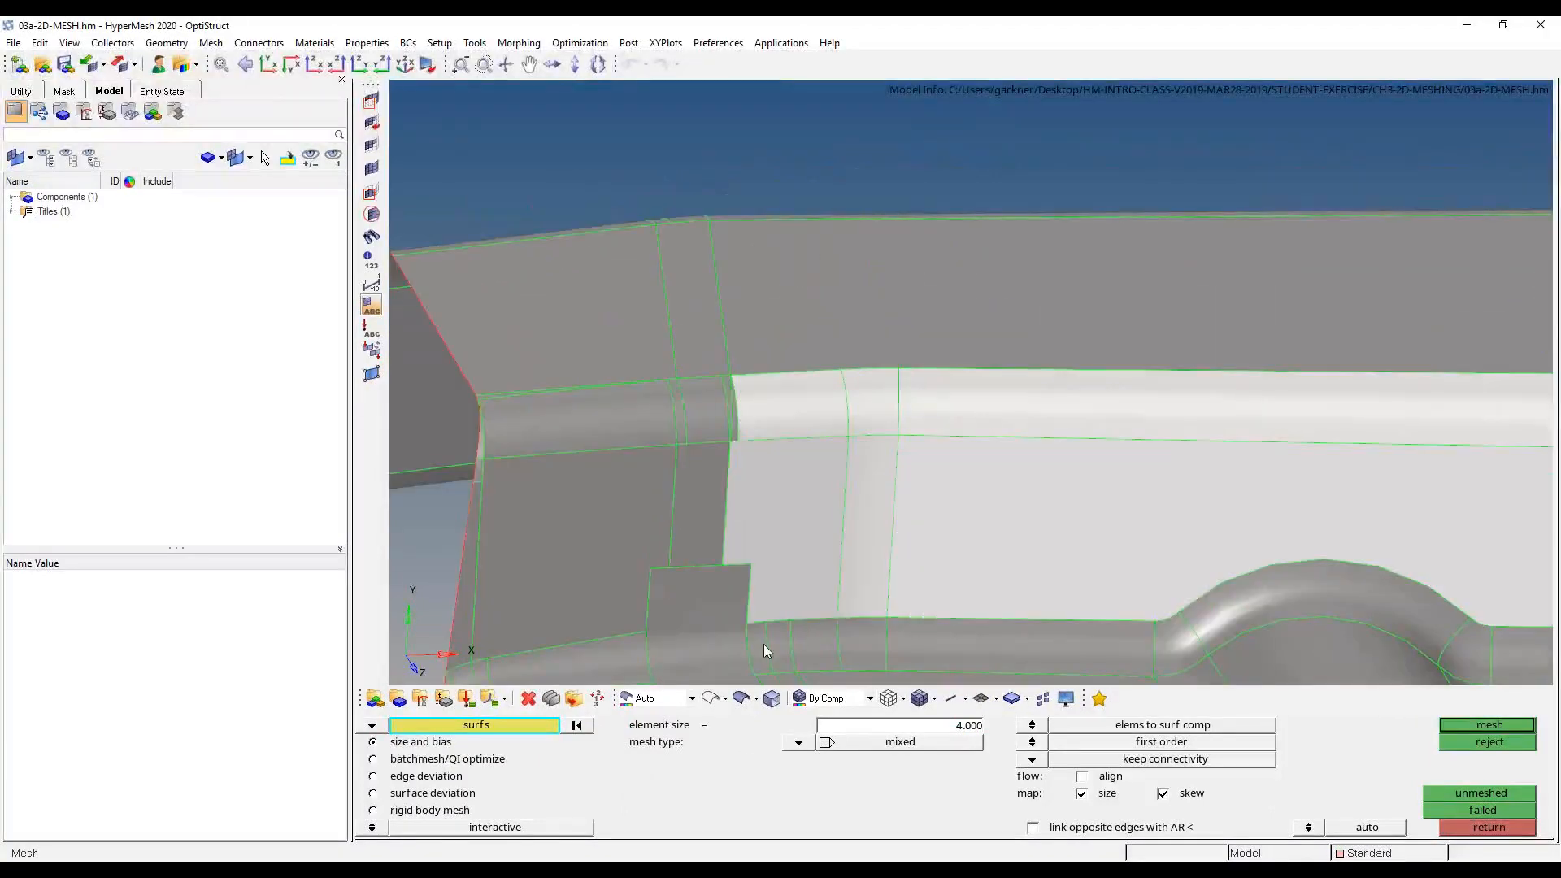
- Add the lower fillet surfaces along the side wall to the selection, including those around the arched bump
{"action": "left_click", "coordinate": [761, 645]}
{"action": "left_click", "coordinate": [788, 646]}
{"action": "left_click", "coordinate": [815, 646]}
{"action": "left_click", "coordinate": [1117, 626]}
{"action": "left_click", "coordinate": [1176, 646]}
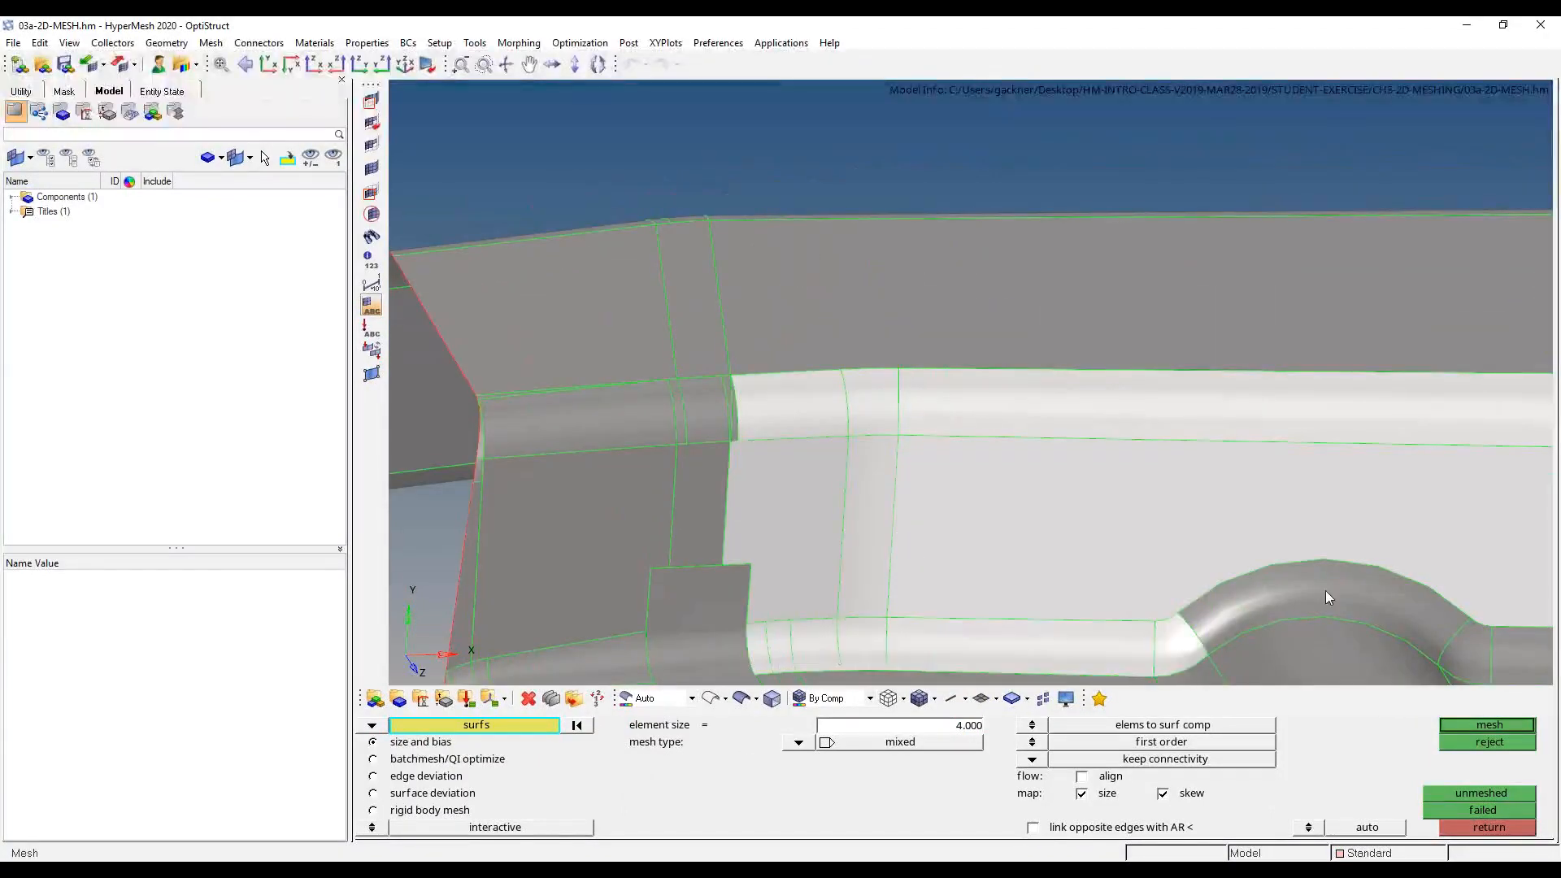
{"action": "left_click", "coordinate": [1325, 592]}
{"action": "left_click", "coordinate": [1477, 657]}
{"action": "left_click", "coordinate": [1518, 654]}
{"action": "left_click_drag", "start_coordinate": [1372, 596], "coordinate": [861, 426], "text": "ctrl"}
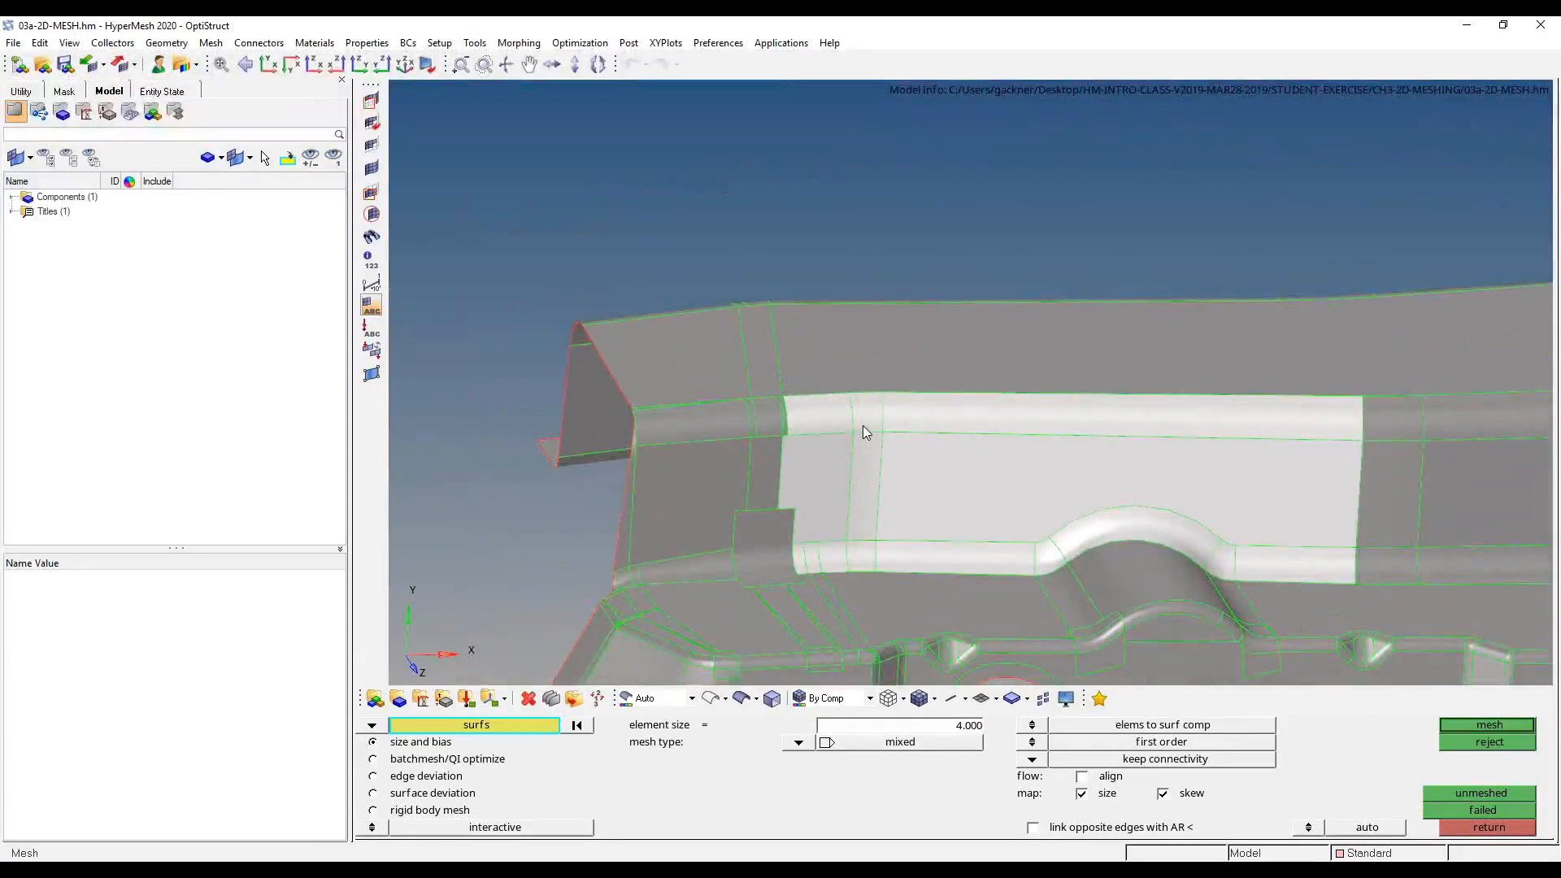
- Deselect the narrow surfaces nearest the open channel end and add the adjoining fillet and wall strip at the opposite end of the selection
{"action": "right_click_drag", "start_coordinate": [783, 376], "coordinate": [863, 615], "text": "shift"}
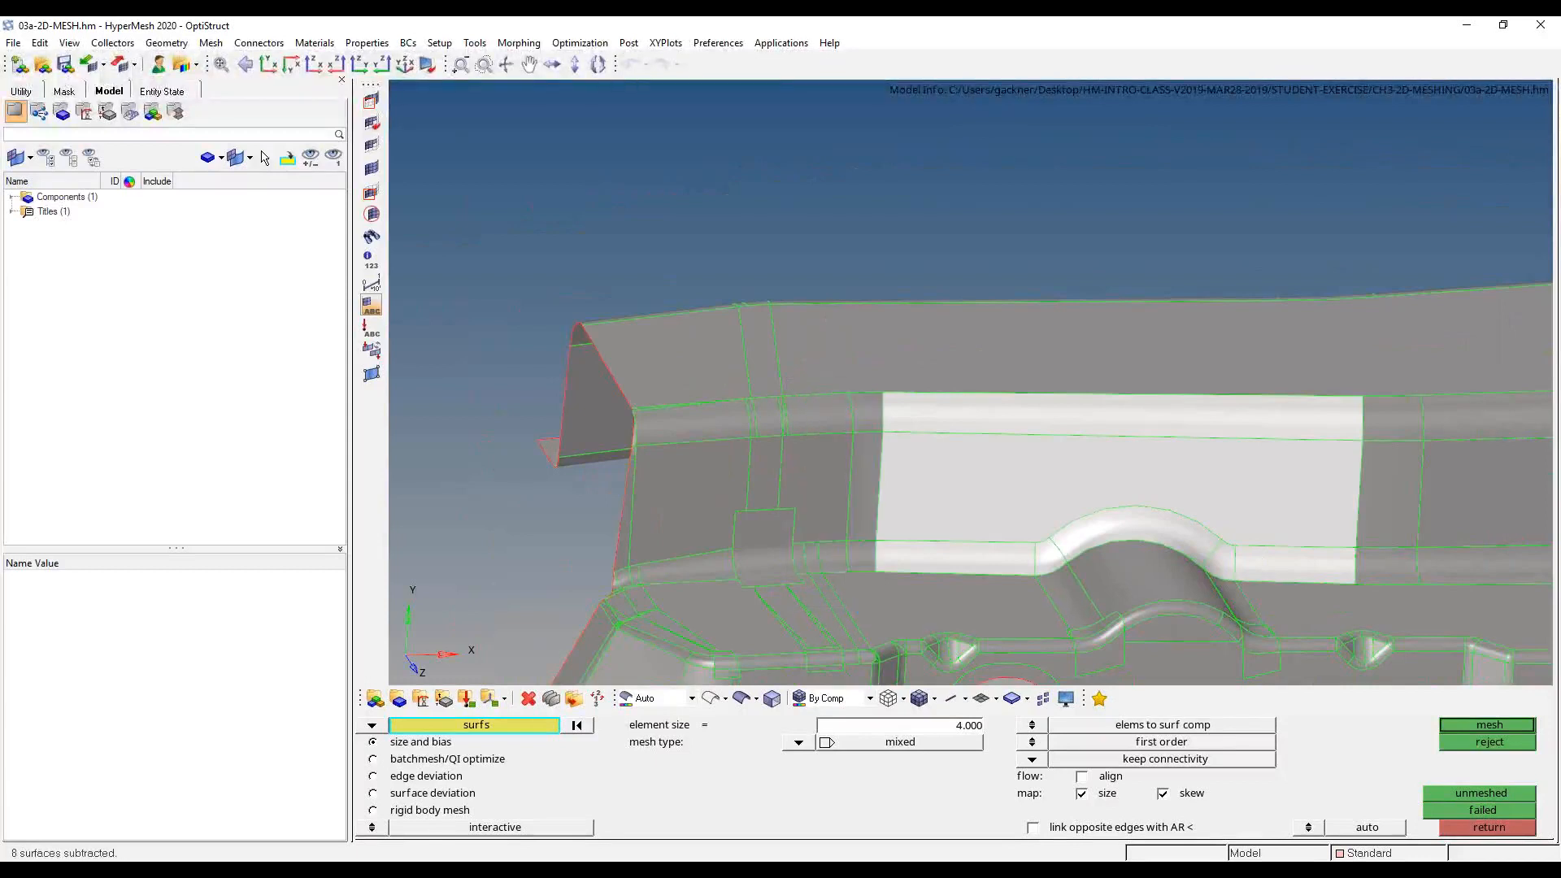
{"action": "left_click", "coordinate": [1408, 426]}
{"action": "left_click", "coordinate": [1408, 422]}
{"action": "left_click", "coordinate": [1412, 515]}
{"action": "left_click", "coordinate": [1373, 562]}
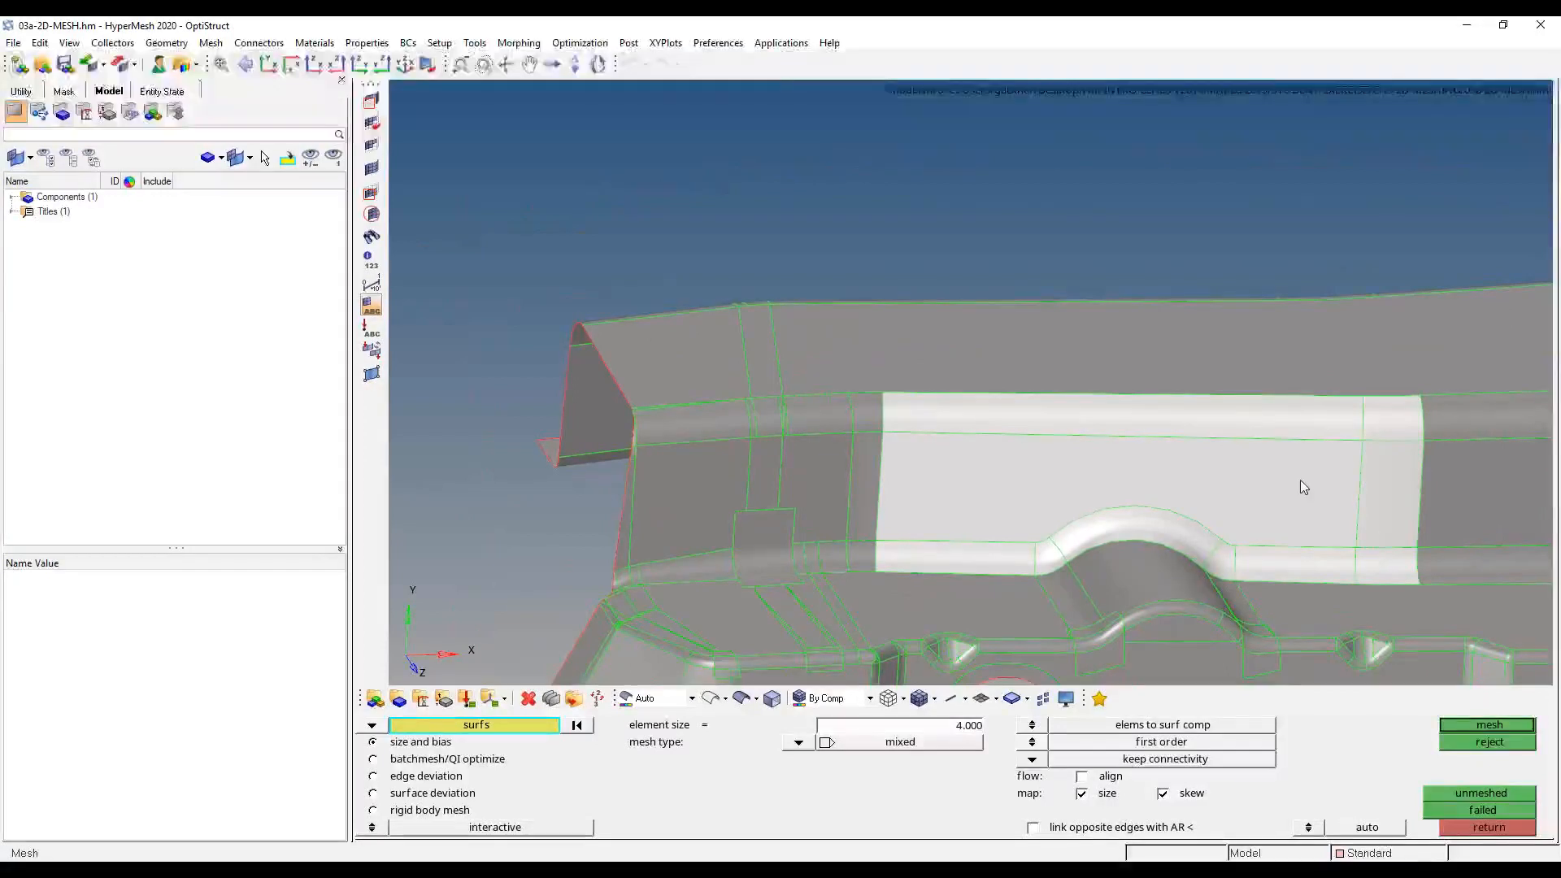
{"action": "mouse_move", "coordinate": [859, 490]}
{"action": "left_mouse_down", "text": "ctrl"}
{"action": "mouse_move", "coordinate": [826, 512]}
{"action": "mouse_move", "coordinate": [843, 508]}
{"action": "left_mouse_up", "text": "ctrl"}
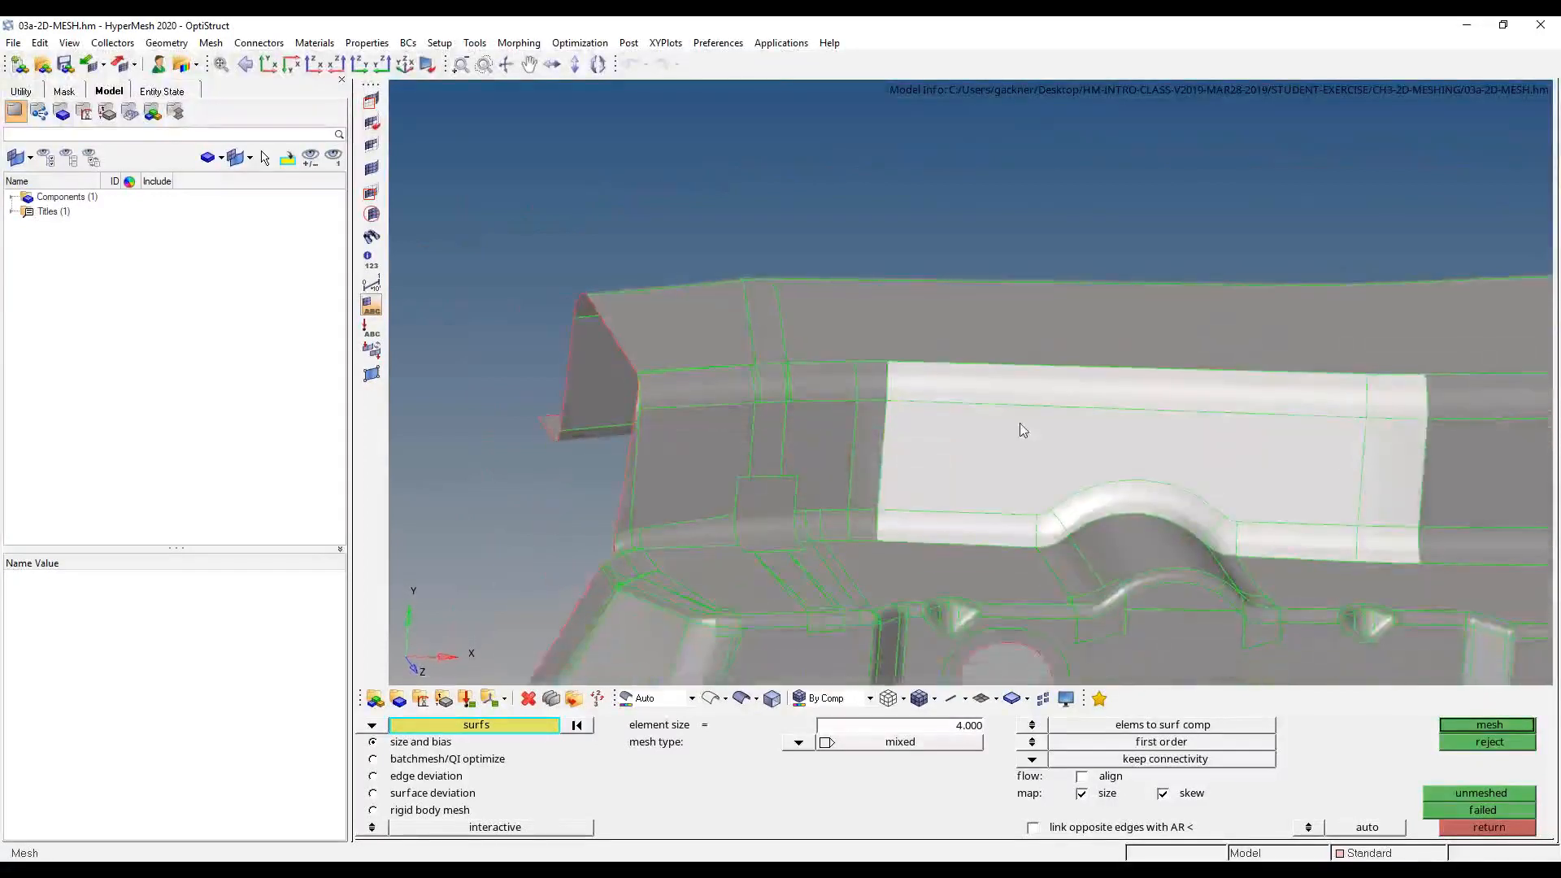
{"action": "right_click_drag", "start_coordinate": [1005, 424], "coordinate": [828, 426], "text": "ctrl"}
{"action": "scroll", "coordinate": [852, 445], "scroll_direction": "down", "scroll_amount": 3}
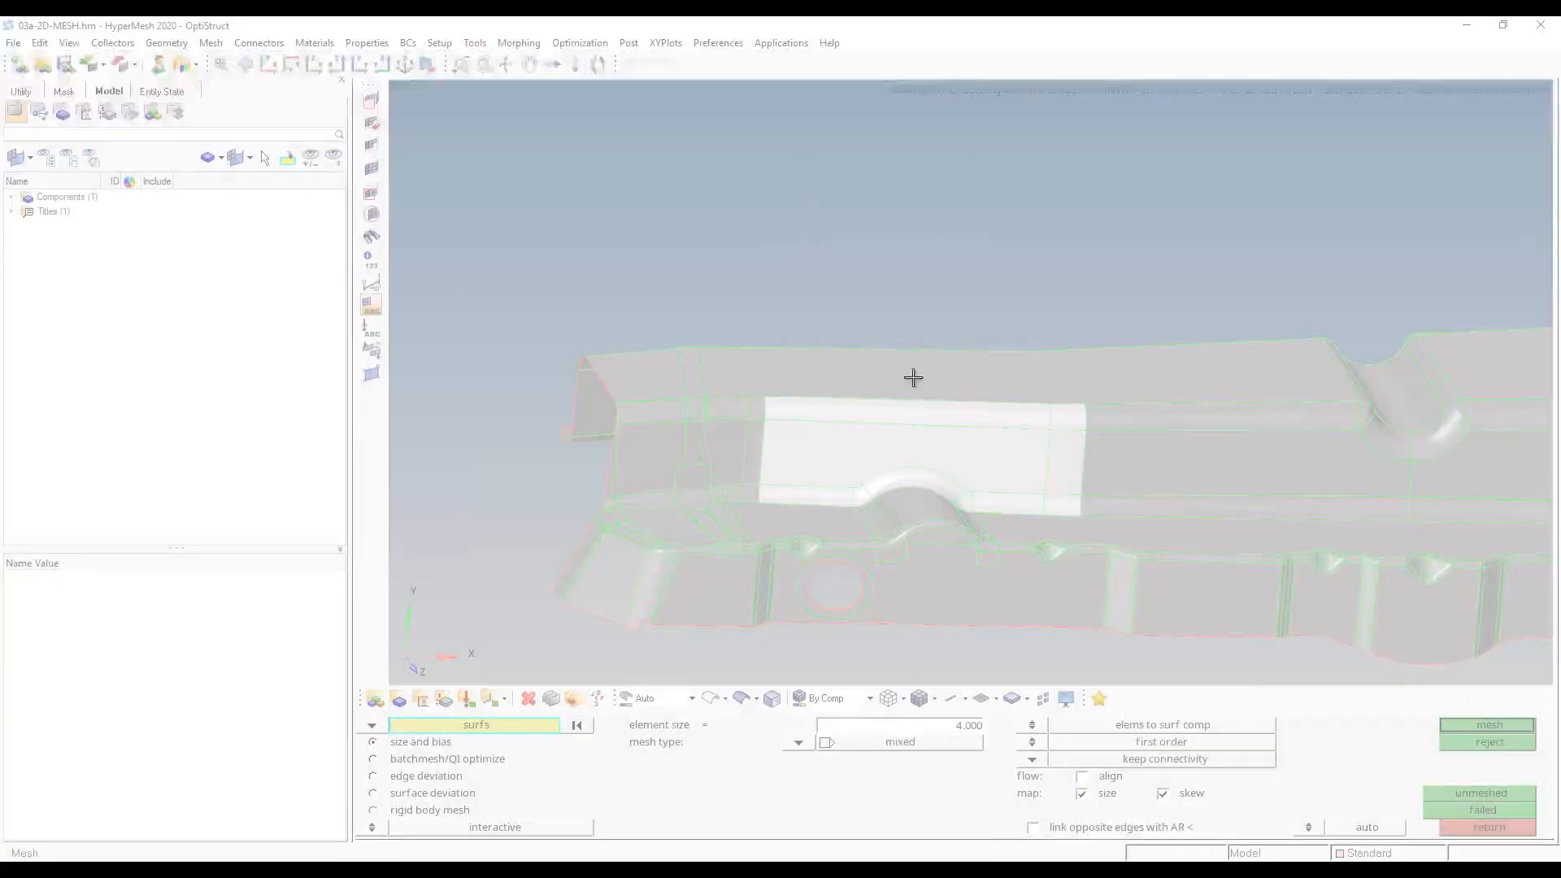
- Capture a small blank area in Snipping Tool and sketch a red trapezoid with its longer side on top
{"action": "left_click_drag", "start_coordinate": [796, 432], "coordinate": [856, 486]}
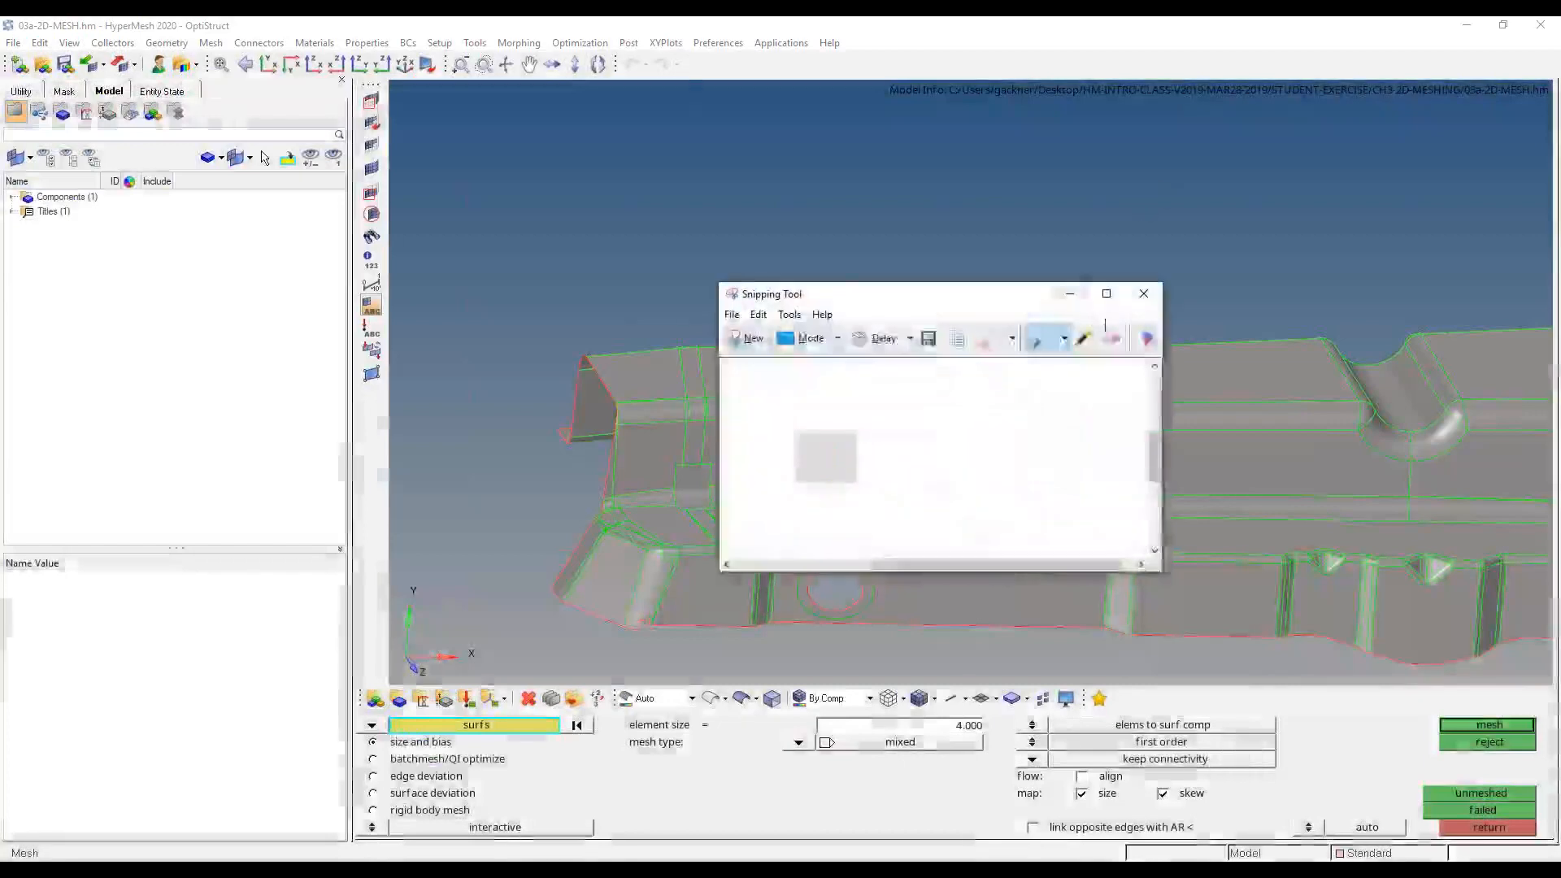
{"action": "left_click", "coordinate": [1106, 293]}
{"action": "left_click_drag", "start_coordinate": [353, 164], "coordinate": [345, 240]}
{"action": "left_click_drag", "start_coordinate": [353, 164], "coordinate": [555, 168]}
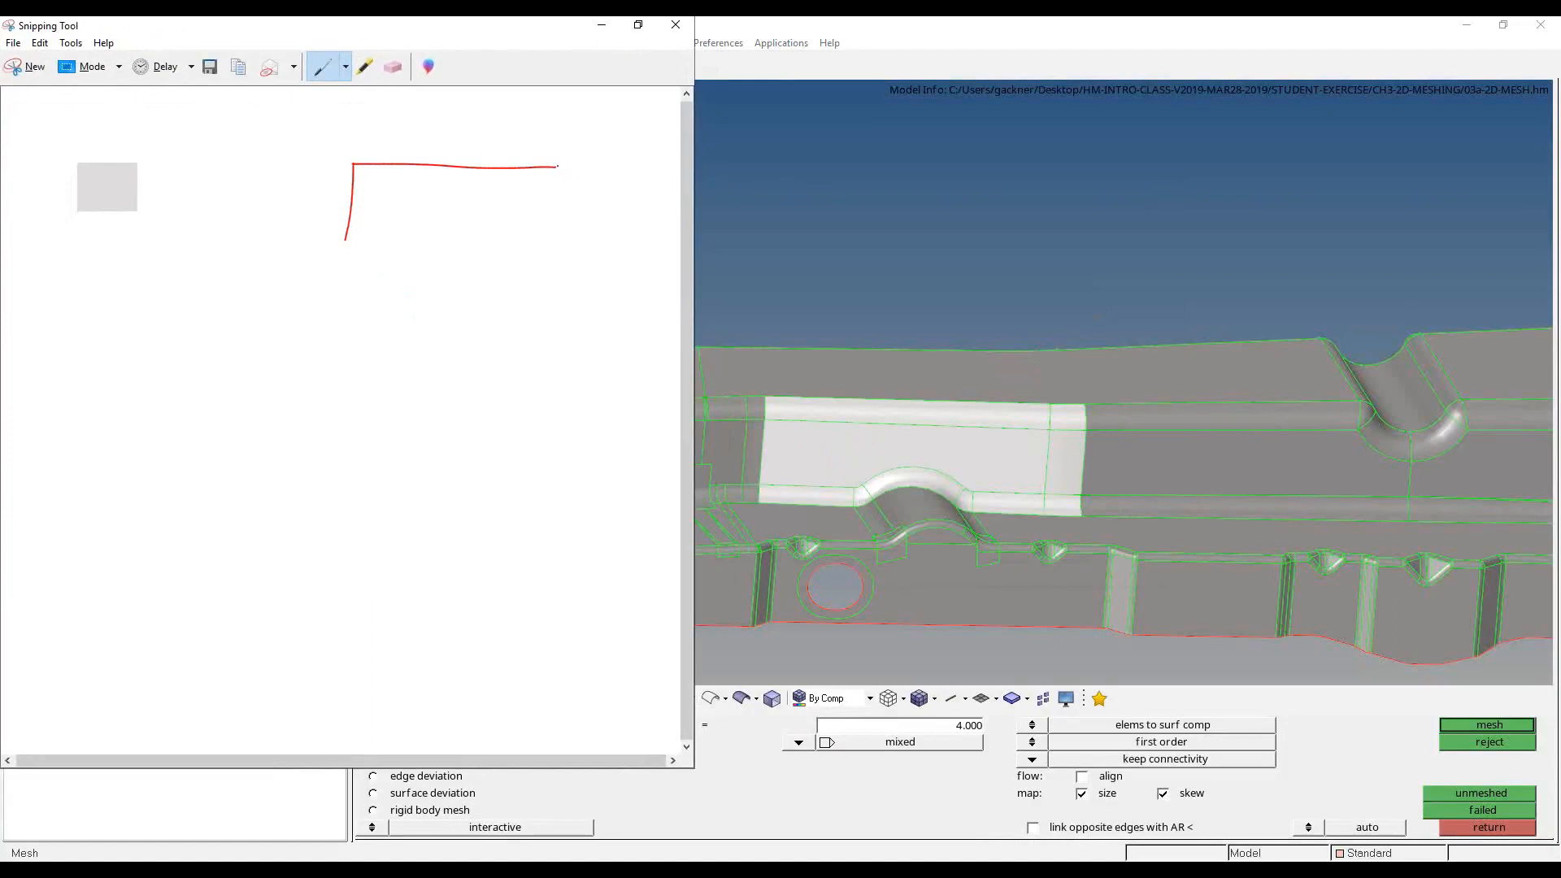
{"action": "left_click", "coordinate": [393, 66]}
{"action": "left_click", "coordinate": [346, 221]}
{"action": "left_click", "coordinate": [323, 67]}
{"action": "mouse_move", "coordinate": [352, 165]}
{"action": "left_mouse_down"}
{"action": "mouse_move", "coordinate": [411, 257]}
{"action": "mouse_move", "coordinate": [507, 257]}
{"action": "mouse_move", "coordinate": [568, 162]}
{"action": "left_mouse_up"}
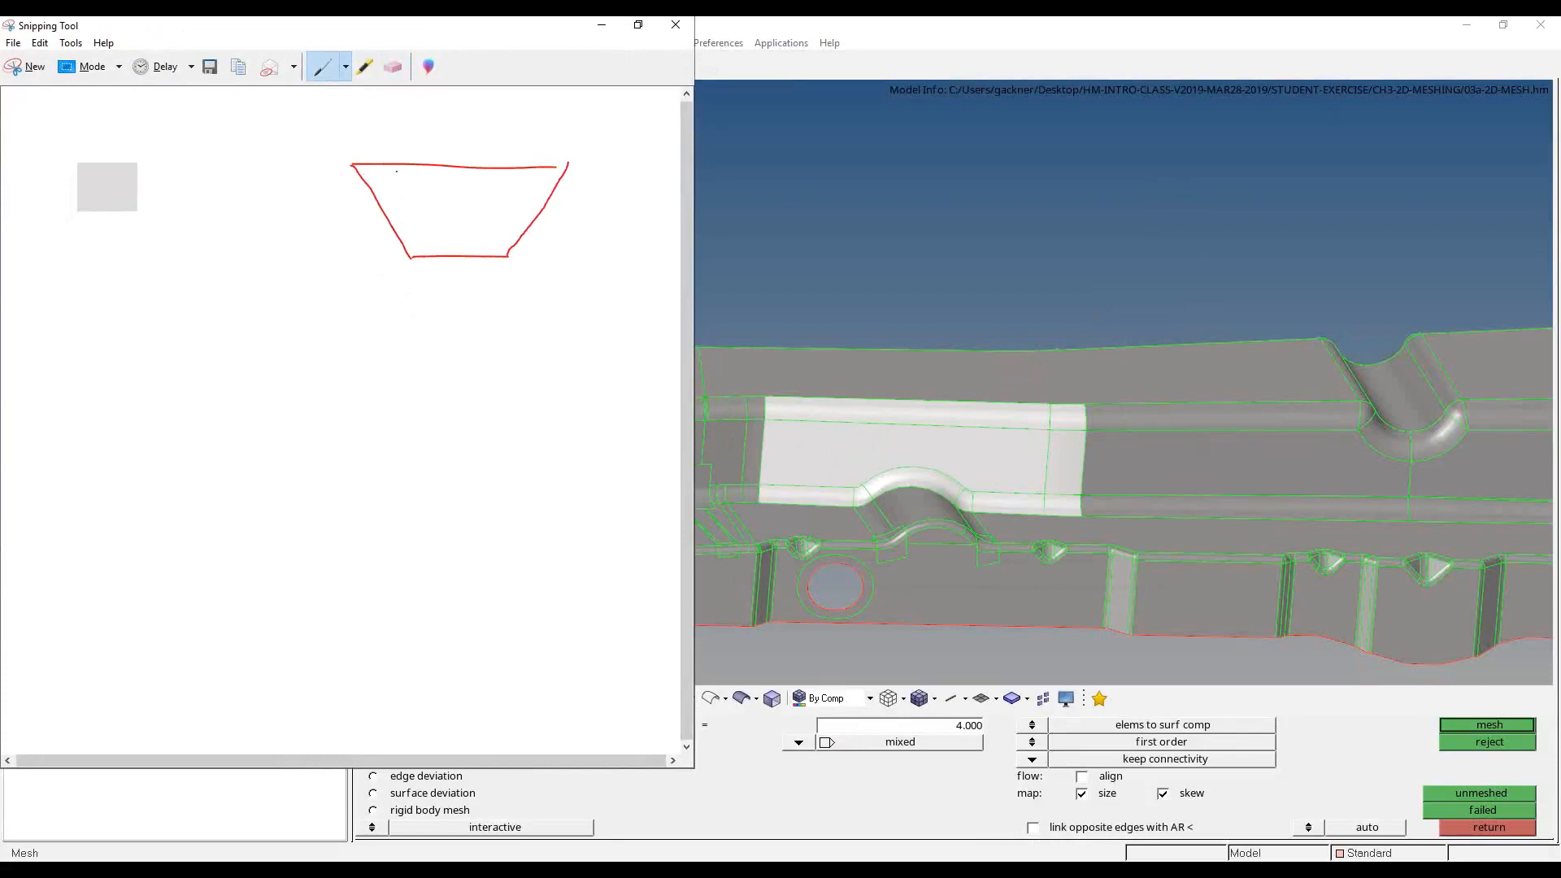
- Draw dashed and solid division lines across the trapezoid to form a grid and number its top divisions 1 to 4
{"action": "mouse_move", "coordinate": [398, 170]}
{"action": "left_mouse_down"}
{"action": "mouse_move", "coordinate": [415, 204]}
{"action": "mouse_move", "coordinate": [457, 200]}
{"action": "left_mouse_up"}
{"action": "left_click_drag", "start_coordinate": [456, 206], "coordinate": [456, 216]}
{"action": "left_click_drag", "start_coordinate": [456, 223], "coordinate": [455, 230]}
{"action": "left_click_drag", "start_coordinate": [497, 176], "coordinate": [493, 194]}
{"action": "mouse_move", "coordinate": [418, 145]}
{"action": "left_mouse_down"}
{"action": "mouse_move", "coordinate": [487, 160]}
{"action": "mouse_move", "coordinate": [470, 163]}
{"action": "mouse_move", "coordinate": [550, 152]}
{"action": "left_mouse_up"}
{"action": "left_click_drag", "start_coordinate": [379, 200], "coordinate": [555, 193]}
{"action": "left_click_drag", "start_coordinate": [390, 230], "coordinate": [559, 219]}
{"action": "left_click_drag", "start_coordinate": [395, 164], "coordinate": [452, 257]}
{"action": "left_click_drag", "start_coordinate": [453, 165], "coordinate": [469, 258]}
{"action": "left_click_drag", "start_coordinate": [497, 170], "coordinate": [497, 257]}
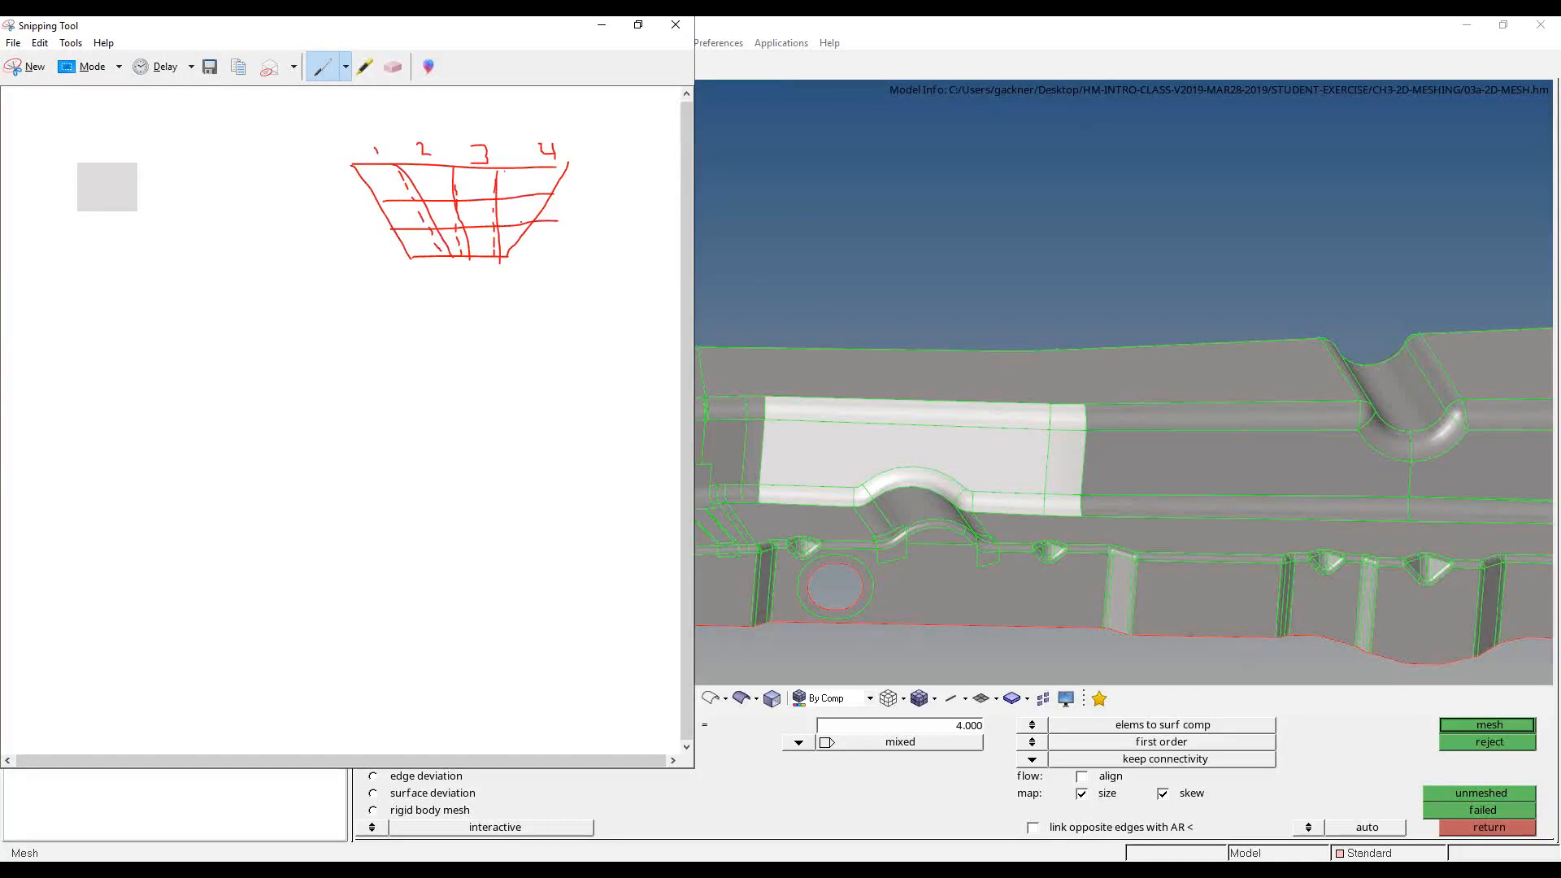
- Label the trapezoid E1, E2, 20mm and 2mm, and switch back to HyperMesh
{"action": "mouse_move", "coordinate": [301, 155]}
{"action": "left_mouse_down"}
{"action": "mouse_move", "coordinate": [293, 172]}
{"action": "mouse_move", "coordinate": [347, 206]}
{"action": "left_mouse_up"}
{"action": "mouse_move", "coordinate": [390, 274]}
{"action": "left_mouse_down"}
{"action": "mouse_move", "coordinate": [375, 298]}
{"action": "mouse_move", "coordinate": [416, 312]}
{"action": "left_mouse_up"}
{"action": "mouse_move", "coordinate": [532, 261]}
{"action": "left_mouse_down"}
{"action": "mouse_move", "coordinate": [538, 275]}
{"action": "mouse_move", "coordinate": [592, 263]}
{"action": "left_mouse_up"}
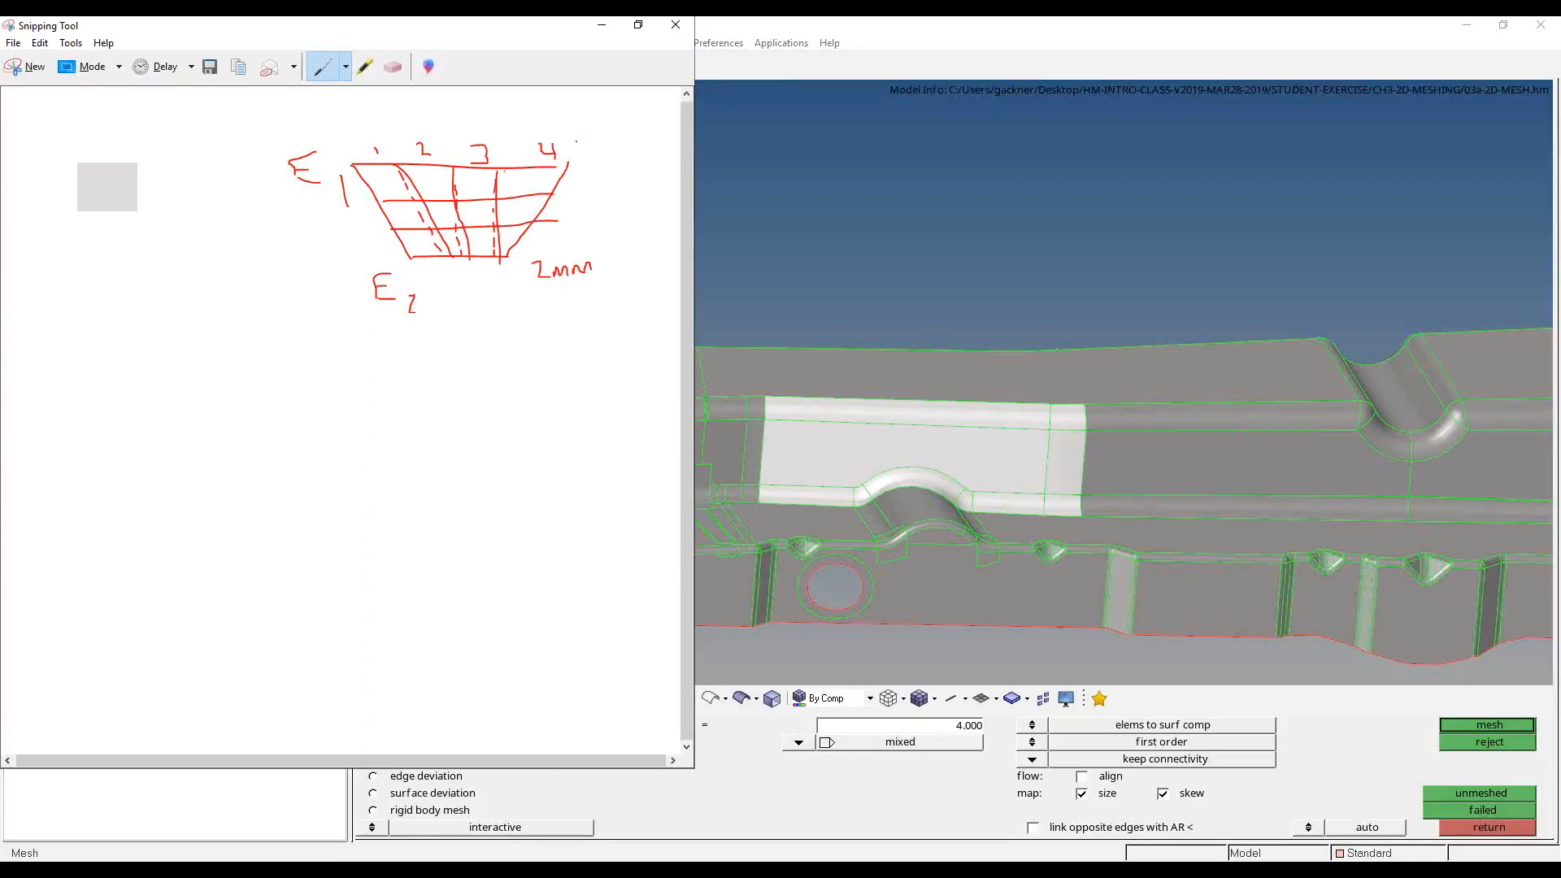
{"action": "mouse_move", "coordinate": [465, 96]}
{"action": "left_mouse_down"}
{"action": "mouse_move", "coordinate": [481, 128]}
{"action": "mouse_move", "coordinate": [499, 100]}
{"action": "left_mouse_up"}
{"action": "mouse_move", "coordinate": [593, 150]}
{"action": "left_mouse_down"}
{"action": "mouse_move", "coordinate": [594, 164]}
{"action": "mouse_move", "coordinate": [606, 148]}
{"action": "mouse_move", "coordinate": [665, 167]}
{"action": "left_mouse_up"}
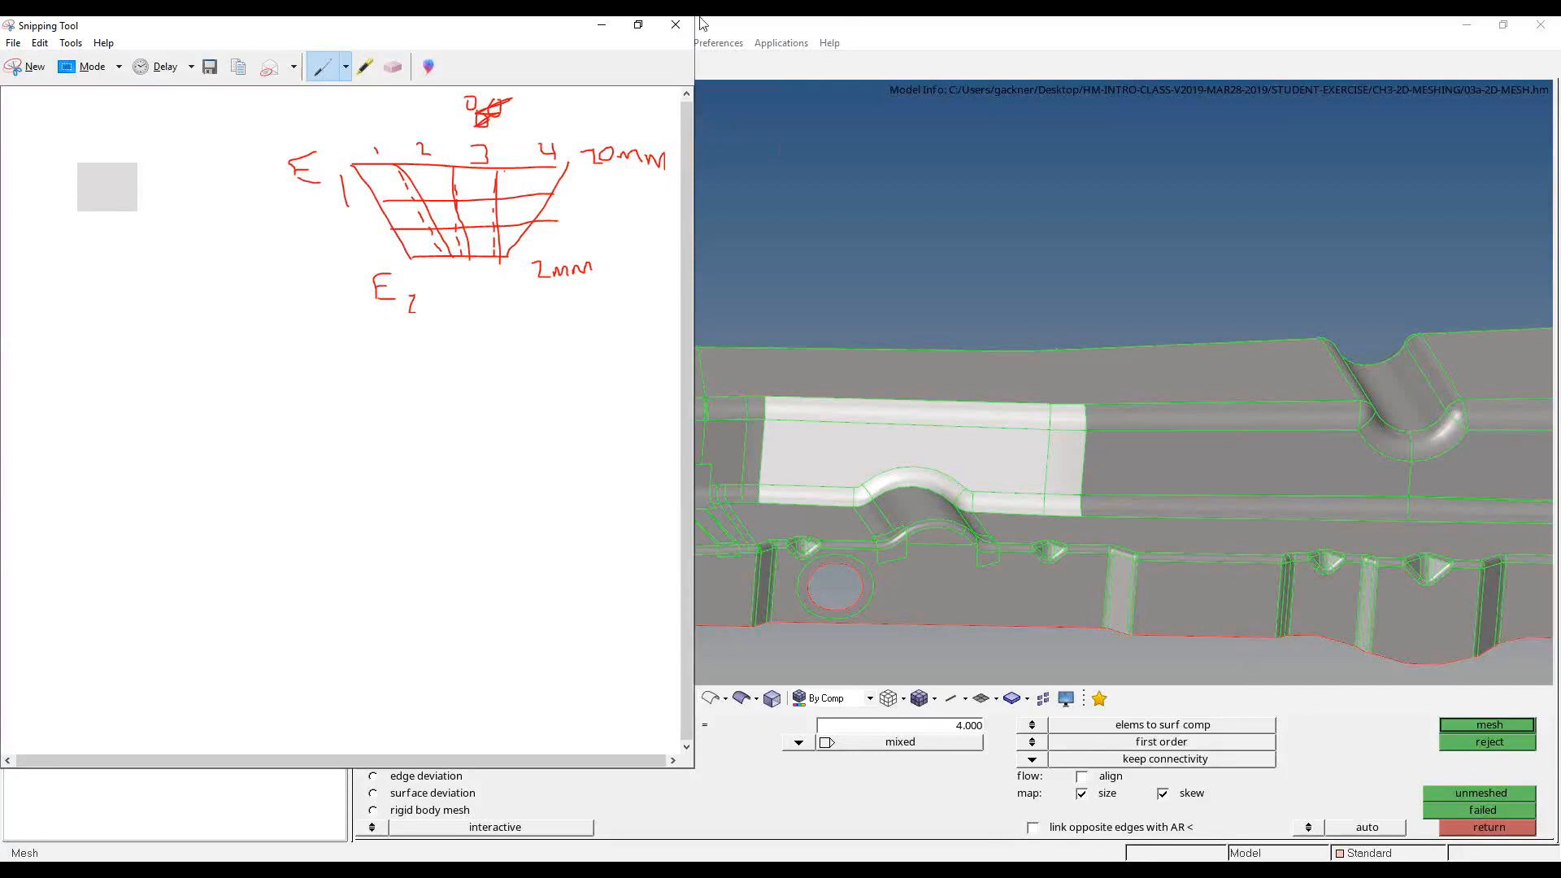
{"action": "left_click", "coordinate": [599, 28]}
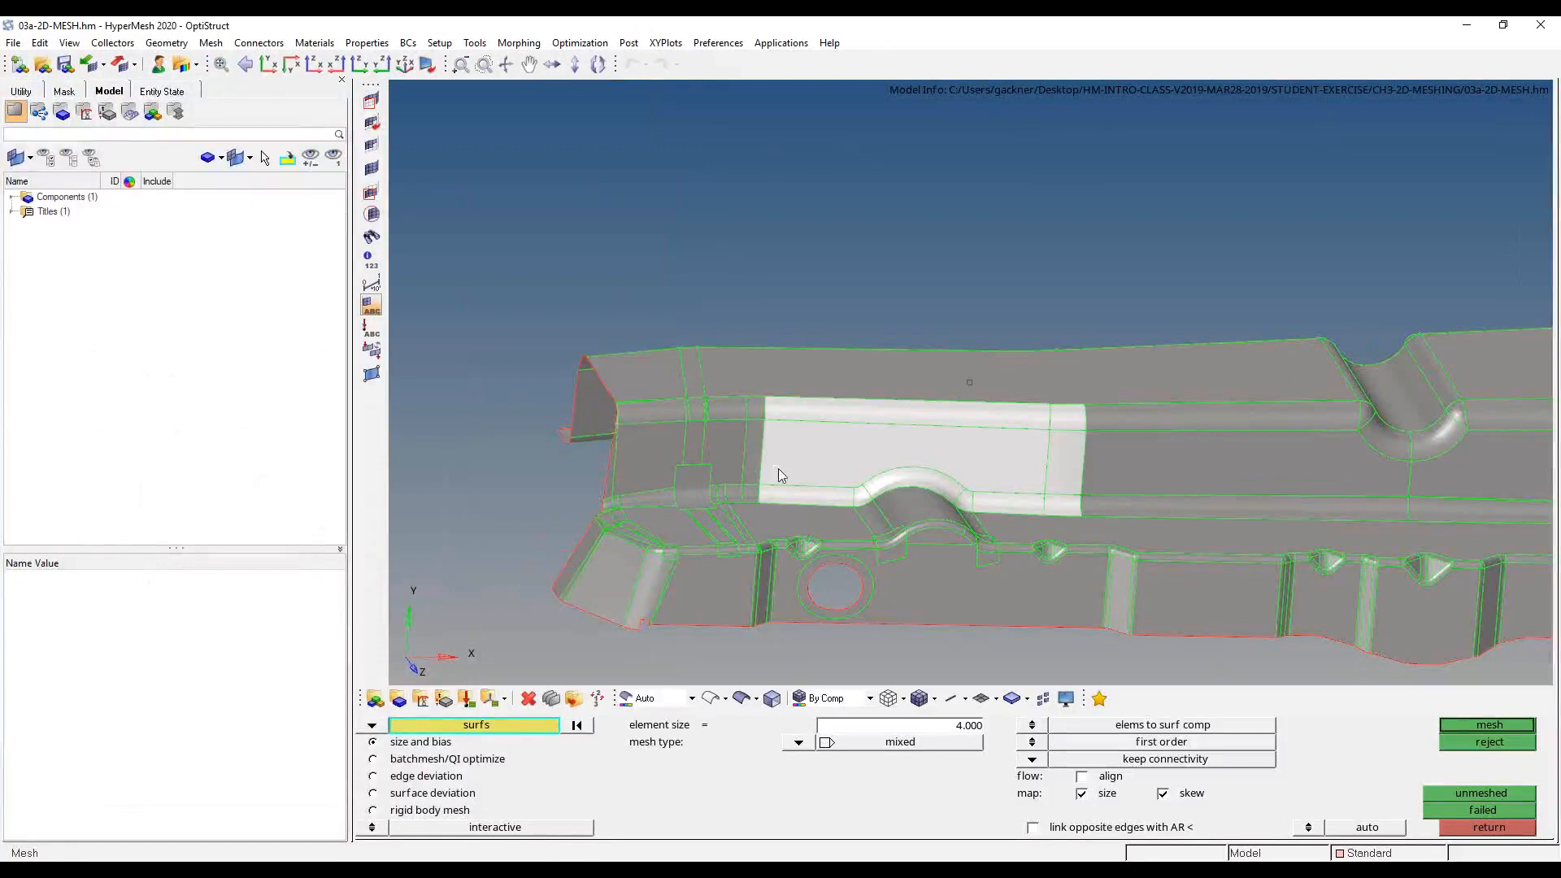
- Mesh the selected wall and fillet surfaces with mixed elements at element size 4
{"action": "left_click_drag", "start_coordinate": [835, 467], "coordinate": [862, 582], "text": "ctrl"}
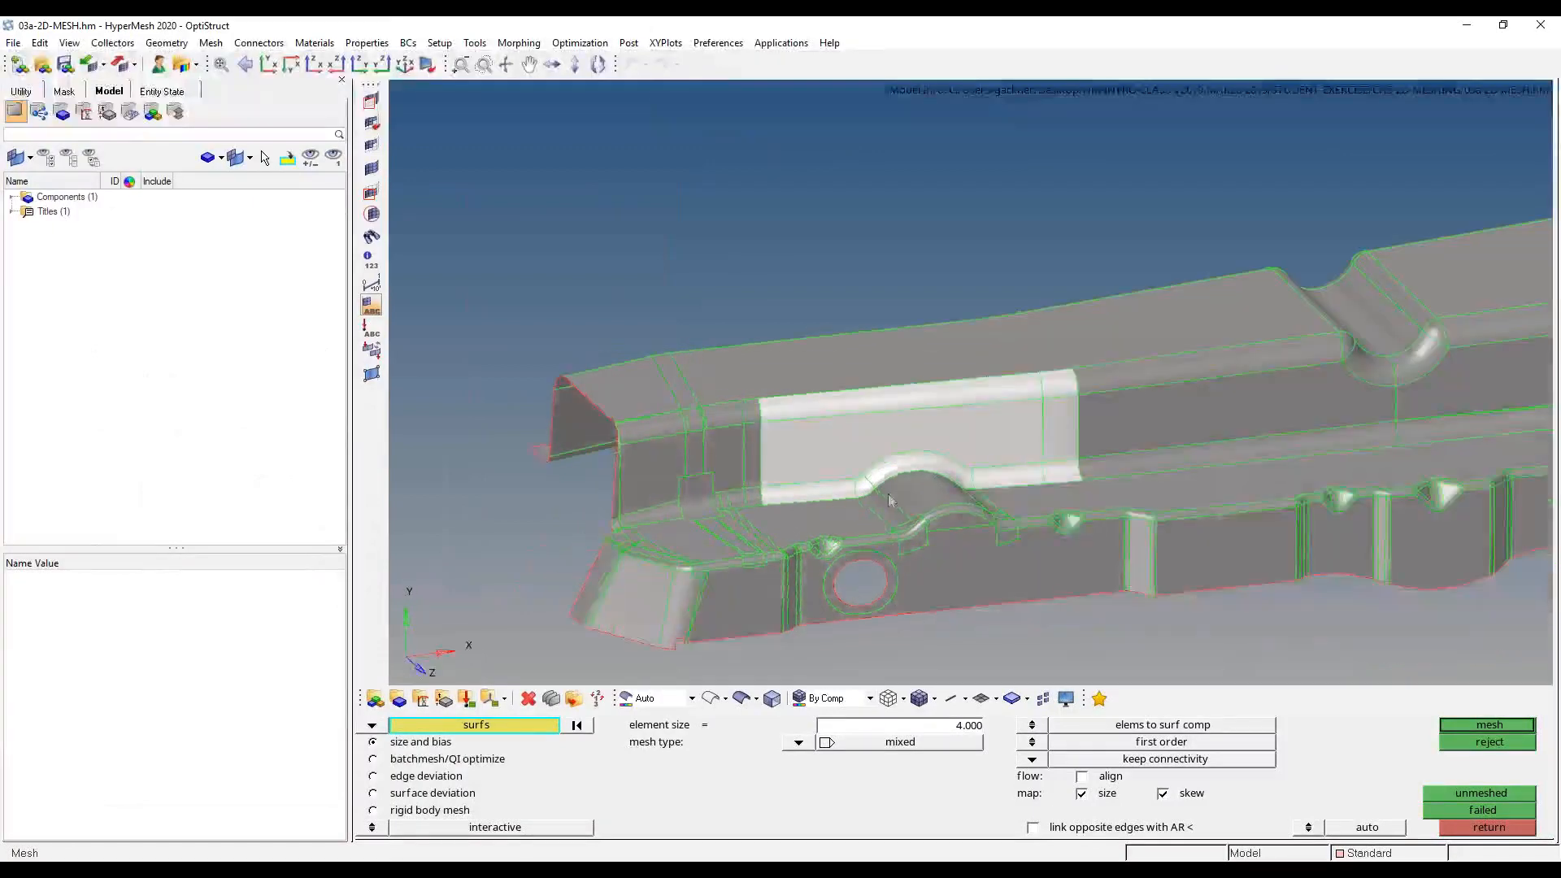
{"action": "scroll", "coordinate": [945, 459], "scroll_direction": "up", "scroll_amount": 6, "text": "ctrl"}
{"action": "scroll", "coordinate": [945, 459], "scroll_direction": "down", "scroll_amount": 4, "text": "ctrl"}
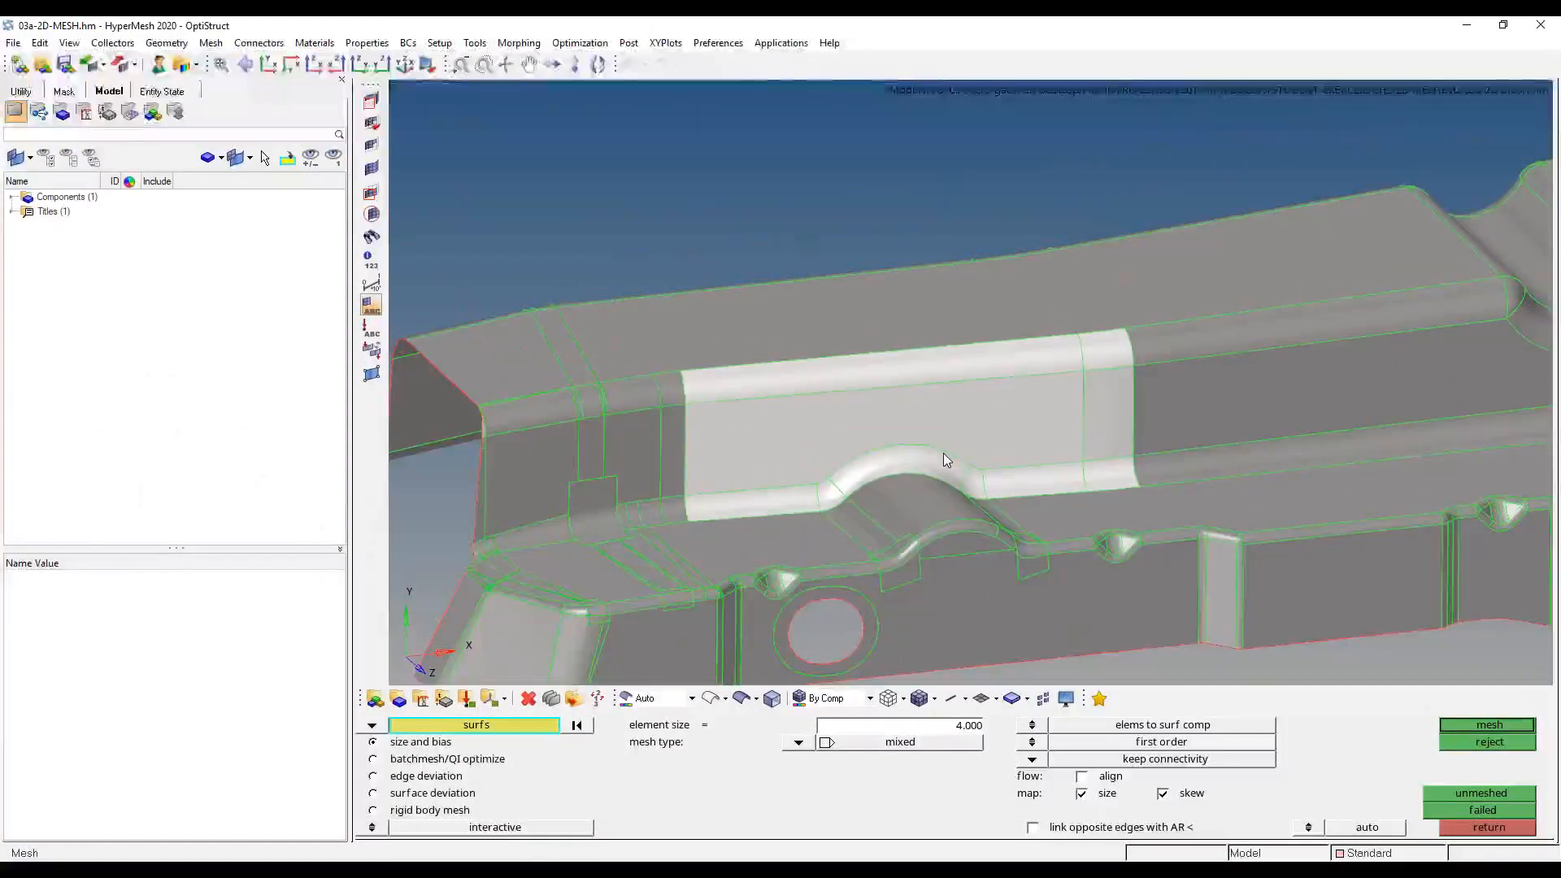
{"action": "left_click", "coordinate": [967, 725]}
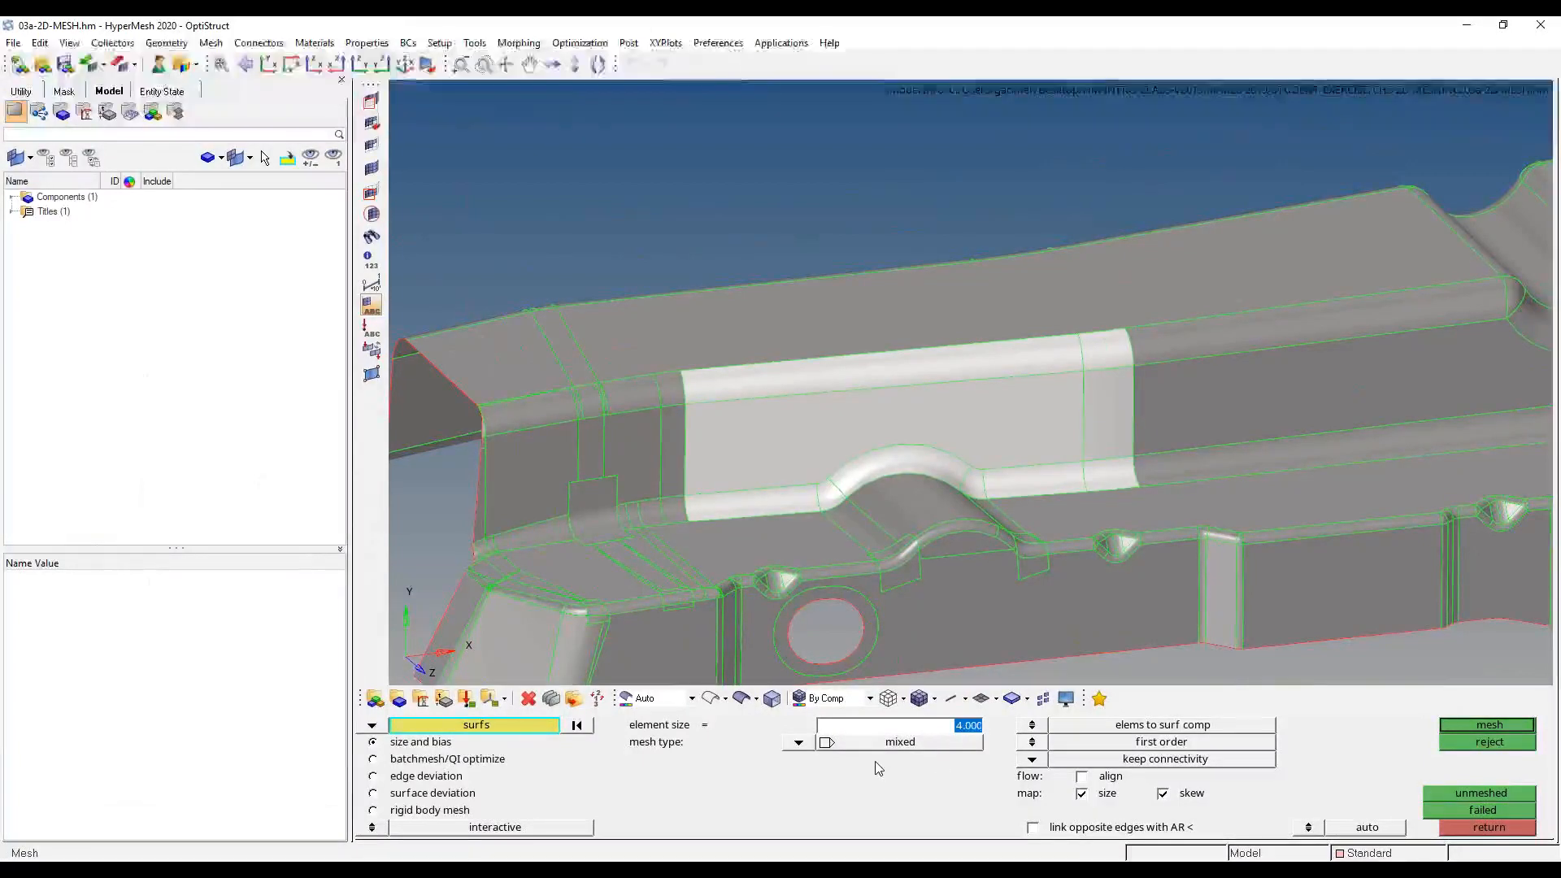
{"action": "left_click", "coordinate": [1496, 723]}
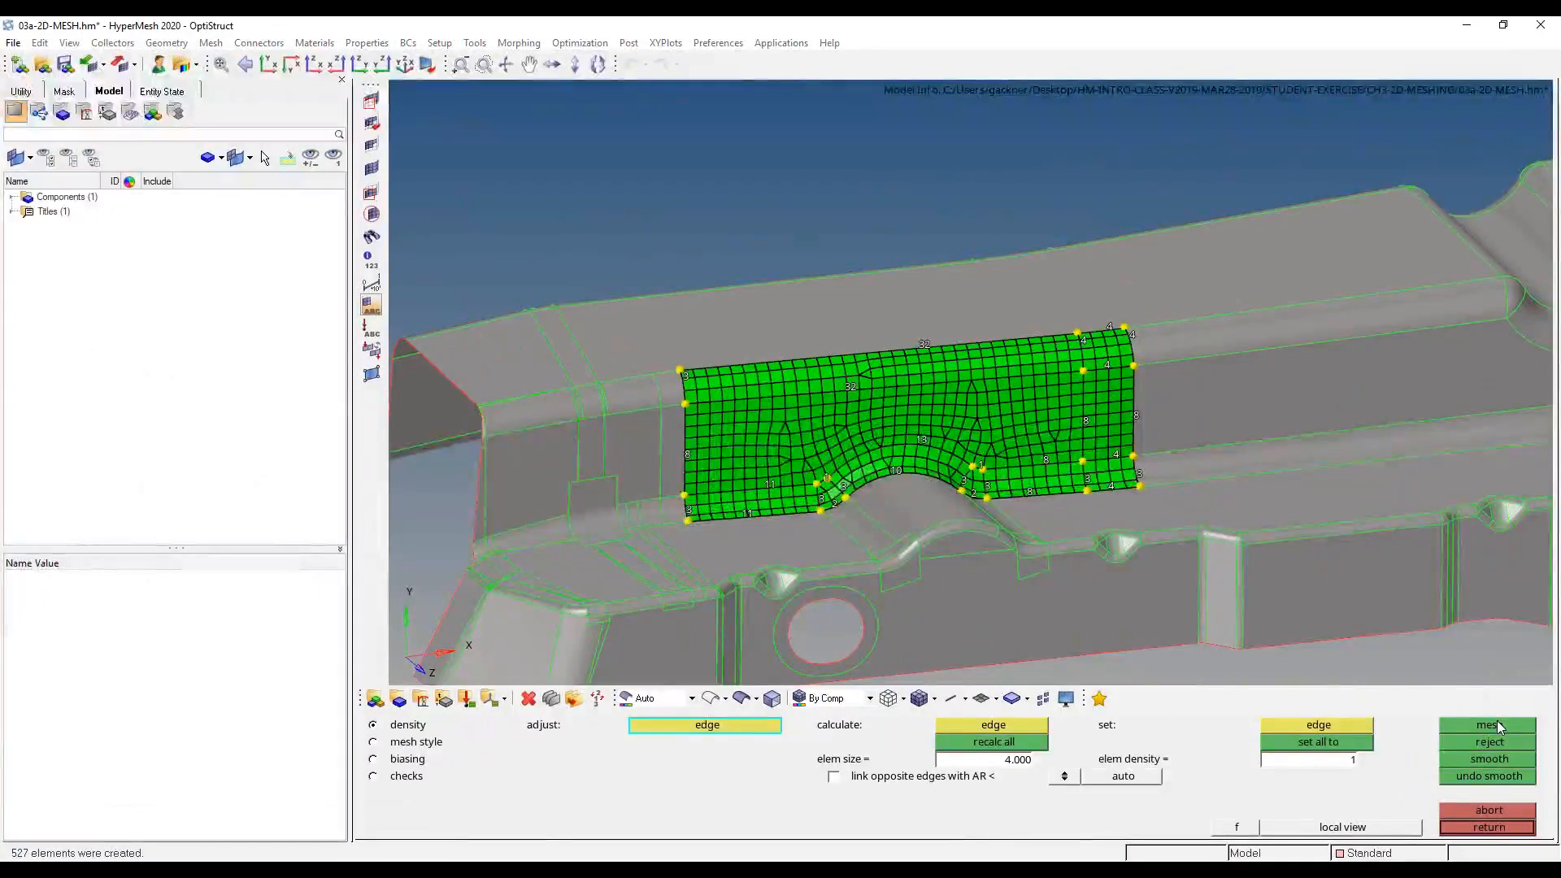
- Examine the element layout and edge densities on the meshed wall, especially around the arched bump
{"action": "scroll", "coordinate": [877, 415], "scroll_direction": "up", "scroll_amount": 5}
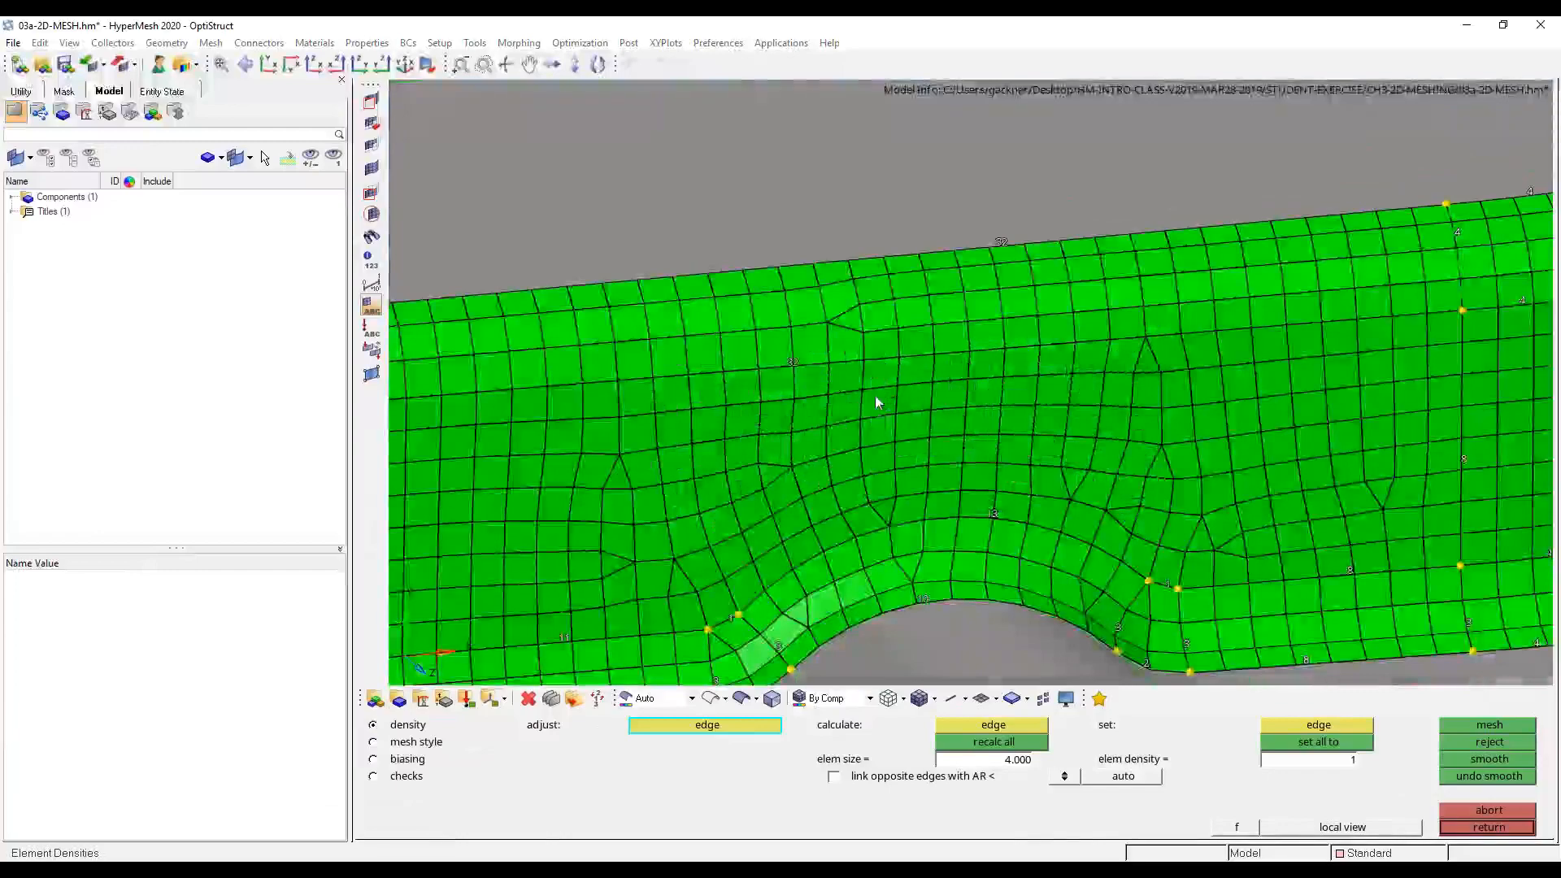
{"action": "left_click_drag", "start_coordinate": [1029, 358], "coordinate": [990, 355], "text": "ctrl"}
{"action": "scroll", "coordinate": [989, 355], "scroll_direction": "down", "scroll_amount": 4, "text": "ctrl"}
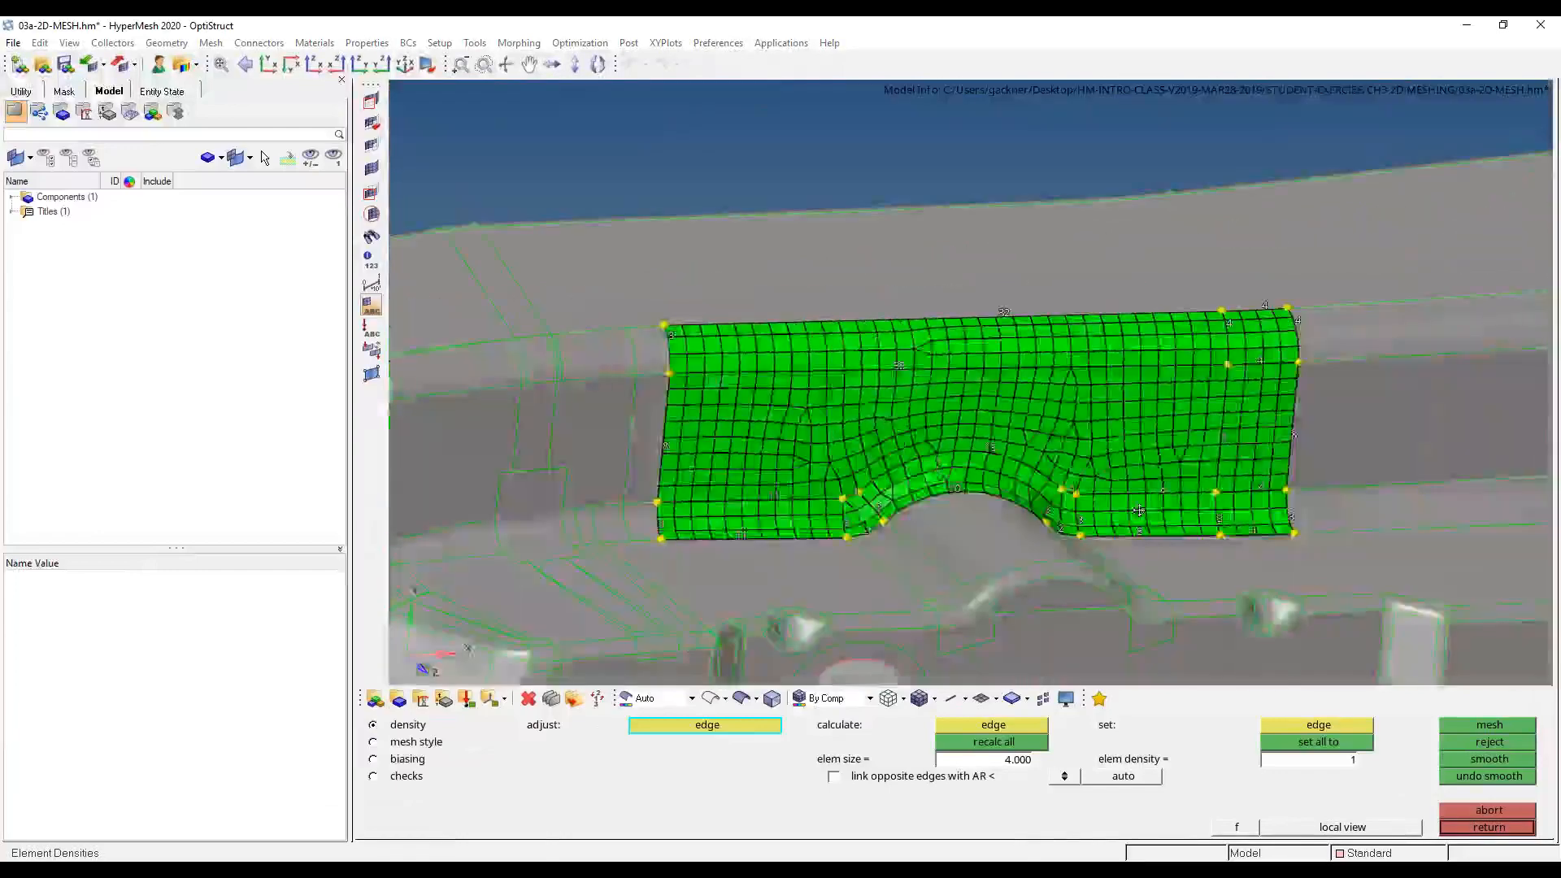
{"action": "left_click_drag", "start_coordinate": [936, 465], "coordinate": [1130, 504], "text": "ctrl"}
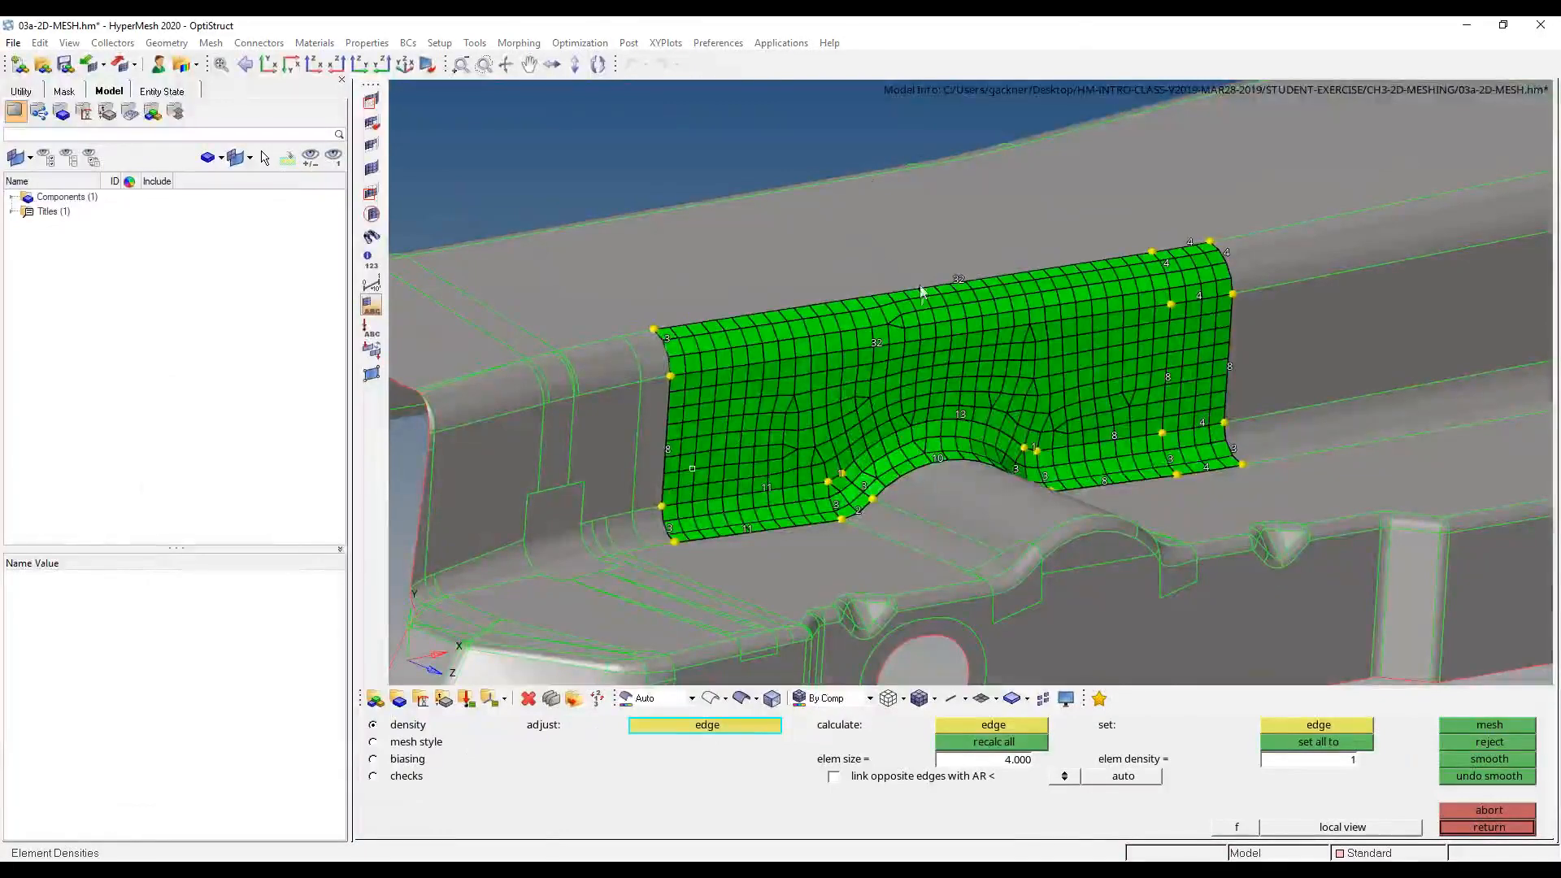
{"action": "scroll", "coordinate": [927, 309], "scroll_direction": "up", "scroll_amount": 3}
{"action": "left_click_drag", "start_coordinate": [935, 325], "coordinate": [904, 446], "text": "ctrl"}
{"action": "left_click_drag", "start_coordinate": [874, 652], "coordinate": [909, 328], "text": "ctrl"}
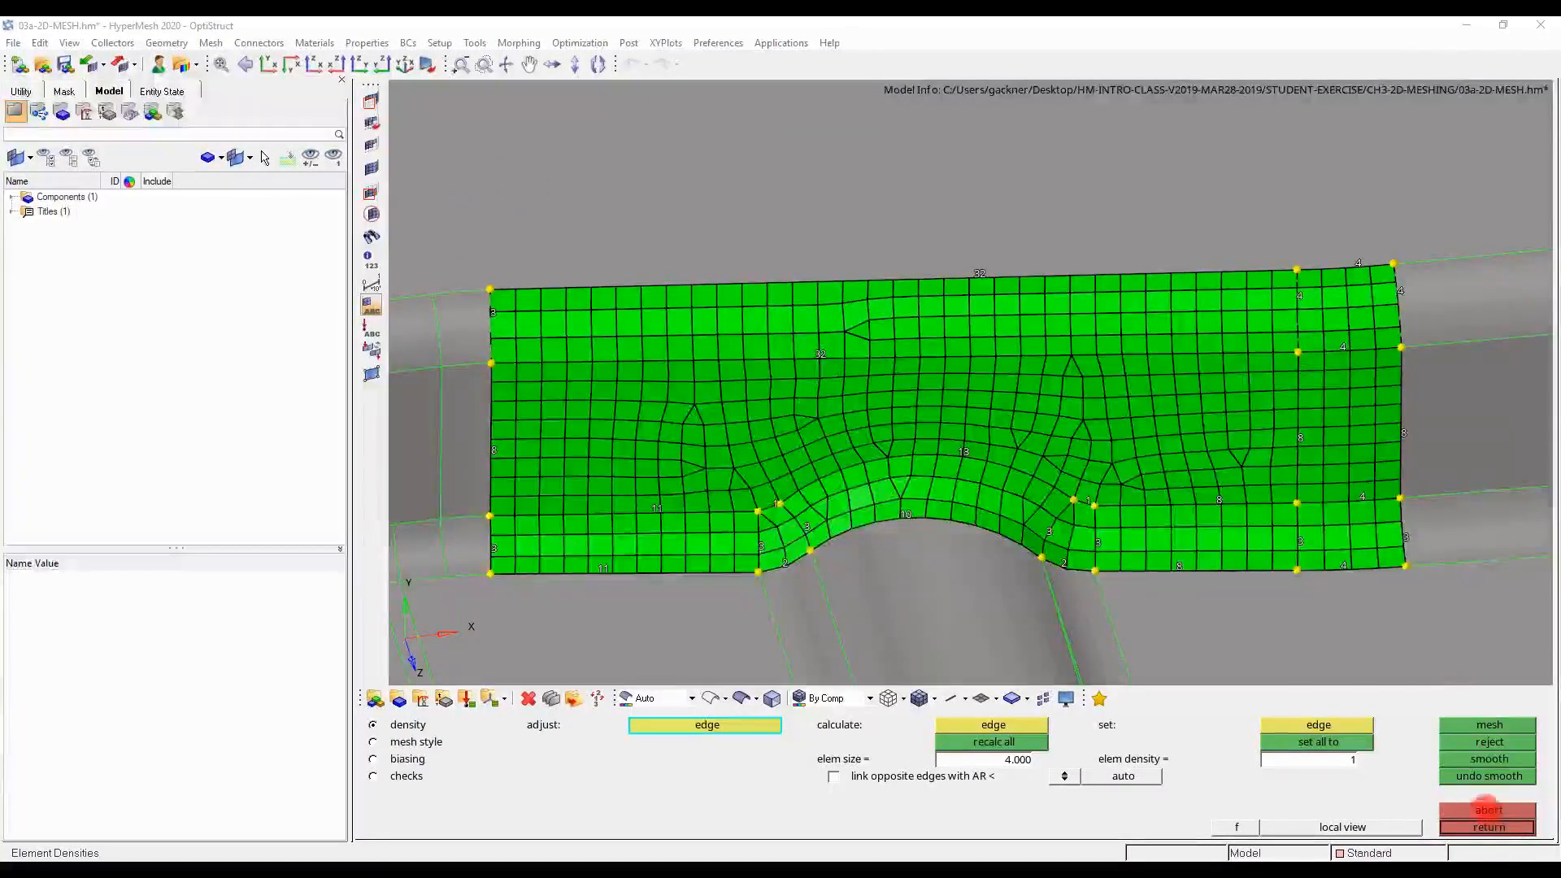
- Abort the interactive meshing to discard the elements and return to the surface selection
{"action": "right_click", "coordinate": [1485, 835]}
{"action": "left_click", "coordinate": [1453, 706]}
{"action": "left_click", "coordinate": [1483, 813]}
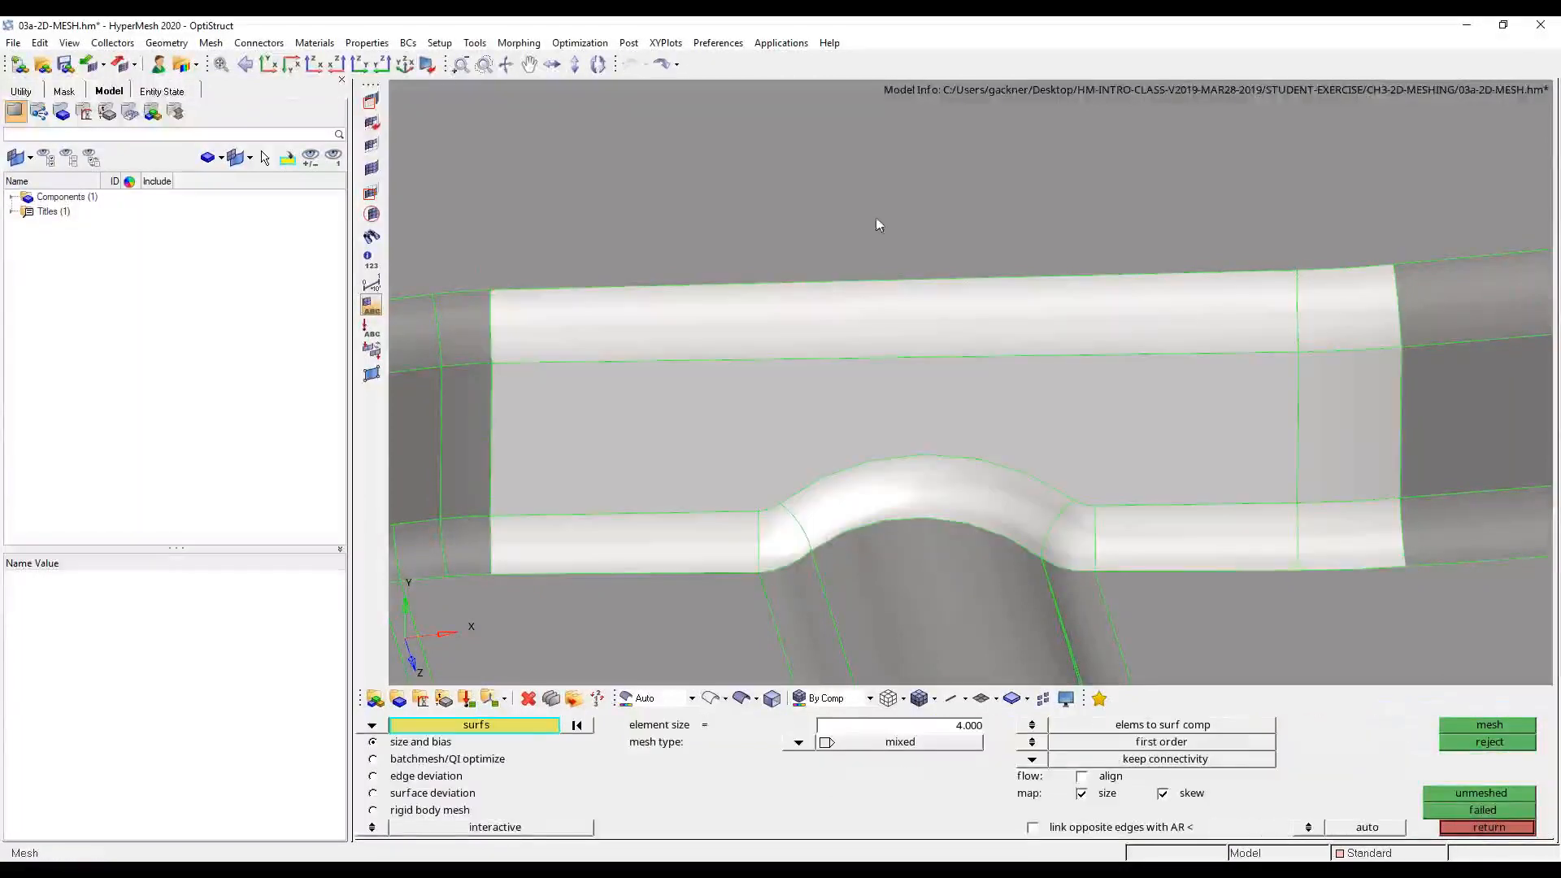
- Deselect the flat wall and lower fillet surfaces, and mesh the remaining upper fillet strip with mixed elements at size 4
{"action": "right_click", "coordinate": [615, 395]}
{"action": "right_click", "coordinate": [699, 533]}
{"action": "right_click", "coordinate": [771, 530]}
{"action": "right_click", "coordinate": [1032, 498]}
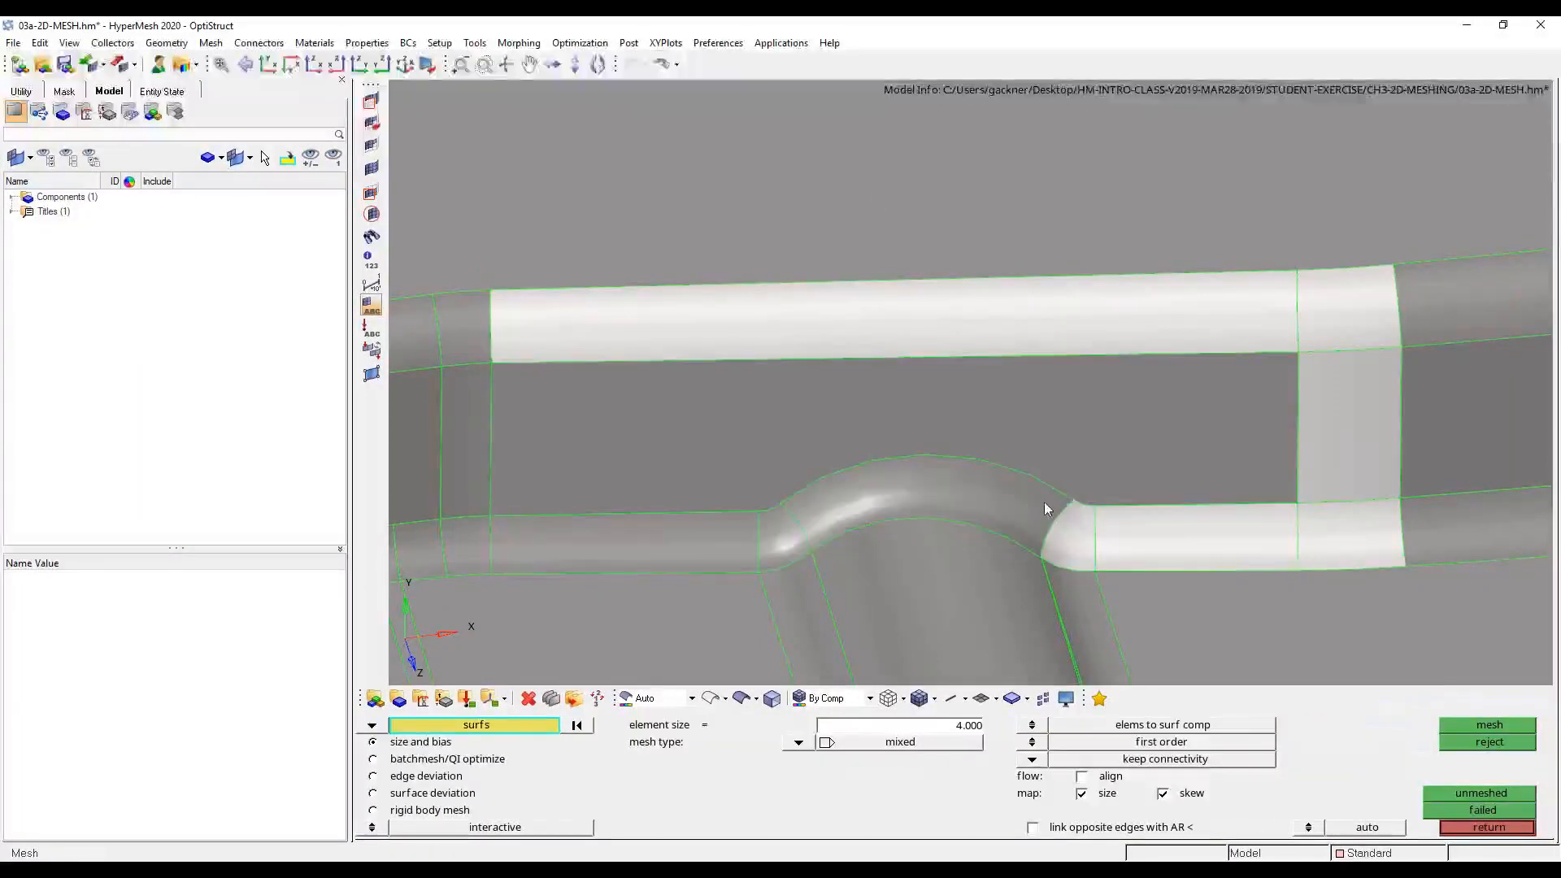
{"action": "right_click", "coordinate": [1075, 530]}
{"action": "right_click", "coordinate": [1167, 528]}
{"action": "right_click", "coordinate": [1307, 370]}
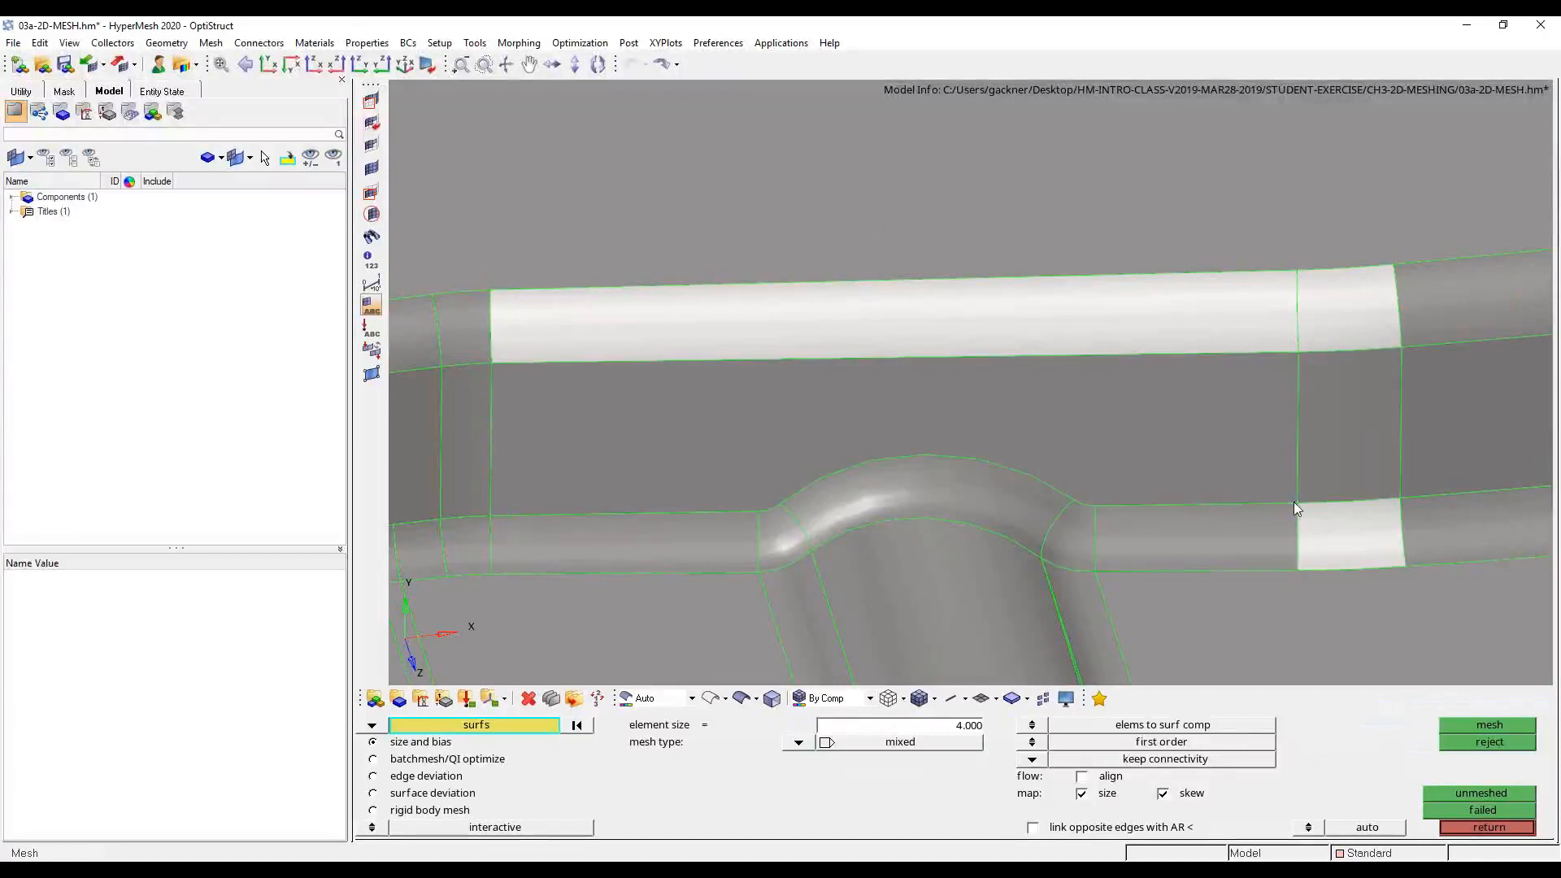
{"action": "right_click", "coordinate": [1368, 540]}
{"action": "middle_click", "coordinate": [1334, 523]}
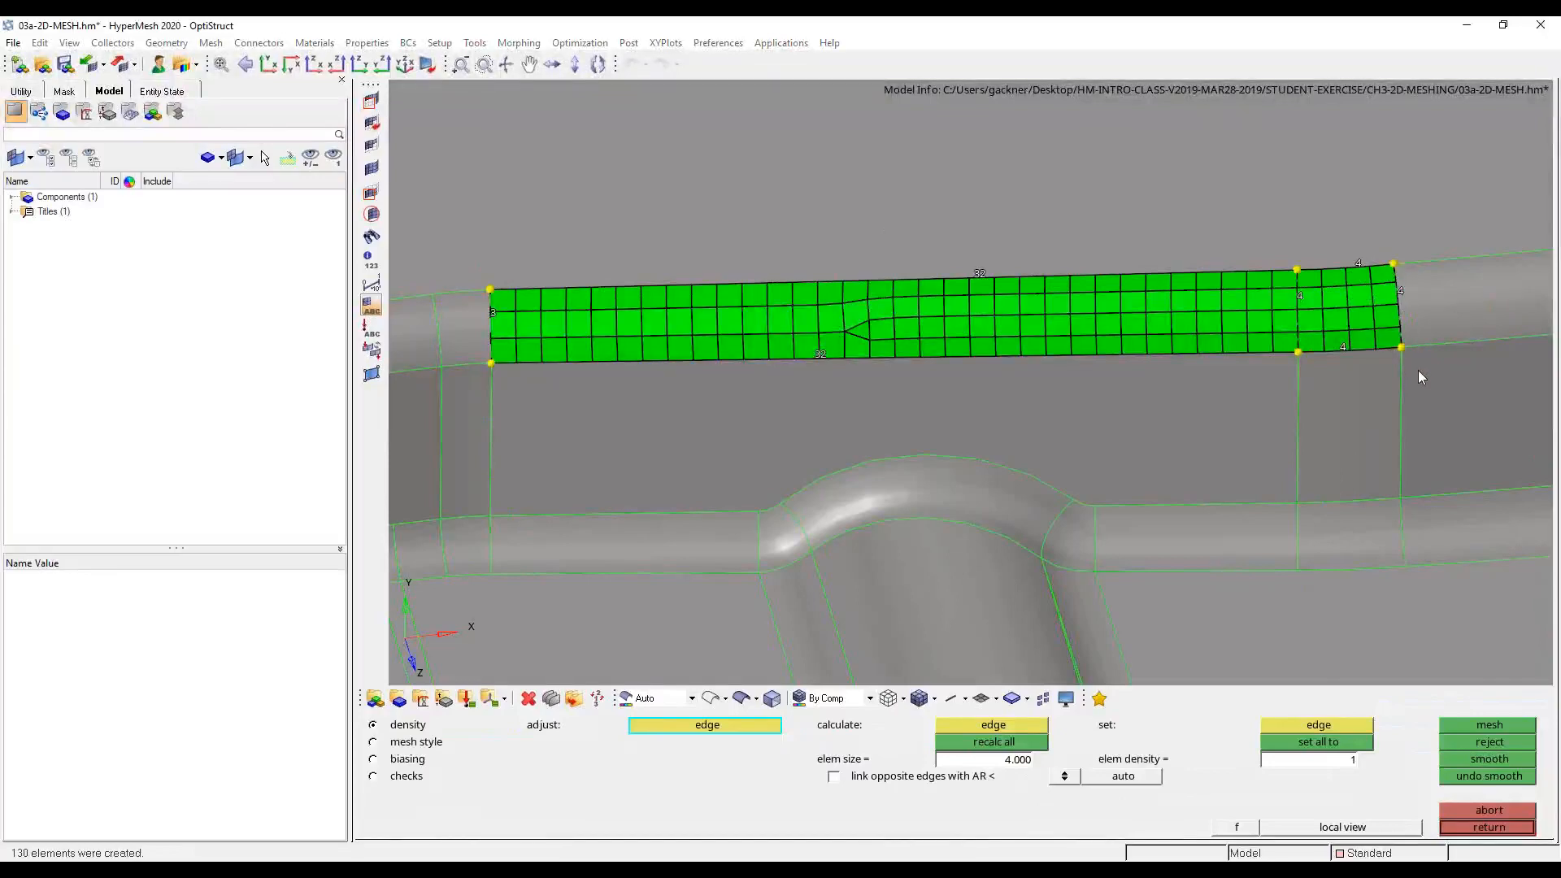
- Examine the element rows along the meshed fillet strip, from the short end surface to the transition in the middle
{"action": "scroll", "coordinate": [1381, 276], "scroll_direction": "up", "scroll_amount": 5}
{"action": "scroll", "coordinate": [1323, 248], "scroll_direction": "down", "scroll_amount": 3}
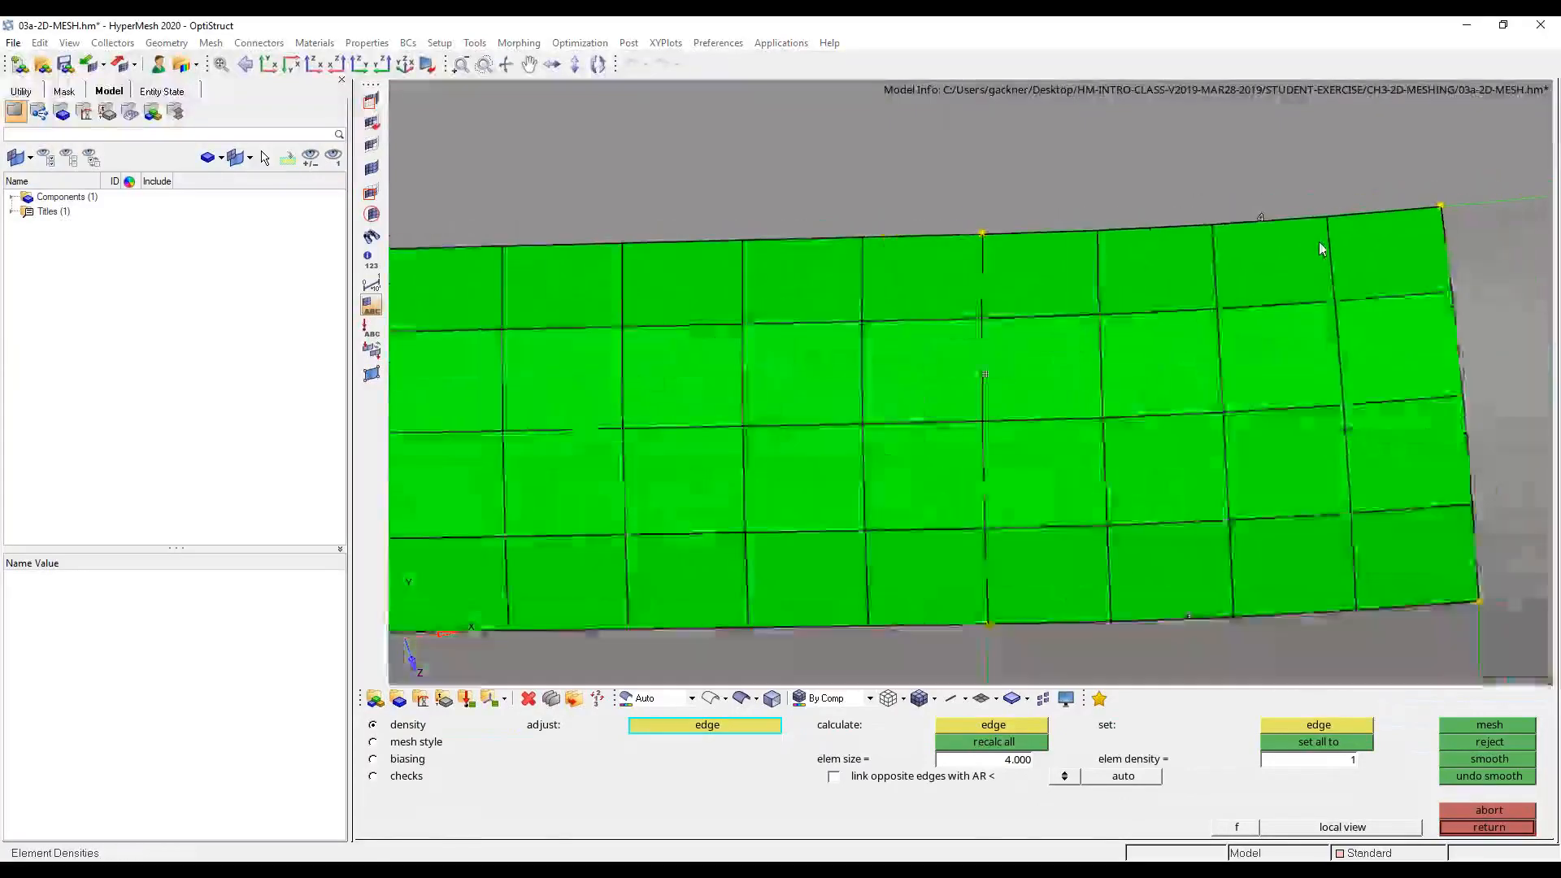
{"action": "scroll", "coordinate": [1321, 248], "scroll_direction": "down", "scroll_amount": 3}
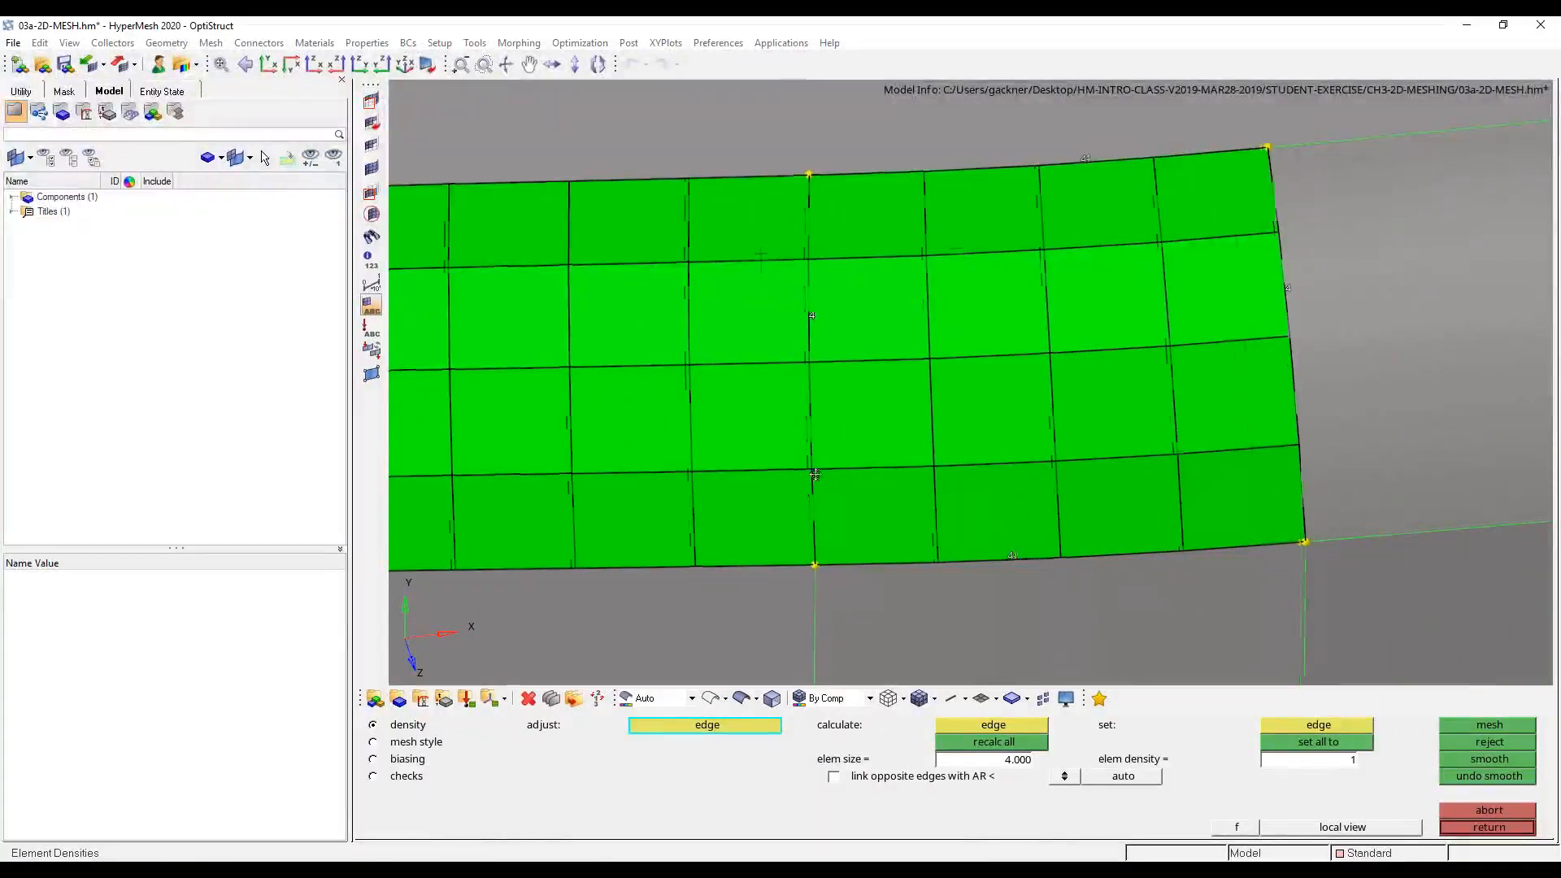
{"action": "scroll", "coordinate": [1186, 471], "scroll_direction": "down", "scroll_amount": 3}
{"action": "right_click_drag", "start_coordinate": [625, 487], "coordinate": [1116, 488], "text": "ctrl"}
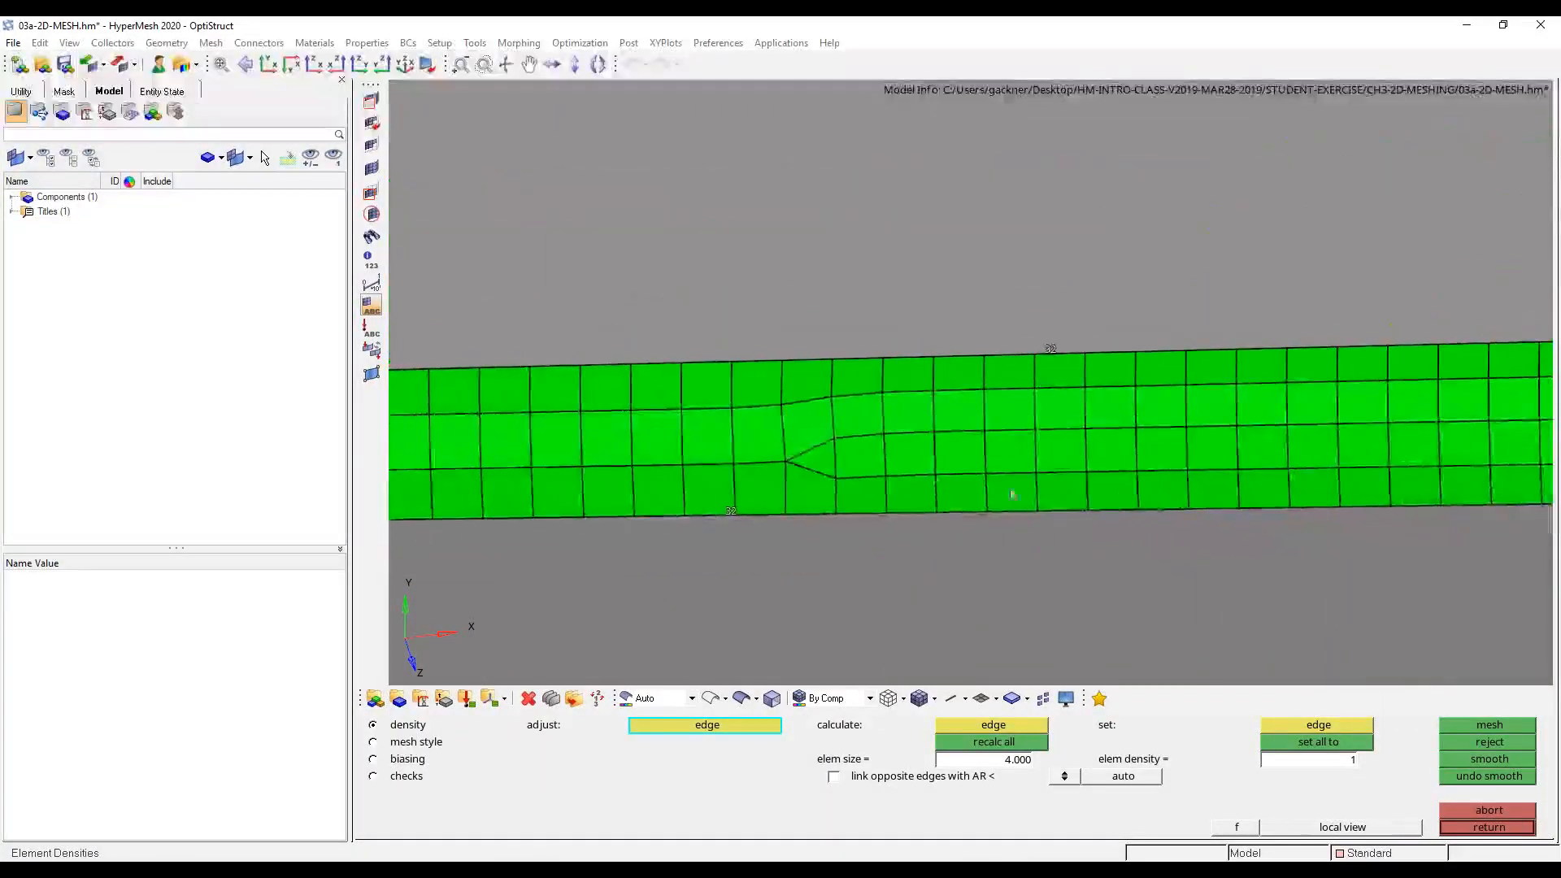
{"action": "scroll", "coordinate": [884, 484], "scroll_direction": "up", "scroll_amount": 1}
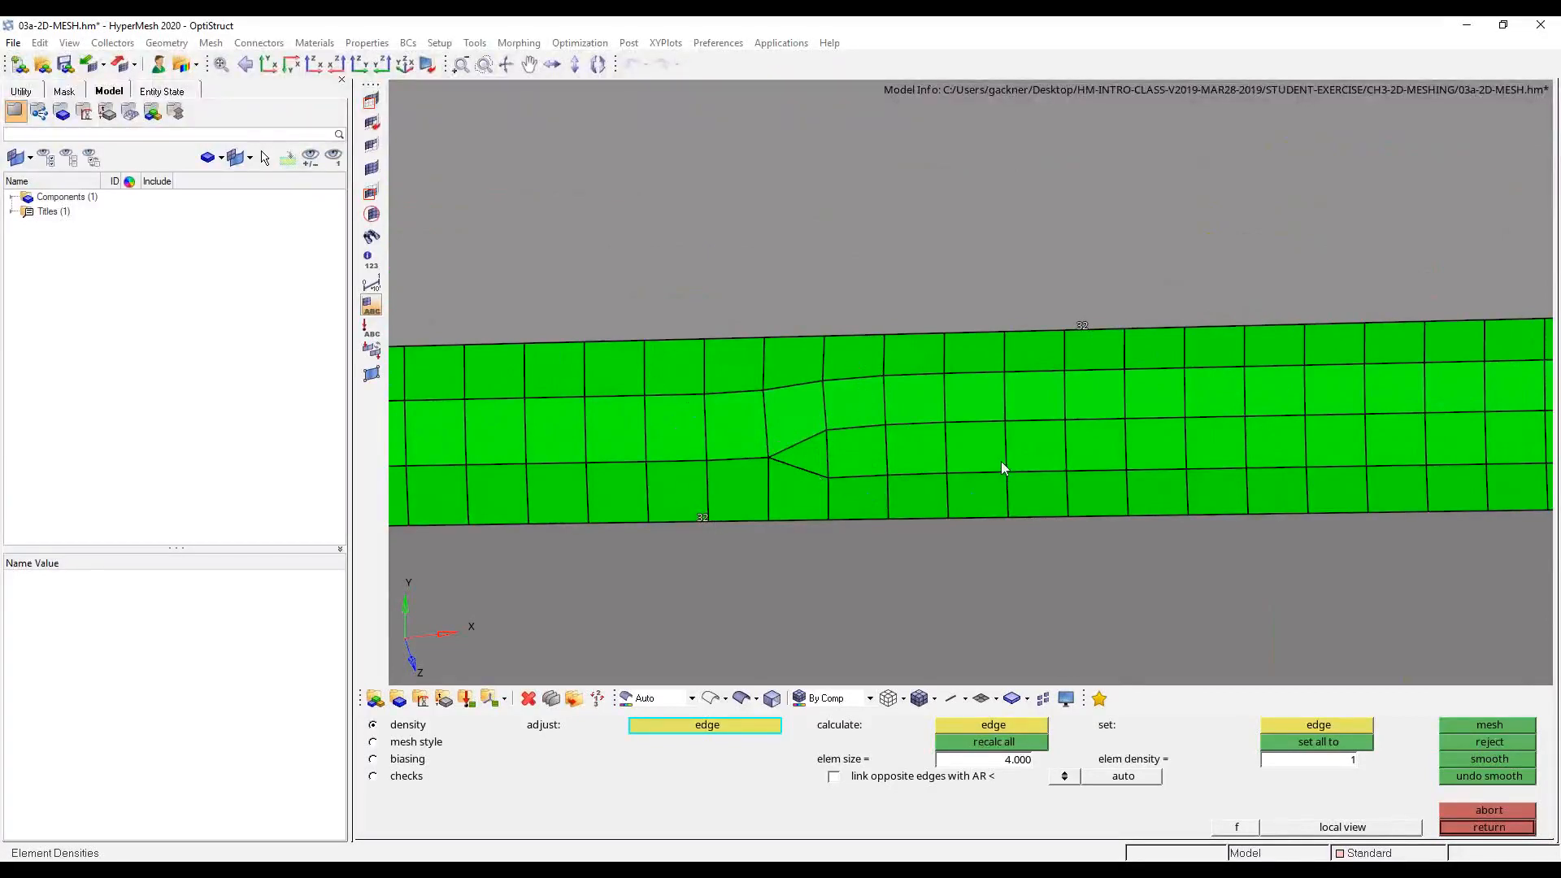
{"action": "scroll", "coordinate": [1003, 463], "scroll_direction": "down", "scroll_amount": 3}
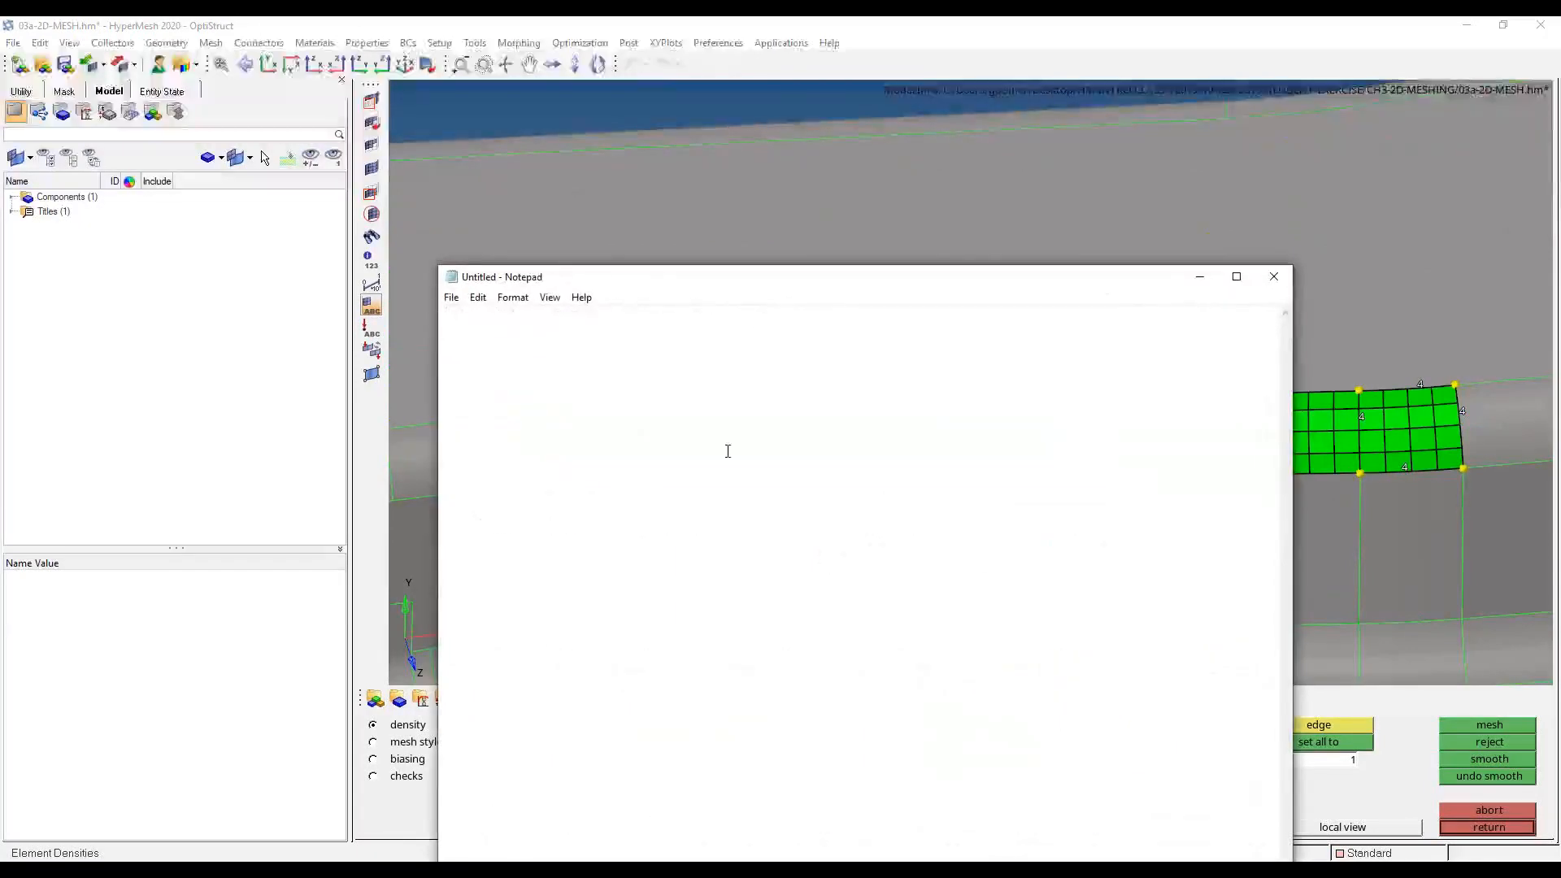
- In the blank Notepad document, write the heading "Mesh Uniformity" with blank lines above and below it
{"action": "key", "text": "Return"}
{"action": "key", "text": "Return"}
{"action": "type", "text": "Mesh Uniformity"}
{"action": "key", "text": "Return"}
{"action": "key", "text": "Return"}
- Add an indented two-line bullet under the heading: "-All of my elements look roughly the same" / "and are roughly the same size"
{"action": "key", "text": "Tab"}
{"action": "type", "text": "-"}
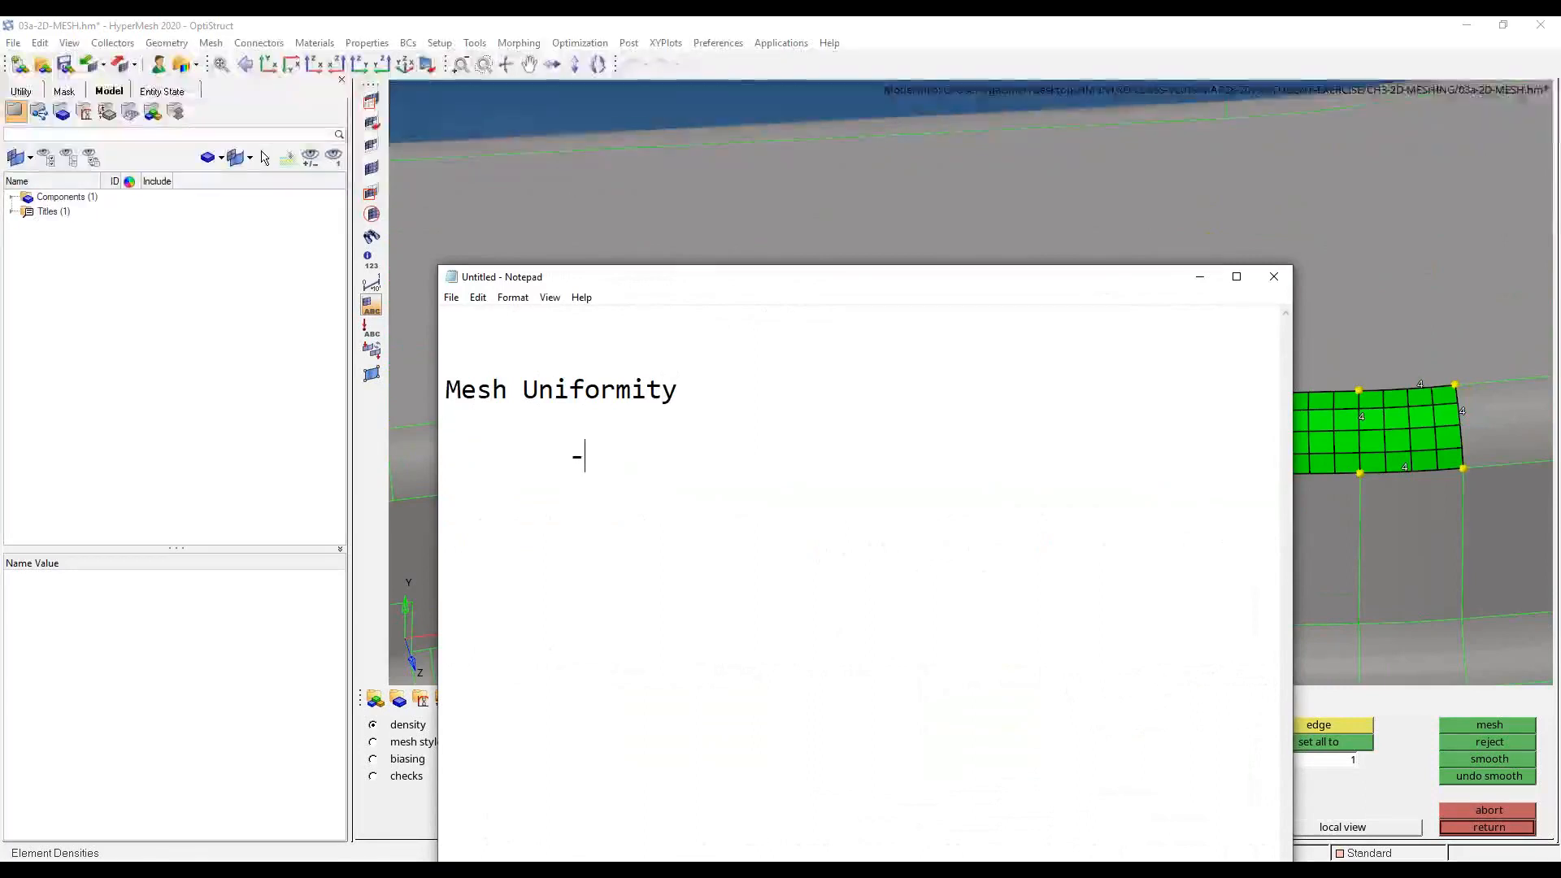
{"action": "type", "text": "All of my "}
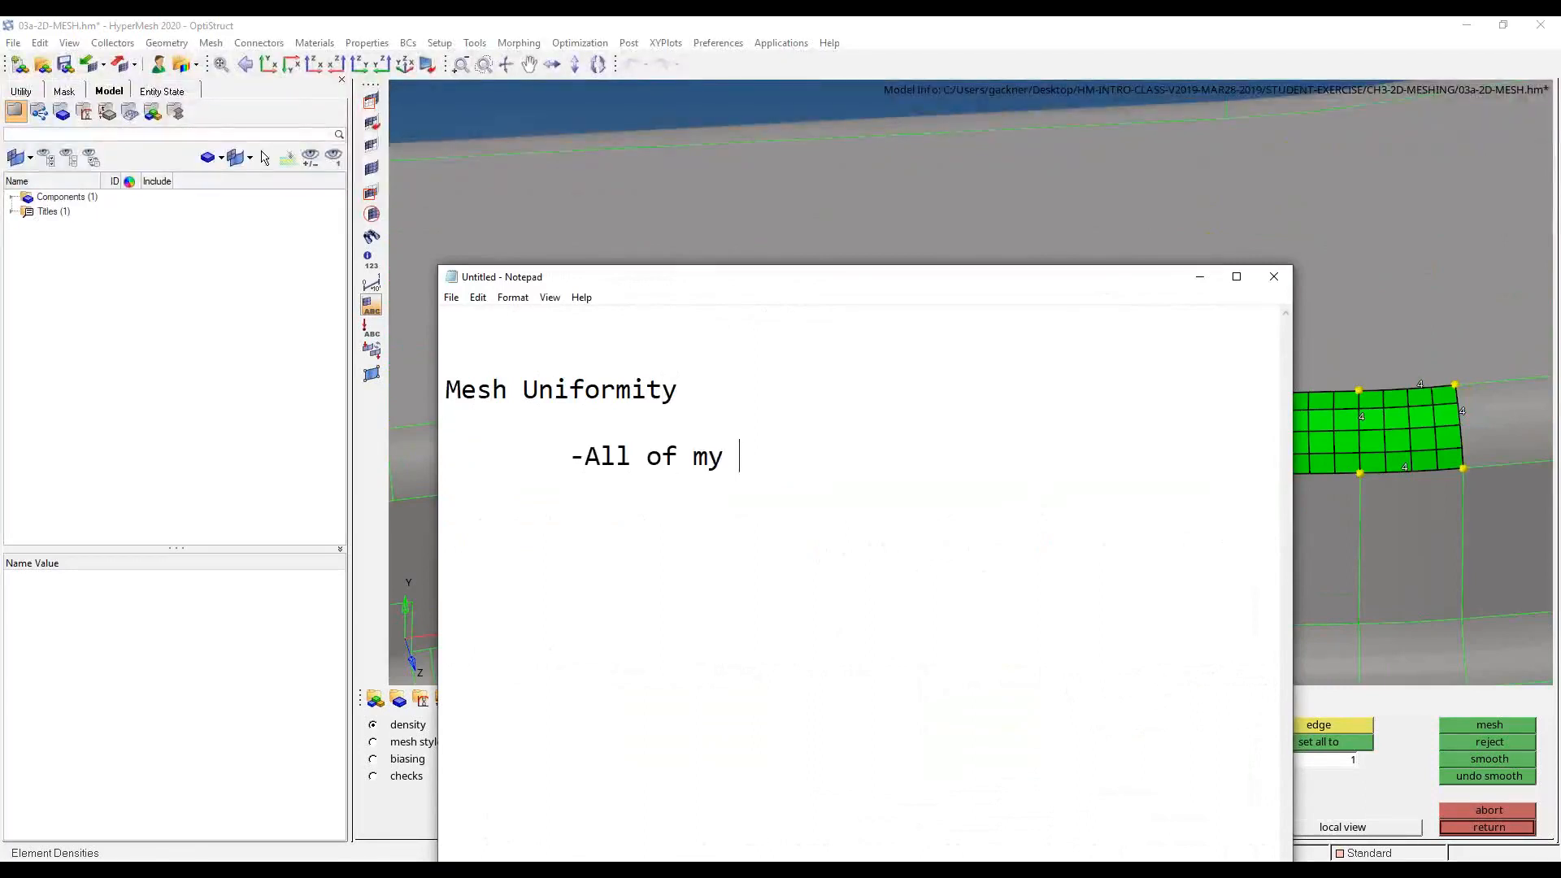
{"action": "type", "text": "elements look "}
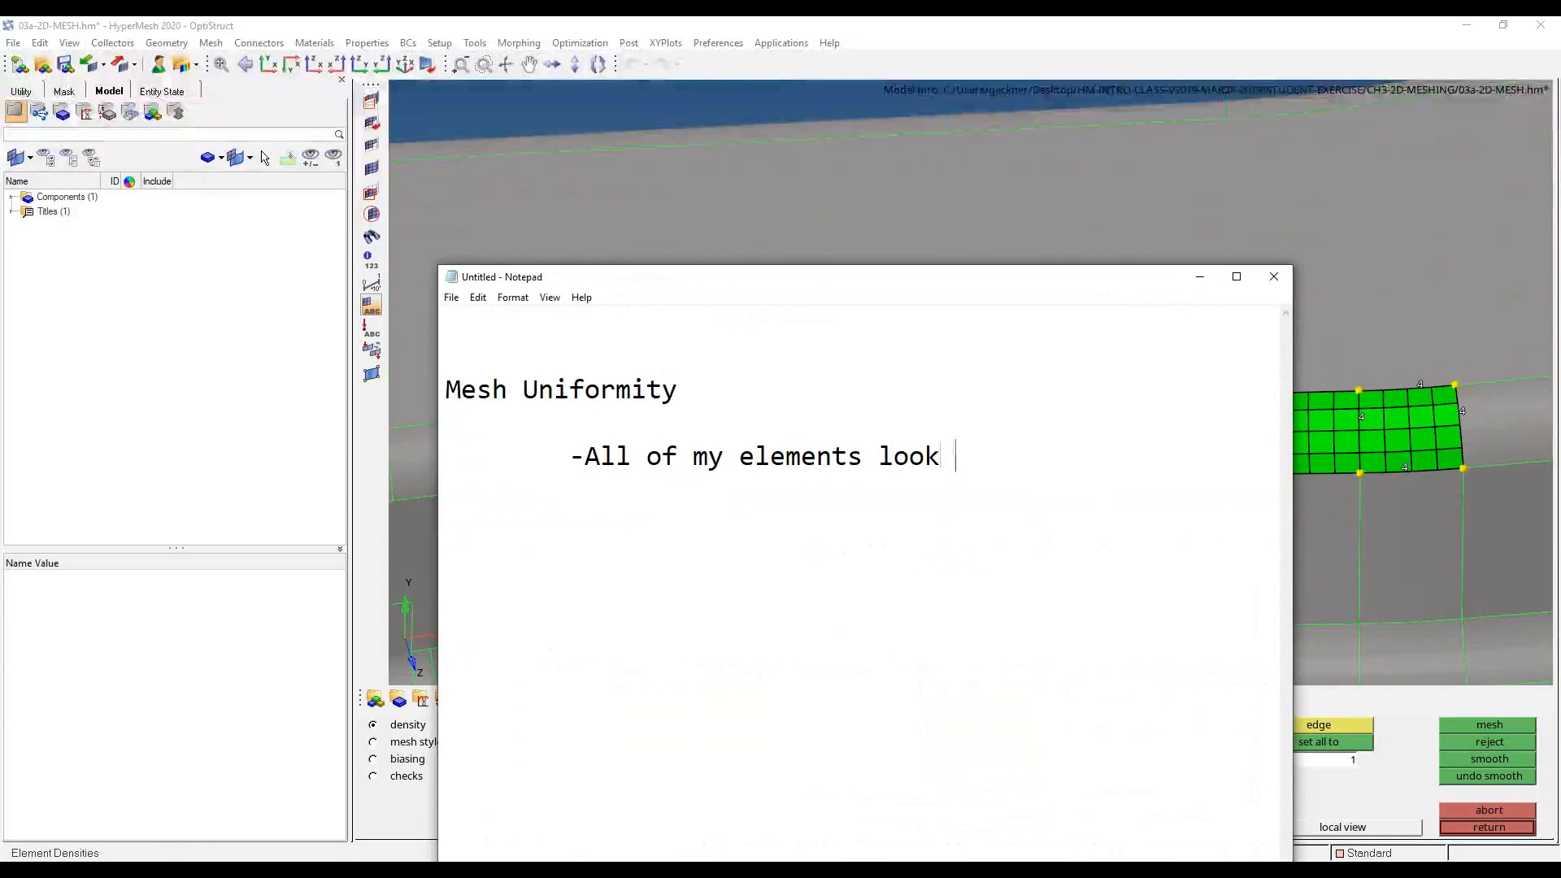
{"action": "type", "text": "roughly the same"}
{"action": "key", "text": "Return"}
{"action": "key", "text": "Tab"}
{"action": "type", "text": "and are roughly "}
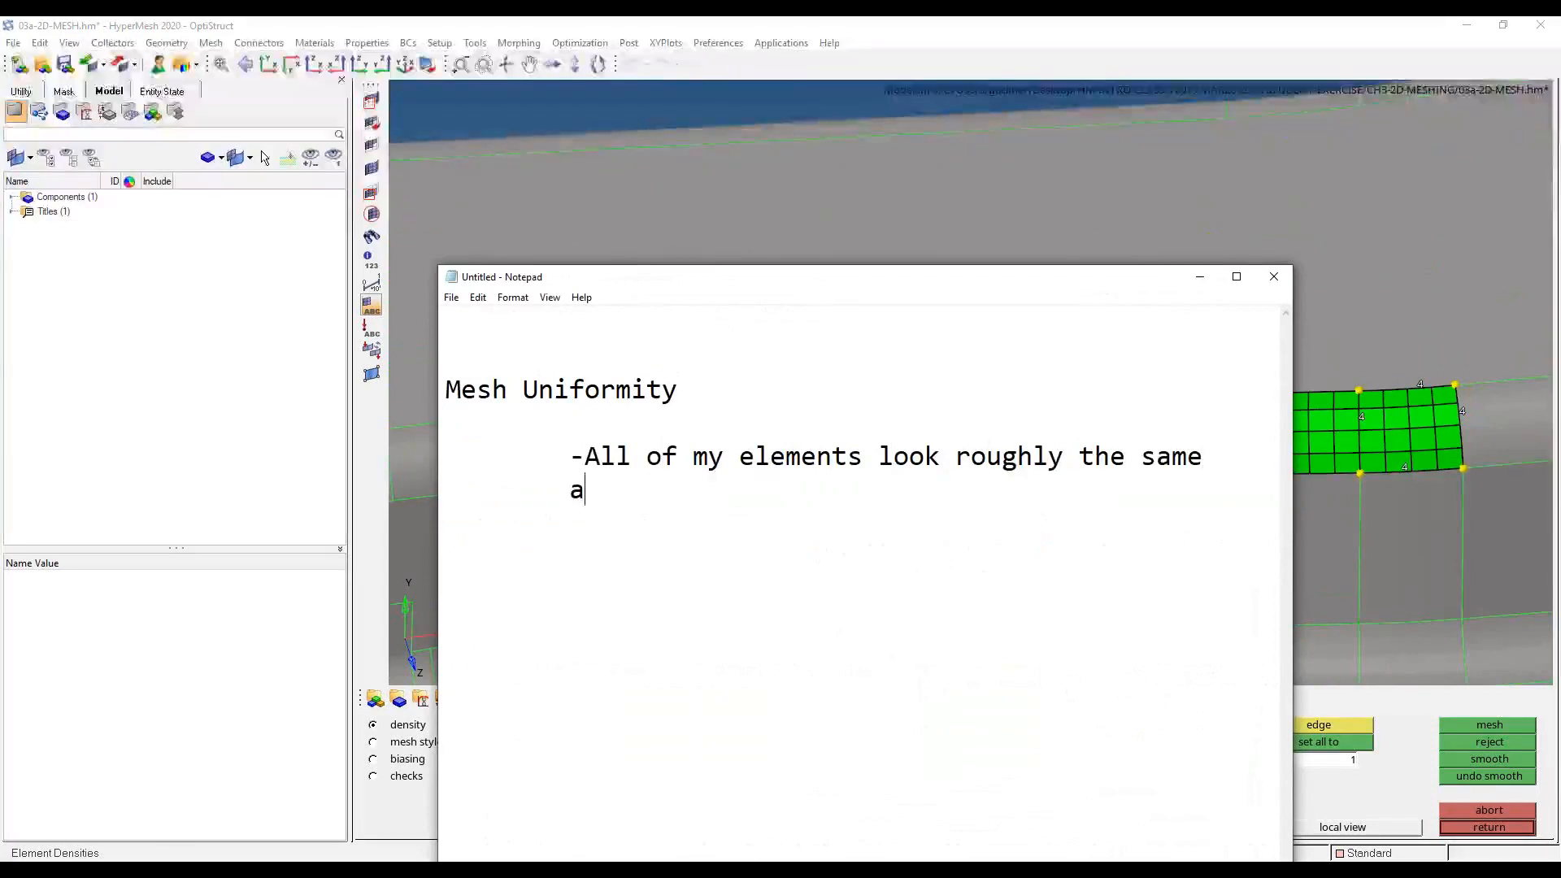
{"action": "type", "text": "the same size"}
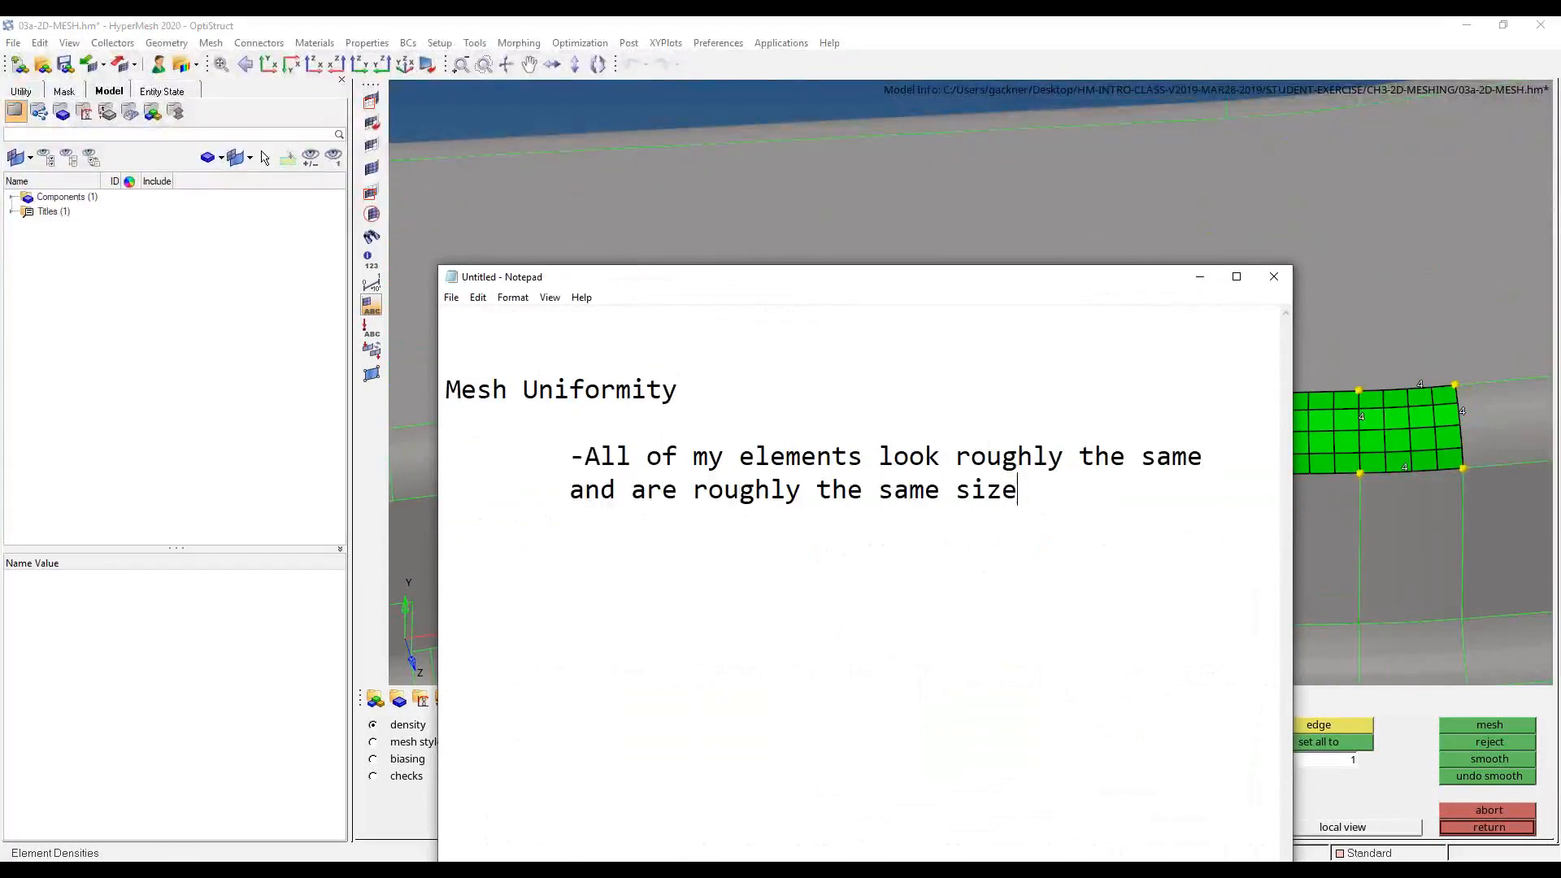
- Leave two blank lines and begin a second indented bullet with "-All of my identical / repeating features on"
{"action": "key", "text": "Return"}
{"action": "key", "text": "Return"}
{"action": "key", "text": "Return"}
{"action": "key", "text": "Tab"}
{"action": "type", "text": "-"}
{"action": "type", "text": "All of my identical"}
{"action": "type", "text": ","}
{"action": "key", "text": "BackSpace"}
{"action": "type", "text": "/ repeating f"}
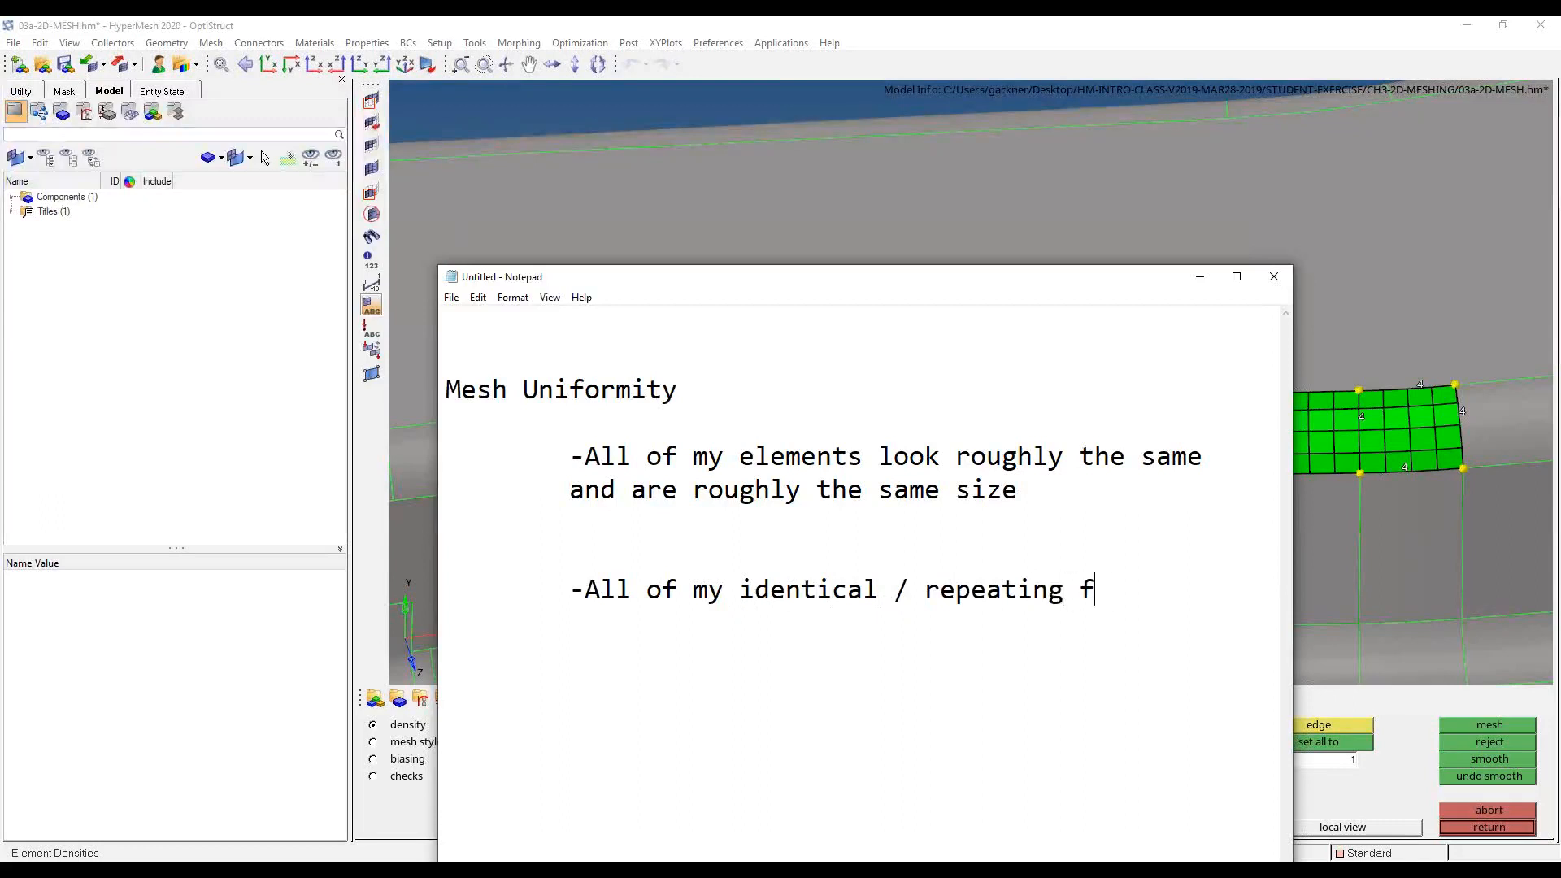
{"action": "type", "text": "eatures on"}
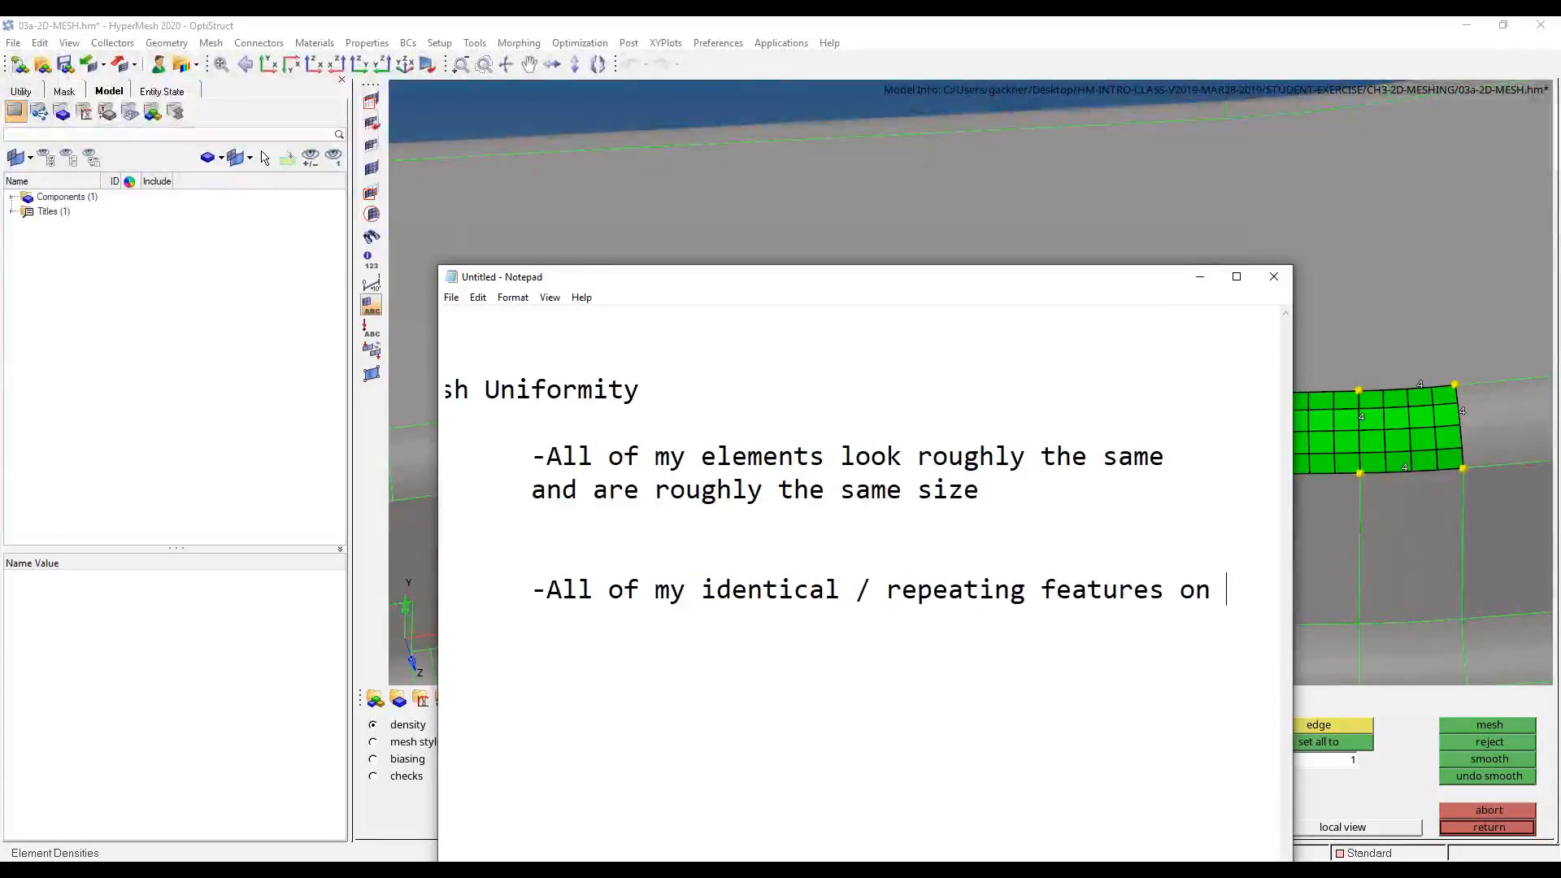
- Complete the second bullet on a new indented line with "my mesh, are meshed the same way as they repeat"
{"action": "key", "text": "Return"}
{"action": "key", "text": "Tab"}
{"action": "type", "text": "my mesh, are my me"}
{"action": "key", "text": "BackSpace"}
{"action": "key", "text": "BackSpace"}
{"action": "key", "text": "BackSpace"}
{"action": "key", "text": "BackSpace"}
{"action": "type", "text": "eshed the same way as the"}
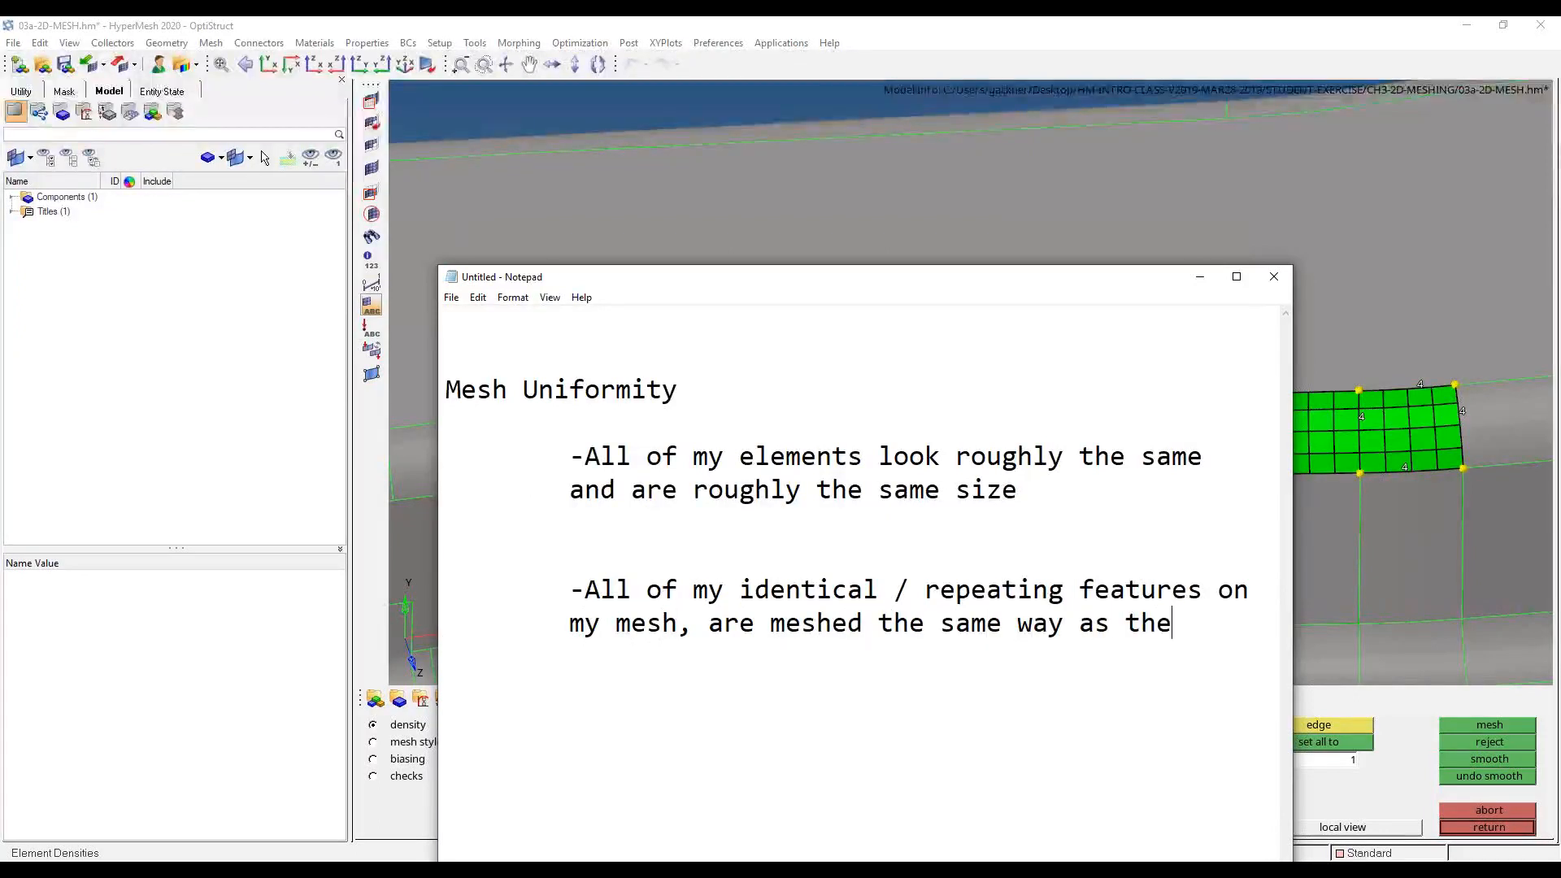
{"action": "type", "text": "y repea"}
- Add a further indented sub-bullet below it: "-i.e. don't model a 1/2" hole with 8 elements"
{"action": "key", "text": "Return"}
{"action": "key", "text": "Tab"}
{"action": "key", "text": "Tab"}
{"action": "type", "text": "-i.e. don't model a "}
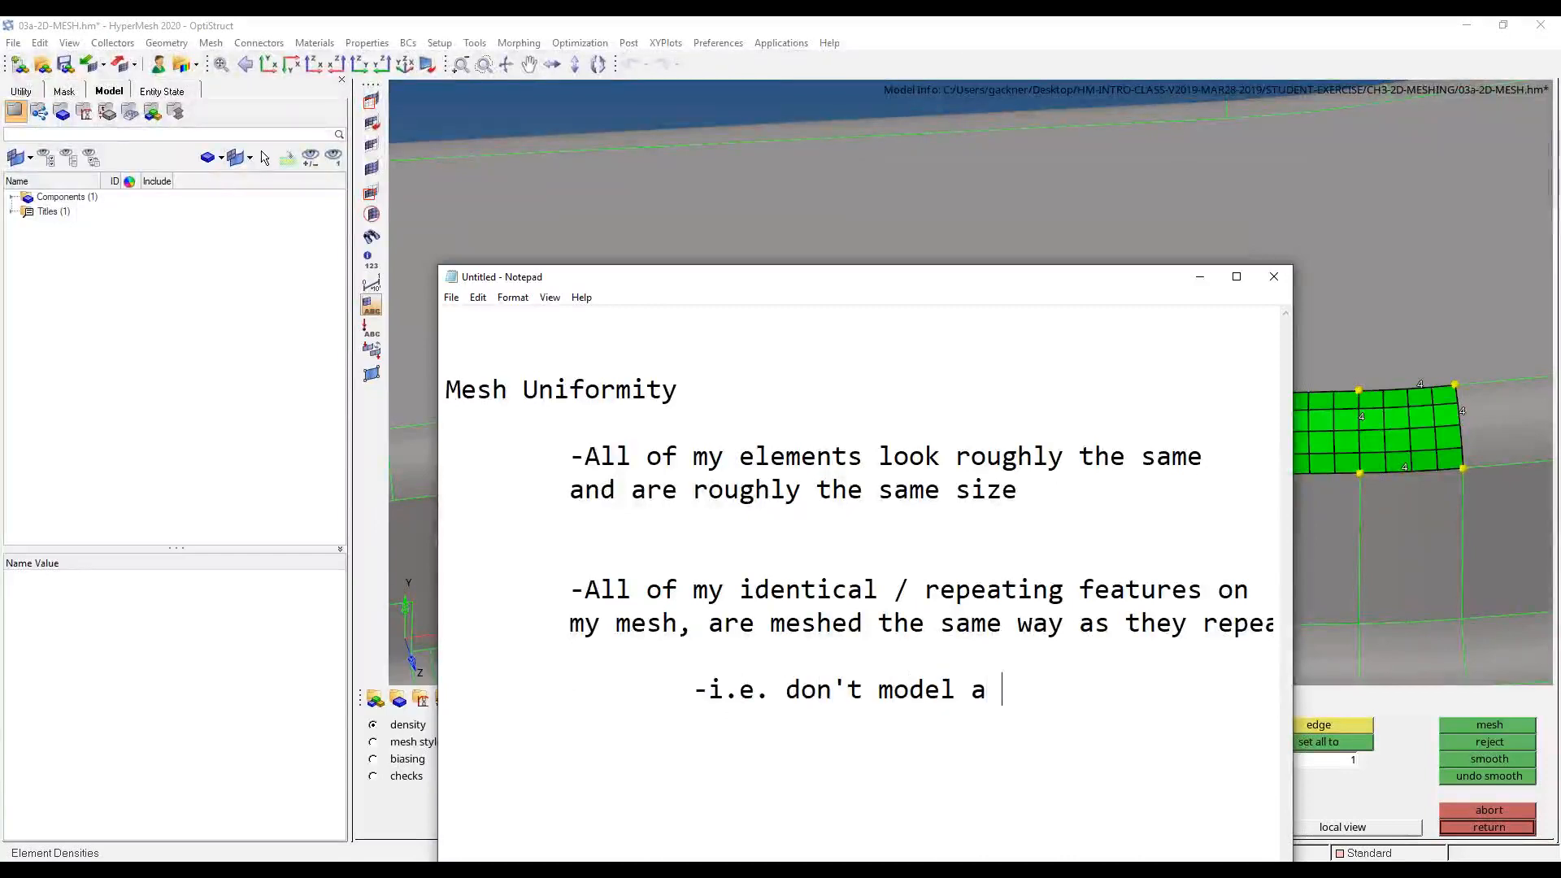
{"action": "type", "text": "1/2"}
{"action": "key", "text": "Return"}
{"action": "type", "text": "\""}
{"action": "key", "text": "BackSpace"}
{"action": "key", "text": "BackSpace"}
{"action": "type", "text": "\" hole"}
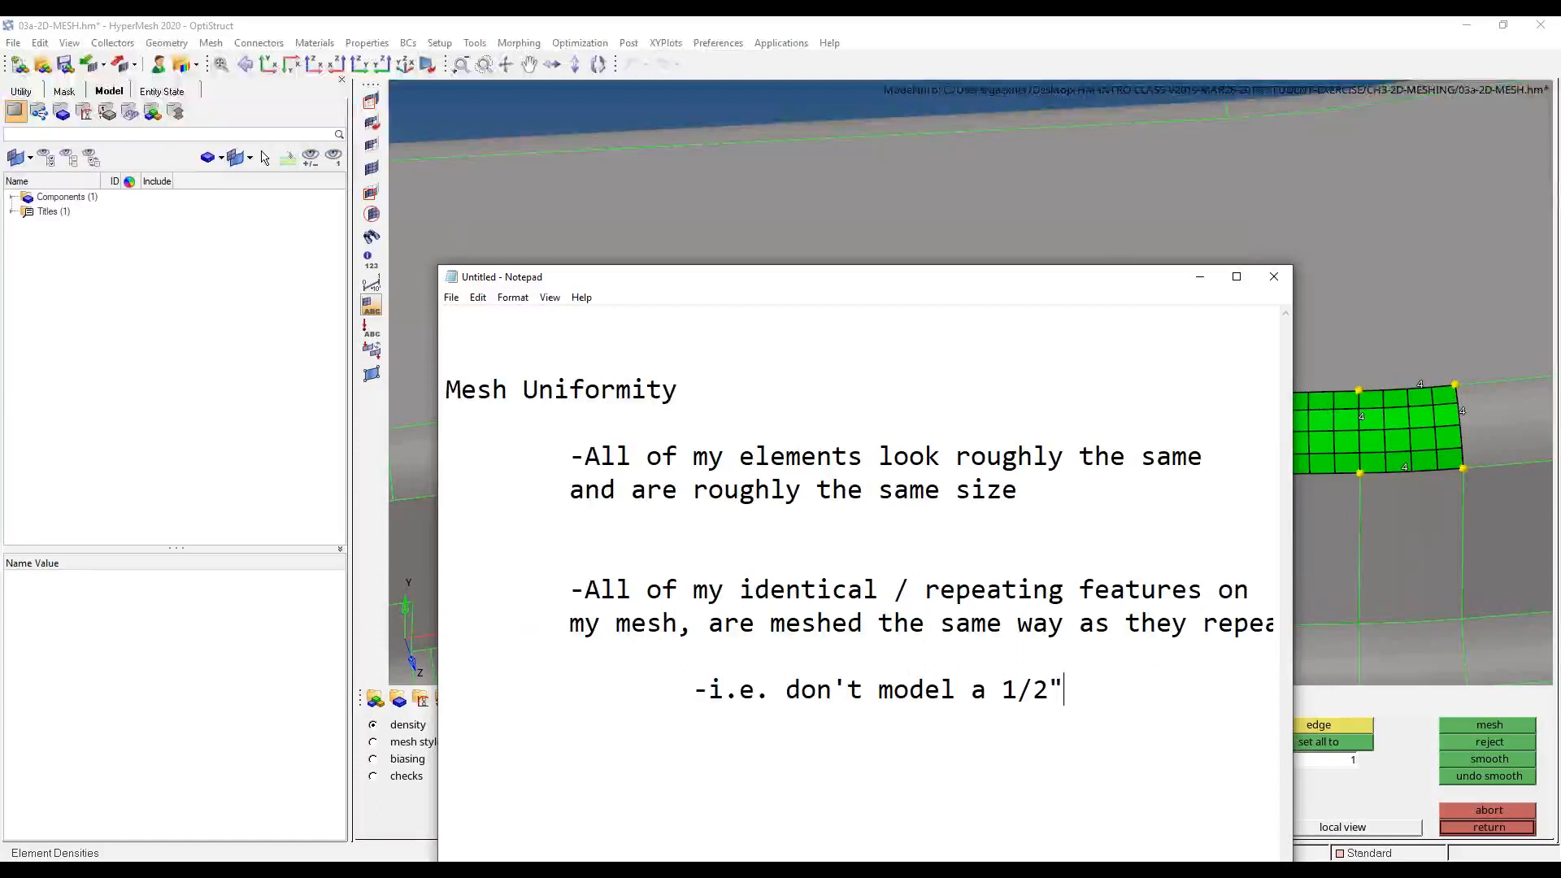
{"action": "type", "text": " with 8 elements"}
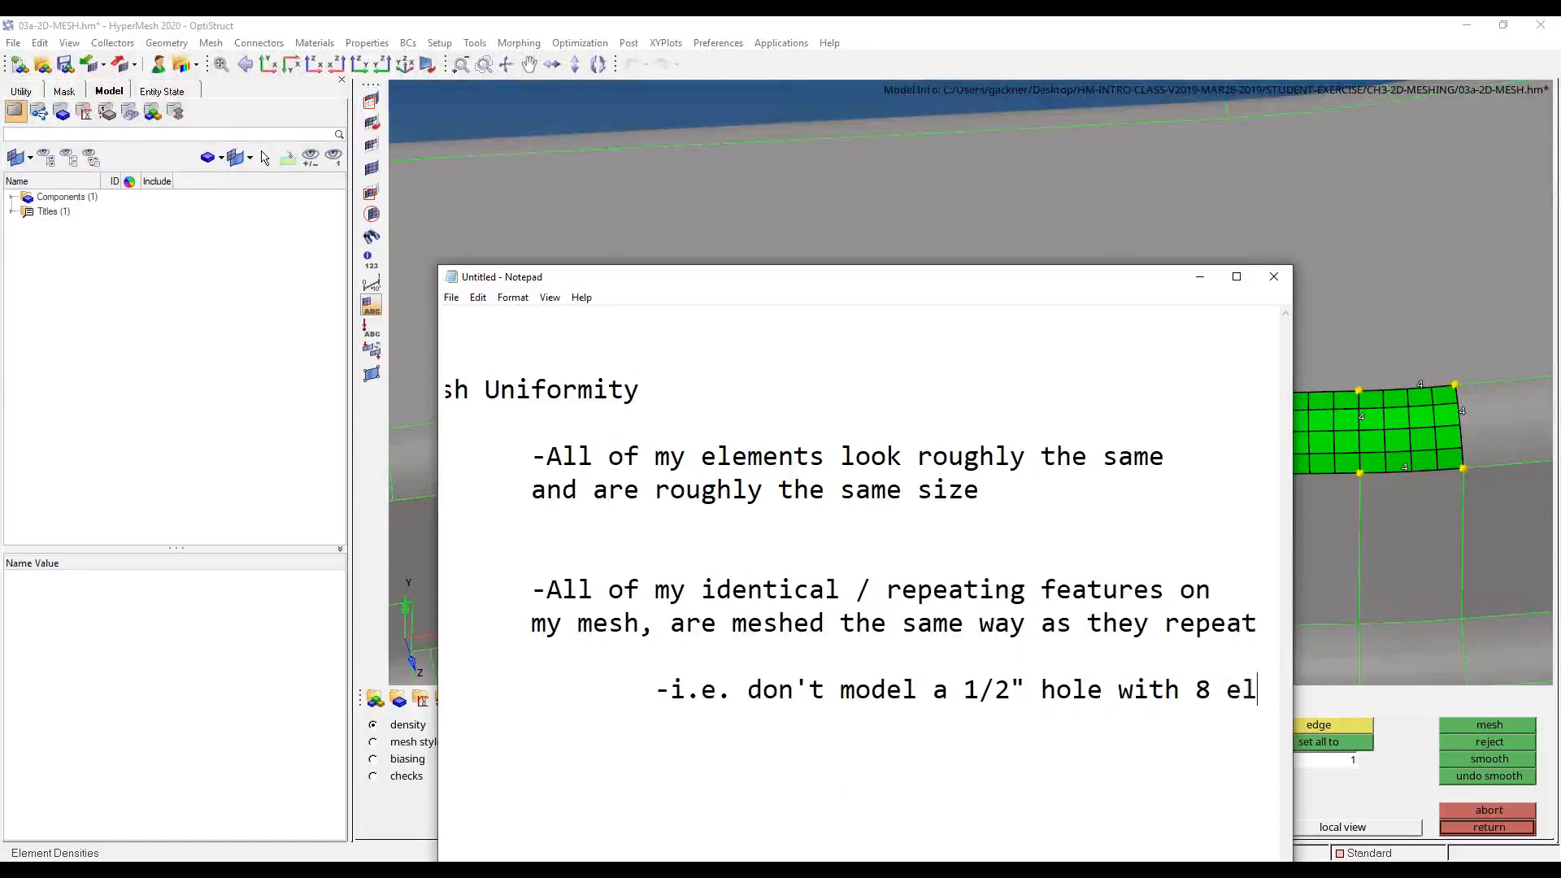
- Continue the sub-bullet with "and then another way with 4 elements around", and minimize both Notepad windows to return to HyperMesh
{"action": "key", "text": "Return"}
{"action": "key", "text": "Tab"}
{"action": "key", "text": "Tab"}
{"action": "key", "text": "Tab"}
{"action": "type", "text": "and then another way wit"}
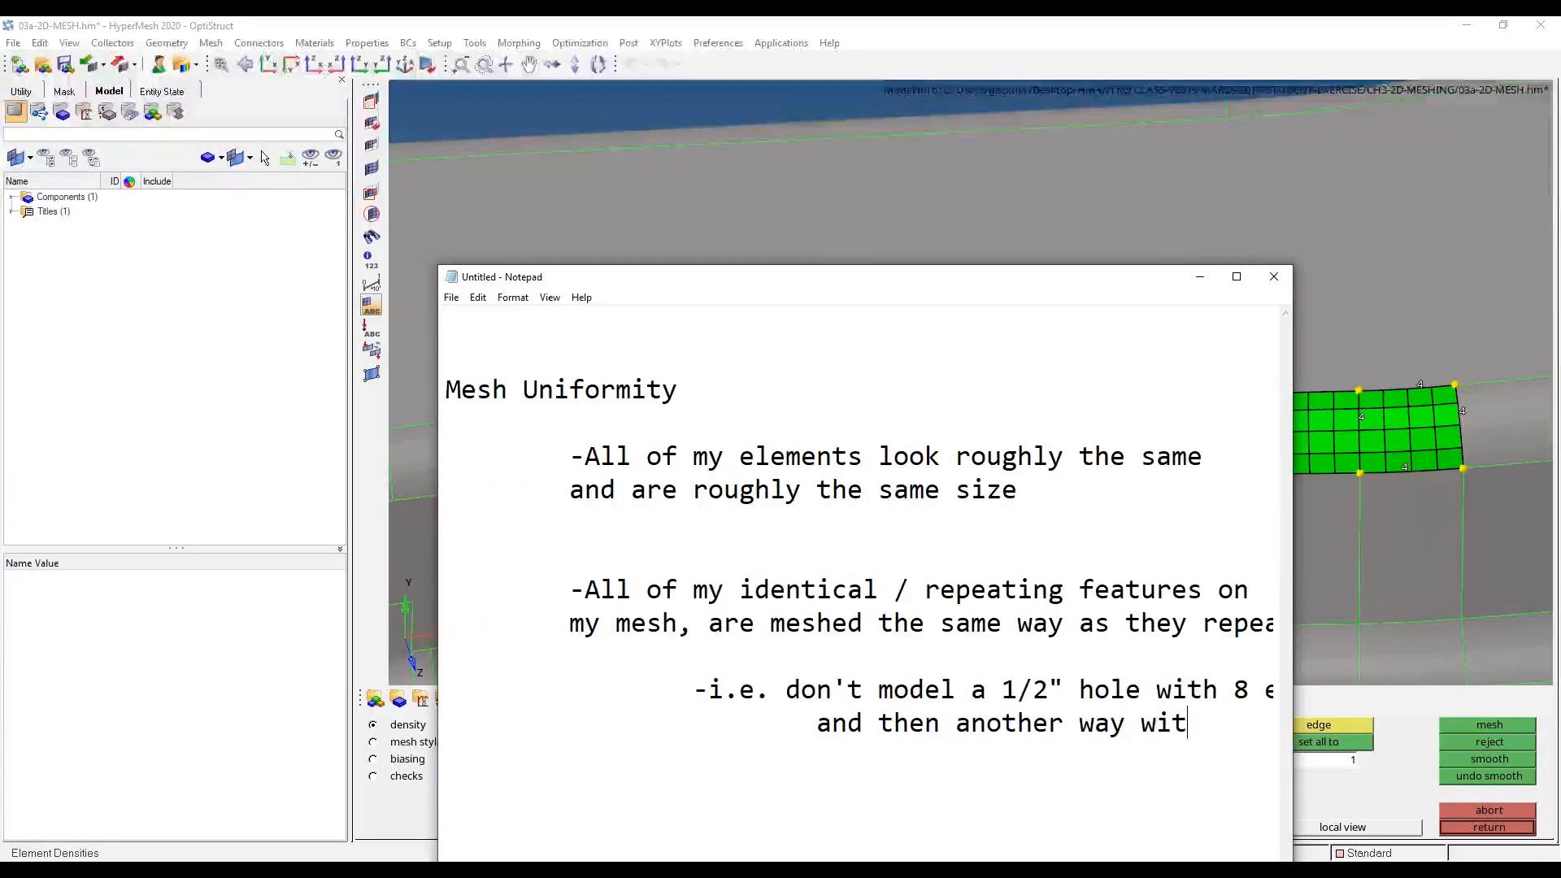
{"action": "type", "text": "h 4 elements around"}
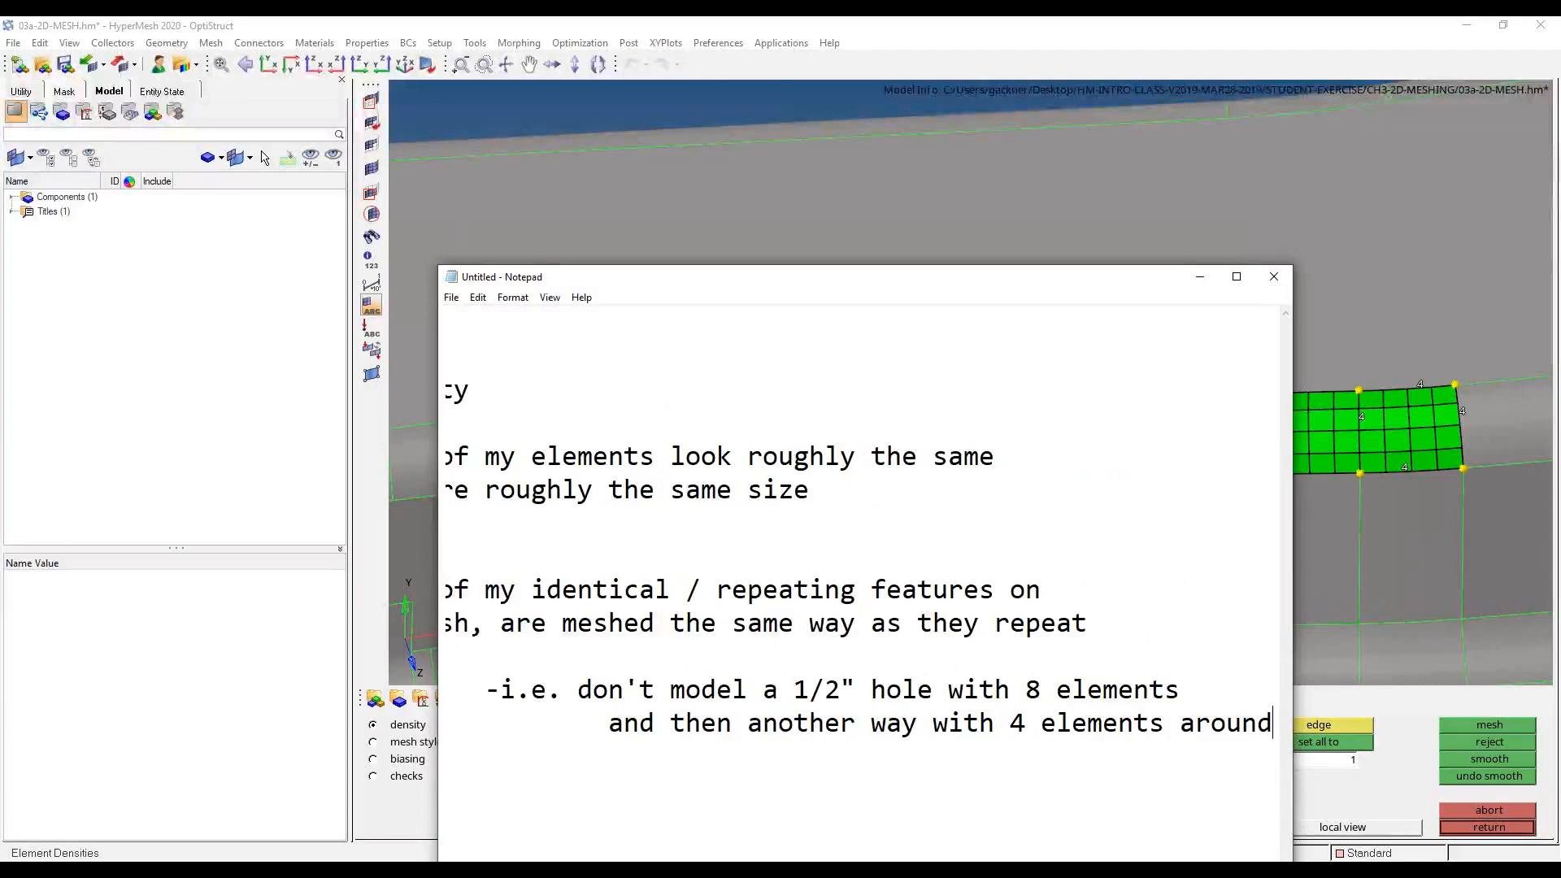
{"action": "left_click", "coordinate": [1200, 276]}
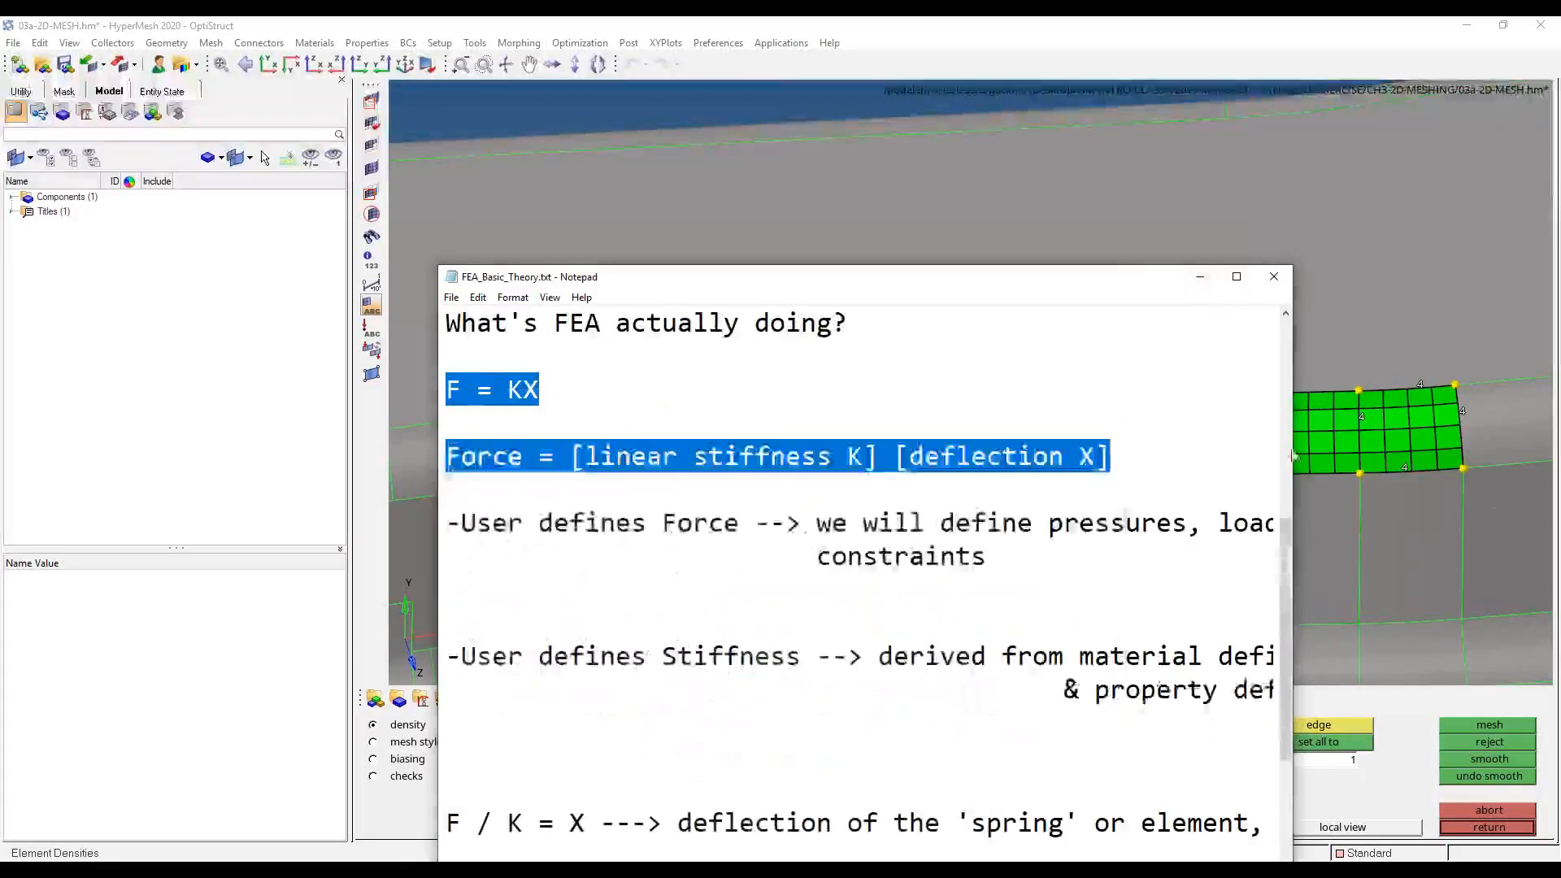
{"action": "left_click", "coordinate": [1200, 277]}
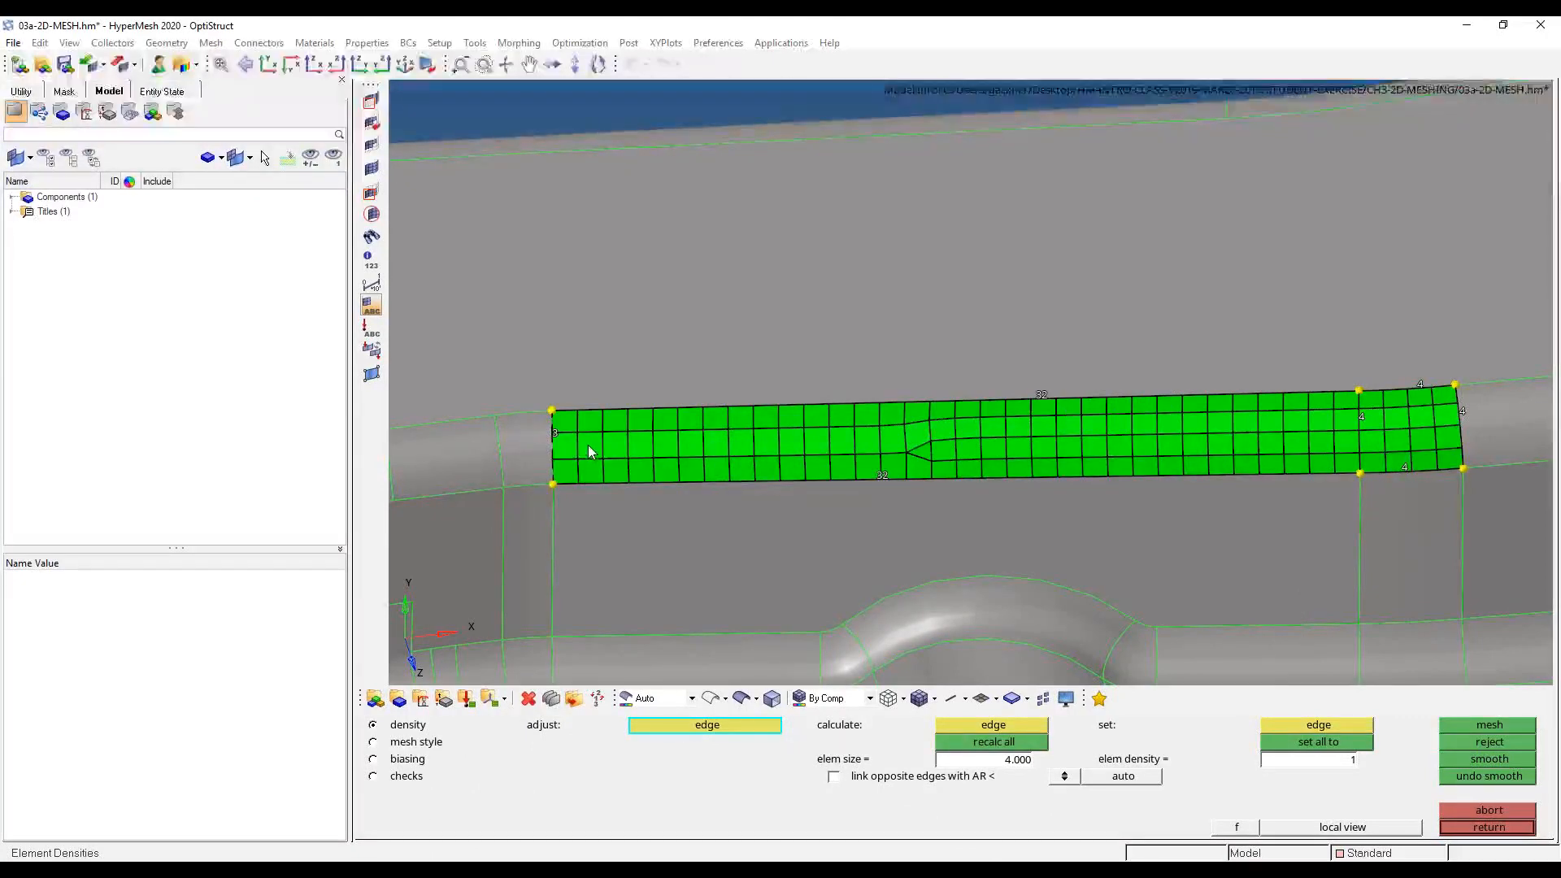
- Raise the density of the fillet strip's left end edge by one, to four elements, and remesh the strip
{"action": "right_click_drag", "start_coordinate": [572, 445], "coordinate": [1023, 444], "text": "ctrl"}
{"action": "scroll", "coordinate": [996, 439], "scroll_direction": "up", "scroll_amount": 9, "text": "ctrl"}
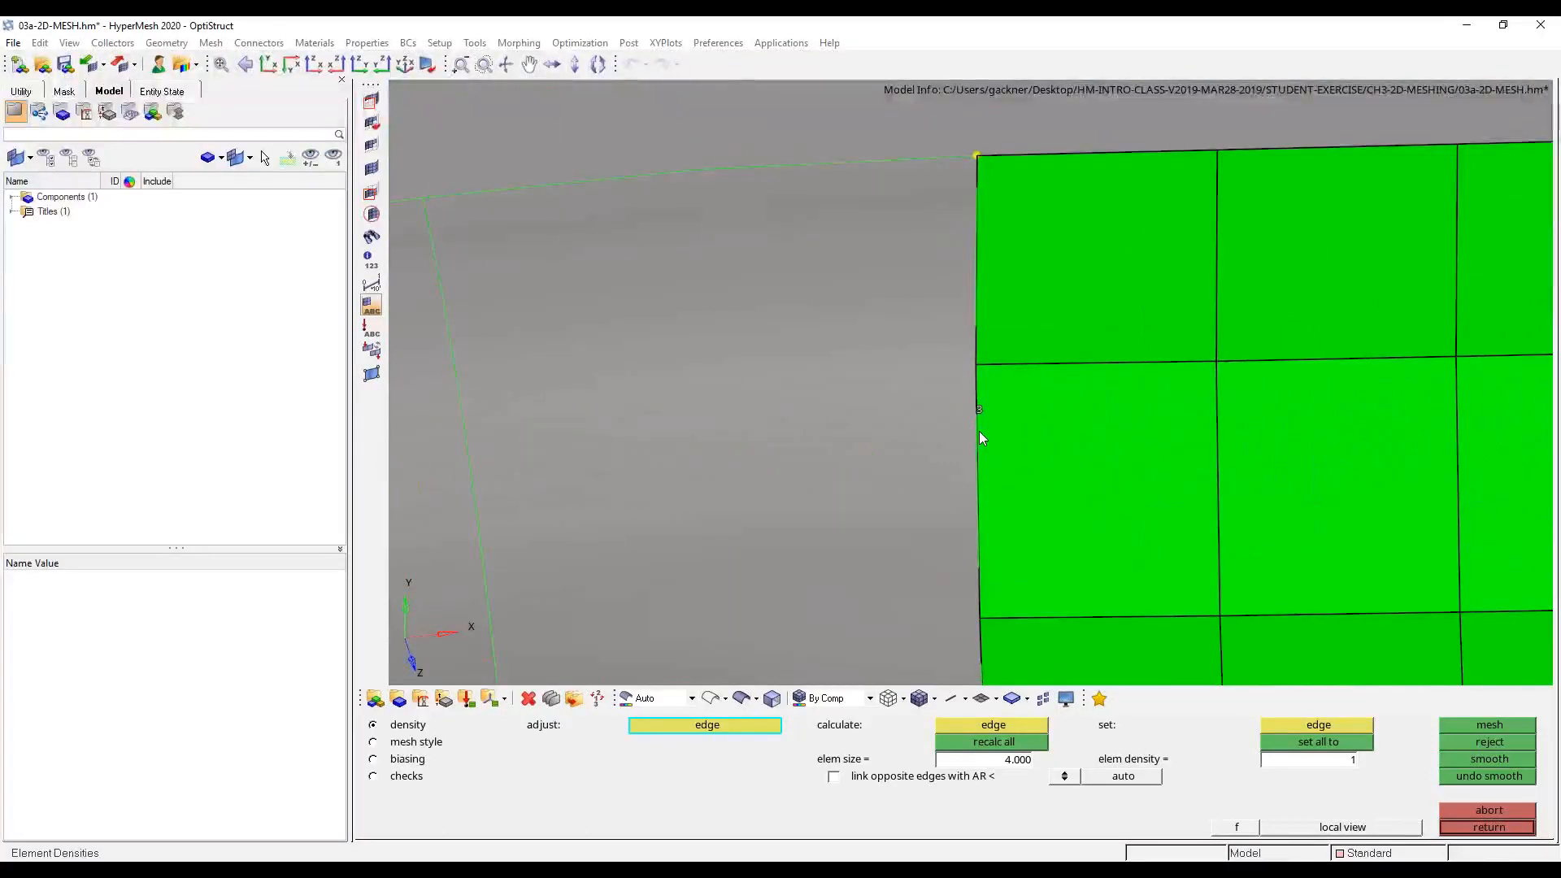
{"action": "left_click_drag", "start_coordinate": [986, 460], "coordinate": [850, 433], "text": "ctrl"}
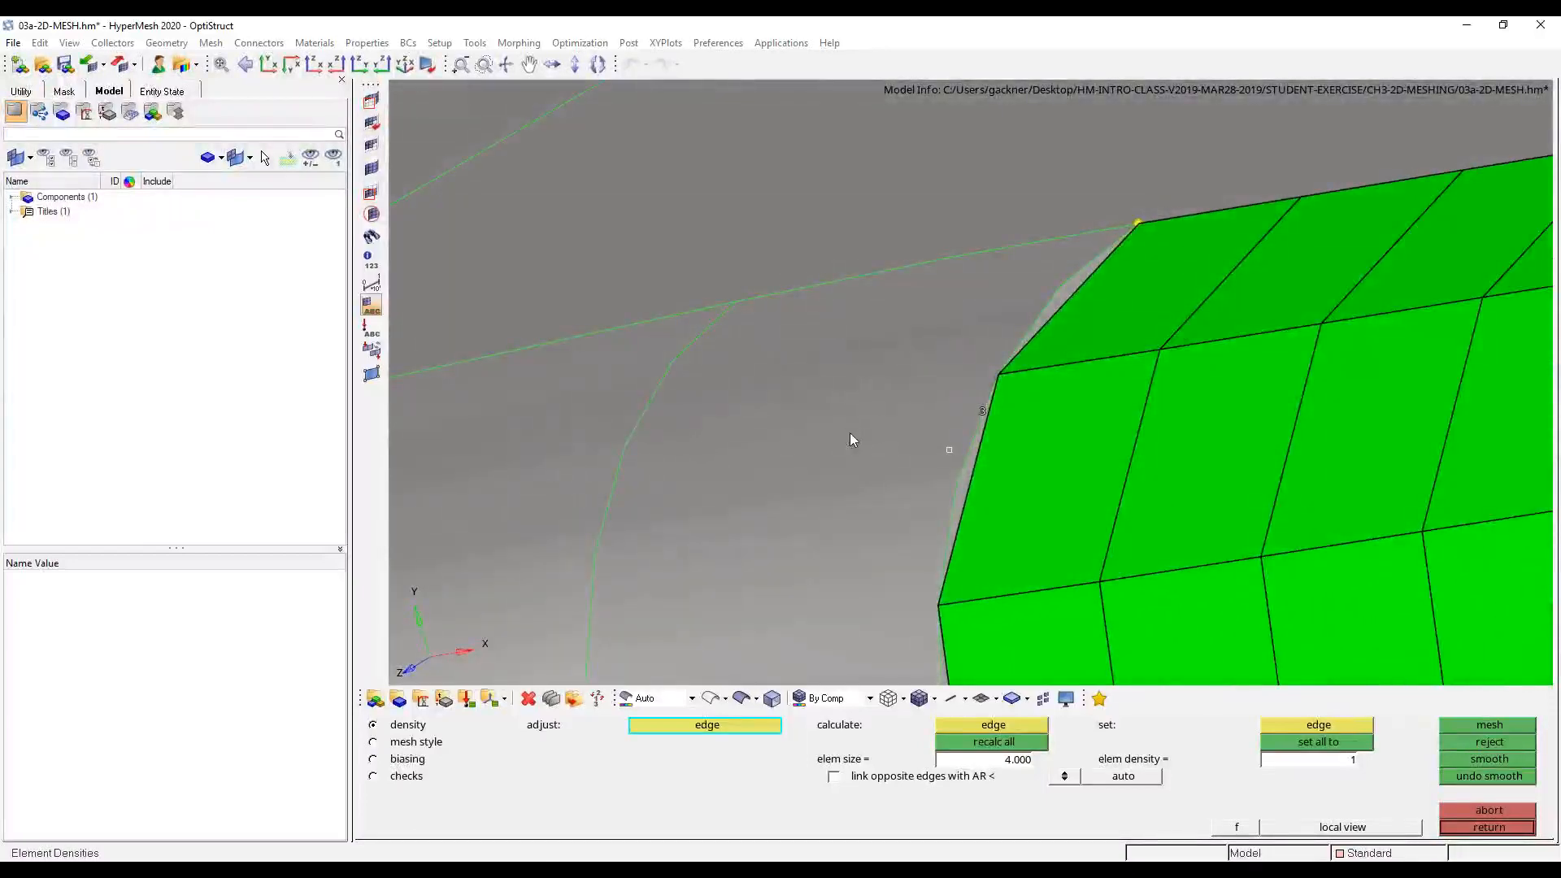
{"action": "left_click", "coordinate": [984, 413]}
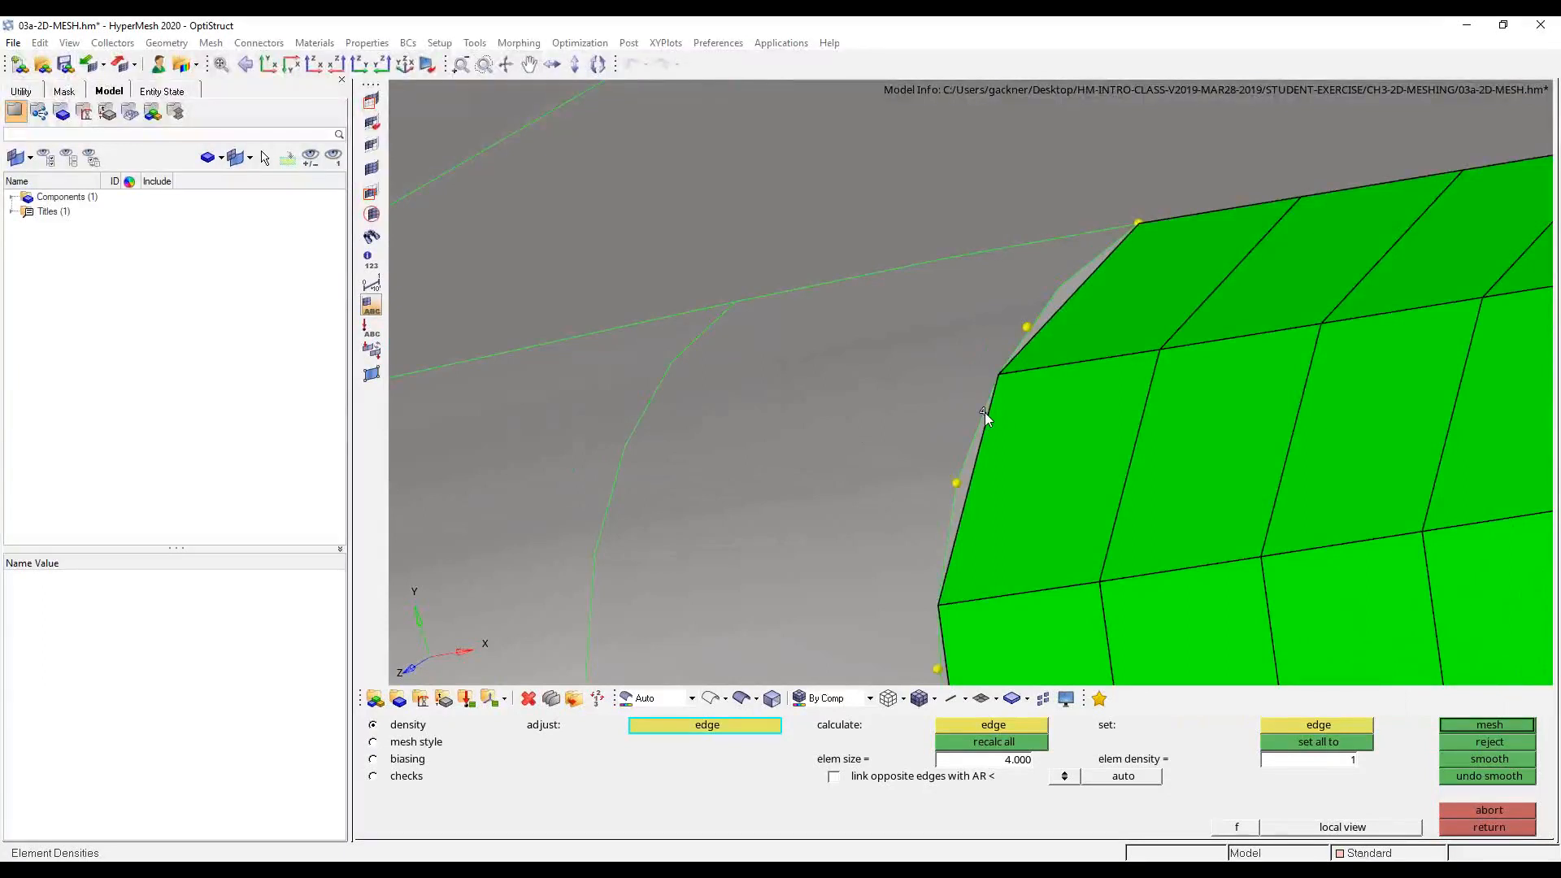
{"action": "scroll", "coordinate": [1000, 414], "scroll_direction": "down", "scroll_amount": 2}
{"action": "left_click", "coordinate": [1004, 407], "text": "ctrl"}
{"action": "left_click_drag", "start_coordinate": [1005, 407], "coordinate": [1180, 443], "text": "ctrl"}
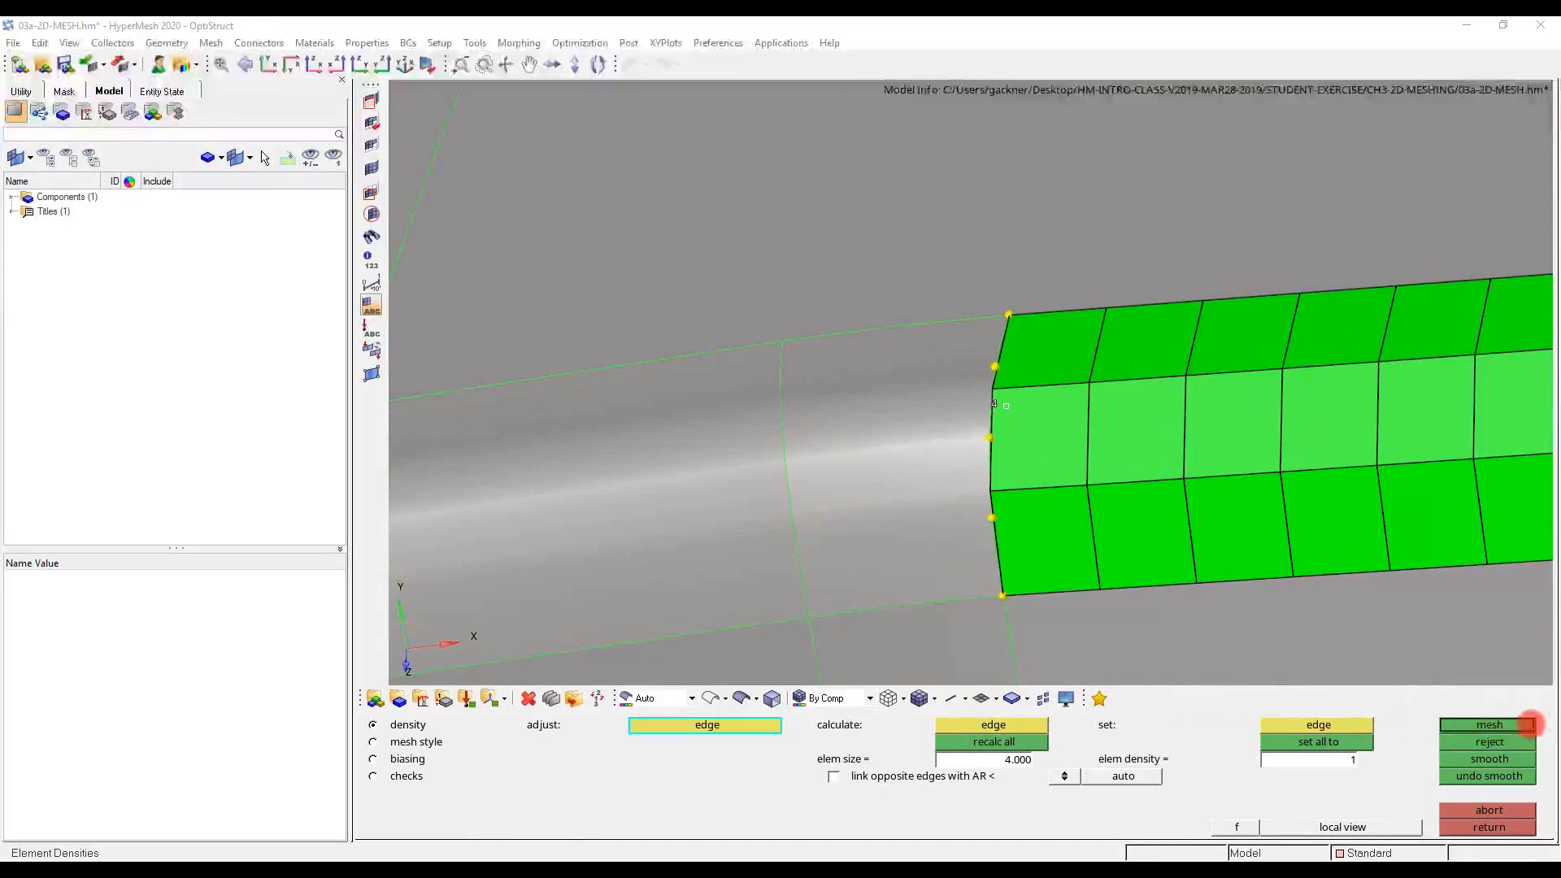
{"action": "left_click", "coordinate": [1492, 608]}
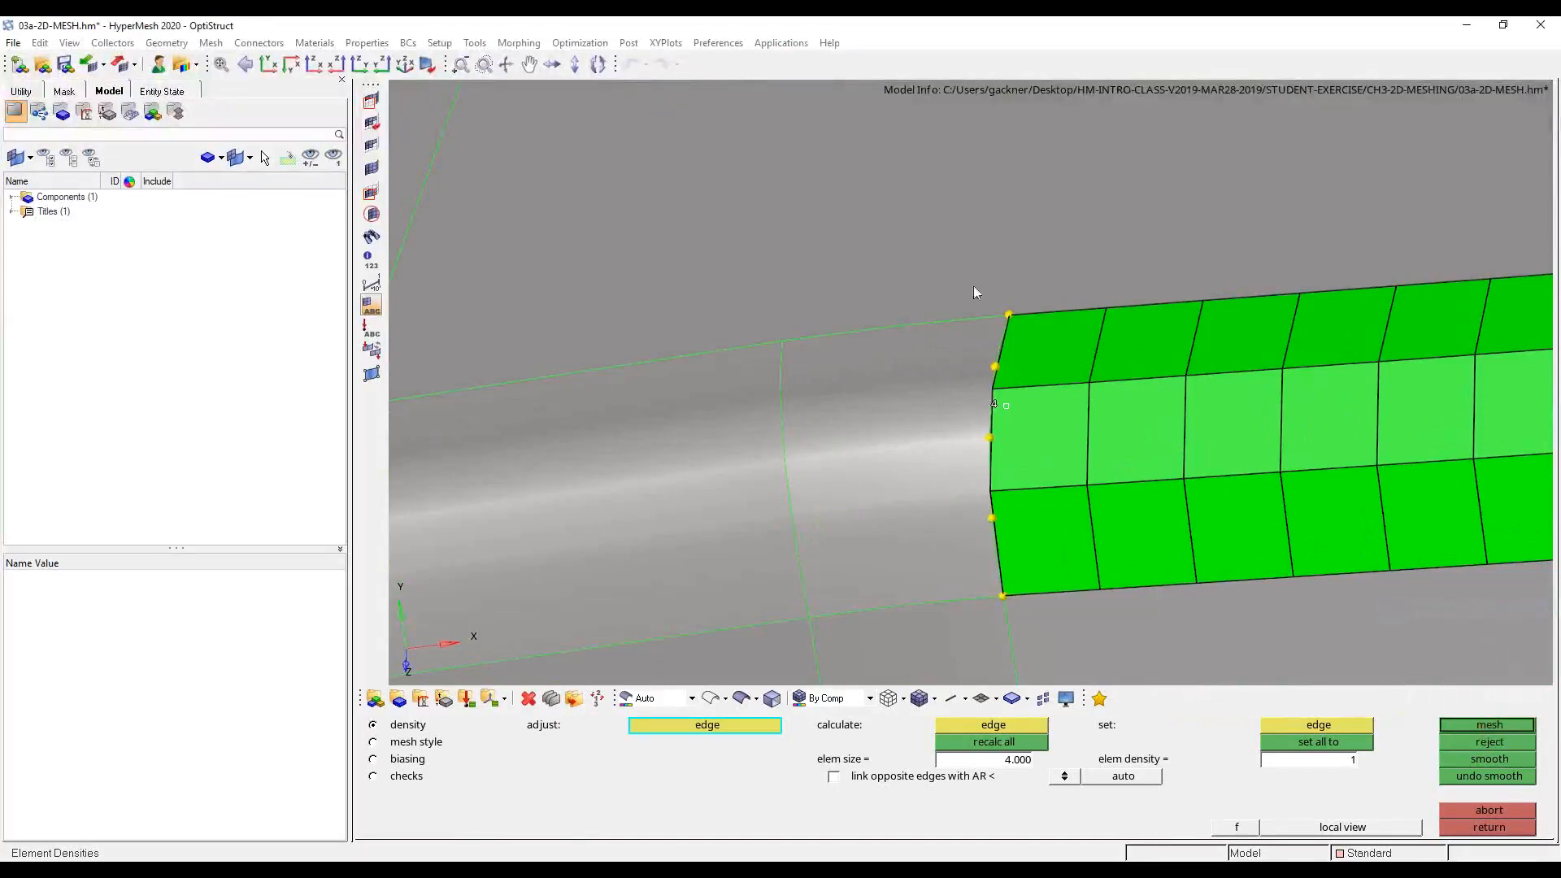
{"action": "left_click", "coordinate": [1510, 723]}
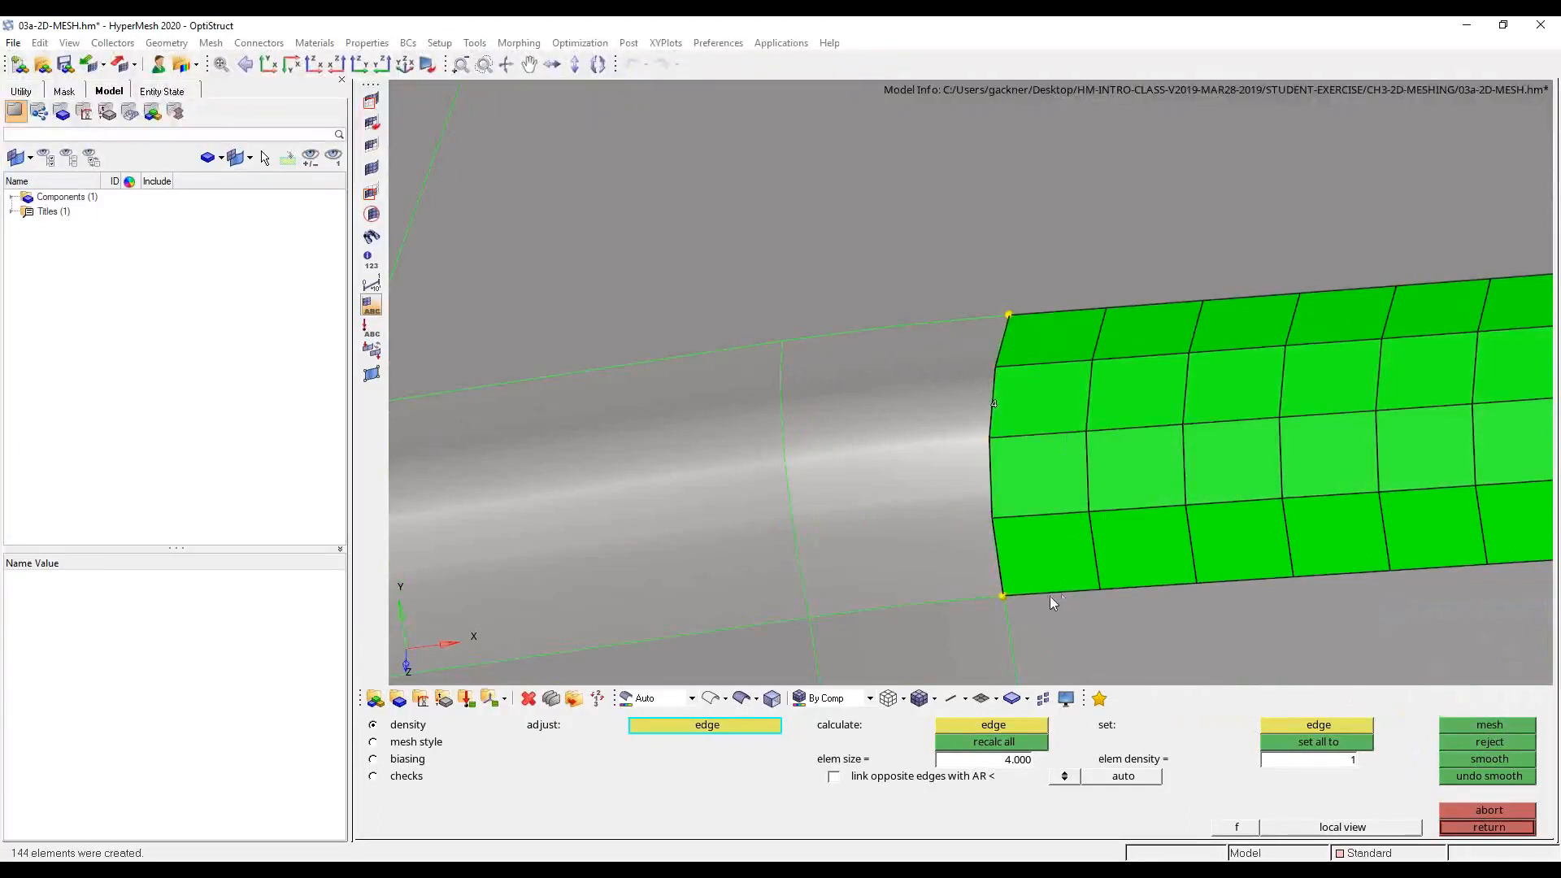
- Examine the uniformity of the remeshed fillet strip along its full length and in relation to the surrounding part
{"action": "scroll", "coordinate": [906, 580], "scroll_direction": "down", "scroll_amount": 10, "text": "ctrl"}
{"action": "left_click_drag", "start_coordinate": [906, 573], "coordinate": [1143, 489], "text": "ctrl"}
{"action": "scroll", "coordinate": [1142, 520], "scroll_direction": "up", "scroll_amount": 5, "text": "ctrl"}
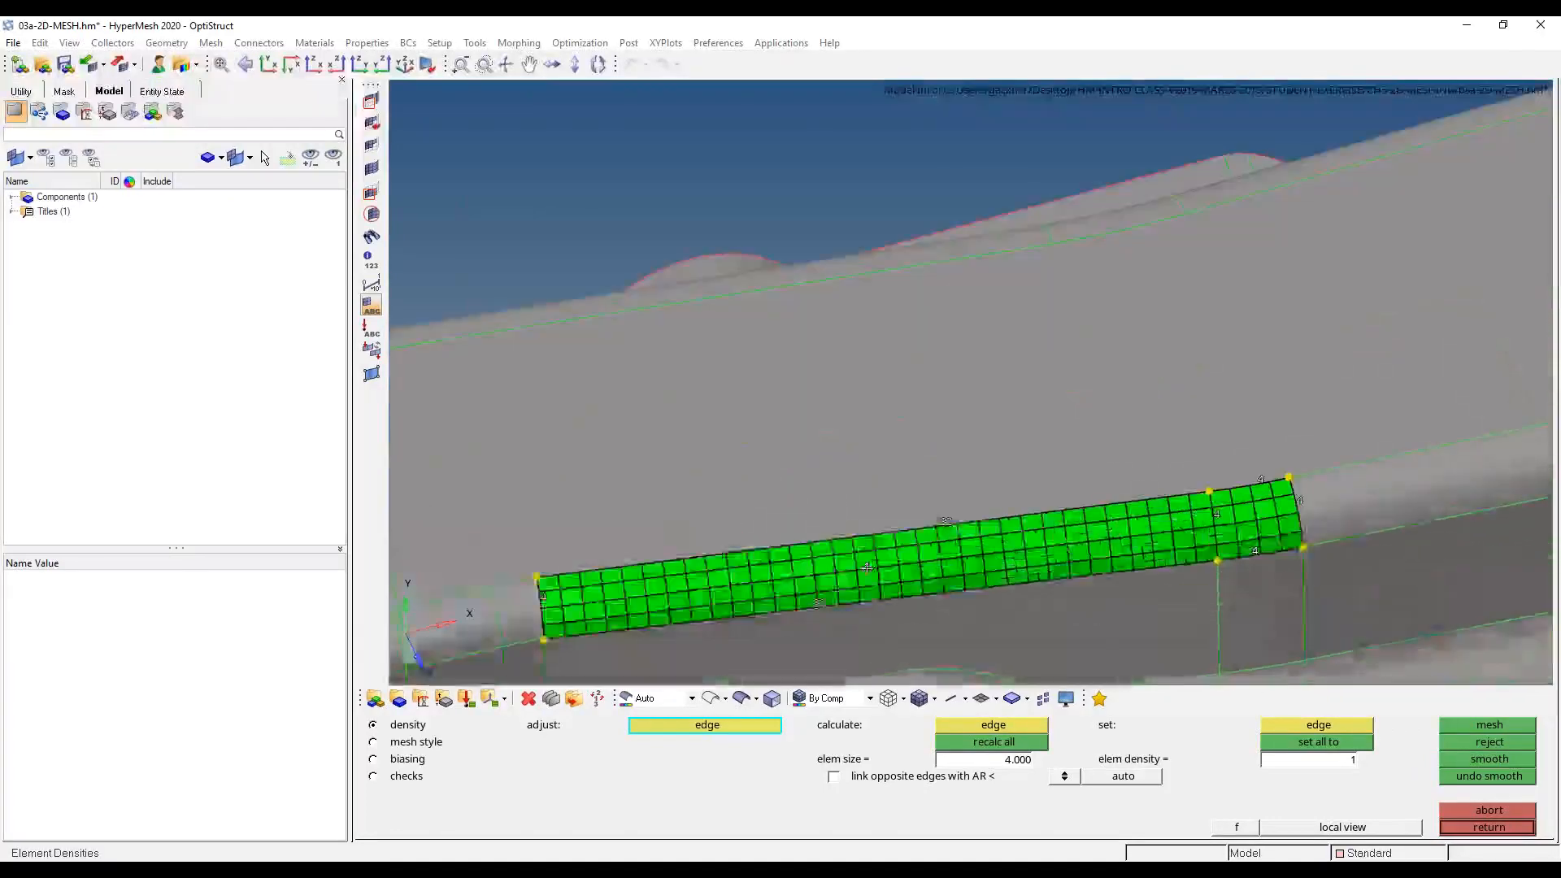
{"action": "right_click_drag", "start_coordinate": [898, 568], "coordinate": [1013, 471], "text": "ctrl"}
{"action": "scroll", "coordinate": [1014, 471], "scroll_direction": "up", "scroll_amount": 3, "text": "ctrl"}
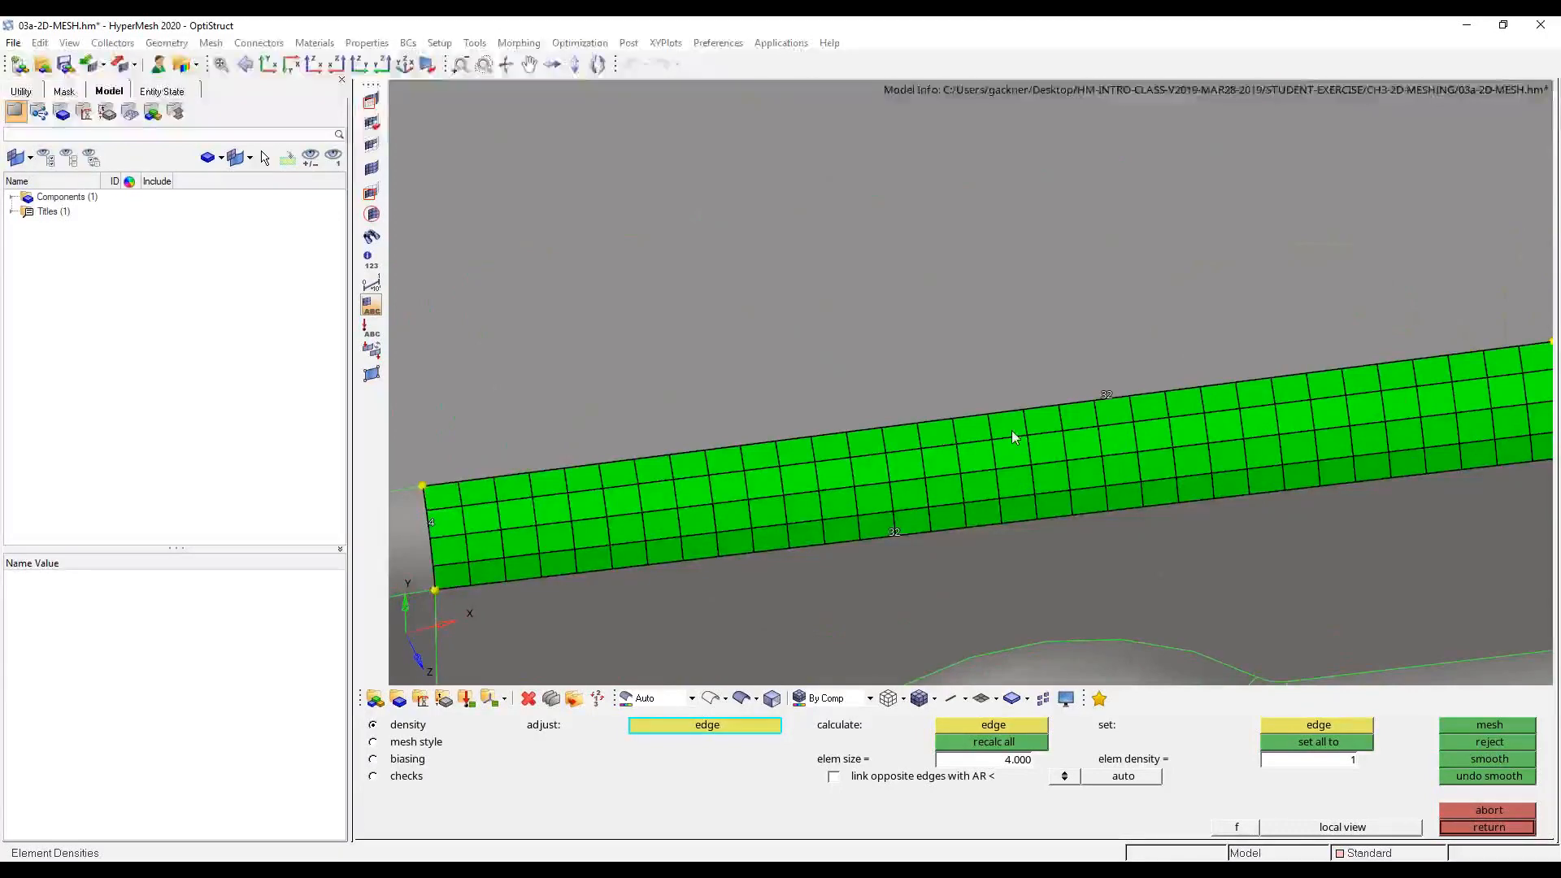
{"action": "scroll", "coordinate": [1060, 467], "scroll_direction": "down", "scroll_amount": 3}
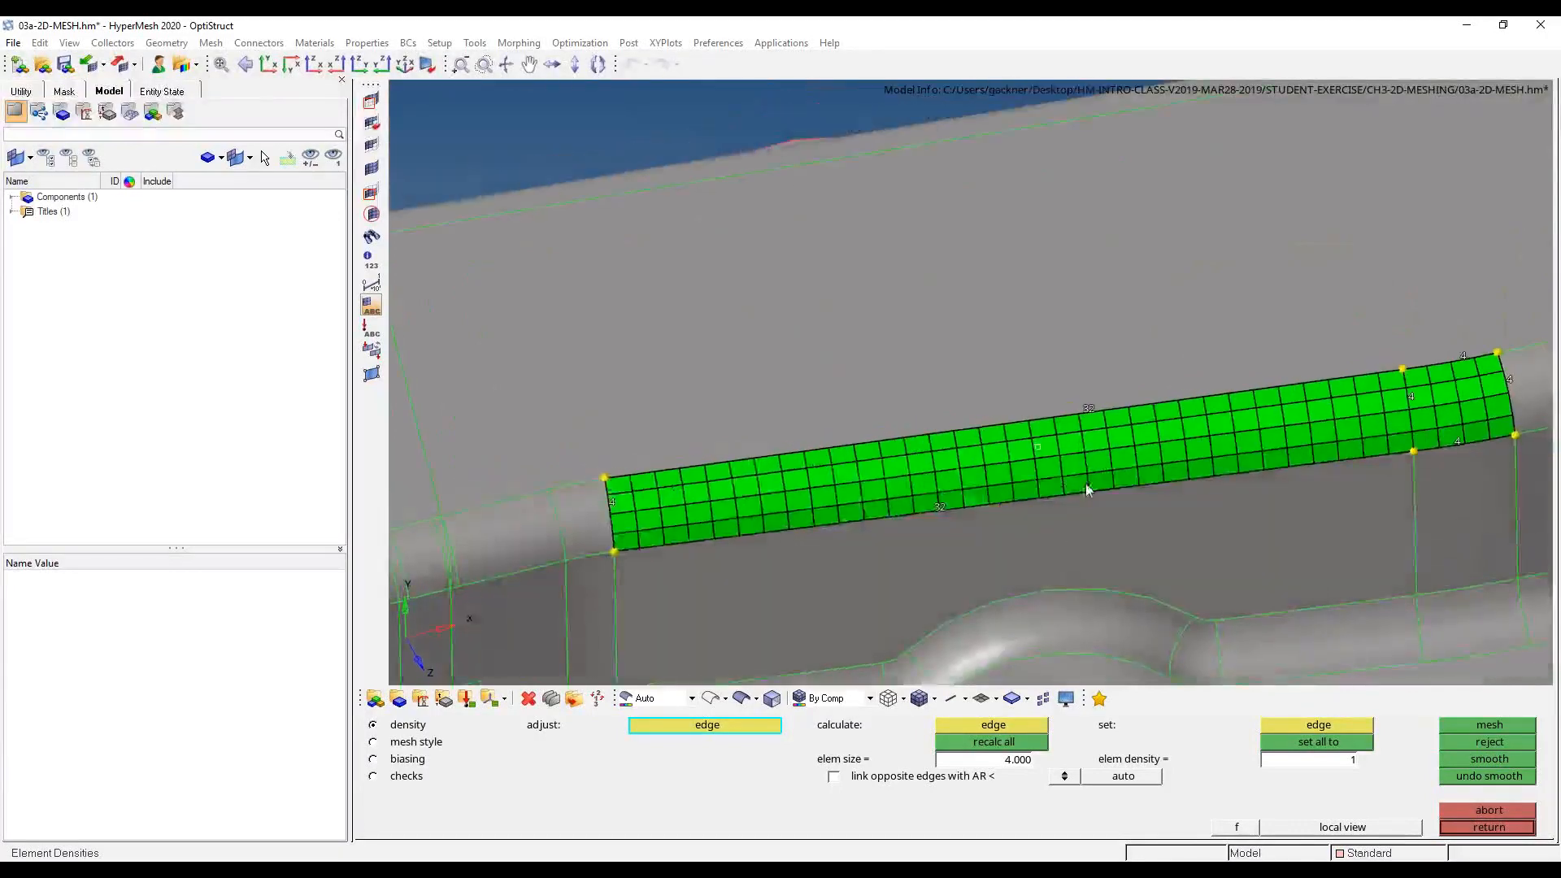
{"action": "left_click_drag", "start_coordinate": [1086, 485], "coordinate": [1004, 478], "text": "ctrl"}
{"action": "scroll", "coordinate": [864, 463], "scroll_direction": "down", "scroll_amount": 3, "text": "ctrl"}
{"action": "left_click_drag", "start_coordinate": [861, 460], "coordinate": [883, 468], "text": "ctrl"}
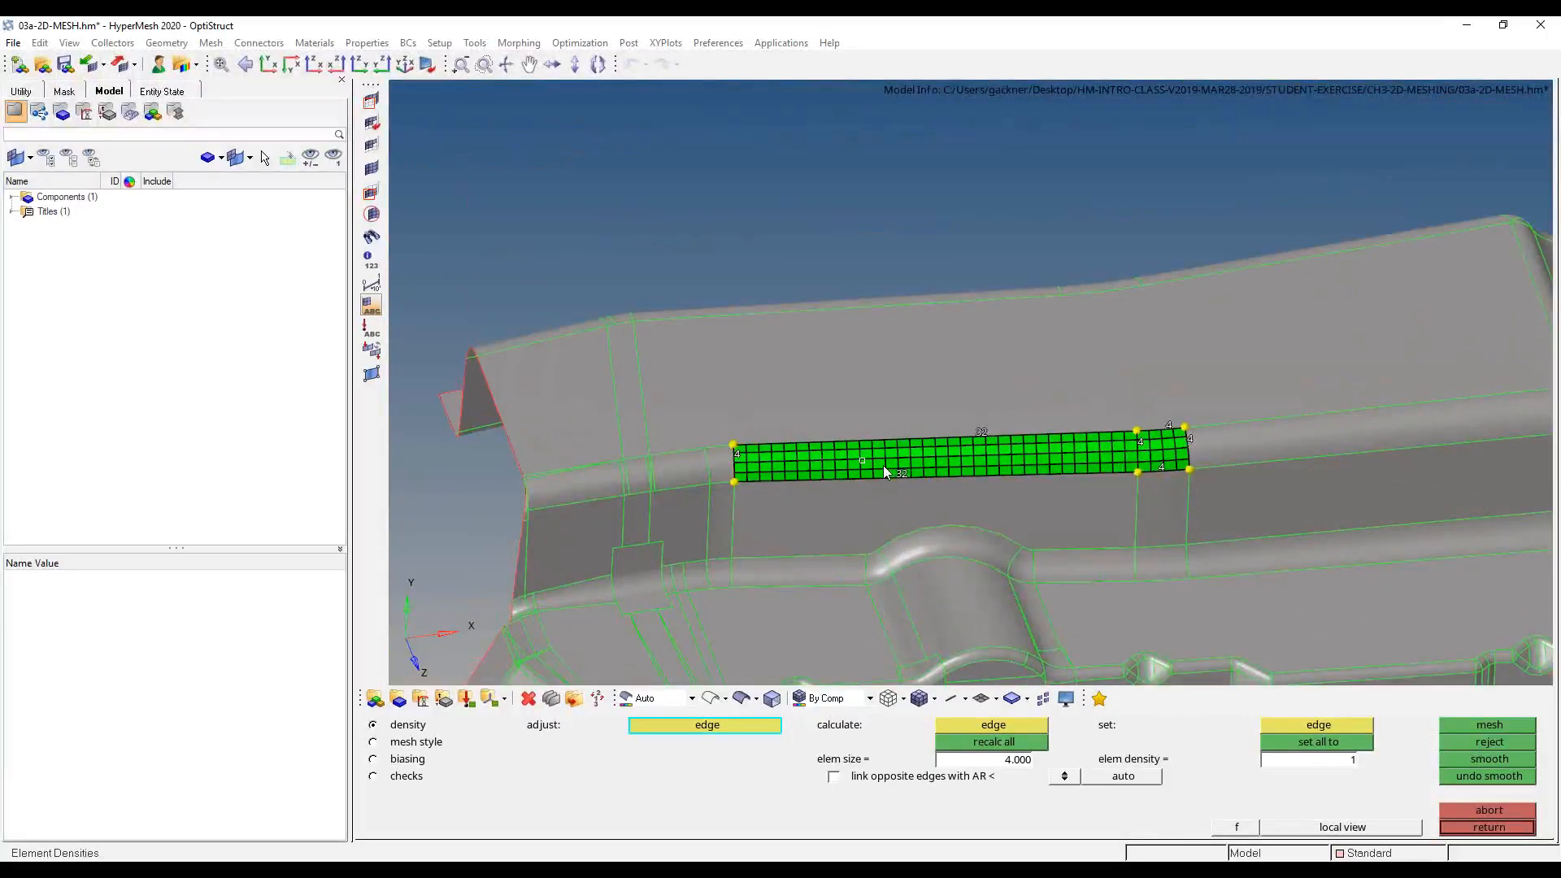
- Accept the fillet strip mesh and return to the surface selection at the fillets around the curved bump
{"action": "left_click", "coordinate": [1488, 827]}
{"action": "scroll", "coordinate": [1138, 436], "scroll_direction": "up", "scroll_amount": 5}
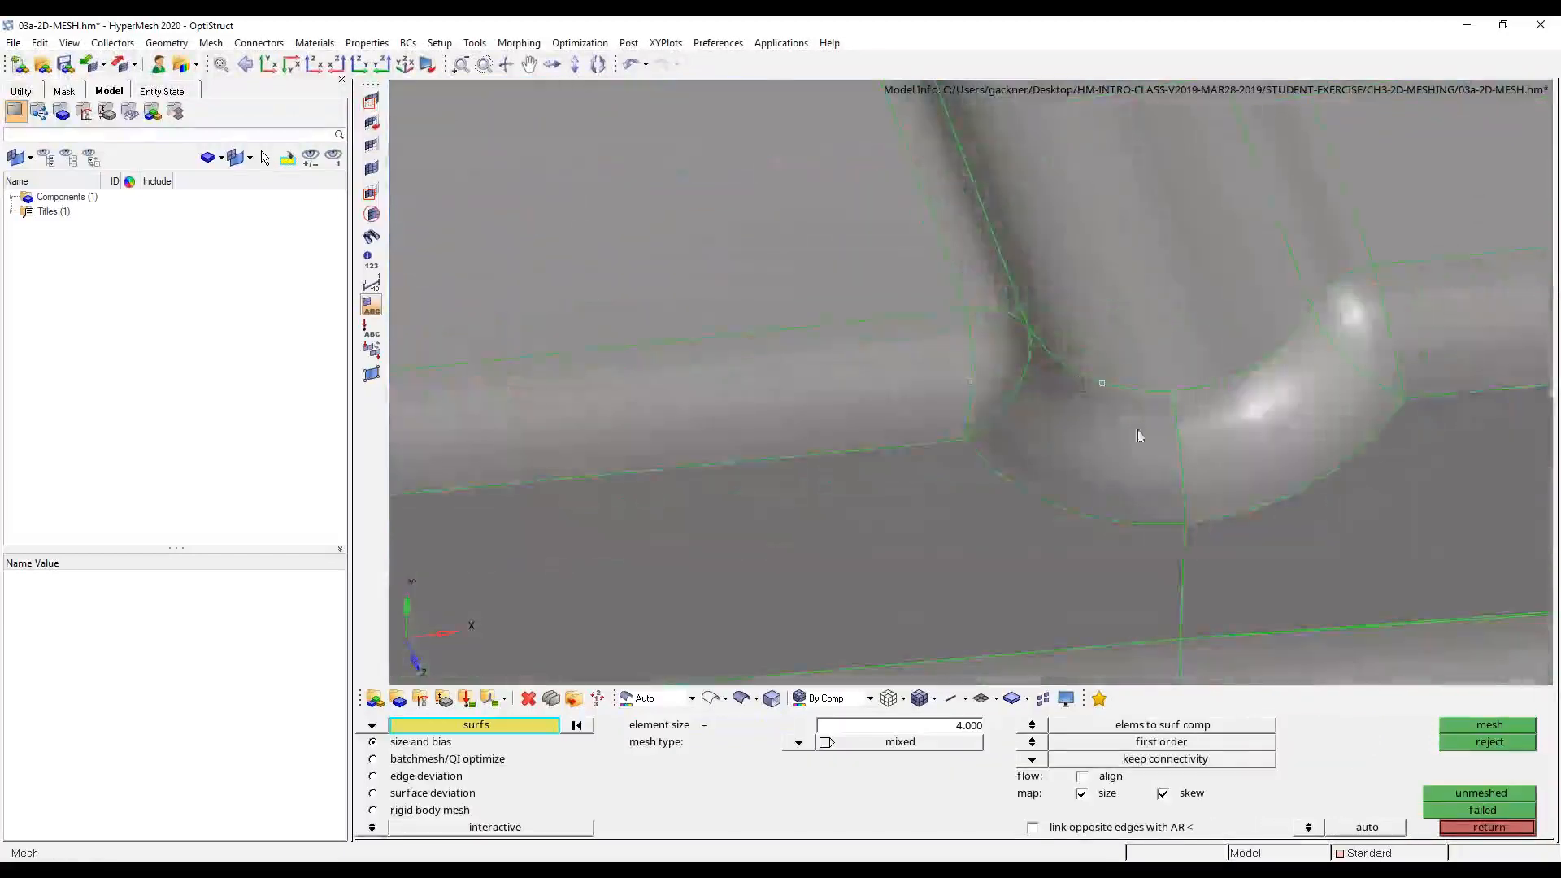
{"action": "left_click_drag", "start_coordinate": [969, 382], "coordinate": [1056, 460], "text": "ctrl"}
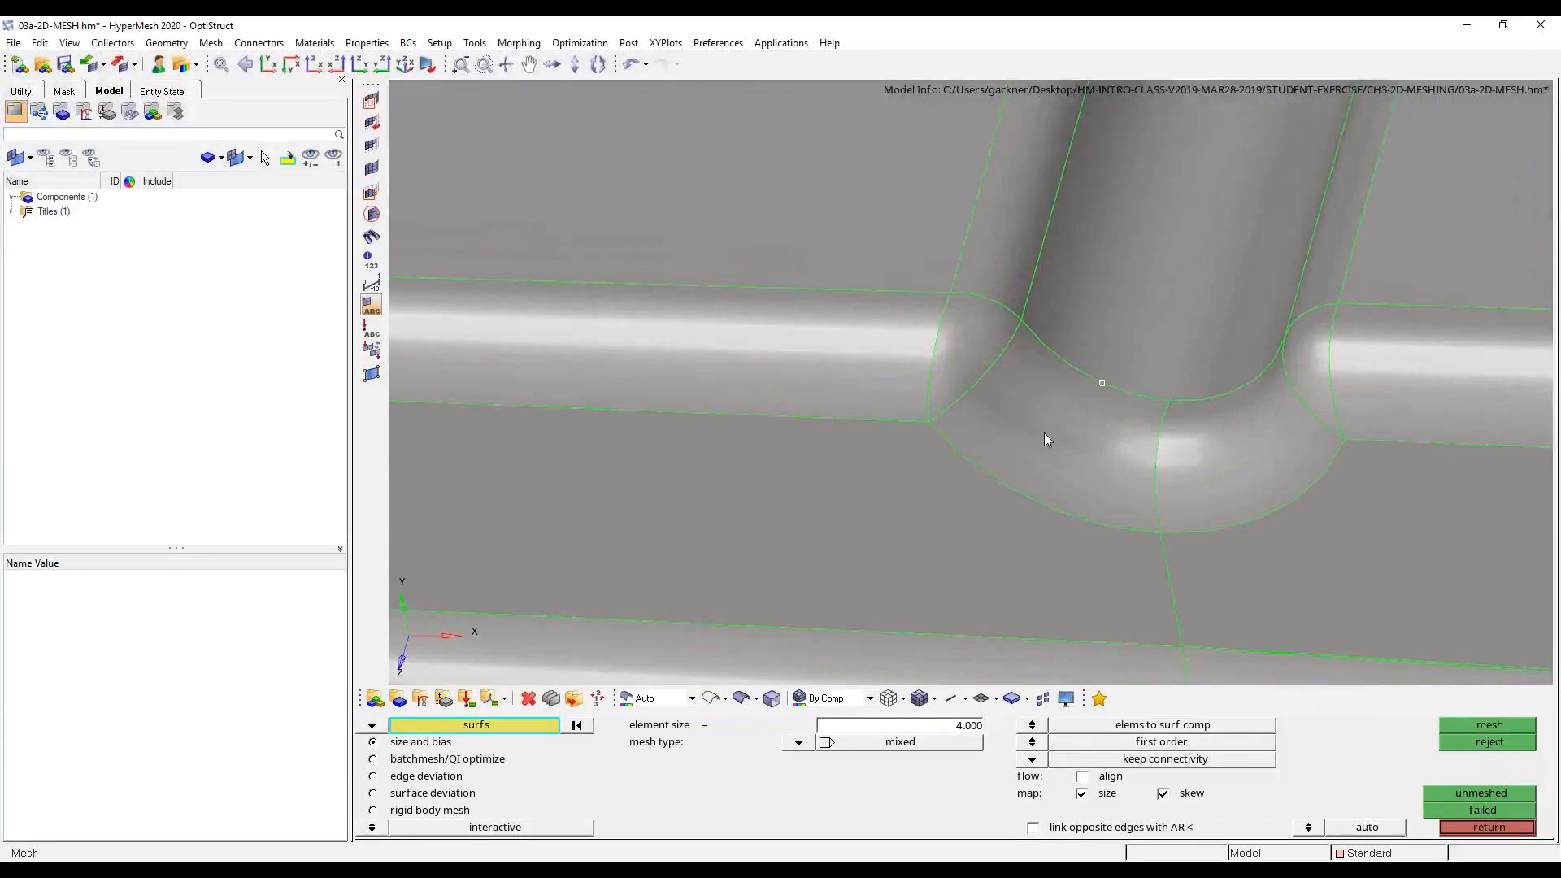
{"action": "mouse_move", "coordinate": [1079, 454]}
{"action": "left_mouse_down", "text": "ctrl"}
{"action": "mouse_move", "coordinate": [972, 512]}
{"action": "mouse_move", "coordinate": [992, 472]}
{"action": "mouse_move", "coordinate": [920, 425]}
{"action": "mouse_move", "coordinate": [1192, 447]}
{"action": "left_mouse_up", "text": "ctrl"}
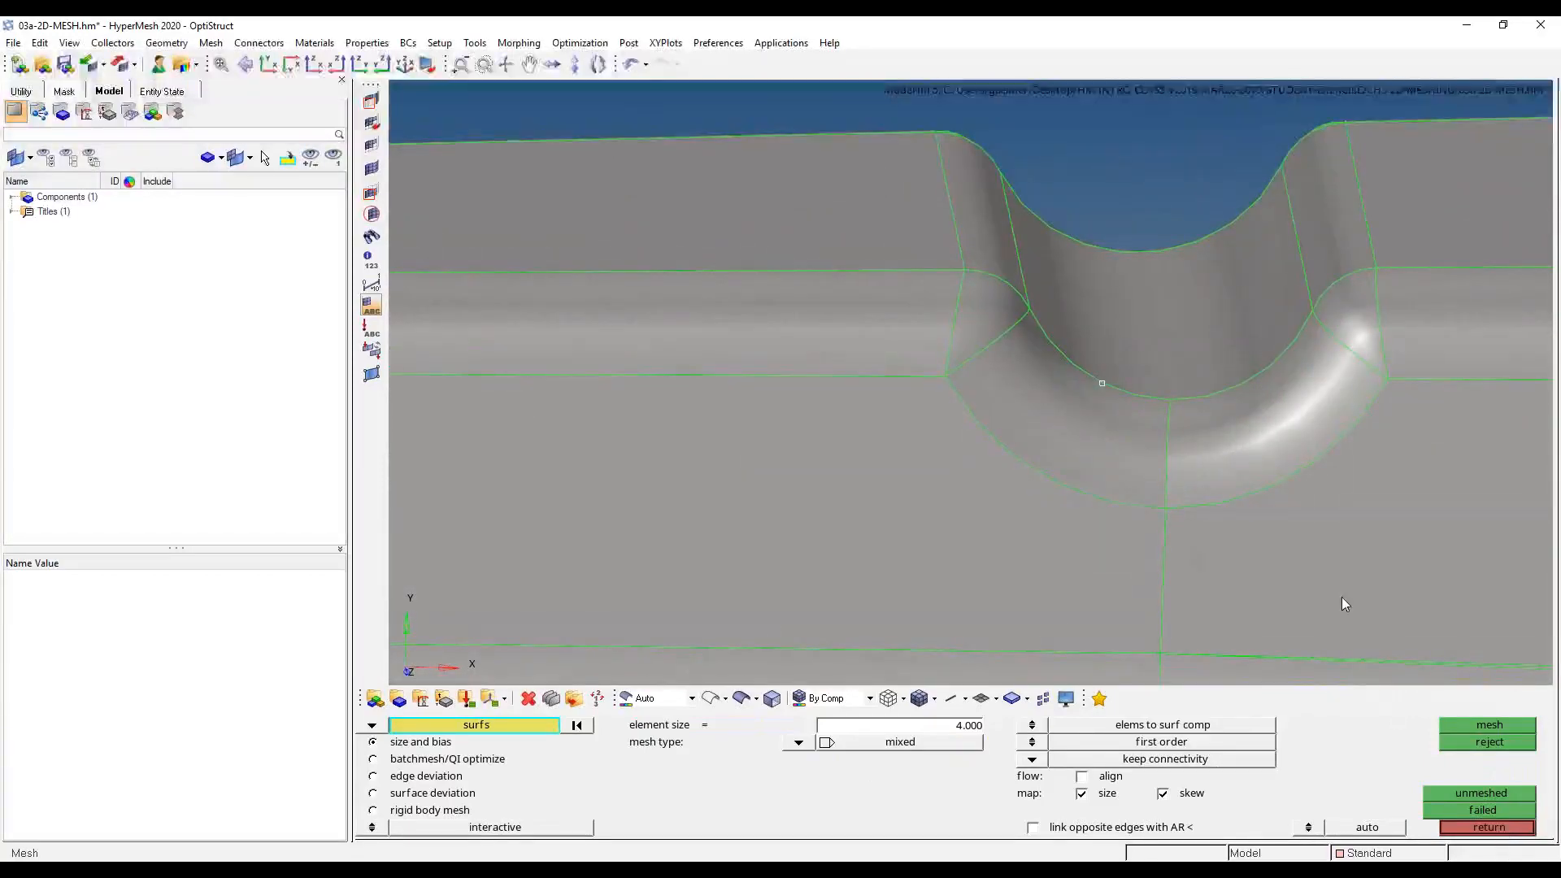
{"action": "left_click", "coordinate": [1501, 826]}
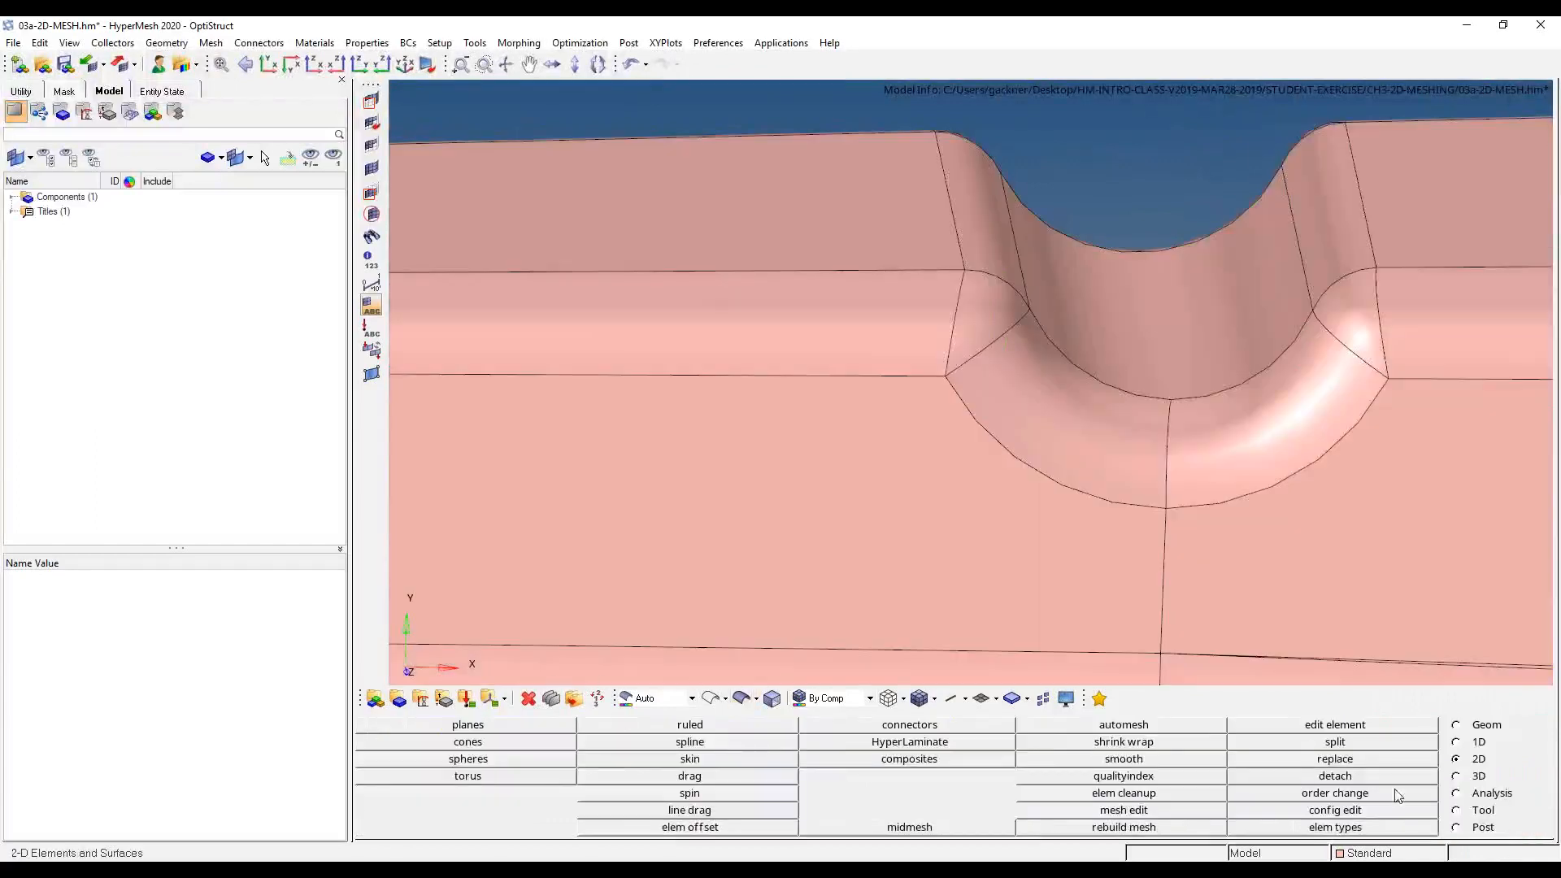
{"action": "key", "text": "F2"}
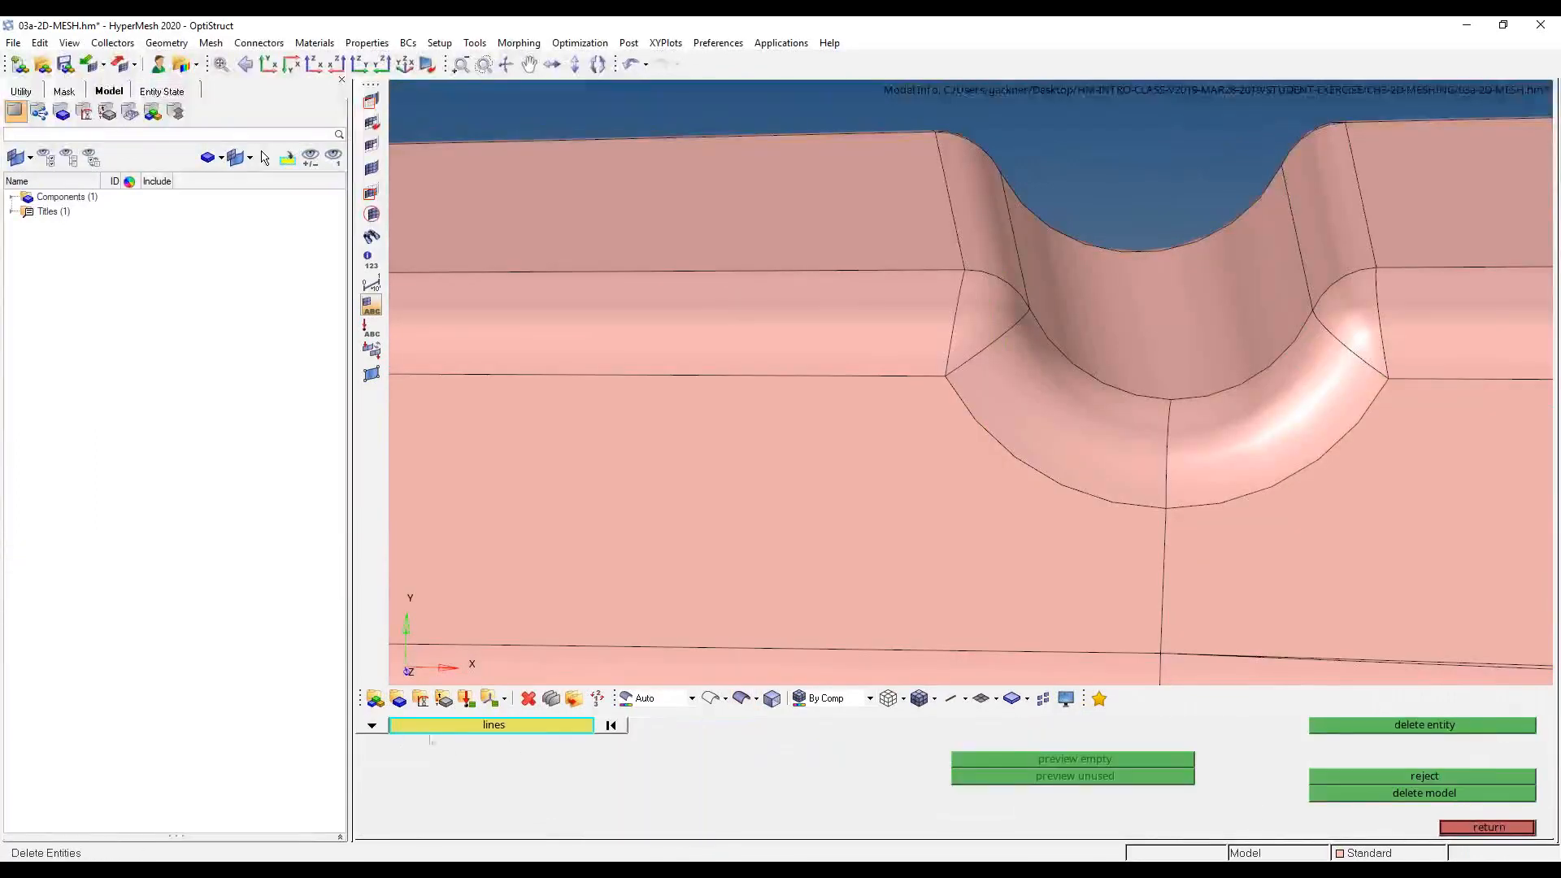
{"action": "left_click", "coordinate": [387, 723]}
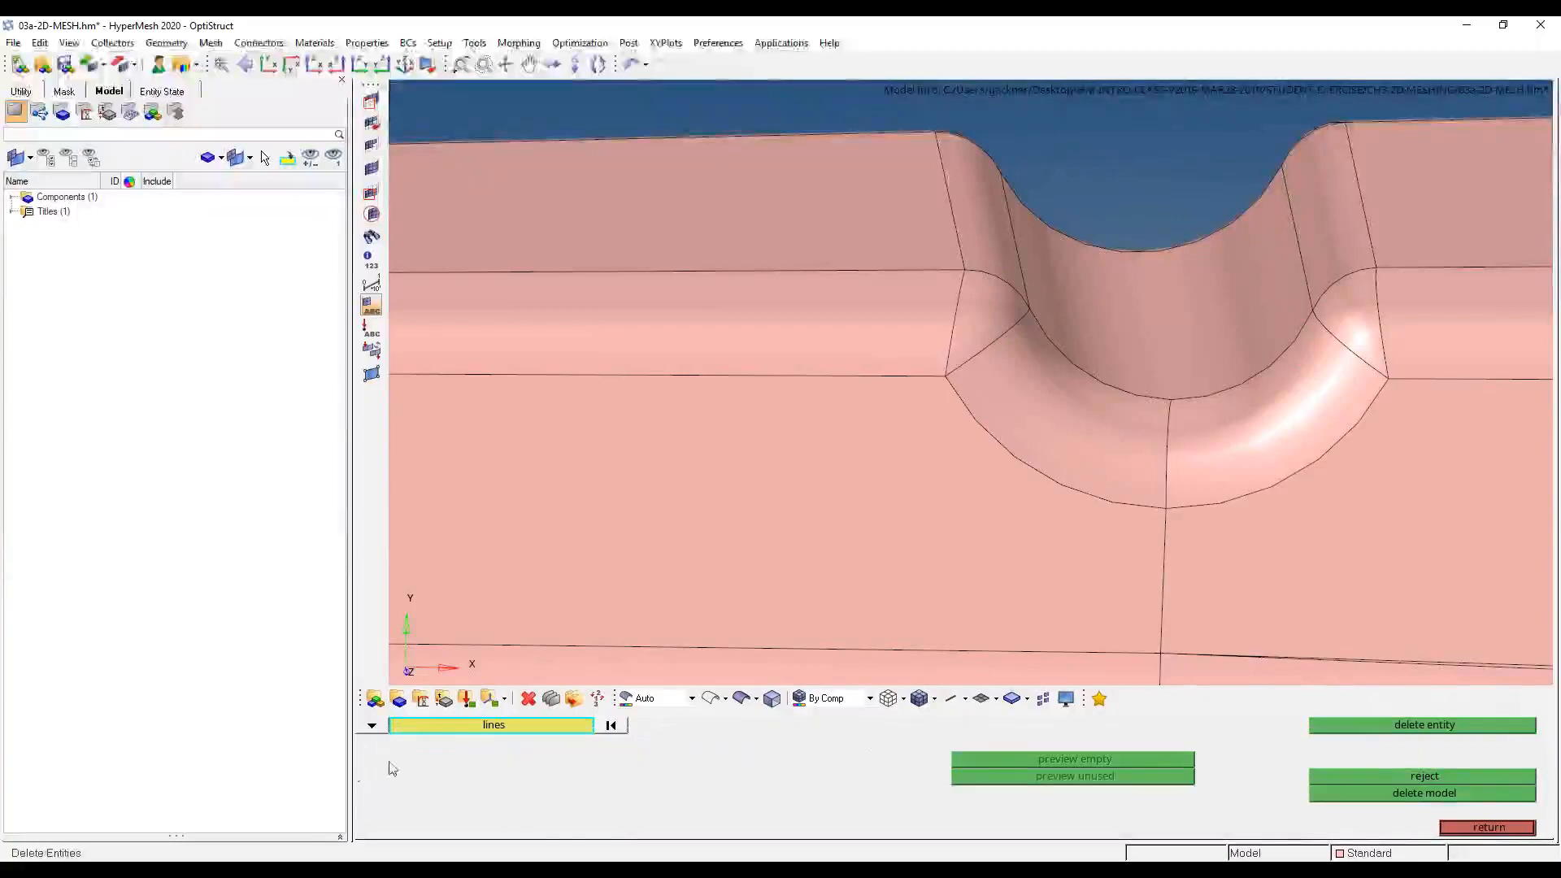
{"action": "left_click", "coordinate": [366, 728]}
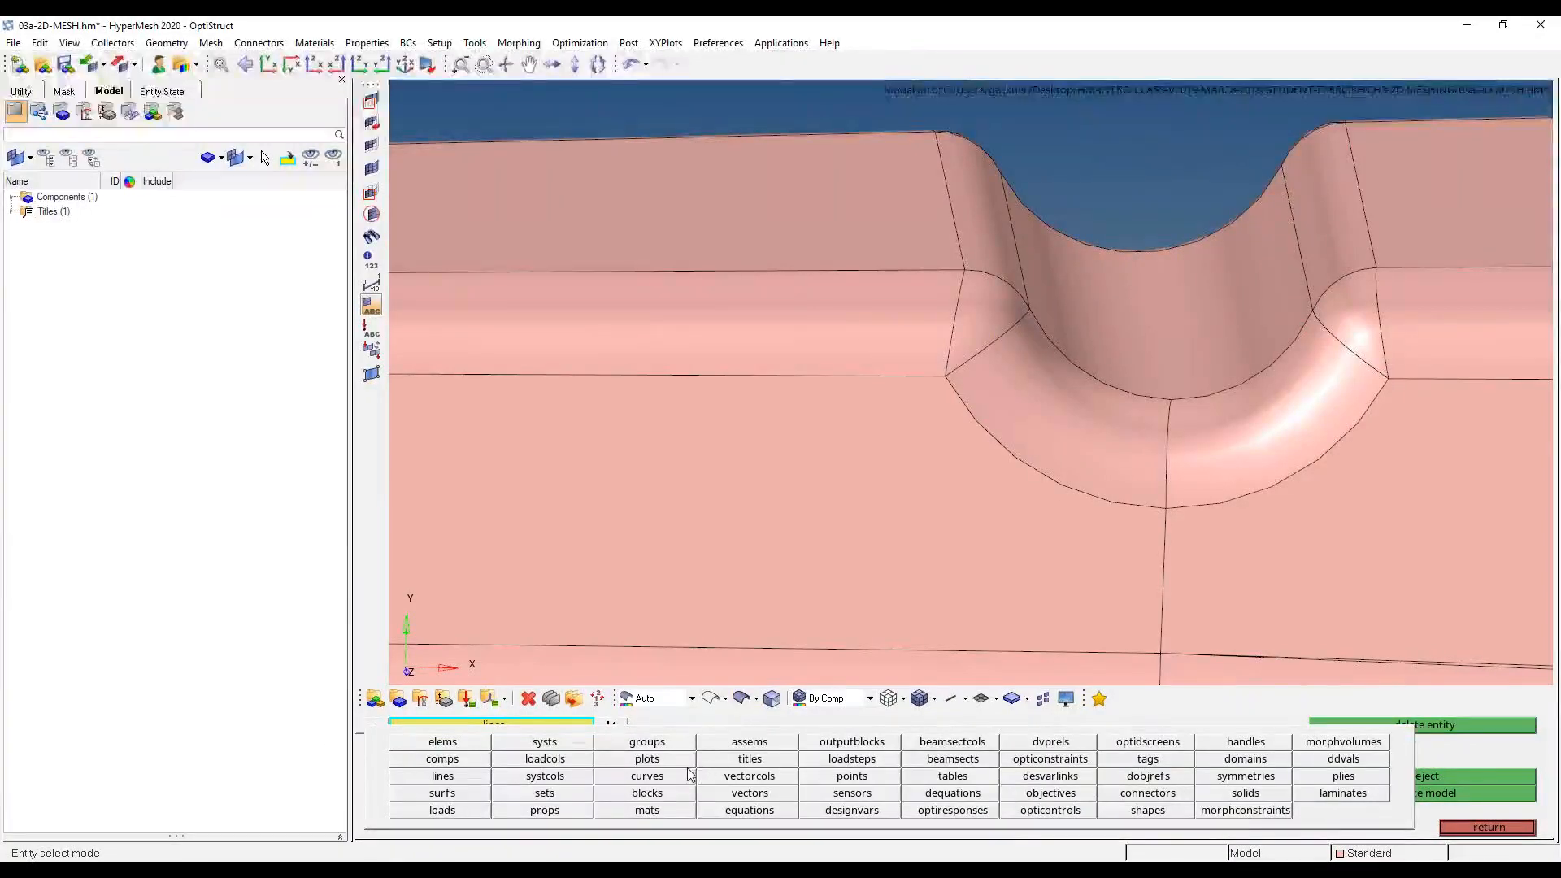
{"action": "left_click", "coordinate": [470, 792]}
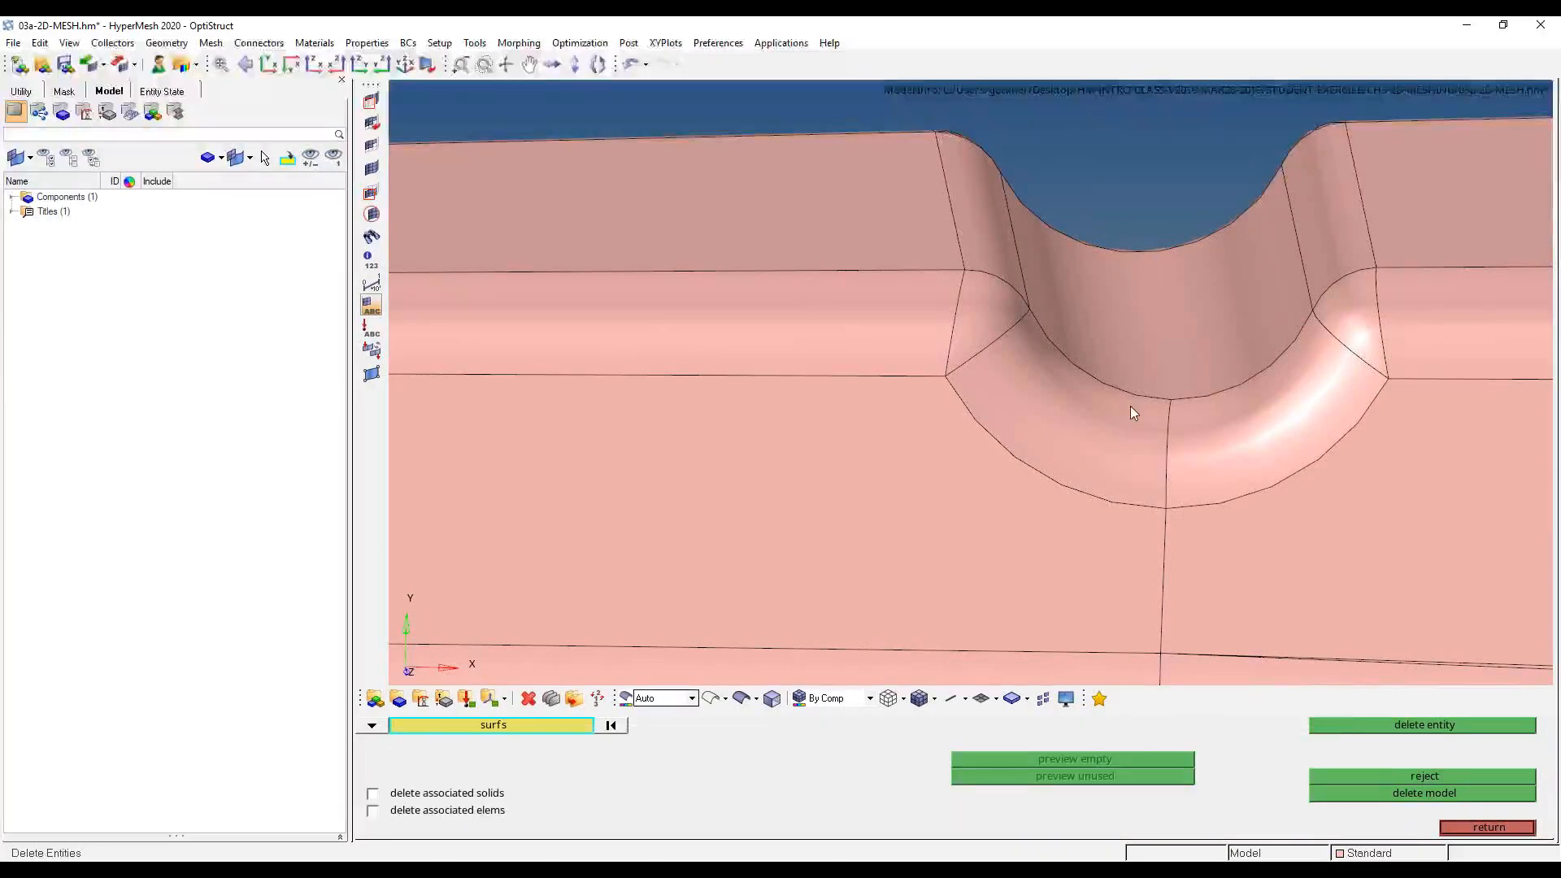
{"action": "left_click", "coordinate": [1081, 439]}
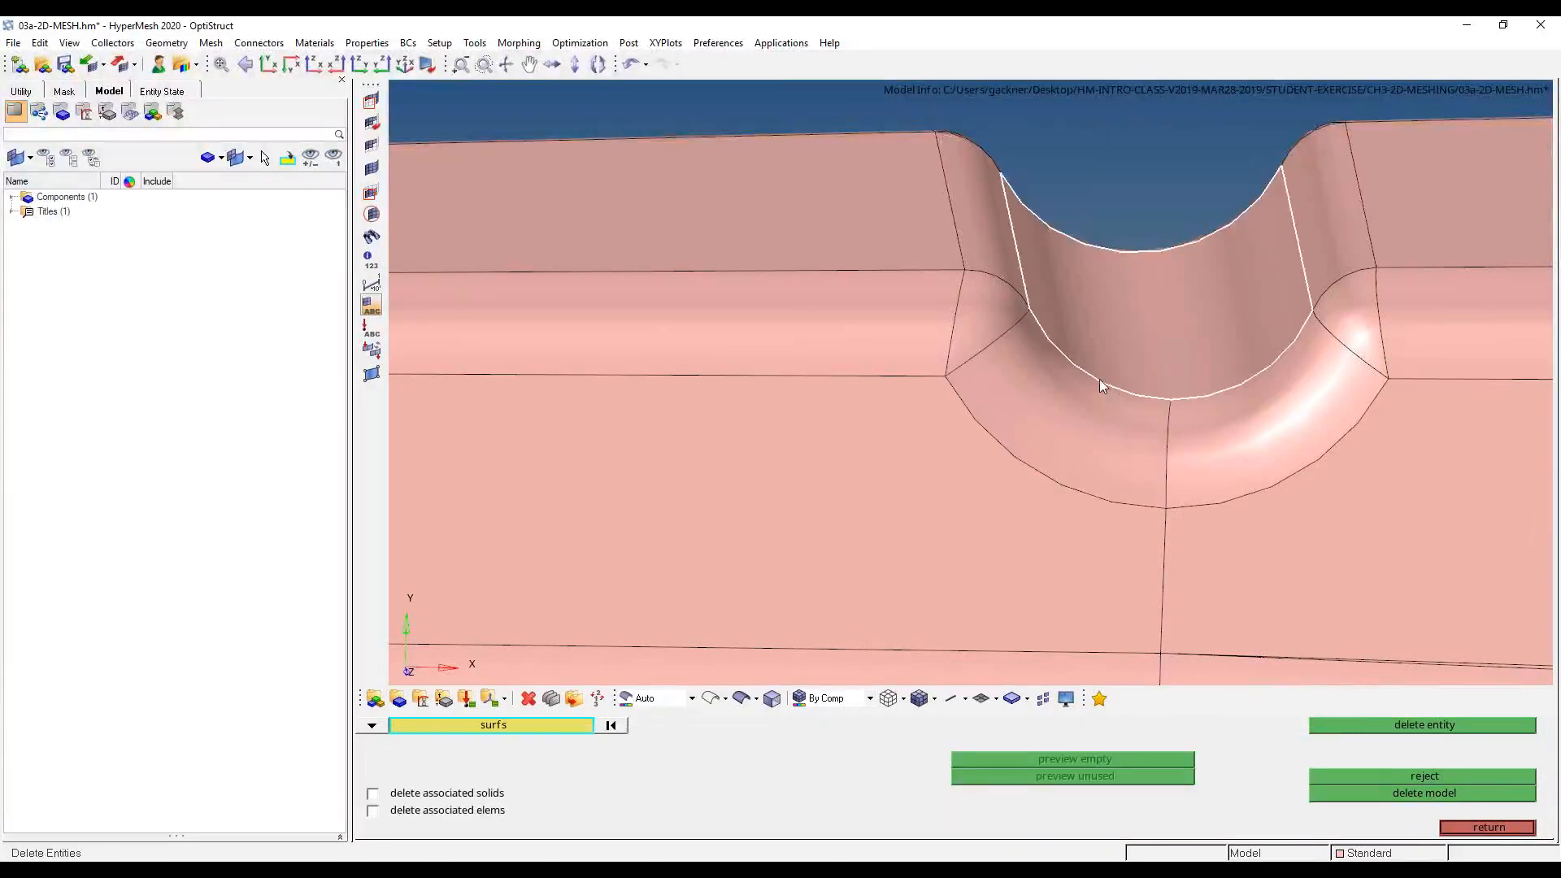
{"action": "left_click", "coordinate": [1483, 823]}
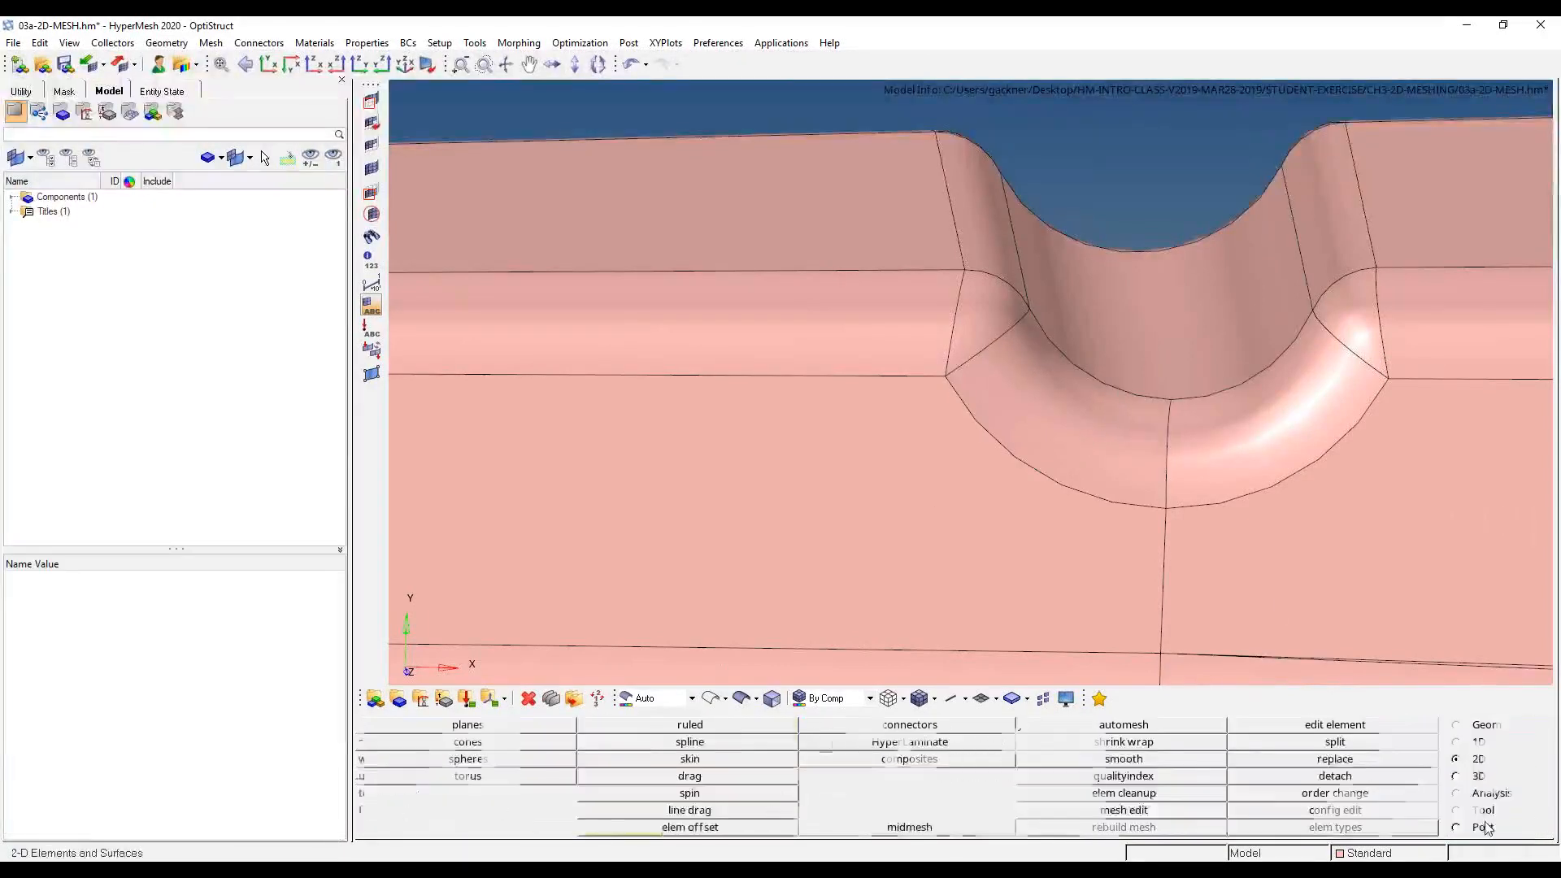
- Try toggling the inner and outer arc edges of the curved bump's left fillet surface in Quick Edit, undoing the toggles
{"action": "key", "text": "F11"}
{"action": "left_click", "coordinate": [626, 794]}
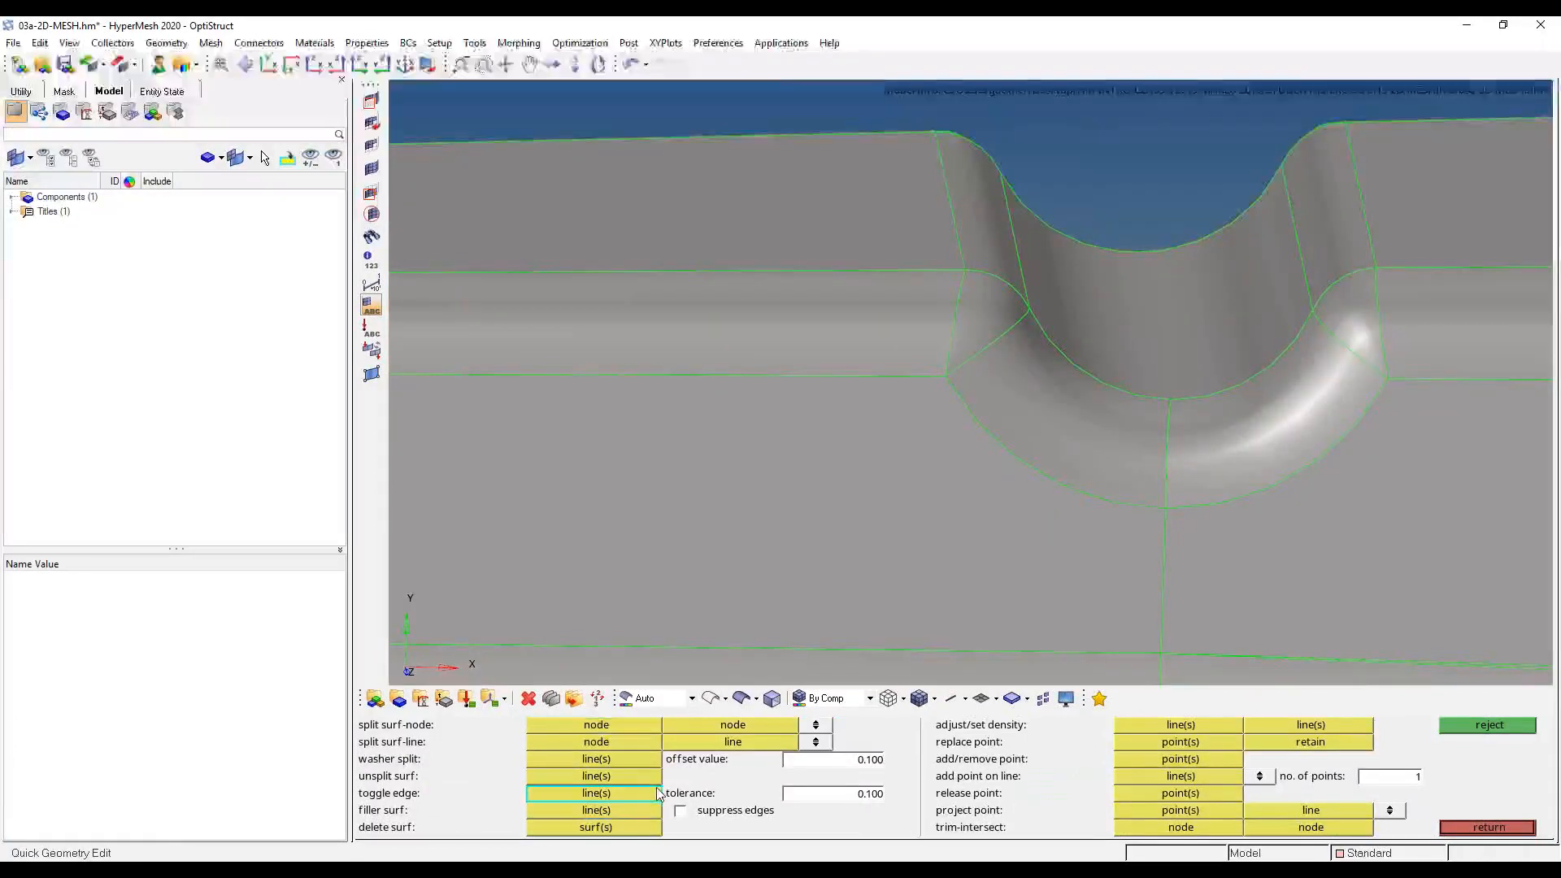
{"action": "scroll", "coordinate": [1263, 421], "scroll_direction": "up", "scroll_amount": 5}
{"action": "left_click", "coordinate": [1260, 433]}
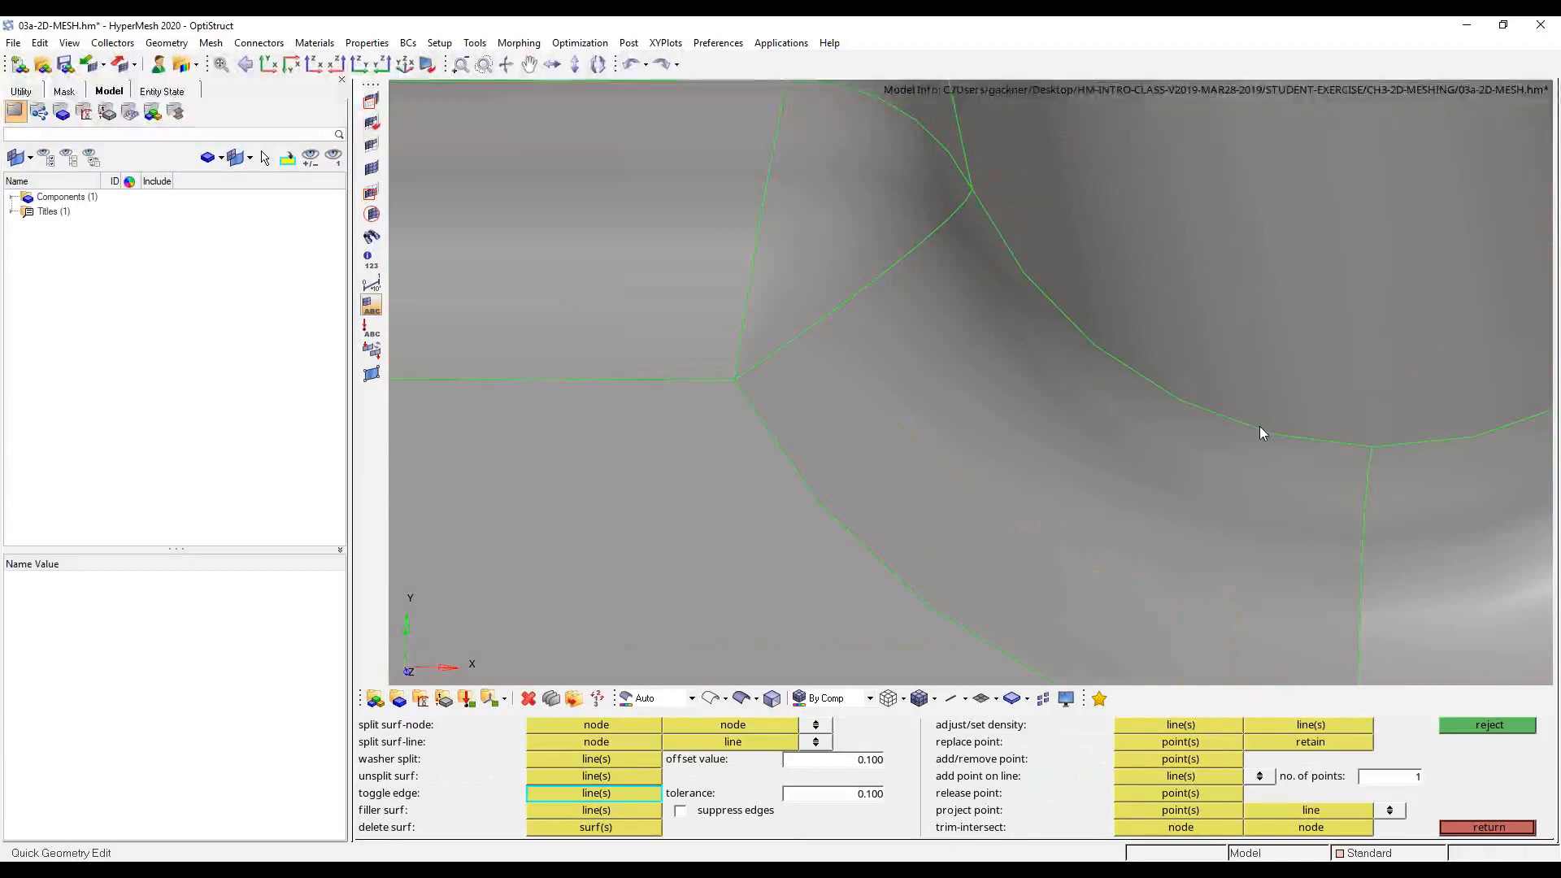
{"action": "key", "text": "ctrl+z"}
{"action": "scroll", "coordinate": [1259, 425], "scroll_direction": "down", "scroll_amount": 3}
{"action": "left_click", "coordinate": [1153, 517]}
{"action": "key", "text": "ctrl+z"}
{"action": "left_click", "coordinate": [1152, 514]}
{"action": "right_click", "coordinate": [1154, 514]}
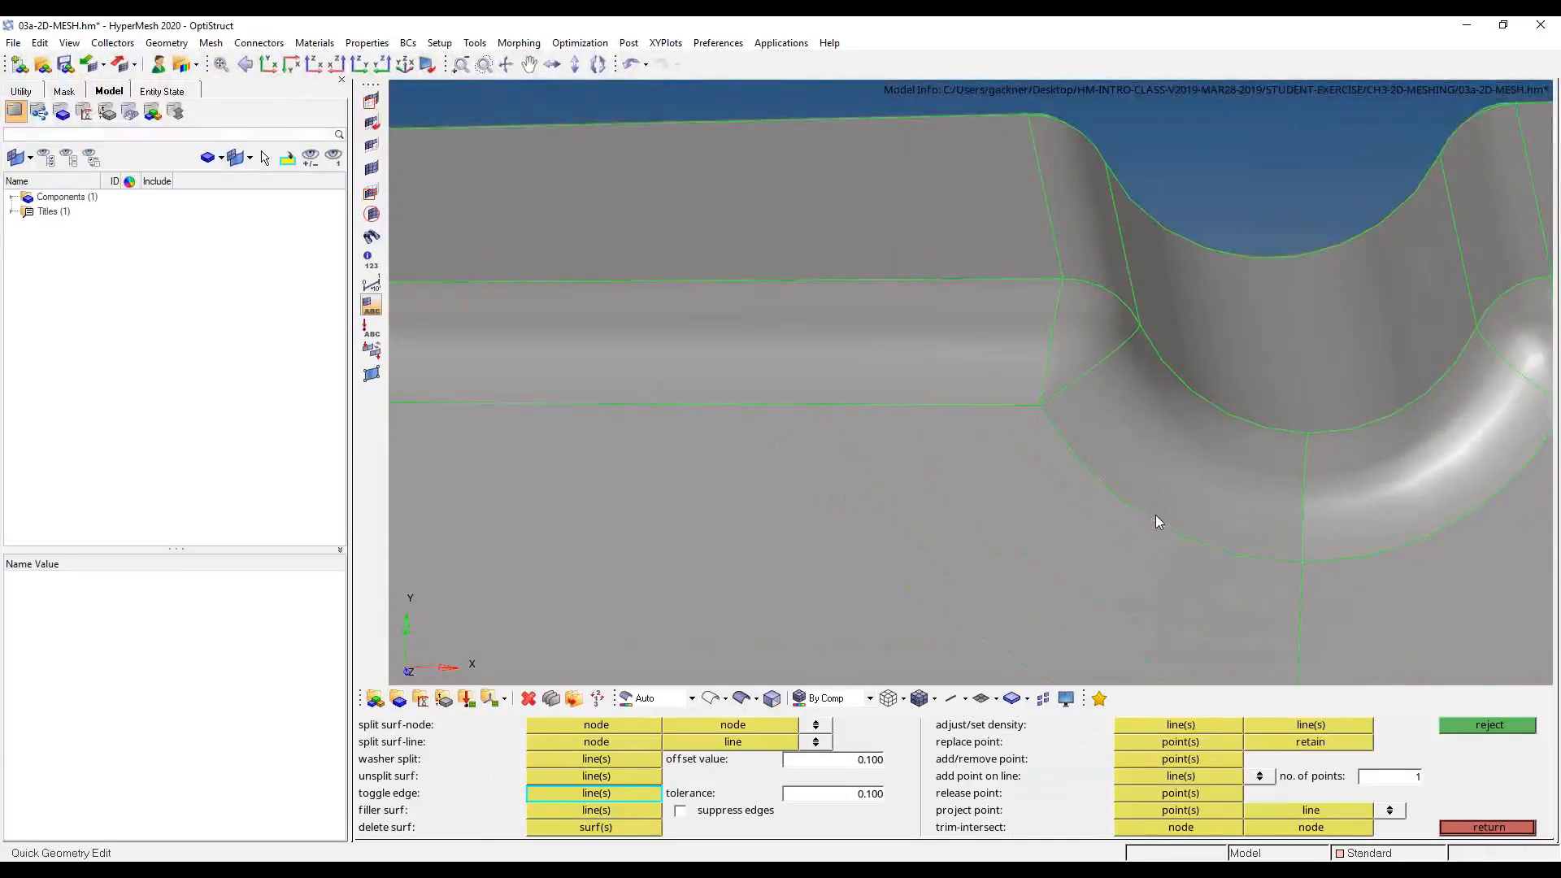
{"action": "left_click", "coordinate": [1528, 826]}
- Automesh the left half of the fillet around the curved bump interactively with element size 4.000 and mixed mesh type
{"action": "key", "text": "F12"}
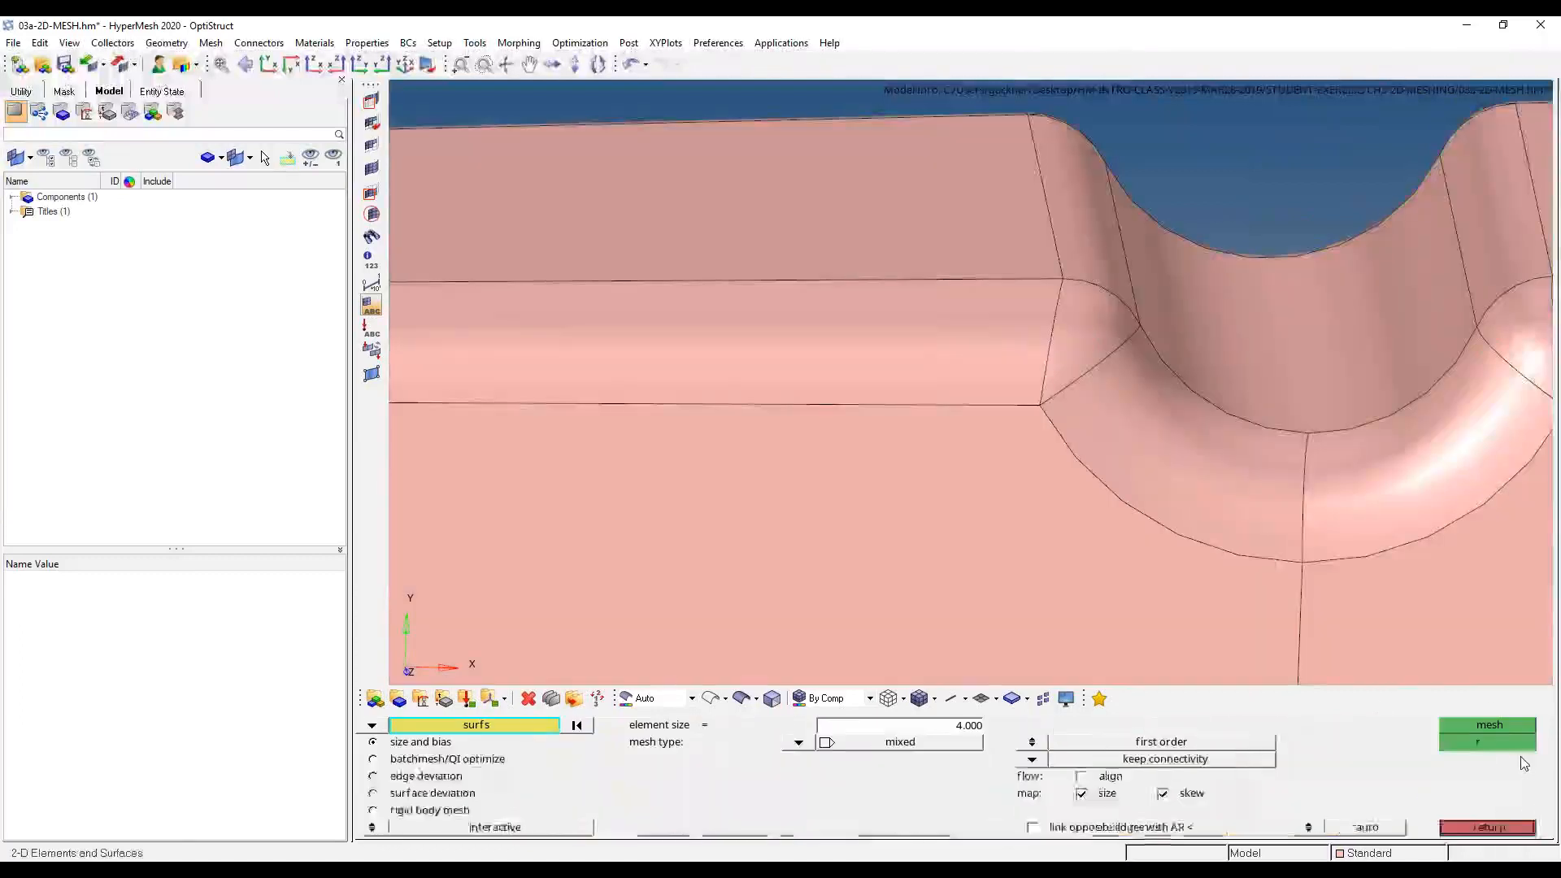
{"action": "left_click", "coordinate": [1225, 540]}
{"action": "middle_click", "coordinate": [1202, 549]}
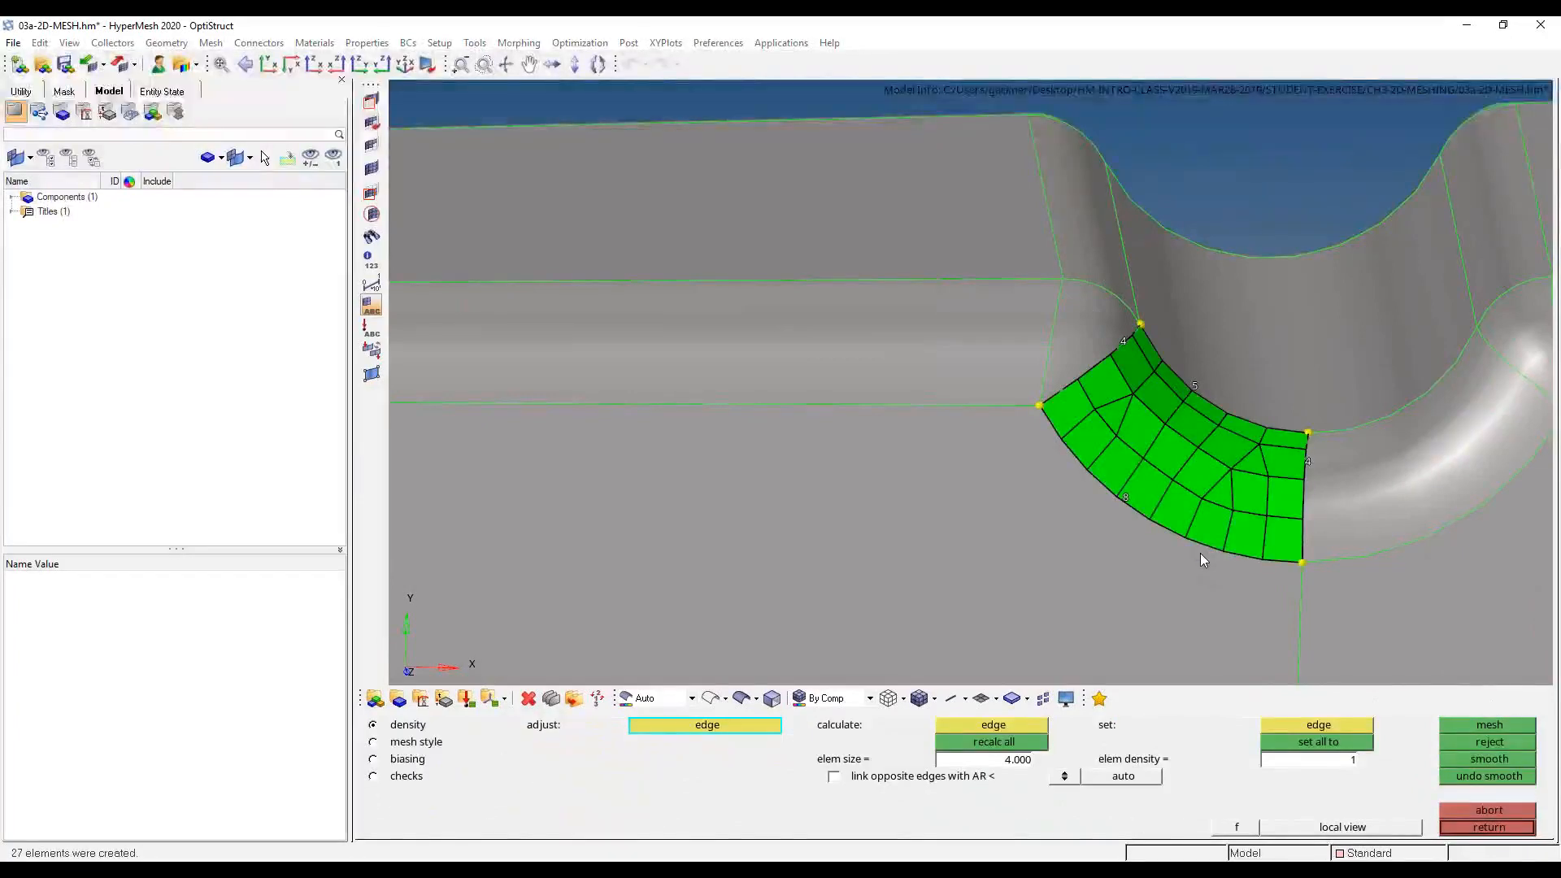
- Set the bump fillet's inner and outer arc edges to six elements each and remesh the surface
{"action": "left_click_drag", "start_coordinate": [1059, 377], "coordinate": [1218, 429], "text": "ctrl"}
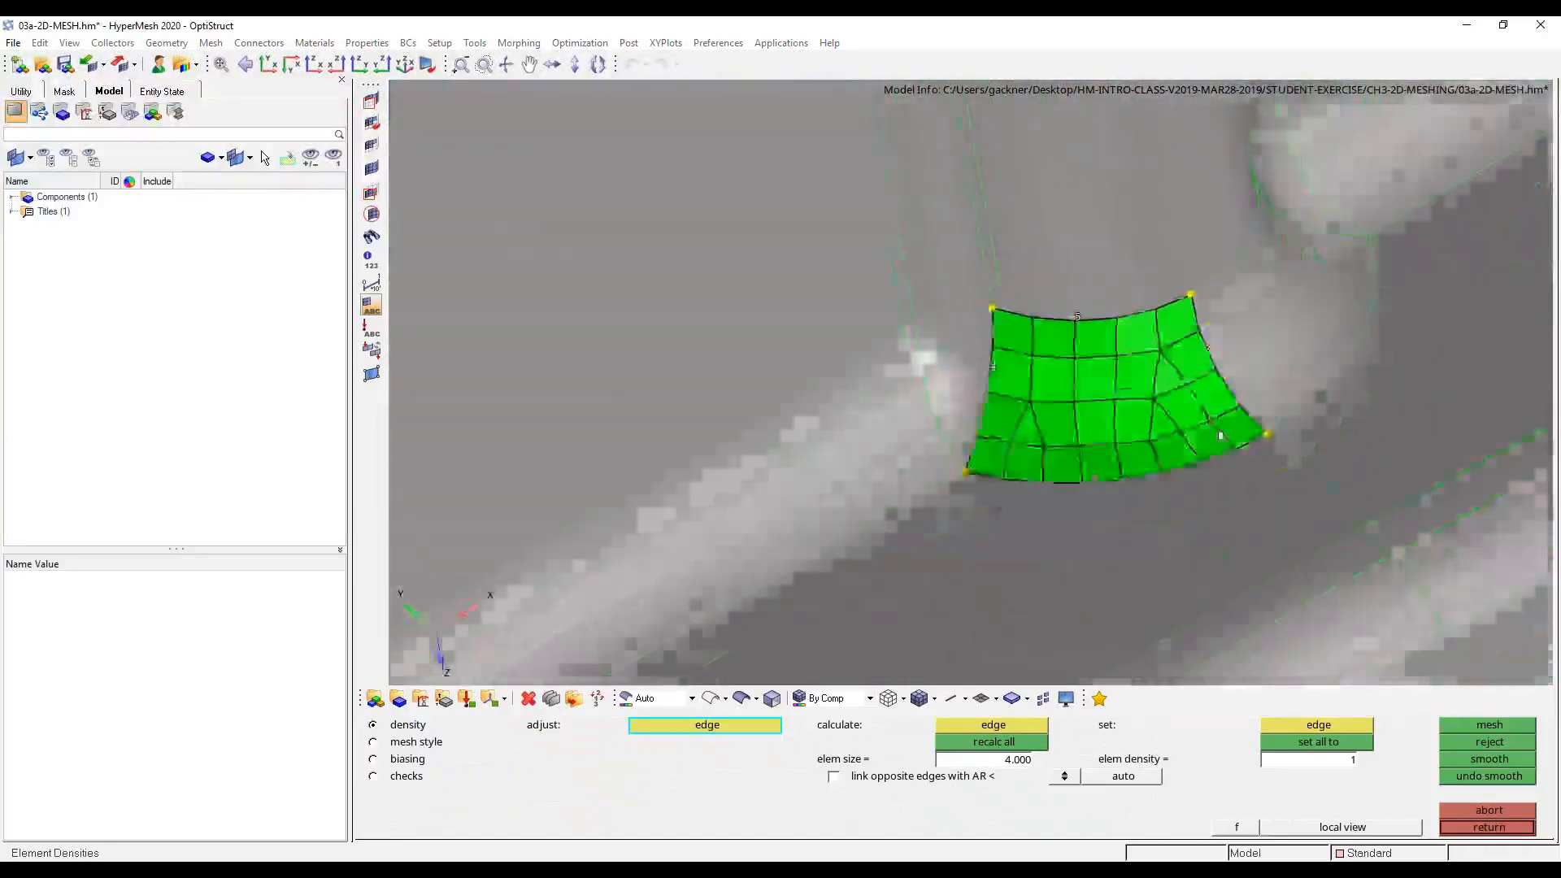
{"action": "right_click_drag", "start_coordinate": [1217, 429], "coordinate": [1140, 376], "text": "ctrl"}
{"action": "scroll", "coordinate": [1140, 376], "scroll_direction": "up", "scroll_amount": 3, "text": "ctrl"}
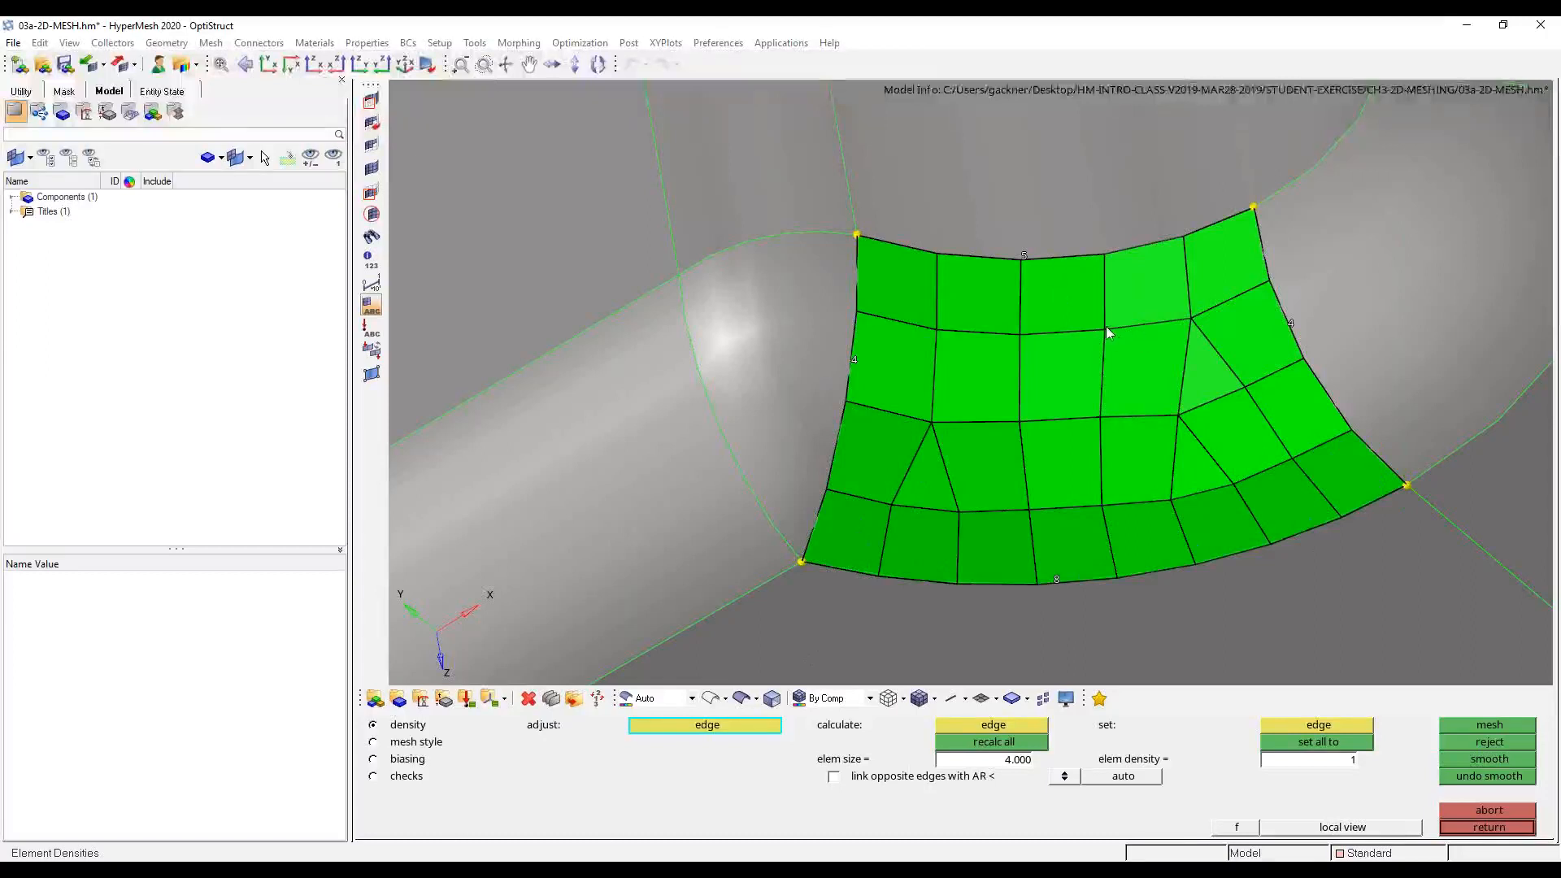
{"action": "left_click", "coordinate": [1025, 257]}
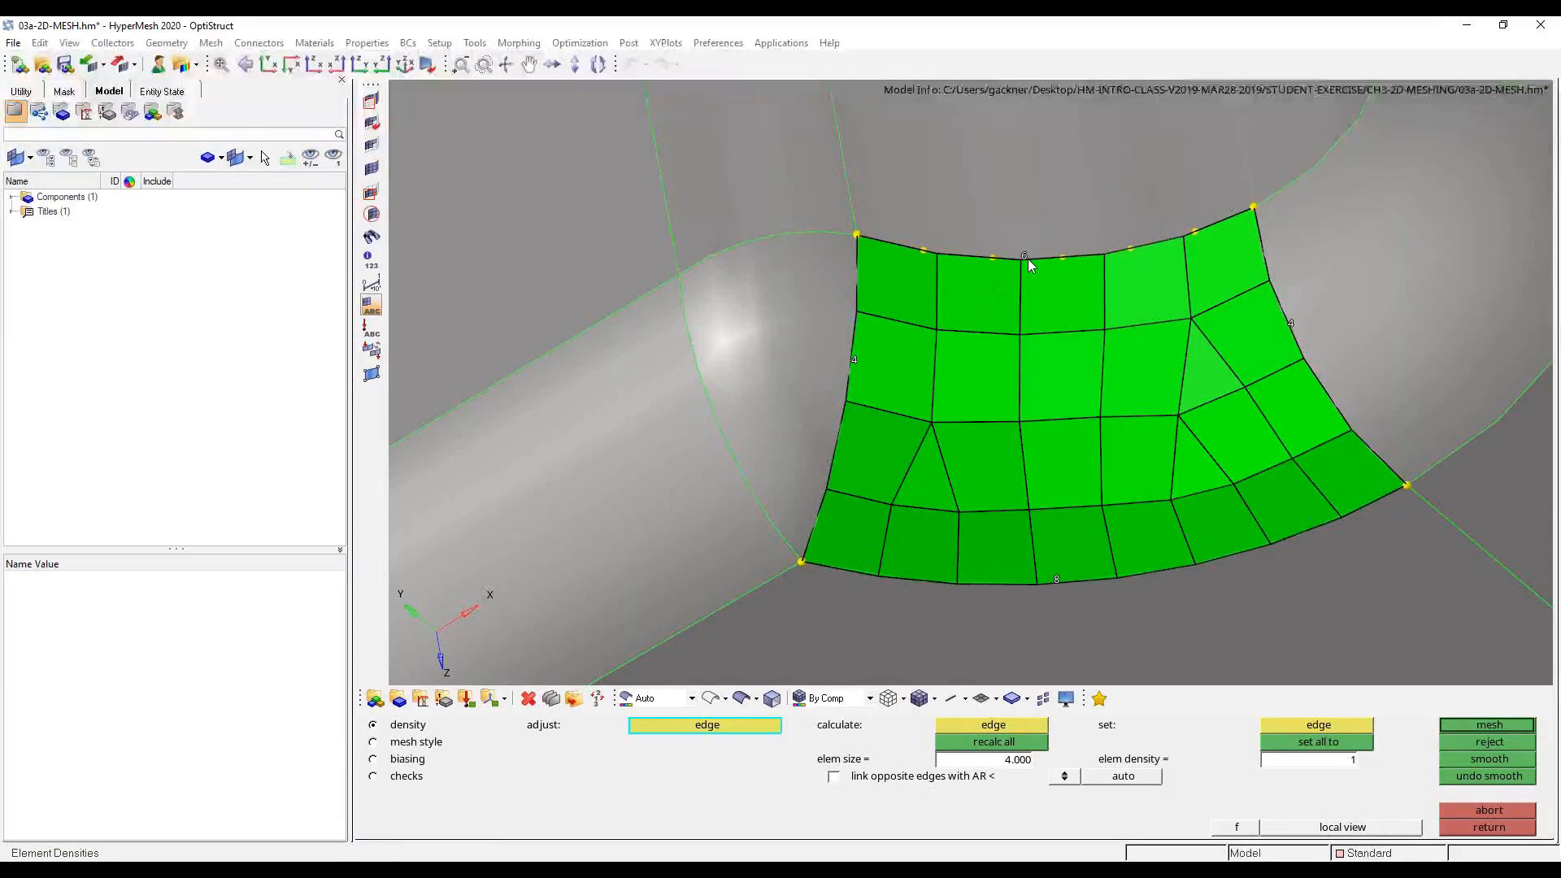
{"action": "right_click", "coordinate": [1059, 582]}
{"action": "right_click", "coordinate": [1058, 582]}
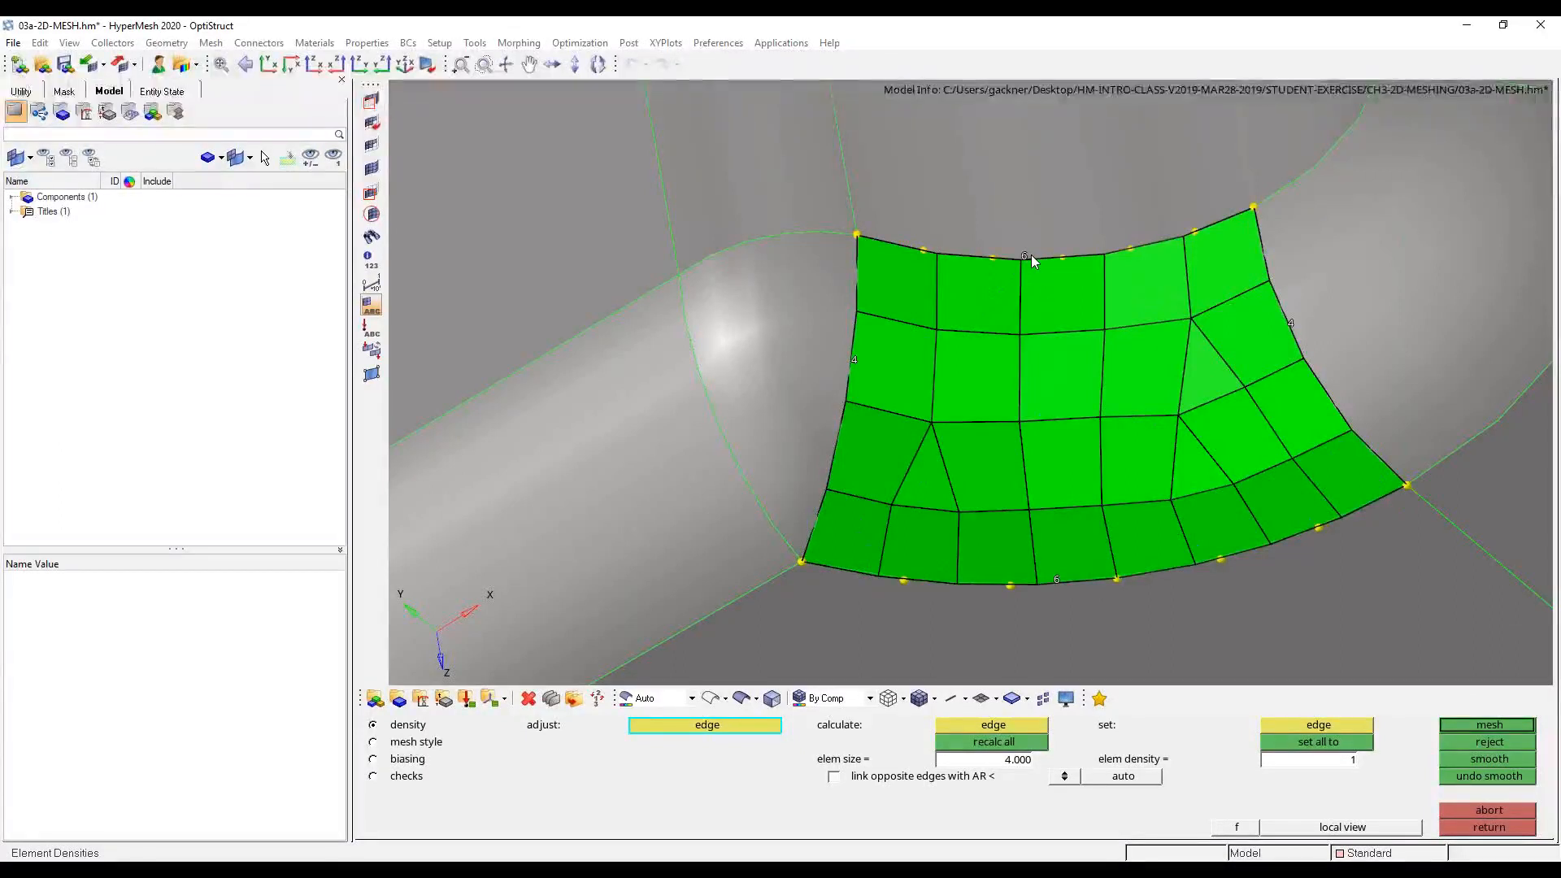
{"action": "left_click", "coordinate": [1489, 725]}
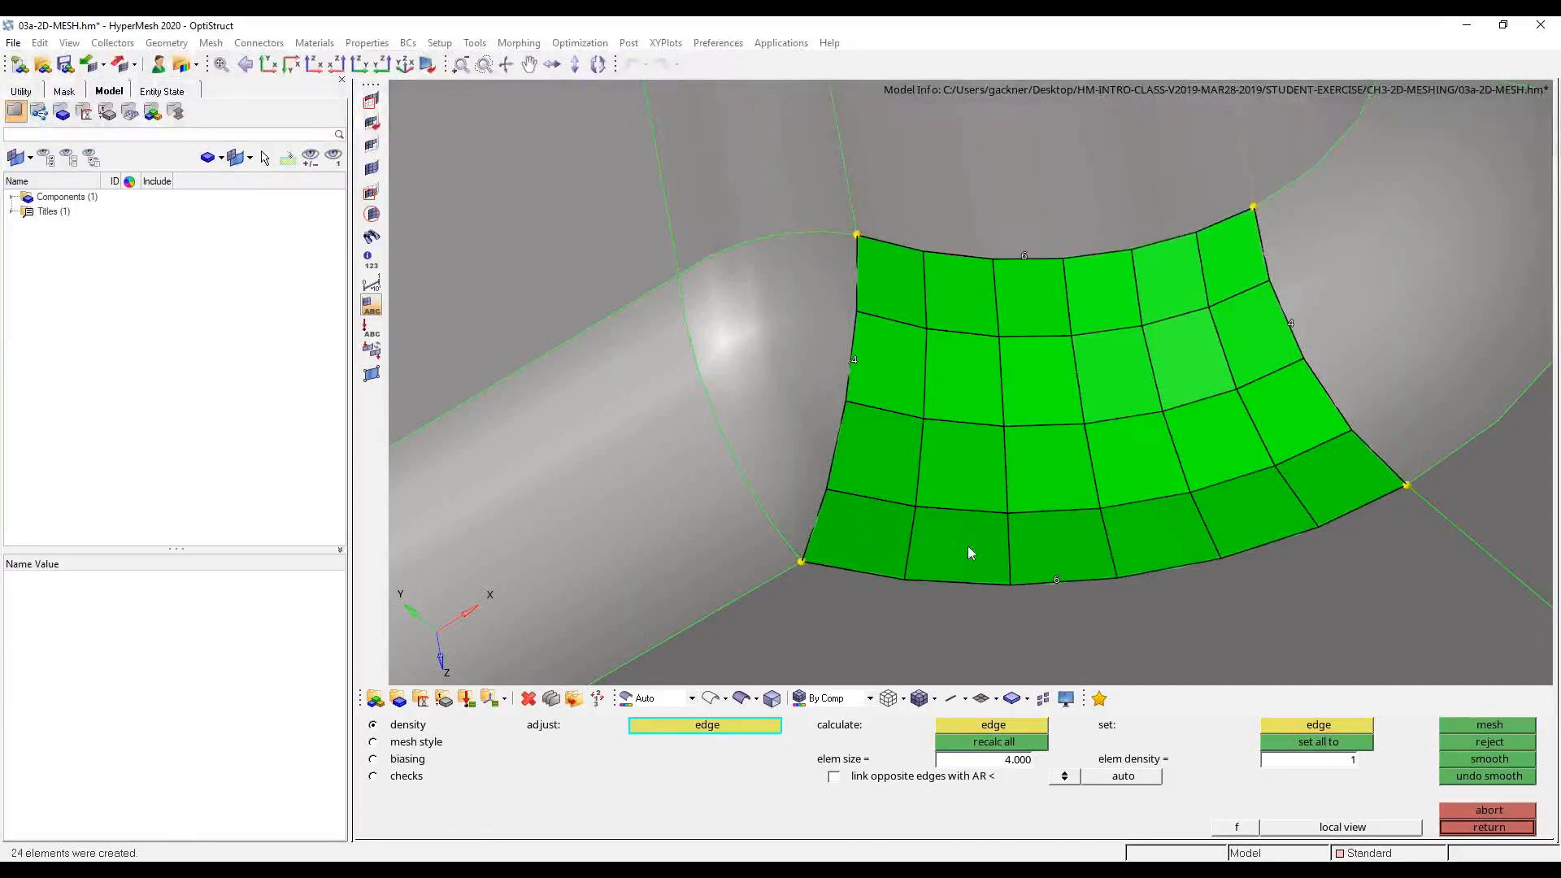
- Reduce the bump fillet's inner and outer arcs to four elements each, remesh, and recalculate all edge densities for element size 4.000
{"action": "right_click", "coordinate": [1057, 577]}
{"action": "right_click", "coordinate": [1060, 577]}
{"action": "right_click", "coordinate": [1024, 257]}
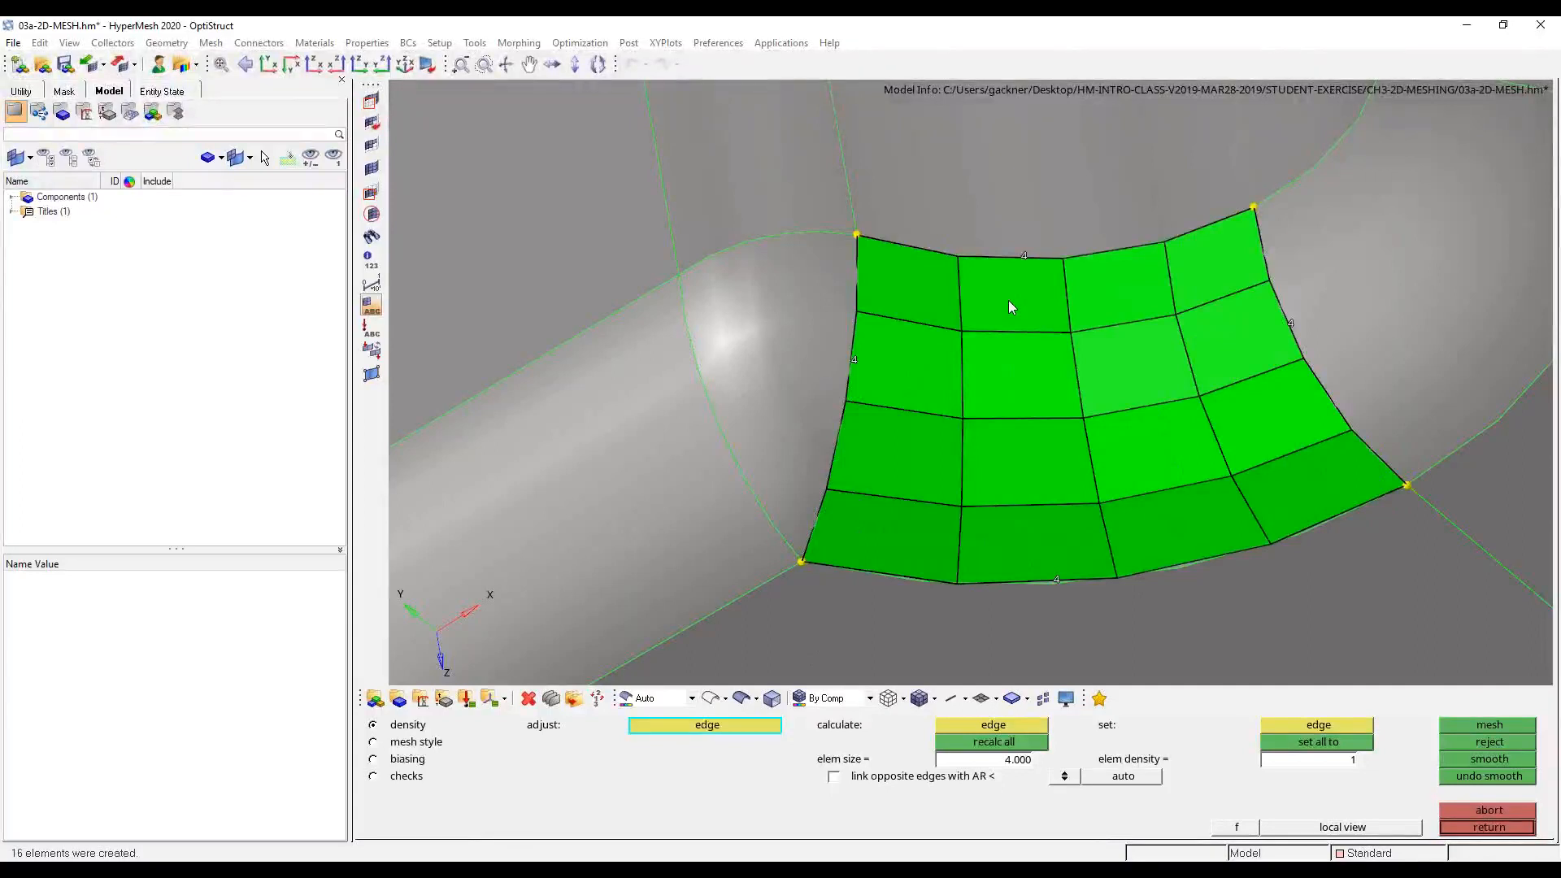
{"action": "left_click", "coordinate": [1007, 742]}
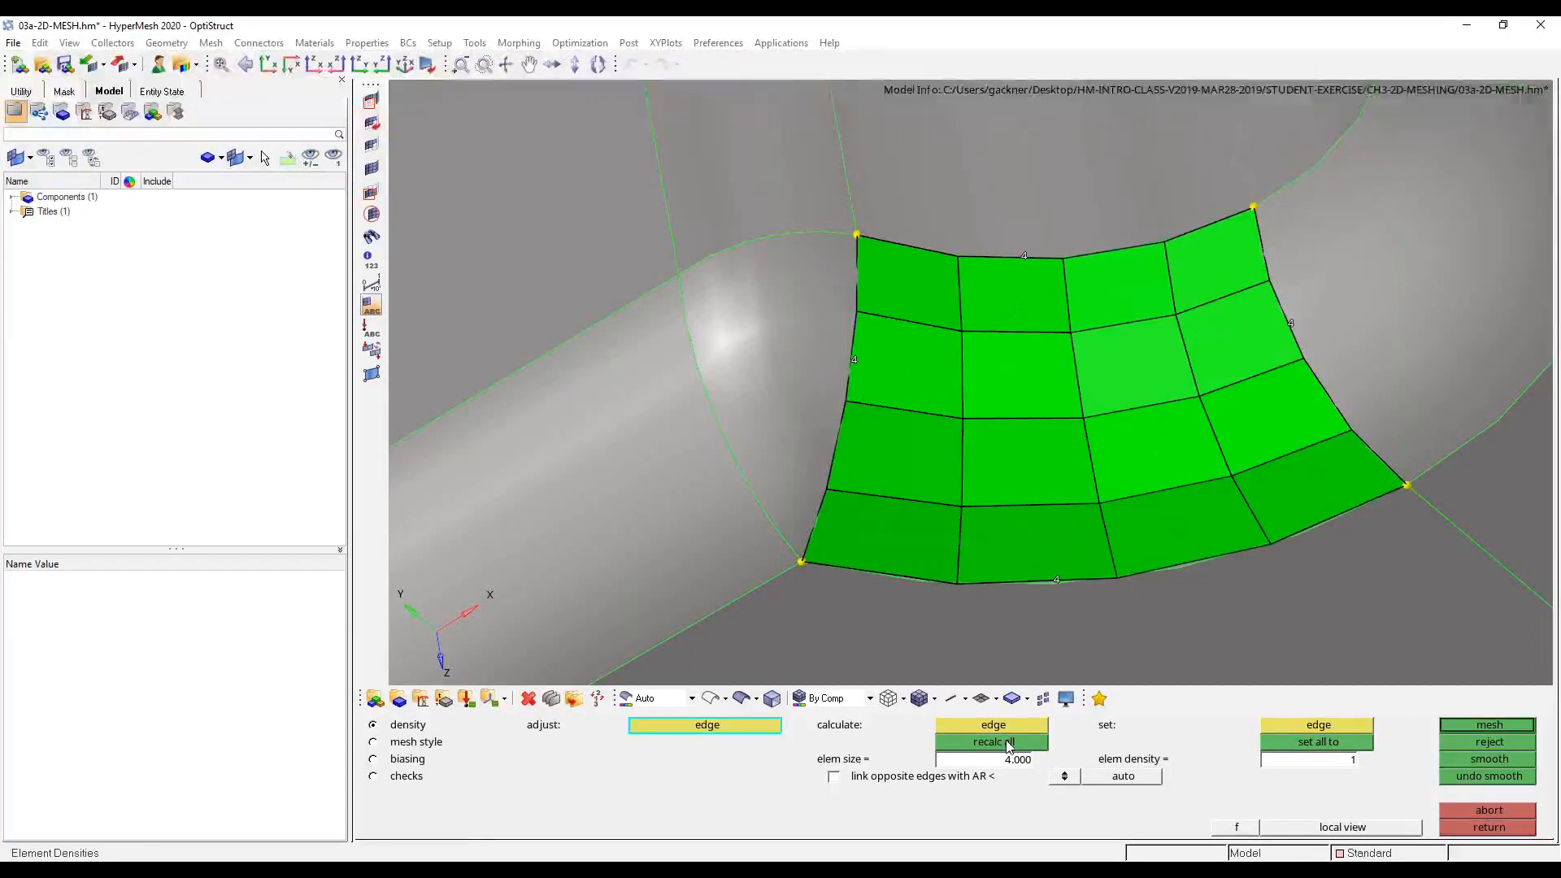
{"action": "scroll", "coordinate": [1169, 522], "scroll_direction": "down", "scroll_amount": 4}
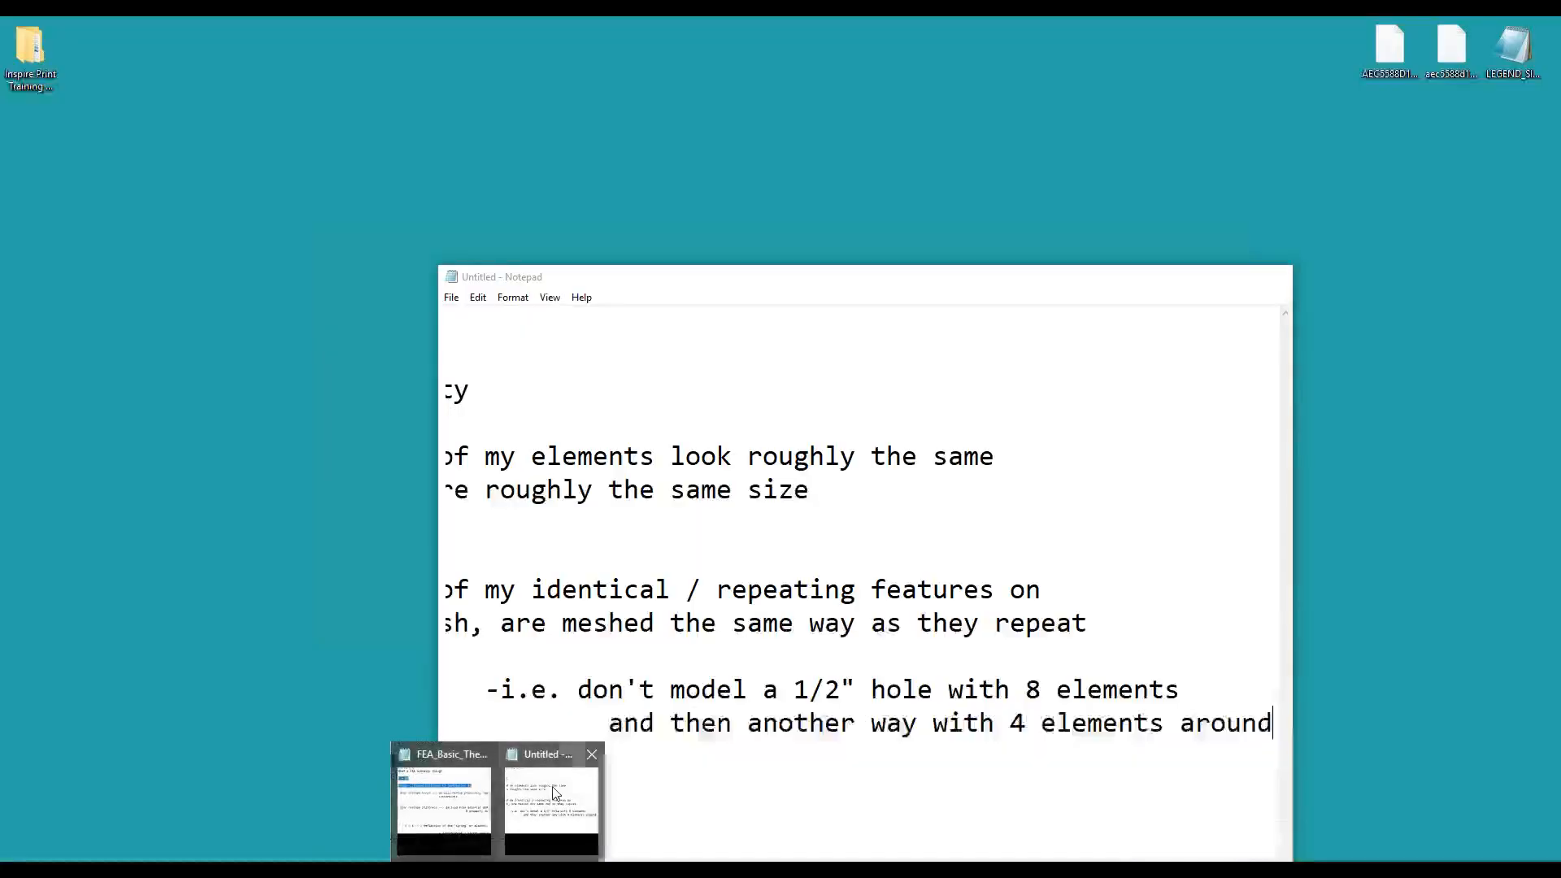
- Switch to the Notepad notes, highlight the mesh uniformity bullet about elements of roughly the same look and size, and return to HyperMesh
{"action": "left_click", "coordinate": [553, 800]}
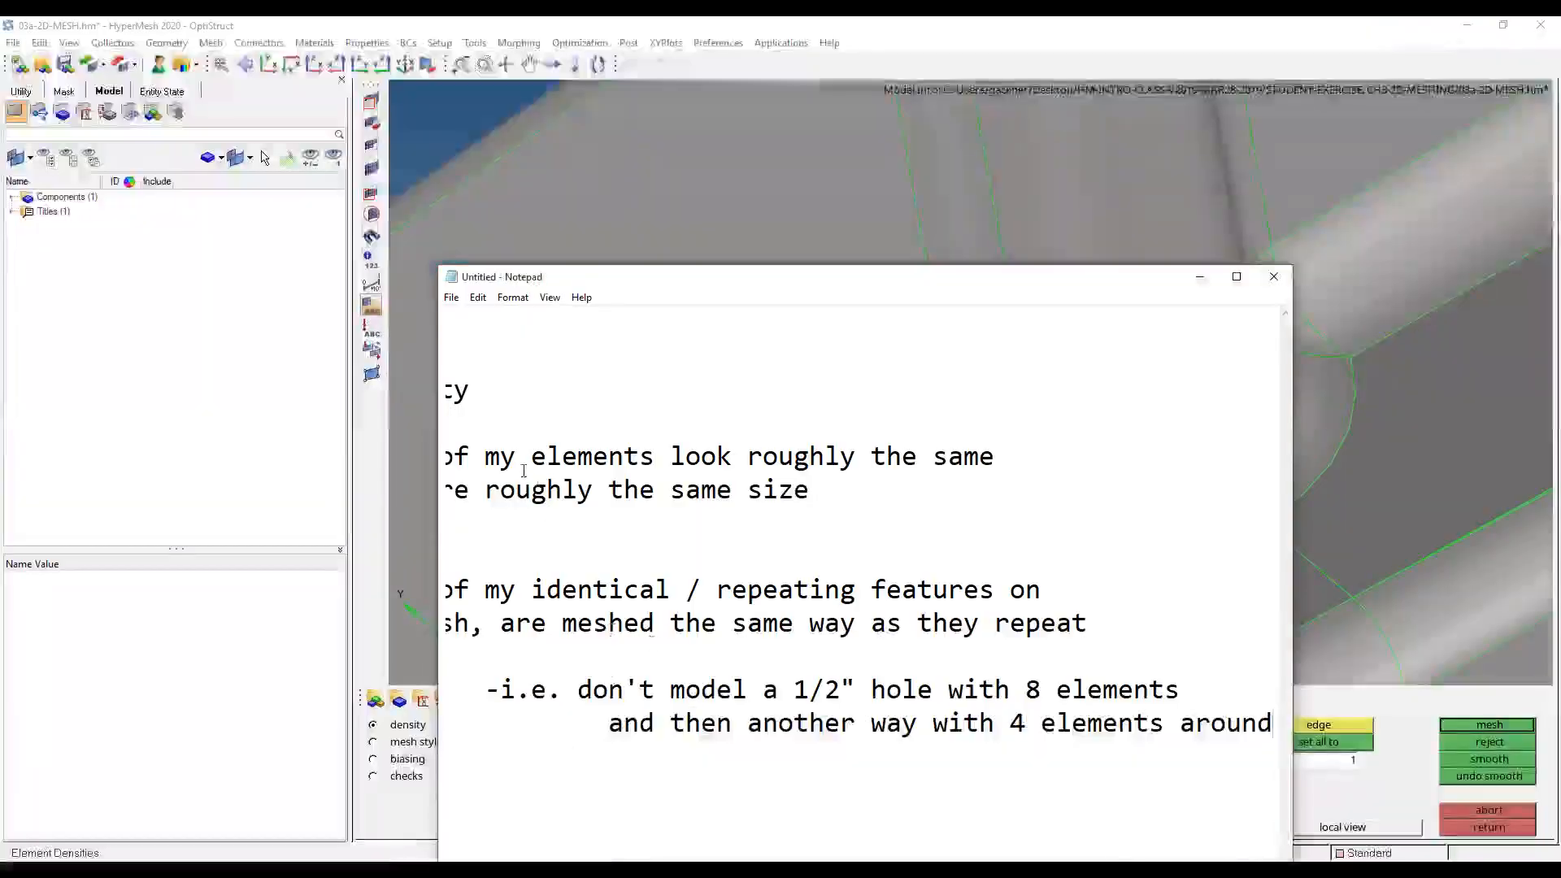
{"action": "left_click_drag", "start_coordinate": [815, 490], "coordinate": [323, 494]}
{"action": "left_click", "coordinate": [708, 490]}
{"action": "left_click_drag", "start_coordinate": [1040, 488], "coordinate": [585, 448]}
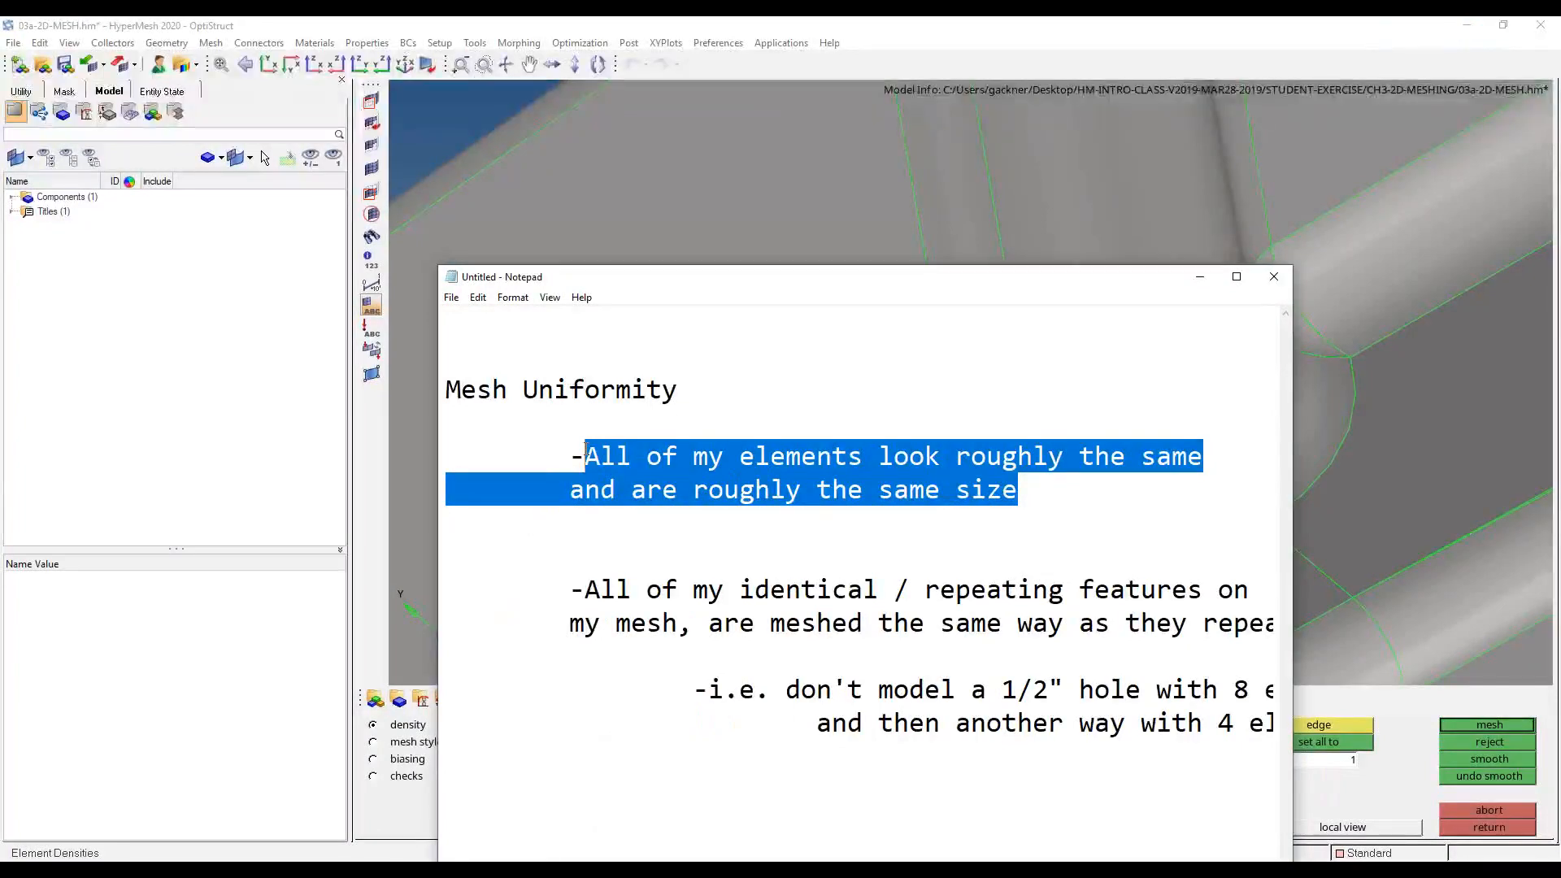
{"action": "left_click", "coordinate": [1200, 276]}
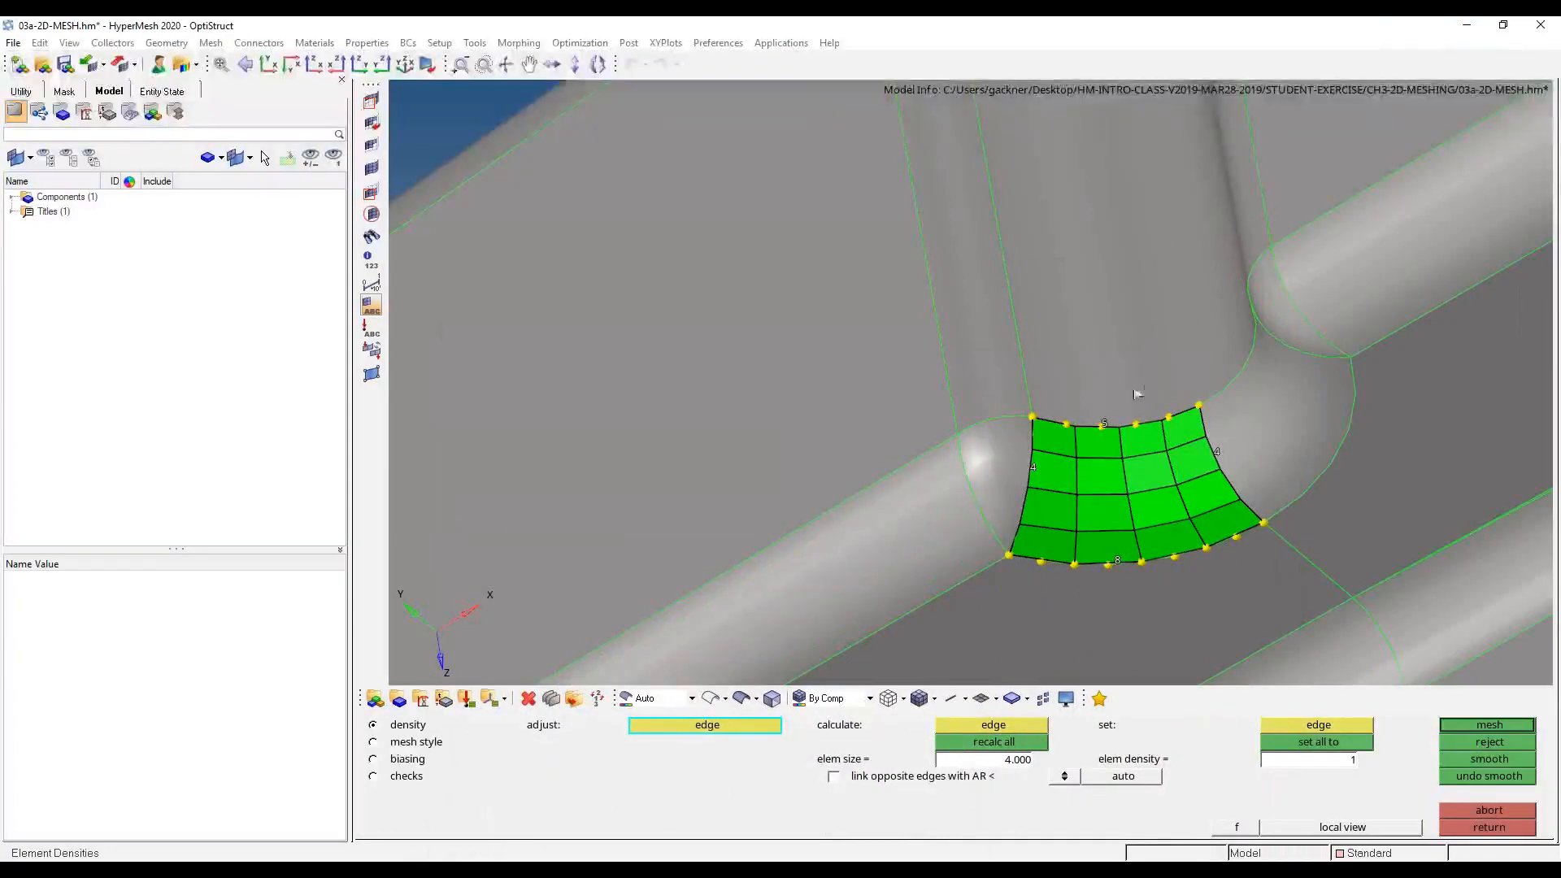
- Raise the bump fillet's inner arc to eight elements and remesh, and reject the mesh to return to surface selection
{"action": "middle_click", "coordinate": [1105, 439]}
{"action": "left_click", "coordinate": [1105, 439]}
{"action": "left_click", "coordinate": [1105, 439]}
{"action": "left_click", "coordinate": [1106, 440]}
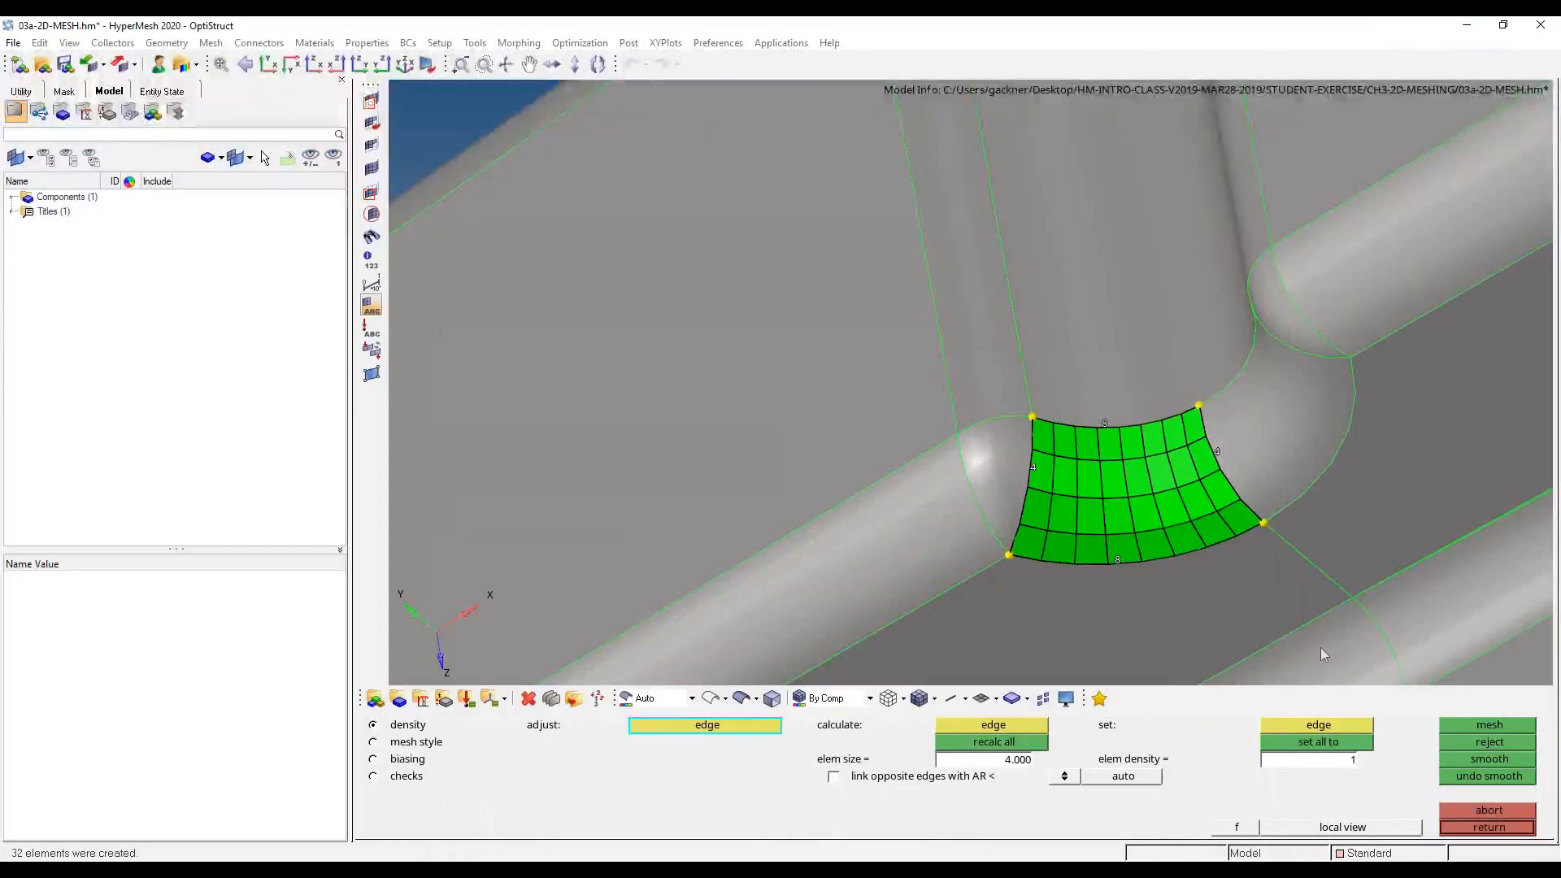
{"action": "left_click", "coordinate": [1487, 741]}
{"action": "left_click", "coordinate": [1512, 827]}
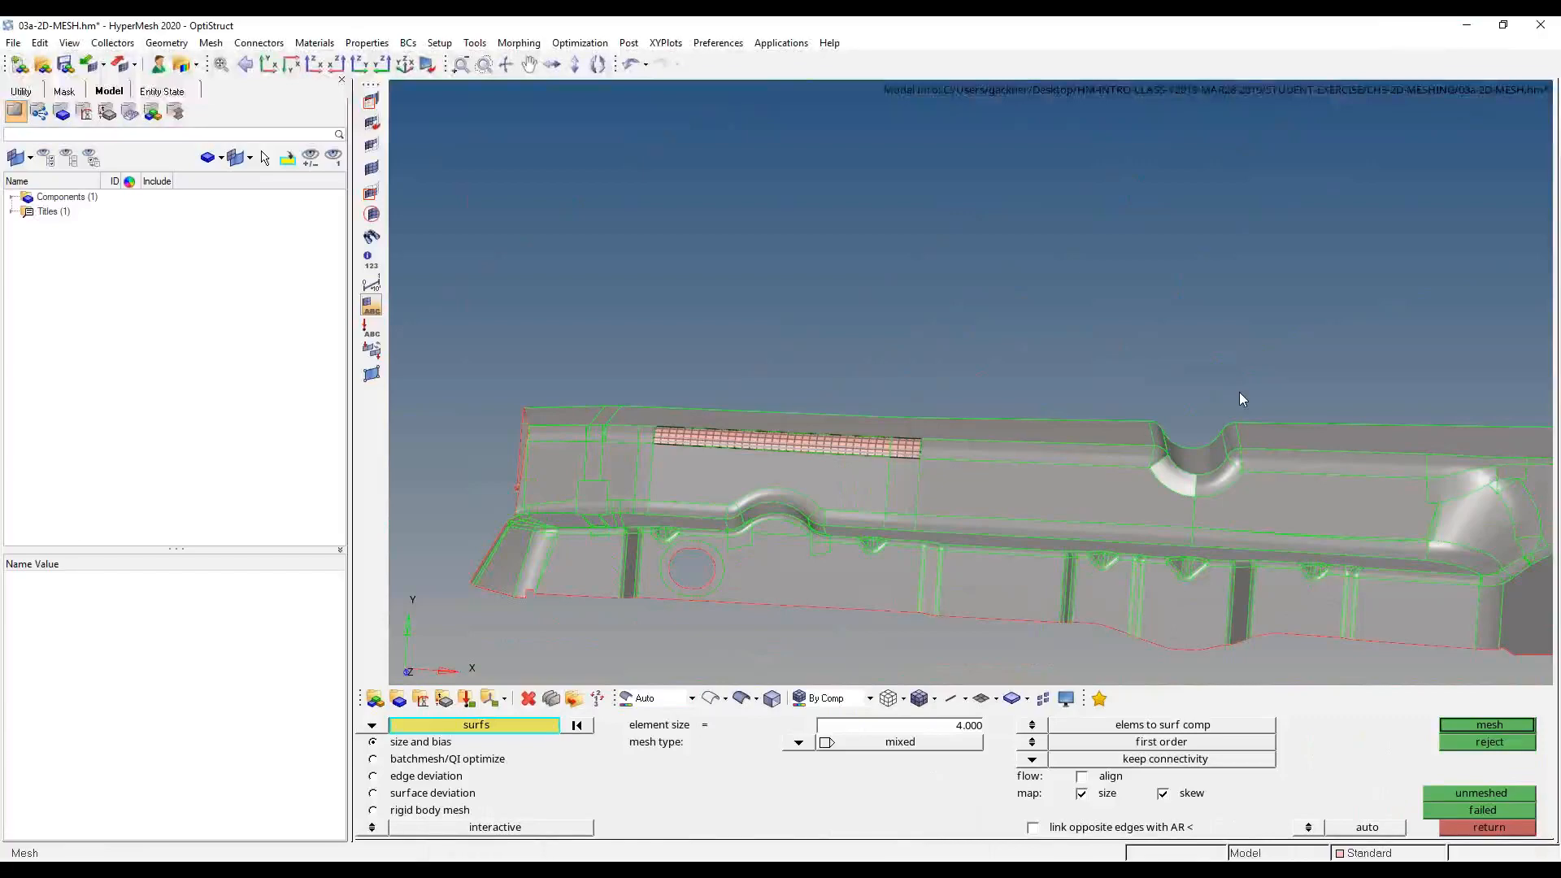
- Switch to the untitled Notepad notes and add the heading "Determining an Element Size?" several lines below the mesh uniformity text
{"action": "mouse_move", "coordinate": [500, 869]}
{"action": "left_click", "coordinate": [578, 819]}
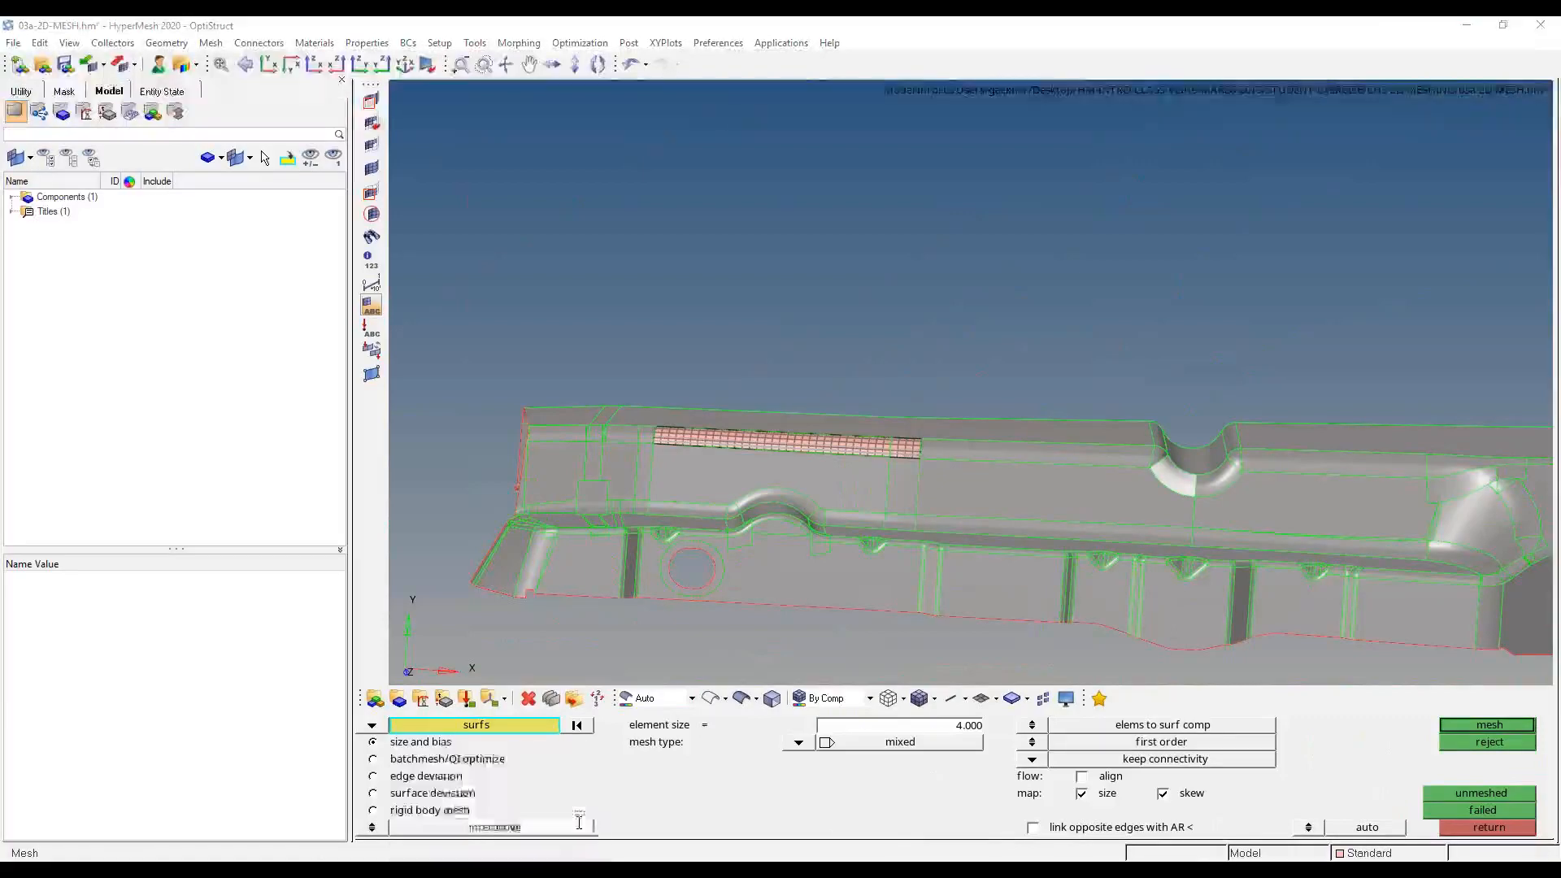
{"action": "scroll", "coordinate": [981, 618], "scroll_direction": "right", "scroll_amount": 1}
{"action": "scroll", "coordinate": [982, 617], "scroll_direction": "down", "scroll_amount": 3, "text": "ctrl"}
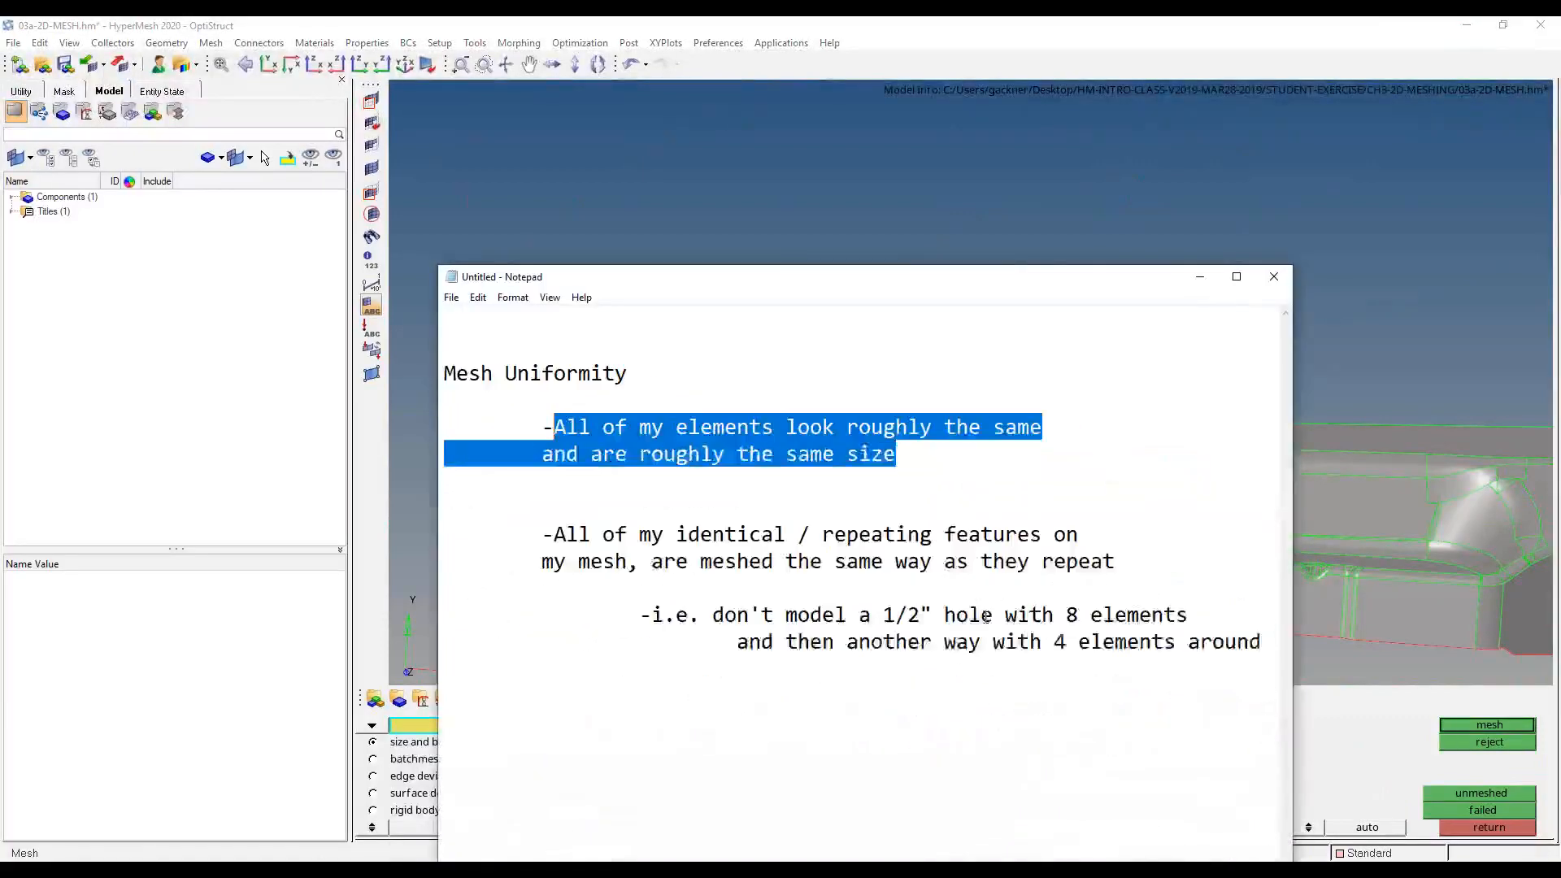
{"action": "left_click", "coordinate": [1281, 646]}
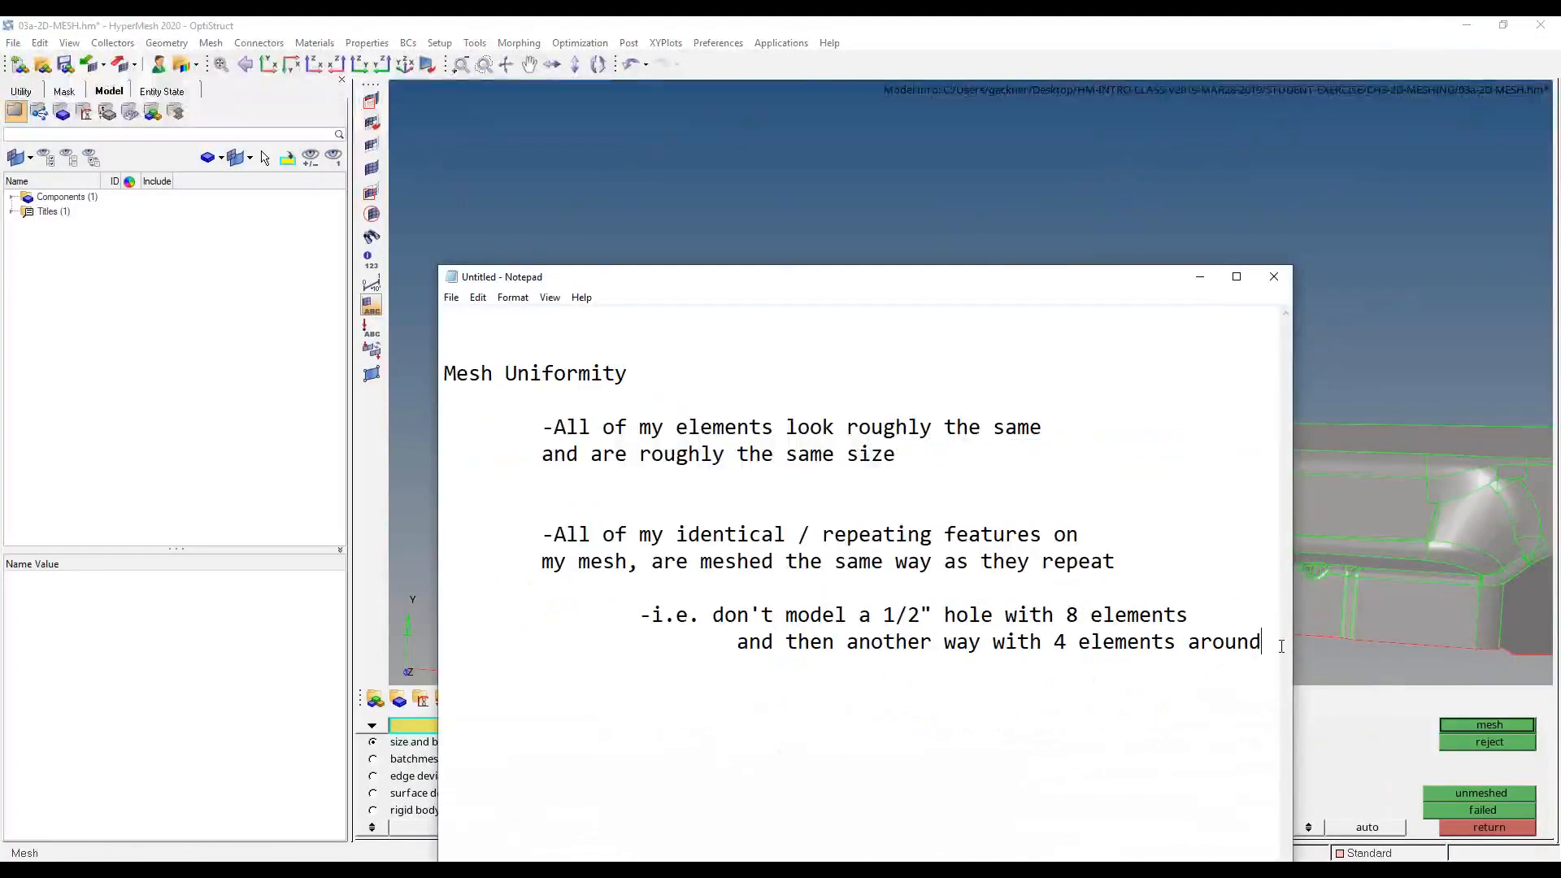
{"action": "key", "text": "Return"}
{"action": "key", "text": "Return"}
{"action": "key", "text": "Return"}
{"action": "key", "text": "Return"}
{"action": "key", "text": "Return"}
{"action": "key", "text": "Return"}
{"action": "type", "text": "Determining an"}
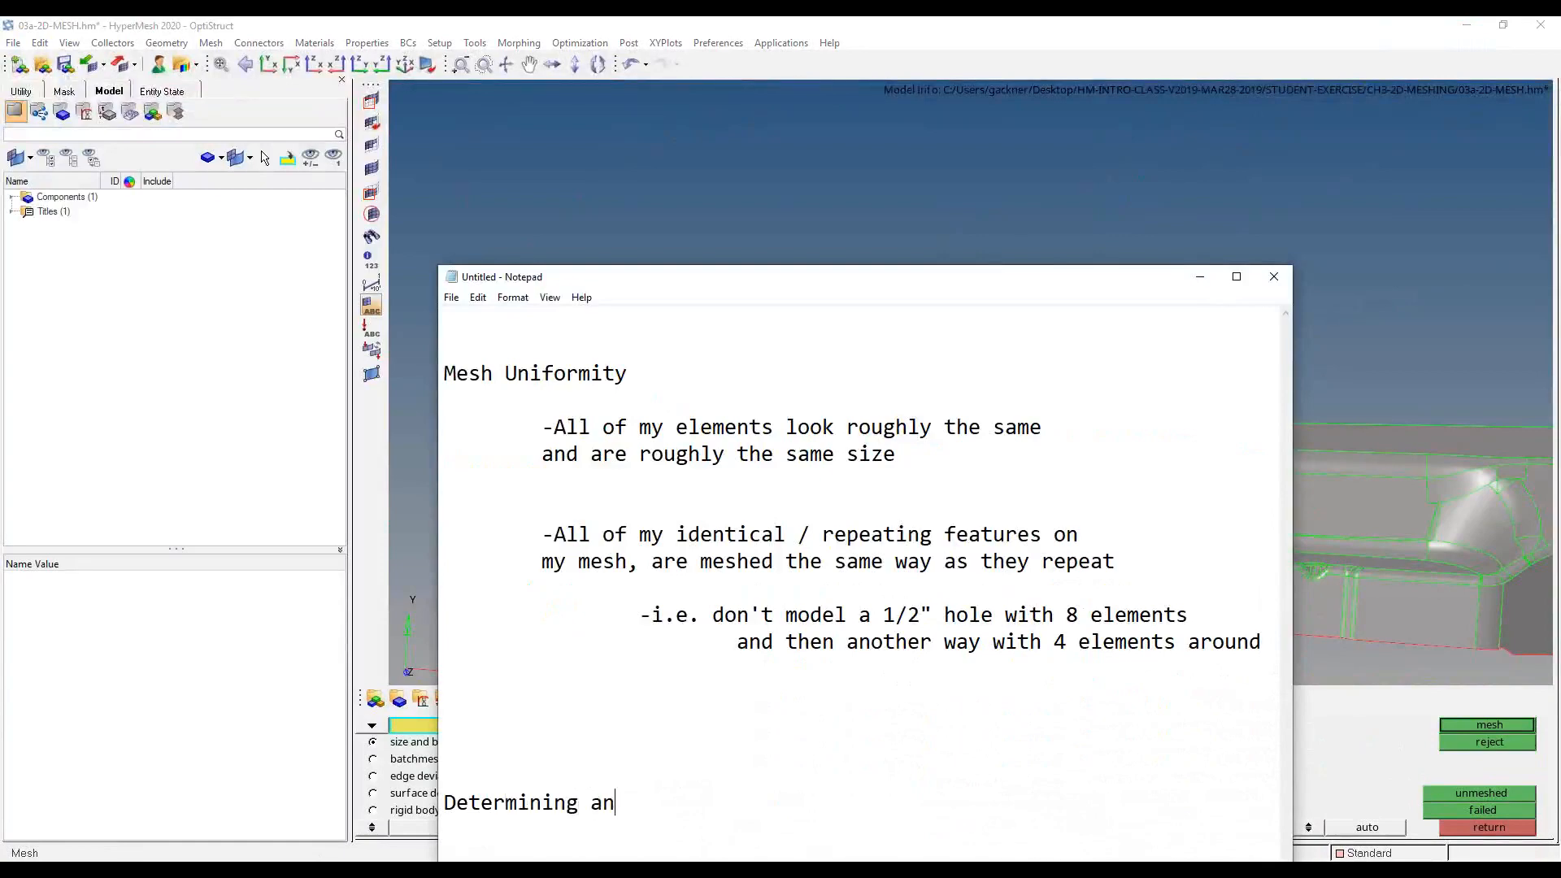
{"action": "type", "text": " Element Size?"}
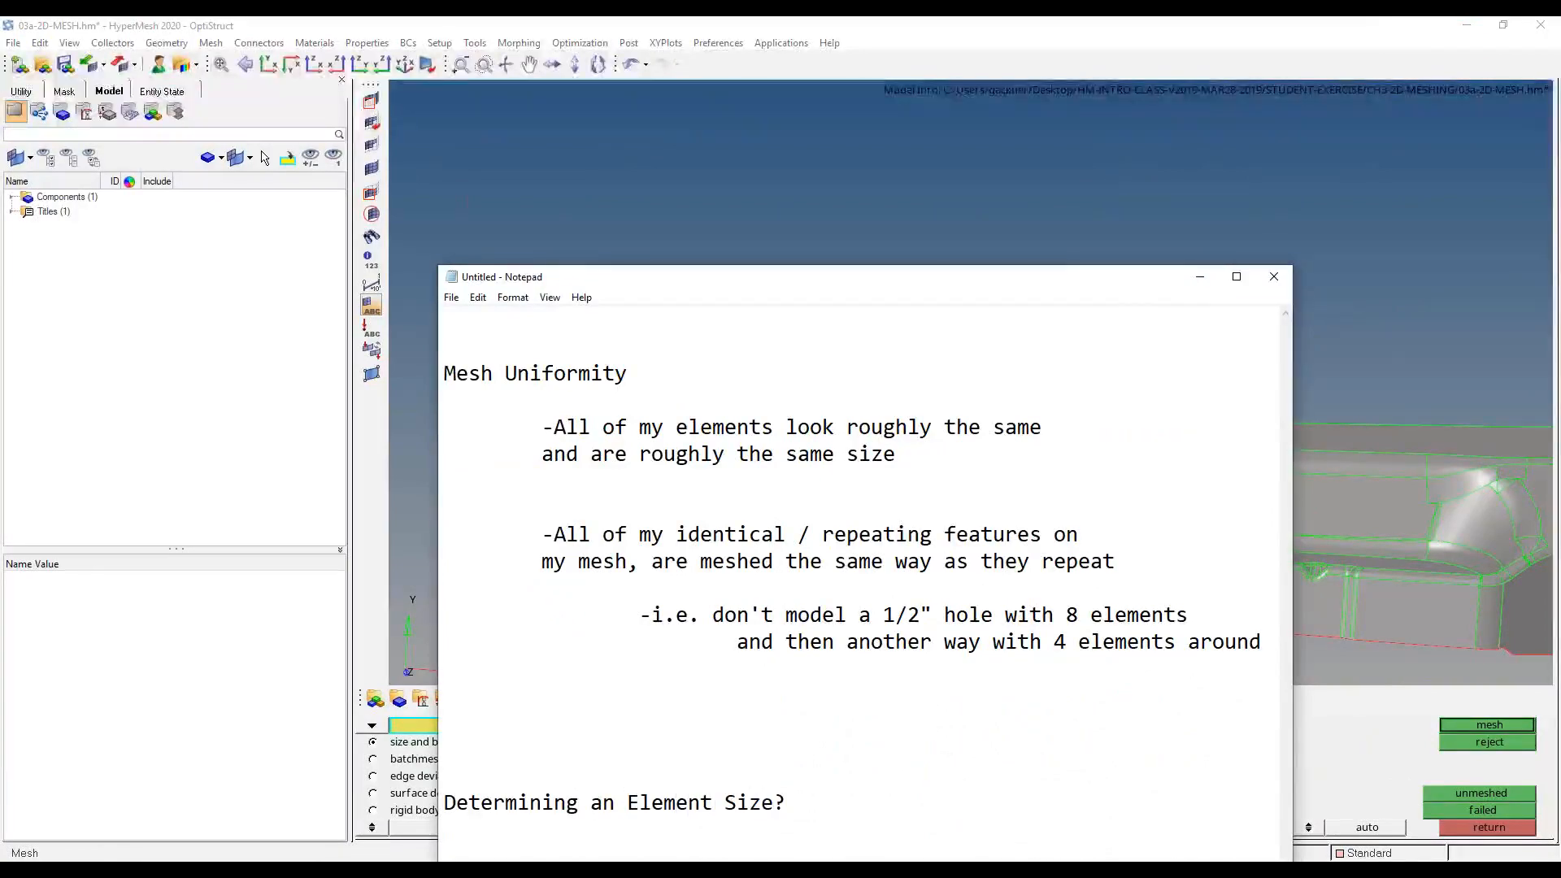
- Move the Notepad window higher and add the indented bullet "-What kind of results do I want to see?" under the new heading
{"action": "left_click_drag", "start_coordinate": [1139, 281], "coordinate": [1221, 124]}
{"action": "scroll", "coordinate": [875, 672], "scroll_direction": "up", "scroll_amount": 4, "text": "ctrl"}
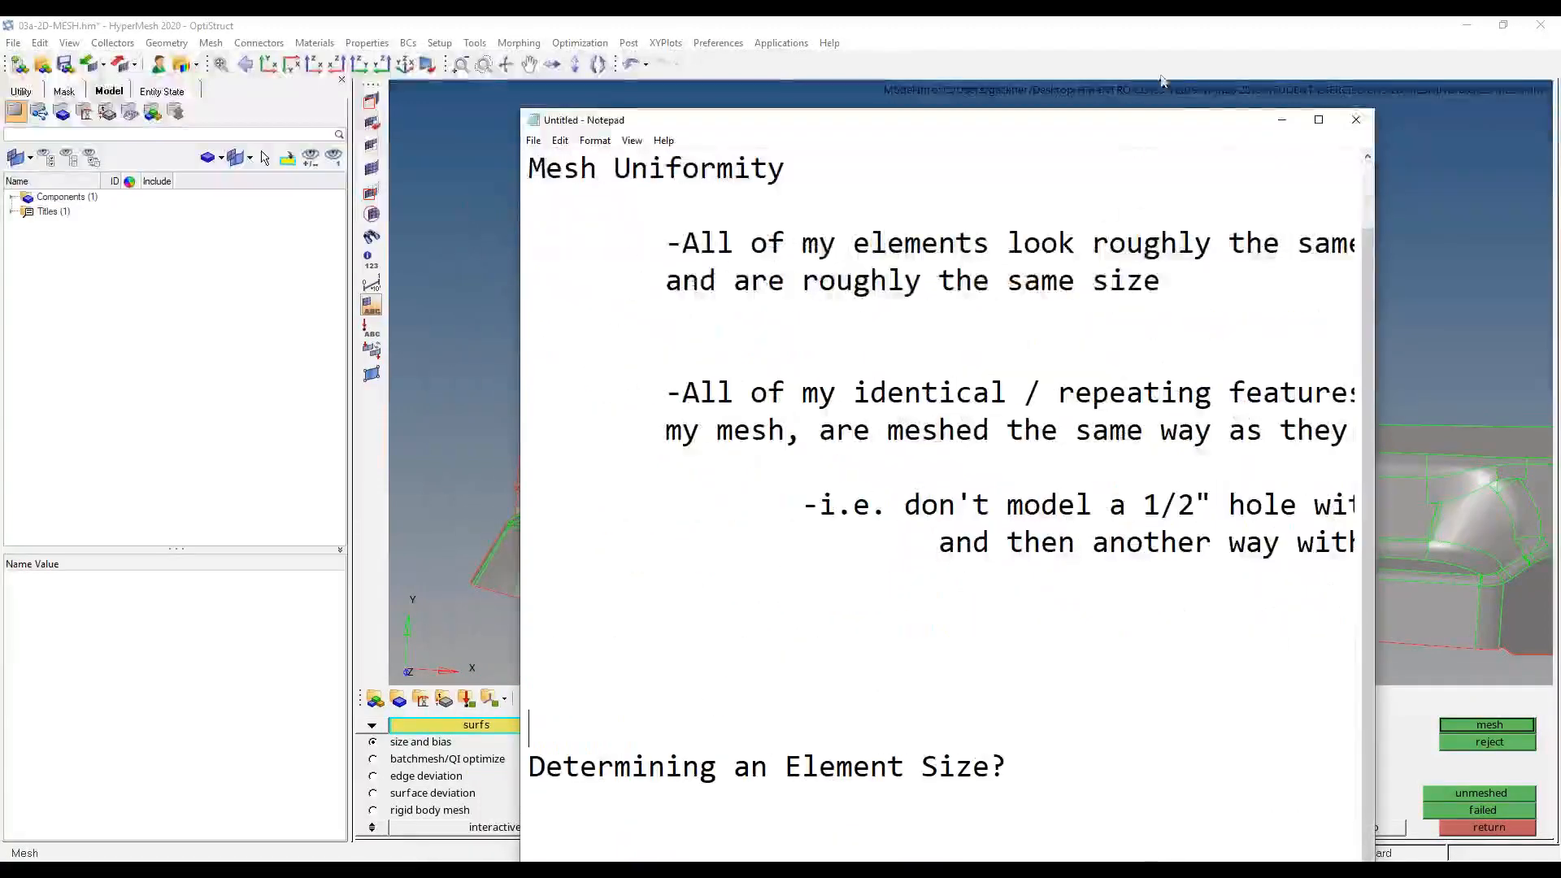
{"action": "left_click_drag", "start_coordinate": [1148, 119], "coordinate": [1163, 41]}
{"action": "left_click", "coordinate": [1154, 706]}
{"action": "key", "text": "Return"}
{"action": "key", "text": "Return"}
{"action": "key", "text": "Tab"}
{"action": "type", "text": "-What"}
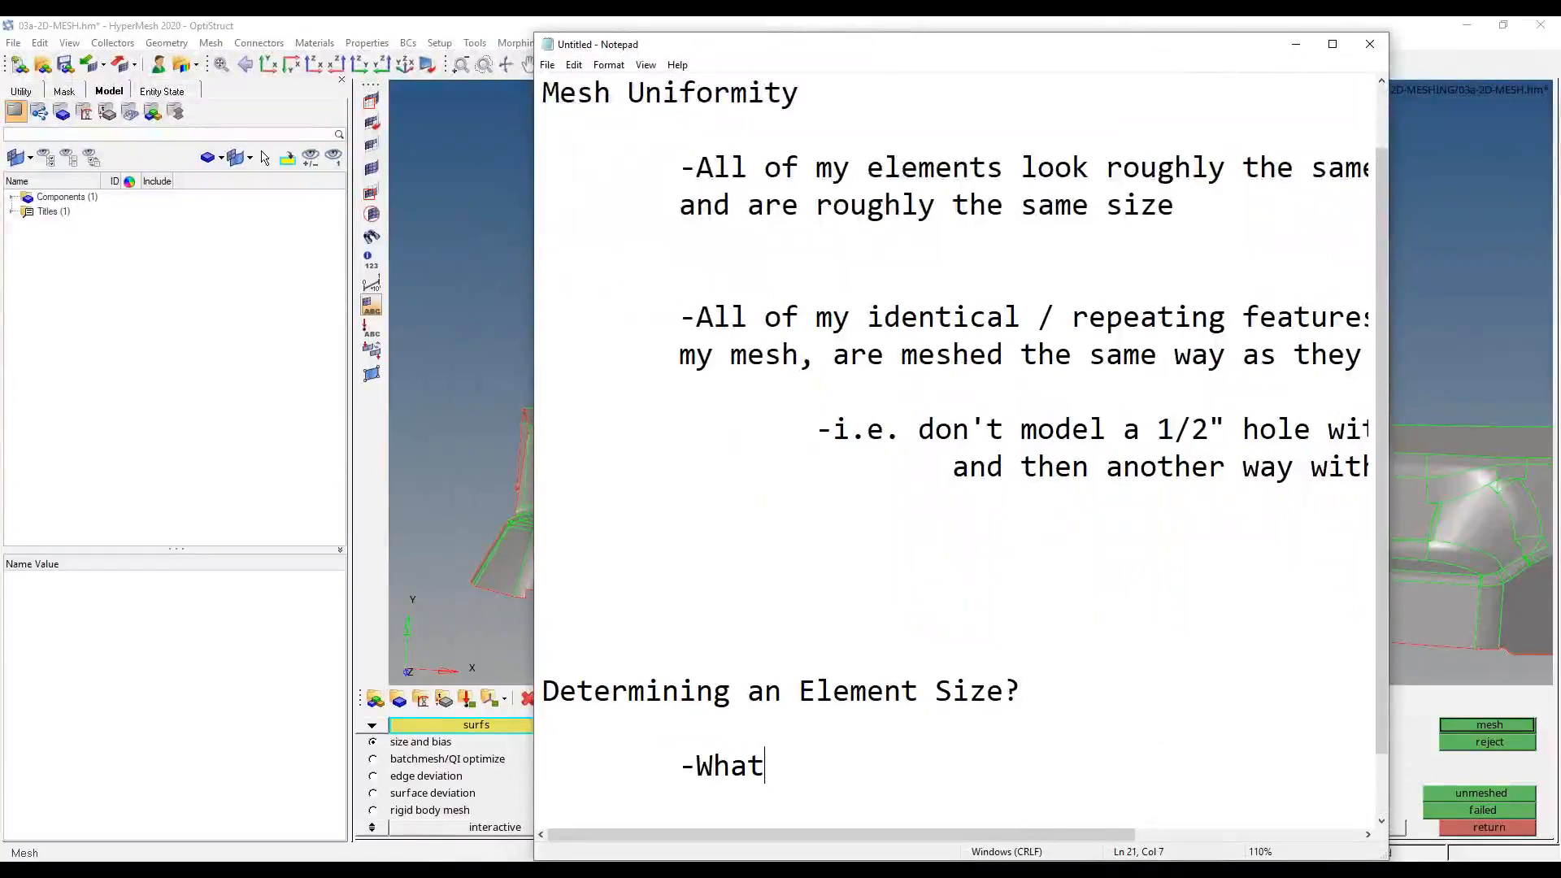
{"action": "type", "text": " kind of results do I want to see?"}
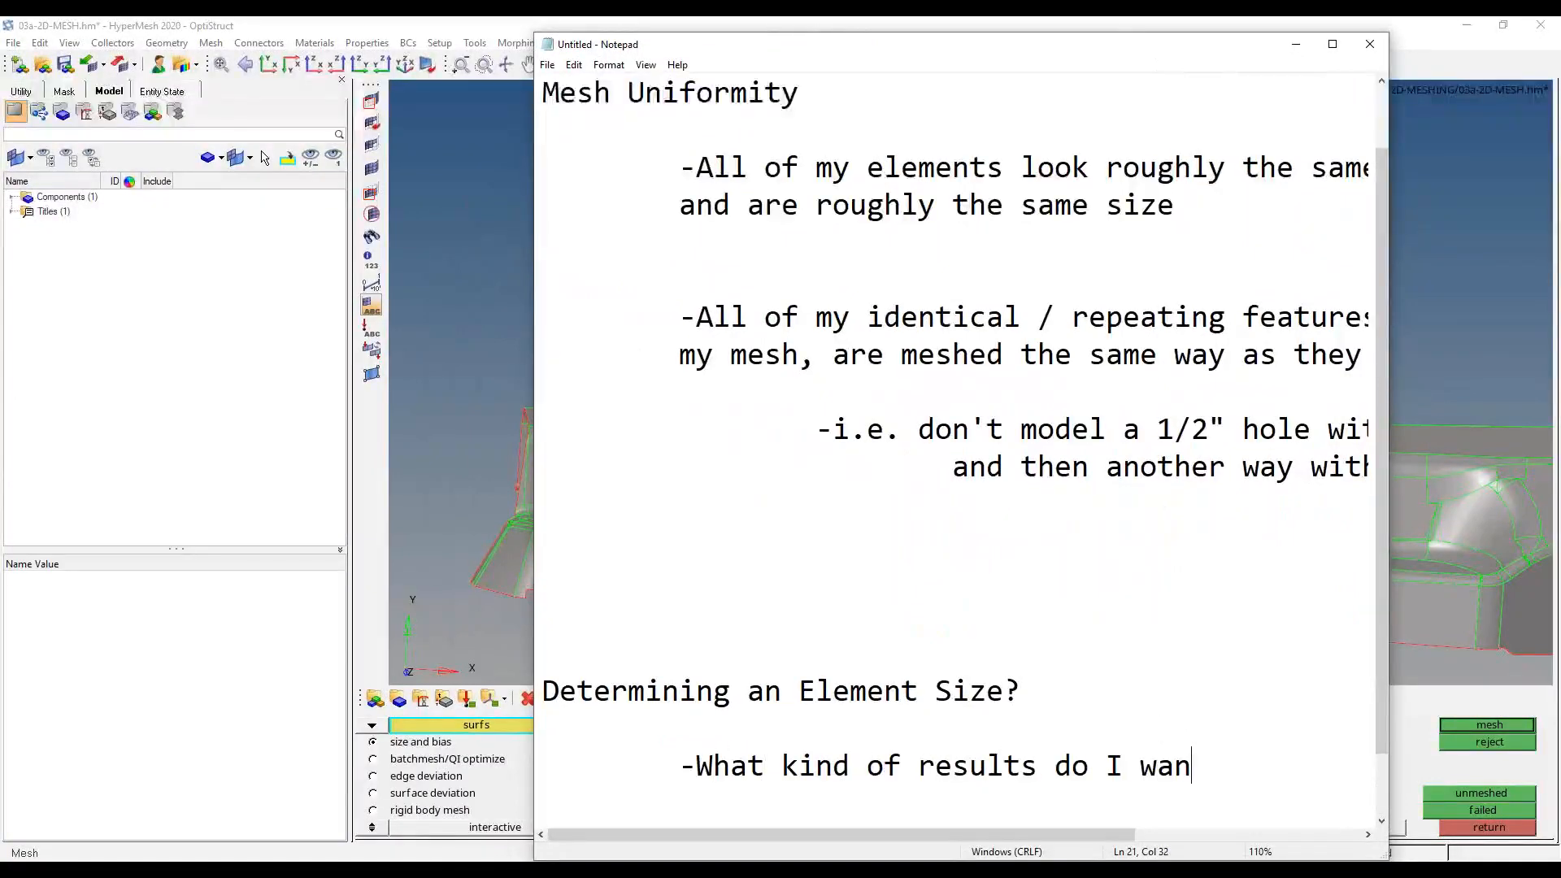
- Add the sub-bullet "-deflection" one indent level deeper below the results question
{"action": "key", "text": "Return"}
{"action": "key", "text": "Tab"}
{"action": "key", "text": "Tab"}
{"action": "type", "text": "-deflection"}
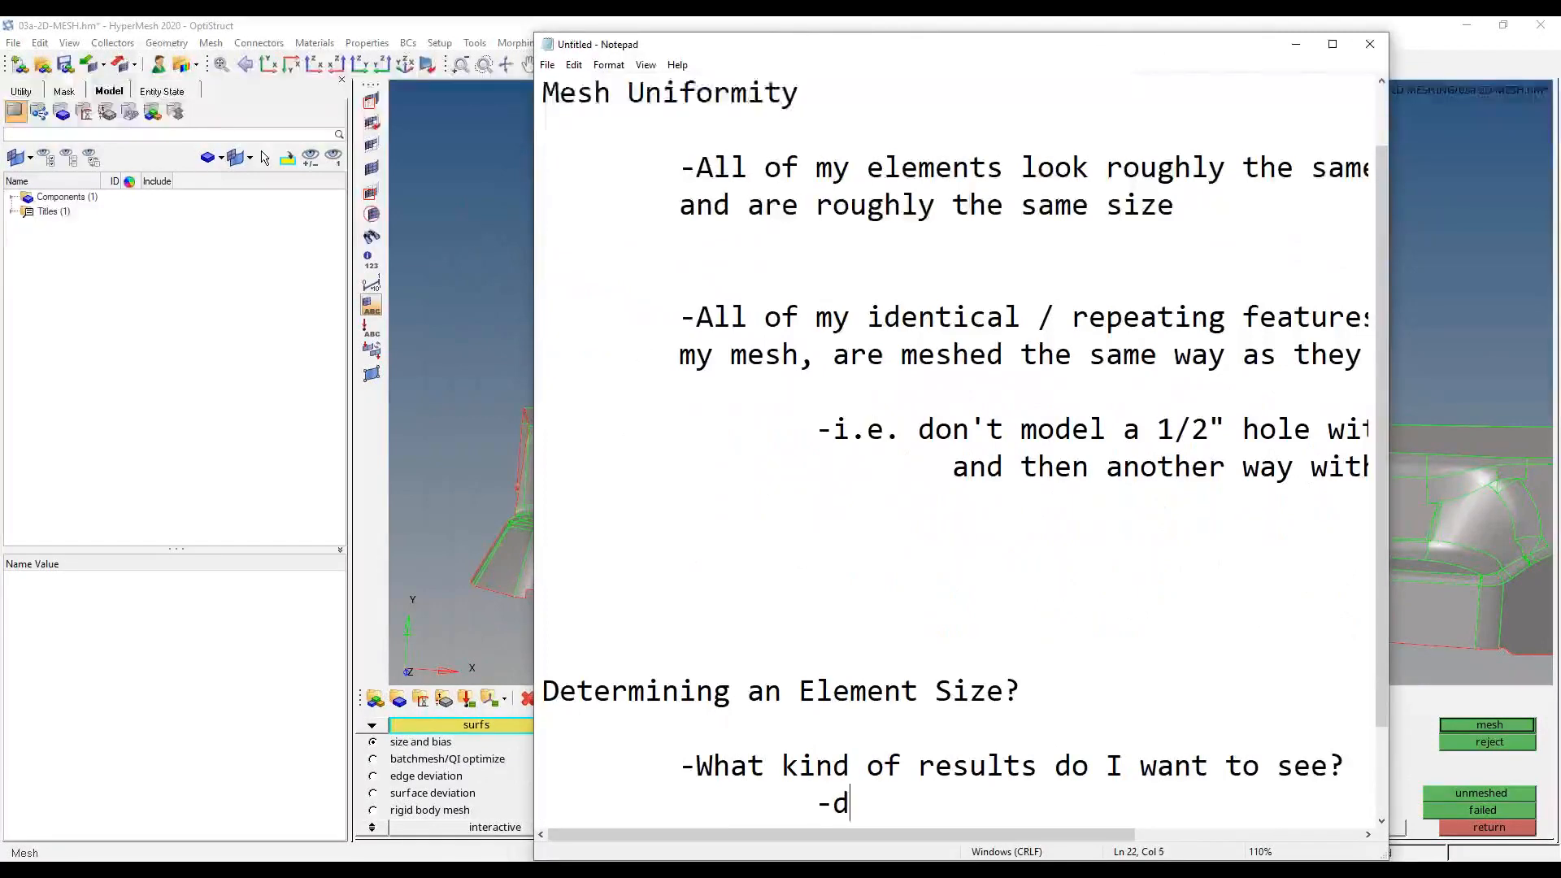
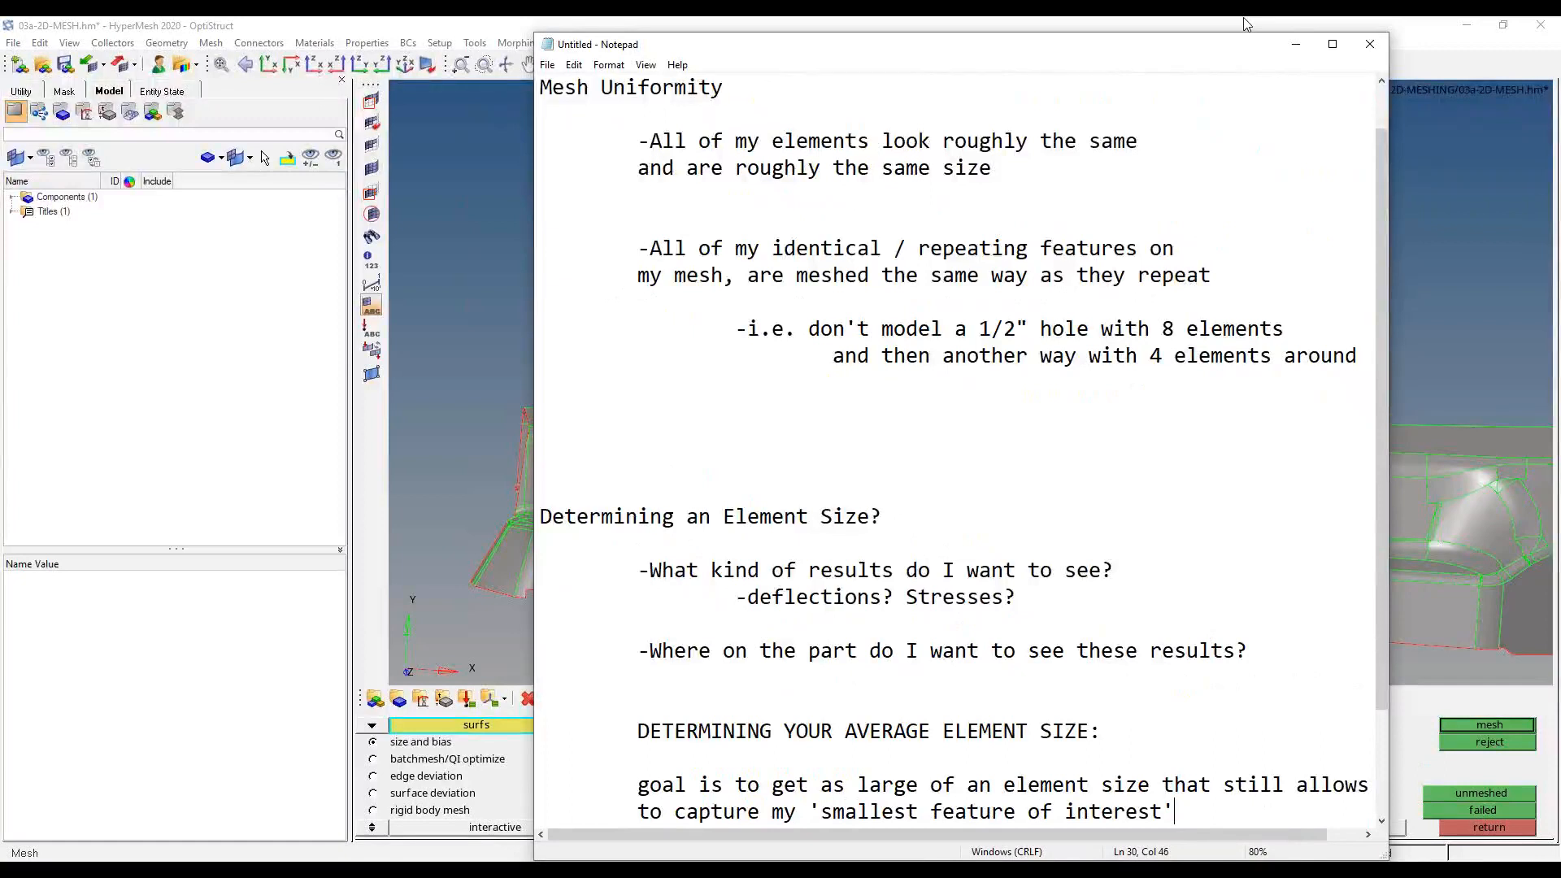
- Highlight the question about where on the part results are wanted, and return to HyperMesh to examine the whole part and its open end
{"action": "left_click_drag", "start_coordinate": [1250, 650], "coordinate": [661, 650]}
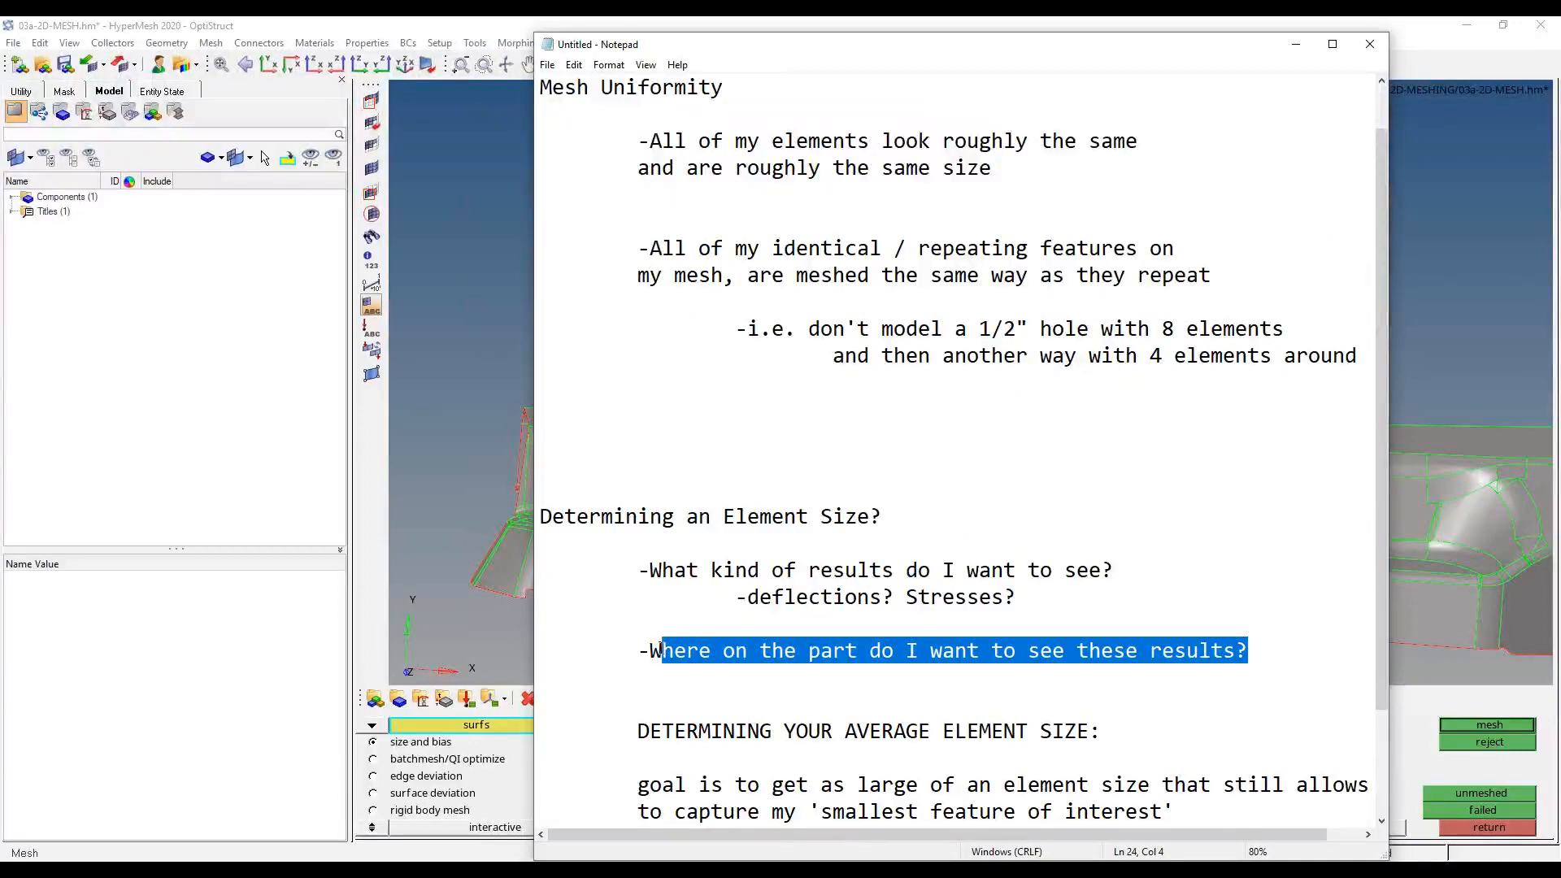
{"action": "left_click", "coordinate": [1299, 49]}
{"action": "left_click_drag", "start_coordinate": [959, 447], "coordinate": [1045, 538], "text": "ctrl"}
{"action": "scroll", "coordinate": [783, 373], "scroll_direction": "down", "scroll_amount": 4, "text": "ctrl"}
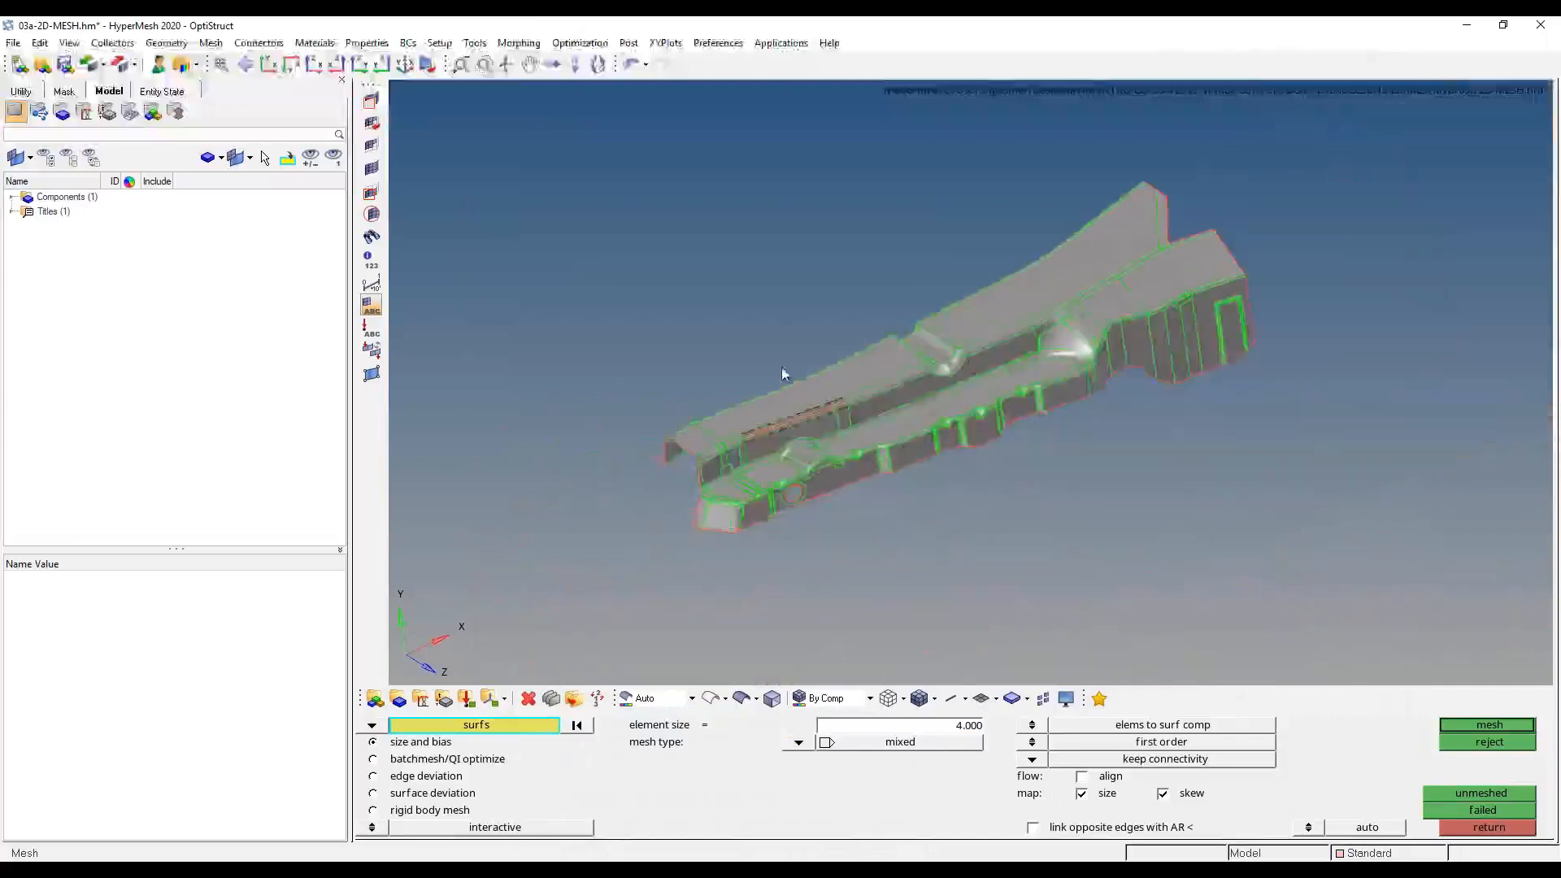
{"action": "left_click_drag", "start_coordinate": [784, 372], "coordinate": [861, 317], "text": "ctrl"}
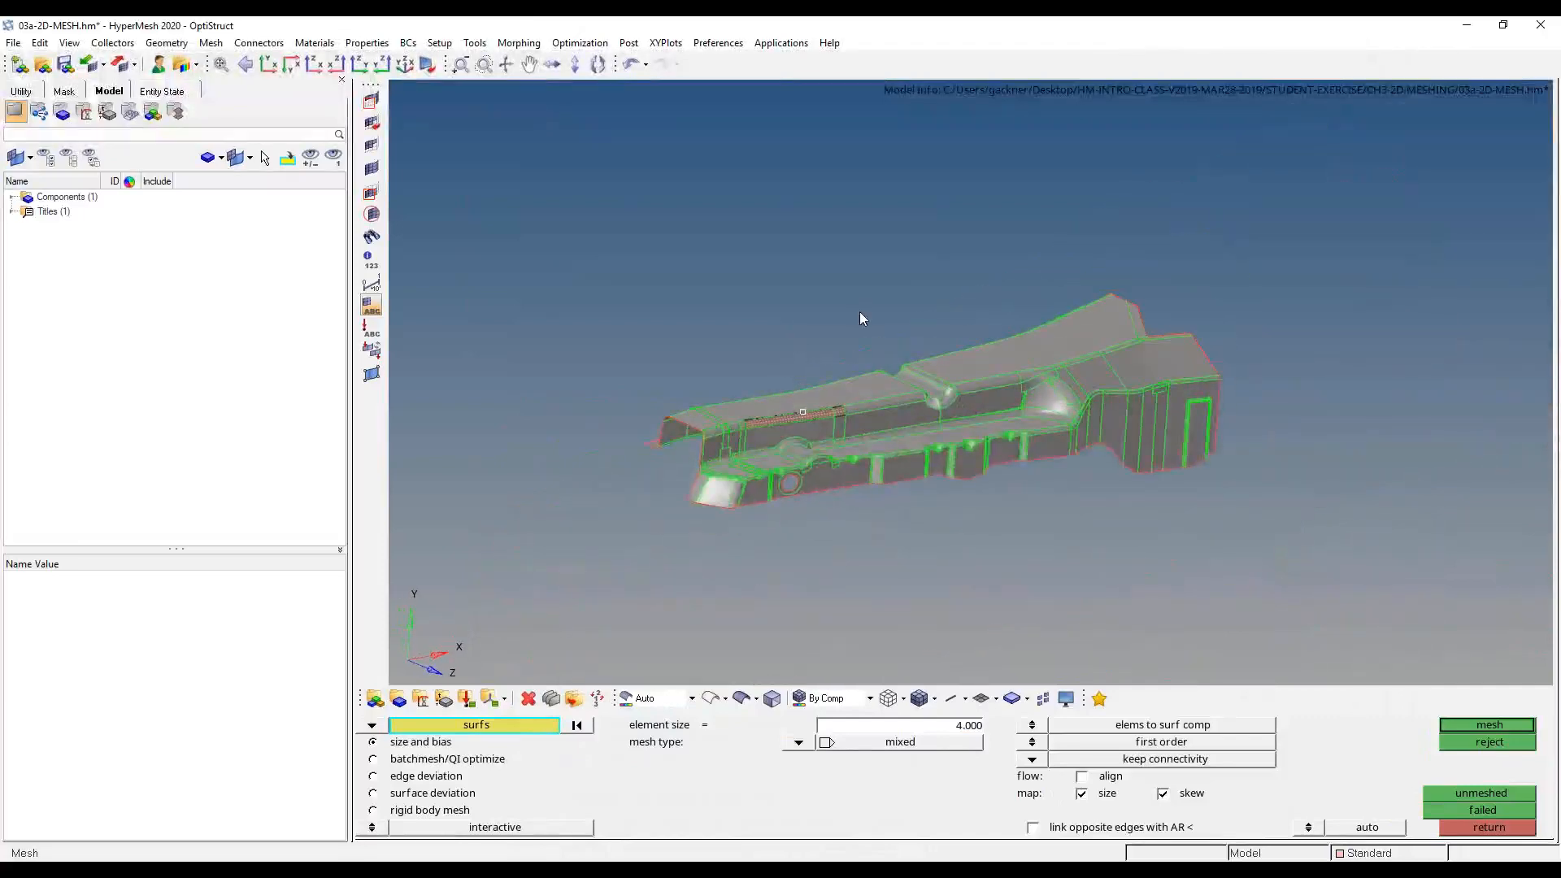
{"action": "scroll", "coordinate": [798, 426], "scroll_direction": "up", "scroll_amount": 5}
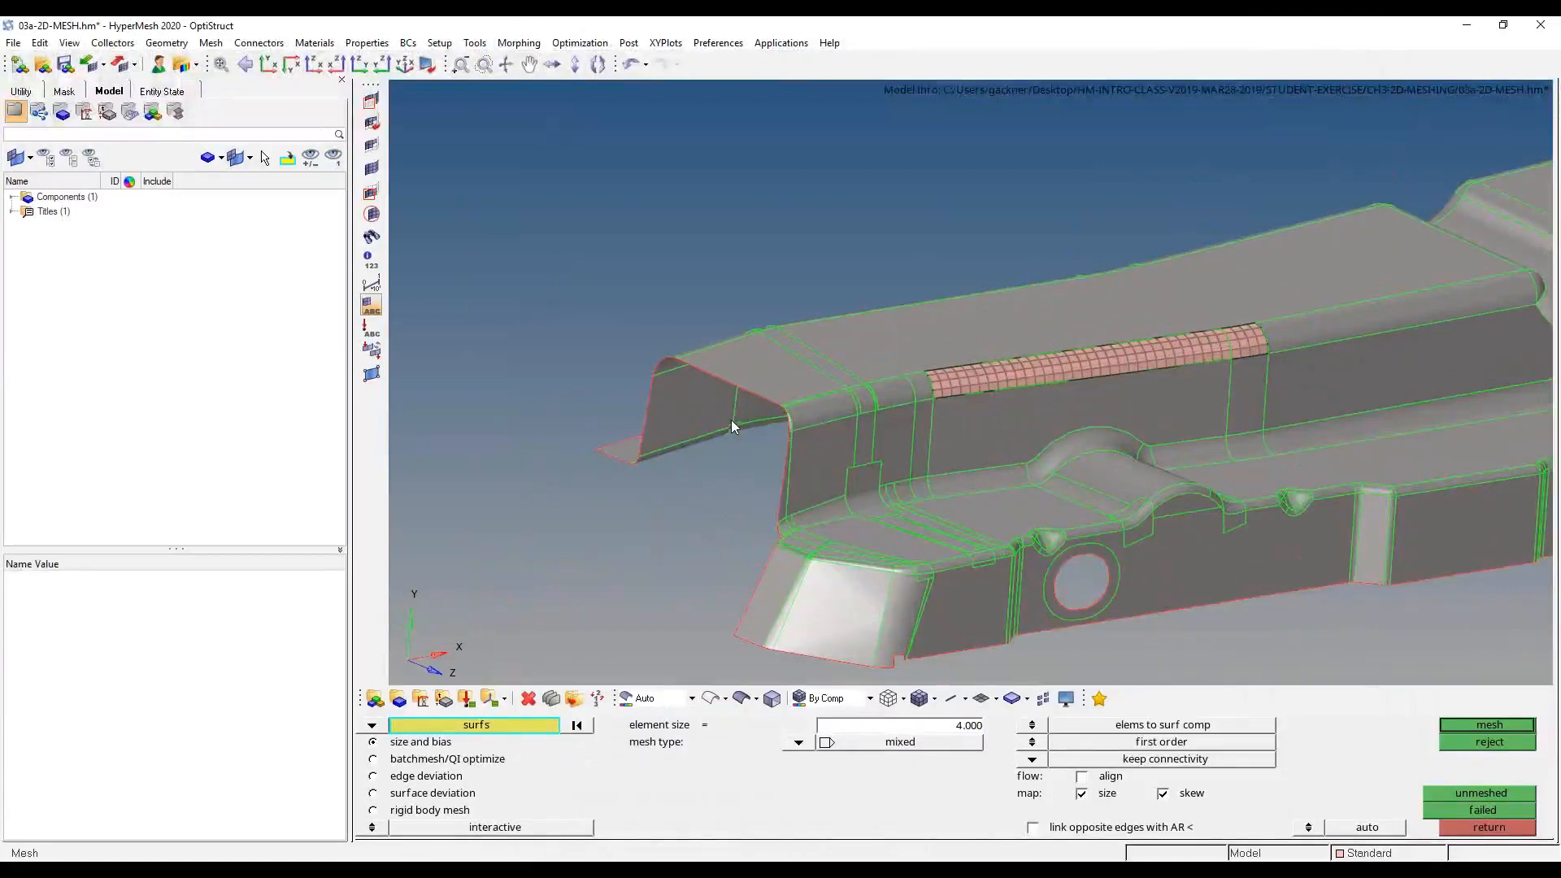
{"action": "scroll", "coordinate": [730, 419], "scroll_direction": "down", "scroll_amount": 2}
{"action": "right_click_drag", "start_coordinate": [729, 419], "coordinate": [709, 380], "text": "ctrl"}
{"action": "scroll", "coordinate": [708, 380], "scroll_direction": "down", "scroll_amount": 4}
- Switch to Snipping Tool and capture a new rectangular snip of the whole part in the HyperMesh graphics area
{"action": "left_click", "coordinate": [302, 871]}
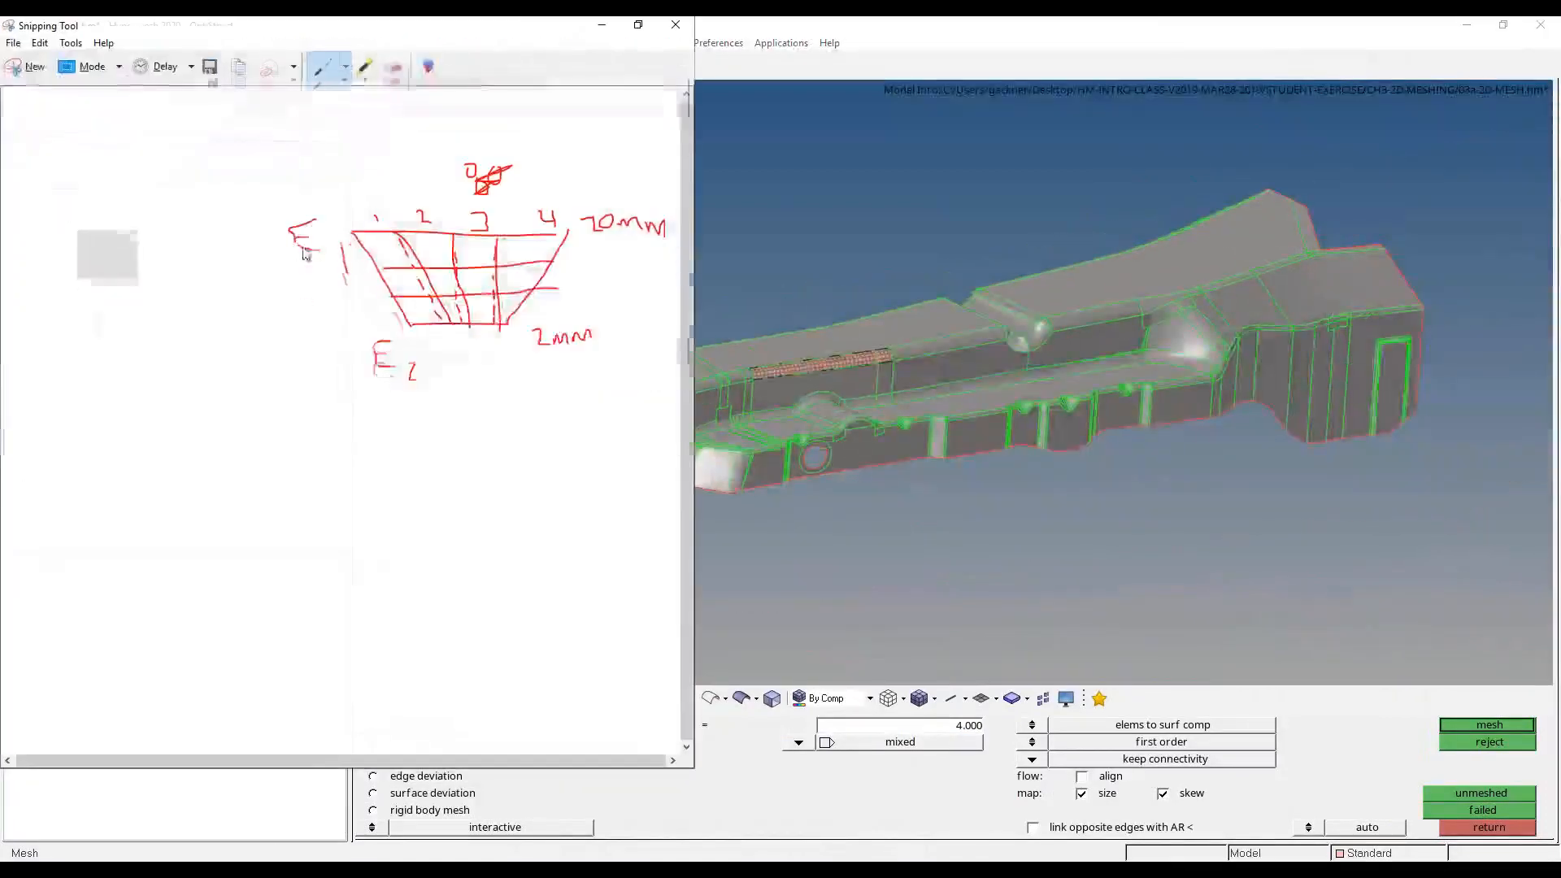
{"action": "scroll", "coordinate": [32, 94], "scroll_direction": "down", "scroll_amount": 2}
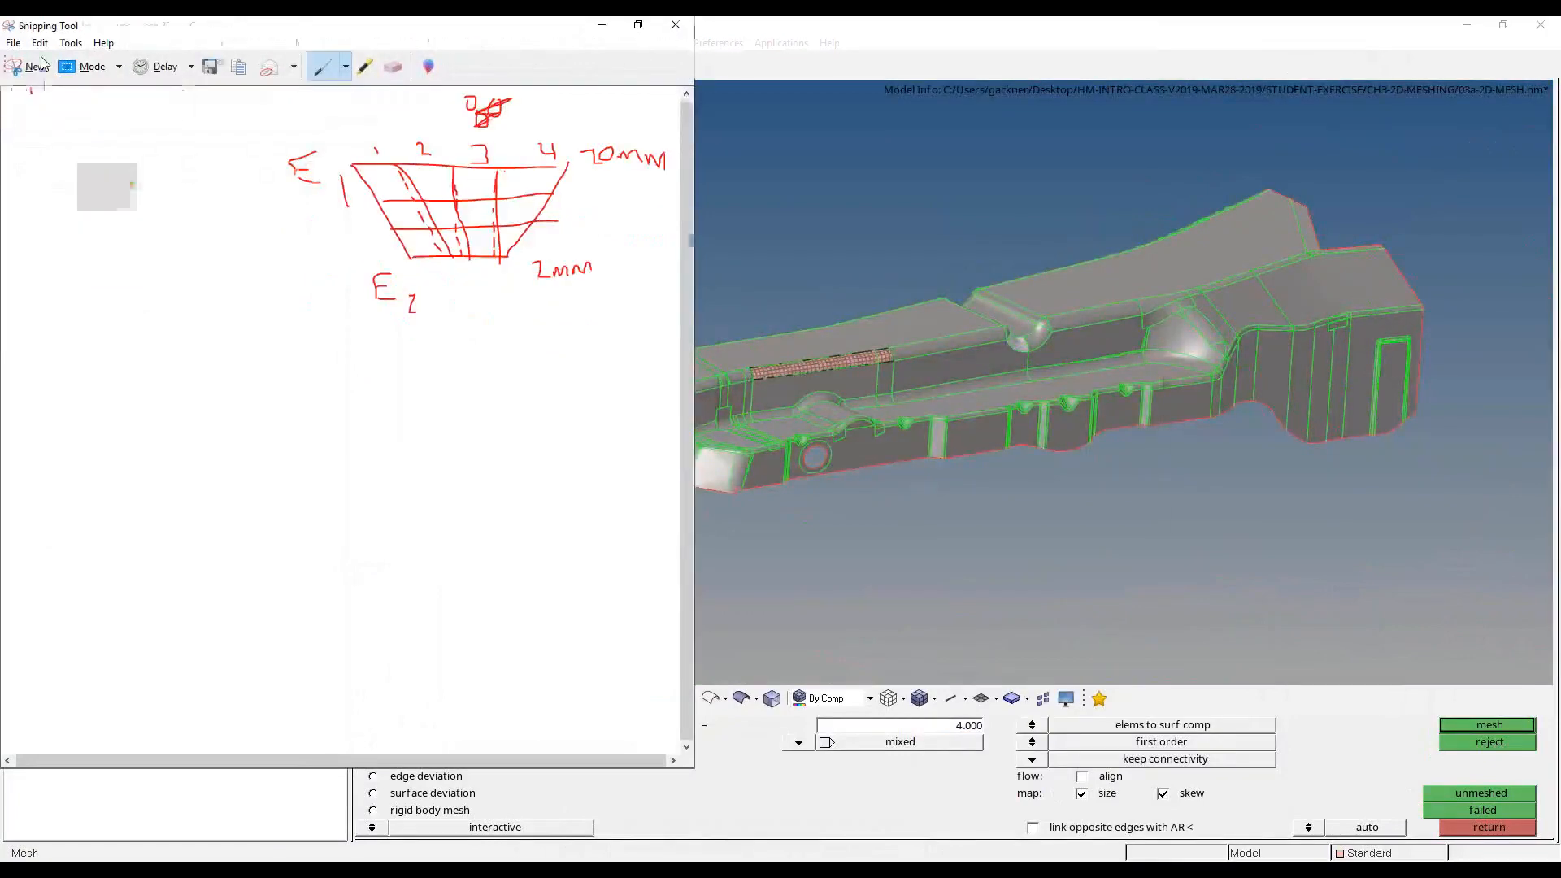
{"action": "left_click", "coordinate": [35, 65]}
{"action": "left_click_drag", "start_coordinate": [542, 161], "coordinate": [1488, 597]}
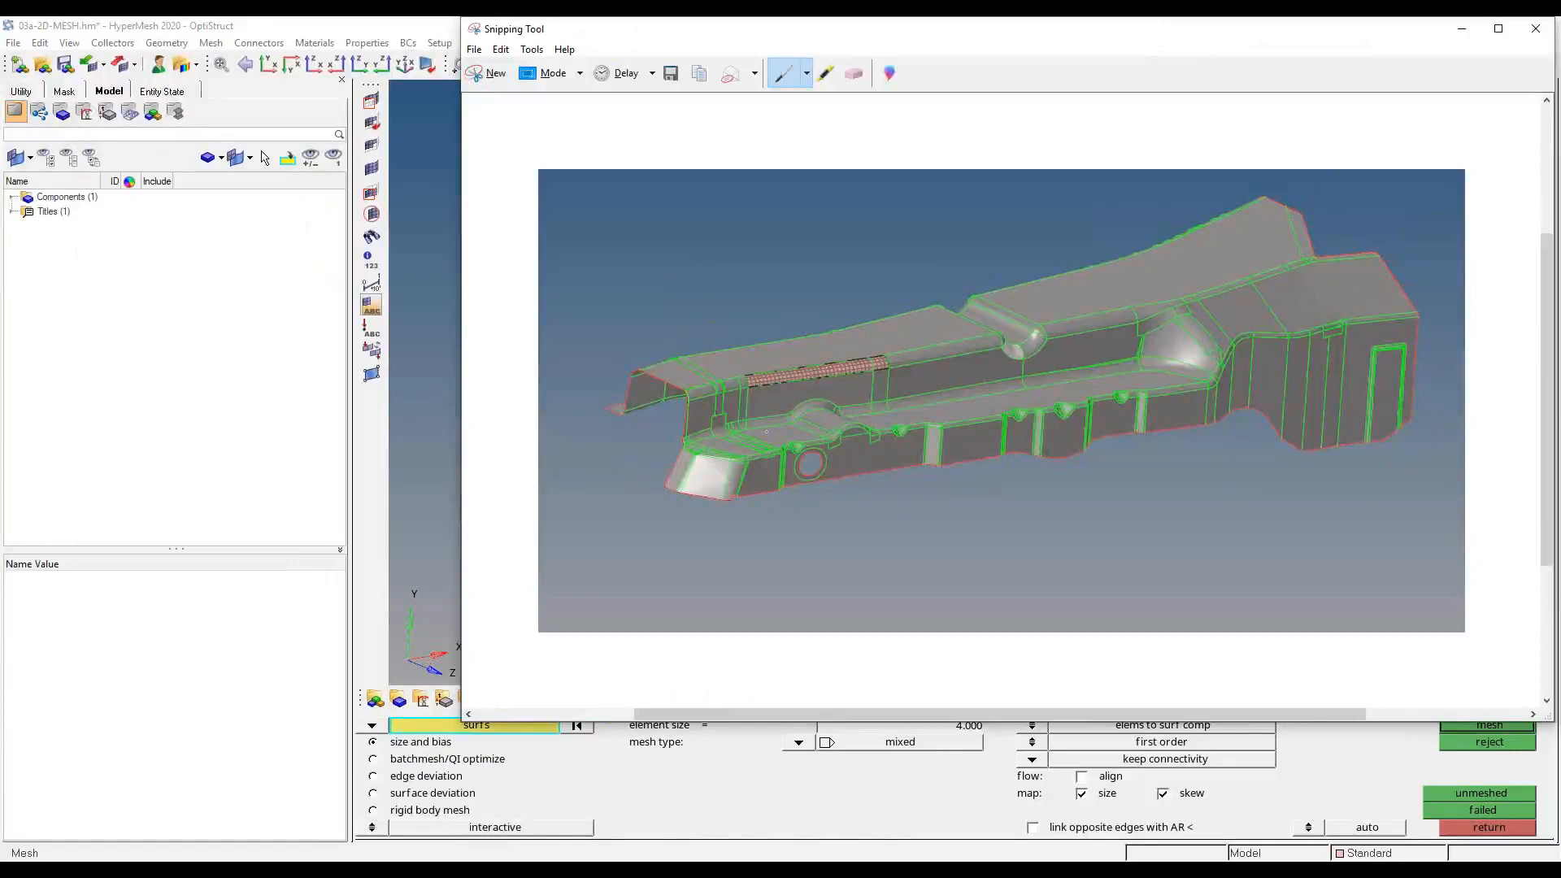
- Sketch four red downward load arrows spaced along the near flange of the part on the snip
{"action": "mouse_move", "coordinate": [776, 313]}
{"action": "left_mouse_down"}
{"action": "mouse_move", "coordinate": [782, 397]}
{"action": "mouse_move", "coordinate": [760, 428]}
{"action": "mouse_move", "coordinate": [817, 422]}
{"action": "left_mouse_up"}
{"action": "mouse_move", "coordinate": [915, 260]}
{"action": "left_mouse_down"}
{"action": "mouse_move", "coordinate": [938, 398]}
{"action": "mouse_move", "coordinate": [953, 404]}
{"action": "left_mouse_up"}
{"action": "left_click_drag", "start_coordinate": [1038, 241], "coordinate": [1066, 401]}
{"action": "left_click_drag", "start_coordinate": [1075, 378], "coordinate": [1066, 402]}
{"action": "left_click_drag", "start_coordinate": [1136, 216], "coordinate": [1160, 370]}
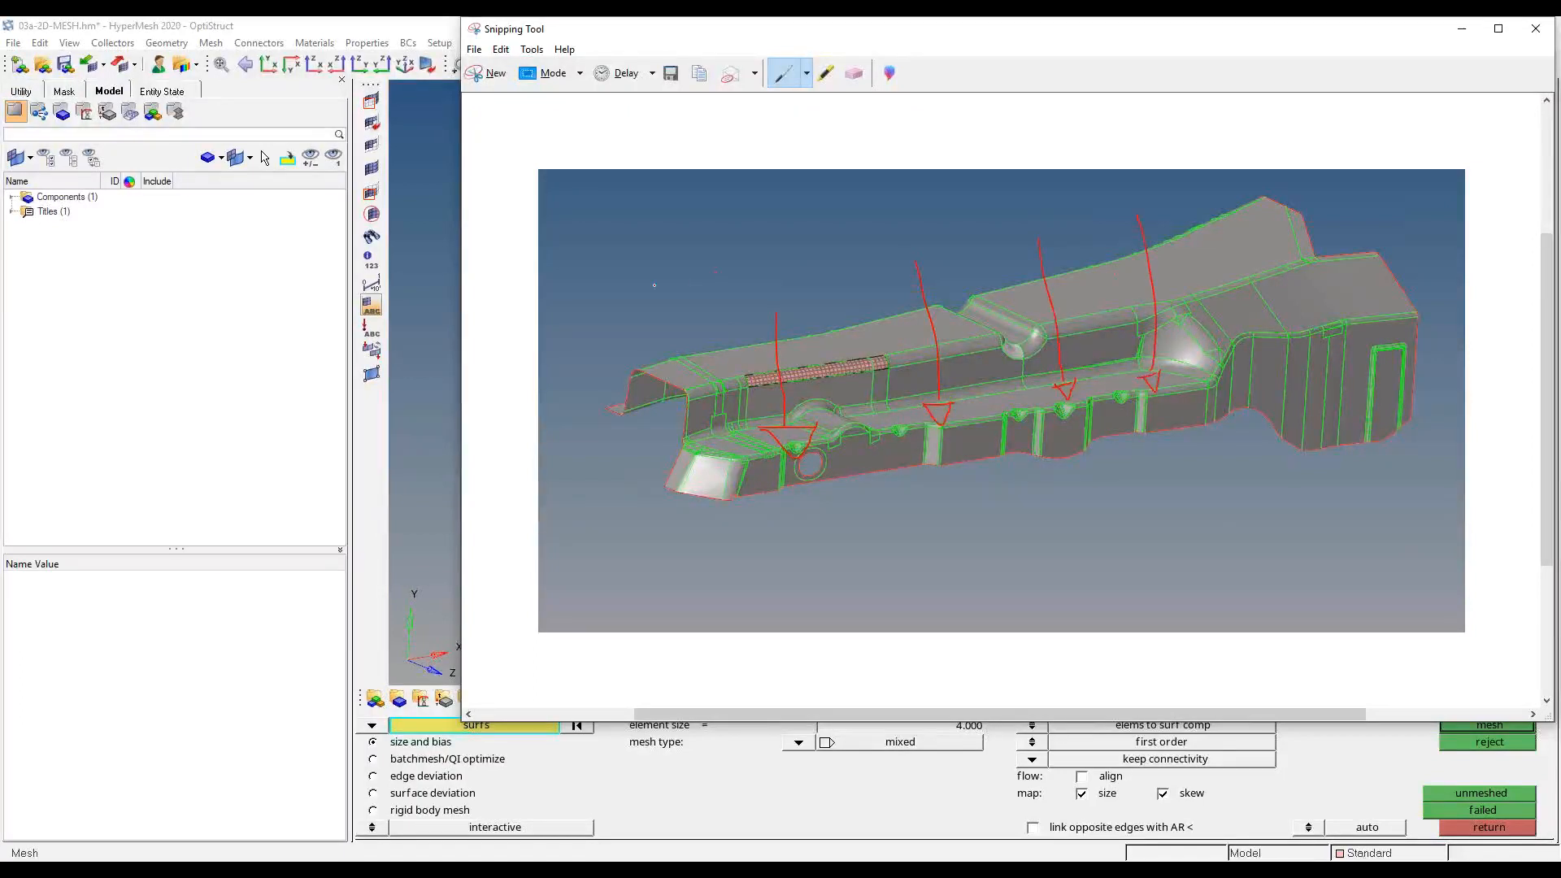
- Sketch three more red downward load strokes over the far flange and top surface near the open end, and return to HyperMesh
{"action": "left_click_drag", "start_coordinate": [623, 289], "coordinate": [625, 408]}
{"action": "left_click_drag", "start_coordinate": [626, 408], "coordinate": [639, 395]}
{"action": "left_click_drag", "start_coordinate": [694, 246], "coordinate": [695, 350]}
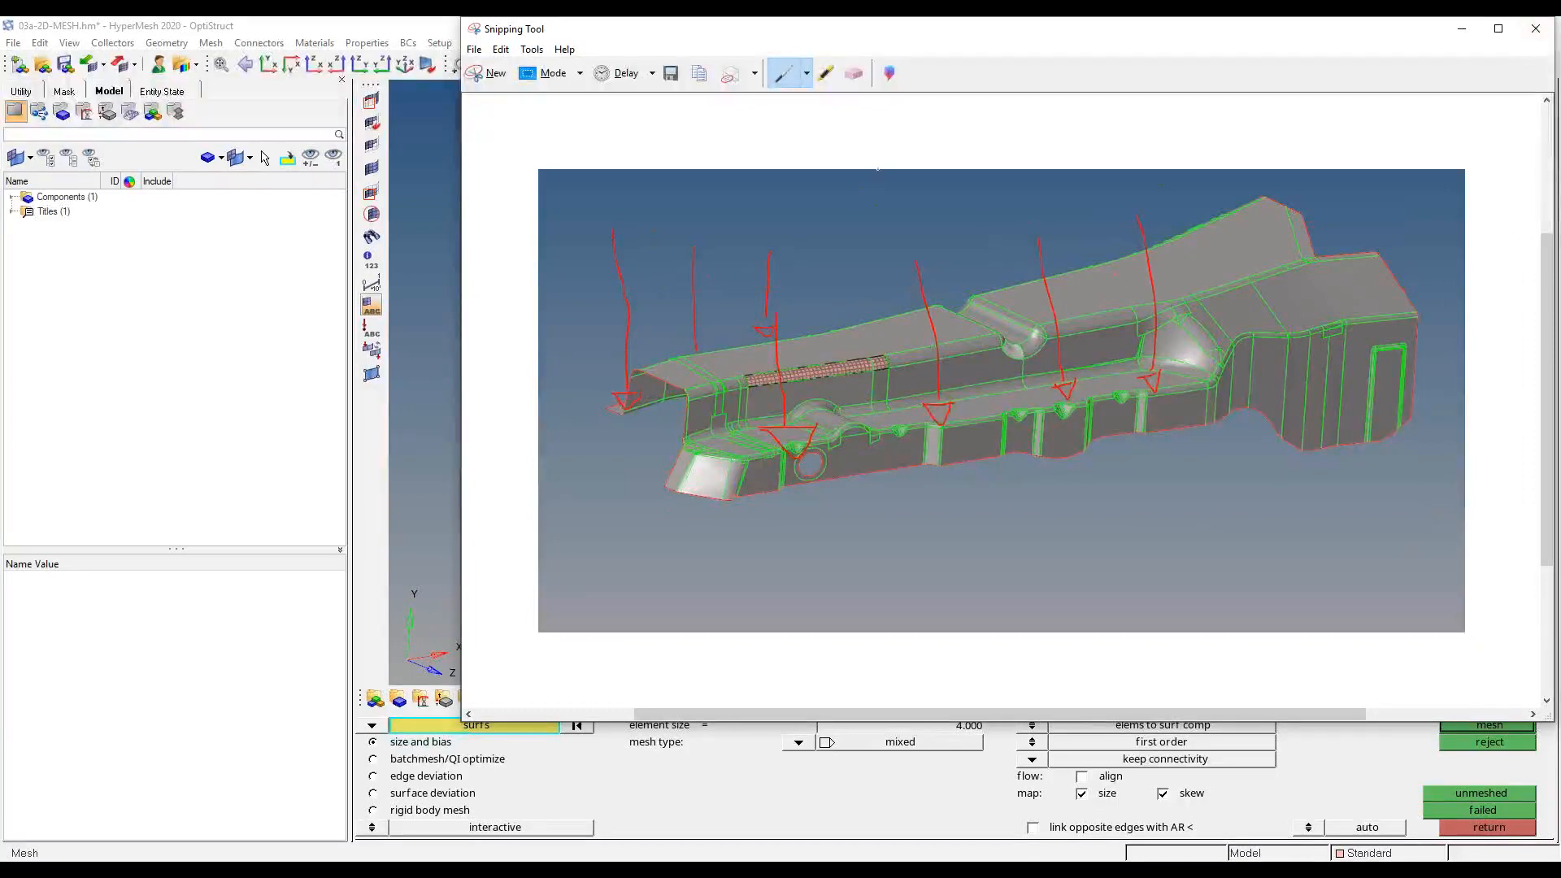
{"action": "left_click", "coordinate": [805, 73]}
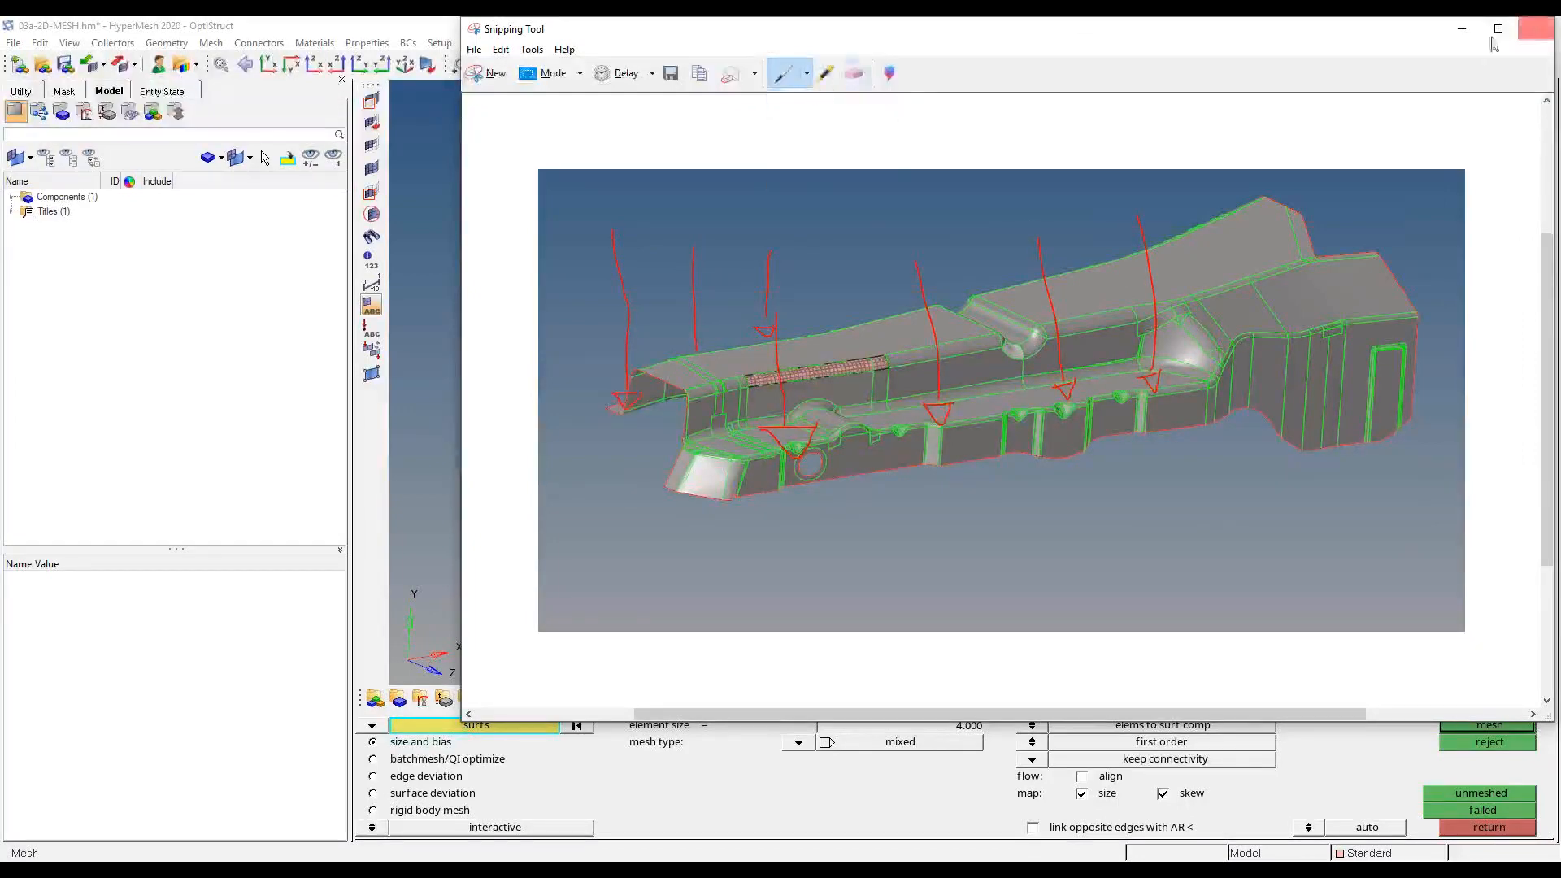
{"action": "left_click", "coordinate": [1461, 28]}
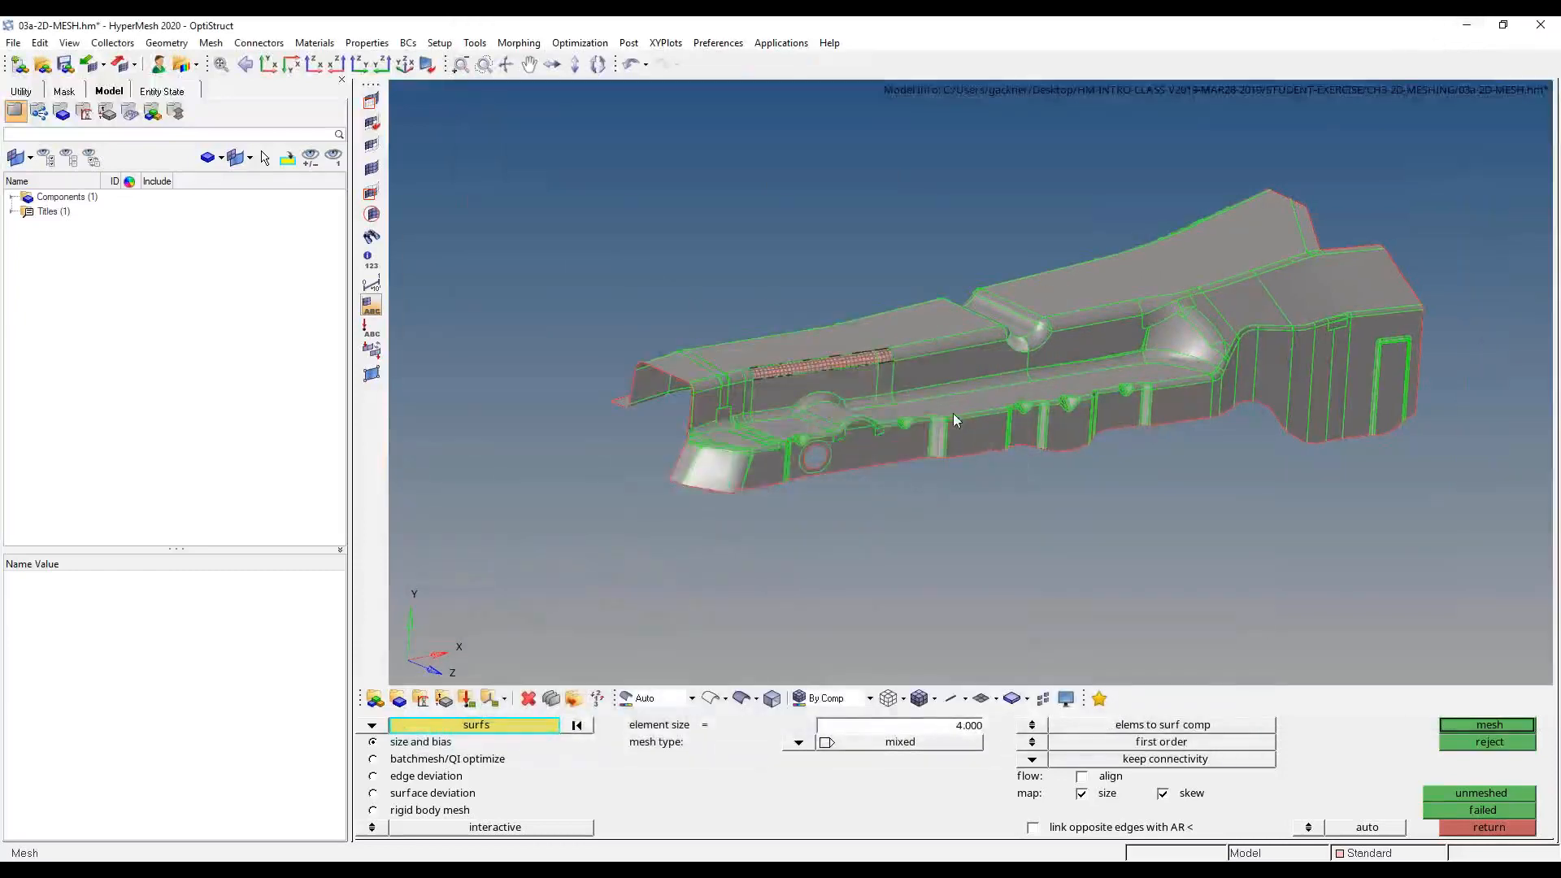
- Examine the fillets and small surfaces at the part's open end, and review the element size notes in Notepad
{"action": "left_click_drag", "start_coordinate": [792, 402], "coordinate": [738, 414], "text": "ctrl"}
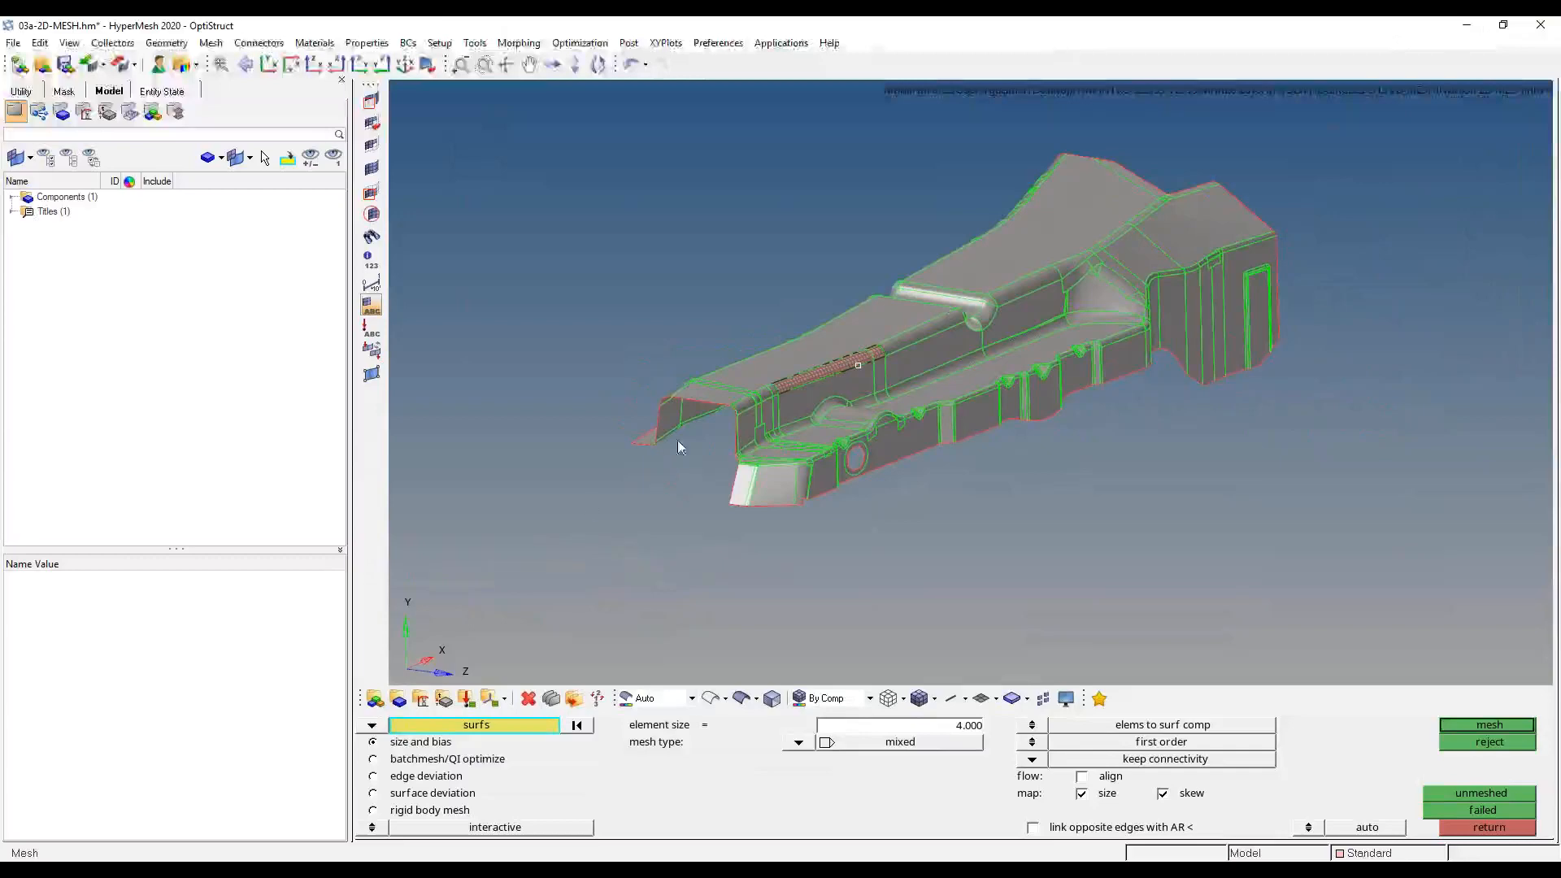
{"action": "scroll", "coordinate": [679, 447], "scroll_direction": "up", "scroll_amount": 5}
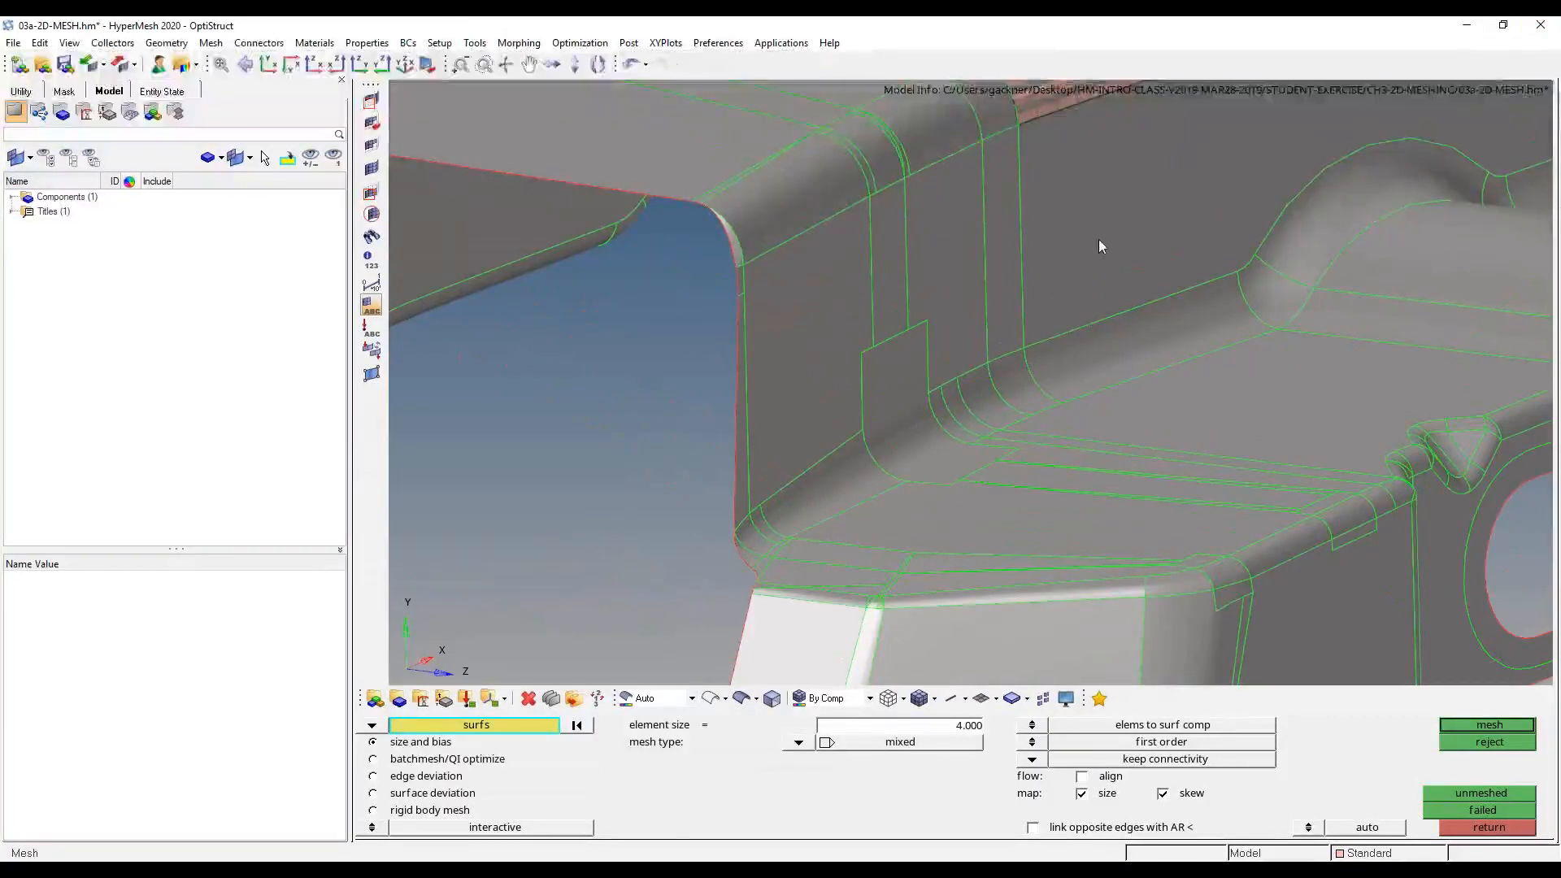
{"action": "scroll", "coordinate": [1036, 398], "scroll_direction": "down", "scroll_amount": 5}
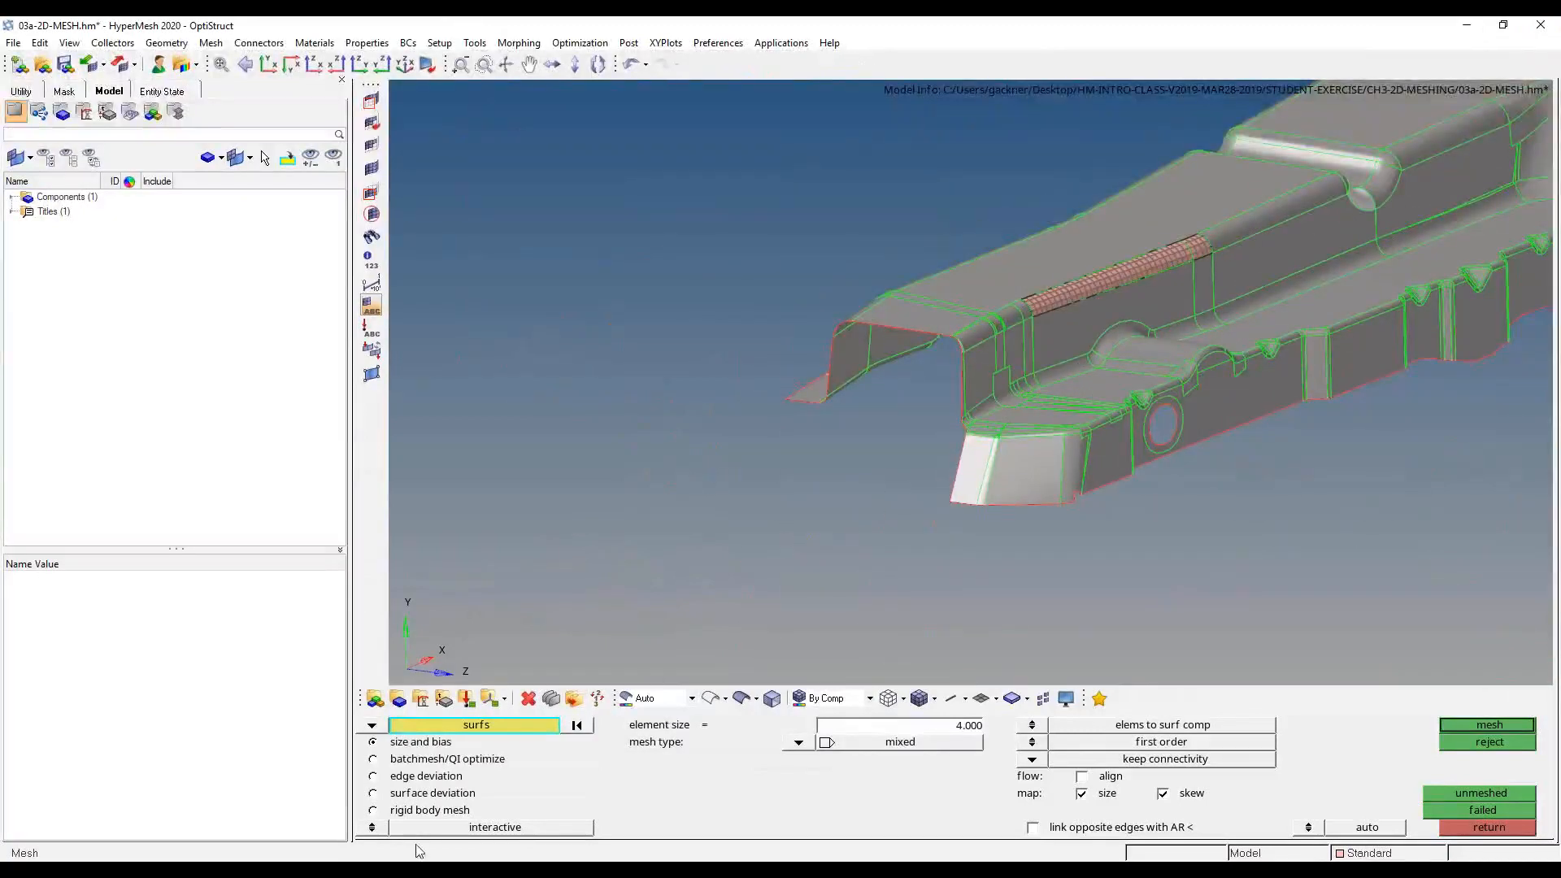
{"action": "left_click", "coordinate": [416, 870]}
{"action": "left_click", "coordinate": [264, 157]}
{"action": "scroll", "coordinate": [954, 291], "scroll_direction": "up", "scroll_amount": 6}
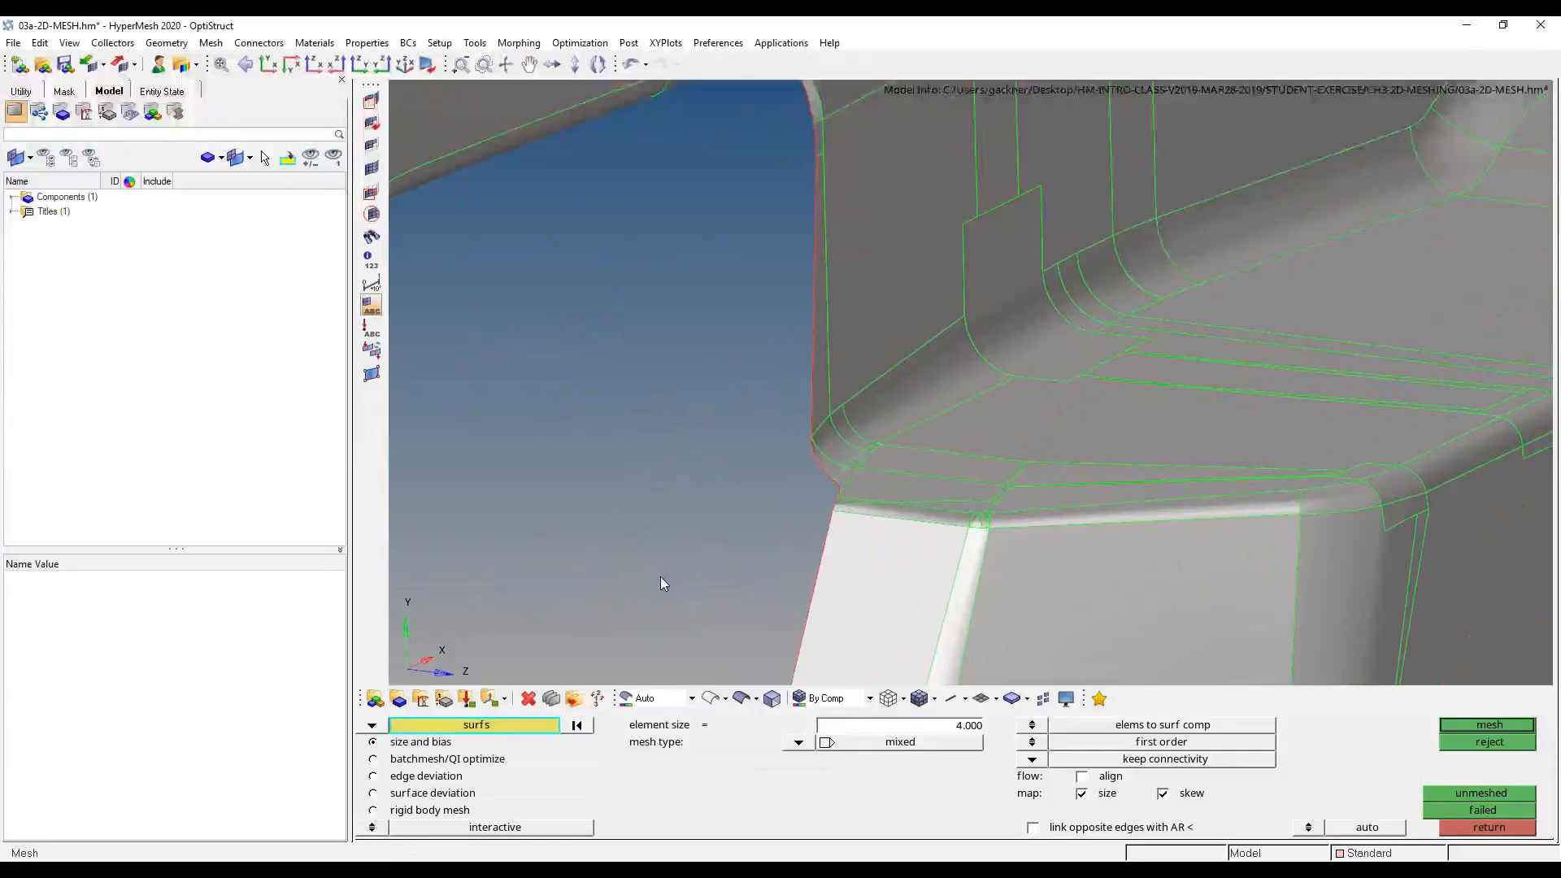
{"action": "scroll", "coordinate": [659, 579], "scroll_direction": "down", "scroll_amount": 4}
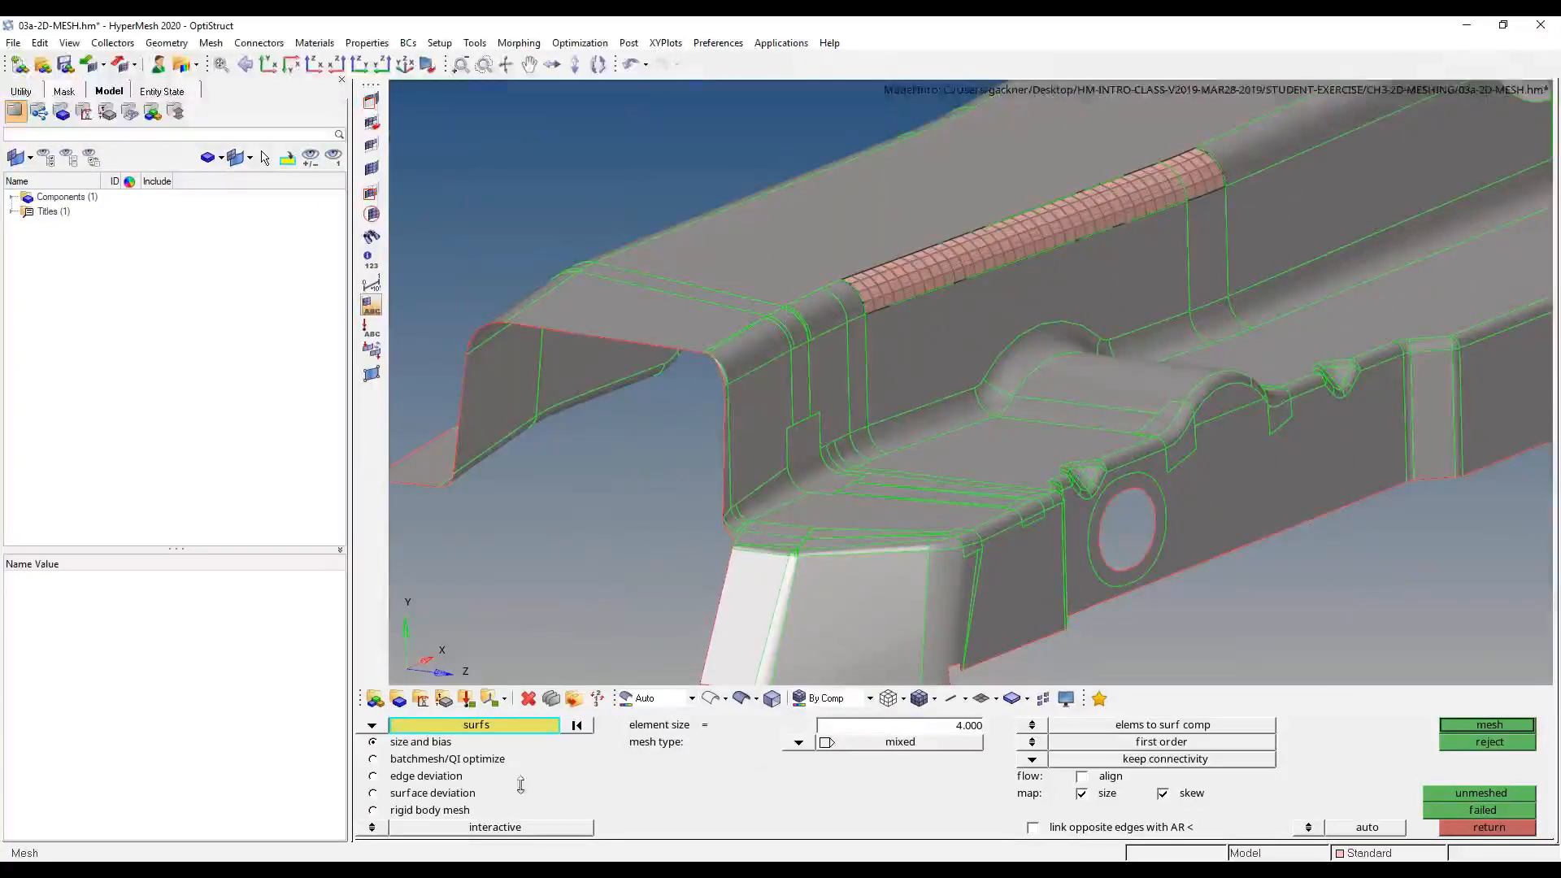
{"action": "left_click", "coordinate": [582, 784]}
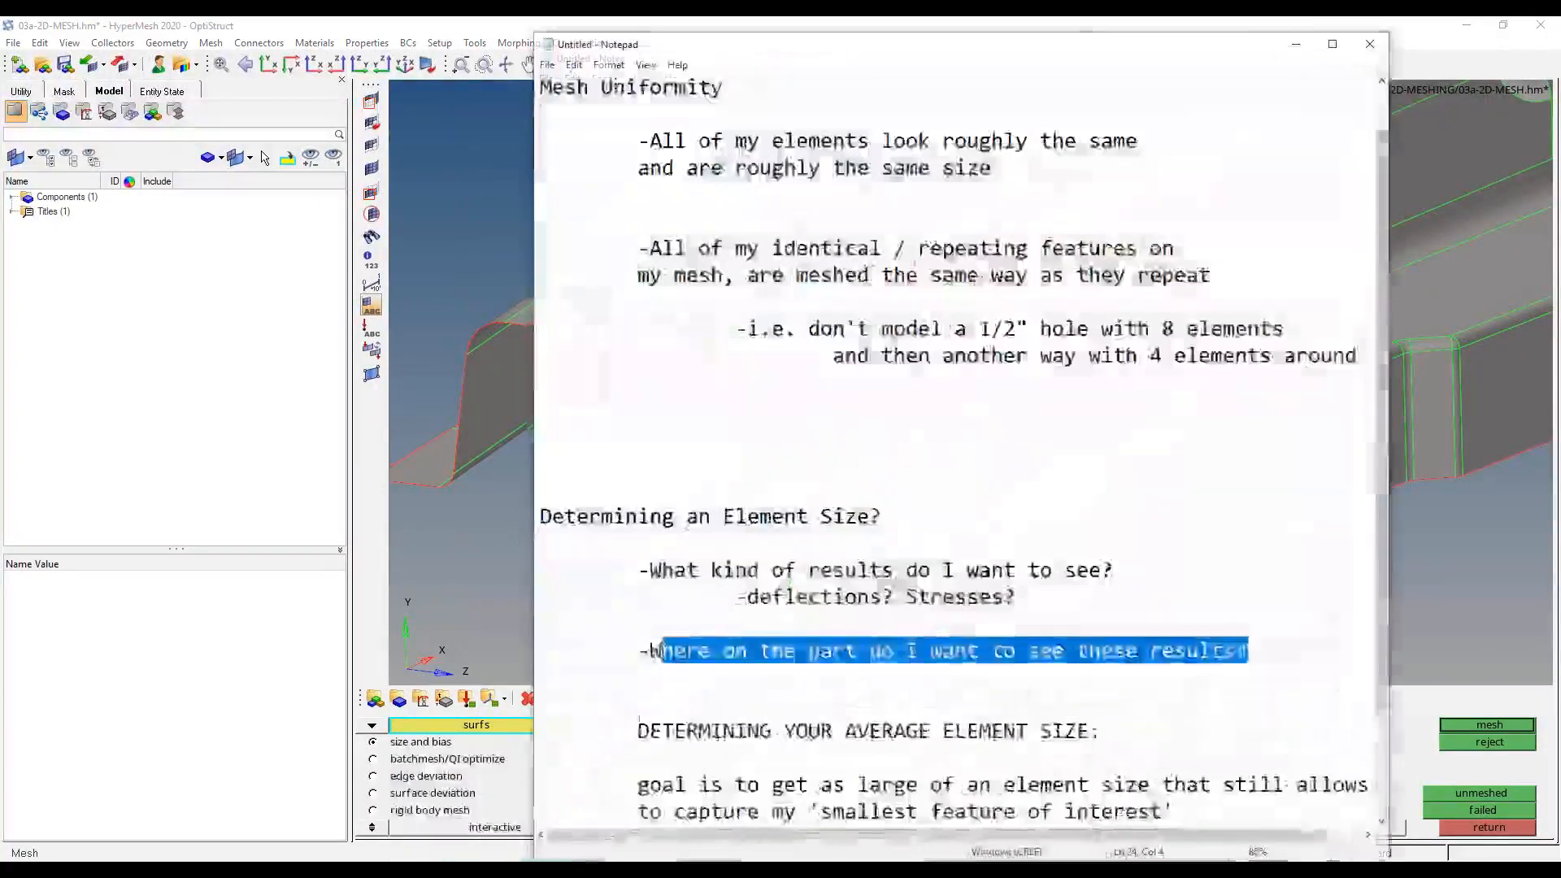
{"action": "scroll", "coordinate": [1041, 564], "scroll_direction": "down", "scroll_amount": 2}
{"action": "left_click", "coordinate": [1271, 660]}
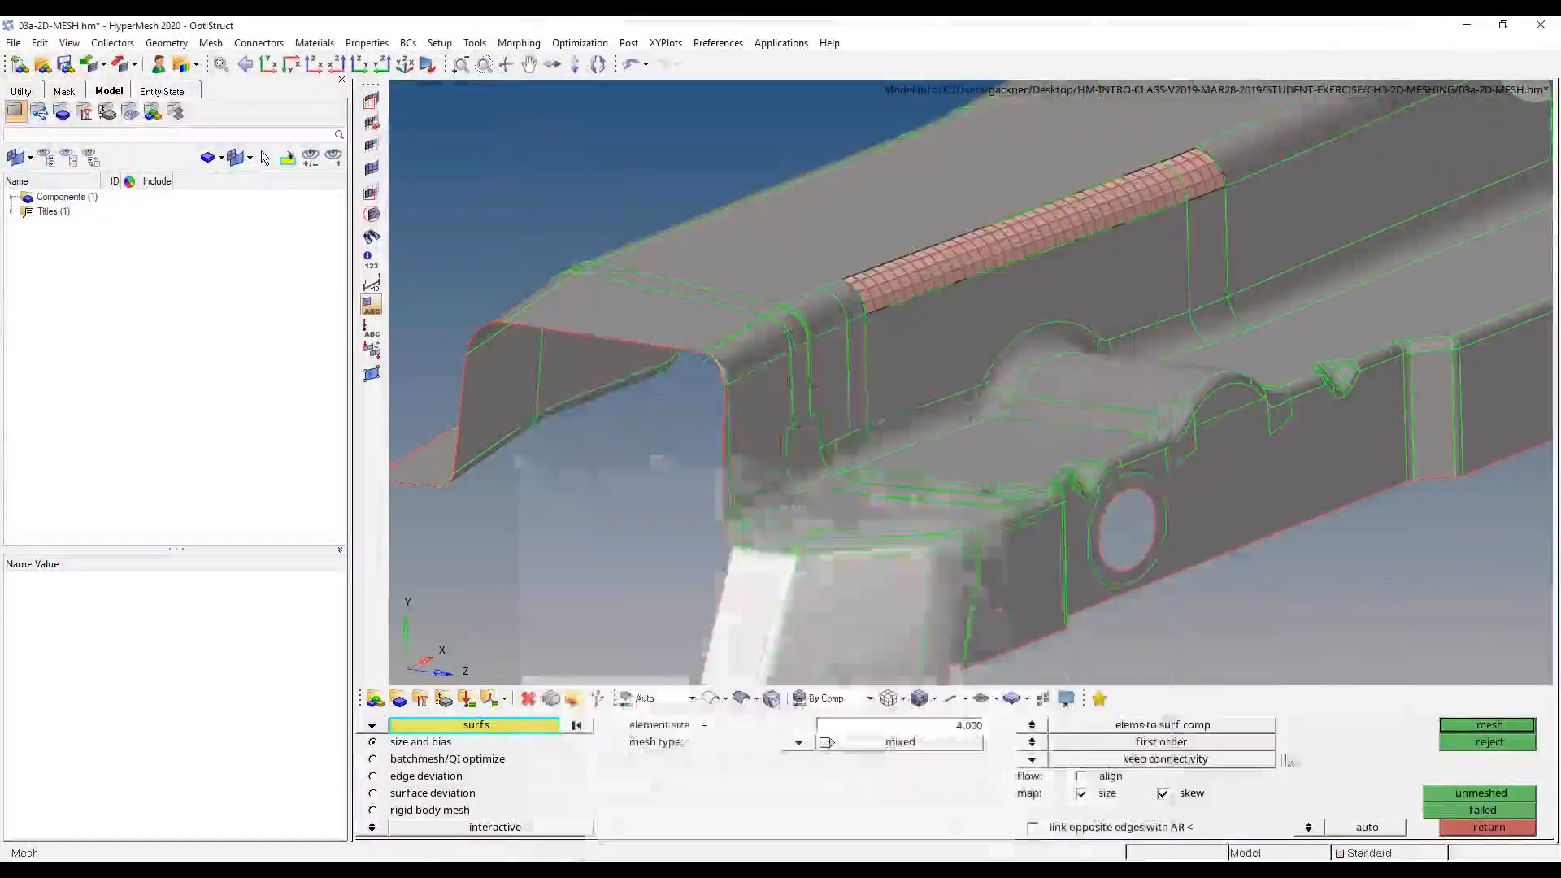
{"action": "left_click", "coordinate": [1294, 44]}
- Leave the automesh tool and measure the length of the lower fillet's arc between the near side wall and flange
{"action": "left_click", "coordinate": [1481, 827]}
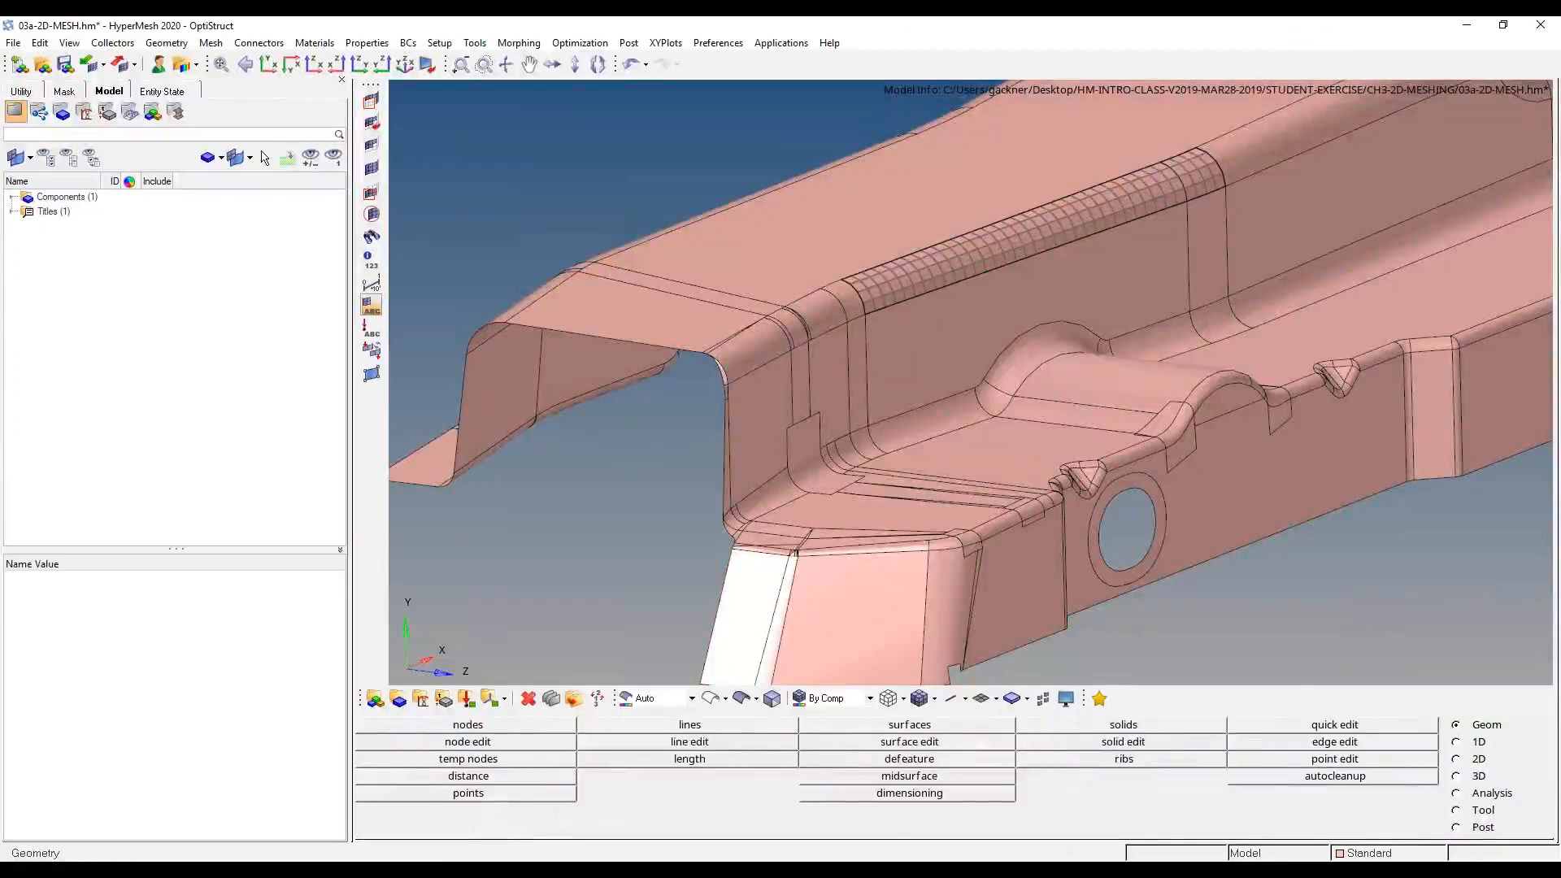
{"action": "left_click", "coordinate": [1463, 724]}
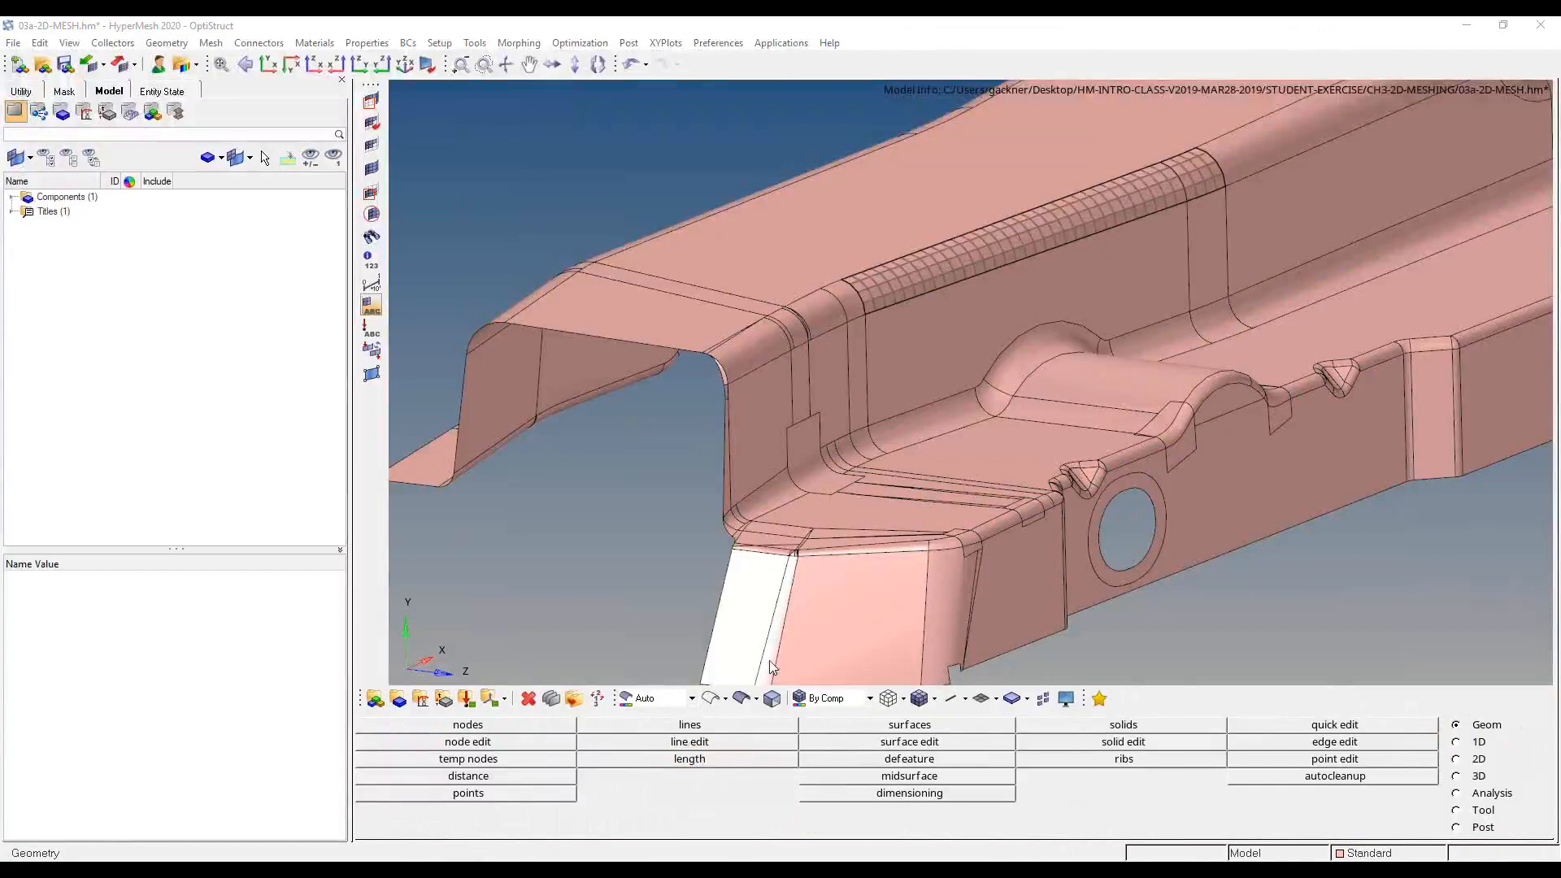
{"action": "left_click", "coordinate": [712, 761]}
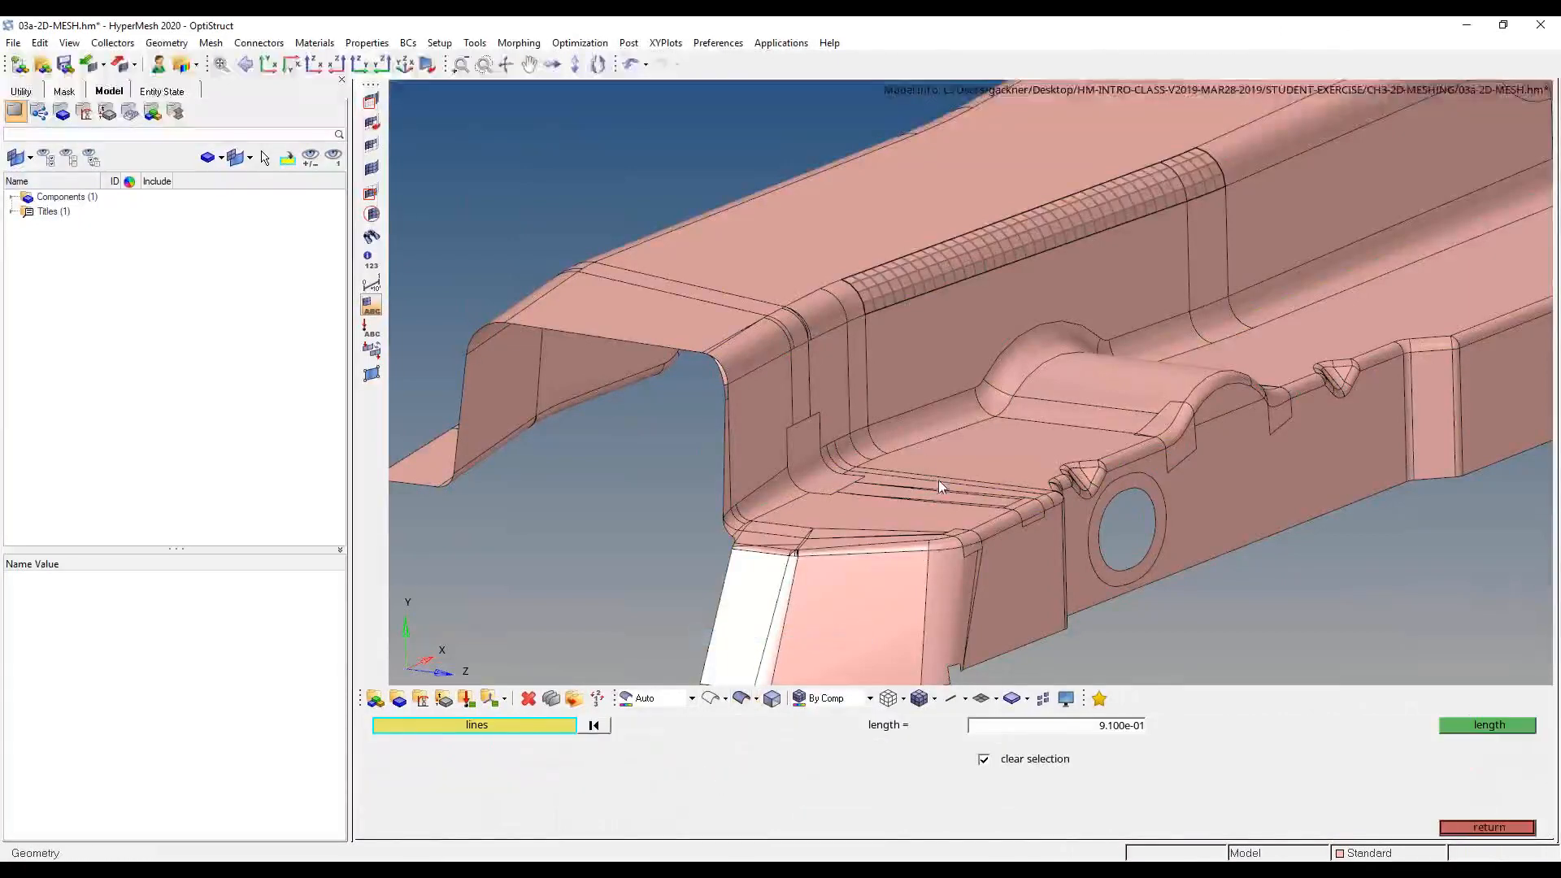
{"action": "left_click", "coordinate": [875, 442]}
{"action": "scroll", "coordinate": [883, 418], "scroll_direction": "up", "scroll_amount": 10, "text": "ctrl"}
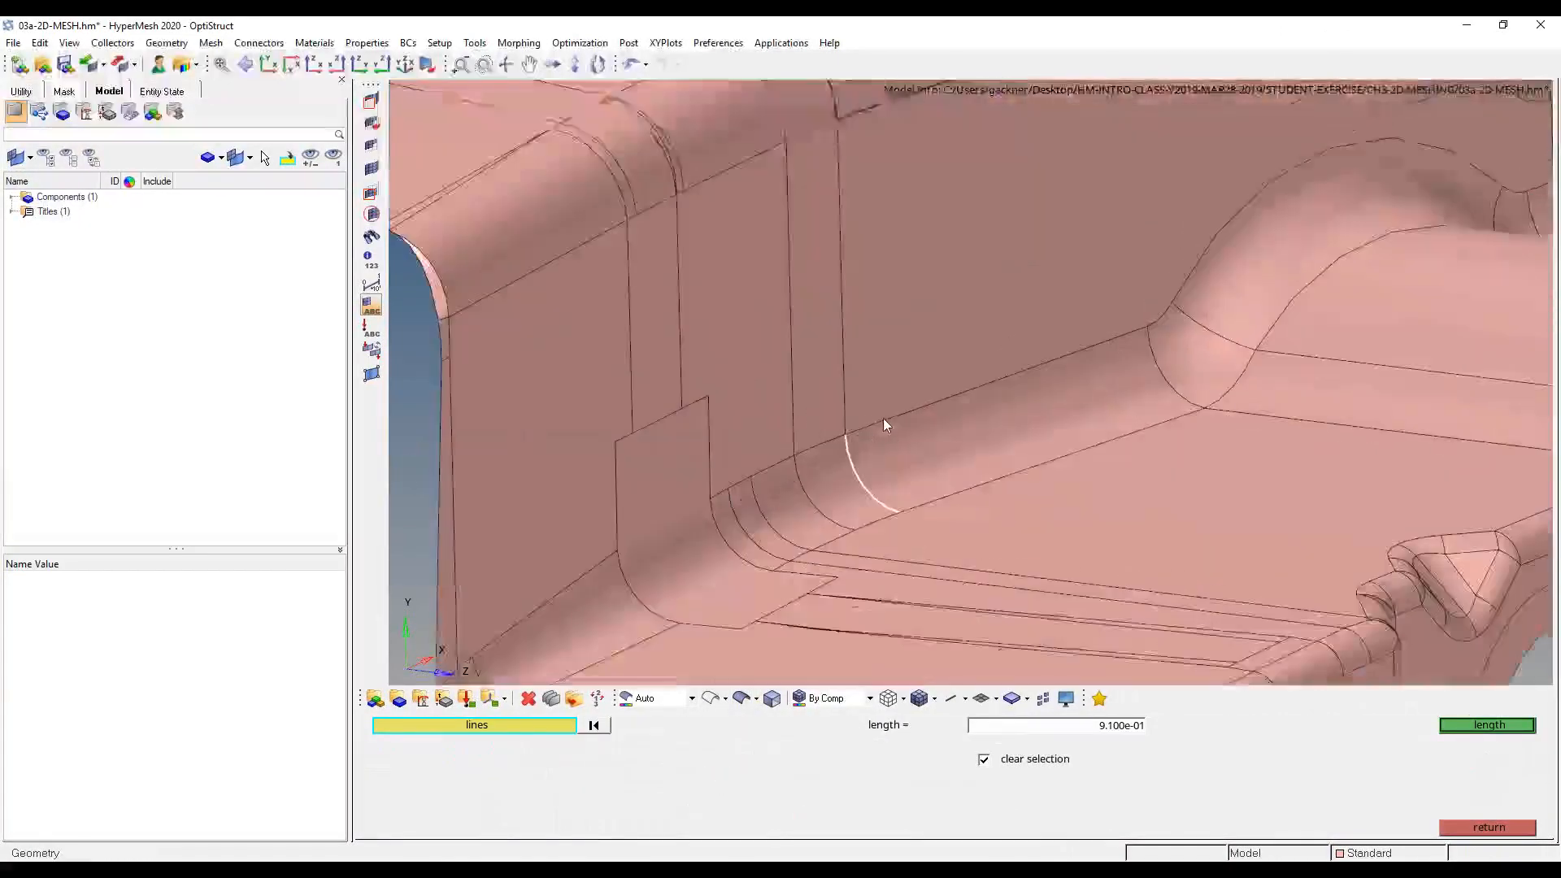
{"action": "scroll", "coordinate": [924, 500], "scroll_direction": "up", "scroll_amount": 5, "text": "ctrl"}
{"action": "scroll", "coordinate": [1060, 534], "scroll_direction": "down", "scroll_amount": 6, "text": "ctrl"}
{"action": "right_click_drag", "start_coordinate": [1060, 535], "coordinate": [921, 412], "text": "ctrl"}
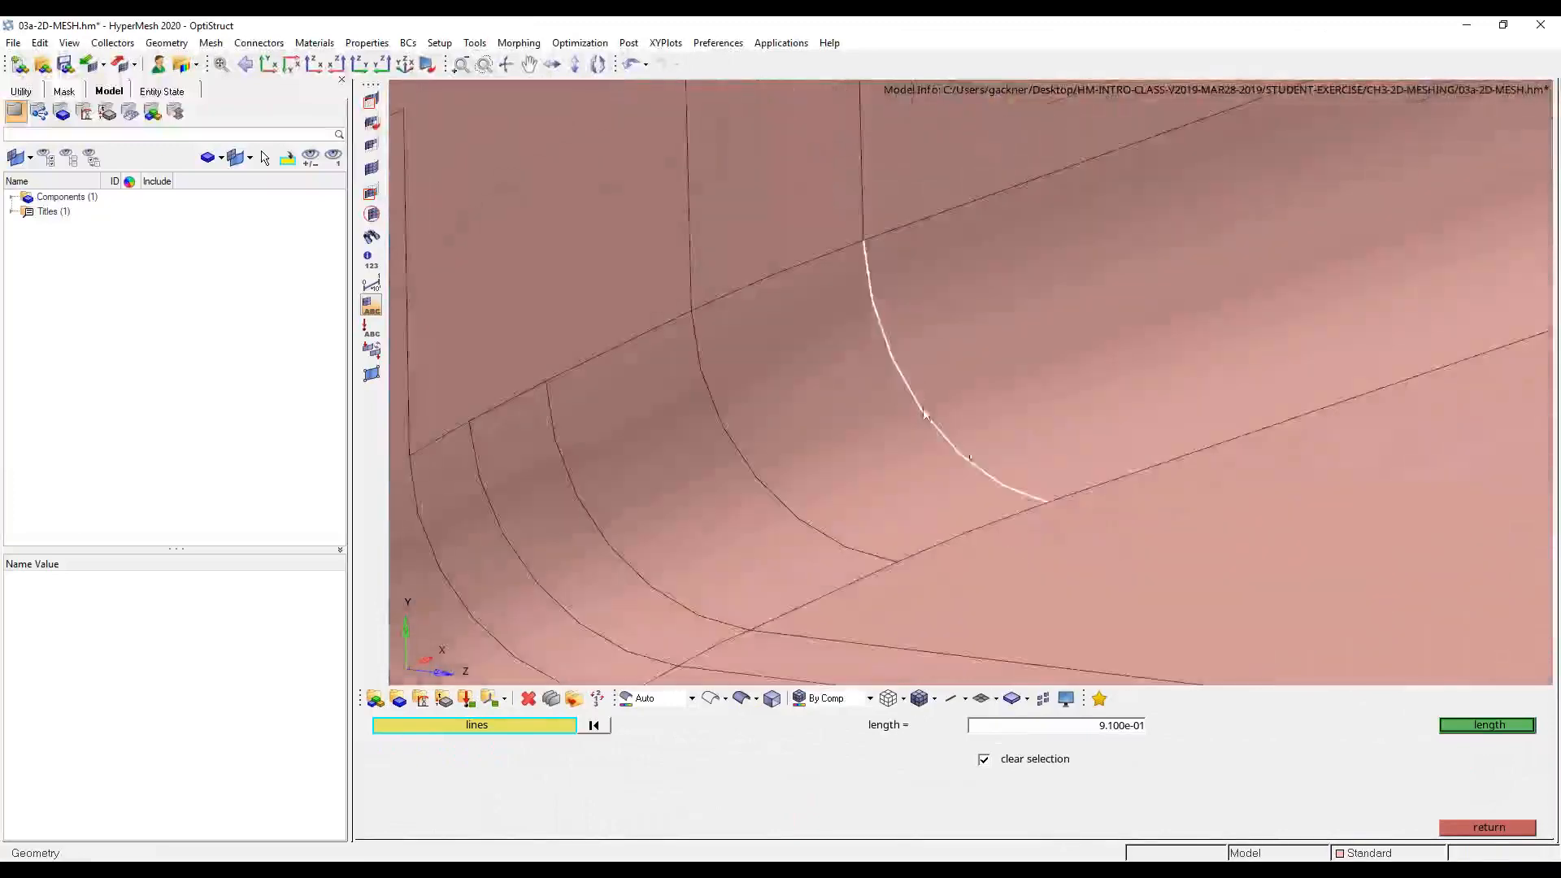
{"action": "left_click", "coordinate": [1489, 725]}
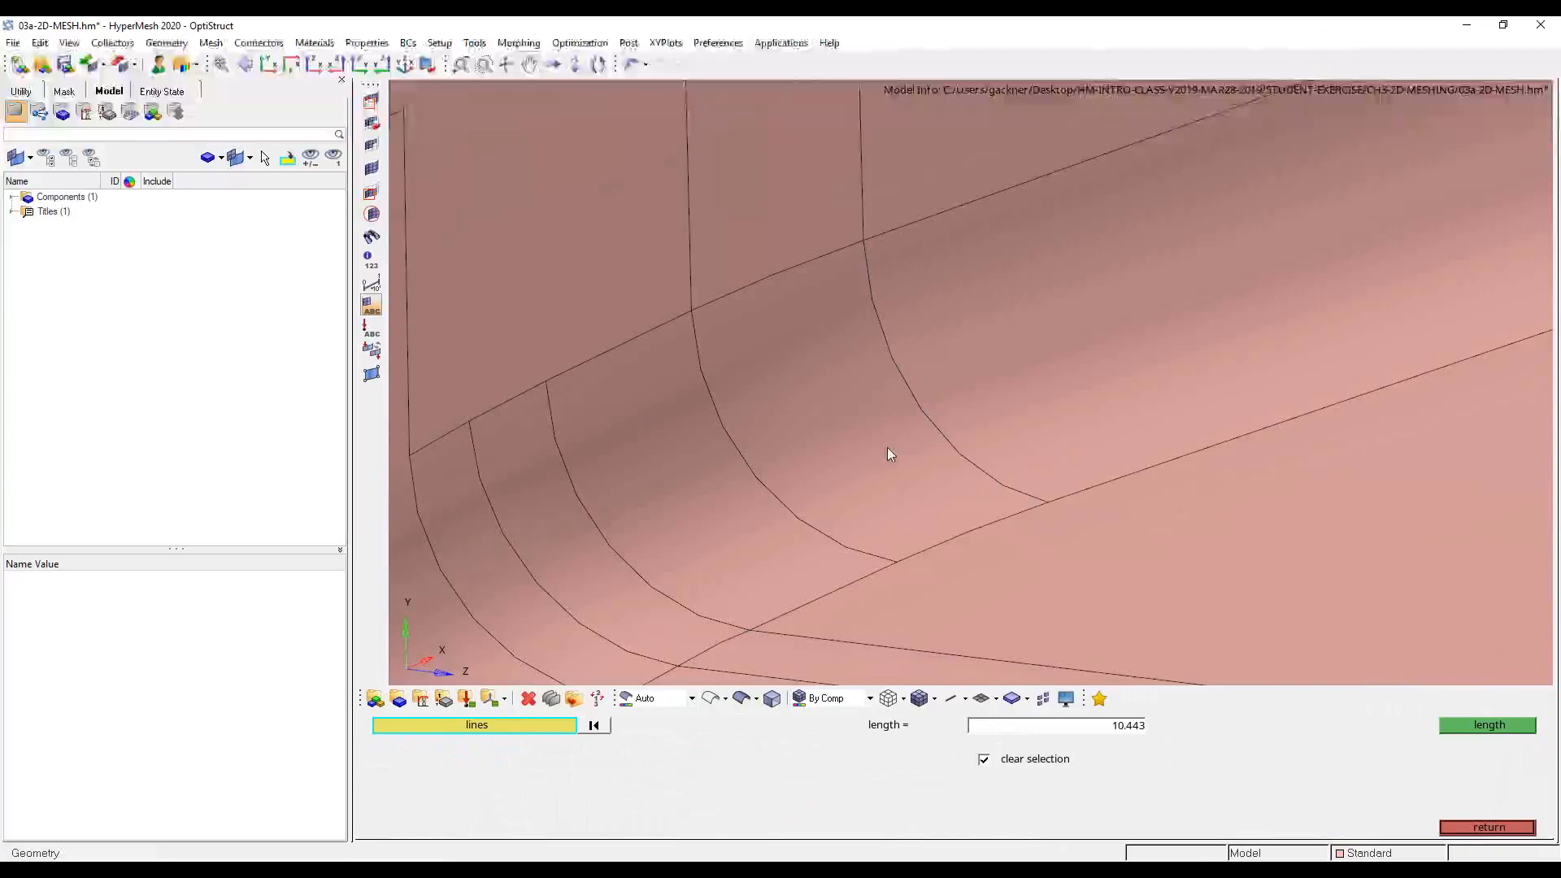
- Measure the arc length of the upper fillet on the near side wall and of the upper fillet on the opposite side
{"action": "scroll", "coordinate": [886, 447], "scroll_direction": "down", "scroll_amount": 5}
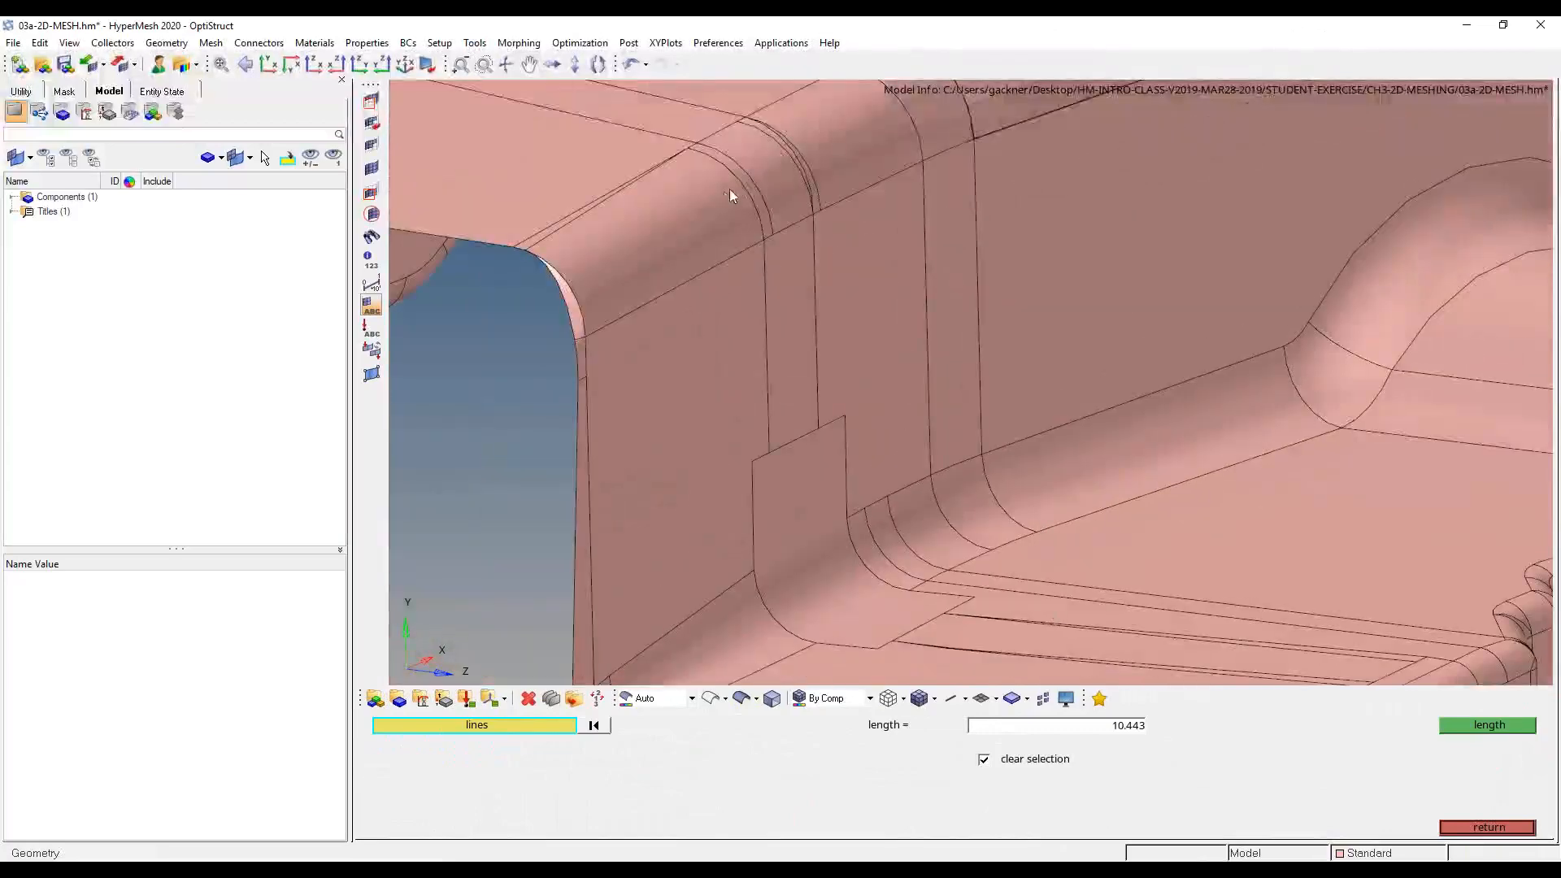
{"action": "left_click", "coordinate": [916, 137]}
{"action": "left_click", "coordinate": [1510, 729]}
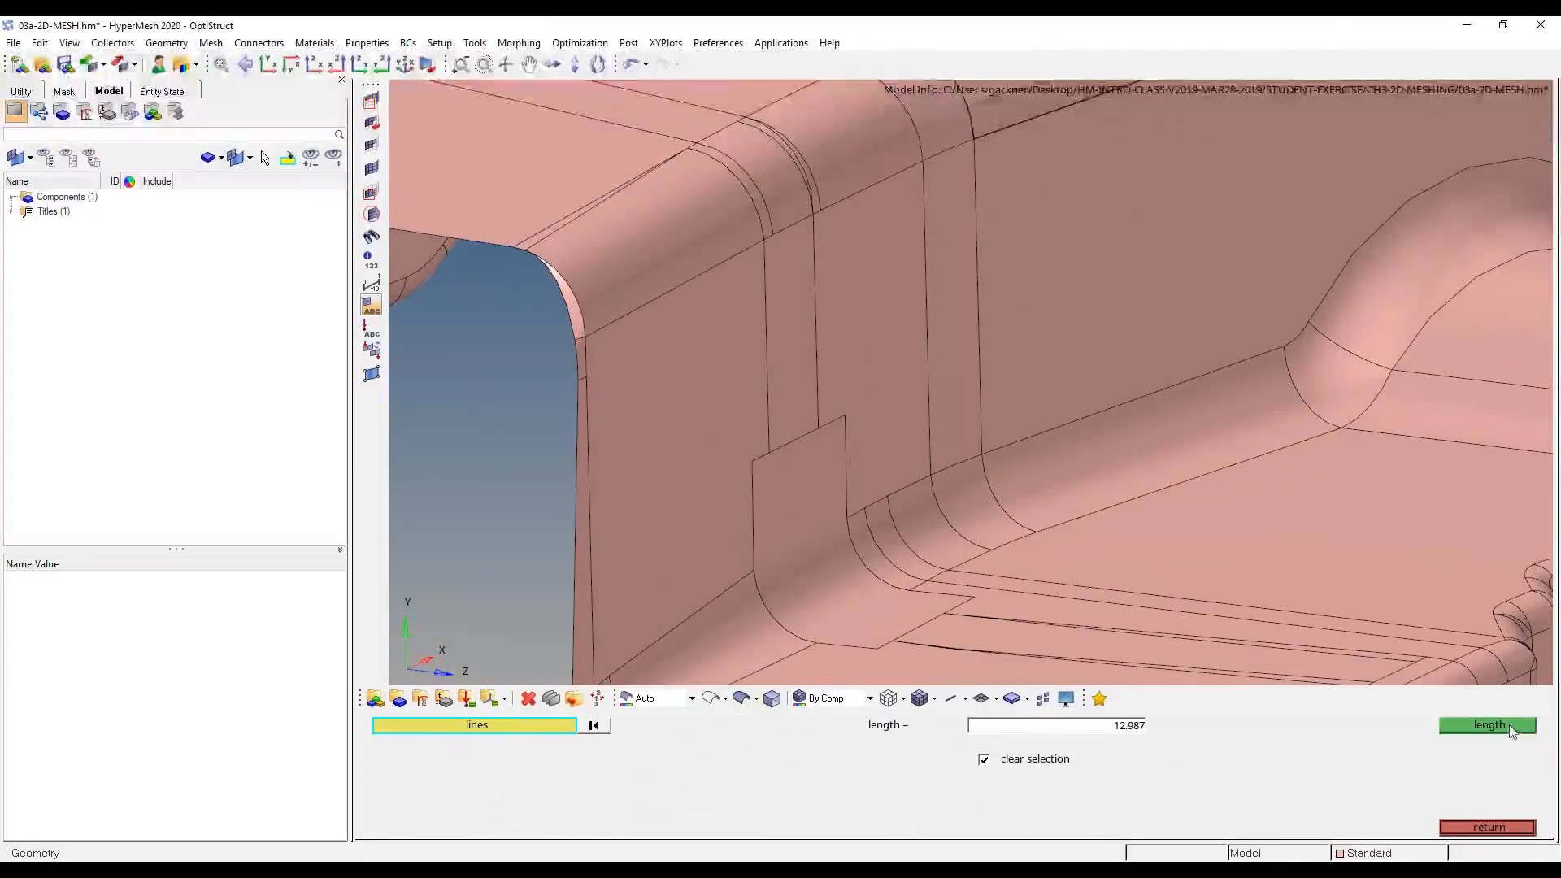
{"action": "scroll", "coordinate": [1146, 626], "scroll_direction": "down", "scroll_amount": 5}
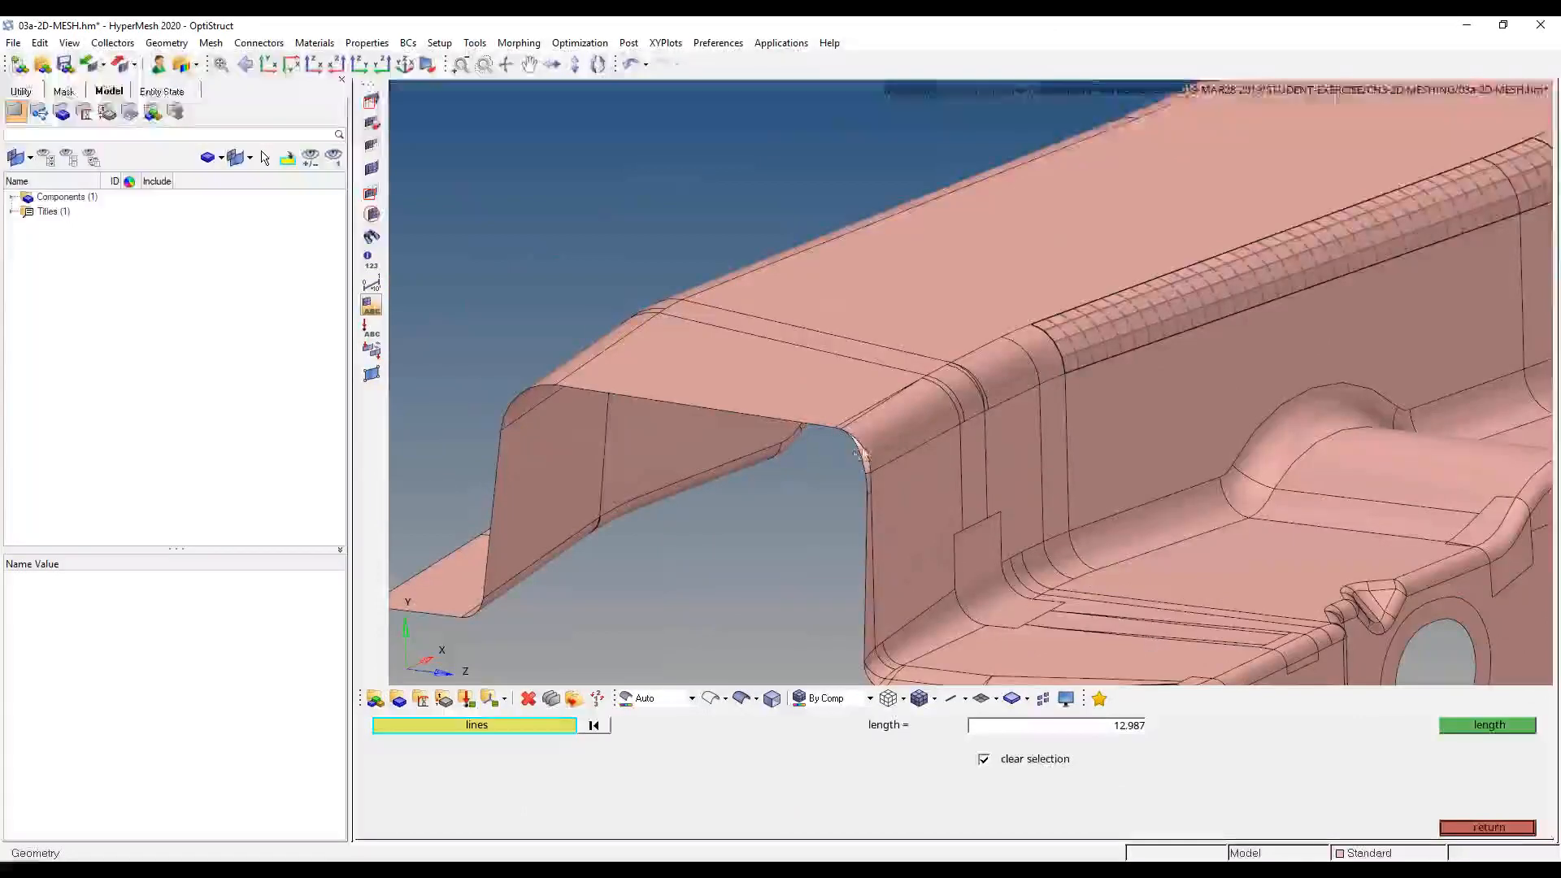
{"action": "left_click_drag", "start_coordinate": [862, 454], "coordinate": [1265, 341], "text": "ctrl"}
{"action": "right_click_drag", "start_coordinate": [439, 366], "coordinate": [815, 241], "text": "ctrl"}
{"action": "scroll", "coordinate": [814, 241], "scroll_direction": "up", "scroll_amount": 5, "text": "ctrl"}
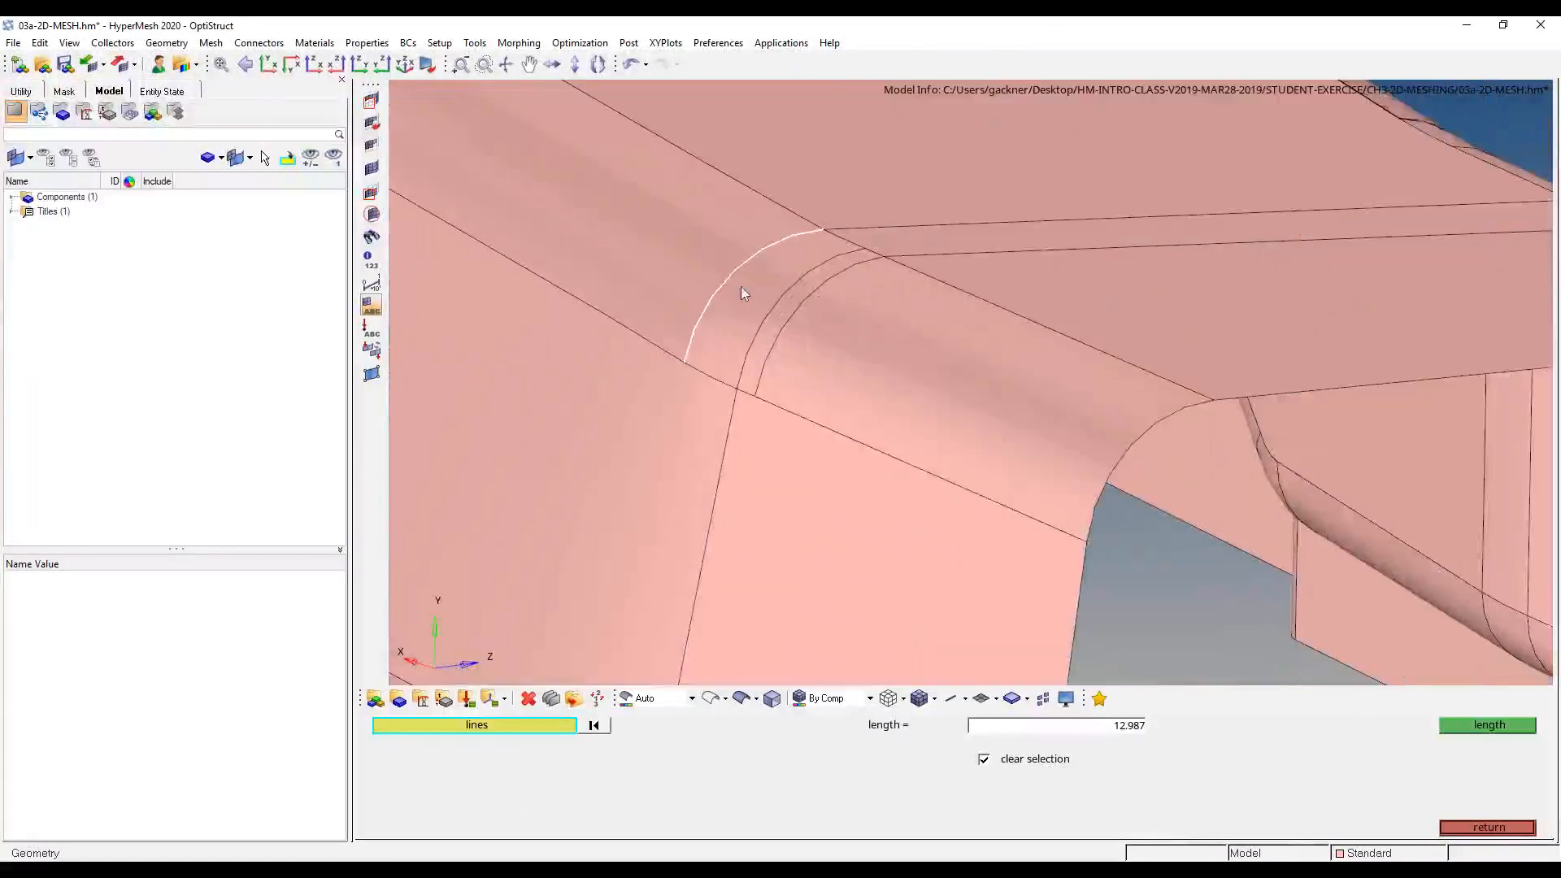
{"action": "left_click", "coordinate": [1487, 724]}
- Measure the arc length of the lower fillet between the opposite side wall and its flange
{"action": "left_click_drag", "start_coordinate": [913, 417], "coordinate": [1157, 352], "text": "ctrl"}
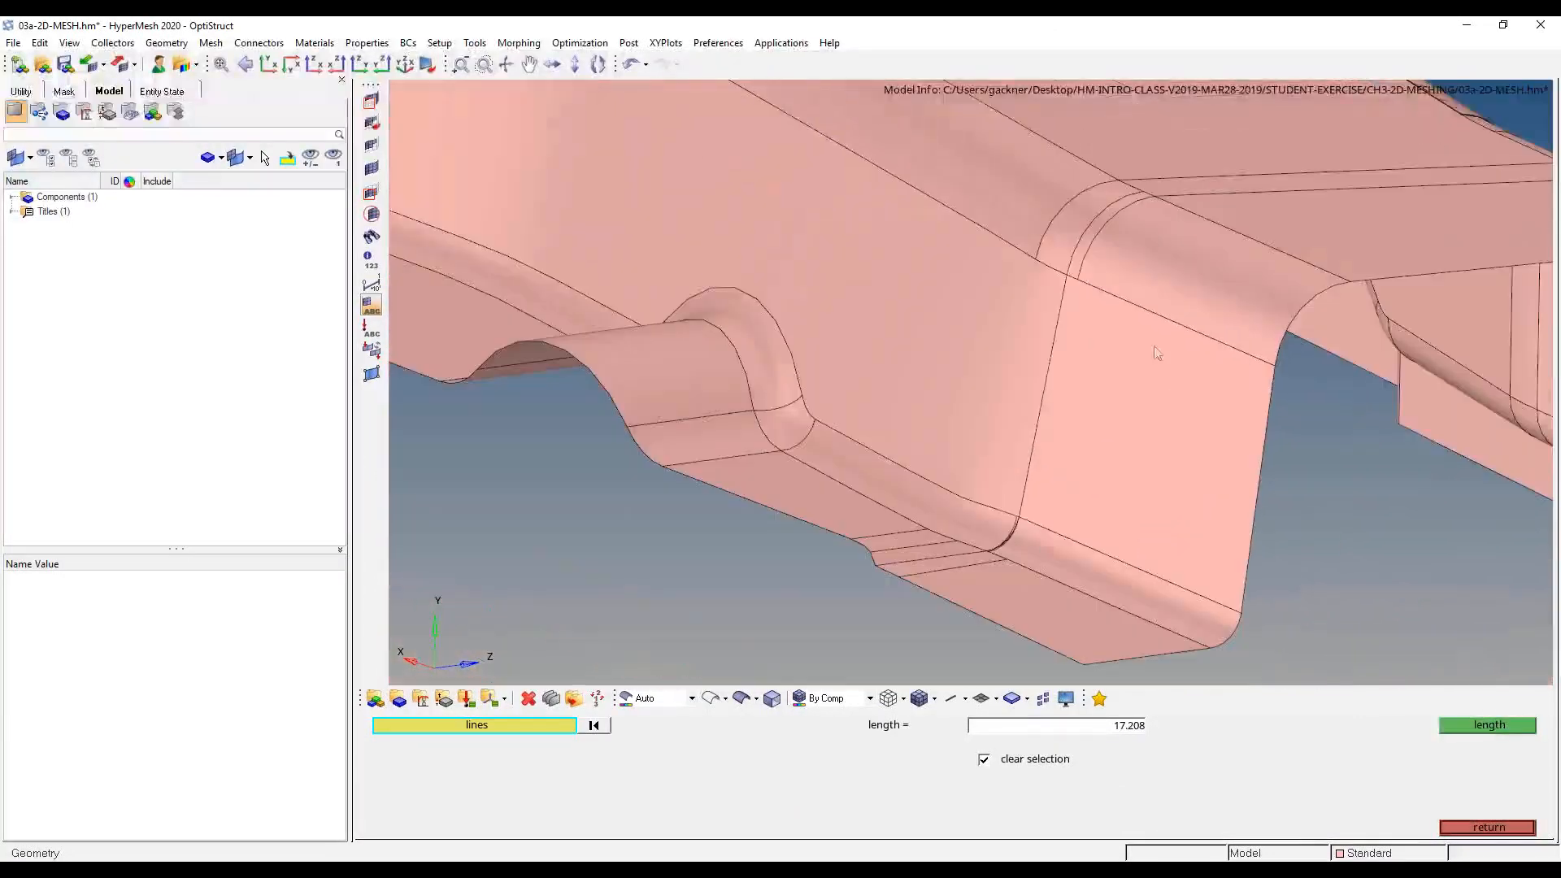
{"action": "left_click", "coordinate": [1013, 530]}
{"action": "left_click", "coordinate": [1491, 724]}
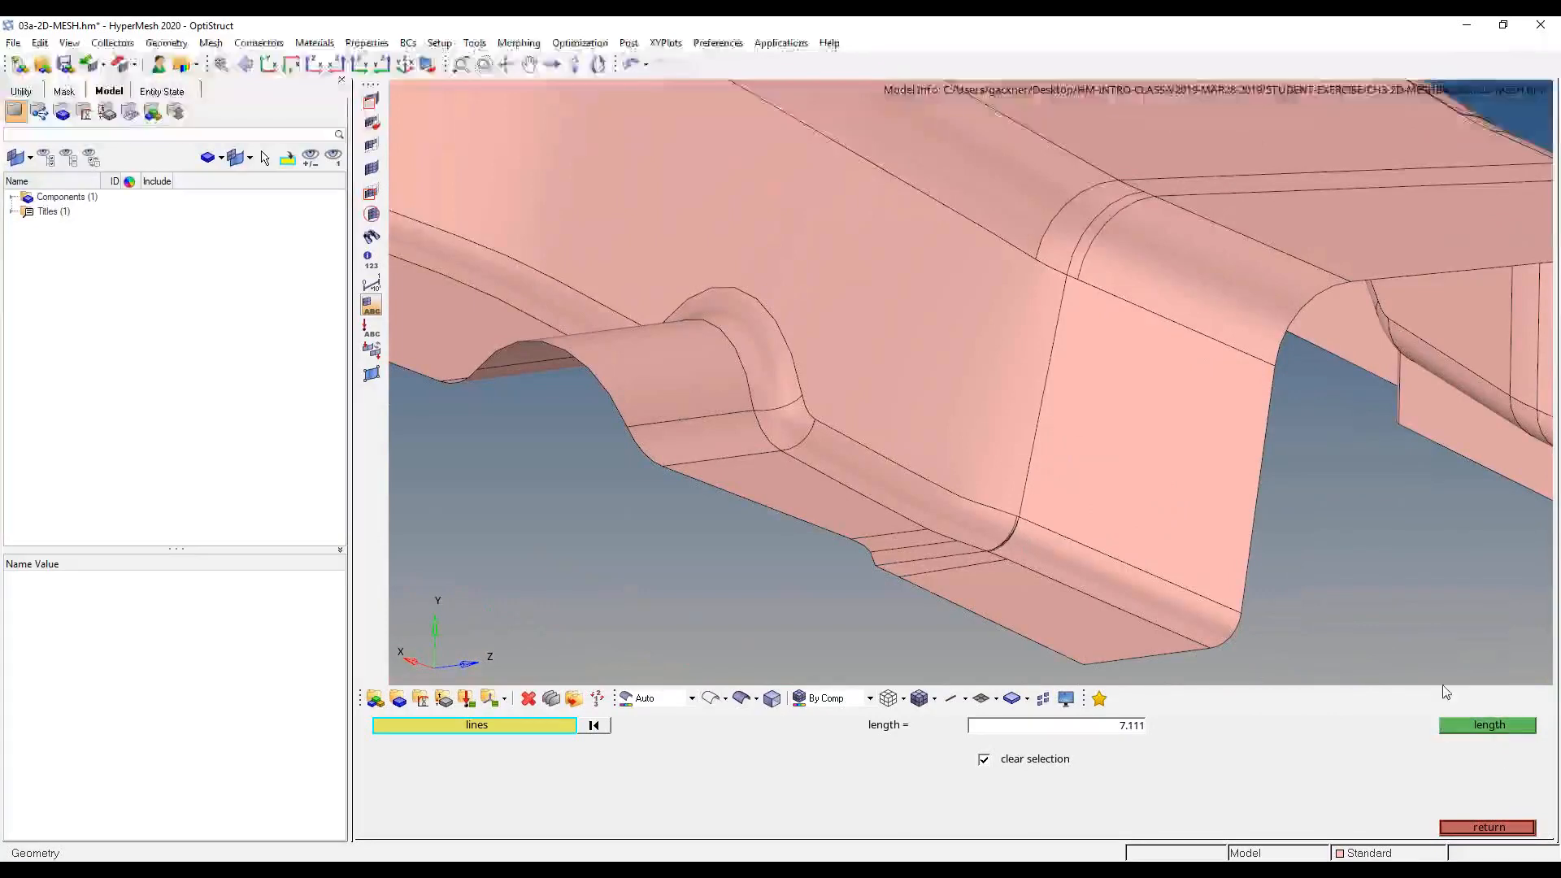
{"action": "scroll", "coordinate": [1171, 526], "scroll_direction": "down", "scroll_amount": 3}
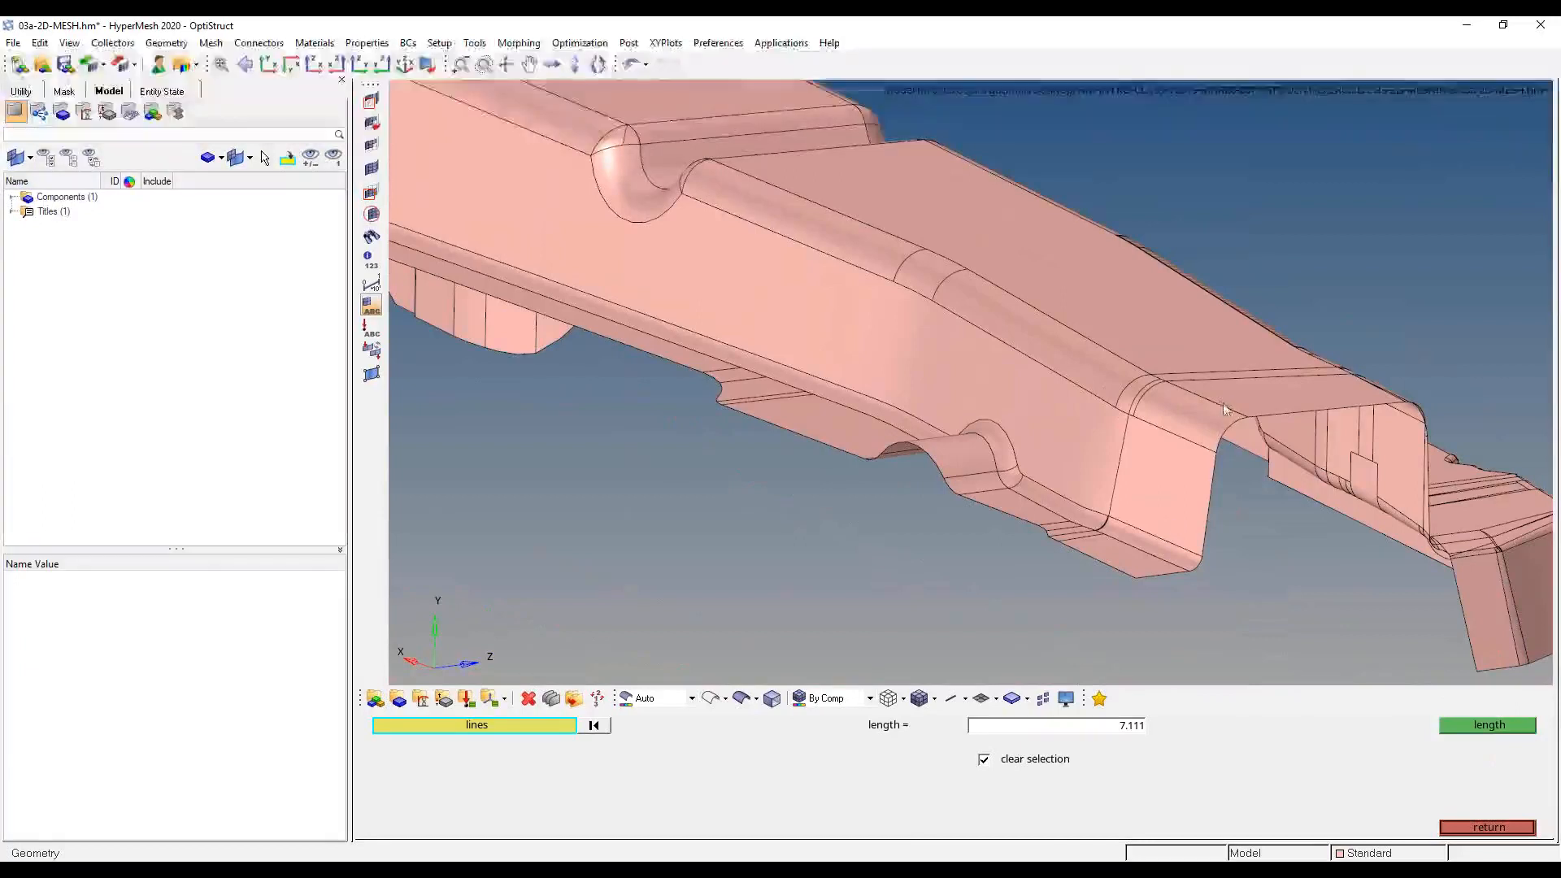
{"action": "left_click_drag", "start_coordinate": [1203, 416], "coordinate": [1044, 431], "text": "ctrl"}
- Switch to the Notepad notes and add the indented line "example: fillets on heat shield:" below the element size goal
{"action": "left_click", "coordinate": [497, 868]}
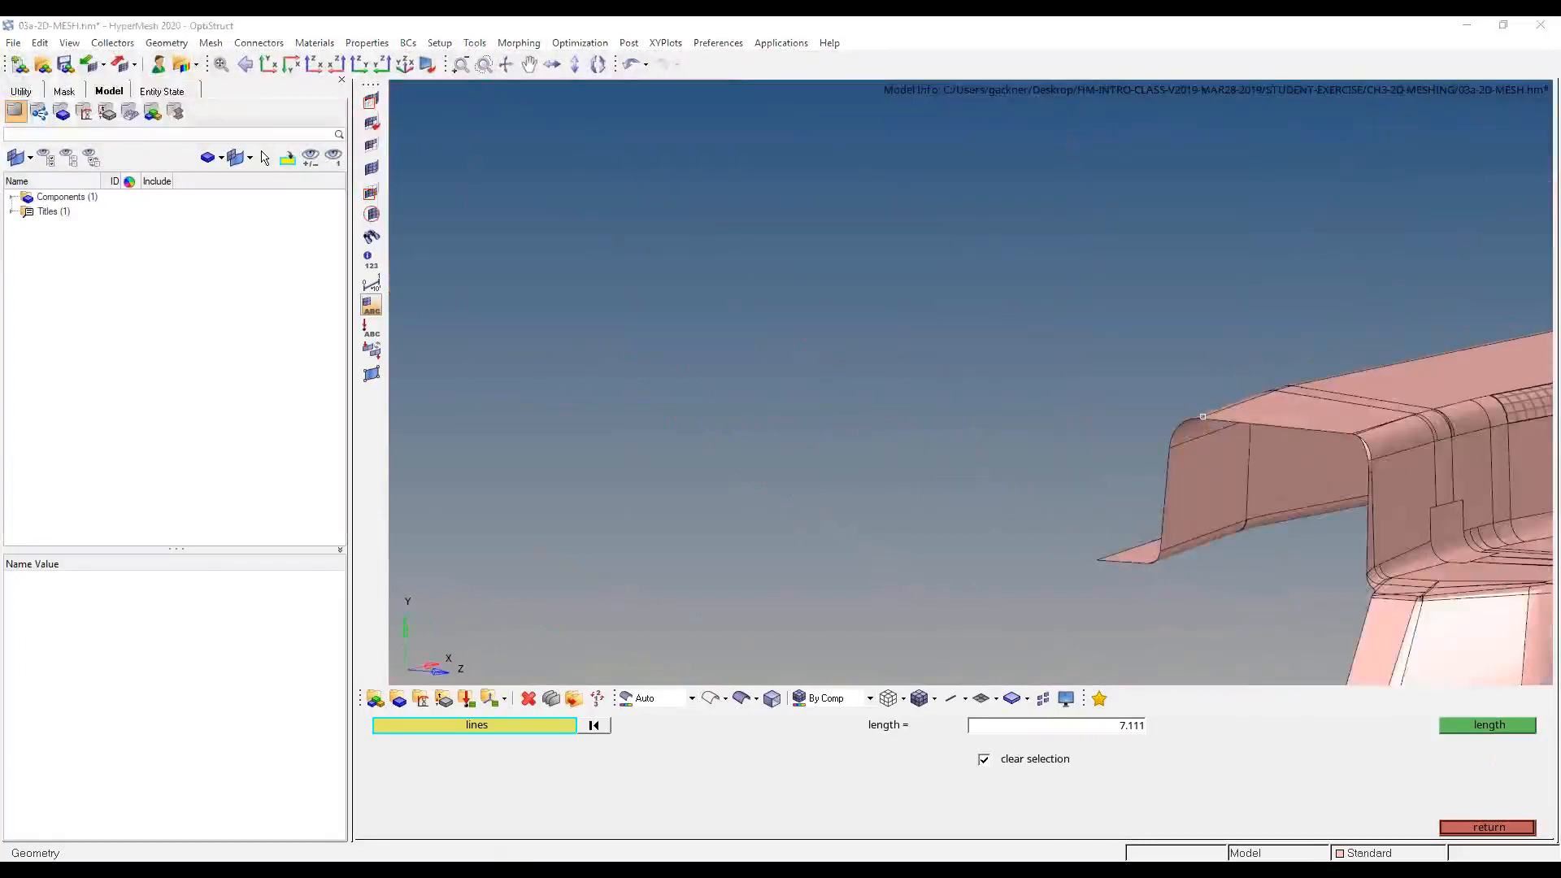
{"action": "left_click", "coordinate": [552, 804]}
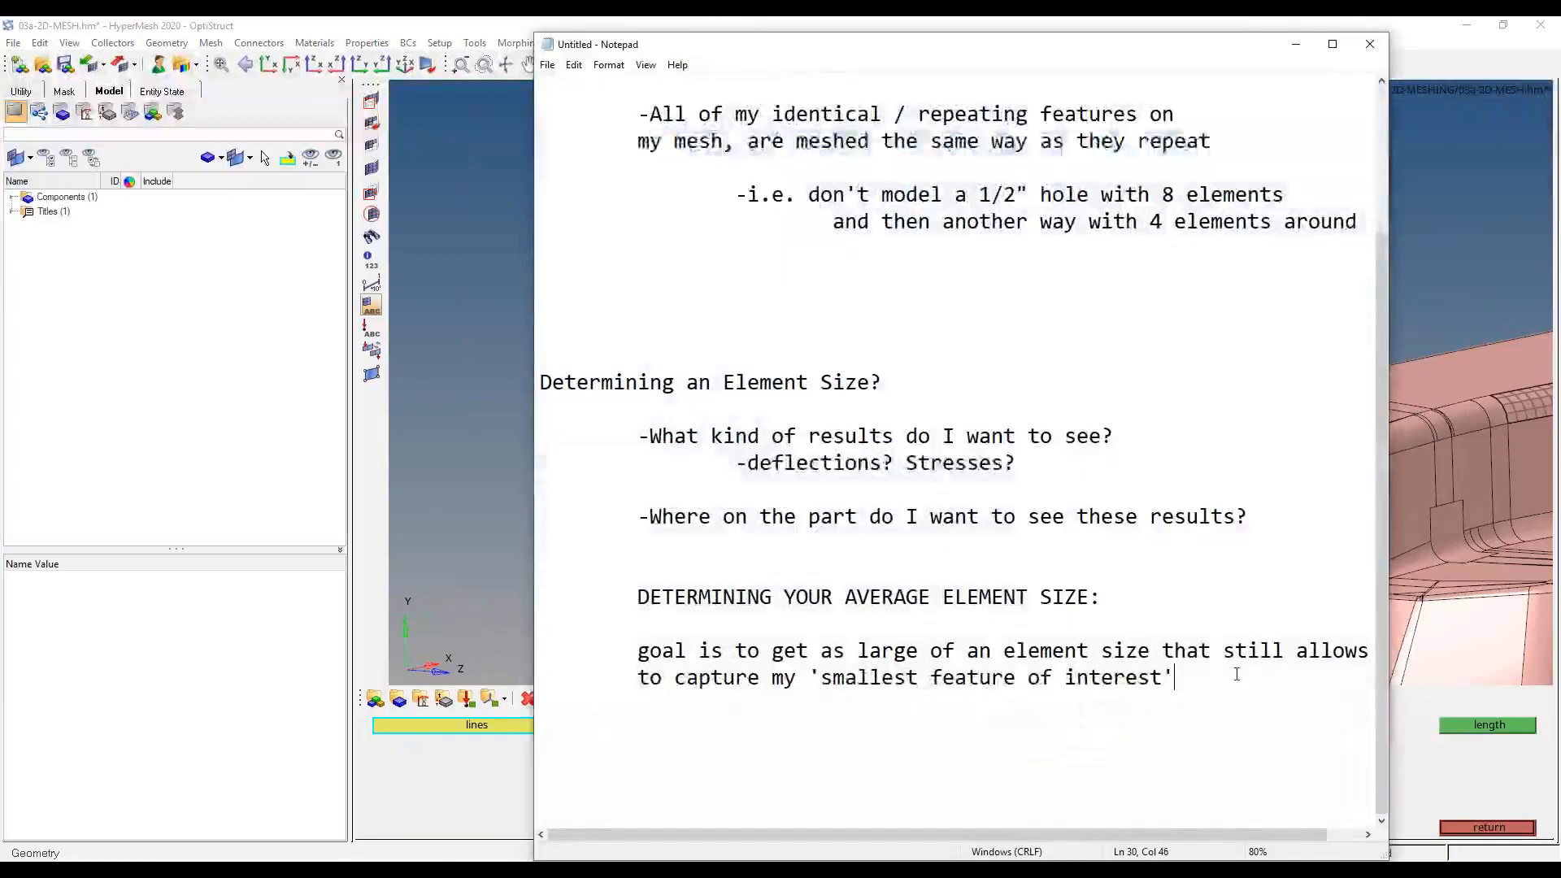
{"action": "key", "text": "Return"}
{"action": "key", "text": "Return"}
{"action": "key", "text": "Return"}
{"action": "key", "text": "Tab"}
{"action": "key", "text": "Tab"}
{"action": "type", "text": "e"}
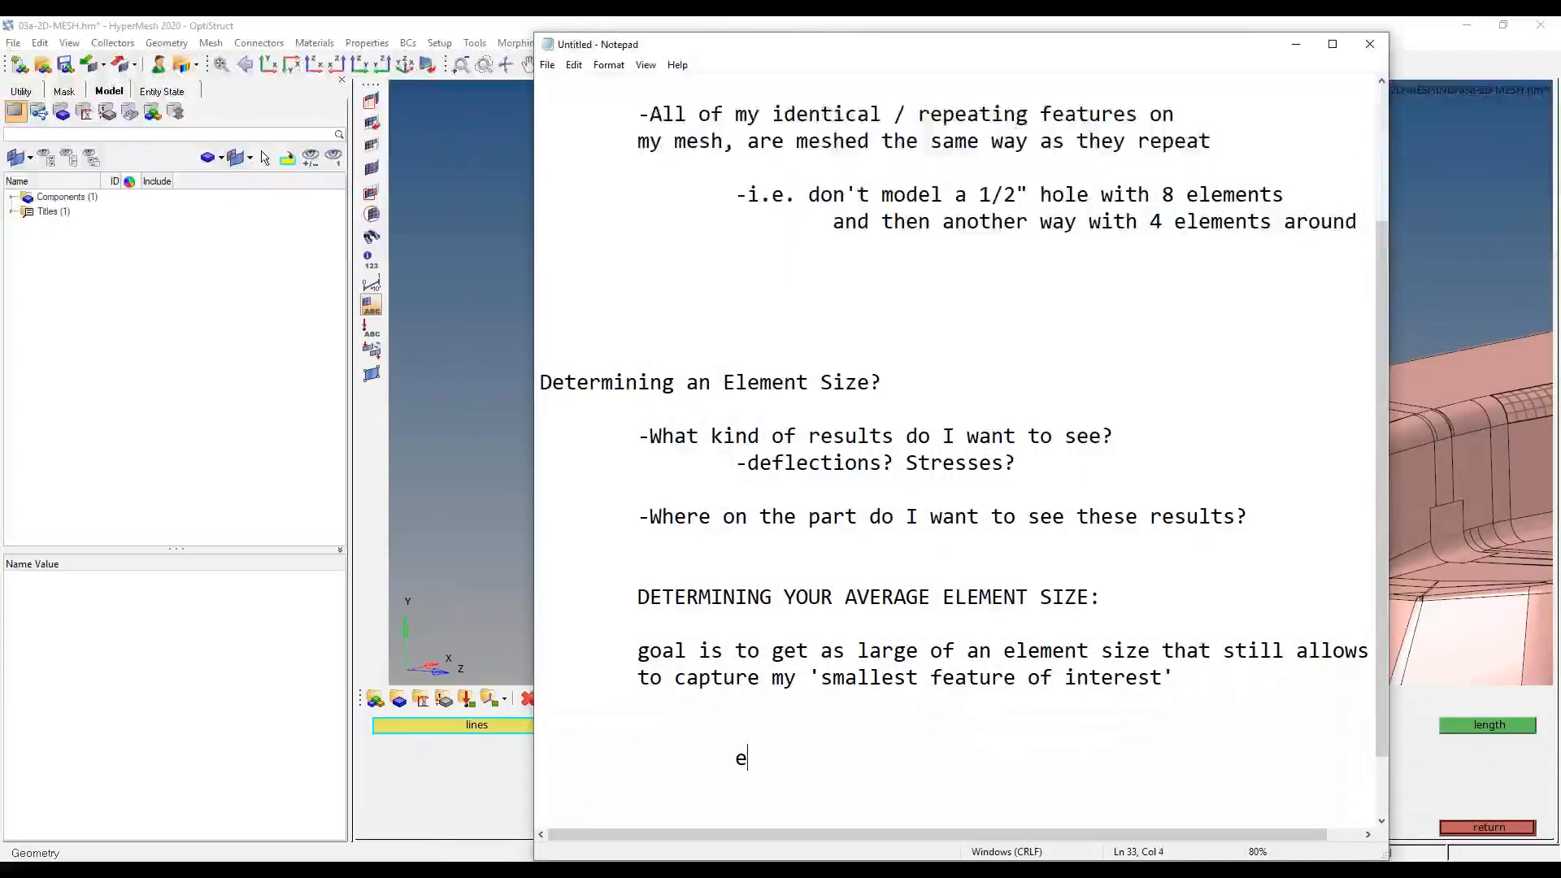
{"action": "type", "text": "xample: fill"}
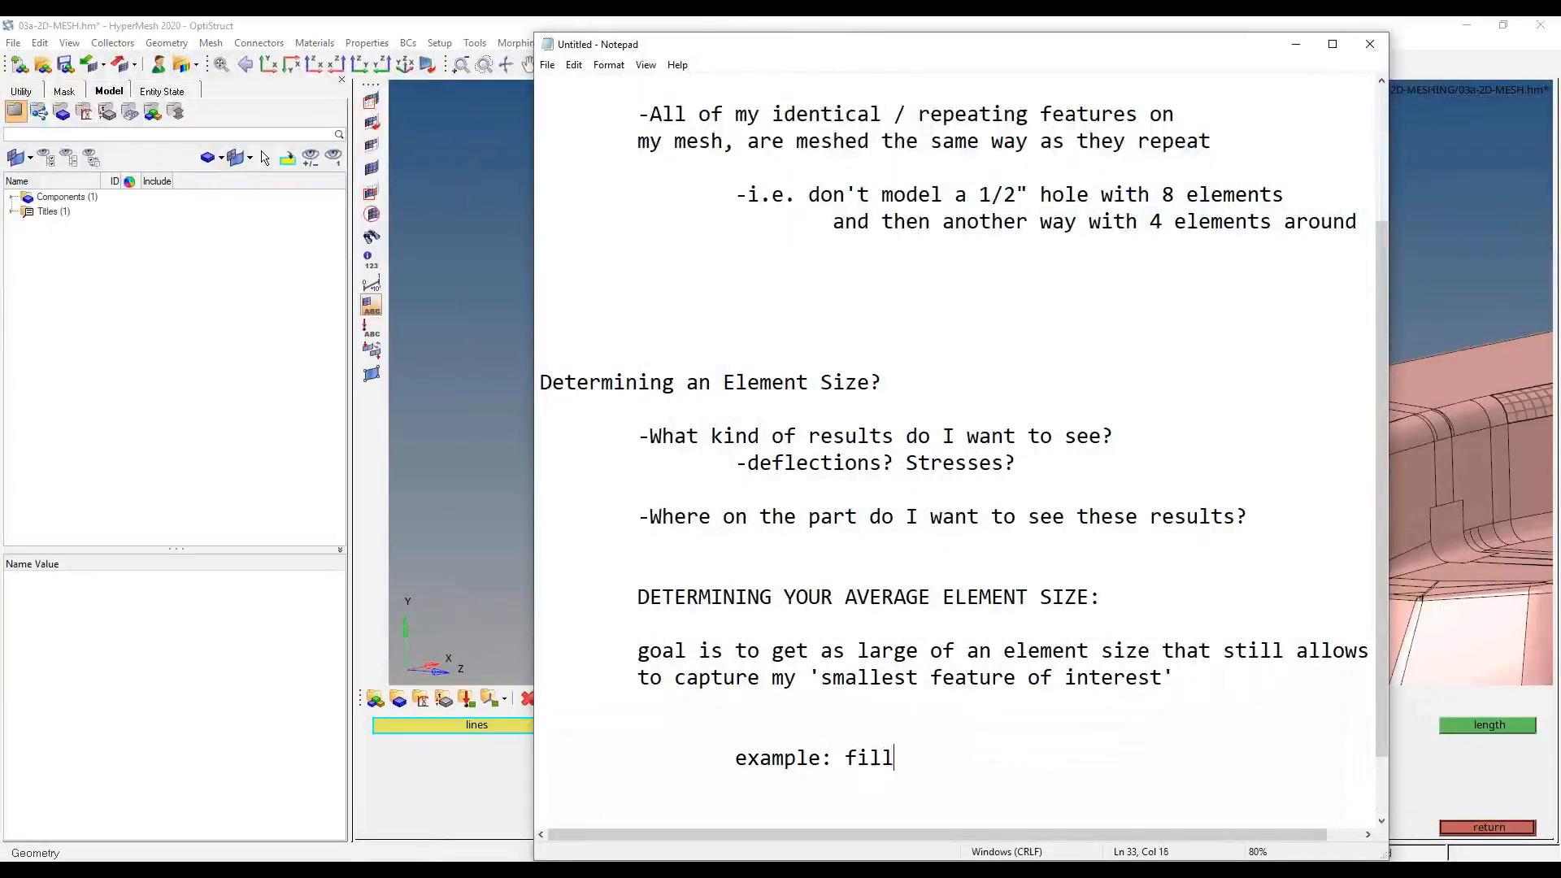
{"action": "type", "text": "ets on heat shield:"}
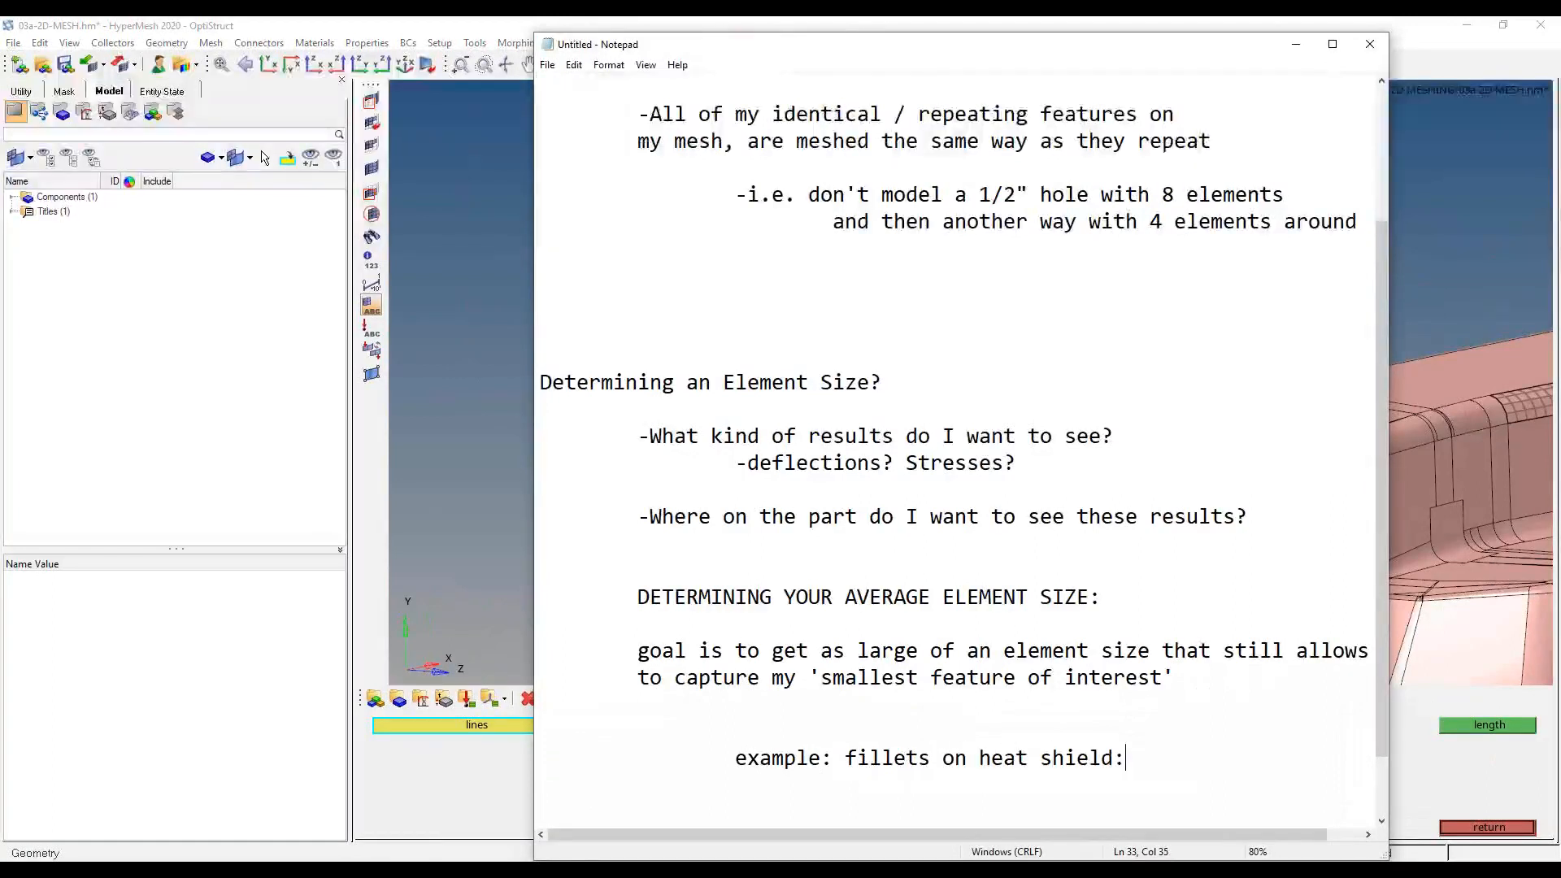
- Add the list of fillet sizes "-17mm, 13mm, 10mm, 7mm fillets" under the heat shield example
{"action": "key", "text": "Return"}
{"action": "key", "text": "Return"}
{"action": "key", "text": "Tab"}
{"action": "key", "text": "Tab"}
{"action": "type", "text": "-17mm, 13mm,"}
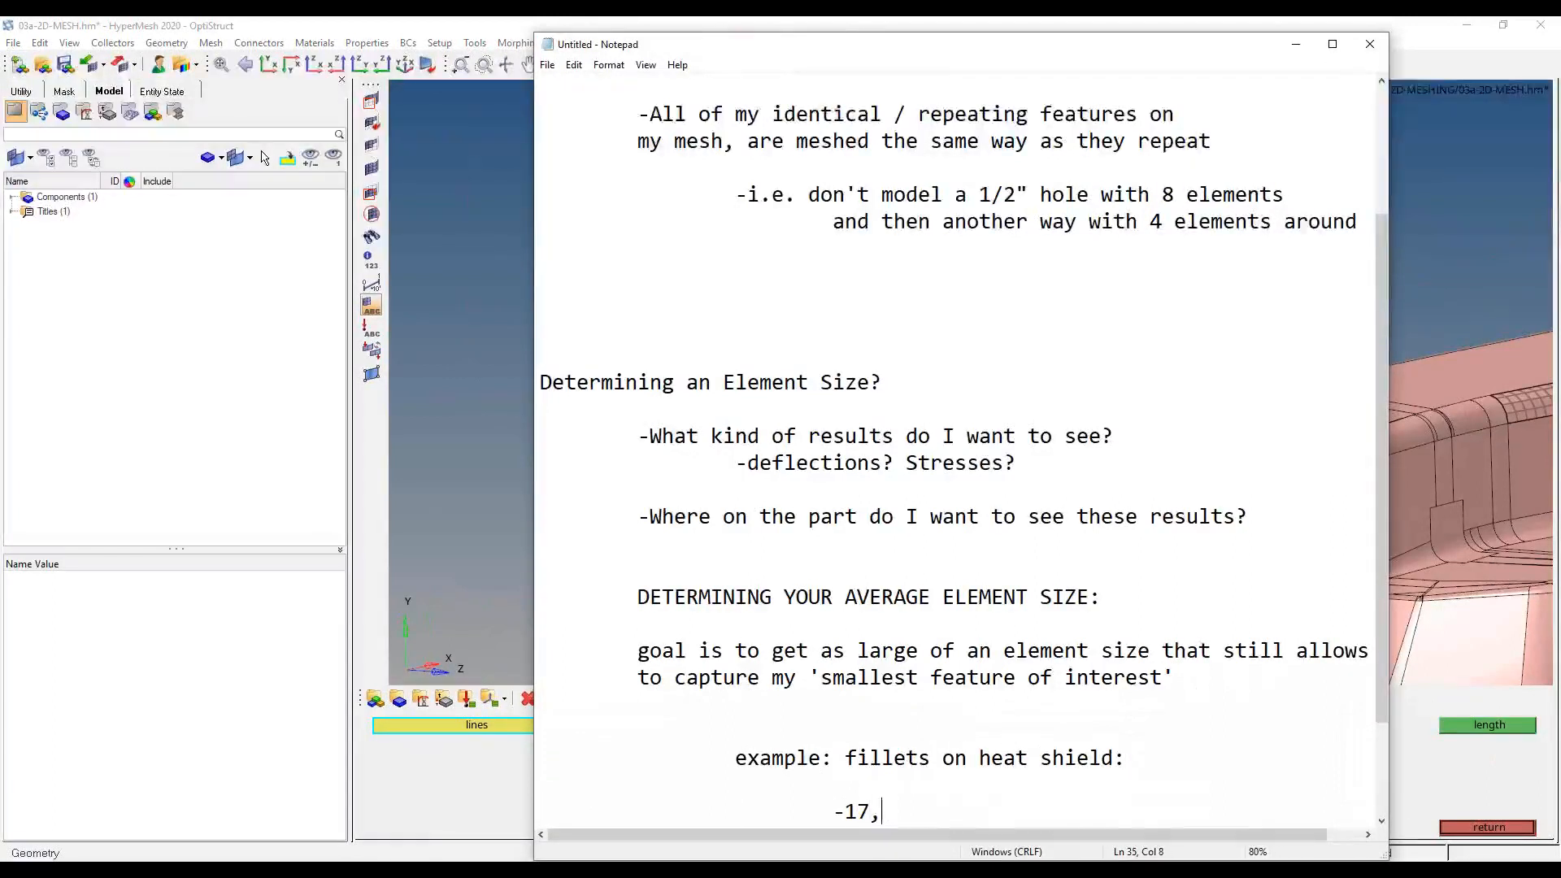
{"action": "type", "text": " 10mm, 7mm"}
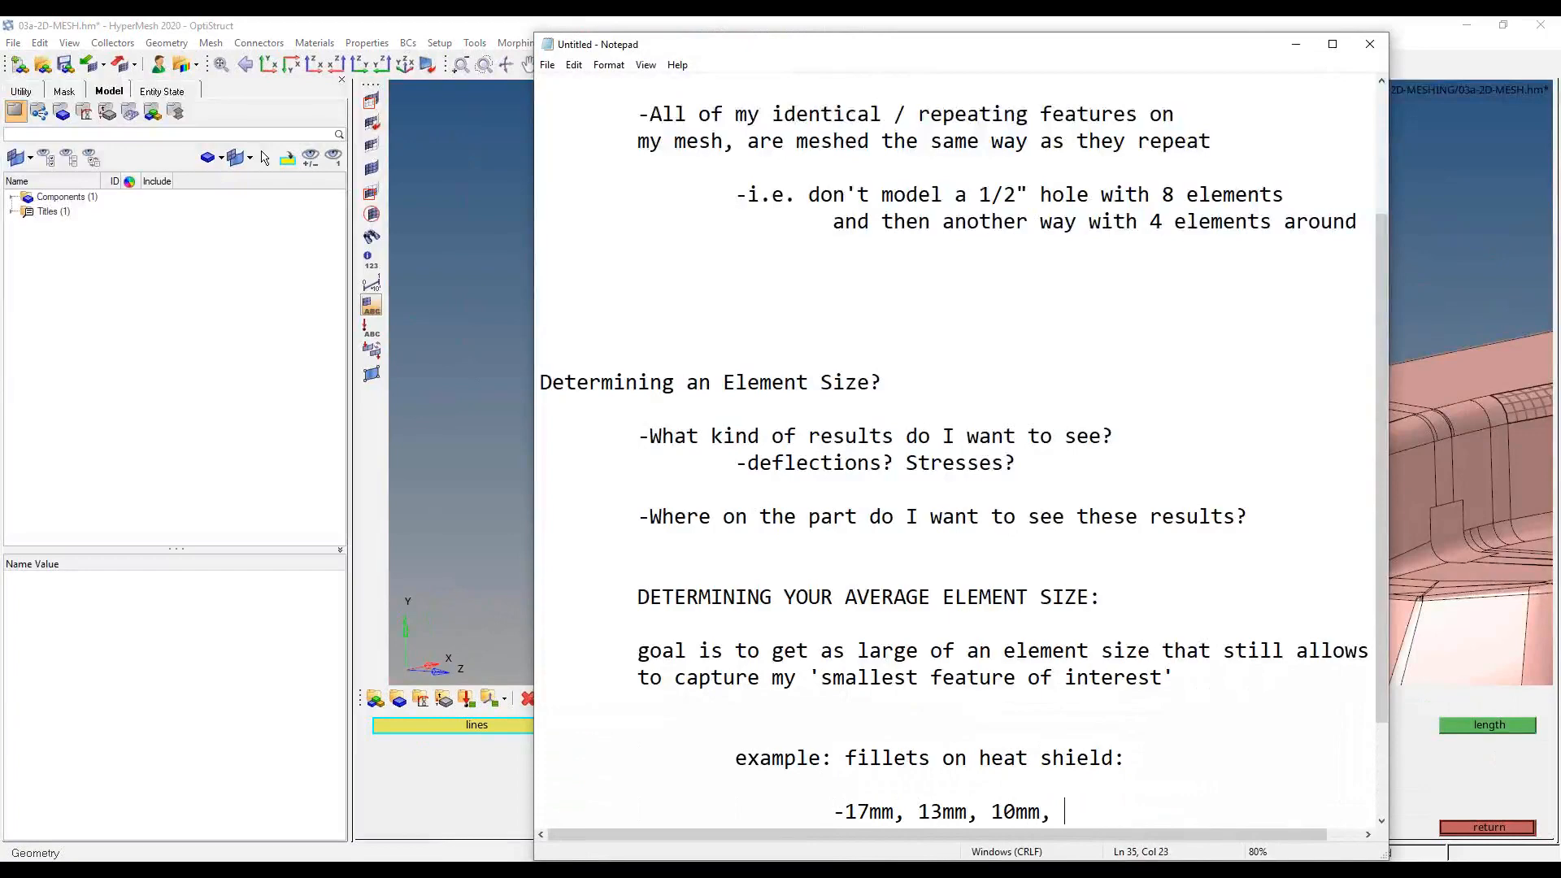
{"action": "type", "text": " fillets"}
- Add the line "7mm is still considered a critical feature" below the list of fillet sizes
{"action": "key", "text": "Return"}
{"action": "key", "text": "Return"}
{"action": "key", "text": "Tab"}
{"action": "key", "text": "Tab"}
{"action": "key", "text": "Tab"}
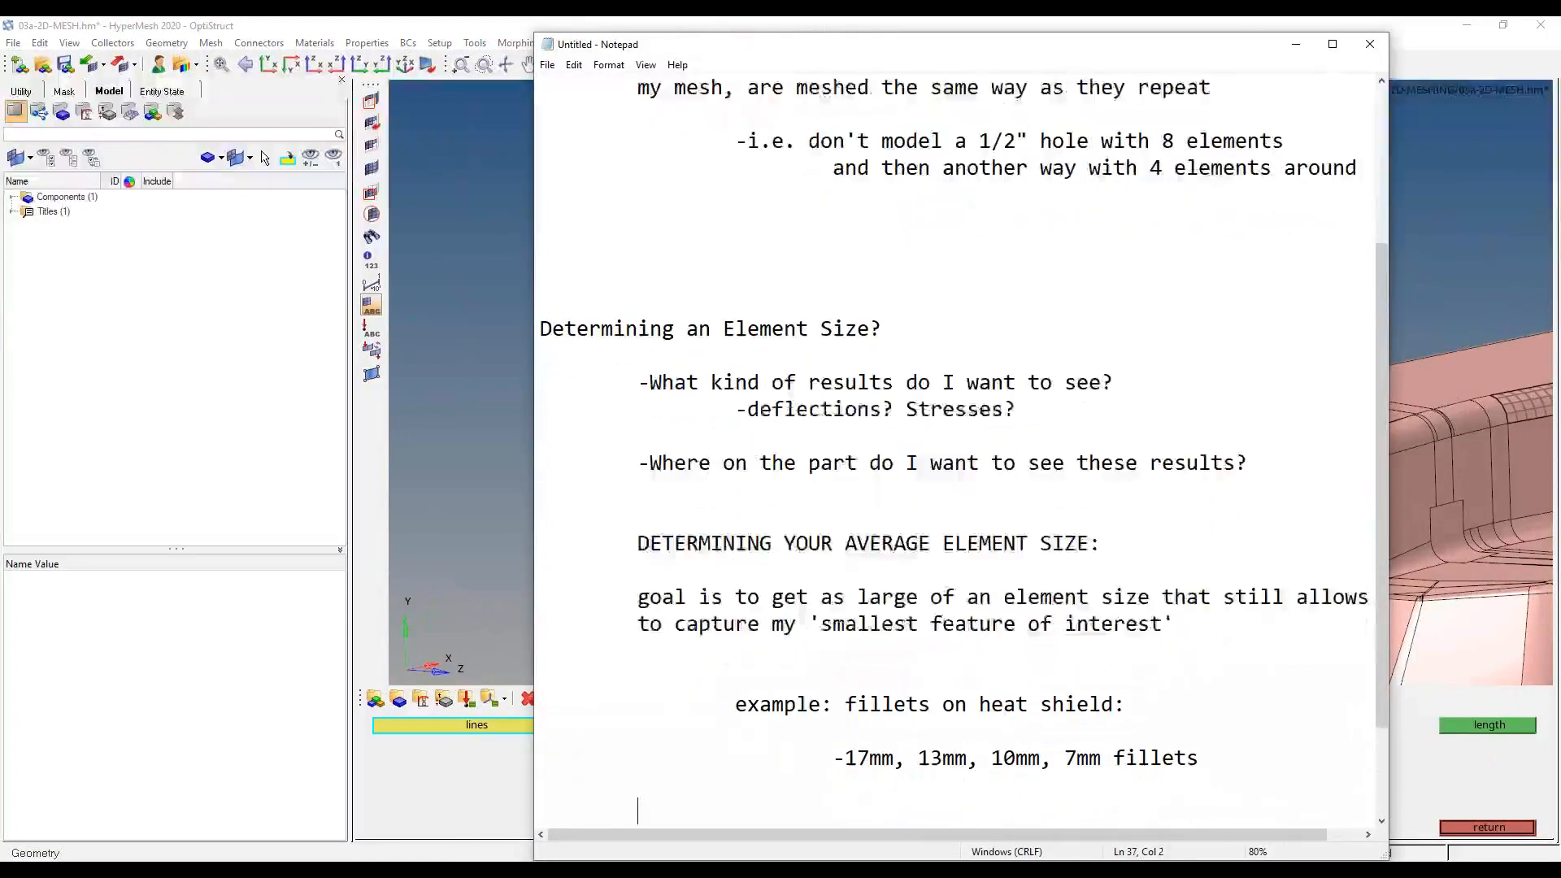
{"action": "type", "text": "7m"}
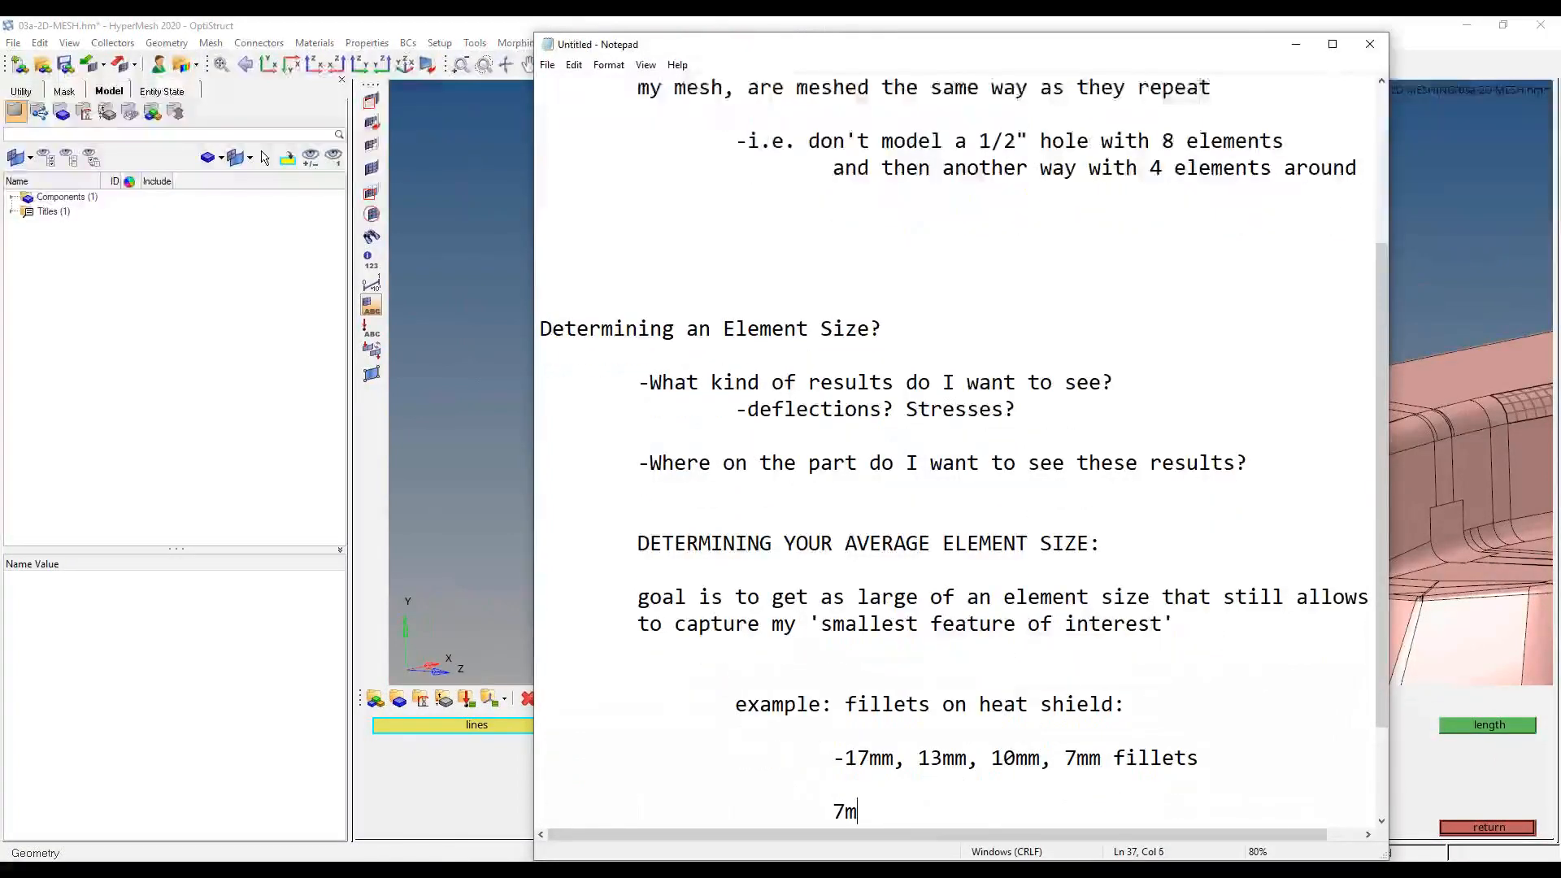
{"action": "type", "text": "m is still considered a critical feature"}
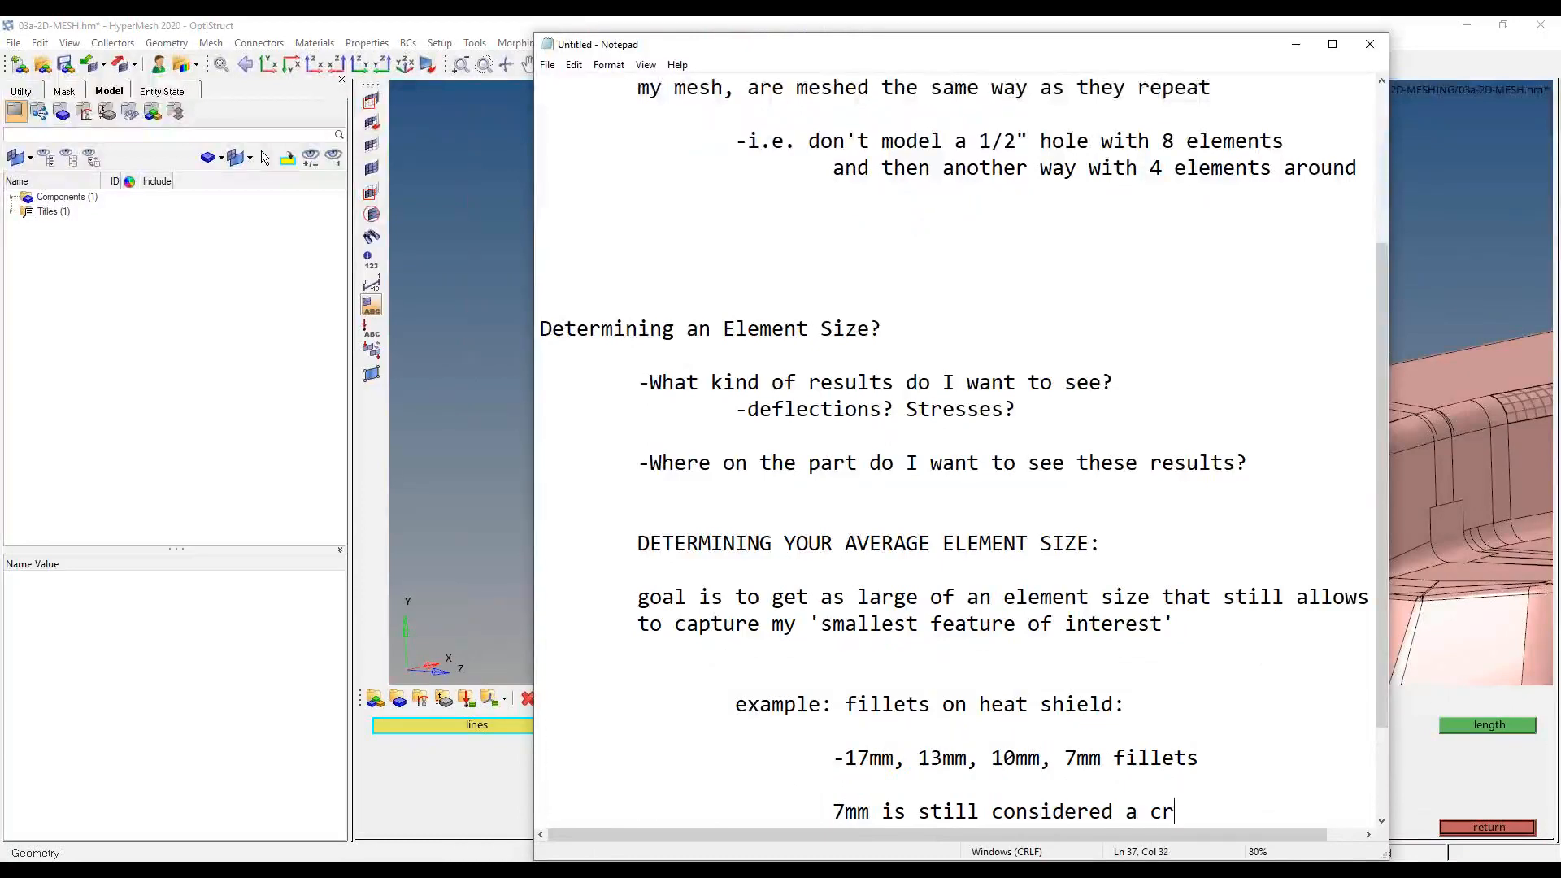
- Add the line "that's the 'smallest' feature of interest" below the critical feature note
{"action": "key", "text": "Return"}
{"action": "key", "text": "Return"}
{"action": "key", "text": "Tab"}
{"action": "key", "text": "Tab"}
{"action": "key", "text": "Tab"}
{"action": "type", "text": "t"}
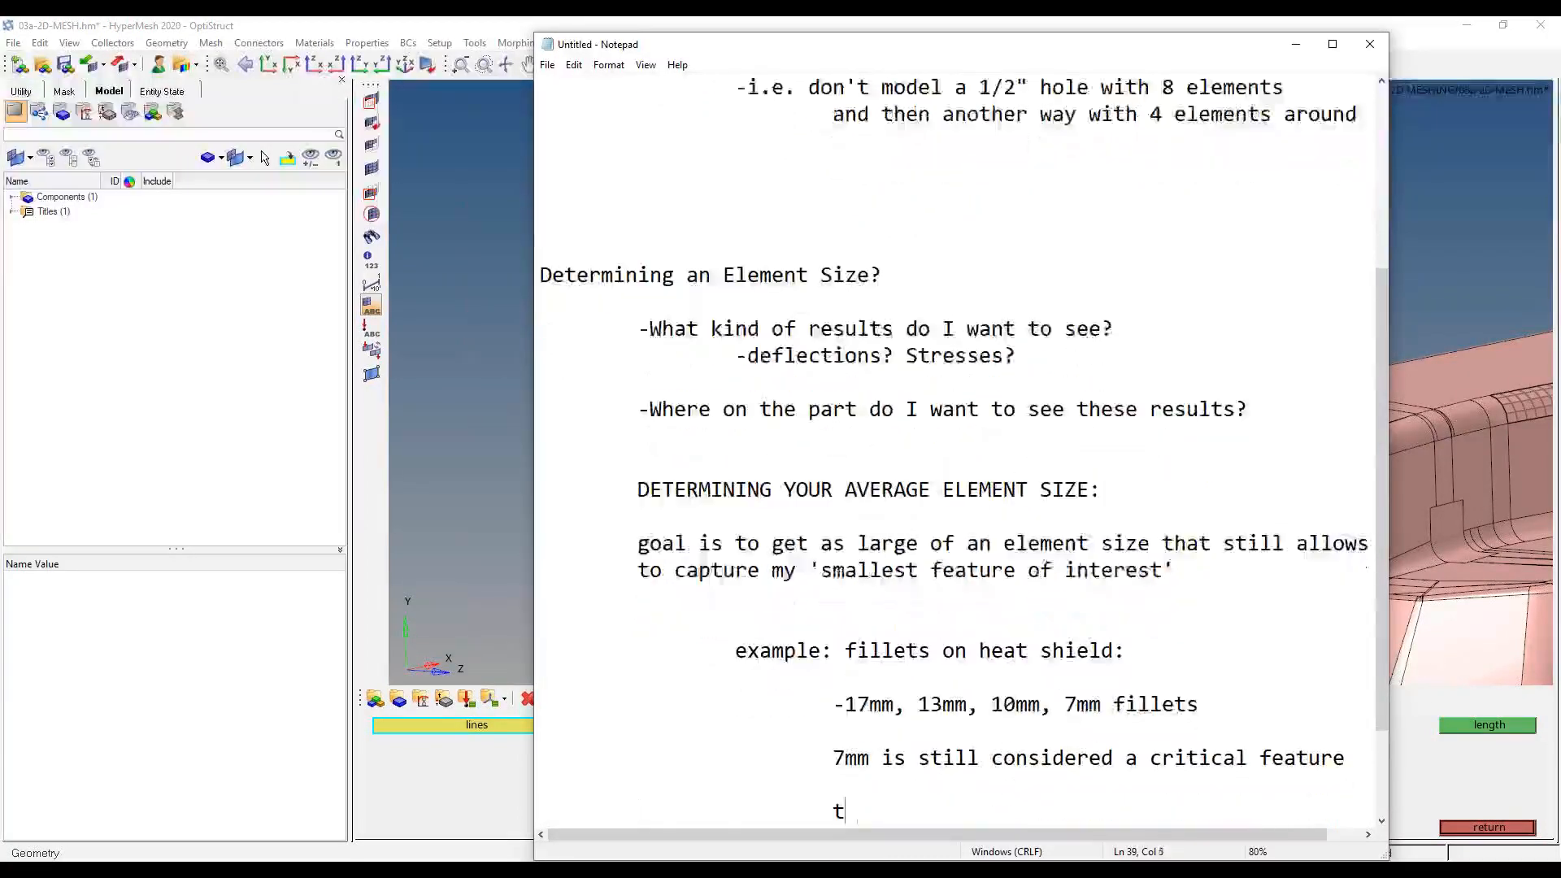
{"action": "type", "text": "hat's the 'smallest' feature o"}
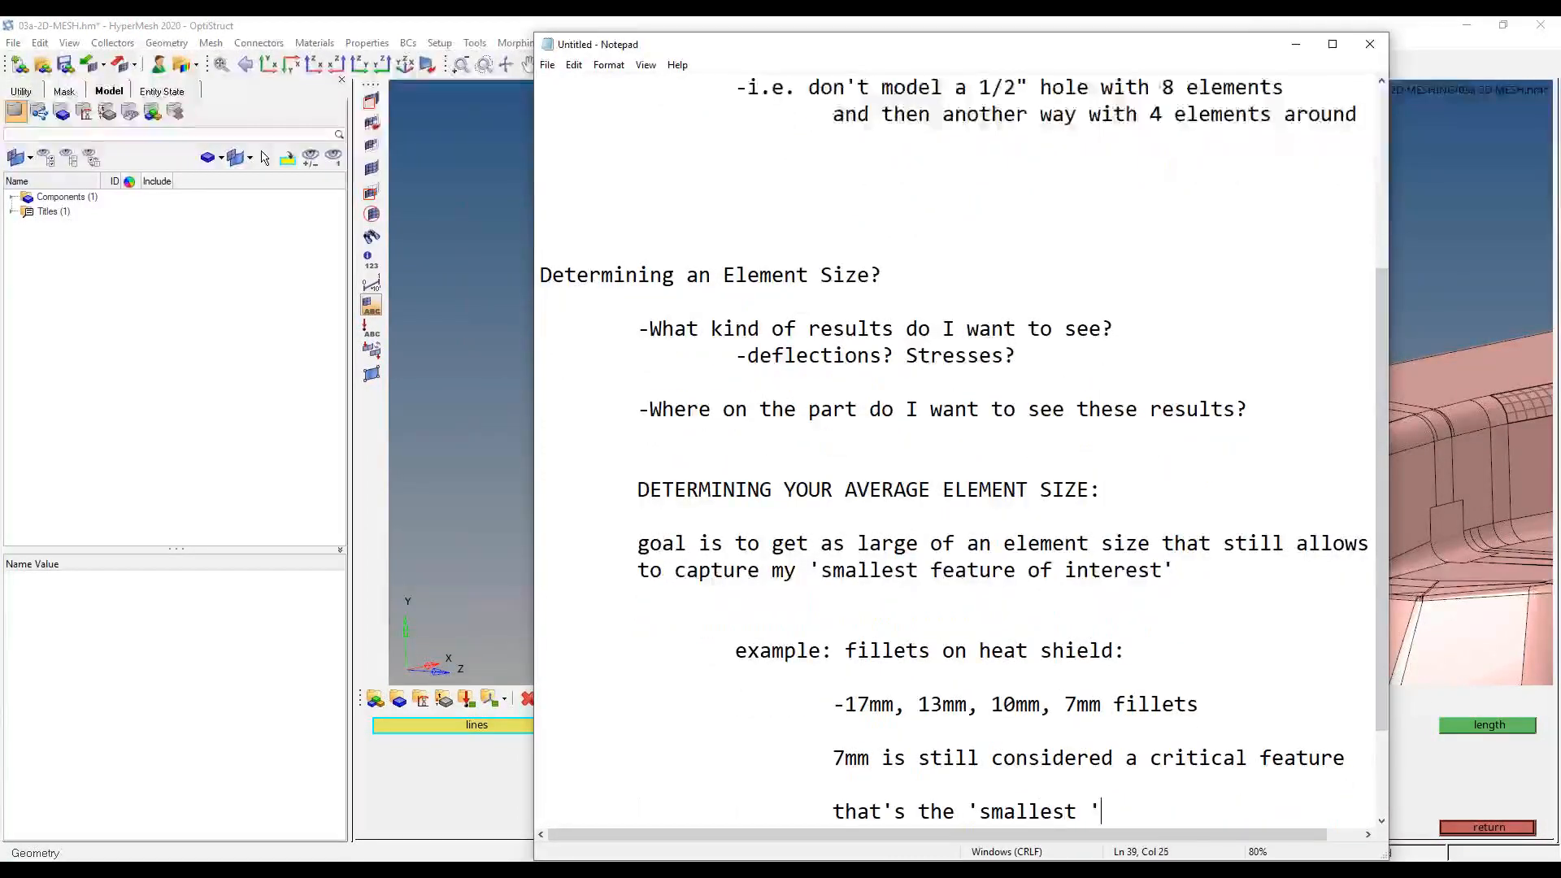
{"action": "type", "text": "f interest"}
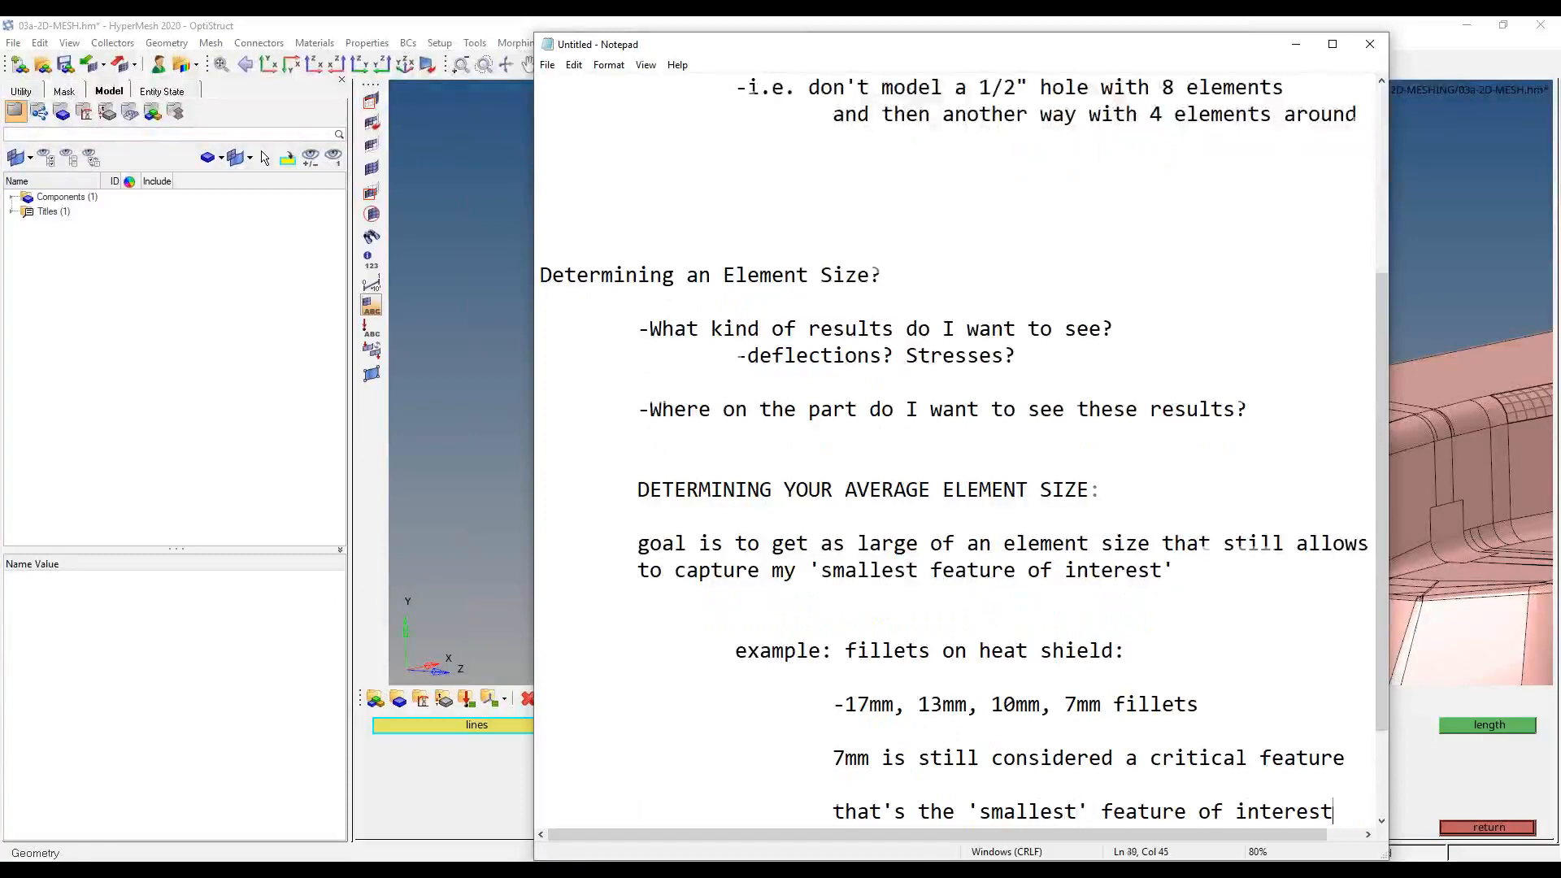
- Add the guideline "FILLETS: need to fit 3 elements (or more) on a fillet face" below the heat shield example
{"action": "key", "text": "Return"}
{"action": "key", "text": "Return"}
{"action": "key", "text": "Return"}
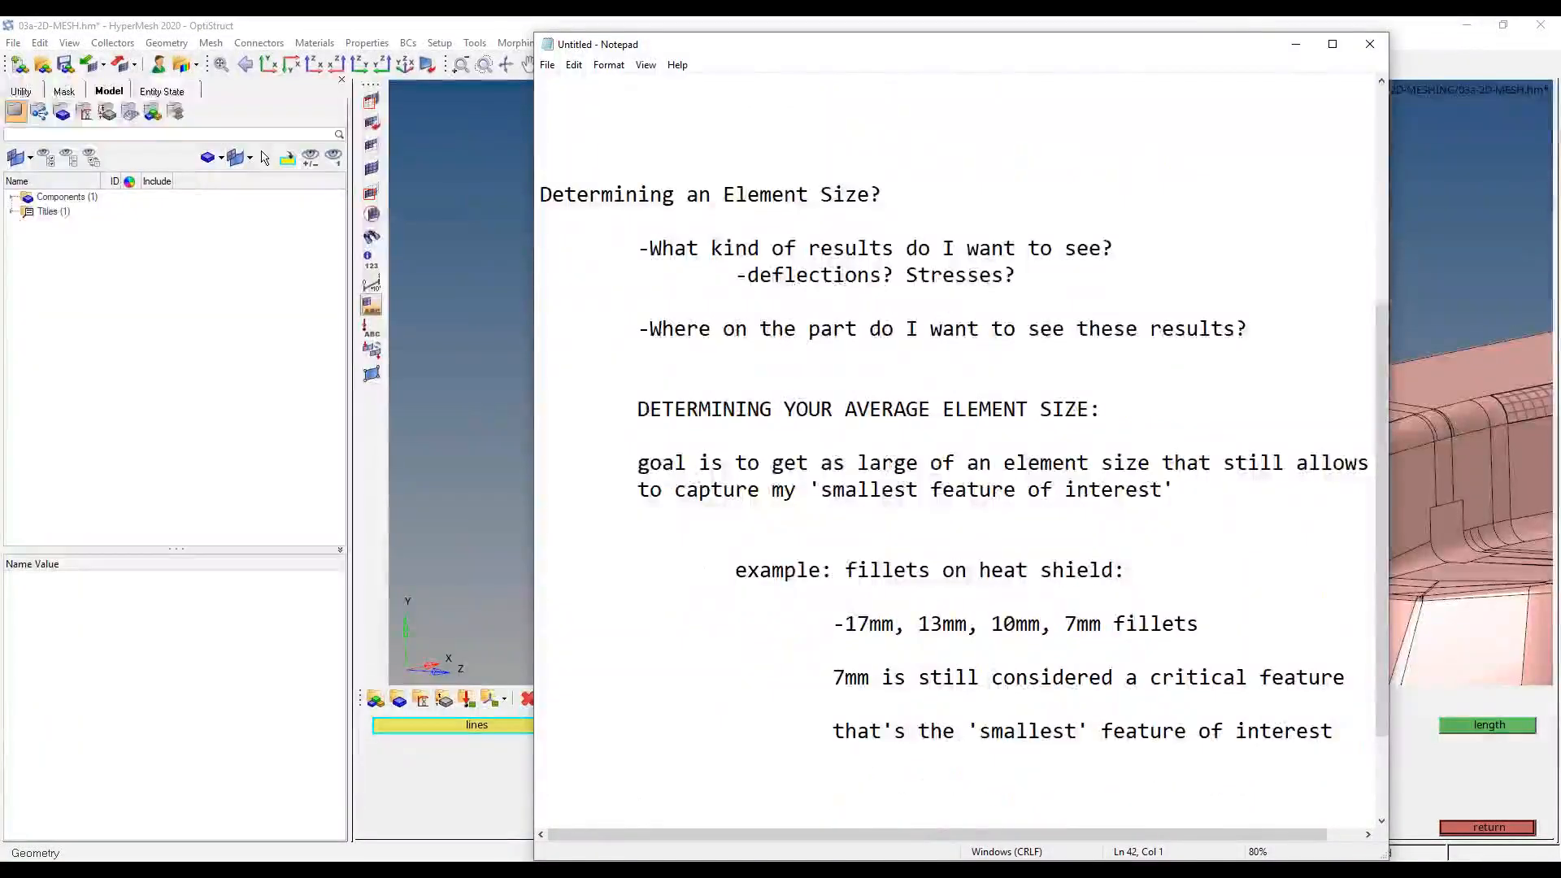
{"action": "key", "text": "BackSpace"}
{"action": "key", "text": "BackSpace"}
{"action": "key", "text": "Return"}
{"action": "key", "text": "Return"}
{"action": "key", "text": "Tab"}
{"action": "key", "text": "Tab"}
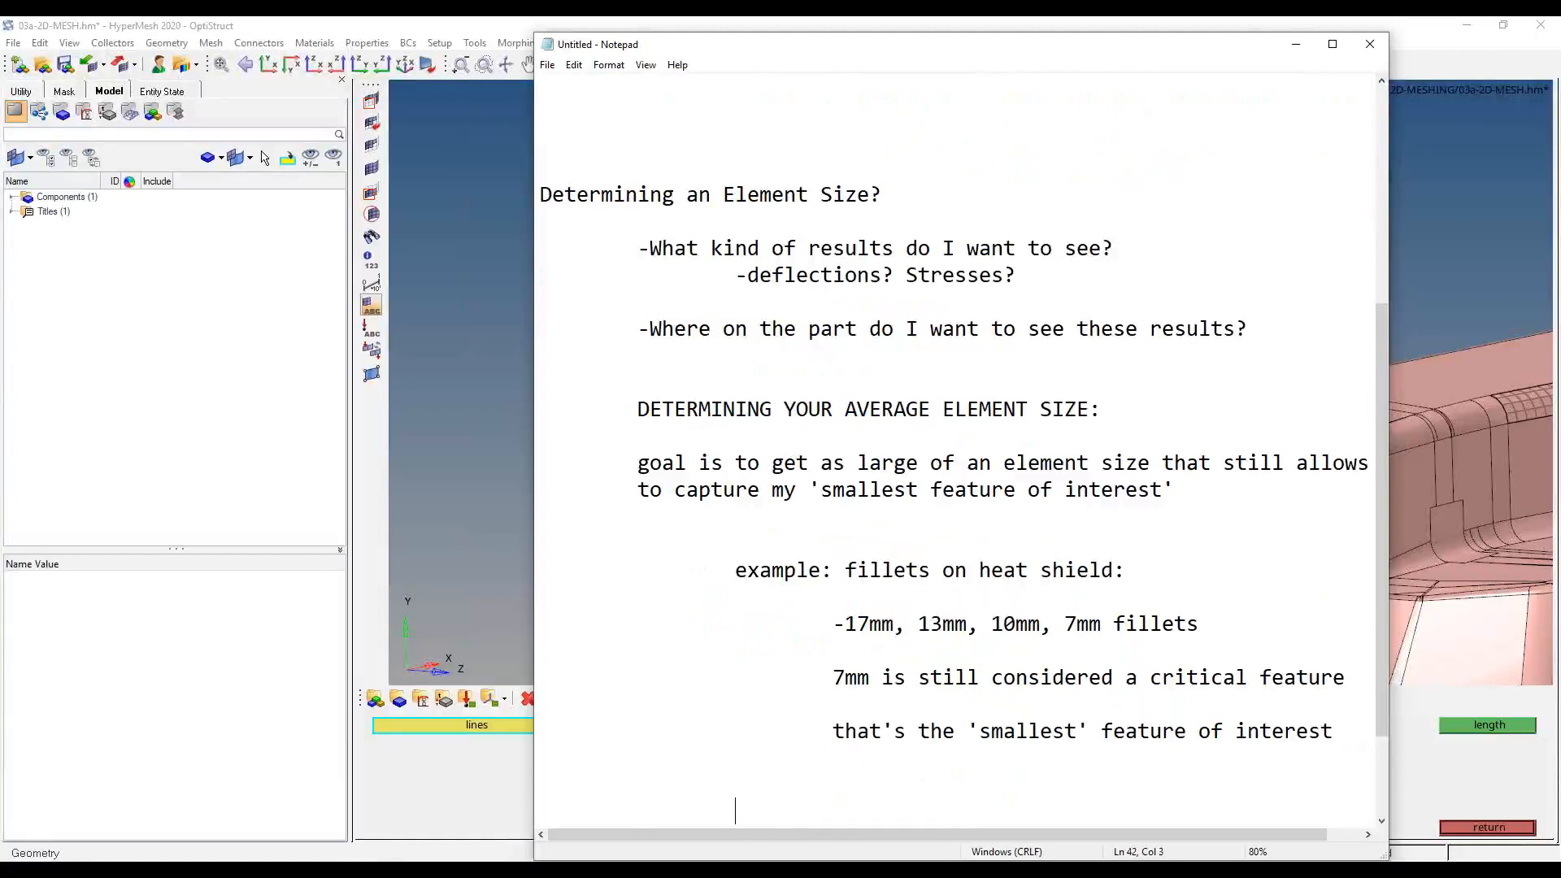
{"action": "type", "text": "FILLETS"}
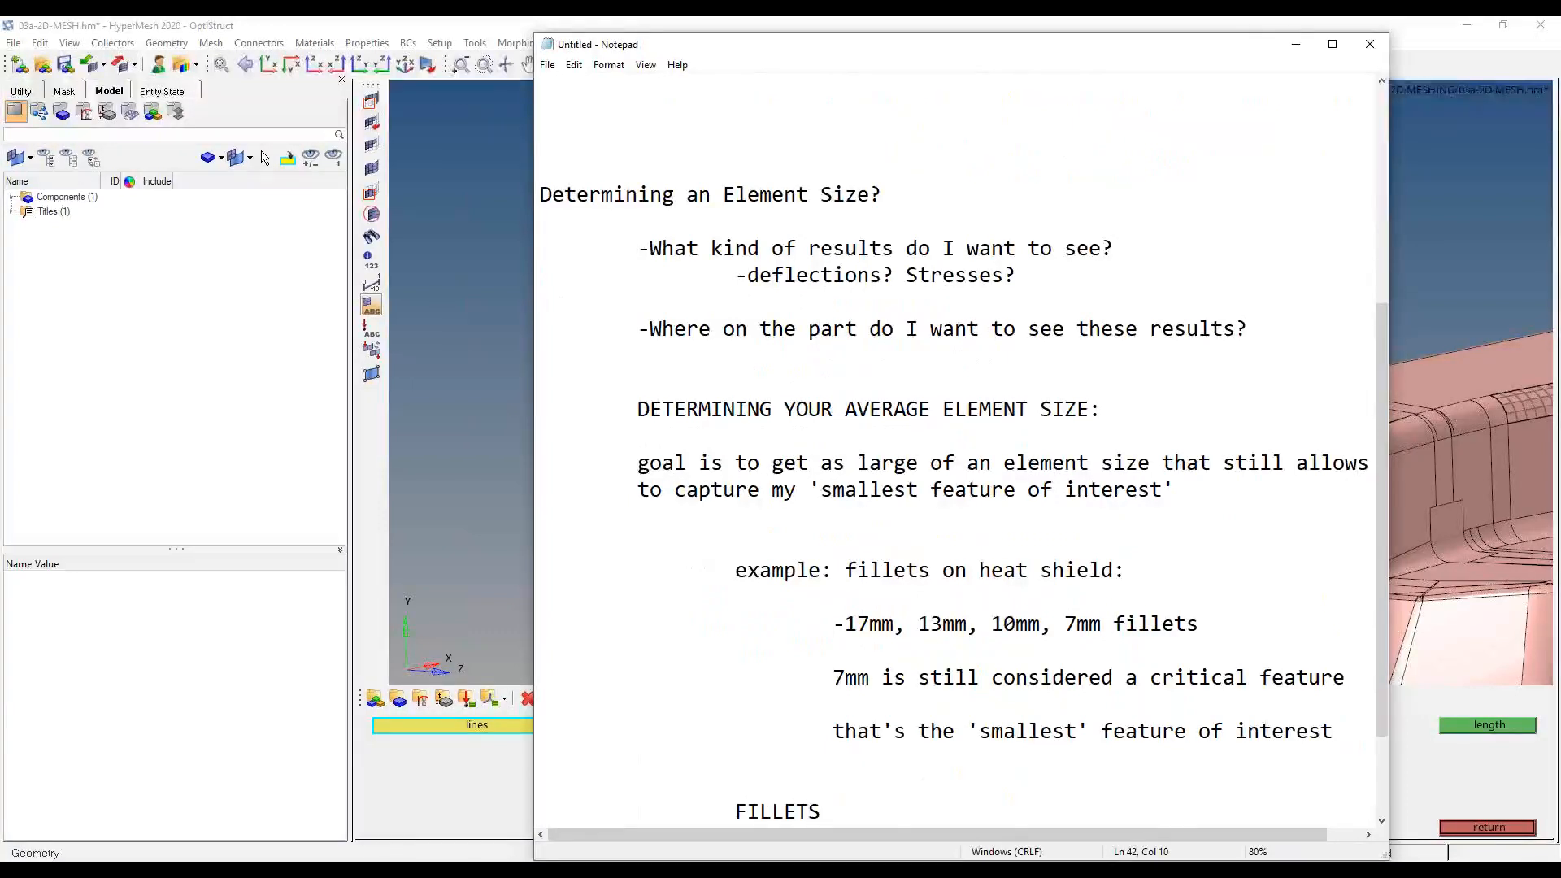
{"action": "type", "text": ":\tneed to fit 3 elements"}
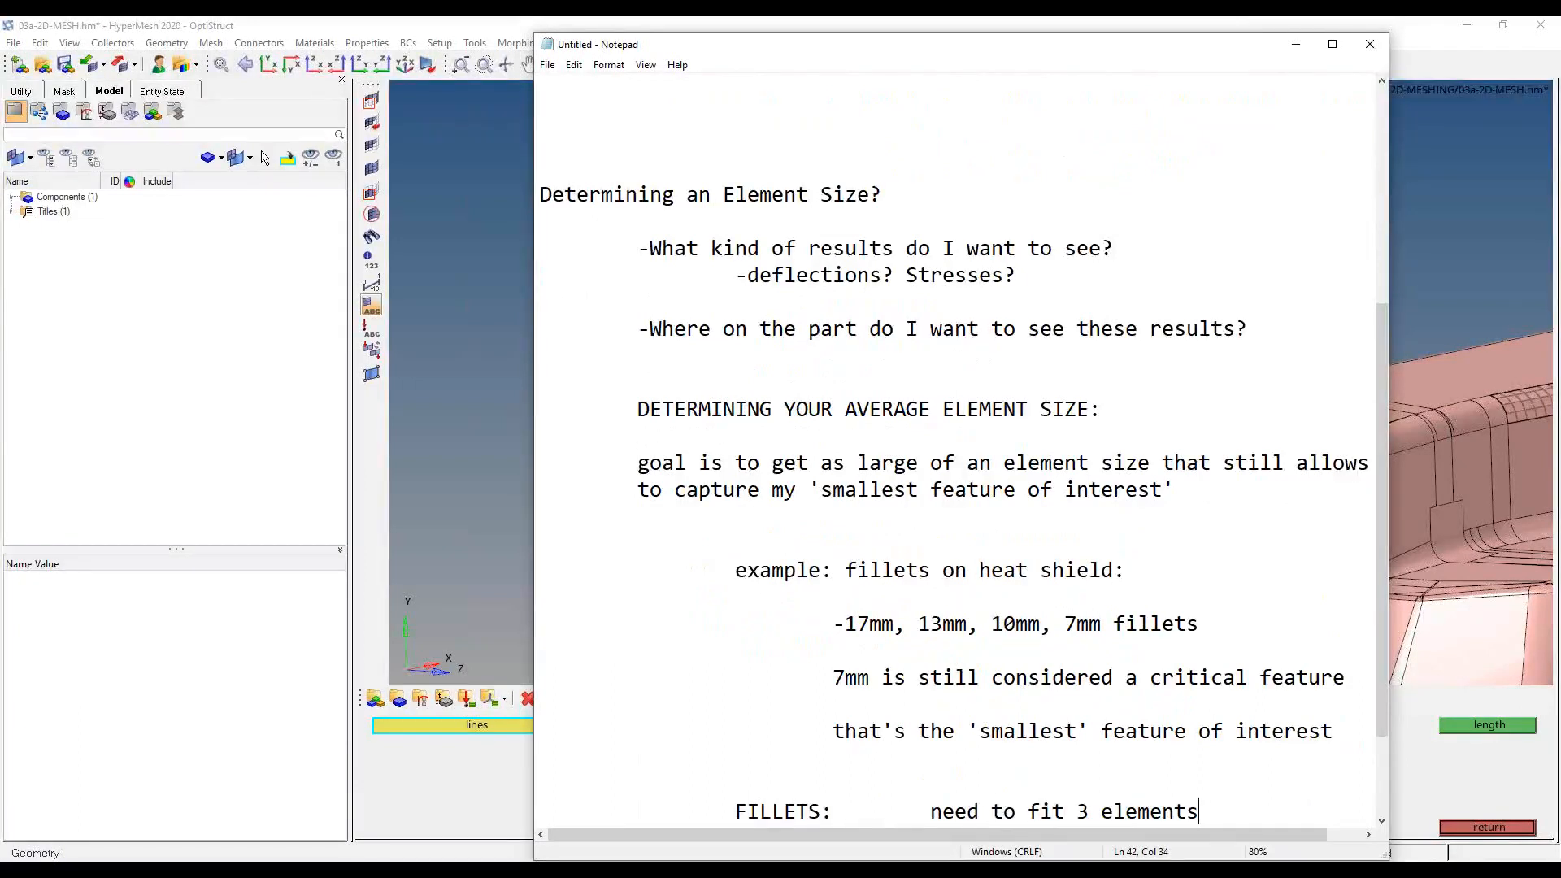
{"action": "type", "text": "(or more)"}
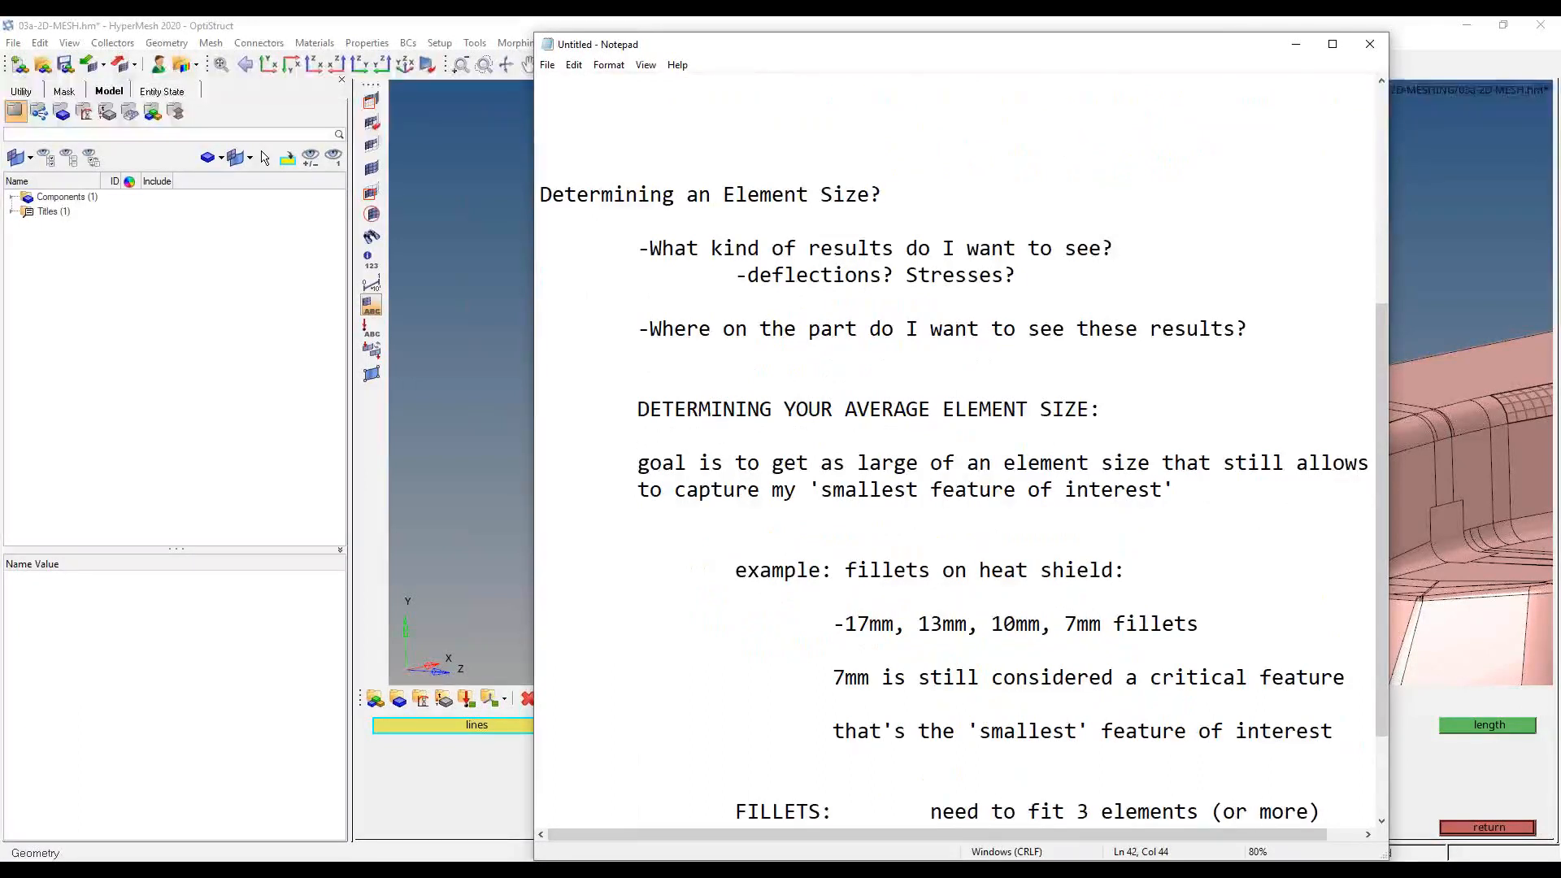
{"action": "type", "text": " on a fillet face"}
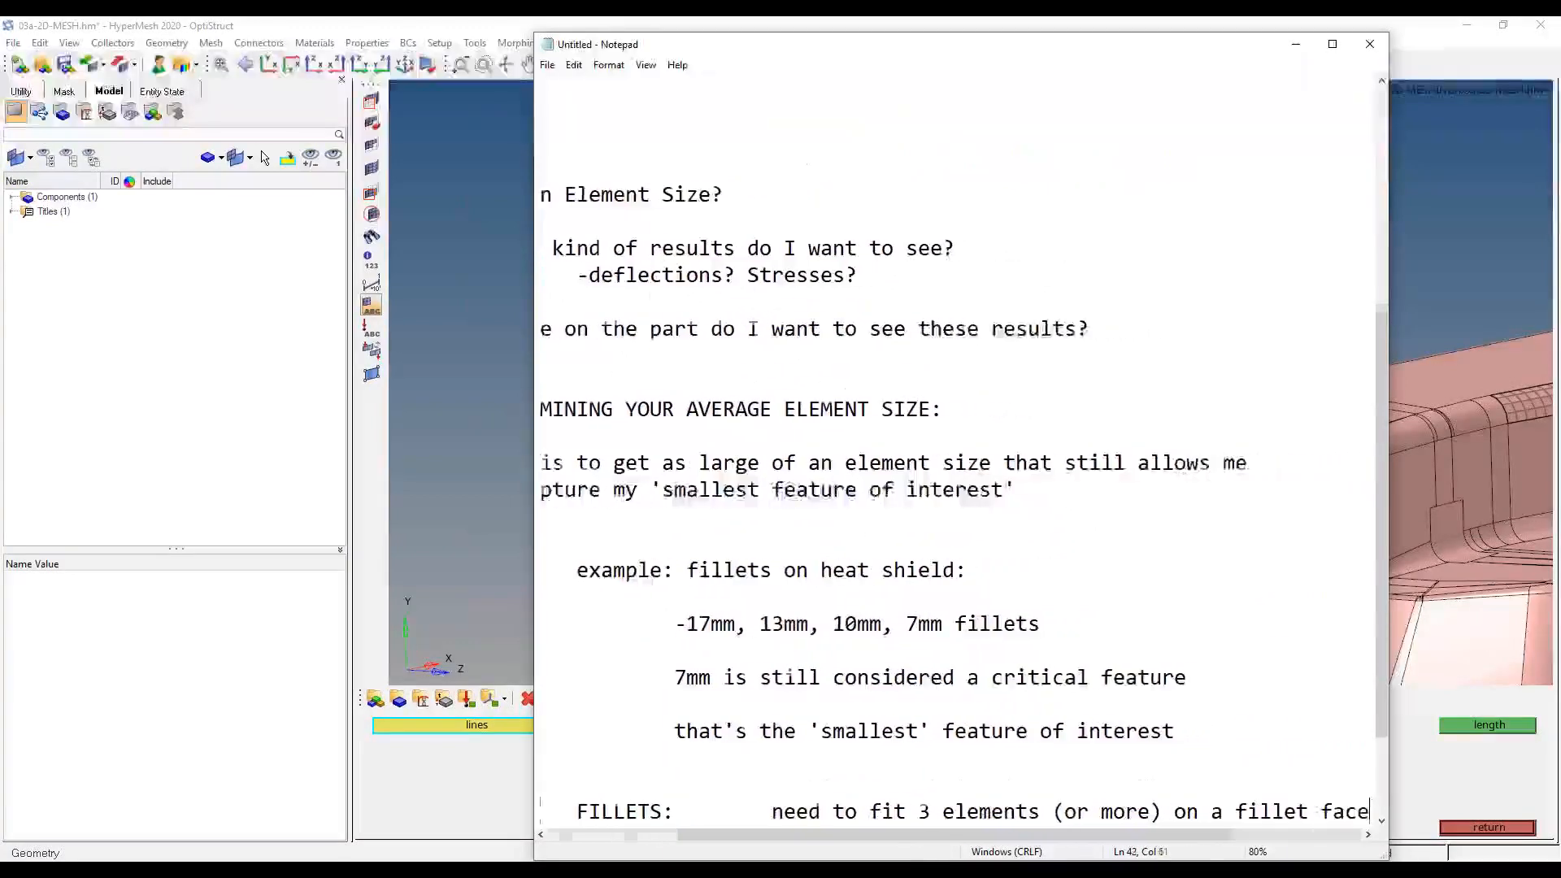
- Add the guideline "Holes: need to fit at least 6 elements around the element" below the fillets guideline
{"action": "key", "text": "Return"}
{"action": "key", "text": "Return"}
{"action": "key", "text": "Tab"}
{"action": "key", "text": "Tab"}
{"action": "type", "text": "Wash"}
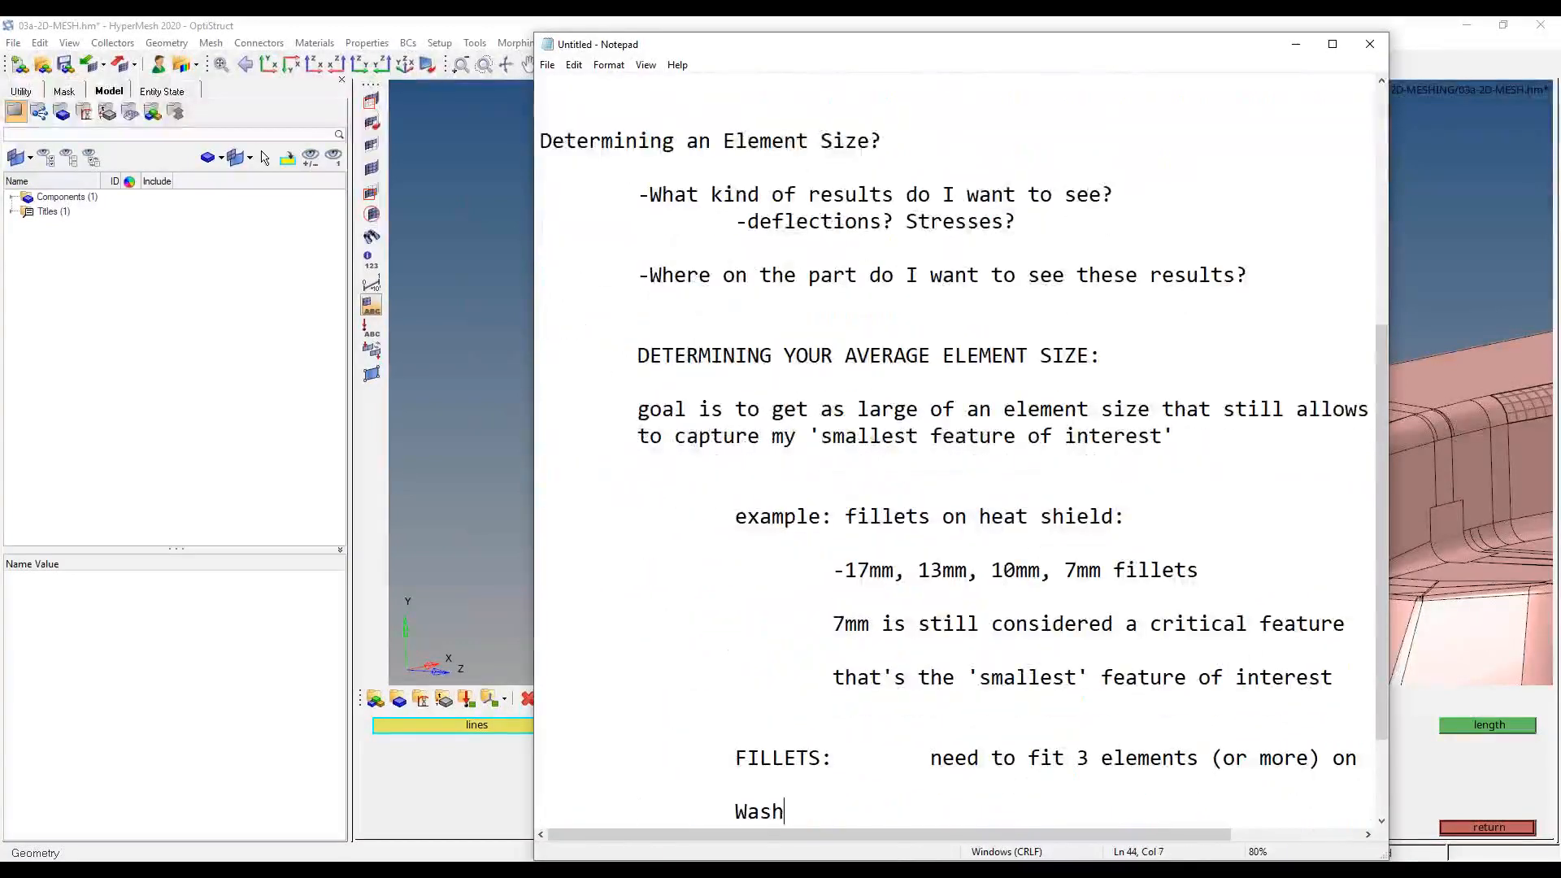
{"action": "key", "text": "BackSpace"}
{"action": "key", "text": "BackSpace"}
{"action": "key", "text": "BackSpace"}
{"action": "key", "text": "BackSpace"}
{"action": "type", "text": "Holes "}
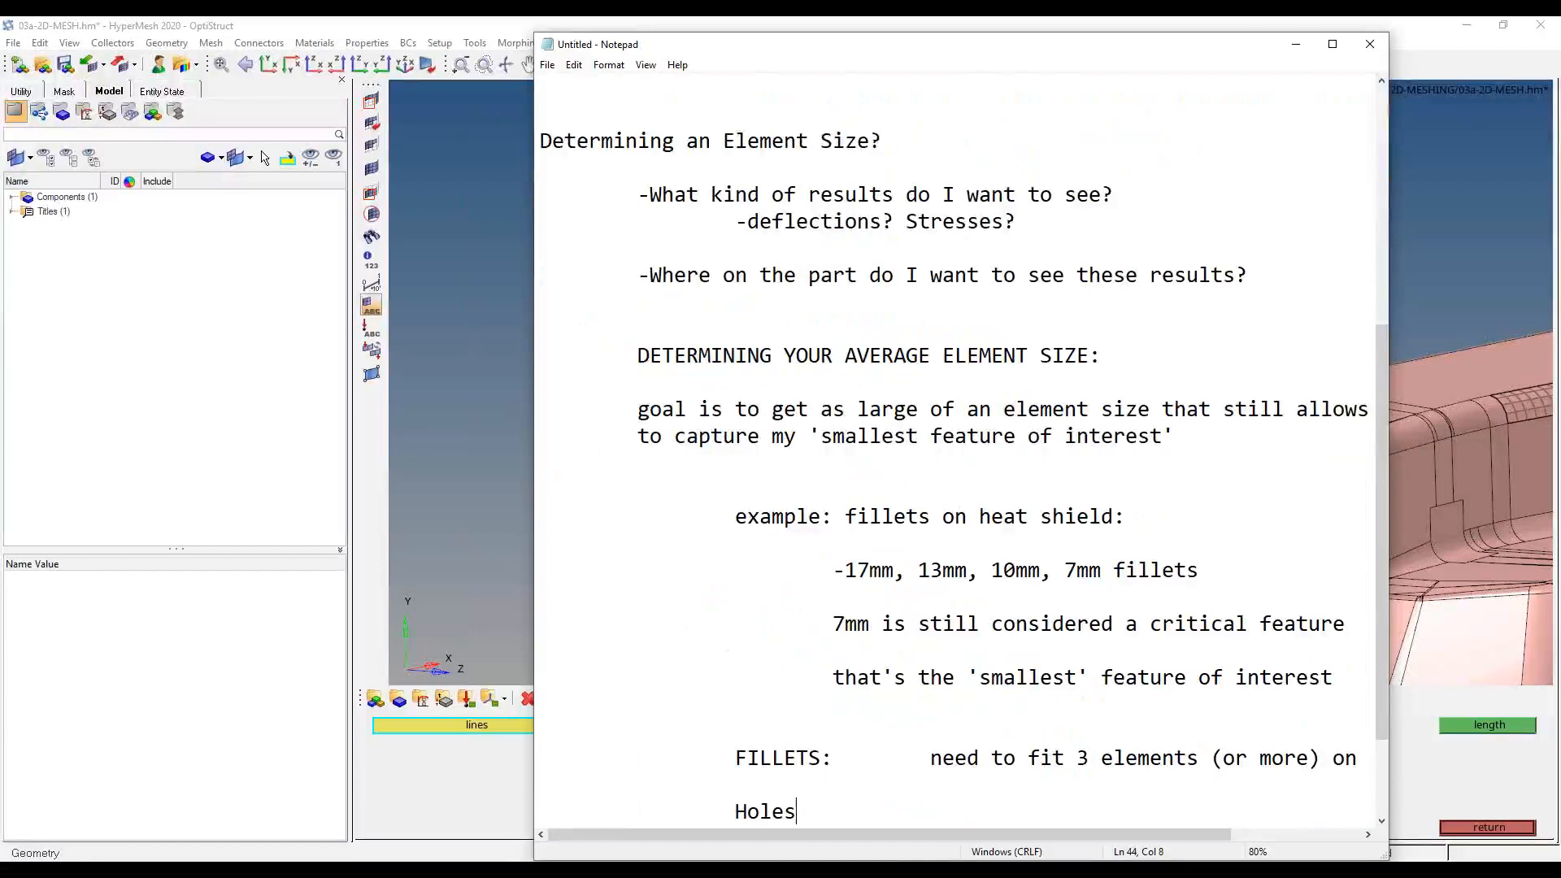
{"action": "type", "text": ":\t\tneed to fit a"}
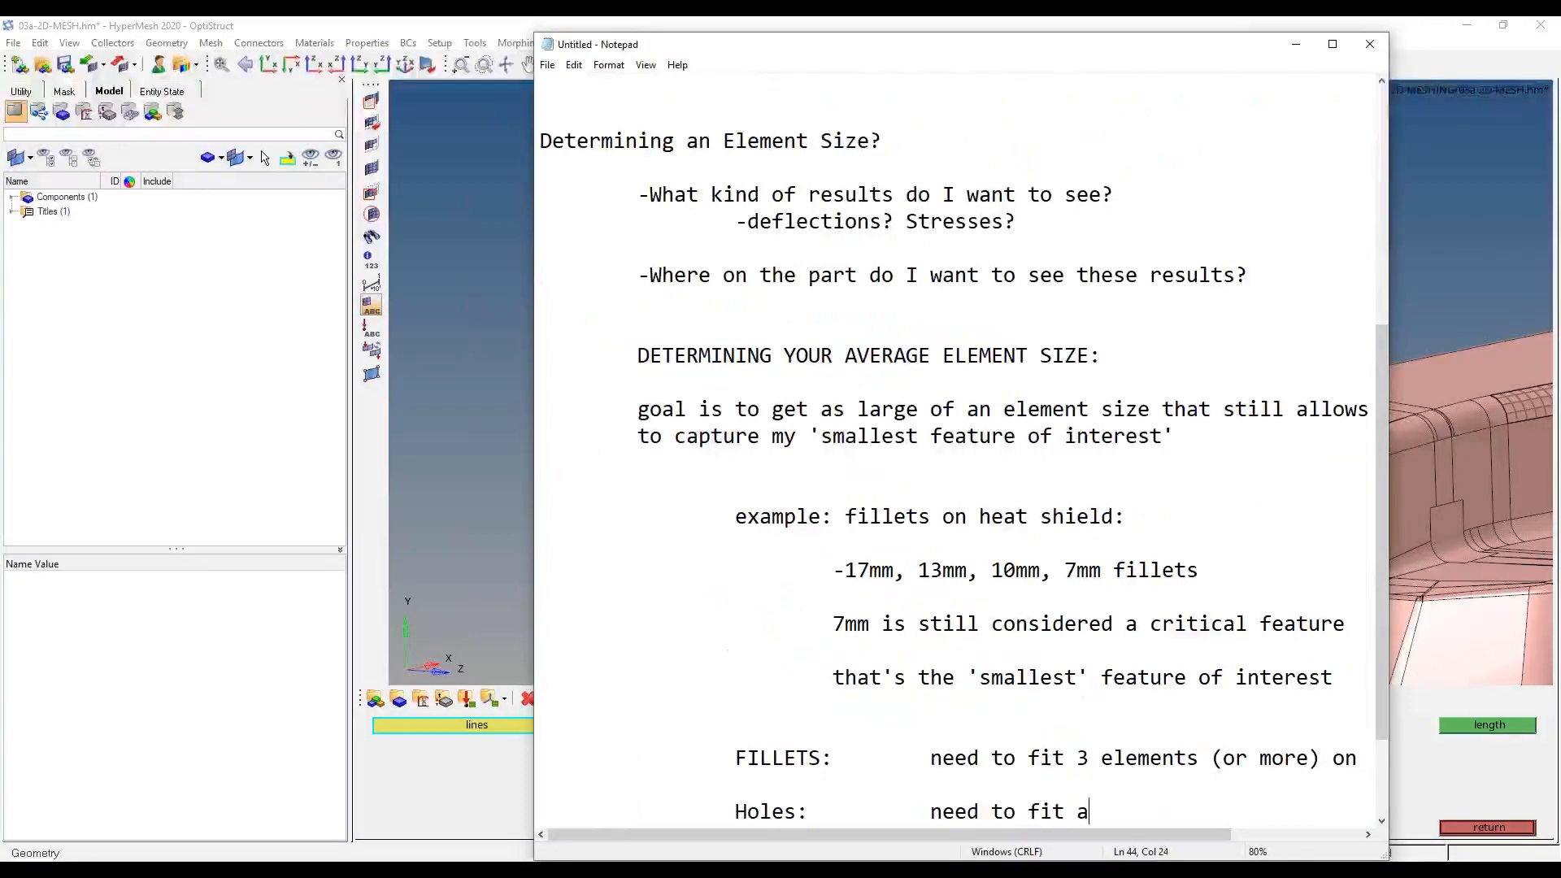
{"action": "type", "text": "t least 6 elements around the "}
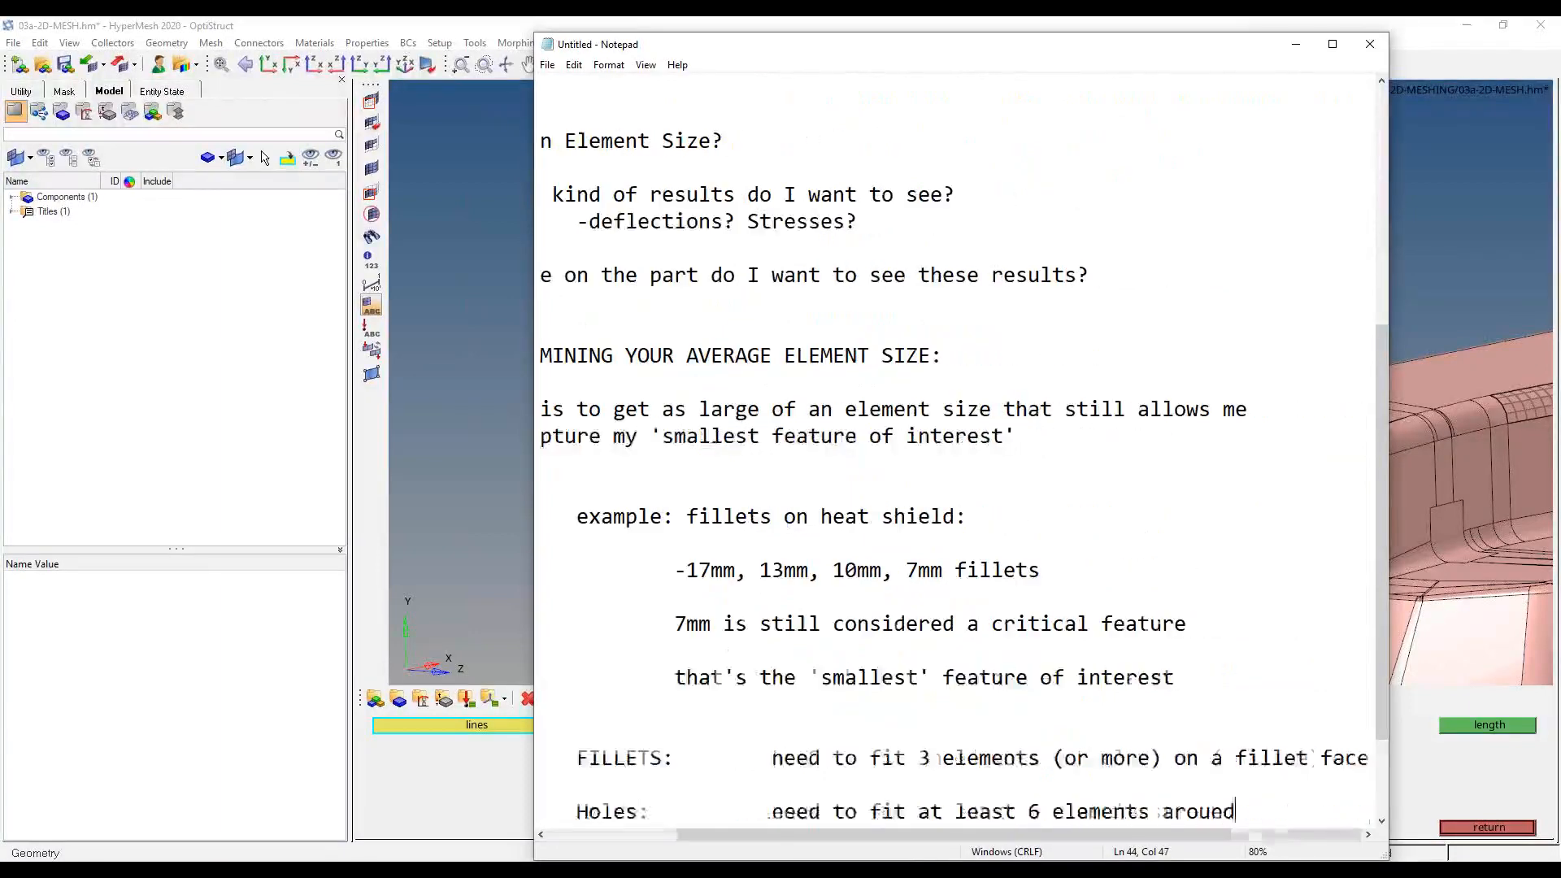
{"action": "type", "text": "element"}
- Add the guideline "part thickness direction: need 3 elements in the thickness direction" and review the complete element size notes
{"action": "key", "text": "Return"}
{"action": "key", "text": "Return"}
{"action": "key", "text": "Tab"}
{"action": "key", "text": "Tab"}
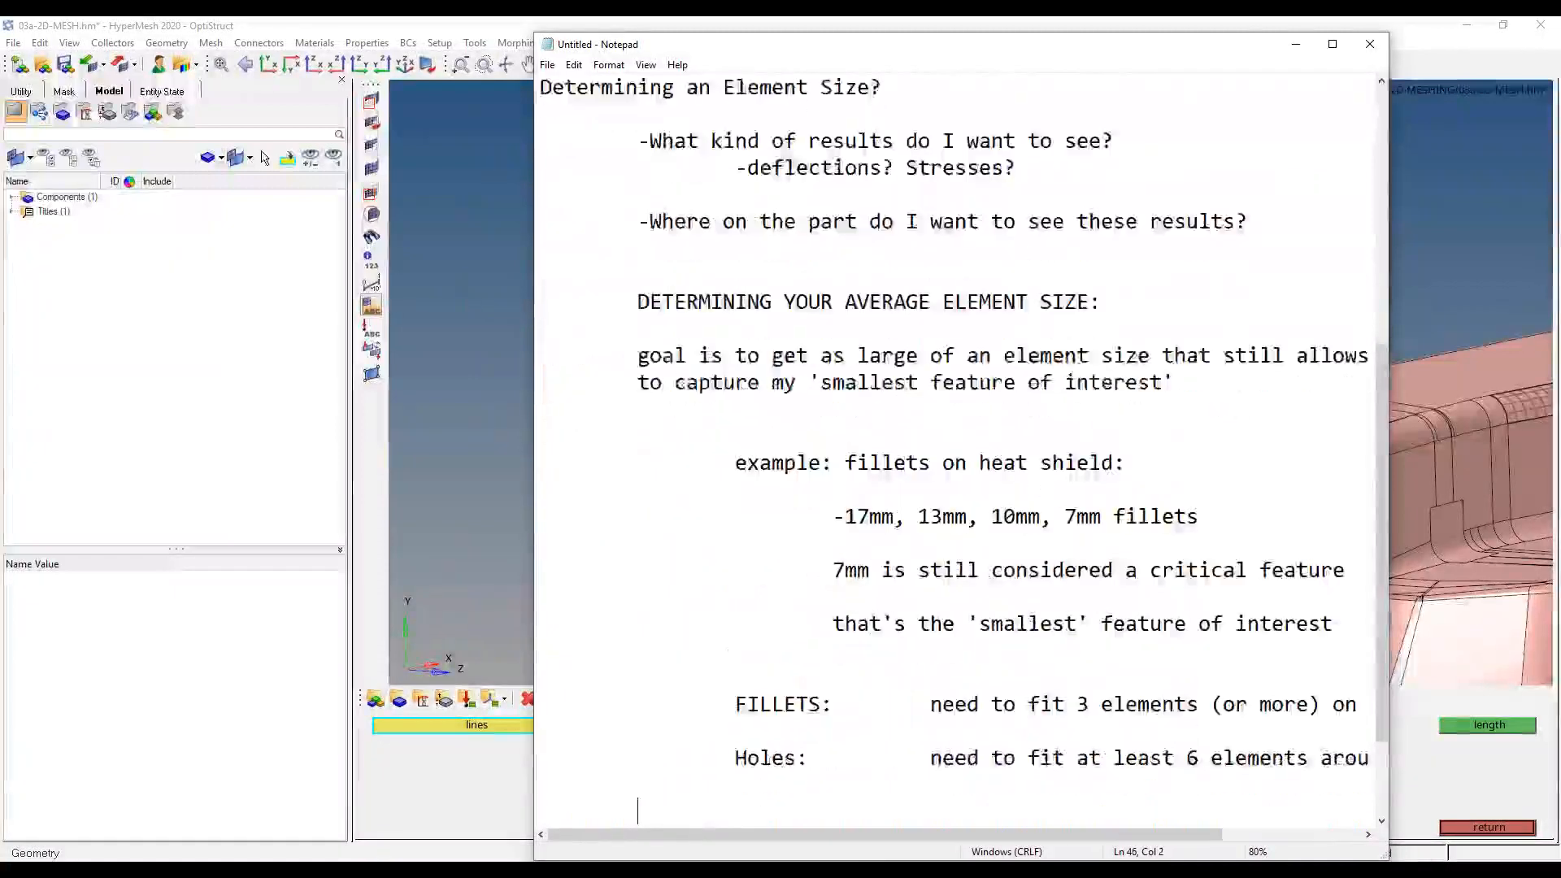
{"action": "type", "text": "part"}
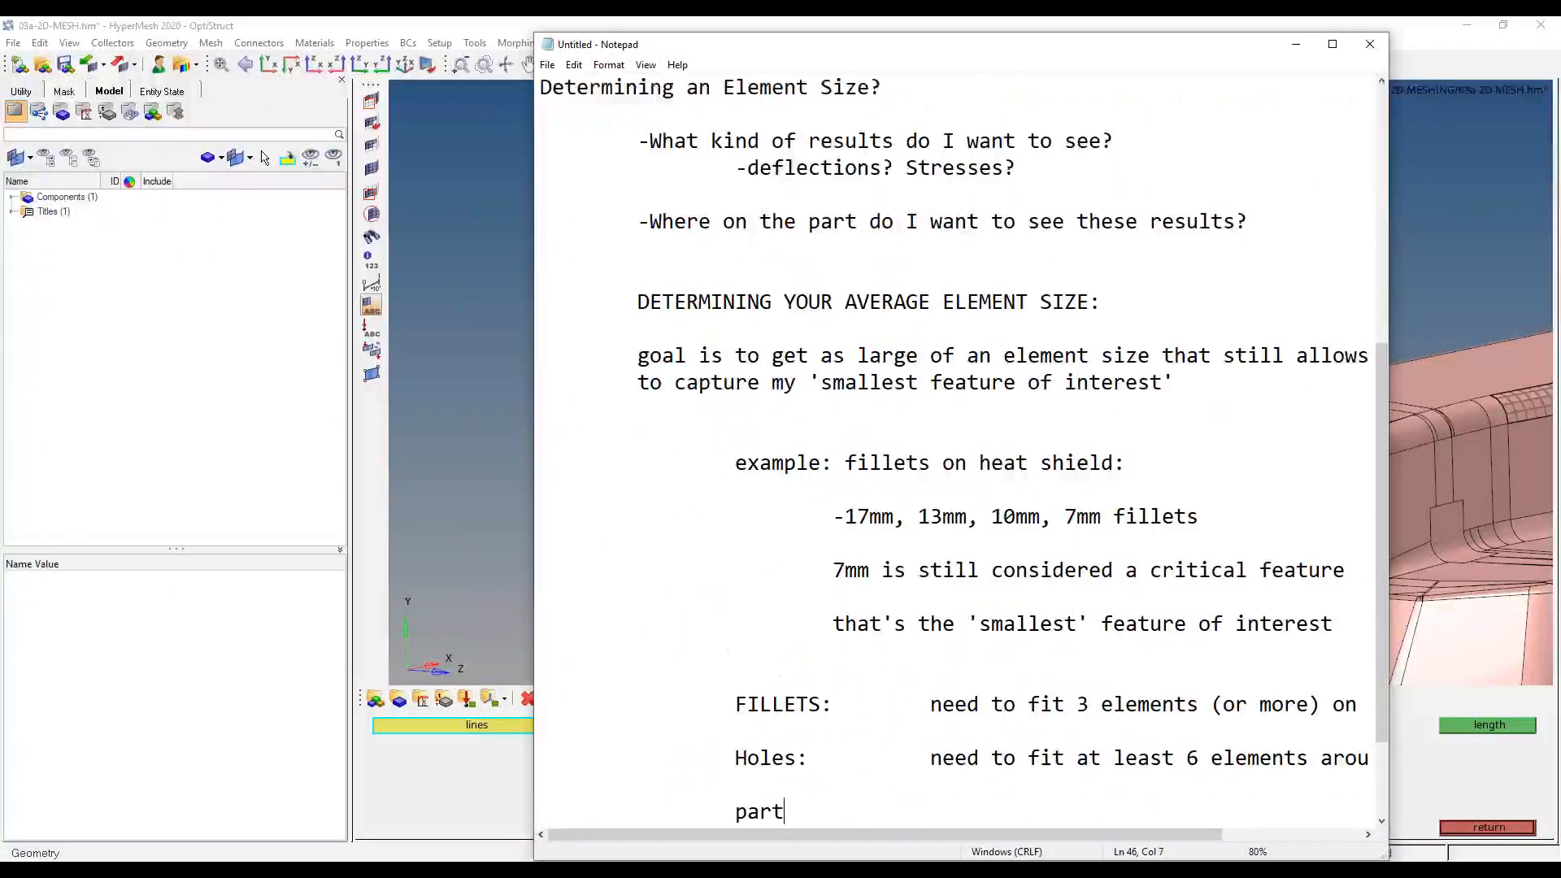
{"action": "type", "text": " thickness direction:"}
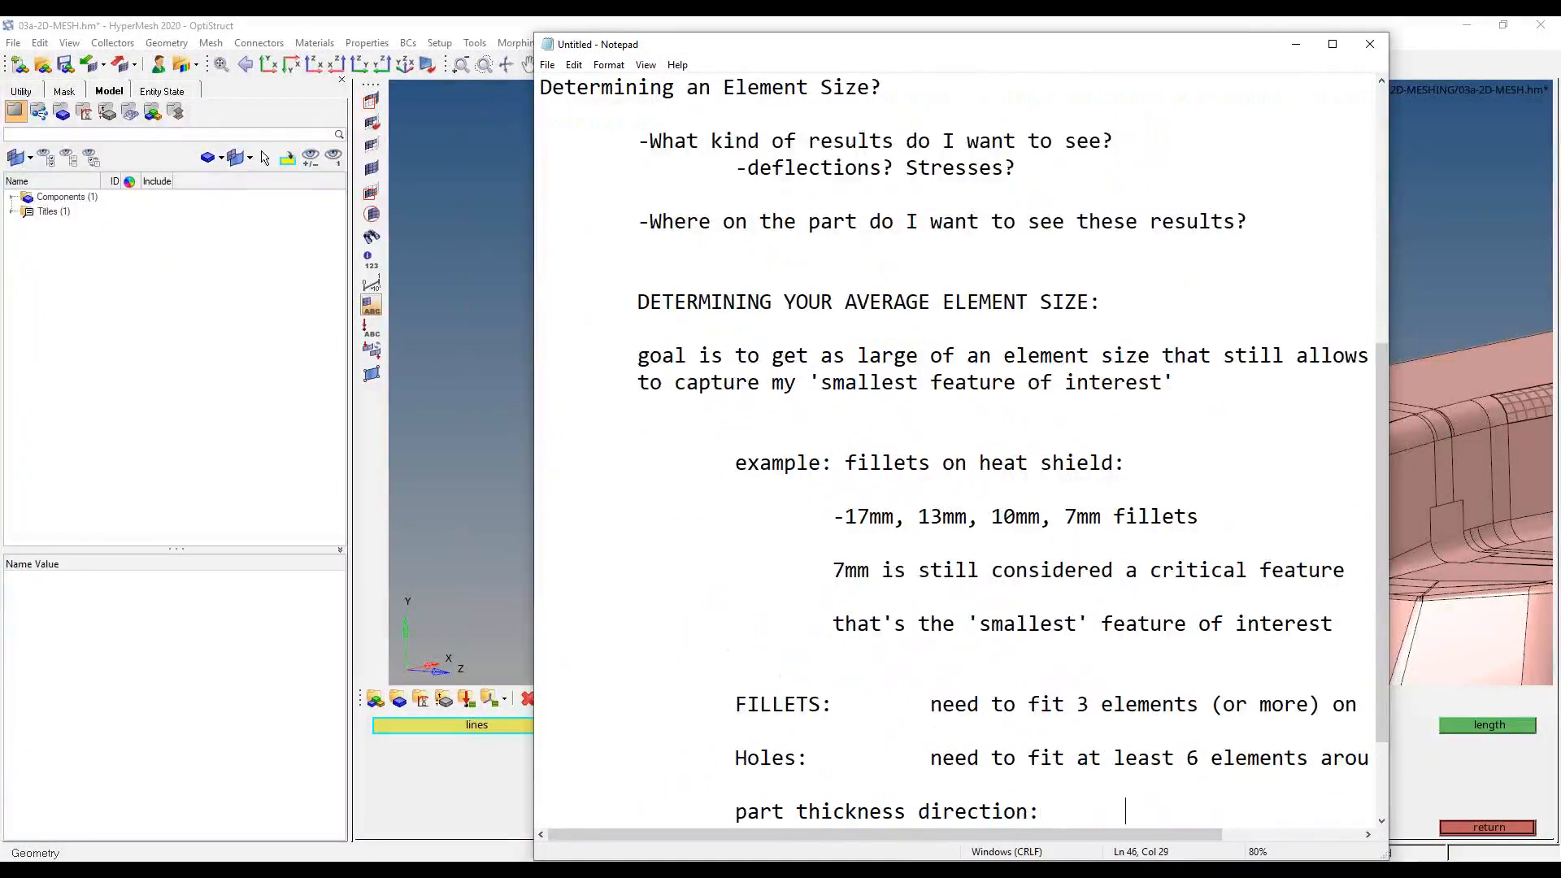
{"action": "key", "text": "Tab"}
{"action": "key", "text": "Tab"}
{"action": "type", "text": "need 3 elem"}
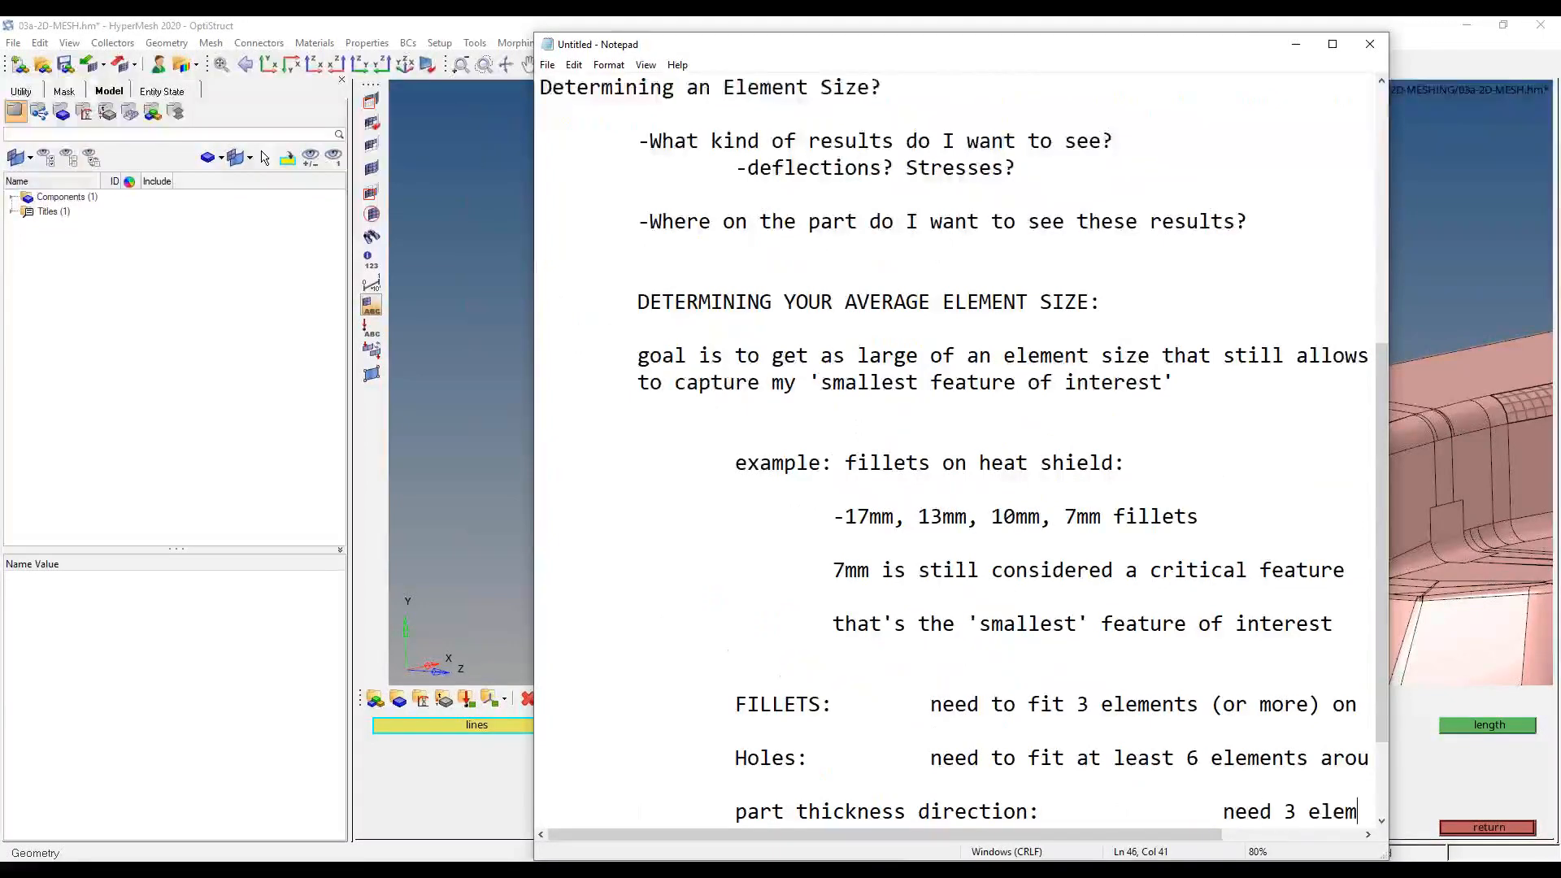
{"action": "type", "text": "ents in the thickness direction"}
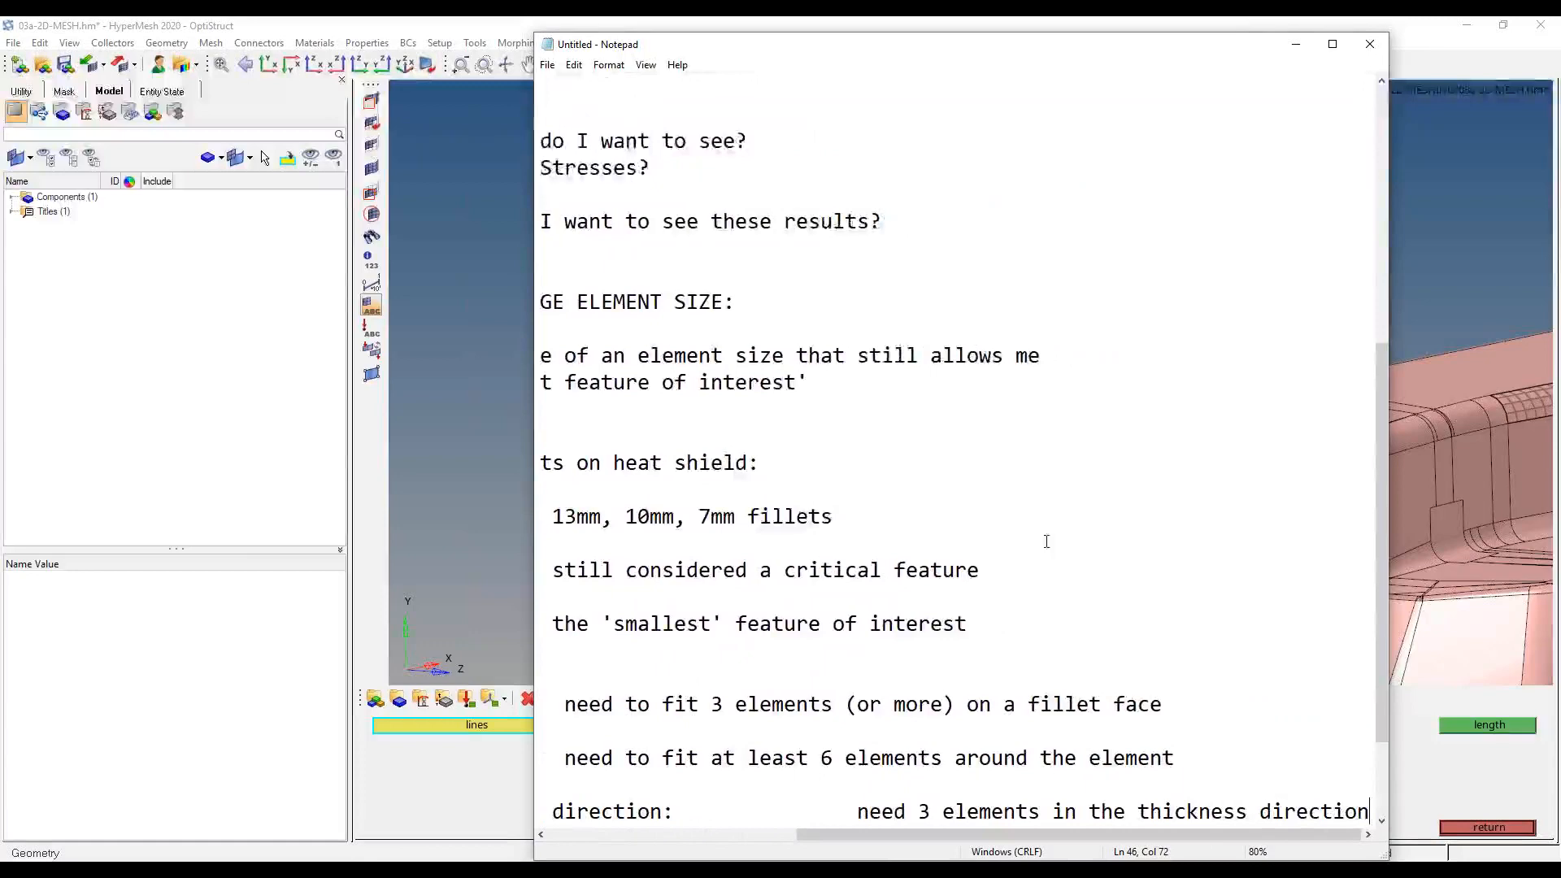
{"action": "scroll", "coordinate": [1045, 540], "scroll_direction": "down", "scroll_amount": 3, "text": "ctrl"}
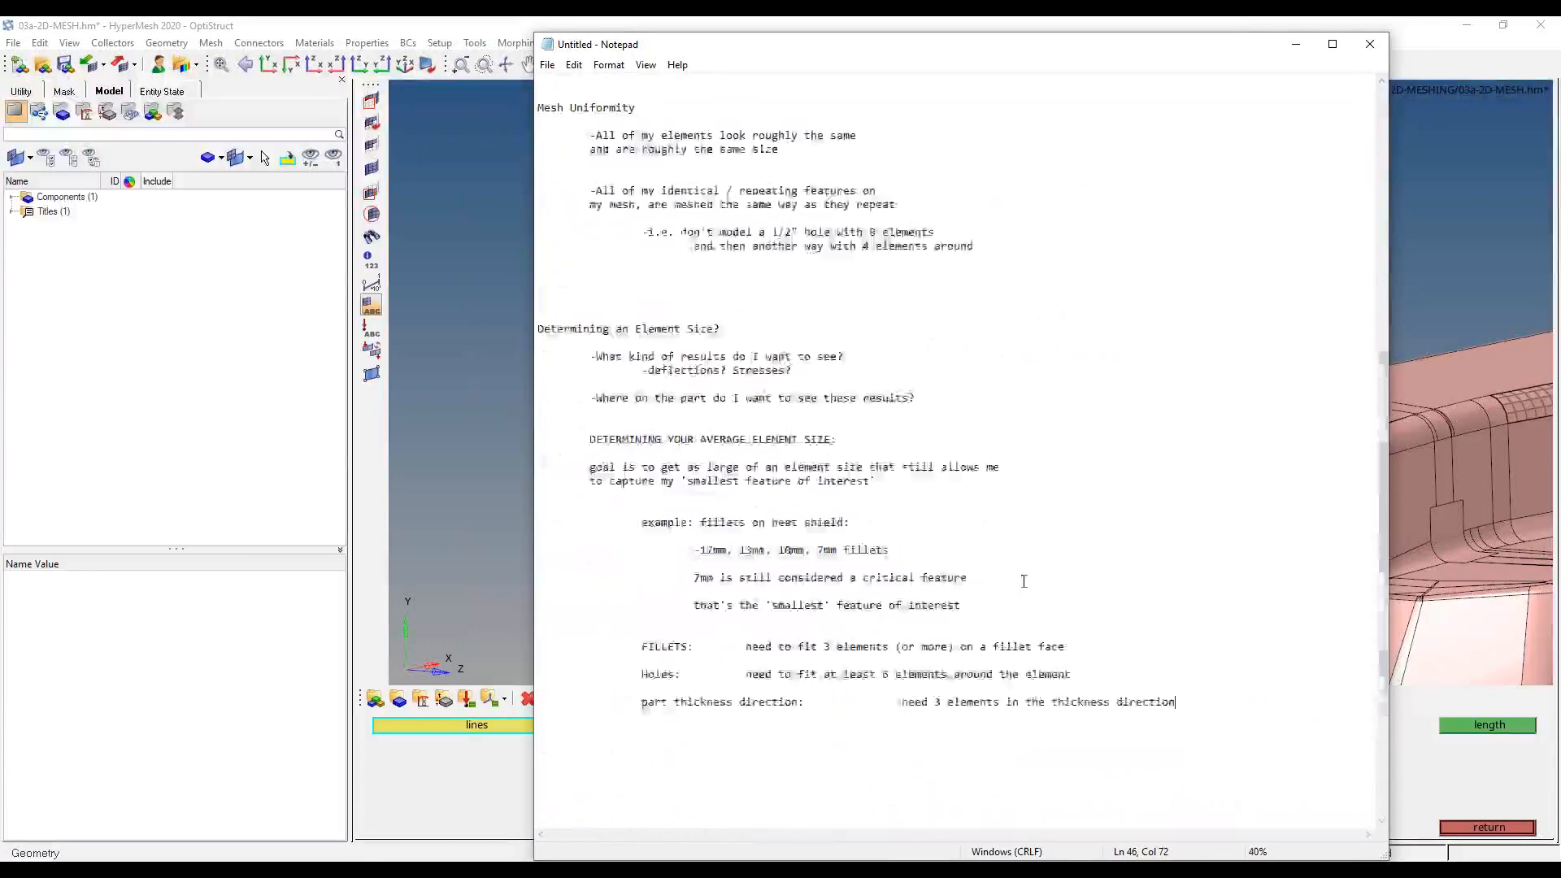
{"action": "scroll", "coordinate": [1027, 582], "scroll_direction": "down", "scroll_amount": 2}
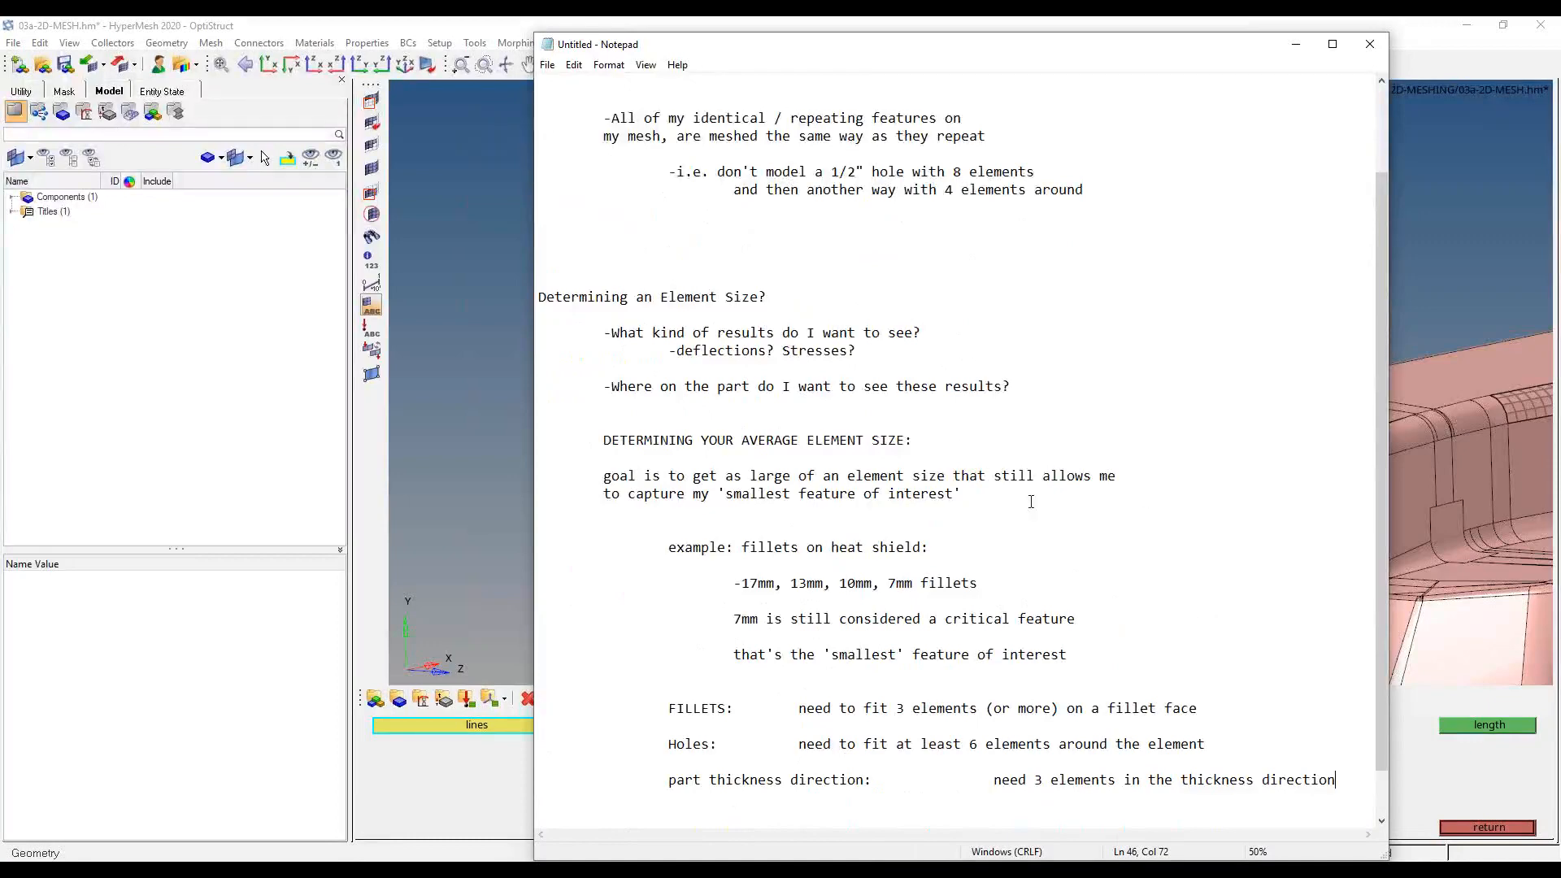
{"action": "scroll", "coordinate": [975, 528], "scroll_direction": "down", "scroll_amount": 1}
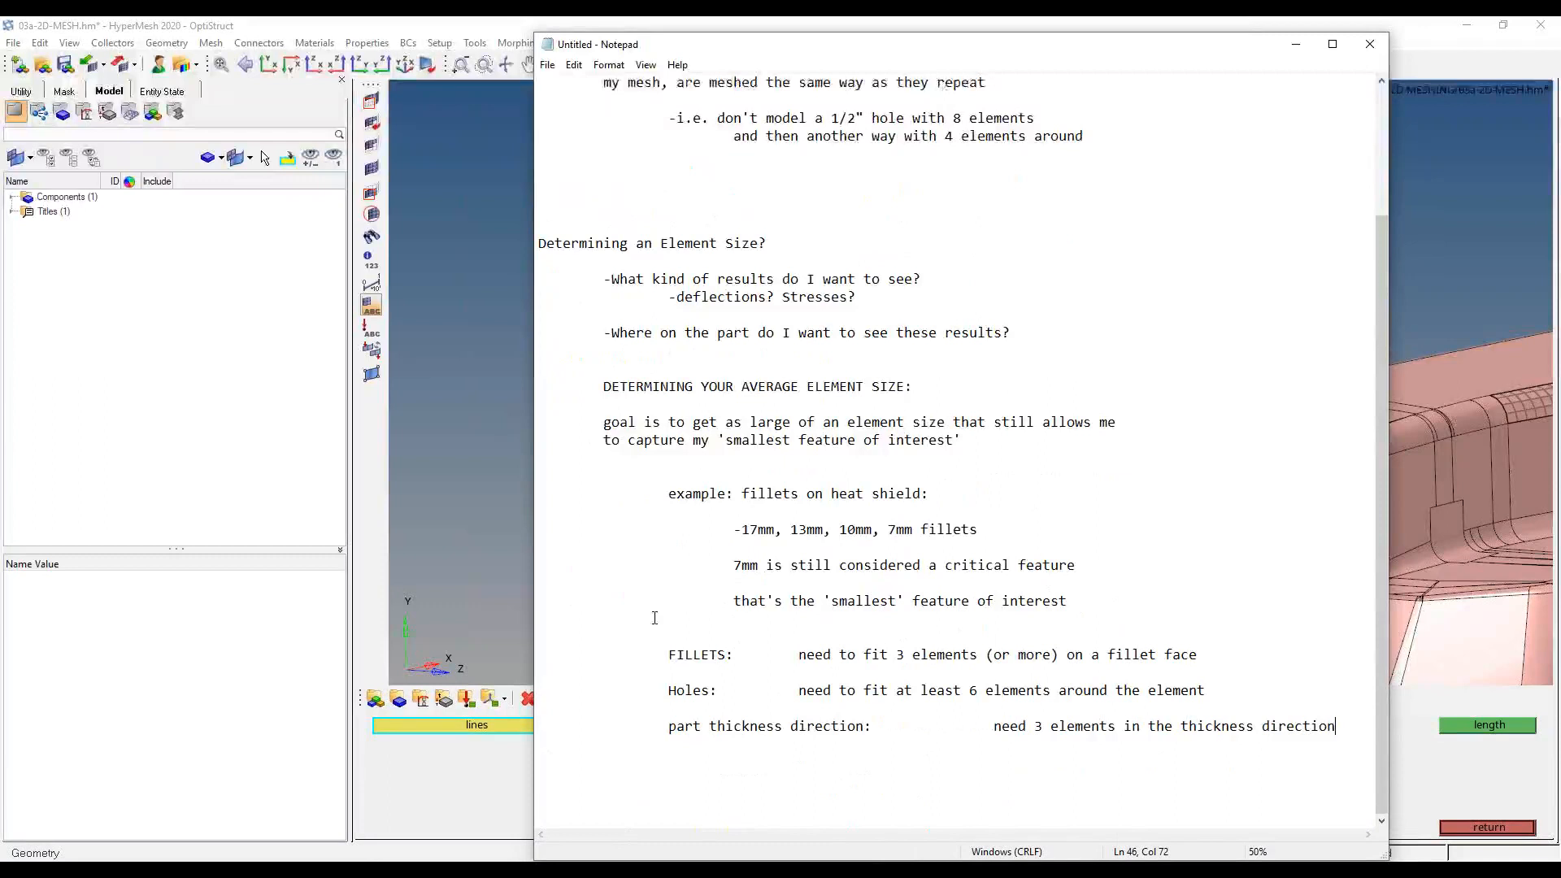
- Switch back to HyperMesh, examine the fillets along the part's side wall, and leave the line length tool
{"action": "left_click", "coordinate": [1293, 45]}
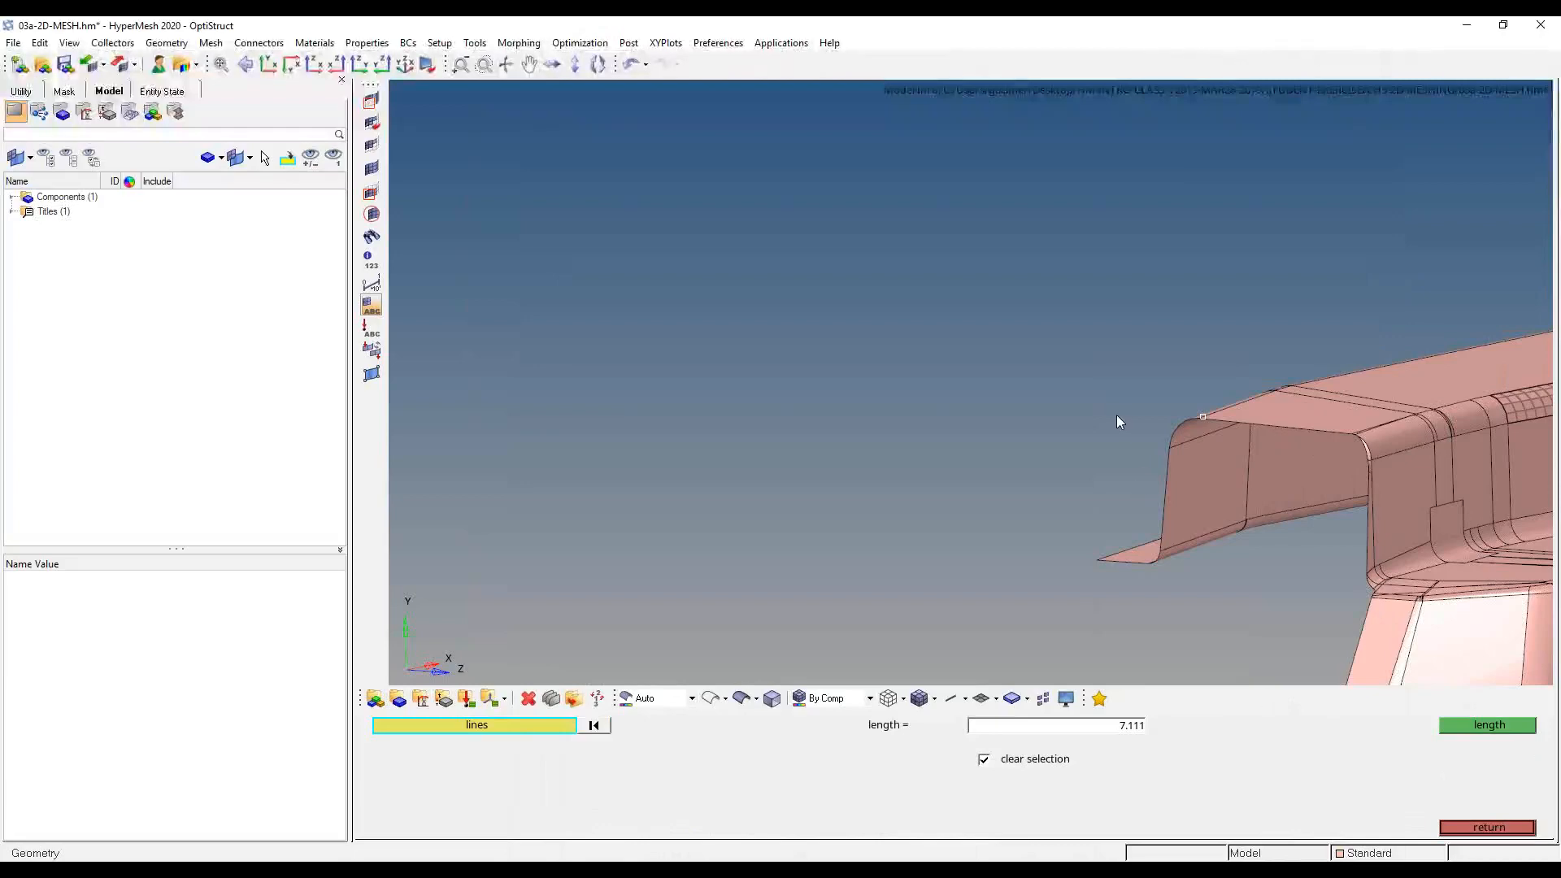
{"action": "left_click", "coordinate": [1022, 501], "text": "ctrl"}
{"action": "mouse_move", "coordinate": [1022, 501]}
{"action": "left_mouse_down", "text": "ctrl"}
{"action": "mouse_move", "coordinate": [1021, 366]}
{"action": "mouse_move", "coordinate": [742, 498]}
{"action": "mouse_move", "coordinate": [1100, 509]}
{"action": "mouse_move", "coordinate": [1087, 398]}
{"action": "left_mouse_up", "text": "ctrl"}
{"action": "scroll", "coordinate": [1087, 393], "scroll_direction": "up", "scroll_amount": 5}
{"action": "right_click_drag", "start_coordinate": [1087, 393], "coordinate": [651, 353], "text": "ctrl"}
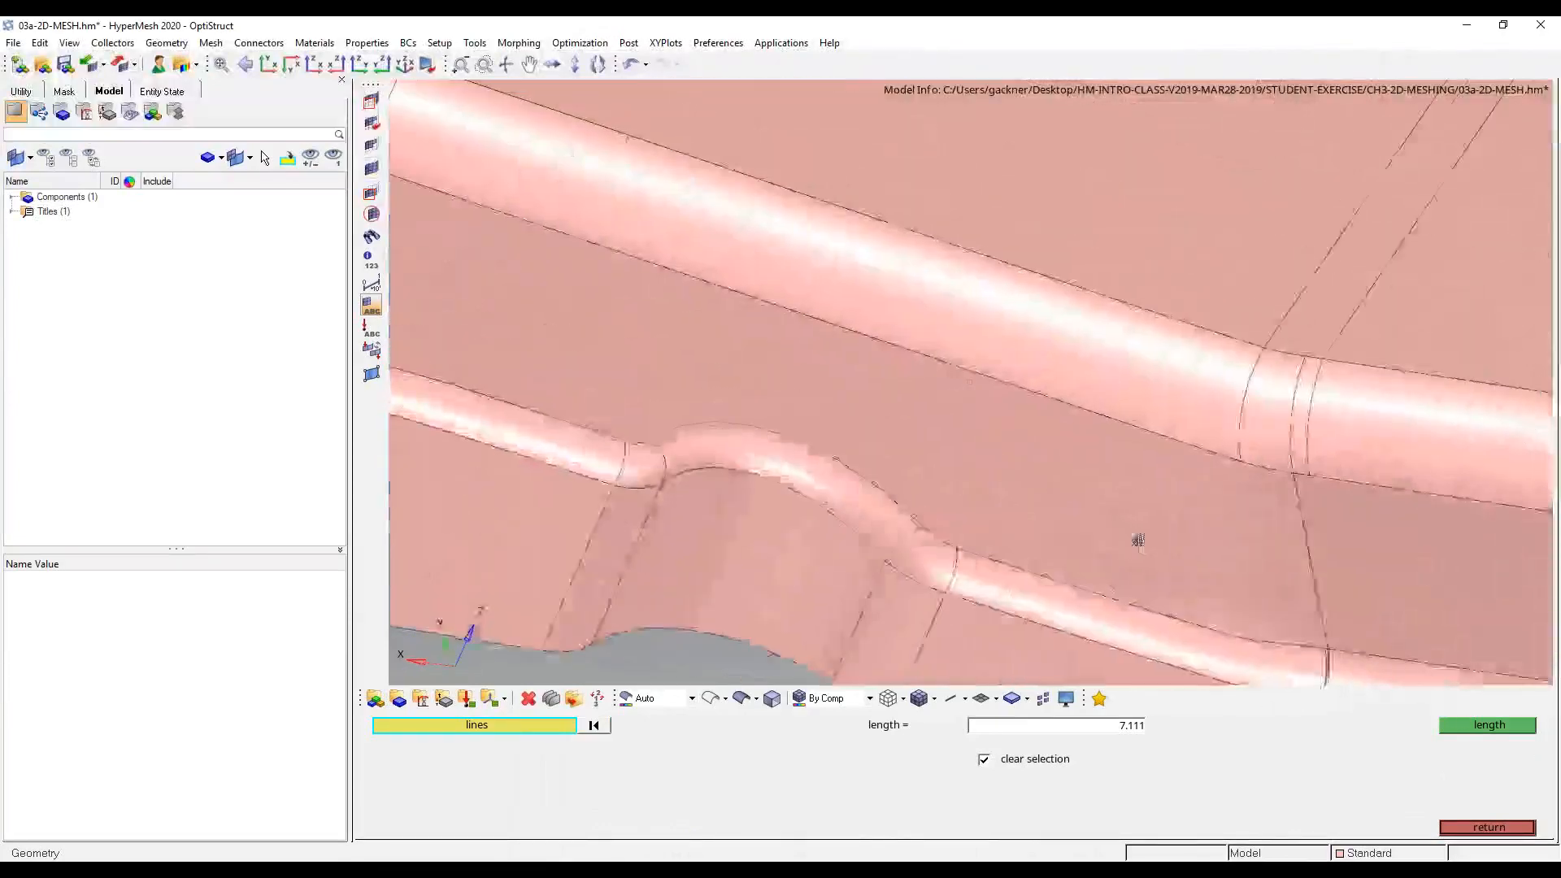
{"action": "left_click_drag", "start_coordinate": [1136, 540], "coordinate": [1023, 469], "text": "ctrl"}
{"action": "scroll", "coordinate": [1022, 470], "scroll_direction": "down", "scroll_amount": 5}
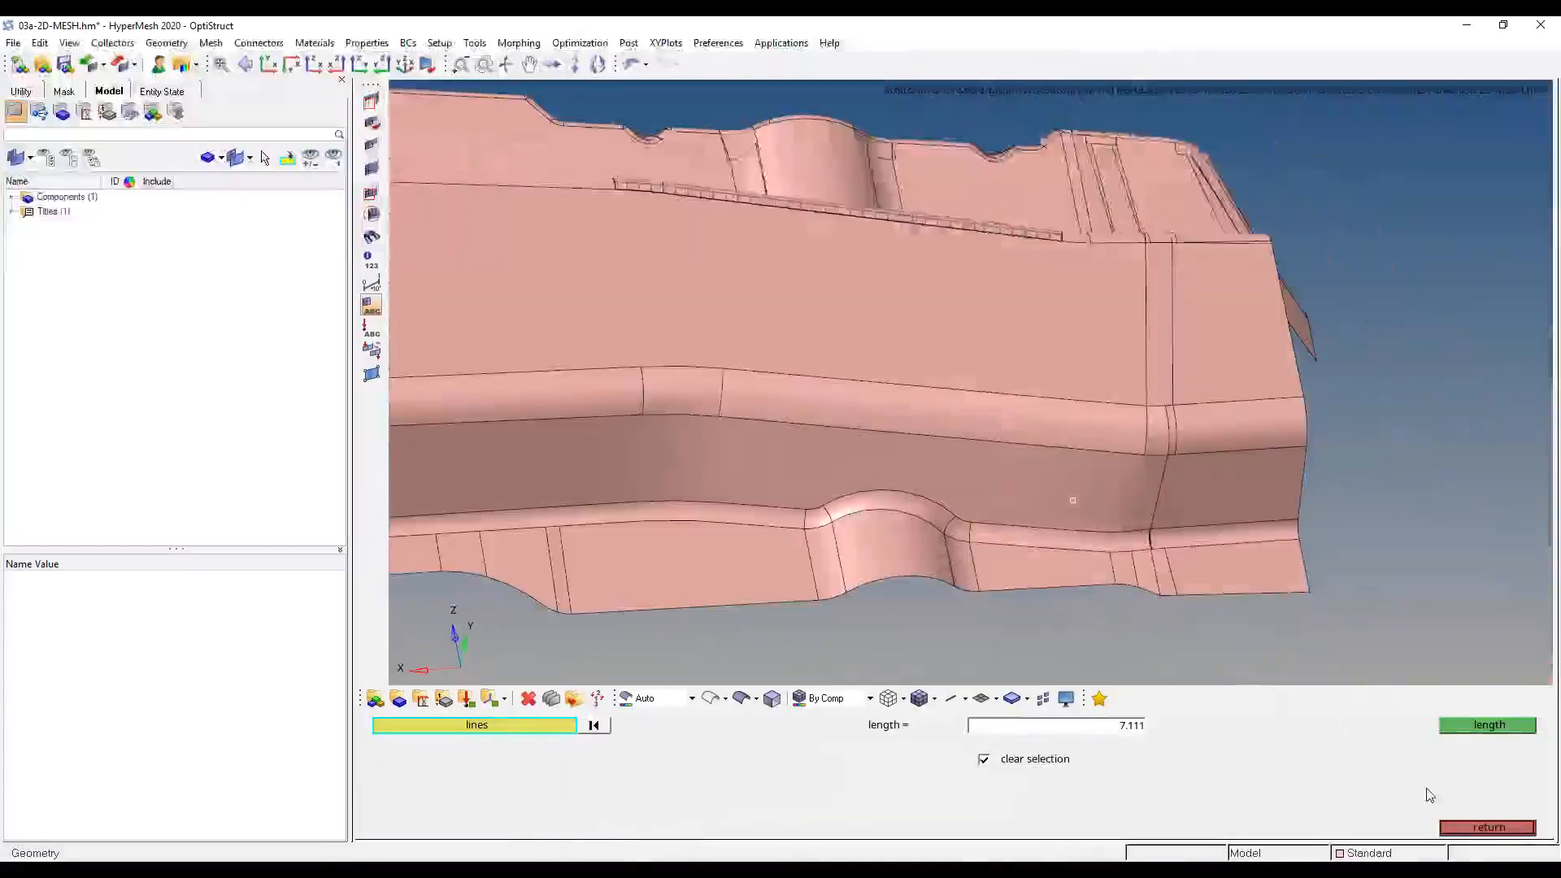
{"action": "left_click", "coordinate": [1475, 829]}
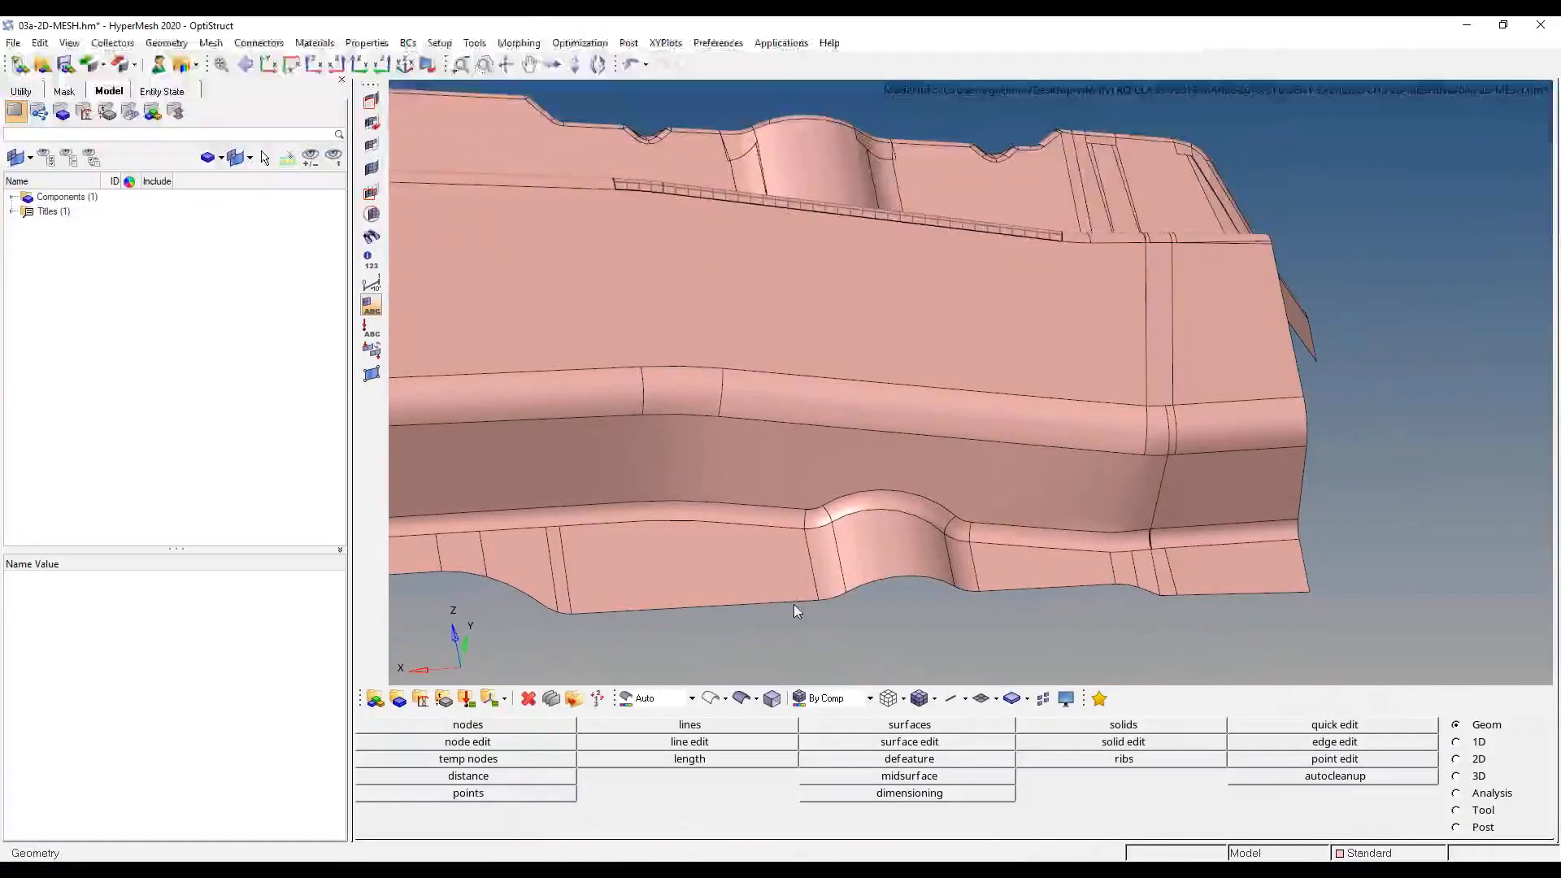
- Open the calculator over the model view and divide 7.1 by 3
{"action": "key", "text": "super"}
{"action": "type", "text": "calculator"}
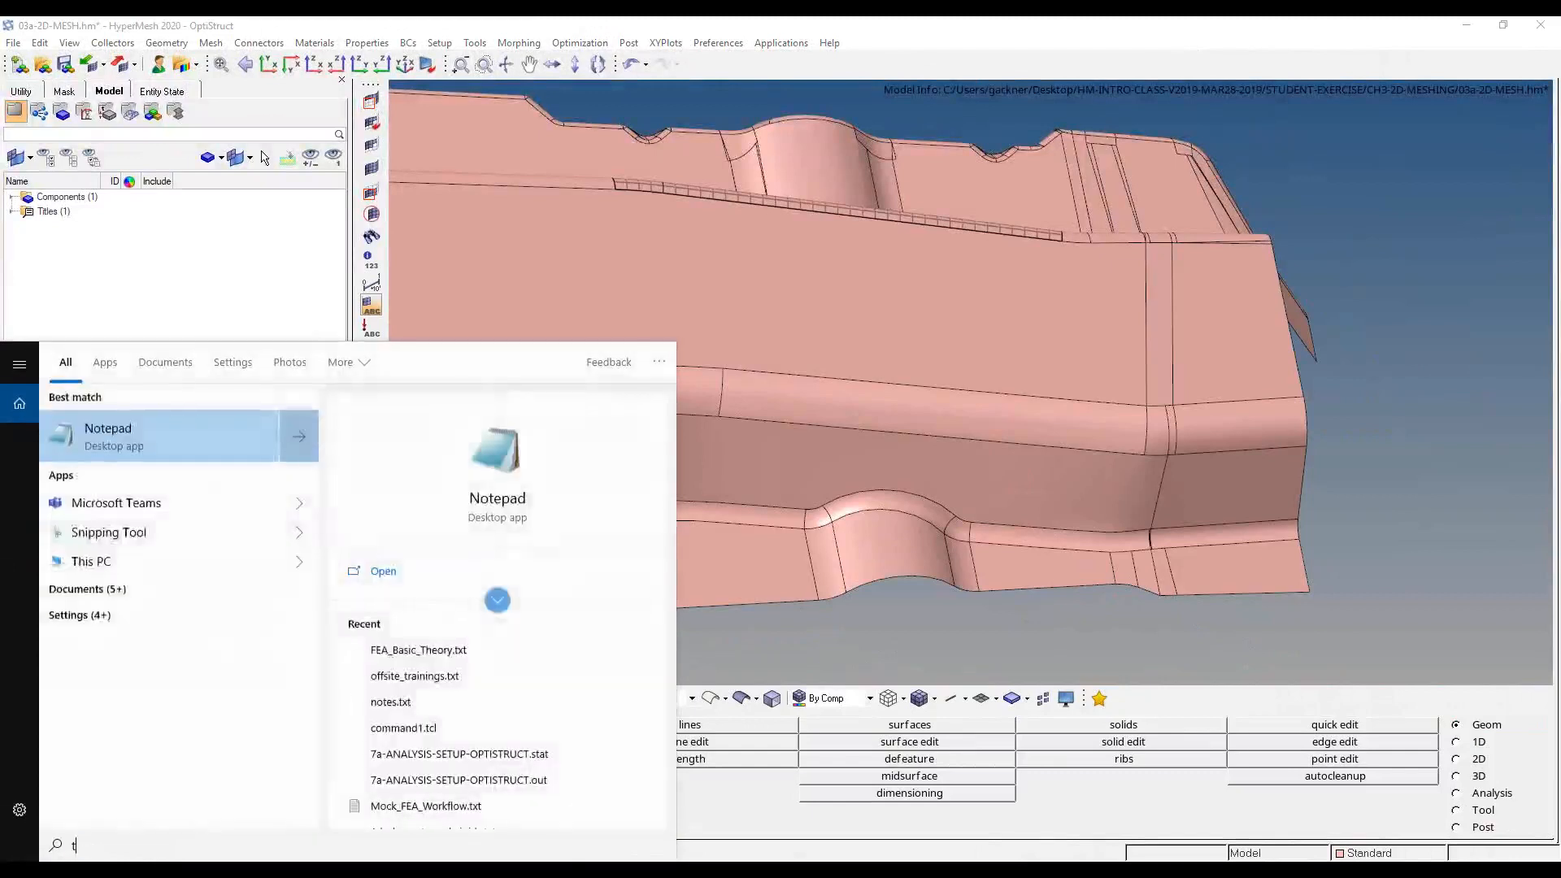
{"action": "left_click", "coordinate": [157, 462]}
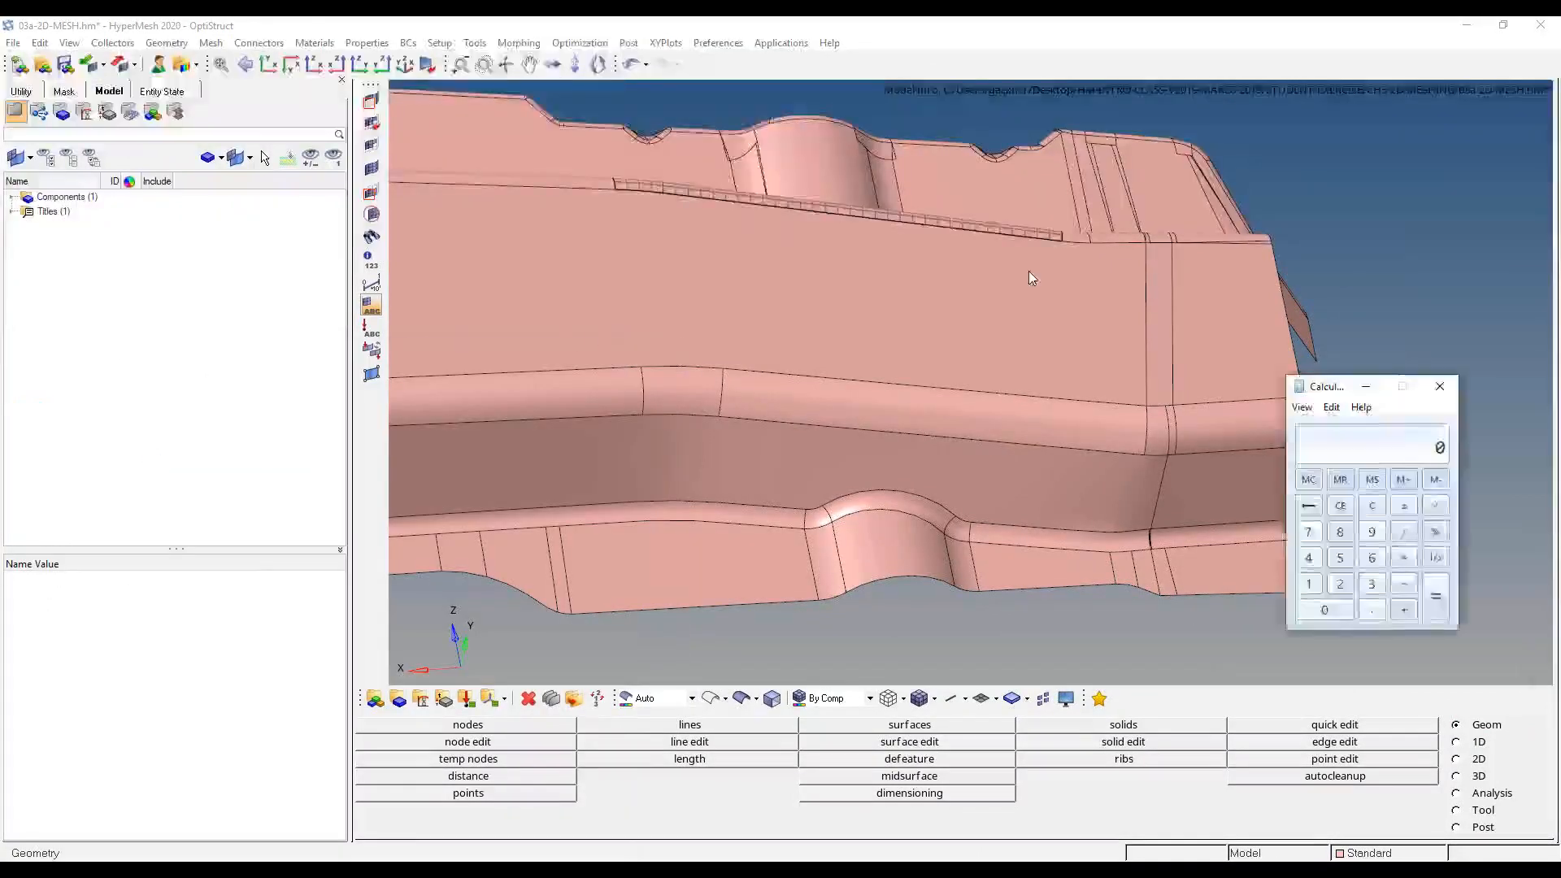
{"action": "left_click_drag", "start_coordinate": [1336, 388], "coordinate": [626, 225]}
{"action": "type", "text": "7.1"}
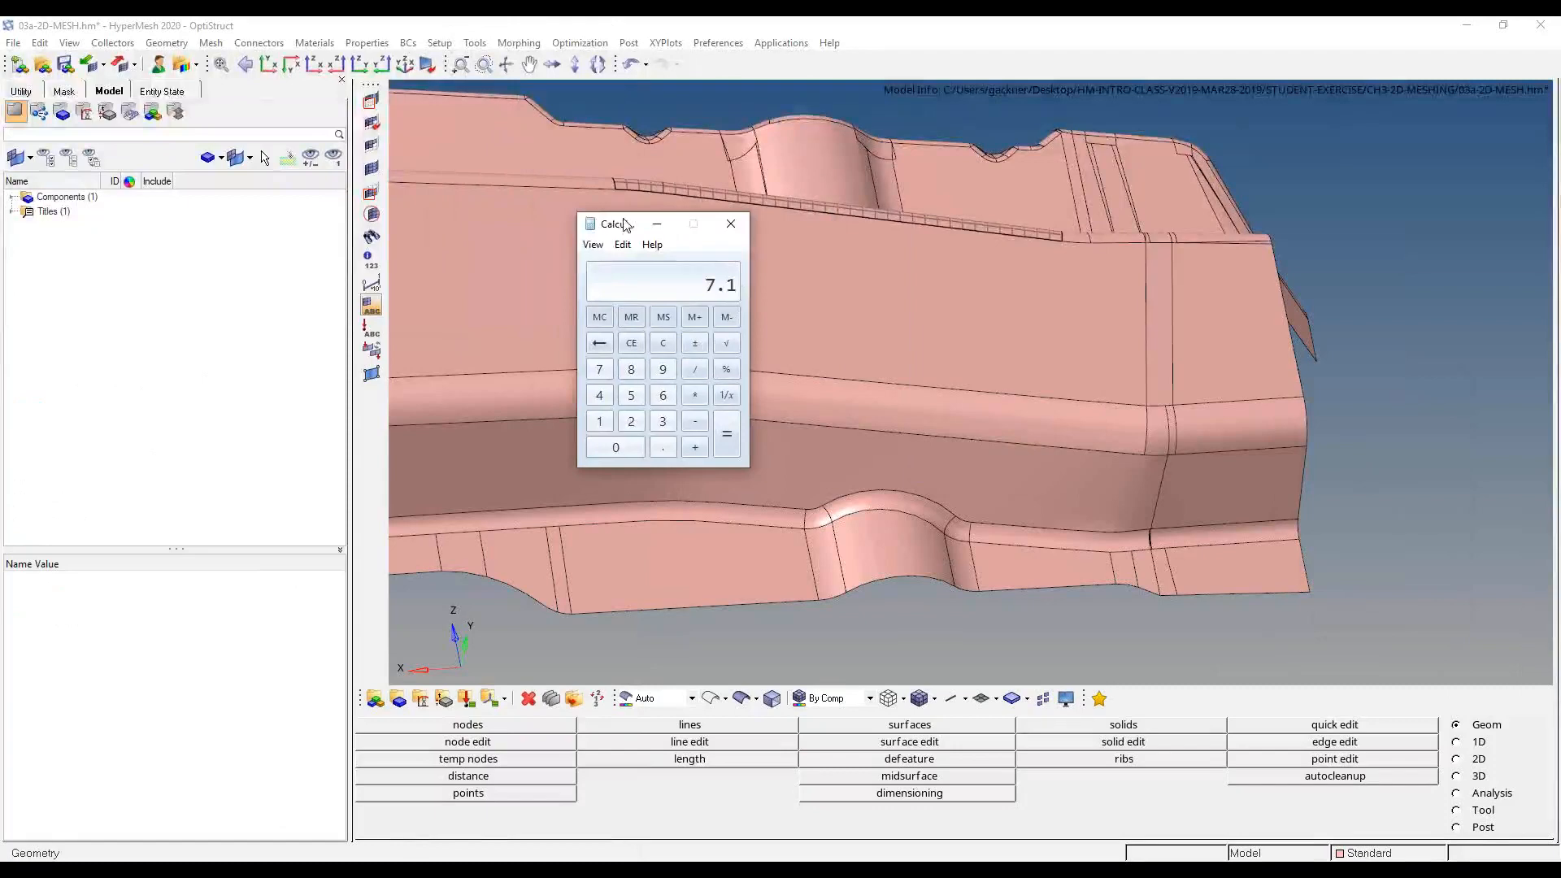
{"action": "type", "text": "/3"}
{"action": "key", "text": "Return"}
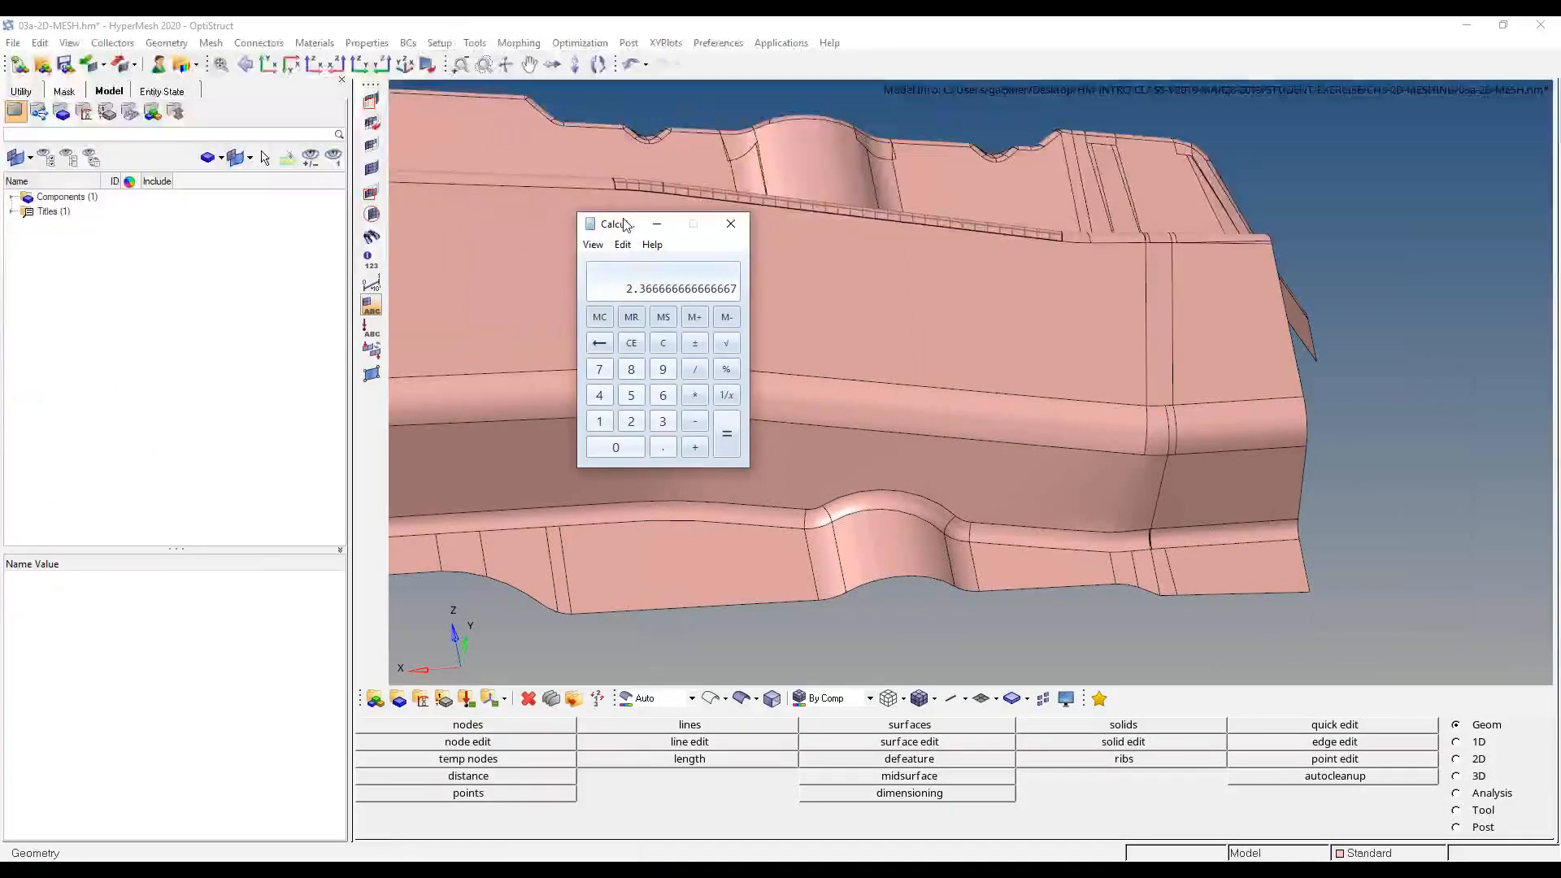
- Clear the calculation, enter 2.5 as the rounded element size, and close the calculator
{"action": "left_click", "coordinate": [663, 345]}
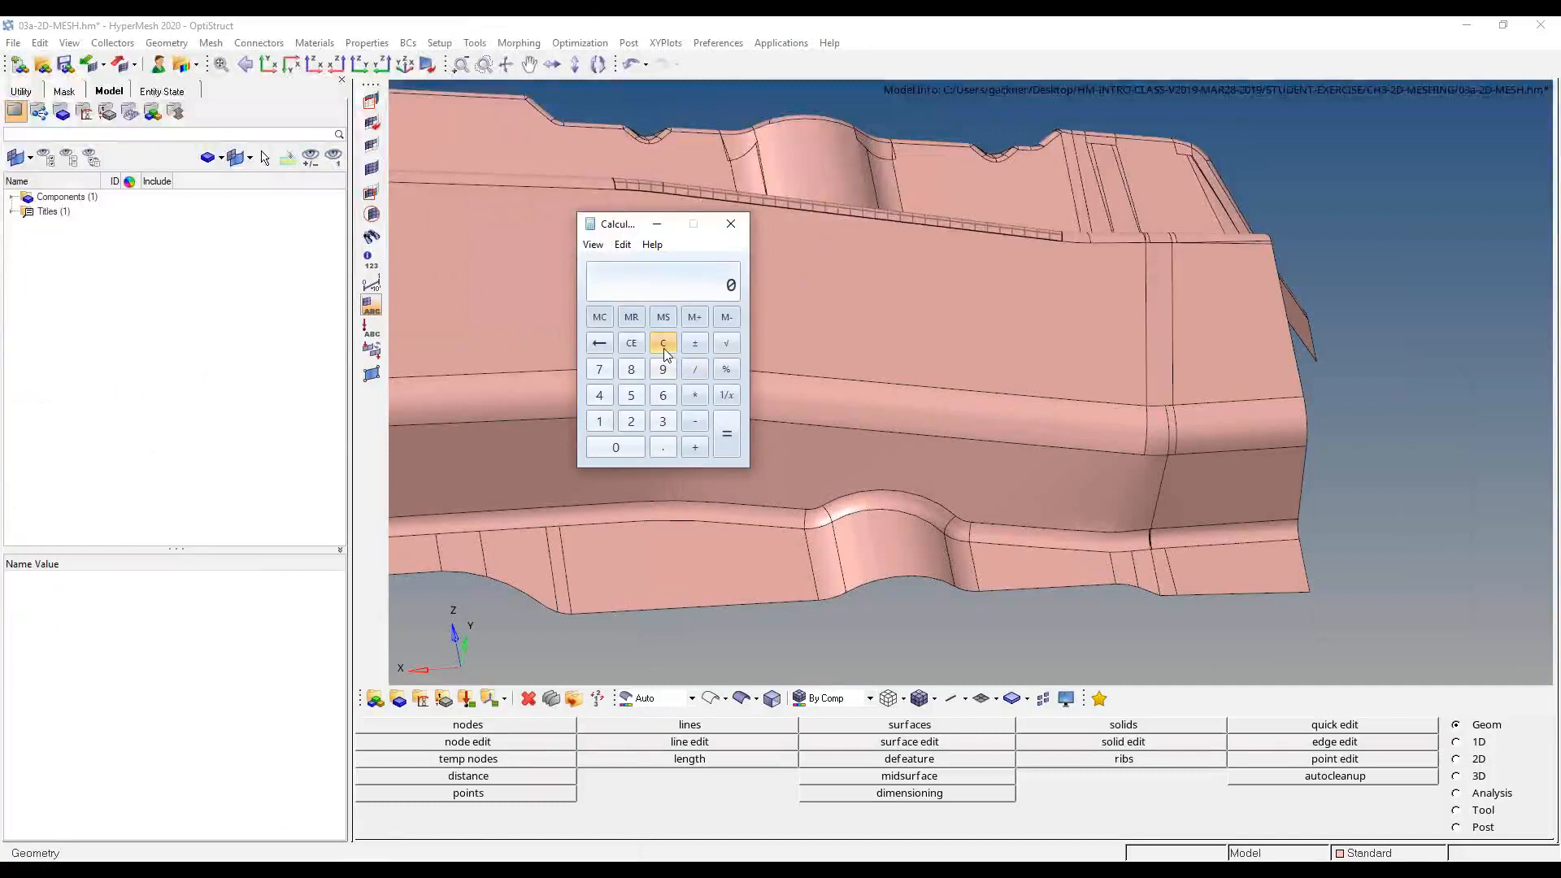
{"action": "type", "text": "2.5"}
{"action": "left_click", "coordinate": [739, 222]}
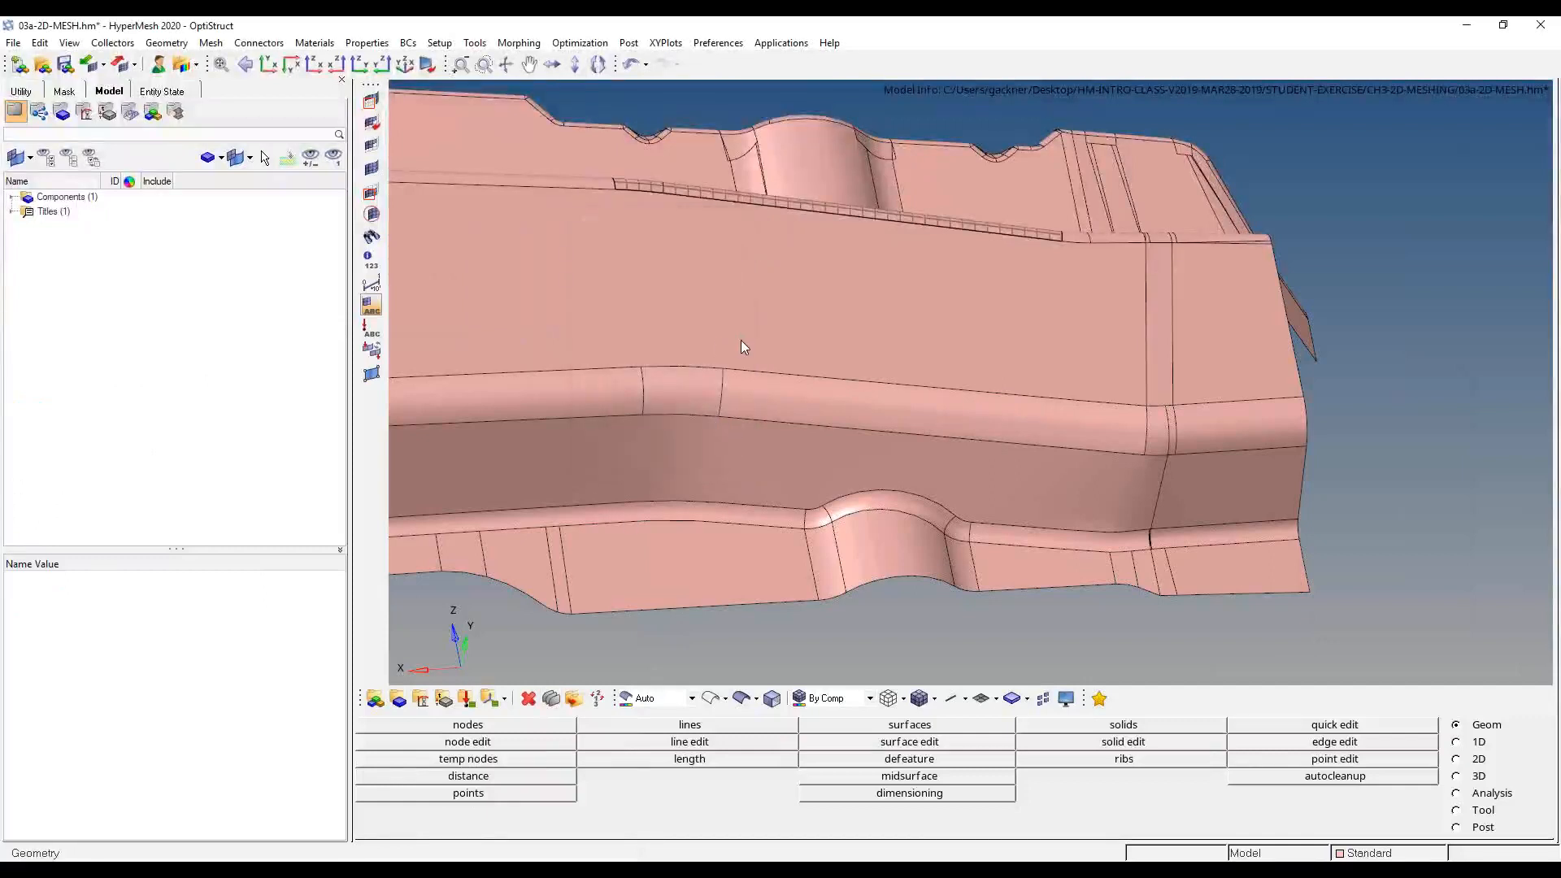
- Open the automesh tool for surfaces and set the element size to 2.5
{"action": "key", "text": "F12"}
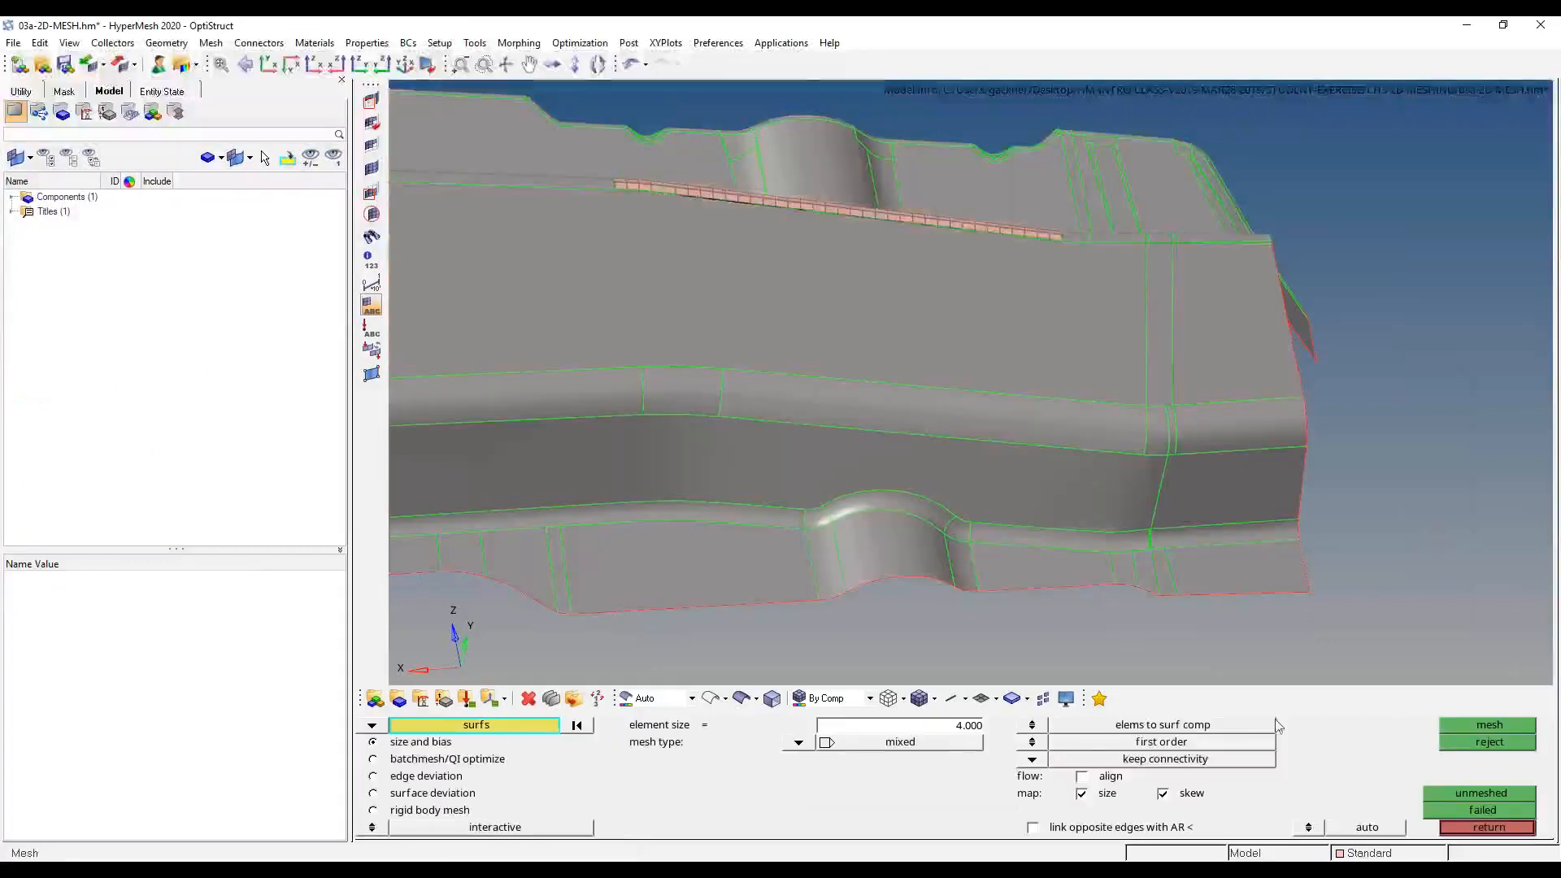
{"action": "type", "text": "2.5"}
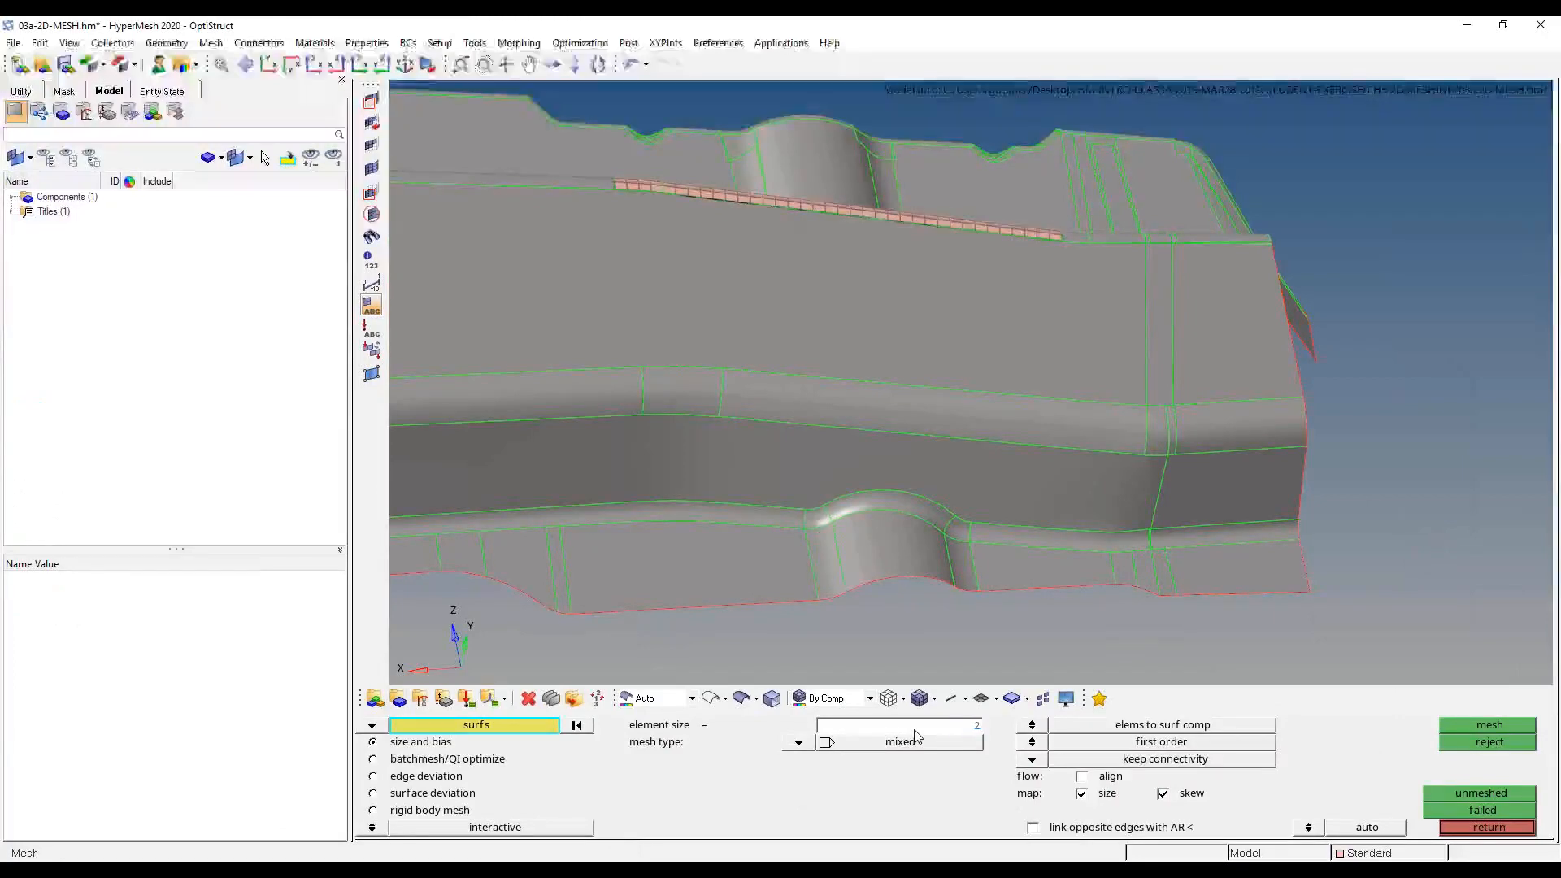
{"action": "key", "text": "Return"}
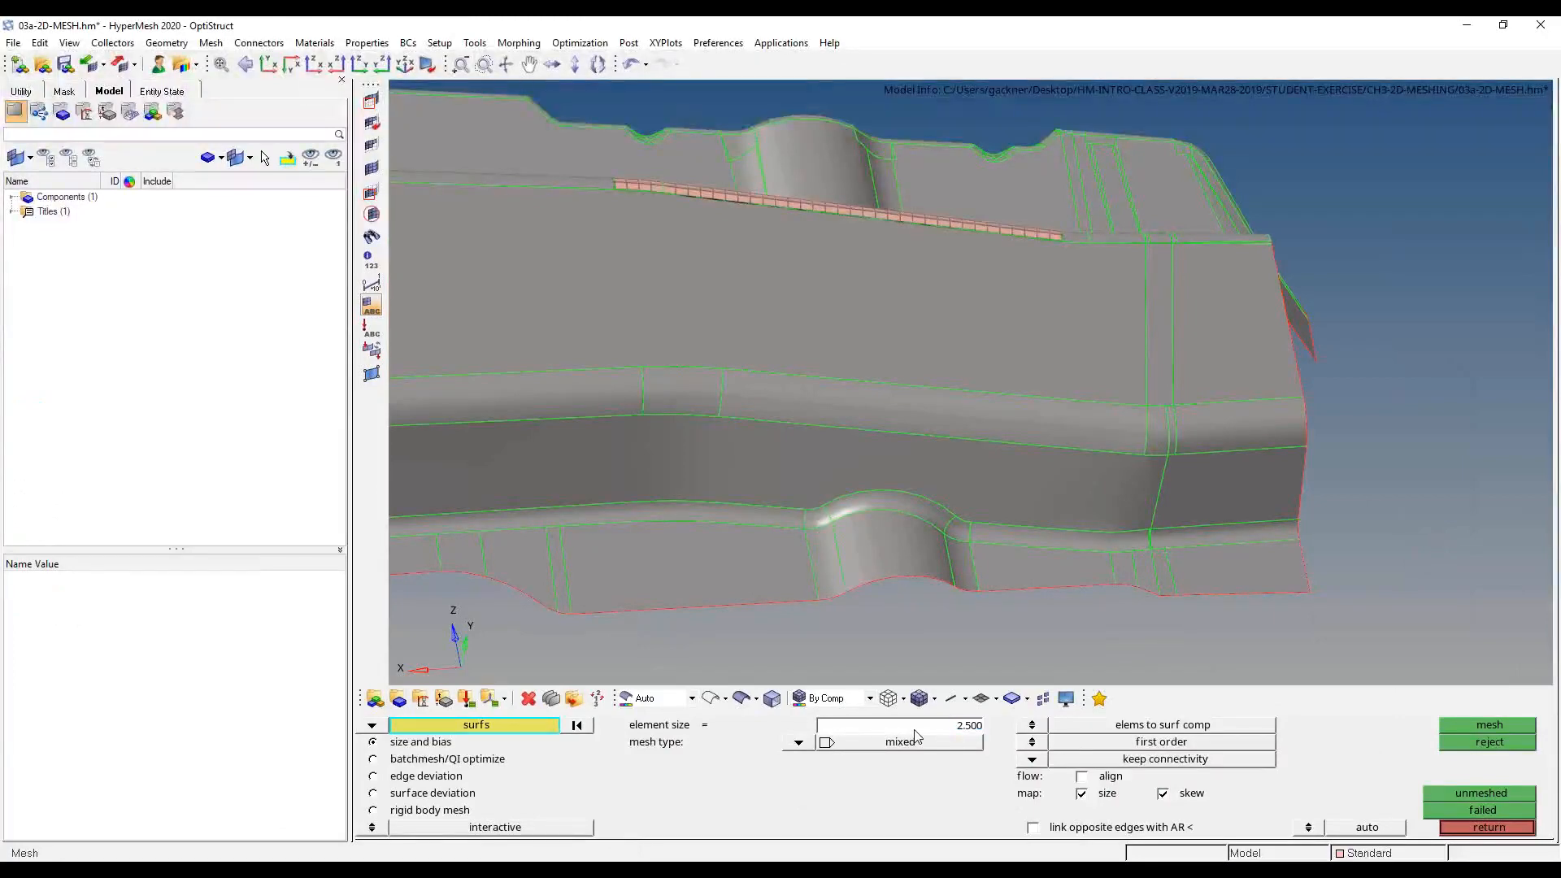
- Select all of the part's surfaces with a window and mesh them at the 2.5 element size
{"action": "right_click_drag", "start_coordinate": [1277, 463], "coordinate": [1278, 467], "text": "ctrl"}
{"action": "scroll", "coordinate": [1278, 467], "scroll_direction": "down", "scroll_amount": 6}
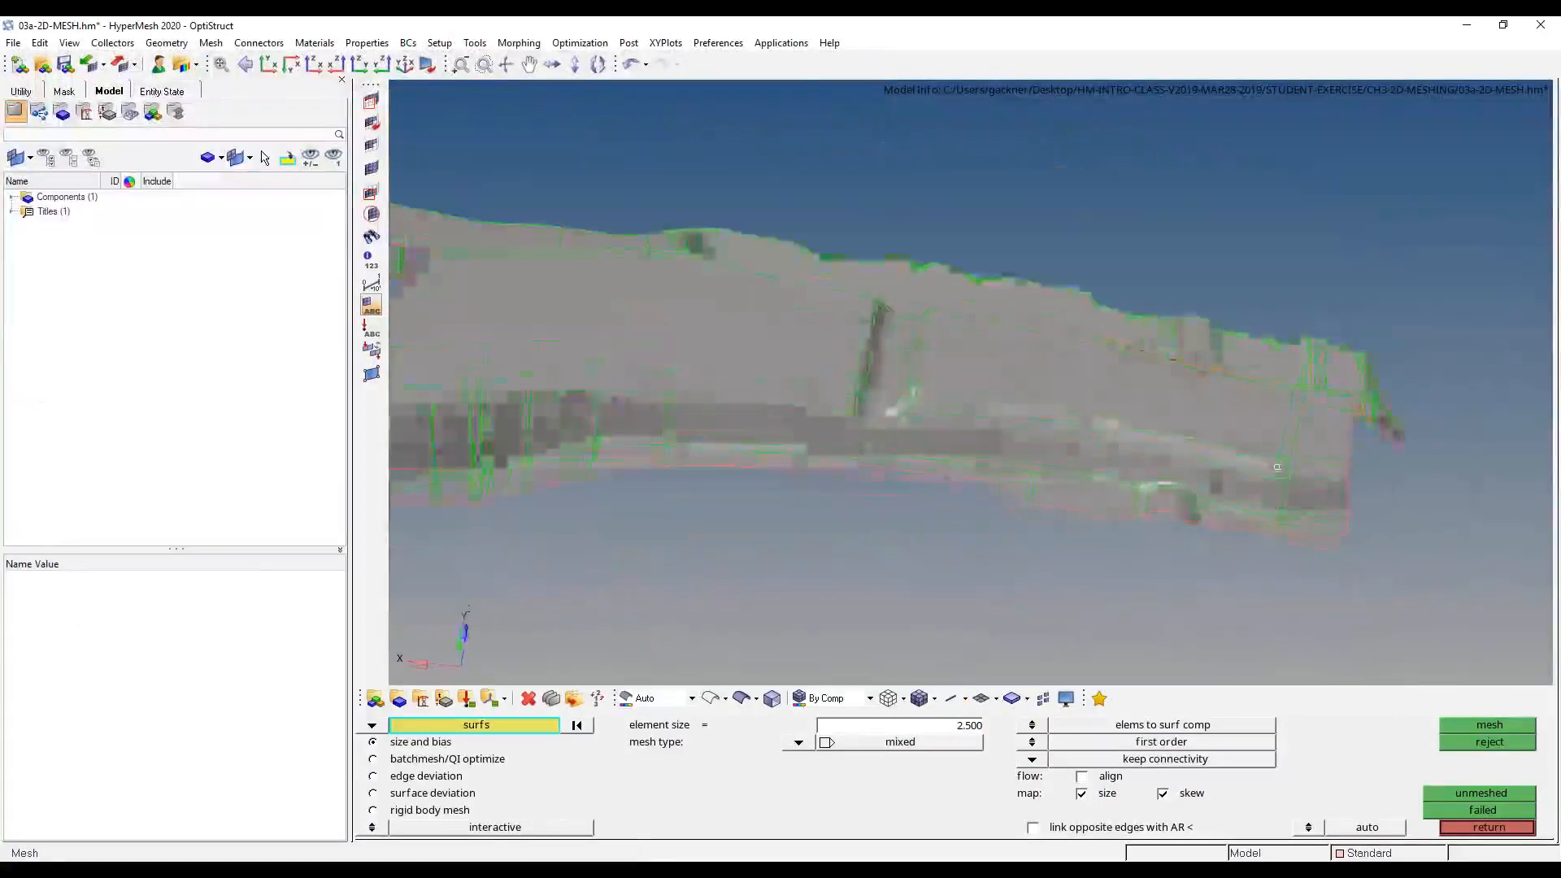
{"action": "left_click_drag", "start_coordinate": [759, 287], "coordinate": [1544, 674], "text": "shift"}
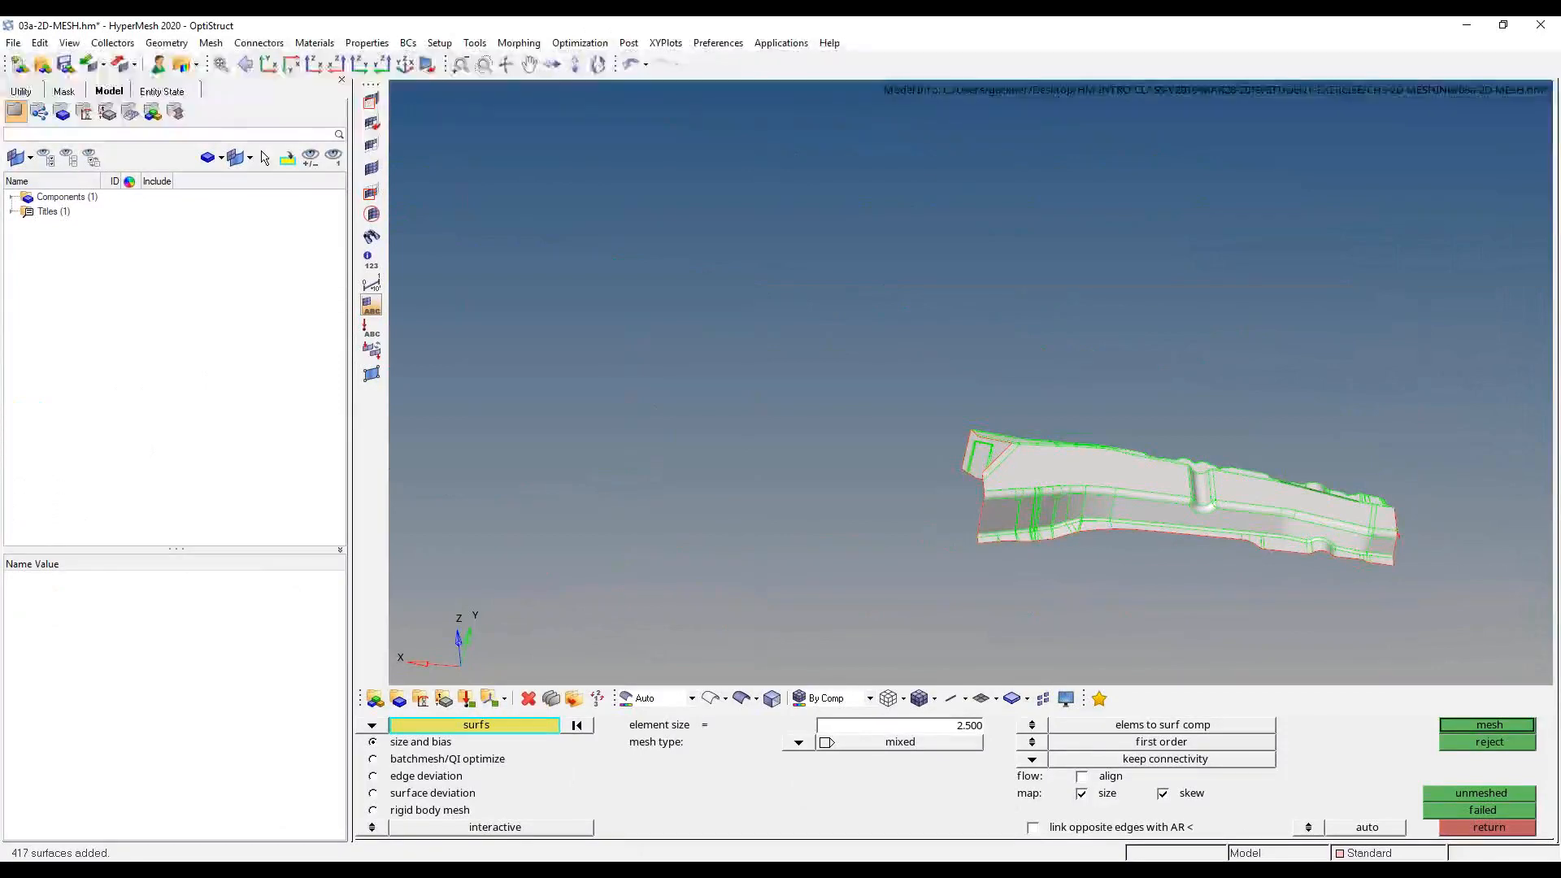
{"action": "left_click_drag", "start_coordinate": [597, 84], "coordinate": [390, 84], "text": "shift"}
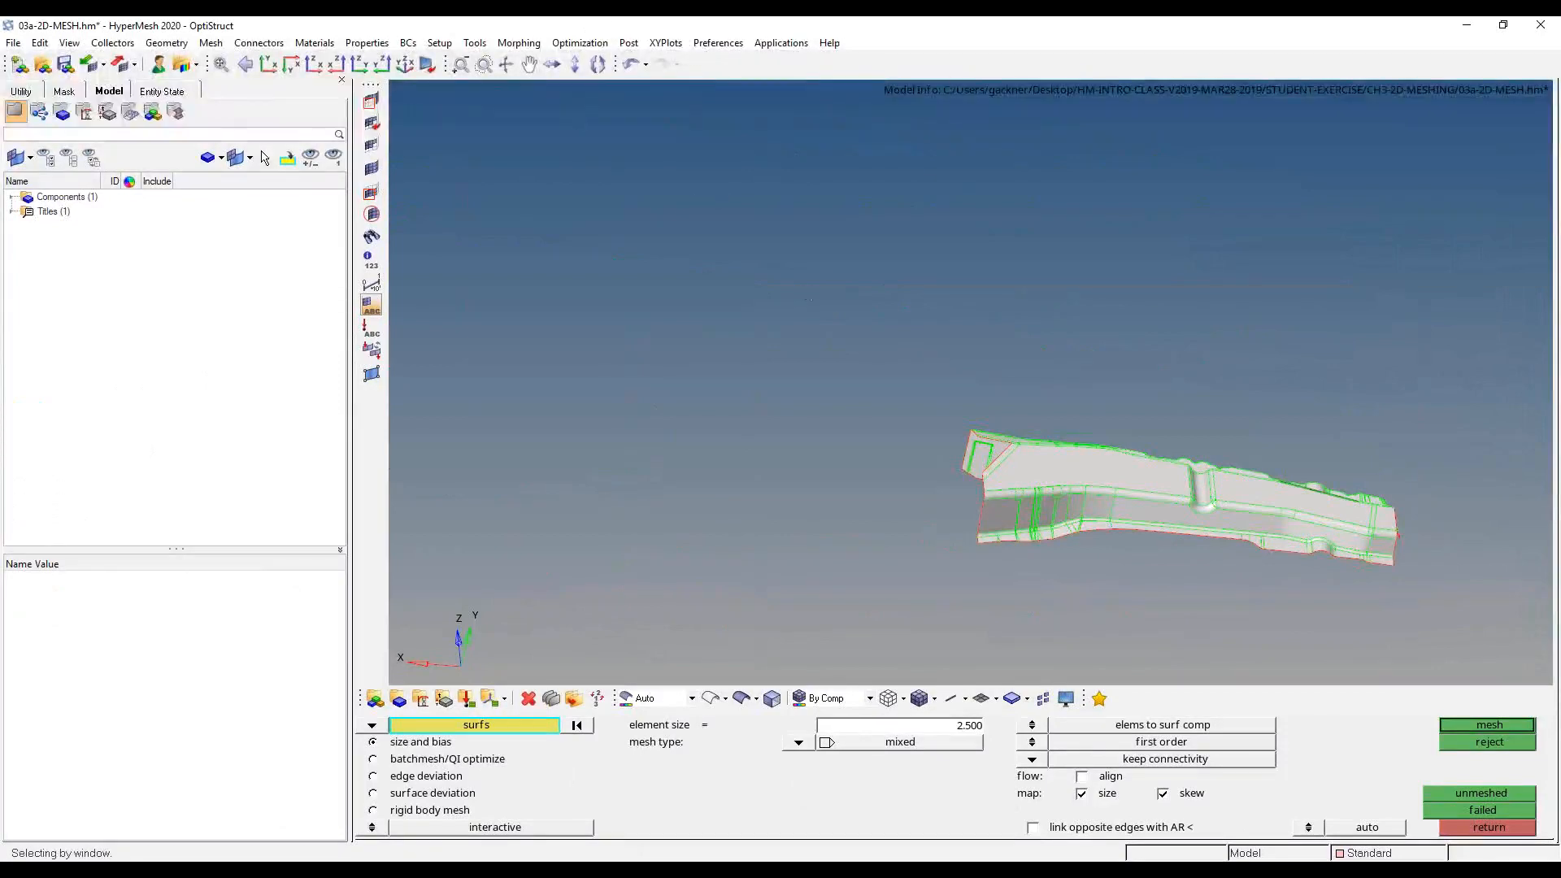
{"action": "left_click", "coordinate": [1448, 726]}
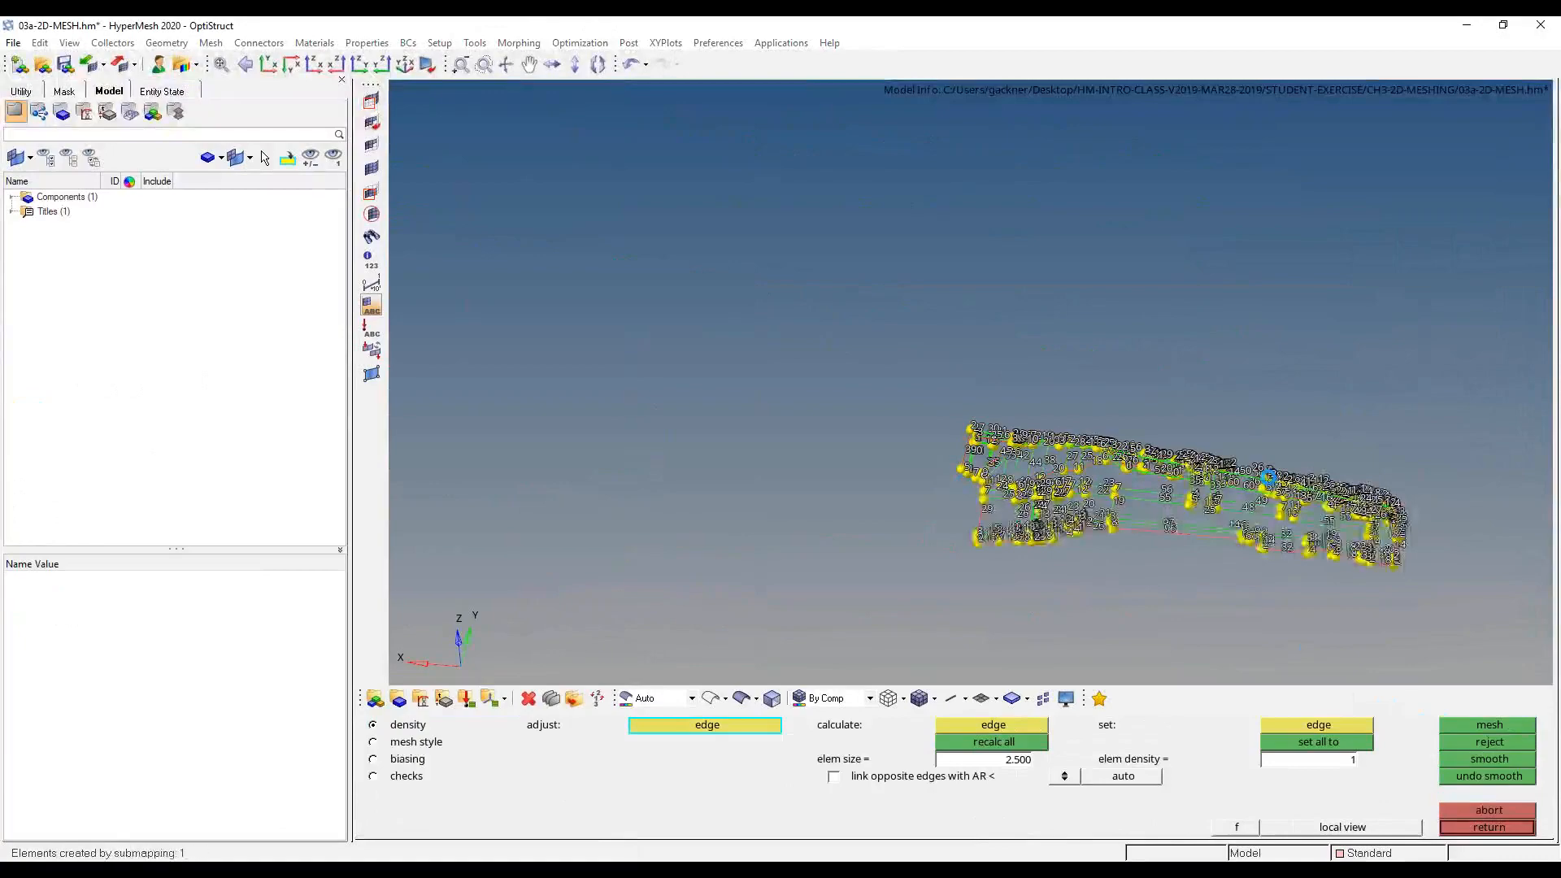
- Examine the whole-part mesh around the side-wall channel, then abort the meshing and discard the result
{"action": "scroll", "coordinate": [1252, 508], "scroll_direction": "up", "scroll_amount": 5}
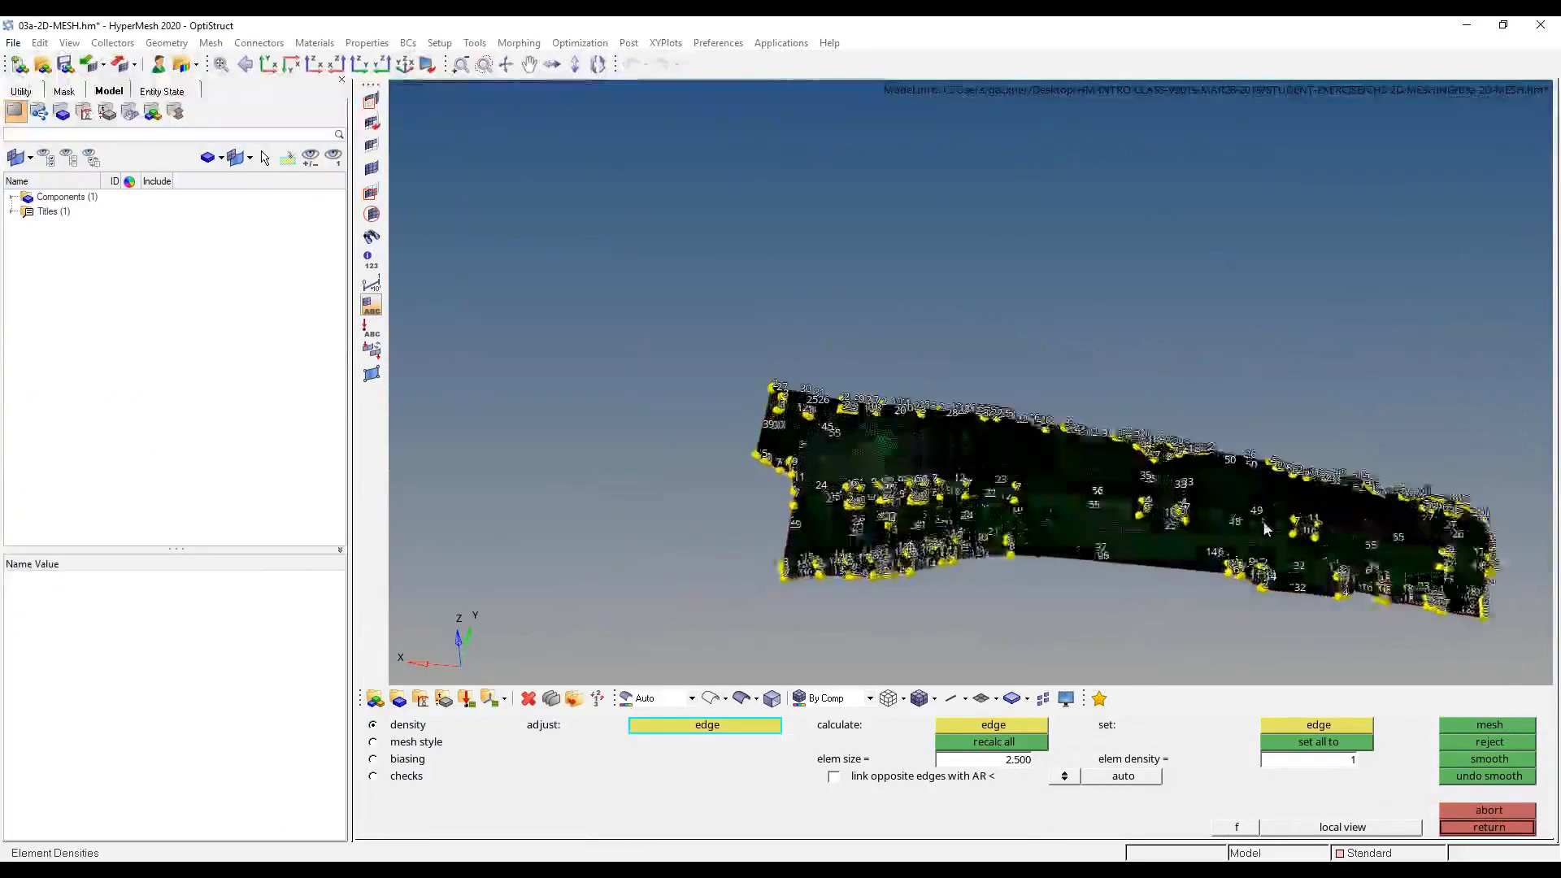
{"action": "scroll", "coordinate": [1269, 551], "scroll_direction": "up", "scroll_amount": 2}
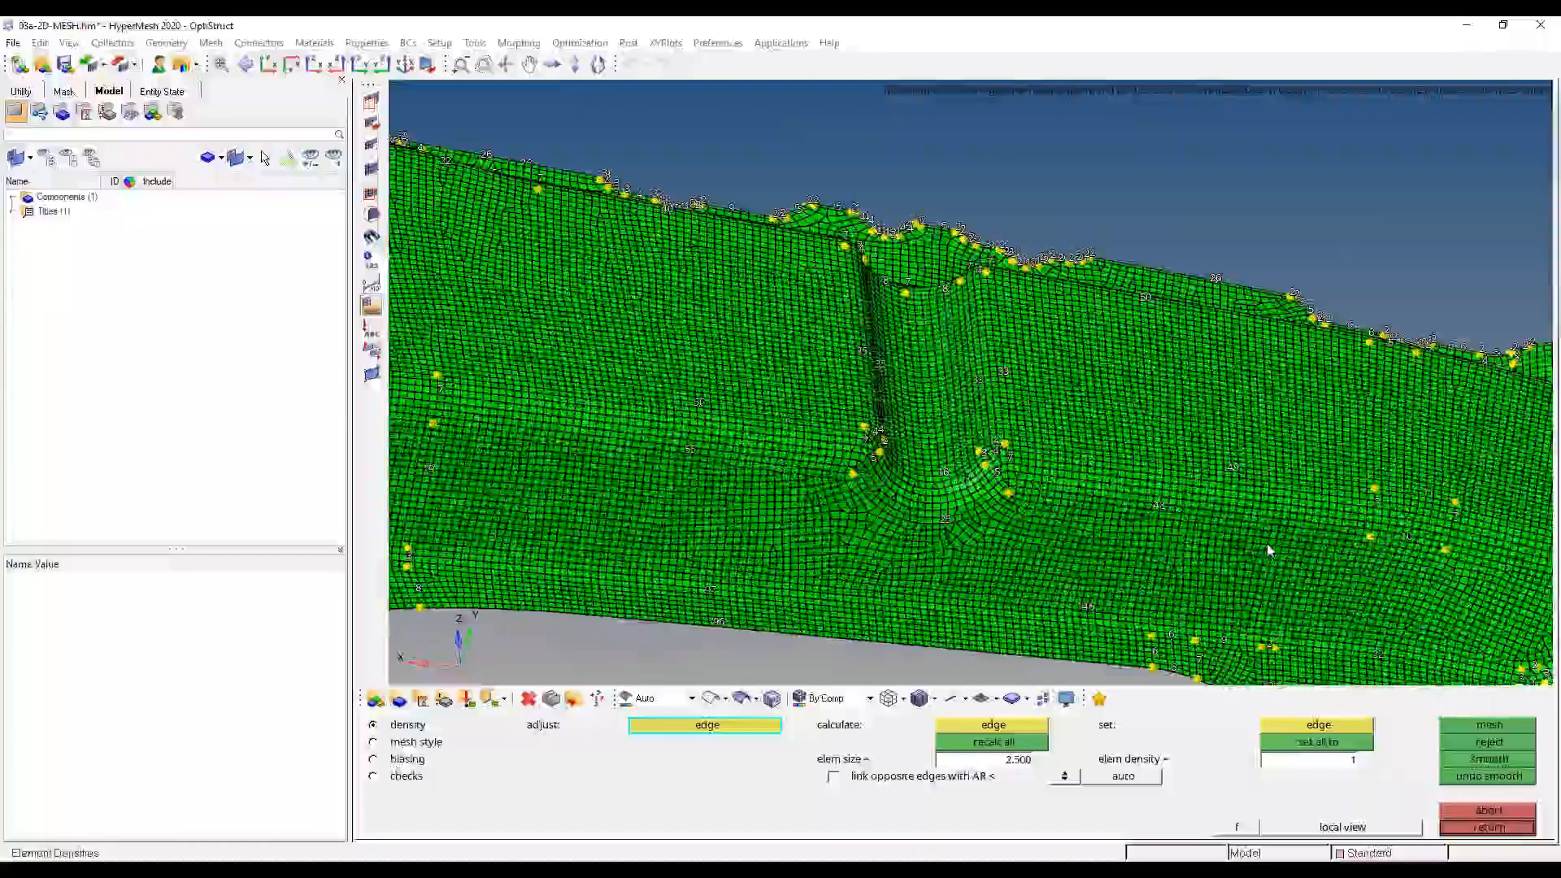
{"action": "left_click", "coordinate": [1487, 810]}
{"action": "left_click", "coordinate": [1487, 742]}
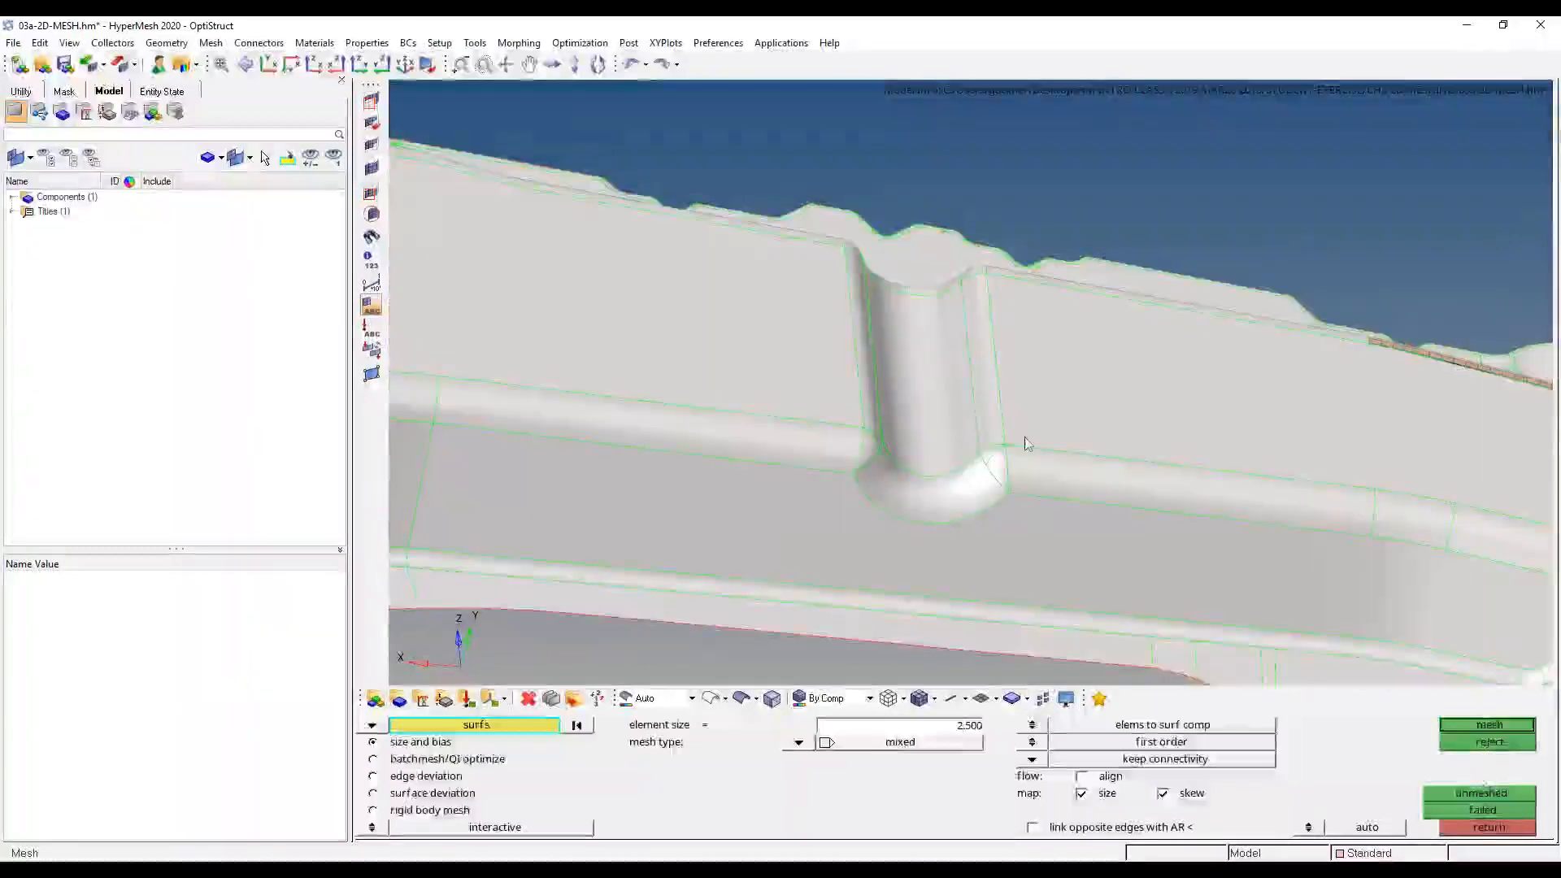
- Select the upper fillet faces at the part's end, including the narrow corner faces and the long adjoining face
{"action": "key", "text": "f"}
{"action": "left_click_drag", "start_coordinate": [769, 520], "coordinate": [801, 439], "text": "ctrl"}
{"action": "scroll", "coordinate": [1314, 439], "scroll_direction": "up", "scroll_amount": 5}
{"action": "right_click_drag", "start_coordinate": [1057, 390], "coordinate": [1208, 478], "text": "ctrl"}
{"action": "scroll", "coordinate": [1208, 478], "scroll_direction": "up", "scroll_amount": 2, "text": "ctrl"}
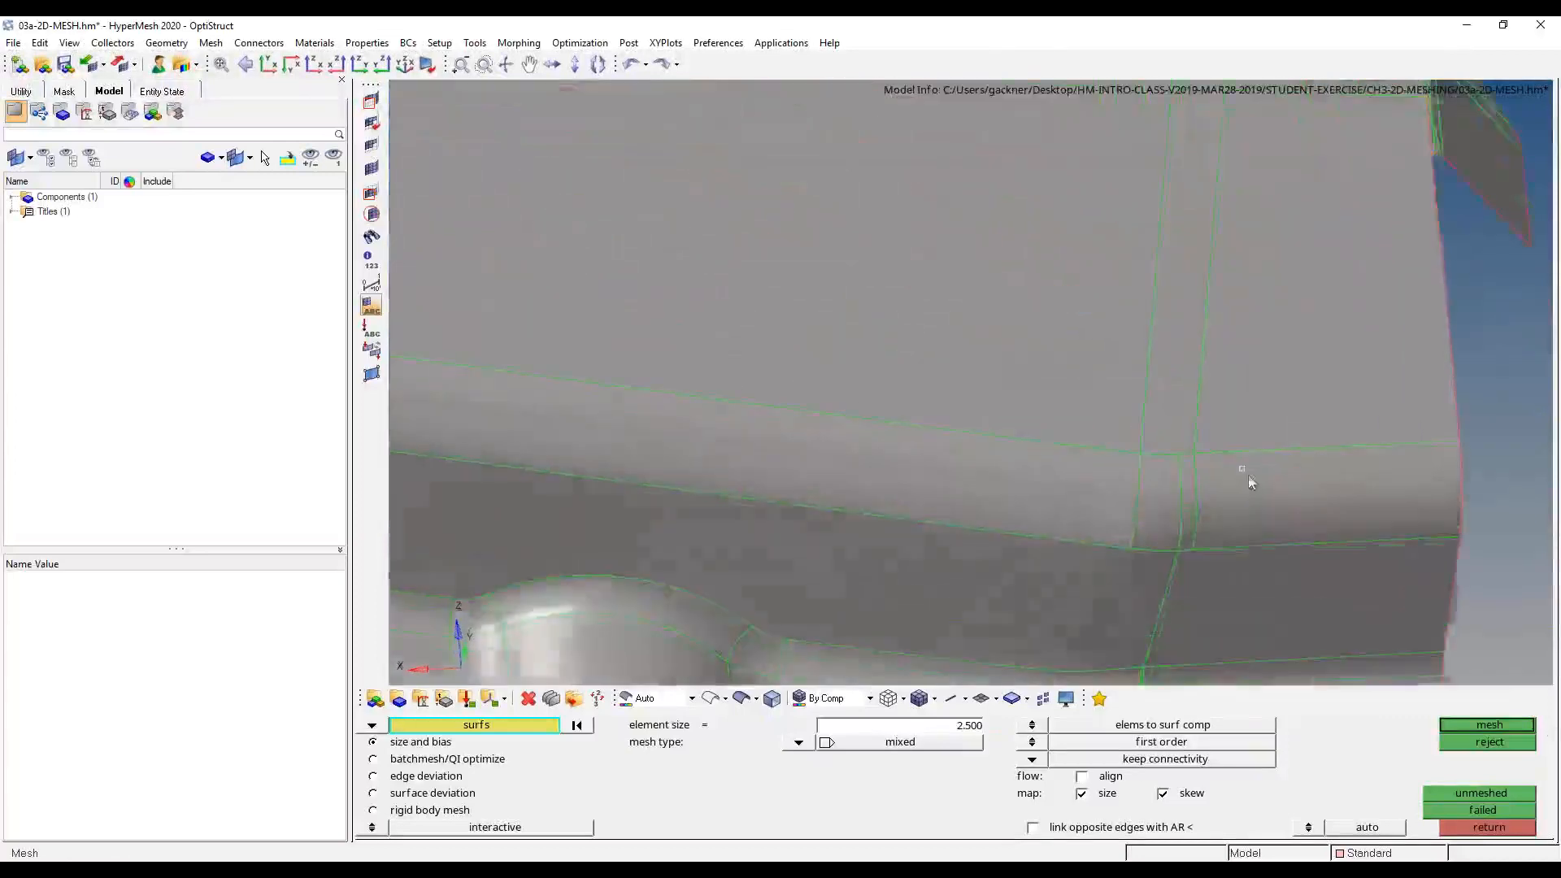
{"action": "mouse_move", "coordinate": [1243, 474]}
{"action": "left_mouse_down", "text": "ctrl"}
{"action": "mouse_move", "coordinate": [1235, 431]}
{"action": "mouse_move", "coordinate": [1149, 528]}
{"action": "mouse_move", "coordinate": [1227, 463]}
{"action": "left_mouse_up", "text": "ctrl"}
{"action": "scroll", "coordinate": [1235, 431], "scroll_direction": "down", "scroll_amount": 5, "text": "ctrl"}
{"action": "scroll", "coordinate": [1227, 464], "scroll_direction": "up", "scroll_amount": 4, "text": "ctrl"}
{"action": "left_click", "coordinate": [1216, 488]}
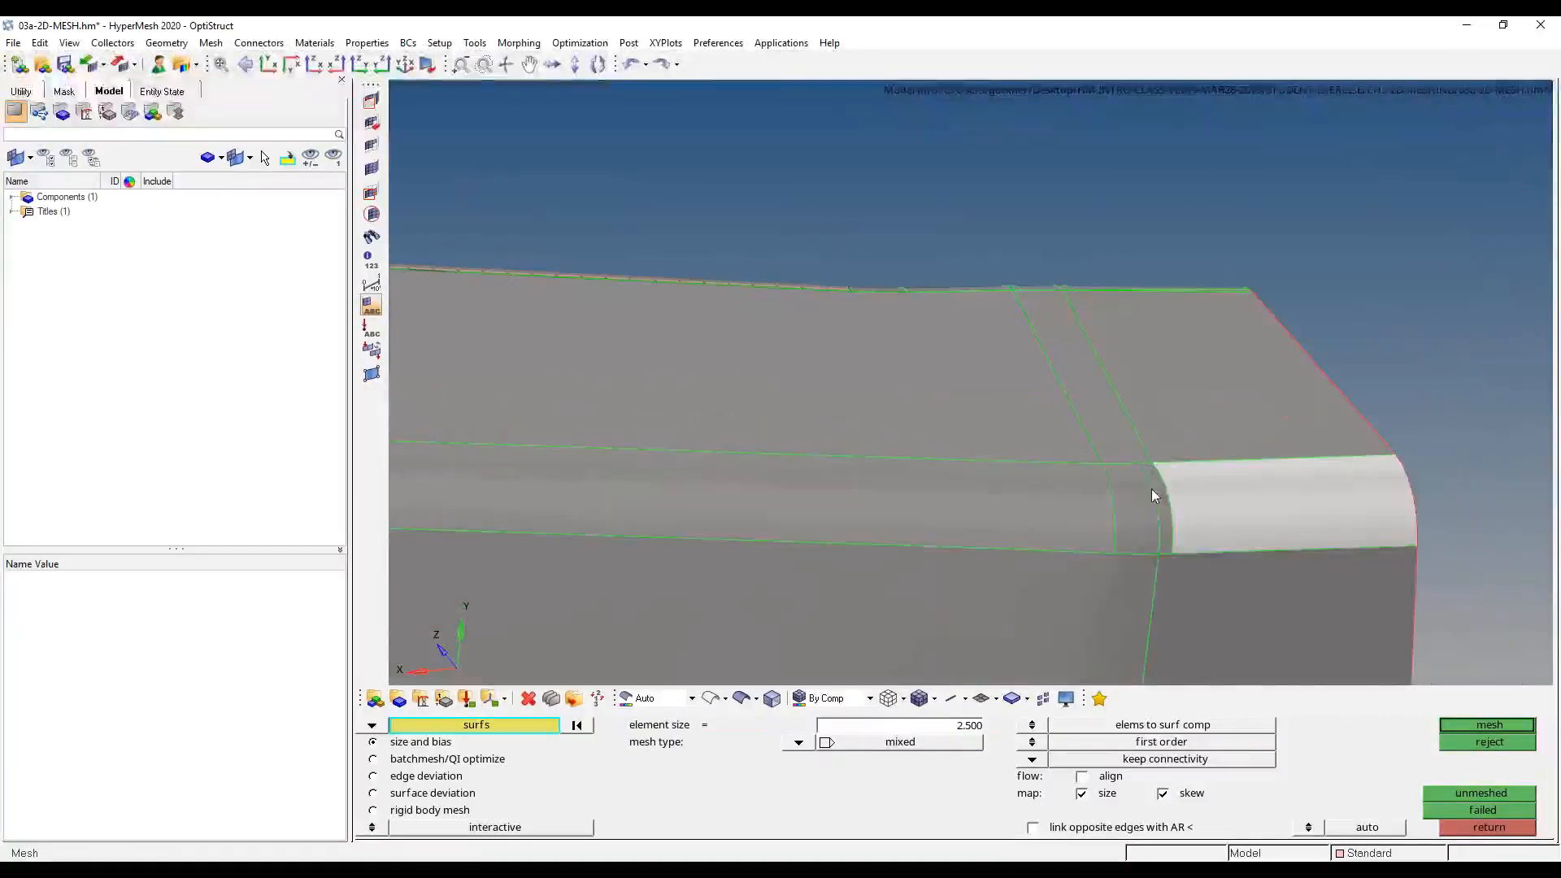
{"action": "left_click", "coordinate": [1141, 496]}
{"action": "left_click", "coordinate": [1054, 496]}
- Add the fillet faces along the side wall and around the channel's base to the selection and mesh them at size 2.5
{"action": "scroll", "coordinate": [1065, 500], "scroll_direction": "down", "scroll_amount": 5, "text": "ctrl"}
{"action": "right_click_drag", "start_coordinate": [1073, 502], "coordinate": [1395, 537], "text": "ctrl"}
{"action": "right_click_drag", "start_coordinate": [985, 543], "coordinate": [1276, 414], "text": "ctrl"}
{"action": "scroll", "coordinate": [1276, 414], "scroll_direction": "up", "scroll_amount": 4, "text": "ctrl"}
{"action": "scroll", "coordinate": [1276, 415], "scroll_direction": "up", "scroll_amount": 2, "text": "ctrl"}
{"action": "left_click", "coordinate": [1475, 400]}
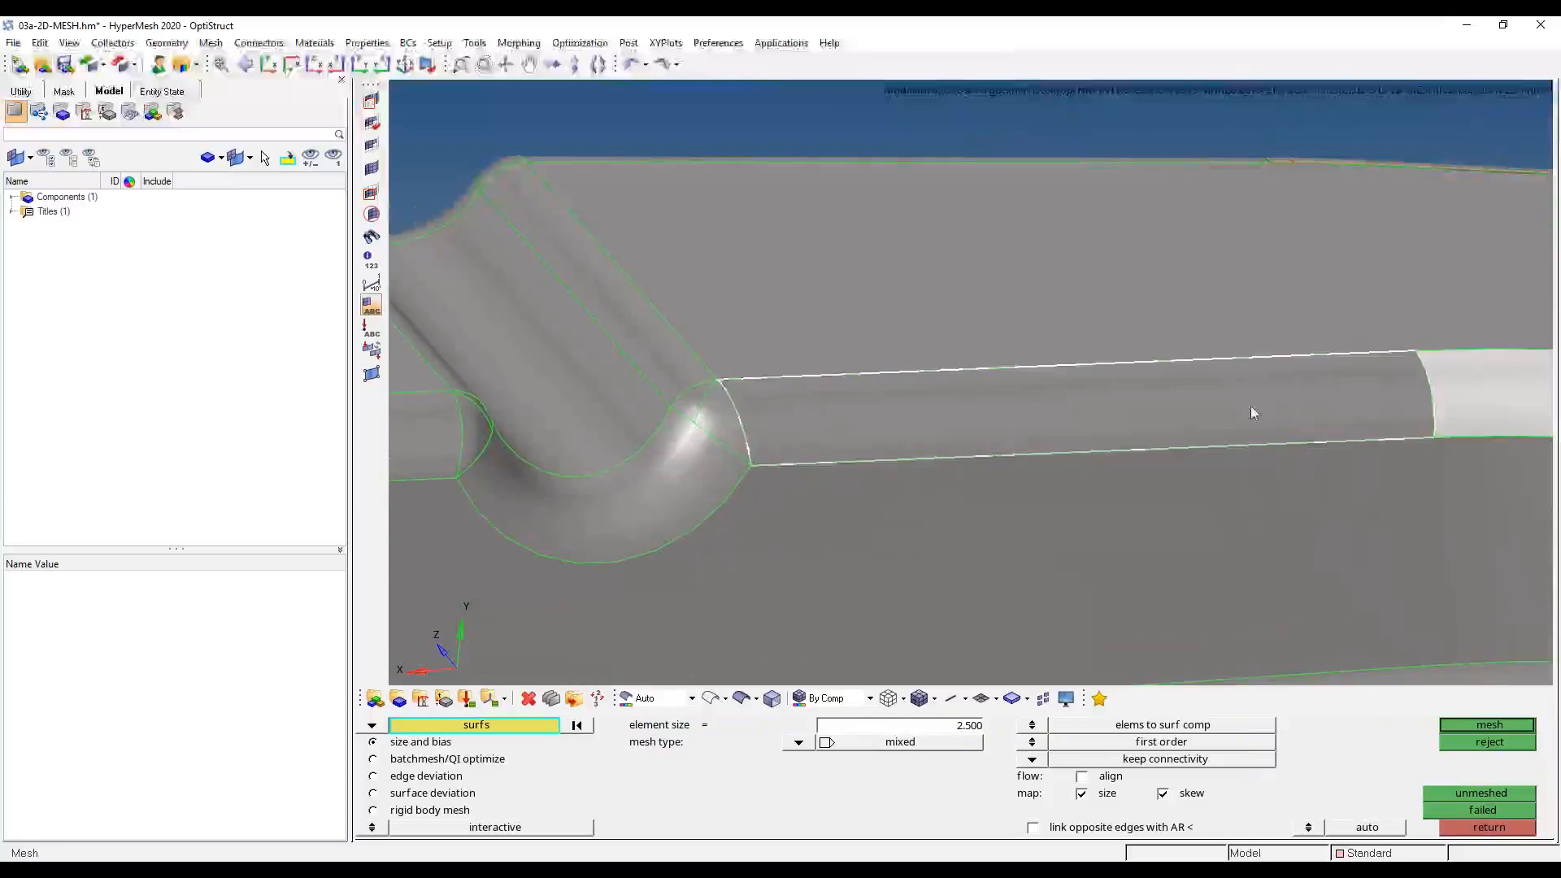
{"action": "left_click", "coordinate": [1250, 406]}
{"action": "left_click", "coordinate": [702, 404]}
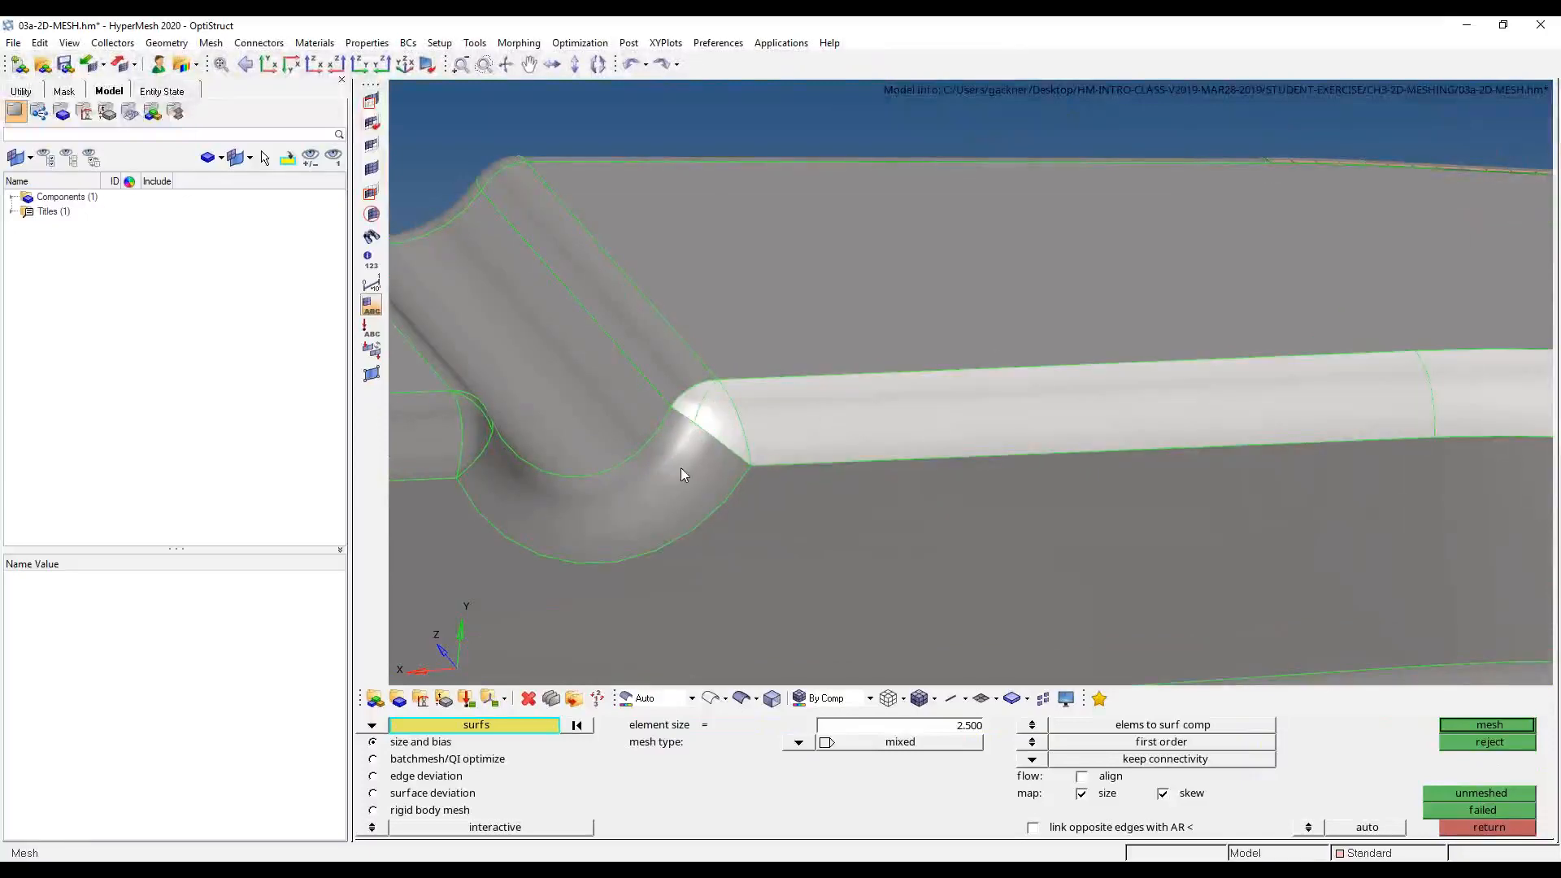
{"action": "left_click", "coordinate": [680, 467]}
{"action": "left_click", "coordinate": [467, 421]}
{"action": "scroll", "coordinate": [713, 516], "scroll_direction": "down", "scroll_amount": 5, "text": "ctrl"}
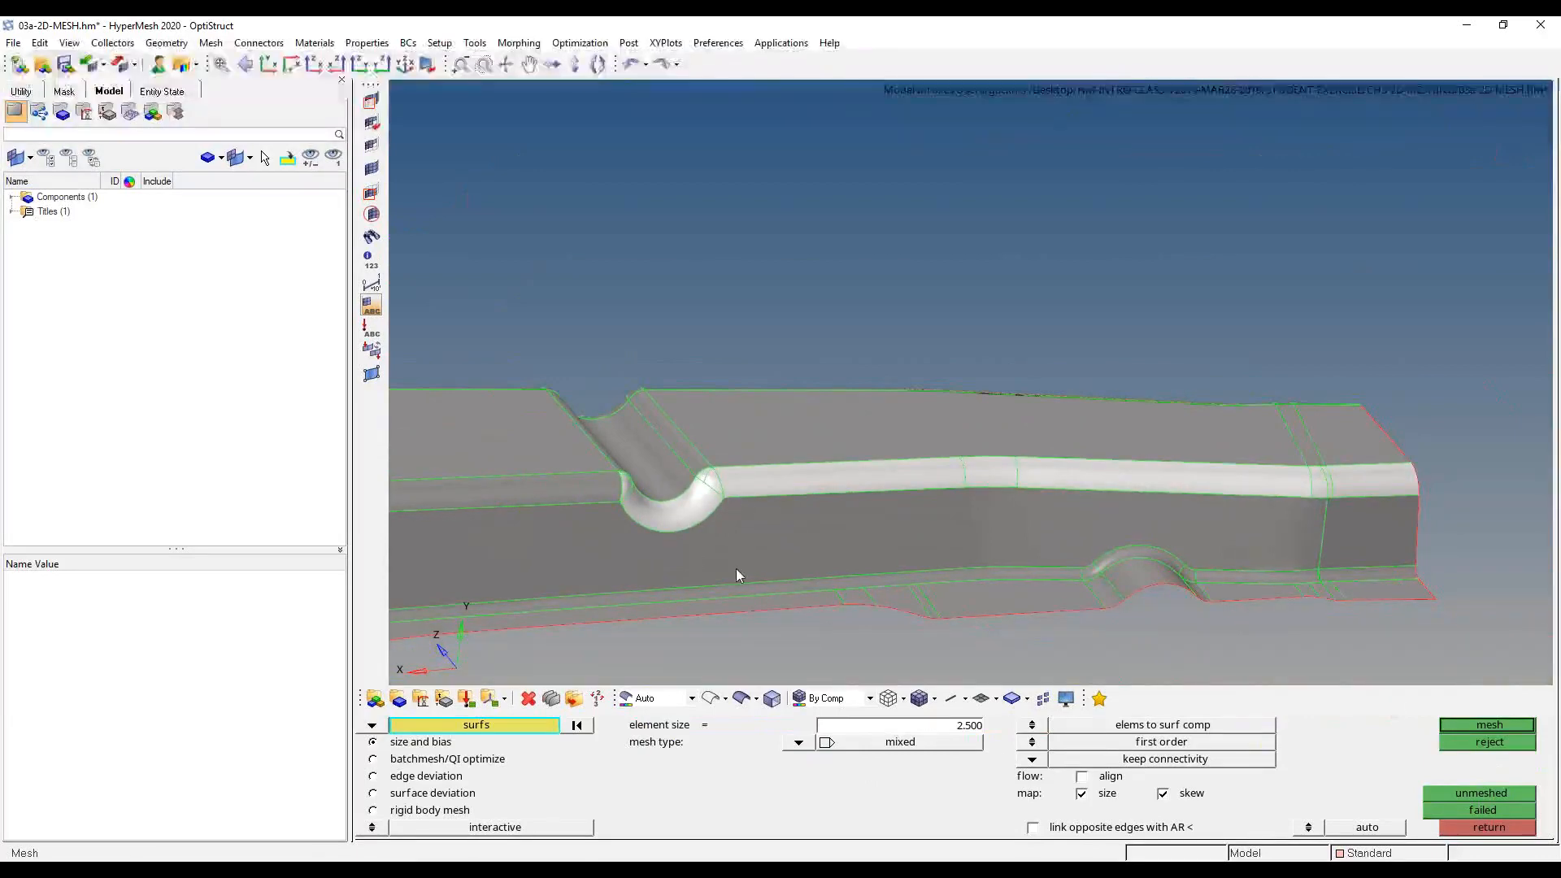
{"action": "left_click", "coordinate": [1484, 723]}
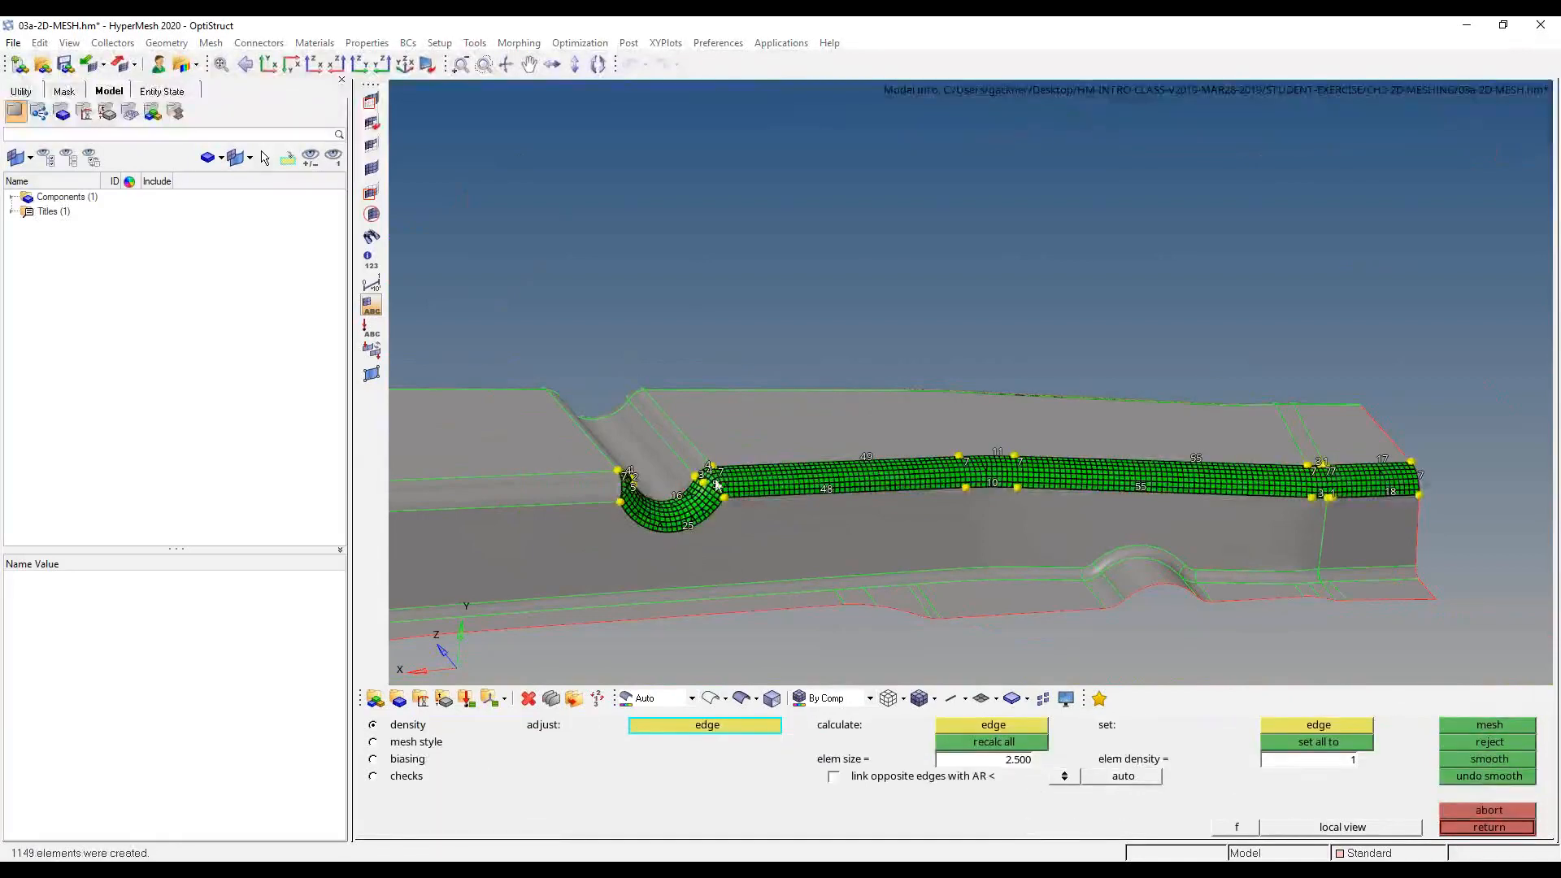
- Reduce the lower edge density of the fillet face at the part's end to 17 and remesh
{"action": "right_click_drag", "start_coordinate": [1278, 526], "coordinate": [993, 455], "text": "ctrl"}
{"action": "scroll", "coordinate": [1078, 405], "scroll_direction": "up", "scroll_amount": 3, "text": "ctrl"}
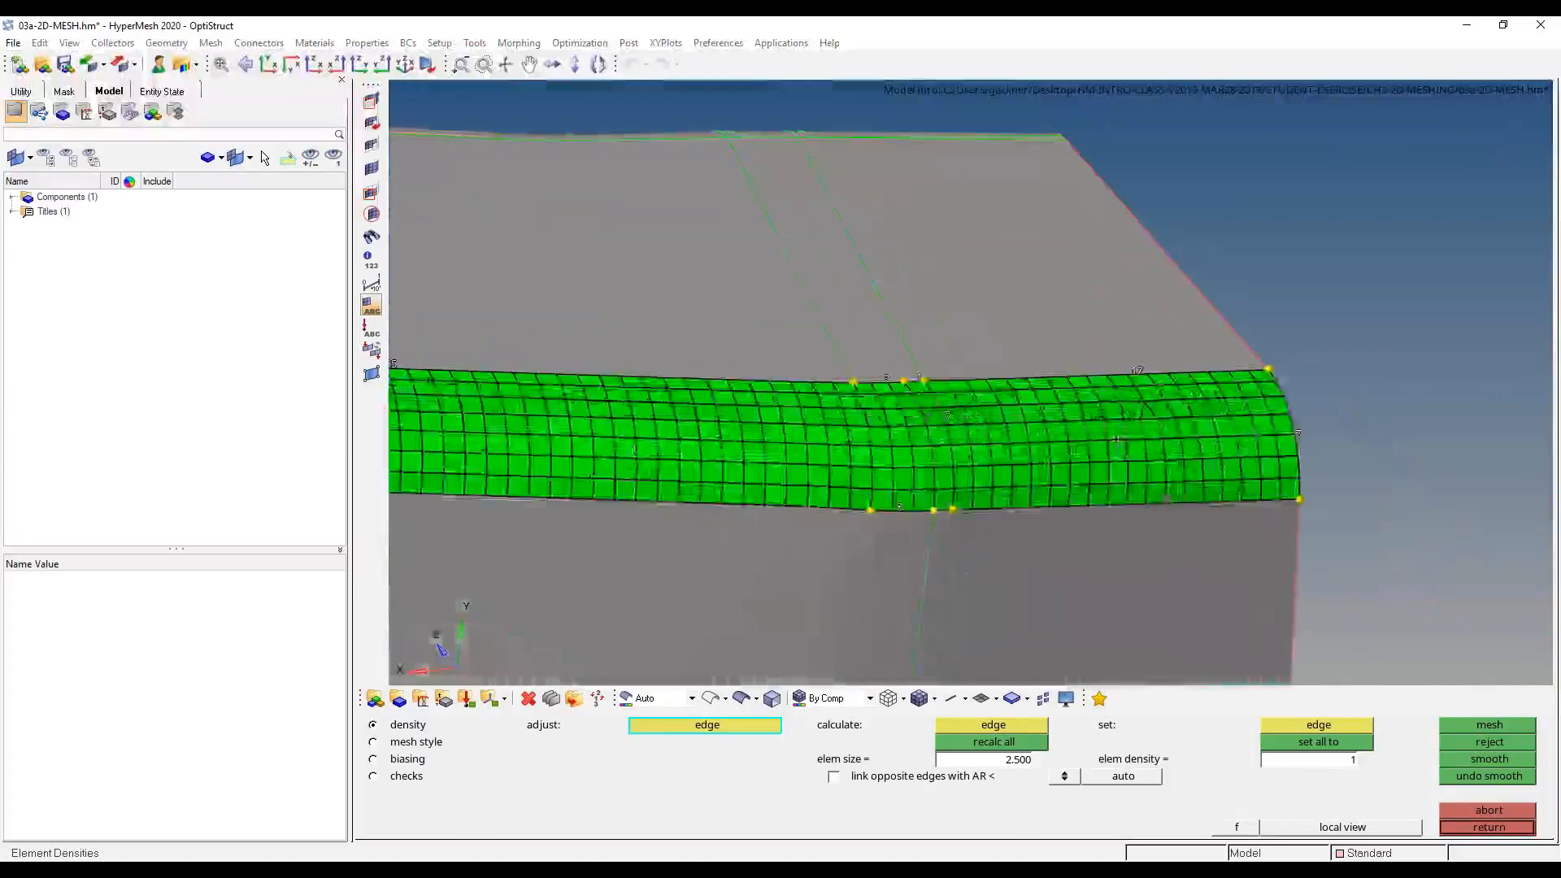
{"action": "left_click_drag", "start_coordinate": [1079, 406], "coordinate": [1411, 230], "text": "ctrl"}
{"action": "scroll", "coordinate": [1420, 483], "scroll_direction": "up", "scroll_amount": 3, "text": "ctrl"}
{"action": "left_click_drag", "start_coordinate": [1420, 482], "coordinate": [939, 449], "text": "ctrl"}
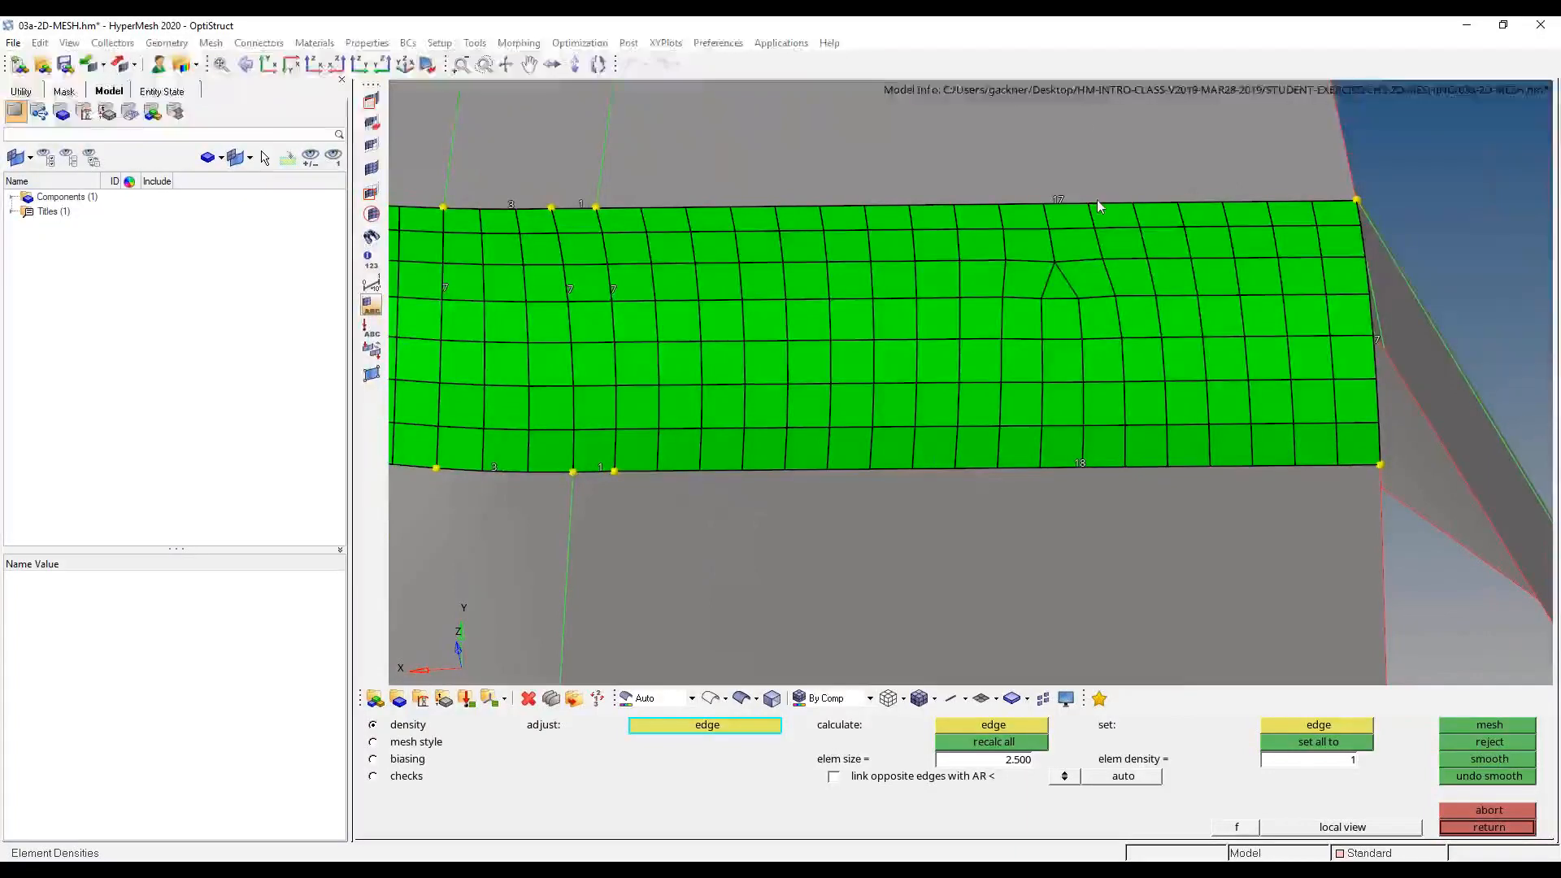
{"action": "left_click", "coordinate": [1082, 464]}
{"action": "left_click", "coordinate": [1489, 725]}
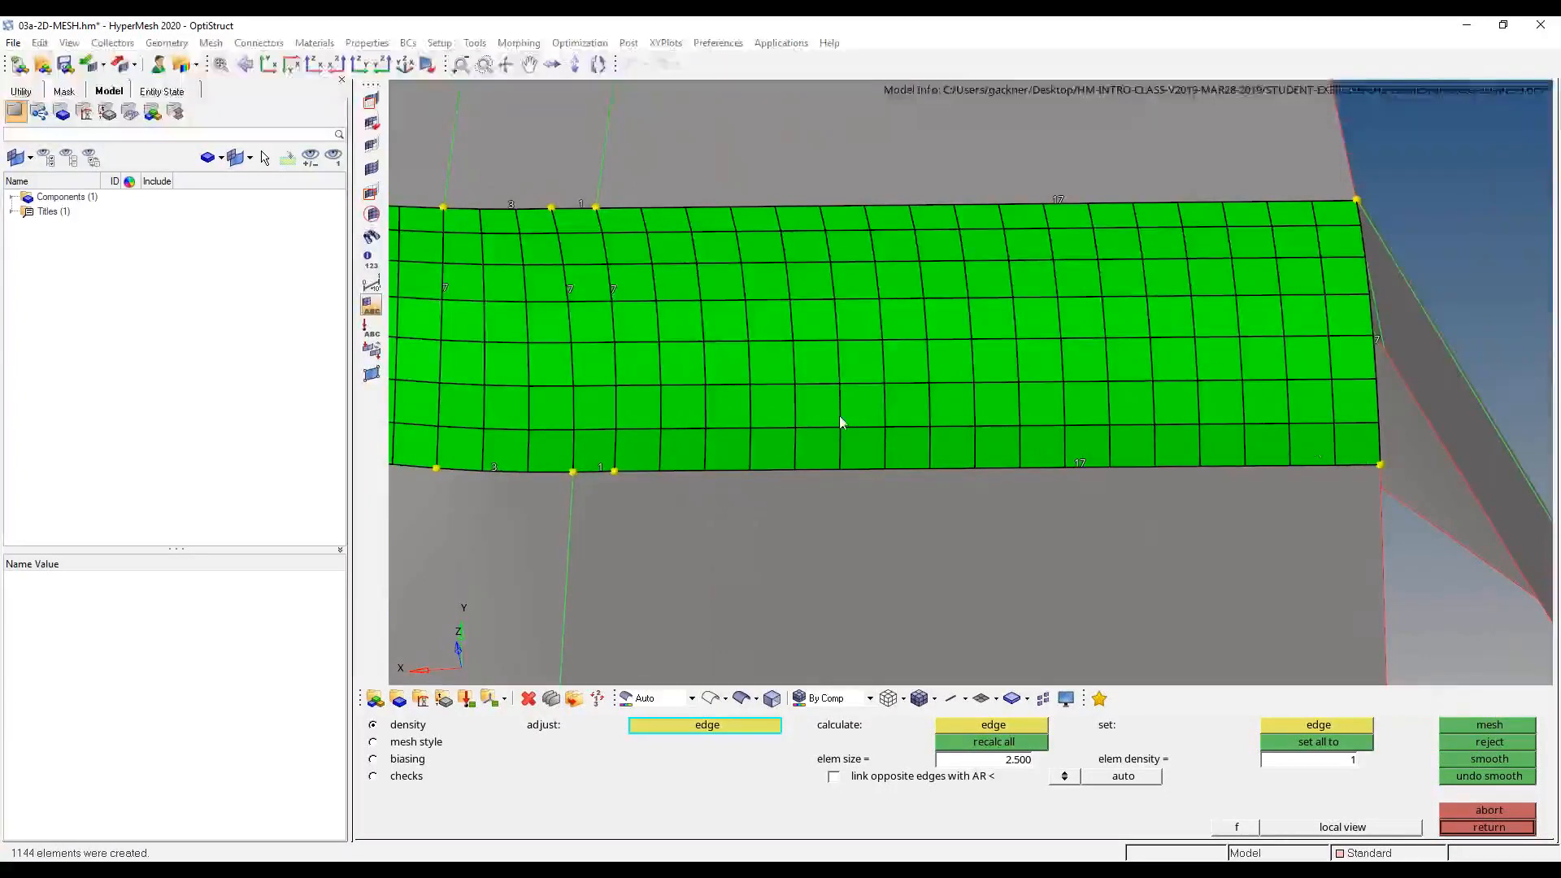
- Adjust the upper and lower edge densities of the short fillet face at the side wall's bend to 10 each and remesh
{"action": "right_click_drag", "start_coordinate": [841, 422], "coordinate": [1216, 421], "text": "ctrl"}
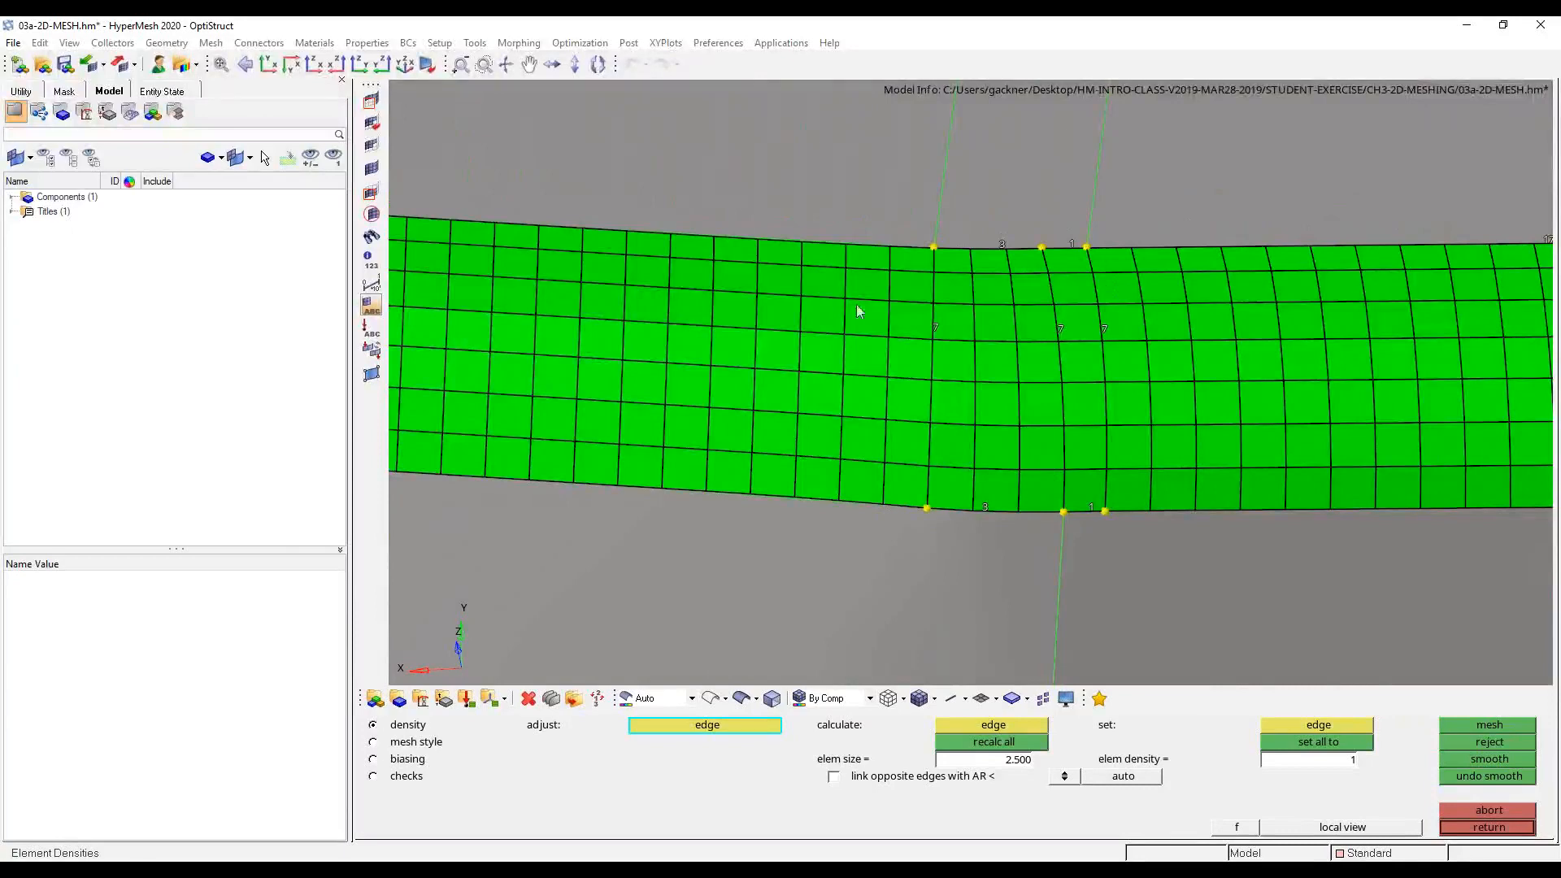
{"action": "right_click_drag", "start_coordinate": [749, 378], "coordinate": [1425, 519], "text": "ctrl"}
{"action": "scroll", "coordinate": [1424, 518], "scroll_direction": "down", "scroll_amount": 4, "text": "ctrl"}
{"action": "right_click_drag", "start_coordinate": [774, 462], "coordinate": [1270, 411], "text": "ctrl"}
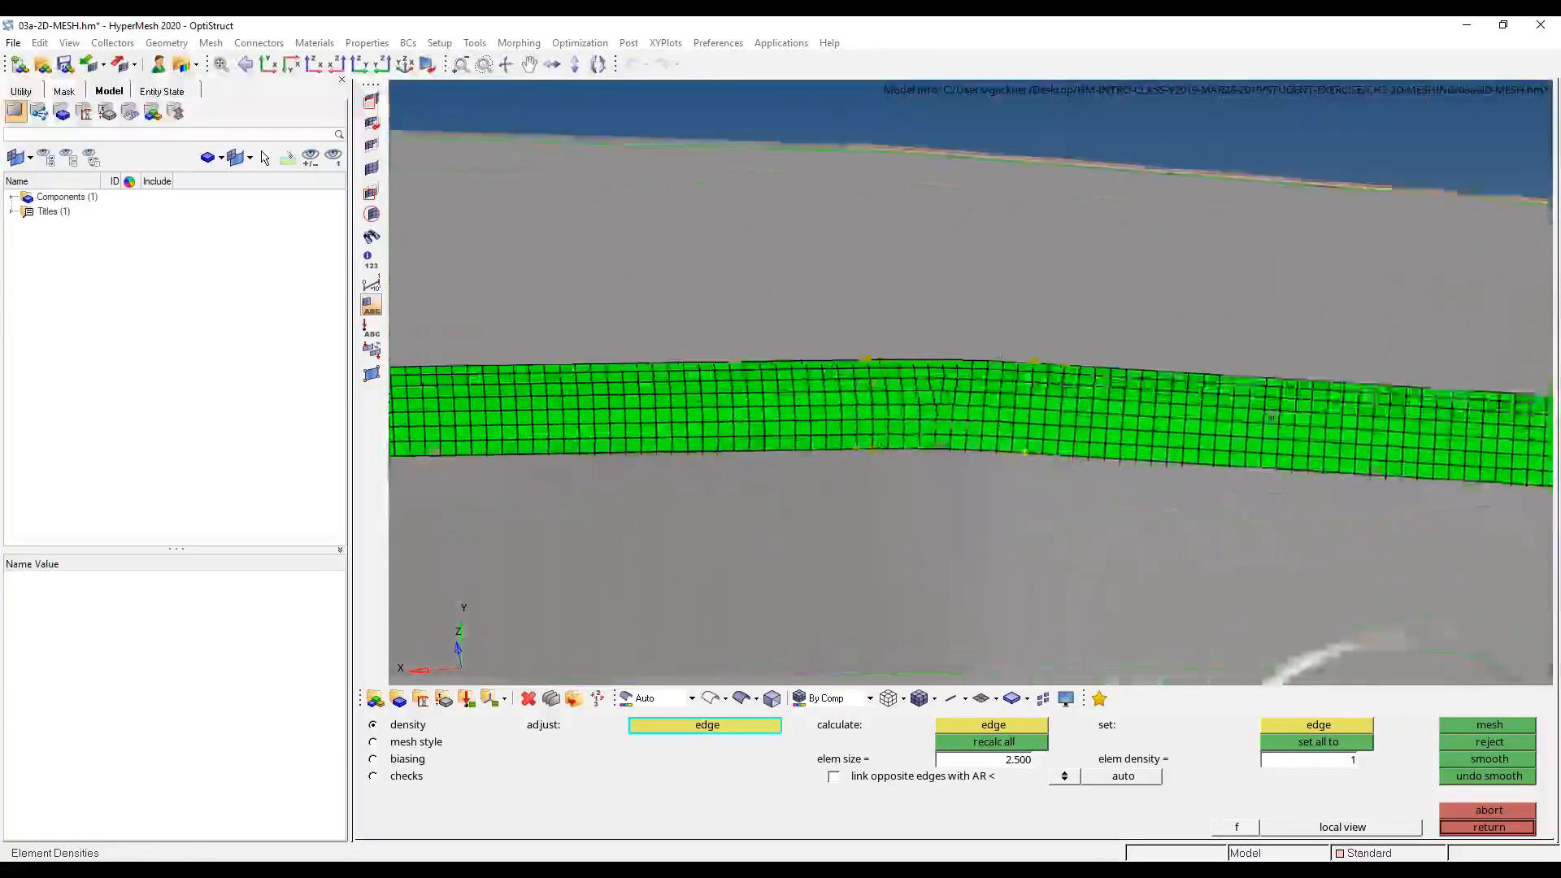
{"action": "scroll", "coordinate": [1047, 448], "scroll_direction": "up", "scroll_amount": 5, "text": "ctrl"}
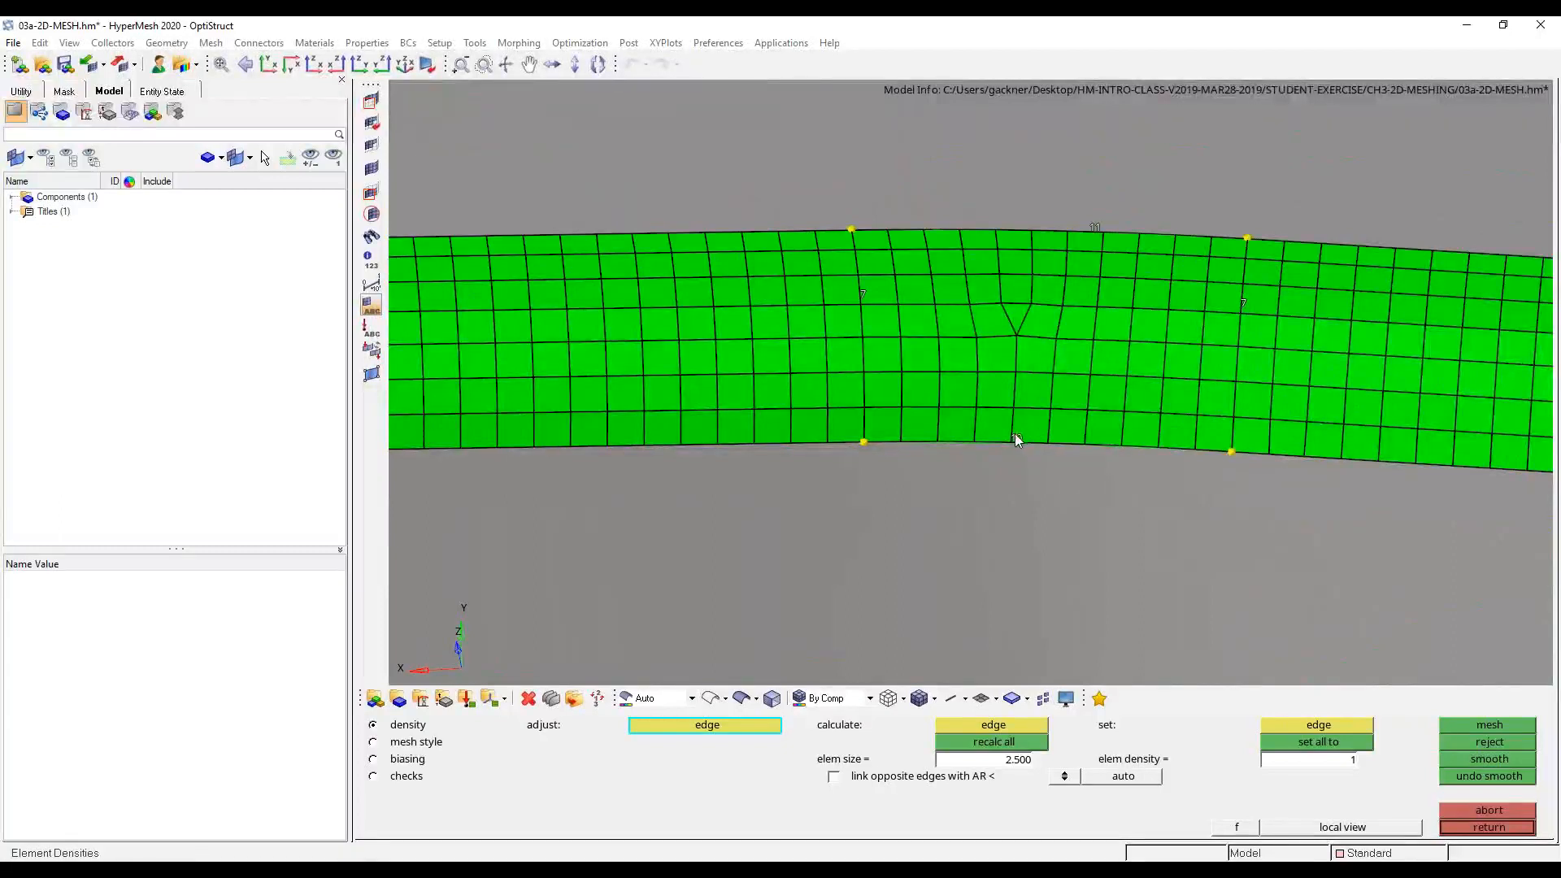
{"action": "left_click", "coordinate": [1015, 435]}
{"action": "left_click", "coordinate": [1531, 726]}
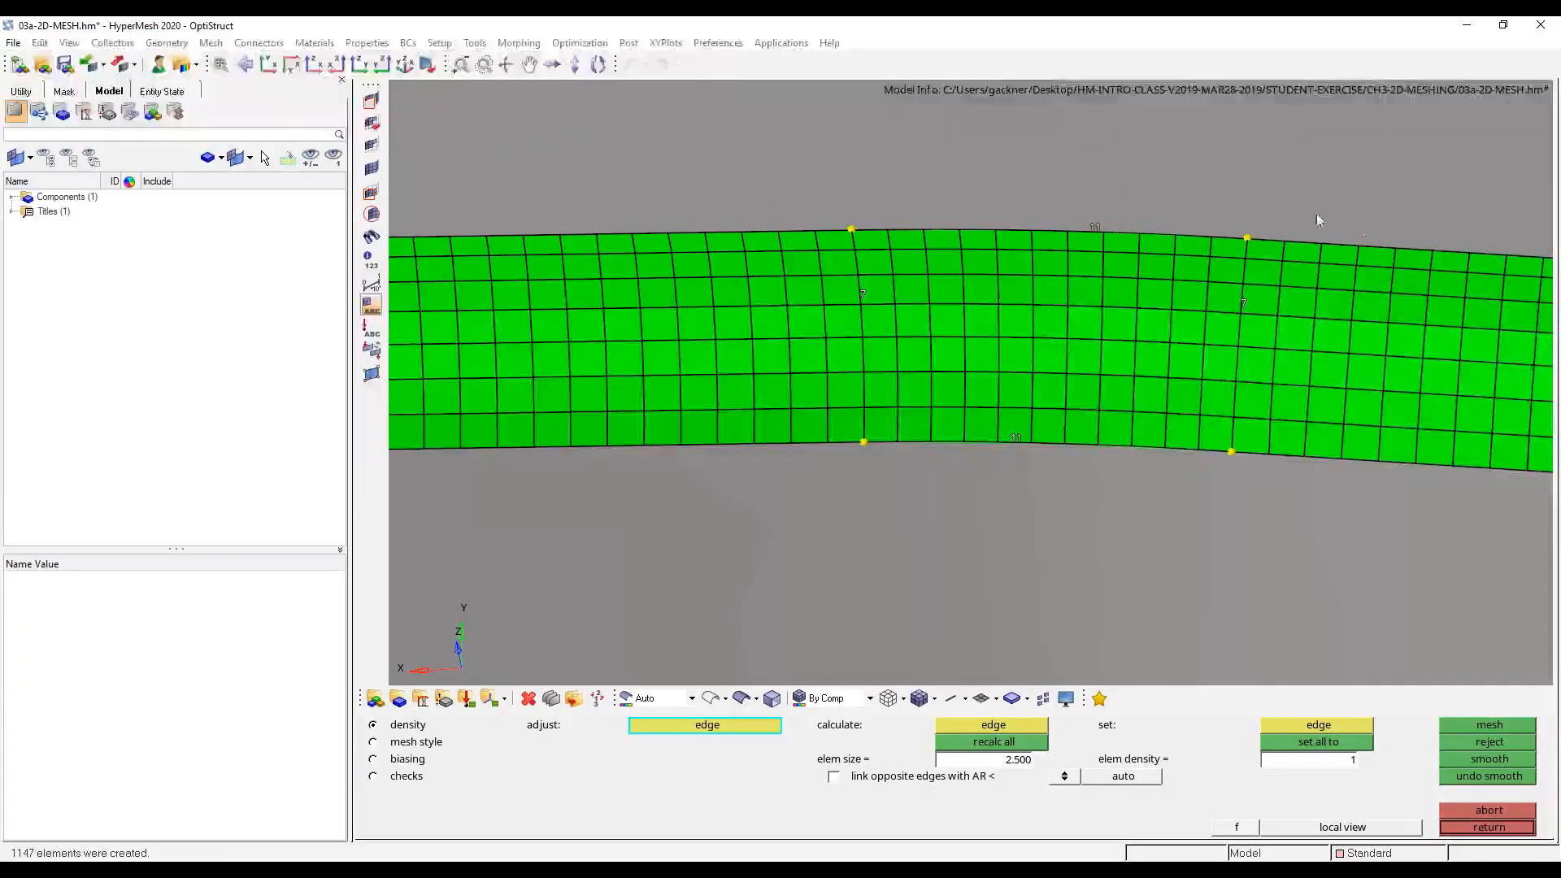
{"action": "right_click", "coordinate": [1103, 240]}
{"action": "right_click", "coordinate": [1016, 436]}
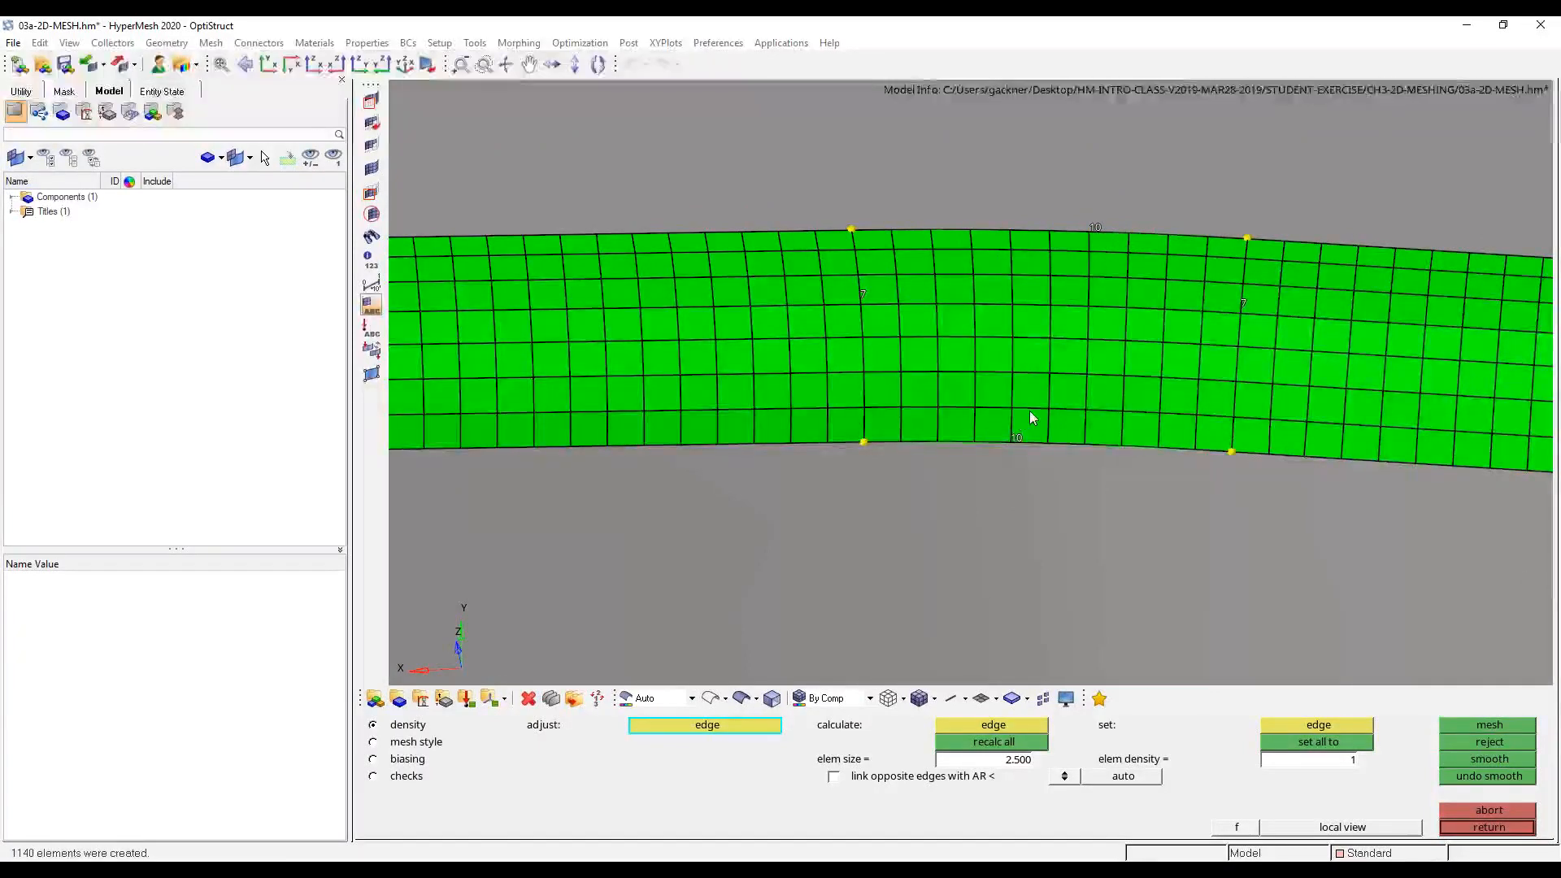
- Try different element densities on the short upper edge where the channel's fillet meets the straight fillet, remeshing to compare
{"action": "scroll", "coordinate": [1039, 413], "scroll_direction": "down", "scroll_amount": 2}
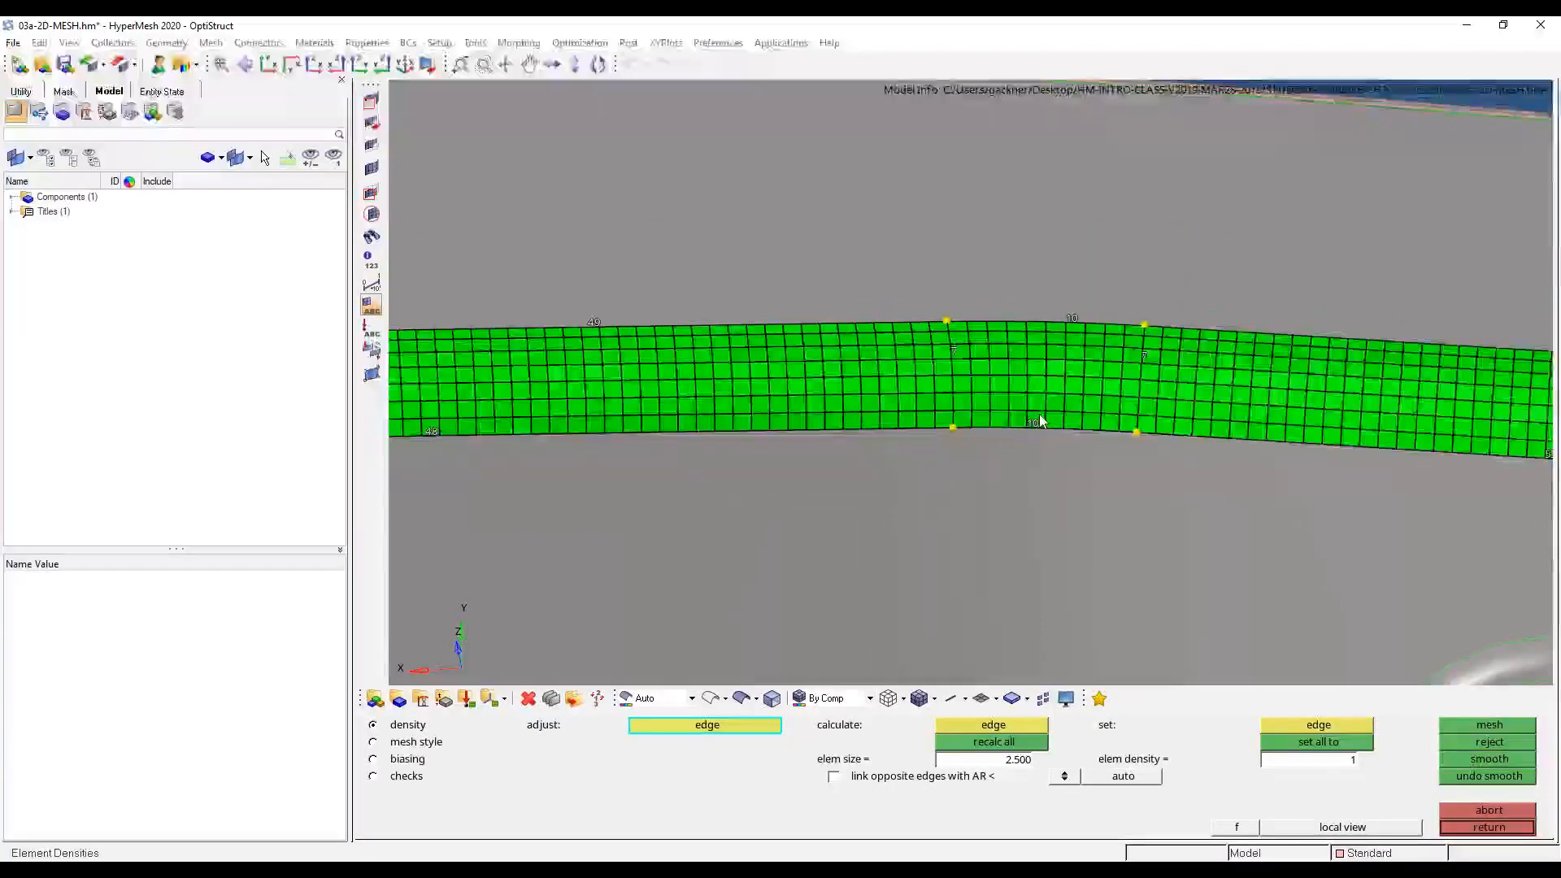
{"action": "right_click_drag", "start_coordinate": [1042, 416], "coordinate": [1419, 424], "text": "ctrl"}
{"action": "scroll", "coordinate": [1419, 425], "scroll_direction": "down", "scroll_amount": 2, "text": "ctrl"}
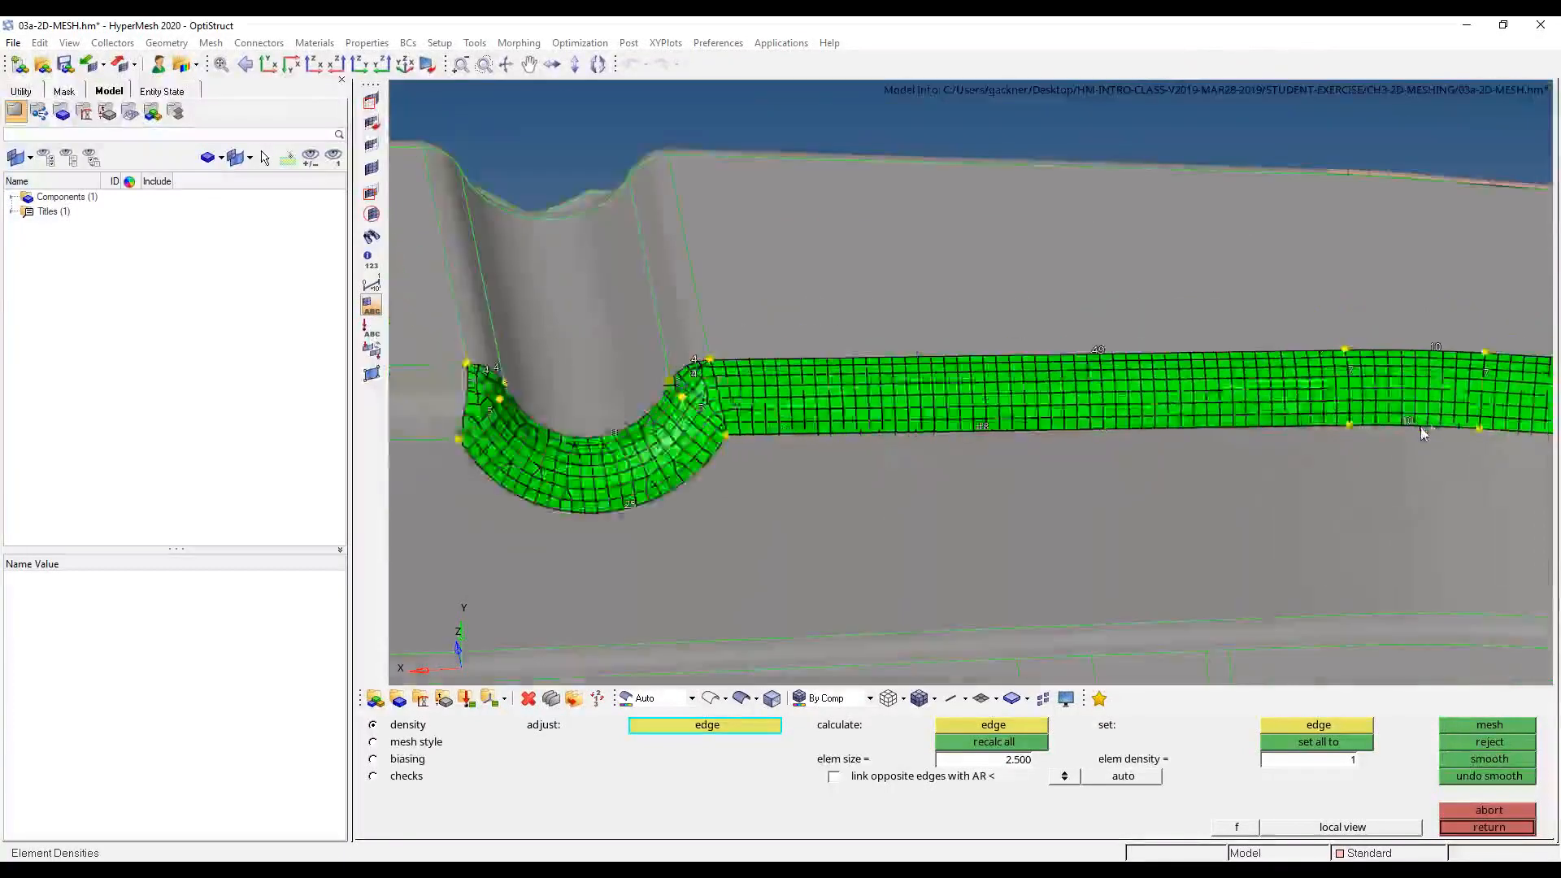
{"action": "scroll", "coordinate": [1170, 435], "scroll_direction": "up", "scroll_amount": 1}
{"action": "scroll", "coordinate": [872, 393], "scroll_direction": "up", "scroll_amount": 3}
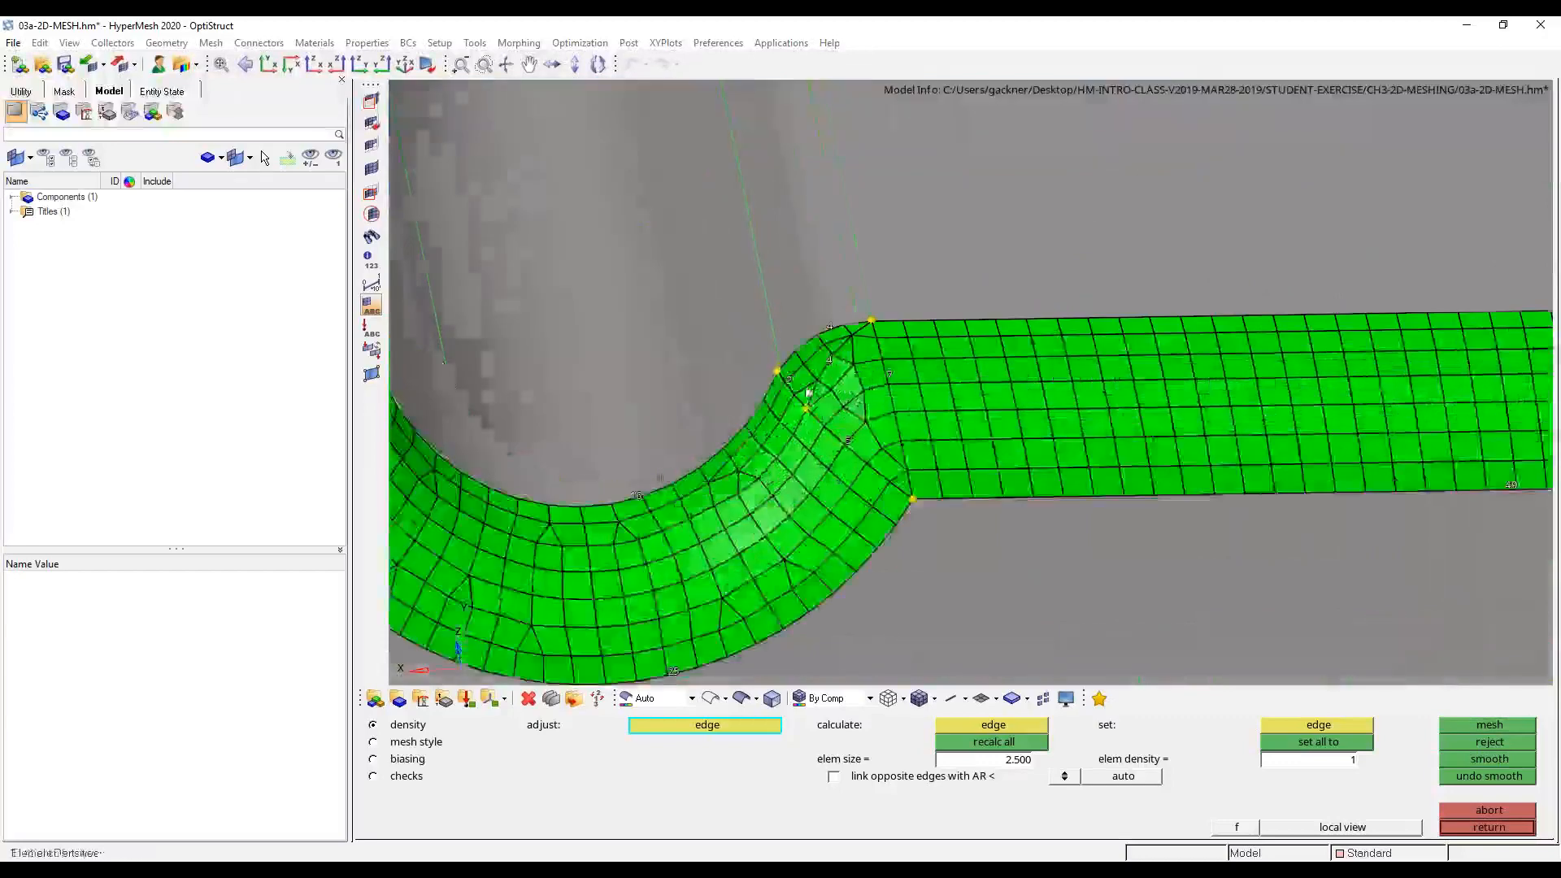
{"action": "left_click_drag", "start_coordinate": [919, 386], "coordinate": [1178, 457], "text": "ctrl"}
{"action": "middle_click", "coordinate": [1179, 458]}
{"action": "right_click", "coordinate": [1147, 407]}
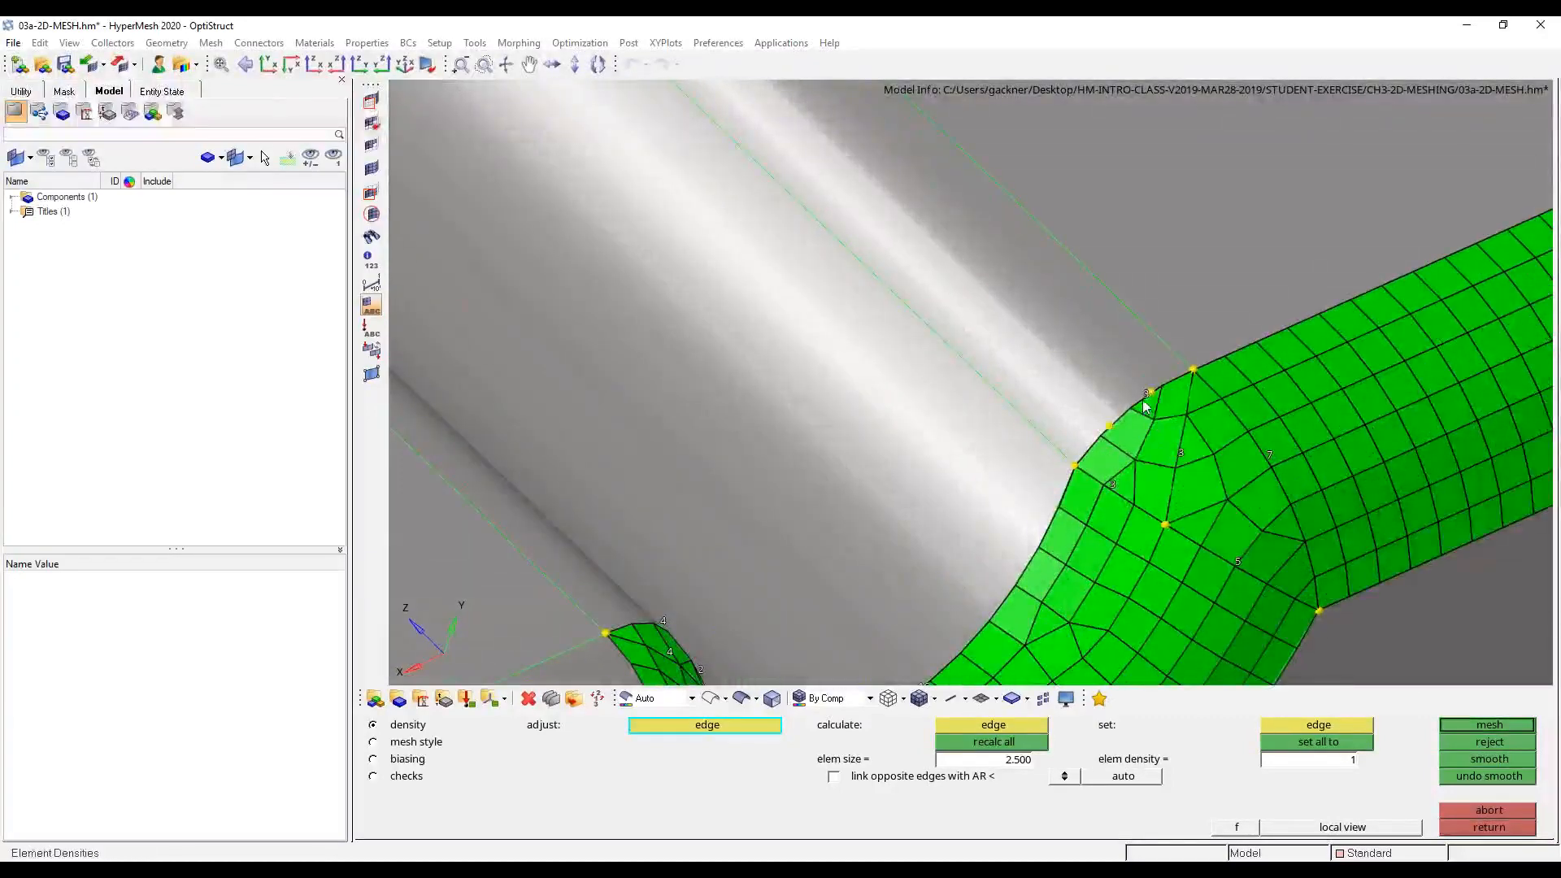
{"action": "middle_click", "coordinate": [1147, 407]}
{"action": "left_click", "coordinate": [1147, 406]}
{"action": "left_click_drag", "start_coordinate": [1148, 407], "coordinate": [1236, 342], "text": "ctrl"}
{"action": "scroll", "coordinate": [1252, 342], "scroll_direction": "down", "scroll_amount": 4}
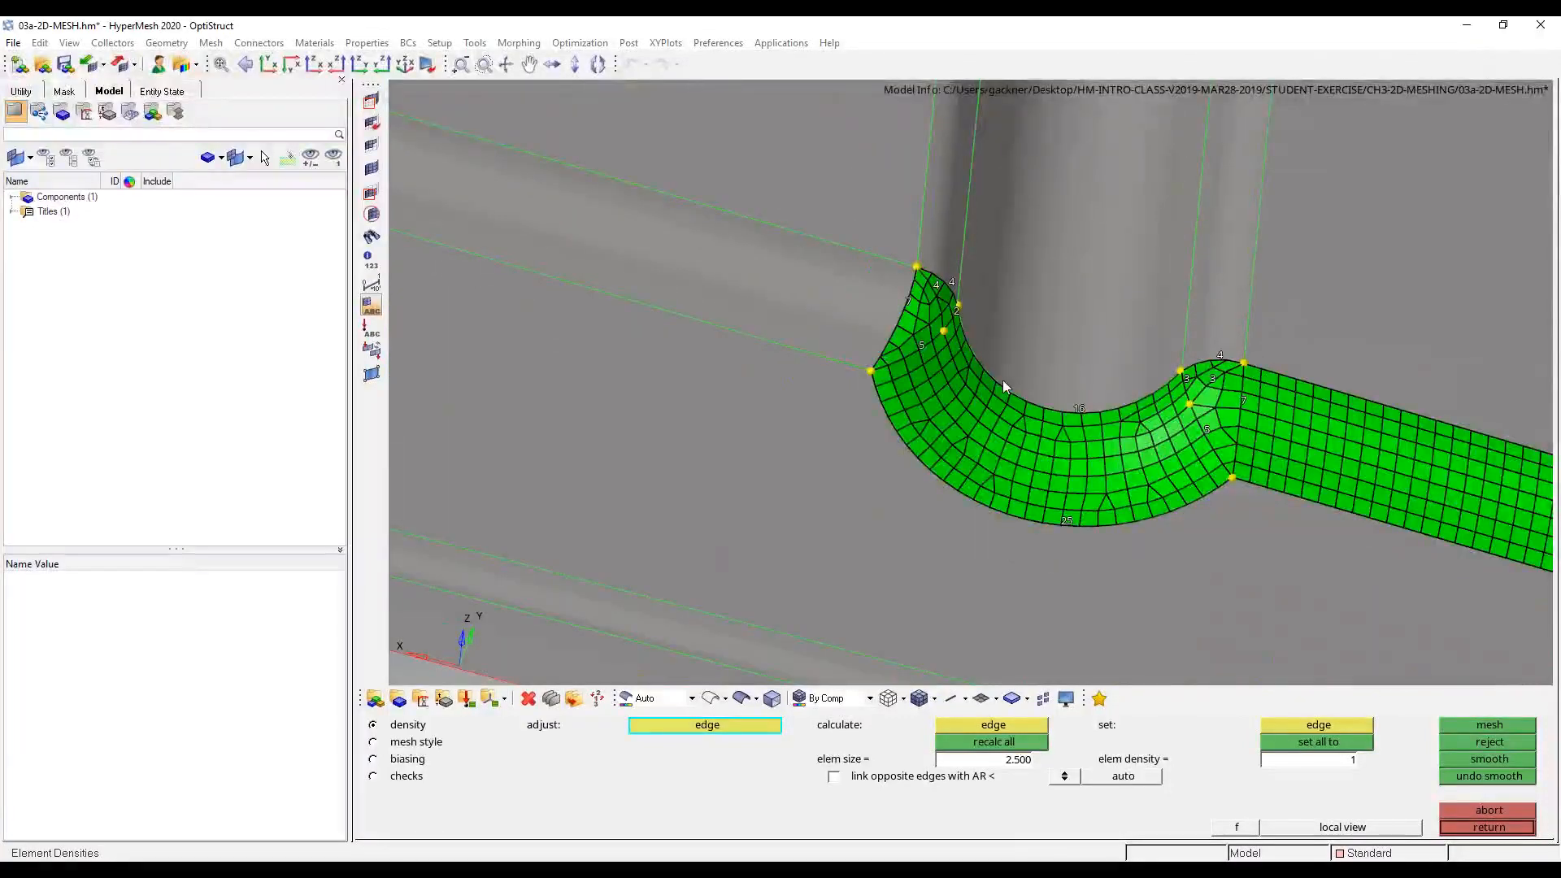
- Switch to the Notepad notes and highlight the Mesh Uniformity guideline on meshing identical, repeating features the same way
{"action": "left_click_drag", "start_coordinate": [863, 335], "coordinate": [989, 412], "text": "ctrl"}
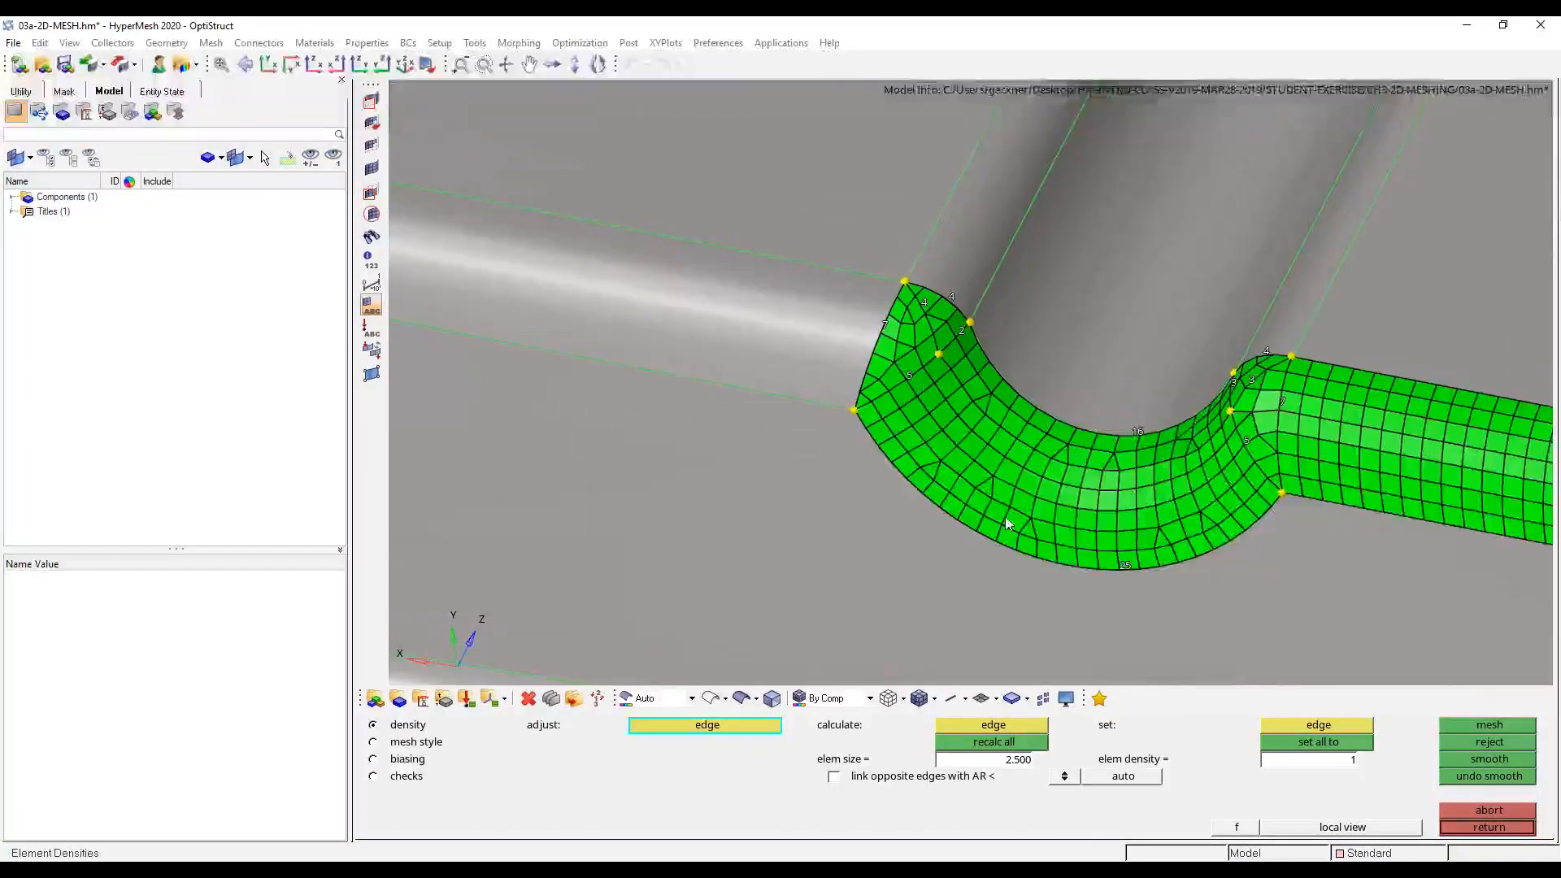
{"action": "right_click_drag", "start_coordinate": [1006, 523], "coordinate": [899, 499], "text": "ctrl"}
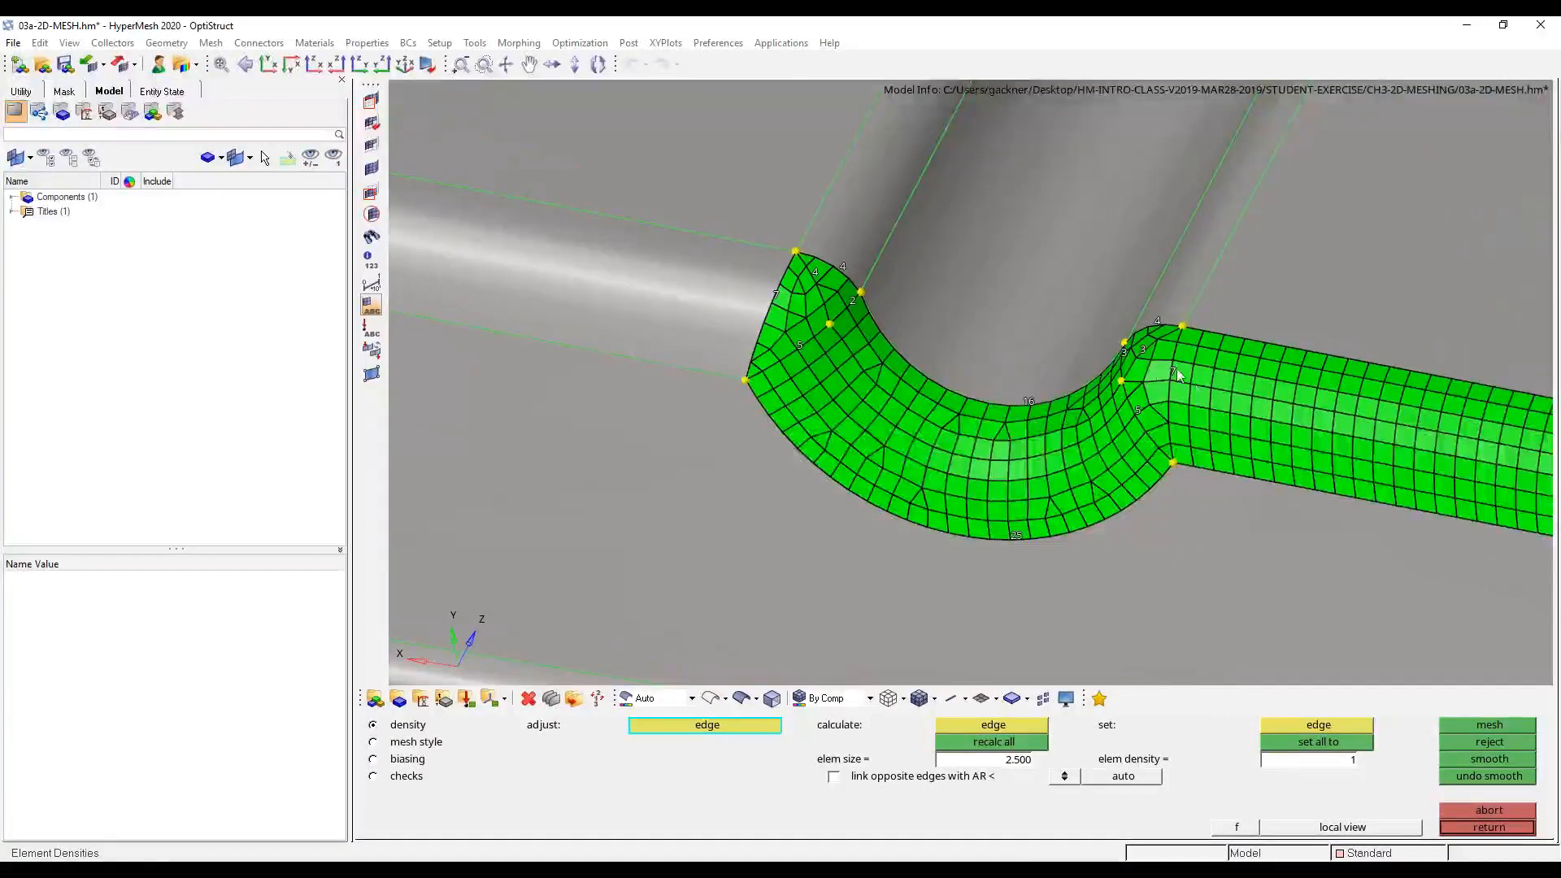
{"action": "left_click_drag", "start_coordinate": [1177, 376], "coordinate": [940, 408], "text": "ctrl"}
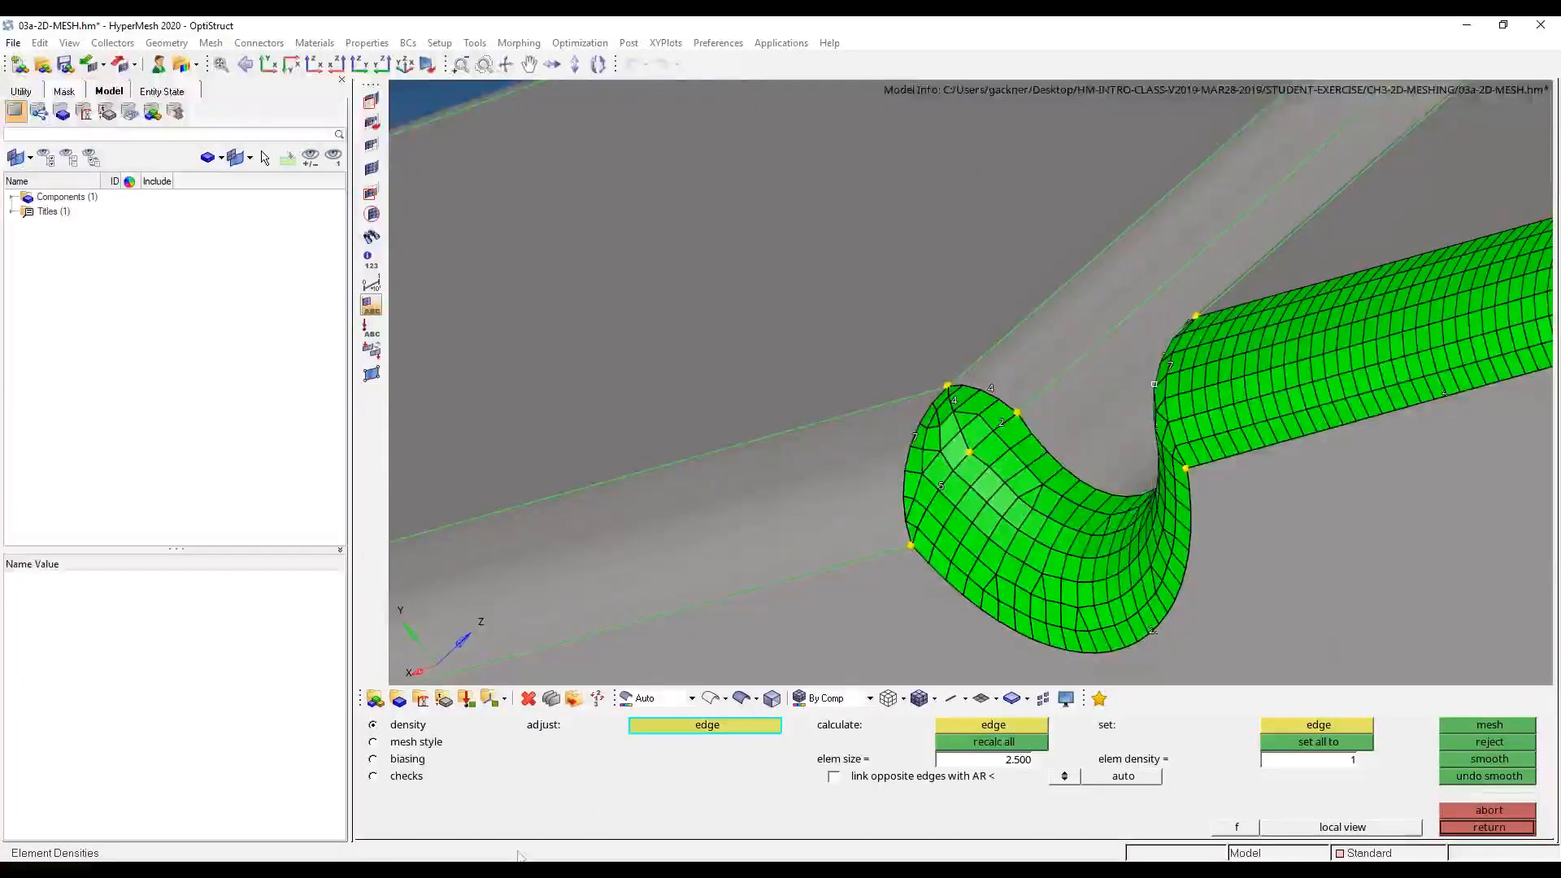
{"action": "left_click", "coordinate": [498, 870]}
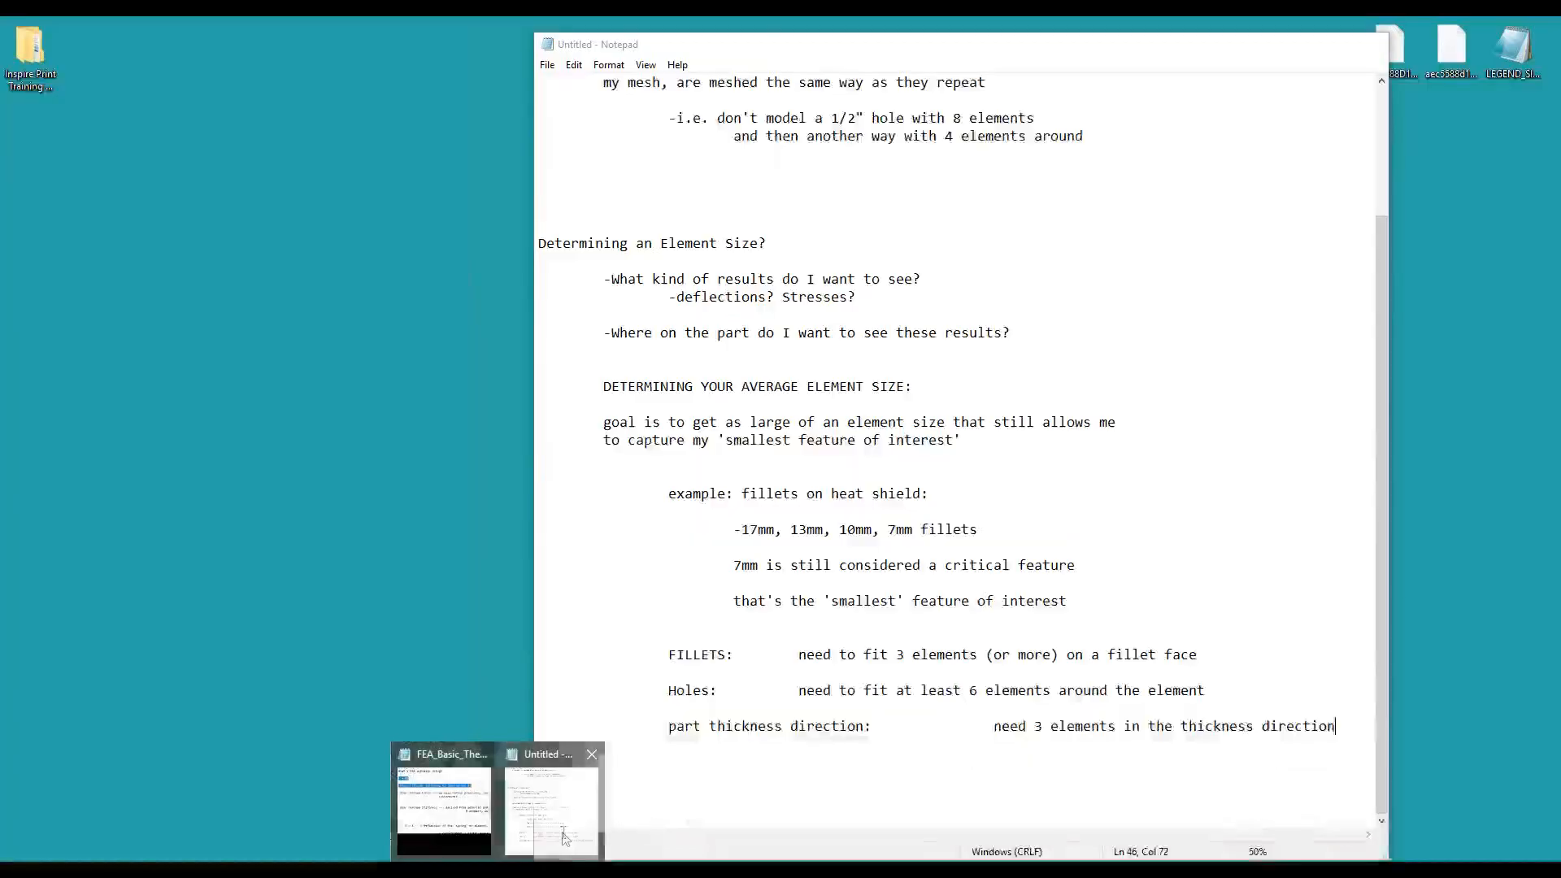
{"action": "left_click", "coordinate": [566, 838]}
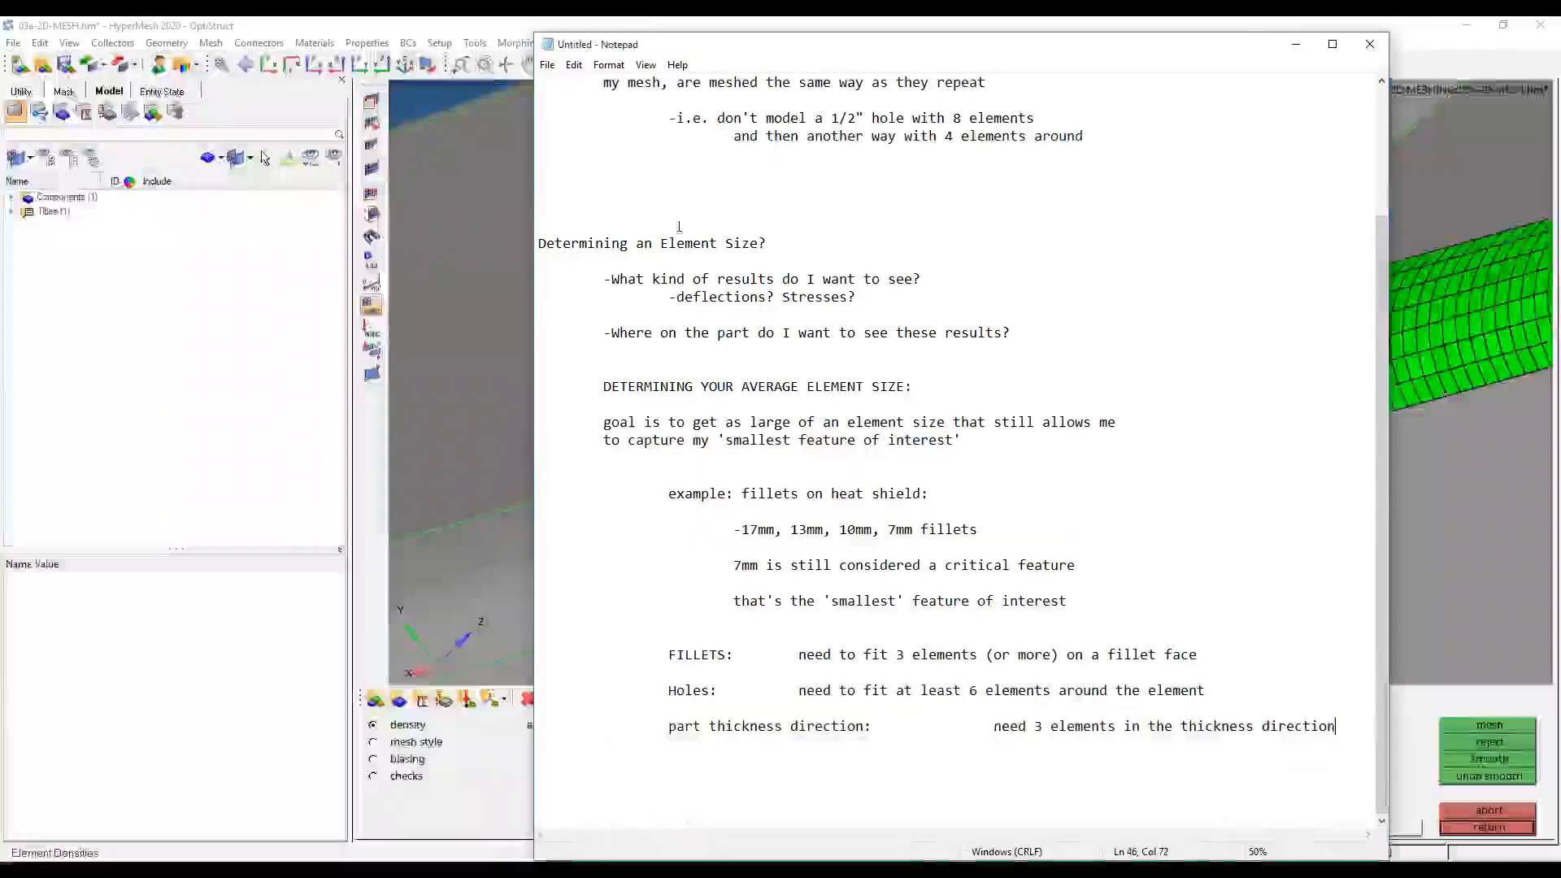
{"action": "left_click_drag", "start_coordinate": [616, 225], "coordinate": [1120, 331]}
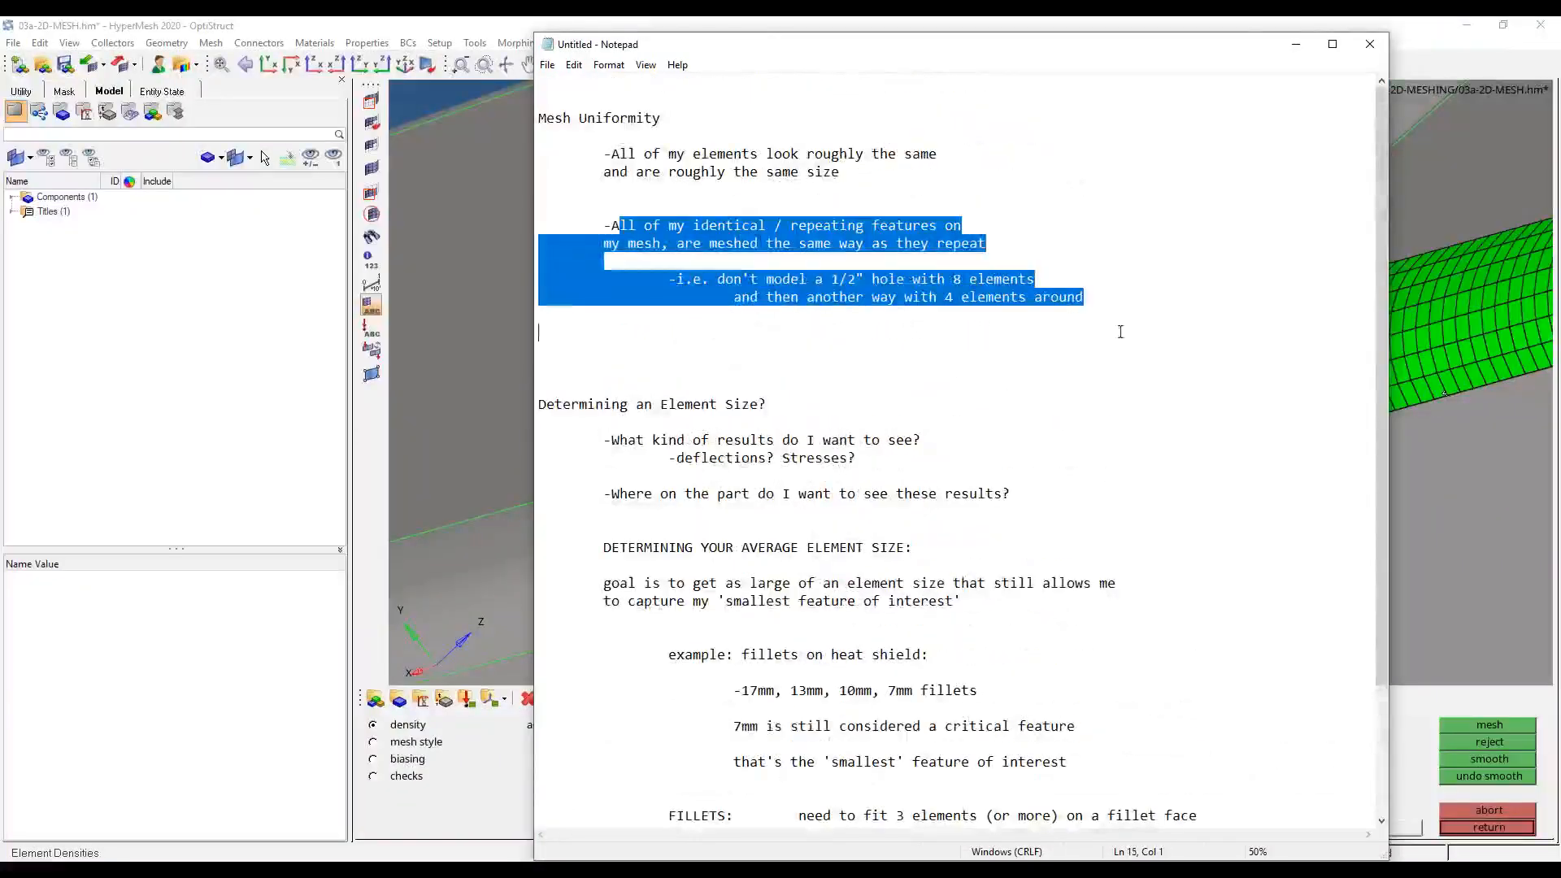
{"action": "left_click", "coordinate": [1294, 46]}
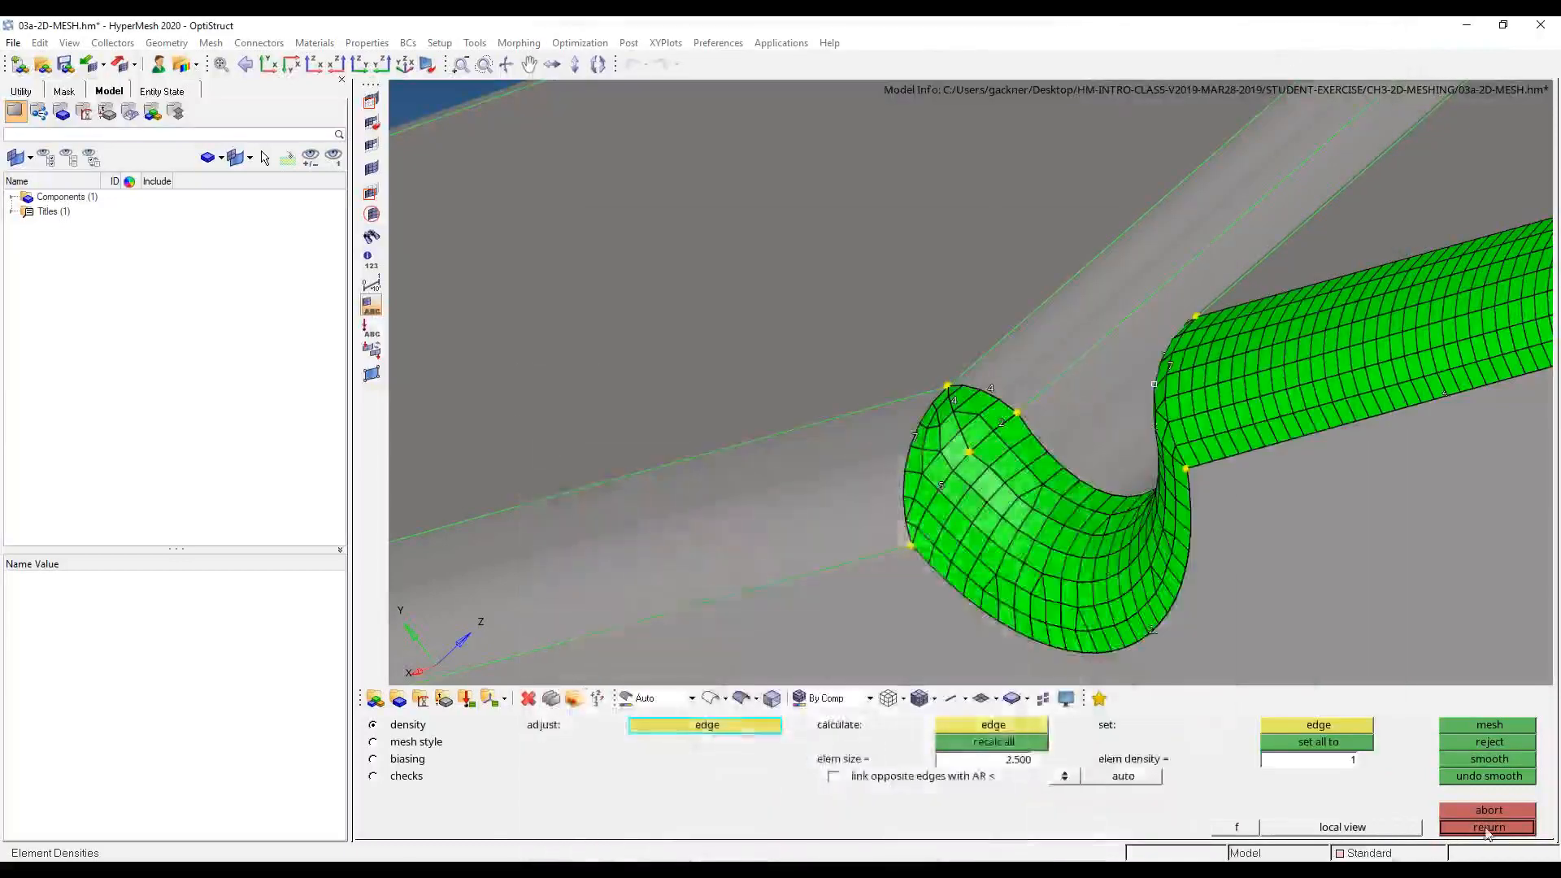
- Accept the fillet mesh and toggle the Standard component's geometry off and back on to inspect the elements alone
{"action": "left_click", "coordinate": [1489, 826]}
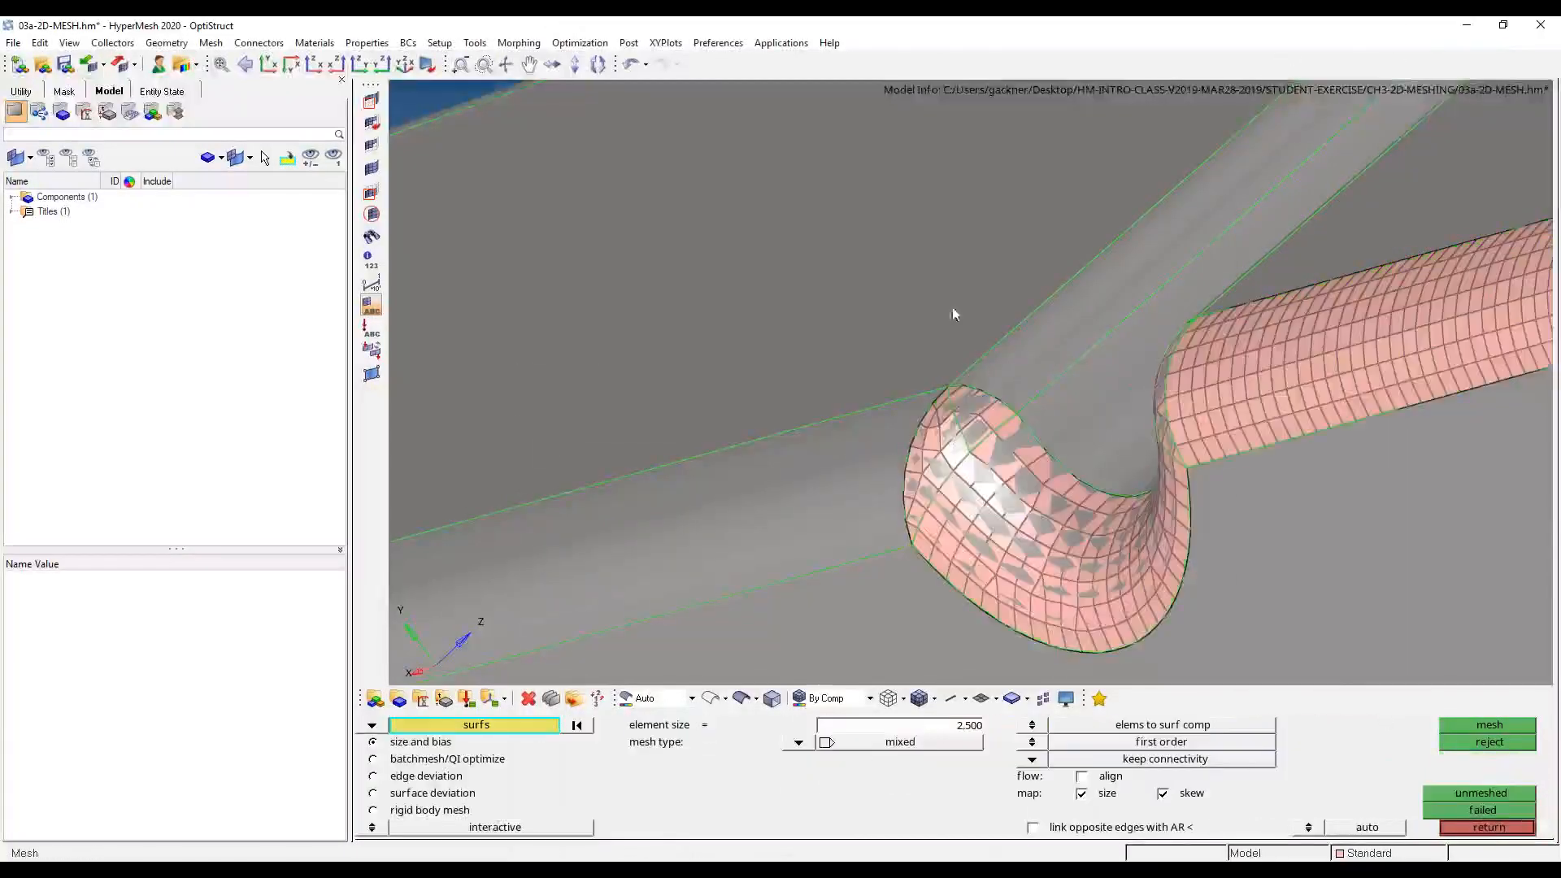
{"action": "scroll", "coordinate": [951, 285], "scroll_direction": "up", "scroll_amount": 5}
{"action": "left_click", "coordinate": [11, 197]}
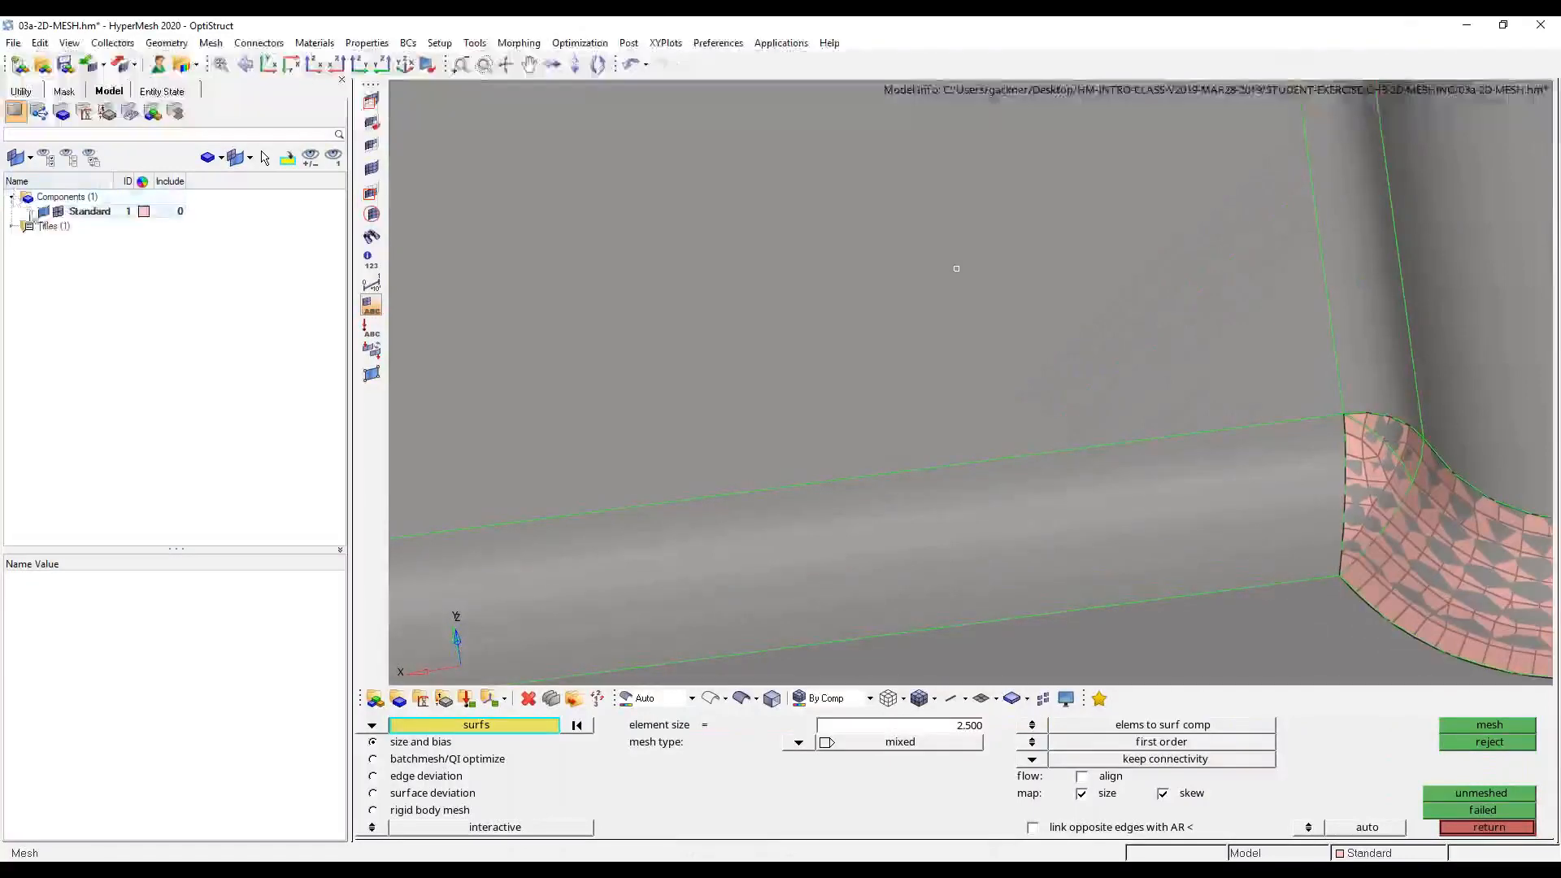
{"action": "key", "text": "f"}
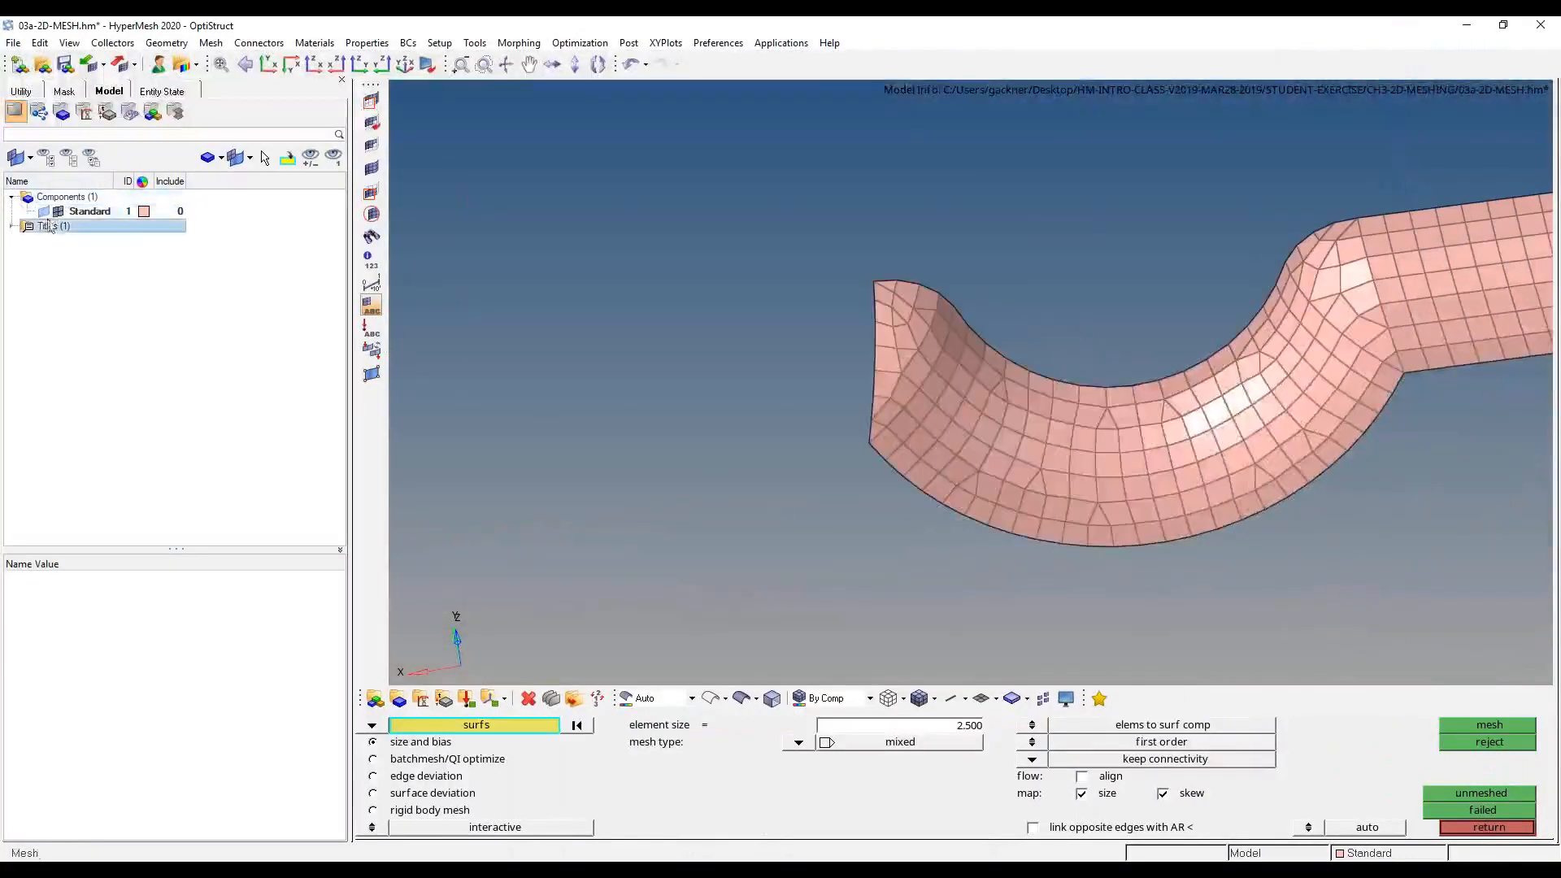
{"action": "left_click", "coordinate": [44, 212]}
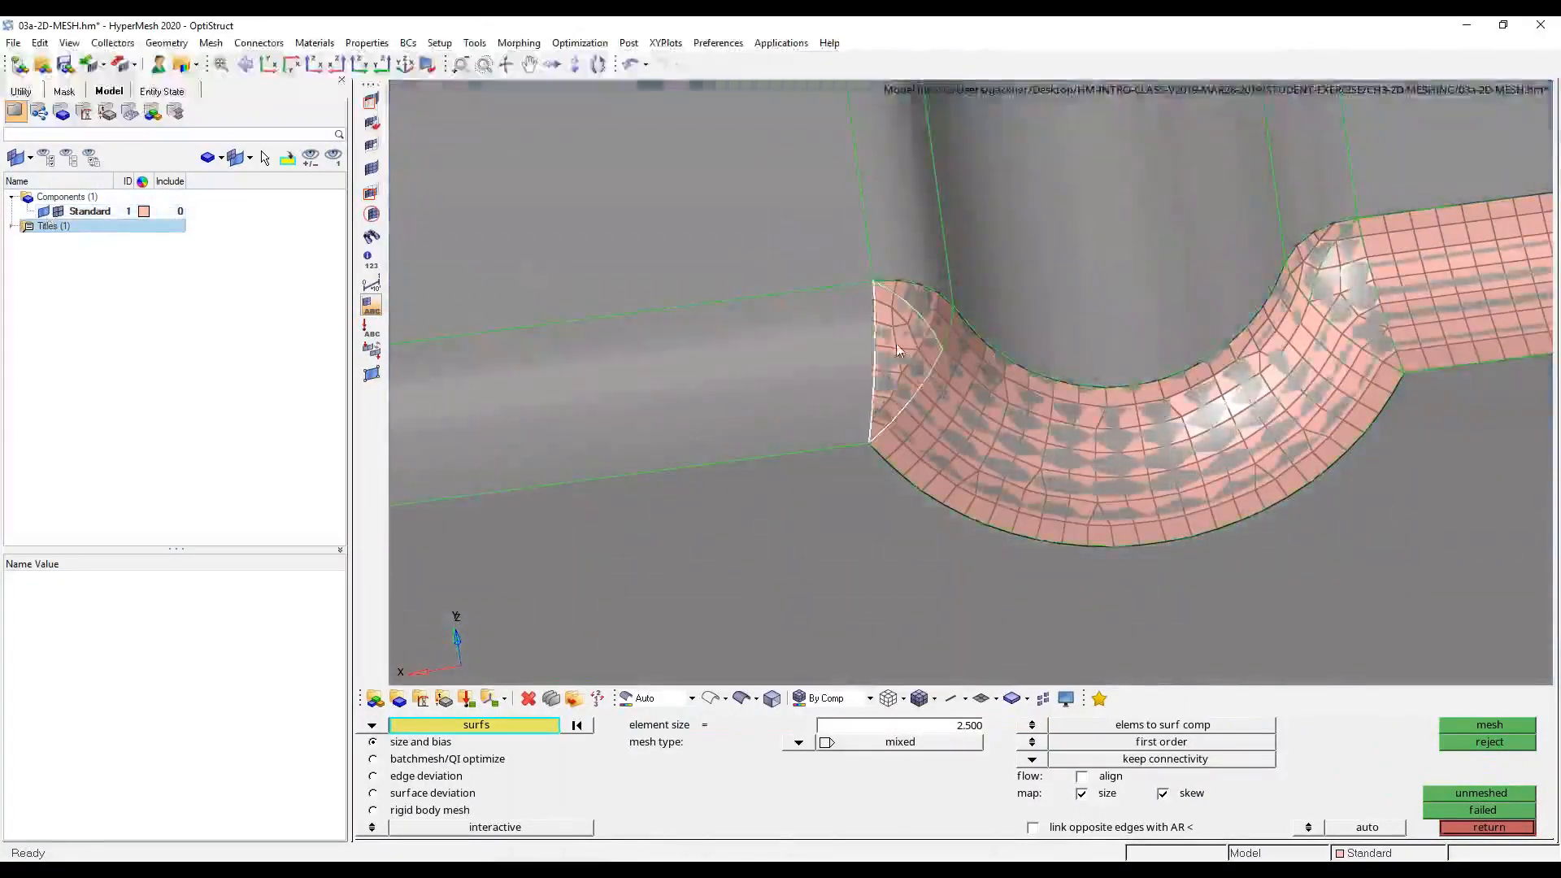
- Remesh the channel's fillet faces with the element density of both long curved edges set to 20
{"action": "left_click", "coordinate": [1310, 248]}
{"action": "left_click", "coordinate": [1348, 284]}
{"action": "middle_click", "coordinate": [1347, 284]}
{"action": "left_click", "coordinate": [1177, 374]}
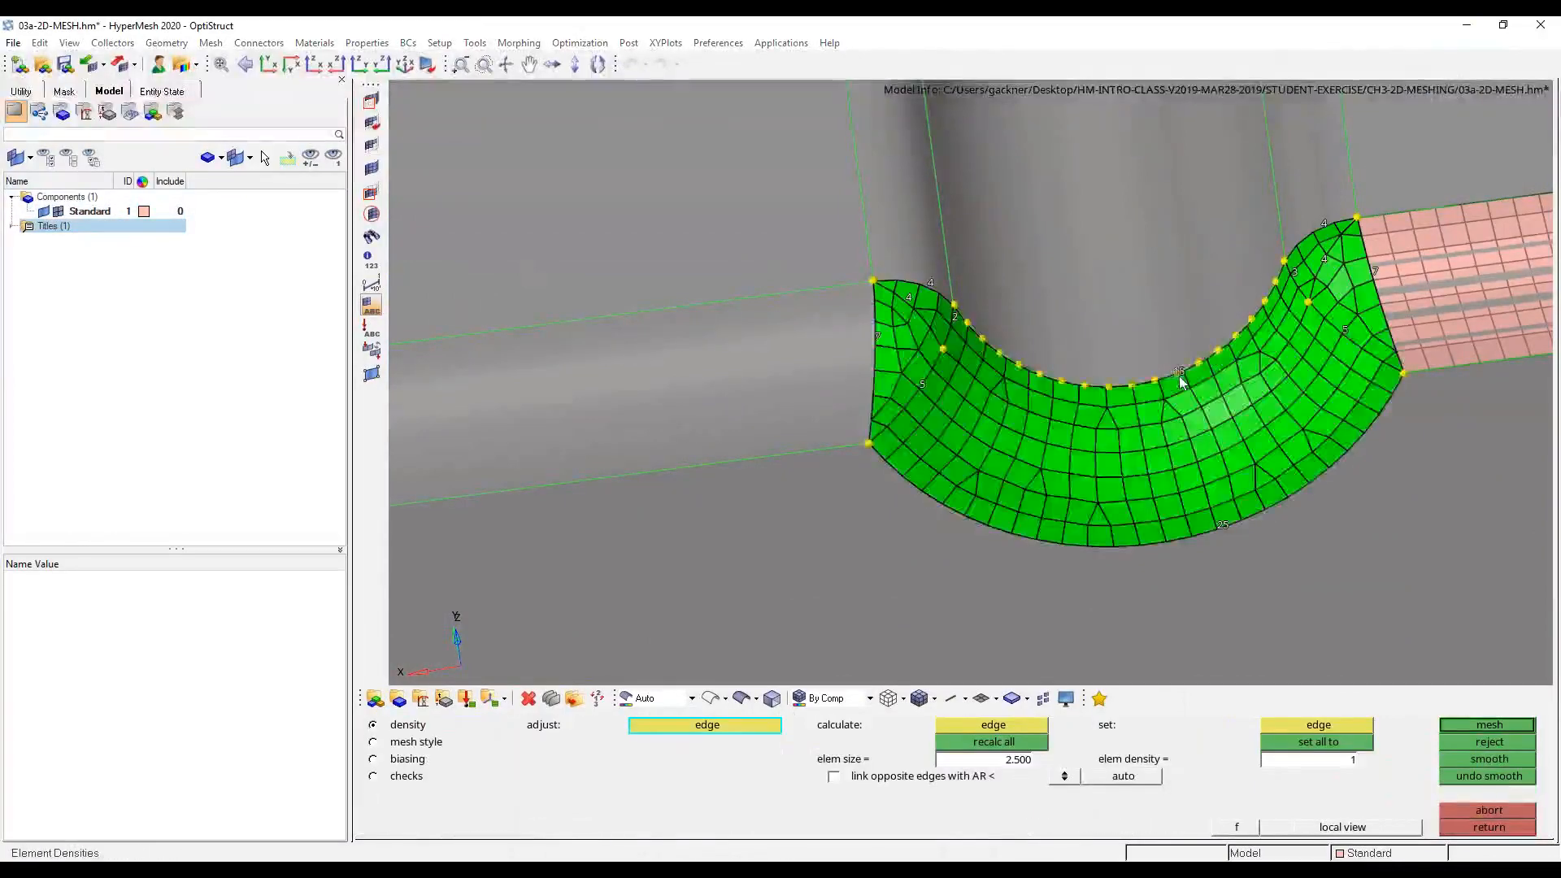
{"action": "right_click", "coordinate": [1229, 523]}
{"action": "right_click", "coordinate": [1228, 523]}
{"action": "right_click", "coordinate": [1228, 523]}
{"action": "right_click", "coordinate": [1227, 524]}
{"action": "right_click", "coordinate": [1227, 524]}
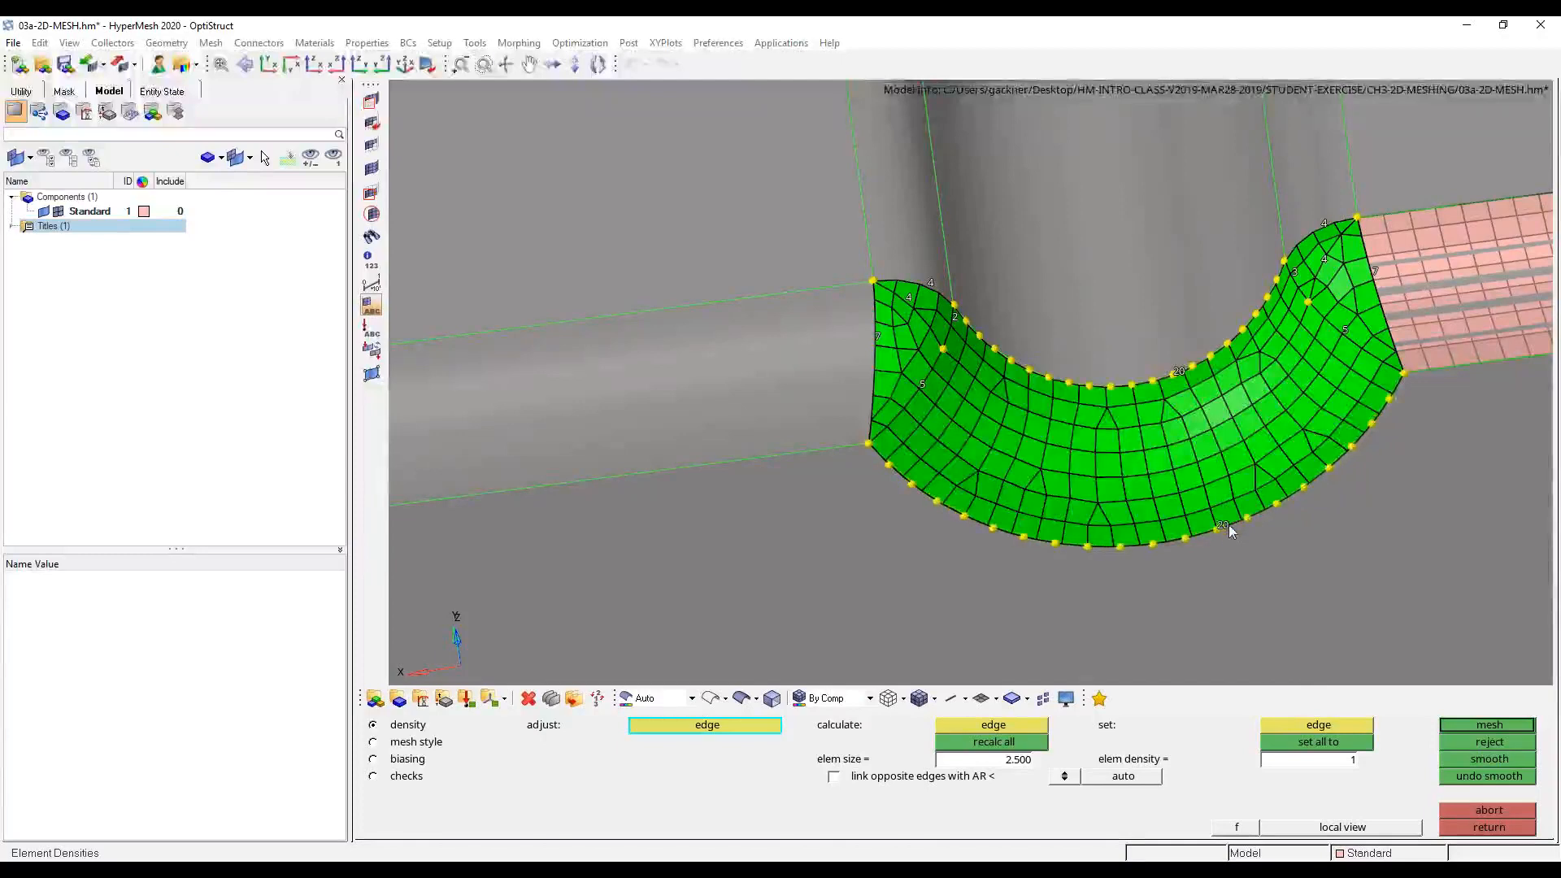
{"action": "middle_click", "coordinate": [1227, 524]}
- Adjust the densities of the shared diagonal edge and short upper edge beside the straight fillet, remesh, and accept the mesh
{"action": "left_click_drag", "start_coordinate": [1241, 332], "coordinate": [1310, 292], "text": "ctrl"}
{"action": "left_click", "coordinate": [1356, 354]}
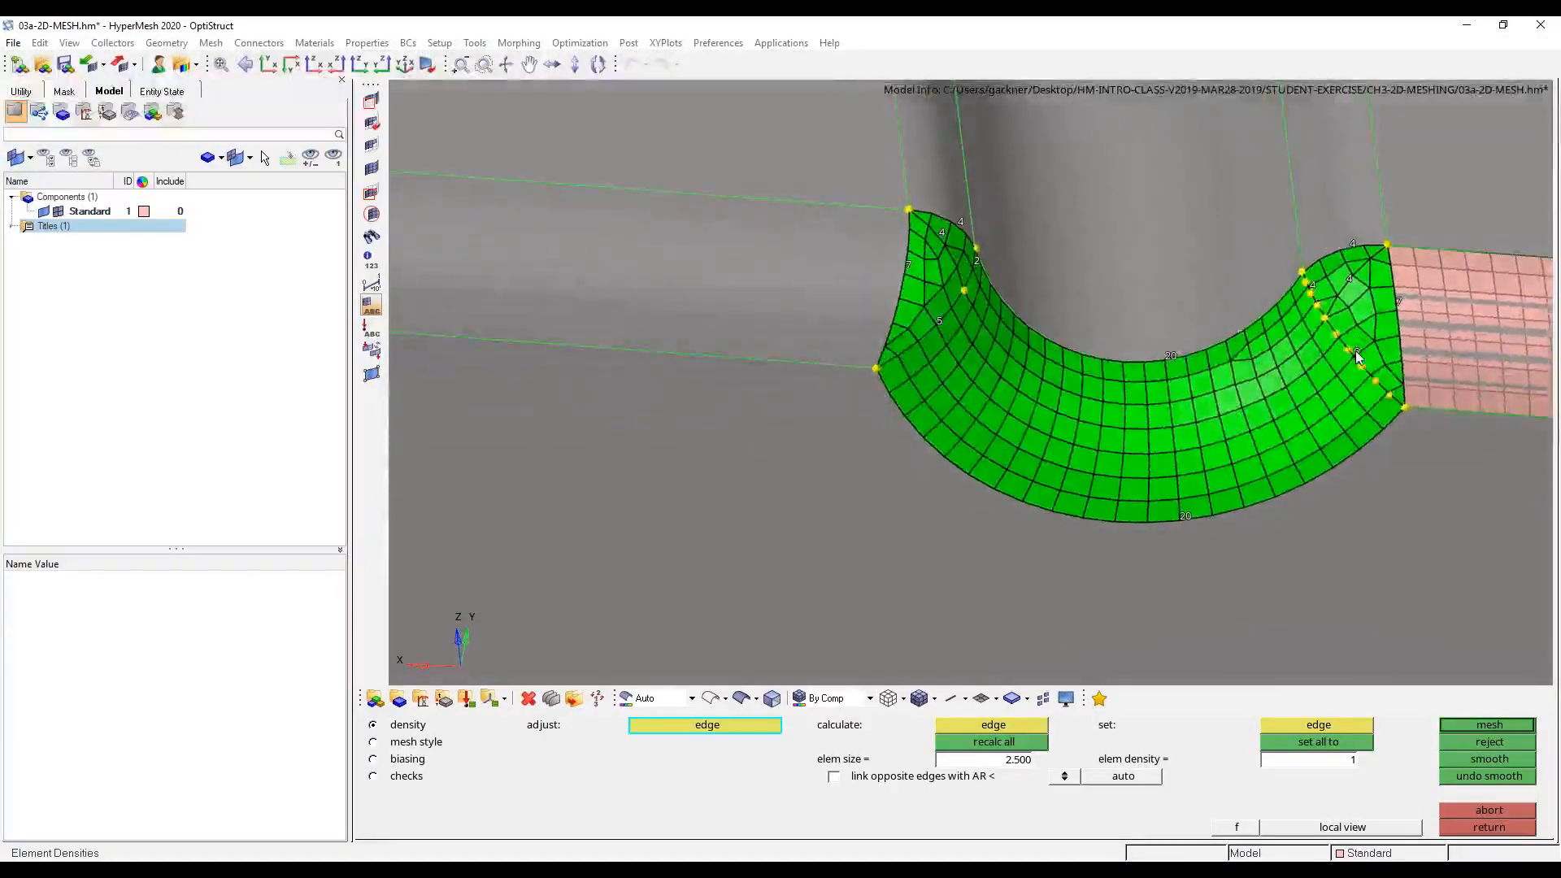
{"action": "left_click", "coordinate": [1355, 354]}
{"action": "middle_click", "coordinate": [1355, 355]}
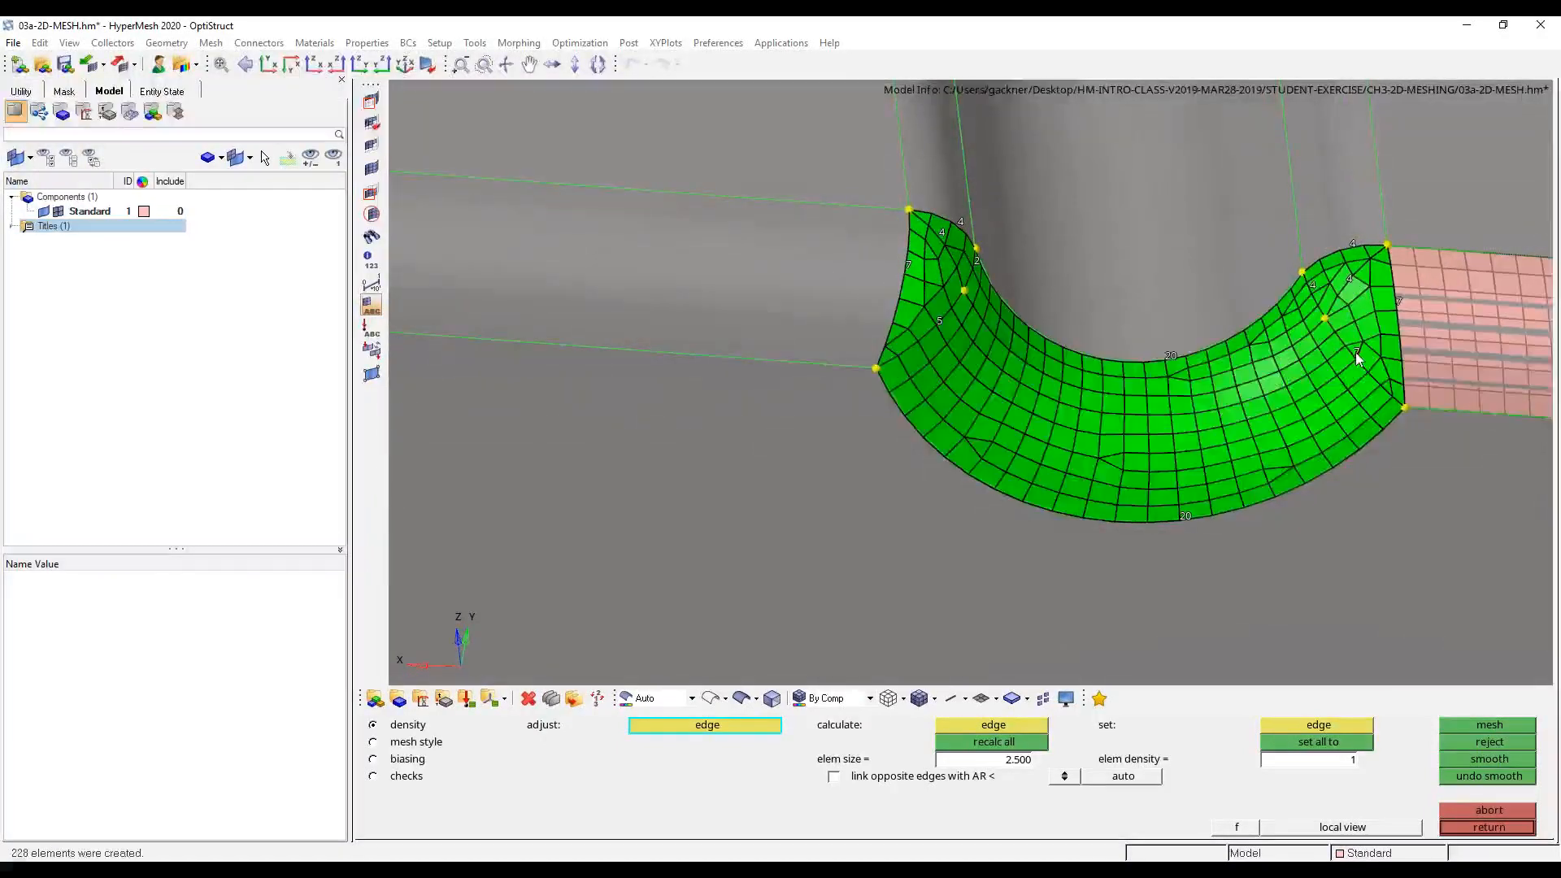
{"action": "left_click", "coordinate": [1355, 244]}
{"action": "left_click", "coordinate": [1355, 246]}
{"action": "middle_click", "coordinate": [1354, 282]}
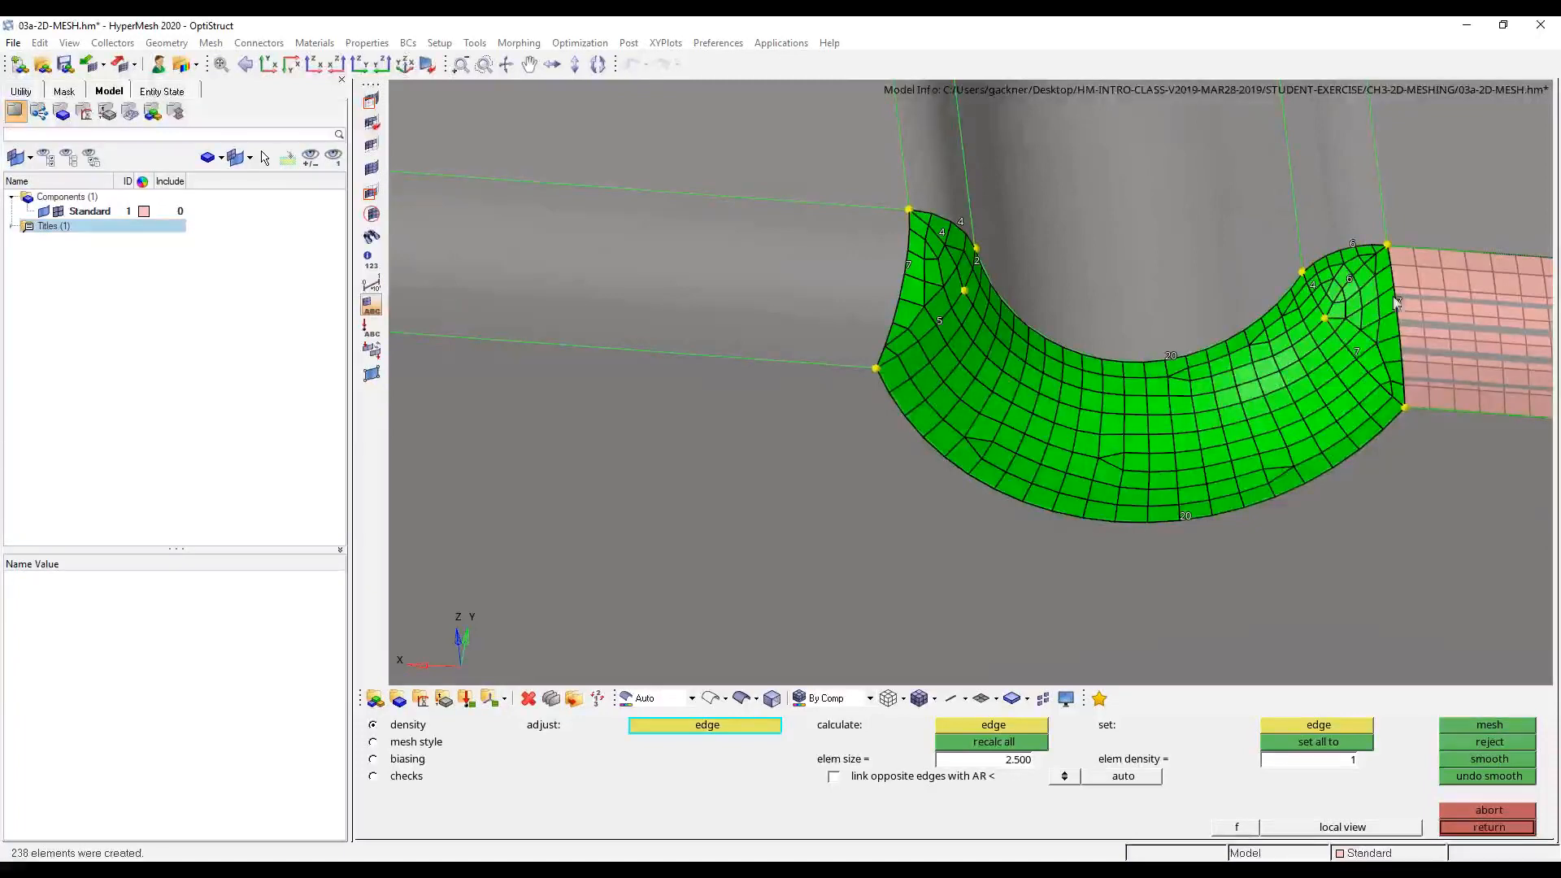
{"action": "left_click", "coordinate": [1353, 350]}
{"action": "middle_click", "coordinate": [1352, 350]}
{"action": "left_click_drag", "start_coordinate": [1343, 294], "coordinate": [1185, 441], "text": "ctrl"}
{"action": "key", "text": "Escape"}
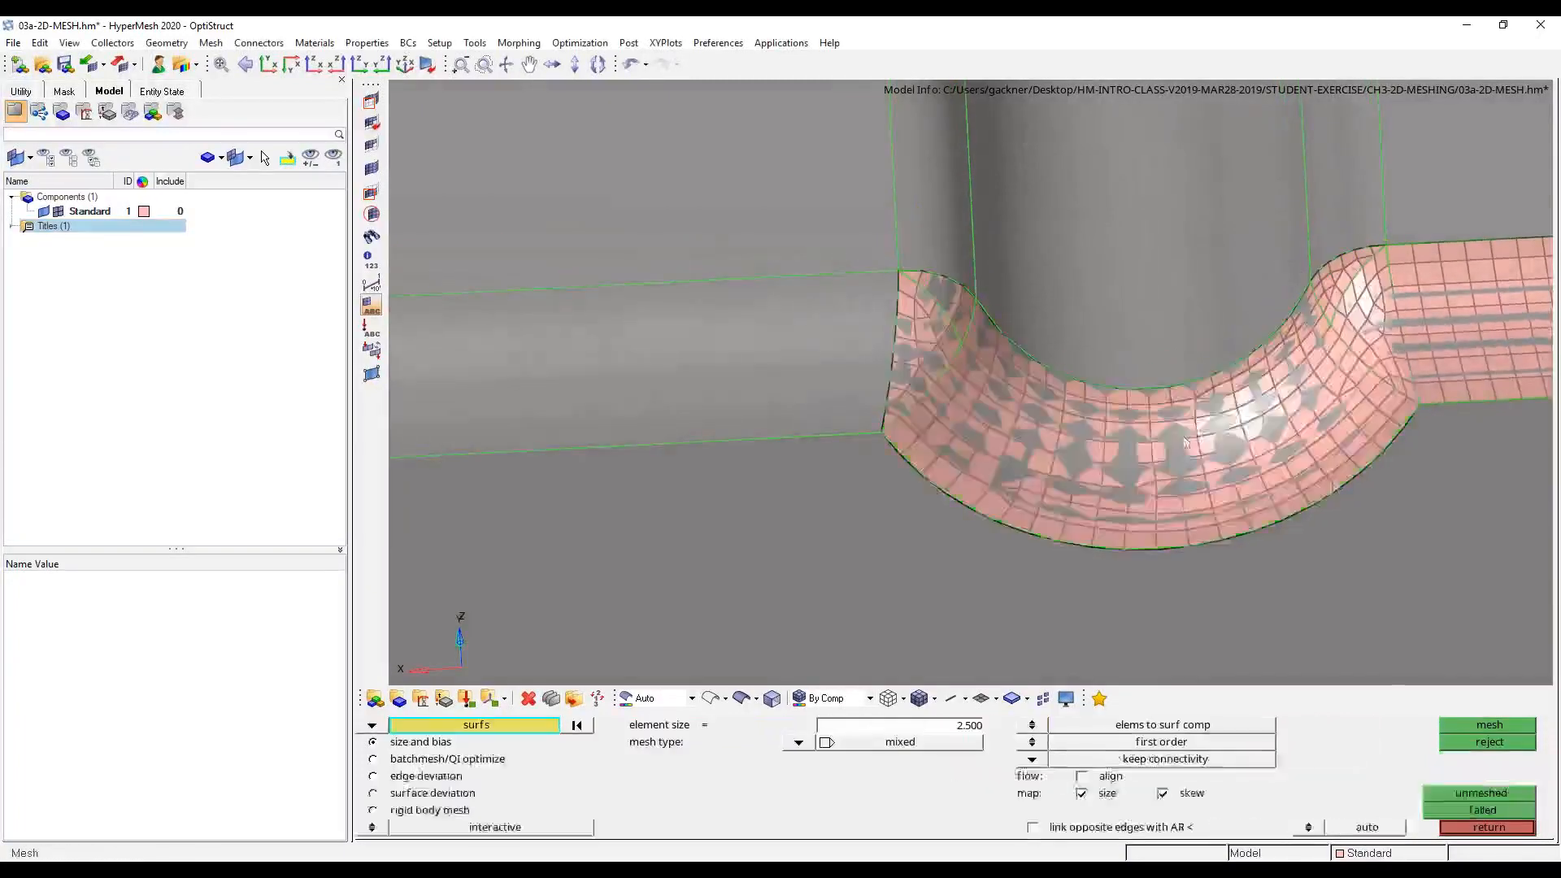
- Hide the Standard component's geometry and inspect the mesh around the channel's curved fillet
{"action": "left_click", "coordinate": [44, 211]}
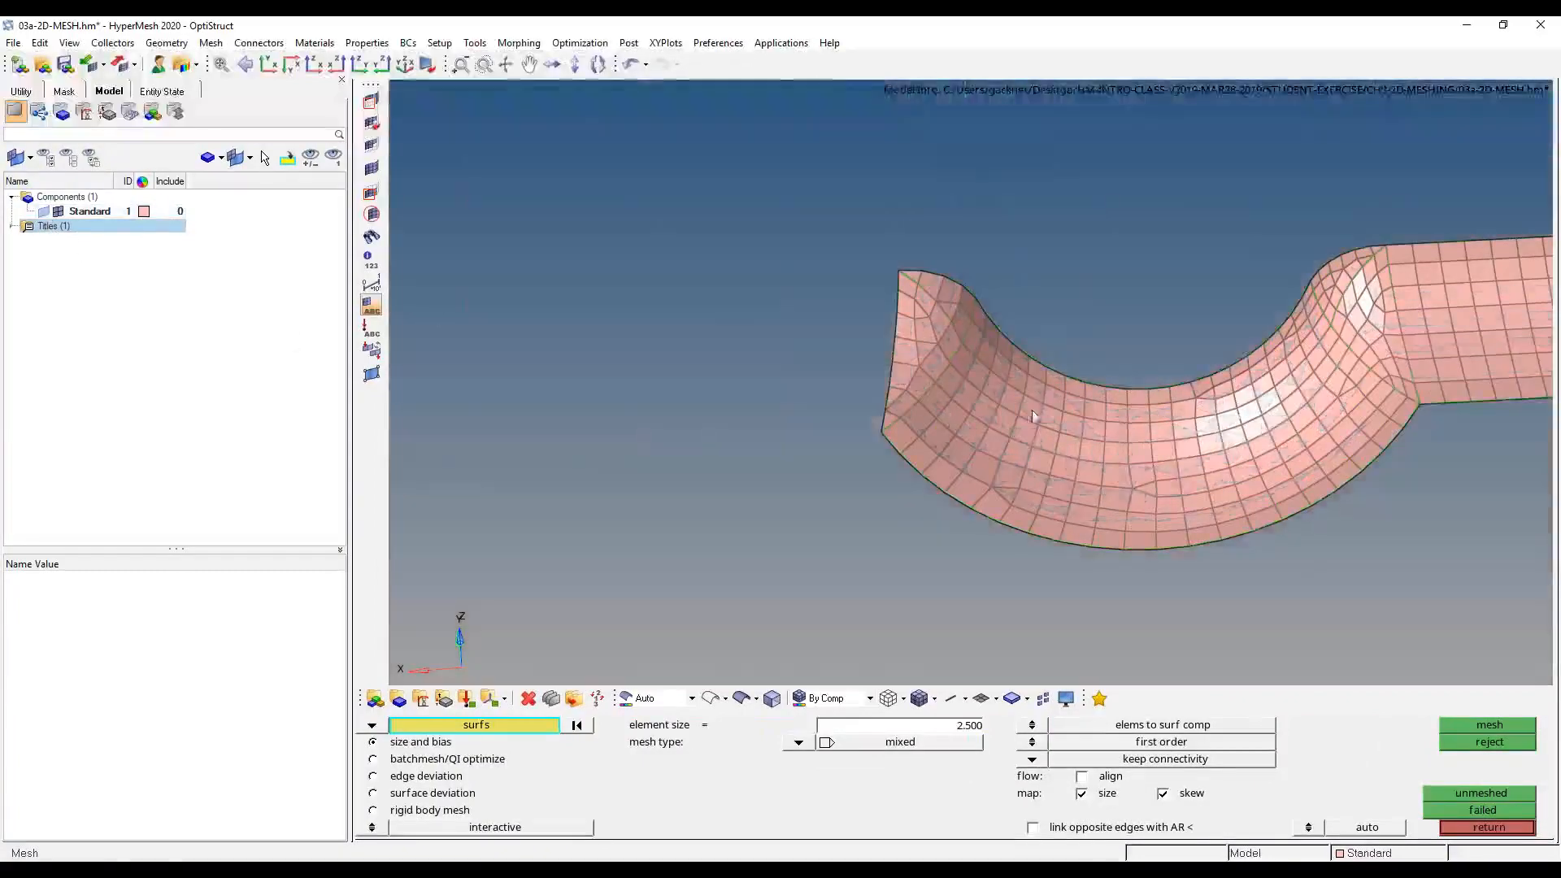
{"action": "mouse_move", "coordinate": [1031, 409]}
{"action": "left_mouse_down", "text": "ctrl"}
{"action": "mouse_move", "coordinate": [1044, 515]}
{"action": "mouse_move", "coordinate": [1073, 484]}
{"action": "mouse_move", "coordinate": [1037, 402]}
{"action": "mouse_move", "coordinate": [1016, 418]}
{"action": "left_mouse_up", "text": "ctrl"}
{"action": "scroll", "coordinate": [1125, 390], "scroll_direction": "up", "scroll_amount": 5}
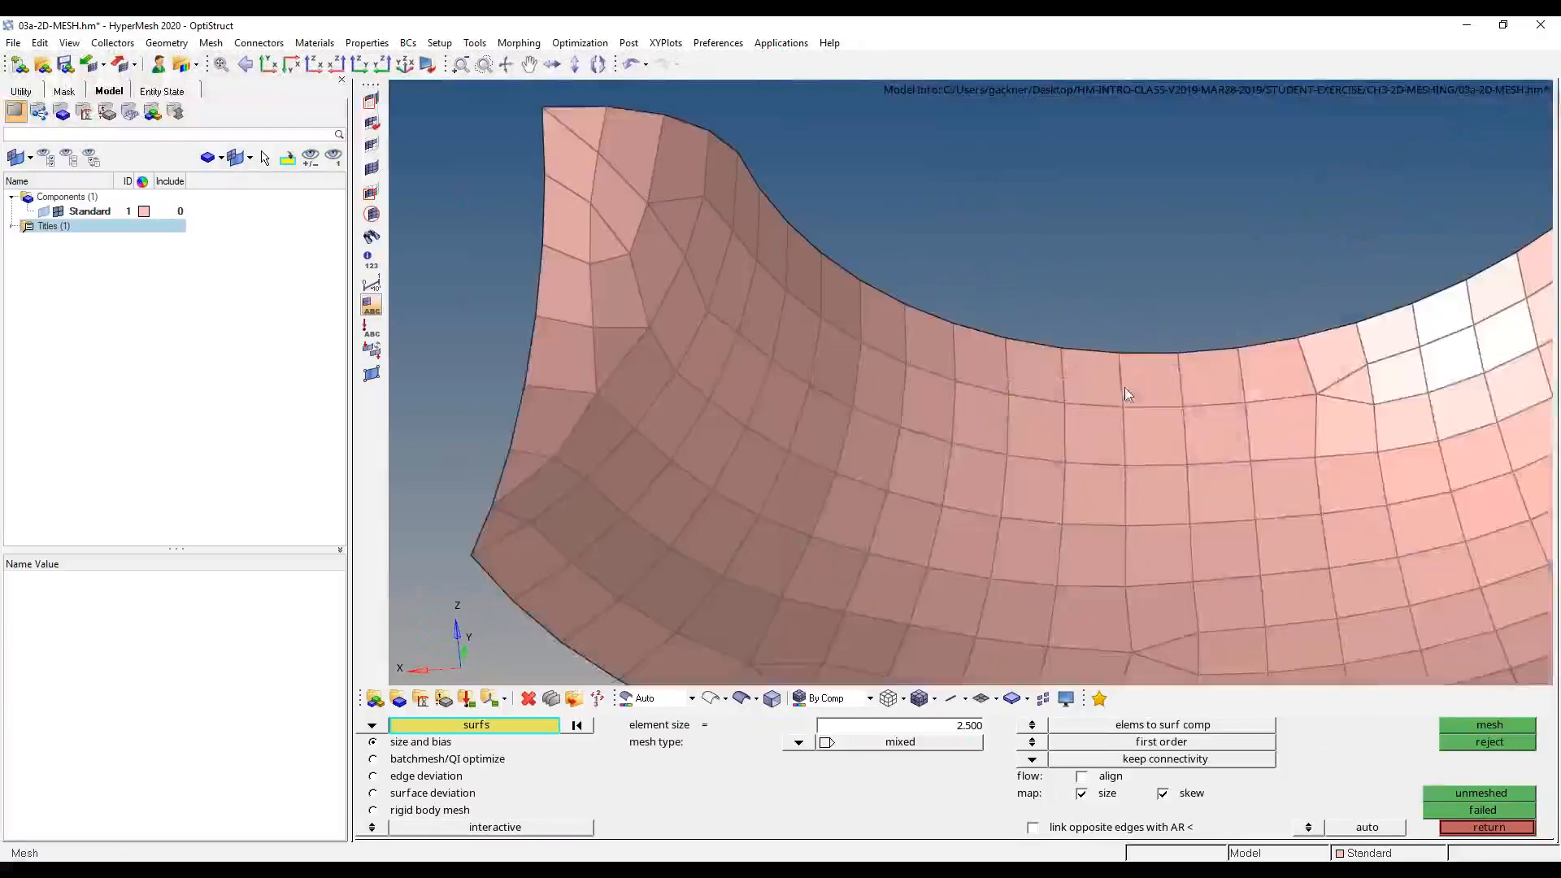
{"action": "right_click_drag", "start_coordinate": [1201, 488], "coordinate": [794, 414], "text": "ctrl"}
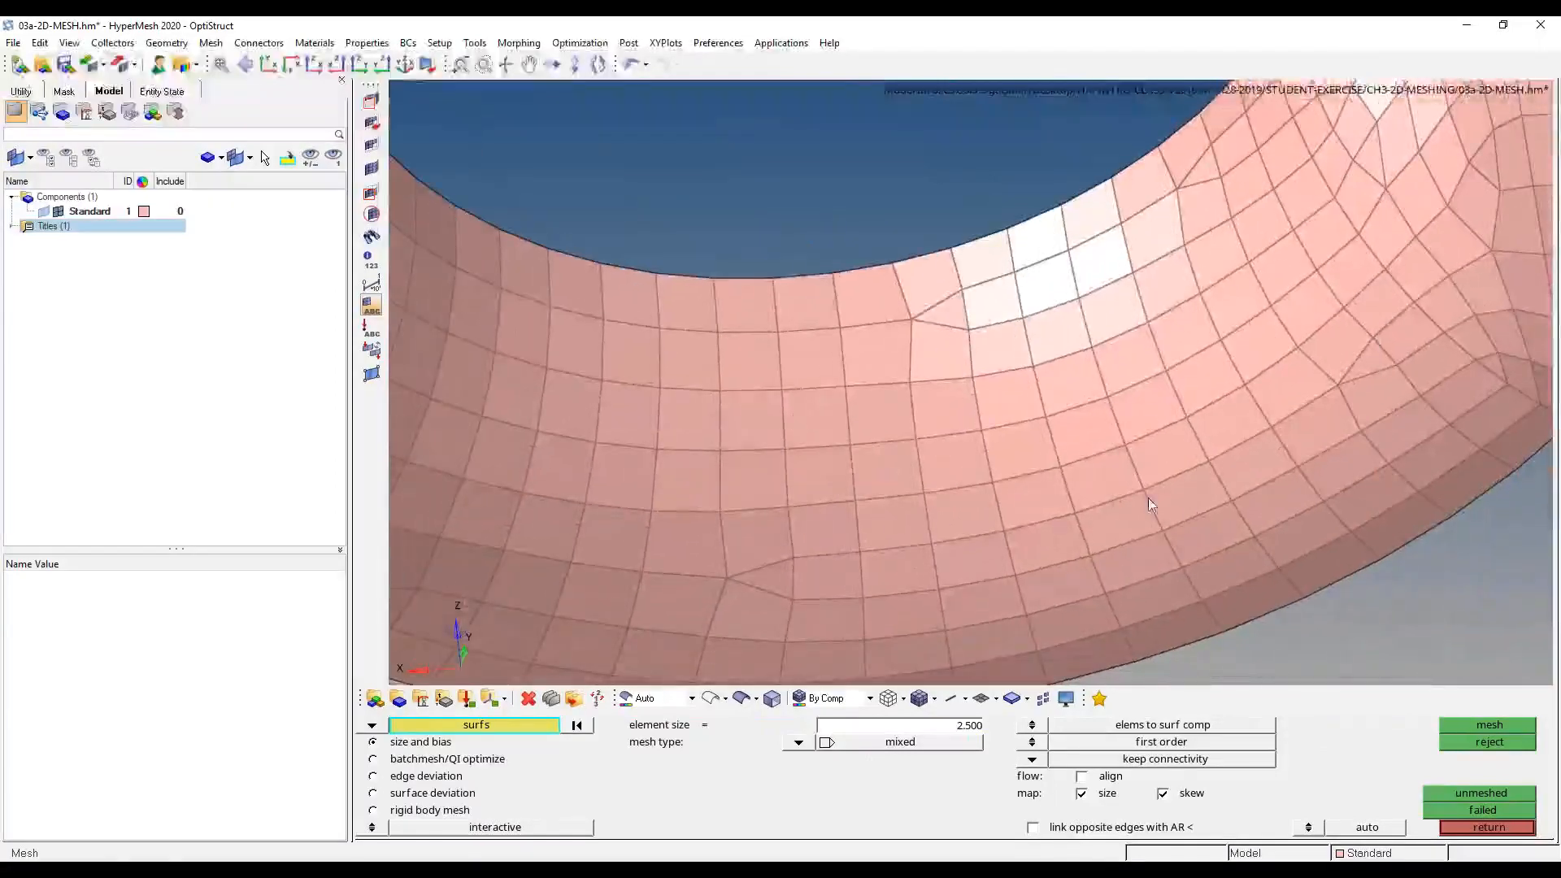
- Check the mesh line settings in the graphics options
{"action": "key", "text": "o"}
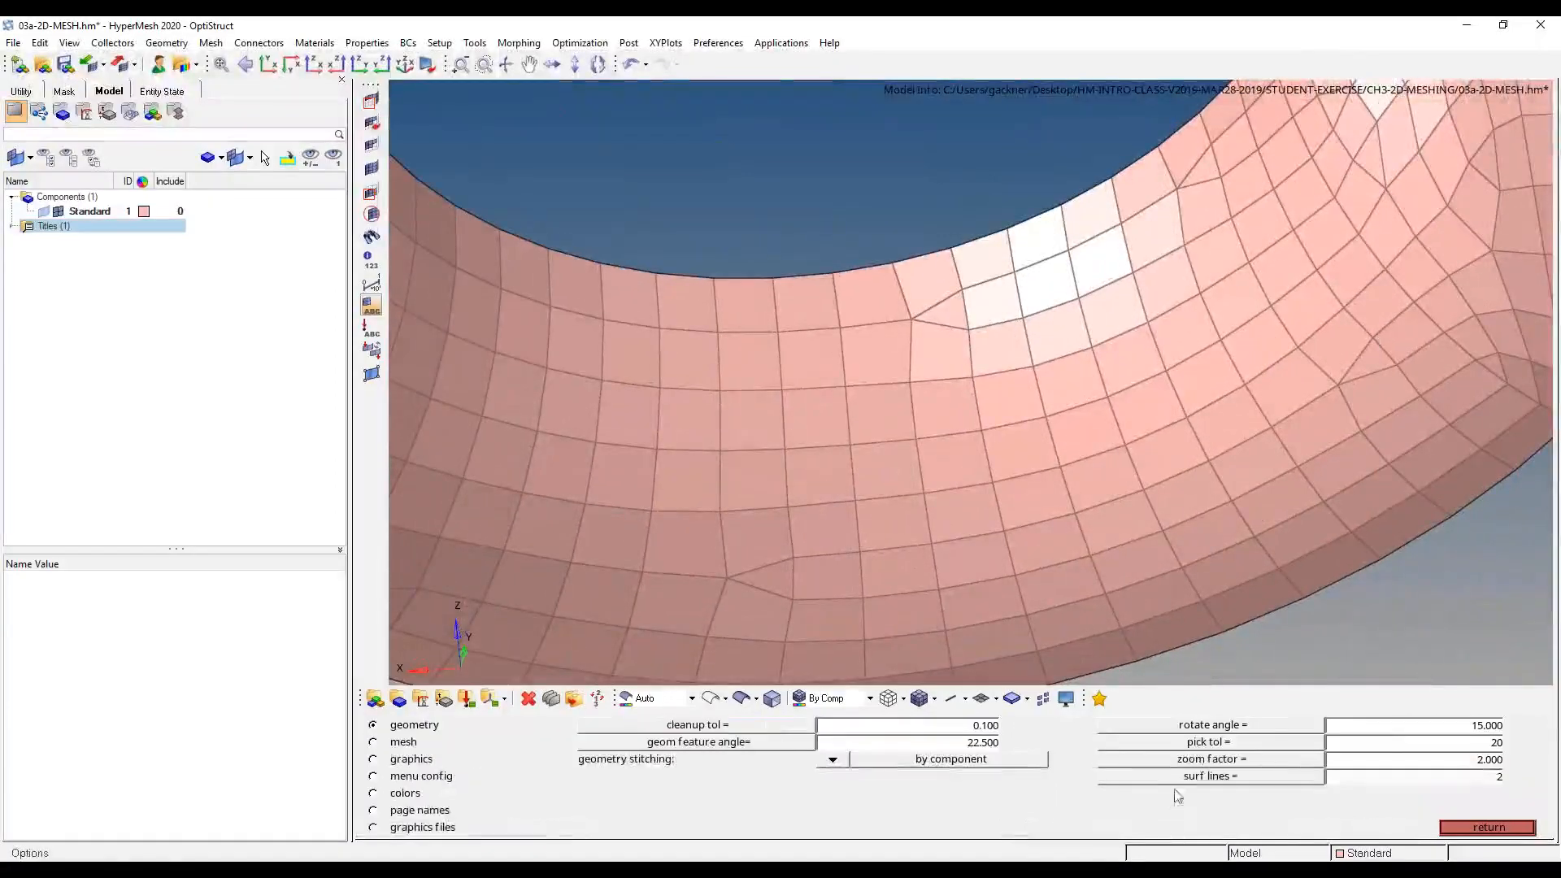
{"action": "left_click", "coordinate": [415, 760]}
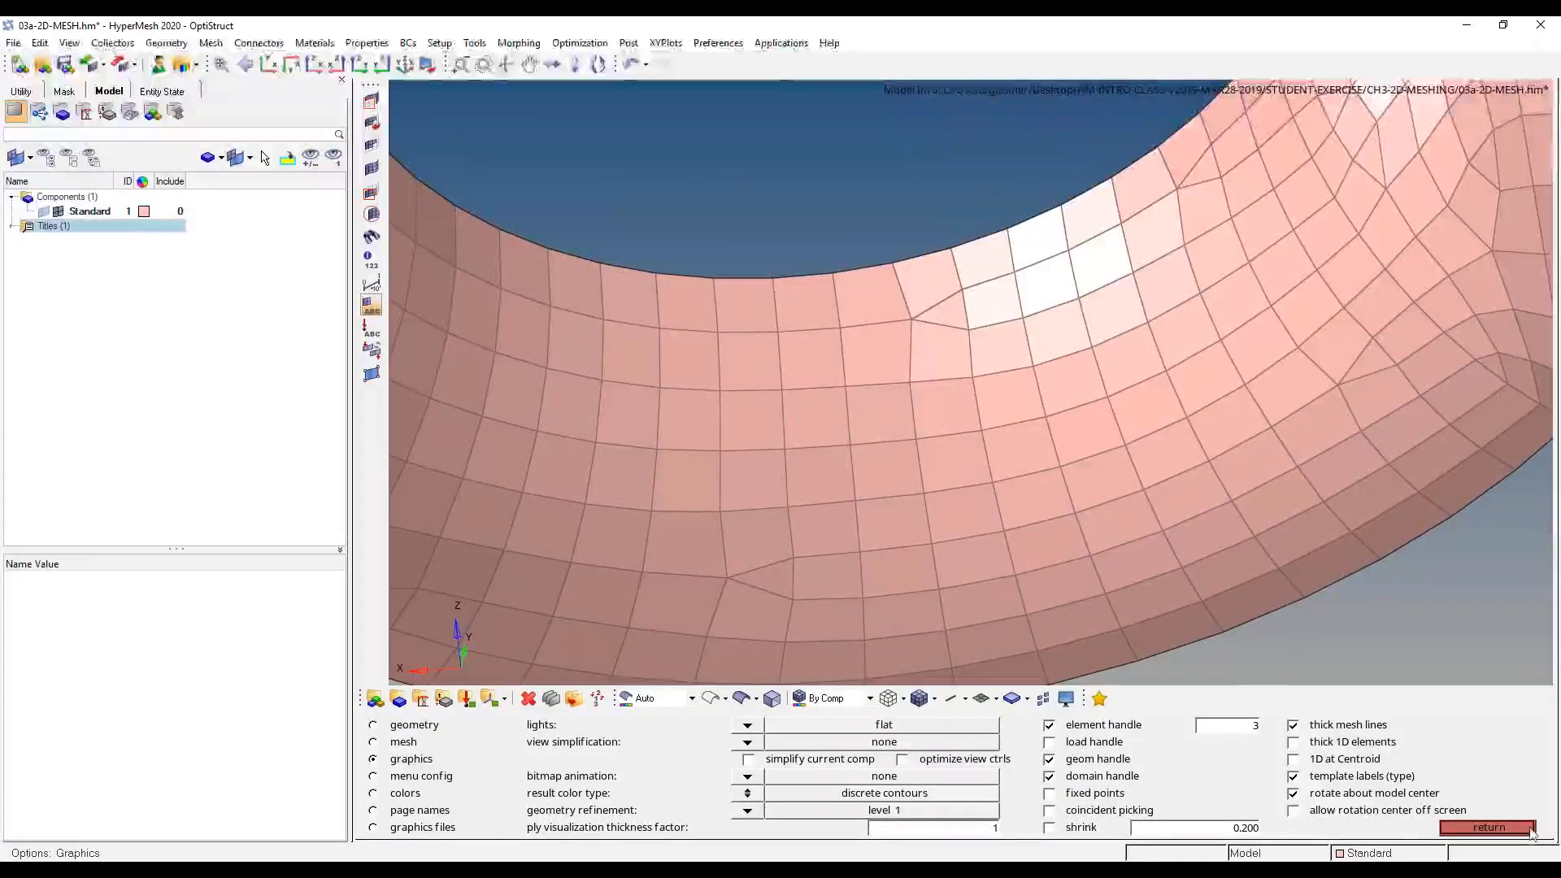
{"action": "left_click", "coordinate": [1488, 828]}
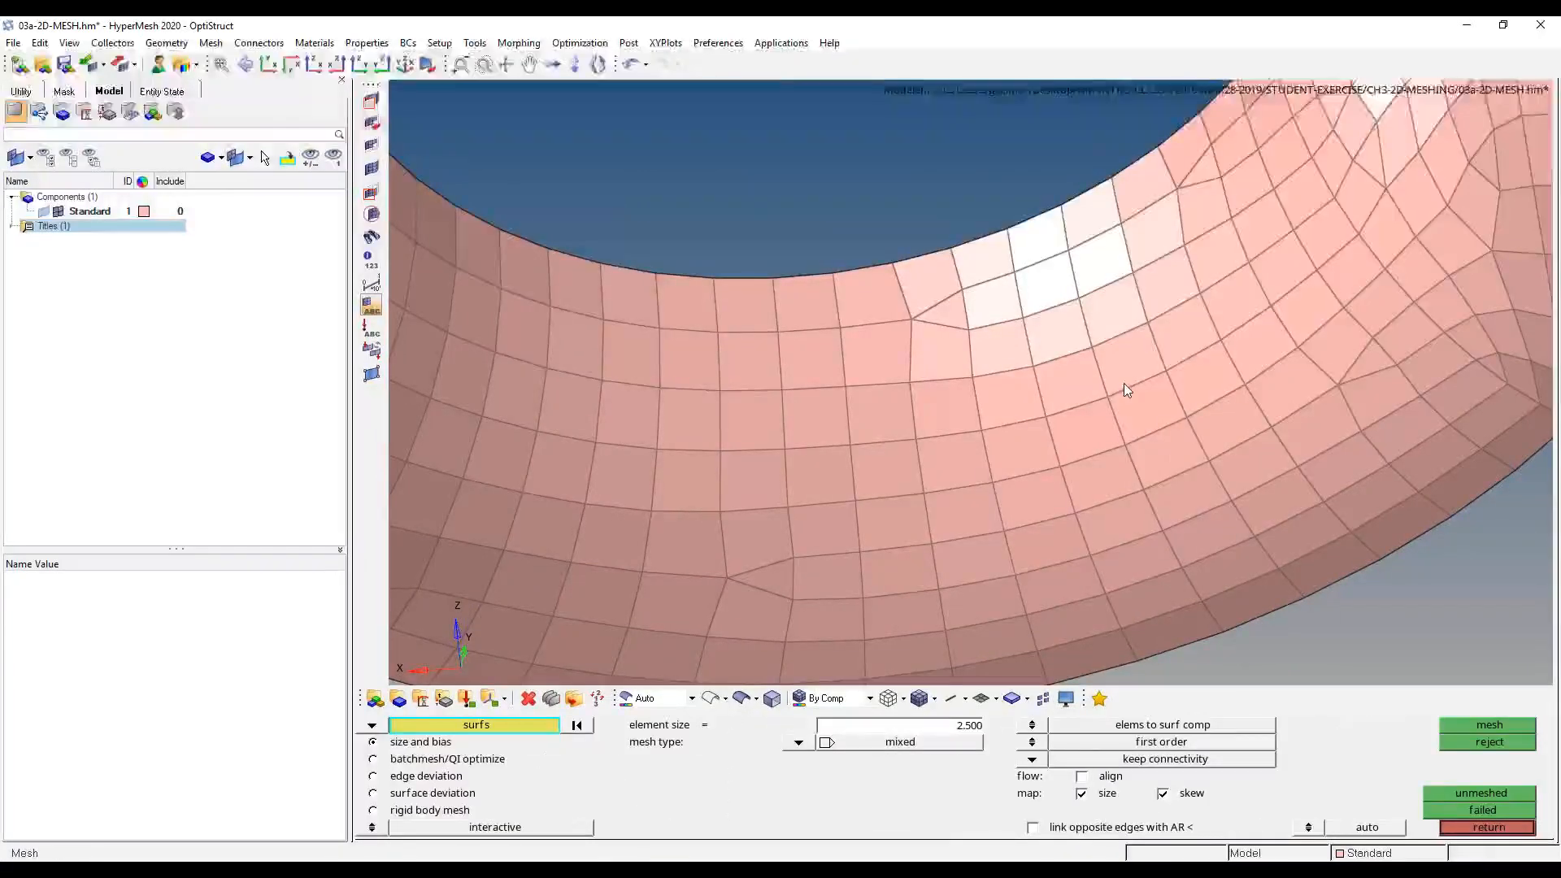
- Switch the mesh selection from surfaces to elements and pick the element row where the transition face meets the straight fillet
{"action": "right_click_drag", "start_coordinate": [1127, 385], "coordinate": [888, 568], "text": "ctrl"}
{"action": "scroll", "coordinate": [954, 352], "scroll_direction": "down", "scroll_amount": 4, "text": "ctrl"}
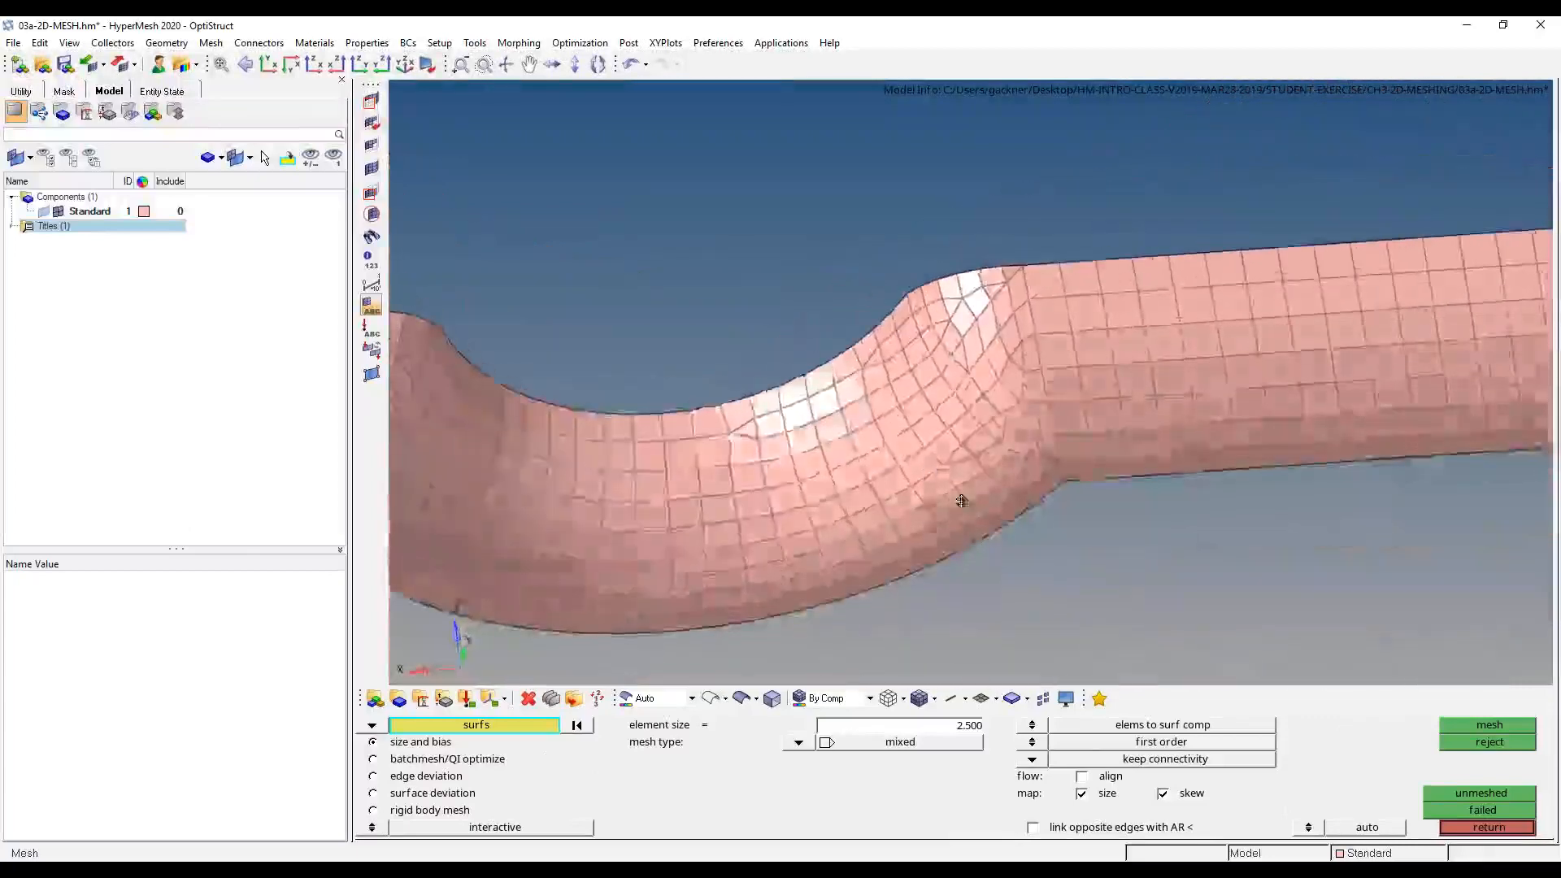
{"action": "left_click_drag", "start_coordinate": [961, 500], "coordinate": [995, 315], "text": "ctrl"}
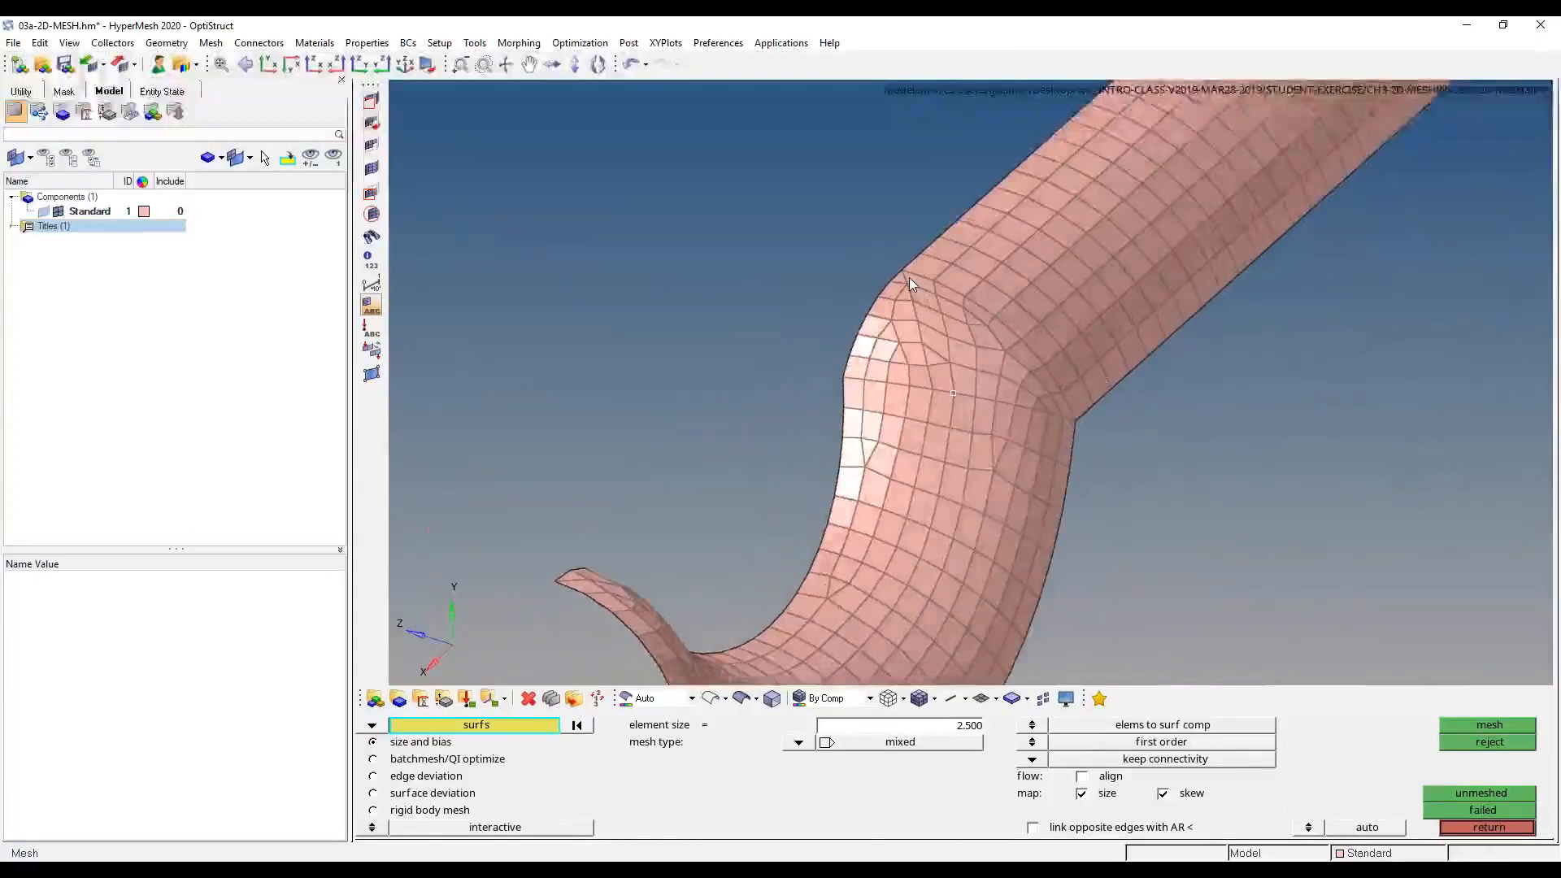
{"action": "scroll", "coordinate": [909, 281], "scroll_direction": "up", "scroll_amount": 2, "text": "ctrl"}
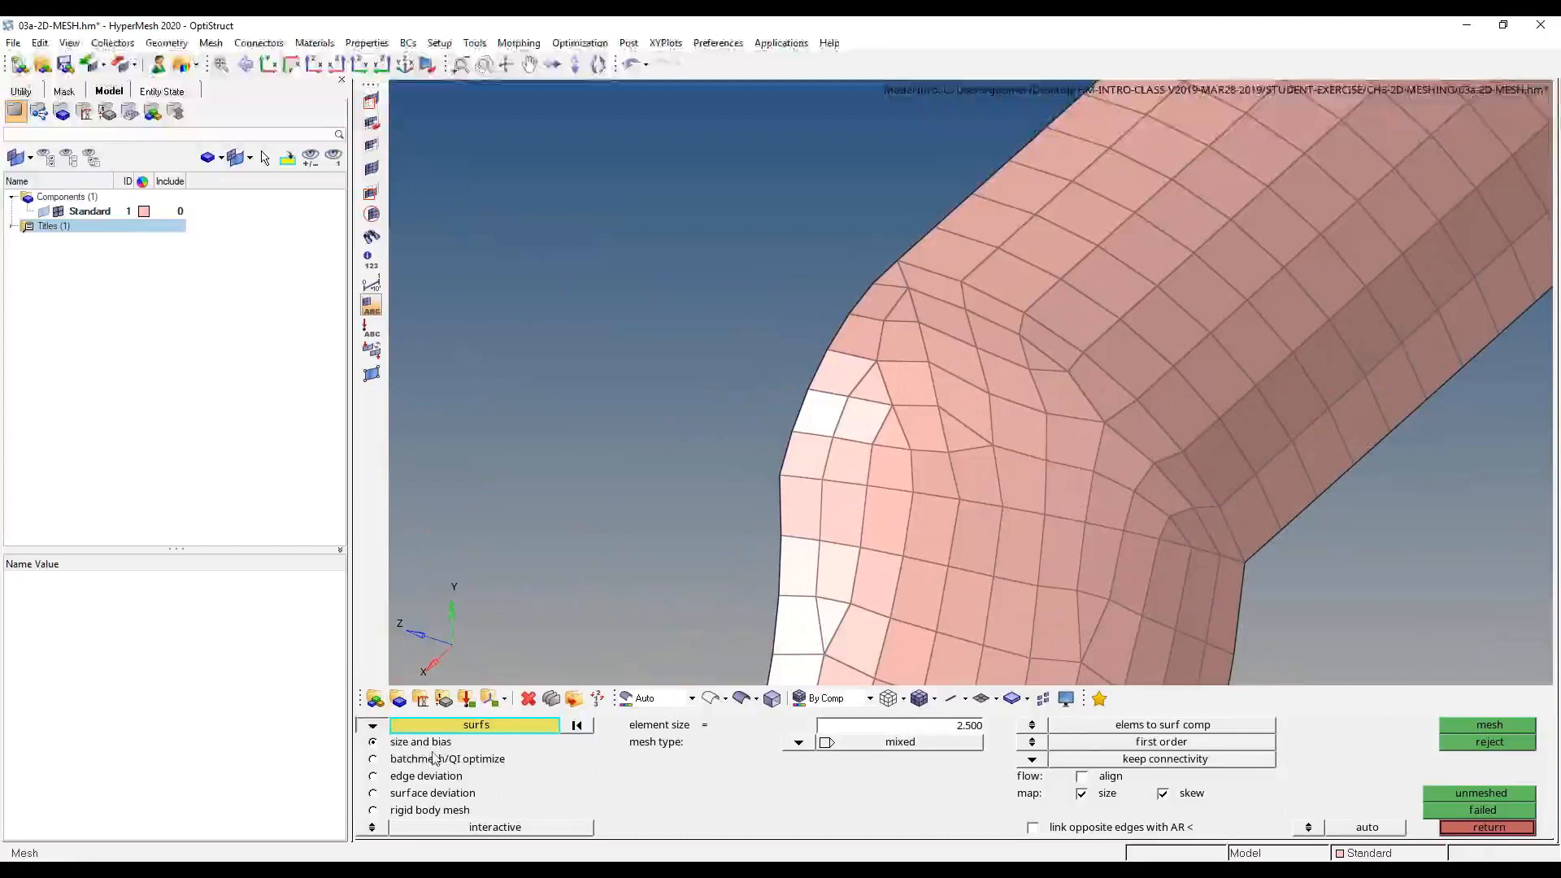
{"action": "left_click", "coordinate": [372, 724]}
{"action": "left_click", "coordinate": [437, 741]}
{"action": "left_click", "coordinate": [901, 313]}
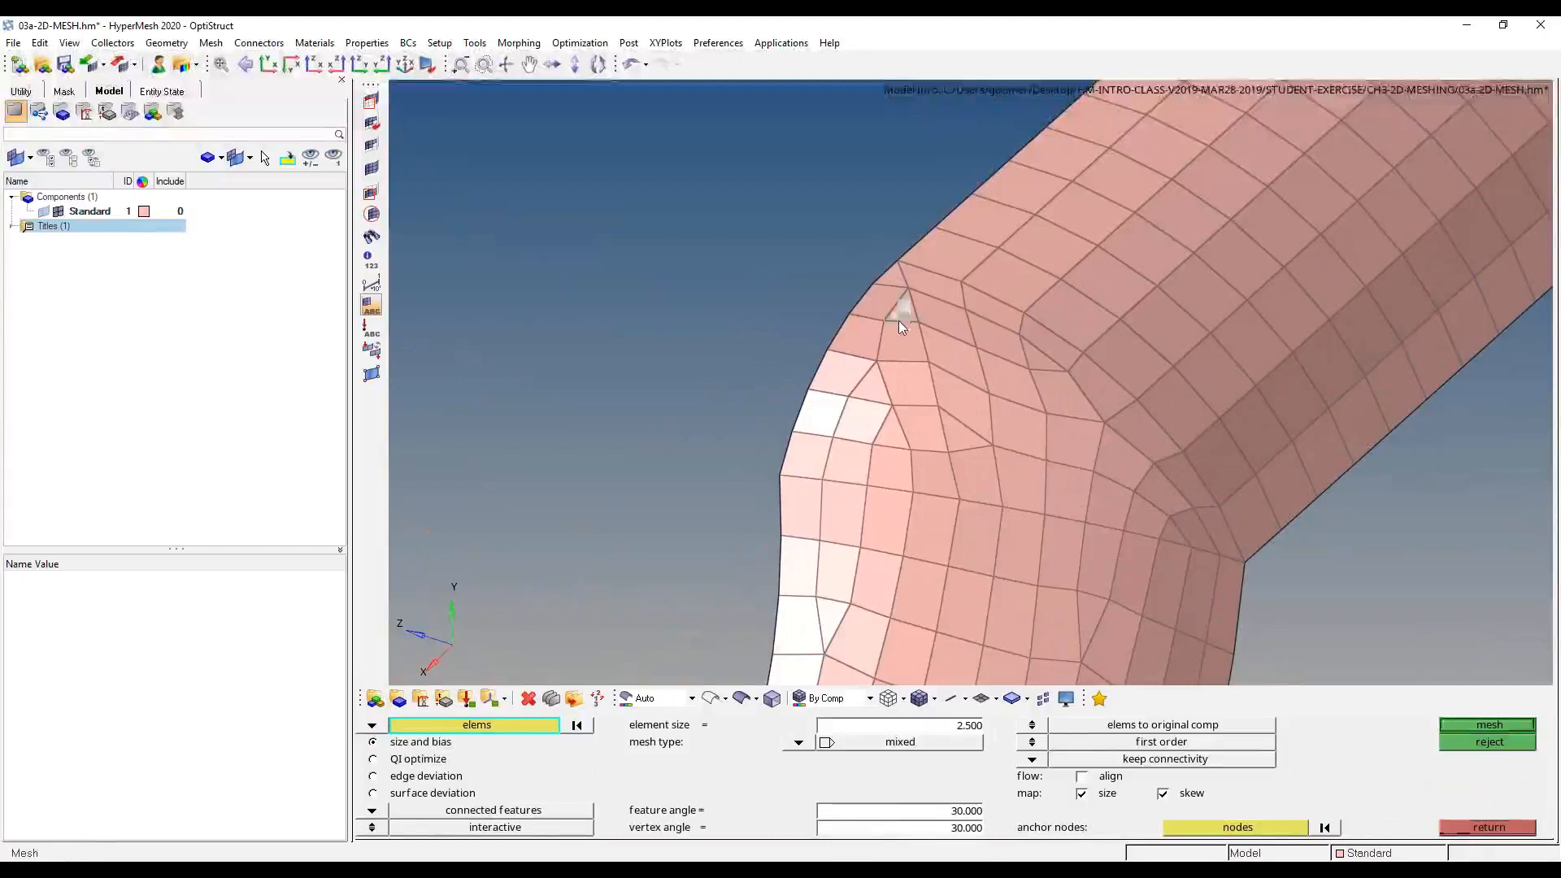
{"action": "left_click", "coordinate": [921, 286]}
{"action": "left_click_drag", "start_coordinate": [790, 301], "coordinate": [888, 313], "text": "ctrl"}
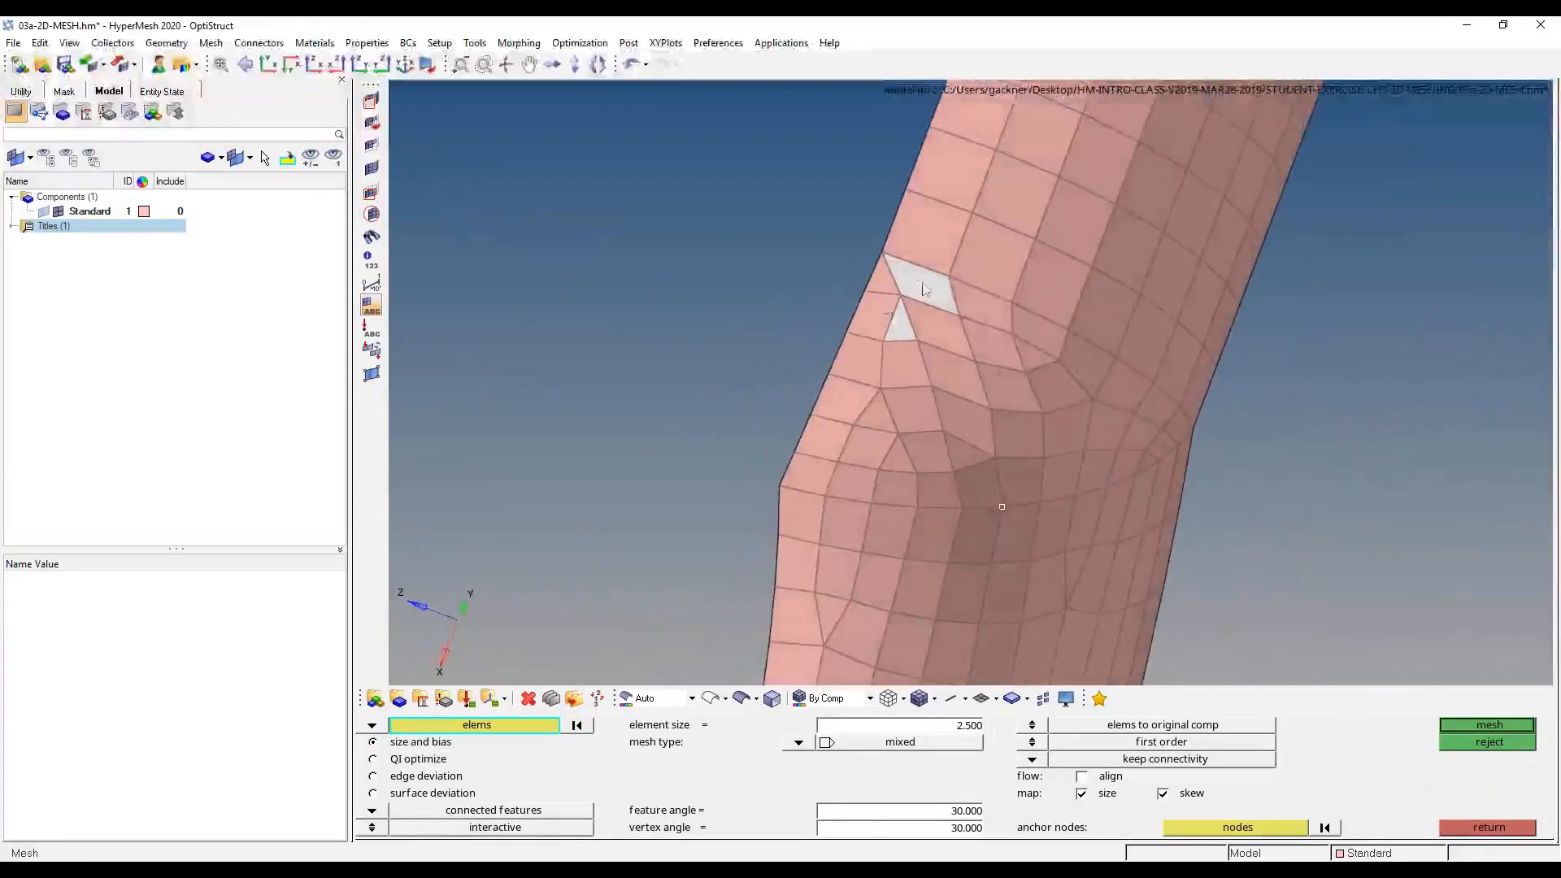
{"action": "left_click", "coordinate": [981, 303]}
{"action": "left_click", "coordinate": [1038, 327]}
{"action": "left_click", "coordinate": [1162, 407]}
{"action": "left_click", "coordinate": [1201, 382]}
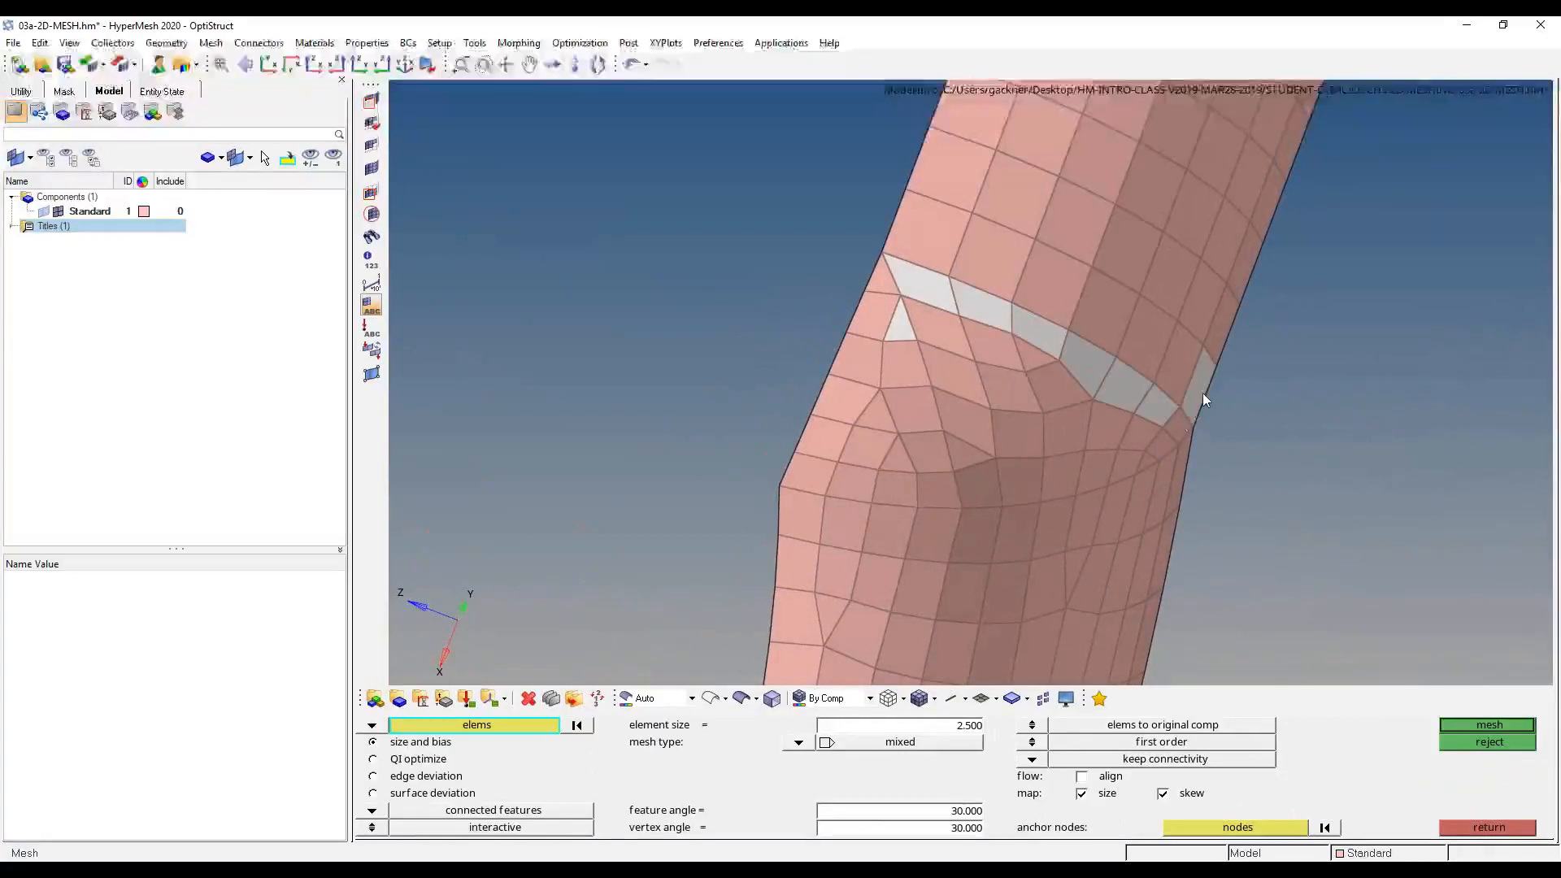
- Add the elements at the transition face's narrow corner and across its middle to the selection
{"action": "left_click", "coordinate": [1162, 447]}
{"action": "left_click", "coordinate": [1142, 435]}
{"action": "left_click", "coordinate": [1146, 461]}
{"action": "left_click", "coordinate": [1127, 465]}
{"action": "left_click", "coordinate": [1097, 469]}
{"action": "left_click", "coordinate": [1107, 429]}
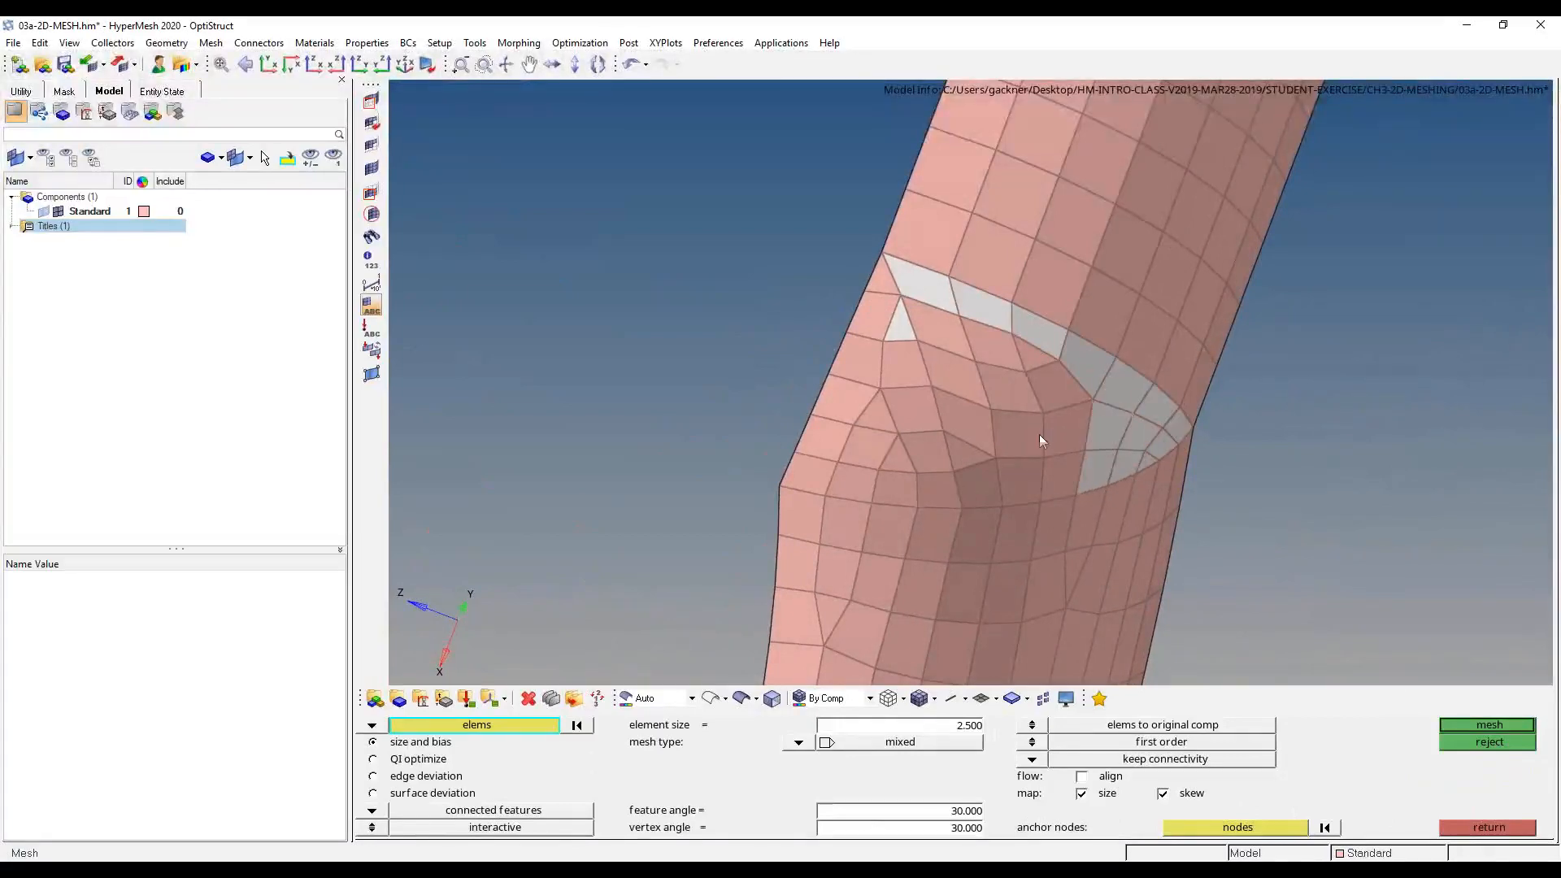
{"action": "left_click", "coordinate": [1033, 434]}
{"action": "left_click", "coordinate": [1049, 387]}
{"action": "left_click", "coordinate": [953, 334]}
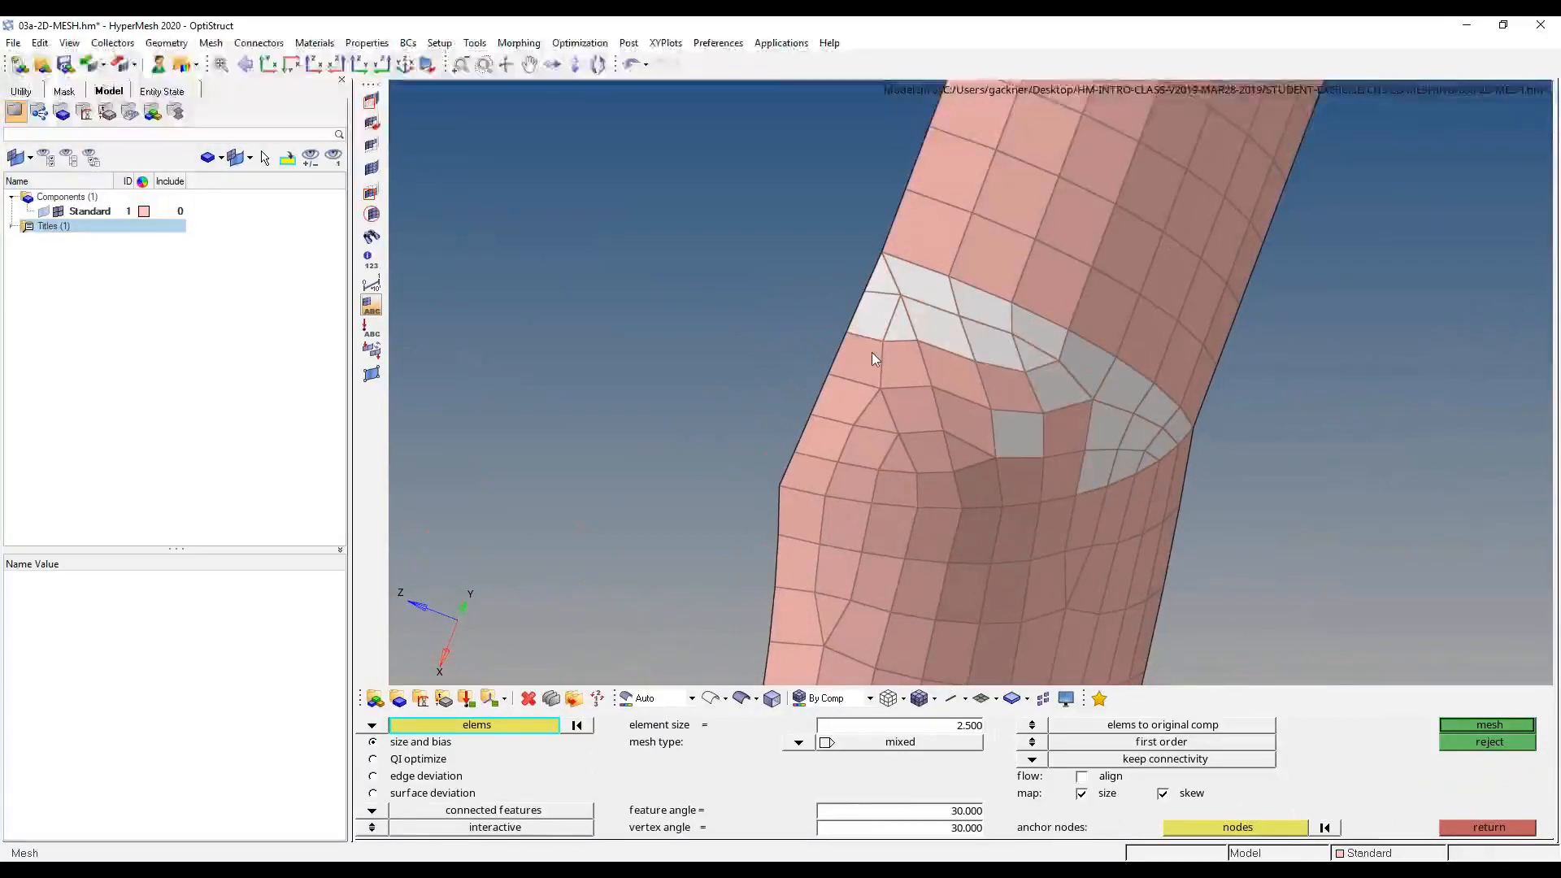
{"action": "left_click", "coordinate": [951, 381]}
{"action": "left_click", "coordinate": [1012, 389]}
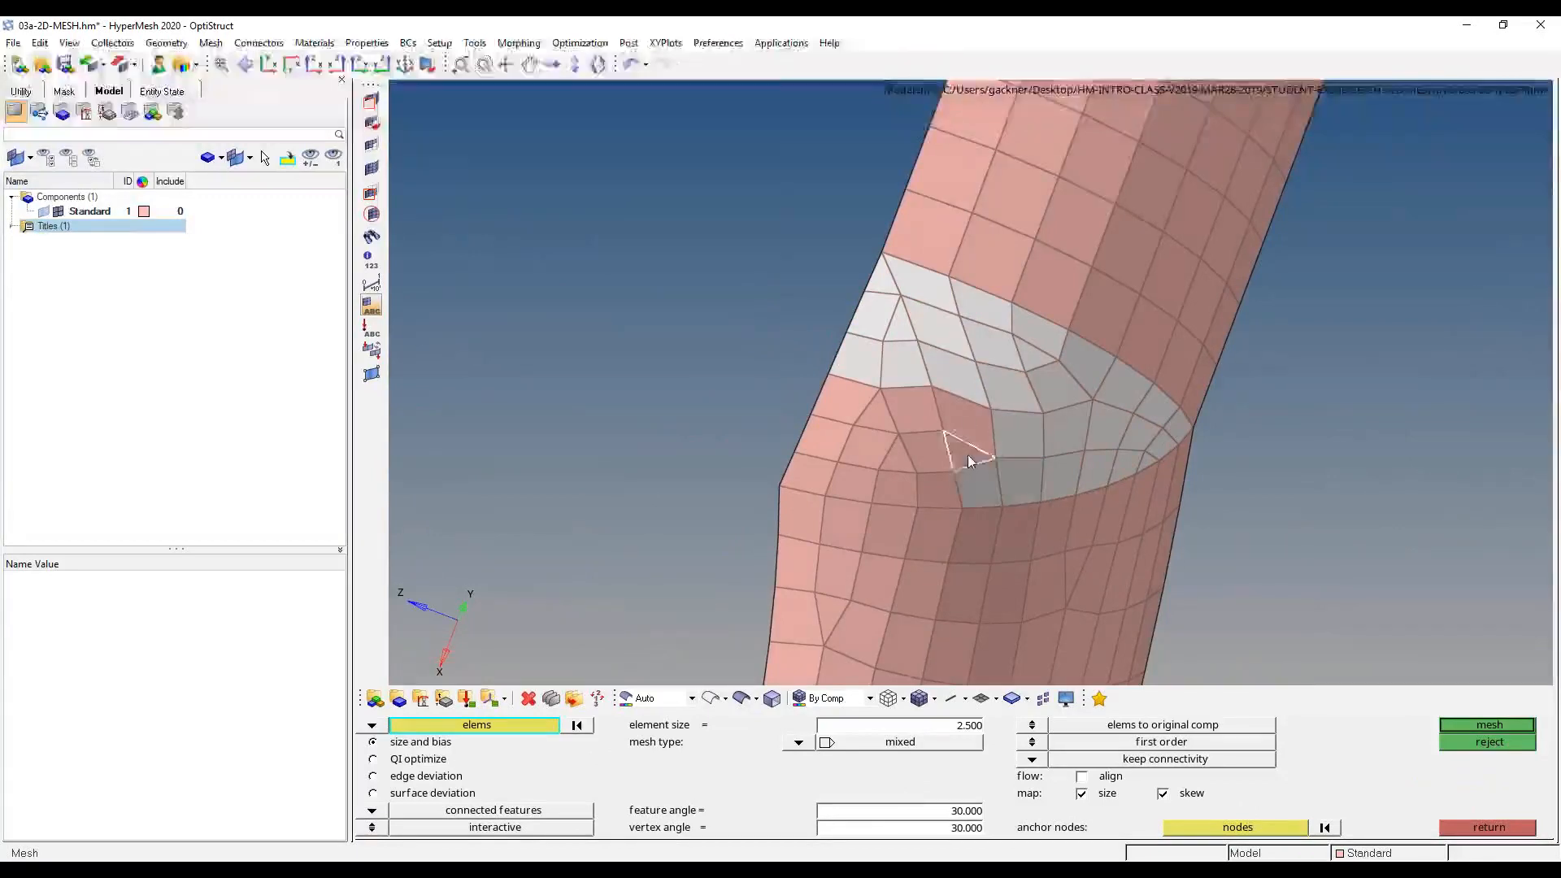
- Add the remaining elements beside the curved channel fillet and along the outer edge, covering the whole transition face
{"action": "left_click", "coordinate": [929, 449]}
{"action": "left_click", "coordinate": [933, 486]}
{"action": "left_click", "coordinate": [902, 486]}
{"action": "left_click", "coordinate": [898, 460]}
{"action": "left_click", "coordinate": [880, 443]}
{"action": "left_click", "coordinate": [878, 416]}
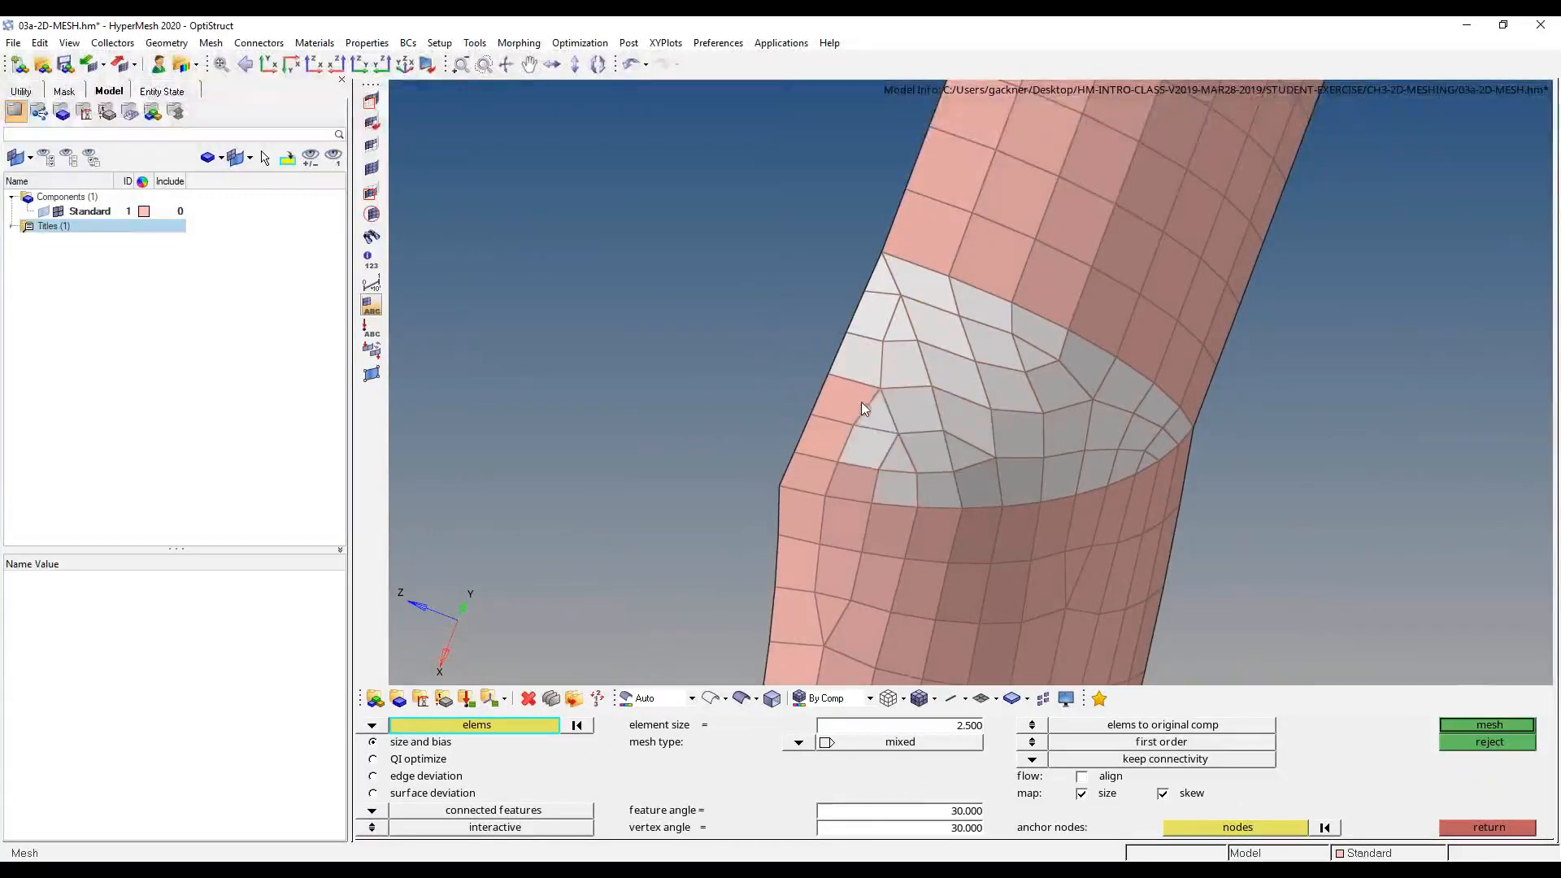
{"action": "left_click", "coordinate": [853, 402]}
{"action": "left_click", "coordinate": [827, 438]}
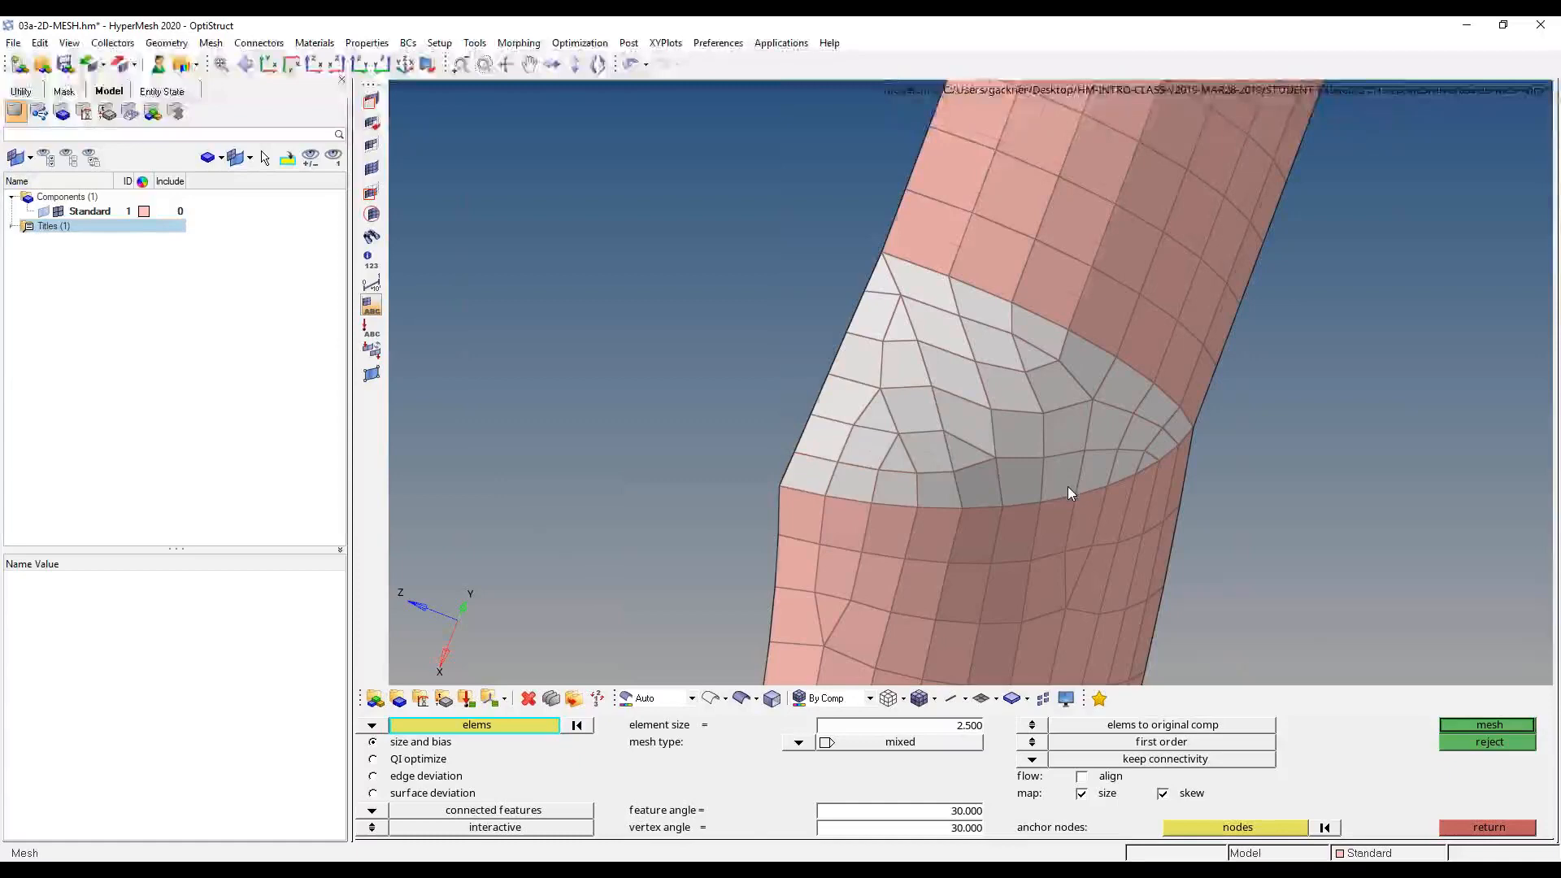
- Examine the selected transition-face elements and the adjoining fillet mesh from several angles
{"action": "left_click_drag", "start_coordinate": [1066, 486], "coordinate": [718, 398], "text": "ctrl"}
{"action": "scroll", "coordinate": [718, 399], "scroll_direction": "up", "scroll_amount": 5, "text": "ctrl"}
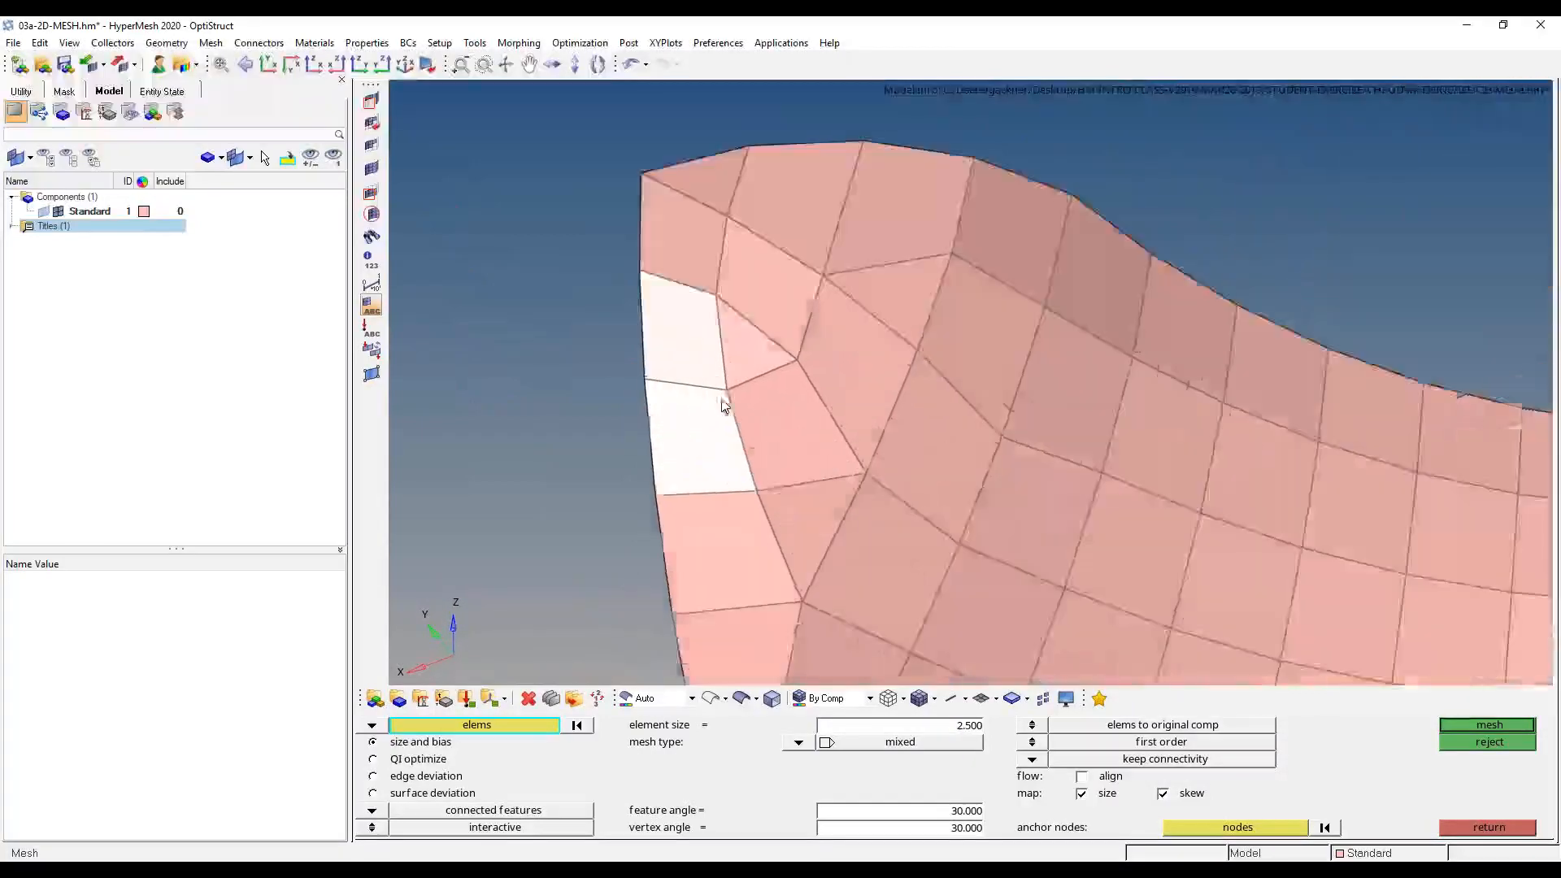
{"action": "left_click", "coordinate": [723, 395], "text": "ctrl"}
{"action": "left_click_drag", "start_coordinate": [878, 447], "coordinate": [1101, 393], "text": "ctrl"}
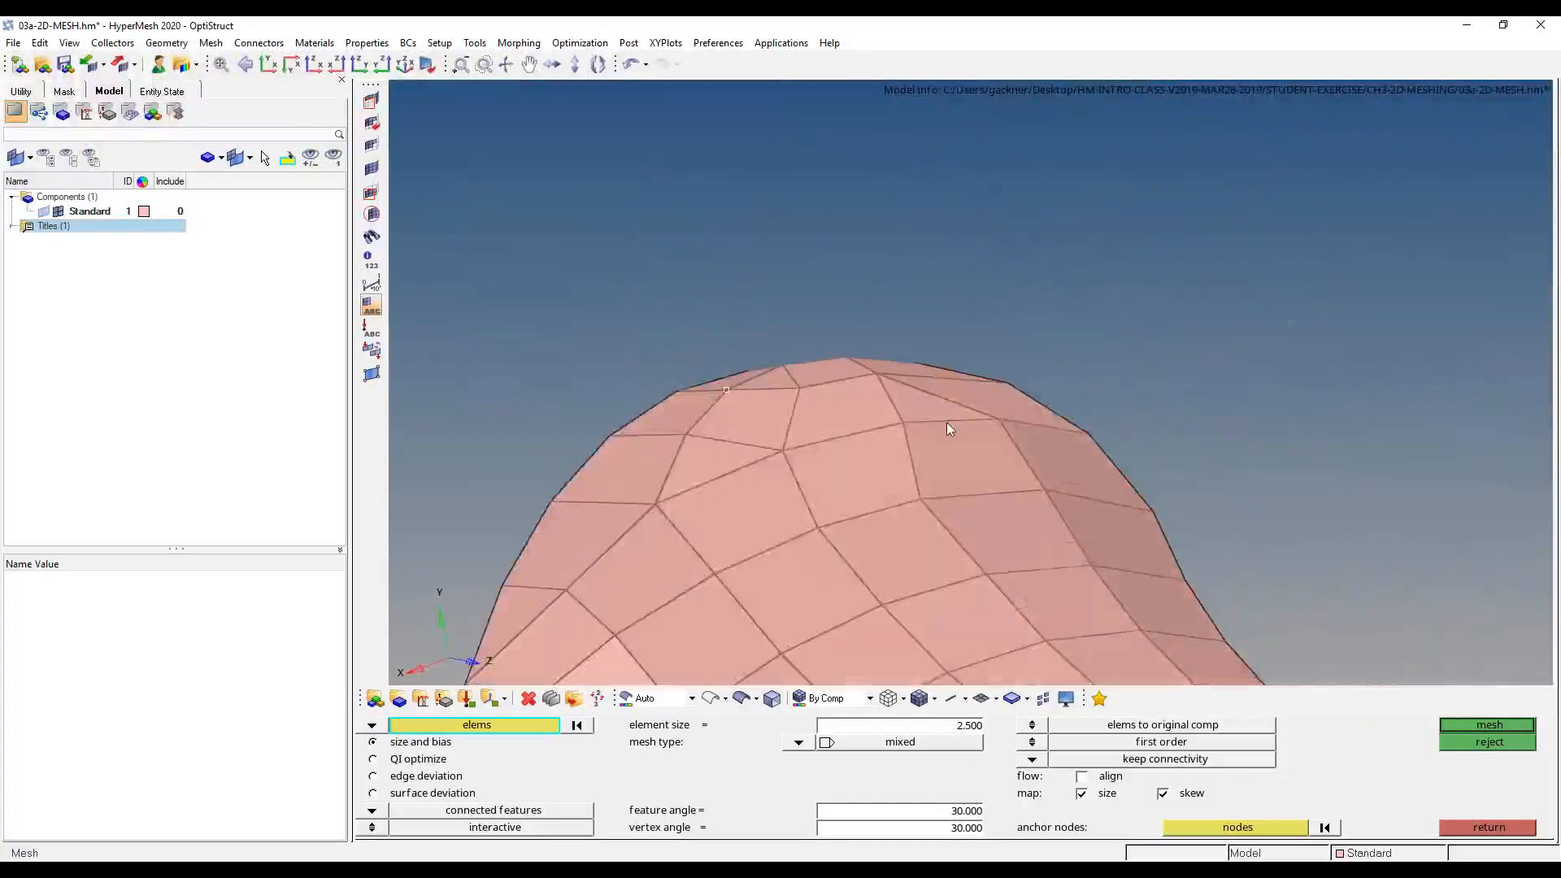
{"action": "left_click_drag", "start_coordinate": [947, 423], "coordinate": [824, 570], "text": "ctrl"}
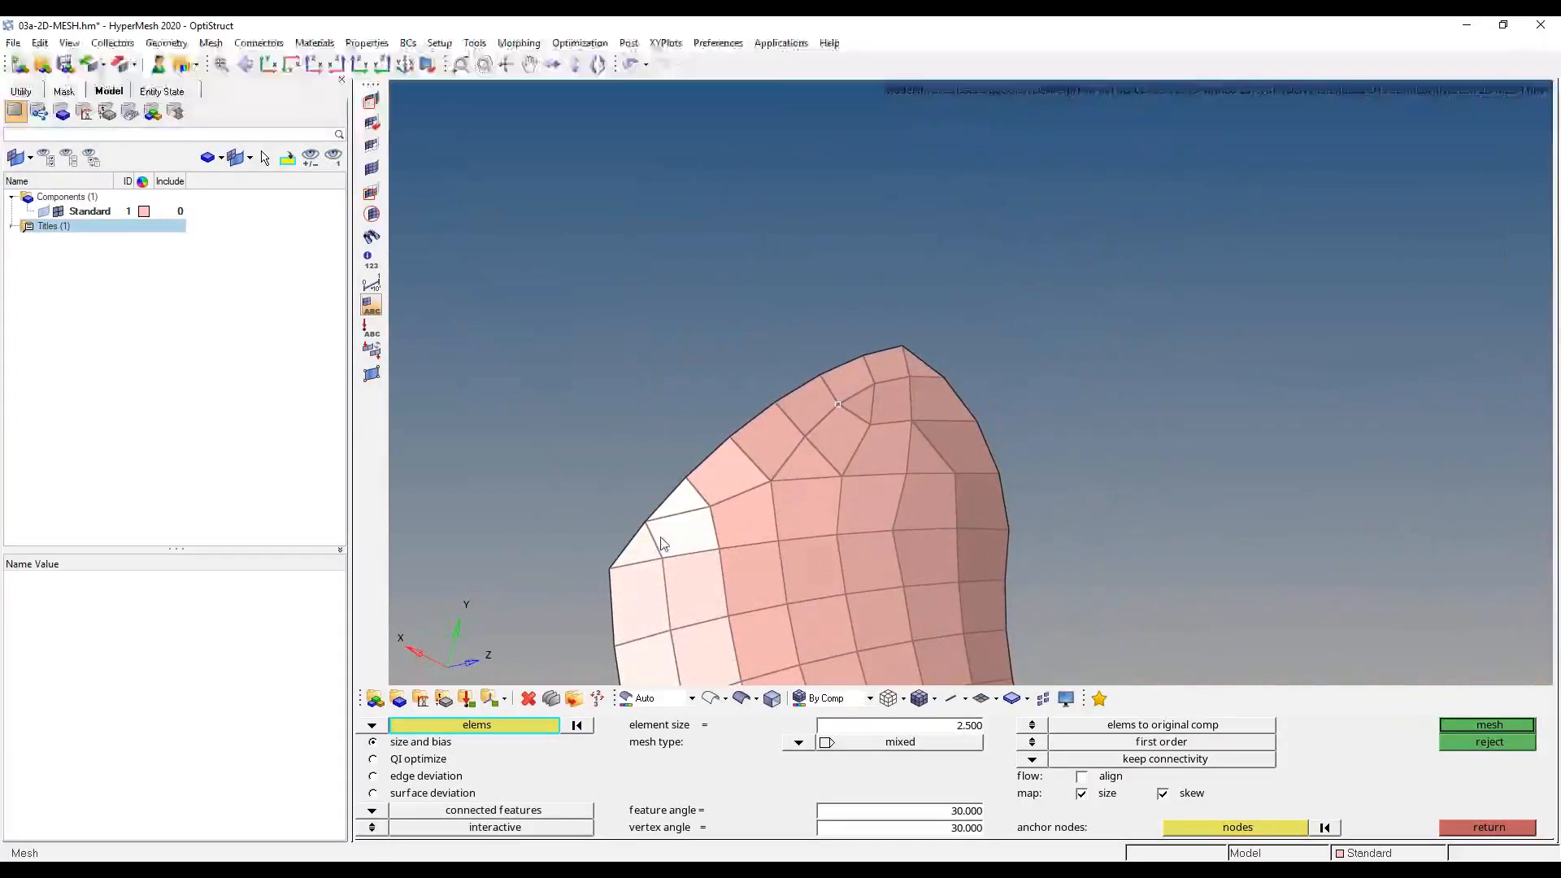
{"action": "scroll", "coordinate": [889, 457], "scroll_direction": "down", "scroll_amount": 3, "text": "ctrl"}
{"action": "left_click_drag", "start_coordinate": [878, 512], "coordinate": [1169, 515], "text": "ctrl"}
{"action": "scroll", "coordinate": [1169, 515], "scroll_direction": "down", "scroll_amount": 2, "text": "ctrl"}
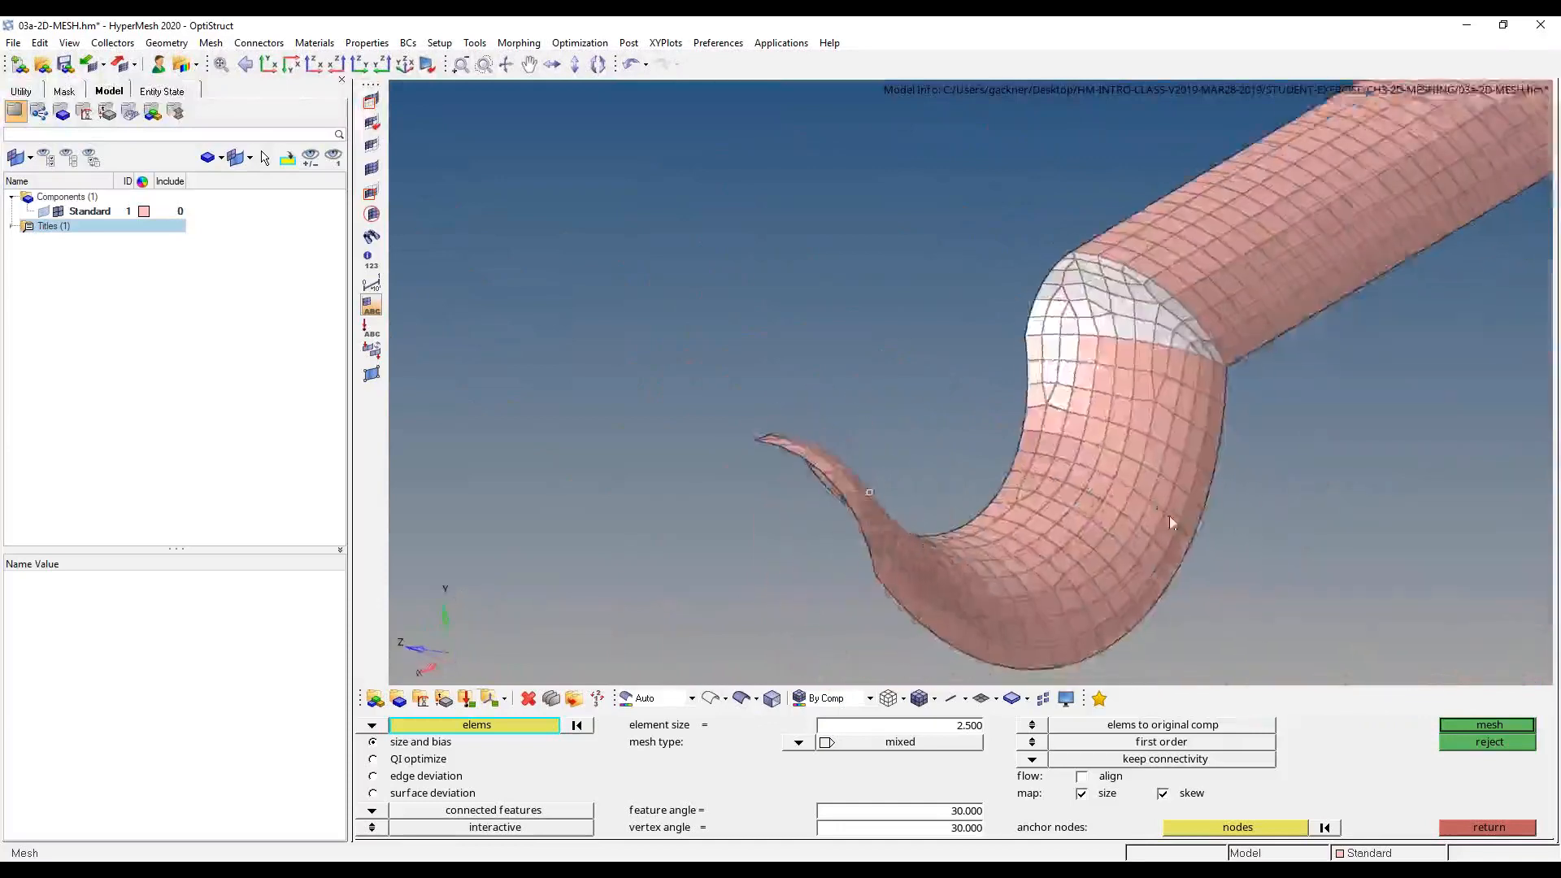
{"action": "scroll", "coordinate": [1135, 343], "scroll_direction": "up", "scroll_amount": 6, "text": "ctrl"}
{"action": "left_click_drag", "start_coordinate": [1108, 357], "coordinate": [1093, 368], "text": "ctrl"}
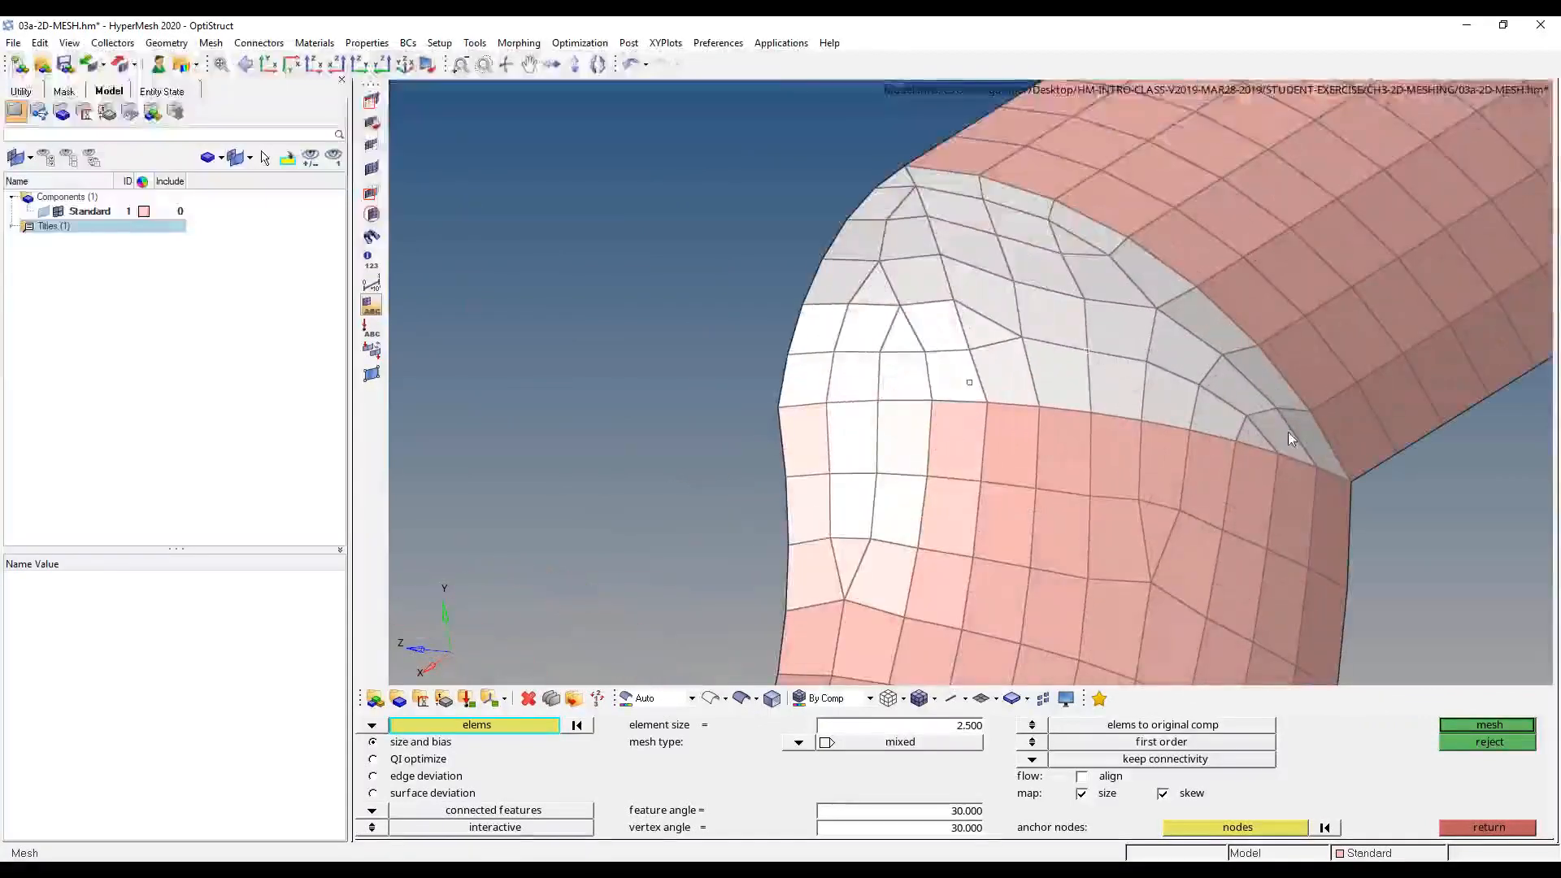
{"action": "left_click_drag", "start_coordinate": [937, 421], "coordinate": [897, 270], "text": "ctrl"}
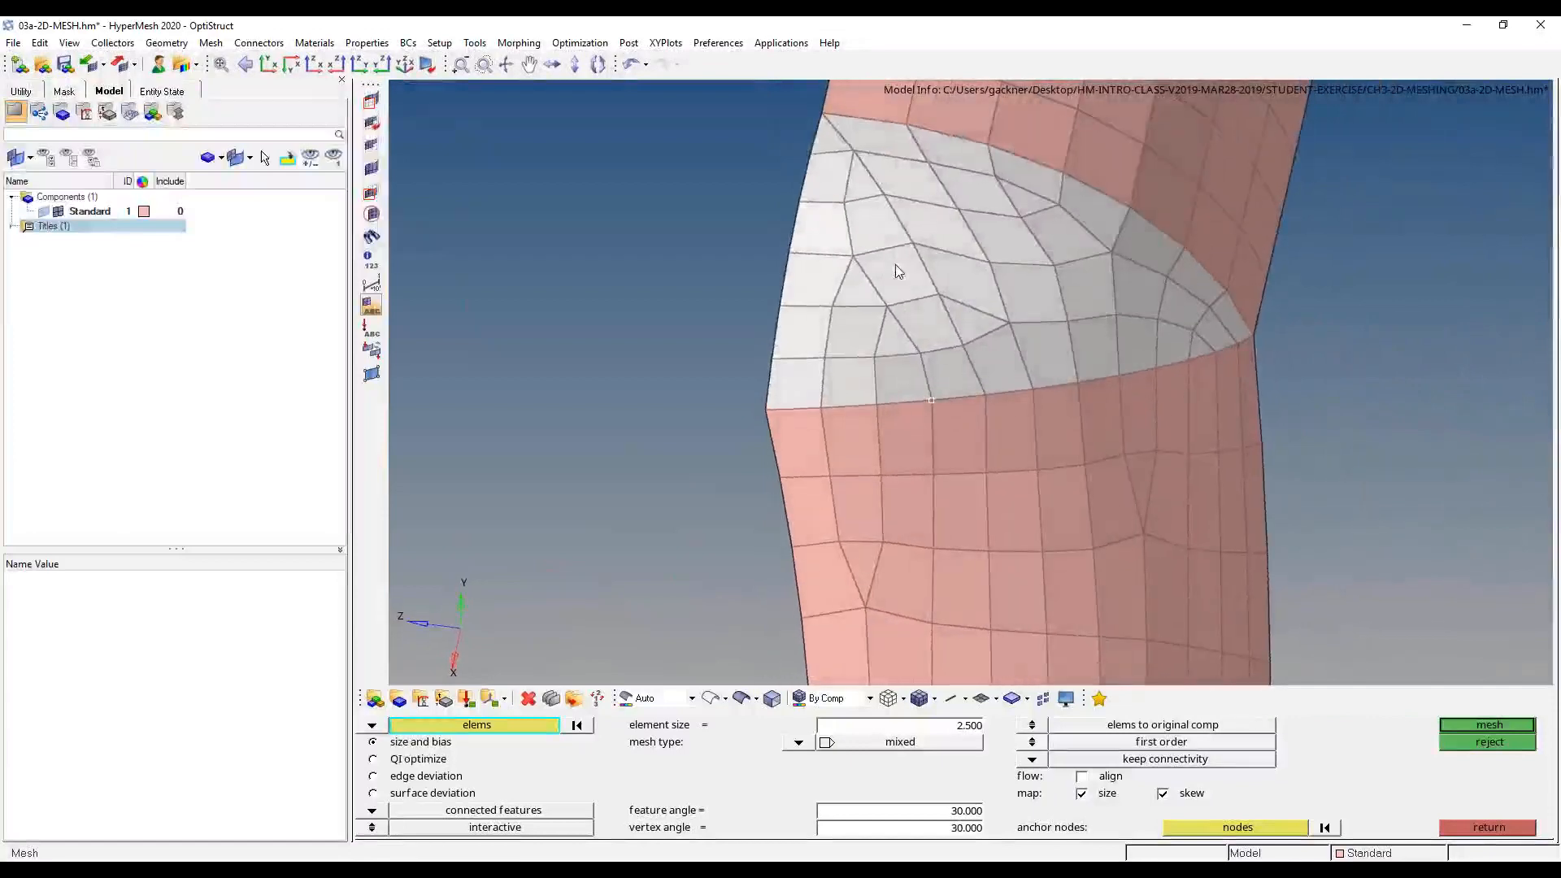
{"action": "scroll", "coordinate": [1071, 458], "scroll_direction": "down", "scroll_amount": 5}
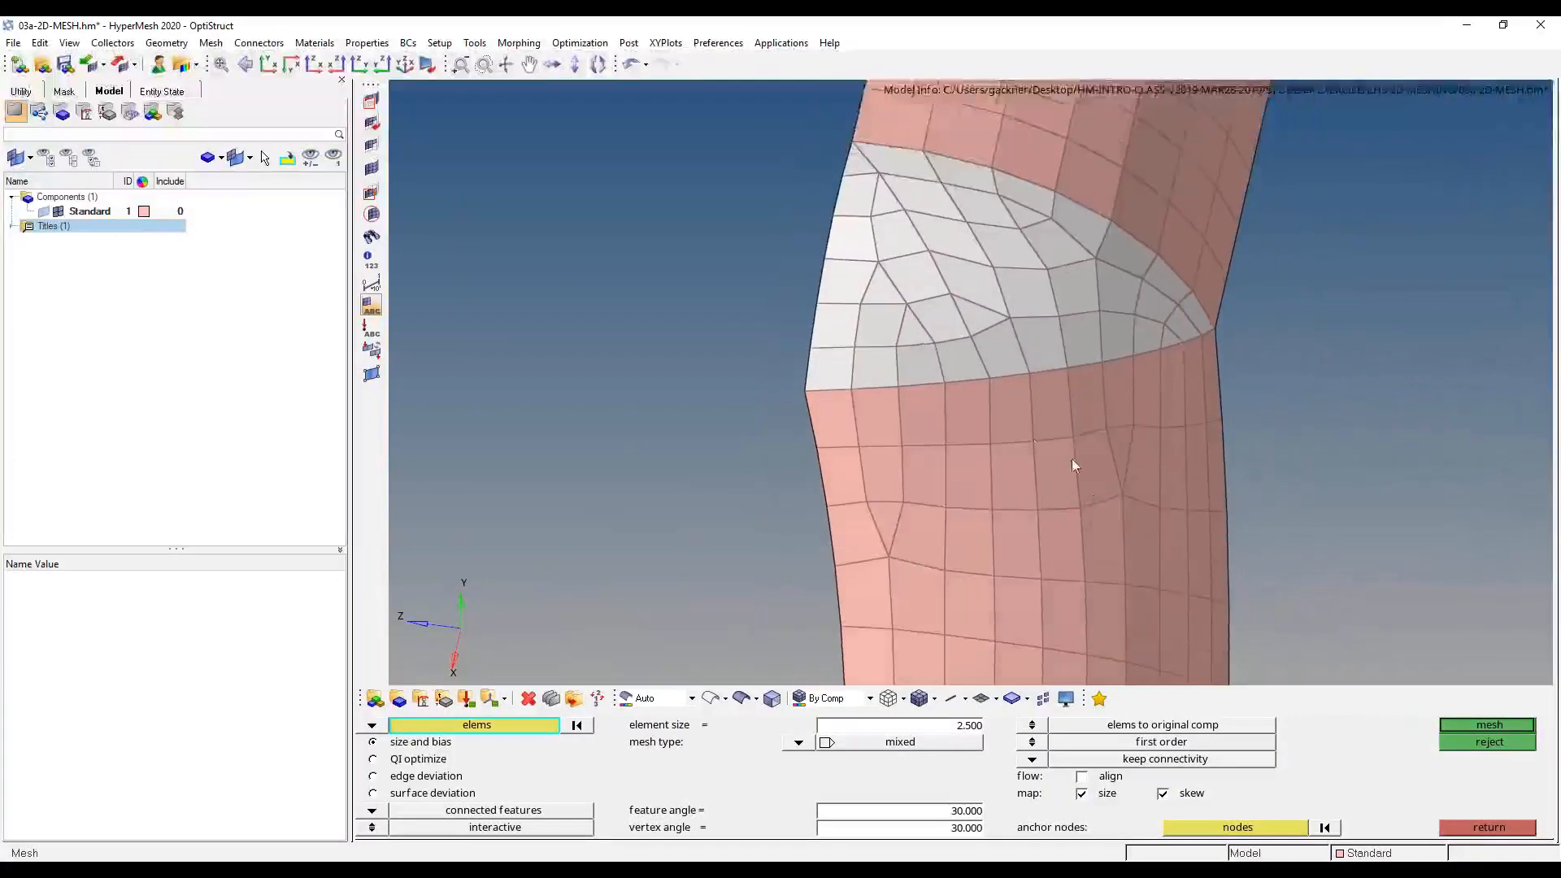
{"action": "left_click_drag", "start_coordinate": [1030, 437], "coordinate": [676, 495], "text": "ctrl"}
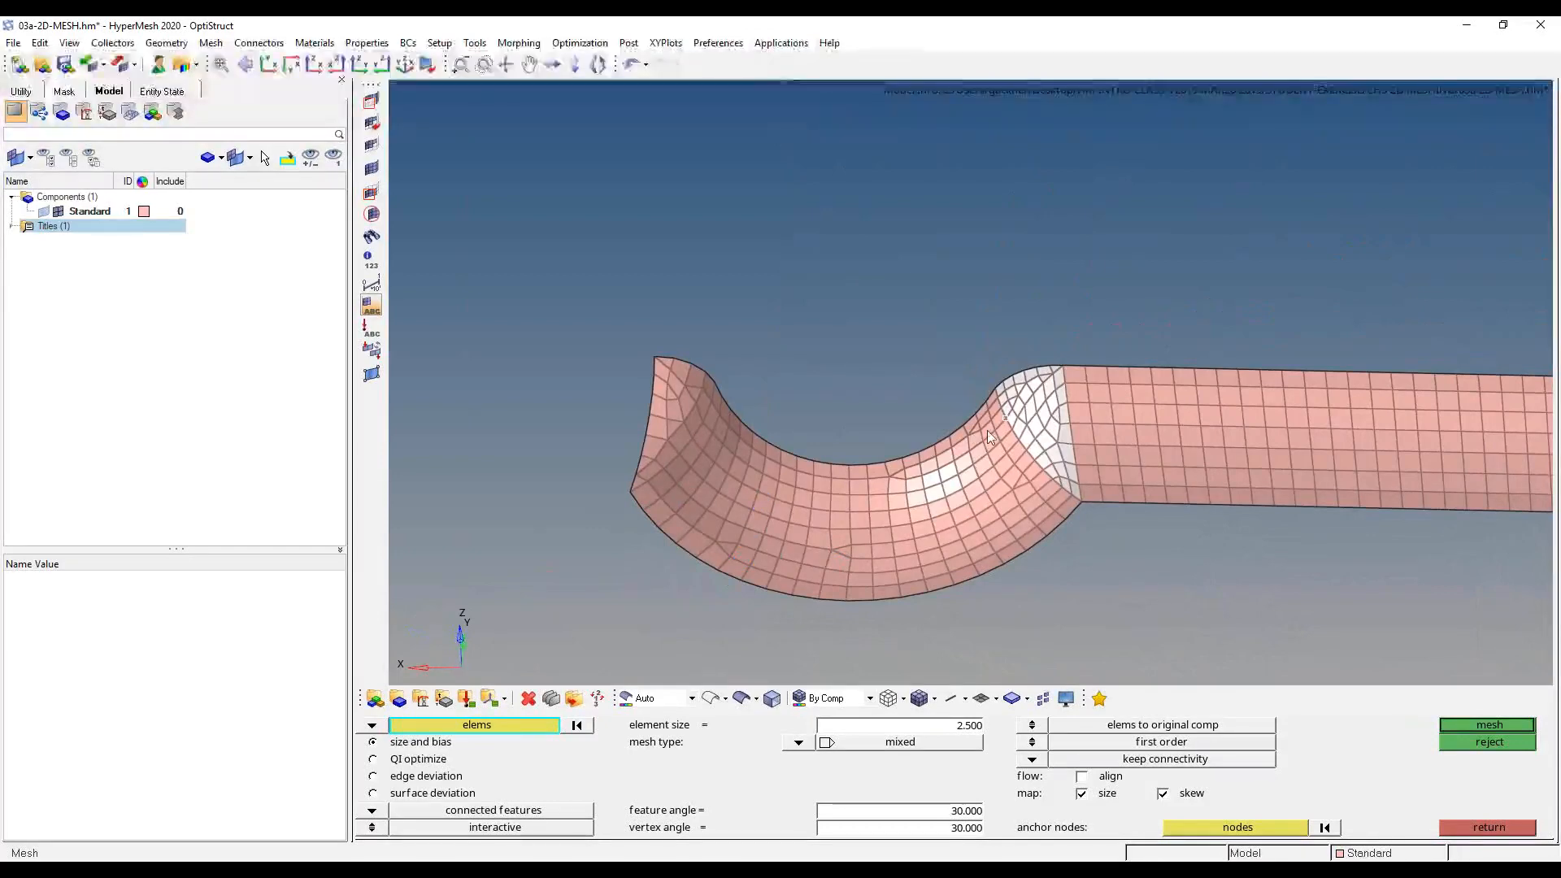
- Show the Standard component's geometry again and switch the automesh selection from elements to surfaces
{"action": "left_click", "coordinate": [1468, 825]}
{"action": "left_click", "coordinate": [45, 212]}
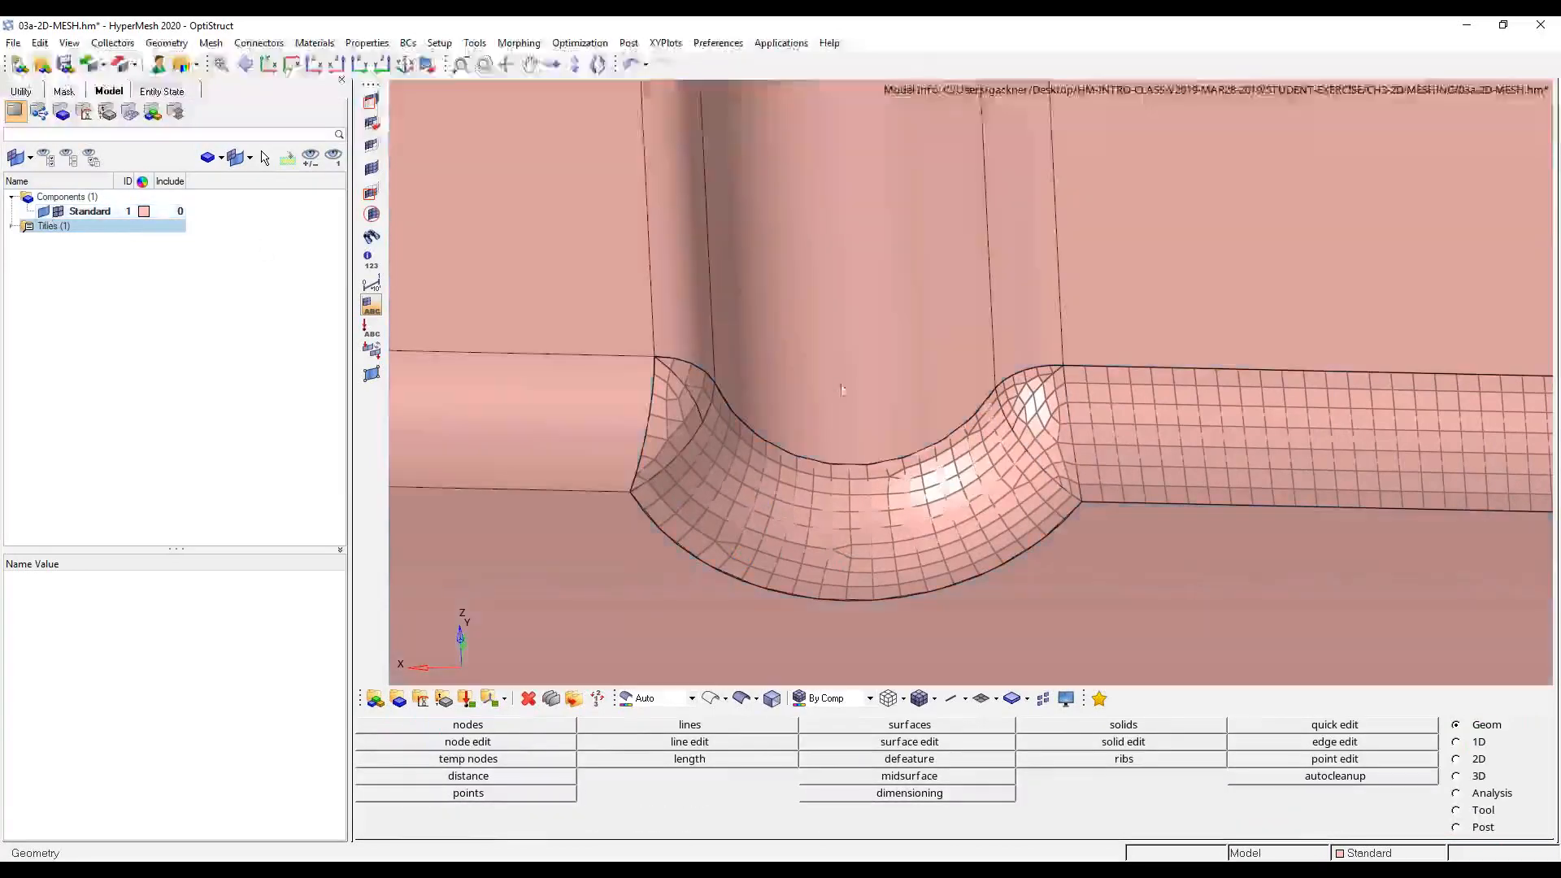
{"action": "key", "text": "F12"}
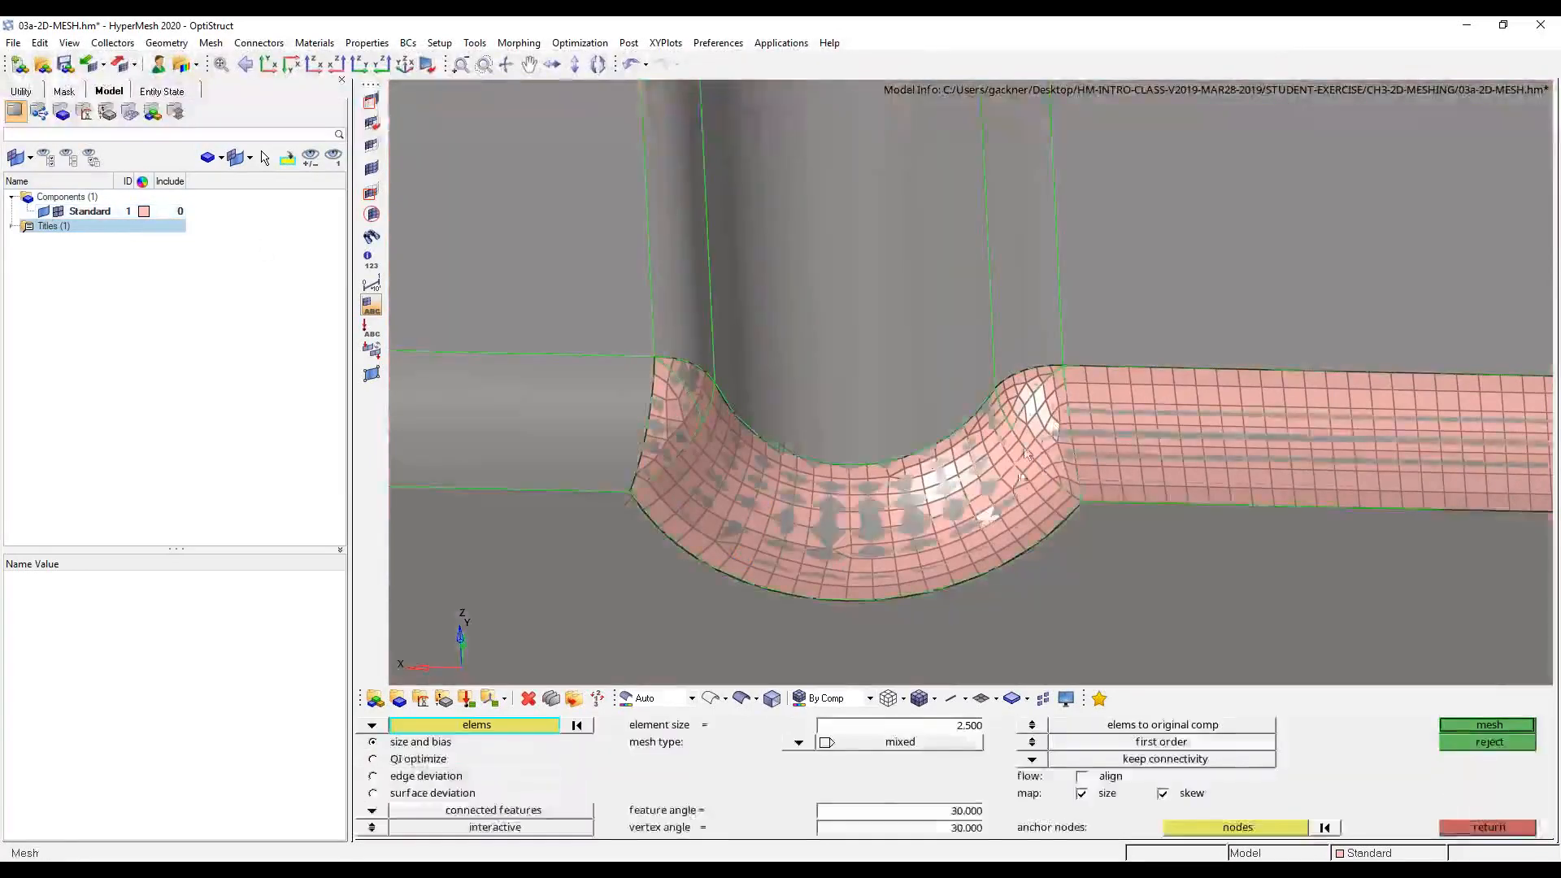
{"action": "left_click", "coordinate": [371, 724]}
{"action": "left_click", "coordinate": [432, 759]}
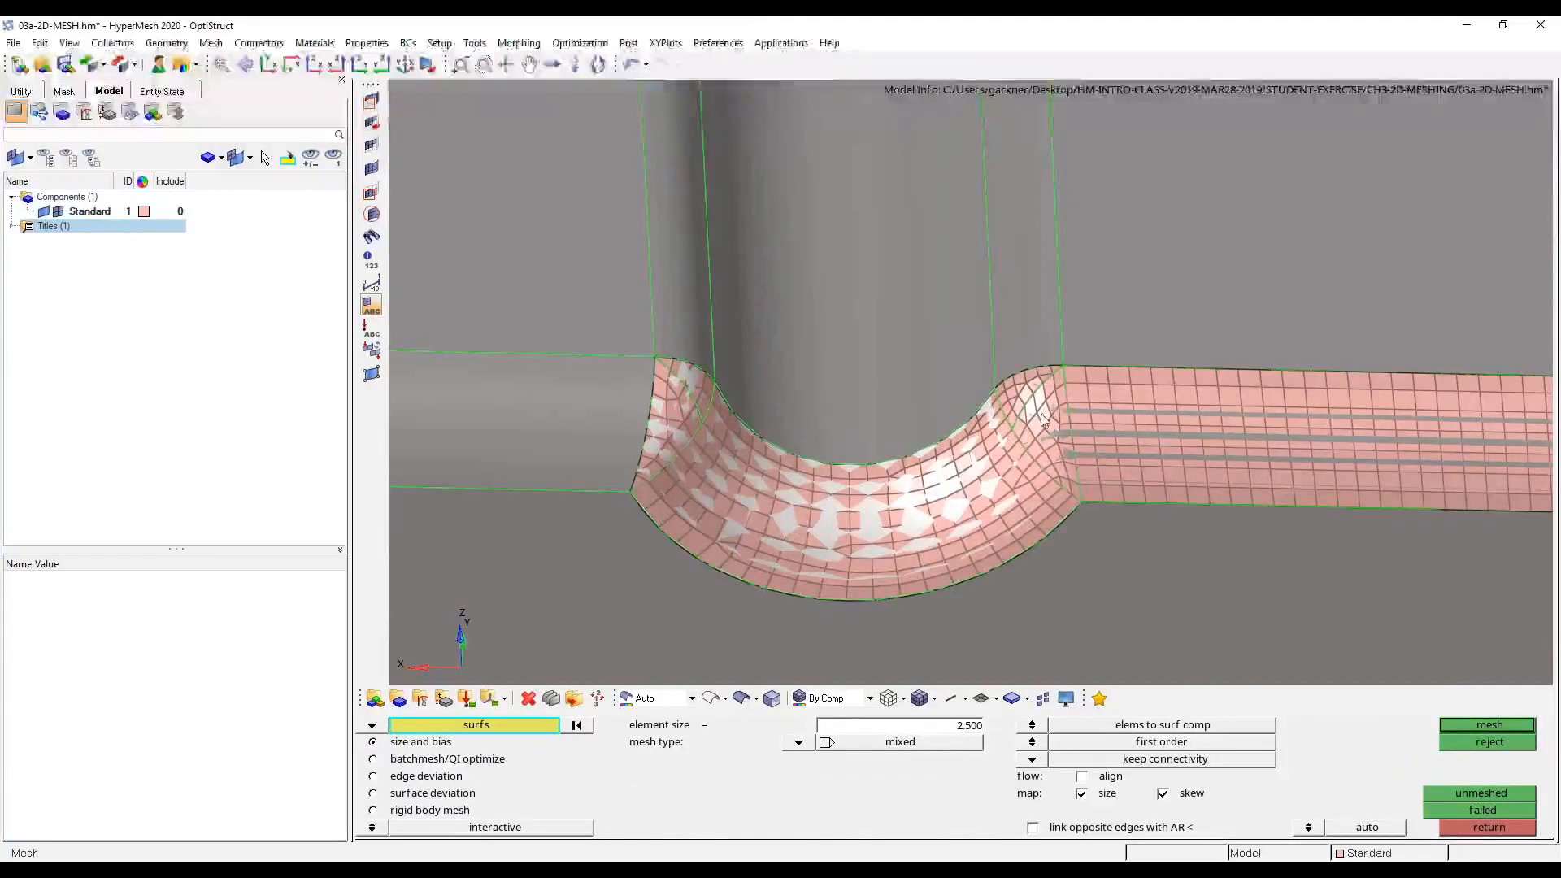
- Reset the surface selection and remesh the curved channel fillet with its two transition faces at element size 2.5
{"action": "left_click", "coordinate": [579, 728]}
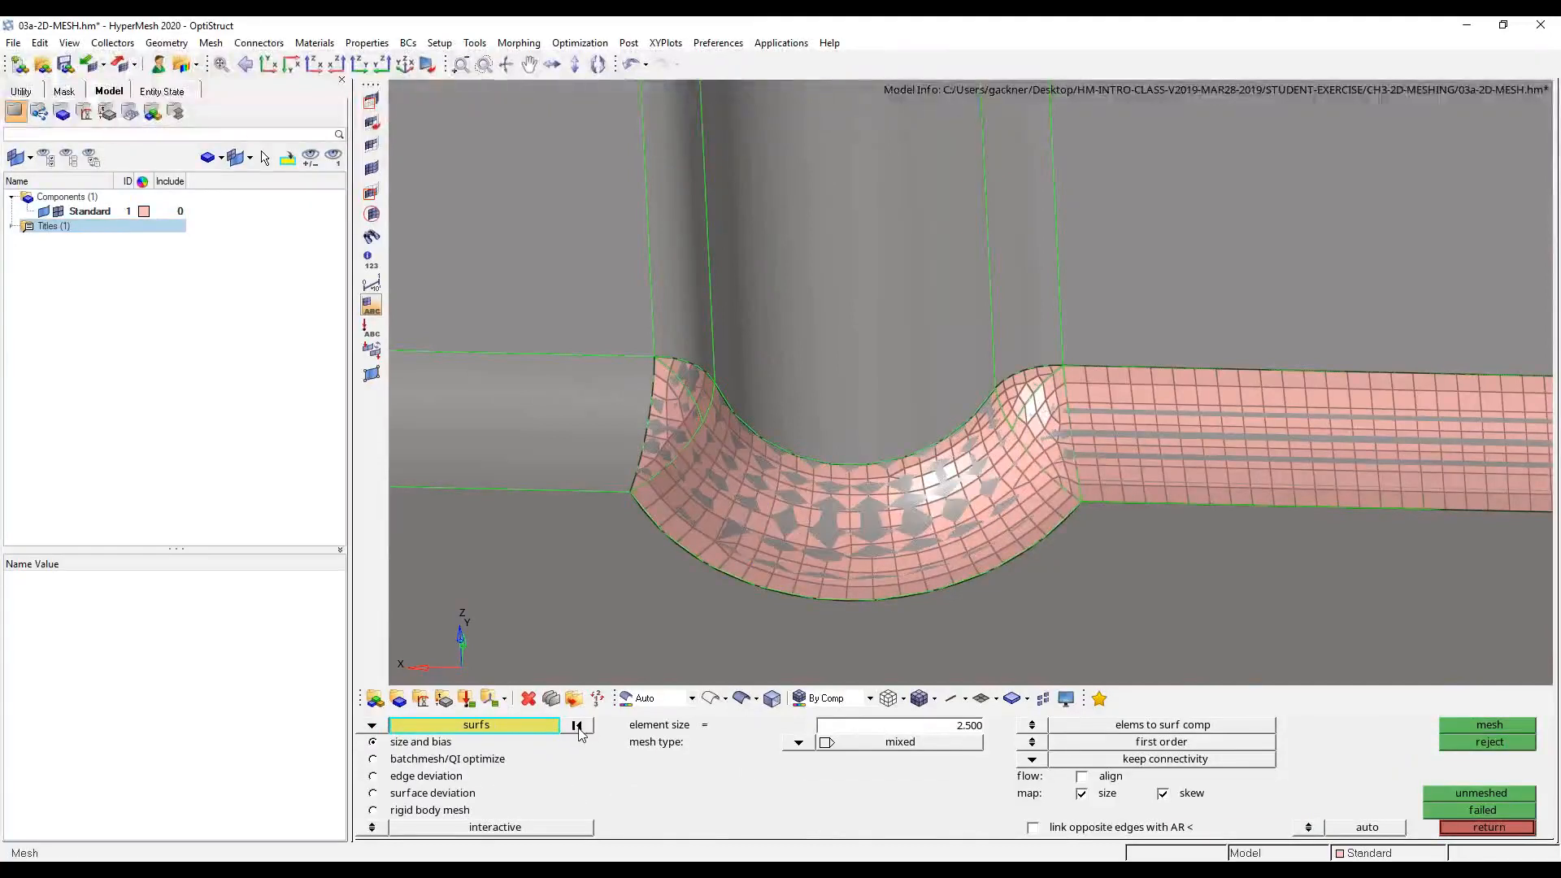
{"action": "left_click", "coordinate": [43, 213]}
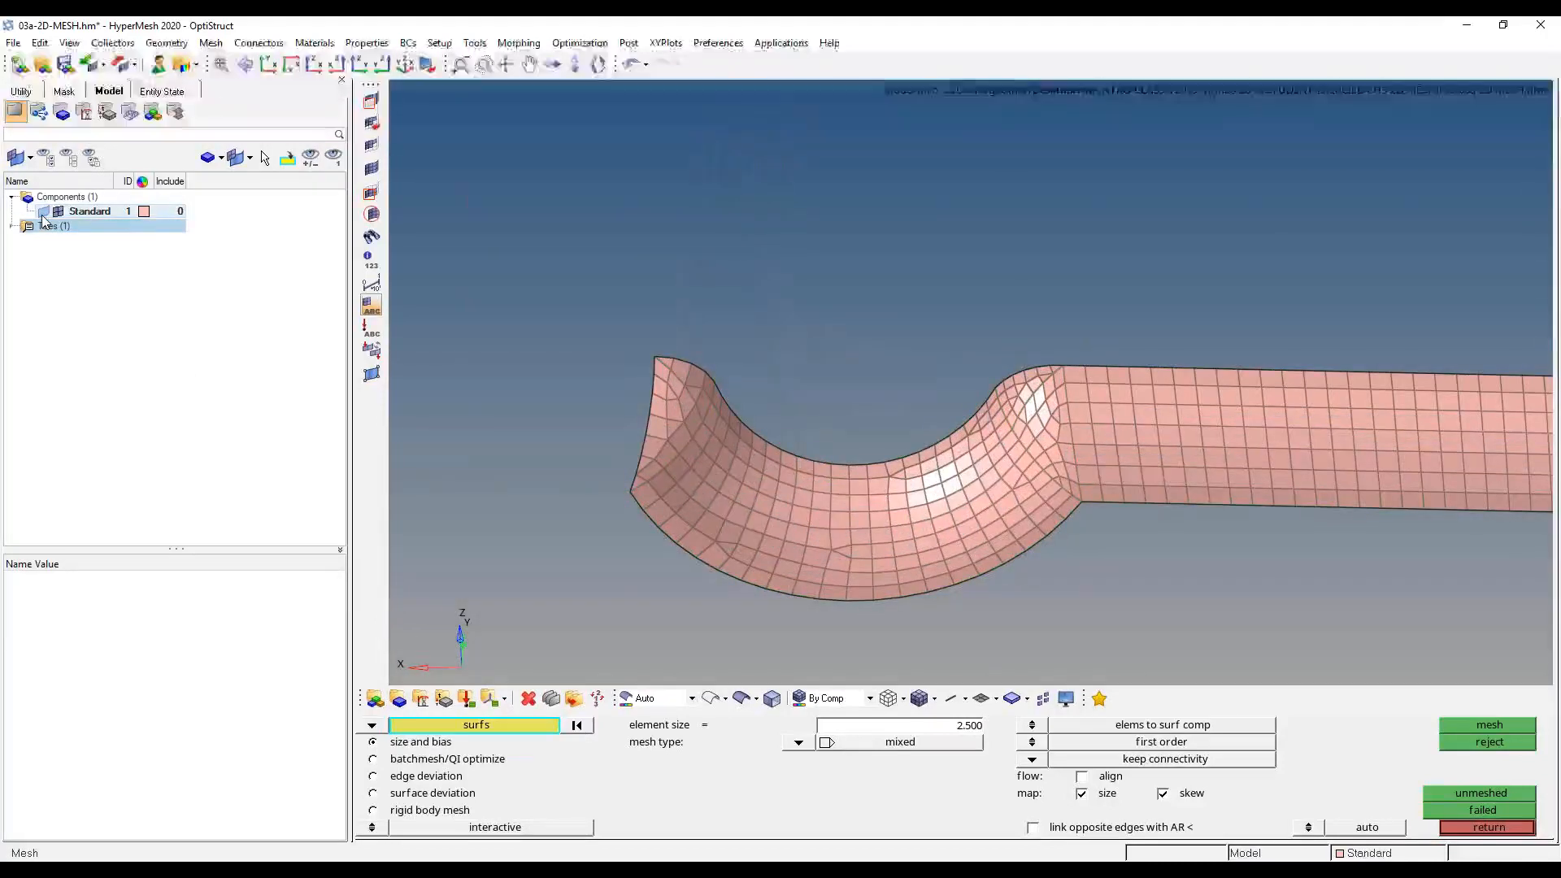
{"action": "left_click", "coordinate": [44, 214]}
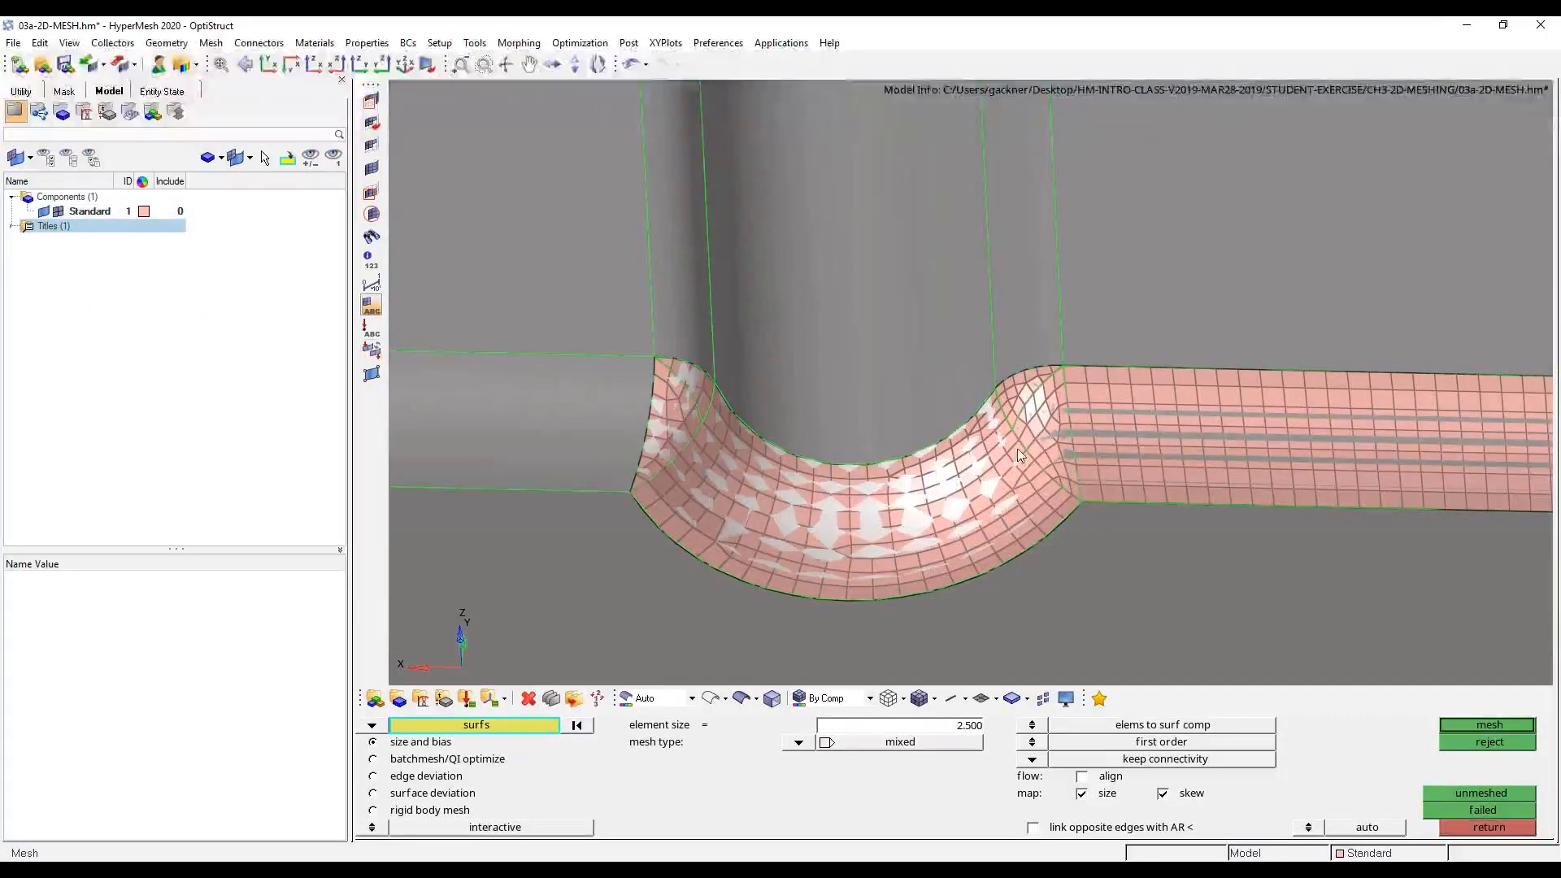
{"action": "left_click", "coordinate": [1488, 724]}
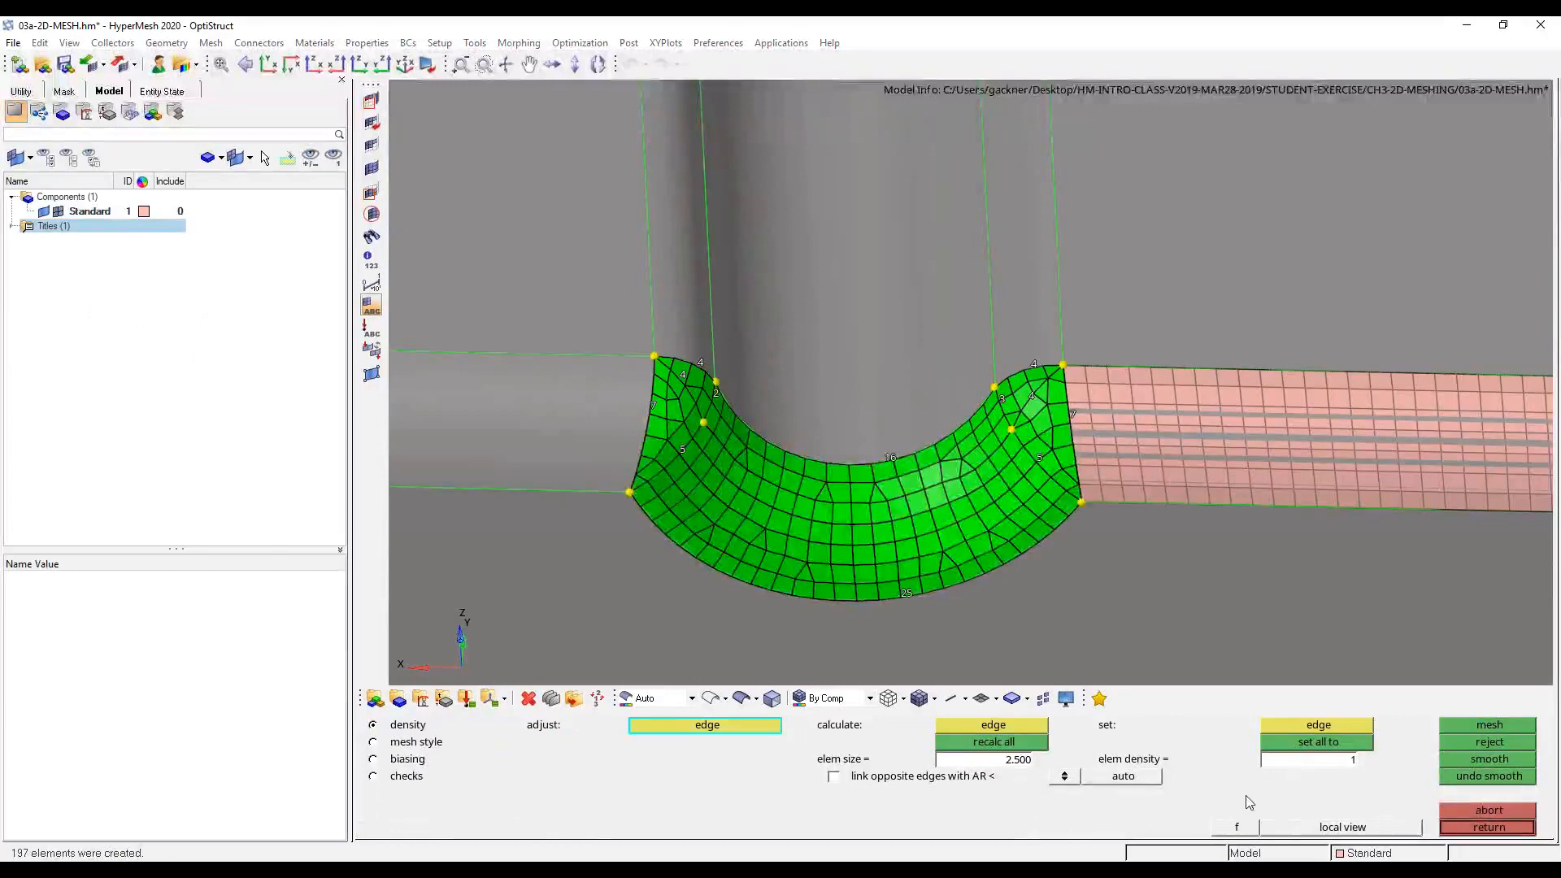
- Hide the geometry and examine the remeshed transition face where it meets the straight fillet's mesh
{"action": "scroll", "coordinate": [1015, 410], "scroll_direction": "up", "scroll_amount": 5}
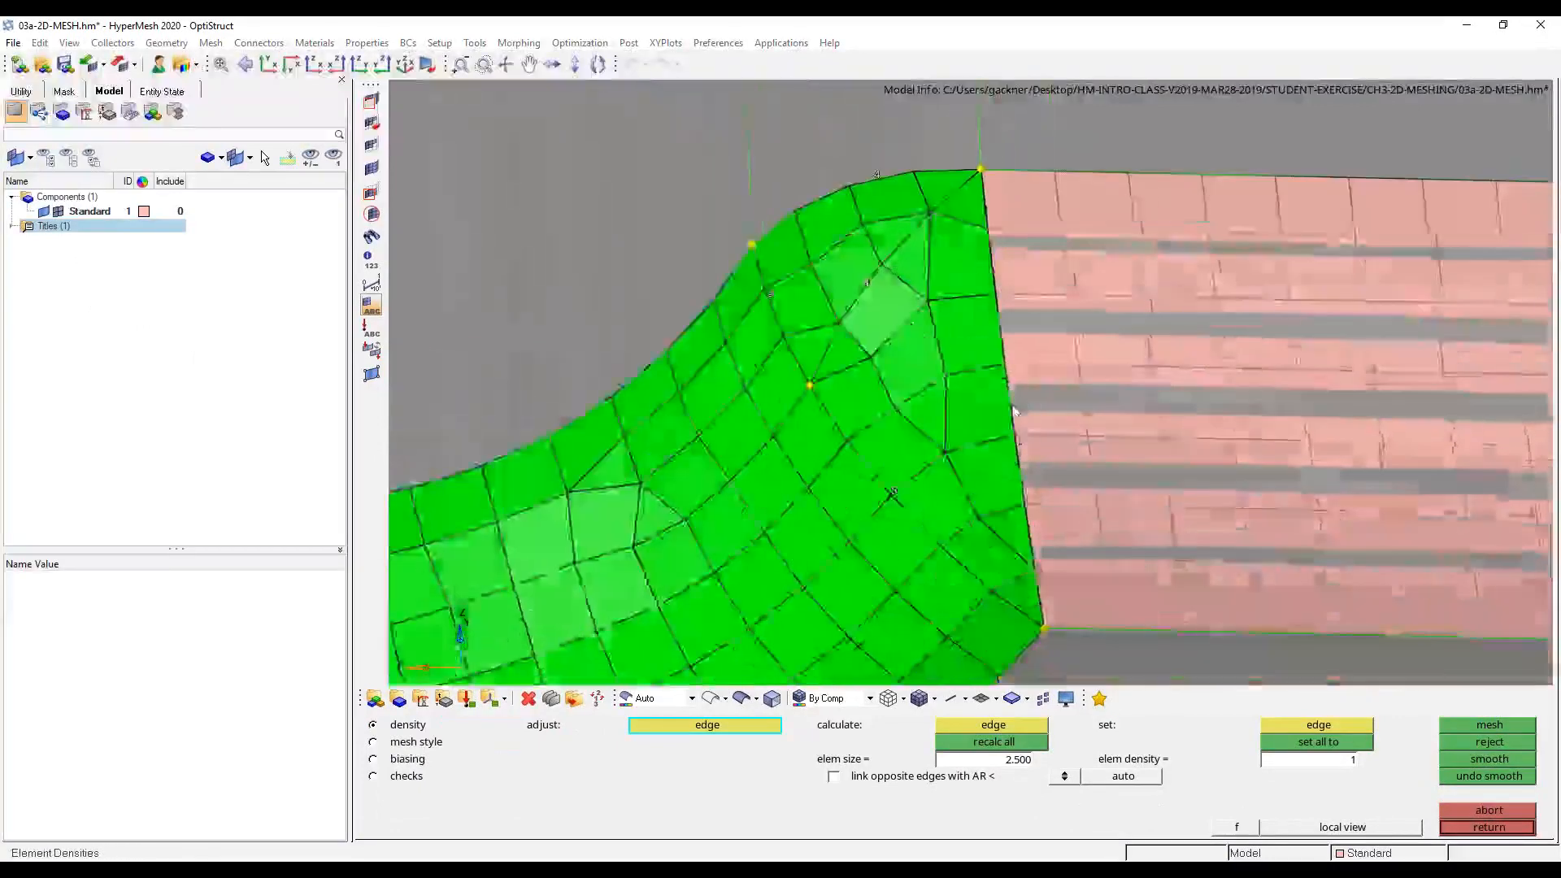
{"action": "scroll", "coordinate": [1014, 410], "scroll_direction": "down", "scroll_amount": 5}
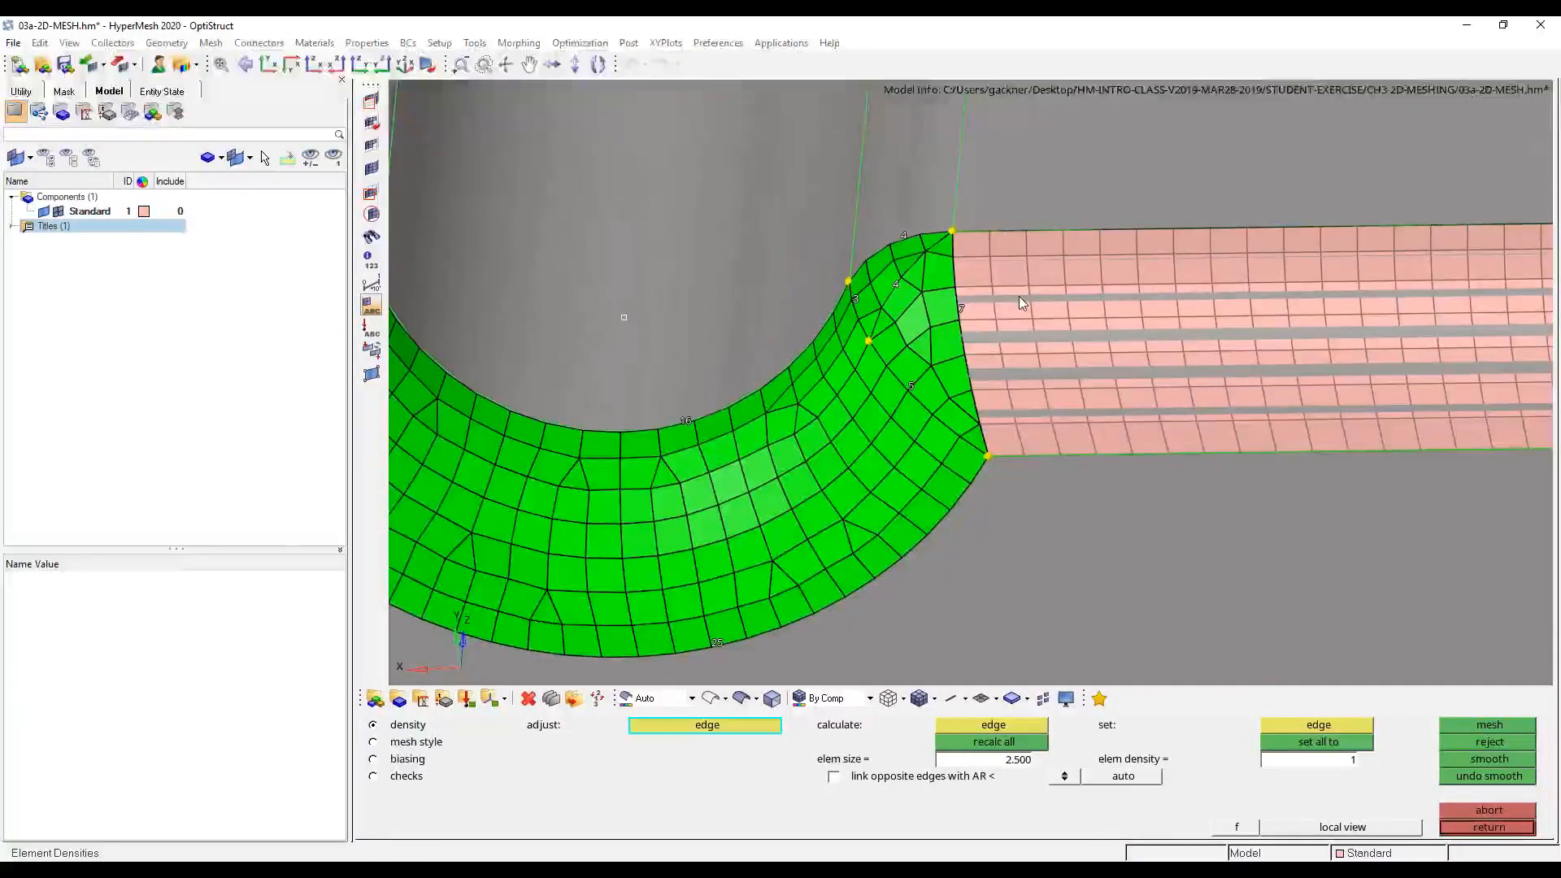
{"action": "left_click", "coordinate": [45, 211]}
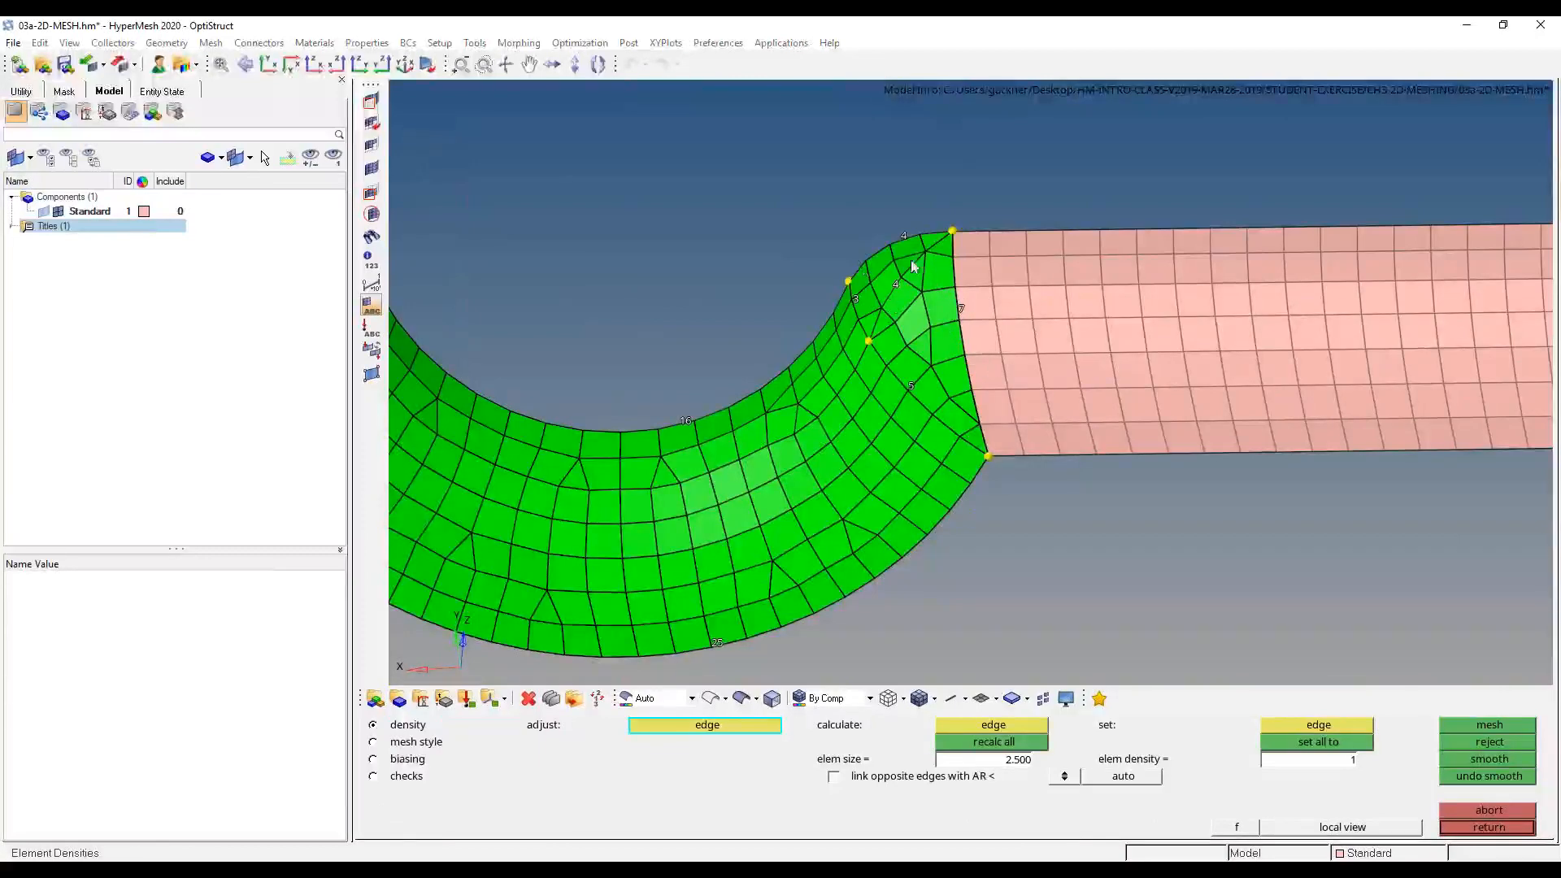
{"action": "scroll", "coordinate": [964, 311], "scroll_direction": "down", "scroll_amount": 2}
{"action": "scroll", "coordinate": [963, 310], "scroll_direction": "up", "scroll_amount": 6}
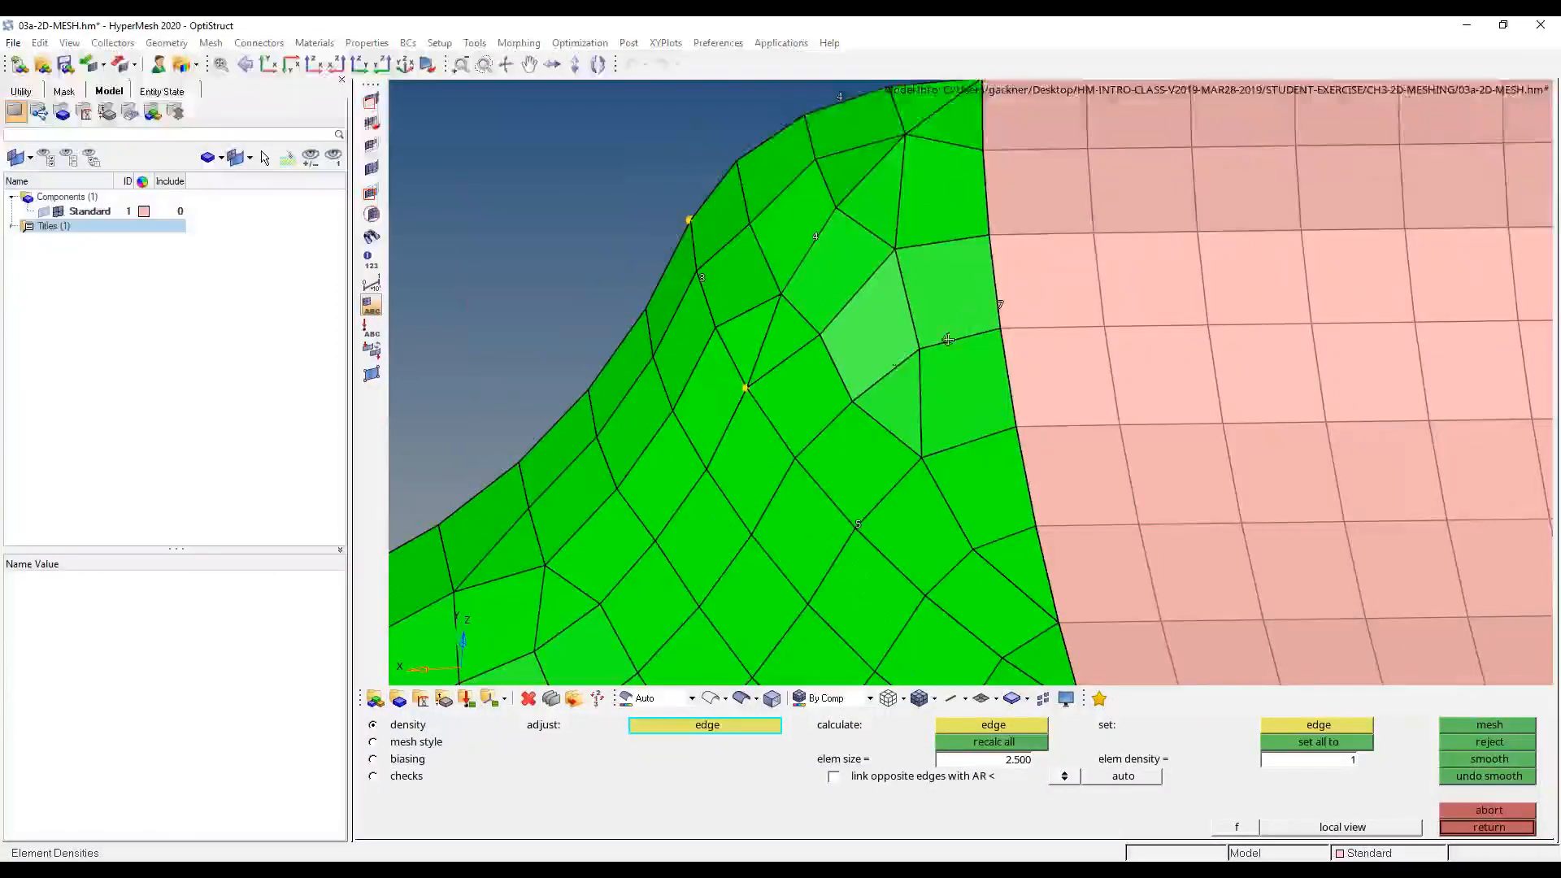
{"action": "scroll", "coordinate": [860, 429], "scroll_direction": "down", "scroll_amount": 3}
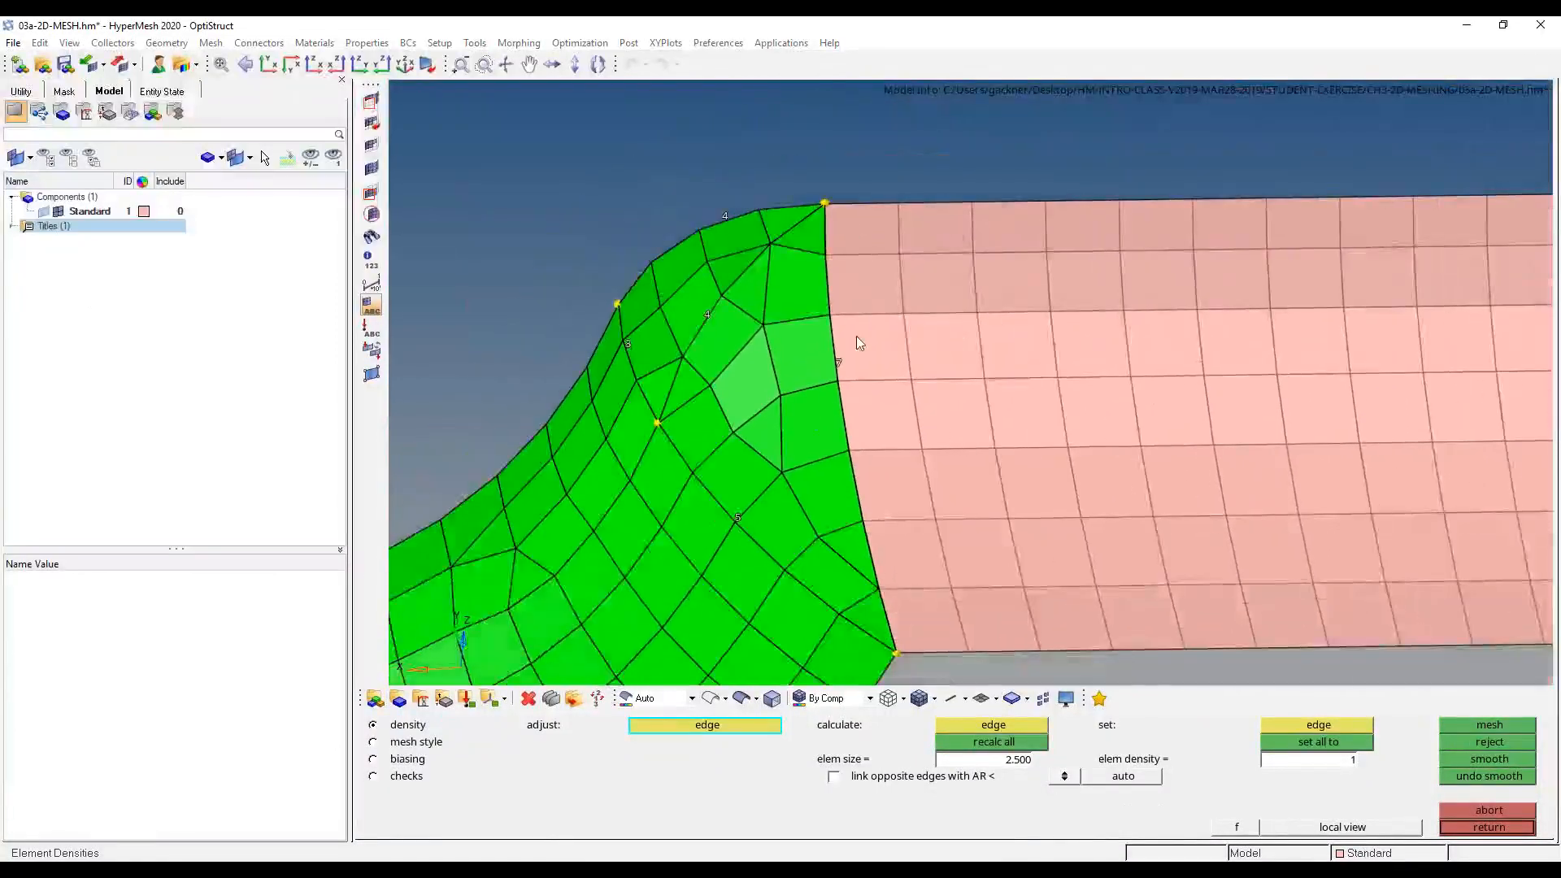
{"action": "key", "text": "alt+Tab"}
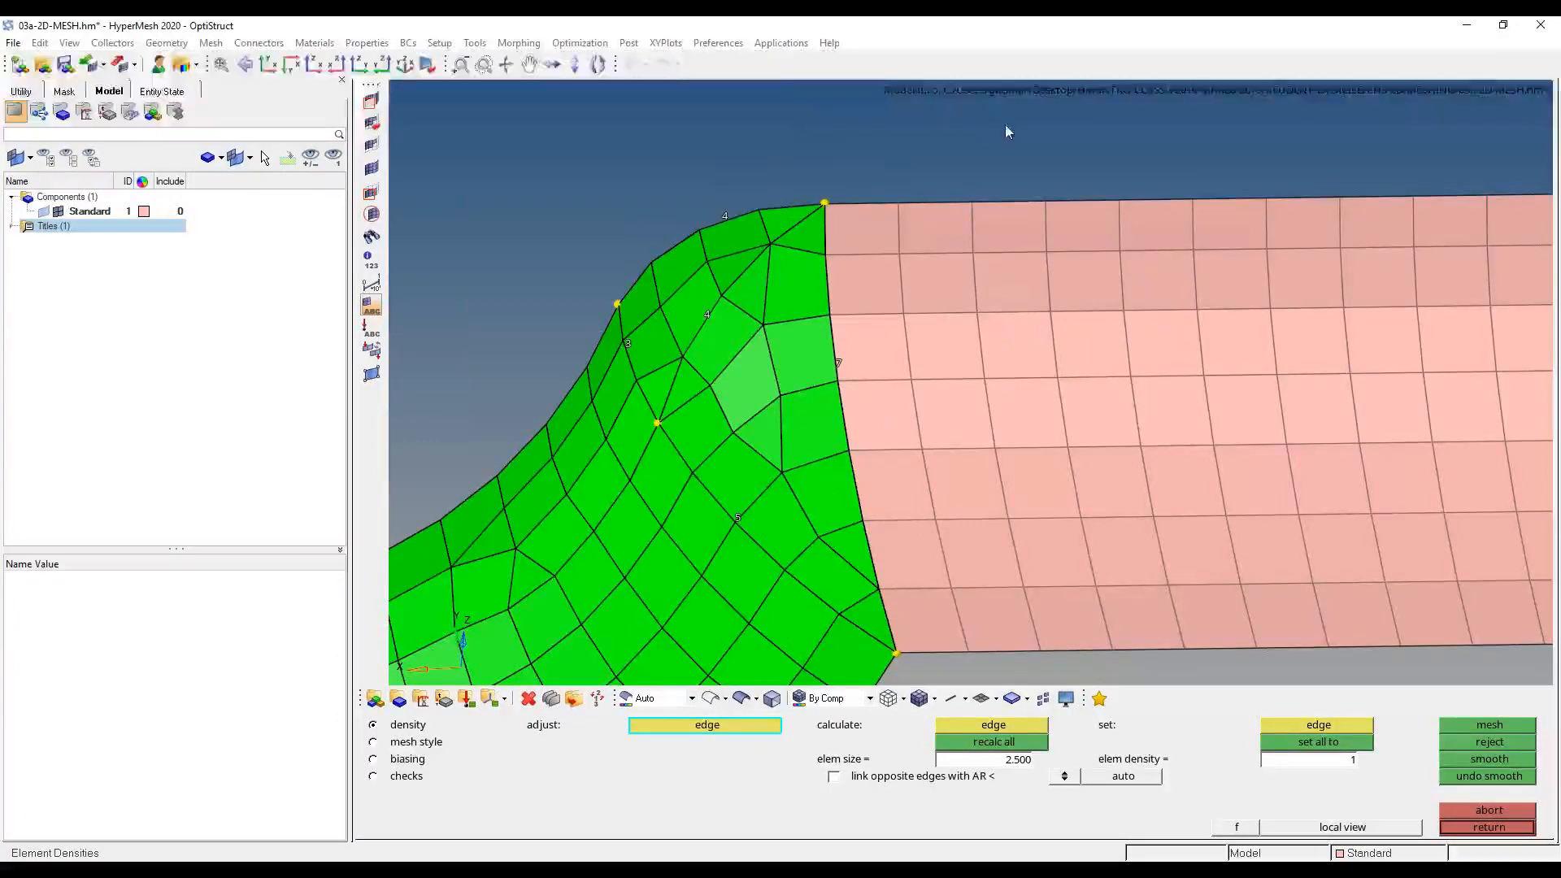
- Set the curved fillet's inner and outer edge densities both to 20 and remesh it
{"action": "scroll", "coordinate": [1103, 355], "scroll_direction": "down", "scroll_amount": 3, "text": "ctrl"}
{"action": "left_click_drag", "start_coordinate": [980, 381], "coordinate": [1305, 320], "text": "ctrl"}
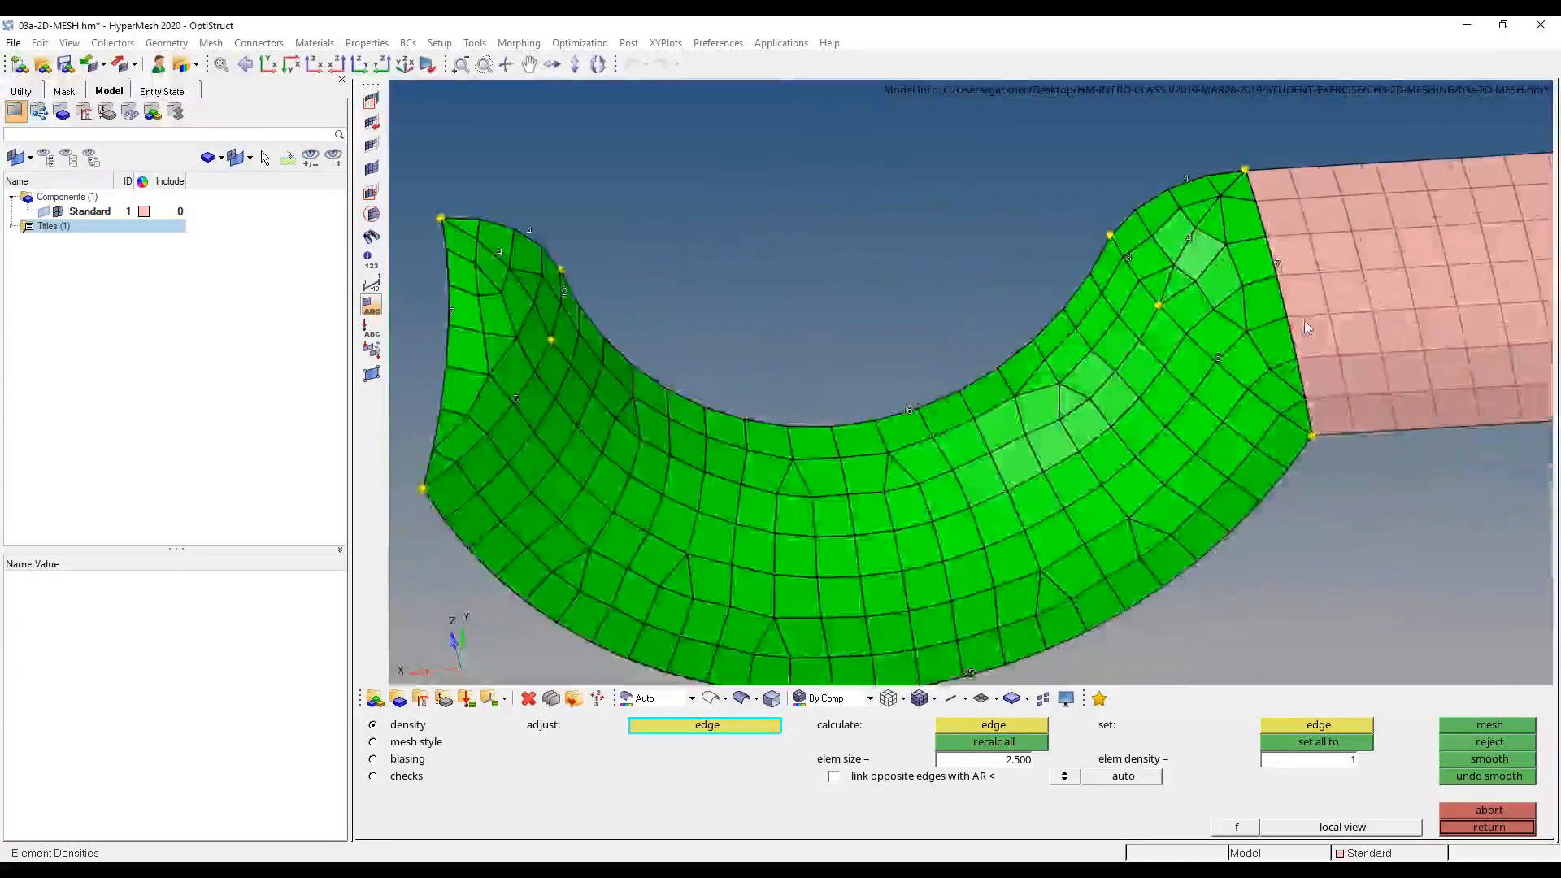
{"action": "scroll", "coordinate": [1303, 320], "scroll_direction": "down", "scroll_amount": 2, "text": "ctrl"}
{"action": "left_click", "coordinate": [1118, 367]}
{"action": "left_click", "coordinate": [1119, 368]}
{"action": "left_click", "coordinate": [1117, 367]}
{"action": "left_click", "coordinate": [1116, 367]}
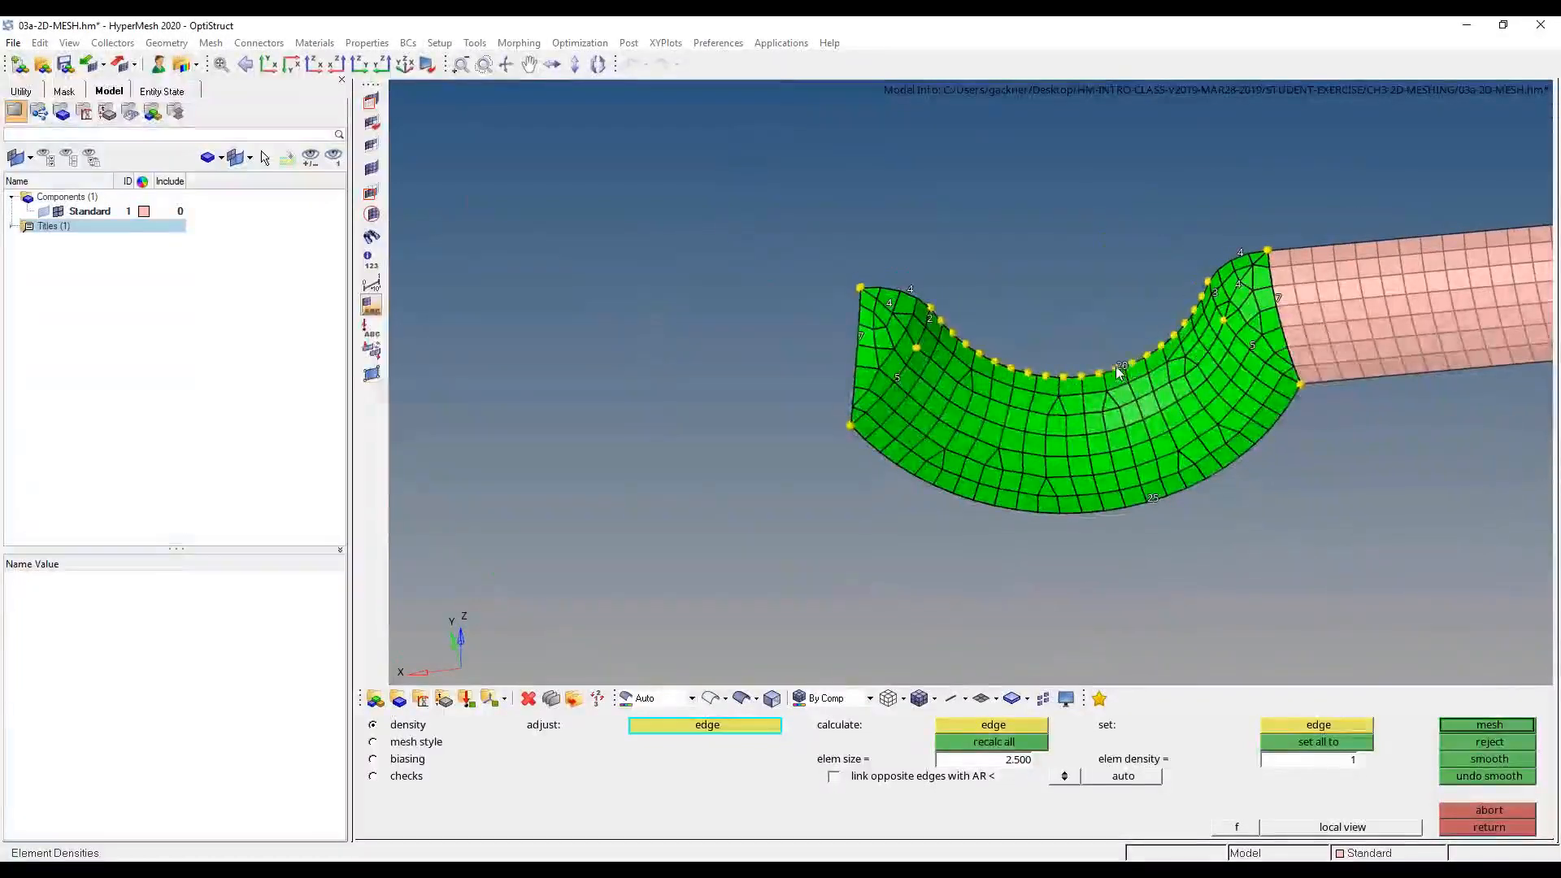
{"action": "right_click", "coordinate": [1158, 496]}
{"action": "right_click", "coordinate": [1157, 496]}
{"action": "right_click", "coordinate": [1155, 498]}
{"action": "right_click", "coordinate": [1154, 497]}
{"action": "right_click", "coordinate": [1154, 498]}
{"action": "middle_click", "coordinate": [1154, 498]}
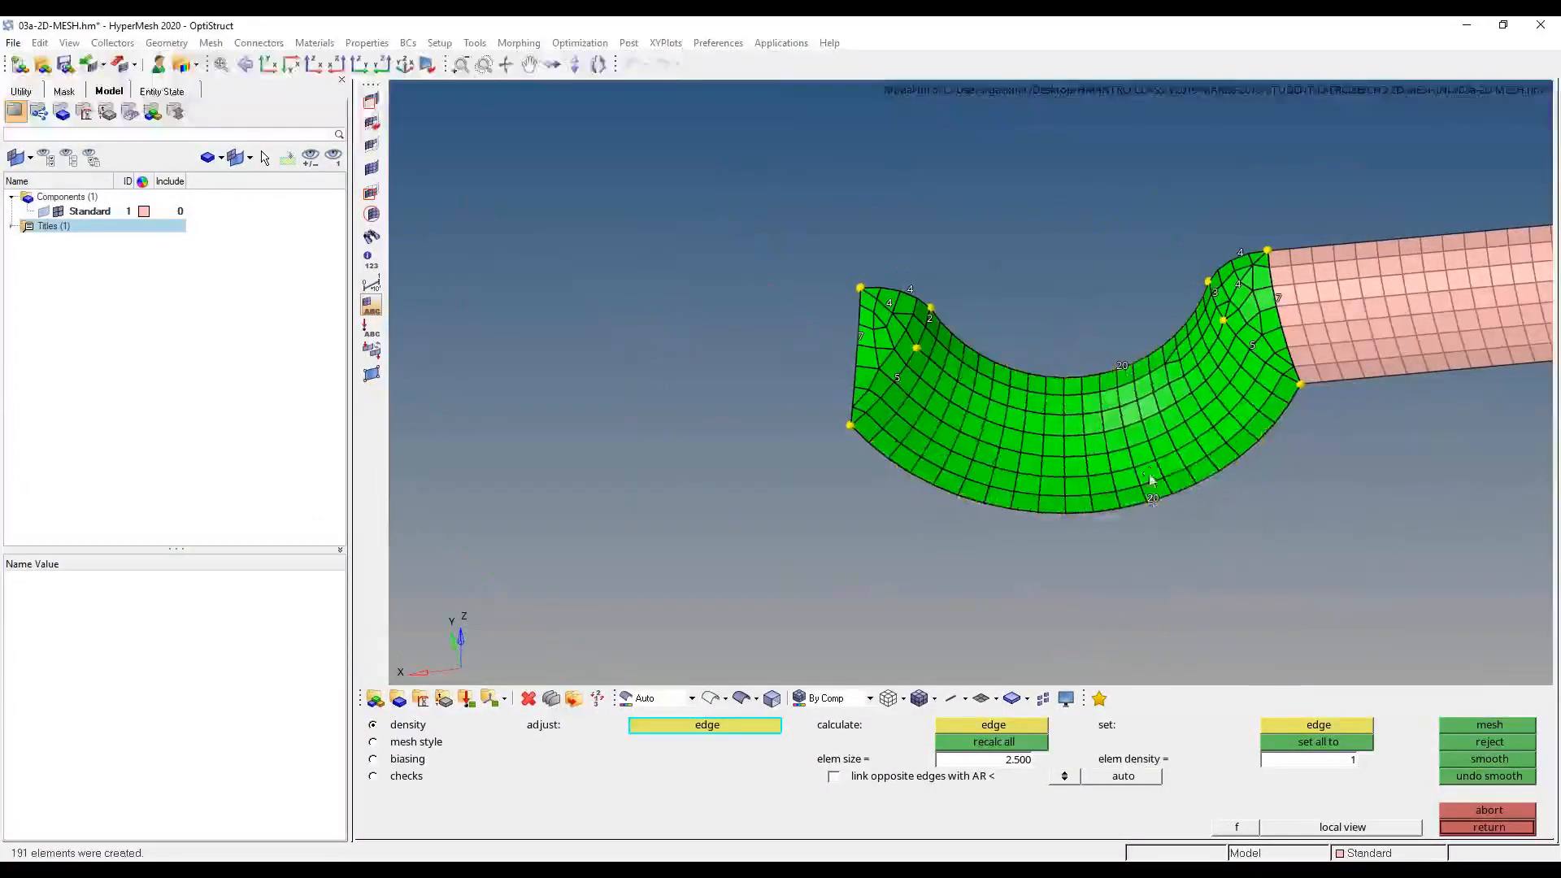
- Examine the uniformity of the curved fillet's mesh and the element layout on both transition faces
{"action": "left_click_drag", "start_coordinate": [1000, 390], "coordinate": [1006, 432], "text": "ctrl"}
{"action": "scroll", "coordinate": [898, 273], "scroll_direction": "up", "scroll_amount": 2, "text": "ctrl"}
{"action": "scroll", "coordinate": [900, 275], "scroll_direction": "down", "scroll_amount": 2, "text": "ctrl"}
{"action": "left_click_drag", "start_coordinate": [900, 274], "coordinate": [1046, 392], "text": "ctrl"}
{"action": "scroll", "coordinate": [913, 523], "scroll_direction": "down", "scroll_amount": 1, "text": "ctrl"}
{"action": "scroll", "coordinate": [986, 389], "scroll_direction": "up", "scroll_amount": 5, "text": "ctrl"}
{"action": "right_click_drag", "start_coordinate": [1046, 391], "coordinate": [1192, 513], "text": "ctrl"}
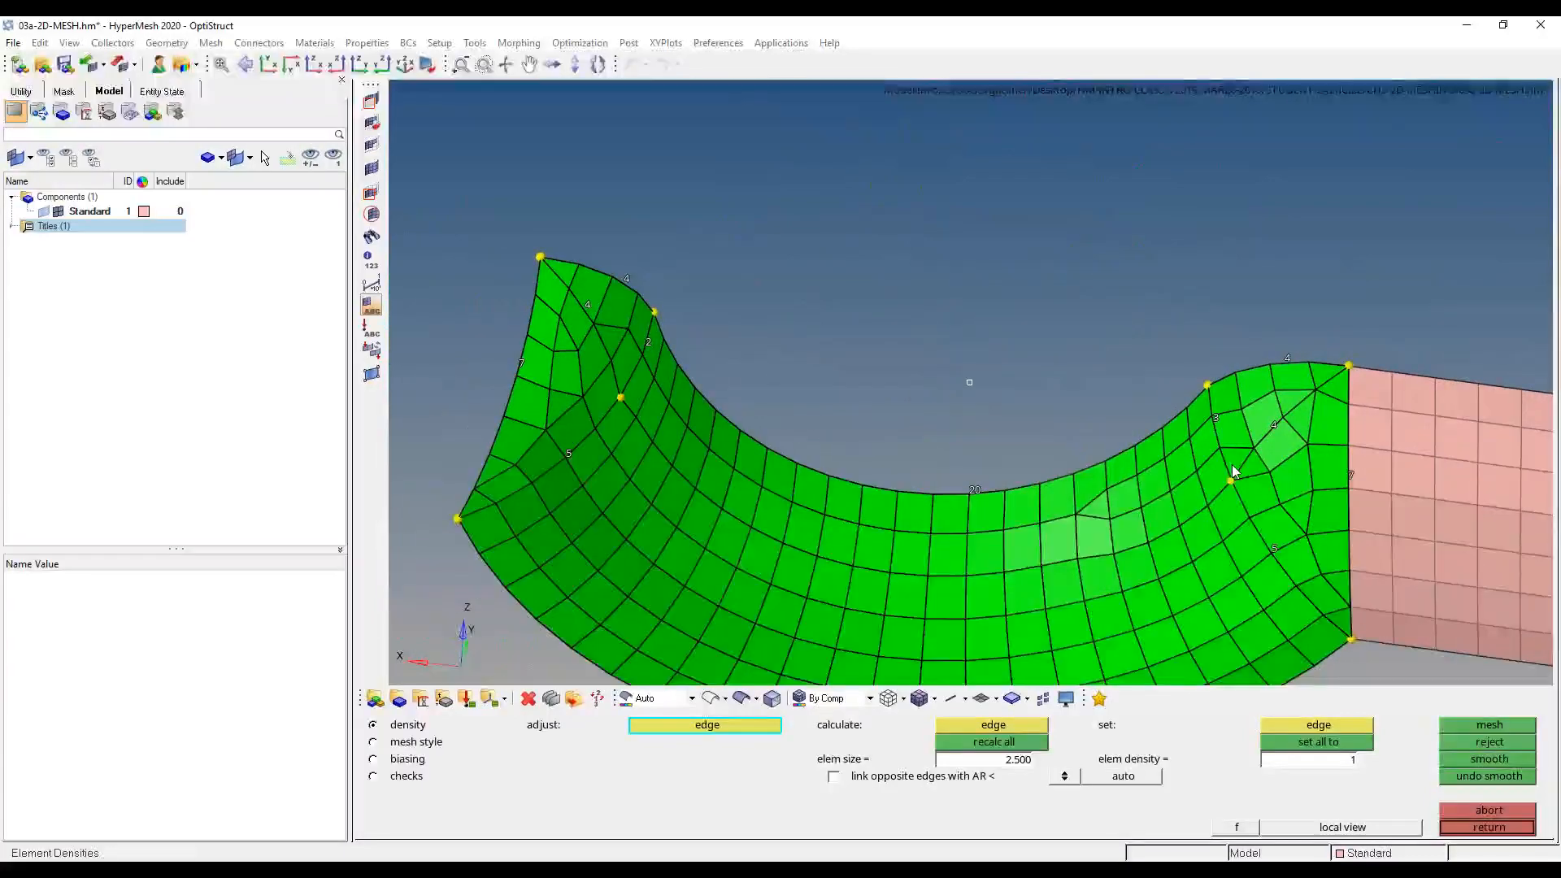
{"action": "left_click_drag", "start_coordinate": [1212, 544], "coordinate": [1000, 111], "text": "ctrl"}
{"action": "scroll", "coordinate": [1087, 537], "scroll_direction": "down", "scroll_amount": 4, "text": "ctrl"}
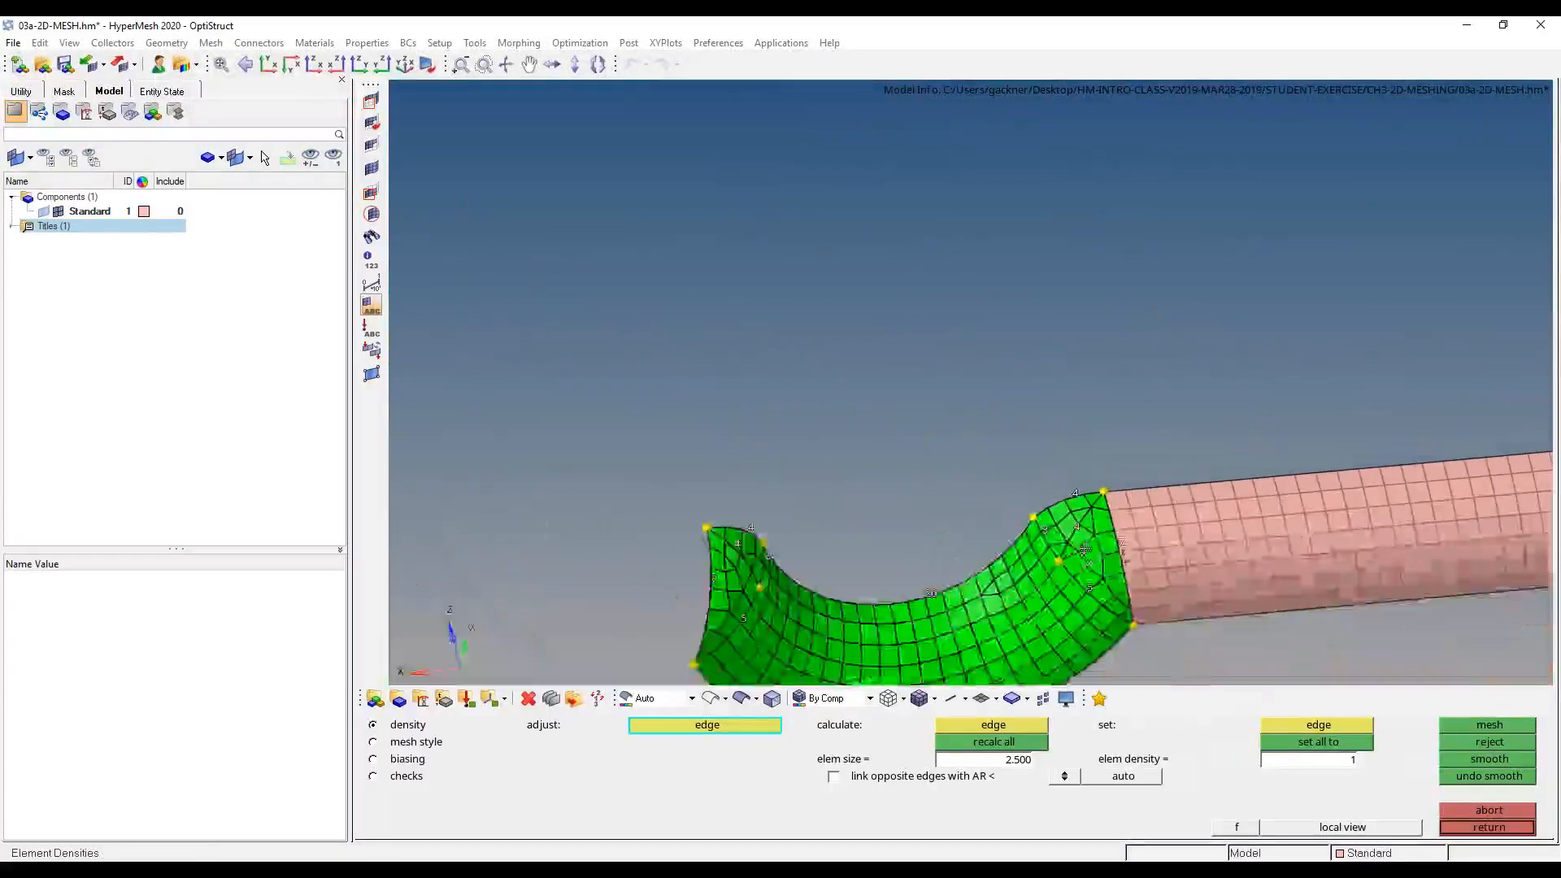
{"action": "left_click_drag", "start_coordinate": [1091, 546], "coordinate": [1197, 563], "text": "ctrl"}
{"action": "right_click_drag", "start_coordinate": [1196, 563], "coordinate": [1212, 251], "text": "ctrl"}
{"action": "scroll", "coordinate": [1048, 303], "scroll_direction": "up", "scroll_amount": 8, "text": "ctrl"}
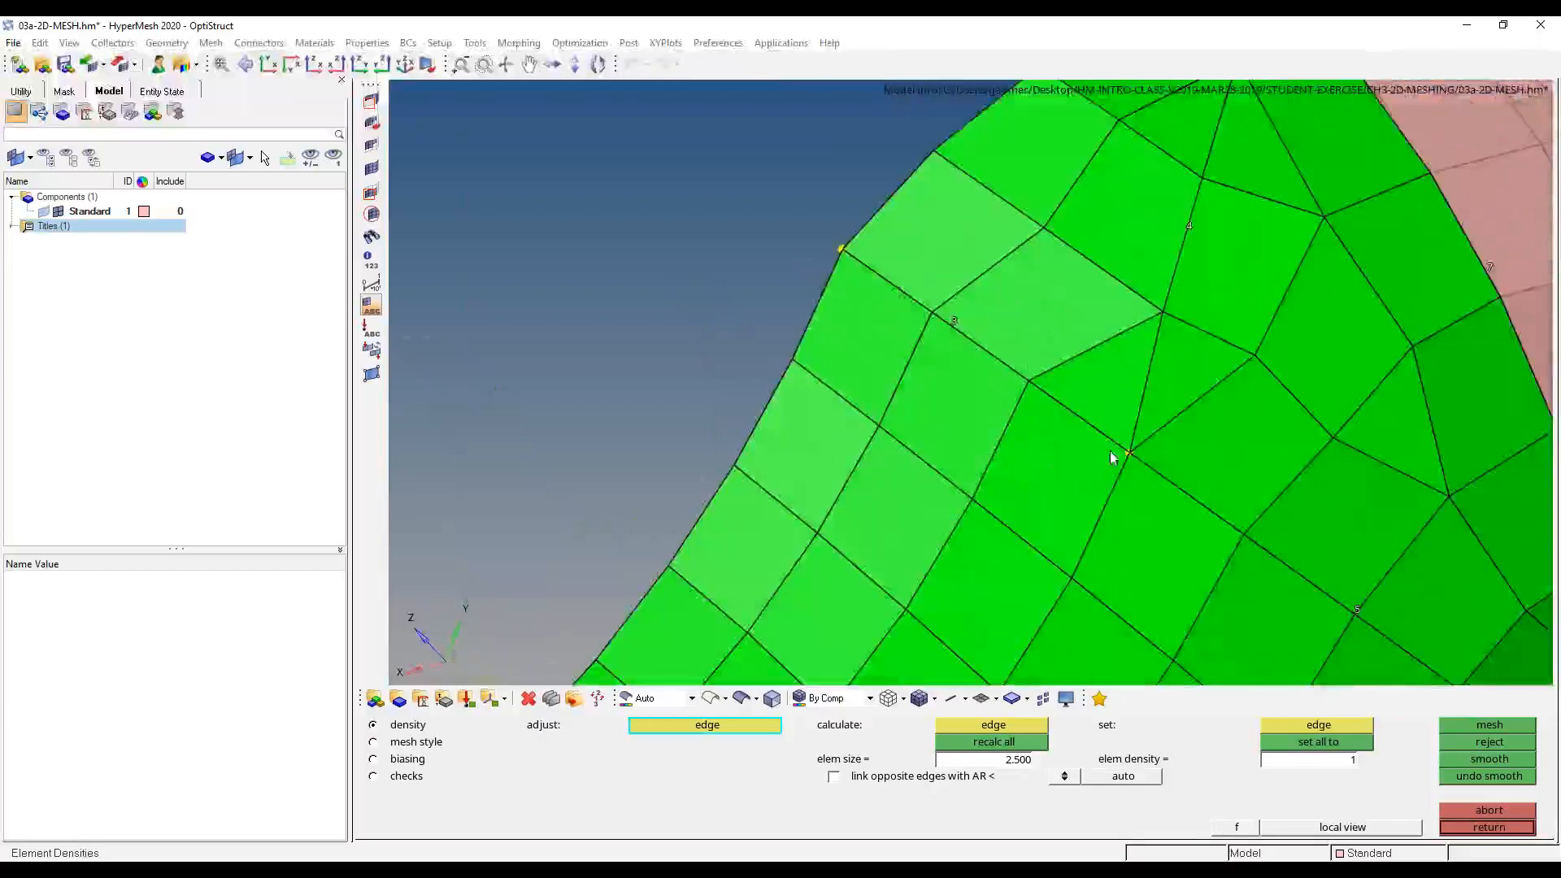
{"action": "scroll", "coordinate": [1143, 435], "scroll_direction": "down", "scroll_amount": 5, "text": "ctrl"}
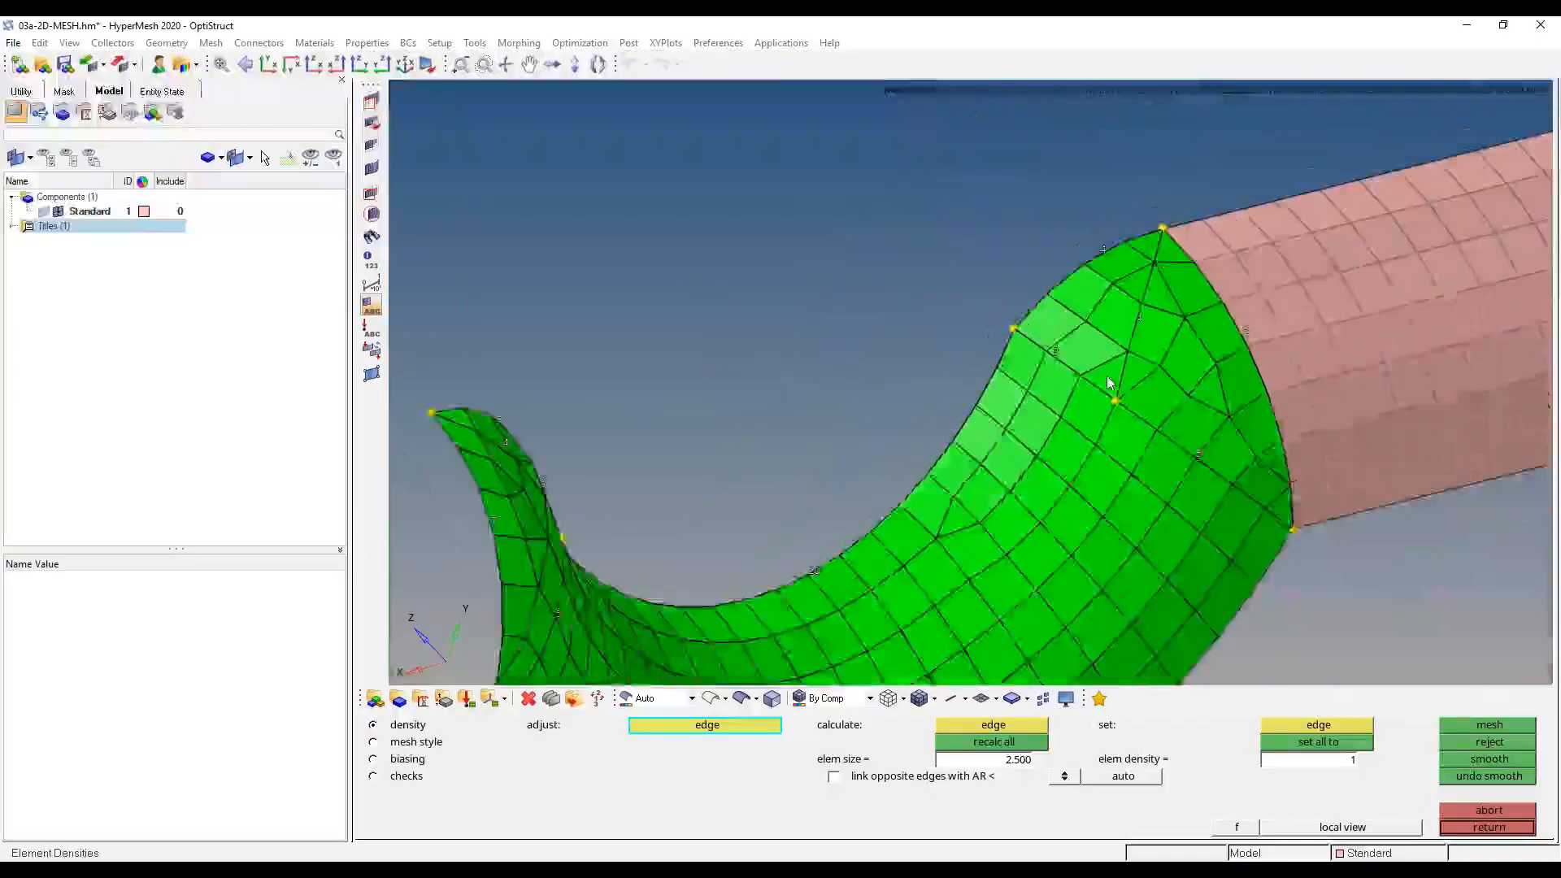
{"action": "left_click_drag", "start_coordinate": [1113, 411], "coordinate": [1261, 376], "text": "ctrl"}
{"action": "scroll", "coordinate": [1261, 370], "scroll_direction": "down", "scroll_amount": 5, "text": "ctrl"}
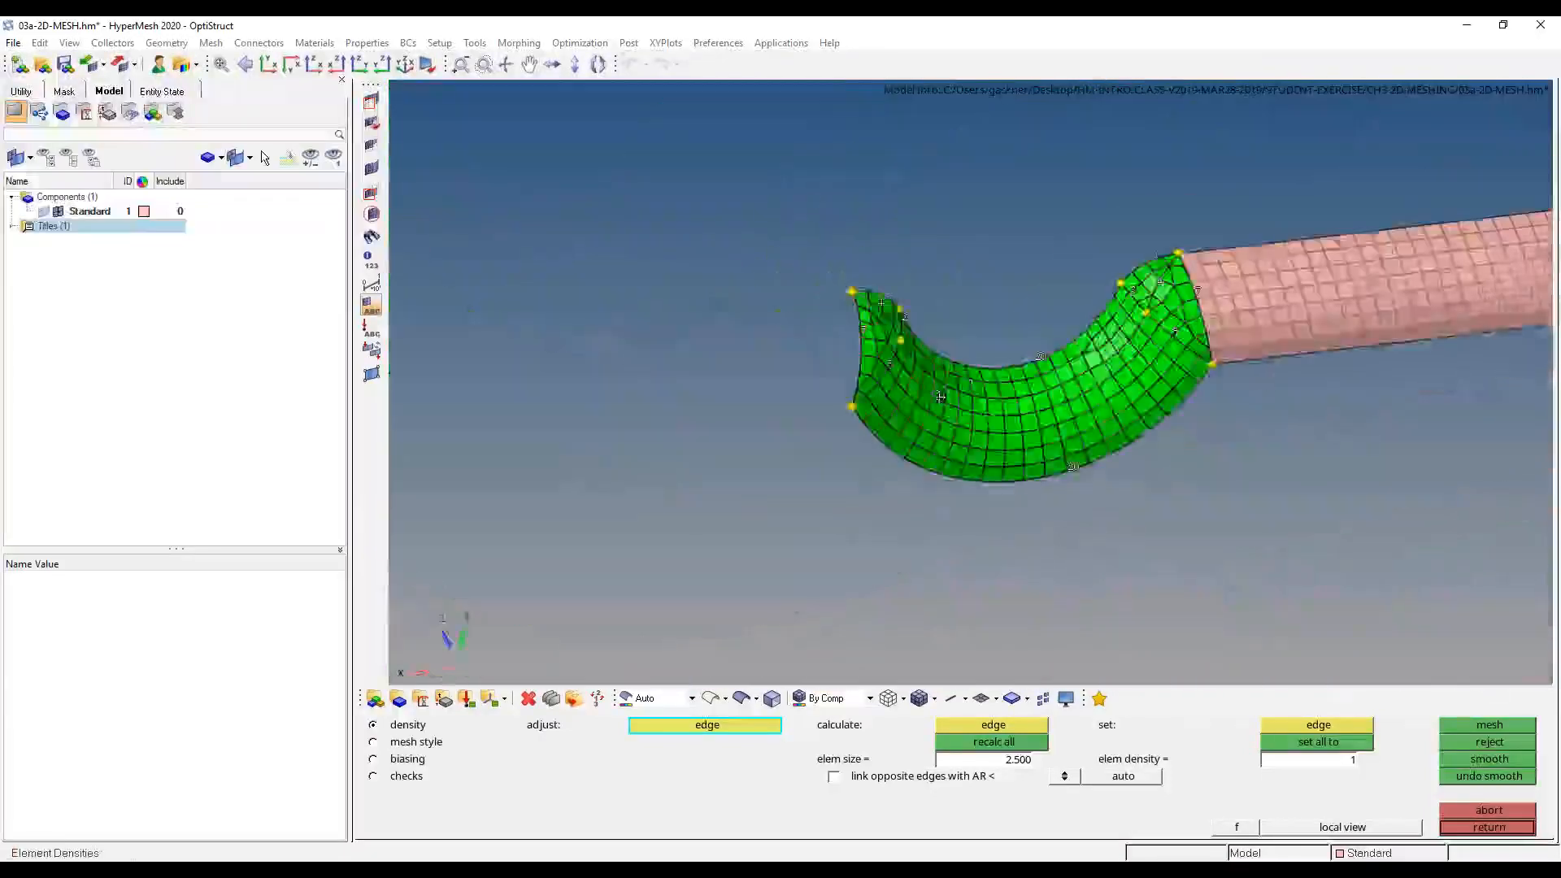
- Lower the density of the short edge beside the meshed straight fillet's transition face by one, remesh, accept the mesh and show the geometry
{"action": "right_click_drag", "start_coordinate": [909, 335], "coordinate": [795, 353], "text": "ctrl"}
{"action": "scroll", "coordinate": [795, 353], "scroll_direction": "up", "scroll_amount": 1, "text": "ctrl"}
{"action": "scroll", "coordinate": [795, 353], "scroll_direction": "up", "scroll_amount": 3, "text": "ctrl"}
{"action": "right_click", "coordinate": [1273, 261]}
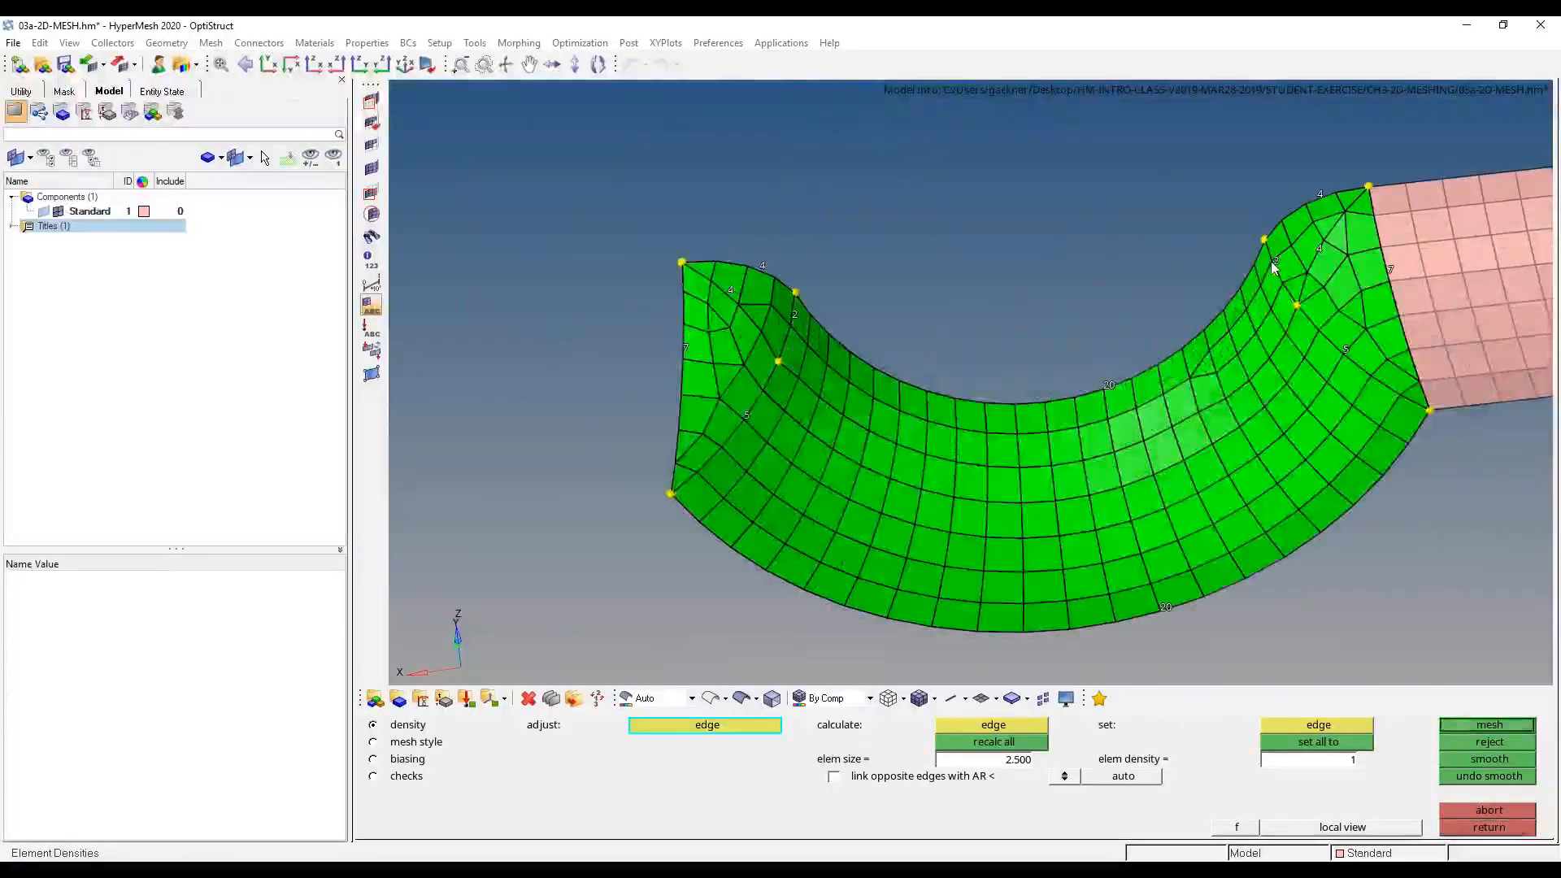
{"action": "middle_click", "coordinate": [1273, 262]}
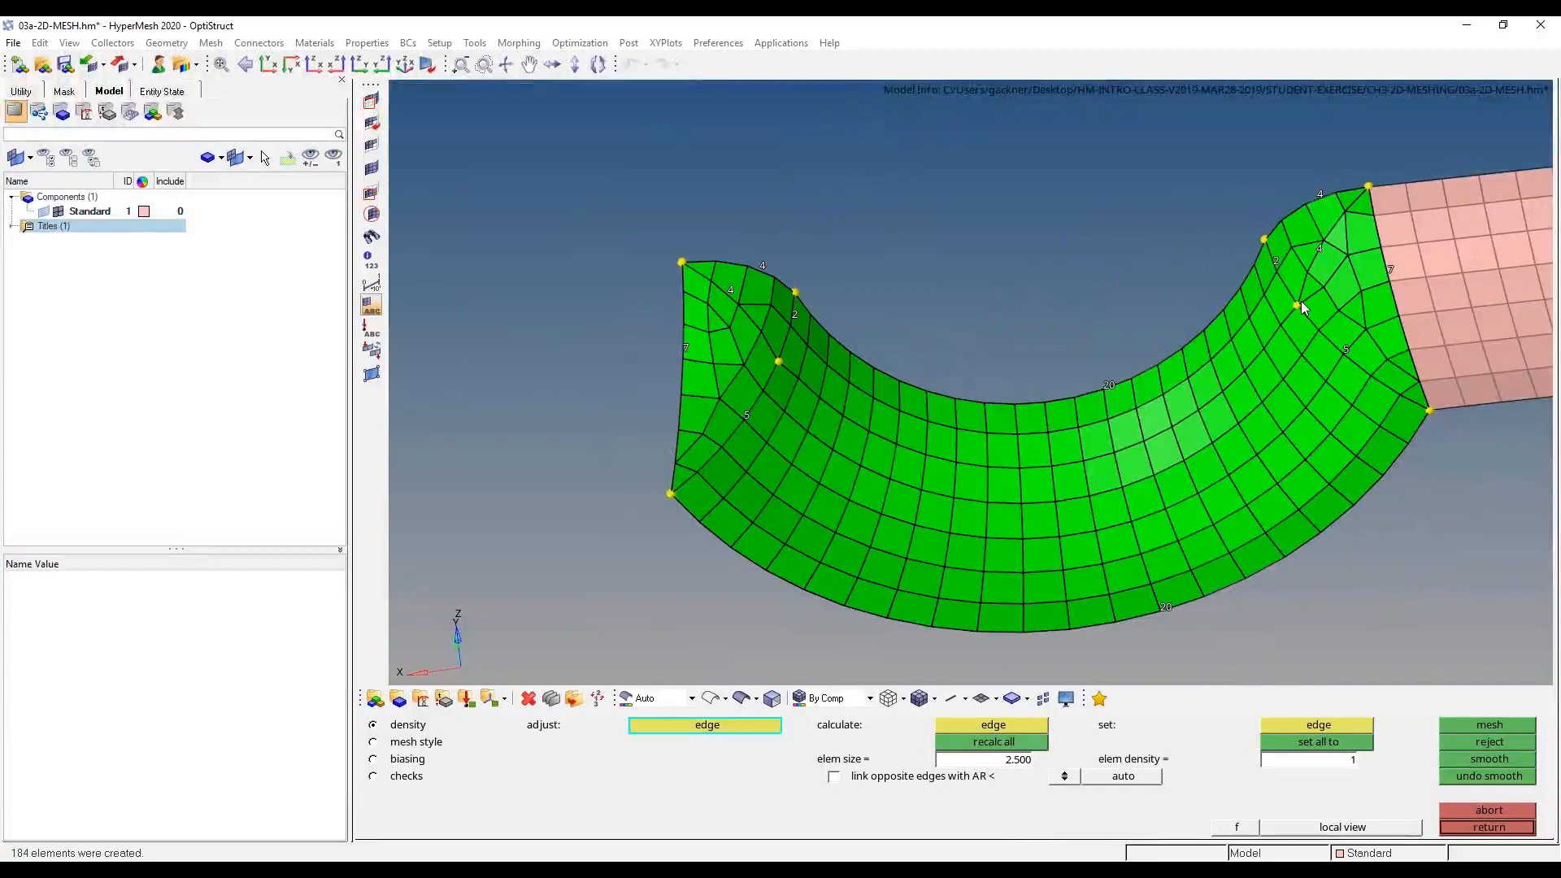
{"action": "left_click", "coordinate": [1489, 826]}
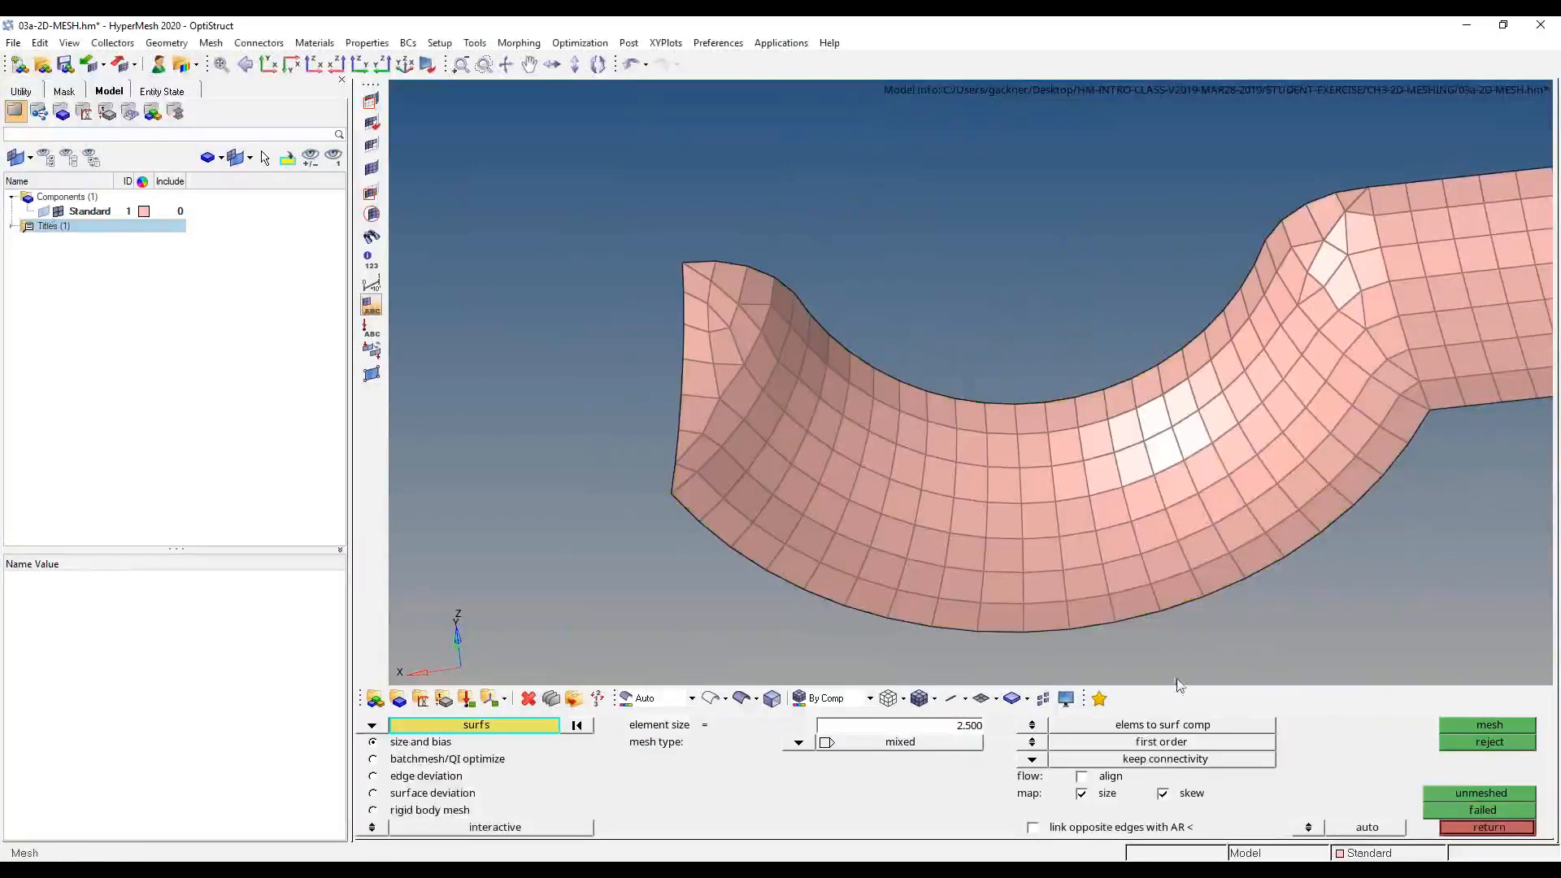
{"action": "left_click", "coordinate": [44, 211]}
{"action": "left_click", "coordinate": [864, 218]}
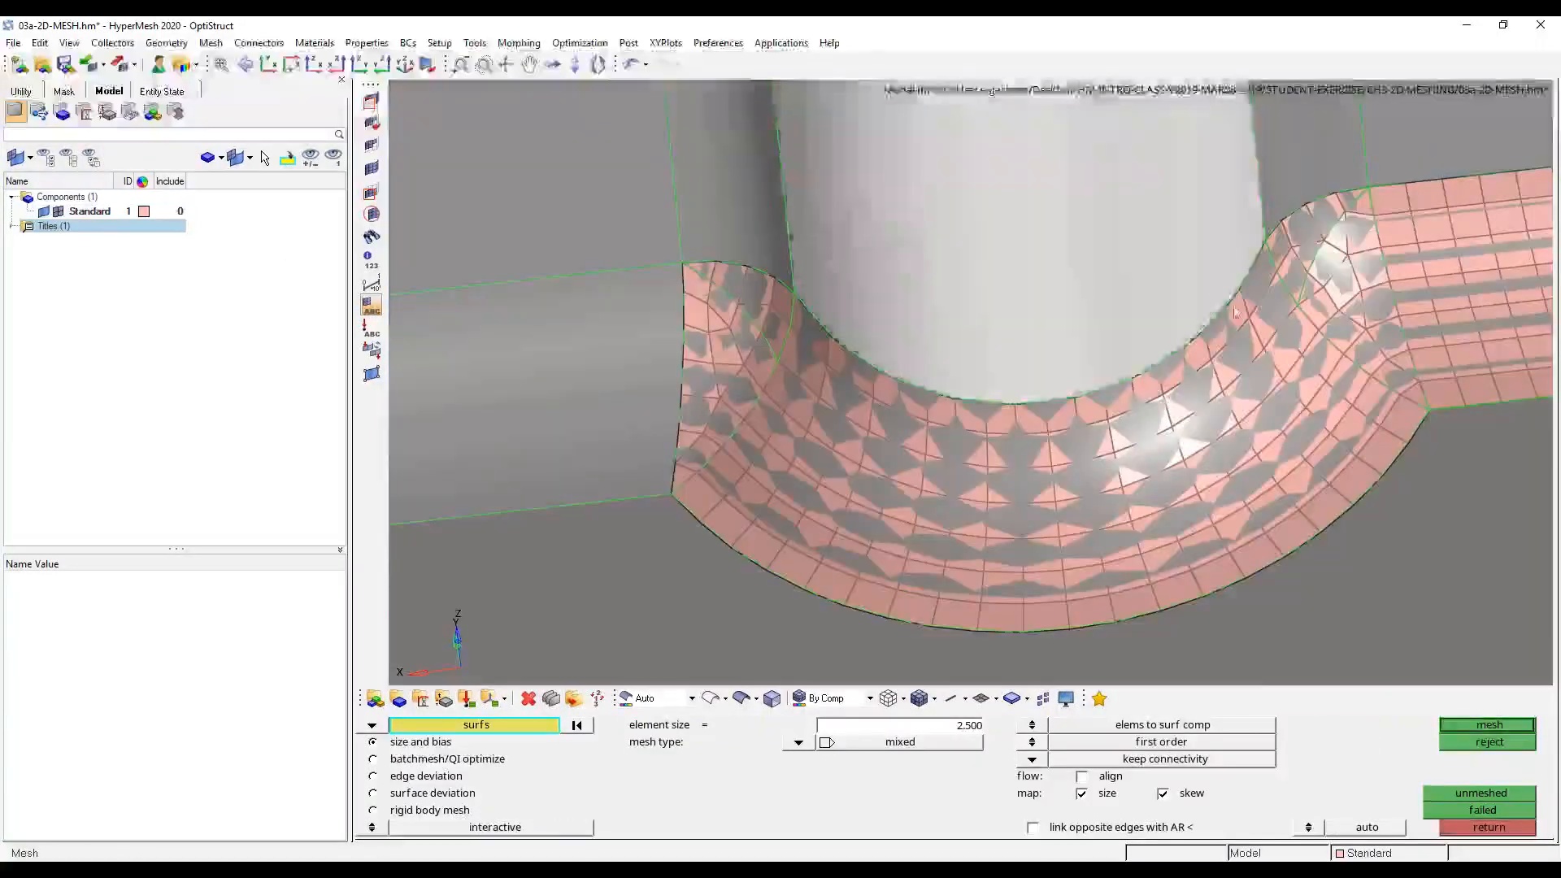
{"action": "scroll", "coordinate": [1243, 311], "scroll_direction": "down", "scroll_amount": 8, "text": "ctrl"}
{"action": "scroll", "coordinate": [1211, 457], "scroll_direction": "down", "scroll_amount": 4}
{"action": "mouse_move", "coordinate": [1188, 424]}
{"action": "left_mouse_down", "text": "ctrl"}
{"action": "mouse_move", "coordinate": [1200, 467]}
{"action": "mouse_move", "coordinate": [1119, 429]}
{"action": "mouse_move", "coordinate": [1260, 367]}
{"action": "mouse_move", "coordinate": [608, 371]}
{"action": "left_mouse_up", "text": "ctrl"}
{"action": "scroll", "coordinate": [1140, 433], "scroll_direction": "up", "scroll_amount": 5}
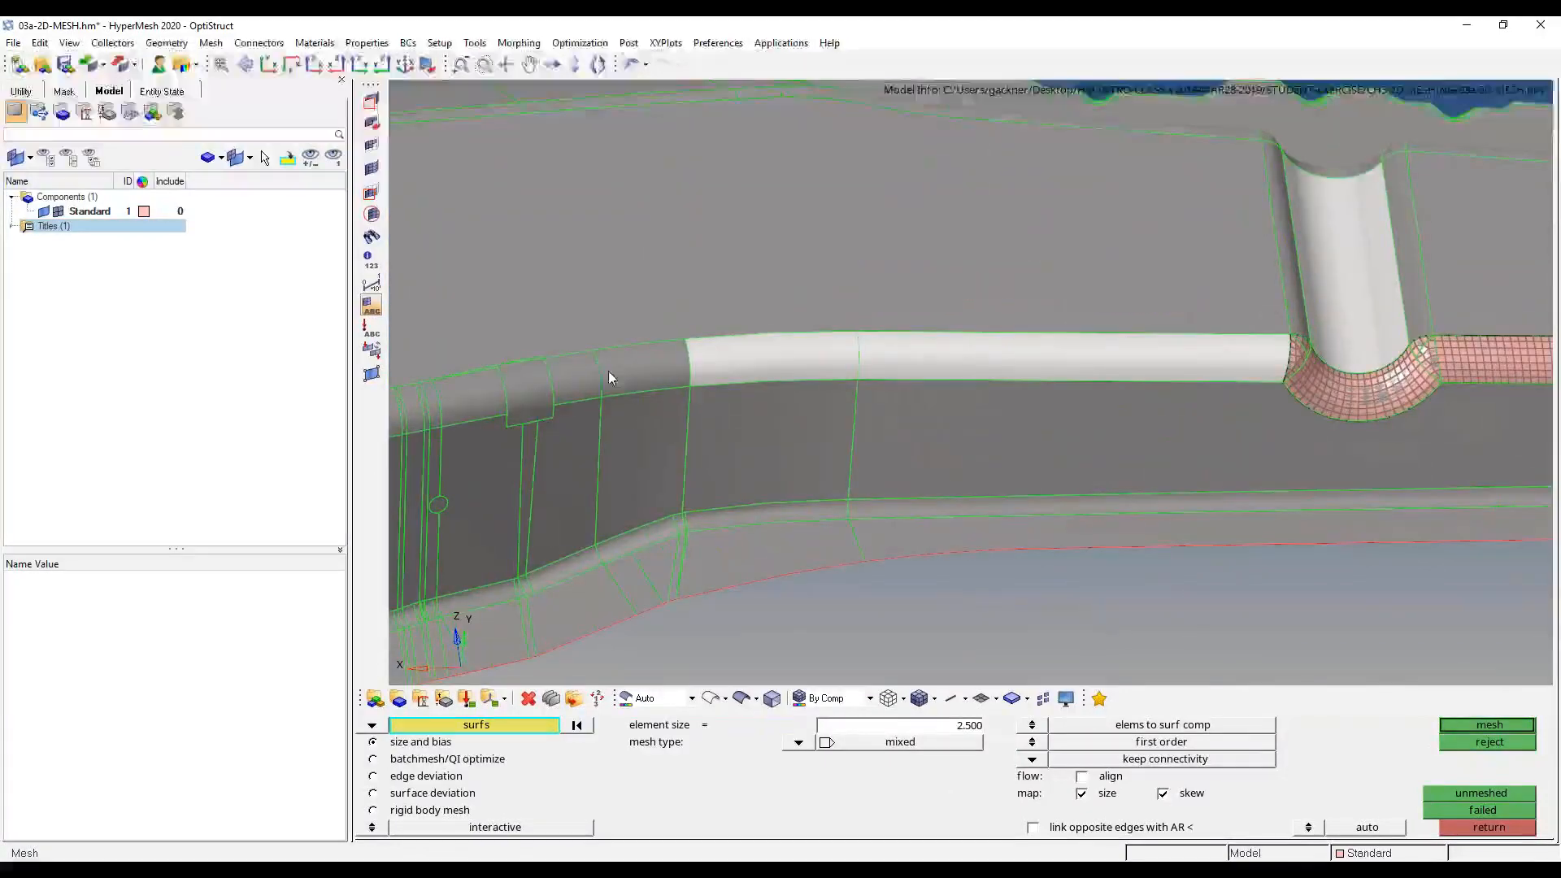
{"action": "left_click", "coordinate": [1510, 829]}
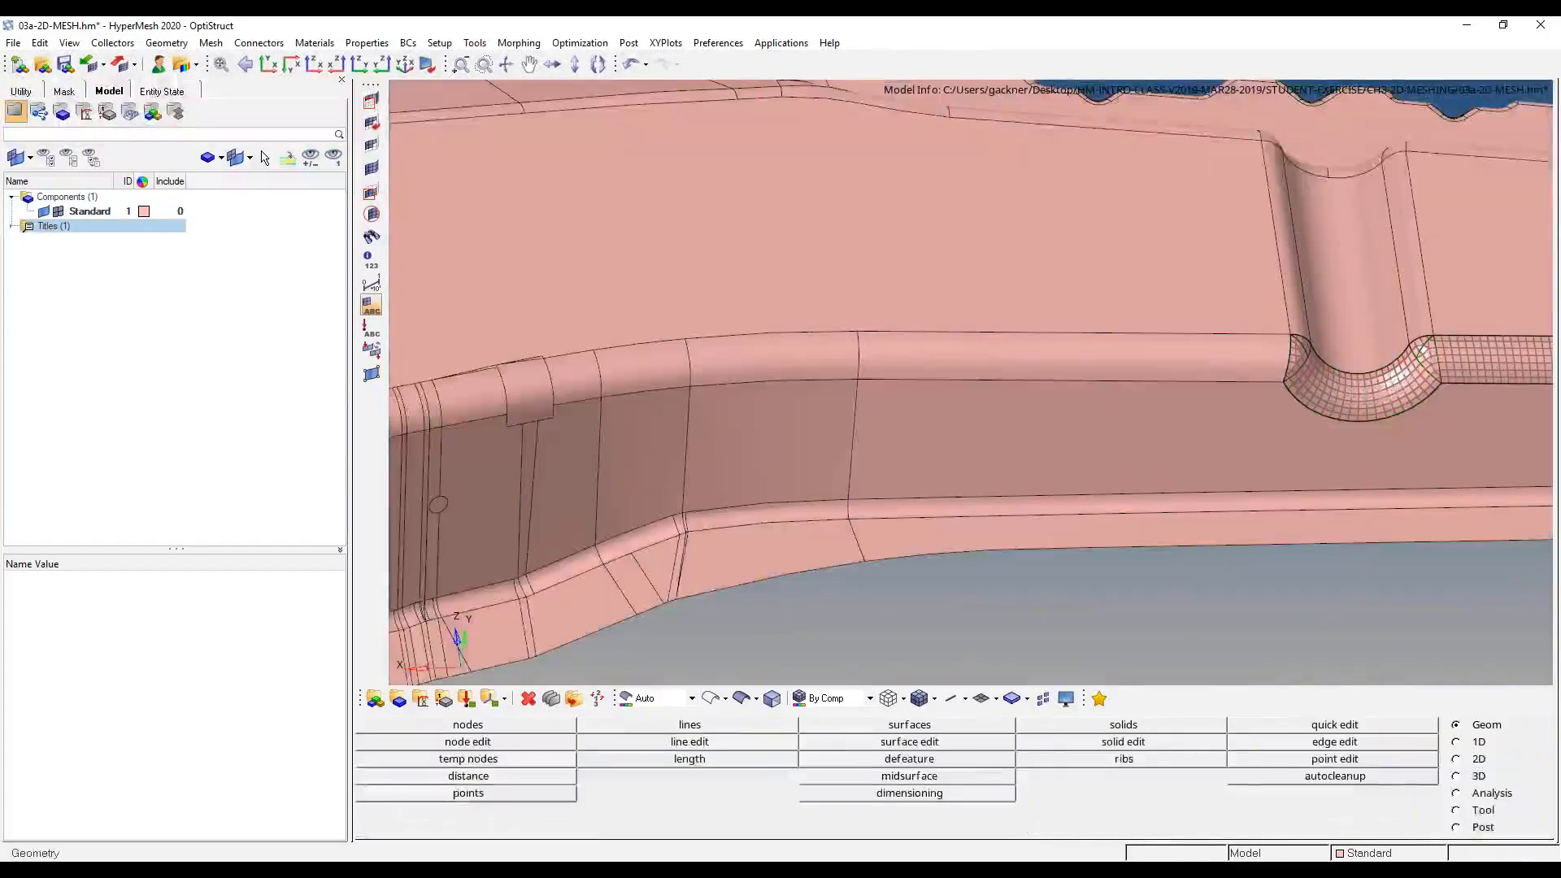
- Switch to the 2D meshing slides in the browser and read the Automesh Panel slides
{"action": "key", "text": "alt+Tab"}
{"action": "scroll", "coordinate": [621, 556], "scroll_direction": "down", "scroll_amount": 2, "text": "ctrl"}
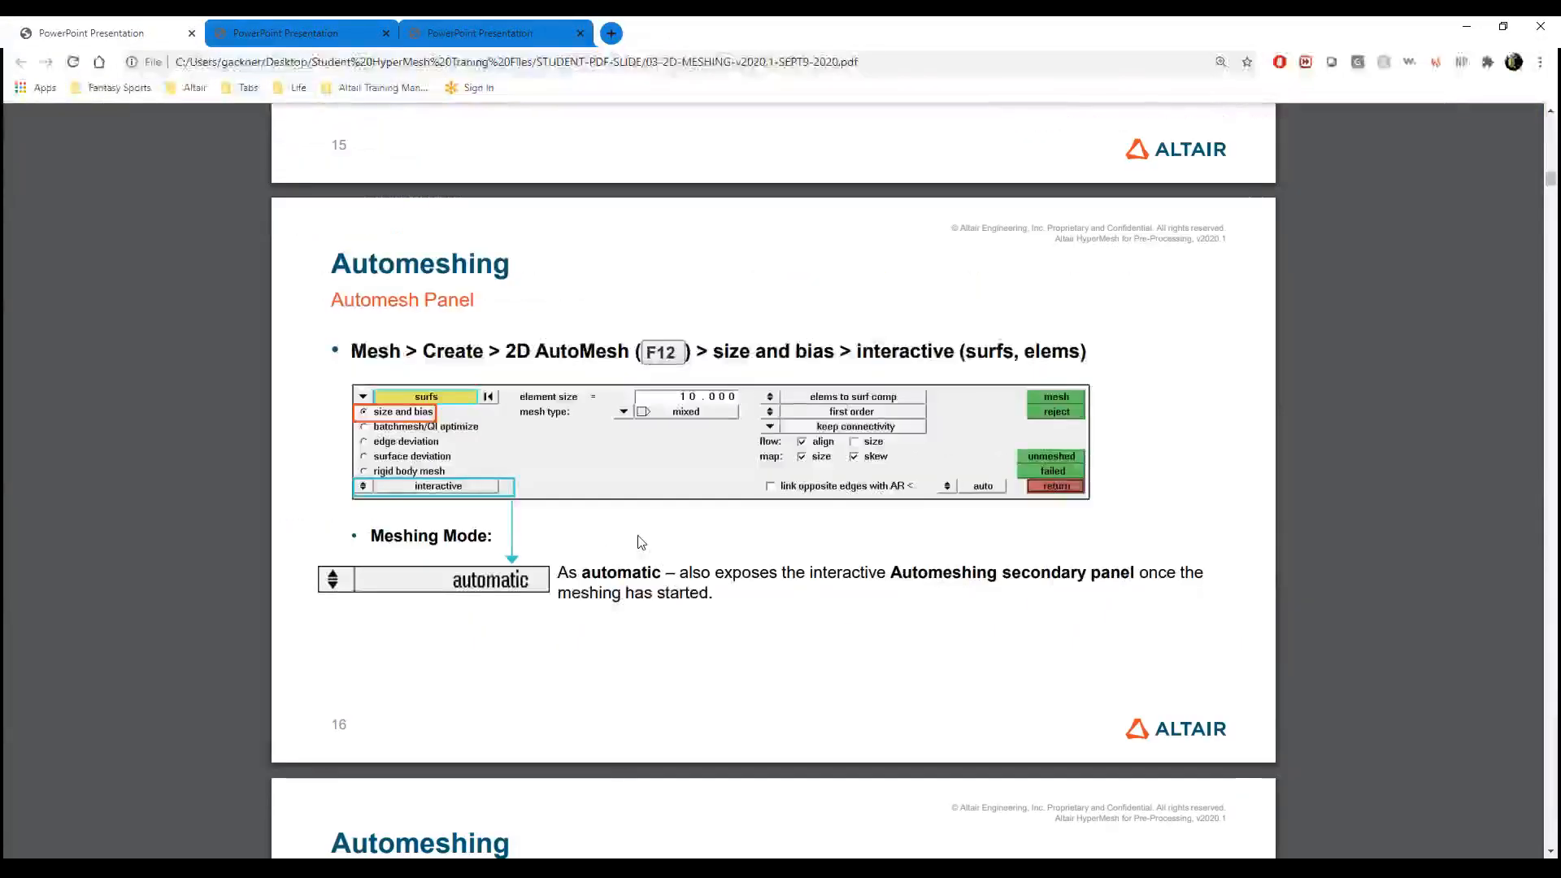
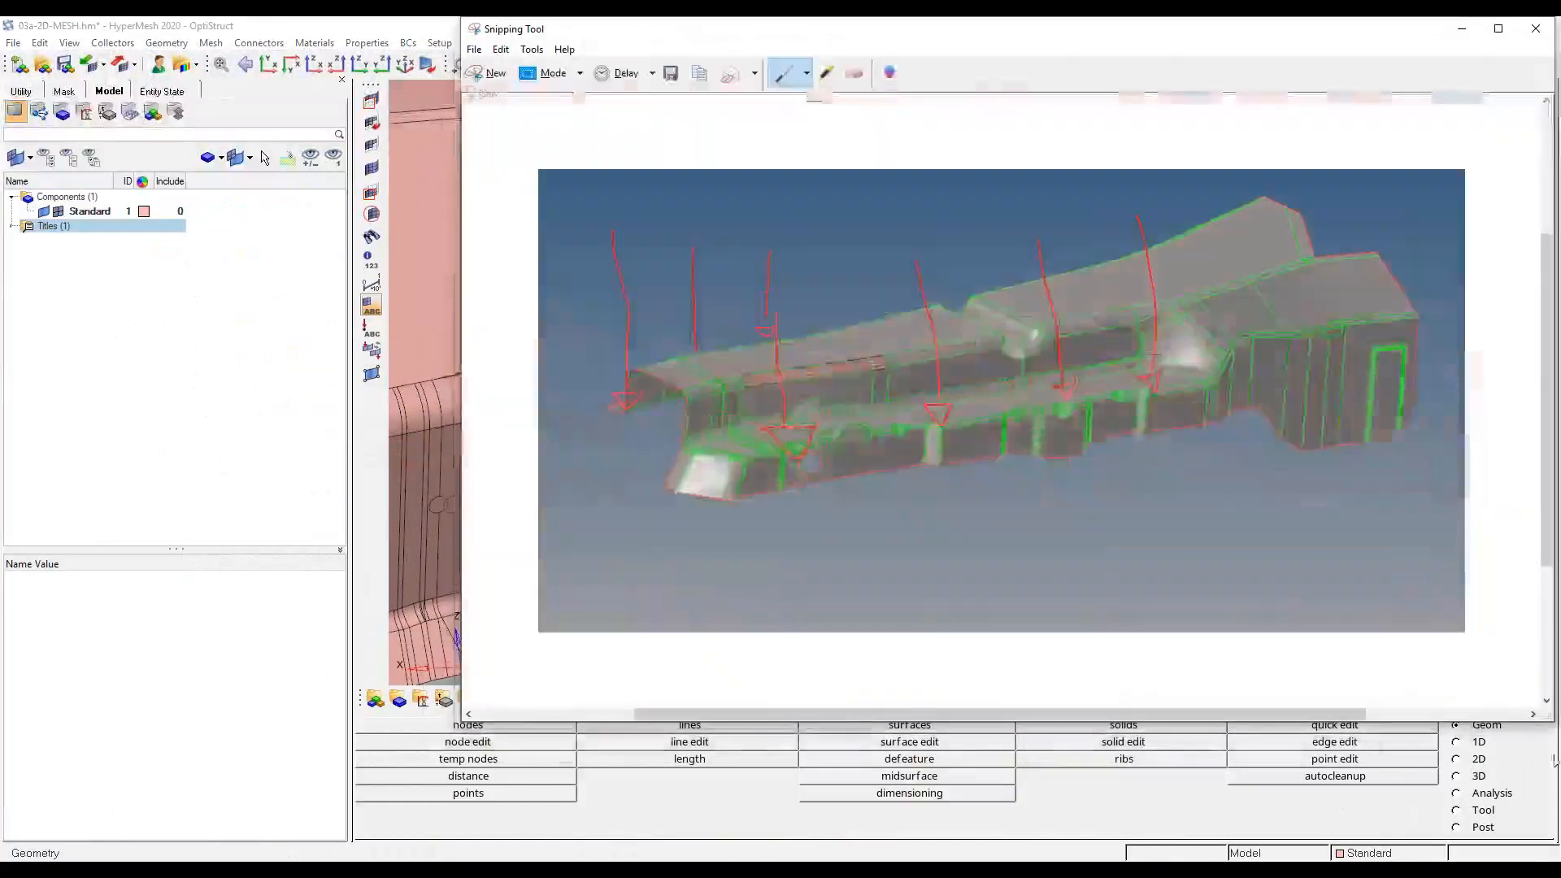
- Switch to Snipping Tool, take a new screen snip and sketch a trapezoid in red beside it
{"action": "left_click", "coordinate": [498, 86]}
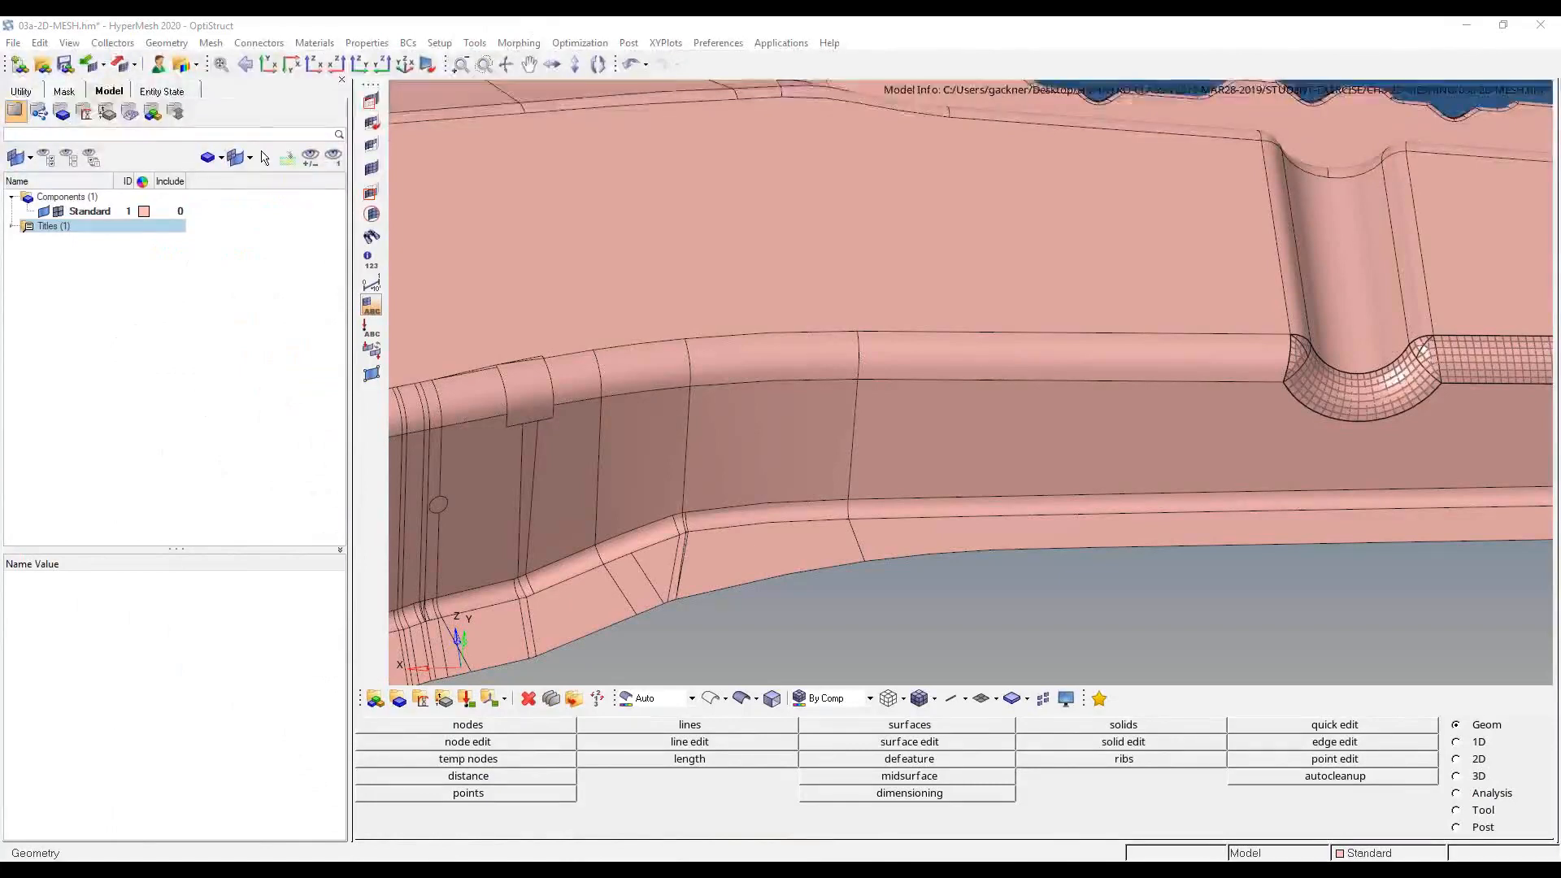
{"action": "left_click_drag", "start_coordinate": [1552, 243], "coordinate": [802, 204]}
{"action": "left_click", "coordinate": [1076, 195]}
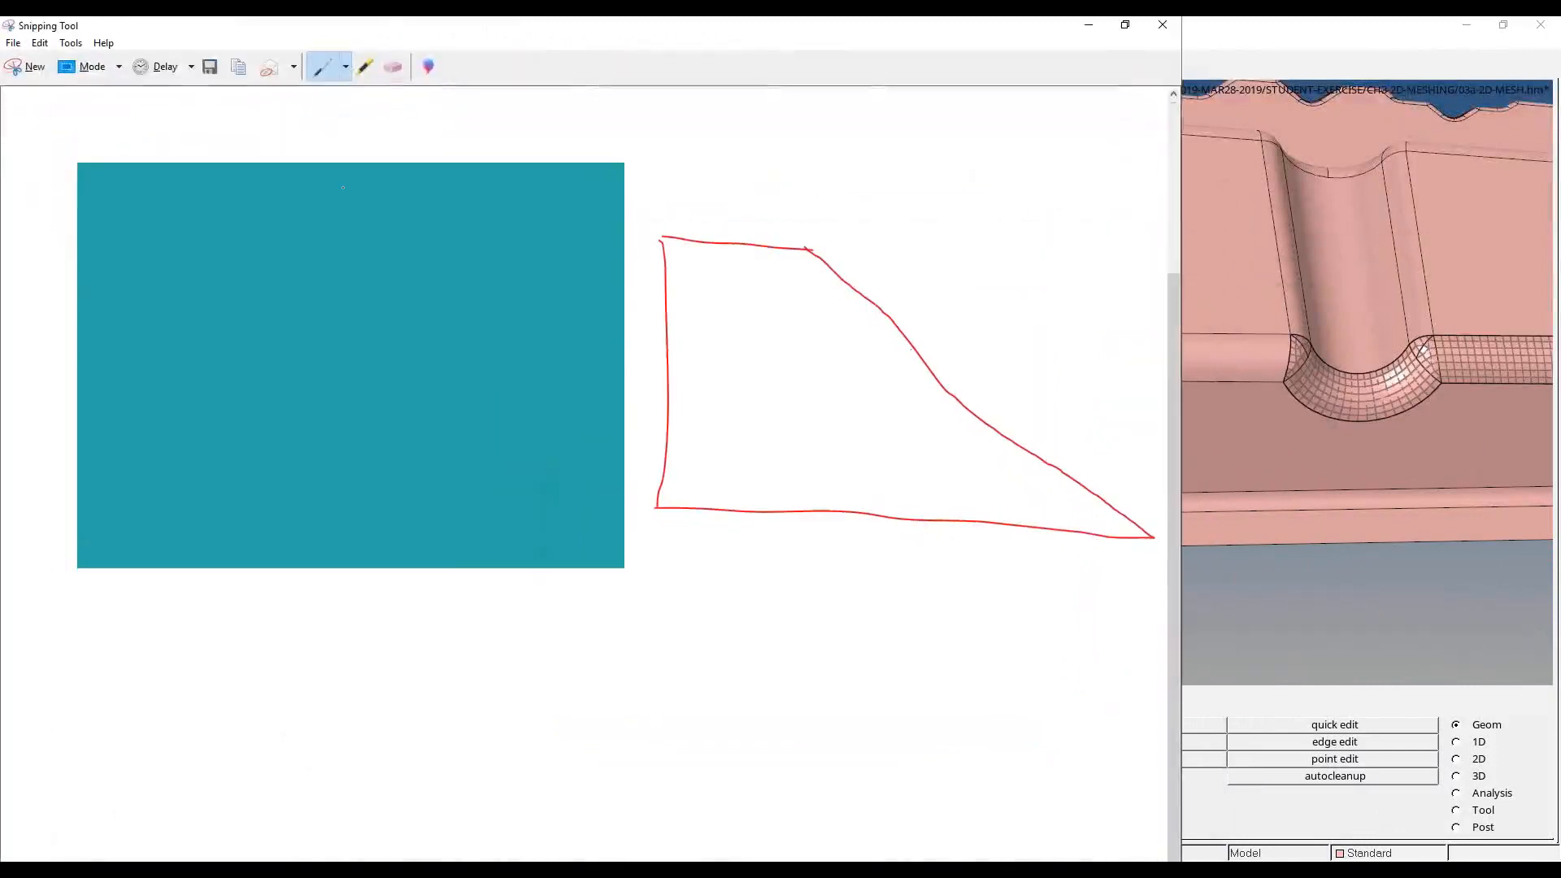
- With the blue pen, label the trapezoid's upper and lower edges "5 els" each
{"action": "left_click", "coordinate": [345, 68]}
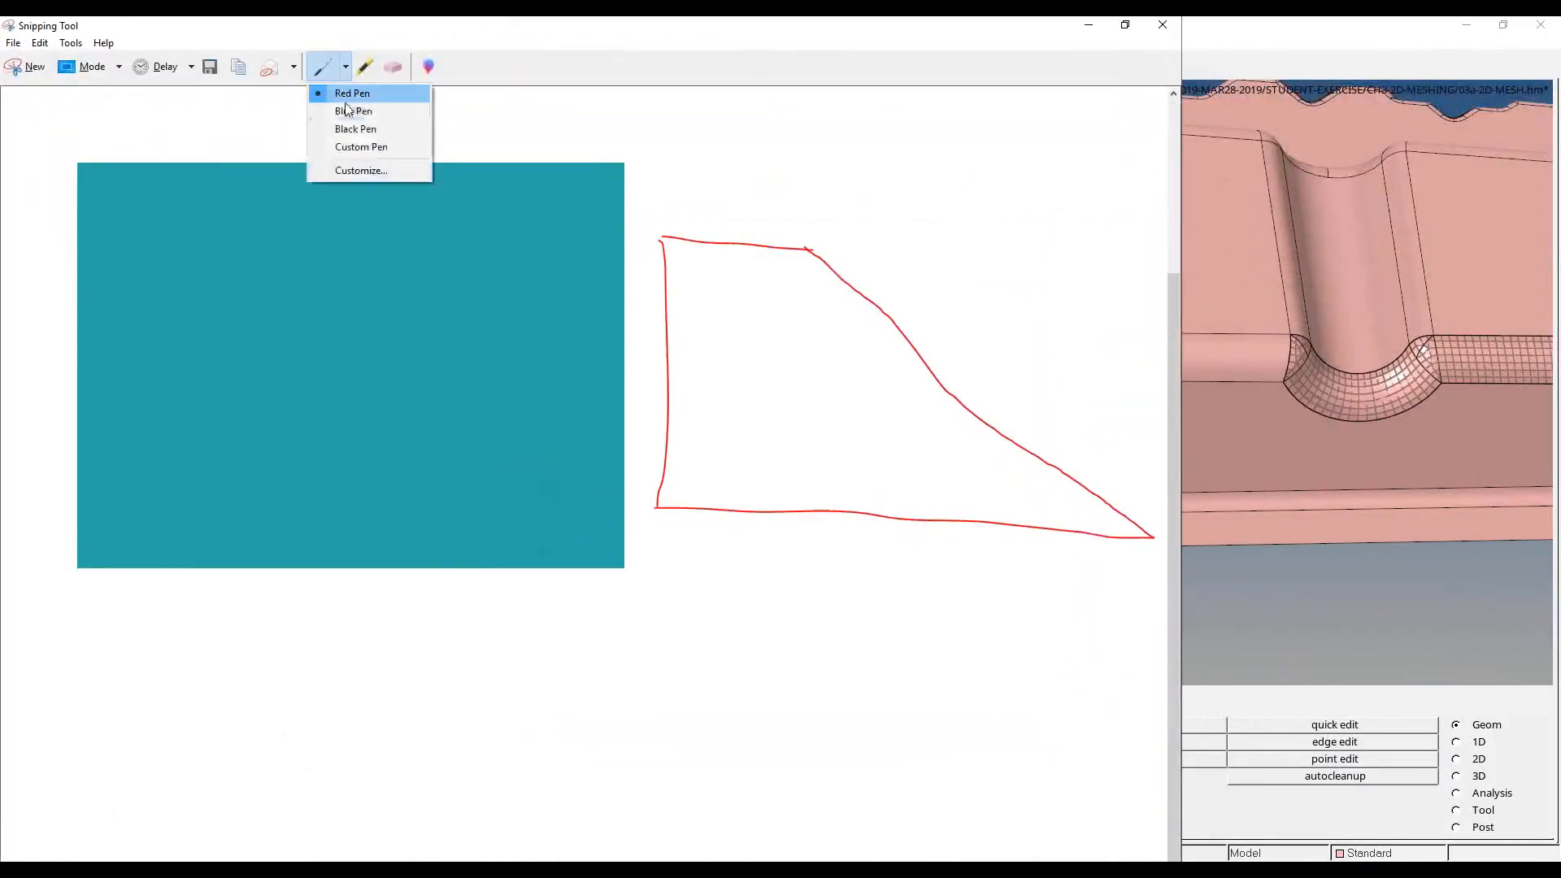
{"action": "left_click", "coordinate": [351, 111]}
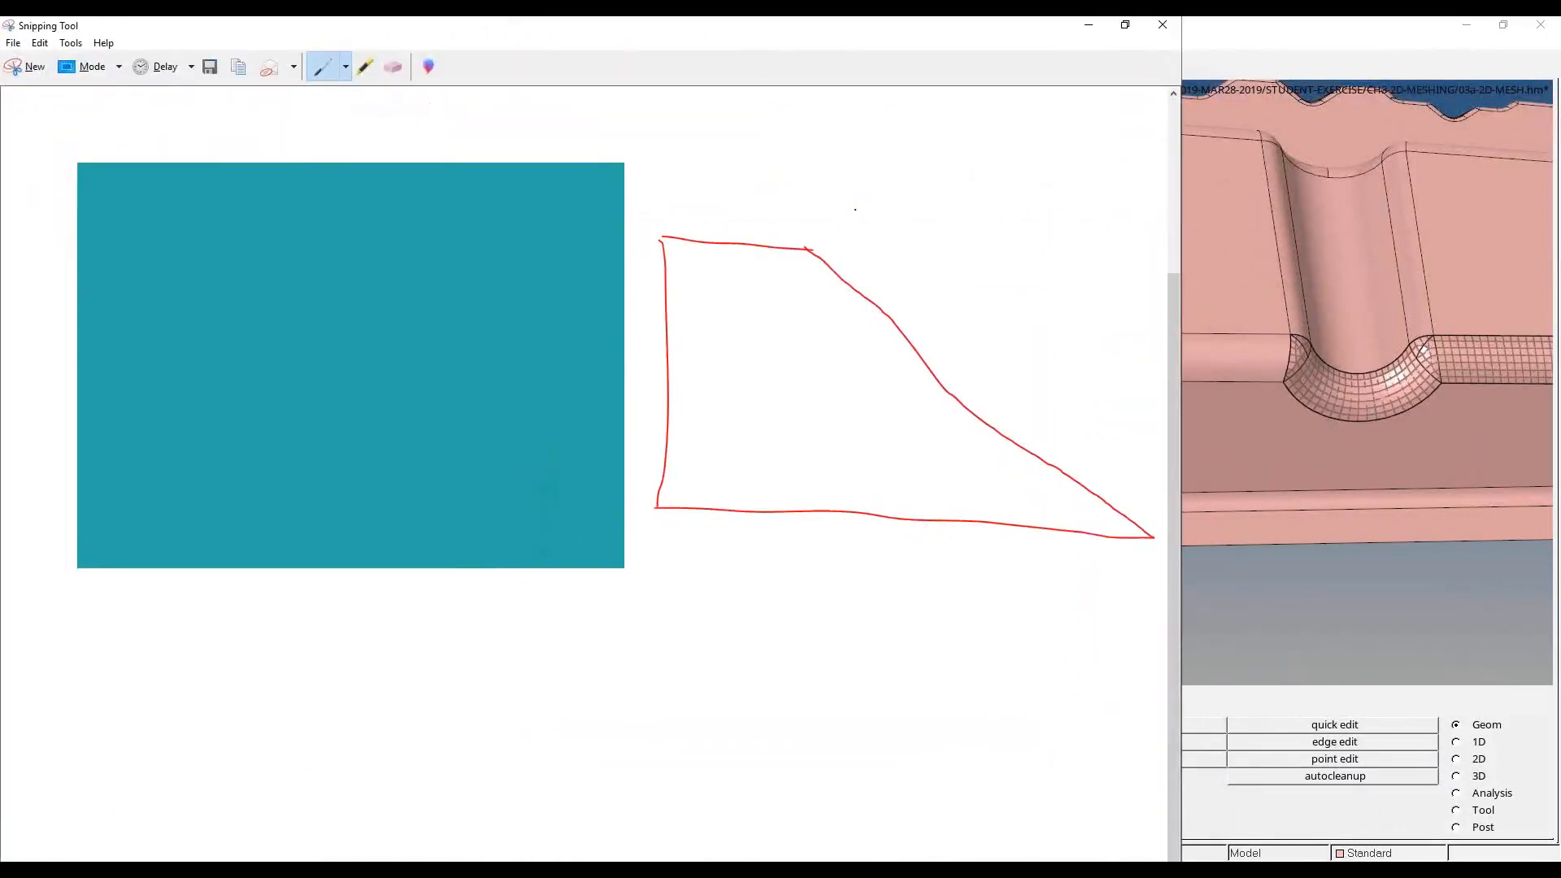
{"action": "mouse_move", "coordinate": [849, 214]}
{"action": "left_mouse_down"}
{"action": "mouse_move", "coordinate": [851, 238]}
{"action": "mouse_move", "coordinate": [938, 217]}
{"action": "left_mouse_up"}
{"action": "mouse_move", "coordinate": [651, 545]}
{"action": "left_mouse_down"}
{"action": "mouse_move", "coordinate": [639, 586]}
{"action": "mouse_move", "coordinate": [692, 569]}
{"action": "mouse_move", "coordinate": [719, 580]}
{"action": "left_mouse_up"}
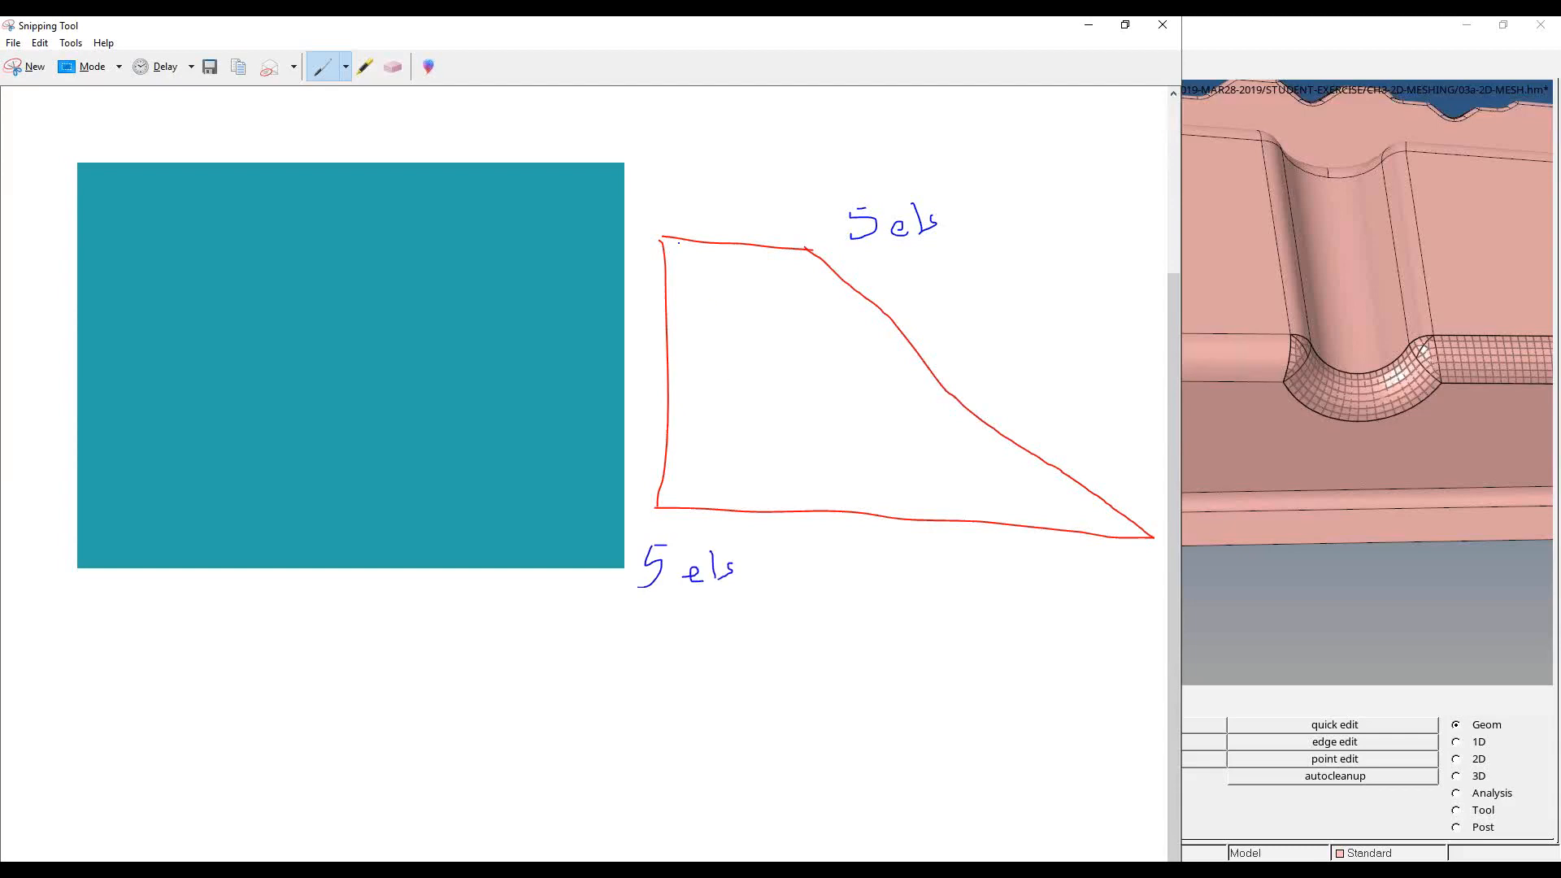
- Sketch three slanted mesh lines between the trapezoid's upper and lower edges and strike through the 5 in both labels
{"action": "left_click_drag", "start_coordinate": [679, 238], "coordinate": [809, 510]}
{"action": "left_click_drag", "start_coordinate": [726, 242], "coordinate": [955, 519]}
{"action": "mouse_move", "coordinate": [789, 248]}
{"action": "left_mouse_down"}
{"action": "mouse_move", "coordinate": [1001, 506]}
{"action": "mouse_move", "coordinate": [1116, 541]}
{"action": "left_mouse_up"}
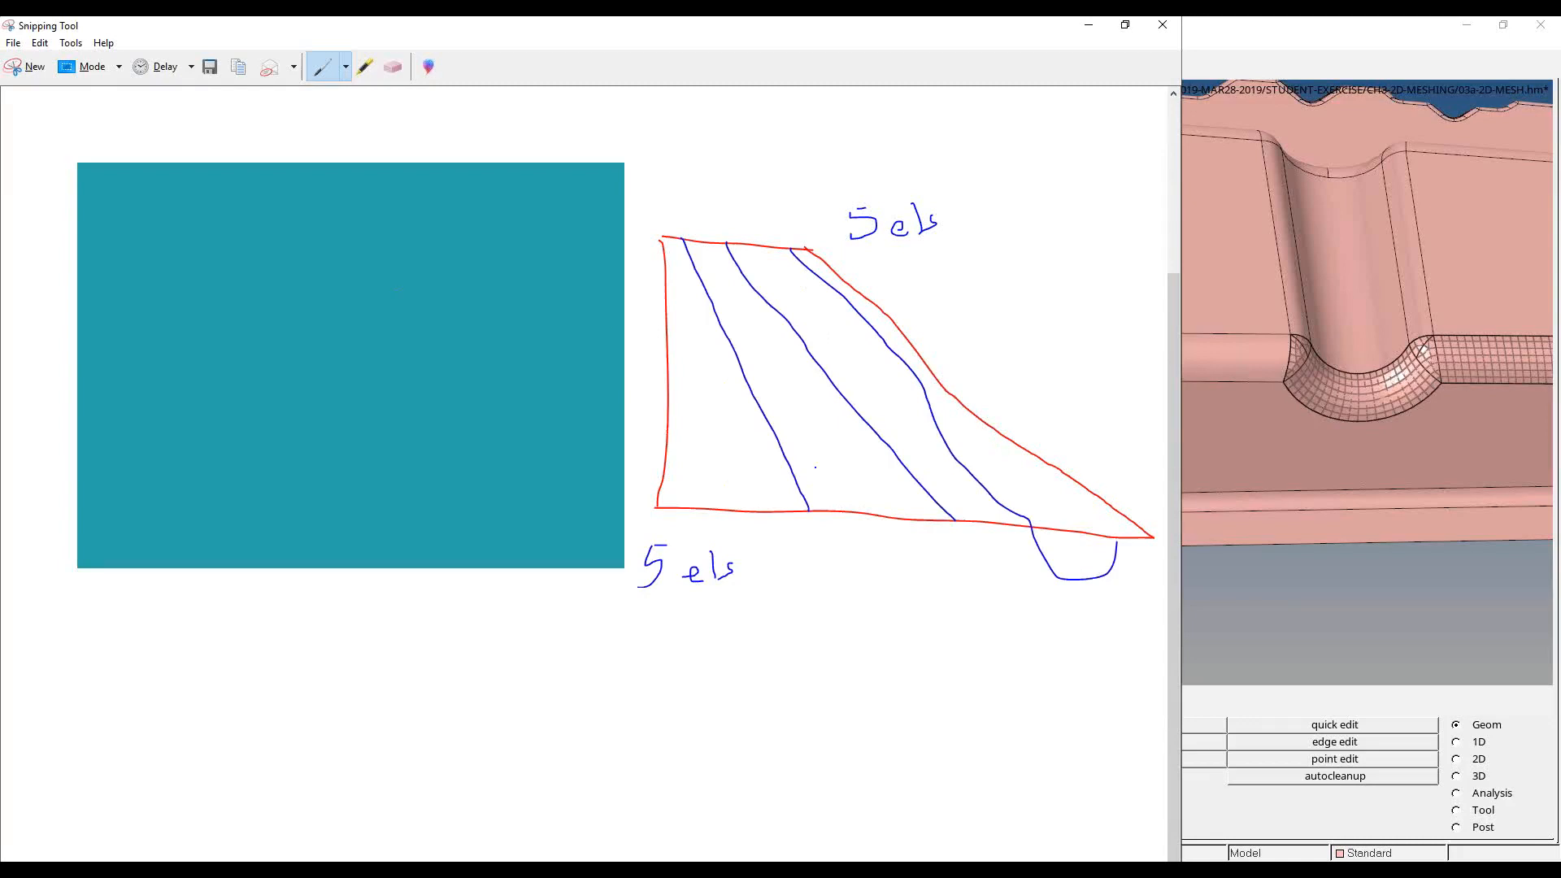
{"action": "mouse_move", "coordinate": [643, 539]}
{"action": "left_mouse_down"}
{"action": "mouse_move", "coordinate": [663, 579]}
{"action": "mouse_move", "coordinate": [653, 650]}
{"action": "left_mouse_up"}
{"action": "mouse_move", "coordinate": [857, 198]}
{"action": "left_mouse_down"}
{"action": "mouse_move", "coordinate": [887, 235]}
{"action": "mouse_move", "coordinate": [896, 314]}
{"action": "left_mouse_up"}
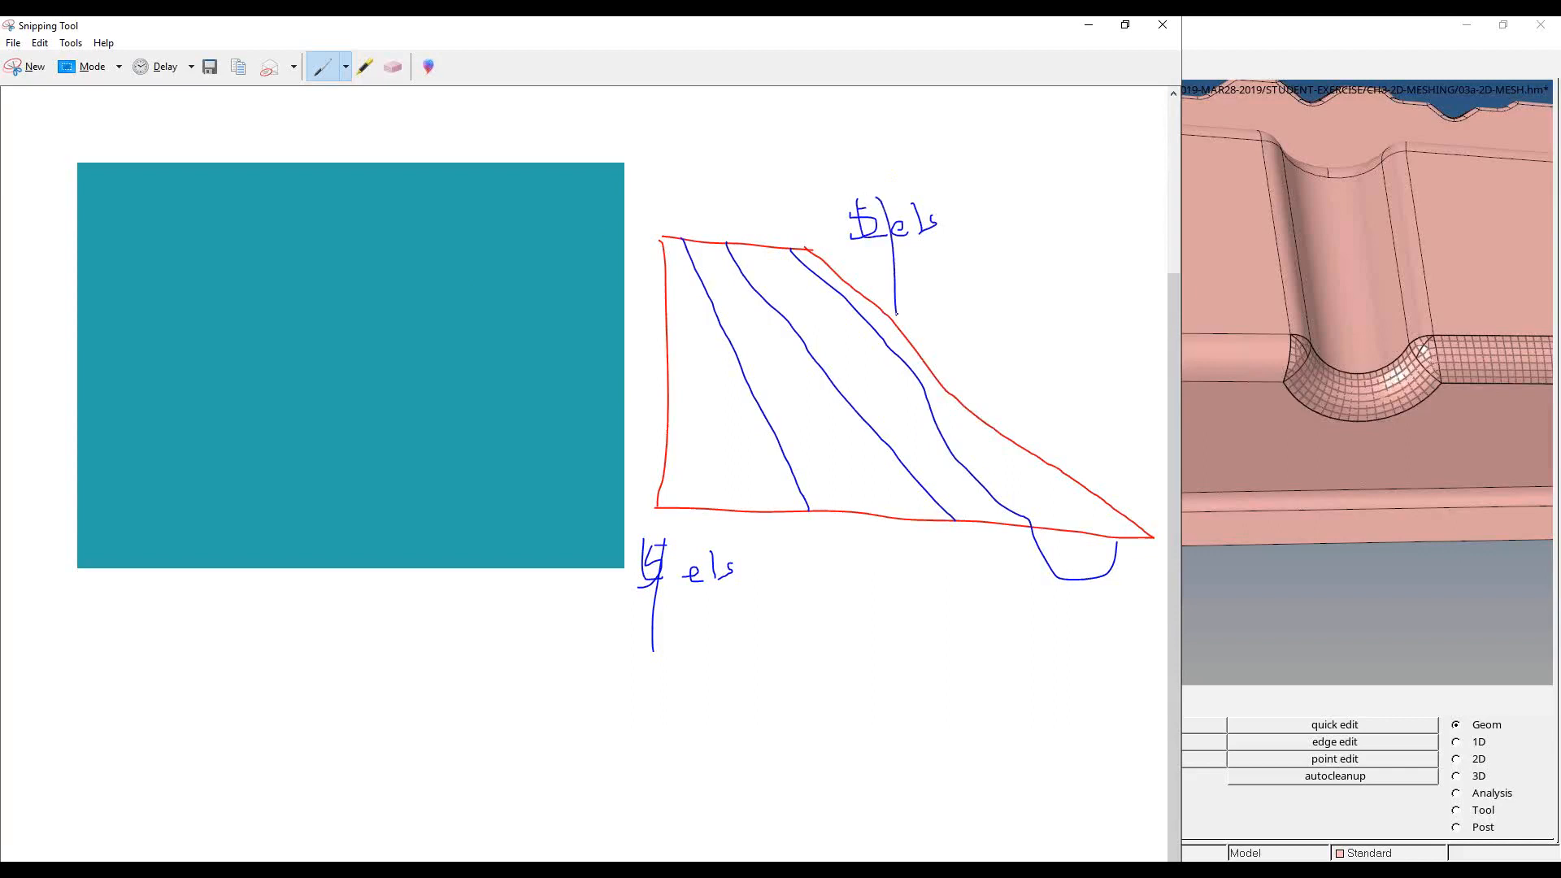
- Erase the slanted blue mesh lines inside the trapezoid
{"action": "left_click", "coordinate": [394, 67]}
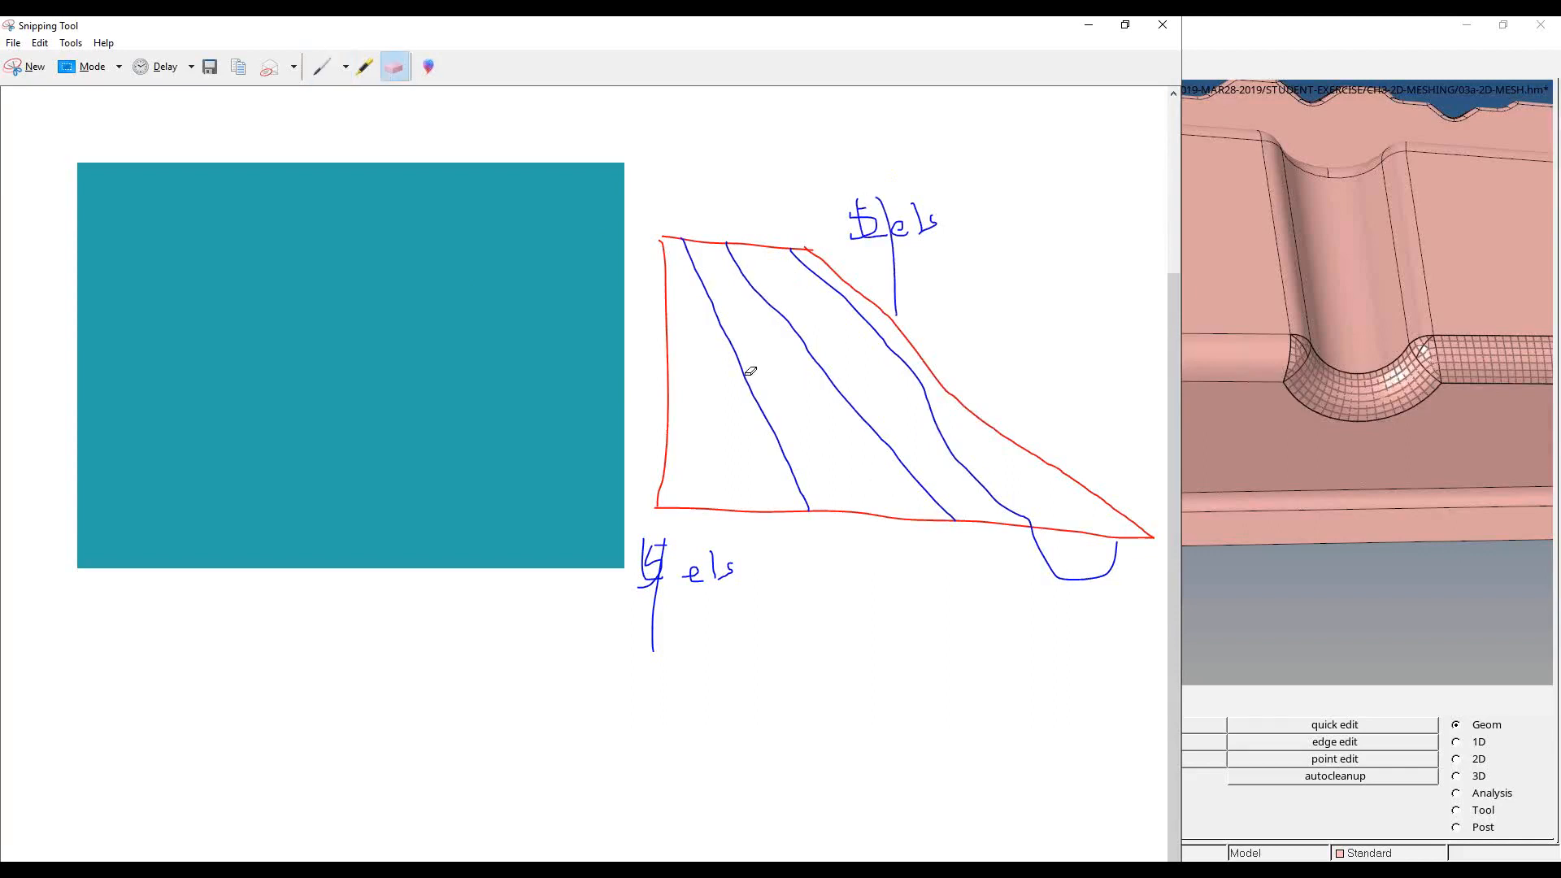
{"action": "mouse_move", "coordinate": [719, 325]}
{"action": "left_mouse_down"}
{"action": "mouse_move", "coordinate": [773, 348]}
{"action": "mouse_move", "coordinate": [874, 352]}
{"action": "left_mouse_up"}
{"action": "left_click", "coordinate": [883, 339]}
- Draw four dashed vertical mesh lines in blue between the trapezoid's upper and lower edges
{"action": "left_click", "coordinate": [346, 68]}
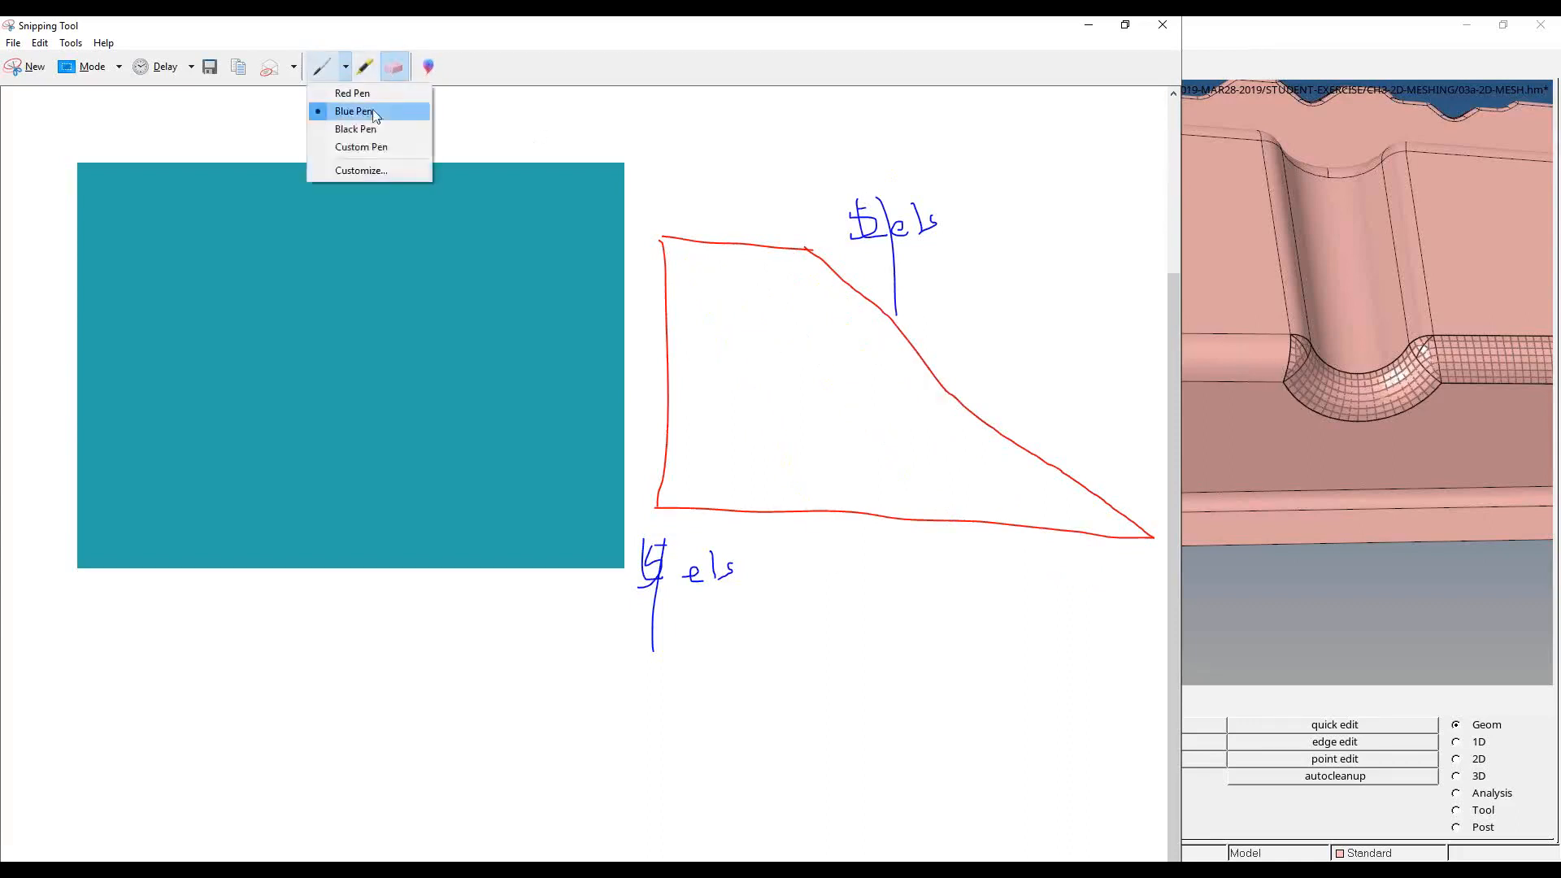
{"action": "left_click", "coordinate": [373, 113]}
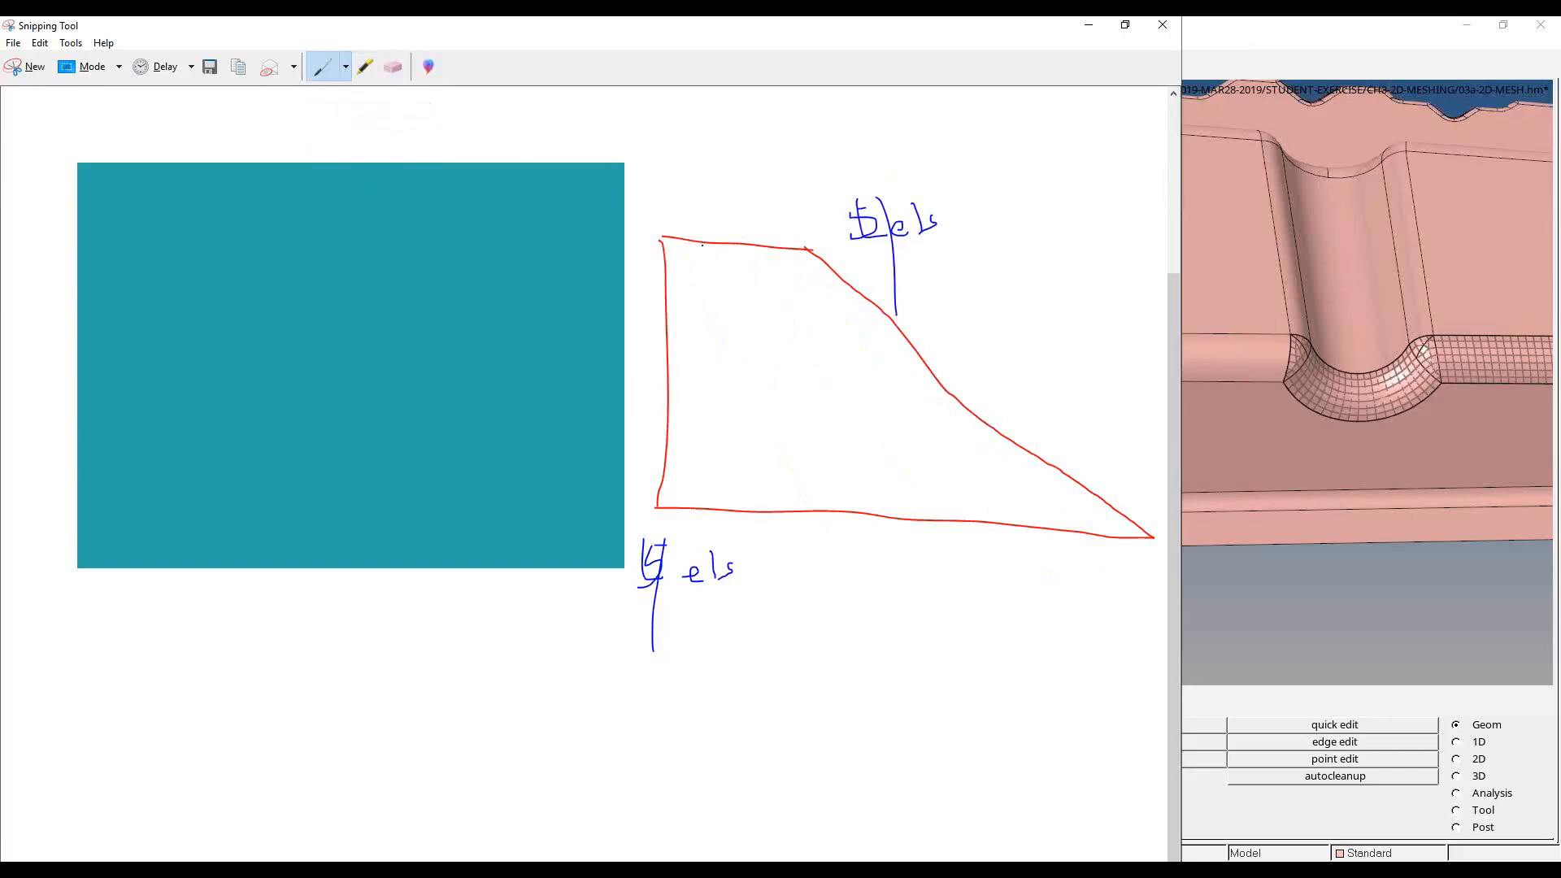
{"action": "left_click_drag", "start_coordinate": [701, 295], "coordinate": [702, 310]}
{"action": "left_click_drag", "start_coordinate": [702, 328], "coordinate": [703, 347]}
{"action": "left_click_drag", "start_coordinate": [703, 352], "coordinate": [704, 402]}
{"action": "left_click_drag", "start_coordinate": [703, 408], "coordinate": [703, 504]}
{"action": "left_click_drag", "start_coordinate": [730, 257], "coordinate": [730, 297]}
{"action": "left_click_drag", "start_coordinate": [730, 319], "coordinate": [731, 351]}
{"action": "left_click_drag", "start_coordinate": [732, 363], "coordinate": [733, 464]}
{"action": "left_click_drag", "start_coordinate": [735, 472], "coordinate": [742, 519]}
{"action": "left_click_drag", "start_coordinate": [759, 270], "coordinate": [761, 287]}
{"action": "left_click_drag", "start_coordinate": [761, 307], "coordinate": [763, 329]}
{"action": "left_click_drag", "start_coordinate": [764, 336], "coordinate": [775, 471]}
{"action": "left_click_drag", "start_coordinate": [775, 485], "coordinate": [777, 497]}
{"action": "left_click_drag", "start_coordinate": [804, 283], "coordinate": [807, 309]}
{"action": "left_click_drag", "start_coordinate": [806, 322], "coordinate": [808, 341]}
{"action": "left_click_drag", "start_coordinate": [812, 442], "coordinate": [816, 468]}
{"action": "left_click_drag", "start_coordinate": [818, 478], "coordinate": [822, 497]}
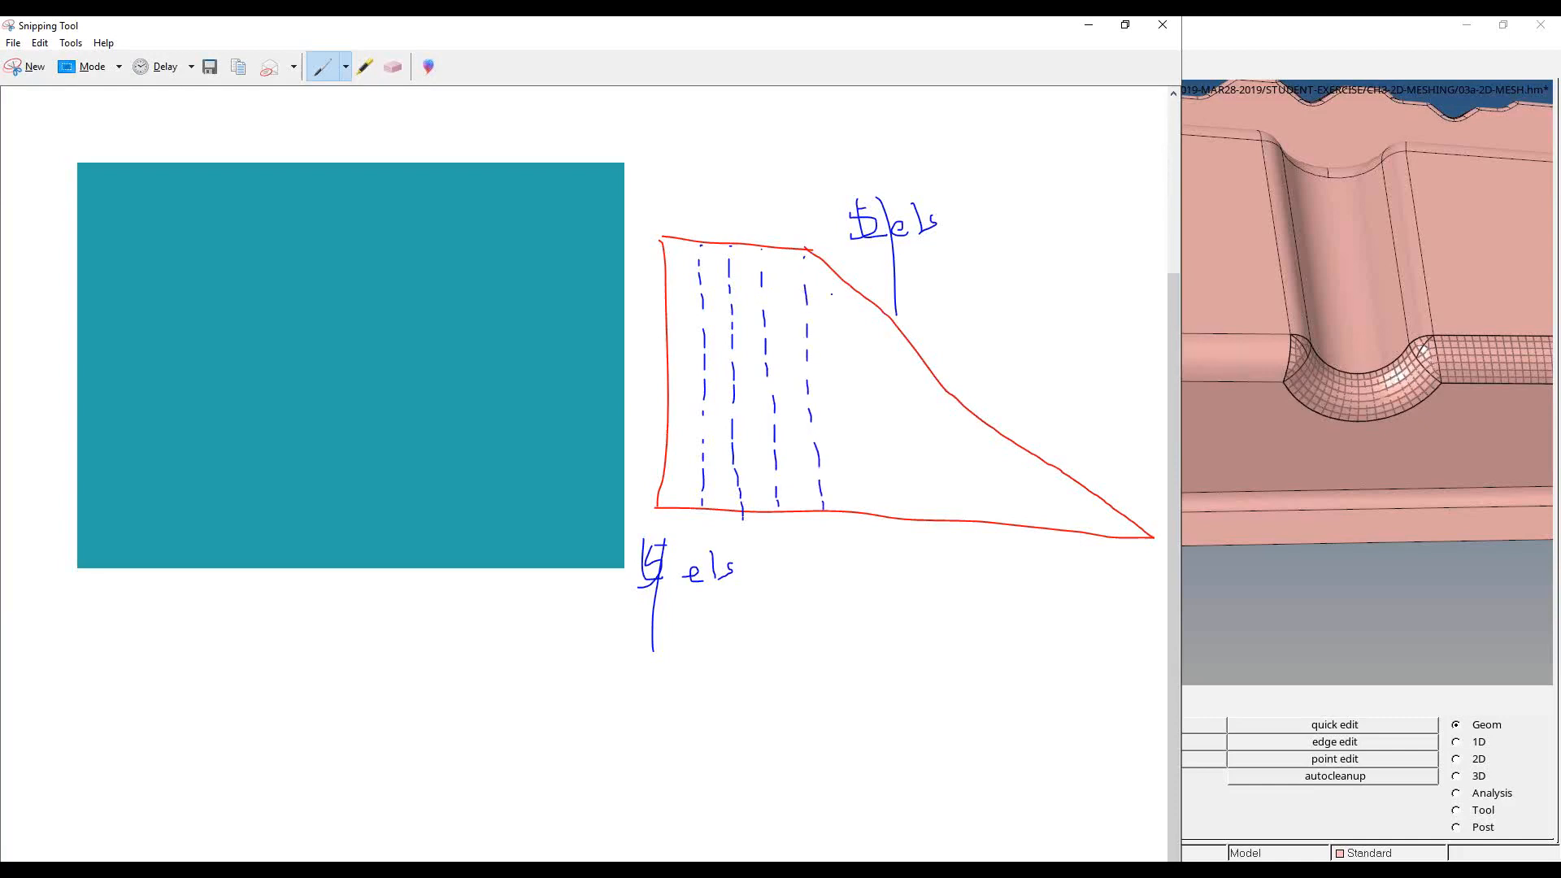
- Sketch a fifth dashed line and small triangular elements along the trapezoid's sloped edge, and return to HyperMesh
{"action": "mouse_move", "coordinate": [819, 301]}
{"action": "left_mouse_down"}
{"action": "mouse_move", "coordinate": [854, 303]}
{"action": "mouse_move", "coordinate": [817, 258]}
{"action": "mouse_move", "coordinate": [819, 303]}
{"action": "mouse_move", "coordinate": [859, 339]}
{"action": "left_mouse_up"}
{"action": "left_click_drag", "start_coordinate": [858, 348], "coordinate": [859, 356]}
{"action": "left_click_drag", "start_coordinate": [866, 423], "coordinate": [870, 444]}
{"action": "left_click_drag", "start_coordinate": [872, 449], "coordinate": [882, 497]}
{"action": "left_click_drag", "start_coordinate": [882, 501], "coordinate": [883, 516]}
{"action": "mouse_move", "coordinate": [860, 298]}
{"action": "left_mouse_down"}
{"action": "mouse_move", "coordinate": [878, 348]}
{"action": "mouse_move", "coordinate": [910, 353]}
{"action": "mouse_move", "coordinate": [860, 298]}
{"action": "left_mouse_up"}
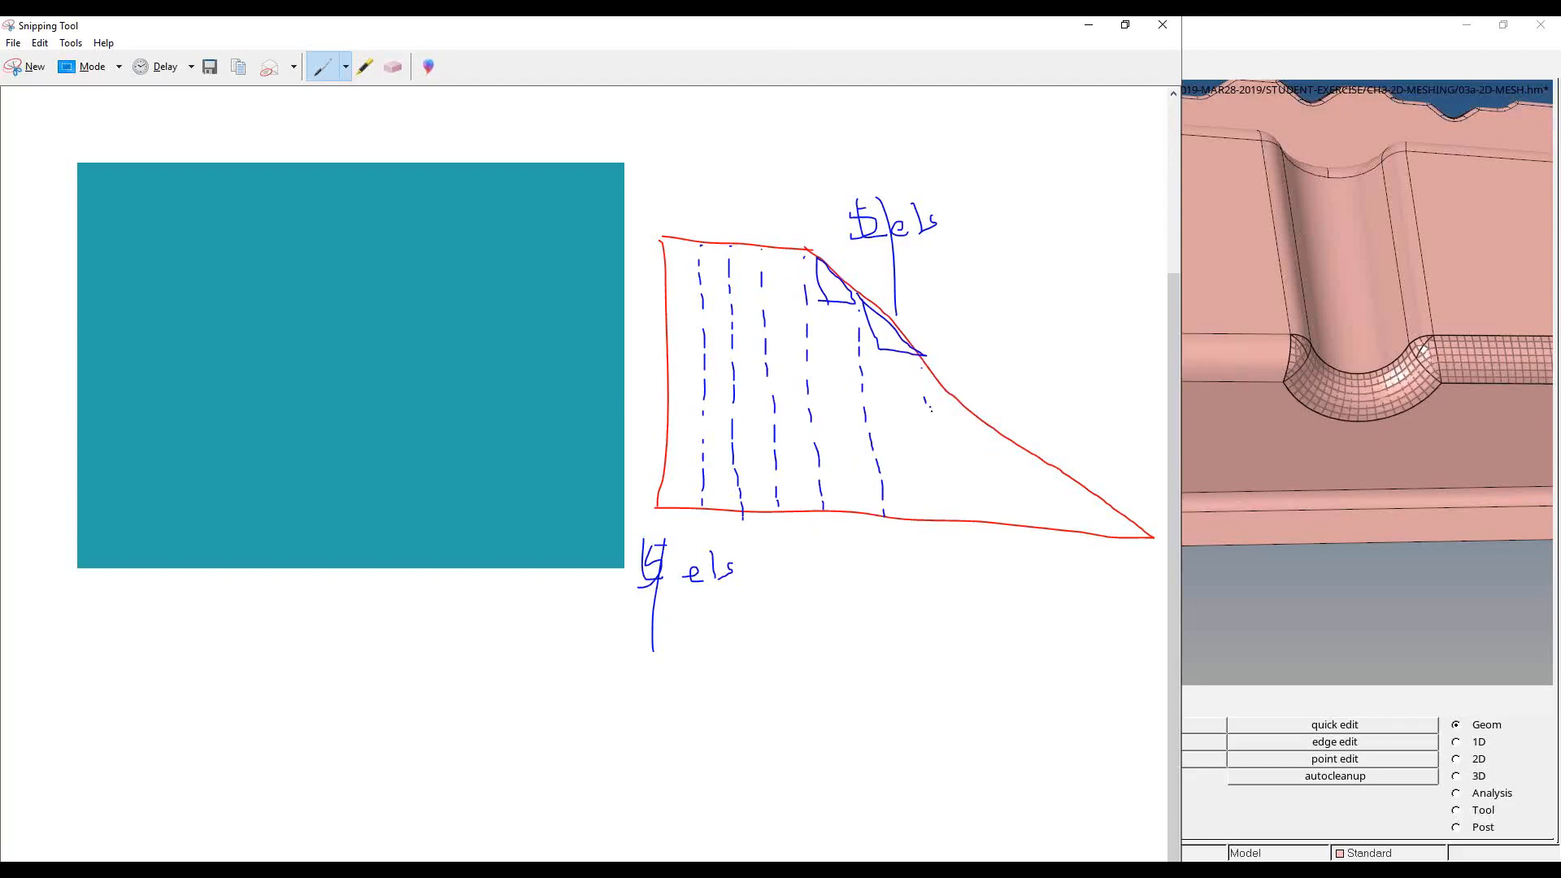
{"action": "left_click", "coordinate": [1095, 27]}
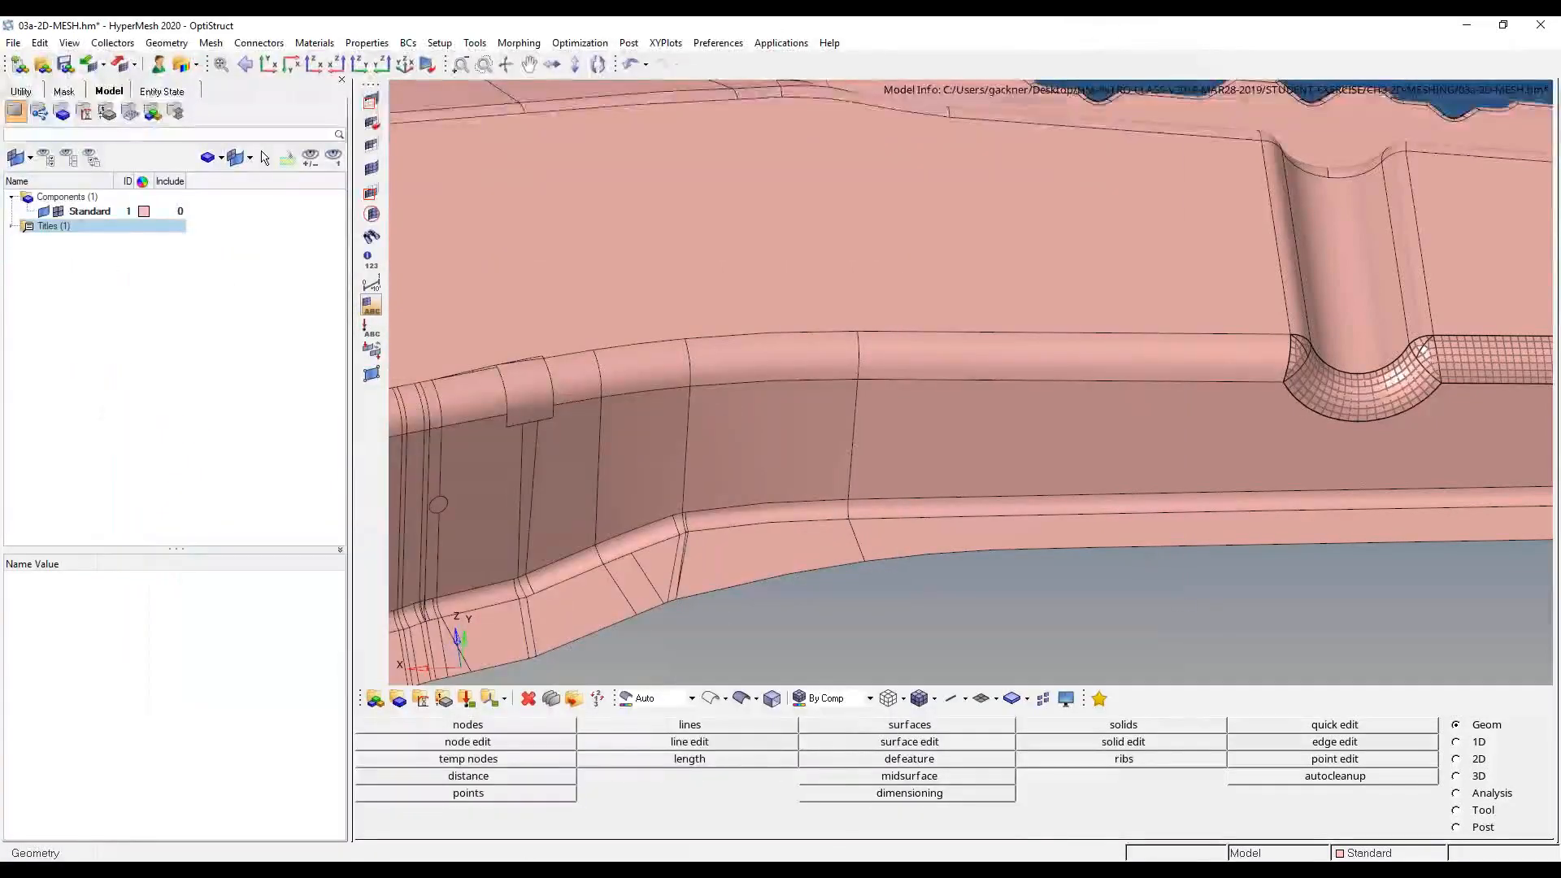
- Read the slide explaining the automesh flow and map parameters, and return to HyperMesh
{"action": "key", "text": "alt+Tab"}
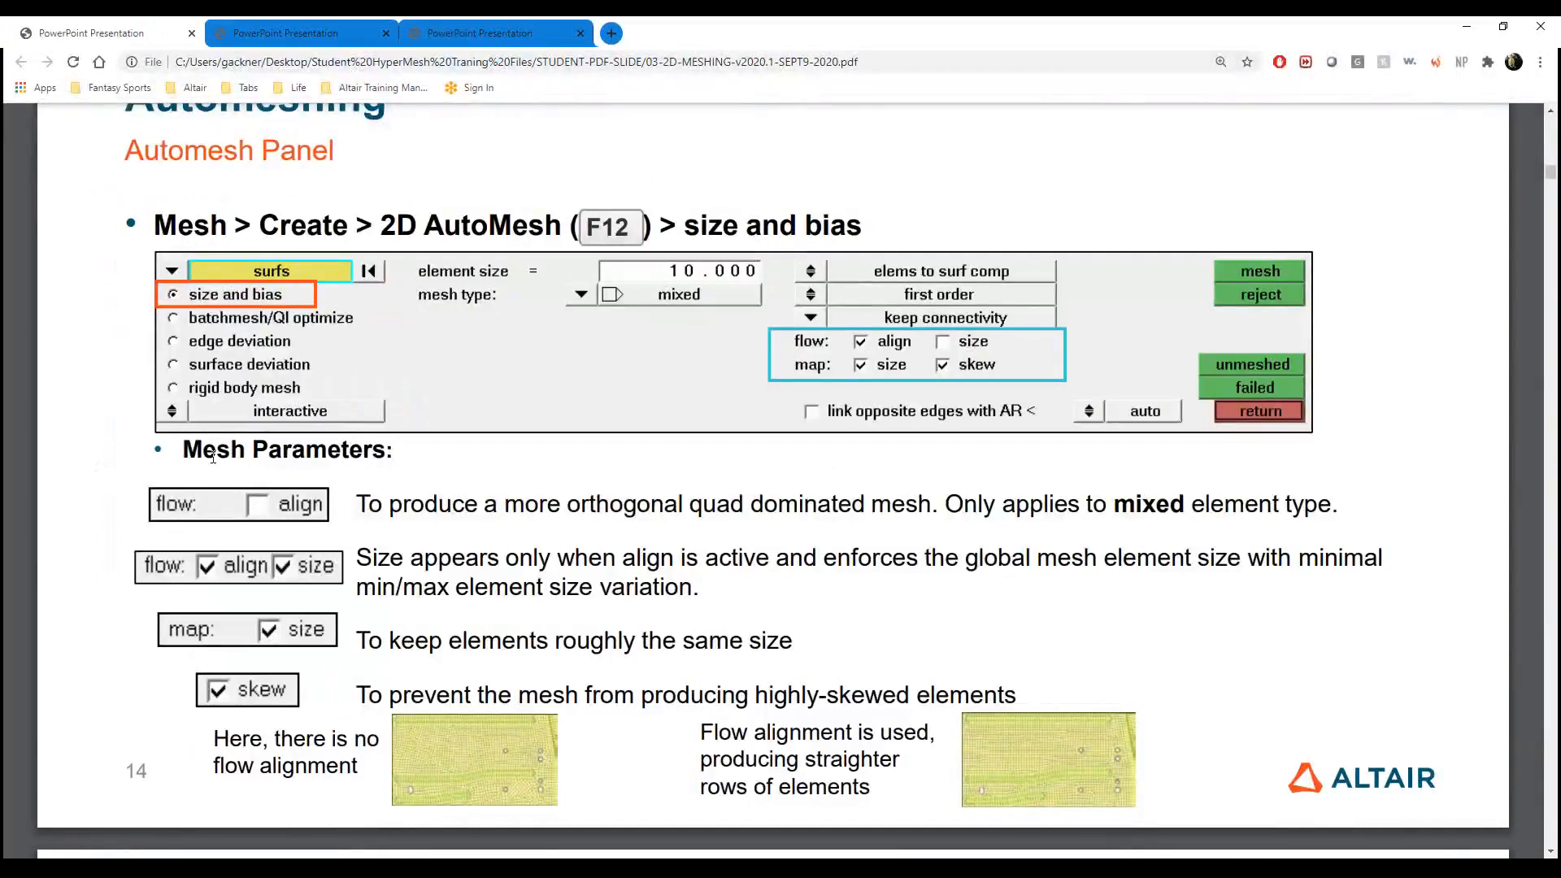
{"action": "left_click", "coordinate": [1466, 26]}
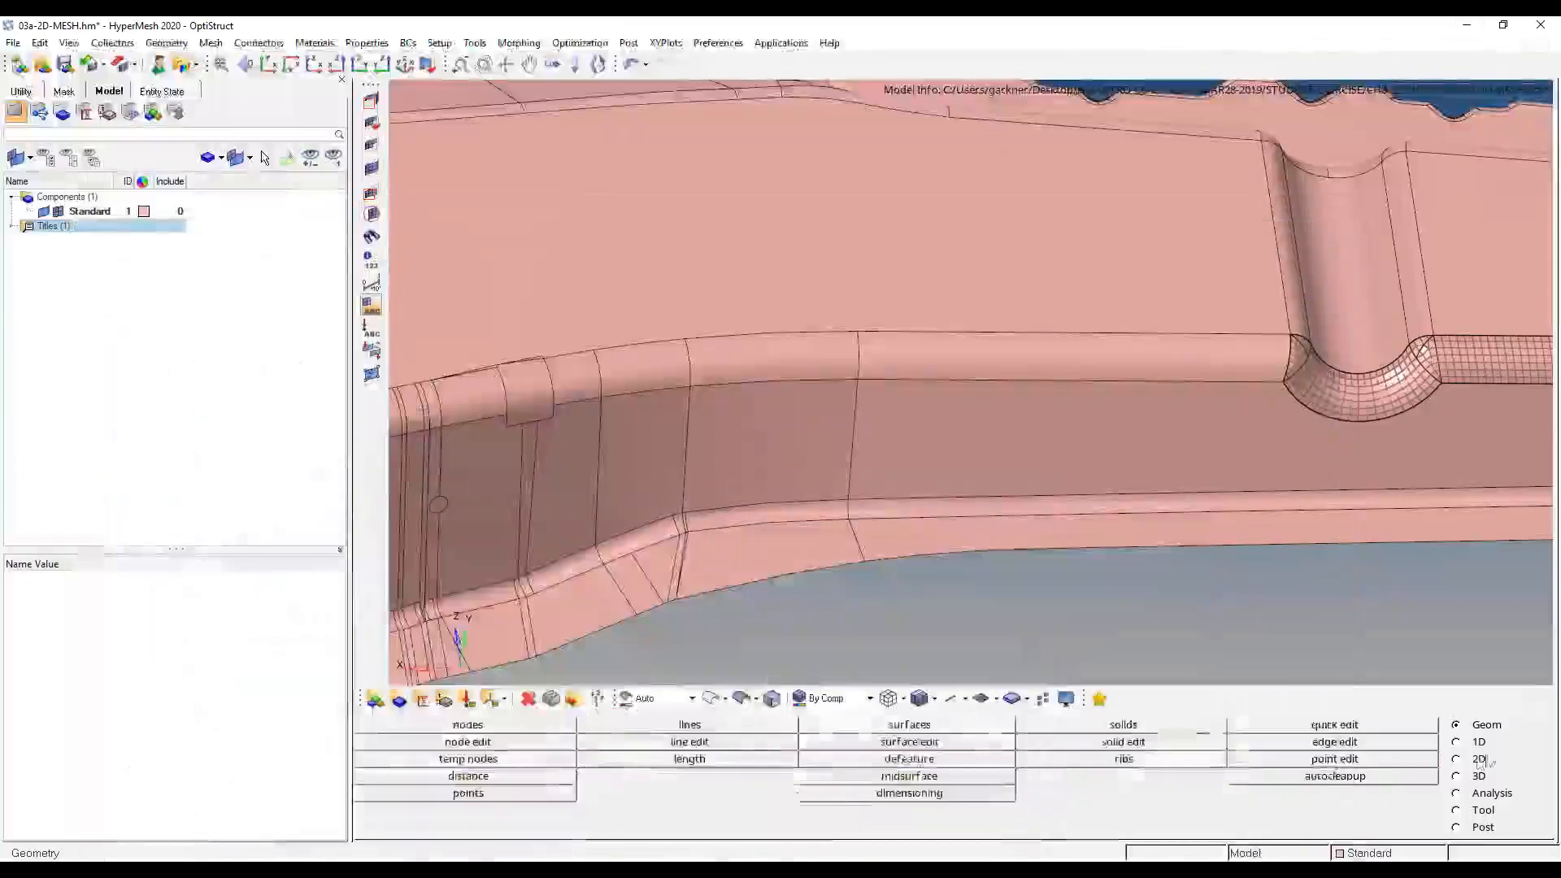
- Automesh the two unmeshed fillet faces adjoining the curved fillet with mixed elements of size 2.5 and accept the mesh
{"action": "left_click", "coordinate": [1455, 758]}
{"action": "left_click", "coordinate": [1152, 725]}
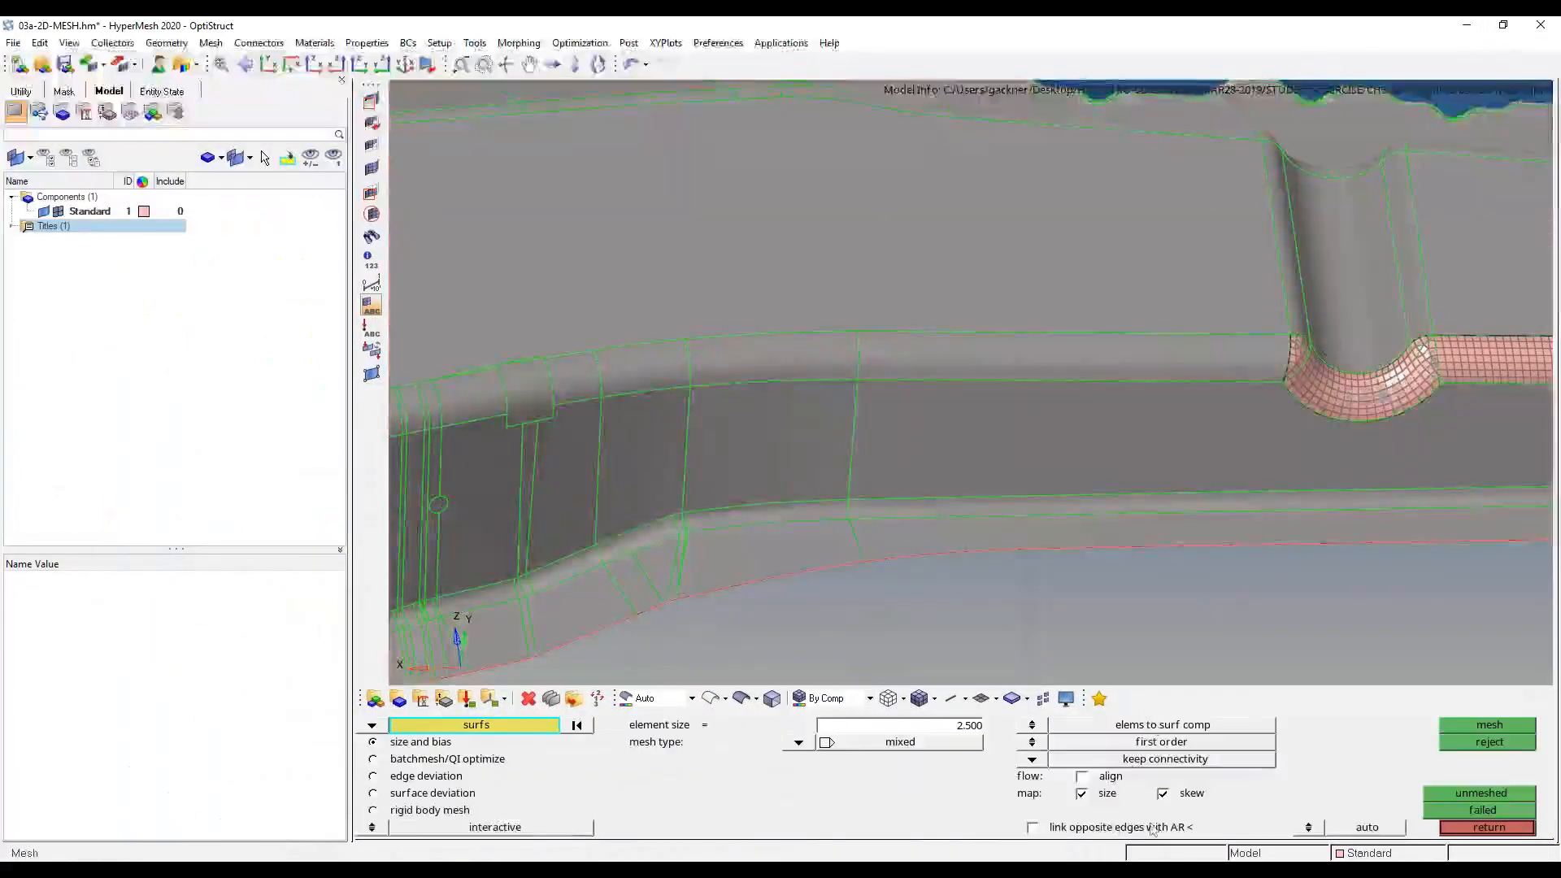
{"action": "left_click", "coordinate": [946, 369]}
{"action": "left_click", "coordinate": [776, 374]}
{"action": "middle_click", "coordinate": [780, 488]}
{"action": "left_click", "coordinate": [792, 380]}
{"action": "left_click", "coordinate": [1125, 386]}
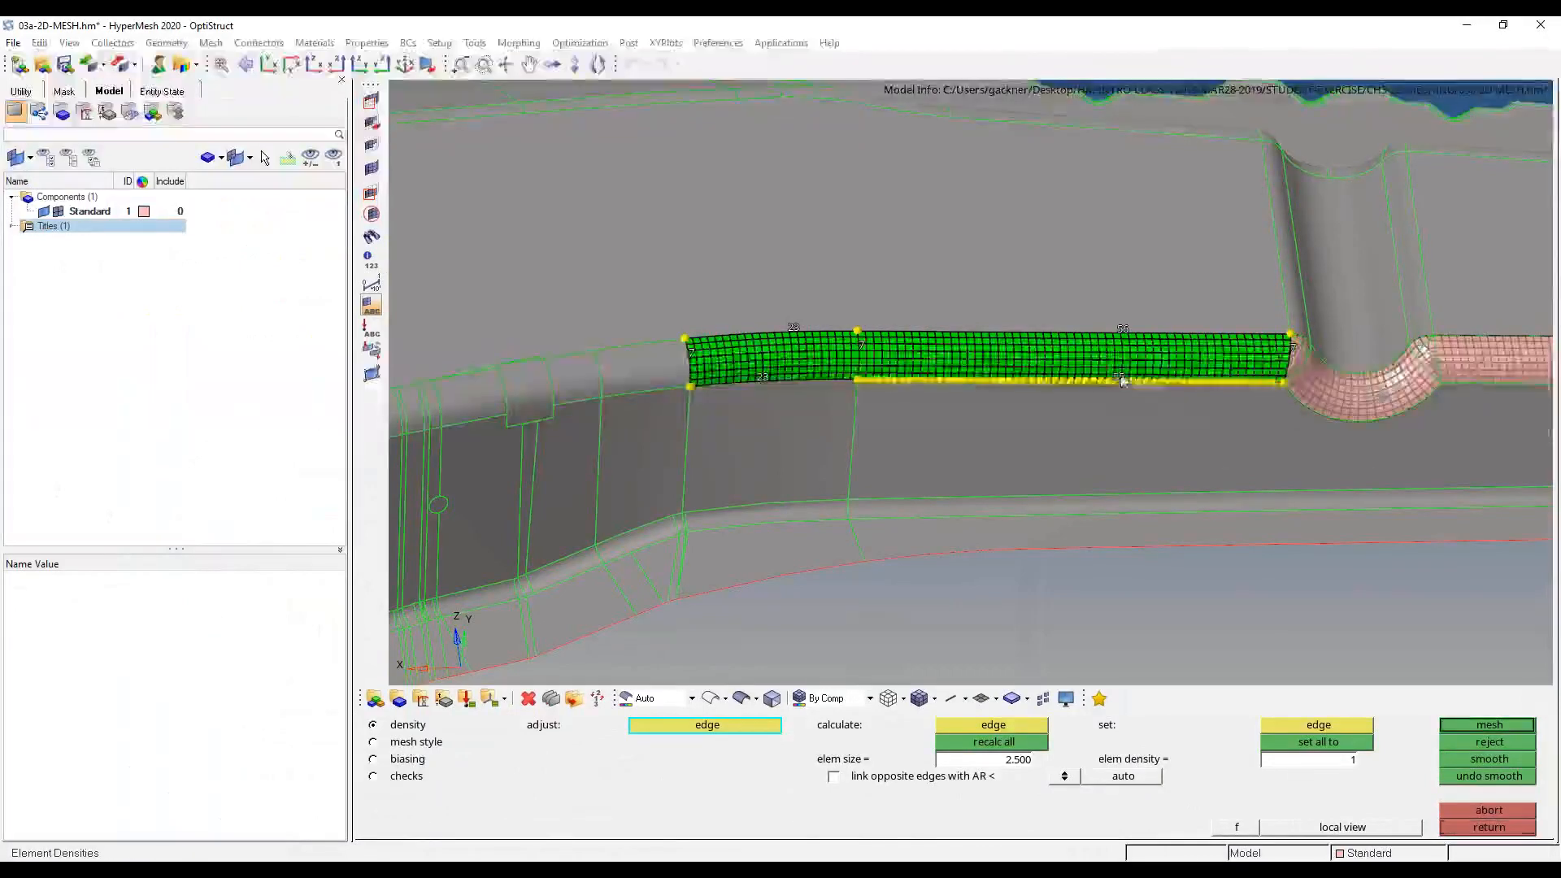
{"action": "left_click", "coordinate": [1511, 828]}
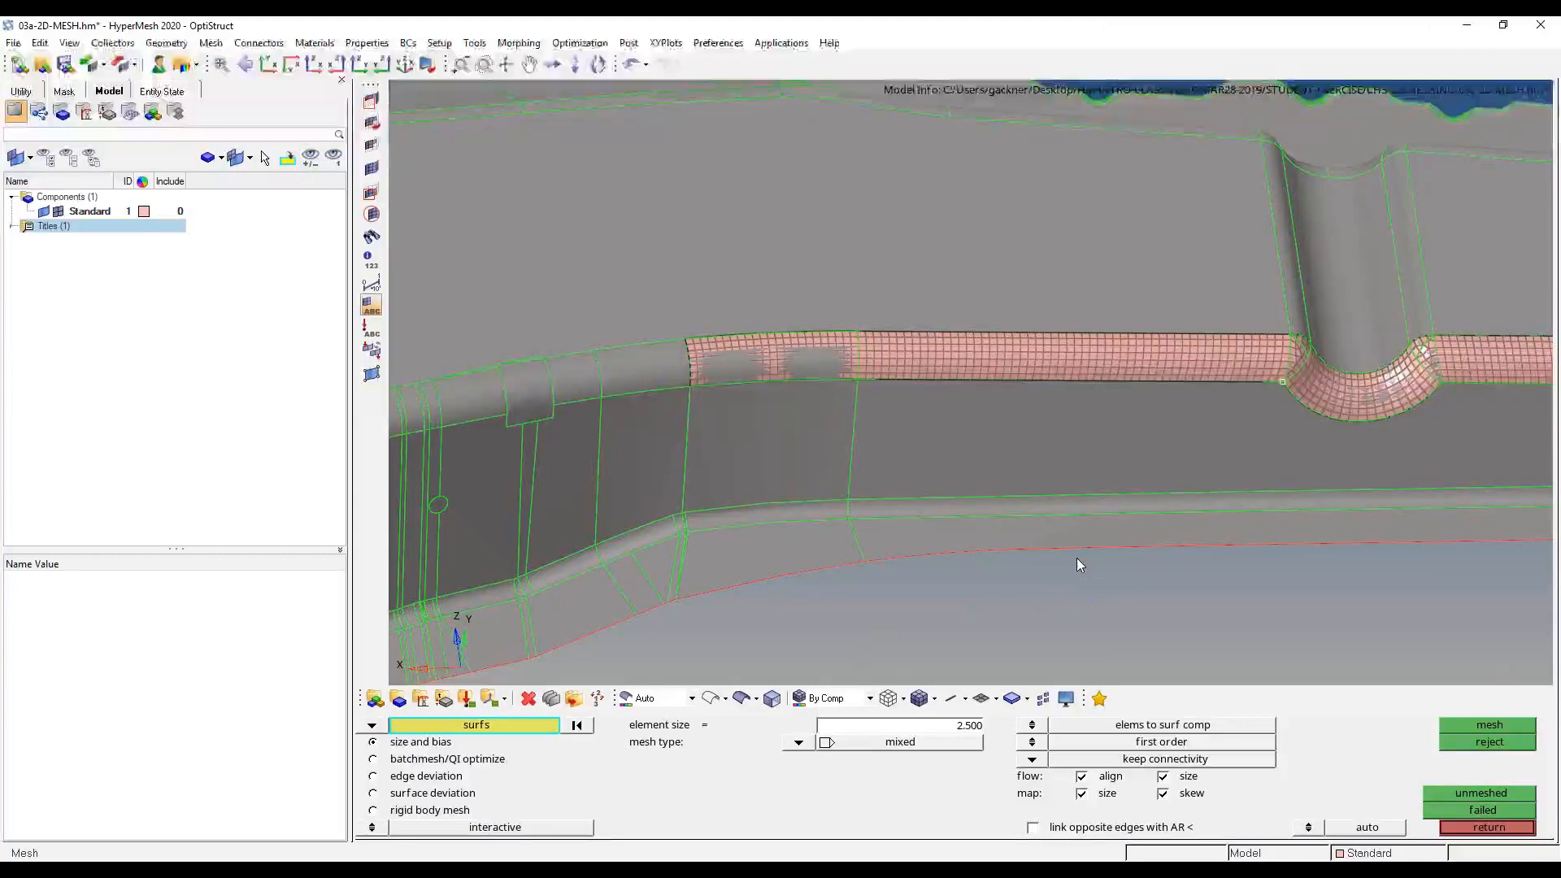
- Reopen Automesh and enable linking of opposite edges by aspect ratio
{"action": "left_click", "coordinate": [1517, 828]}
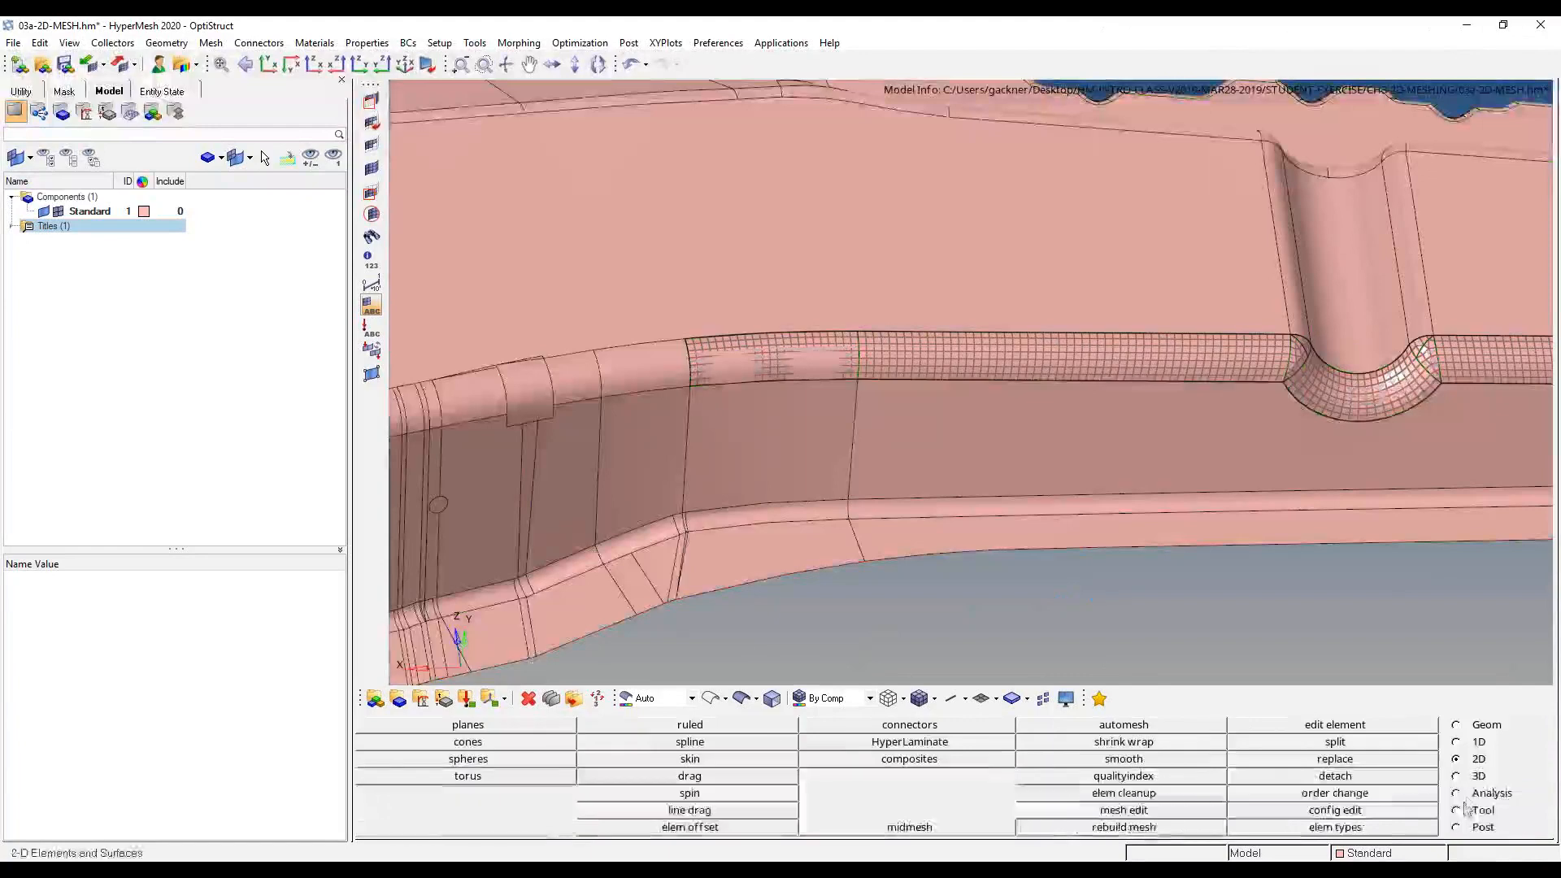
{"action": "key", "text": "F12"}
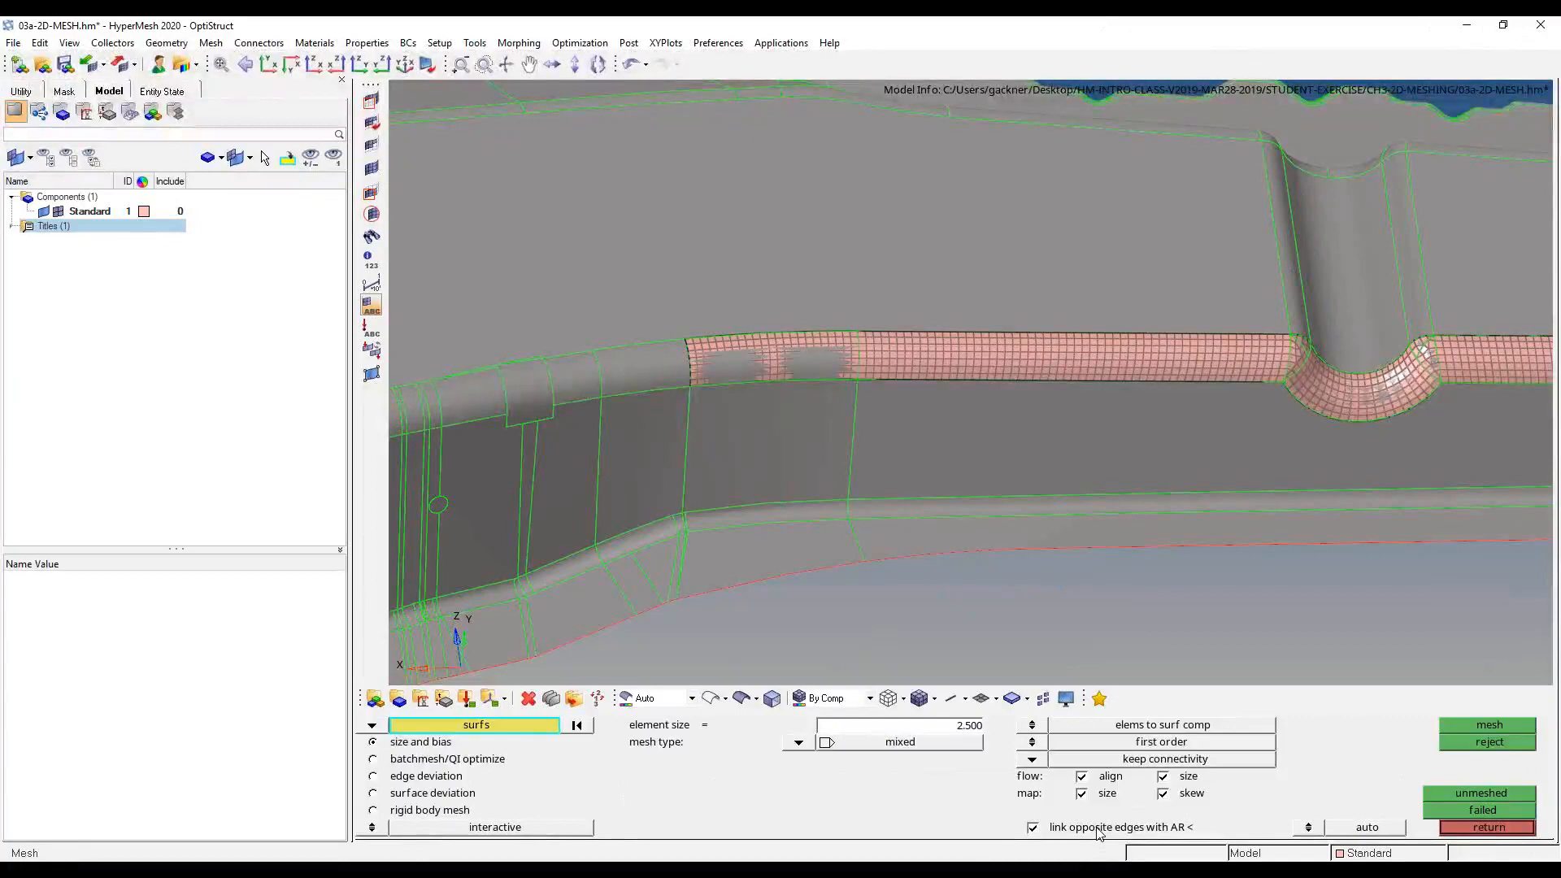
{"action": "scroll", "coordinate": [1028, 553], "scroll_direction": "down", "scroll_amount": 7, "text": "ctrl"}
{"action": "scroll", "coordinate": [974, 548], "scroll_direction": "up", "scroll_amount": 2, "text": "ctrl"}
- Delete all displayed elements from the part
{"action": "key", "text": "F2"}
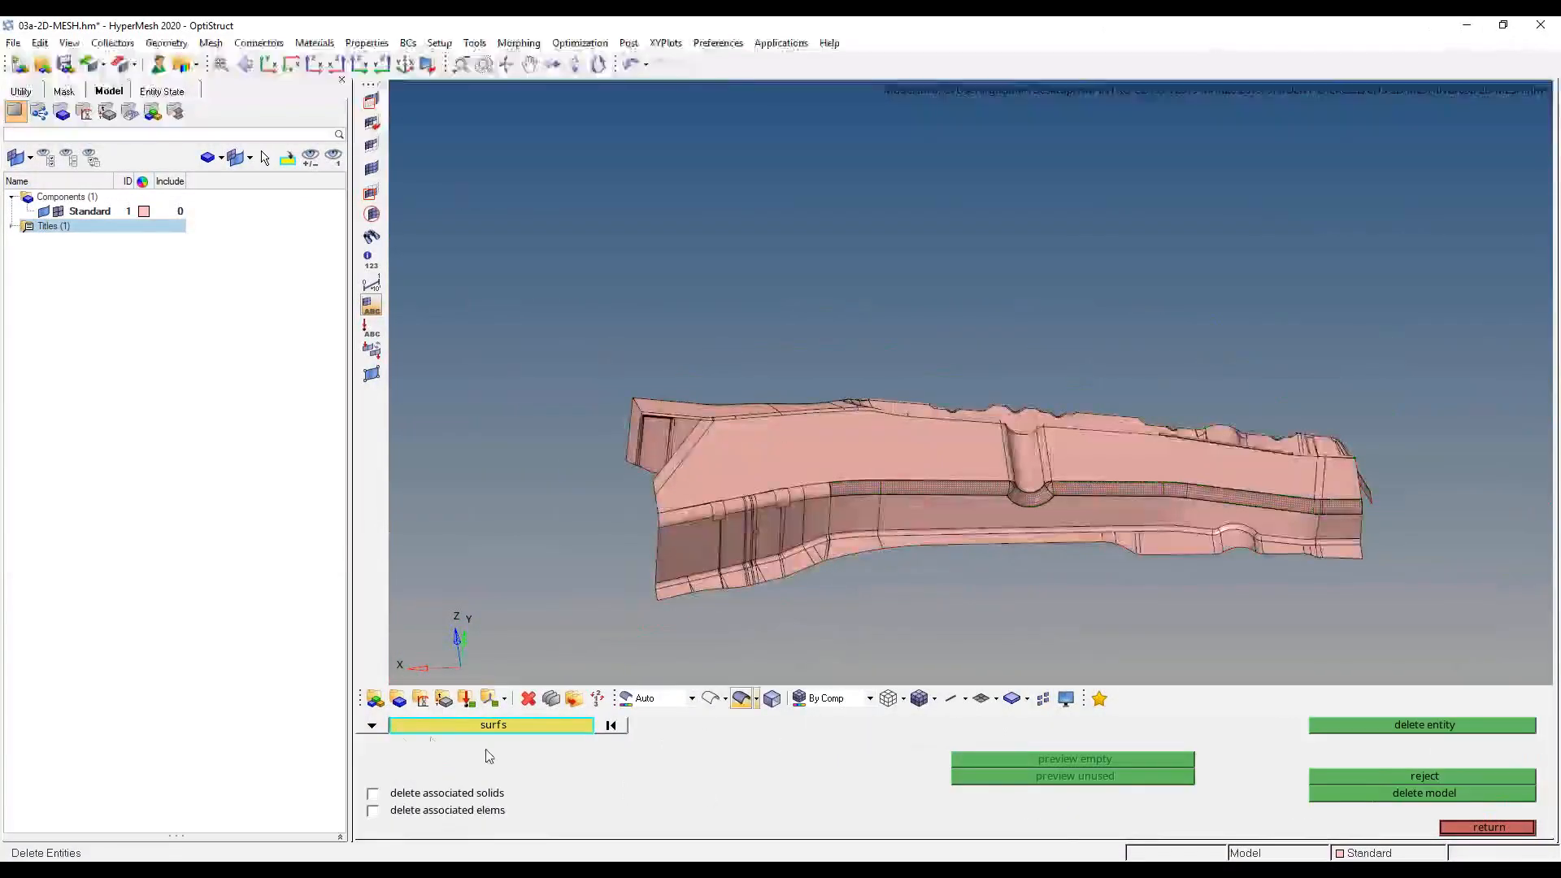
{"action": "left_click", "coordinate": [375, 724]}
{"action": "left_click", "coordinate": [449, 738]}
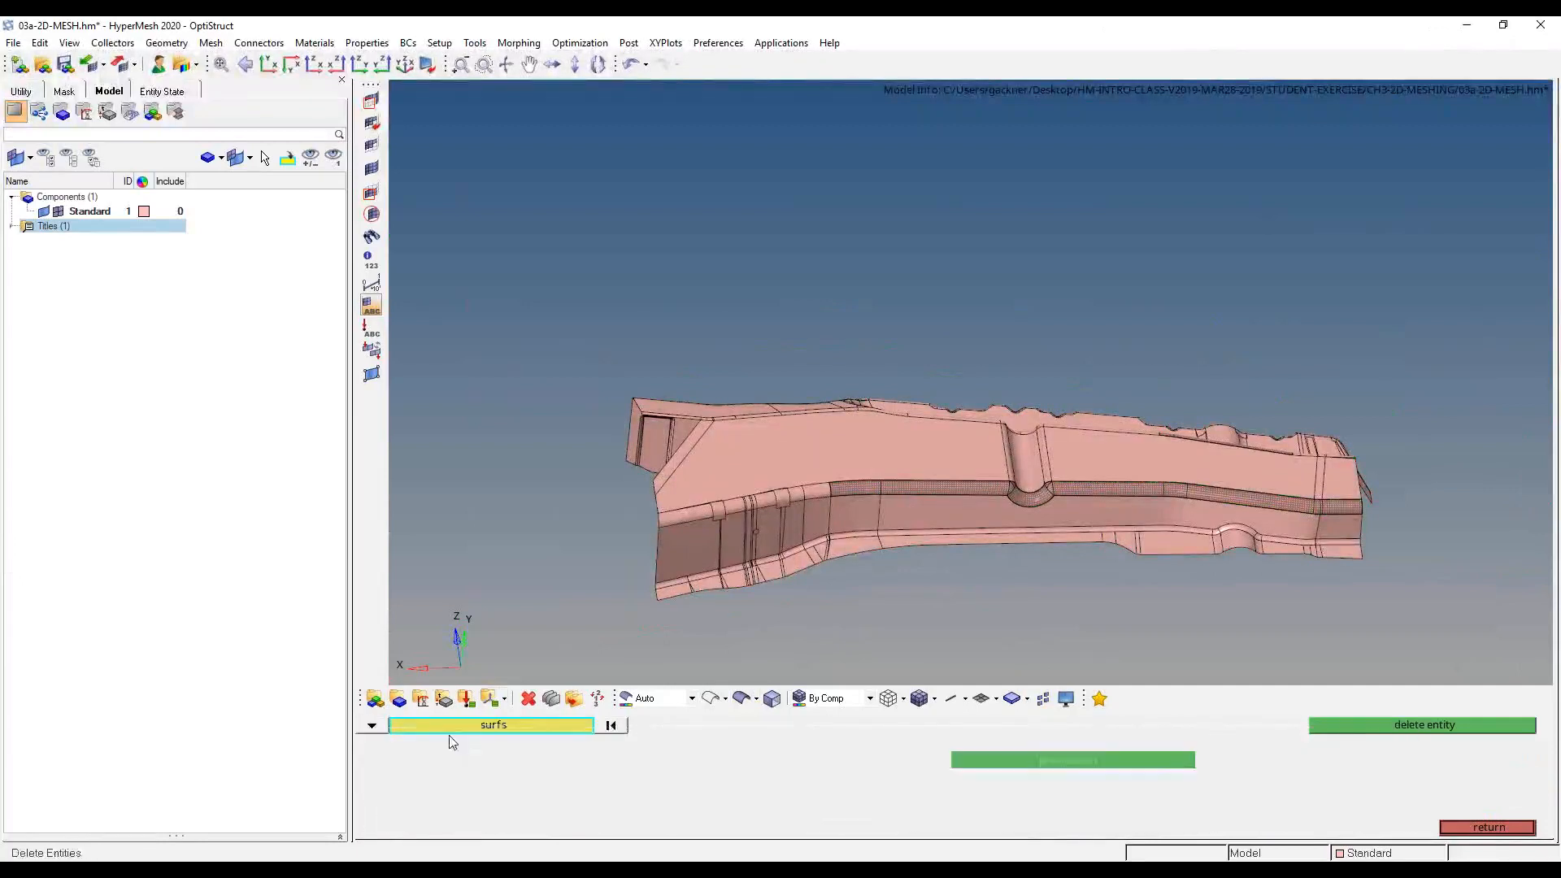
{"action": "left_click", "coordinate": [1400, 724]}
{"action": "left_click", "coordinate": [1487, 828]}
{"action": "key", "text": "F2"}
{"action": "left_click", "coordinate": [528, 724]}
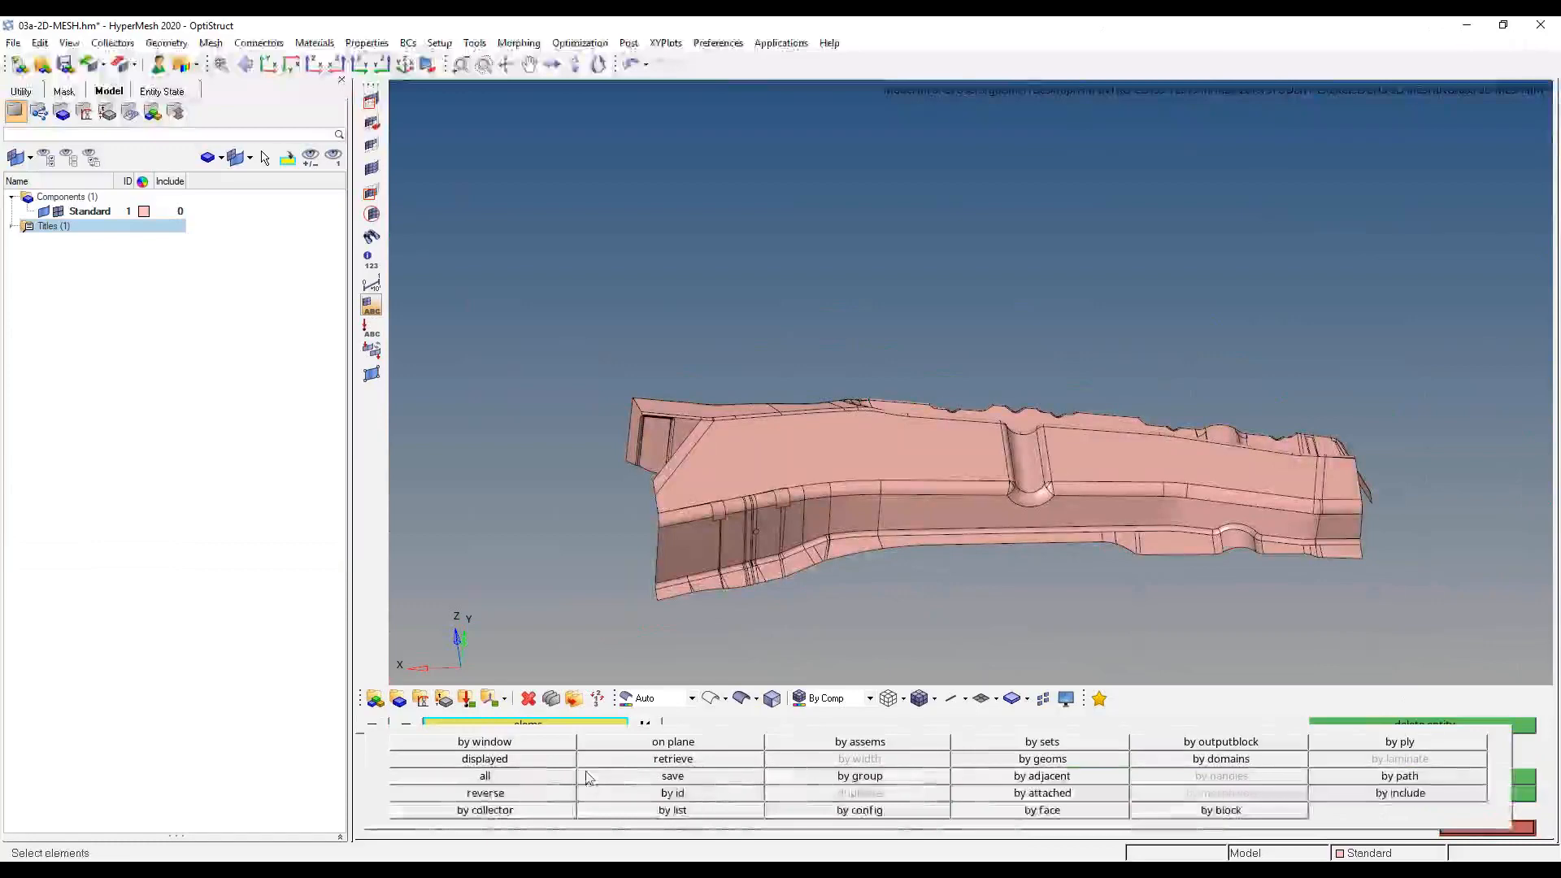
{"action": "left_click", "coordinate": [560, 763]}
{"action": "left_click", "coordinate": [1505, 829]}
{"action": "left_click", "coordinate": [1505, 830]}
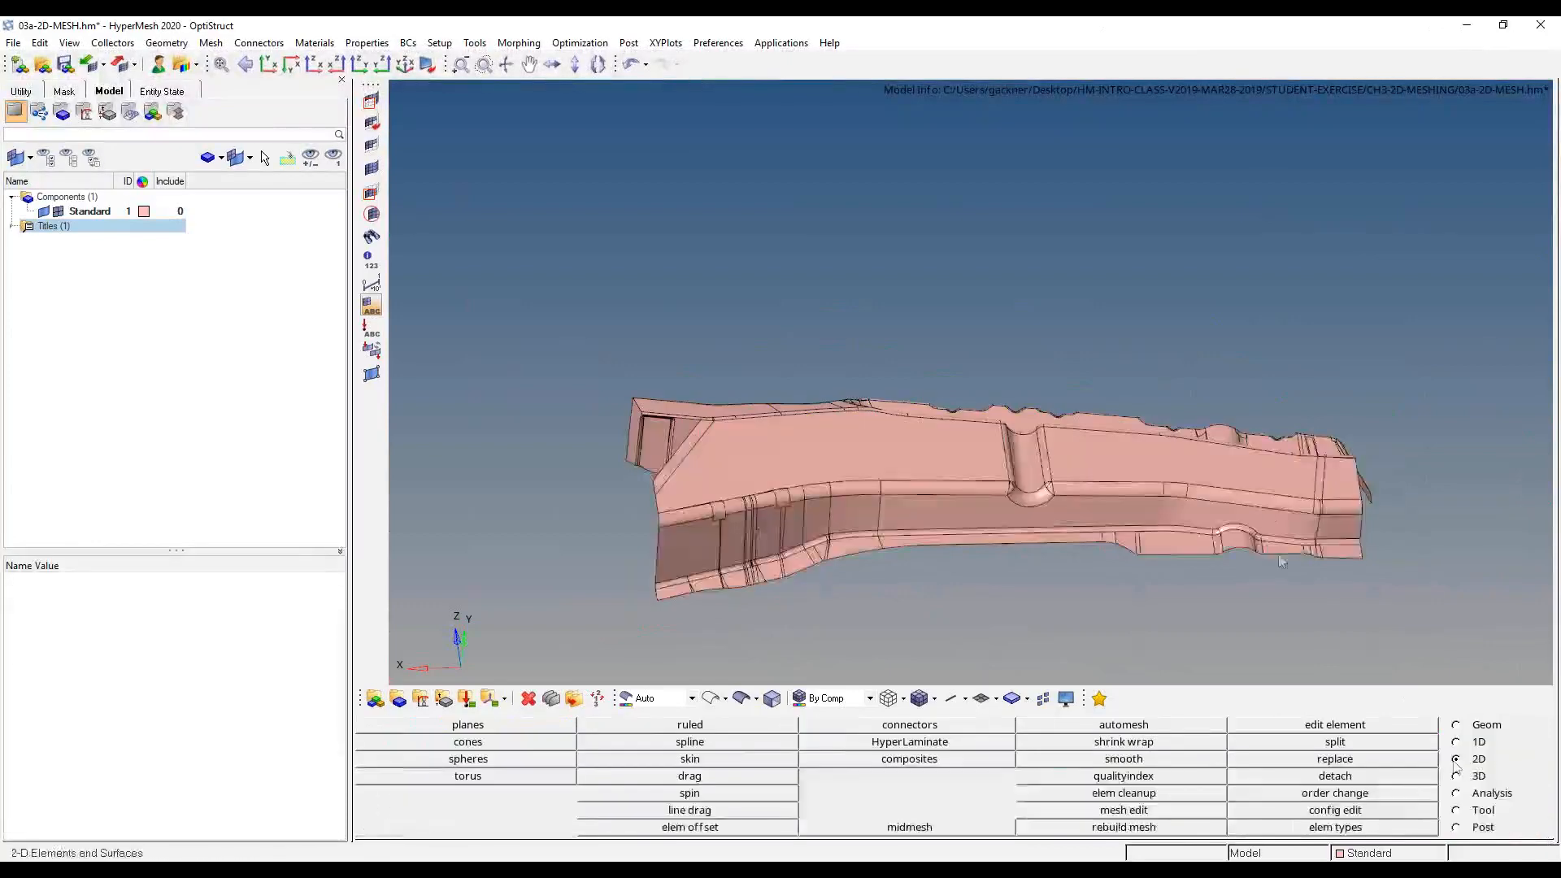
{"action": "scroll", "coordinate": [1310, 501], "scroll_direction": "up", "scroll_amount": 8}
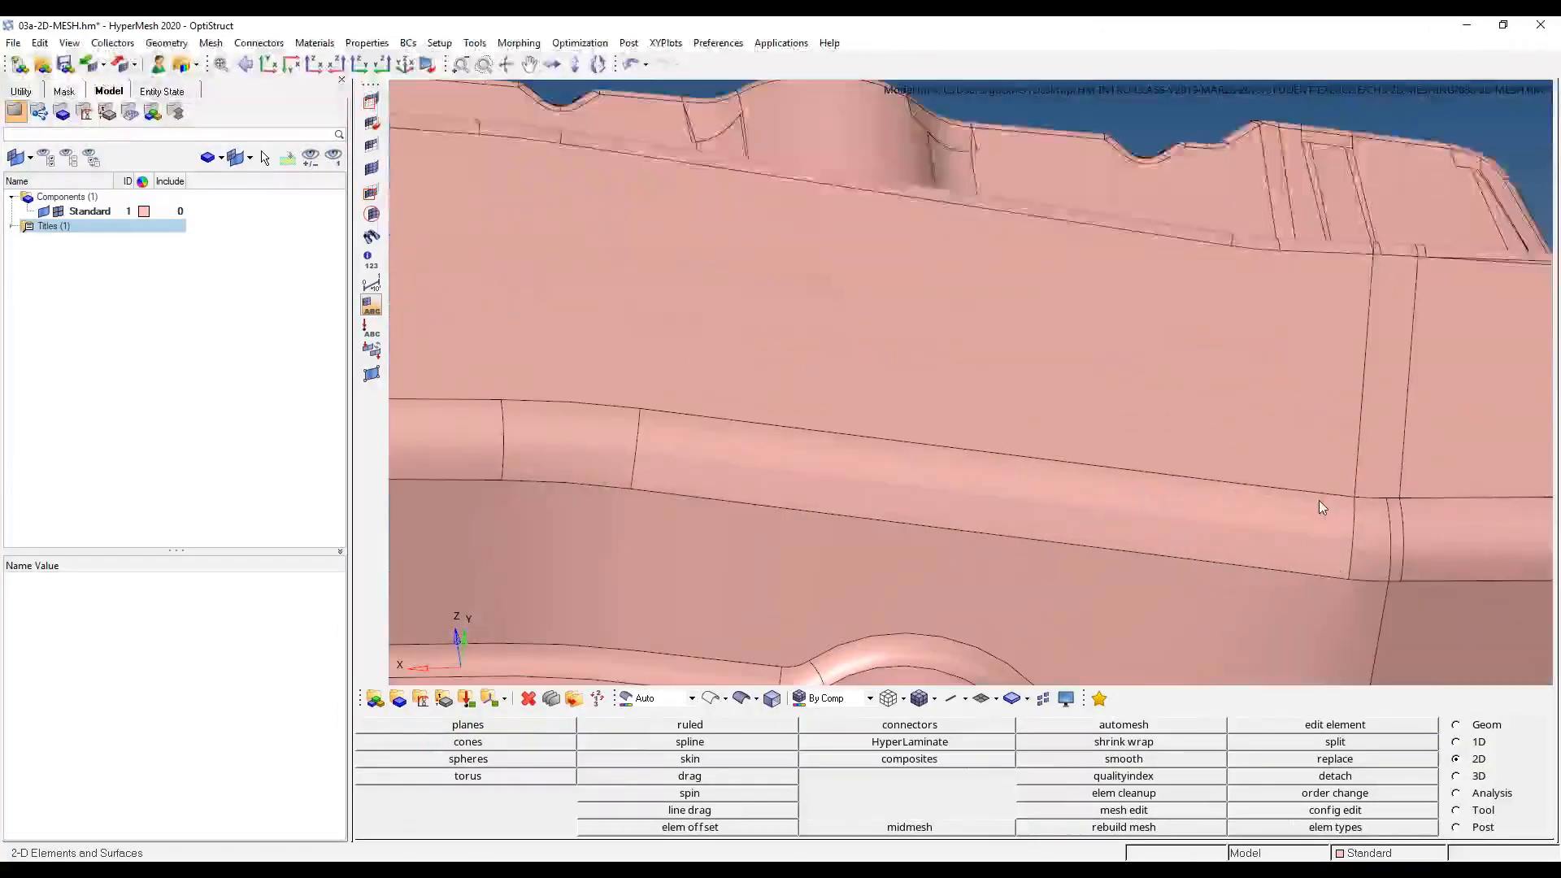
{"action": "key", "text": "F12"}
{"action": "scroll", "coordinate": [1315, 510], "scroll_direction": "down", "scroll_amount": 5}
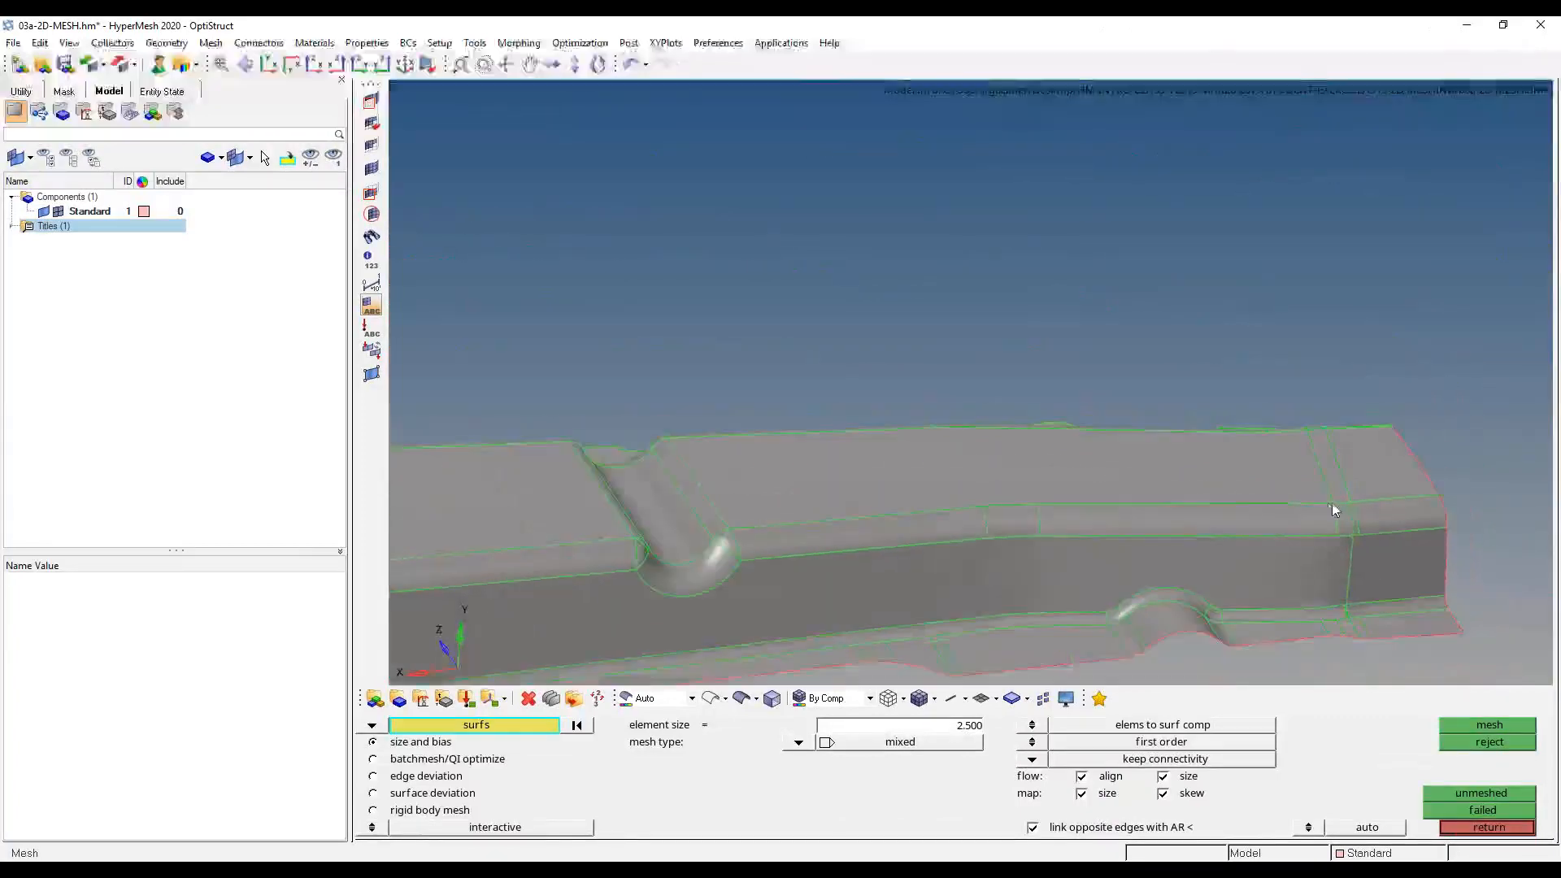
{"action": "scroll", "coordinate": [1333, 509], "scroll_direction": "down", "scroll_amount": 3}
{"action": "left_click", "coordinate": [732, 873]}
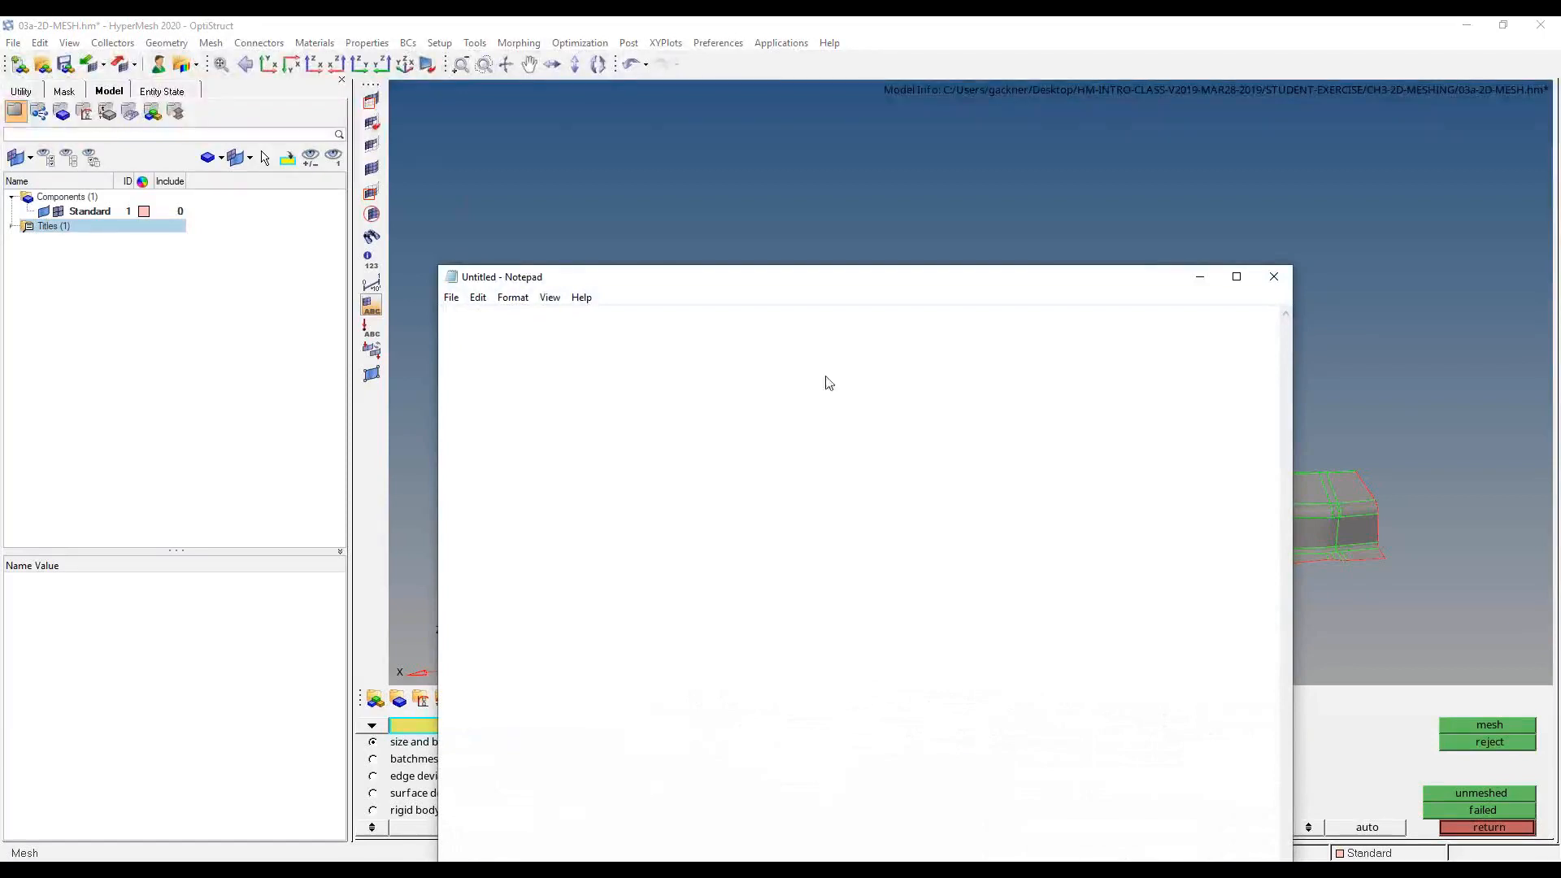
{"action": "left_click", "coordinate": [1198, 278]}
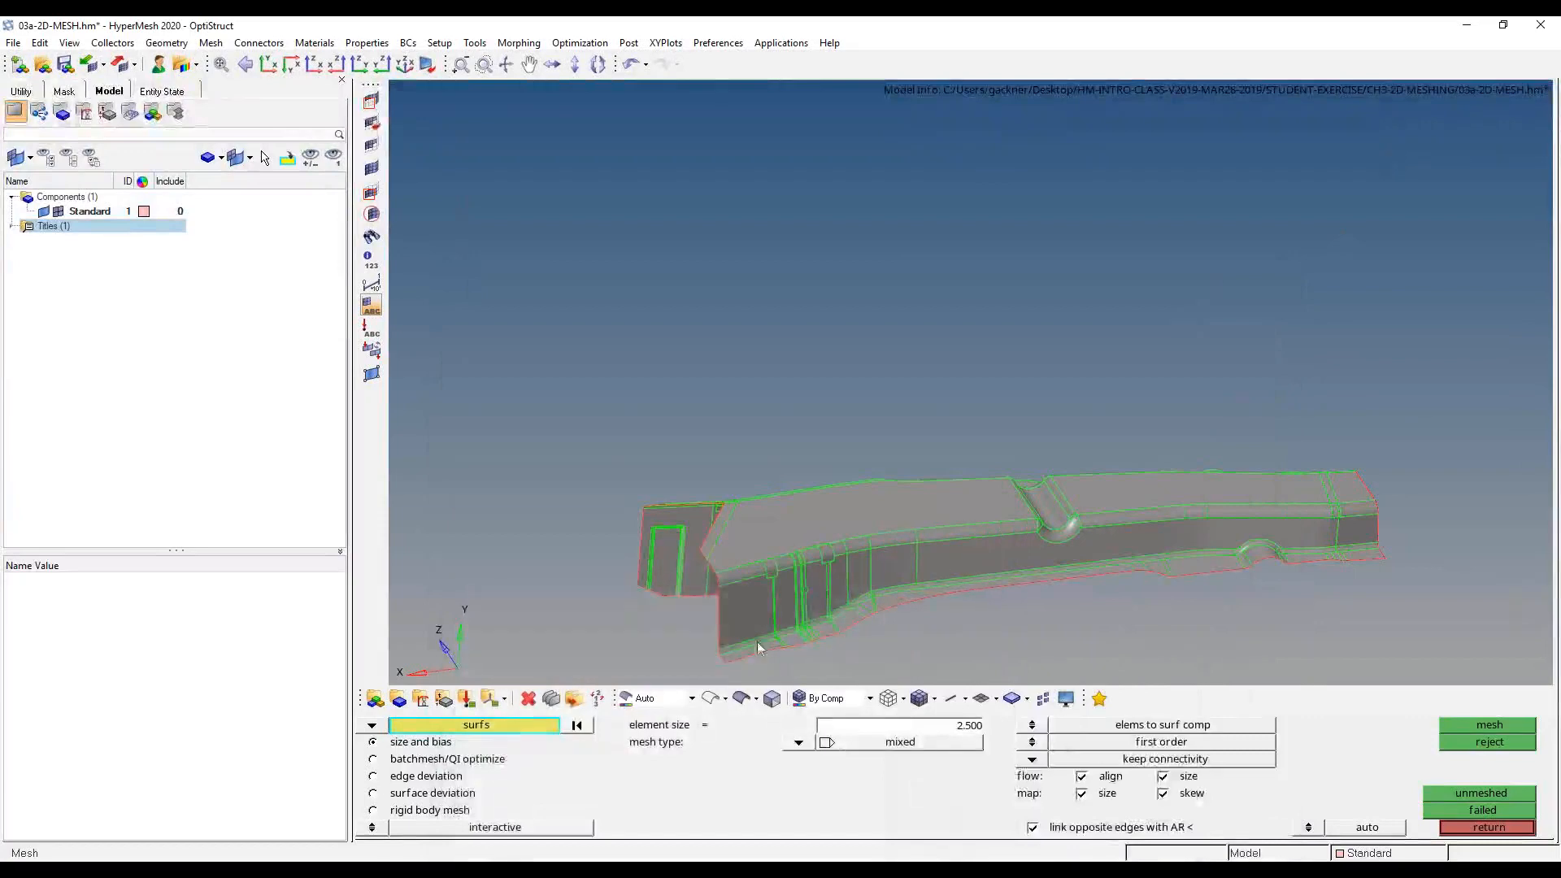
{"action": "left_click", "coordinate": [1449, 827]}
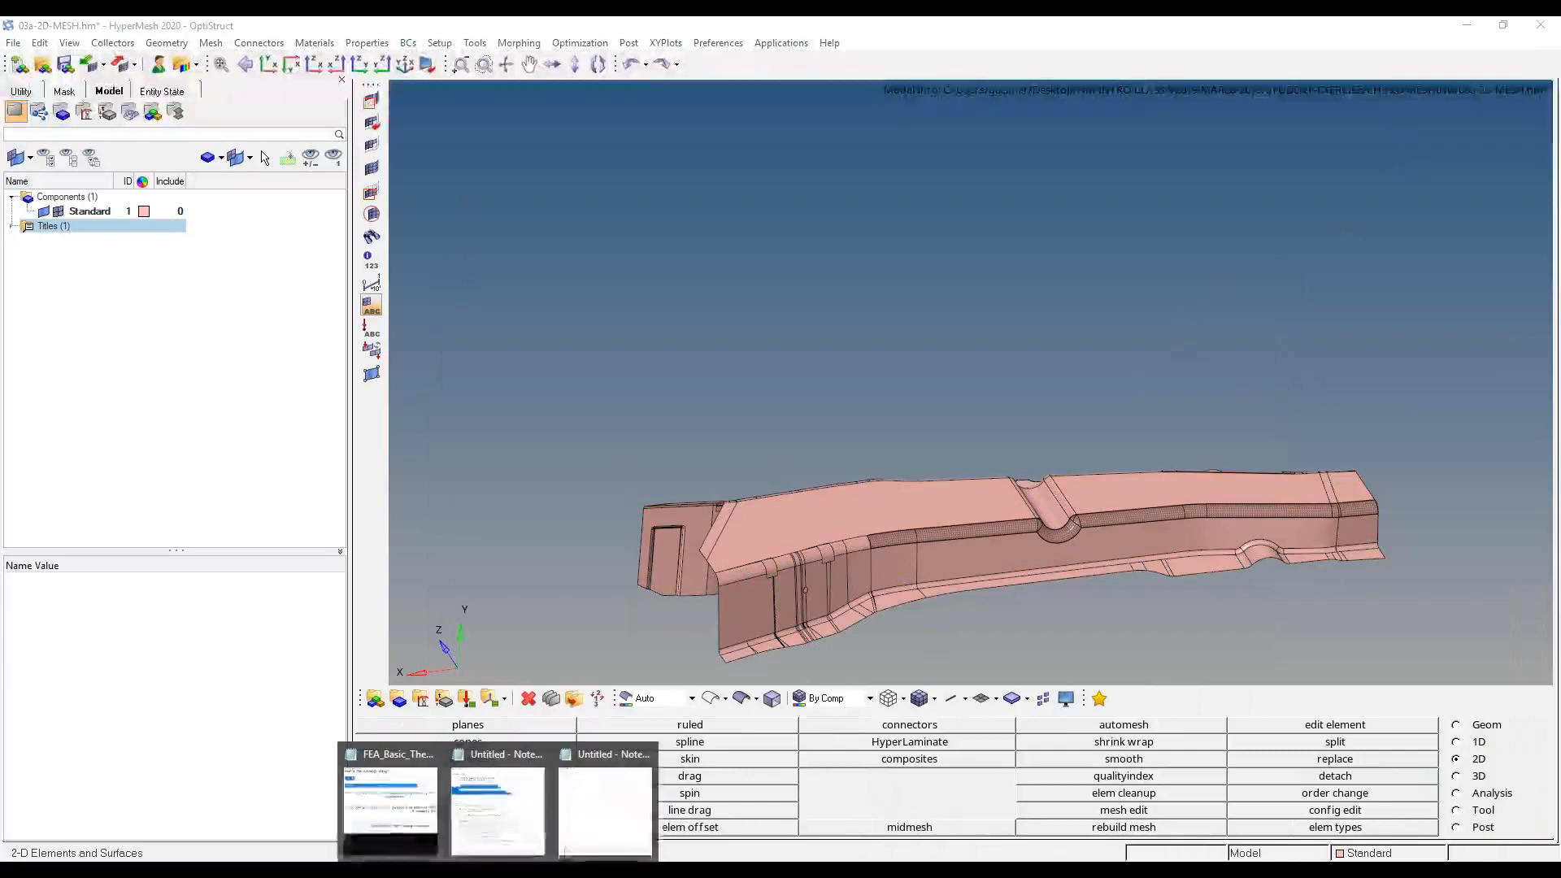
{"action": "left_click", "coordinate": [595, 833]}
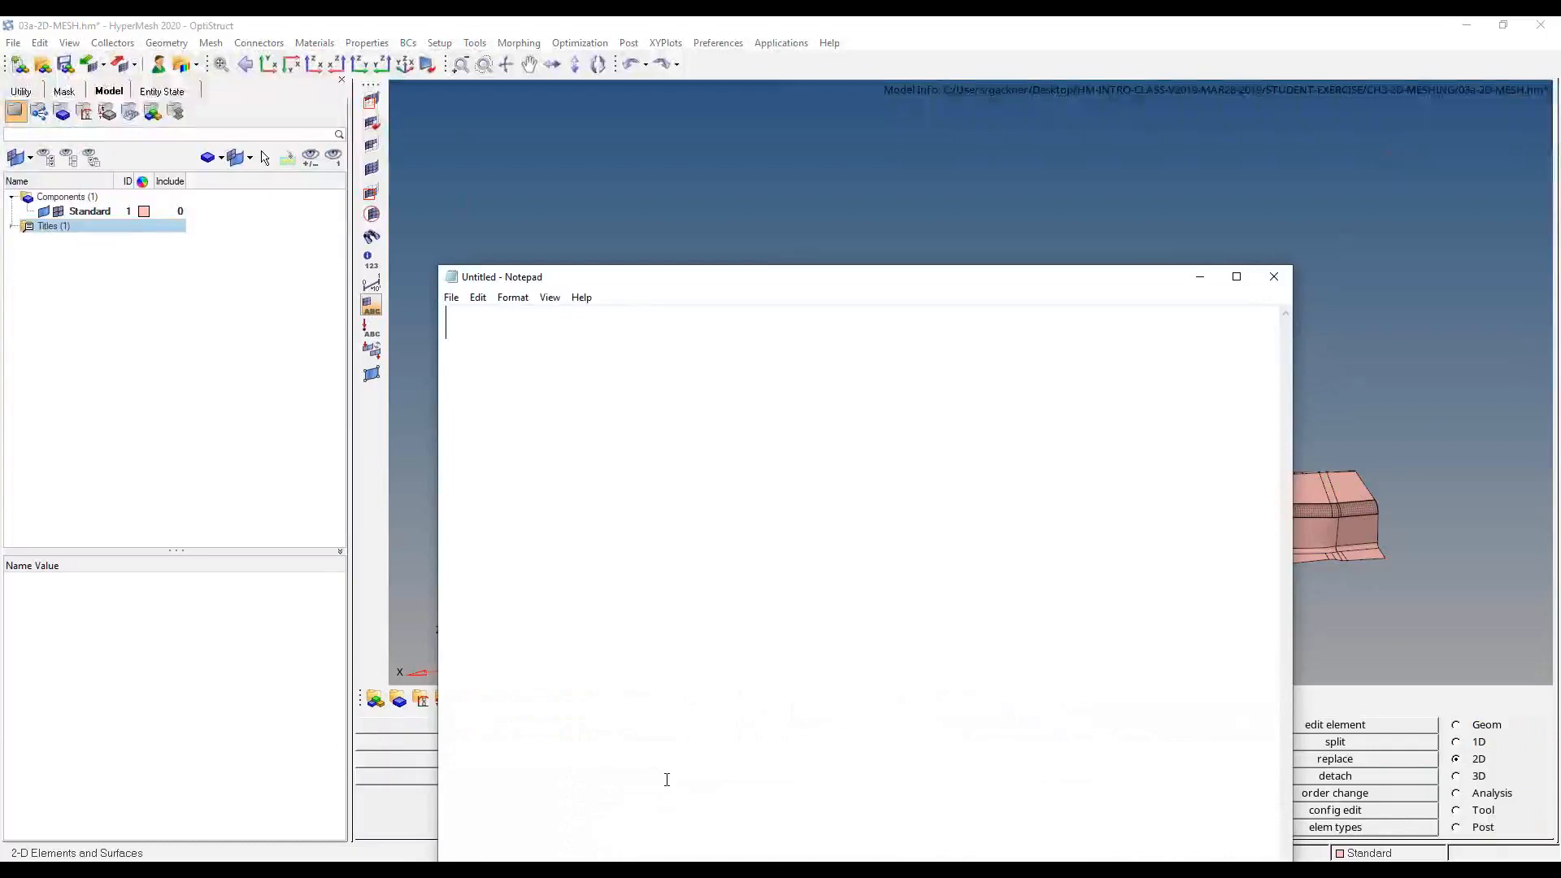
{"action": "left_click", "coordinate": [1200, 276]}
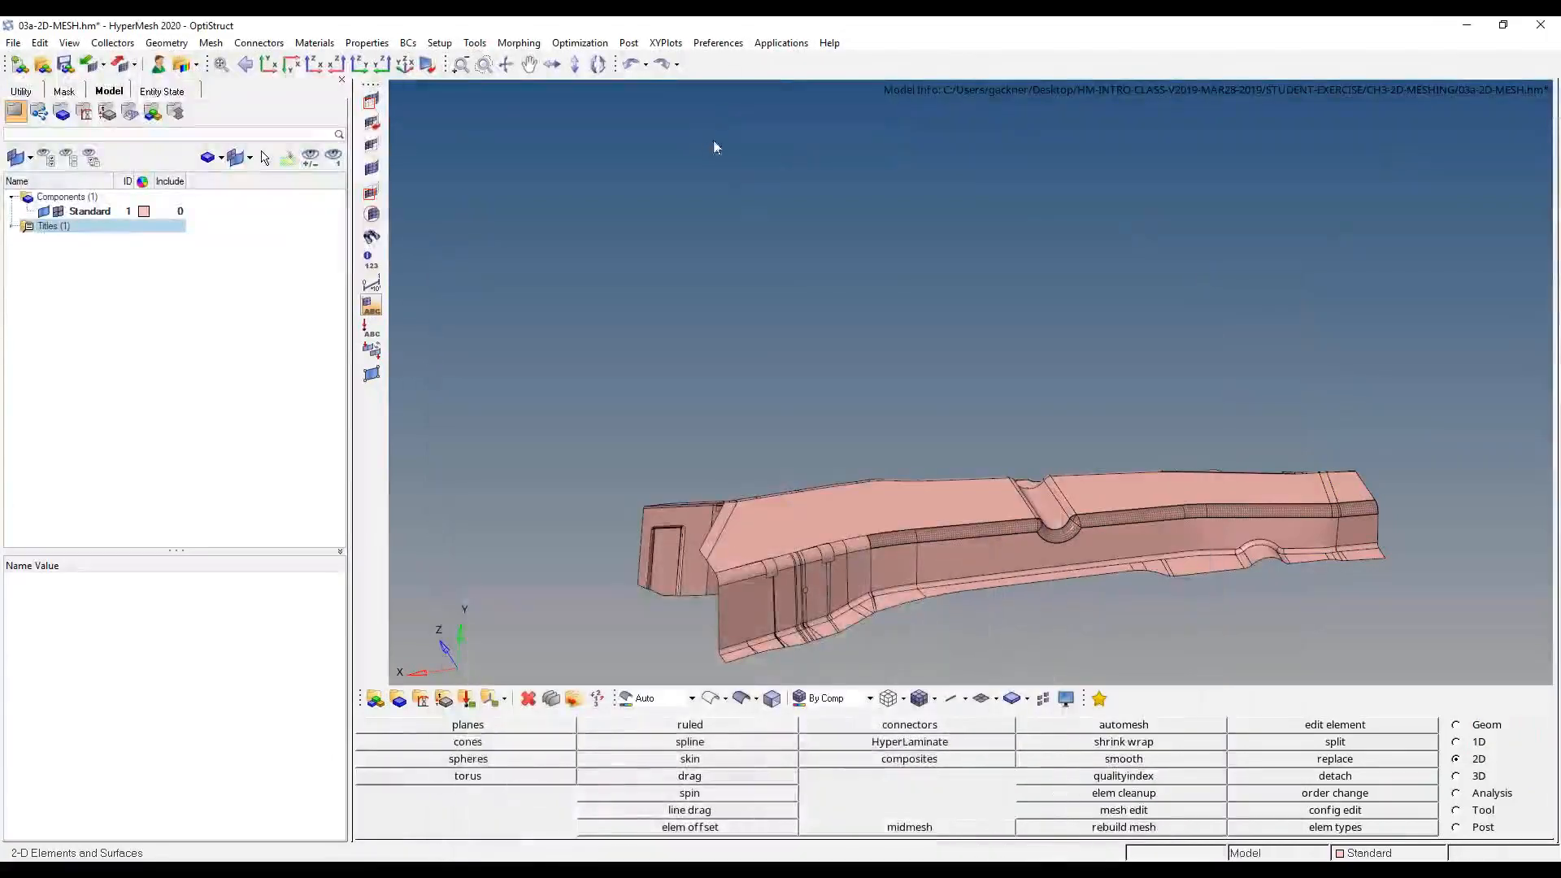
- Try to undo the last four operations through the undo history
{"action": "left_click", "coordinate": [645, 65]}
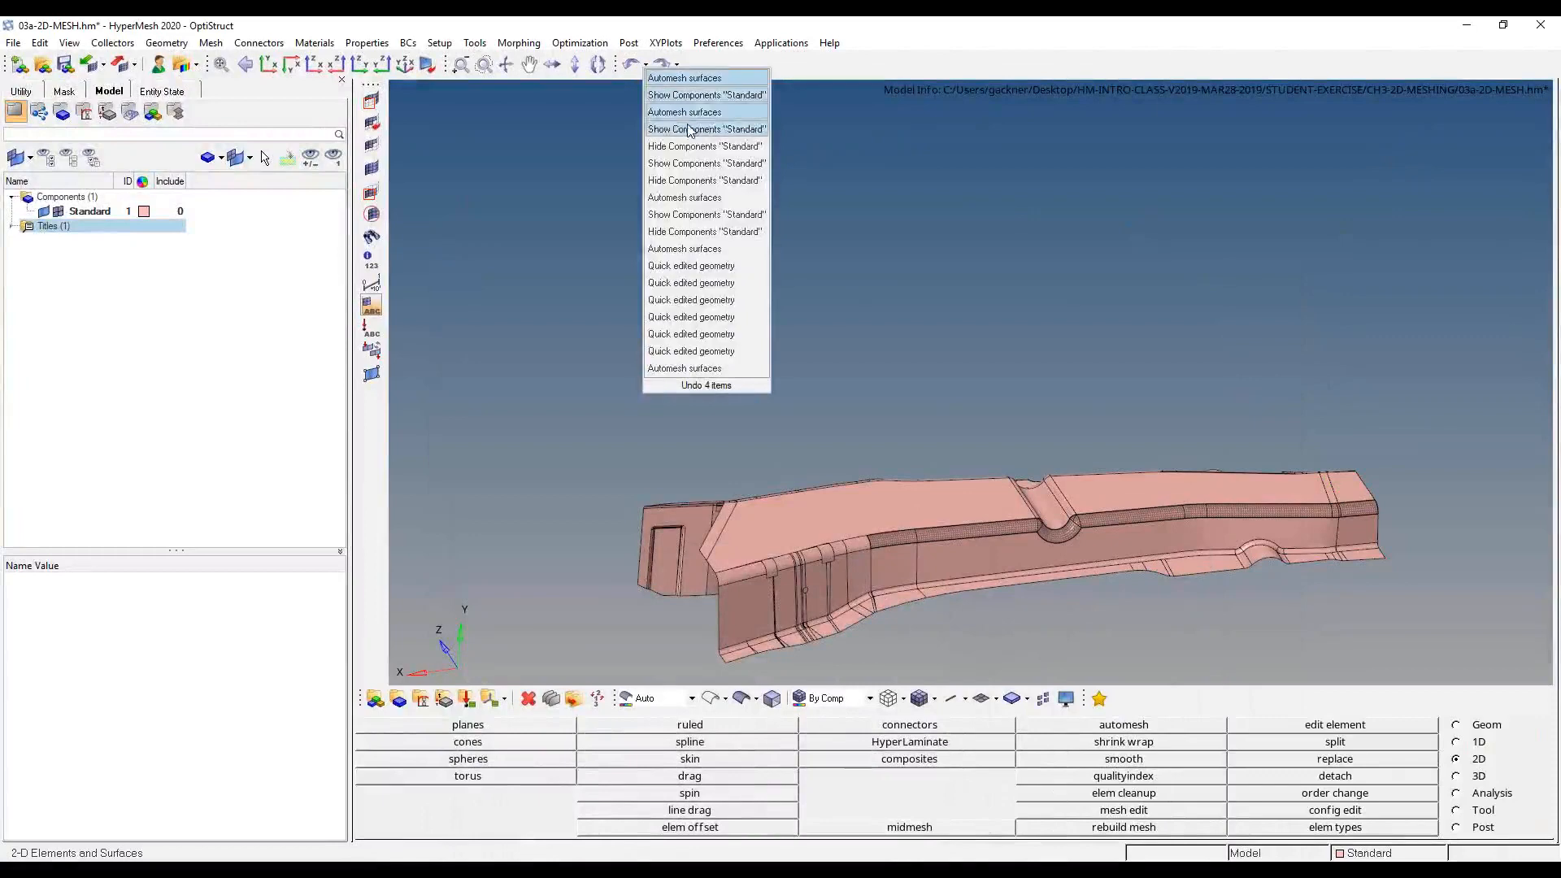
{"action": "left_click", "coordinate": [674, 127]}
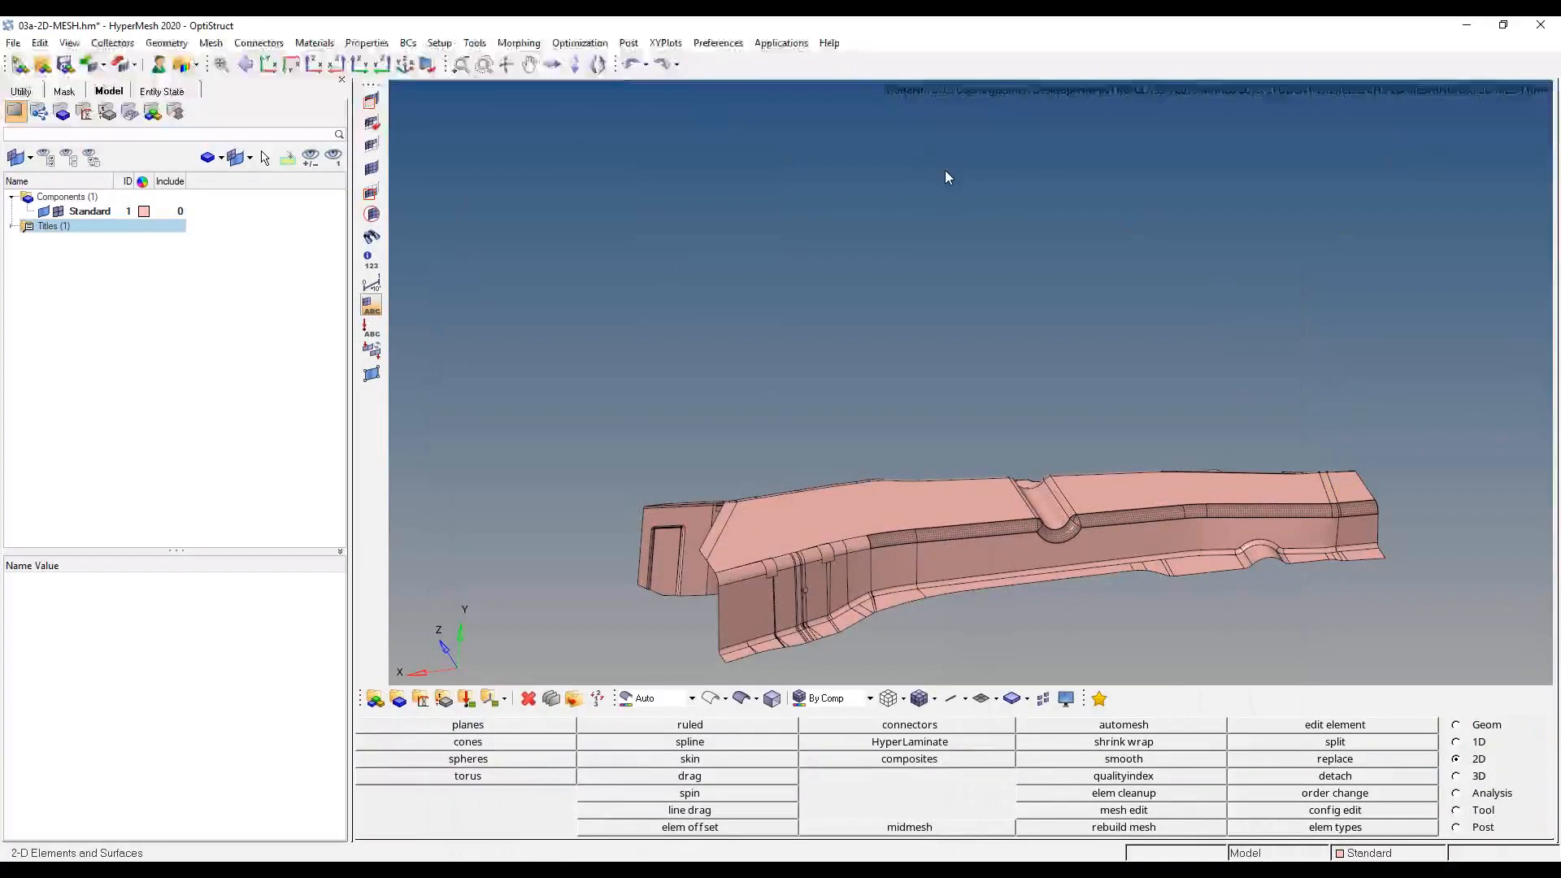
- Automesh the faces at the end of the part beyond the cross groove with mixed elements of size 2.5 and accept the mesh
{"action": "left_click", "coordinate": [1191, 725]}
{"action": "left_click_drag", "start_coordinate": [1393, 444], "coordinate": [1370, 515], "text": "shift"}
{"action": "middle_click", "coordinate": [1186, 530]}
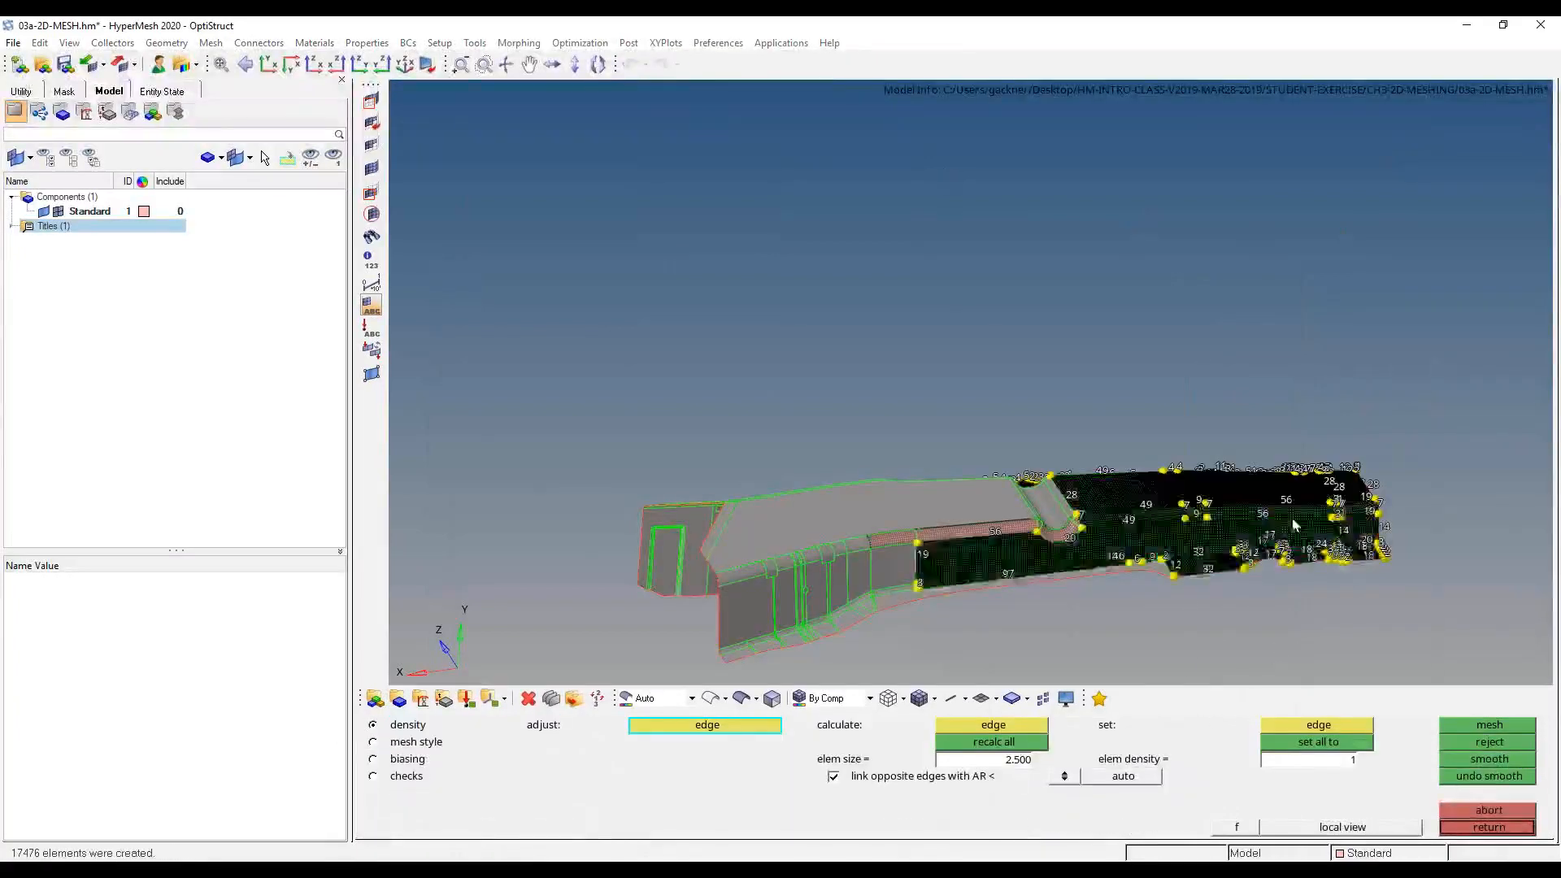
{"action": "middle_click", "coordinate": [1296, 530]}
- Automesh the large top face, upper fillet strips, side wall and lower flange strip beside the cross groove at element size 2.5
{"action": "scroll", "coordinate": [1297, 533], "scroll_direction": "up", "scroll_amount": 5, "text": "ctrl"}
{"action": "left_click_drag", "start_coordinate": [1283, 460], "coordinate": [1167, 388], "text": "ctrl"}
{"action": "scroll", "coordinate": [1167, 382], "scroll_direction": "down", "scroll_amount": 5, "text": "ctrl"}
{"action": "scroll", "coordinate": [975, 426], "scroll_direction": "up", "scroll_amount": 8, "text": "ctrl"}
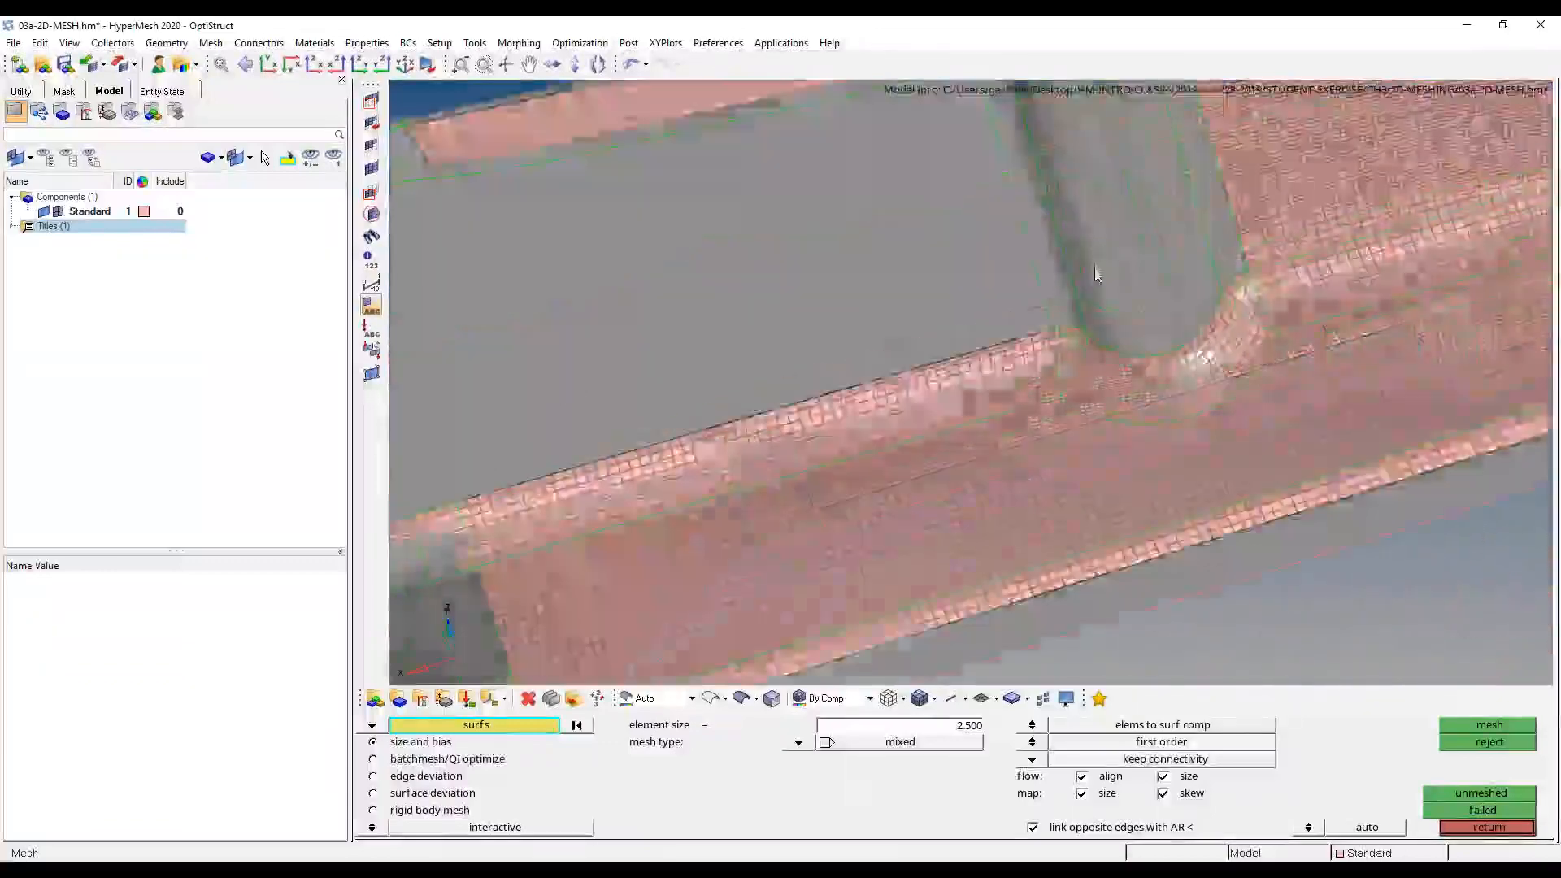
{"action": "left_click_drag", "start_coordinate": [1147, 456], "coordinate": [1000, 488], "text": "ctrl"}
{"action": "scroll", "coordinate": [998, 488], "scroll_direction": "down", "scroll_amount": 5, "text": "ctrl"}
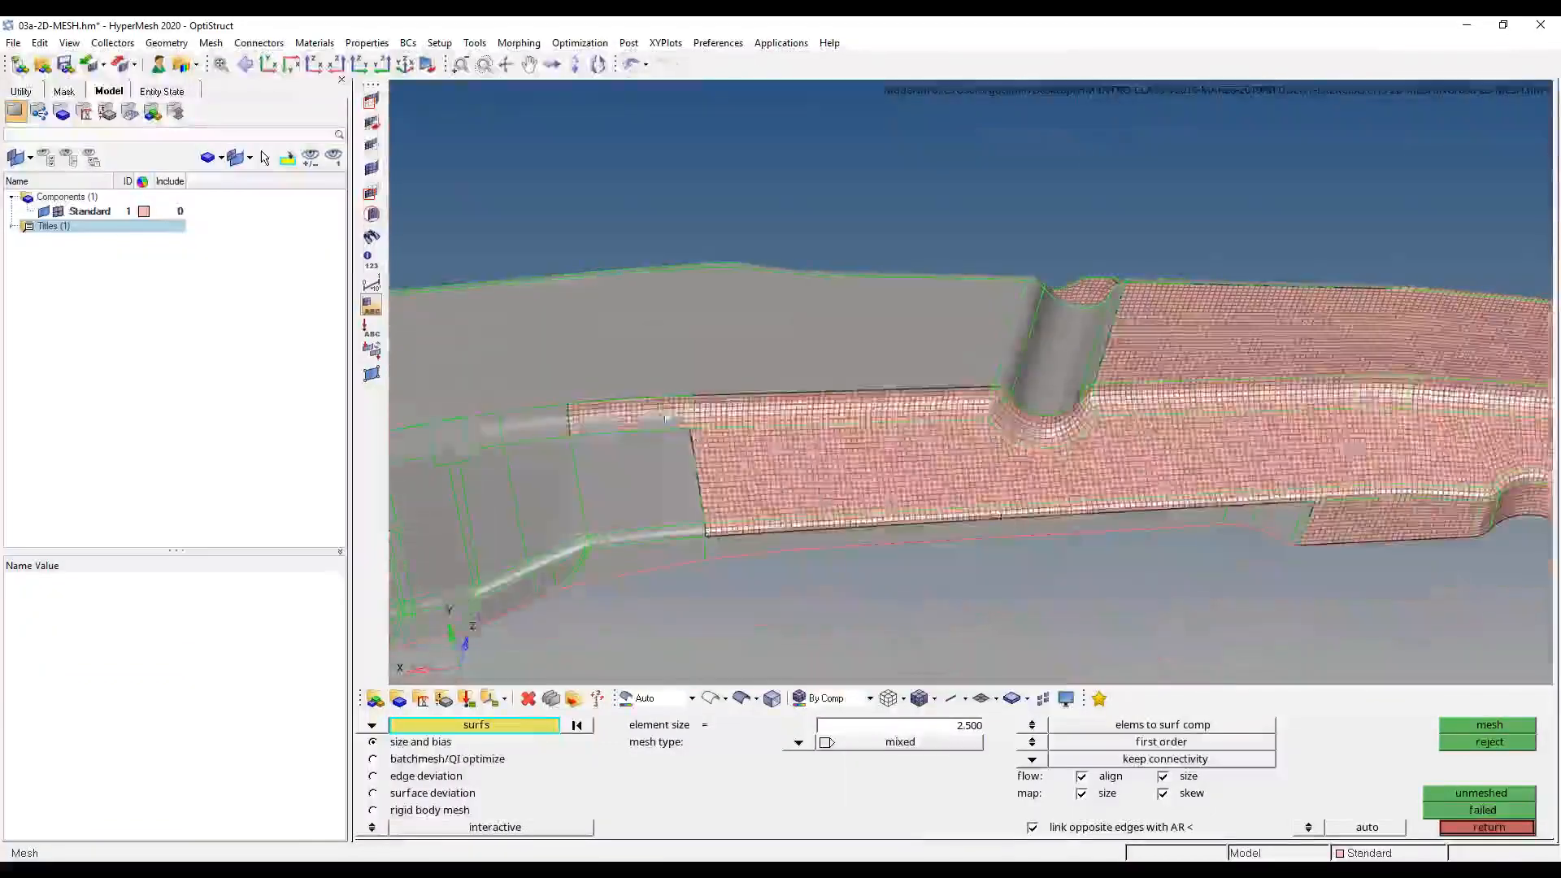
{"action": "left_click", "coordinate": [630, 419]}
{"action": "left_click", "coordinate": [663, 358]}
{"action": "left_click", "coordinate": [792, 541]}
{"action": "left_click", "coordinate": [769, 432]}
{"action": "left_click", "coordinate": [768, 415]}
{"action": "middle_click", "coordinate": [786, 437]}
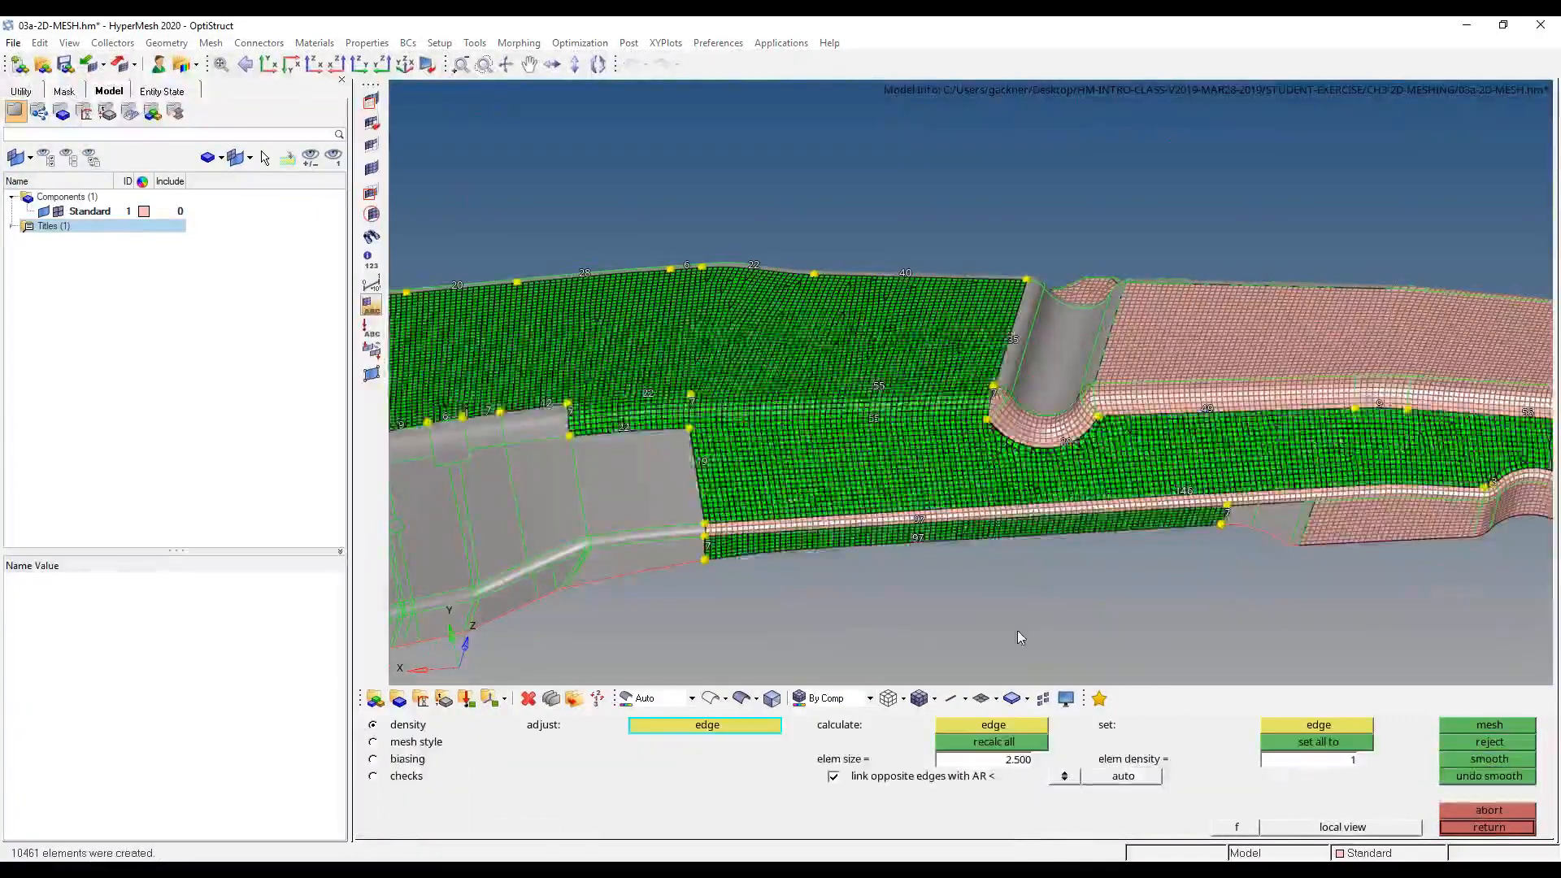
- Recalculate all edge densities with an element size of 6, remesh the selected faces and accept the mesh
{"action": "left_click", "coordinate": [1030, 761]}
{"action": "type", "text": "6"}
{"action": "left_click", "coordinate": [1038, 742]}
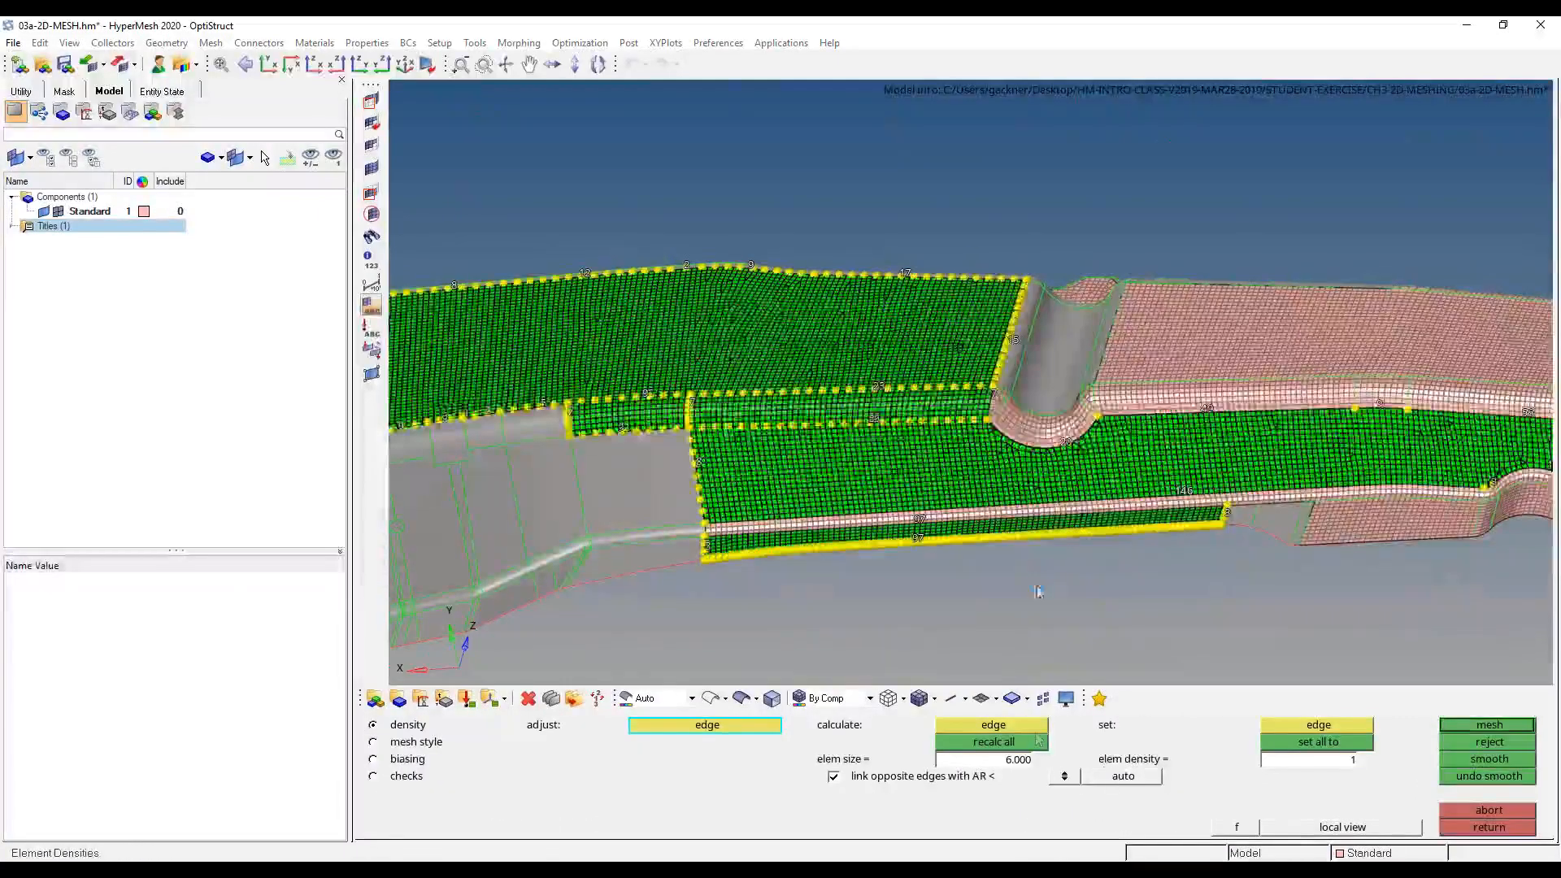
{"action": "middle_click", "coordinate": [1040, 592]}
{"action": "scroll", "coordinate": [1168, 485], "scroll_direction": "down", "scroll_amount": 3, "text": "ctrl"}
{"action": "key", "text": "Escape"}
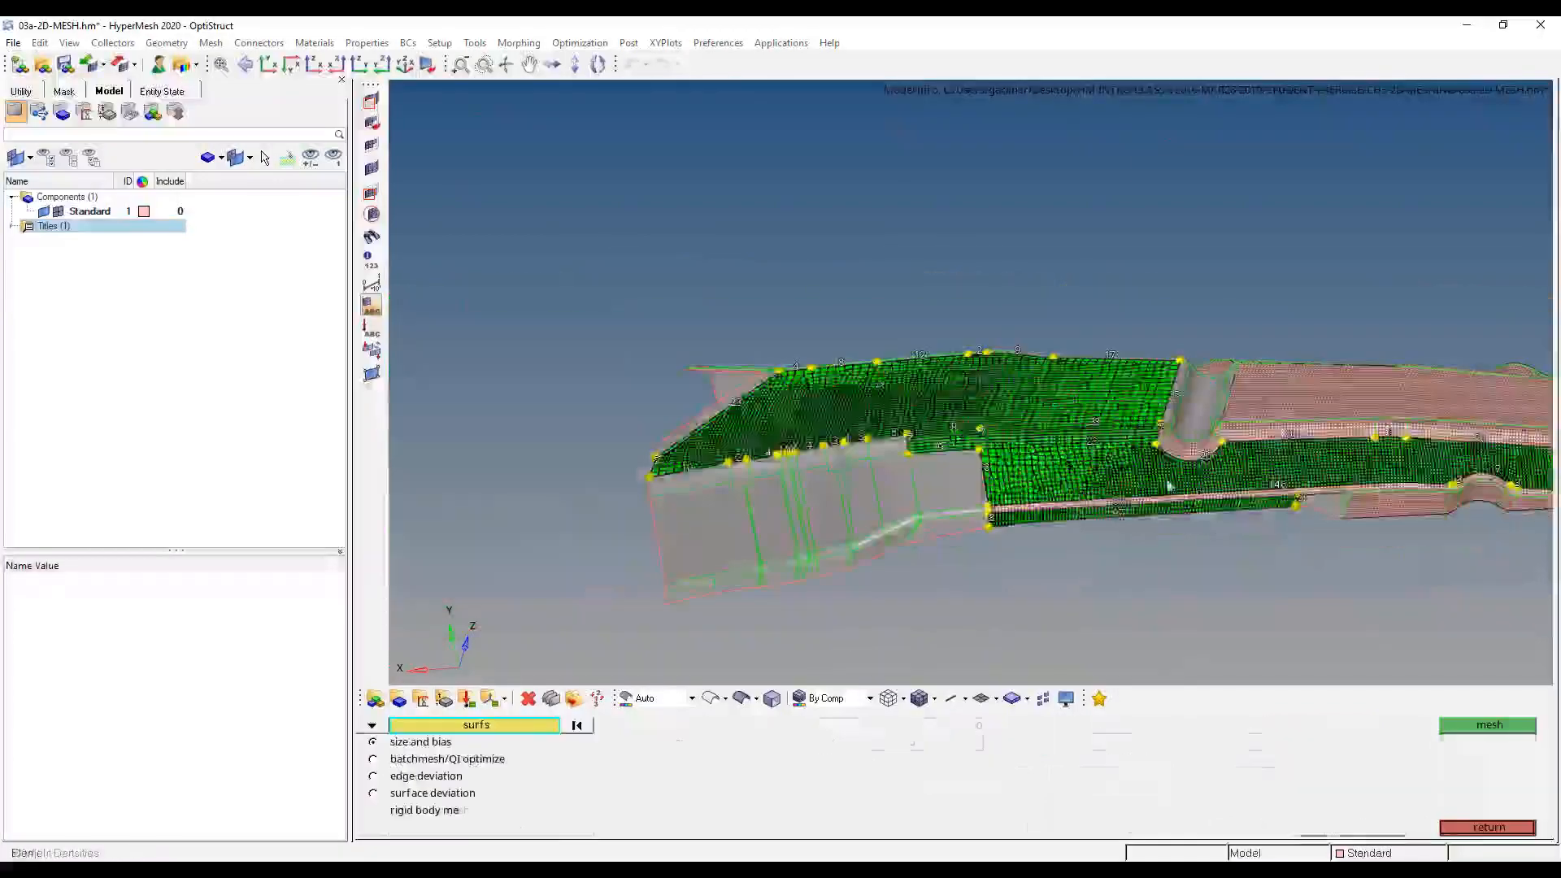
- Automesh the unmeshed side wall and flange faces of the wide end section with size 2.5 mixed elements and accept the mesh
{"action": "scroll", "coordinate": [959, 366], "scroll_direction": "up", "scroll_amount": 2, "text": "ctrl"}
{"action": "left_click_drag", "start_coordinate": [959, 368], "coordinate": [1055, 617], "text": "ctrl"}
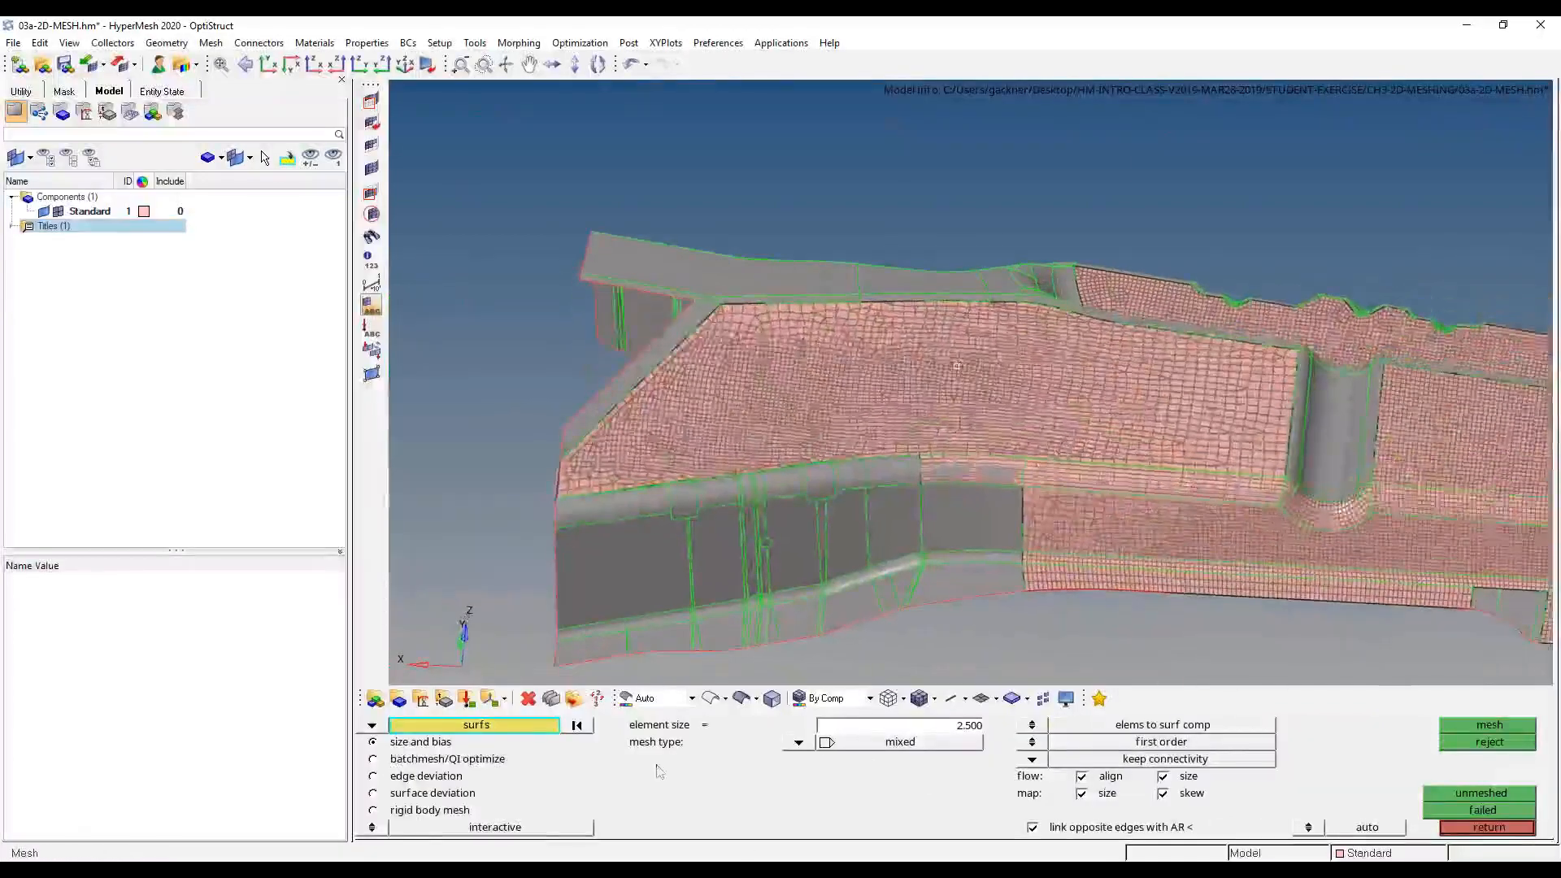
{"action": "left_click_drag", "start_coordinate": [646, 510], "coordinate": [943, 624], "text": "shift"}
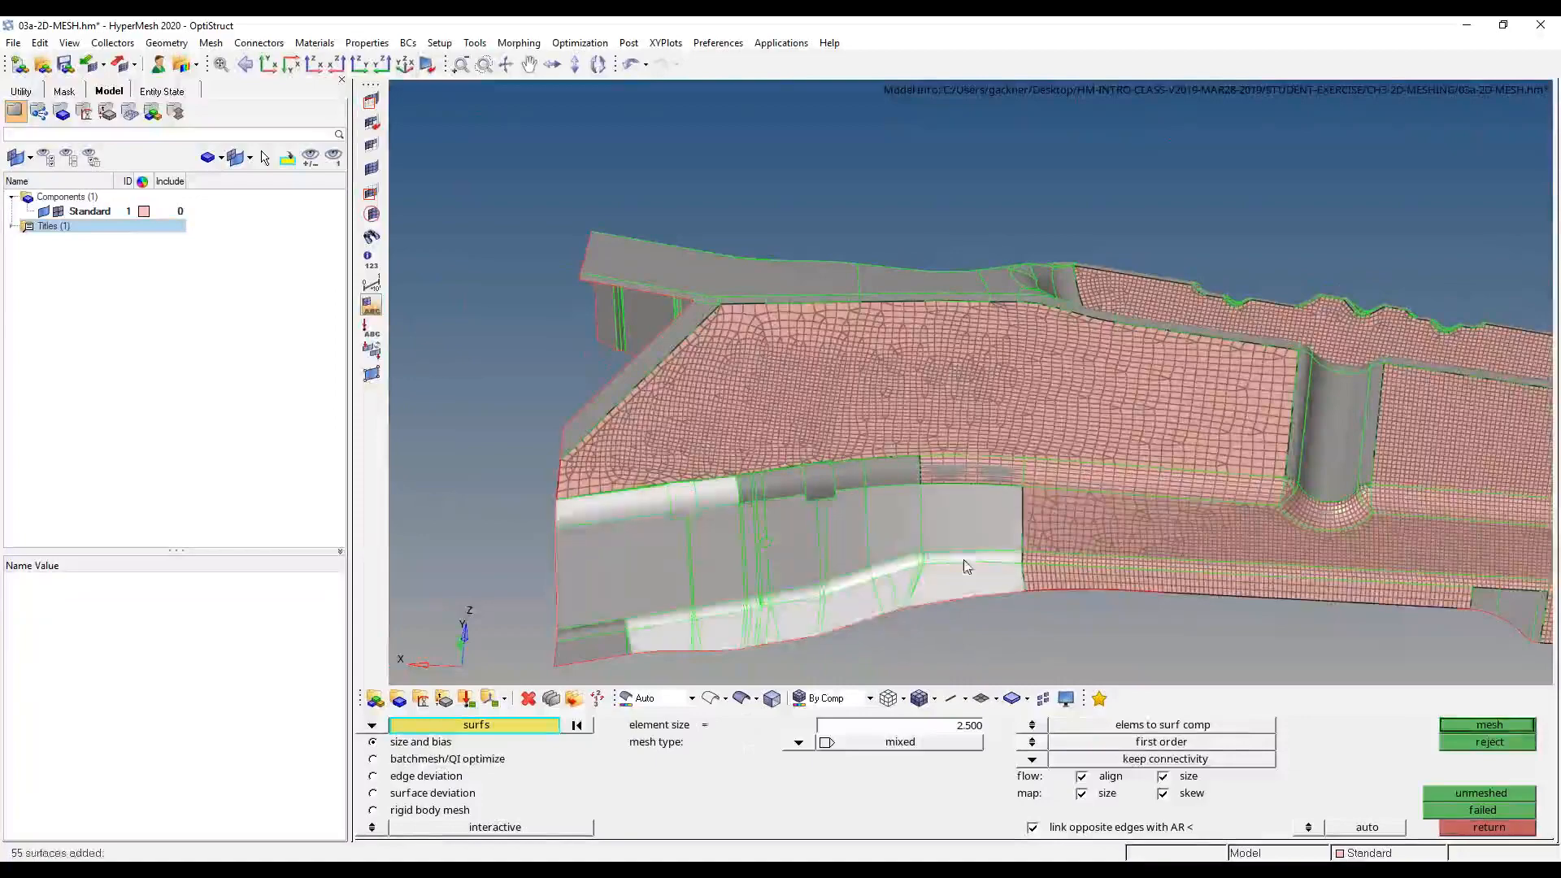
{"action": "middle_click", "coordinate": [963, 559]}
{"action": "middle_click", "coordinate": [880, 574]}
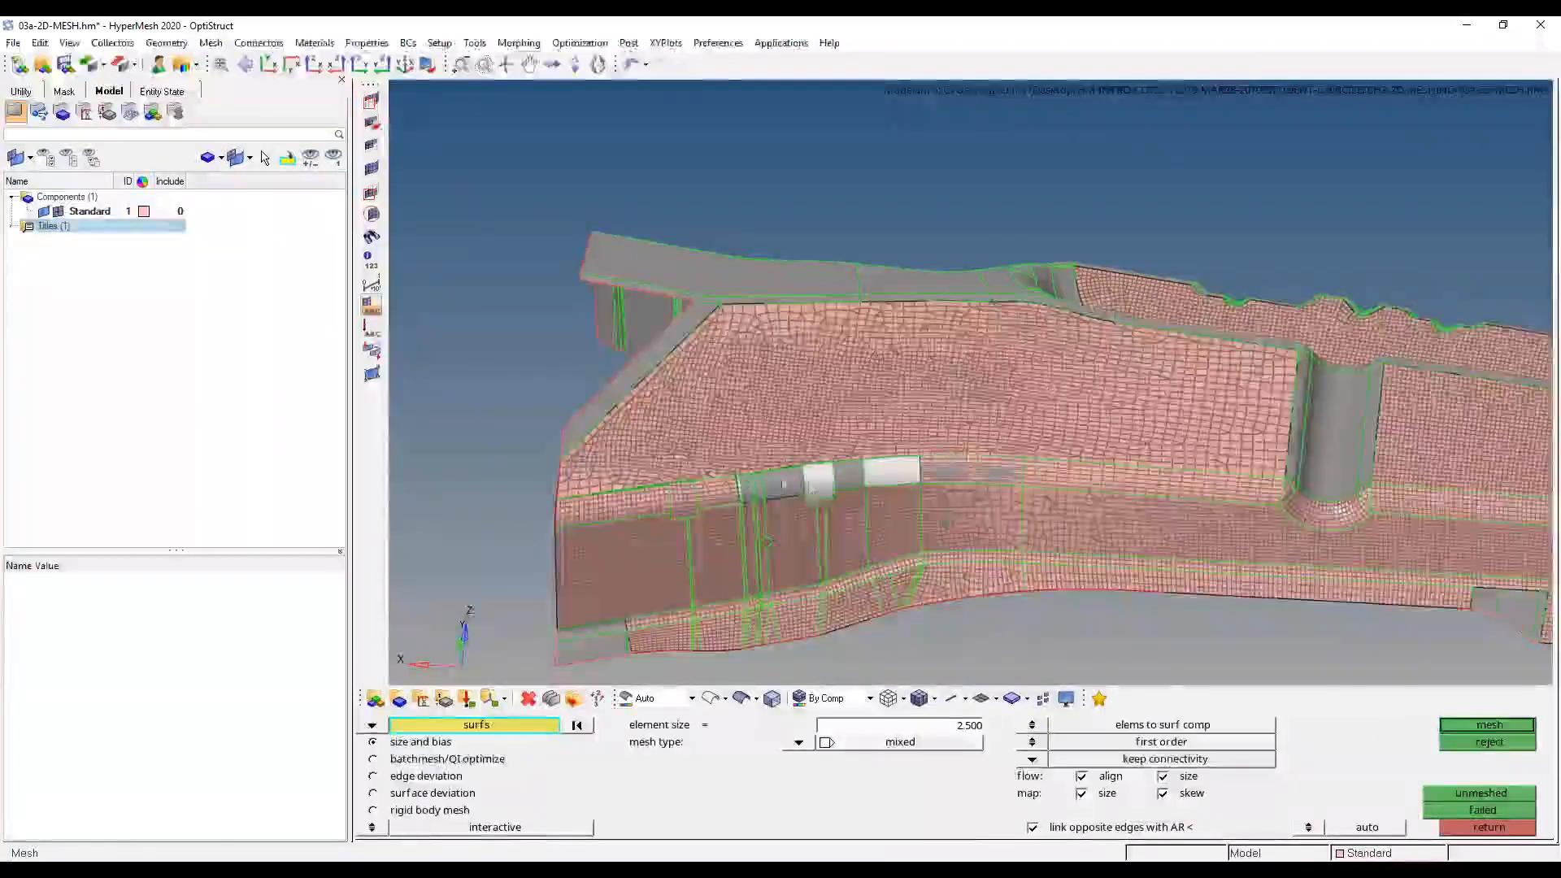
- Automesh the small unmeshed fillet faces along the upper bend of the wide end section and accept the mesh
{"action": "left_click", "coordinate": [856, 477]}
{"action": "middle_click", "coordinate": [856, 477]}
{"action": "middle_click", "coordinate": [642, 582]}
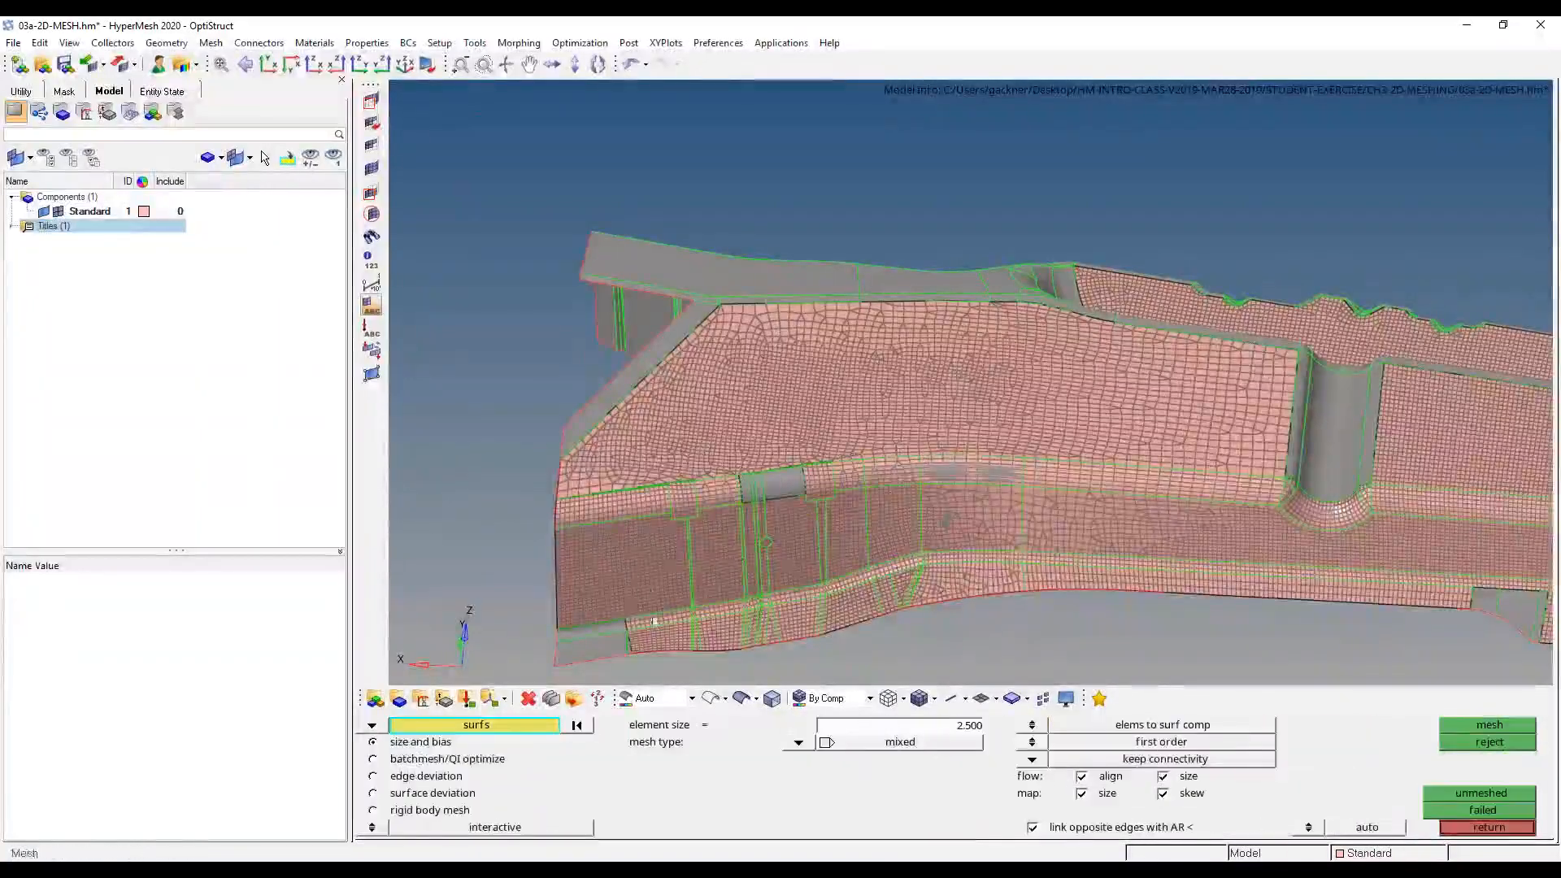
- Remesh the lower side wall and flange faces of the wide end section at element size 2.5 and accept the mesh
{"action": "left_click_drag", "start_coordinate": [841, 642], "coordinate": [718, 569], "text": "shift"}
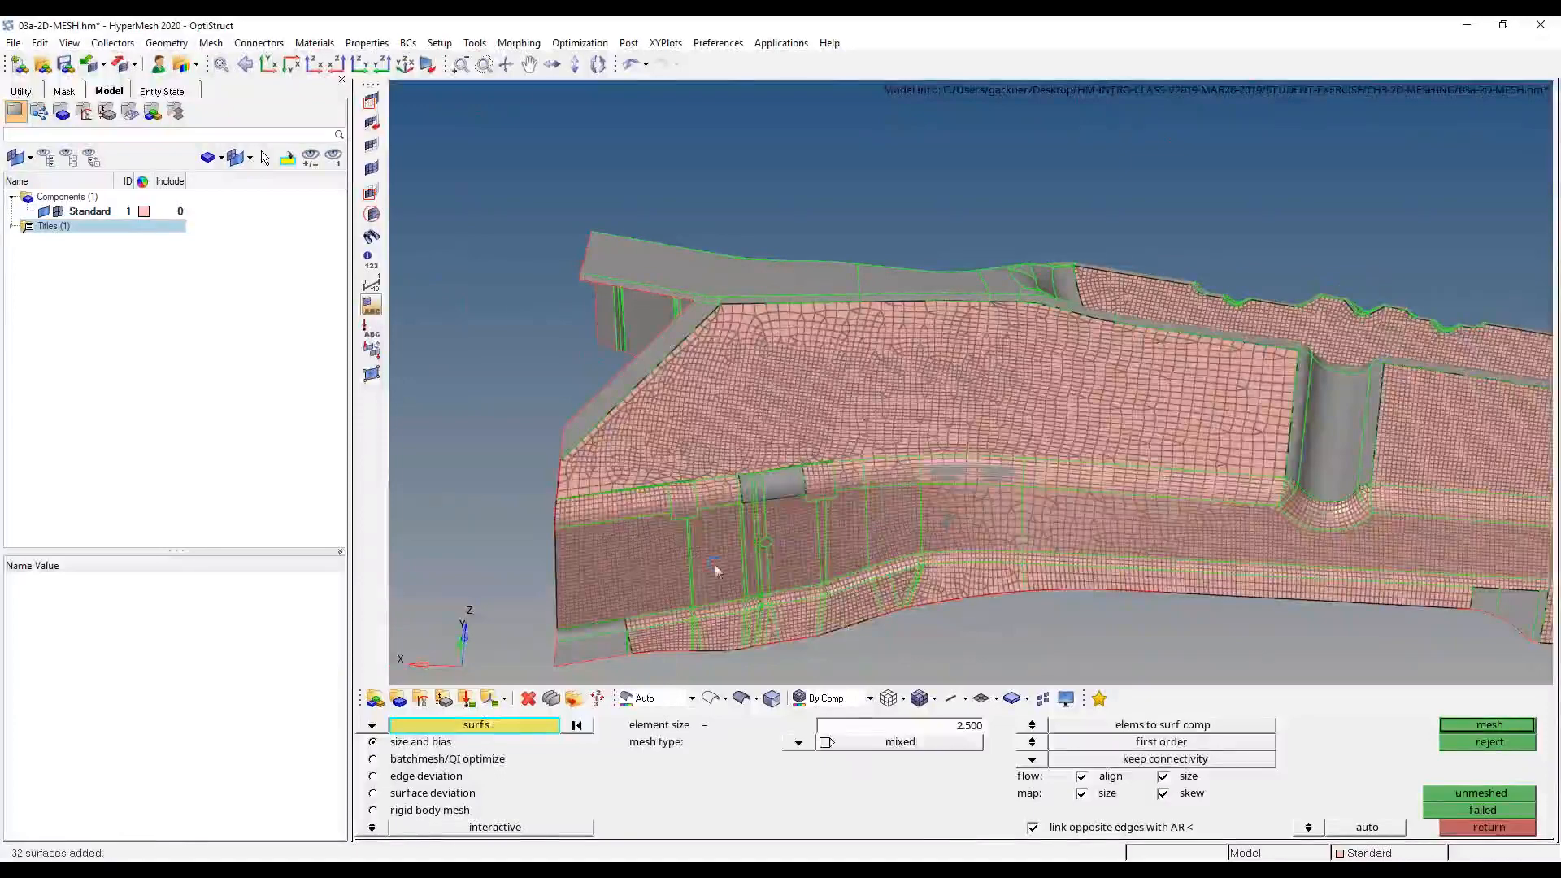
{"action": "middle_click", "coordinate": [718, 568]}
{"action": "middle_click", "coordinate": [863, 585]}
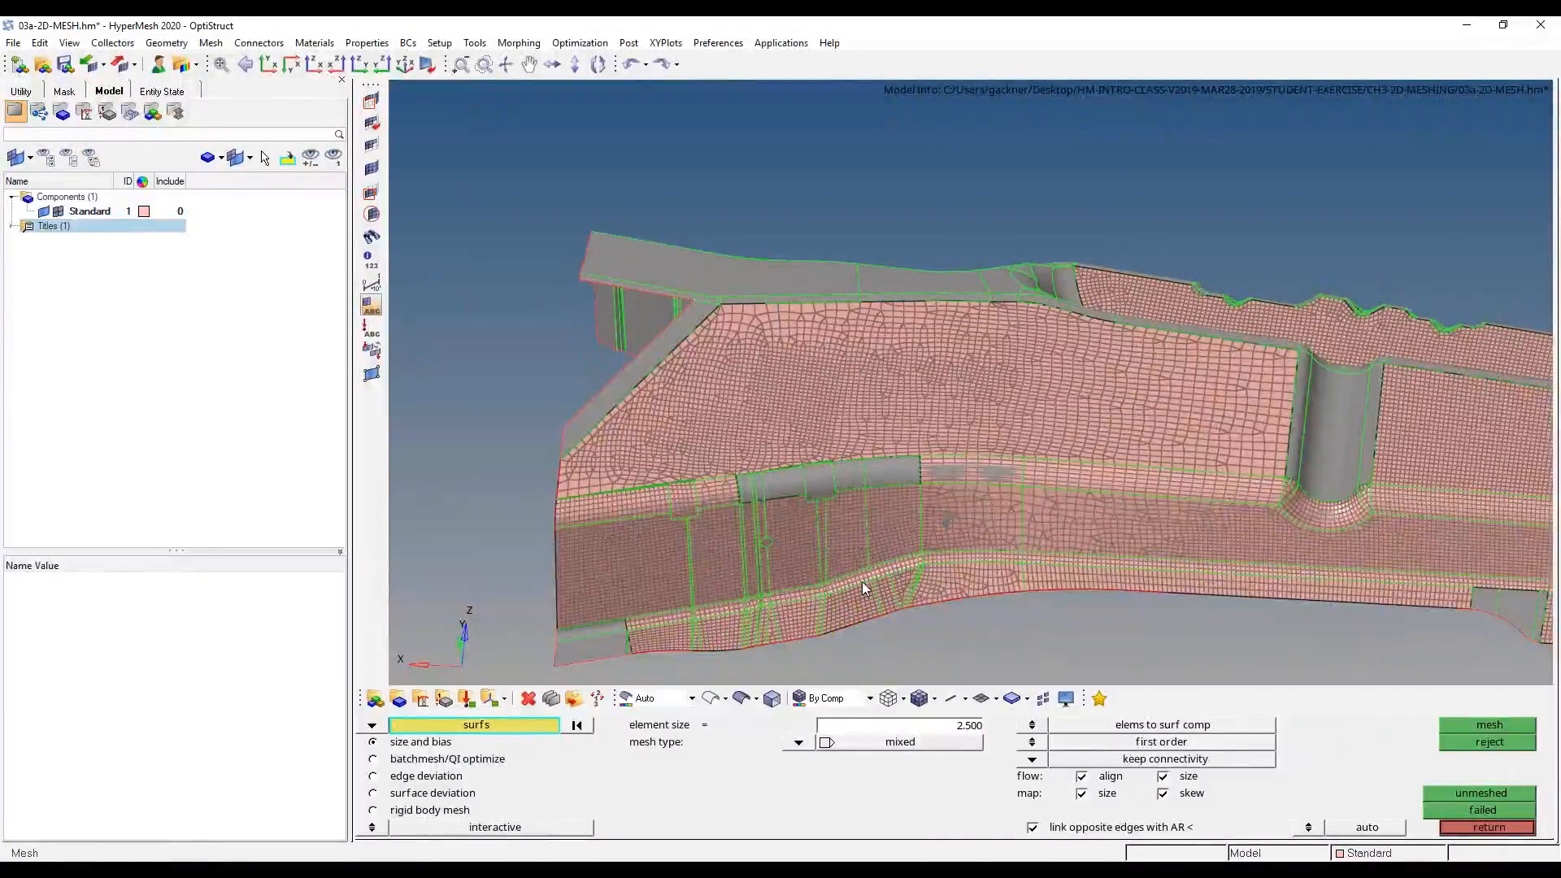
- Undo the last three automesh operations
{"action": "key", "text": "ctrl+z"}
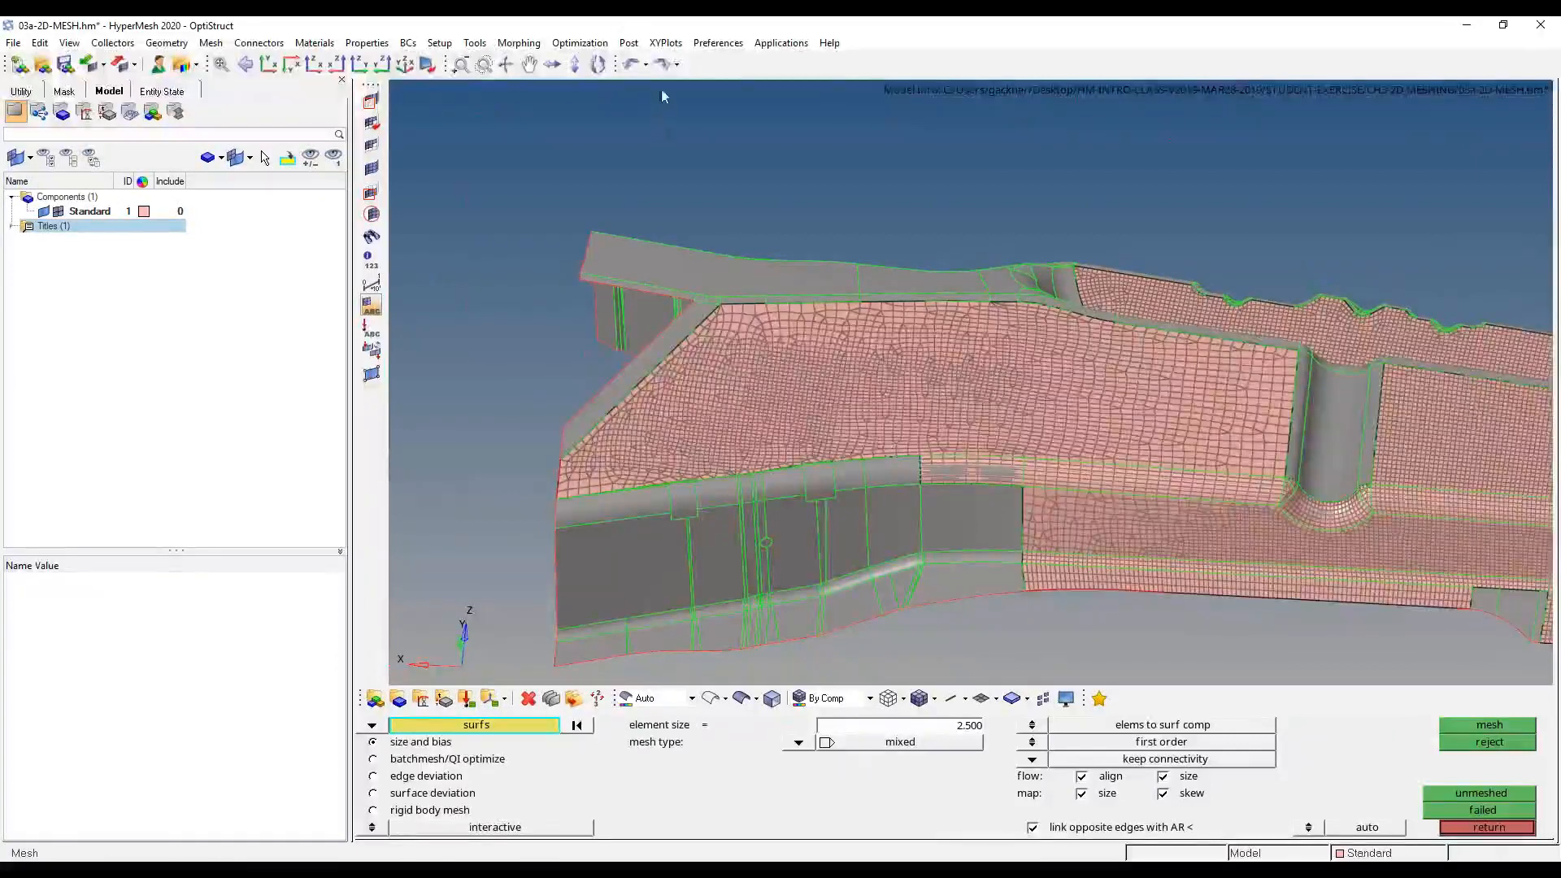
{"action": "left_click", "coordinate": [645, 64]}
{"action": "left_click", "coordinate": [709, 124]}
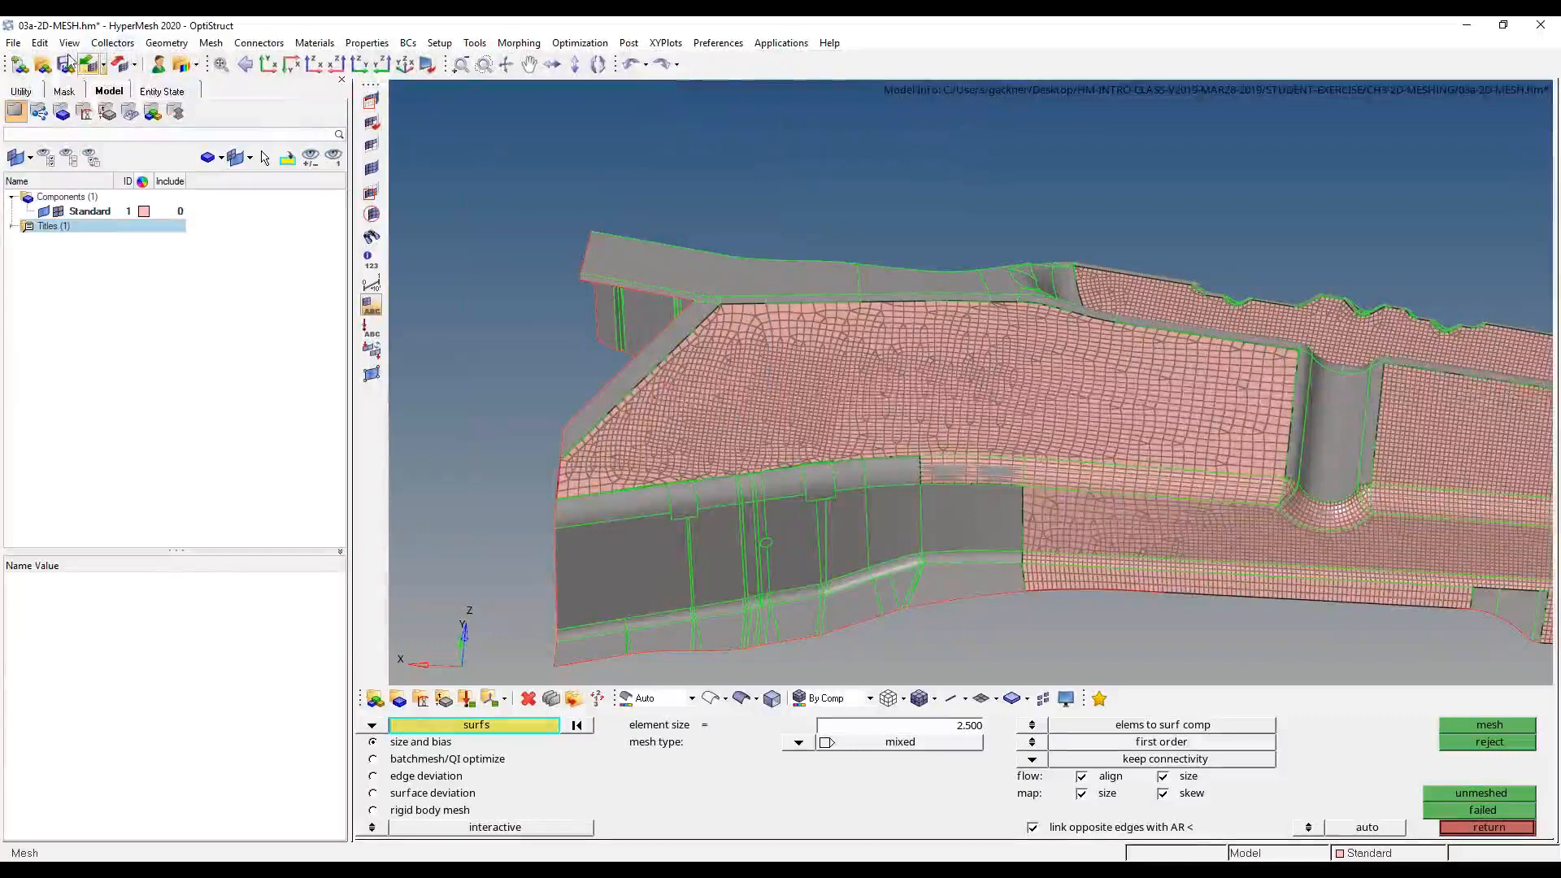
- Open the command file command1.tcl and copy its recorded automesh commands through the end of the file
{"action": "left_click", "coordinate": [40, 45]}
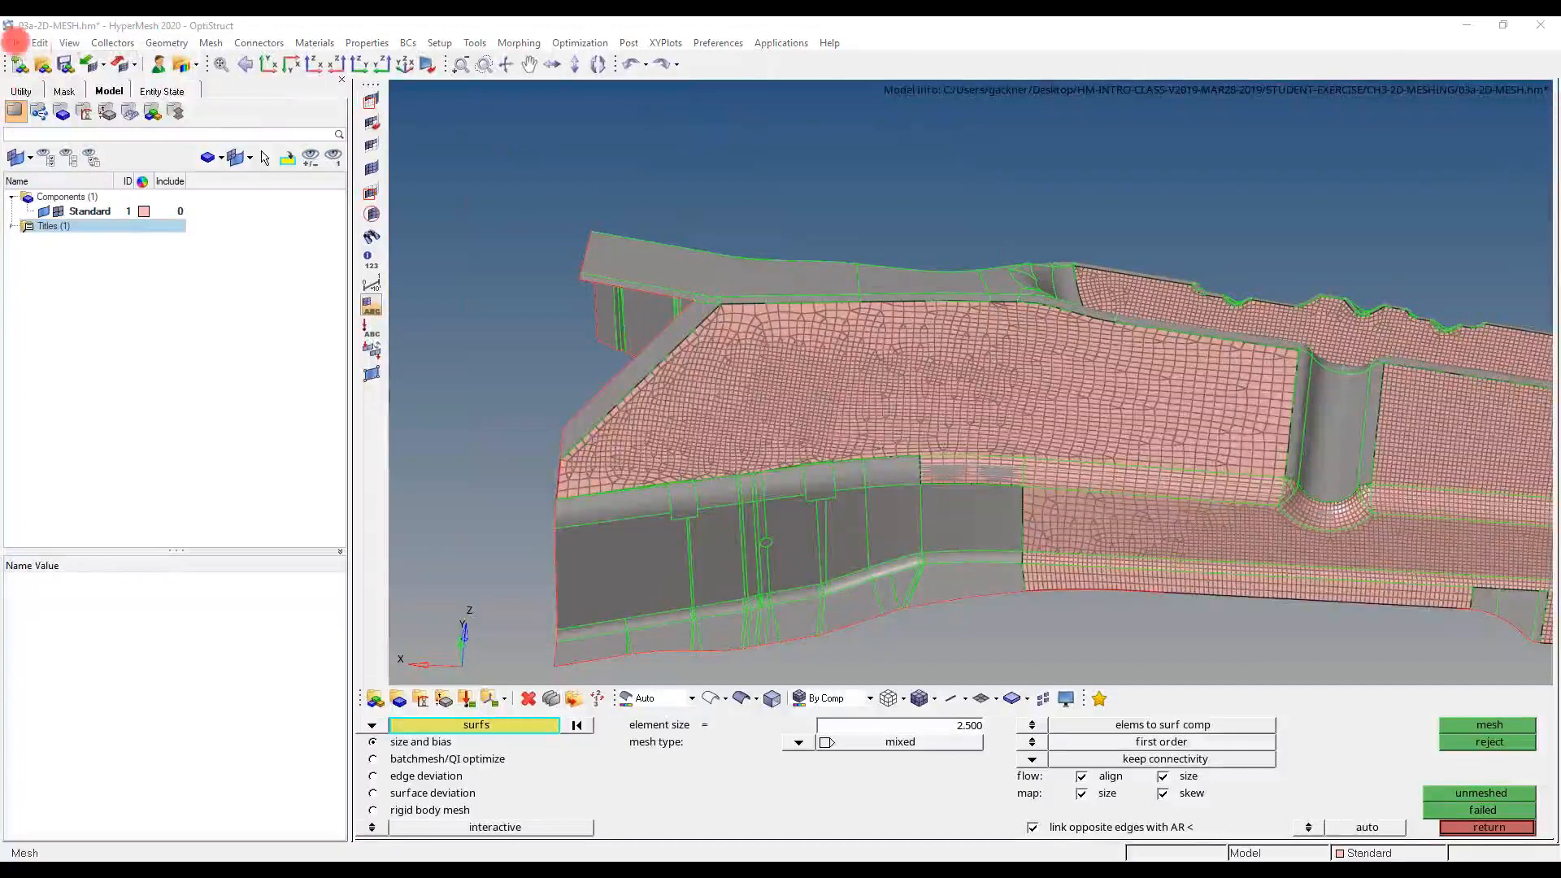
{"action": "left_click", "coordinate": [40, 43]}
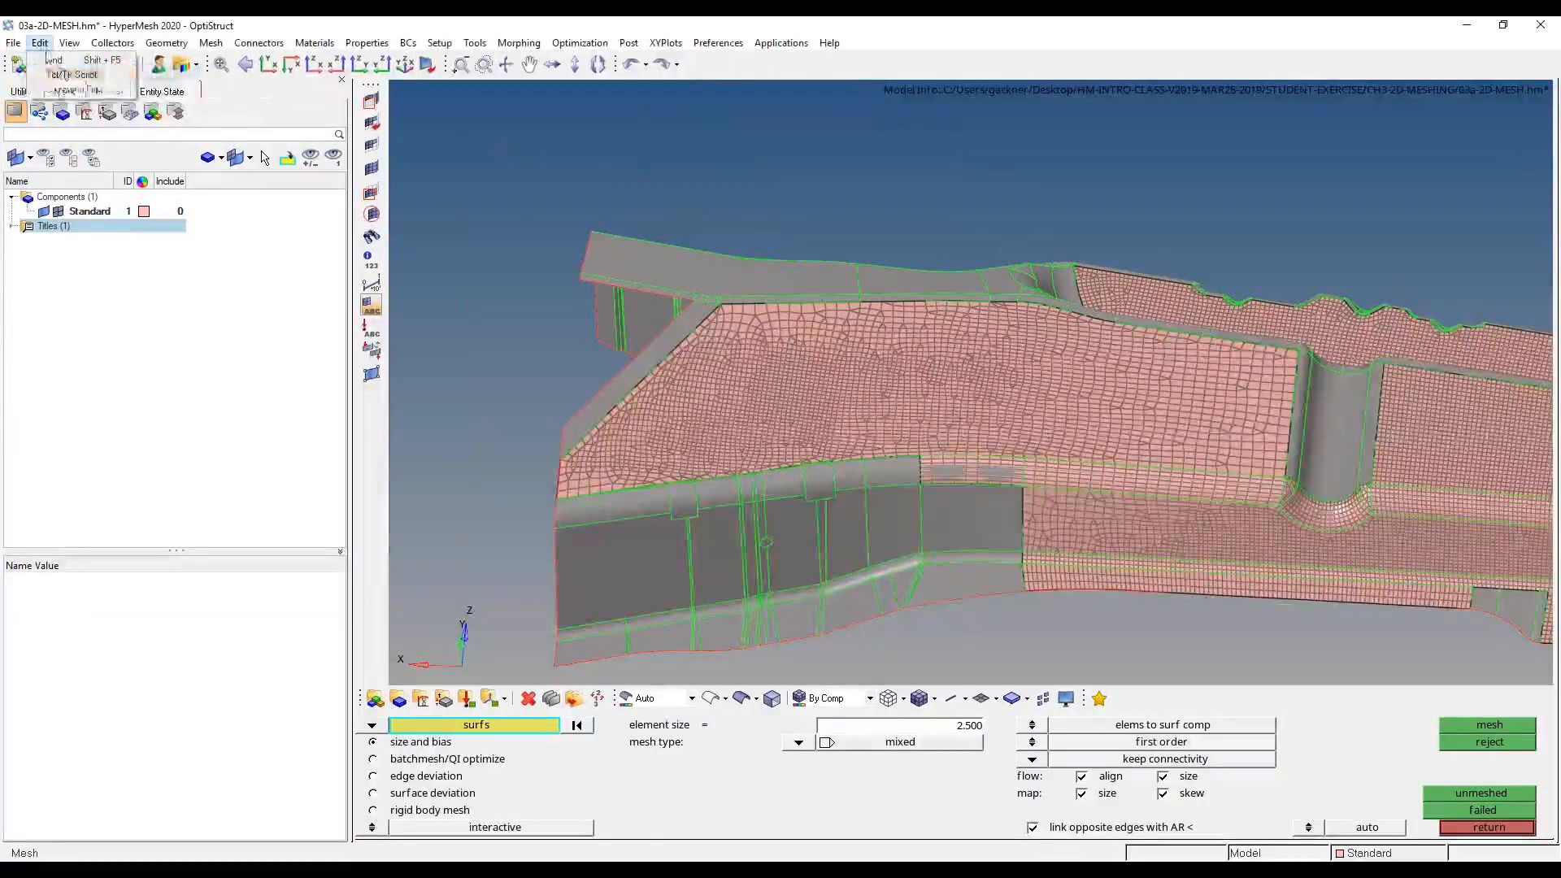
{"action": "left_click", "coordinate": [89, 94]}
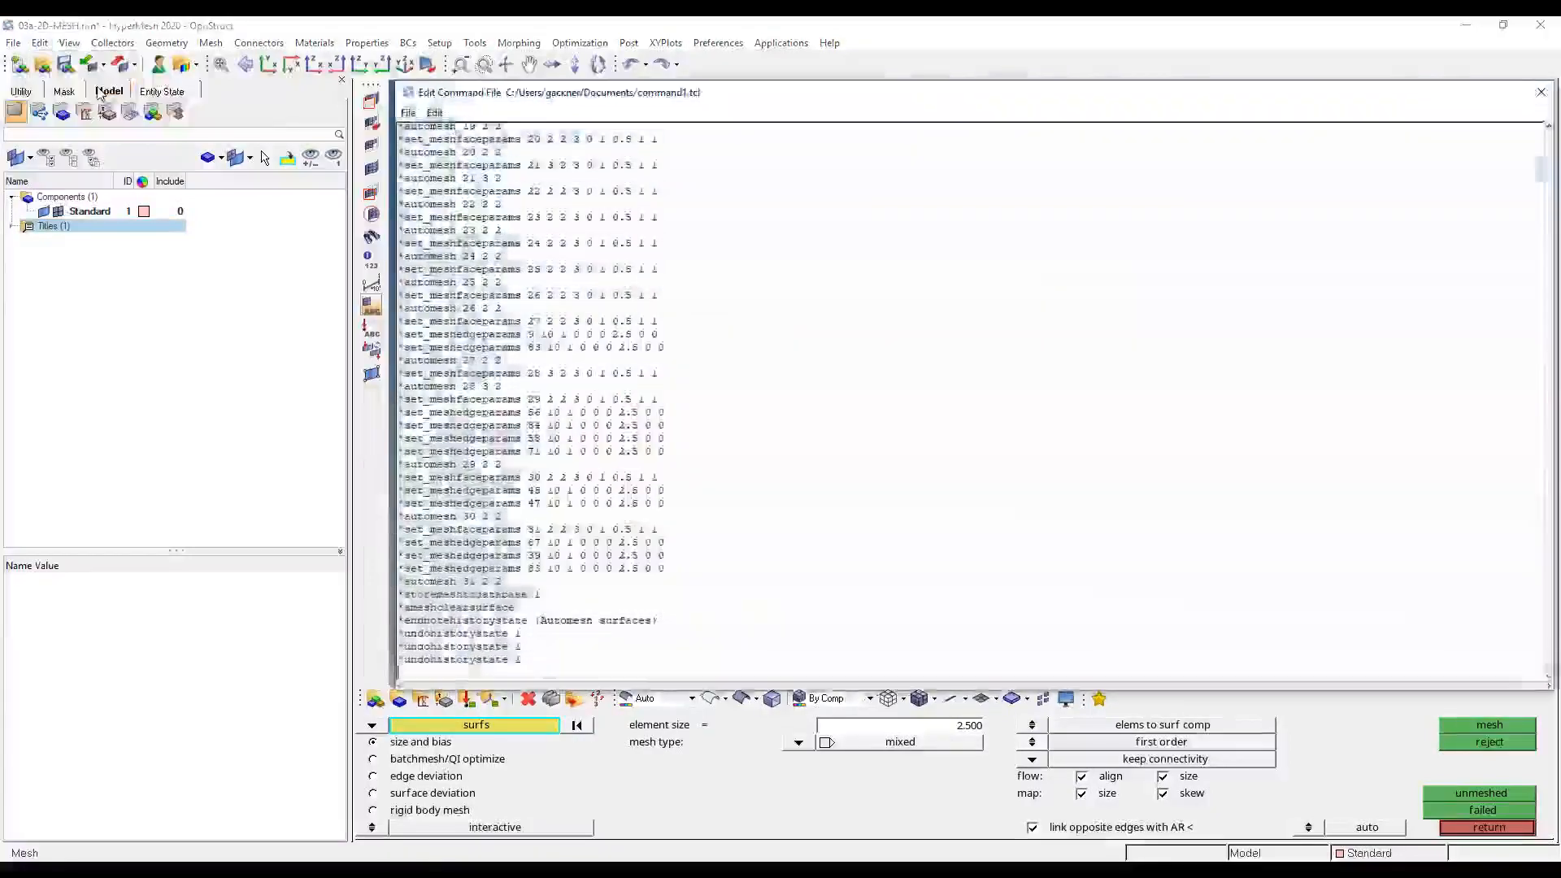
{"action": "scroll", "coordinate": [627, 578], "scroll_direction": "up", "scroll_amount": 20}
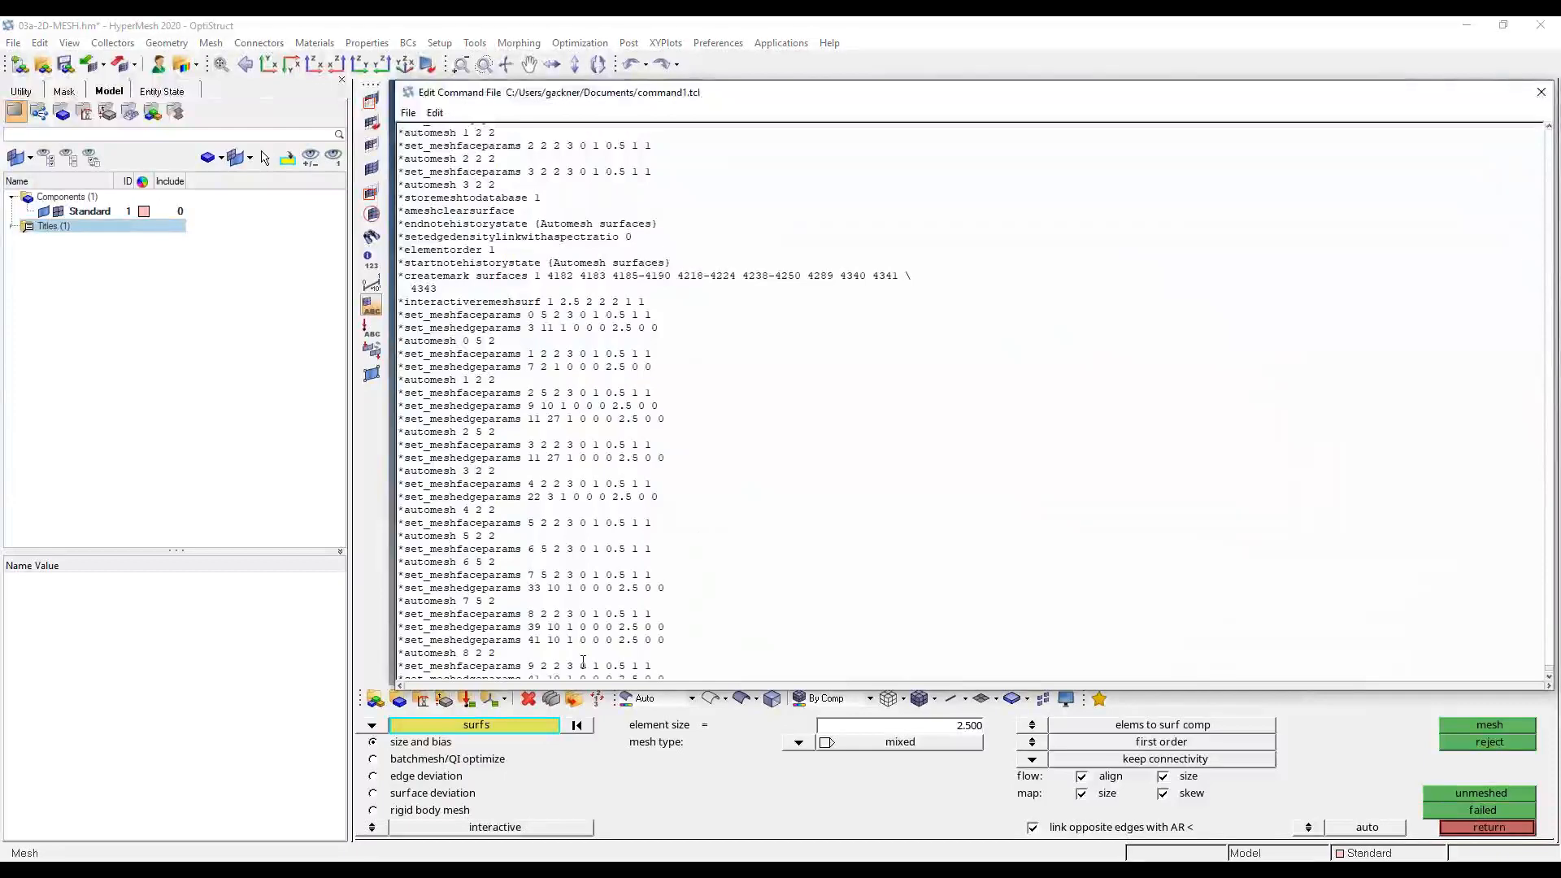
{"action": "scroll", "coordinate": [583, 661], "scroll_direction": "down", "scroll_amount": 20}
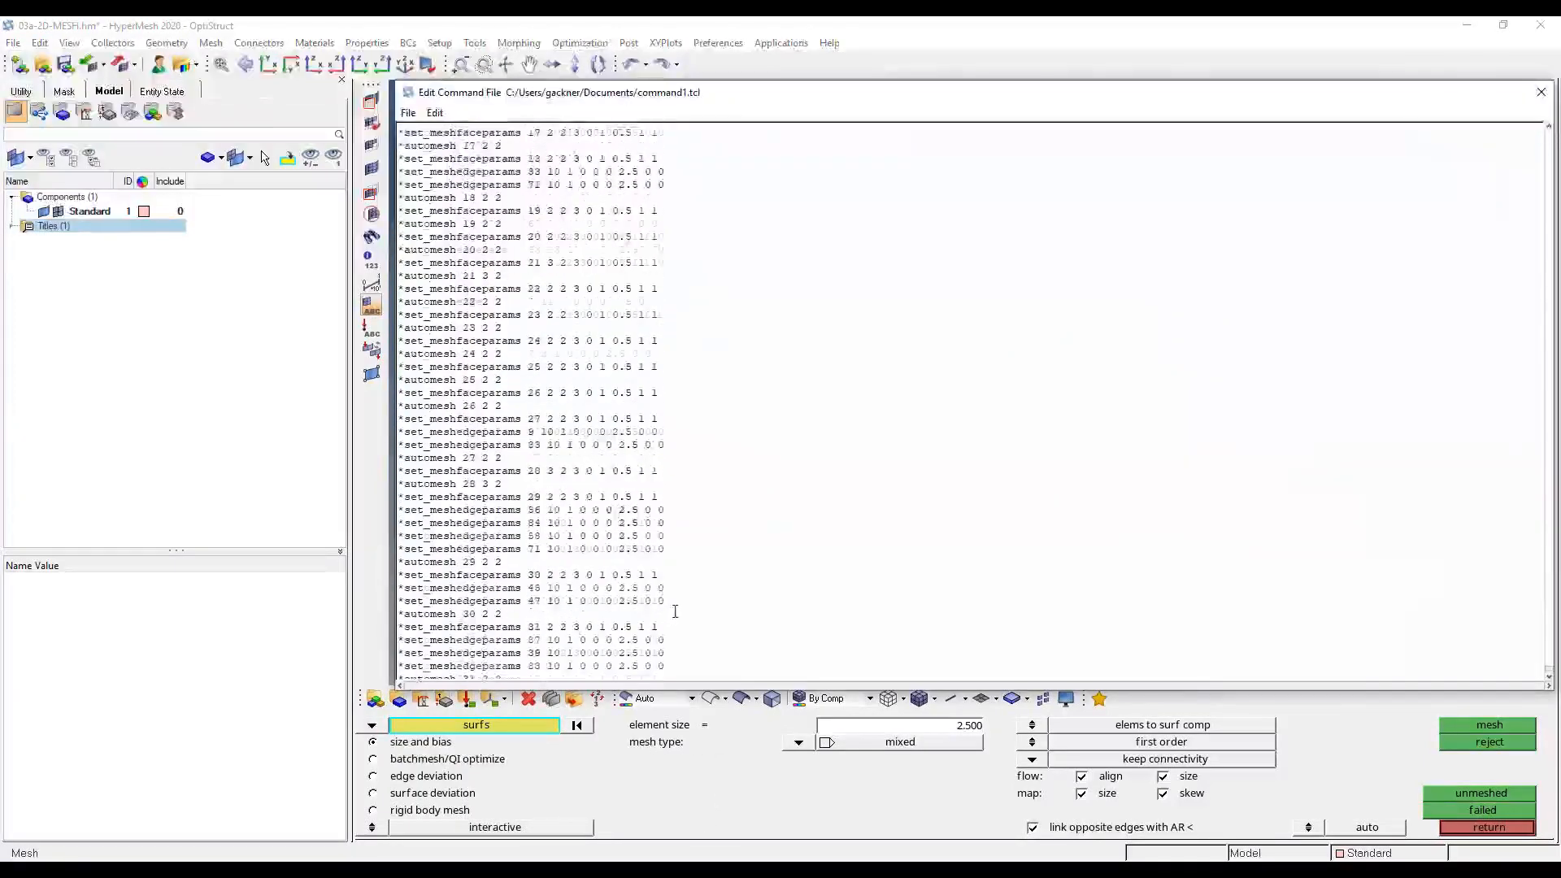
{"action": "scroll", "coordinate": [675, 610], "scroll_direction": "down", "scroll_amount": 15}
{"action": "scroll", "coordinate": [666, 646], "scroll_direction": "up", "scroll_amount": 20}
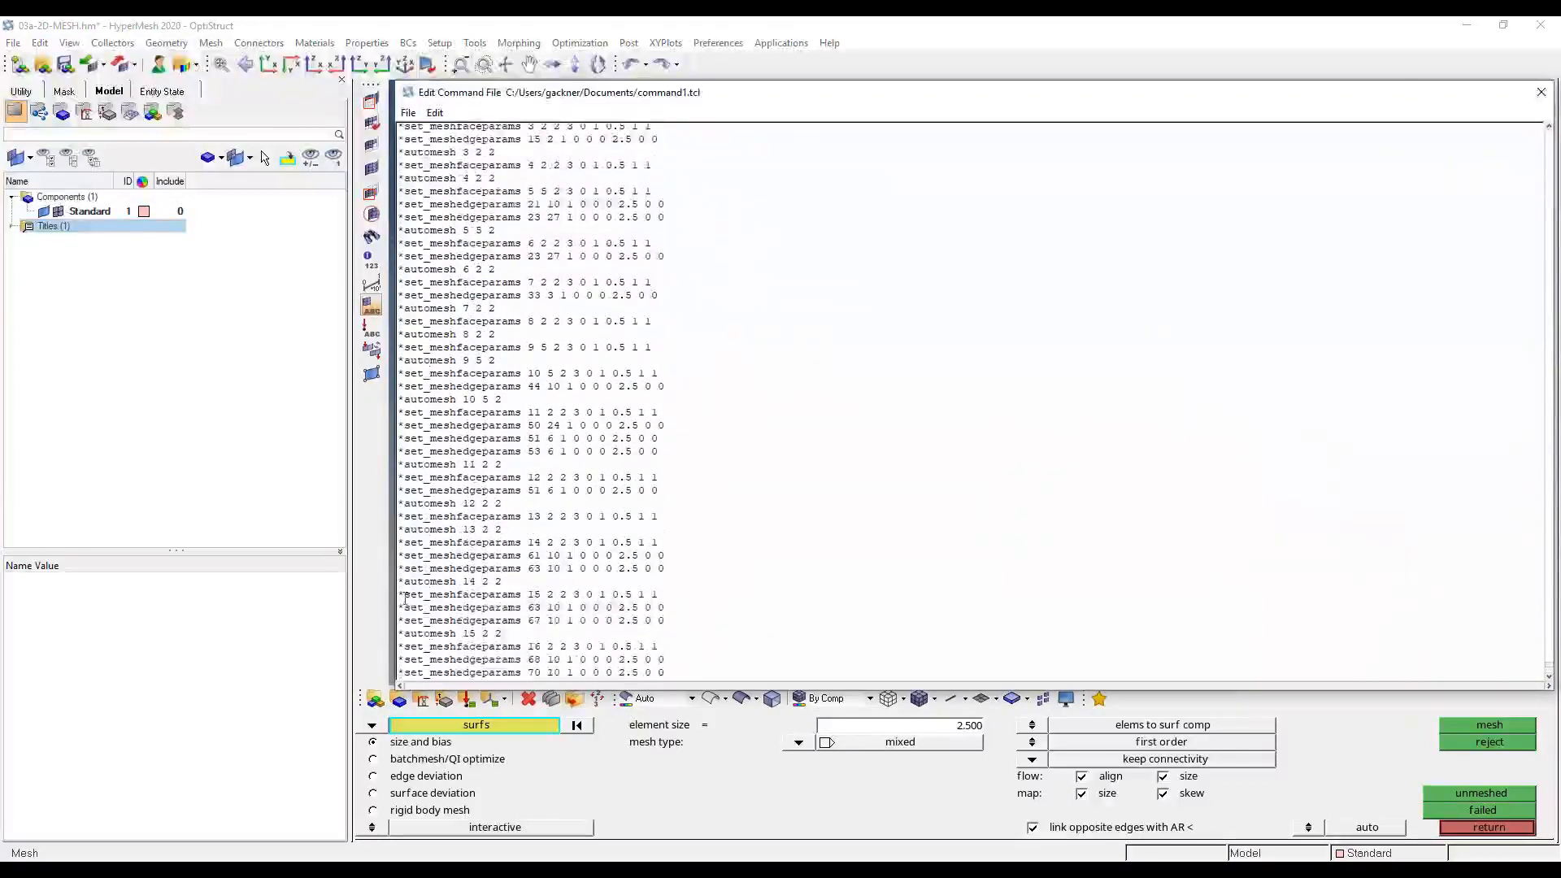
{"action": "left_click_drag", "start_coordinate": [401, 154], "coordinate": [734, 660]}
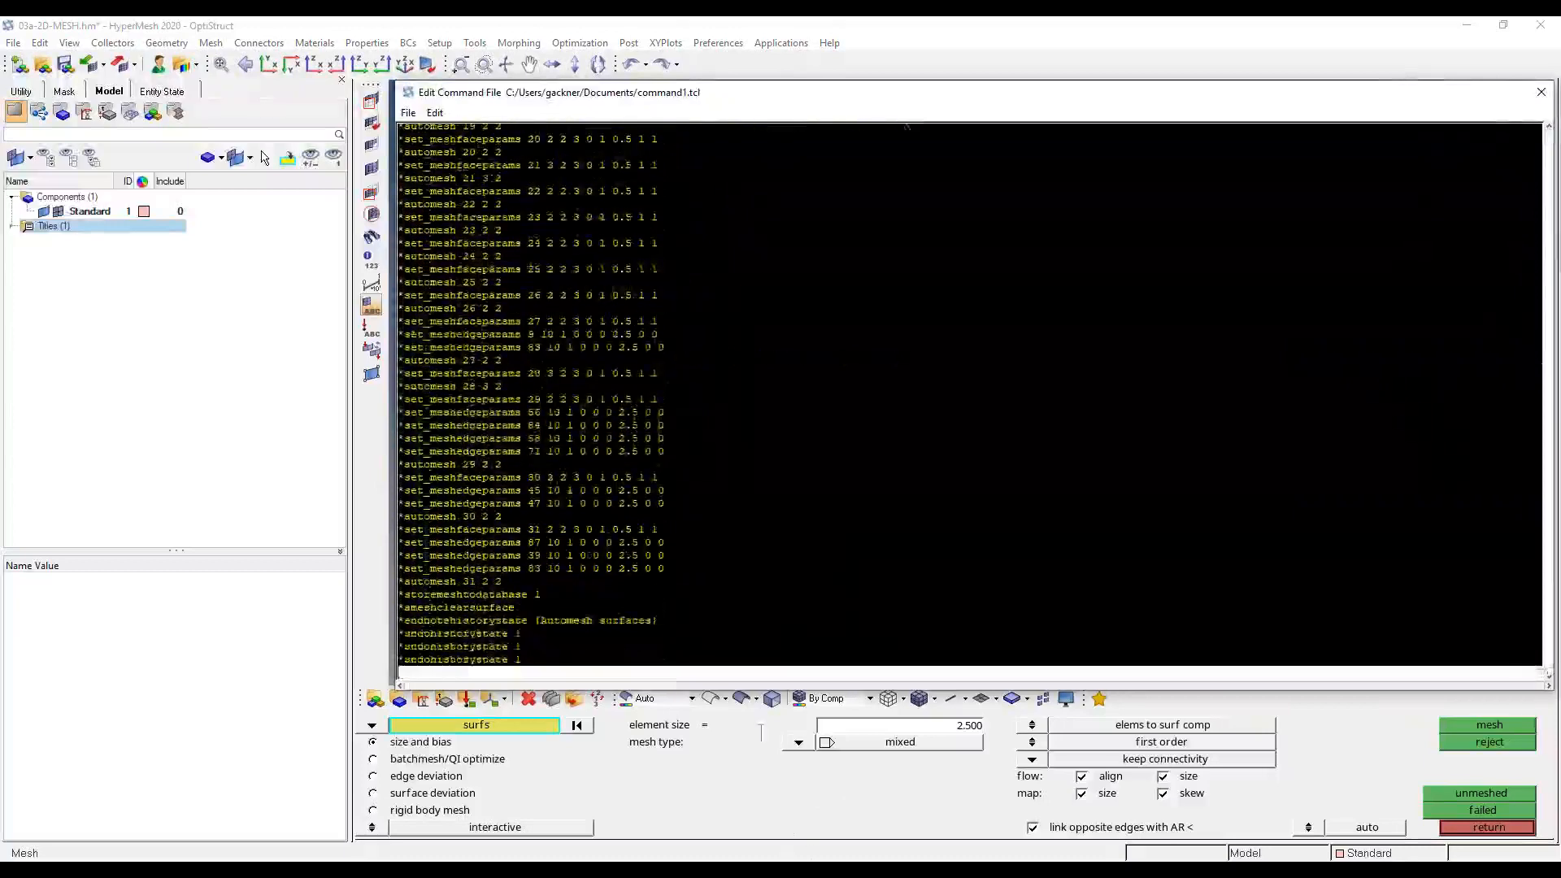
{"action": "right_click", "coordinate": [732, 659]}
{"action": "left_click", "coordinate": [758, 681]}
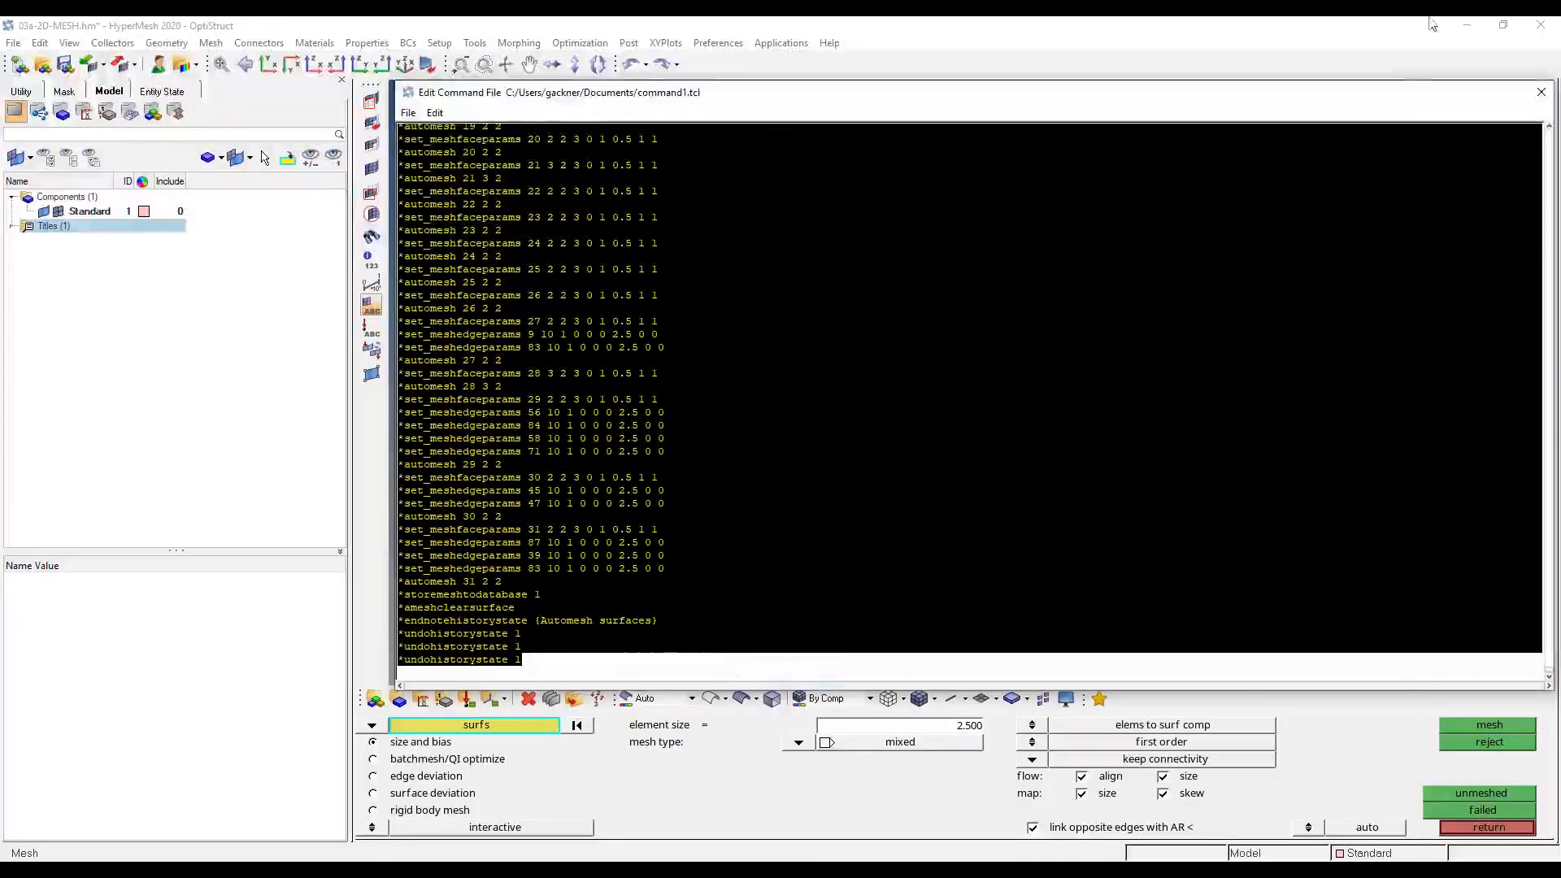
- Close the command file, show the command window and try to replay the copied automesh commands there
{"action": "left_click", "coordinate": [1540, 92]}
{"action": "left_click_drag", "start_coordinate": [794, 839], "coordinate": [787, 816]}
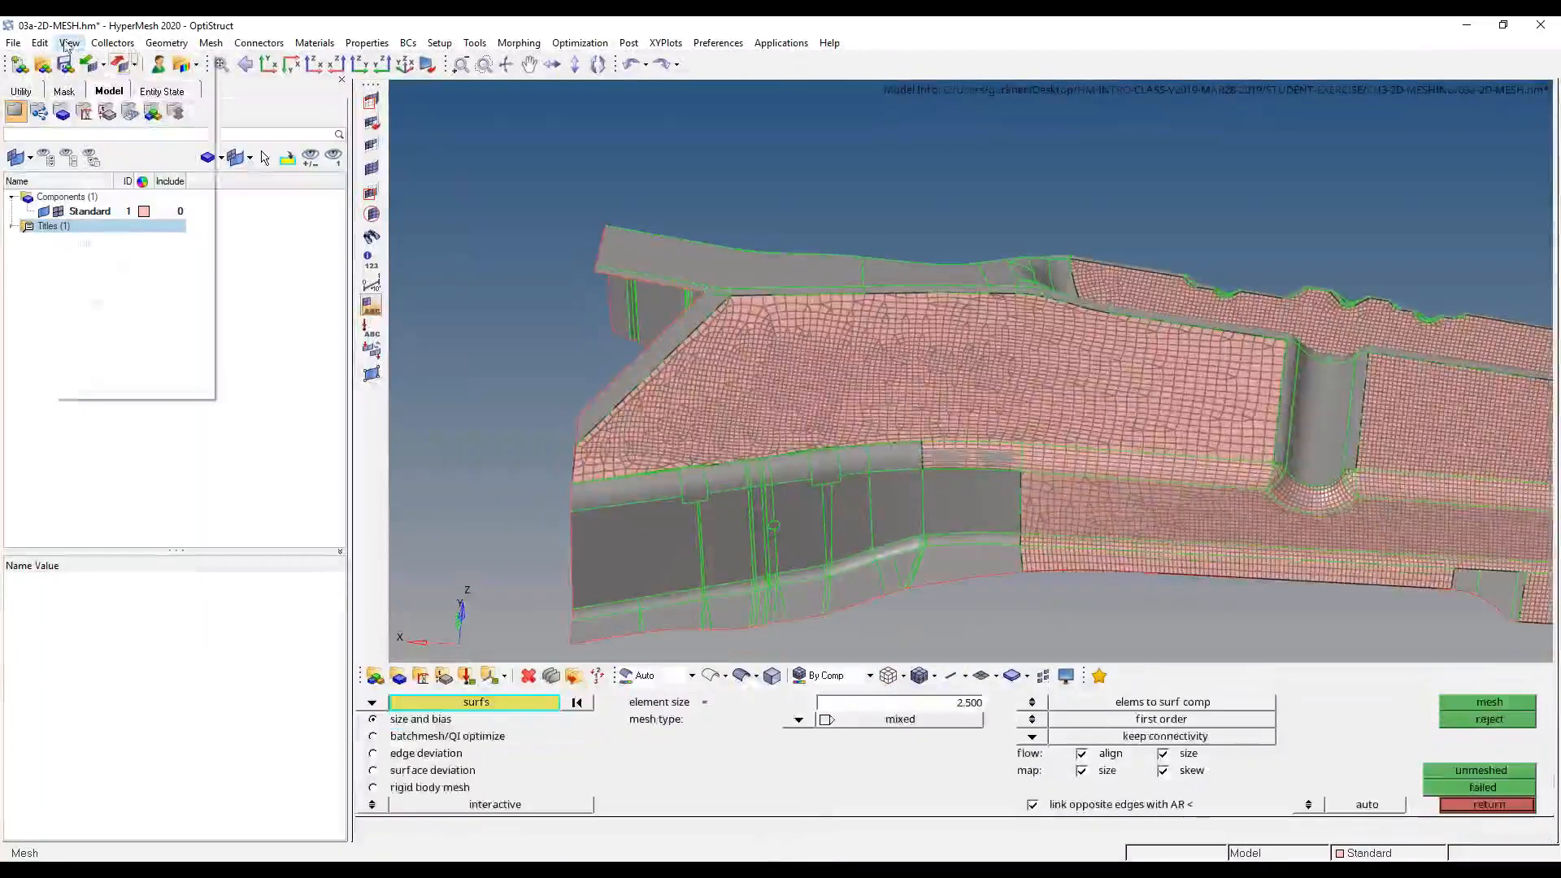
{"action": "left_click", "coordinate": [69, 43]}
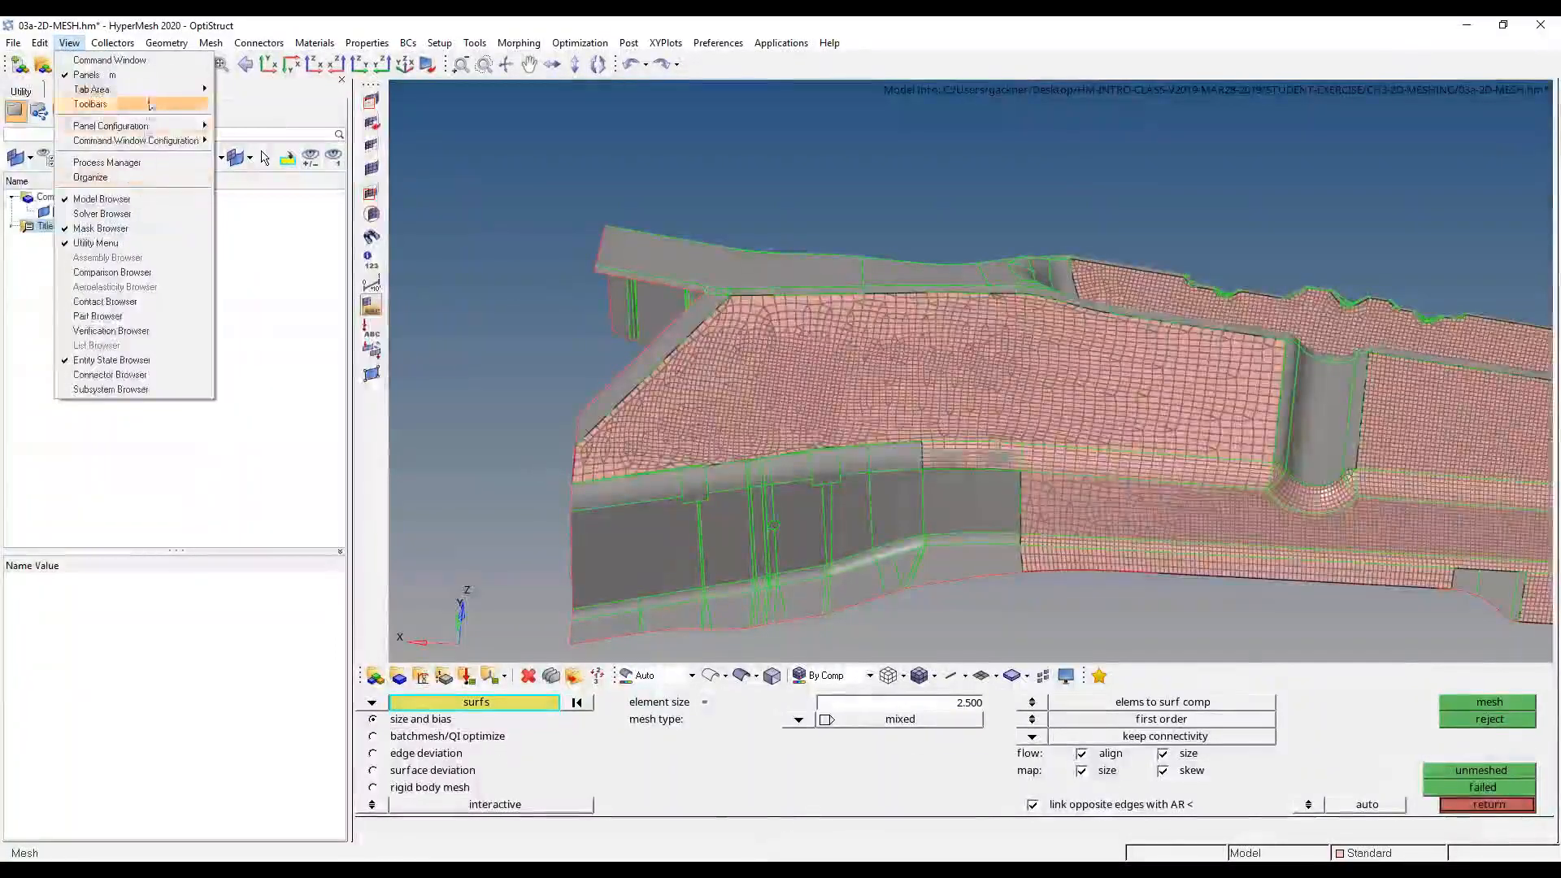
{"action": "left_click", "coordinate": [110, 61]}
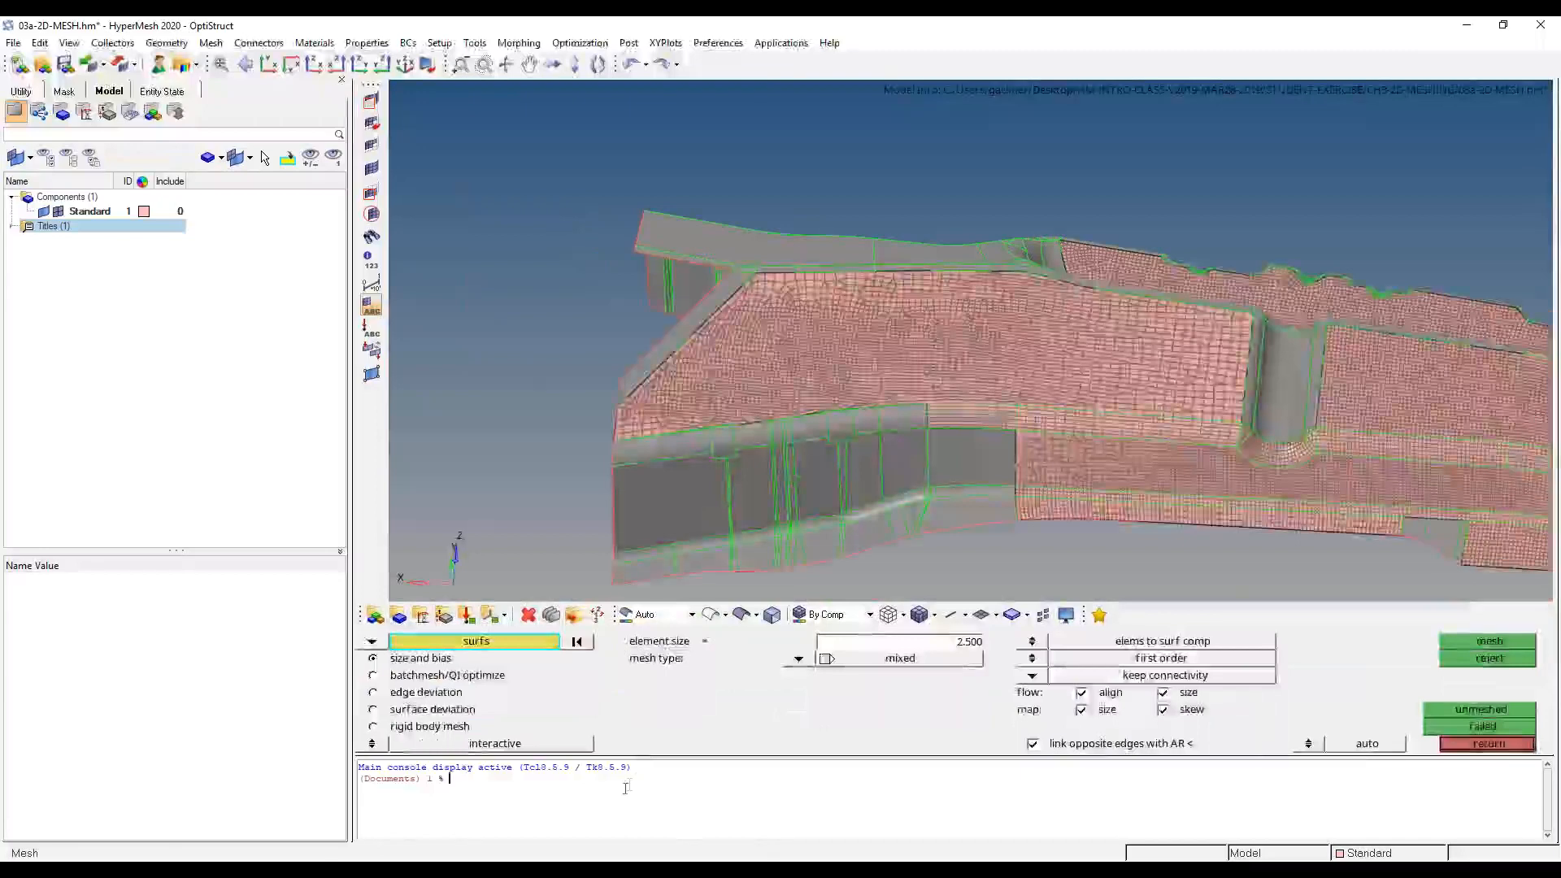
{"action": "key", "text": "ctrl+v"}
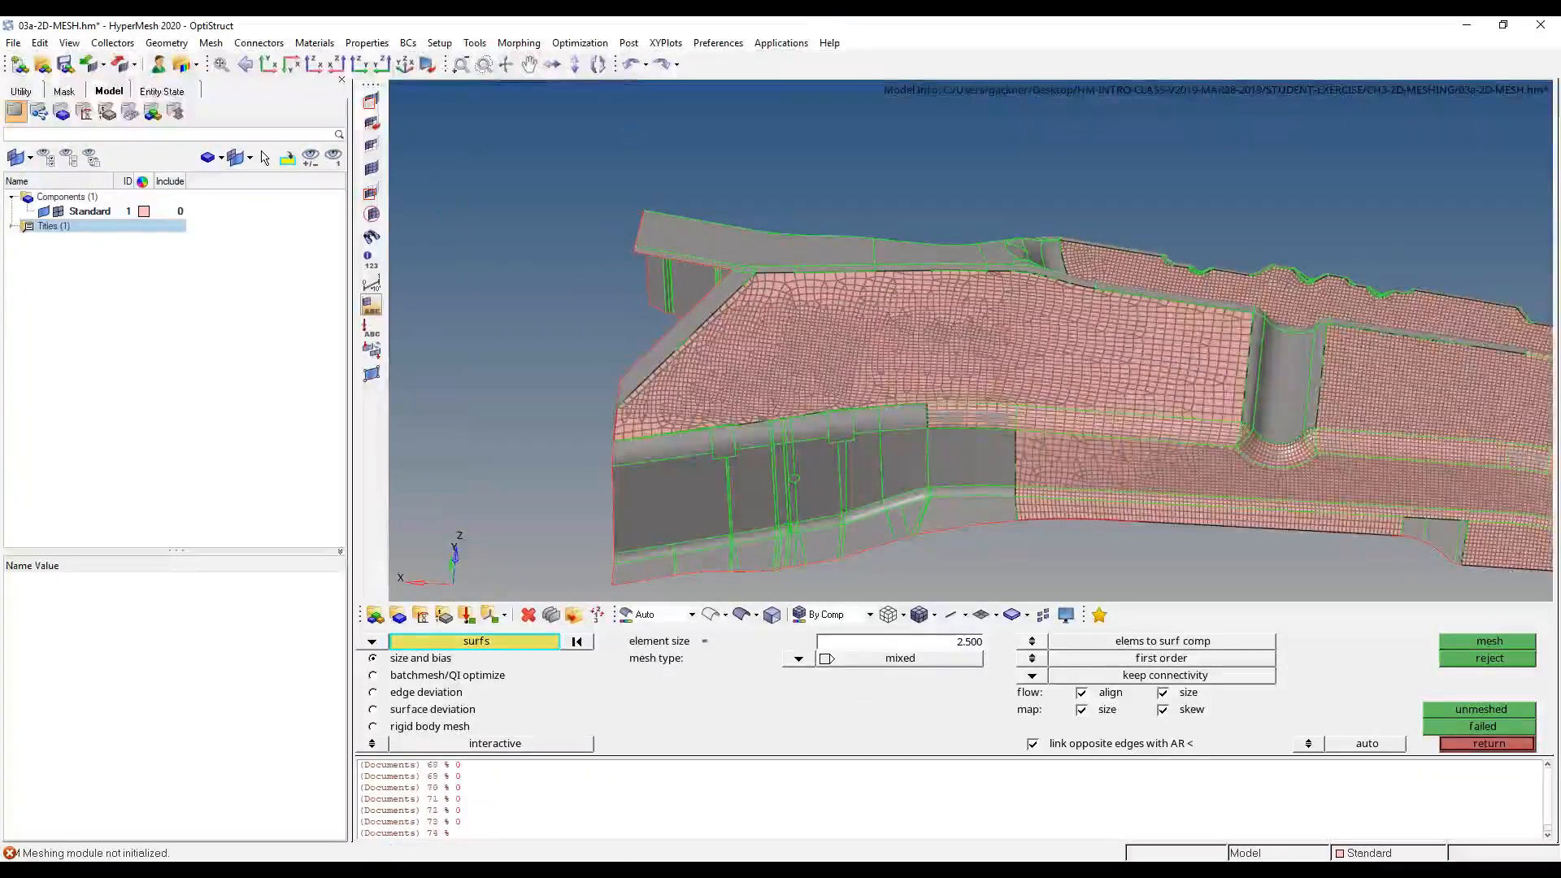
- Restart HyperMesh 2020 and load the OptiStruct user profile
{"action": "left_click", "coordinate": [457, 870]}
{"action": "right_click", "coordinate": [456, 870]}
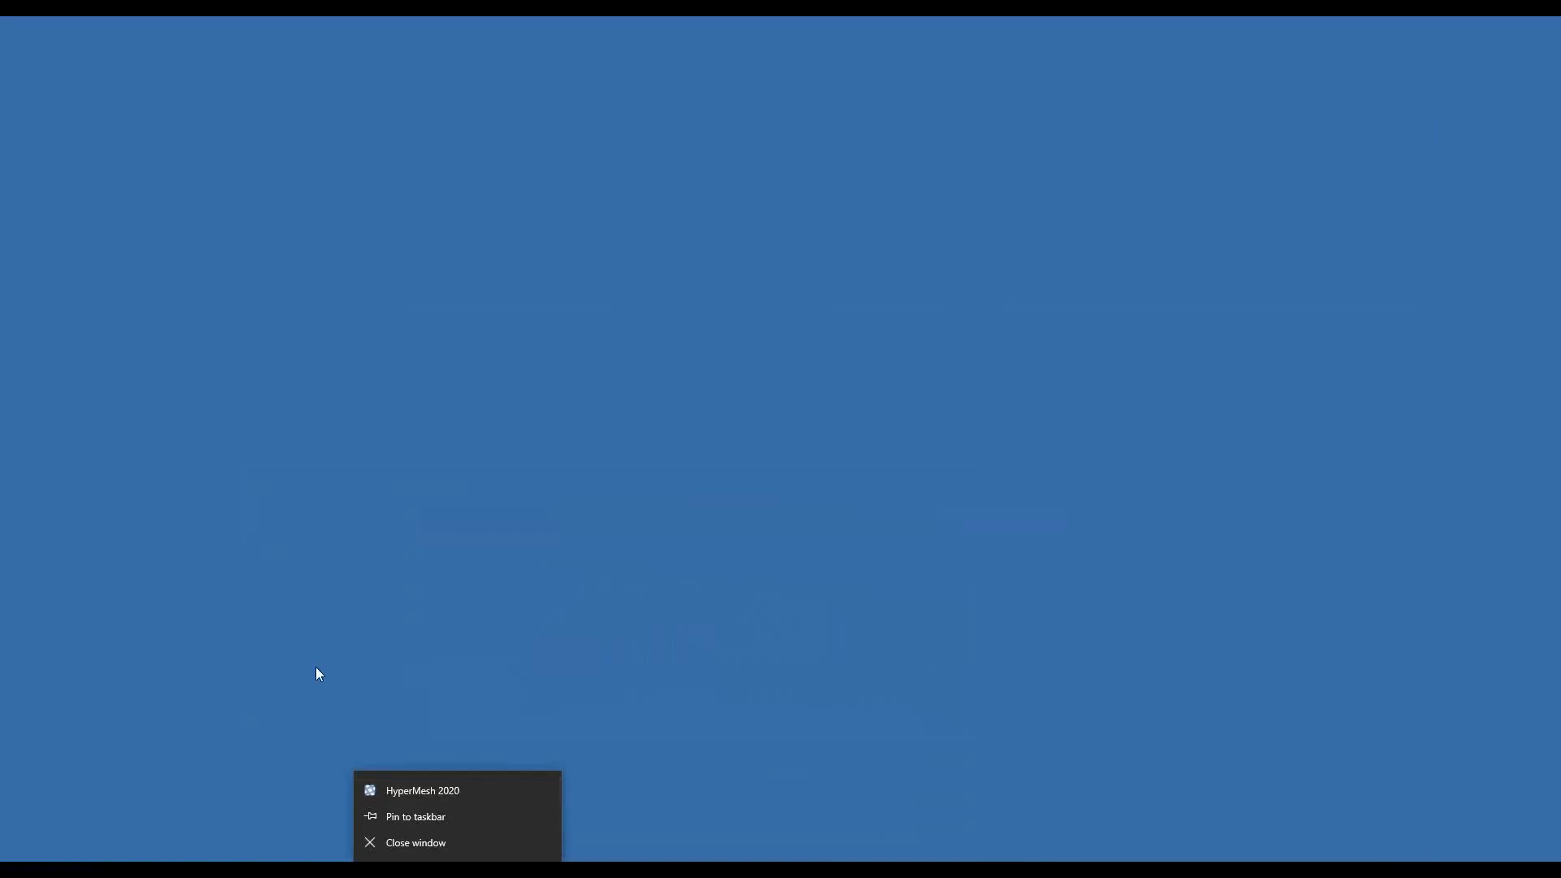
{"action": "key", "text": "Escape"}
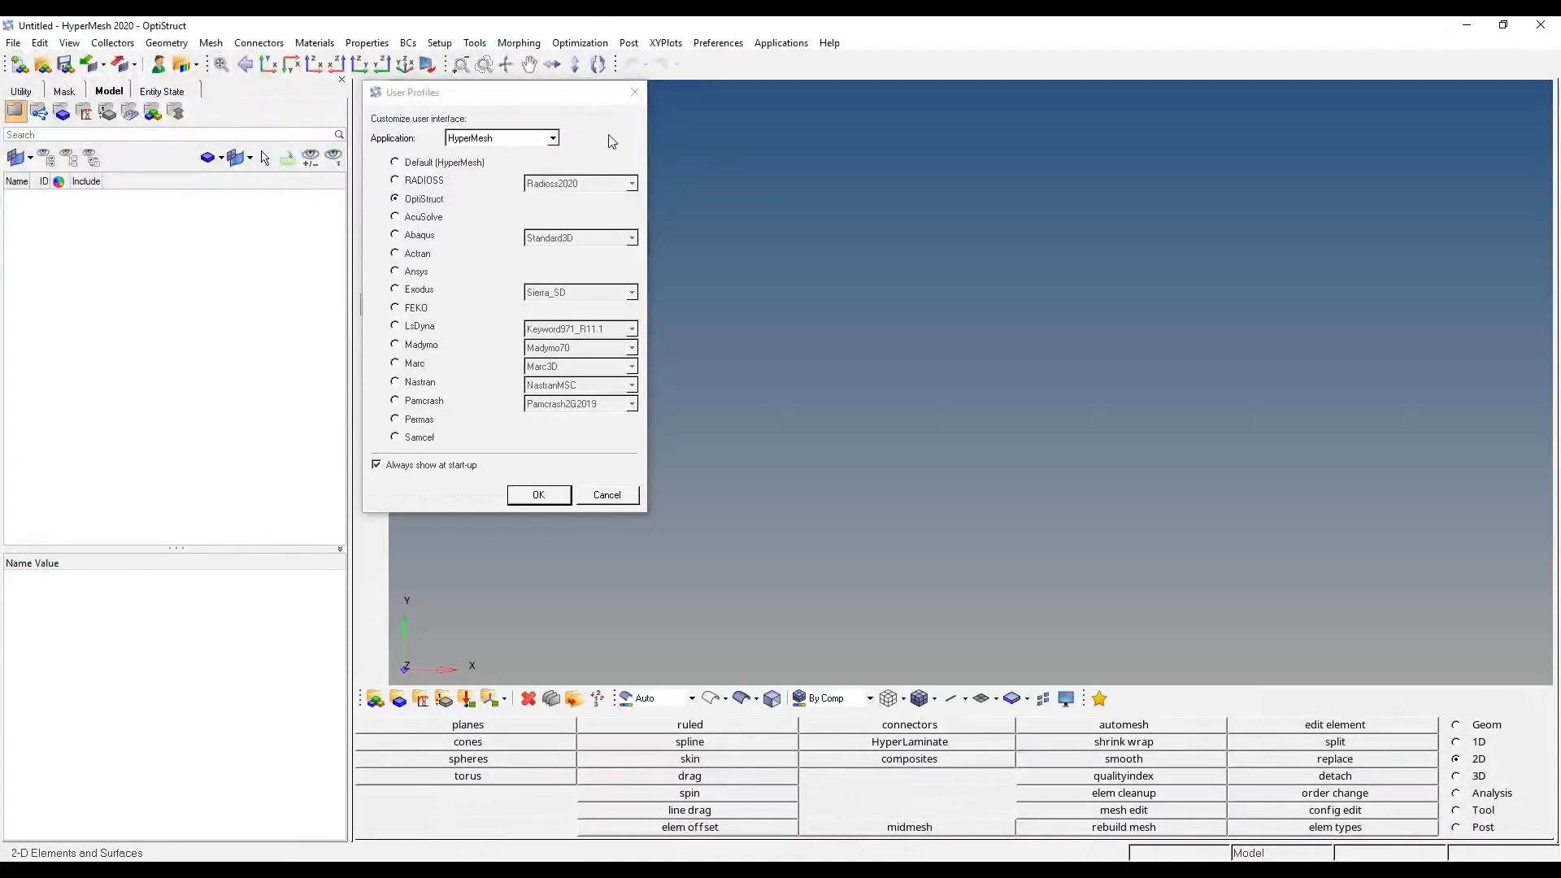
{"action": "left_click", "coordinate": [538, 494]}
- Open the model 03a-2D-MESH.hm from the STUDENT-EXERCISE folder CH3-2D-MESHING
{"action": "left_click", "coordinate": [42, 64]}
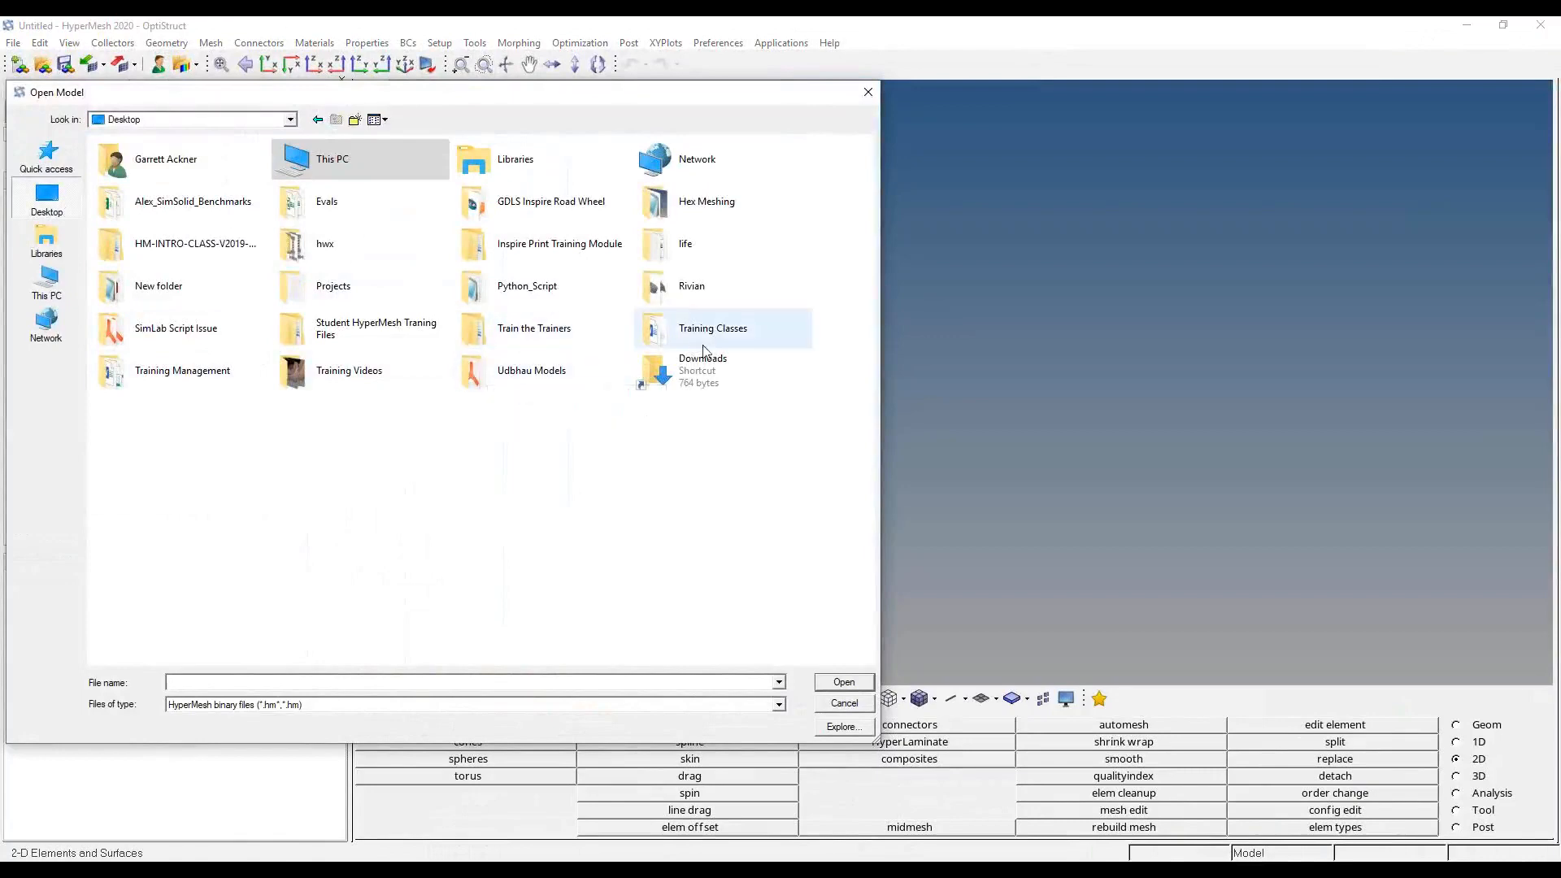
{"action": "double_click", "coordinate": [182, 252]}
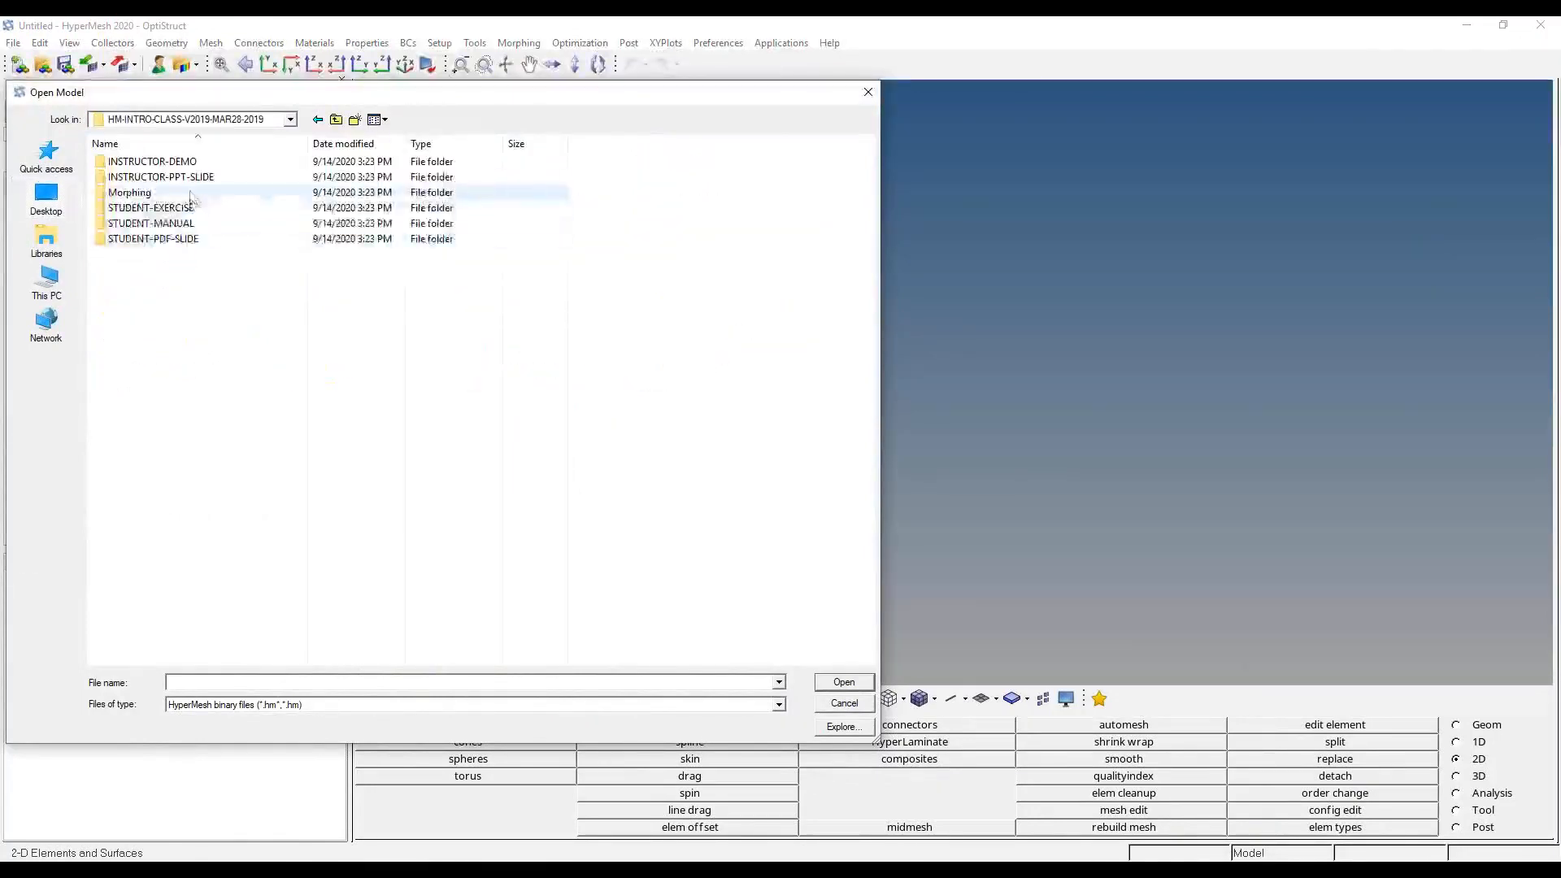
{"action": "double_click", "coordinate": [203, 208]}
{"action": "double_click", "coordinate": [218, 193]}
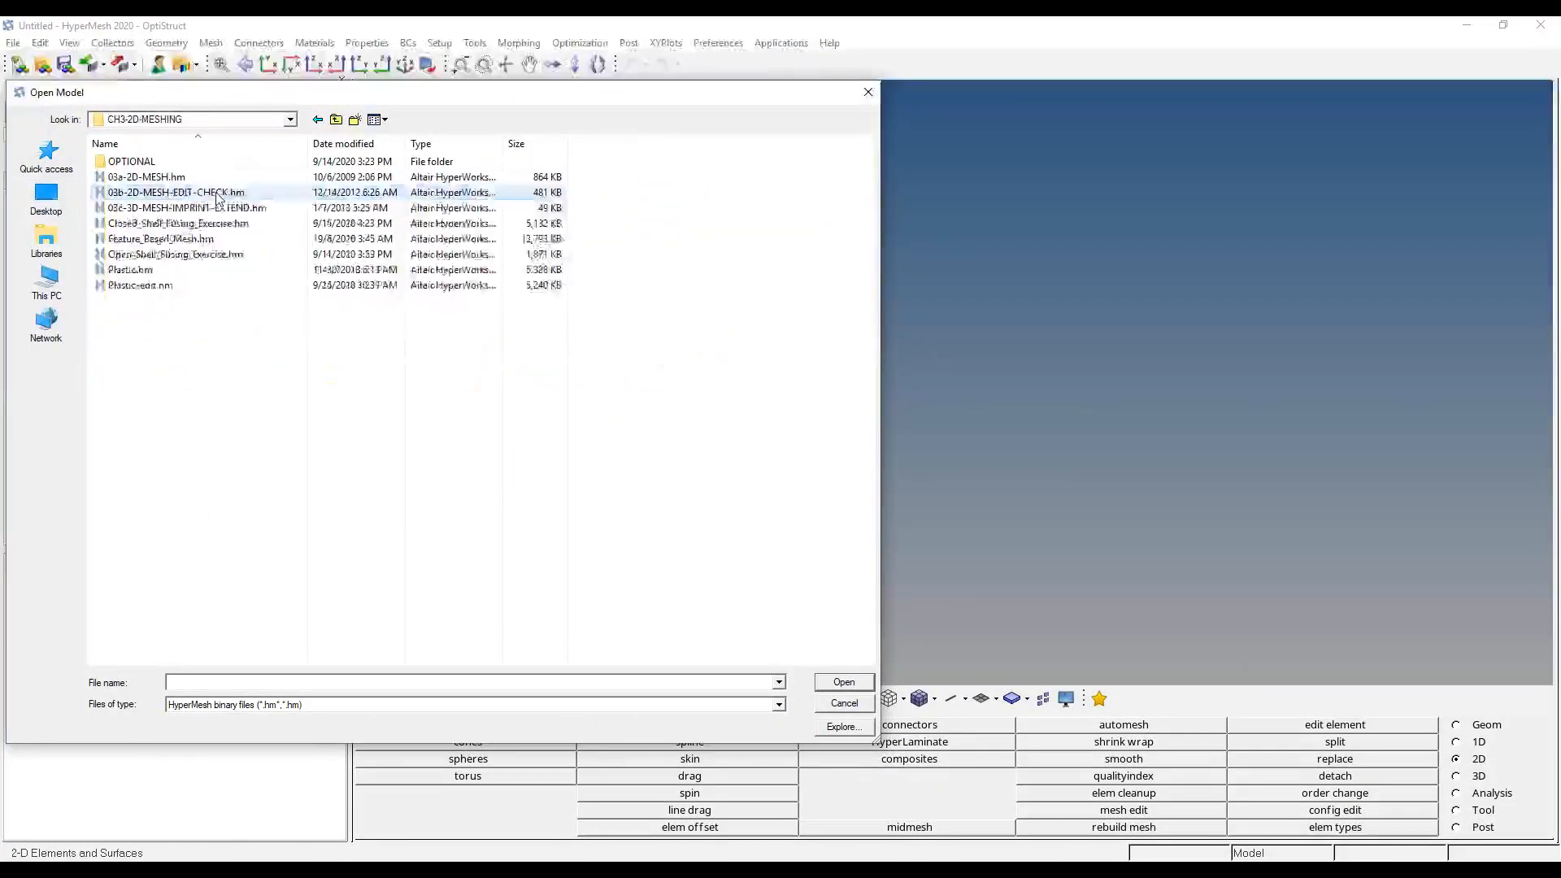
{"action": "double_click", "coordinate": [218, 193]}
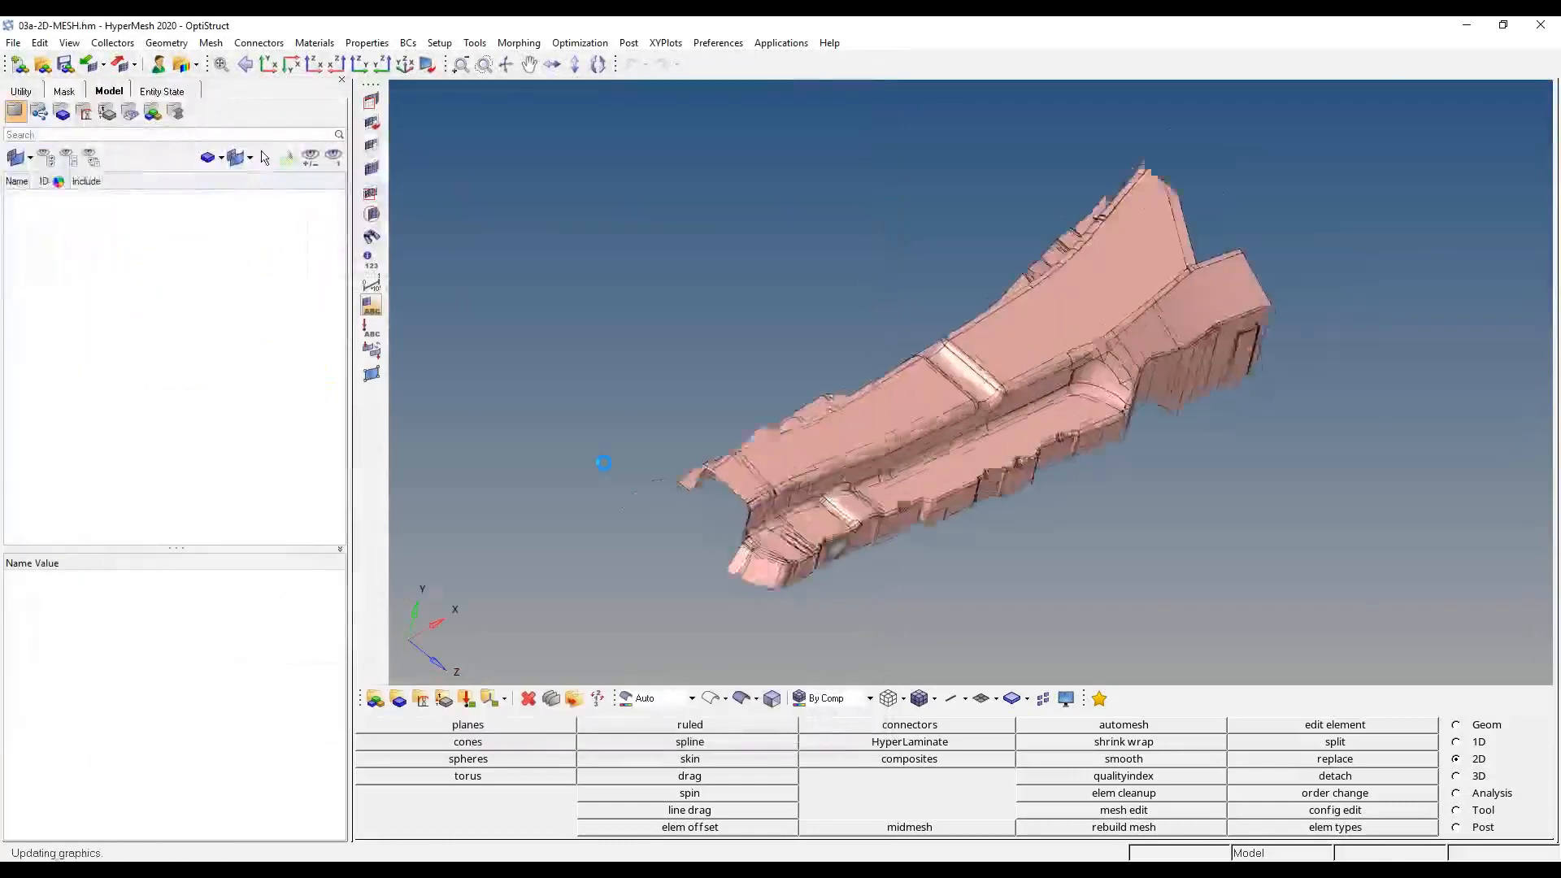
{"action": "left_click_drag", "start_coordinate": [1163, 446], "coordinate": [1042, 370], "text": "ctrl"}
{"action": "scroll", "coordinate": [1059, 399], "scroll_direction": "down", "scroll_amount": 3, "text": "ctrl"}
{"action": "left_click_drag", "start_coordinate": [1061, 481], "coordinate": [1016, 439], "text": "ctrl"}
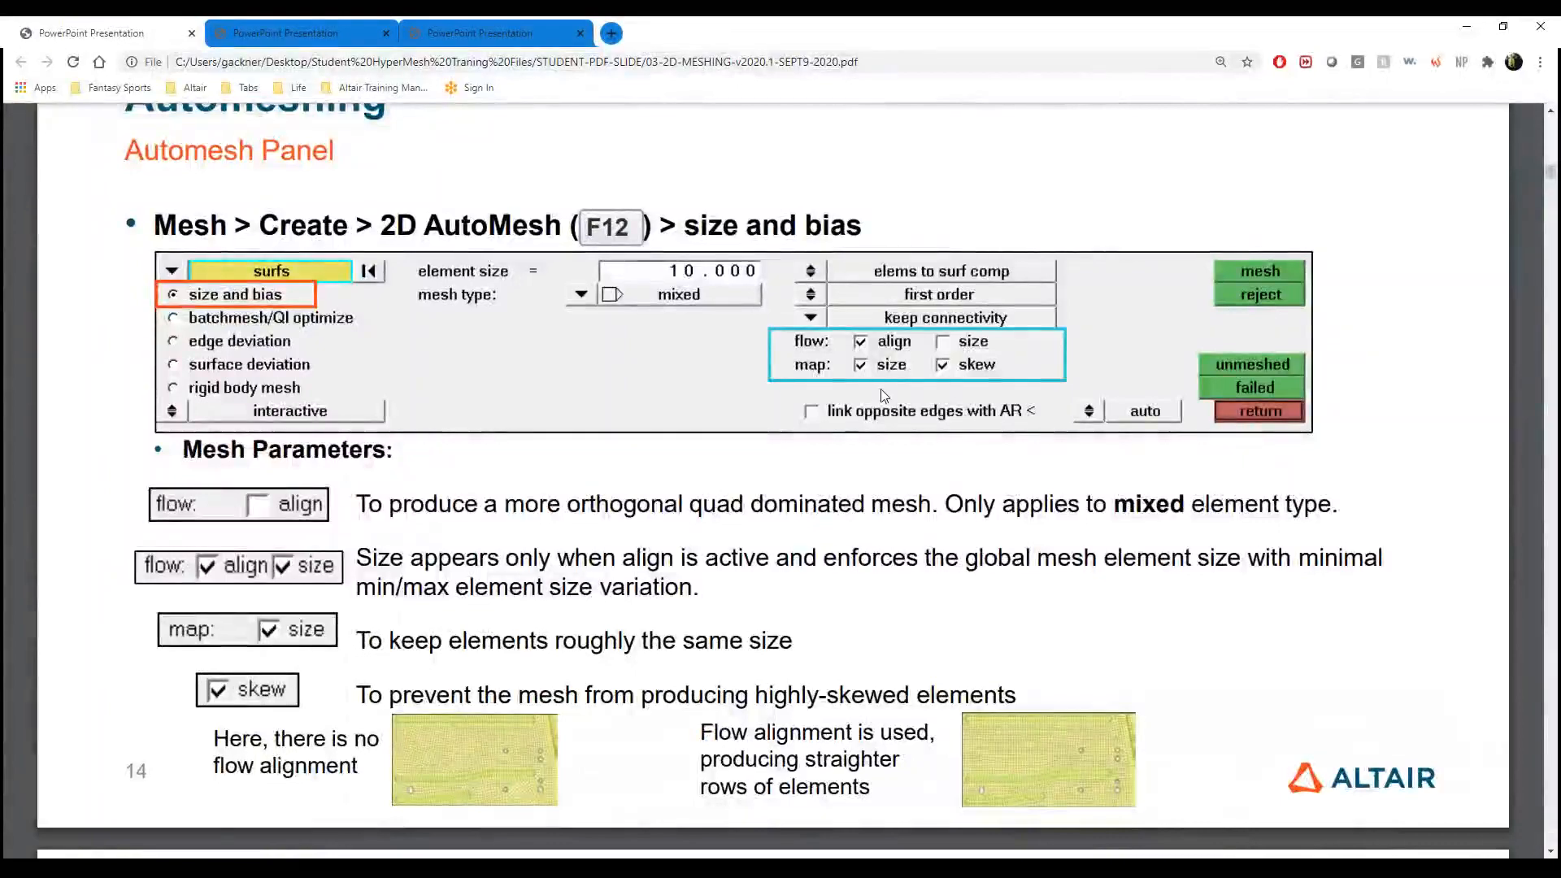
- Review the Automesh Panel slides on flow and map parameters and linking opposite edges in the 2D meshing PDF in Chrome
{"action": "scroll", "coordinate": [880, 388], "scroll_direction": "down", "scroll_amount": 2, "text": "ctrl"}
{"action": "scroll", "coordinate": [885, 398], "scroll_direction": "down", "scroll_amount": 5}
{"action": "scroll", "coordinate": [882, 398], "scroll_direction": "down", "scroll_amount": 5}
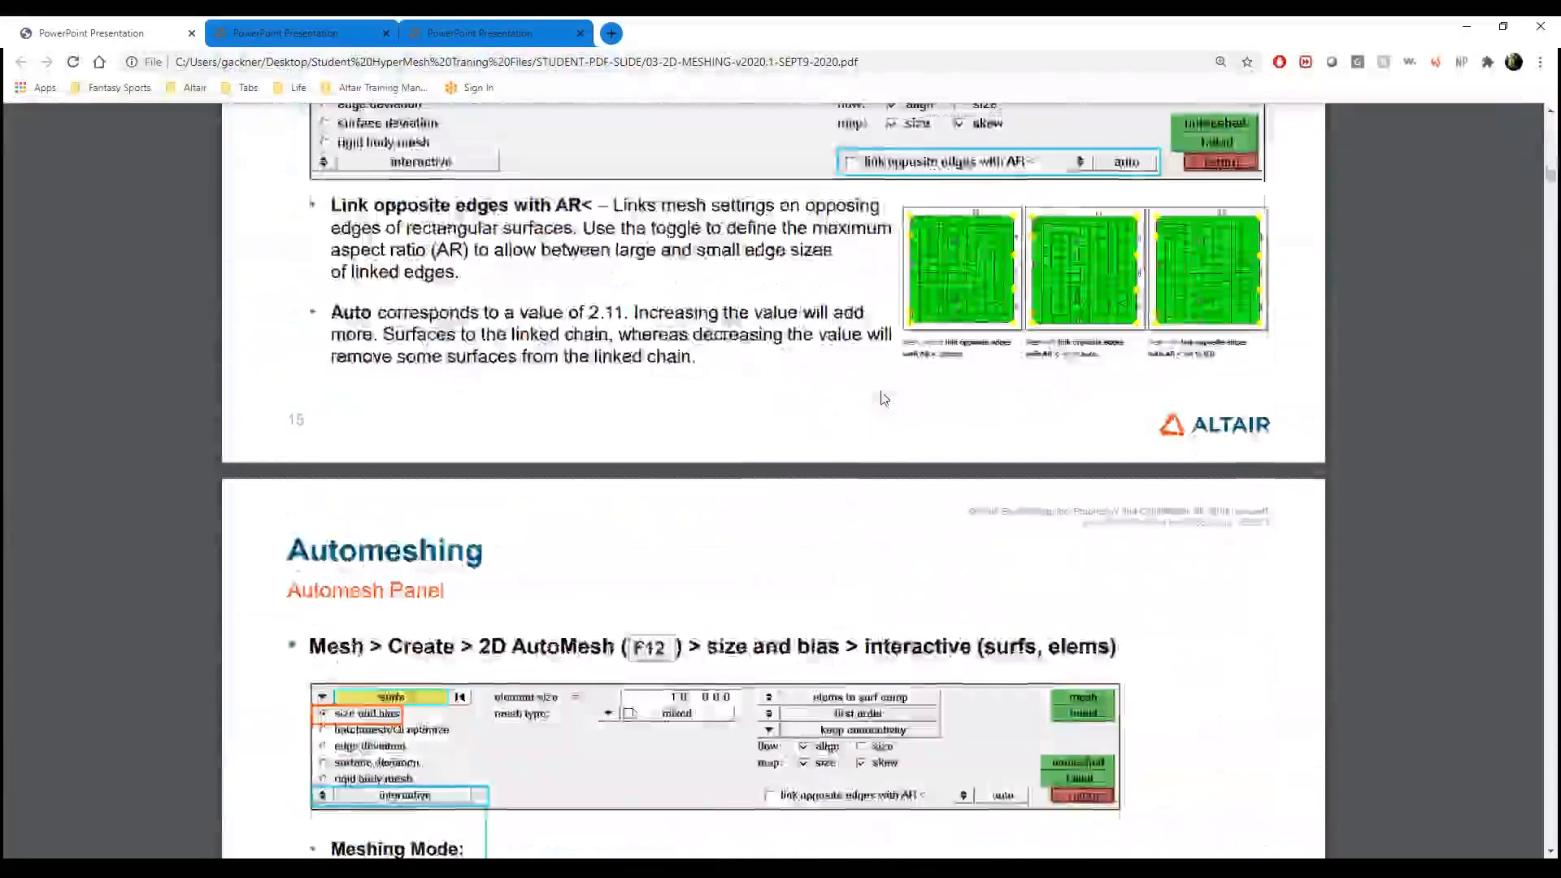
{"action": "scroll", "coordinate": [881, 397], "scroll_direction": "up", "scroll_amount": 2}
{"action": "scroll", "coordinate": [881, 398], "scroll_direction": "up", "scroll_amount": 2, "text": "ctrl"}
{"action": "scroll", "coordinate": [790, 389], "scroll_direction": "up", "scroll_amount": 4}
{"action": "scroll", "coordinate": [790, 389], "scroll_direction": "down", "scroll_amount": 3, "text": "ctrl"}
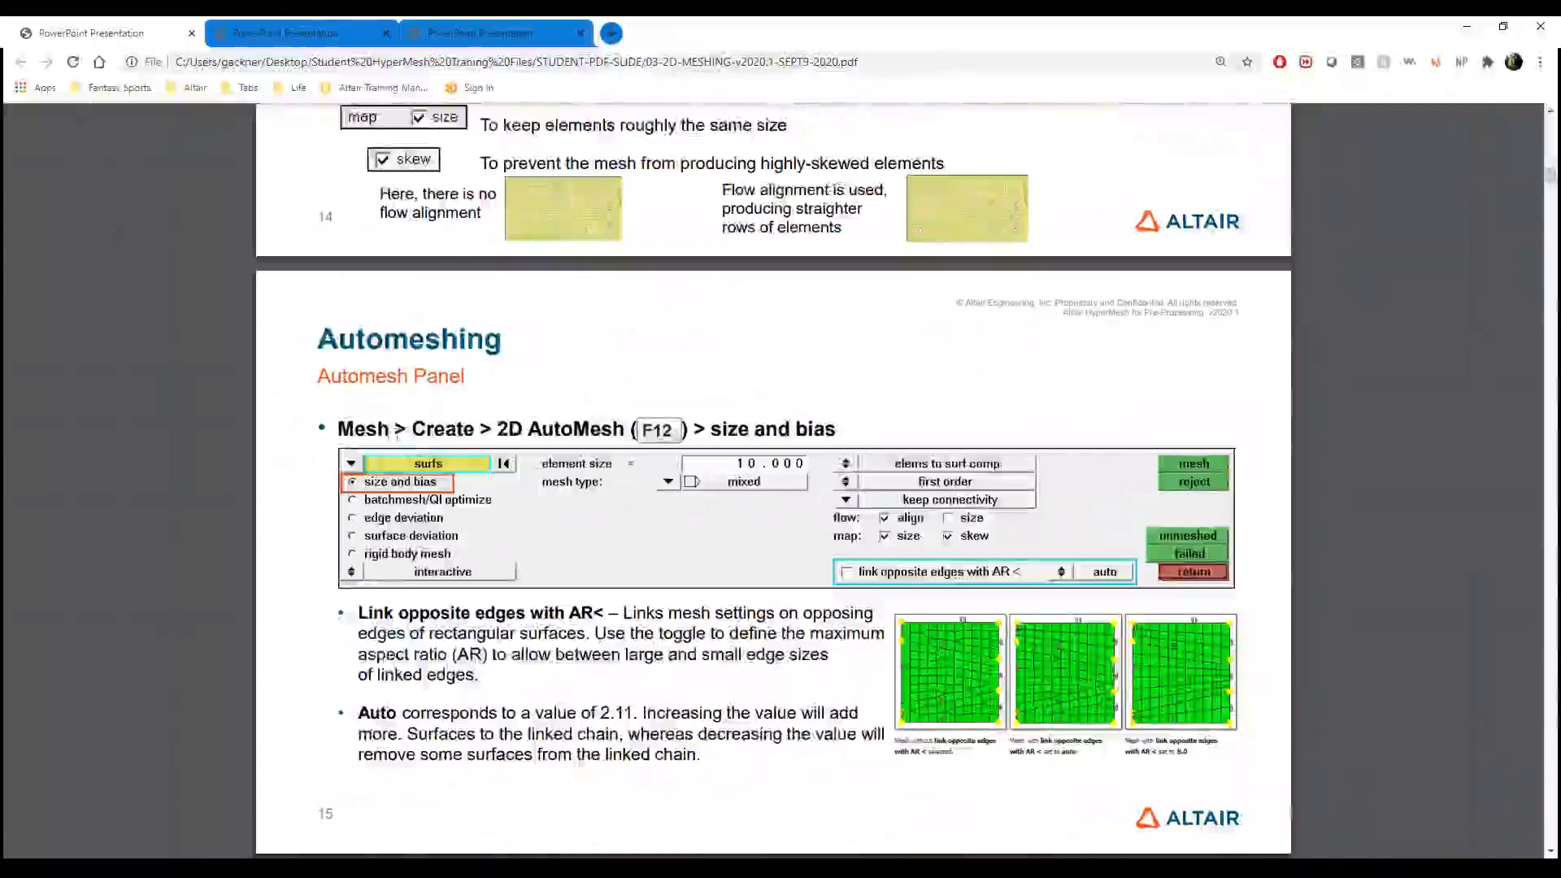
- Examine the slide's explanation and mesh examples for the "Link opposite edges with AR<" option
{"action": "left_click_drag", "start_coordinate": [813, 426], "coordinate": [838, 425]}
{"action": "left_click_drag", "start_coordinate": [367, 612], "coordinate": [658, 601]}
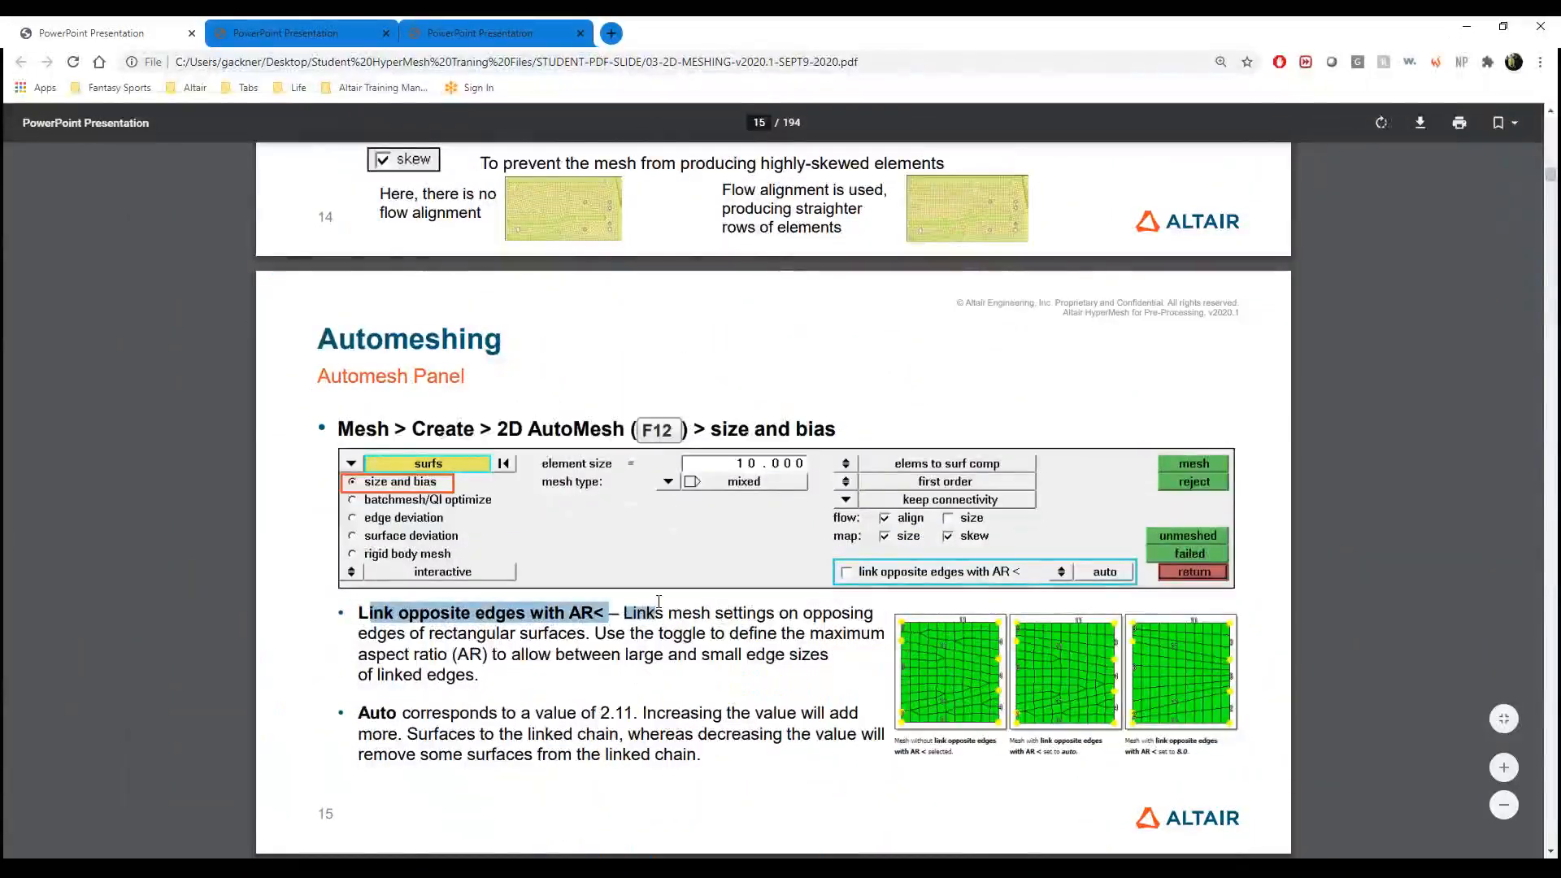
{"action": "scroll", "coordinate": [670, 605], "scroll_direction": "up", "scroll_amount": 2, "text": "ctrl"}
{"action": "scroll", "coordinate": [685, 612], "scroll_direction": "down", "scroll_amount": 1}
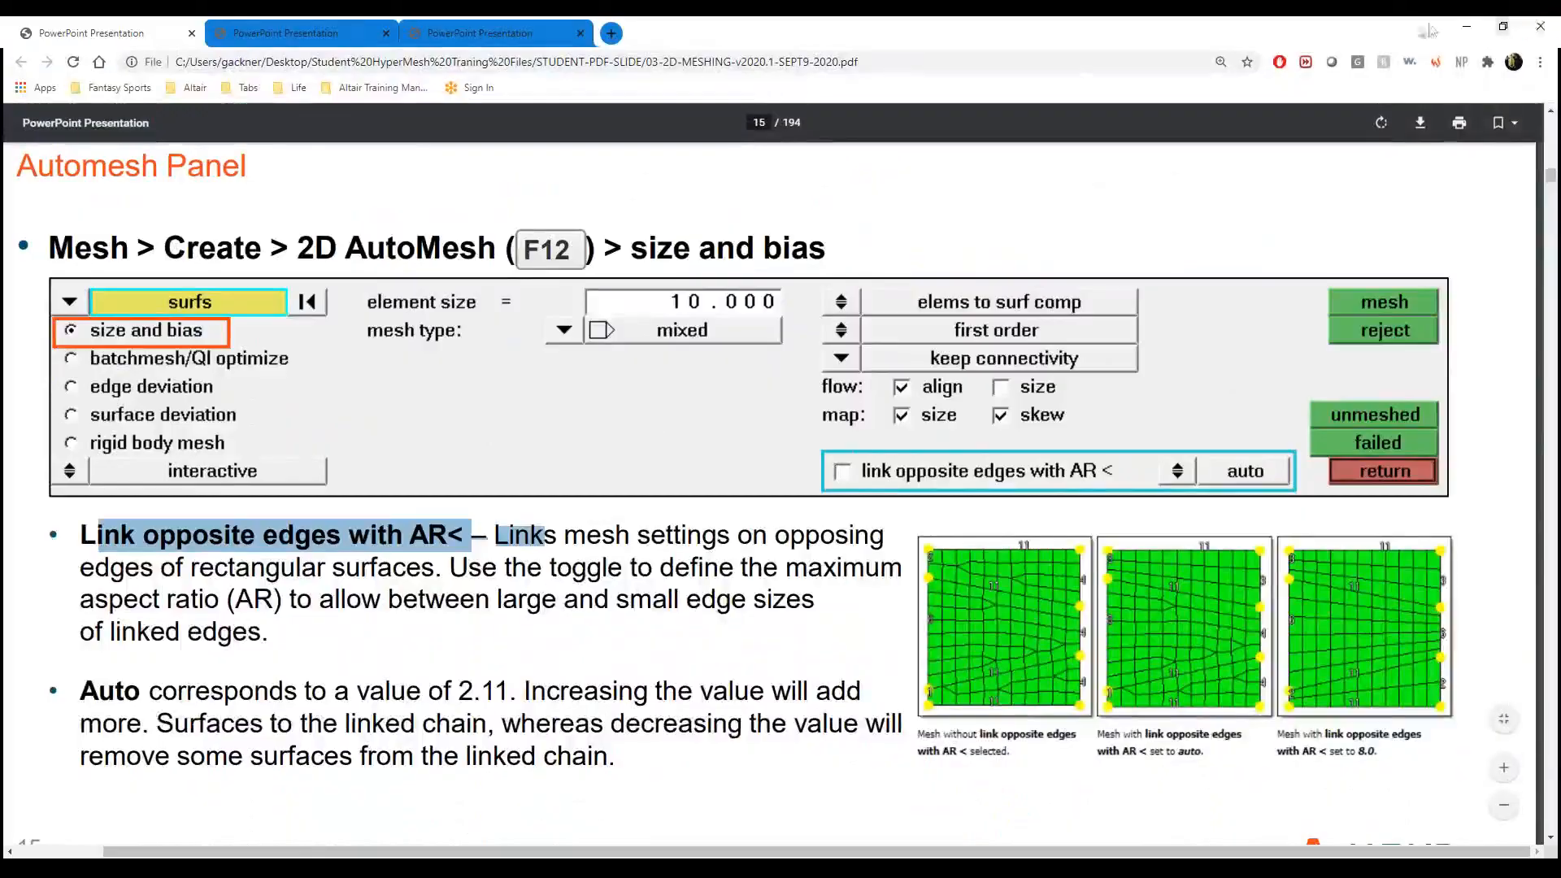
- Switch back to HyperMesh and automesh the curved corner surface beside the channel with element size 2.5 and mixed elements
{"action": "left_click", "coordinate": [1466, 27]}
{"action": "left_click_drag", "start_coordinate": [871, 515], "coordinate": [1365, 477], "text": "ctrl"}
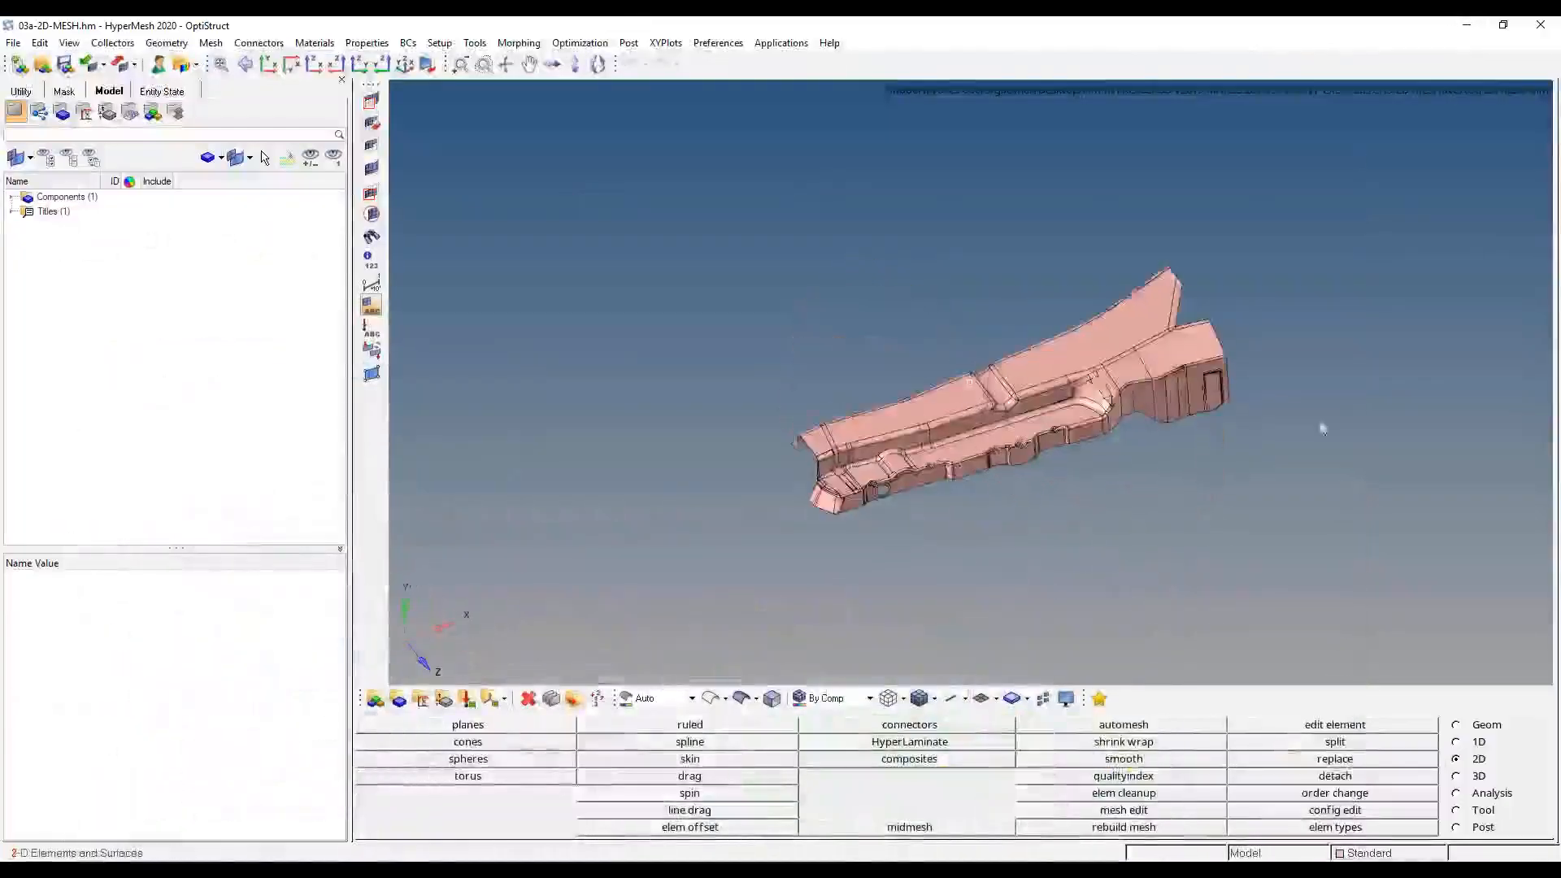
{"action": "scroll", "coordinate": [1081, 423], "scroll_direction": "up", "scroll_amount": 8, "text": "ctrl"}
{"action": "scroll", "coordinate": [962, 383], "scroll_direction": "down", "scroll_amount": 3, "text": "ctrl"}
{"action": "scroll", "coordinate": [951, 404], "scroll_direction": "up", "scroll_amount": 6, "text": "ctrl"}
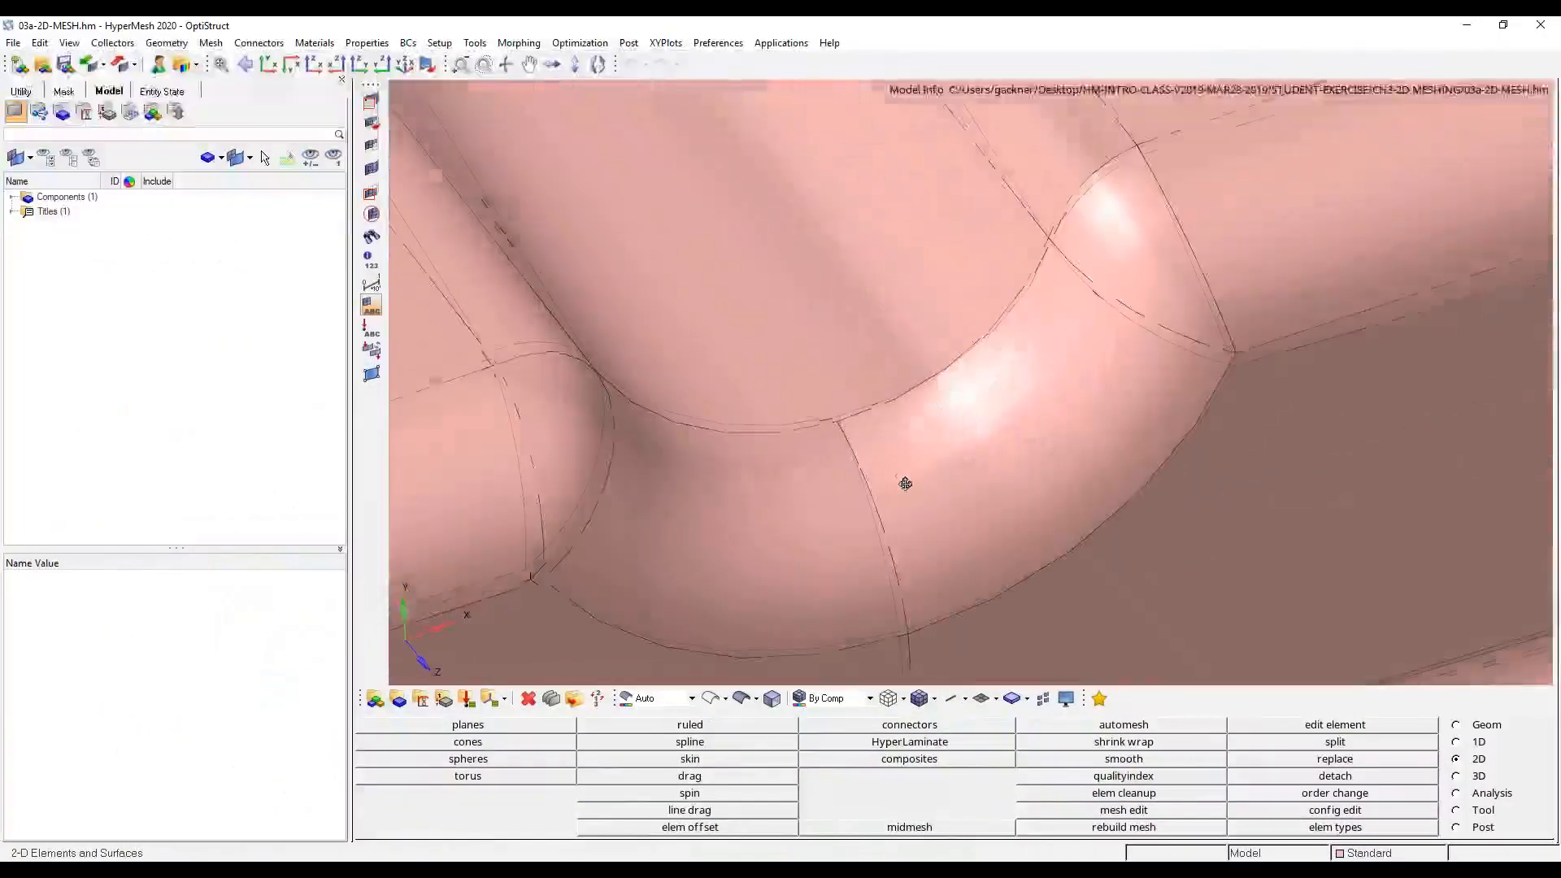
{"action": "key", "text": "F12"}
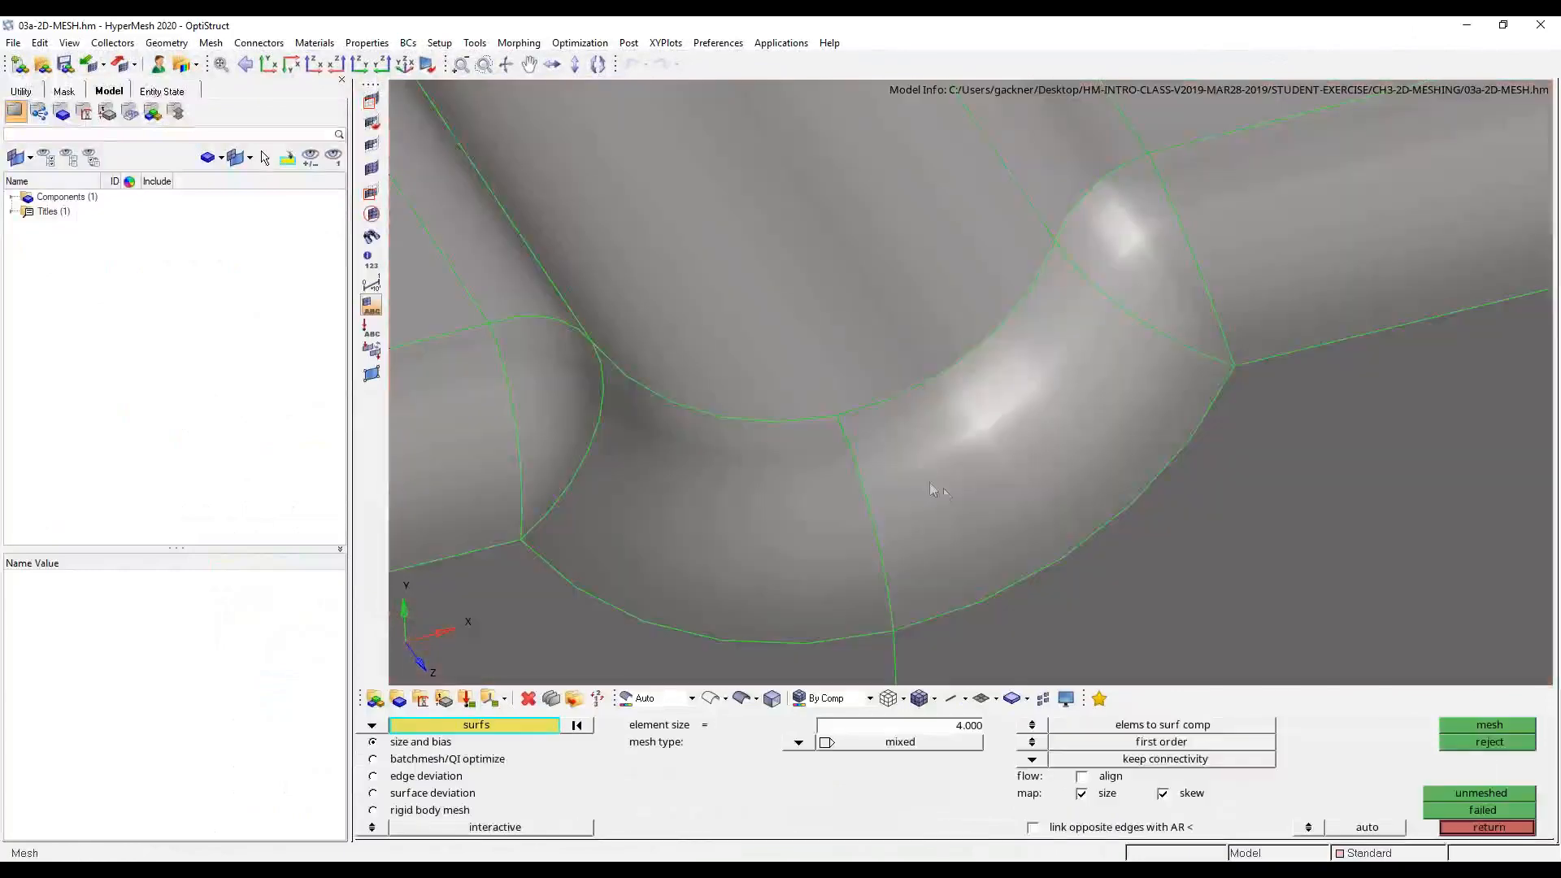
{"action": "left_click", "coordinate": [1013, 452]}
{"action": "left_click", "coordinate": [916, 727]}
{"action": "type", "text": "2.5"}
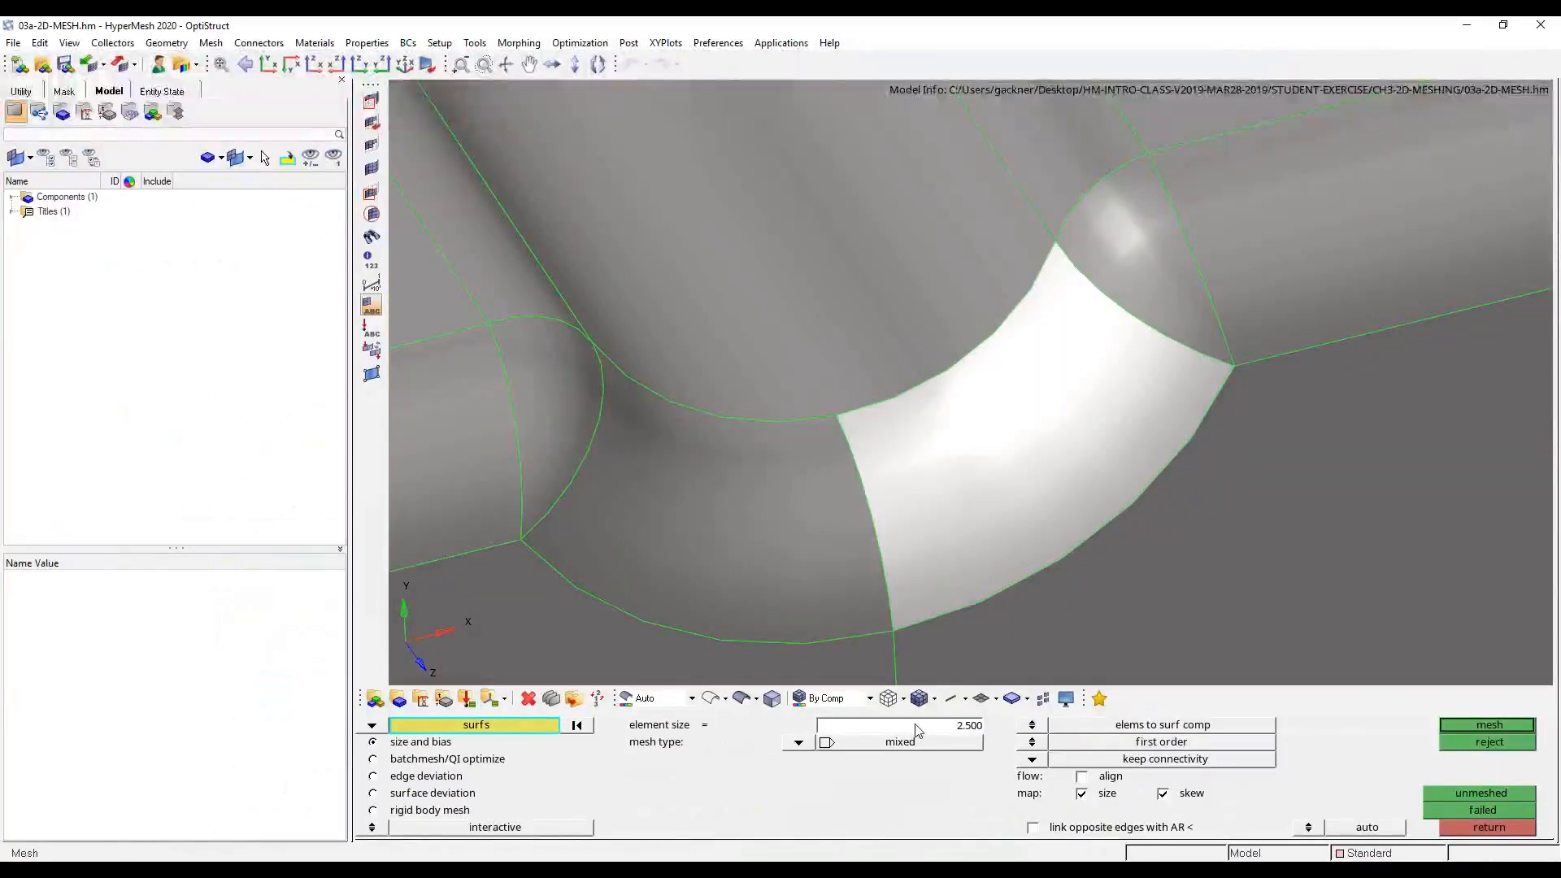
{"action": "middle_click", "coordinate": [997, 473]}
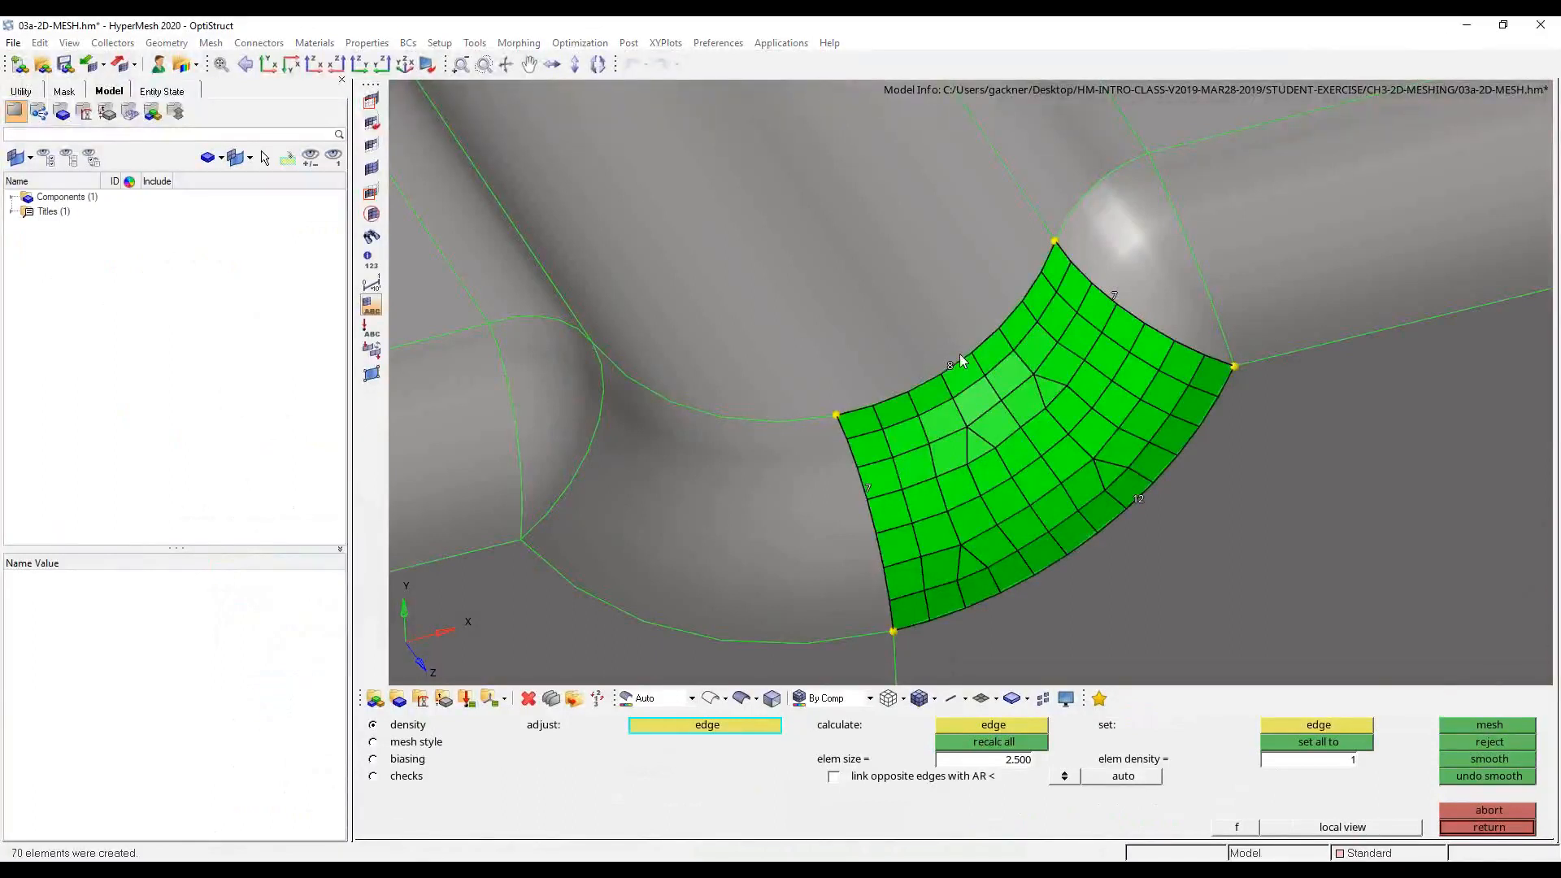
- Set the element density of both opposite curved edges to 10, remesh the corner surface and accept the mesh
{"action": "left_click", "coordinate": [949, 366]}
{"action": "left_click", "coordinate": [949, 366]}
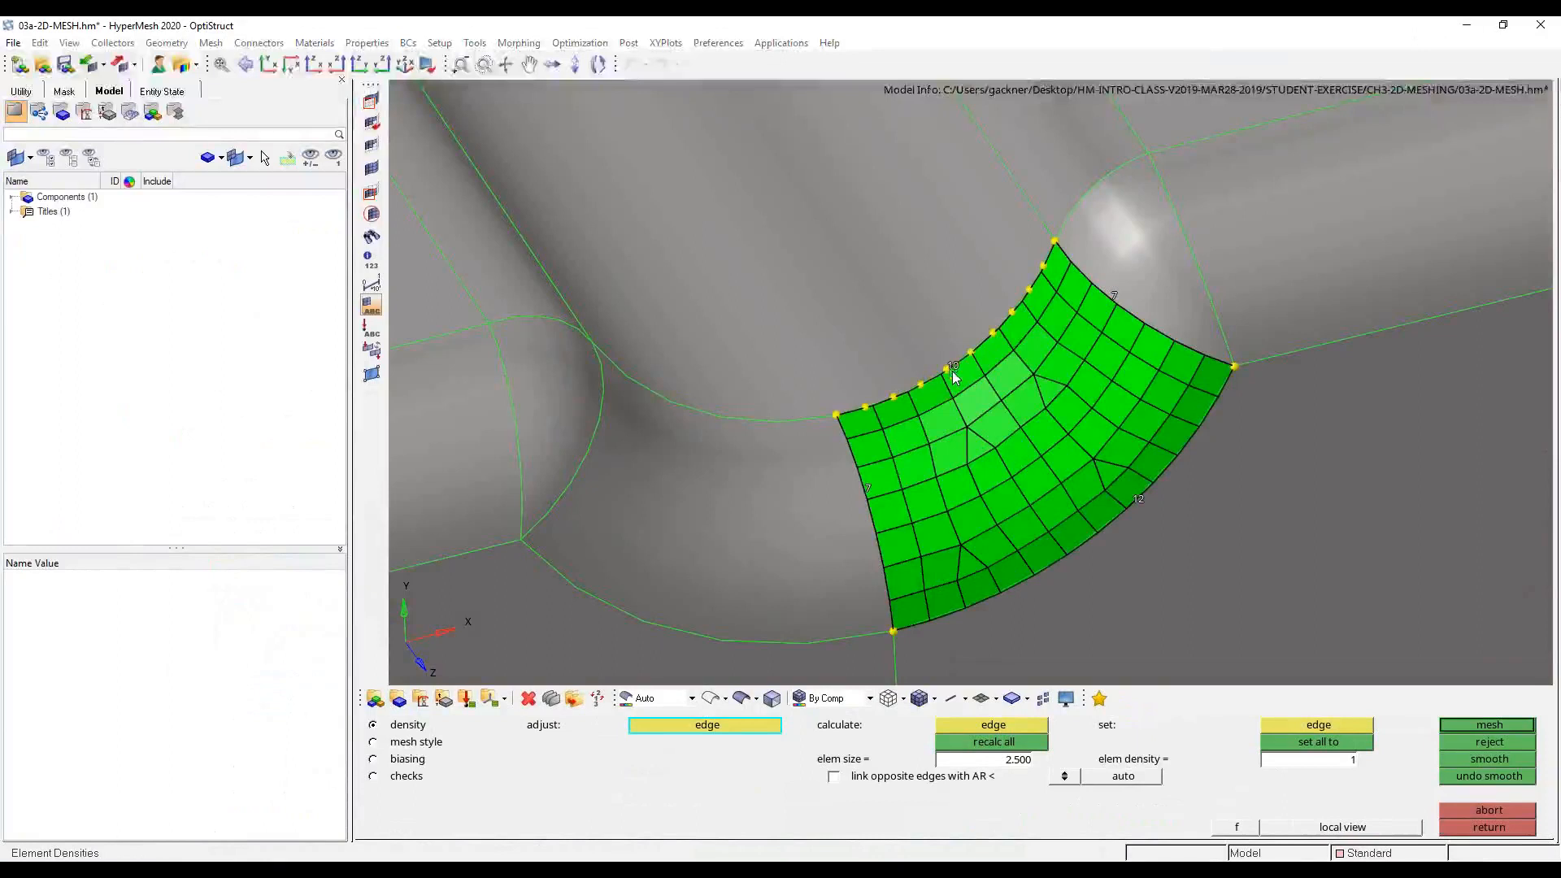
{"action": "right_click", "coordinate": [1139, 497]}
{"action": "right_click", "coordinate": [1140, 497]}
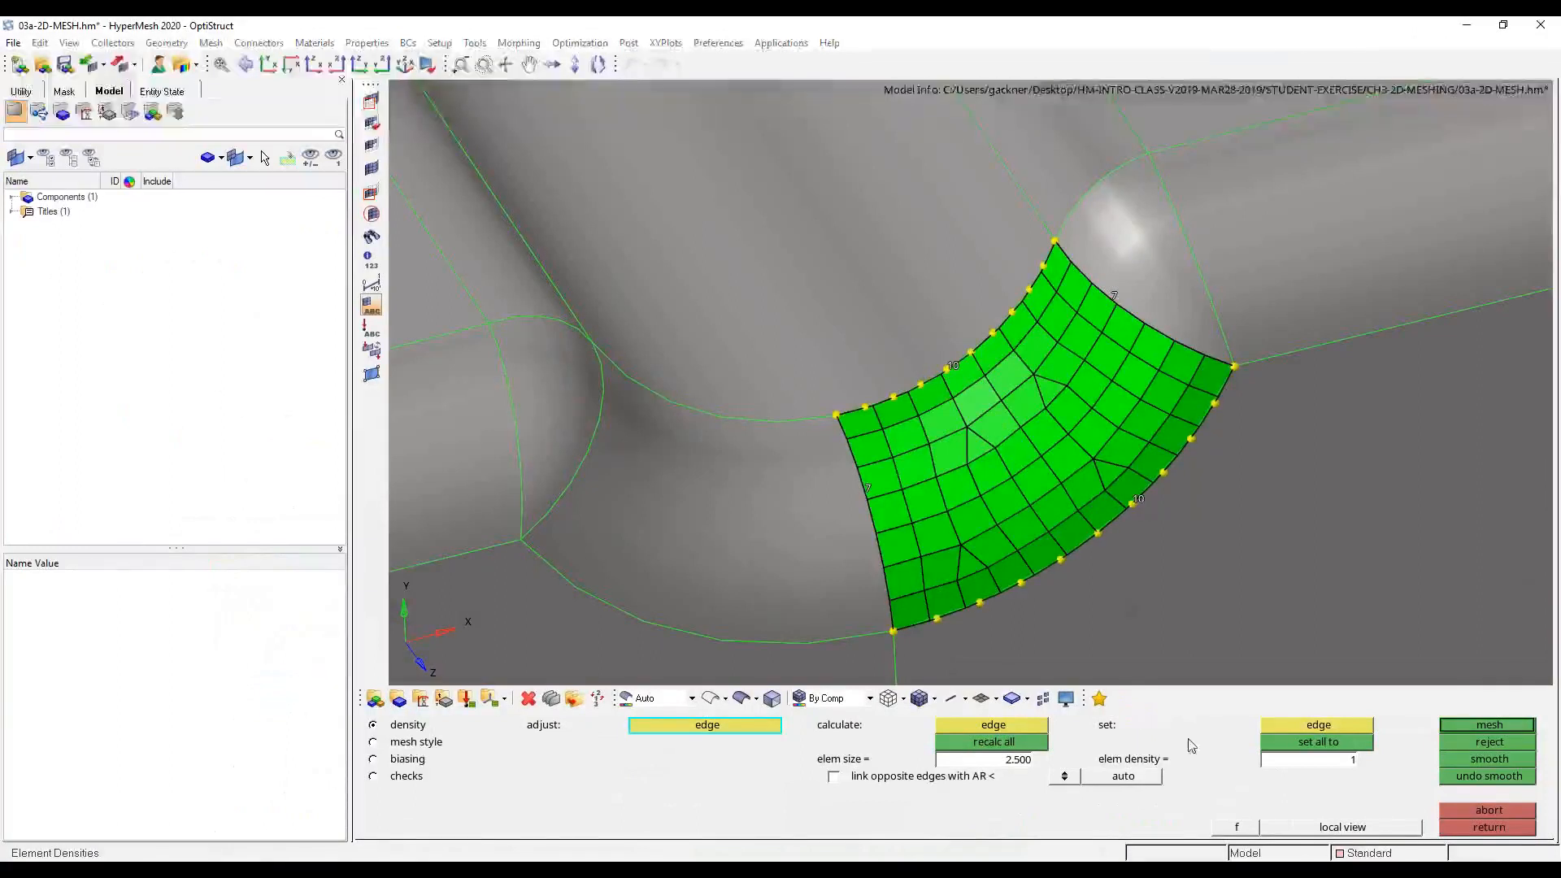
{"action": "left_click", "coordinate": [1500, 726]}
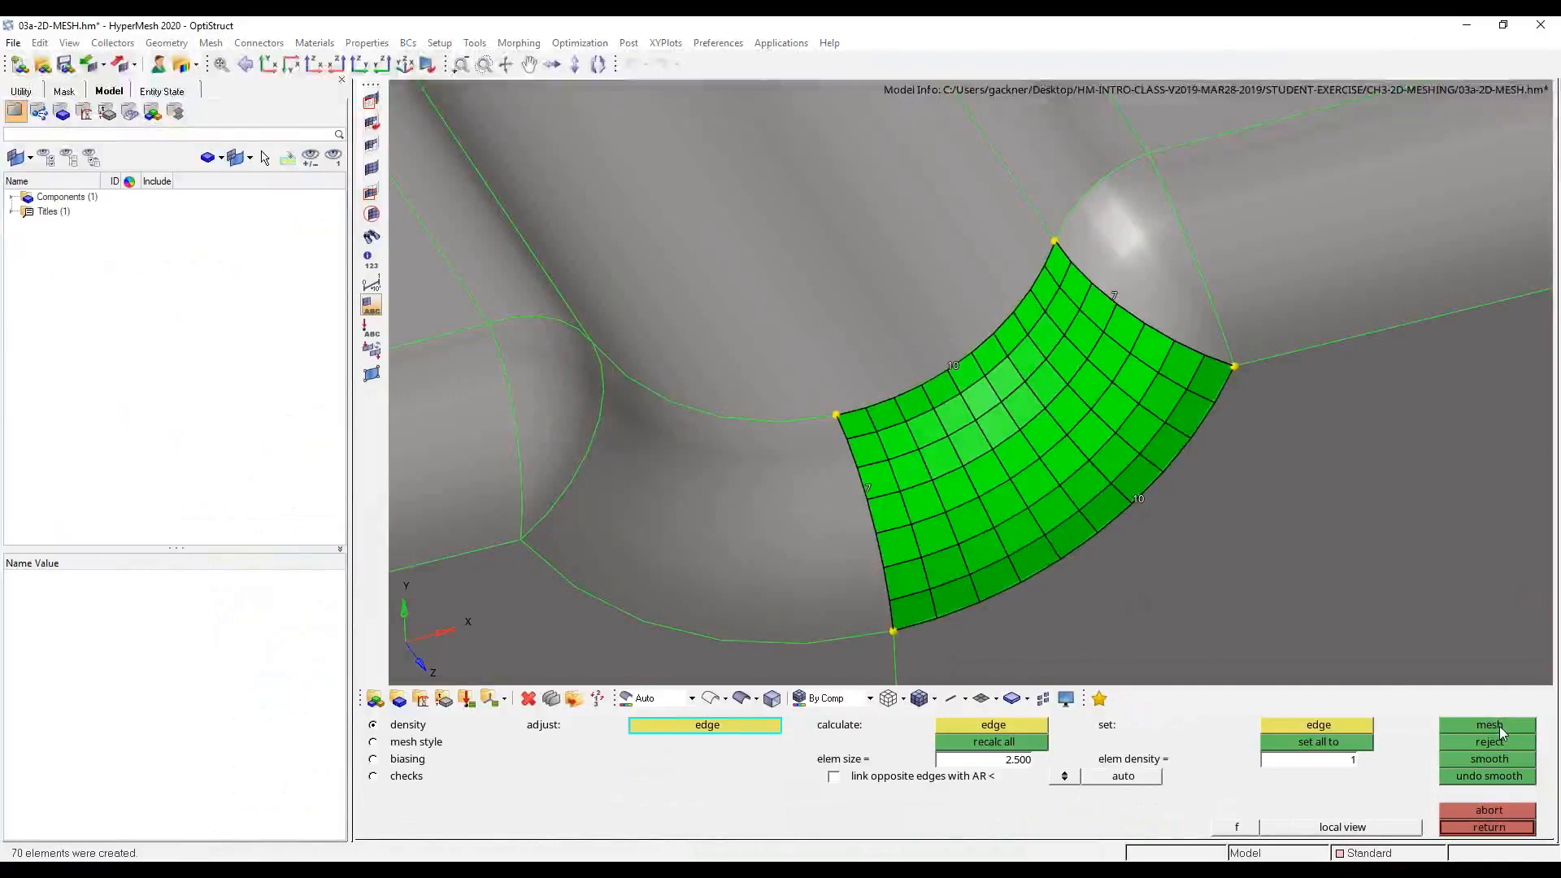
{"action": "left_click", "coordinate": [1467, 826]}
- Enable linking opposite edges with AR < auto, automesh the same corner surface again and accept the mesh
{"action": "left_click", "coordinate": [1098, 829]}
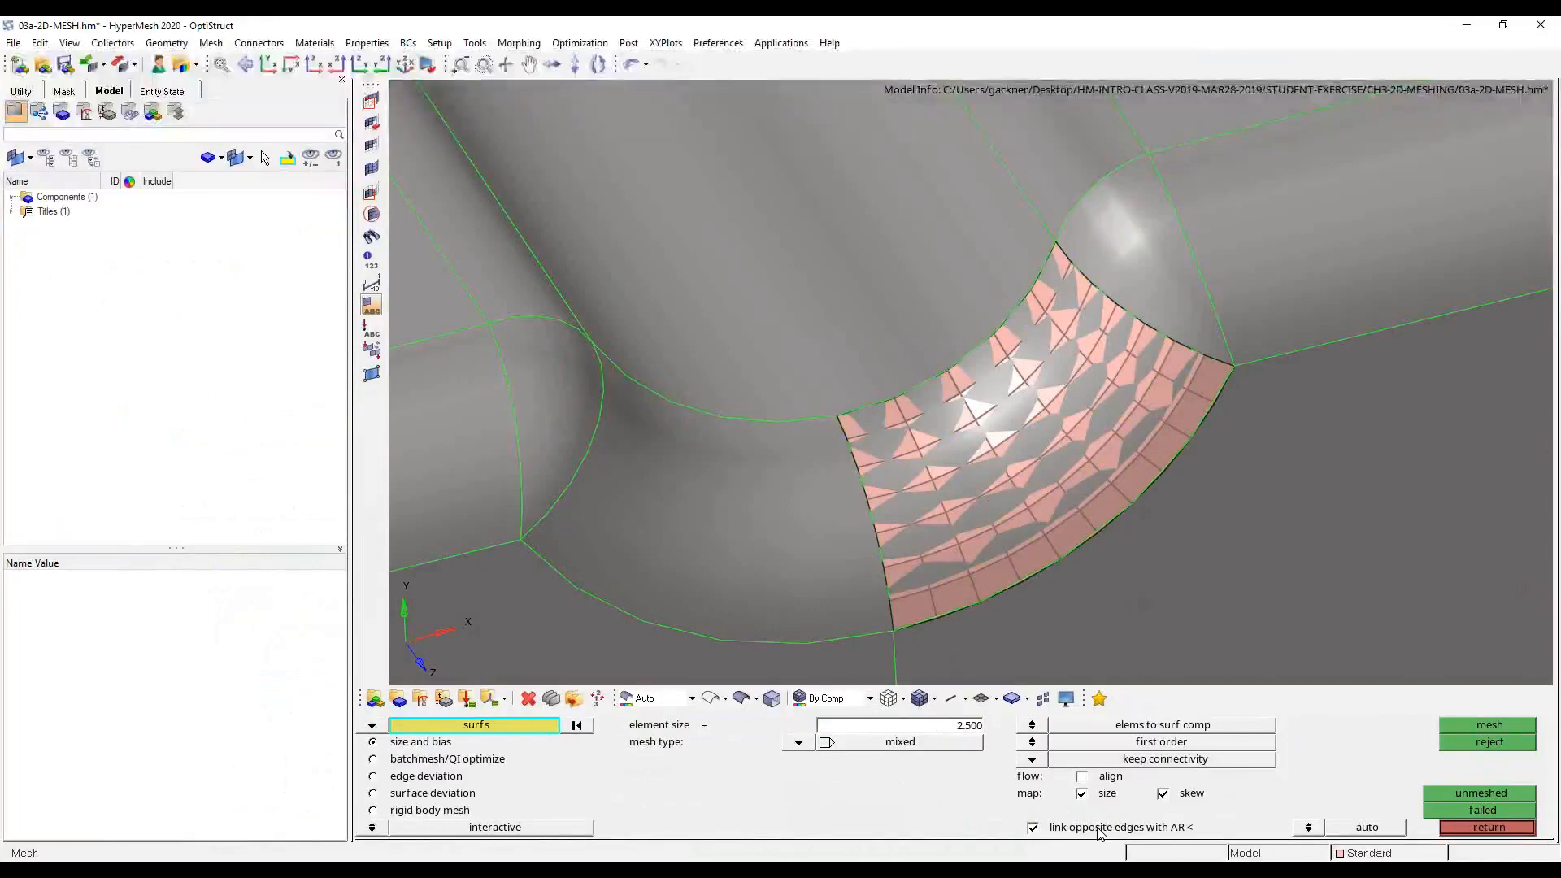
{"action": "left_click", "coordinate": [1063, 497]}
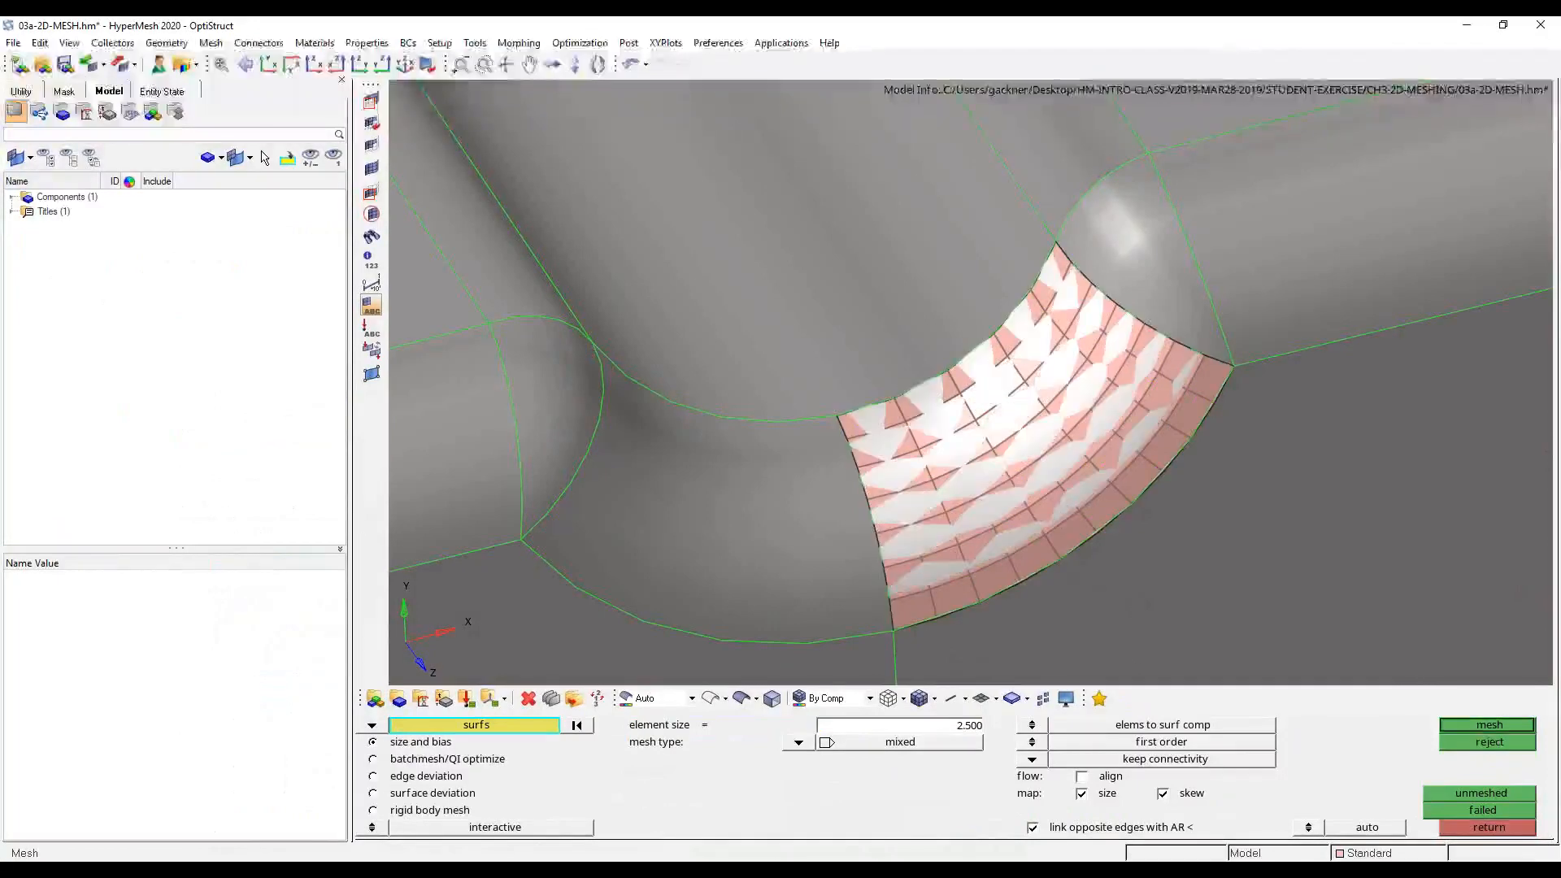
{"action": "left_click", "coordinate": [1526, 726]}
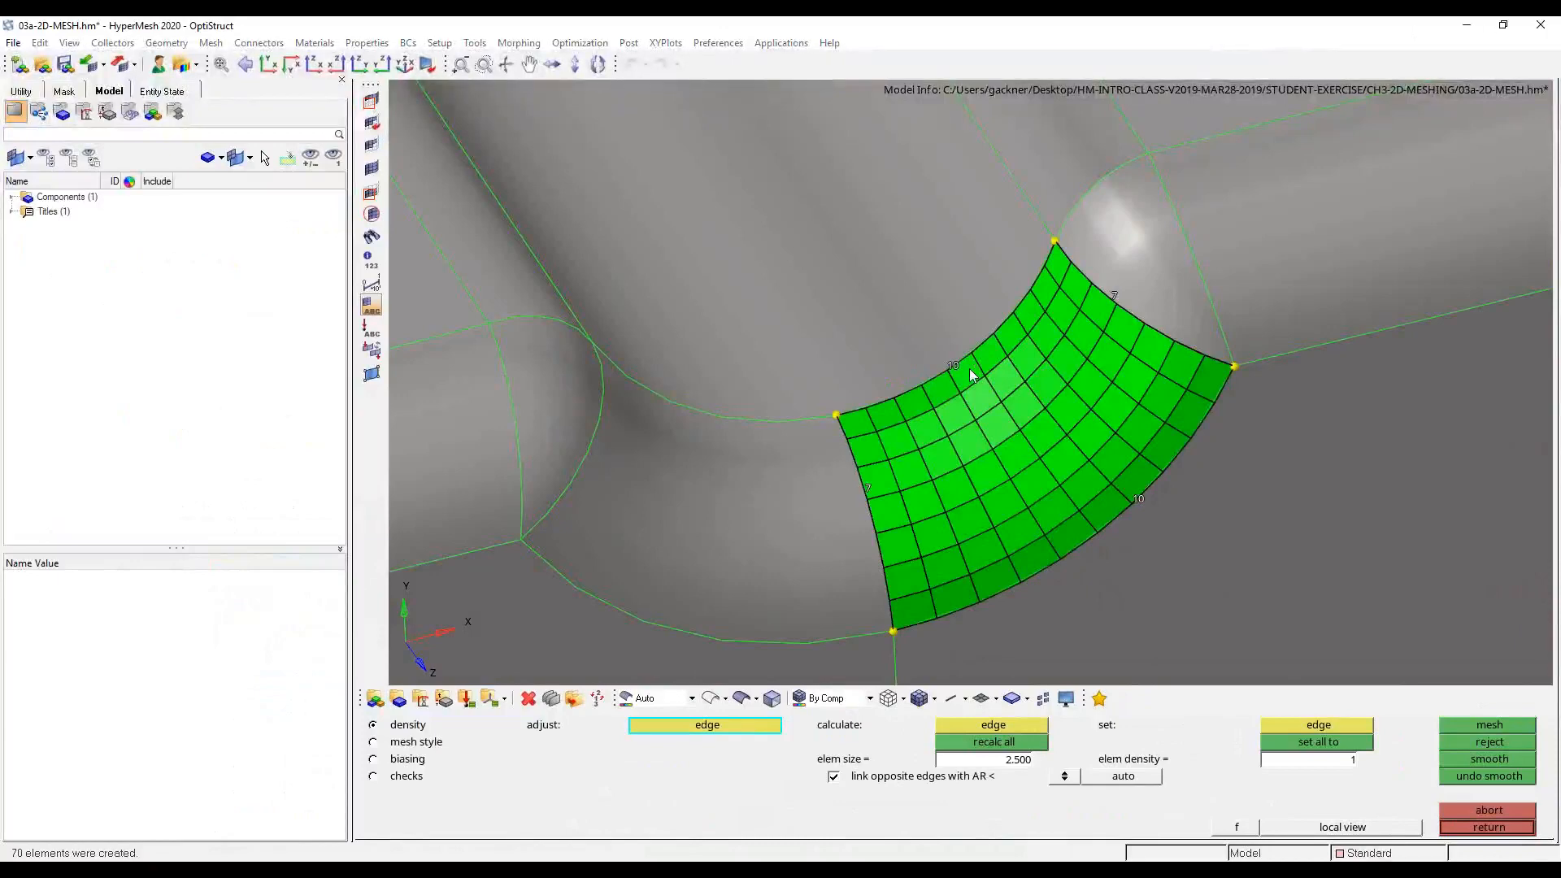
{"action": "left_click", "coordinate": [1488, 827]}
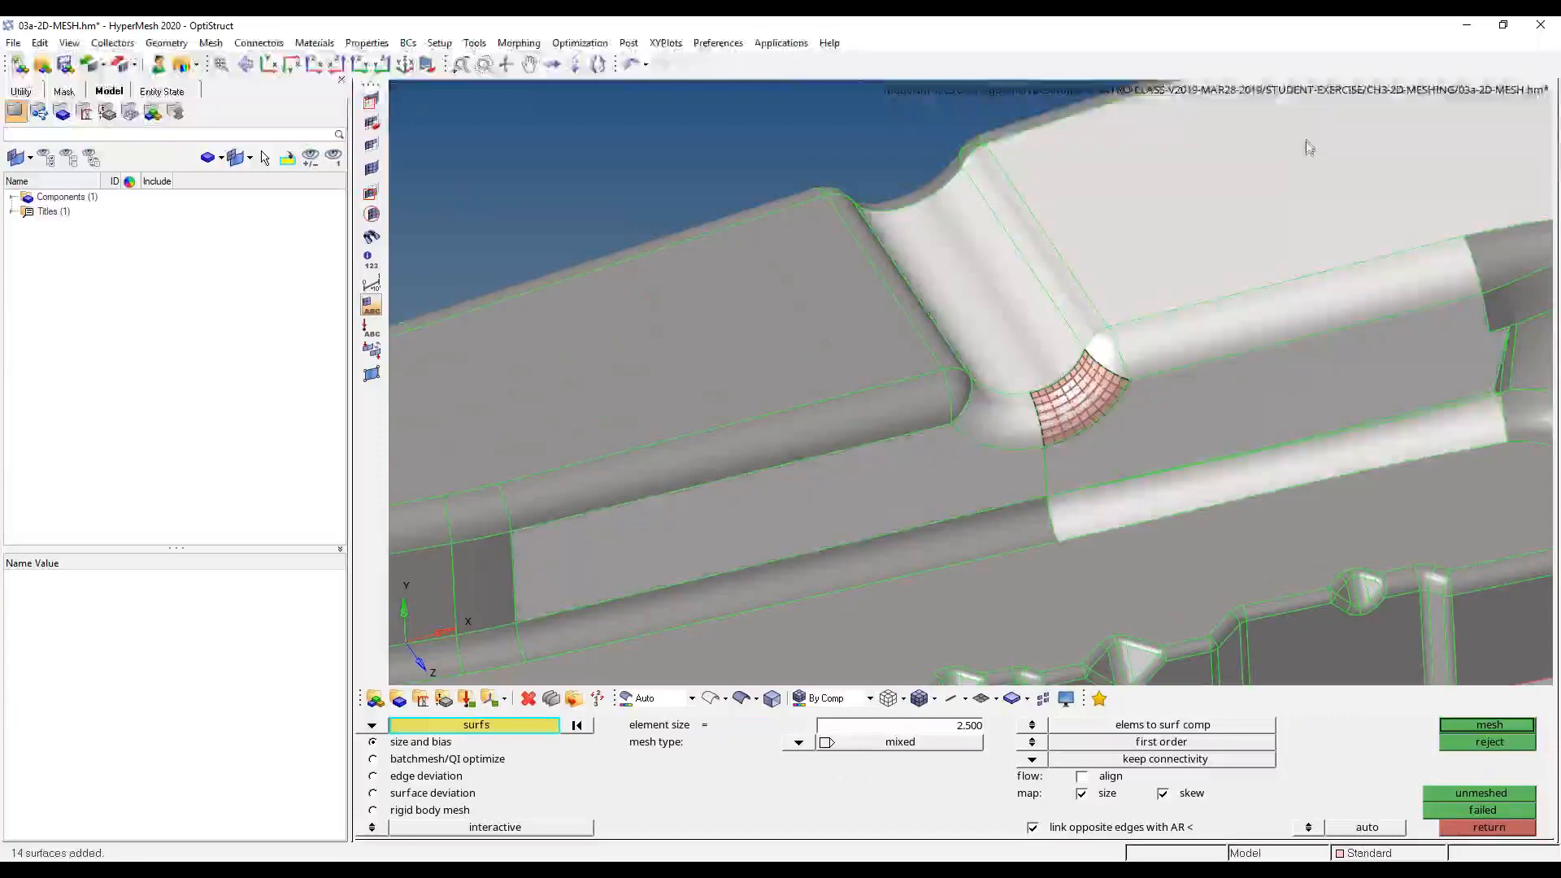
- Start the Delete command, window-select around the meshed corner and open the choice of entity types
{"action": "key", "text": "F2"}
{"action": "left_click_drag", "start_coordinate": [792, 596], "coordinate": [1252, 246], "text": "shift"}
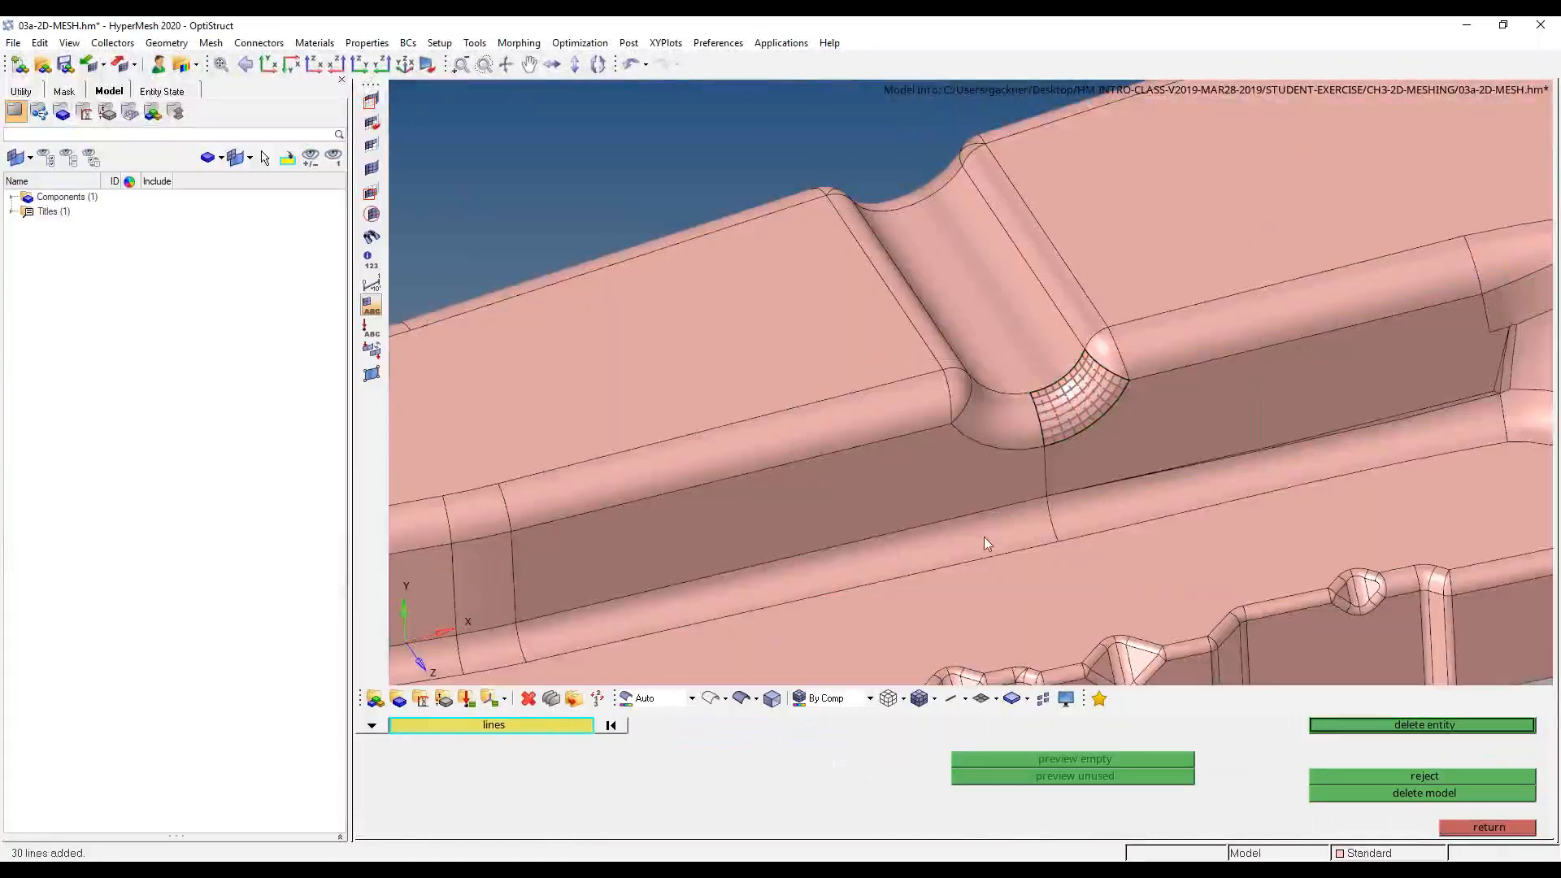
{"action": "left_click", "coordinate": [372, 725]}
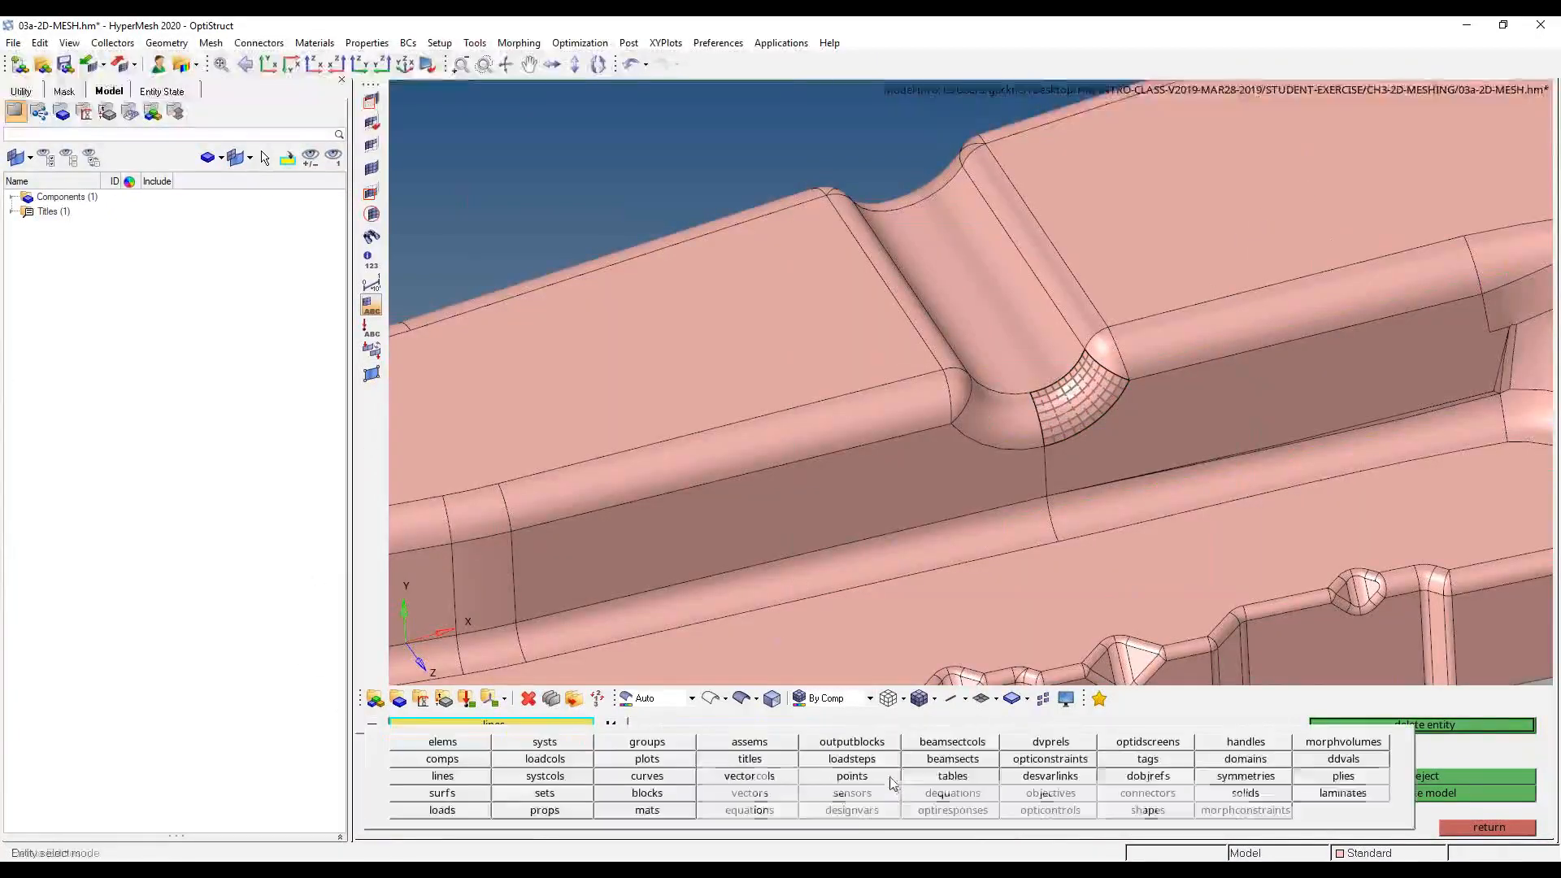
- Delete the mesh elements from the small curved corner surface at the end of the channel
{"action": "left_click", "coordinate": [376, 726]}
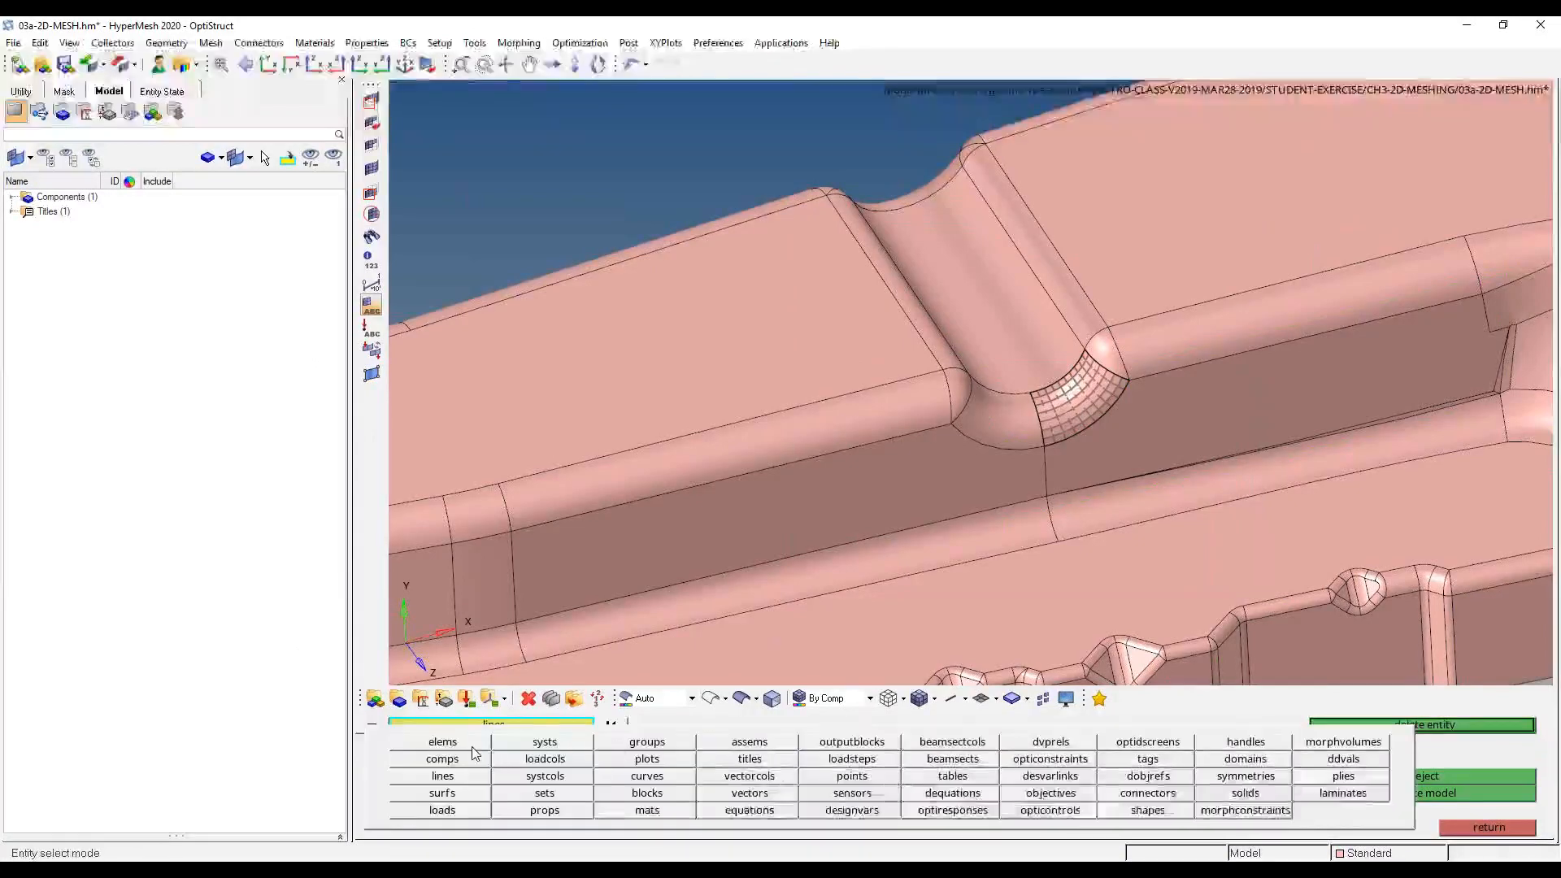
{"action": "left_click", "coordinate": [443, 742]}
{"action": "left_click_drag", "start_coordinate": [847, 540], "coordinate": [1178, 348], "text": "shift"}
{"action": "left_click", "coordinate": [1424, 725]}
{"action": "left_click", "coordinate": [1503, 826]}
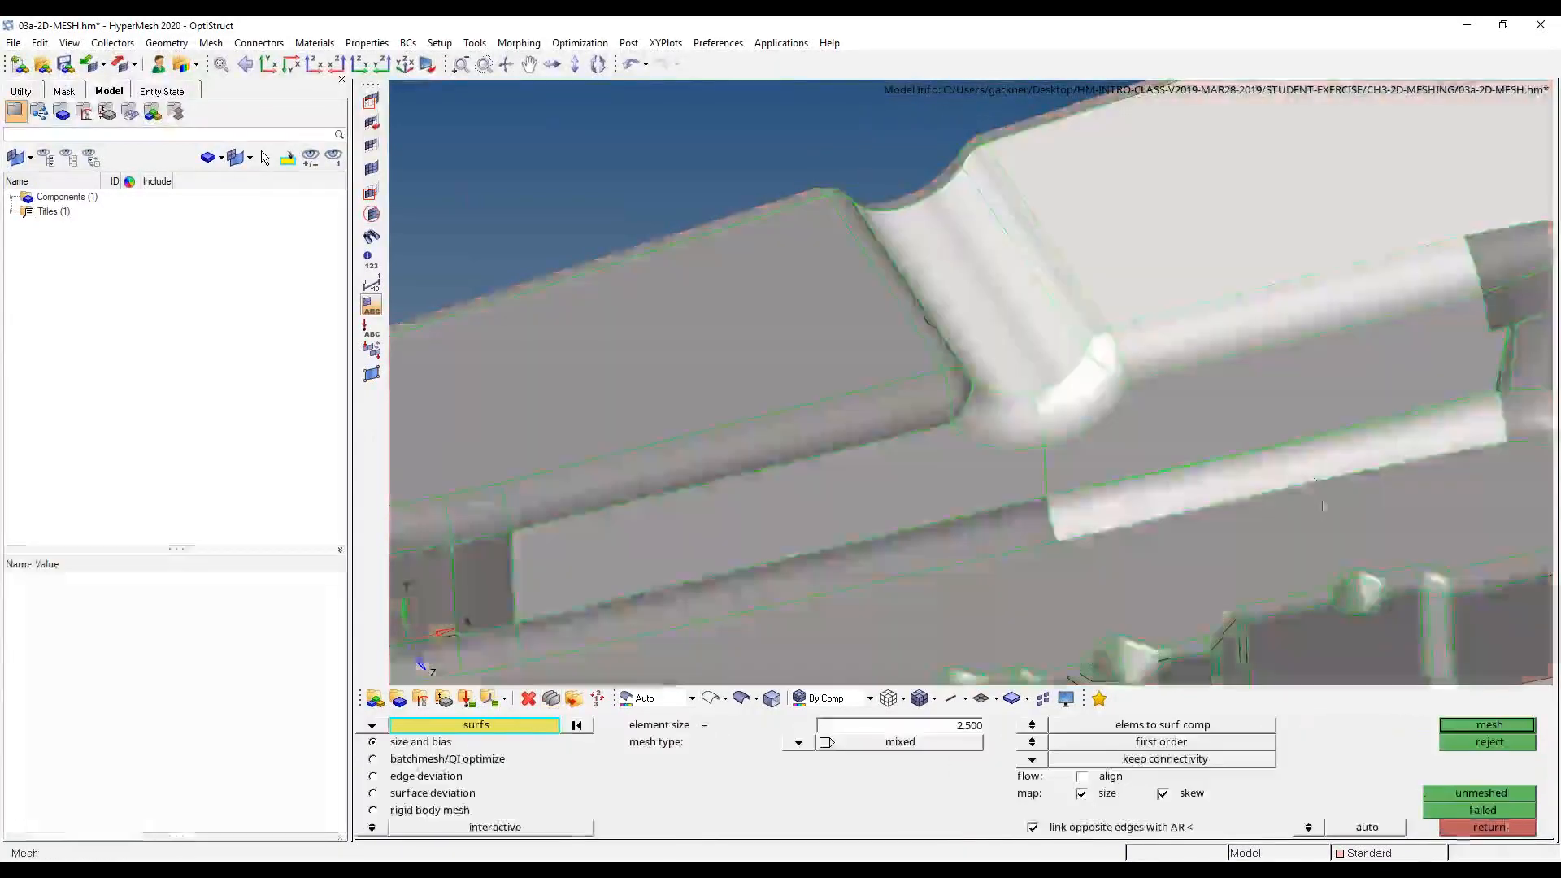
- Examine the closely spaced surface edges across the long fillet near the end of the part
{"action": "scroll", "coordinate": [1323, 505], "scroll_direction": "down", "scroll_amount": 4, "text": "ctrl"}
{"action": "mouse_move", "coordinate": [1119, 449]}
{"action": "left_mouse_down", "text": "ctrl"}
{"action": "mouse_move", "coordinate": [1024, 455]}
{"action": "mouse_move", "coordinate": [713, 408]}
{"action": "mouse_move", "coordinate": [989, 485]}
{"action": "mouse_move", "coordinate": [1130, 455]}
{"action": "left_mouse_up", "text": "ctrl"}
{"action": "scroll", "coordinate": [1481, 432], "scroll_direction": "up", "scroll_amount": 5, "text": "ctrl"}
{"action": "left_click_drag", "start_coordinate": [1379, 528], "coordinate": [1055, 591], "text": "ctrl"}
{"action": "right_click_drag", "start_coordinate": [1349, 512], "coordinate": [1217, 485], "text": "ctrl"}
{"action": "scroll", "coordinate": [1219, 483], "scroll_direction": "up", "scroll_amount": 2, "text": "ctrl"}
{"action": "left_click_drag", "start_coordinate": [1226, 483], "coordinate": [1163, 471], "text": "ctrl"}
{"action": "scroll", "coordinate": [1162, 469], "scroll_direction": "down", "scroll_amount": 3, "text": "ctrl"}
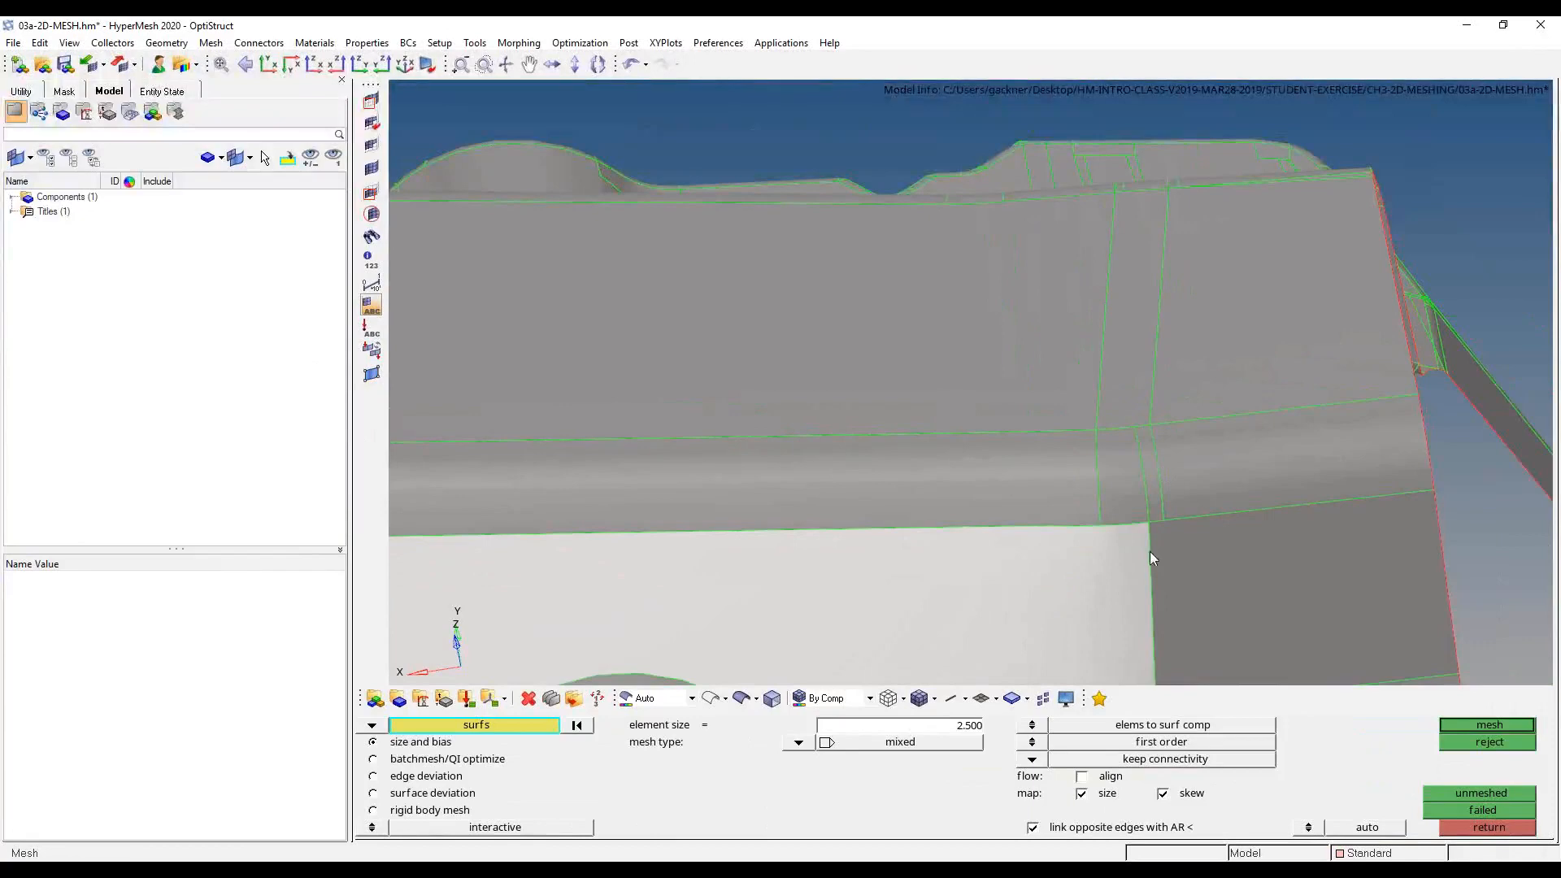
{"action": "scroll", "coordinate": [1154, 456], "scroll_direction": "up", "scroll_amount": 4}
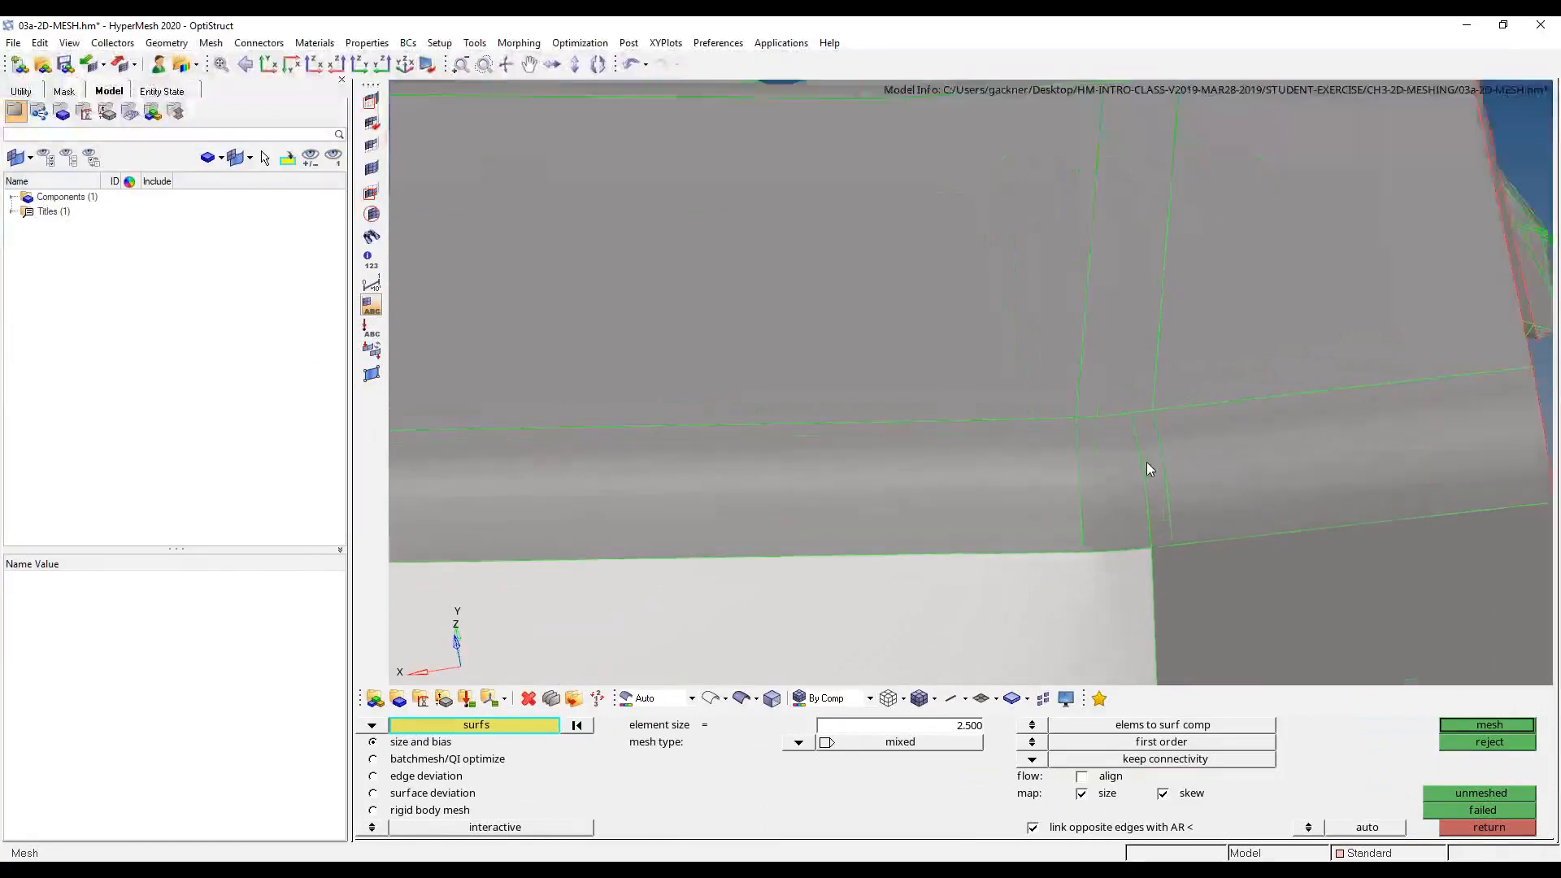
{"action": "scroll", "coordinate": [1128, 524], "scroll_direction": "down", "scroll_amount": 5}
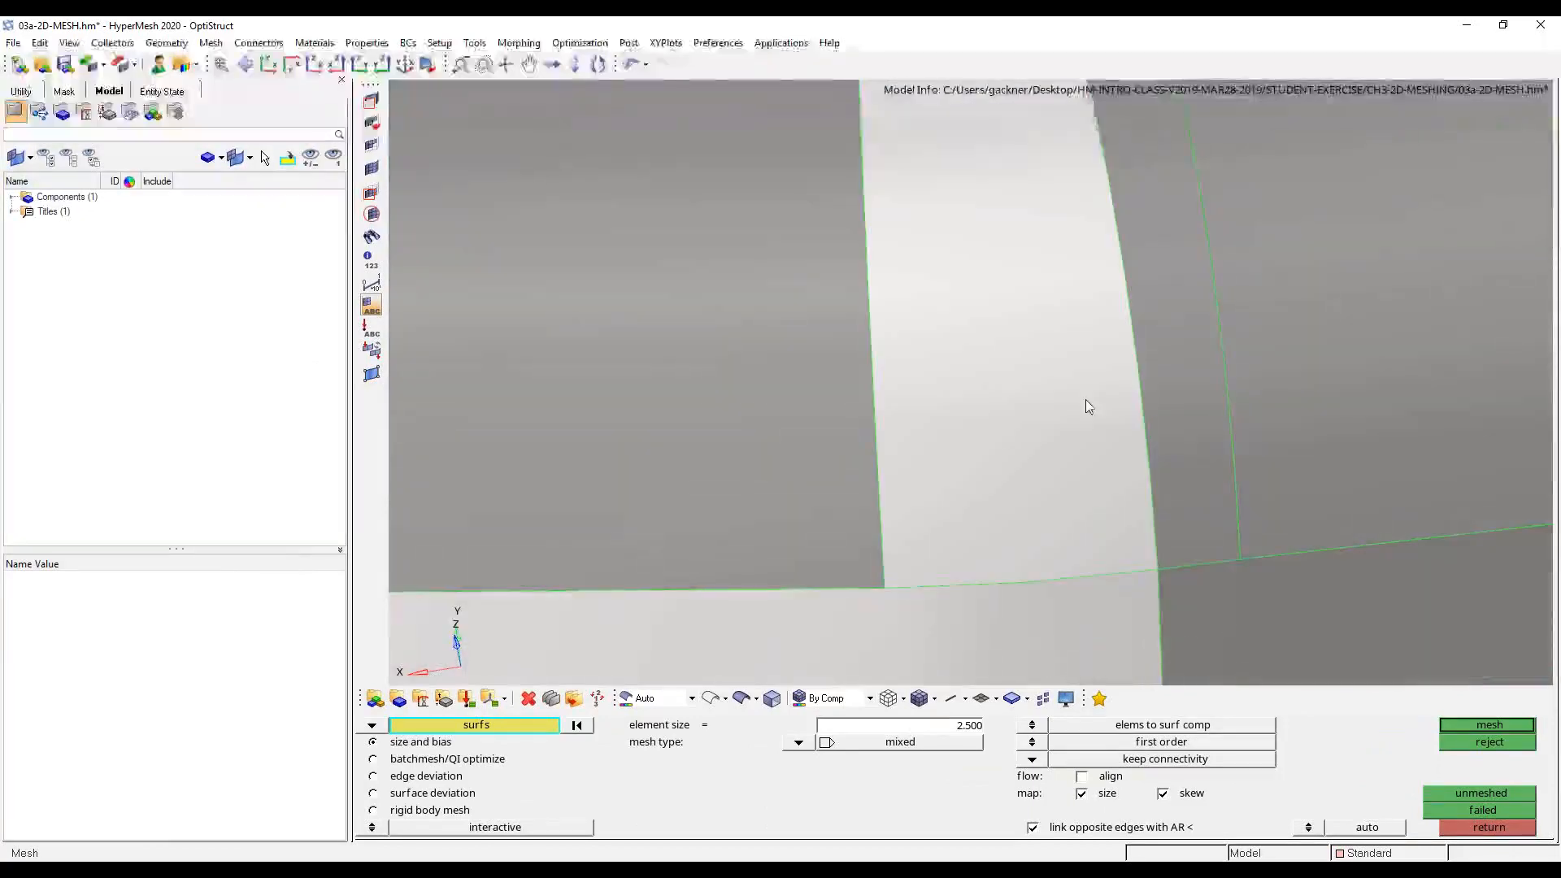
{"action": "right_click_drag", "start_coordinate": [1090, 437], "coordinate": [989, 621], "text": "ctrl"}
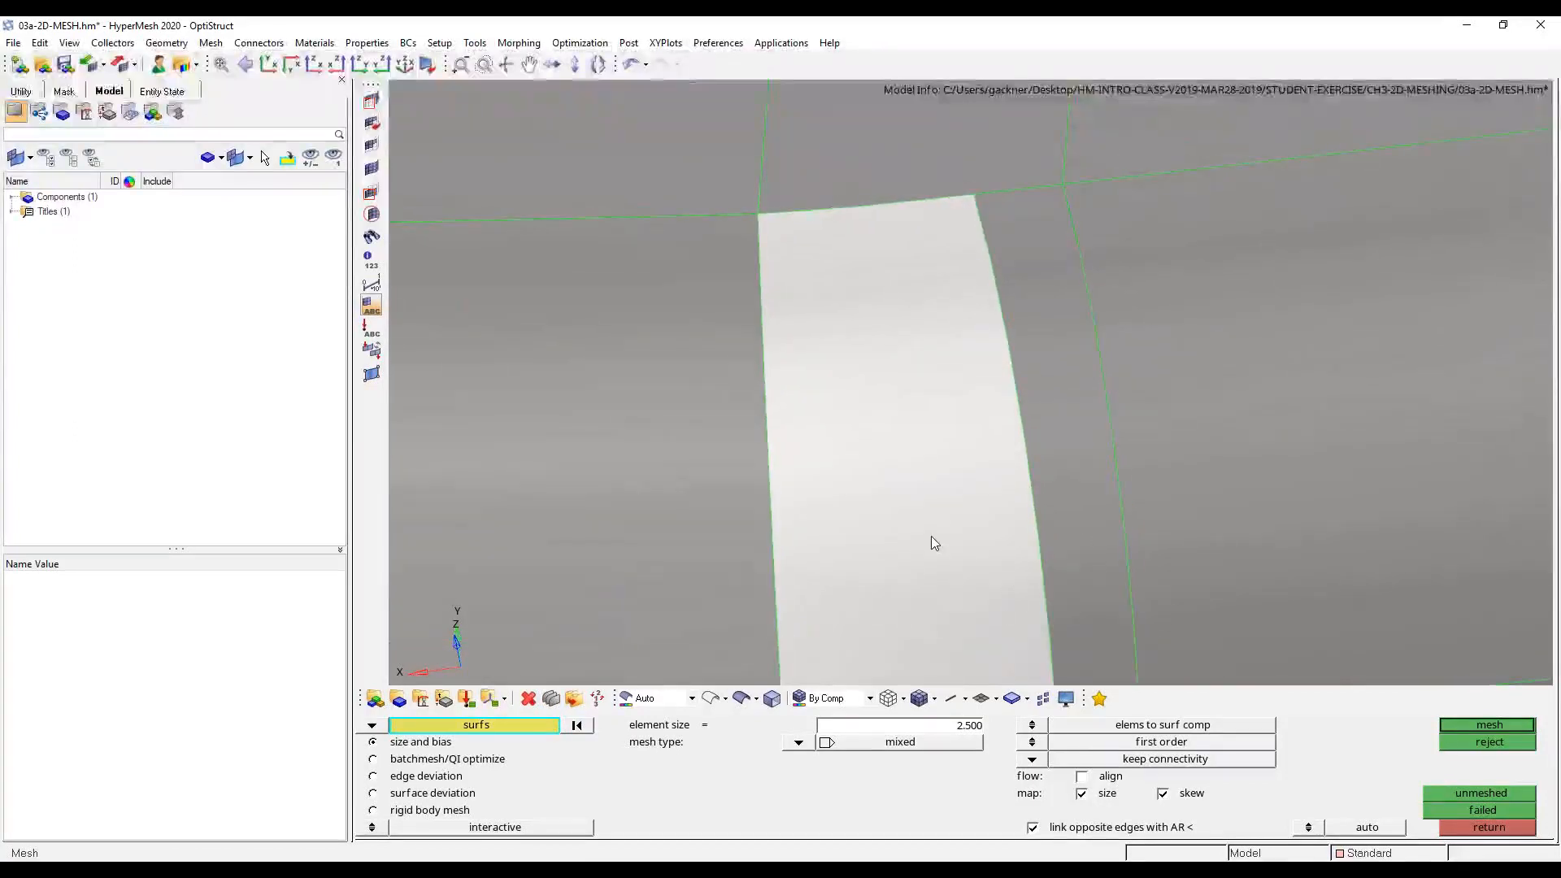
{"action": "right_click", "coordinate": [930, 535]}
{"action": "scroll", "coordinate": [1047, 302], "scroll_direction": "down", "scroll_amount": 2}
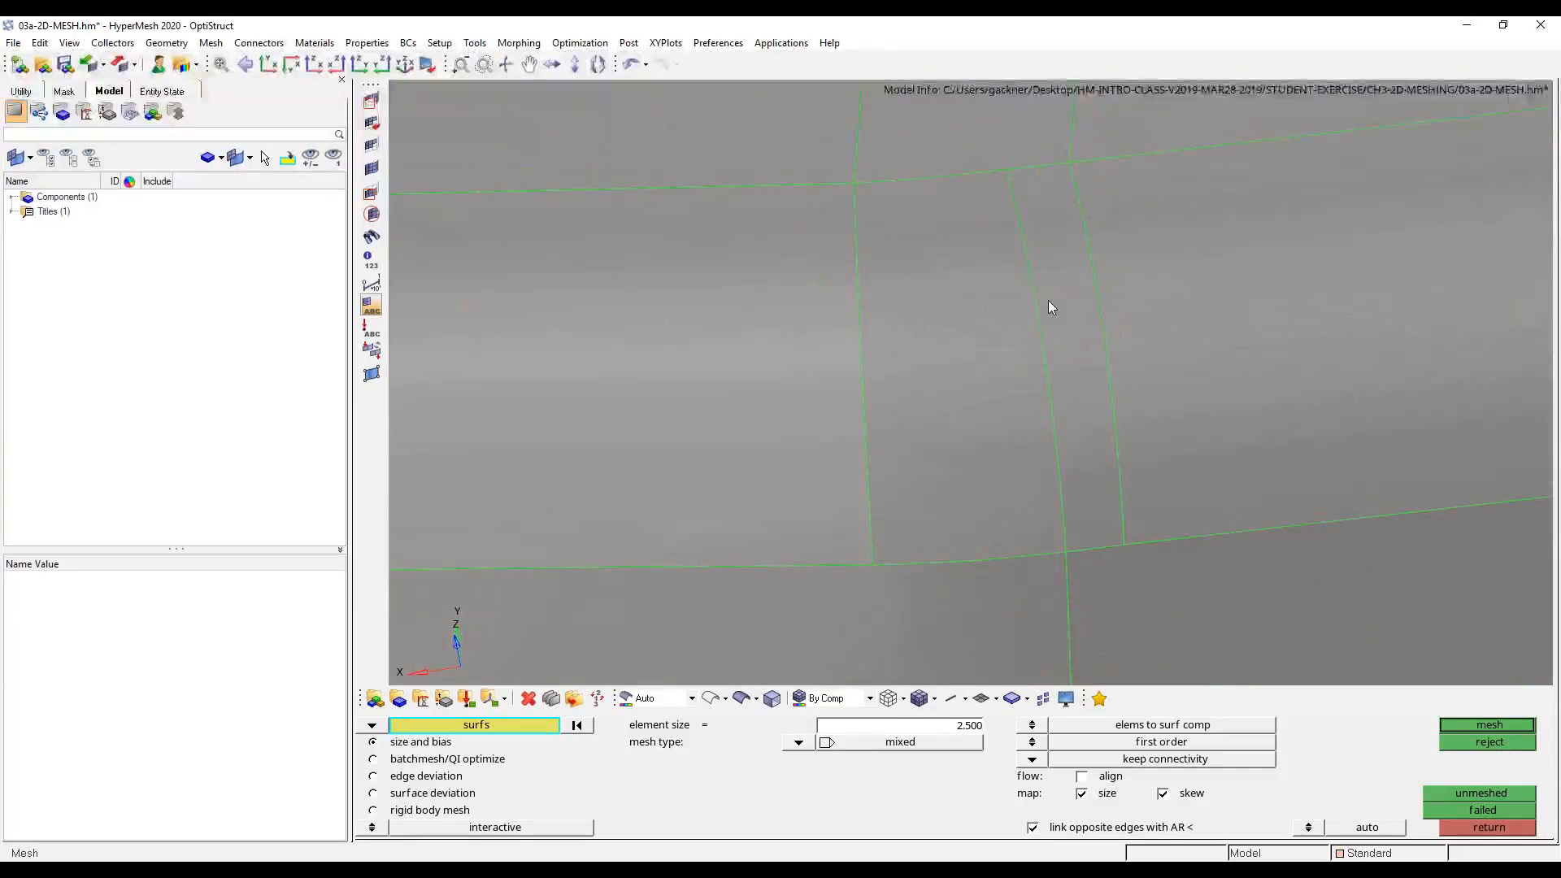
- Open the Quick Edit tools directly, leave them, and reopen them from the geometry commands
{"action": "key", "text": "F11"}
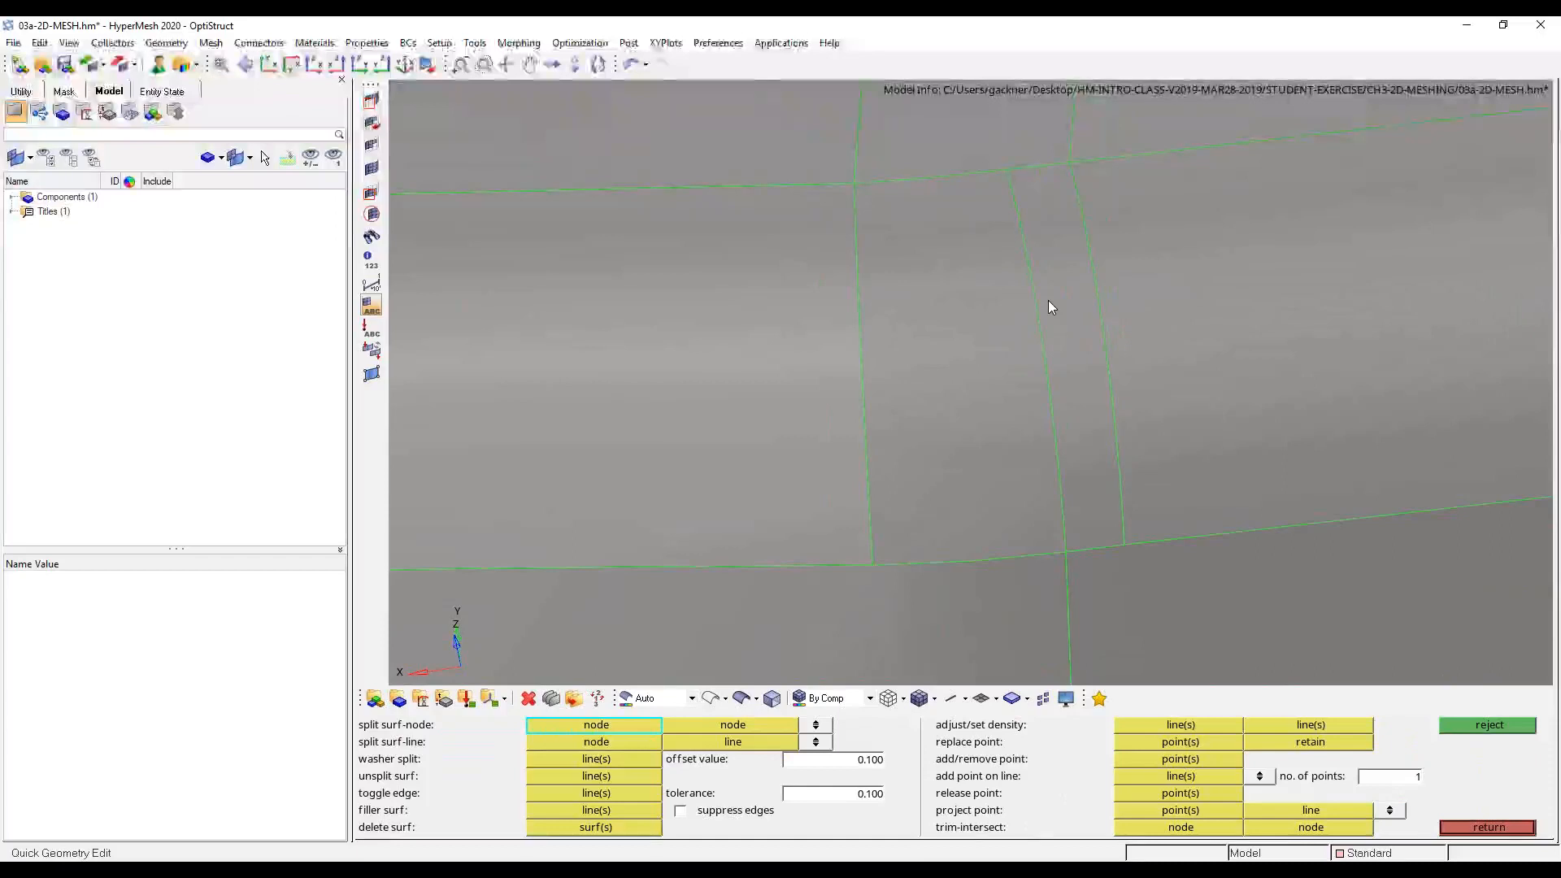
{"action": "left_click", "coordinate": [1495, 826]}
{"action": "left_click", "coordinate": [1489, 825]}
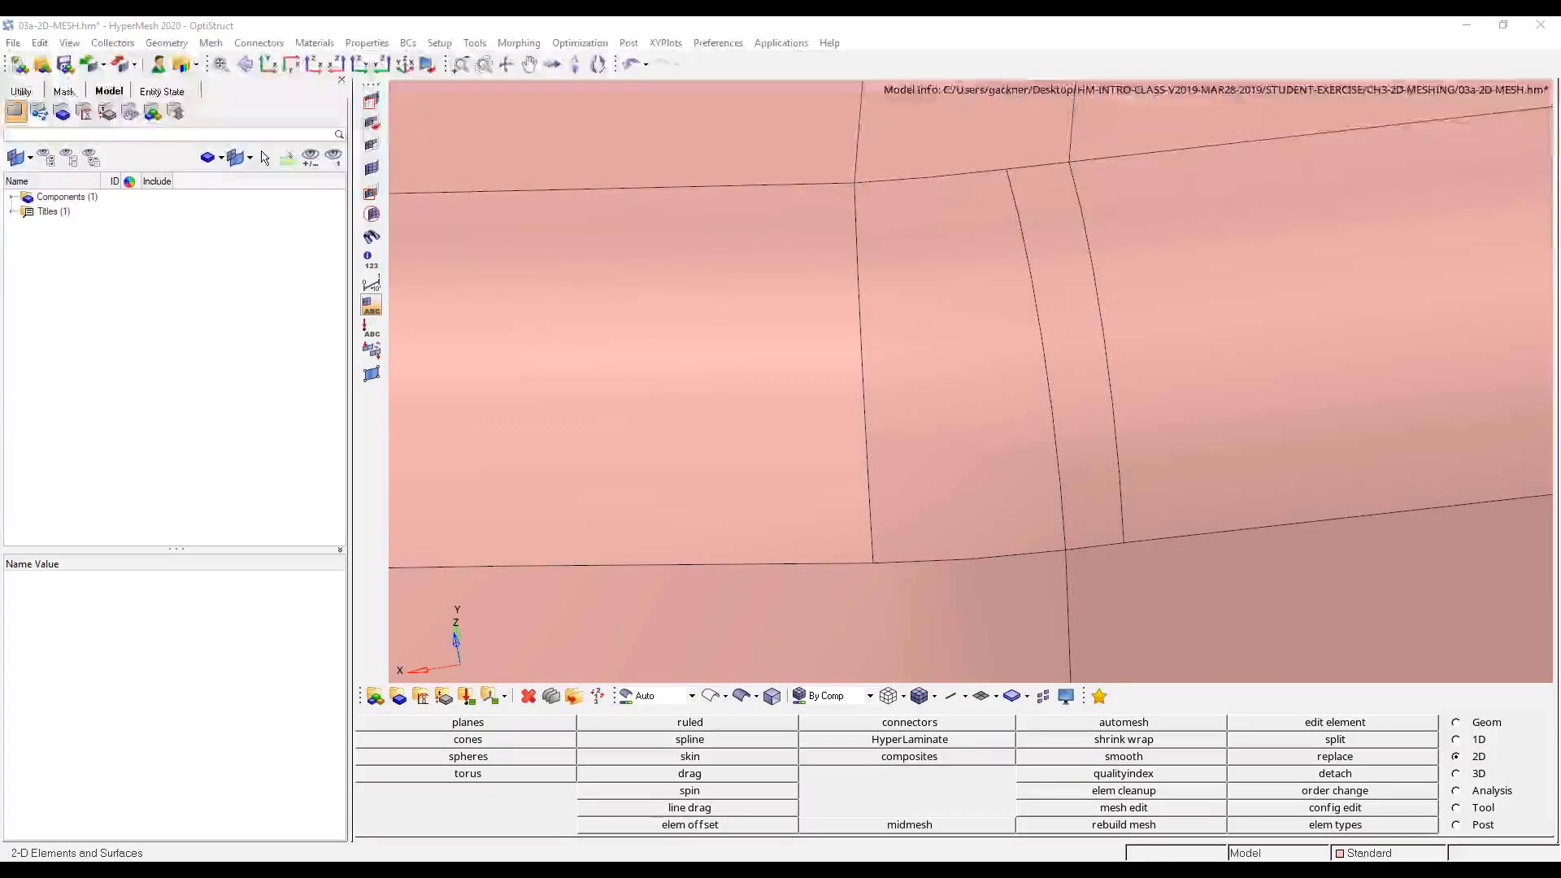
{"action": "left_click", "coordinate": [1496, 725]}
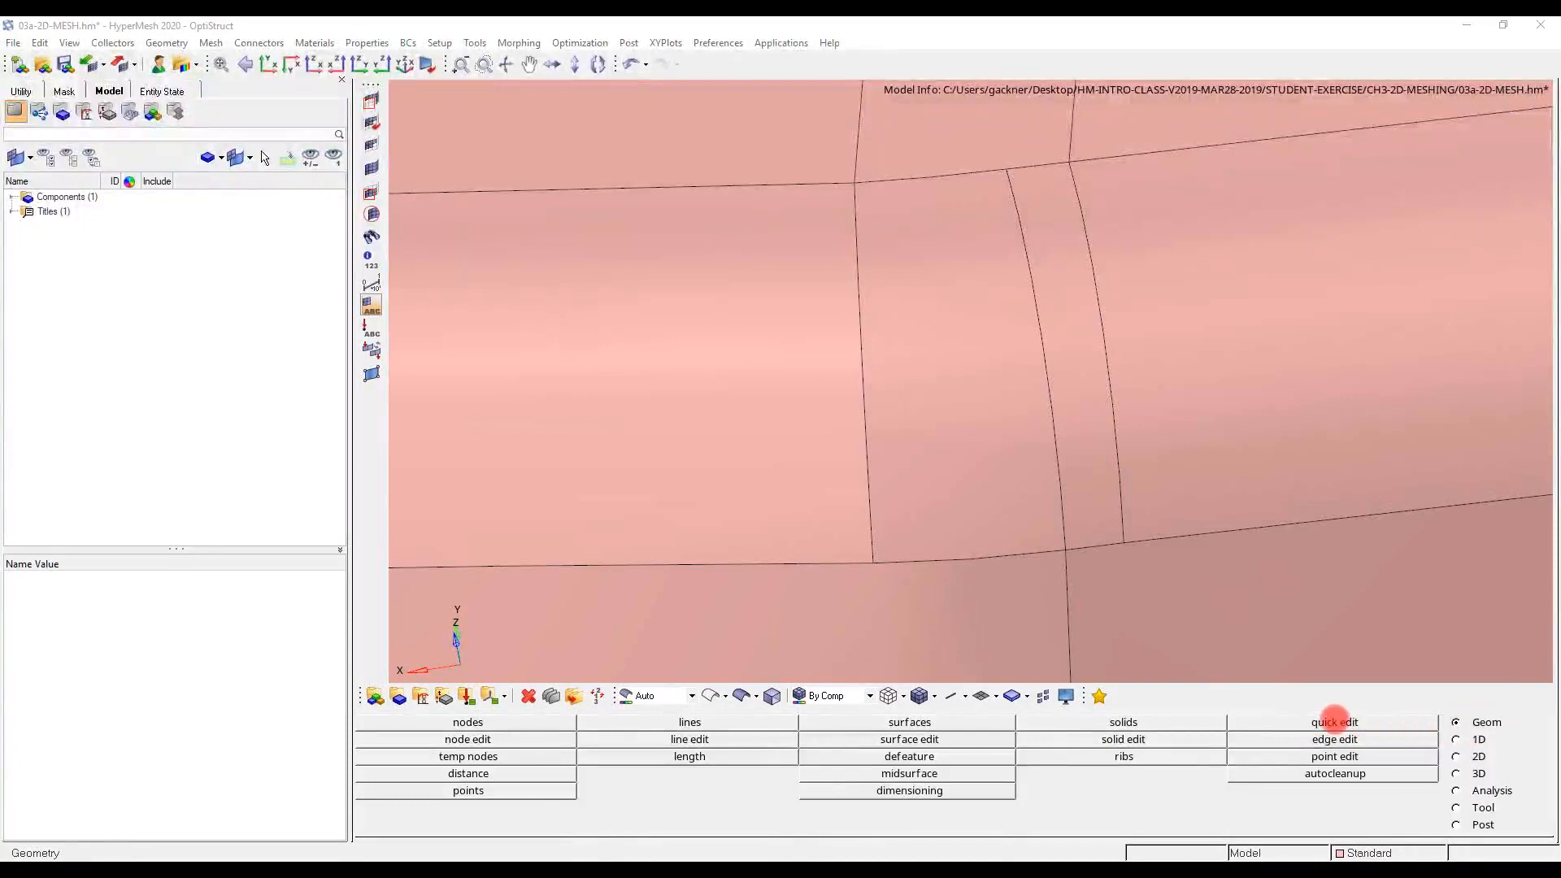
{"action": "left_click", "coordinate": [1372, 725]}
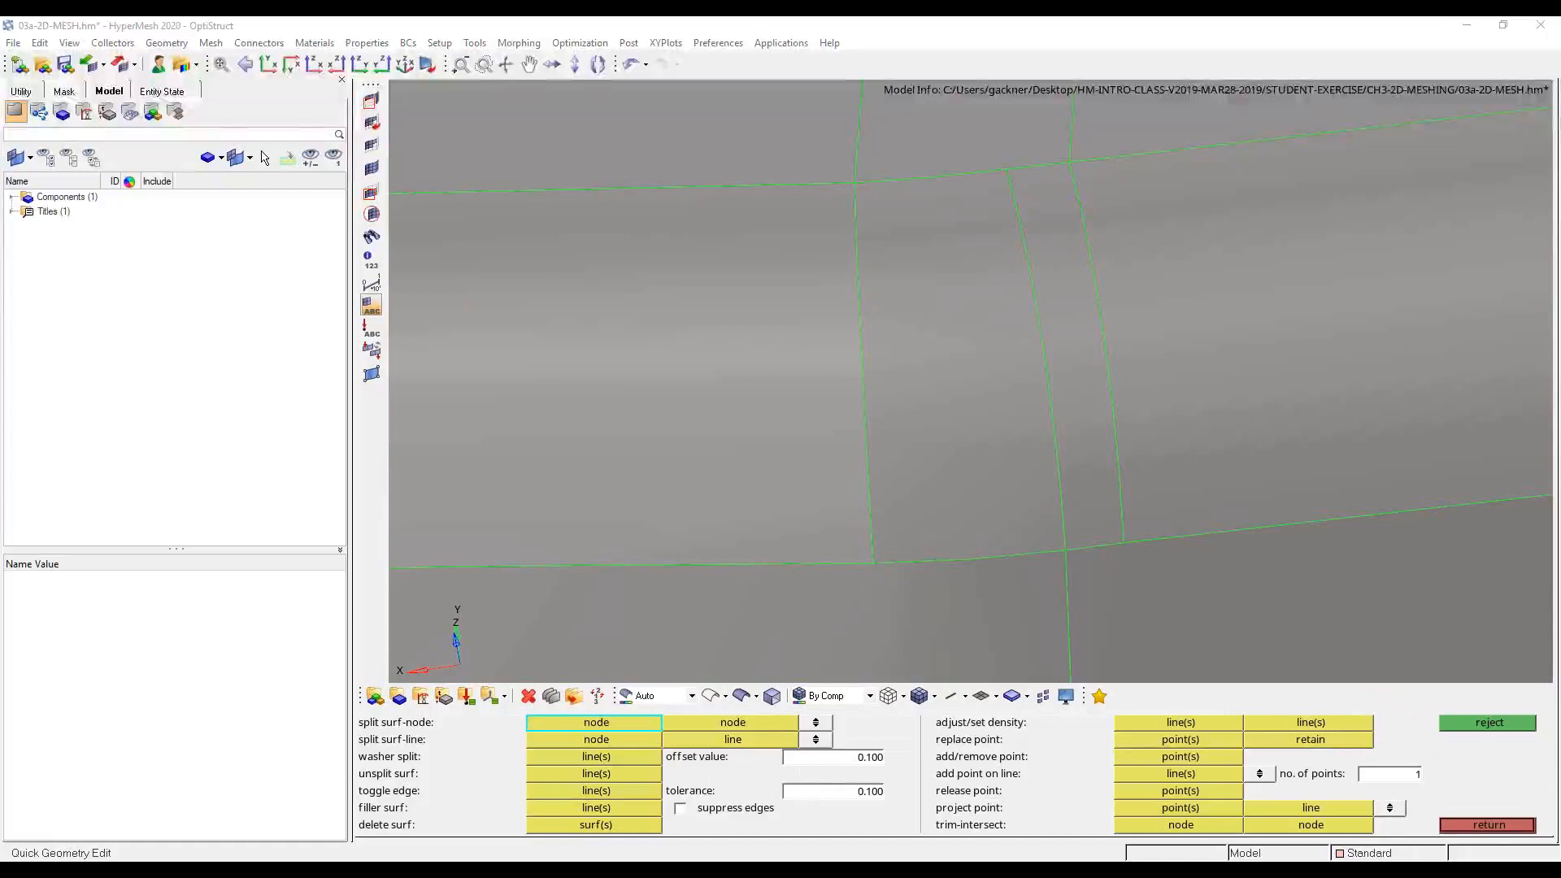
- Leave Quick Edit, open Automesh from the 2D commands, and close it again
{"action": "left_click", "coordinate": [1488, 824]}
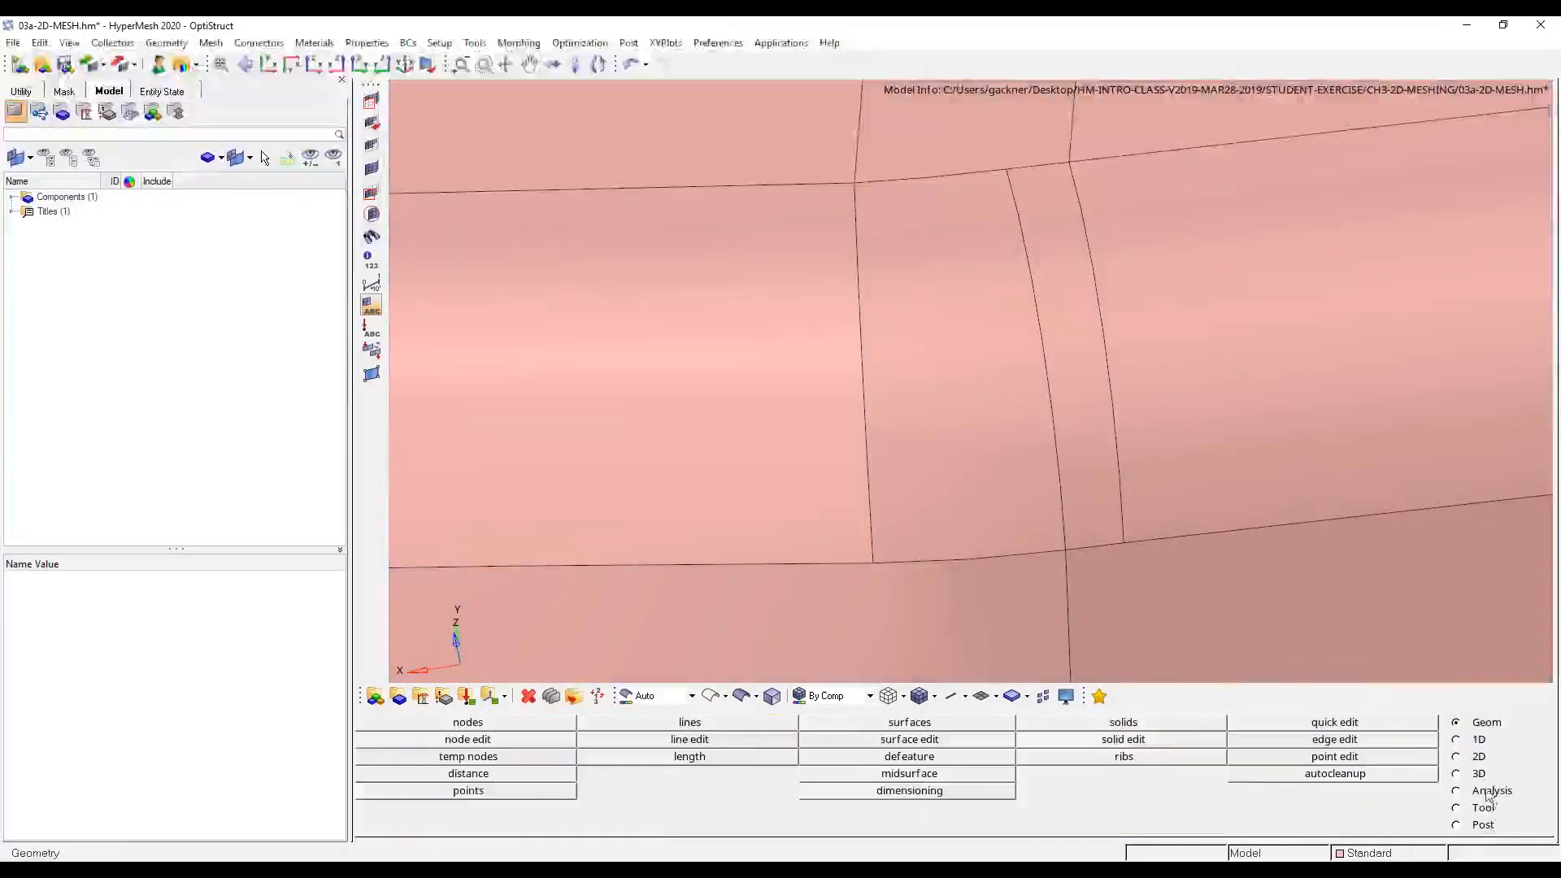
{"action": "left_click", "coordinate": [1479, 758]}
{"action": "left_click", "coordinate": [1191, 722]}
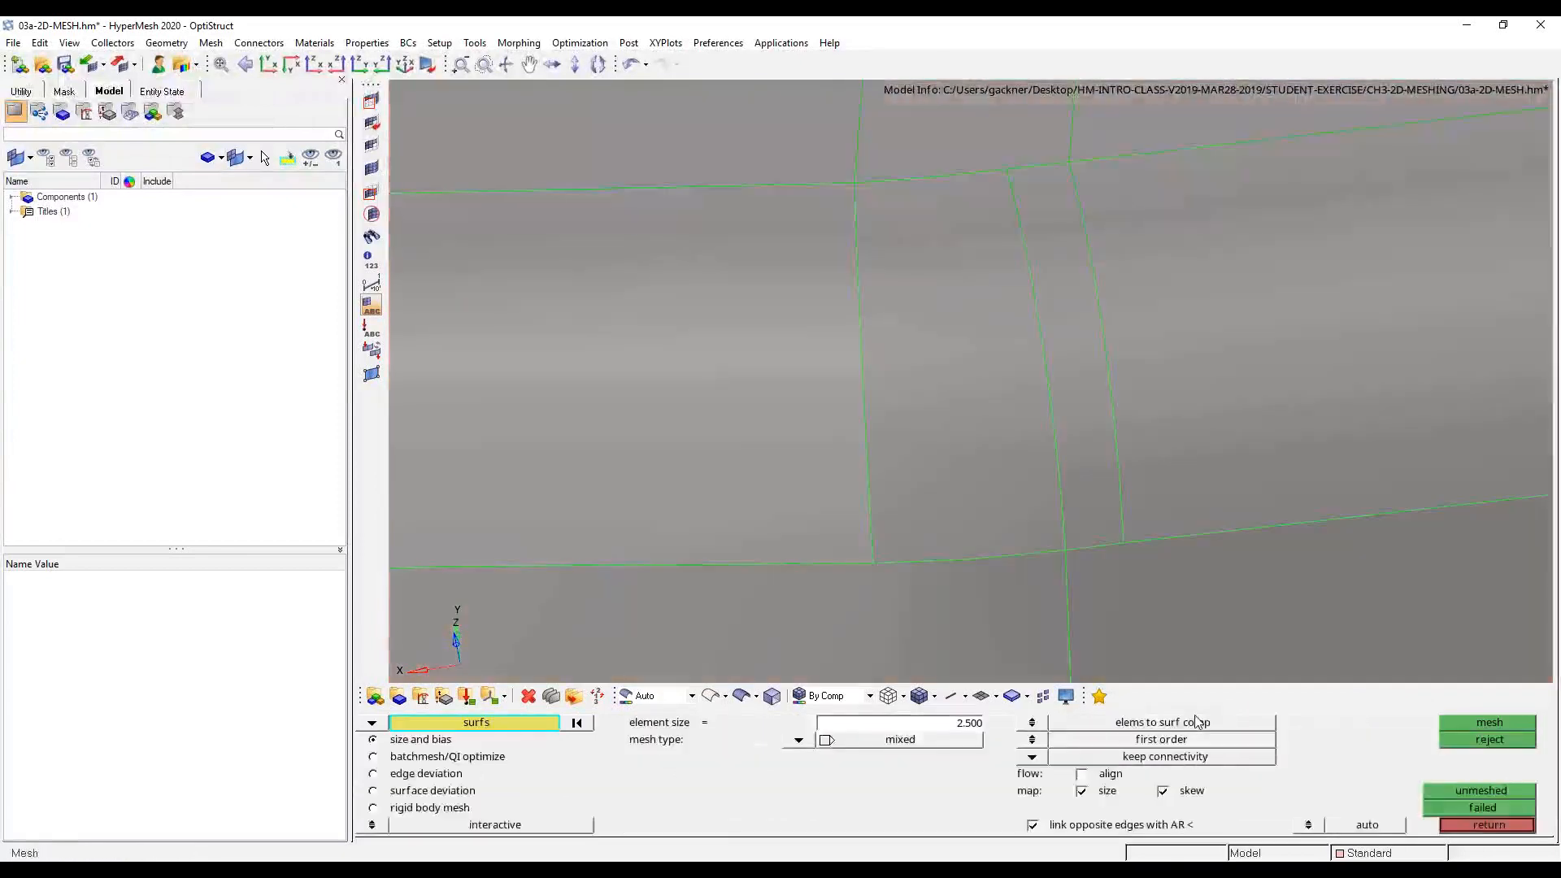
{"action": "left_click", "coordinate": [1473, 825]}
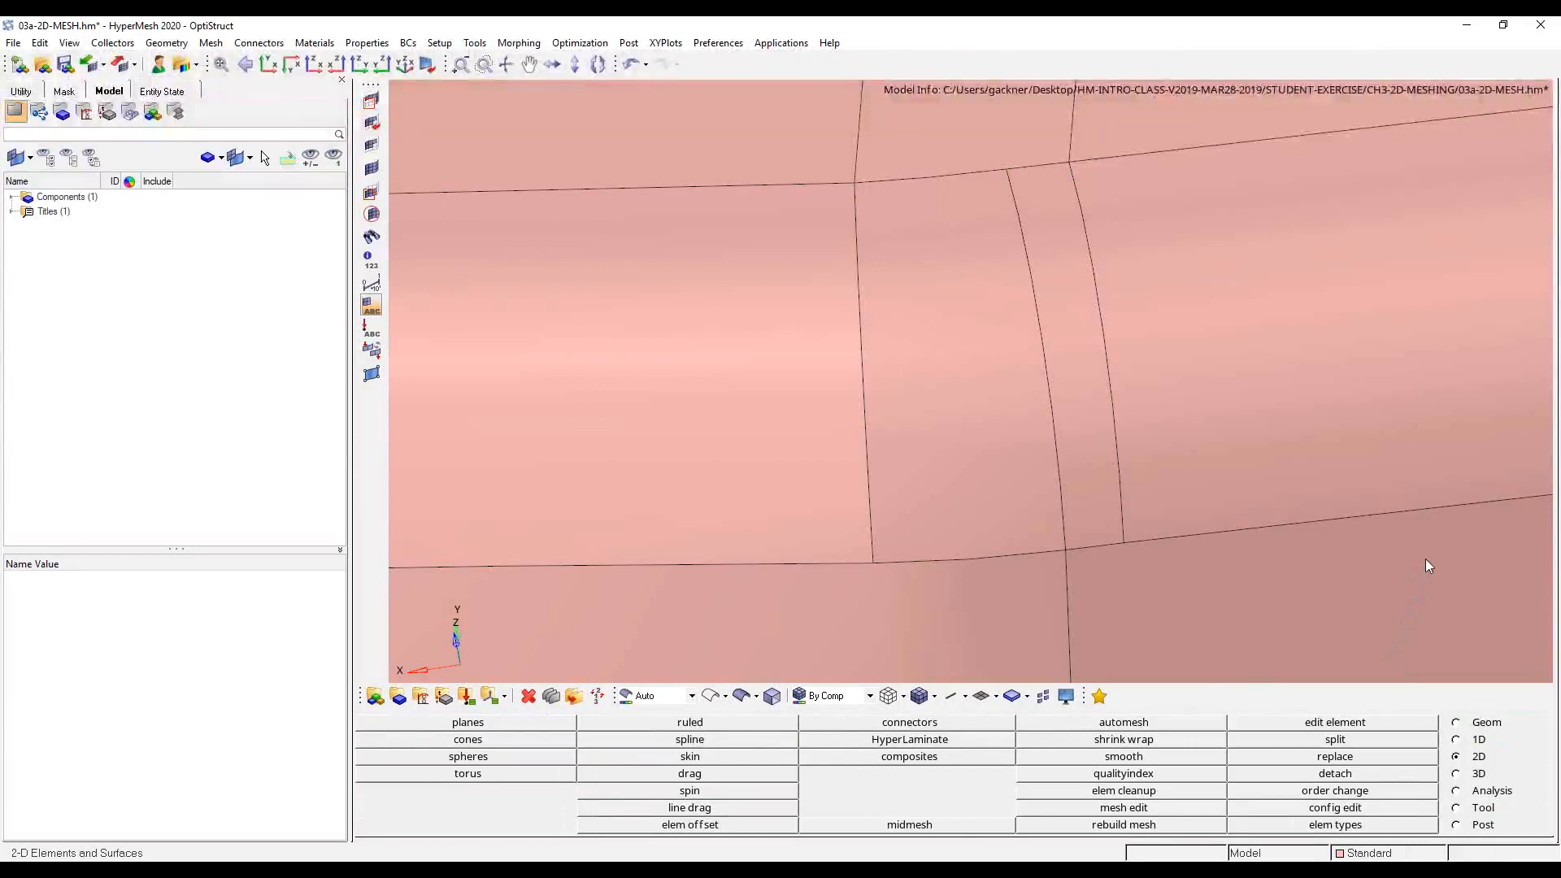
- Alternate between the Quick Edit and Automesh tools, finishing with Quick Edit open
{"action": "key", "text": "F11"}
{"action": "key", "text": "F12"}
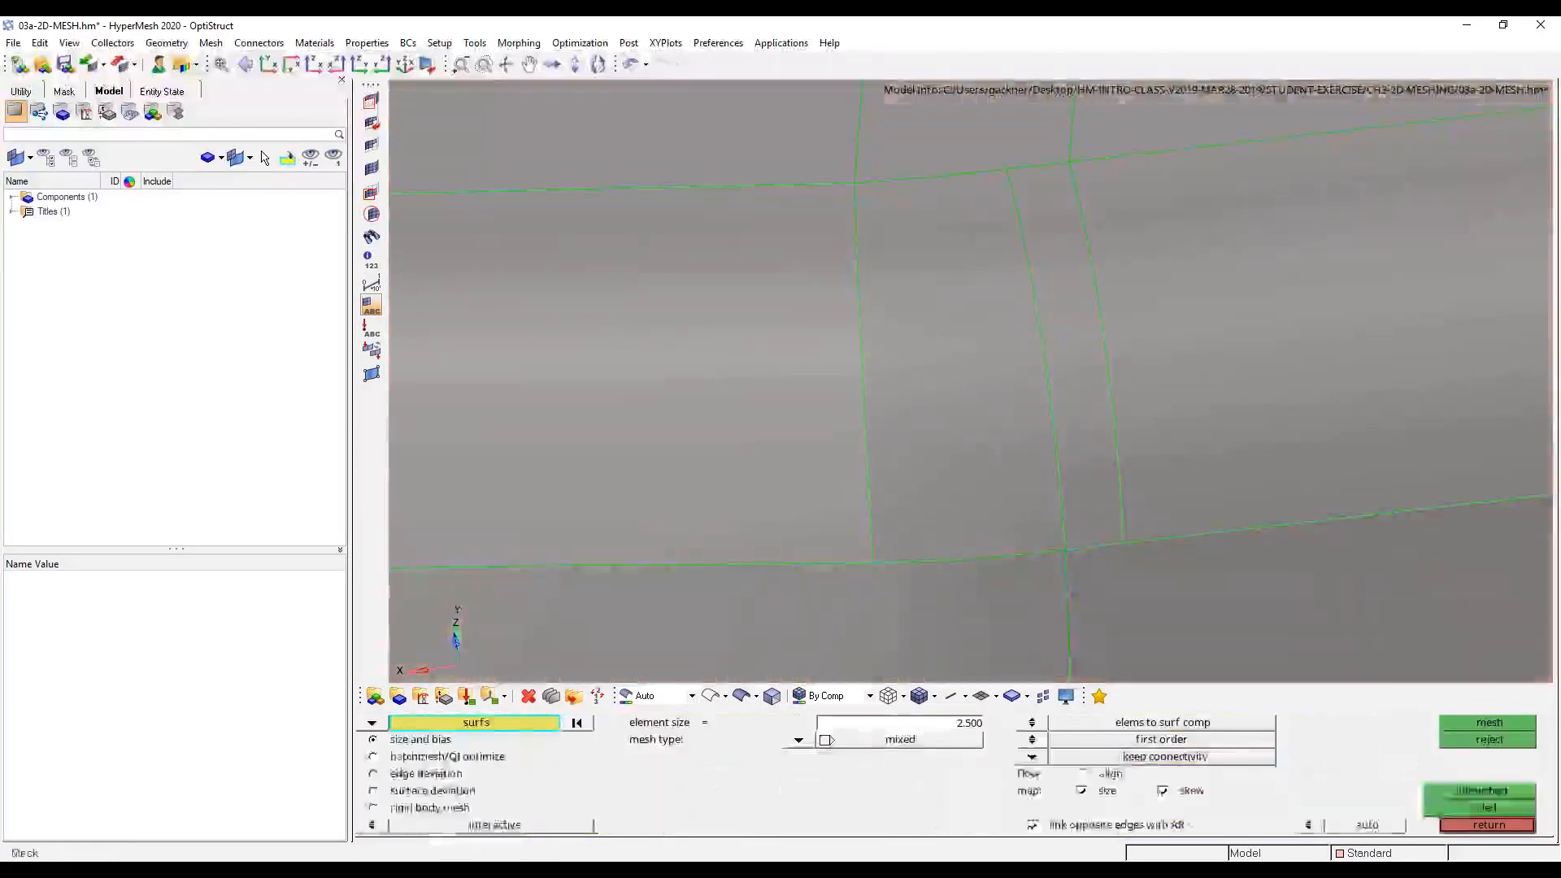
{"action": "key", "text": "F11"}
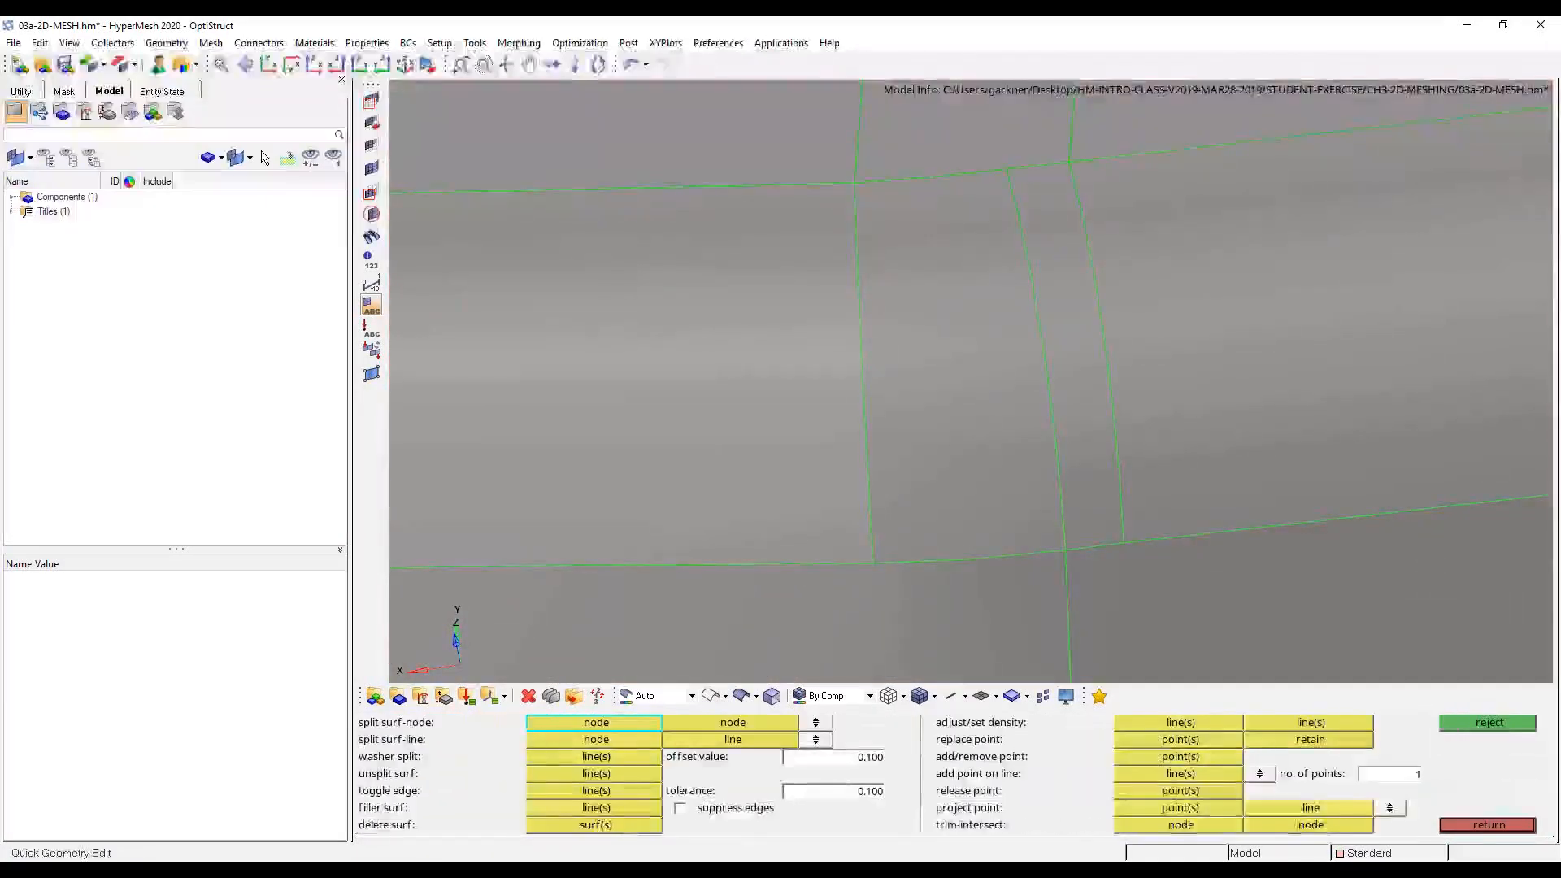
{"action": "key", "text": "F12"}
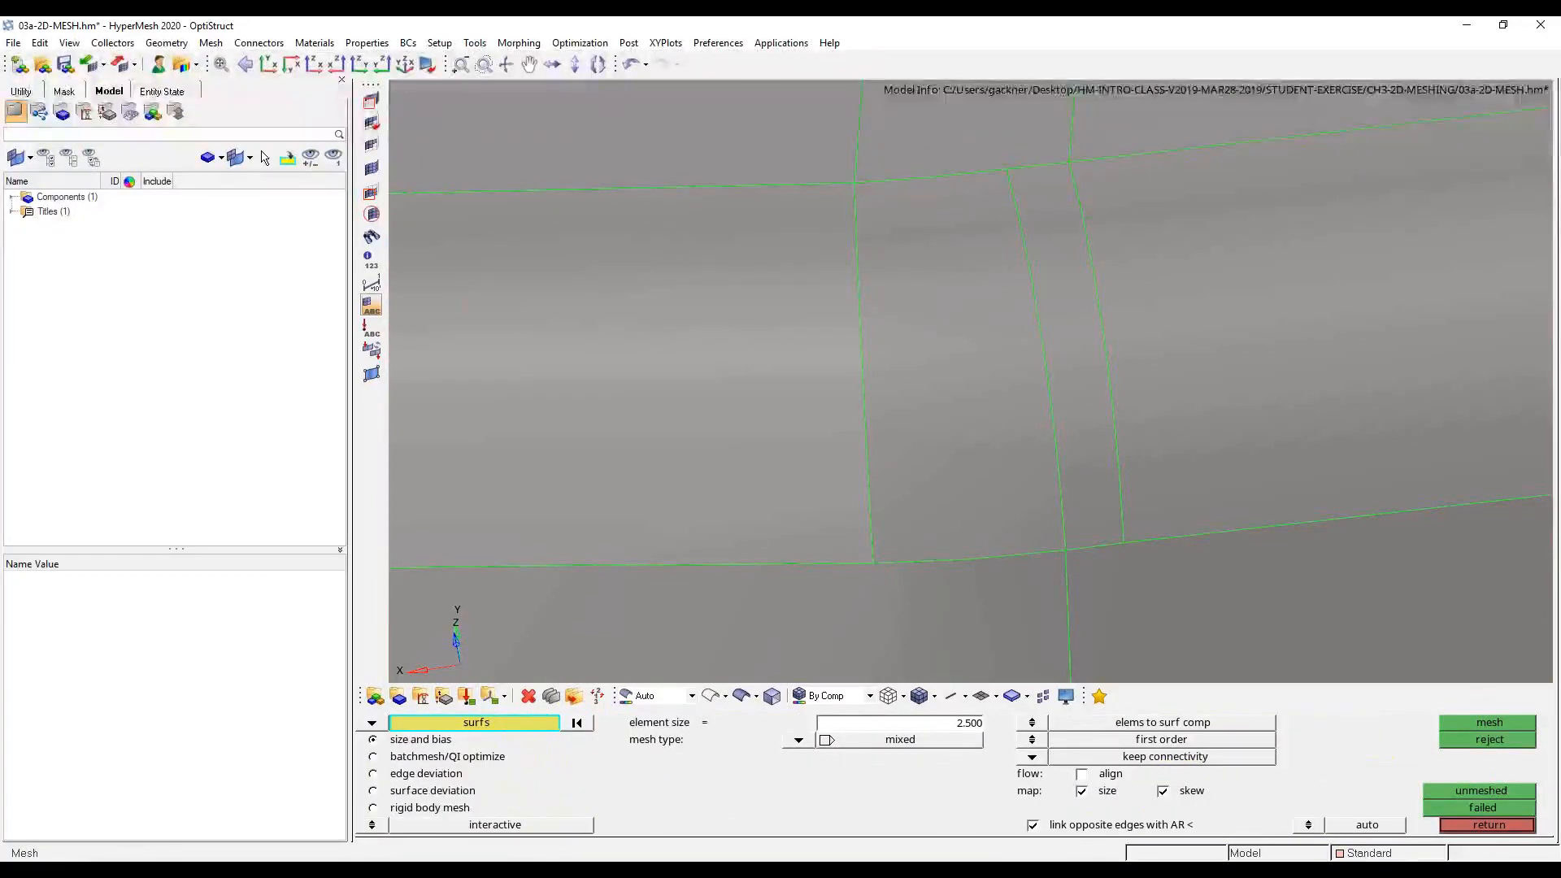
{"action": "key", "text": "F11"}
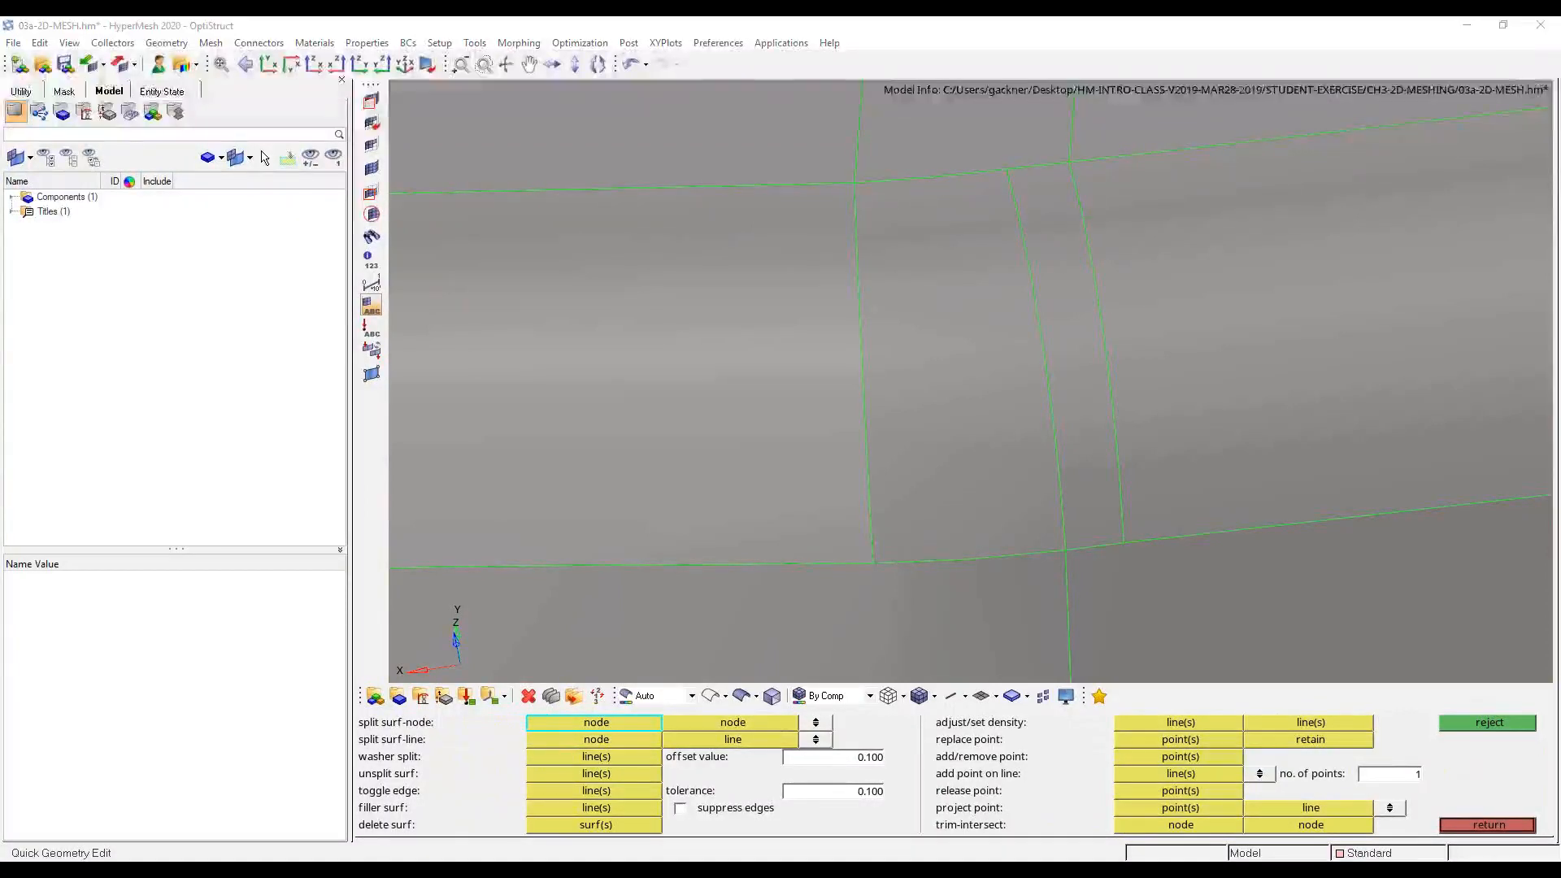
- Open 02-GEOMETRY-V2020.1-SEPT9-2020.pdf from Student HyperMesh Traning Files > STUDENT-PDF-SLIDE on the Desktop, using File Explorer
{"action": "key", "text": "super+e"}
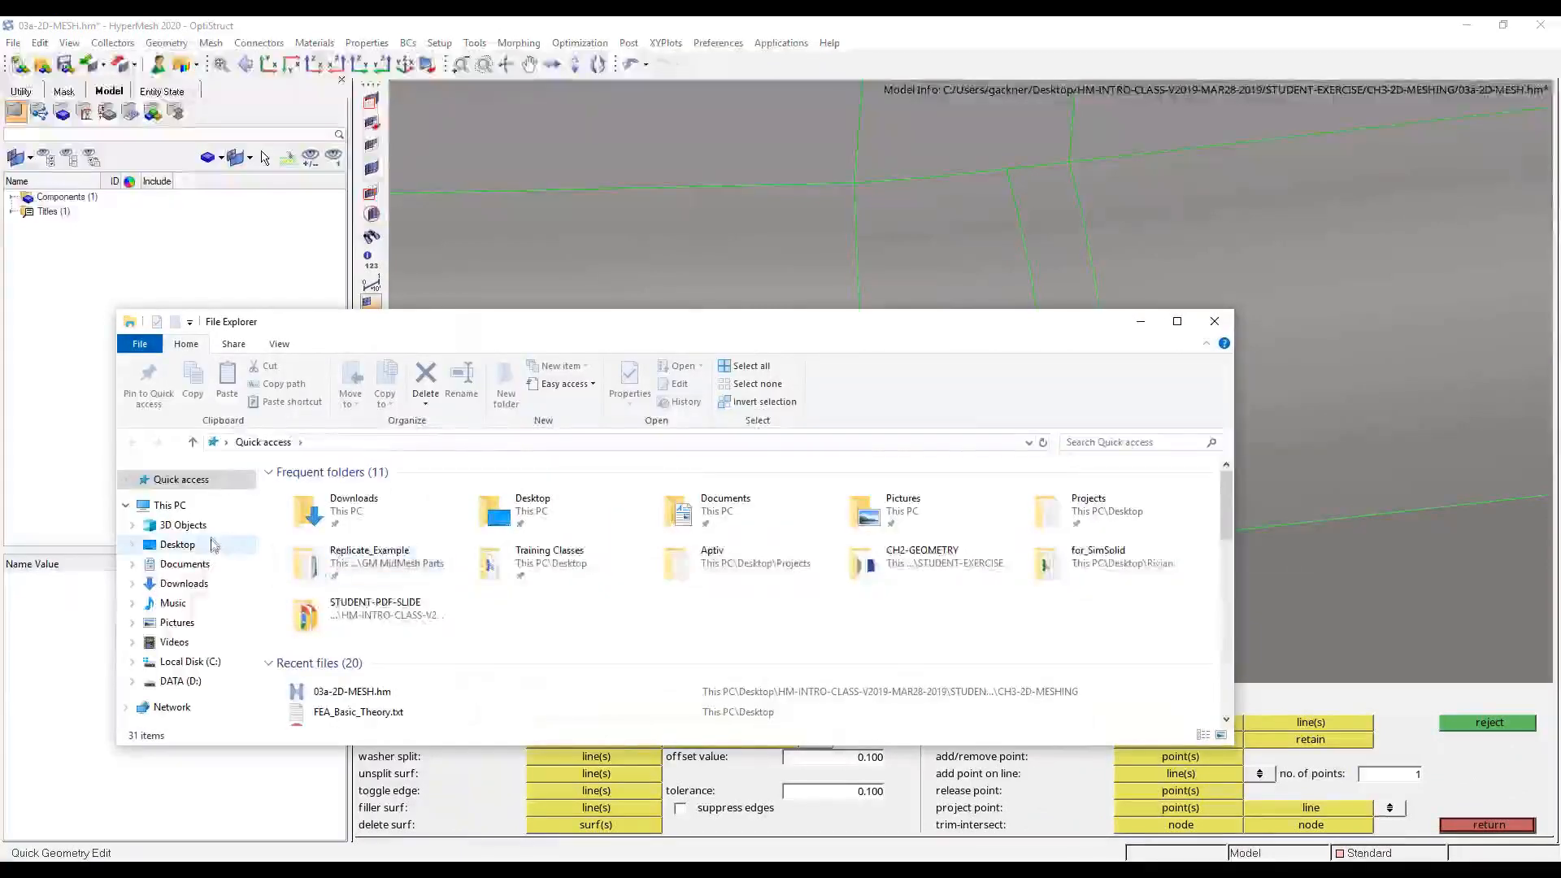
{"action": "left_click", "coordinate": [218, 547]}
{"action": "scroll", "coordinate": [376, 619], "scroll_direction": "down", "scroll_amount": 8}
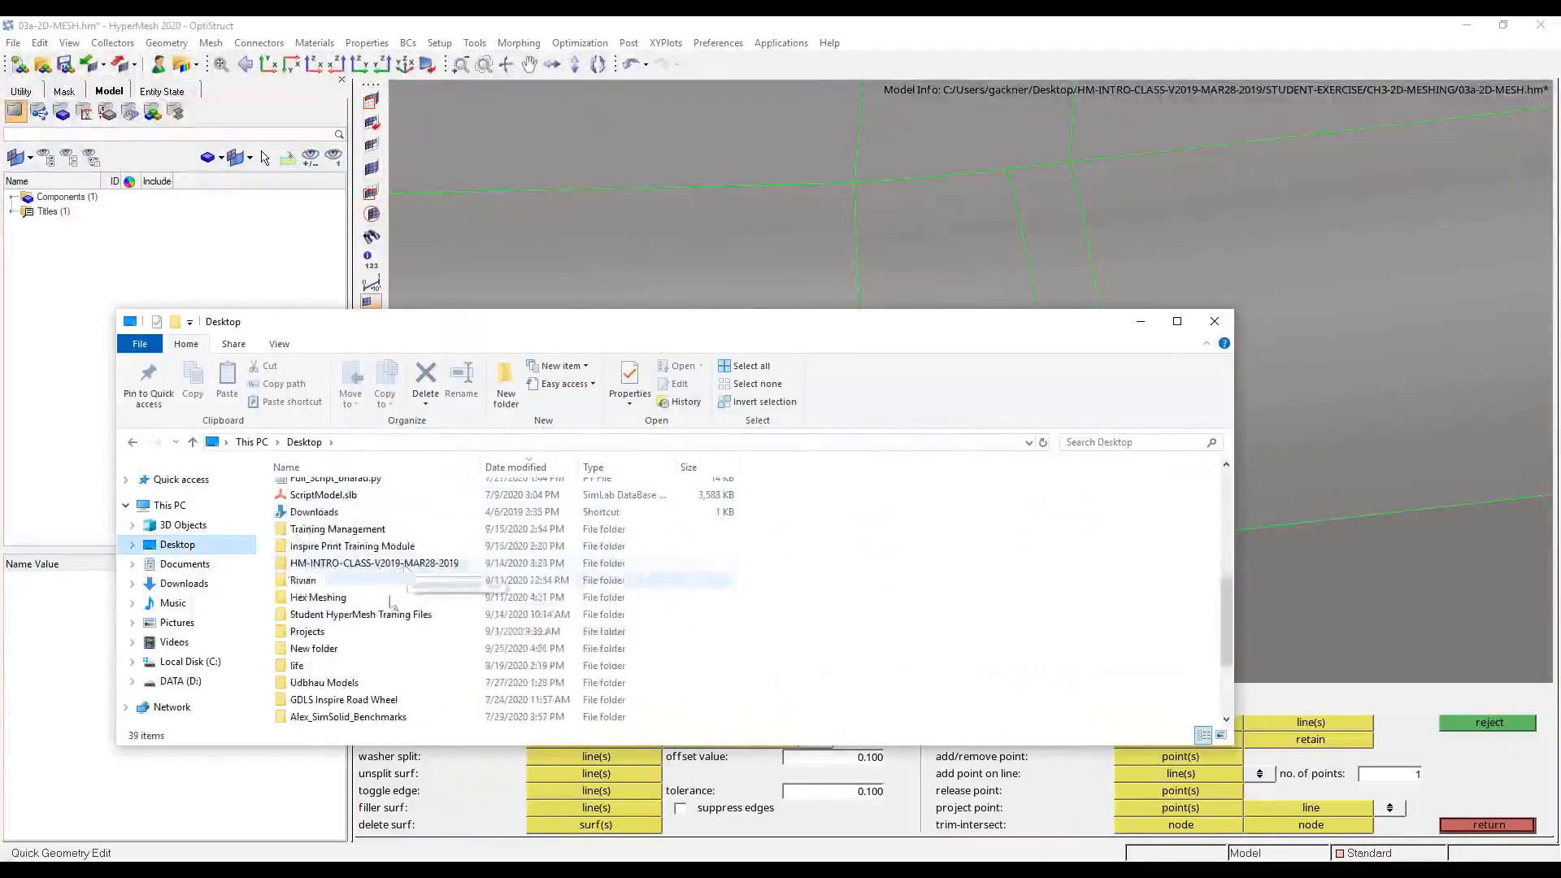
{"action": "double_click", "coordinate": [375, 618]}
{"action": "double_click", "coordinate": [375, 543]}
{"action": "left_click", "coordinate": [384, 540]}
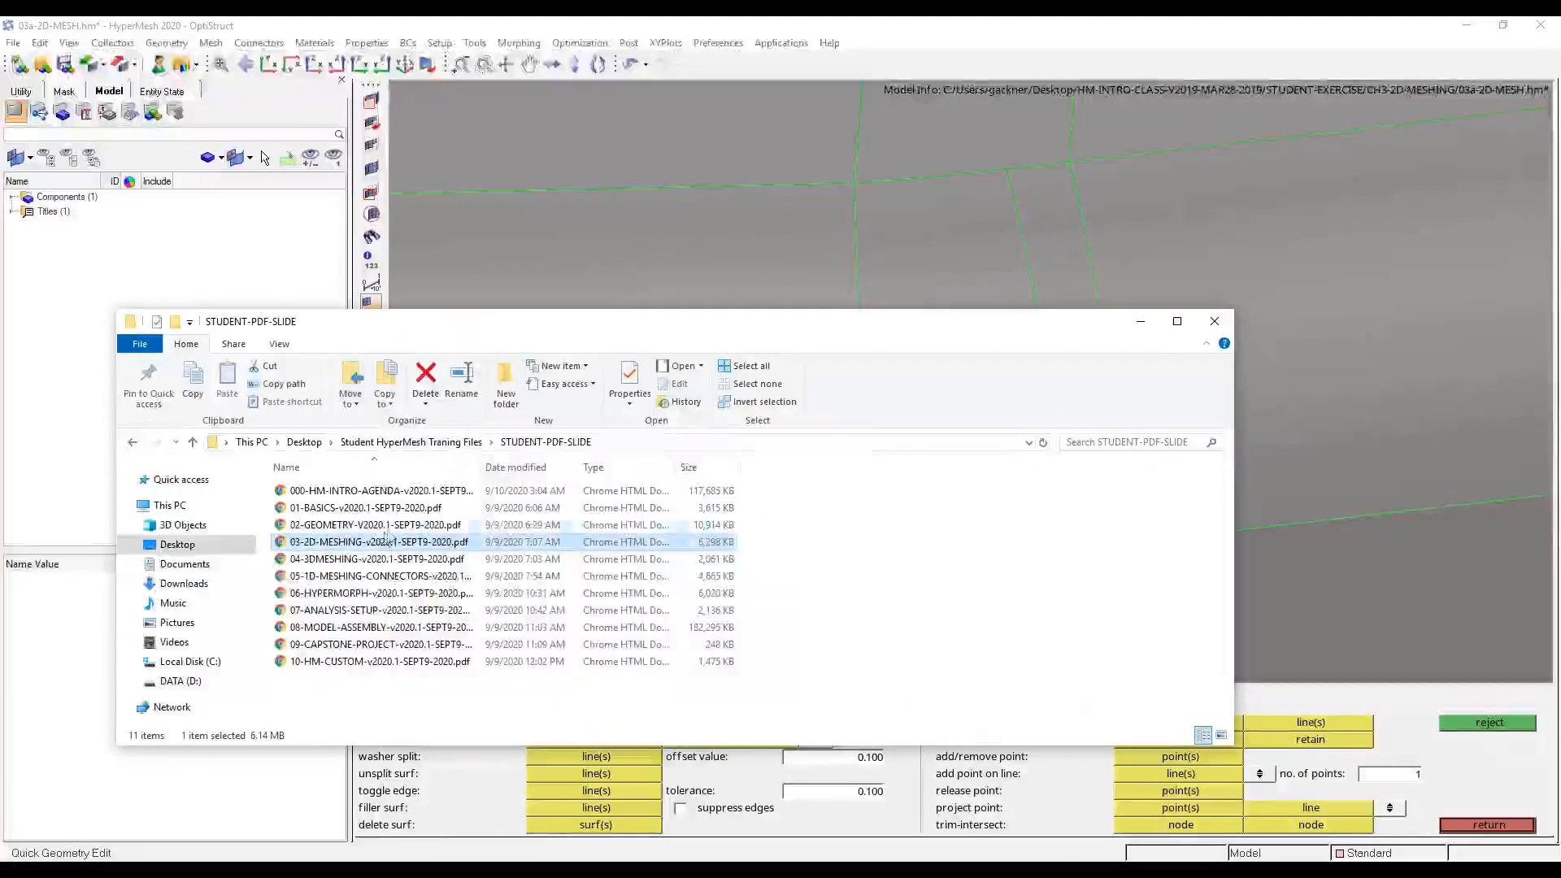
{"action": "left_click", "coordinate": [387, 525]}
{"action": "double_click", "coordinate": [387, 525]}
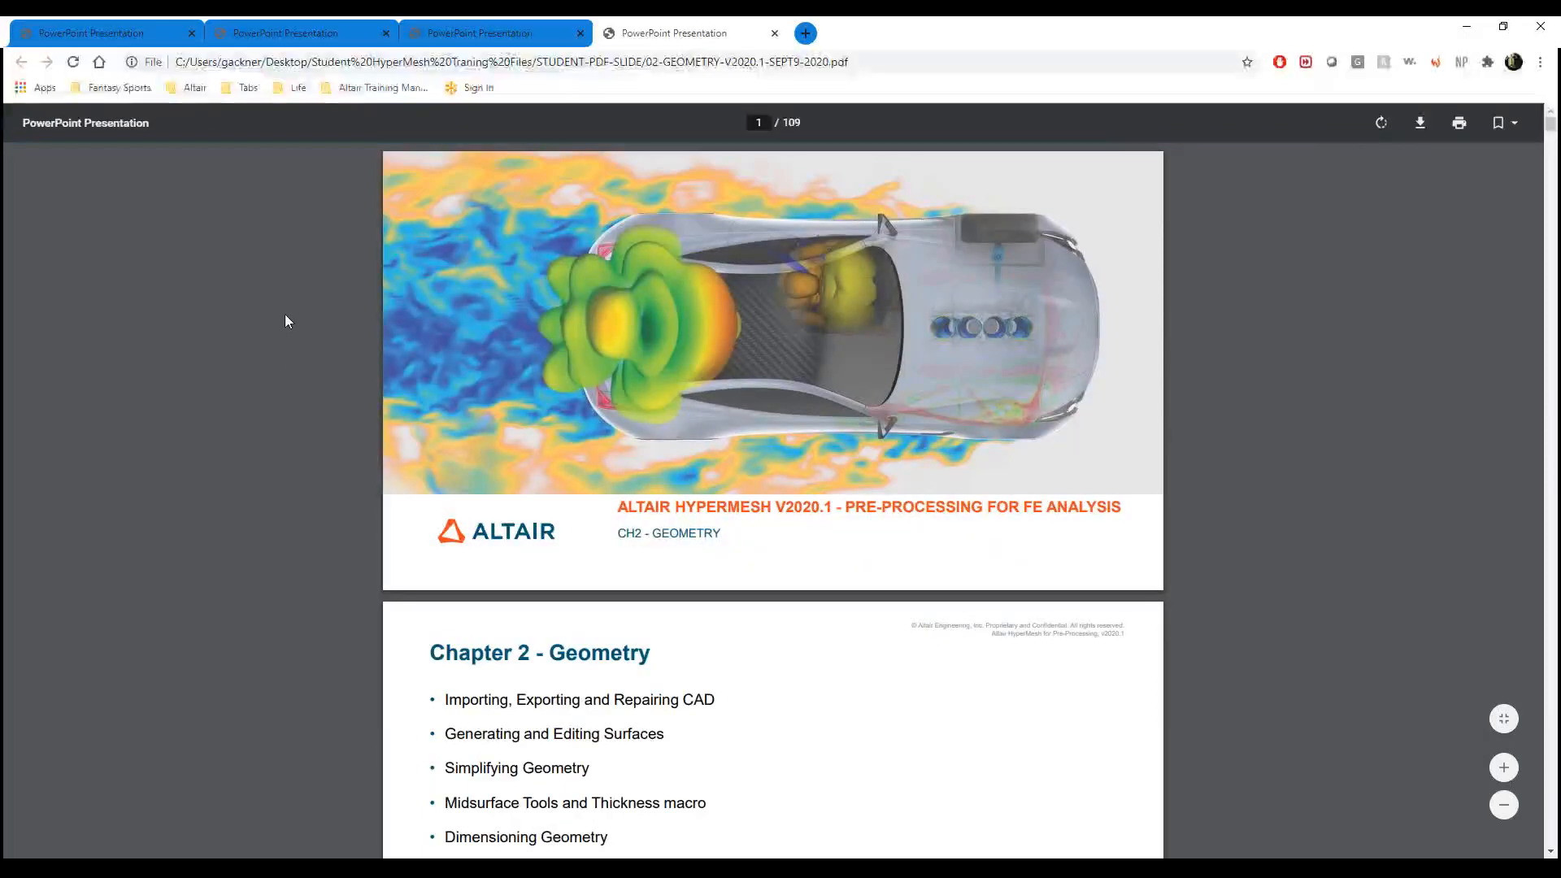
- Find the Topology Repair slide on Quick Edit, page 20, and read its enlarged tool descriptions
{"action": "scroll", "coordinate": [74, 387], "scroll_direction": "down", "scroll_amount": 15}
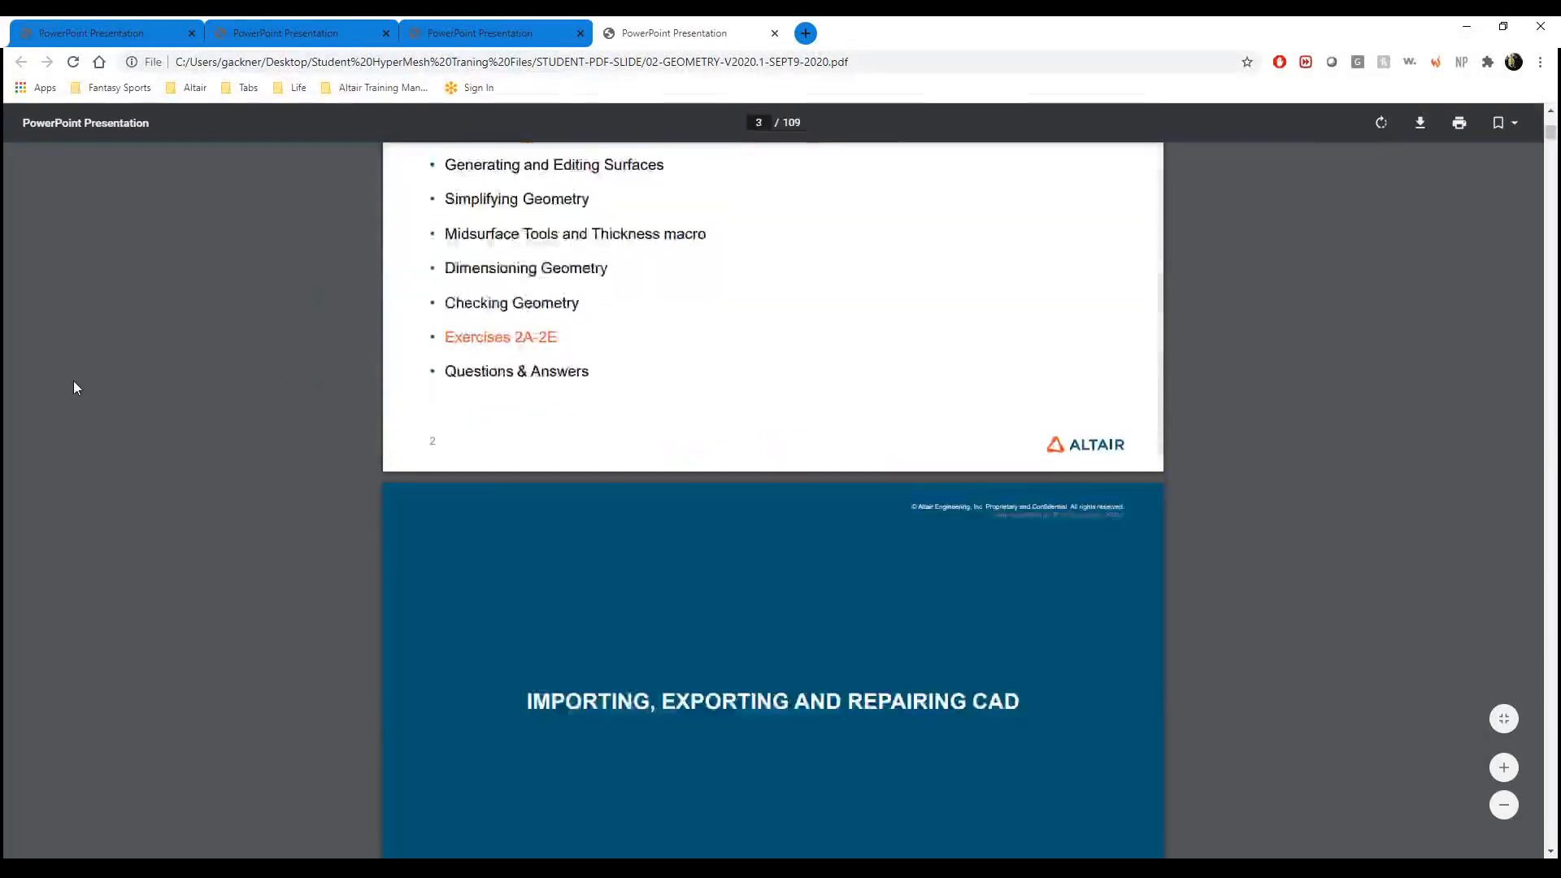
{"action": "scroll", "coordinate": [172, 301], "scroll_direction": "down", "scroll_amount": 8}
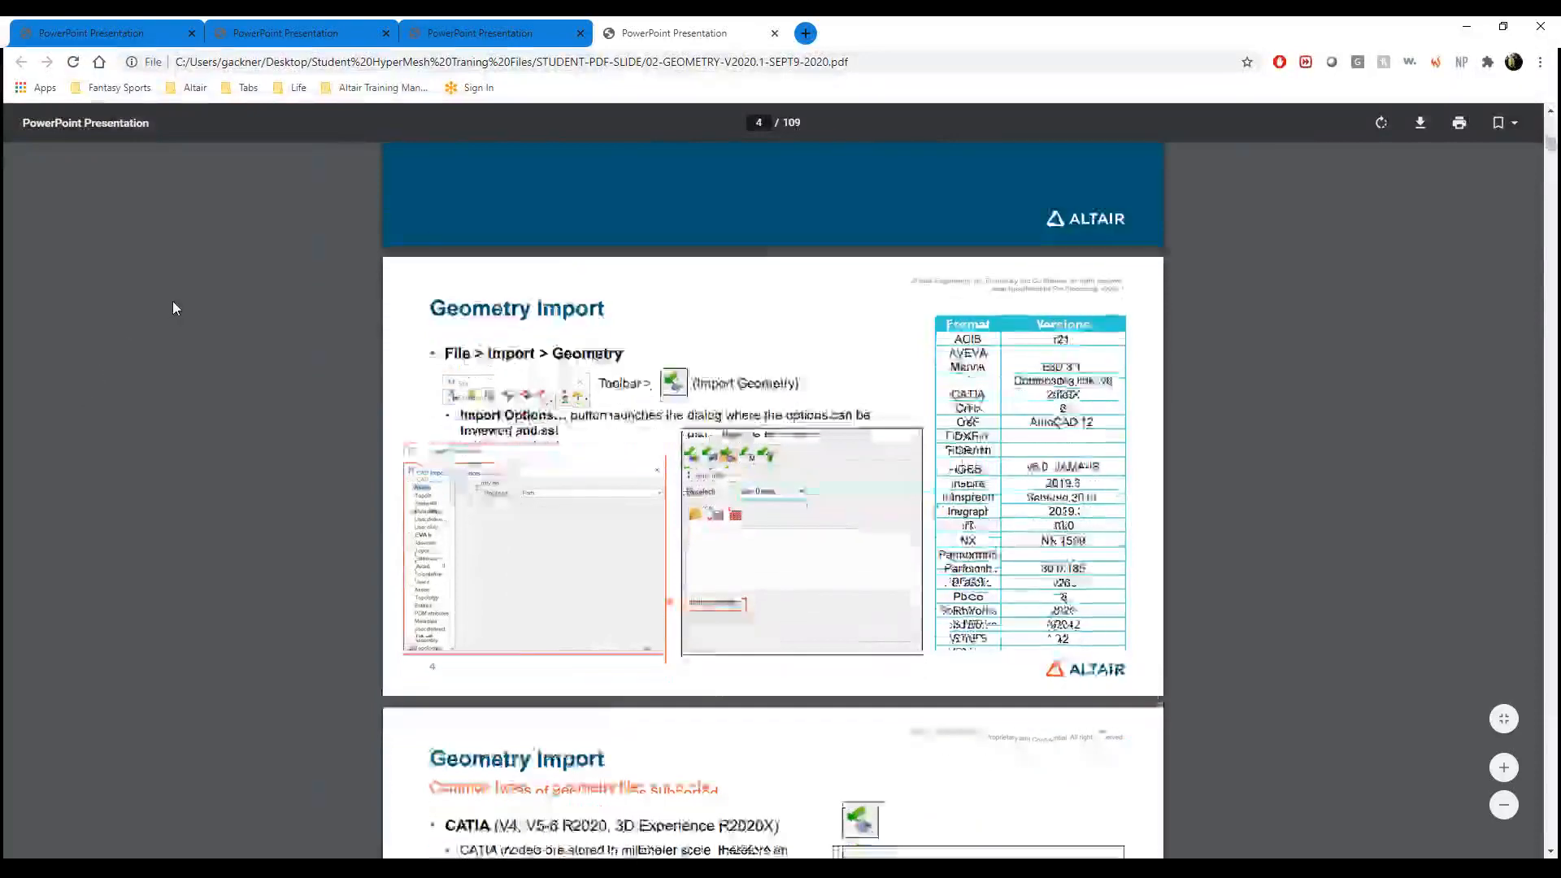
{"action": "scroll", "coordinate": [228, 306], "scroll_direction": "down", "scroll_amount": 20}
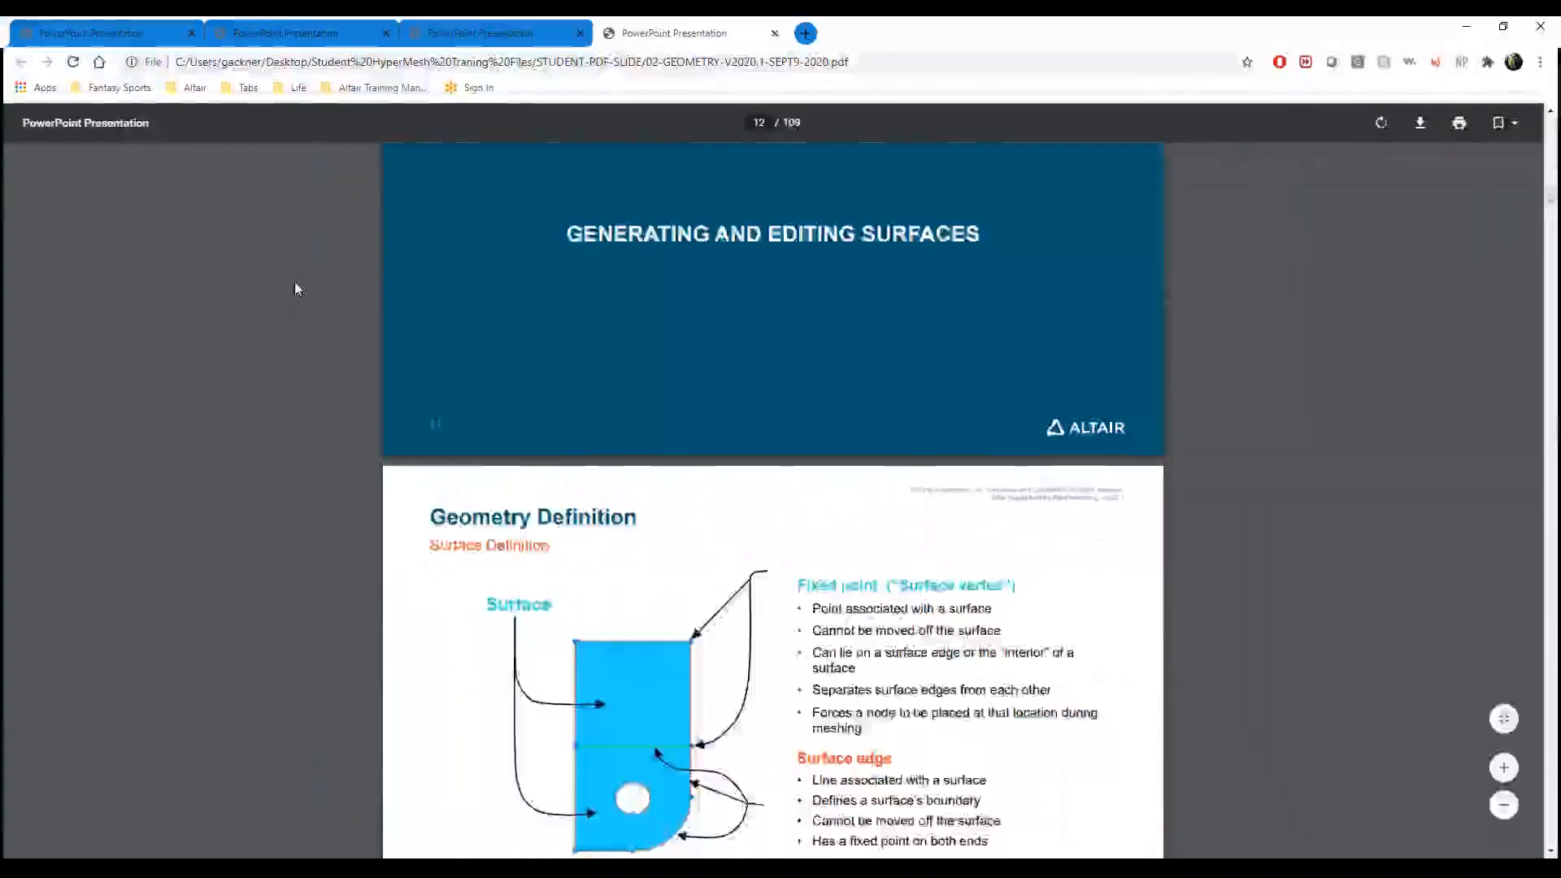
{"action": "scroll", "coordinate": [291, 296], "scroll_direction": "down", "scroll_amount": 20}
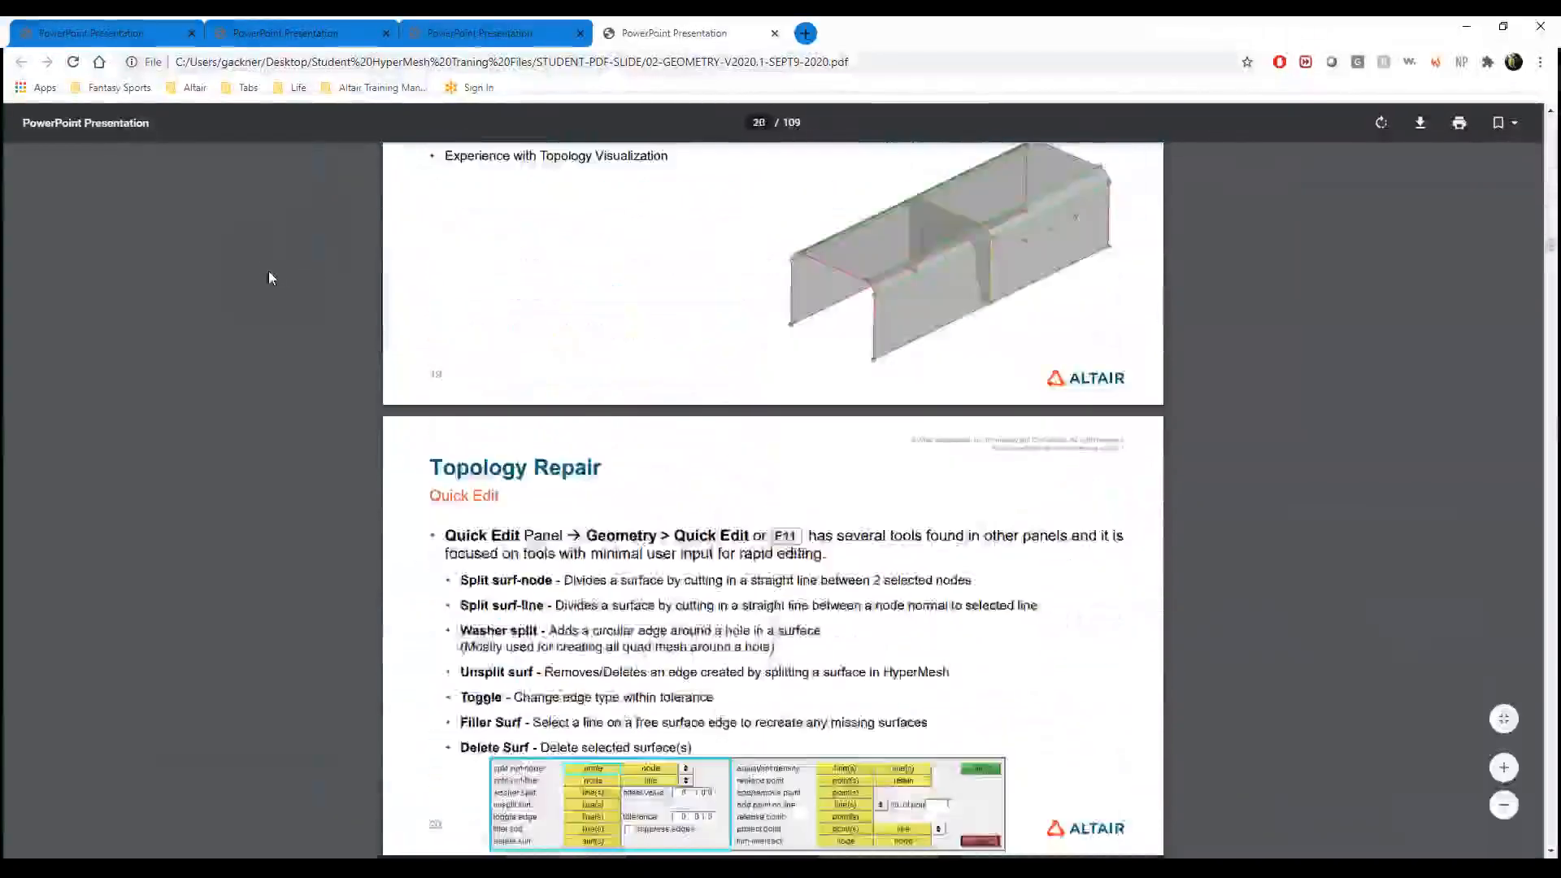
{"action": "scroll", "coordinate": [262, 265], "scroll_direction": "up", "scroll_amount": 7}
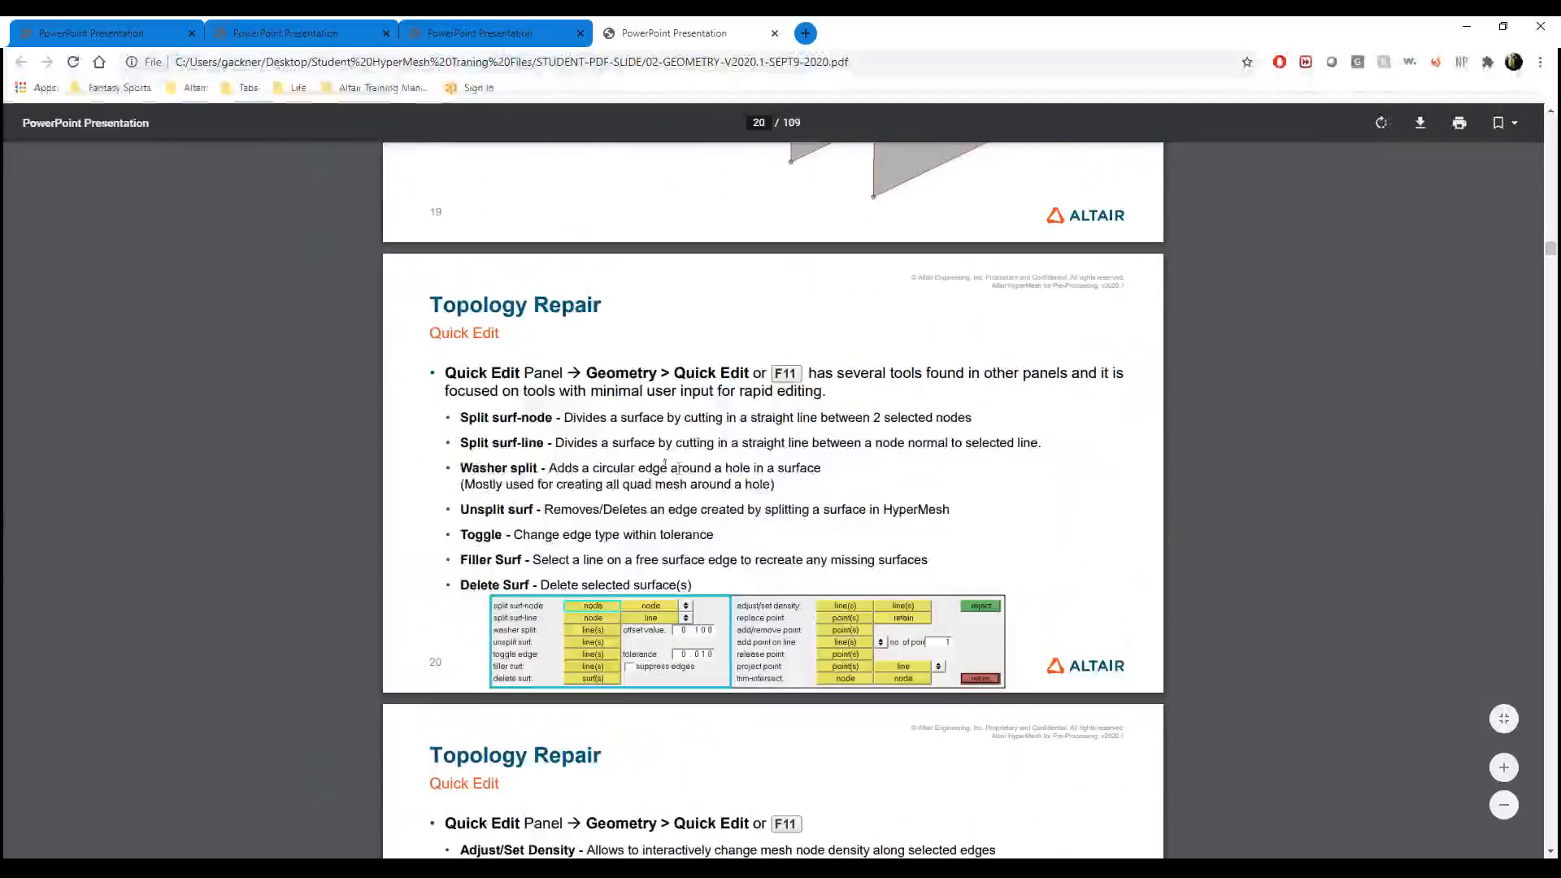
{"action": "scroll", "coordinate": [640, 530], "scroll_direction": "up", "scroll_amount": 6, "text": "ctrl"}
{"action": "scroll", "coordinate": [636, 533], "scroll_direction": "down", "scroll_amount": 2}
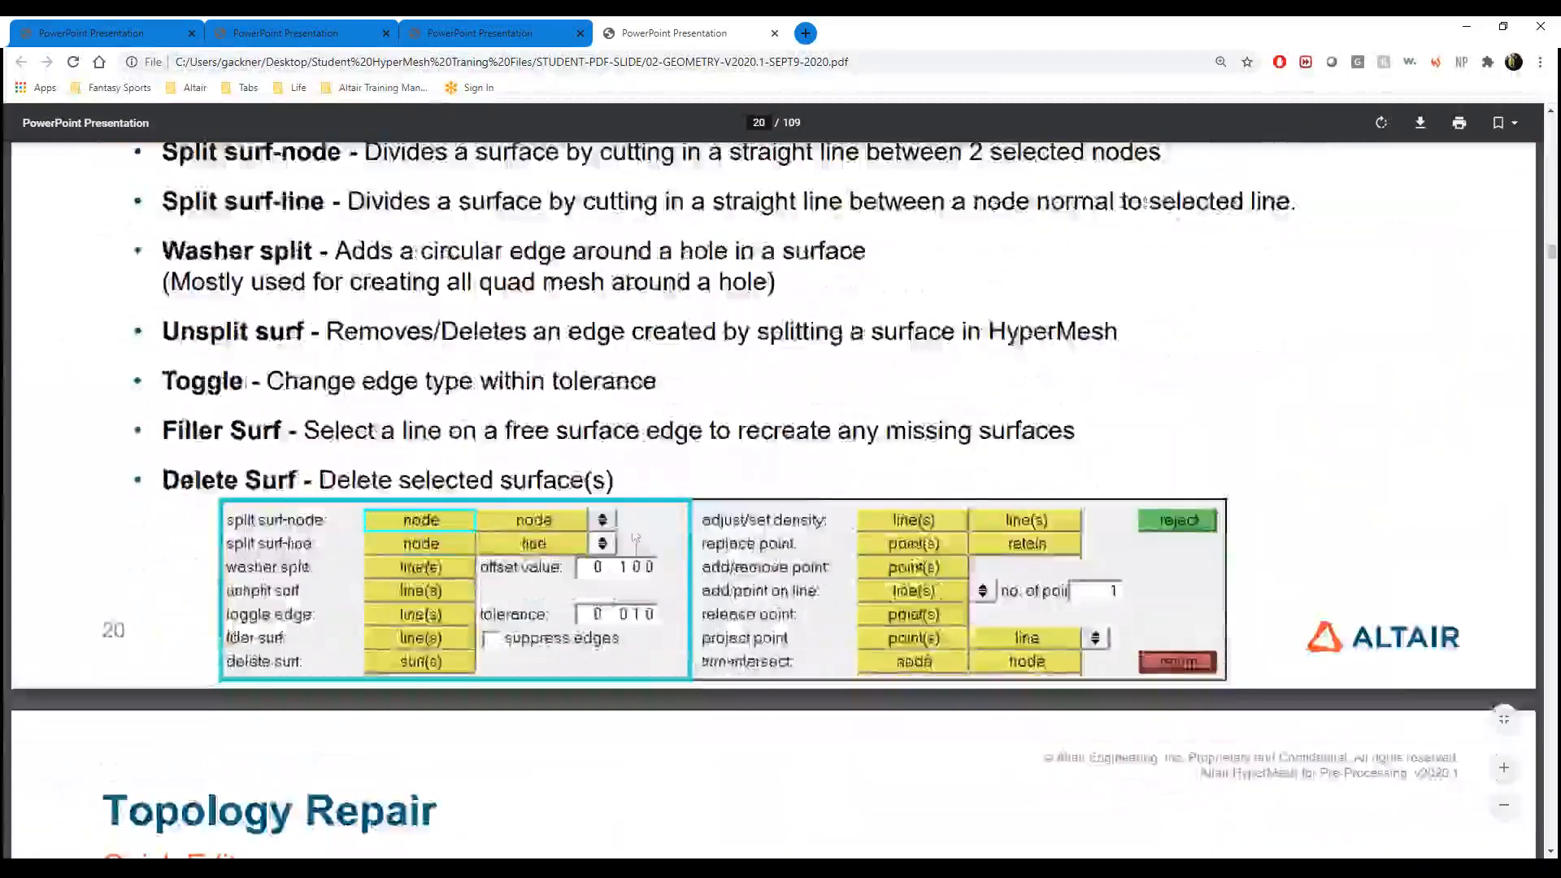
{"action": "scroll", "coordinate": [633, 535], "scroll_direction": "down", "scroll_amount": 2, "text": "ctrl"}
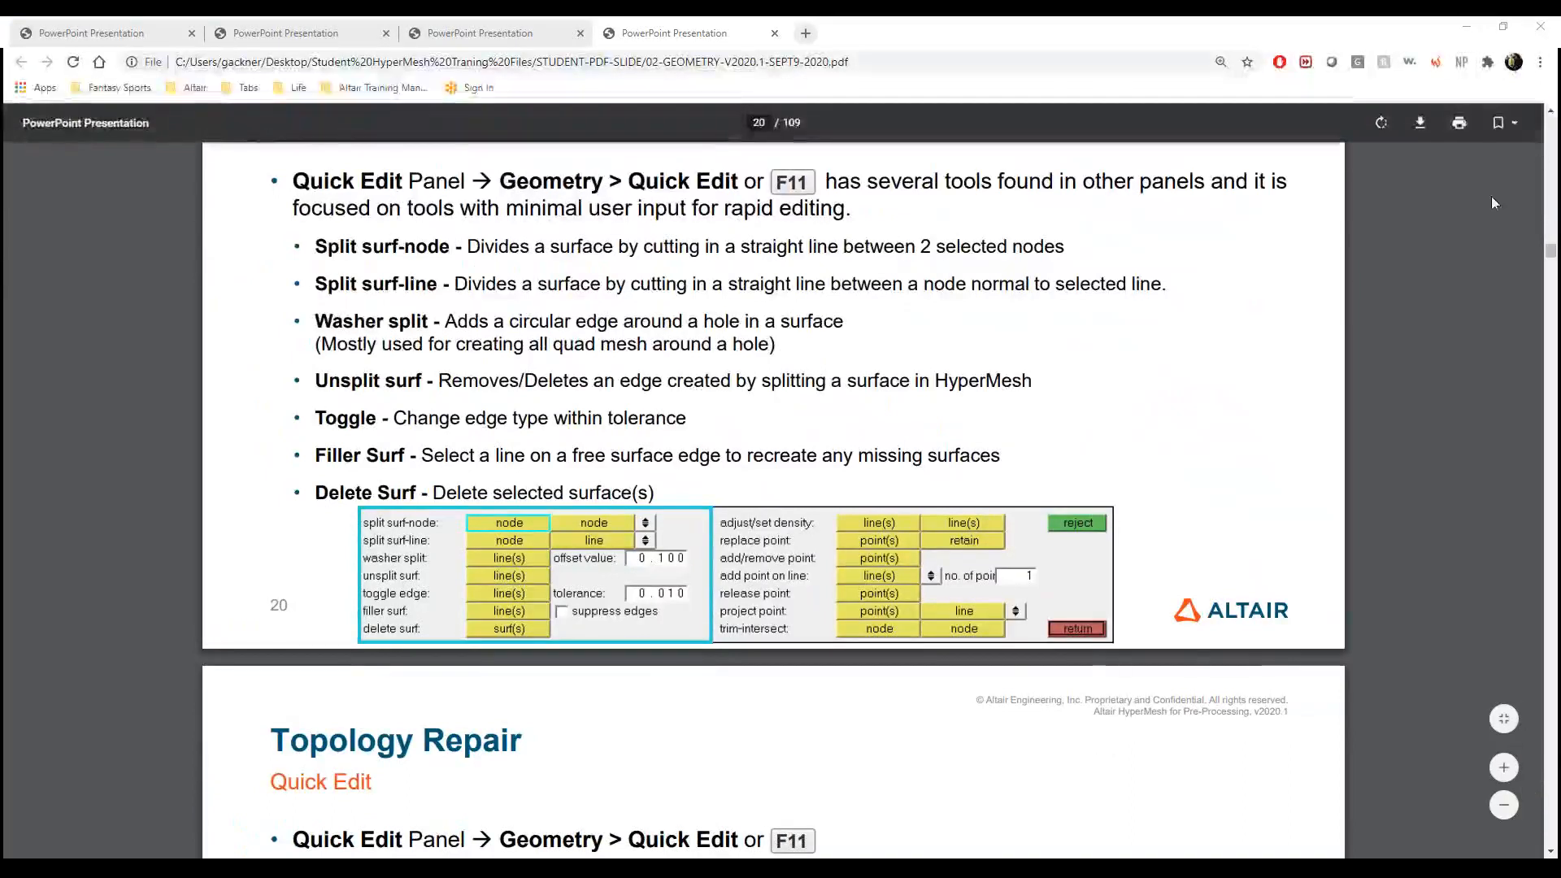
- Switch back to HyperMesh, open the help page for the Quick Edit panel, and highlight its title
{"action": "left_click", "coordinate": [546, 813]}
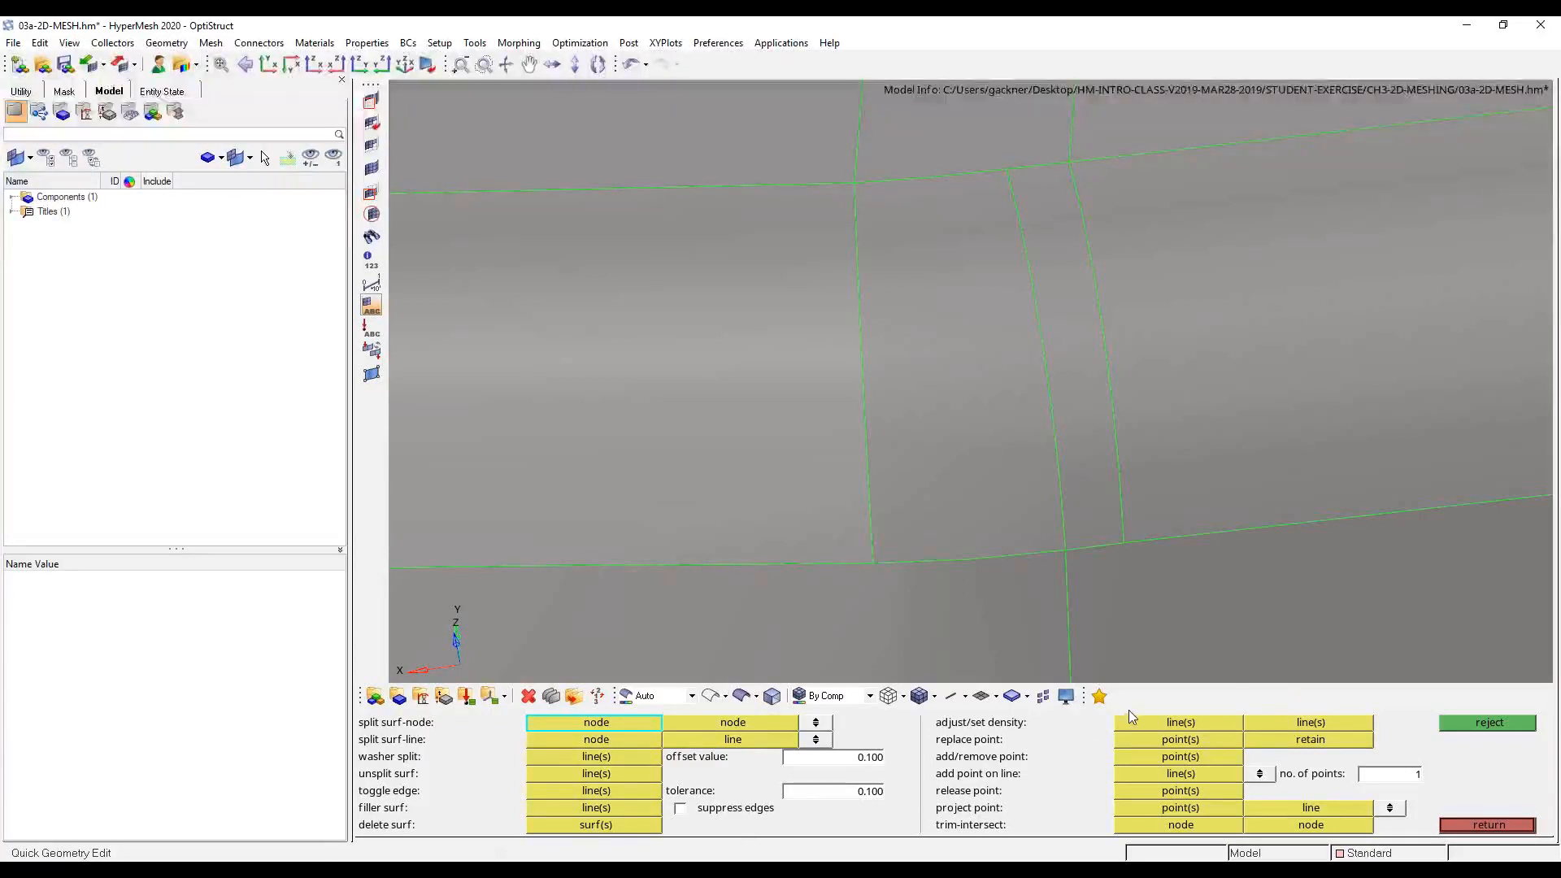
{"action": "key", "text": "h"}
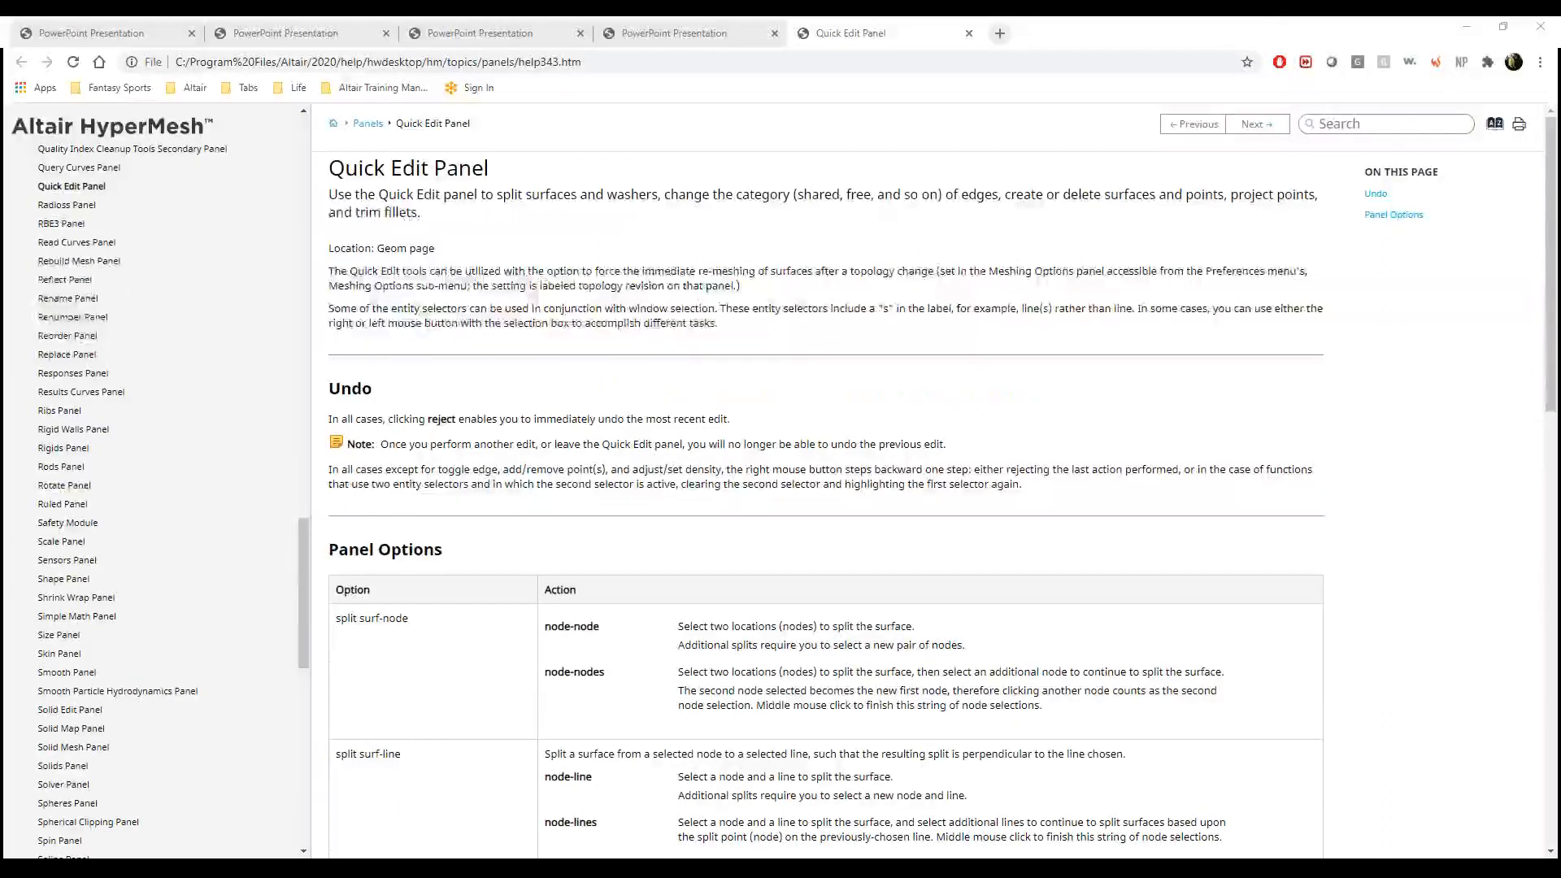
{"action": "left_click_drag", "start_coordinate": [307, 168], "coordinate": [489, 168]}
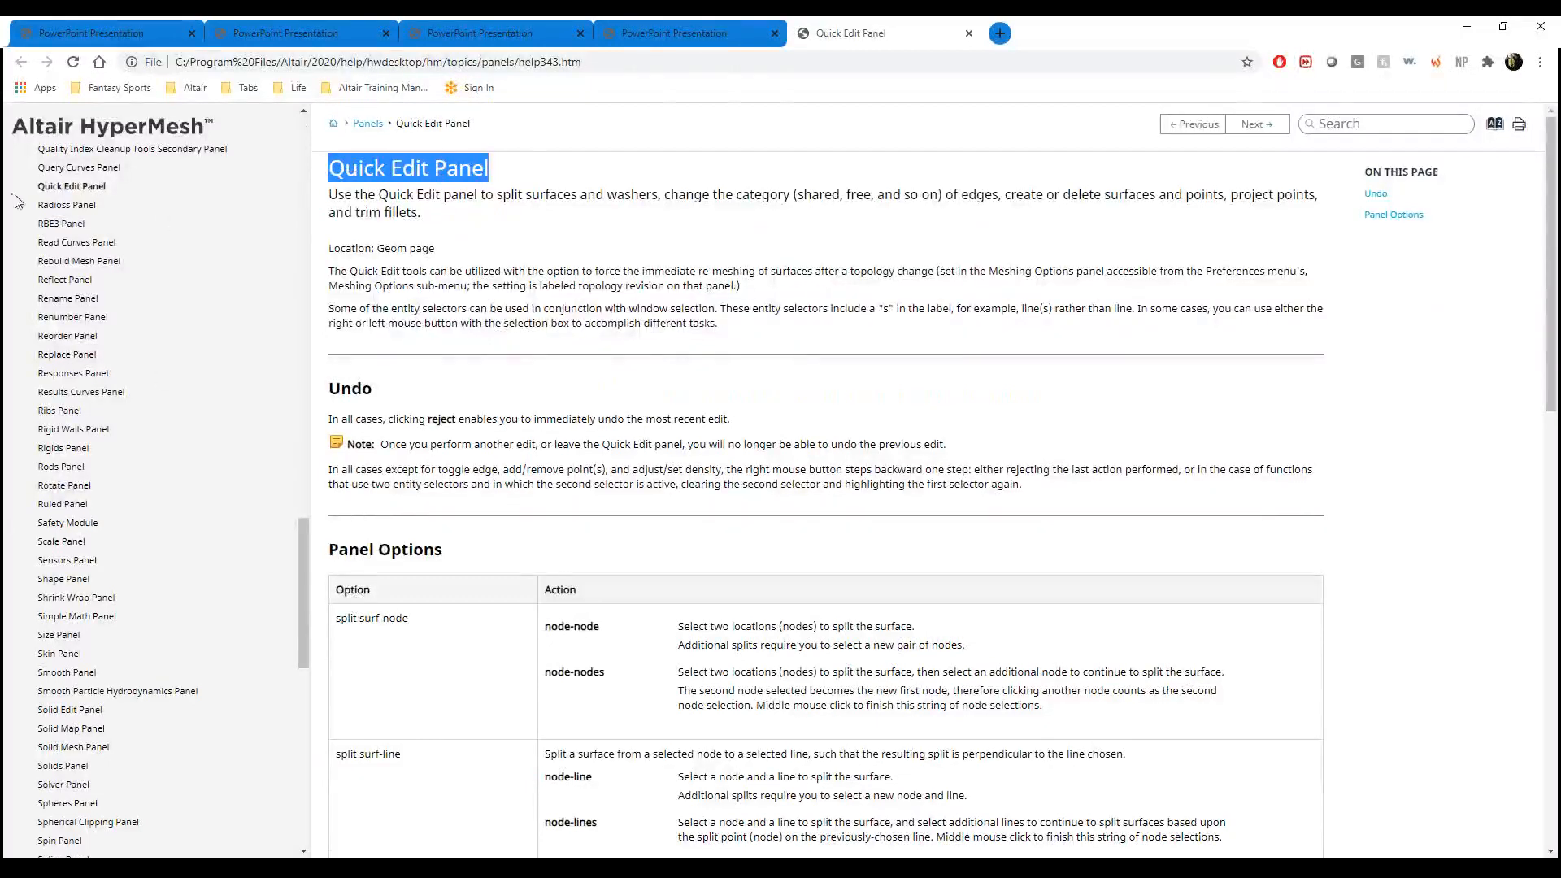
{"action": "left_click", "coordinate": [1467, 26]}
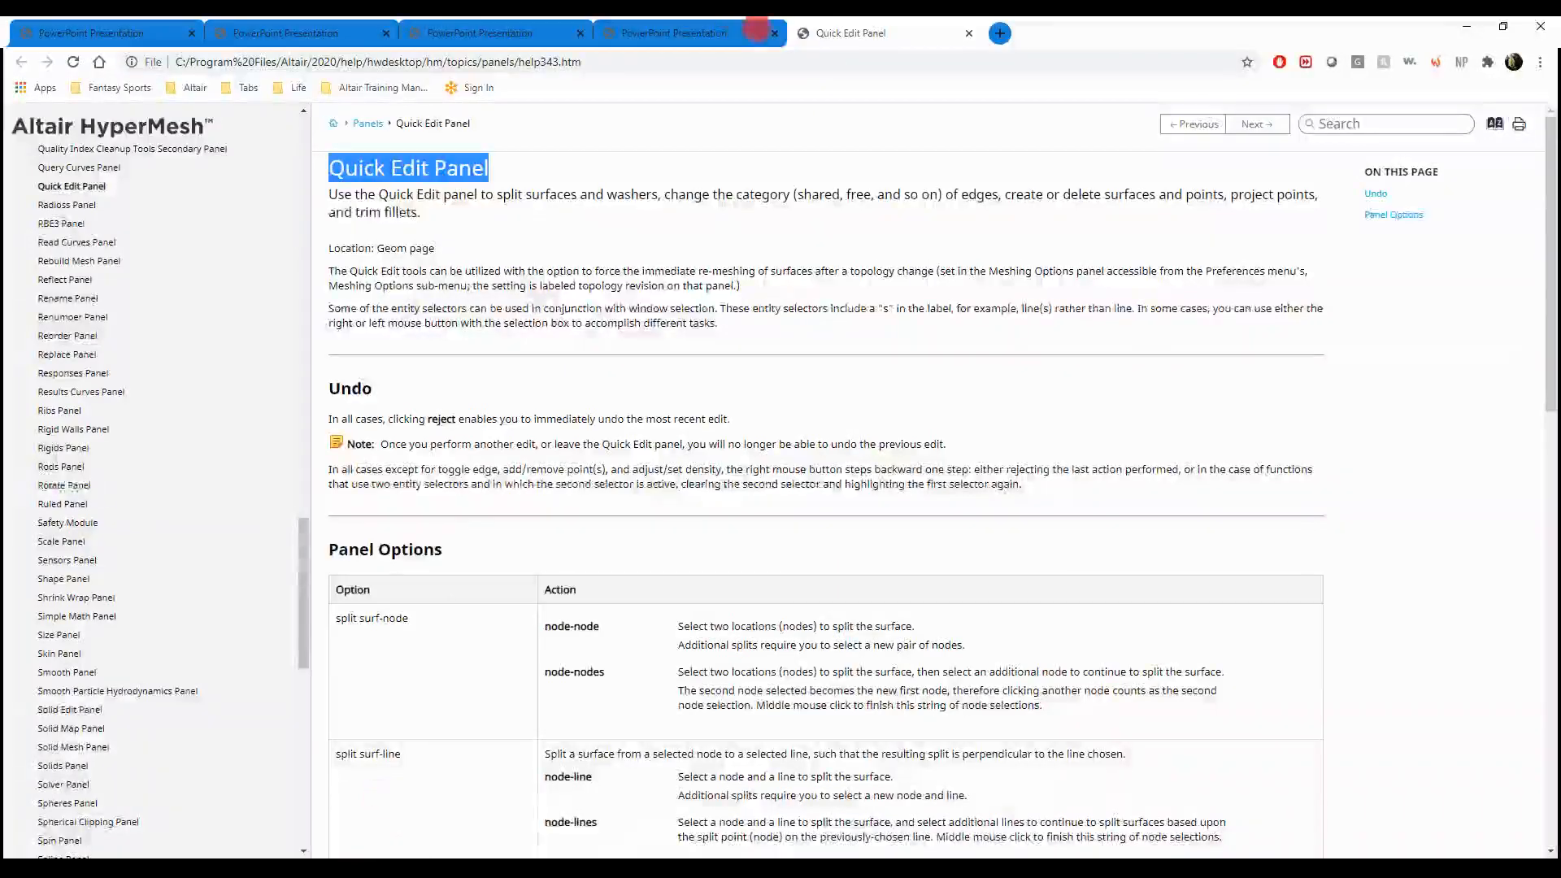
- Read the Panel Options descriptions on the Quick Edit help page and go back to the Quick Edit slide in the geometry PDF
{"action": "left_click", "coordinate": [707, 31]}
{"action": "left_click", "coordinate": [577, 360]}
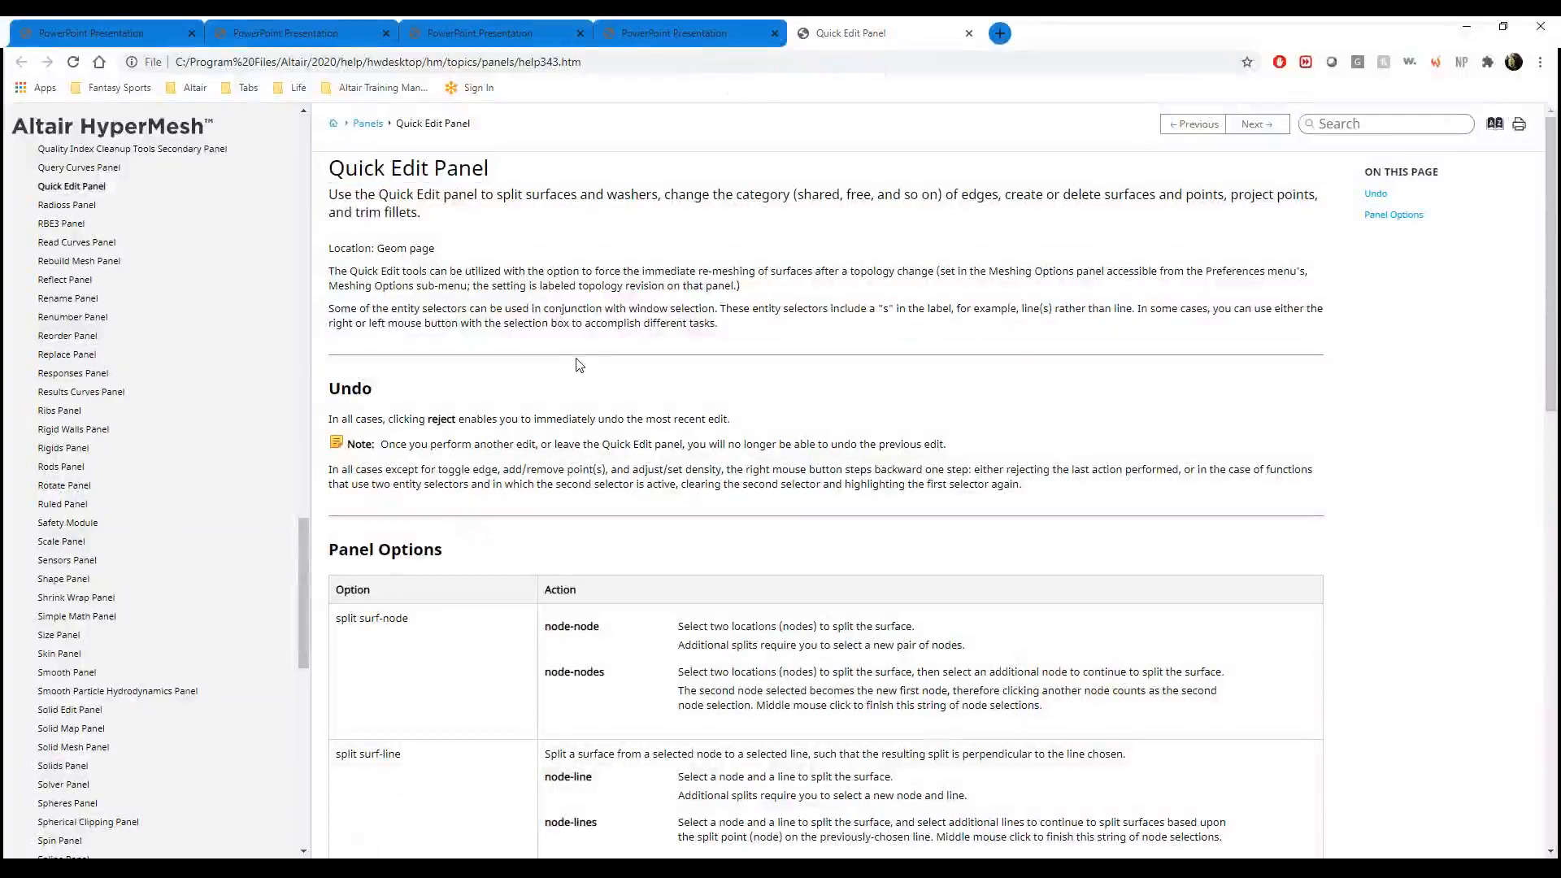
{"action": "key", "text": "ctrl+minus"}
{"action": "scroll", "coordinate": [666, 456], "scroll_direction": "down", "scroll_amount": 2}
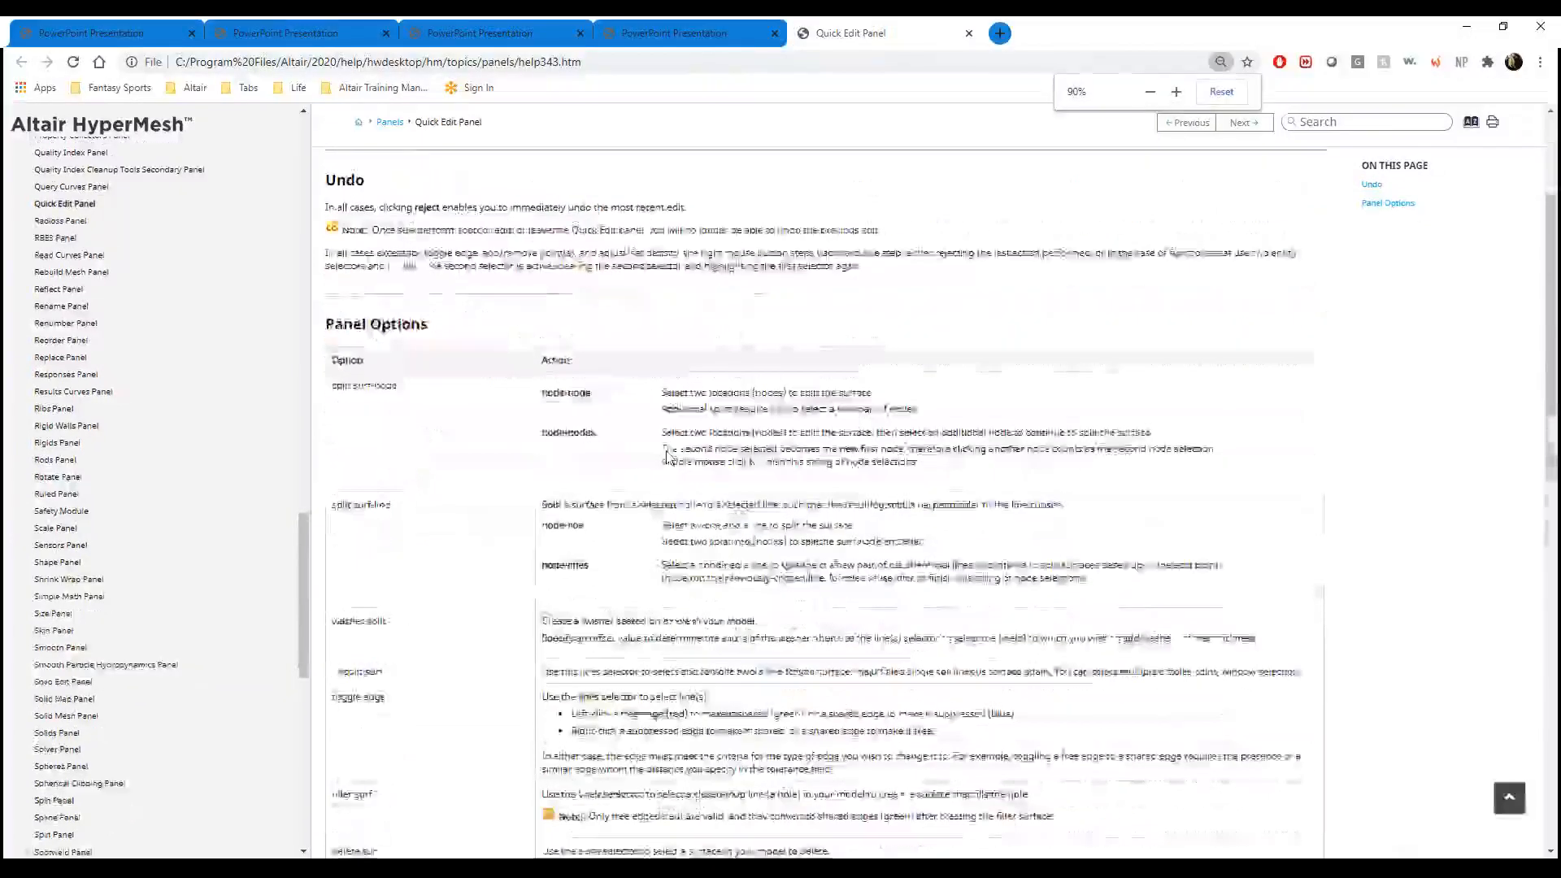
{"action": "scroll", "coordinate": [667, 457], "scroll_direction": "down", "scroll_amount": 1}
{"action": "scroll", "coordinate": [788, 361], "scroll_direction": "down", "scroll_amount": 1}
{"action": "key", "text": "ctrl+plus"}
{"action": "scroll", "coordinate": [789, 359], "scroll_direction": "down", "scroll_amount": 1}
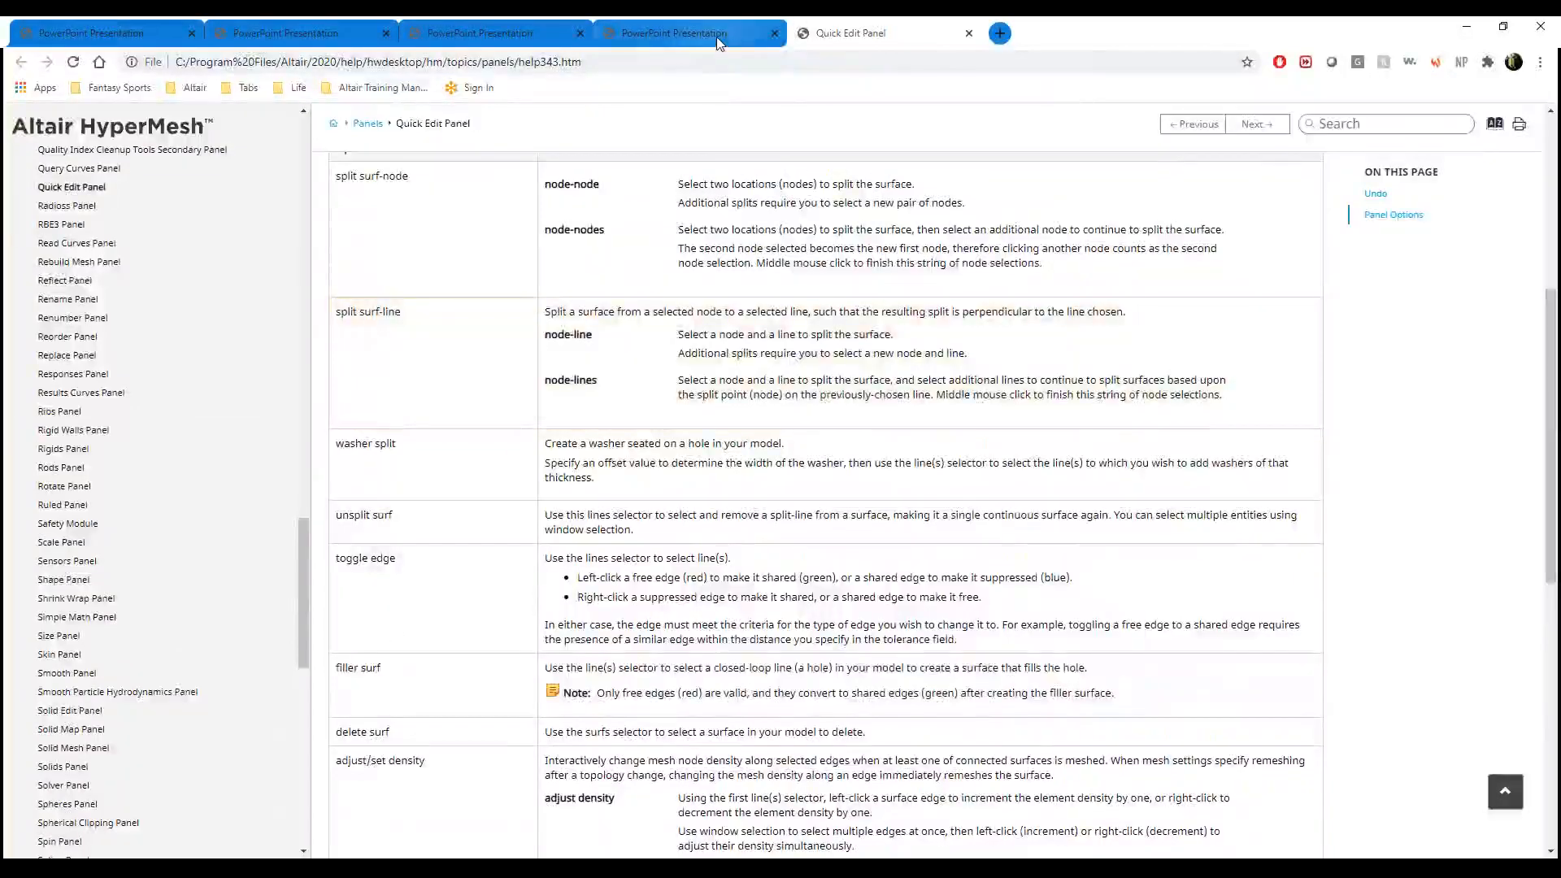
{"action": "left_click", "coordinate": [719, 36]}
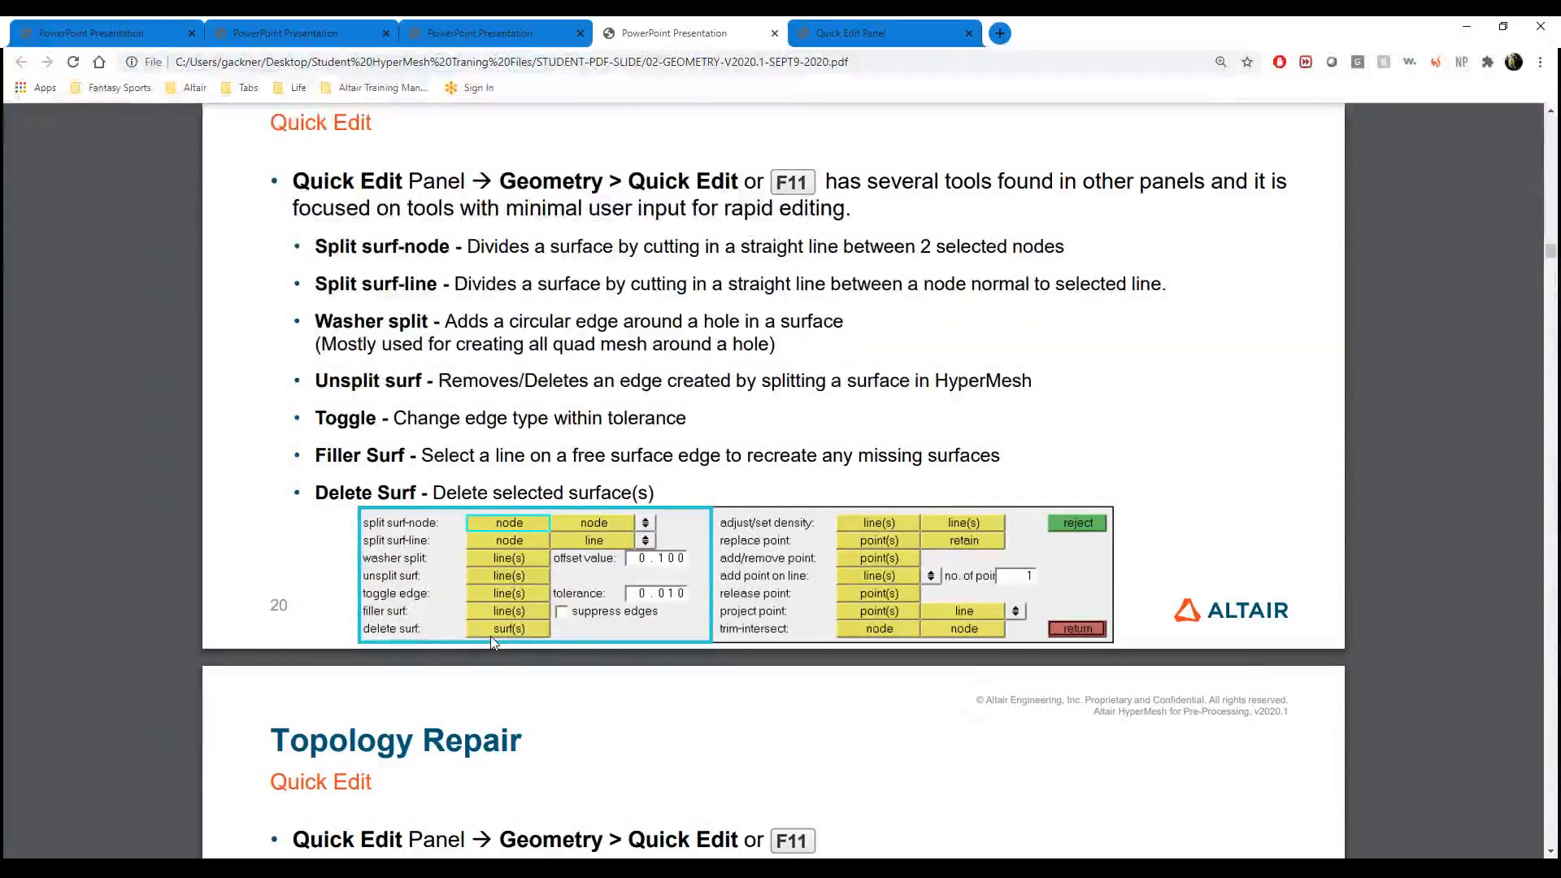
- Return to HyperMesh, activate line selection for Toggle Edge, and set its tolerance to 0.1
{"action": "left_click", "coordinate": [1463, 27]}
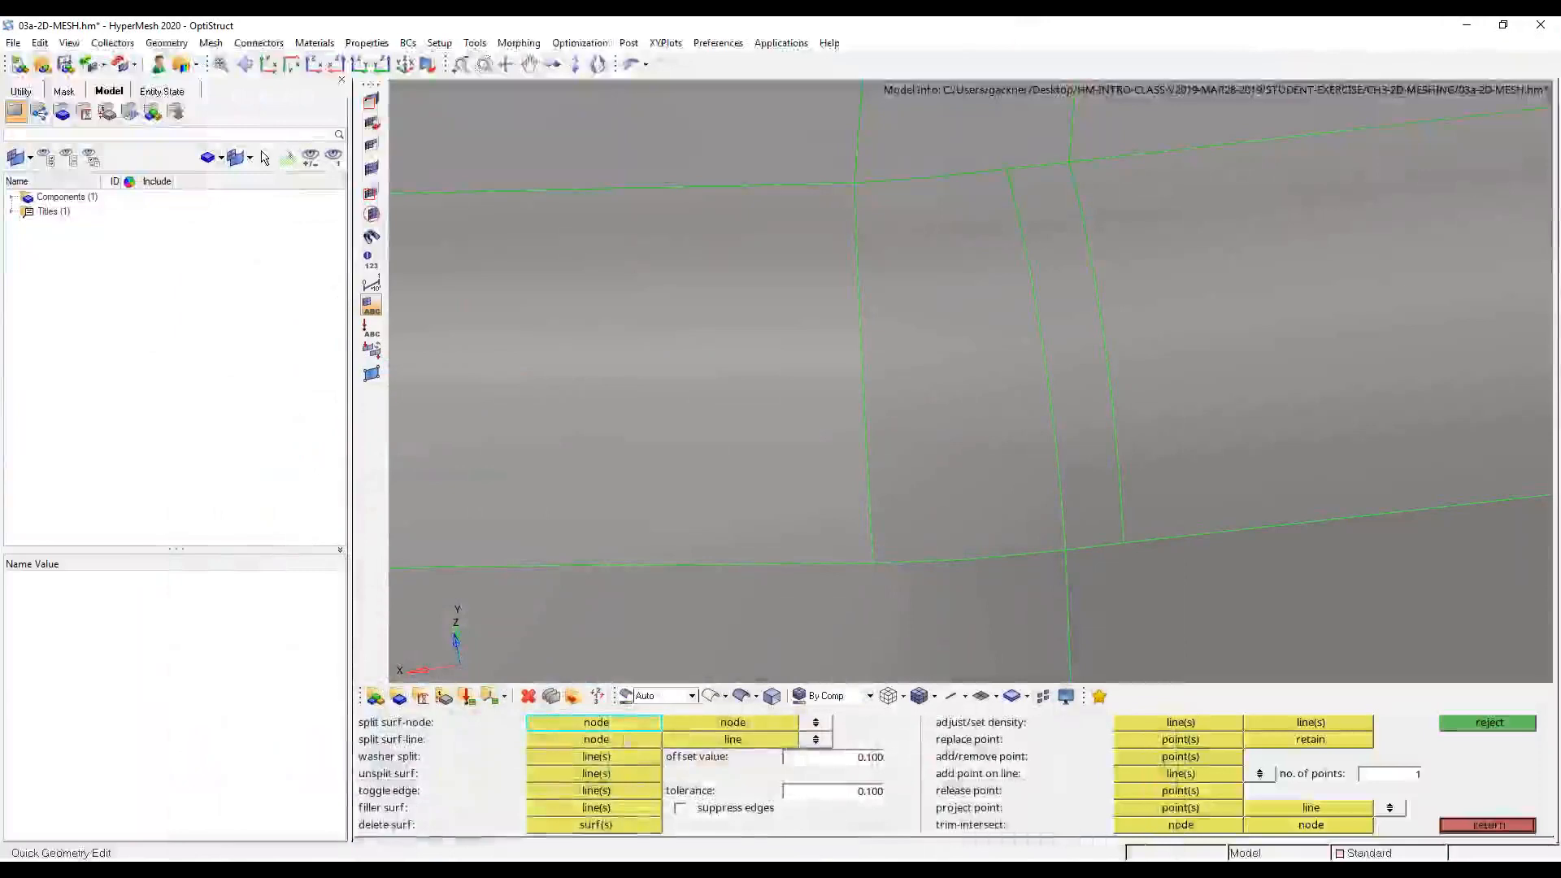
{"action": "left_click", "coordinate": [642, 790]}
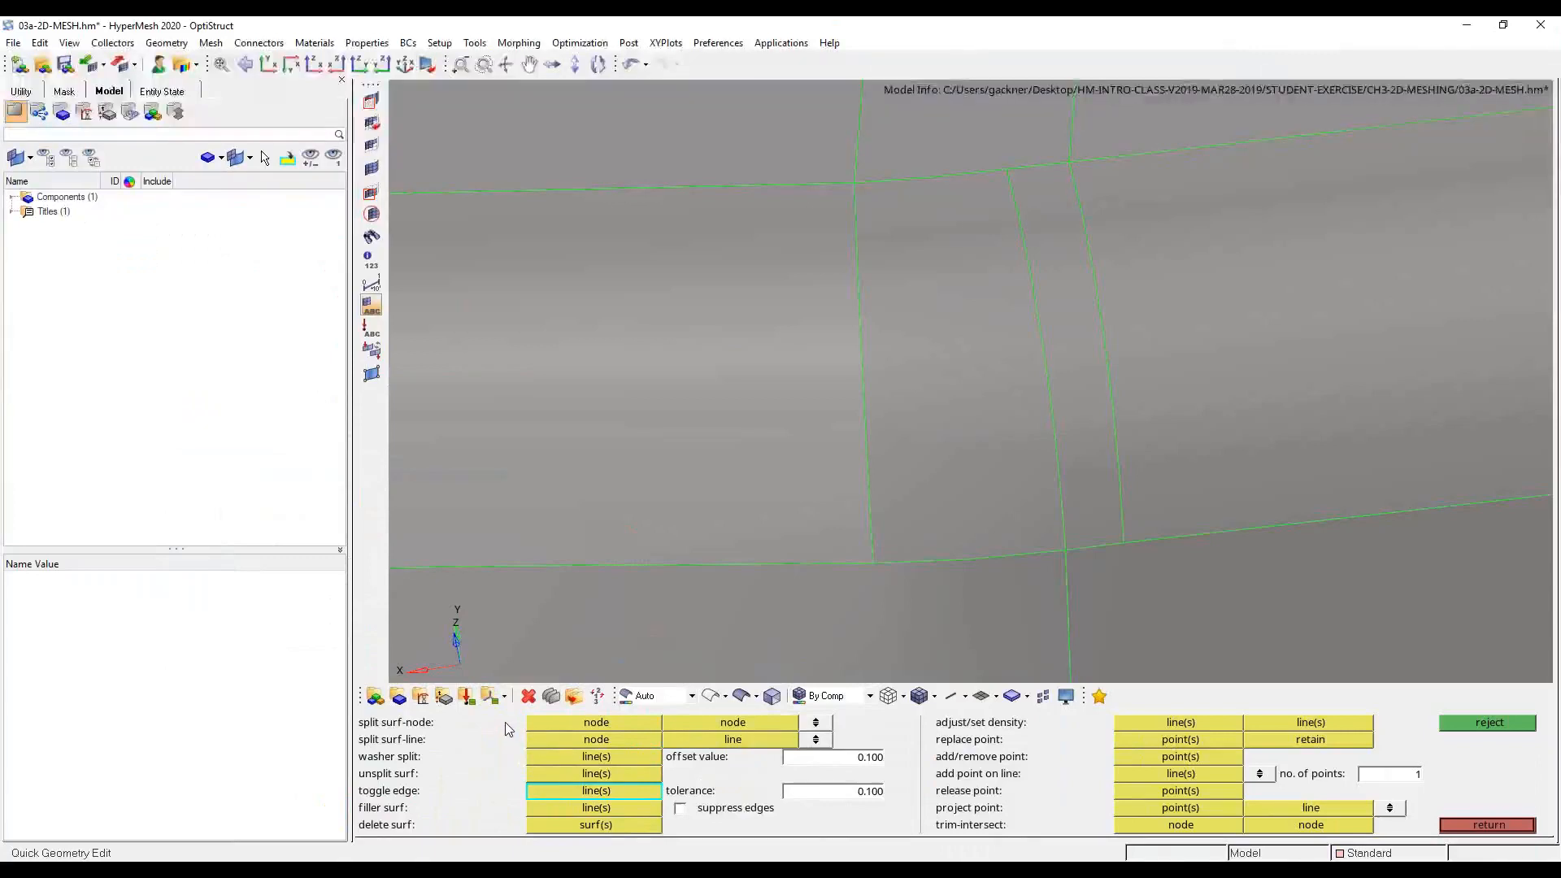
{"action": "left_click", "coordinate": [585, 787]}
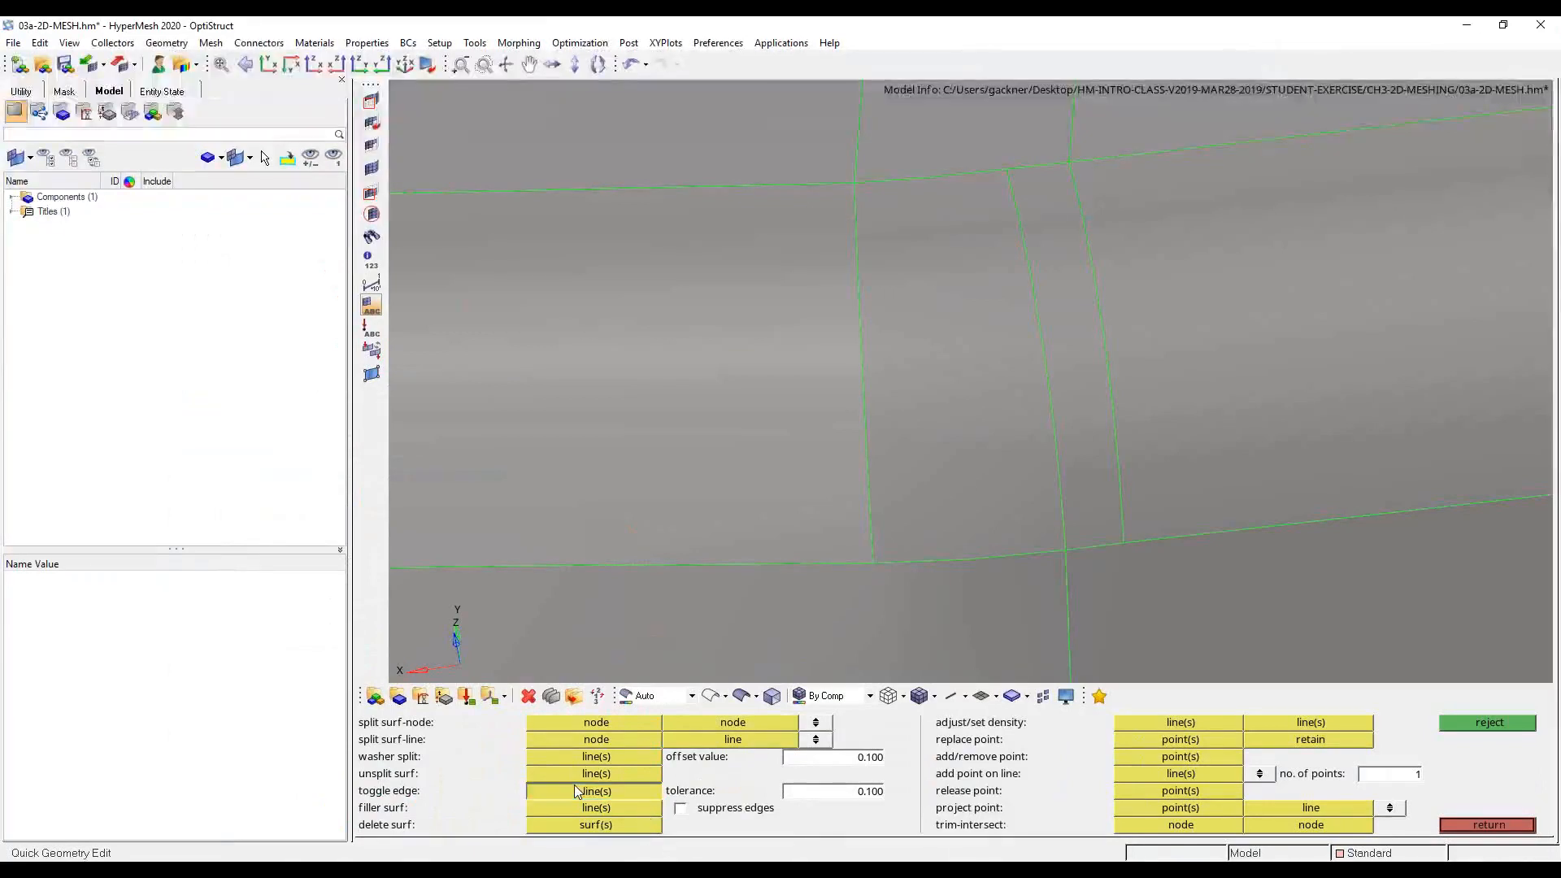
{"action": "left_click", "coordinate": [869, 793]}
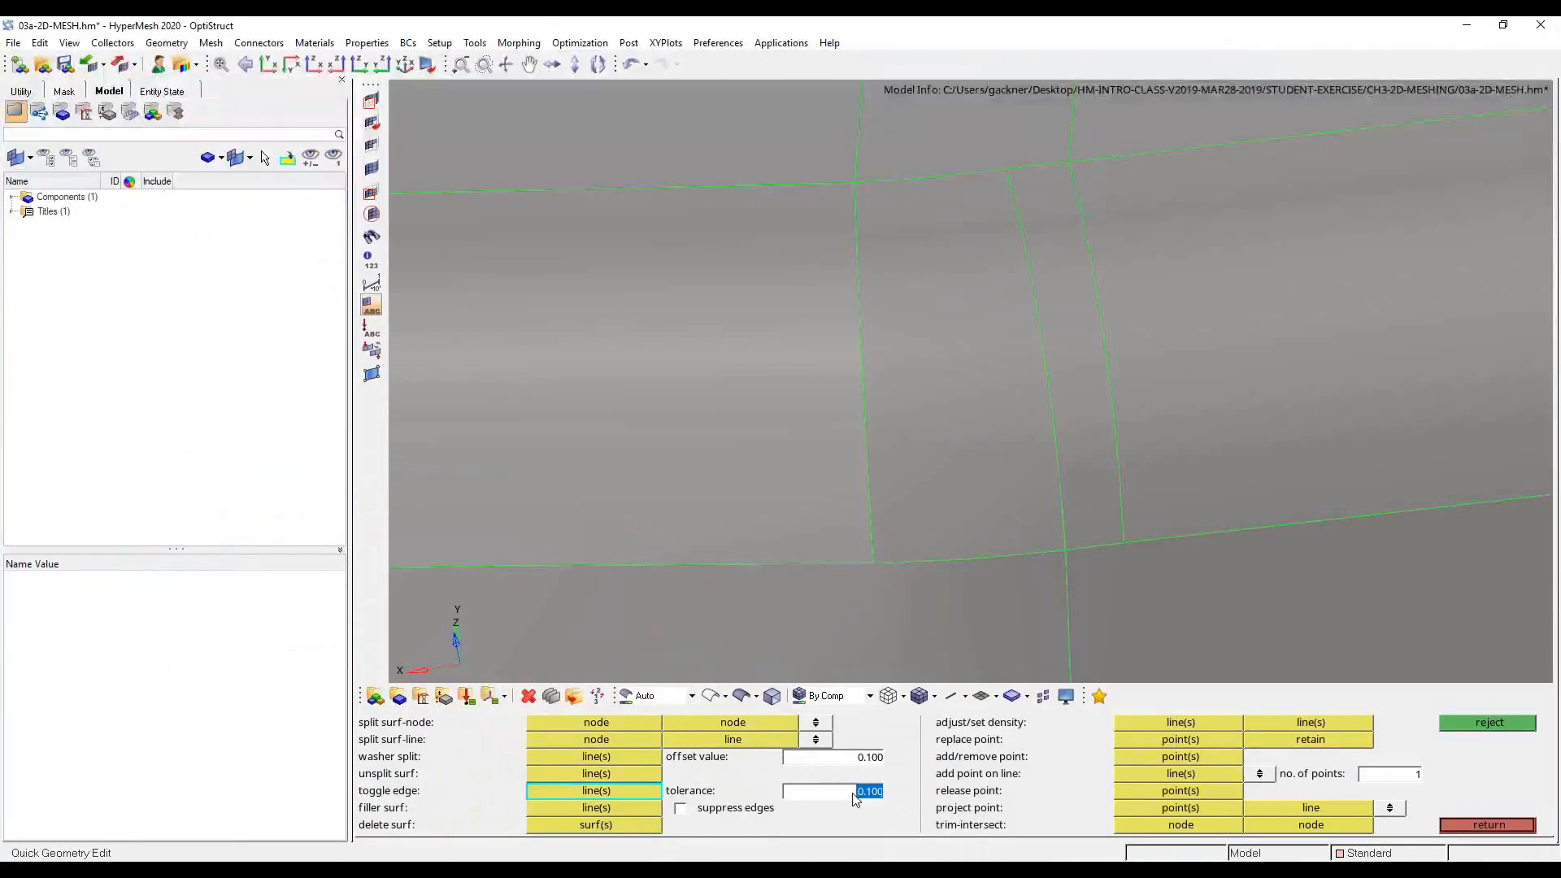
{"action": "type", "text": ".1"}
{"action": "key", "text": "Return"}
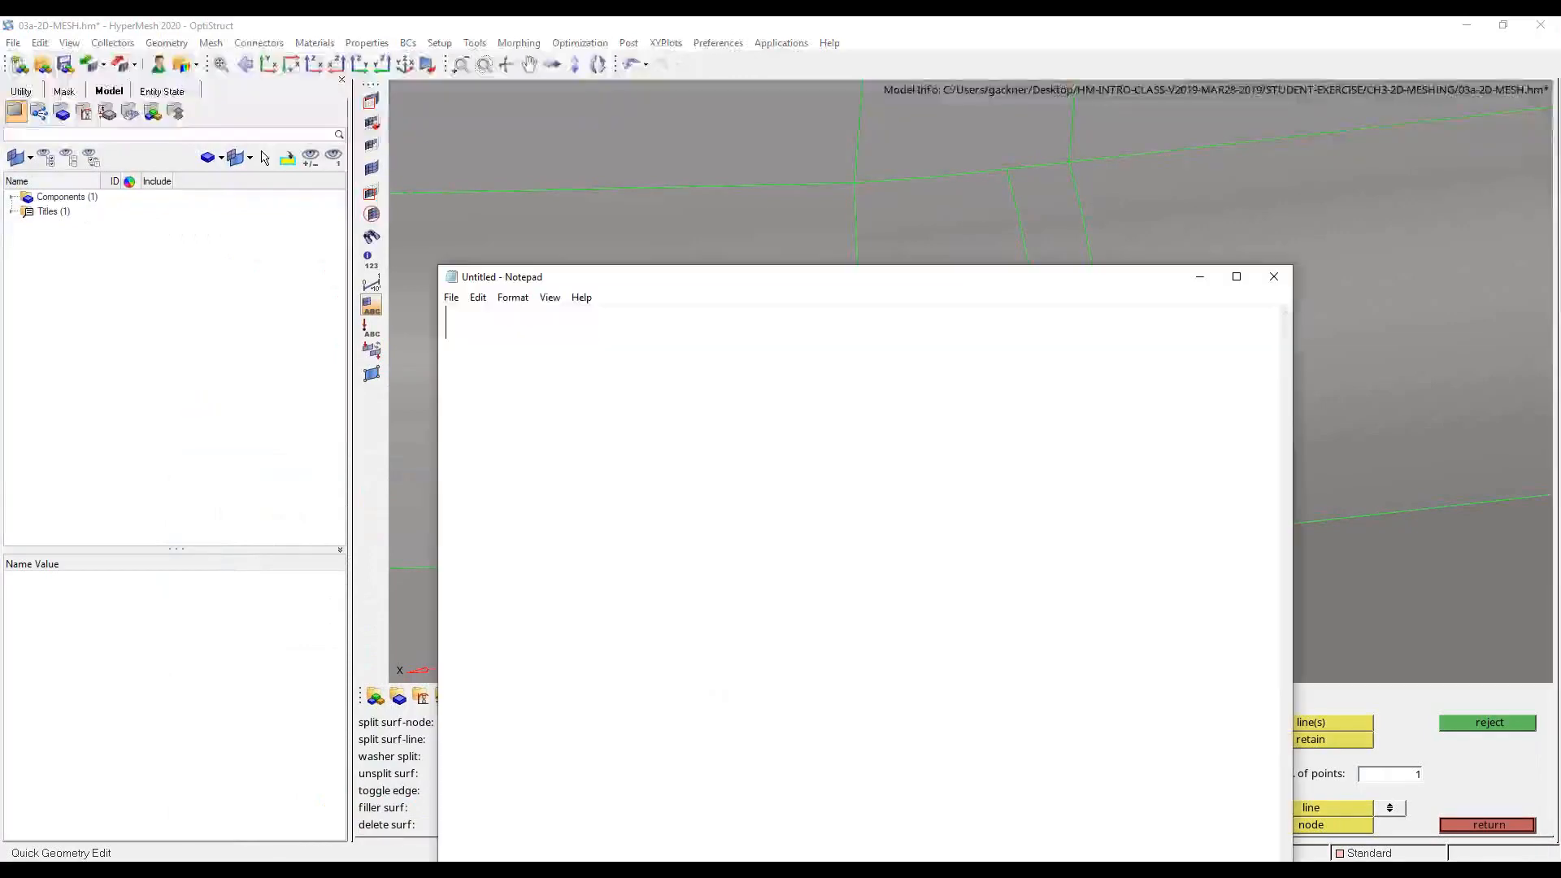
- In a blank Notepad document, write the heading "Toggle Edge:" with separate lines "LEFT CLICK" and "RIGHT CLICK" below it
{"action": "type", "text": "Toggle Edge:"}
{"action": "key", "text": "Return"}
{"action": "key", "text": "Return"}
{"action": "key", "text": "Return"}
{"action": "type", "text": "LEFT CLICK"}
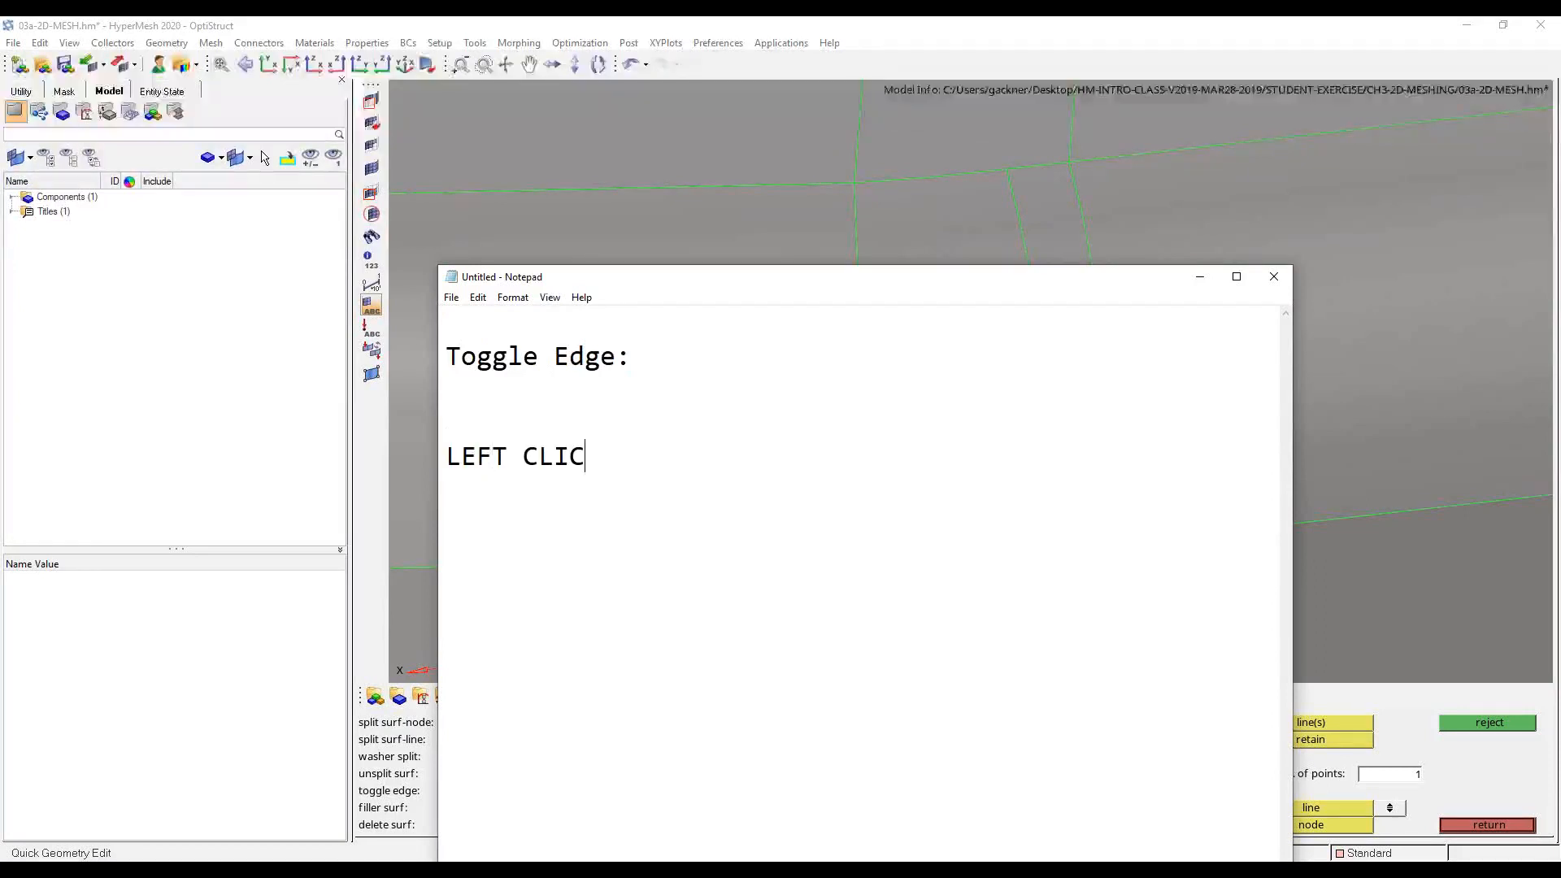
{"action": "key", "text": "Return"}
{"action": "key", "text": "Return"}
{"action": "type", "text": "RIGHT CLICK"}
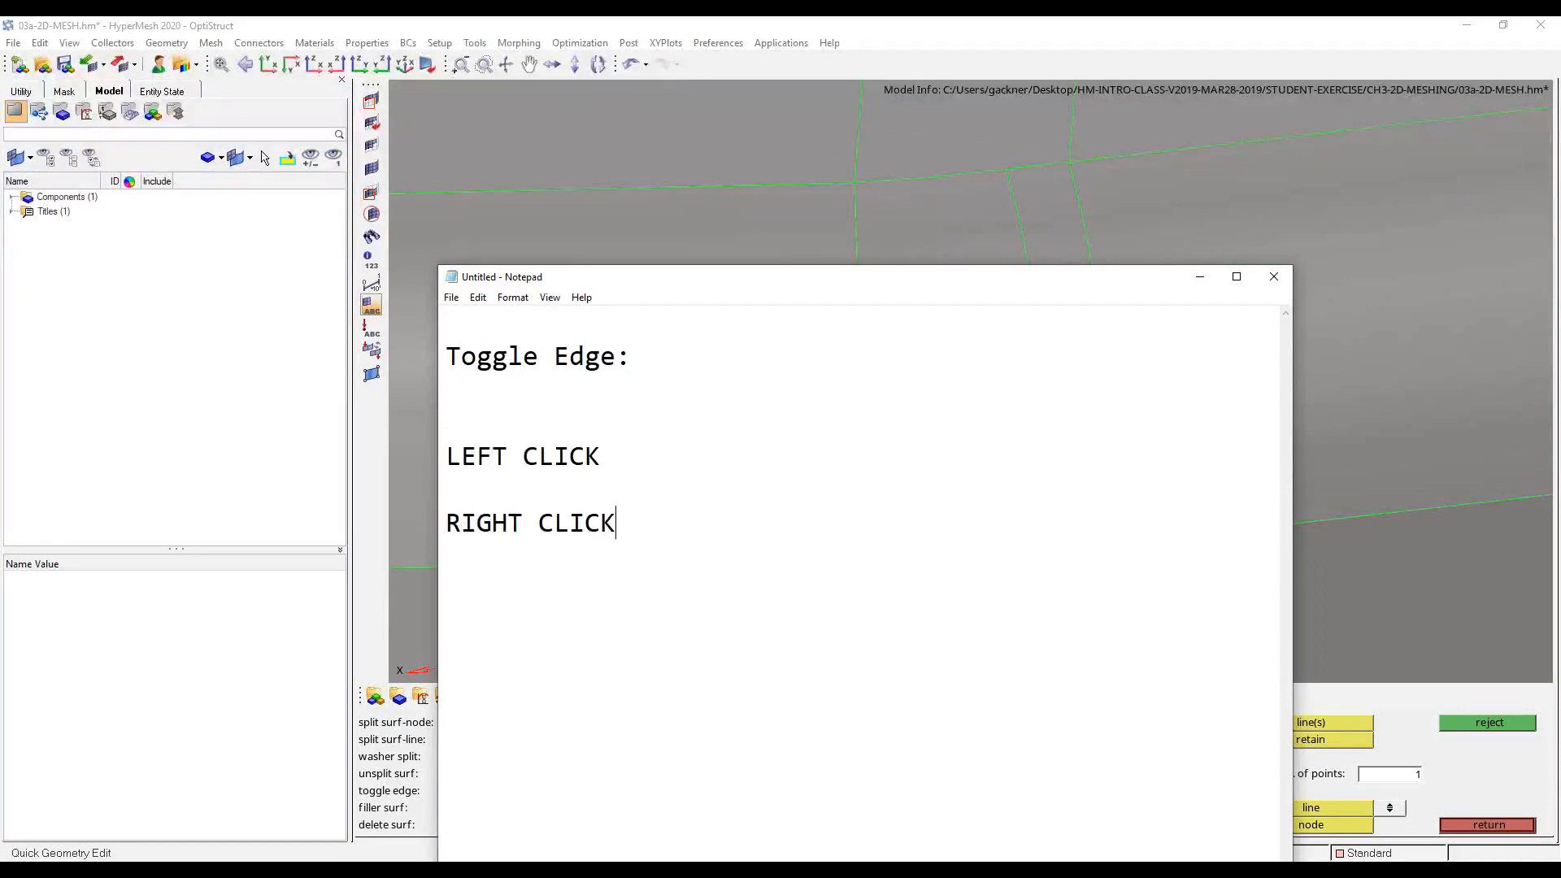
- Extend the "Toggle Edge:" heading with the description "multi-purpose, edge tool"
{"action": "key", "text": "Home"}
{"action": "key", "text": "Up"}
{"action": "key", "text": "Up"}
{"action": "key", "text": "Up"}
{"action": "key", "text": "Up"}
{"action": "key", "text": "Up"}
{"action": "key", "text": "End"}
{"action": "type", "text": "multi-pu"}
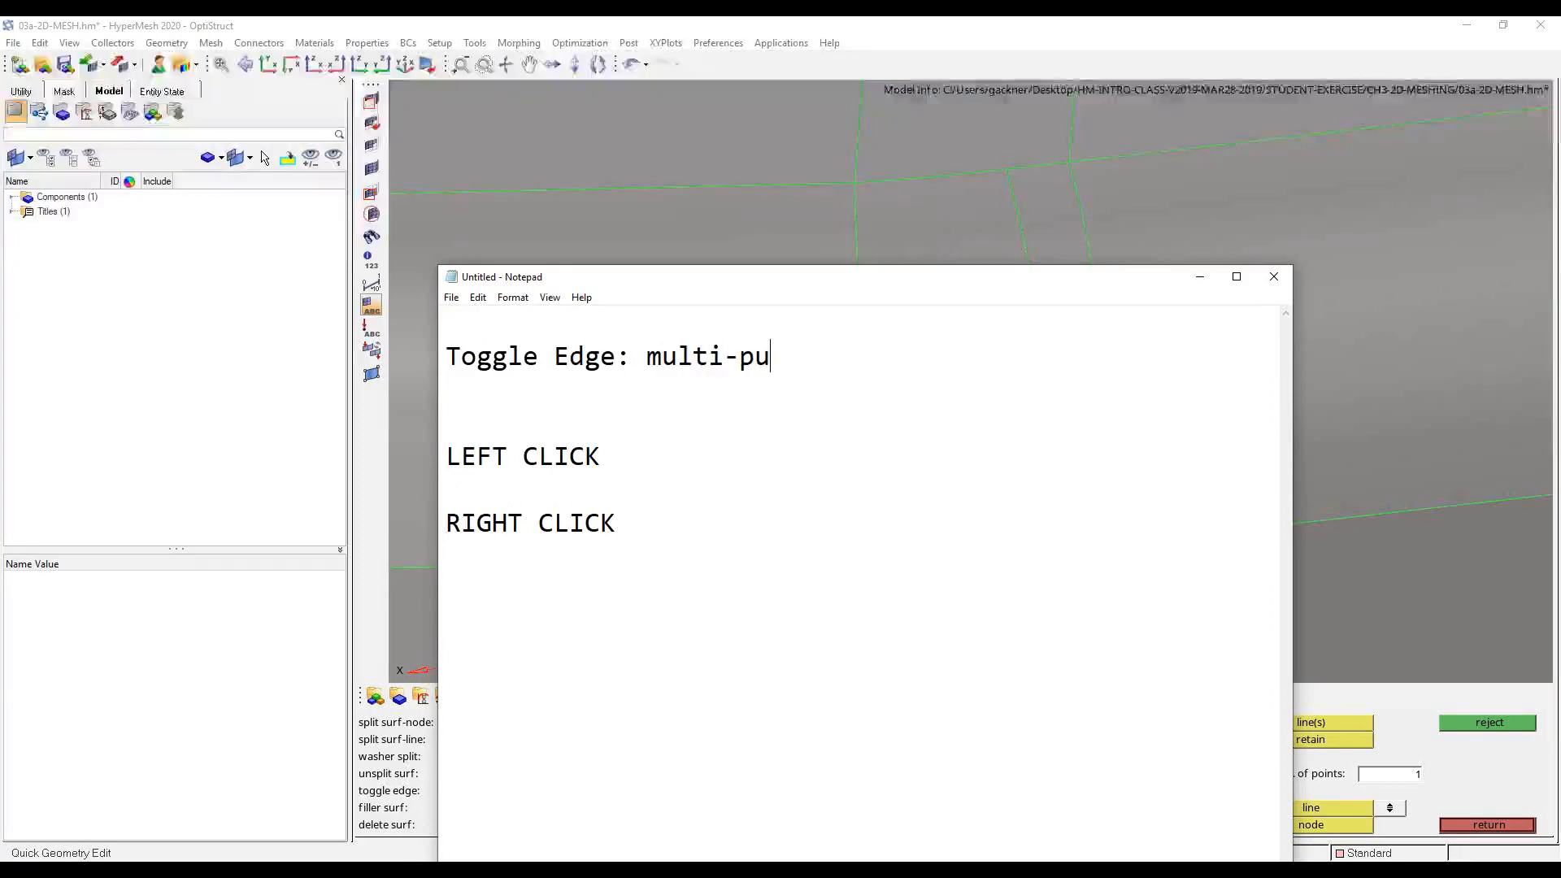
{"action": "type", "text": "rpose, edge tool   LEFT"}
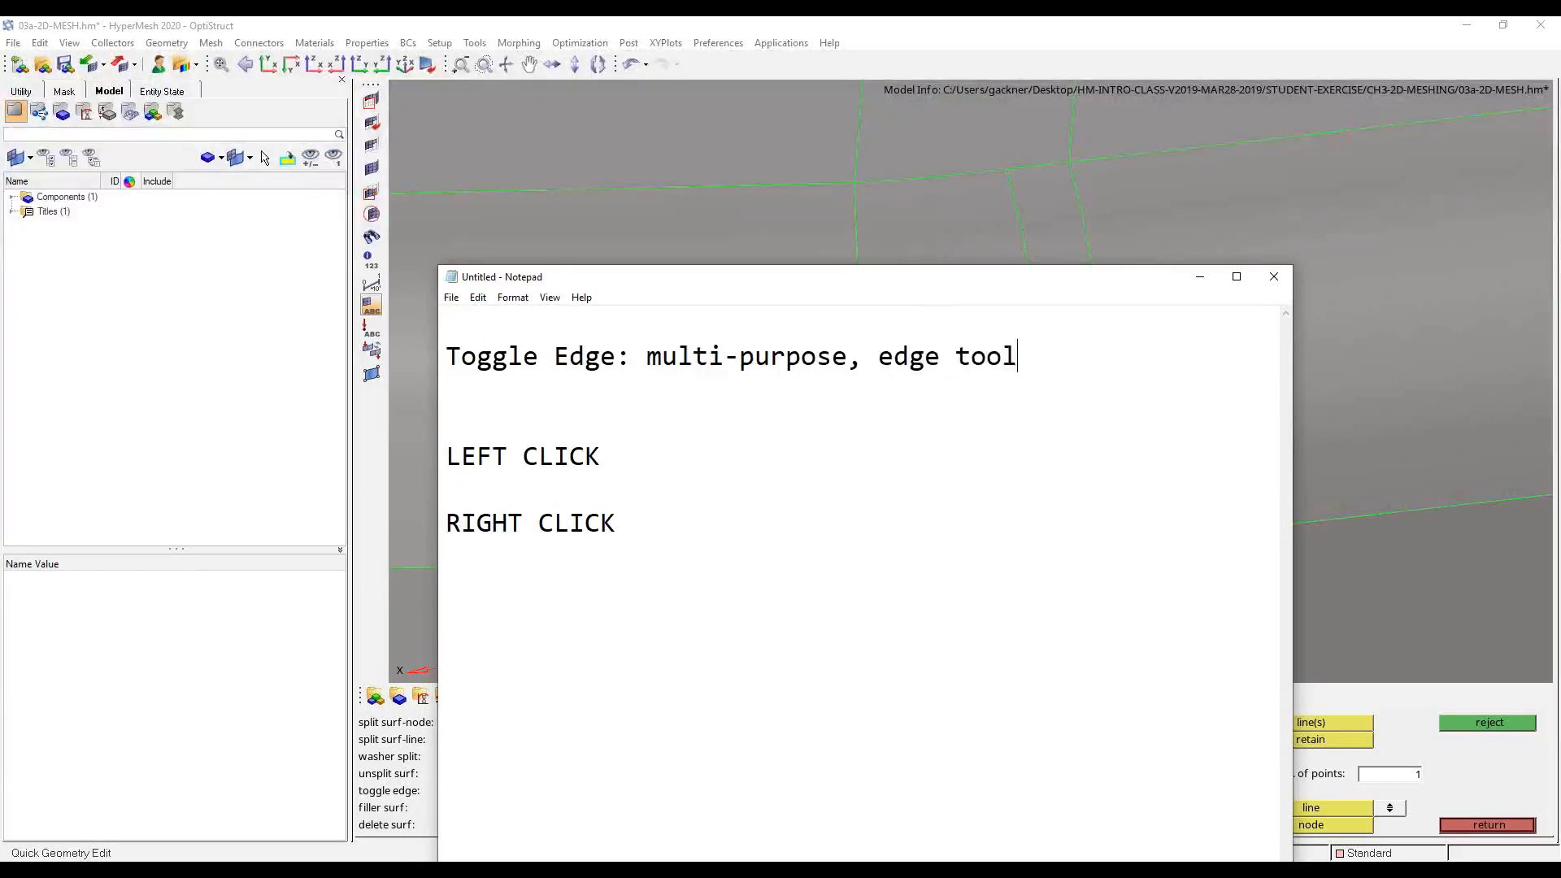
- Complete the "LEFT CLICK" line with "cycle through clockwise direction"
{"action": "type", "text": " CLICK cycle through clockwise diretion"}
{"action": "key", "text": "BackSpace"}
{"action": "key", "text": "BackSpace"}
{"action": "key", "text": "BackSpace"}
{"action": "type", "text": "ction"}
- Complete the "RIGHT CLICK" line with "cycle through backwards, ccw"
{"action": "key", "text": "Right"}
{"action": "key", "text": "Right"}
{"action": "key", "text": "Right"}
{"action": "key", "text": "Right"}
{"action": "key", "text": "Right"}
{"action": "key", "text": "Right"}
{"action": "key", "text": "Right"}
{"action": "key", "text": "Right"}
{"action": "key", "text": "Right"}
{"action": "key", "text": "Right"}
{"action": "key", "text": "Right"}
{"action": "key", "text": "Right"}
{"action": "key", "text": "Right"}
{"action": "type", "text": "cycle t"}
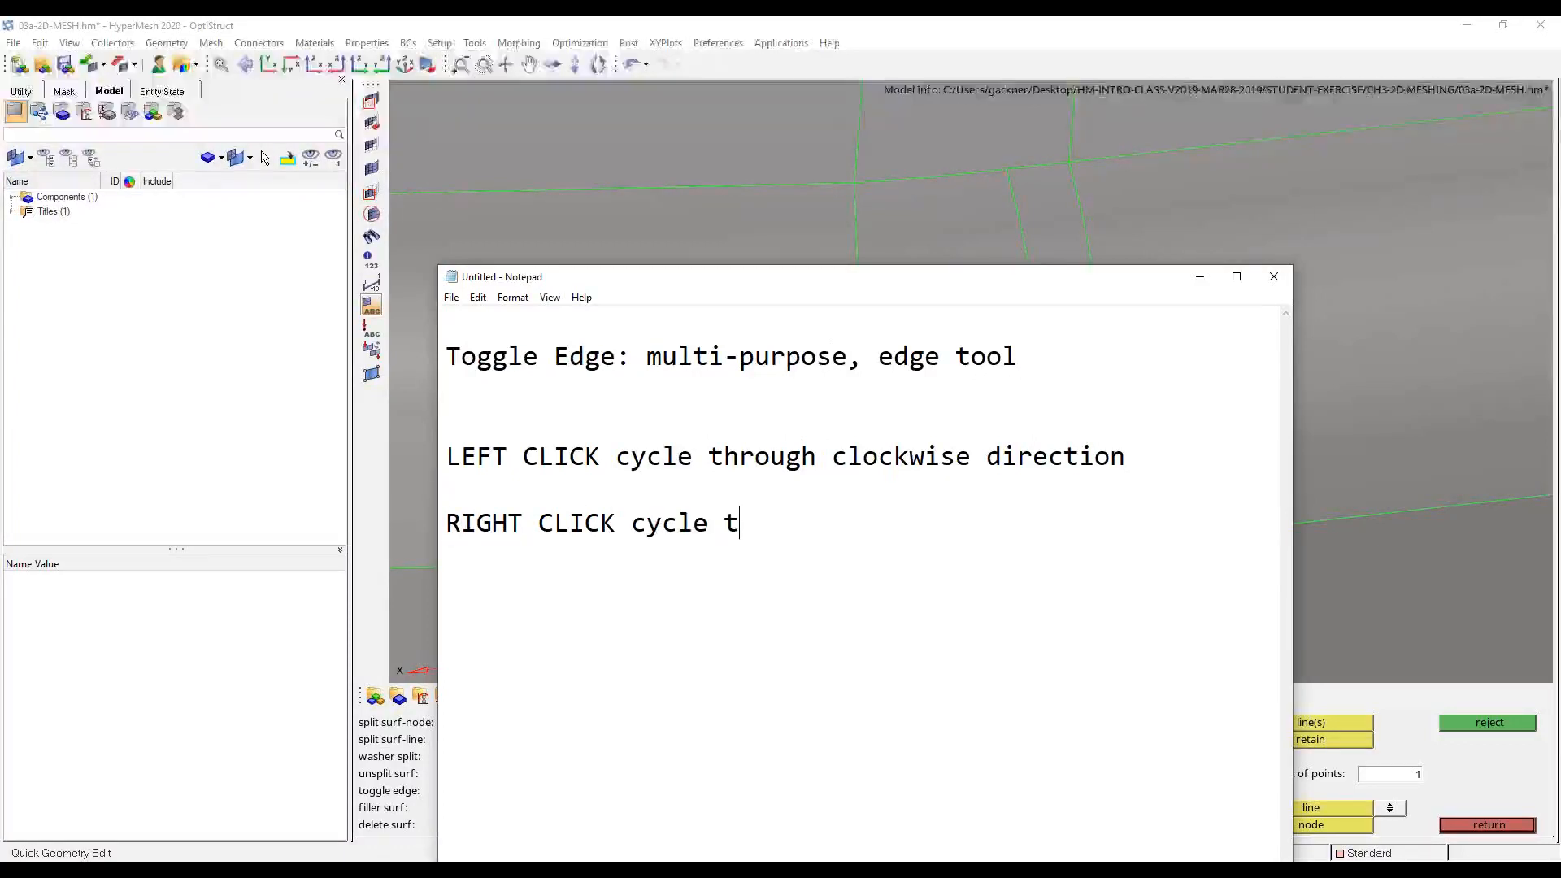
{"action": "type", "text": "hrough backwards, ccw"}
- A few lines below, write "Toggle Edge adjusts the definition of an edge," in the notes
{"action": "key", "text": "Return"}
{"action": "key", "text": "Return"}
{"action": "key", "text": "Return"}
{"action": "key", "text": "Return"}
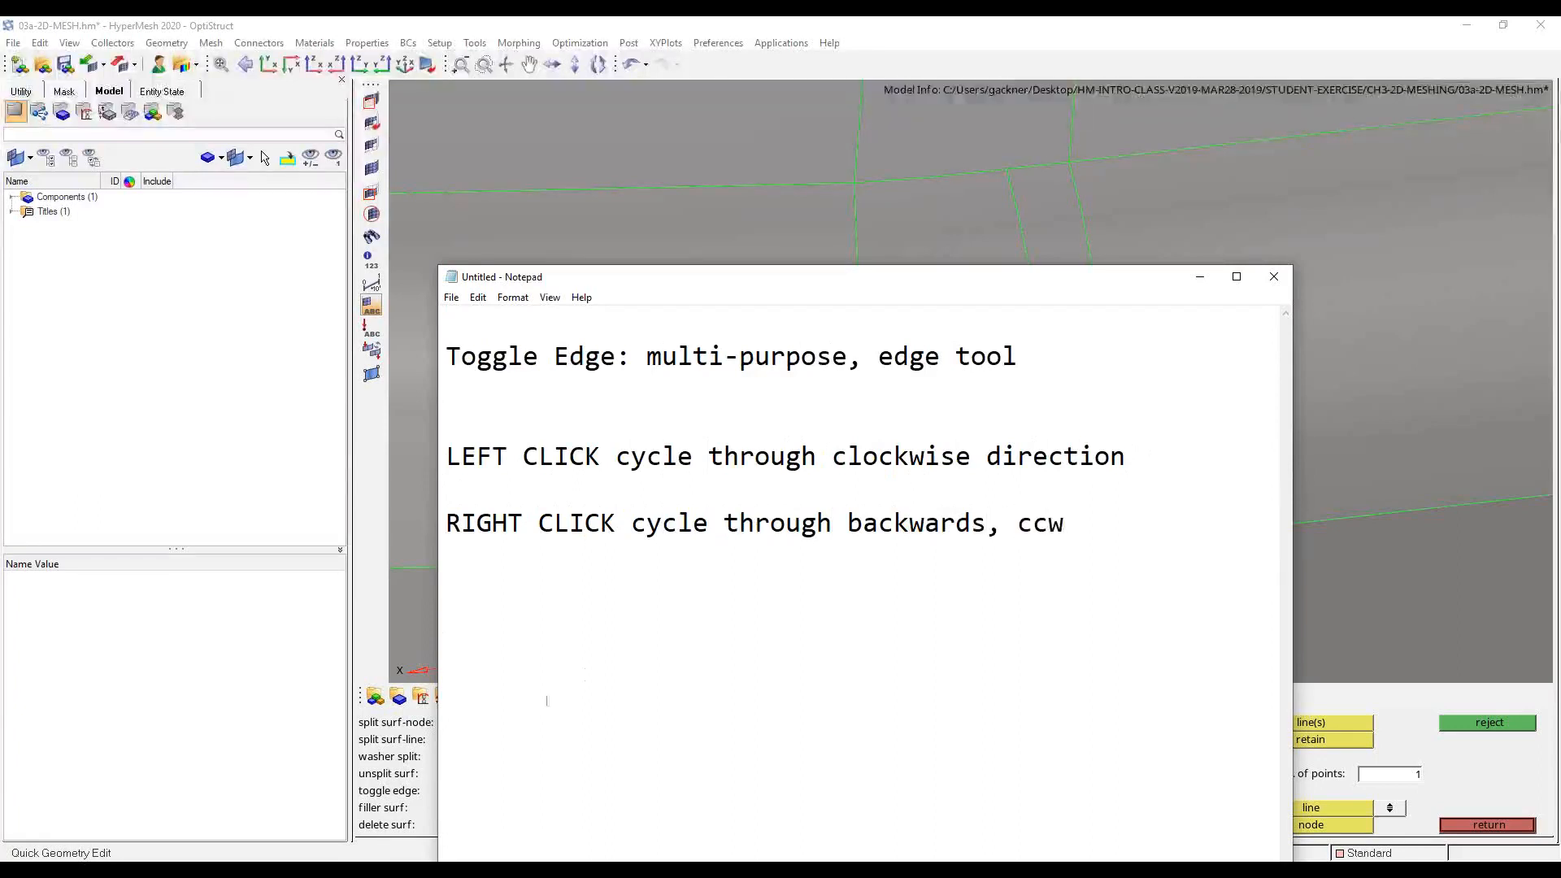
{"action": "type", "text": "Toggle E"}
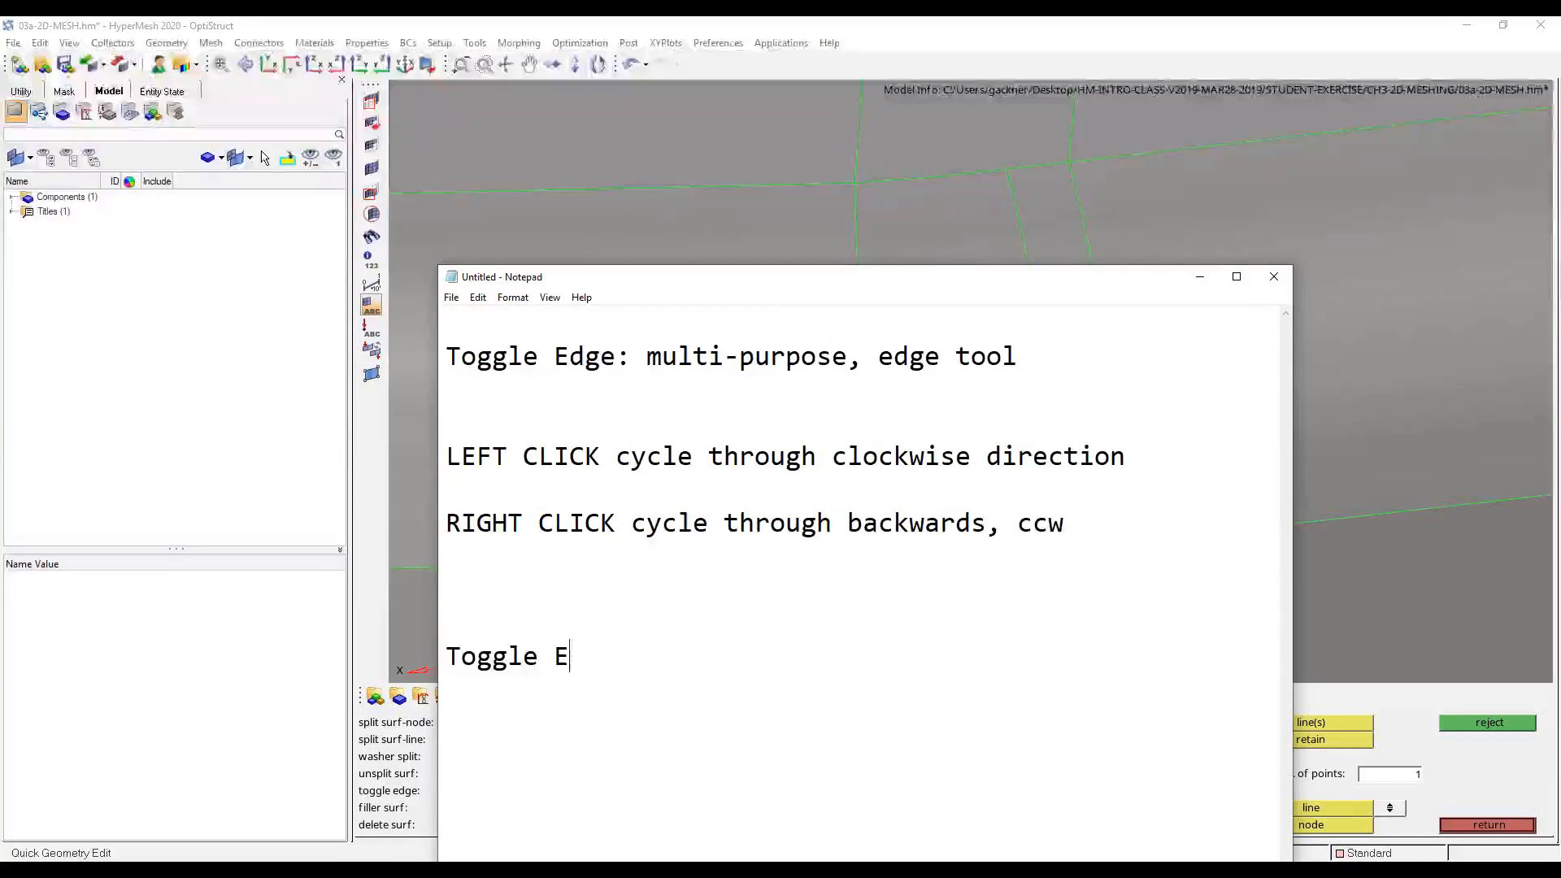
{"action": "type", "text": "dge adjusts the definitino o"}
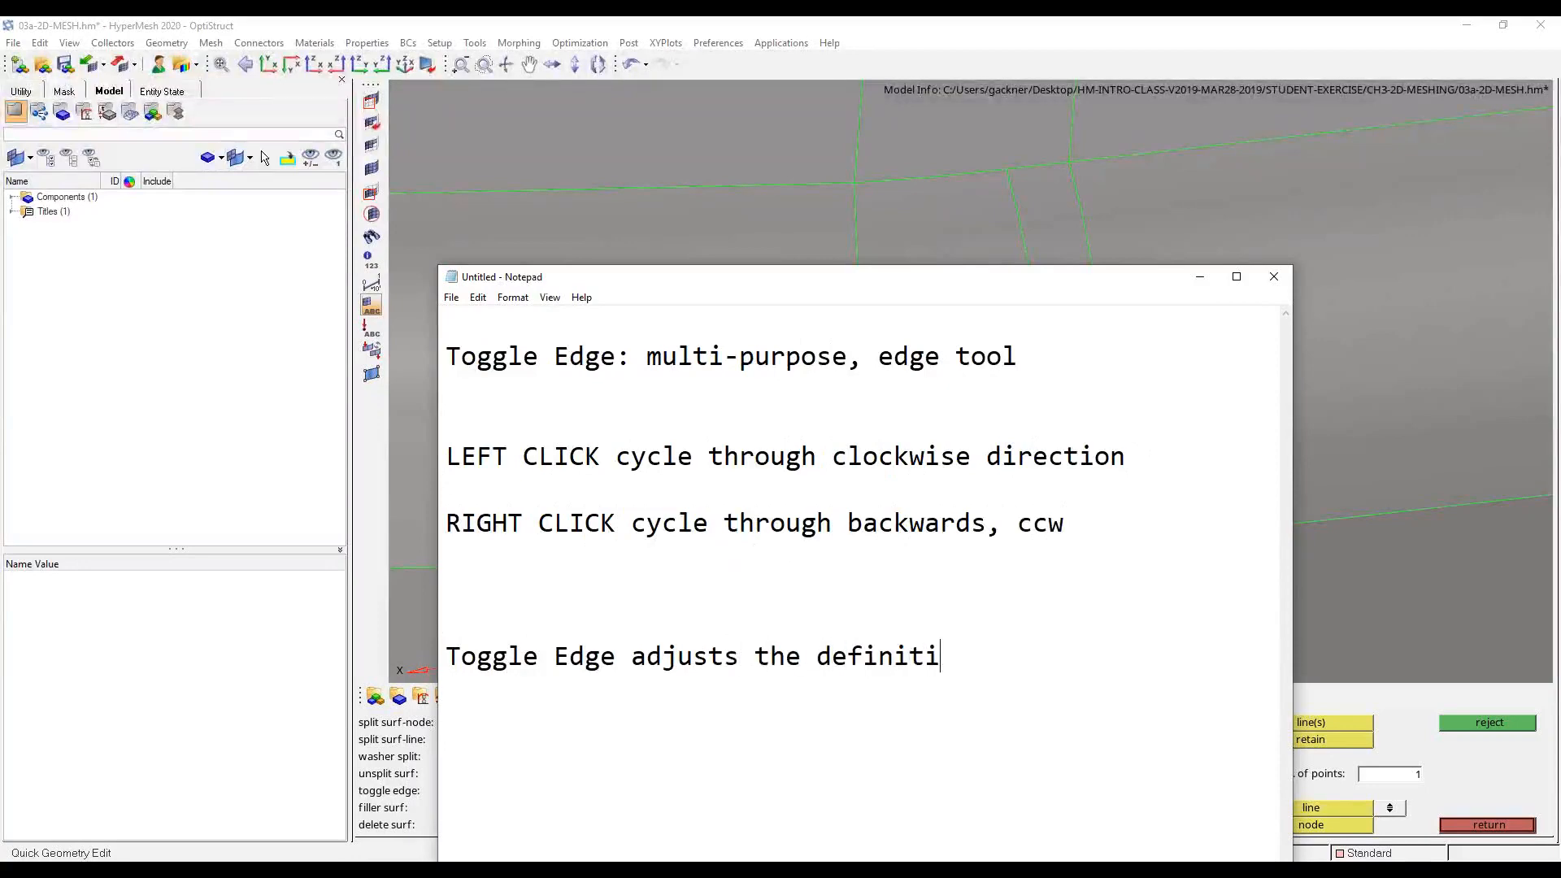
{"action": "key", "text": "BackSpace"}
{"action": "key", "text": "BackSpace"}
{"action": "key", "text": "BackSpace"}
{"action": "key", "text": "BackSpace"}
{"action": "type", "text": "on of "}
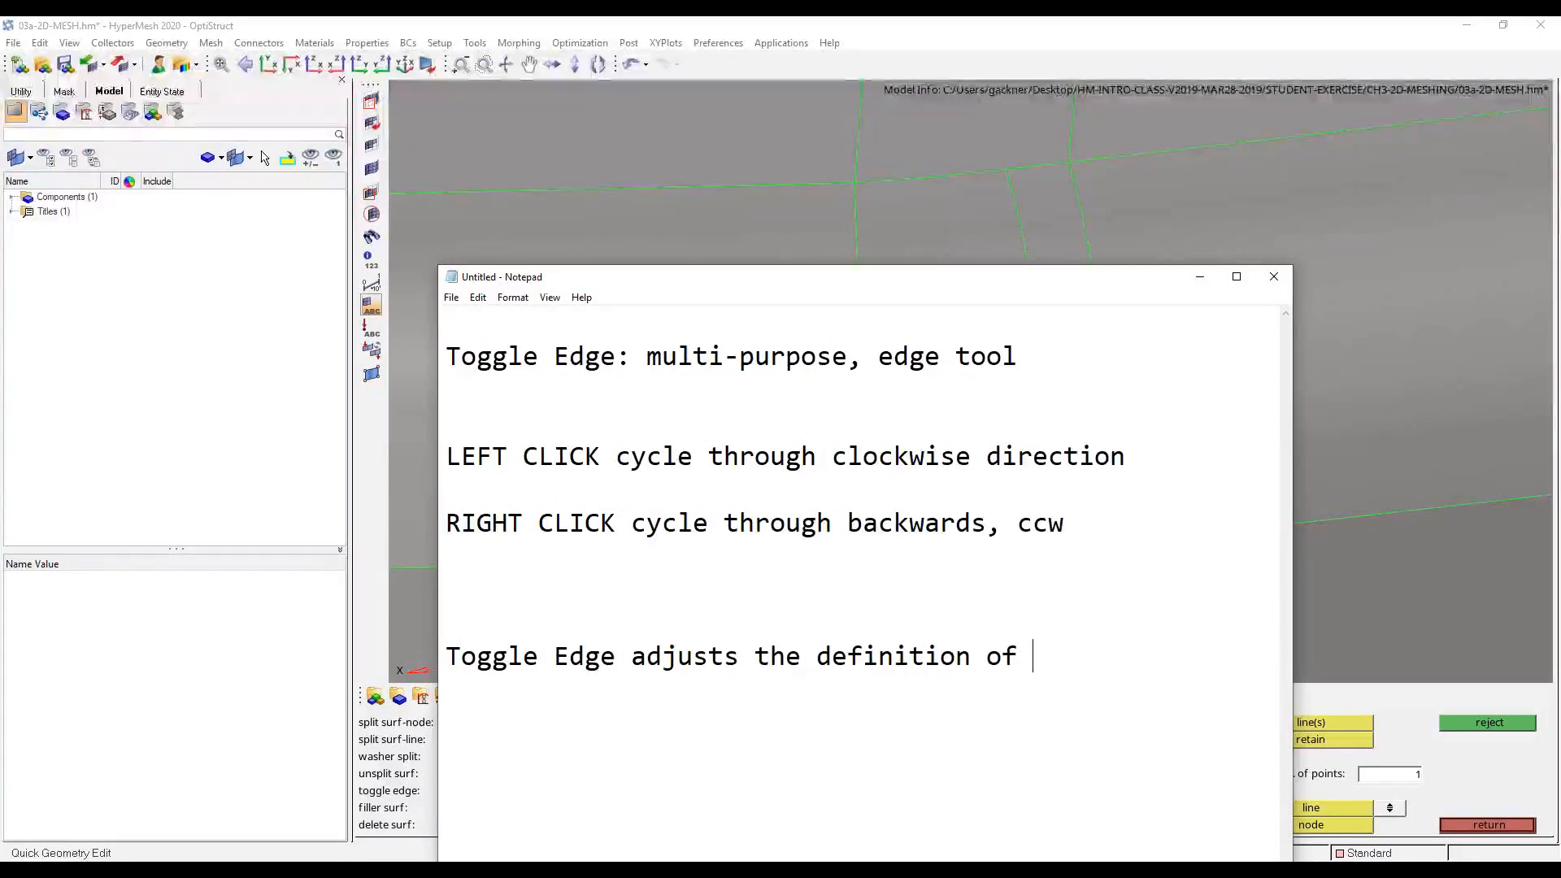
{"action": "type", "text": "an edge:"}
{"action": "key", "text": "BackSpace"}
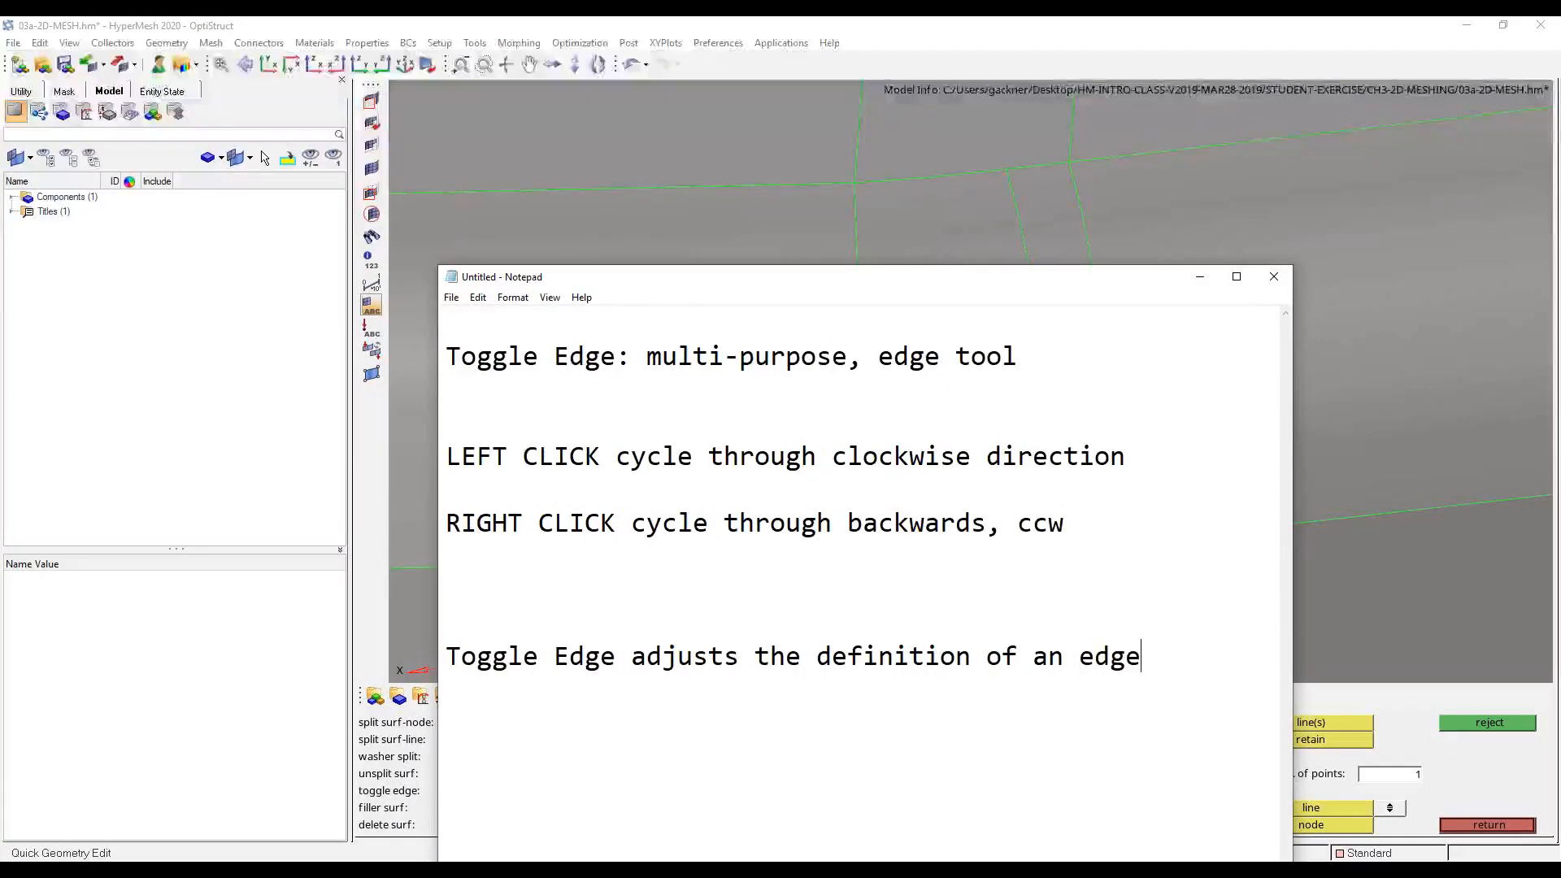
{"action": "type", "text": ","}
- Continue the sentence on an indented line with "in how it connects 2 surfaces"
{"action": "key", "text": "Return"}
{"action": "key", "text": "Return"}
{"action": "key", "text": "Tab"}
{"action": "key", "text": "BackSpace"}
{"action": "key", "text": "BackSpace"}
{"action": "key", "text": "Tab"}
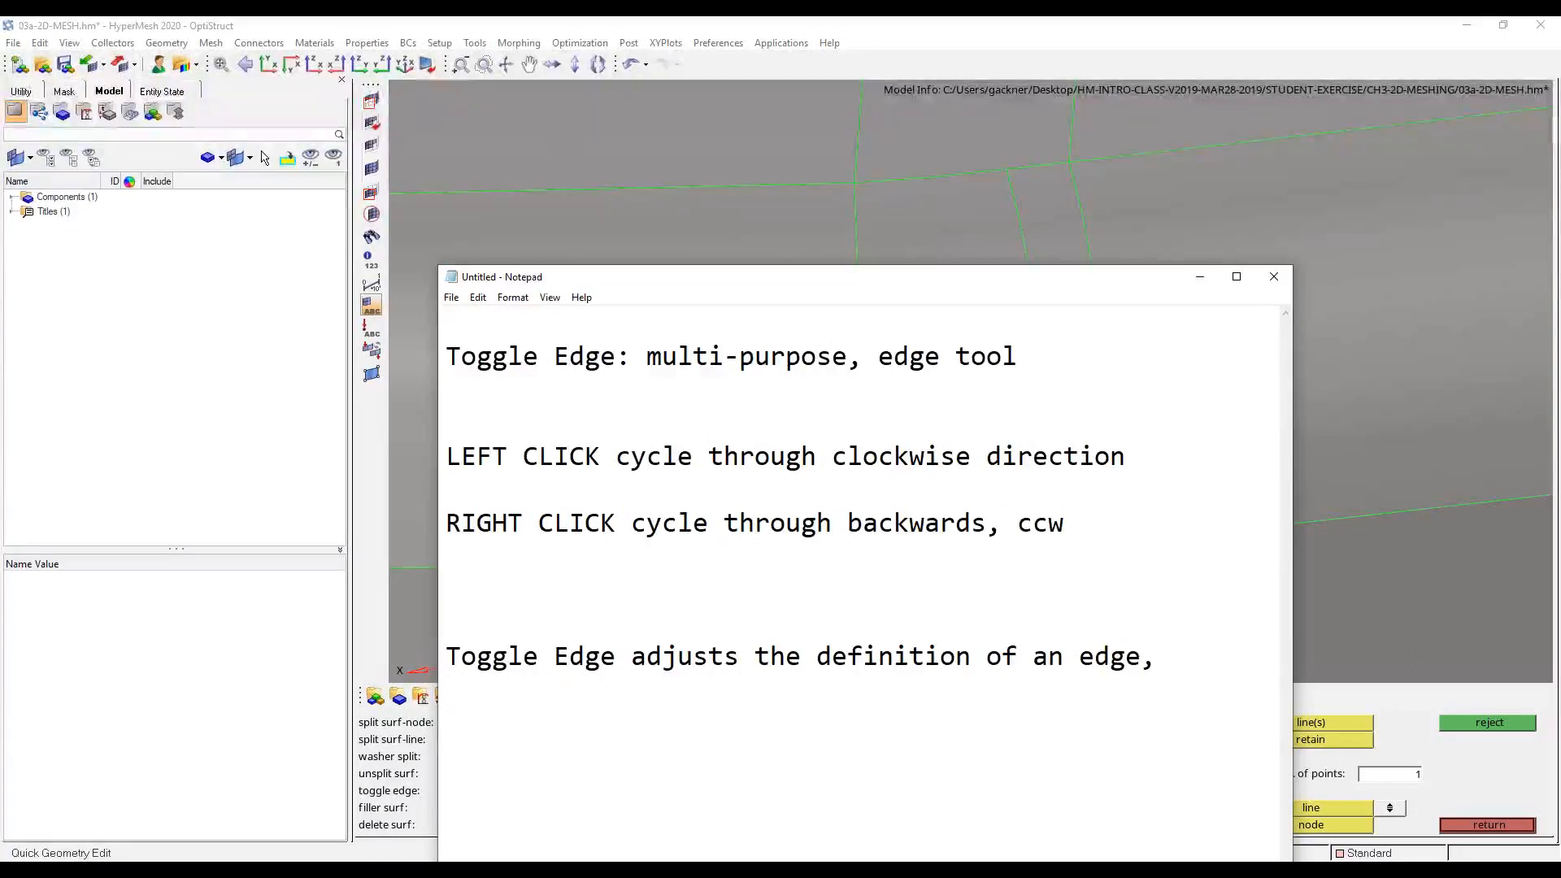
{"action": "type", "text": "in how it "}
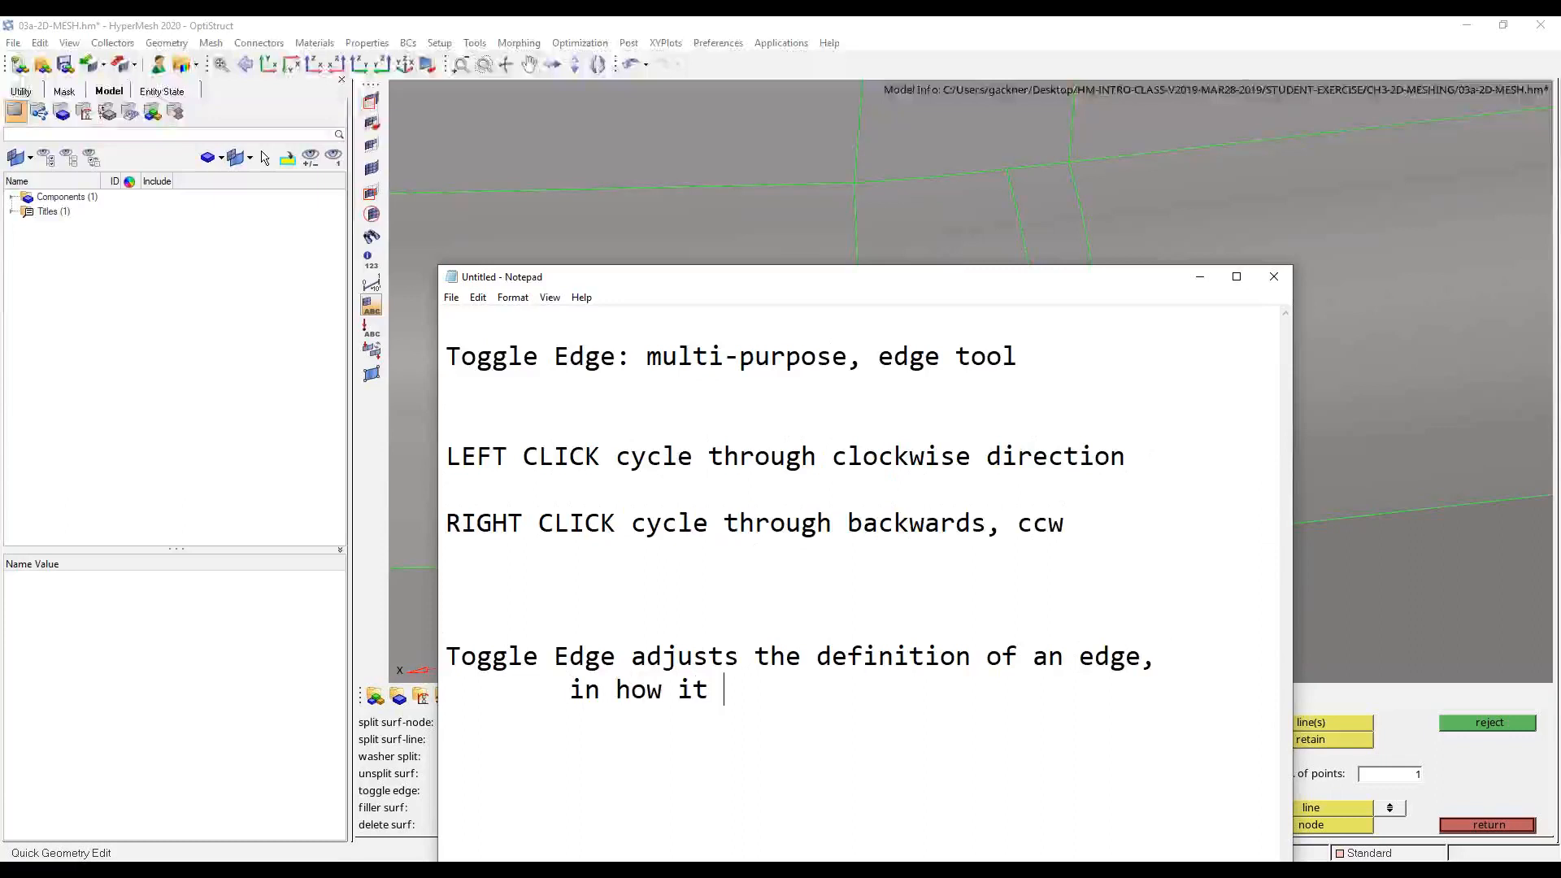
{"action": "type", "text": "connects"}
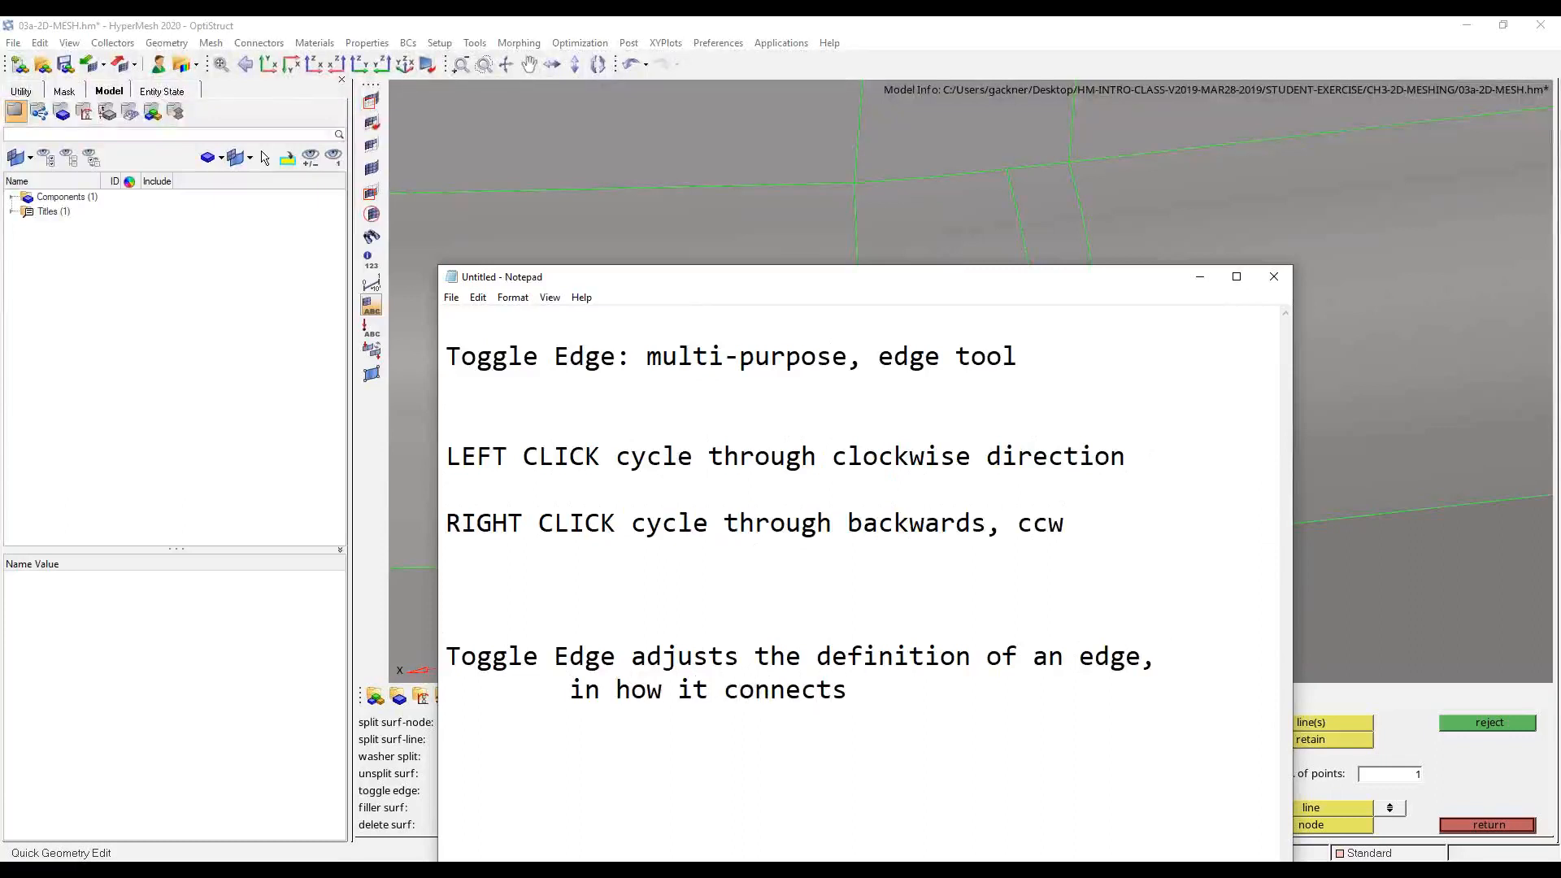
{"action": "type", "text": " 2 surfaces"}
- Add an indented label "Edge / 2D Topology:" a few lines below the Toggle Edge sentence
{"action": "key", "text": "Return"}
{"action": "key", "text": "Return"}
{"action": "key", "text": "Return"}
{"action": "key", "text": "Return"}
{"action": "key", "text": "Tab"}
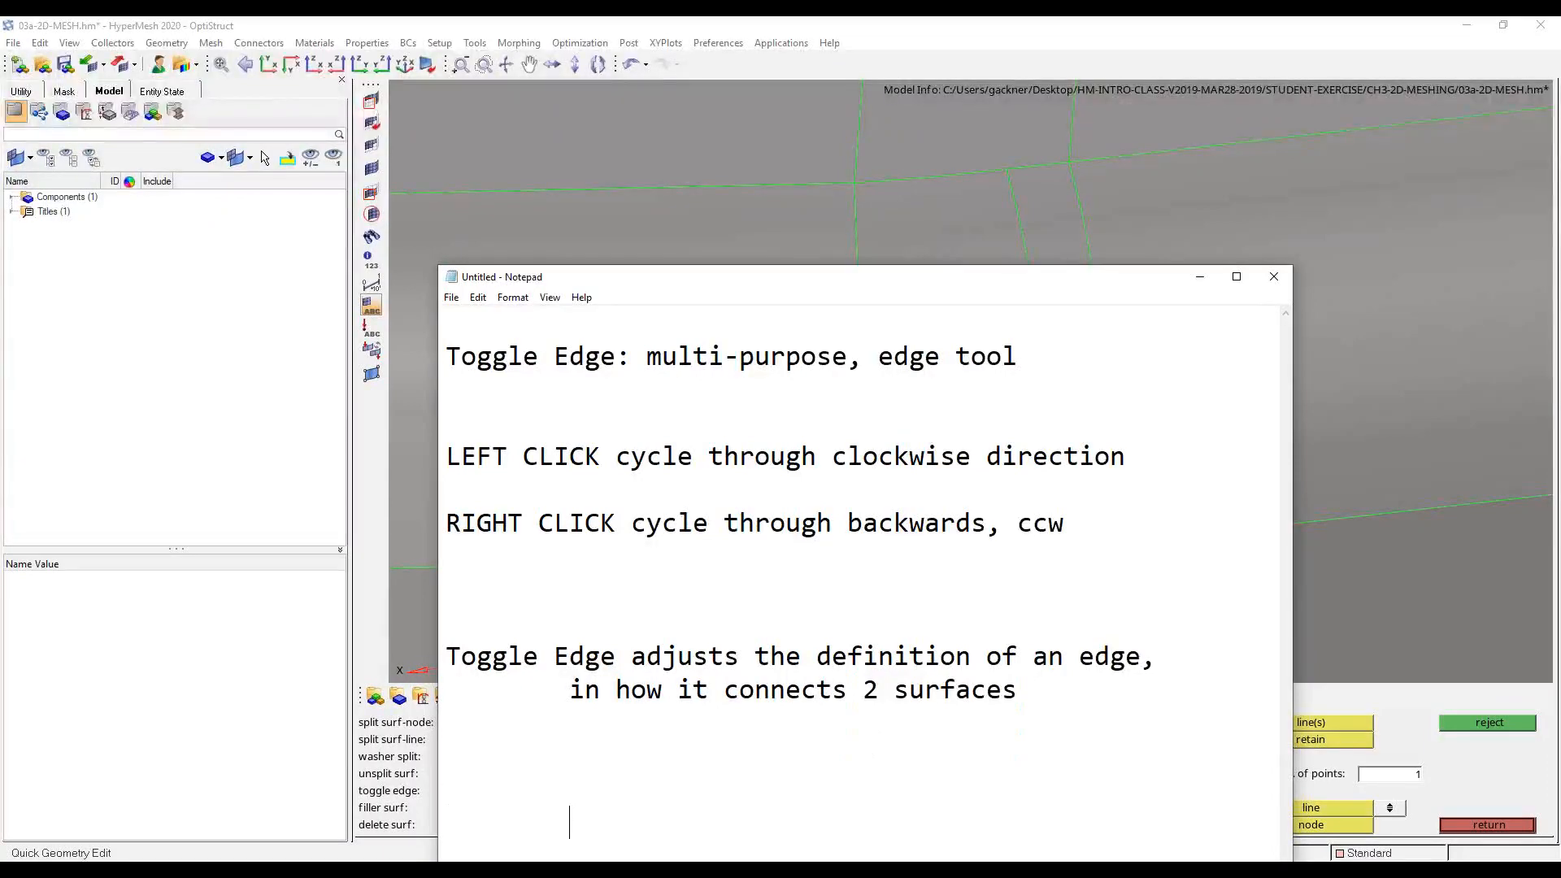
{"action": "type", "text": "Edge / 2D Topology:"}
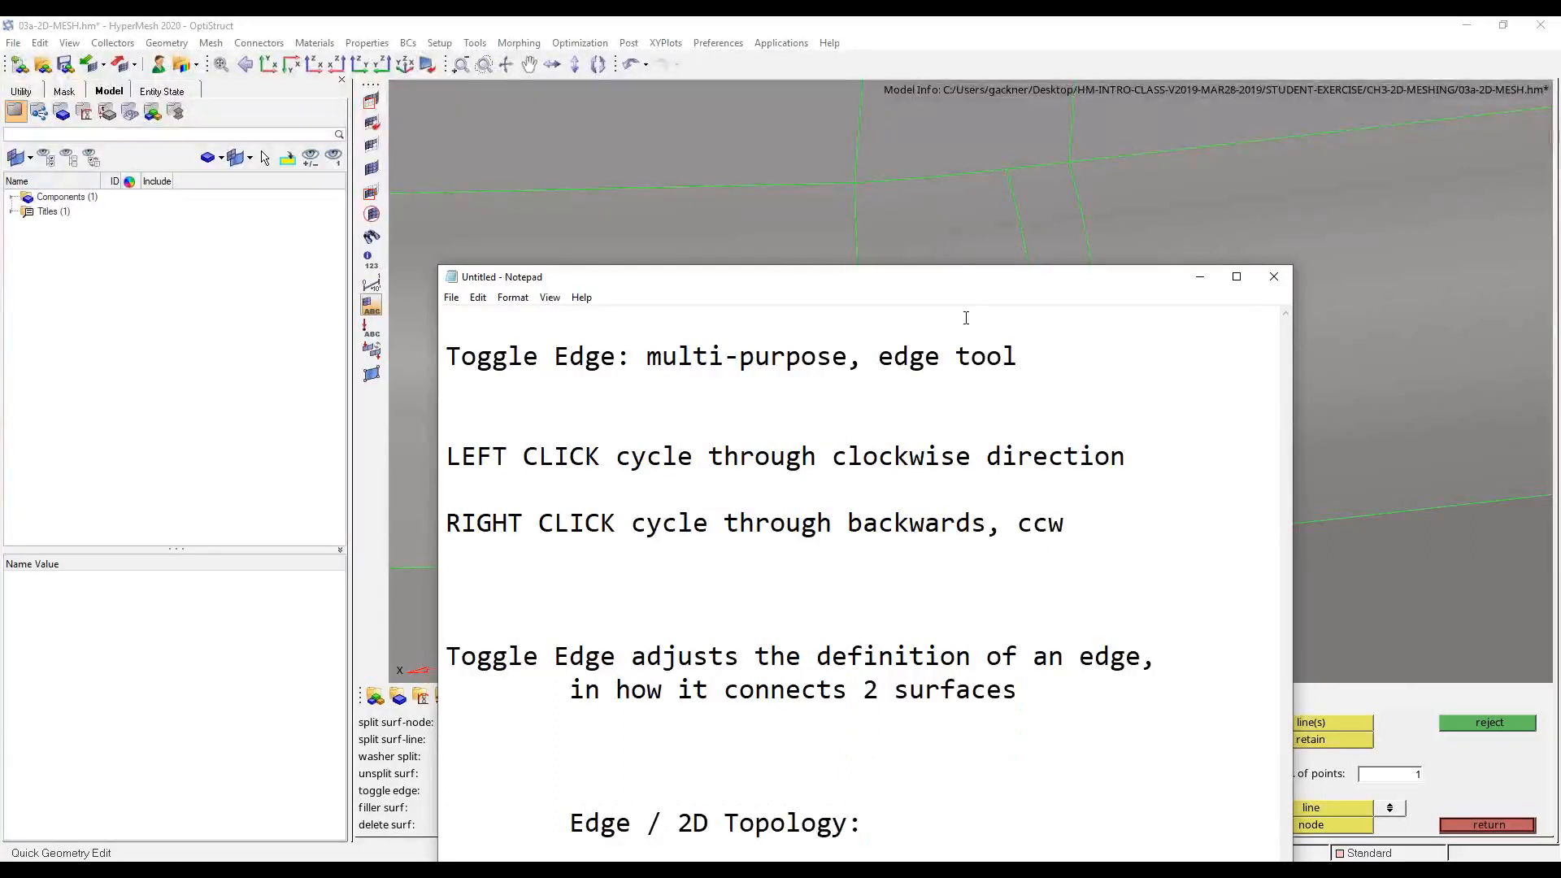
- Define the topology label over three indented lines as "fancy way of describing on a cad file how surfaces are connected at edges"
{"action": "left_click_drag", "start_coordinate": [1029, 285], "coordinate": [1090, 105]}
{"action": "left_click", "coordinate": [1046, 644]}
{"action": "type", "text": "fancy way of describing"}
{"action": "key", "text": "Return"}
{"action": "key", "text": "Tab"}
{"action": "type", "text": "on a cad file how s"}
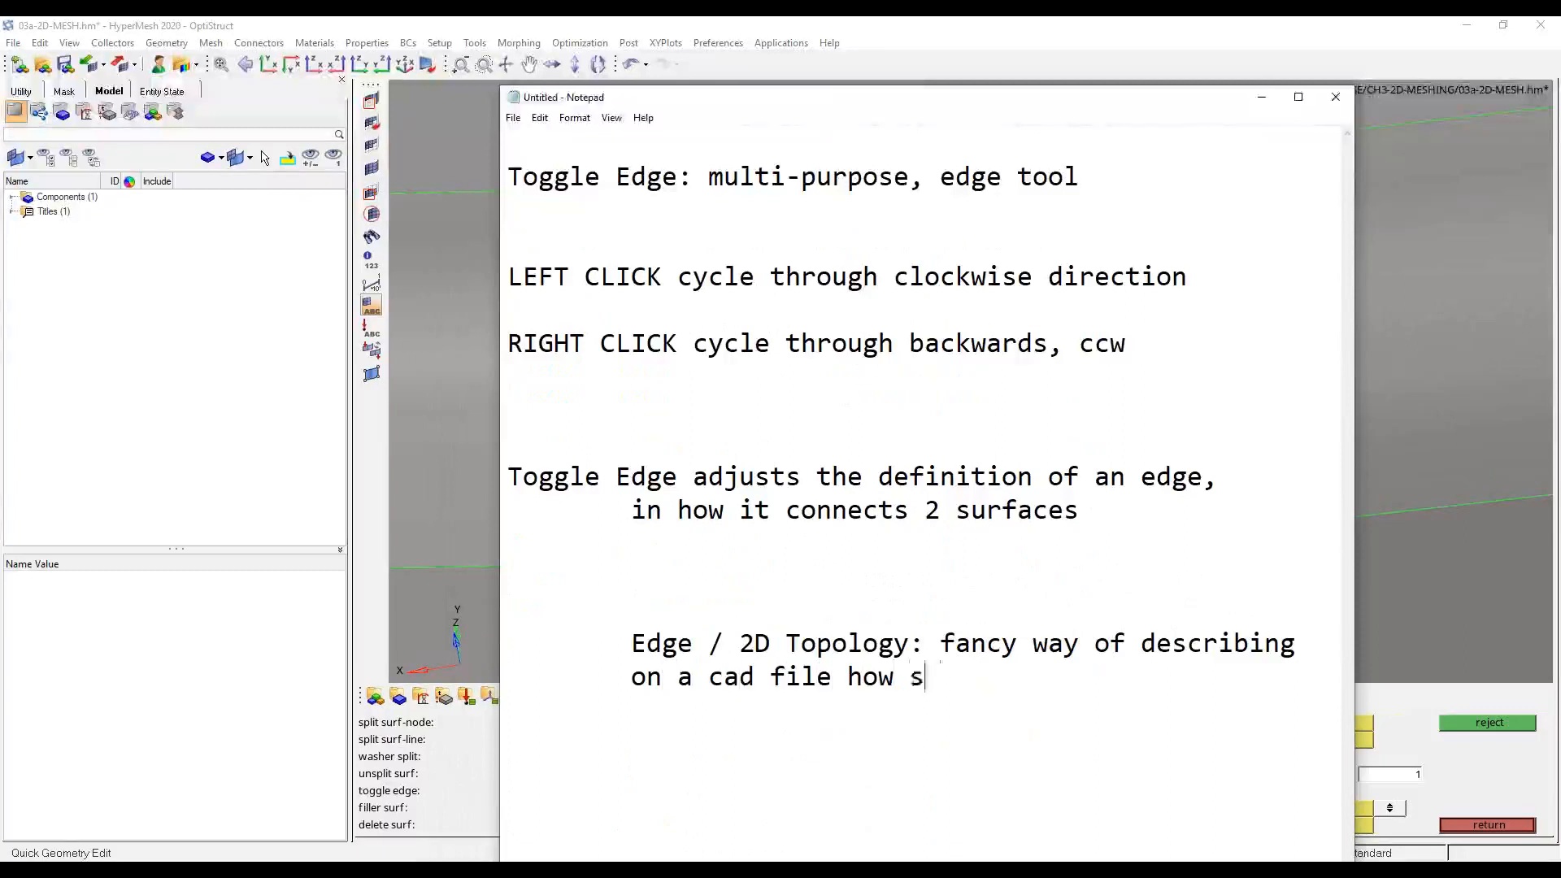
{"action": "type", "text": "urfaces are connected"}
{"action": "key", "text": "Return"}
{"action": "key", "text": "Tab"}
{"action": "type", "text": "at ae"}
{"action": "key", "text": "BackSpace"}
{"action": "key", "text": "BackSpace"}
{"action": "type", "text": "edges"}
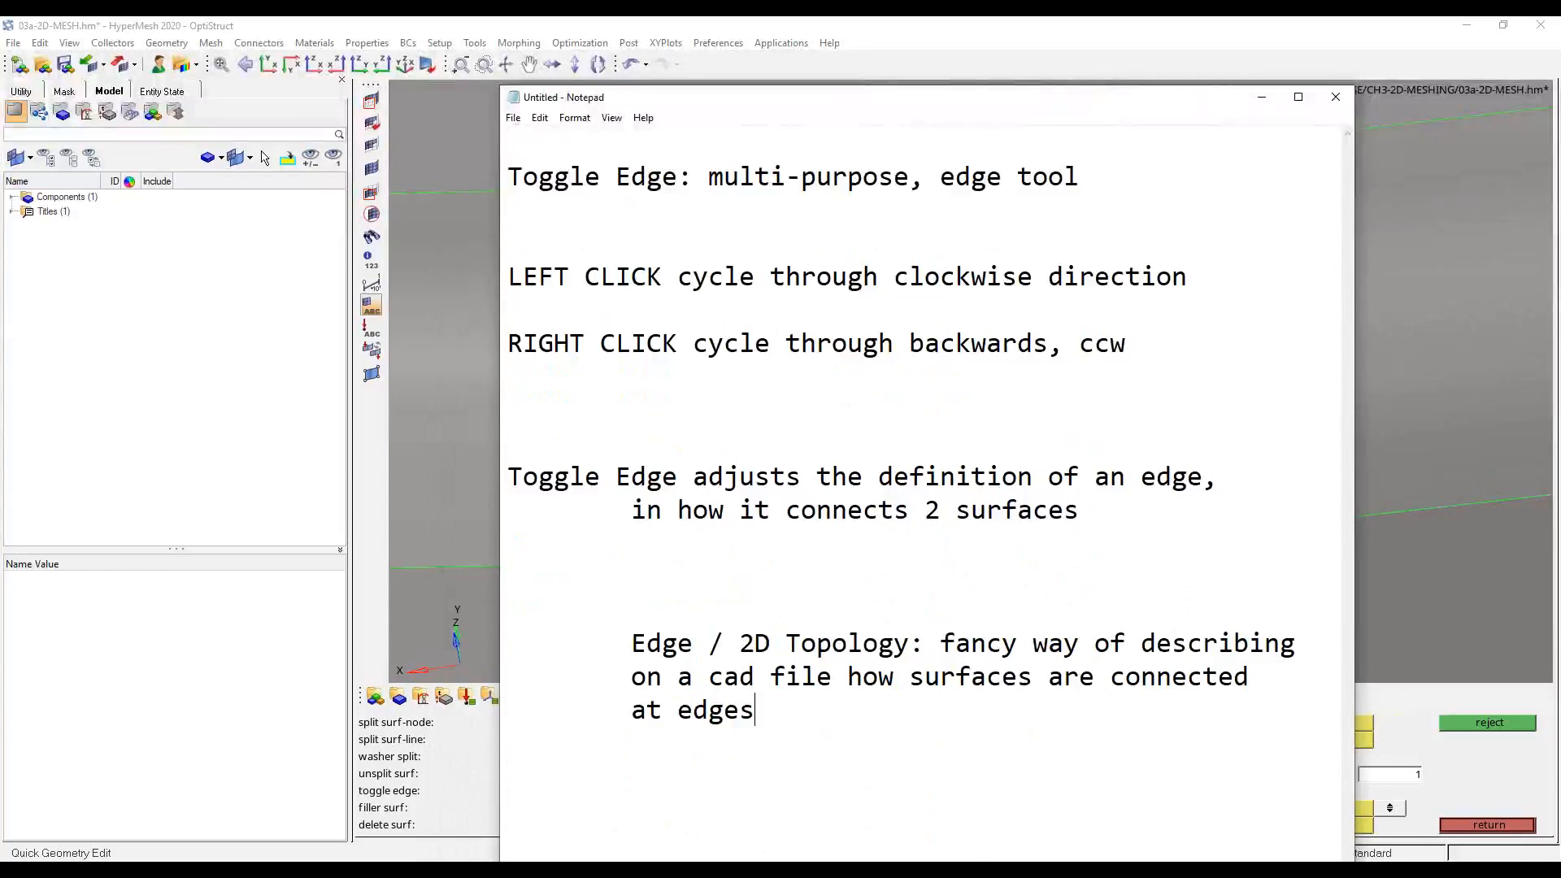
- Add the heading "TYPES OF EDGES:" below the topology definition and start an indented line under it
{"action": "key", "text": "Return"}
{"action": "key", "text": "Return"}
{"action": "key", "text": "Return"}
{"action": "key", "text": "Return"}
{"action": "type", "text": "TYPES OF EDGES:"}
{"action": "scroll", "coordinate": [716, 660], "scroll_direction": "down", "scroll_amount": 2}
{"action": "key", "text": "Return"}
{"action": "key", "text": "Return"}
{"action": "key", "text": "Tab"}
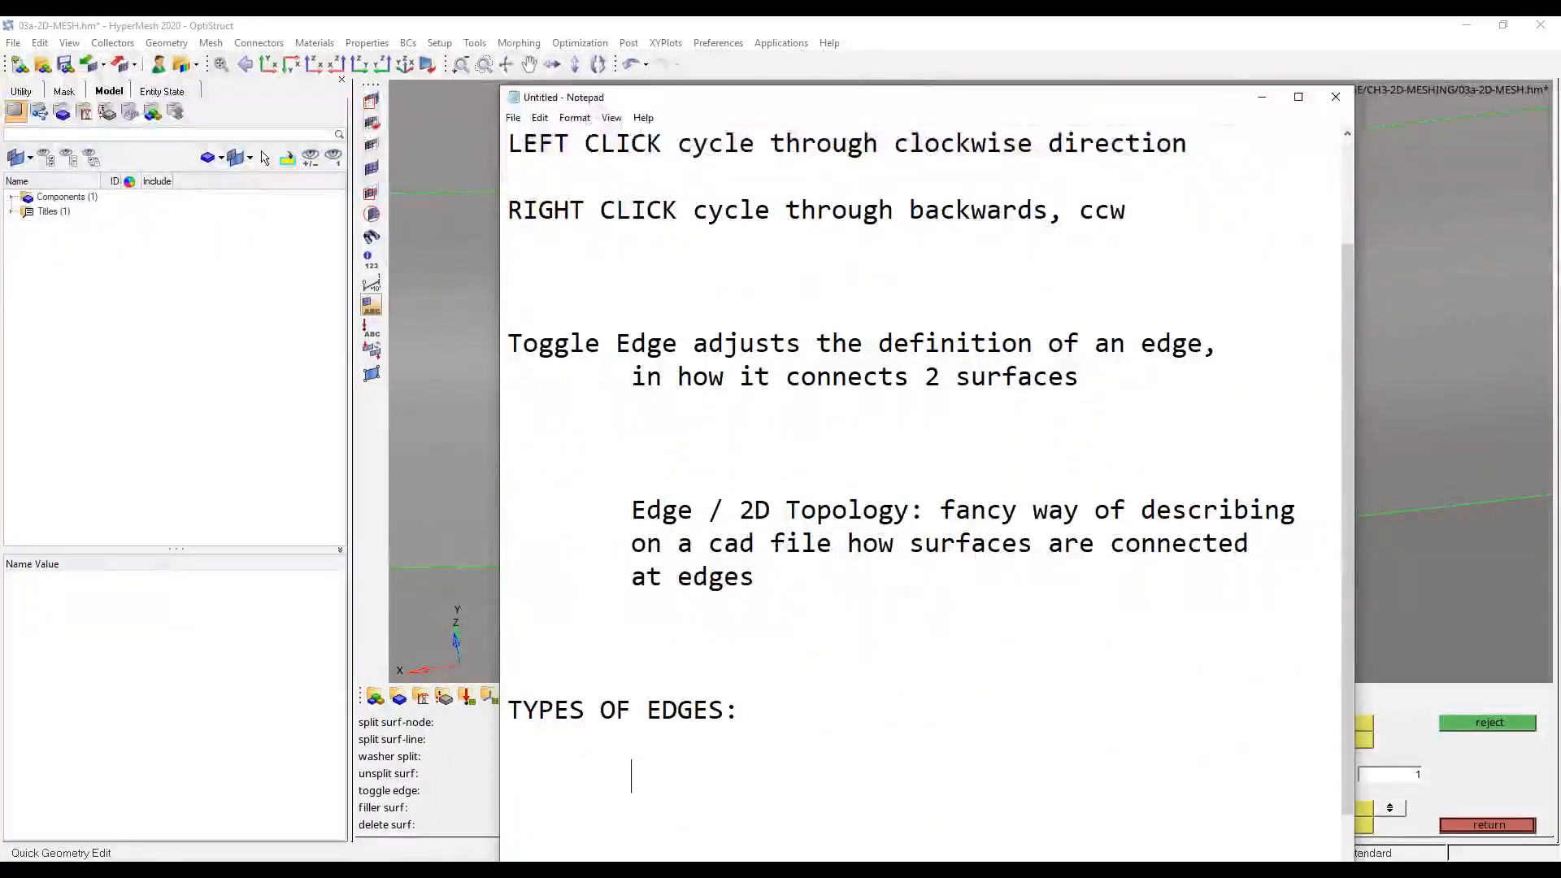
- Add the entry "Shared Edges (good)" with the explanation "means surfaces are connected; they share an edge"
{"action": "type", "text": "Share"}
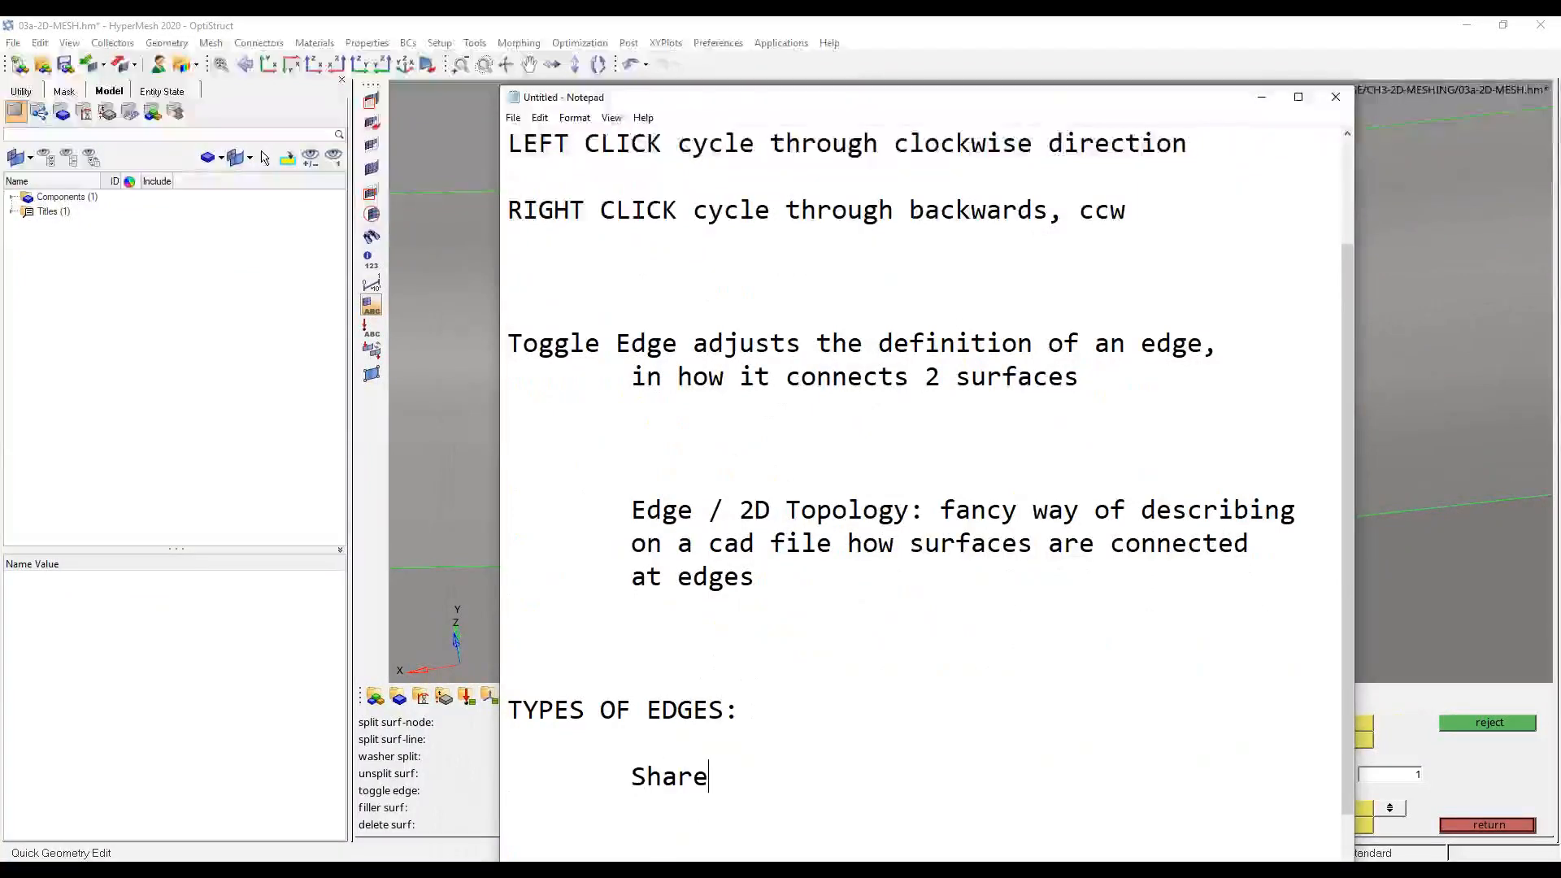
{"action": "type", "text": "d Edges (good)"}
{"action": "key", "text": "Tab"}
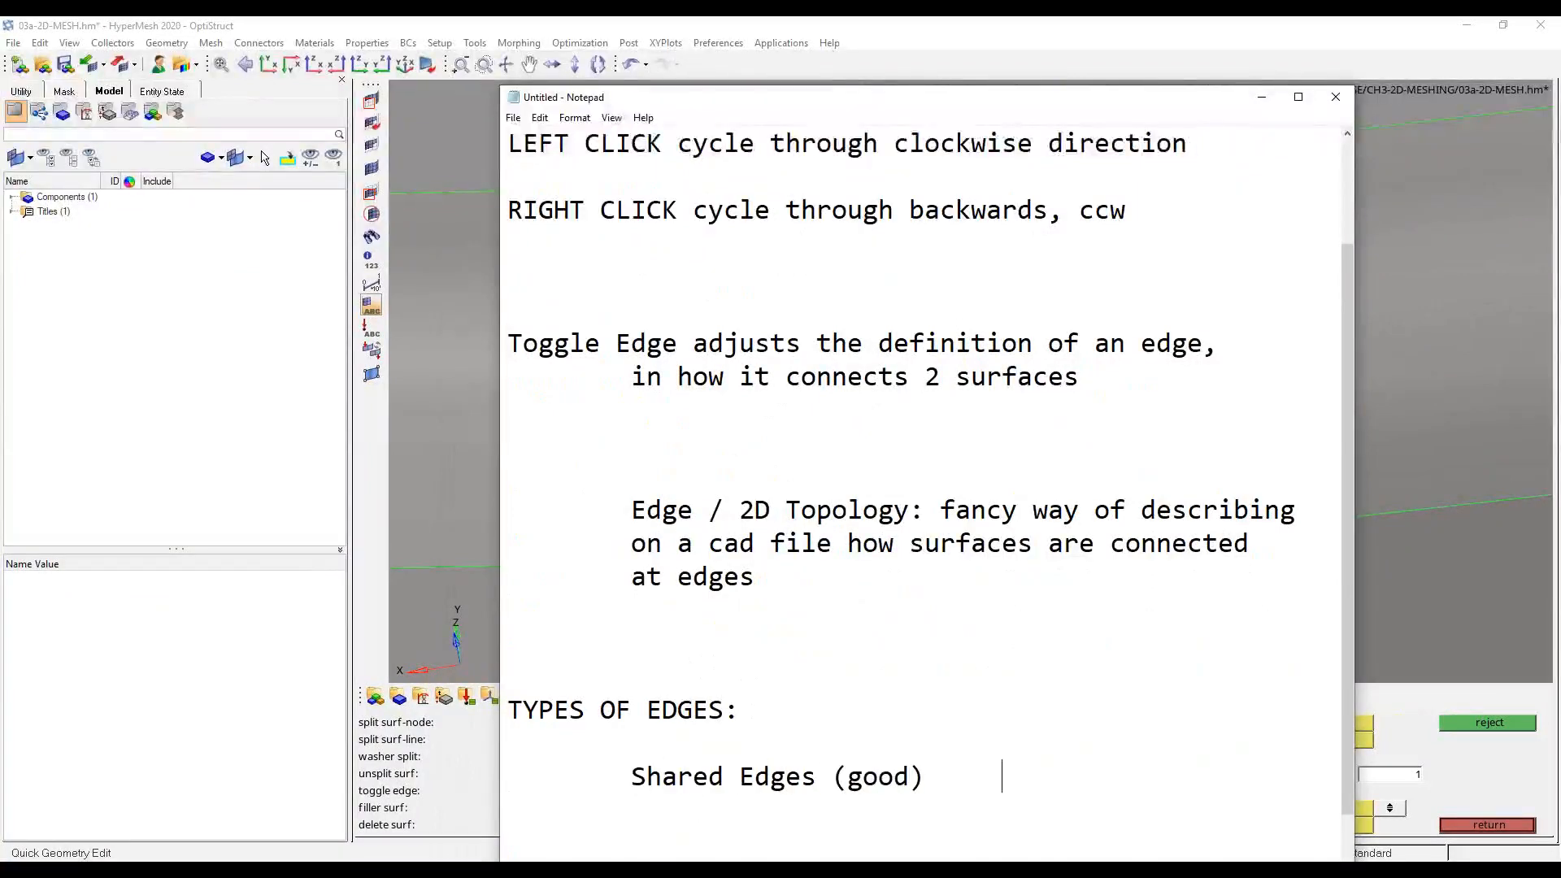
{"action": "type", "text": "means surfaces are "}
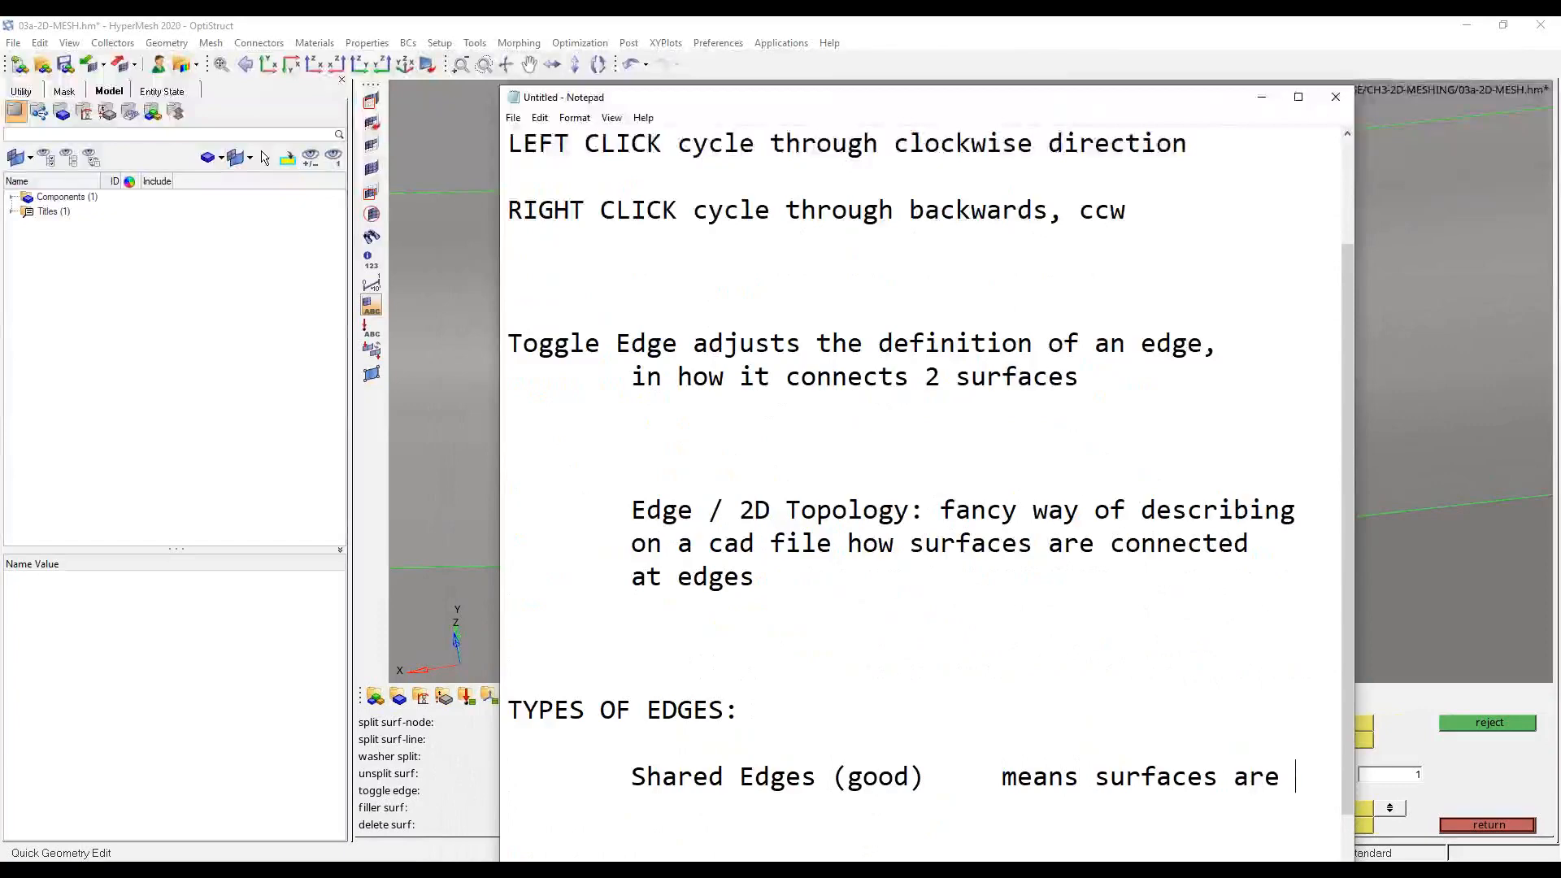
{"action": "type", "text": "connected; they share an edge"}
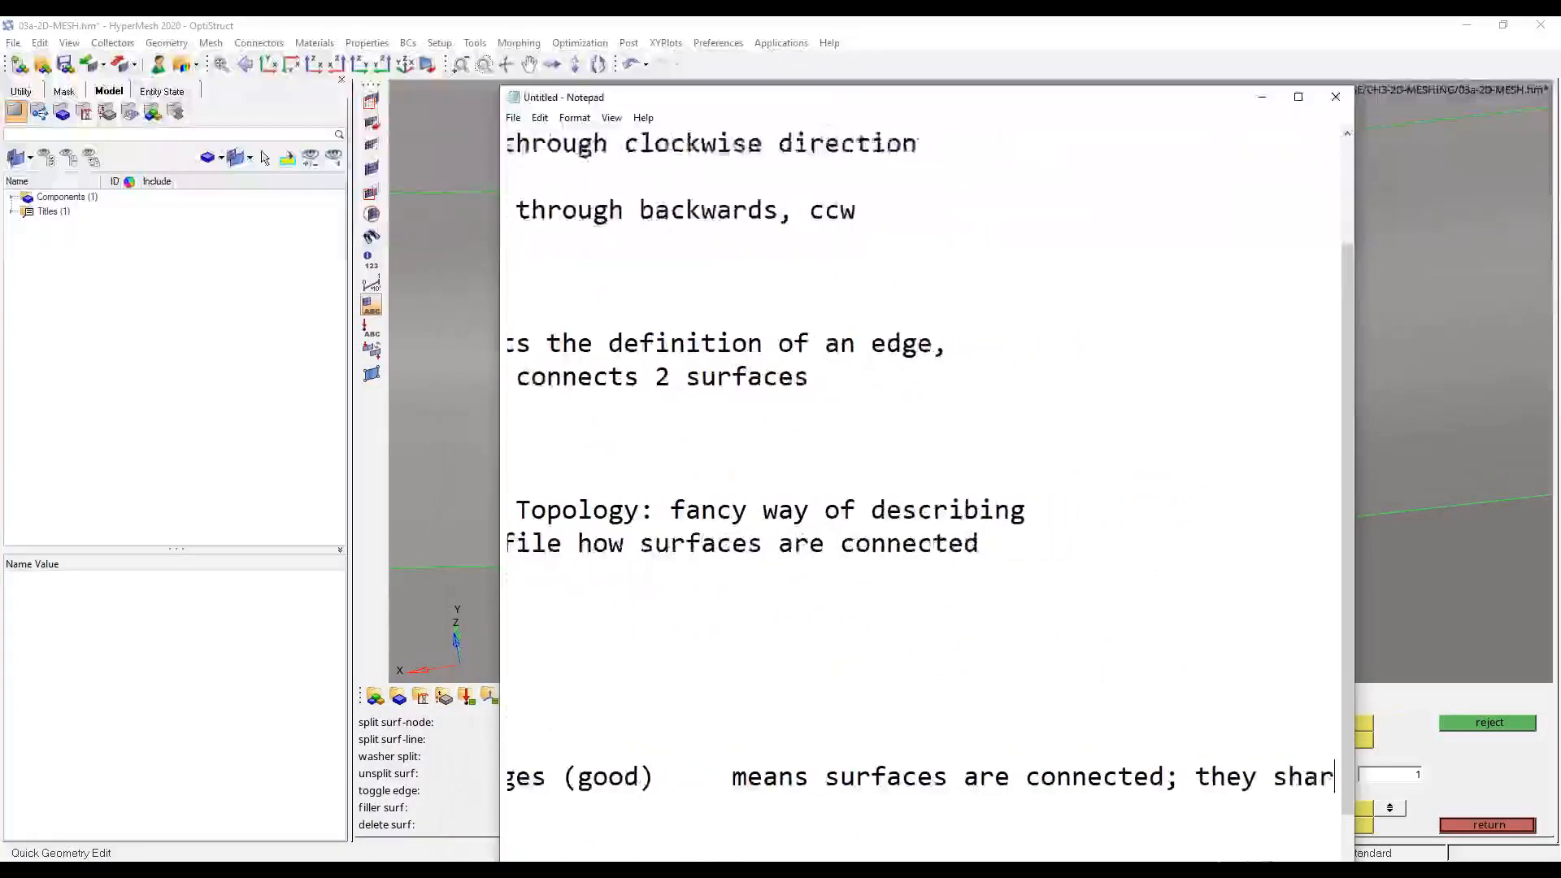
- Break the Shared Edges explanation before "they share an edge" and indent that part under "means", keeping all text within the window
{"action": "key", "text": "Left"}
{"action": "key", "text": "Left"}
{"action": "key", "text": "Left"}
{"action": "key", "text": "Left"}
{"action": "key", "text": "Left"}
{"action": "key", "text": "Left"}
{"action": "key", "text": "Left"}
{"action": "key", "text": "Left"}
{"action": "key", "text": "Left"}
{"action": "key", "text": "Left"}
{"action": "key", "text": "Left"}
{"action": "key", "text": "Left"}
{"action": "key", "text": "Left"}
{"action": "key", "text": "Left"}
{"action": "key", "text": "Left"}
{"action": "key", "text": "Left"}
{"action": "key", "text": "Left"}
{"action": "key", "text": "Left"}
{"action": "key", "text": "Left"}
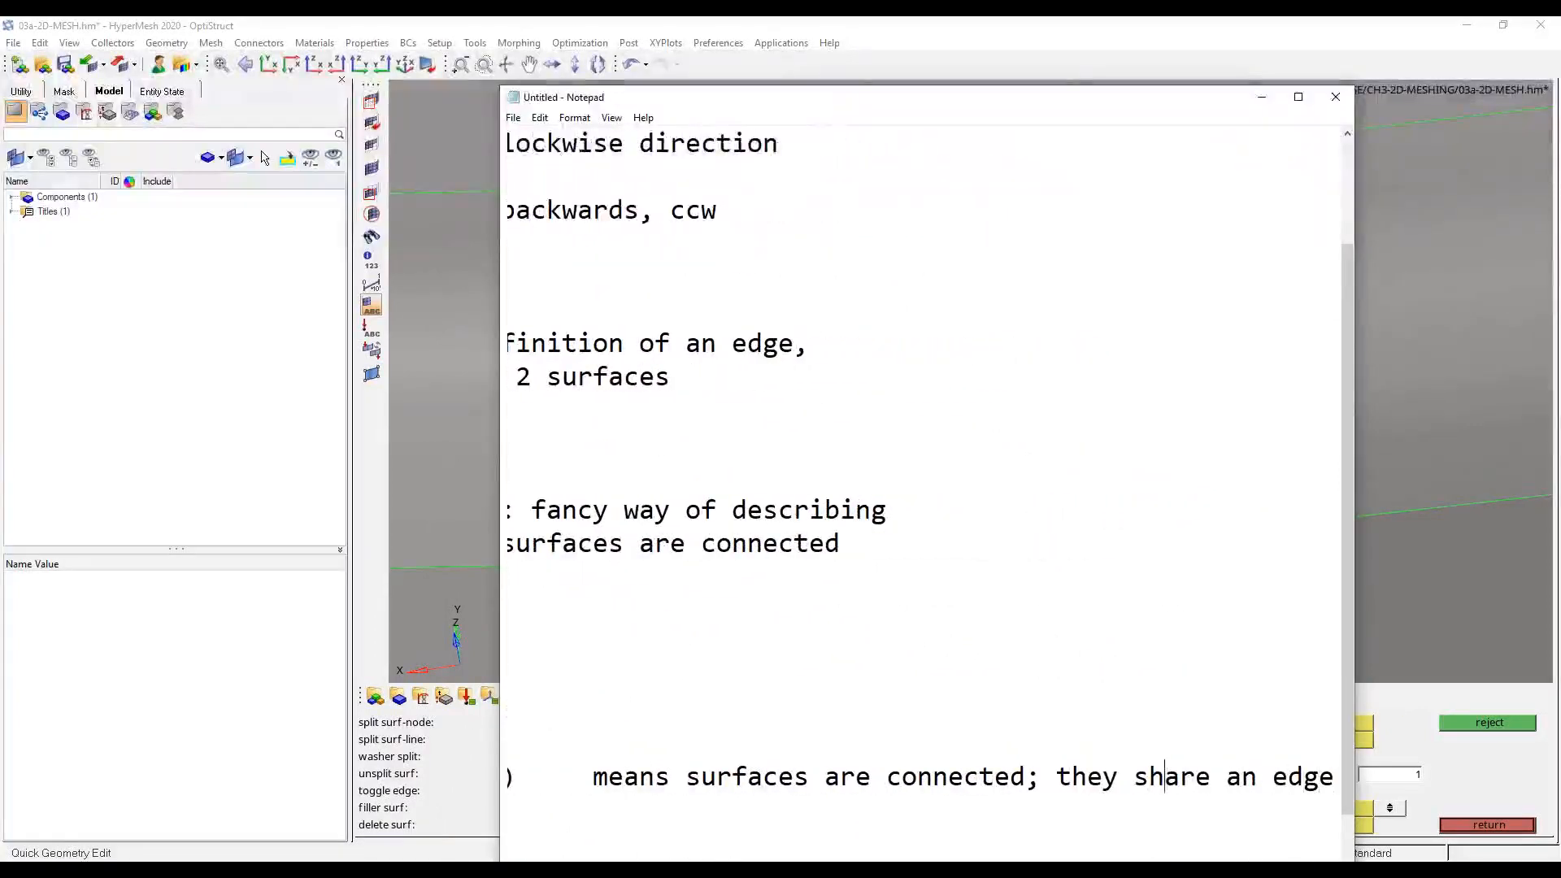
{"action": "key", "text": "Return"}
{"action": "key", "text": "Tab"}
{"action": "key", "text": "Tab"}
{"action": "key", "text": "Tab"}
{"action": "key", "text": "Tab"}
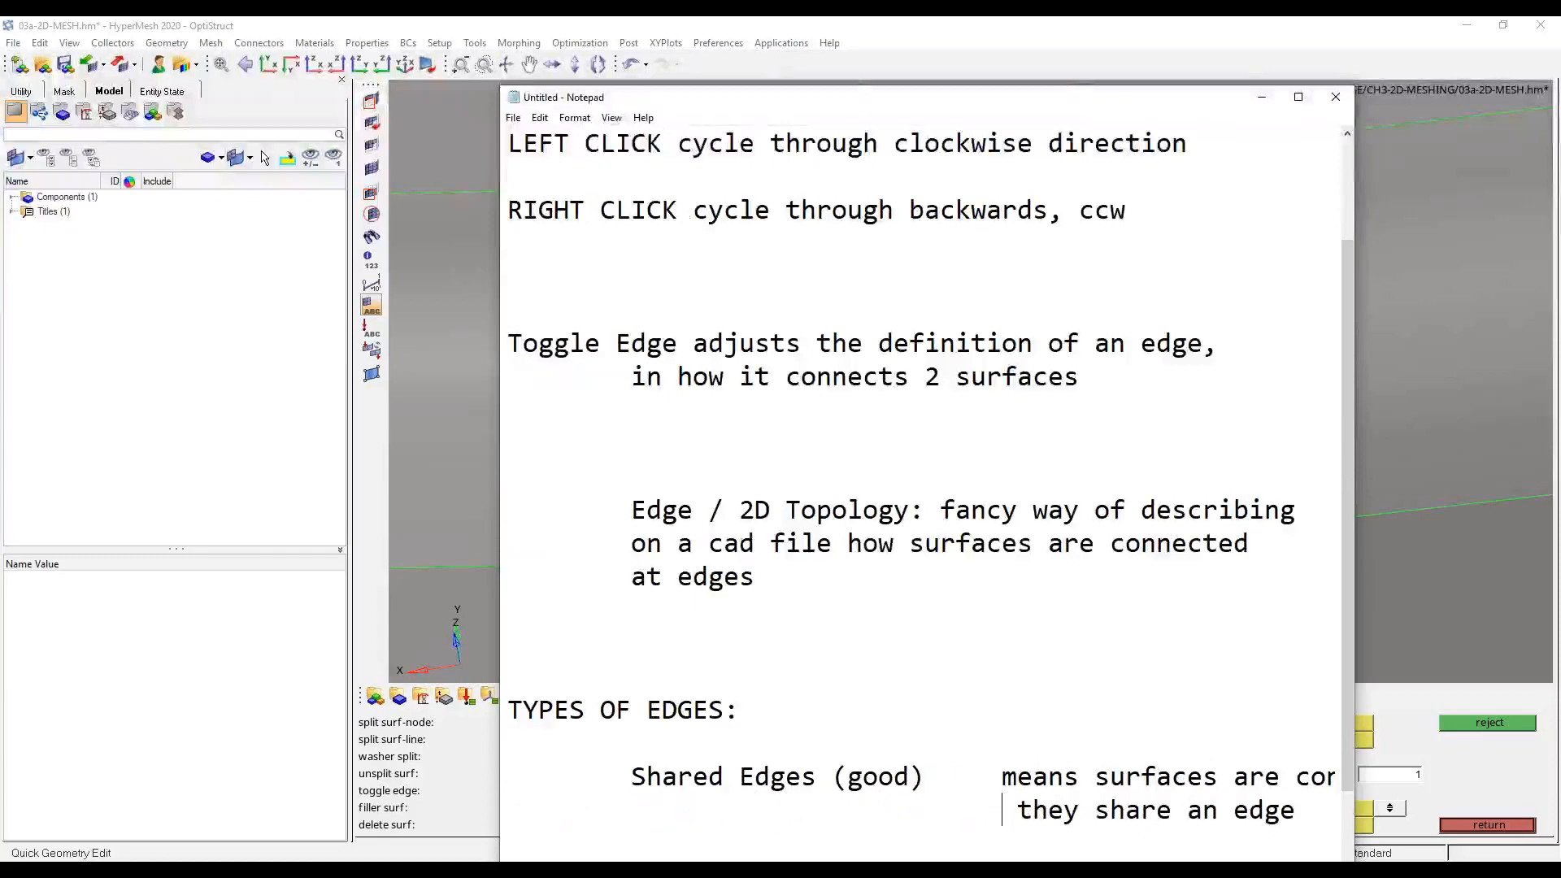
{"action": "key", "text": "ctrl+Home"}
{"action": "key", "text": "ctrl+minus"}
{"action": "key", "text": "ctrl+minus"}
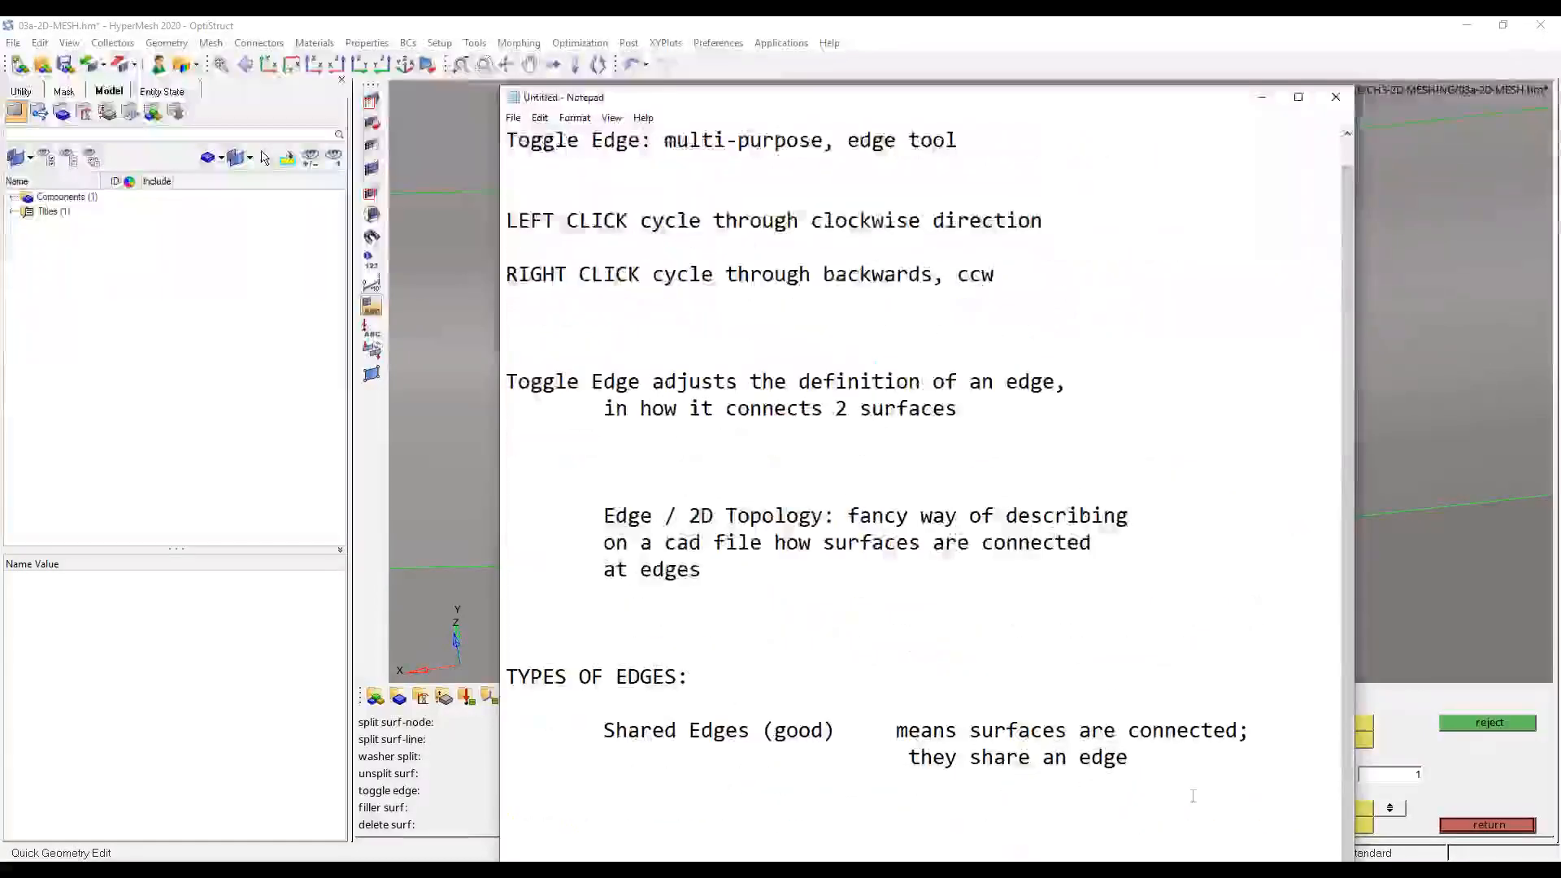
- Add the indented entry "Free Edges" below the Shared Edges explanation, tabbed out to the explanation column
{"action": "left_click", "coordinate": [1205, 752]}
{"action": "key", "text": "Return"}
{"action": "key", "text": "Return"}
{"action": "key", "text": "Return"}
{"action": "key", "text": "Tab"}
{"action": "type", "text": "Free Edges"}
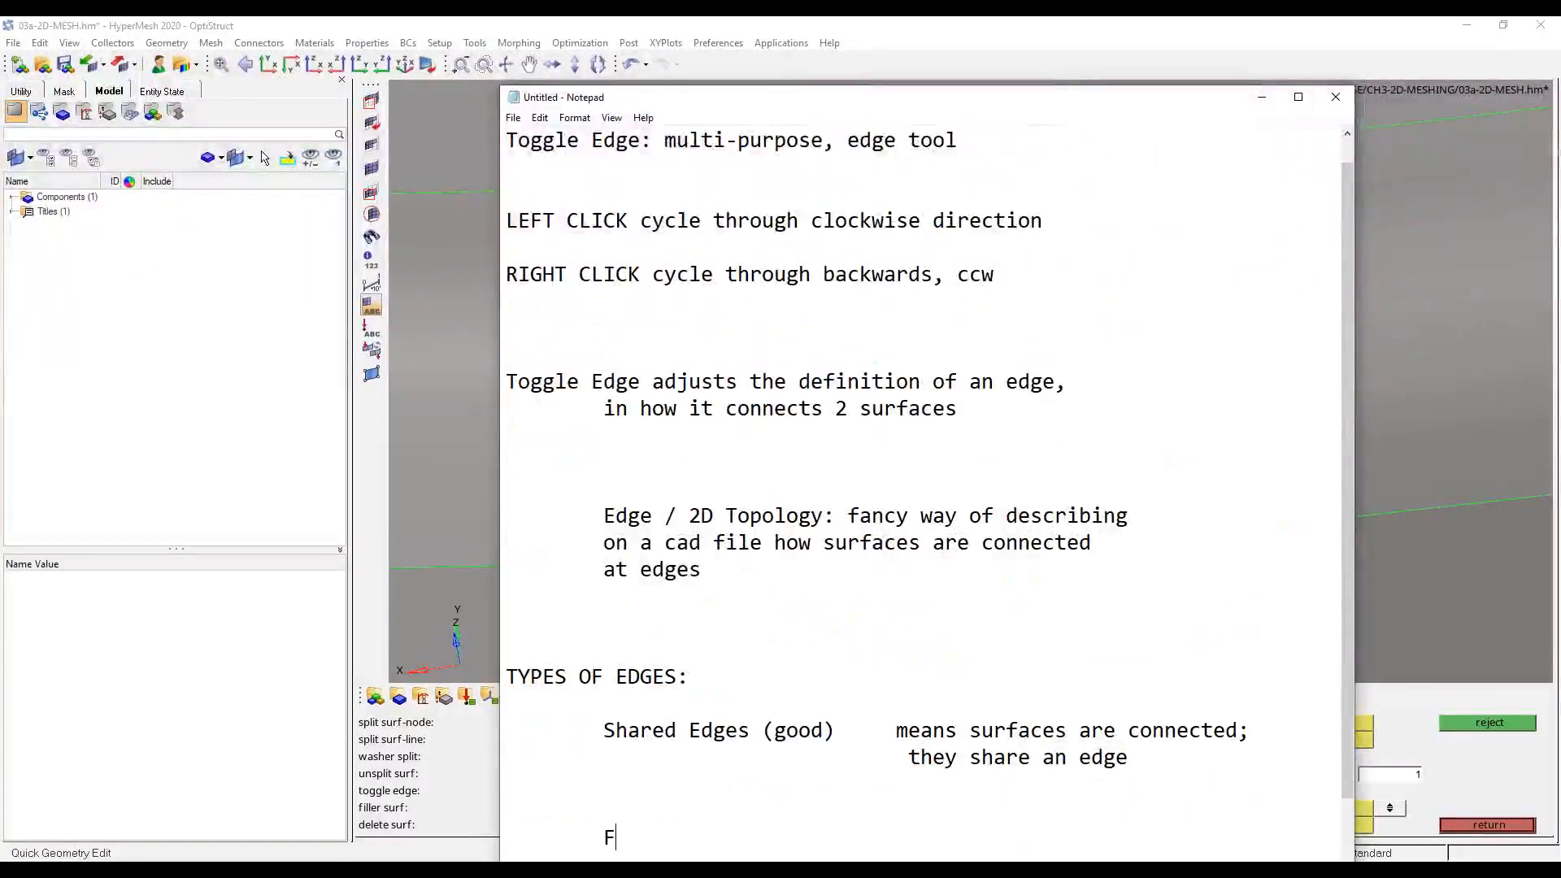
{"action": "key", "text": "Tab"}
{"action": "key", "text": "Tab"}
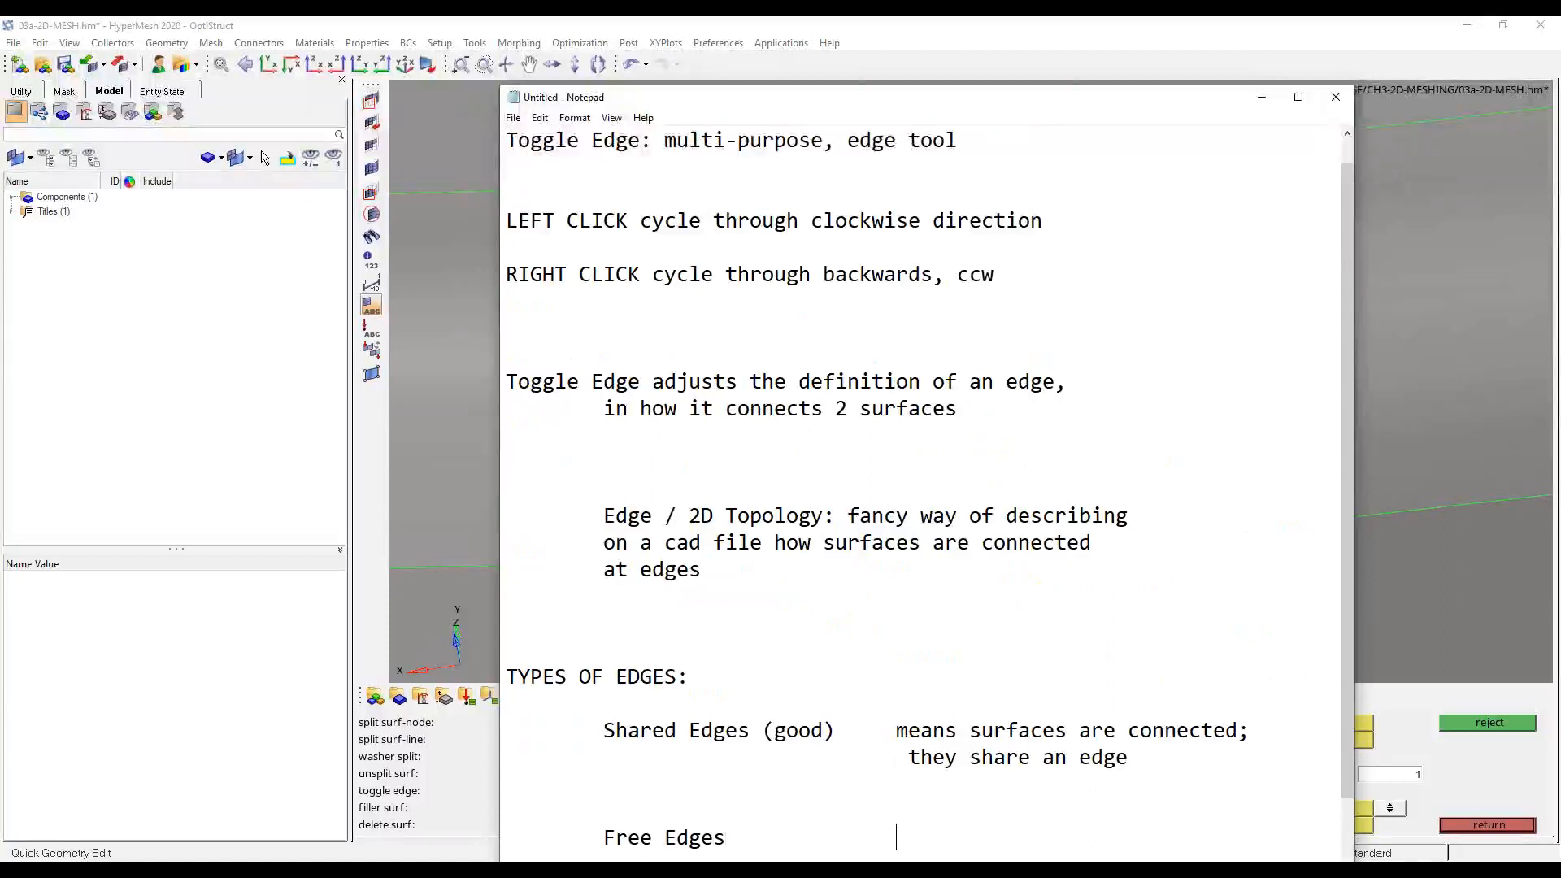
- Remove "(good)" from the Shared Edges entry and realign its explanation with a tab
{"action": "key", "text": "Up"}
{"action": "key", "text": "Up"}
{"action": "key", "text": "Up"}
{"action": "key", "text": "Left"}
{"action": "key", "text": "Left"}
{"action": "key", "text": "Left"}
{"action": "key", "text": "Left"}
{"action": "key", "text": "Left"}
{"action": "key", "text": "Left"}
{"action": "key", "text": "Left"}
{"action": "key", "text": "Left"}
{"action": "key", "text": "Left"}
{"action": "key", "text": "Left"}
{"action": "key", "text": "Left"}
{"action": "key", "text": "Left"}
{"action": "key", "text": "Left"}
{"action": "key", "text": "Left"}
{"action": "key", "text": "Left"}
{"action": "key", "text": "Left"}
{"action": "key", "text": "Left"}
{"action": "key", "text": "Left"}
{"action": "key", "text": "Left"}
{"action": "key", "text": "Left"}
{"action": "key", "text": "Left"}
{"action": "key", "text": "Left"}
{"action": "key", "text": "Left"}
{"action": "key", "text": "Right"}
{"action": "key", "text": "Right"}
{"action": "key", "text": "BackSpace"}
{"action": "key", "text": "BackSpace"}
{"action": "key", "text": "BackSpace"}
{"action": "key", "text": "BackSpace"}
{"action": "key", "text": "BackSpace"}
{"action": "key", "text": "BackSpace"}
{"action": "key", "text": "Tab"}
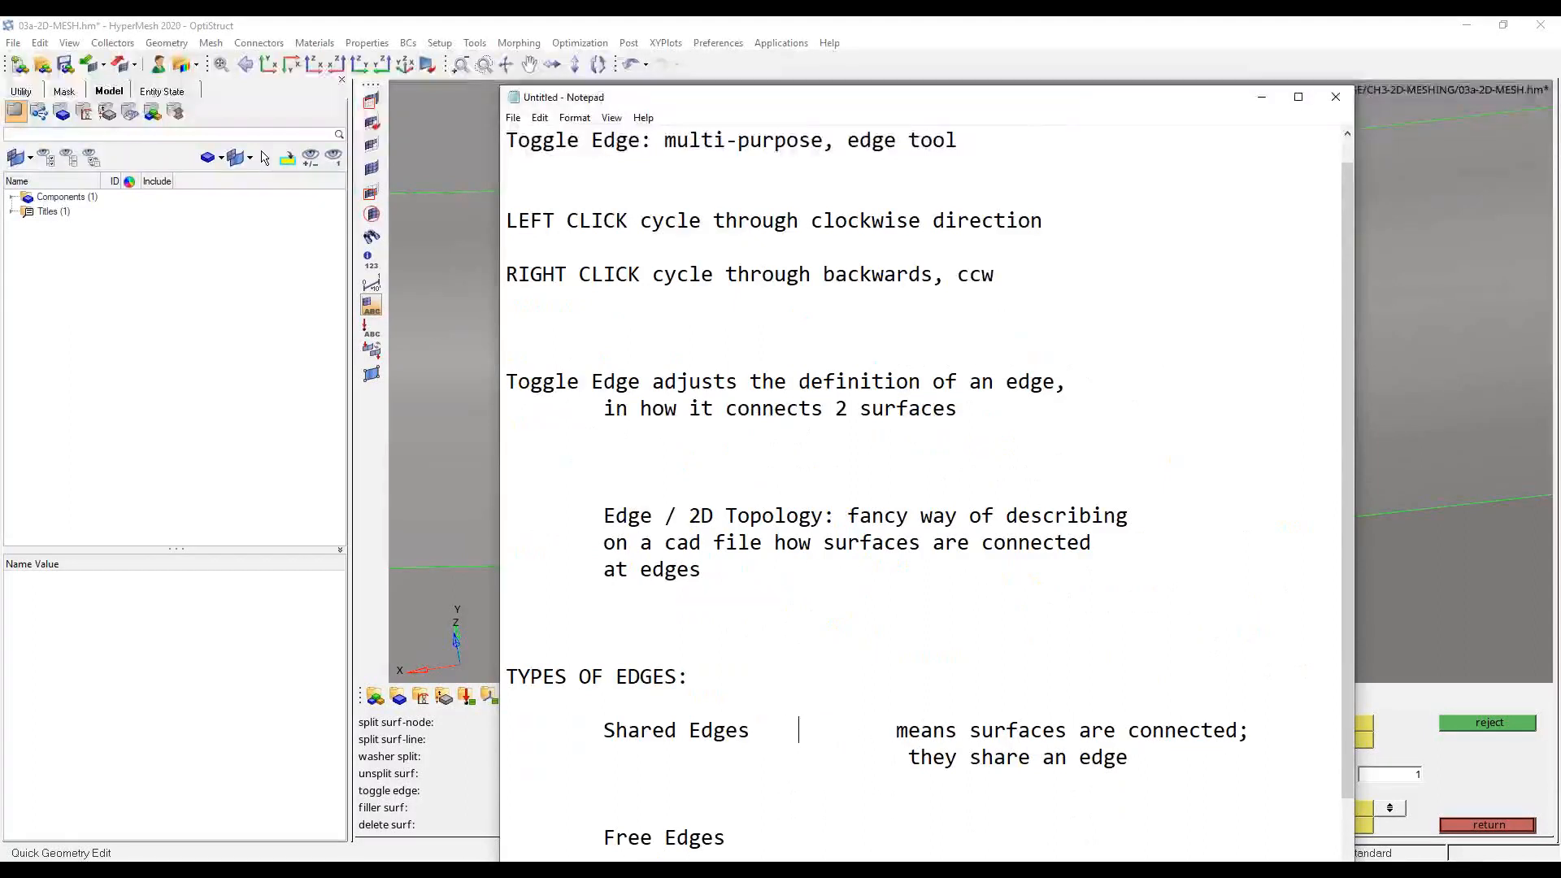
- Explain Free Edges over two aligned lines as "means a surface isn't connected to another along this edge; edge is floating"
{"action": "left_click", "coordinate": [931, 851]}
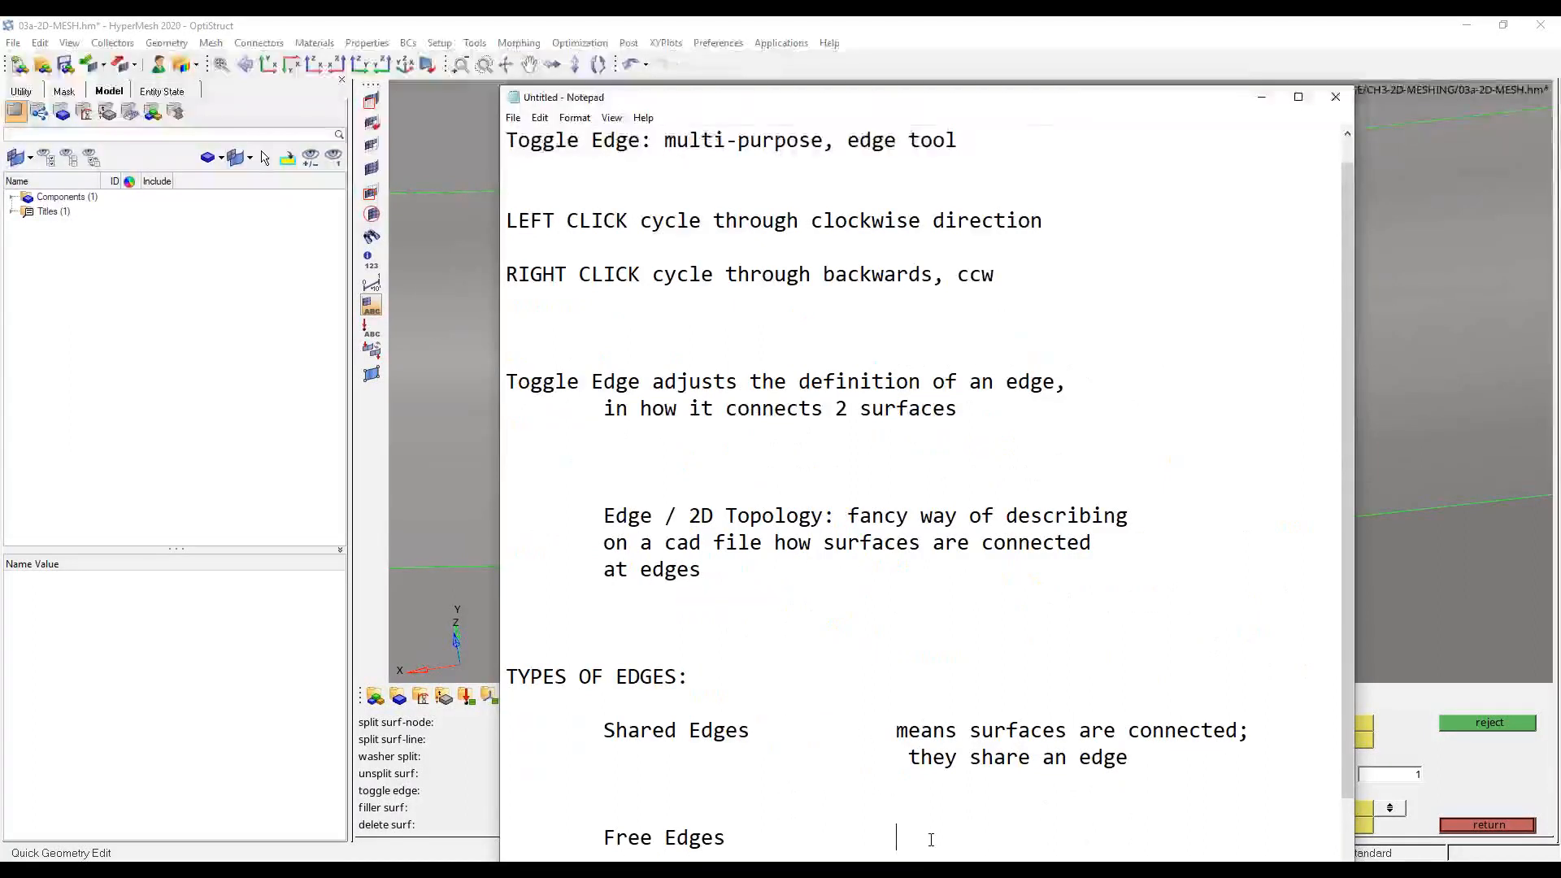
{"action": "type", "text": "means a surface isn't "}
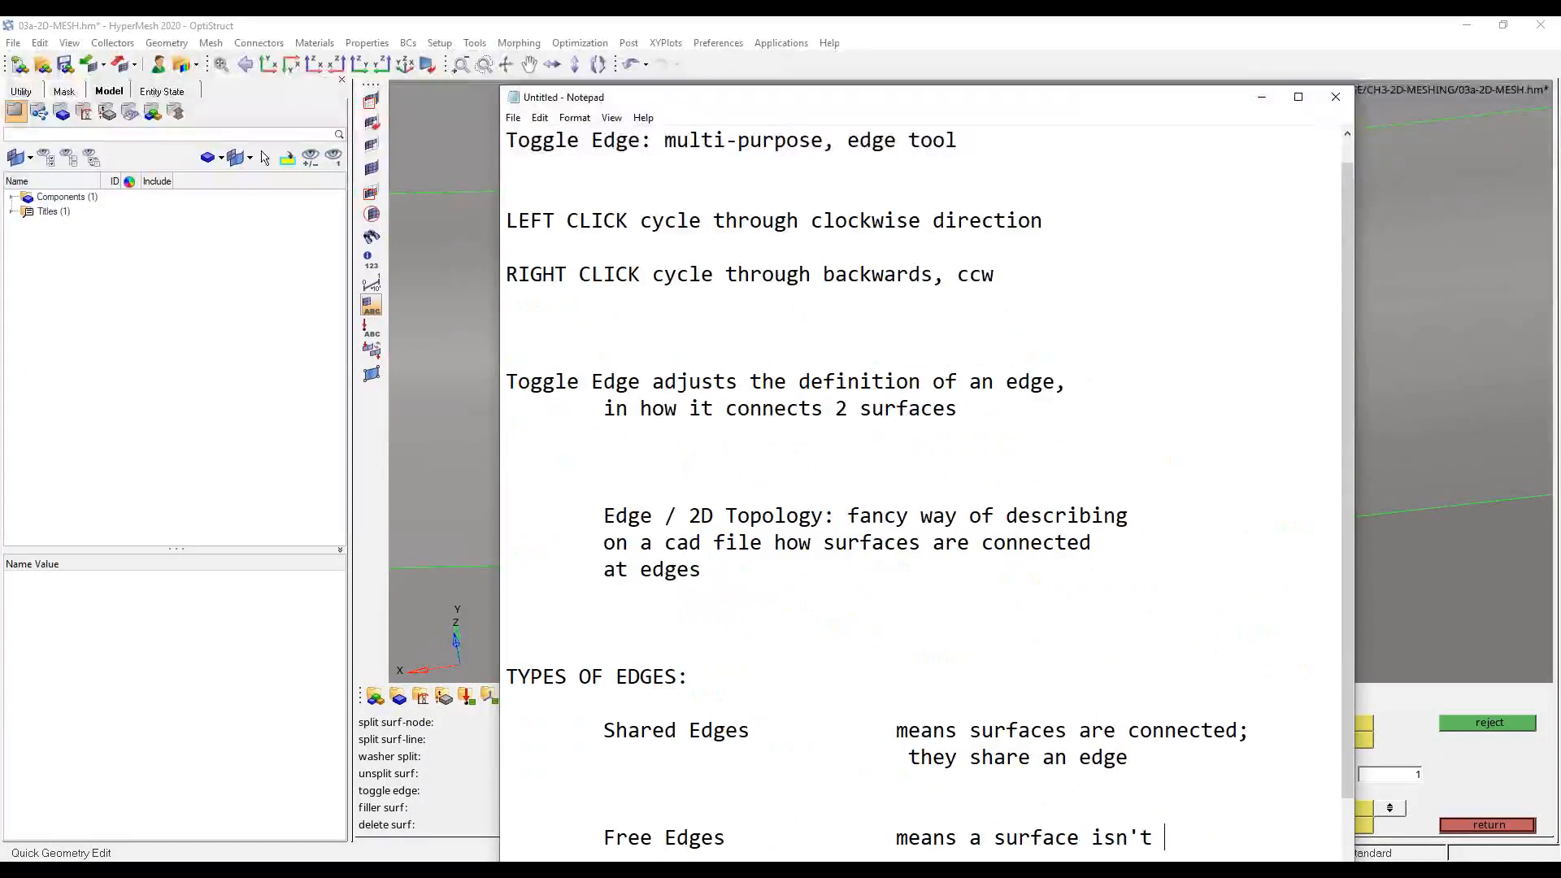
{"action": "type", "text": "connected to another"}
{"action": "key", "text": "Return"}
{"action": "key", "text": "Tab"}
{"action": "key", "text": "Tab"}
{"action": "key", "text": "Tab"}
{"action": "type", "text": "along thi"}
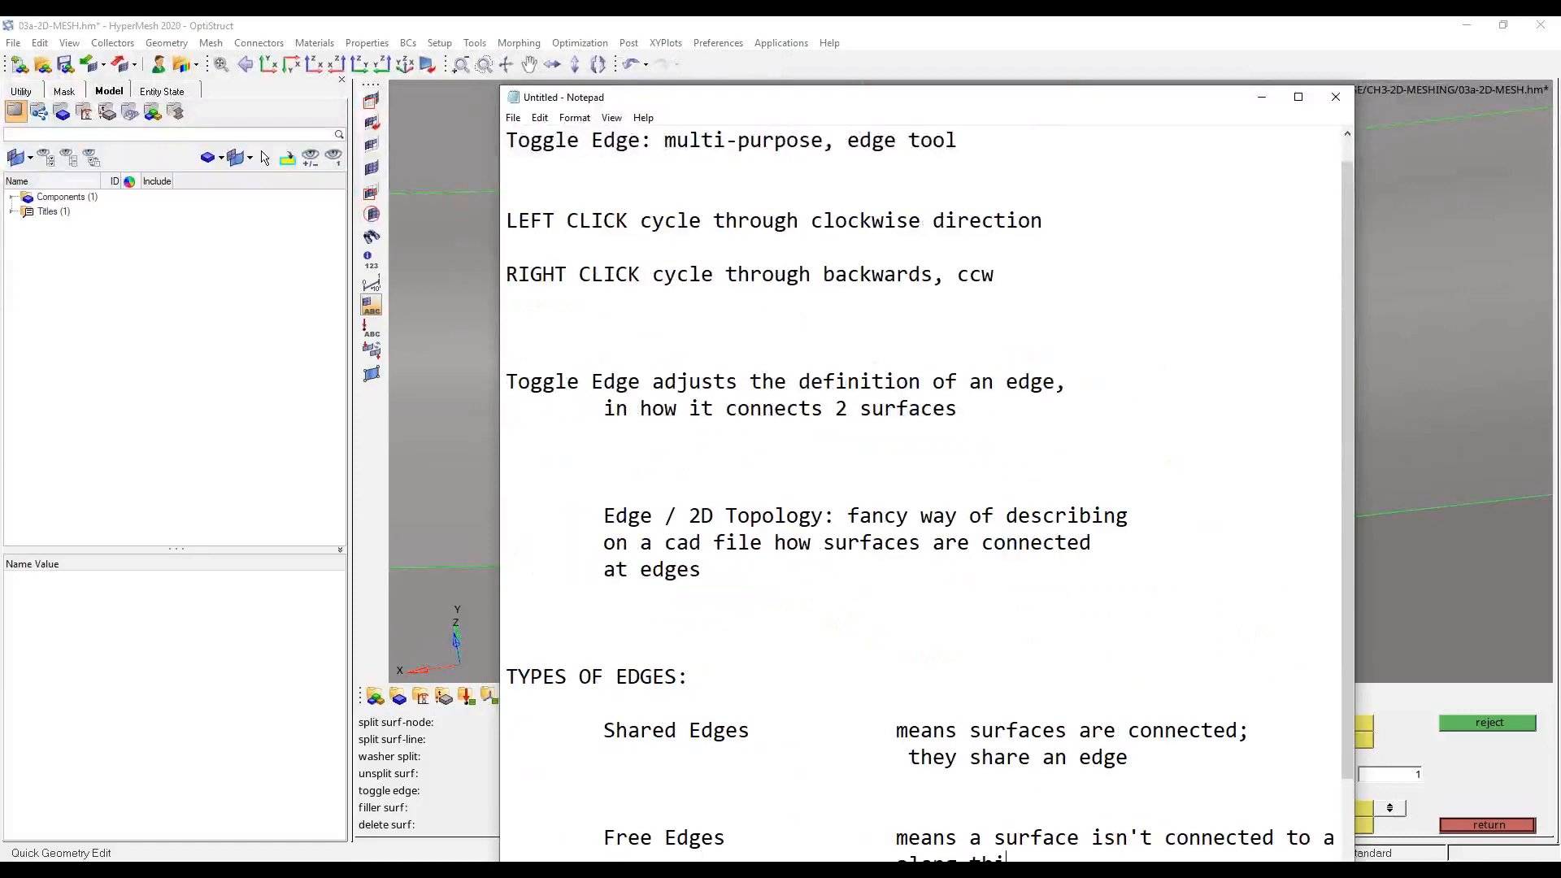
{"action": "type", "text": "s edge; edge is floating"}
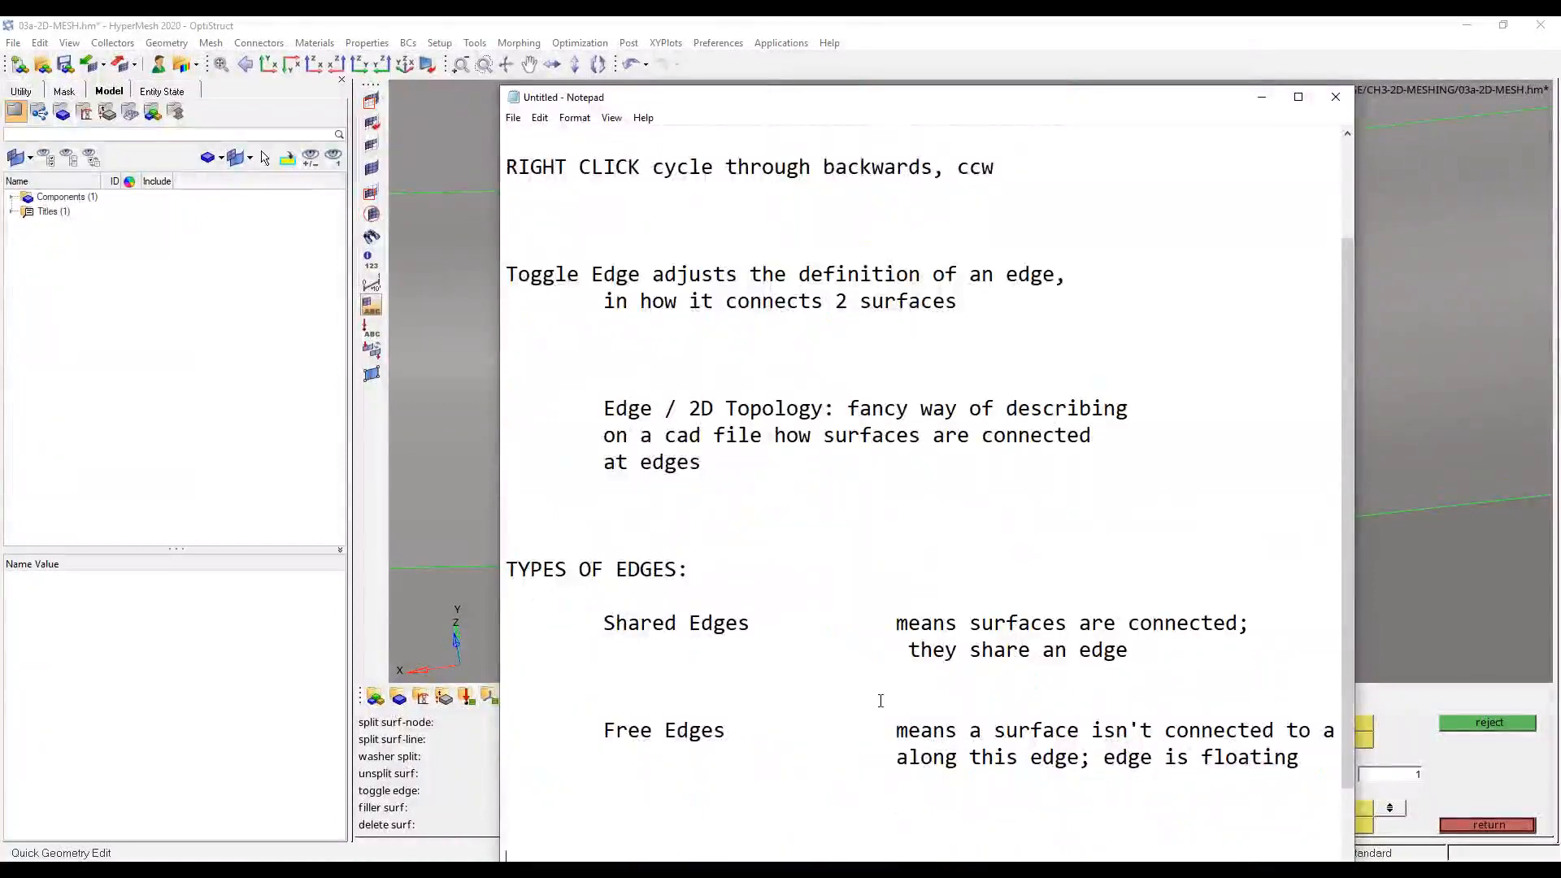
- Add the indented entry "Non-Manifold Edge" with the explanation "Fancy Shared Edge (3 or more surfaces)" below Free Edges
{"action": "left_click", "coordinate": [673, 810]}
{"action": "key", "text": "Return"}
{"action": "key", "text": "Tab"}
{"action": "type", "text": "Non-Manifold Edge"}
{"action": "key", "text": "Tab"}
{"action": "type", "text": "Fancy Shared Edge (3 or more surfaces"}
{"action": "key", "text": "Return"}
{"action": "key", "text": "Tab"}
{"action": "key", "text": "Tab"}
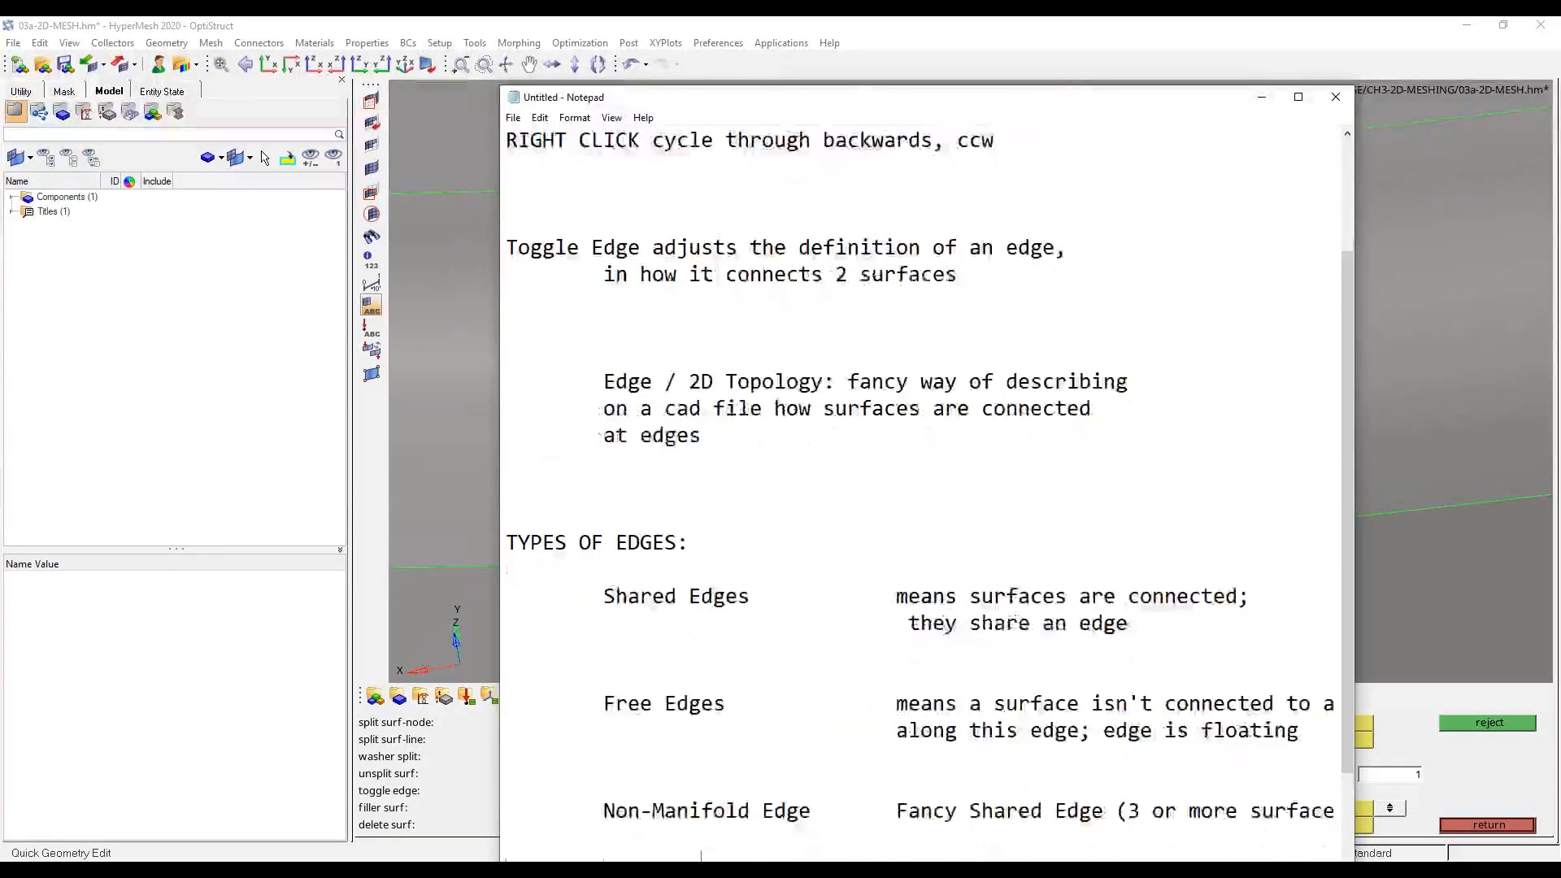
{"action": "key", "text": "Return"}
{"action": "key", "text": "Return"}
- Insert the entry "Ignored / Surpressed Edge" above Non-Manifold Edge with the explanation "ignored, turned off, but not deleted"
{"action": "key", "text": "Up"}
{"action": "key", "text": "Up"}
{"action": "key", "text": "Up"}
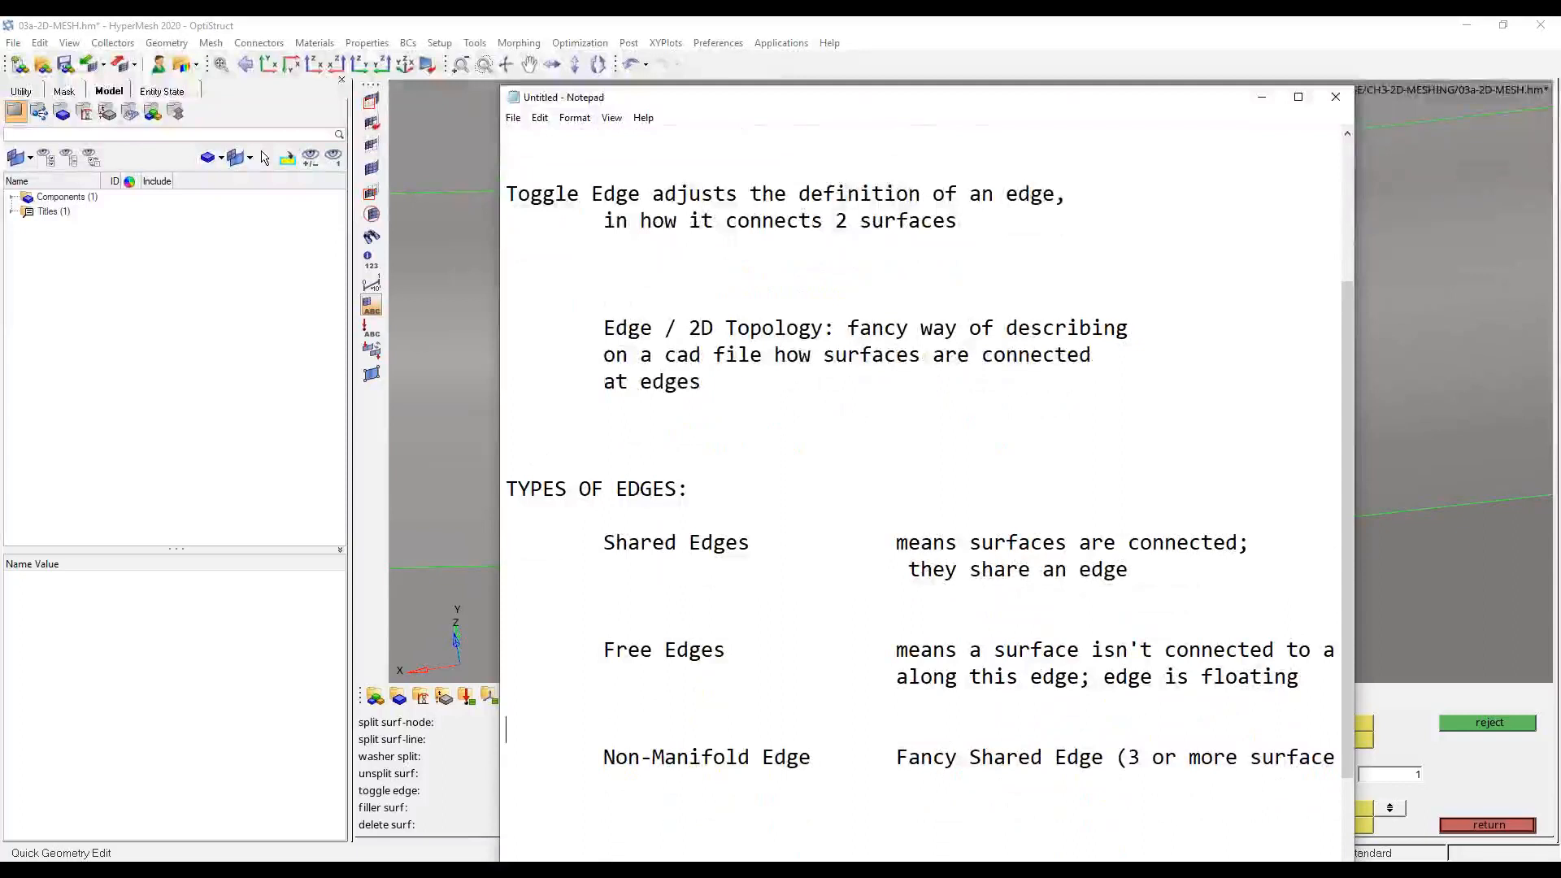
{"action": "key", "text": "Return"}
{"action": "key", "text": "Return"}
{"action": "key", "text": "Up"}
{"action": "key", "text": "Tab"}
{"action": "type", "text": "Ig"}
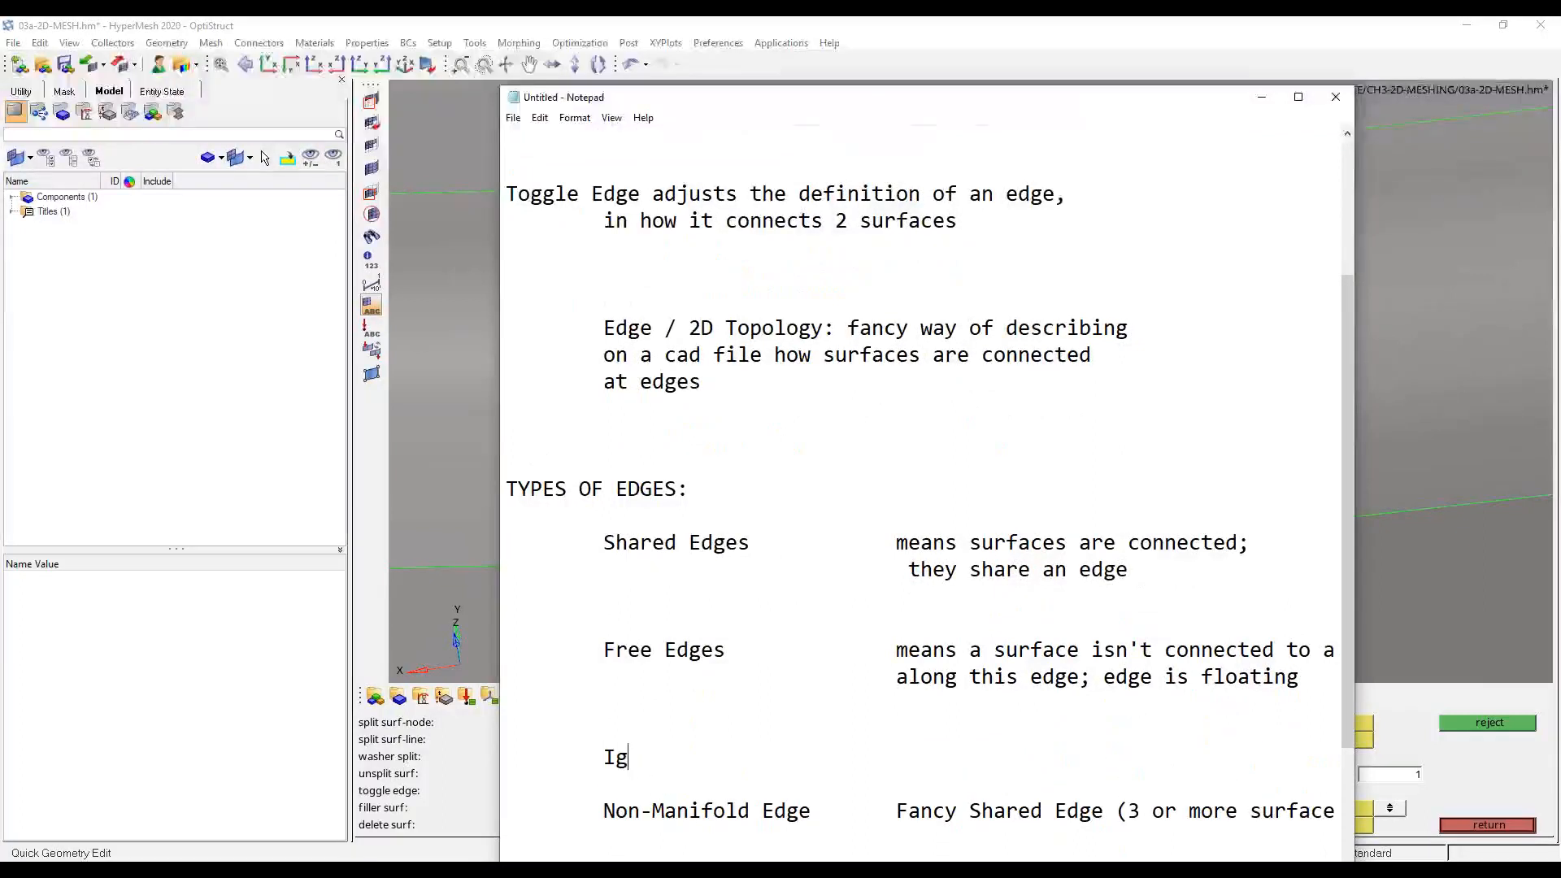
{"action": "type", "text": "nored / Surpressed Edge"}
{"action": "key", "text": "Tab"}
{"action": "type", "text": "ignored, "}
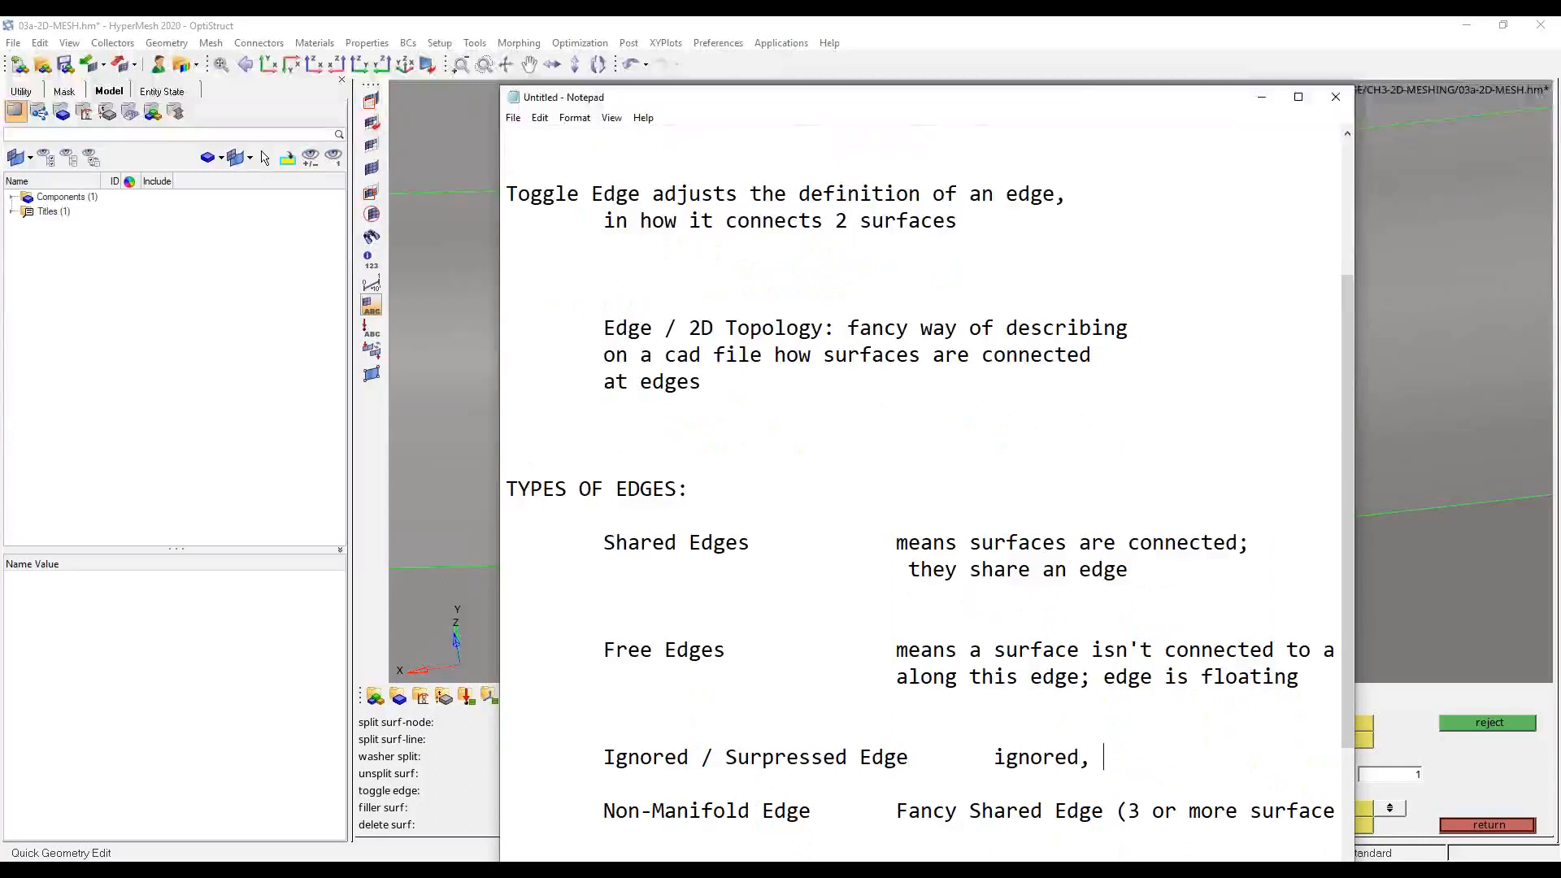
{"action": "type", "text": "turned off, but not deleted"}
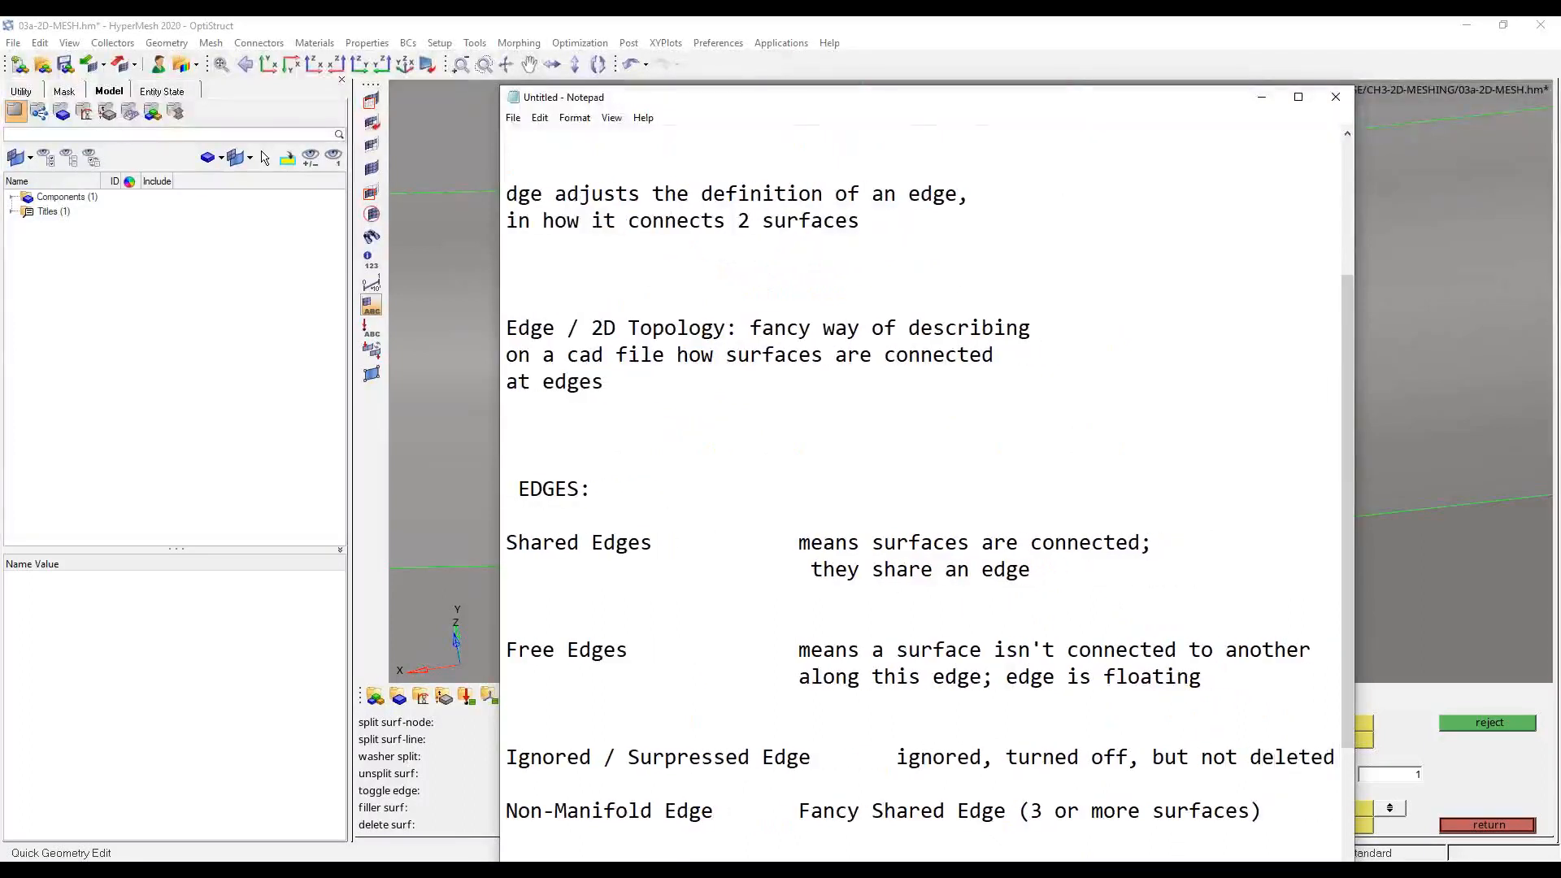
{"action": "scroll", "coordinate": [946, 567], "scroll_direction": "down", "scroll_amount": 5, "text": "ctrl"}
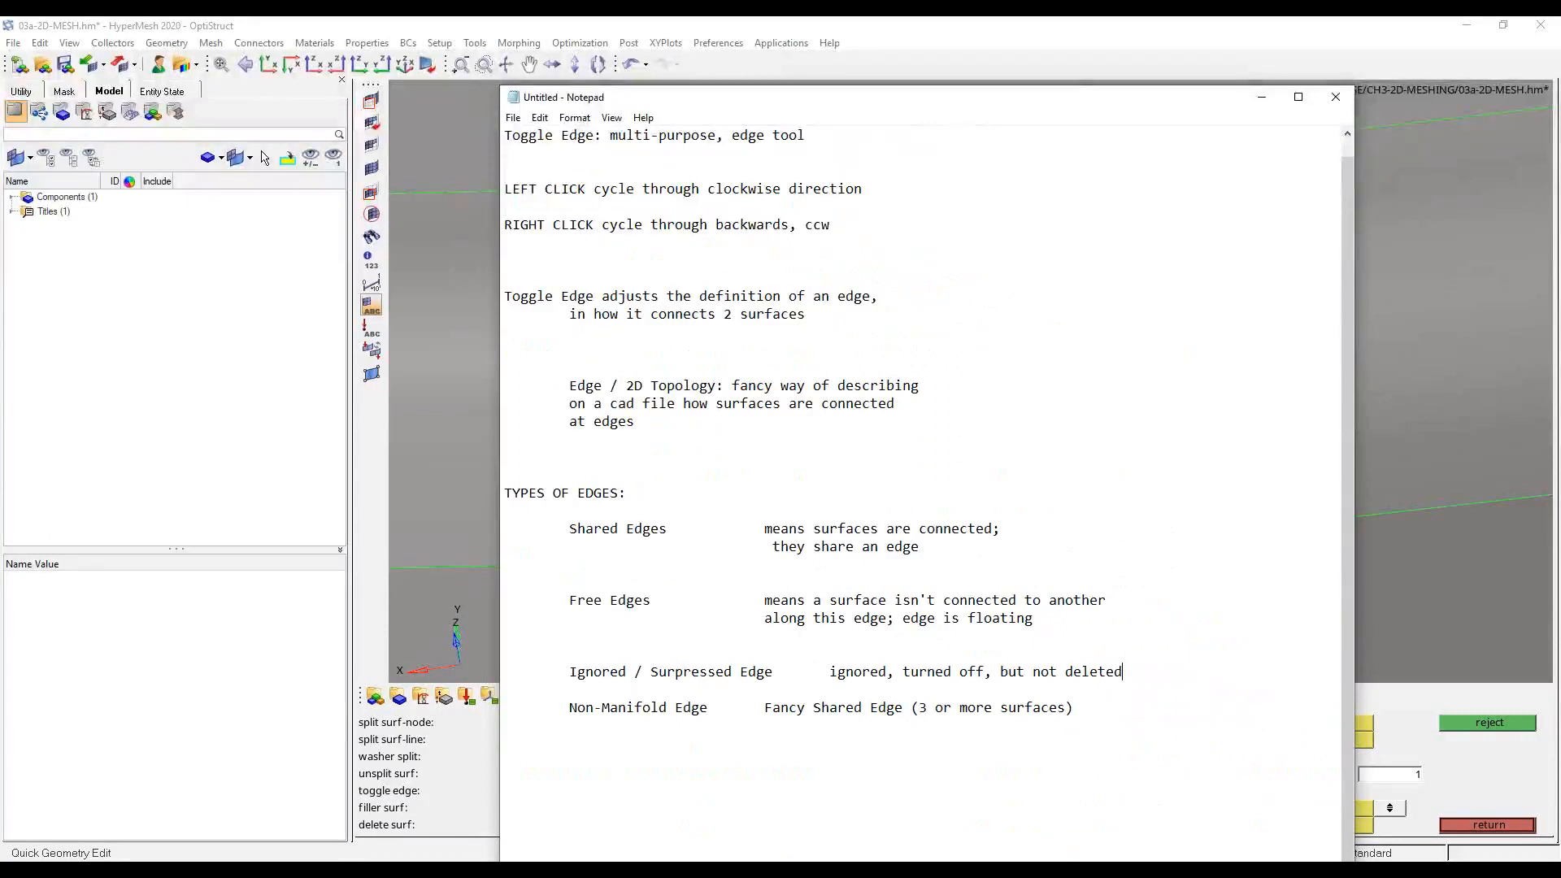
- Switch back to HyperMesh and automesh the long curved surface beside the narrow strip at element size 2.500
{"action": "left_click", "coordinate": [265, 158]}
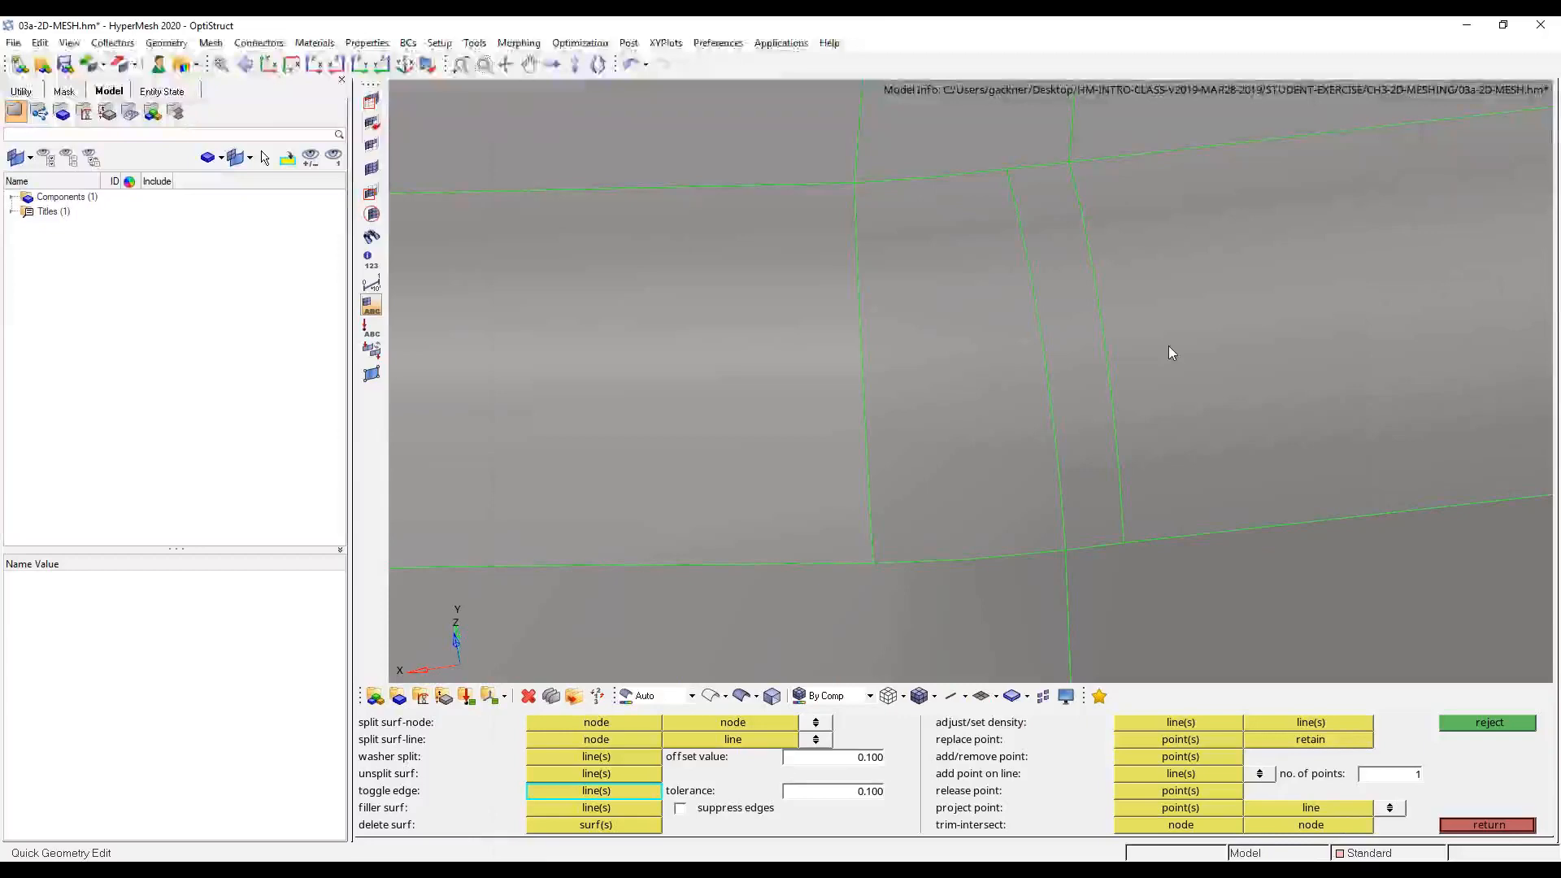
{"action": "key", "text": "F12"}
{"action": "left_click", "coordinate": [1198, 424]}
{"action": "middle_click", "coordinate": [1198, 426]}
{"action": "key", "text": "Escape"}
- Mesh the two small surfaces adjoining the meshed one, then reject the mesh
{"action": "left_click", "coordinate": [1053, 378]}
{"action": "left_click", "coordinate": [990, 382]}
{"action": "middle_click", "coordinate": [990, 382]}
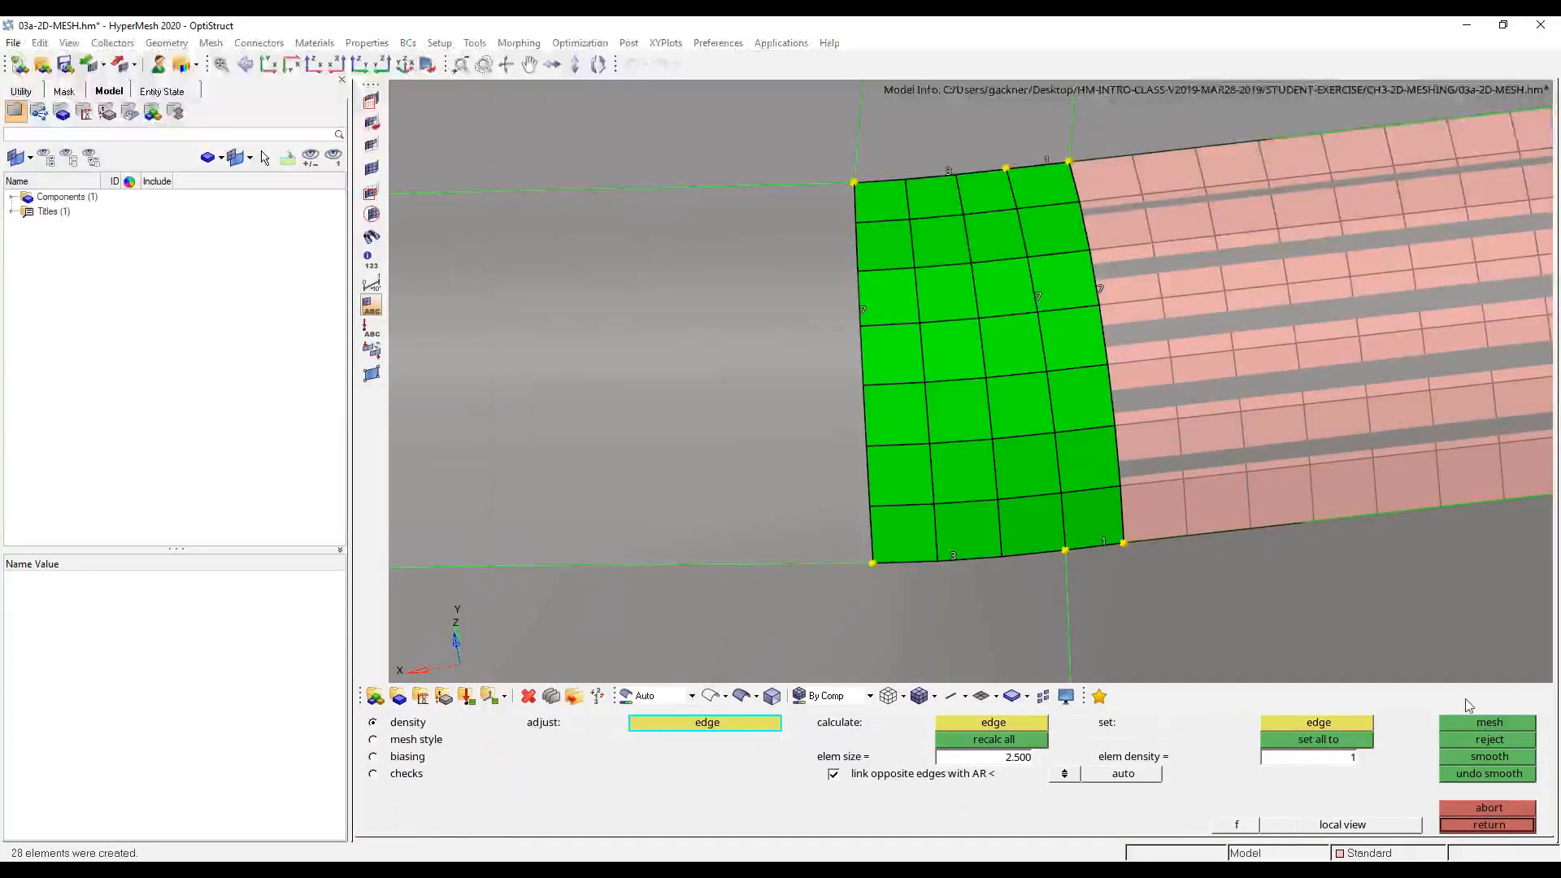
{"action": "left_click", "coordinate": [1473, 740]}
- Remesh only the long curved surface with a higher element density along its edge shared with the narrow strip
{"action": "left_click", "coordinate": [1163, 431]}
{"action": "right_click", "coordinate": [1026, 411]}
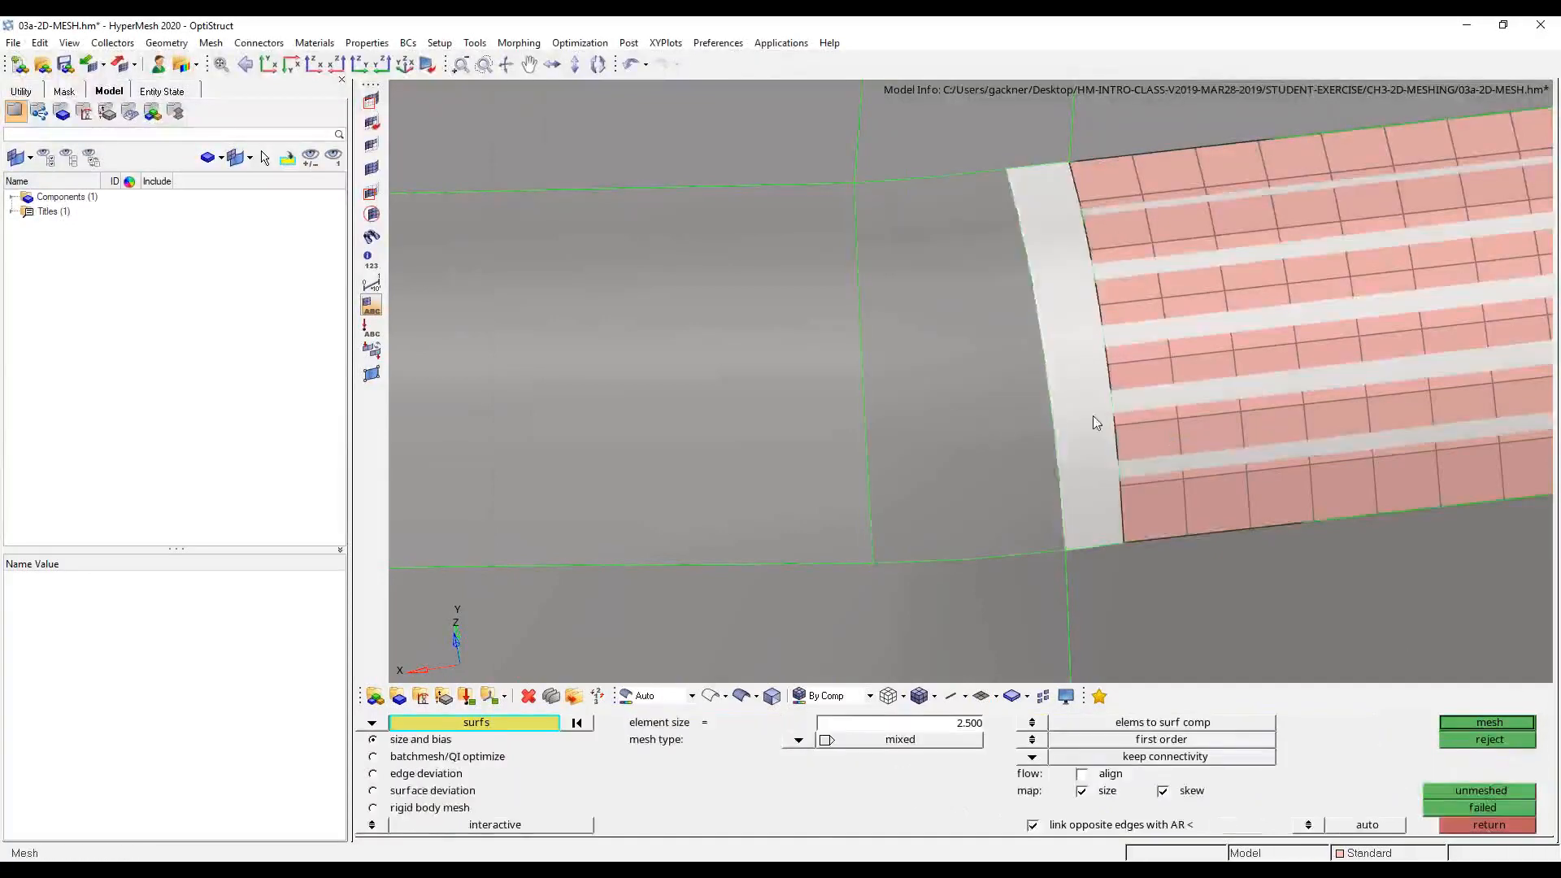
{"action": "right_click", "coordinate": [1092, 417]}
{"action": "middle_click", "coordinate": [1139, 319]}
{"action": "left_click", "coordinate": [1095, 295]}
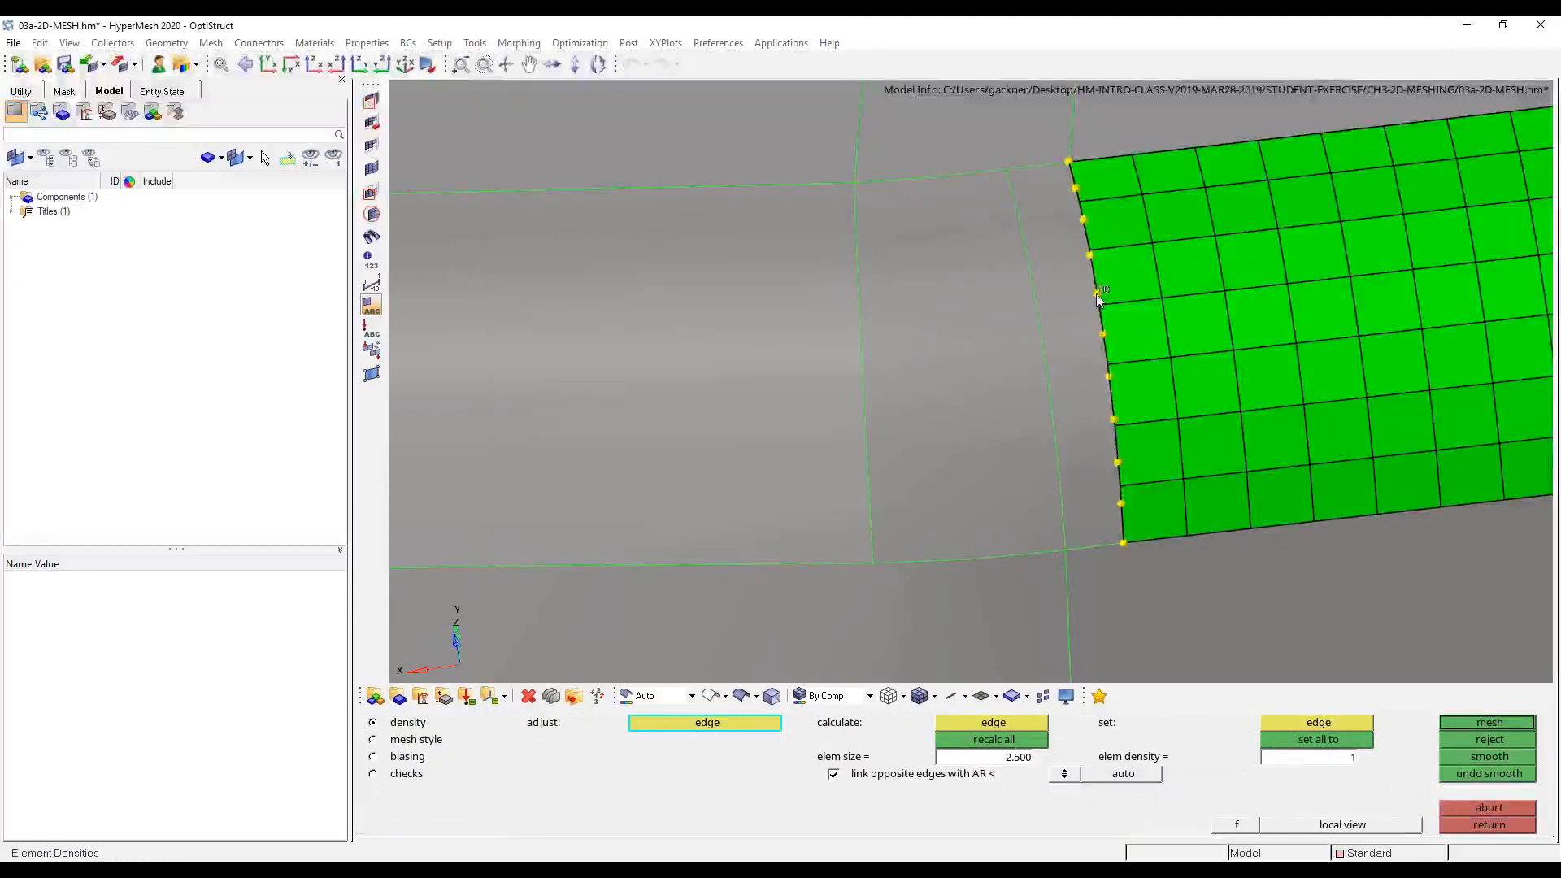
{"action": "left_click", "coordinate": [1095, 294]}
{"action": "left_click", "coordinate": [1095, 295]}
{"action": "left_click", "coordinate": [1095, 294]}
{"action": "middle_click", "coordinate": [1032, 421]}
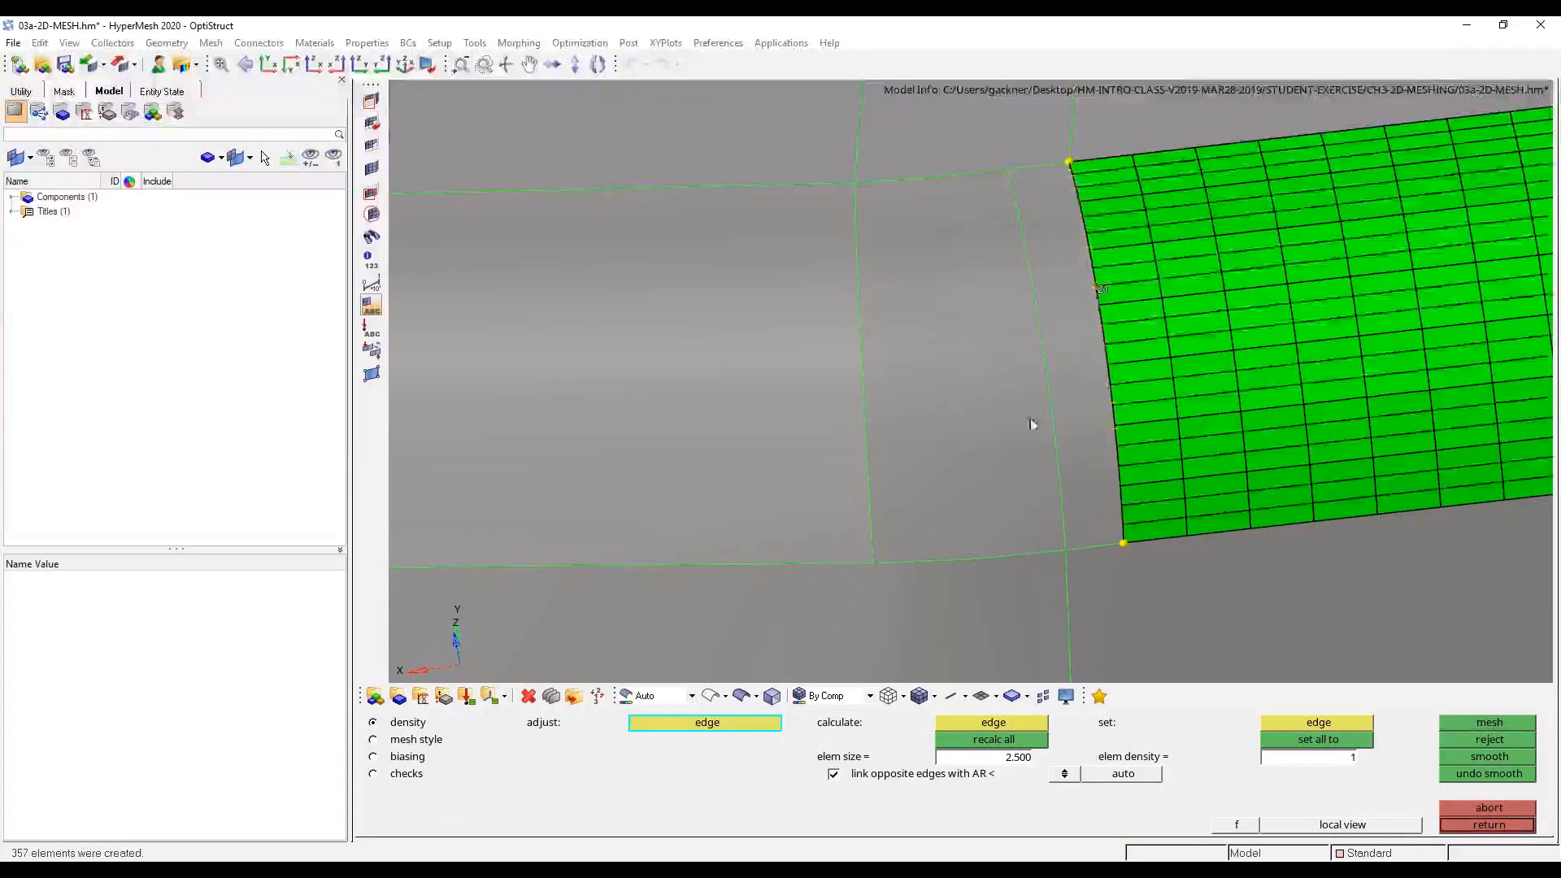
{"action": "key", "text": "Escape"}
- Mesh the two adjoining small surfaces, inspect the element transition at the shared edge, and leave the automesh tool
{"action": "left_click", "coordinate": [1029, 395]}
{"action": "middle_click", "coordinate": [1007, 430]}
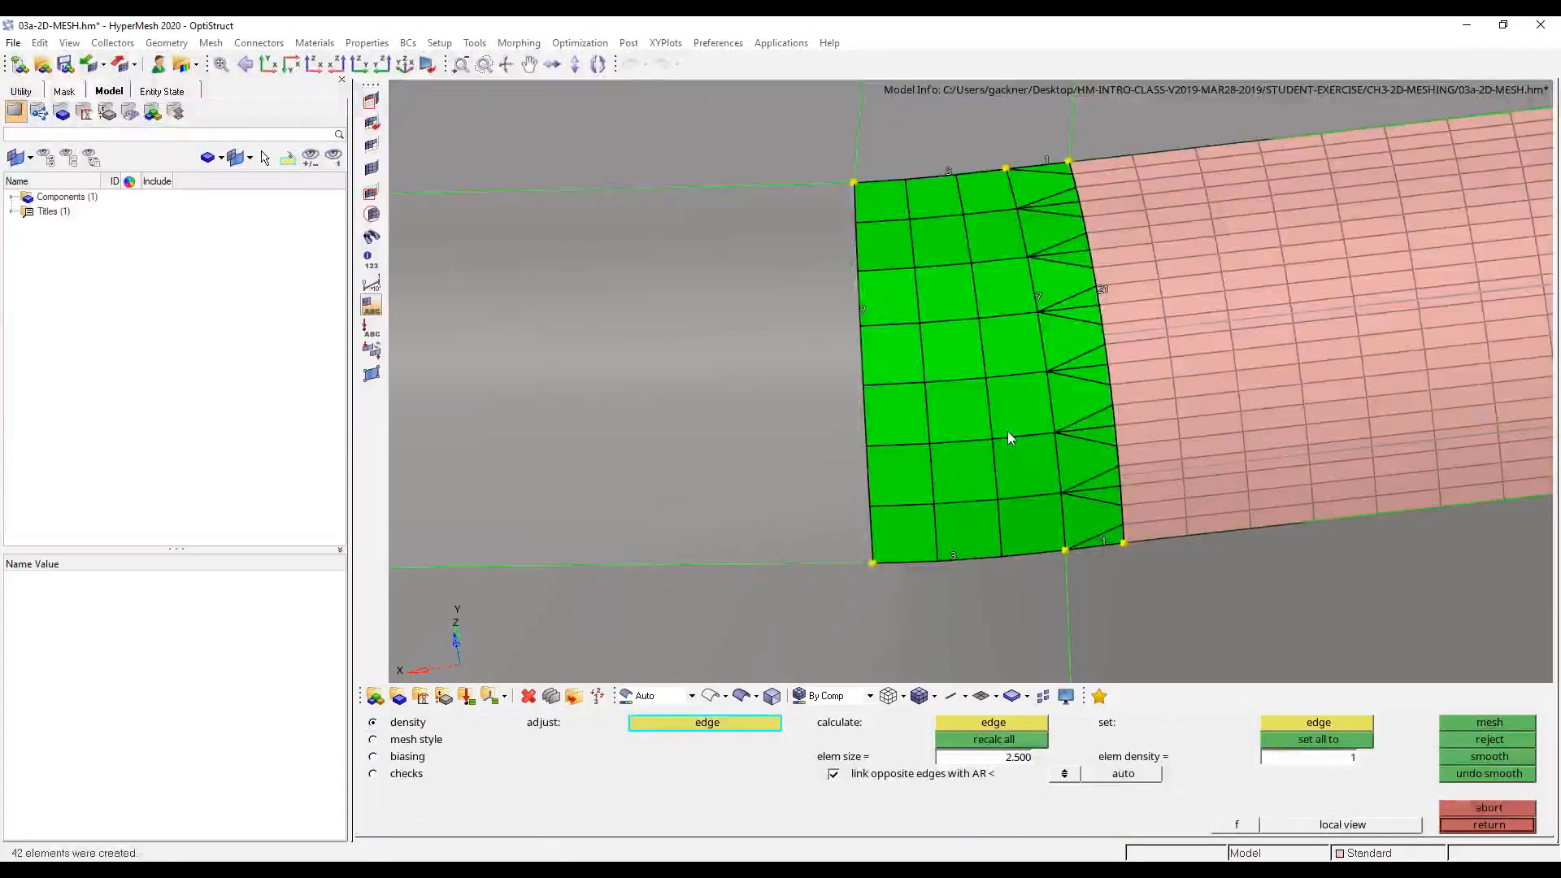
{"action": "scroll", "coordinate": [1143, 241], "scroll_direction": "up", "scroll_amount": 5}
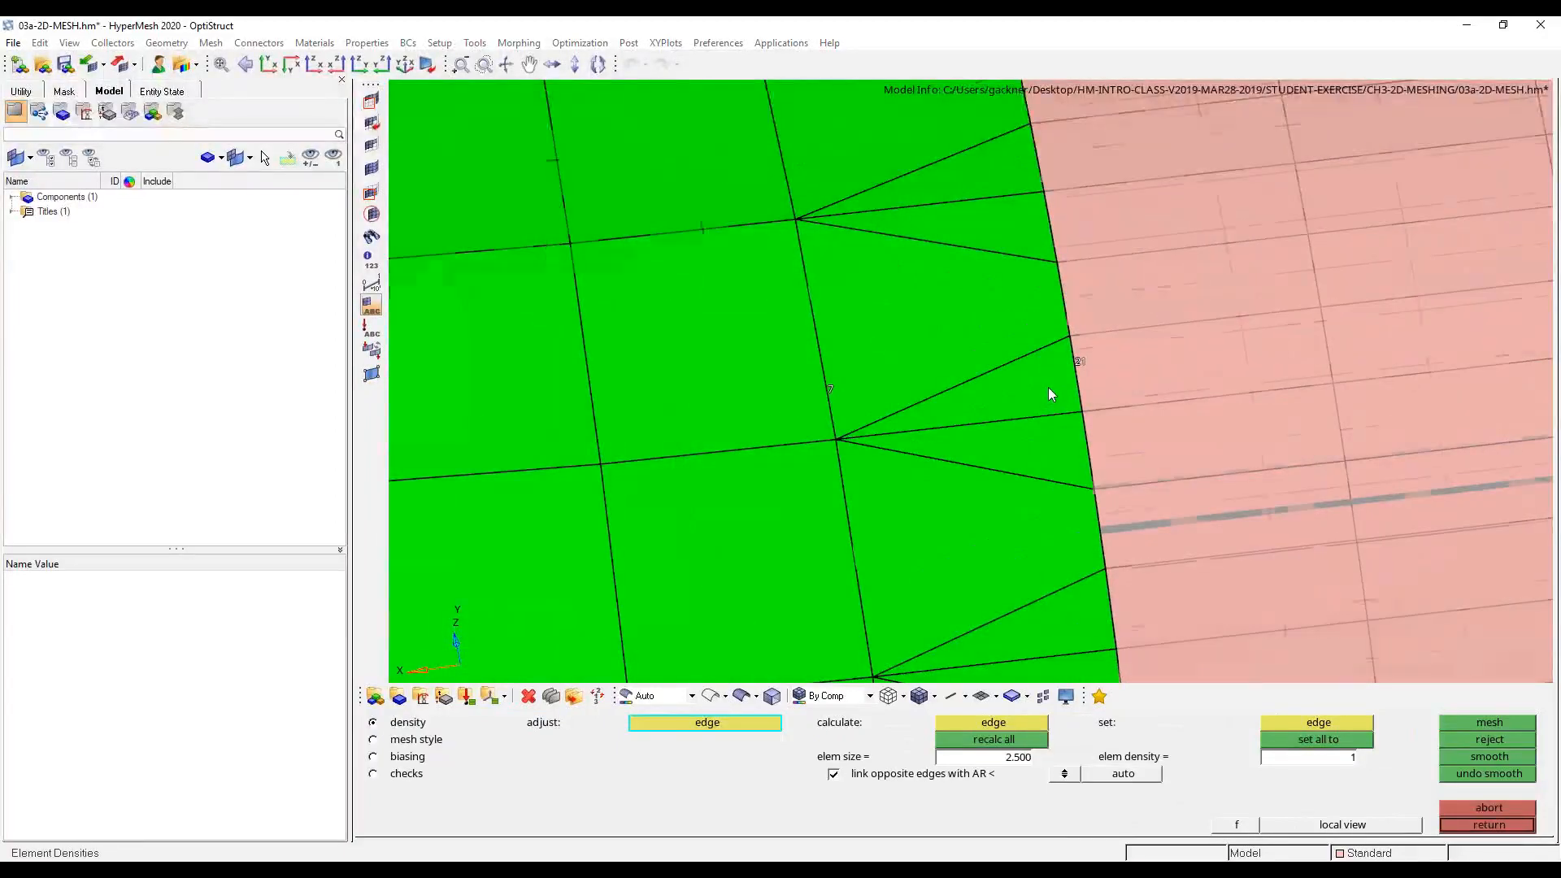
{"action": "scroll", "coordinate": [1047, 387], "scroll_direction": "down", "scroll_amount": 5}
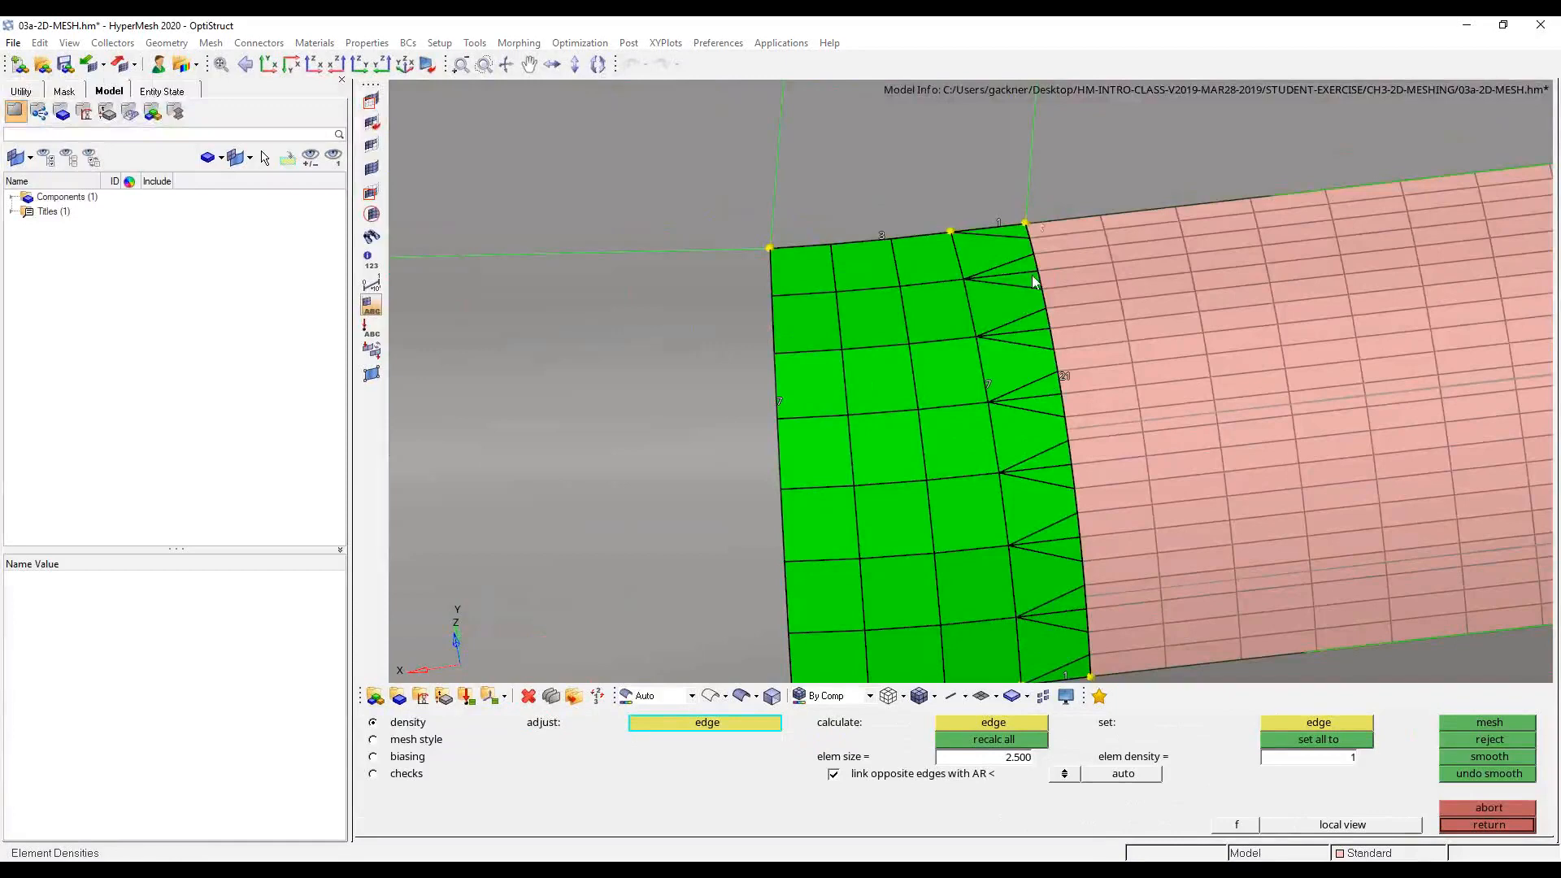
{"action": "scroll", "coordinate": [1066, 367], "scroll_direction": "down", "scroll_amount": 3}
{"action": "left_click", "coordinate": [1510, 826]}
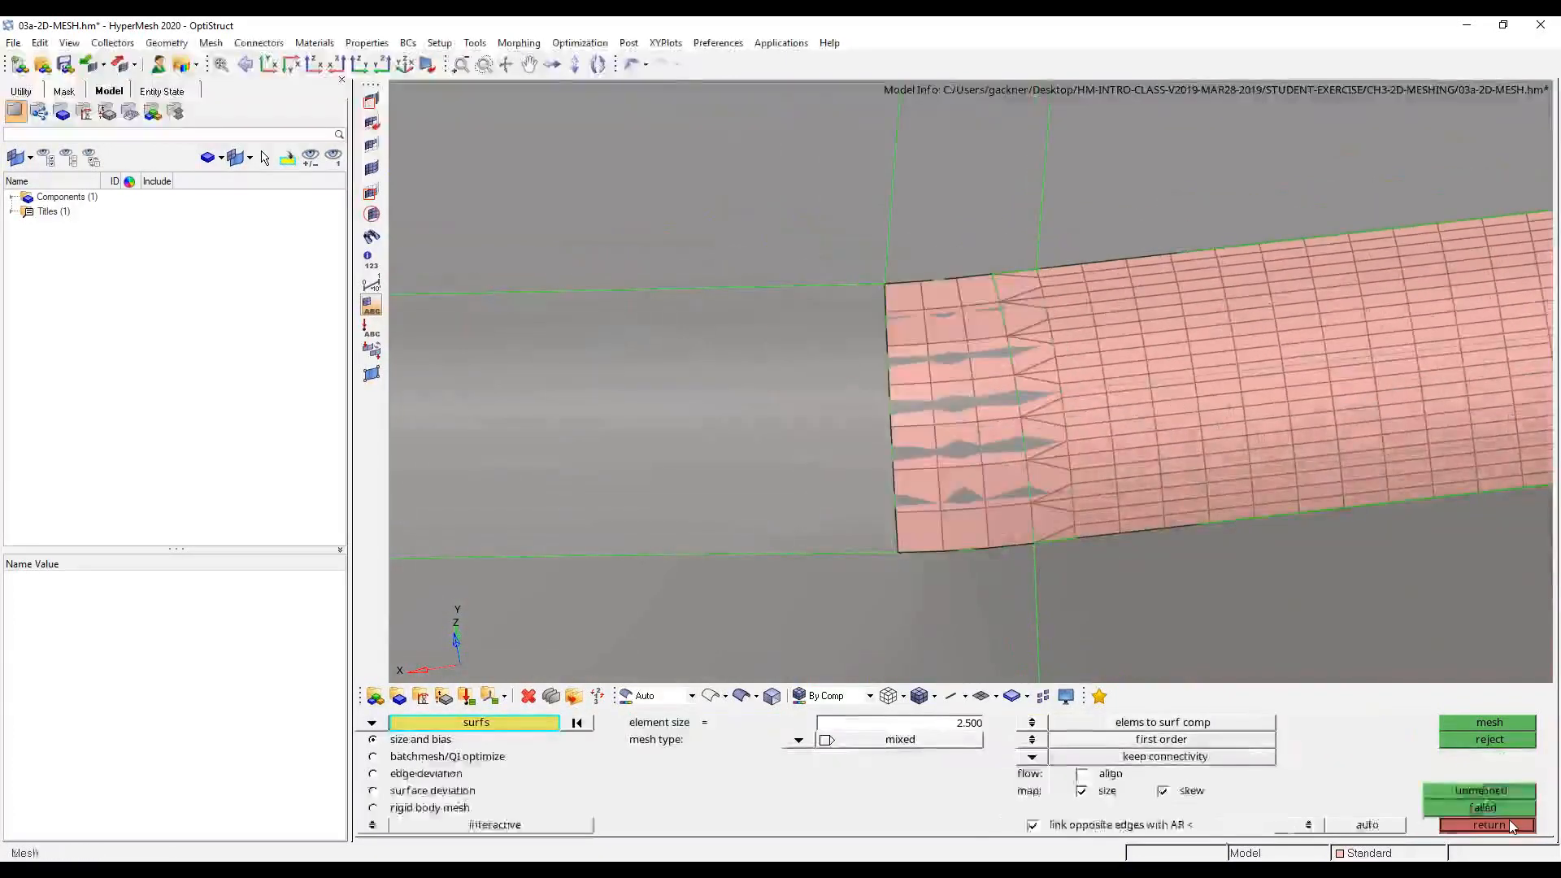
{"action": "left_click", "coordinate": [1482, 824]}
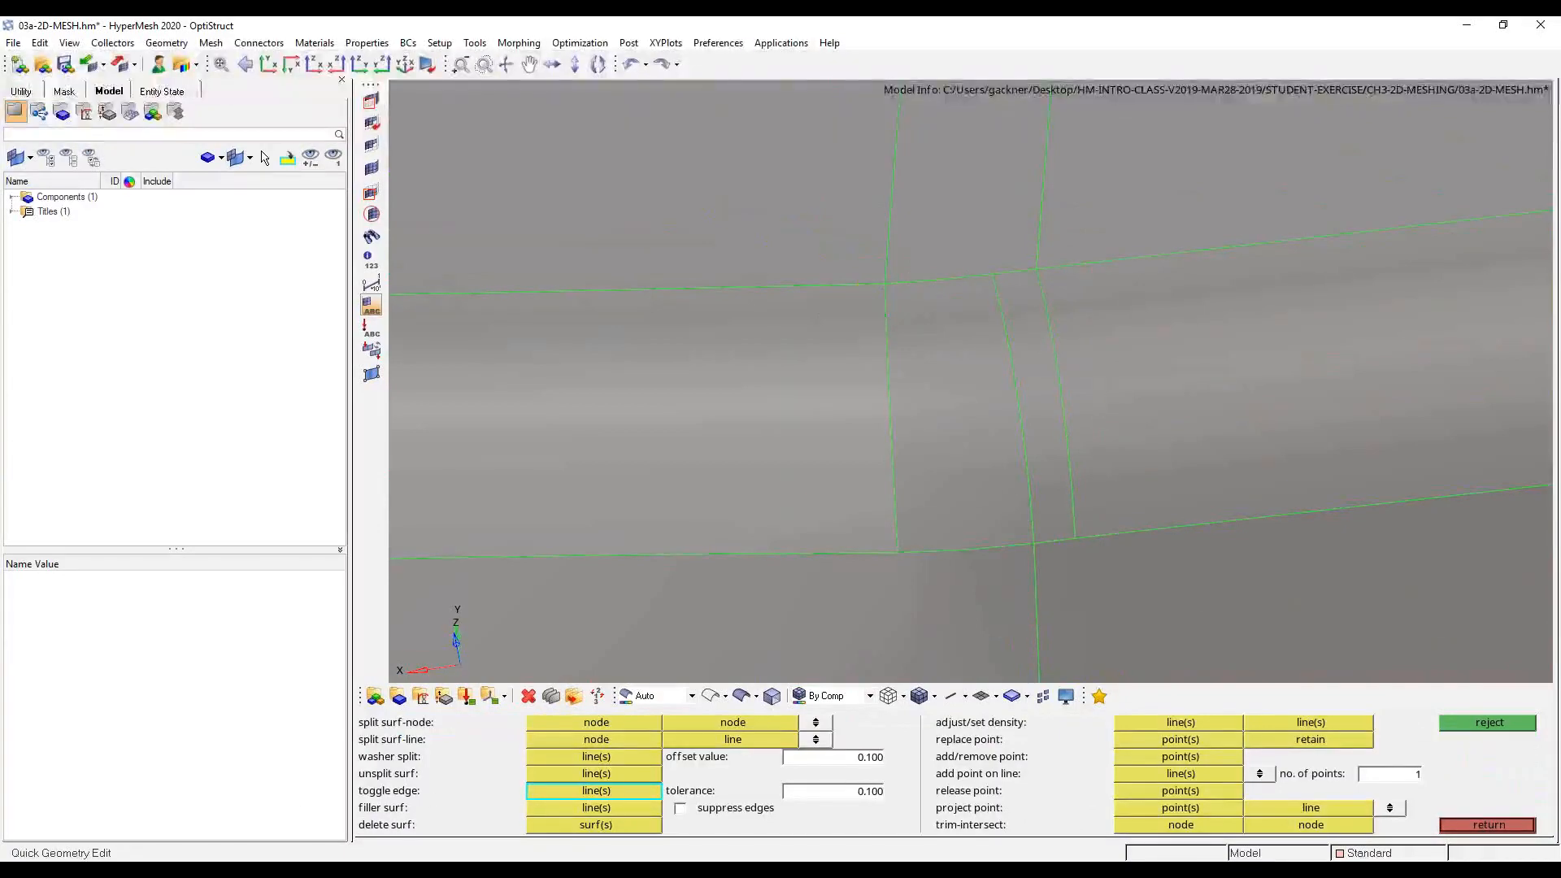
- Open 03-2D-MESHING-v2020.1-SEPT9-2020.pdf from the STUDENT-PDF-SLIDE folder and go to the "How topology affects the mesh" slides
{"action": "key", "text": "alt+Tab"}
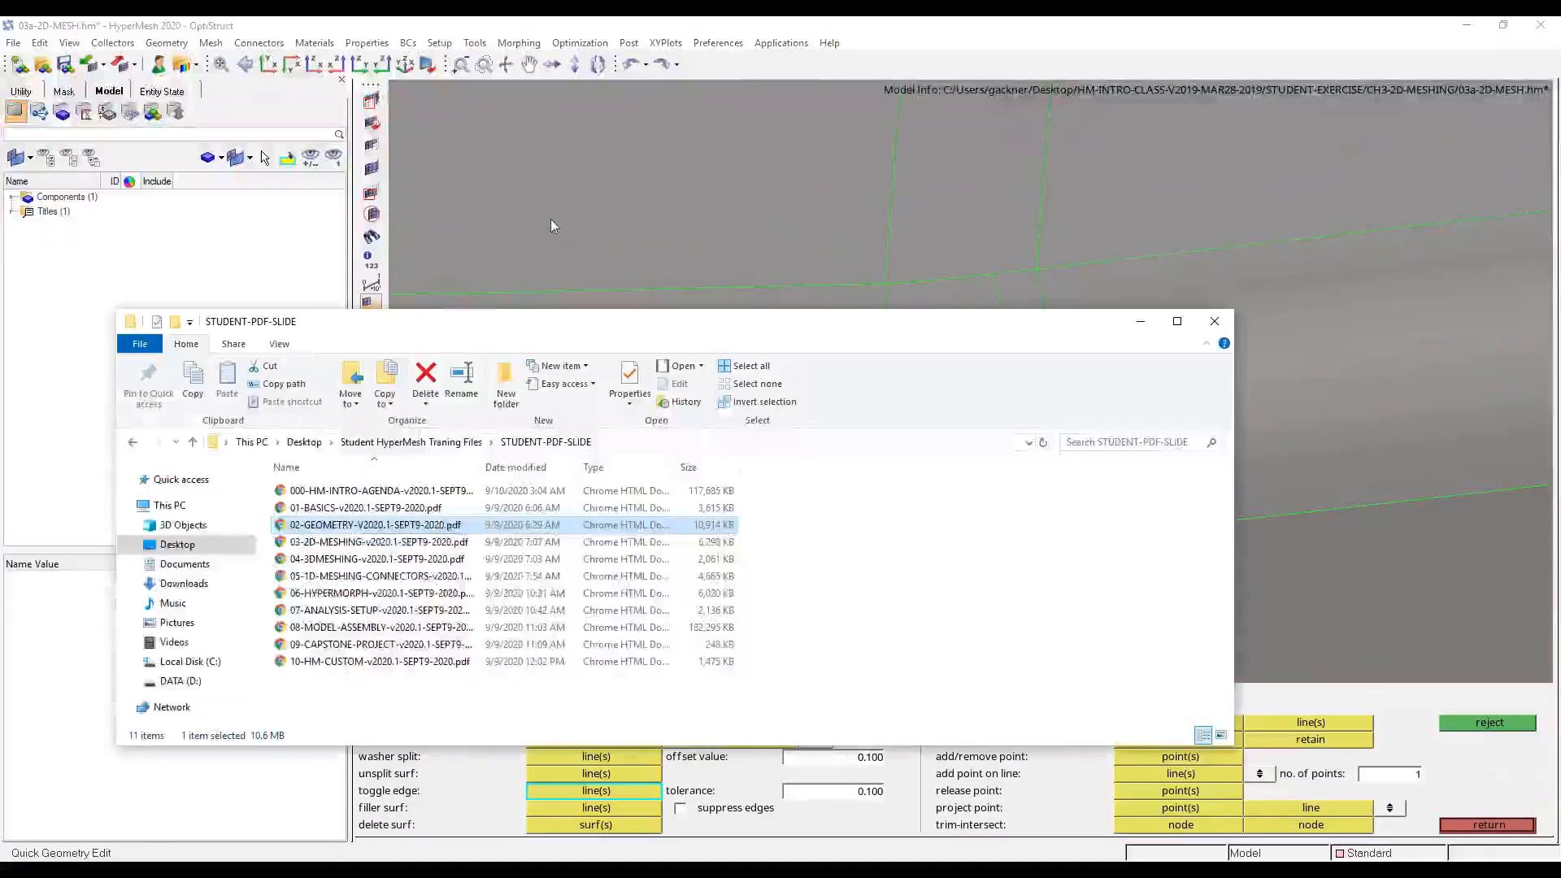
{"action": "double_click", "coordinate": [400, 542]}
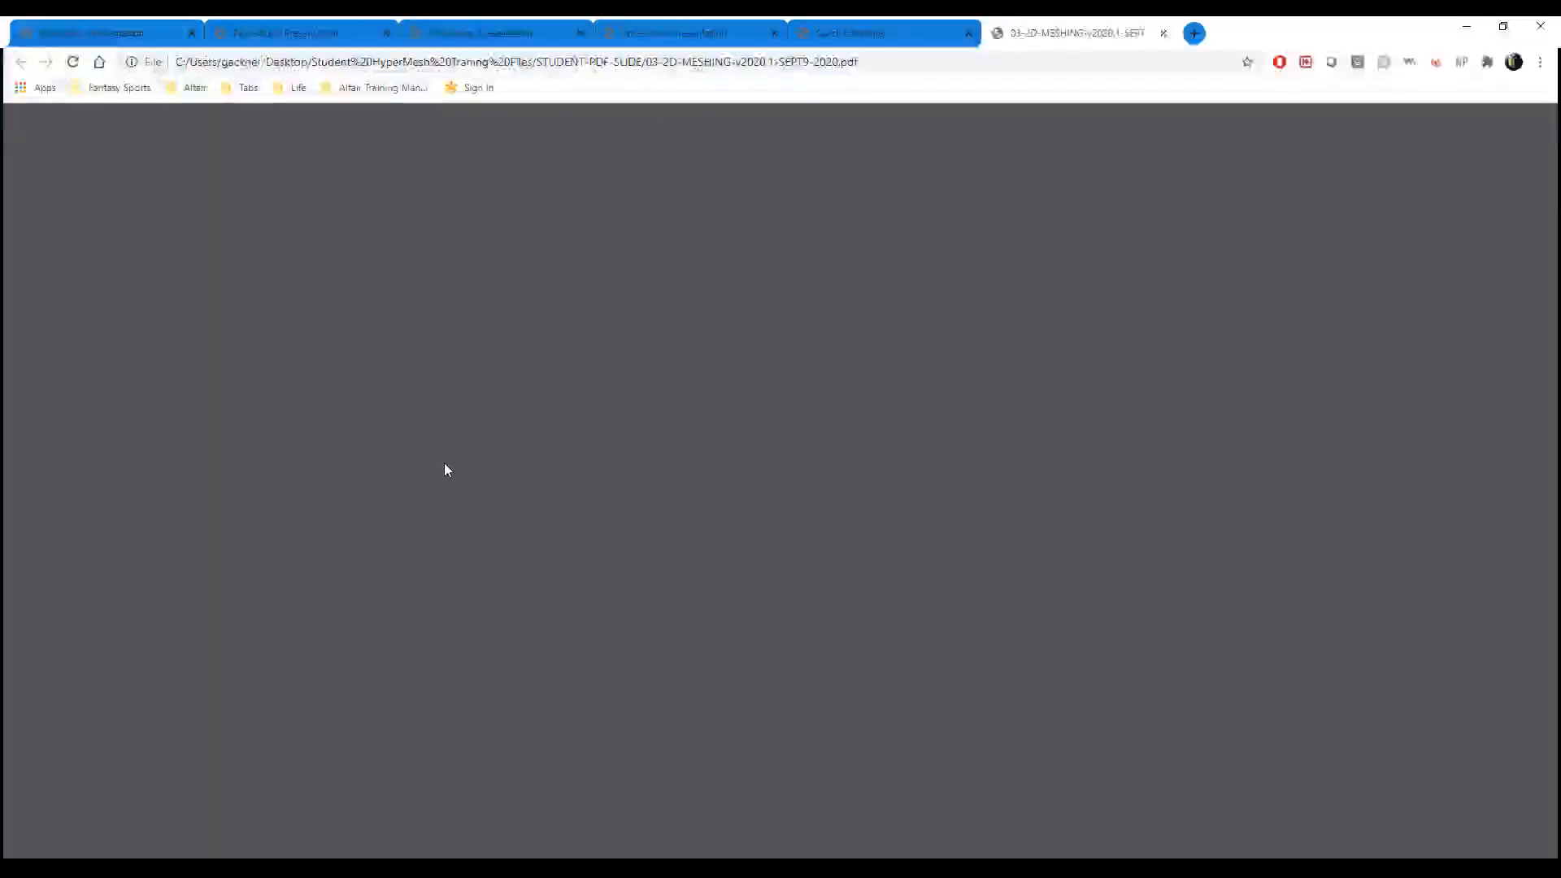
{"action": "scroll", "coordinate": [497, 411], "scroll_direction": "down", "scroll_amount": 20}
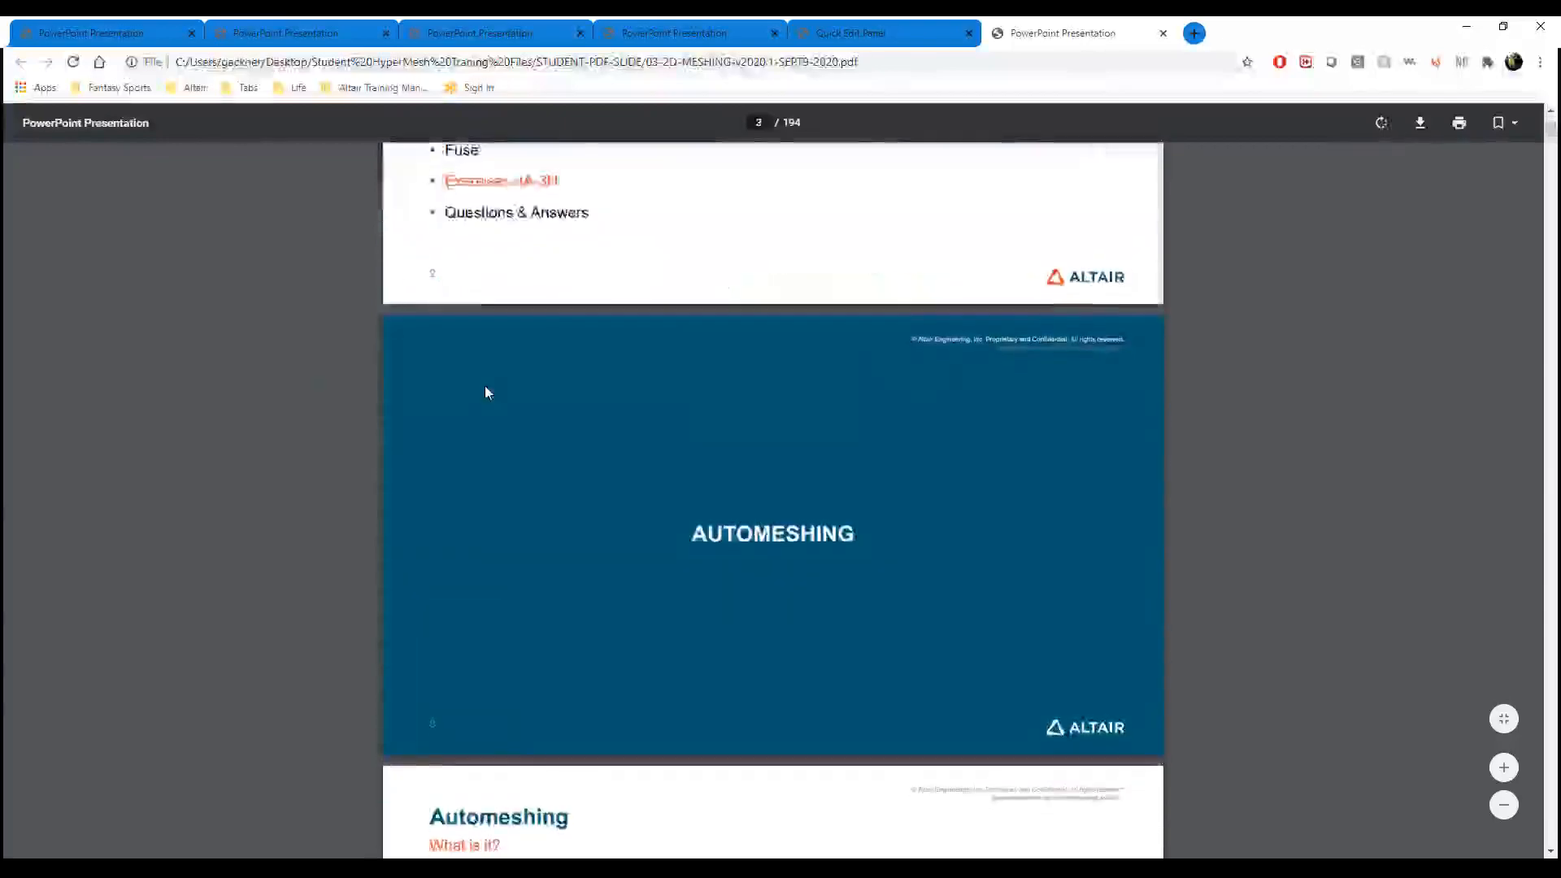
{"action": "scroll", "coordinate": [485, 384], "scroll_direction": "down", "scroll_amount": 5}
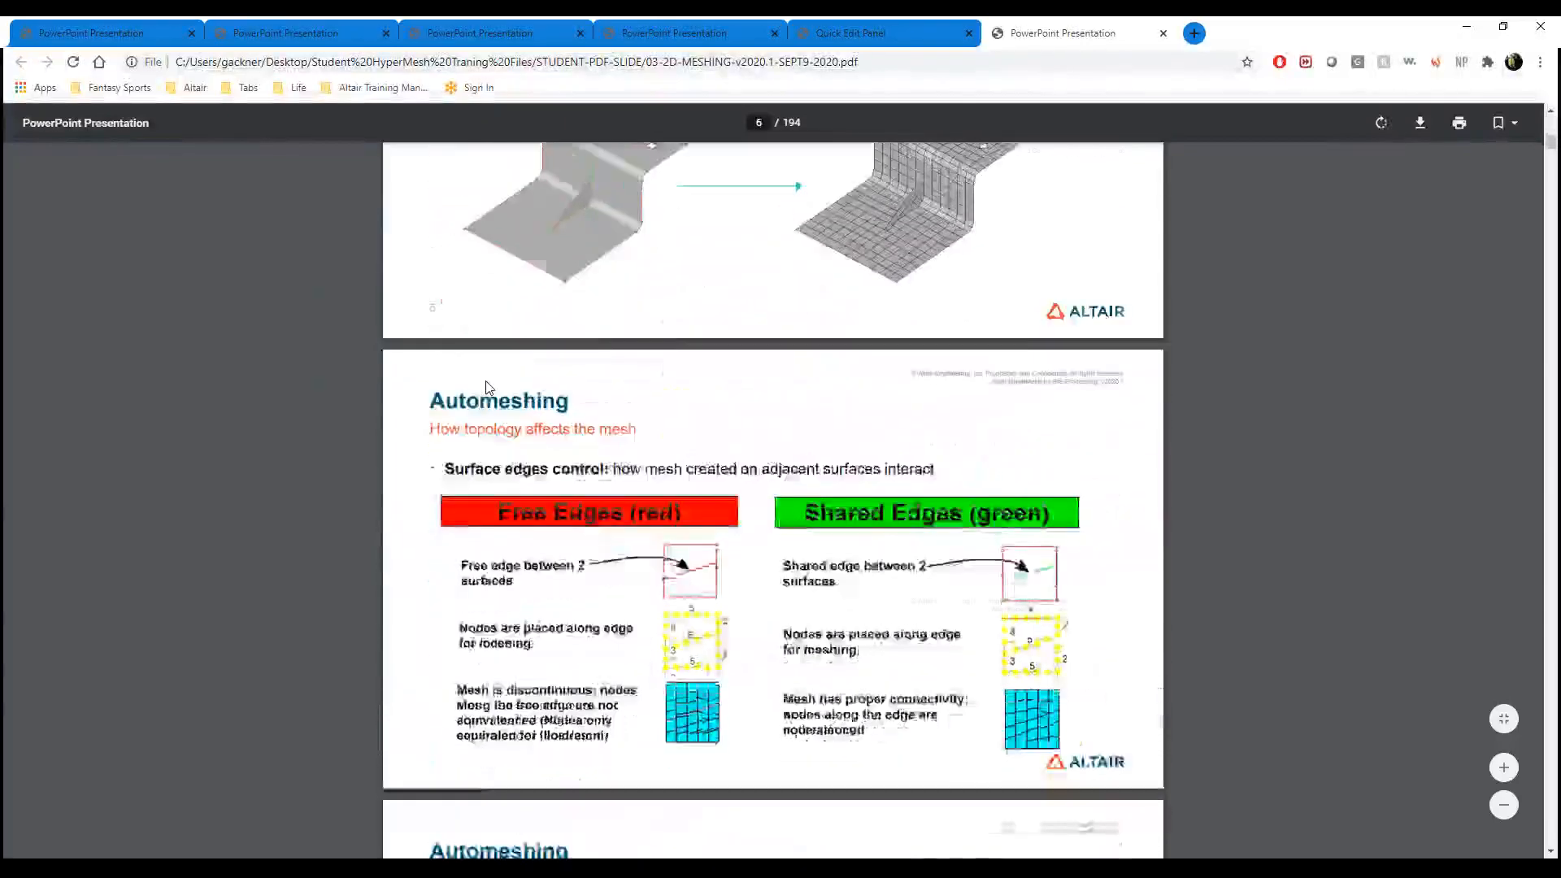
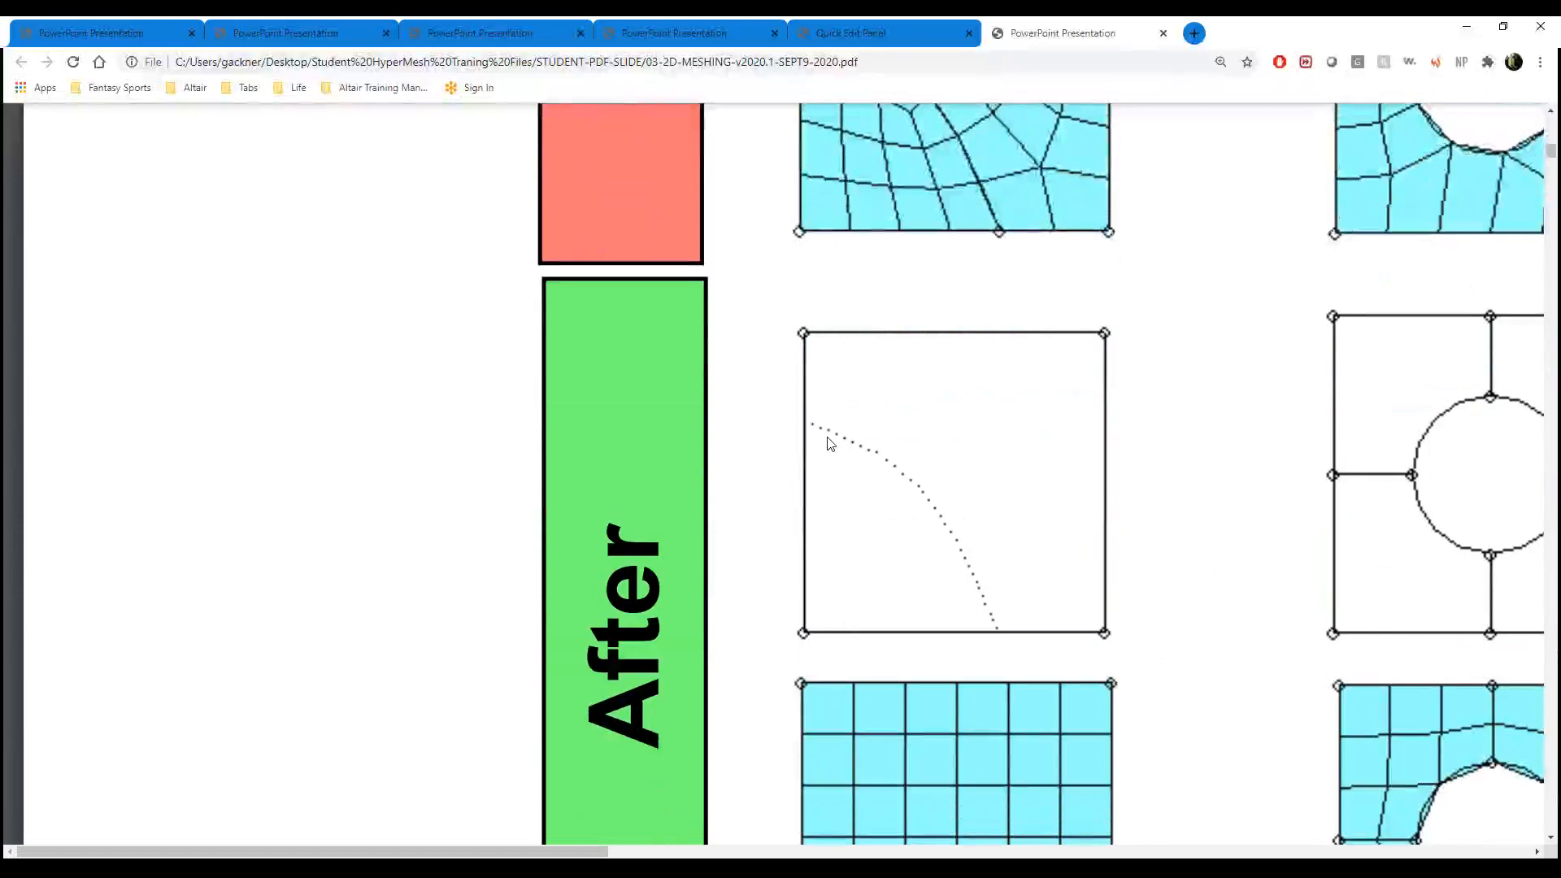
- Examine the before and after meshes for suppressing edges and adding edges on the slide "How topology affects the mesh"
{"action": "scroll", "coordinate": [831, 445], "scroll_direction": "down", "scroll_amount": 4}
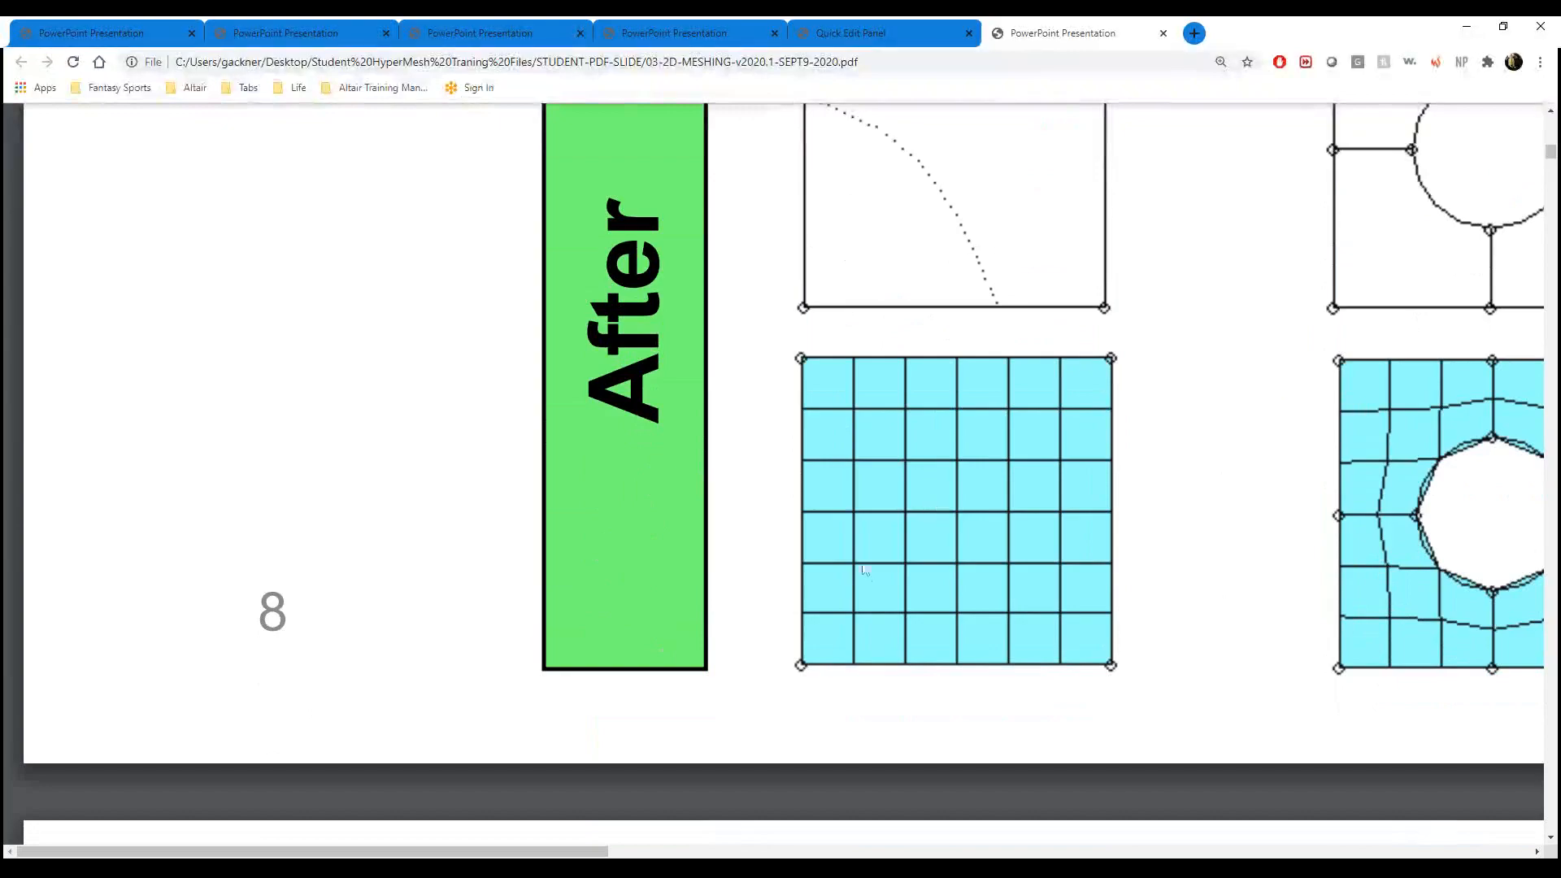
{"action": "scroll", "coordinate": [861, 572], "scroll_direction": "down", "scroll_amount": 4, "text": "ctrl"}
{"action": "scroll", "coordinate": [861, 569], "scroll_direction": "down", "scroll_amount": 6}
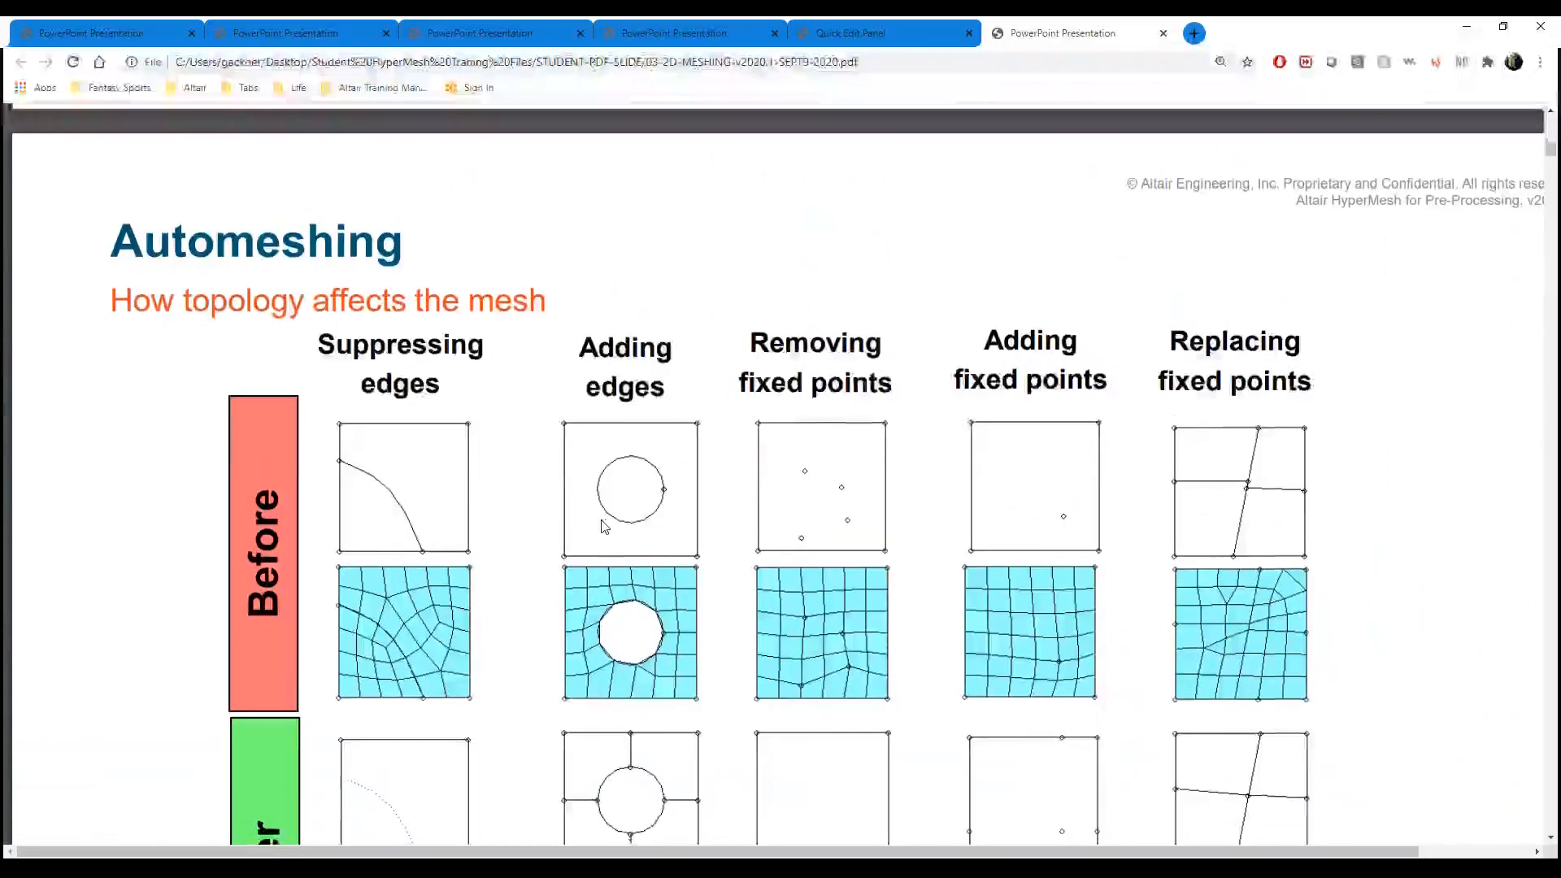
{"action": "scroll", "coordinate": [602, 529], "scroll_direction": "down", "scroll_amount": 2}
{"action": "scroll", "coordinate": [602, 486], "scroll_direction": "up", "scroll_amount": 4, "text": "ctrl"}
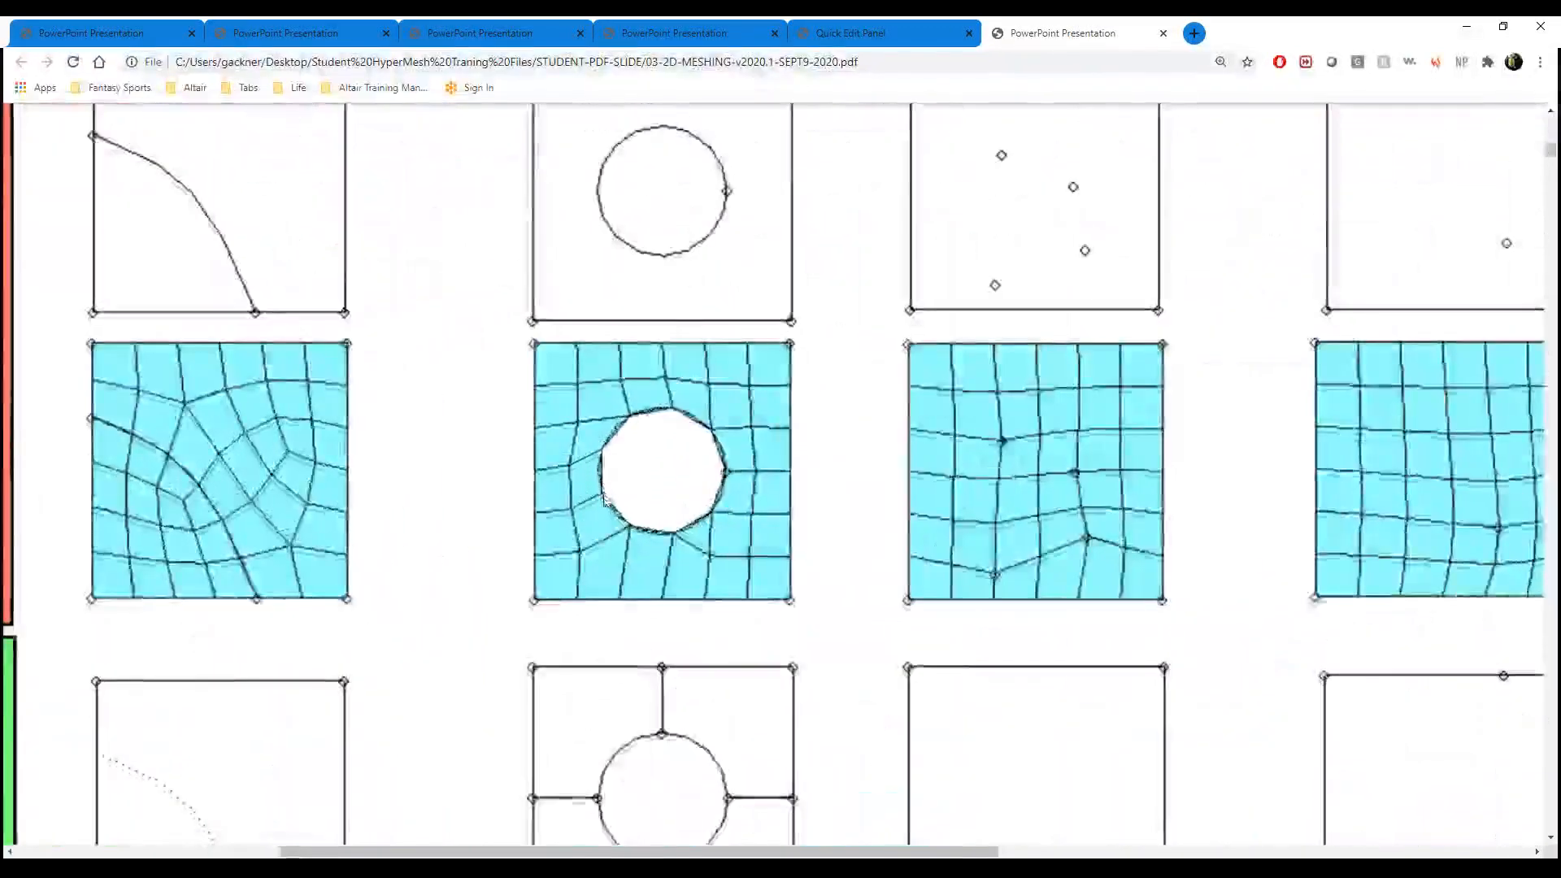
{"action": "scroll", "coordinate": [621, 489], "scroll_direction": "down", "scroll_amount": 2}
{"action": "scroll", "coordinate": [687, 557], "scroll_direction": "up", "scroll_amount": 1, "text": "ctrl"}
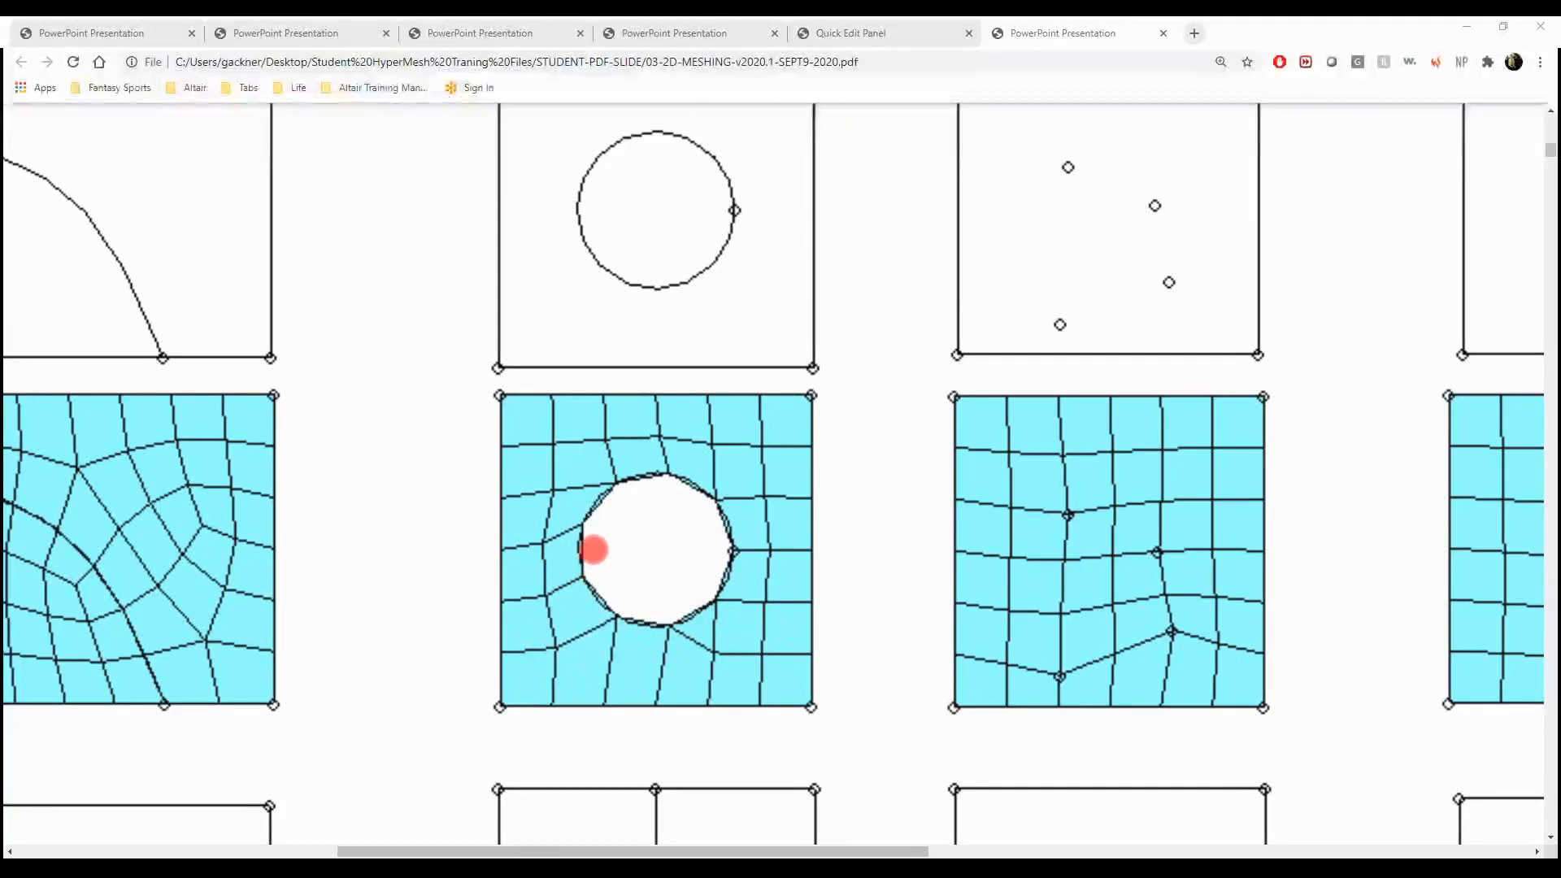
{"action": "scroll", "coordinate": [660, 601], "scroll_direction": "down", "scroll_amount": 3, "text": "ctrl"}
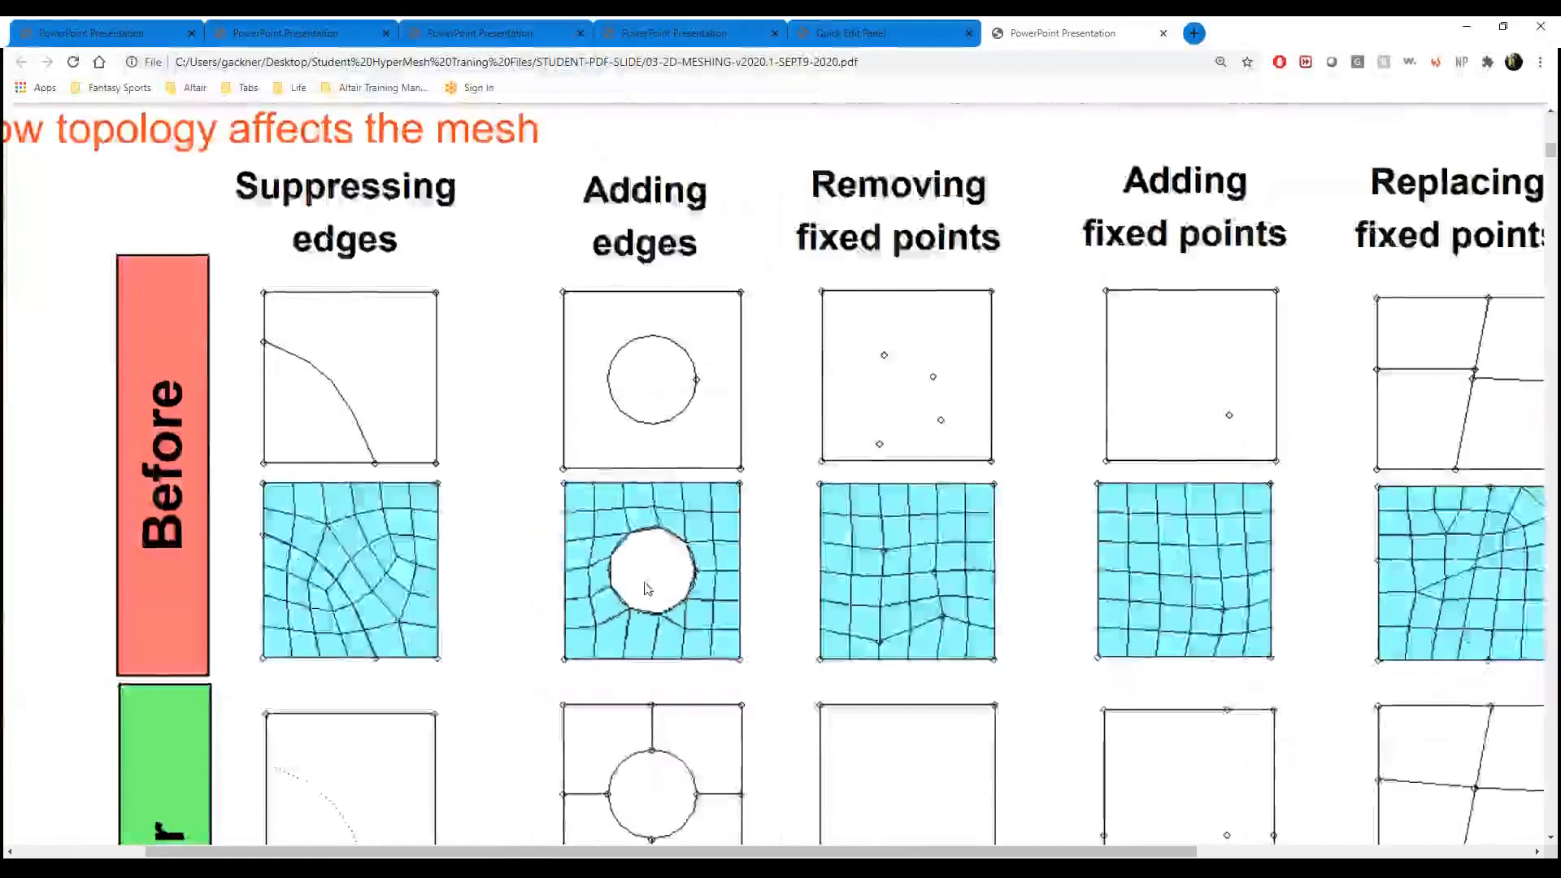
{"action": "scroll", "coordinate": [646, 592], "scroll_direction": "up", "scroll_amount": 1, "text": "ctrl"}
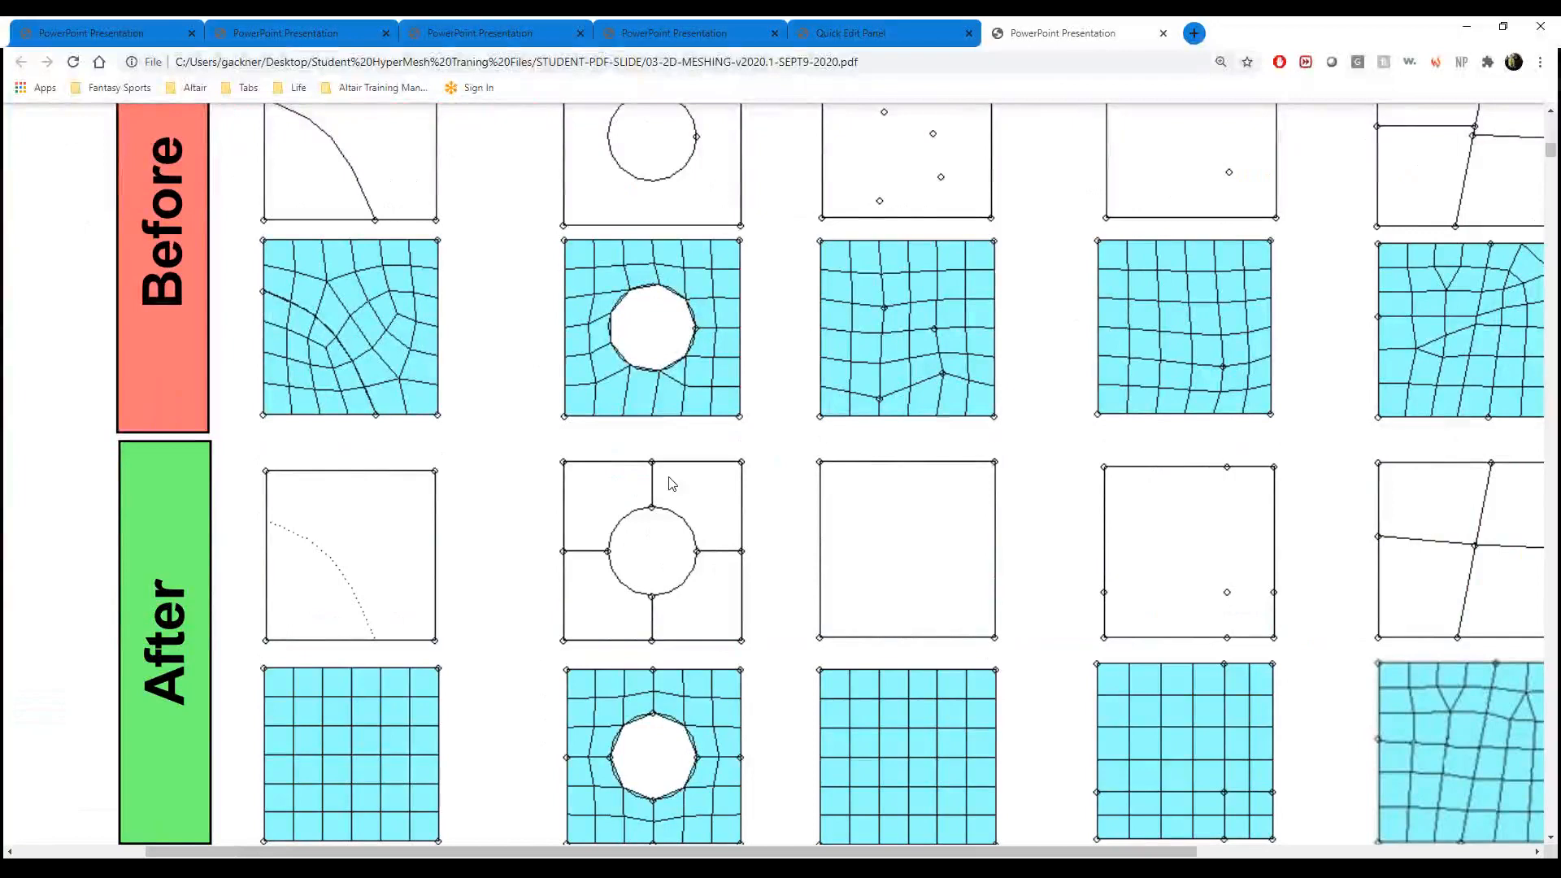
{"action": "scroll", "coordinate": [678, 514], "scroll_direction": "down", "scroll_amount": 3}
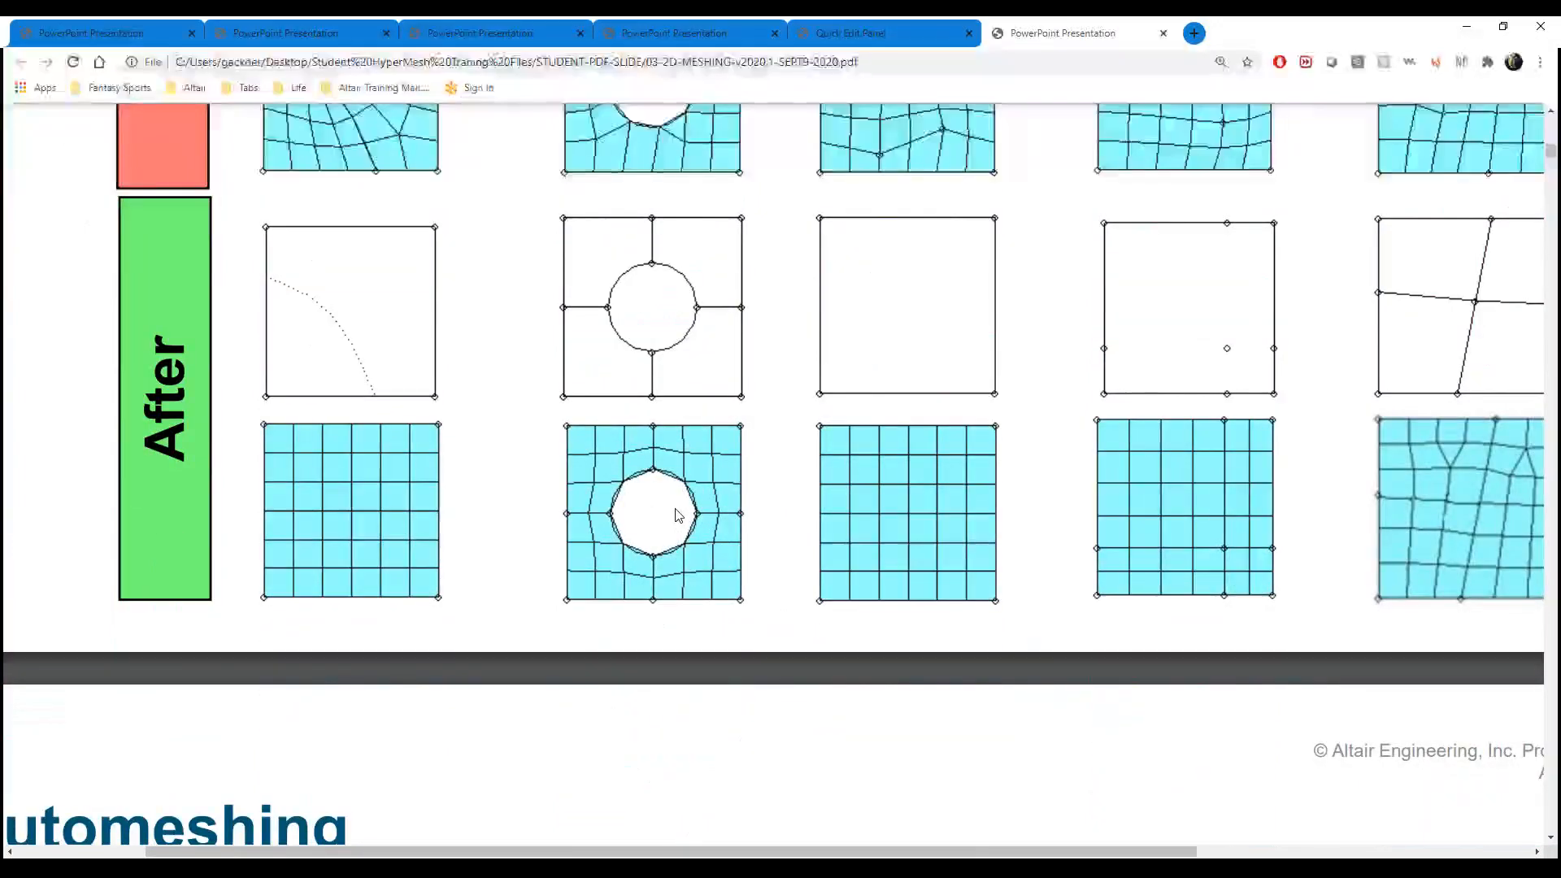
- Examine the slide's before and after meshes for adding edges and for removing, adding and replacing fixed points
{"action": "scroll", "coordinate": [678, 514], "scroll_direction": "up", "scroll_amount": 2, "text": "ctrl"}
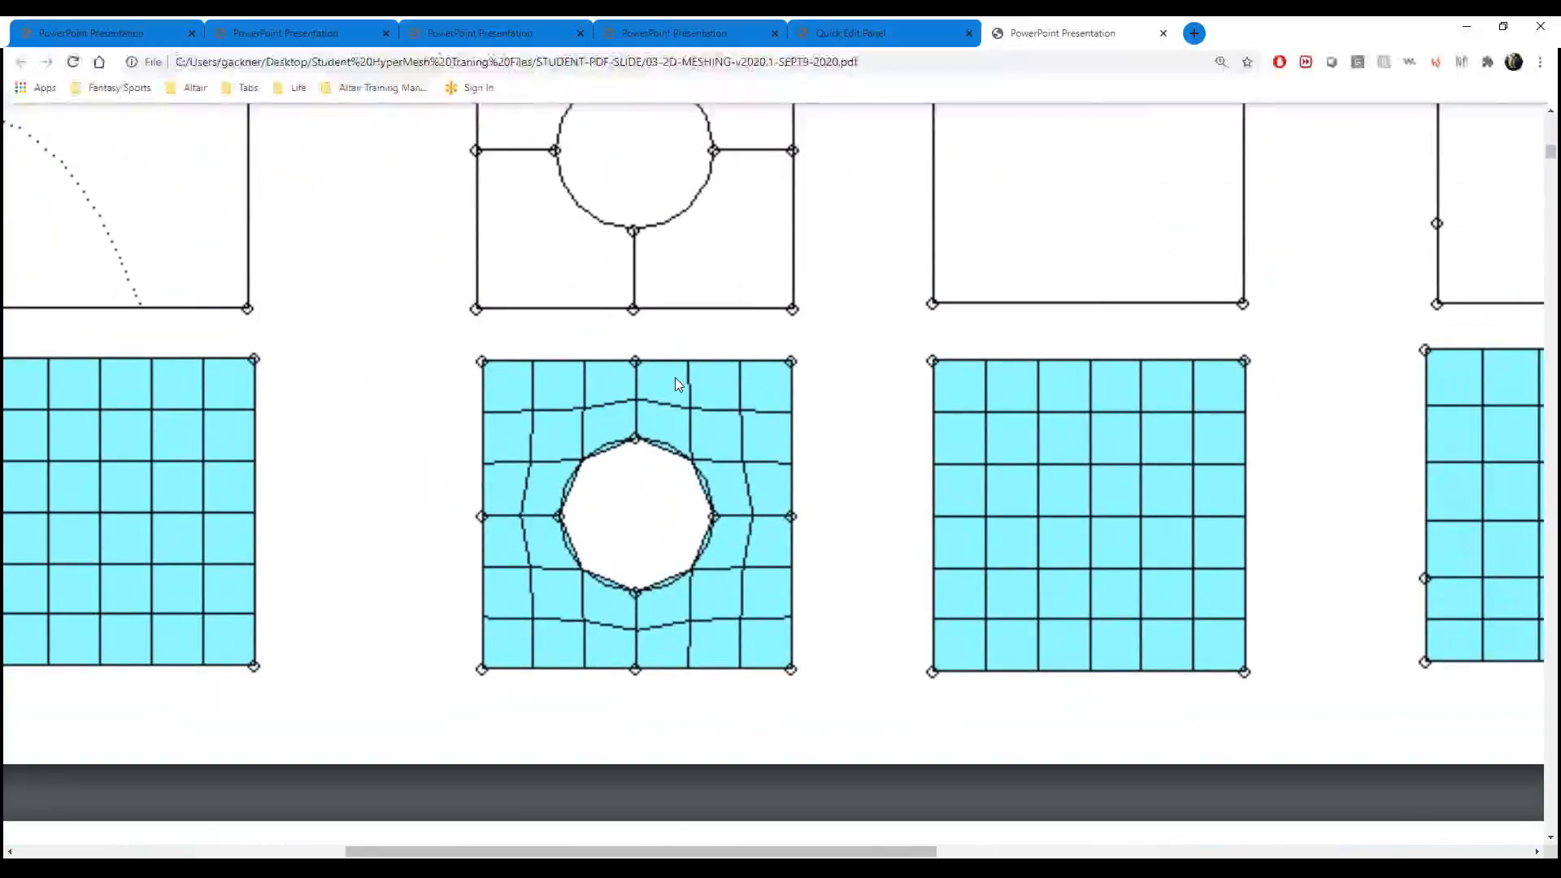
{"action": "scroll", "coordinate": [681, 379], "scroll_direction": "down", "scroll_amount": 2, "text": "ctrl"}
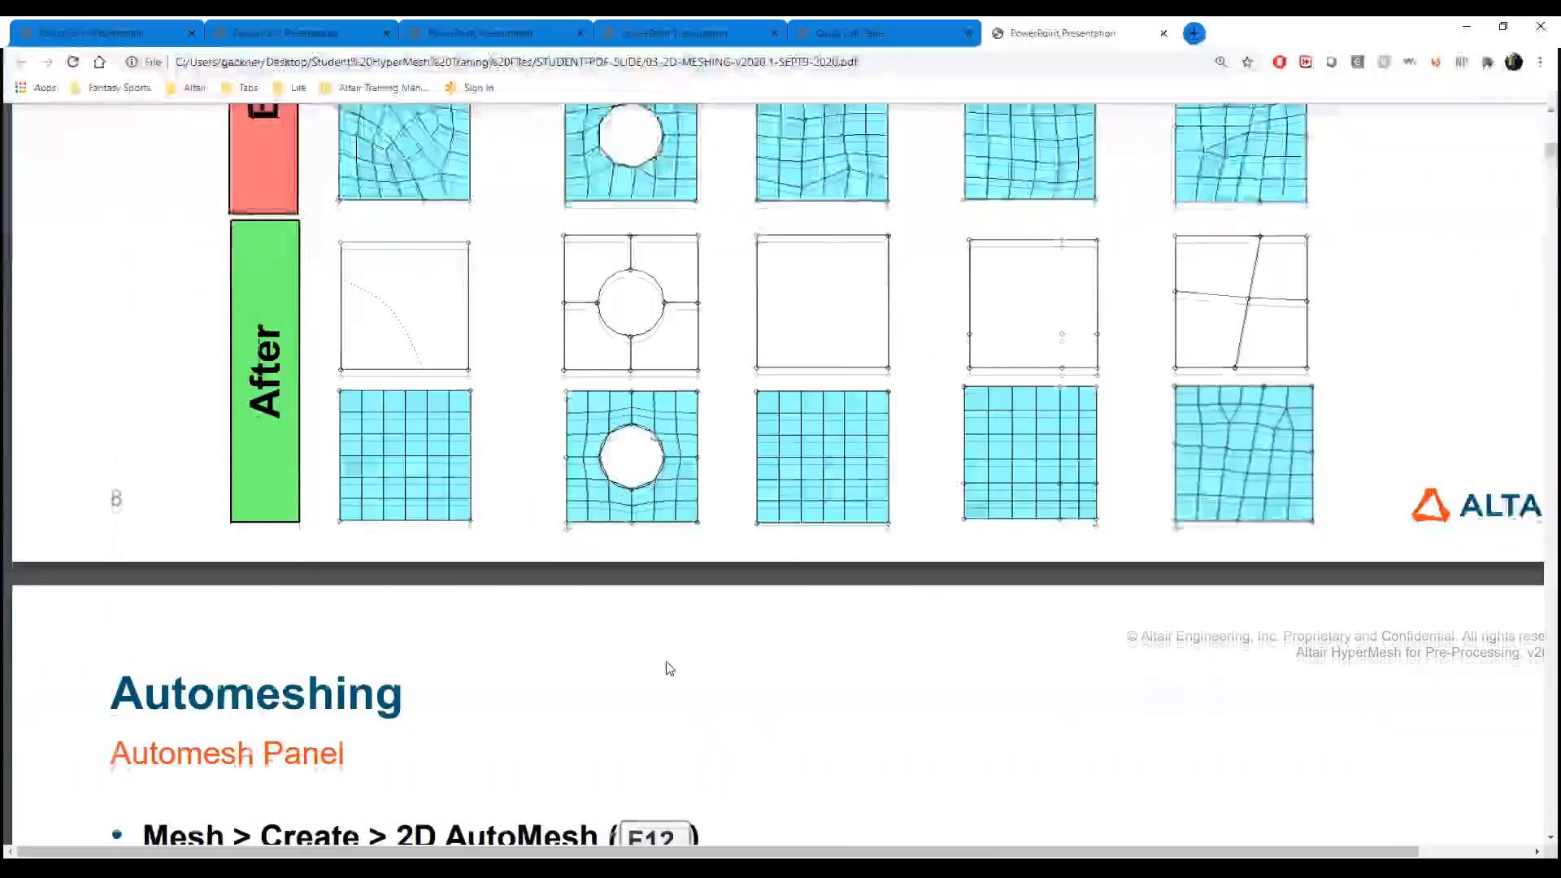
{"action": "scroll", "coordinate": [668, 668], "scroll_direction": "down", "scroll_amount": 2, "text": "ctrl"}
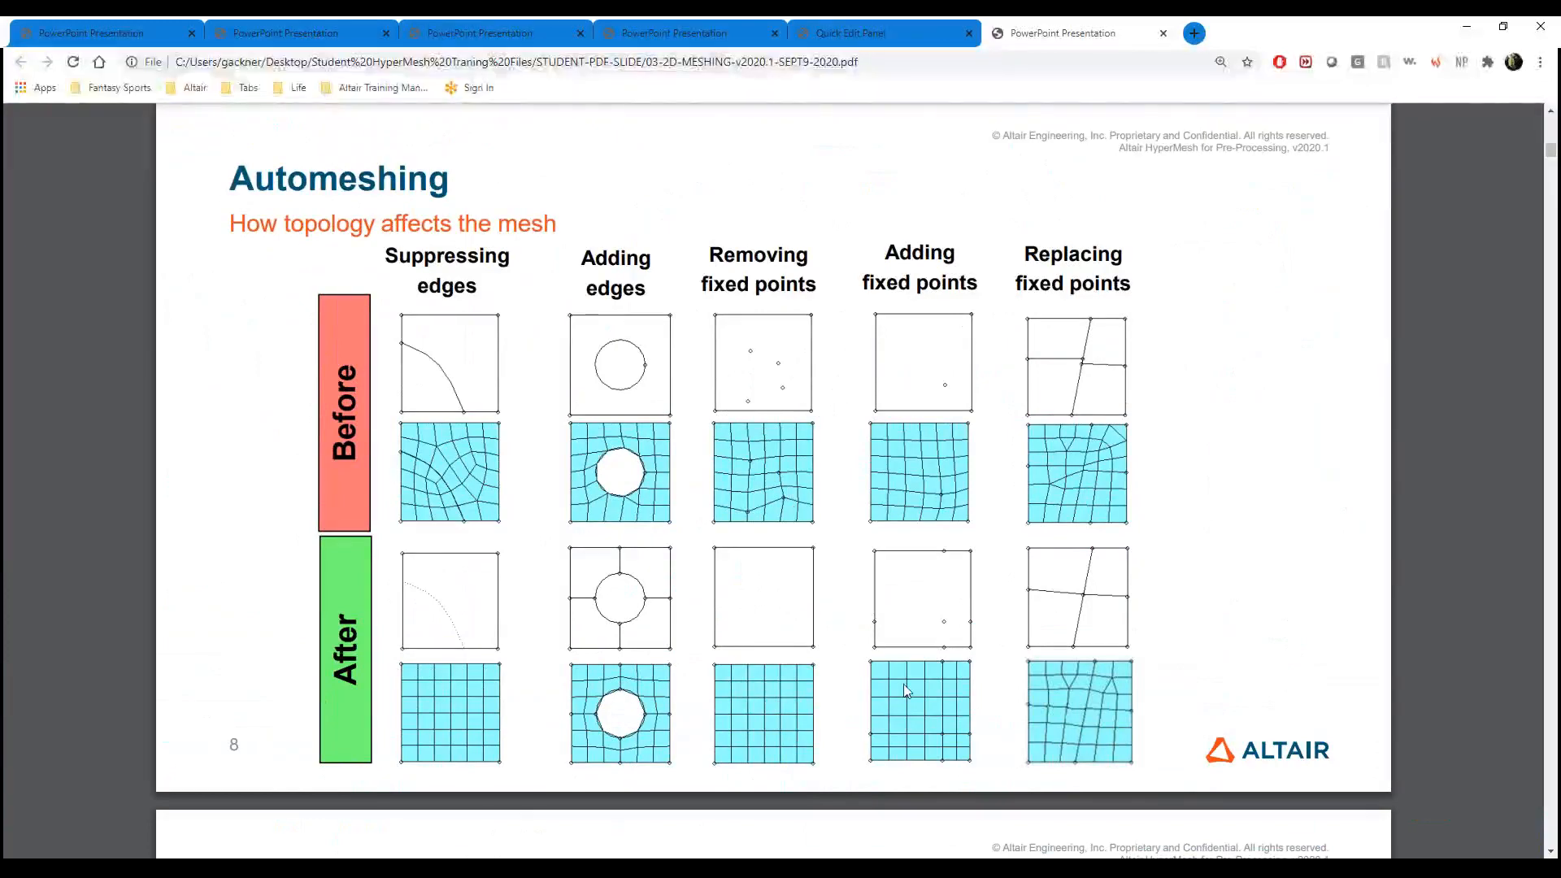
{"action": "scroll", "coordinate": [1116, 352], "scroll_direction": "up", "scroll_amount": 5, "text": "ctrl"}
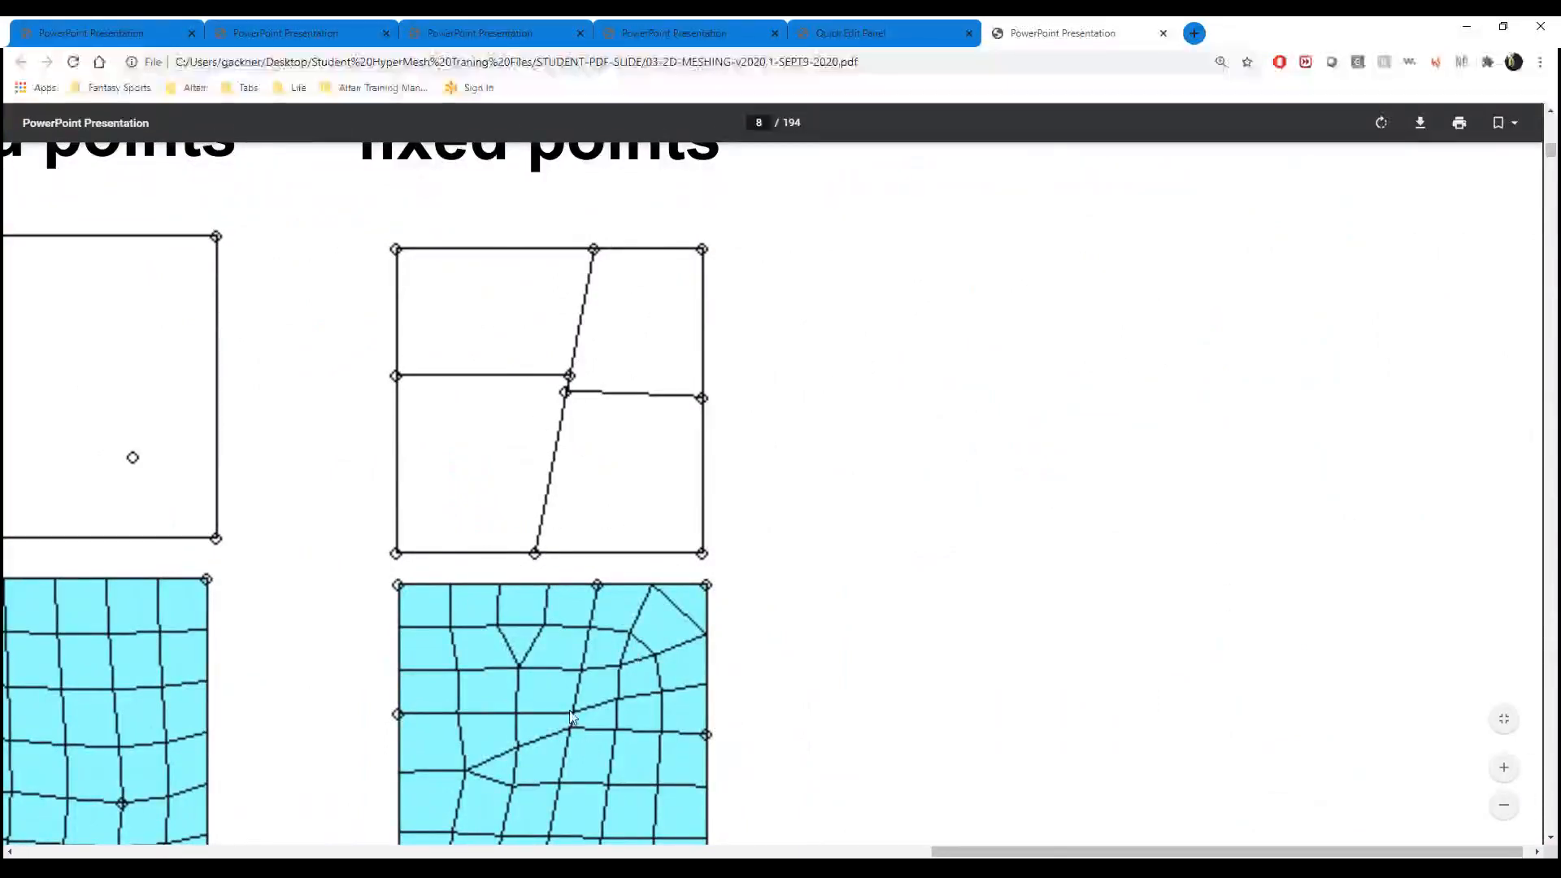
{"action": "scroll", "coordinate": [569, 701], "scroll_direction": "down", "scroll_amount": 4, "text": "ctrl"}
{"action": "scroll", "coordinate": [569, 702], "scroll_direction": "down", "scroll_amount": 2, "text": "ctrl"}
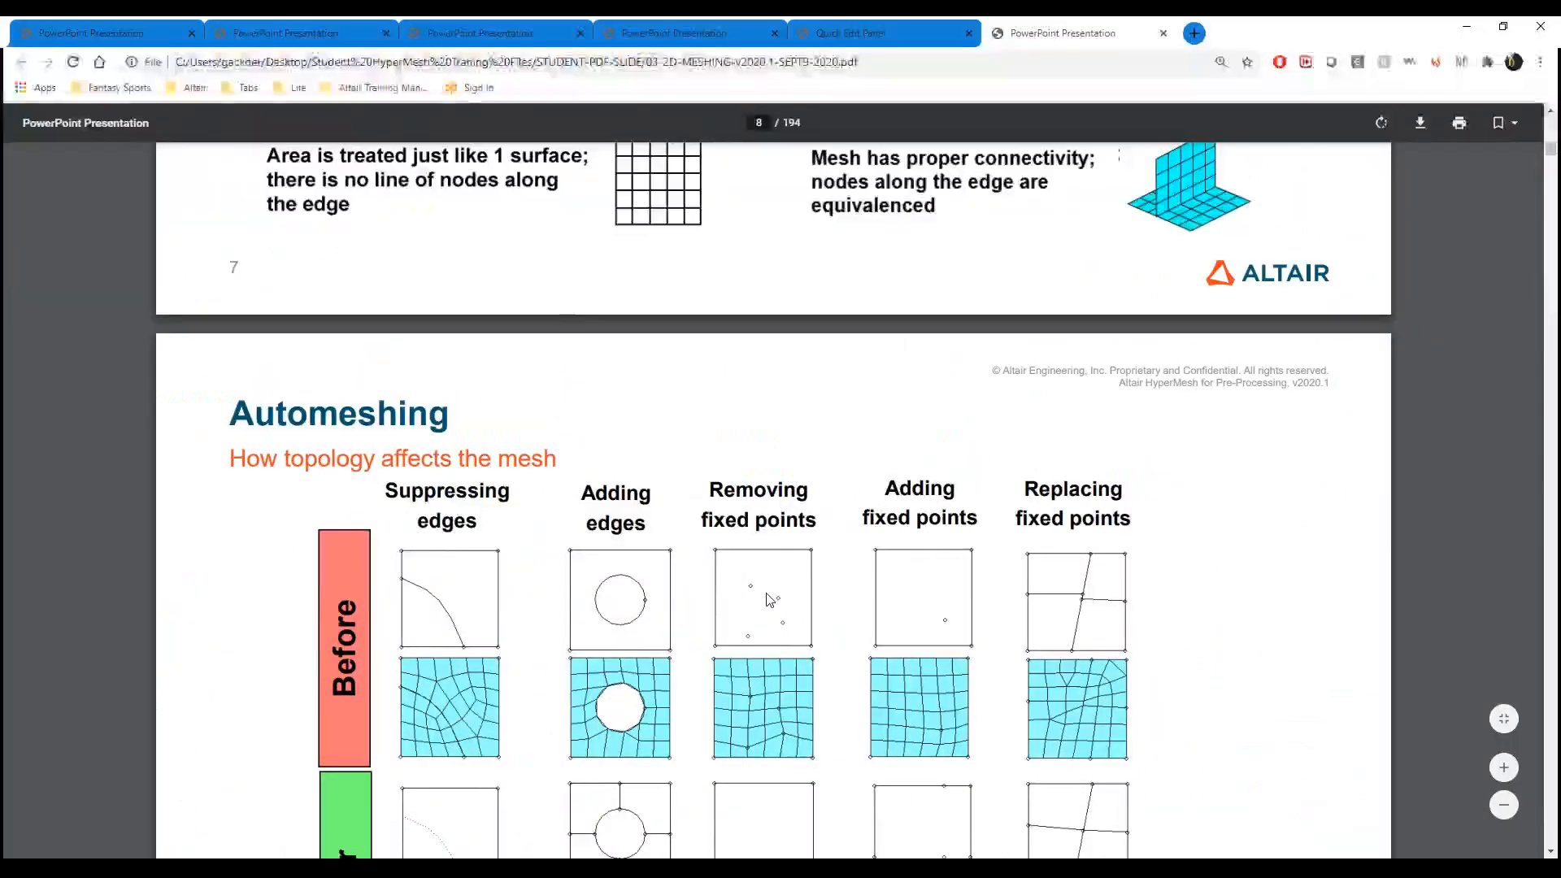
{"action": "scroll", "coordinate": [813, 626], "scroll_direction": "down", "scroll_amount": 4}
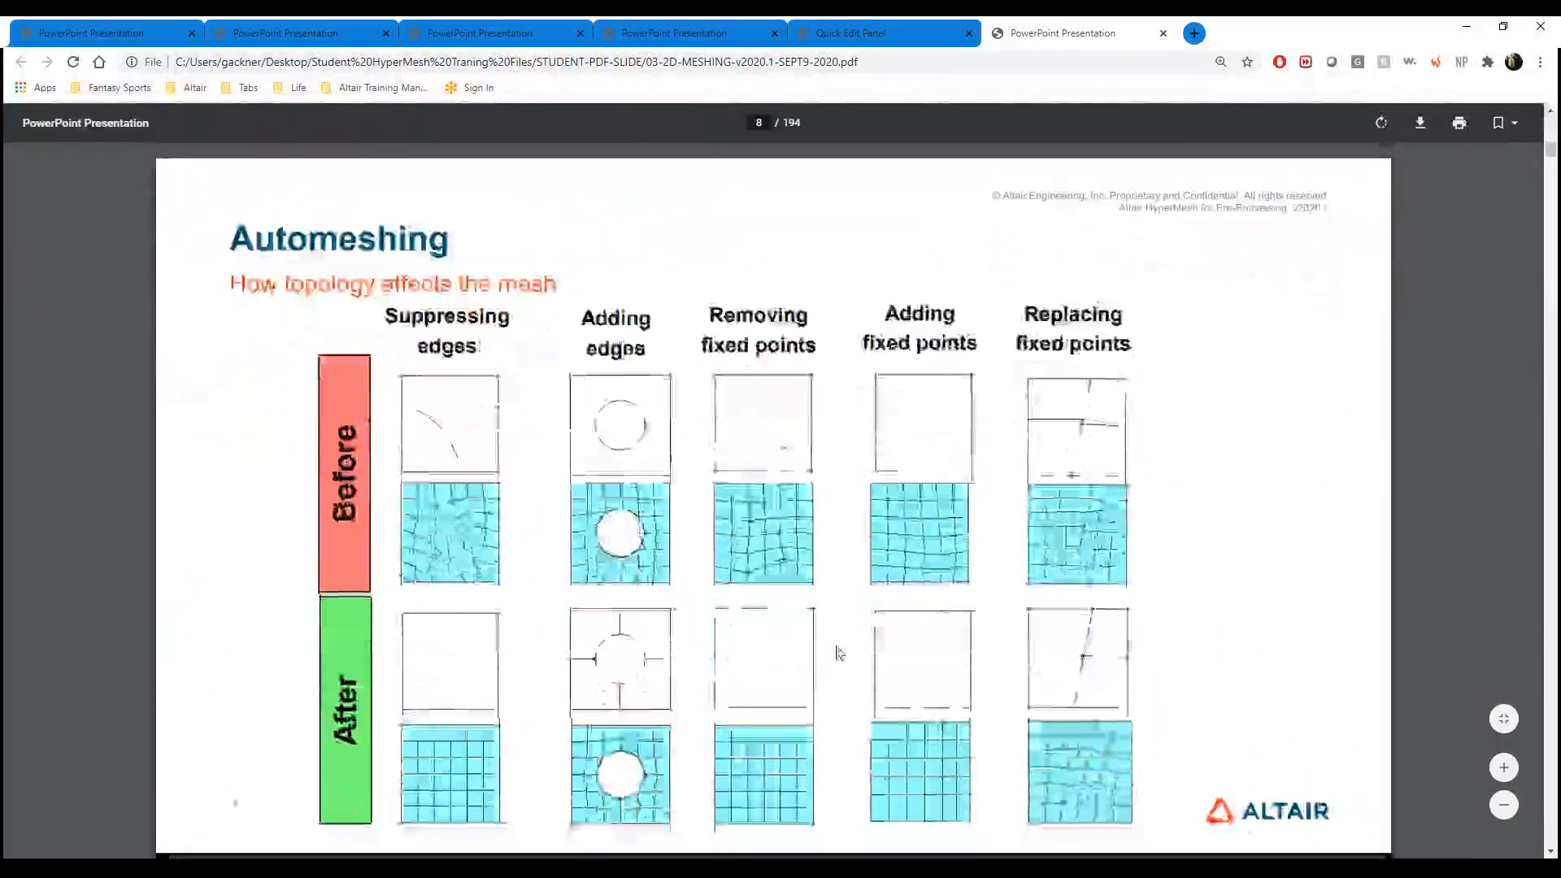
{"action": "scroll", "coordinate": [850, 645], "scroll_direction": "up", "scroll_amount": 1}
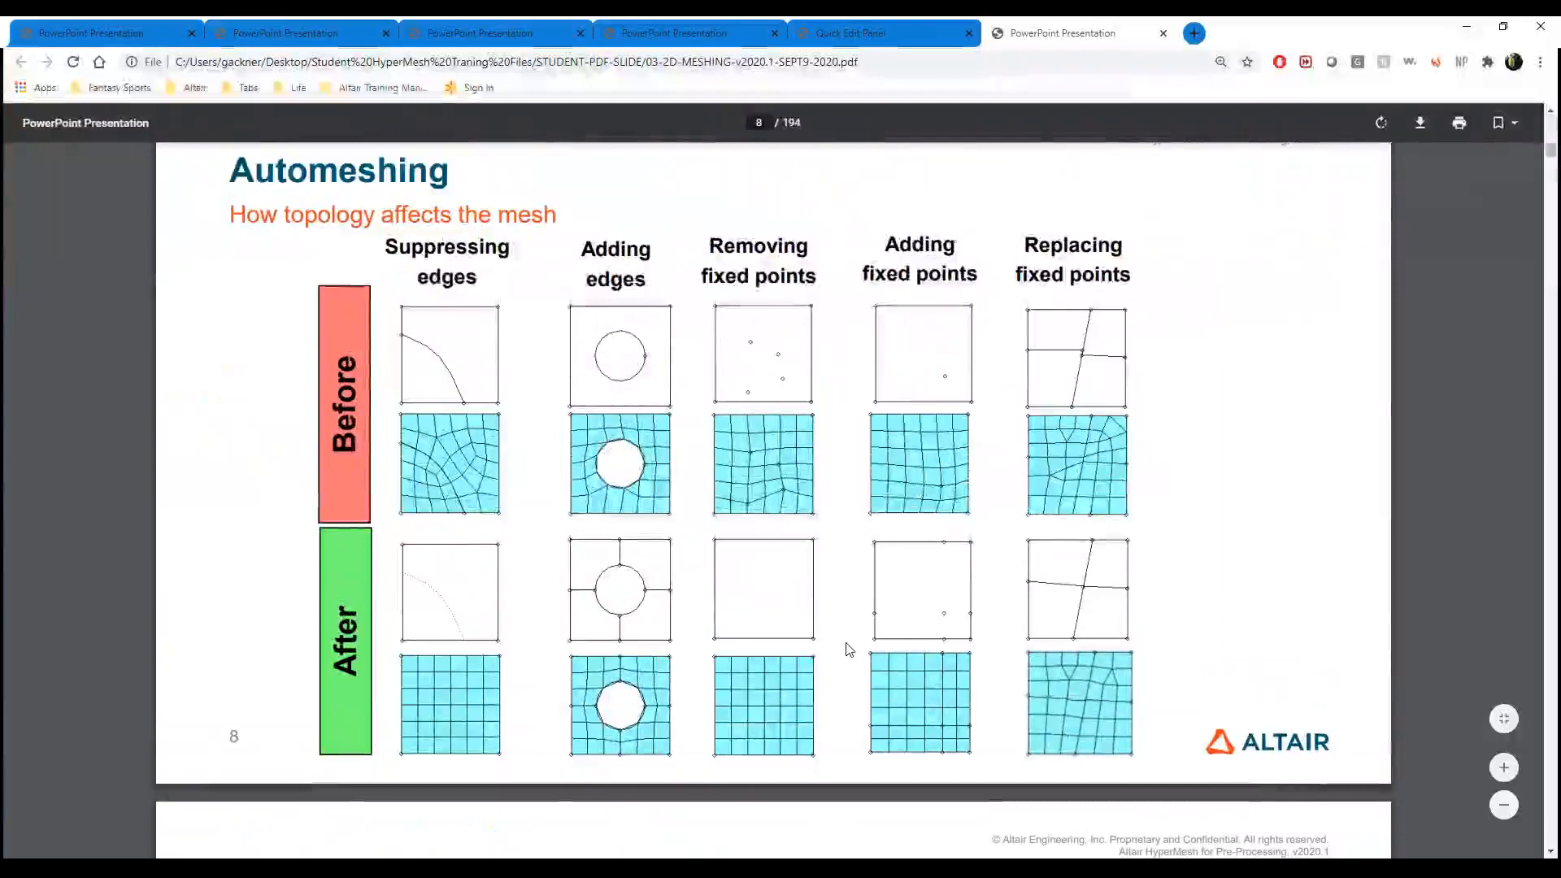
{"action": "scroll", "coordinate": [849, 648], "scroll_direction": "up", "scroll_amount": 8}
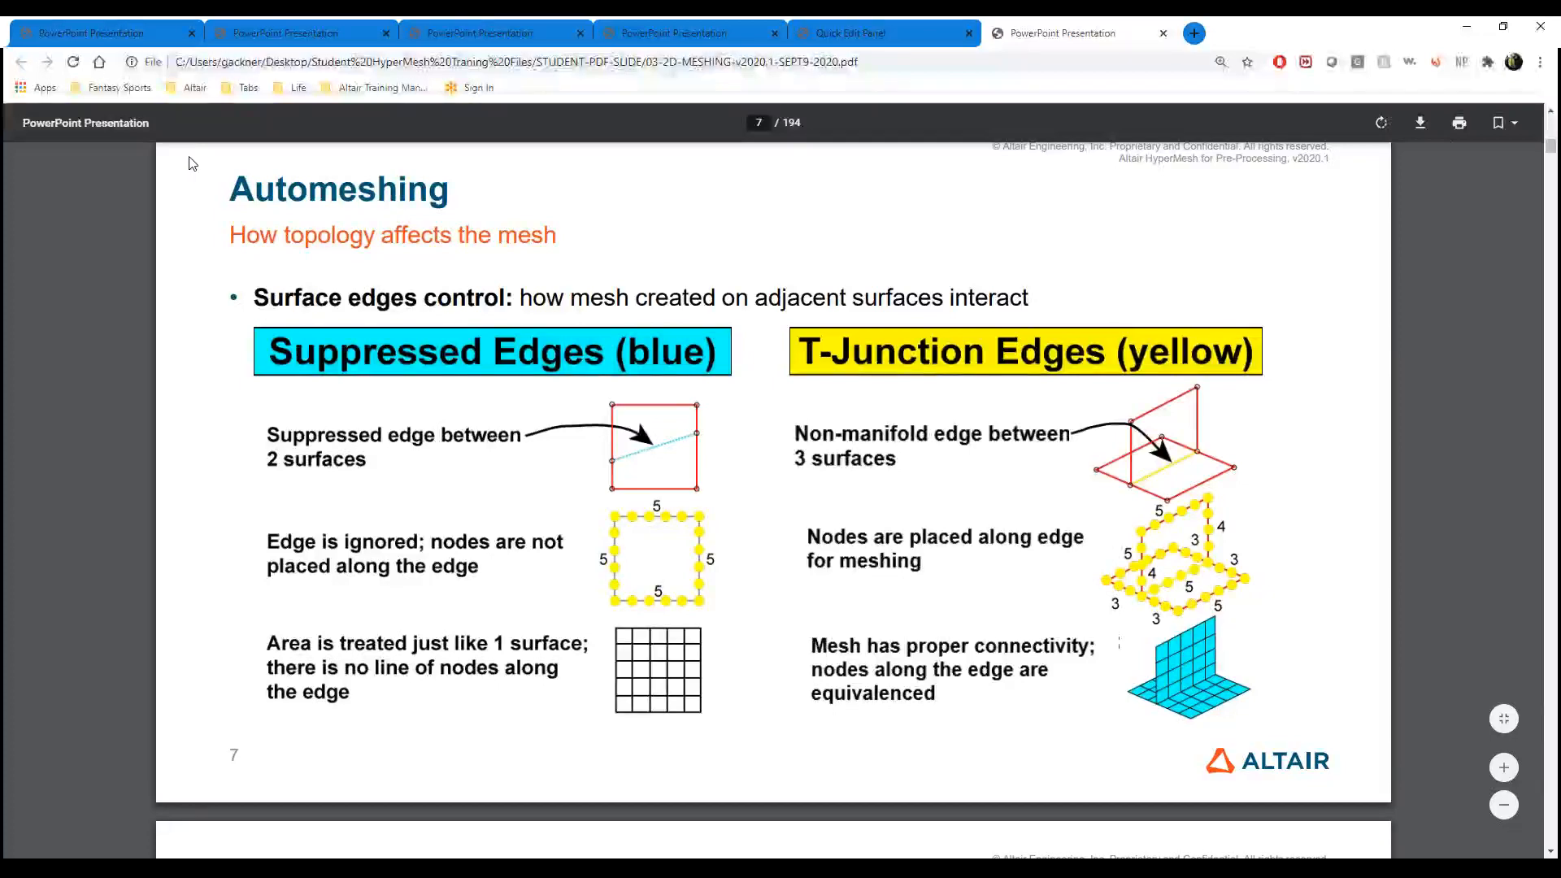
- Switch back to HyperMesh, leave Quick Edit and select the chain of curved surfaces along the rail's upper bend for automeshing
{"action": "left_click", "coordinate": [1466, 26]}
{"action": "left_click", "coordinate": [1140, 322]}
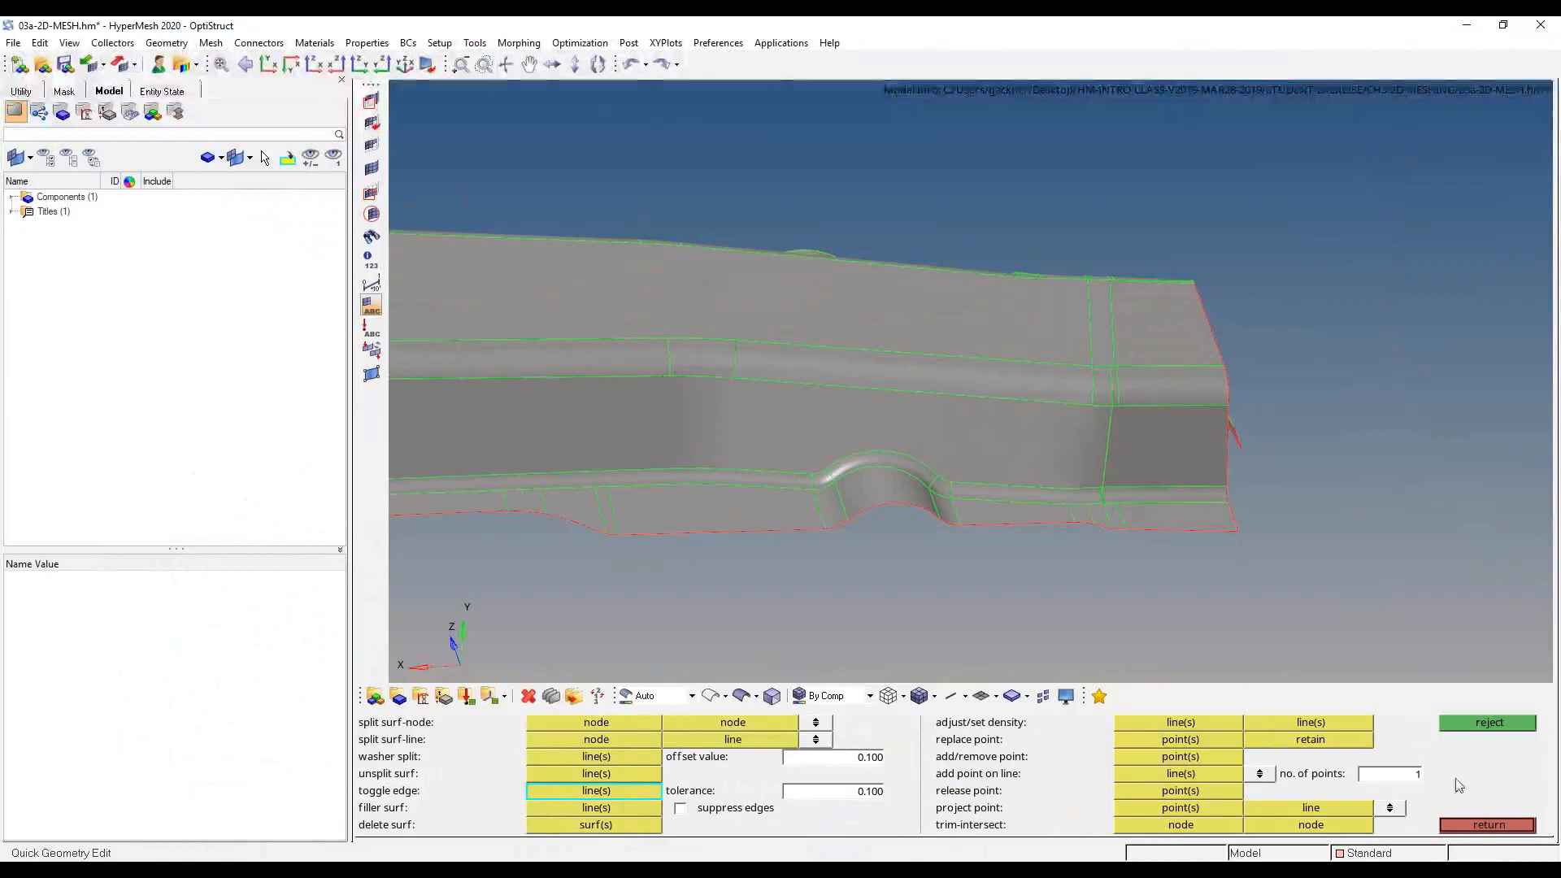
{"action": "left_click", "coordinate": [1478, 822]}
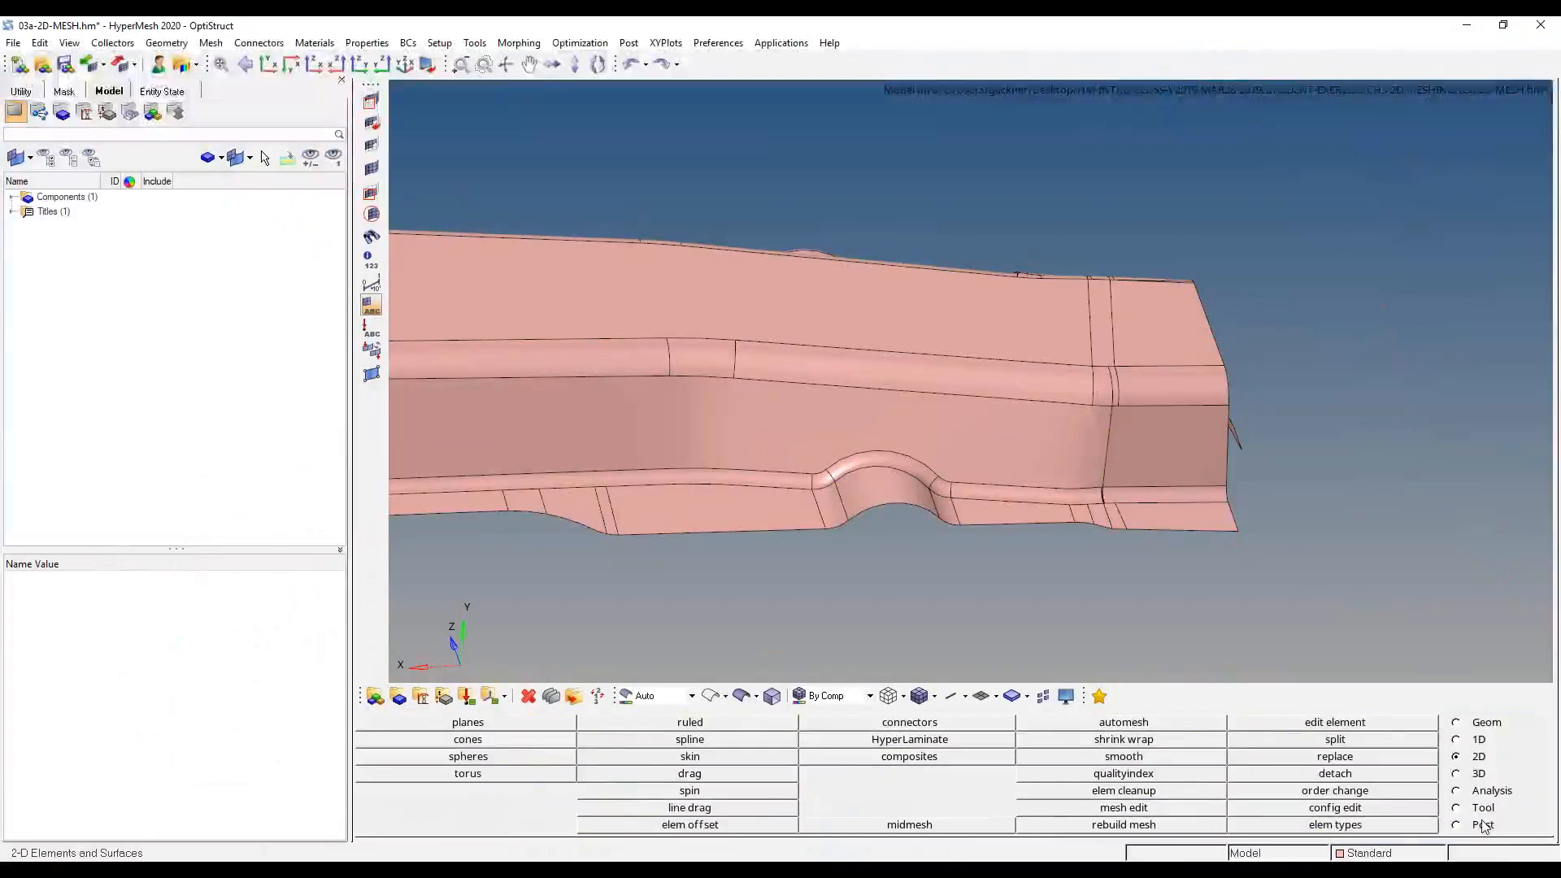
{"action": "key", "text": "F12"}
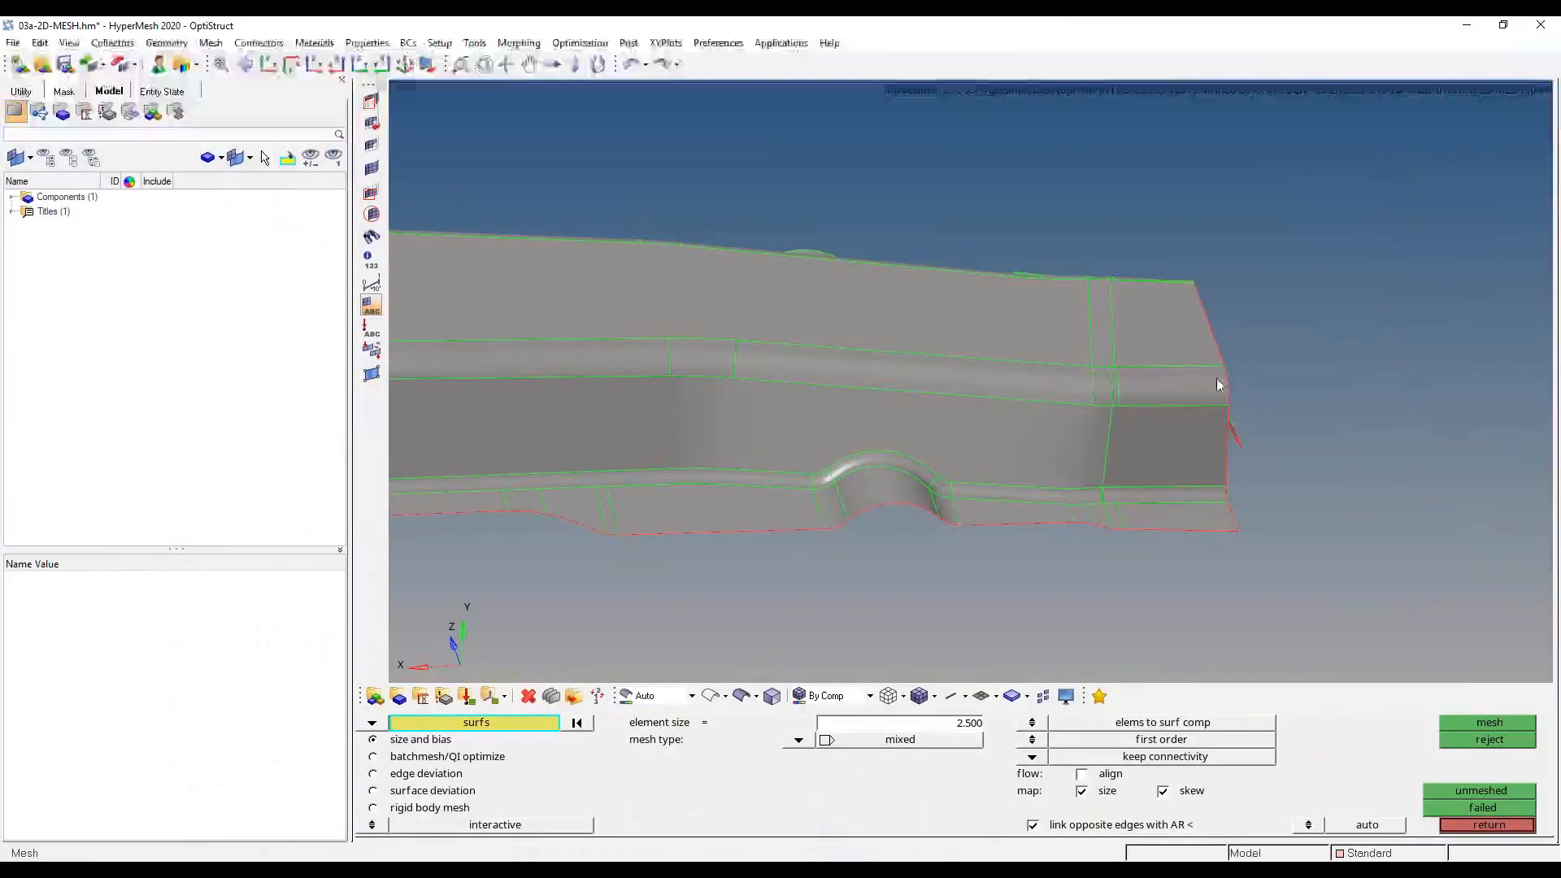
{"action": "left_click", "coordinate": [1106, 390]}
{"action": "left_click", "coordinate": [1028, 389]}
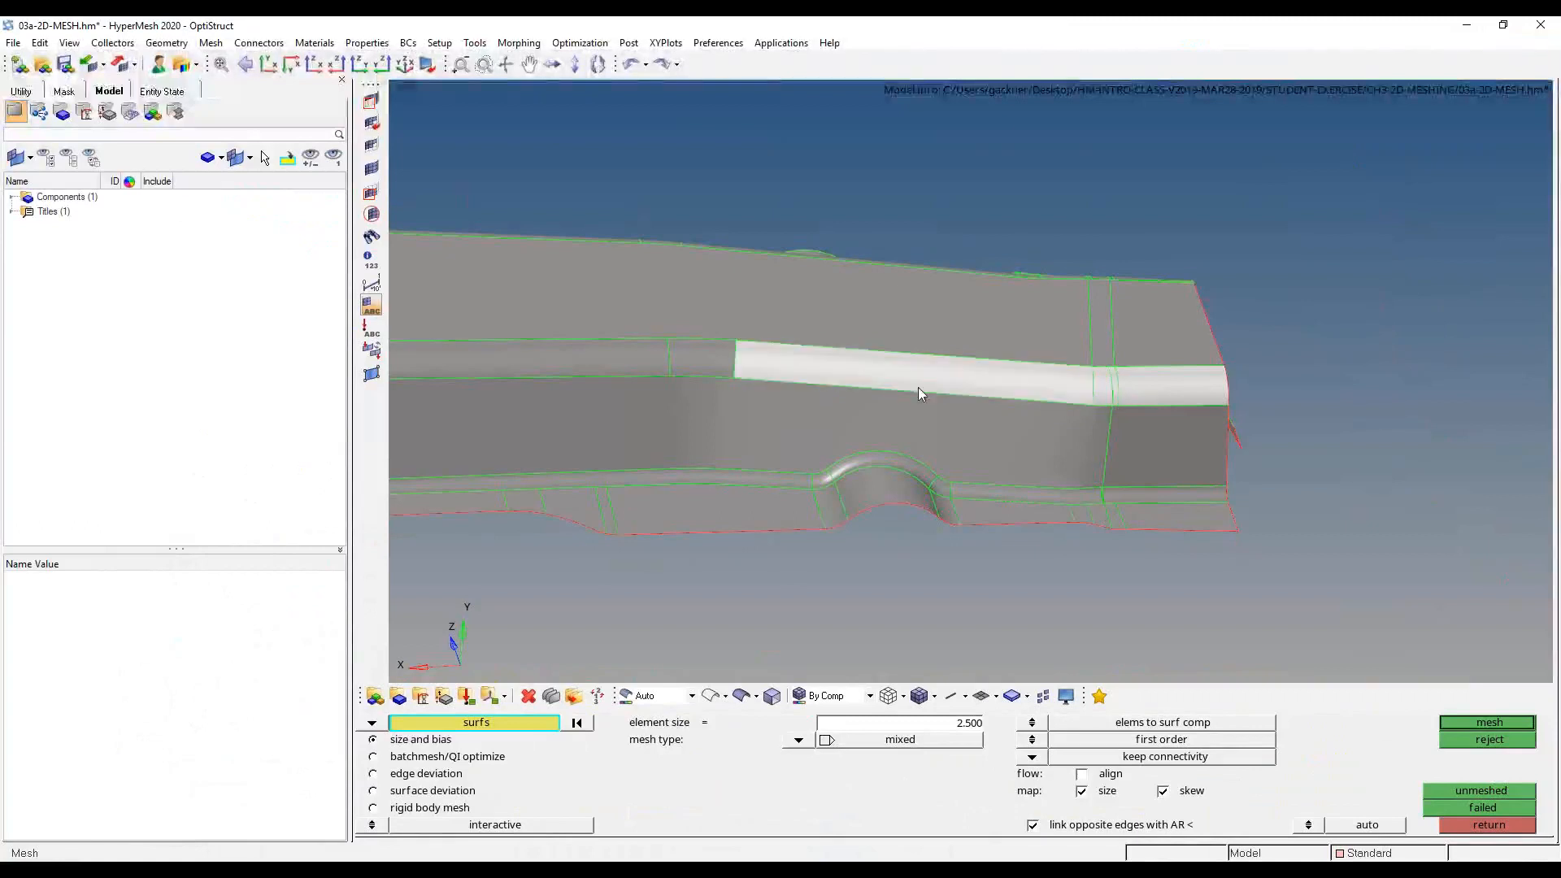
{"action": "left_click", "coordinate": [573, 363]}
{"action": "left_click", "coordinate": [692, 360]}
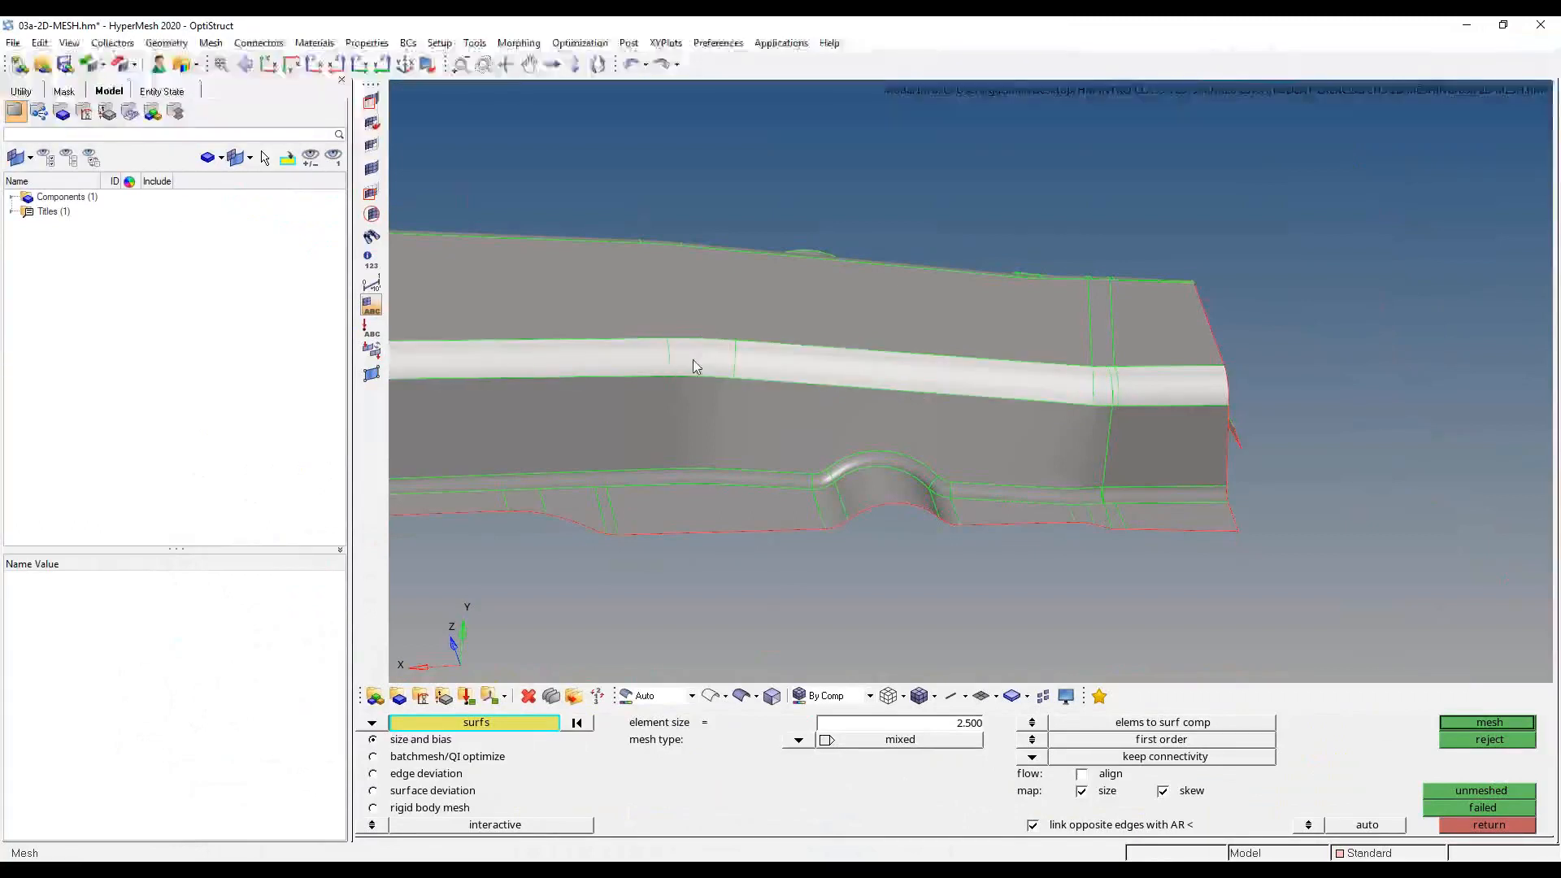
- Add the small corner surface beside the notch to the selection, inspect the narrow strips within the bend, and leave automesh without meshing
{"action": "right_click_drag", "start_coordinate": [472, 366], "coordinate": [986, 496], "text": "ctrl"}
{"action": "scroll", "coordinate": [985, 496], "scroll_direction": "up", "scroll_amount": 1, "text": "ctrl"}
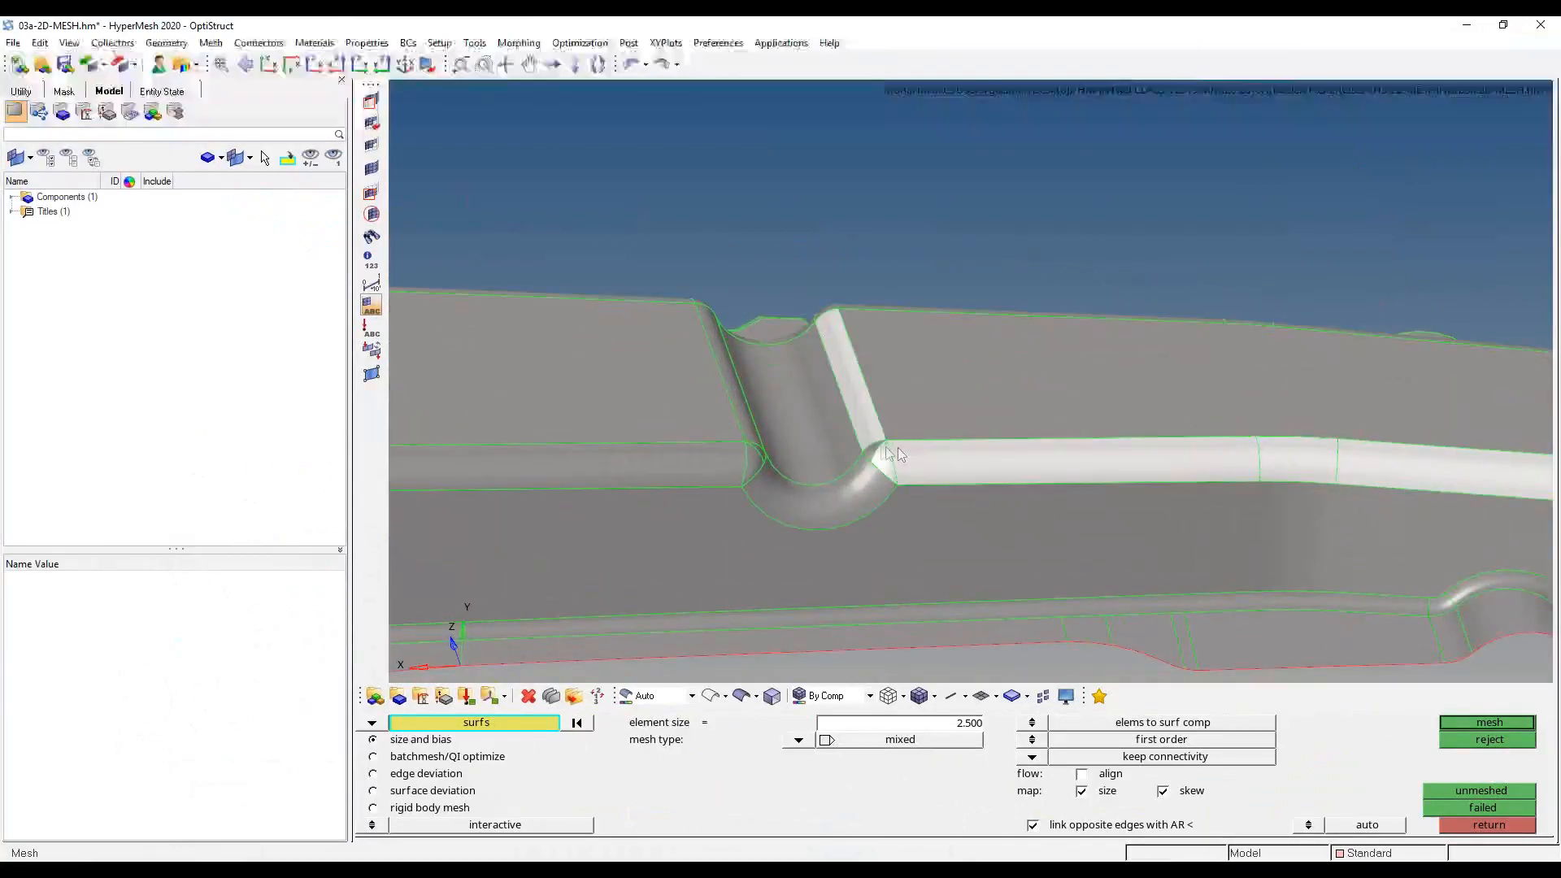
{"action": "left_click", "coordinate": [875, 455]}
{"action": "scroll", "coordinate": [898, 483], "scroll_direction": "down", "scroll_amount": 4, "text": "ctrl"}
{"action": "right_click_drag", "start_coordinate": [1080, 468], "coordinate": [843, 452], "text": "ctrl"}
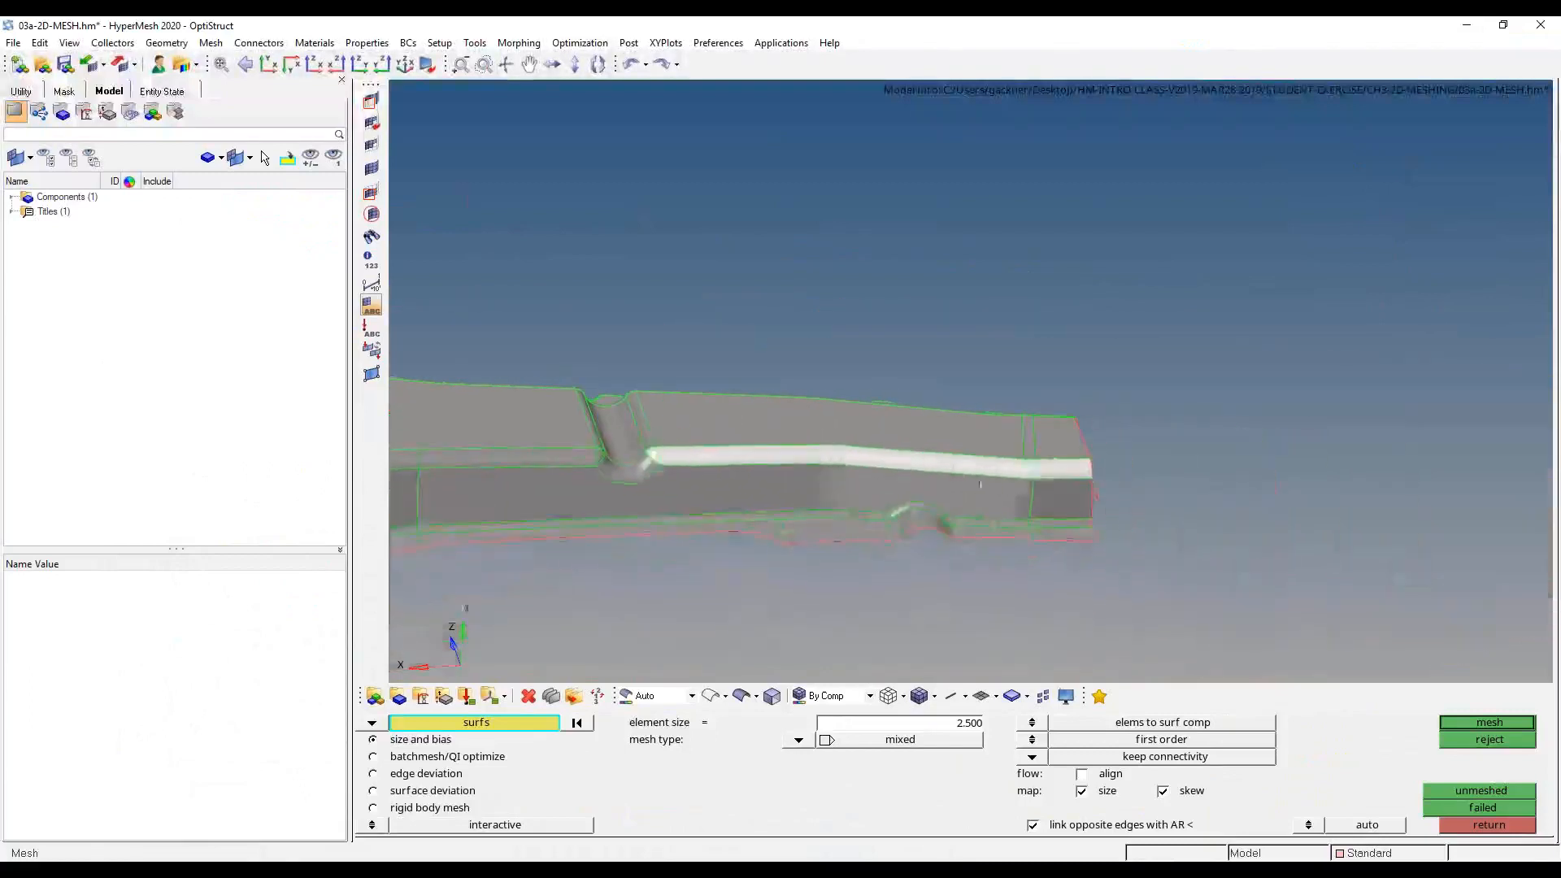
{"action": "scroll", "coordinate": [982, 492], "scroll_direction": "up", "scroll_amount": 6, "text": "ctrl"}
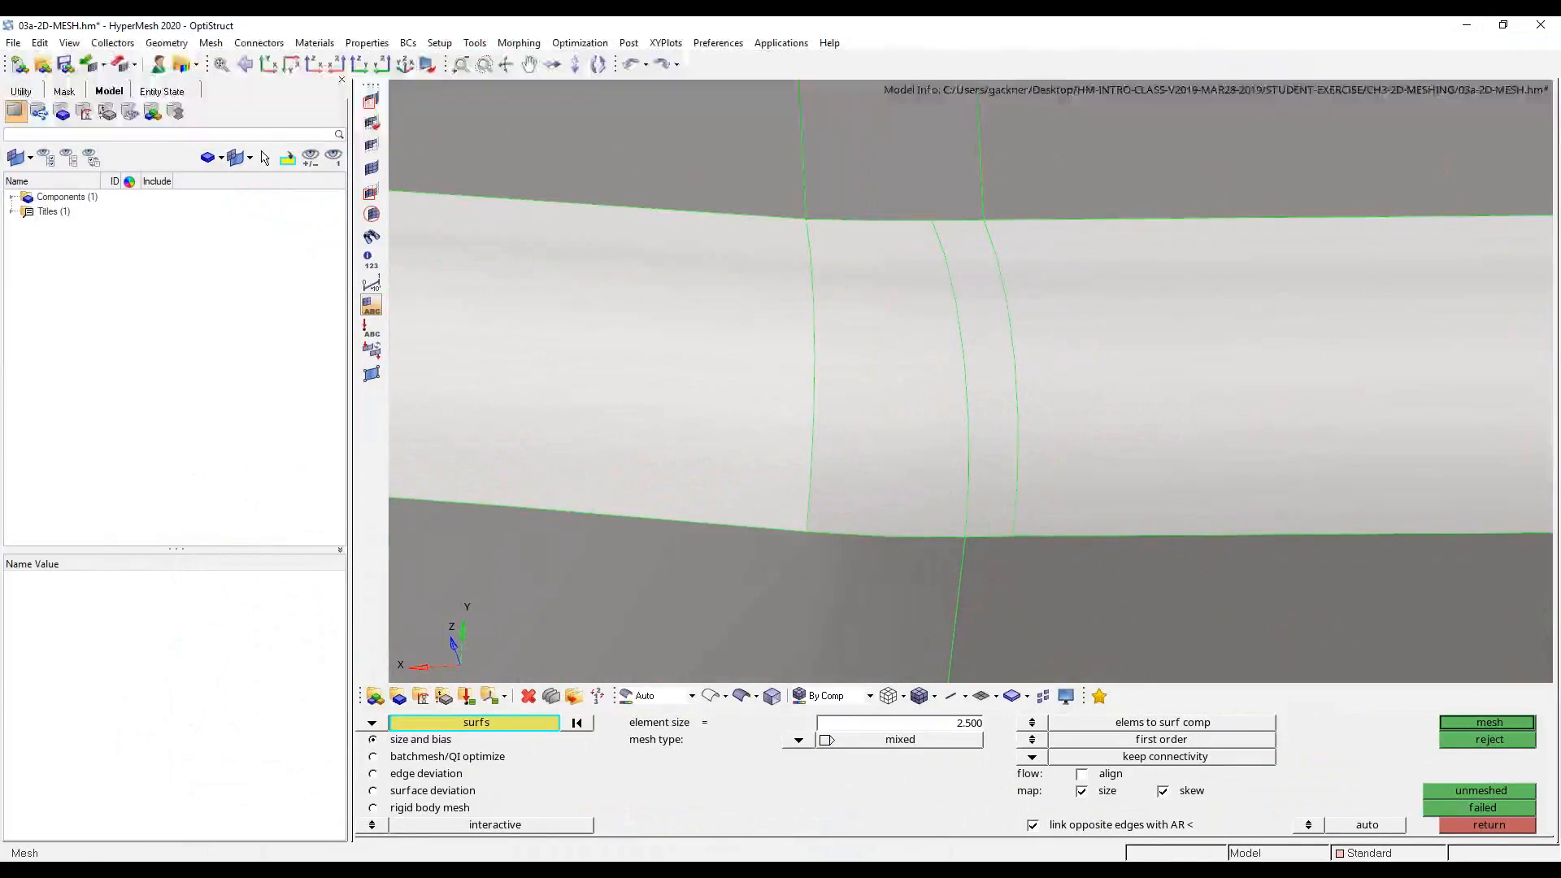
{"action": "left_click", "coordinate": [1488, 824]}
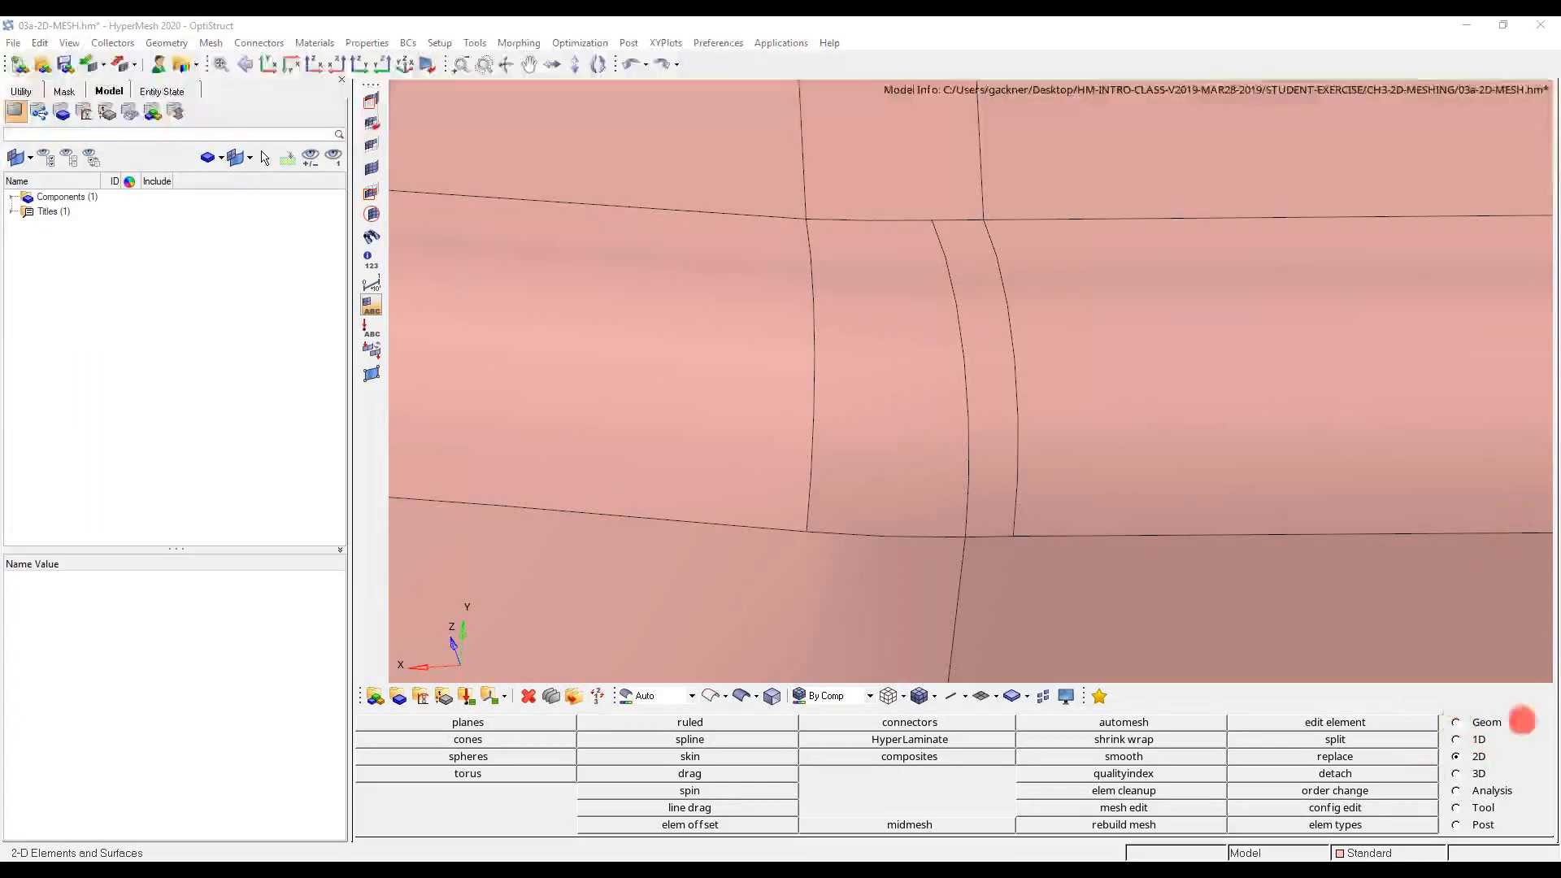
- Reopen Quick Edit, switch to the Notepad notes and review the toggle edge cycling directions and the shared, free and suppressed edge types
{"action": "left_click", "coordinate": [1471, 723]}
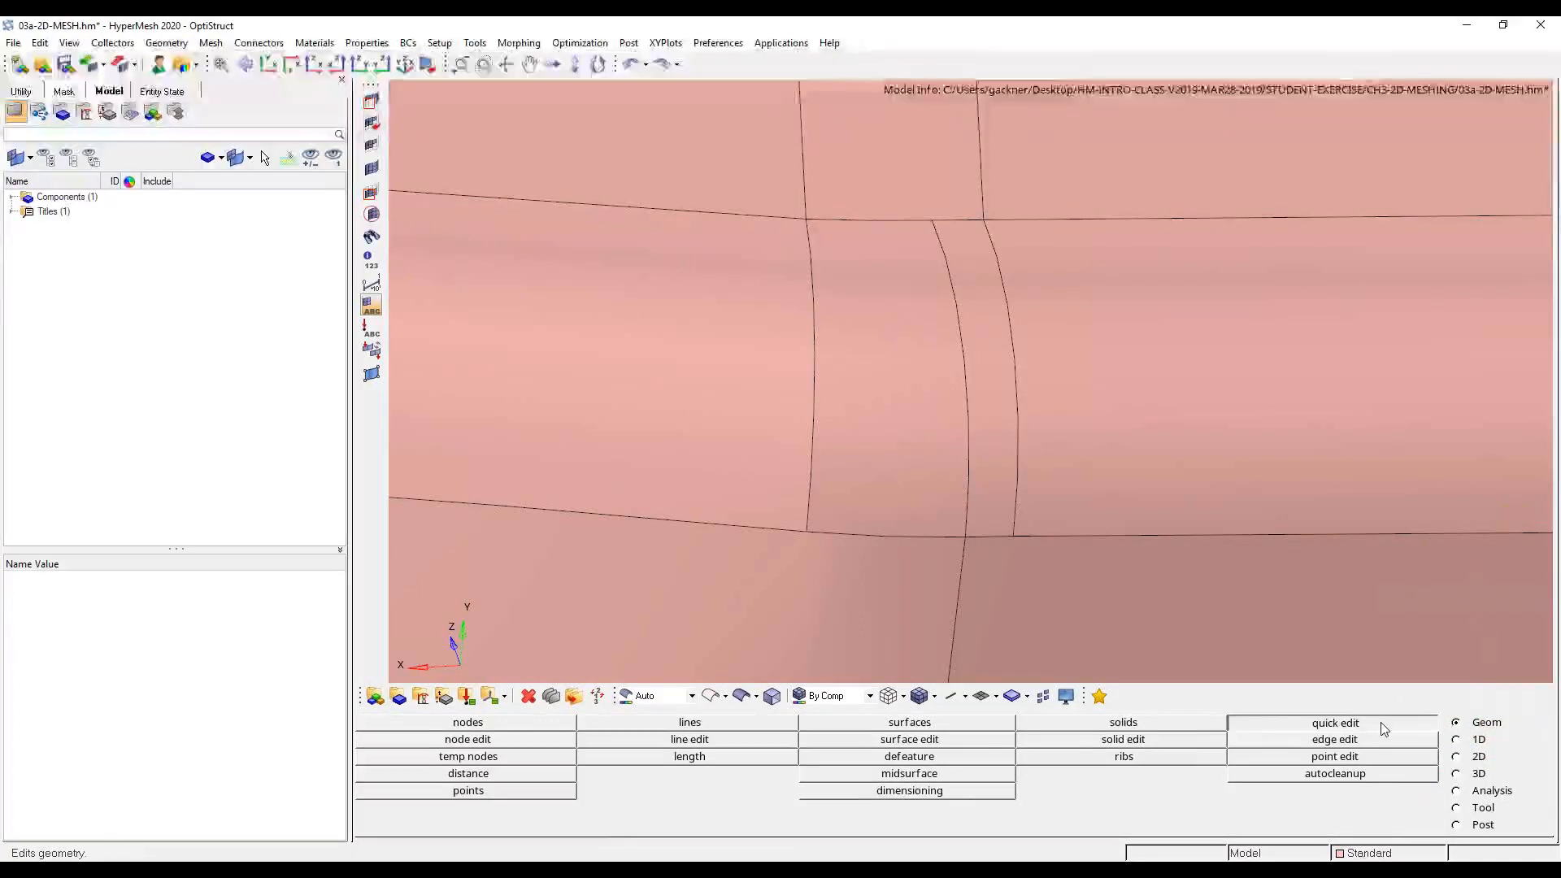
{"action": "left_click", "coordinate": [1382, 729]}
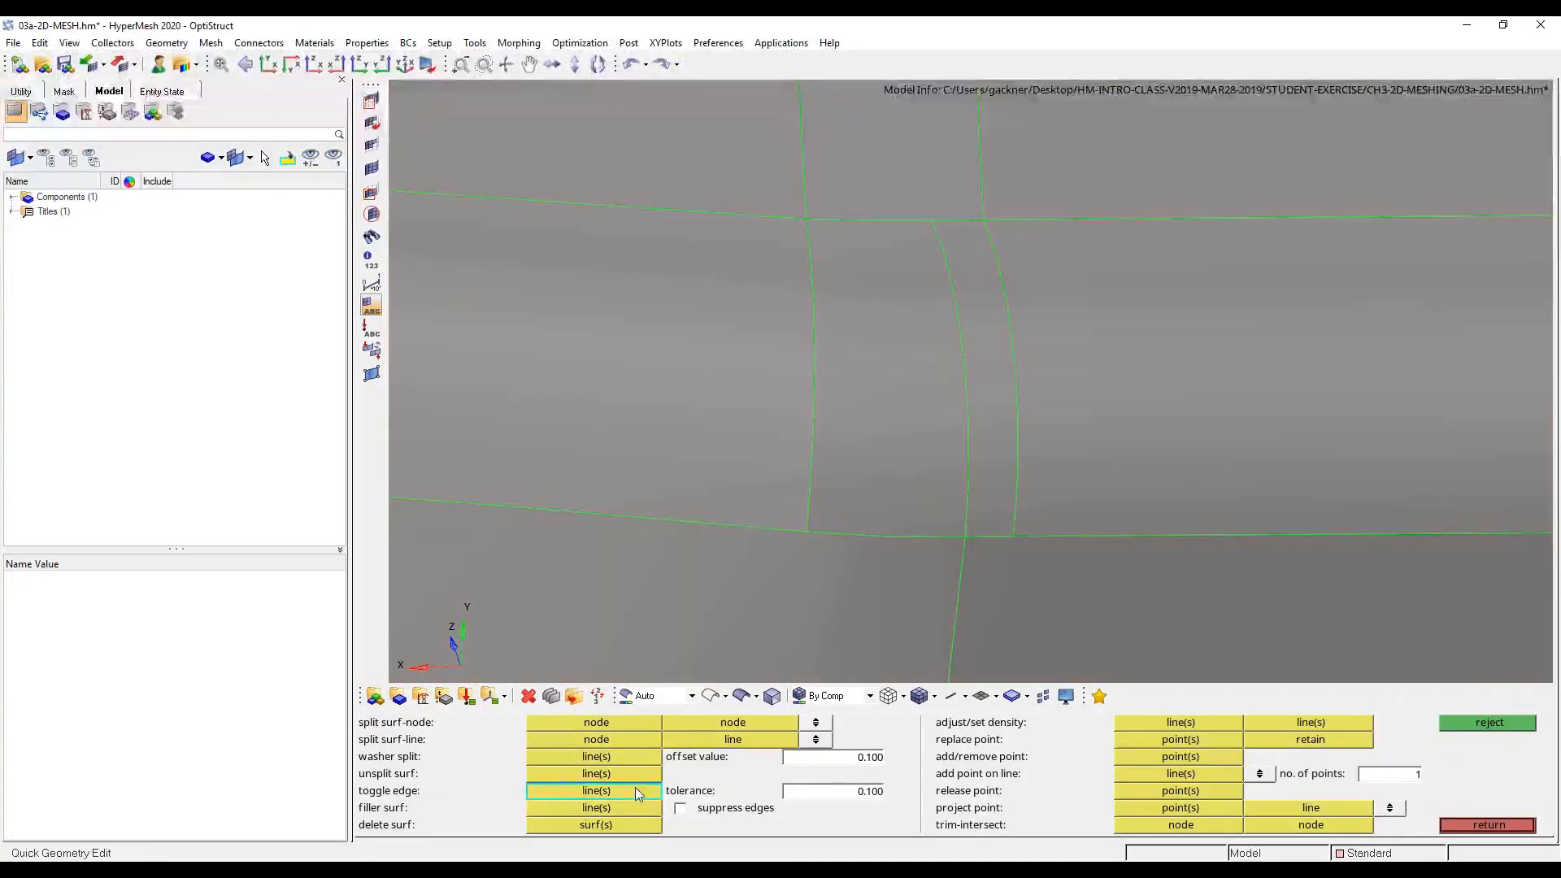
{"action": "left_click", "coordinate": [497, 871]}
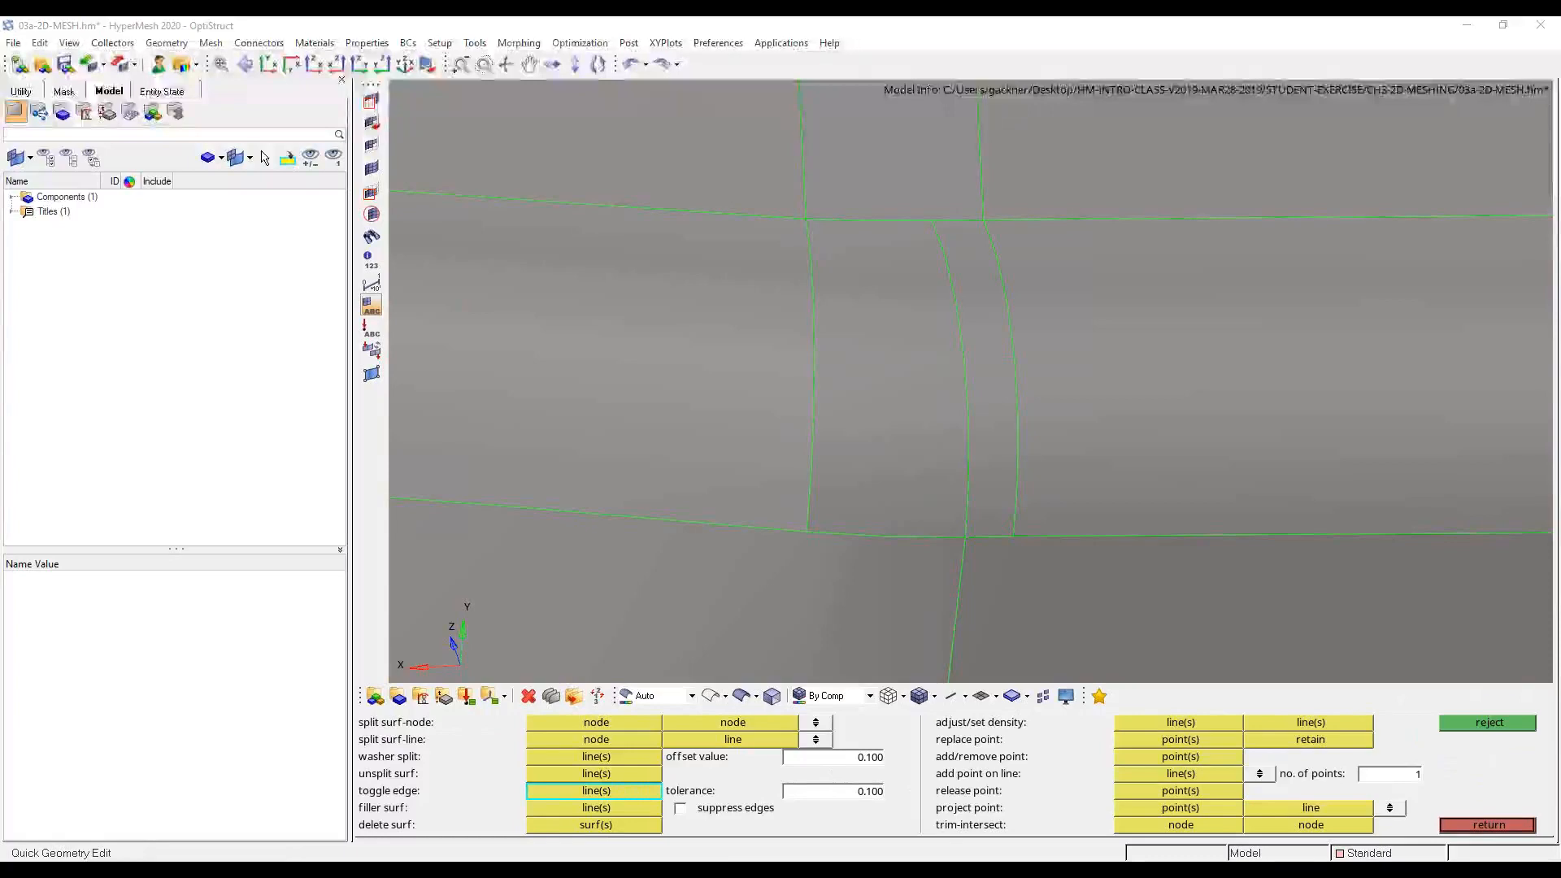
{"action": "left_click", "coordinate": [642, 804]}
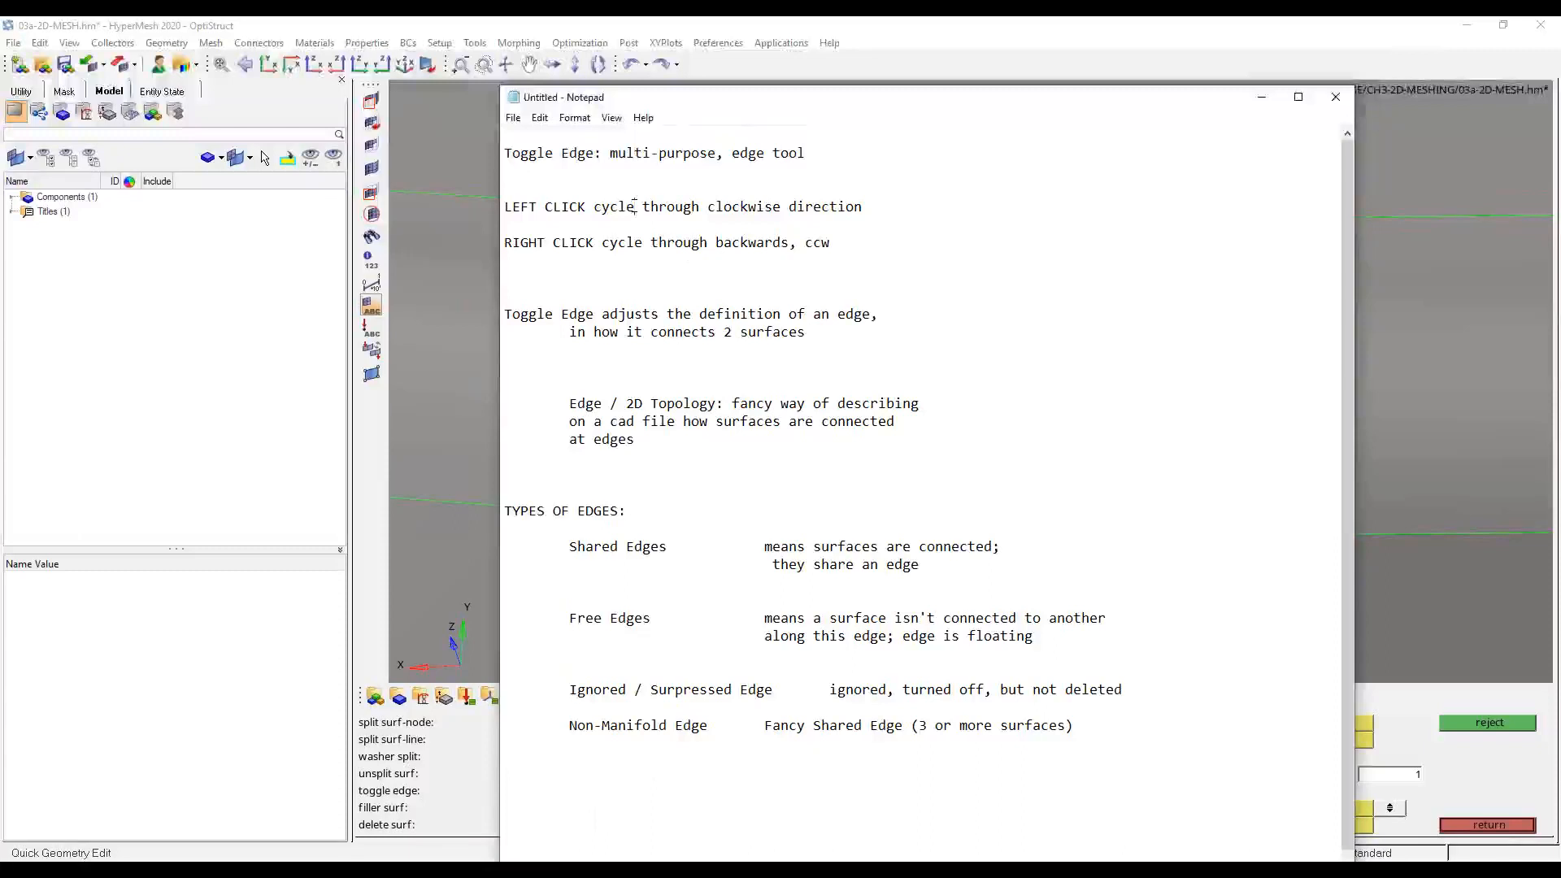
{"action": "left_click", "coordinate": [657, 242]}
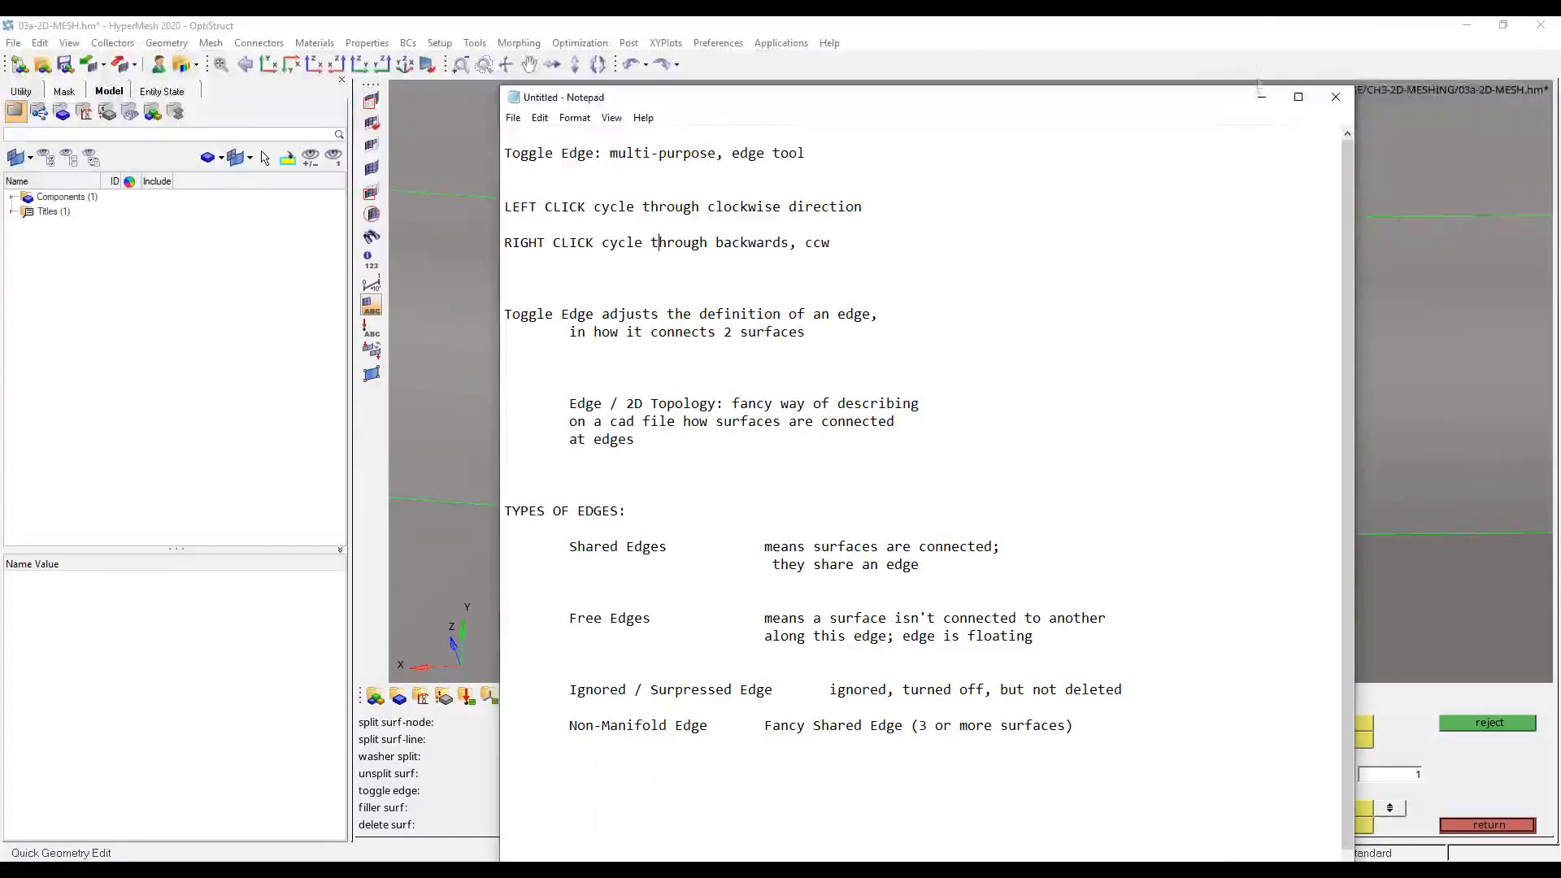
{"action": "left_click_drag", "start_coordinate": [578, 548], "coordinate": [592, 530]}
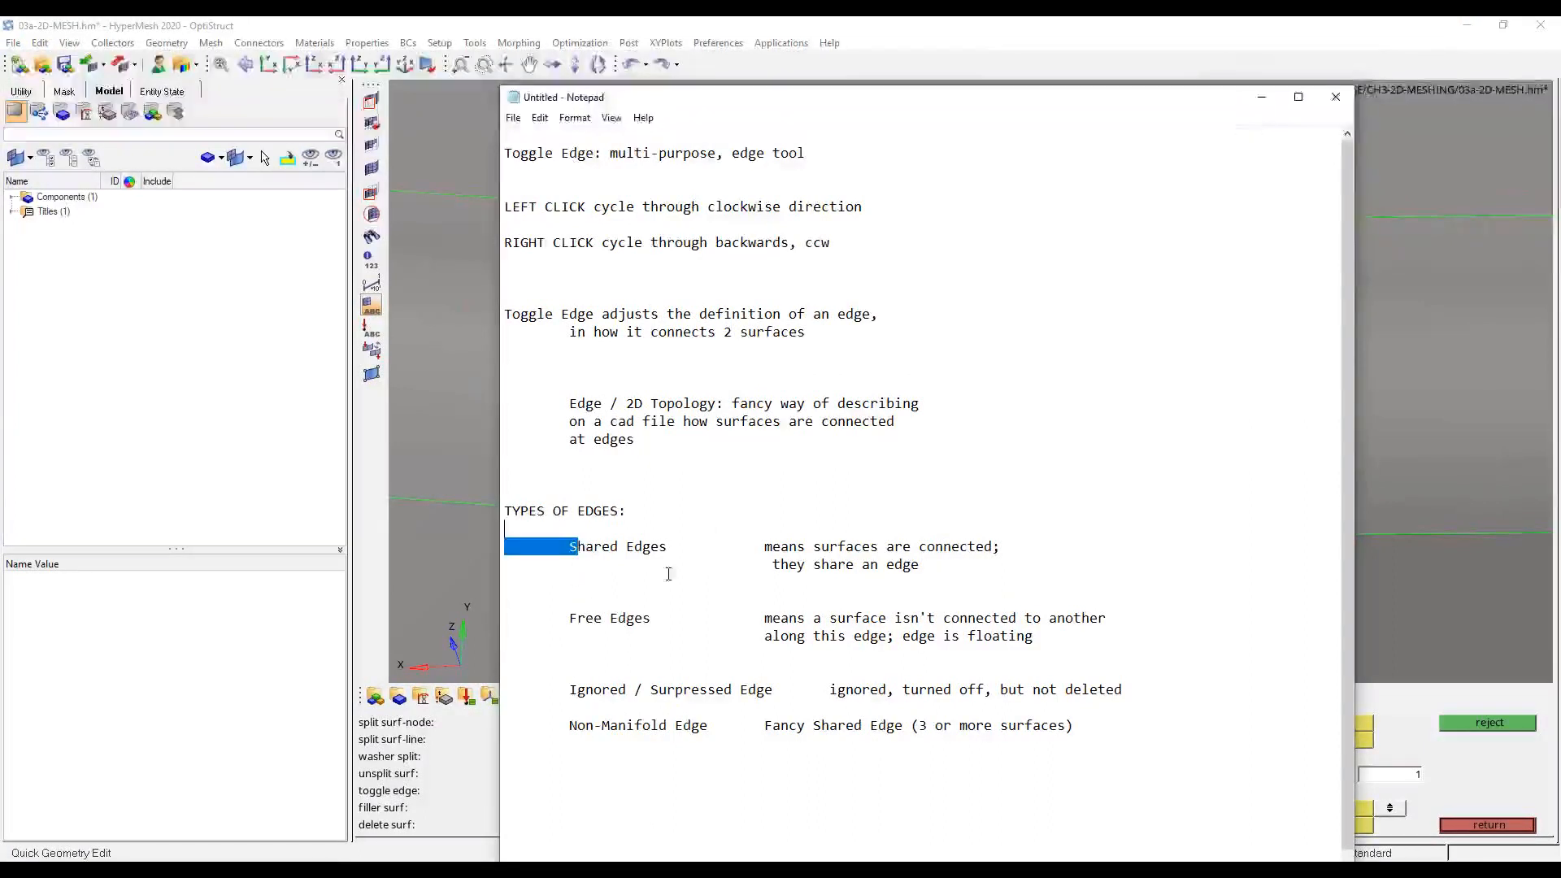
{"action": "left_click_drag", "start_coordinate": [579, 618], "coordinate": [701, 618]}
{"action": "left_click_drag", "start_coordinate": [577, 689], "coordinate": [998, 691]}
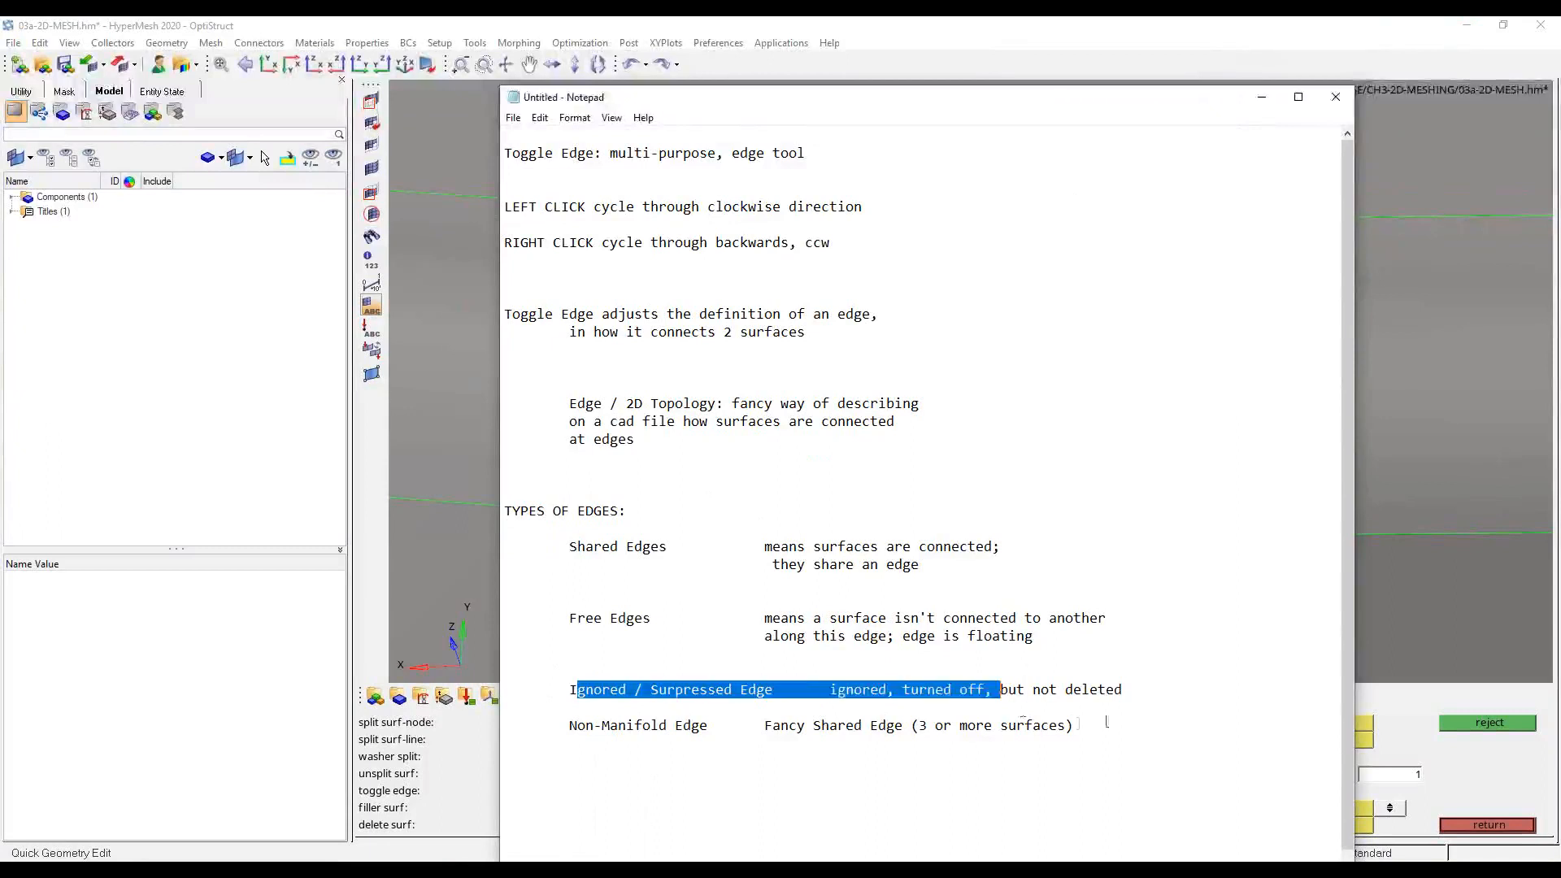
- Delete the "Non-Manifold Edge" line from the list of edge types and minimise the notes
{"action": "left_click_drag", "start_coordinate": [1106, 721], "coordinate": [594, 725]}
{"action": "key", "text": "BackSpace"}
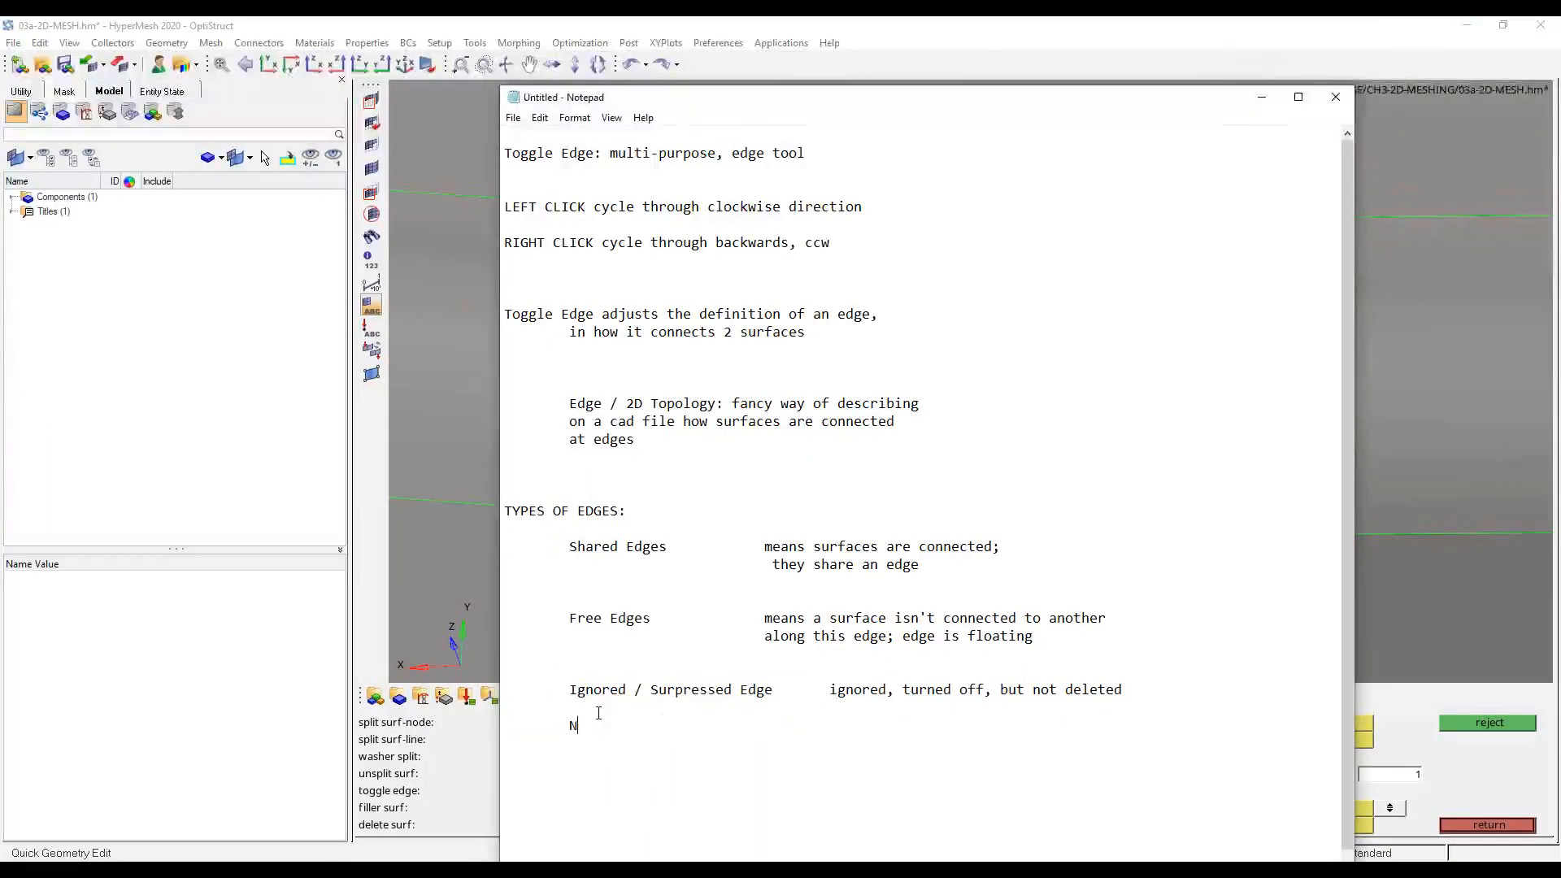
{"action": "key", "text": "Return"}
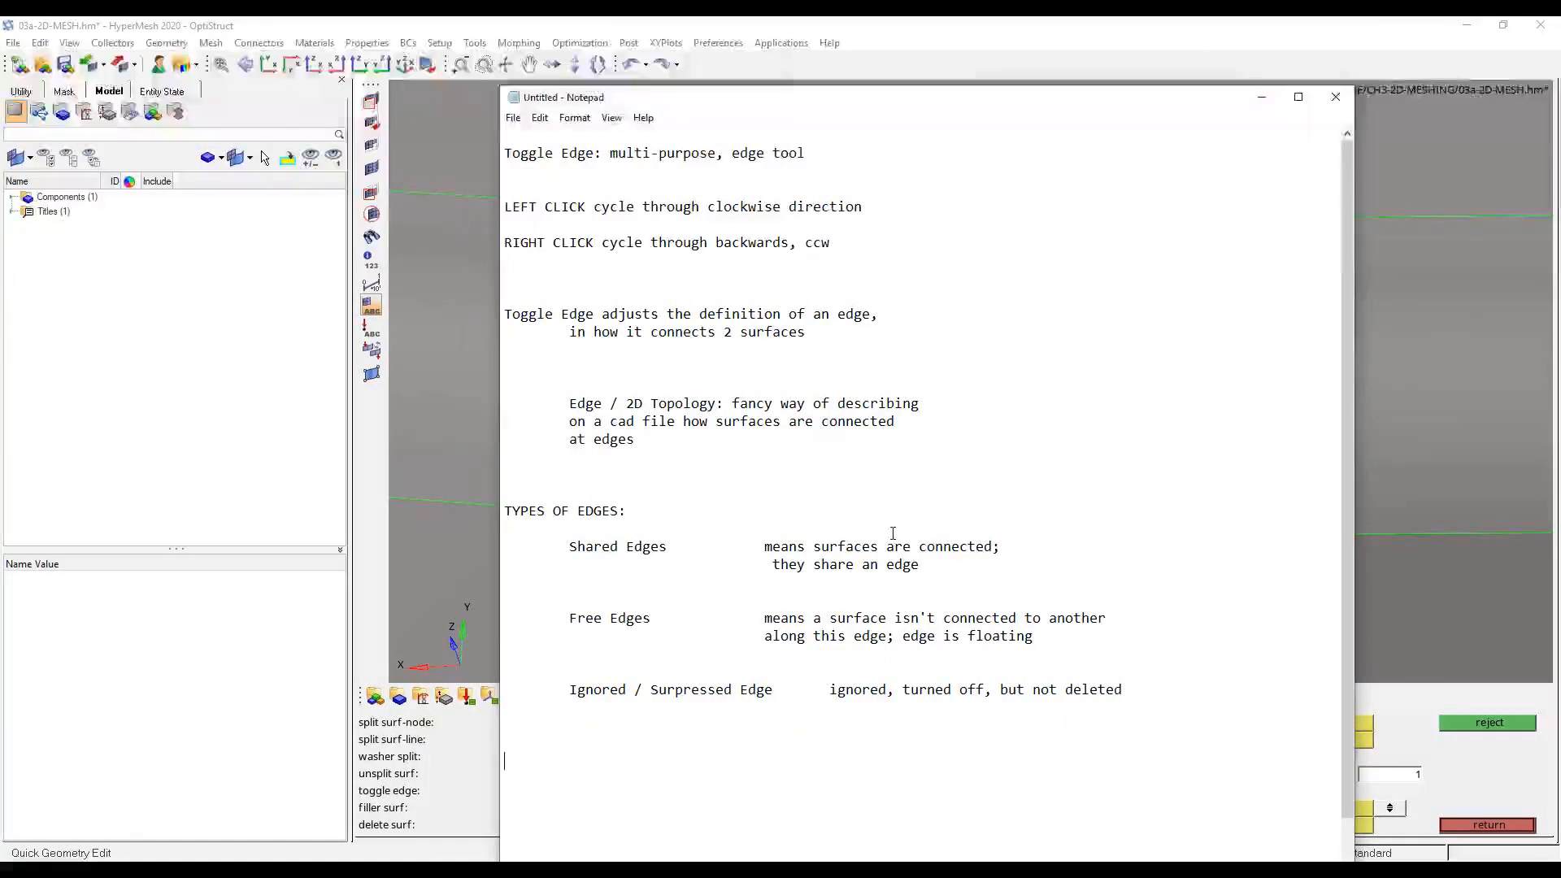
{"action": "left_click", "coordinate": [1261, 97]}
- Switch to the Snipping Tool and capture an empty area of the model browser as a blank drawing canvas
{"action": "key", "text": "alt+Tab"}
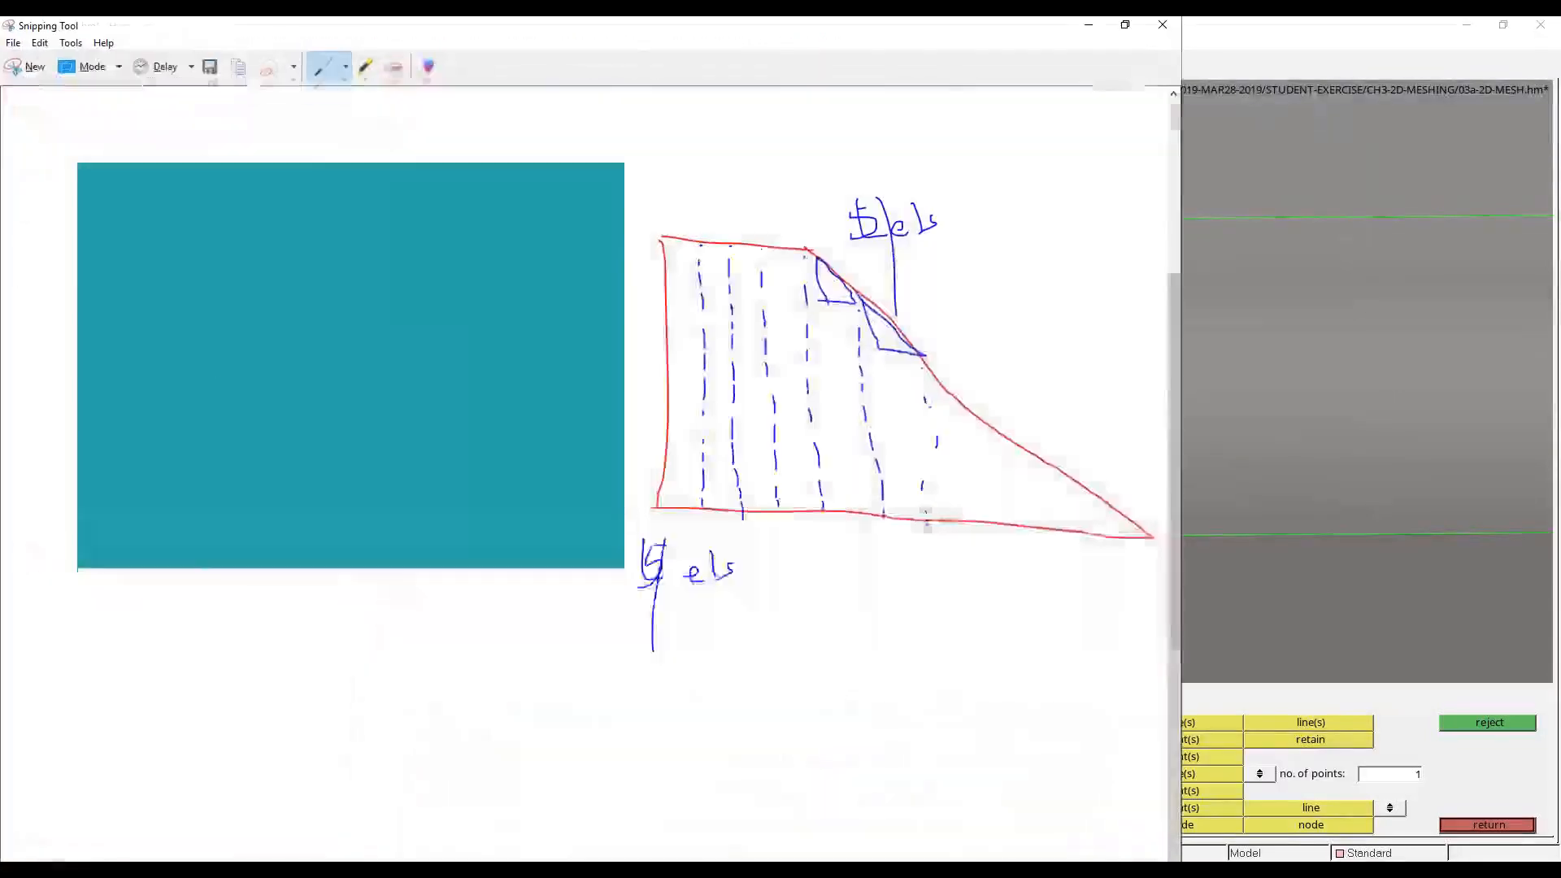
{"action": "left_click", "coordinate": [23, 74]}
{"action": "left_click_drag", "start_coordinate": [115, 313], "coordinate": [279, 463]}
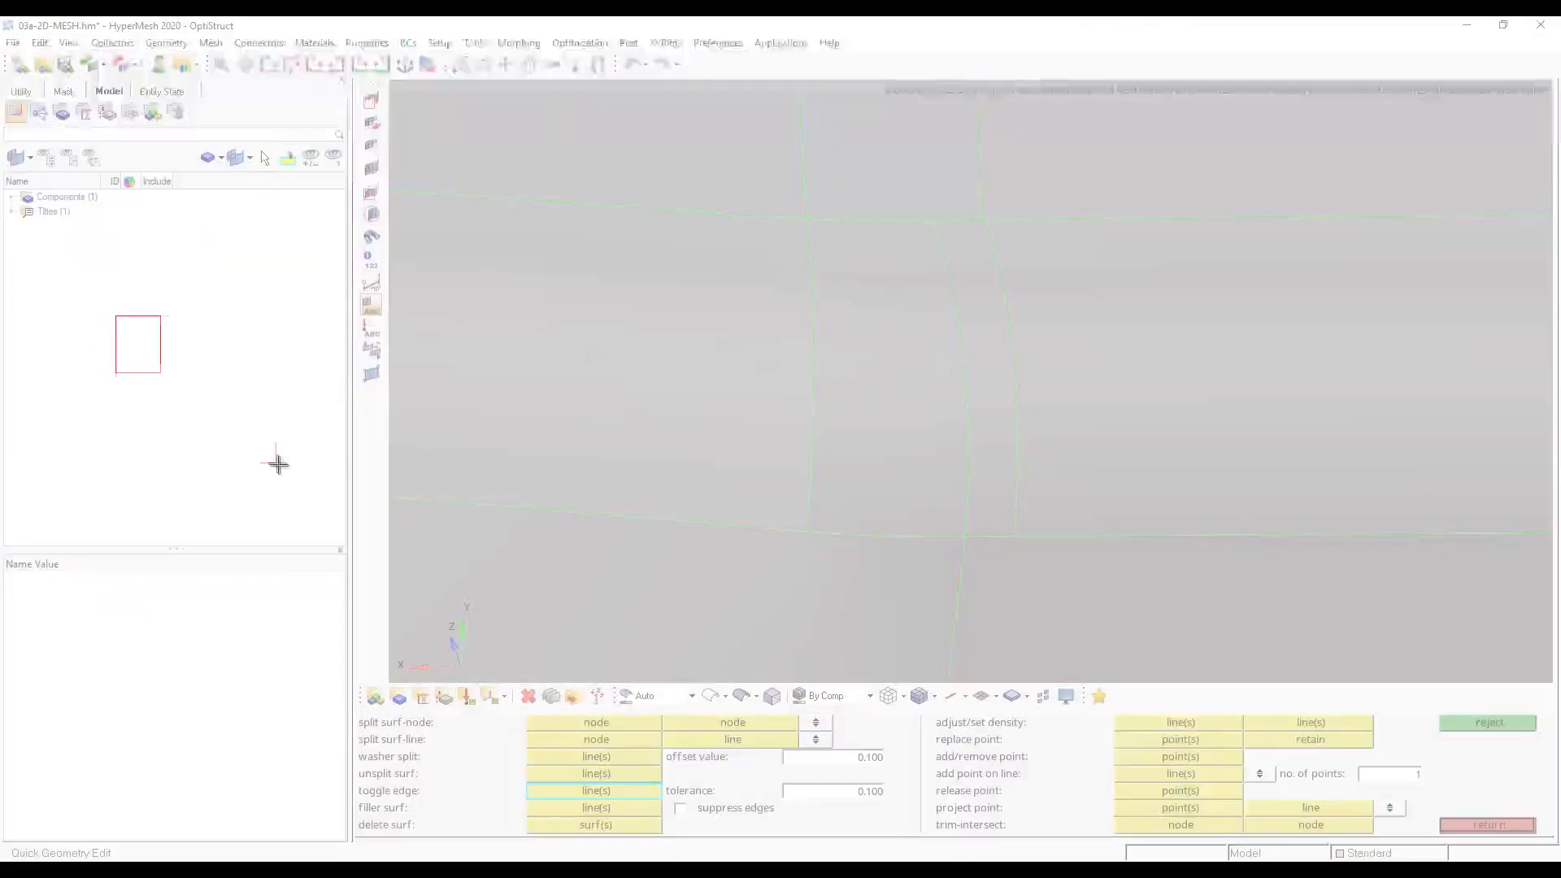
- Handwrite "shared" in blue on the blank snip, with arrows leading up to "surpressed" and down to "free"
{"action": "mouse_move", "coordinate": [226, 271]}
{"action": "left_mouse_down"}
{"action": "mouse_move", "coordinate": [190, 299]}
{"action": "mouse_move", "coordinate": [253, 300]}
{"action": "left_mouse_up"}
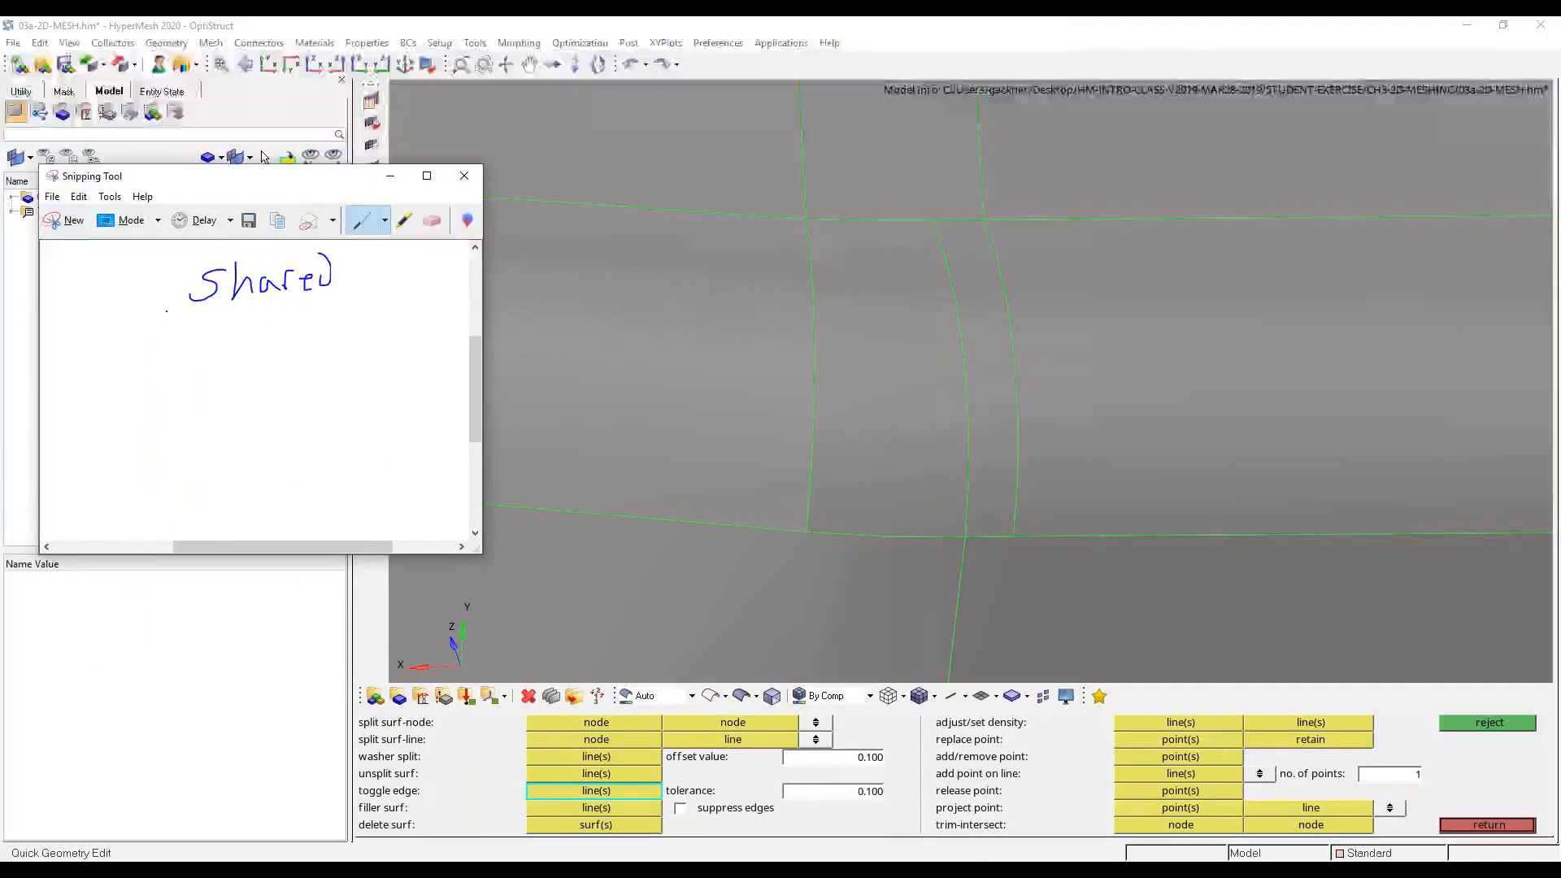
{"action": "left_click_drag", "start_coordinate": [154, 330], "coordinate": [180, 351]}
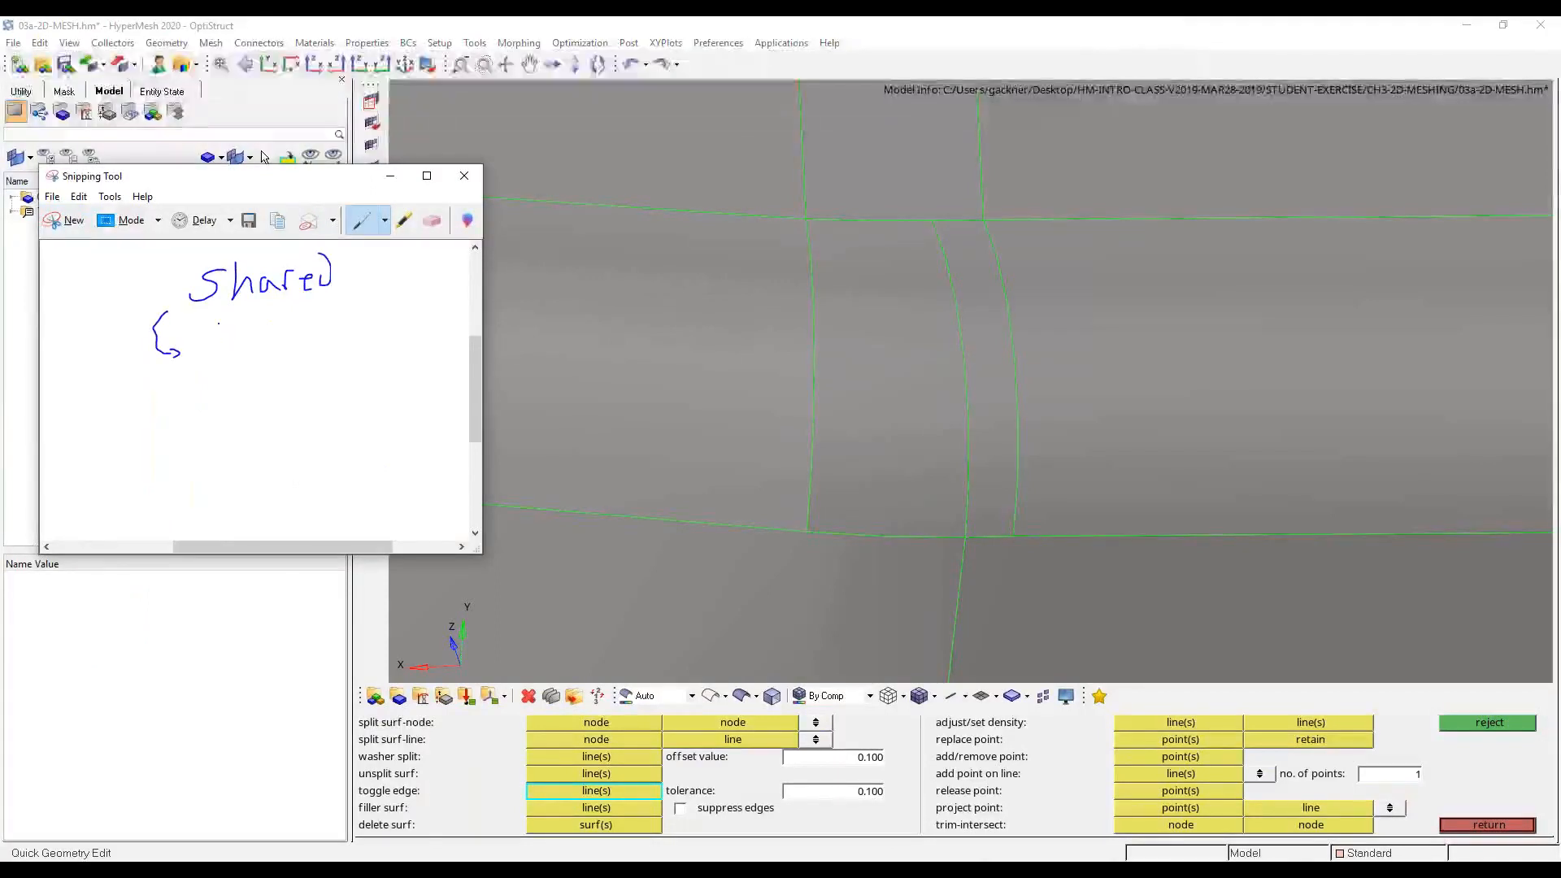
{"action": "scroll", "coordinate": [219, 323], "scroll_direction": "up", "scroll_amount": 3}
{"action": "left_click_drag", "start_coordinate": [174, 355], "coordinate": [181, 392]}
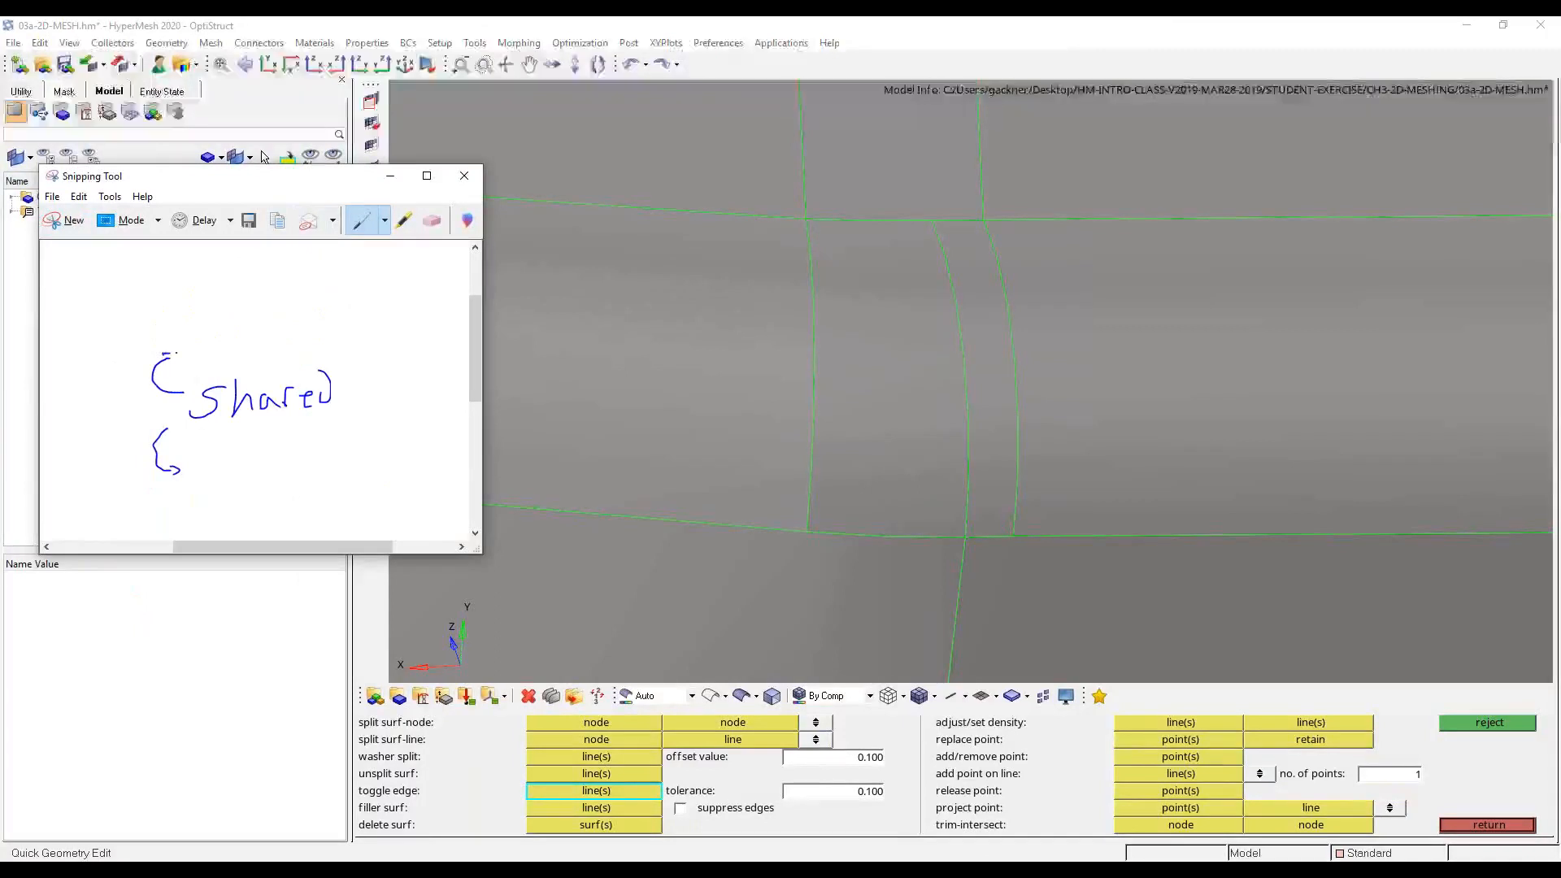
{"action": "mouse_move", "coordinate": [238, 322]}
{"action": "left_mouse_down"}
{"action": "mouse_move", "coordinate": [235, 338]}
{"action": "mouse_move", "coordinate": [281, 328]}
{"action": "left_mouse_up"}
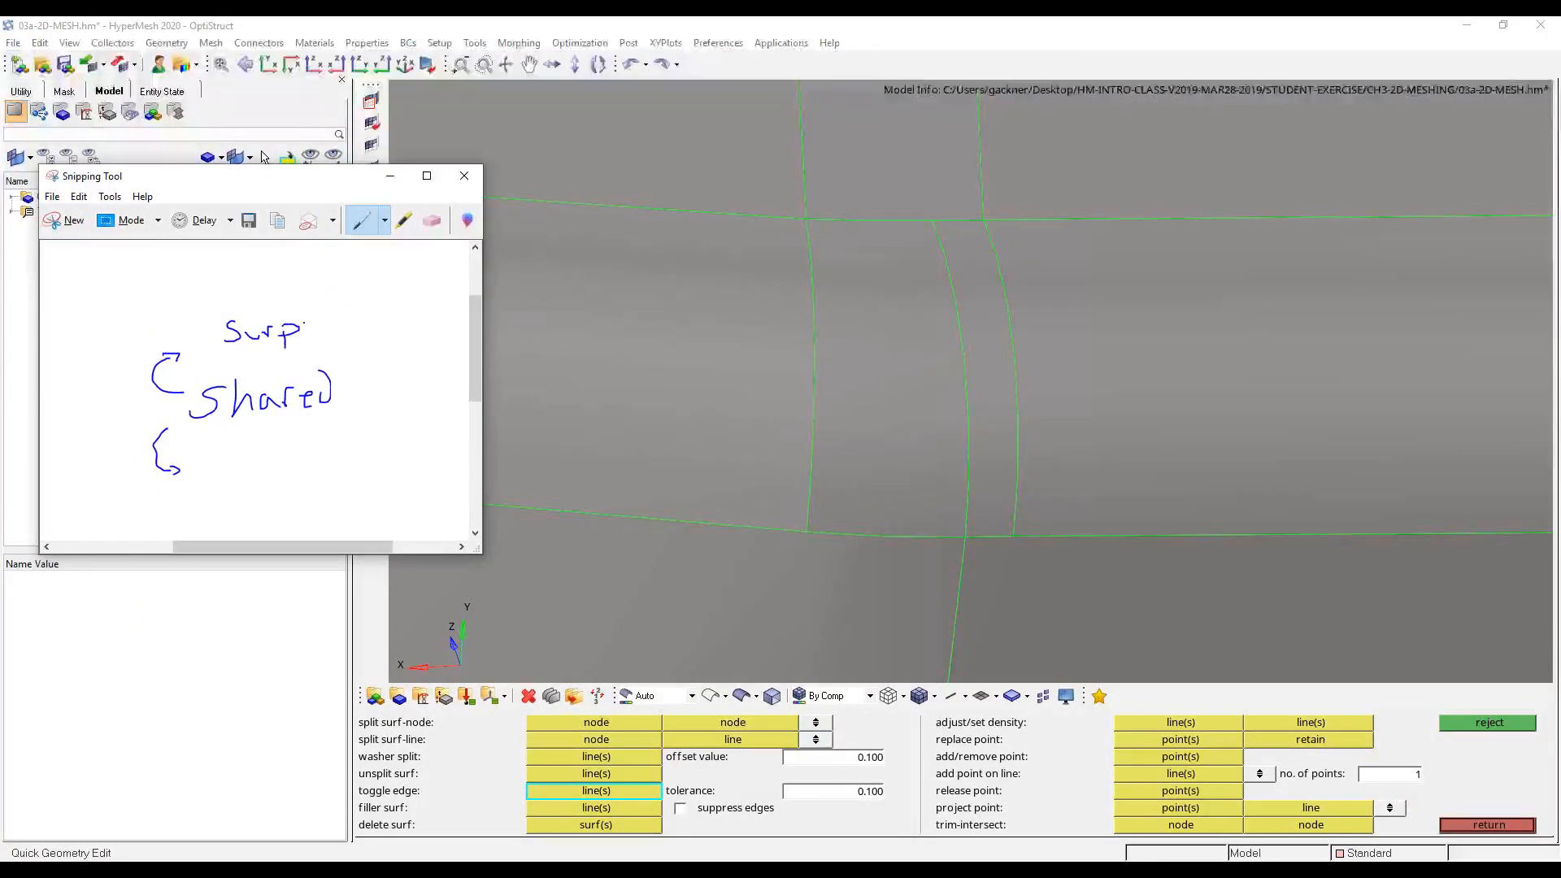
{"action": "left_click_drag", "start_coordinate": [347, 323], "coordinate": [339, 334]}
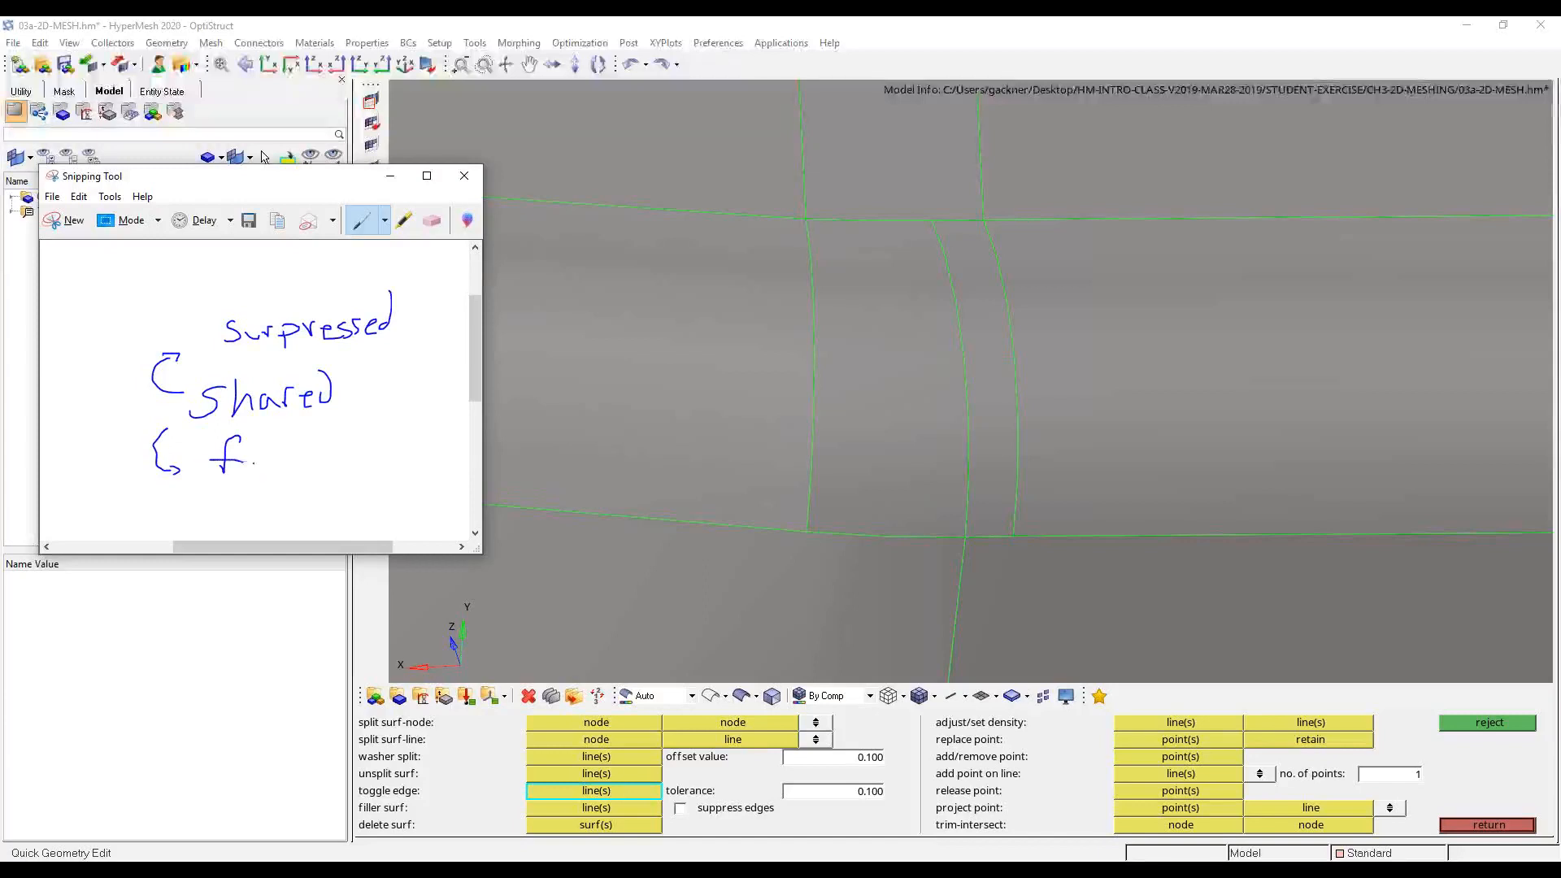
{"action": "left_click_drag", "start_coordinate": [279, 463], "coordinate": [325, 468]}
- Maximise the Snipping Tool sketch with the handwritten edge types and change the pen colour to black
{"action": "left_click", "coordinate": [427, 175]}
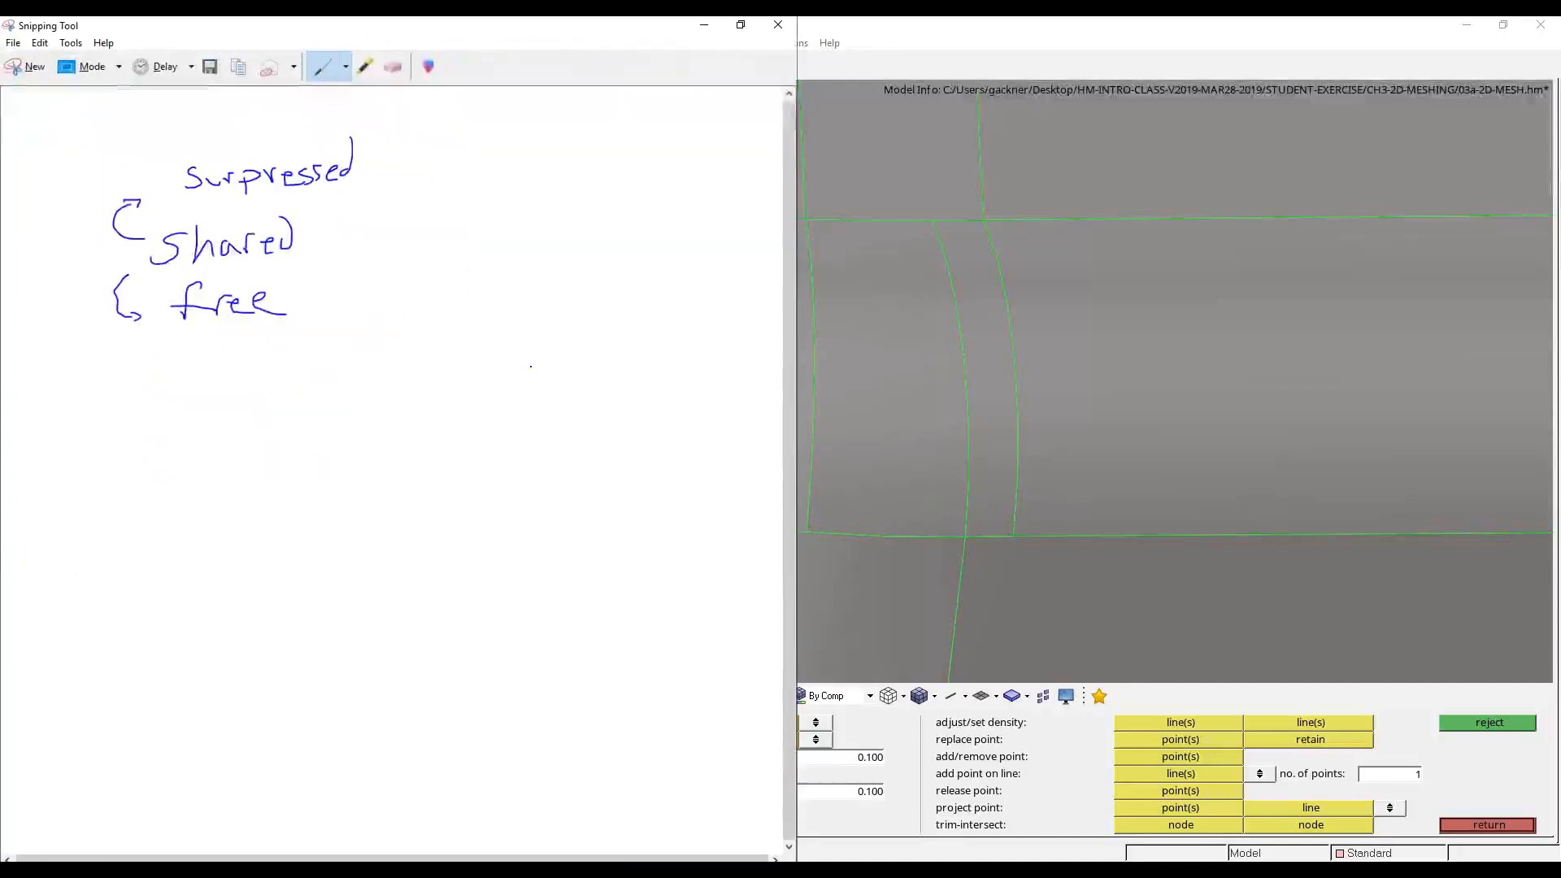
{"action": "left_click", "coordinate": [346, 67]}
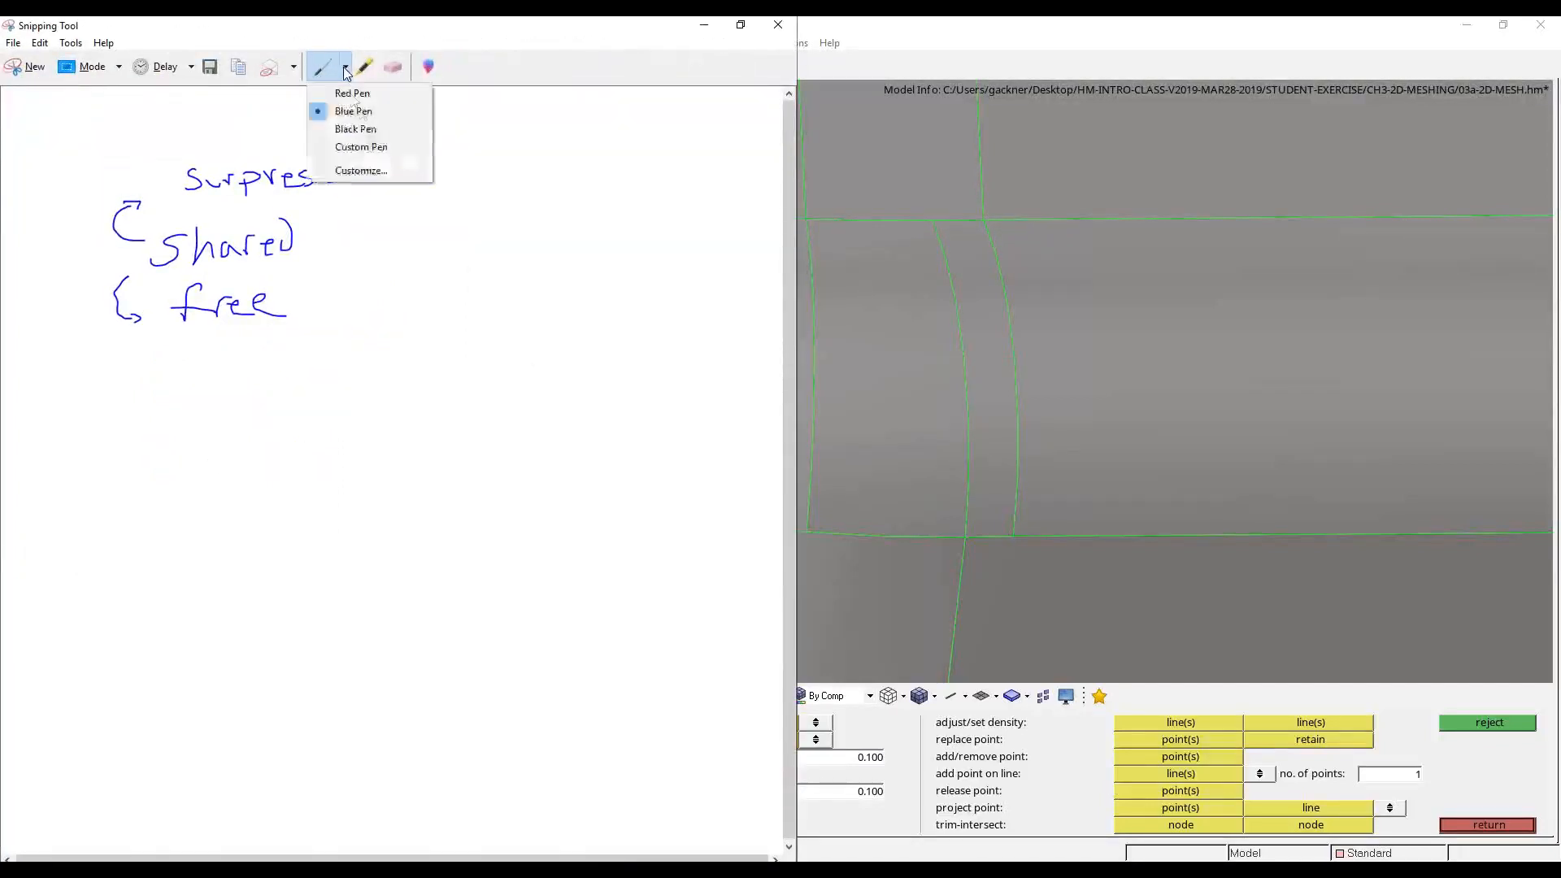
{"action": "left_click", "coordinate": [374, 119]}
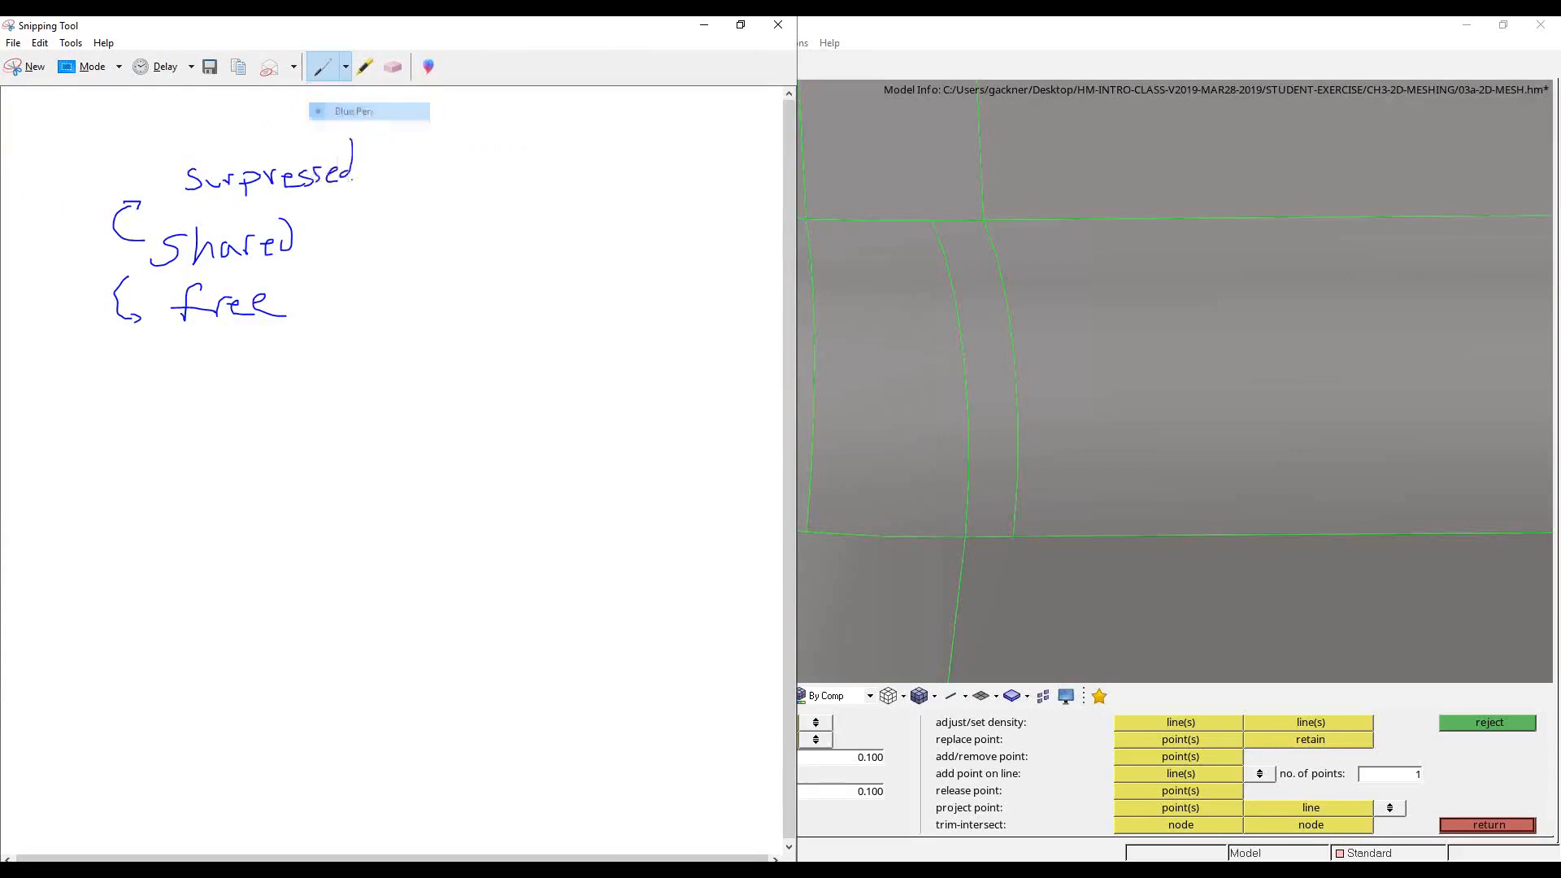
{"action": "left_click", "coordinate": [345, 68]}
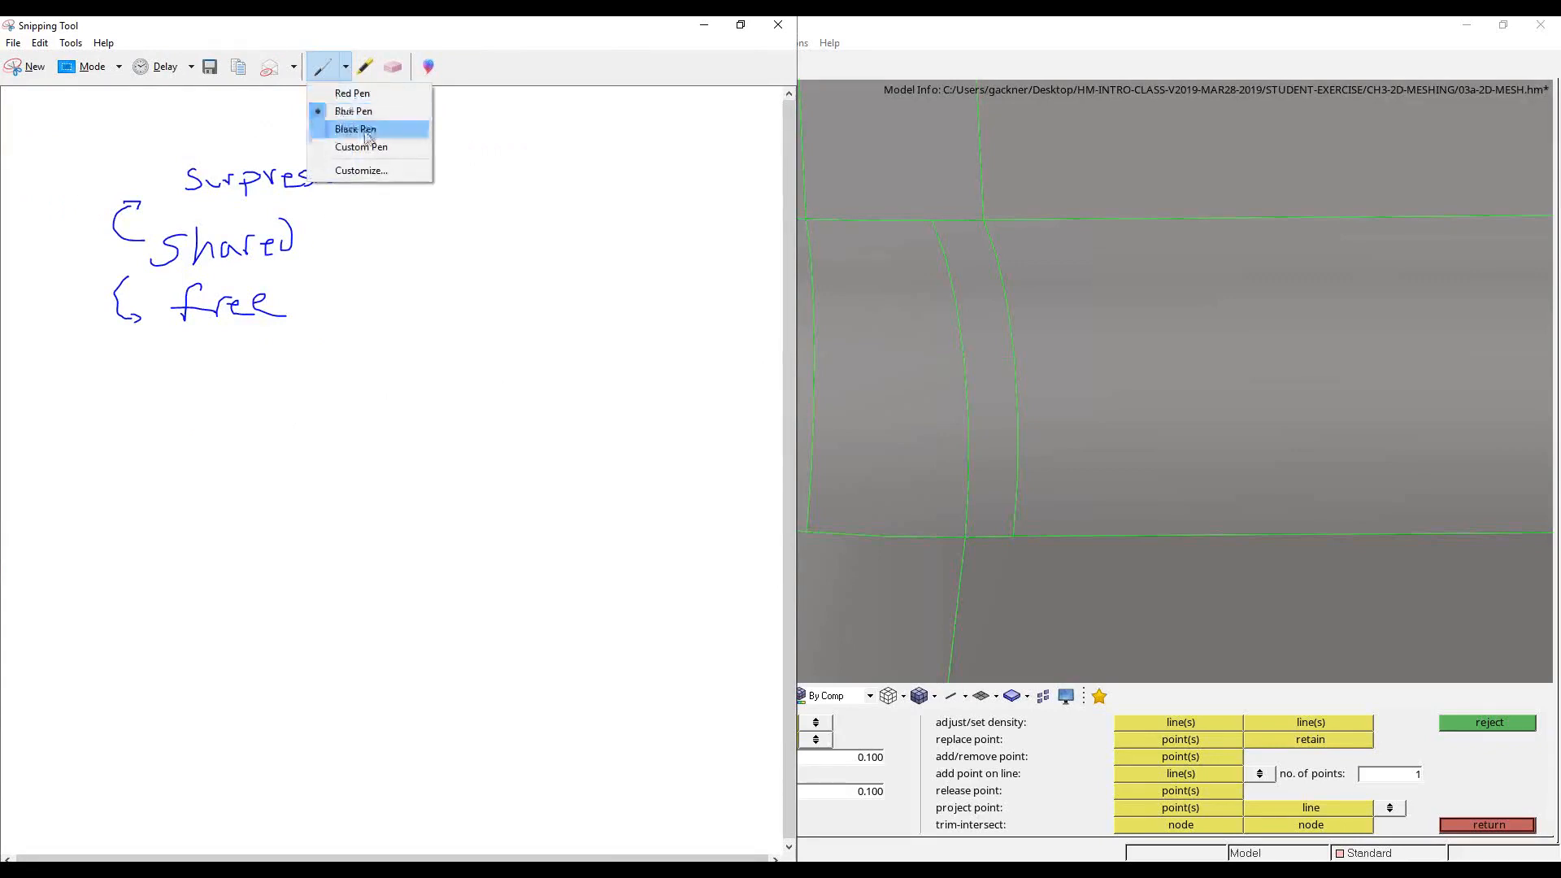
{"action": "left_click", "coordinate": [358, 129]}
- Draw black arrows from "shared" up to a handwritten "Left click" and down to "r. click", and minimise the sketch
{"action": "mouse_move", "coordinate": [393, 238]}
{"action": "left_mouse_down"}
{"action": "mouse_move", "coordinate": [449, 238]}
{"action": "mouse_move", "coordinate": [445, 172]}
{"action": "left_mouse_up"}
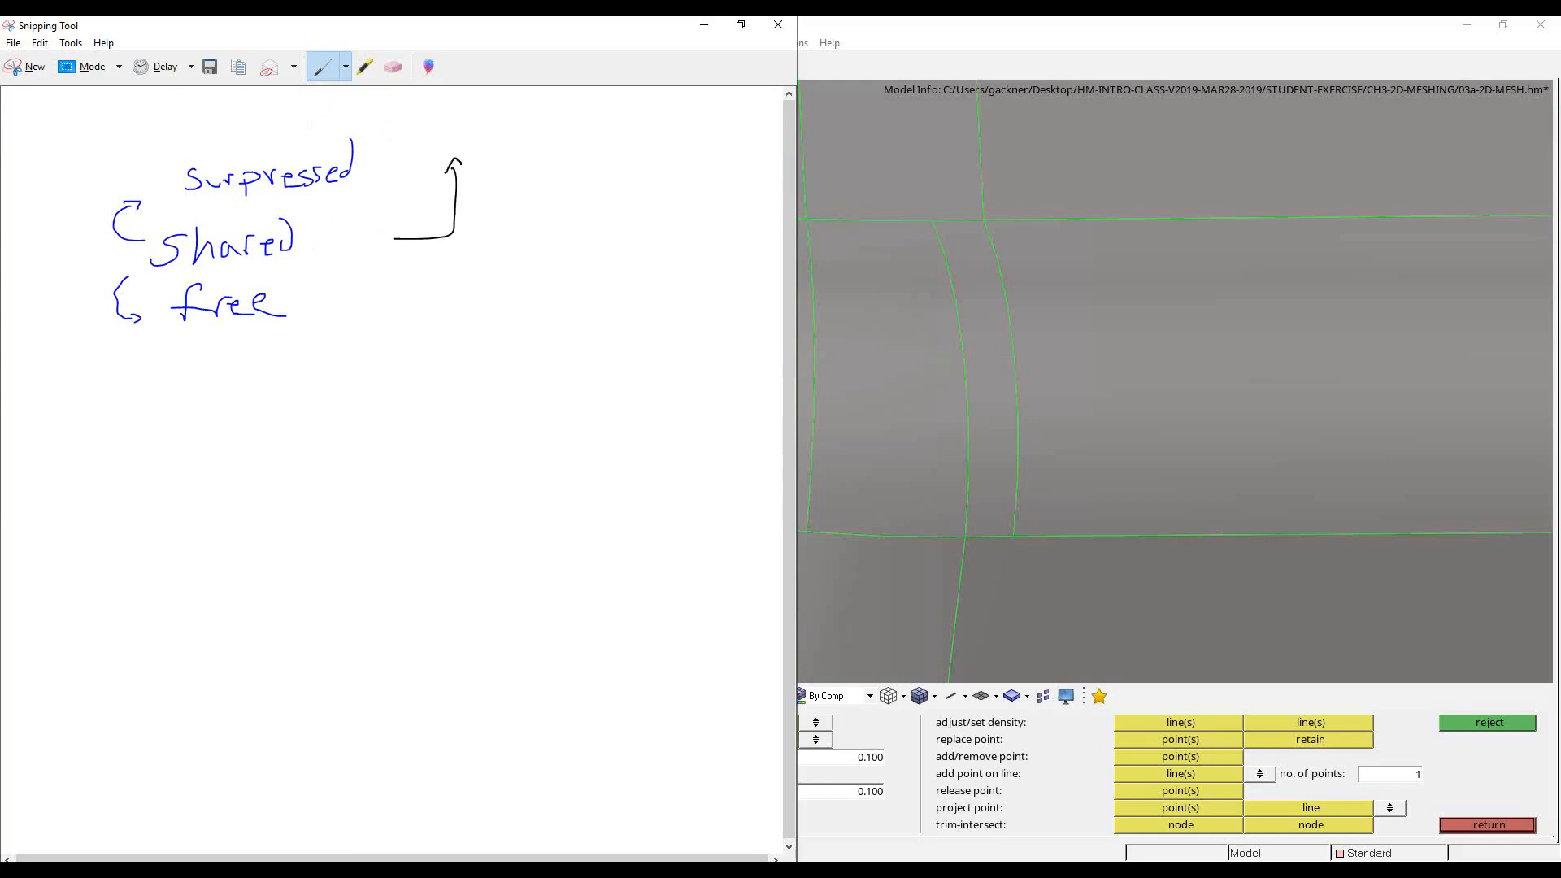
{"action": "left_click_drag", "start_coordinate": [553, 129], "coordinate": [559, 183]}
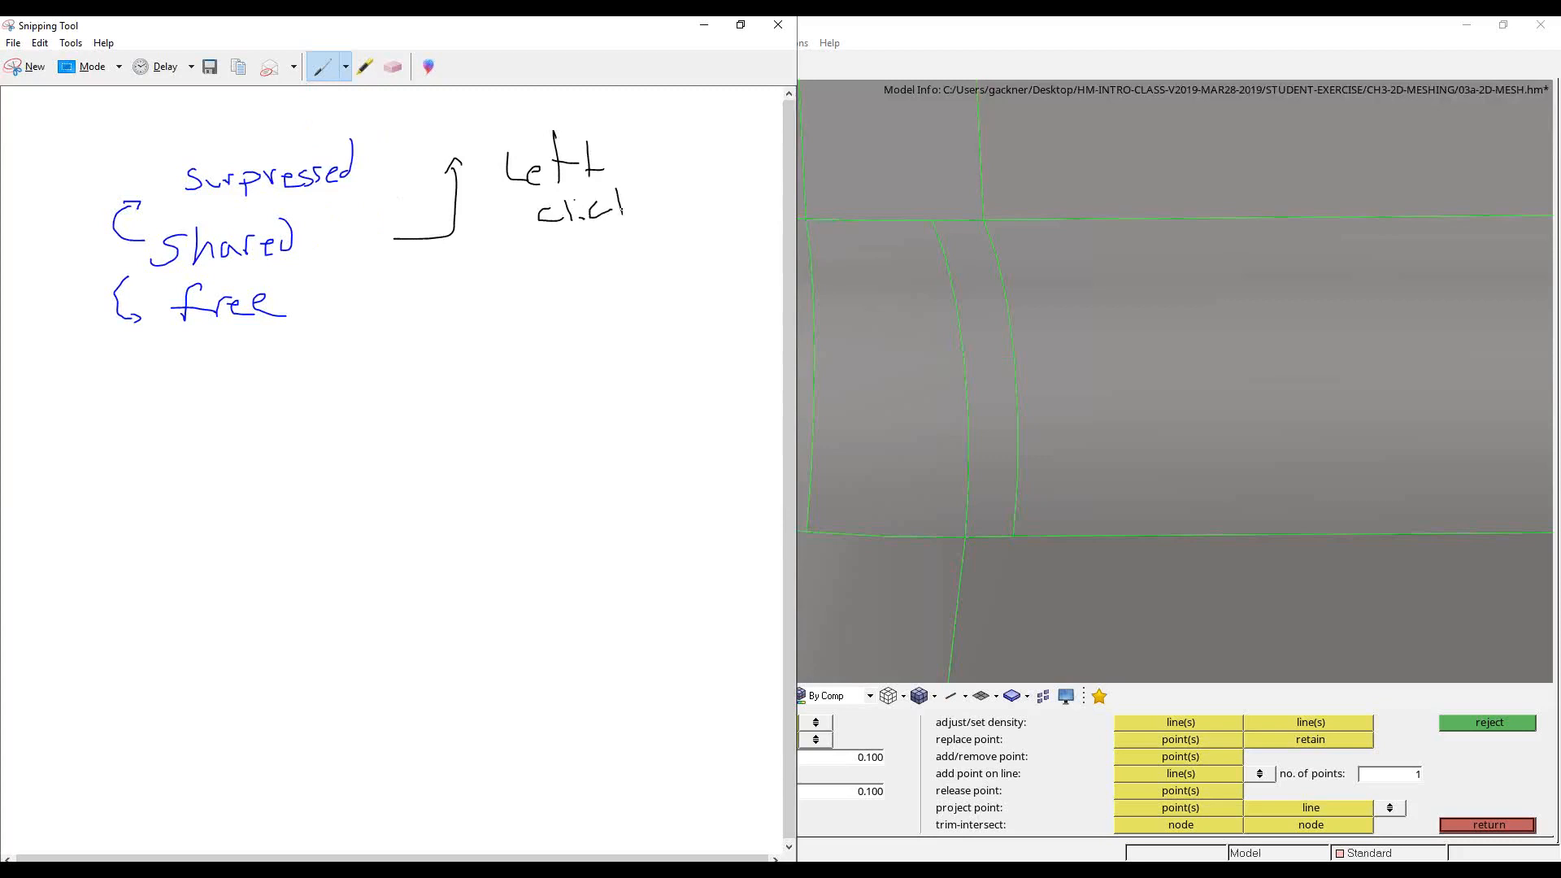
{"action": "left_click_drag", "start_coordinate": [452, 330], "coordinate": [554, 351]}
{"action": "mouse_move", "coordinate": [558, 330]}
{"action": "left_mouse_down"}
{"action": "mouse_move", "coordinate": [569, 357]}
{"action": "mouse_move", "coordinate": [626, 358]}
{"action": "left_mouse_up"}
{"action": "left_click_drag", "start_coordinate": [628, 313], "coordinate": [641, 343]}
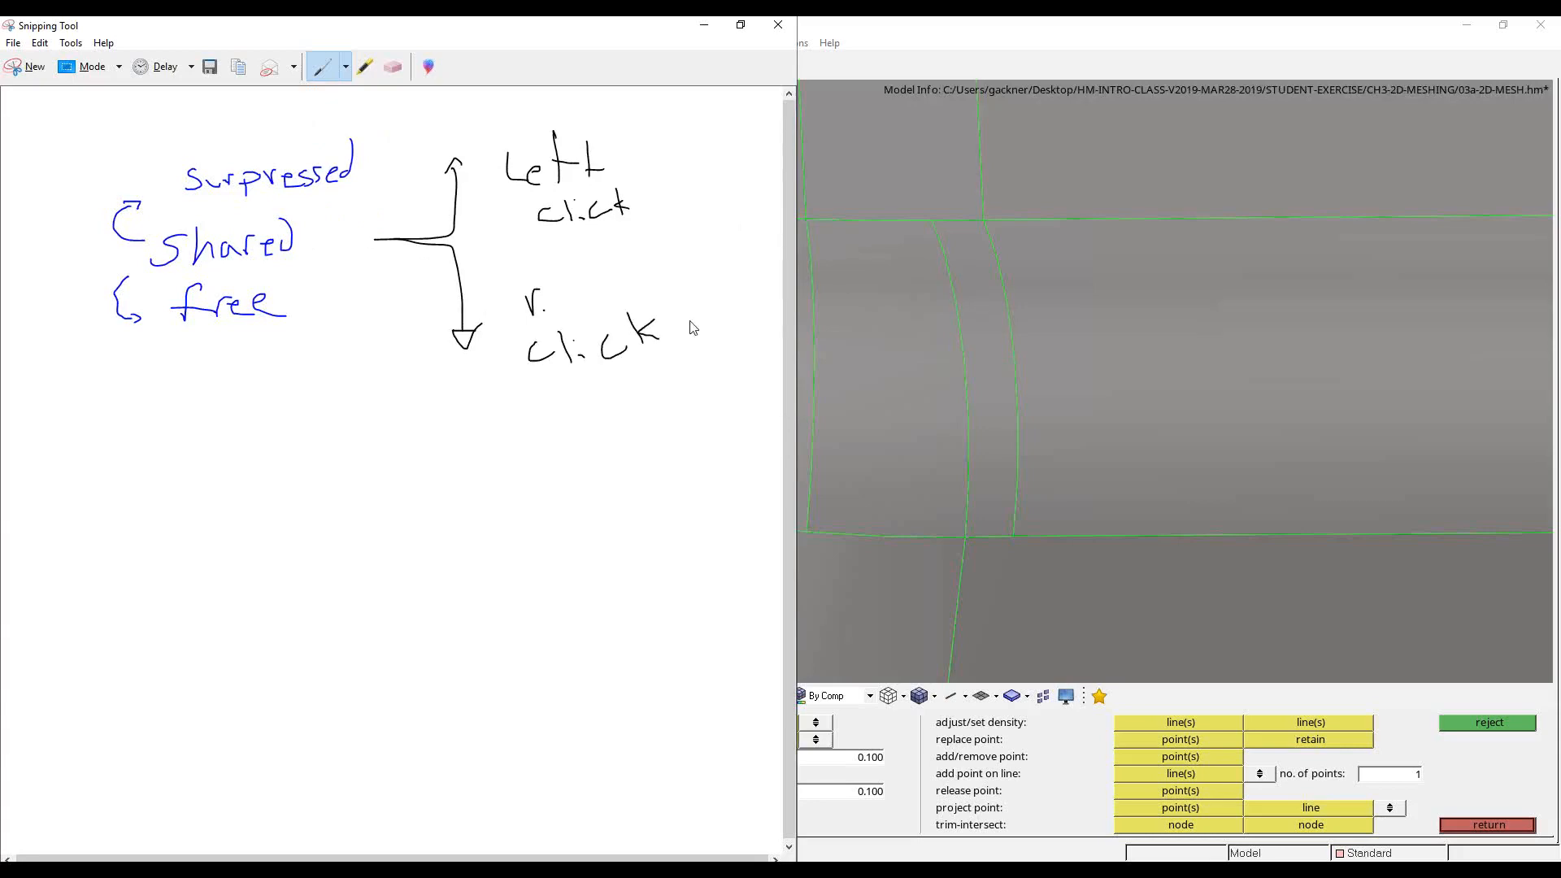
{"action": "left_click", "coordinate": [704, 24]}
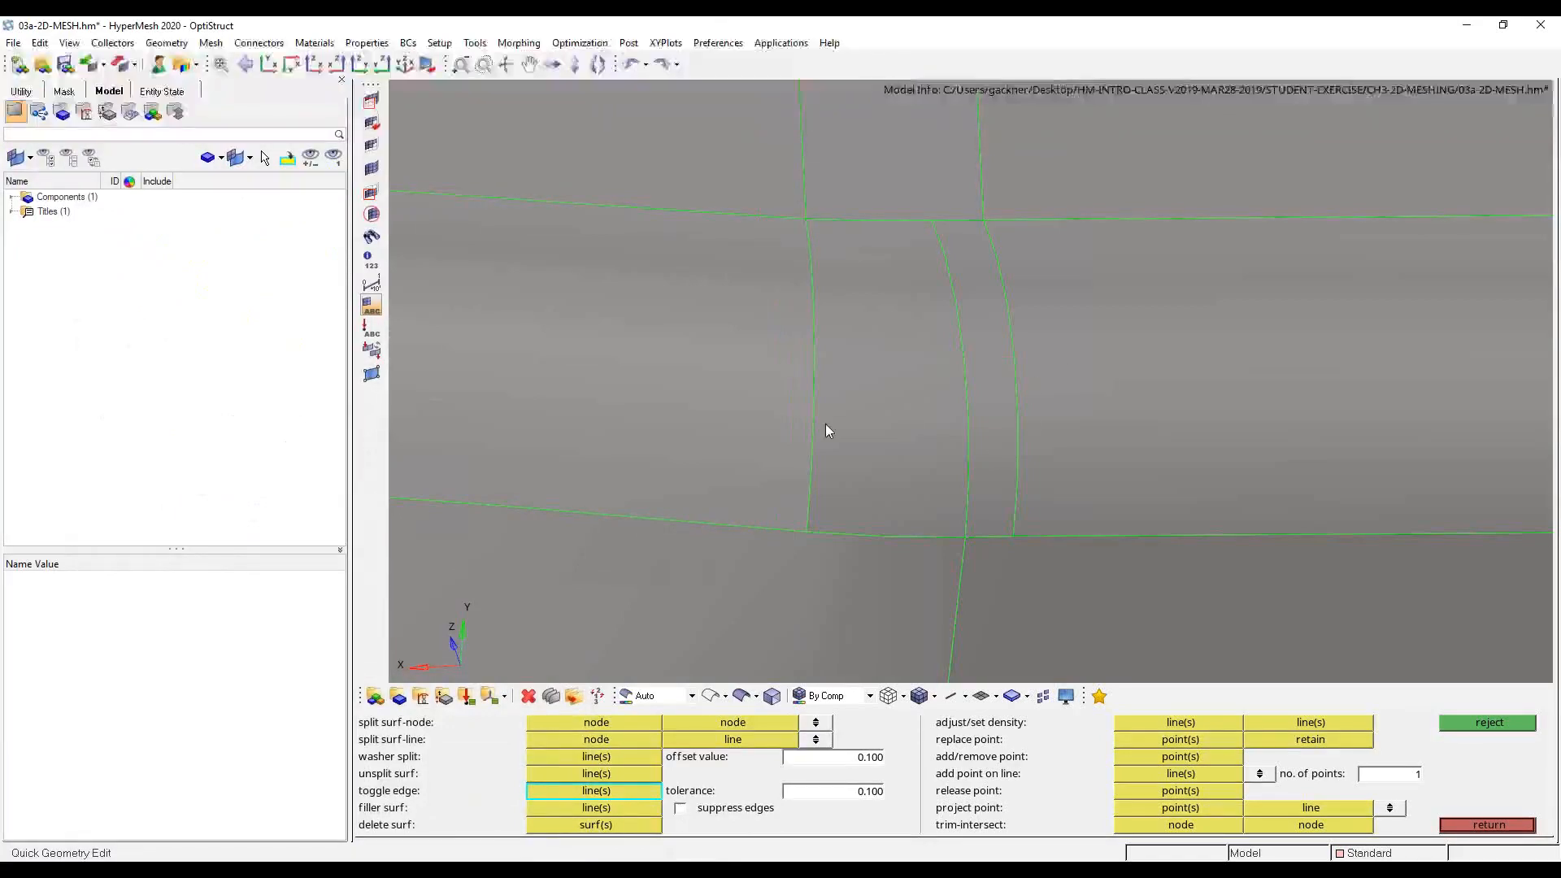
- Toggle the leftmost short curved edge across the fillet band to suppressed and back to shared
{"action": "left_click", "coordinate": [817, 377]}
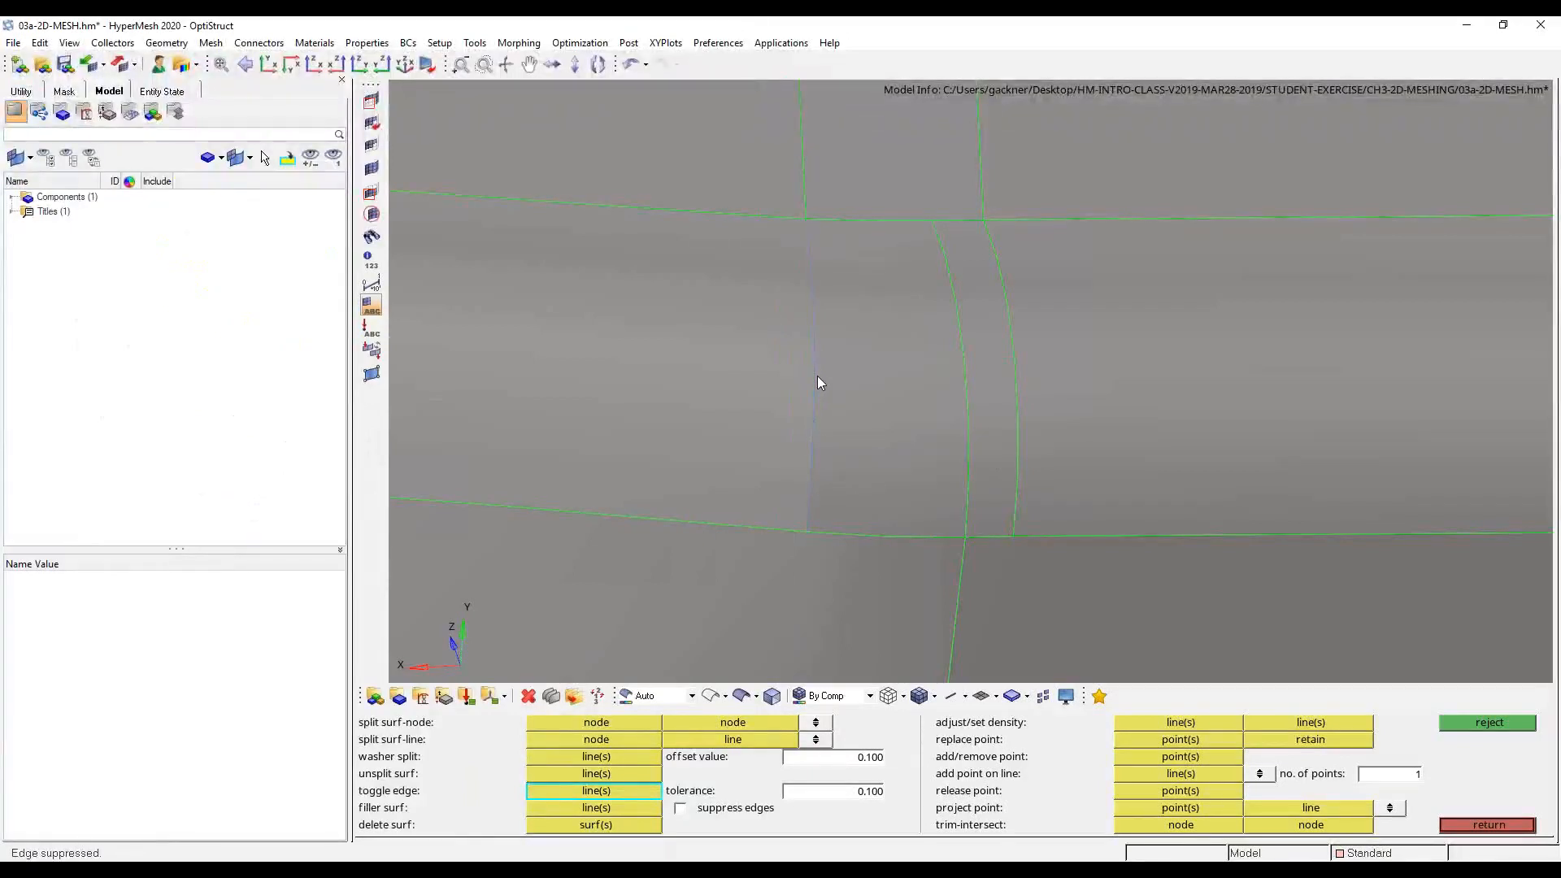
{"action": "left_click", "coordinate": [817, 375]}
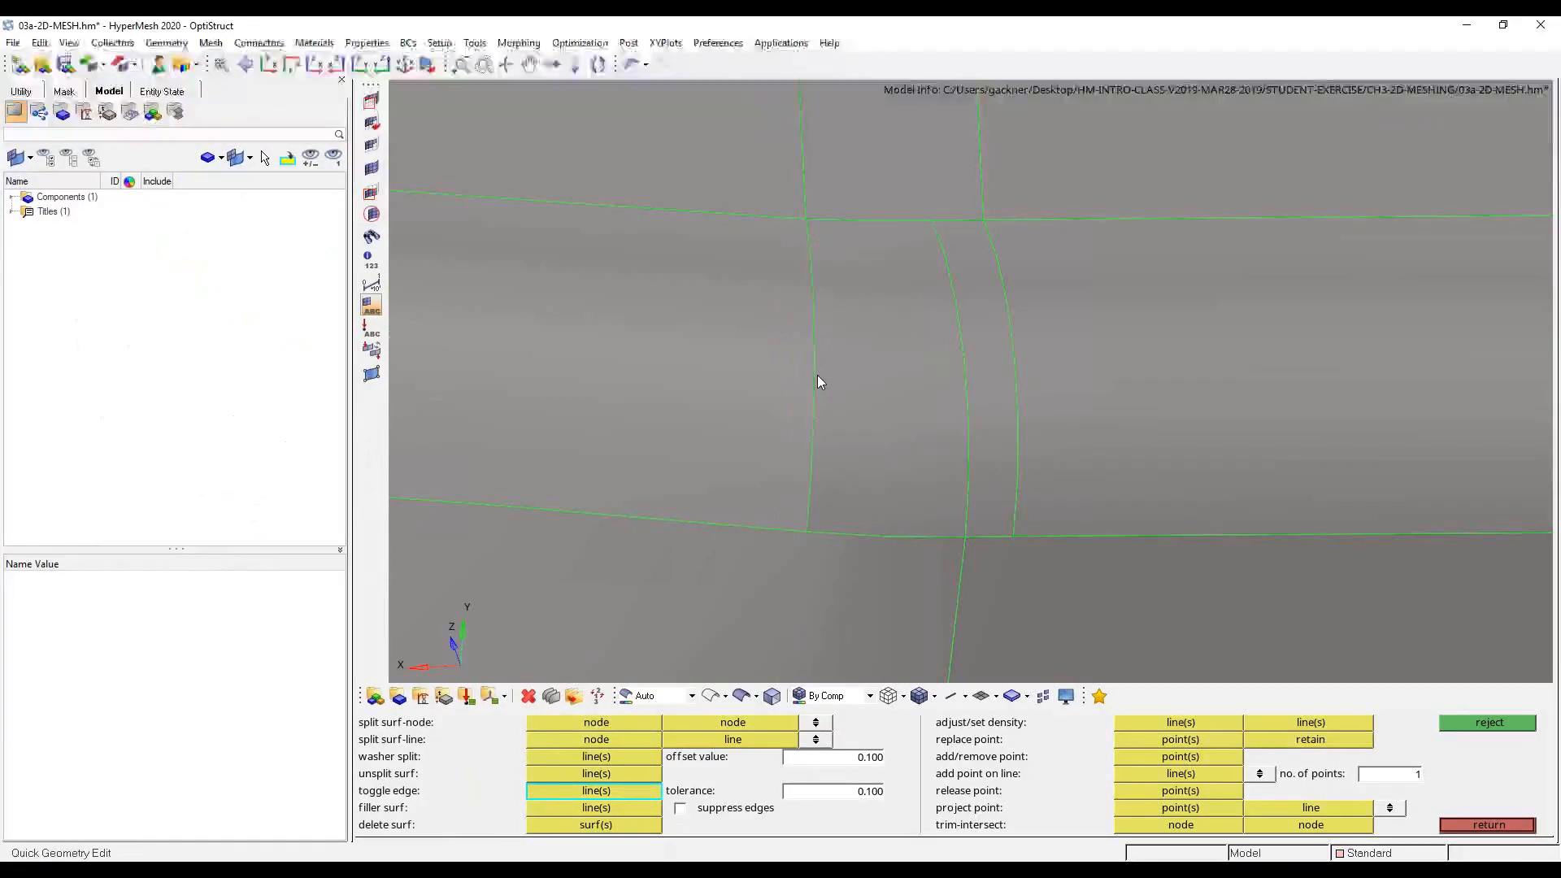
- Toggle the rightmost of the three short curved edges to free and examine the gap between the two surfaces up close
{"action": "left_click", "coordinate": [1021, 313]}
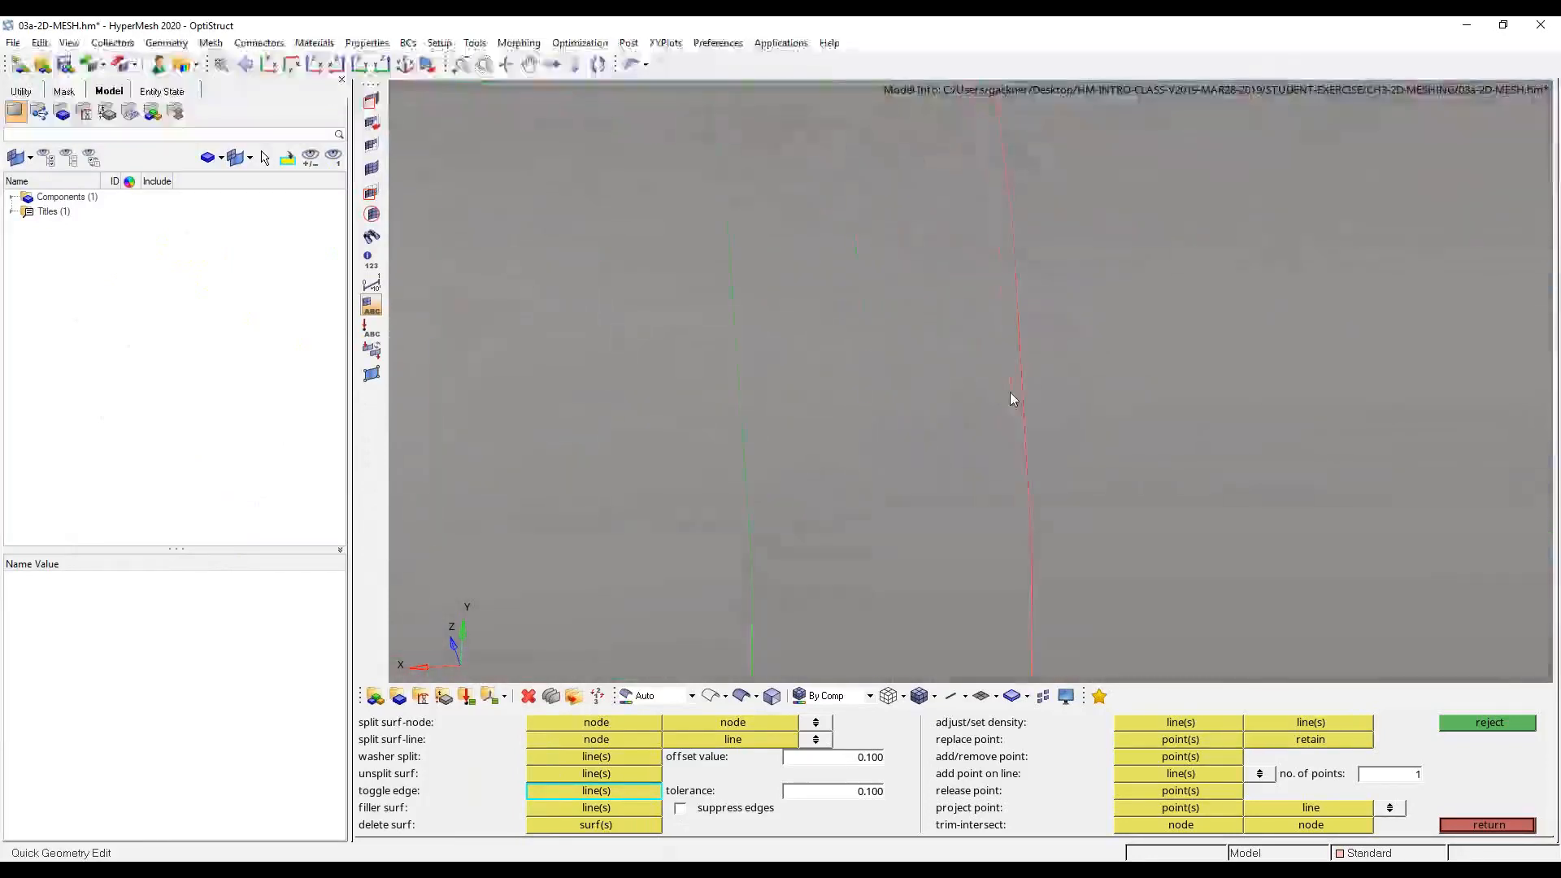
{"action": "scroll", "coordinate": [1009, 391], "scroll_direction": "up", "scroll_amount": 3, "text": "ctrl"}
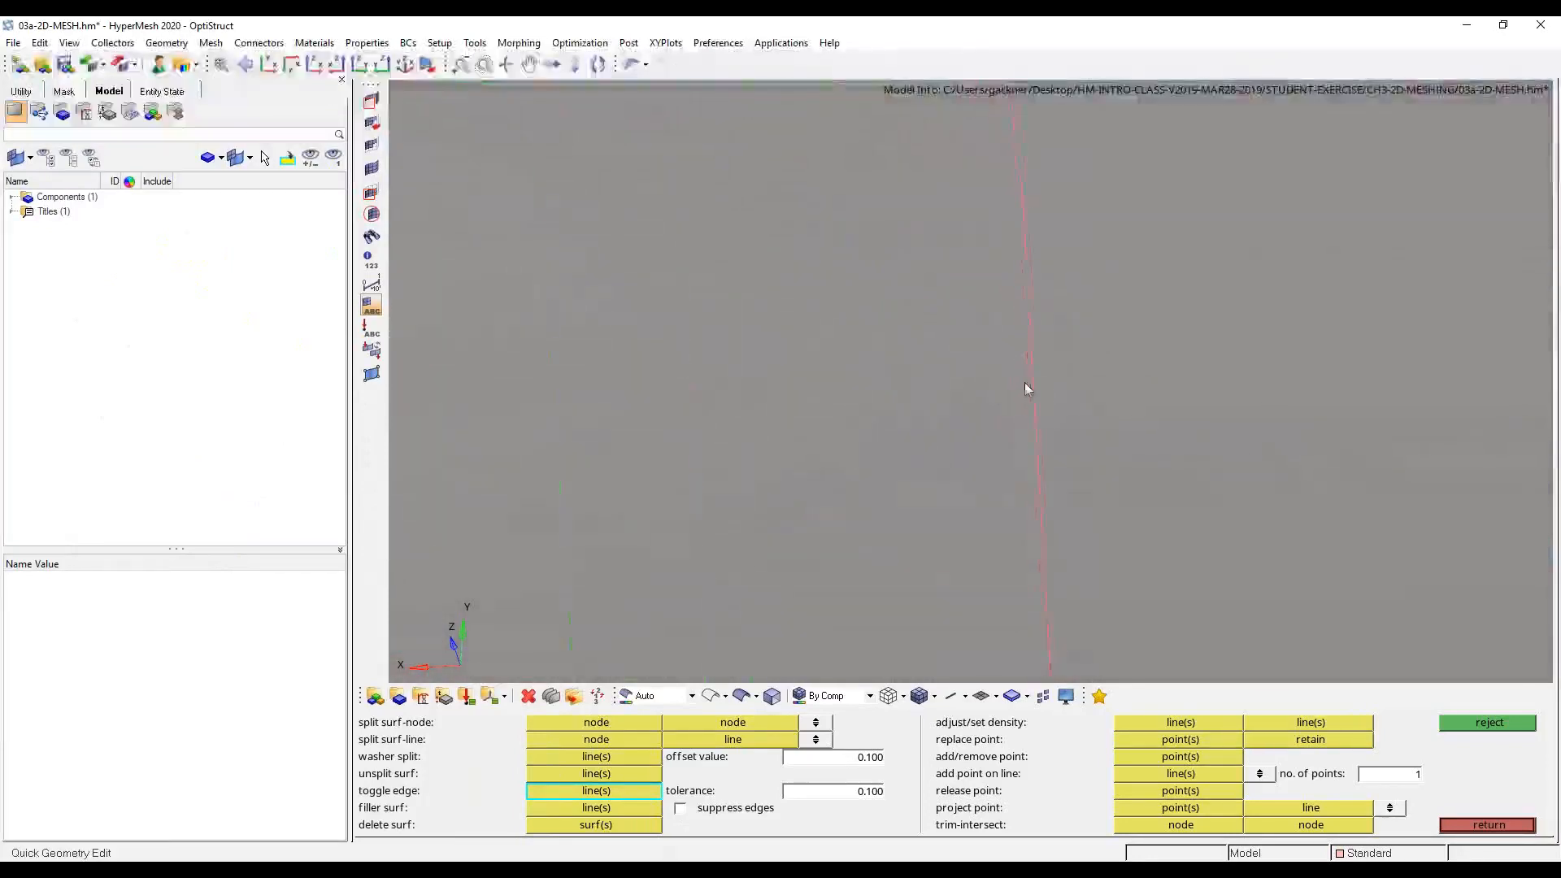
{"action": "right_click_drag", "start_coordinate": [1070, 407], "coordinate": [951, 552], "text": "ctrl"}
{"action": "scroll", "coordinate": [993, 492], "scroll_direction": "up", "scroll_amount": 4, "text": "ctrl"}
{"action": "scroll", "coordinate": [951, 552], "scroll_direction": "up", "scroll_amount": 2, "text": "ctrl"}
{"action": "scroll", "coordinate": [997, 533], "scroll_direction": "up", "scroll_amount": 3, "text": "ctrl"}
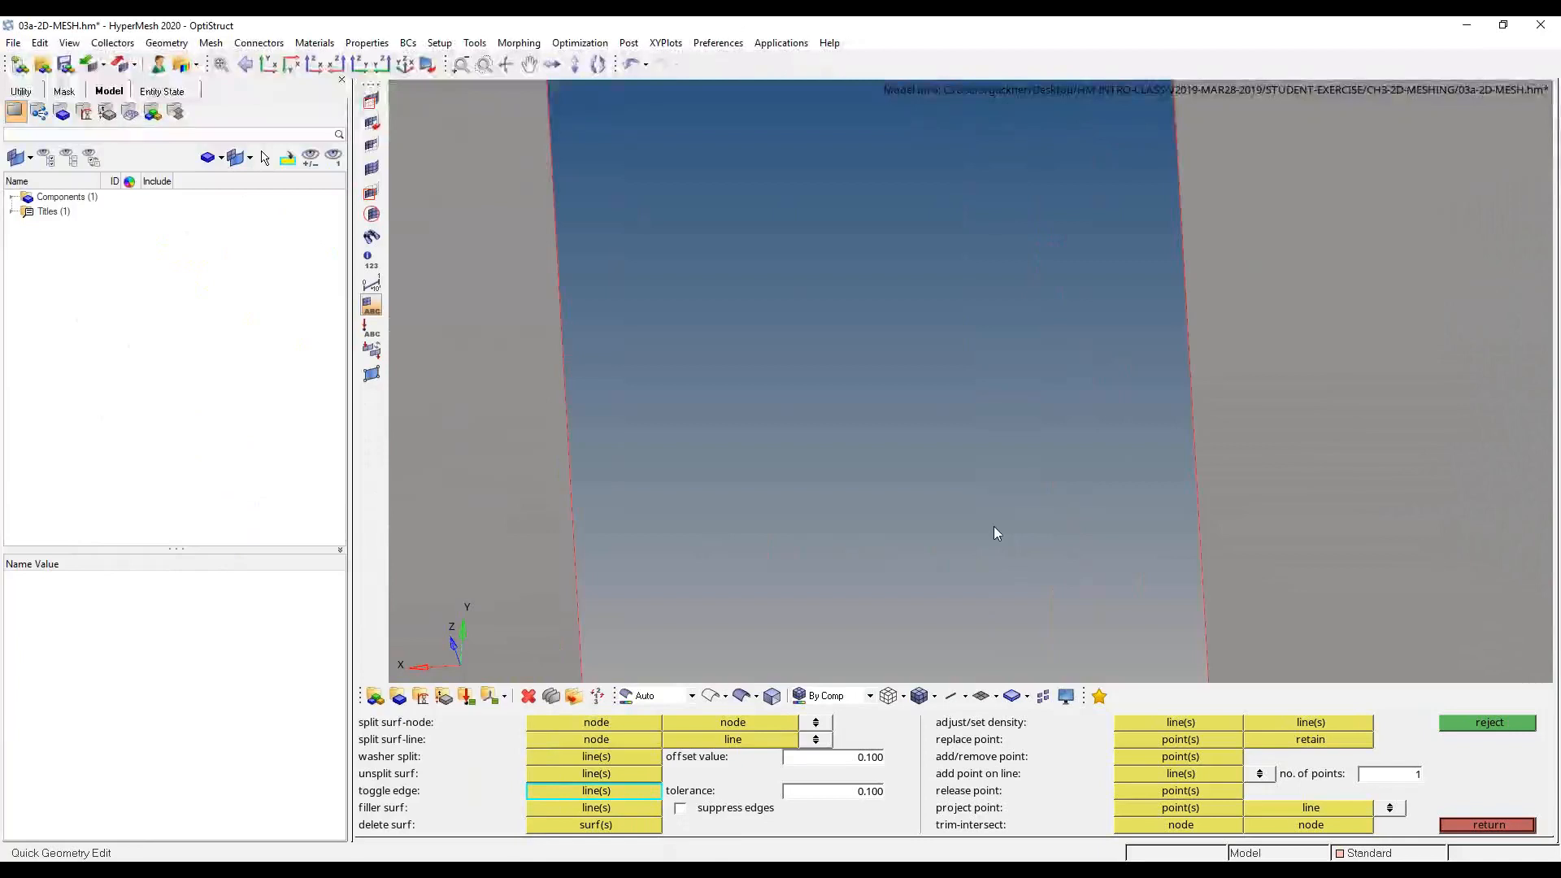
{"action": "scroll", "coordinate": [993, 532], "scroll_direction": "down", "scroll_amount": 12, "text": "ctrl"}
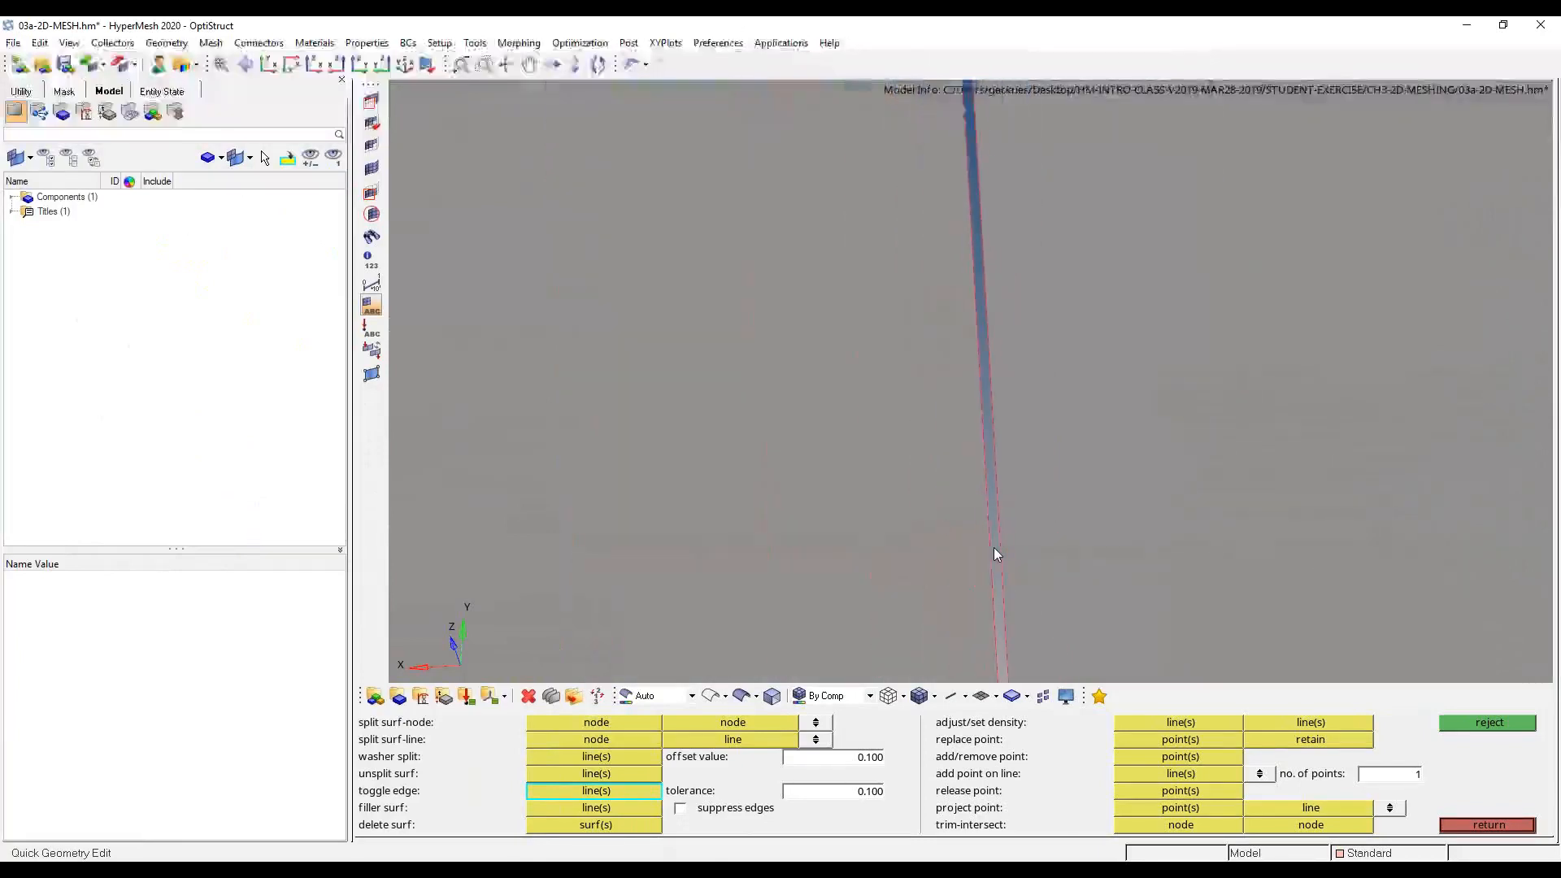
{"action": "scroll", "coordinate": [992, 582], "scroll_direction": "down", "scroll_amount": 5, "text": "ctrl"}
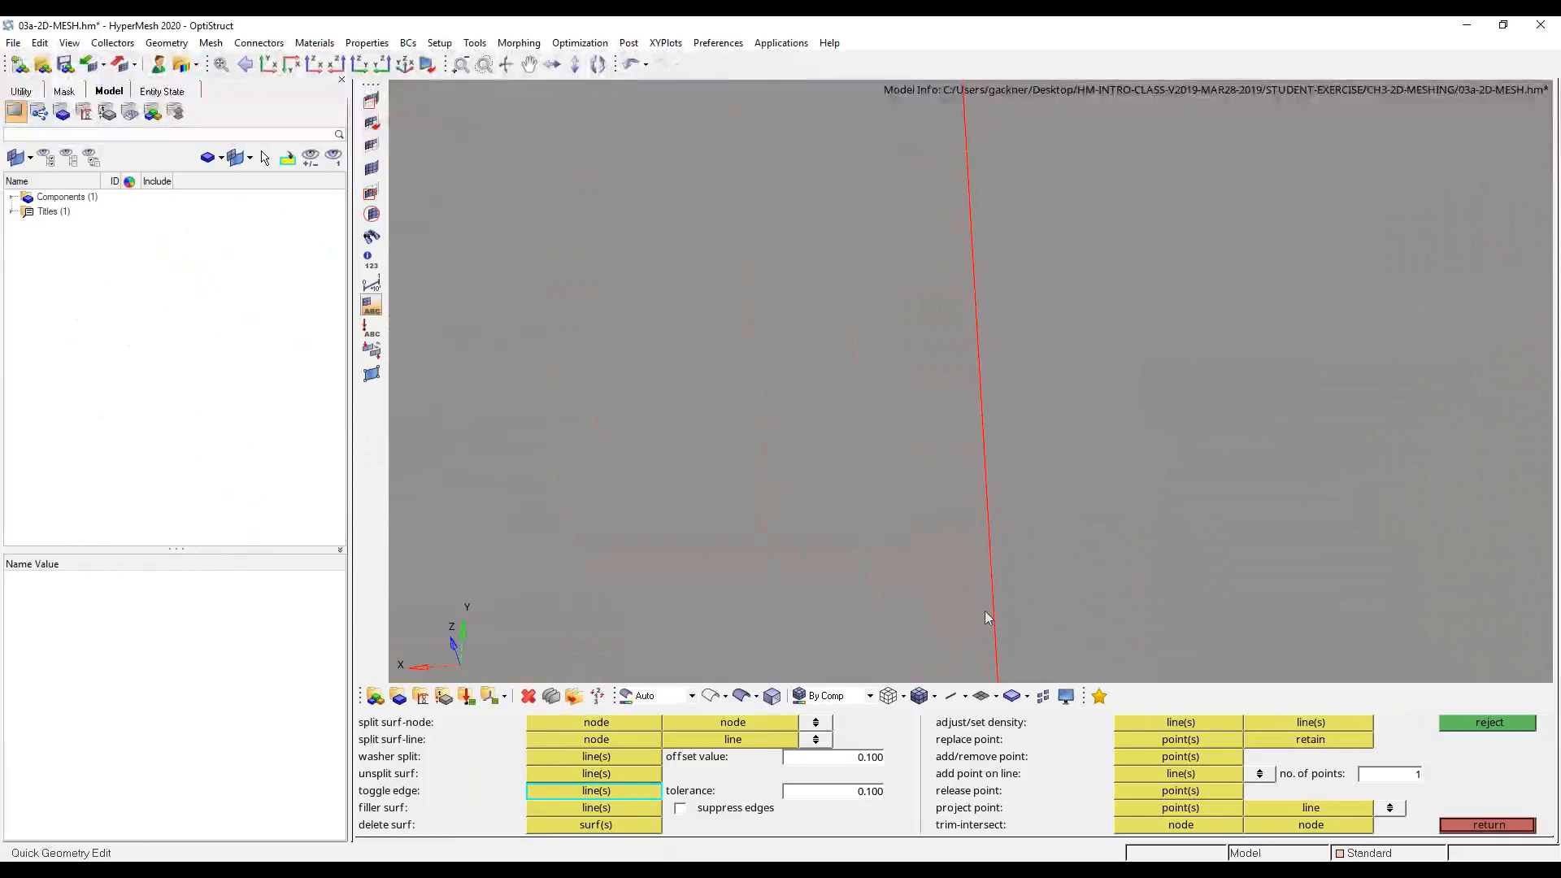
- Consult the handwritten toggle diagram in the Snipping Tool, and return to HyperMesh to toggle the free edge back to shared
{"action": "left_click", "coordinate": [498, 870]}
{"action": "mouse_move", "coordinate": [644, 799]}
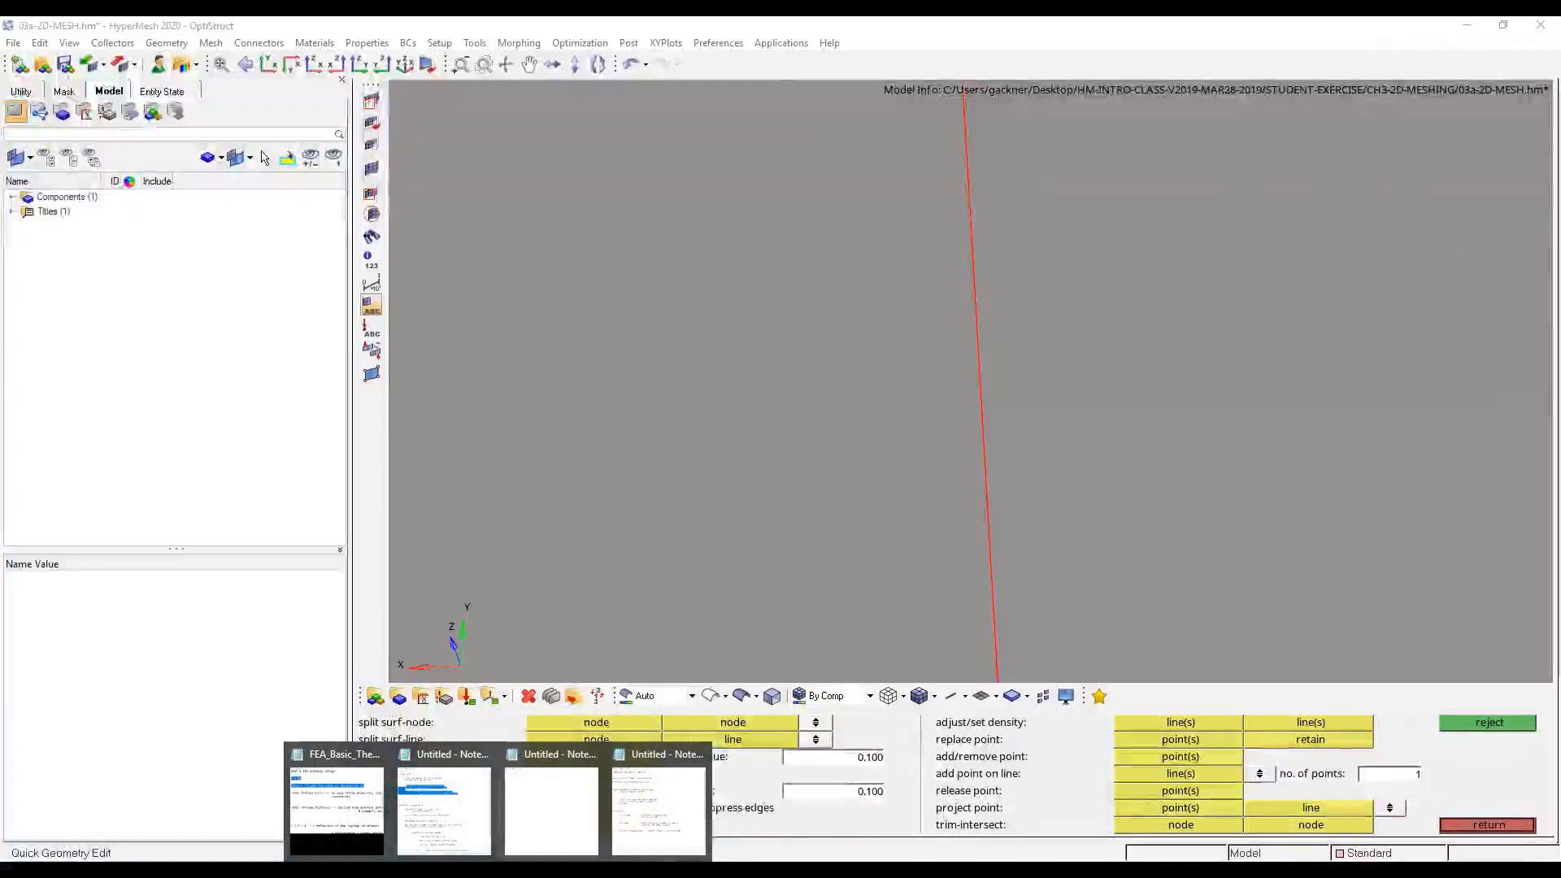
{"action": "left_click", "coordinate": [537, 870]}
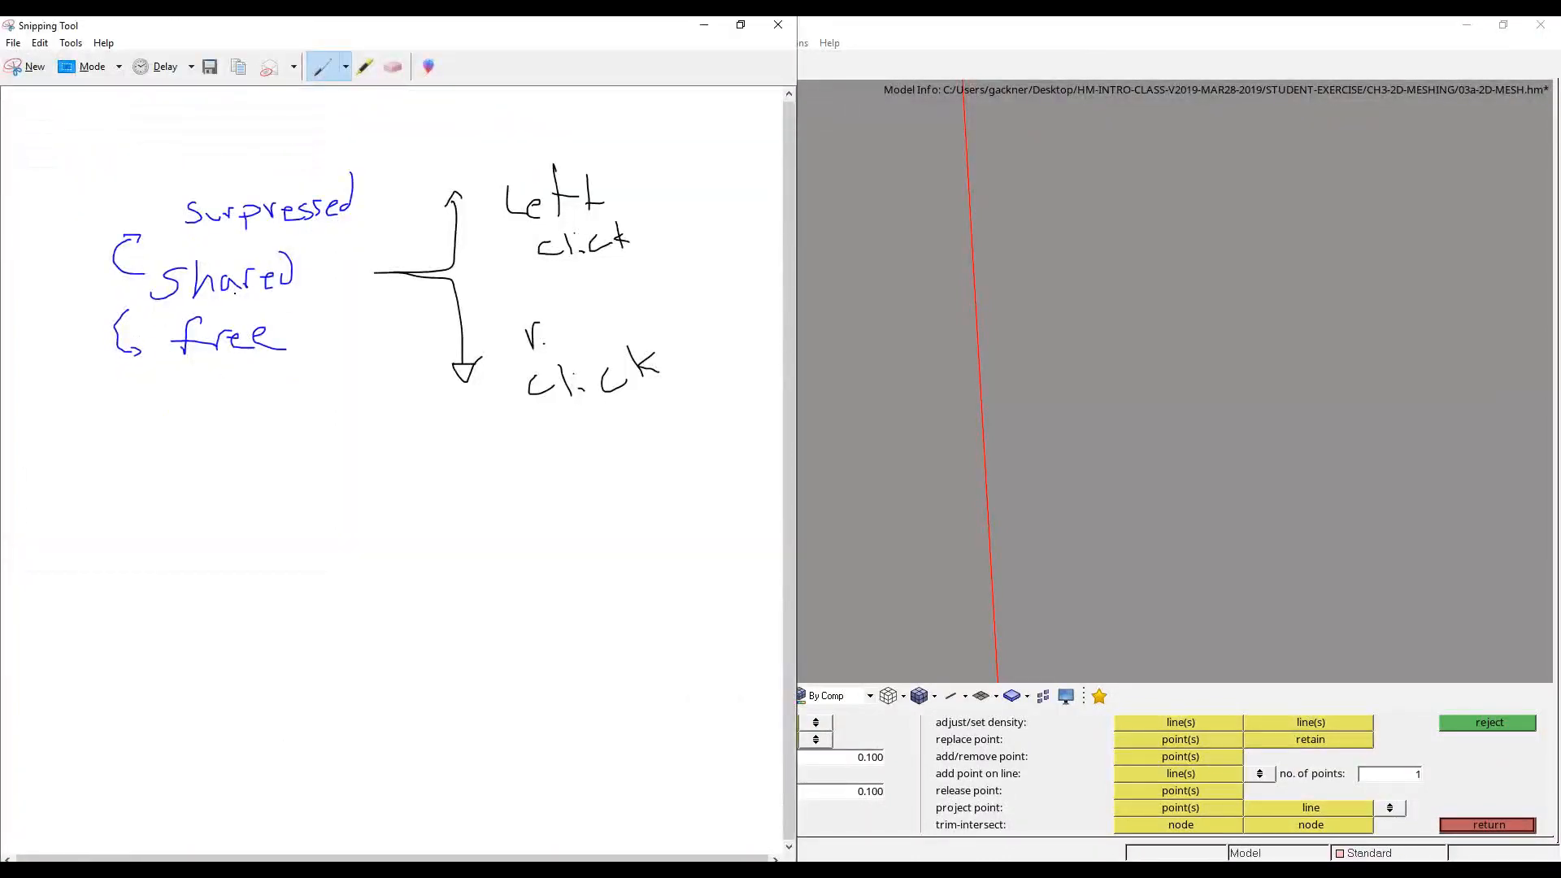
{"action": "left_click", "coordinate": [704, 24]}
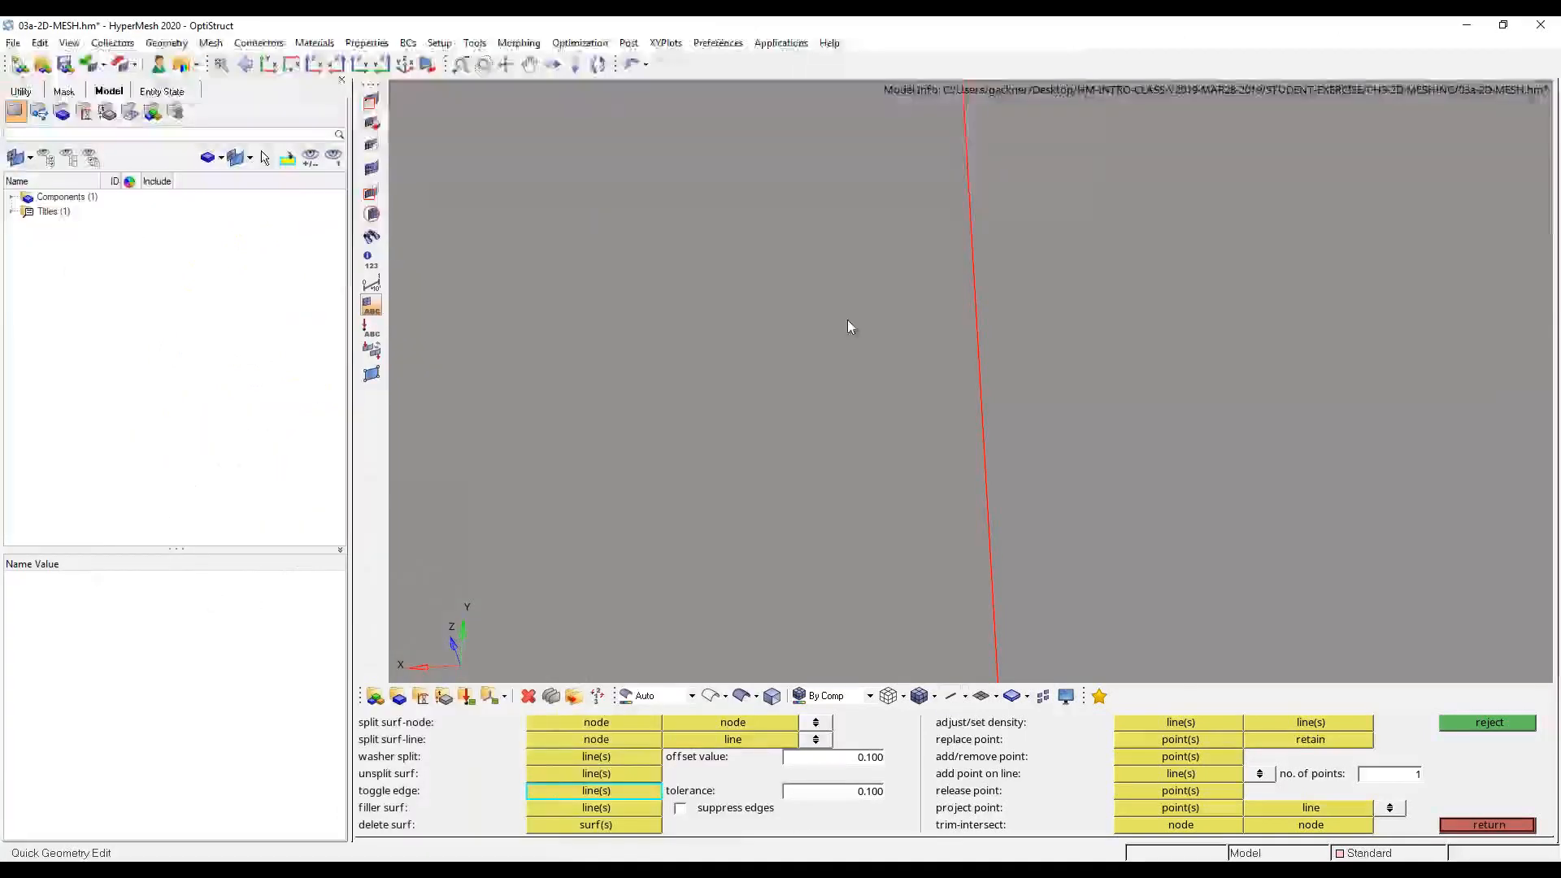
{"action": "left_click", "coordinate": [993, 601]}
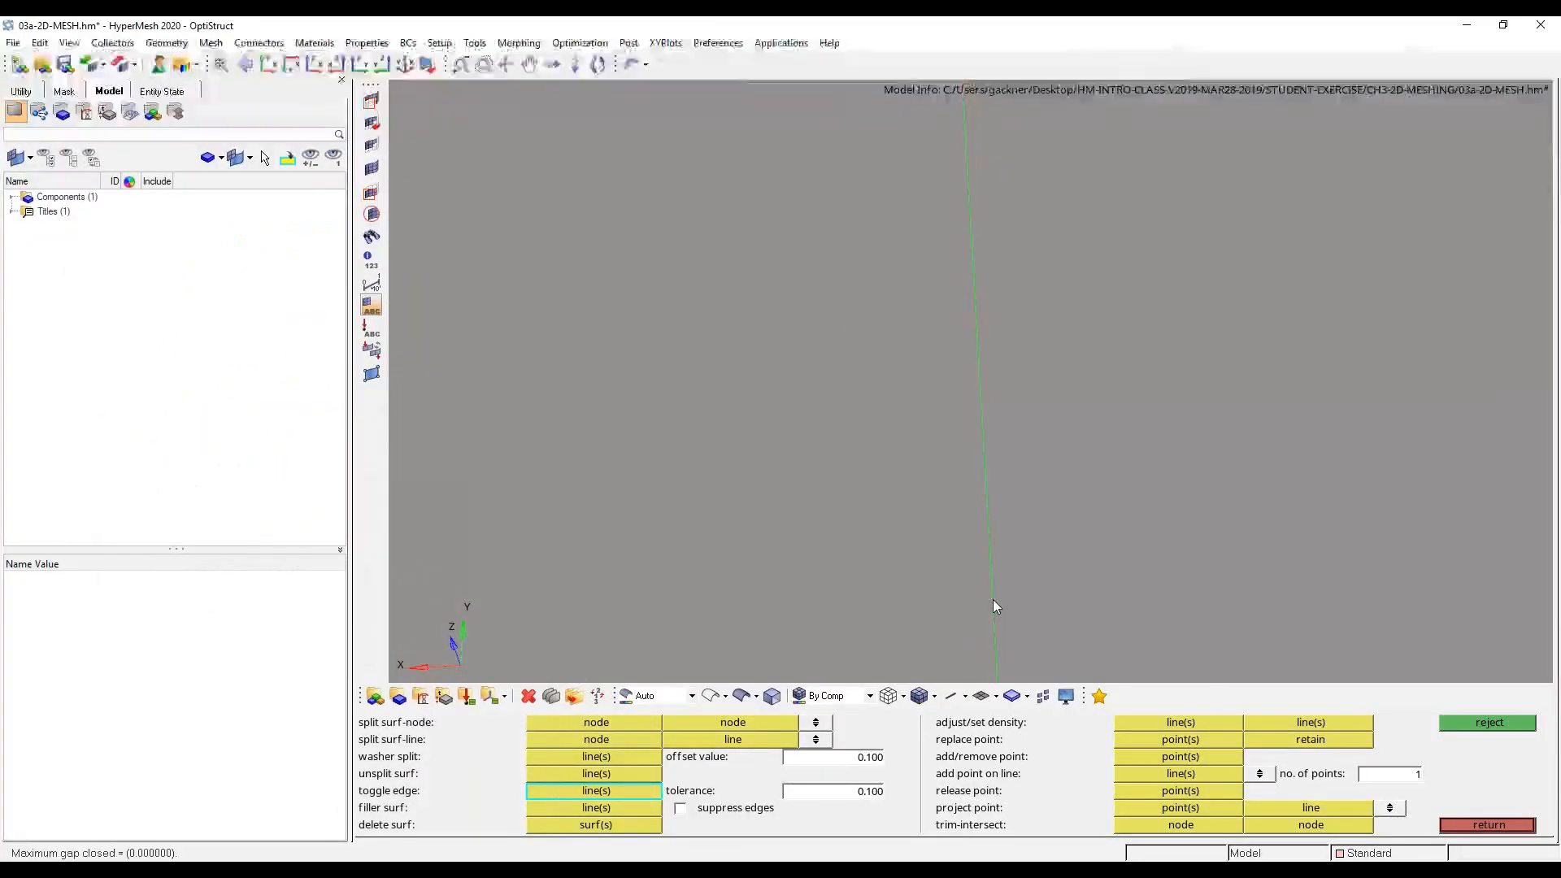
- Cycle the same edge through free, shared and suppressed using the 0.100 toggle tolerance, and undo the suppression
{"action": "left_click", "coordinate": [826, 794]}
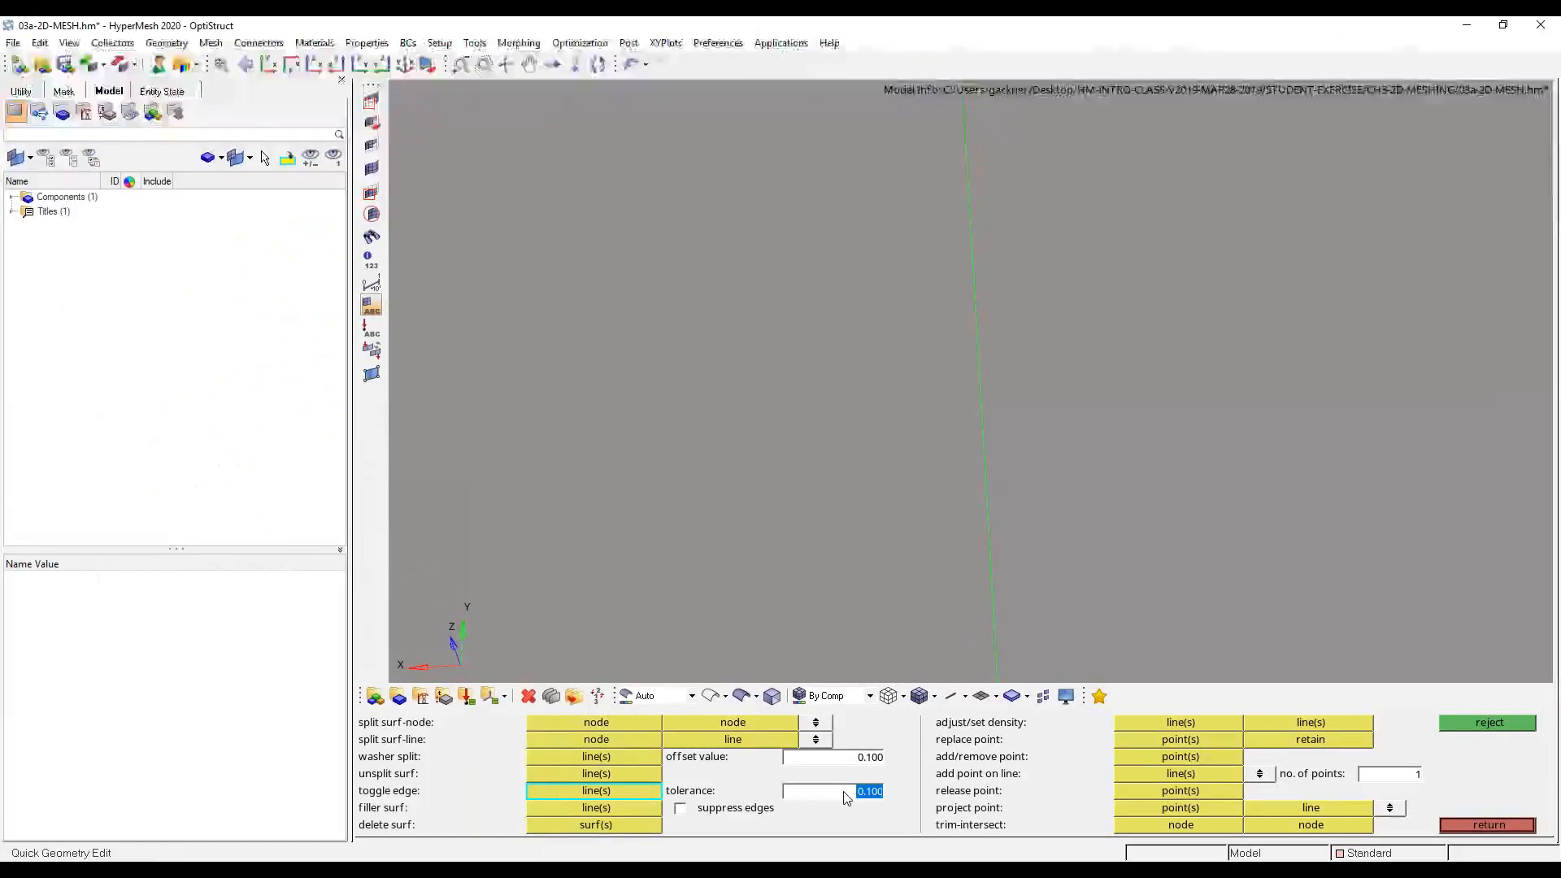
{"action": "left_click", "coordinate": [986, 475]}
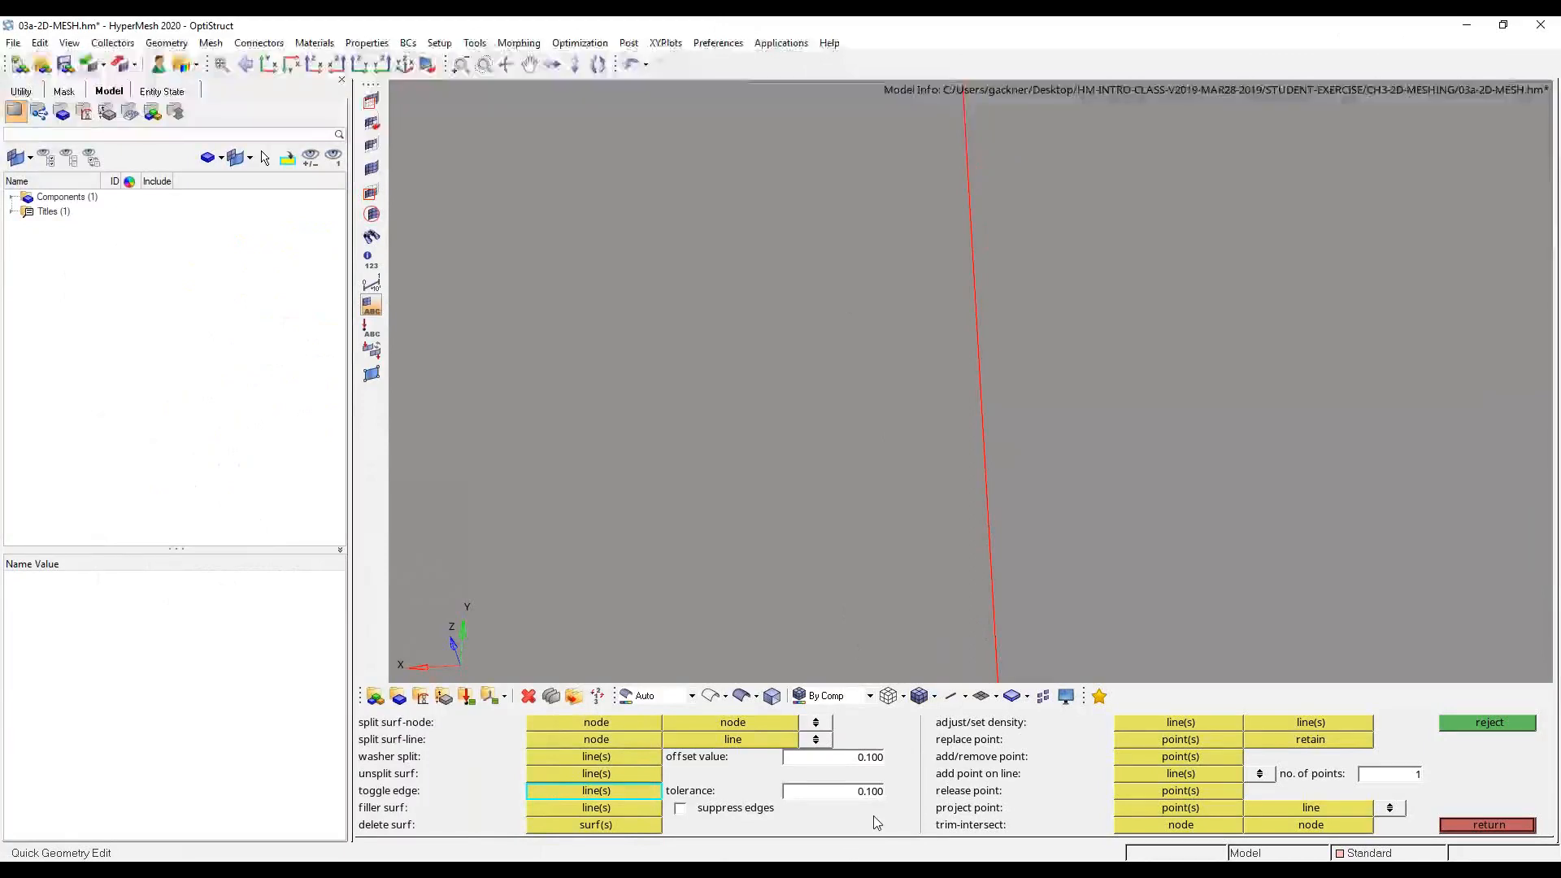
{"action": "left_click", "coordinate": [878, 793]}
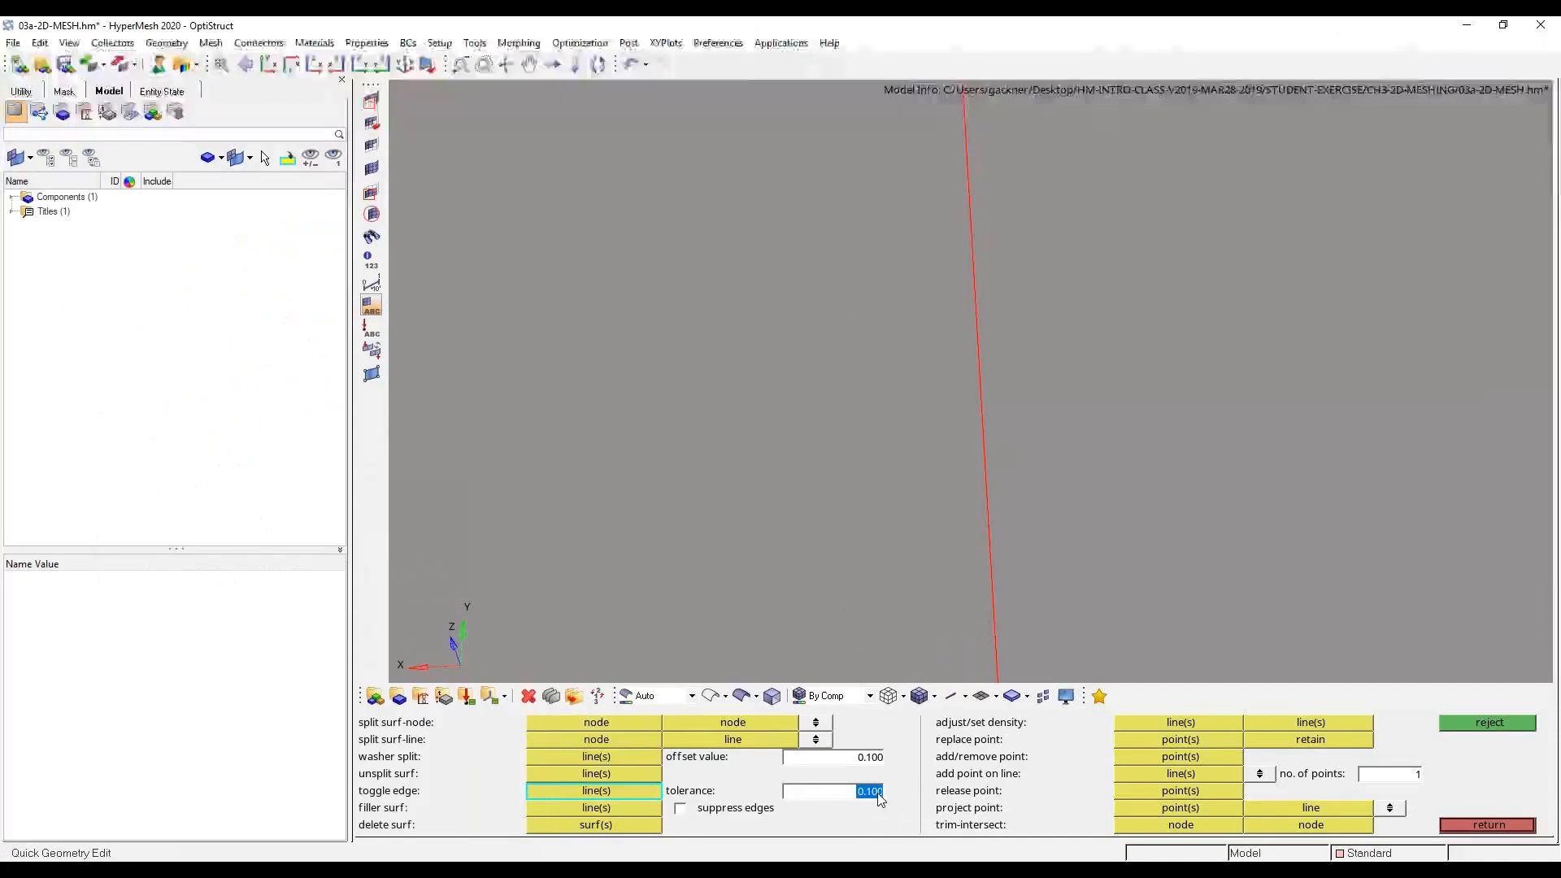
{"action": "left_click", "coordinate": [992, 529]}
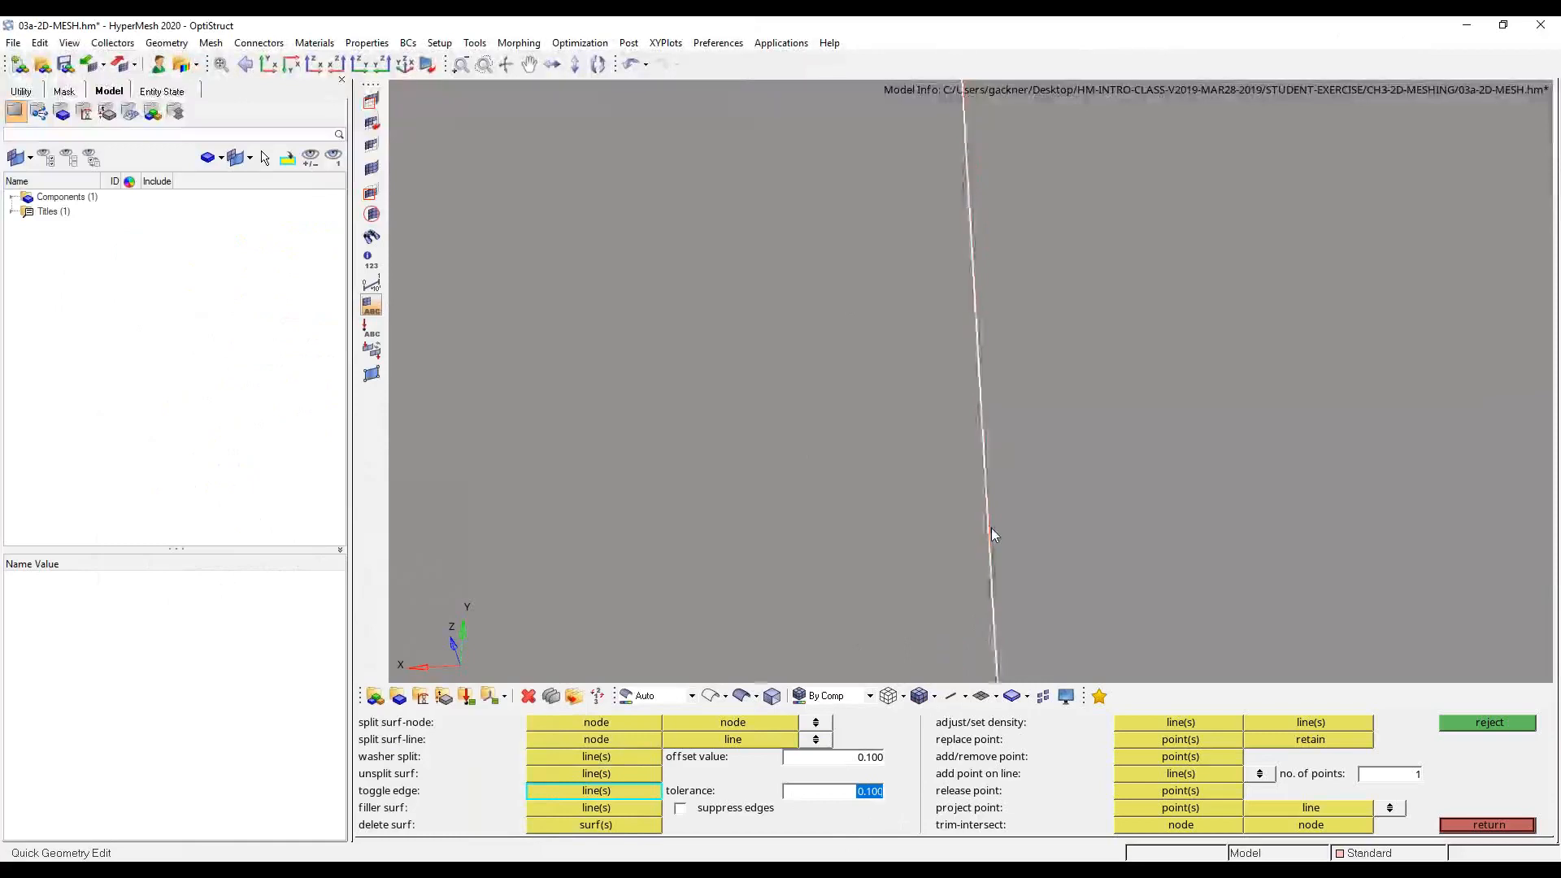
{"action": "left_click", "coordinate": [986, 528]}
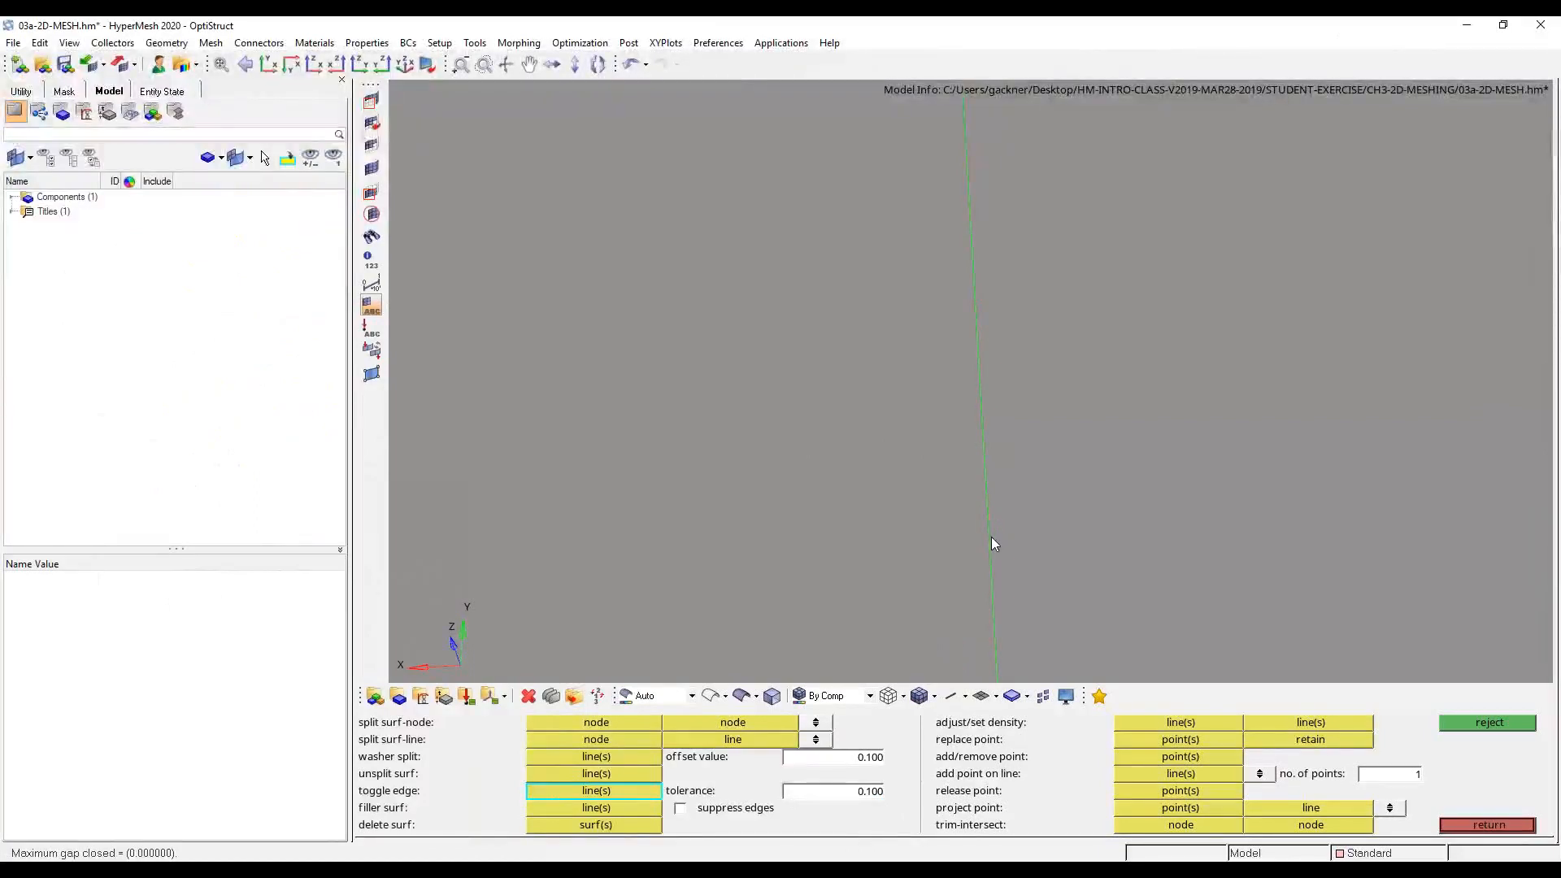
{"action": "left_click", "coordinate": [993, 536]}
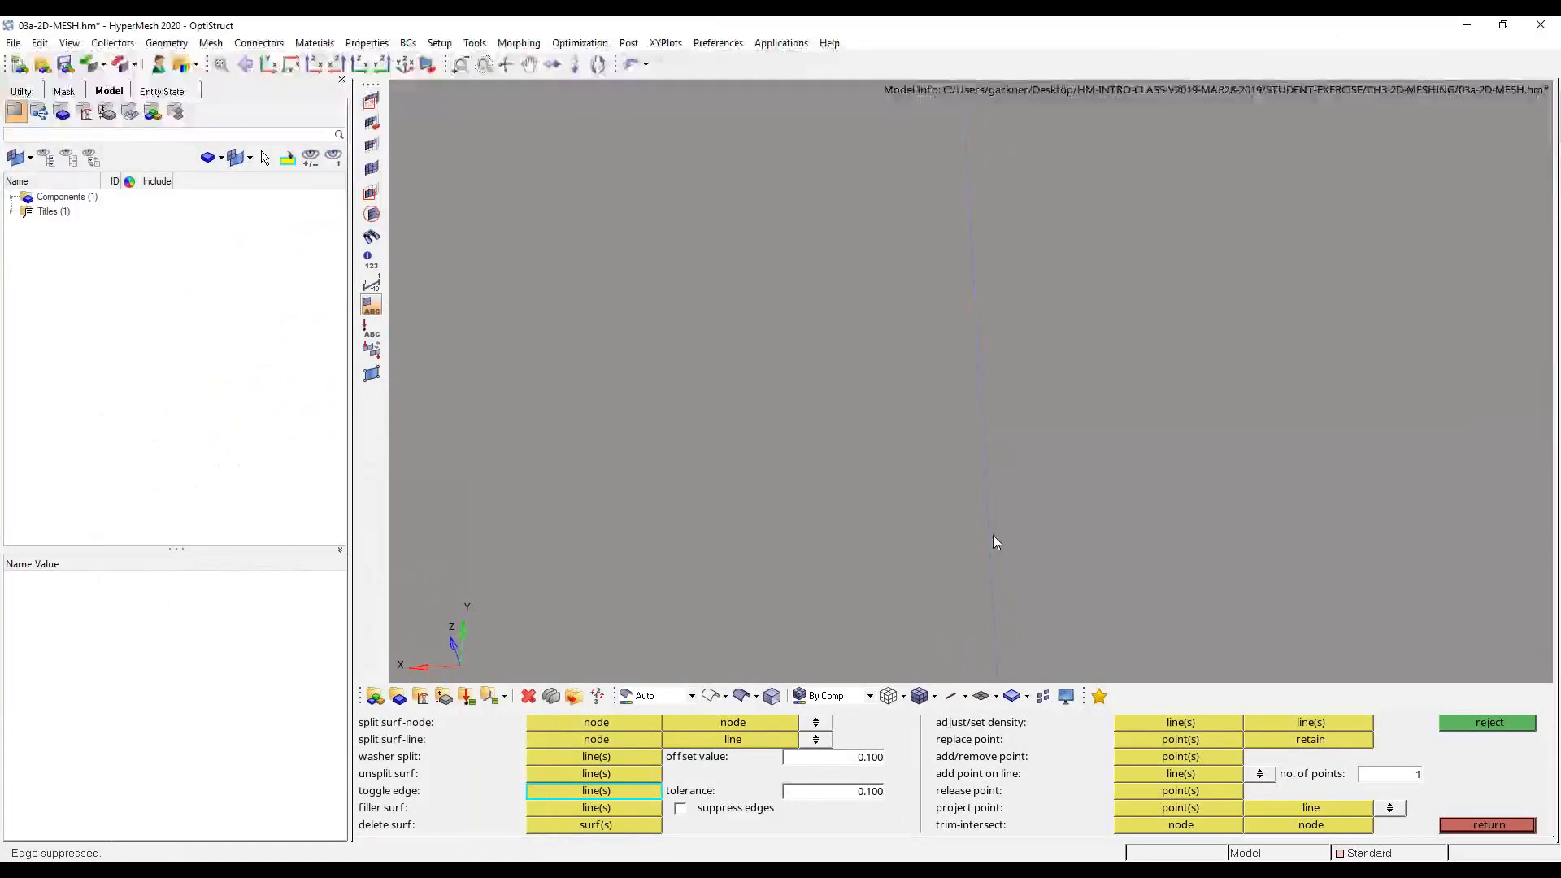
{"action": "key", "text": "ctrl+z"}
- Add "Toggle Edge is most commonly used to surpress / reintroduce Shared Edges" to the end of the Notepad notes and minimise them
{"action": "mouse_move", "coordinate": [508, 868]}
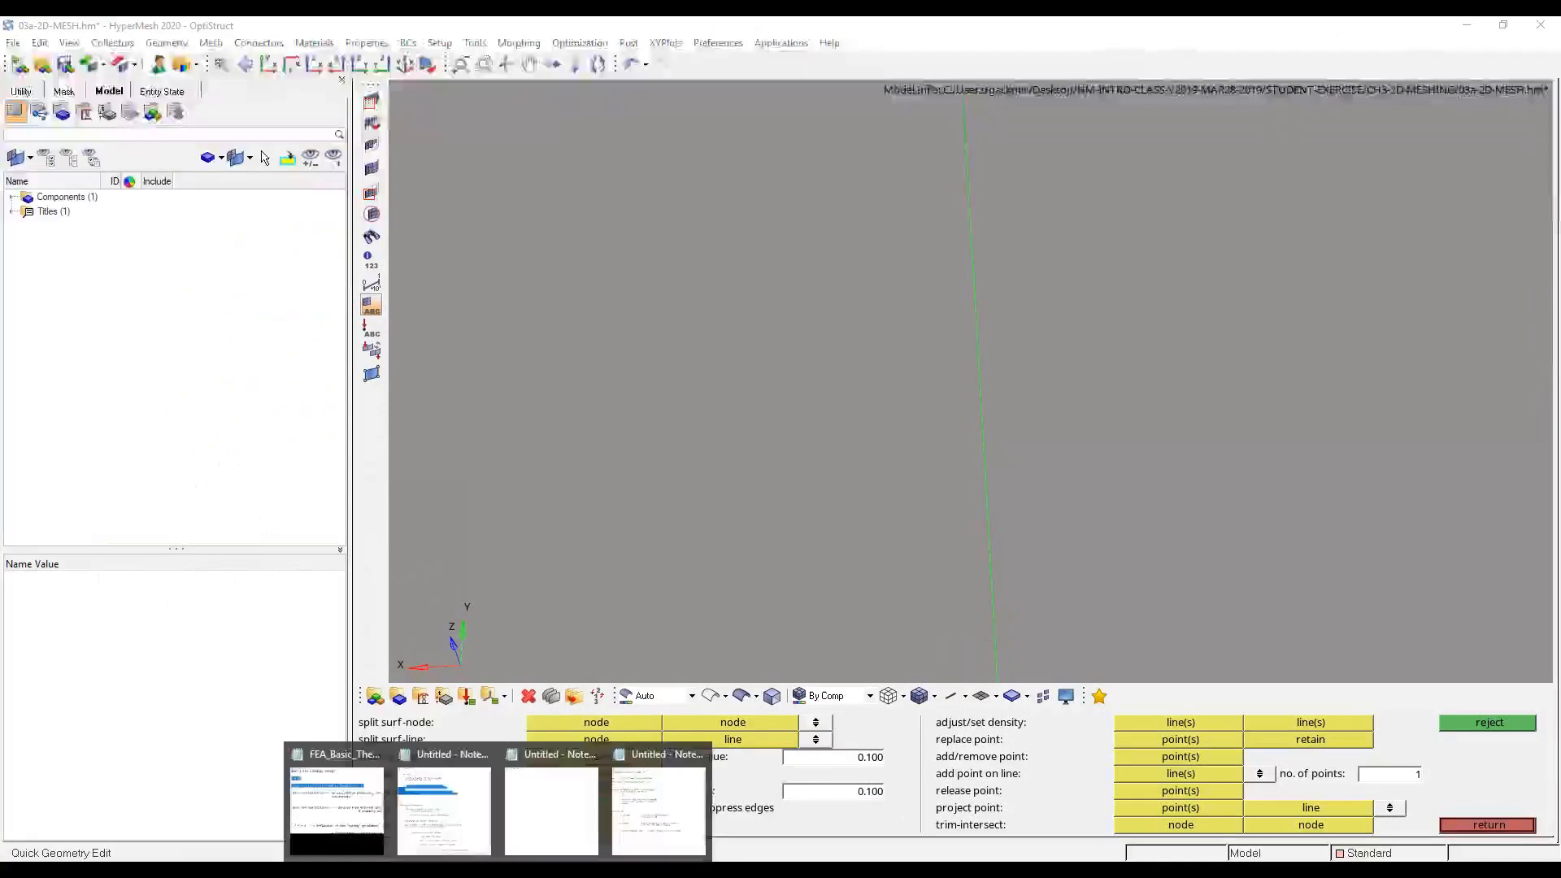
{"action": "left_click", "coordinate": [681, 823]}
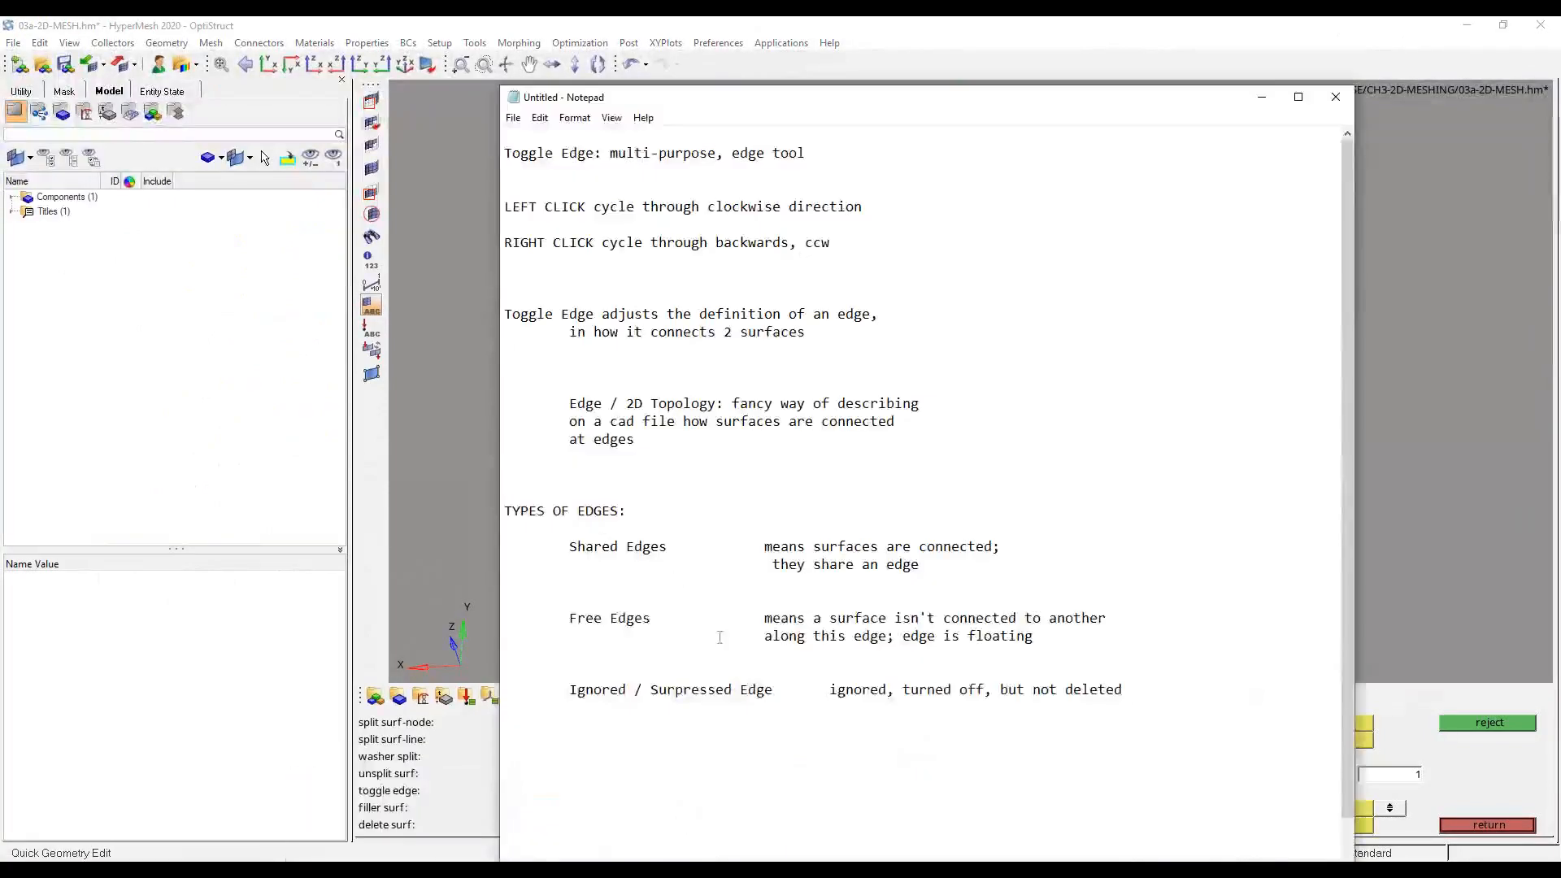
{"action": "type", "text": "Toggle E"}
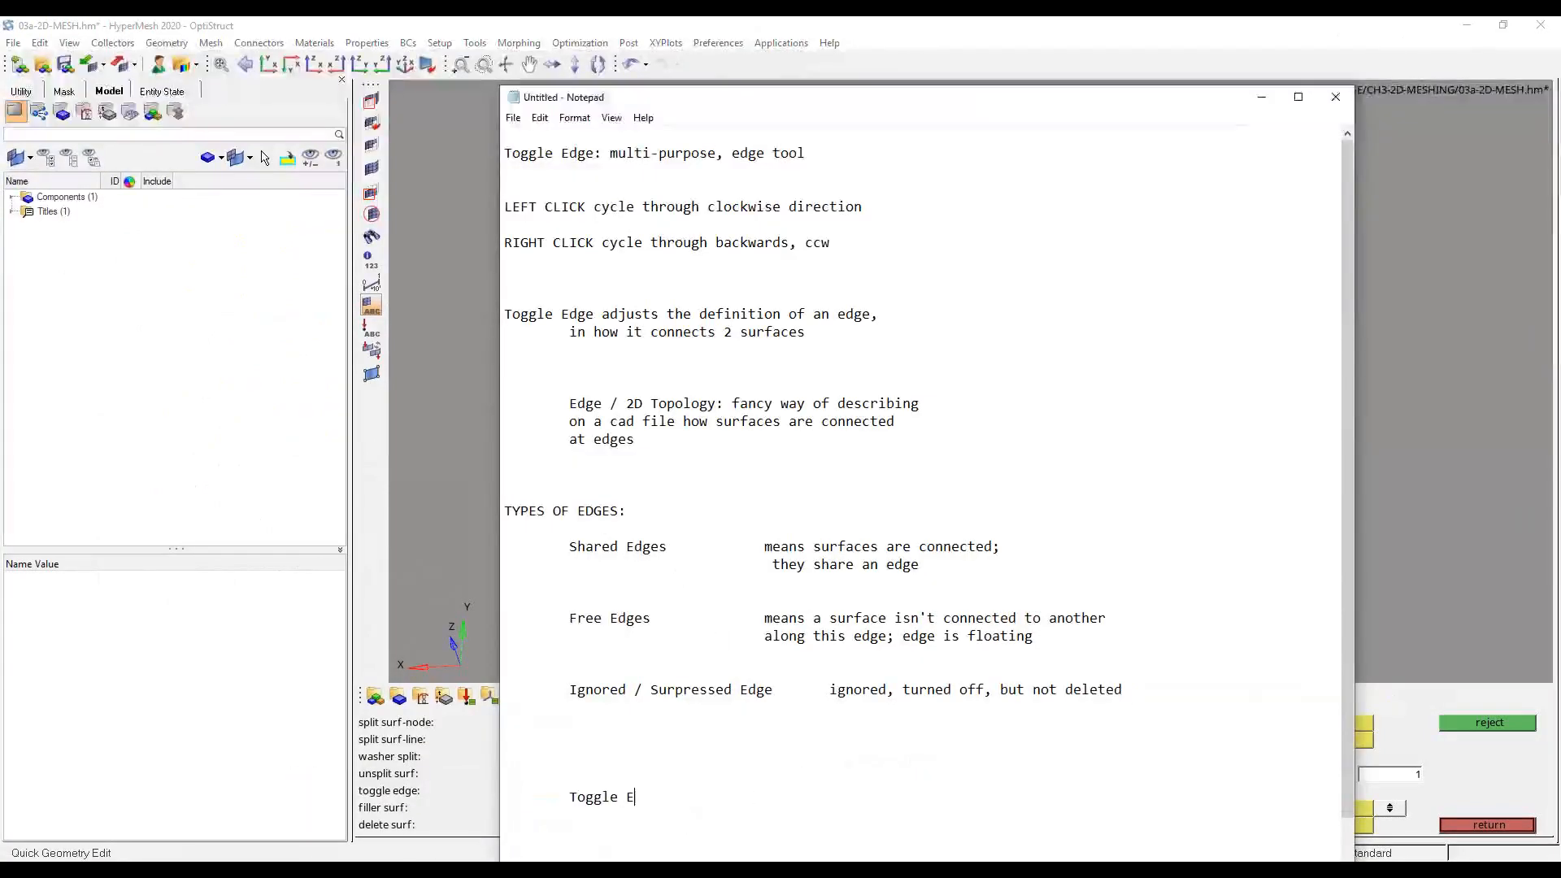
{"action": "type", "text": "dge is most ocmmonly"}
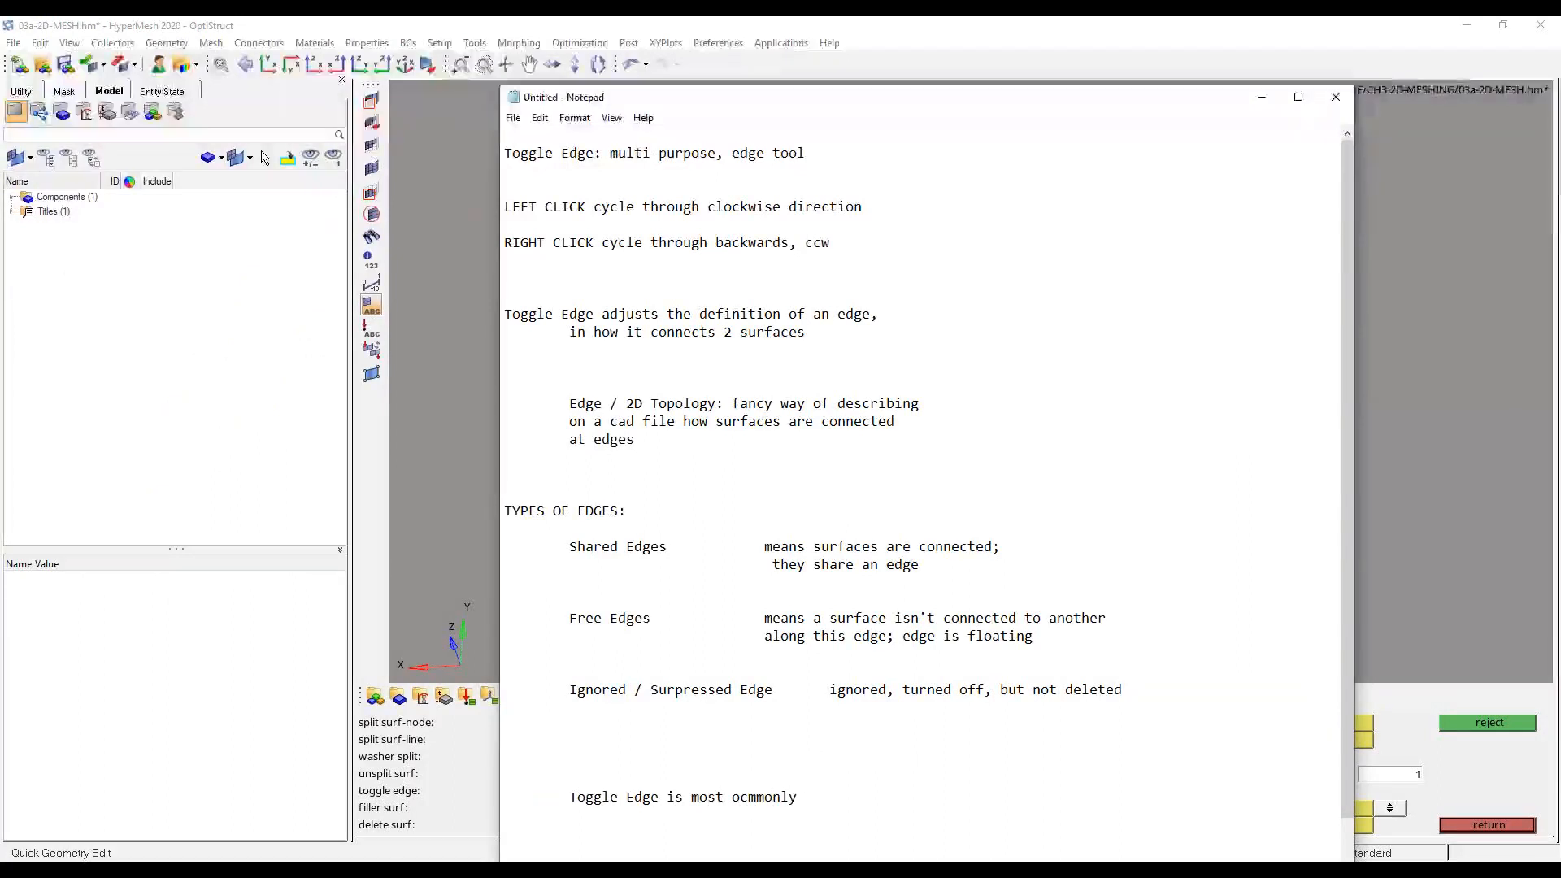
{"action": "key", "text": "BackSpace"}
{"action": "key", "text": "BackSpace"}
{"action": "key", "text": "BackSpace"}
{"action": "key", "text": "BackSpace"}
{"action": "key", "text": "BackSpace"}
{"action": "key", "text": "BackSpace"}
{"action": "key", "text": "BackSpace"}
{"action": "key", "text": "BackSpace"}
{"action": "key", "text": "BackSpace"}
{"action": "type", "text": "commonly used to surpres"}
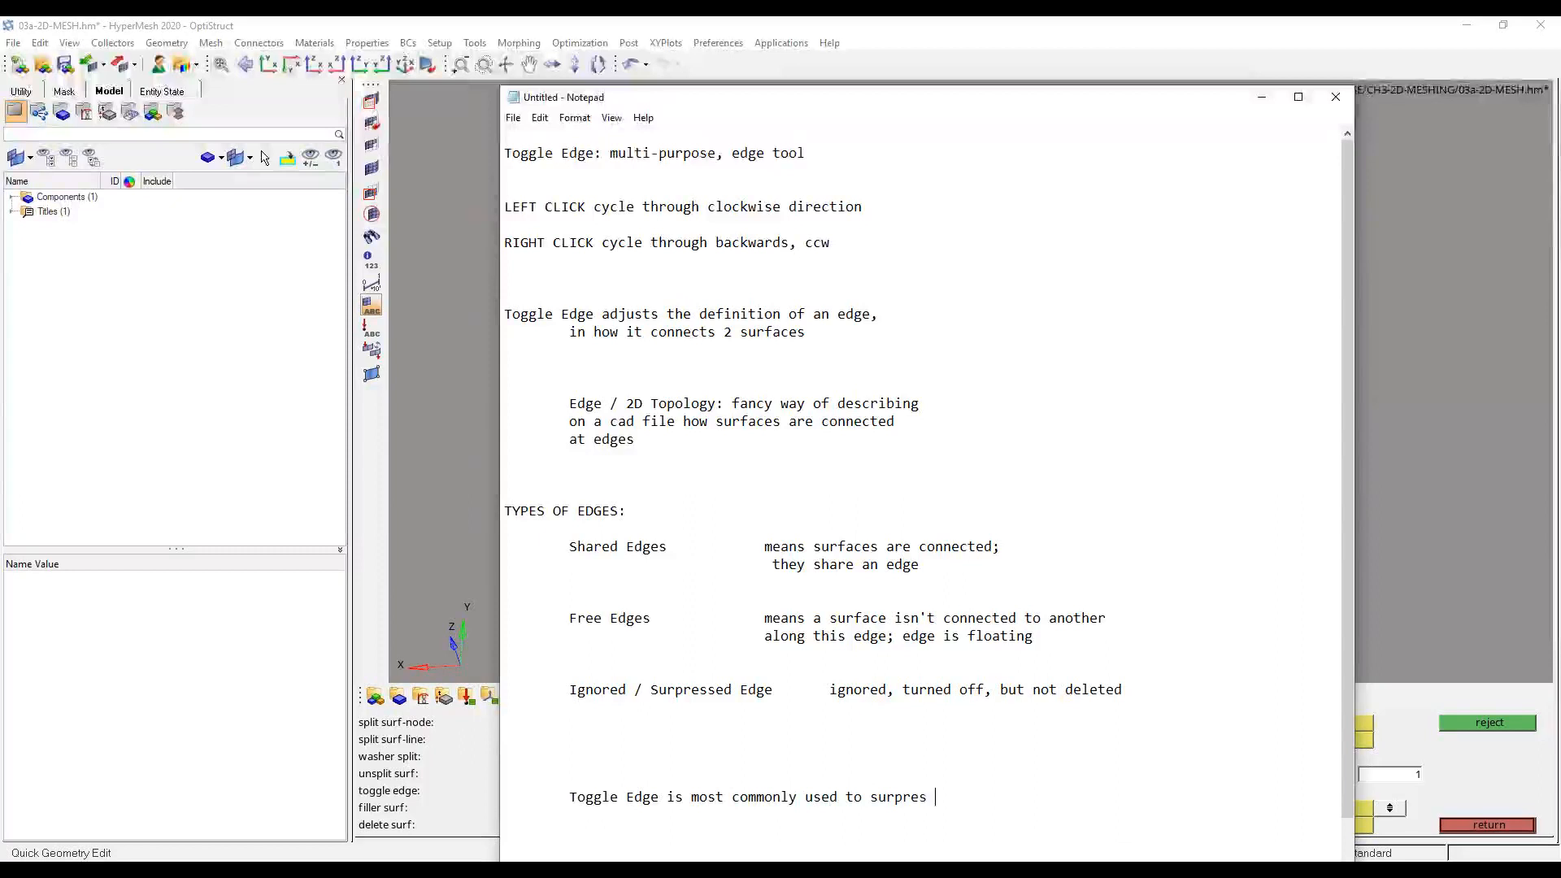
{"action": "type", "text": "s / reintroduce"}
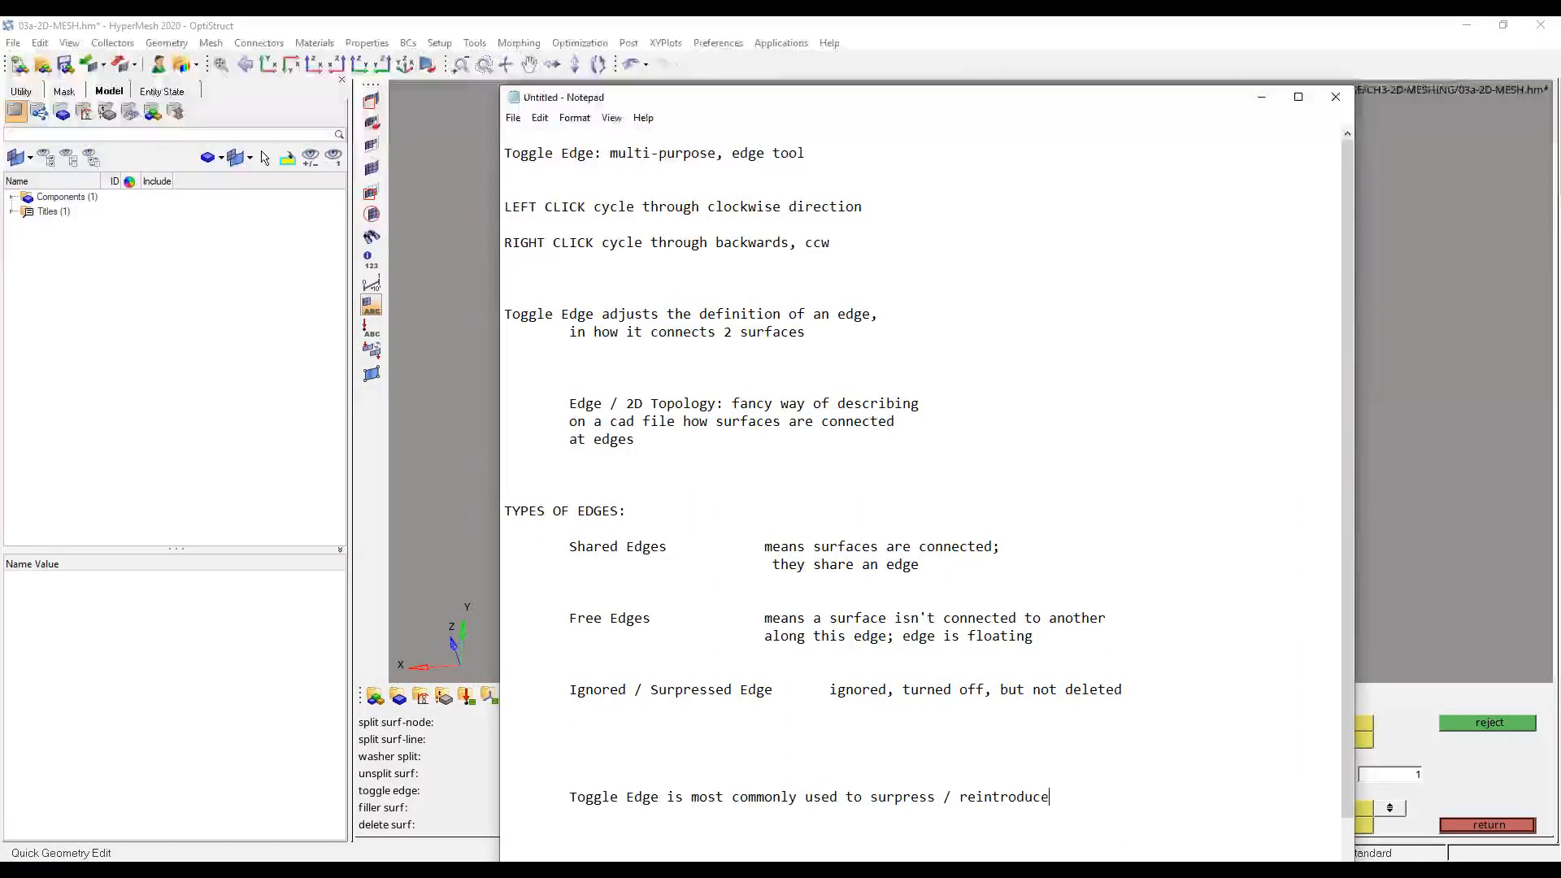
{"action": "type", "text": " Shared Edges"}
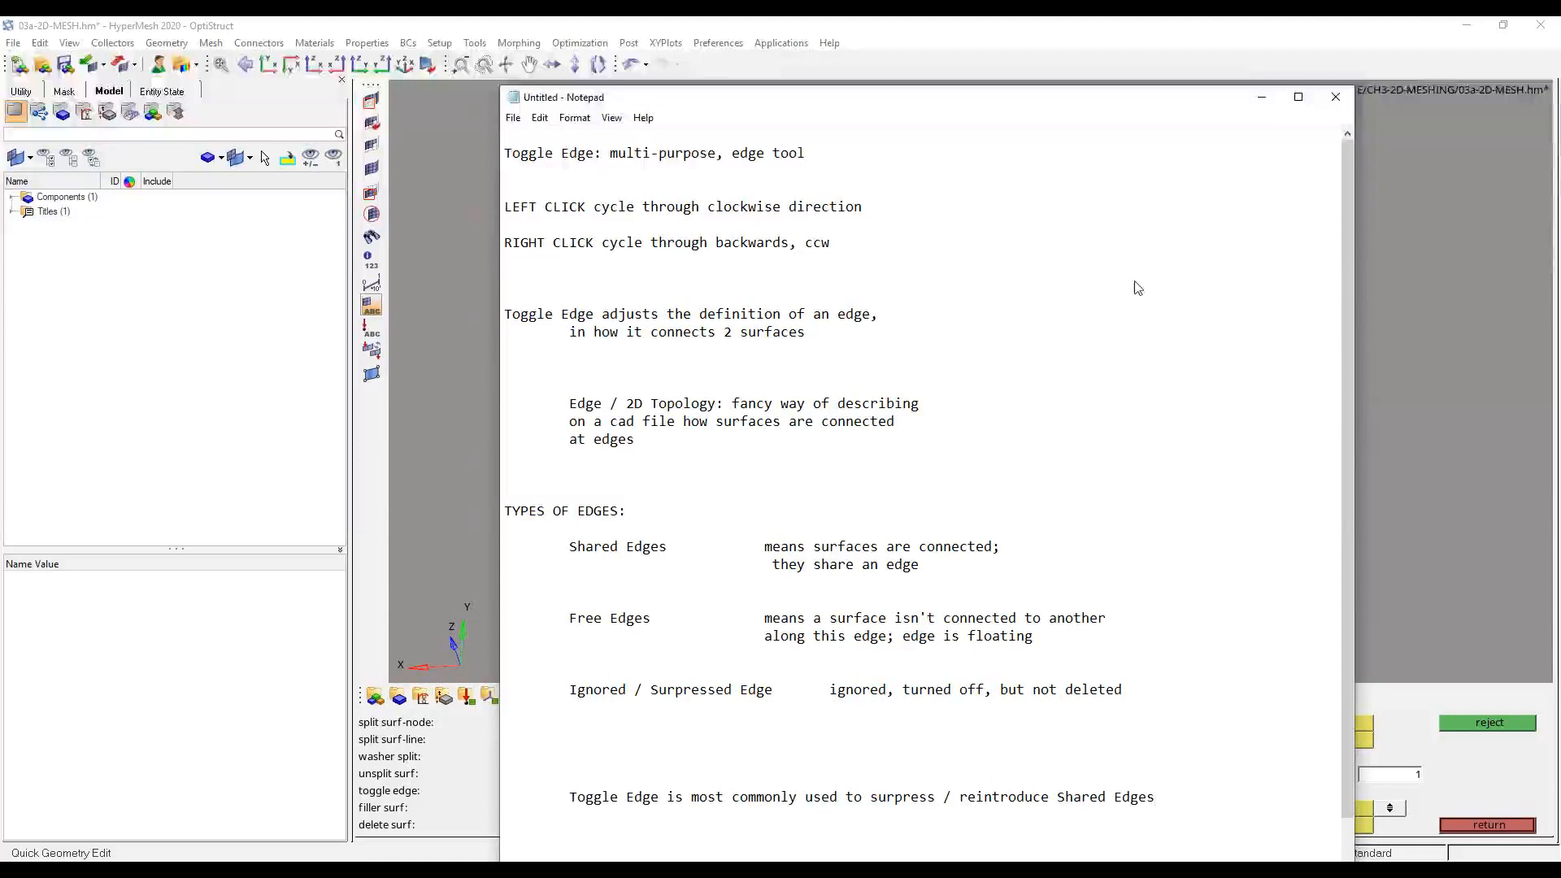
{"action": "left_click", "coordinate": [1262, 96]}
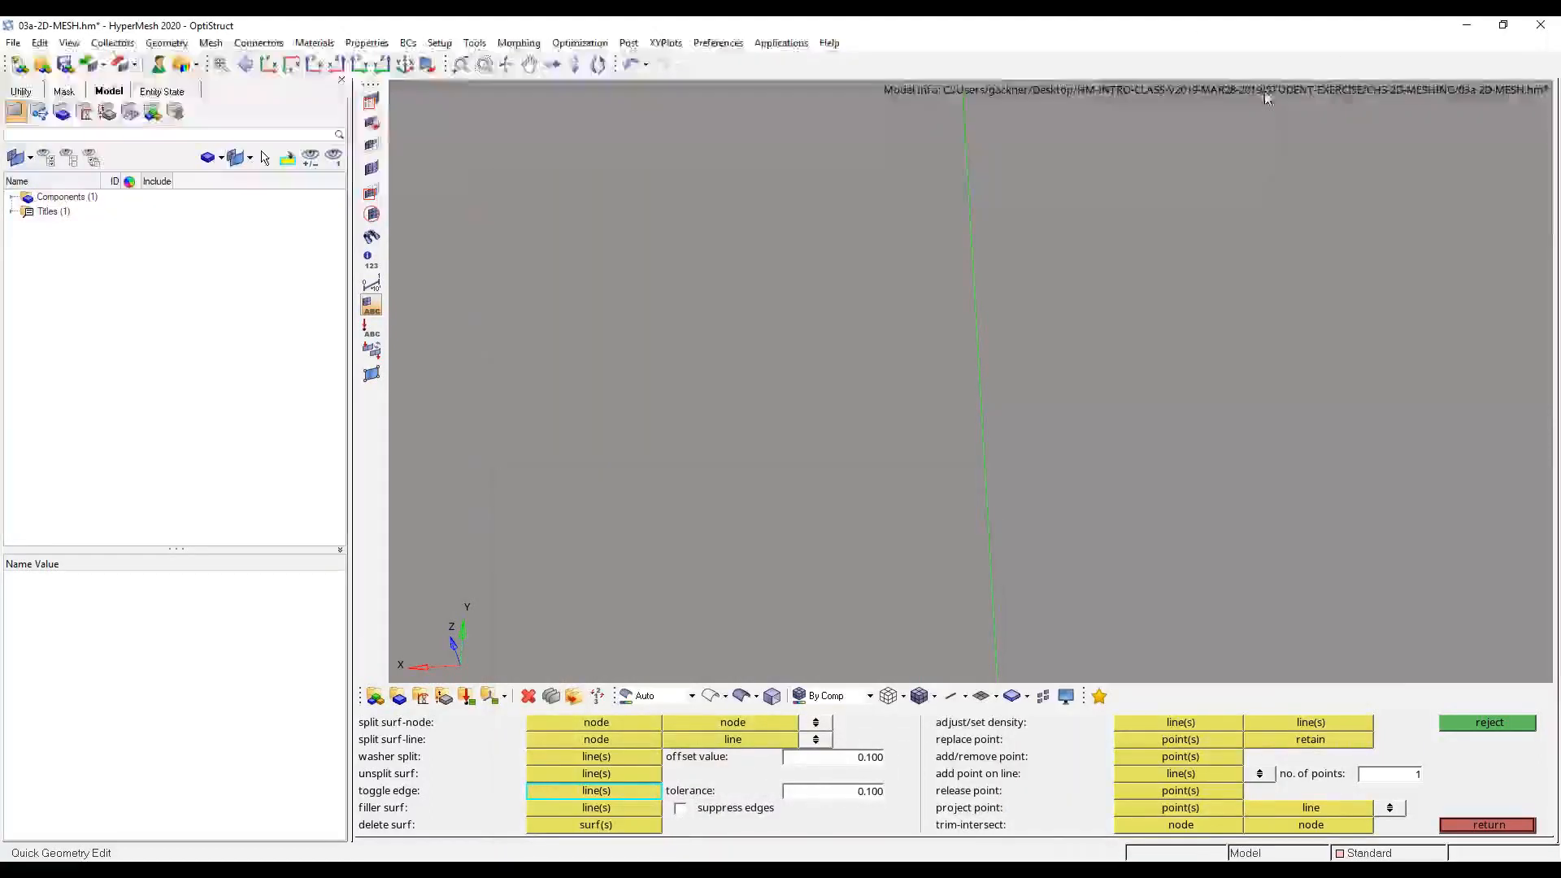
- Suppress the middle of the three short curved edges across the fillet band and the edge continuing below it
{"action": "scroll", "coordinate": [1051, 302], "scroll_direction": "down", "scroll_amount": 3, "text": "ctrl"}
{"action": "scroll", "coordinate": [1008, 459], "scroll_direction": "down", "scroll_amount": 4}
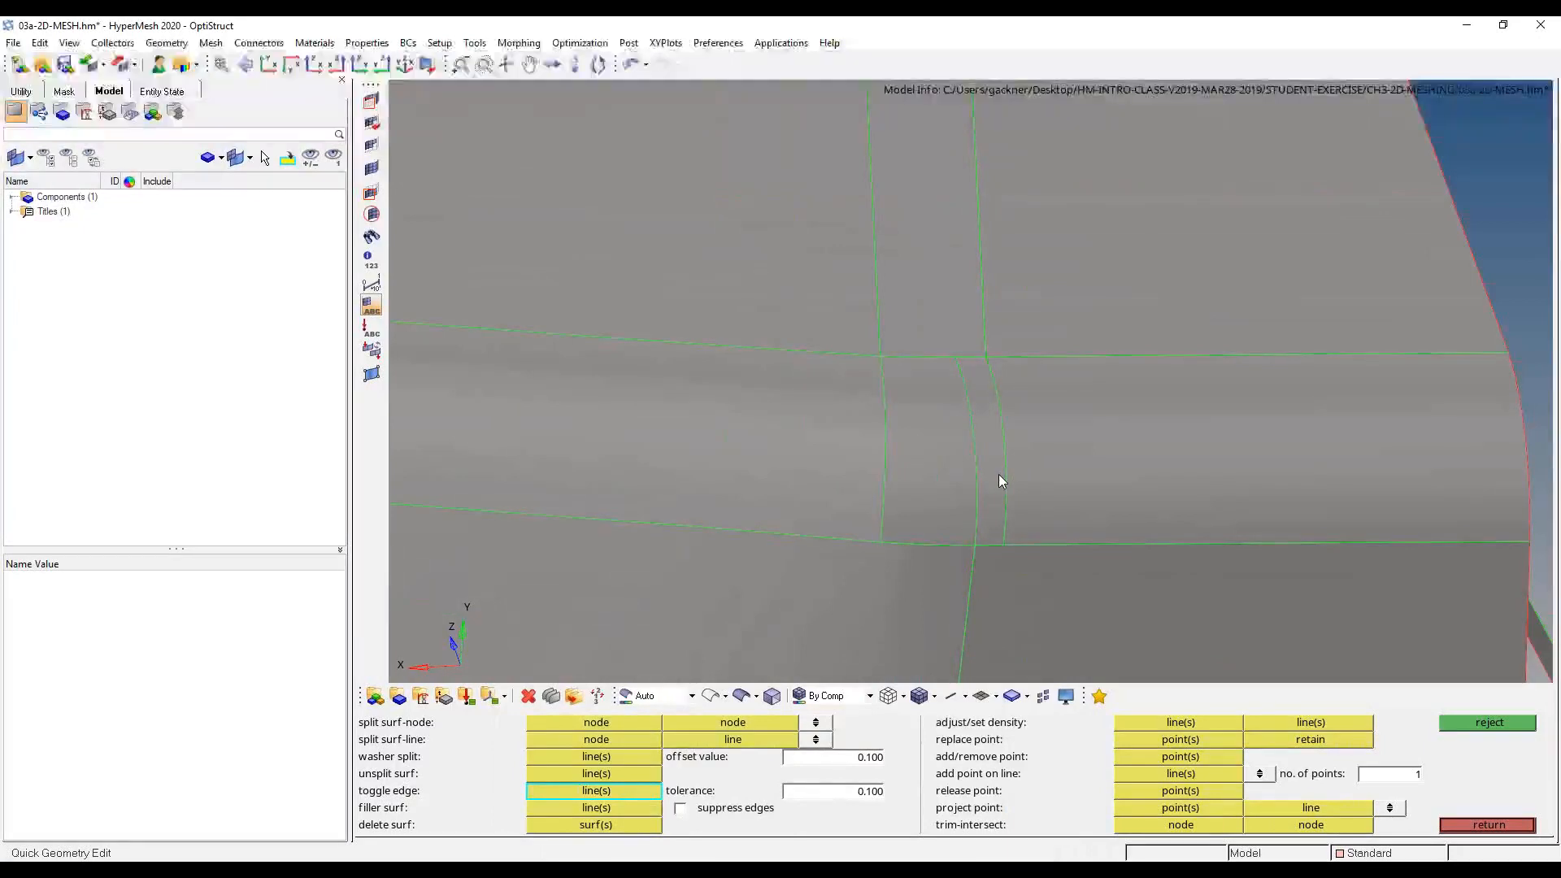
{"action": "left_click", "coordinate": [972, 471]}
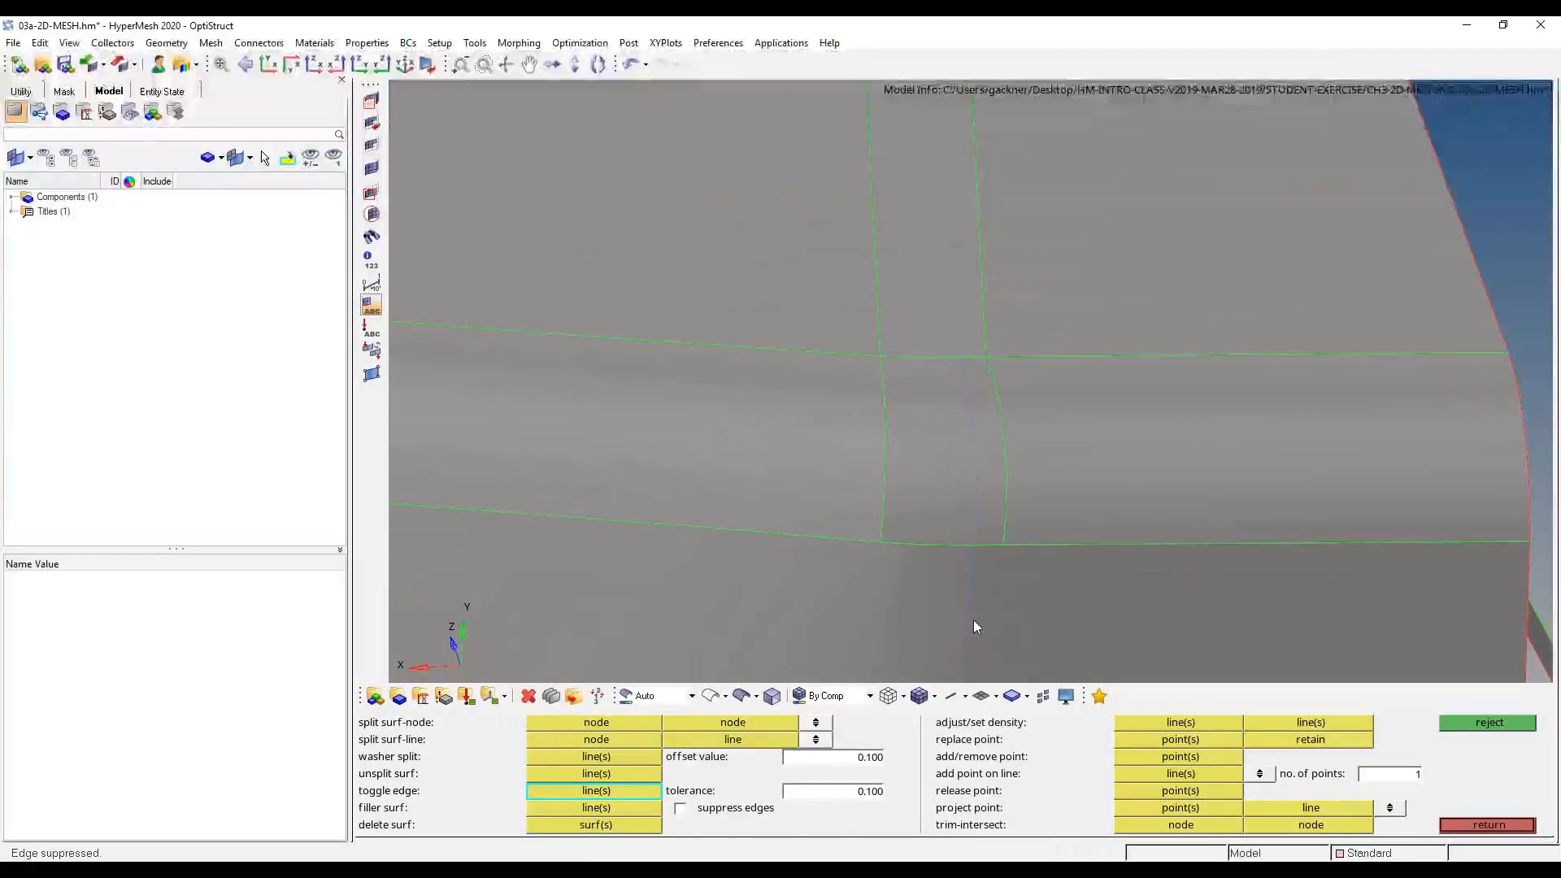
- Automesh the three fillet band surfaces around the suppressed edge with mixed elements at size 2.500
{"action": "key", "text": "F12"}
{"action": "left_click", "coordinate": [1014, 533]}
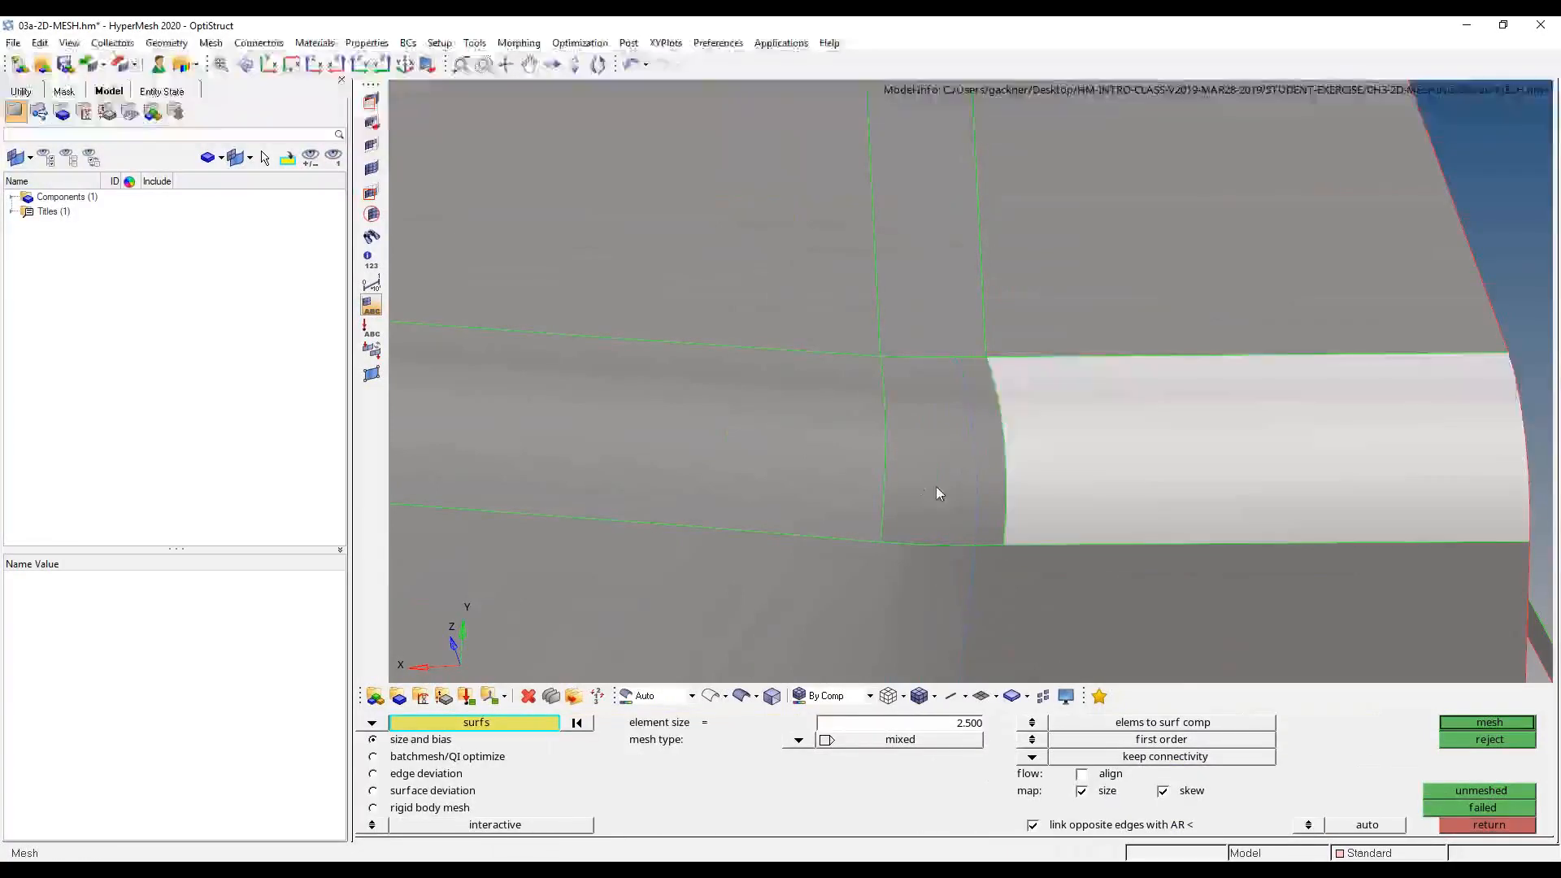
{"action": "left_click", "coordinate": [937, 491]}
{"action": "left_click", "coordinate": [783, 470]}
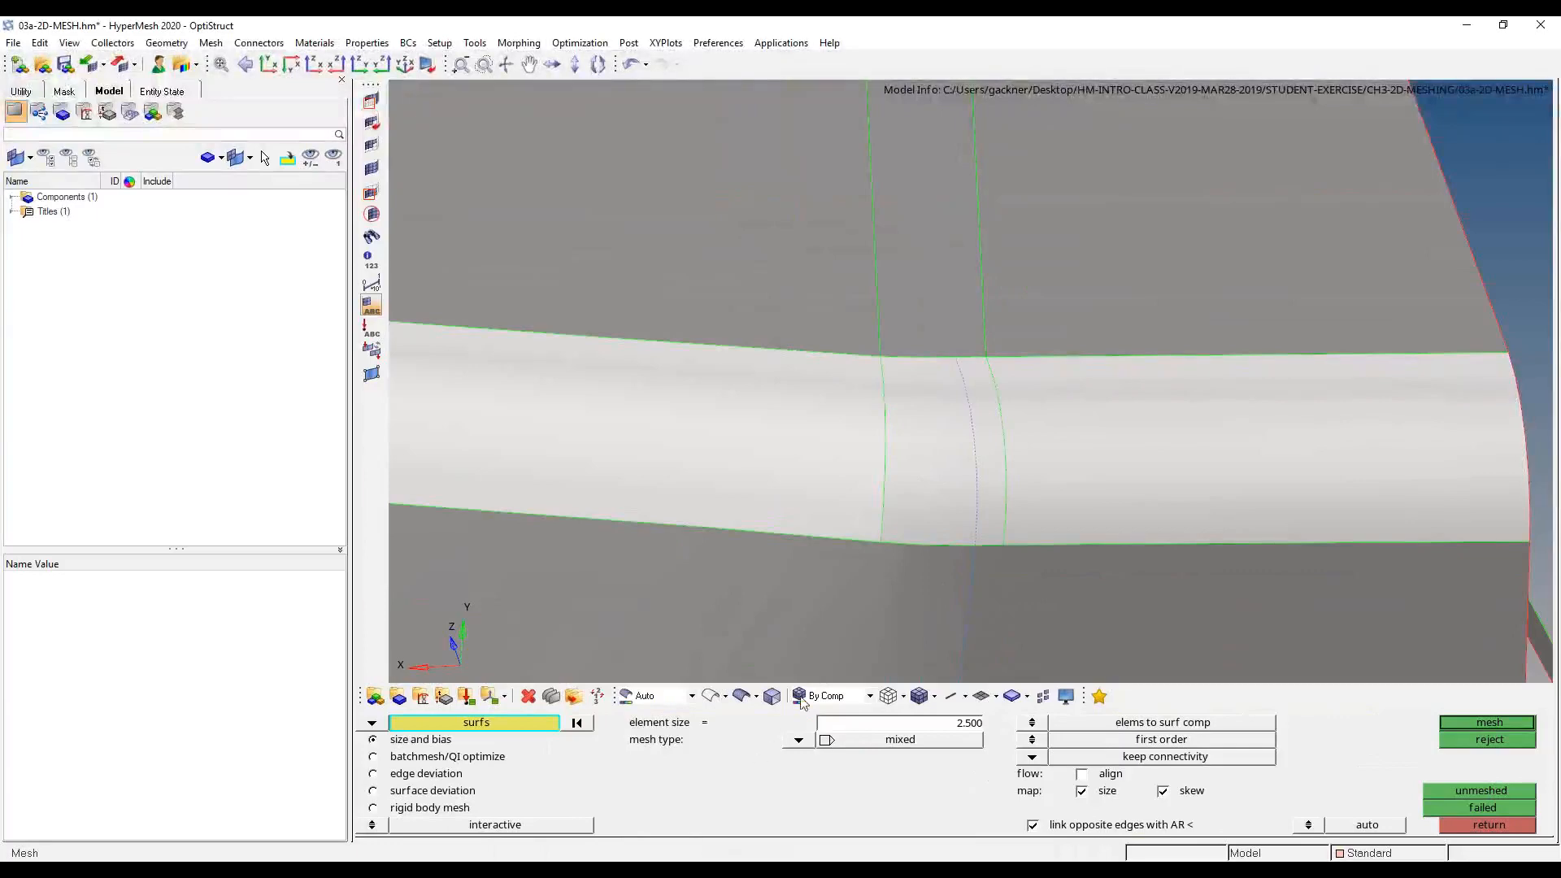
{"action": "middle_click", "coordinate": [1214, 378]}
- Examine how the elements cross the suppressed edge along the fillet band, and discard the mesh
{"action": "scroll", "coordinate": [967, 375], "scroll_direction": "up", "scroll_amount": 3, "text": "ctrl"}
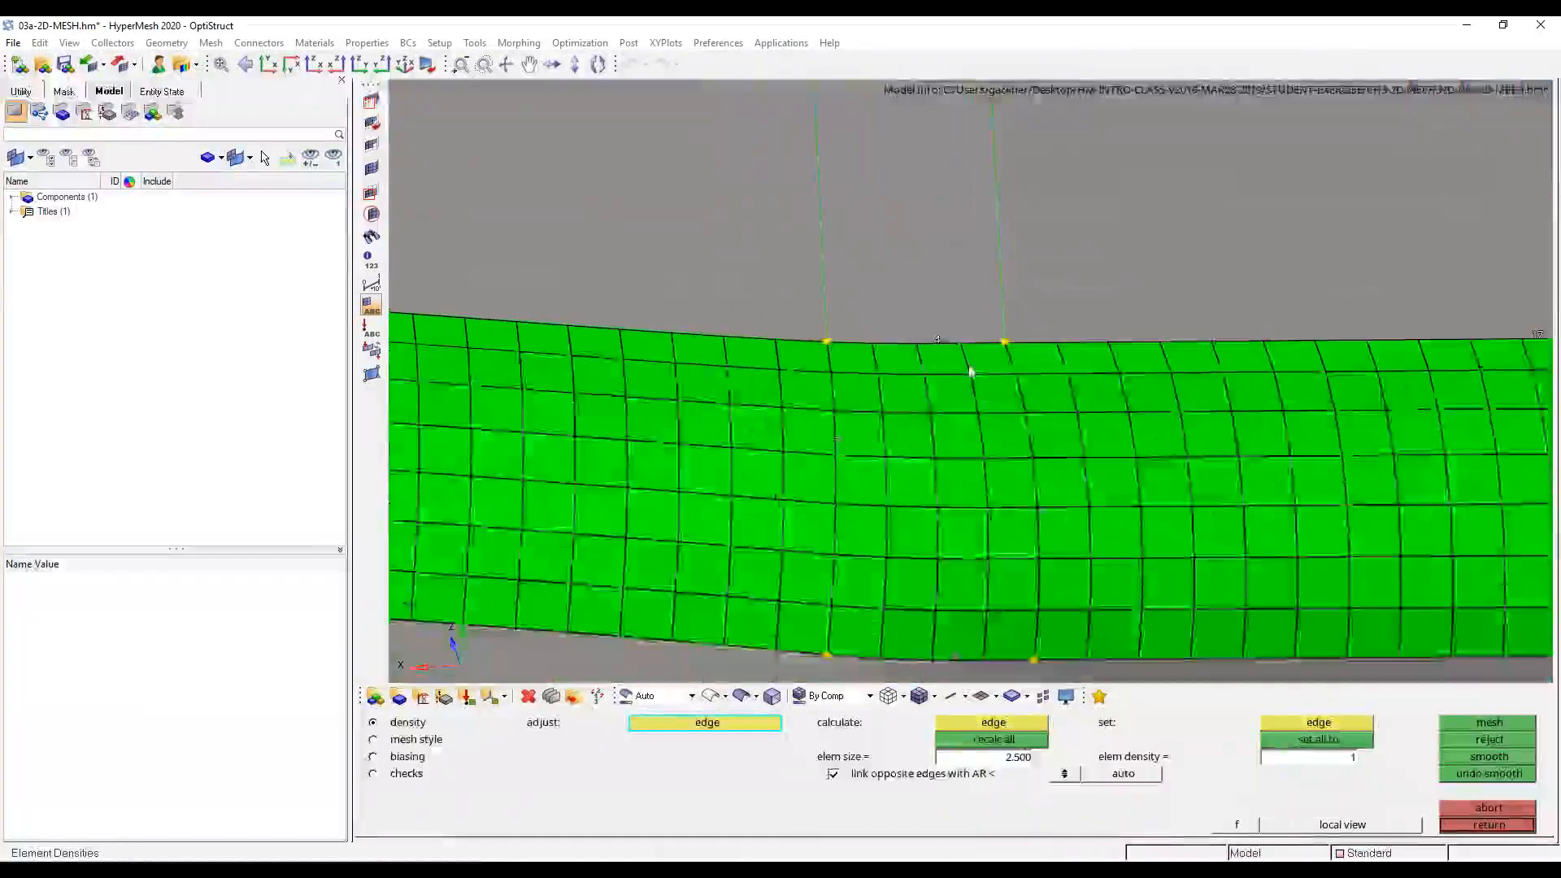
{"action": "scroll", "coordinate": [970, 371], "scroll_direction": "down", "scroll_amount": 4, "text": "ctrl"}
{"action": "scroll", "coordinate": [982, 510], "scroll_direction": "up", "scroll_amount": 10, "text": "ctrl"}
{"action": "scroll", "coordinate": [1055, 412], "scroll_direction": "up", "scroll_amount": 1, "text": "ctrl"}
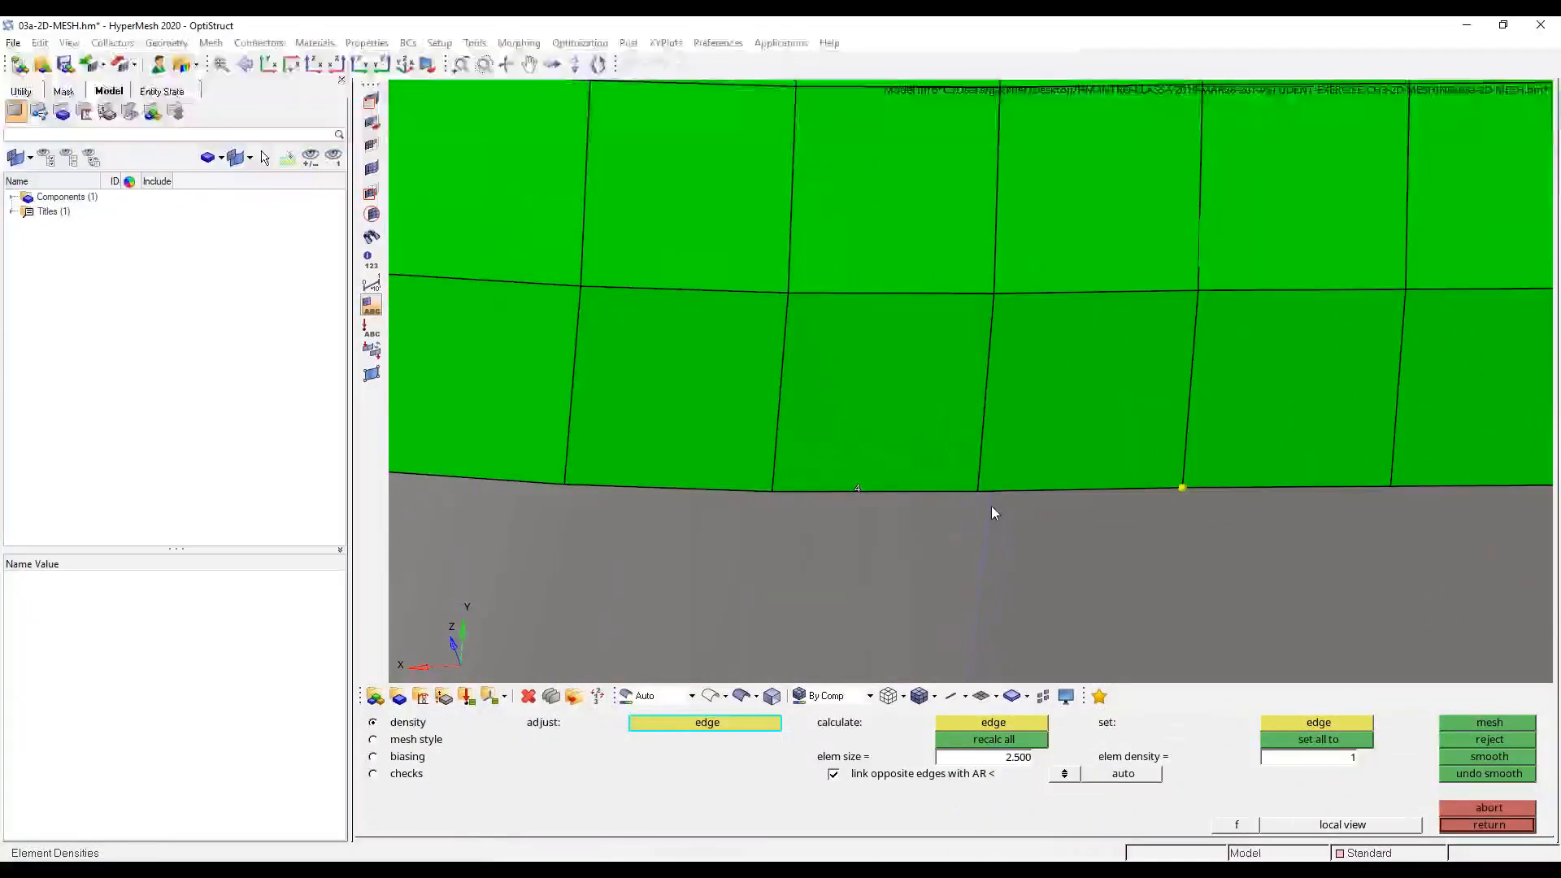
{"action": "scroll", "coordinate": [993, 509], "scroll_direction": "down", "scroll_amount": 12, "text": "ctrl"}
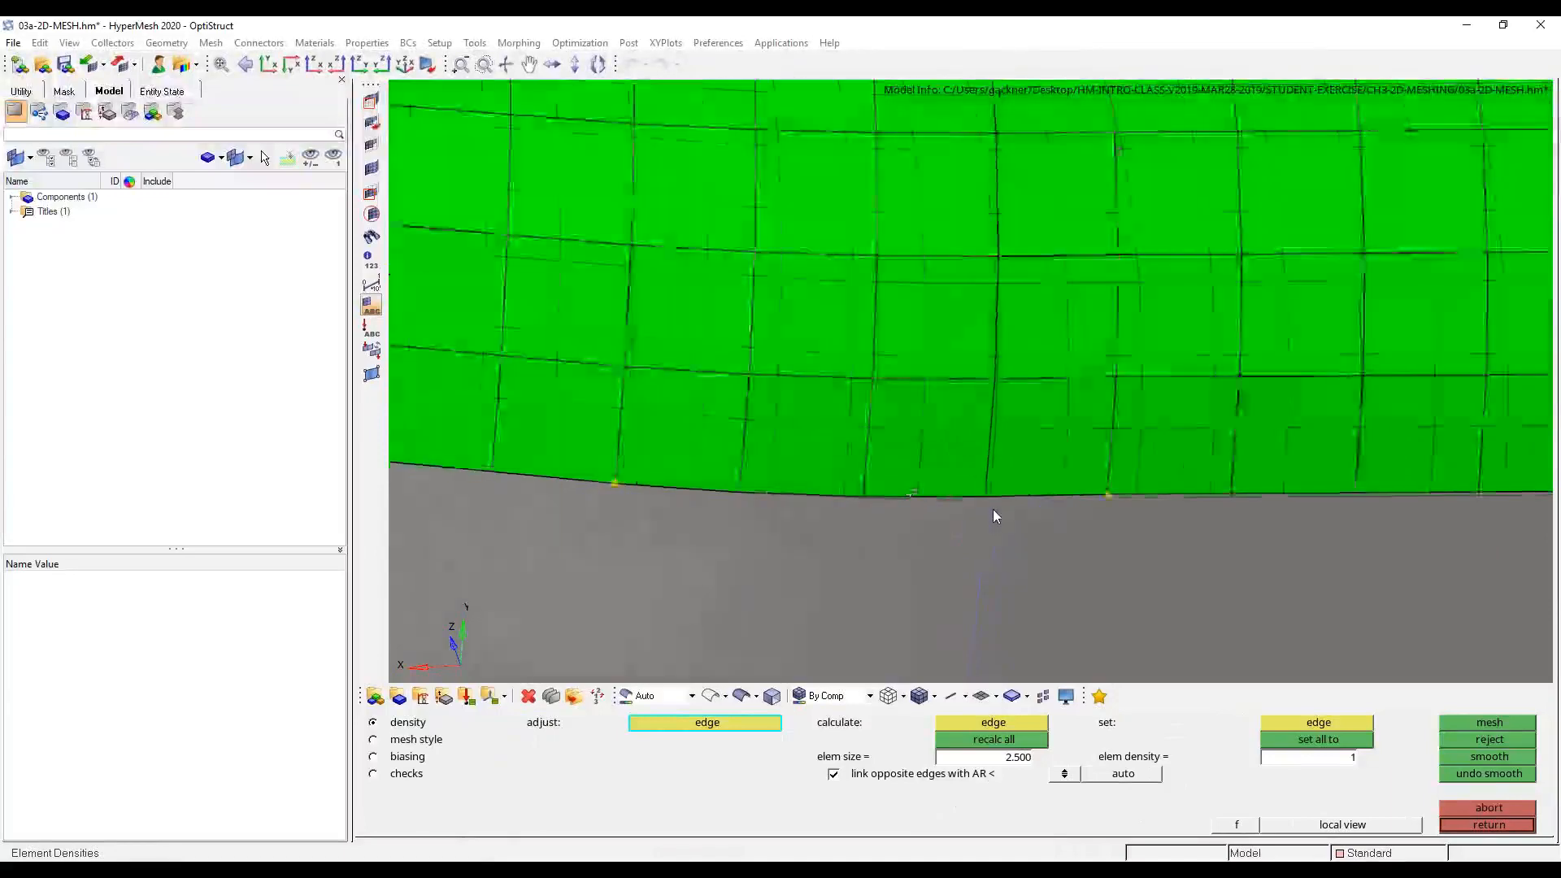
{"action": "left_click_drag", "start_coordinate": [1007, 534], "coordinate": [1093, 473], "text": "ctrl"}
{"action": "right_click_drag", "start_coordinate": [1094, 473], "coordinate": [1492, 339], "text": "ctrl"}
{"action": "scroll", "coordinate": [1437, 467], "scroll_direction": "down", "scroll_amount": 6, "text": "ctrl"}
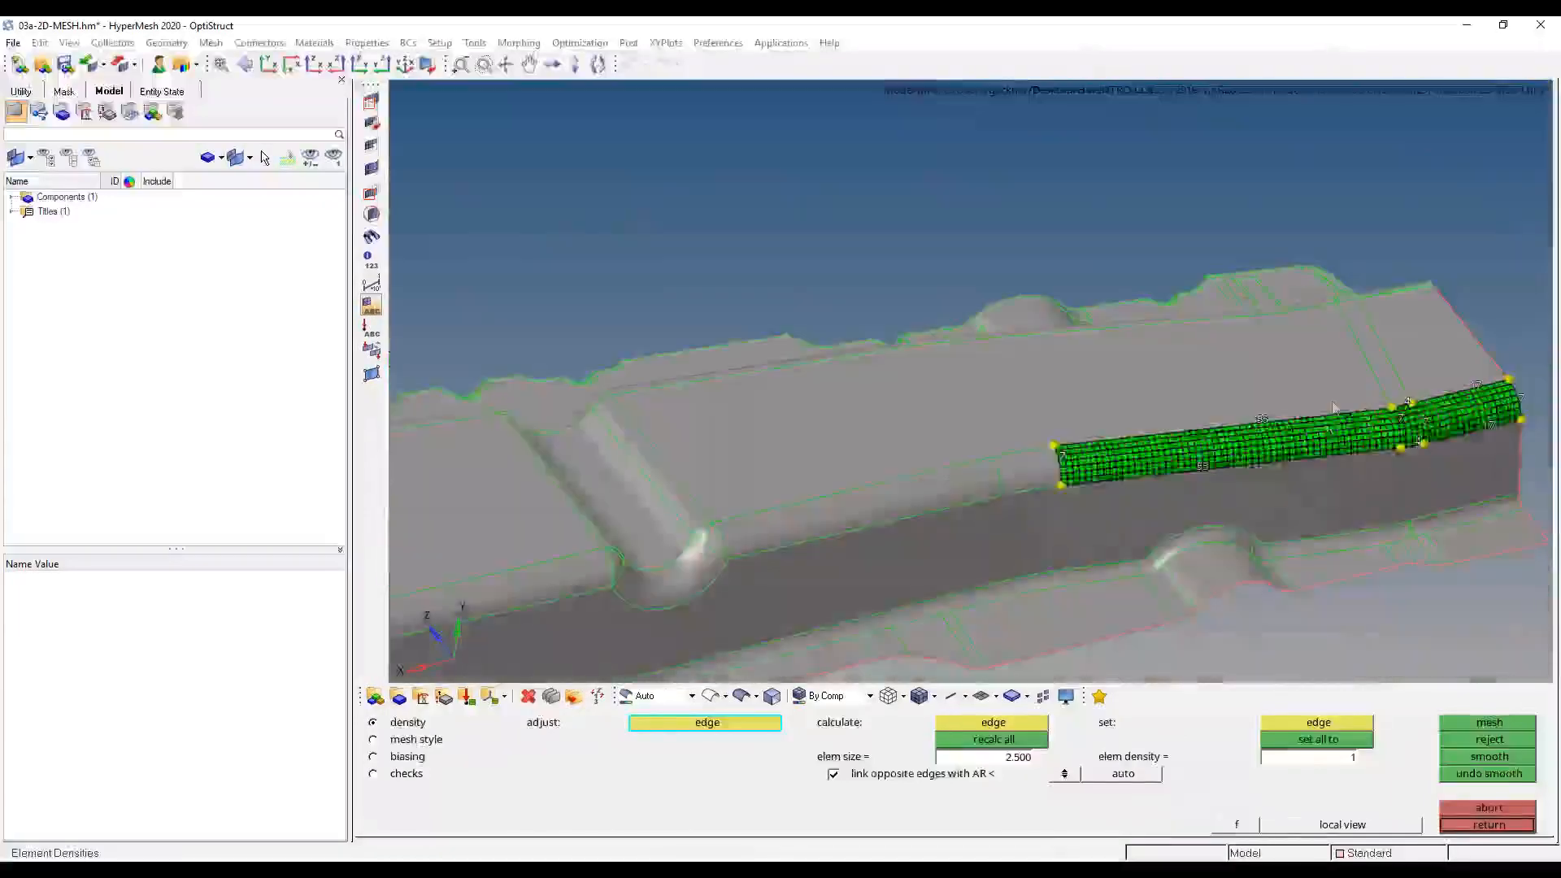
{"action": "key", "text": "Escape"}
- With toggle edge, suppress the extra short edges crossing the lower fillet band where the flange steps, including the narrow converging ones
{"action": "right_click_drag", "start_coordinate": [931, 603], "coordinate": [1279, 363], "text": "ctrl"}
{"action": "right_click_drag", "start_coordinate": [406, 625], "coordinate": [702, 355], "text": "ctrl"}
{"action": "scroll", "coordinate": [862, 289], "scroll_direction": "up", "scroll_amount": 4, "text": "ctrl"}
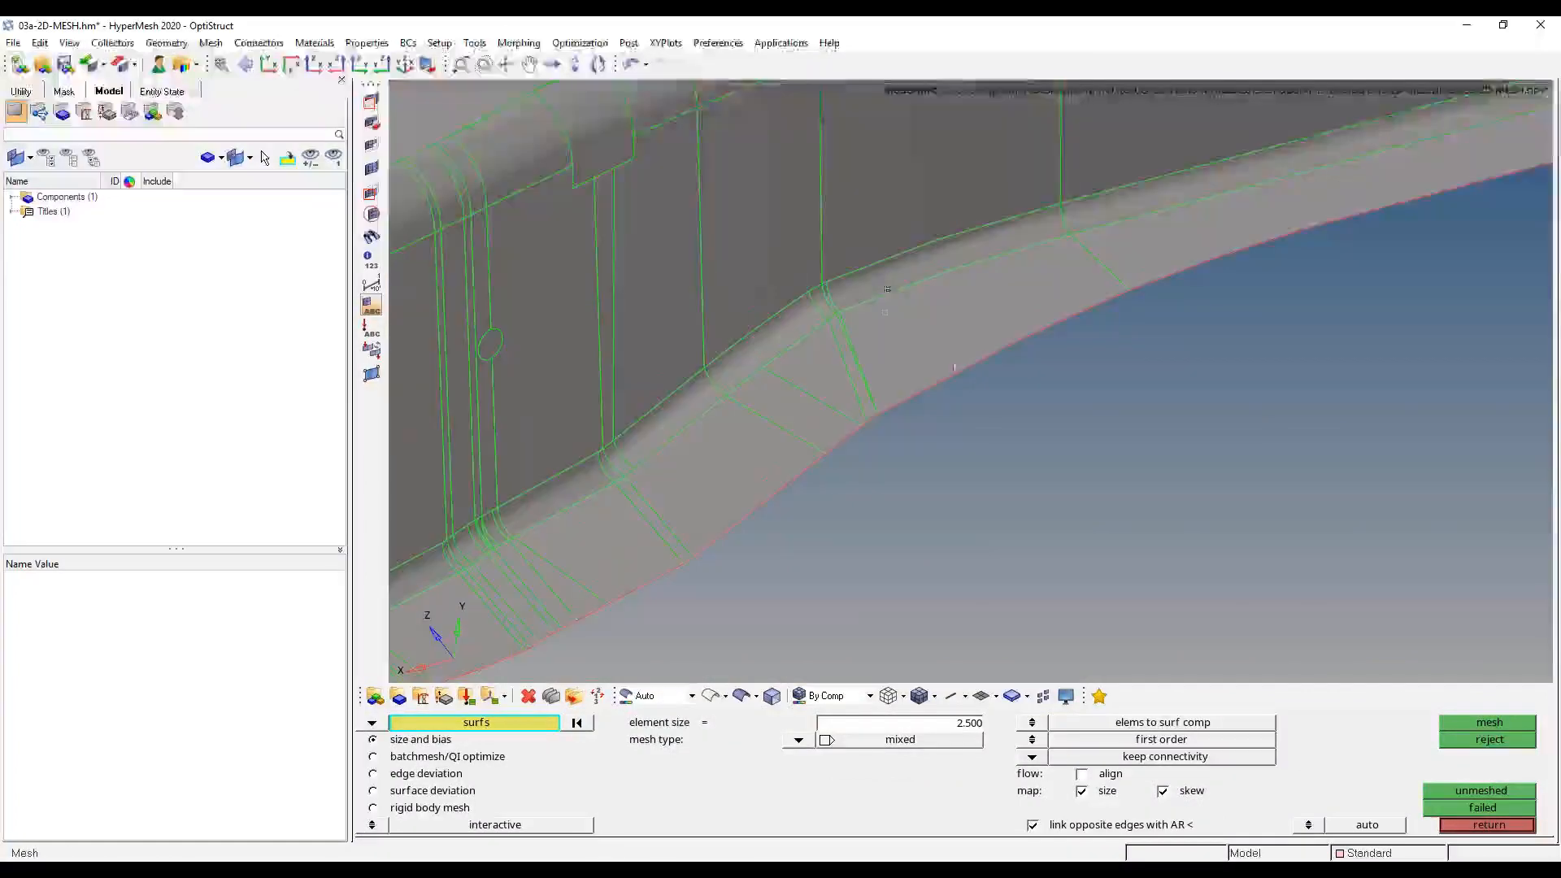
{"action": "left_click_drag", "start_coordinate": [983, 551], "coordinate": [645, 640], "text": "ctrl"}
{"action": "right_click_drag", "start_coordinate": [886, 358], "coordinate": [1254, 460], "text": "ctrl"}
{"action": "mouse_move", "coordinate": [1010, 312]}
{"action": "left_mouse_down", "text": "ctrl"}
{"action": "mouse_move", "coordinate": [749, 451]}
{"action": "mouse_move", "coordinate": [735, 593]}
{"action": "left_mouse_up", "text": "ctrl"}
{"action": "scroll", "coordinate": [860, 456], "scroll_direction": "down", "scroll_amount": 3, "text": "ctrl"}
{"action": "mouse_move", "coordinate": [950, 369]}
{"action": "left_mouse_down", "text": "ctrl"}
{"action": "mouse_move", "coordinate": [850, 354]}
{"action": "mouse_move", "coordinate": [840, 368]}
{"action": "left_mouse_up", "text": "ctrl"}
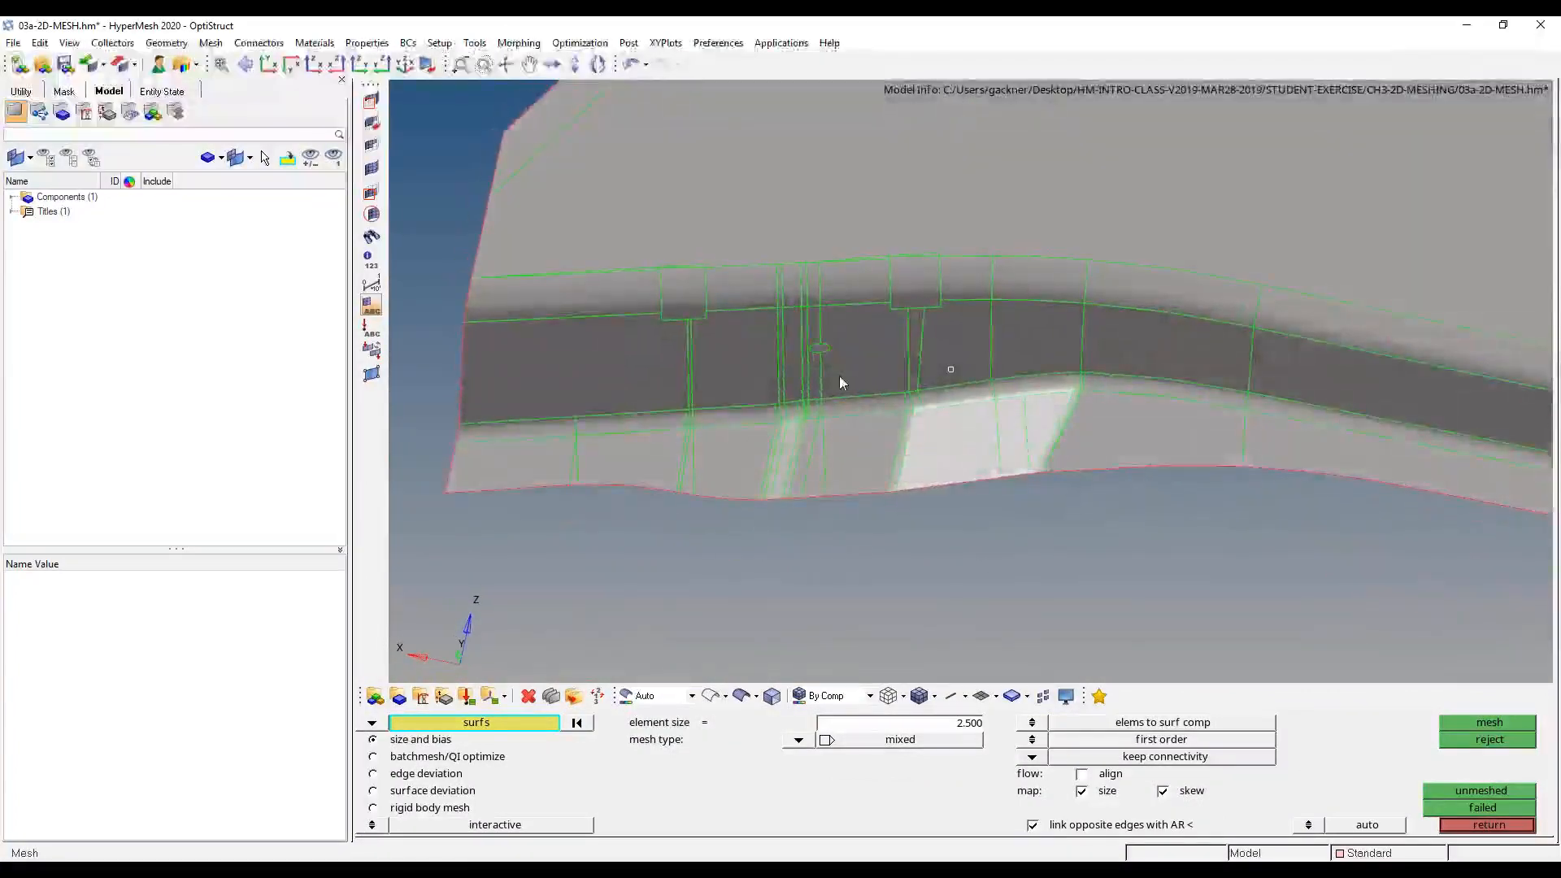
{"action": "scroll", "coordinate": [839, 376], "scroll_direction": "up", "scroll_amount": 3, "text": "ctrl"}
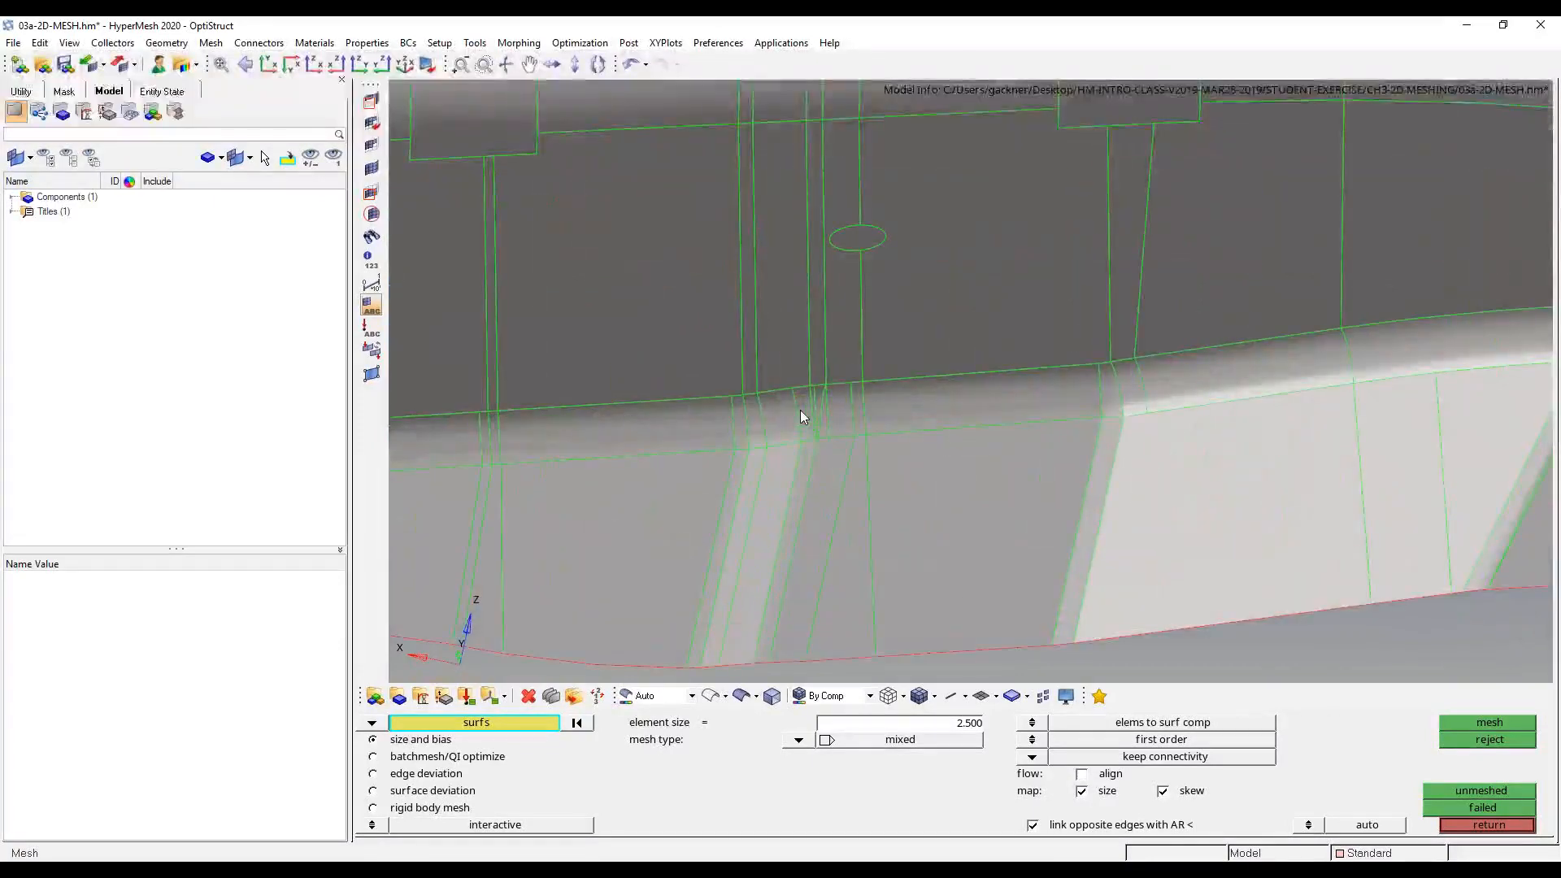
{"action": "scroll", "coordinate": [784, 425], "scroll_direction": "up", "scroll_amount": 3}
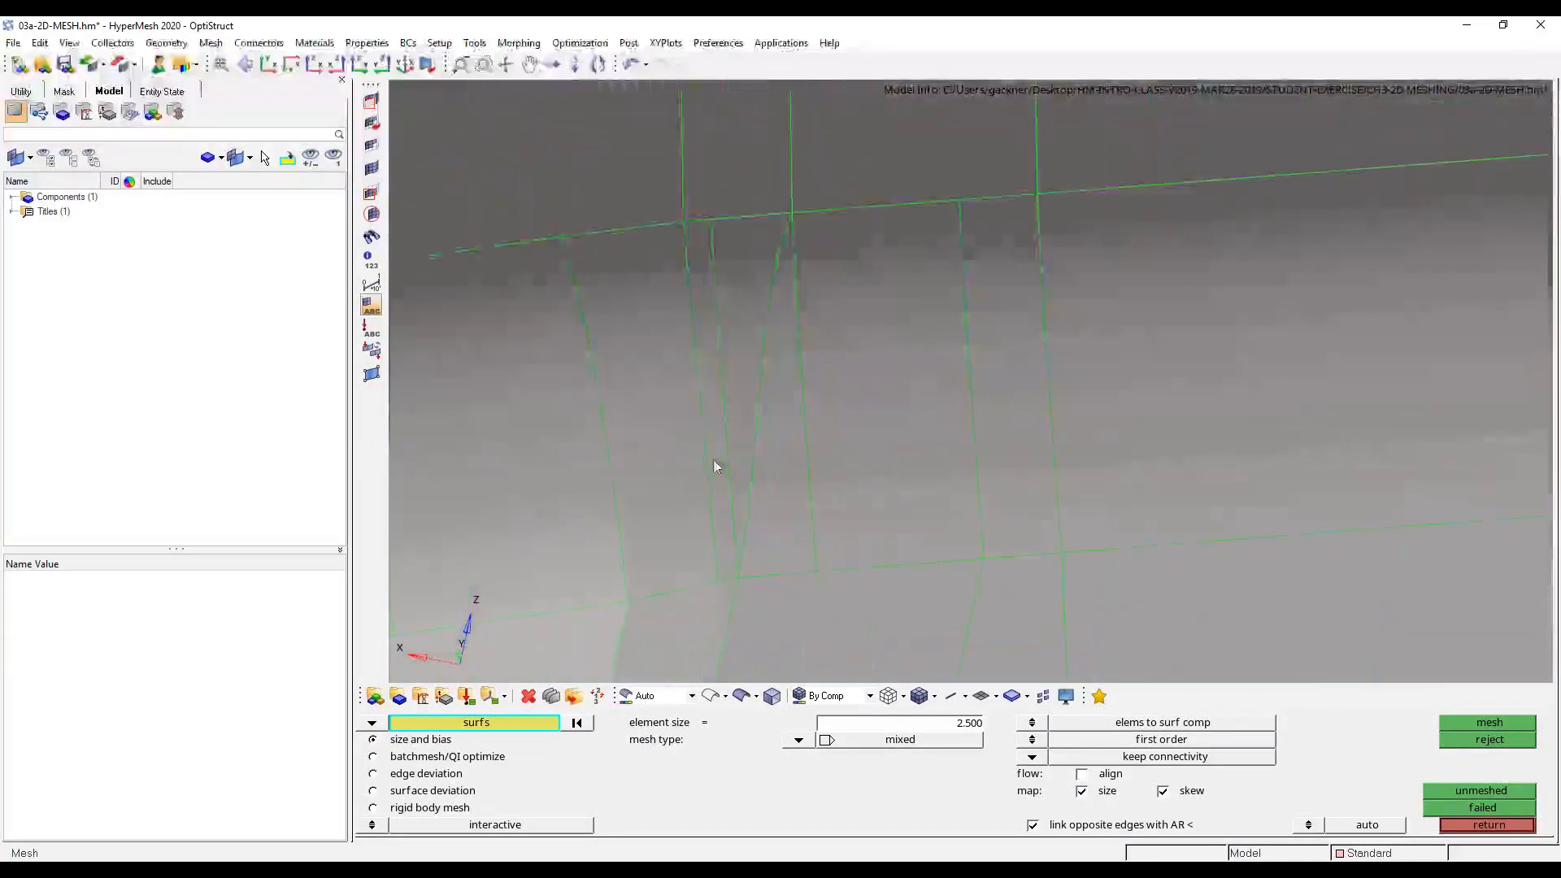
{"action": "right_click_drag", "start_coordinate": [714, 463], "coordinate": [1028, 436], "text": "ctrl"}
{"action": "scroll", "coordinate": [1010, 455], "scroll_direction": "down", "scroll_amount": 3, "text": "ctrl"}
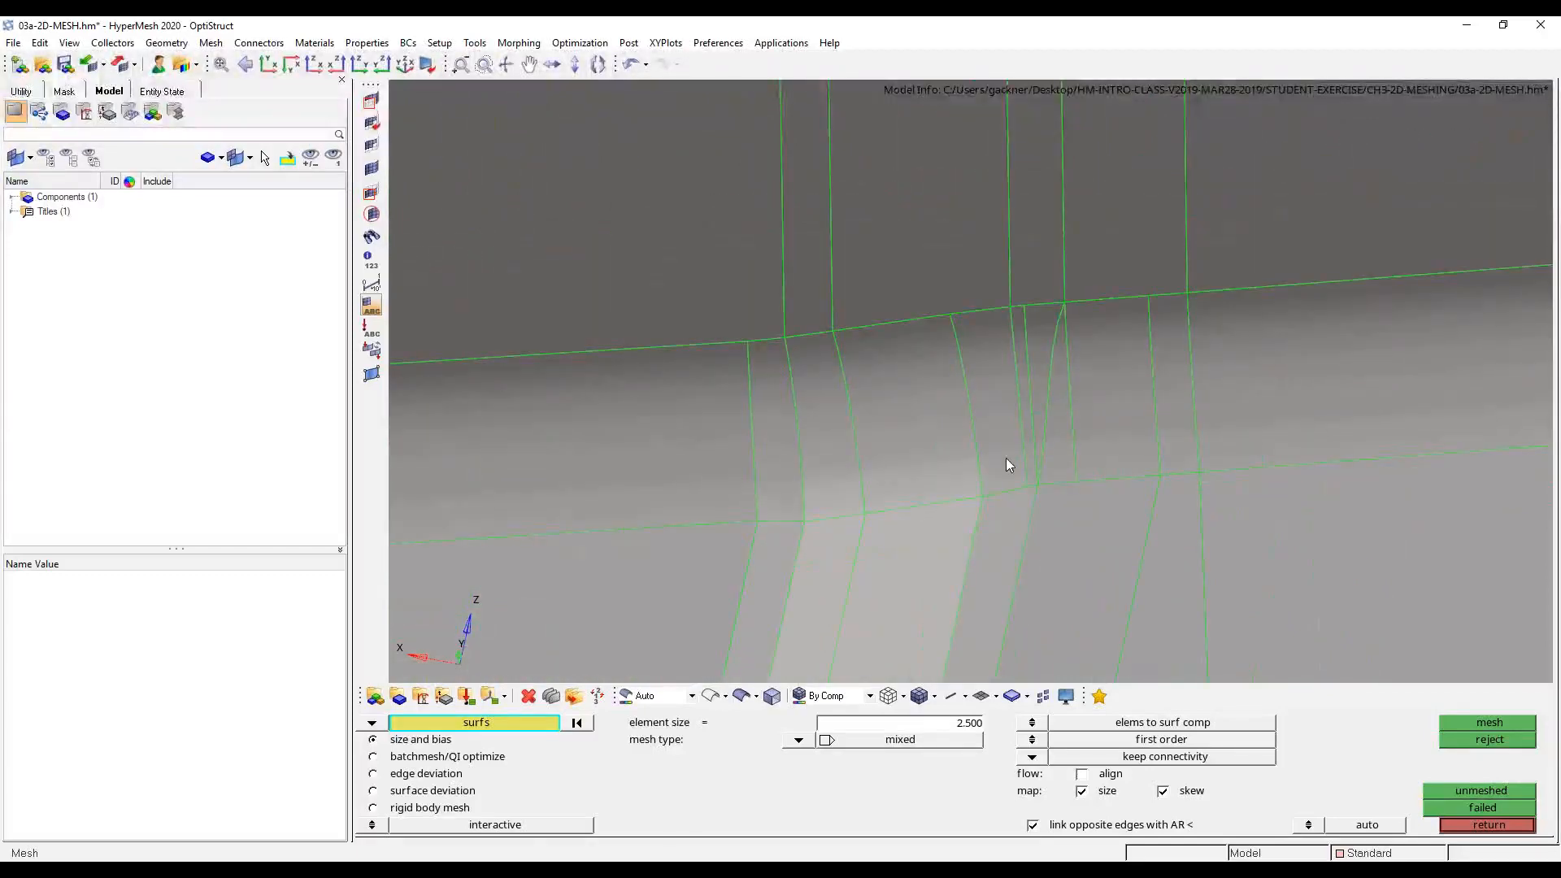
{"action": "key", "text": "F11"}
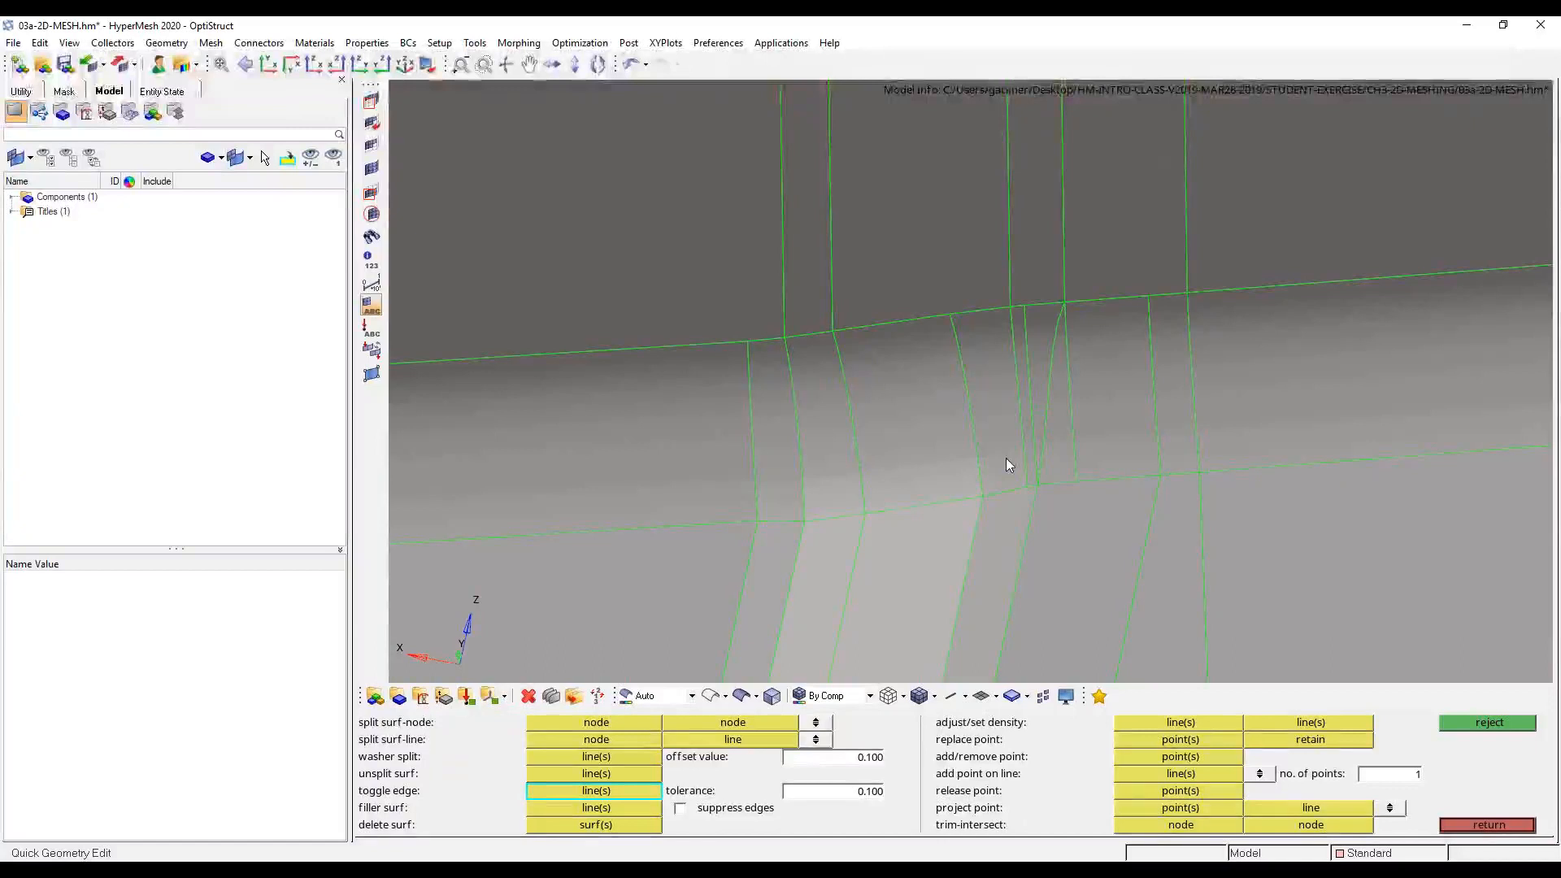
{"action": "left_click", "coordinate": [753, 434]}
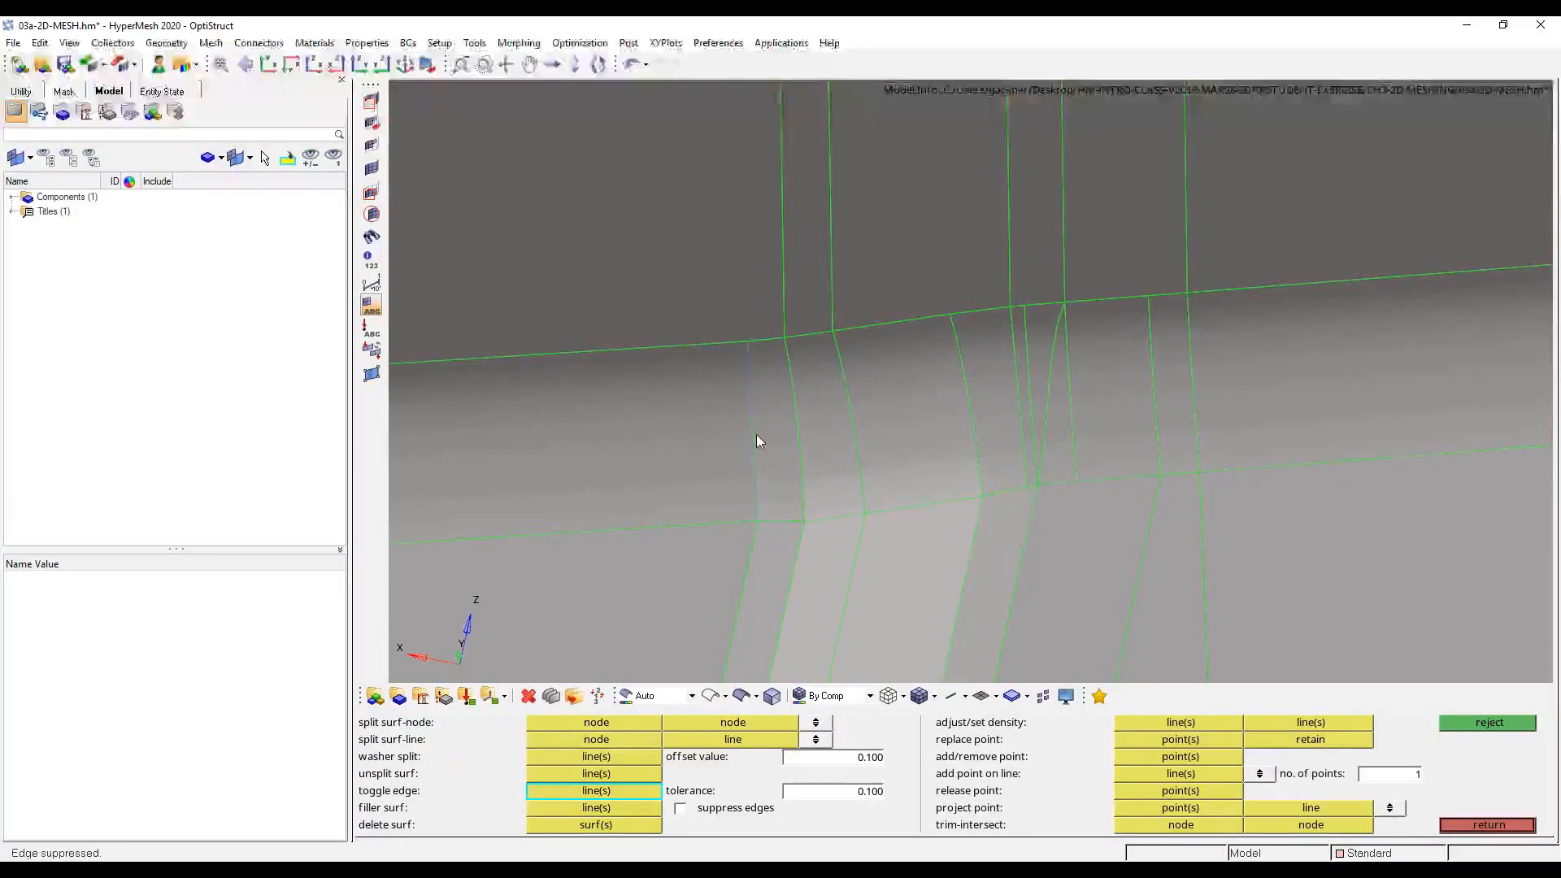
{"action": "left_click", "coordinate": [848, 392]}
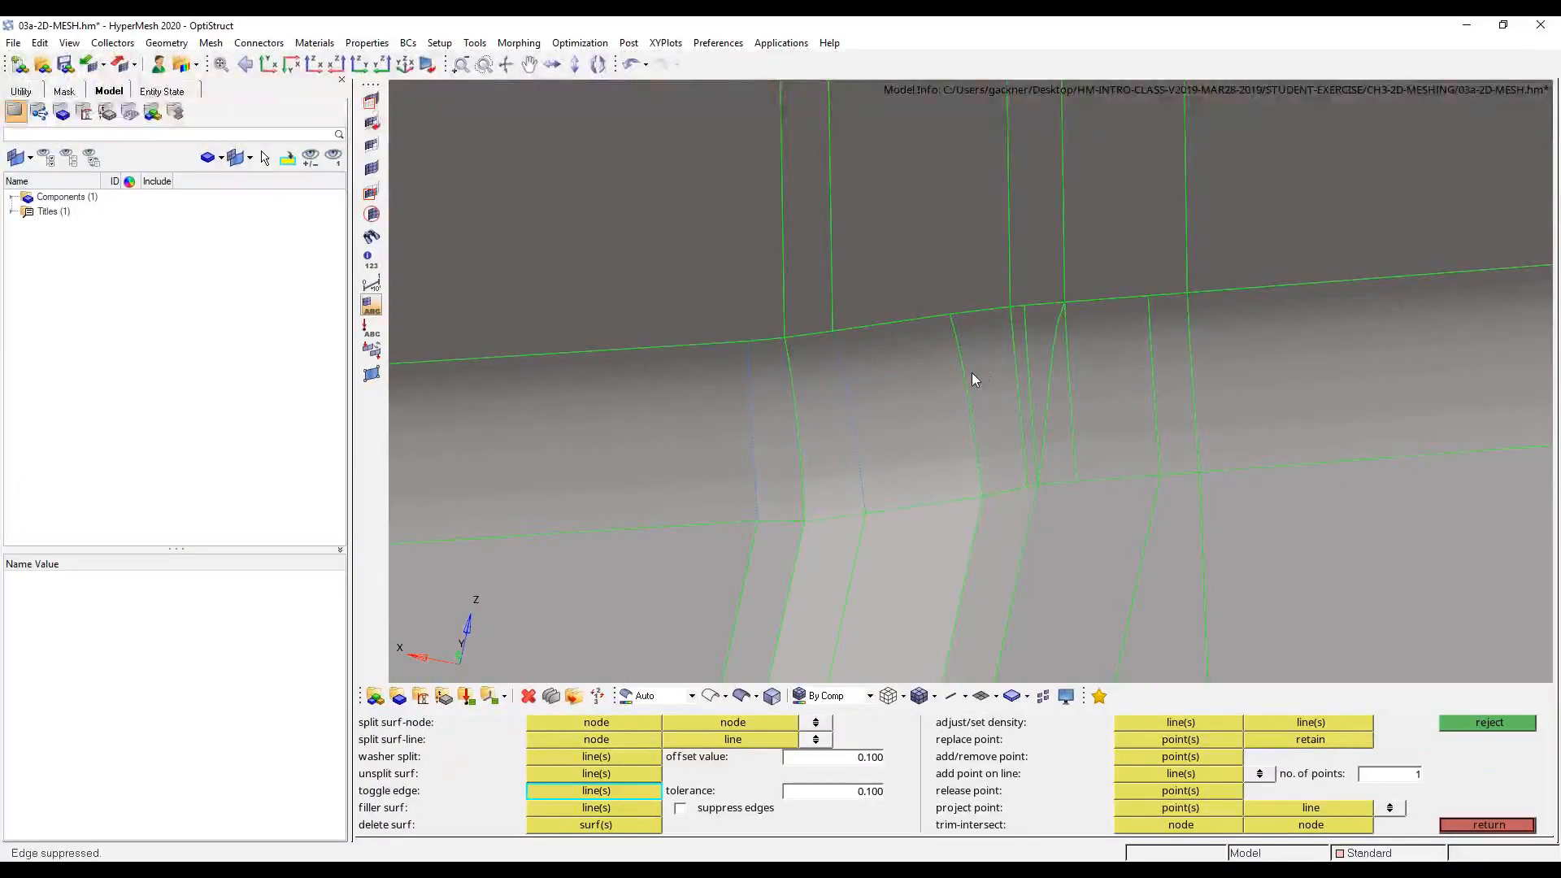
{"action": "left_click", "coordinate": [1048, 351]}
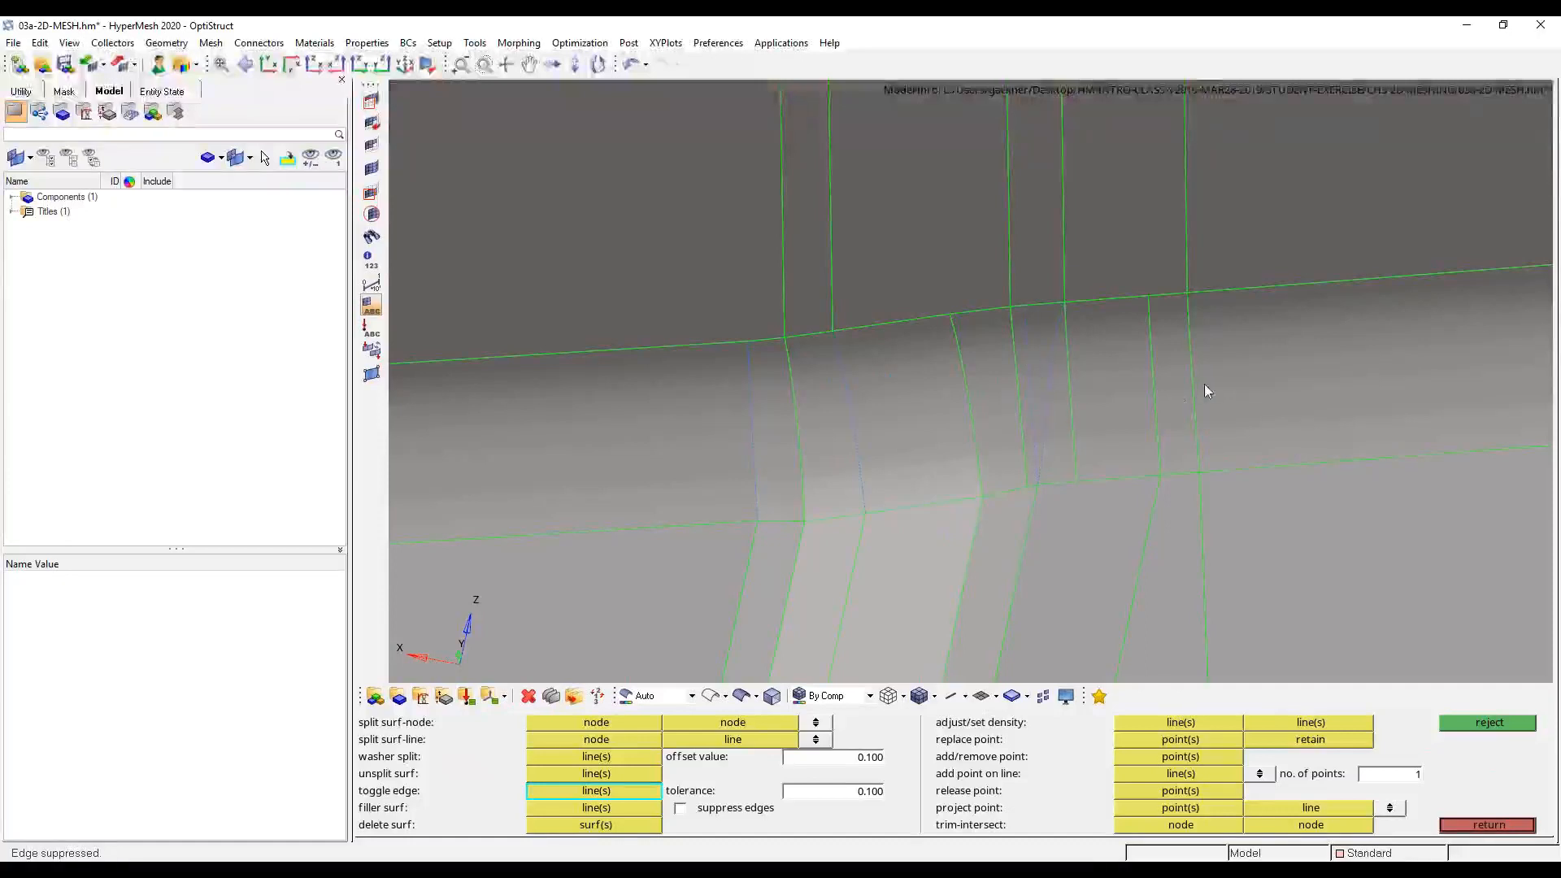
{"action": "left_click", "coordinate": [1155, 426]}
- Suppress four of the edges running down the flange below the fillet band, on both sides of the step
{"action": "left_click", "coordinate": [1149, 534]}
{"action": "left_click", "coordinate": [1032, 540]}
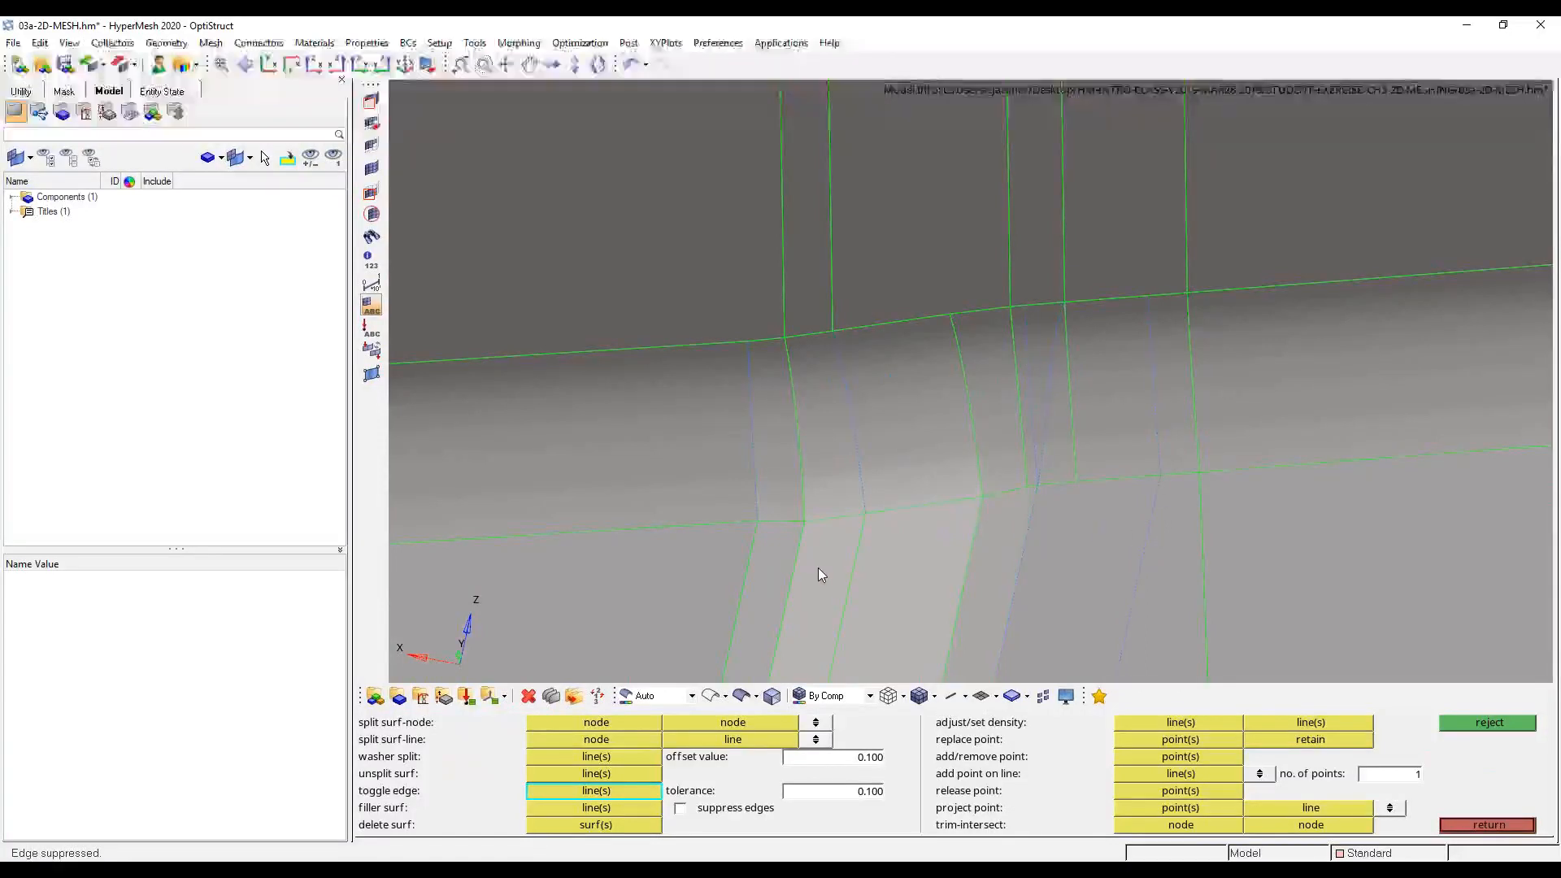
{"action": "left_click", "coordinate": [856, 569]}
{"action": "left_click", "coordinate": [733, 575]}
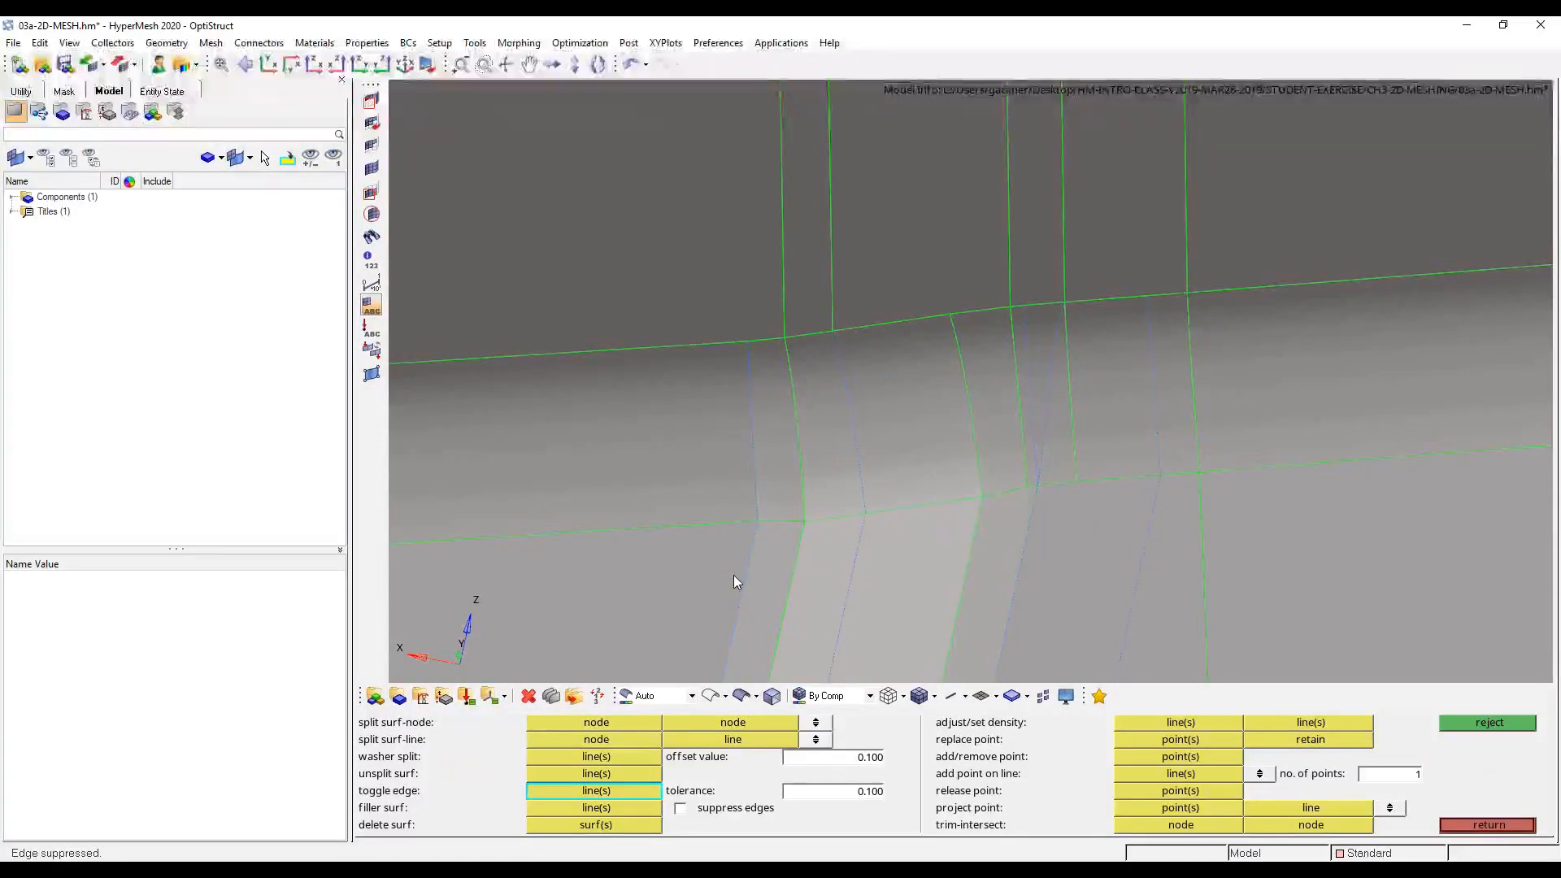
- Suppress one vertical web edge just above the step and three more short edges across the fillet band beneath it
{"action": "left_click", "coordinate": [833, 296]}
{"action": "left_click", "coordinate": [953, 377]}
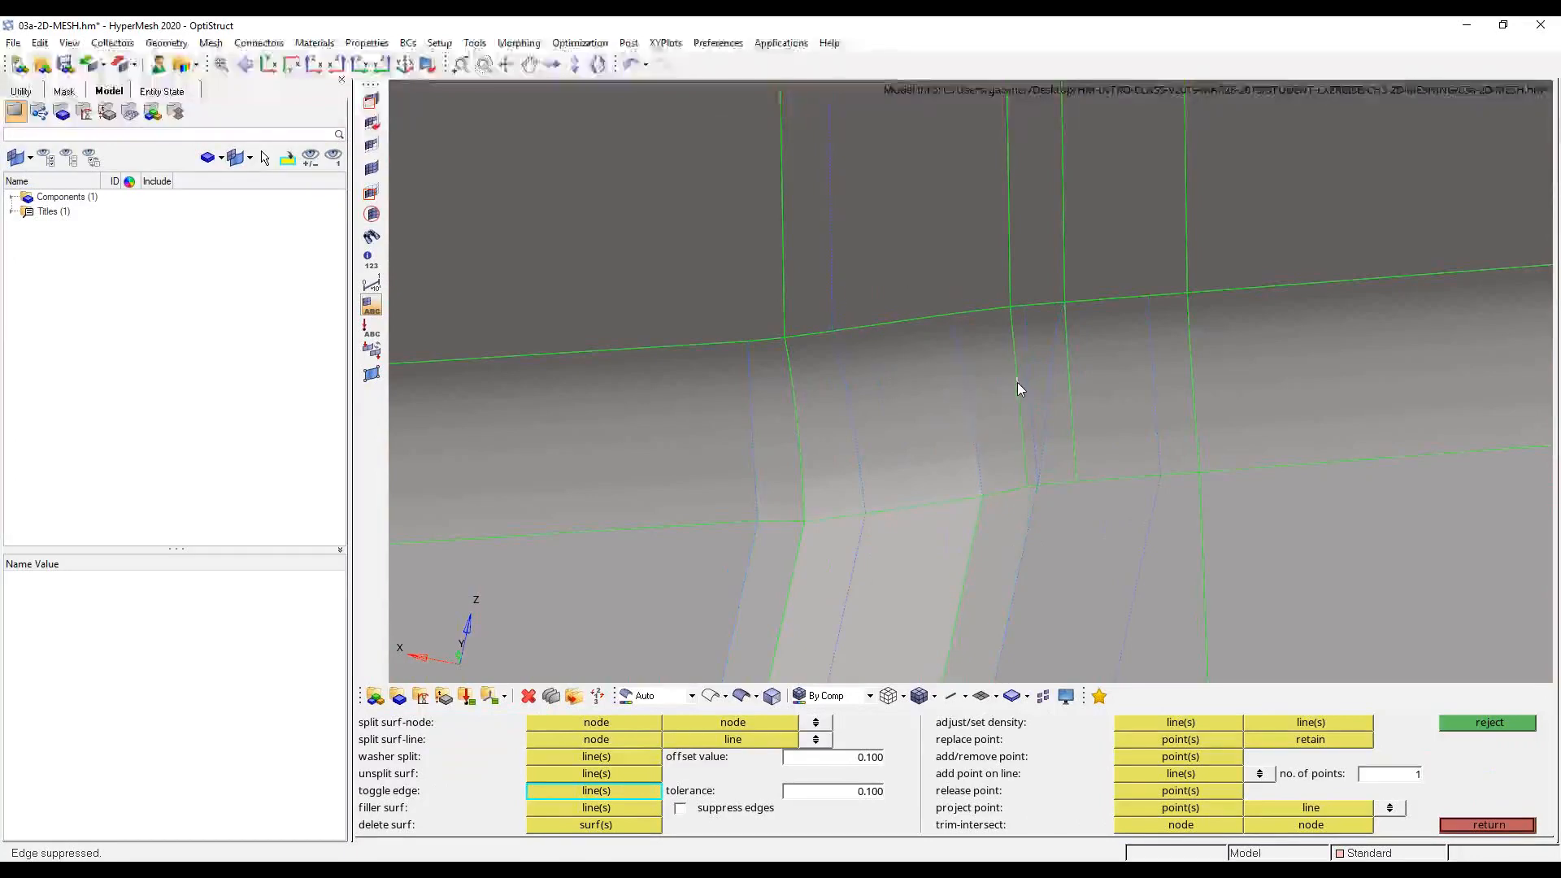
{"action": "left_click", "coordinate": [1016, 382]}
{"action": "left_click", "coordinate": [1069, 383]}
- Suppress both halves of the oval hole outline in the web, its adjoining vertical edges and the vertical edge beside it
{"action": "scroll", "coordinate": [1084, 395], "scroll_direction": "down", "scroll_amount": 4, "text": "ctrl"}
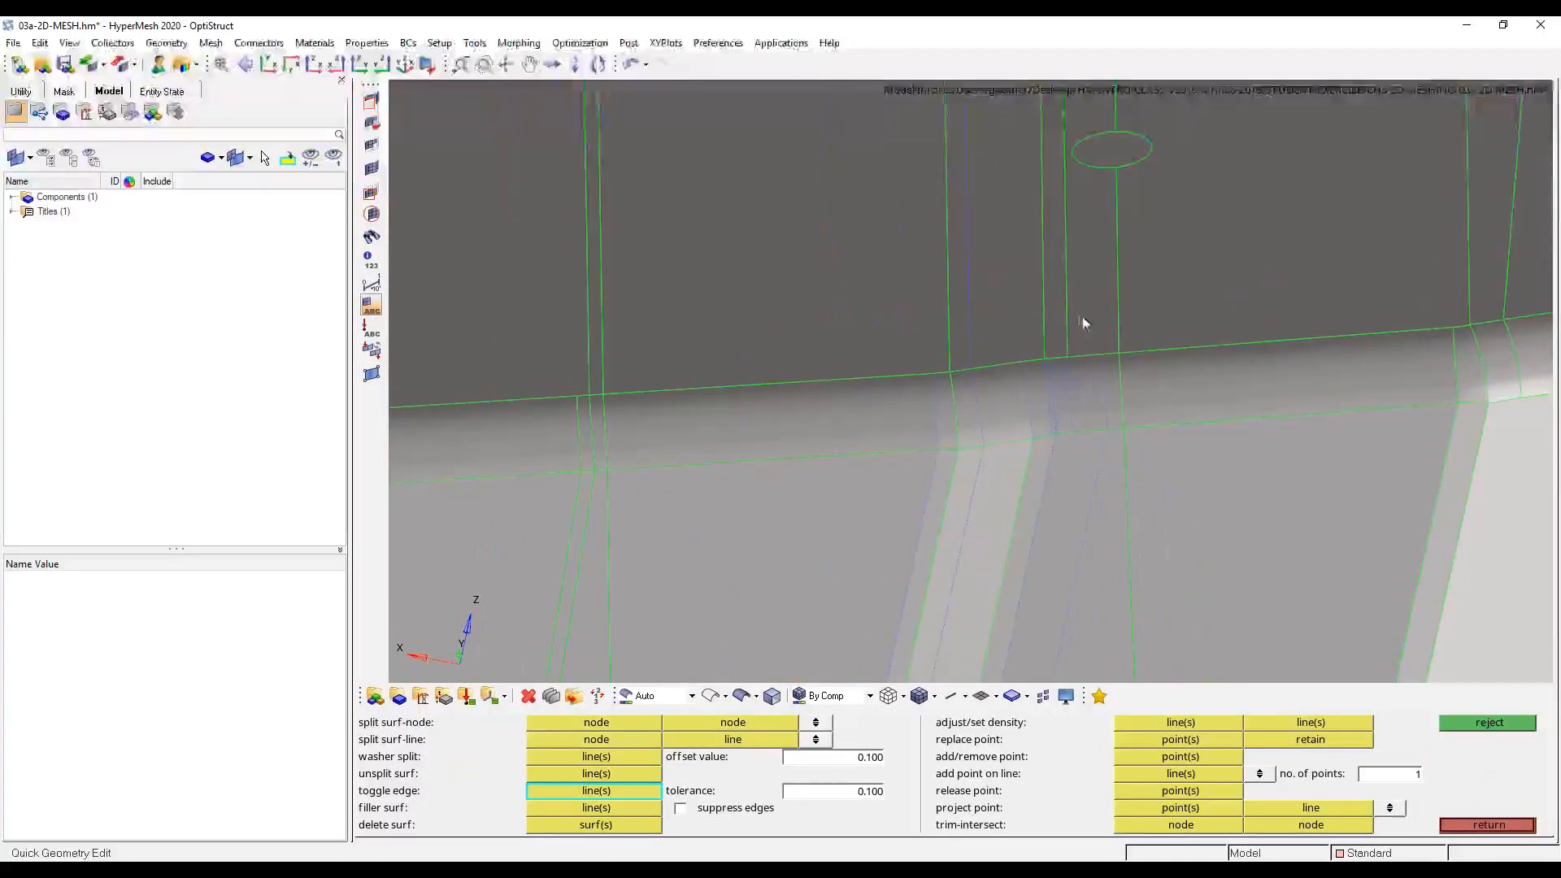
{"action": "left_click", "coordinate": [1064, 248]}
{"action": "left_click", "coordinate": [1112, 132]}
{"action": "left_click", "coordinate": [1131, 136]}
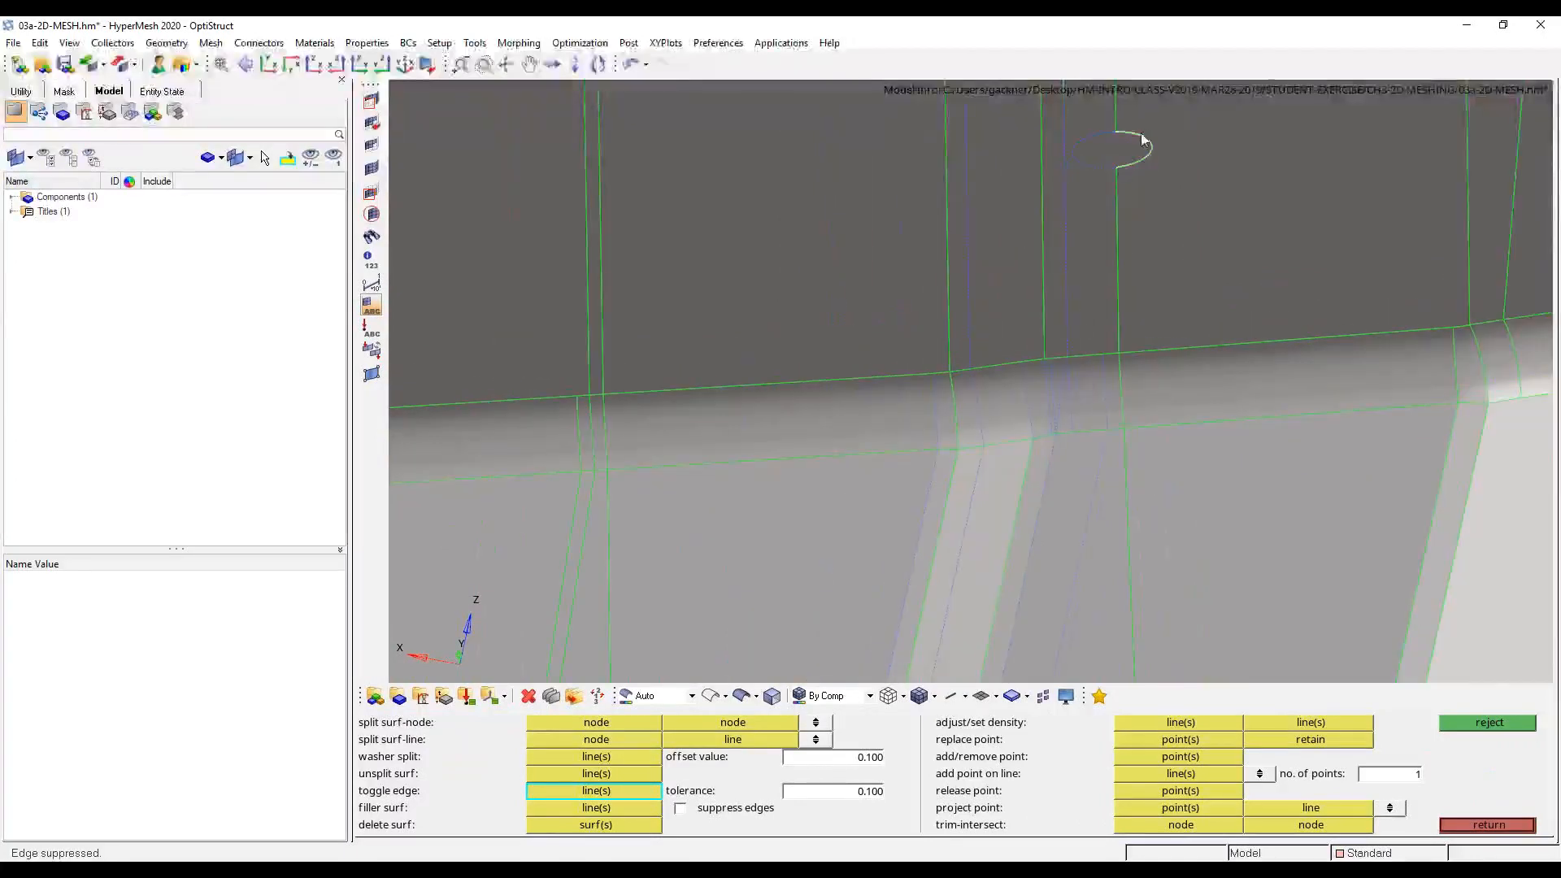
{"action": "left_click", "coordinate": [1115, 239]}
{"action": "scroll", "coordinate": [1092, 503], "scroll_direction": "down", "scroll_amount": 6, "text": "ctrl"}
{"action": "scroll", "coordinate": [1125, 282], "scroll_direction": "up", "scroll_amount": 4, "text": "ctrl"}
{"action": "left_click", "coordinate": [1124, 281]}
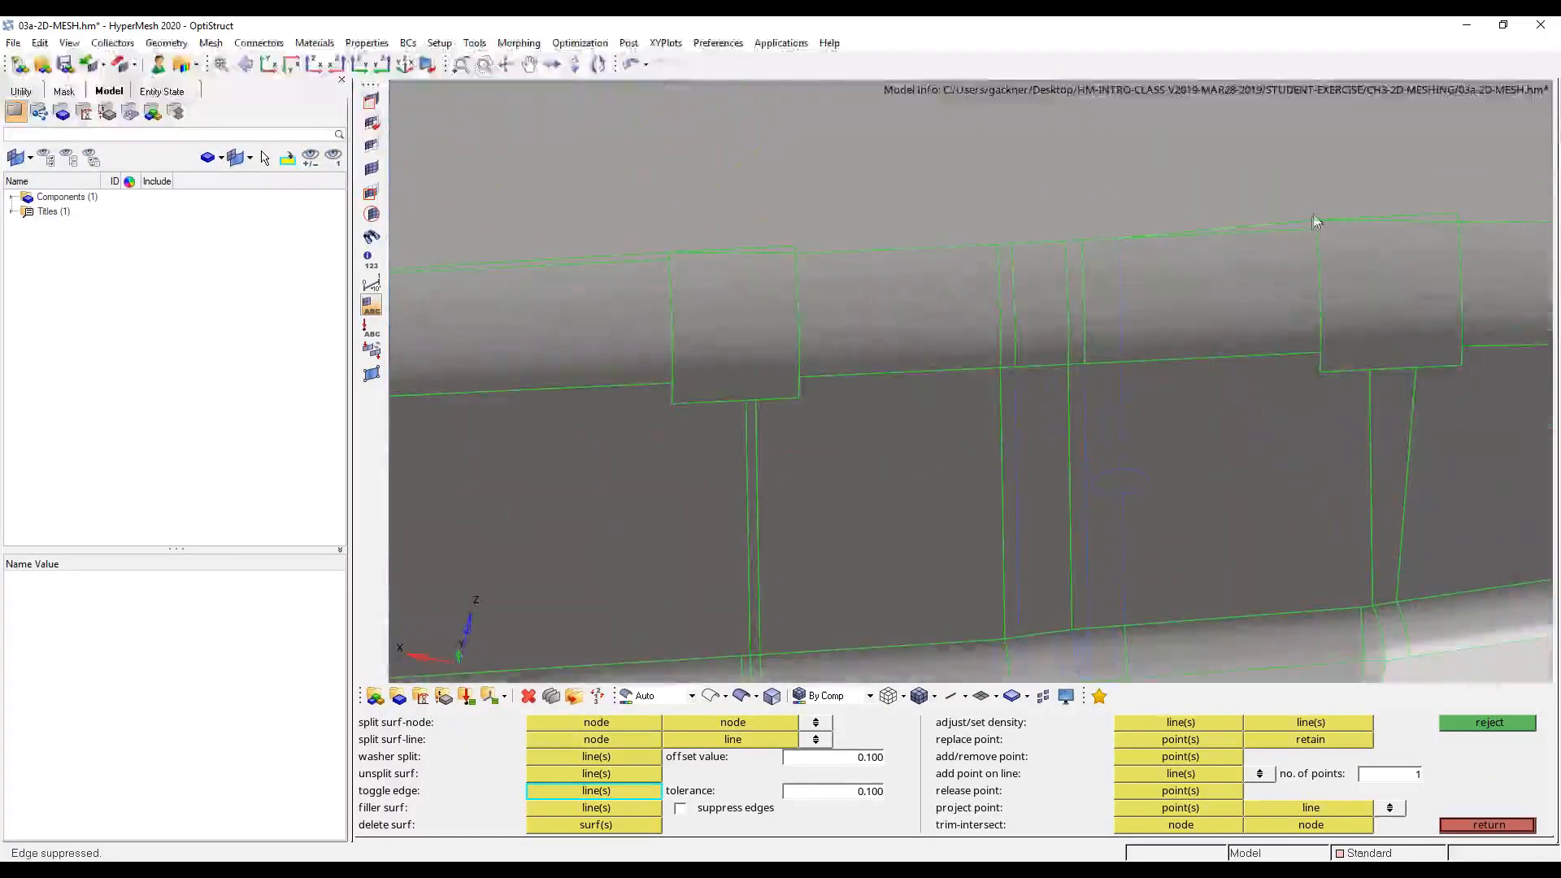
- Suppress the upper edge of the rectangular patch on the upper fillet, and return to the stepped area of the lower fillet
{"action": "left_click", "coordinate": [1455, 214]}
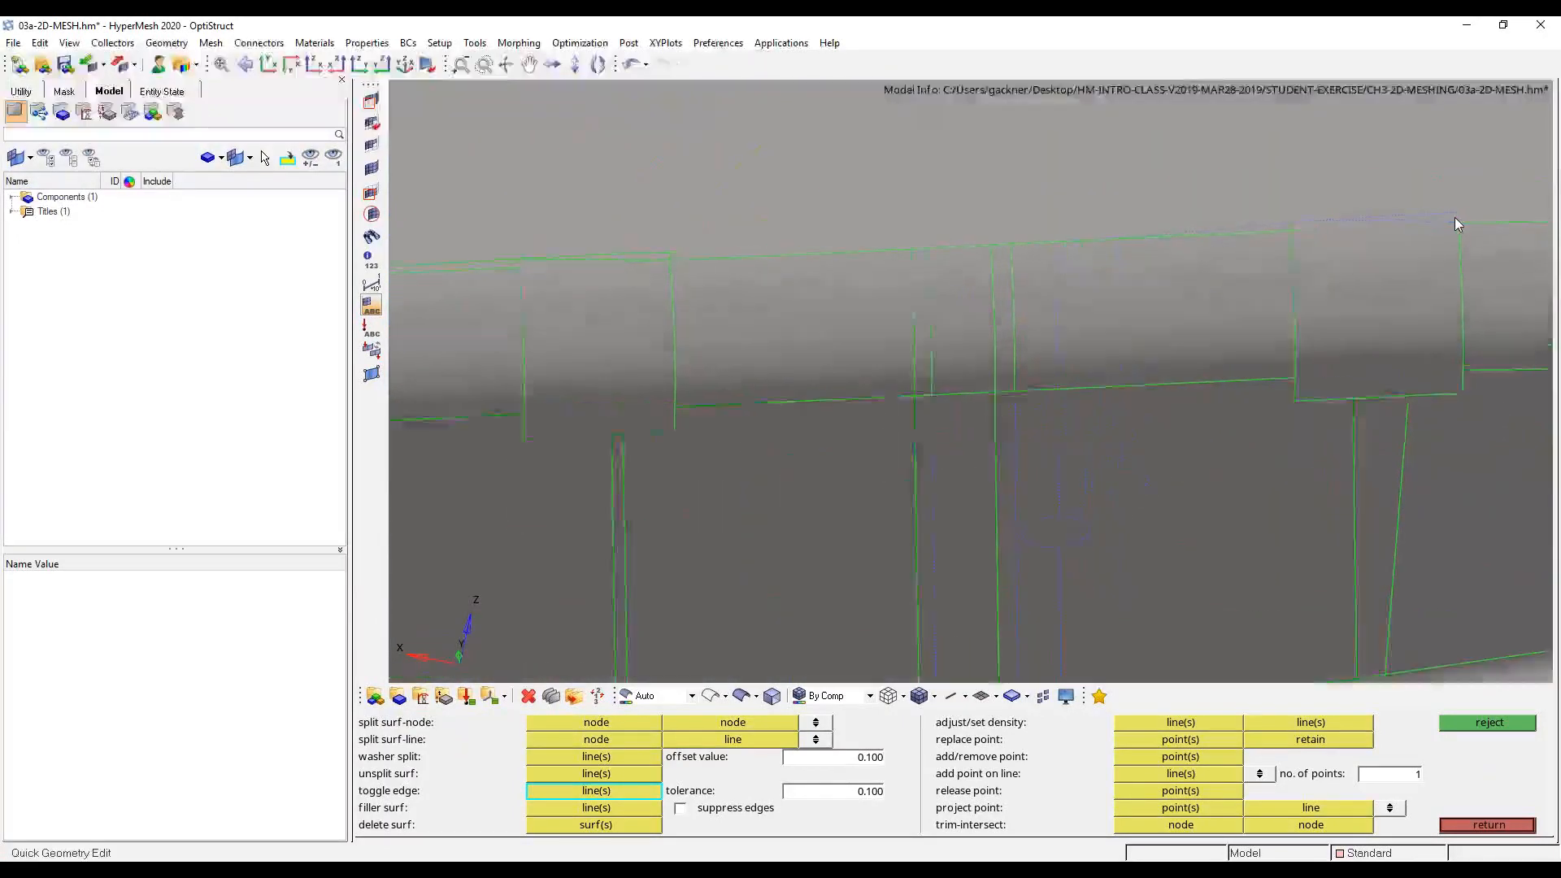
{"action": "scroll", "coordinate": [1454, 217], "scroll_direction": "up", "scroll_amount": 4, "text": "ctrl"}
{"action": "left_click", "coordinate": [742, 696]}
{"action": "scroll", "coordinate": [1286, 290], "scroll_direction": "down", "scroll_amount": 7, "text": "ctrl"}
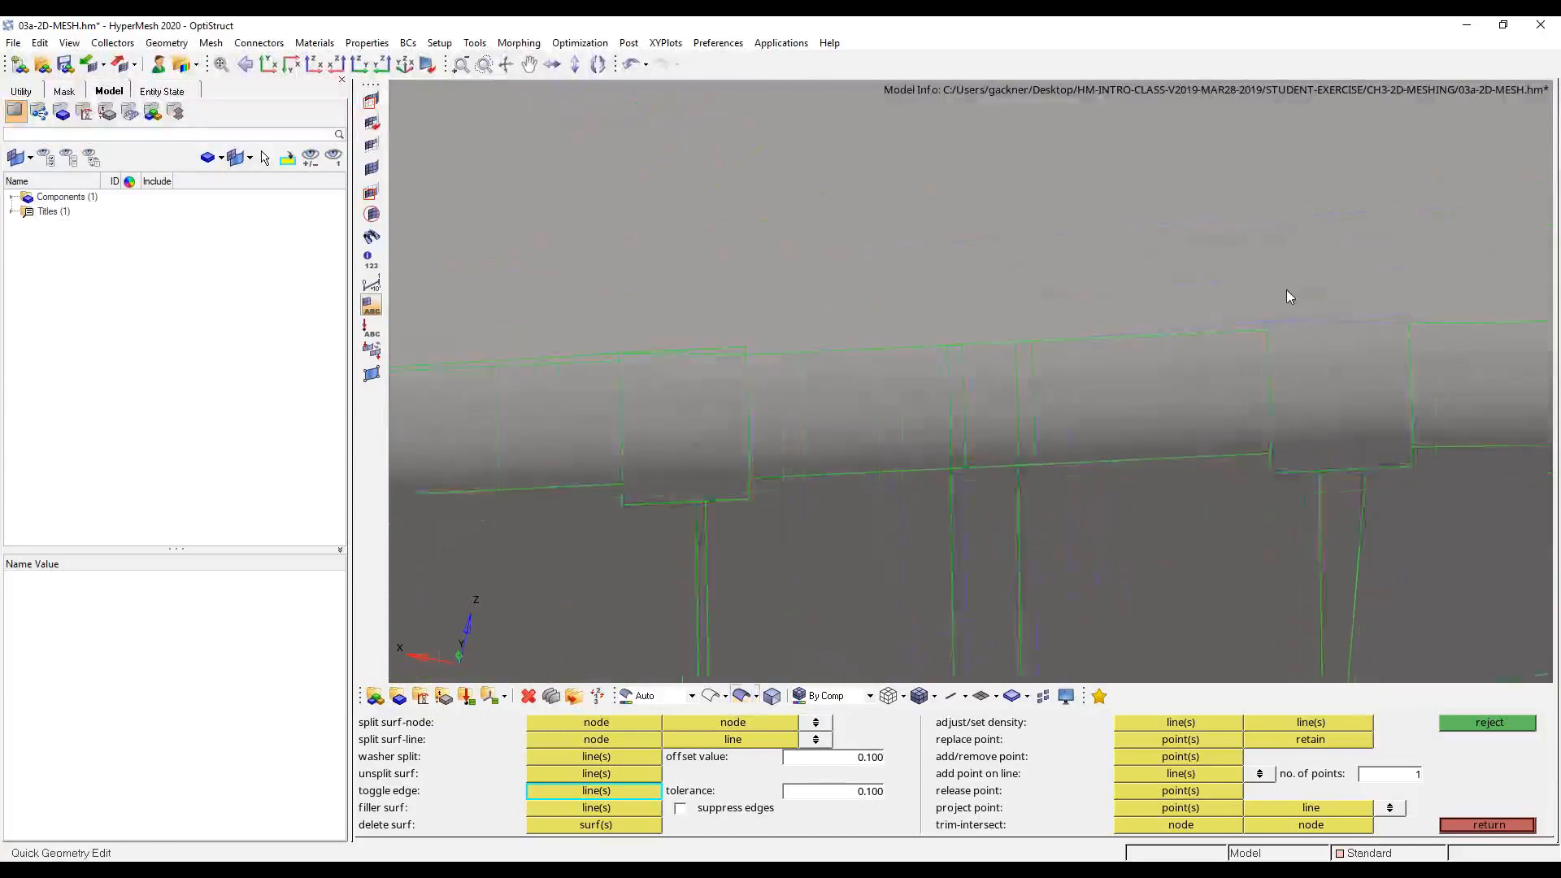
{"action": "scroll", "coordinate": [1137, 528], "scroll_direction": "up", "scroll_amount": 5, "text": "ctrl"}
{"action": "scroll", "coordinate": [1241, 486], "scroll_direction": "up", "scroll_amount": 3, "text": "ctrl"}
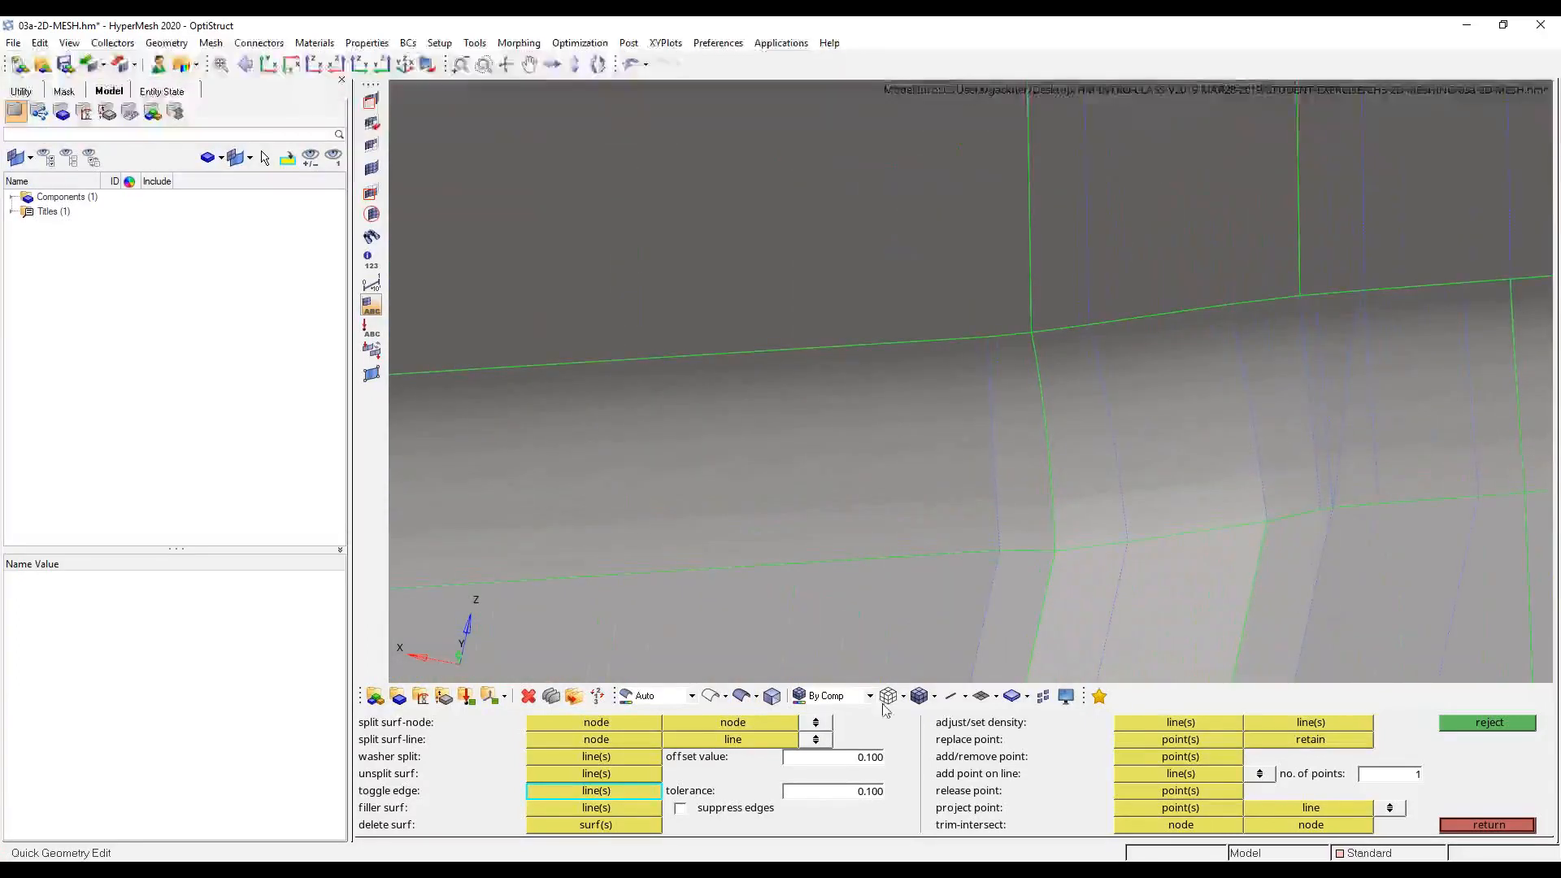
- Consult the Automeshing PDF slides on edge topology and before/after geometry cleanup, and return to HyperMesh
{"action": "key", "text": "alt+Tab"}
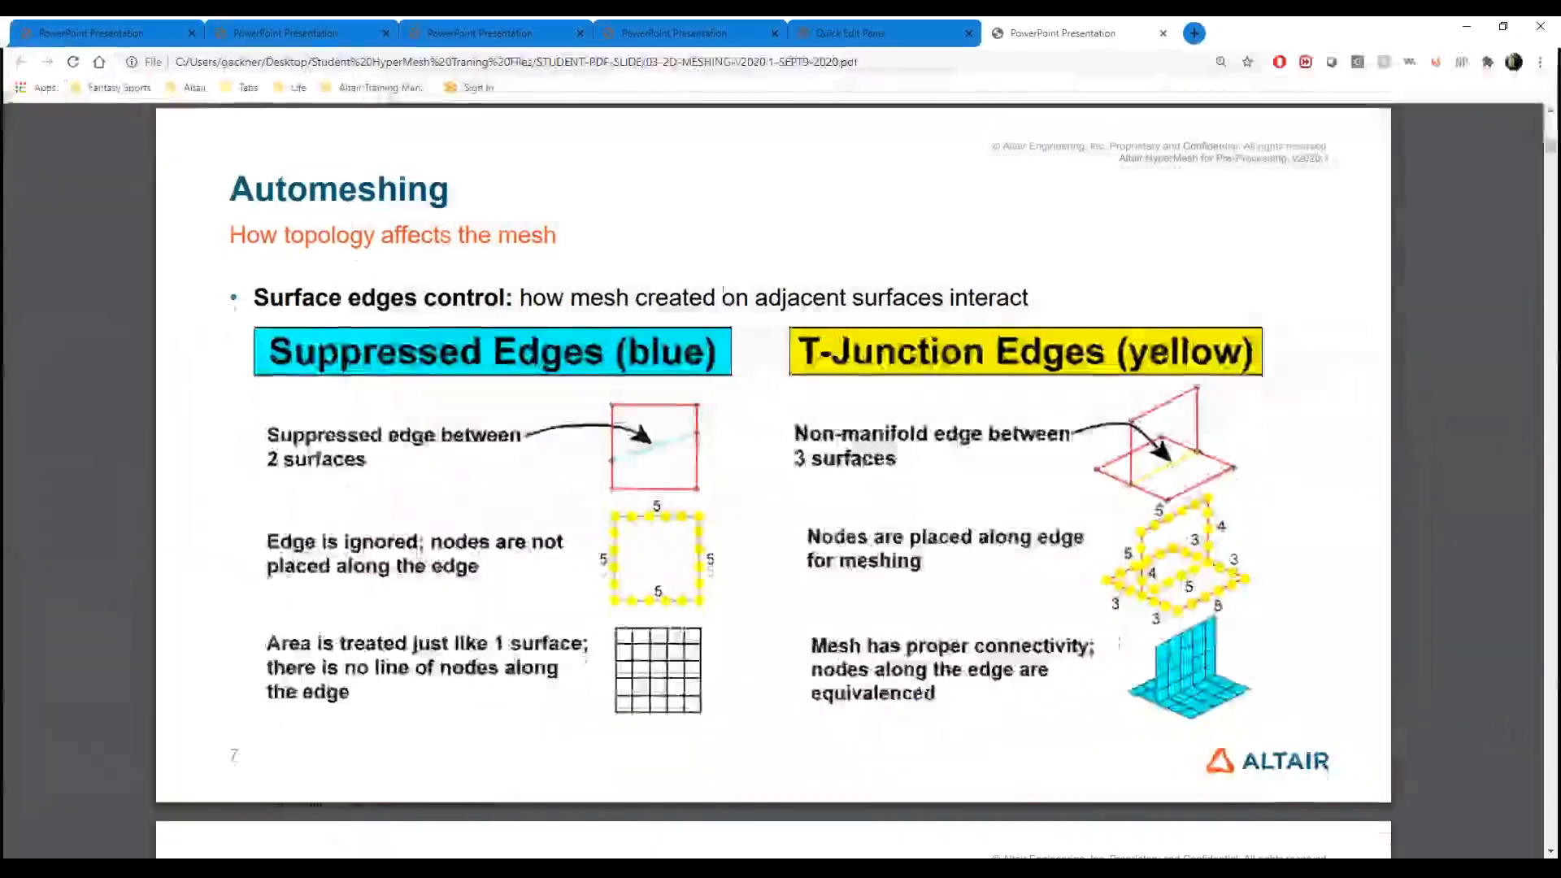
{"action": "scroll", "coordinate": [732, 315], "scroll_direction": "up", "scroll_amount": 6}
{"action": "scroll", "coordinate": [733, 322], "scroll_direction": "down", "scroll_amount": 1}
{"action": "scroll", "coordinate": [731, 321], "scroll_direction": "down", "scroll_amount": 6}
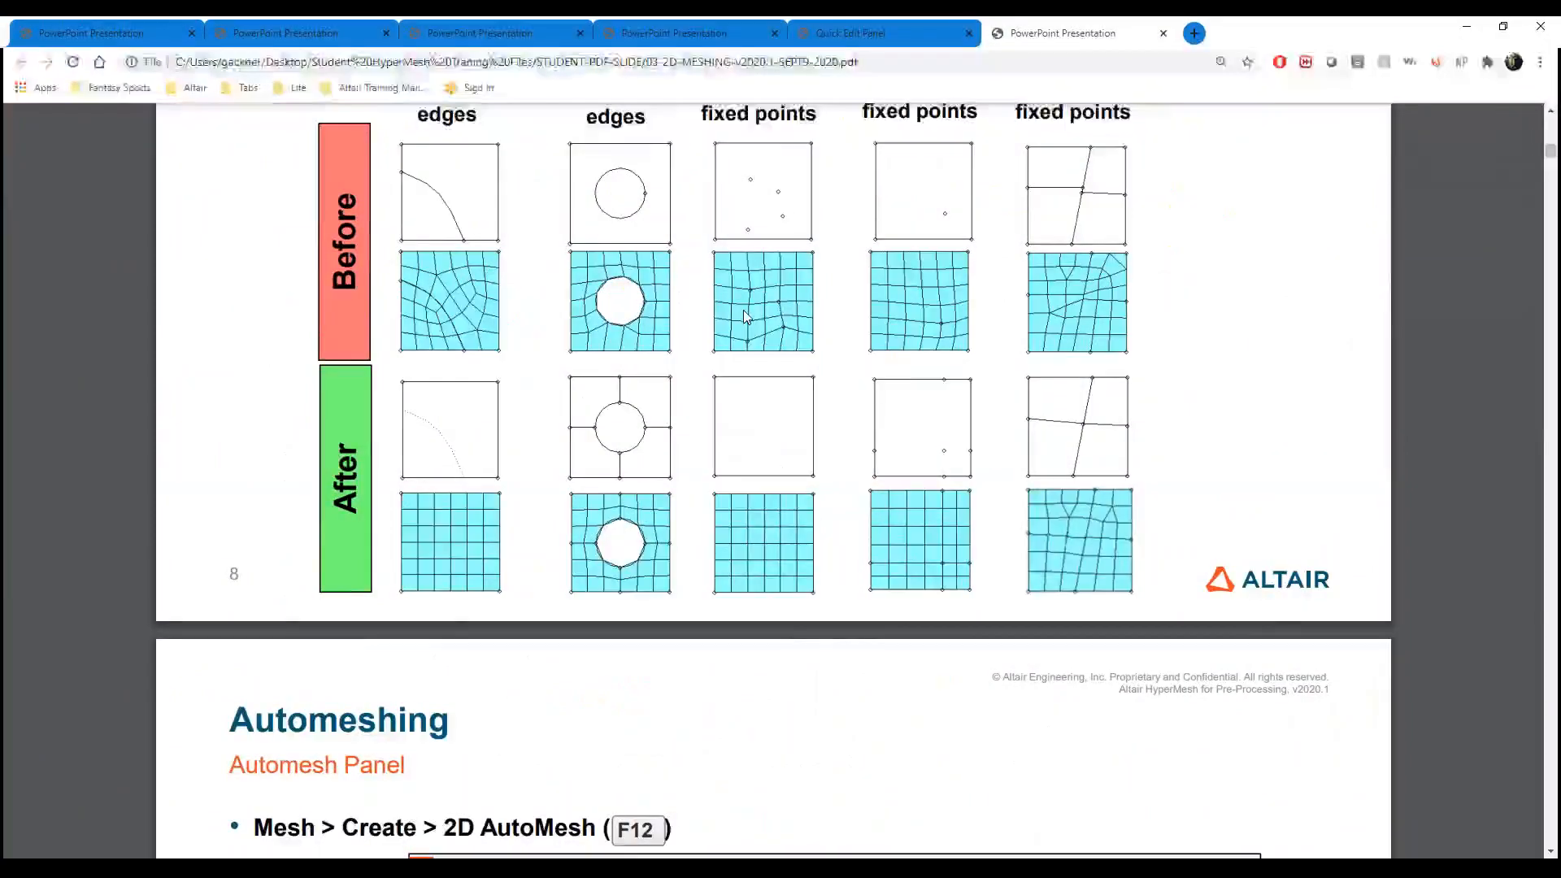
{"action": "left_click", "coordinate": [1465, 24]}
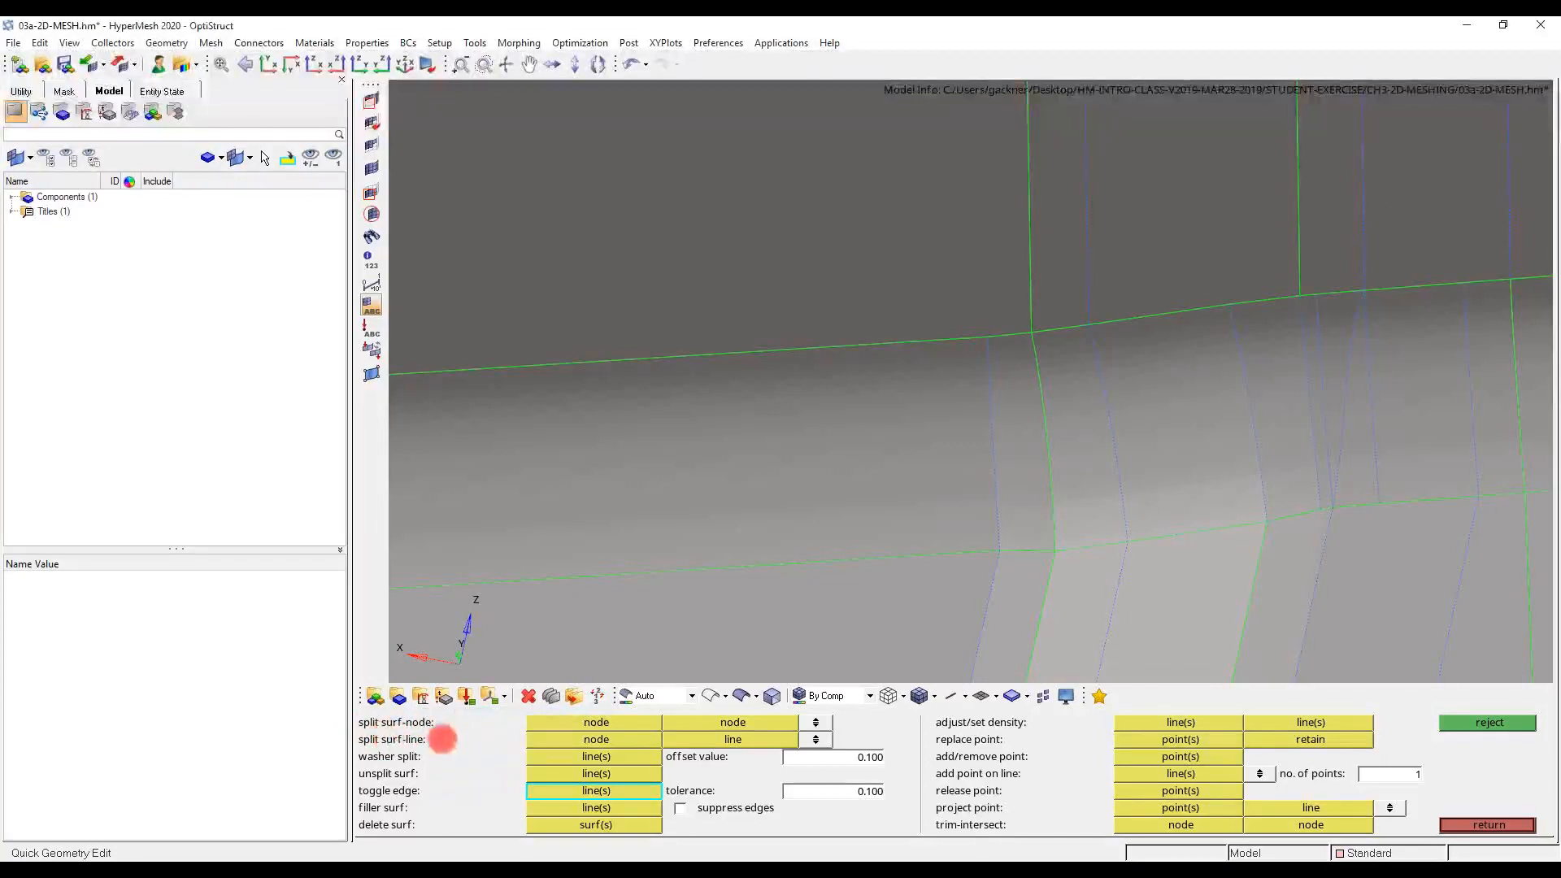
- Split the fillet surface node-to-node from the web edge's lower end to the top of the flange step's edge
{"action": "left_click", "coordinate": [616, 729]}
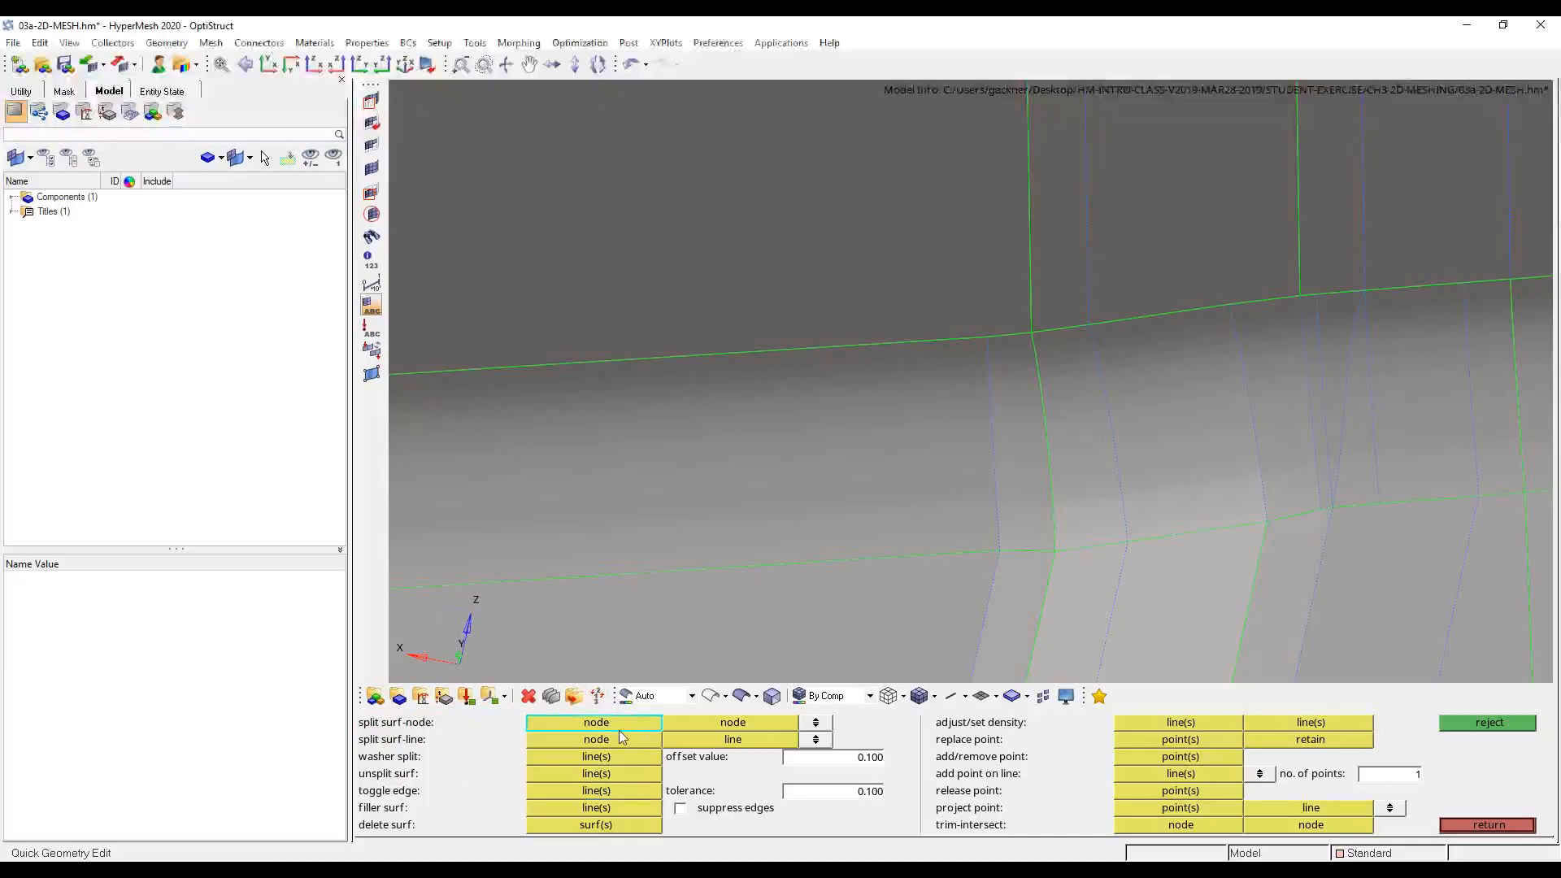
{"action": "left_click", "coordinate": [1300, 297]}
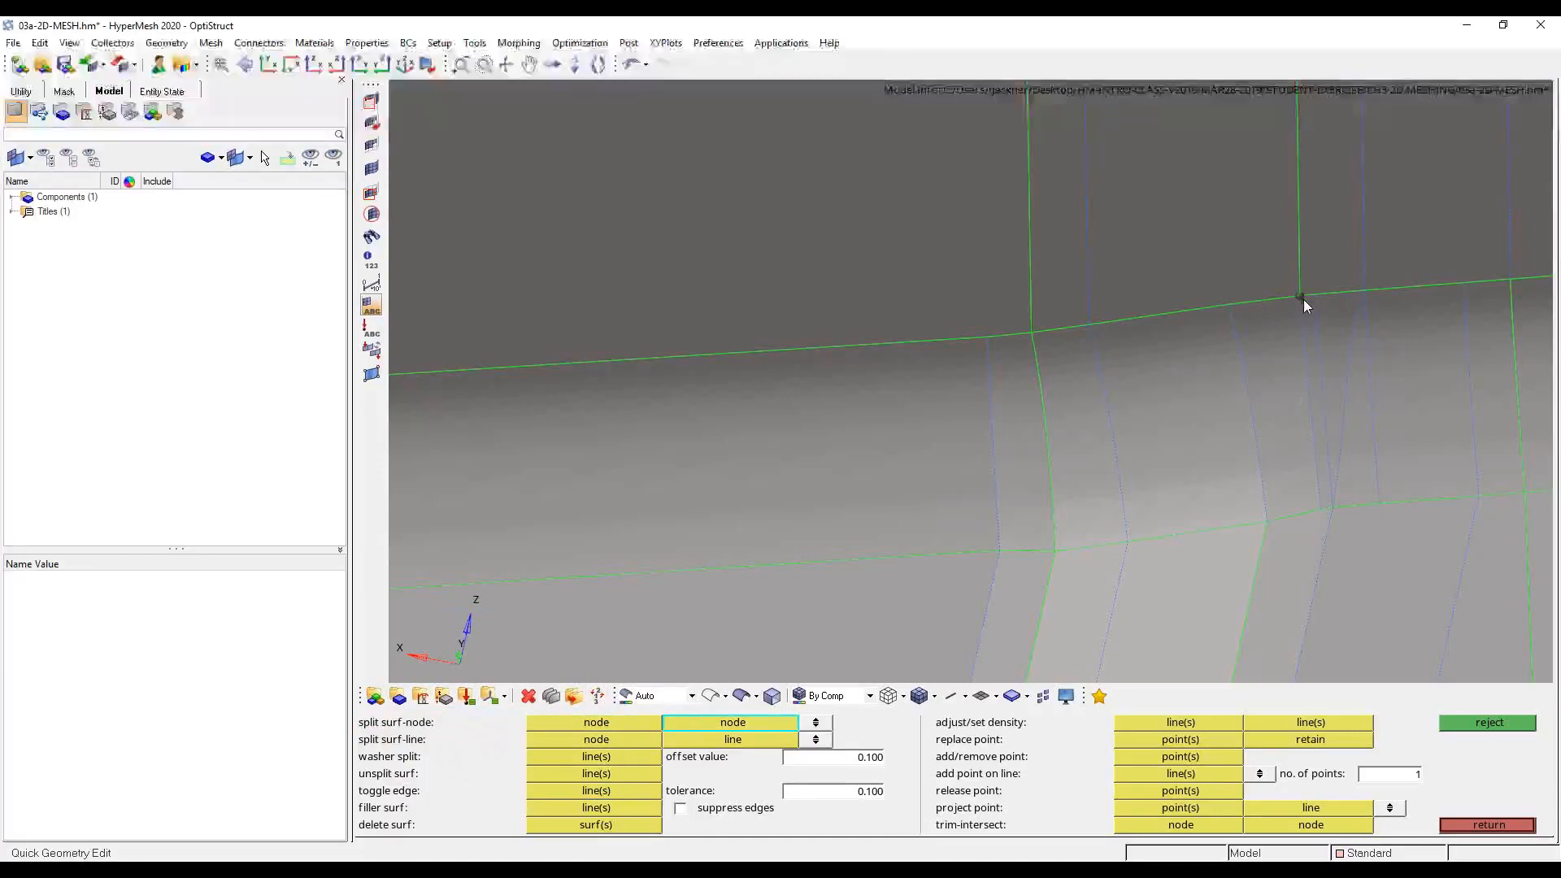
{"action": "left_click", "coordinate": [1265, 521]}
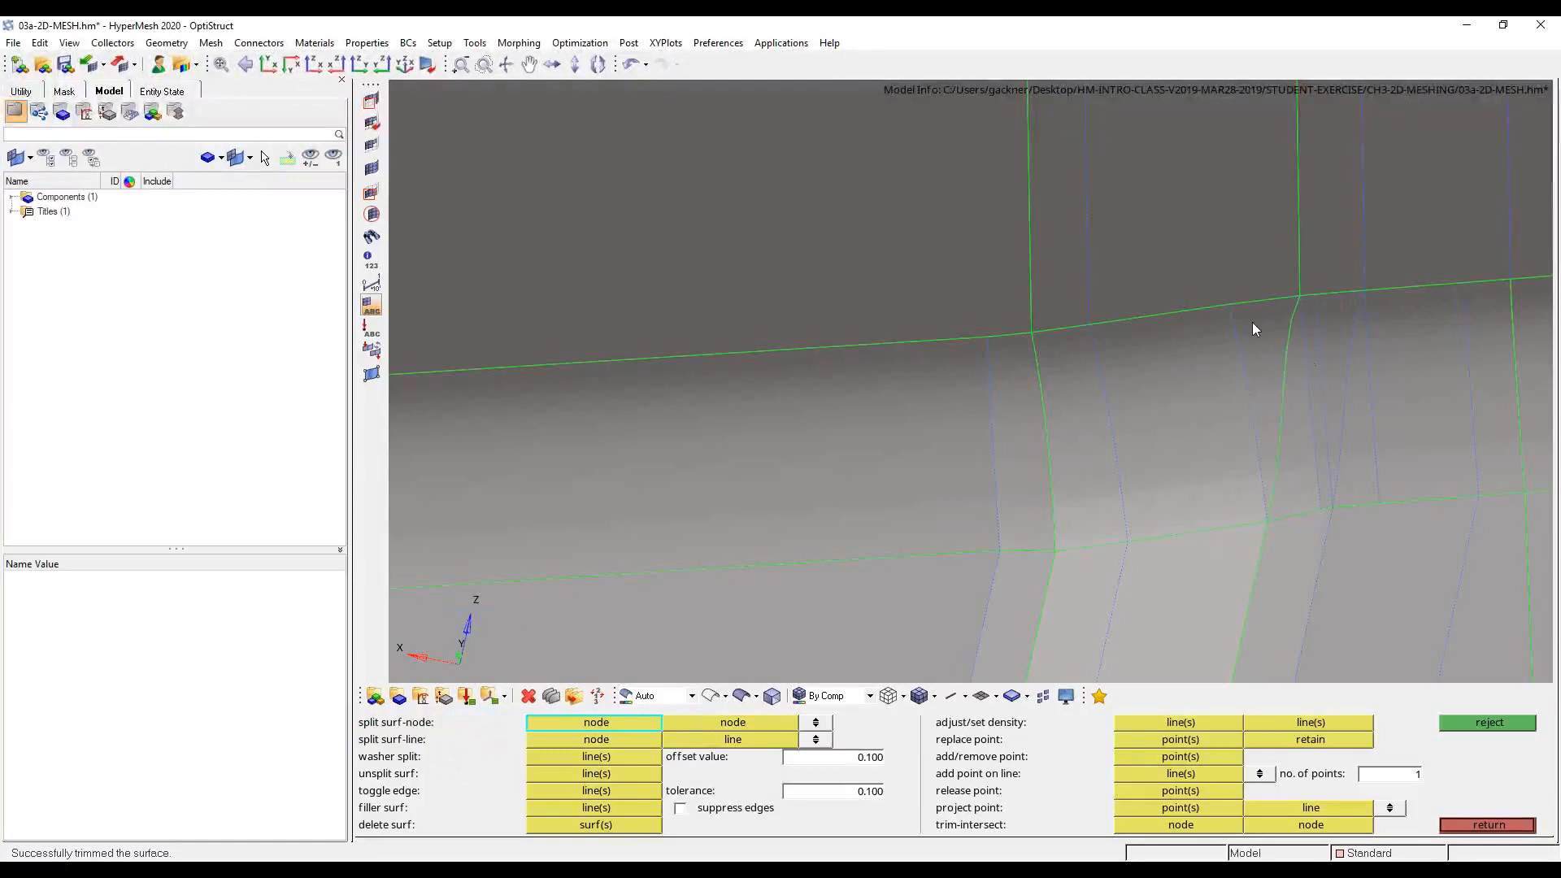
- Split the fillet surface from the same web edge end to the fillet's lower line with split surf-line, and undo it
{"action": "left_click", "coordinate": [588, 738]}
{"action": "left_click", "coordinate": [1301, 296]}
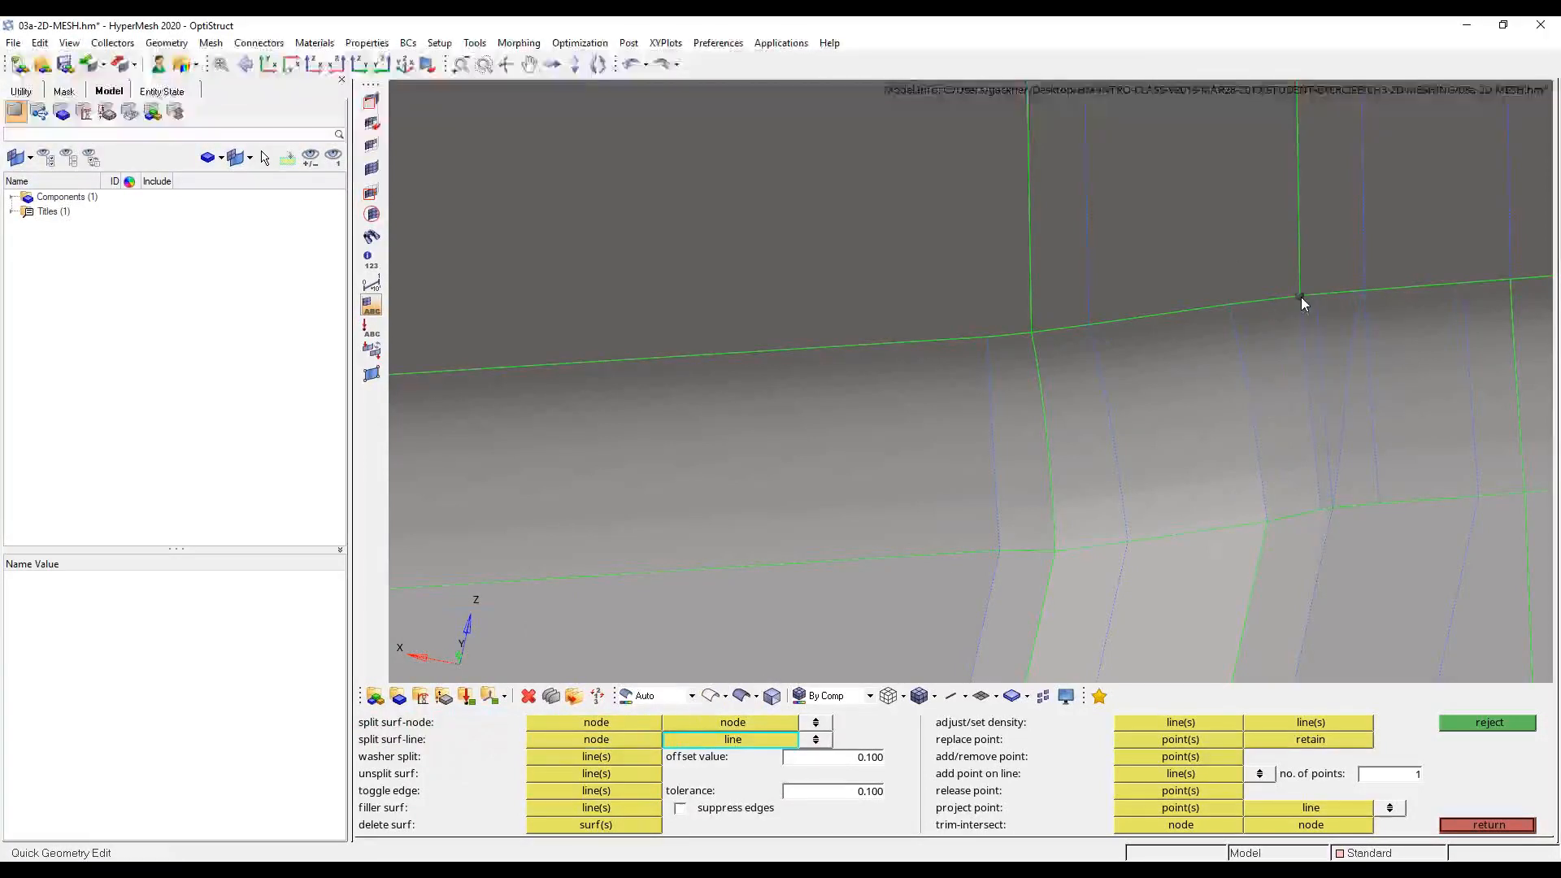
{"action": "left_click", "coordinate": [1305, 507]}
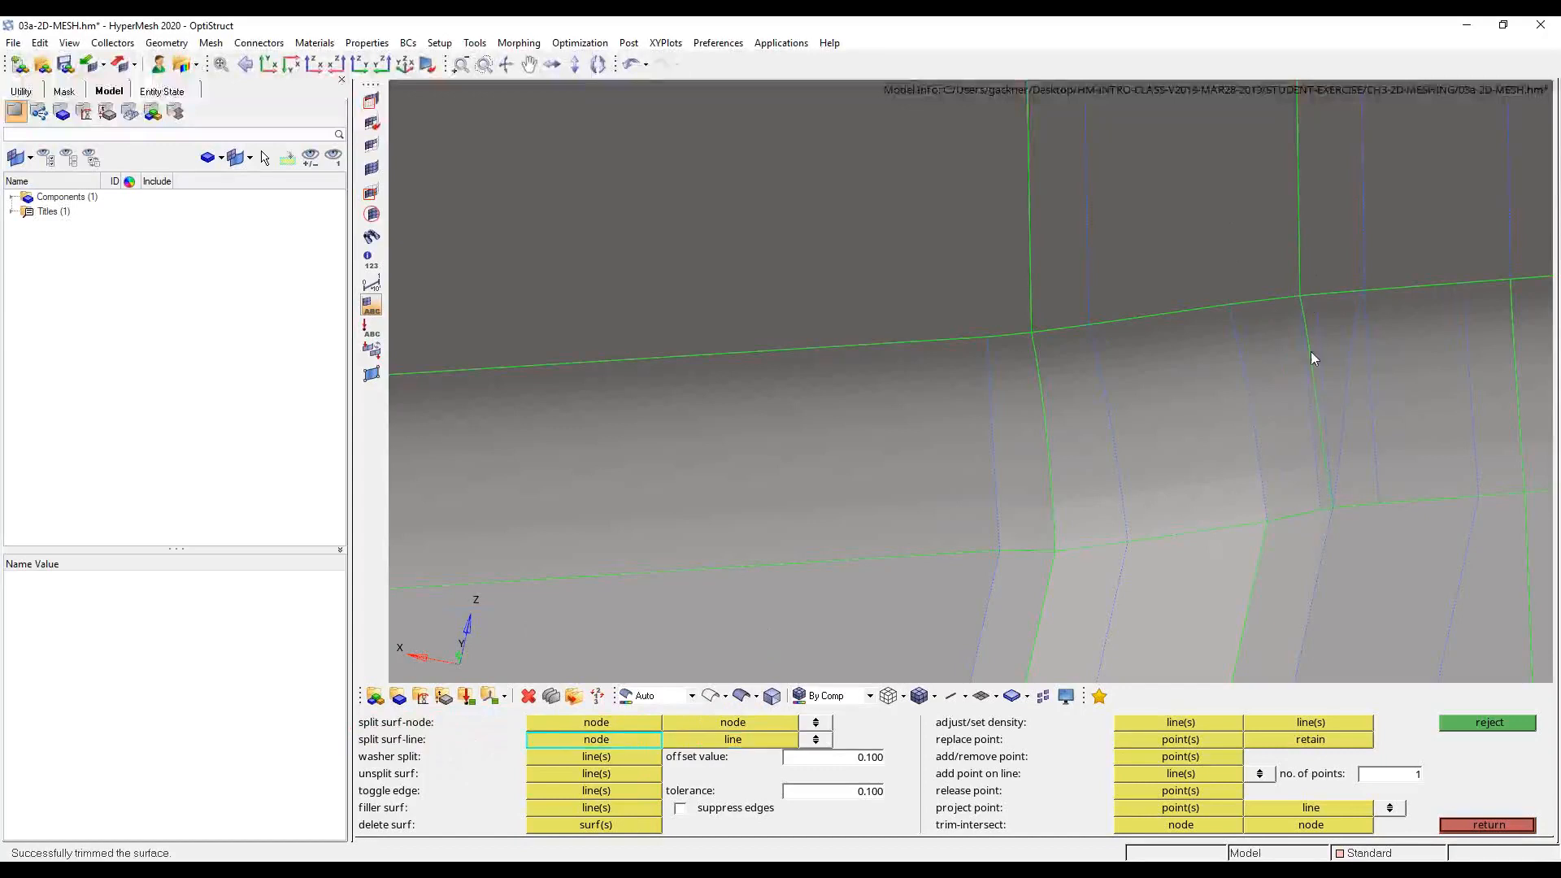
{"action": "key", "text": "ctrl+z"}
- Split the fillet surface node-to-node from the web edge's lower end to the top of the flange step's edge
{"action": "scroll", "coordinate": [1352, 483], "scroll_direction": "down", "scroll_amount": 6, "text": "ctrl"}
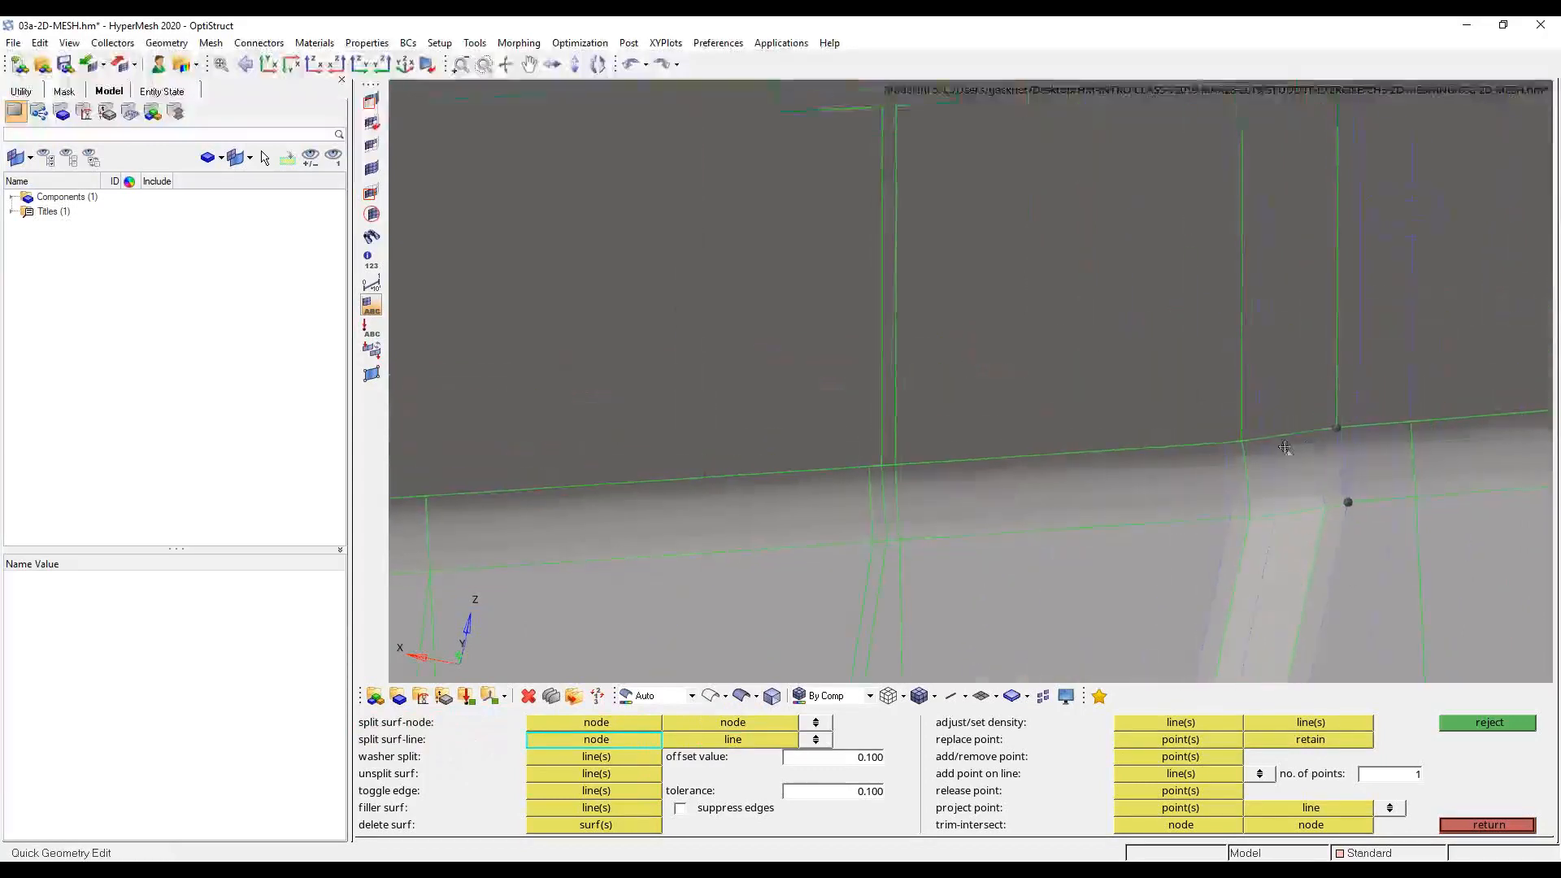
{"action": "left_click_drag", "start_coordinate": [1341, 486], "coordinate": [1187, 452], "text": "ctrl"}
{"action": "scroll", "coordinate": [1169, 448], "scroll_direction": "down", "scroll_amount": 3, "text": "ctrl"}
{"action": "scroll", "coordinate": [1252, 536], "scroll_direction": "up", "scroll_amount": 5, "text": "ctrl"}
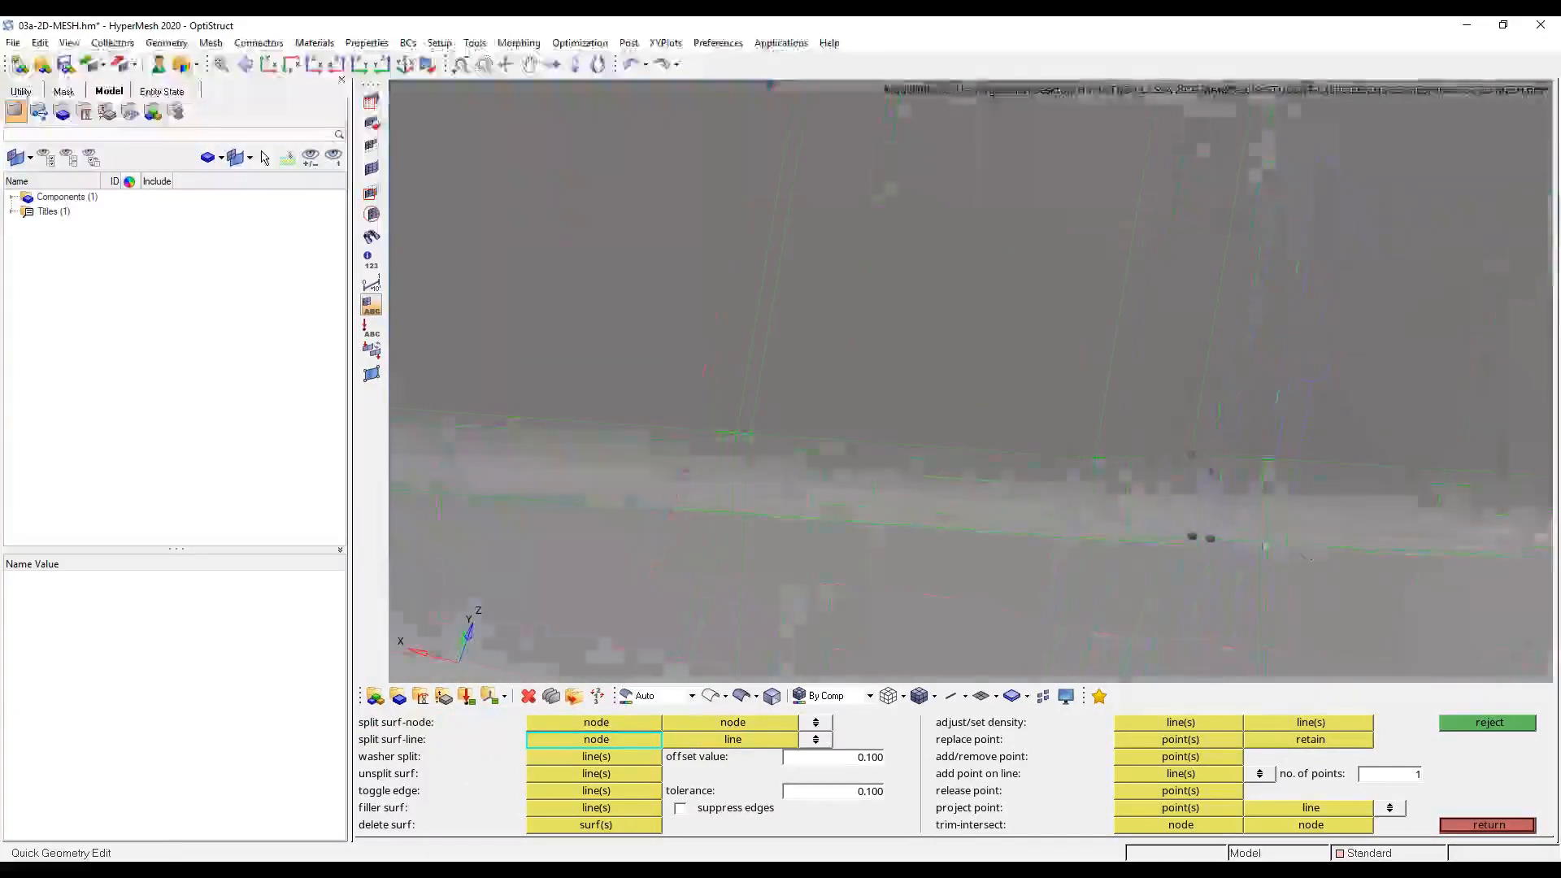
{"action": "right_click_drag", "start_coordinate": [1206, 537], "coordinate": [1175, 558], "text": "ctrl"}
{"action": "left_click", "coordinate": [630, 724]}
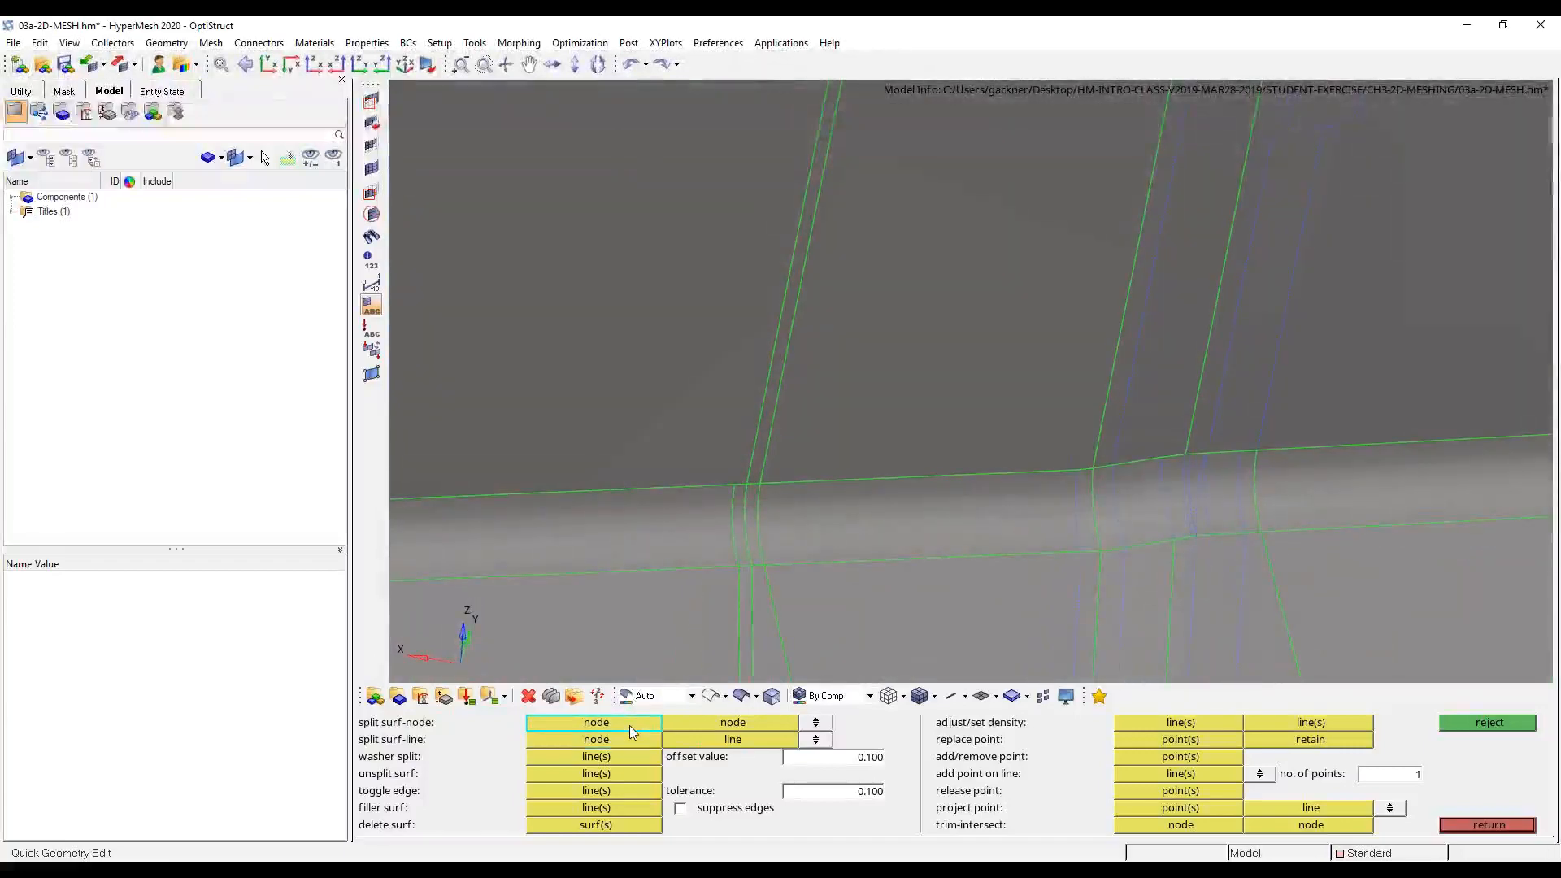
{"action": "left_click", "coordinate": [1185, 455]}
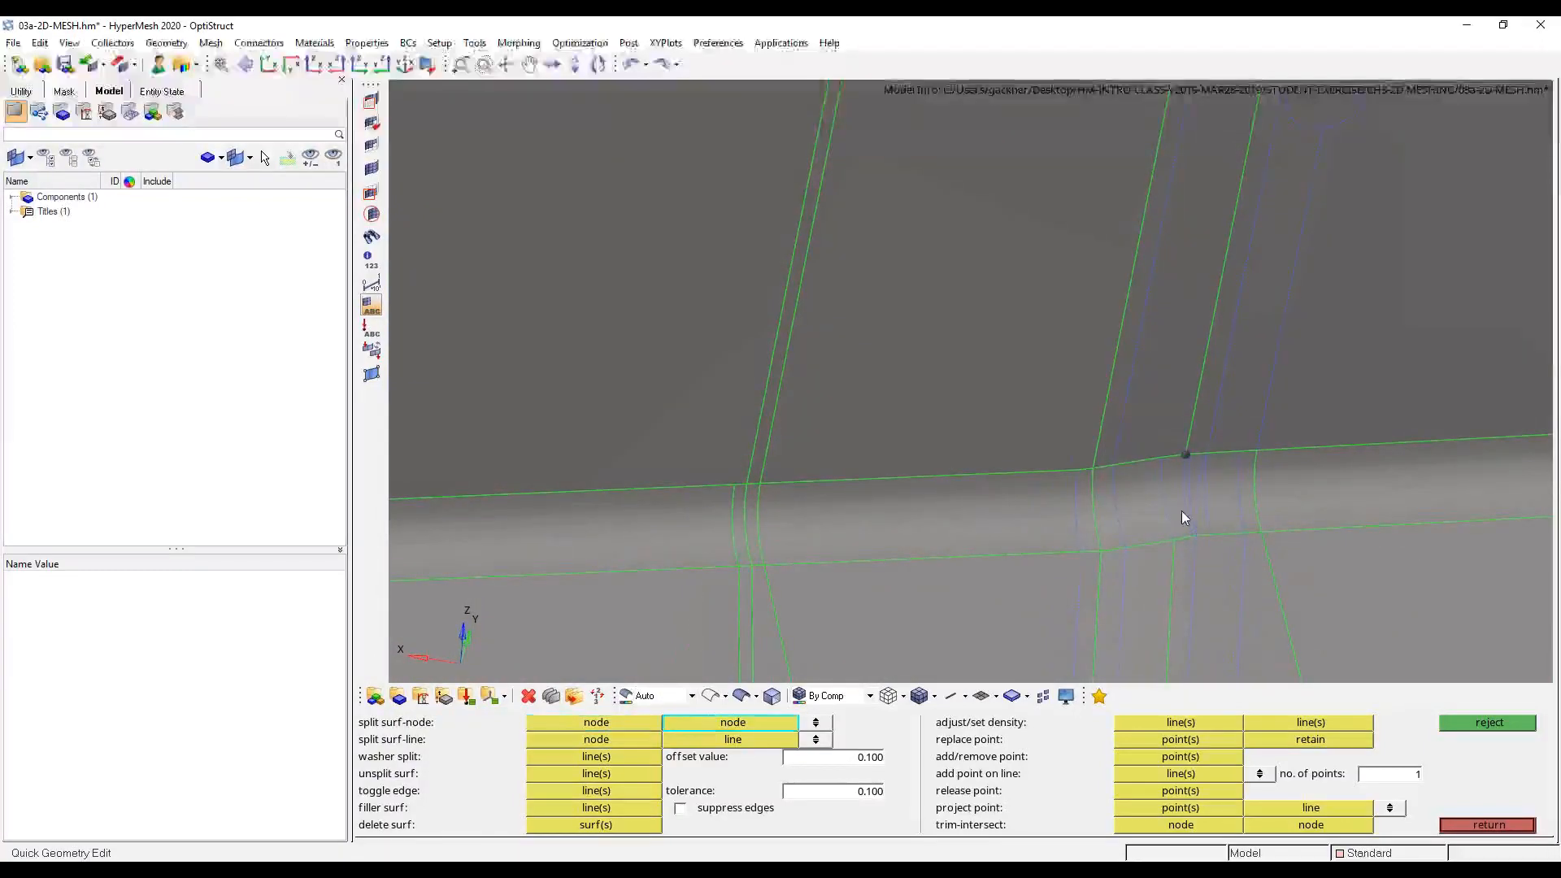
{"action": "left_click", "coordinate": [1176, 543]}
- Suppress the redundant flange edge beside the slanted edge nearest the part's open end
{"action": "scroll", "coordinate": [1081, 409], "scroll_direction": "down", "scroll_amount": 3, "text": "ctrl"}
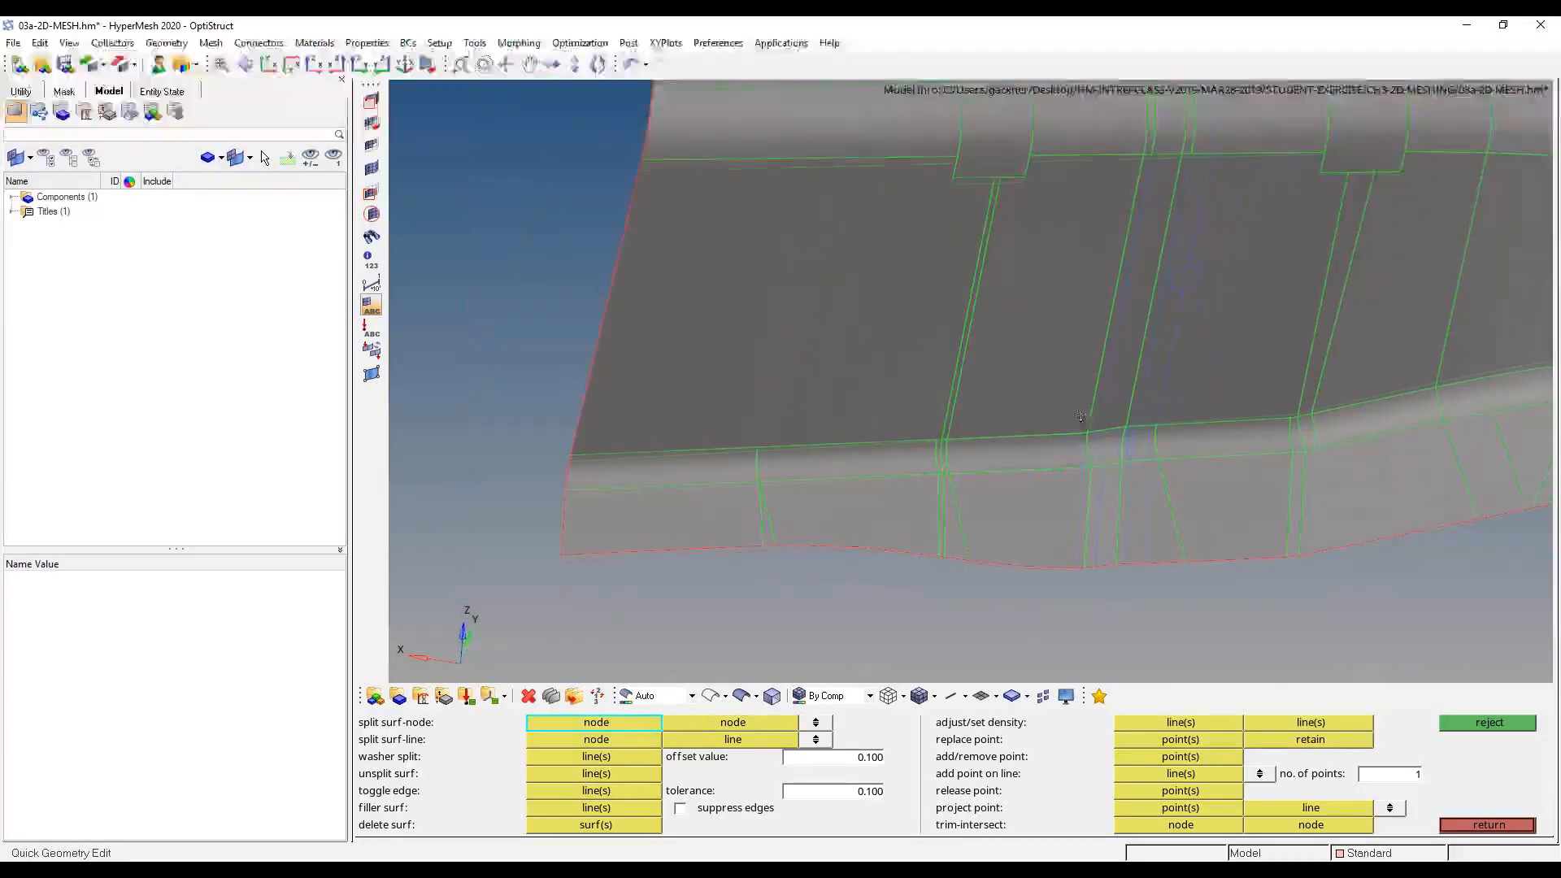
{"action": "left_click", "coordinate": [647, 788]}
{"action": "scroll", "coordinate": [773, 504], "scroll_direction": "up", "scroll_amount": 4, "text": "ctrl"}
{"action": "left_click", "coordinate": [756, 550]}
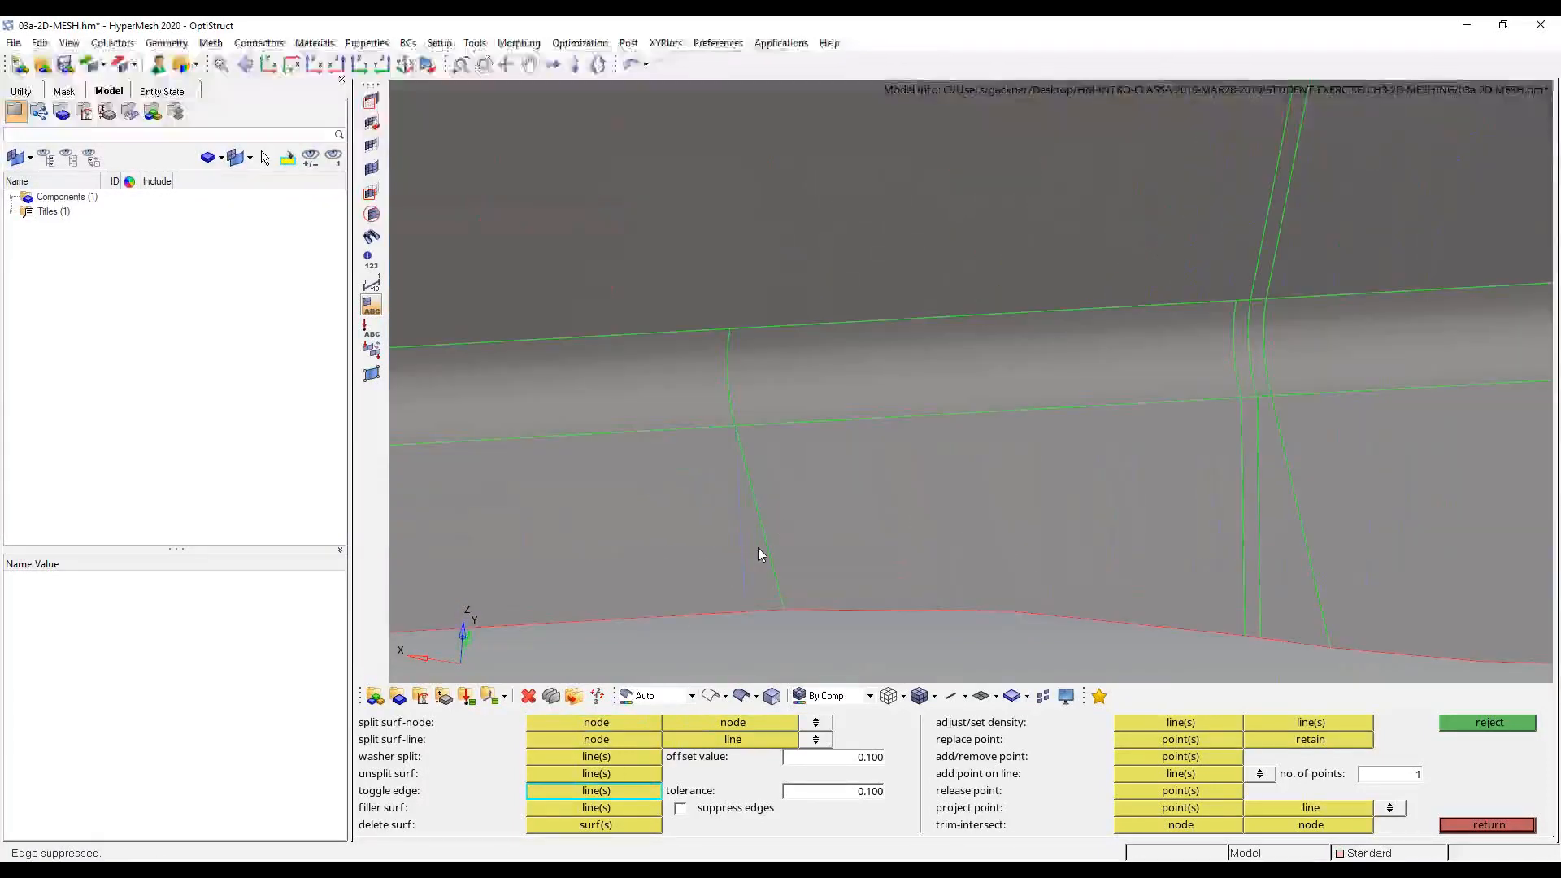
{"action": "left_click_drag", "start_coordinate": [758, 547], "coordinate": [1060, 493], "text": "ctrl"}
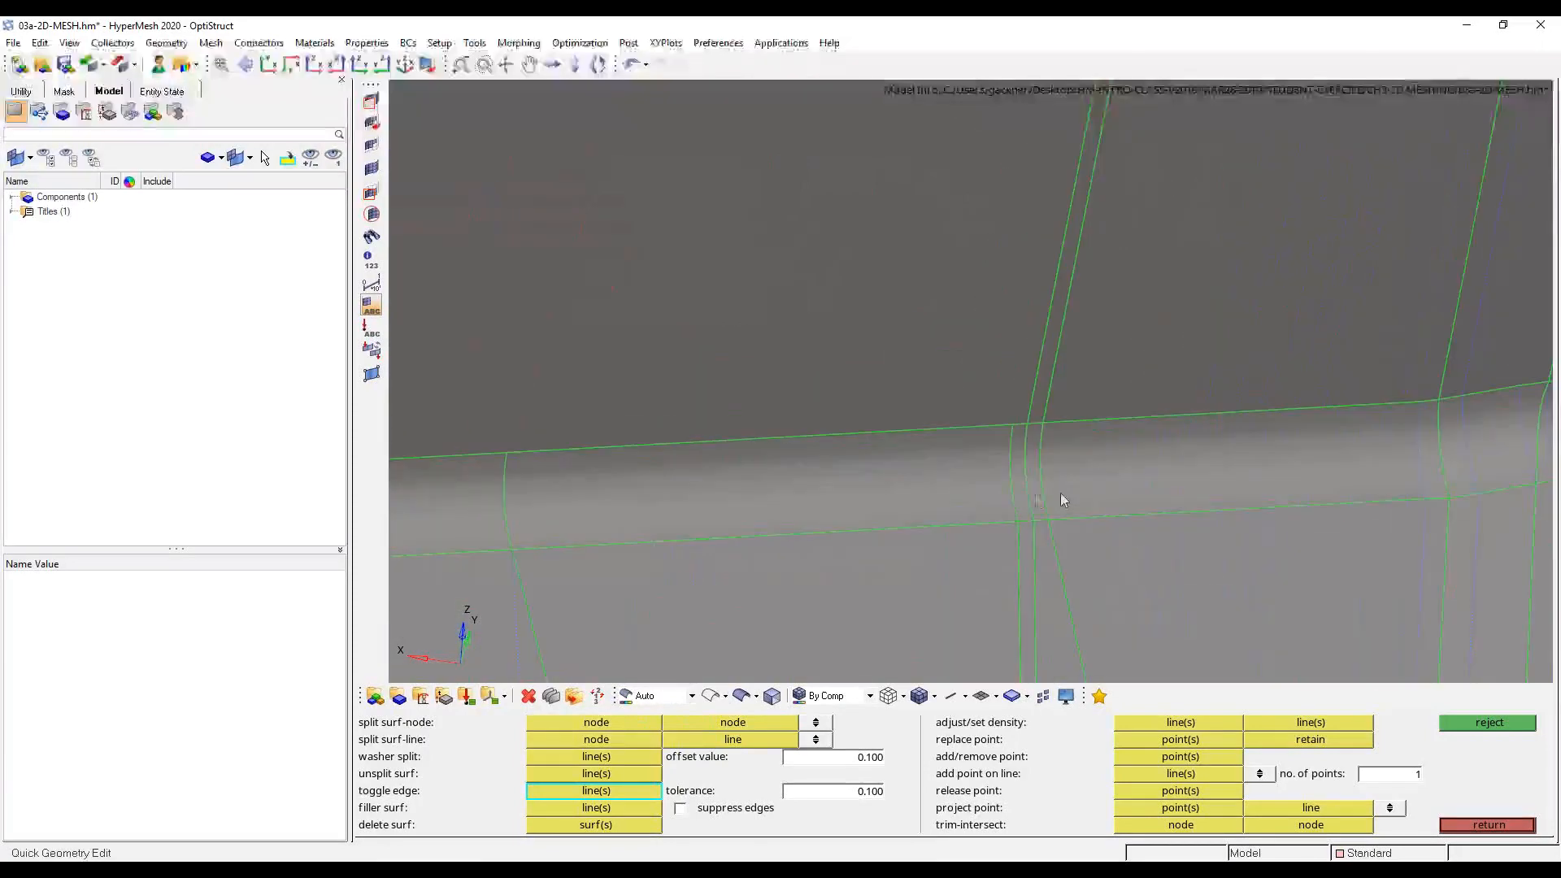
- Suppress the closely spaced duplicate edges across the fillet, flange and web, keeping one continuous edge line
{"action": "left_click", "coordinate": [1028, 493]}
{"action": "left_click", "coordinate": [1014, 494]}
{"action": "left_click", "coordinate": [1018, 563]}
{"action": "left_click", "coordinate": [1034, 560]}
{"action": "left_click", "coordinate": [1049, 369]}
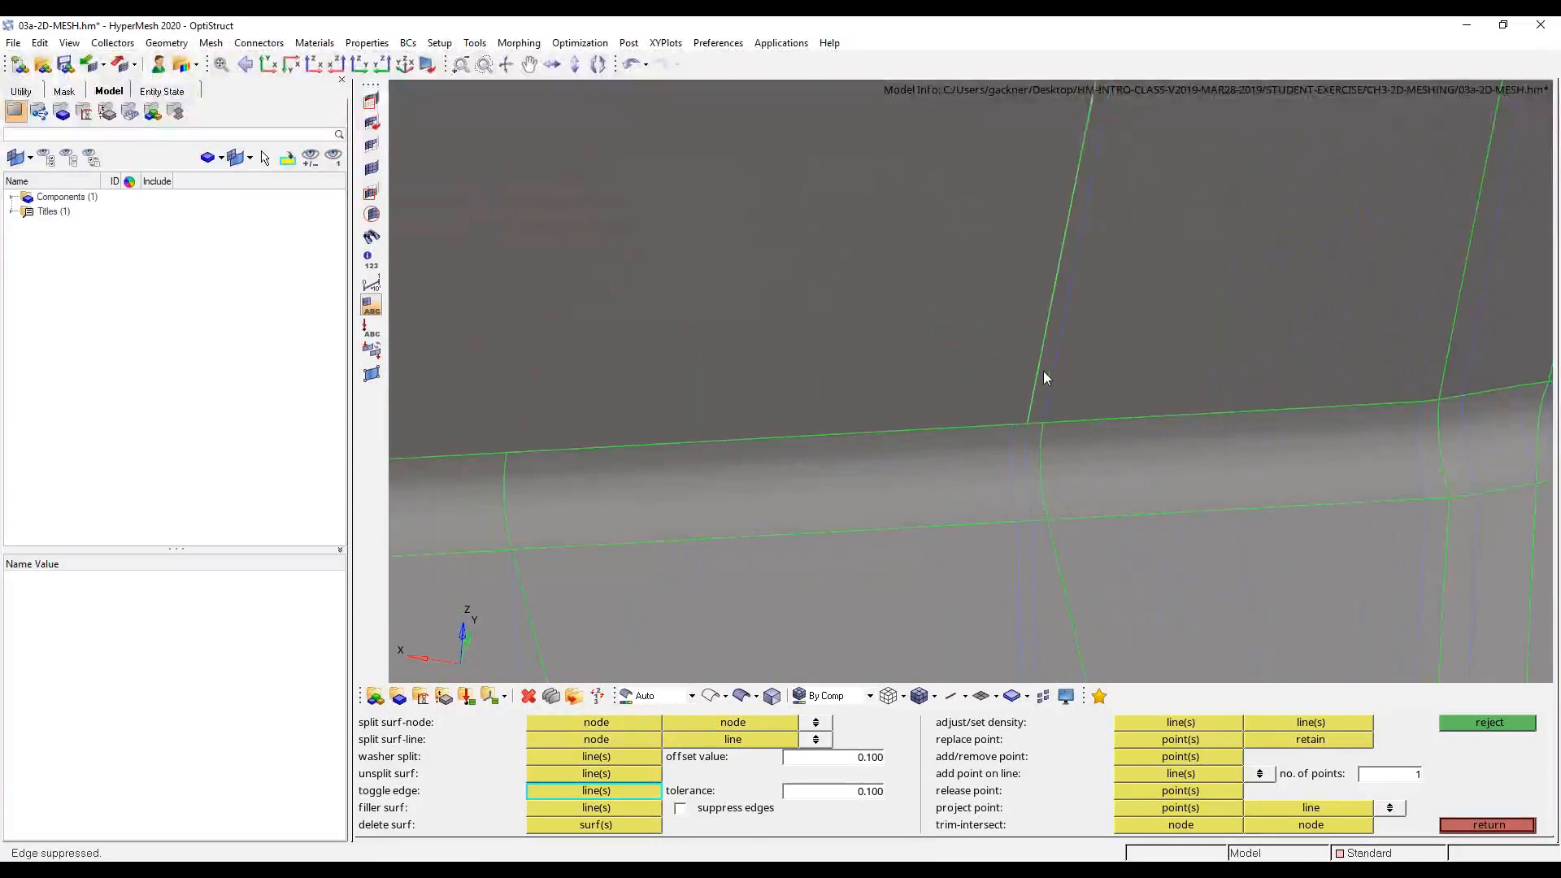
{"action": "right_click", "coordinate": [1043, 372]}
{"action": "right_click", "coordinate": [1056, 370]}
{"action": "left_click", "coordinate": [1041, 373]}
{"action": "left_click", "coordinate": [1041, 373]}
{"action": "scroll", "coordinate": [963, 457], "scroll_direction": "down", "scroll_amount": 4, "text": "ctrl"}
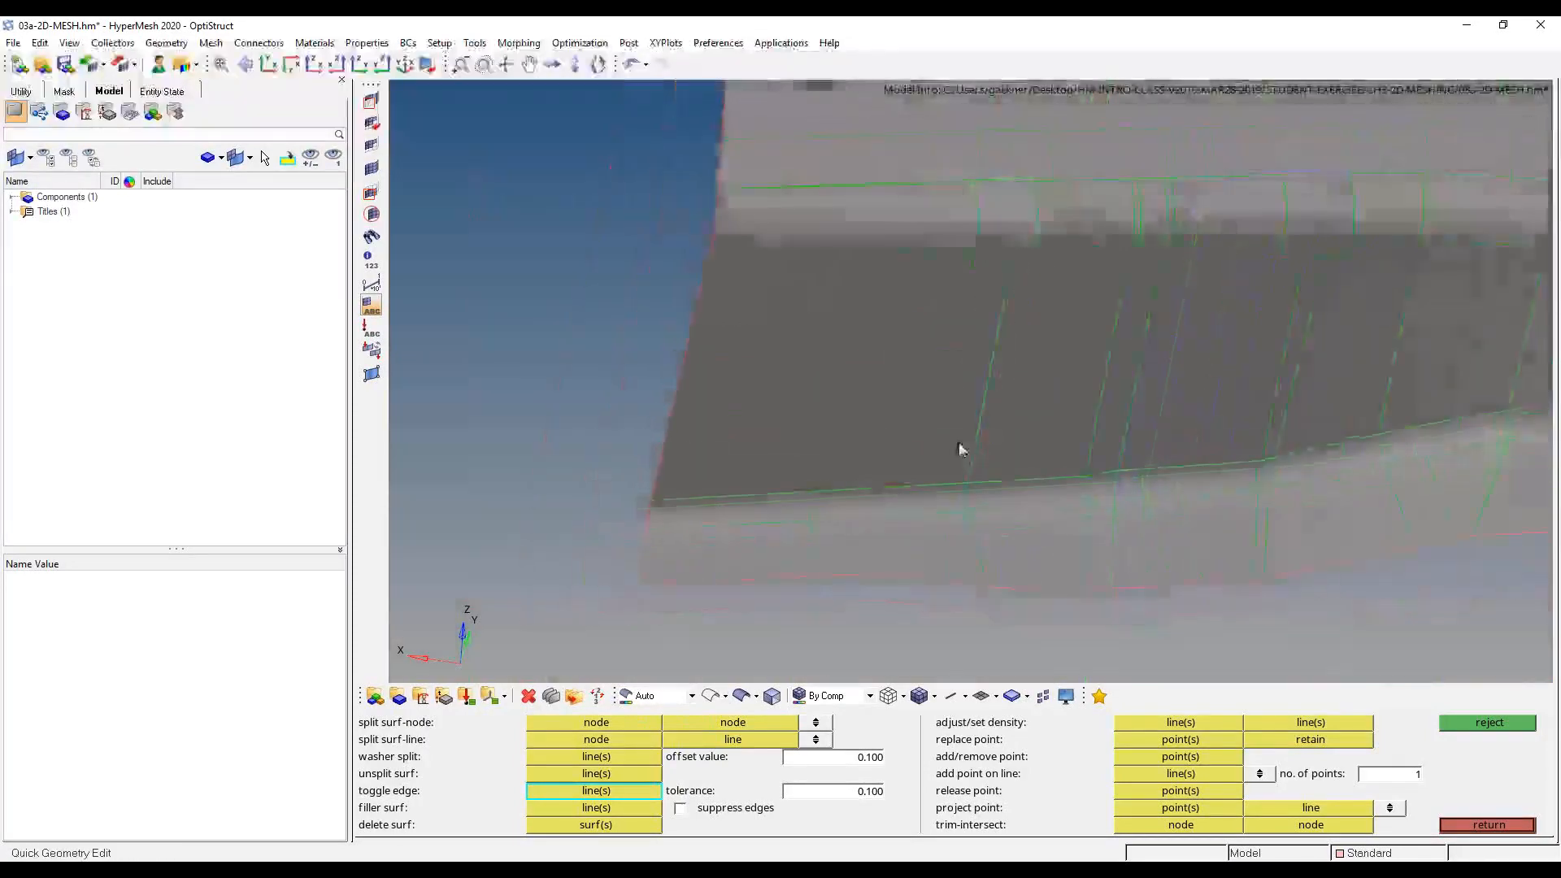
- Suppress the redundant edges at the lower fillet's bend and the duplicate slanted edges on the adjacent flange
{"action": "scroll", "coordinate": [959, 449], "scroll_direction": "down", "scroll_amount": 1, "text": "ctrl"}
{"action": "scroll", "coordinate": [969, 295], "scroll_direction": "up", "scroll_amount": 2, "text": "ctrl"}
{"action": "left_click_drag", "start_coordinate": [1119, 326], "coordinate": [1051, 331], "text": "ctrl"}
{"action": "left_click", "coordinate": [1051, 331]}
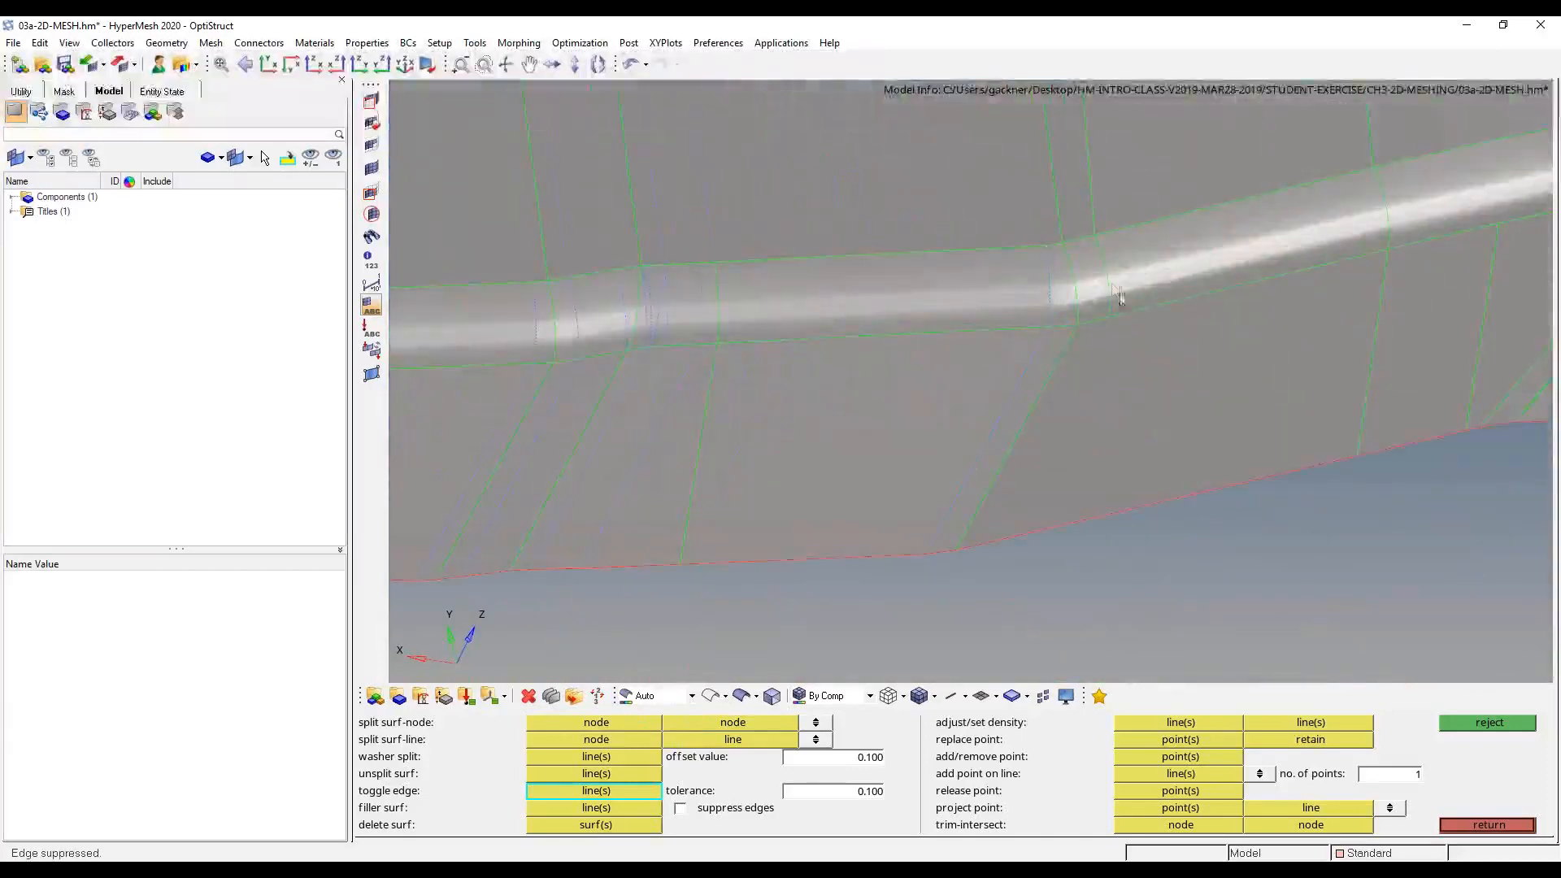
{"action": "scroll", "coordinate": [996, 424], "scroll_direction": "down", "scroll_amount": 2, "text": "ctrl"}
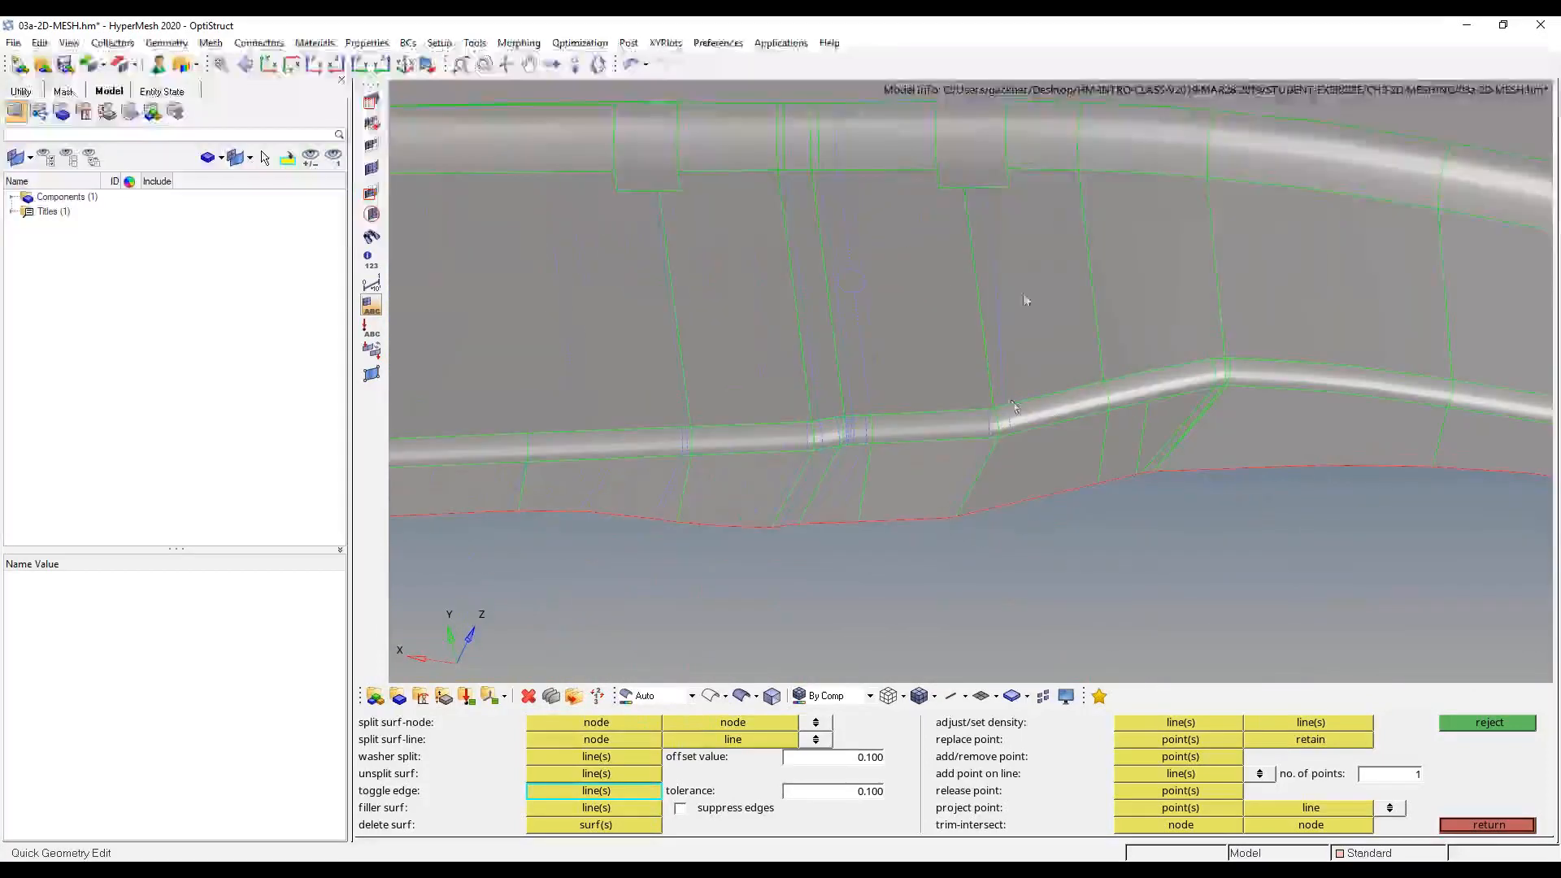
{"action": "left_click", "coordinate": [1144, 437]}
{"action": "scroll", "coordinate": [1216, 423], "scroll_direction": "up", "scroll_amount": 2, "text": "ctrl"}
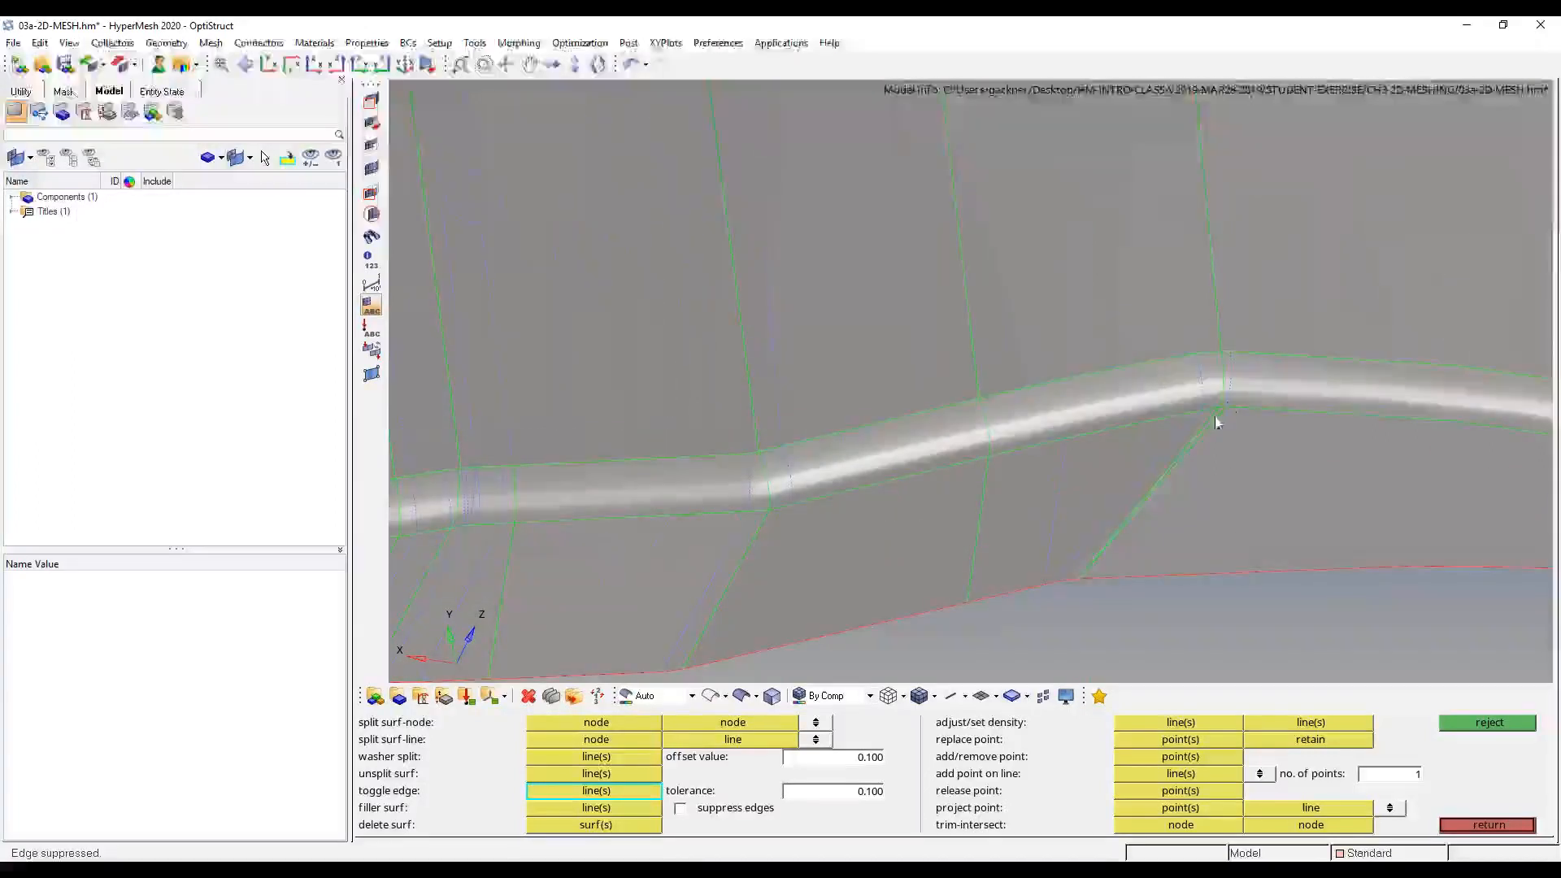
{"action": "left_click", "coordinate": [1188, 447]}
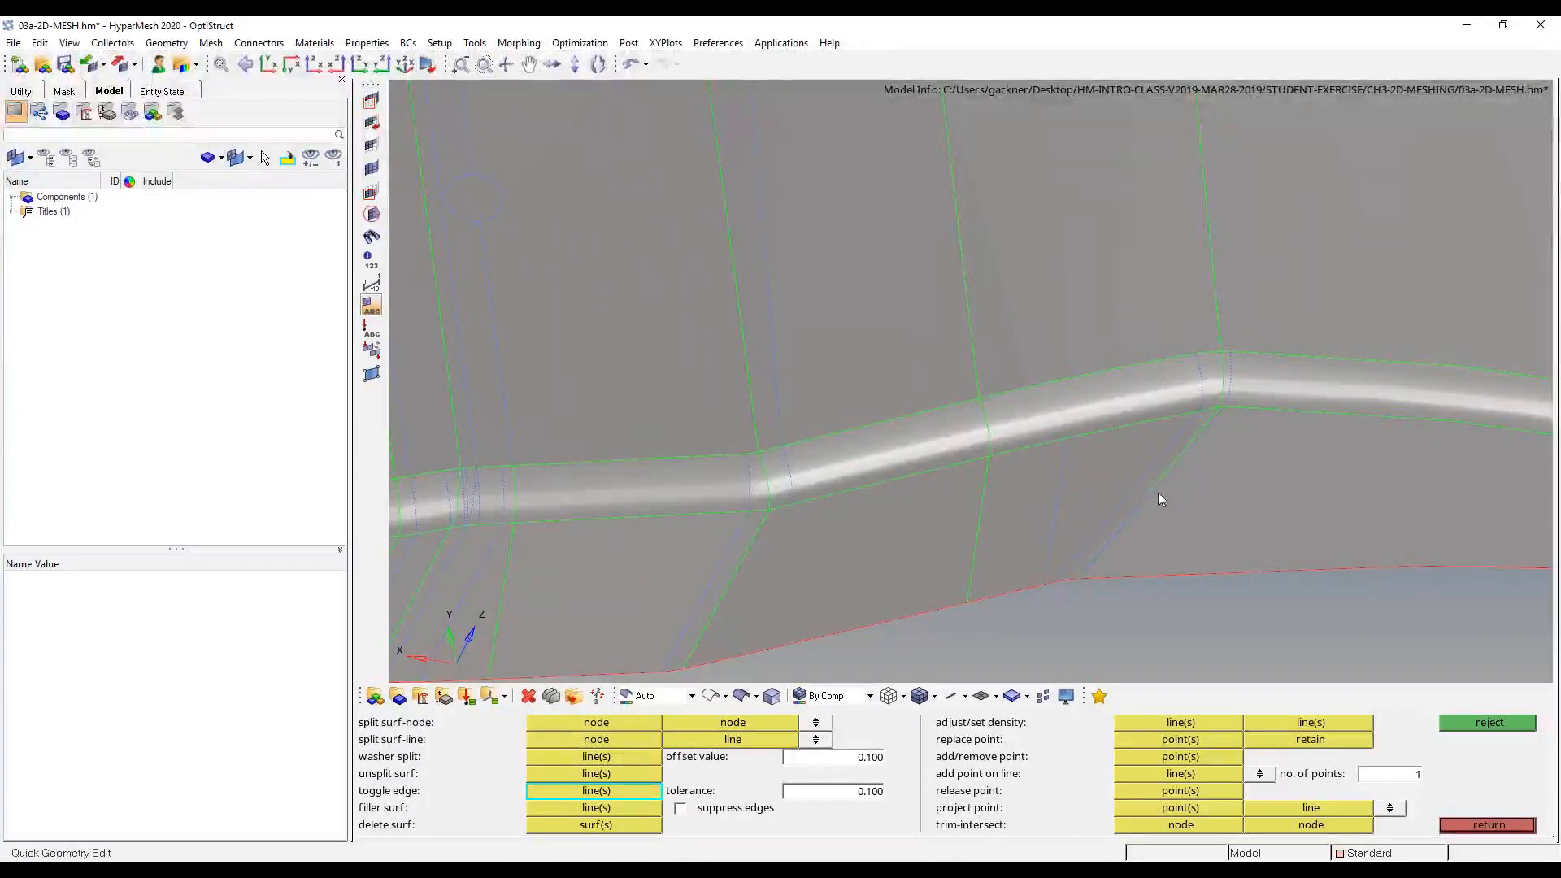
{"action": "scroll", "coordinate": [1129, 512], "scroll_direction": "up", "scroll_amount": 4, "text": "ctrl"}
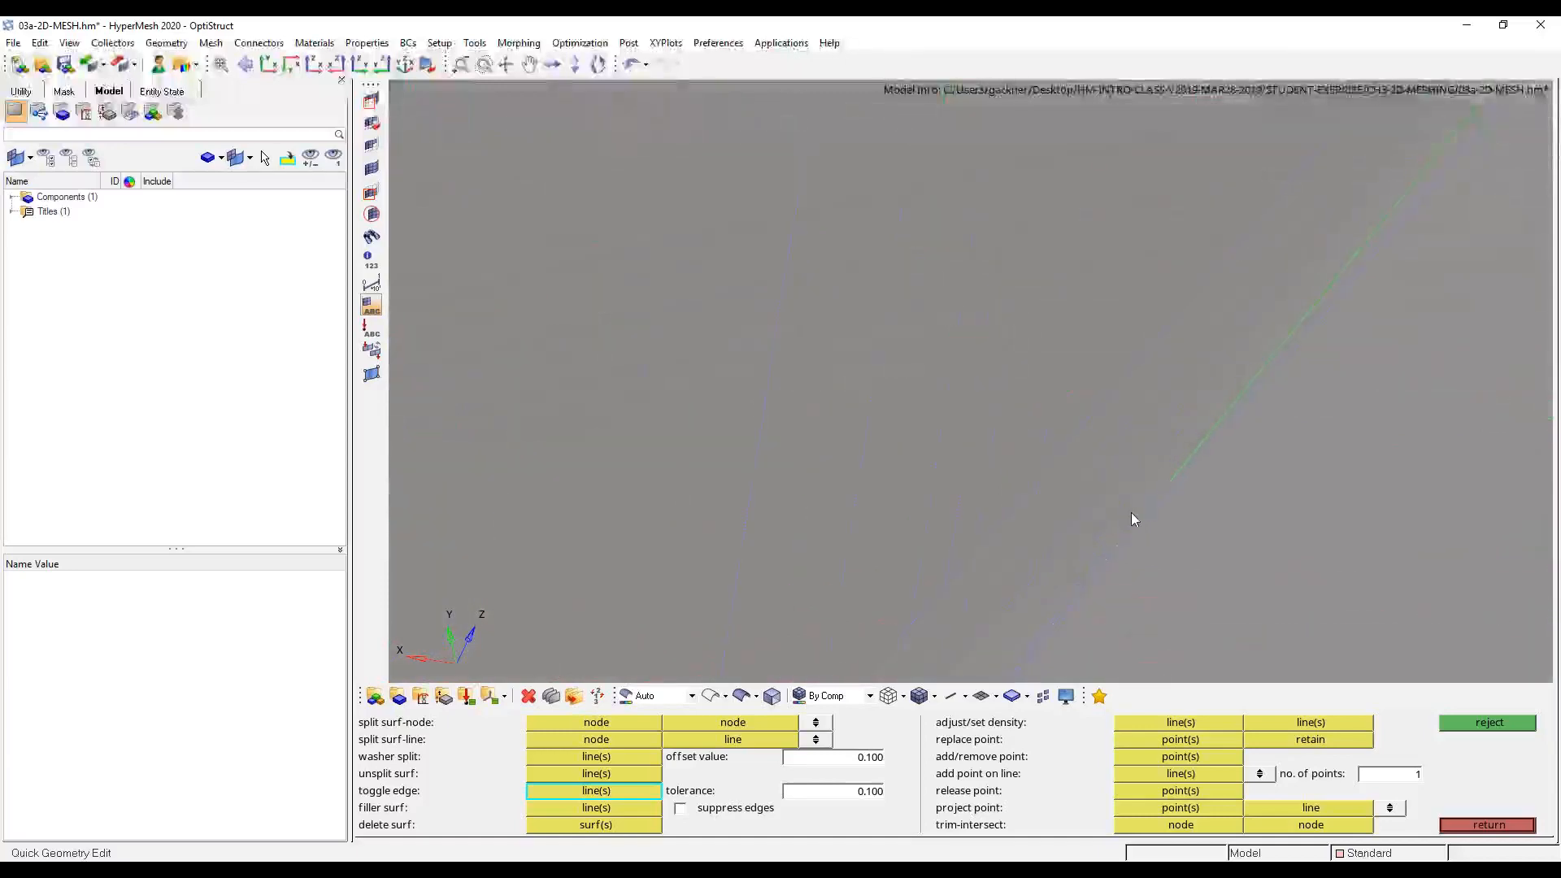
{"action": "scroll", "coordinate": [1070, 524], "scroll_direction": "down", "scroll_amount": 5, "text": "ctrl"}
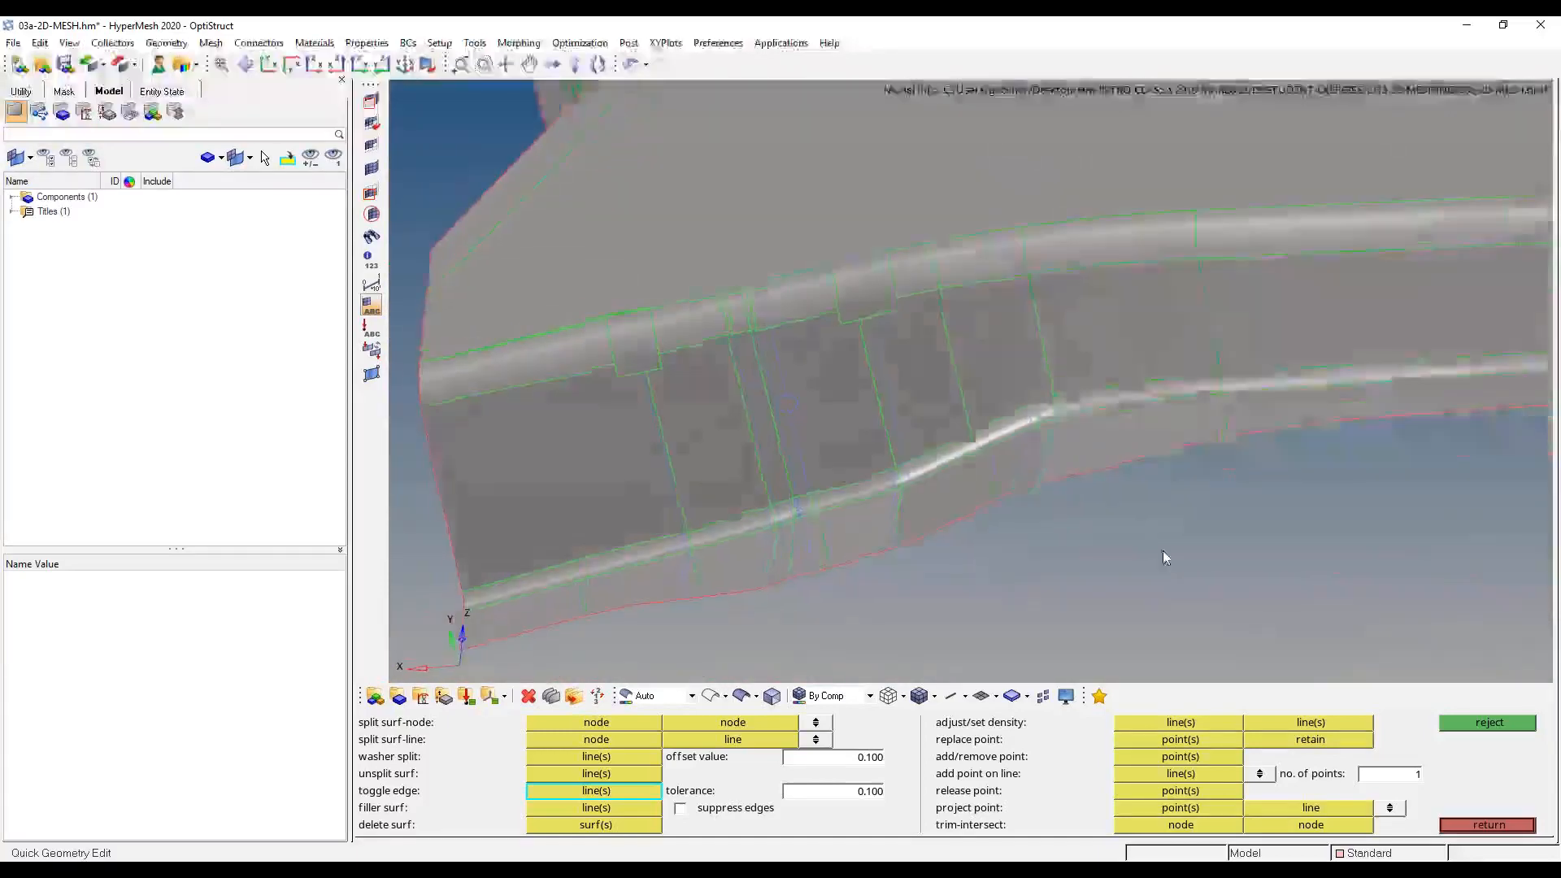
- Automesh the web, fillet and flange surfaces at the part's open end with element size 2.500 and mixed elements
{"action": "scroll", "coordinate": [1163, 553], "scroll_direction": "down", "scroll_amount": 2, "text": "ctrl"}
{"action": "left_click_drag", "start_coordinate": [1021, 401], "coordinate": [930, 495], "text": "ctrl"}
{"action": "scroll", "coordinate": [930, 495], "scroll_direction": "up", "scroll_amount": 3, "text": "ctrl"}
{"action": "left_click_drag", "start_coordinate": [997, 564], "coordinate": [922, 566], "text": "ctrl"}
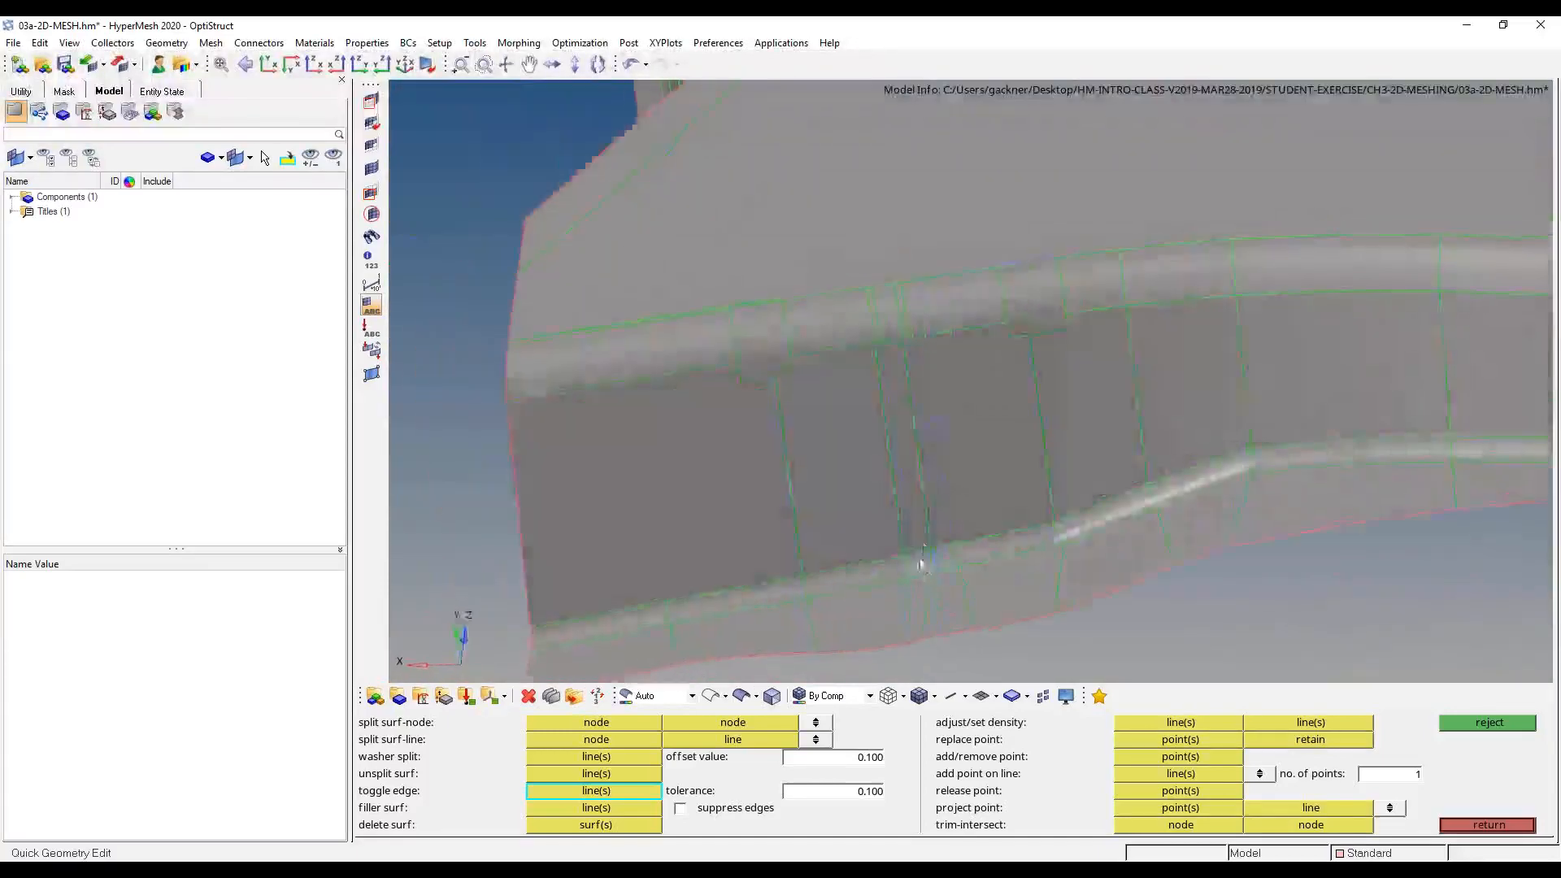
{"action": "scroll", "coordinate": [922, 565], "scroll_direction": "up", "scroll_amount": 4, "text": "ctrl"}
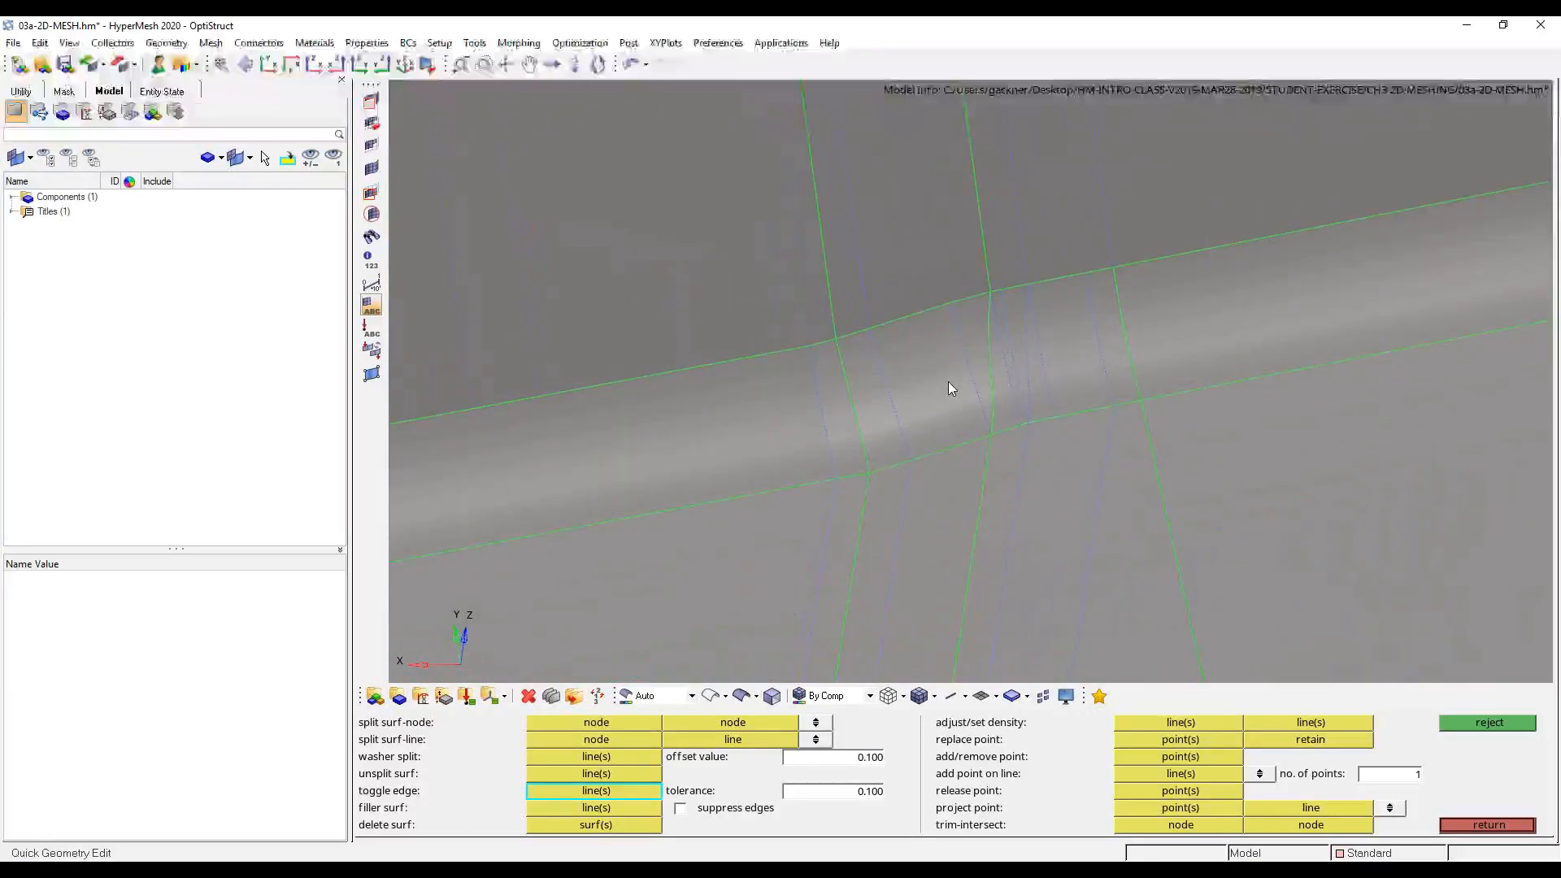
{"action": "key", "text": "F12"}
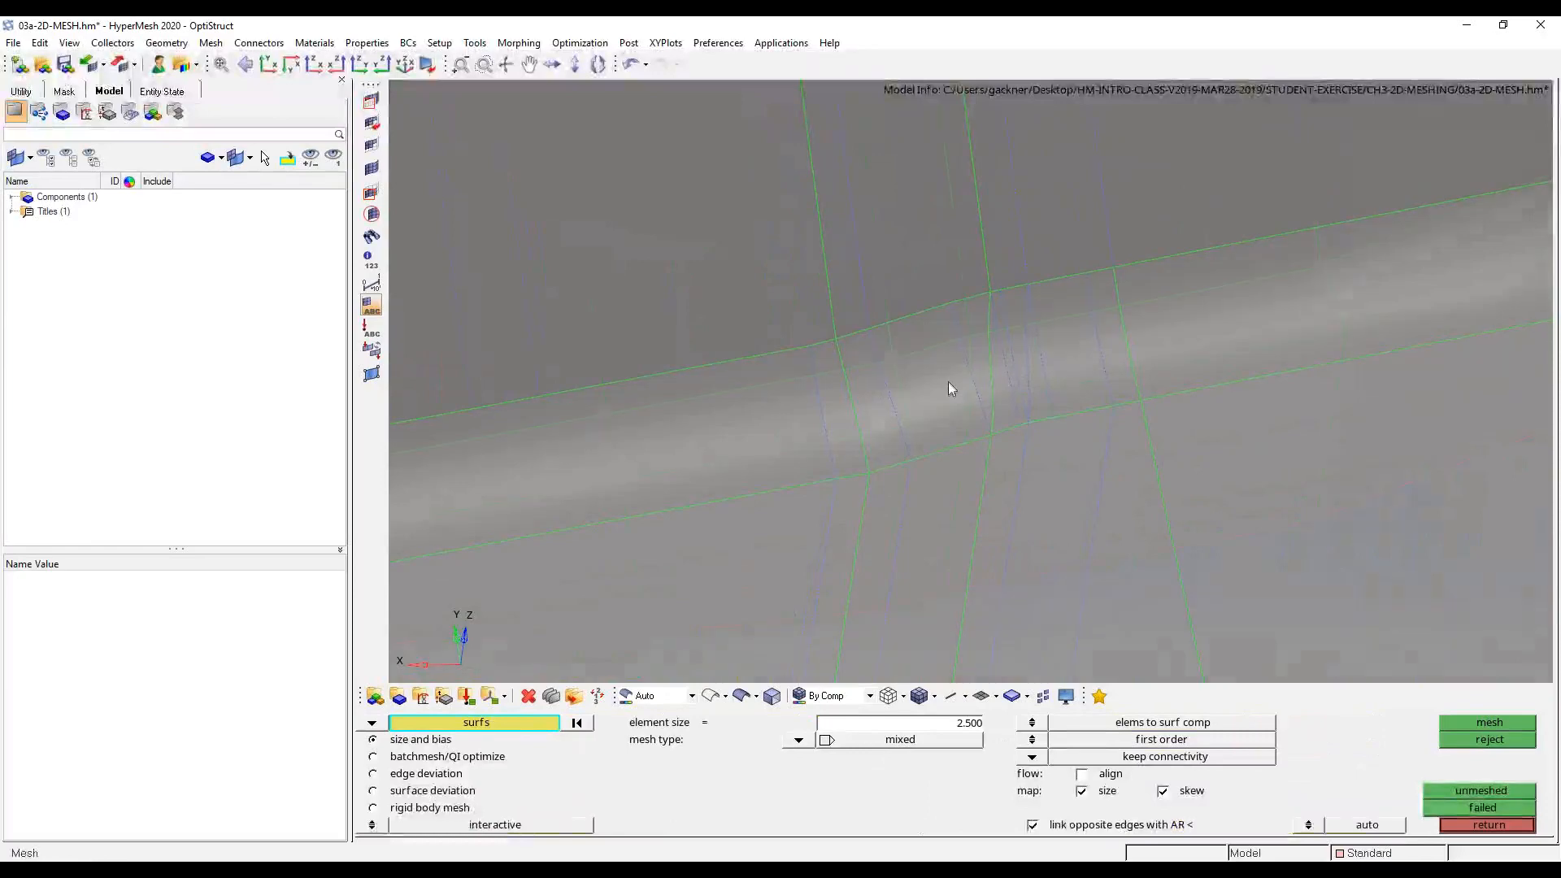
{"action": "scroll", "coordinate": [948, 382], "scroll_direction": "down", "scroll_amount": 5}
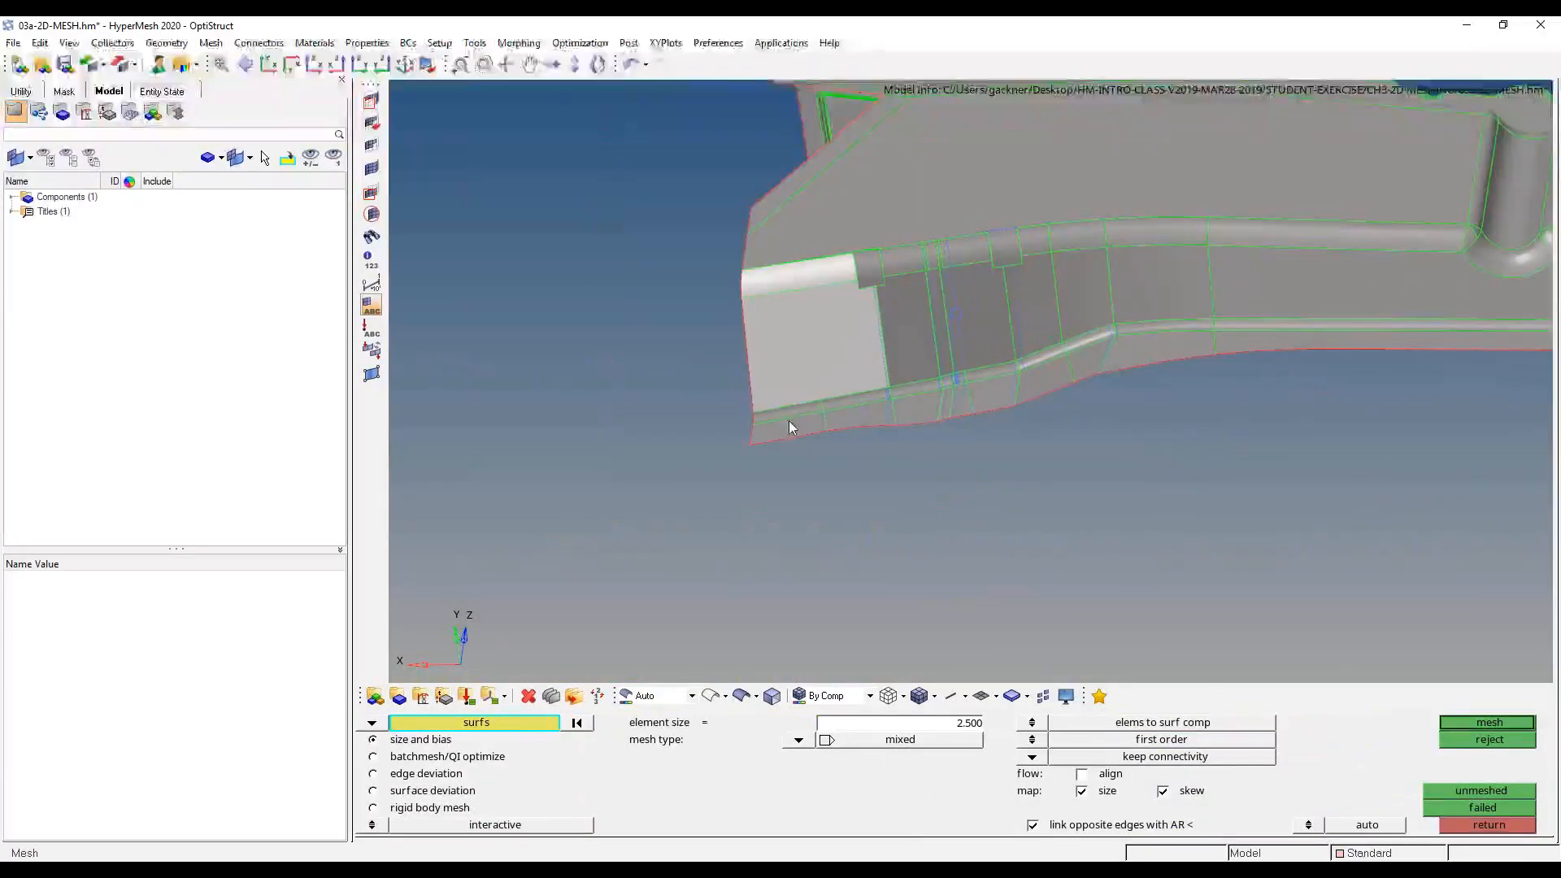
{"action": "left_click", "coordinate": [913, 410]}
{"action": "left_click", "coordinate": [914, 345]}
{"action": "left_click", "coordinate": [975, 315]}
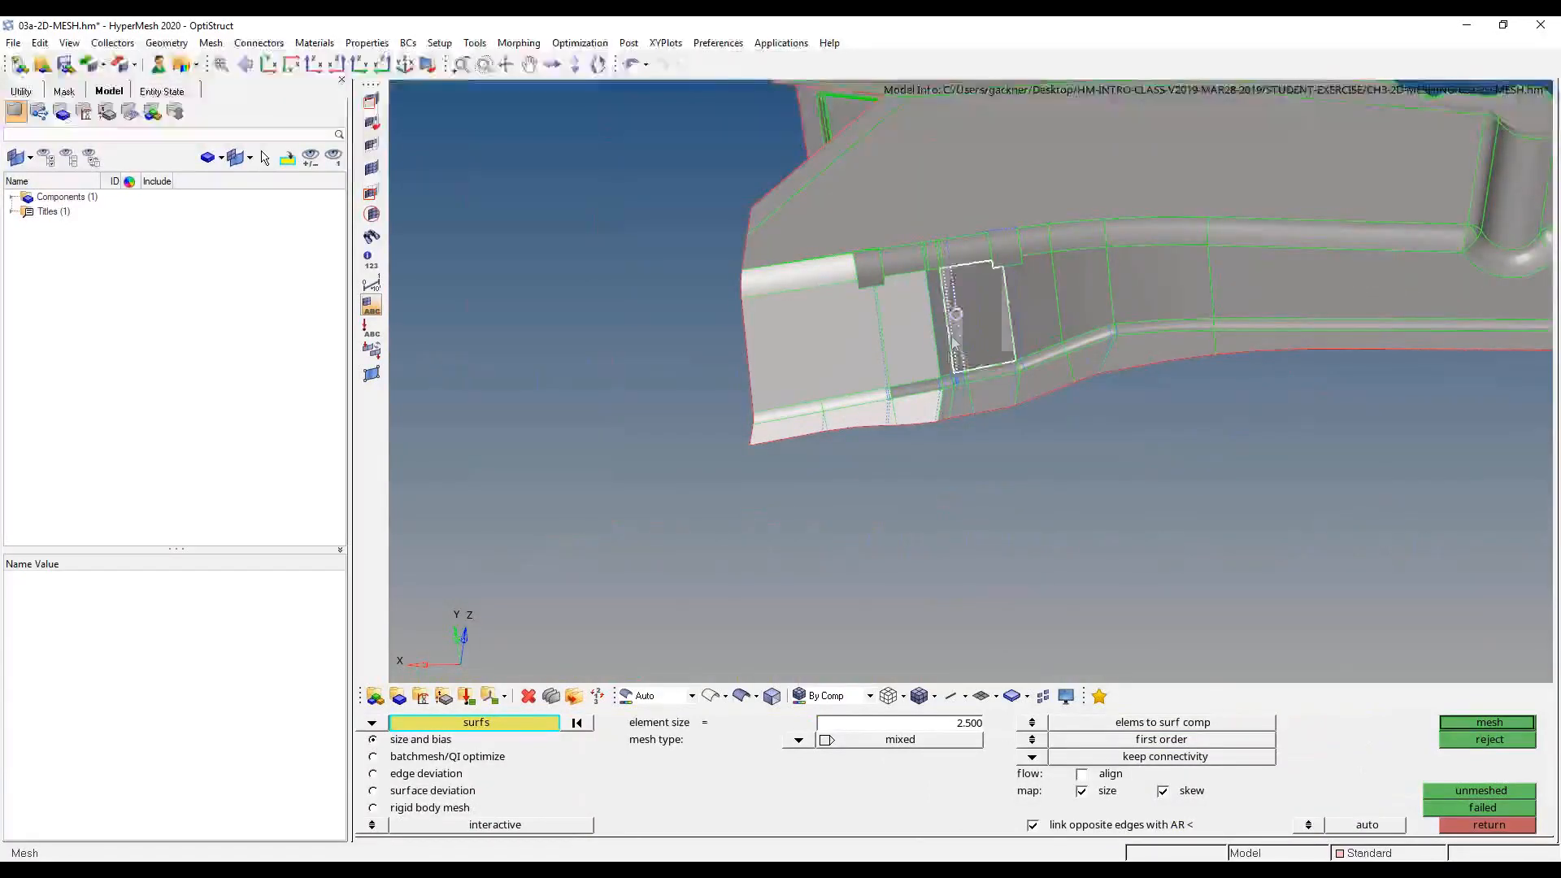
{"action": "left_click", "coordinate": [935, 321]}
{"action": "left_click", "coordinate": [920, 389]}
{"action": "left_click", "coordinate": [952, 383]}
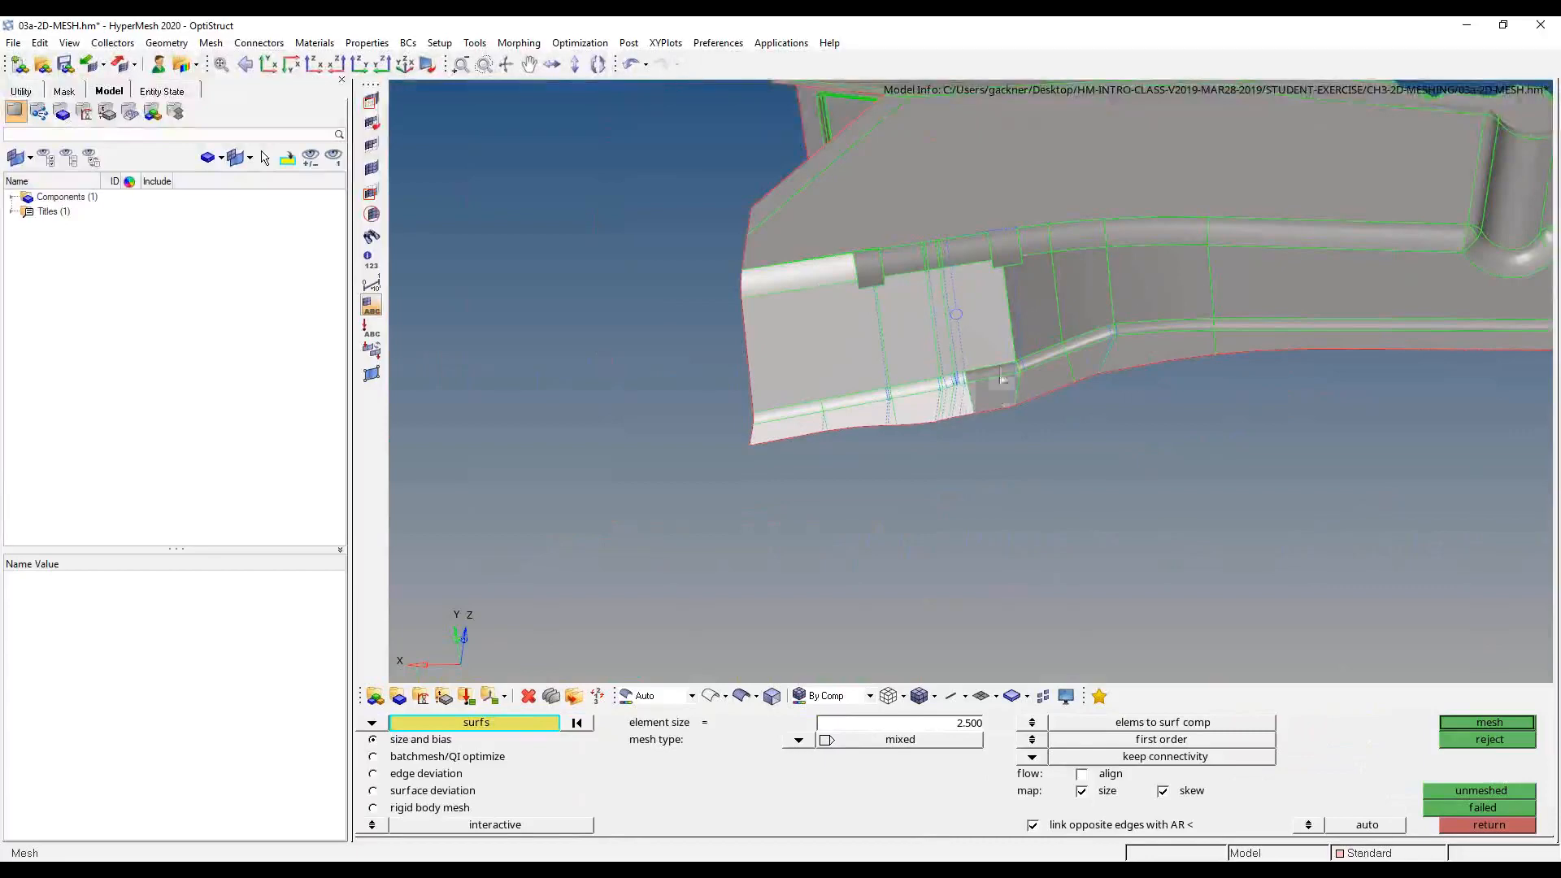
{"action": "scroll", "coordinate": [1003, 374], "scroll_direction": "up", "scroll_amount": 3}
{"action": "left_click", "coordinate": [1115, 286]}
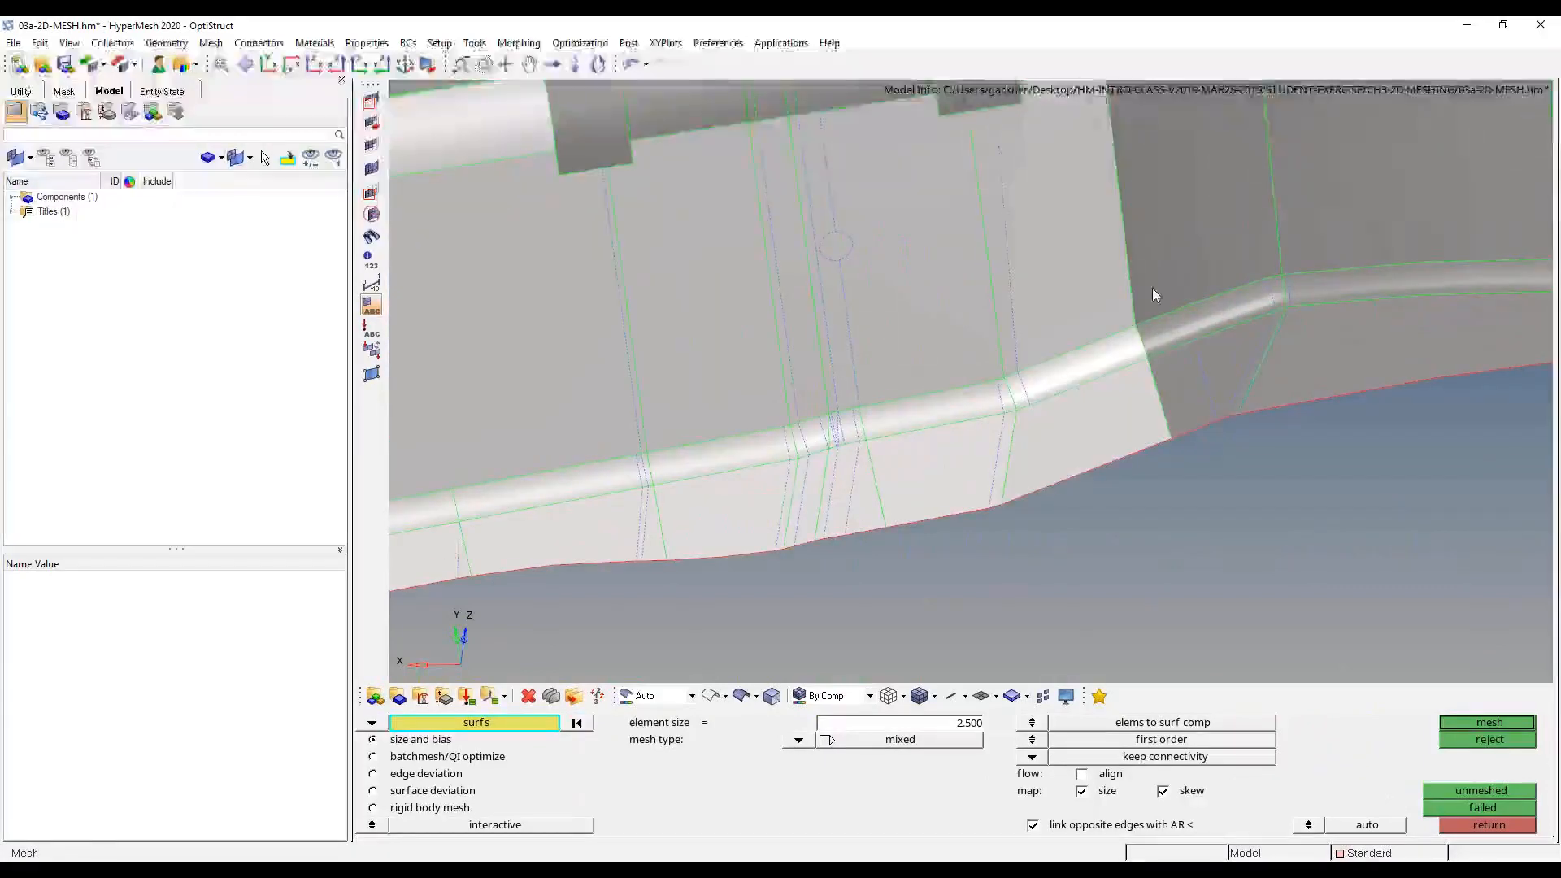
{"action": "left_click", "coordinate": [1208, 307]}
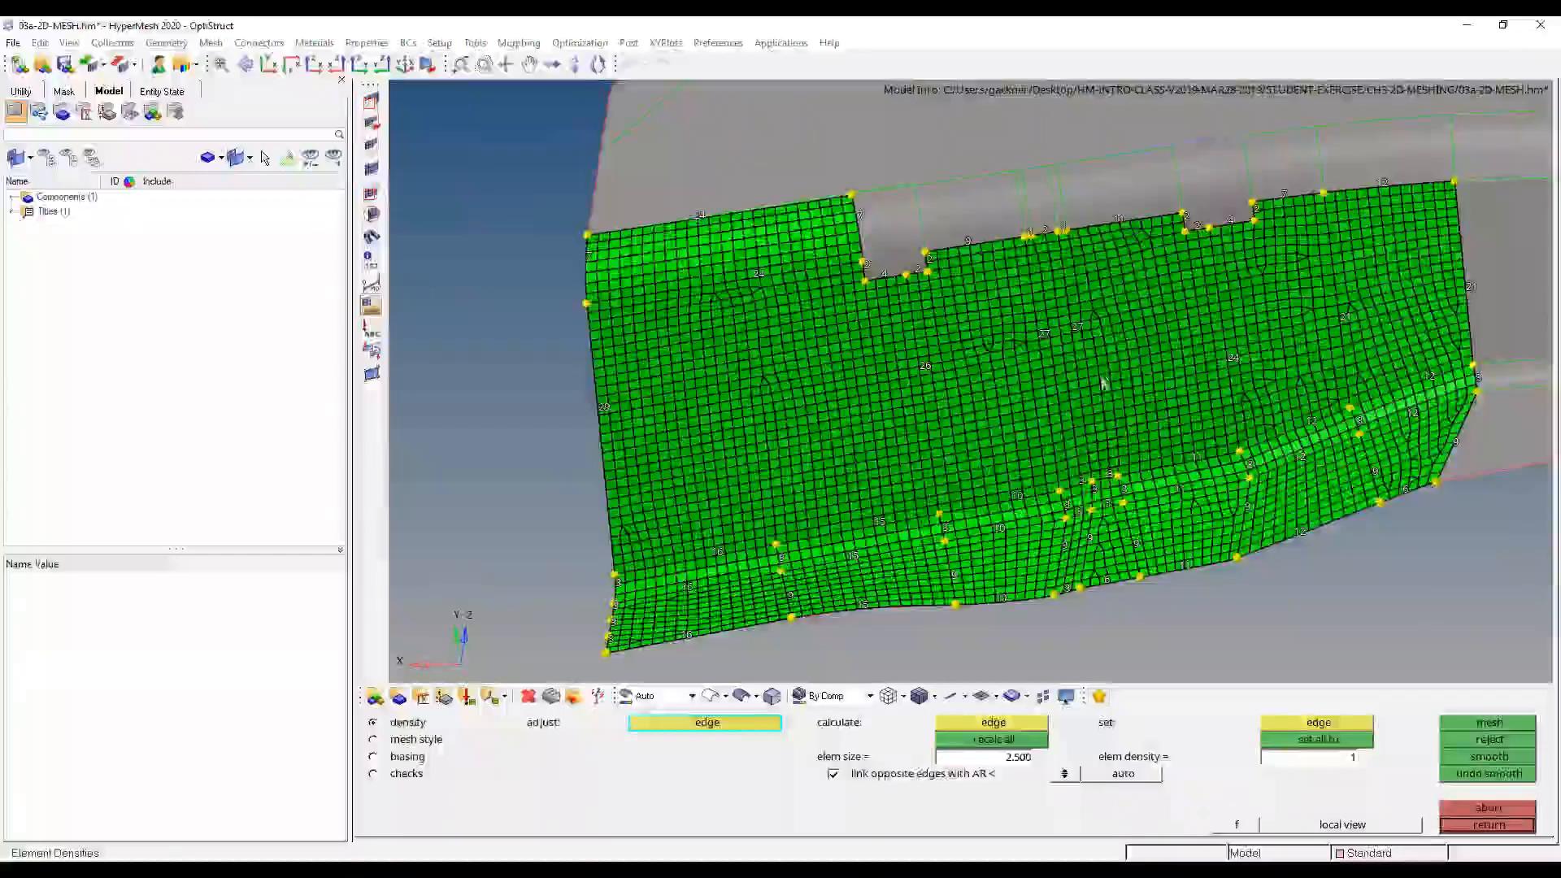
- Set the element size to 5 and recalculate the mesh for all edges
{"action": "left_click", "coordinate": [1023, 756]}
{"action": "type", "text": "5"}
{"action": "left_click", "coordinate": [992, 739]}
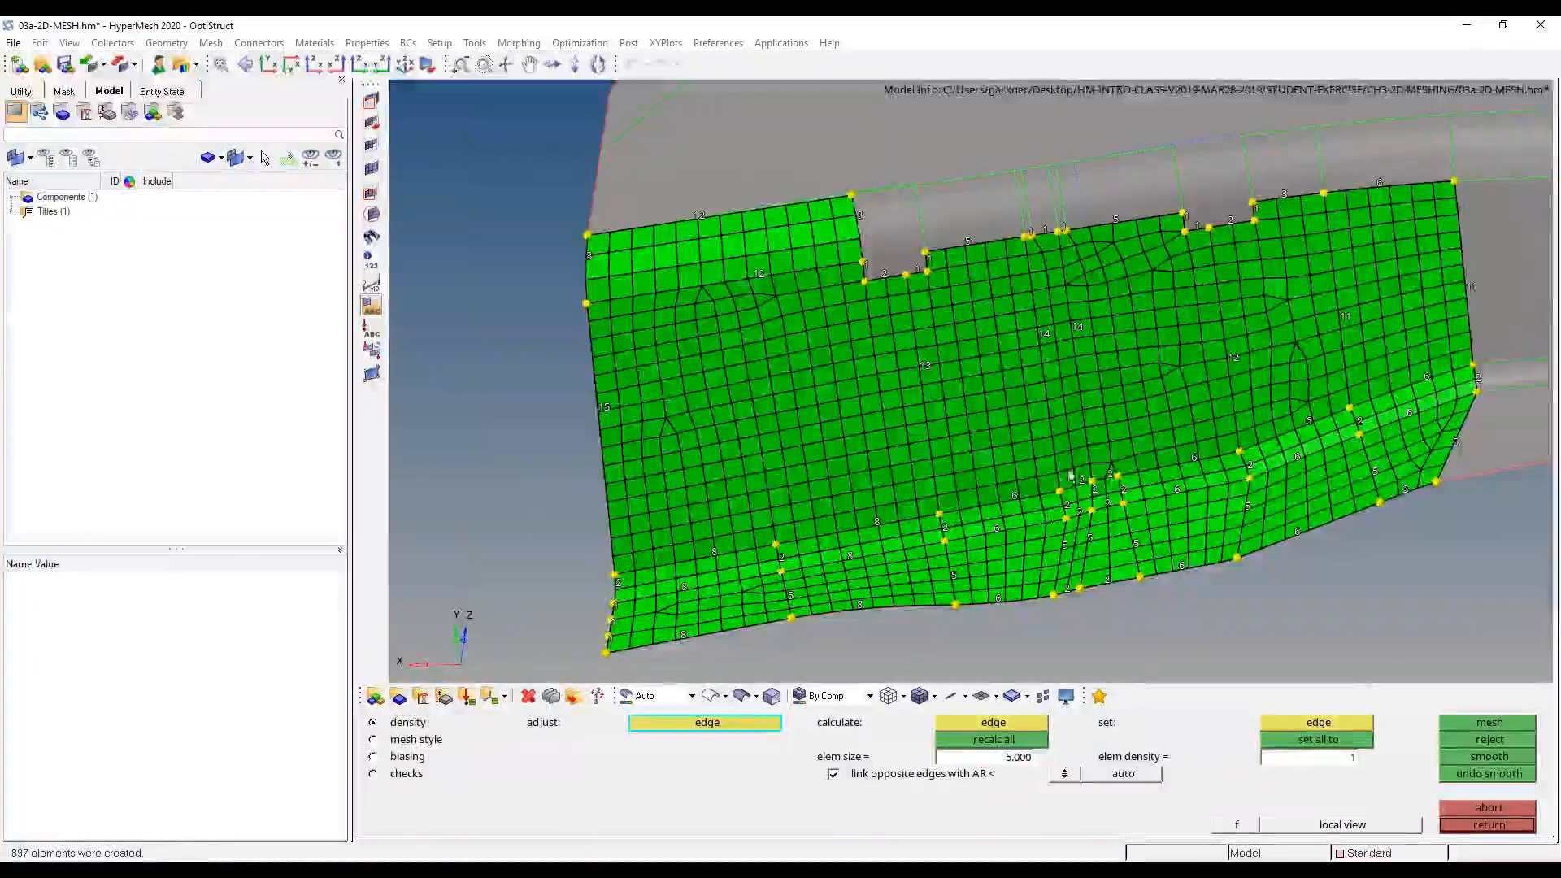
- Adjust the element densities of the web's vertical edges, setting the inner edge to 14, and accept the remeshed surfaces
{"action": "left_click", "coordinate": [1346, 318]}
{"action": "left_click", "coordinate": [1345, 318]}
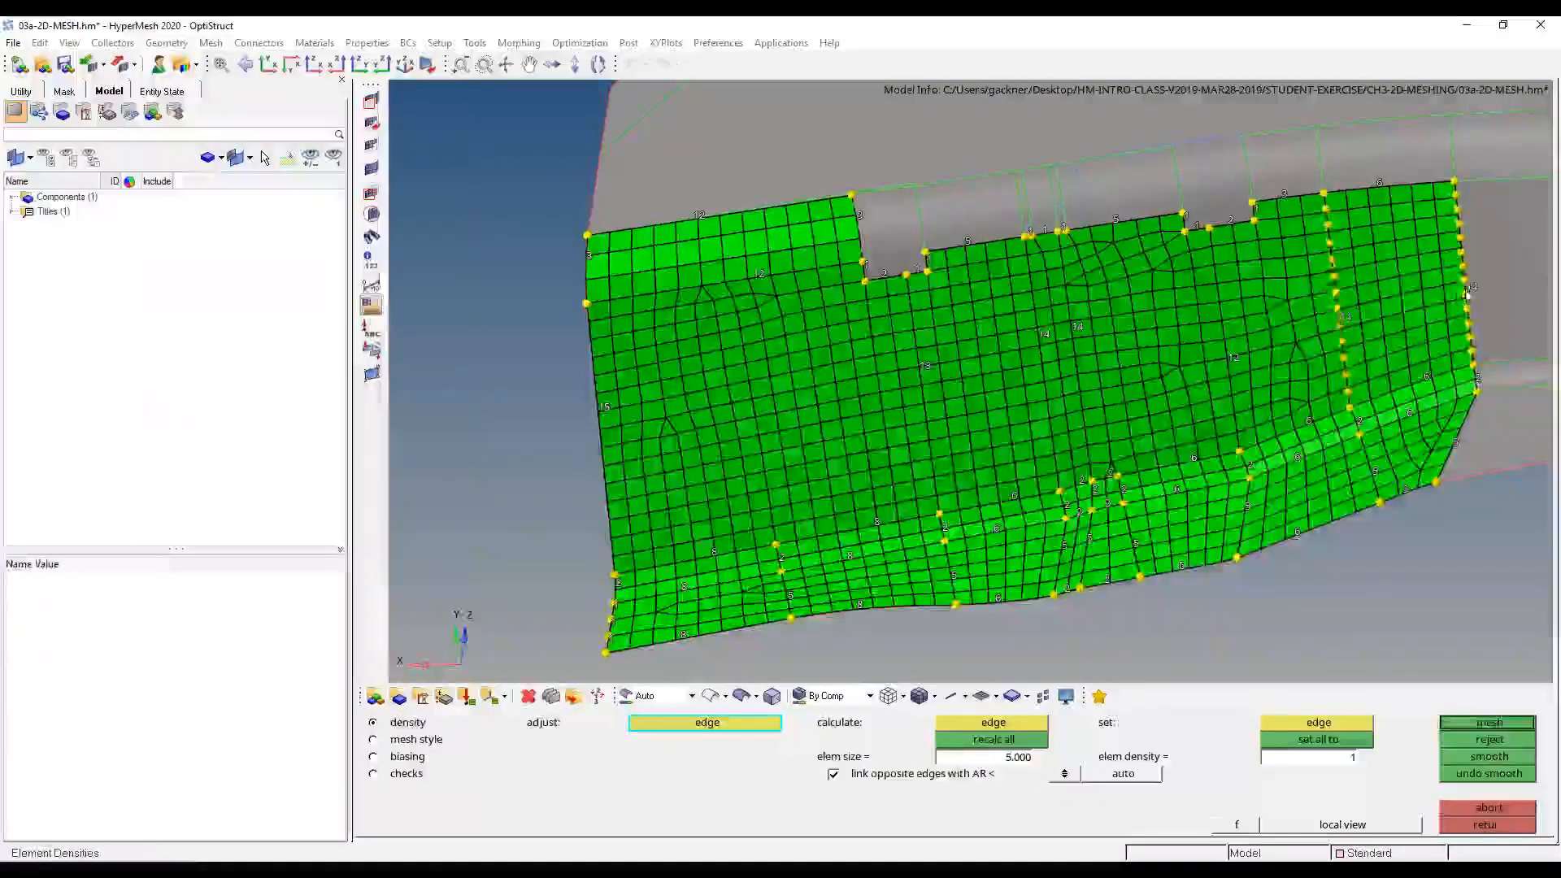
{"action": "left_click", "coordinate": [1346, 318]}
{"action": "right_click", "coordinate": [609, 409]}
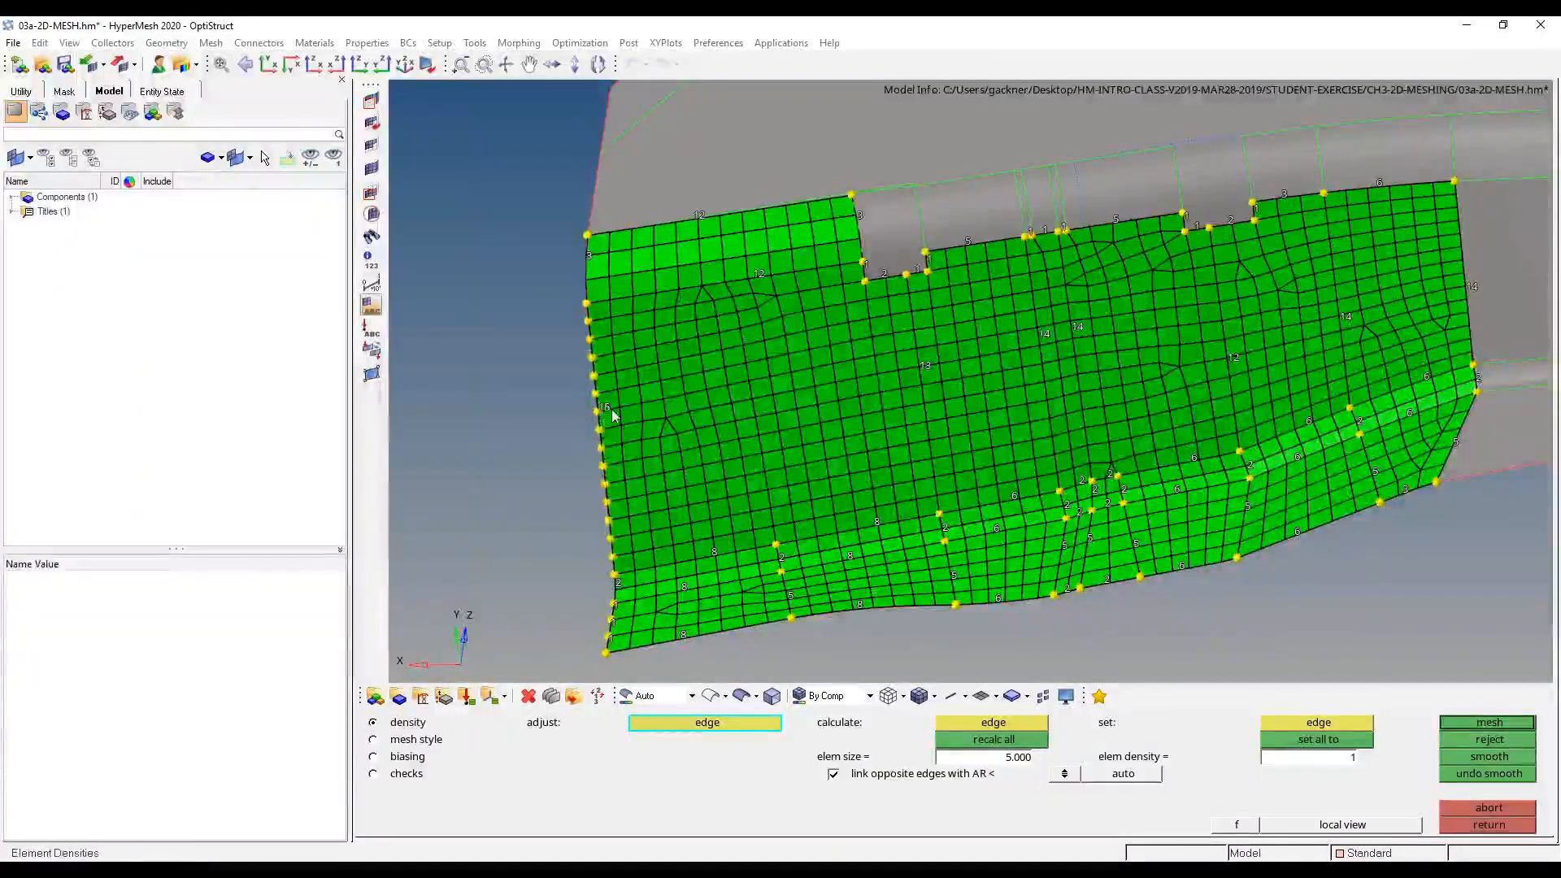
{"action": "middle_click", "coordinate": [609, 409]}
{"action": "left_click", "coordinate": [1487, 825]}
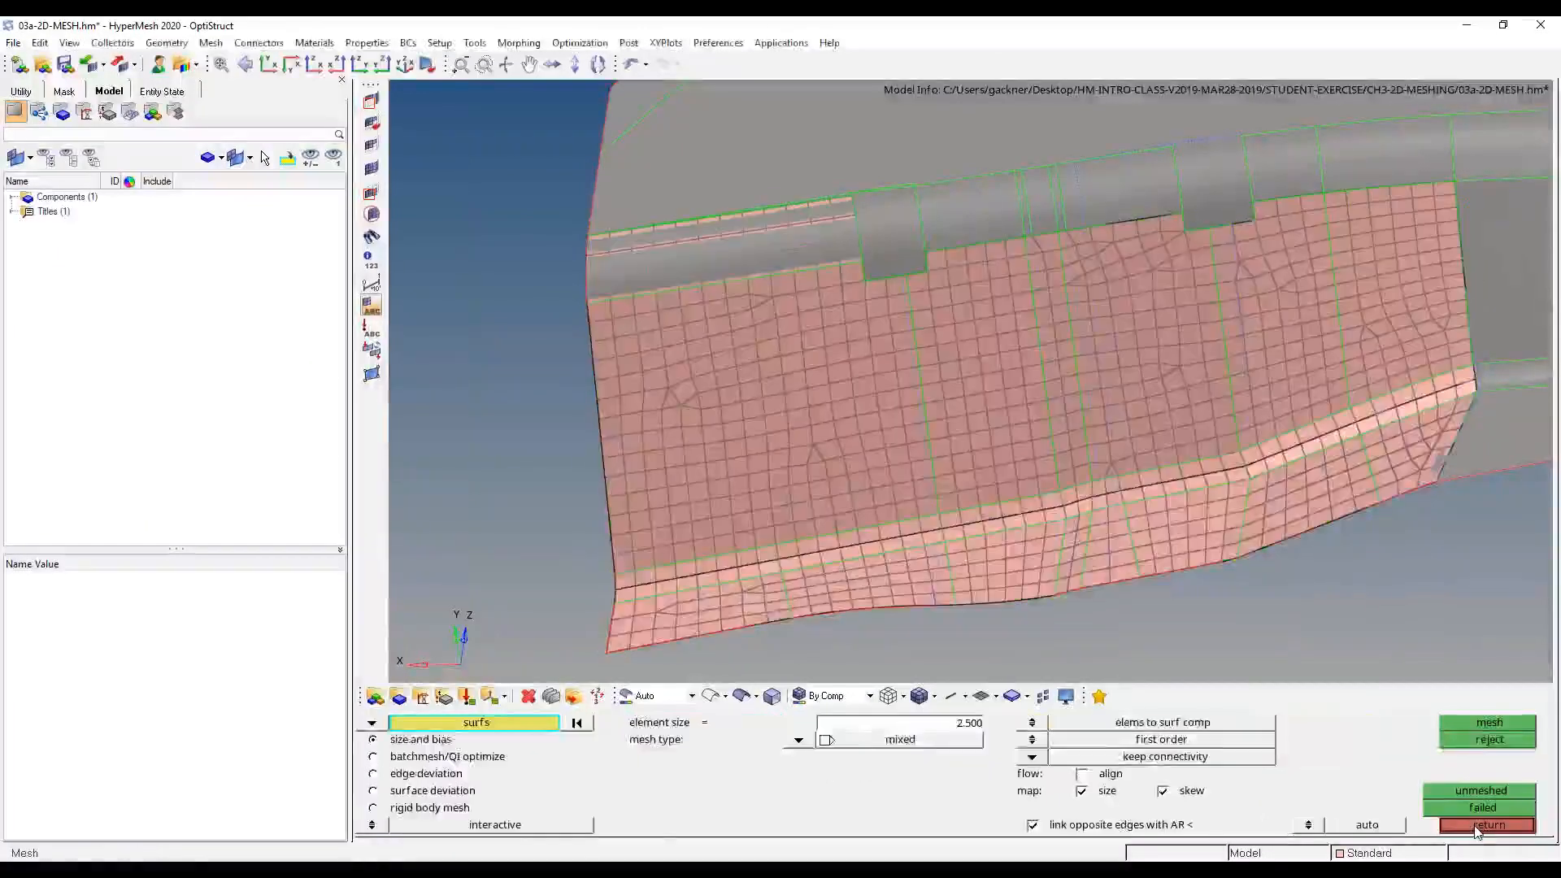
- Automesh the two fillet surfaces between the bead and the already meshed upper fillet with element size 2.500
{"action": "key", "text": "F11"}
{"action": "left_click_drag", "start_coordinate": [984, 480], "coordinate": [1180, 569], "text": "ctrl"}
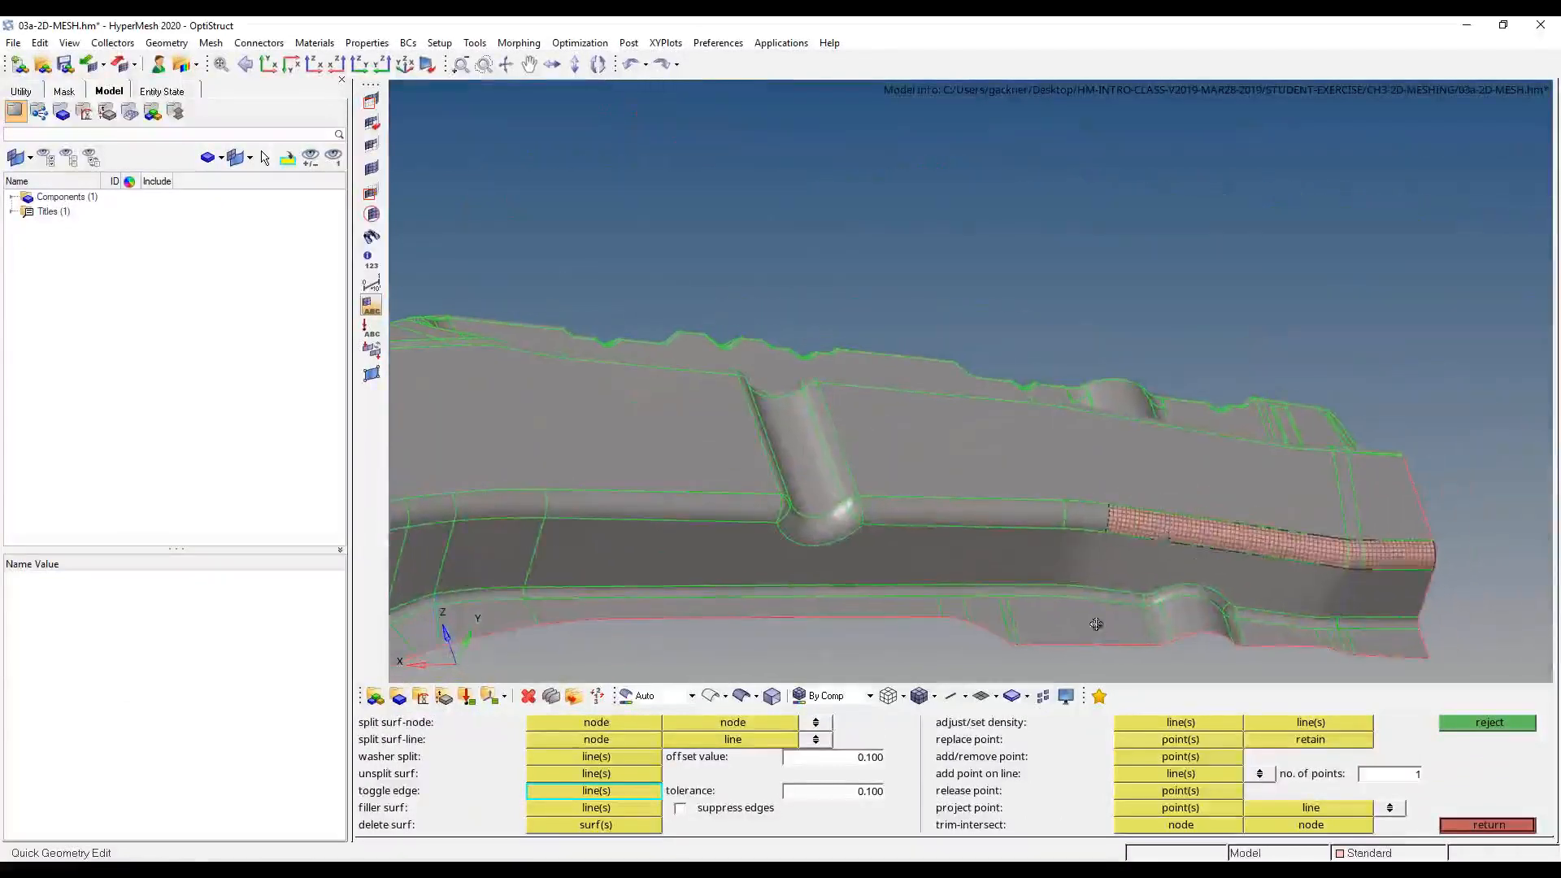
{"action": "left_click_drag", "start_coordinate": [1096, 624], "coordinate": [1101, 520], "text": "ctrl"}
{"action": "left_click", "coordinate": [1487, 828]}
{"action": "key", "text": "F12"}
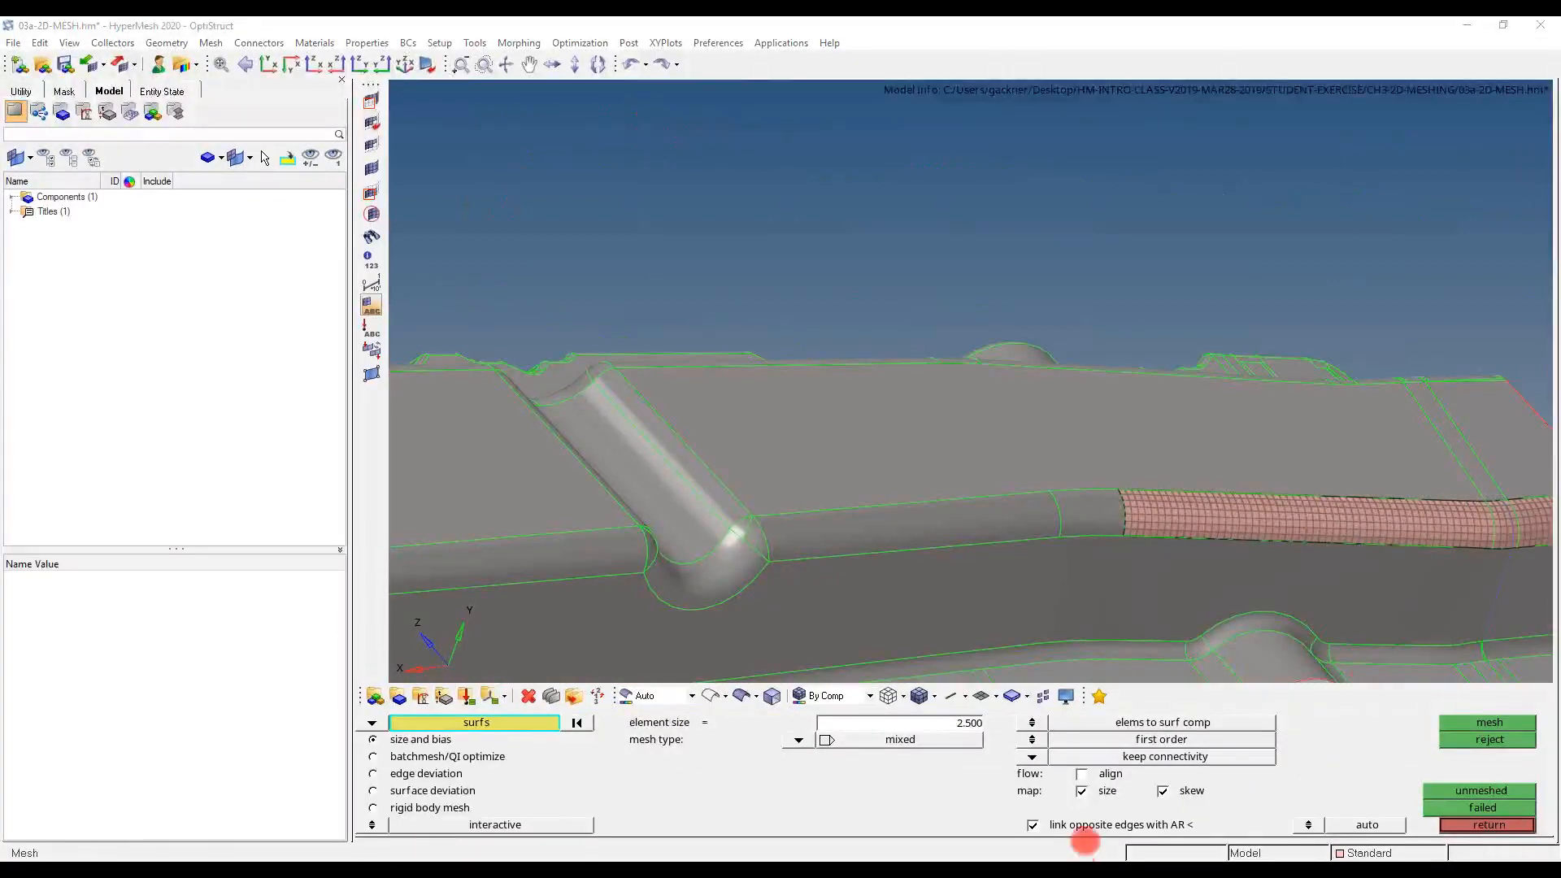
{"action": "right_click", "coordinate": [1121, 825]}
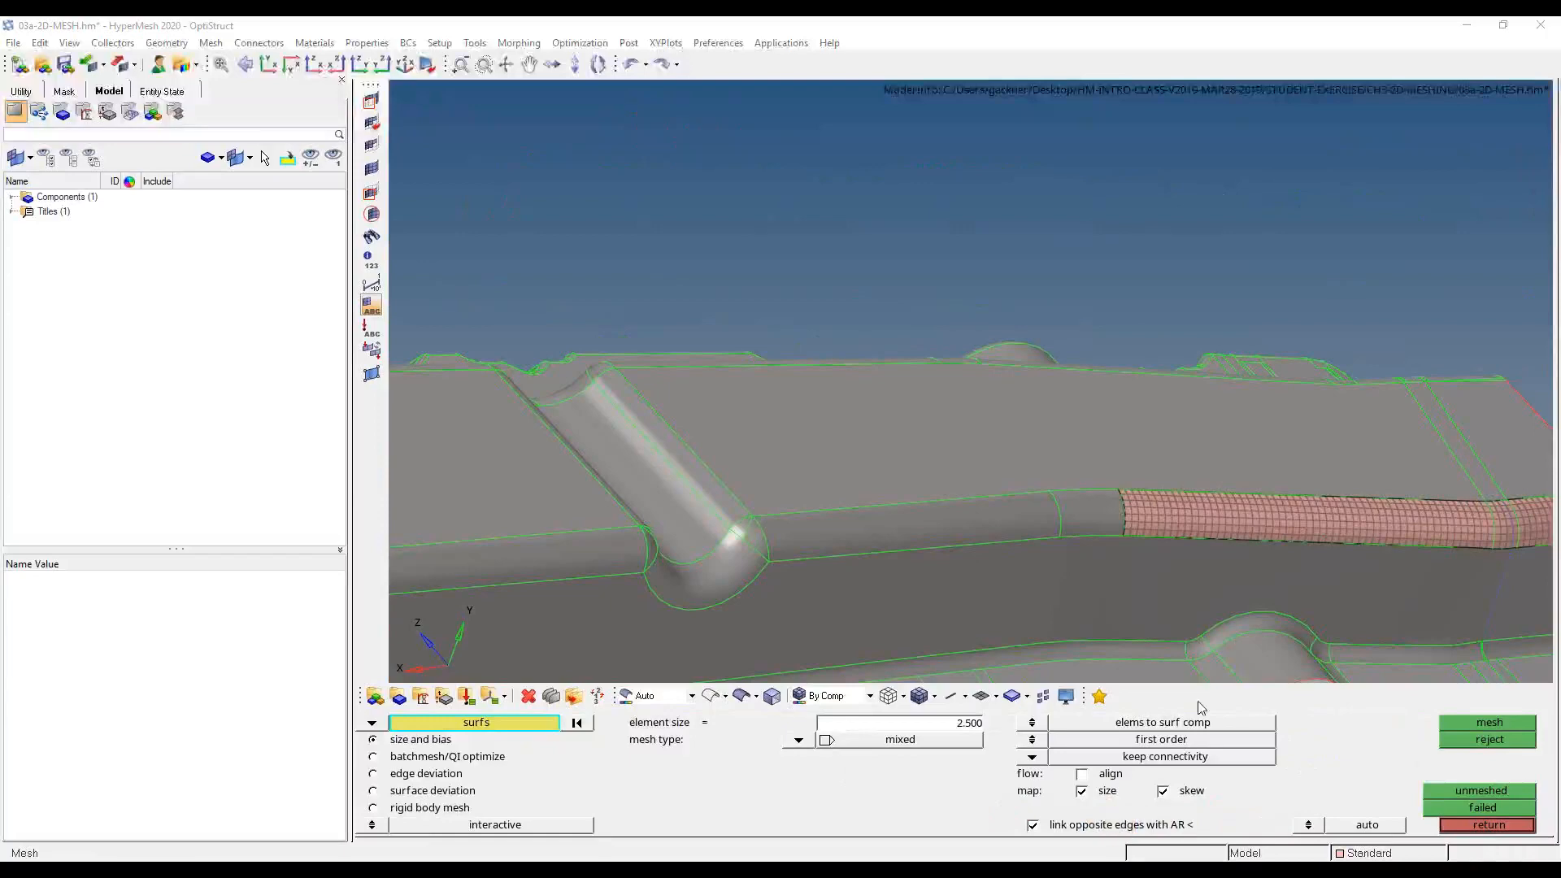
{"action": "left_click", "coordinate": [1199, 698]}
{"action": "left_click", "coordinate": [1093, 518]}
{"action": "left_click", "coordinate": [977, 513]}
{"action": "middle_click", "coordinate": [981, 520]}
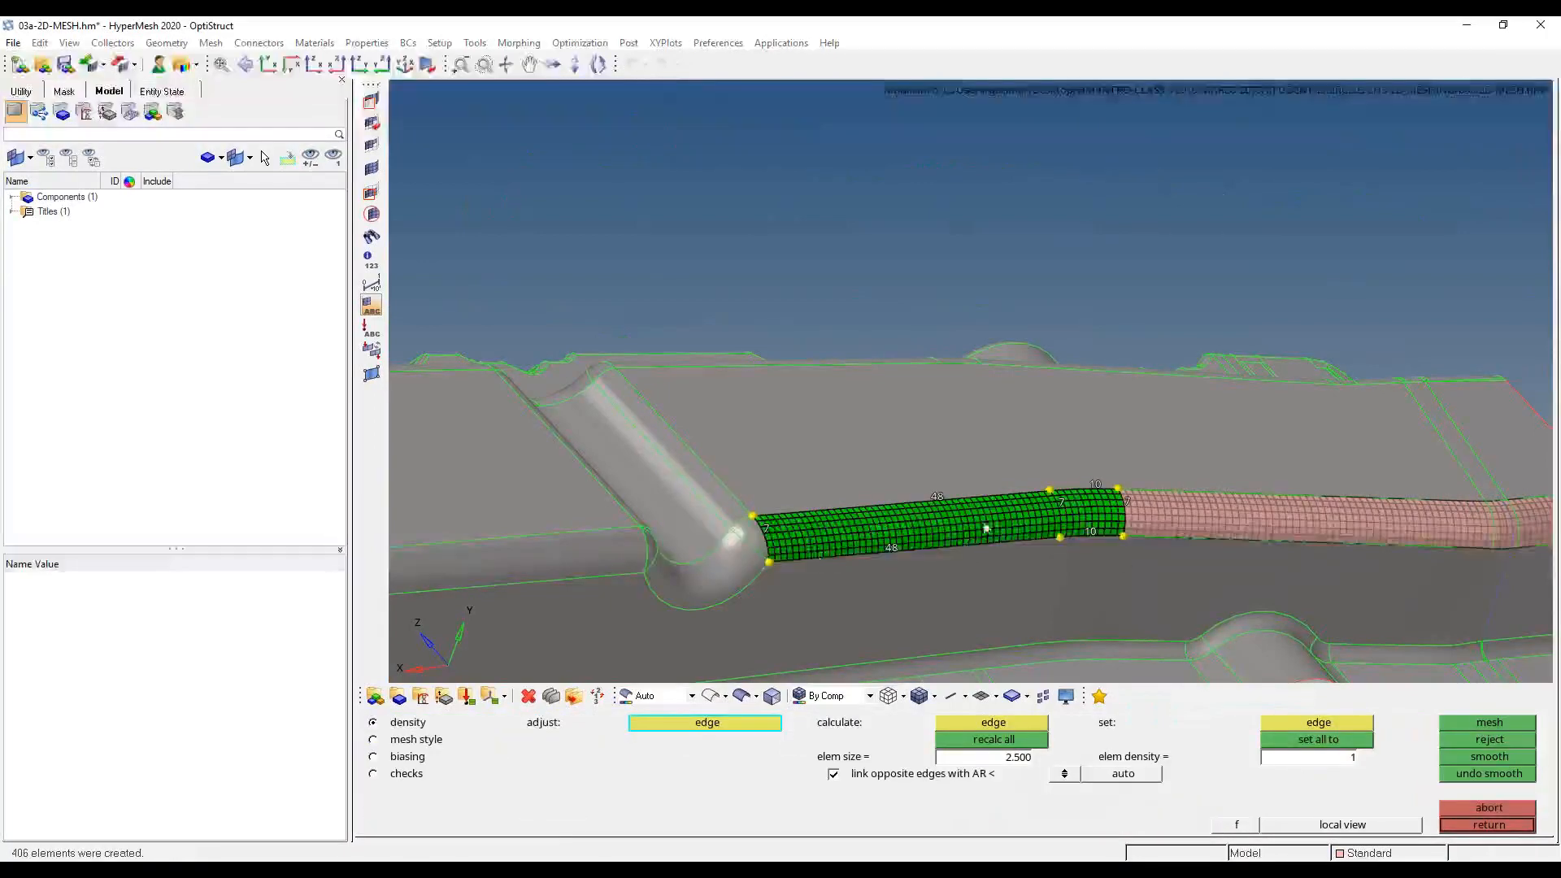
- Examine the element rows along the newly meshed fillet, accept the mesh, and show the whole part
{"action": "scroll", "coordinate": [1149, 517], "scroll_direction": "up", "scroll_amount": 5, "text": "ctrl"}
{"action": "scroll", "coordinate": [1037, 540], "scroll_direction": "down", "scroll_amount": 5, "text": "ctrl"}
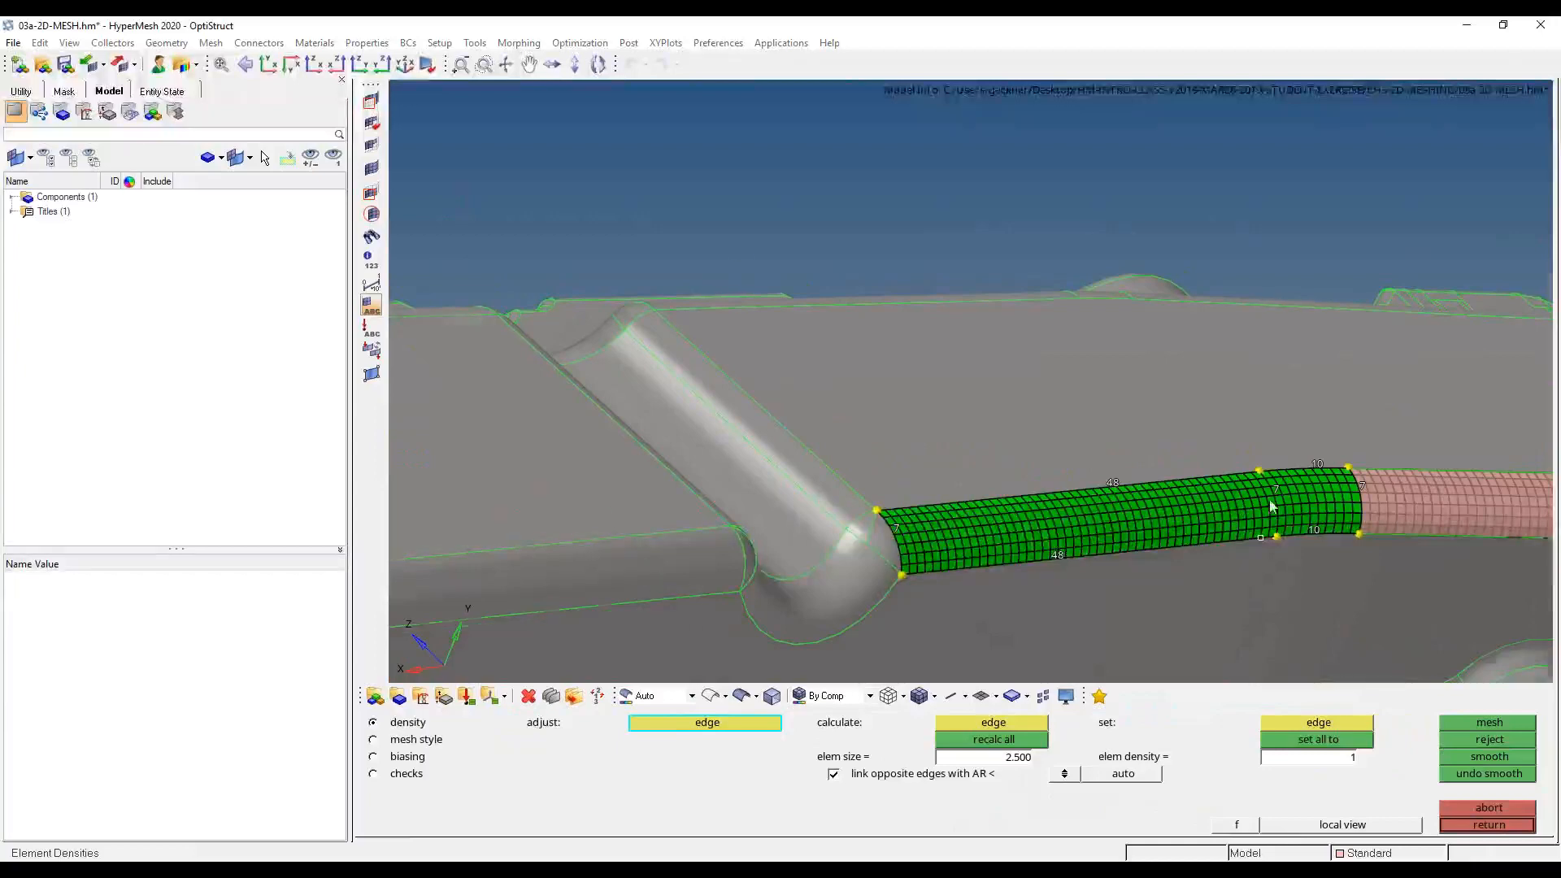
{"action": "scroll", "coordinate": [1317, 528], "scroll_direction": "up", "scroll_amount": 5, "text": "ctrl"}
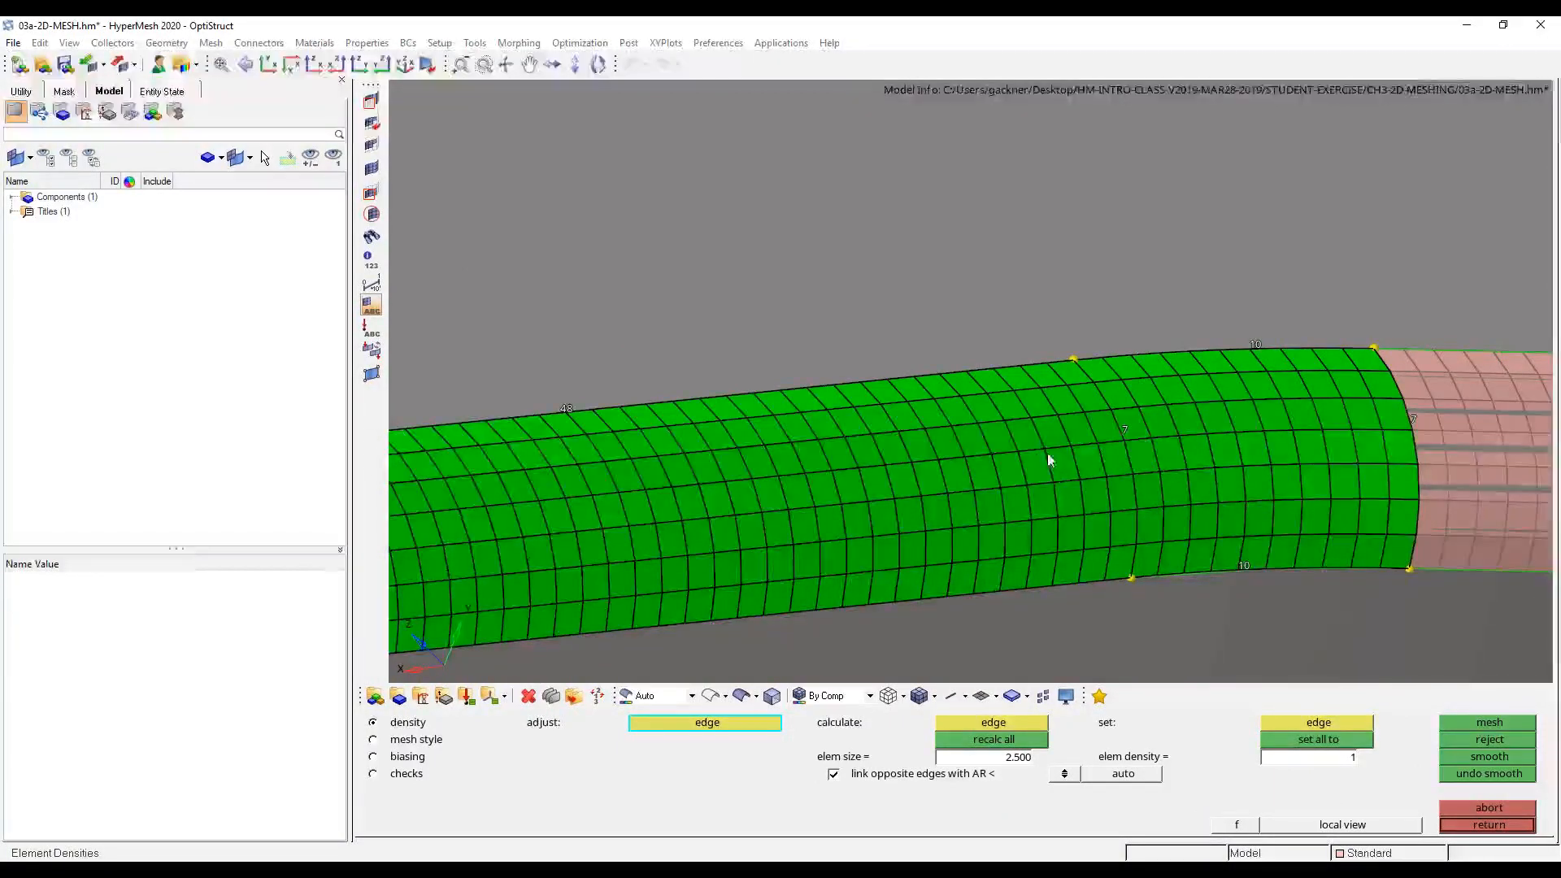
{"action": "left_click", "coordinate": [1479, 823]}
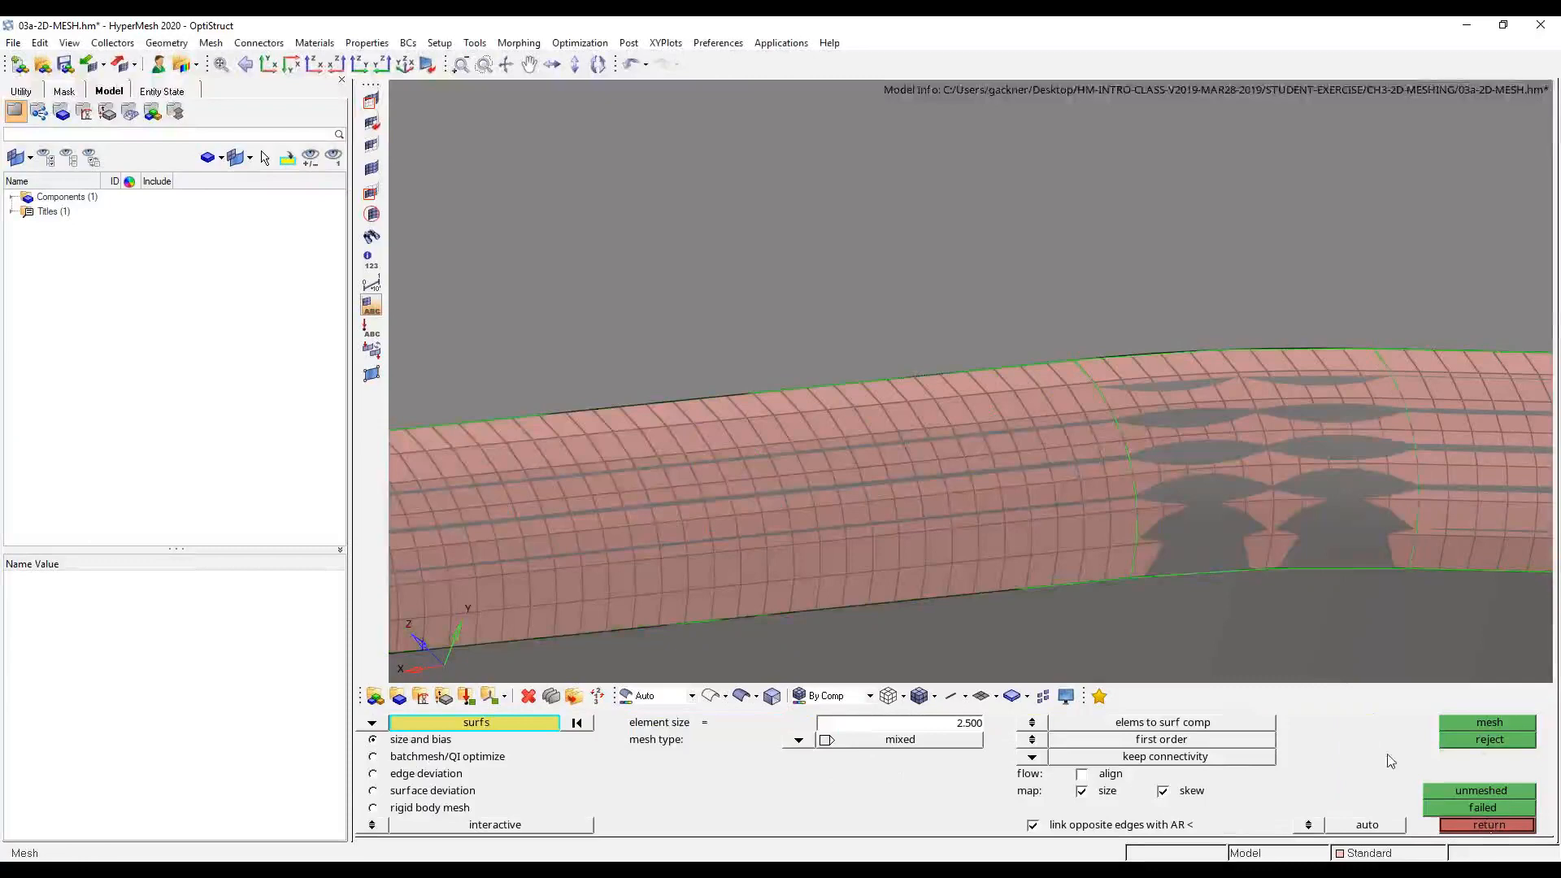
{"action": "key", "text": "f"}
{"action": "left_click_drag", "start_coordinate": [905, 434], "coordinate": [1001, 354], "text": "ctrl"}
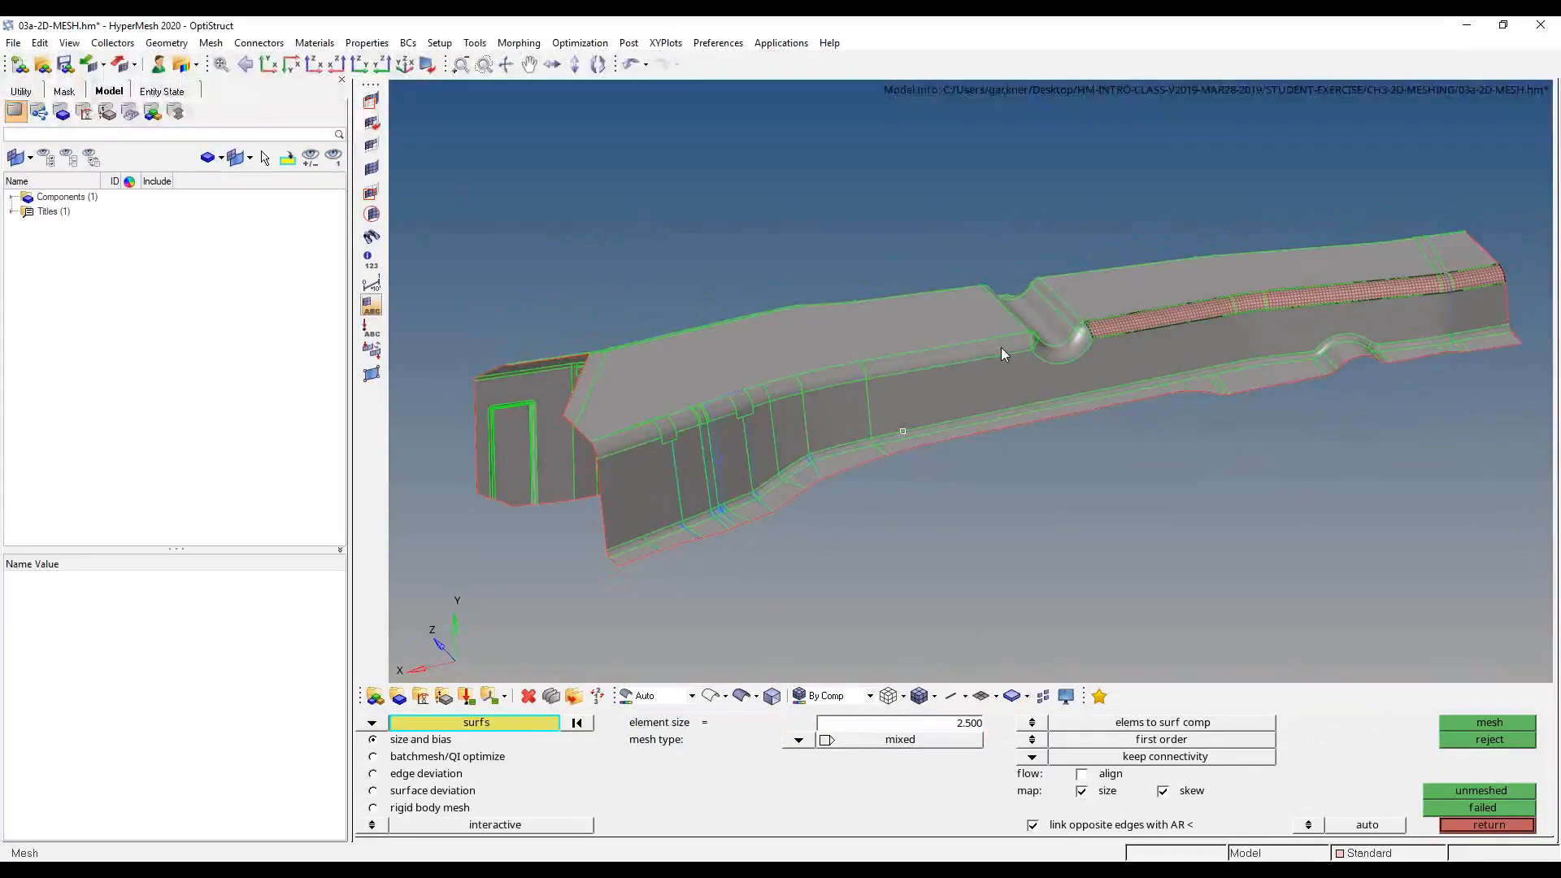
- Leave automesh, start geometry autocleanup and select all surfaces of the part
{"action": "left_click", "coordinate": [1481, 825]}
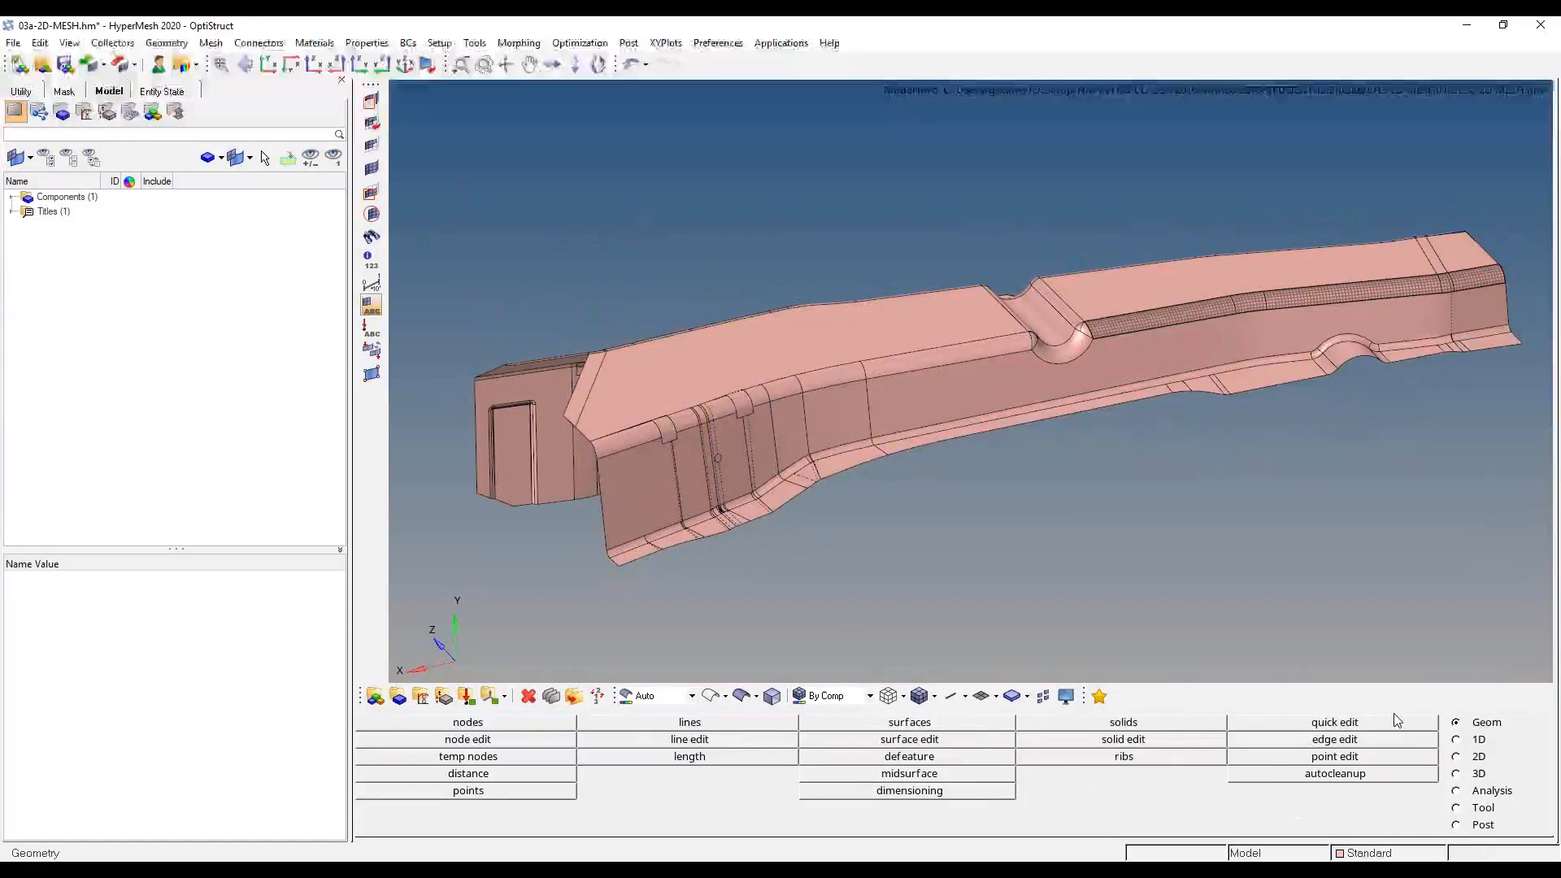
{"action": "left_click", "coordinate": [1405, 775]}
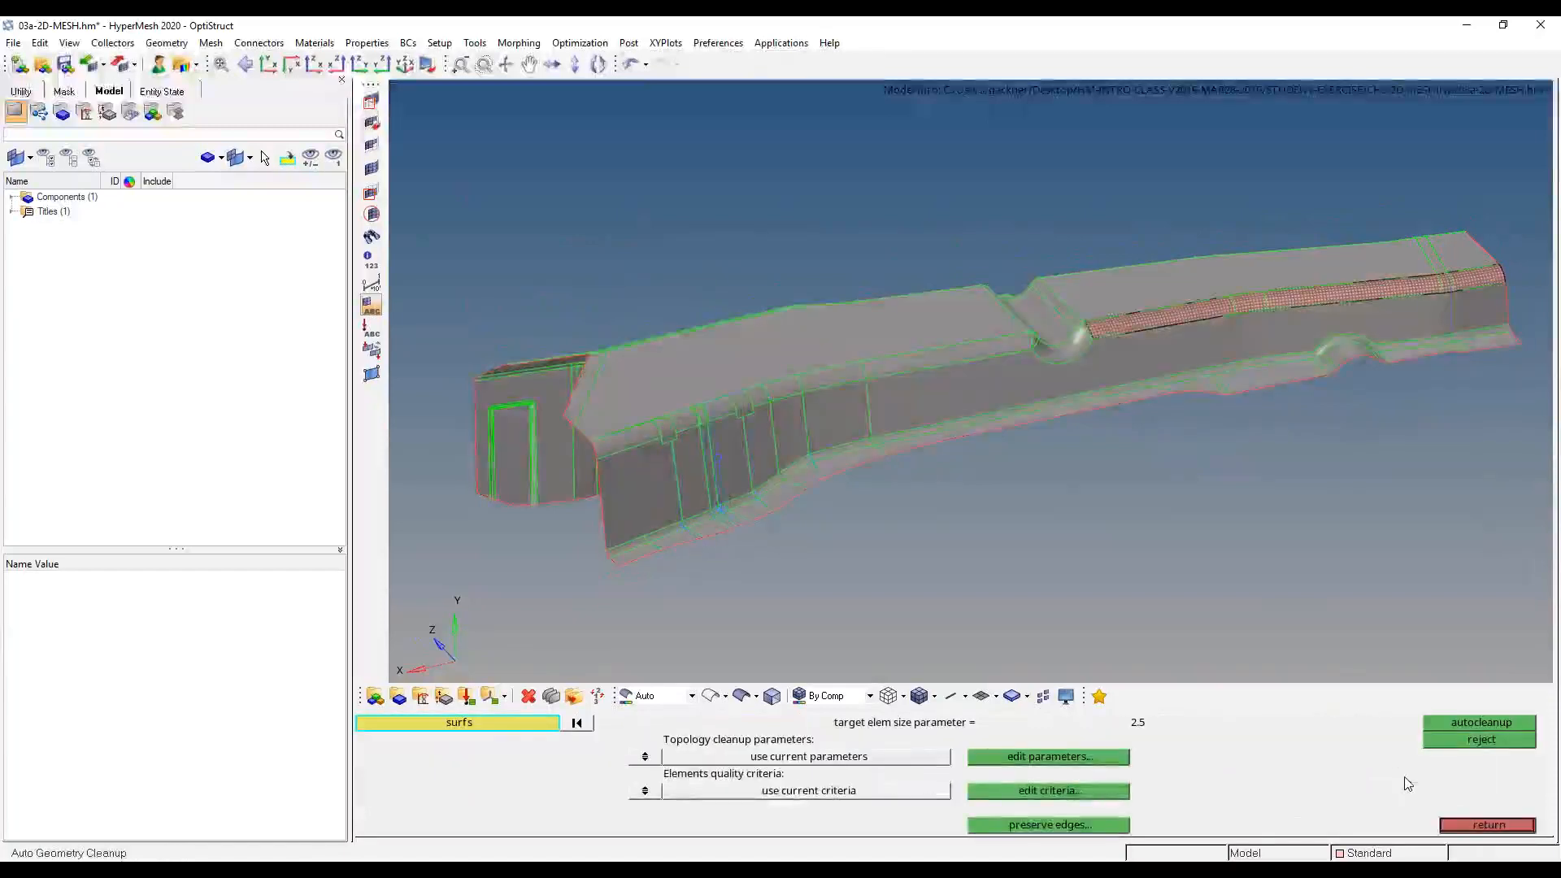
{"action": "left_click", "coordinate": [1475, 825]}
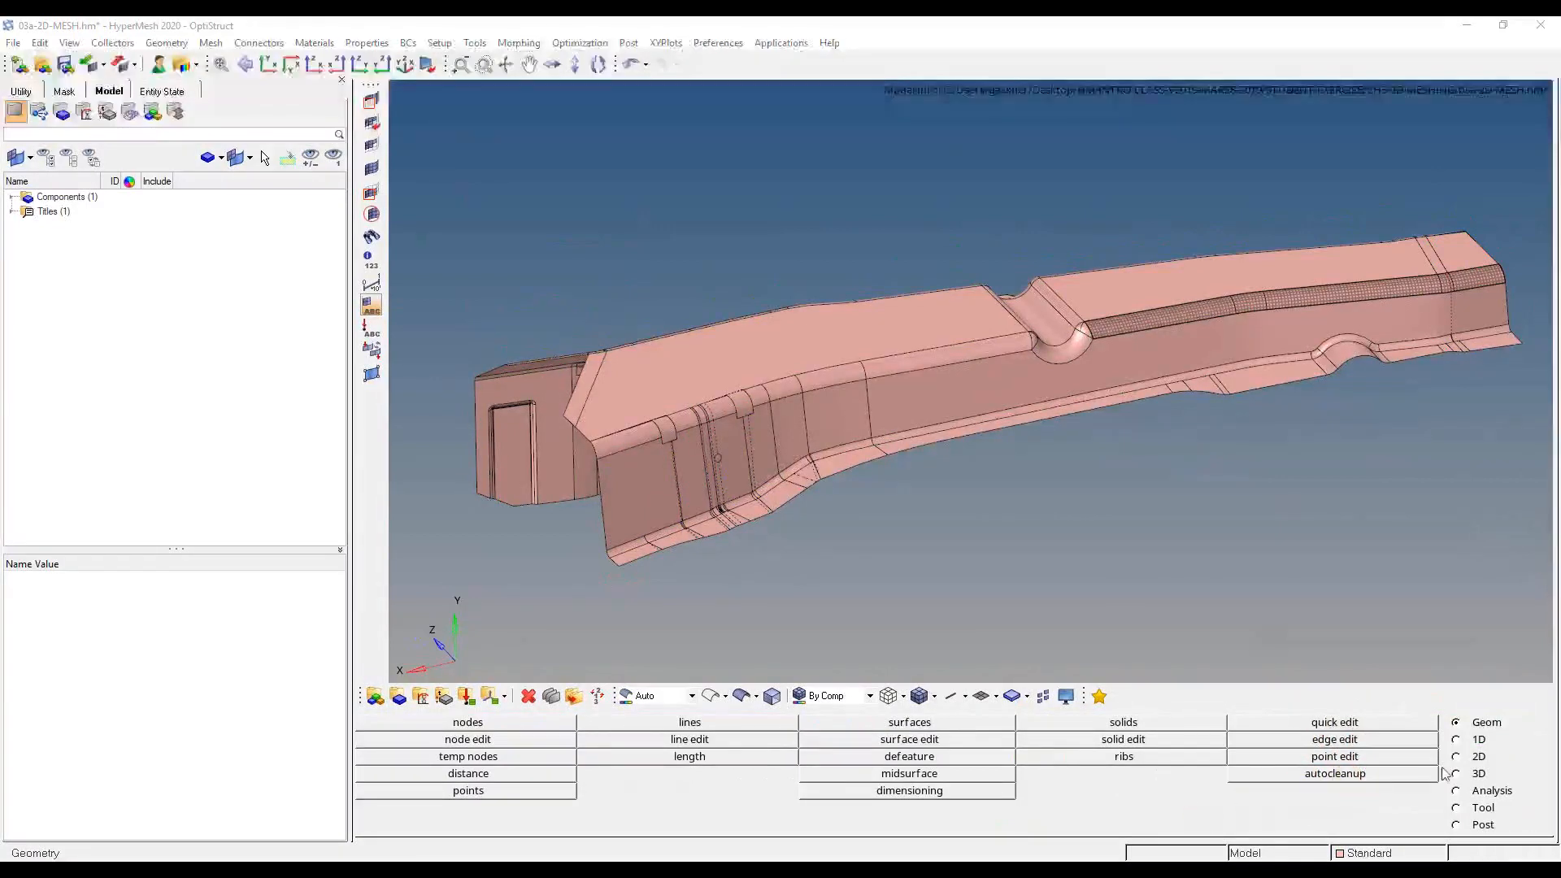
{"action": "left_click", "coordinate": [1349, 775]}
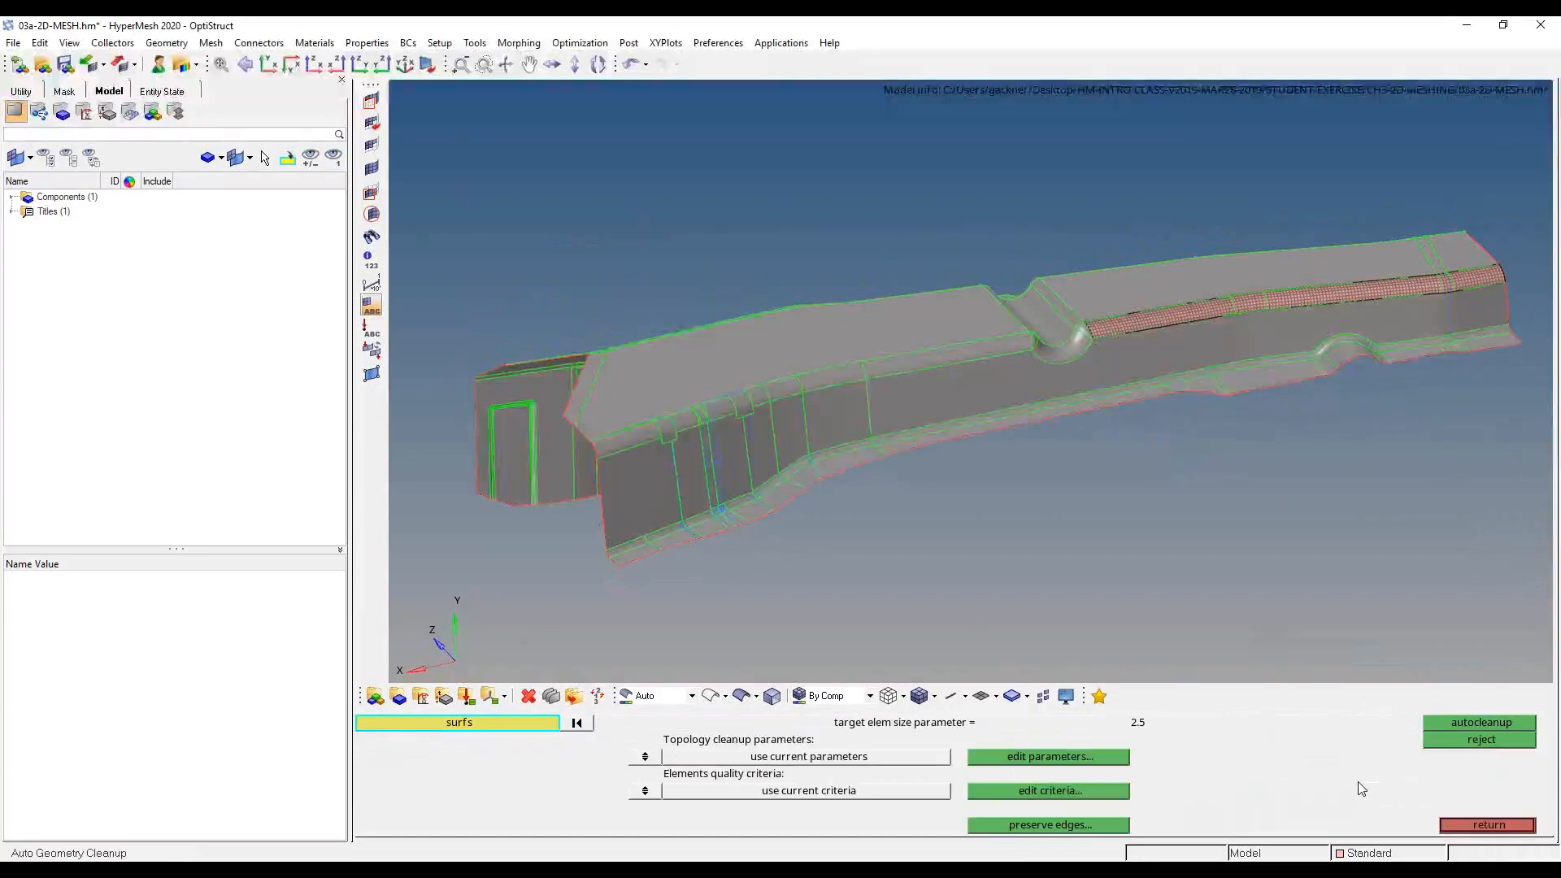
{"action": "left_click", "coordinate": [534, 723]}
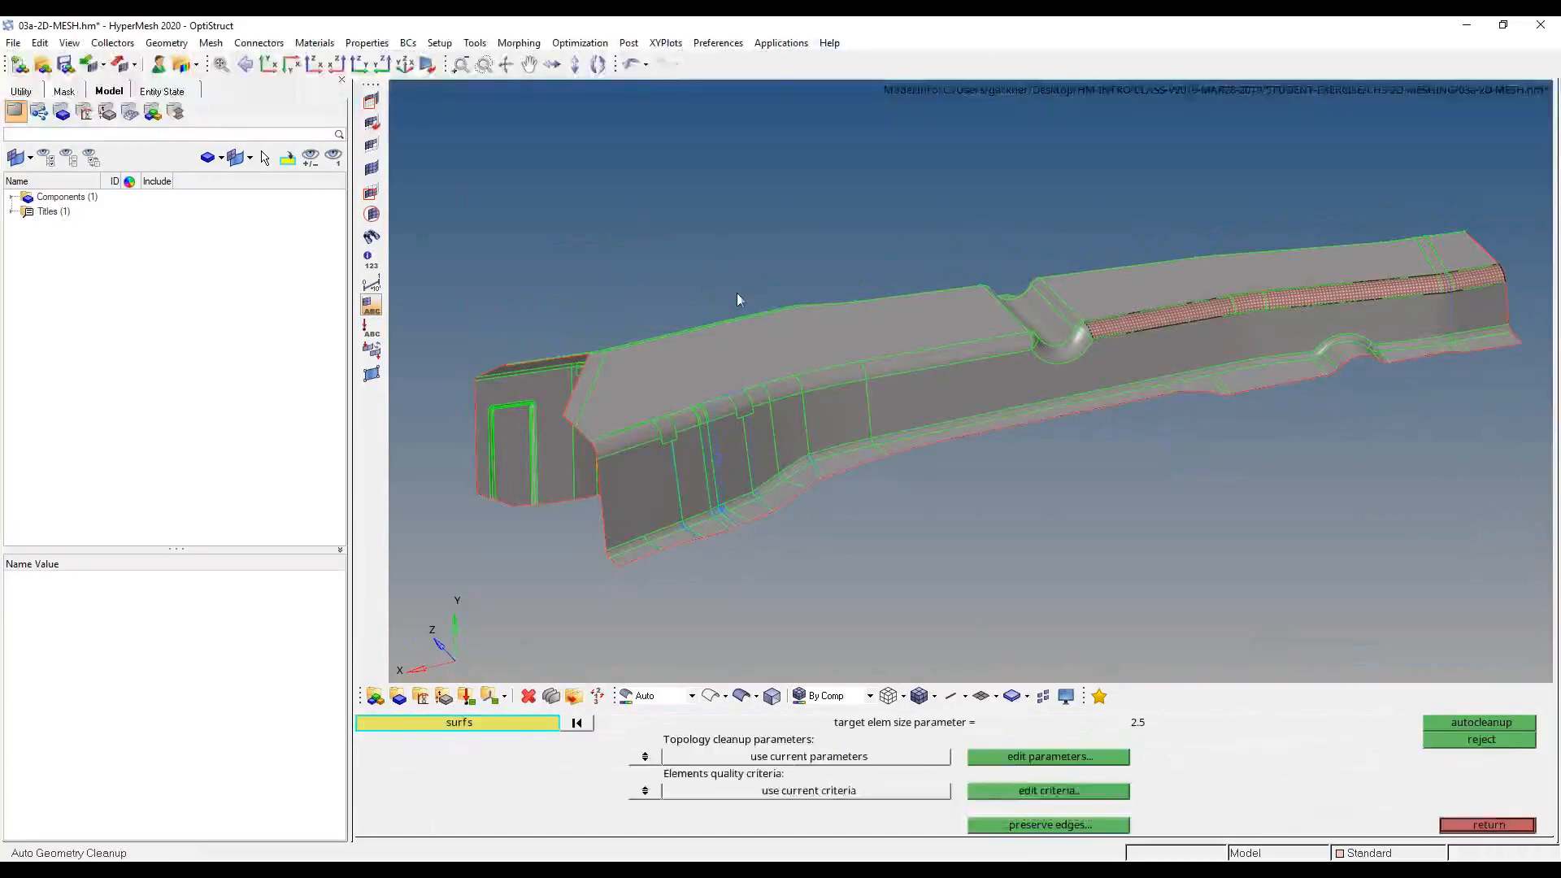
{"action": "left_click_drag", "start_coordinate": [423, 117], "coordinate": [1546, 650], "text": "shift"}
{"action": "left_click_drag", "start_coordinate": [500, 197], "coordinate": [1549, 568], "text": "shift"}
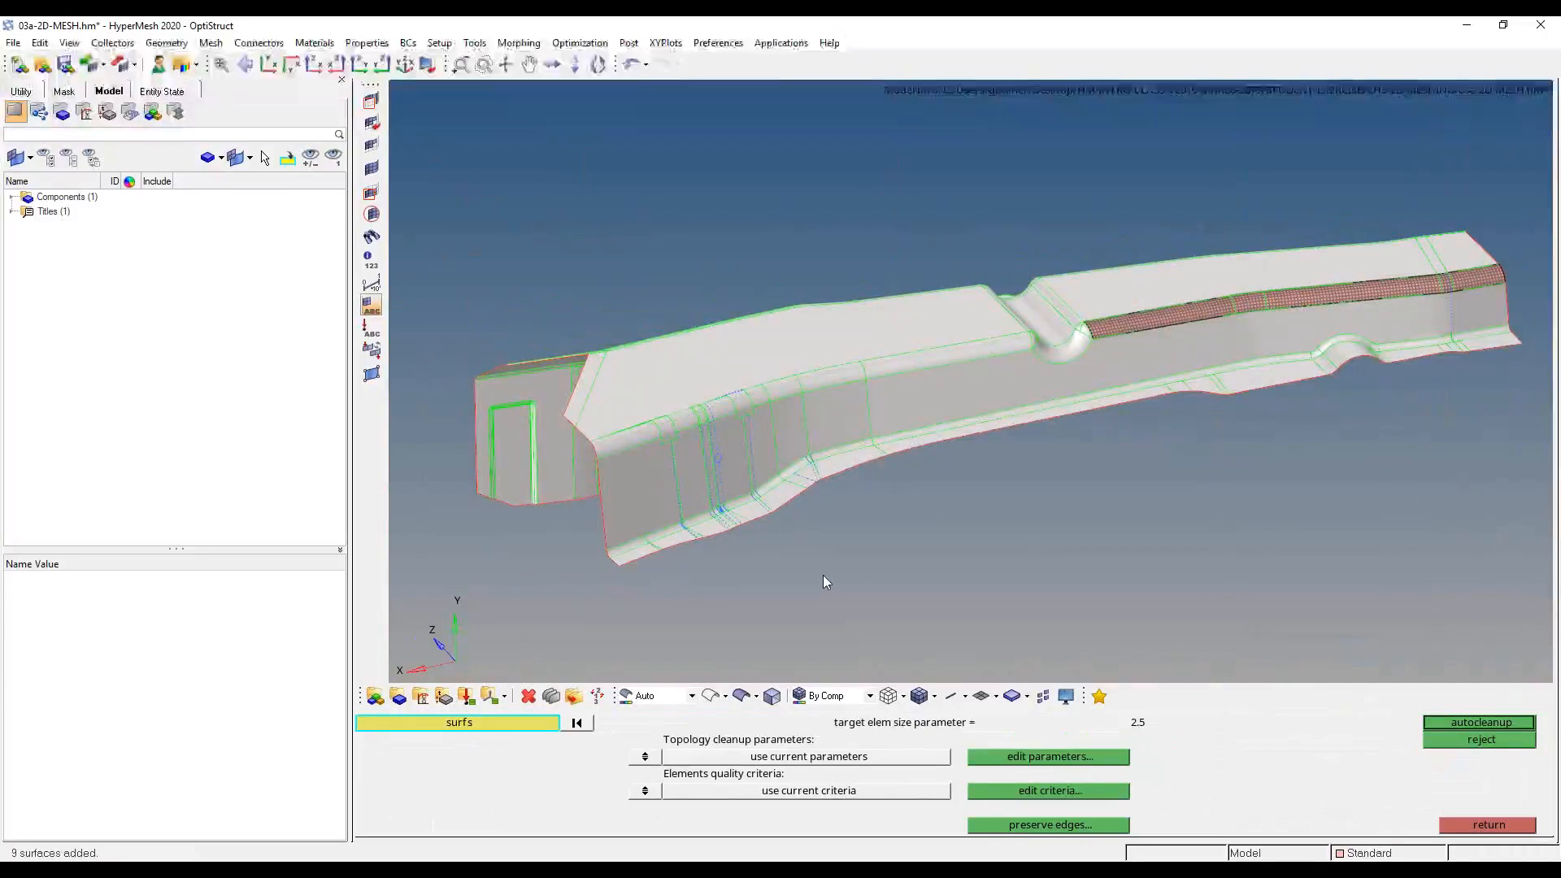
- Set the target element size to 5 in the basic topology cleanup parameters and apply the change despite the hole warnings
{"action": "left_click", "coordinate": [1054, 759]}
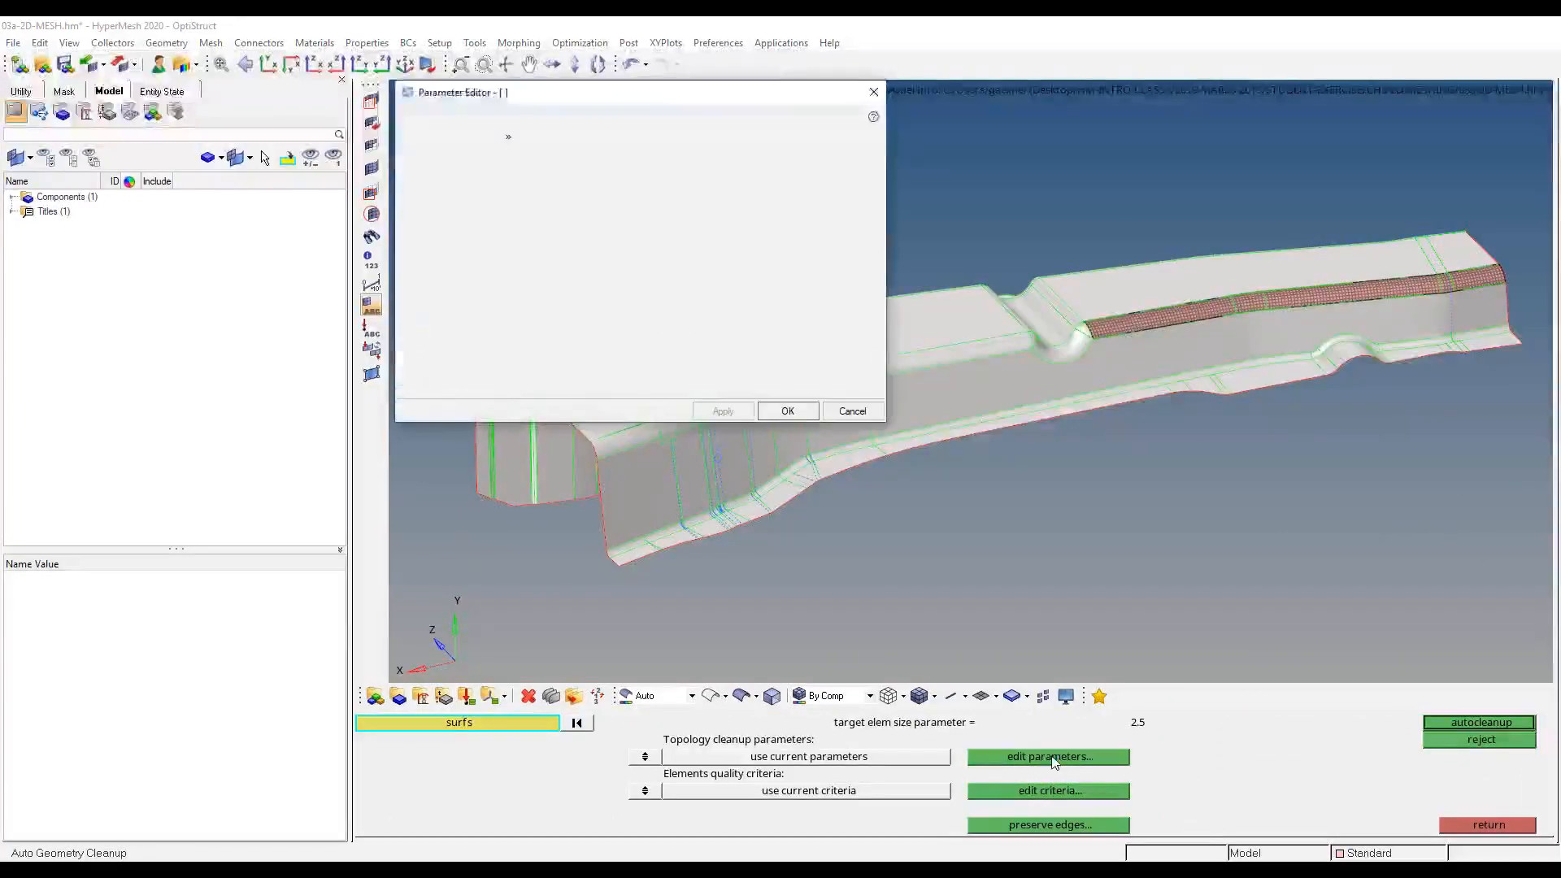
{"action": "left_click_drag", "start_coordinate": [931, 464], "coordinate": [978, 499]}
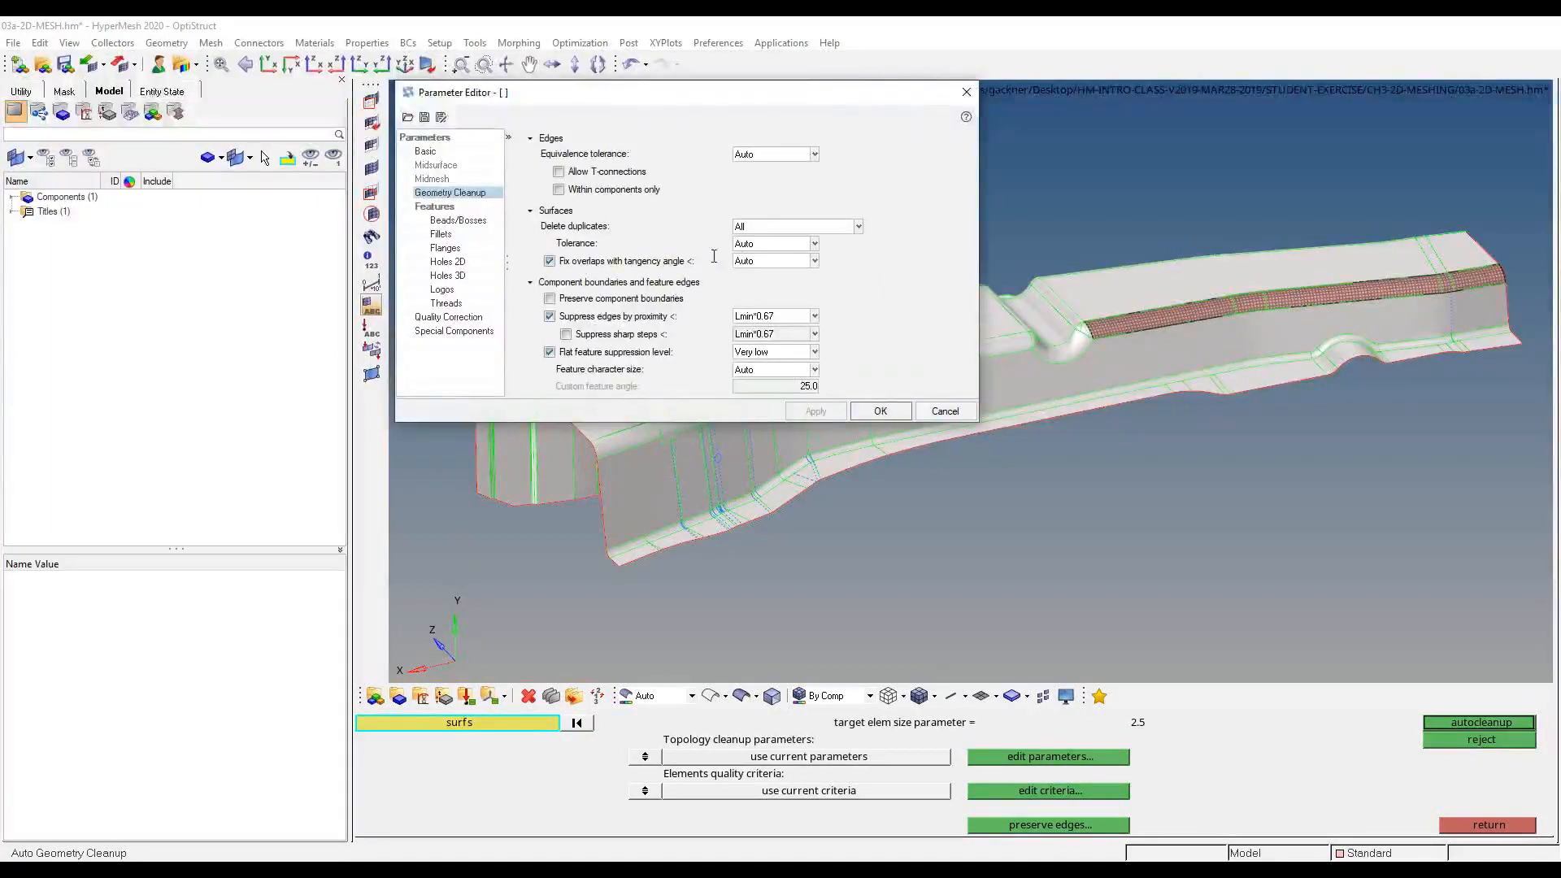
{"action": "left_click", "coordinate": [458, 153]}
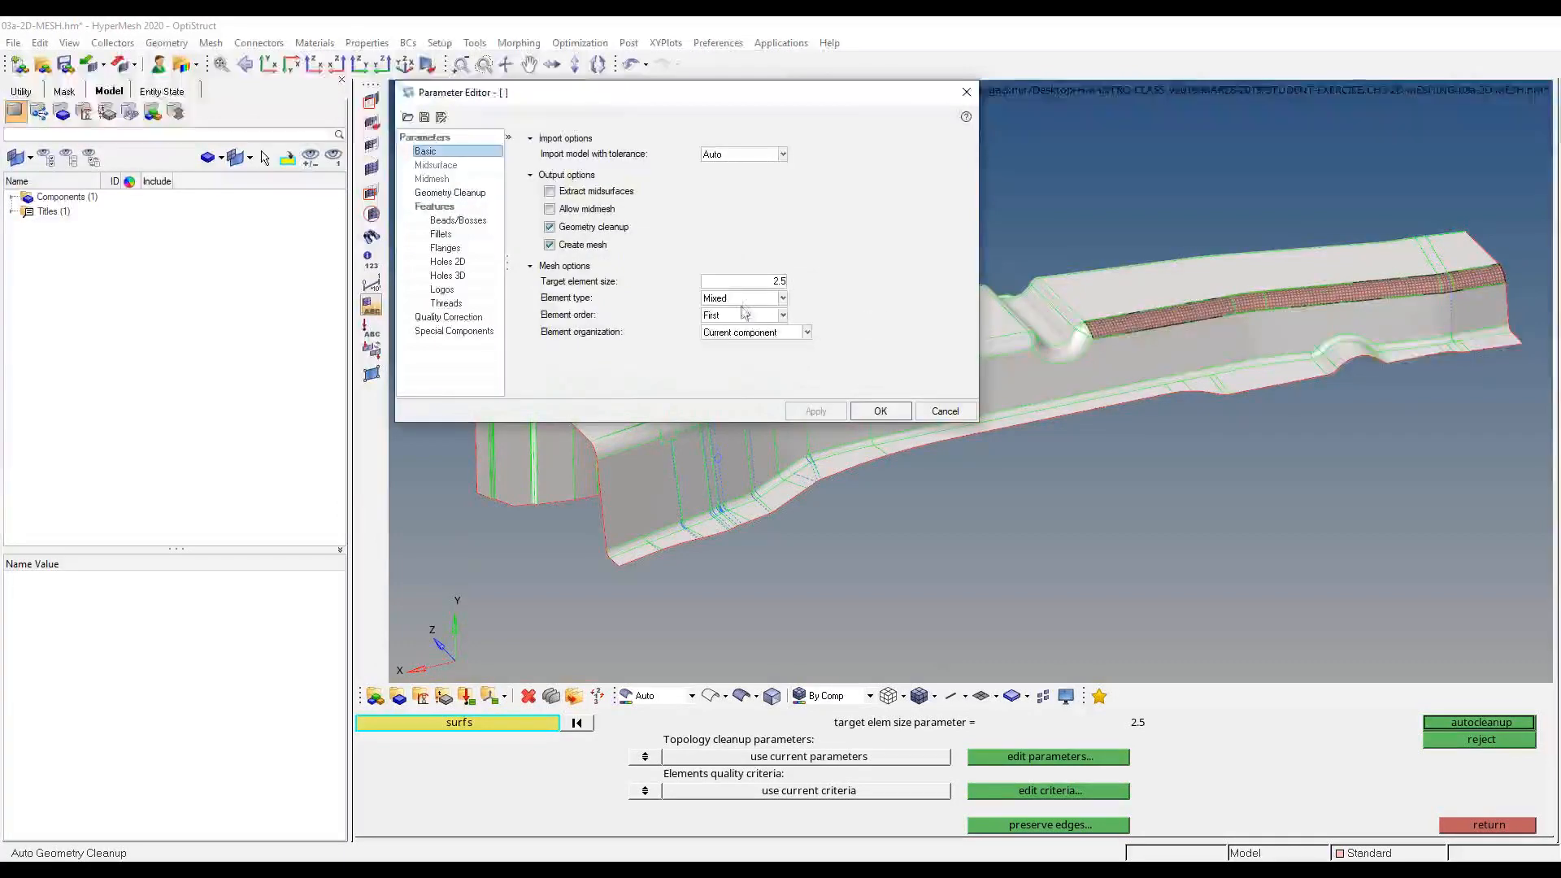
{"action": "left_click", "coordinate": [757, 284]}
{"action": "type", "text": "5"}
{"action": "left_click", "coordinate": [816, 411]}
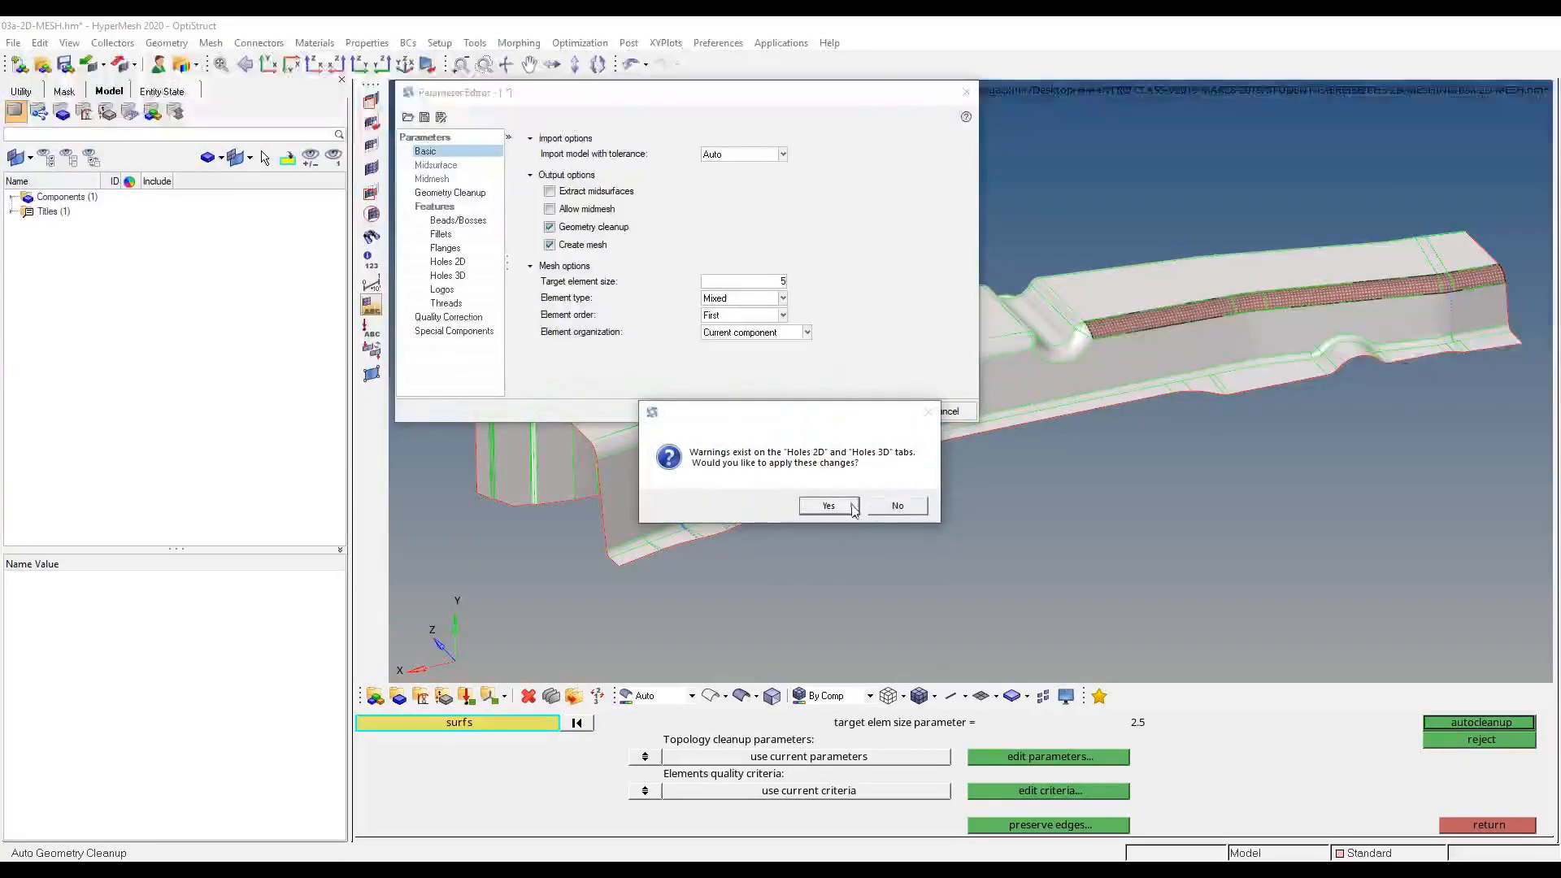
{"action": "left_click", "coordinate": [886, 509]}
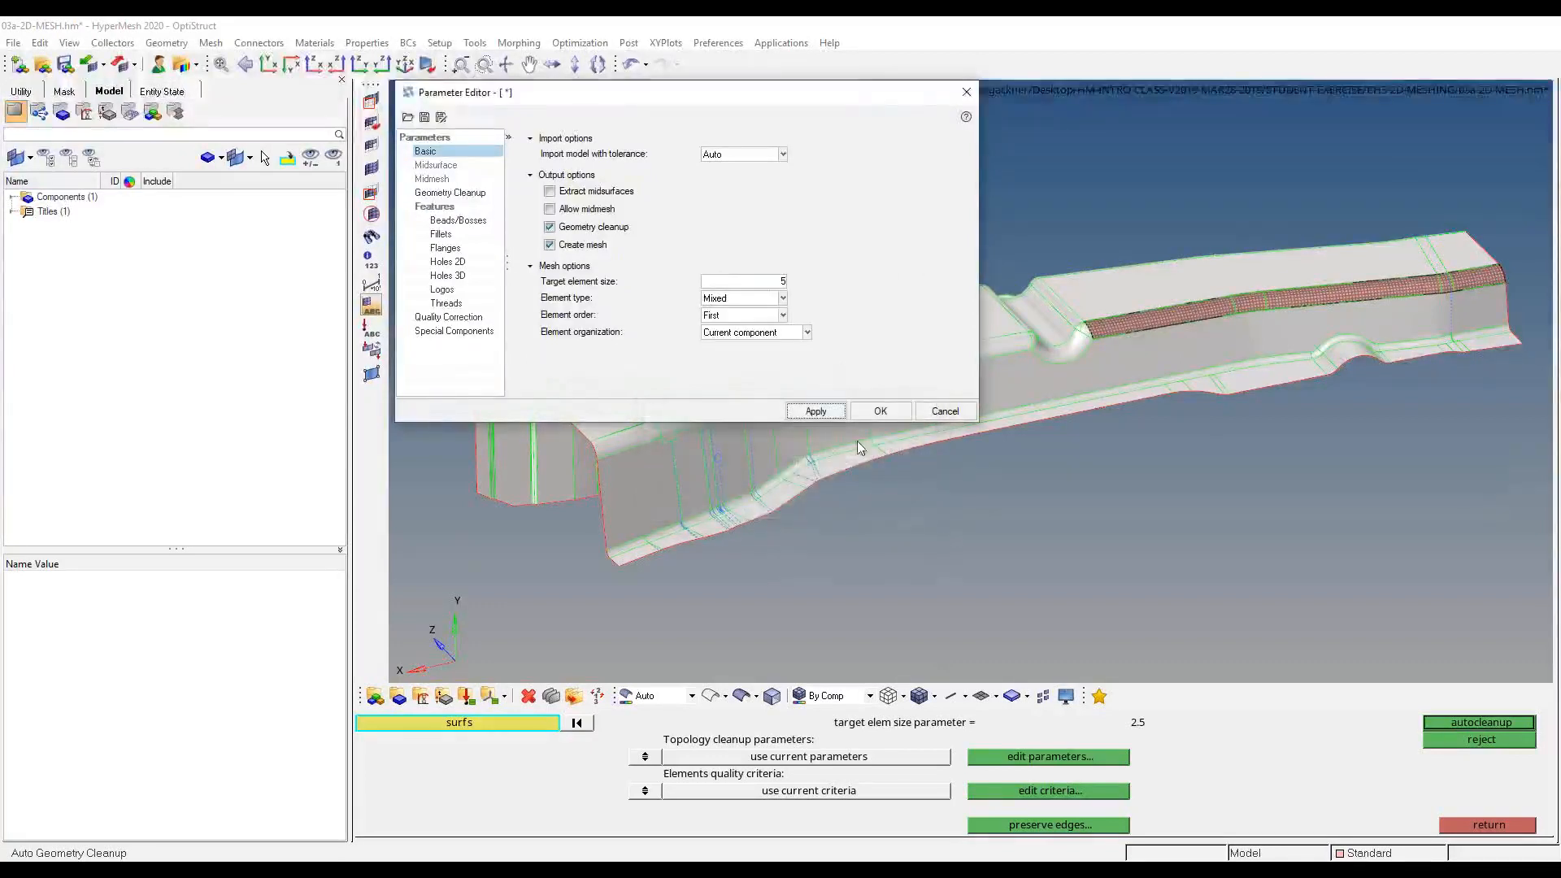
{"action": "left_click", "coordinate": [816, 412]}
{"action": "left_click", "coordinate": [829, 505]}
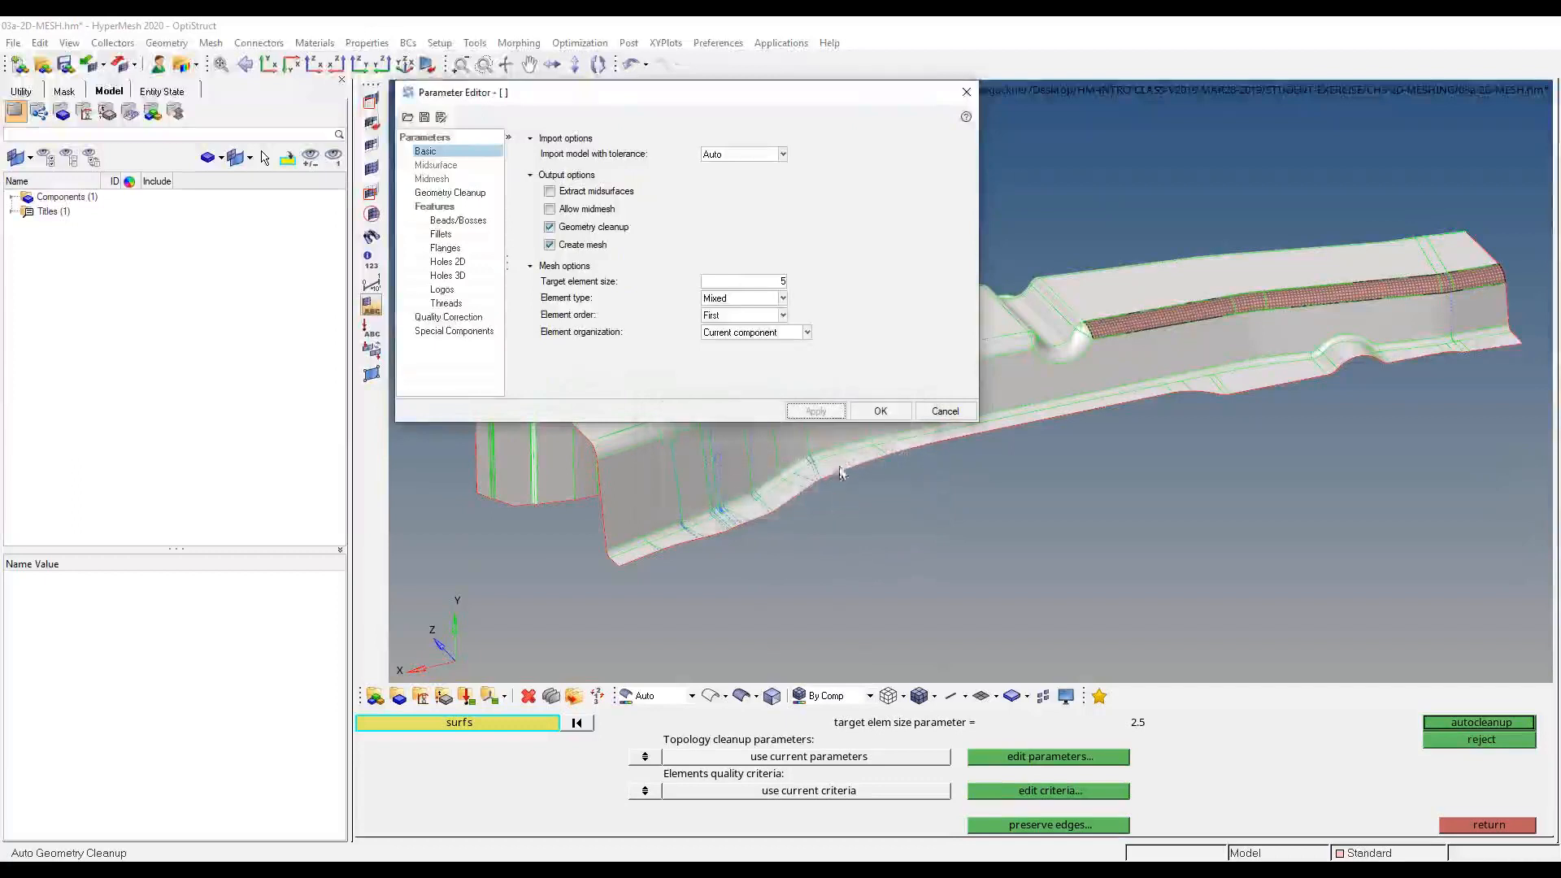
{"action": "left_click", "coordinate": [880, 411]}
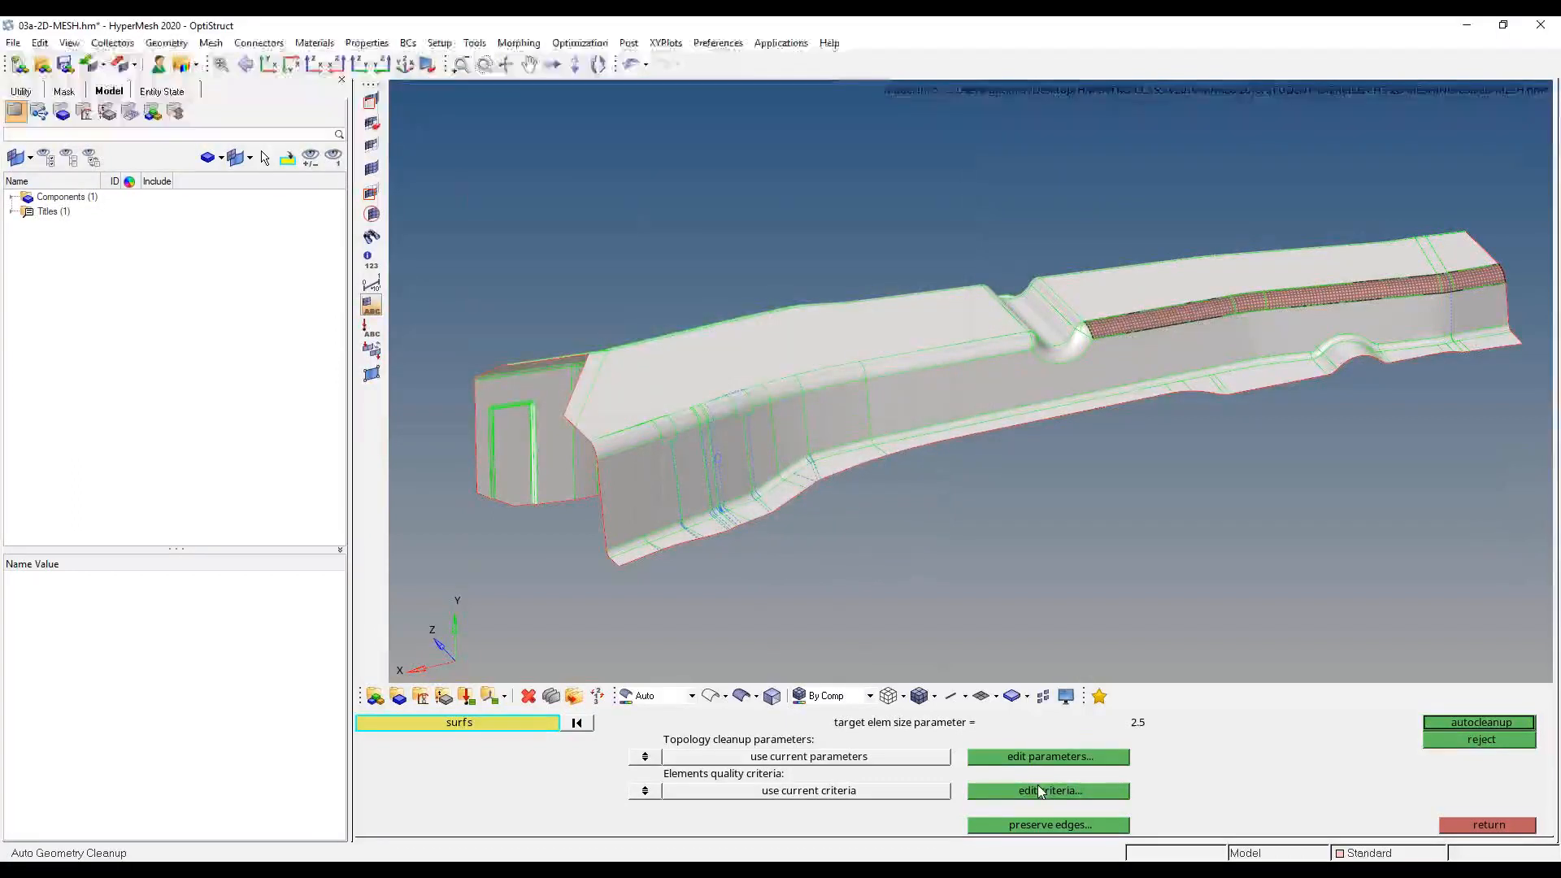
- Try to set the target element size of the 2D quality criteria to 5.0, and leave the criteria editor
{"action": "left_click", "coordinate": [1040, 790]}
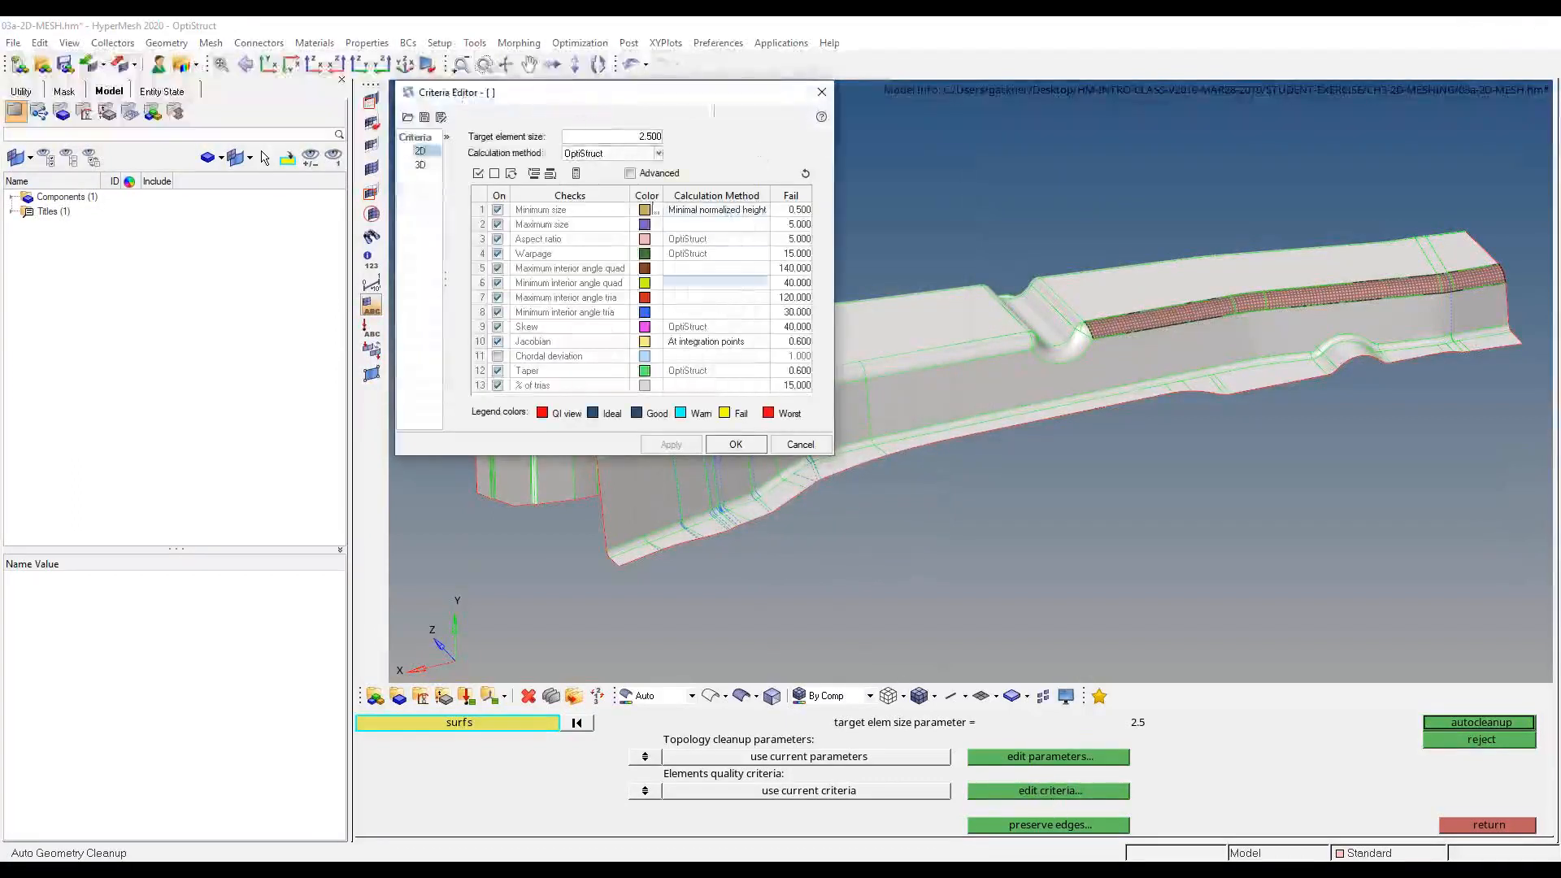
{"action": "double_click", "coordinate": [649, 136]}
{"action": "type", "text": "5.9"}
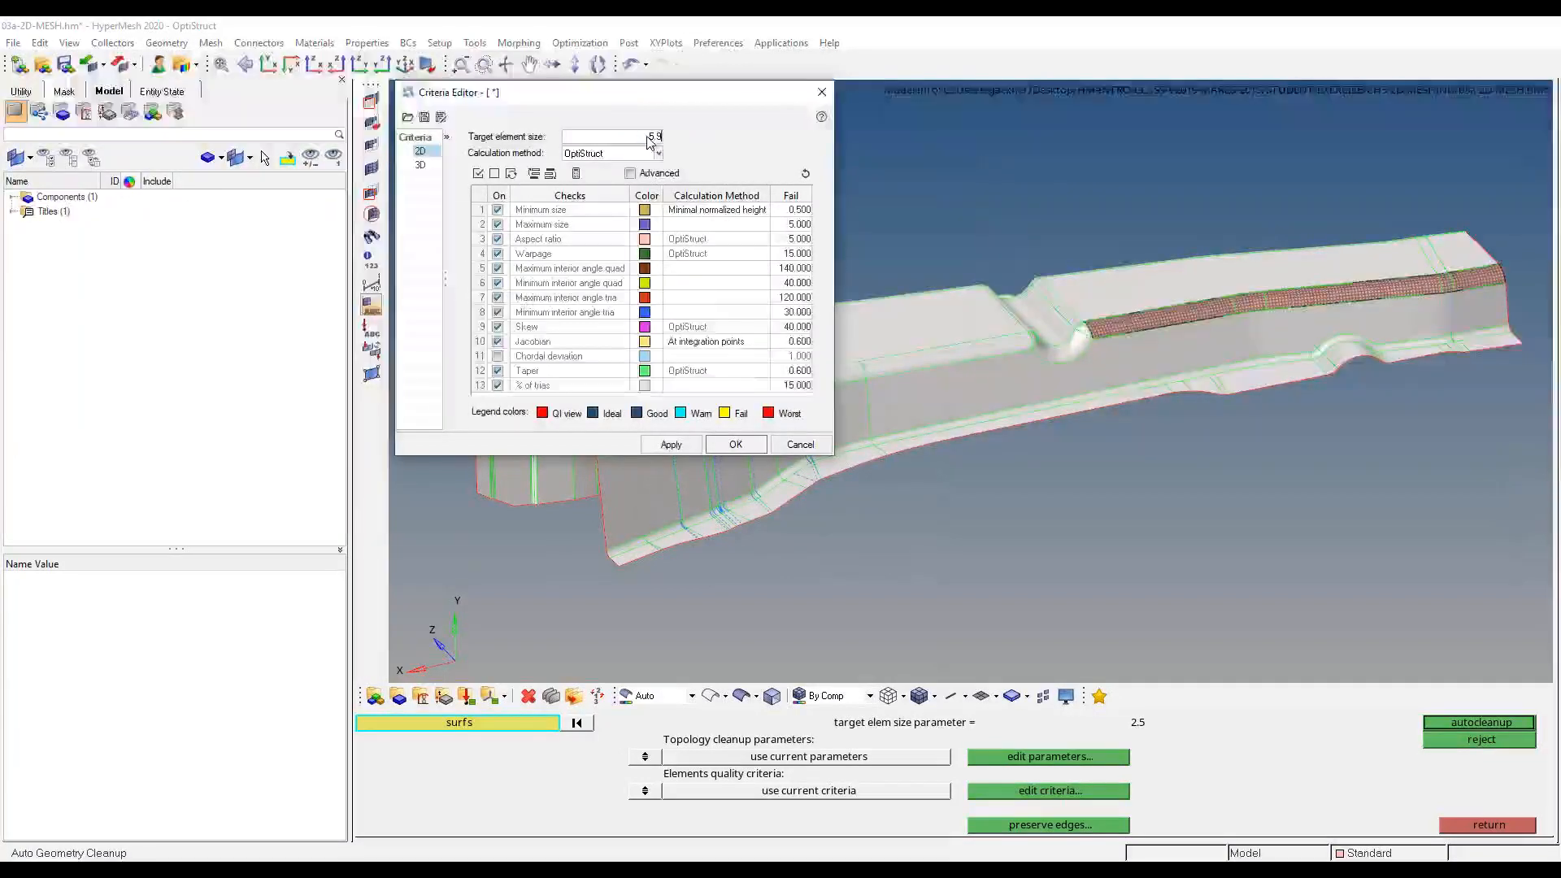
{"action": "key", "text": "BackSpace"}
{"action": "key", "text": "BackSpace"}
{"action": "type", "text": ".0"}
{"action": "left_click", "coordinate": [671, 445]}
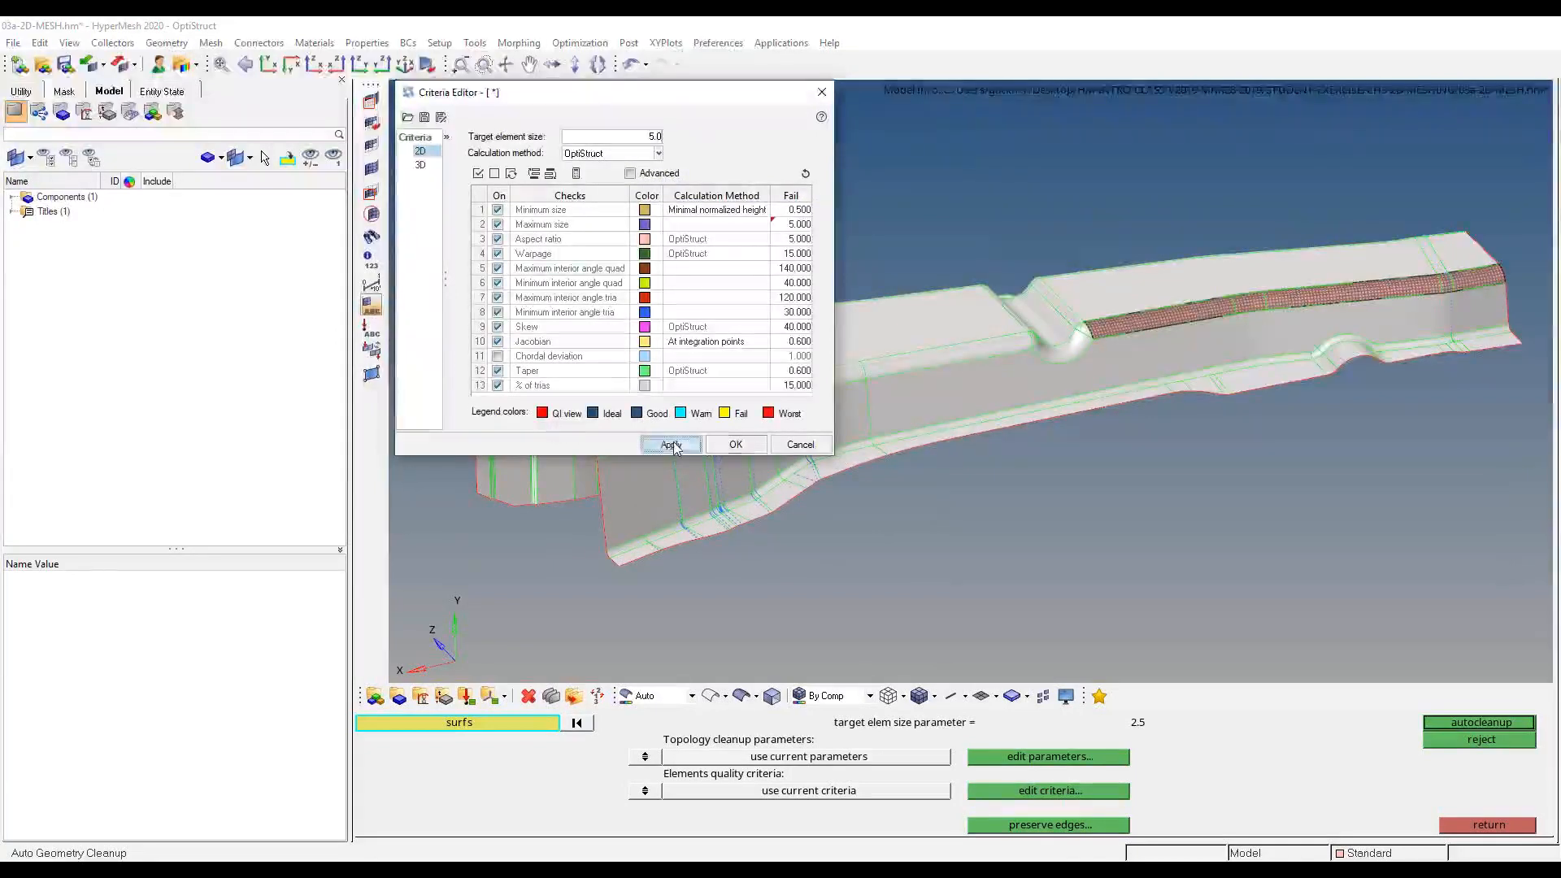
{"action": "left_click", "coordinate": [895, 505]}
{"action": "left_click", "coordinate": [805, 449]}
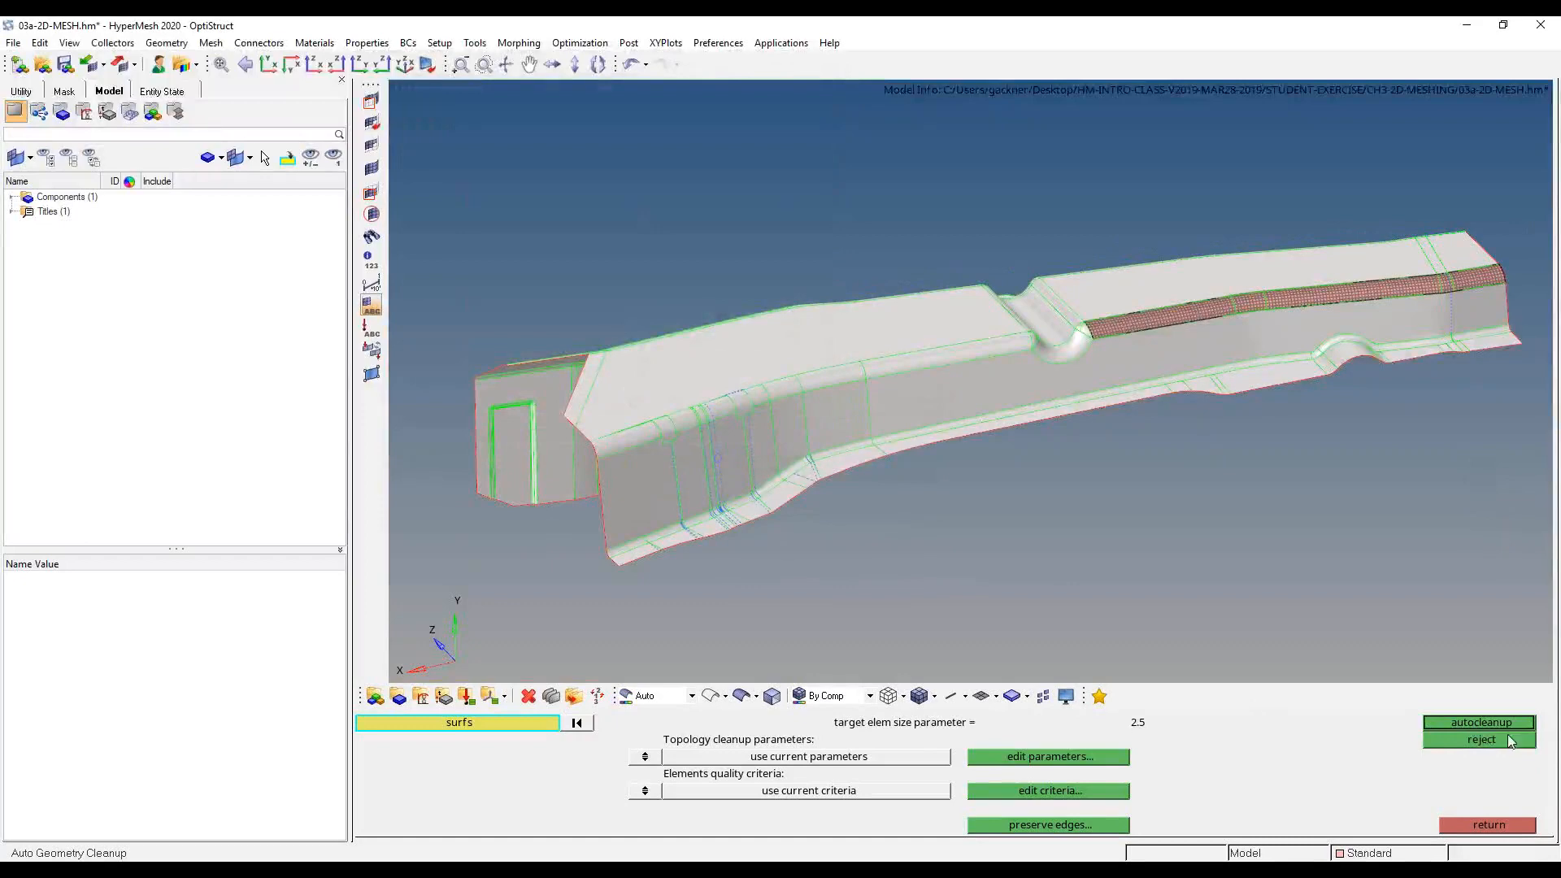
- Check the target element size of 5 in the cleanup parameters and run autocleanup on the selected surfaces
{"action": "left_click", "coordinate": [1119, 757]}
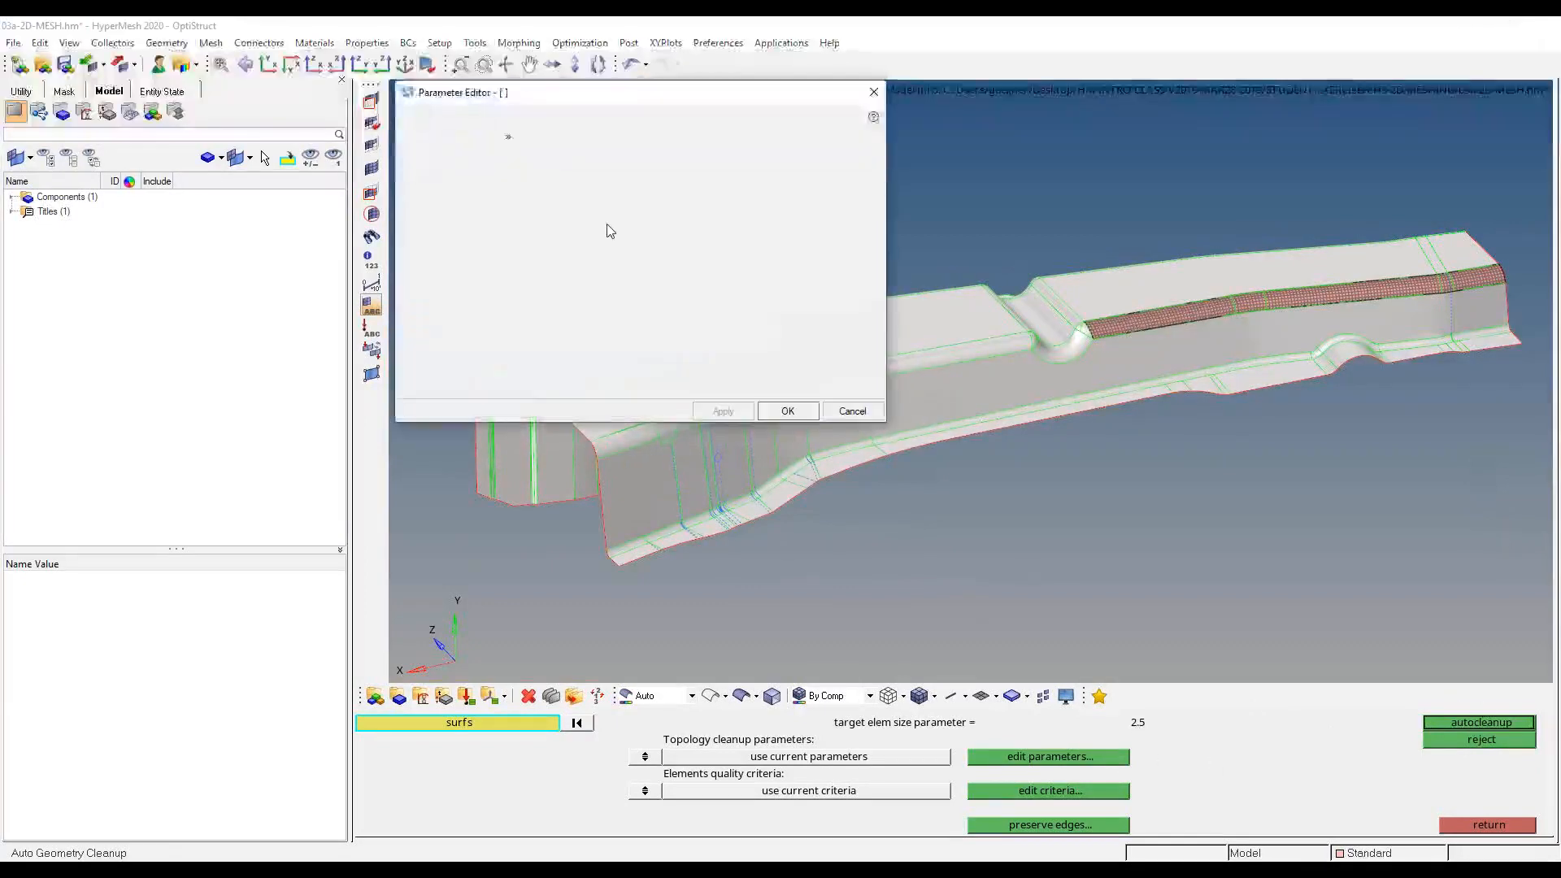
{"action": "left_click", "coordinate": [426, 152]}
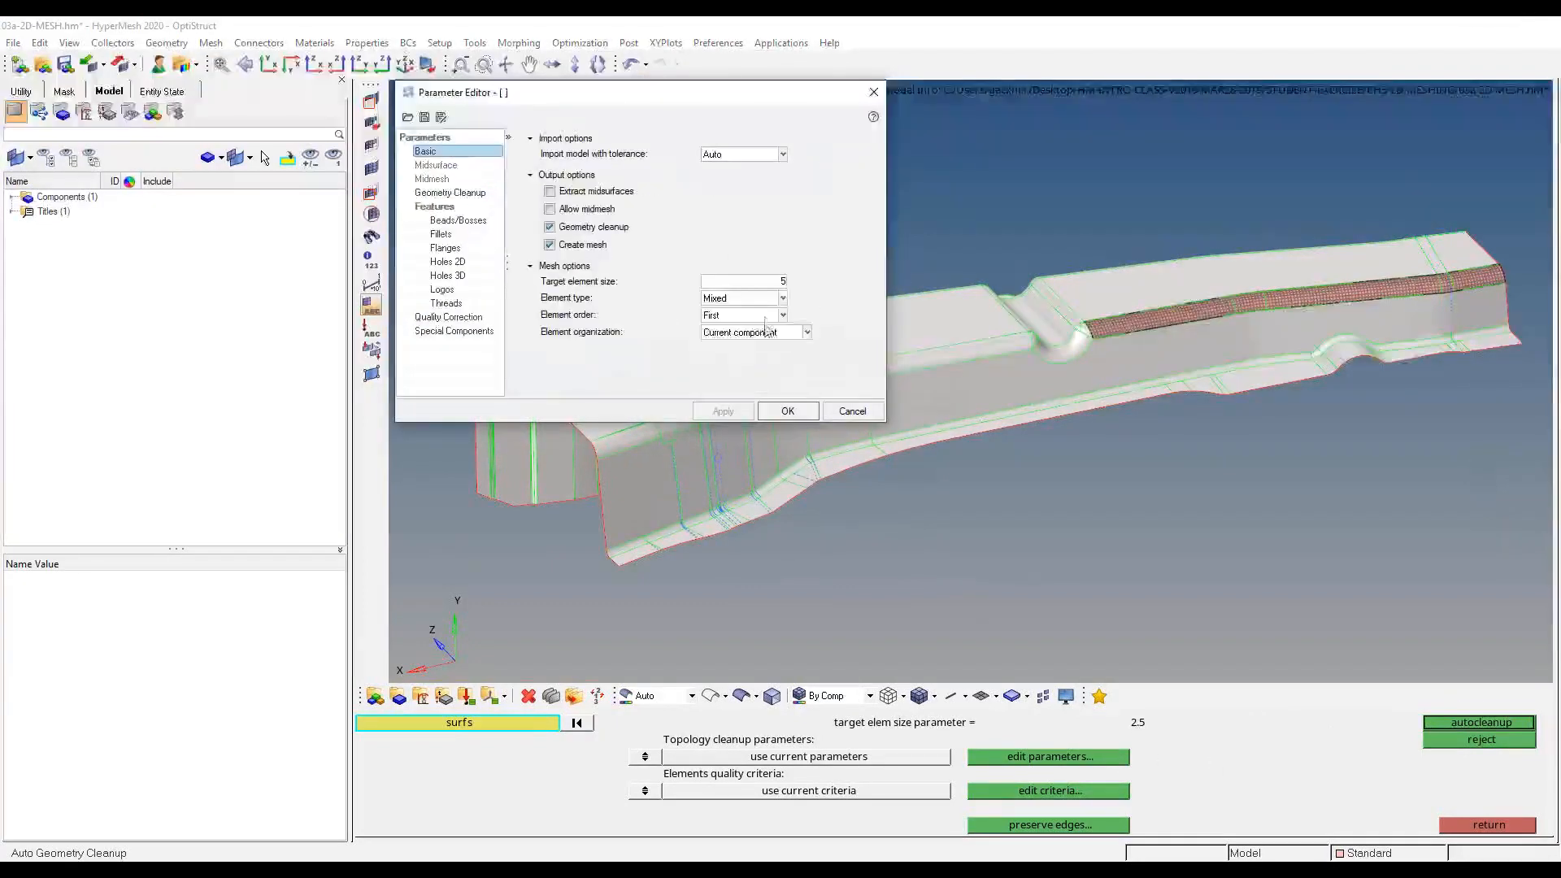
{"action": "left_click", "coordinate": [779, 282]}
{"action": "left_click", "coordinate": [787, 410]}
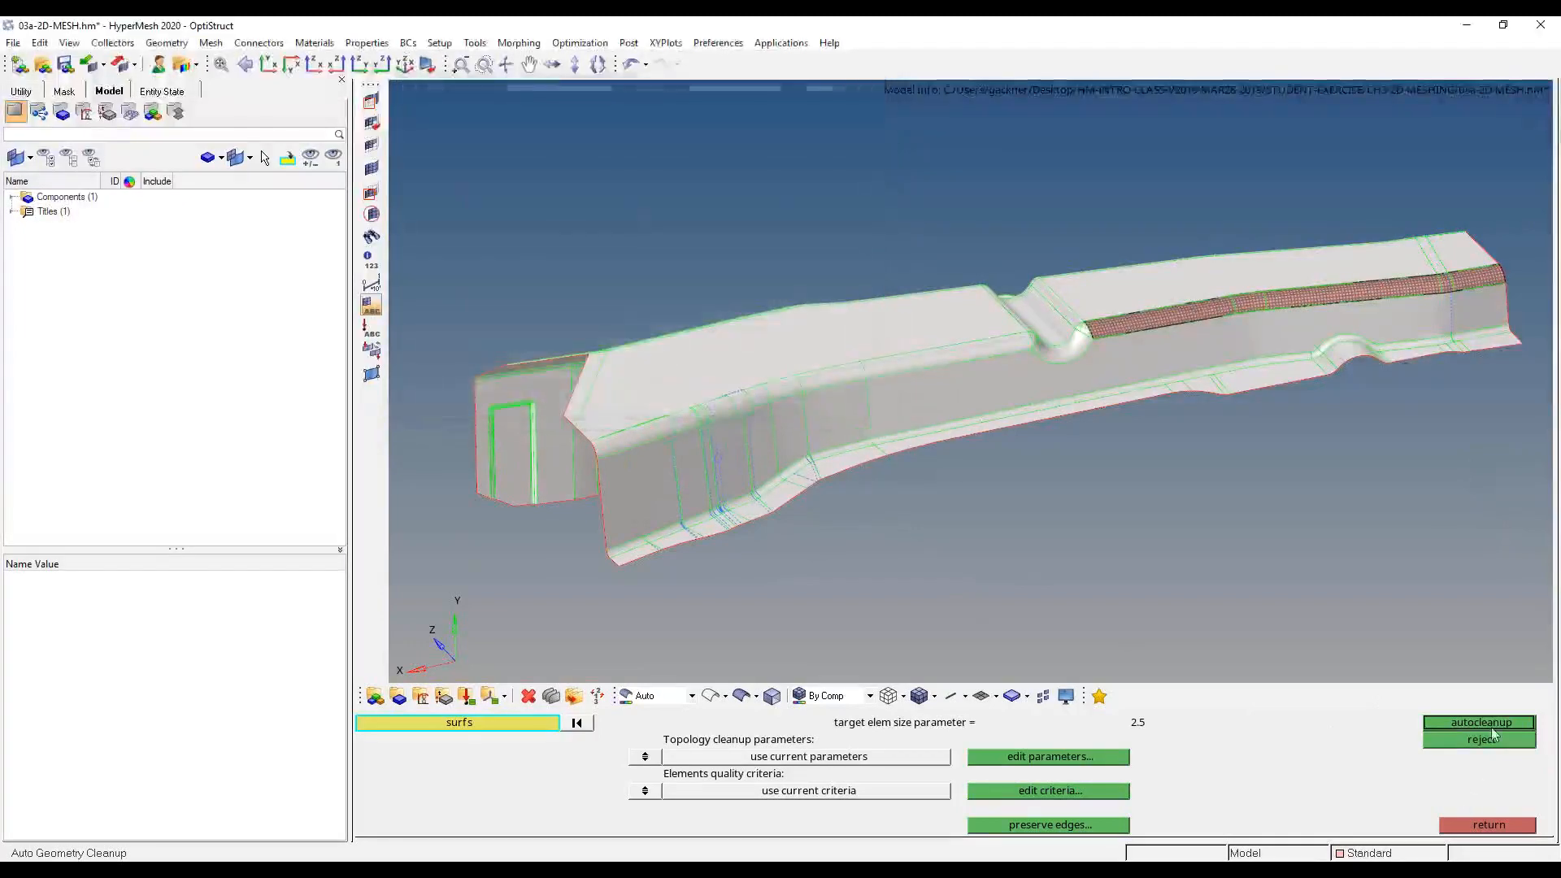
{"action": "left_click", "coordinate": [1489, 721]}
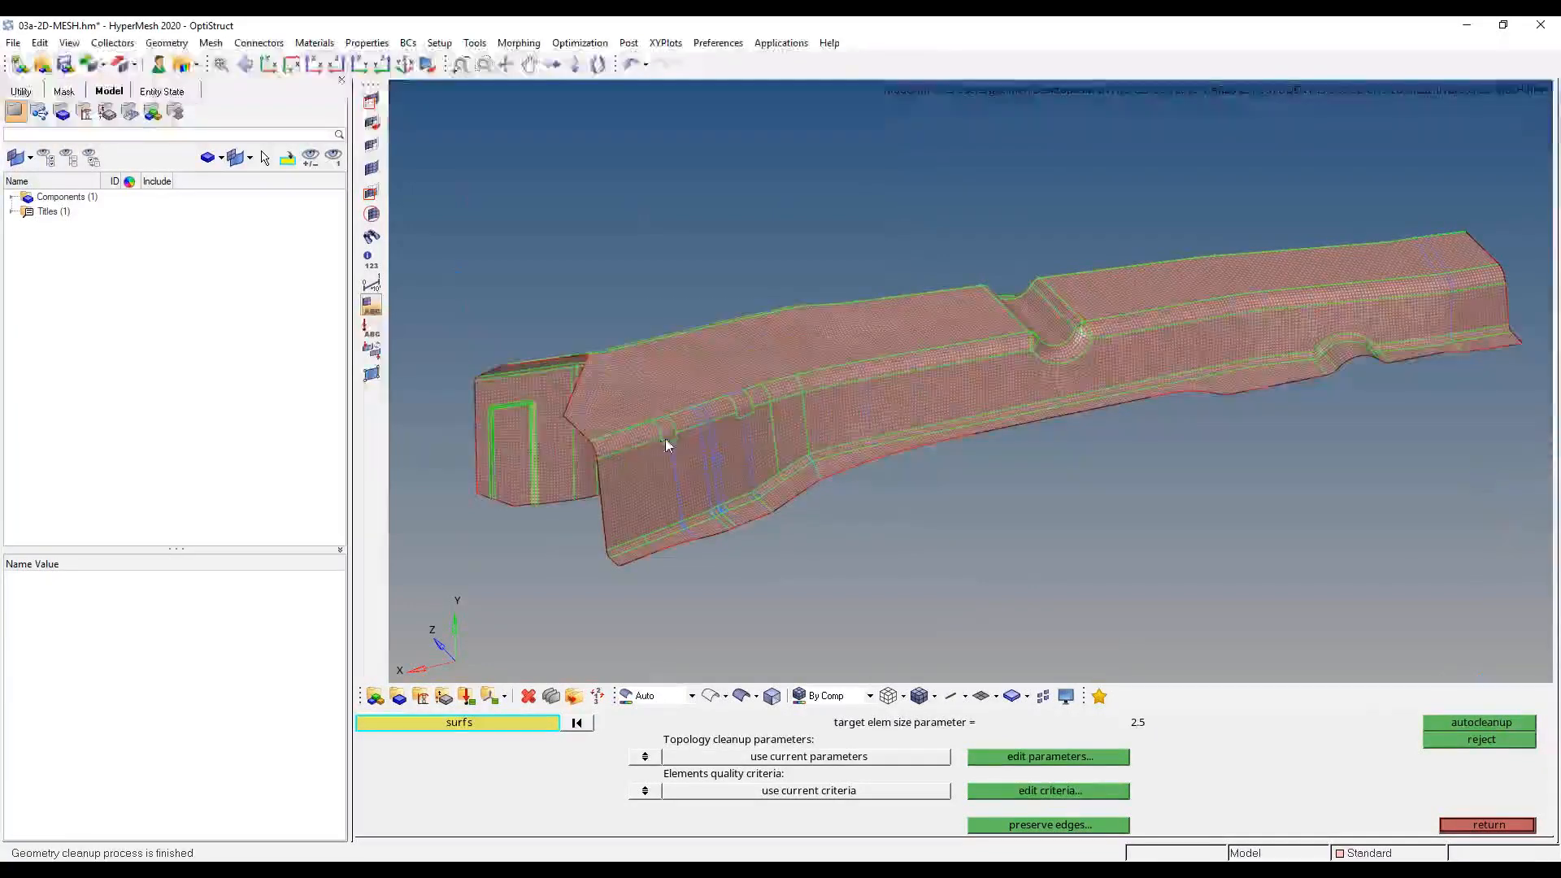
- Hide the mesh elements of the Standard component so only its geometry is shown
{"action": "scroll", "coordinate": [686, 452], "scroll_direction": "up", "scroll_amount": 5}
{"action": "scroll", "coordinate": [748, 406], "scroll_direction": "up", "scroll_amount": 3}
{"action": "scroll", "coordinate": [815, 505], "scroll_direction": "down", "scroll_amount": 4}
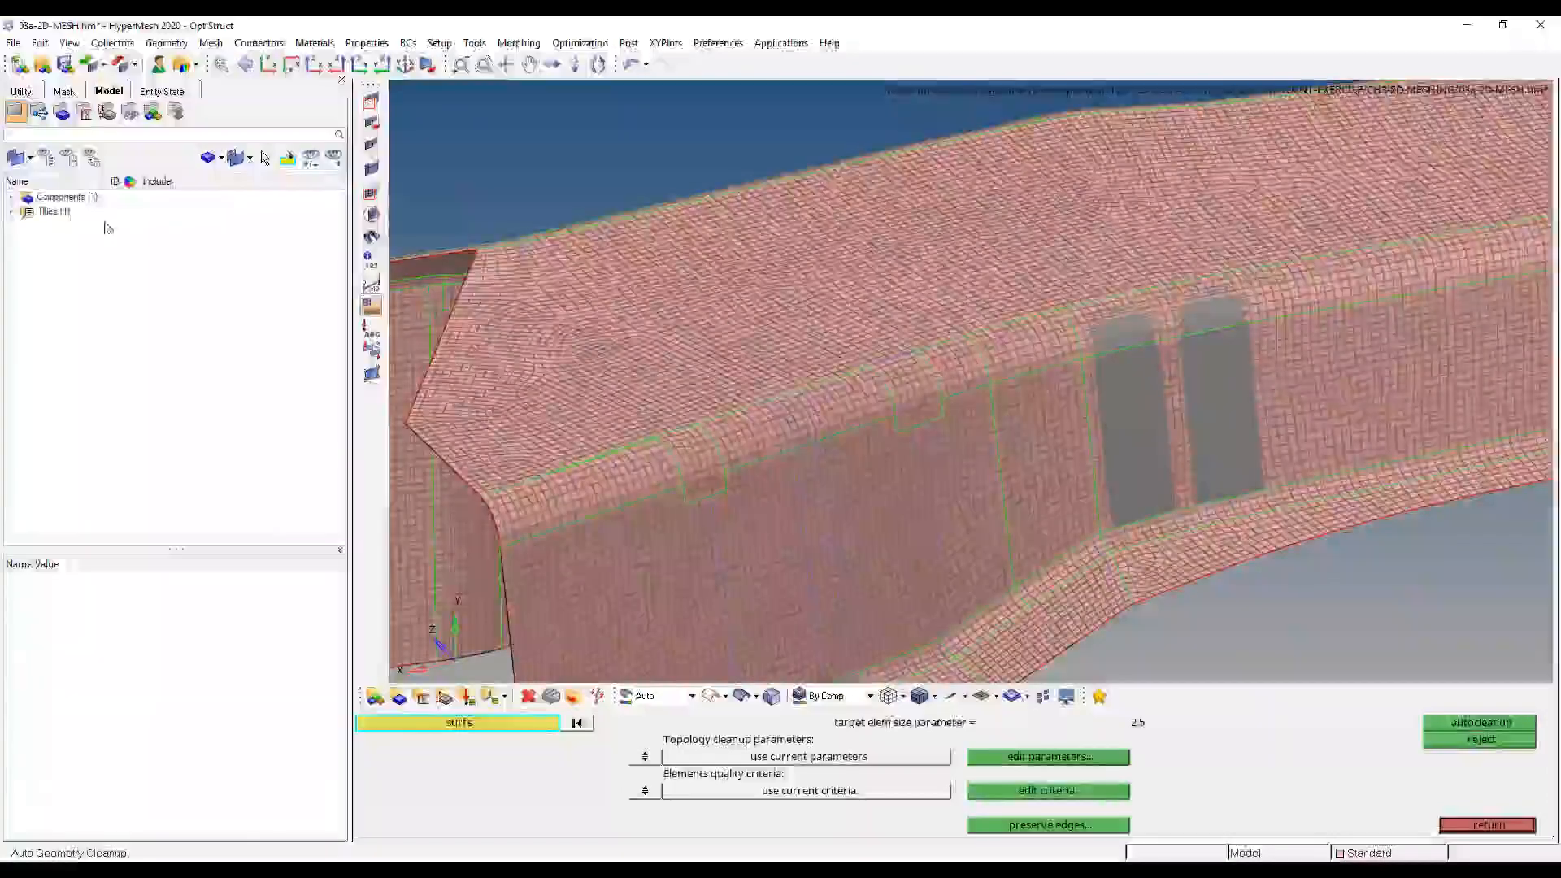
{"action": "left_click", "coordinate": [12, 196]}
{"action": "left_click", "coordinate": [57, 211]}
- Examine the shared and suppressed edges of the autocleaned geometry along the flanges, beads and corner fillets
{"action": "scroll", "coordinate": [912, 356], "scroll_direction": "up", "scroll_amount": 5}
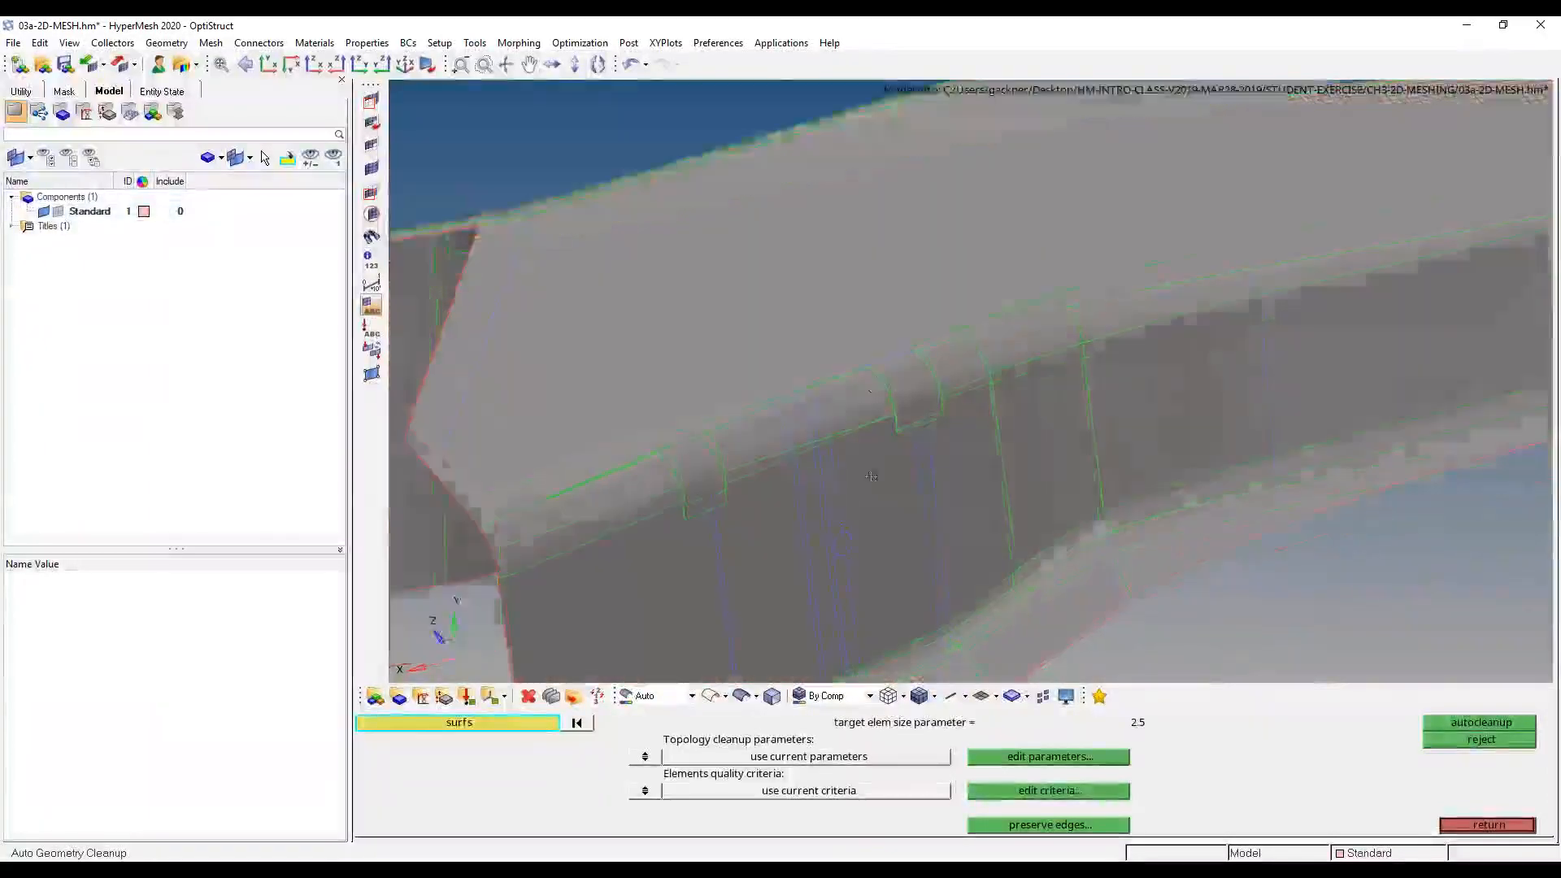
{"action": "scroll", "coordinate": [784, 355], "scroll_direction": "down", "scroll_amount": 5}
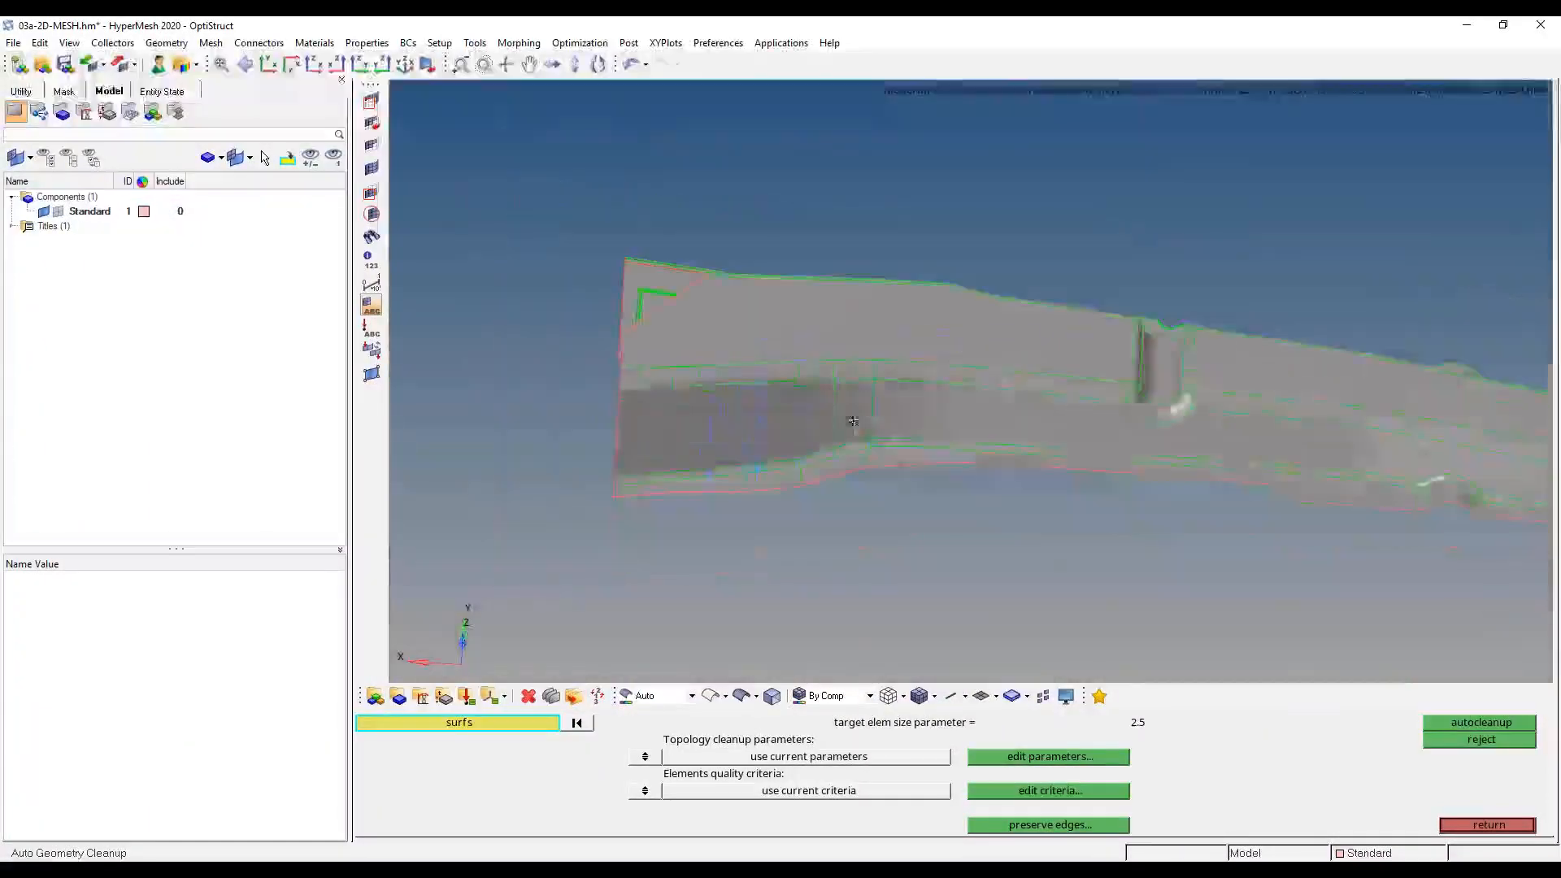
{"action": "mouse_move", "coordinate": [855, 420]}
{"action": "left_mouse_down", "text": "ctrl"}
{"action": "mouse_move", "coordinate": [1076, 471]}
{"action": "mouse_move", "coordinate": [954, 488]}
{"action": "left_mouse_up", "text": "ctrl"}
{"action": "scroll", "coordinate": [951, 420], "scroll_direction": "up", "scroll_amount": 4}
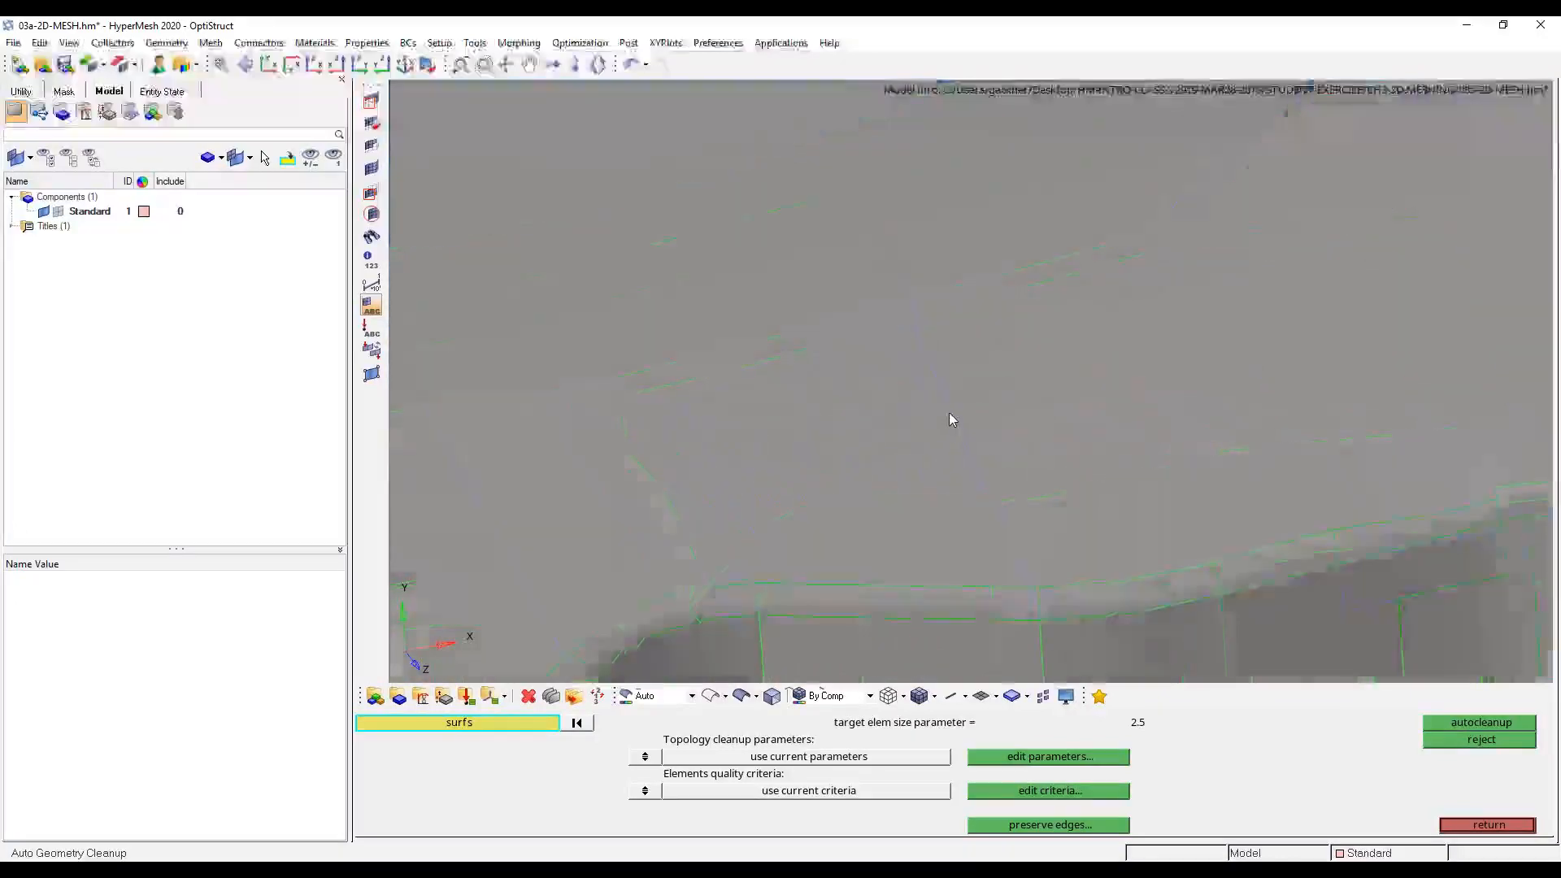
{"action": "right_click_drag", "start_coordinate": [937, 438], "coordinate": [1183, 353], "text": "ctrl"}
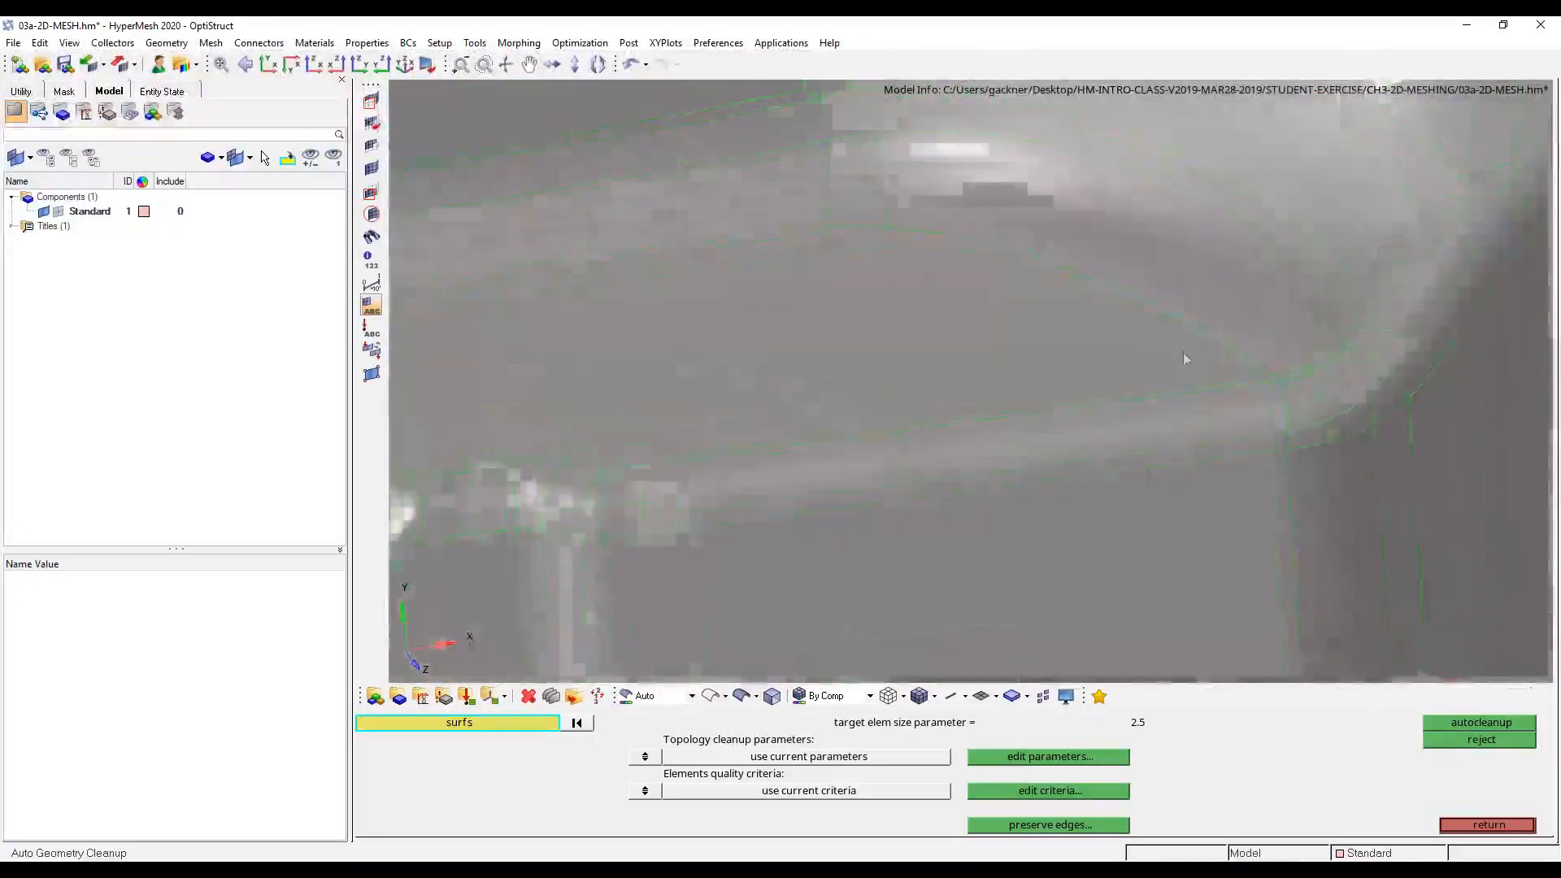
{"action": "scroll", "coordinate": [1183, 353], "scroll_direction": "down", "scroll_amount": 3, "text": "ctrl"}
{"action": "right_click_drag", "start_coordinate": [674, 497], "coordinate": [1278, 407], "text": "ctrl"}
{"action": "right_click_drag", "start_coordinate": [650, 463], "coordinate": [1447, 415], "text": "ctrl"}
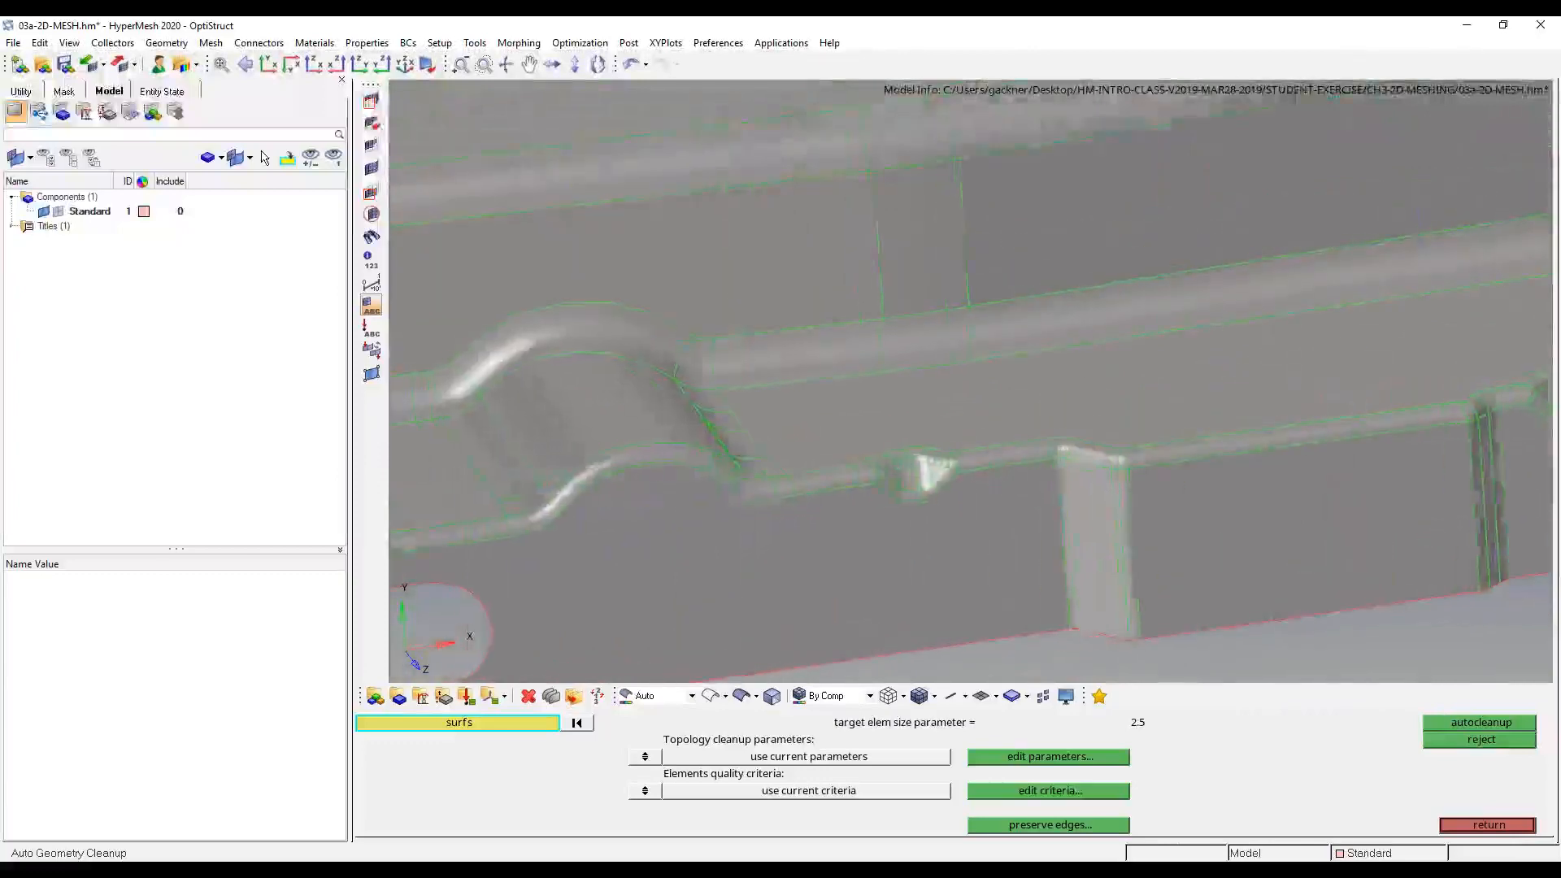
{"action": "right_click_drag", "start_coordinate": [691, 504], "coordinate": [1332, 443], "text": "ctrl"}
{"action": "scroll", "coordinate": [850, 509], "scroll_direction": "up", "scroll_amount": 3}
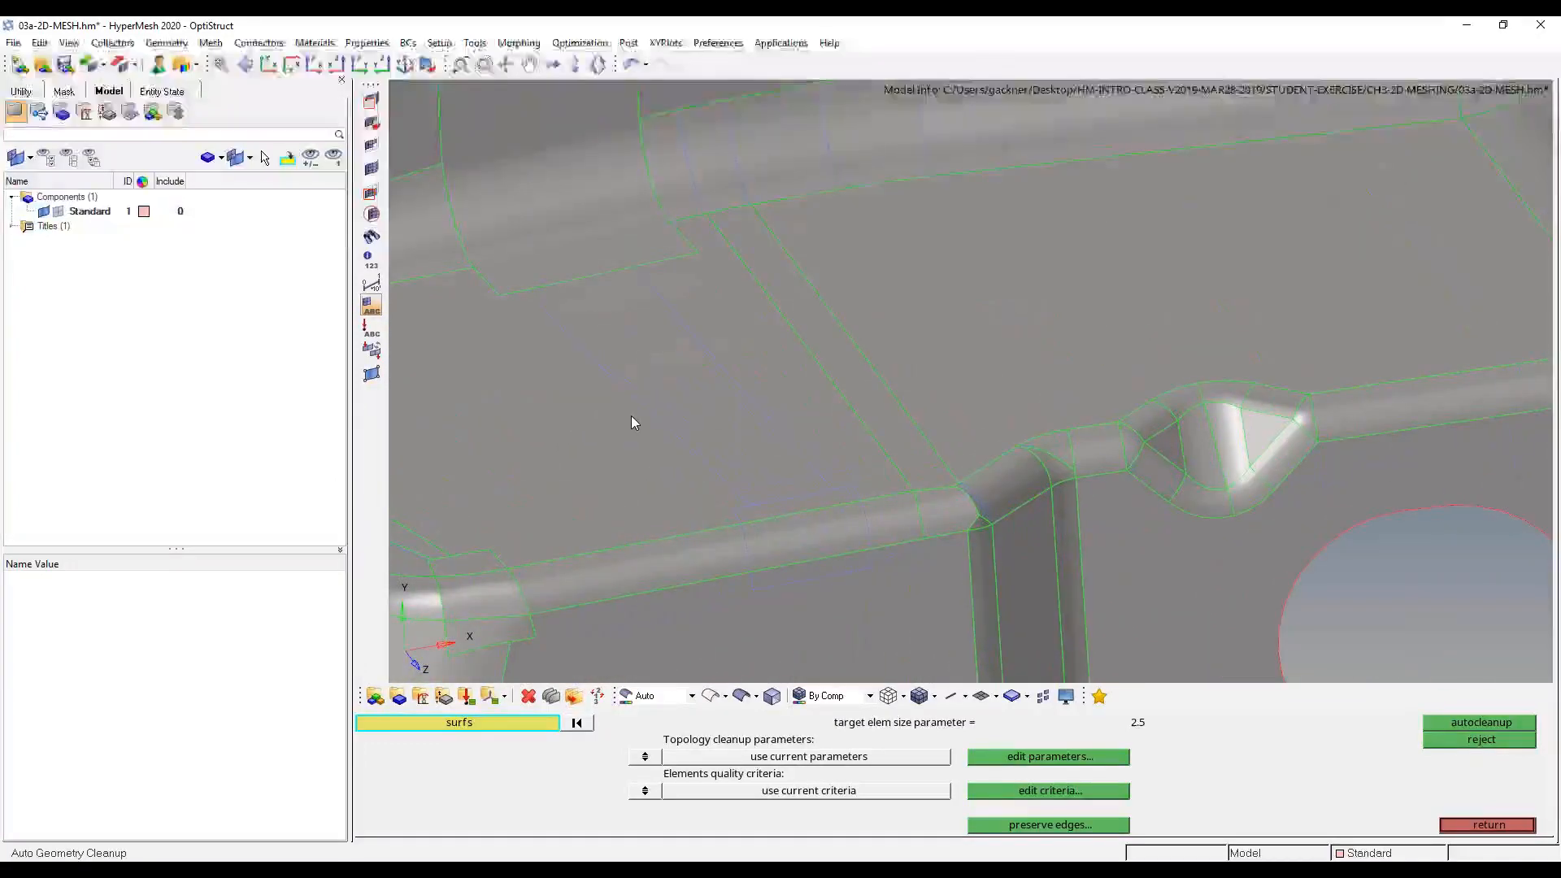
{"action": "scroll", "coordinate": [631, 416], "scroll_direction": "down", "scroll_amount": 5}
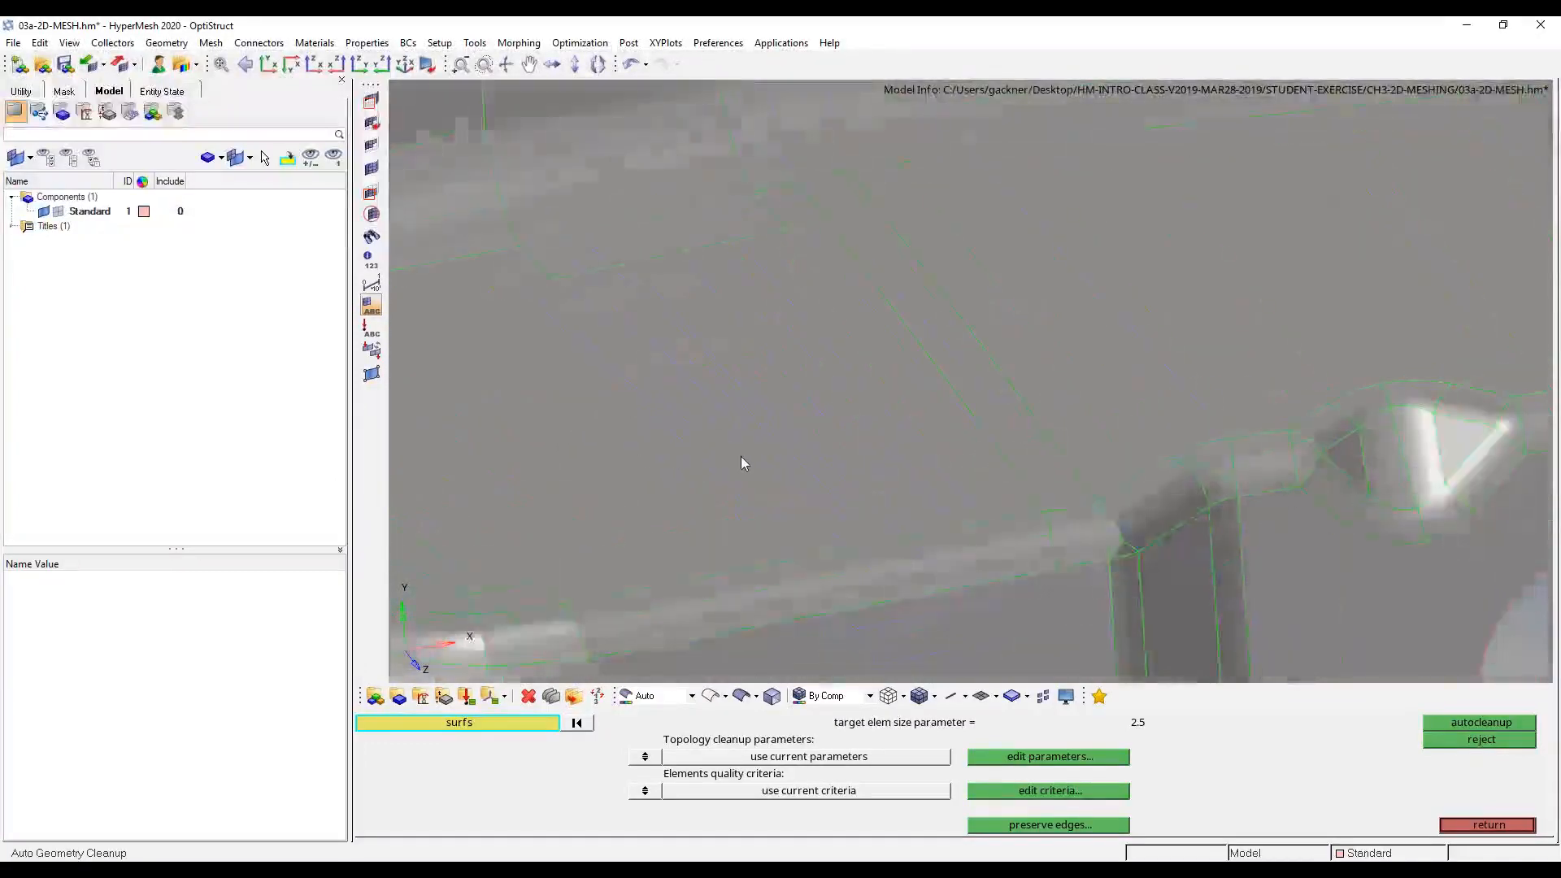
- Open automesh, display the Standard component's elements again and examine the mesh flow at the end of the flange
{"action": "key", "text": "F12"}
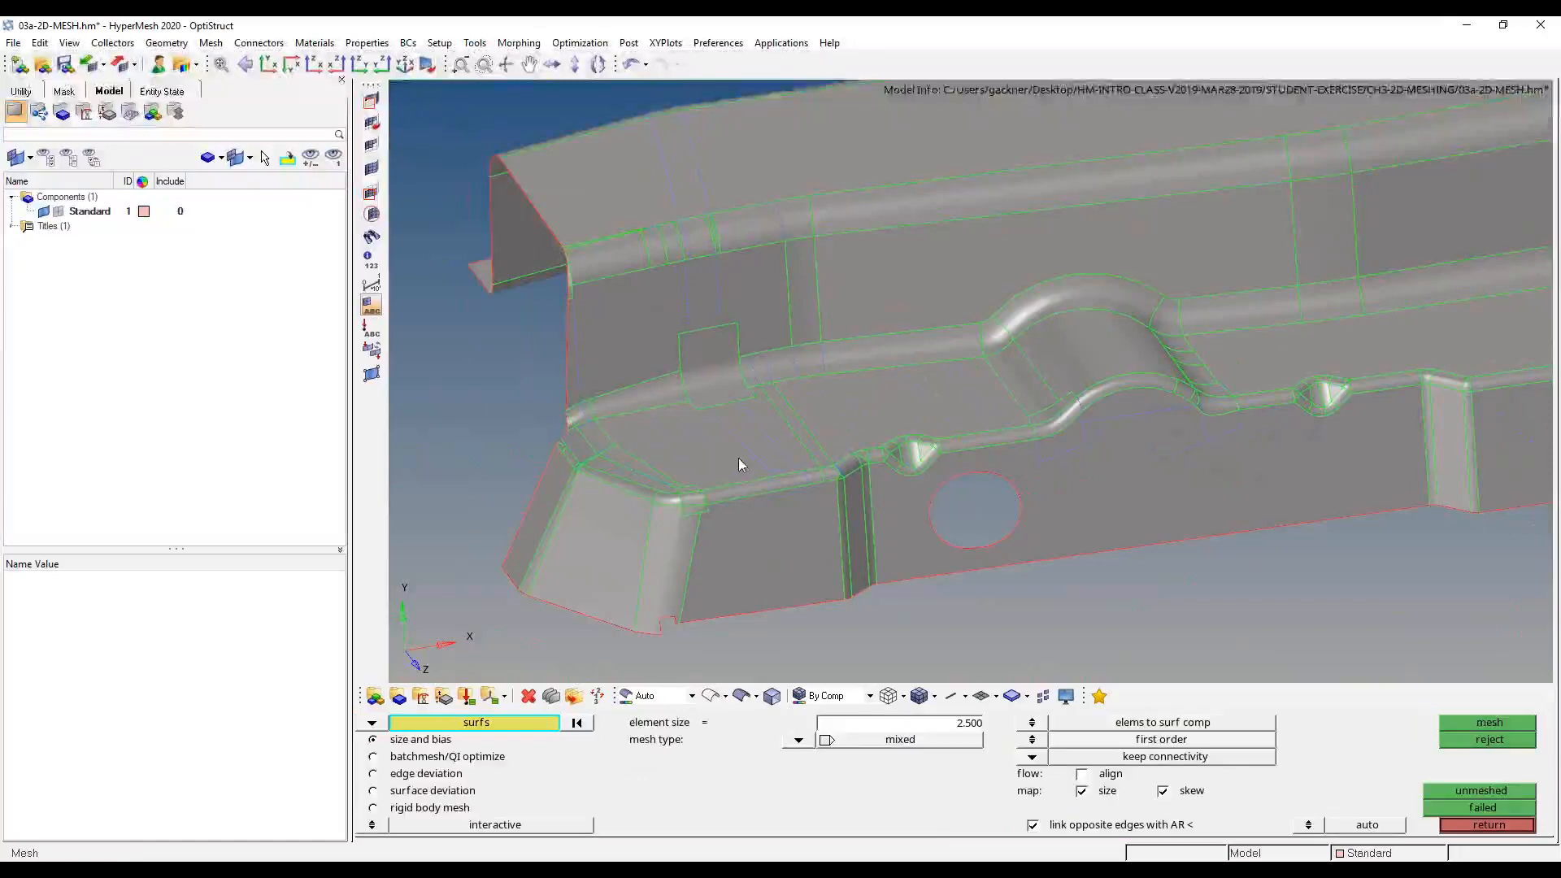
{"action": "scroll", "coordinate": [792, 495], "scroll_direction": "down", "scroll_amount": 5}
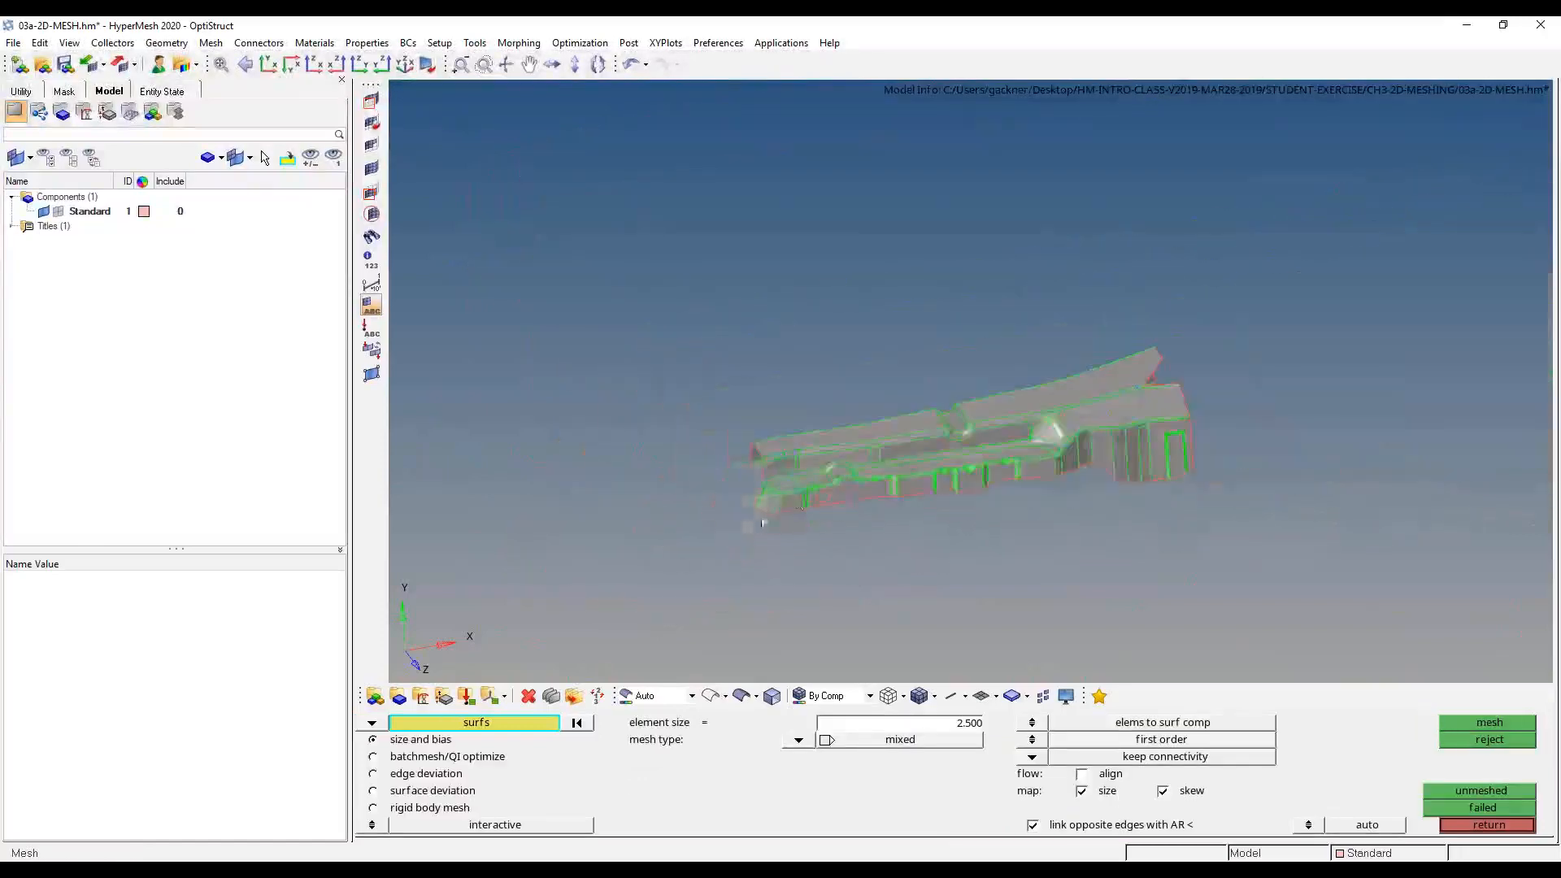
{"action": "left_click", "coordinate": [58, 212]}
{"action": "scroll", "coordinate": [666, 466], "scroll_direction": "up", "scroll_amount": 5}
{"action": "scroll", "coordinate": [955, 467], "scroll_direction": "up", "scroll_amount": 6}
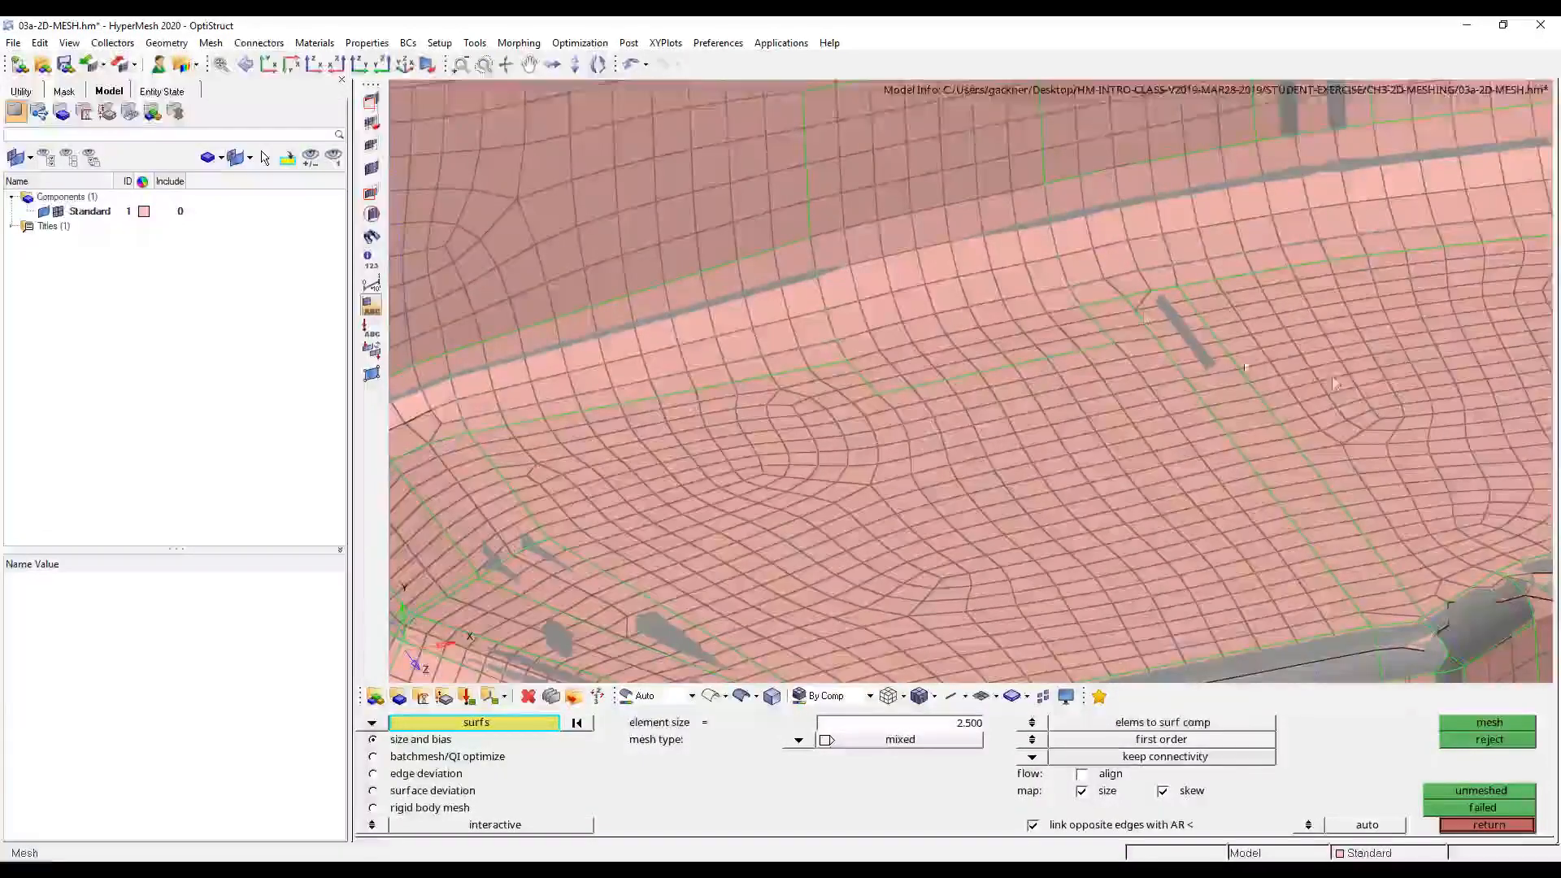
{"action": "scroll", "coordinate": [891, 424], "scroll_direction": "down", "scroll_amount": 10}
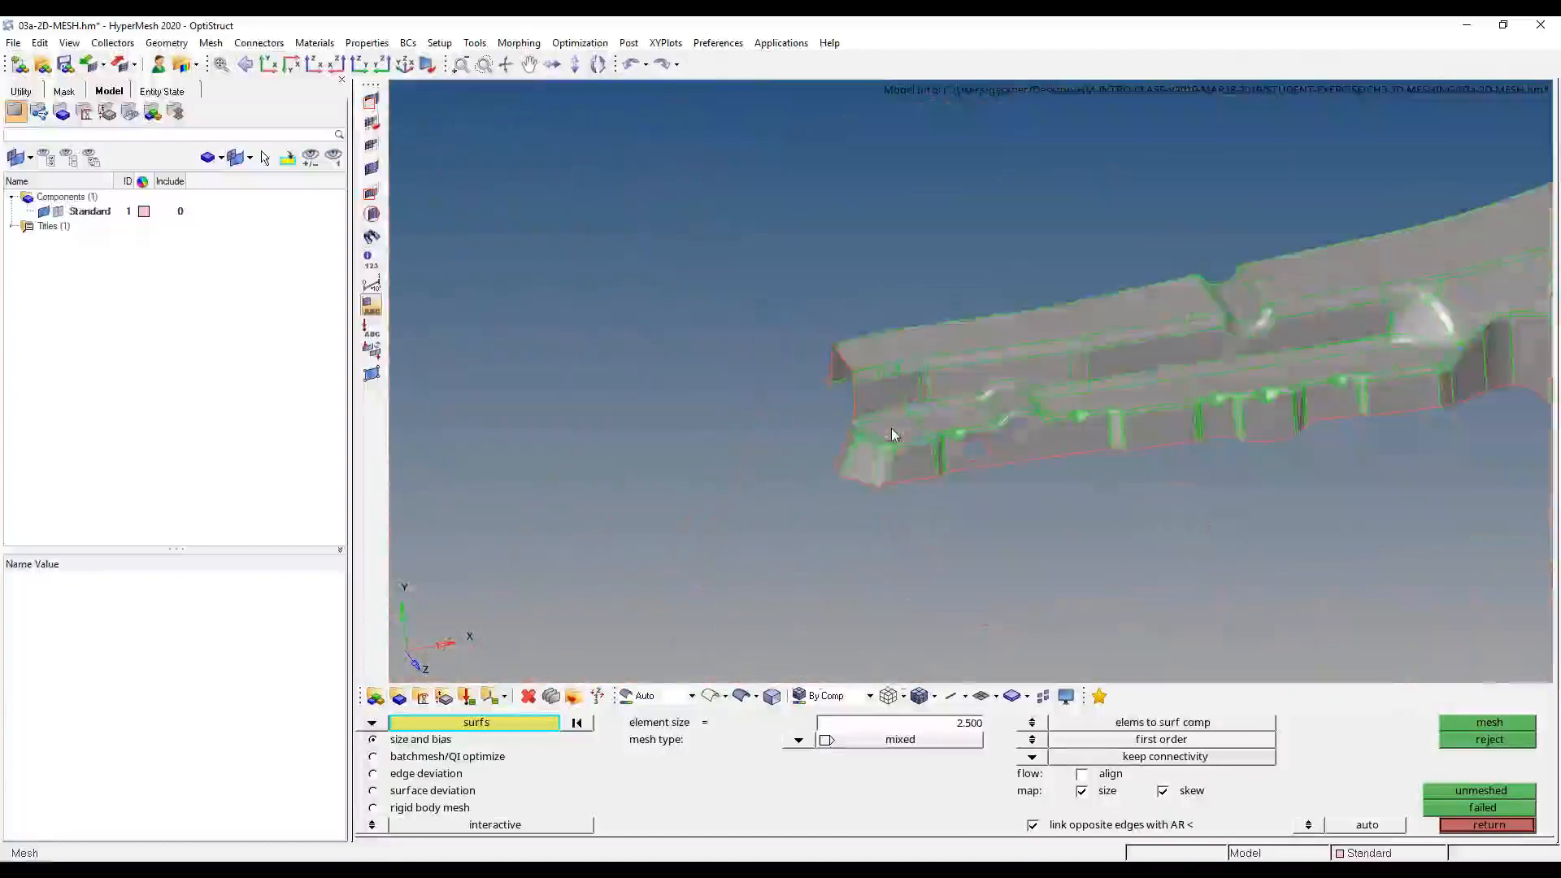
- Suppress all the part's shared edges at once with the toggle edge function of Quick Edit
{"action": "key", "text": "F11"}
{"action": "scroll", "coordinate": [813, 488], "scroll_direction": "down", "scroll_amount": 5}
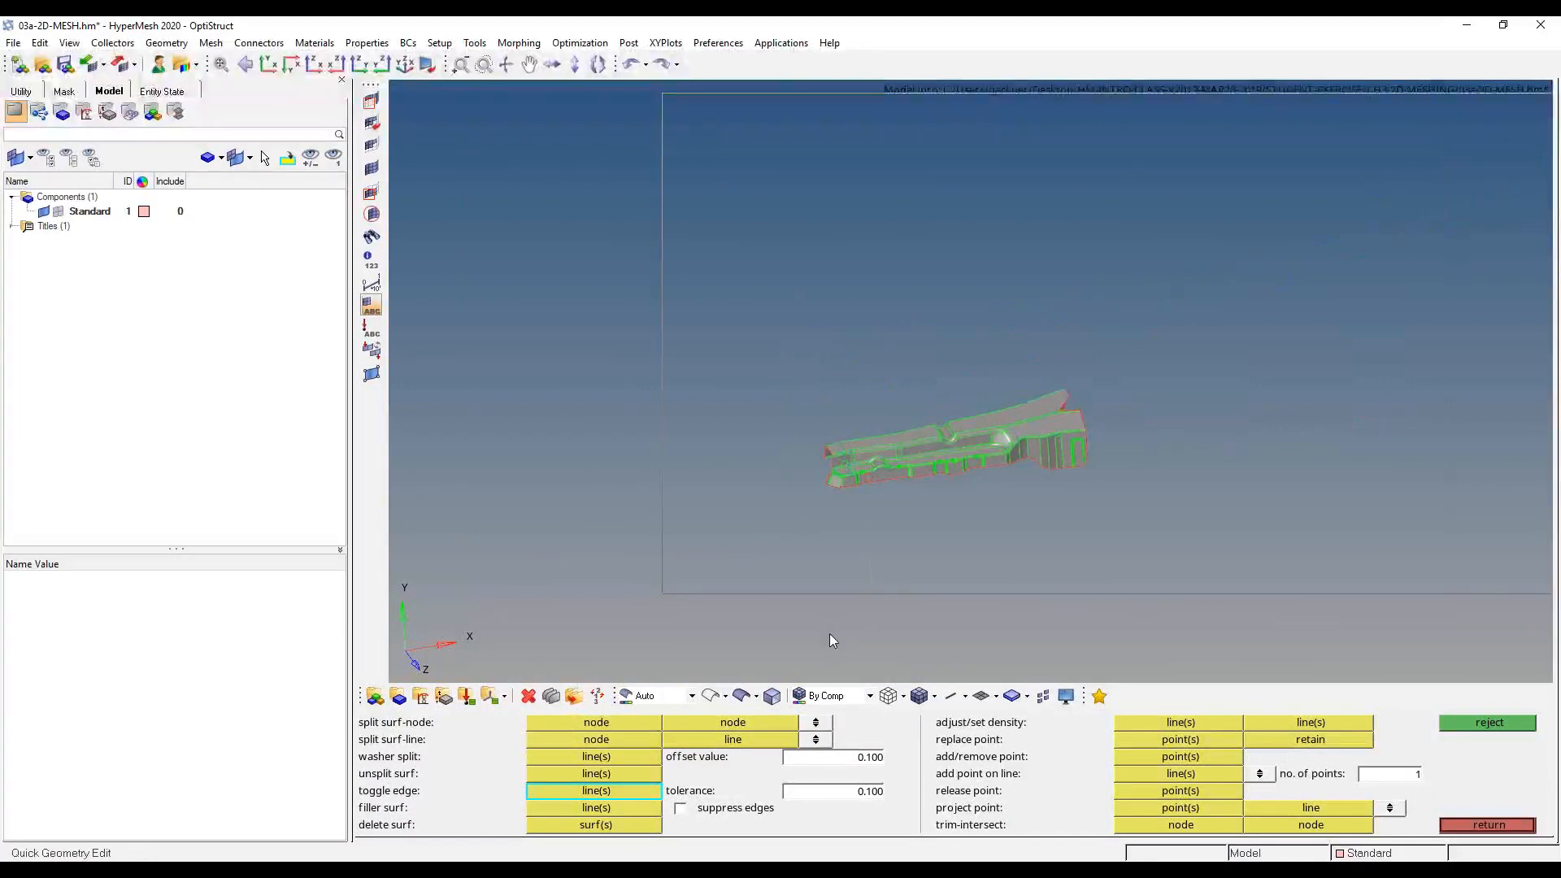
{"action": "scroll", "coordinate": [974, 483], "scroll_direction": "up", "scroll_amount": 8}
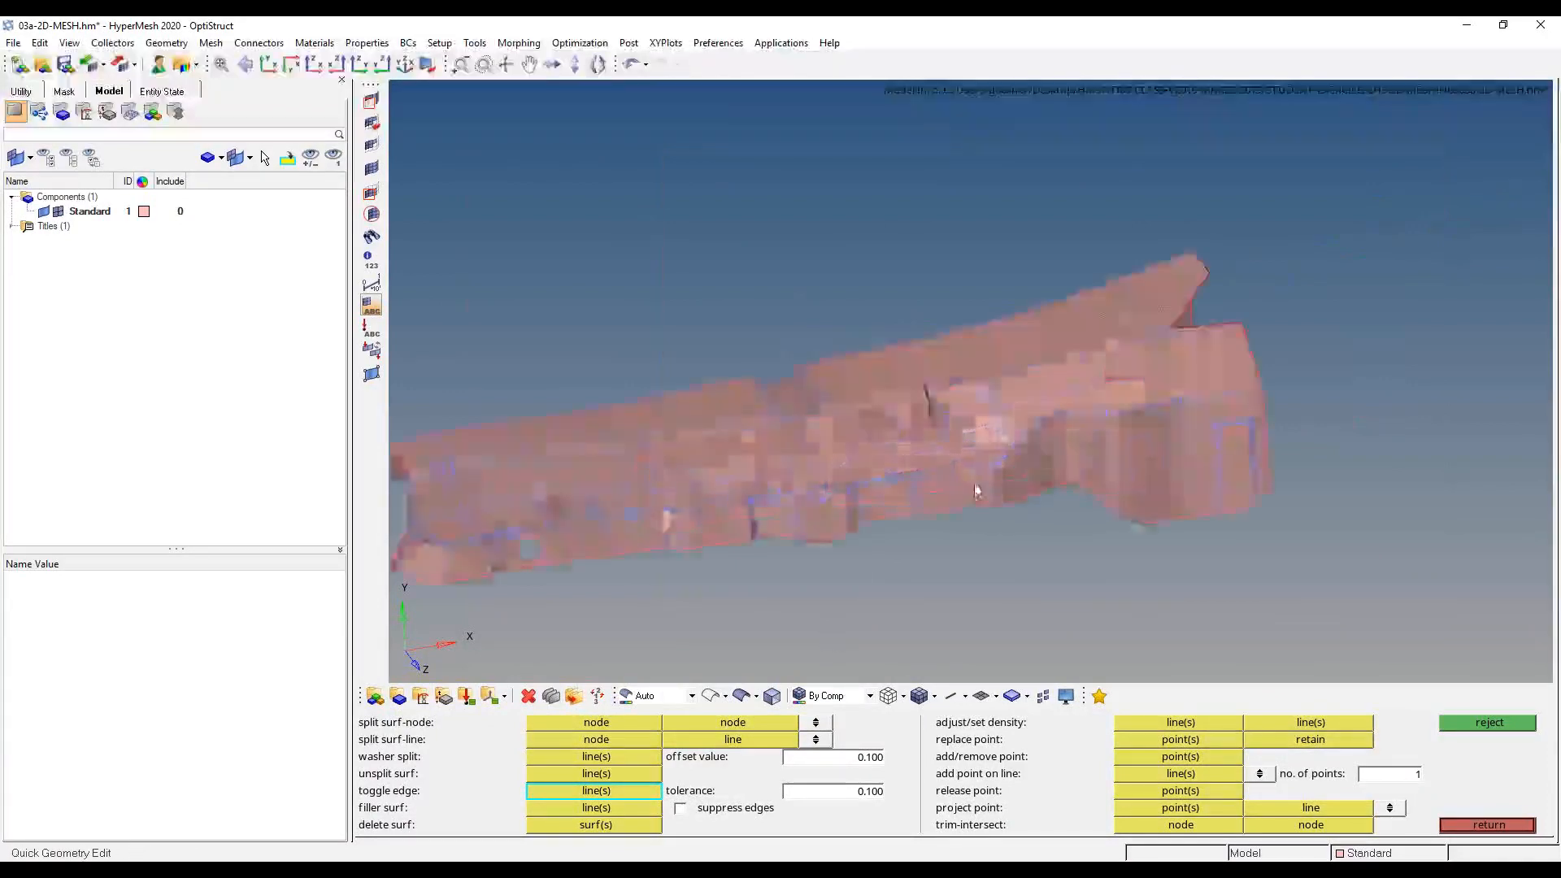
- Hide the Standard component's mesh elements and examine the suppressed edges along the beads, flanges and fillets
{"action": "left_click", "coordinate": [59, 212]}
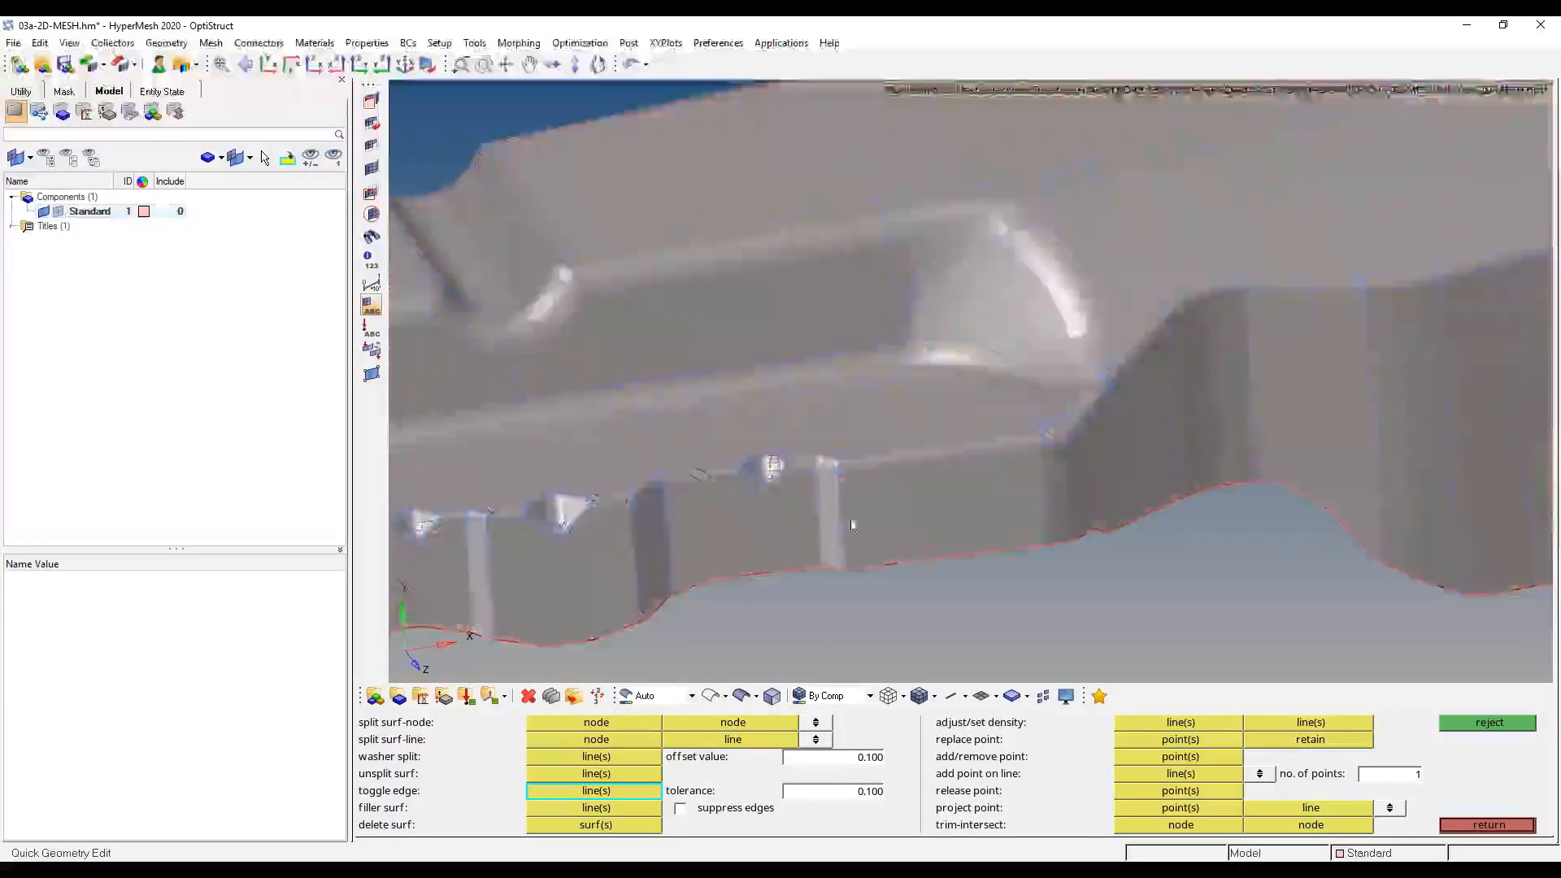
{"action": "right_click_drag", "start_coordinate": [850, 519], "coordinate": [1004, 499], "text": "ctrl"}
{"action": "scroll", "coordinate": [1016, 506], "scroll_direction": "up", "scroll_amount": 4, "text": "ctrl"}
{"action": "scroll", "coordinate": [1031, 509], "scroll_direction": "down", "scroll_amount": 5, "text": "ctrl"}
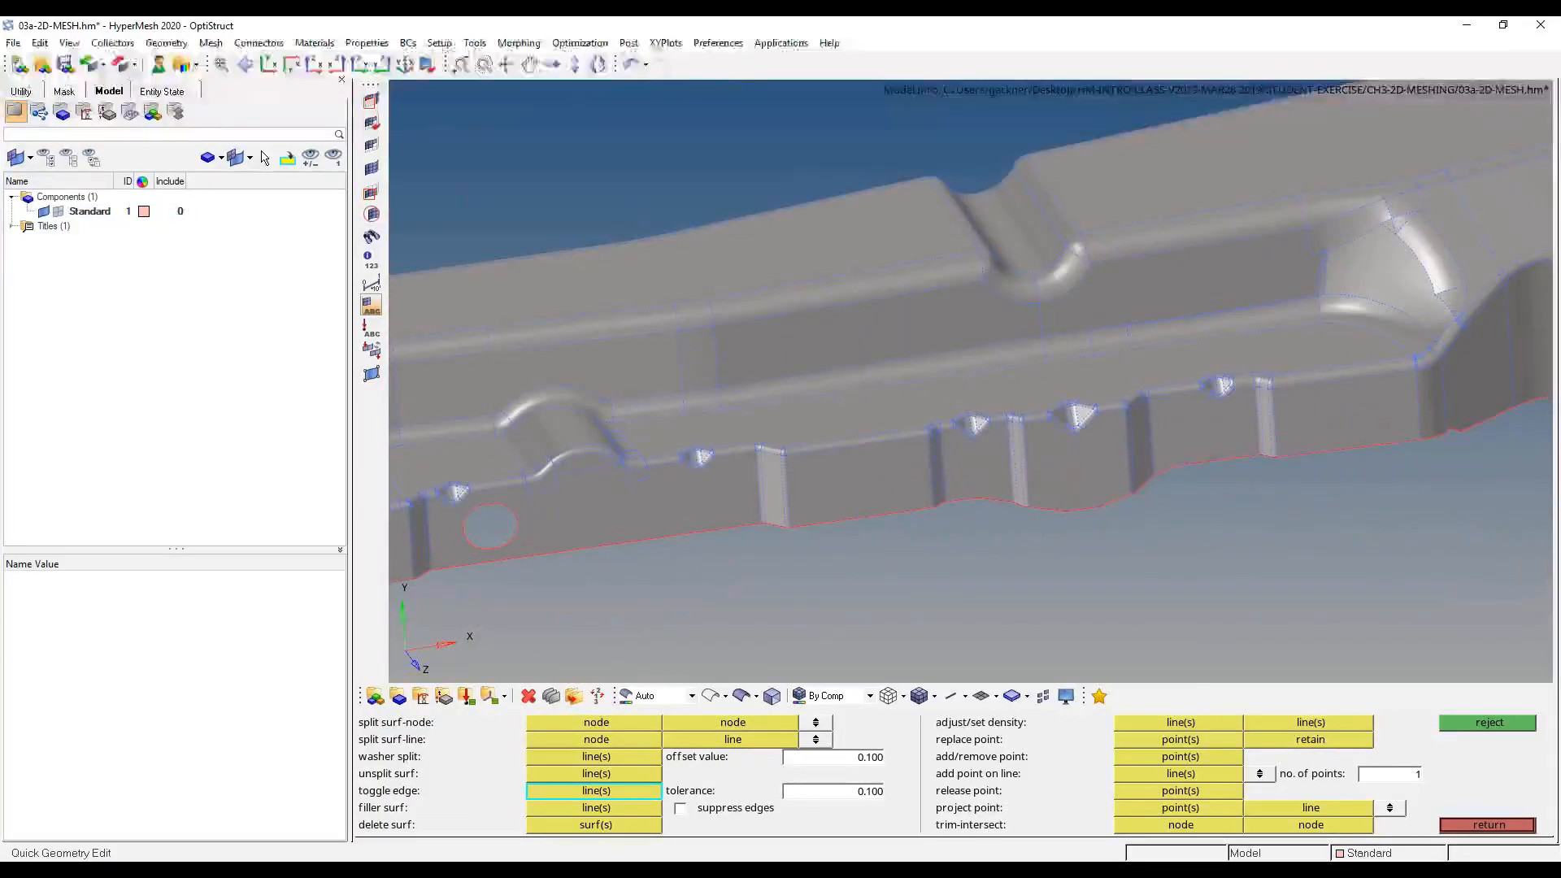
{"action": "right_click_drag", "start_coordinate": [948, 359], "coordinate": [1516, 413], "text": "ctrl"}
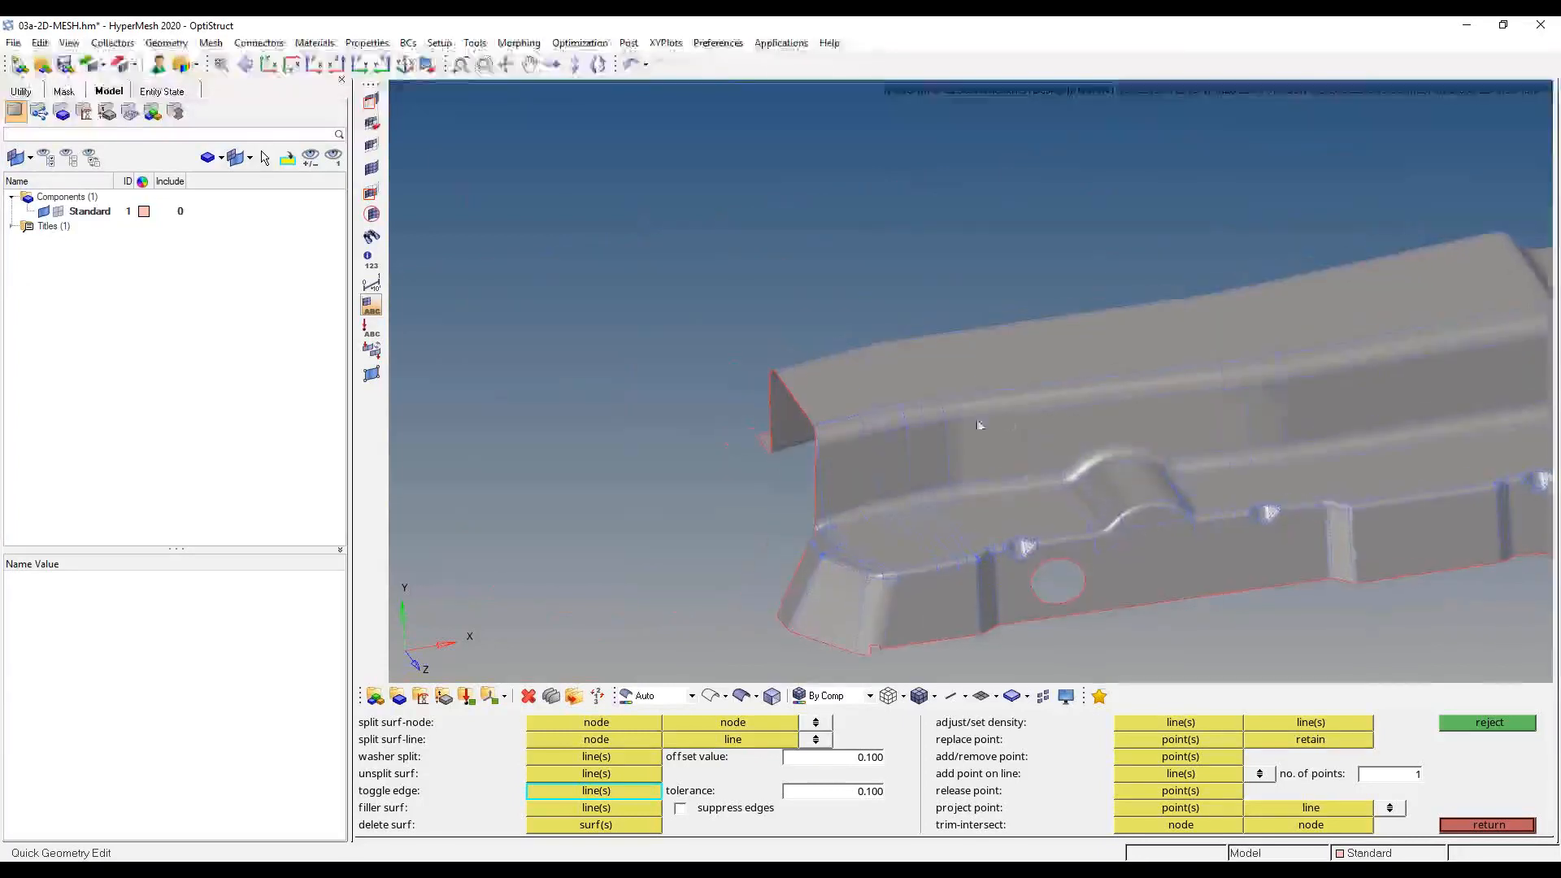
{"action": "scroll", "coordinate": [979, 425], "scroll_direction": "up", "scroll_amount": 5, "text": "ctrl"}
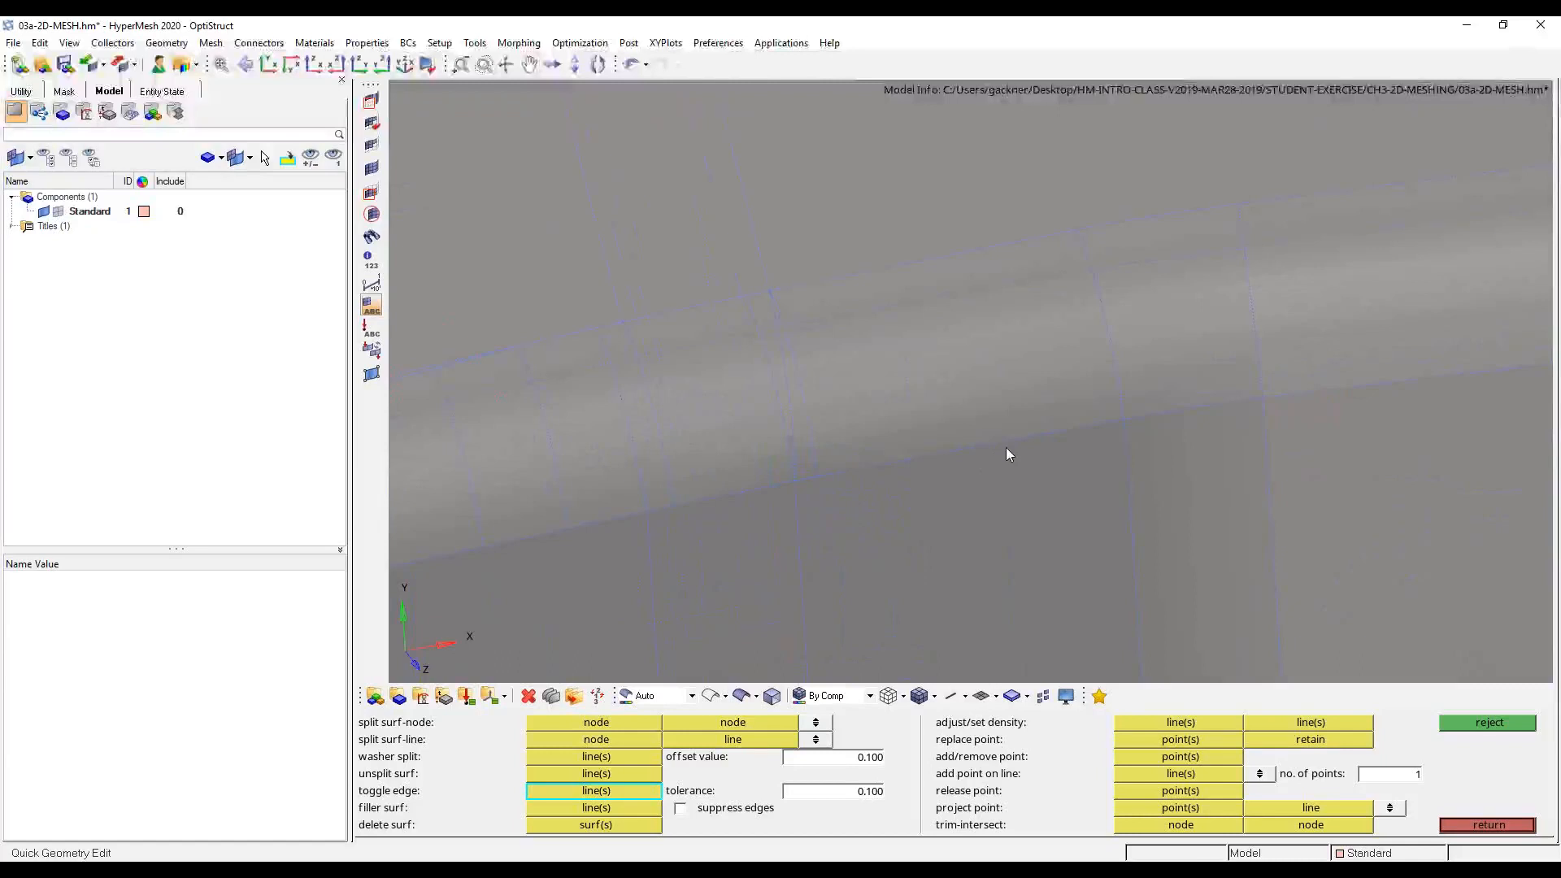
- Automesh the part's surfaces with an element size of 4 and the mixed mesh type
{"action": "key", "text": "F12"}
{"action": "left_click", "coordinate": [978, 724]}
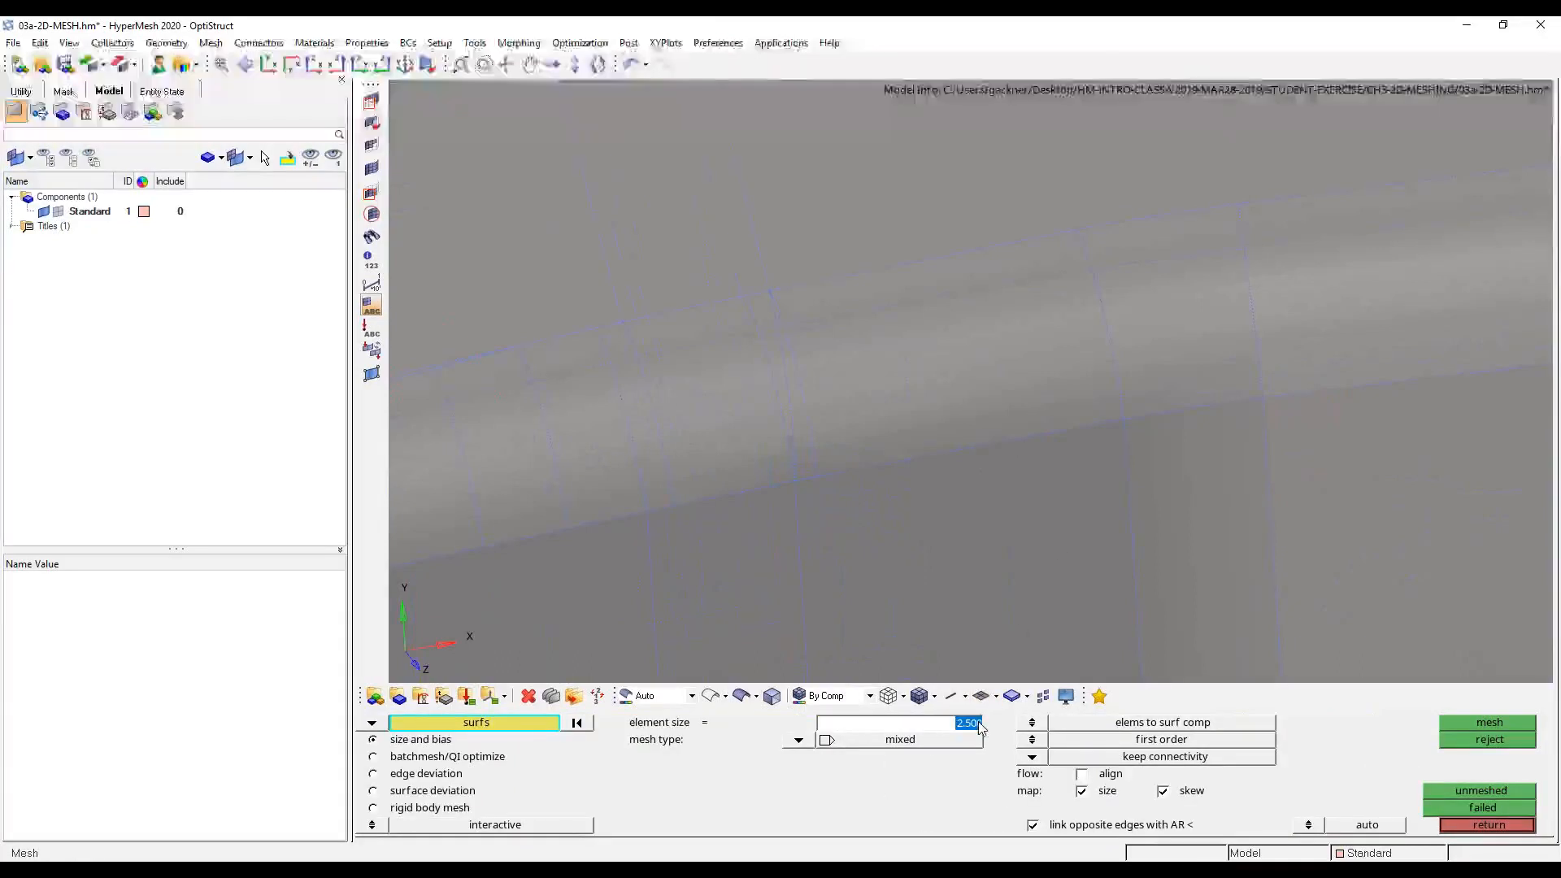
{"action": "type", "text": "4"}
{"action": "scroll", "coordinate": [1078, 486], "scroll_direction": "down", "scroll_amount": 5, "text": "ctrl"}
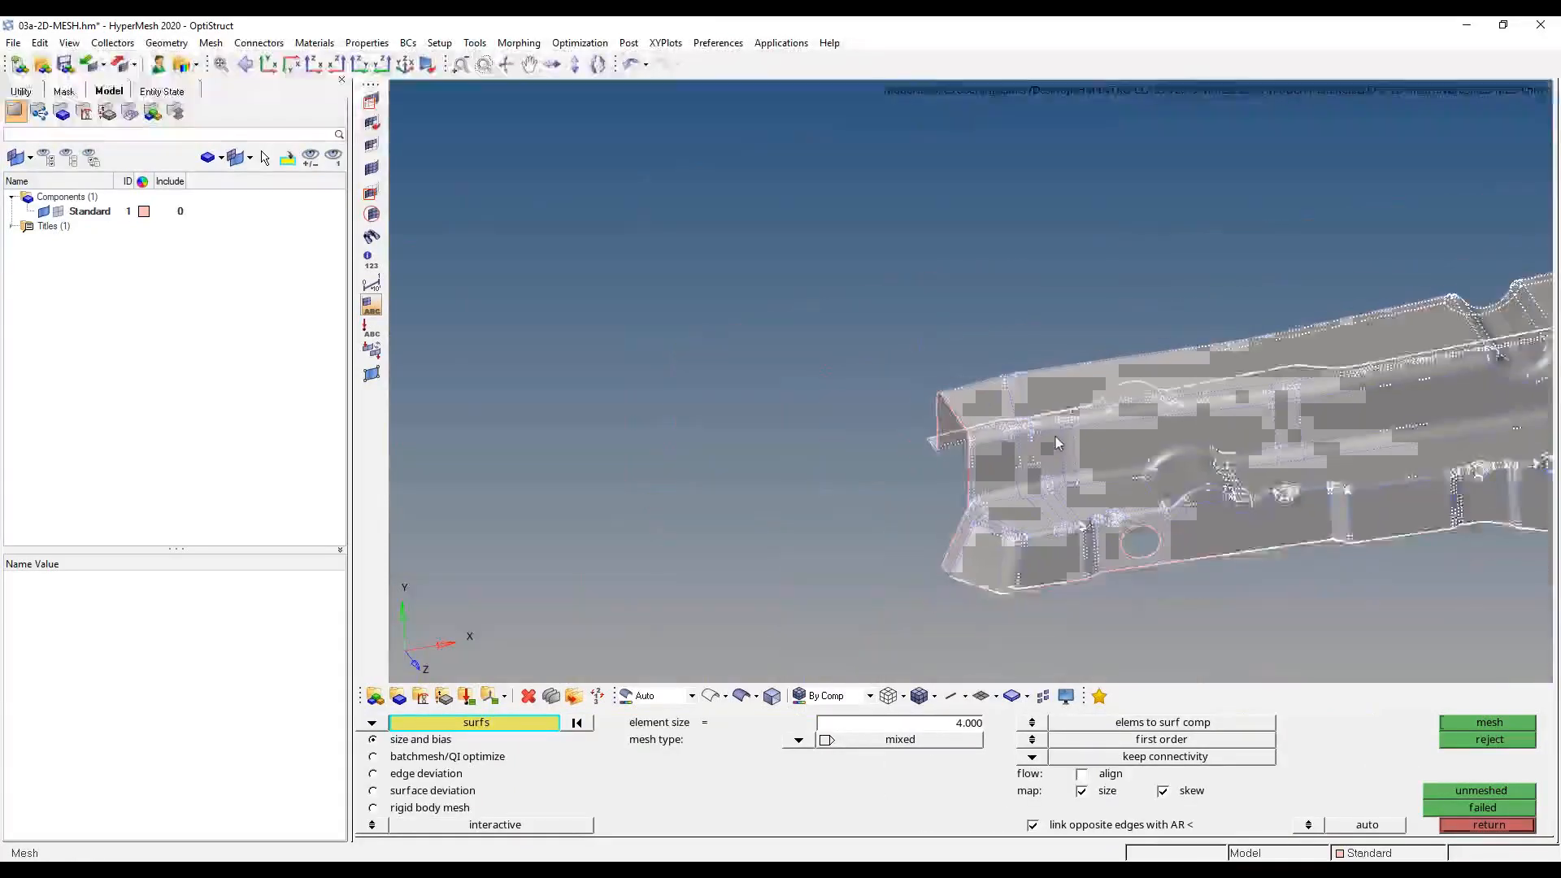
{"action": "left_click", "coordinate": [1479, 722]}
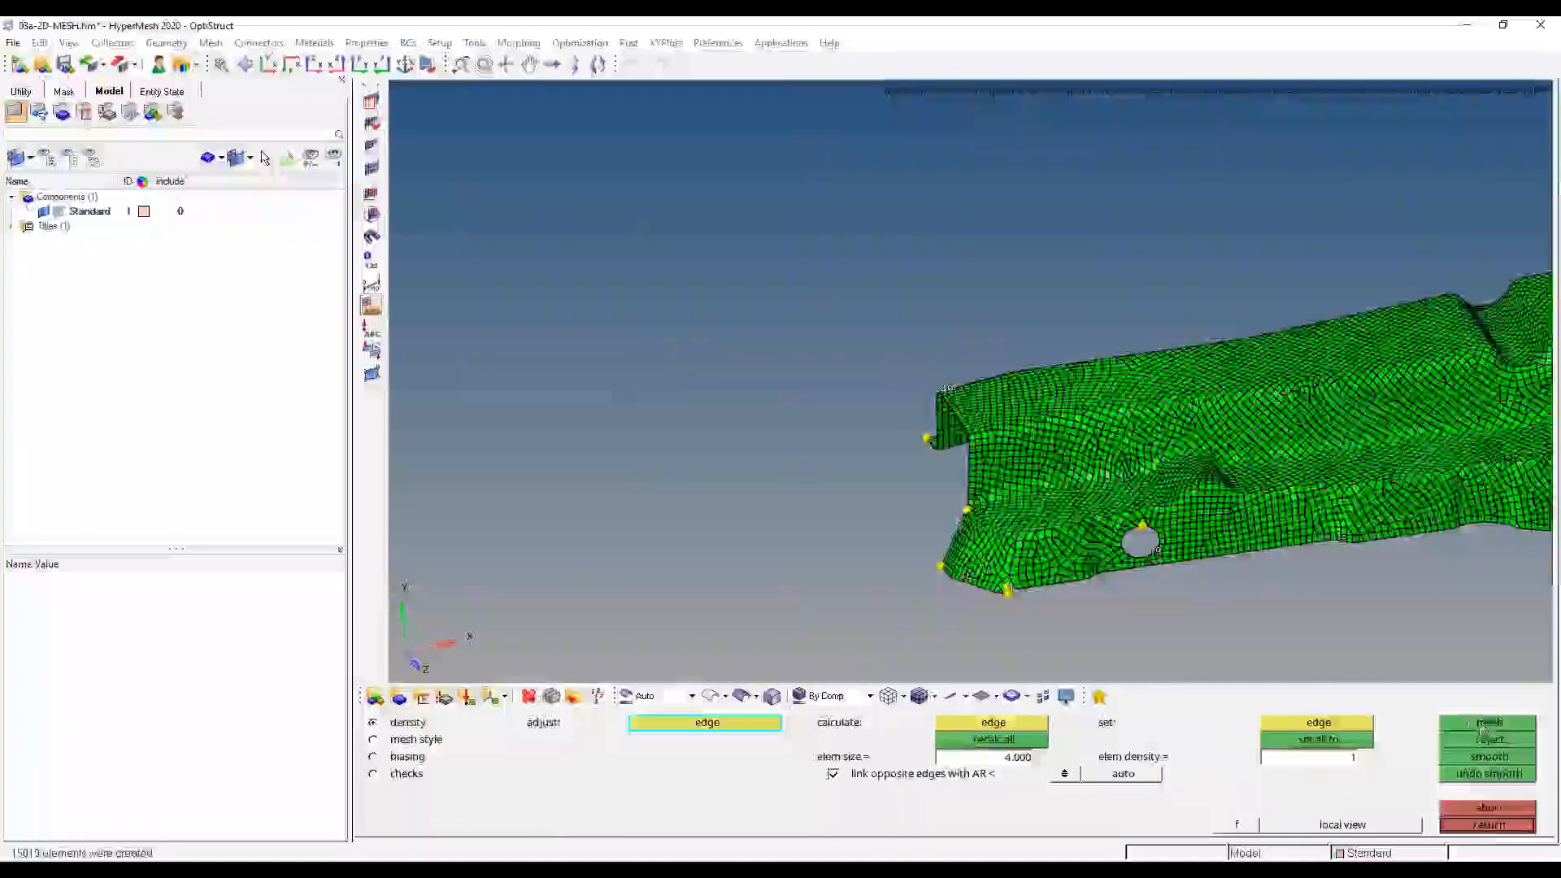
- Examine the new mesh around the end flange, fillets and hole, accept it and leave the automesh and autocleanup functions
{"action": "scroll", "coordinate": [963, 458], "scroll_direction": "up", "scroll_amount": 5, "text": "ctrl"}
{"action": "scroll", "coordinate": [847, 455], "scroll_direction": "up", "scroll_amount": 2, "text": "ctrl"}
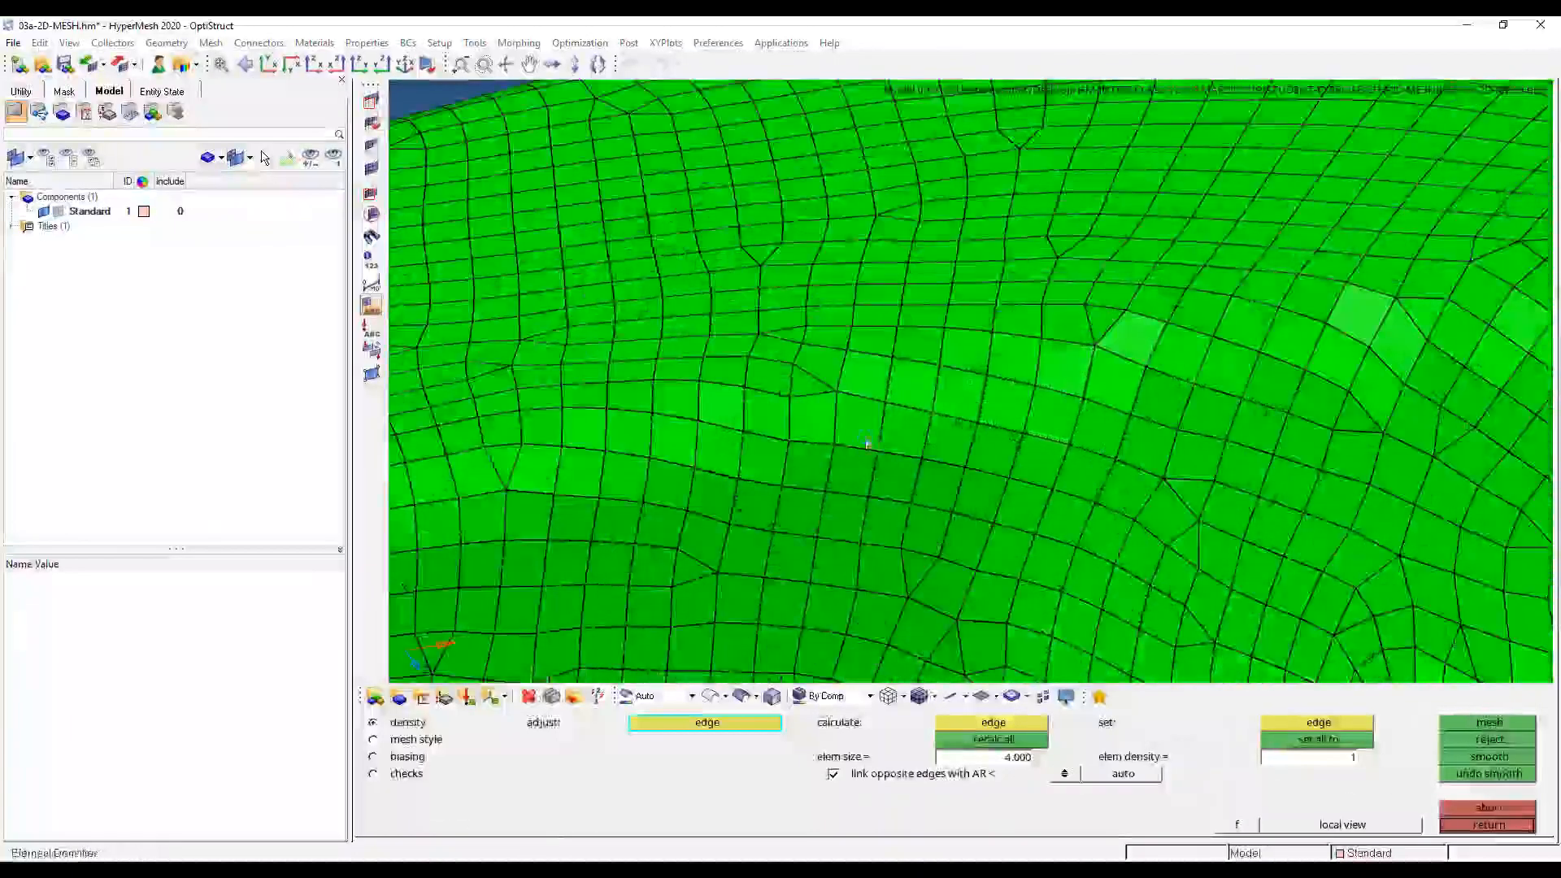
{"action": "left_click_drag", "start_coordinate": [872, 440], "coordinate": [1069, 372], "text": "ctrl"}
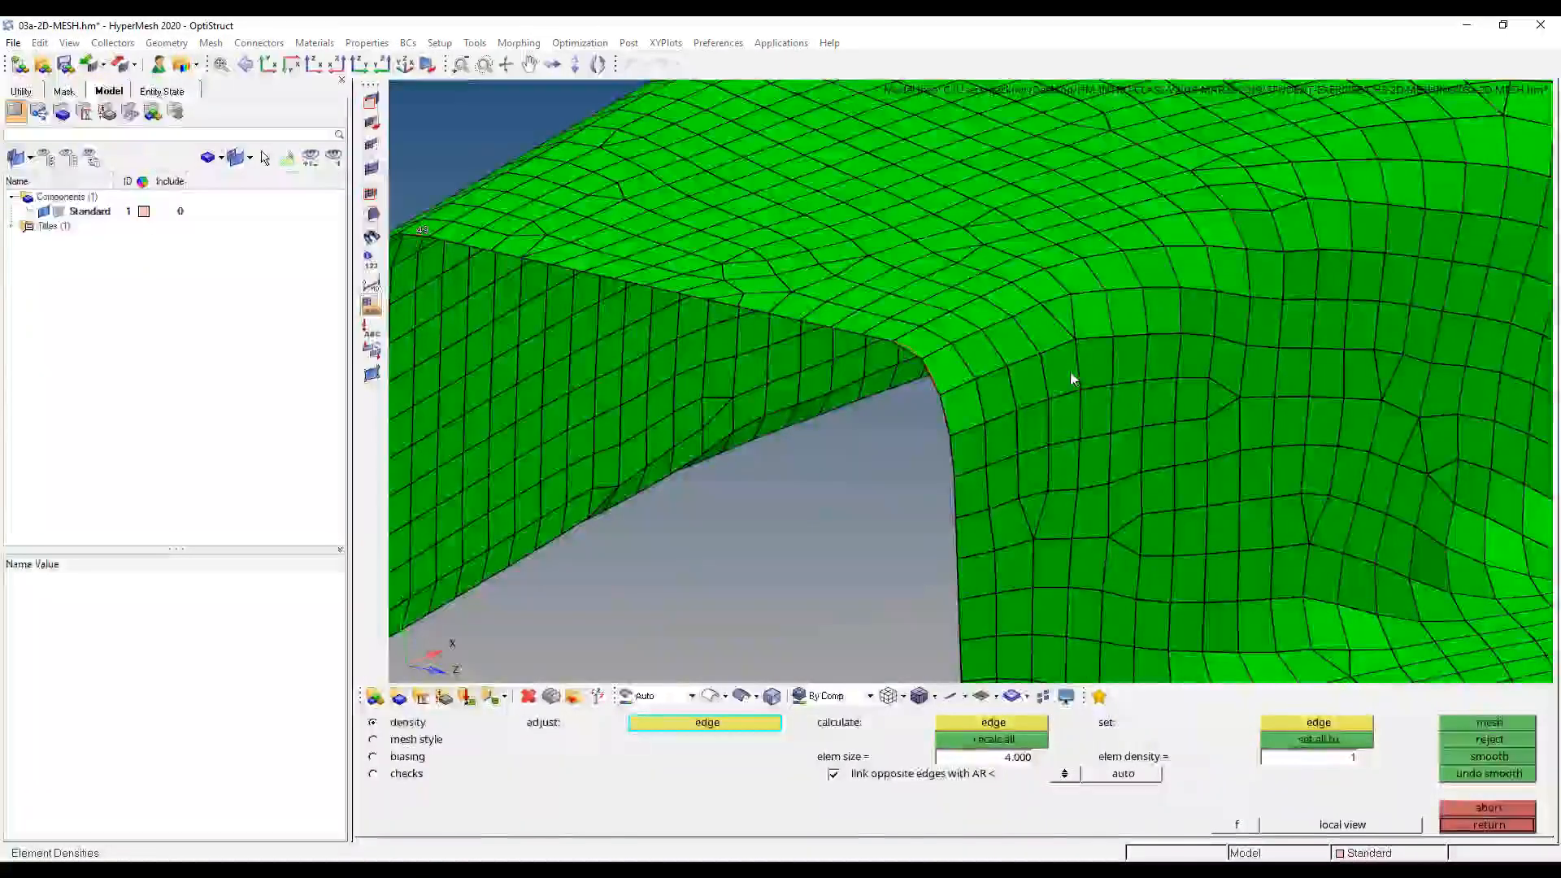
{"action": "right_click_drag", "start_coordinate": [979, 328], "coordinate": [908, 269], "text": "ctrl"}
{"action": "scroll", "coordinate": [965, 464], "scroll_direction": "down", "scroll_amount": 4, "text": "ctrl"}
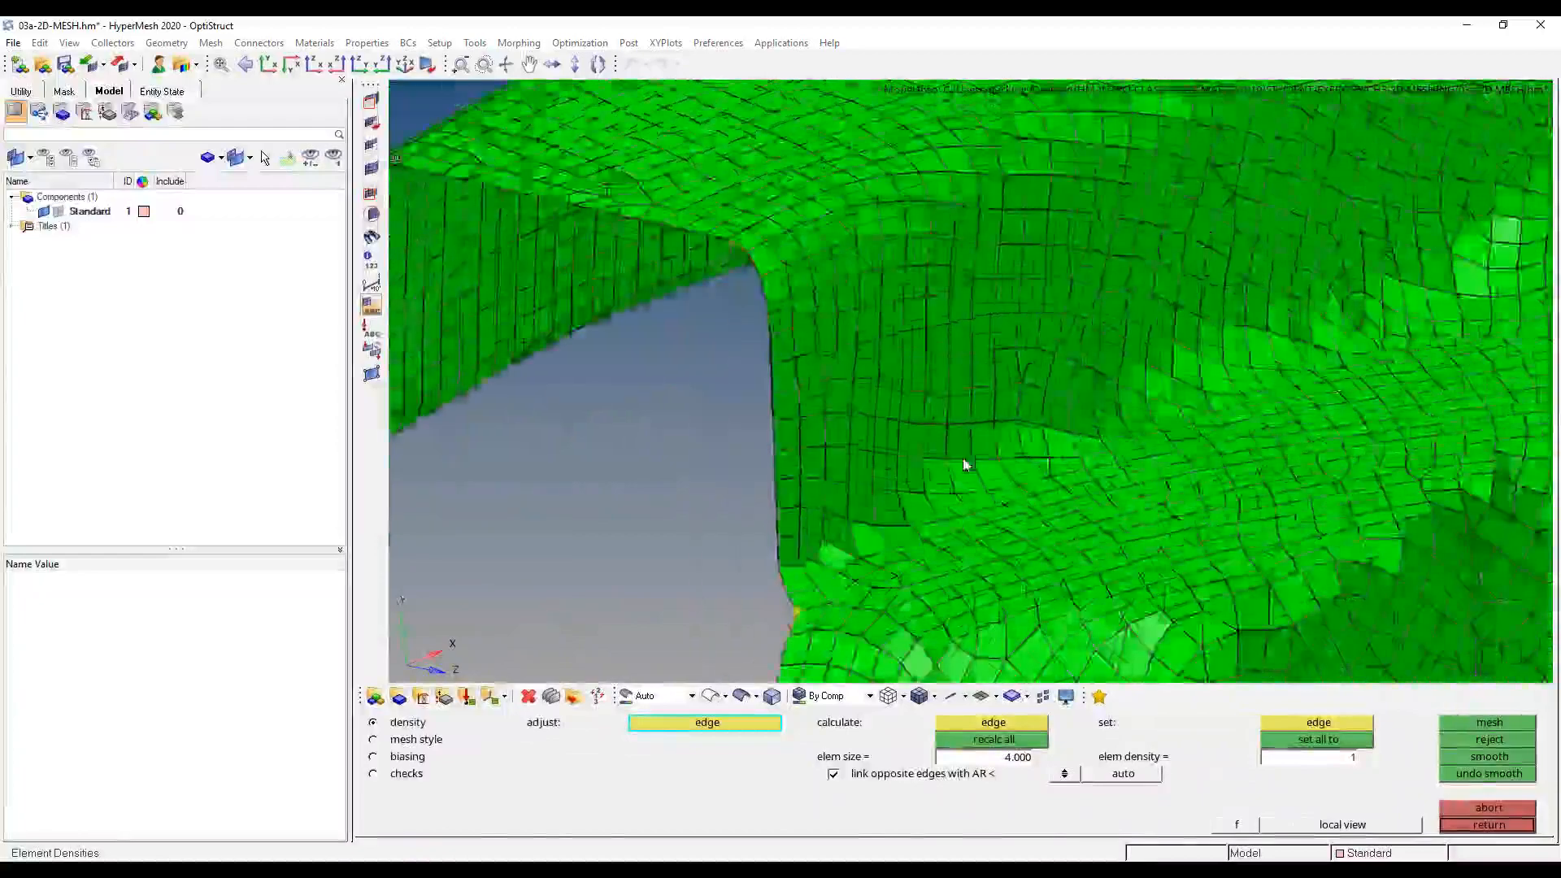
{"action": "left_click_drag", "start_coordinate": [964, 464], "coordinate": [574, 333], "text": "ctrl"}
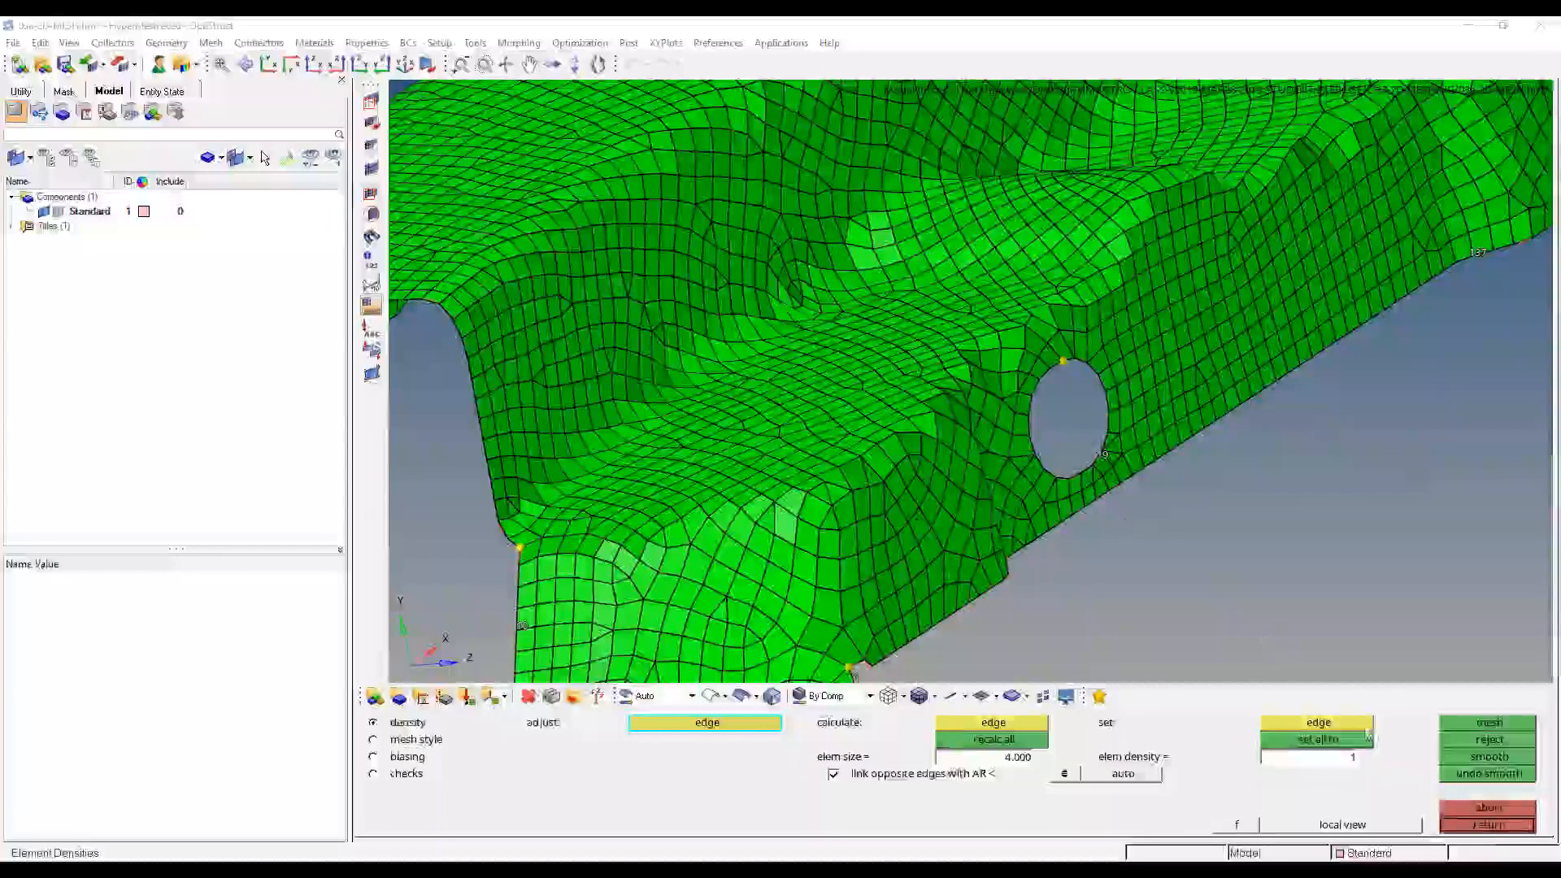
{"action": "left_click", "coordinate": [1490, 826]}
{"action": "left_click", "coordinate": [1491, 826]}
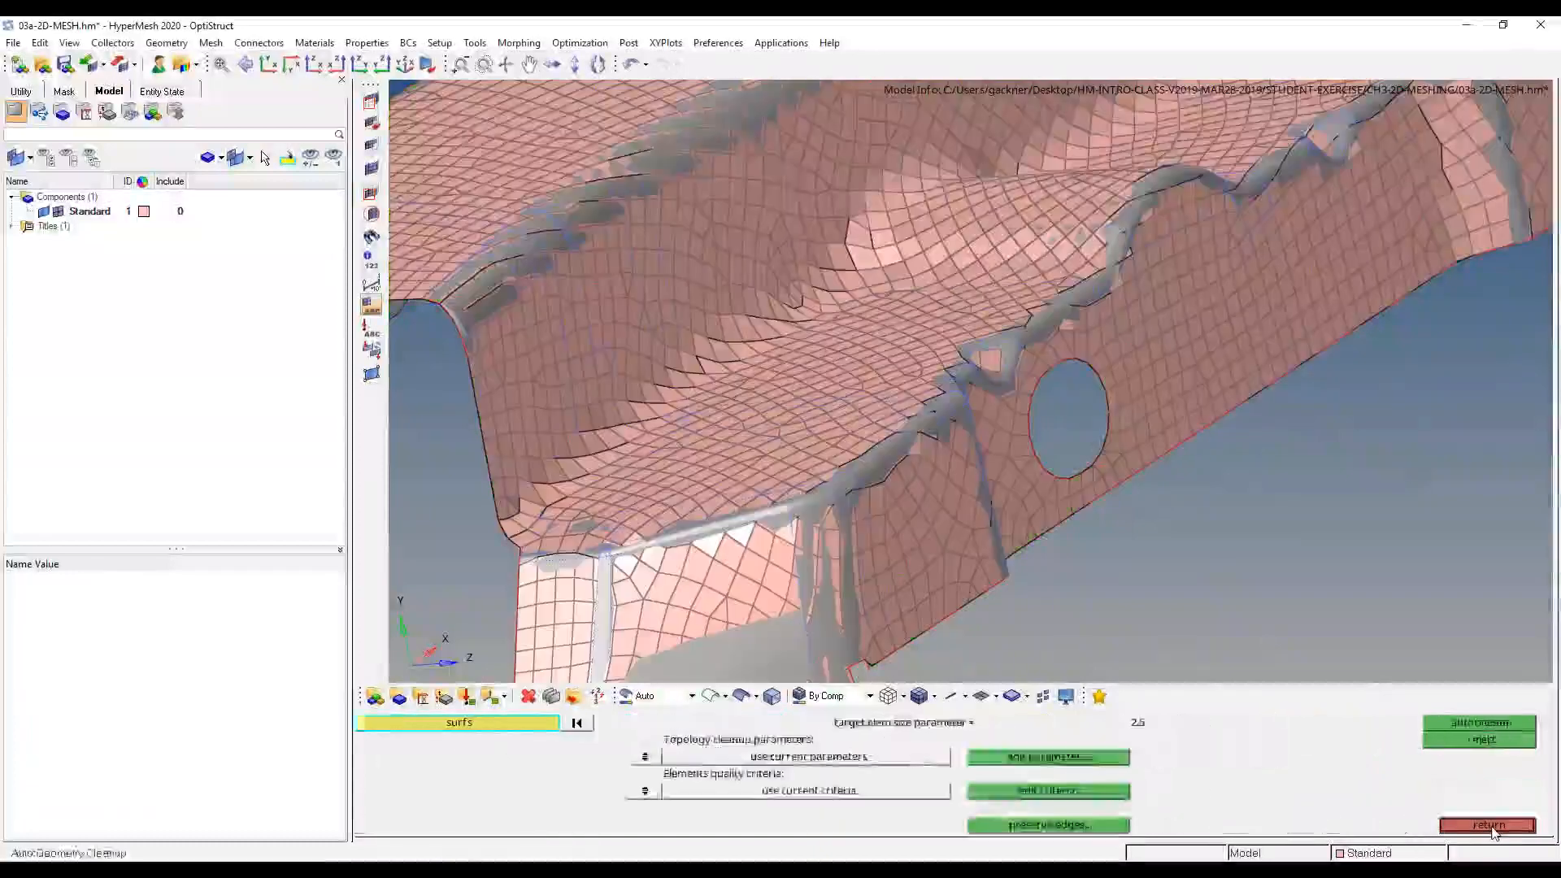
{"action": "left_click", "coordinate": [1490, 826]}
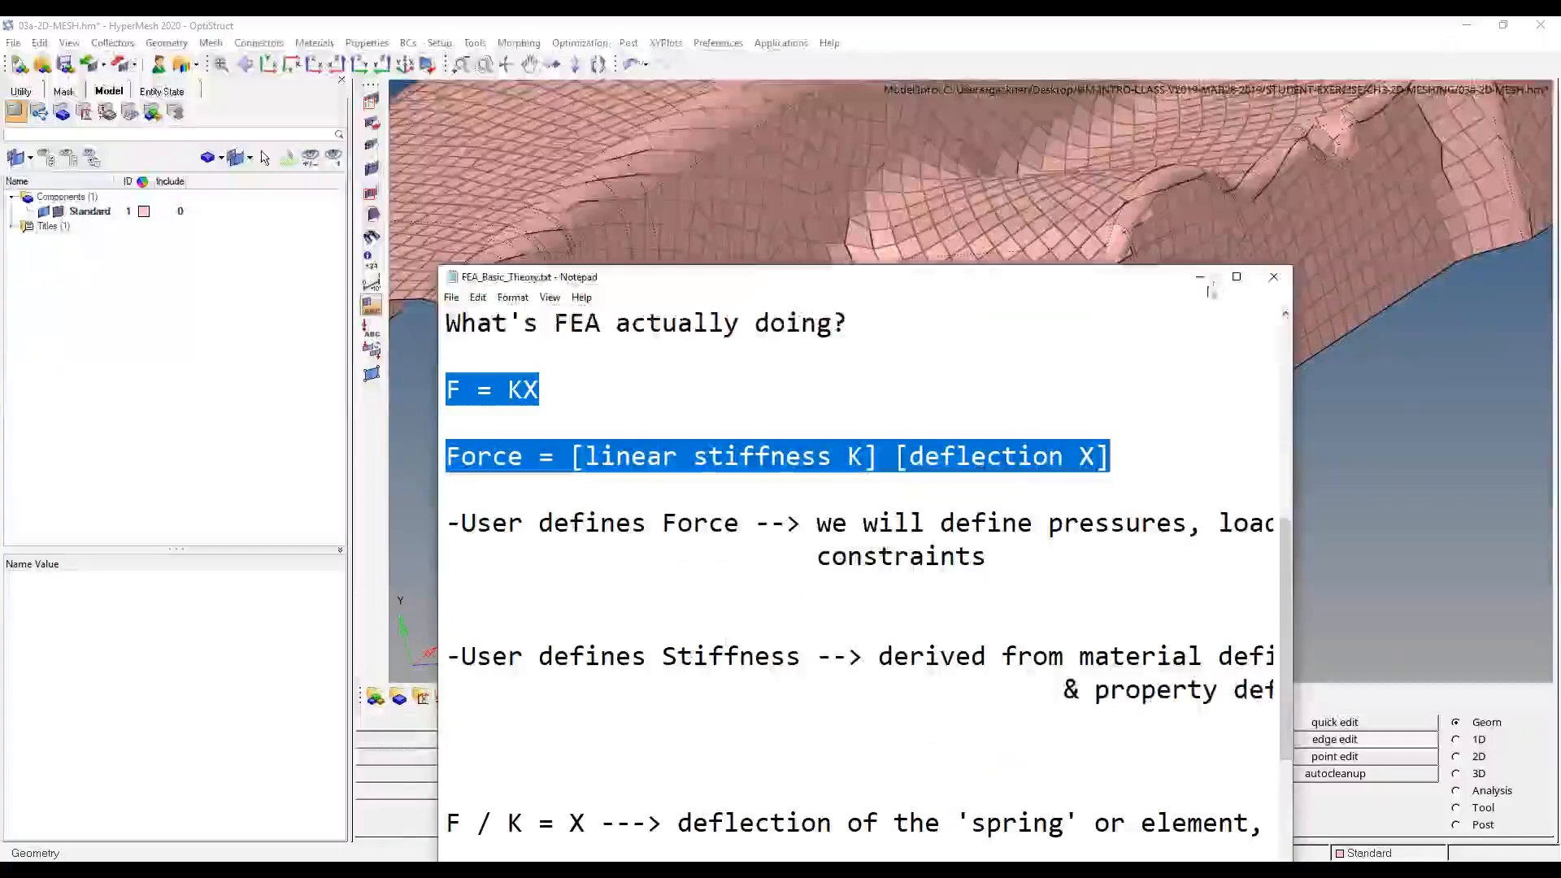
- In Notepad, minimize the FEA theory note, highlight the two Mesh Uniformity rules one after the other, and minimize the notes
{"action": "left_click", "coordinate": [1200, 277]}
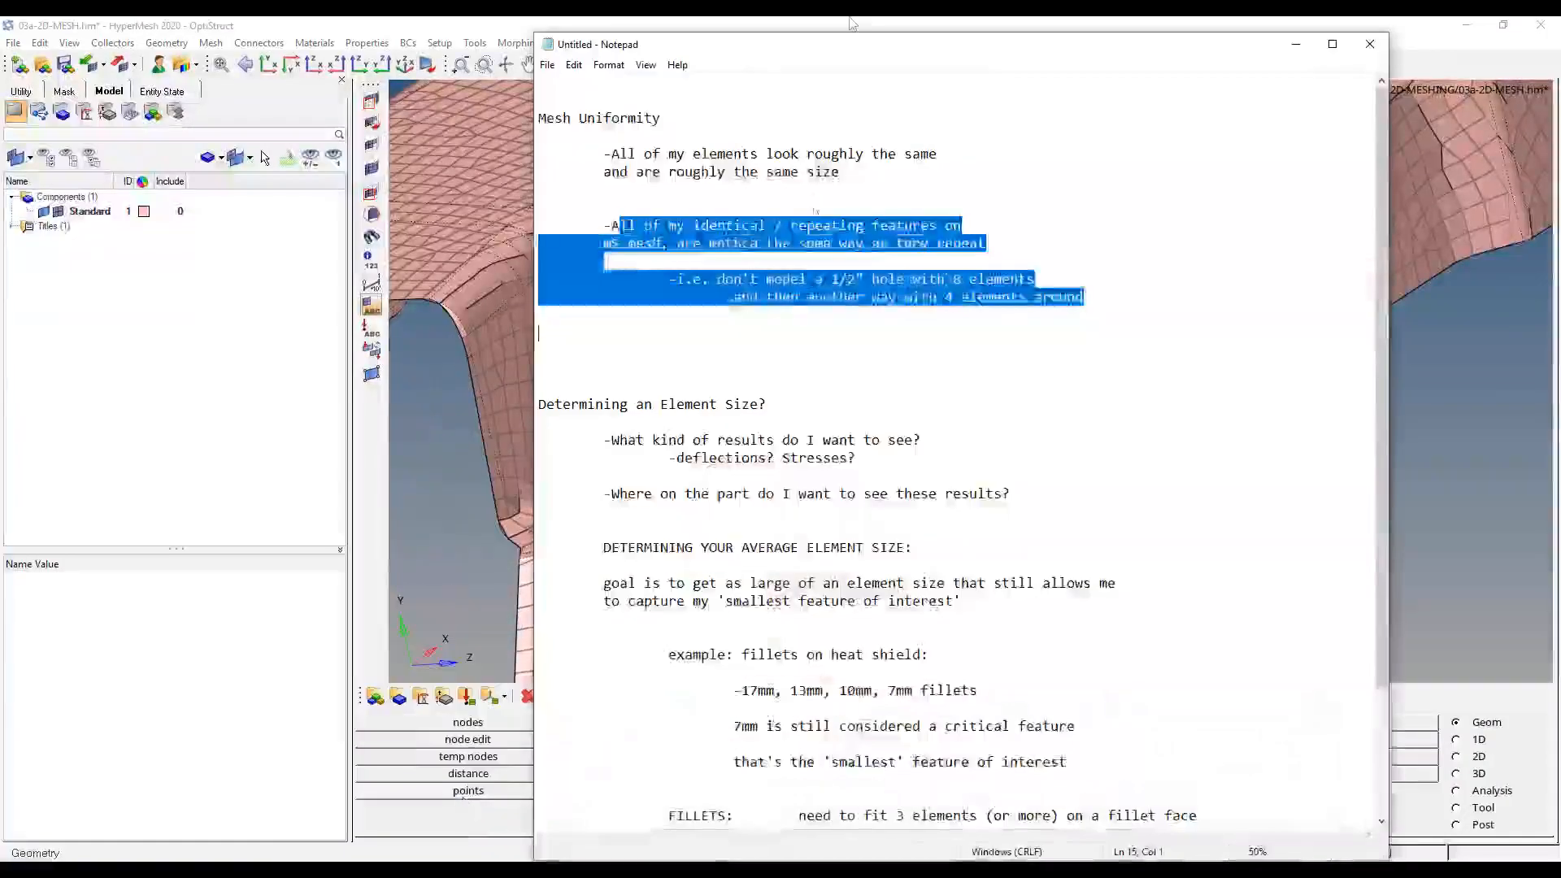
{"action": "left_click", "coordinate": [807, 279]}
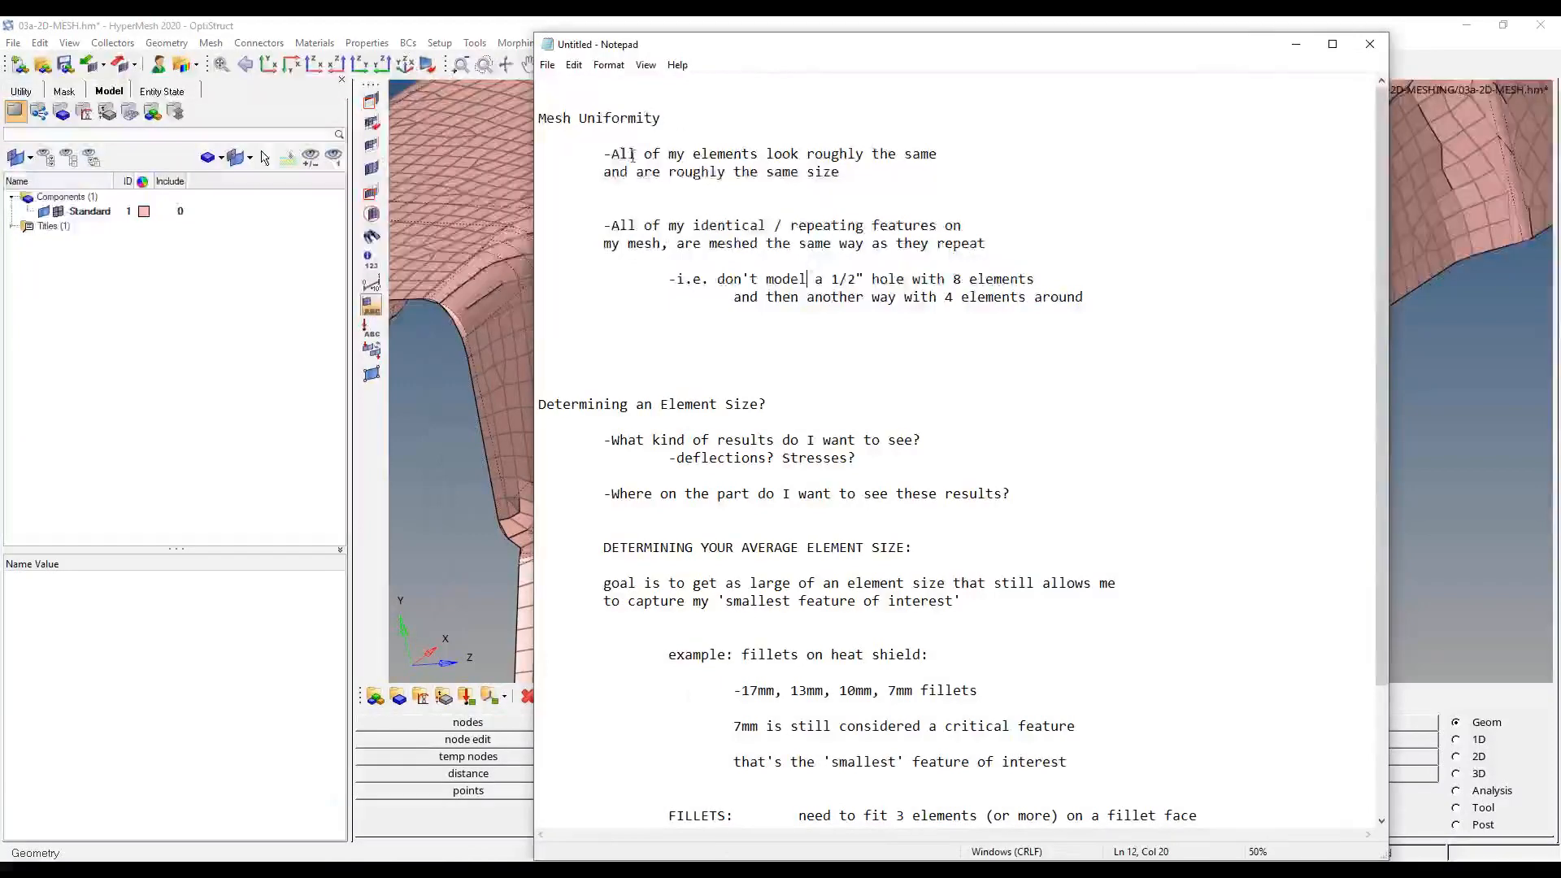
{"action": "left_click_drag", "start_coordinate": [611, 154], "coordinate": [859, 182]}
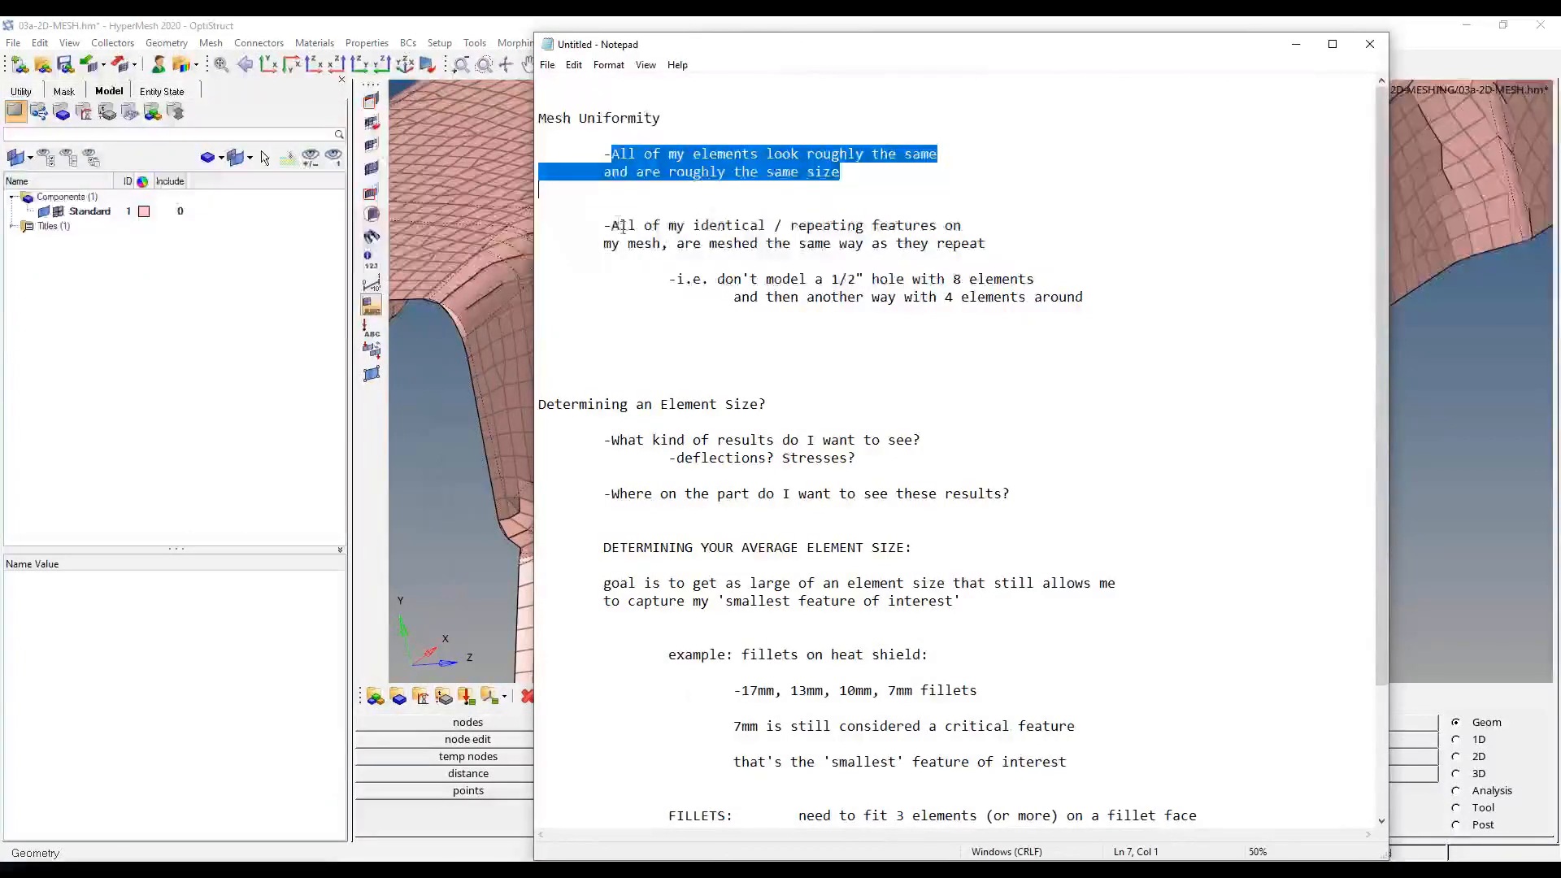
{"action": "left_click_drag", "start_coordinate": [627, 225], "coordinate": [1105, 236]}
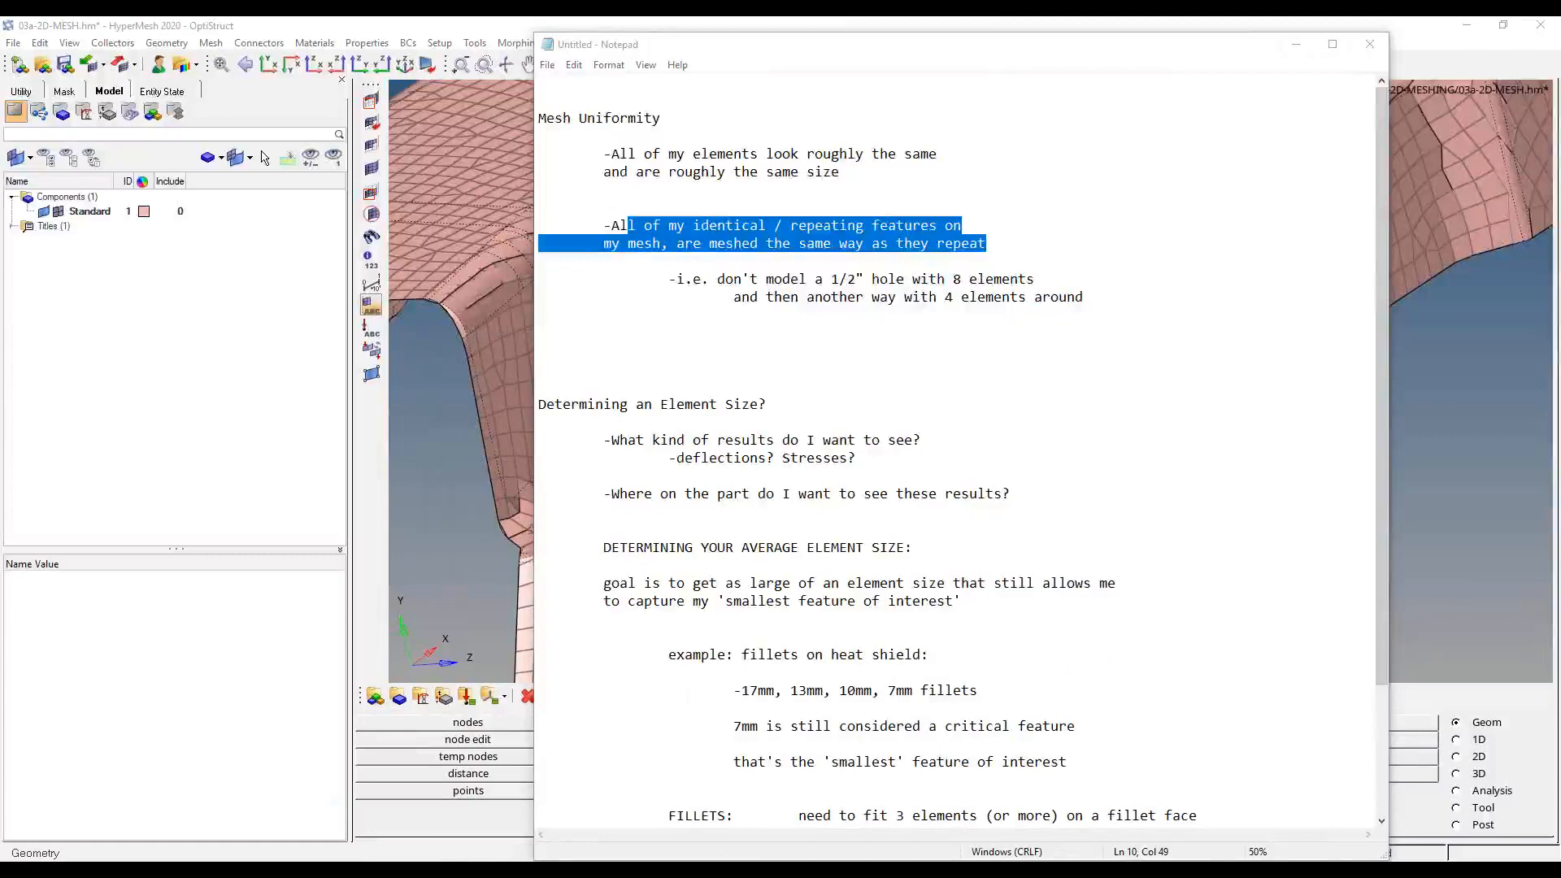
{"action": "left_click", "coordinate": [1299, 47]}
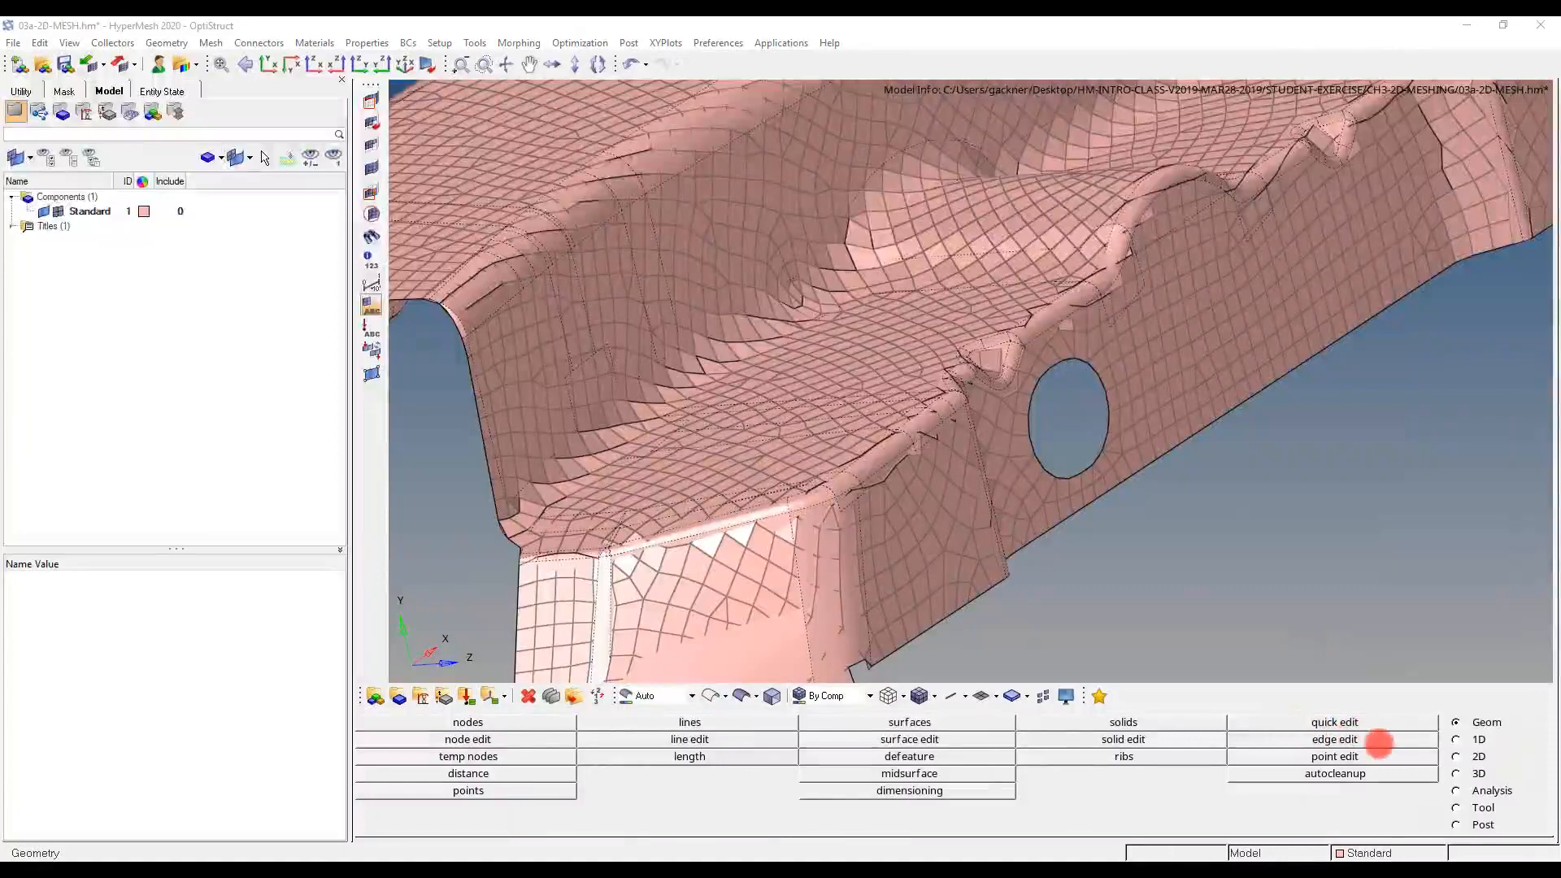
- View the options of edge edit and point edit in HyperMesh, and open autocleanup
{"action": "left_click", "coordinate": [1354, 743]}
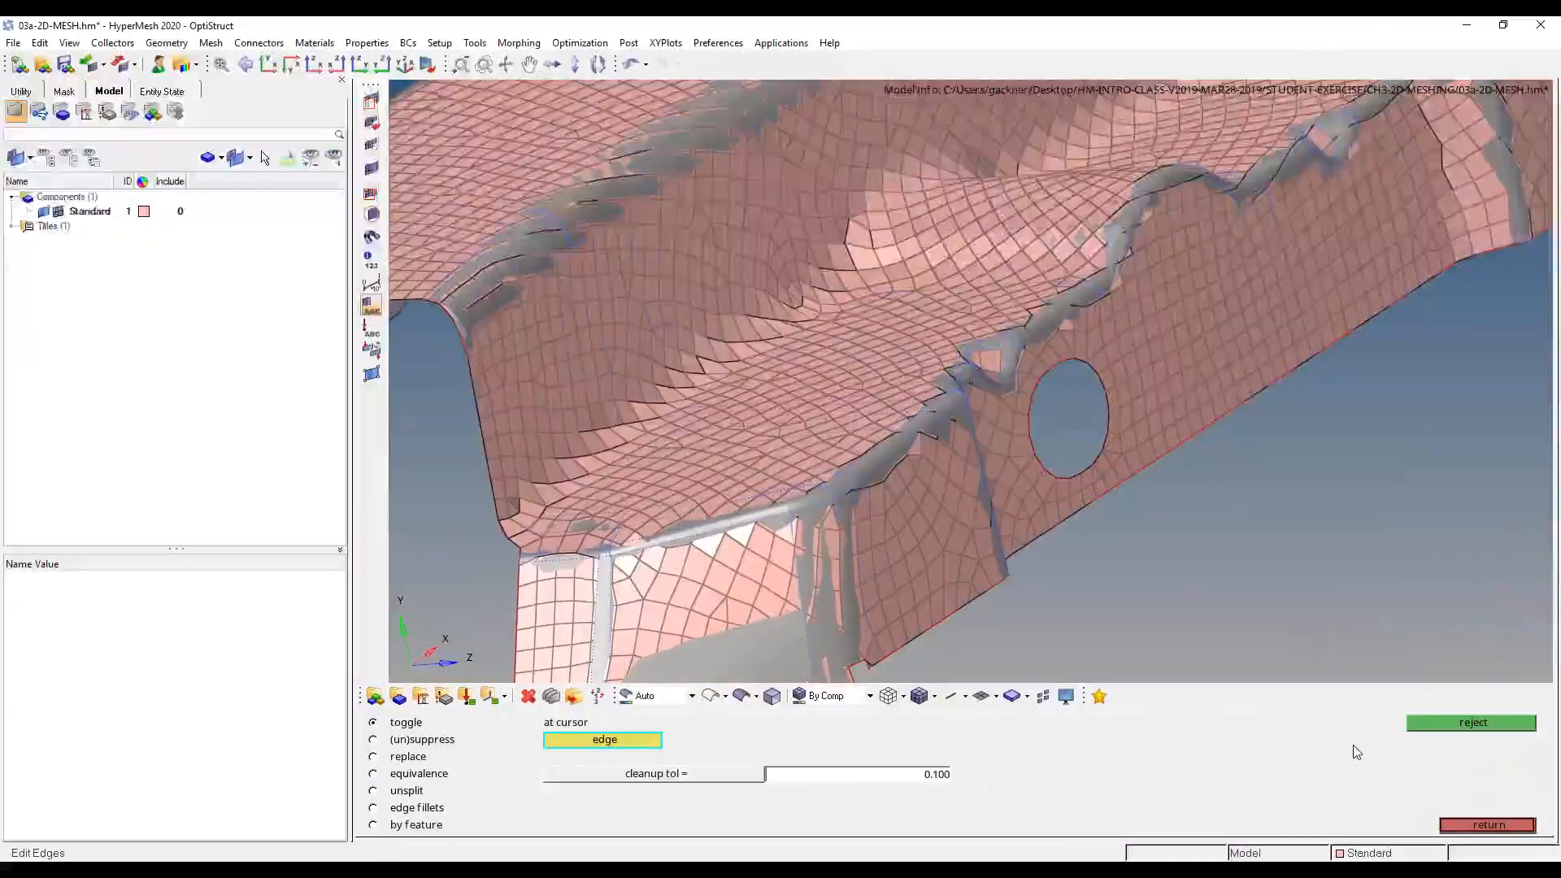
{"action": "left_click", "coordinate": [1481, 823]}
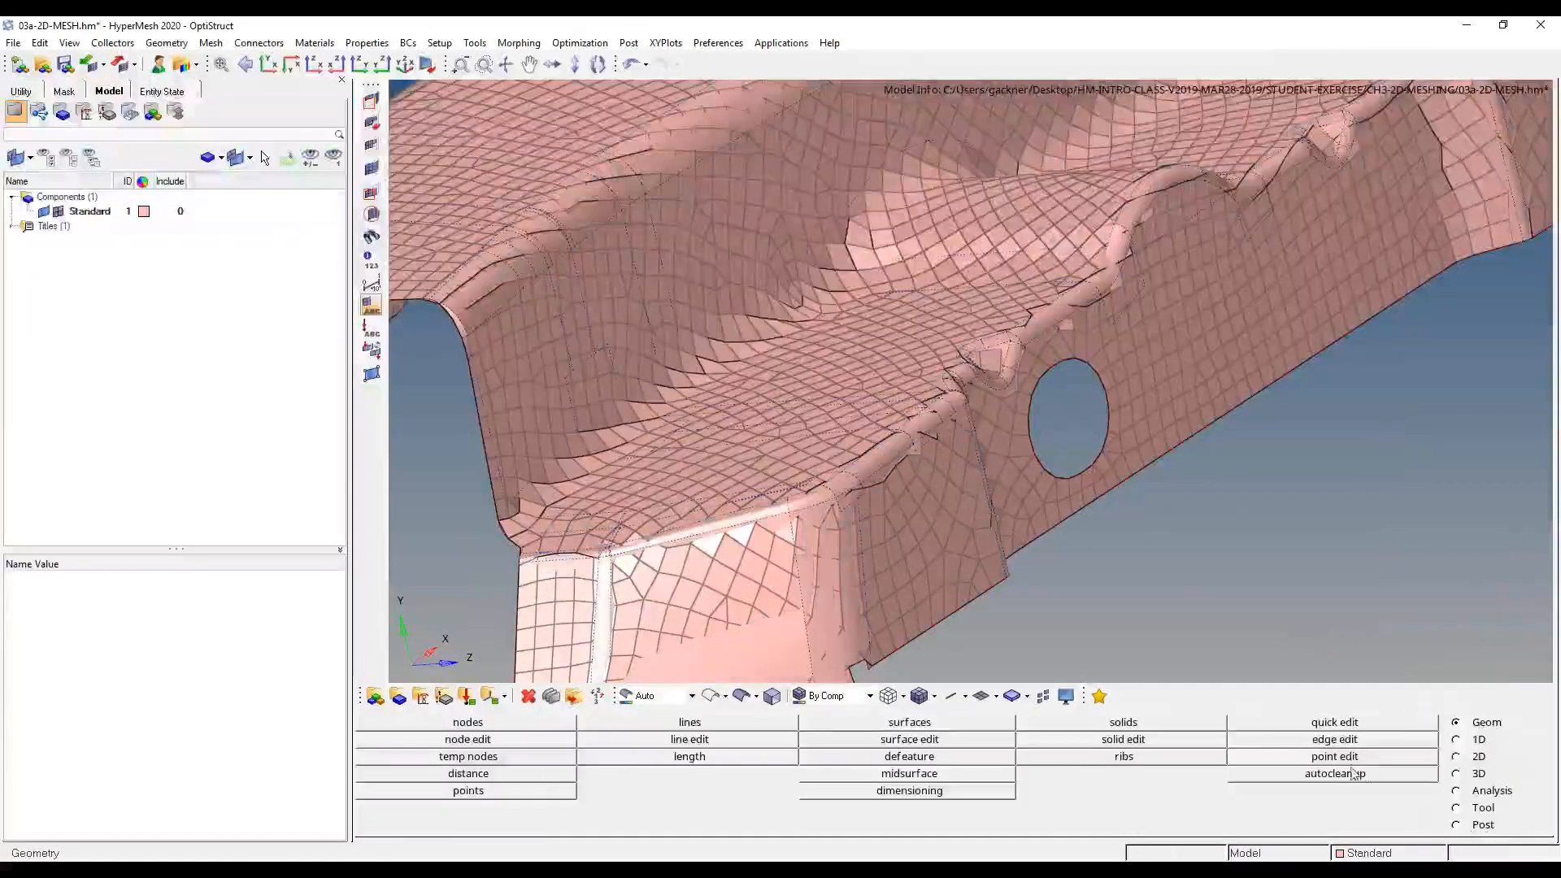
{"action": "left_click", "coordinate": [1348, 757]}
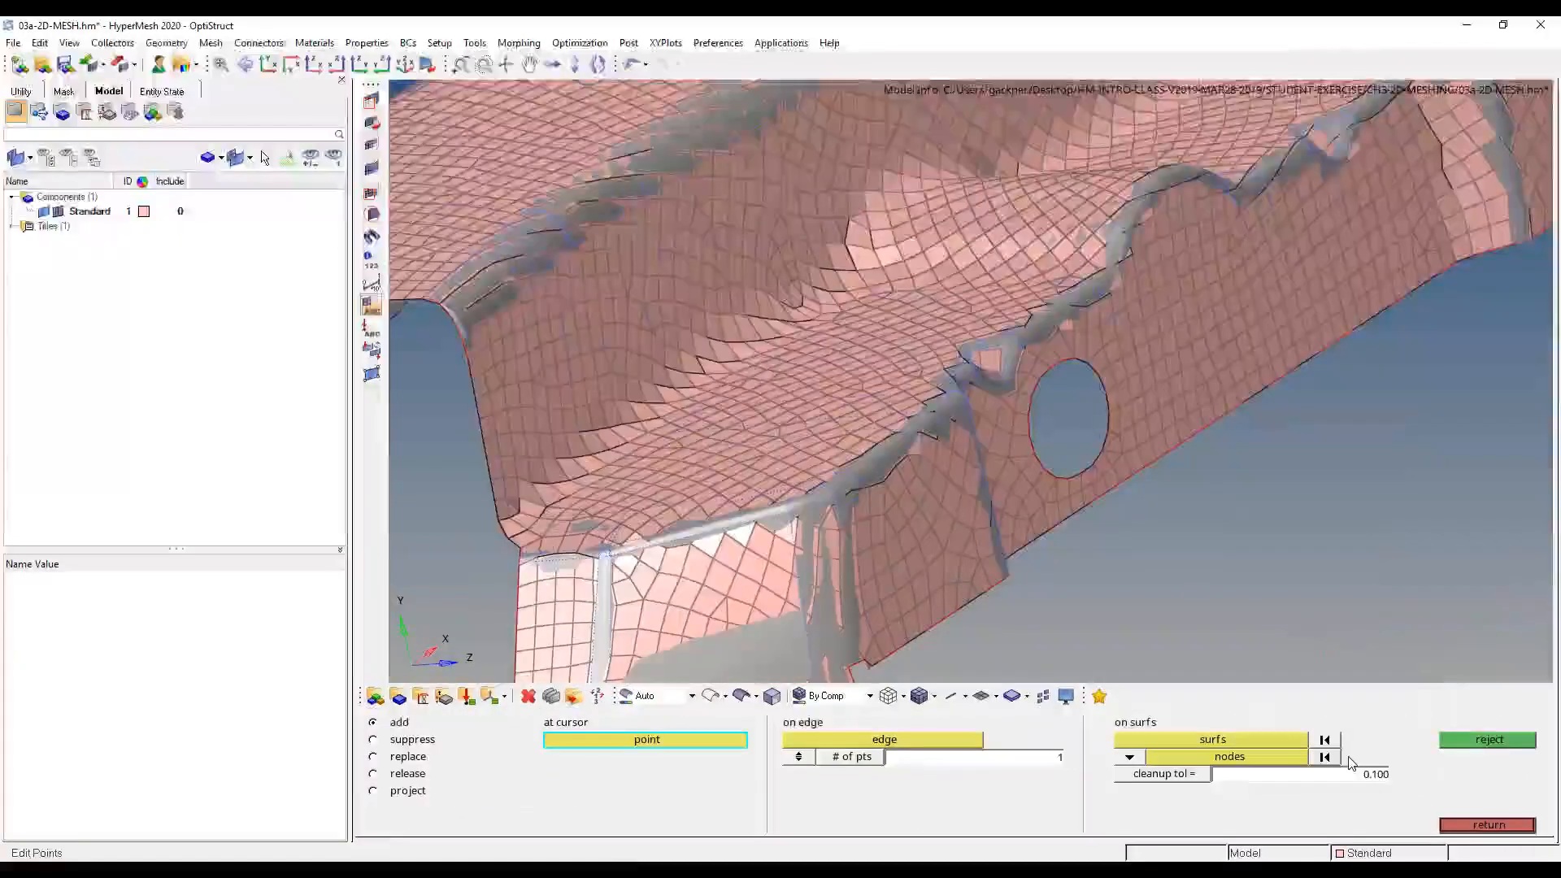
{"action": "left_click", "coordinate": [1455, 824]}
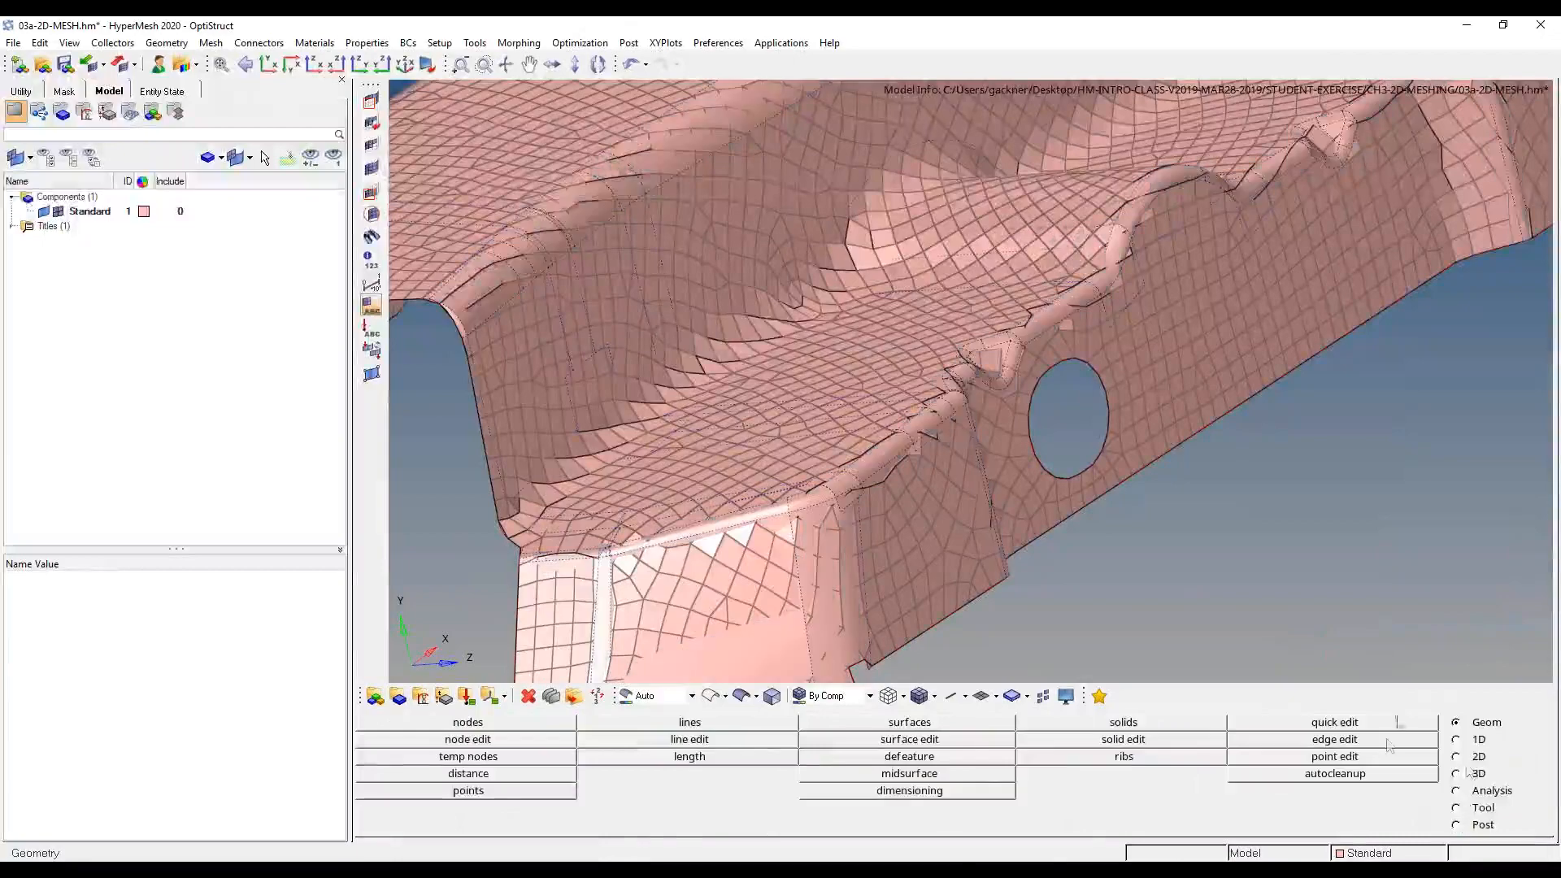
{"action": "left_click", "coordinate": [1407, 778]}
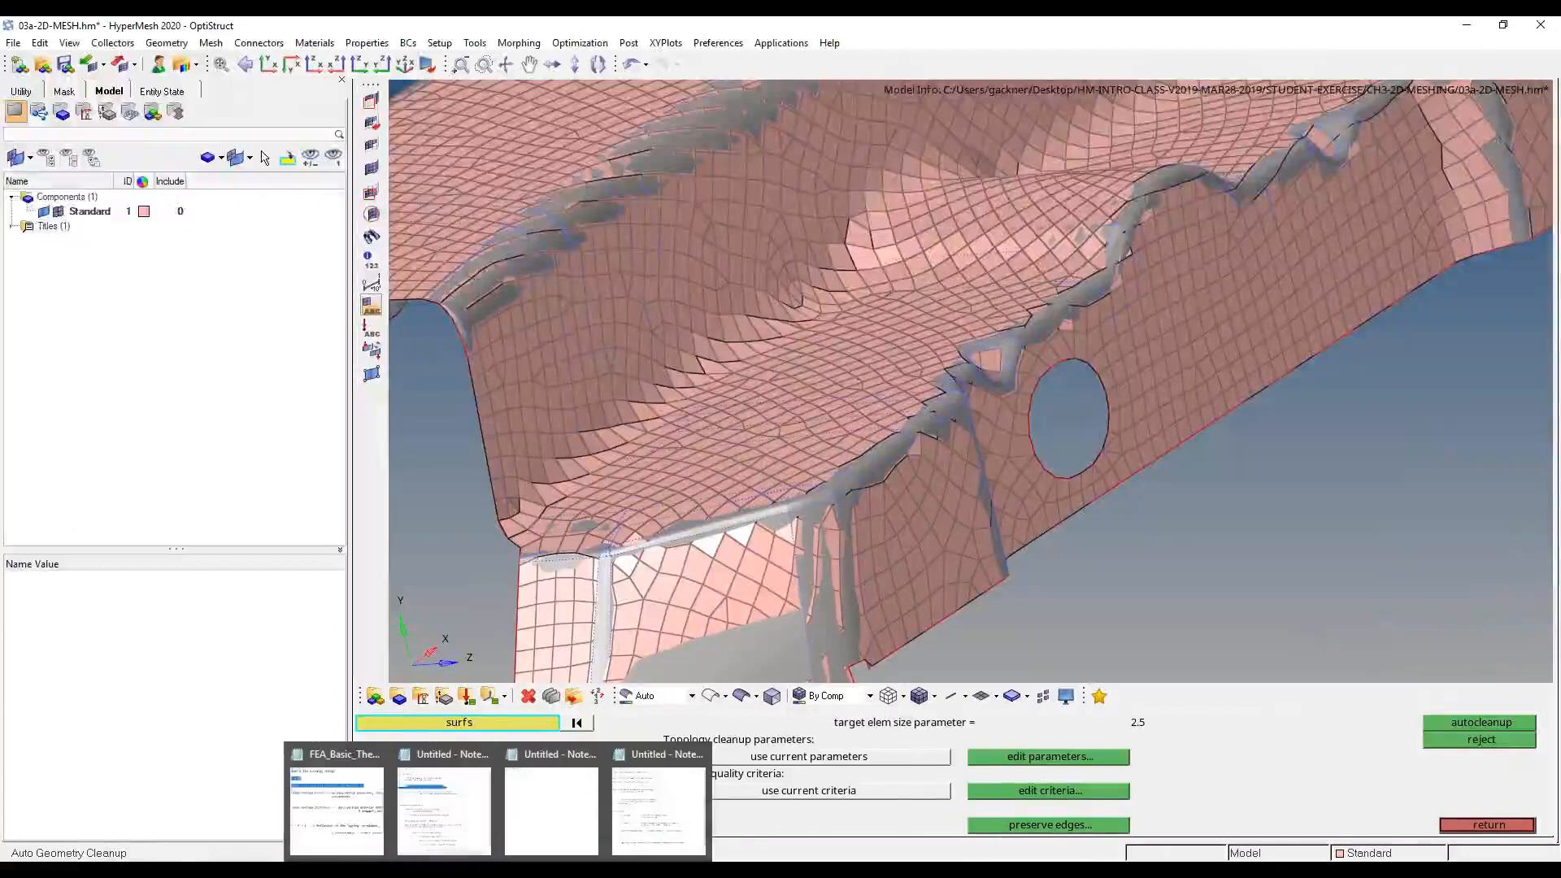
- Start a new Notepad note headed "Auto Clean UP:" with the line "Driven by preference file (geometry specific)"
{"action": "middle_click", "coordinate": [497, 872]}
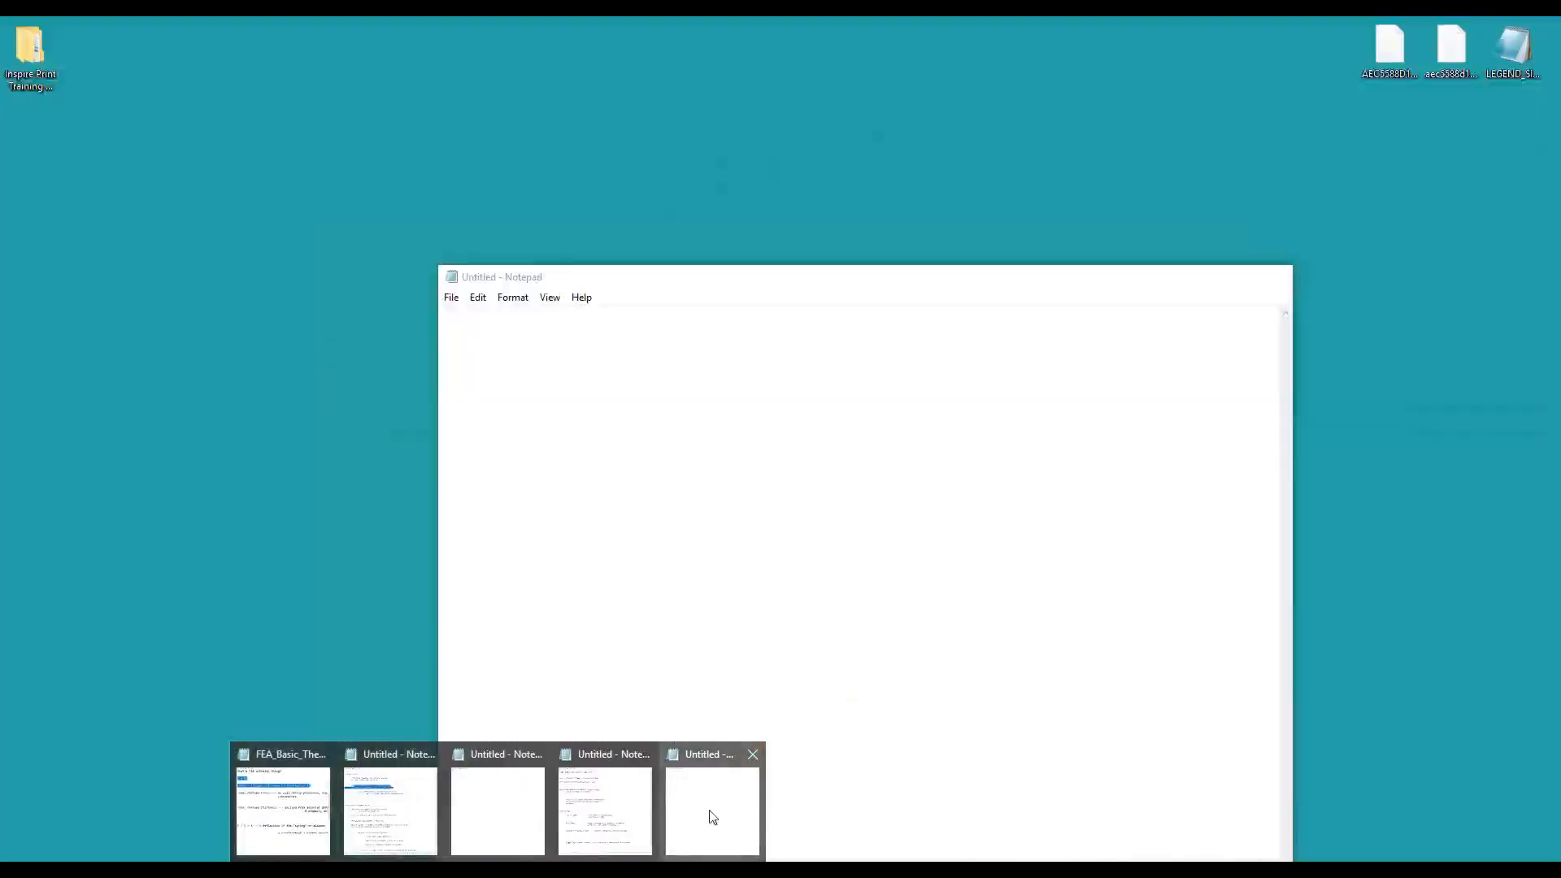
{"action": "left_click", "coordinate": [707, 820]}
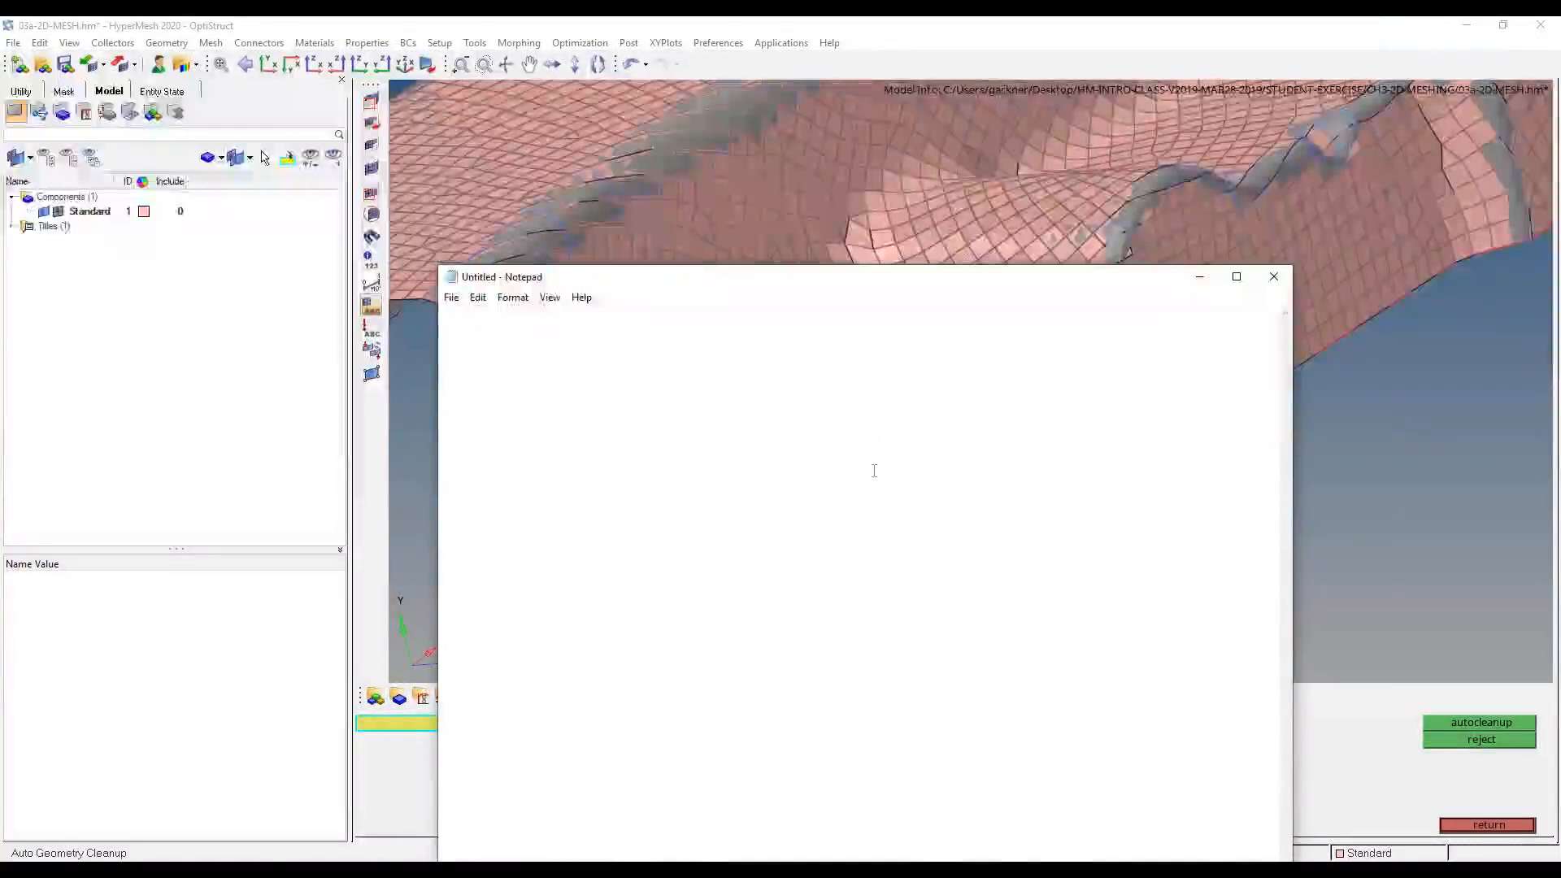
{"action": "type", "text": "Auto Clean "}
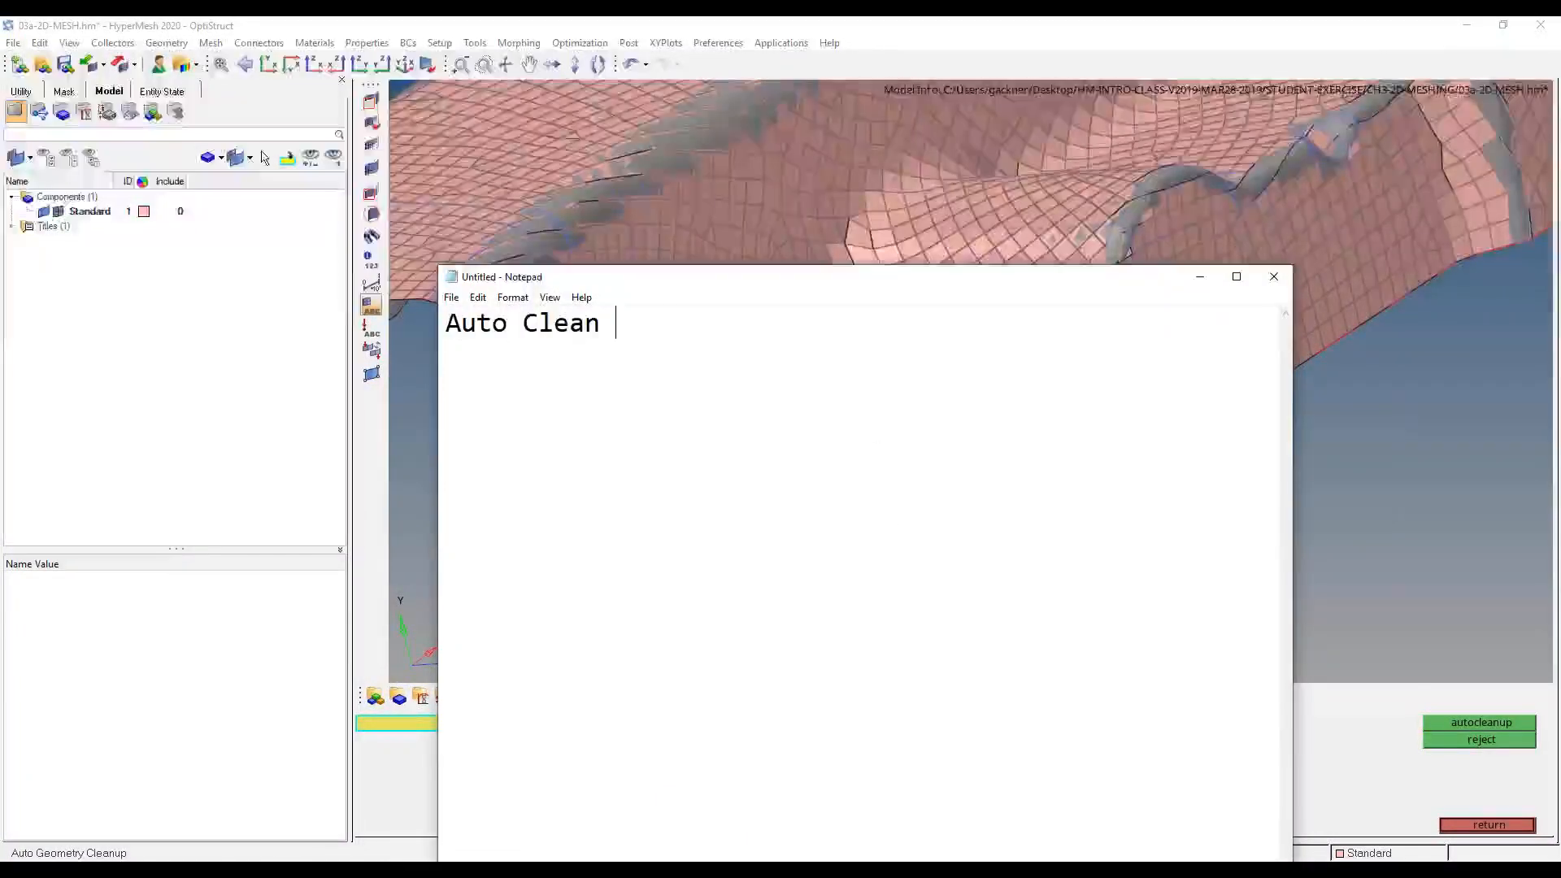
{"action": "type", "text": "UP:   Dr"}
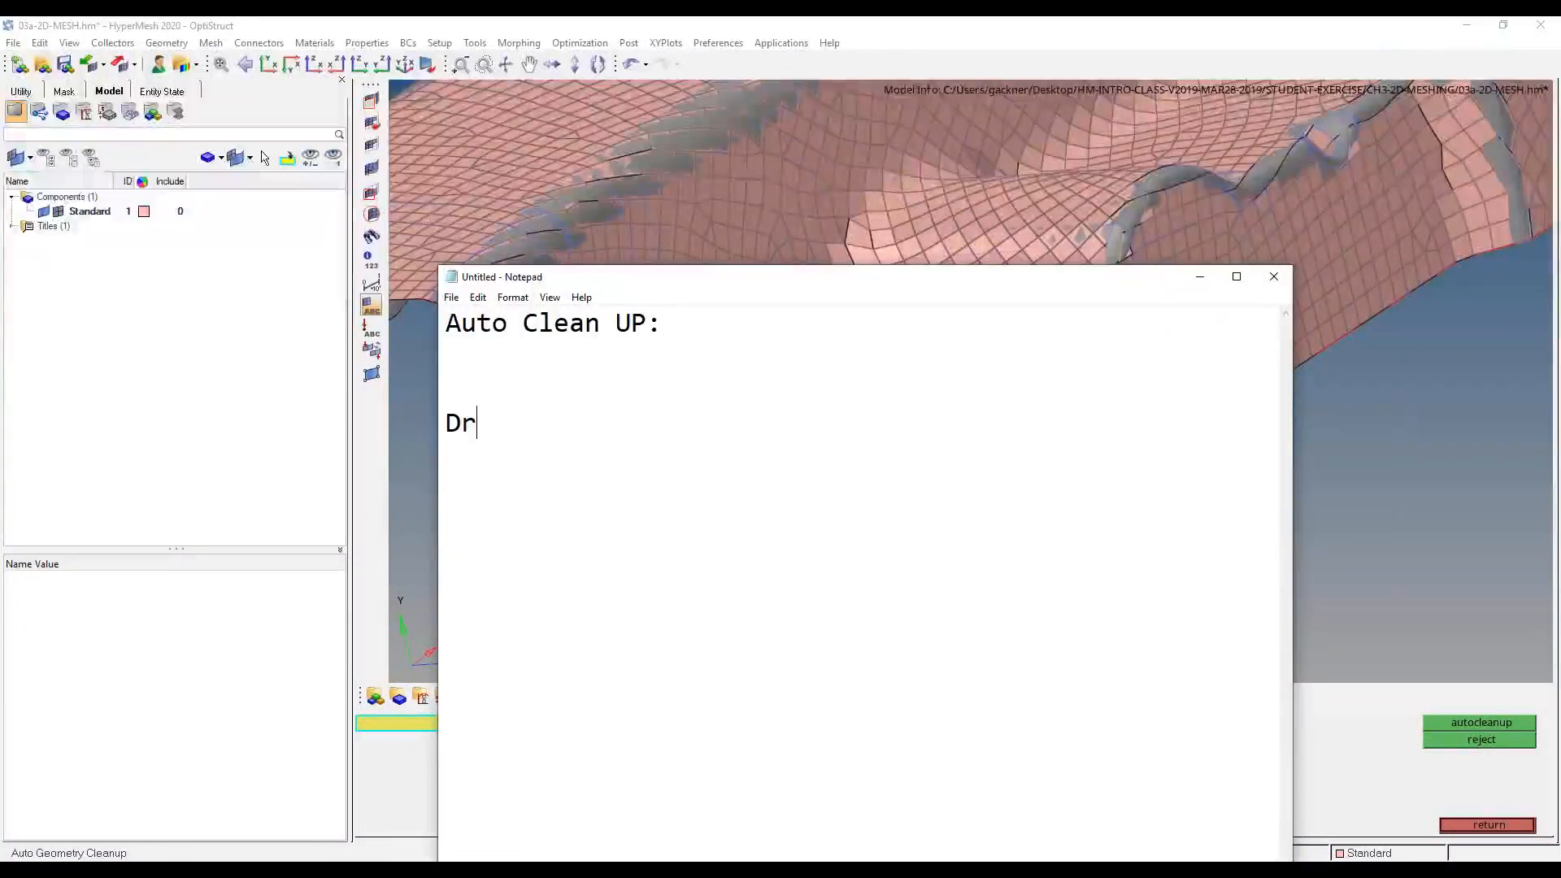
{"action": "type", "text": "iven by preference file (geometry "}
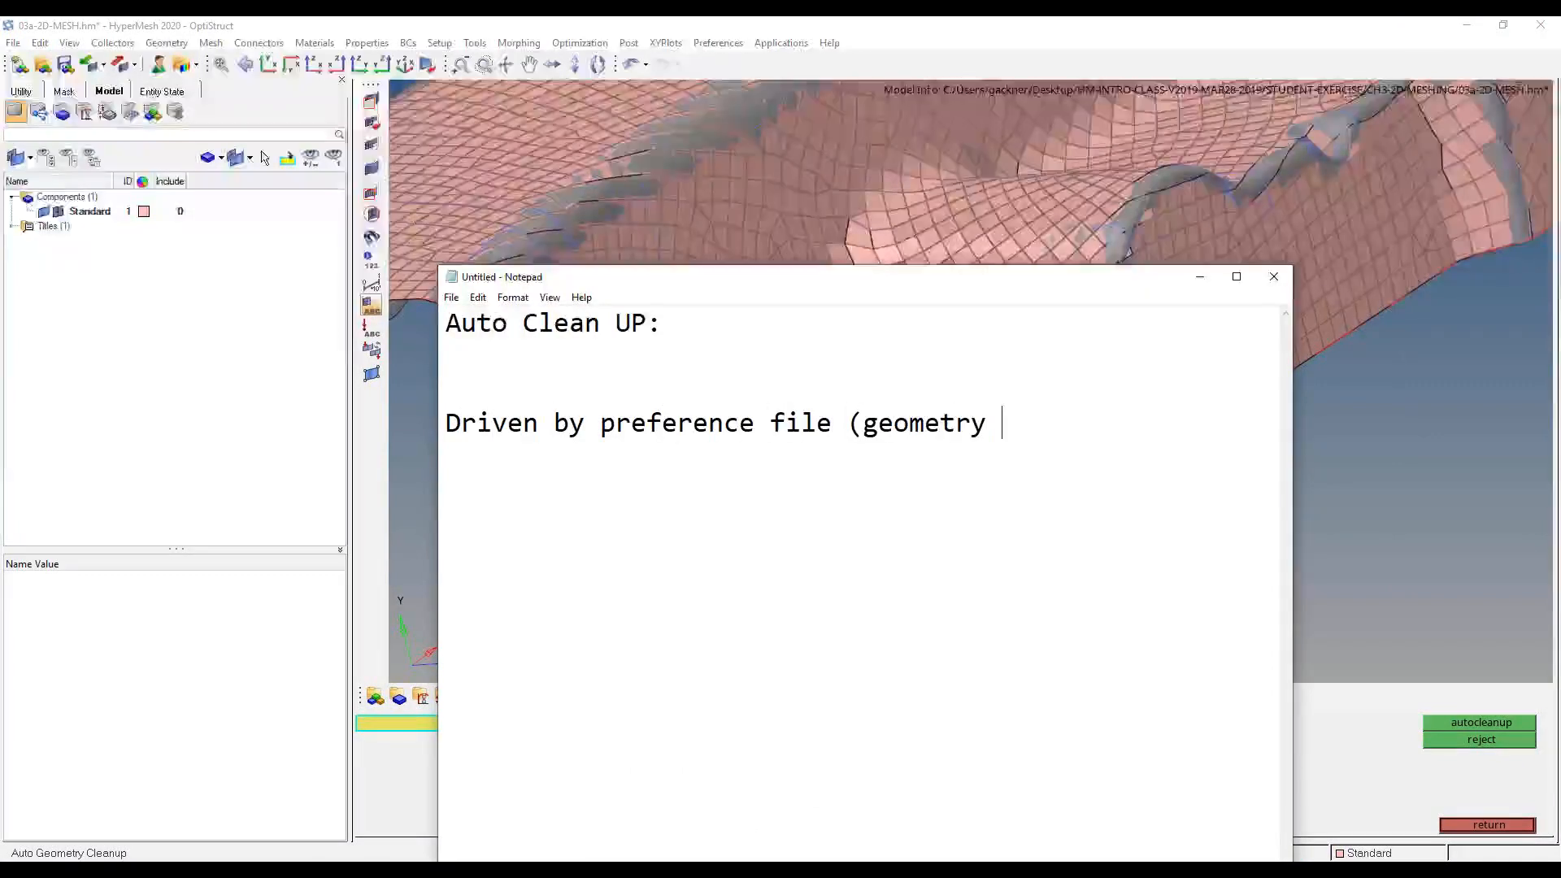
{"action": "type", "text": "specific)"}
{"action": "key", "text": "Return"}
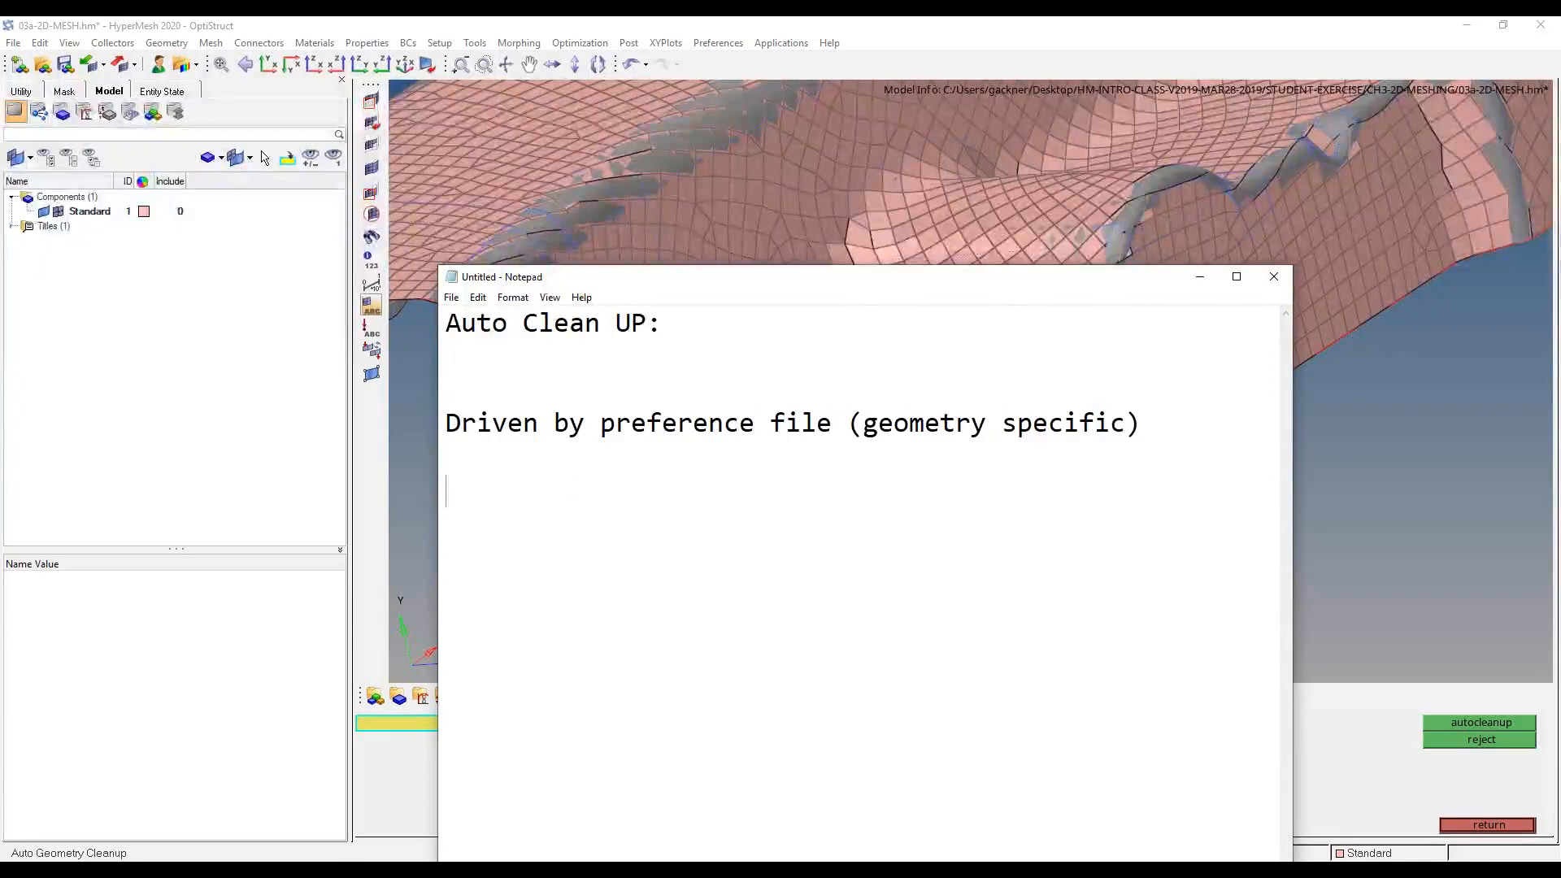
- Add the line "Driven by a criteria file (element specific)" to the note
{"action": "type", "text": "Driven by a c"}
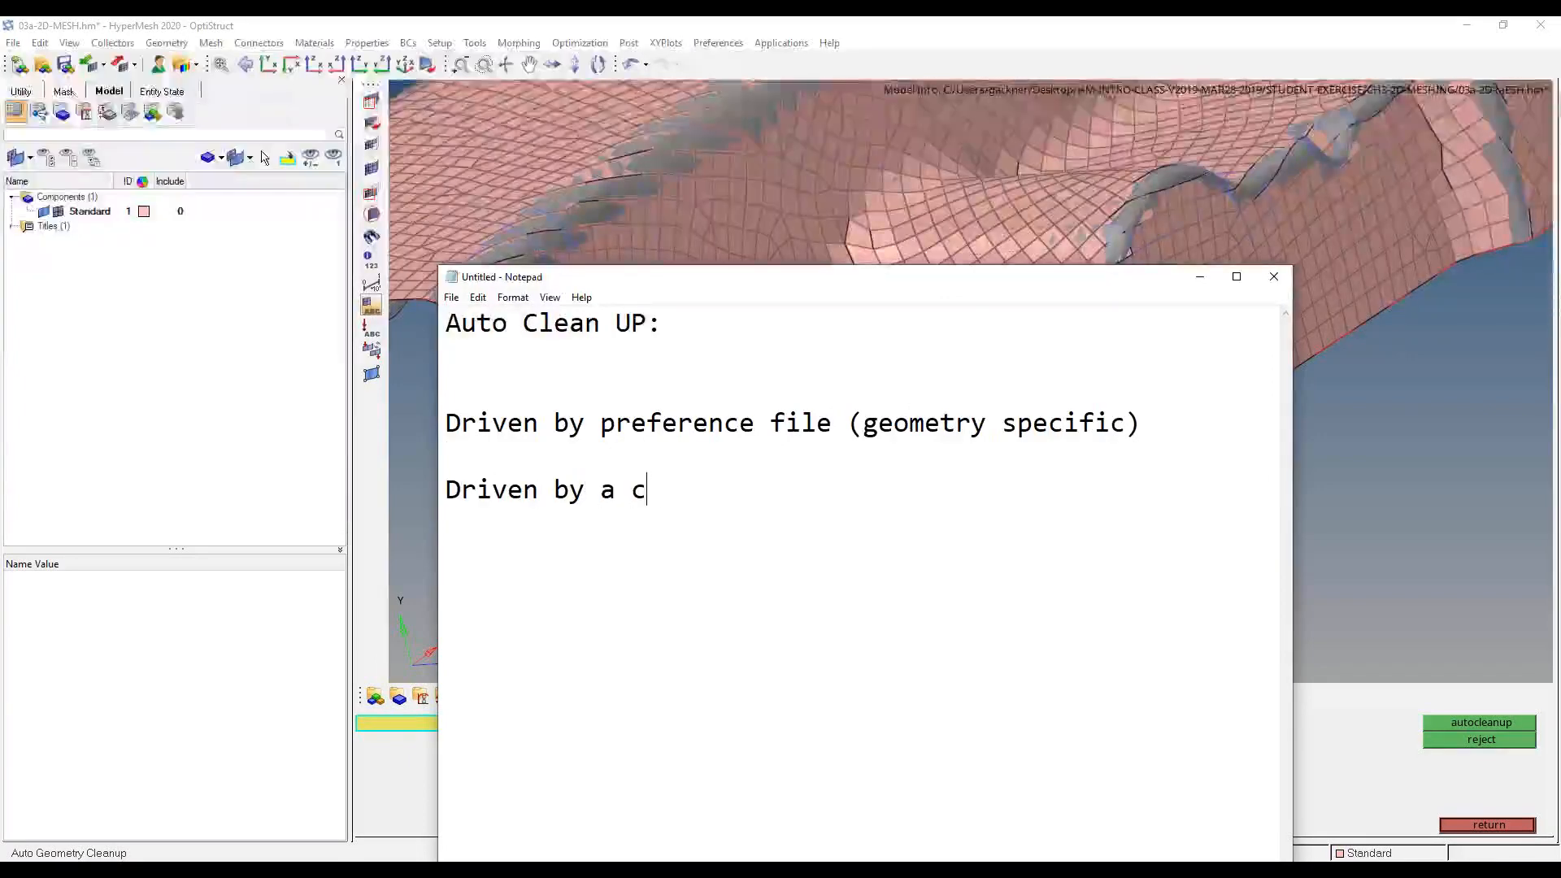
{"action": "type", "text": "riteria file ("}
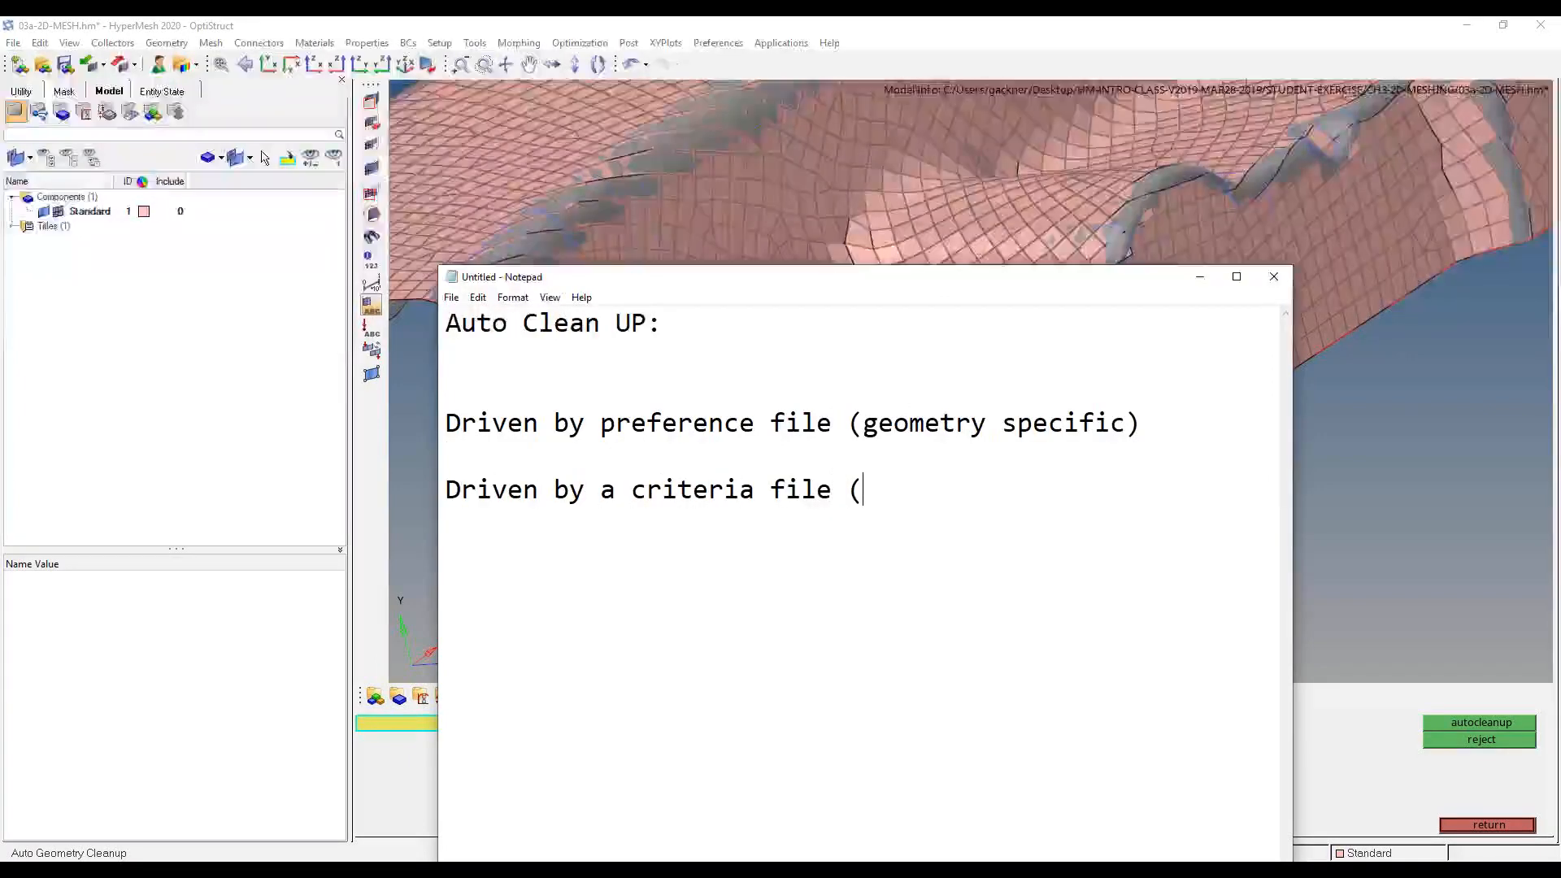
{"action": "type", "text": "element specific)"}
{"action": "key", "text": "Return"}
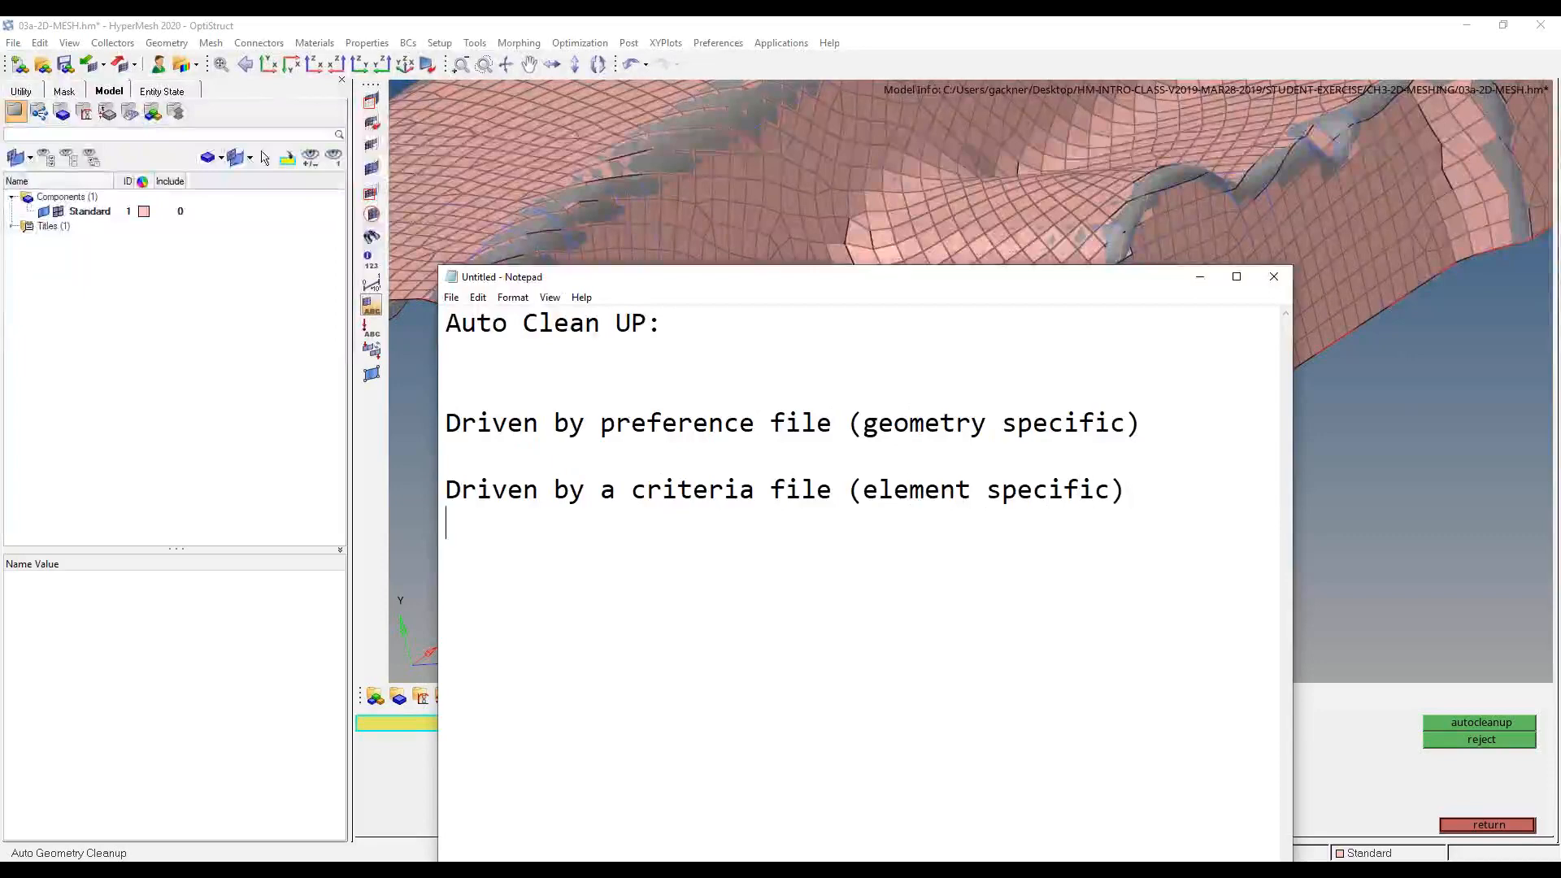
- Add the line "-takes these two files, which are sort of instructions," below the criteria file line of the note
{"action": "key", "text": "BackSpace"}
{"action": "type", "text": "-ta"}
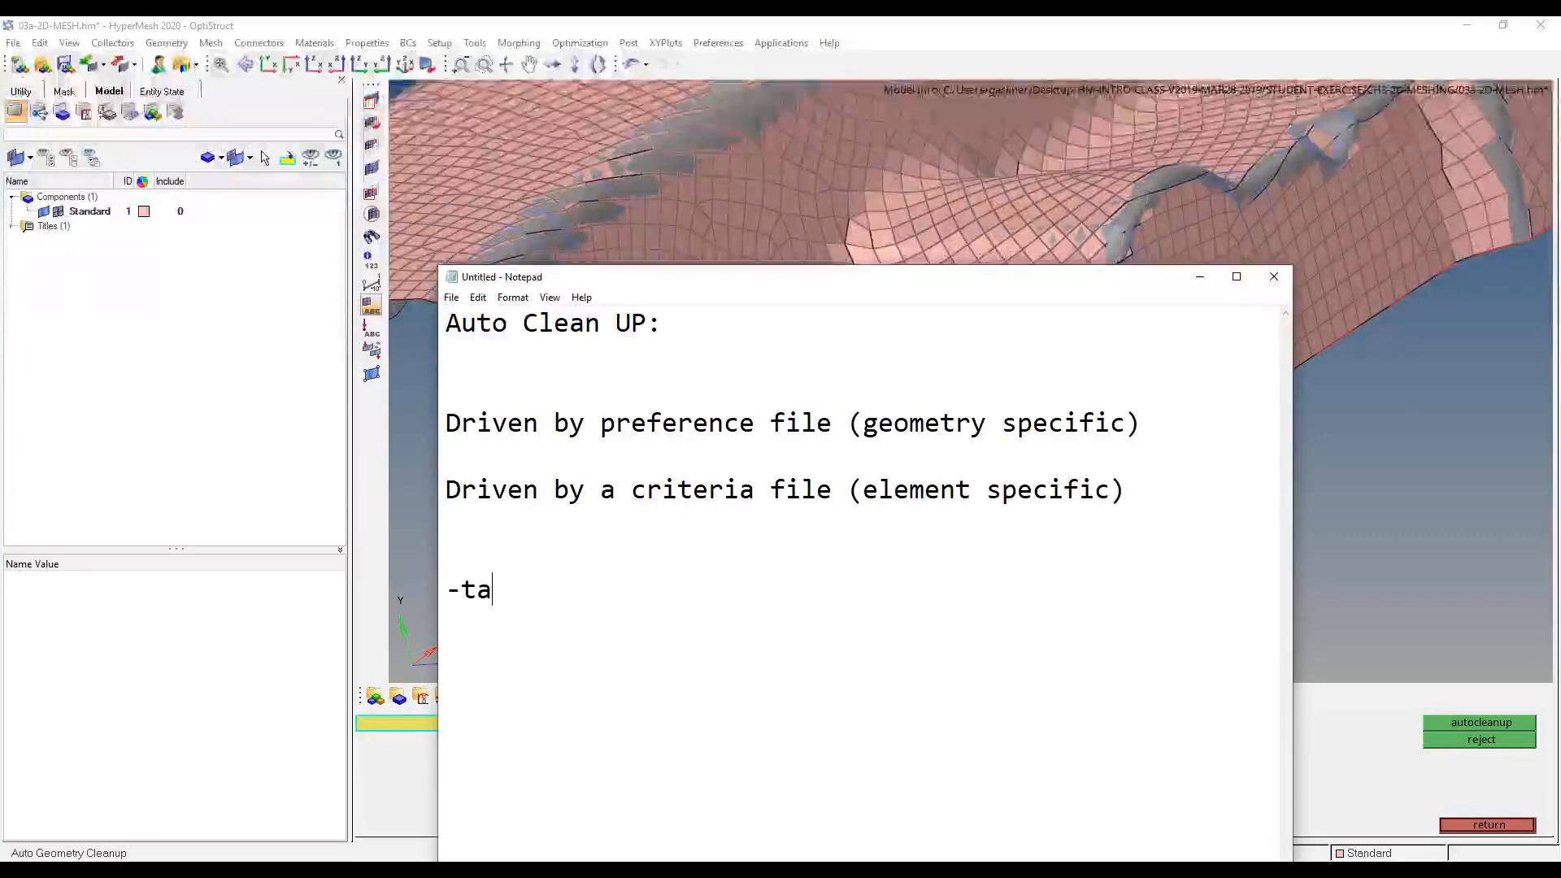
{"action": "type", "text": "kes these two files, "}
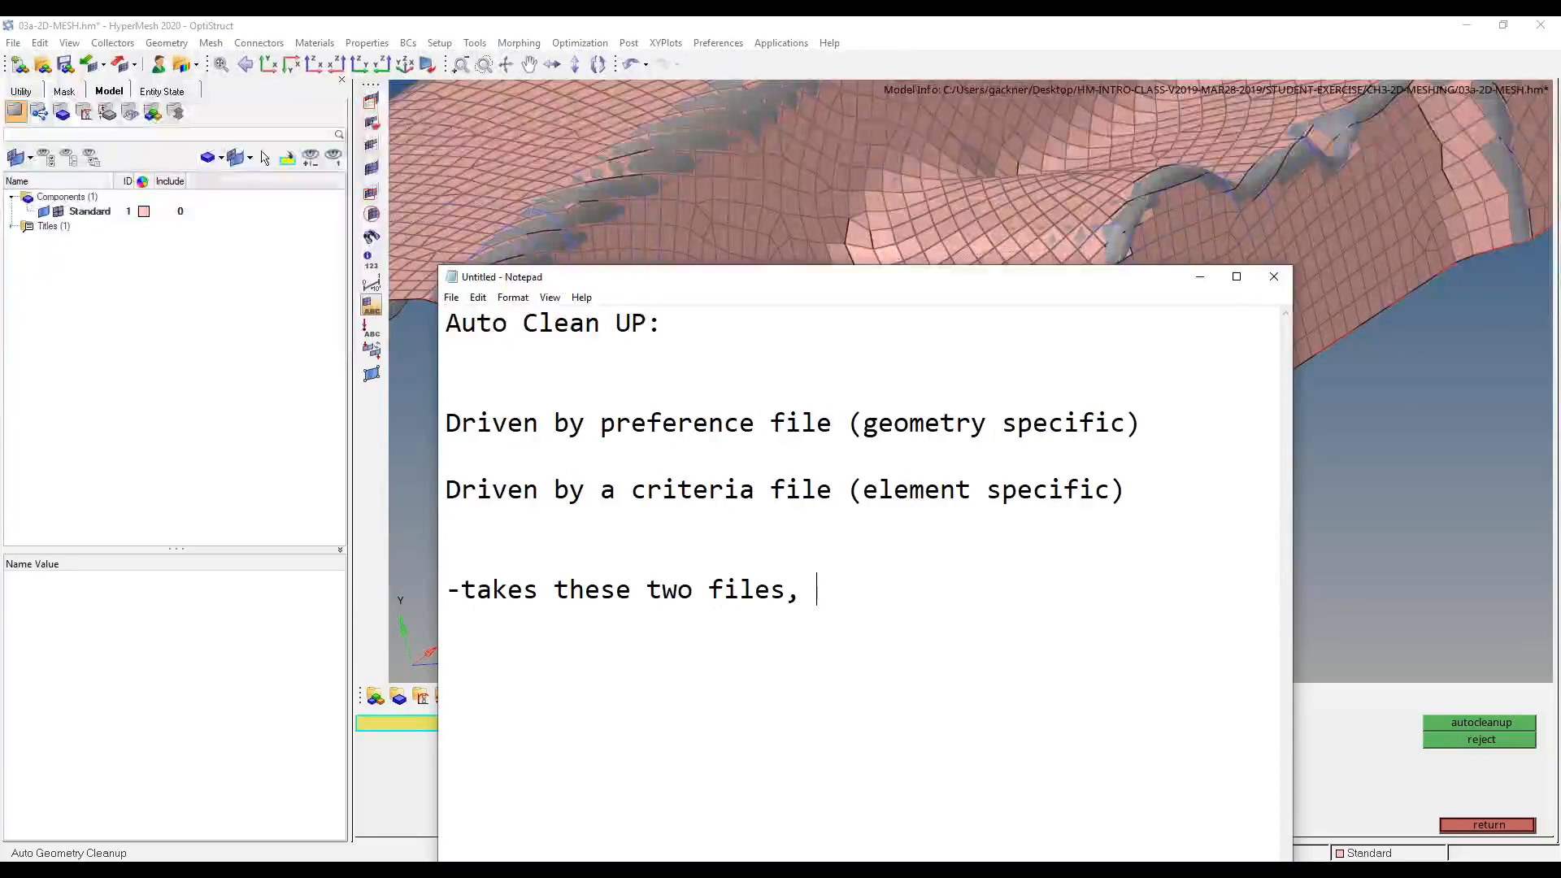
{"action": "type", "text": "which are sort "}
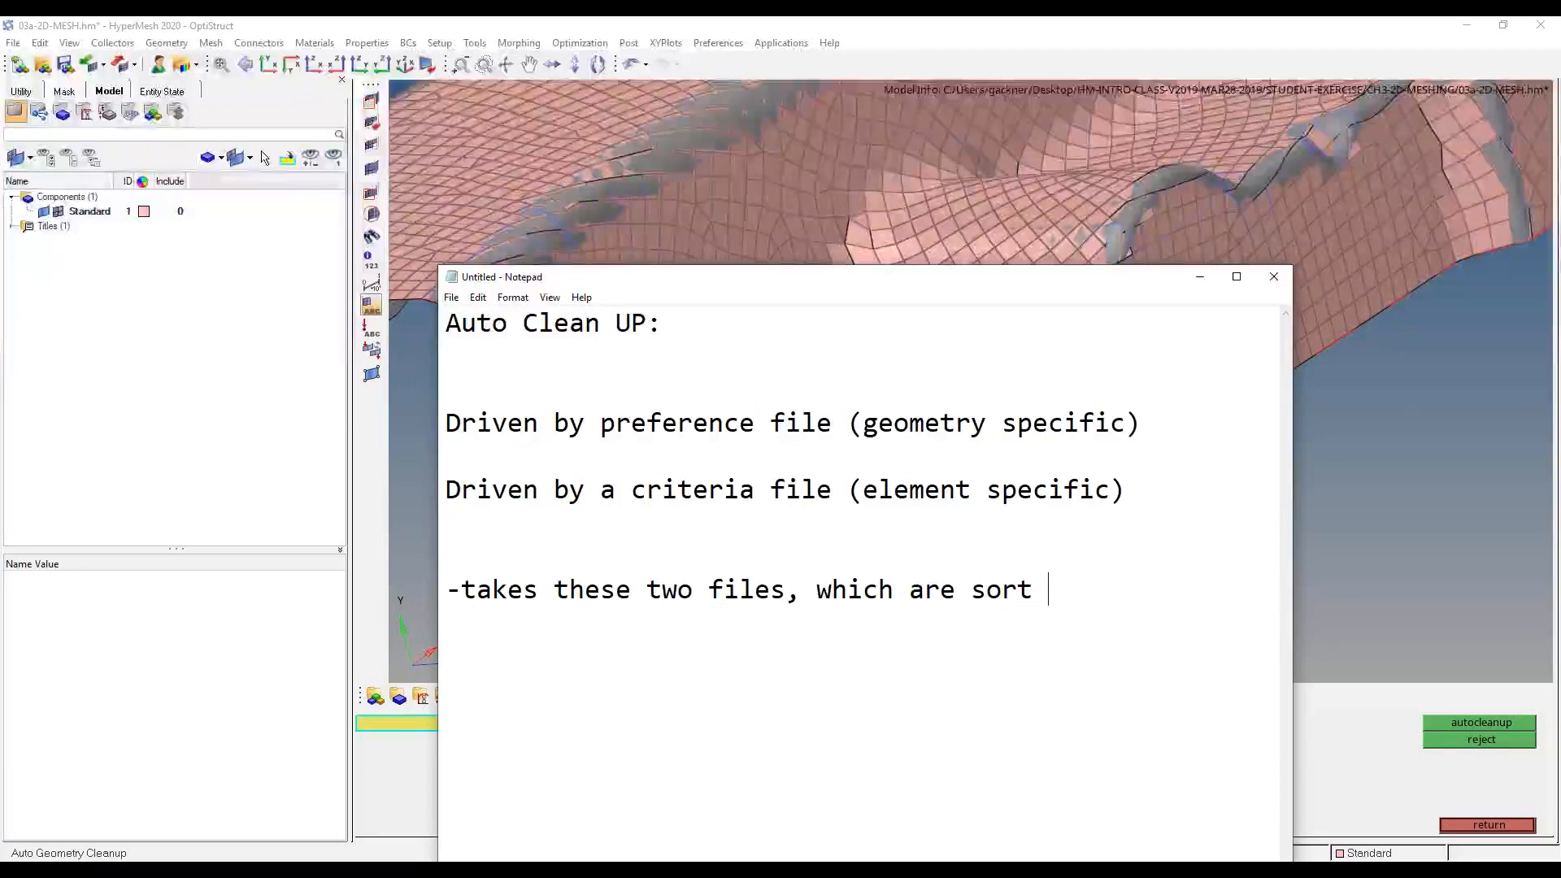
{"action": "type", "text": "of instructions"}
- Continue the sentence on two indented lines: "and does Toggle Edge operations automatically" and "with these instructions in mind"
{"action": "key", "text": "Return"}
{"action": "key", "text": "Tab"}
{"action": "type", "text": "and"}
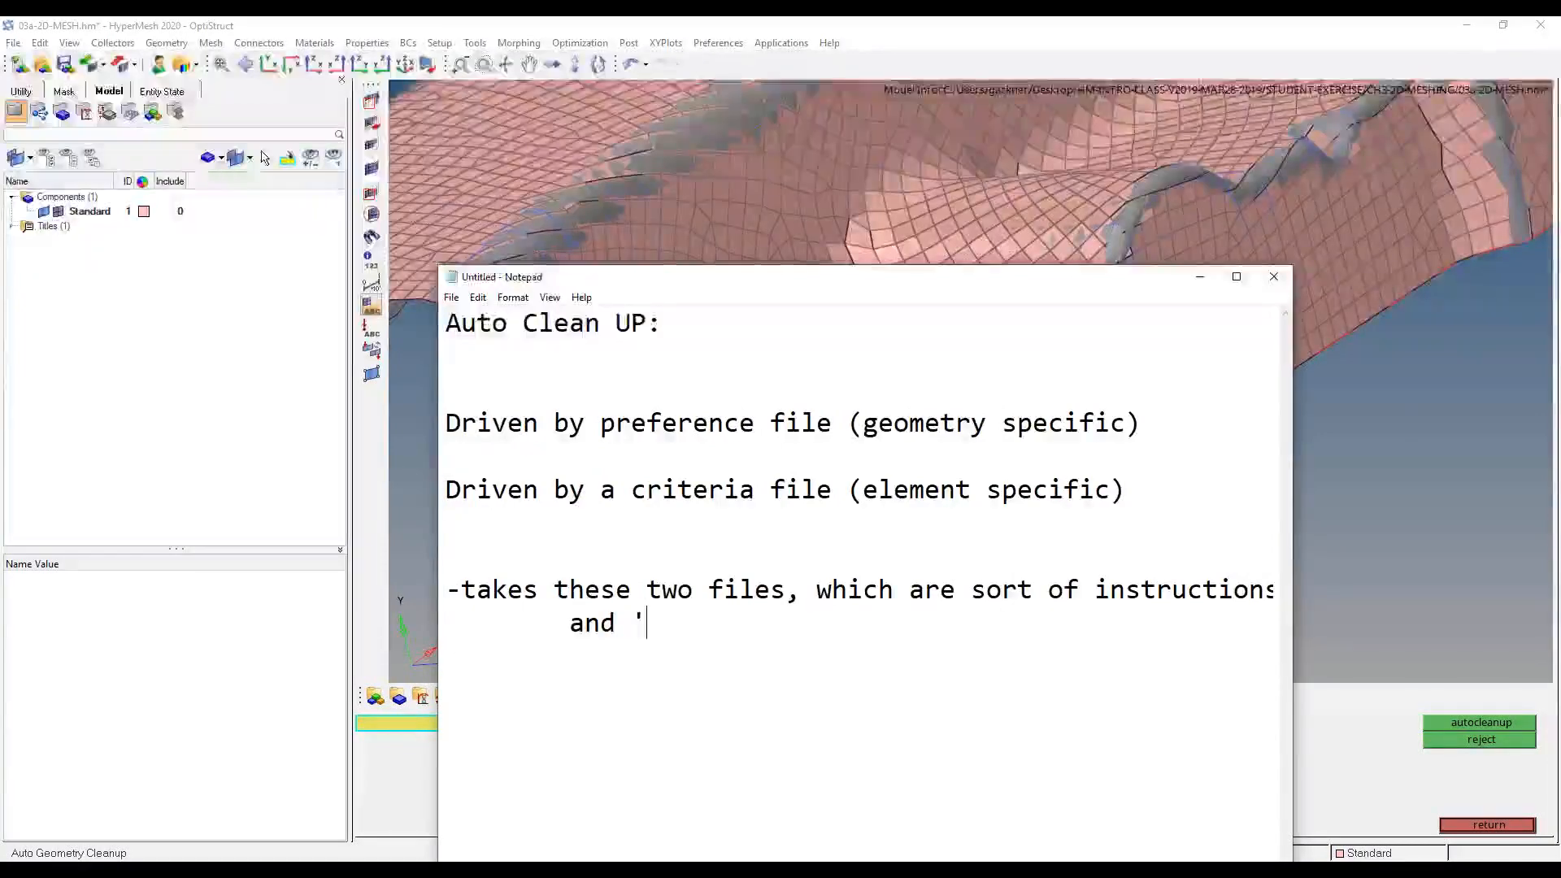
{"action": "key", "text": "BackSpace"}
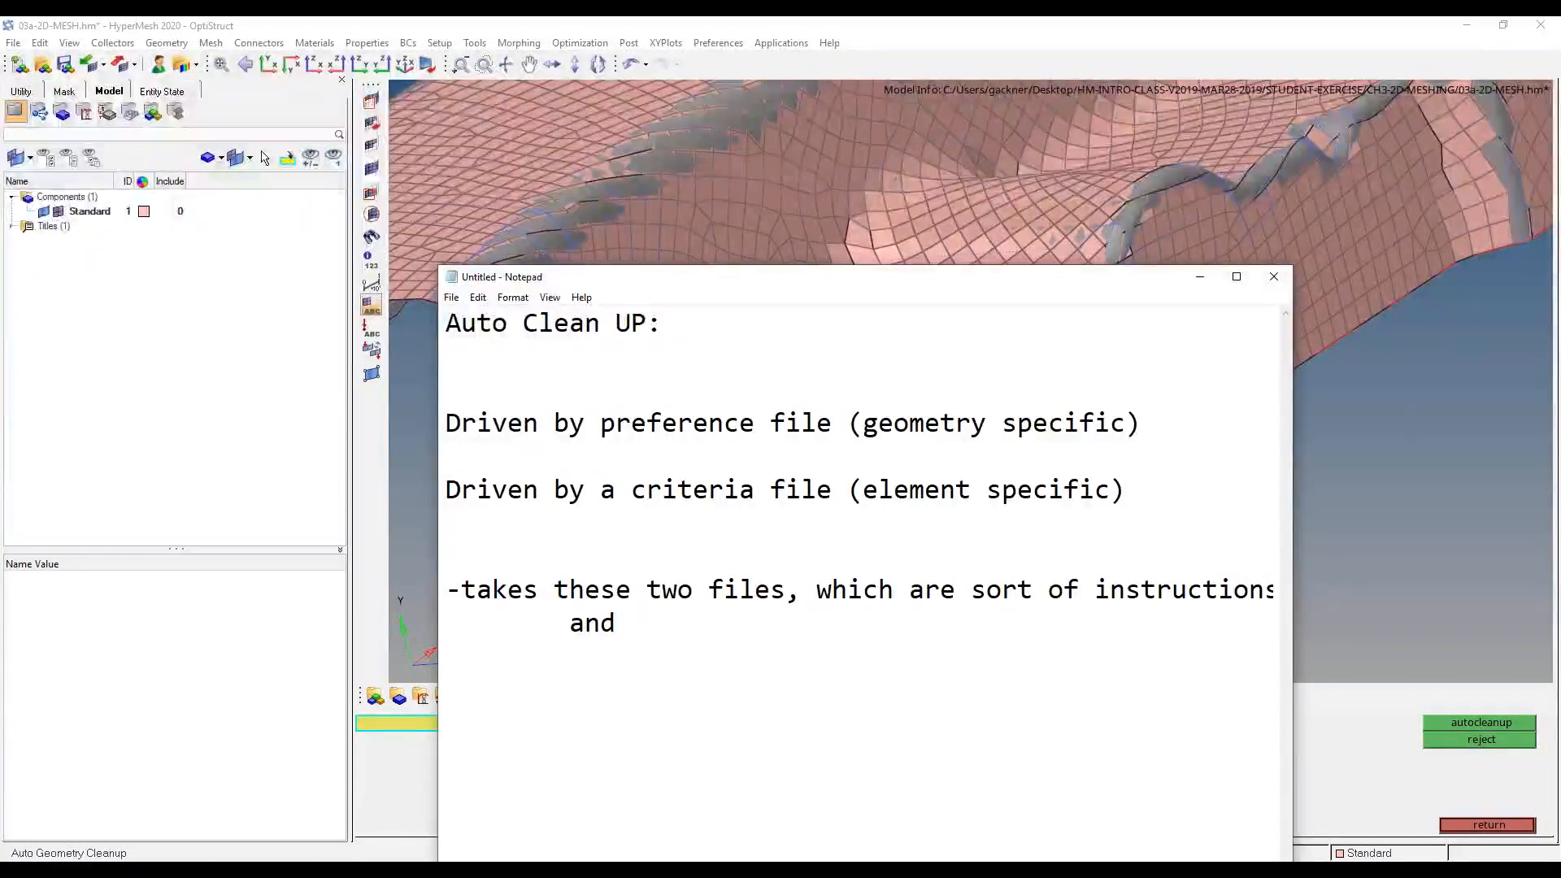
{"action": "type", "text": "does Togg"}
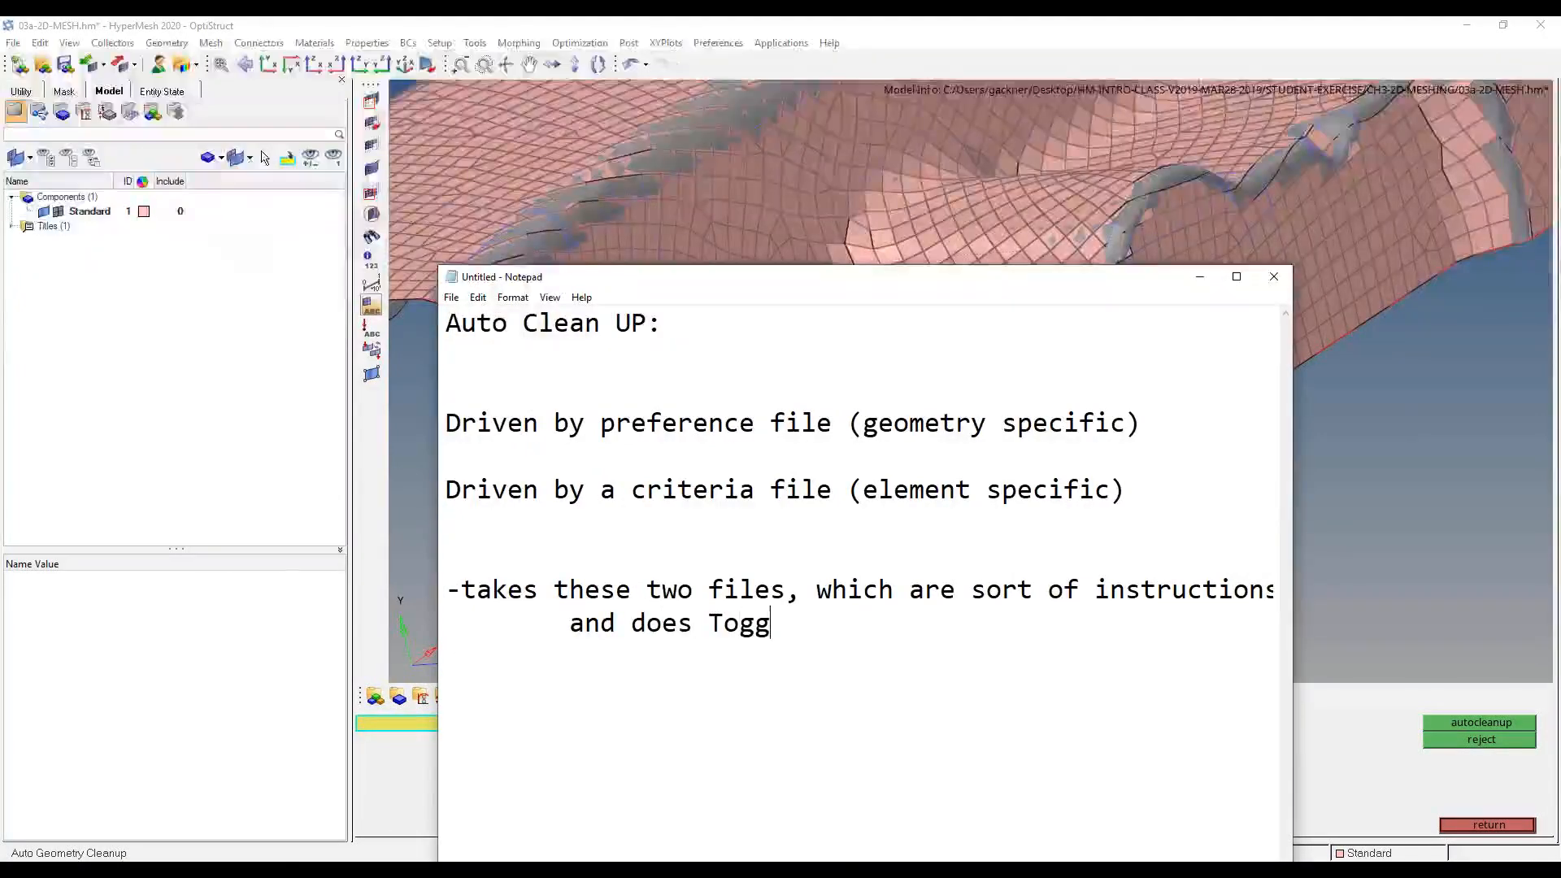
{"action": "type", "text": "le Edge operations a"}
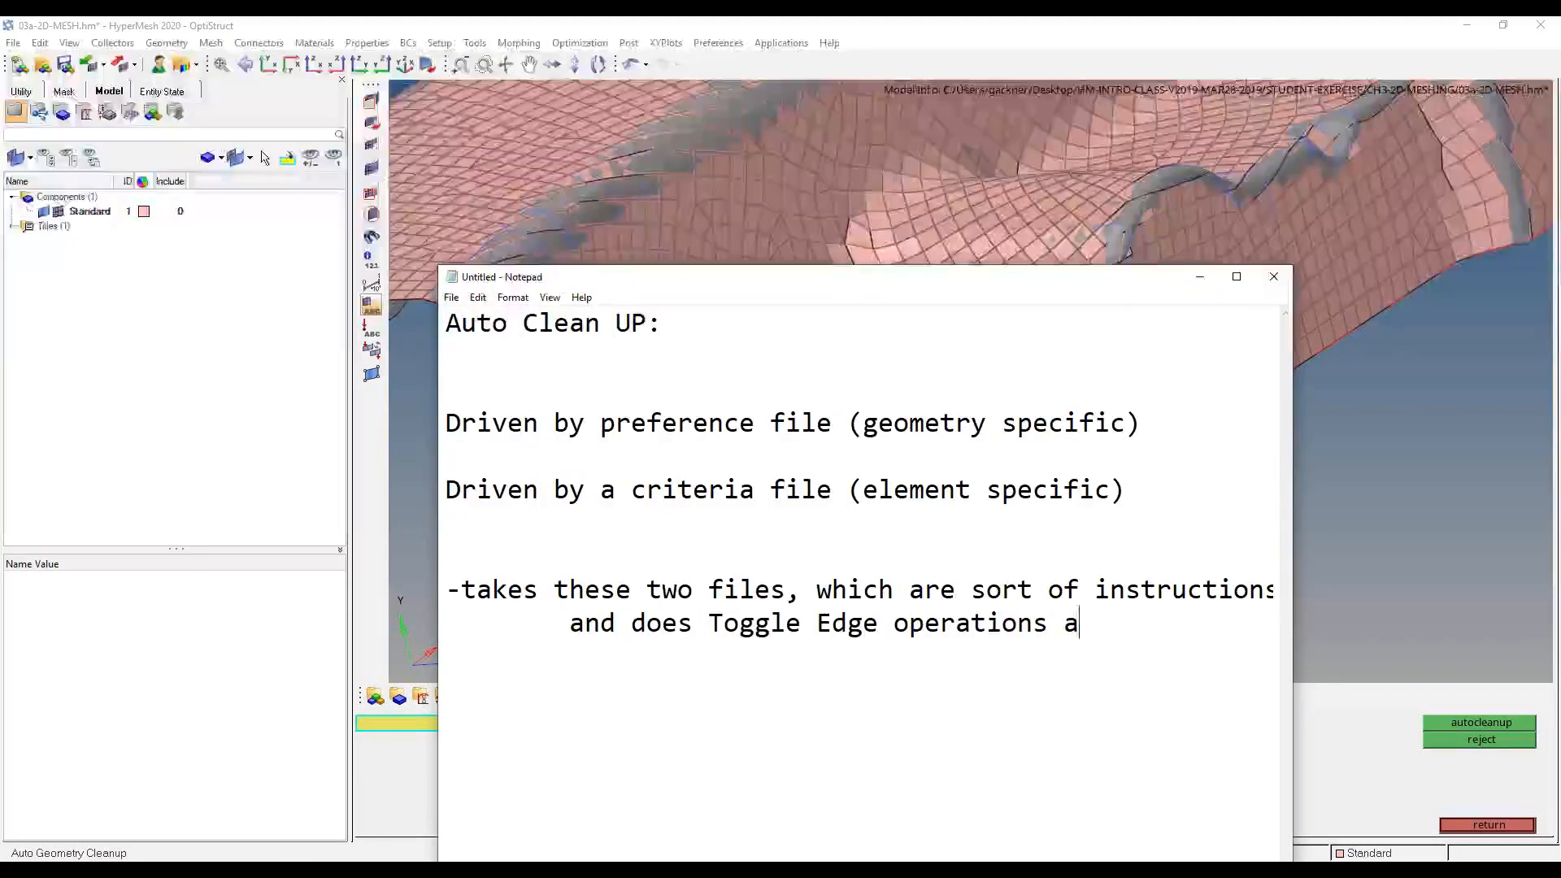
{"action": "type", "text": "utomatically"}
{"action": "key", "text": "Return"}
{"action": "key", "text": "Tab"}
{"action": "type", "text": "with these"}
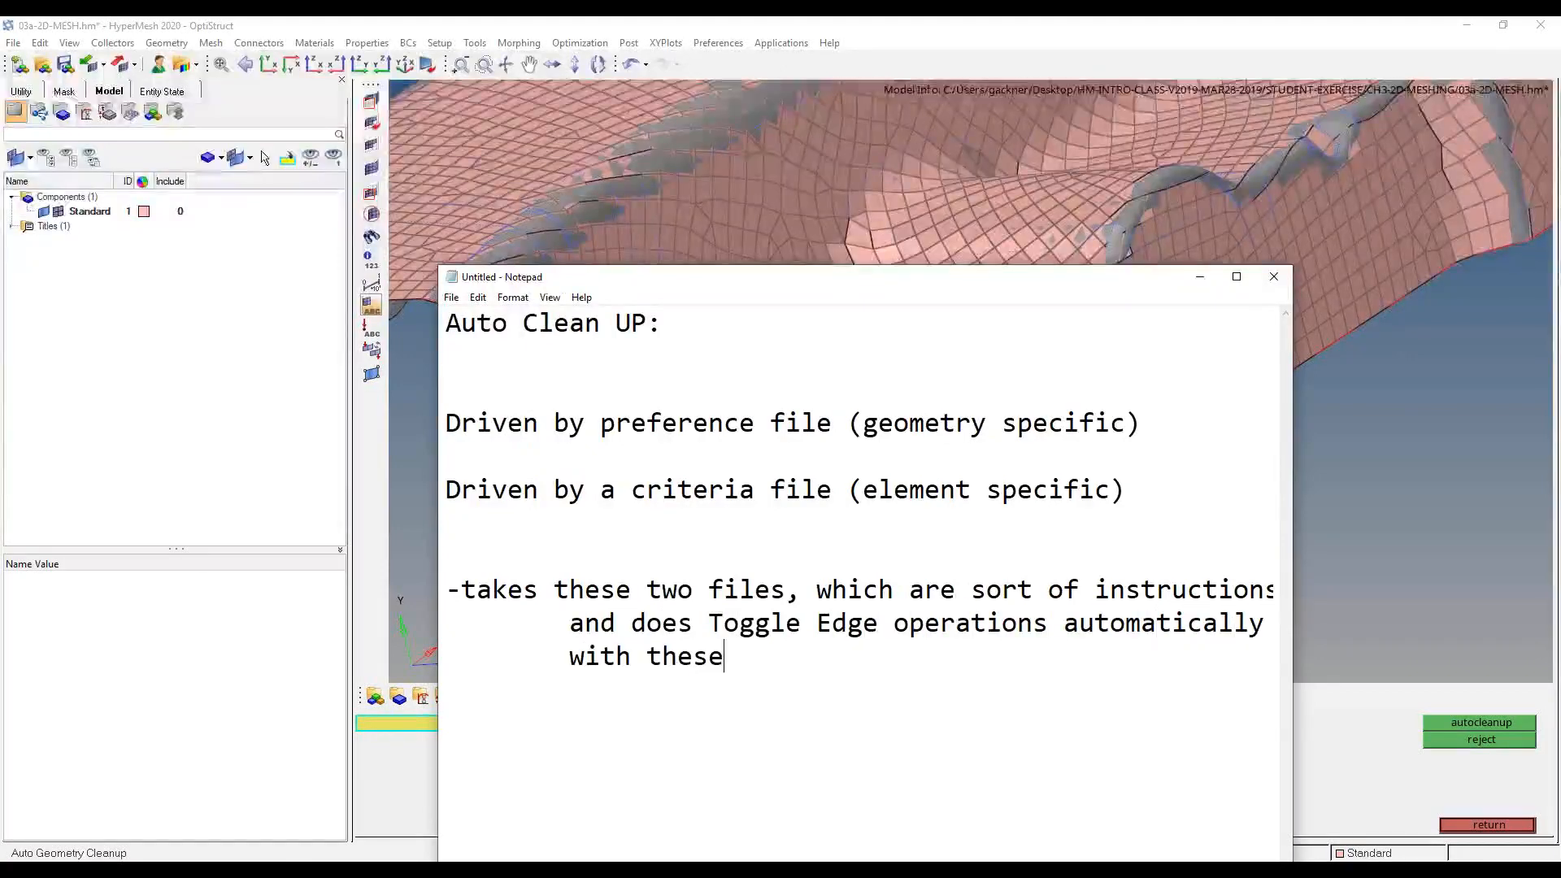
{"action": "type", "text": " instructions in mind"}
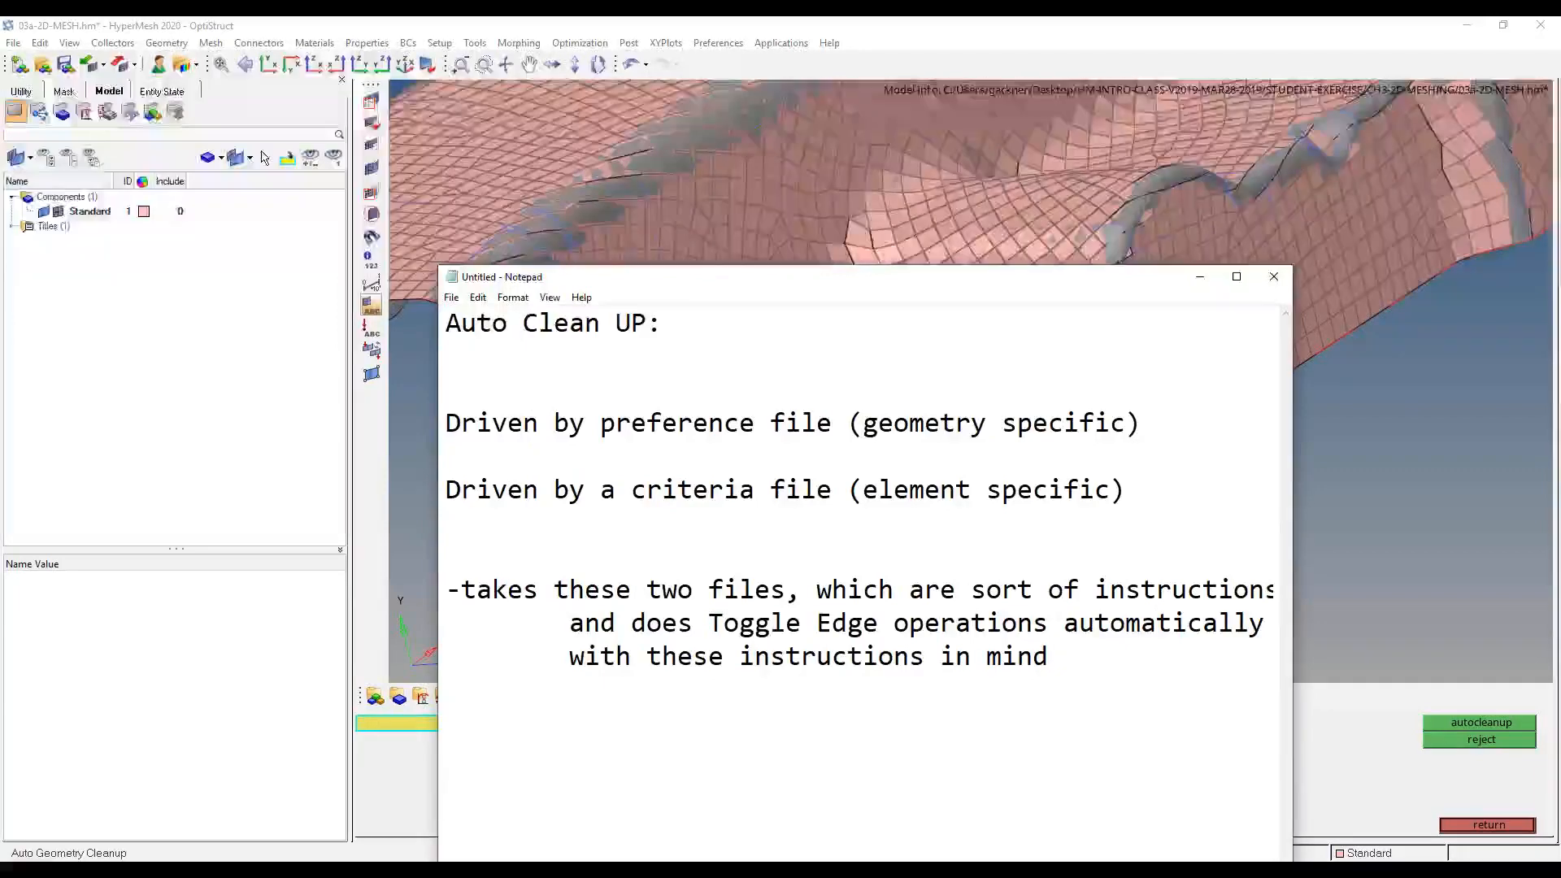
- Add a "Preference File:" heading with the indented item "-Defeature (remove) any fillet with a R < 5mm"
{"action": "type", "text": "Prefere"}
{"action": "type", "text": "nce File:"}
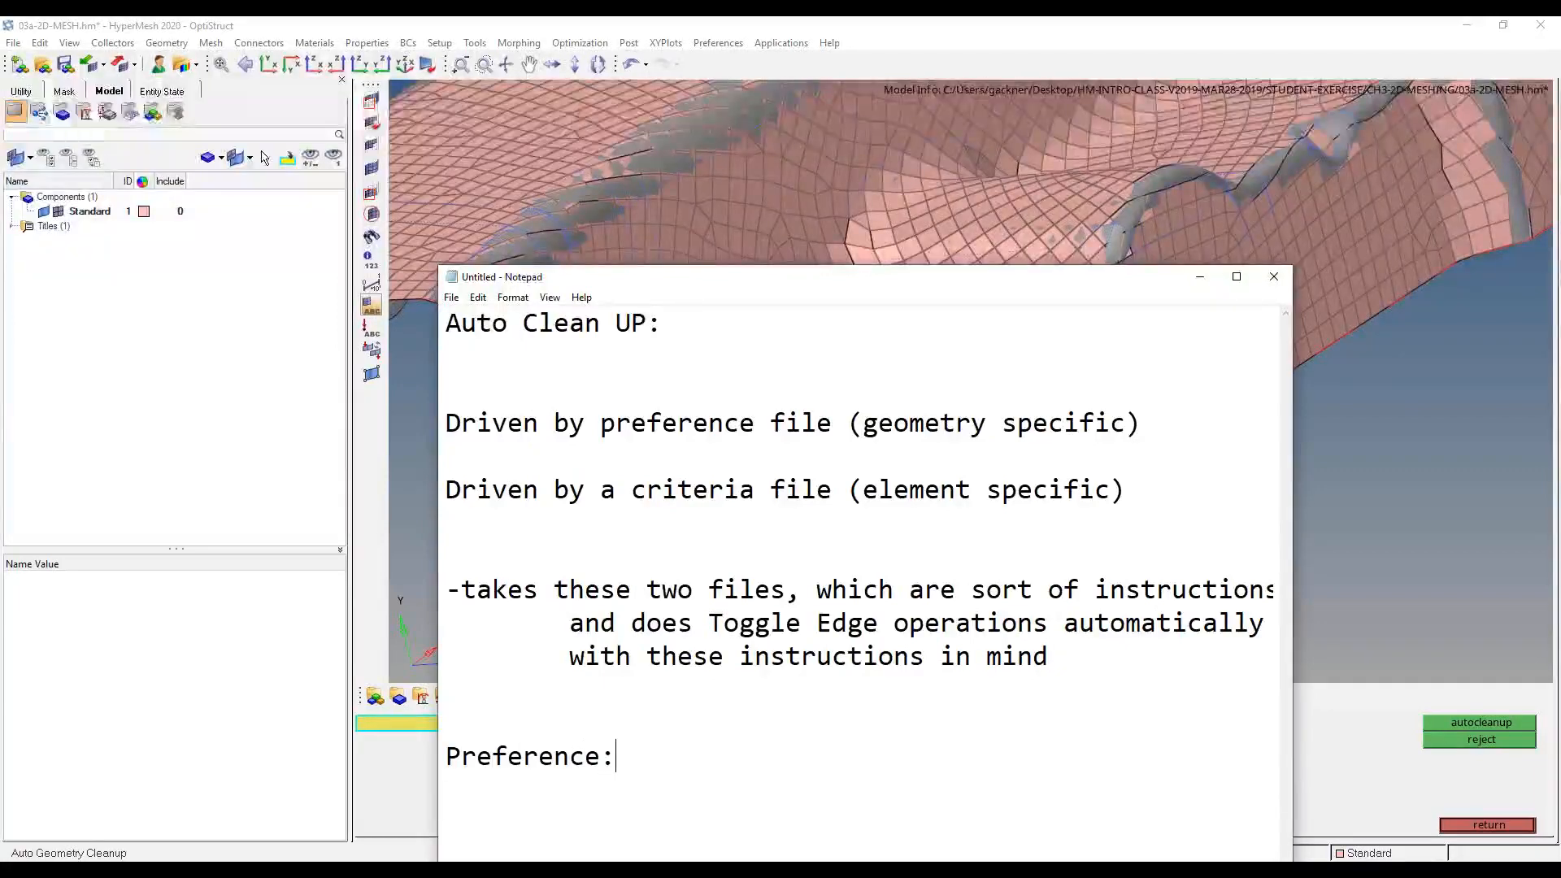
{"action": "key", "text": "Return"}
{"action": "key", "text": "Tab"}
{"action": "type", "text": "-D"}
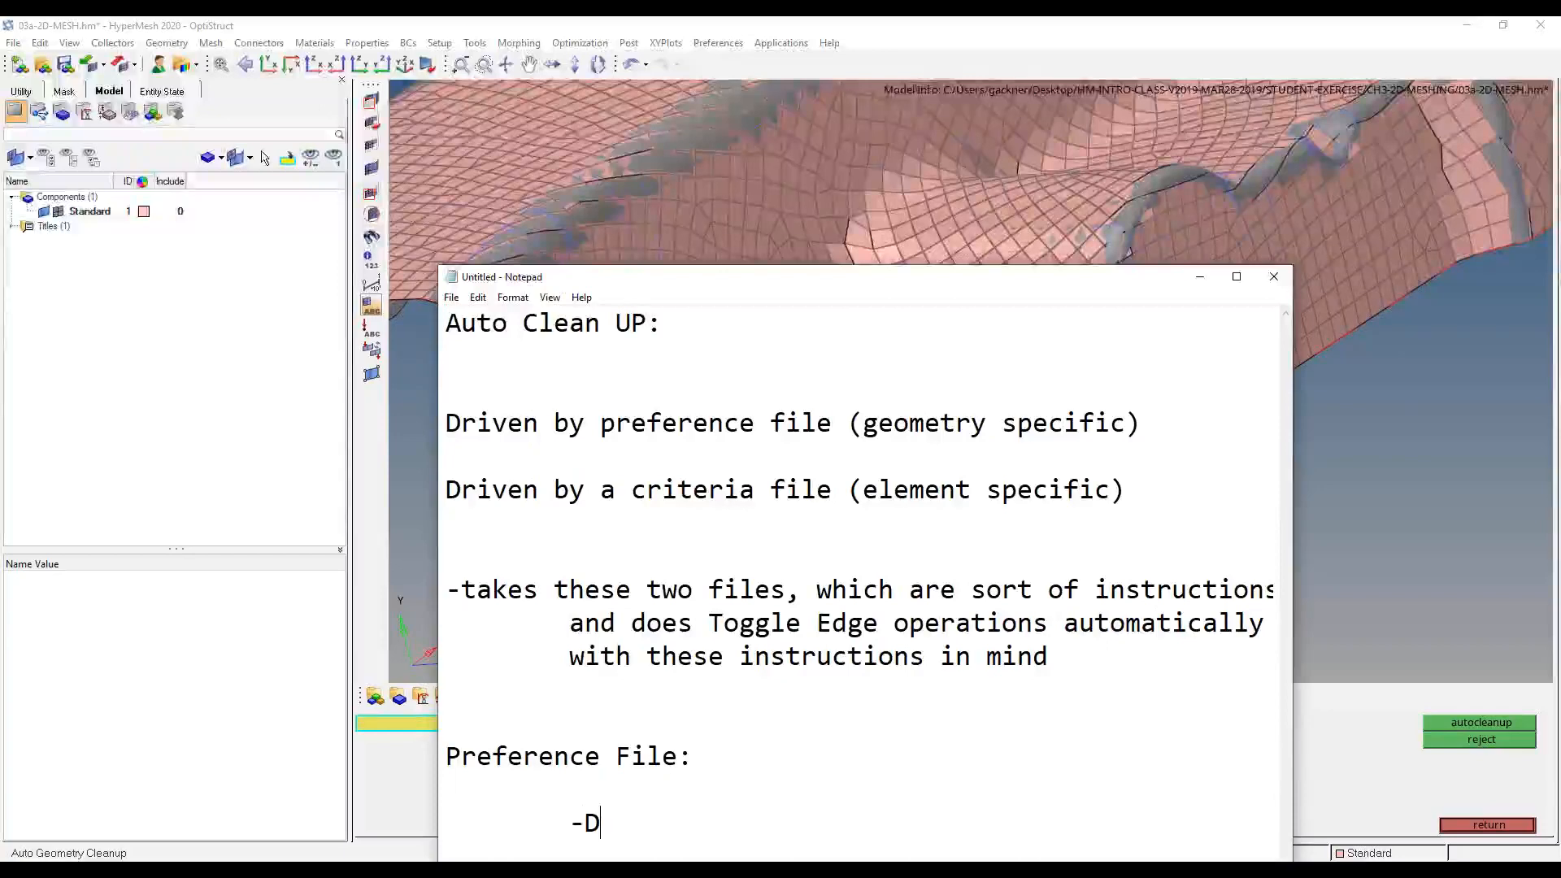
{"action": "type", "text": "efeature ("}
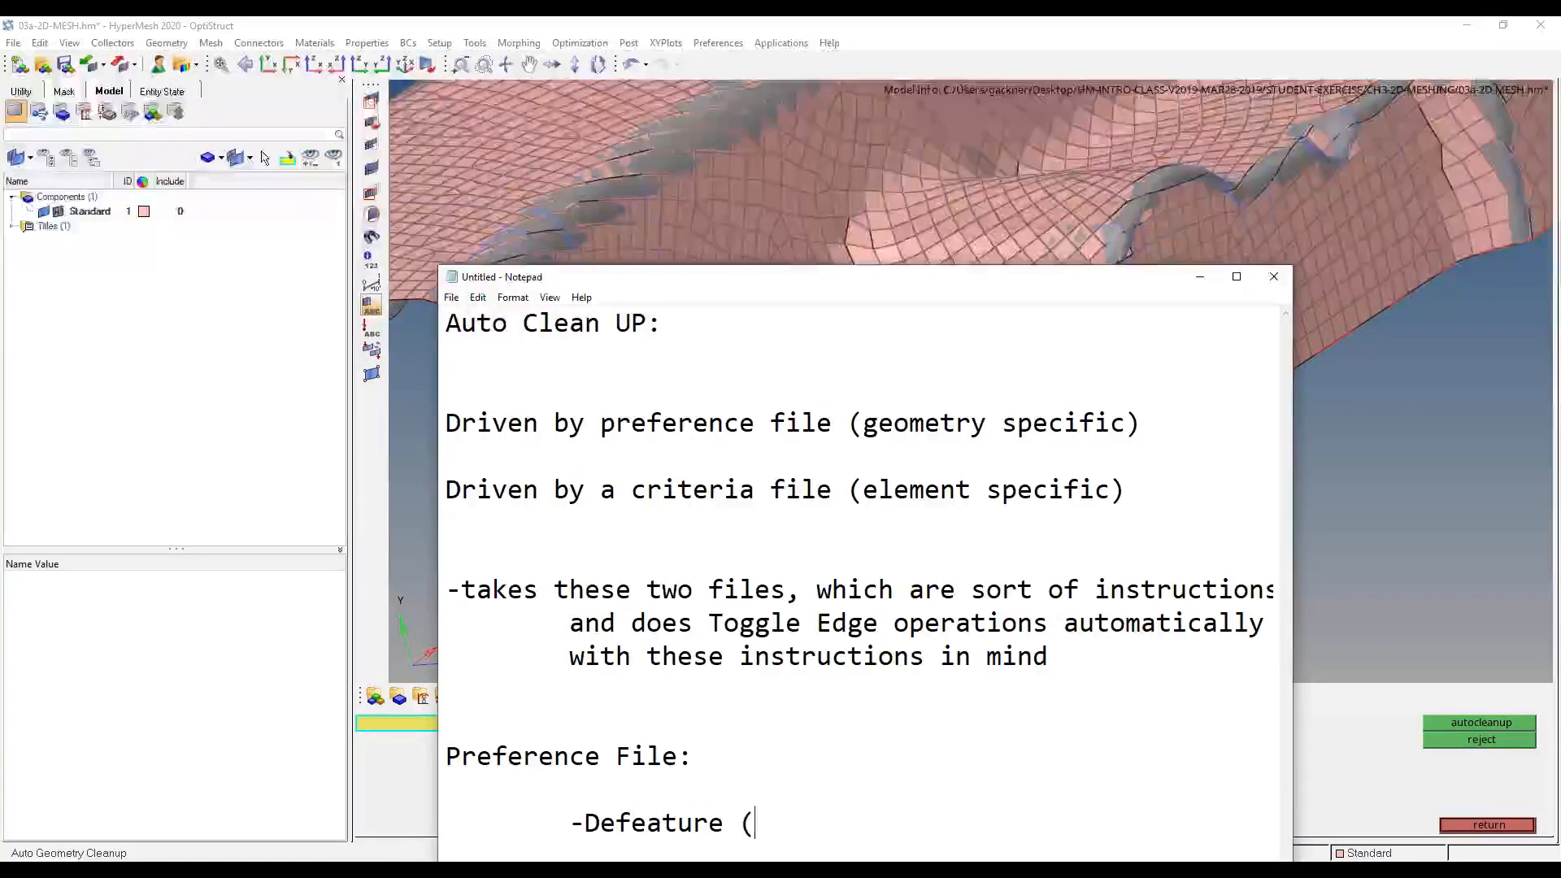
{"action": "type", "text": "remove) any fillet"}
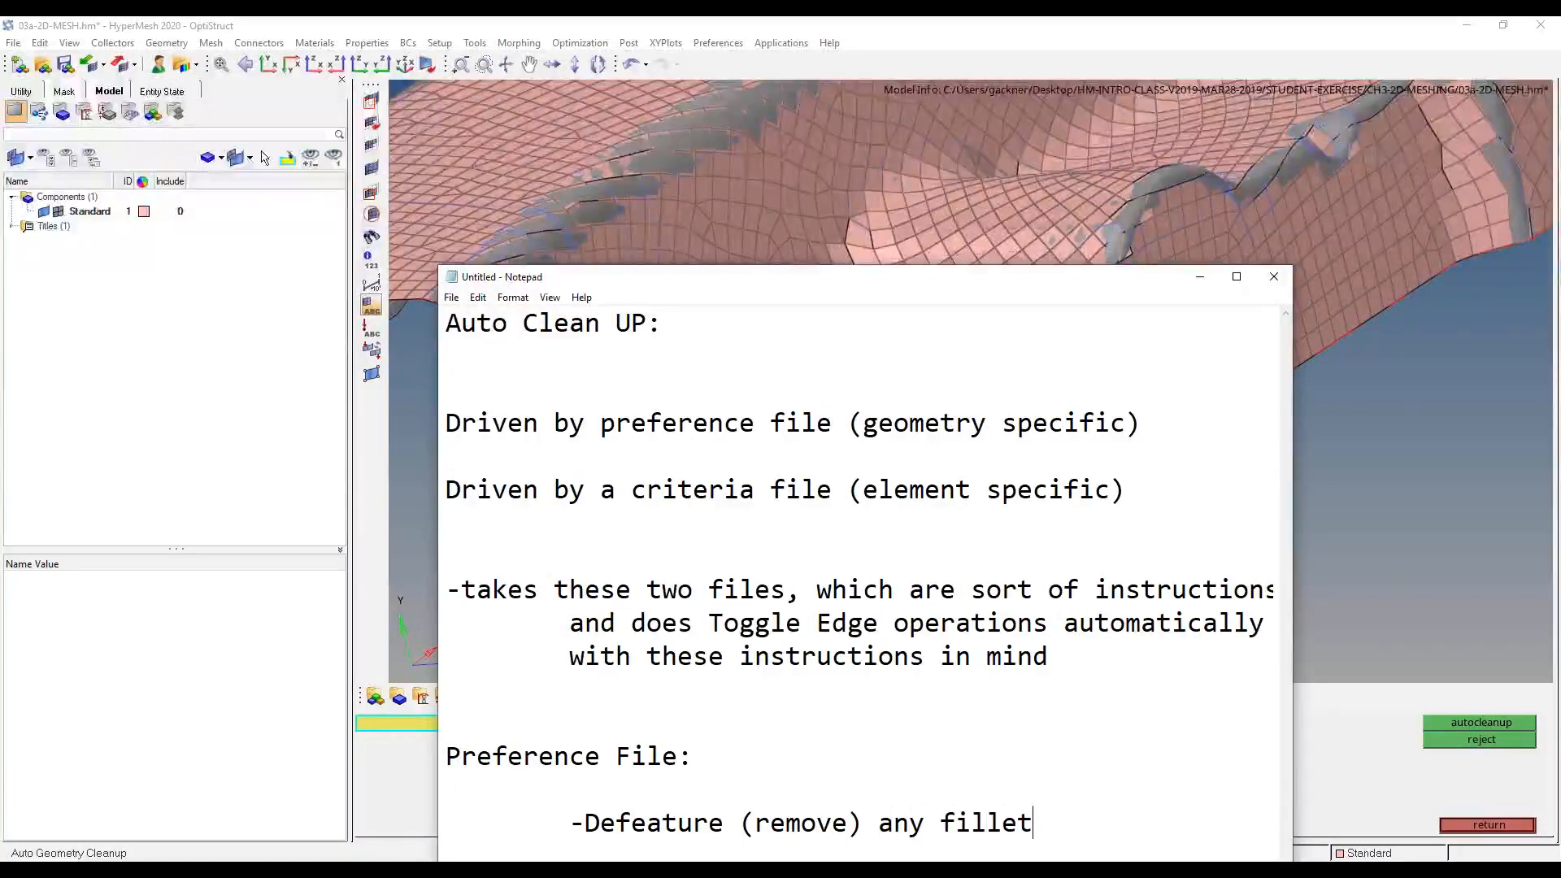
{"action": "type", "text": " with a R < 5mm"}
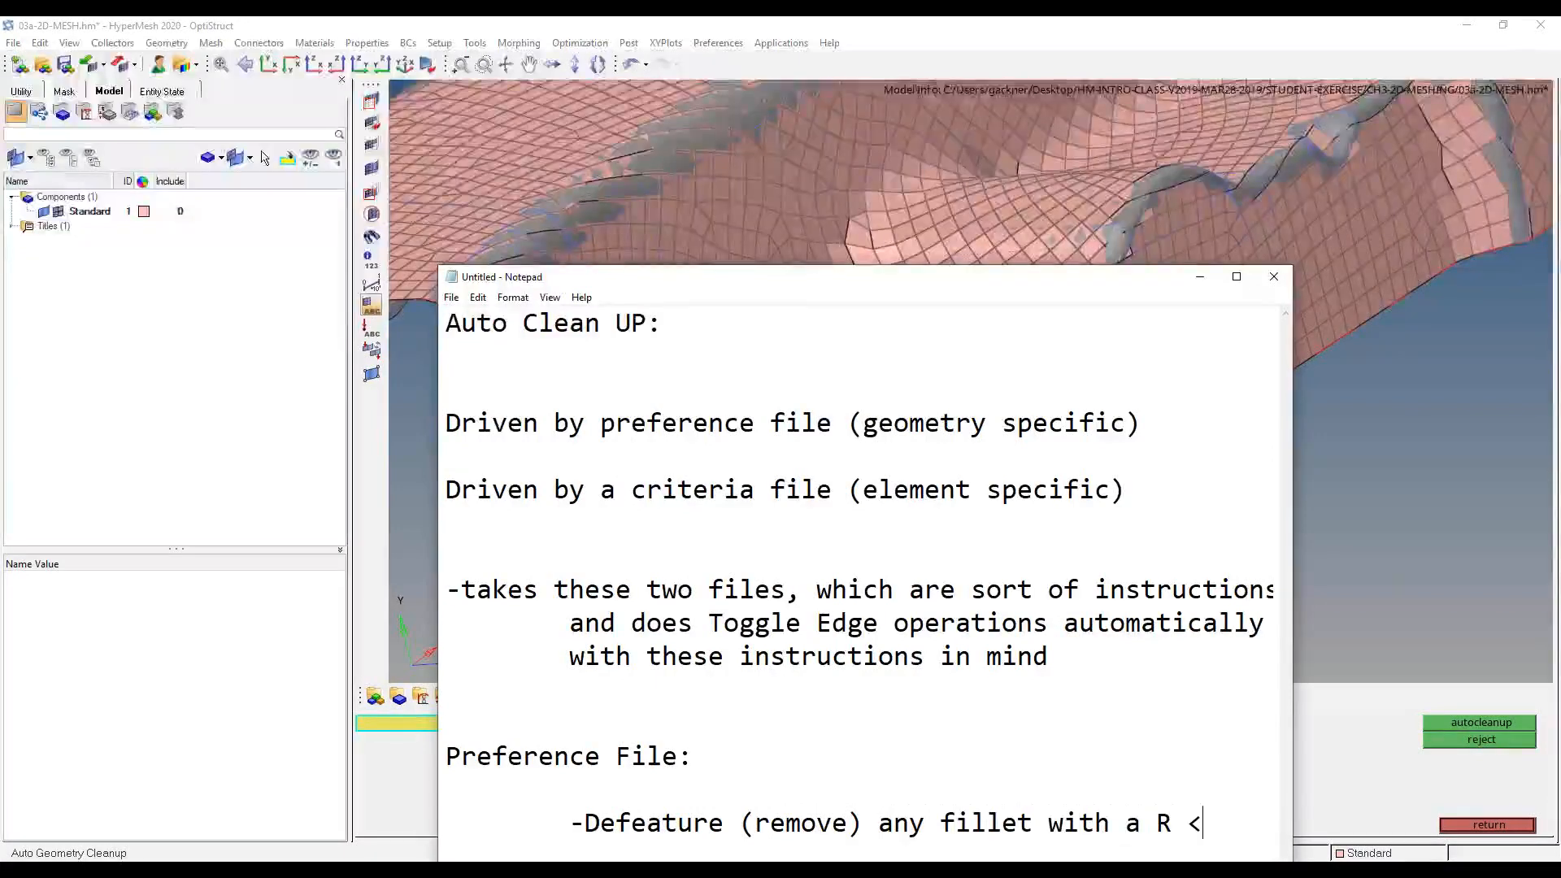
- Add a second preference file item reading "-Defeature (remove) any hole with a R < 10mm"
{"action": "key", "text": "Return"}
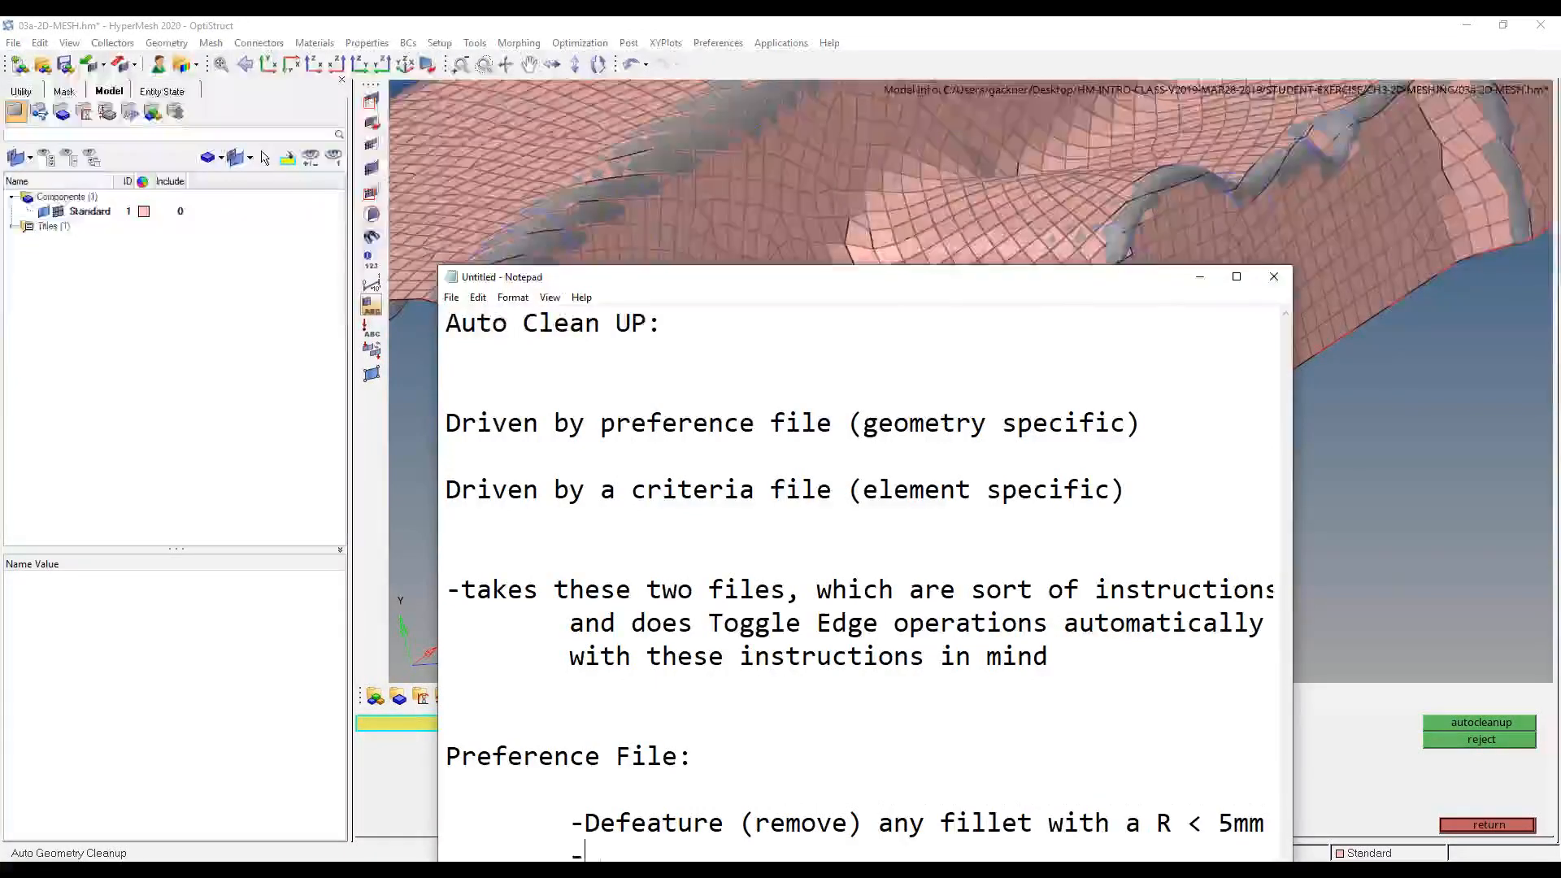
{"action": "type", "text": "-Defeature (remove) any"}
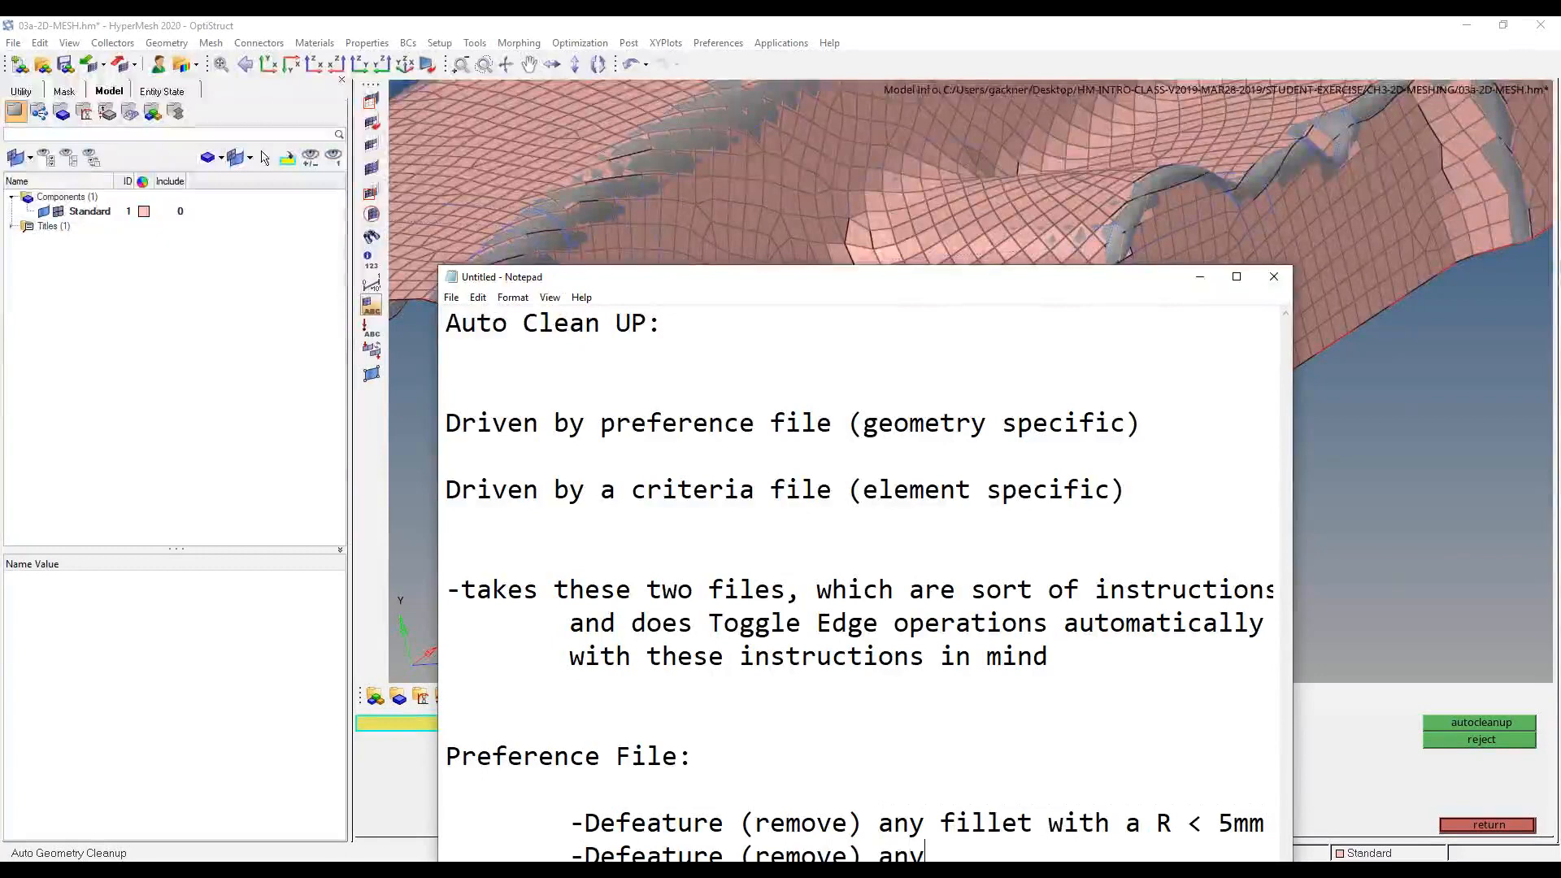
{"action": "type", "text": " hole with a R < "}
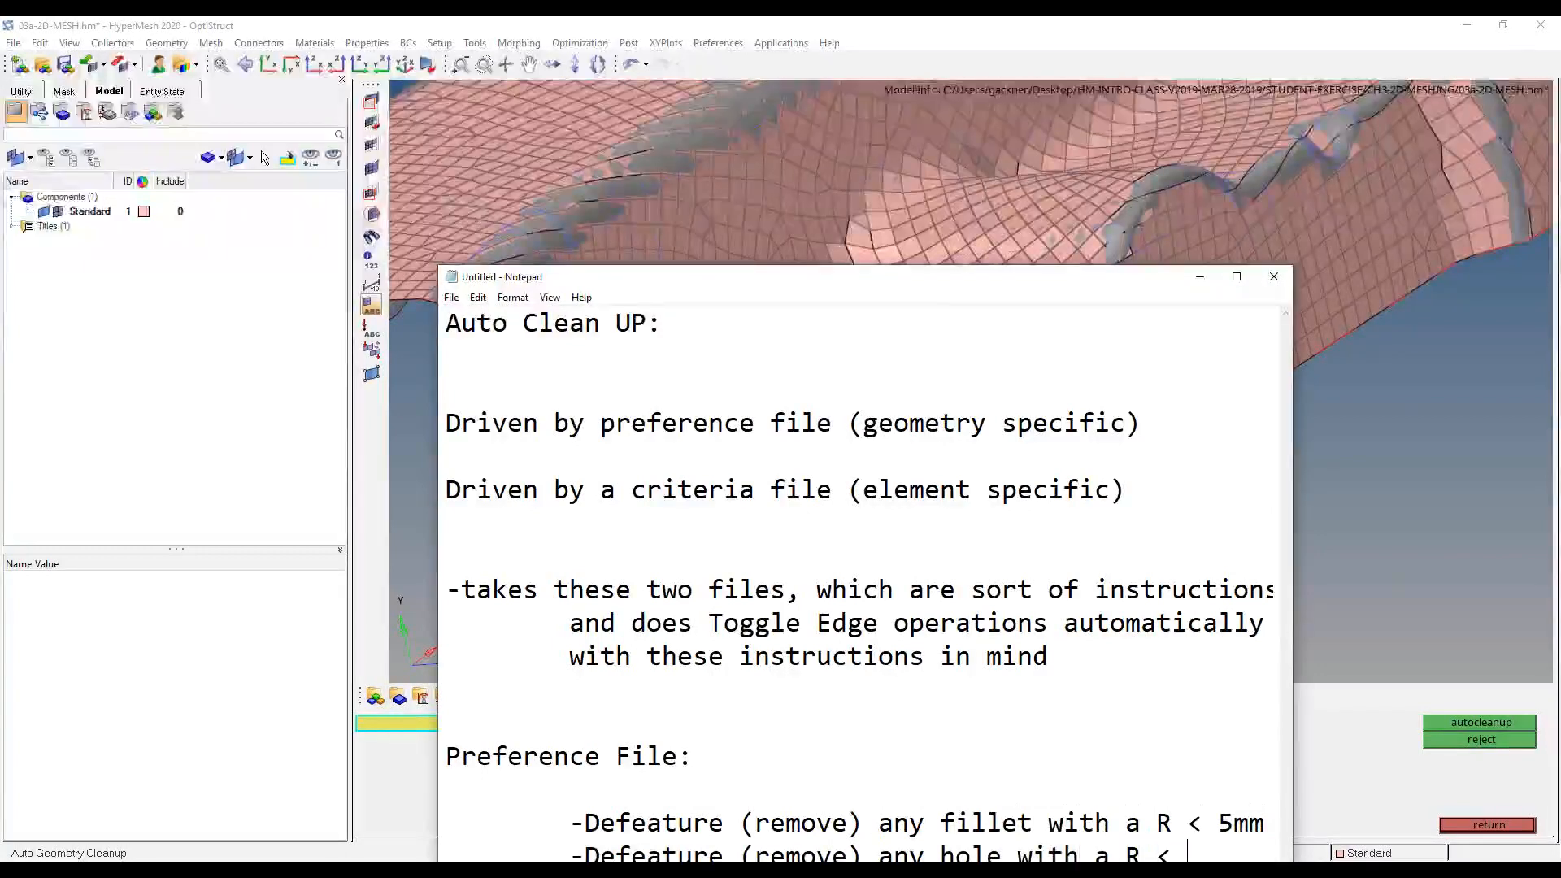
{"action": "type", "text": "10mm"}
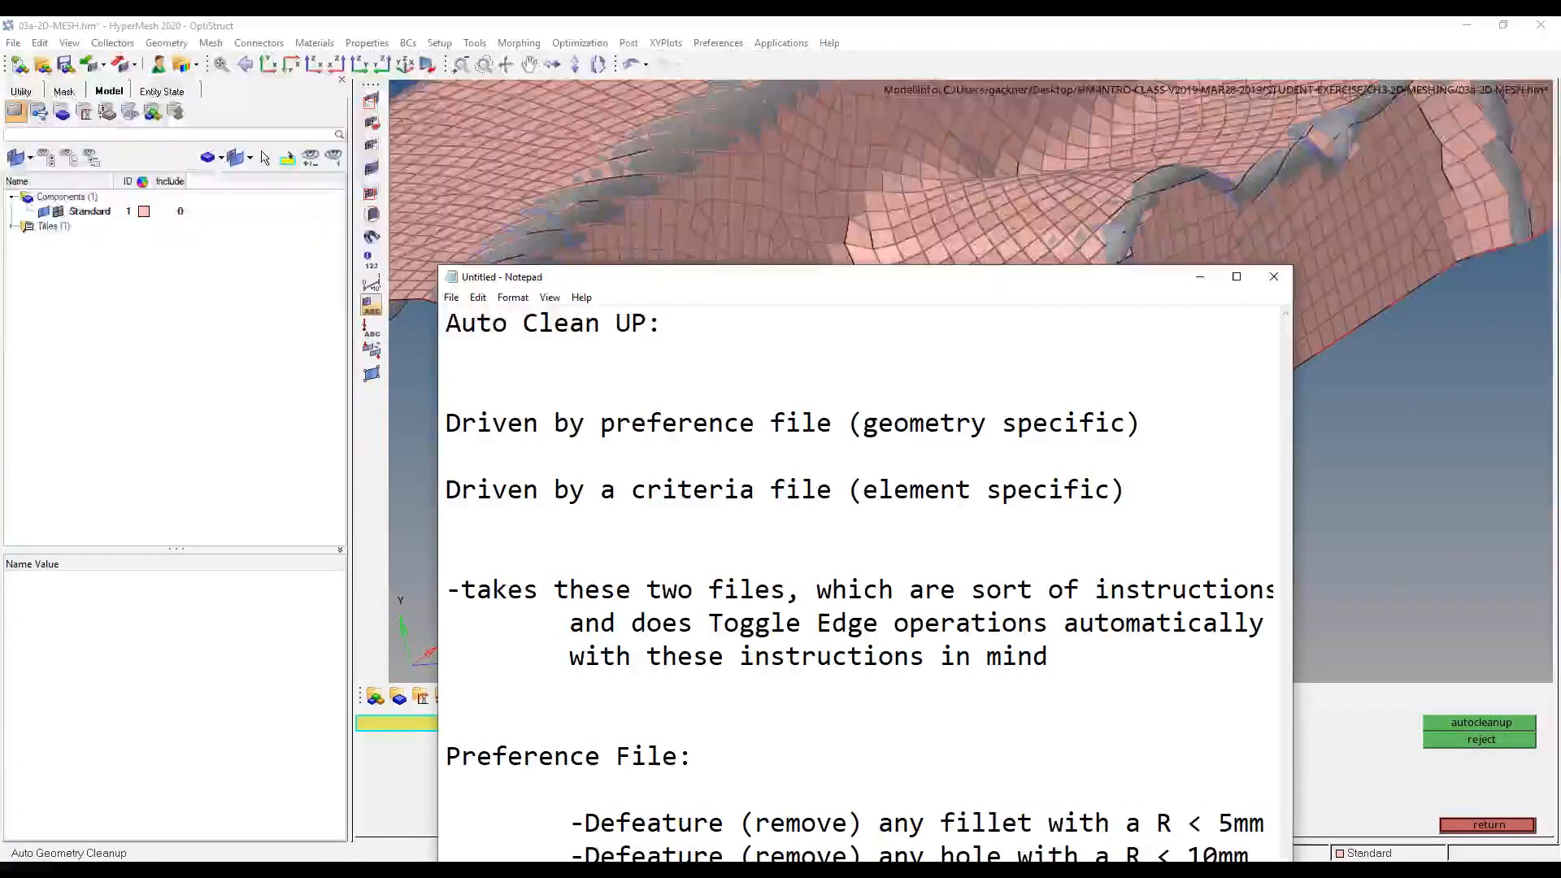
- Move the note window higher to reveal its last lines and highlight the start of the "Preference File:" heading
{"action": "scroll", "coordinate": [1034, 457], "scroll_direction": "right", "scroll_amount": 1}
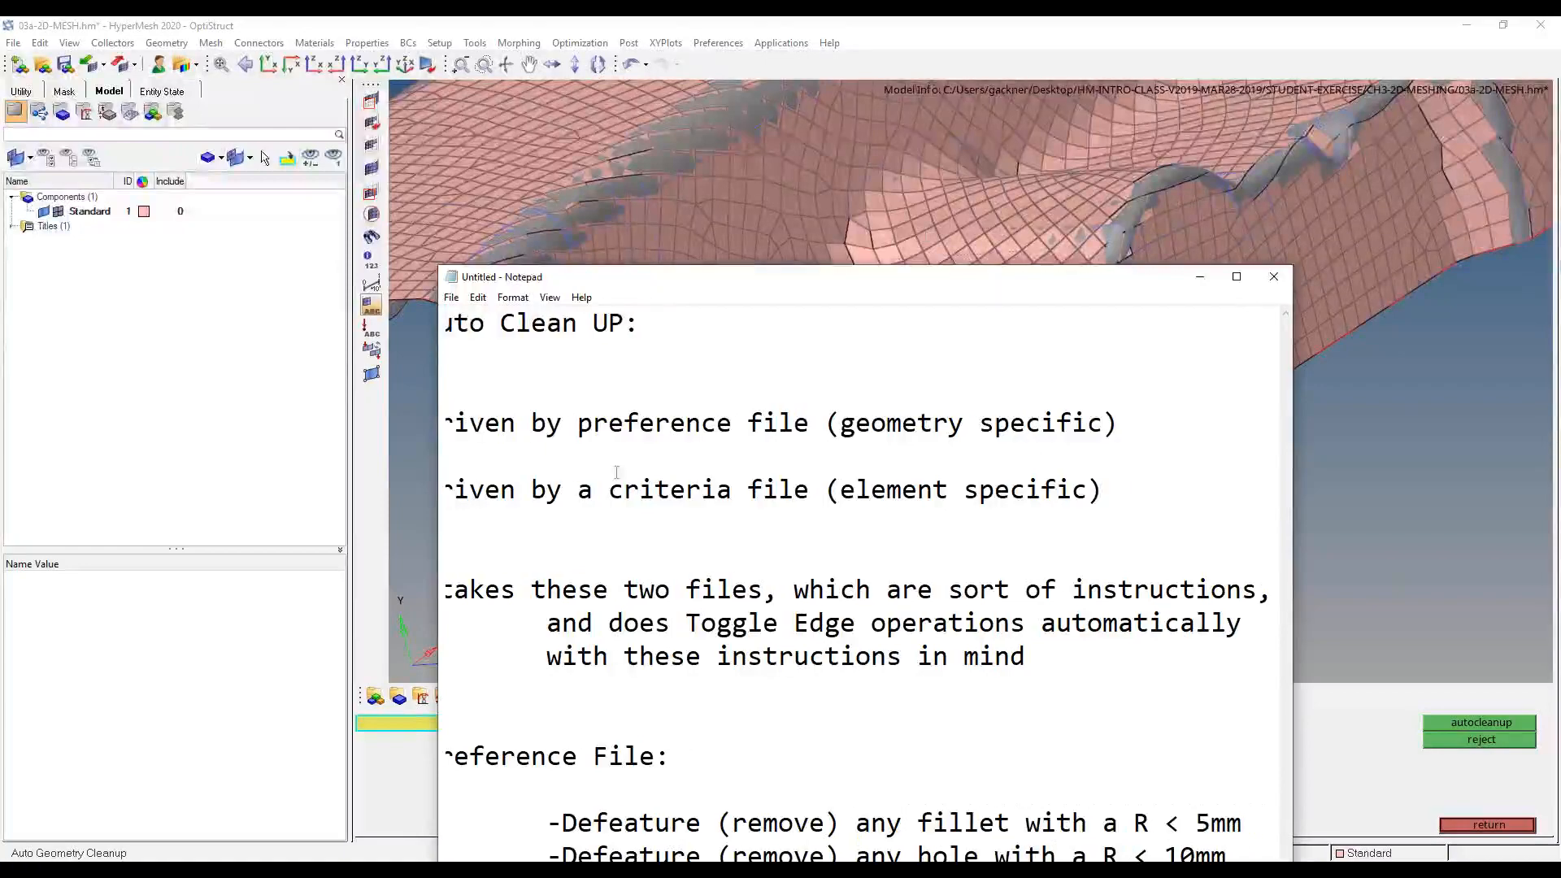
{"action": "left_click_drag", "start_coordinate": [1149, 280], "coordinate": [1205, 102]}
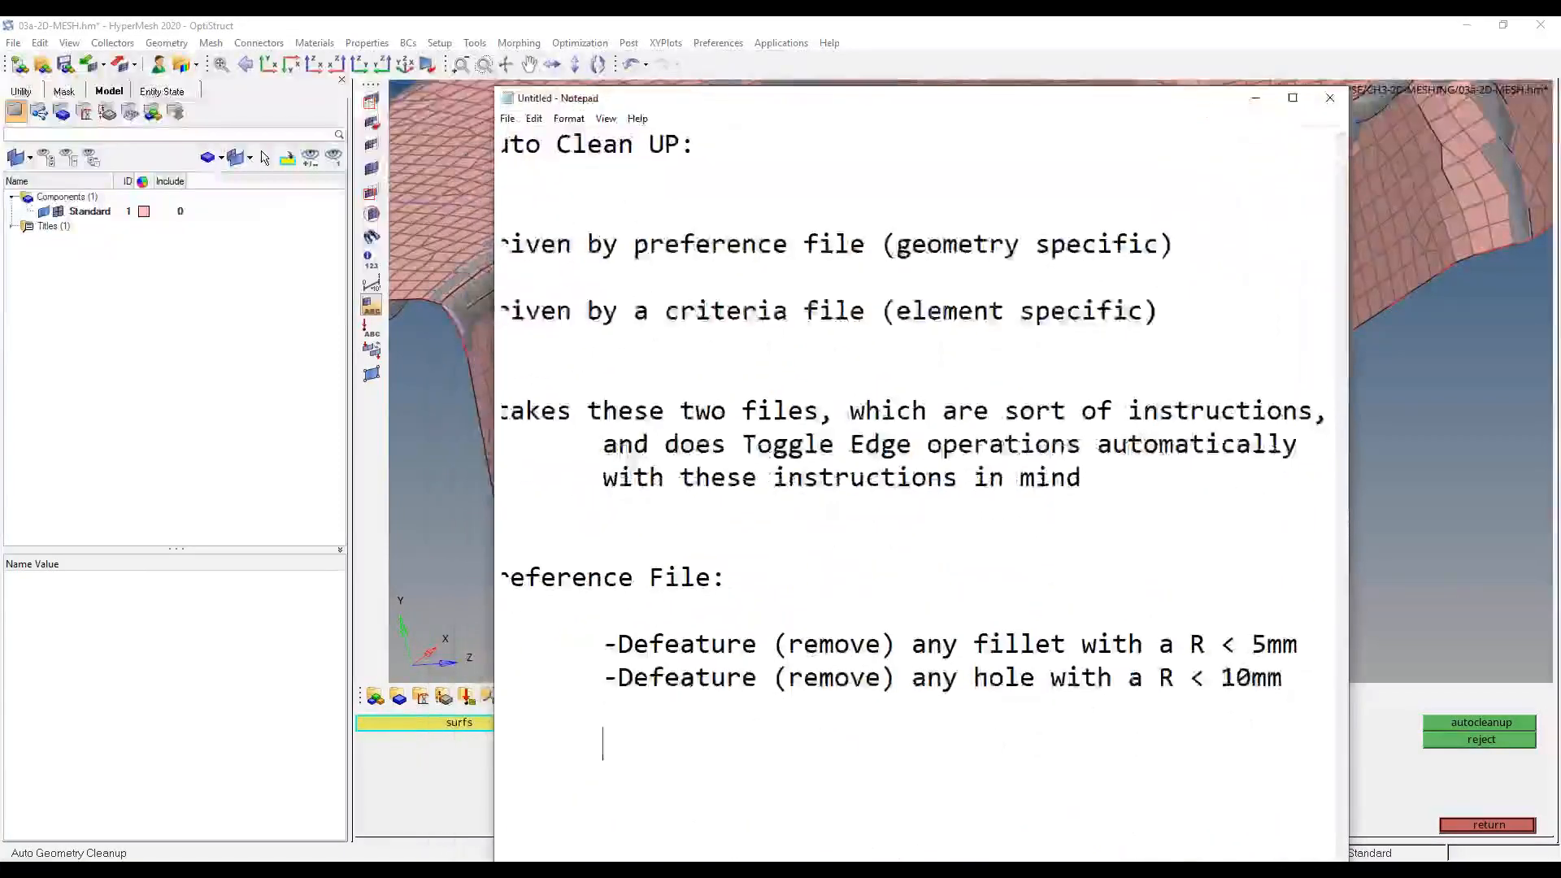
{"action": "left_click_drag", "start_coordinate": [620, 577], "coordinate": [501, 577]}
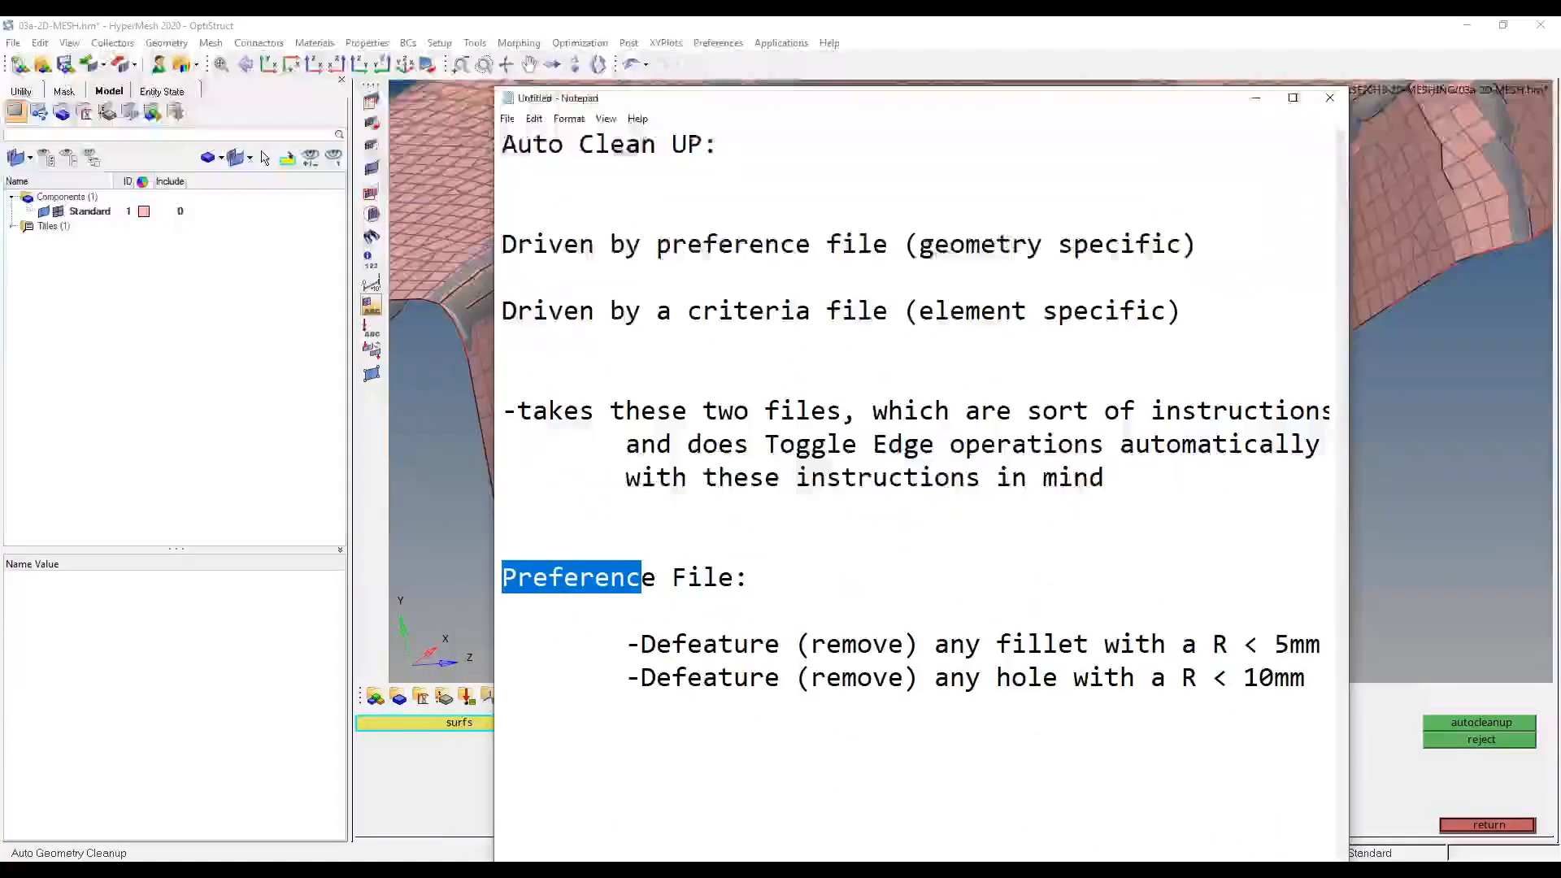
- Below the hole item, leave some blank lines and add the heading "Criteria File: Element Quality Definition"
{"action": "left_click", "coordinate": [1329, 688]}
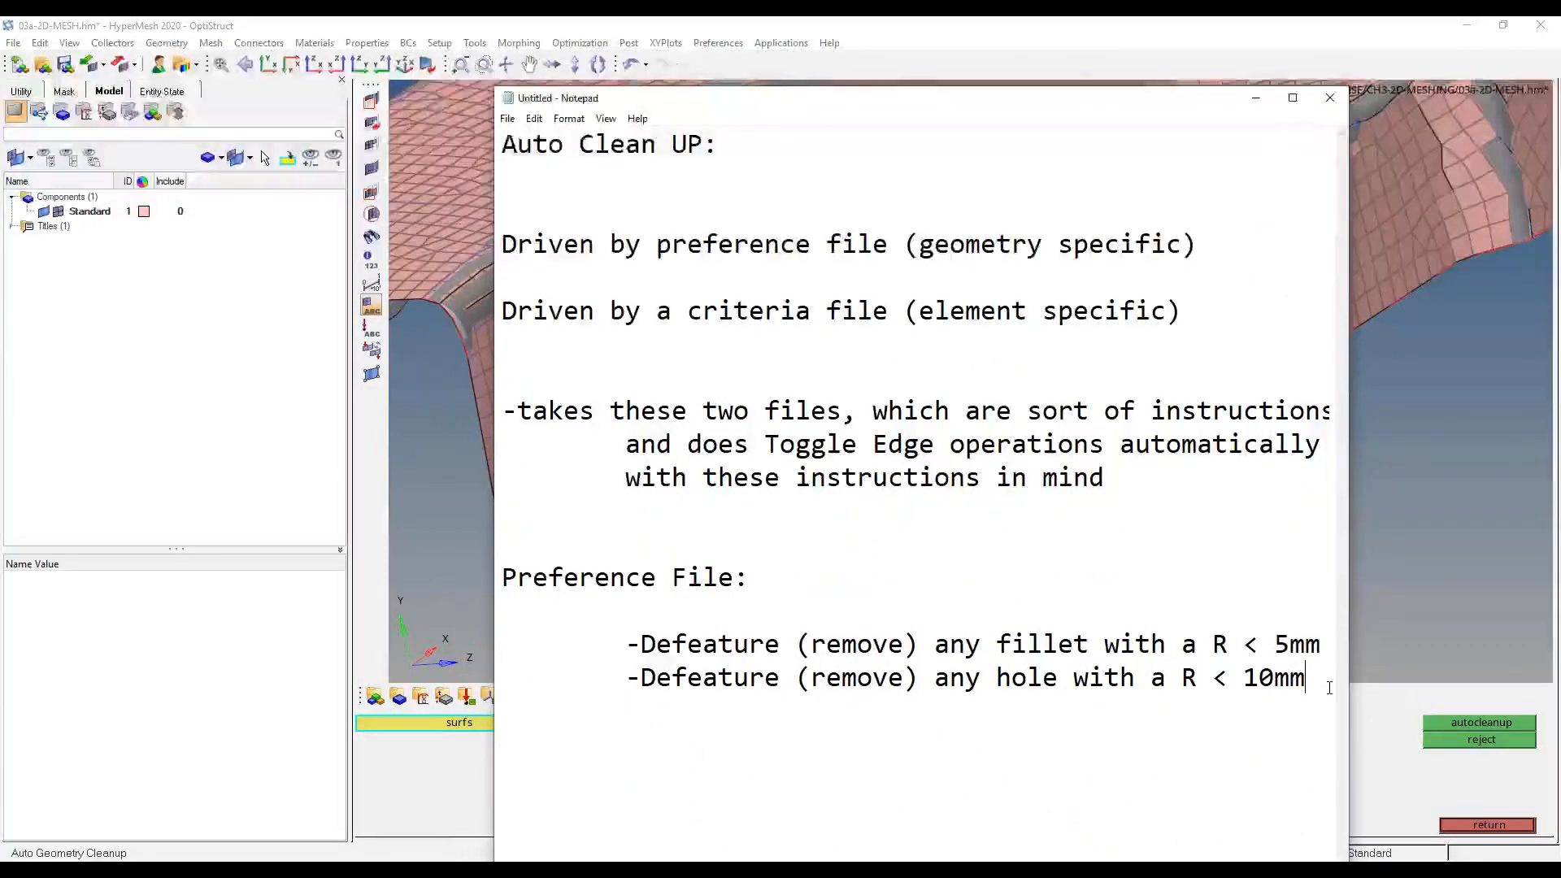
{"action": "key", "text": "Return"}
{"action": "key", "text": "Return"}
{"action": "key", "text": "Return"}
{"action": "key", "text": "Return"}
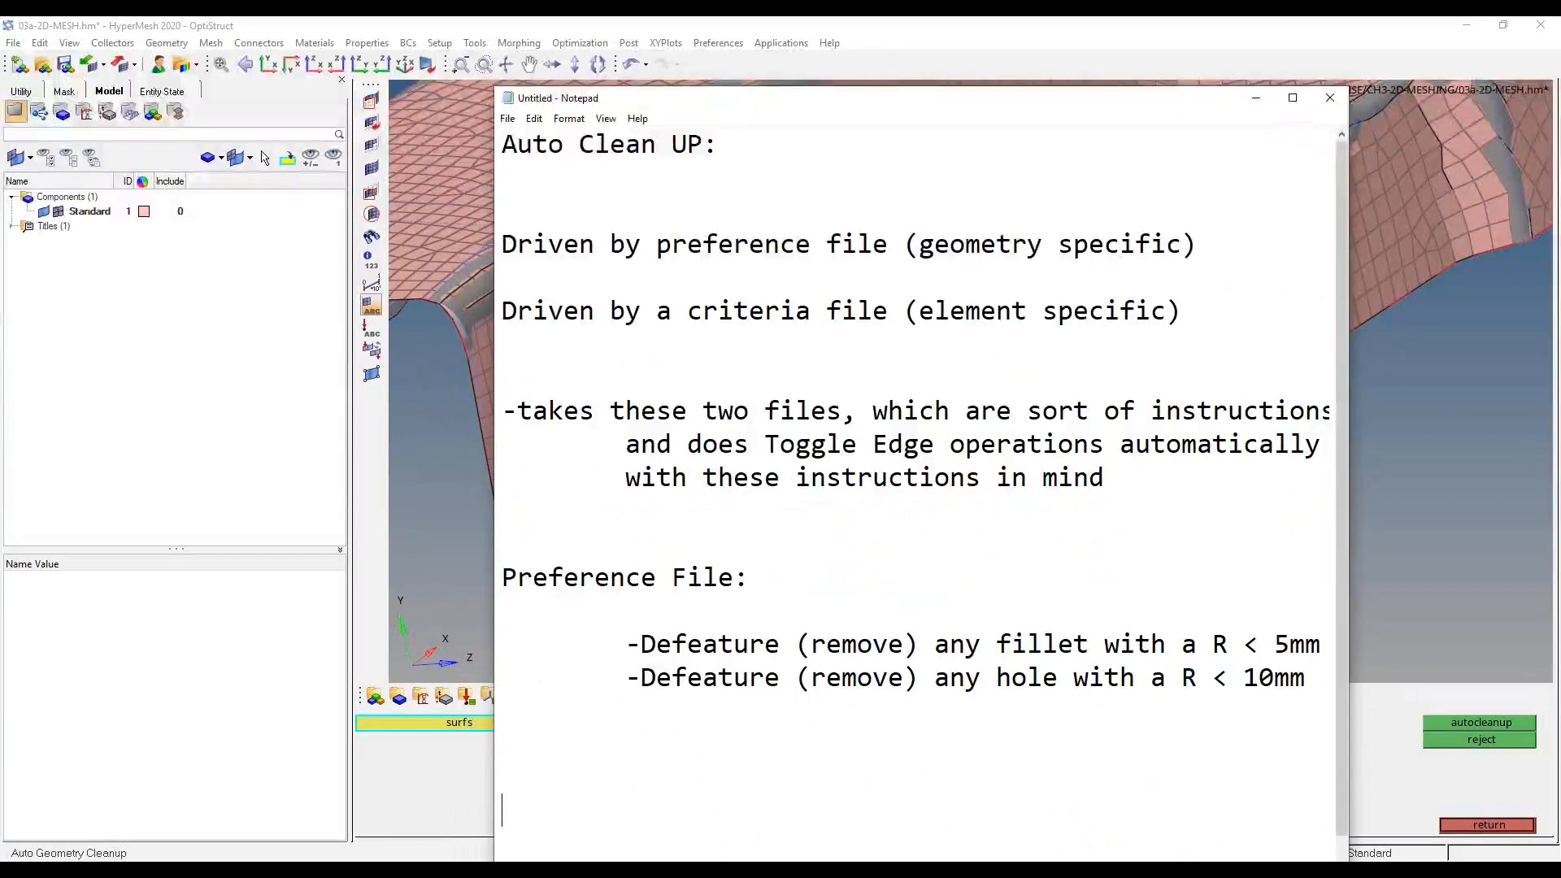
{"action": "type", "text": "Criteria File:"}
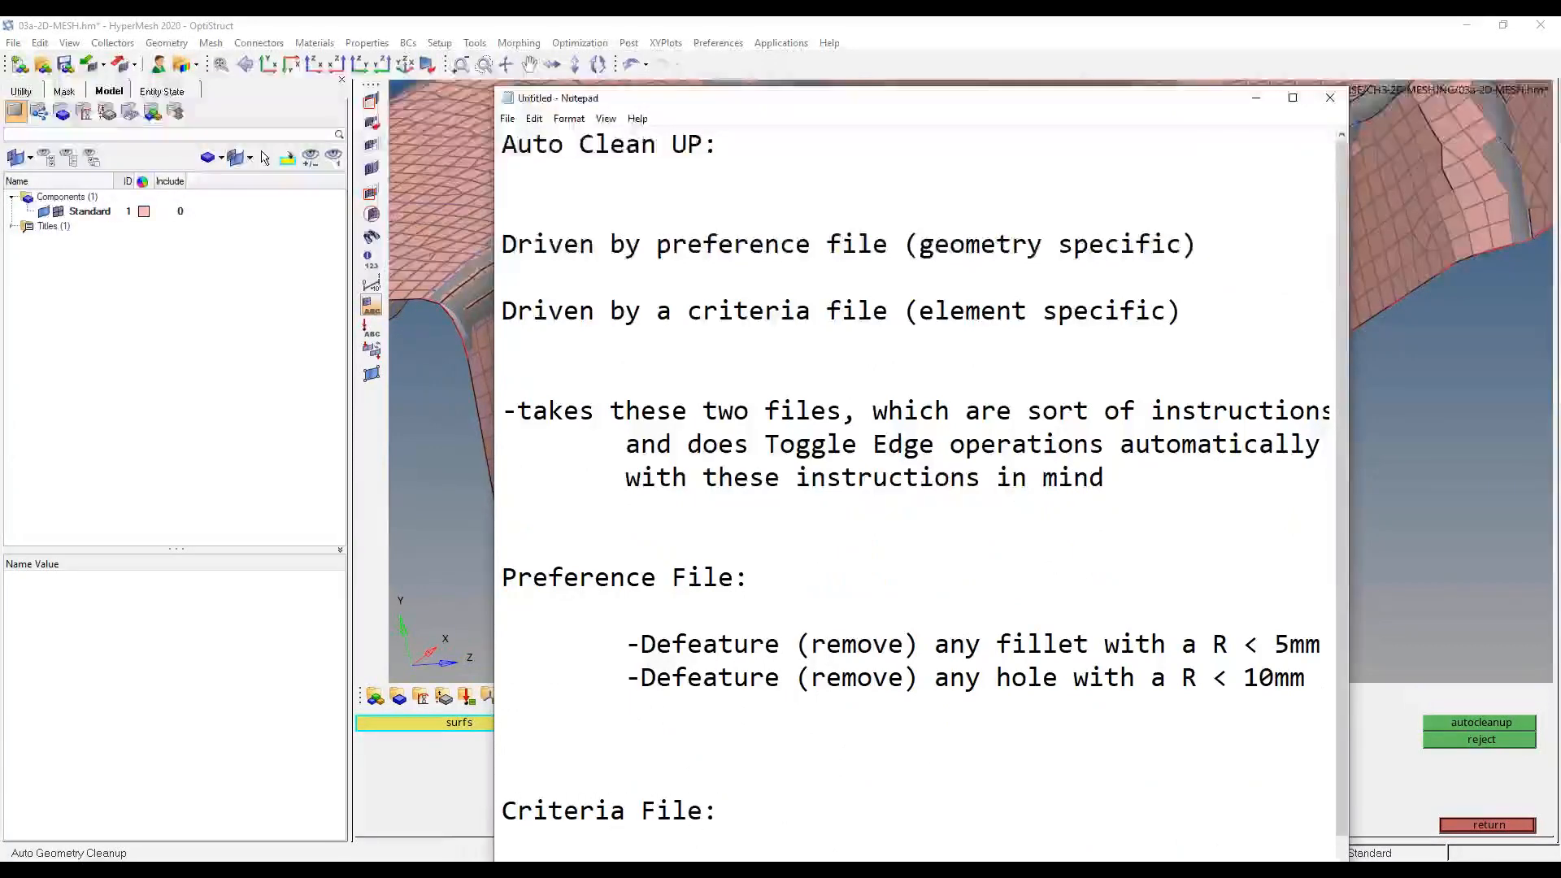
{"action": "key", "text": "Return"}
{"action": "key", "text": "Return"}
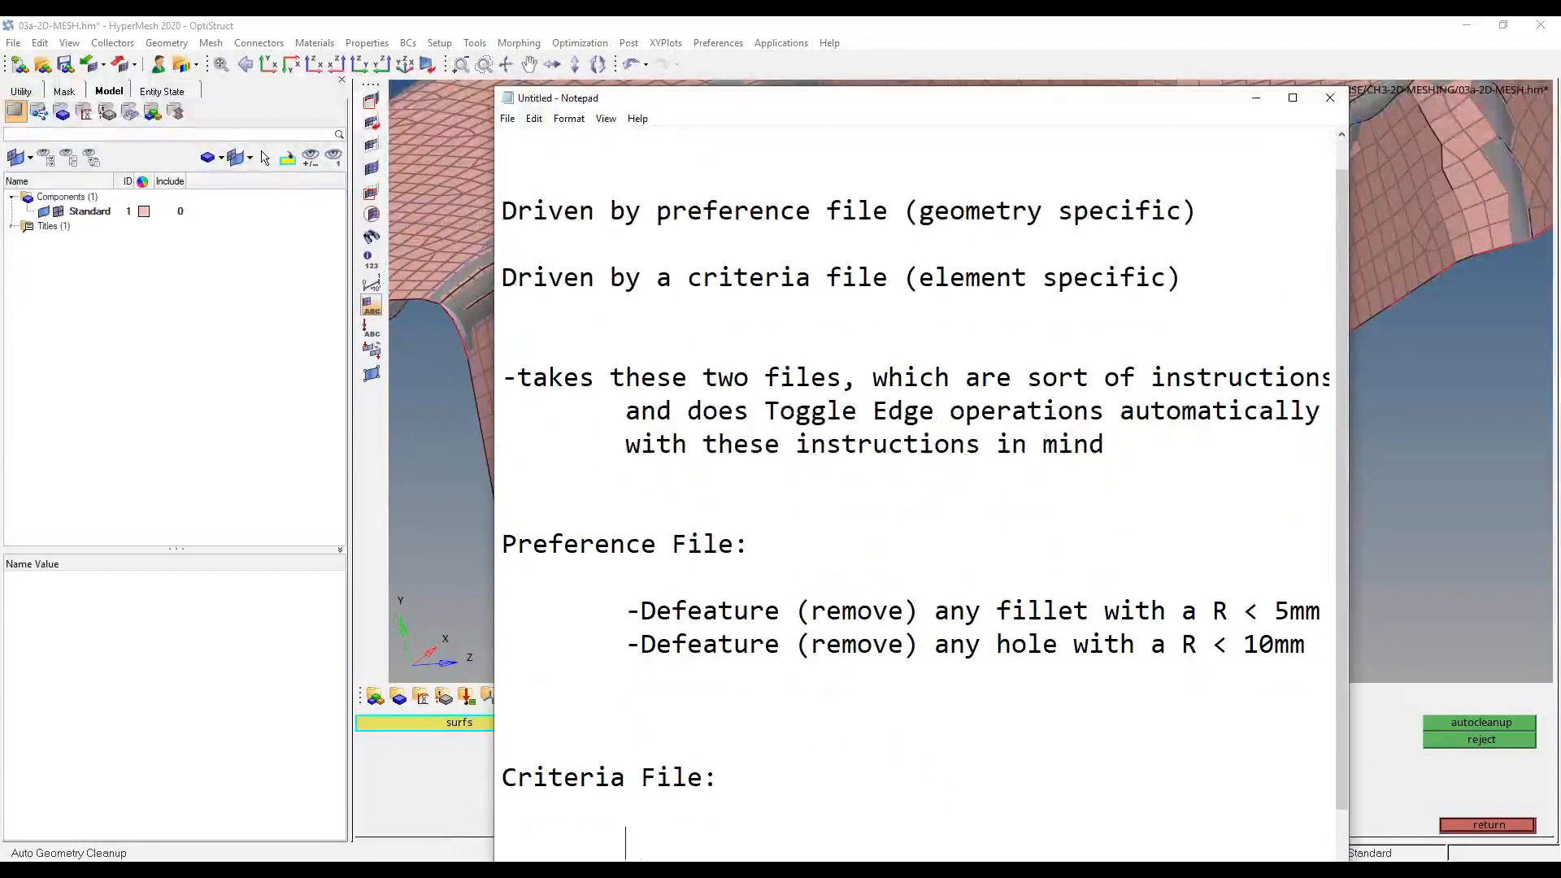
{"action": "type", "text": "-"}
{"action": "key", "text": "BackSpace"}
{"action": "key", "text": "BackSpace"}
{"action": "key", "text": "BackSpace"}
{"action": "key", "text": "BackSpace"}
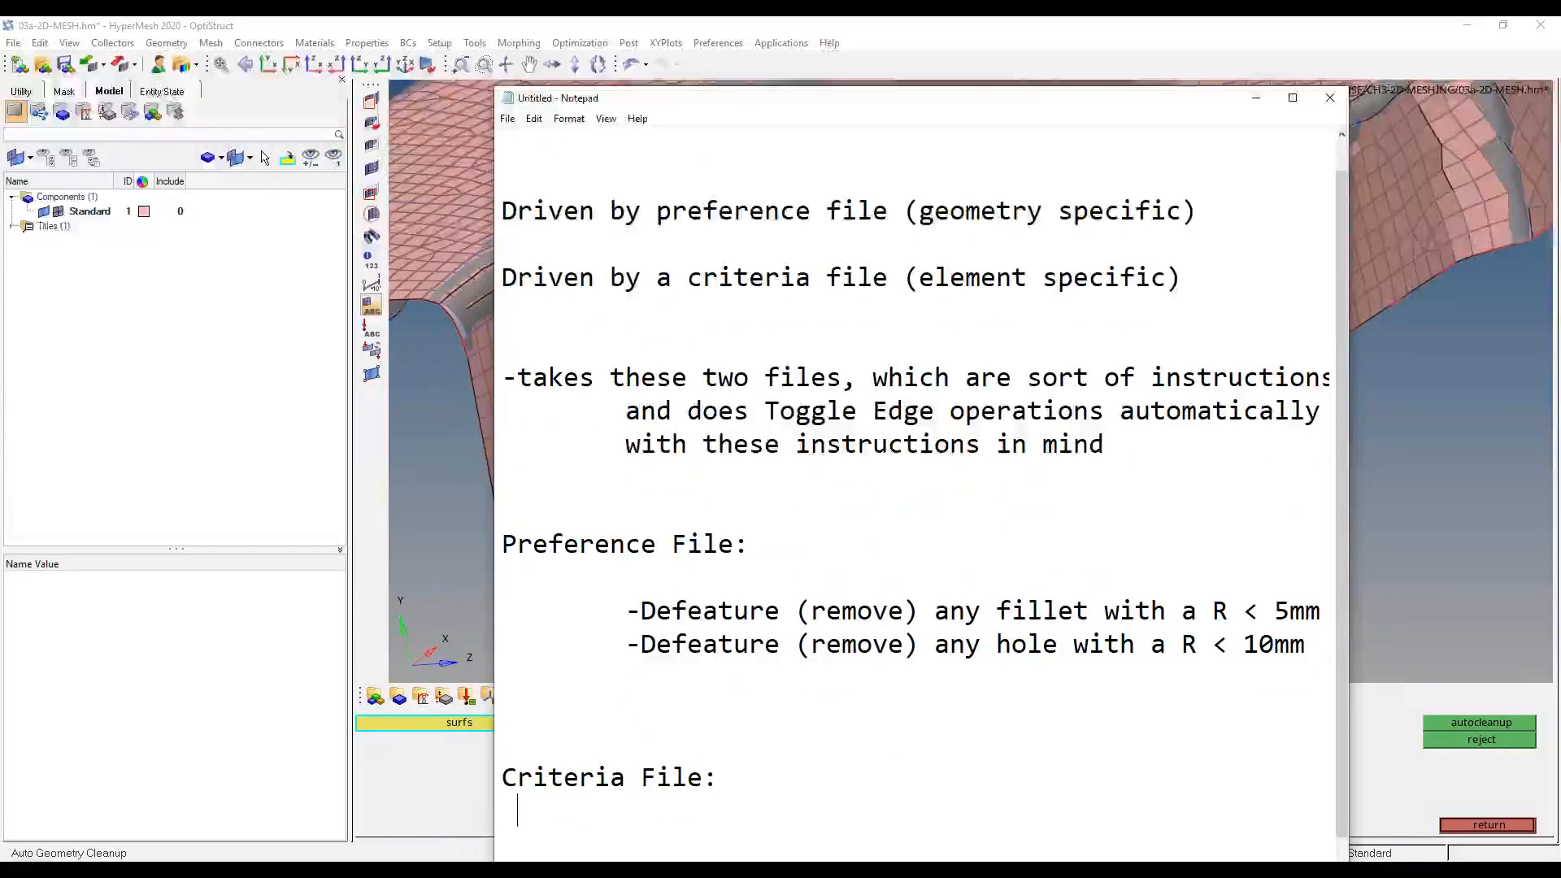
{"action": "type", "text": "Element Qual"}
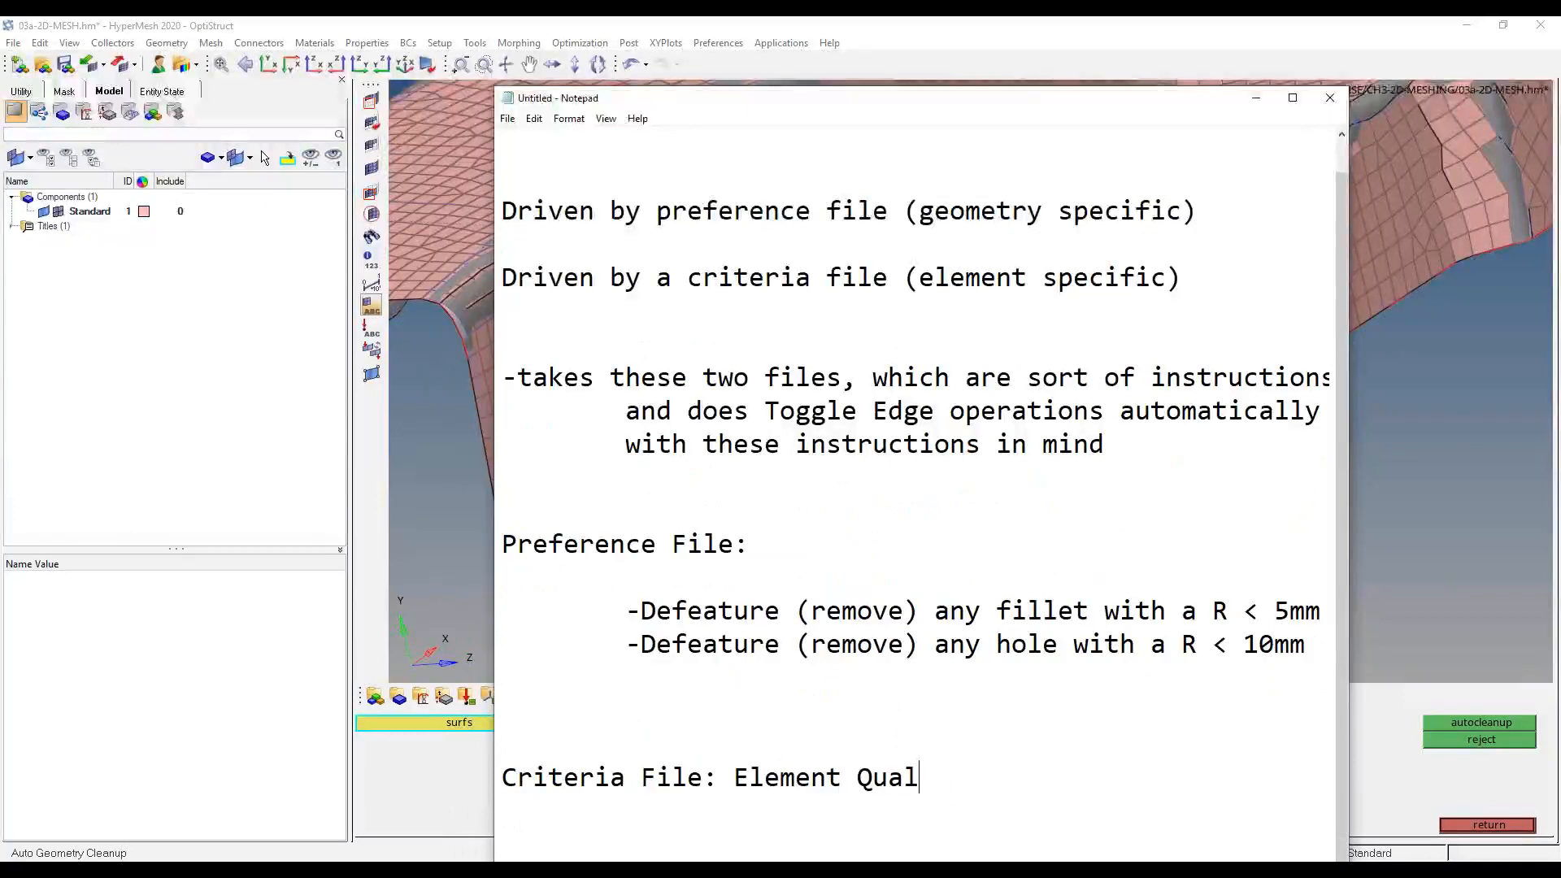
{"action": "type", "text": "ity Definition"}
- Add the indented item "-Establishes the failure thresholds for certain element quality checks" under the criteria file heading, split over two lines
{"action": "key", "text": "Return"}
{"action": "key", "text": "Tab"}
{"action": "type", "text": "-"}
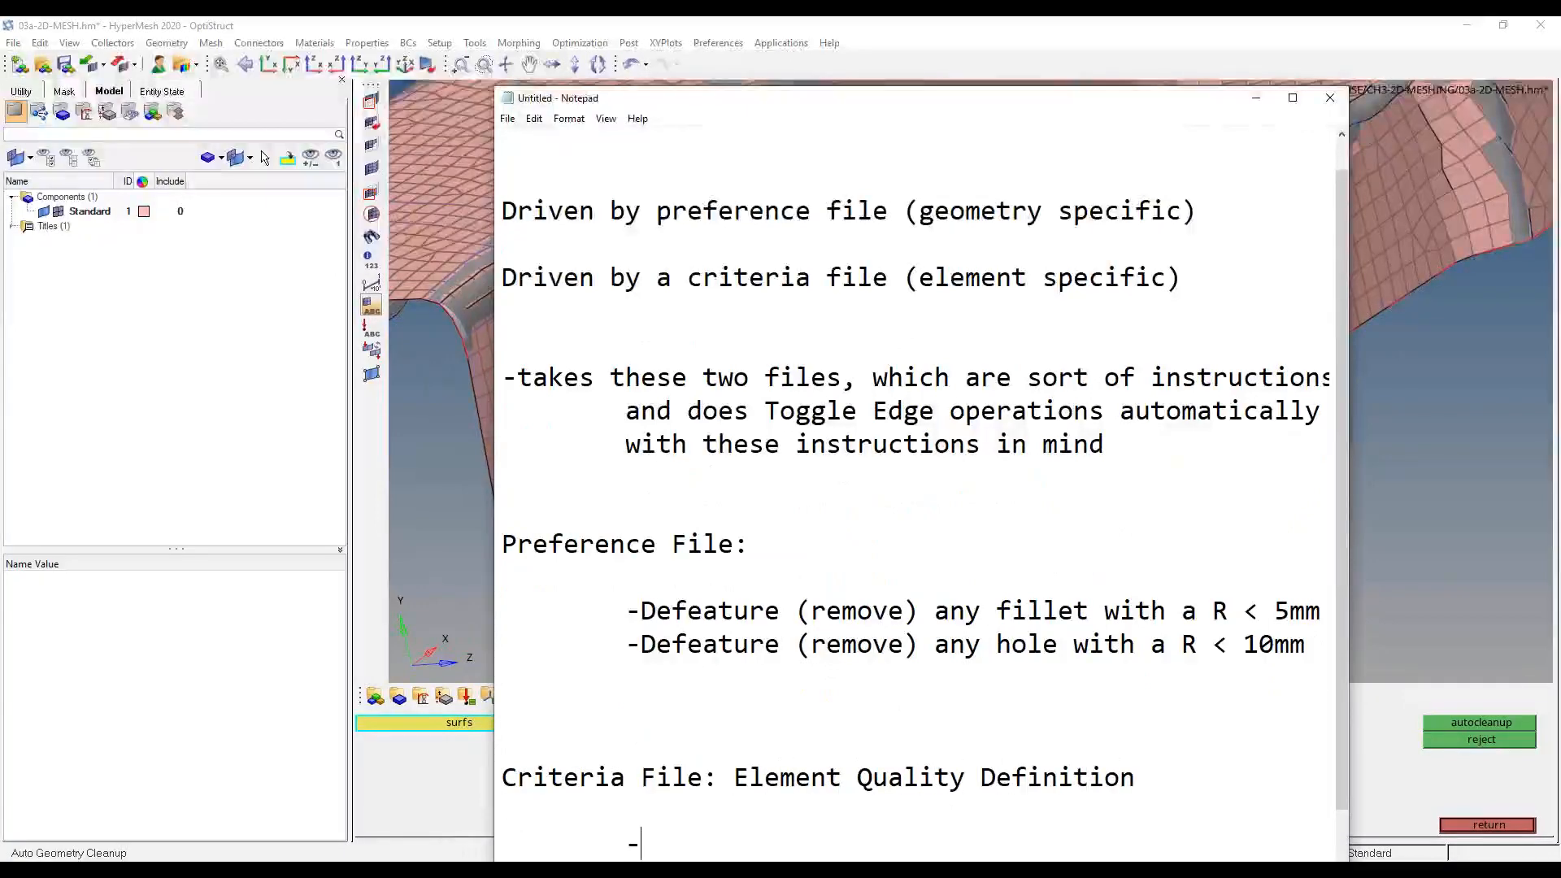
{"action": "type", "text": "Establ"}
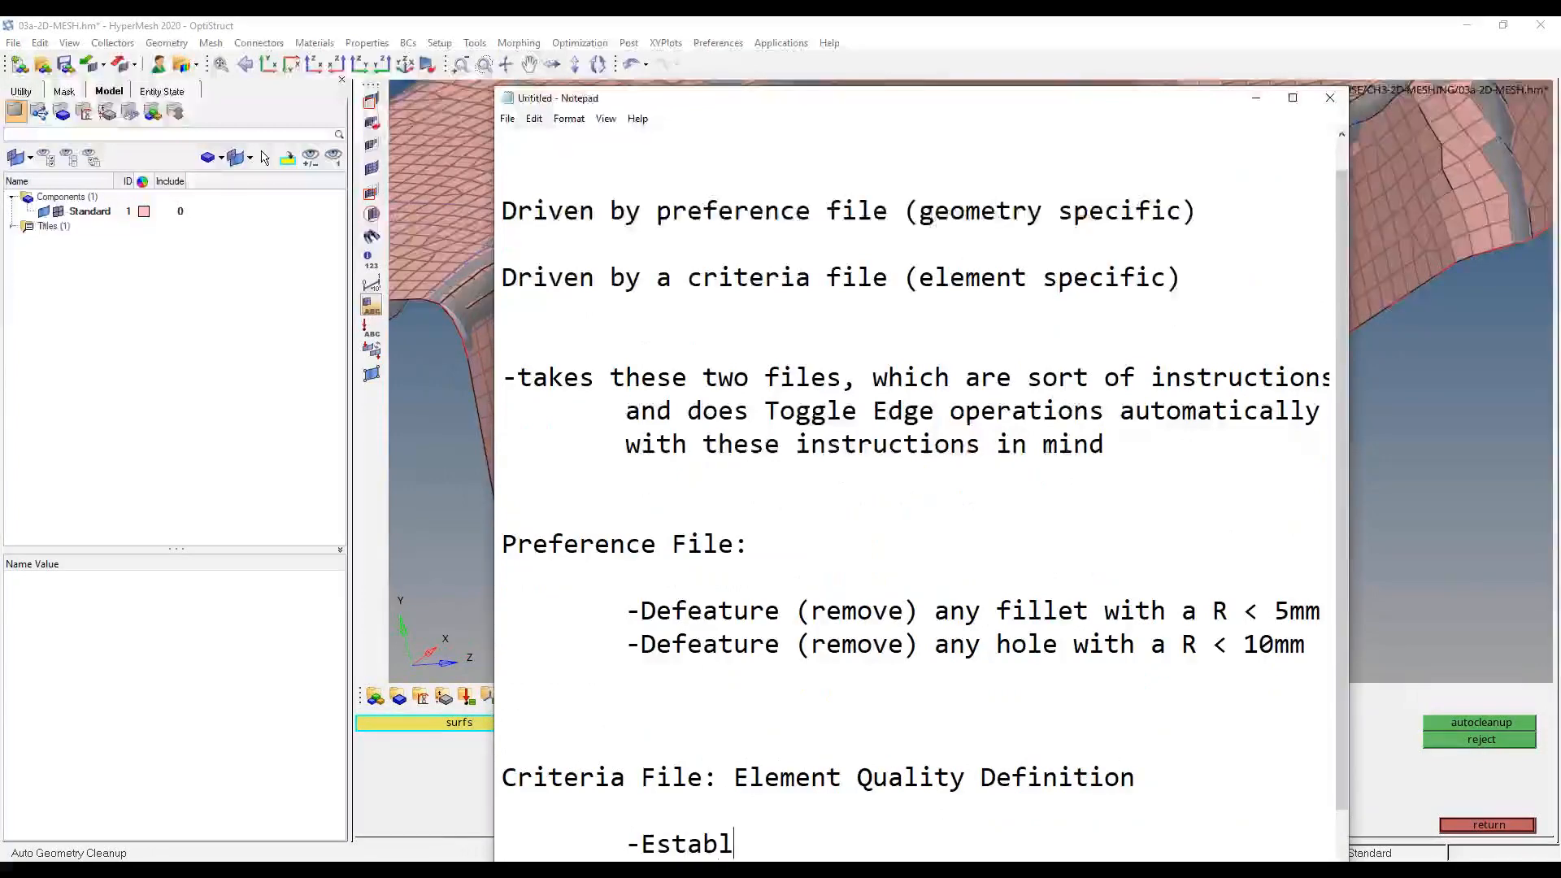
{"action": "type", "text": "ishes the failure t"}
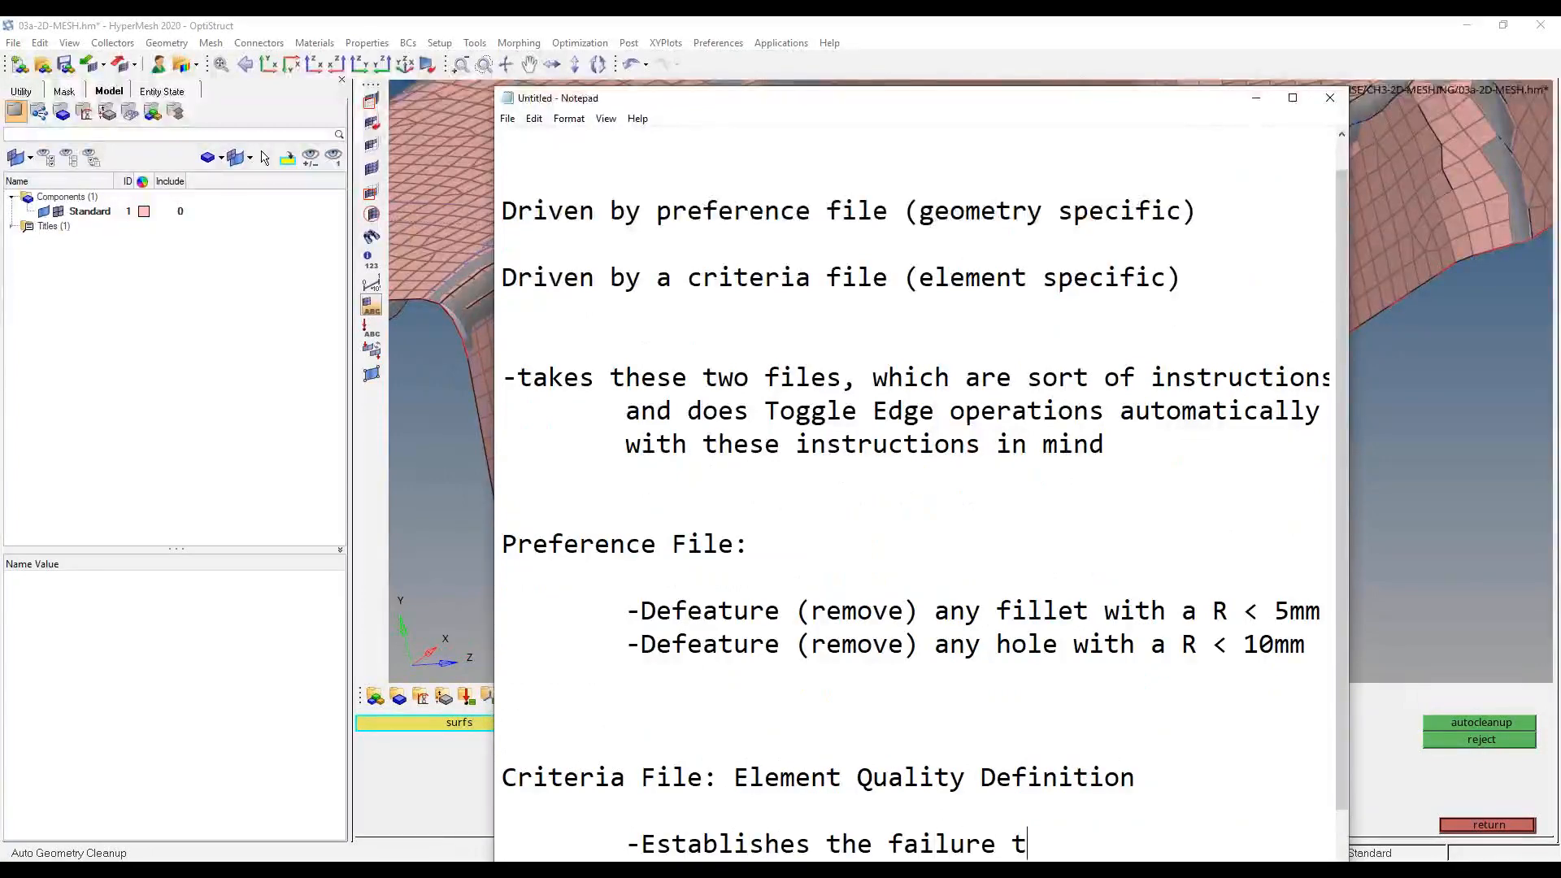
{"action": "type", "text": "hresholds for"}
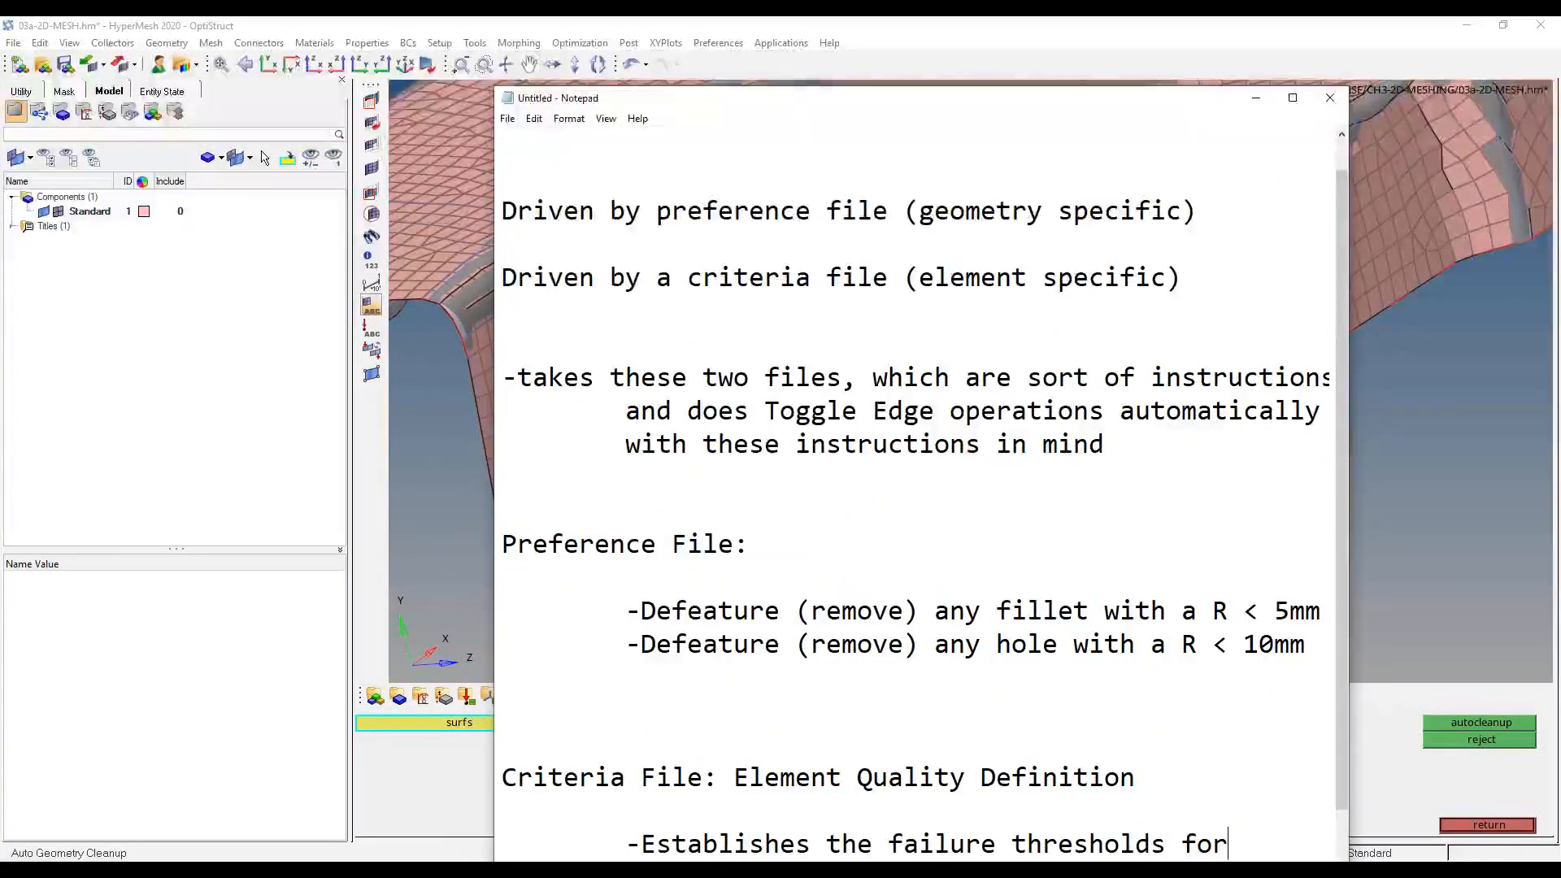
{"action": "key", "text": "Return"}
{"action": "key", "text": "Tab"}
{"action": "type", "text": "certain "}
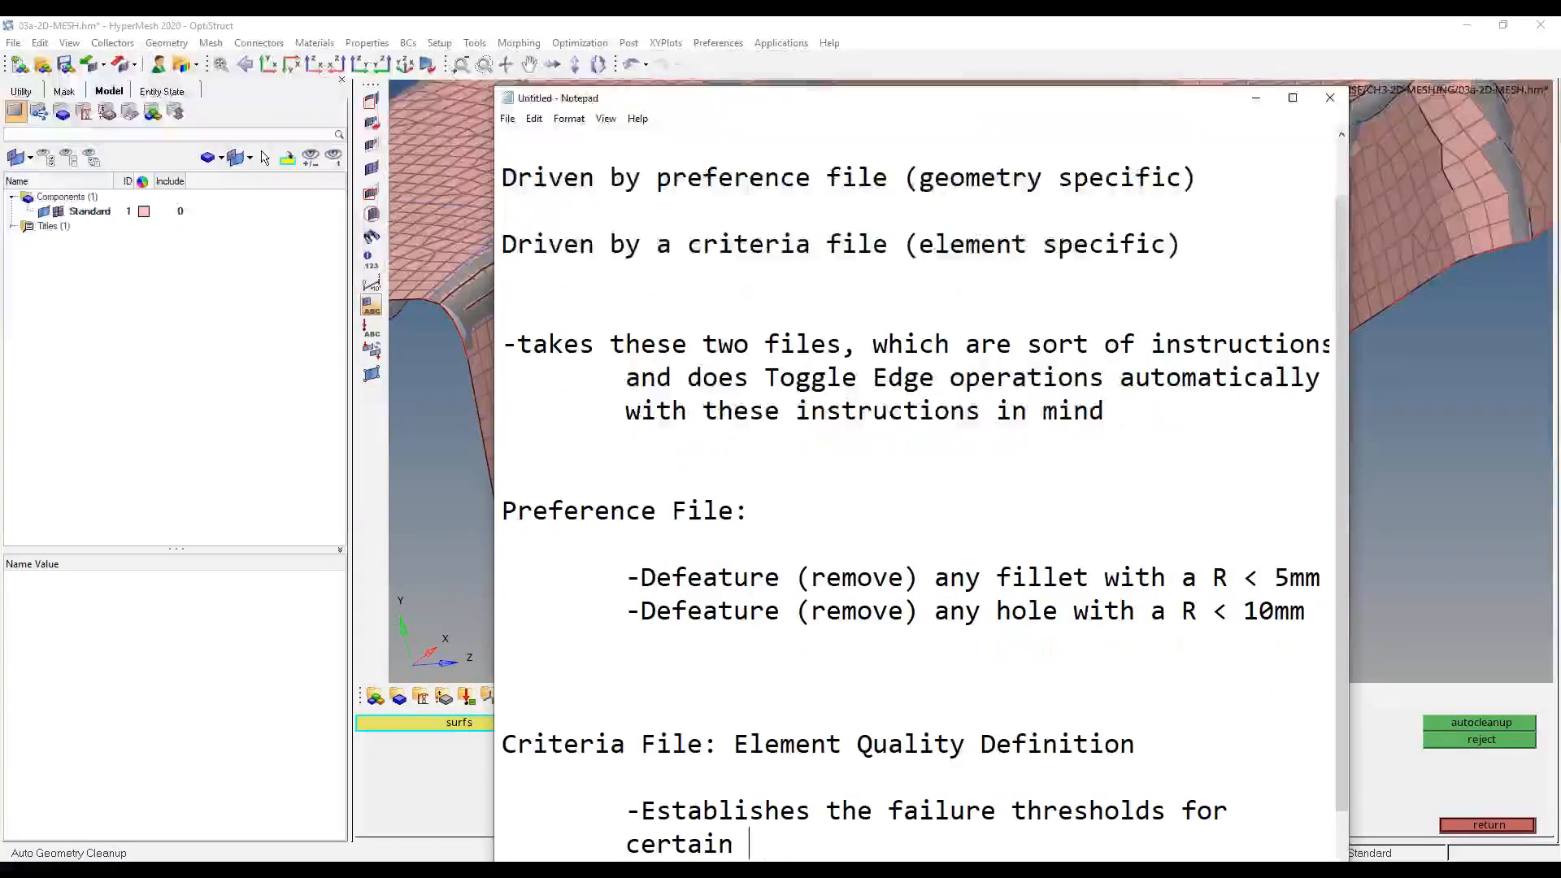
{"action": "type", "text": "element quality checks"}
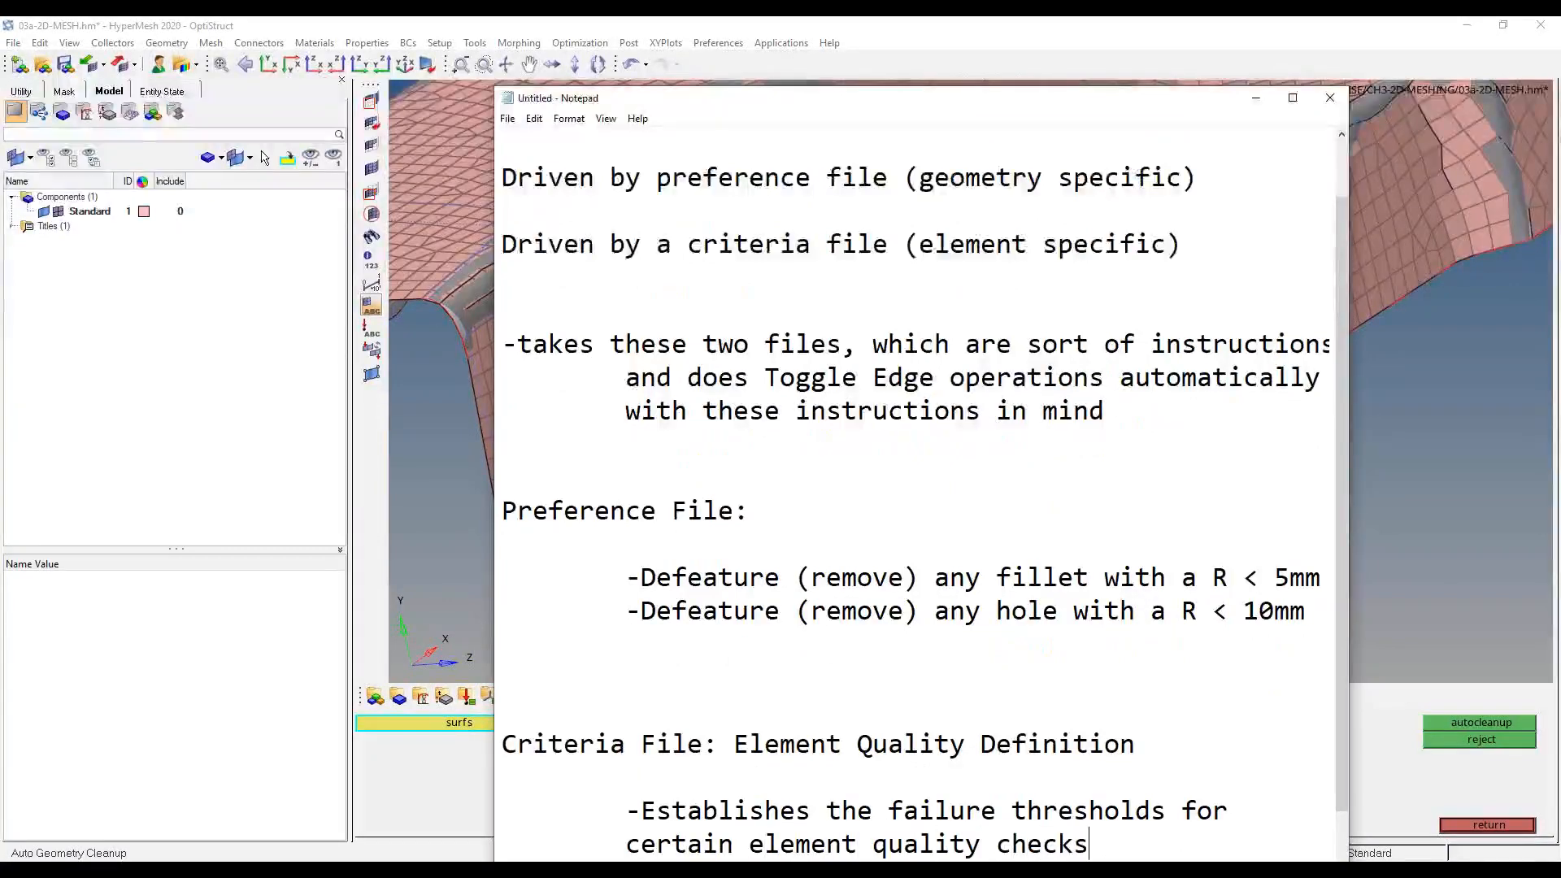
- Leave a blank line under the criteria file text and add the indented item "-Element Size? (too big, too small)"
{"action": "key", "text": "Return"}
{"action": "key", "text": "Return"}
{"action": "key", "text": "Return"}
{"action": "key", "text": "BackSpace"}
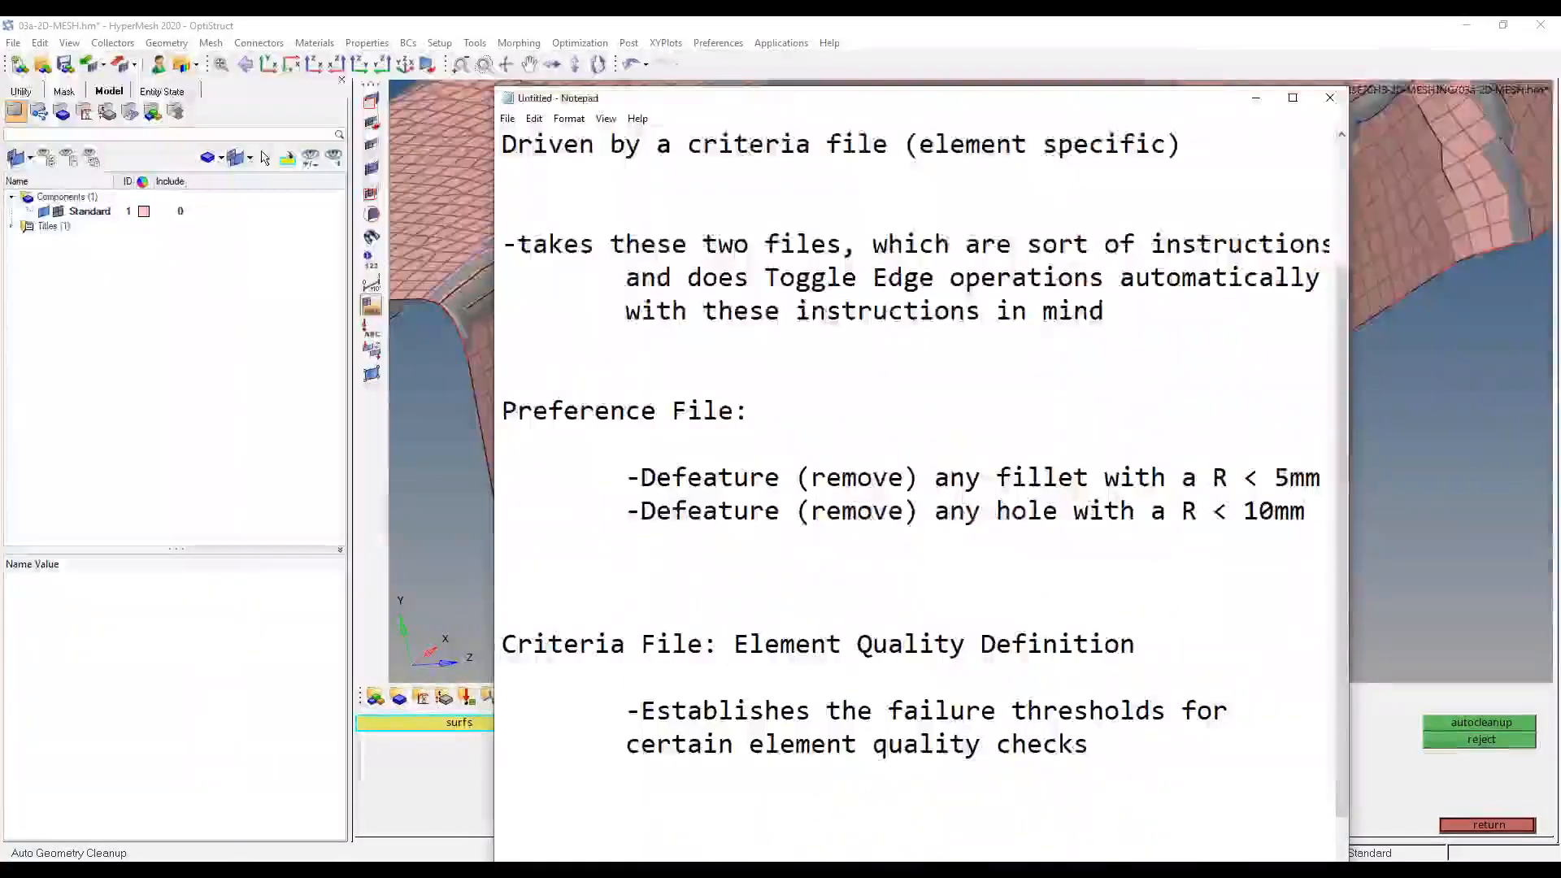
{"action": "key", "text": "Tab"}
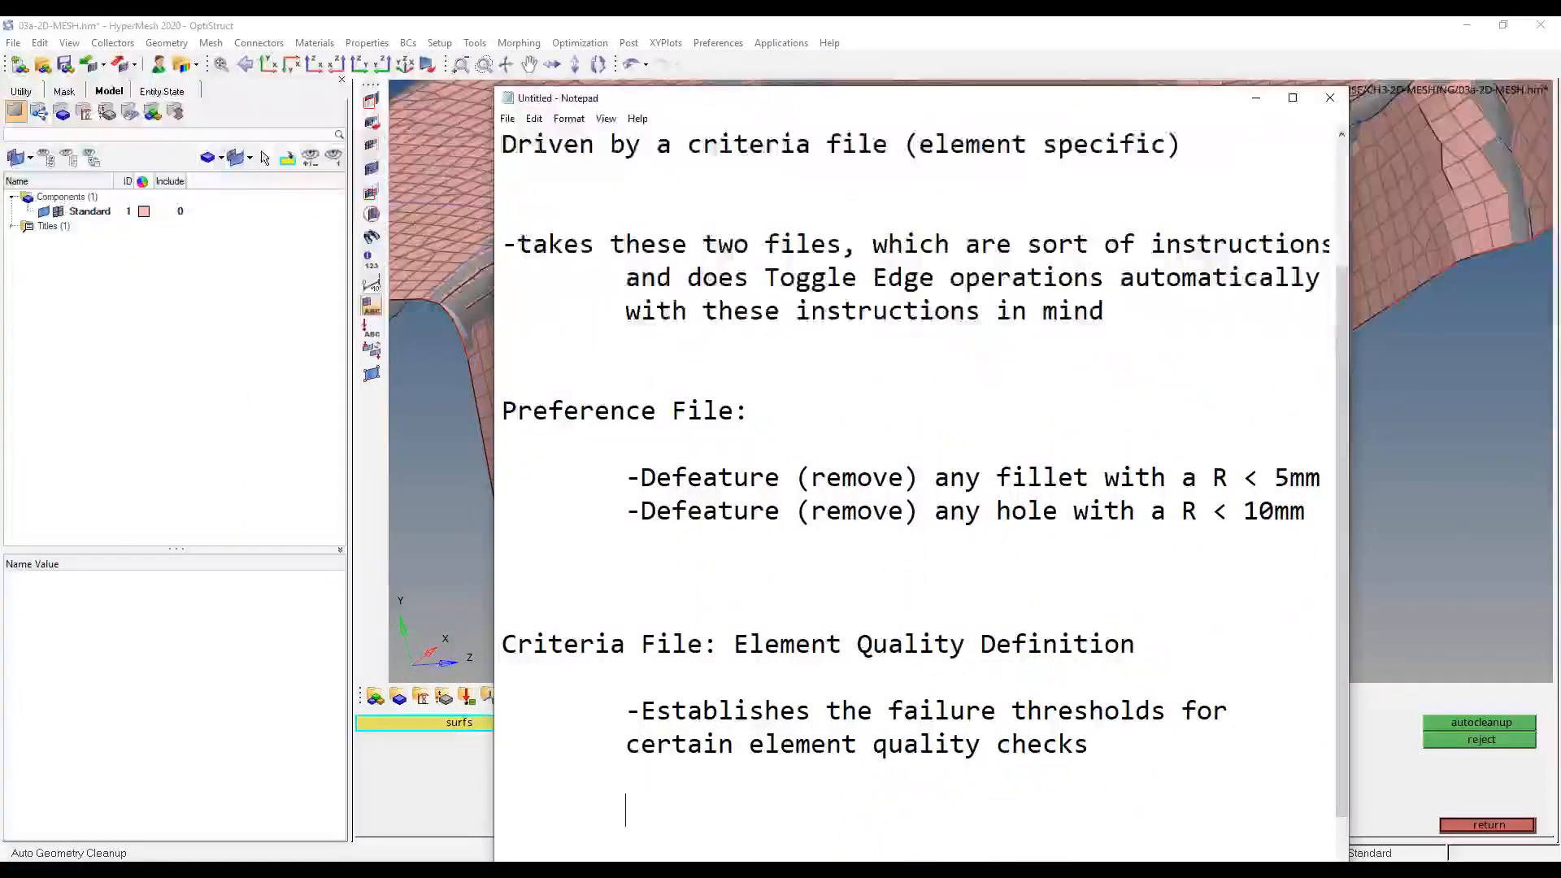
{"action": "type", "text": "-Element Siz"}
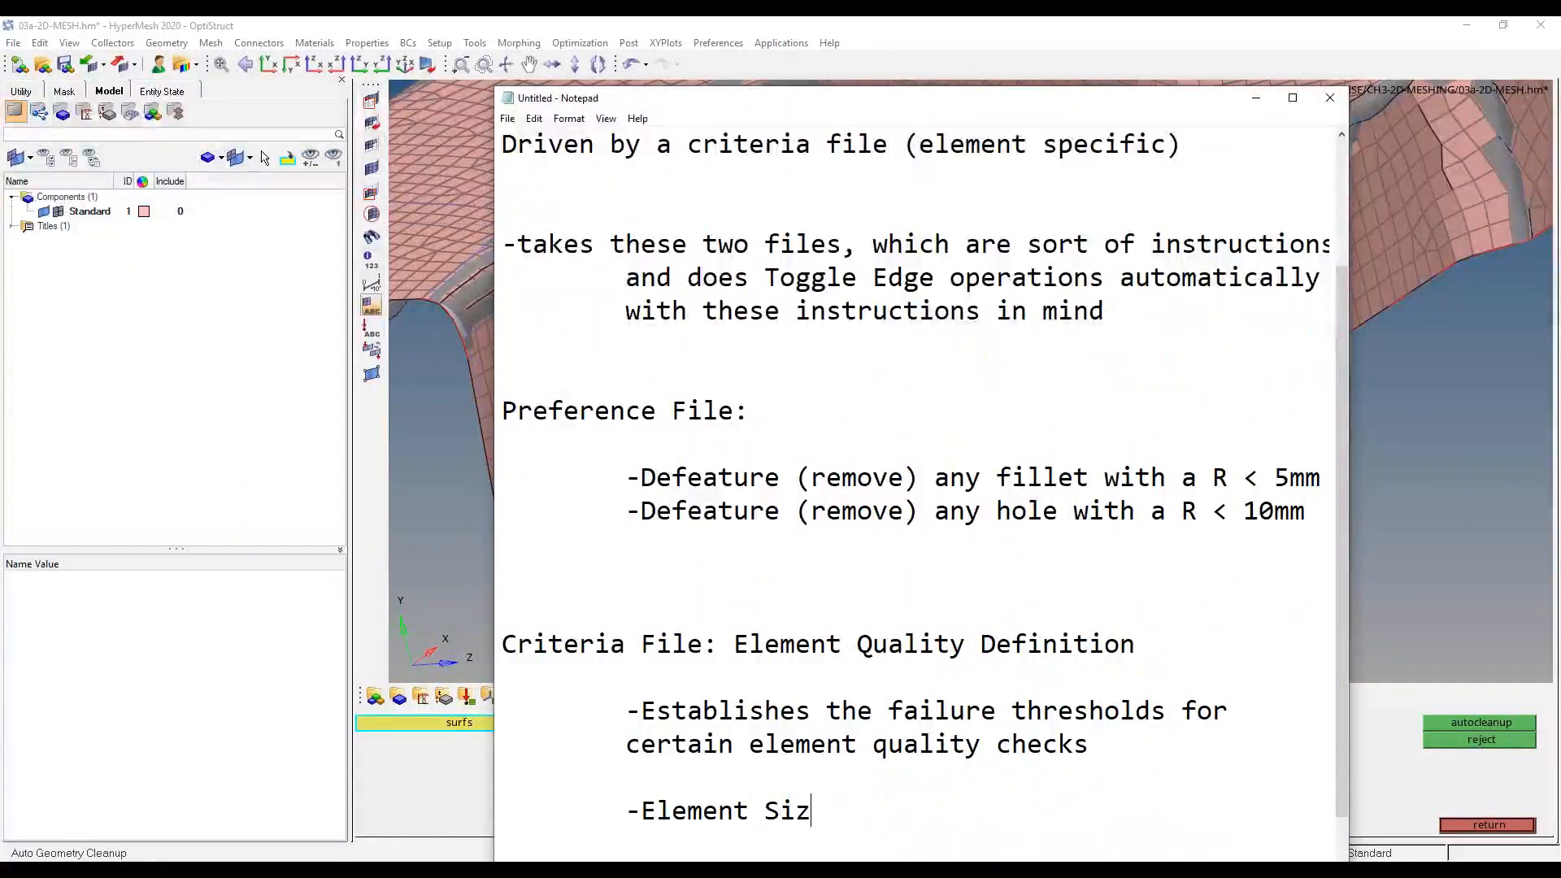
{"action": "type", "text": "e? (to"}
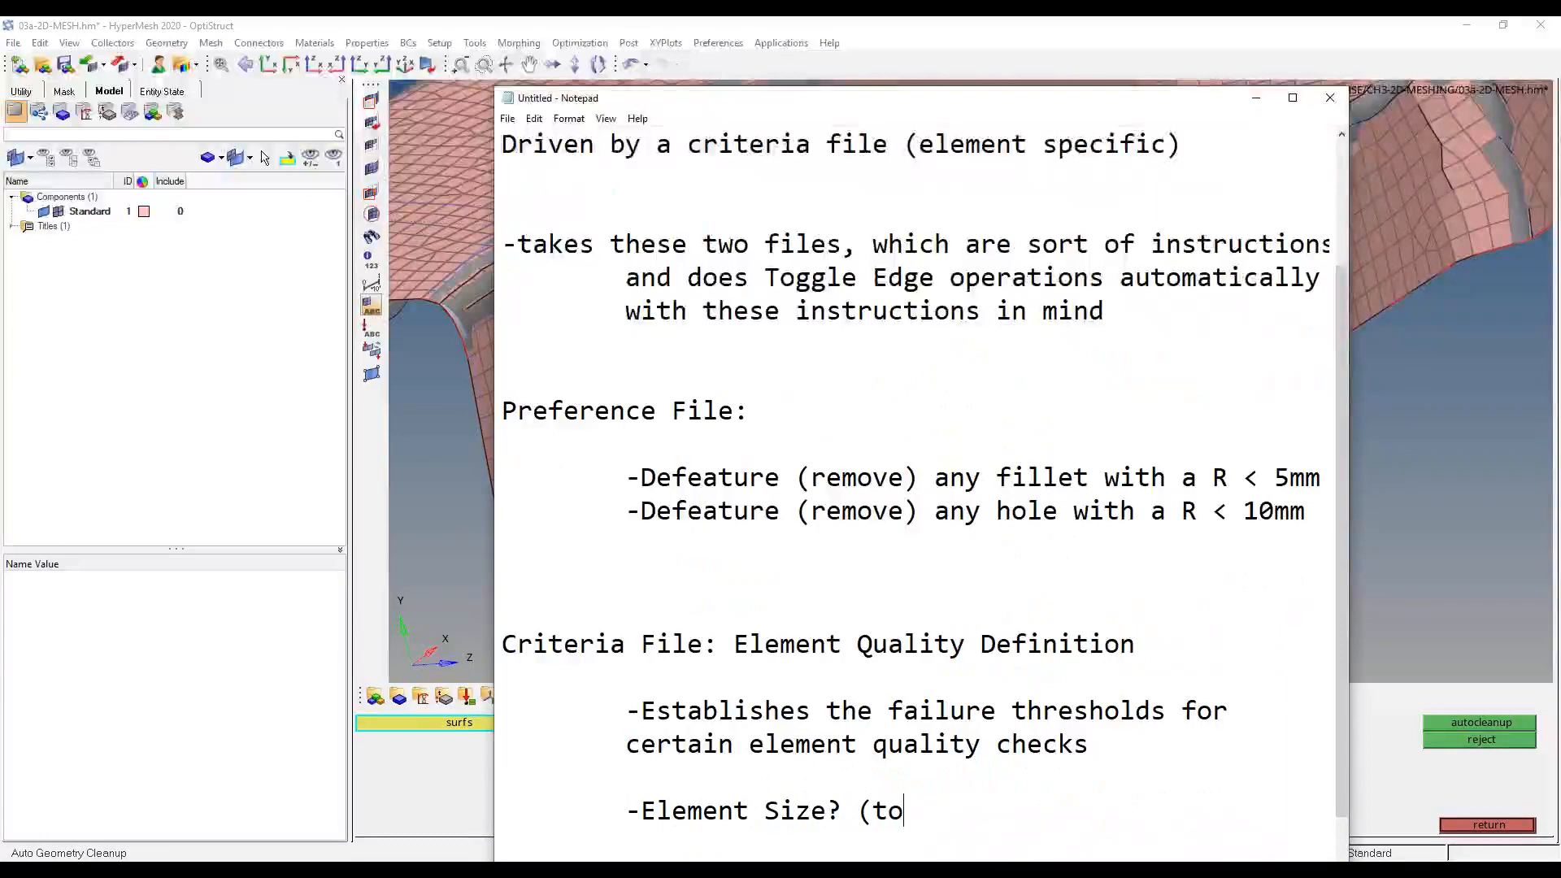
{"action": "type", "text": "o big, too small)"}
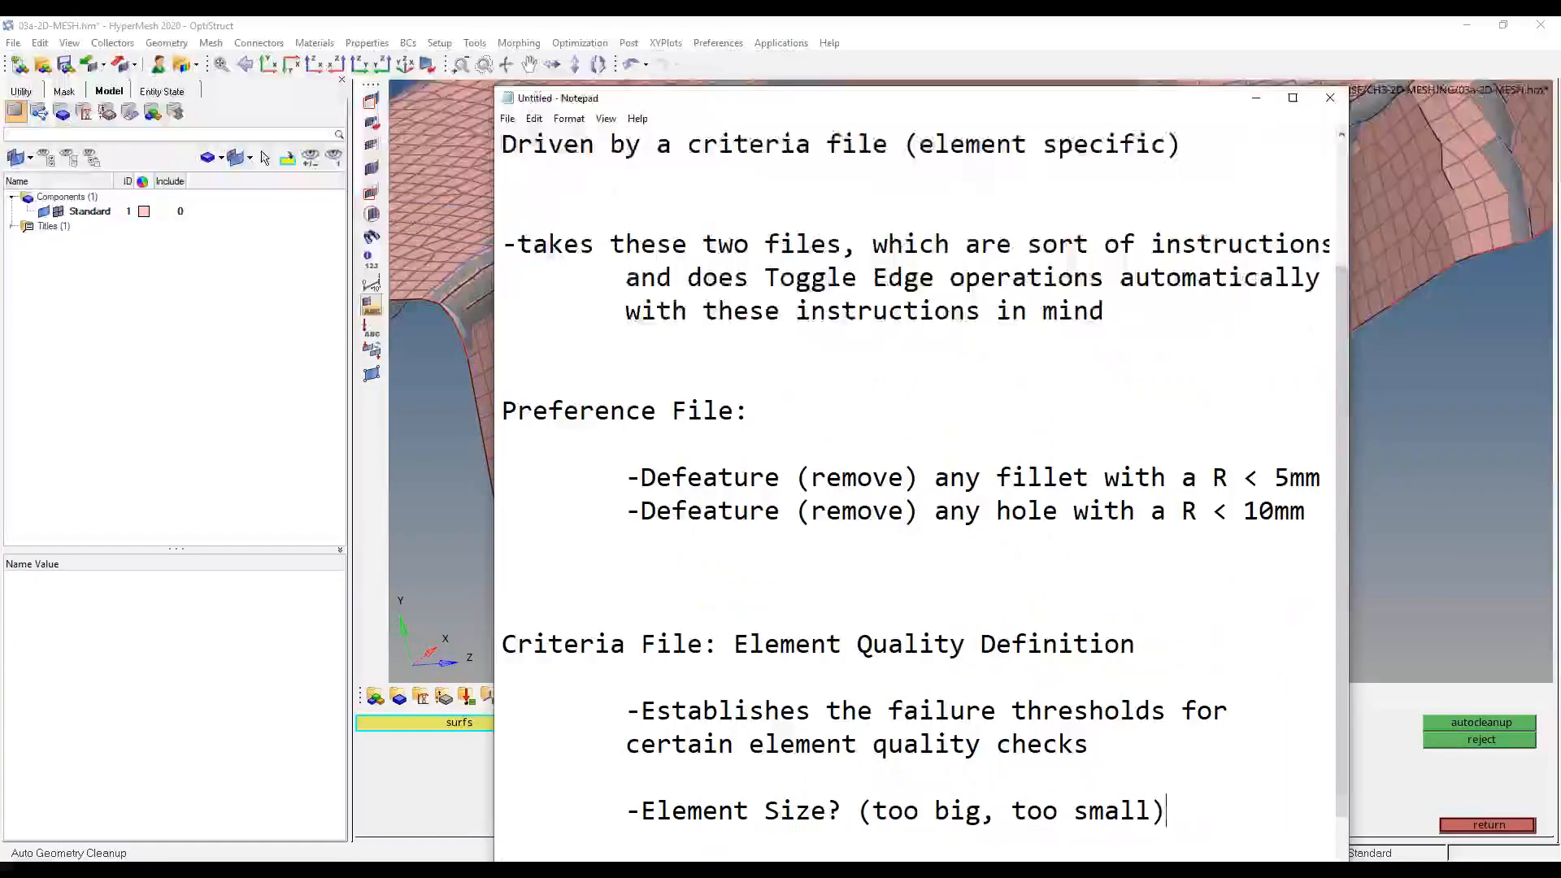
- Add the indented item "-Element Shape? (not square enough, skewed)" directly under the element size item
{"action": "key", "text": "Return"}
{"action": "key", "text": "Tab"}
{"action": "type", "text": "-Element Shape"}
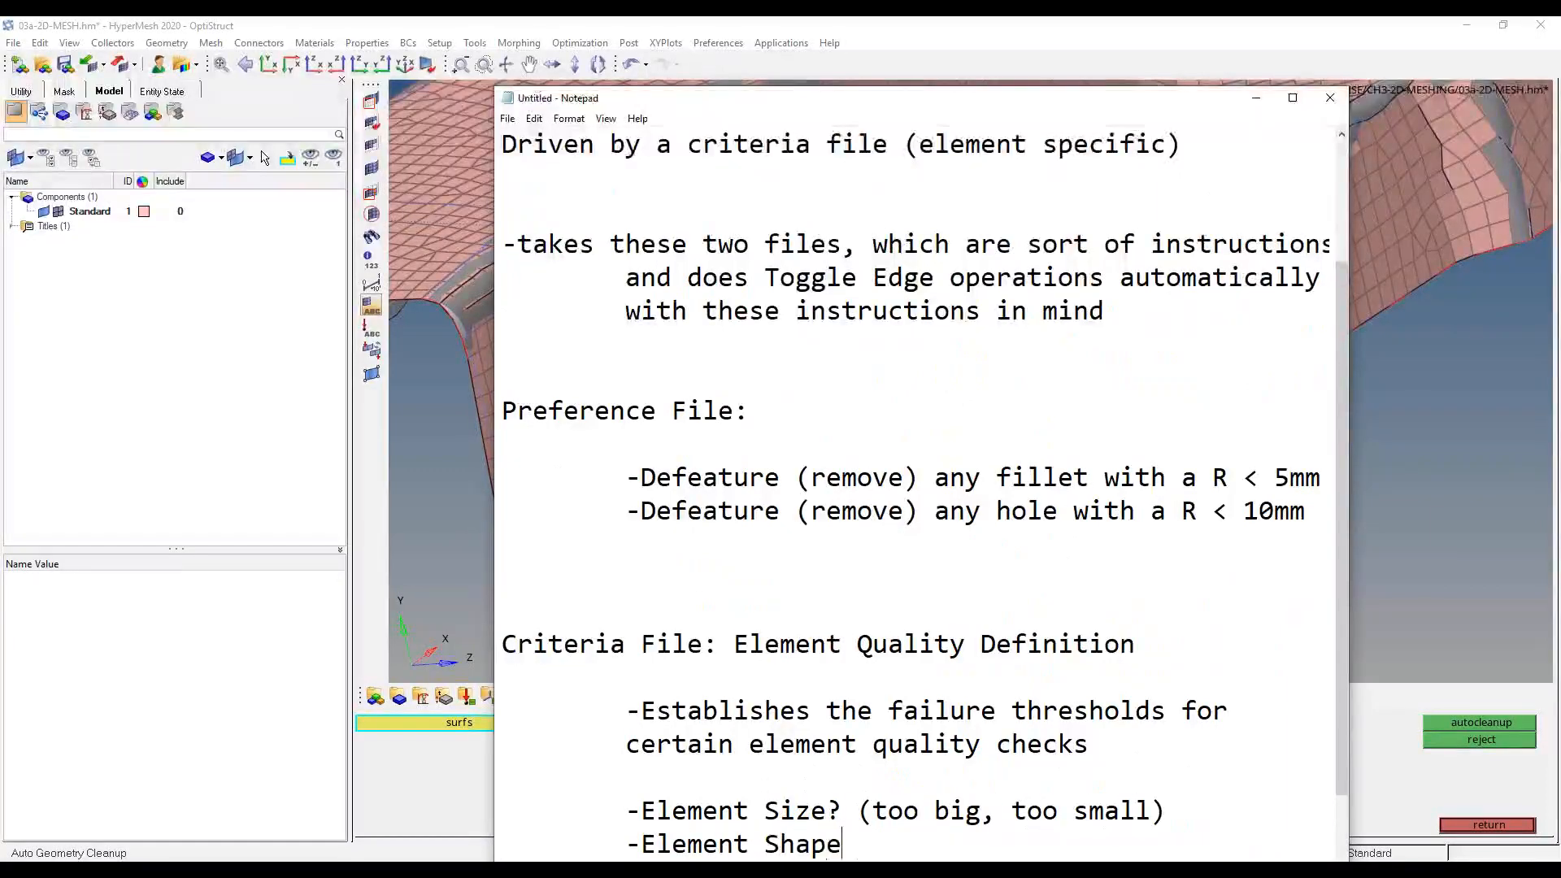
{"action": "type", "text": "? (not square enough"}
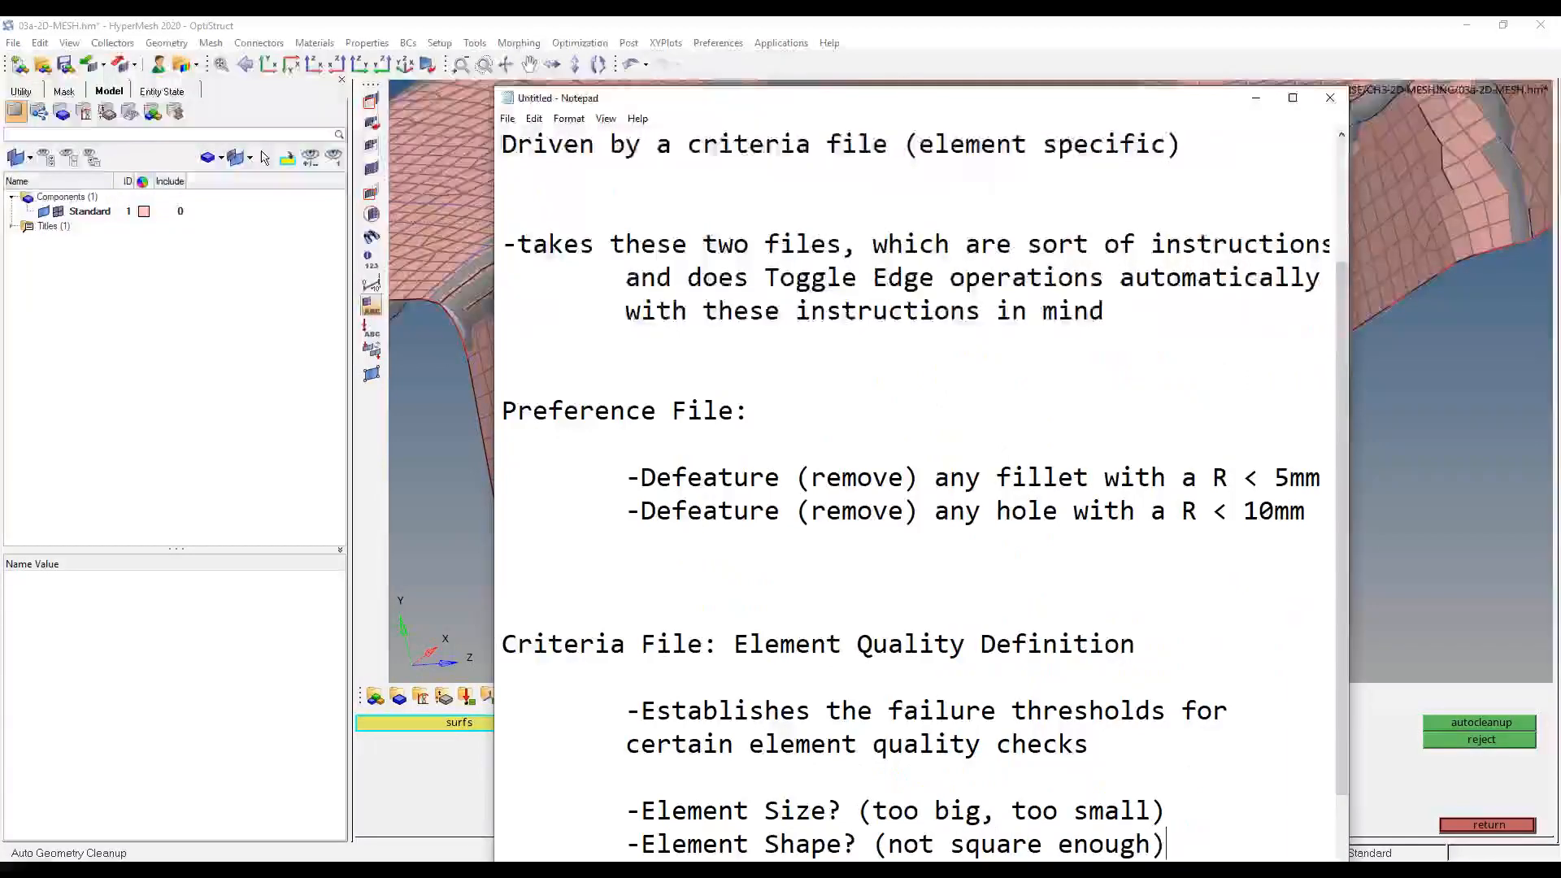
{"action": "type", "text": ", skewed)"}
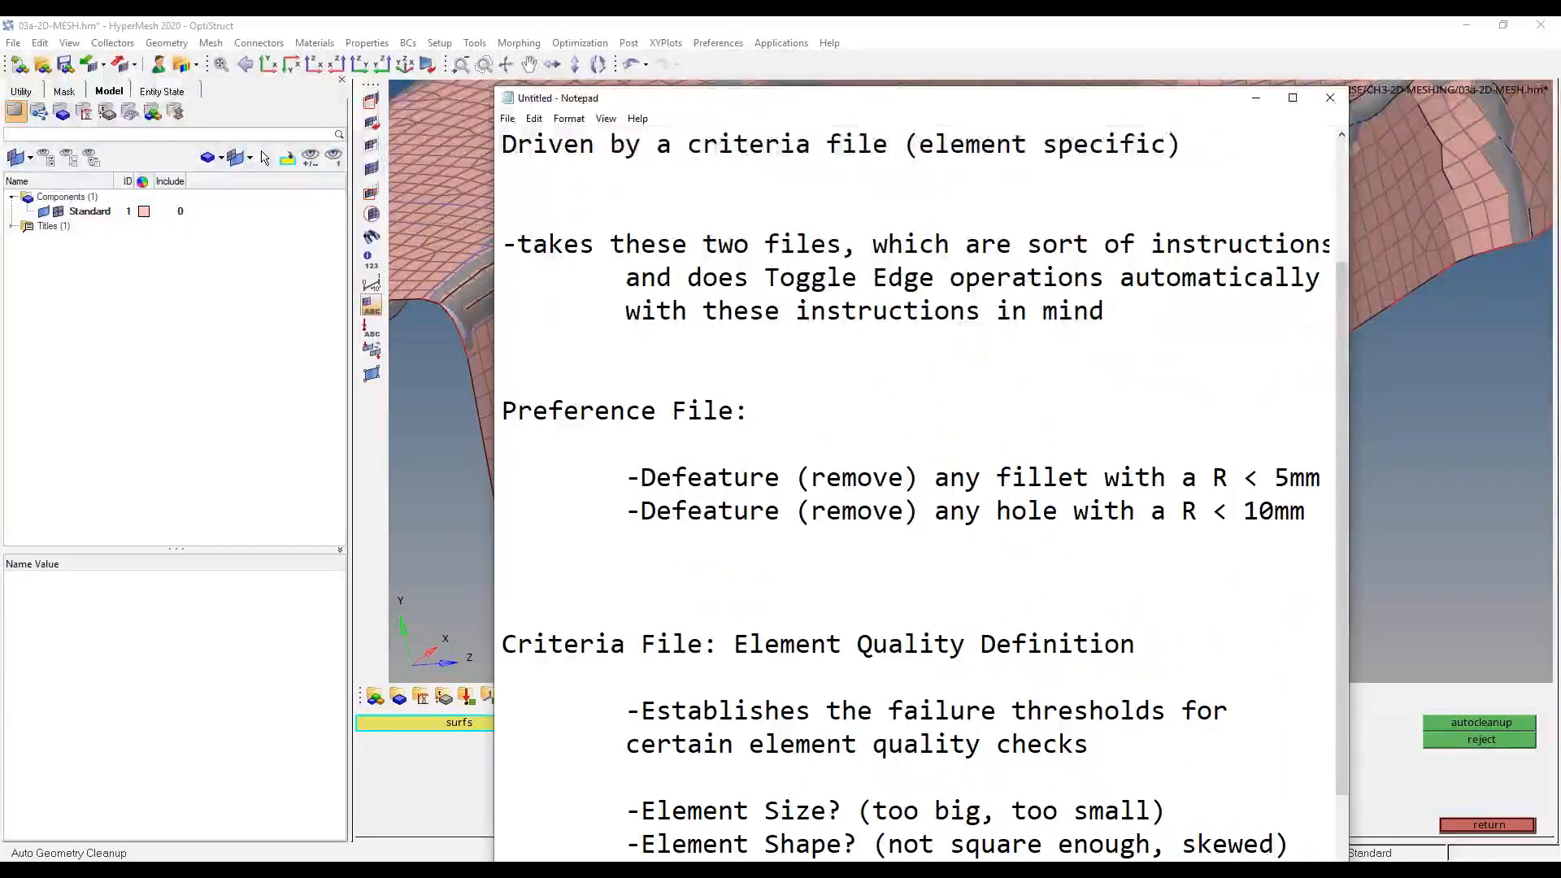
- After blank lines, add "FOR NOW: I WOULD ADJUST THE AVG ELEMENT SIZE OPTION" and continue with the indented line "IN EACH OF THE FILES"
{"action": "key", "text": "Return"}
{"action": "key", "text": "Return"}
{"action": "key", "text": "Tab"}
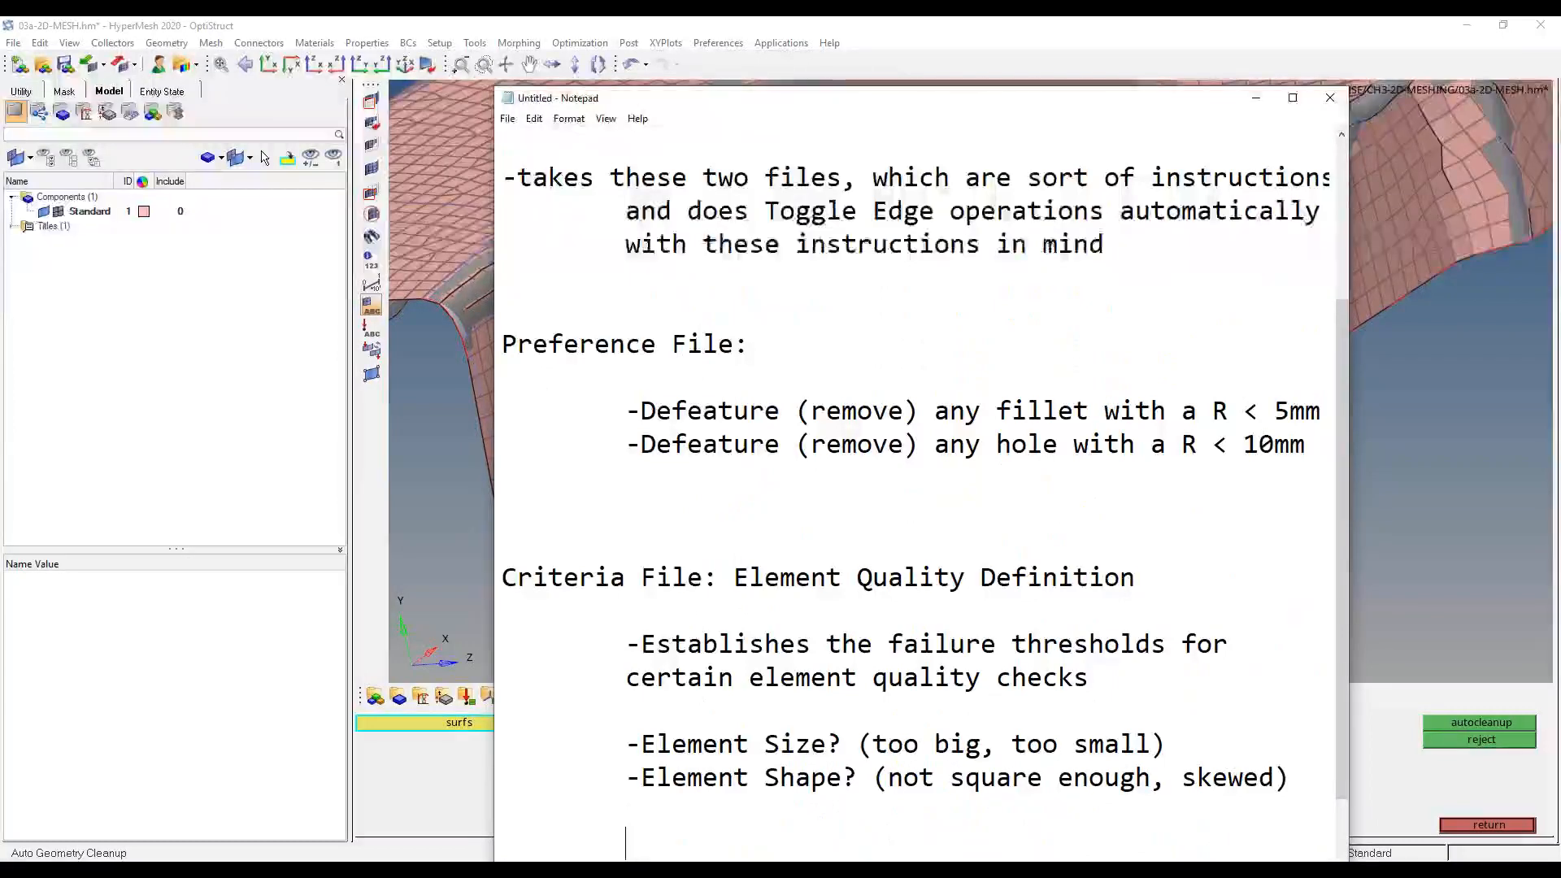
{"action": "key", "text": "Return"}
{"action": "key", "text": "Return"}
{"action": "type", "text": "FOR NOW: "}
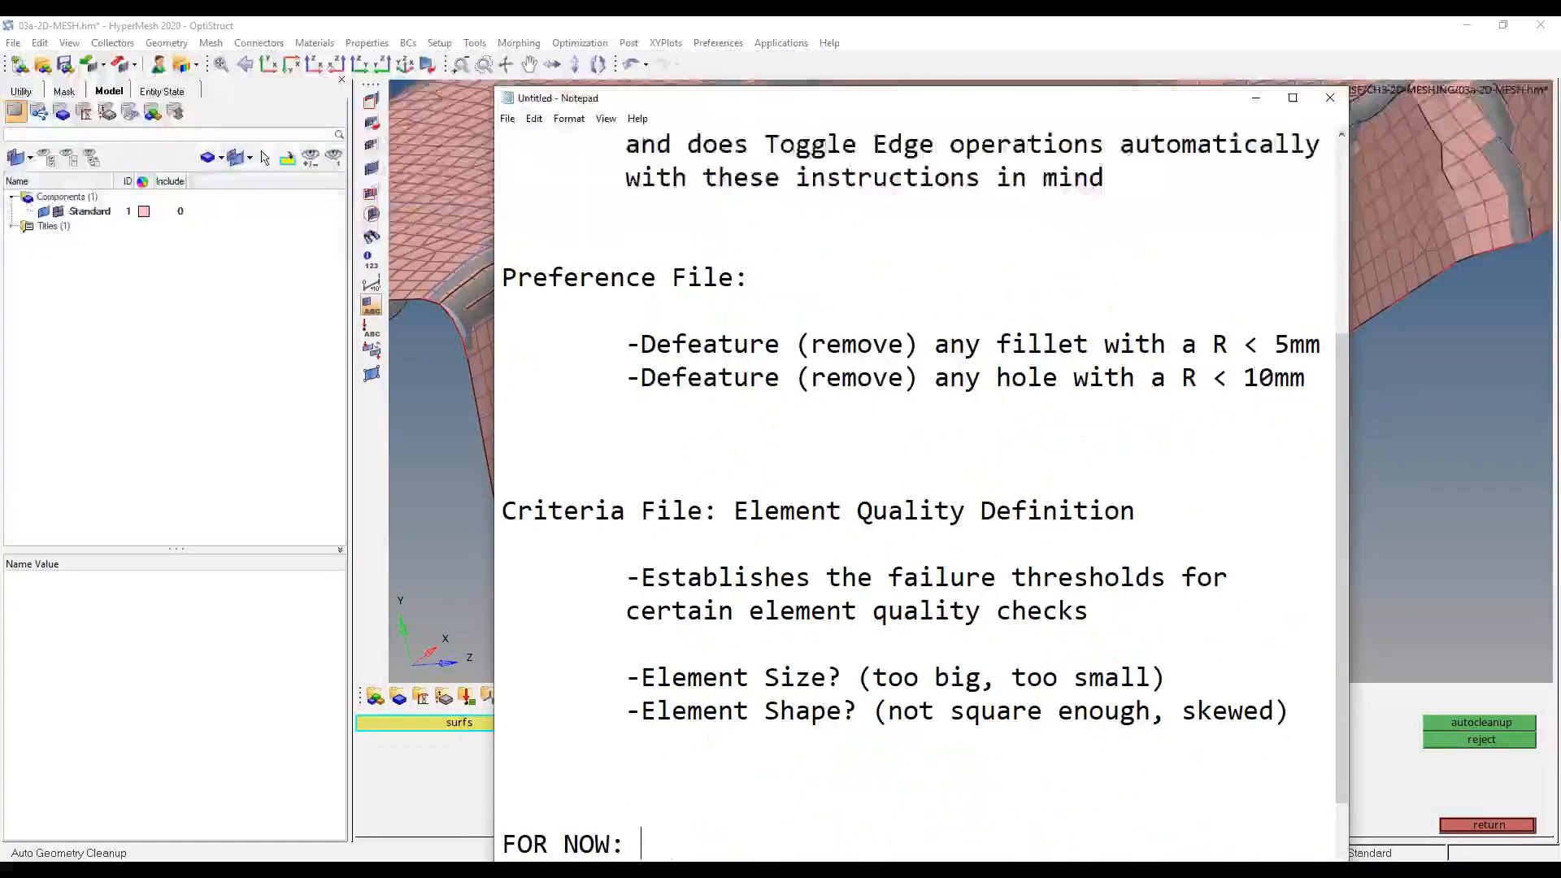
{"action": "type", "text": "I WOULD ADJUST THE"}
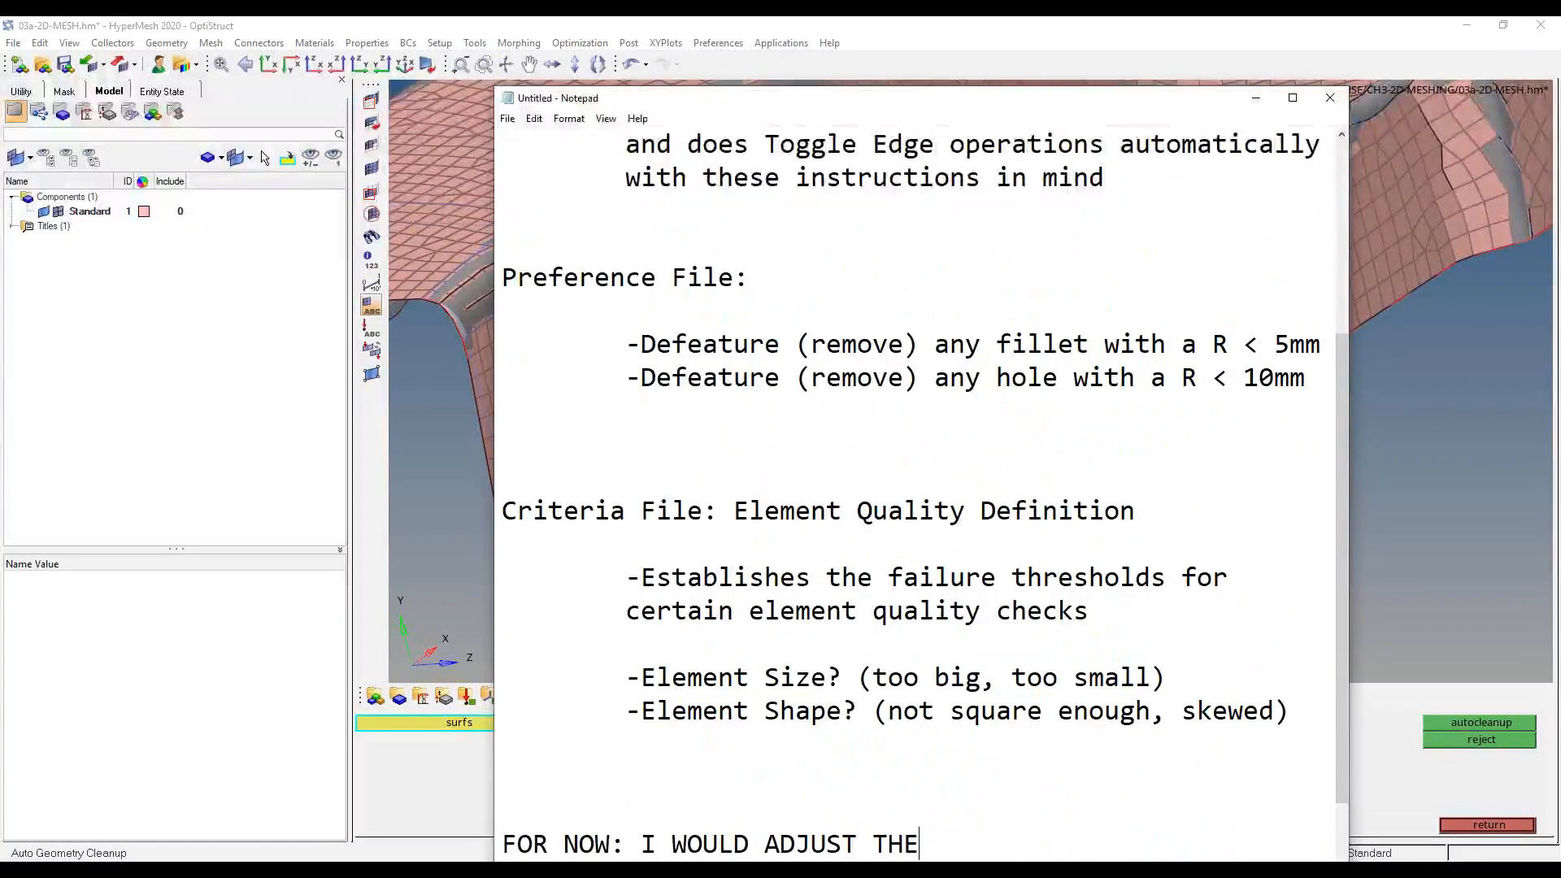
{"action": "type", "text": " AVG ELE"}
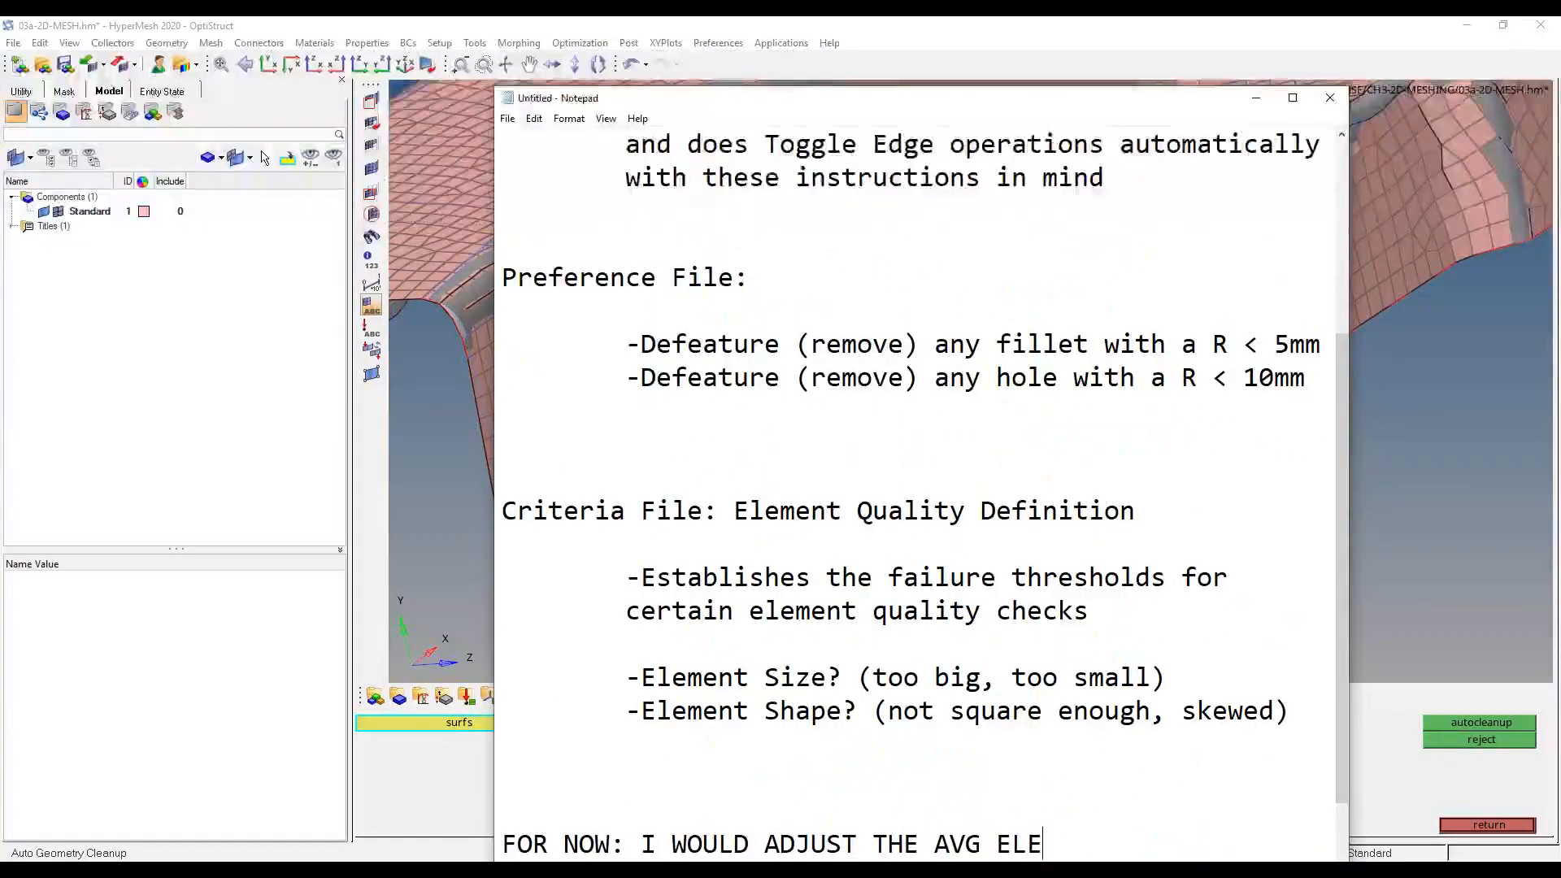
{"action": "type", "text": "MENT SIZE F"}
{"action": "key", "text": "BackSpace"}
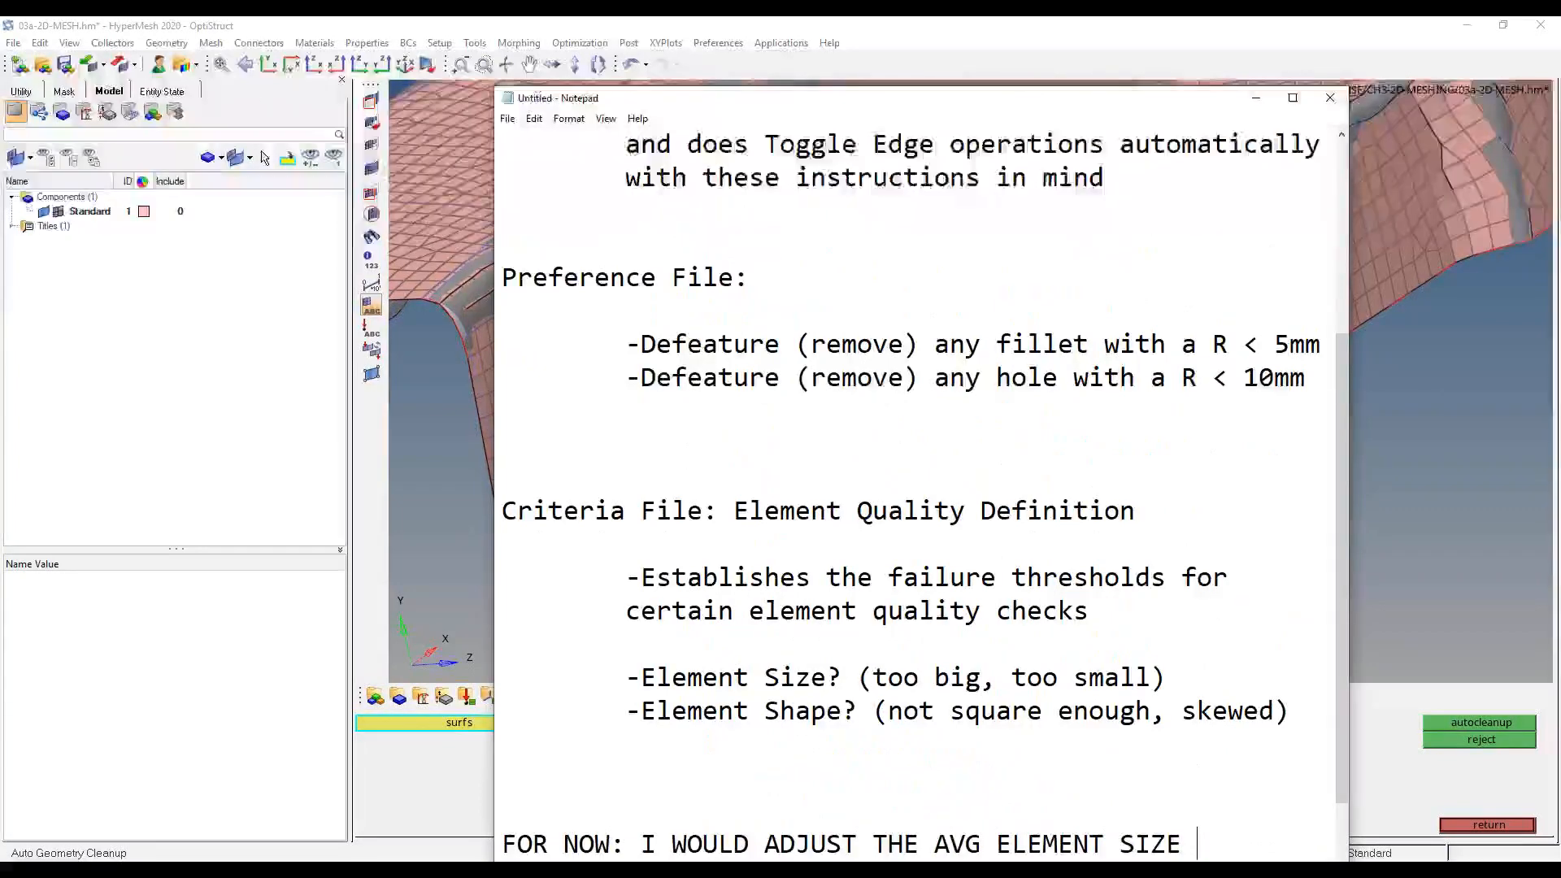
{"action": "type", "text": "OPTINO"}
{"action": "key", "text": "Return"}
{"action": "key", "text": "Tab"}
{"action": "type", "text": "IN EA"}
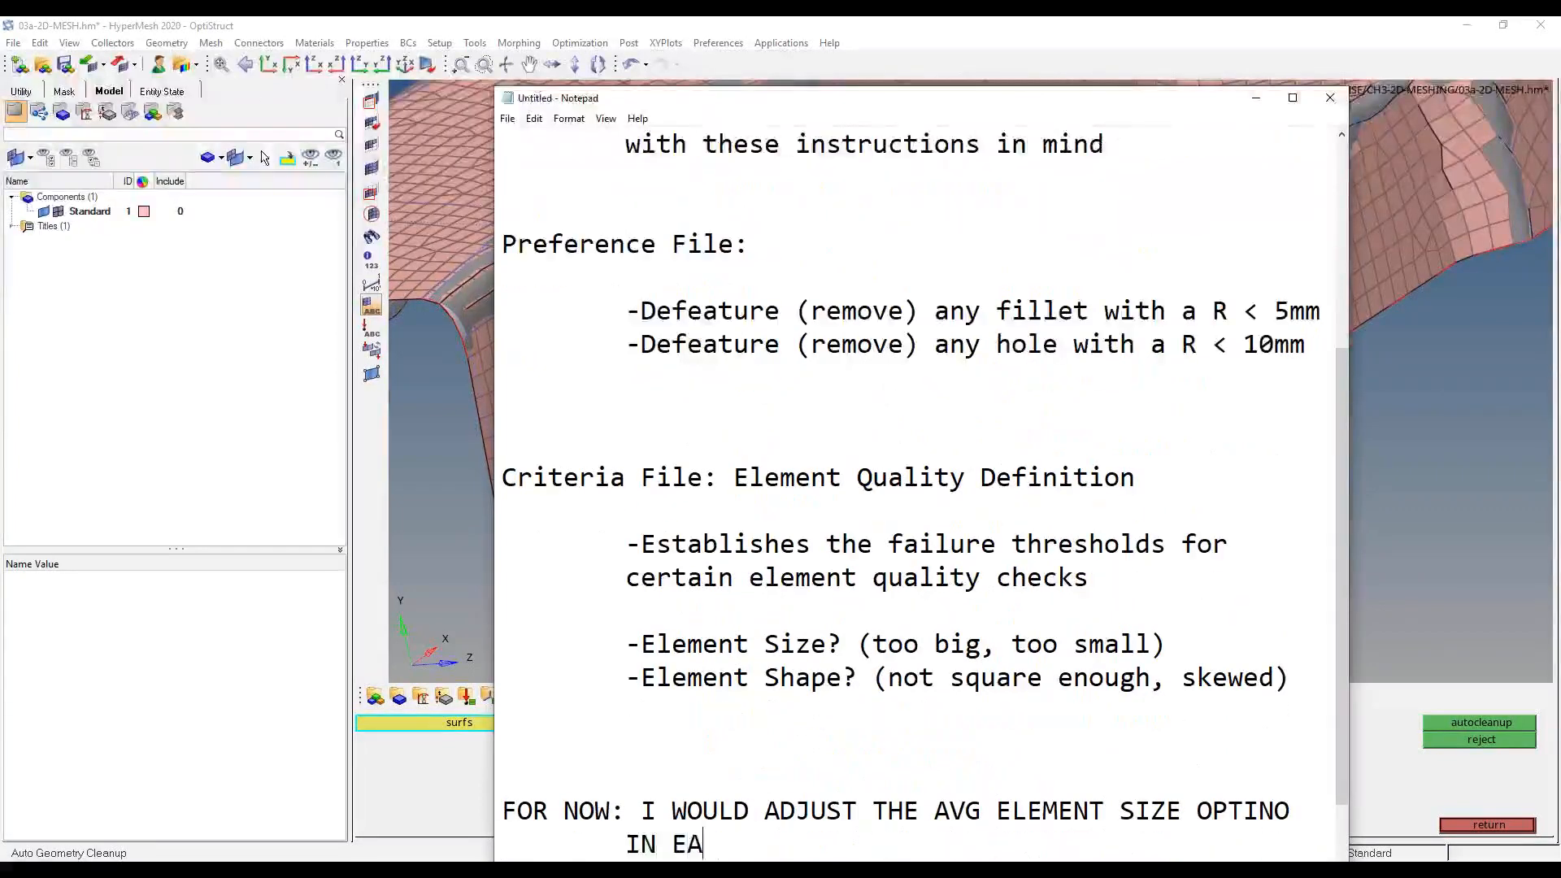
{"action": "type", "text": "CH OF THE FILES"}
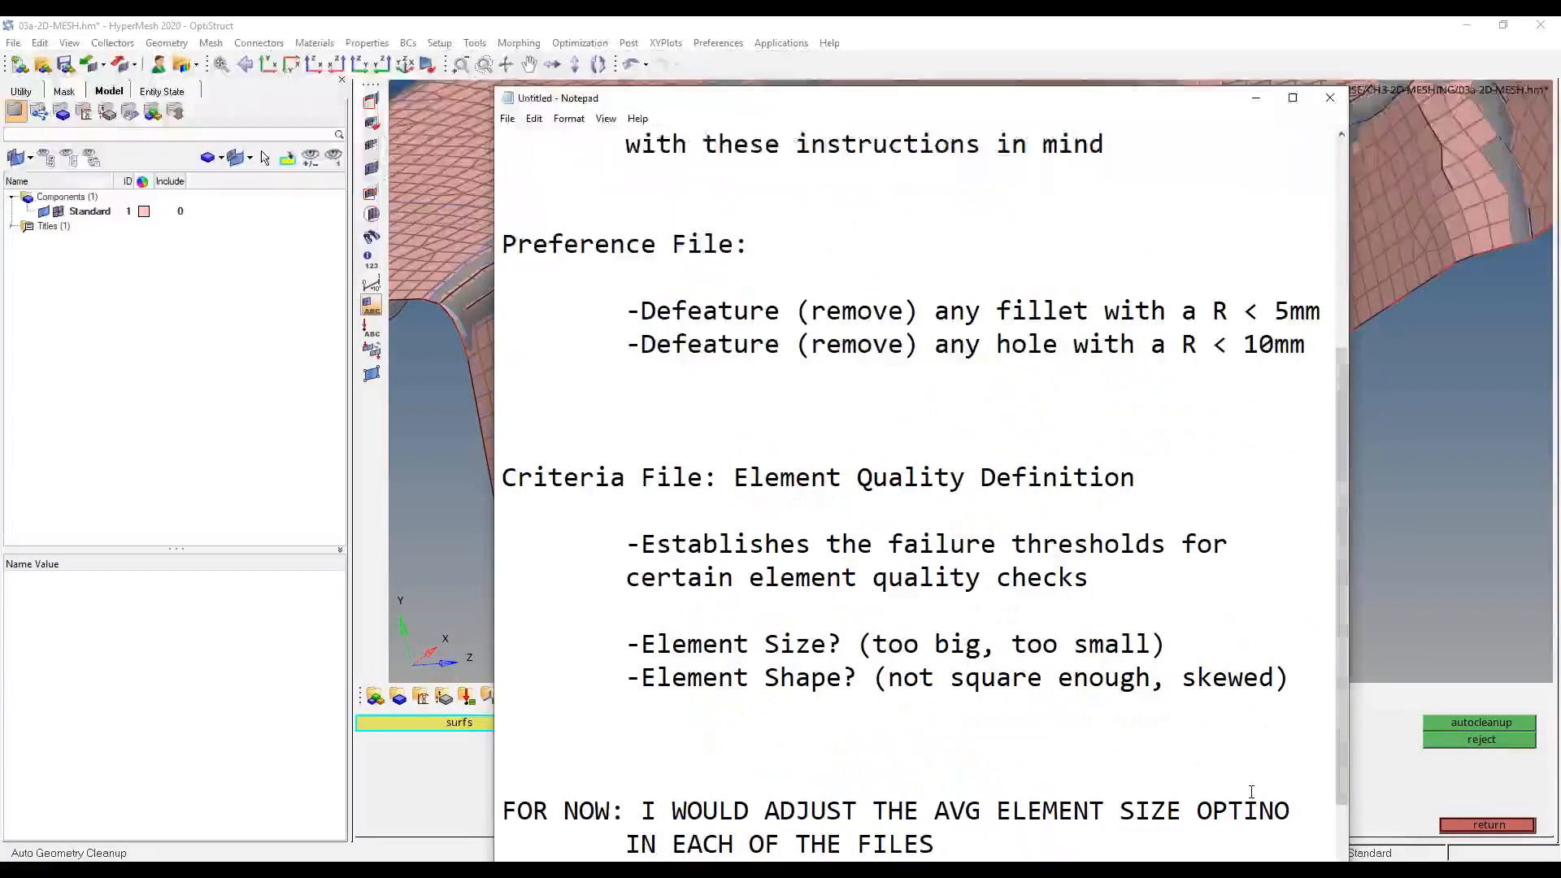
- Correct the misspelled last word in the first line of the "FOR NOW" note to "OPTION"
{"action": "left_click", "coordinate": [1264, 812]}
{"action": "left_click", "coordinate": [1300, 813]}
{"action": "key", "text": "BackSpace"}
{"action": "key", "text": "BackSpace"}
{"action": "type", "text": "O"}
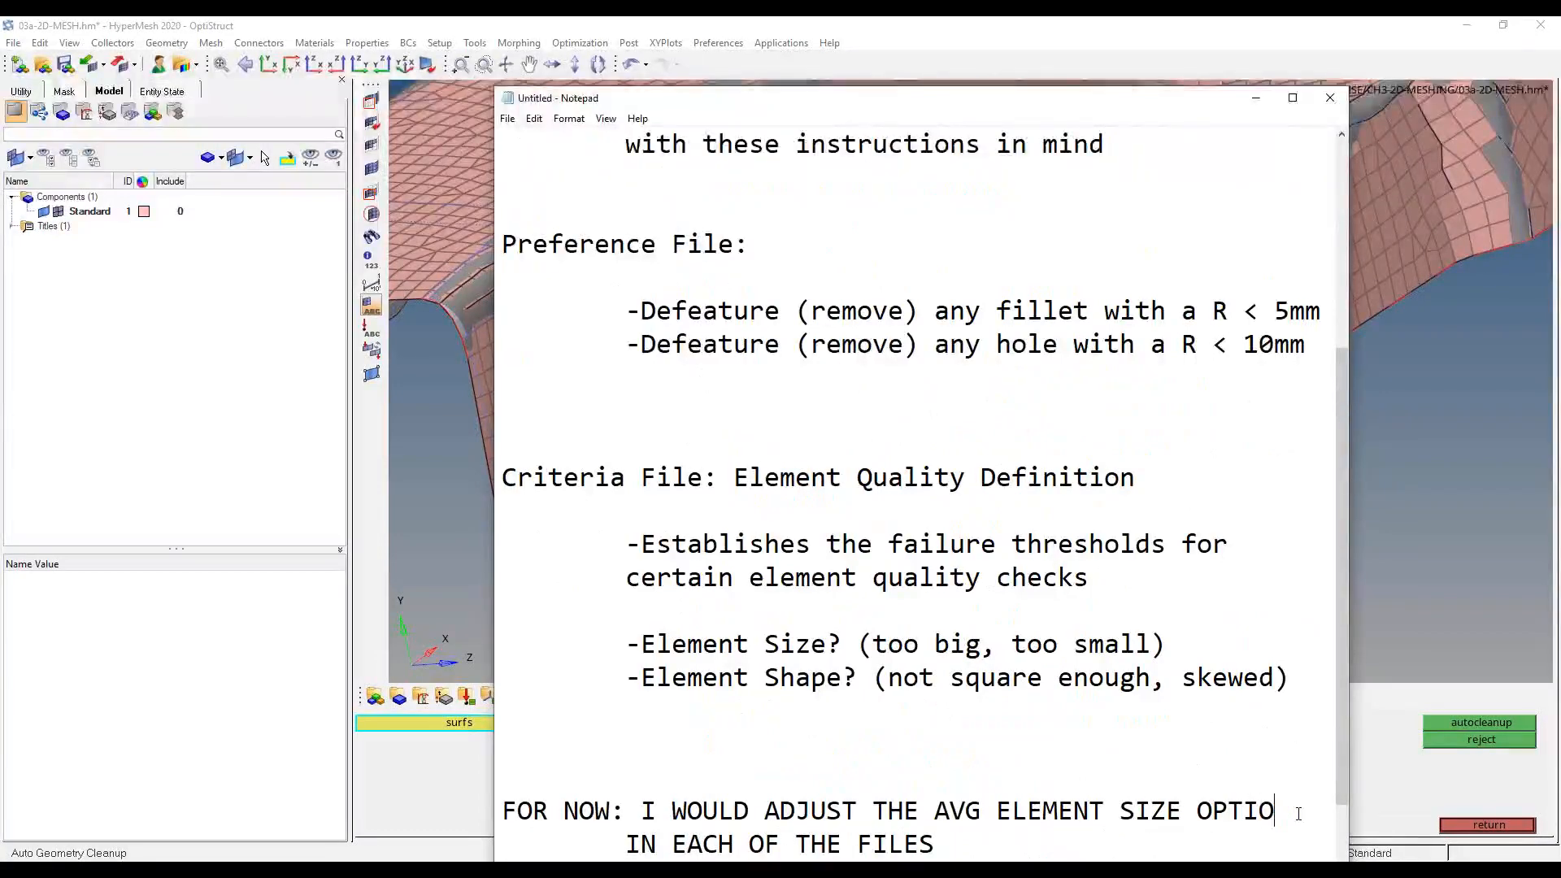
{"action": "type", "text": "N"}
{"action": "scroll", "coordinate": [1064, 460], "scroll_direction": "down", "scroll_amount": 1}
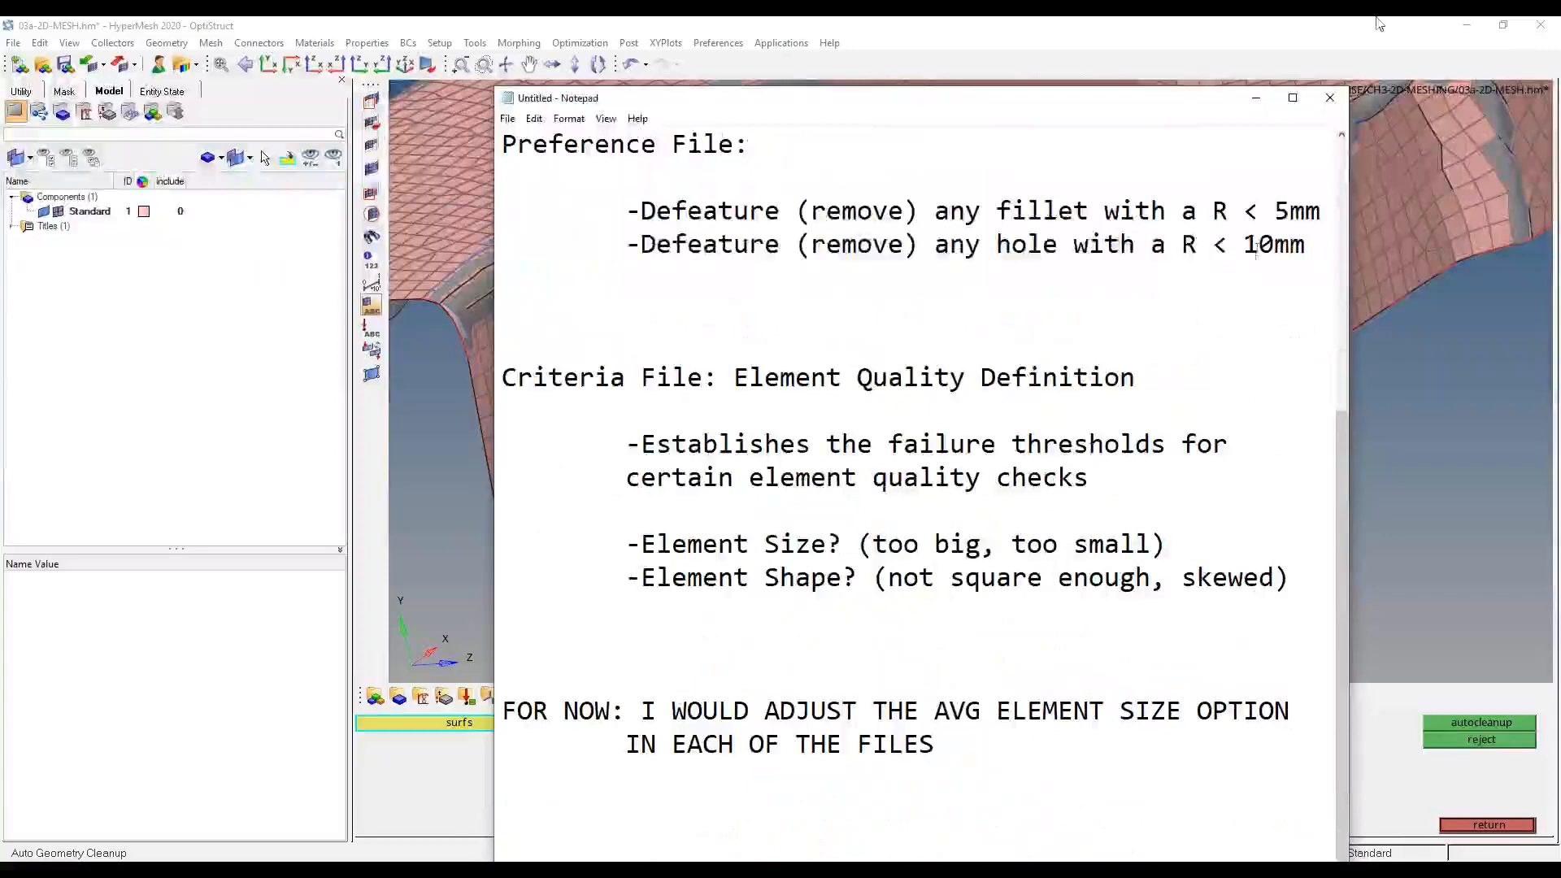
- Minimize the note window and reopen the autocleanup tool, marking its target element size parameter
{"action": "left_click", "coordinate": [1256, 97]}
{"action": "left_click", "coordinate": [1488, 824]}
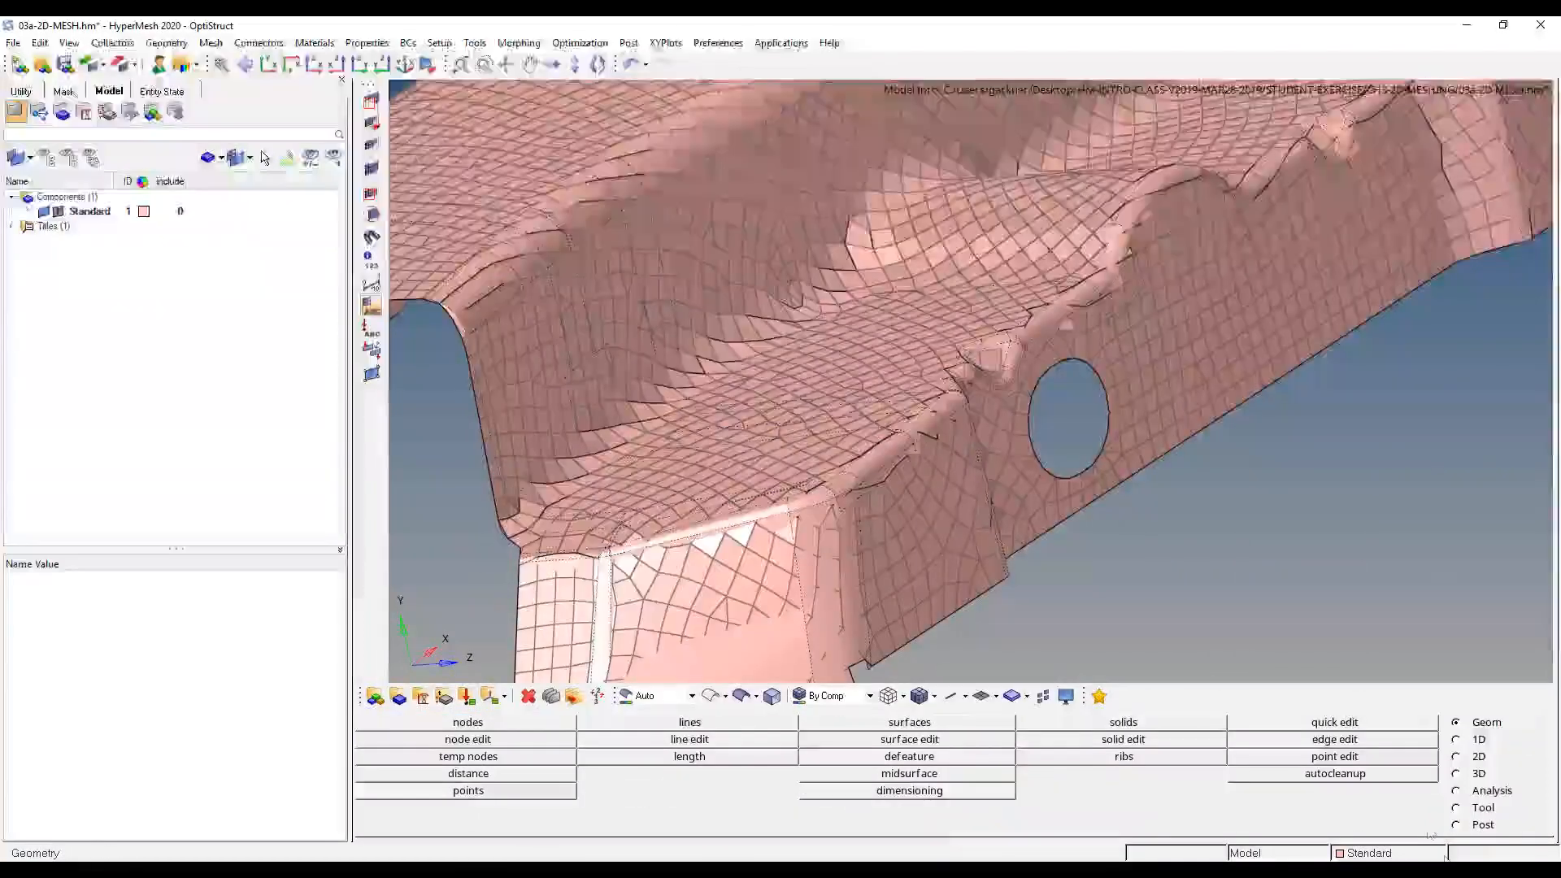
{"action": "left_click", "coordinate": [1343, 774]}
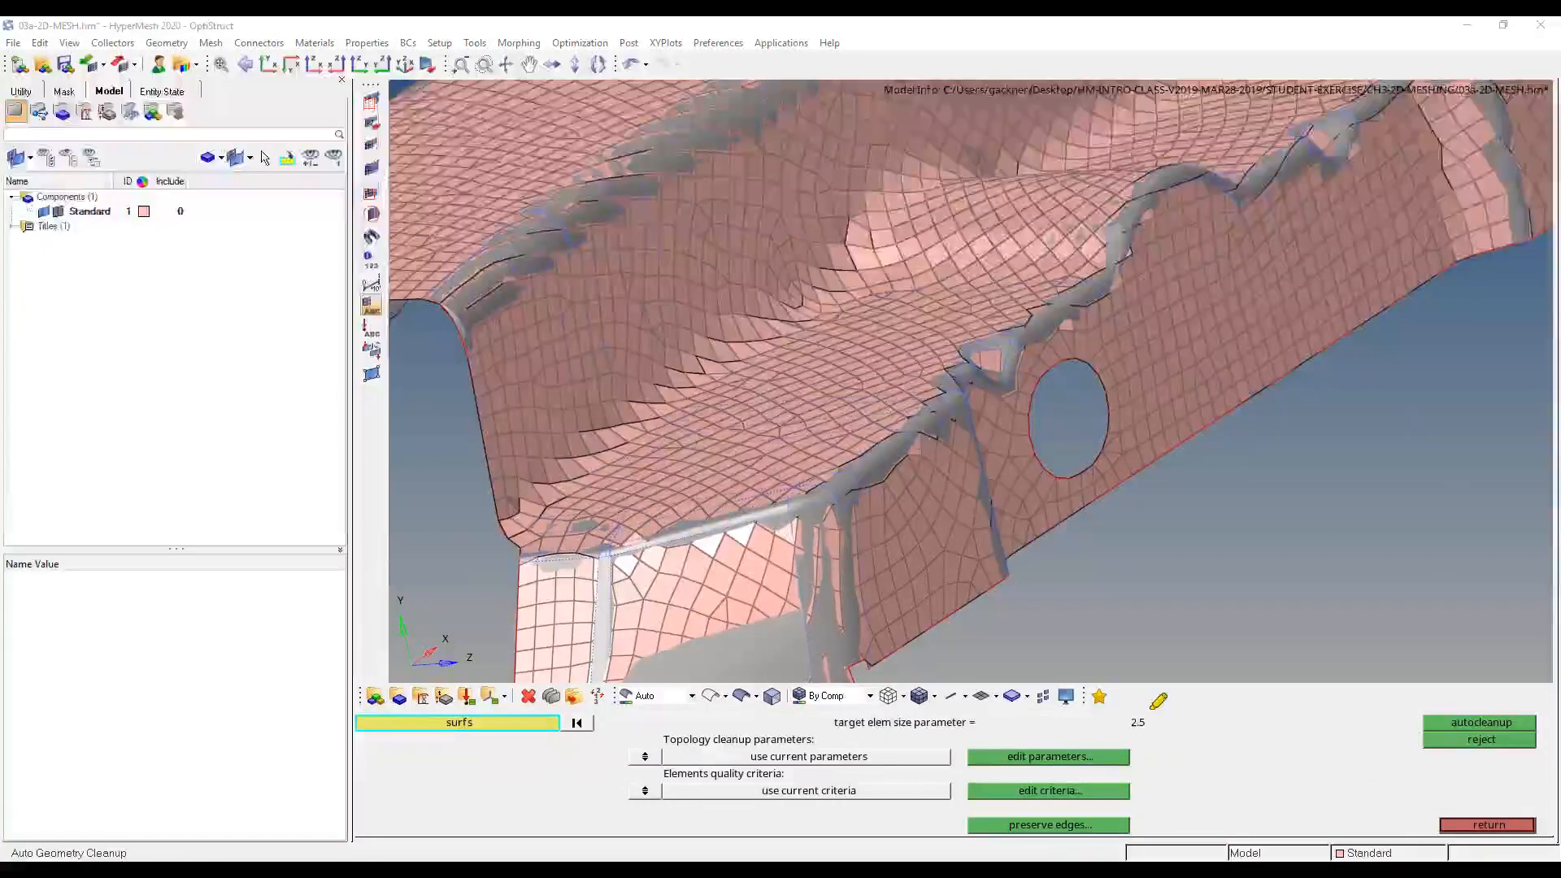
{"action": "mouse_move", "coordinate": [1140, 717]}
{"action": "left_mouse_down"}
{"action": "mouse_move", "coordinate": [1097, 721]}
{"action": "mouse_move", "coordinate": [1189, 721]}
{"action": "left_mouse_up"}
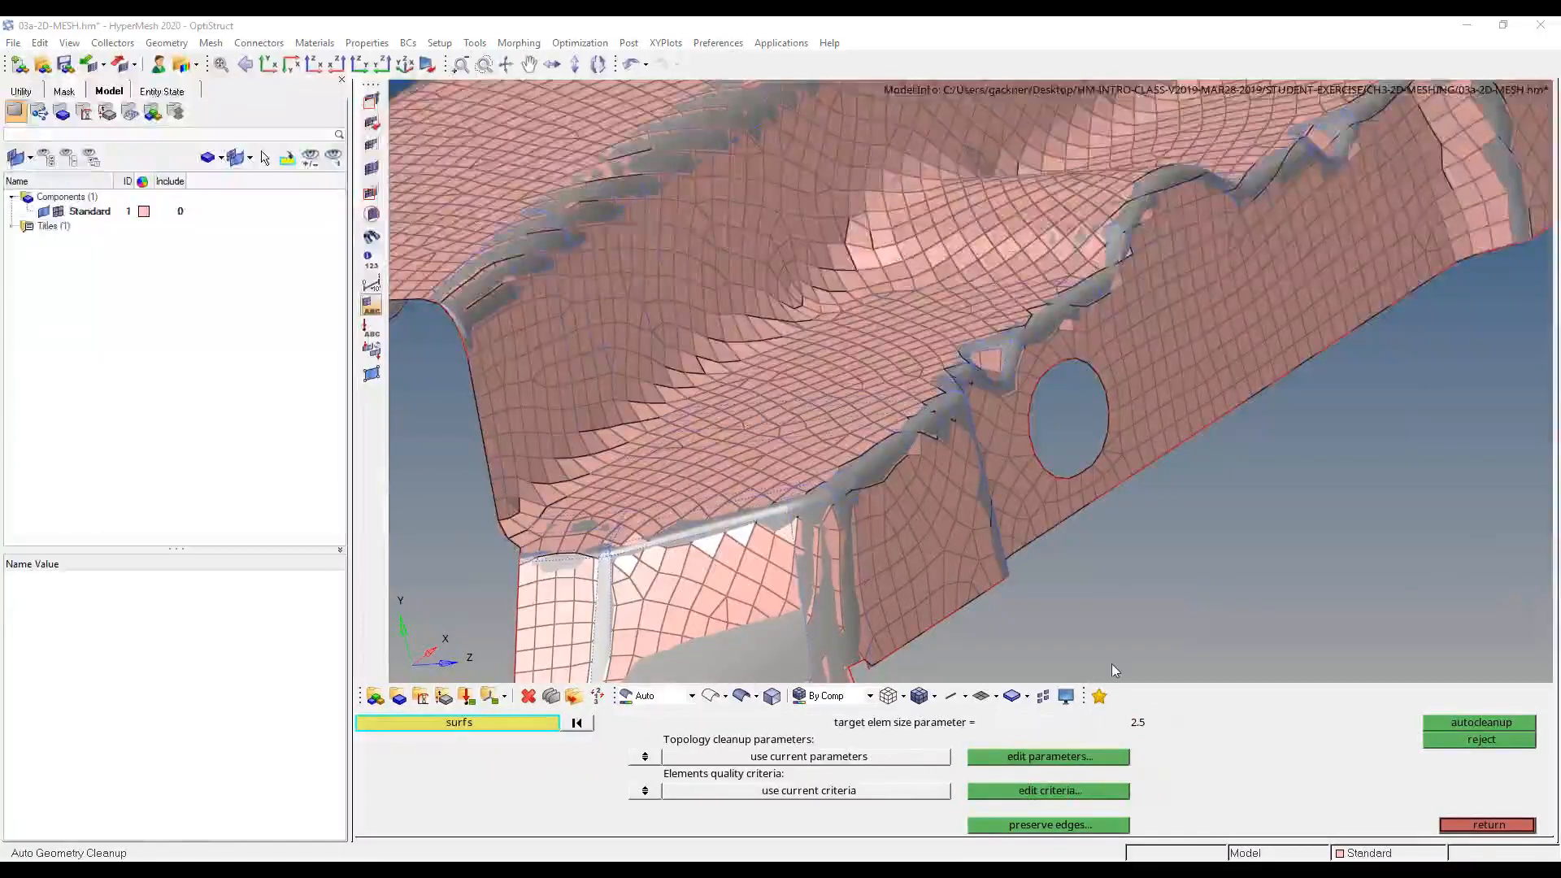
- Edit the topology cleanup parameters, setting the basic target element size to 5, and accept the change
{"action": "left_click", "coordinate": [1047, 756]}
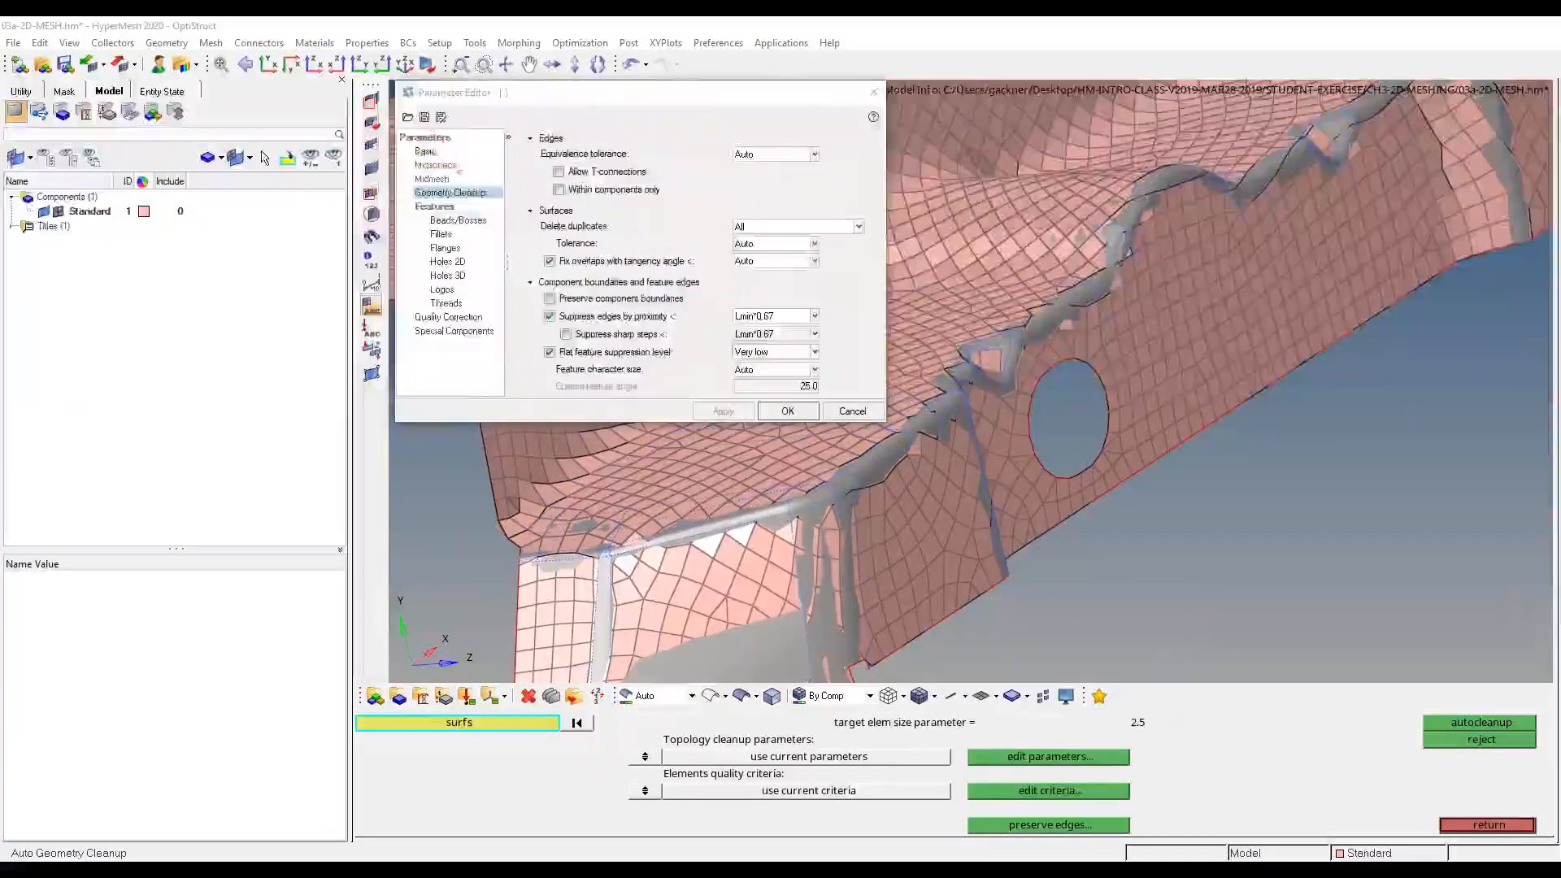
{"action": "left_click", "coordinate": [425, 151]}
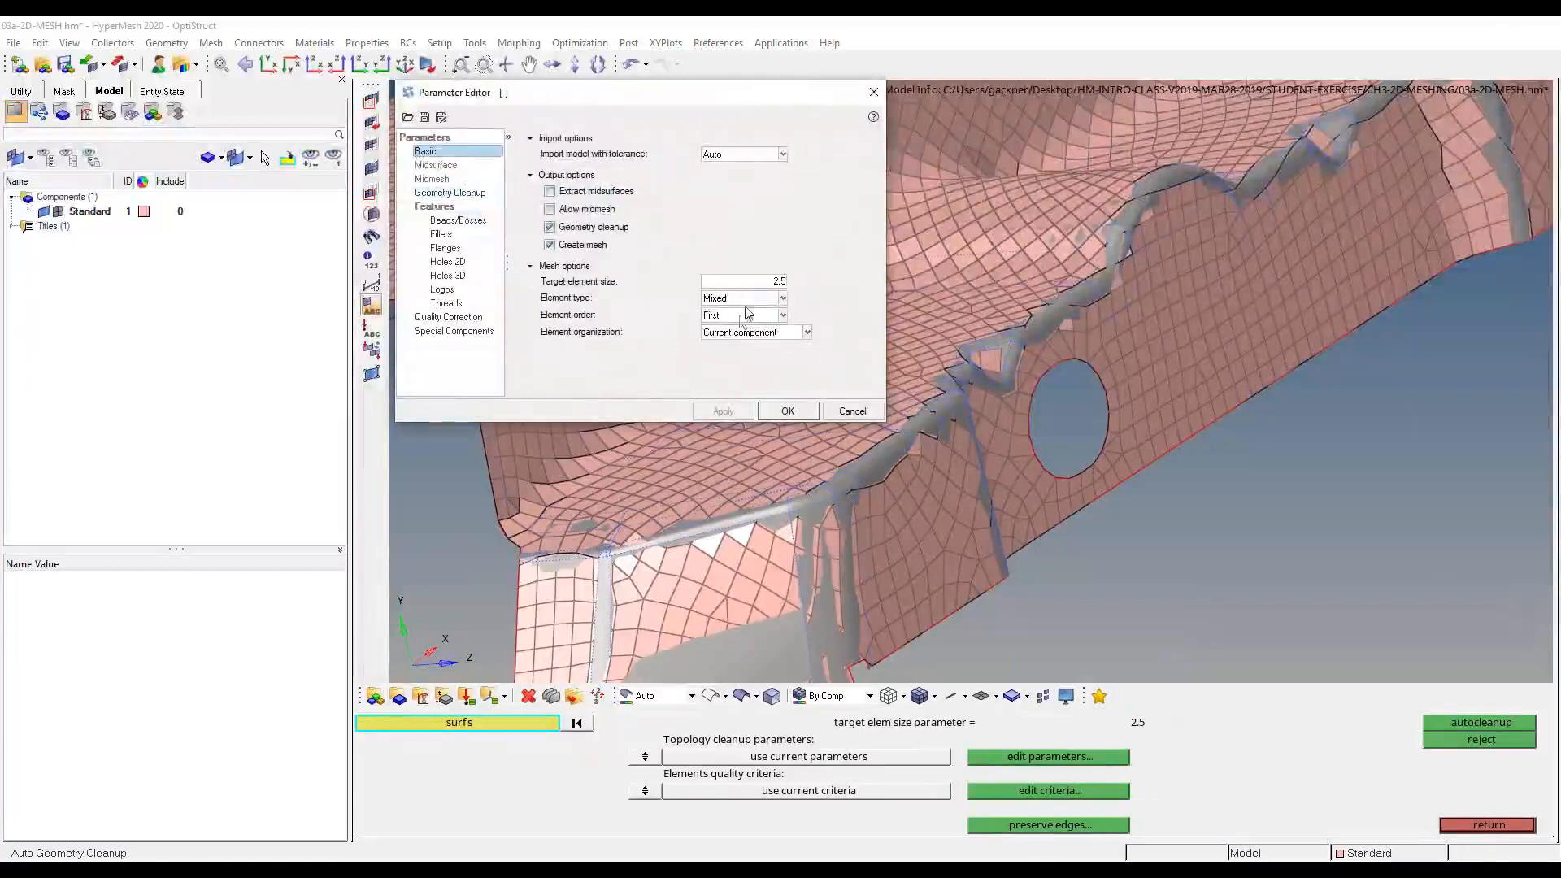
{"action": "left_click", "coordinate": [757, 282]}
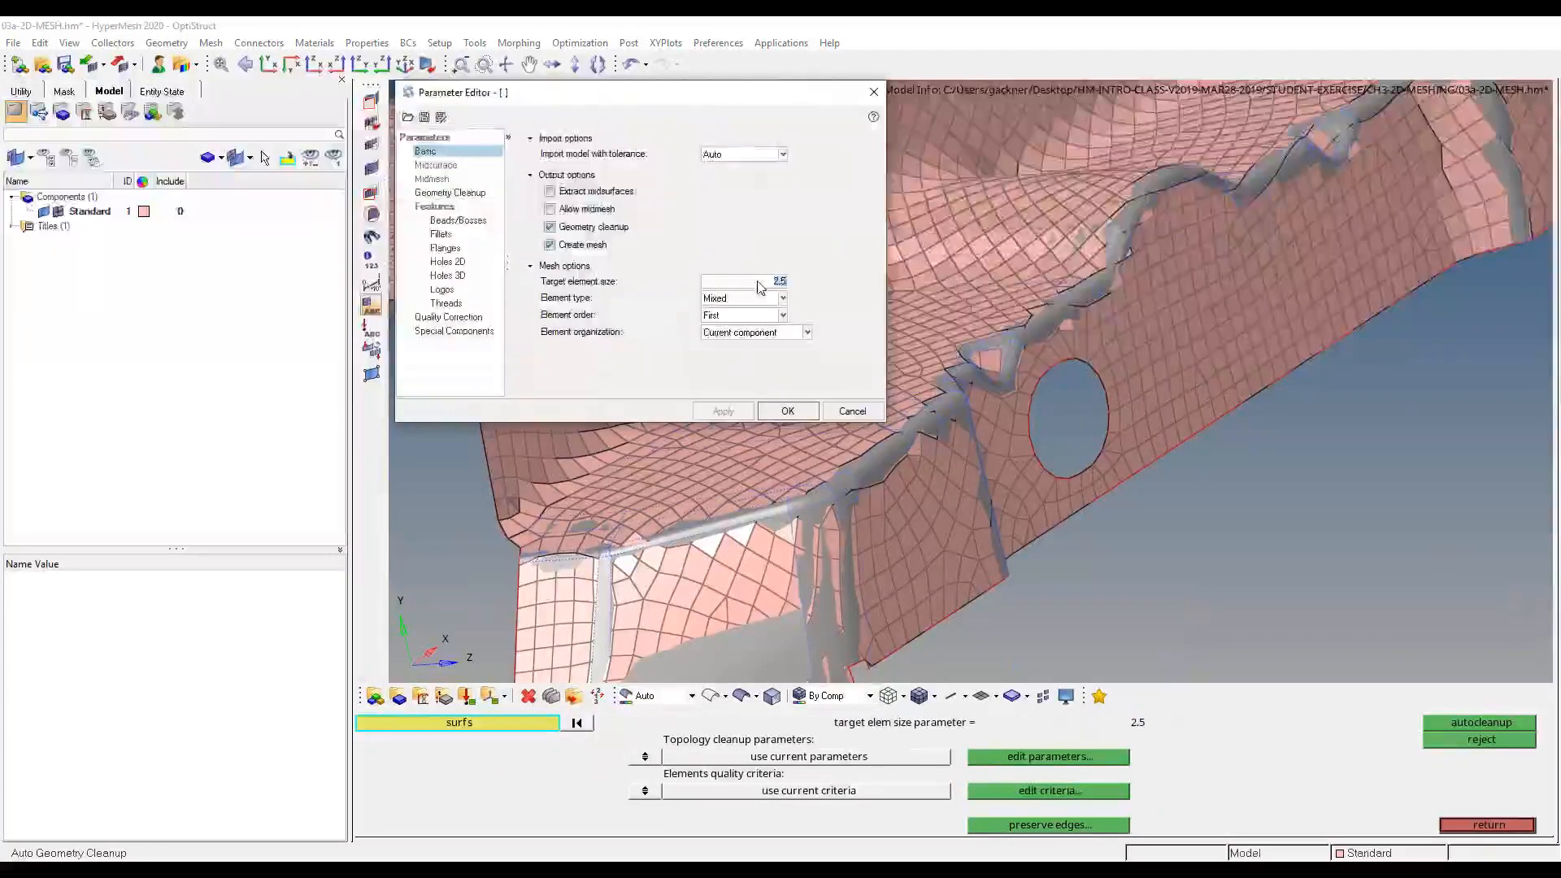
{"action": "type", "text": "5"}
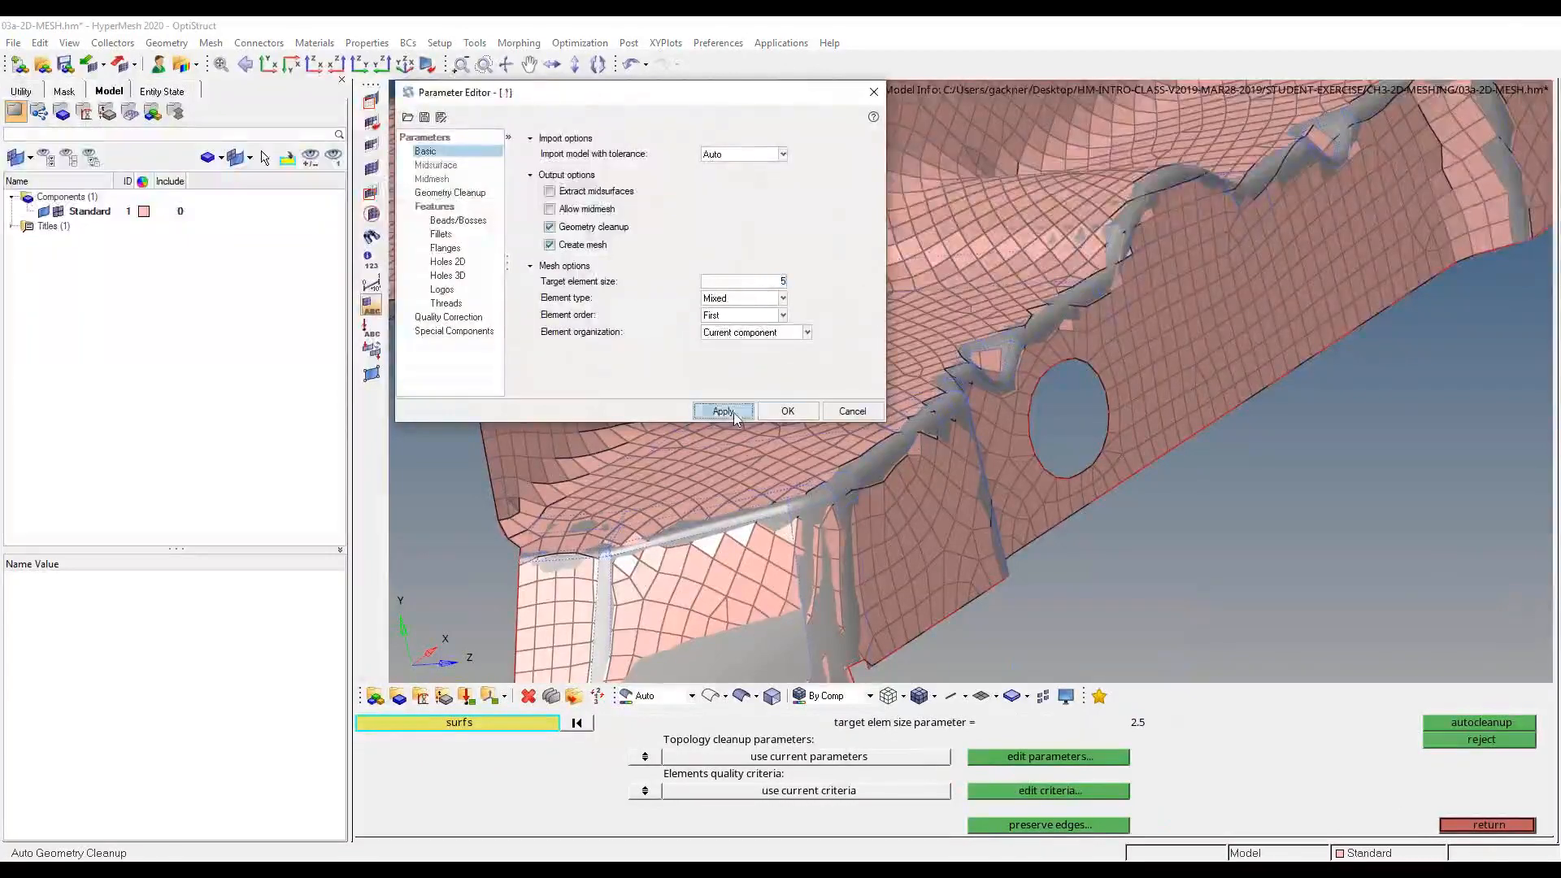
{"action": "left_click", "coordinate": [772, 411]}
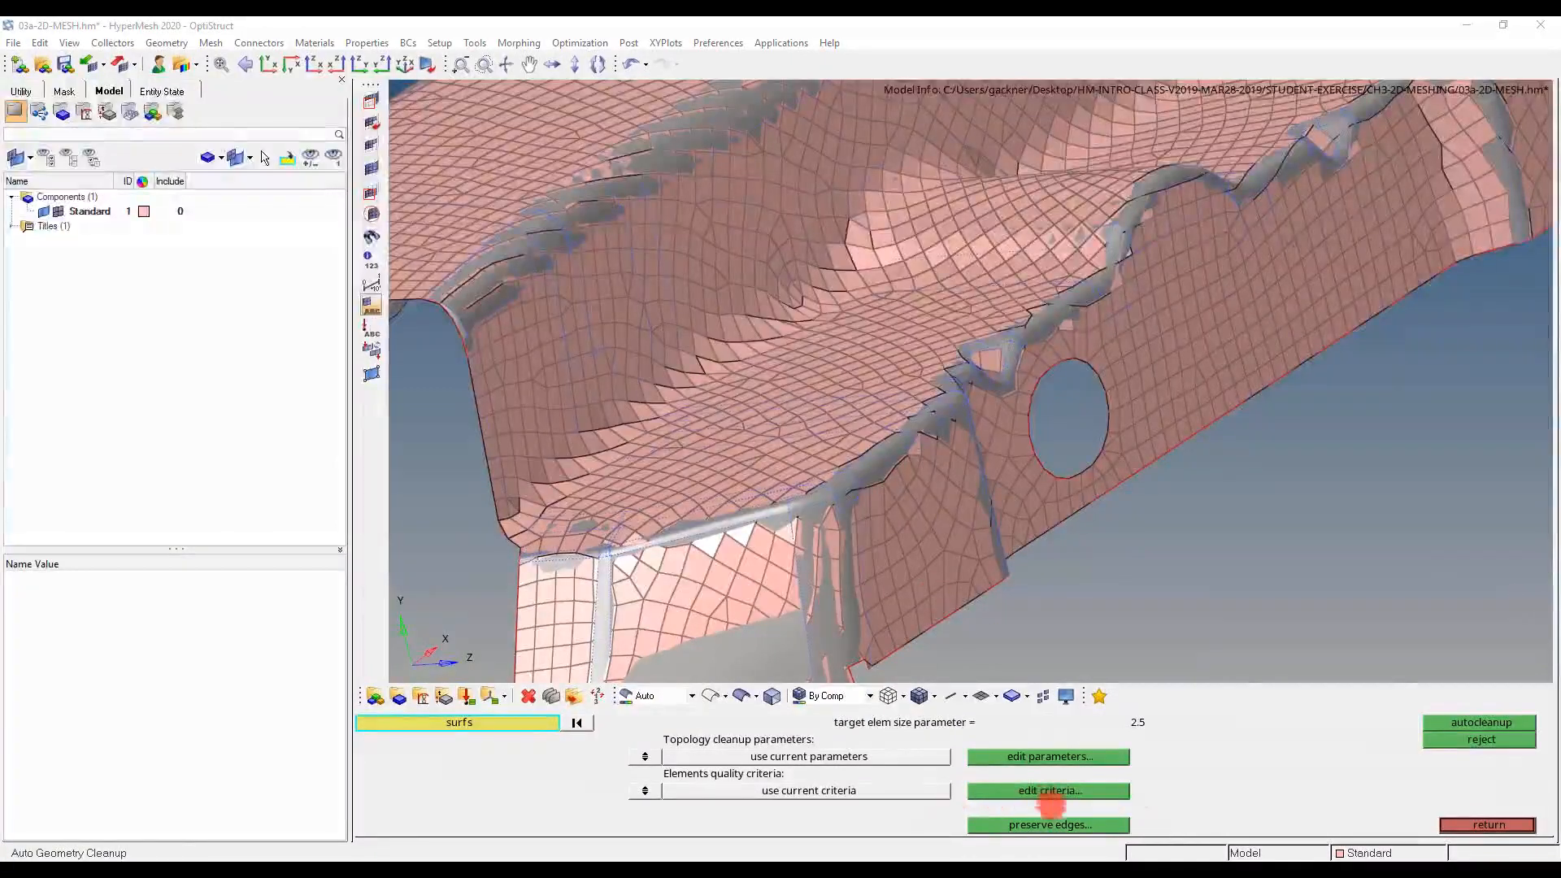
- Open the element quality criteria for editing and set the target element size to 5
{"action": "left_click", "coordinate": [1228, 663]}
{"action": "left_click", "coordinate": [1078, 795]}
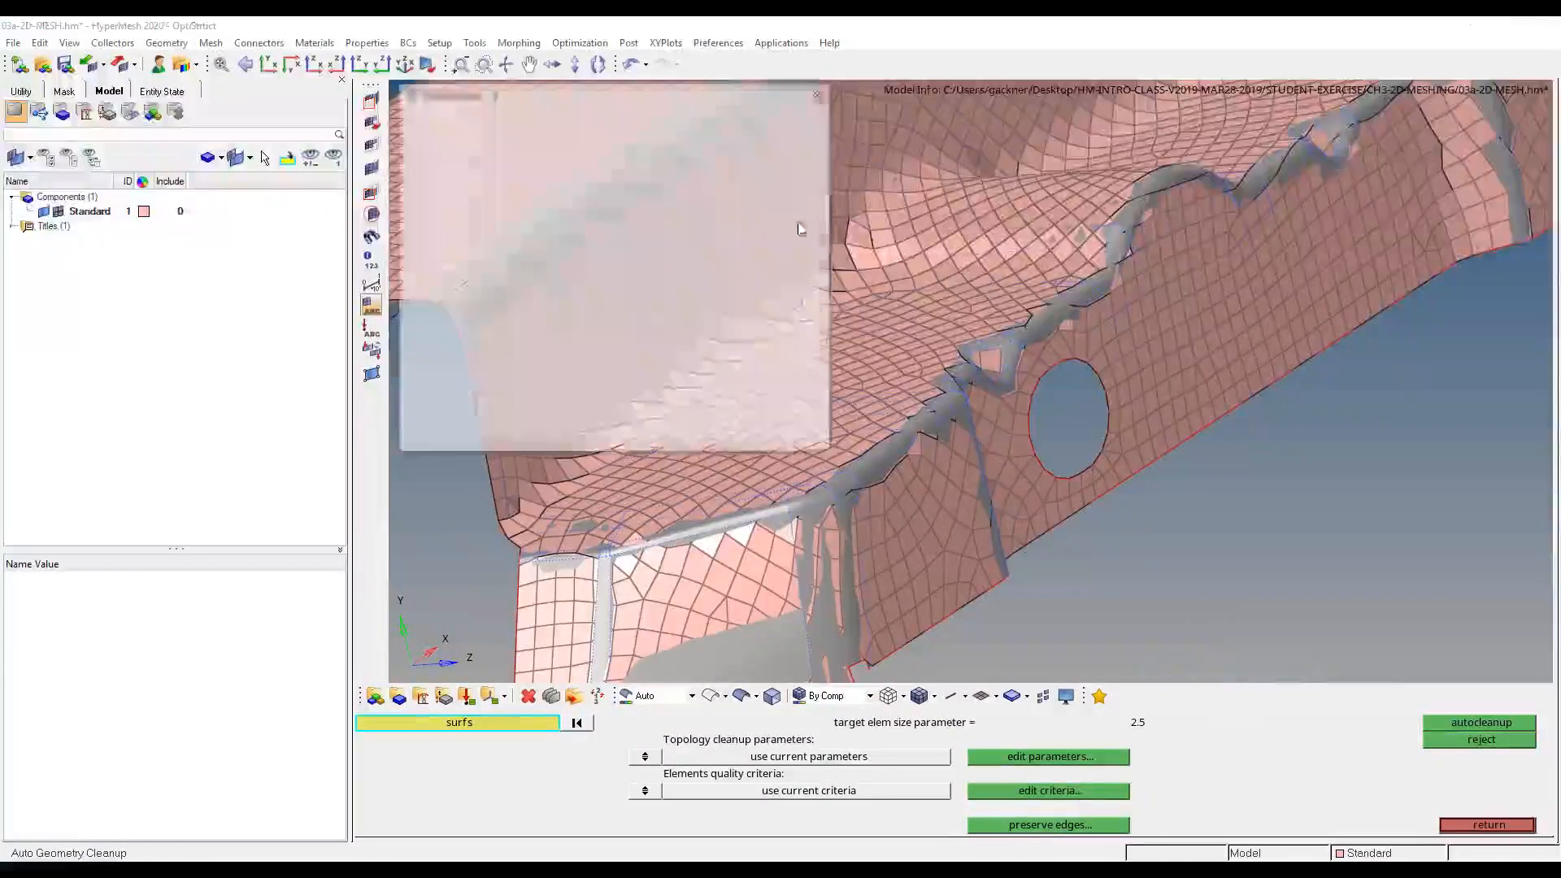
{"action": "type", "text": "6"}
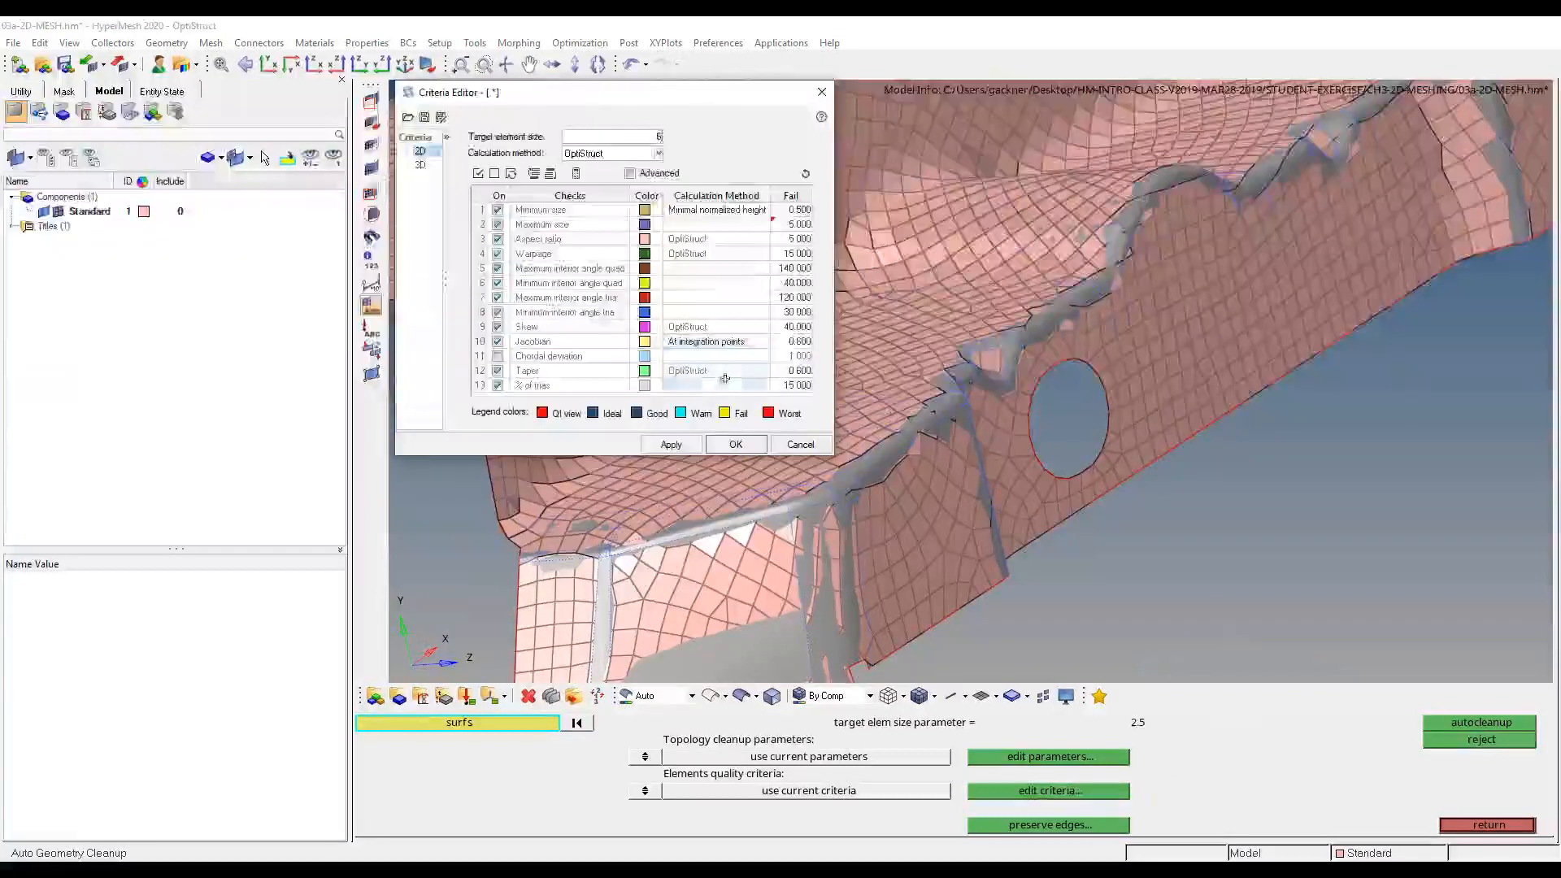
{"action": "left_click", "coordinate": [672, 443]}
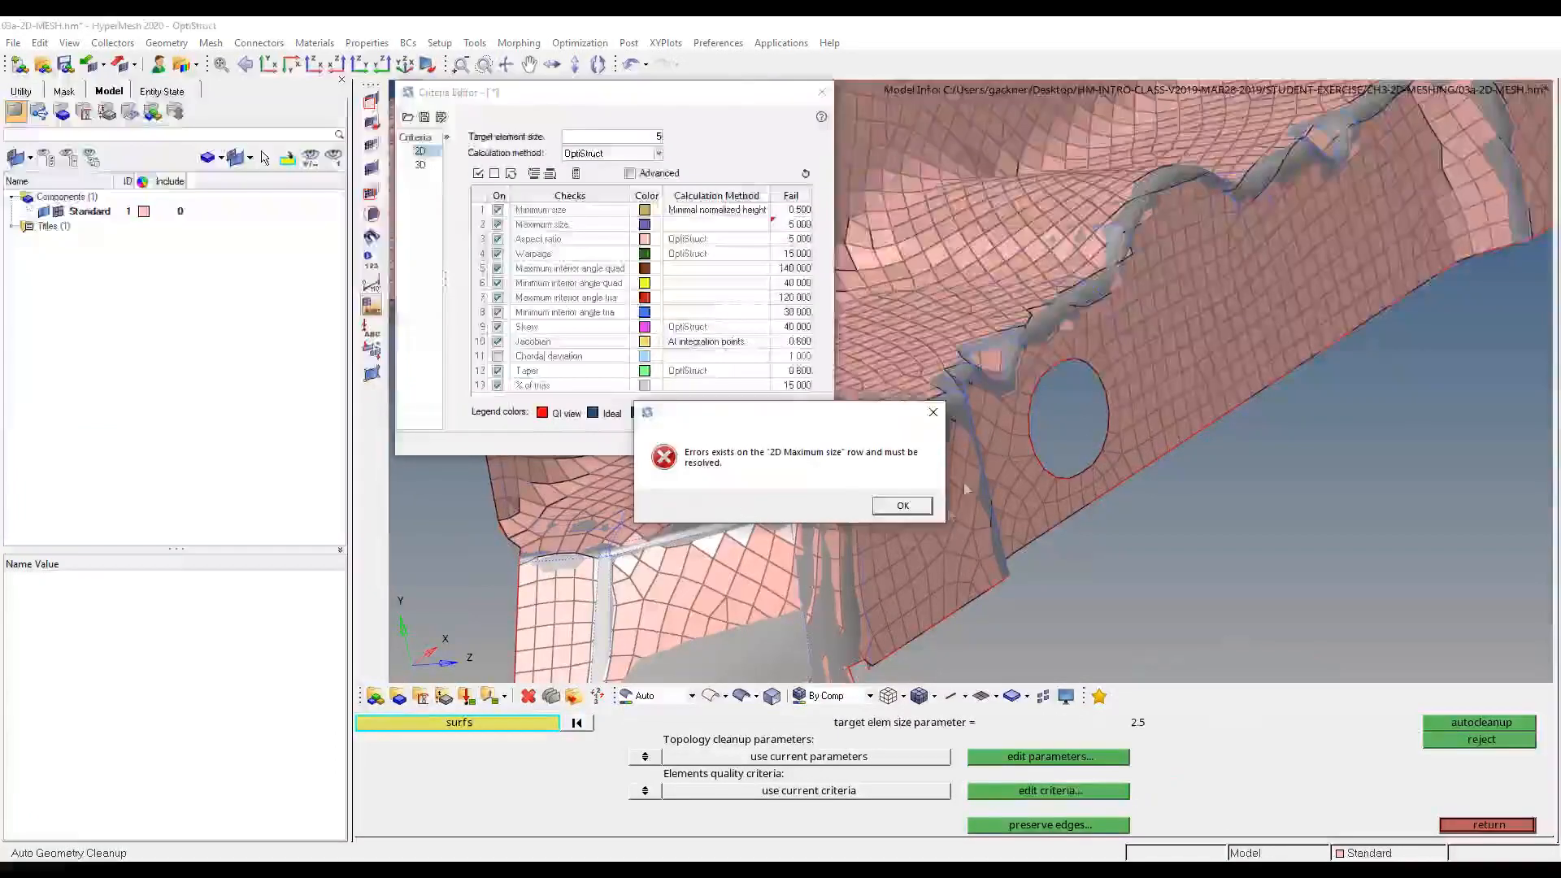
{"action": "left_click", "coordinate": [914, 506]}
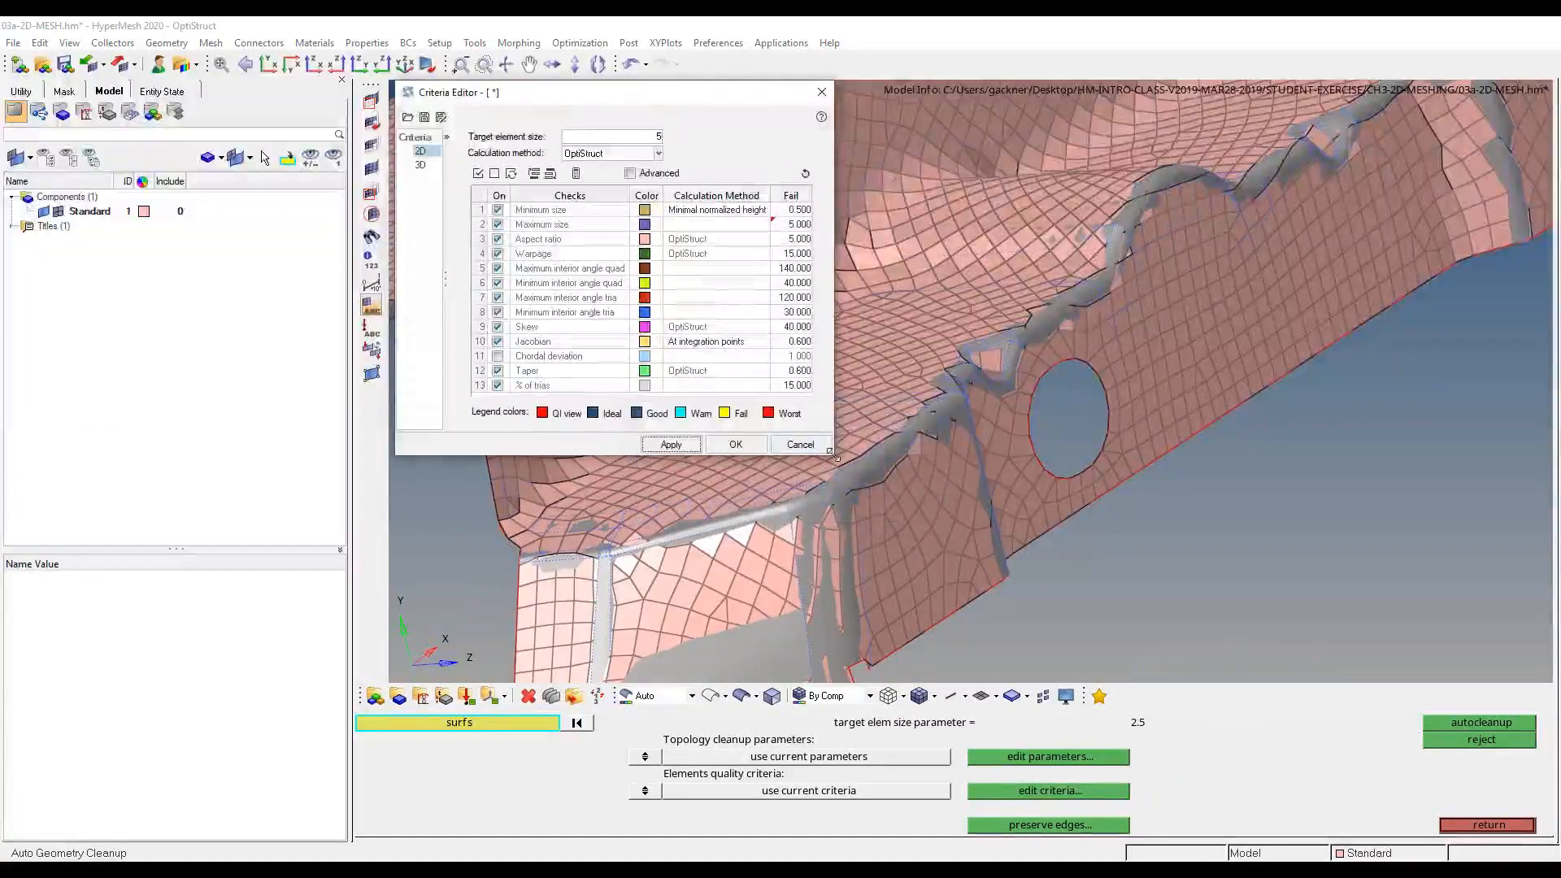
- Set the fail value of the 2D maximum size check to 7.5 and apply the criteria
{"action": "left_click_drag", "start_coordinate": [834, 456], "coordinate": [747, 164]}
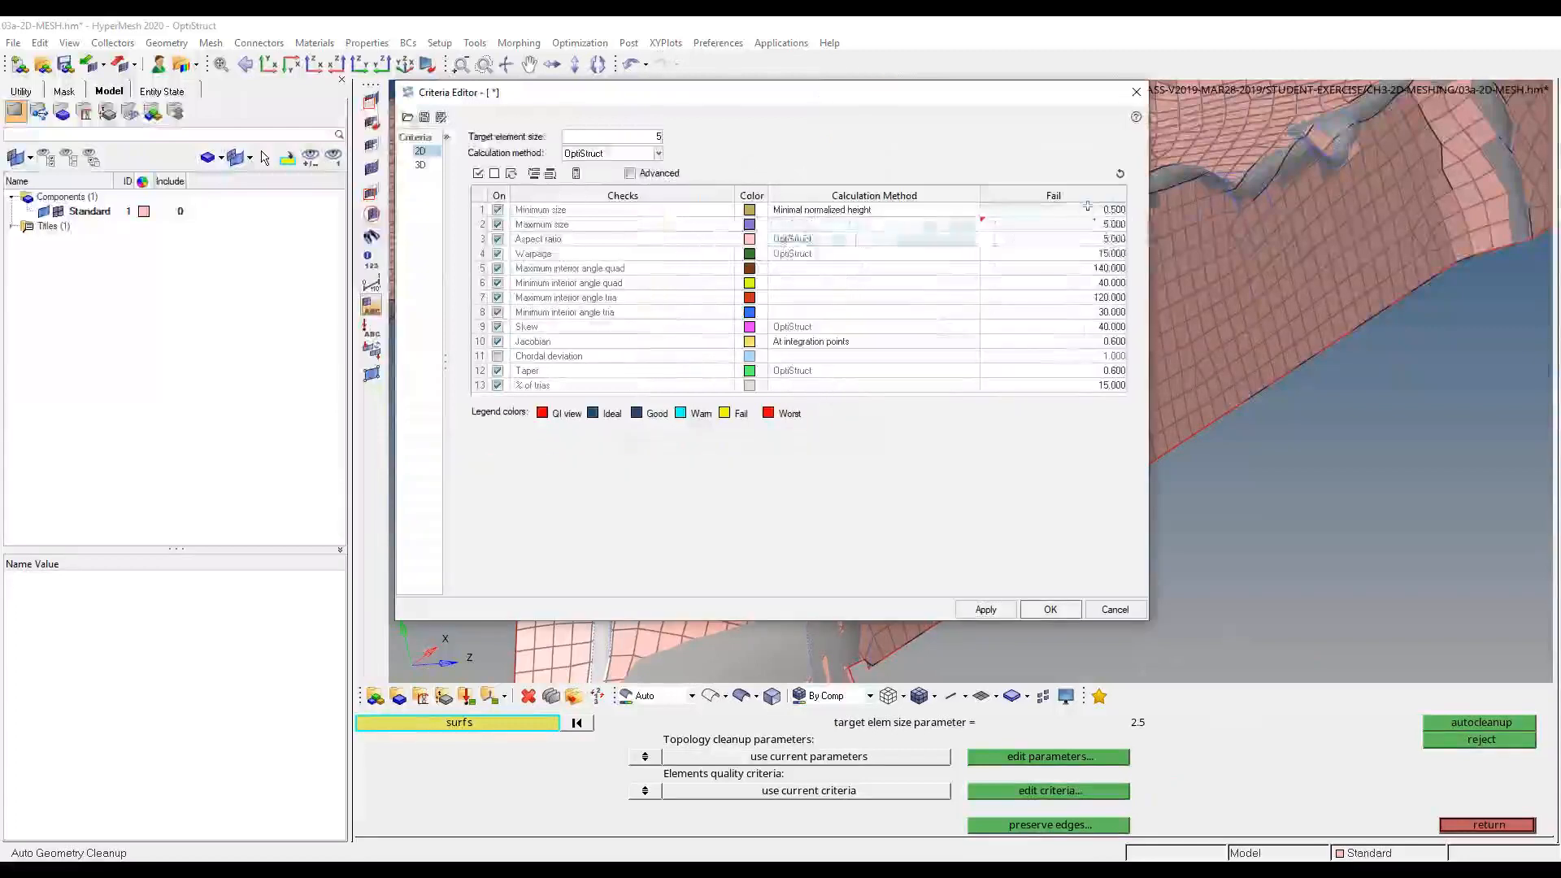
{"action": "left_click", "coordinate": [1089, 224]}
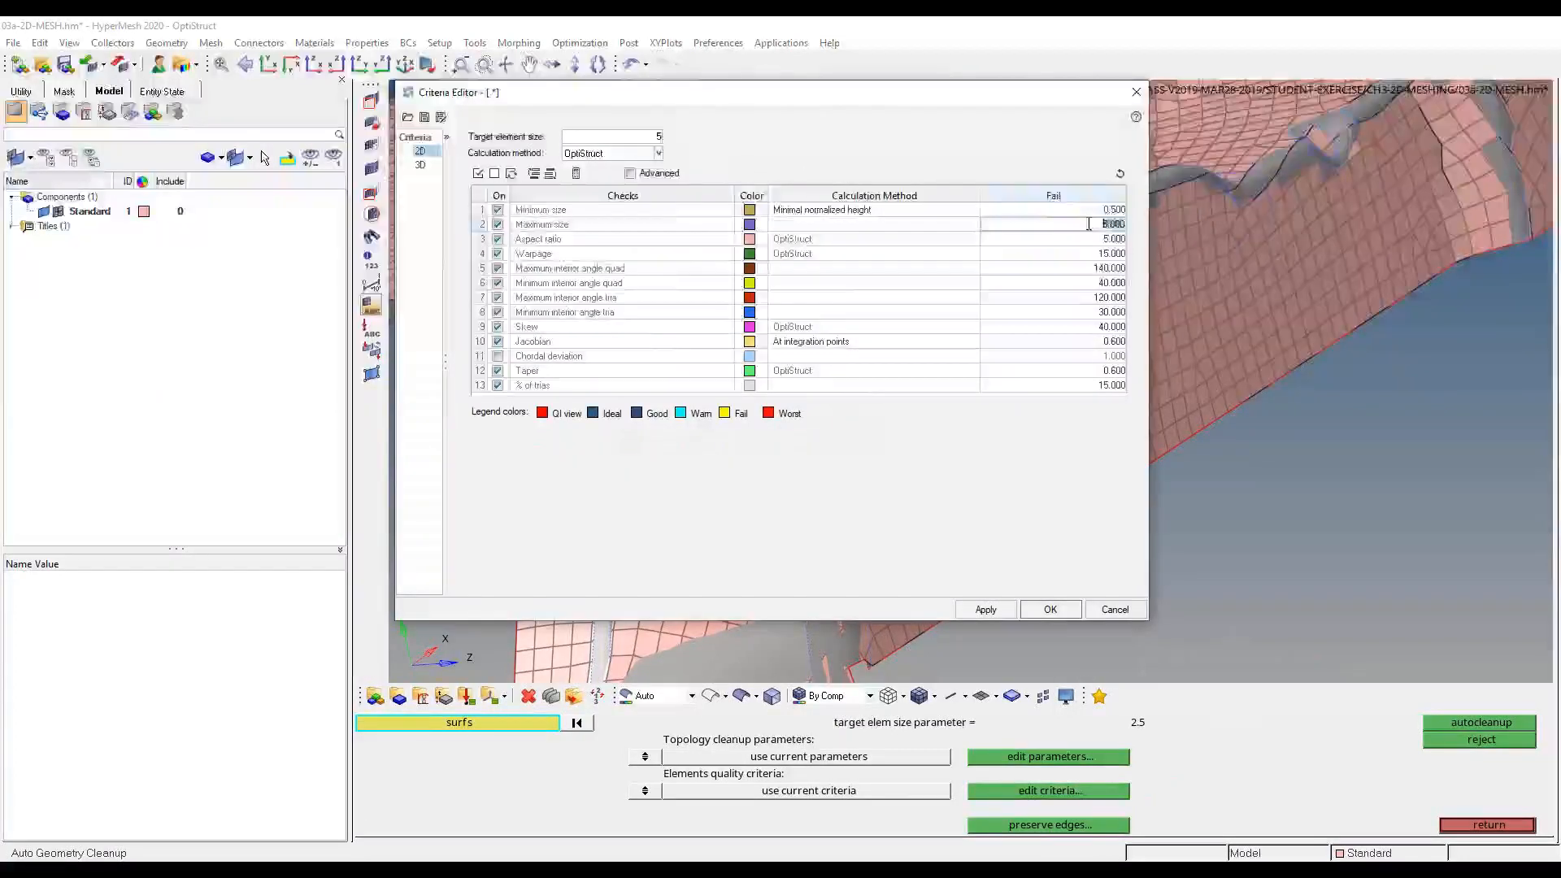
{"action": "type", "text": "7.5"}
{"action": "key", "text": "Return"}
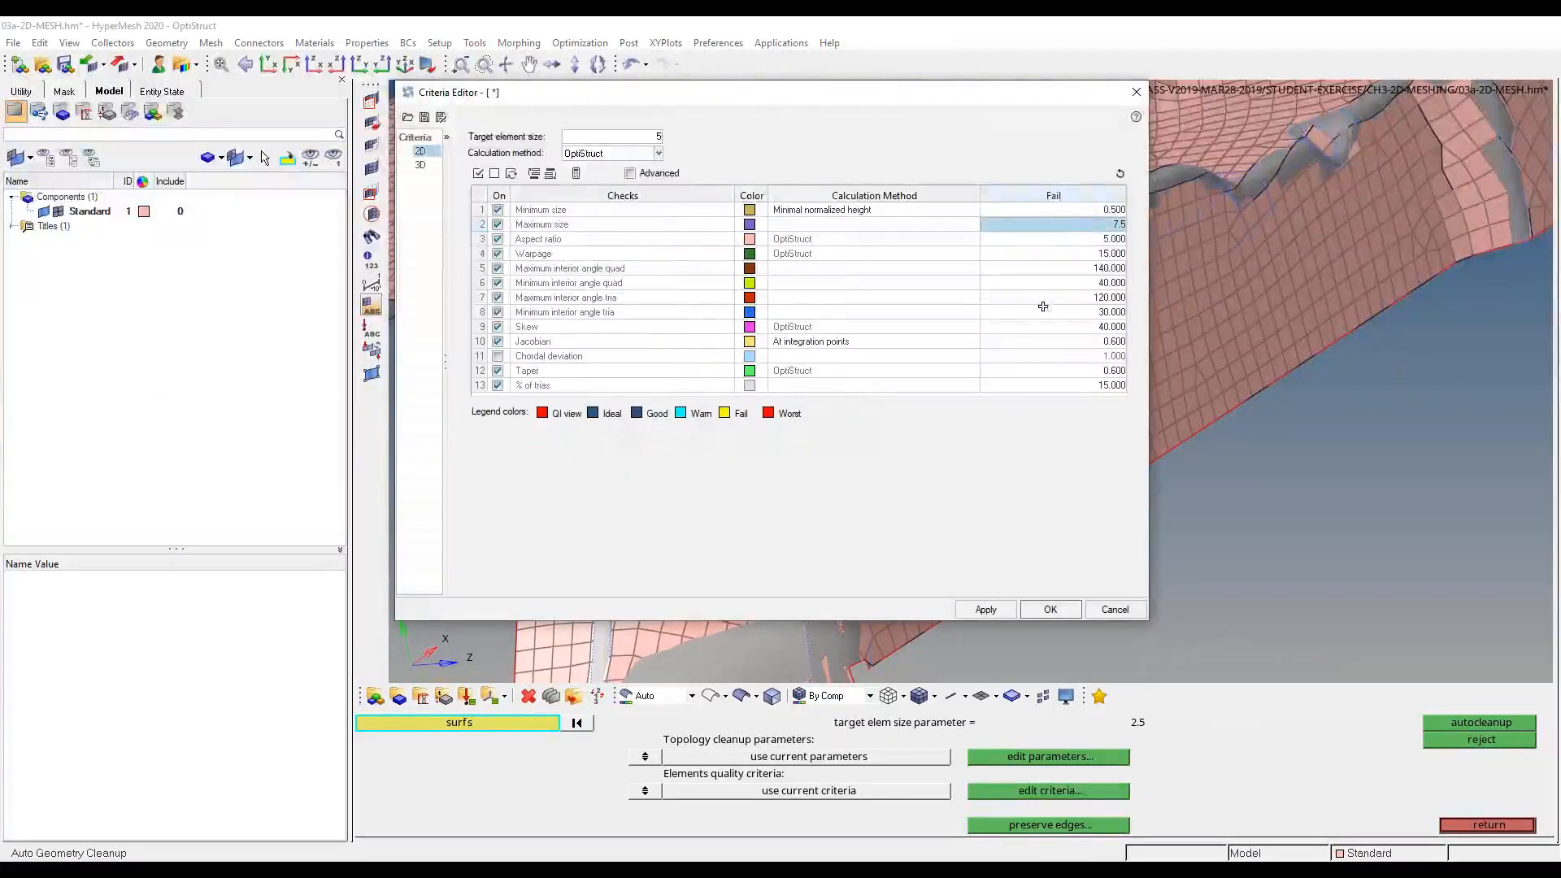
{"action": "left_click", "coordinate": [1009, 611]}
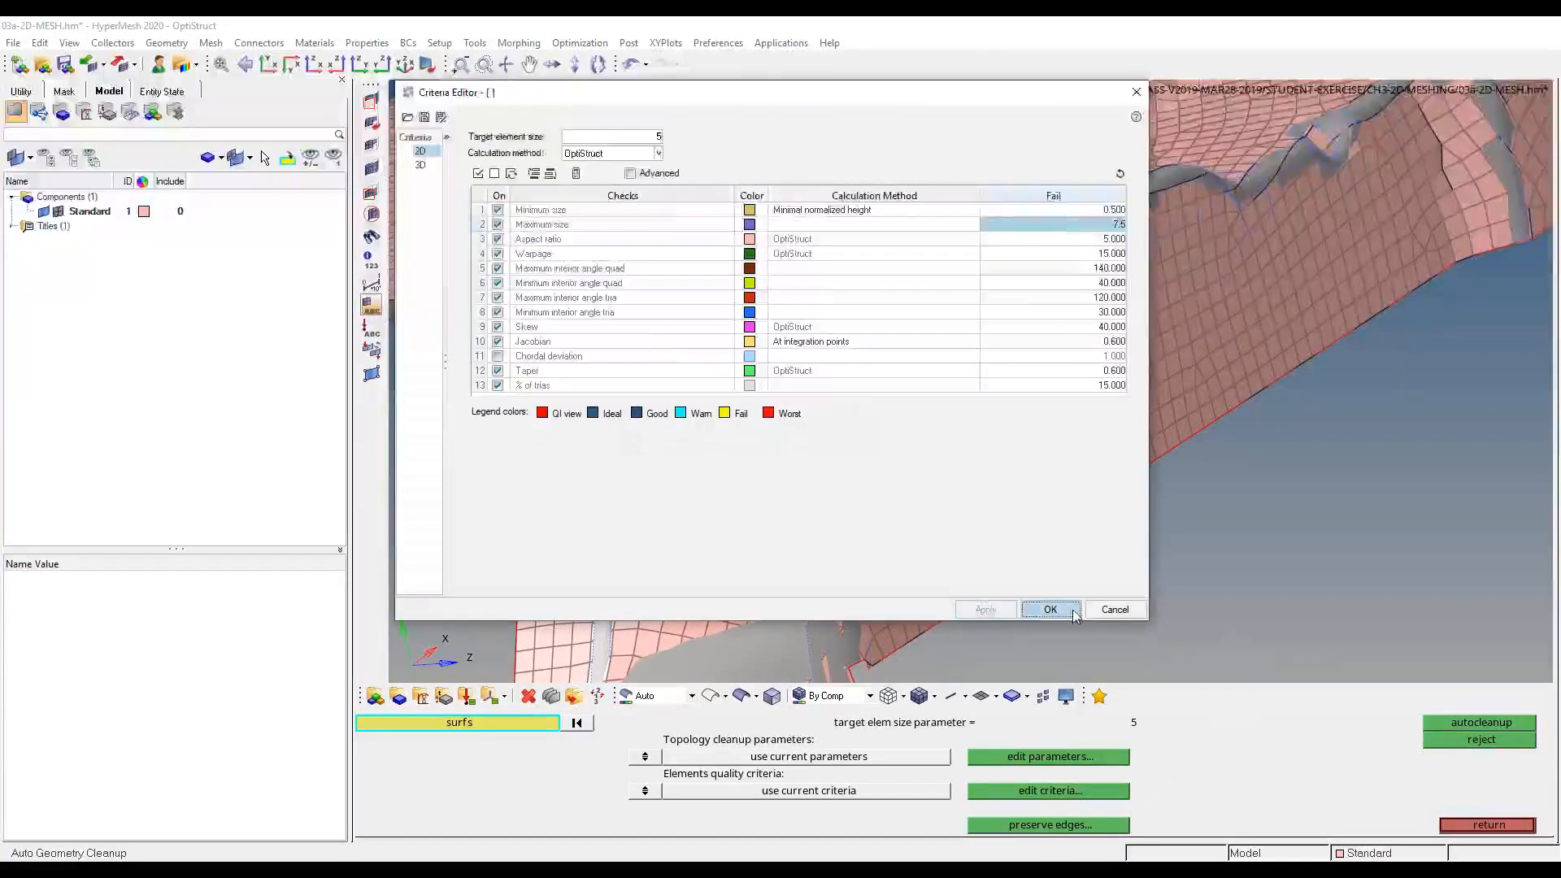
{"action": "left_click", "coordinate": [1049, 610]}
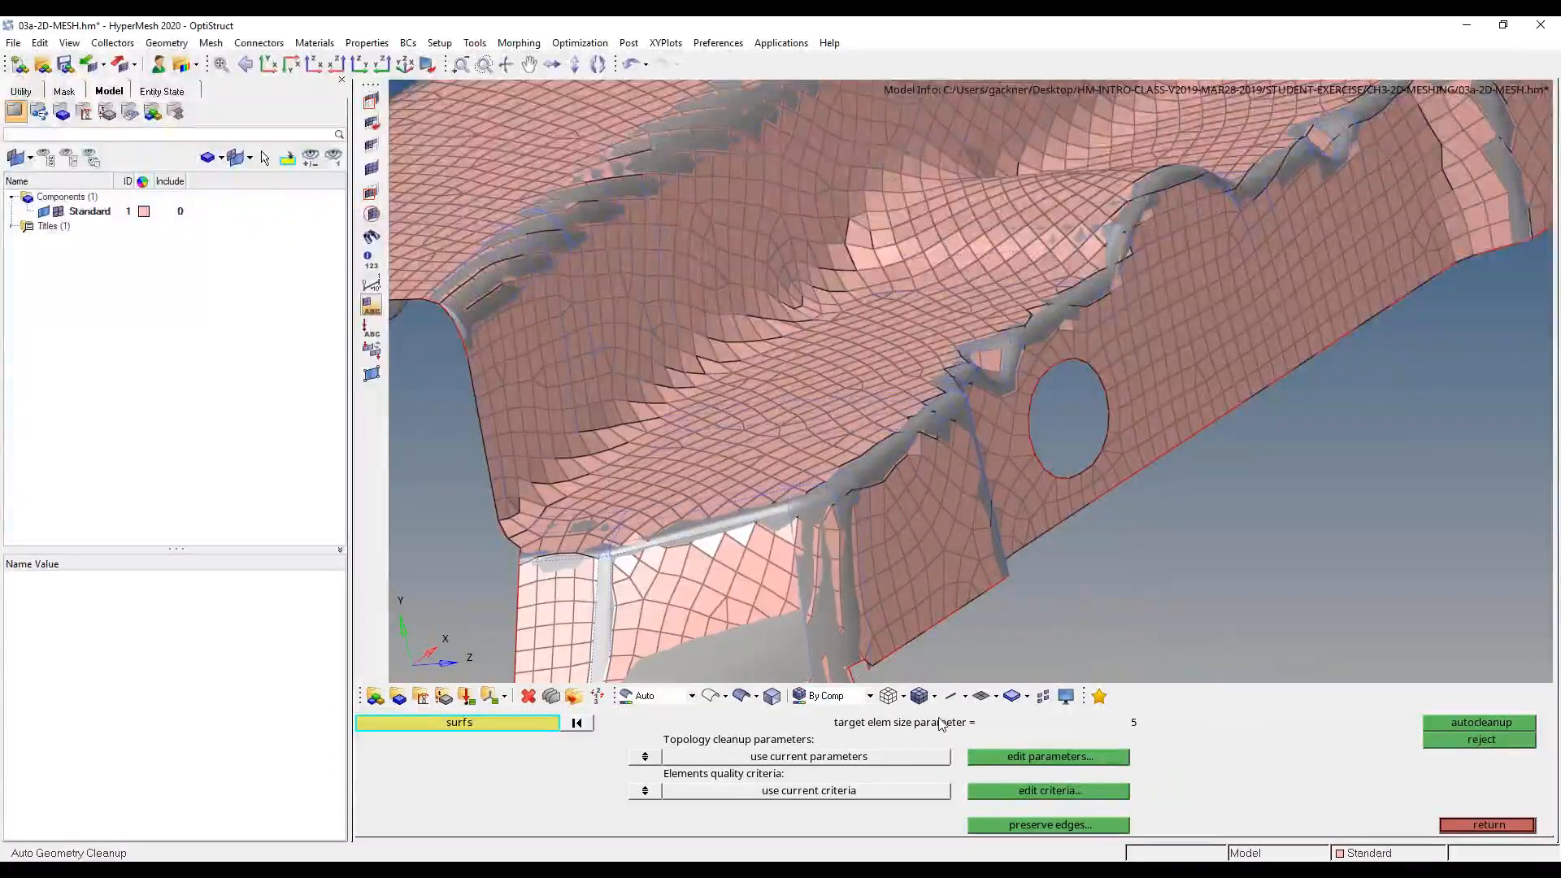
- Run the automatic geometry cleanup on the surfaces with the current topology parameters and quality criteria
{"action": "scroll", "coordinate": [1099, 631], "scroll_direction": "down", "scroll_amount": 10}
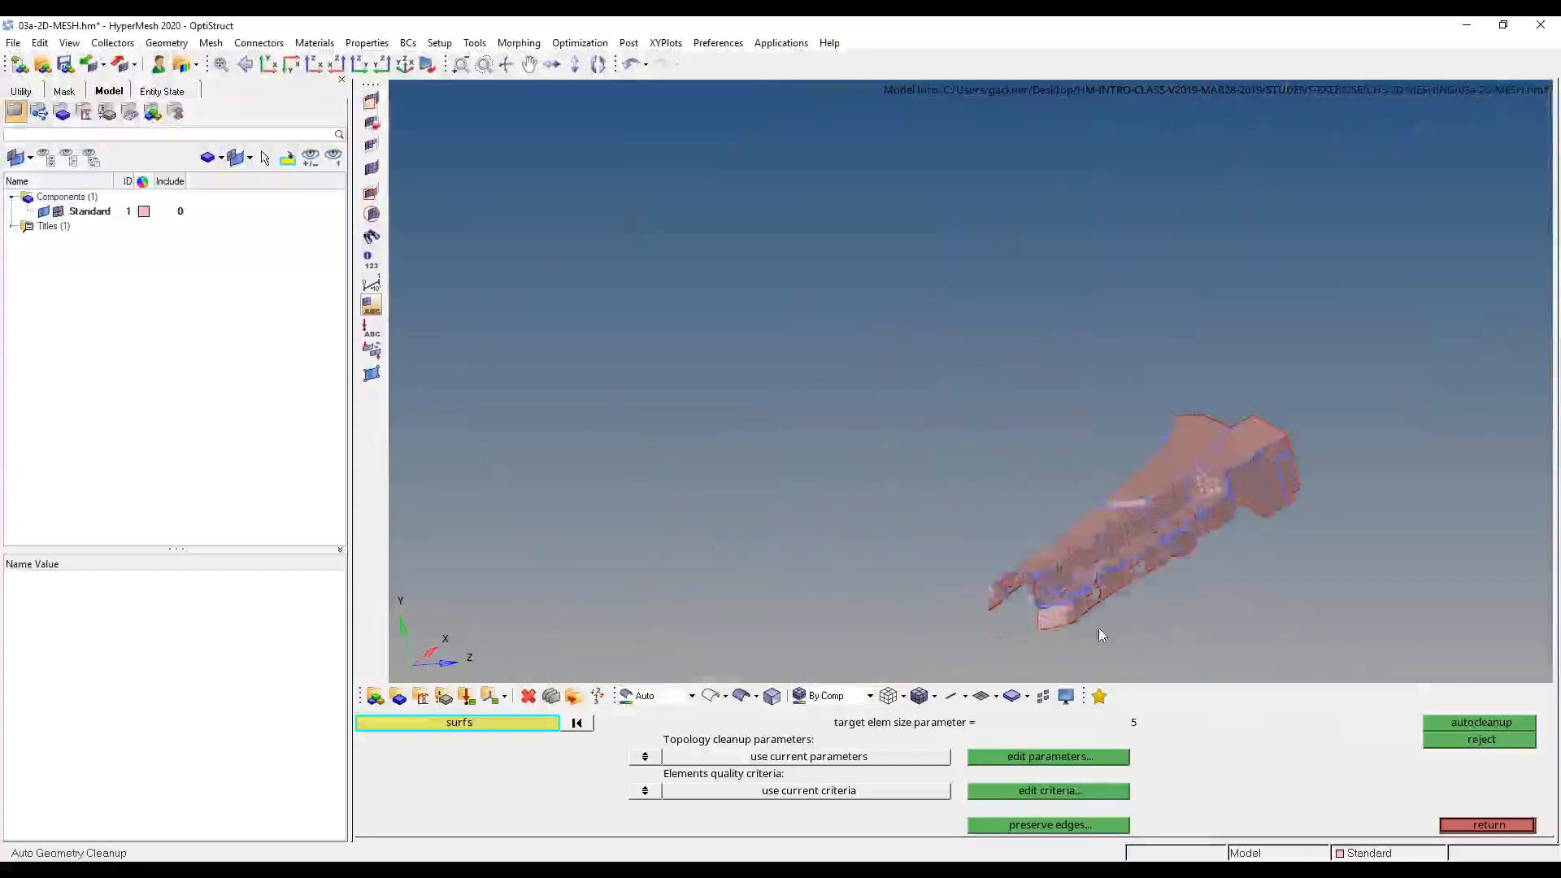
{"action": "scroll", "coordinate": [1099, 634], "scroll_direction": "down", "scroll_amount": 4}
{"action": "left_click", "coordinate": [1505, 722]}
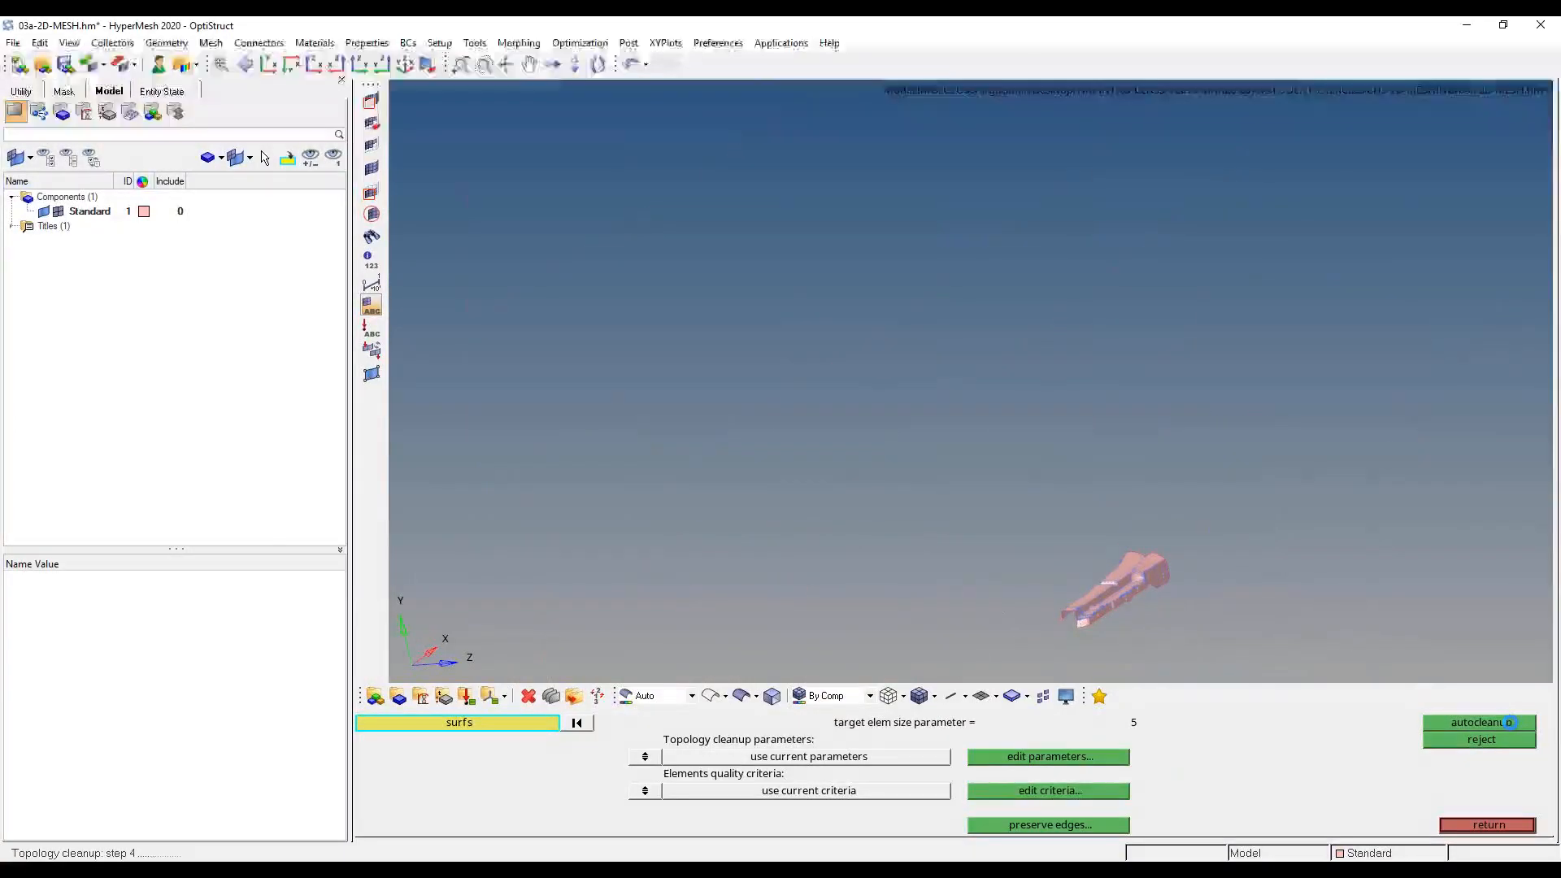
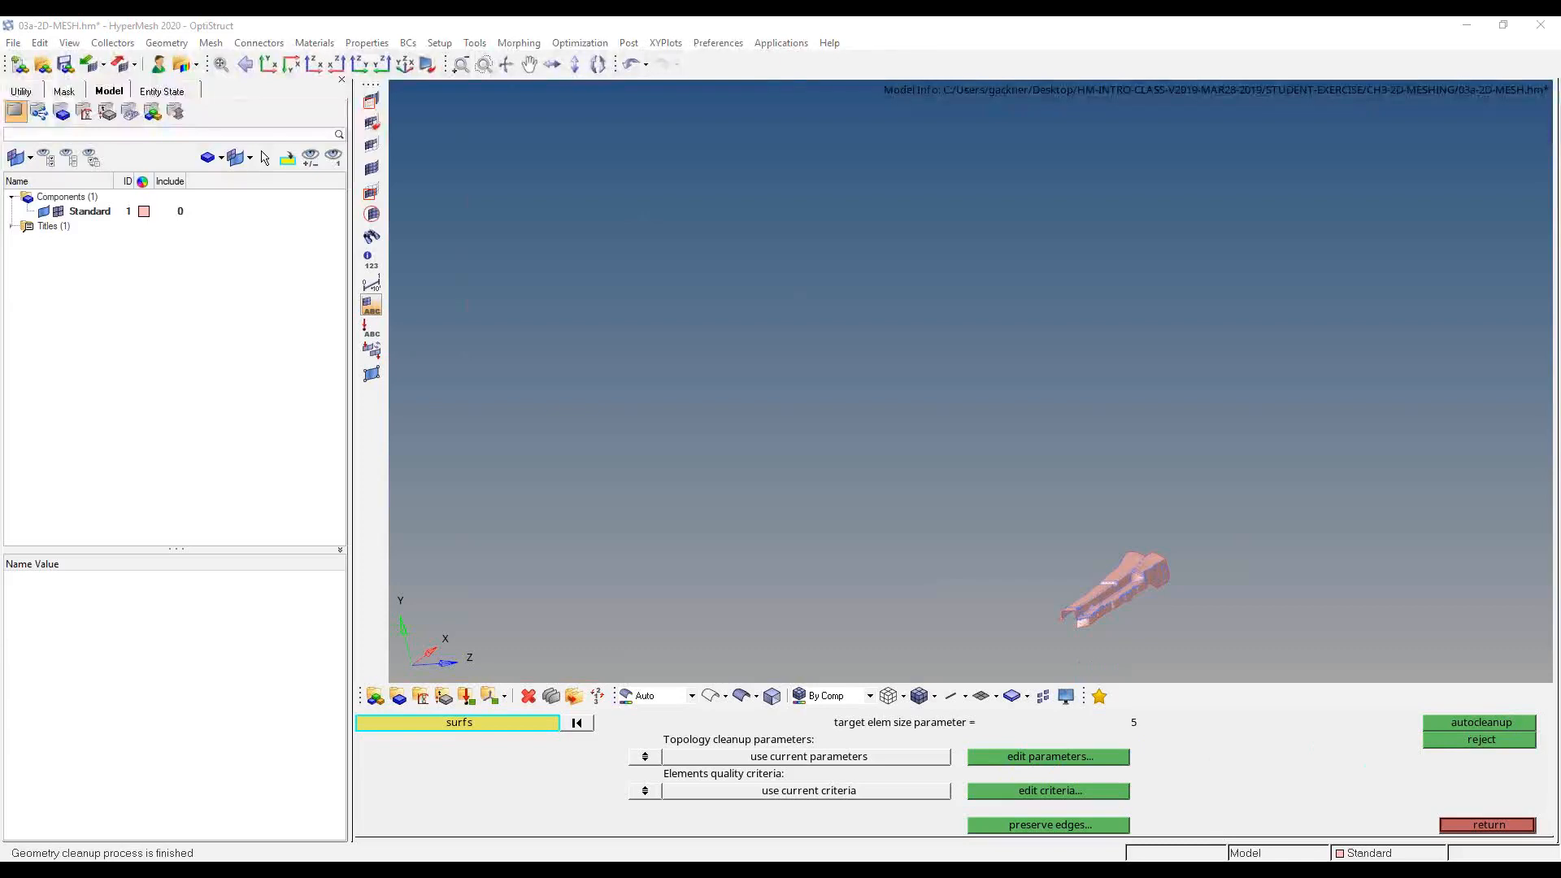
- Switch to the Snipping Tool and capture a new snip of an empty white area as a drawing canvas
{"action": "key", "text": "alt+Tab"}
{"action": "key", "text": "alt+Tab"}
{"action": "key", "text": "alt+Tab"}
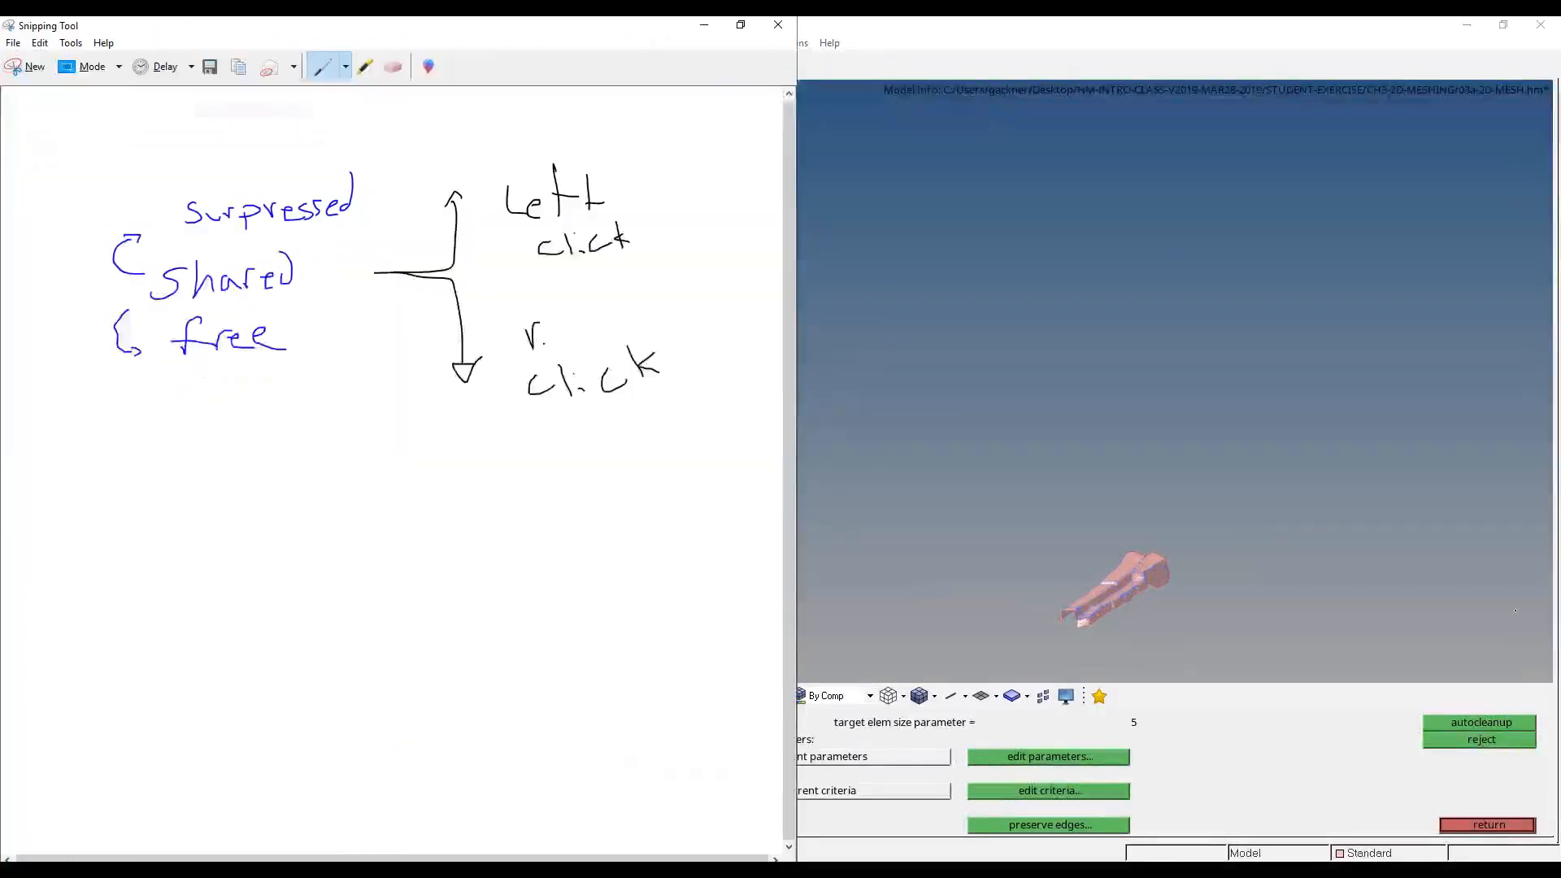
{"action": "key", "text": "alt+Tab"}
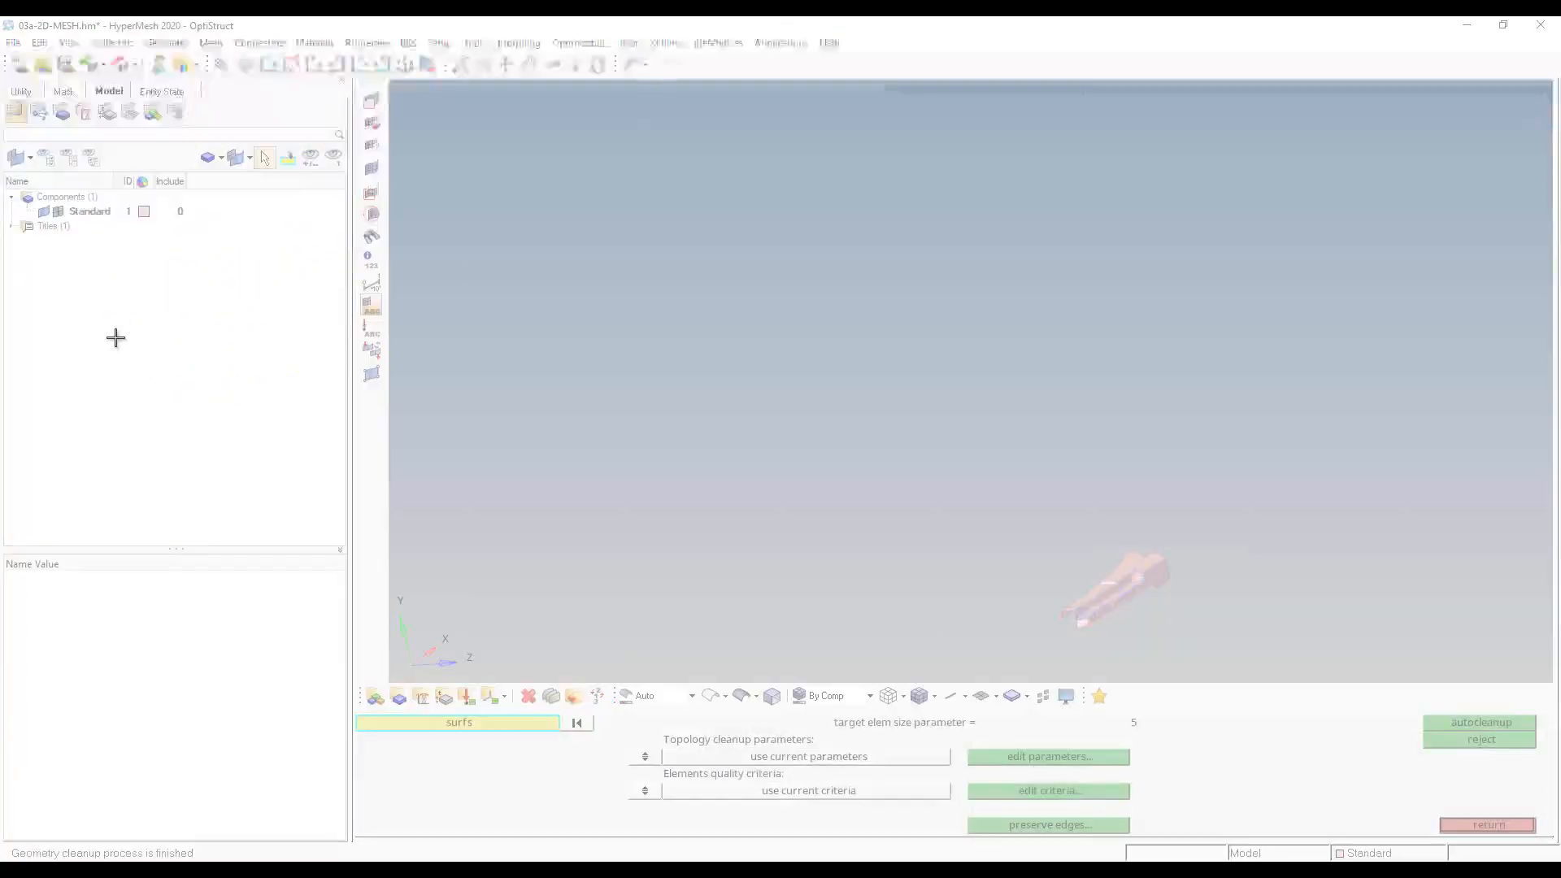
{"action": "left_click_drag", "start_coordinate": [116, 337], "coordinate": [291, 473]}
{"action": "left_click", "coordinate": [423, 192]}
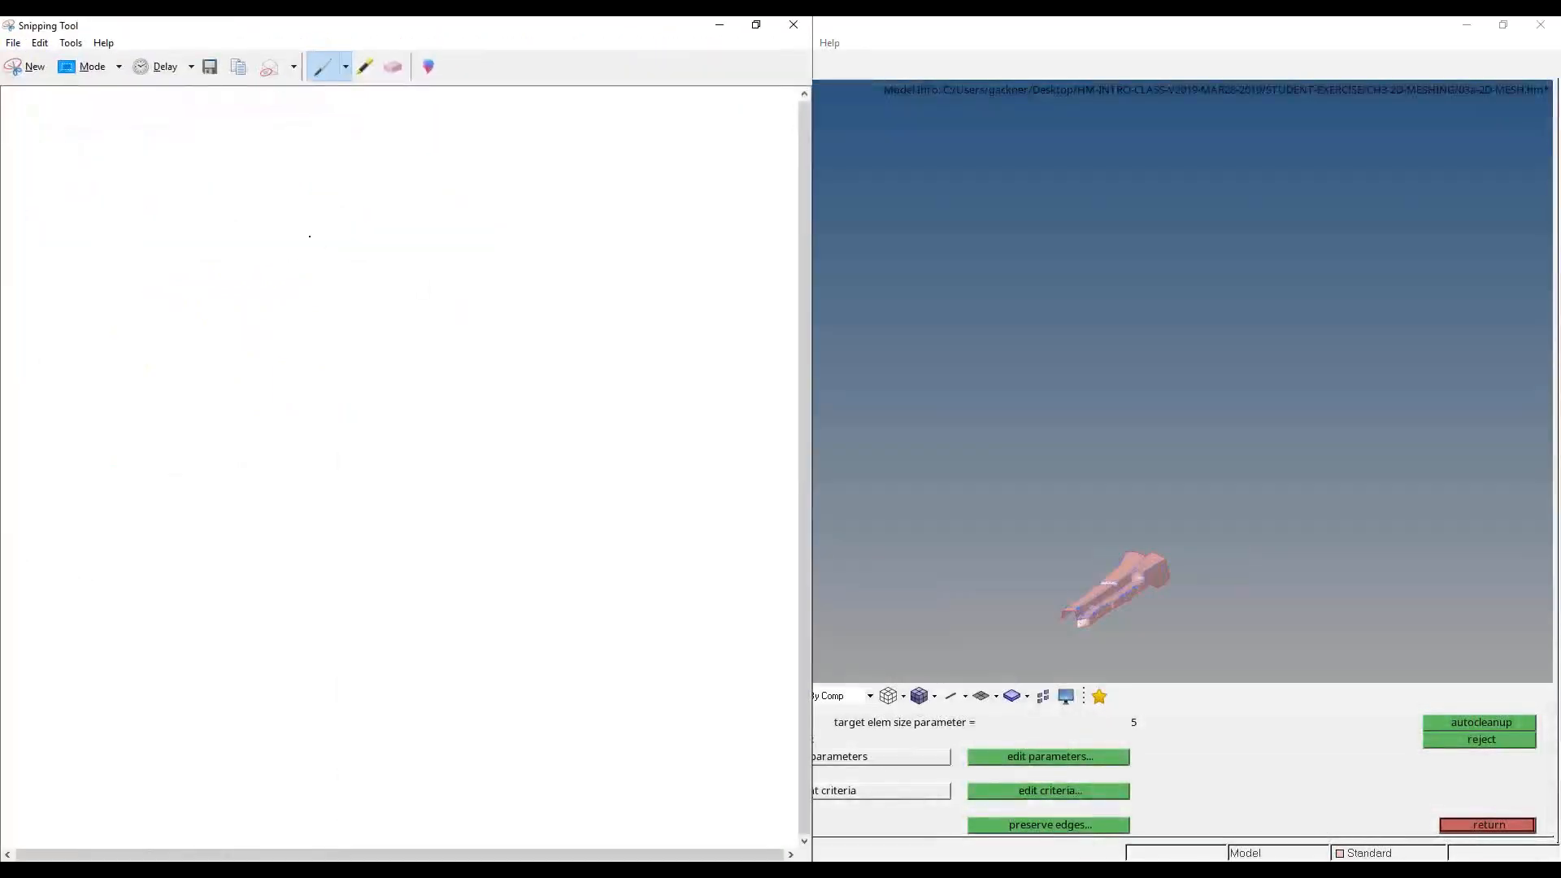
- Sketch a small square, a large rotated rectangle and a trapezoid on the blank snip, and return to HyperMesh
{"action": "left_click_drag", "start_coordinate": [299, 166], "coordinate": [399, 166]}
{"action": "mouse_move", "coordinate": [300, 165]}
{"action": "left_mouse_down"}
{"action": "mouse_move", "coordinate": [315, 249]}
{"action": "mouse_move", "coordinate": [428, 273]}
{"action": "mouse_move", "coordinate": [420, 170]}
{"action": "mouse_move", "coordinate": [386, 168]}
{"action": "left_mouse_up"}
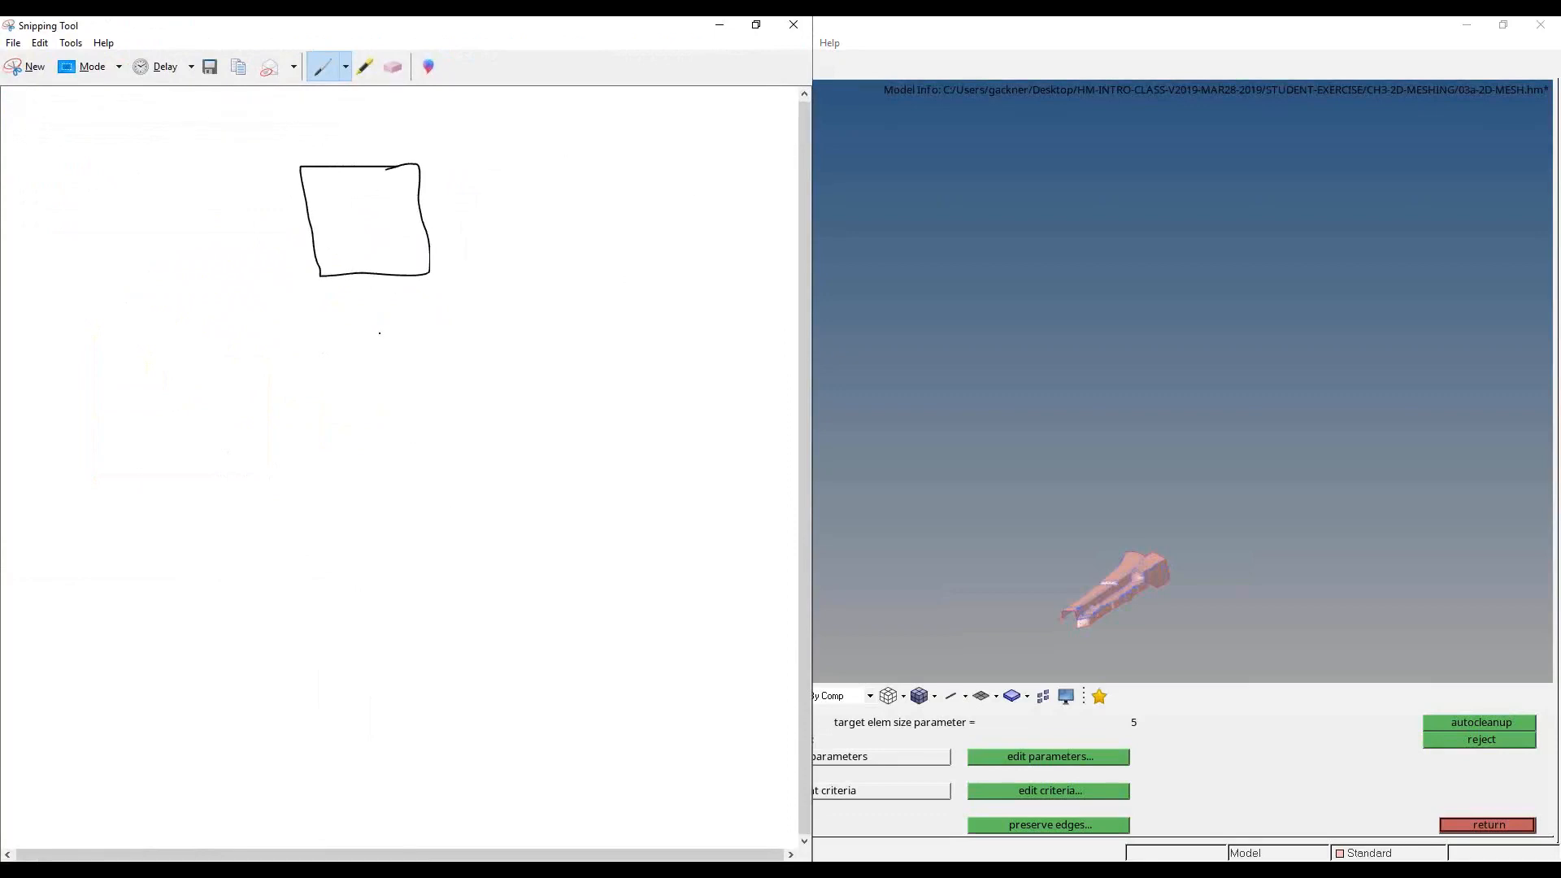
{"action": "mouse_move", "coordinate": [381, 310]}
{"action": "left_mouse_down"}
{"action": "mouse_move", "coordinate": [212, 559]}
{"action": "mouse_move", "coordinate": [480, 795]}
{"action": "mouse_move", "coordinate": [681, 564]}
{"action": "mouse_move", "coordinate": [345, 304]}
{"action": "left_mouse_up"}
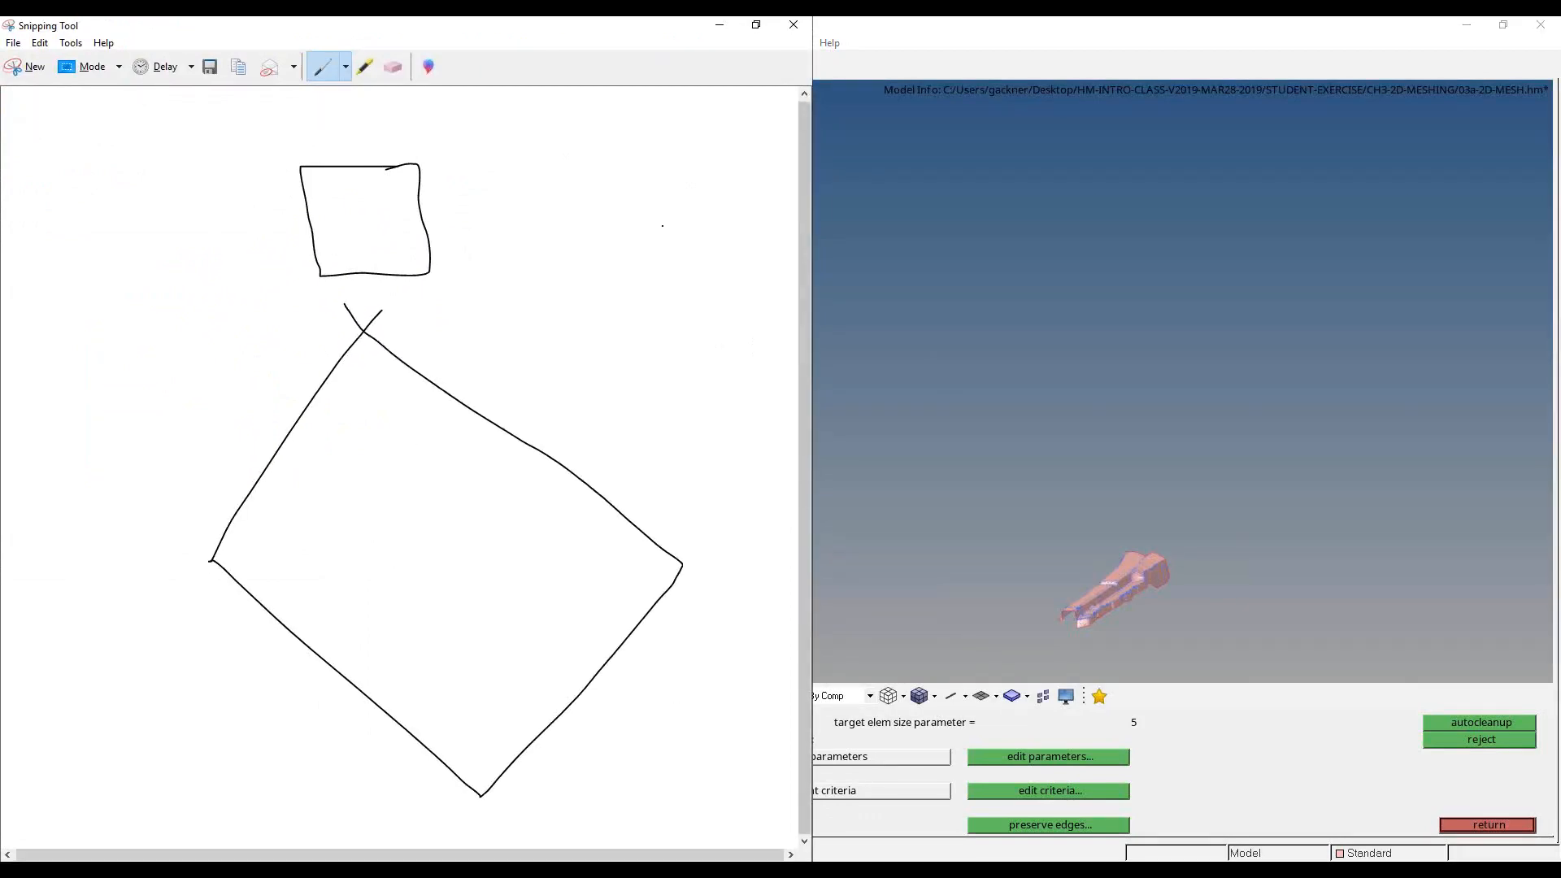
{"action": "mouse_move", "coordinate": [663, 226]}
{"action": "left_mouse_down"}
{"action": "mouse_move", "coordinate": [596, 331]}
{"action": "mouse_move", "coordinate": [778, 327]}
{"action": "mouse_move", "coordinate": [720, 222]}
{"action": "mouse_move", "coordinate": [659, 226]}
{"action": "left_mouse_up"}
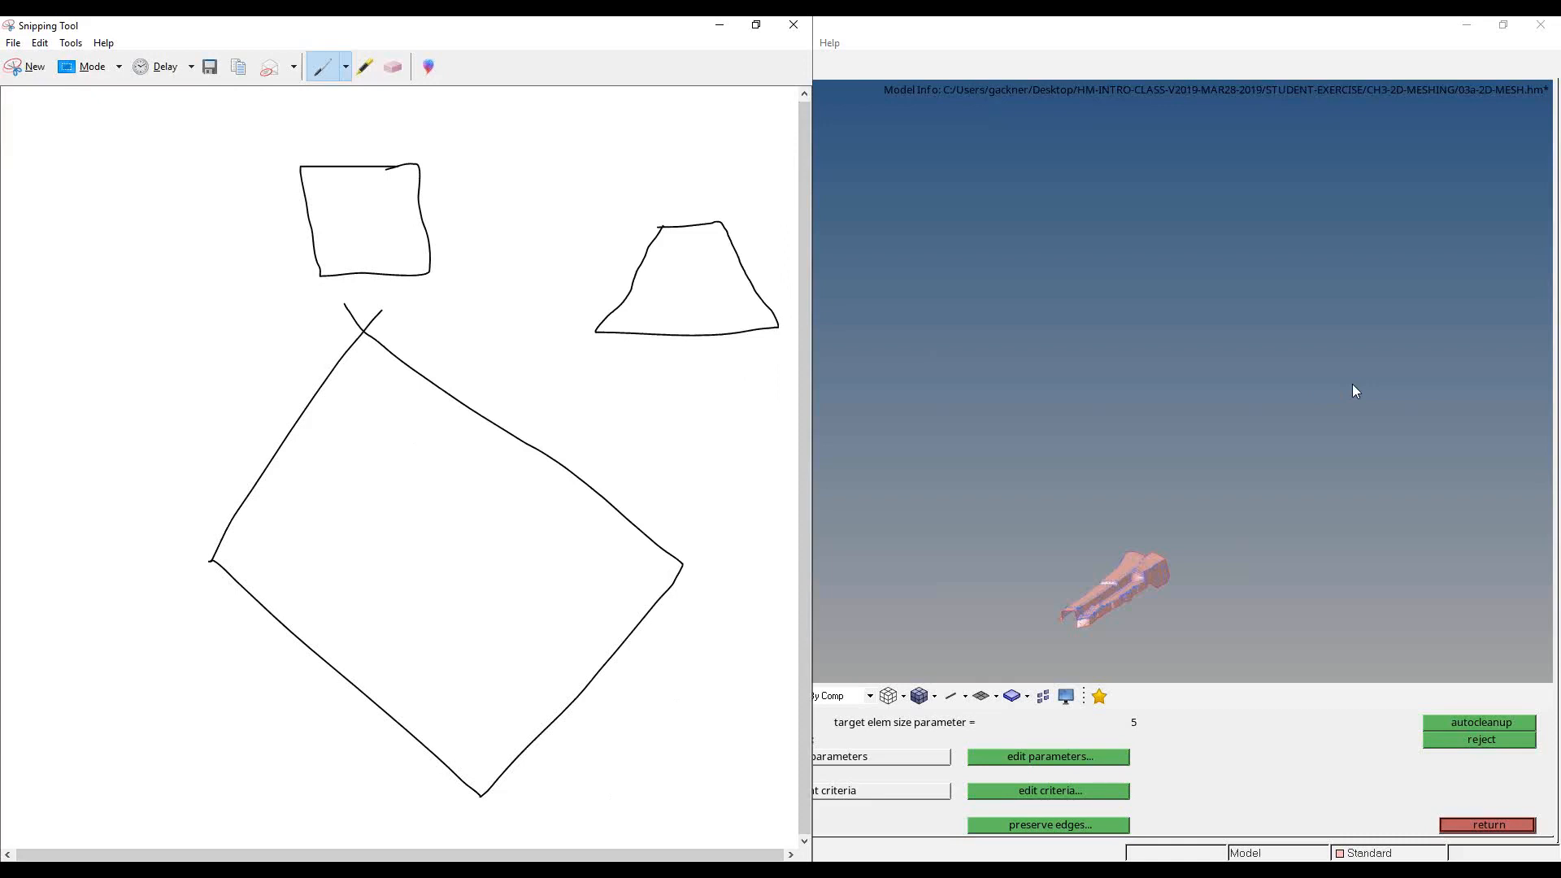
{"action": "left_click", "coordinate": [717, 28]}
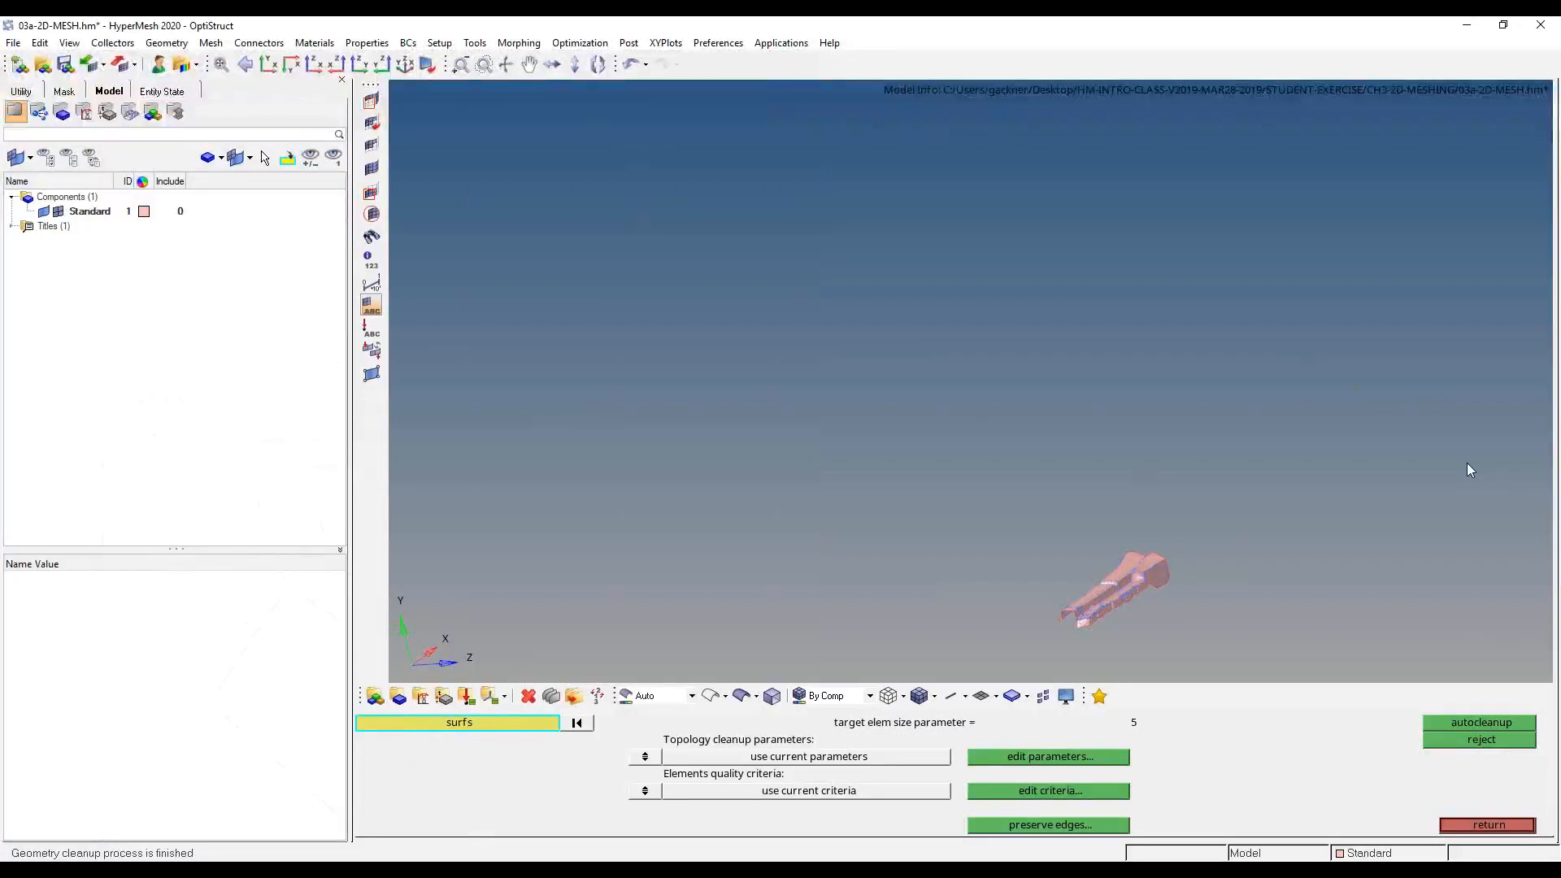
- Start a new model, discarding the current data, and open 03b-2D-MESH-EDIT-CHECK.hm
{"action": "left_click", "coordinate": [20, 65]}
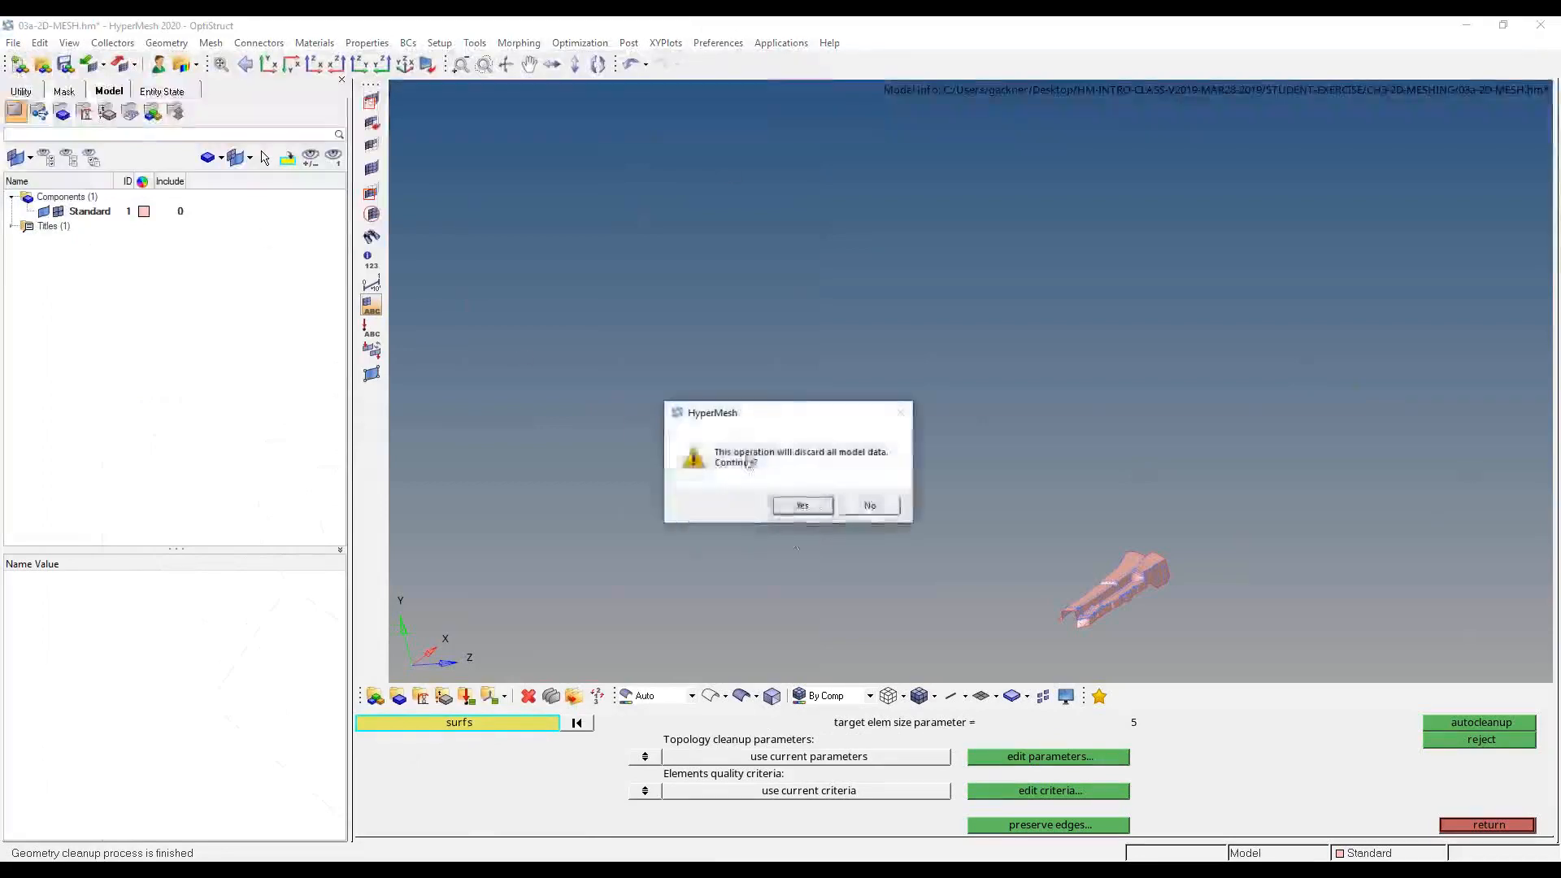
{"action": "left_click", "coordinate": [818, 506]}
{"action": "left_click", "coordinate": [42, 65]}
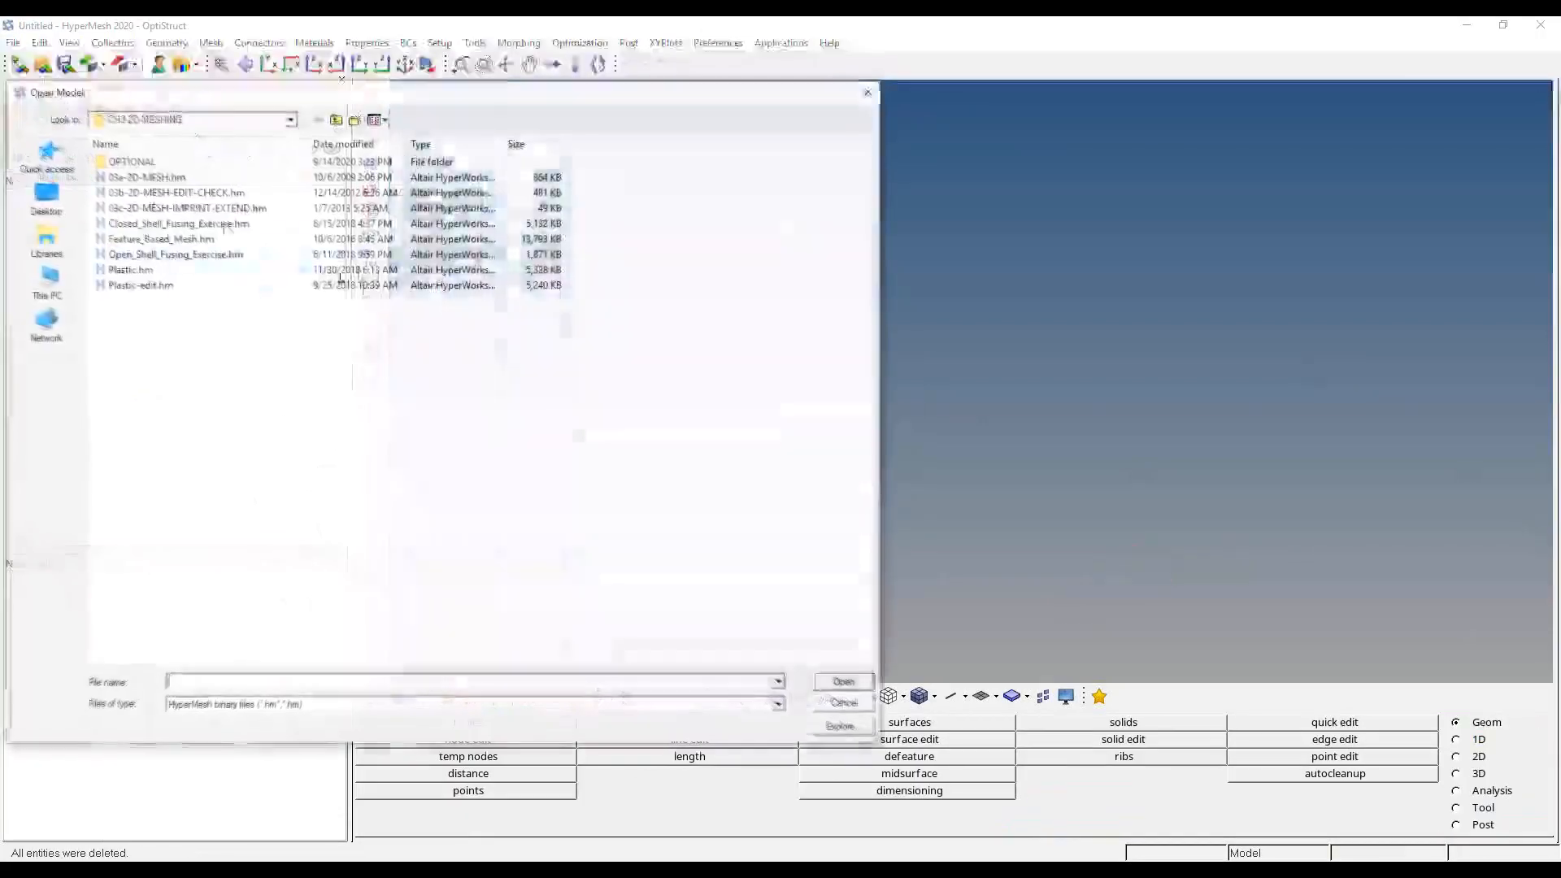
{"action": "double_click", "coordinate": [256, 285]}
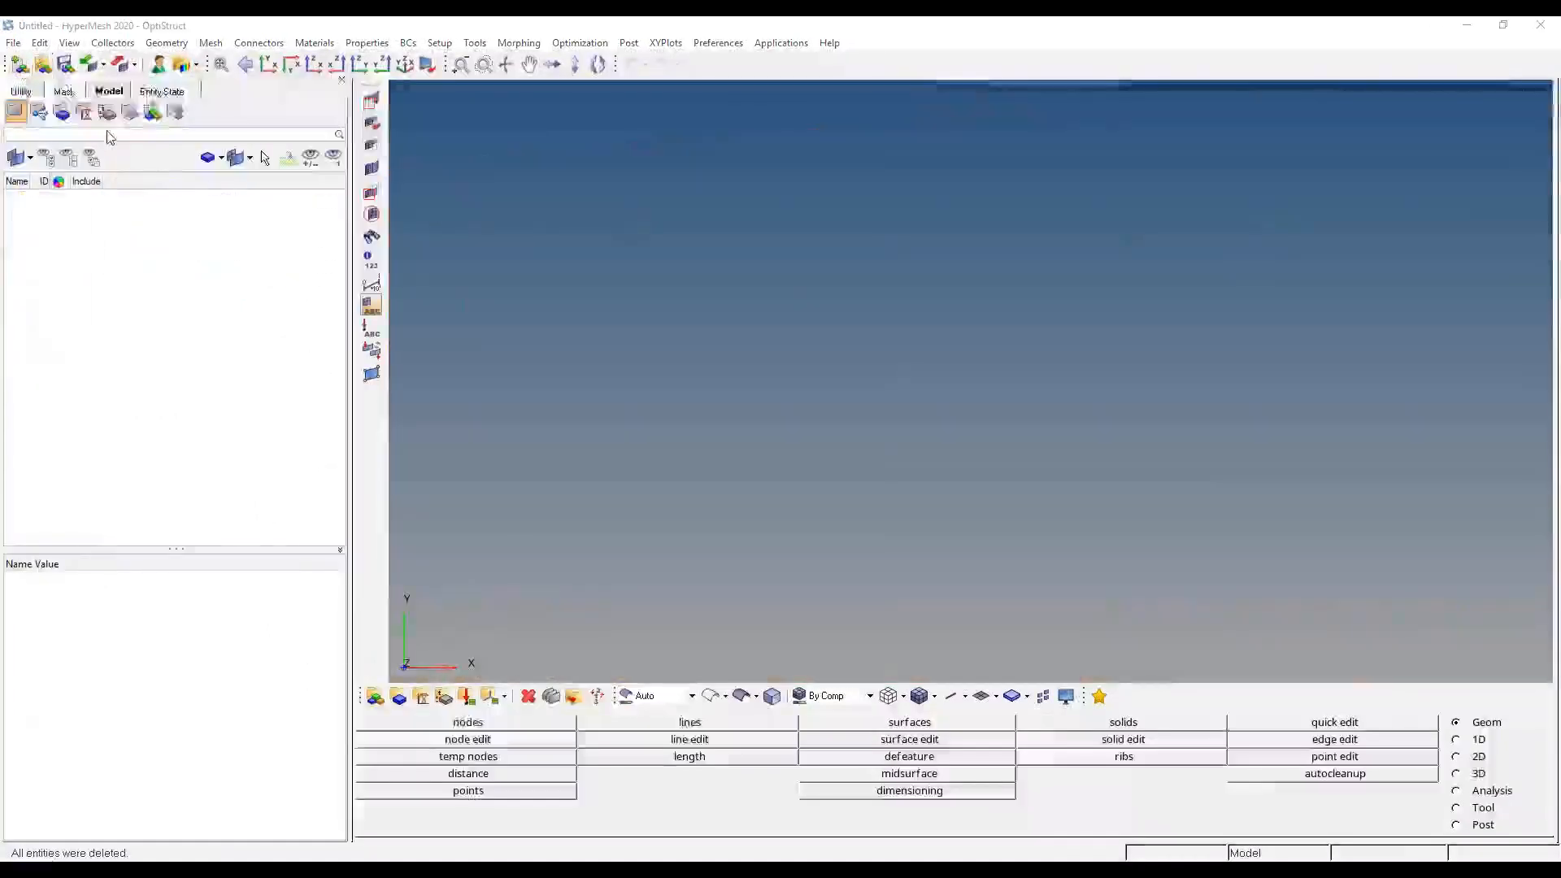
{"action": "key", "text": "ctrl+o"}
{"action": "left_click", "coordinate": [215, 269]}
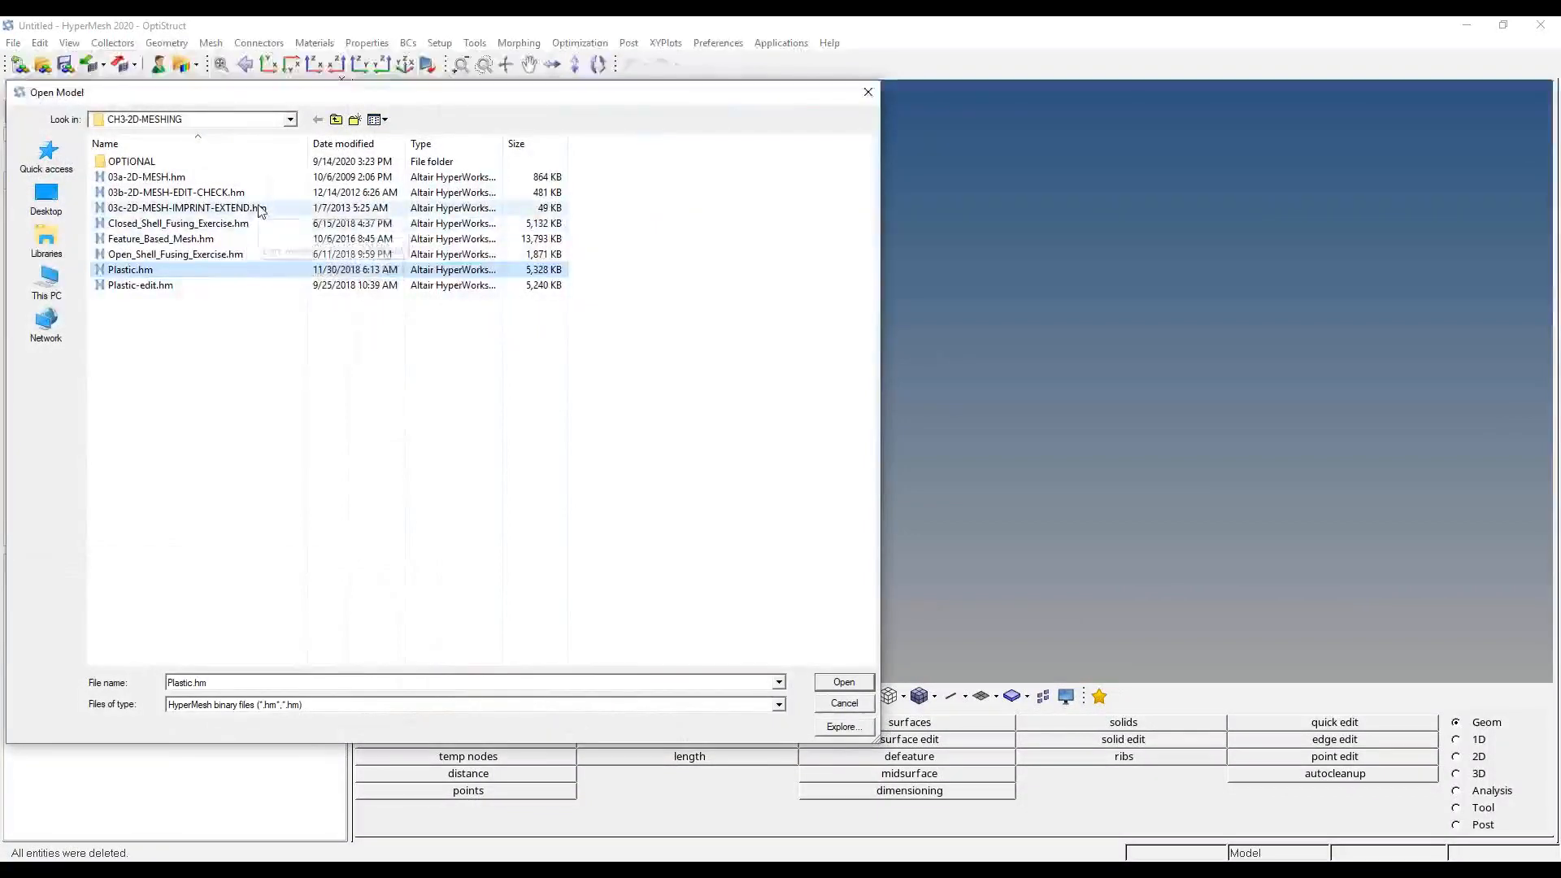
{"action": "double_click", "coordinate": [260, 192]}
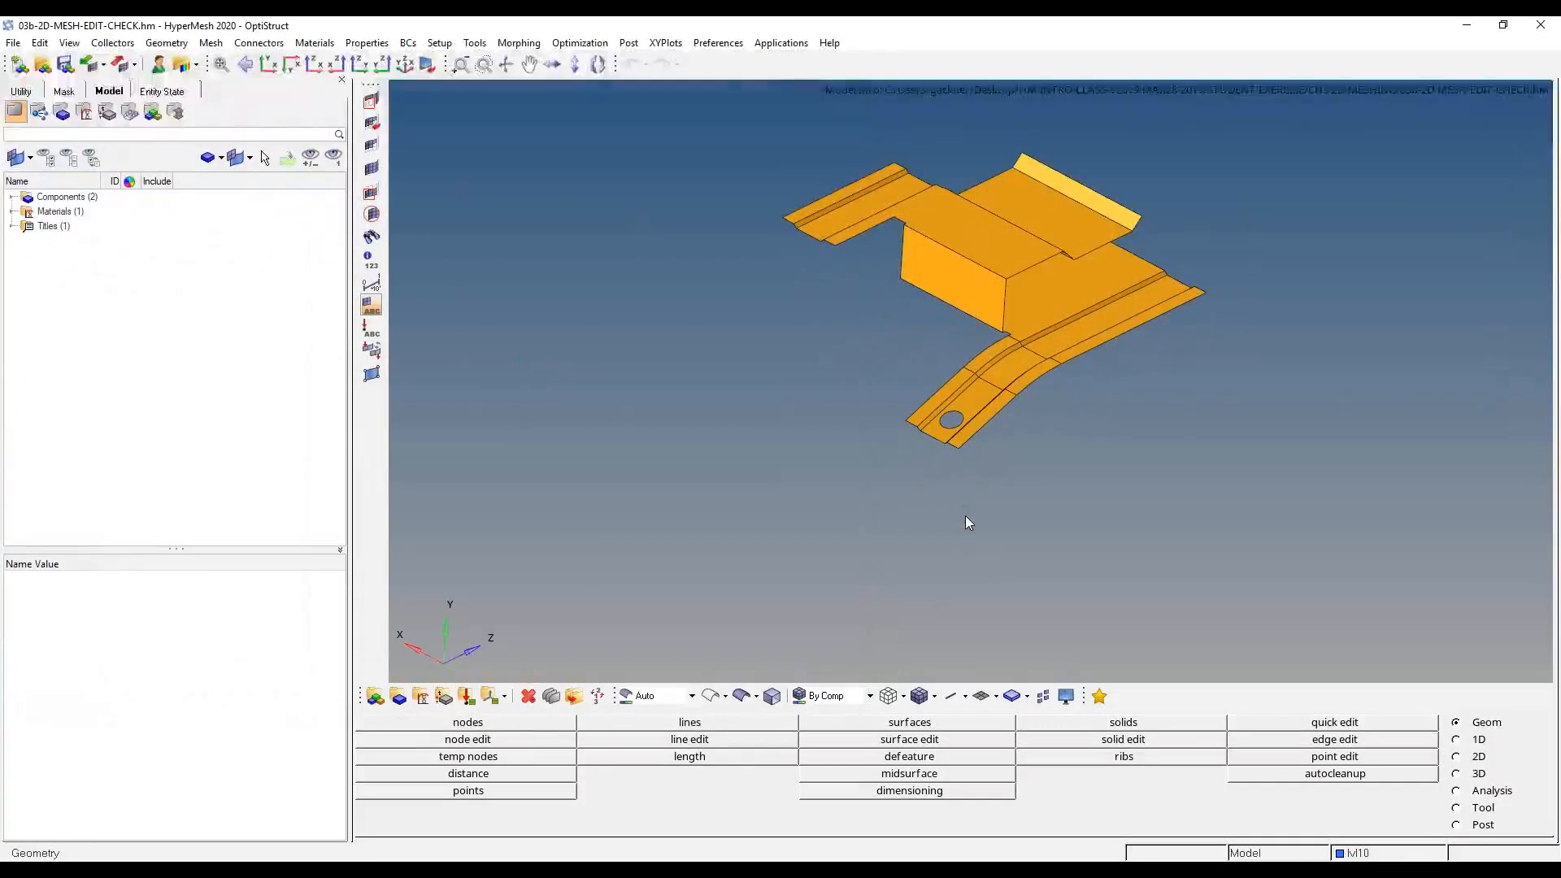
- Start the automesh command and examine the bracket's midsurface edges and bends from several angles
{"action": "key", "text": "F12"}
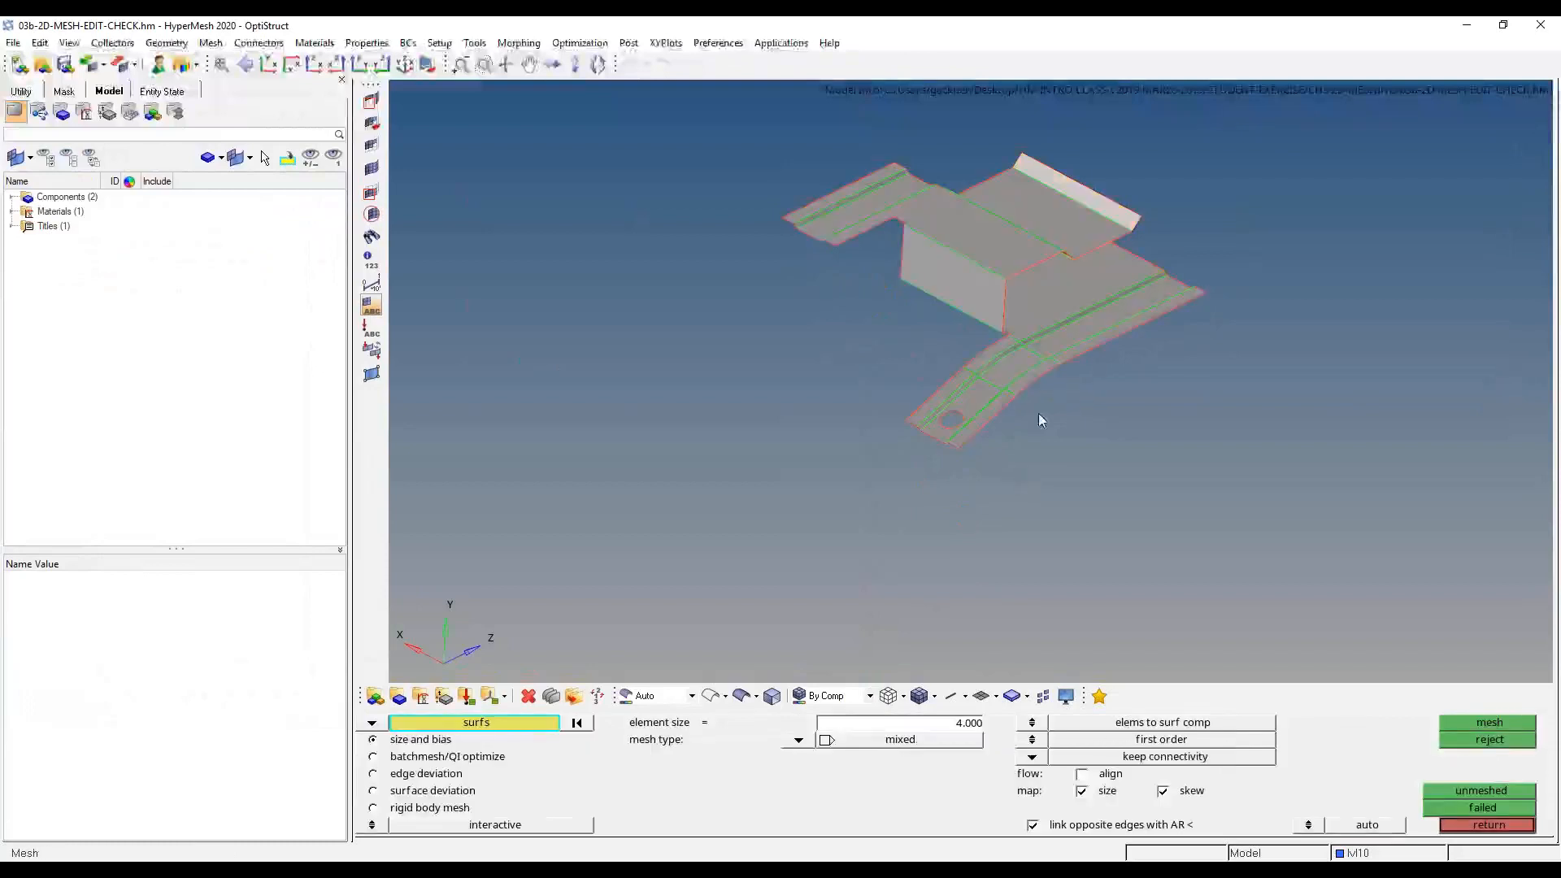
{"action": "left_click_drag", "start_coordinate": [1101, 328], "coordinate": [1038, 383], "text": "ctrl"}
{"action": "right_click_drag", "start_coordinate": [1045, 121], "coordinate": [923, 404], "text": "ctrl"}
{"action": "scroll", "coordinate": [925, 407], "scroll_direction": "up", "scroll_amount": 5, "text": "ctrl"}
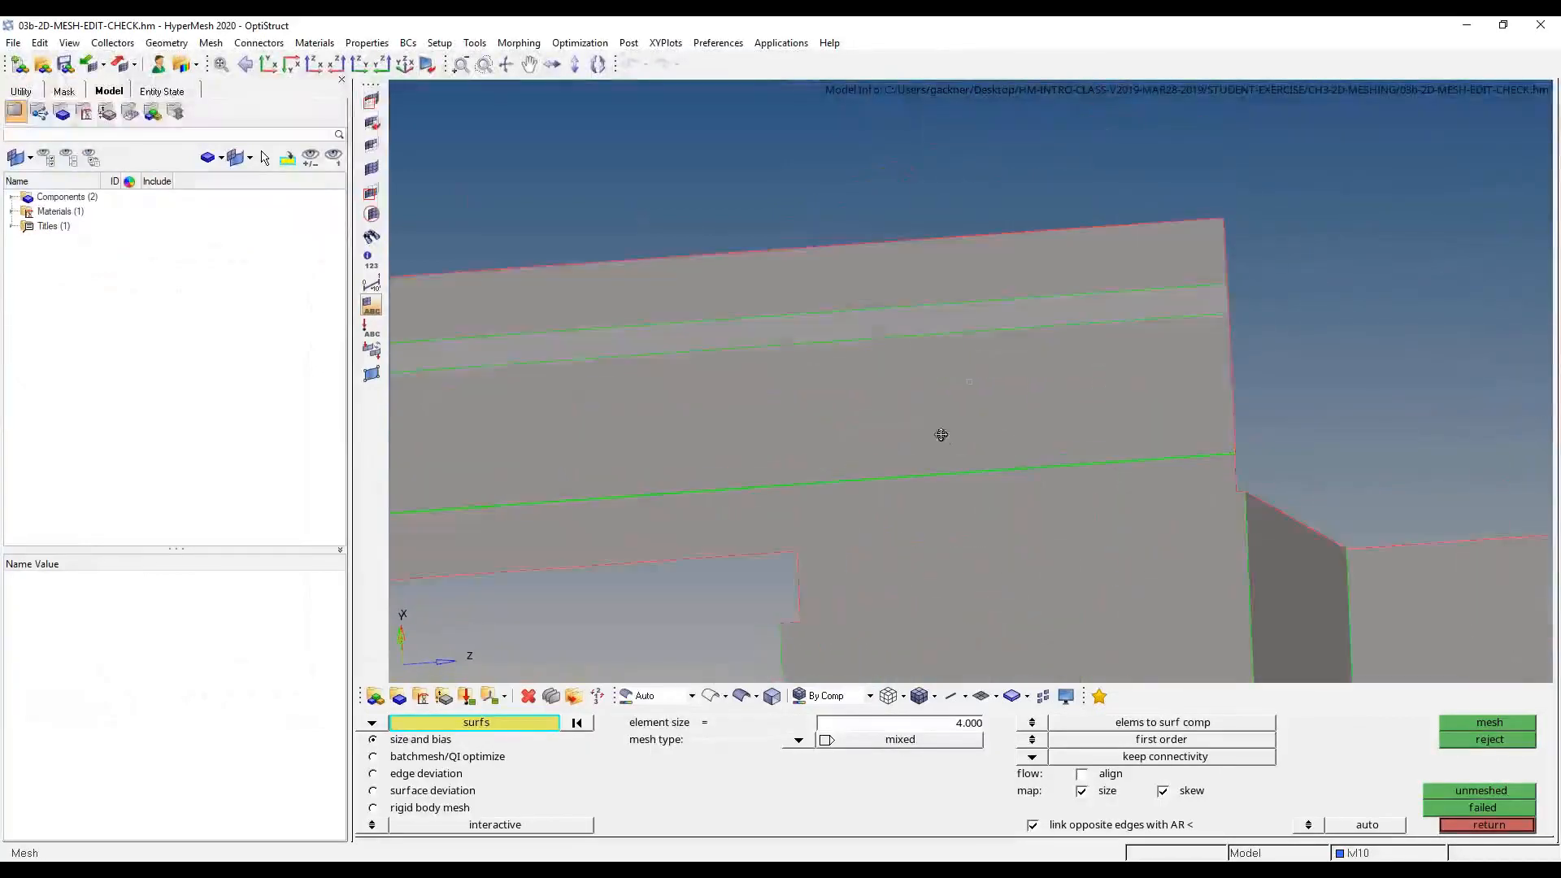
{"action": "left_click", "coordinate": [941, 435], "text": "ctrl"}
{"action": "left_click_drag", "start_coordinate": [940, 435], "coordinate": [842, 379], "text": "ctrl"}
{"action": "scroll", "coordinate": [843, 379], "scroll_direction": "down", "scroll_amount": 5, "text": "ctrl"}
{"action": "right_click_drag", "start_coordinate": [937, 569], "coordinate": [943, 485], "text": "ctrl"}
{"action": "scroll", "coordinate": [943, 484], "scroll_direction": "up", "scroll_amount": 5, "text": "ctrl"}
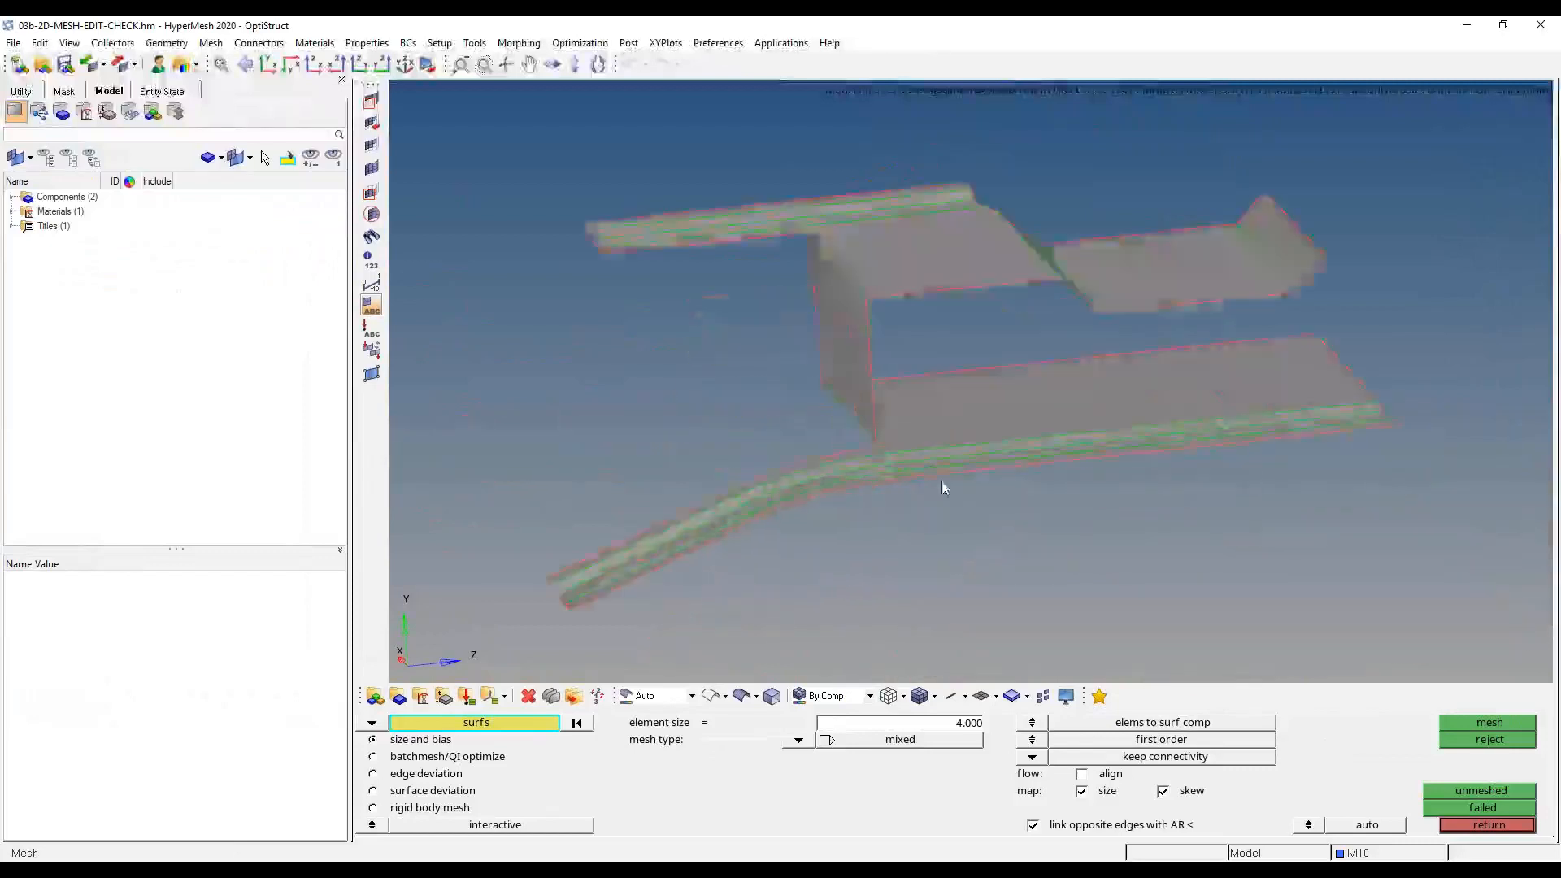
{"action": "left_click", "coordinate": [870, 412], "text": "ctrl"}
{"action": "mouse_move", "coordinate": [871, 411]}
{"action": "left_mouse_down", "text": "ctrl"}
{"action": "mouse_move", "coordinate": [906, 439]}
{"action": "mouse_move", "coordinate": [1026, 429]}
{"action": "left_mouse_up", "text": "ctrl"}
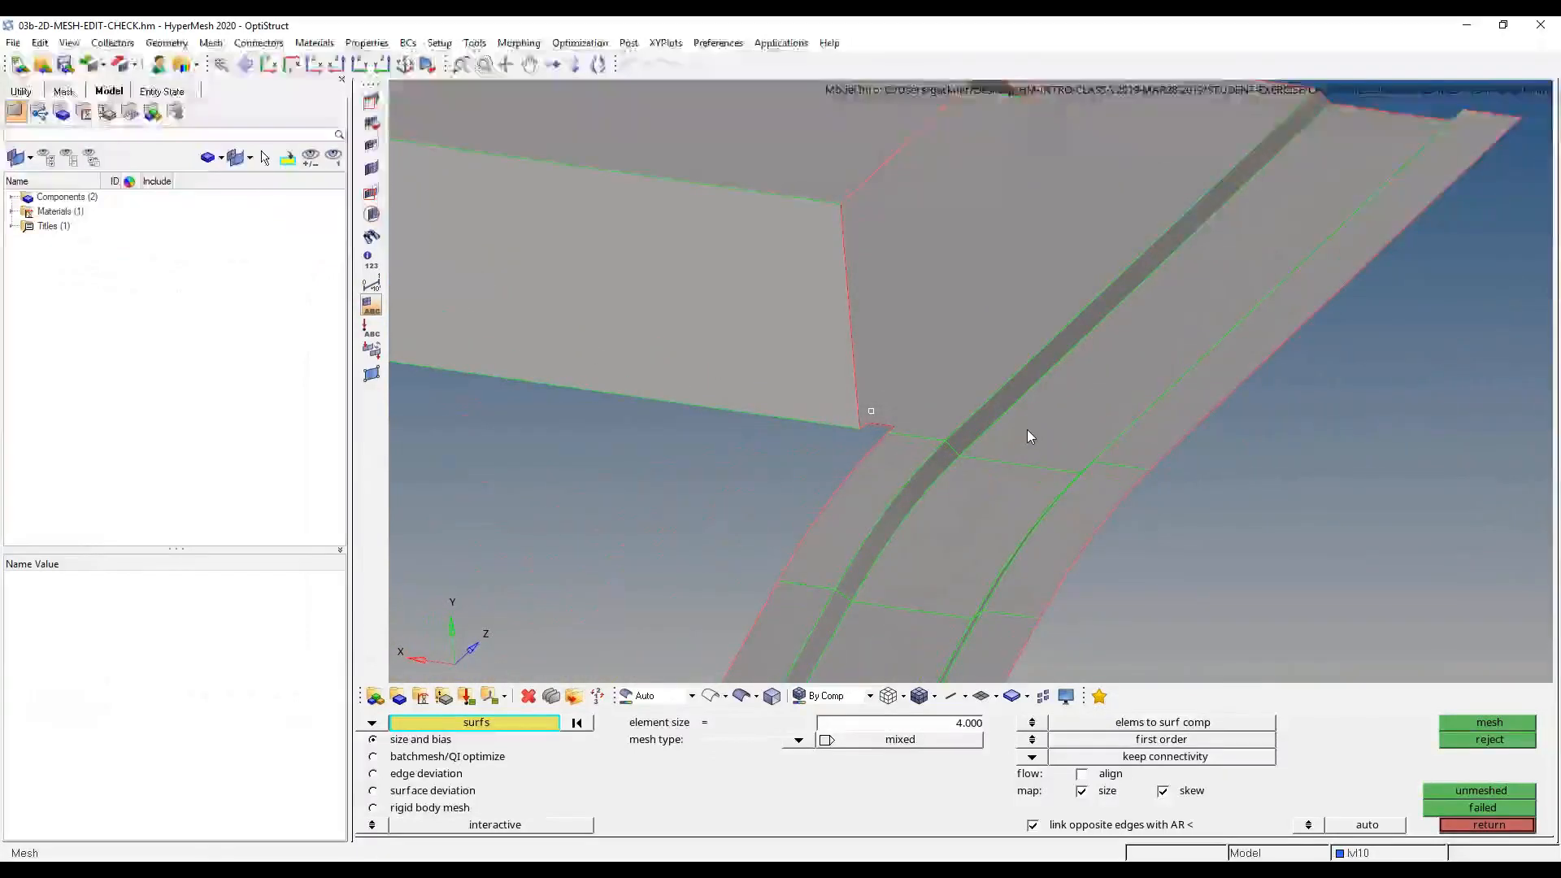
{"action": "scroll", "coordinate": [1027, 429], "scroll_direction": "down", "scroll_amount": 5, "text": "ctrl"}
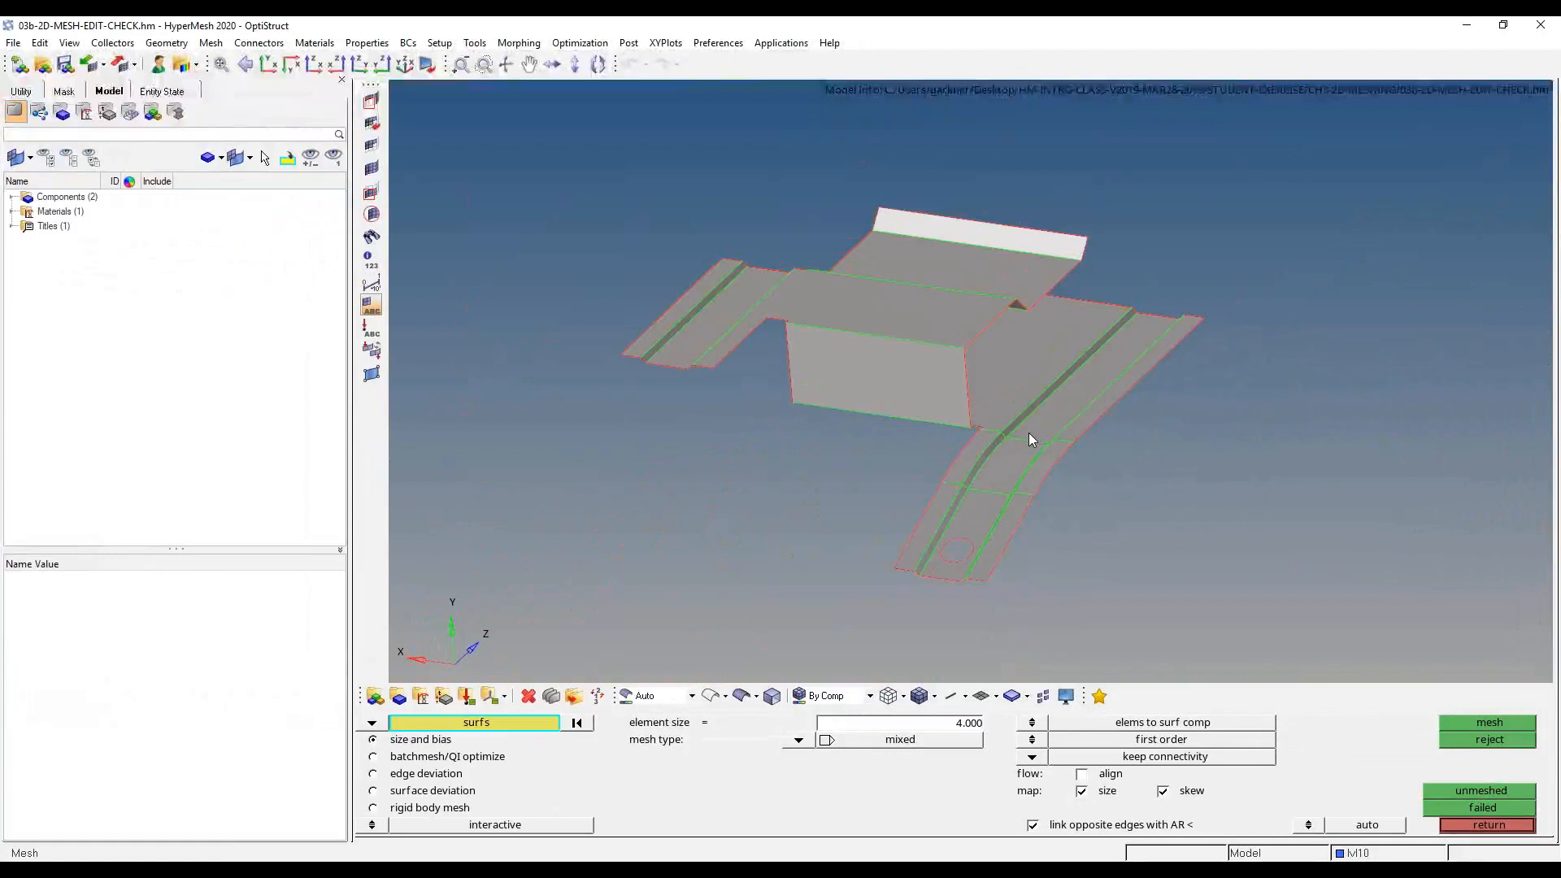
- Hide the Middle Surface component's geometry, display the lvl10 component's geometry instead, and leave the automesh command
{"action": "left_click", "coordinate": [13, 196]}
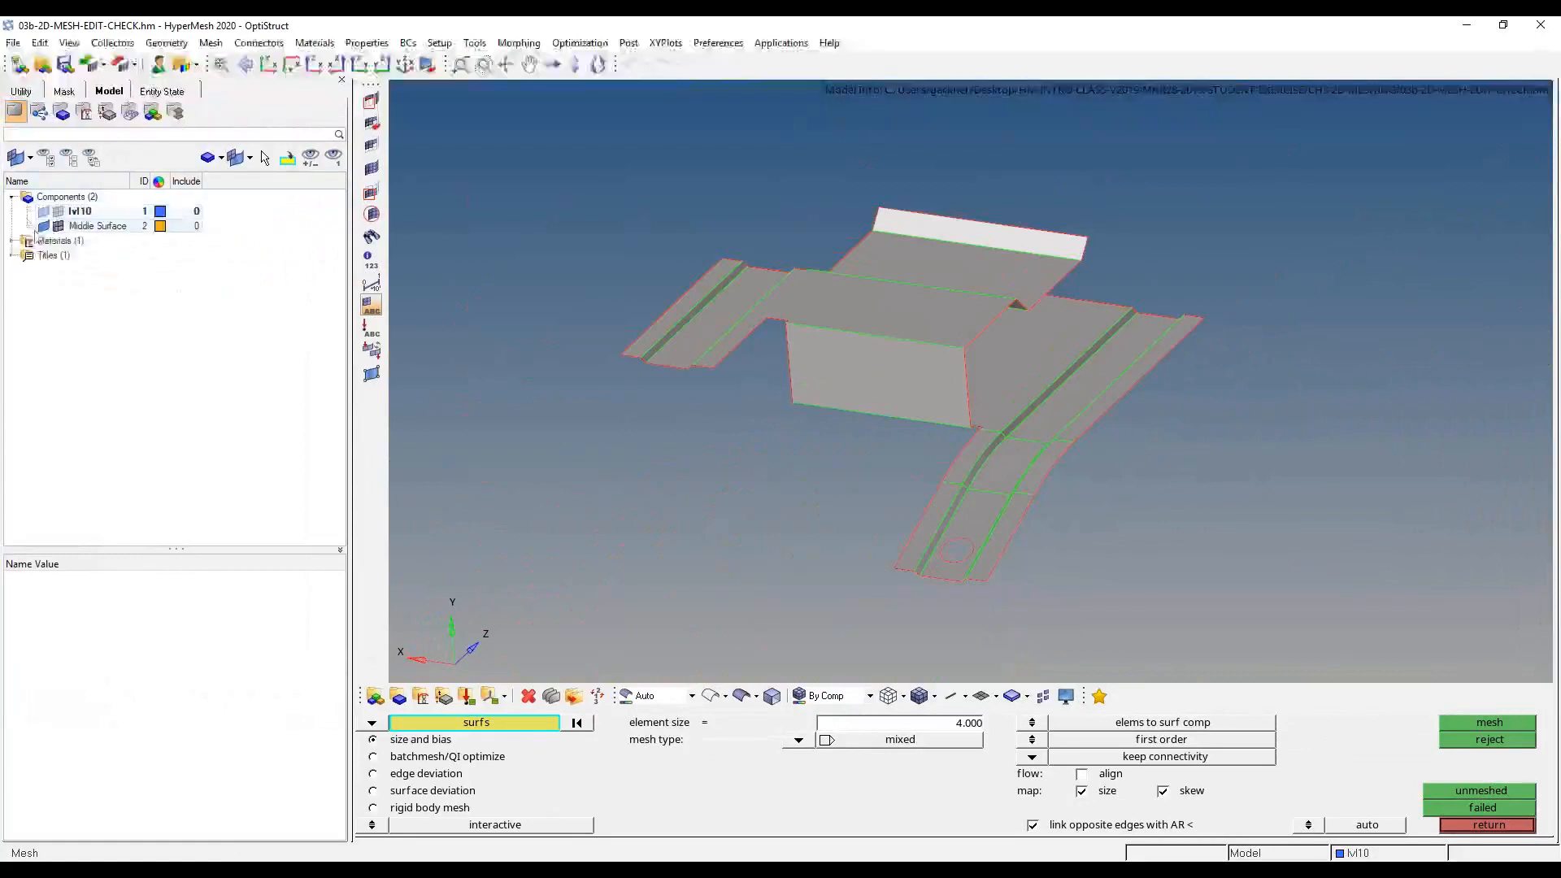
{"action": "left_click", "coordinate": [57, 229]}
{"action": "left_click", "coordinate": [44, 210]}
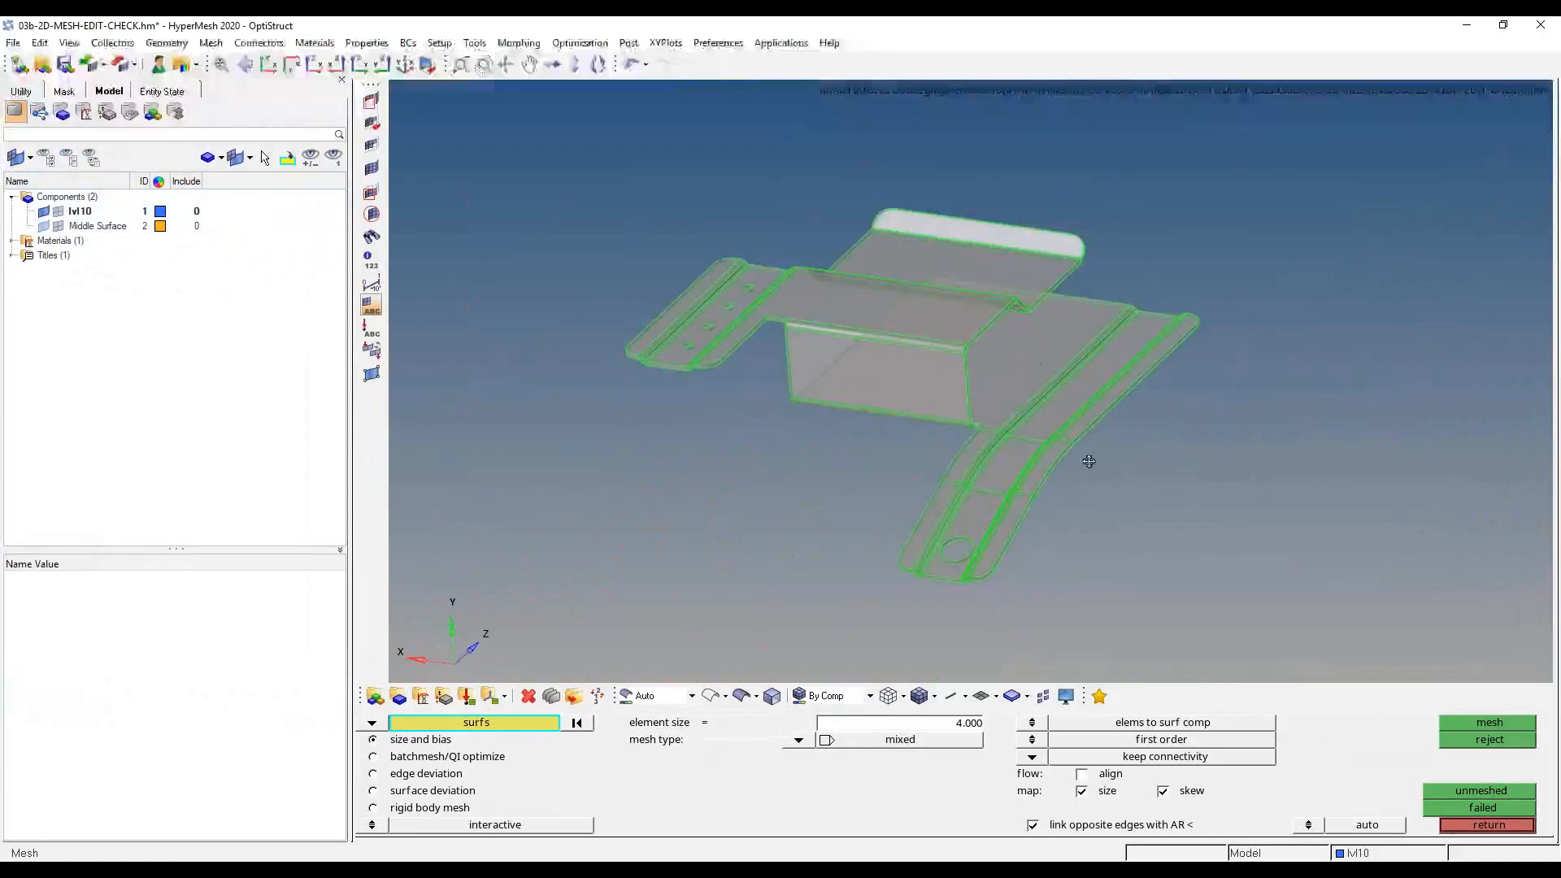
{"action": "left_click_drag", "start_coordinate": [1087, 453], "coordinate": [998, 442], "text": "ctrl"}
{"action": "left_click", "coordinate": [1476, 825]}
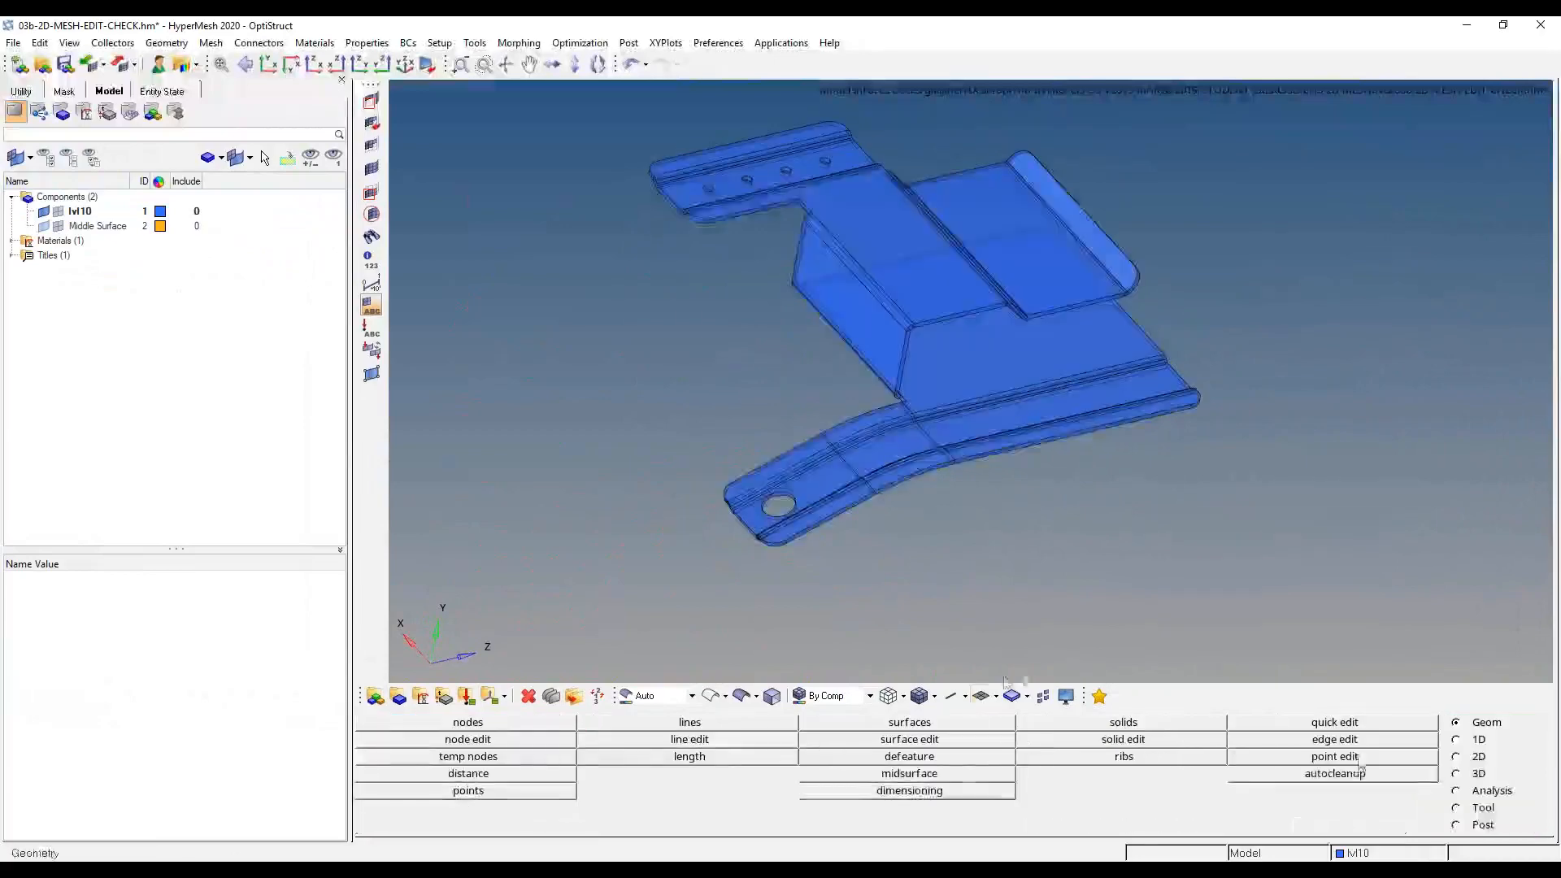
- Remove the transparency from the lvl10 component so it is fully opaque
{"action": "left_click", "coordinate": [772, 696]}
{"action": "left_click", "coordinate": [952, 409]}
{"action": "left_click_drag", "start_coordinate": [473, 775], "coordinate": [413, 772]}
{"action": "key", "text": "Escape"}
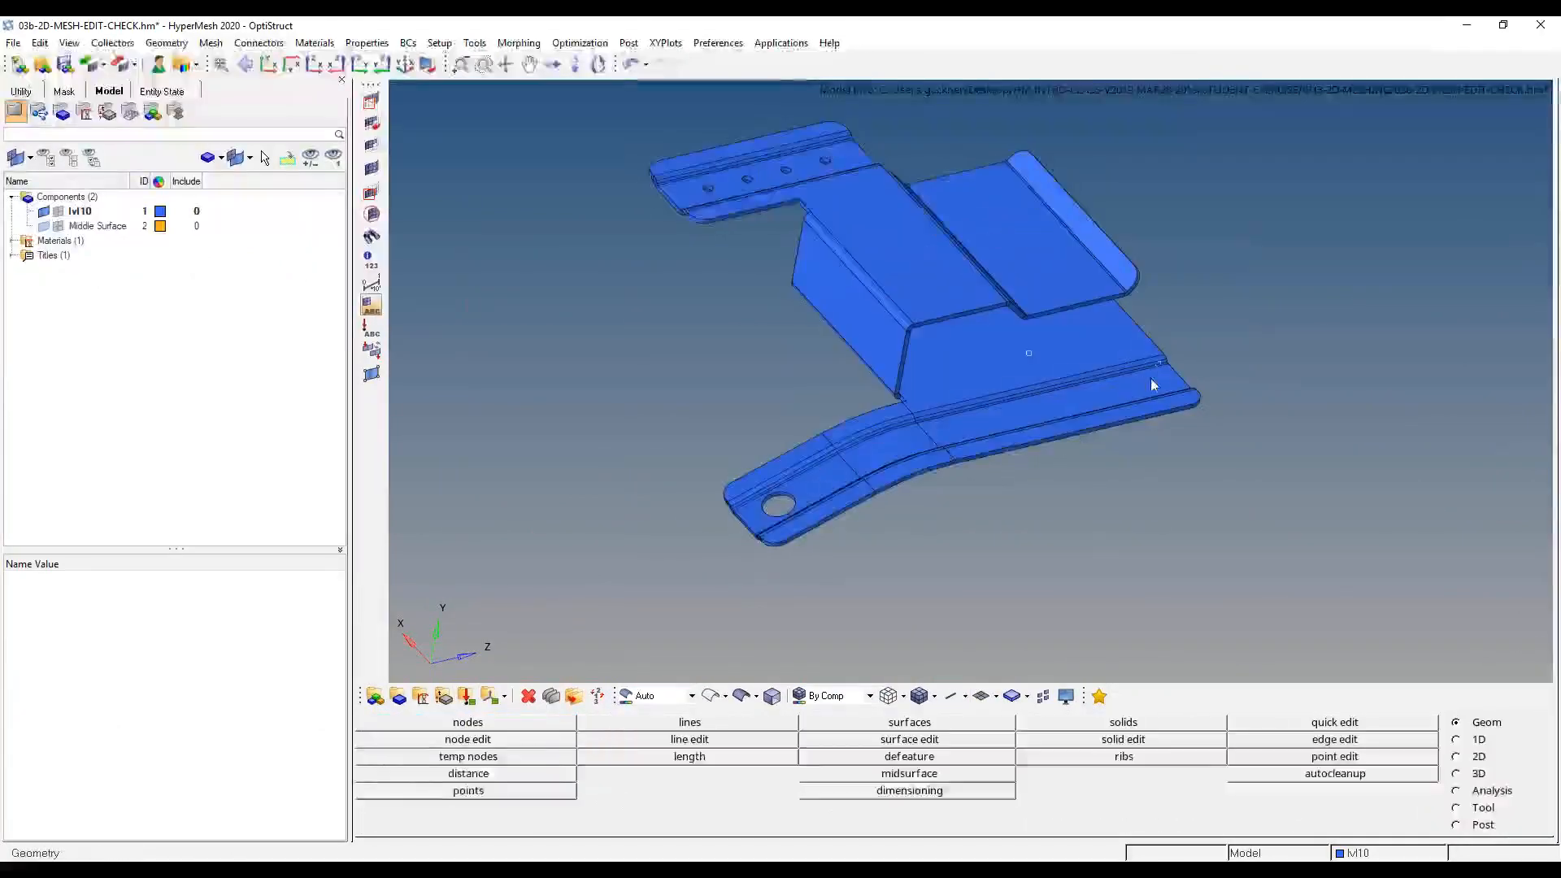
- Change the lvl10 component's color to yellow
{"action": "left_click_drag", "start_coordinate": [1154, 379], "coordinate": [1003, 344], "text": "ctrl"}
{"action": "left_click", "coordinate": [160, 211]}
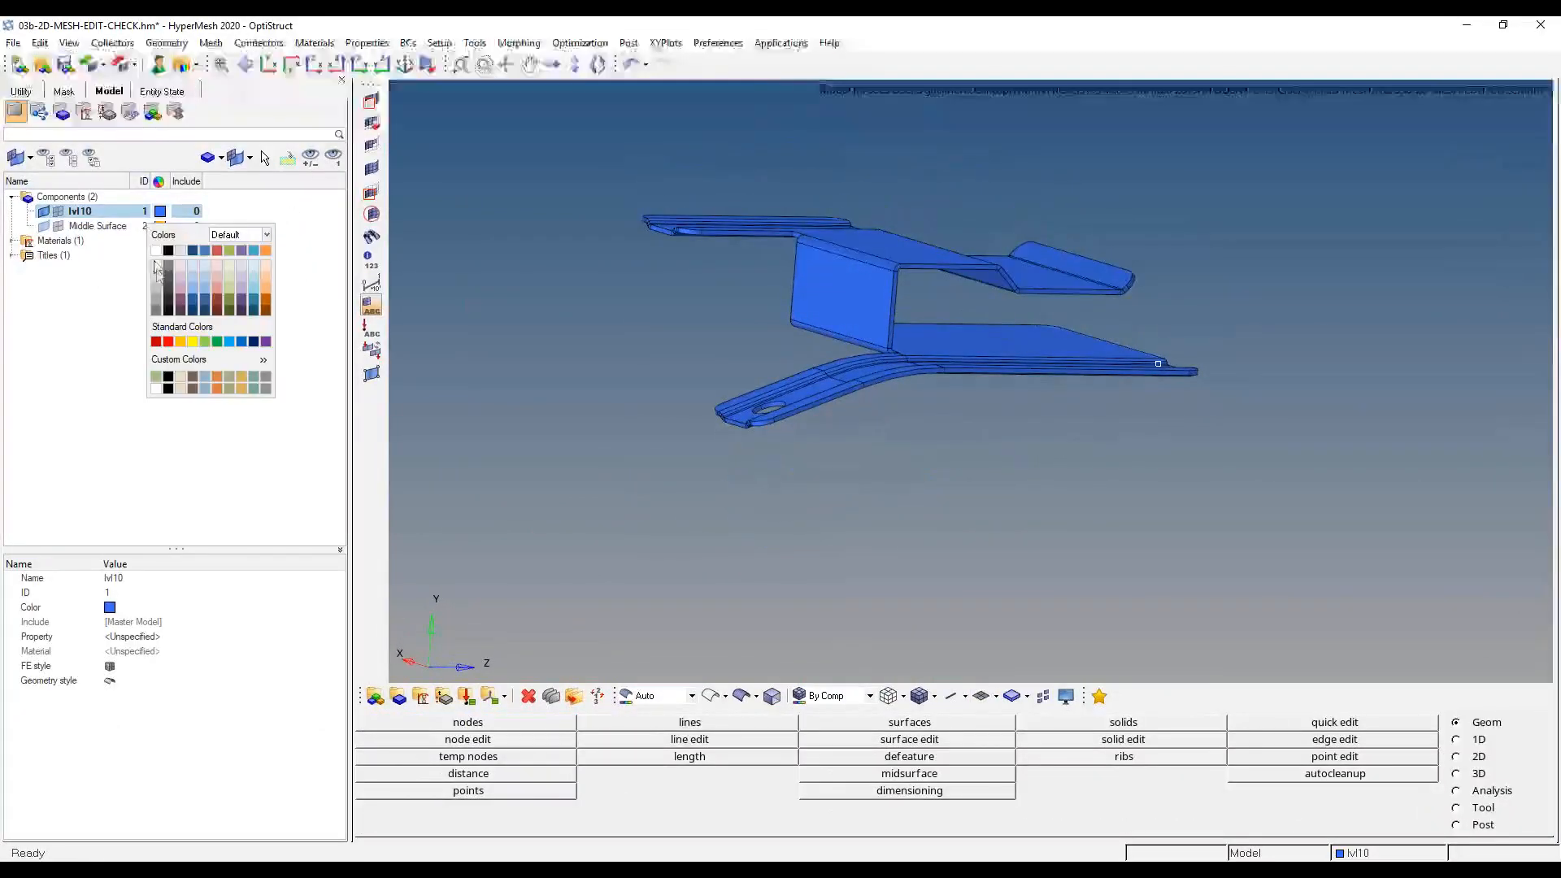
{"action": "left_click", "coordinate": [193, 343]}
{"action": "left_click_drag", "start_coordinate": [980, 278], "coordinate": [922, 304], "text": "ctrl"}
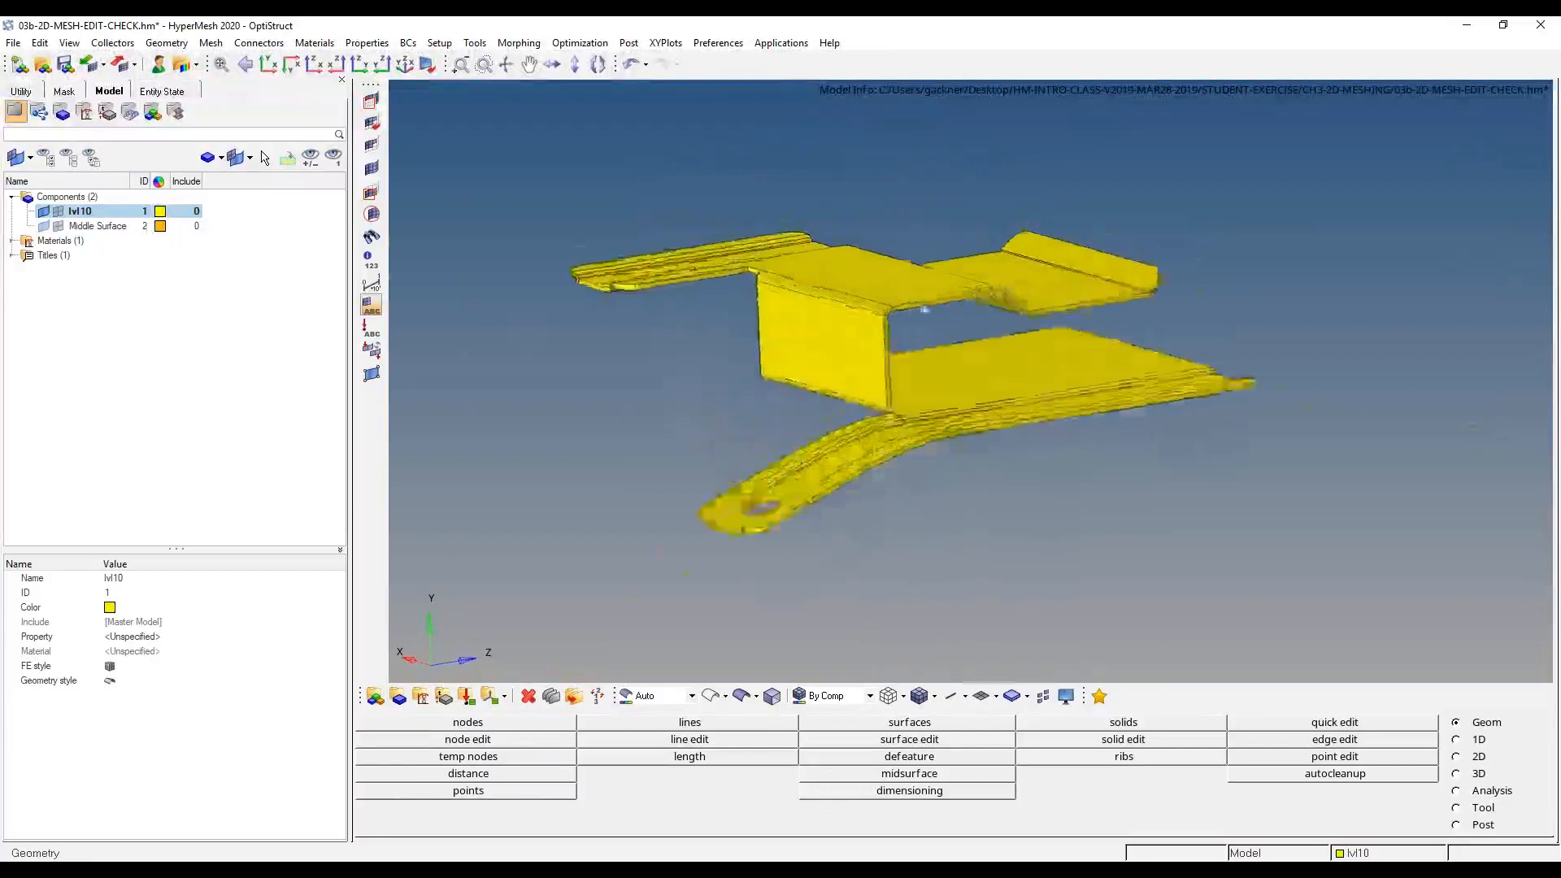
- Delete the Middle Surface component and confirm the deletion
{"action": "scroll", "coordinate": [912, 287], "scroll_direction": "up", "scroll_amount": 4, "text": "ctrl"}
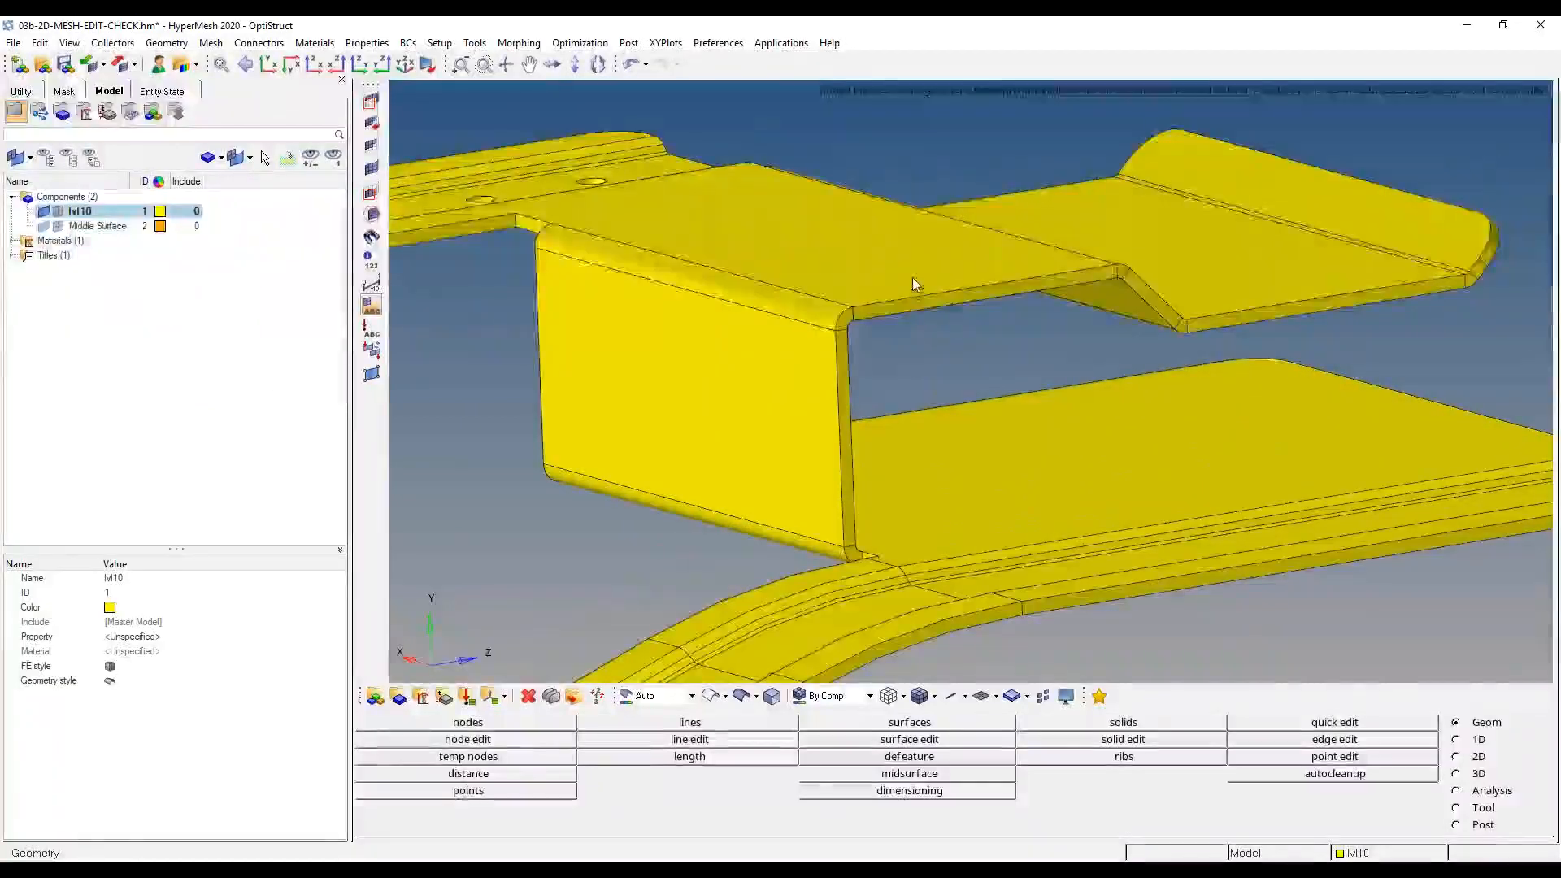
{"action": "scroll", "coordinate": [912, 276], "scroll_direction": "up", "scroll_amount": 5, "text": "ctrl"}
{"action": "left_click_drag", "start_coordinate": [951, 317], "coordinate": [955, 320], "text": "ctrl"}
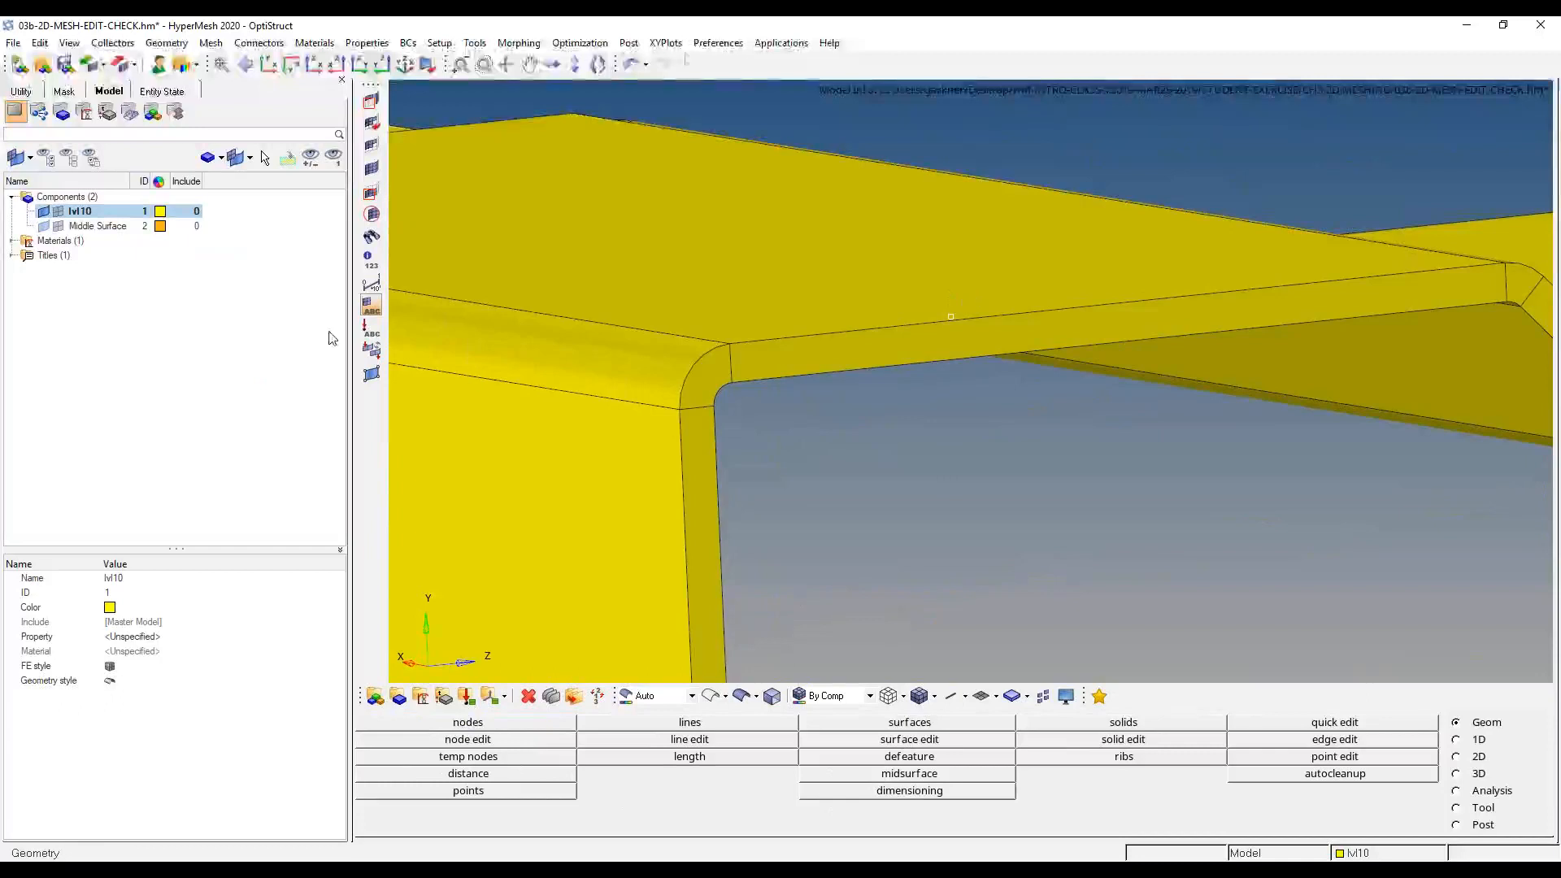
{"action": "left_click", "coordinate": [98, 225]}
{"action": "right_click", "coordinate": [160, 344]}
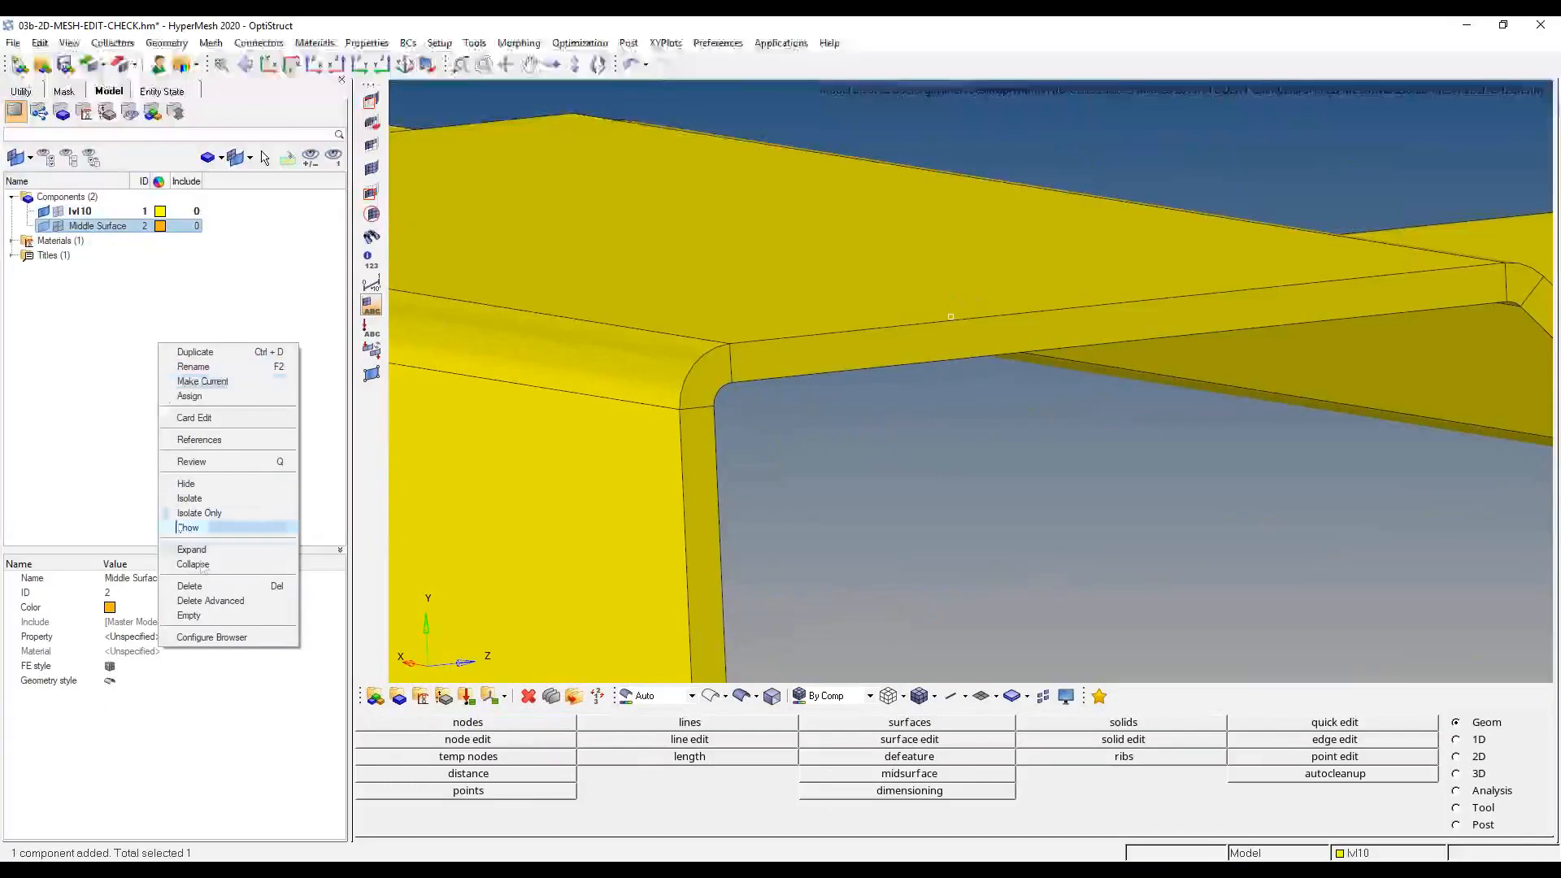
{"action": "left_click", "coordinate": [218, 587]}
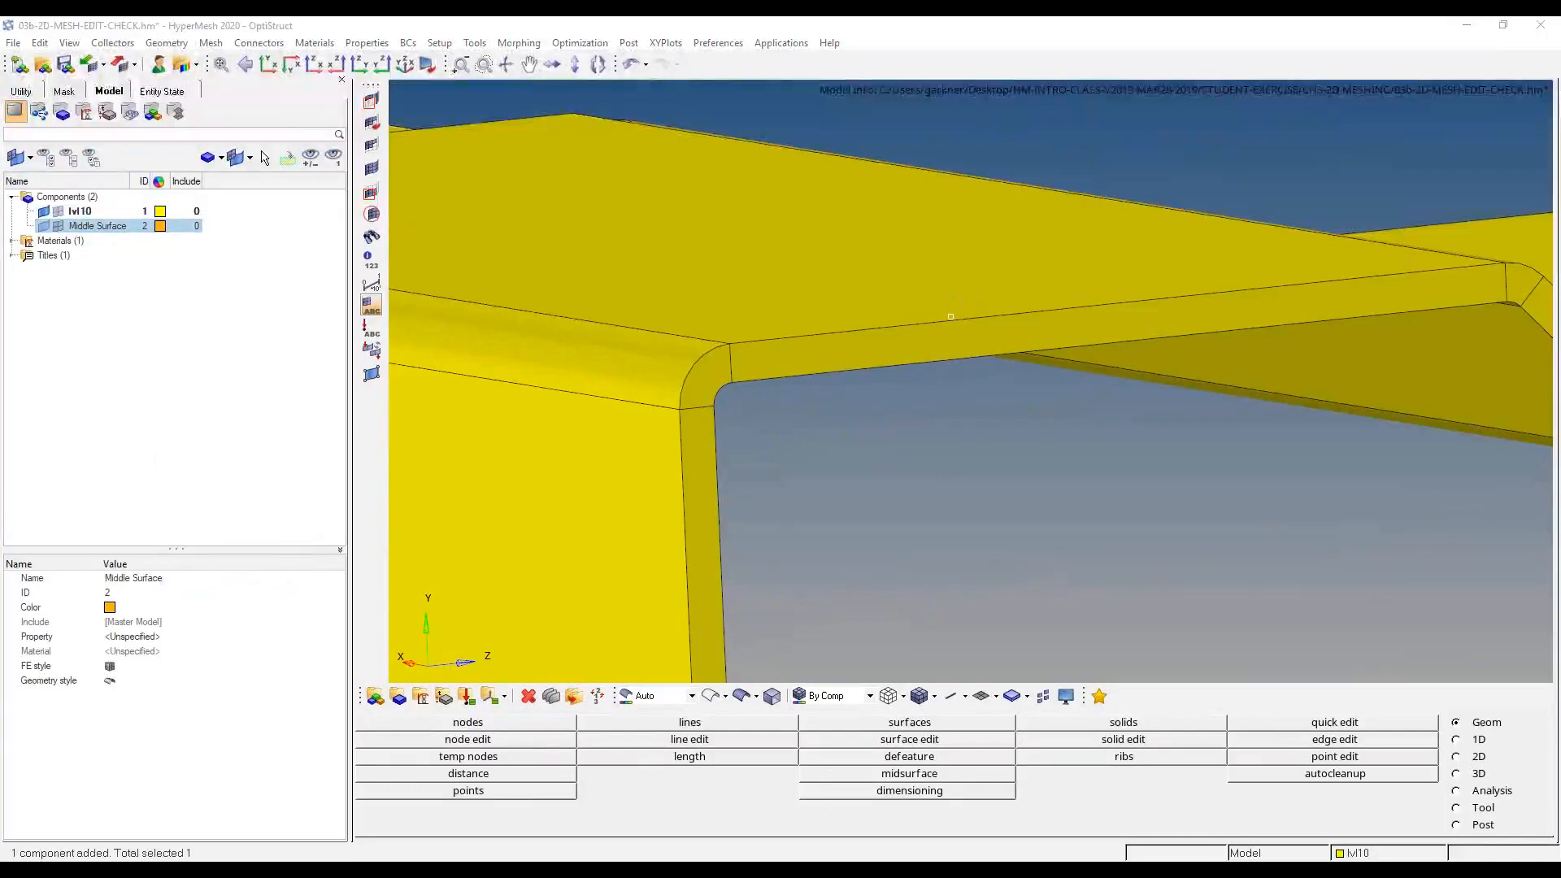
{"action": "key", "text": "Return"}
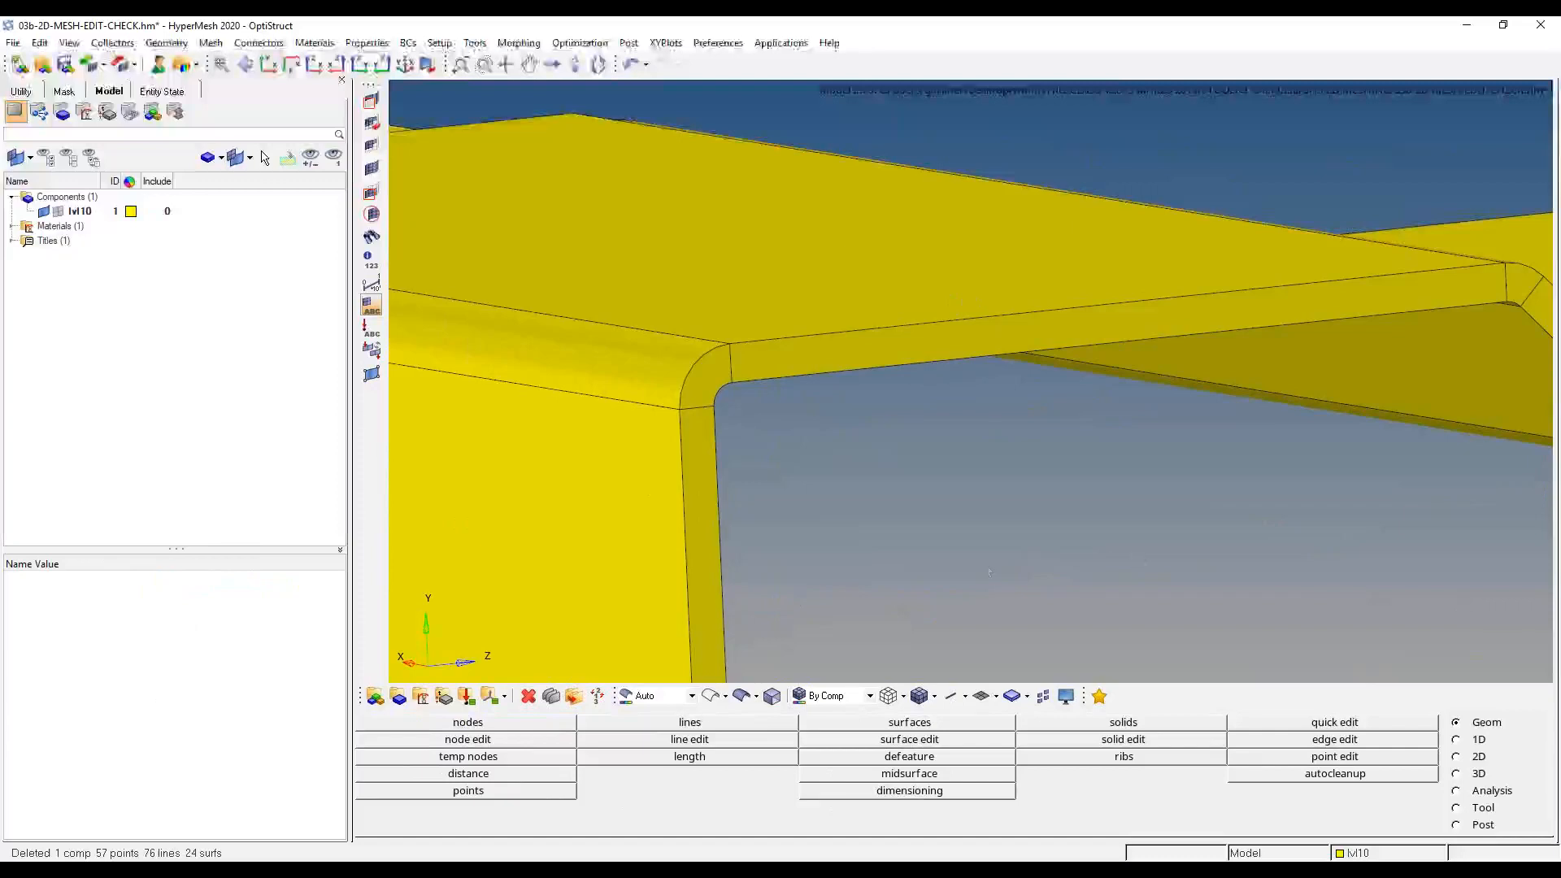
- Extract the midsurface of the lvl10 bracket with auto extraction, using the closed solid option
{"action": "left_click", "coordinate": [1480, 723]}
{"action": "left_click", "coordinate": [908, 782]}
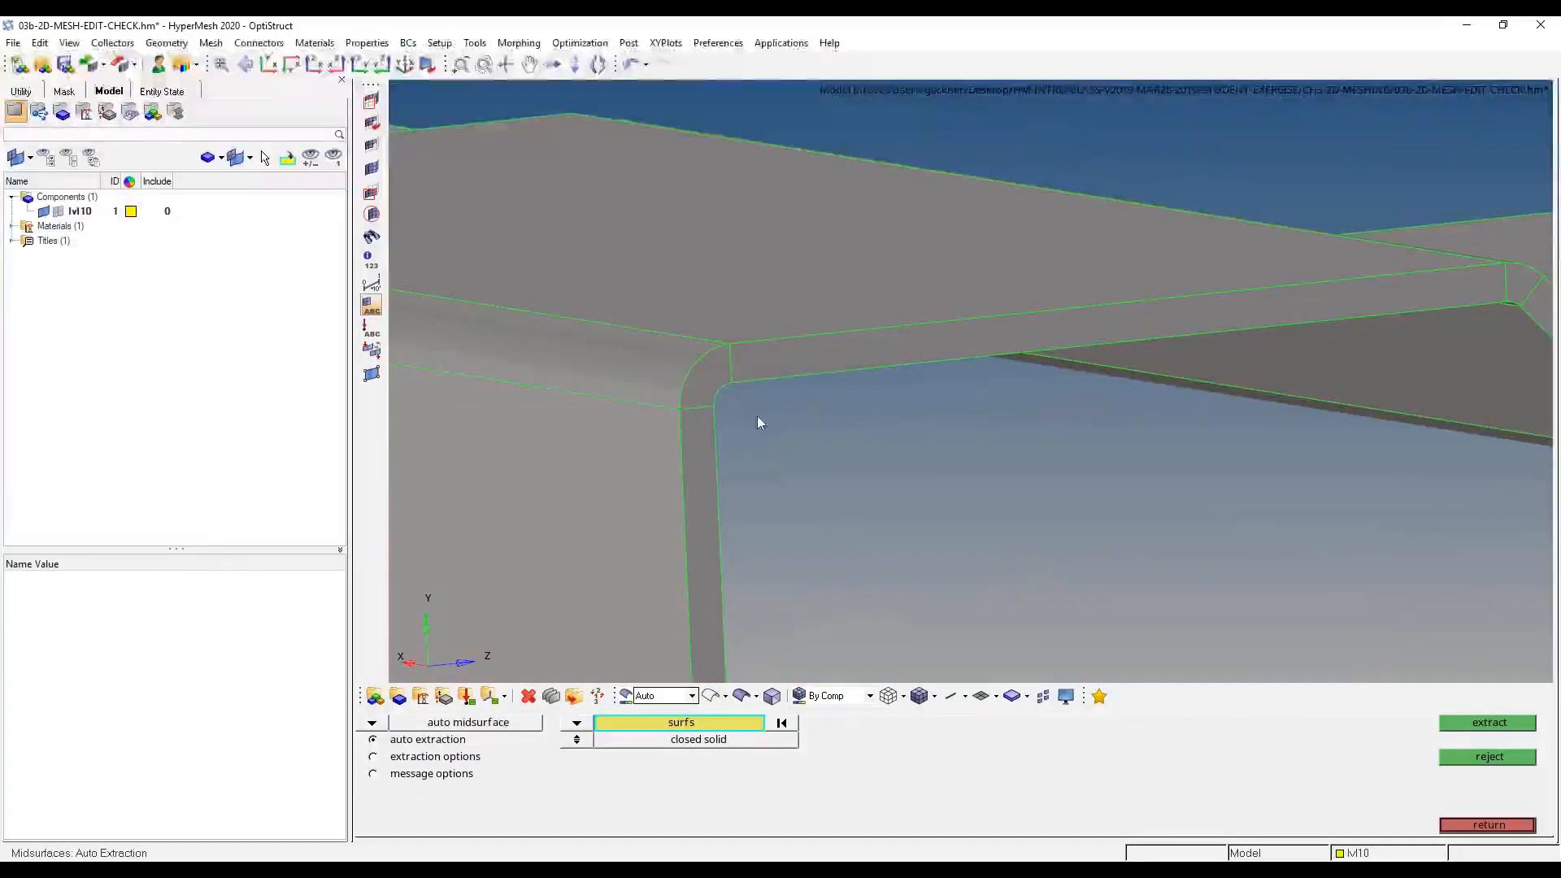
{"action": "left_click", "coordinate": [762, 362]}
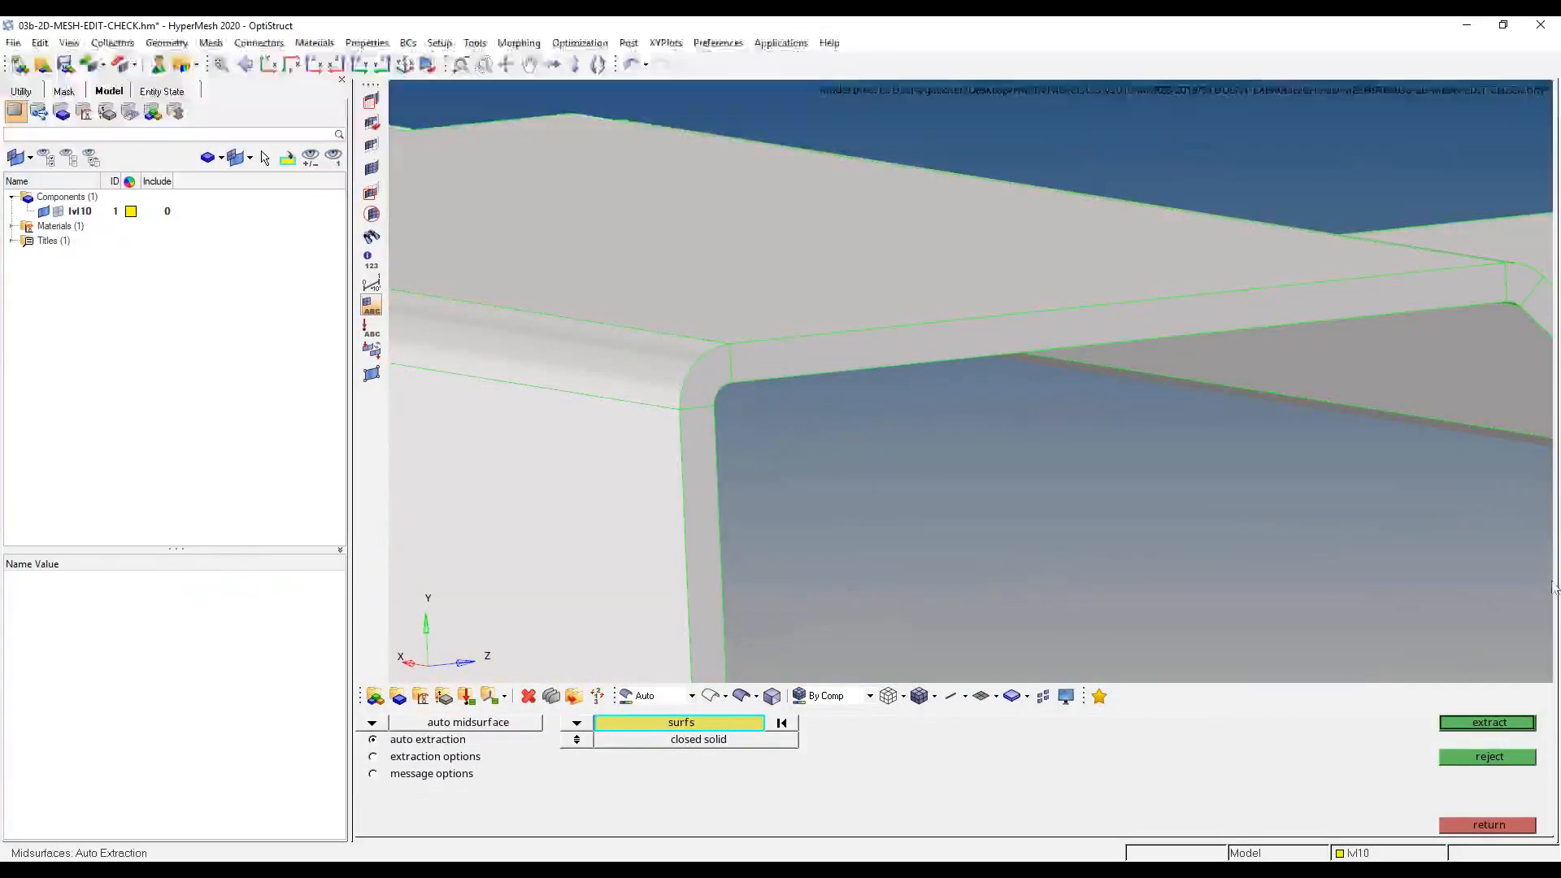
{"action": "left_click", "coordinate": [1507, 719]}
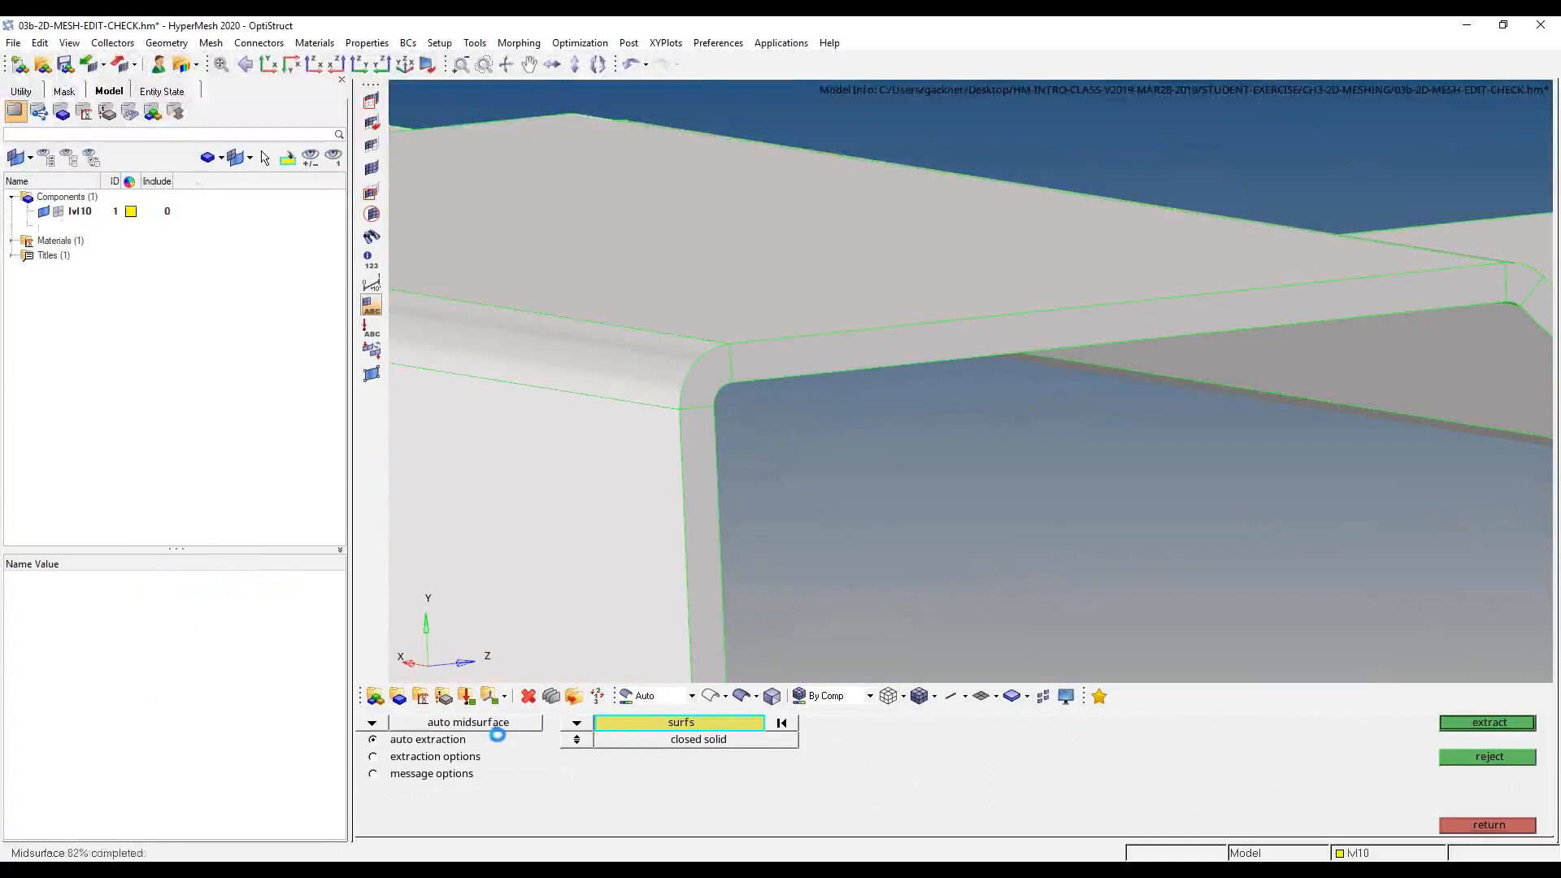
- Hide the lvl10 component's geometry so only the extracted midsurface is displayed, and leave the midsurface command
{"action": "left_click", "coordinate": [44, 211]}
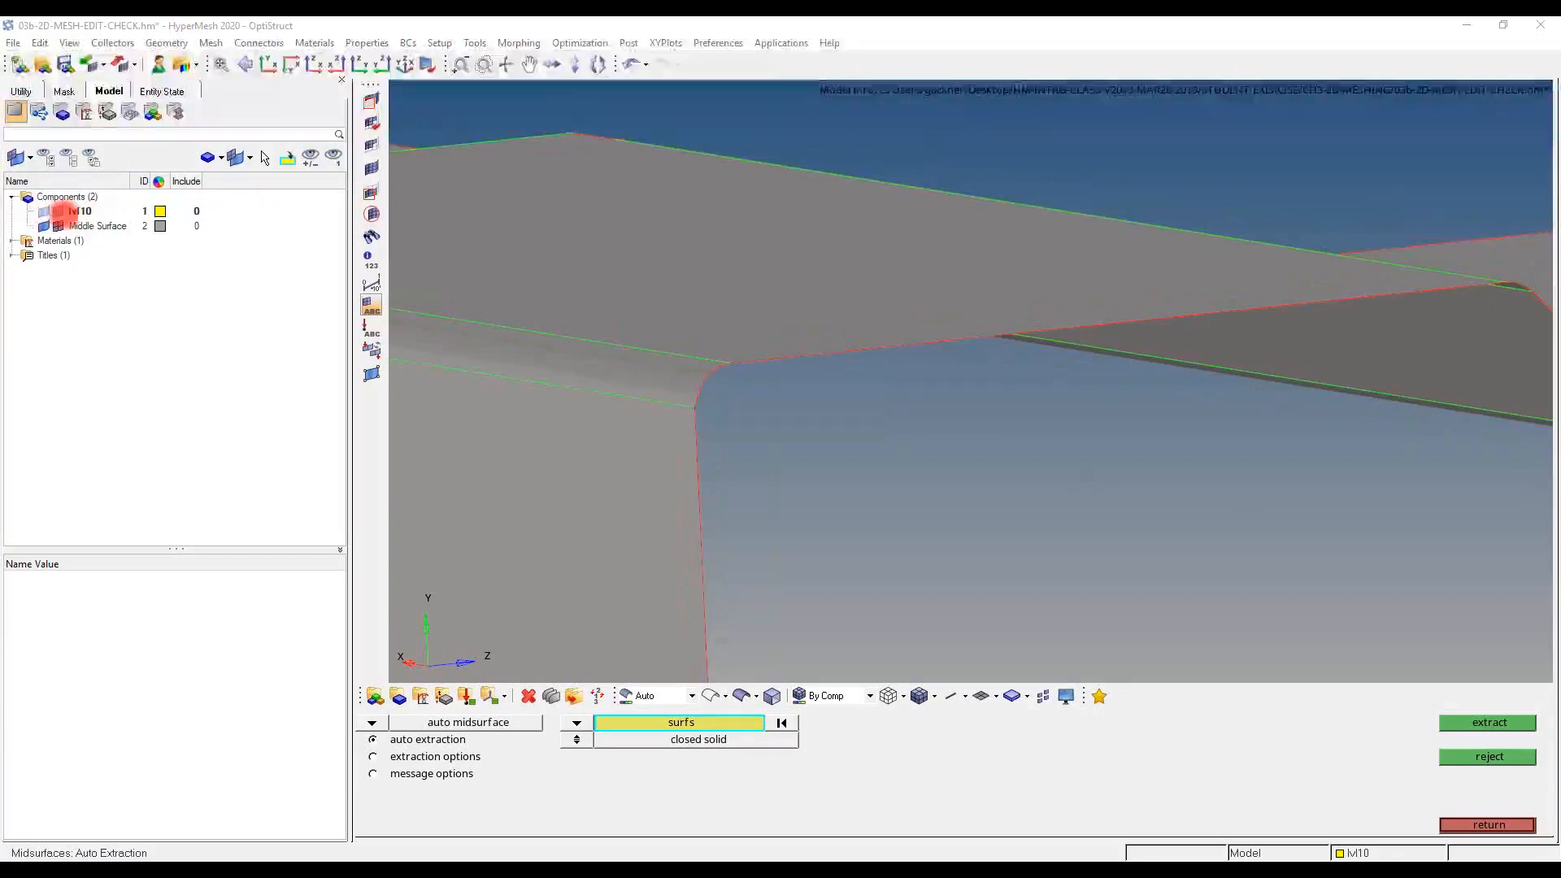
{"action": "left_click", "coordinate": [49, 224]}
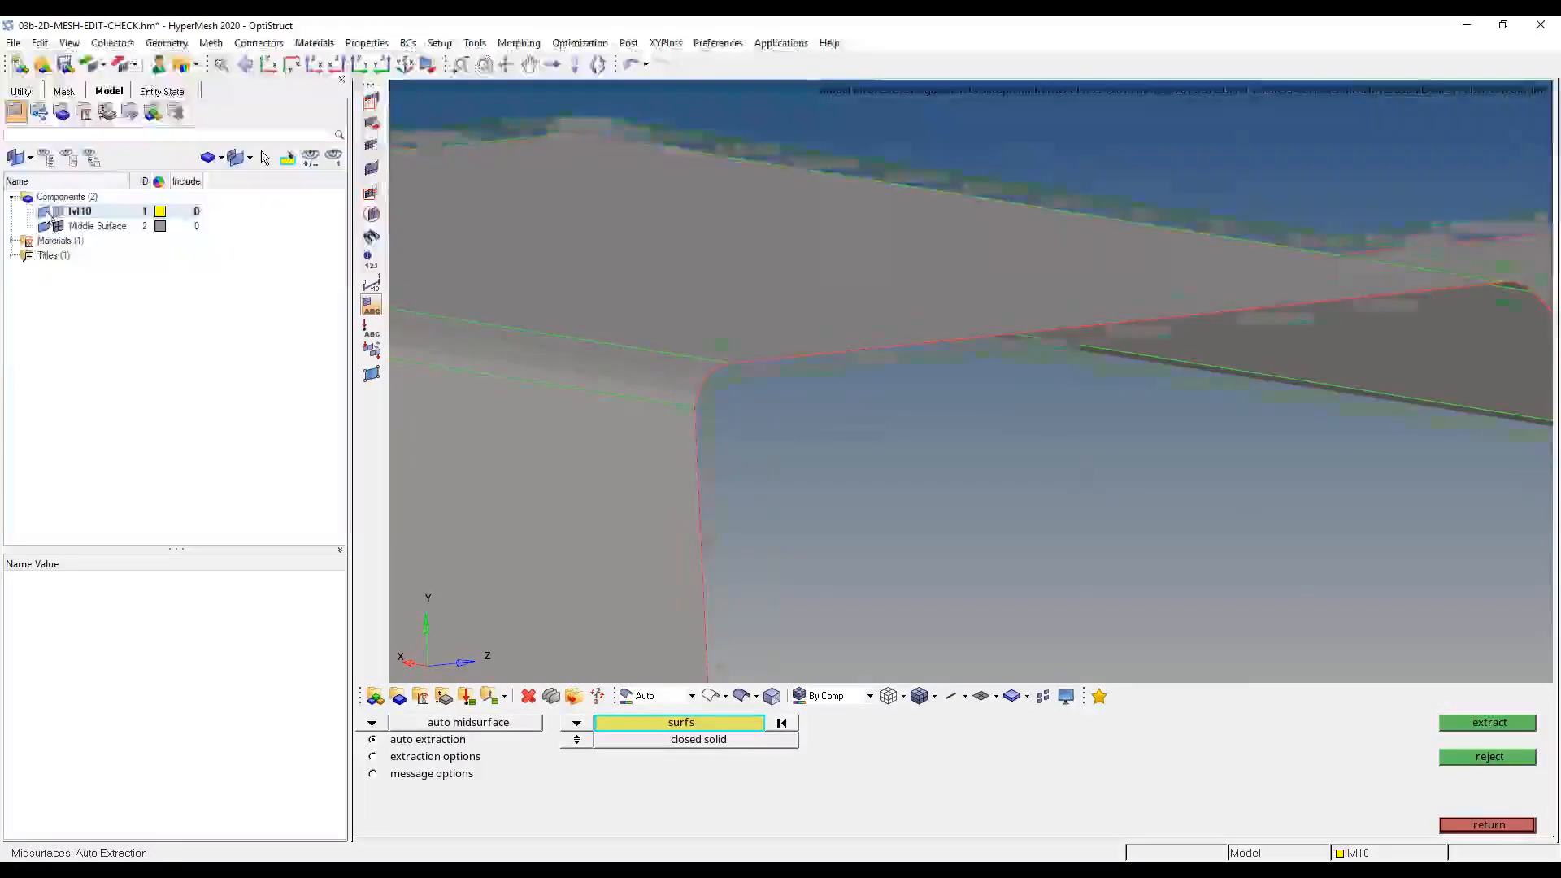
{"action": "left_click", "coordinate": [1491, 825]}
- Examine the extracted midsurface from several angles, checking the row of holes, the bends and the notched corner by the vertical wall
{"action": "scroll", "coordinate": [1121, 480], "scroll_direction": "down", "scroll_amount": 4, "text": "ctrl"}
{"action": "mouse_move", "coordinate": [1032, 395]}
{"action": "left_mouse_down", "text": "ctrl"}
{"action": "mouse_move", "coordinate": [1044, 415]}
{"action": "mouse_move", "coordinate": [1039, 398]}
{"action": "left_mouse_up", "text": "ctrl"}
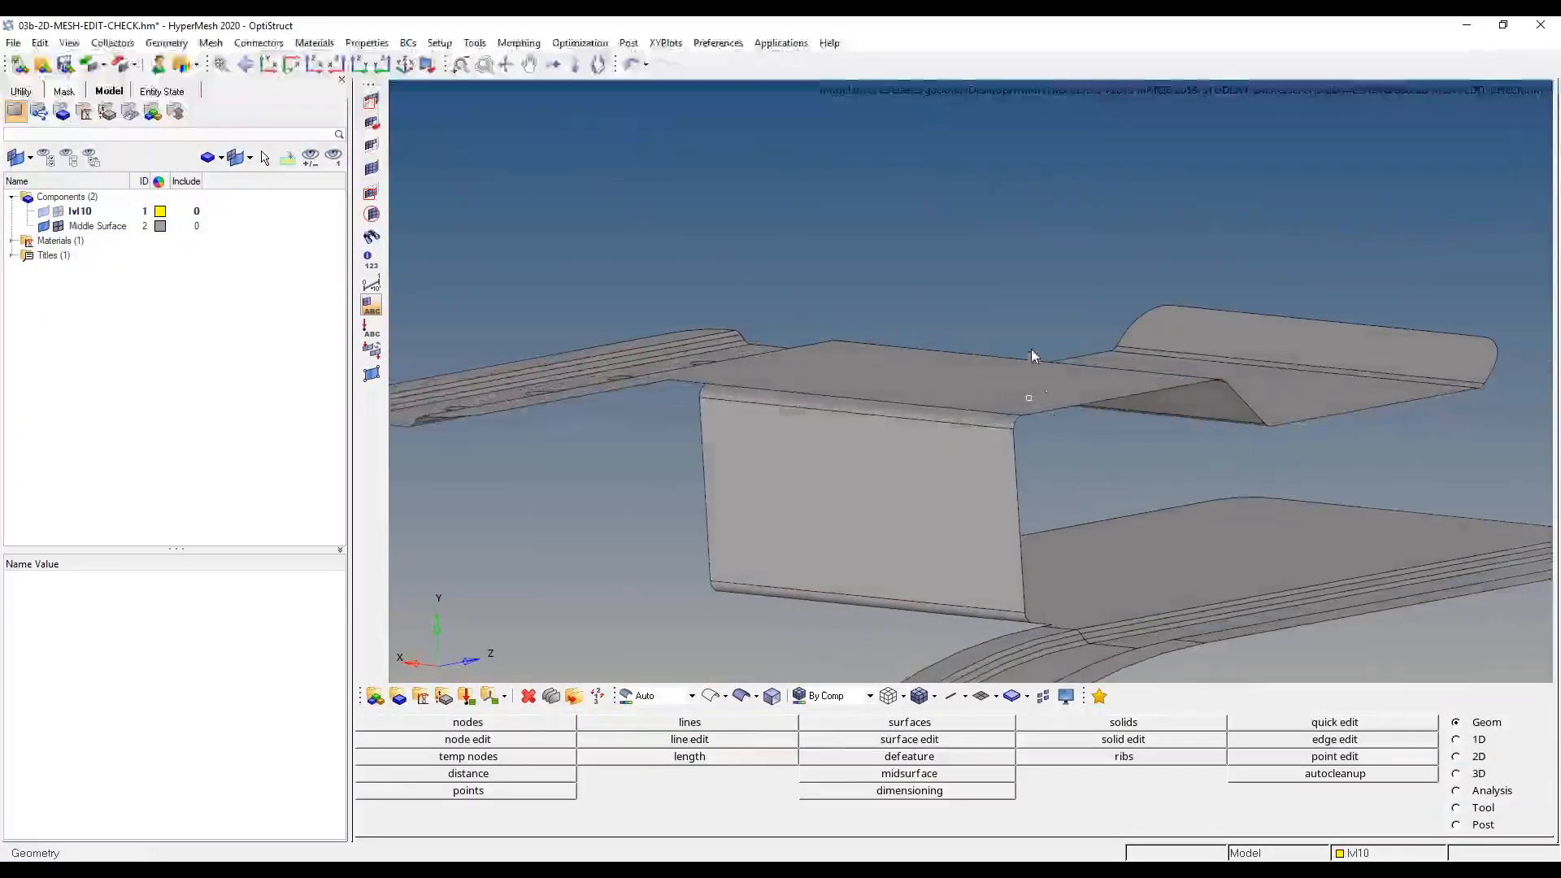
{"action": "scroll", "coordinate": [1034, 356], "scroll_direction": "down", "scroll_amount": 4, "text": "ctrl"}
{"action": "left_click", "coordinate": [1088, 420], "text": "ctrl"}
{"action": "left_click_drag", "start_coordinate": [1143, 477], "coordinate": [1143, 533], "text": "ctrl"}
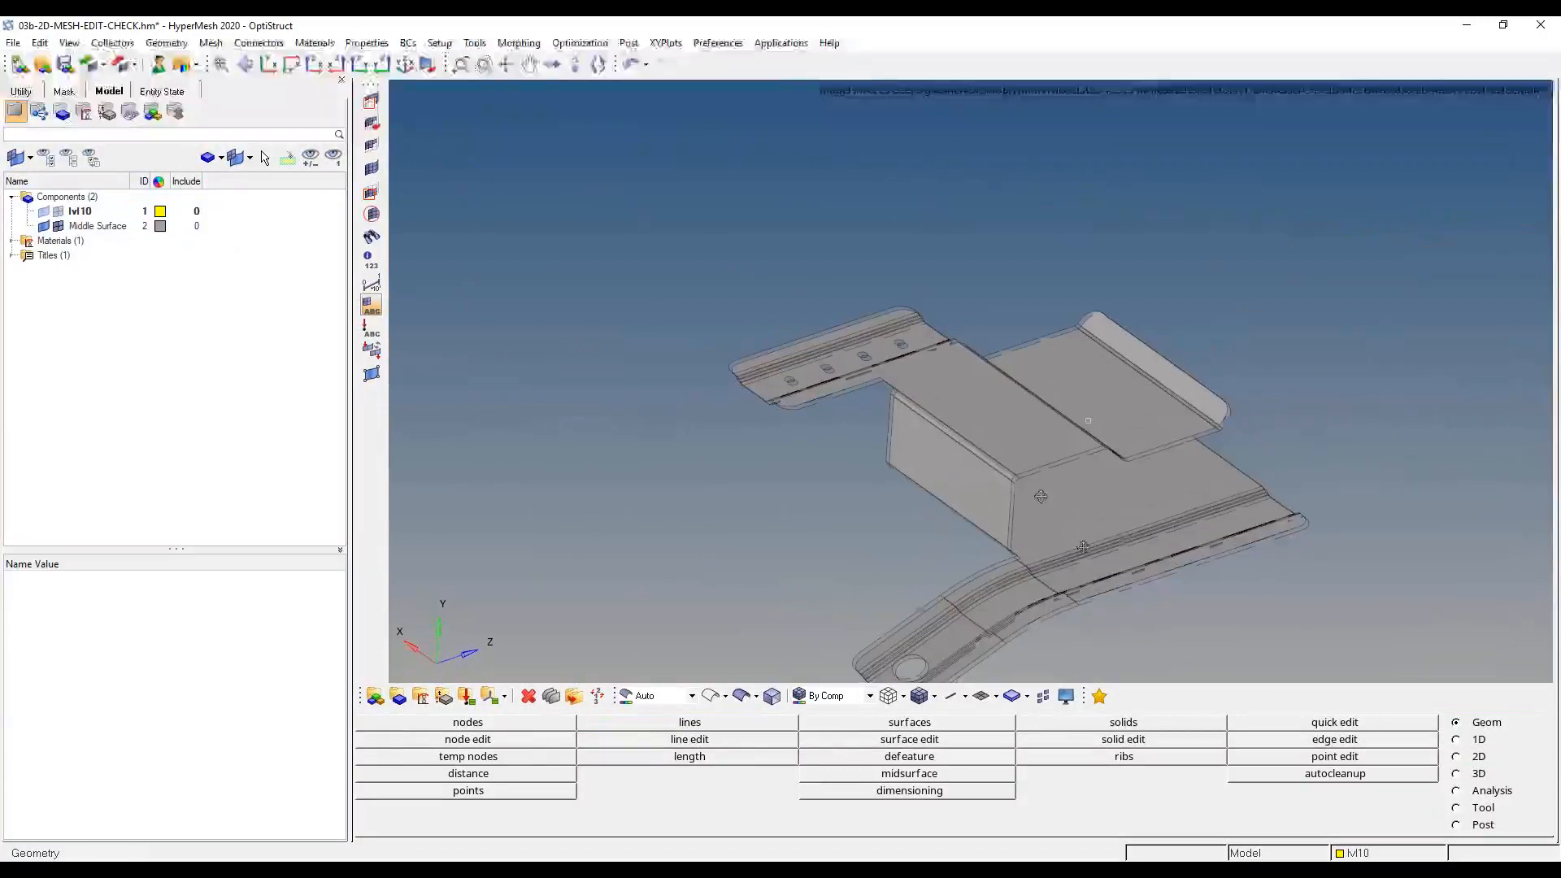
{"action": "right_click_drag", "start_coordinate": [1060, 575], "coordinate": [1037, 489], "text": "ctrl"}
{"action": "scroll", "coordinate": [765, 226], "scroll_direction": "up", "scroll_amount": 6, "text": "ctrl"}
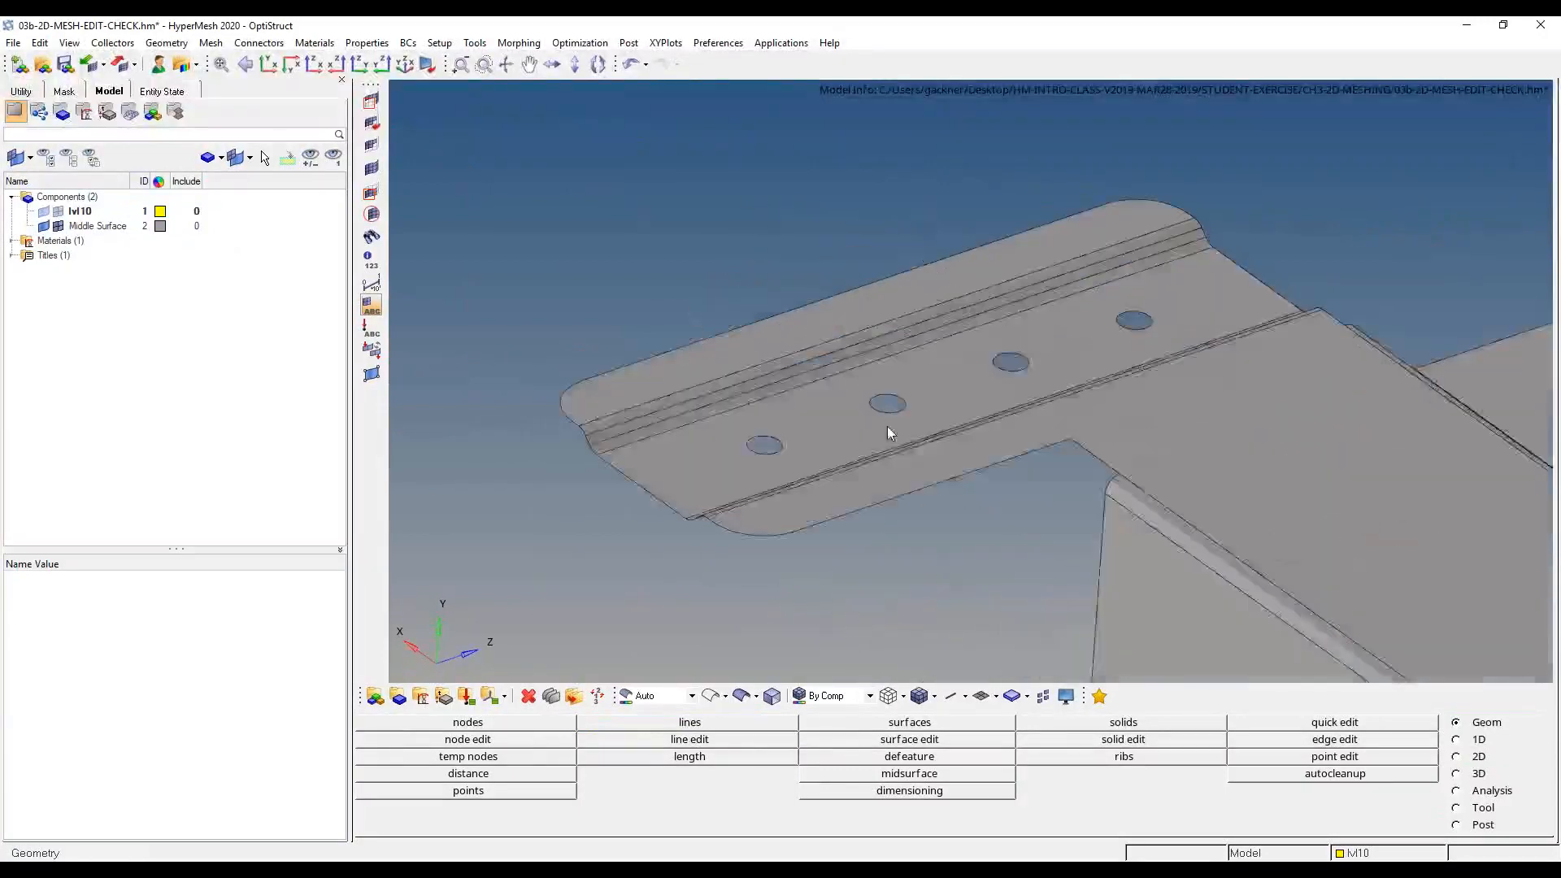
{"action": "scroll", "coordinate": [888, 432], "scroll_direction": "up", "scroll_amount": 4, "text": "ctrl"}
{"action": "left_click", "coordinate": [971, 387], "text": "ctrl"}
{"action": "mouse_move", "coordinate": [972, 387]}
{"action": "left_mouse_down", "text": "ctrl"}
{"action": "mouse_move", "coordinate": [983, 512]}
{"action": "mouse_move", "coordinate": [904, 437]}
{"action": "left_mouse_up", "text": "ctrl"}
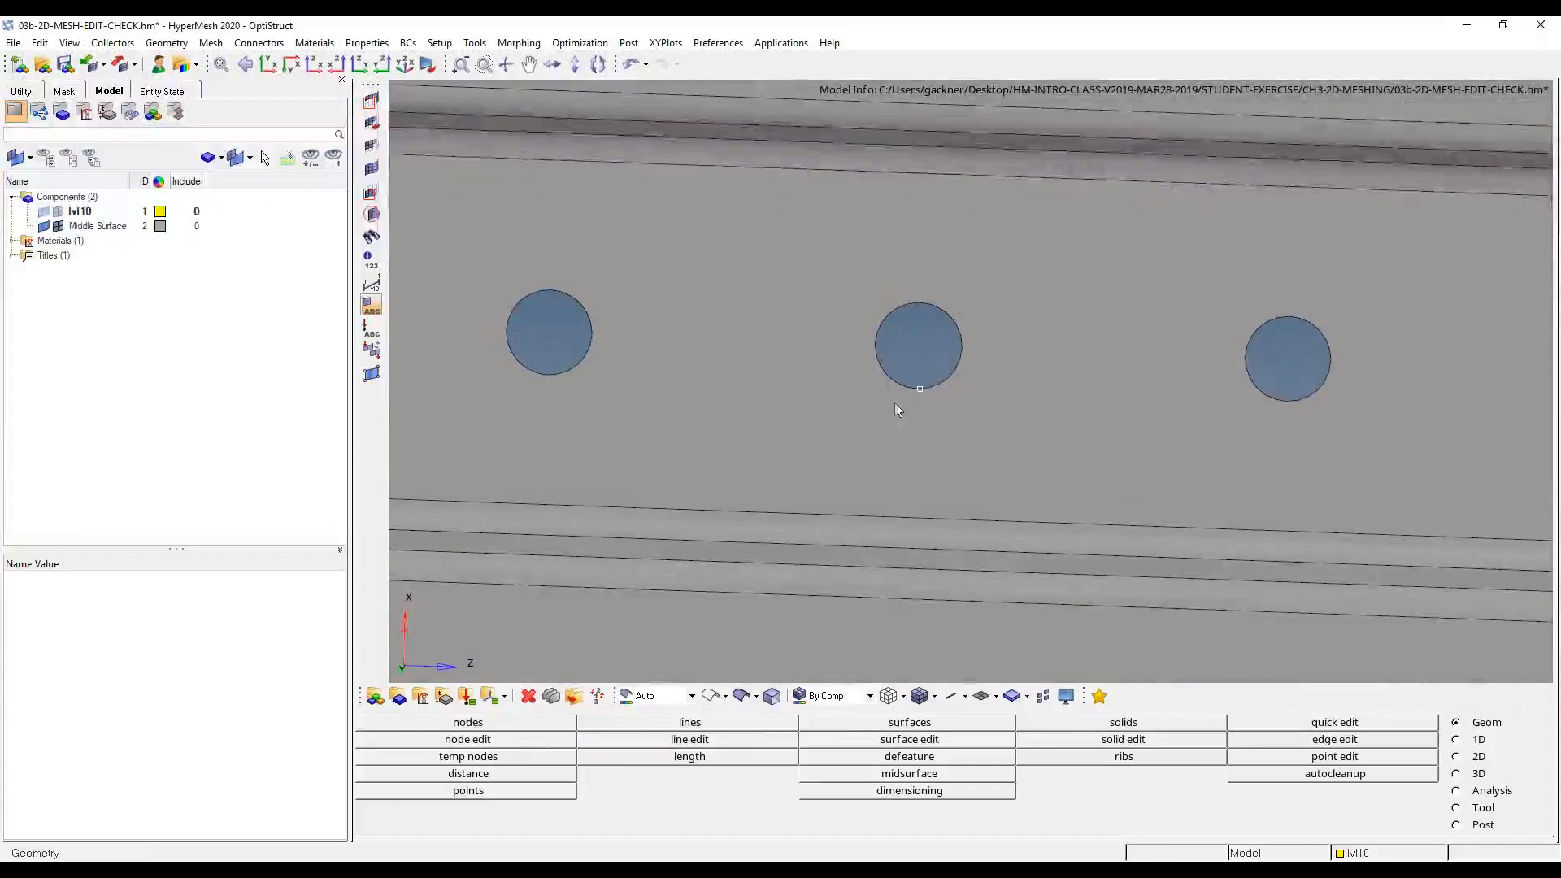
{"action": "scroll", "coordinate": [899, 408], "scroll_direction": "down", "scroll_amount": 4, "text": "ctrl"}
{"action": "right_click_drag", "start_coordinate": [1076, 624], "coordinate": [935, 195], "text": "ctrl"}
{"action": "right_click_drag", "start_coordinate": [941, 528], "coordinate": [989, 447], "text": "ctrl"}
{"action": "left_click_drag", "start_coordinate": [1026, 540], "coordinate": [857, 432], "text": "ctrl"}
{"action": "scroll", "coordinate": [913, 473], "scroll_direction": "up", "scroll_amount": 9, "text": "ctrl"}
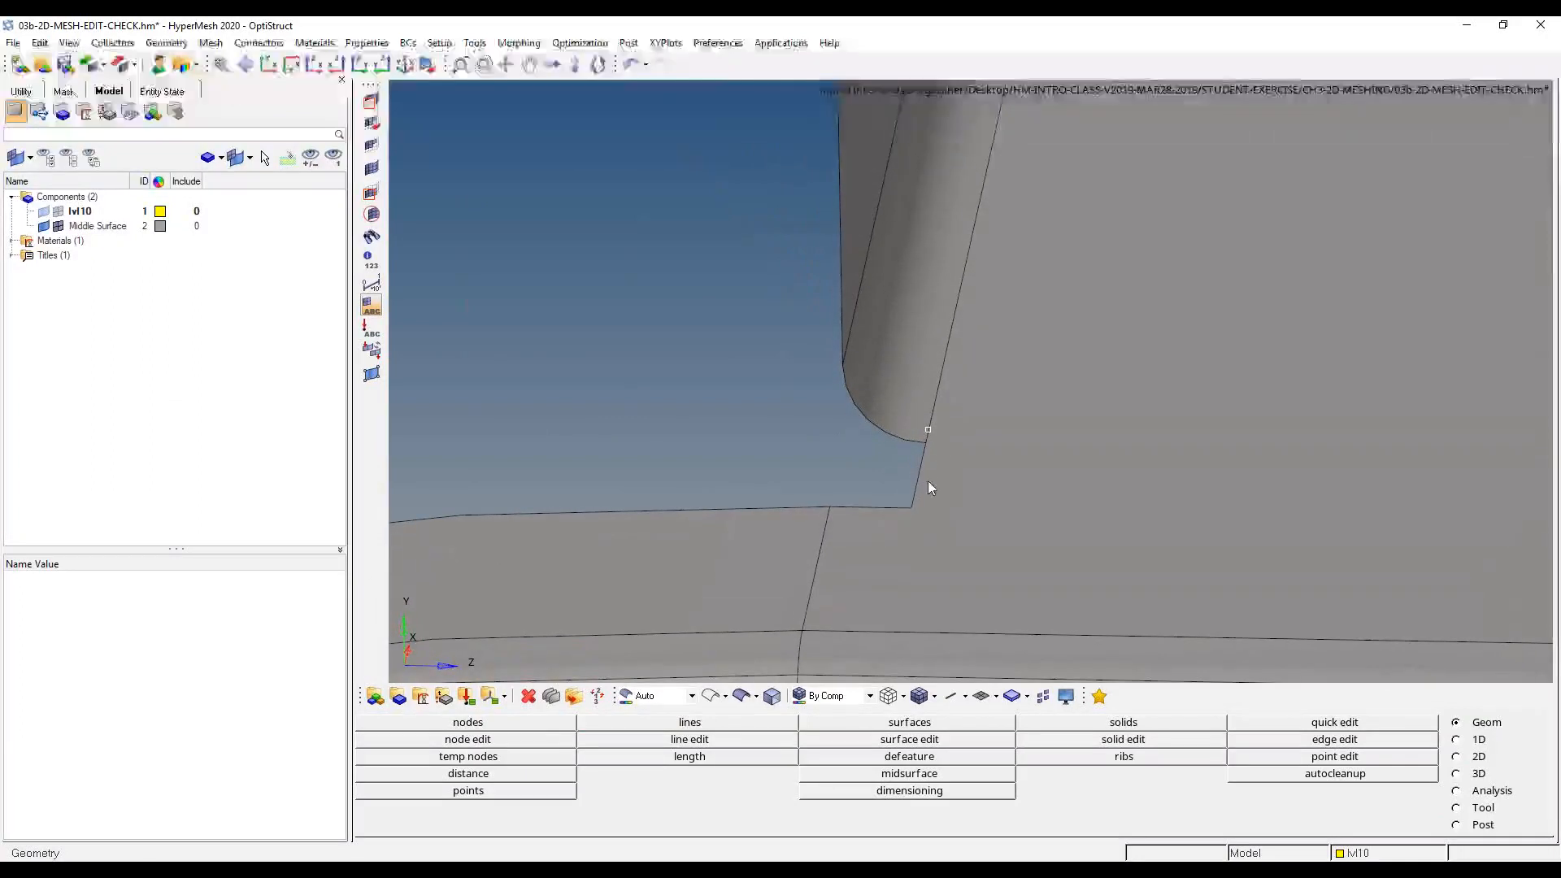
{"action": "scroll", "coordinate": [944, 553], "scroll_direction": "down", "scroll_amount": 10, "text": "ctrl"}
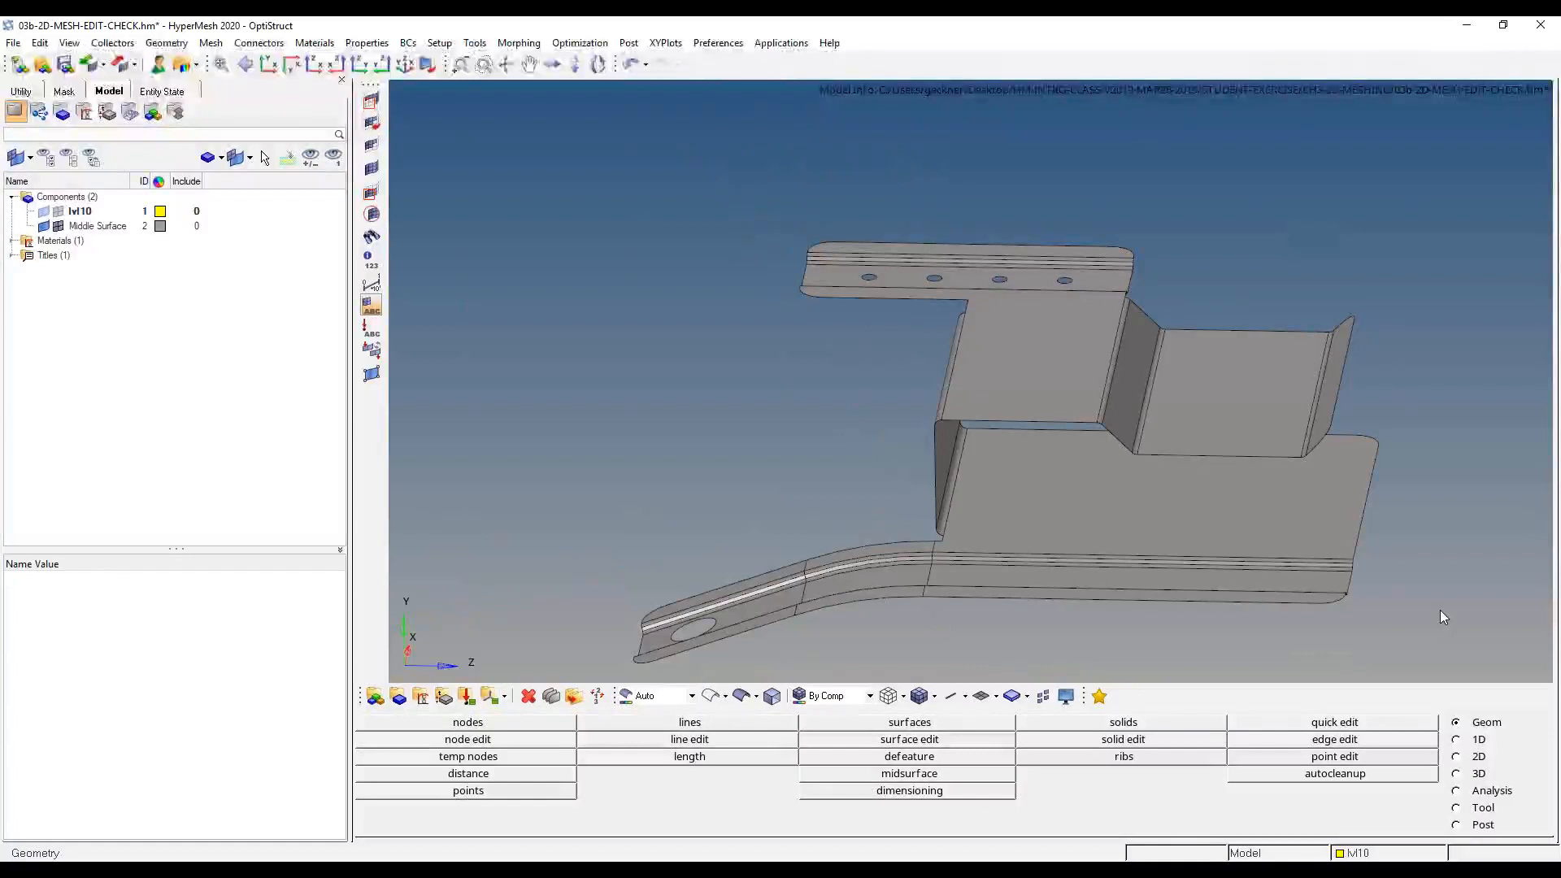
- Automesh all midsurface surfaces with an element size of 5 and the mixed mesh type
{"action": "key", "text": "F12"}
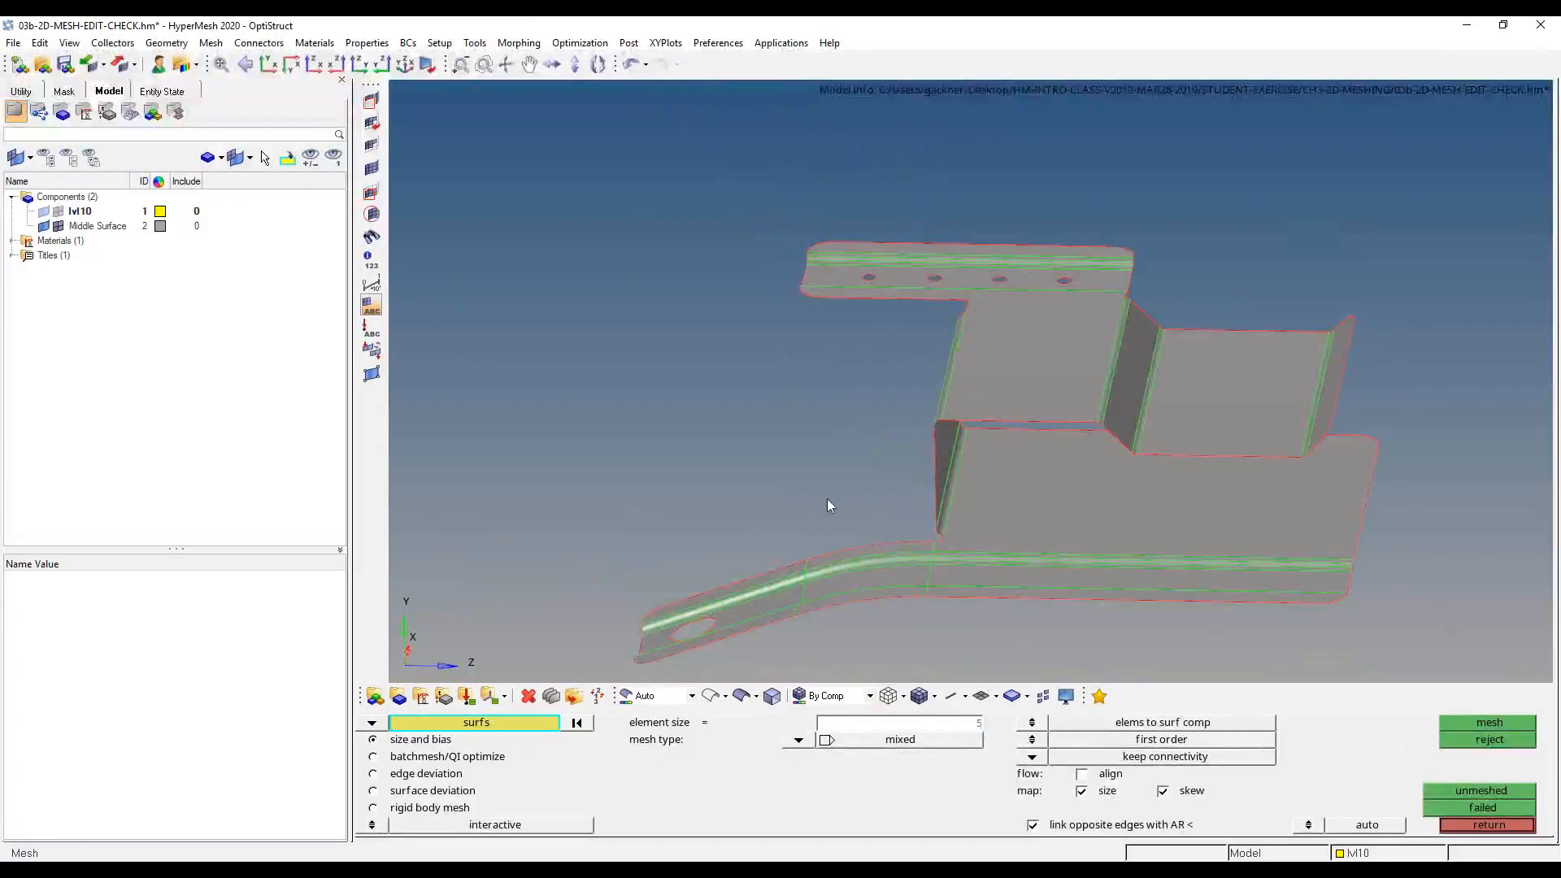
{"action": "scroll", "coordinate": [782, 437], "scroll_direction": "down", "scroll_amount": 5, "text": "ctrl"}
{"action": "left_click_drag", "start_coordinate": [677, 285], "coordinate": [1137, 586], "text": "shift"}
{"action": "left_click", "coordinate": [1487, 722]}
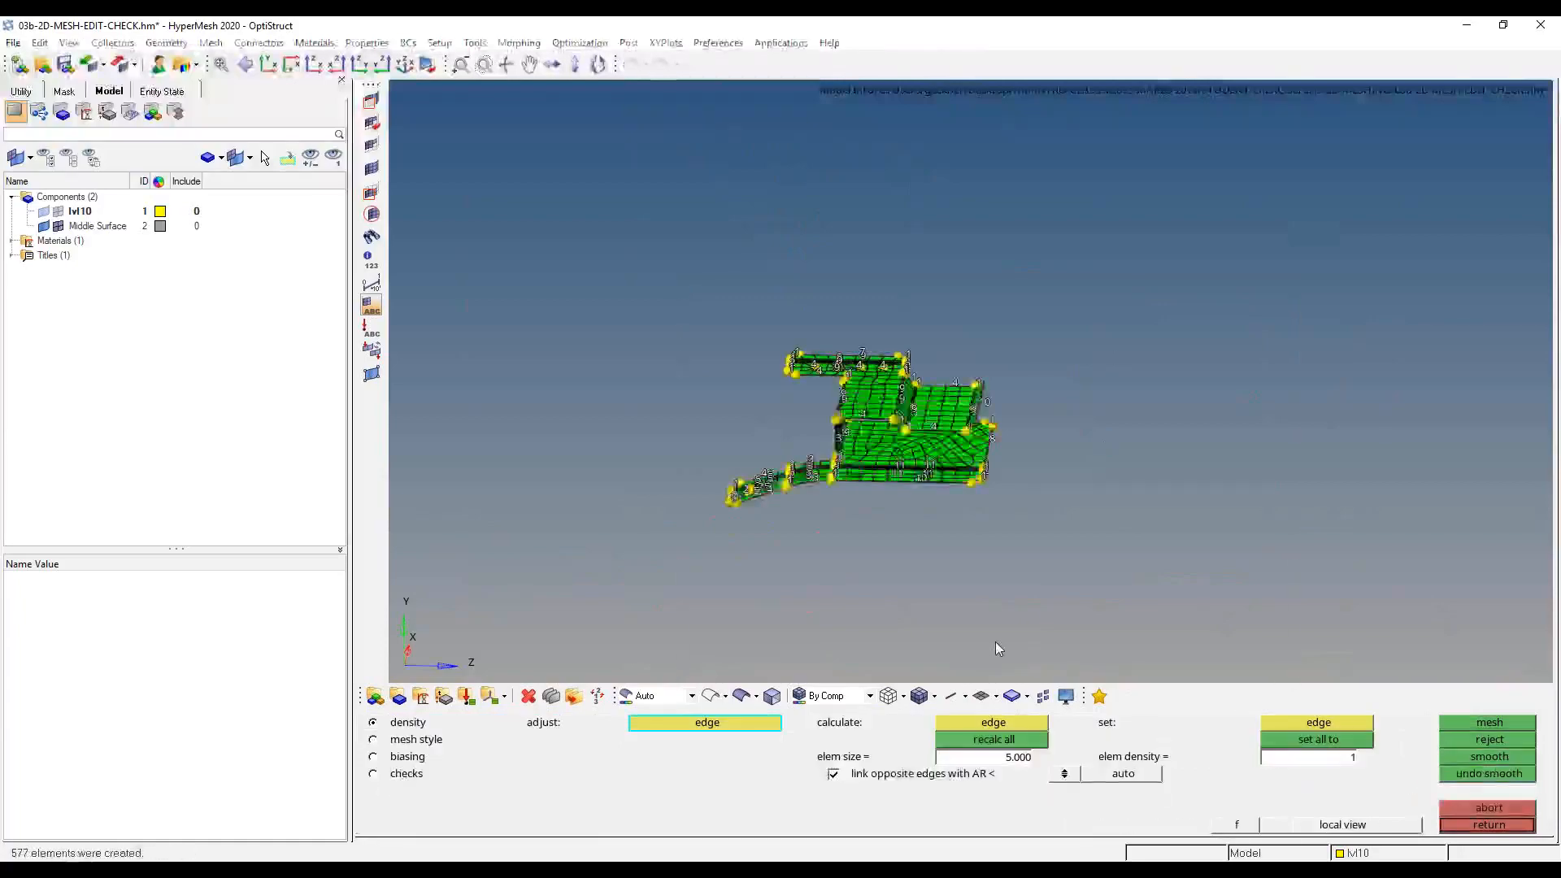
- Examine the mesh pattern on the large flat surface and the arm with the round hole, and discard this mesh
{"action": "scroll", "coordinate": [905, 426], "scroll_direction": "up", "scroll_amount": 8}
{"action": "left_click_drag", "start_coordinate": [905, 426], "coordinate": [799, 536], "text": "ctrl"}
{"action": "scroll", "coordinate": [756, 471], "scroll_direction": "down", "scroll_amount": 5, "text": "ctrl"}
{"action": "left_click_drag", "start_coordinate": [1043, 280], "coordinate": [1056, 265], "text": "ctrl"}
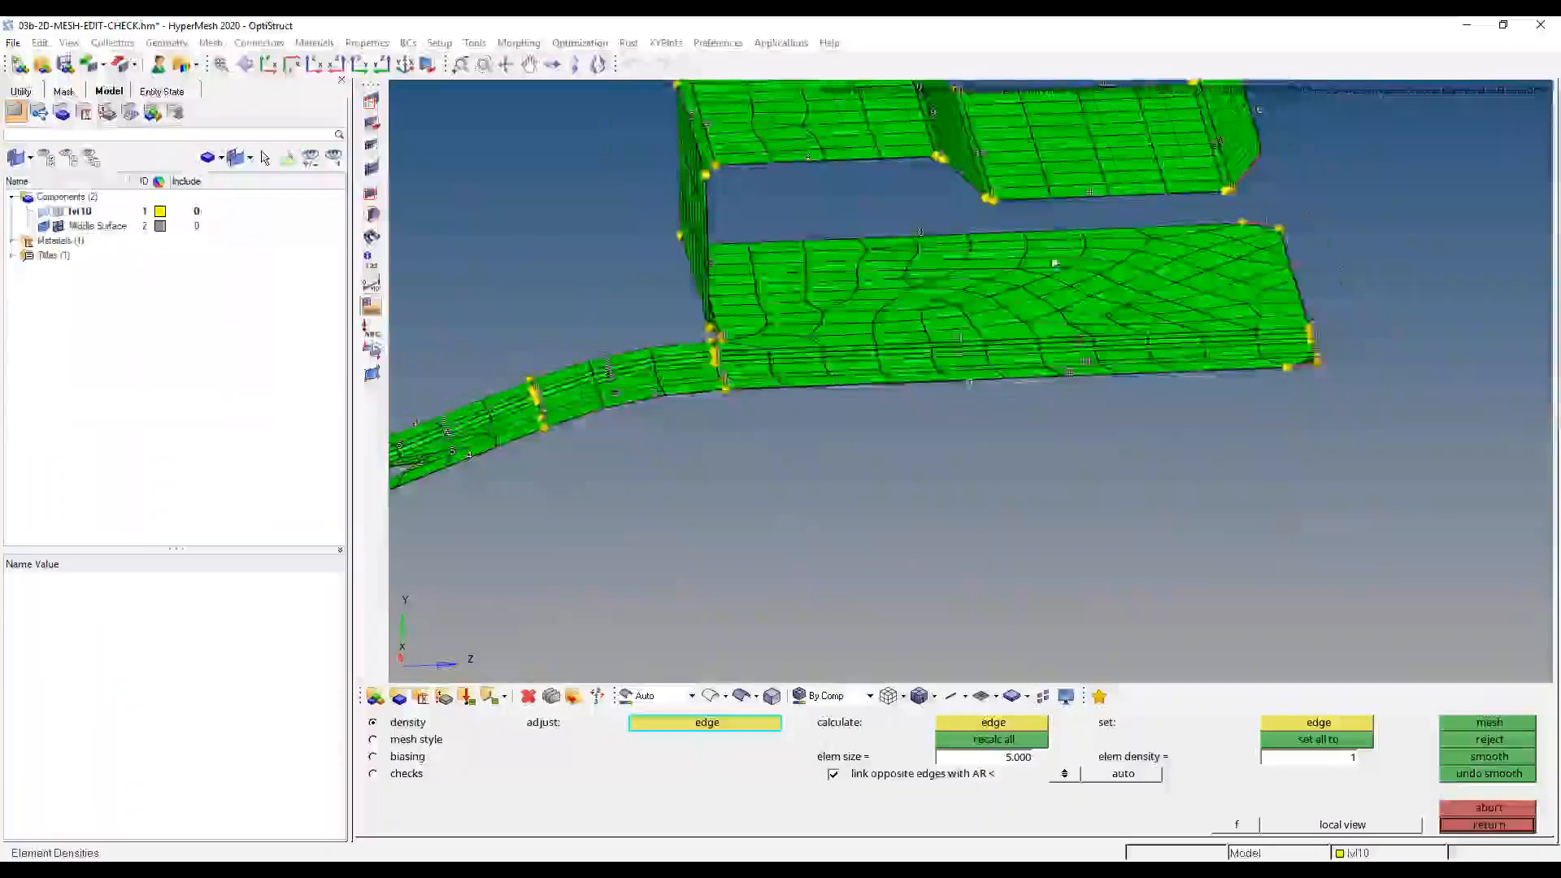
{"action": "scroll", "coordinate": [1056, 265], "scroll_direction": "up", "scroll_amount": 1, "text": "ctrl"}
{"action": "left_click_drag", "start_coordinate": [1061, 329], "coordinate": [1016, 138], "text": "ctrl"}
{"action": "scroll", "coordinate": [1018, 418], "scroll_direction": "down", "scroll_amount": 3, "text": "ctrl"}
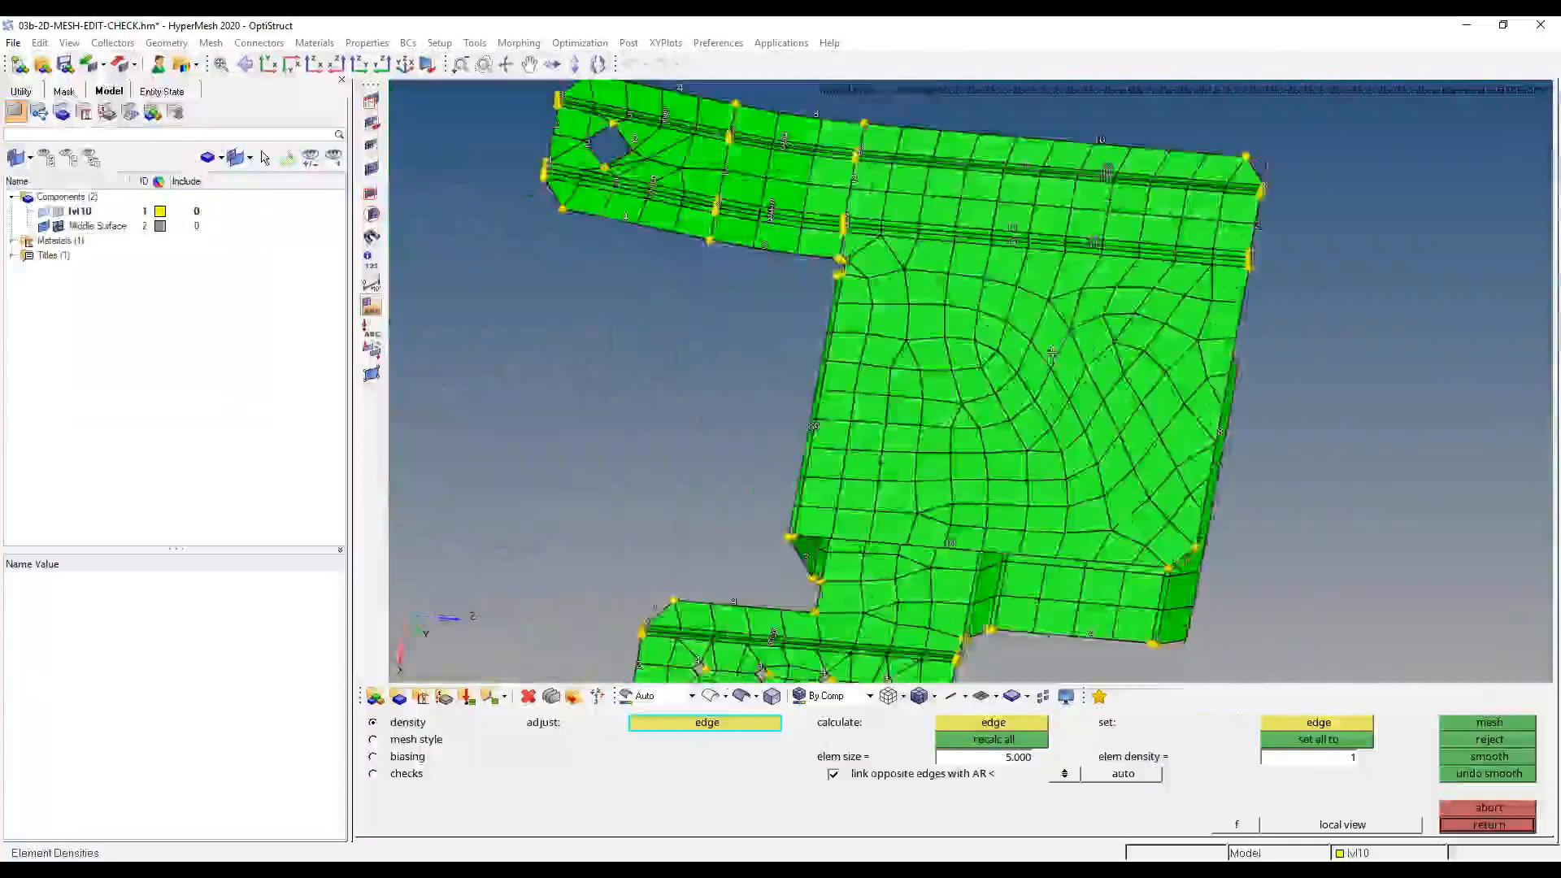
{"action": "left_click_drag", "start_coordinate": [1048, 350], "coordinate": [1066, 356], "text": "ctrl"}
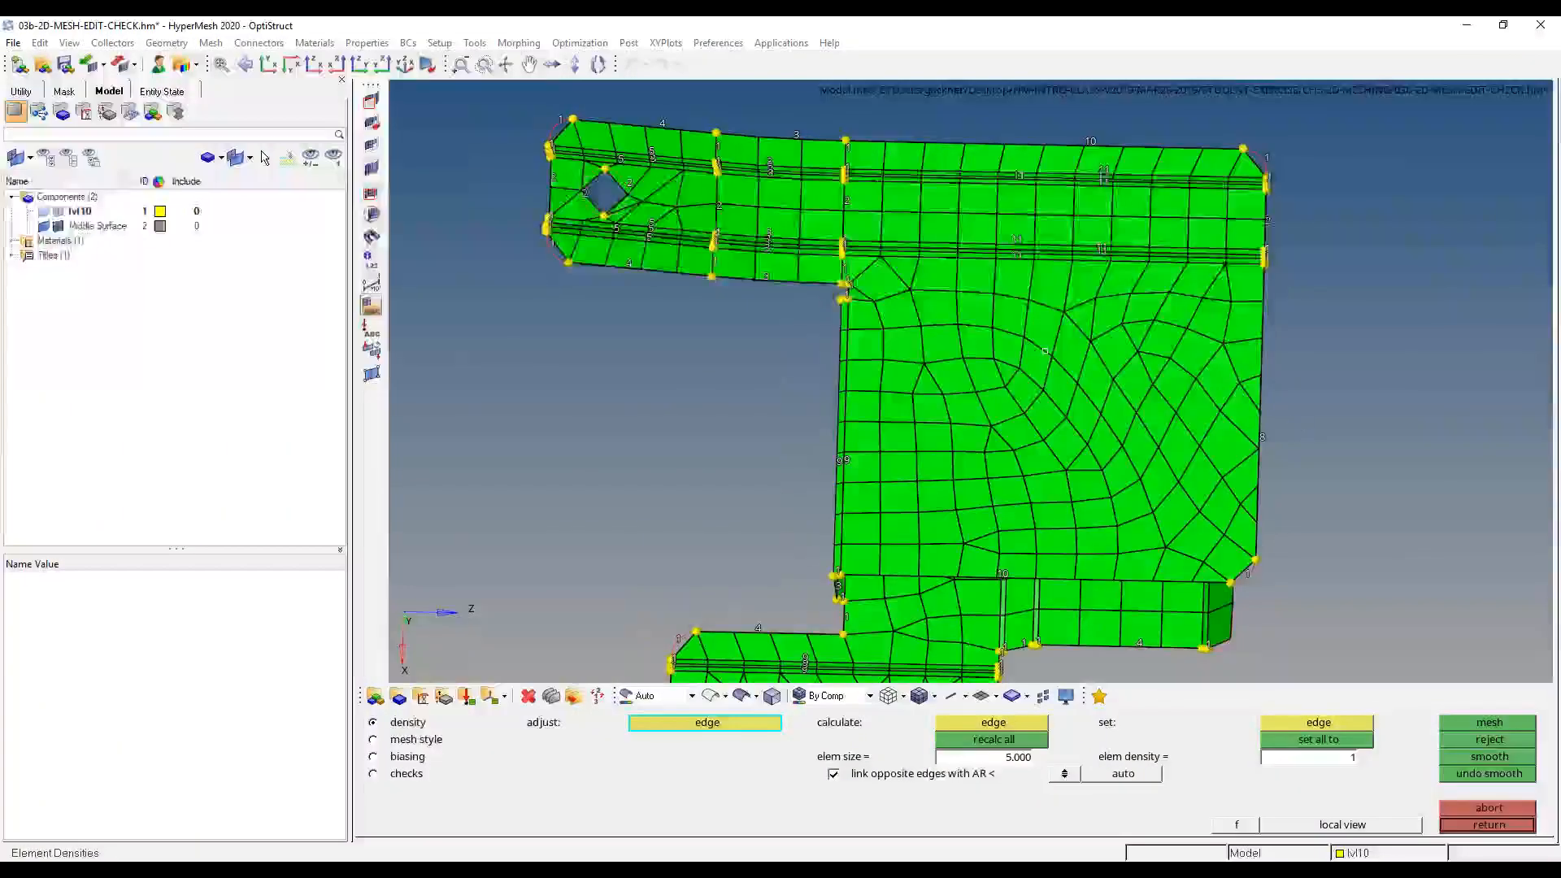
{"action": "left_click", "coordinate": [1498, 825]}
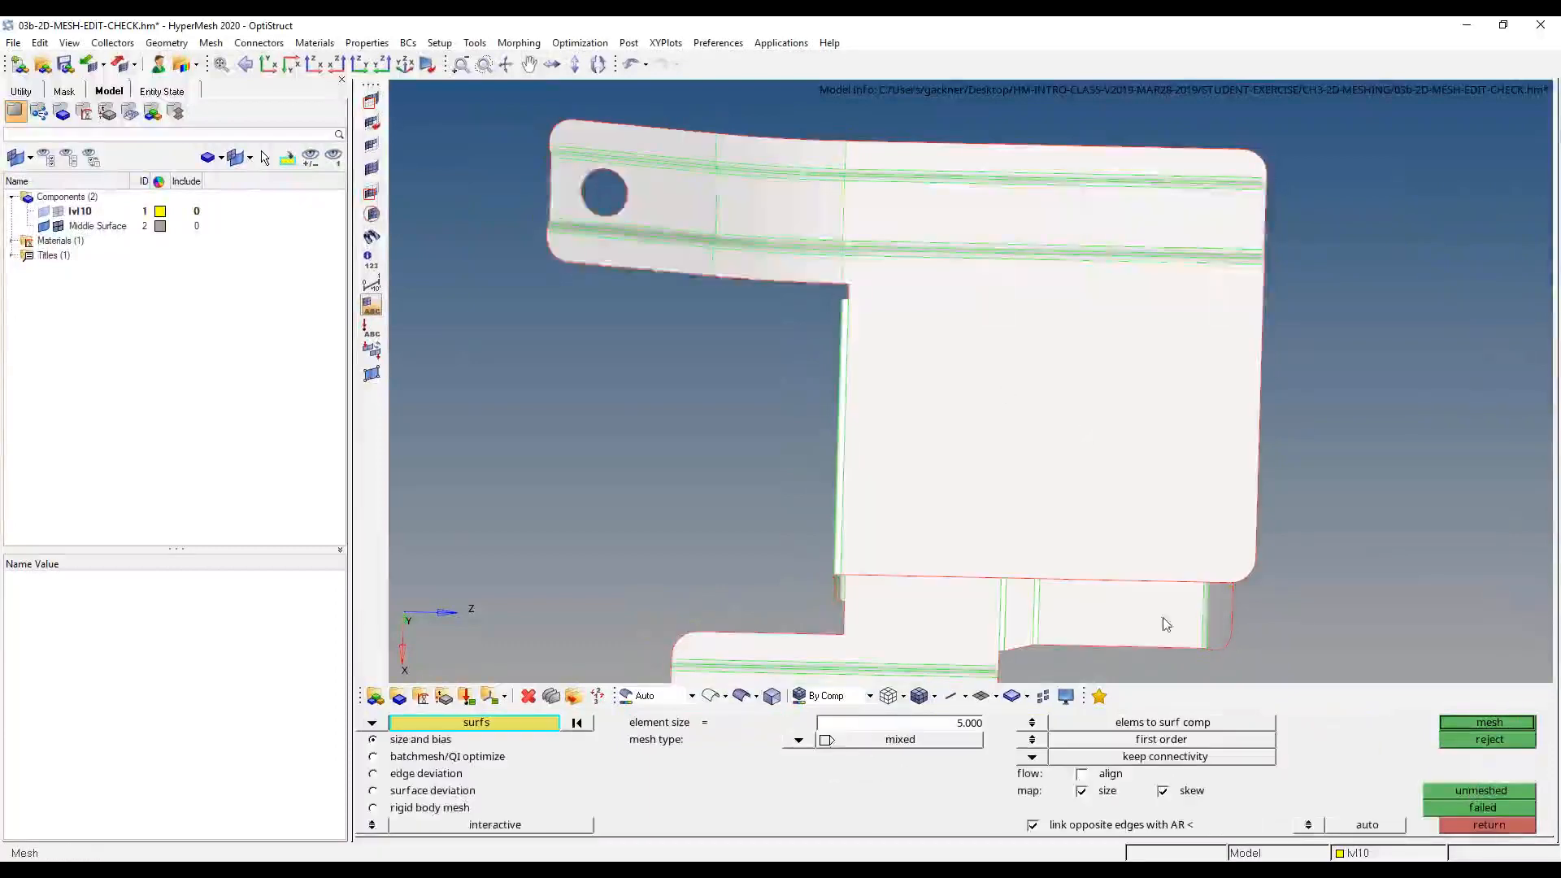
- Mesh only the large flat surface with mixed elements of size 5 and accept the mesh after checking it
{"action": "left_click", "coordinate": [1209, 495]}
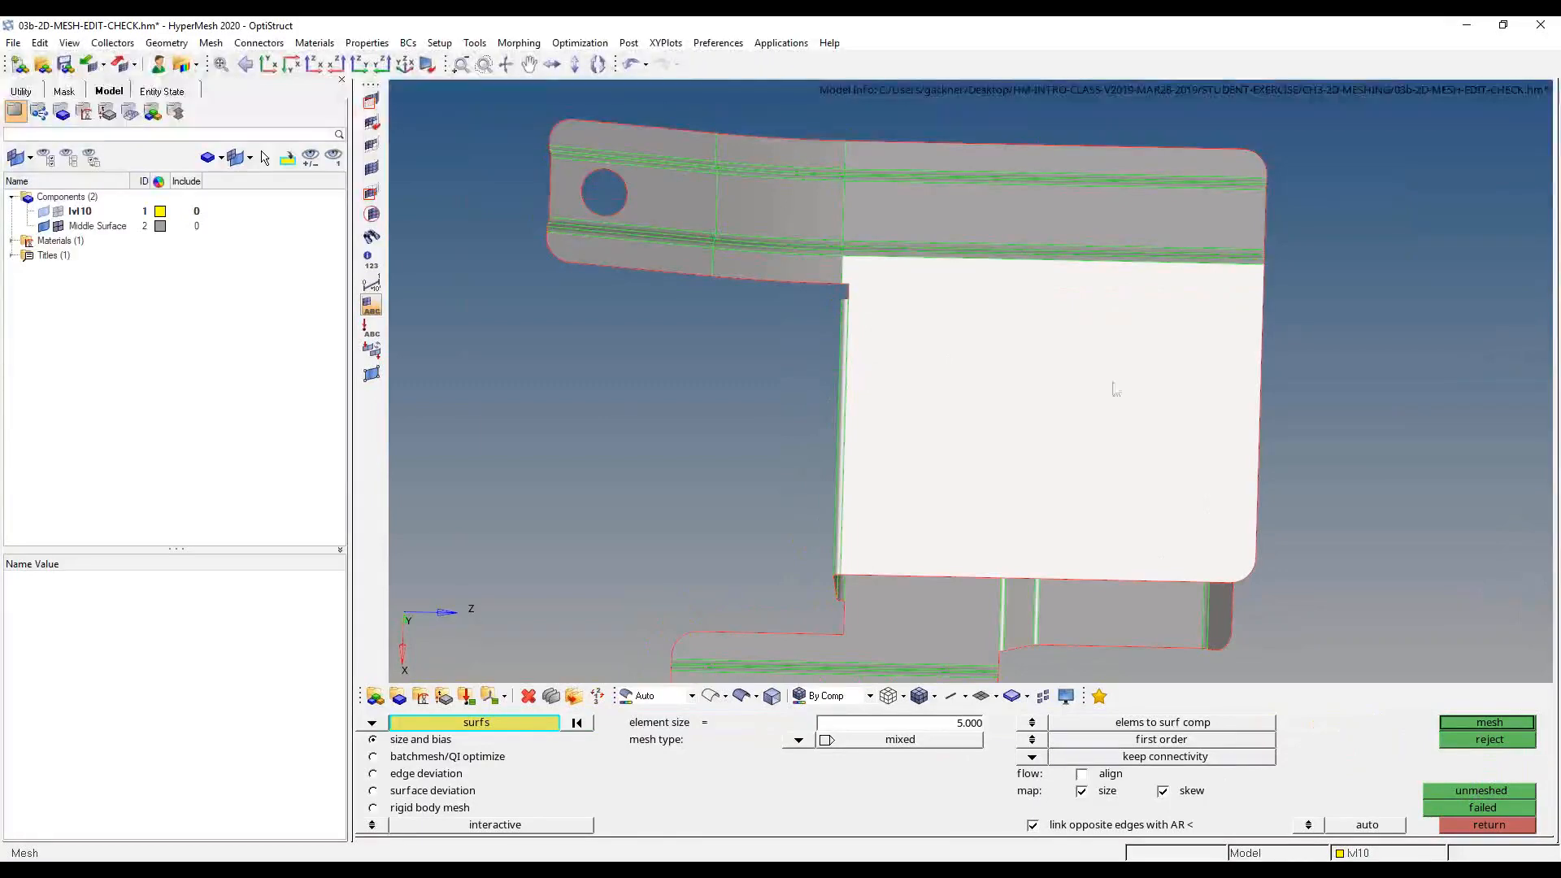
{"action": "middle_click", "coordinate": [1363, 657]}
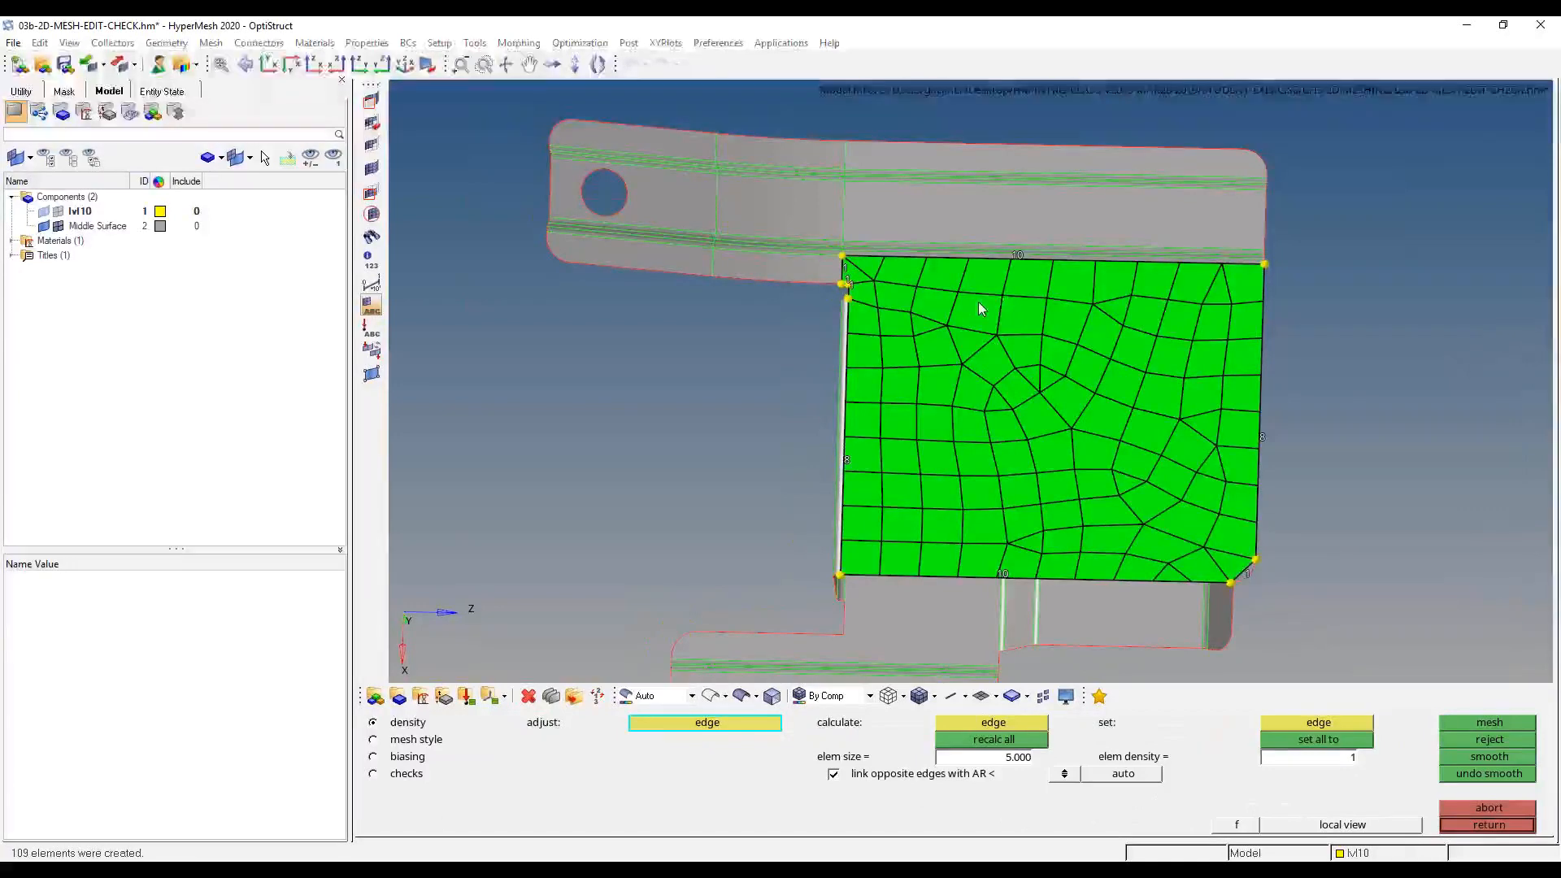
{"action": "scroll", "coordinate": [1021, 408], "scroll_direction": "up", "scroll_amount": 5}
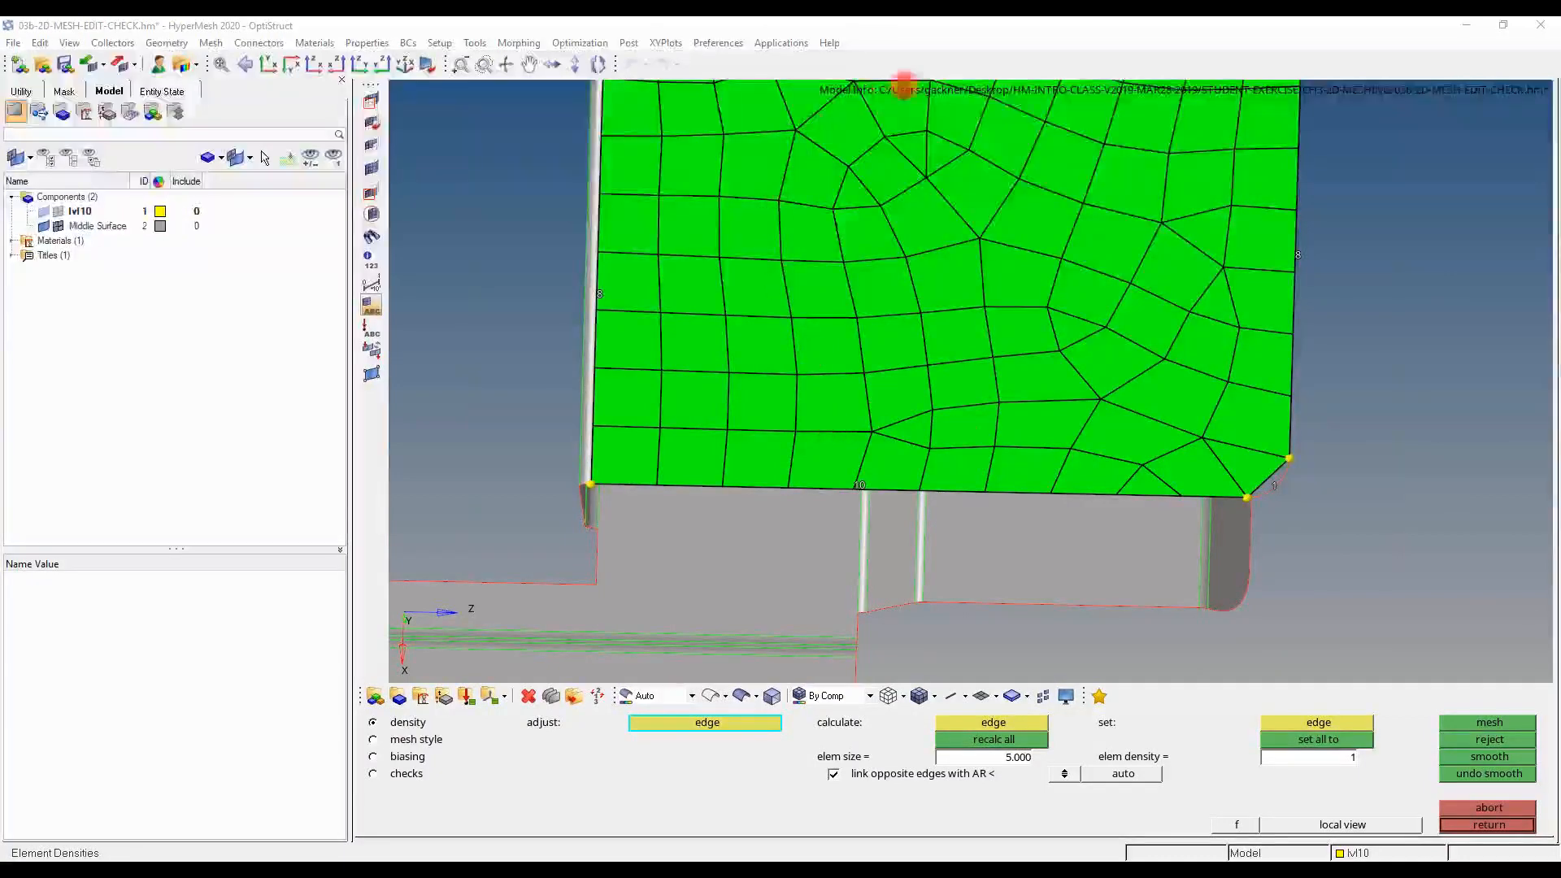
{"action": "scroll", "coordinate": [1110, 315], "scroll_direction": "down", "scroll_amount": 2}
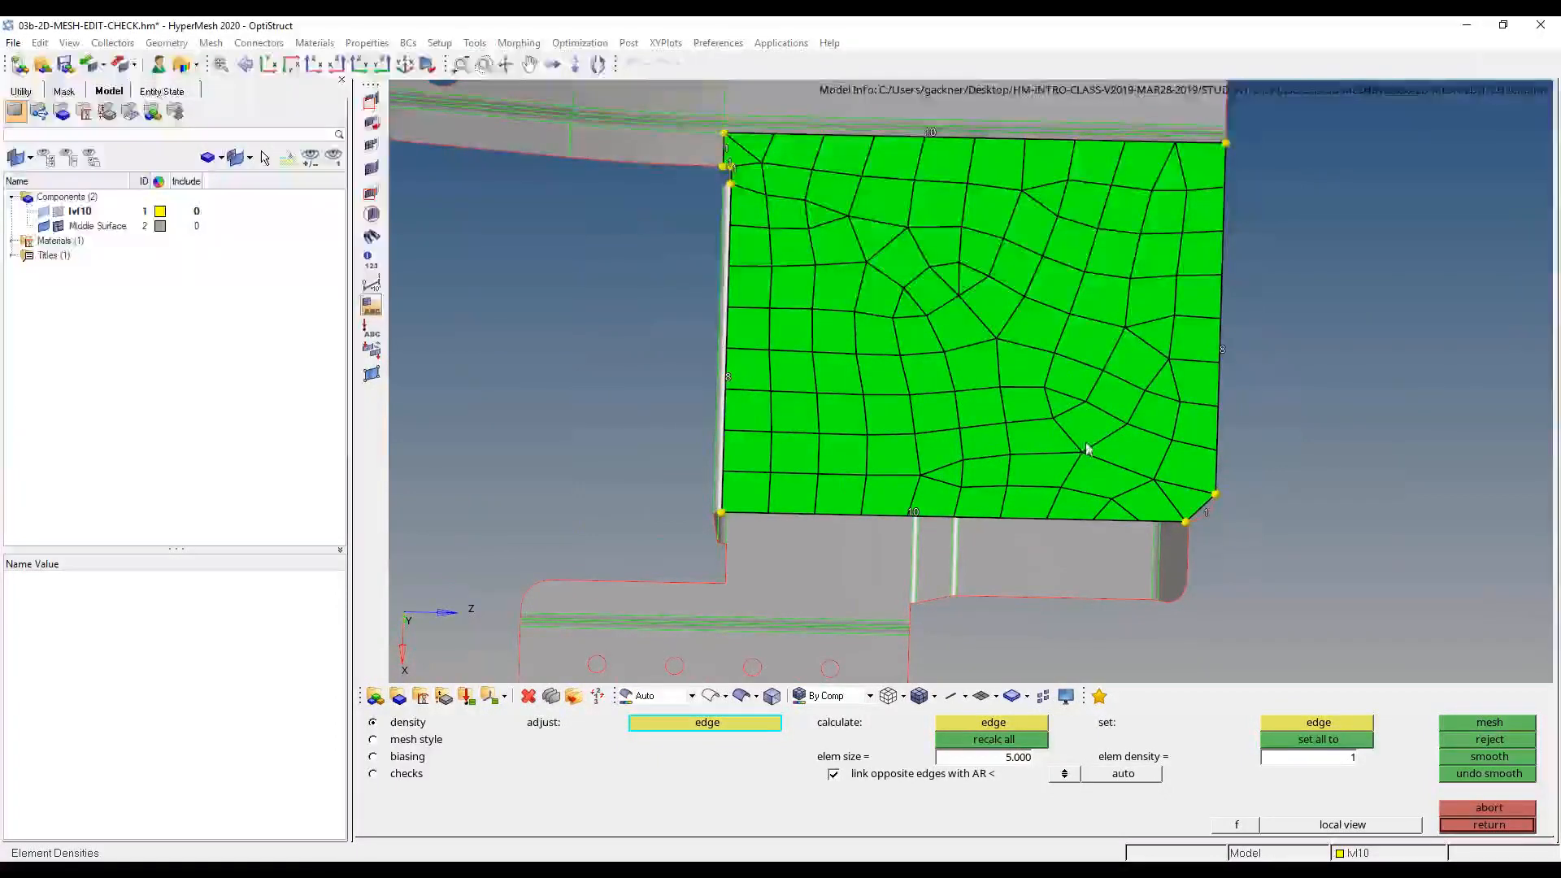
{"action": "left_click", "coordinate": [1489, 824]}
- Turn on the display of fixed points, with the notched corner of the meshed surface in view, and leave the automesh command
{"action": "left_click_drag", "start_coordinate": [1028, 446], "coordinate": [677, 232], "text": "ctrl"}
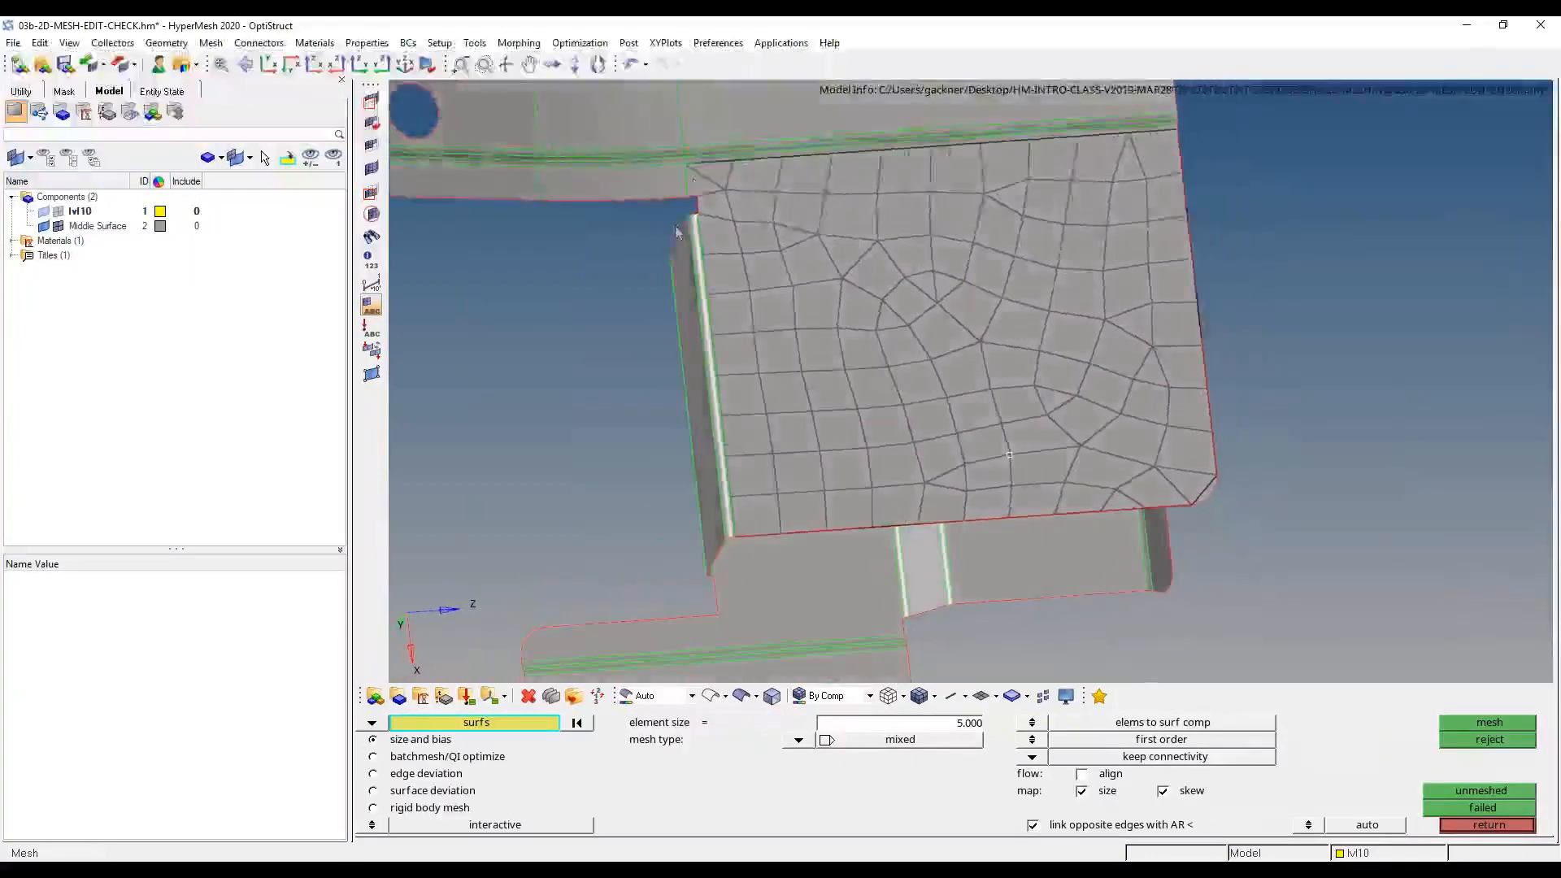
{"action": "scroll", "coordinate": [677, 232], "scroll_direction": "up", "scroll_amount": 3}
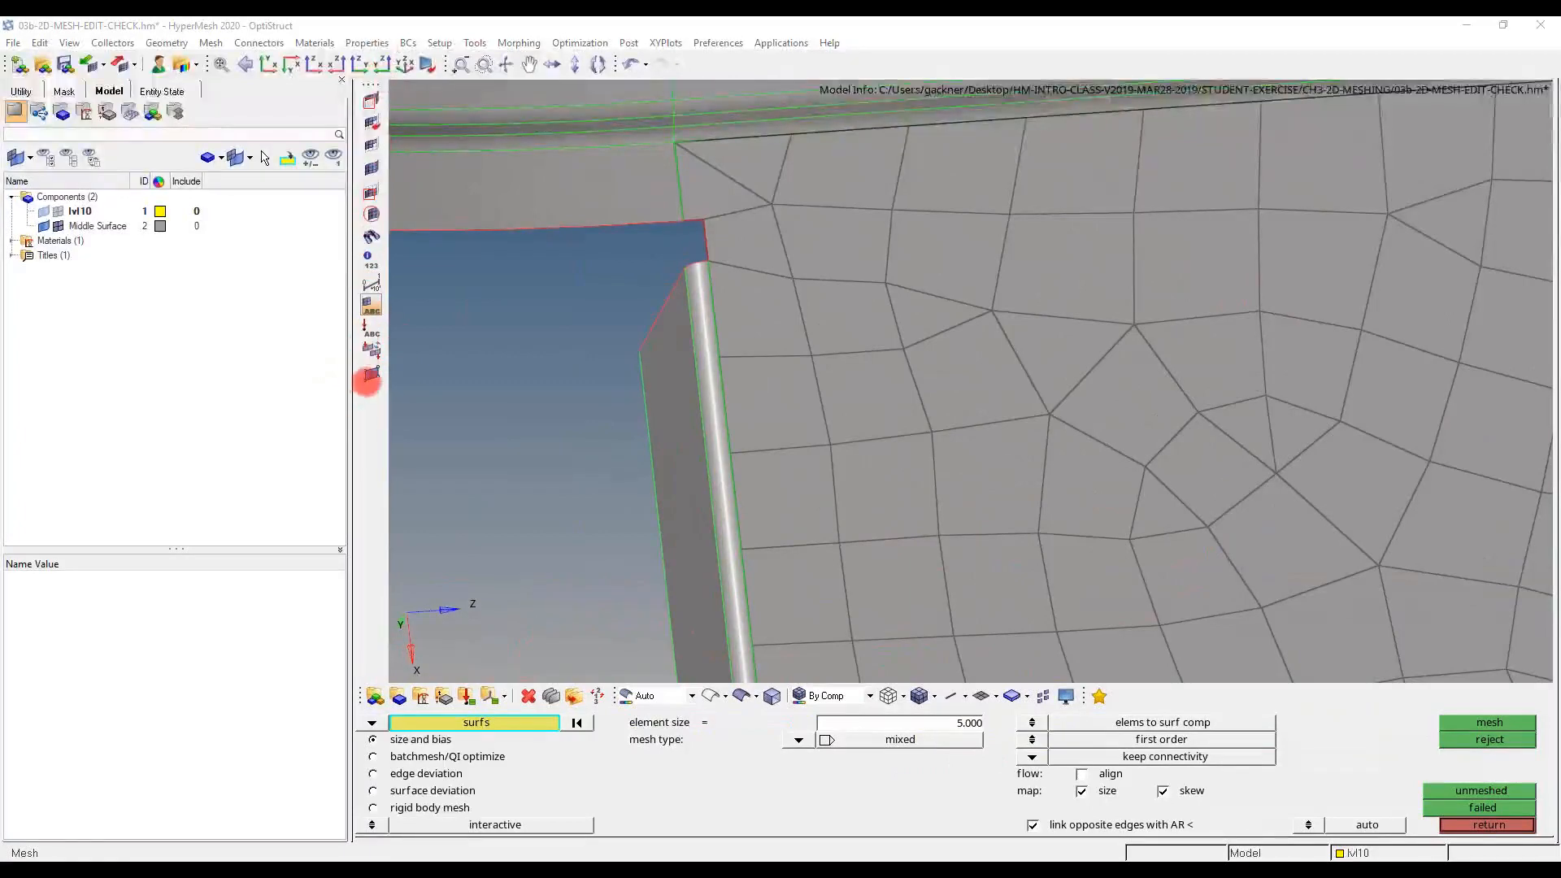
{"action": "left_click", "coordinate": [378, 375]}
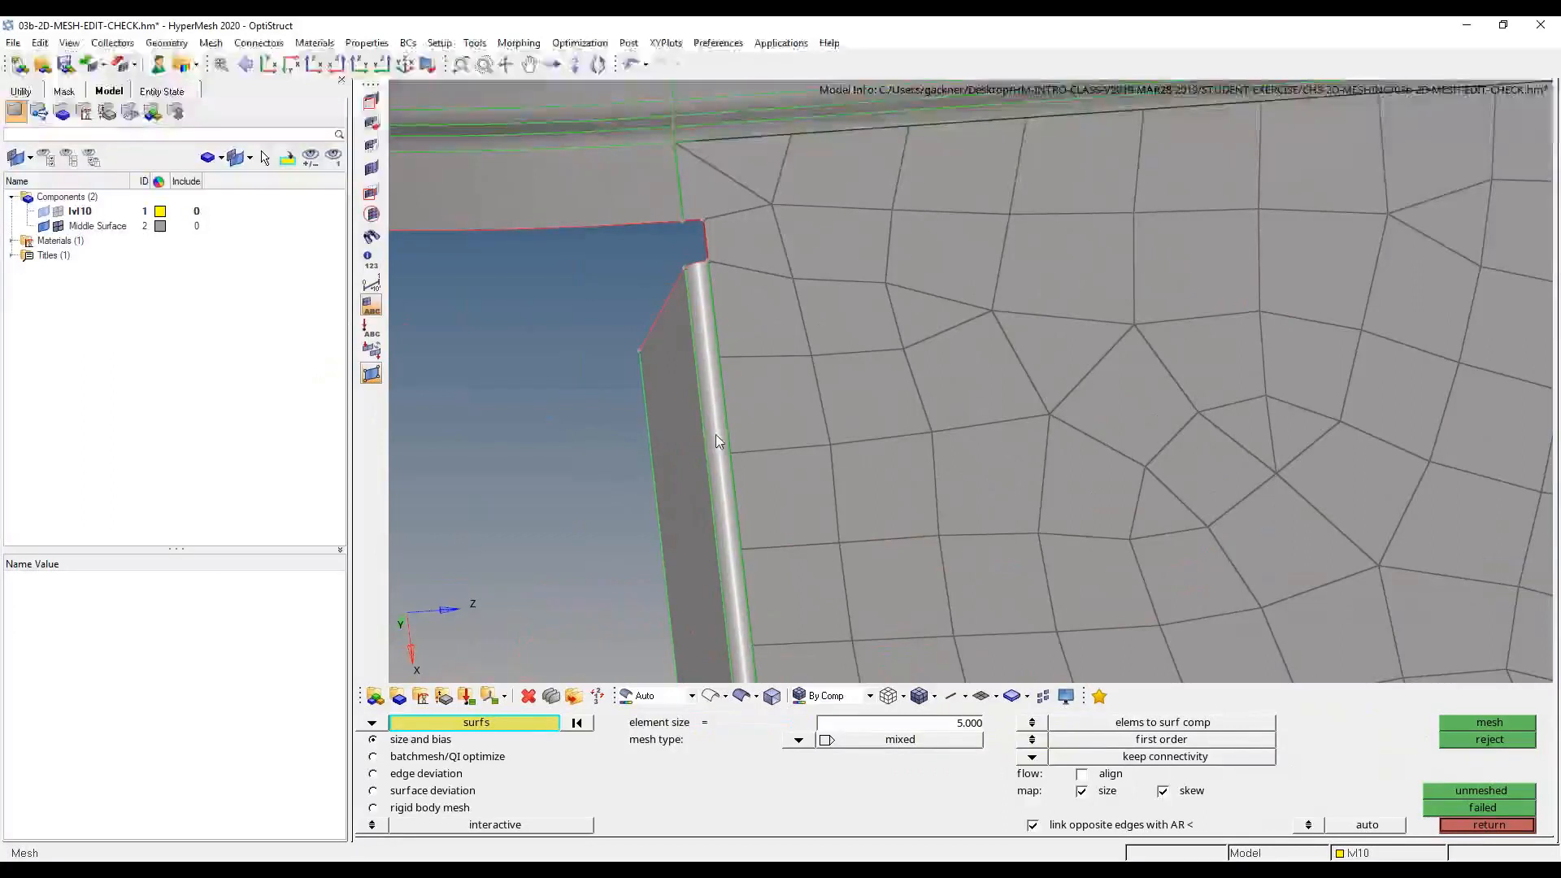
{"action": "left_click", "coordinate": [1478, 825]}
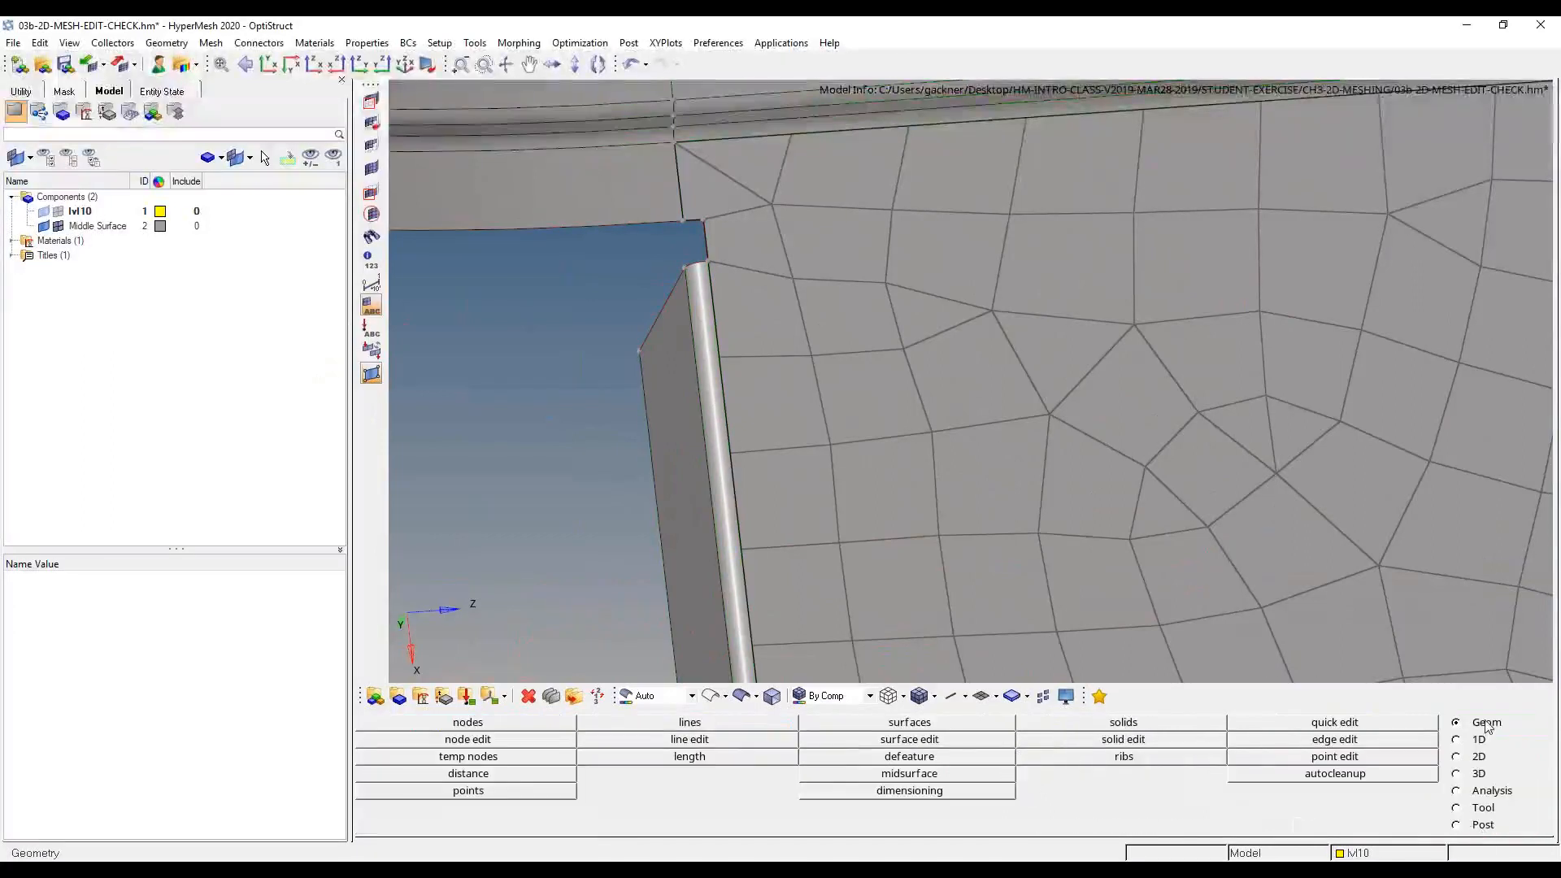
- In quick edit, replace the notch's outer corner point with the nearby point at the end of the shared edge, retaining the latter
{"action": "left_click", "coordinate": [1367, 721]}
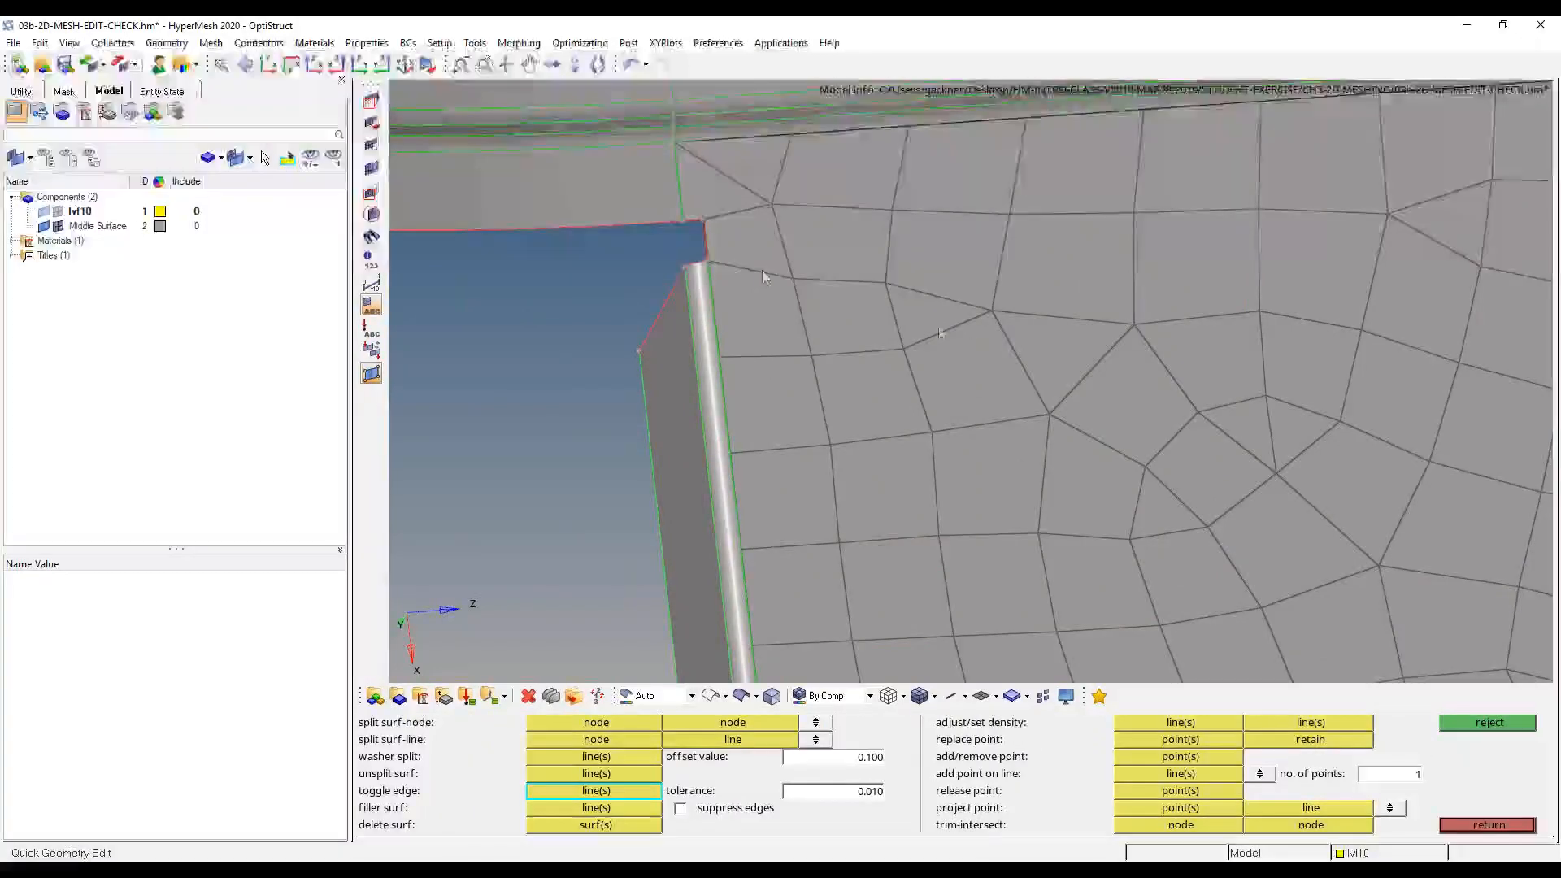
{"action": "scroll", "coordinate": [1071, 620], "scroll_direction": "down", "scroll_amount": 3}
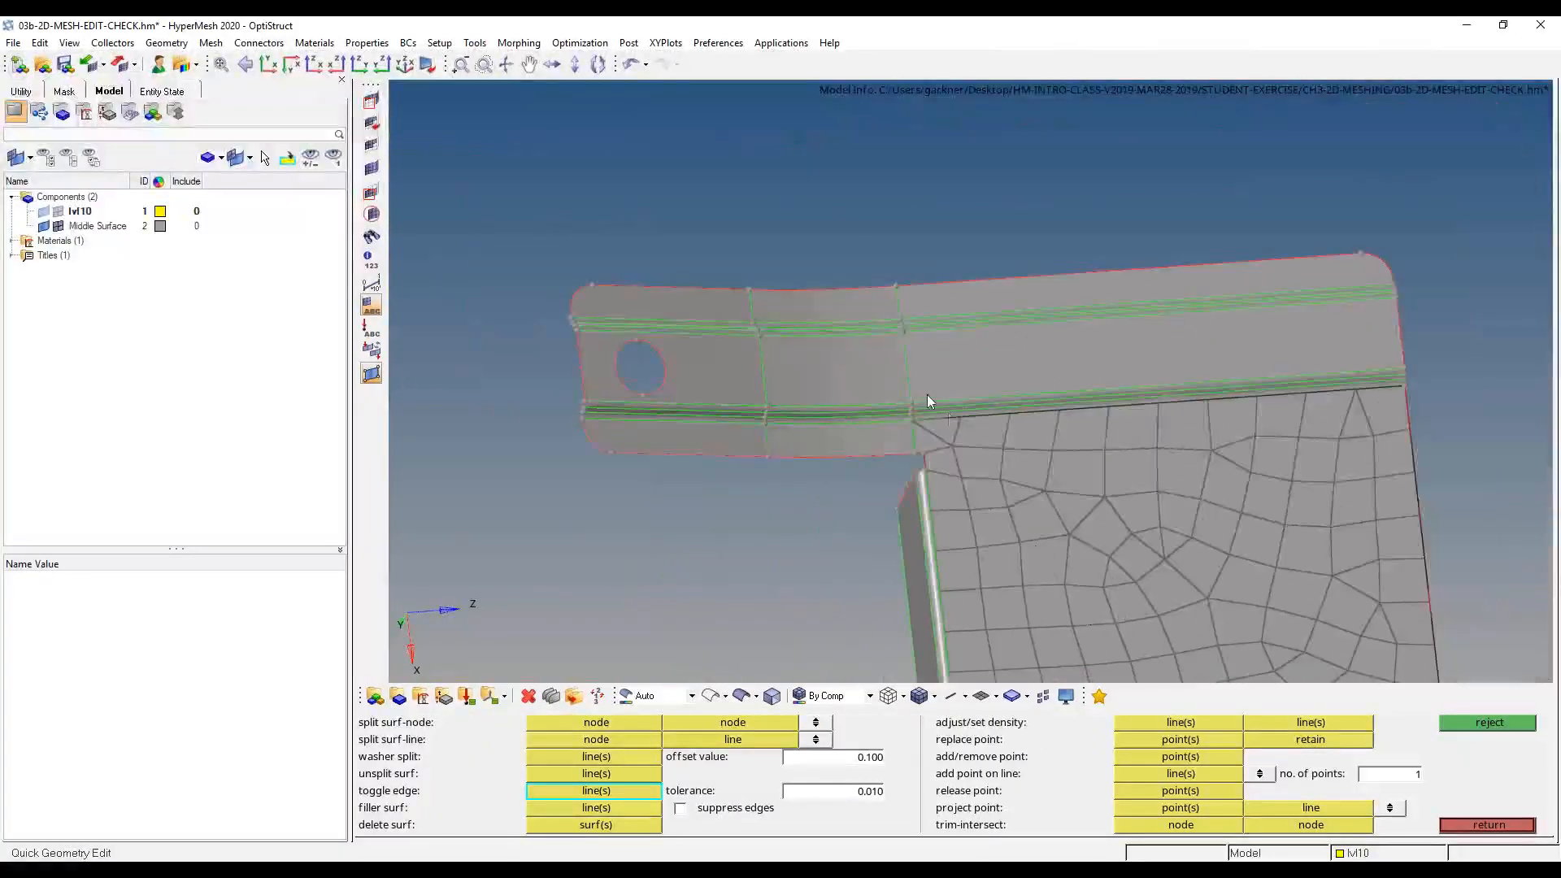
{"action": "scroll", "coordinate": [929, 406], "scroll_direction": "up", "scroll_amount": 5}
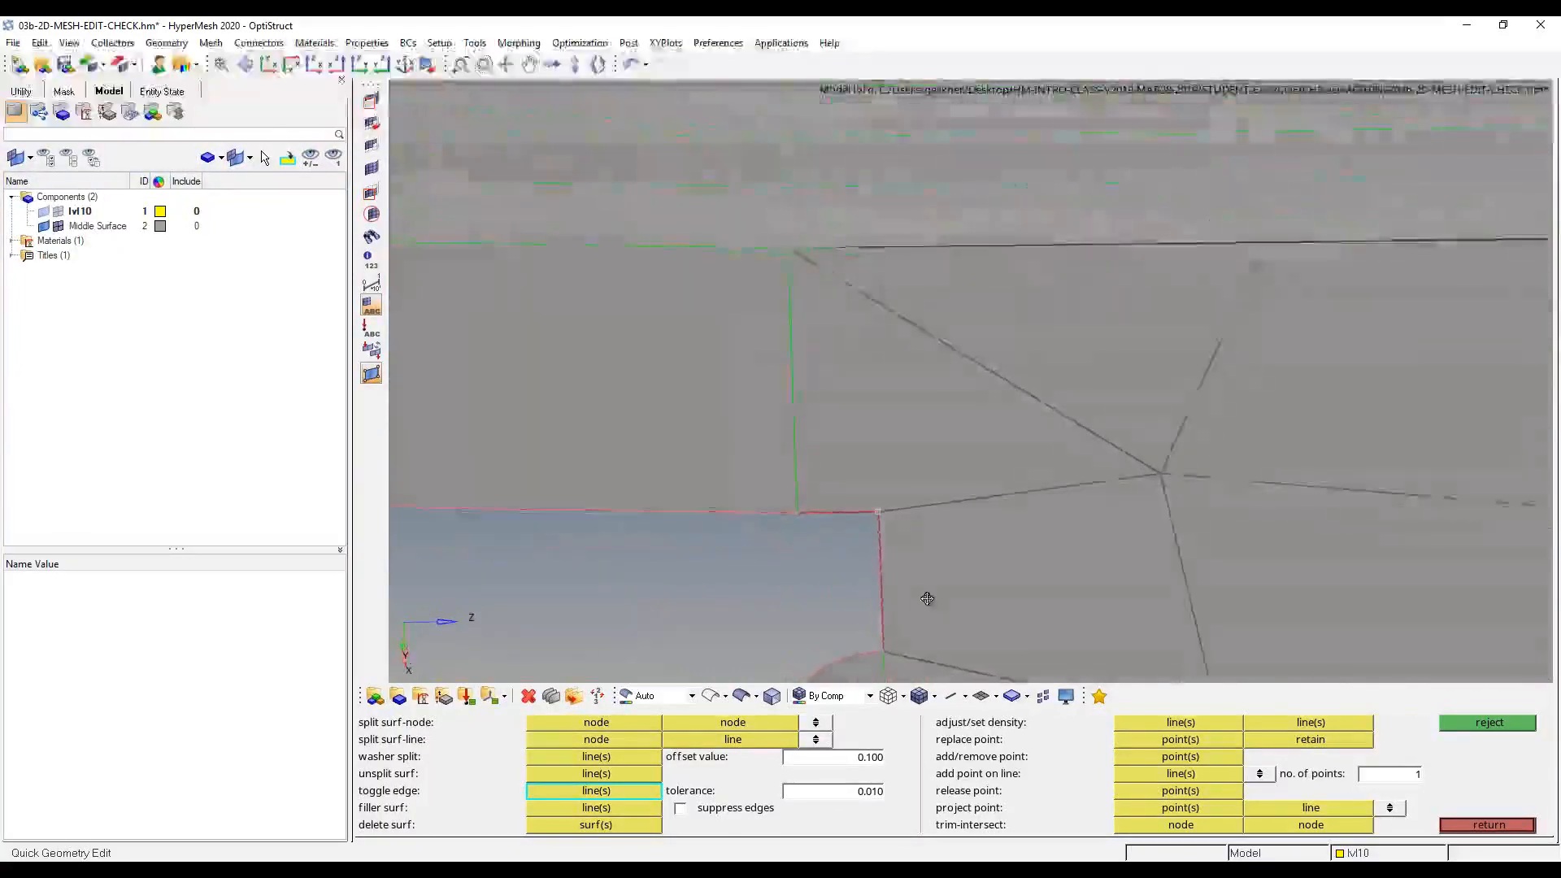
{"action": "left_click_drag", "start_coordinate": [926, 598], "coordinate": [927, 490], "text": "ctrl"}
{"action": "scroll", "coordinate": [880, 466], "scroll_direction": "down", "scroll_amount": 4}
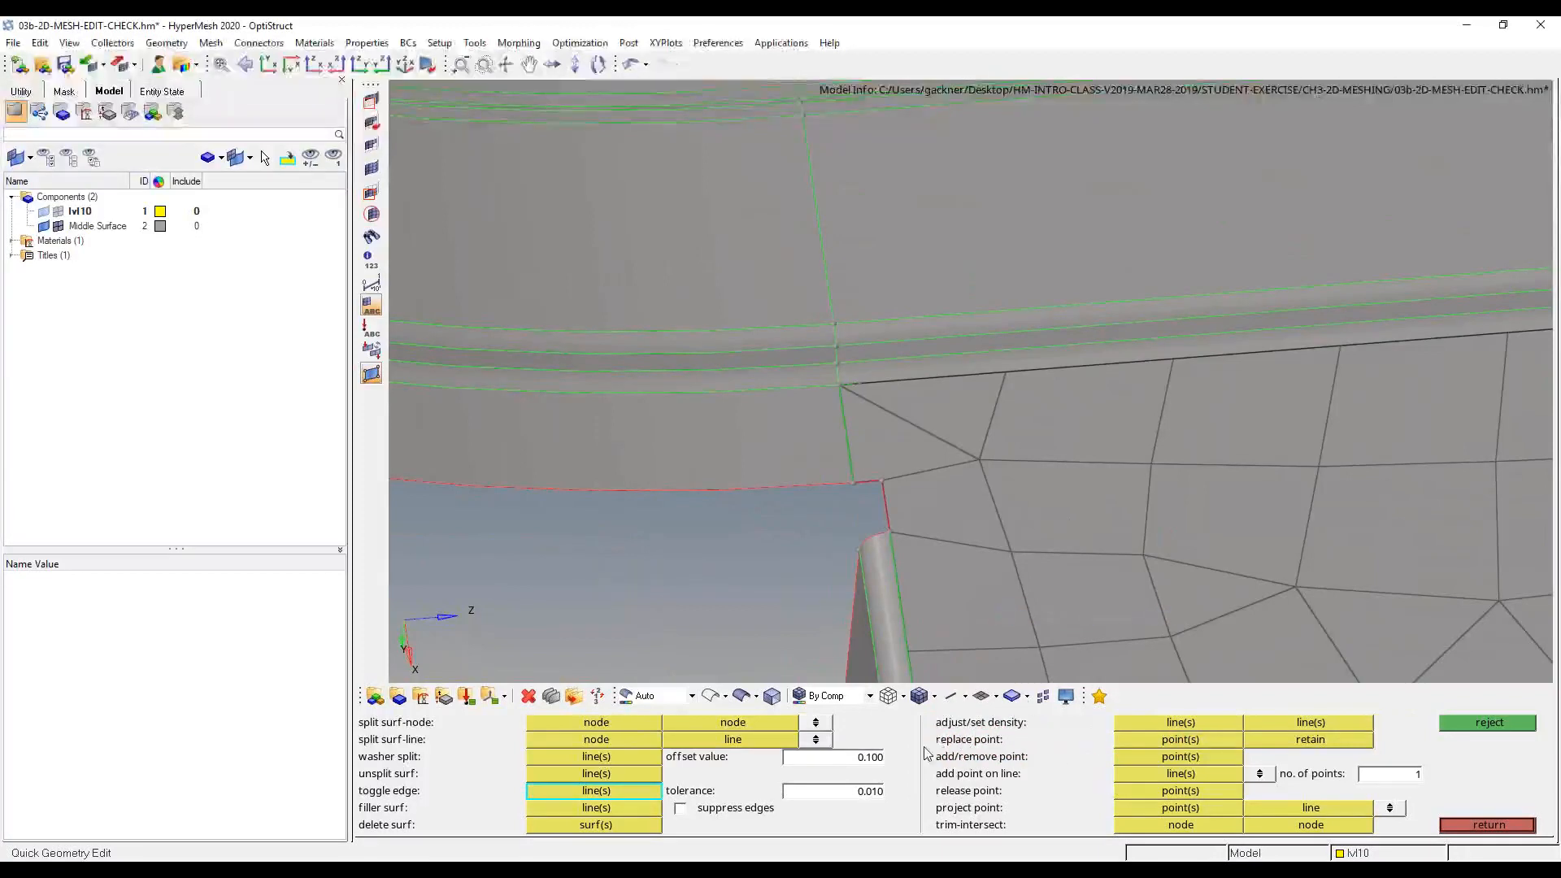
{"action": "left_click", "coordinate": [1215, 741]}
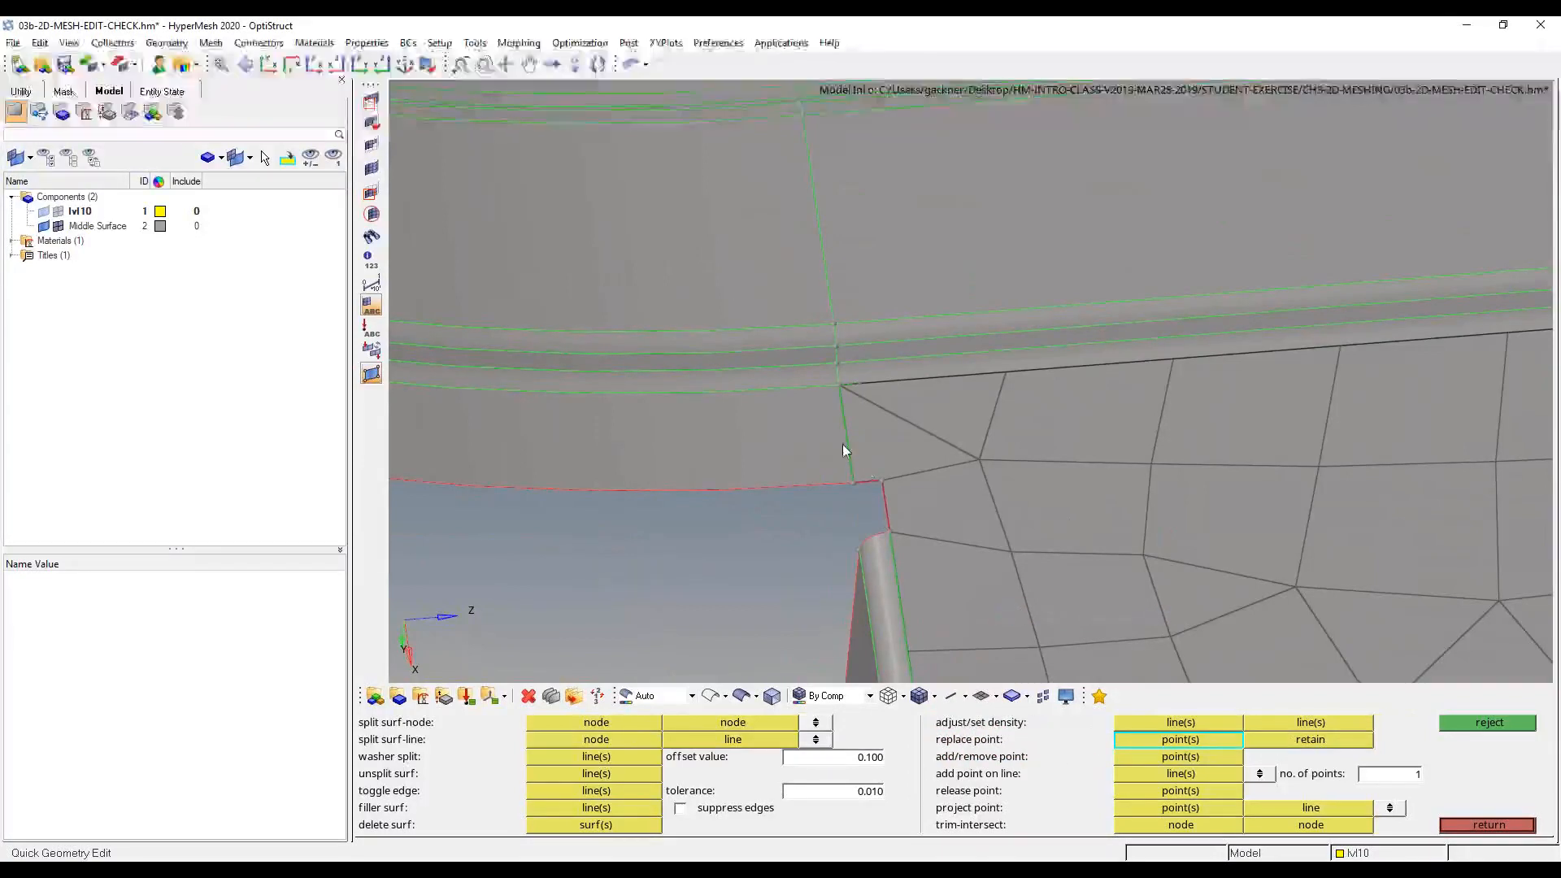
{"action": "left_click", "coordinate": [882, 478]}
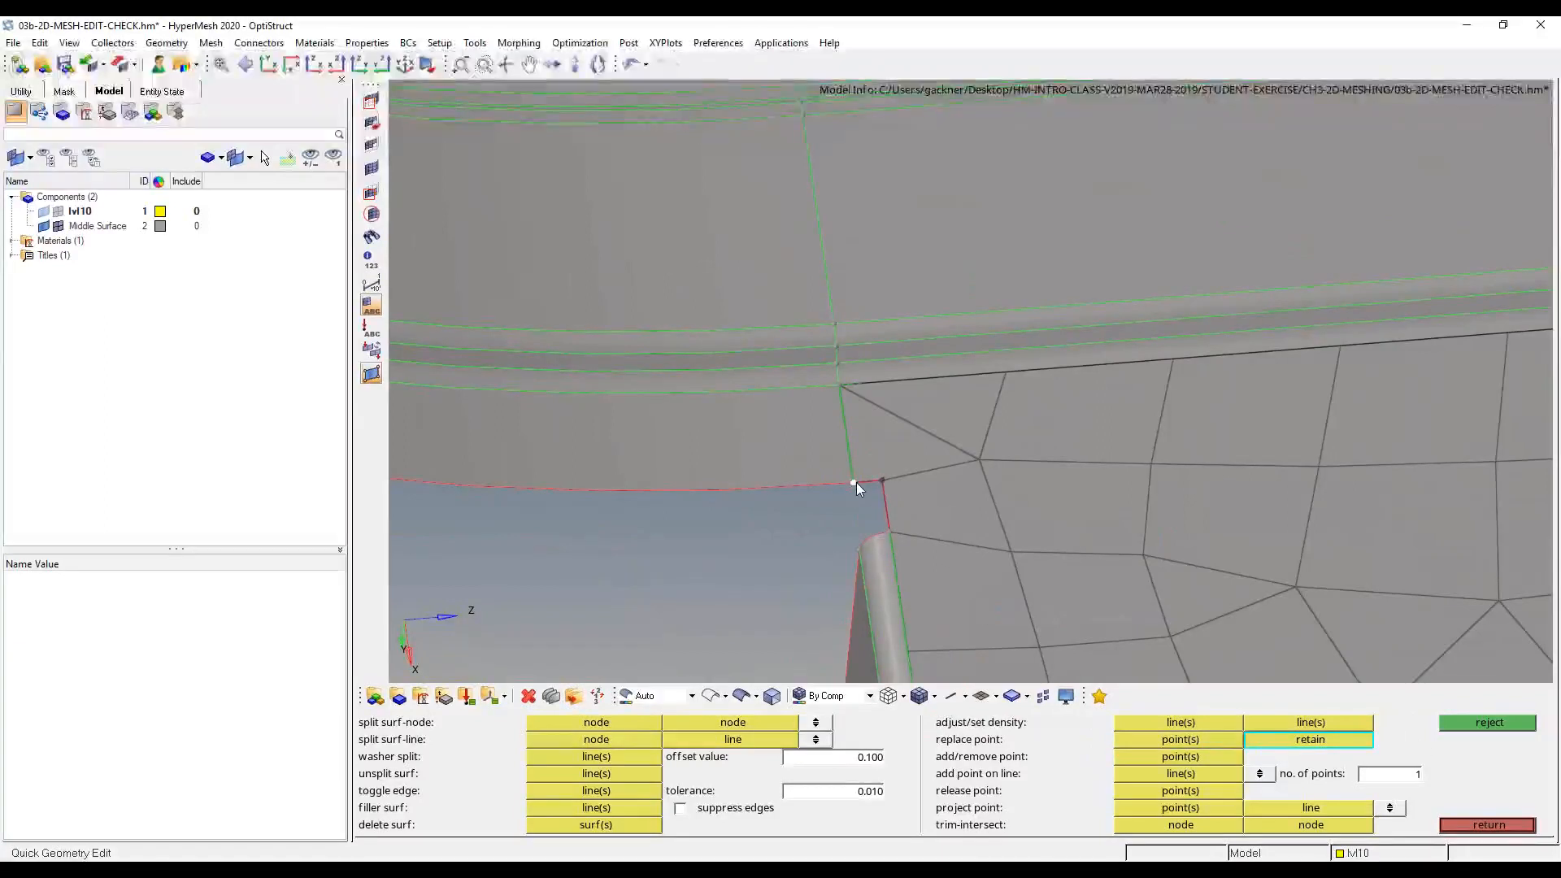
{"action": "scroll", "coordinate": [848, 506], "scroll_direction": "up", "scroll_amount": 5}
{"action": "scroll", "coordinate": [978, 393], "scroll_direction": "up", "scroll_amount": 2, "text": "ctrl"}
{"action": "right_click_drag", "start_coordinate": [978, 394], "coordinate": [1004, 566], "text": "ctrl"}
{"action": "scroll", "coordinate": [1042, 583], "scroll_direction": "down", "scroll_amount": 5, "text": "ctrl"}
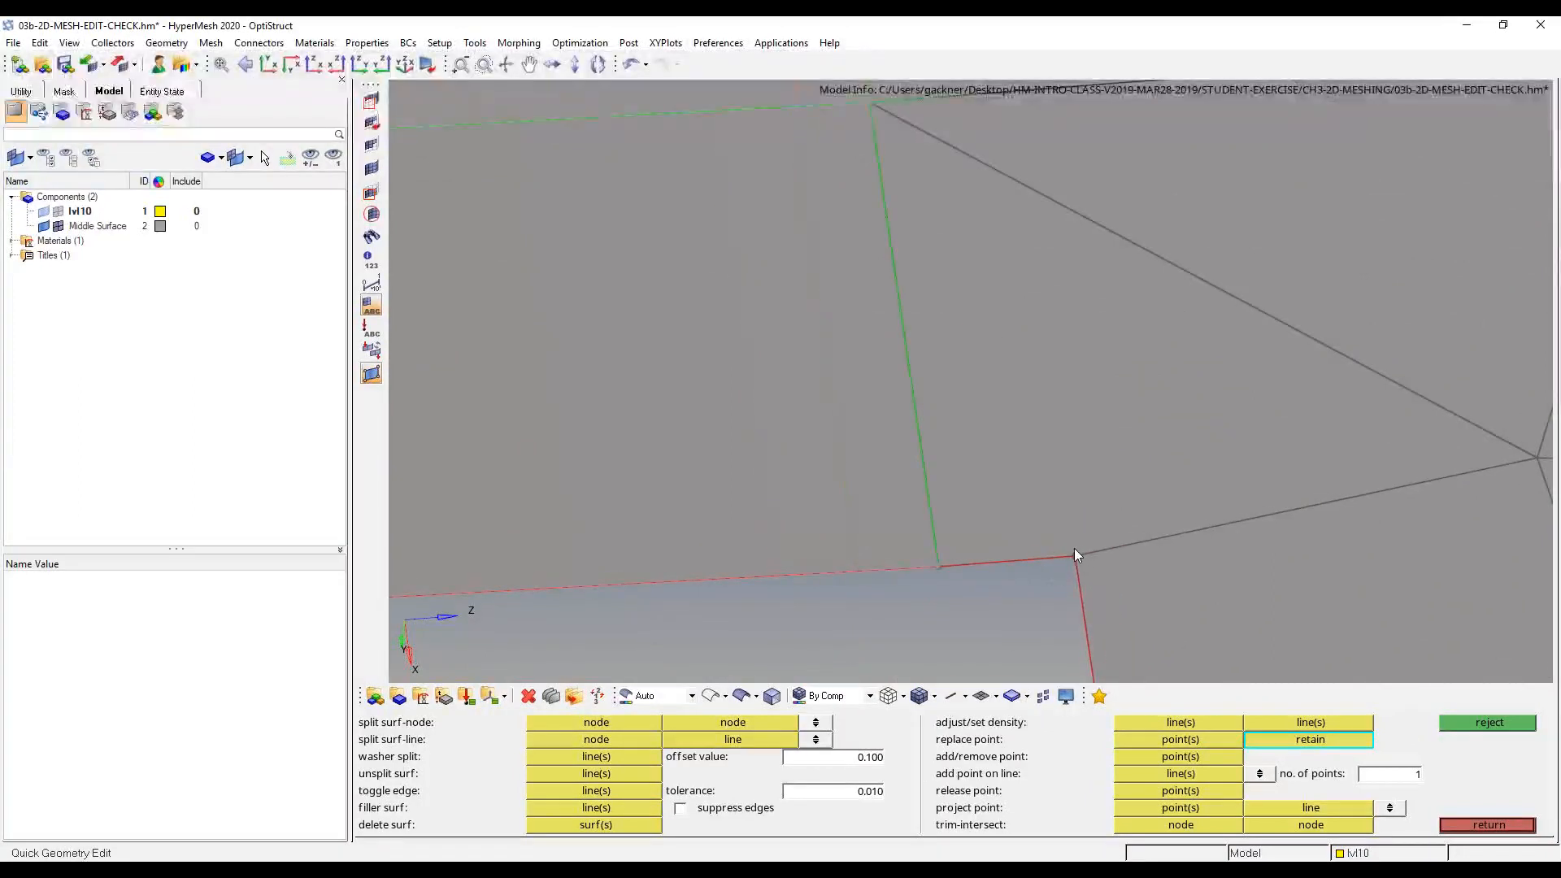
{"action": "left_click", "coordinate": [938, 561]}
{"action": "scroll", "coordinate": [878, 373], "scroll_direction": "down", "scroll_amount": 4}
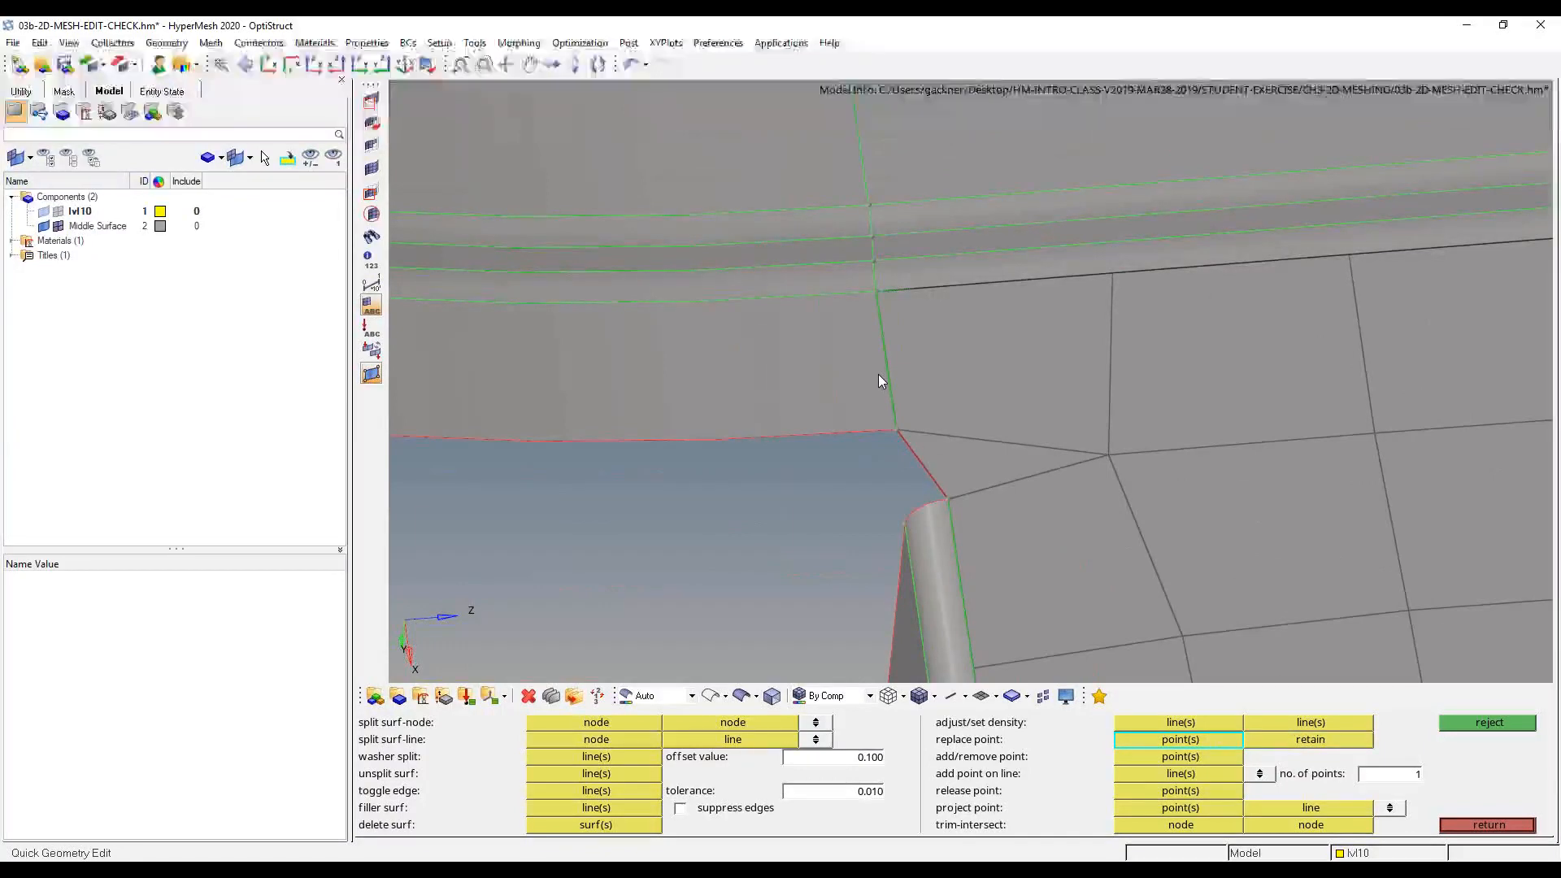
- Add 1 point on the rounded free edge at the outer corner of the large flat surface
{"action": "scroll", "coordinate": [874, 377], "scroll_direction": "down", "scroll_amount": 6}
{"action": "right_click_drag", "start_coordinate": [865, 373], "coordinate": [663, 180], "text": "ctrl"}
{"action": "scroll", "coordinate": [1317, 467], "scroll_direction": "up", "scroll_amount": 2}
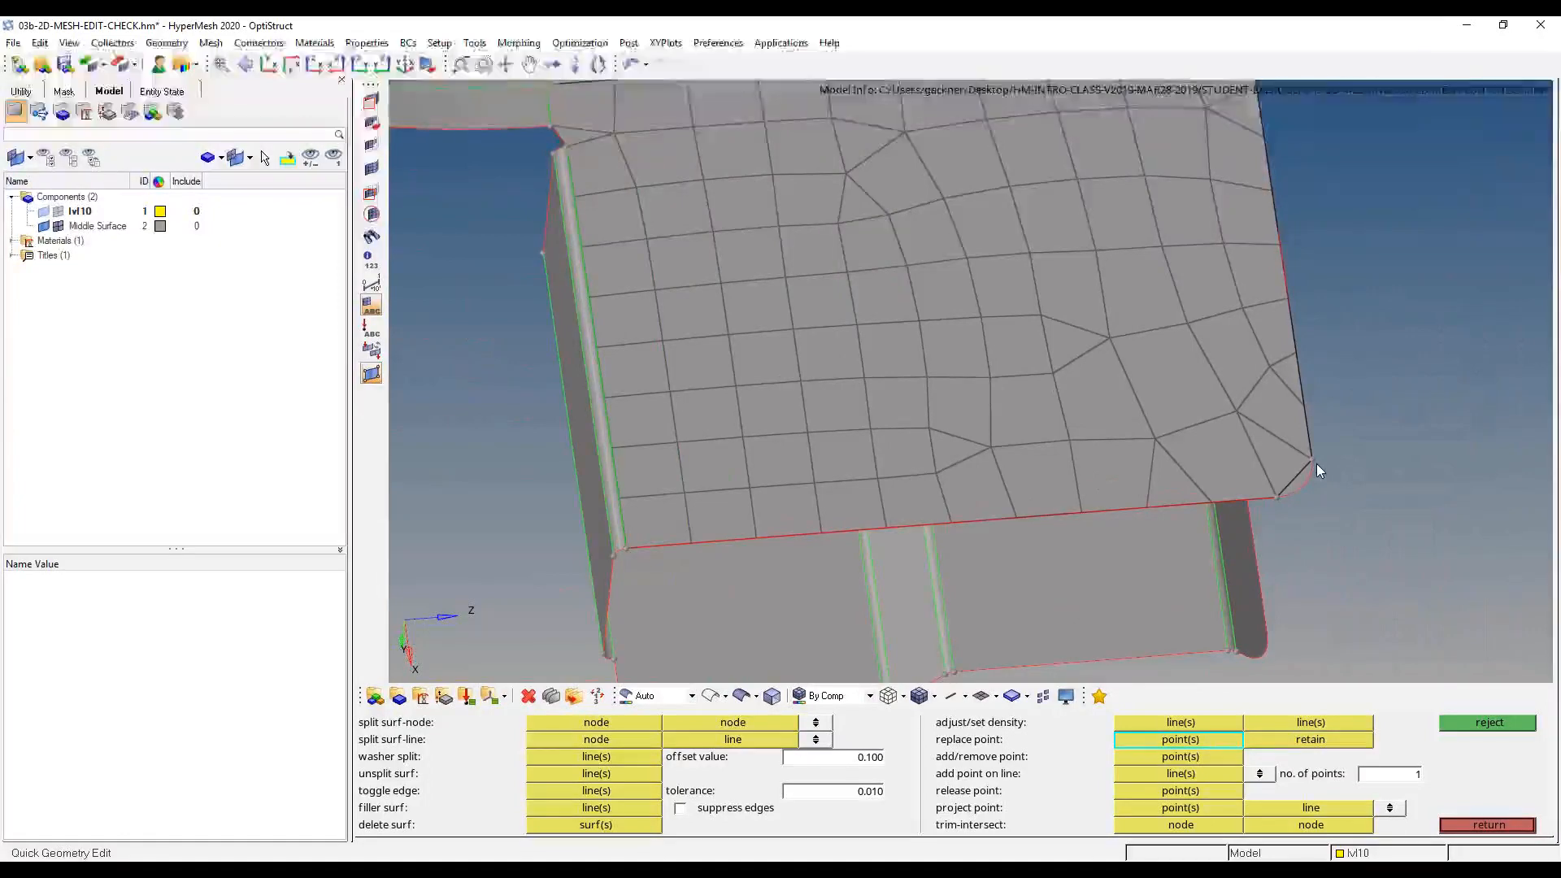
{"action": "left_click", "coordinate": [1200, 776]}
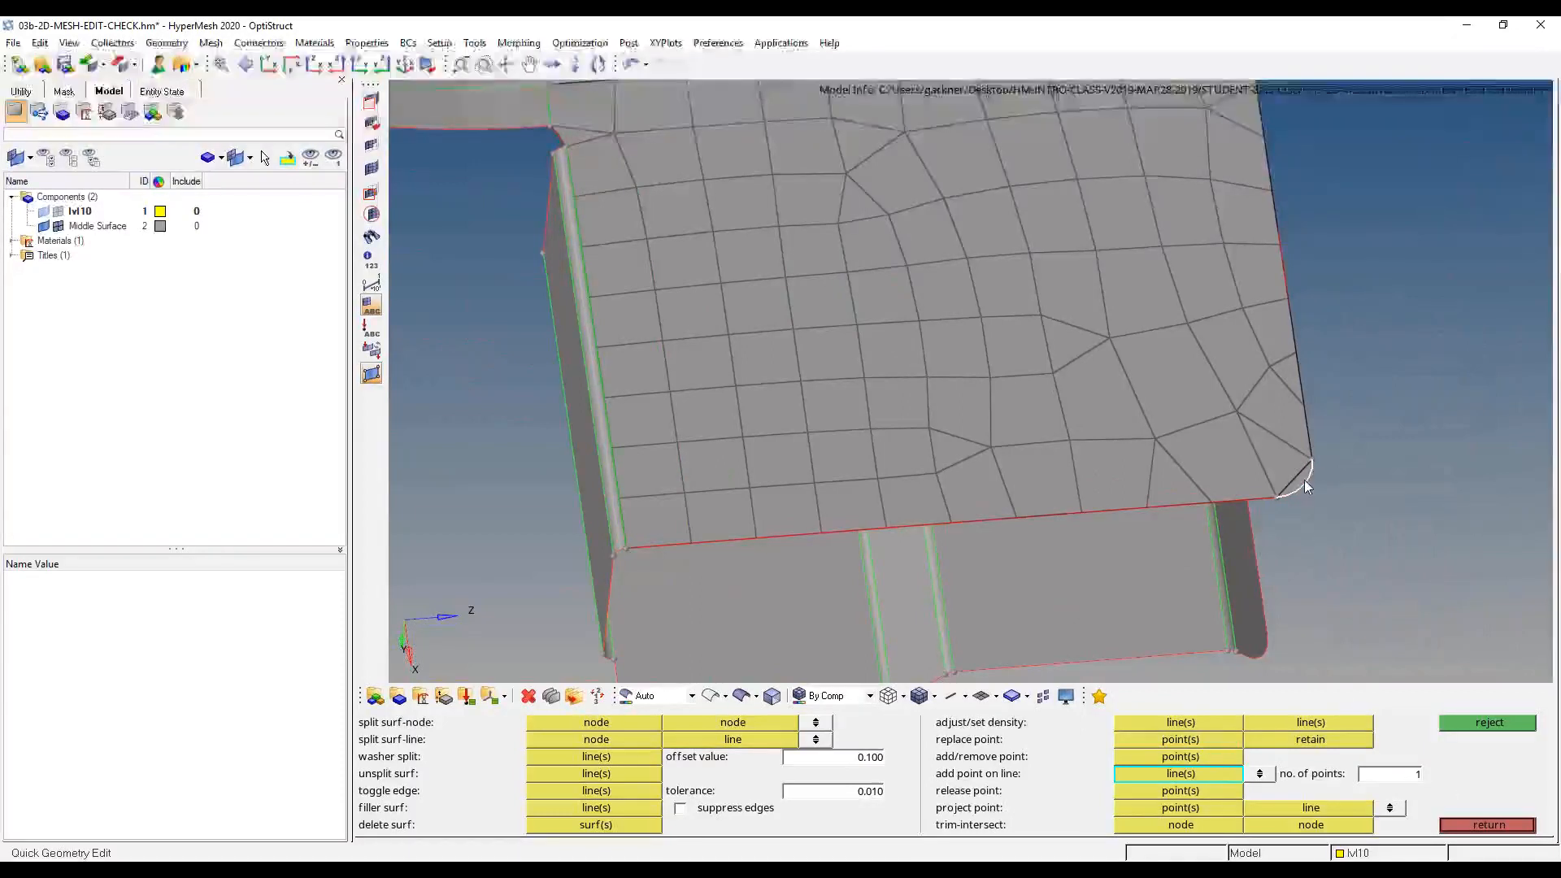
{"action": "scroll", "coordinate": [1414, 509], "scroll_direction": "up", "scroll_amount": 5}
{"action": "left_click", "coordinate": [1086, 487]}
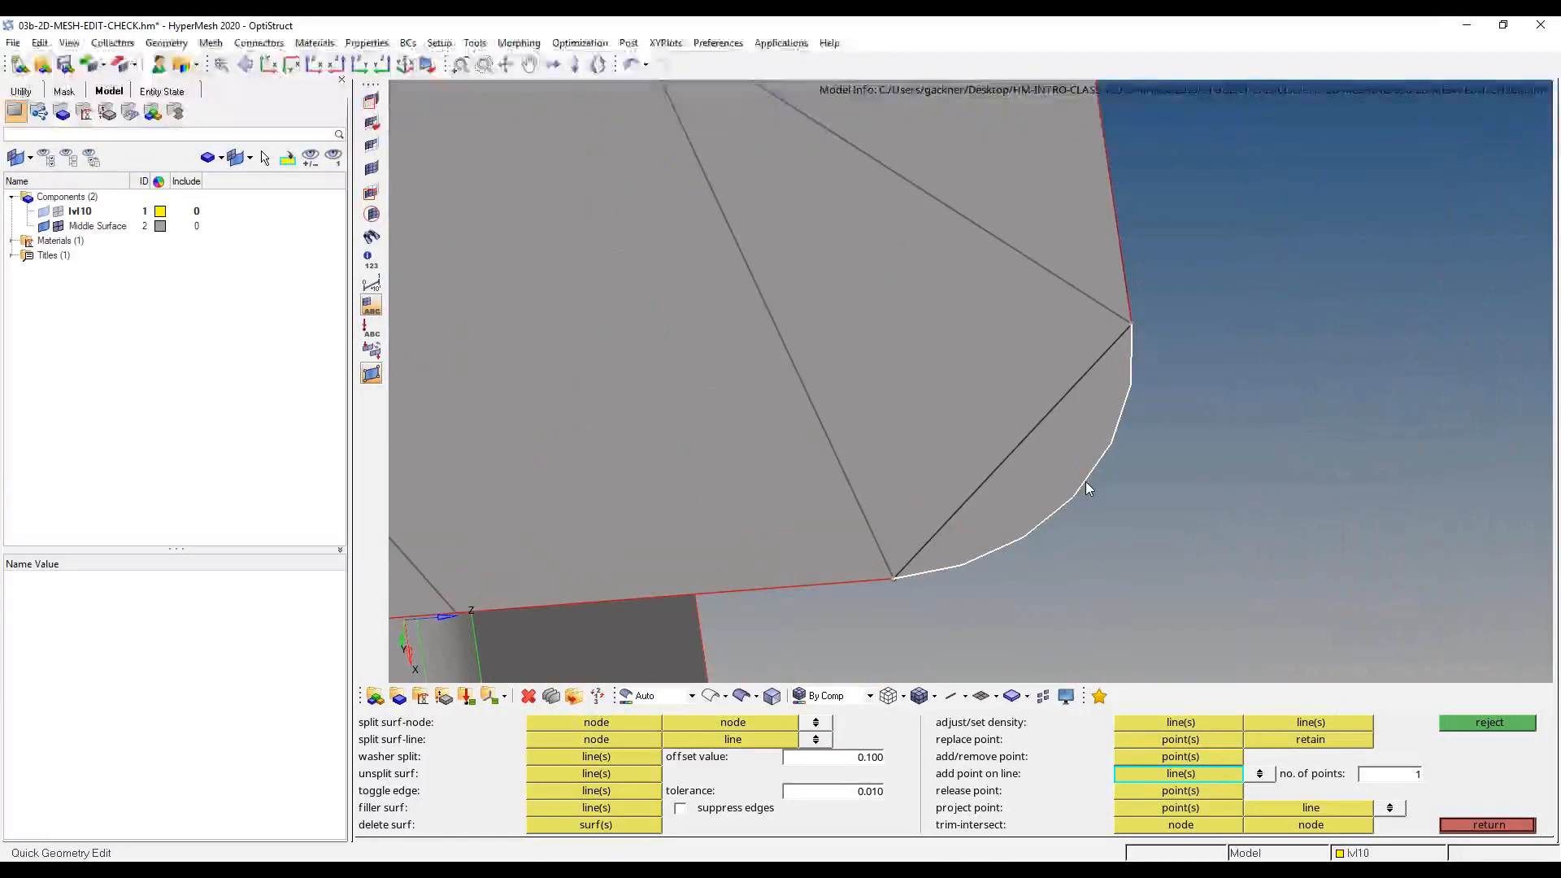
{"action": "middle_click", "coordinate": [1085, 481]}
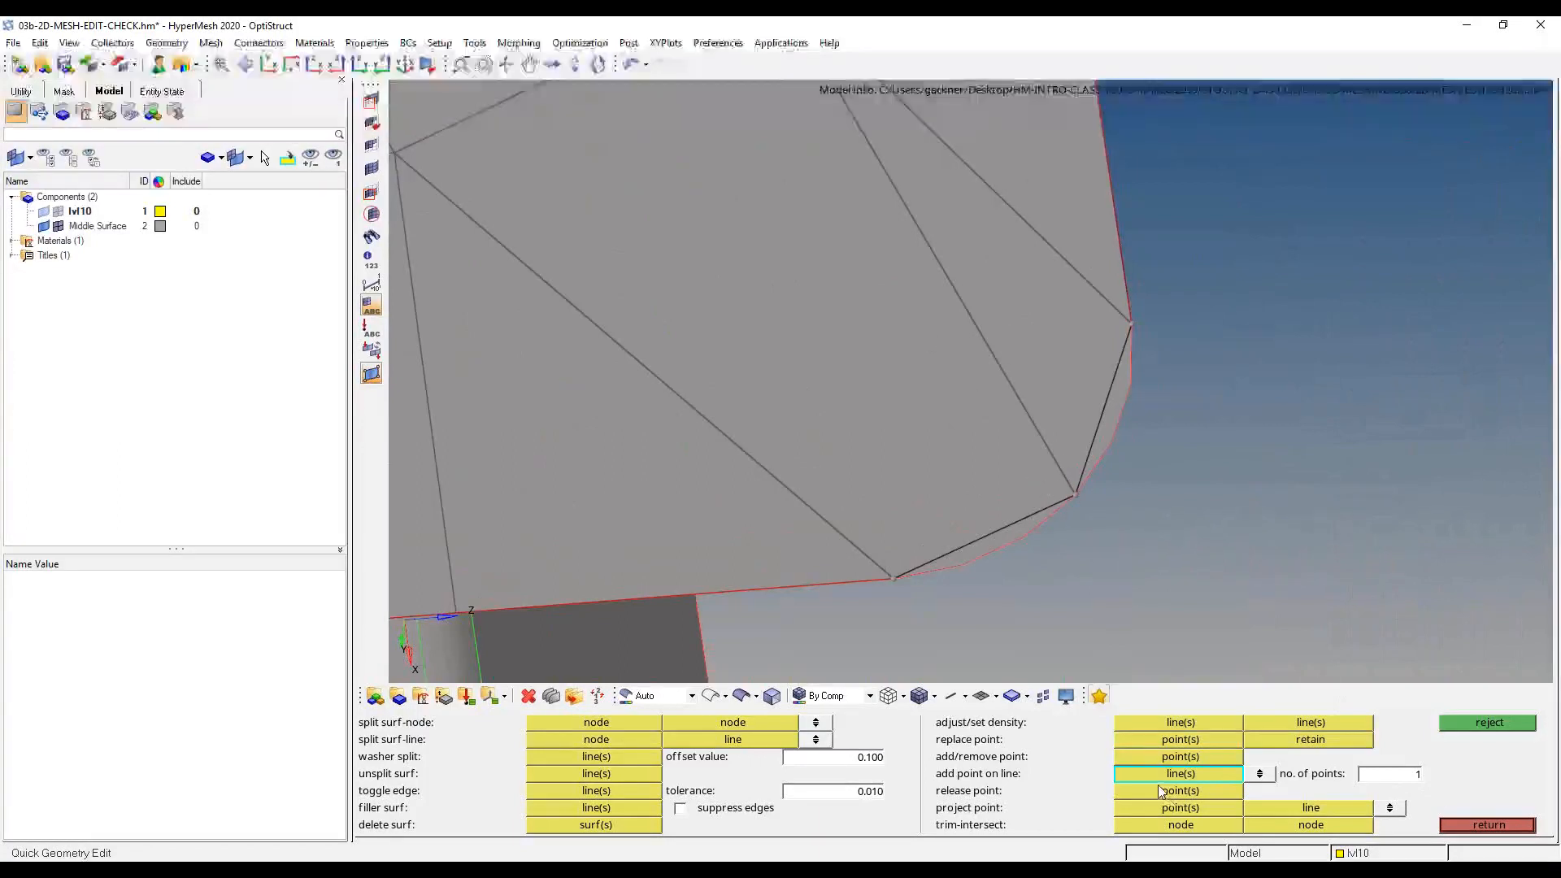
- Try to add extra points at freely chosen locations along the rounded corner edge
{"action": "left_click", "coordinate": [1205, 759]}
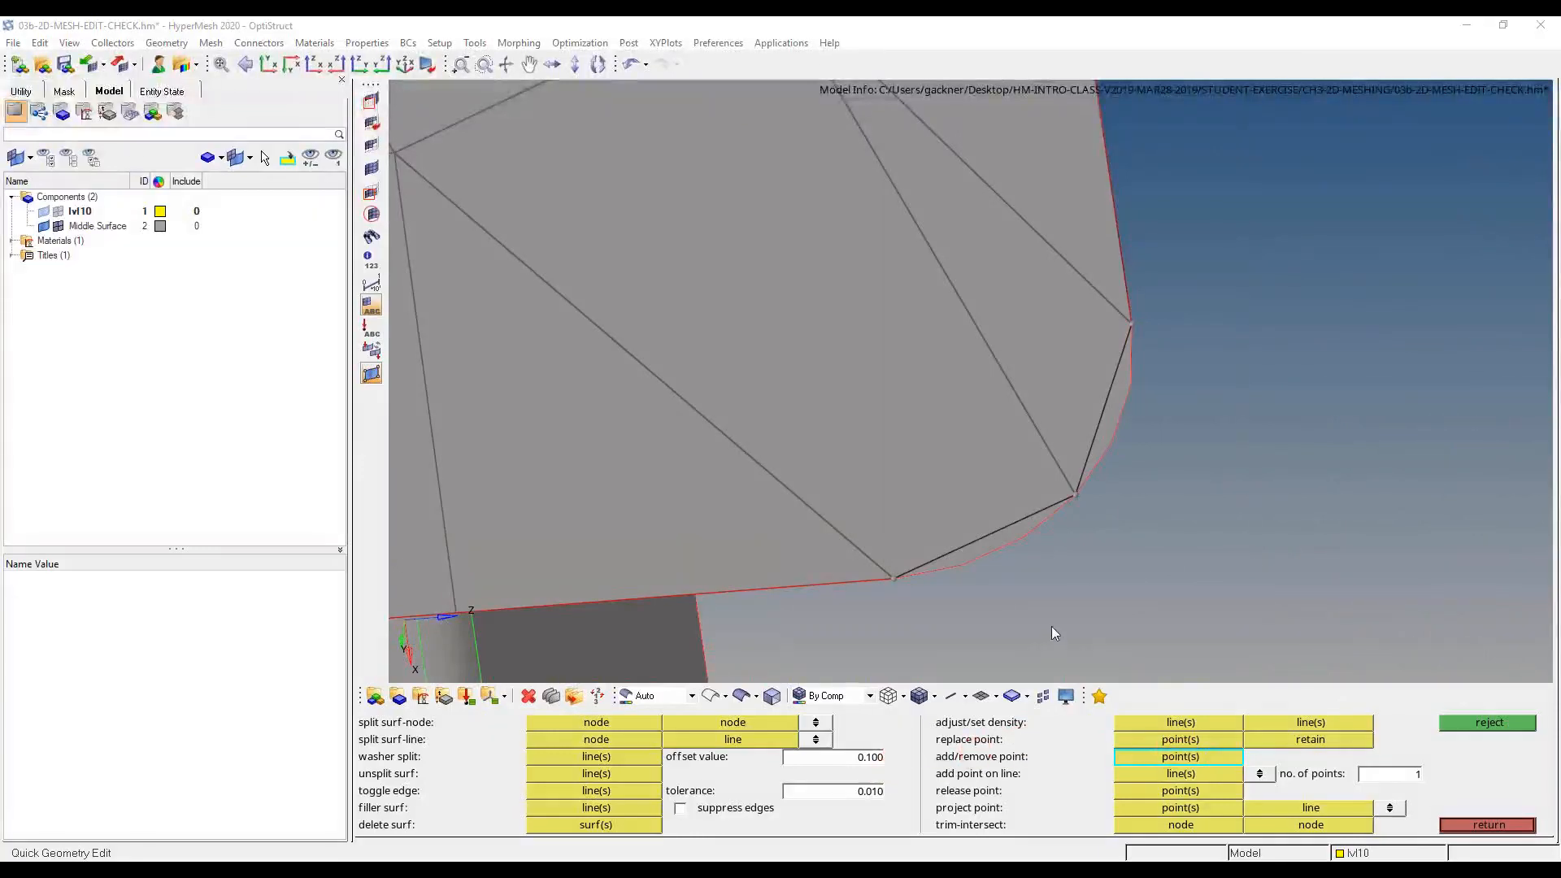
{"action": "left_click", "coordinate": [983, 557]}
{"action": "left_click", "coordinate": [1039, 526]}
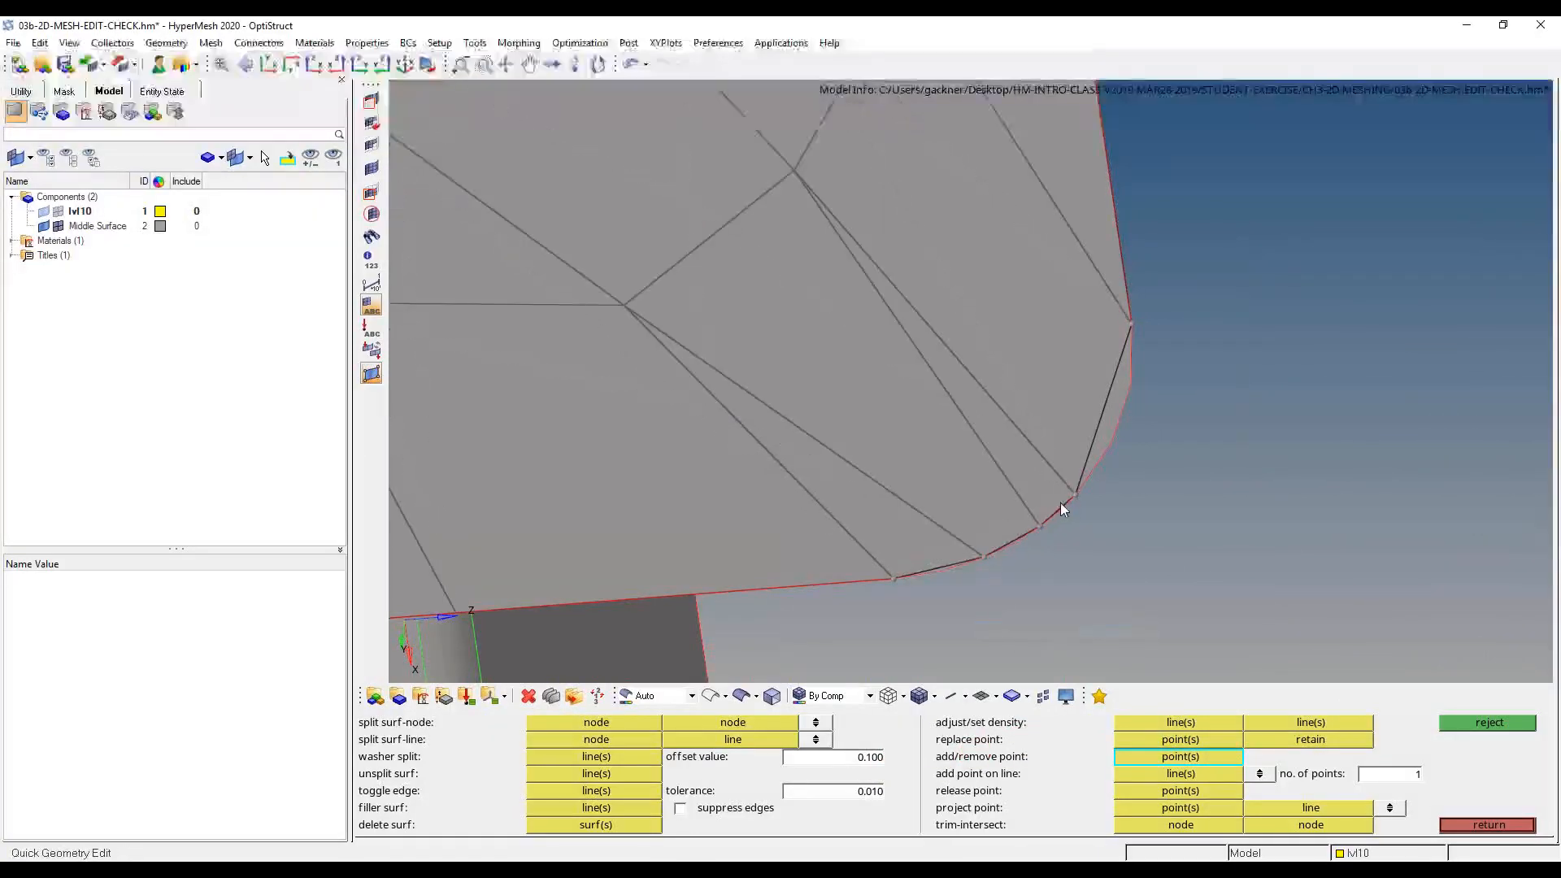
{"action": "left_click", "coordinate": [1110, 447]}
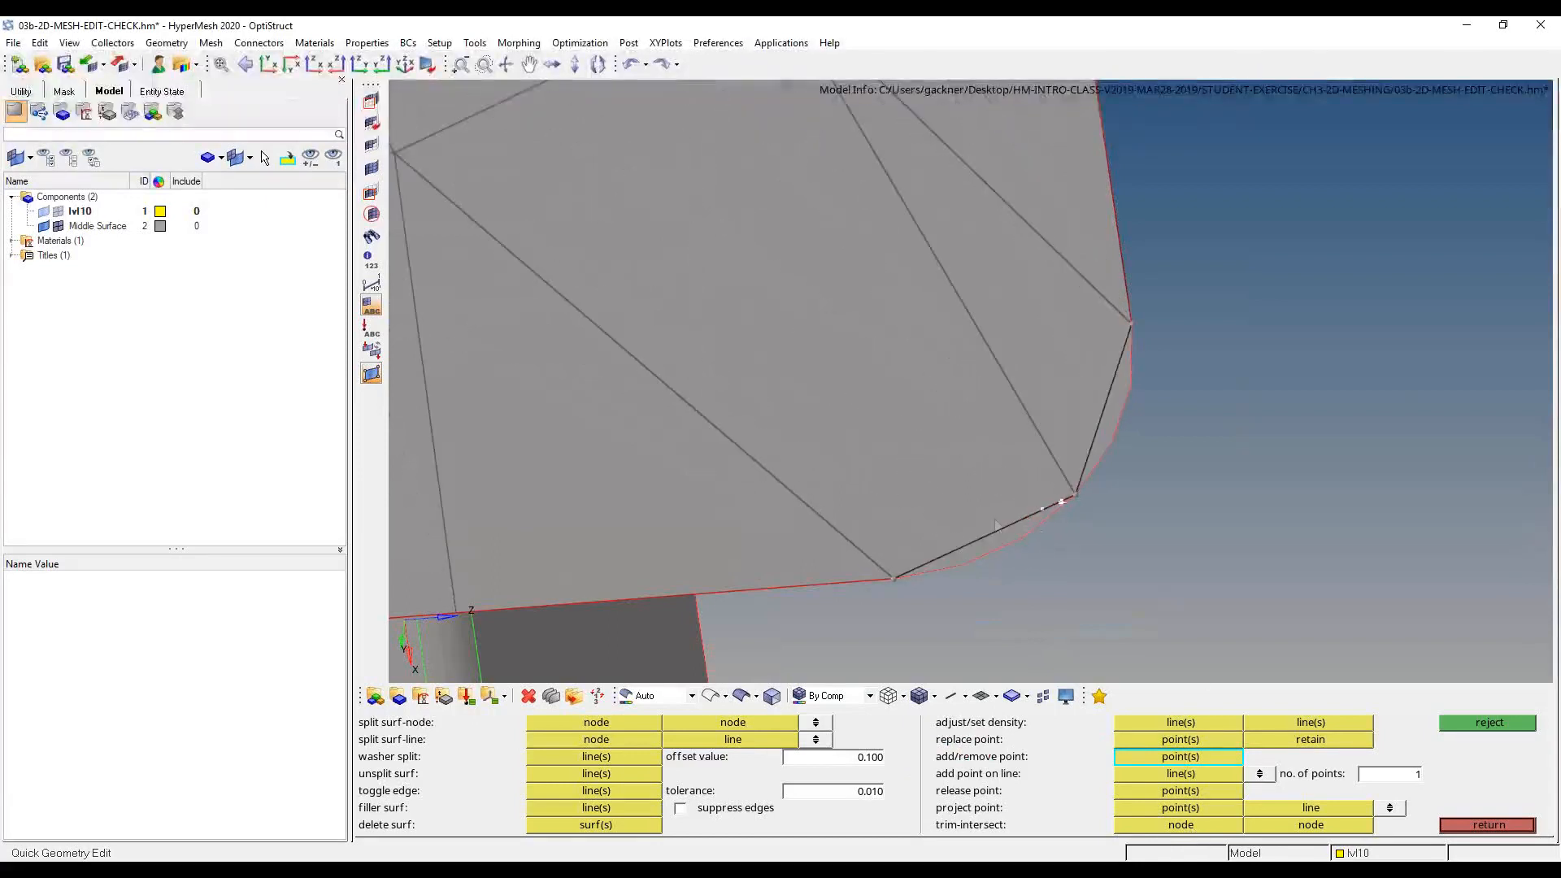
- Remove the two fixed points at the ends of the rounded corner edge, keeping the point in the middle of the arc
{"action": "left_click", "coordinate": [898, 574]}
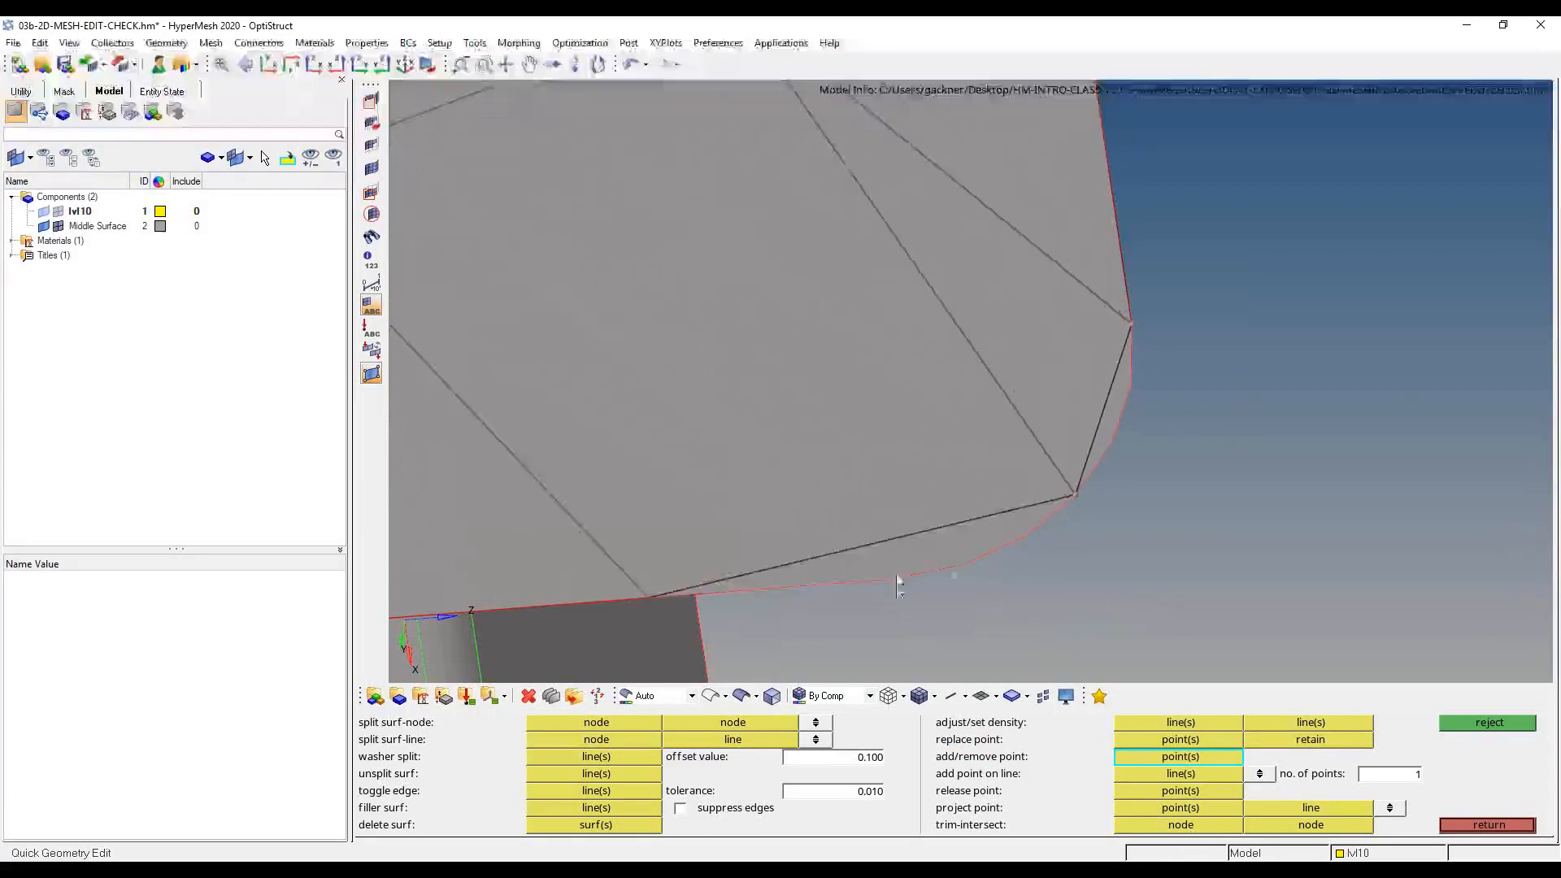
{"action": "left_click", "coordinate": [1130, 322]}
{"action": "scroll", "coordinate": [1136, 370], "scroll_direction": "down", "scroll_amount": 10}
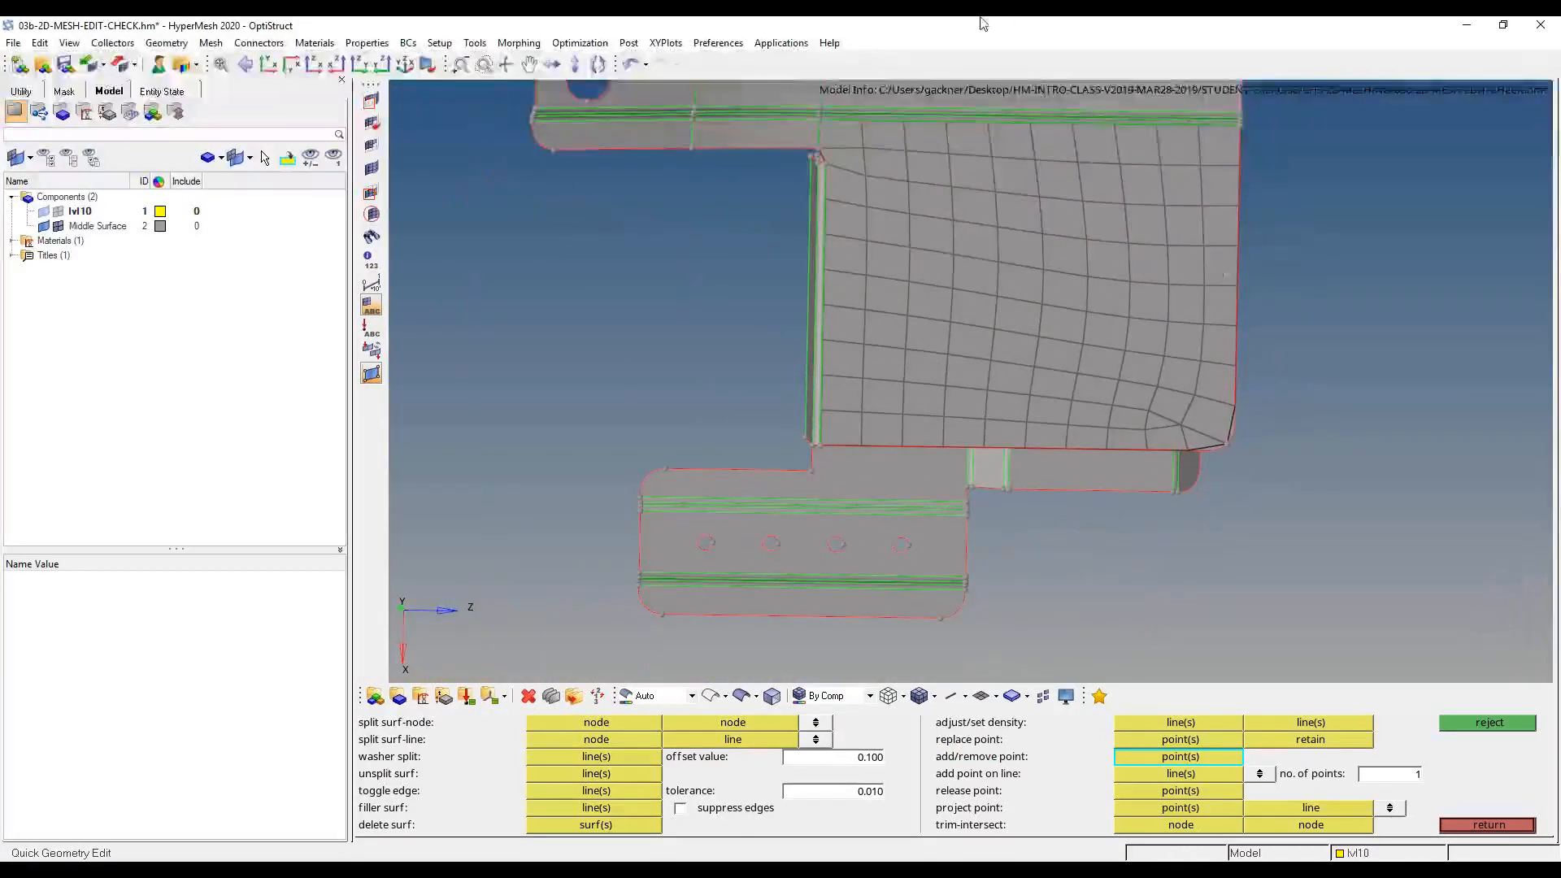
- Examine the mesh at the modified notch and at the rounded corner from several angles
{"action": "scroll", "coordinate": [819, 155], "scroll_direction": "up", "scroll_amount": 10, "text": "ctrl"}
{"action": "left_click_drag", "start_coordinate": [948, 297], "coordinate": [758, 328], "text": "ctrl"}
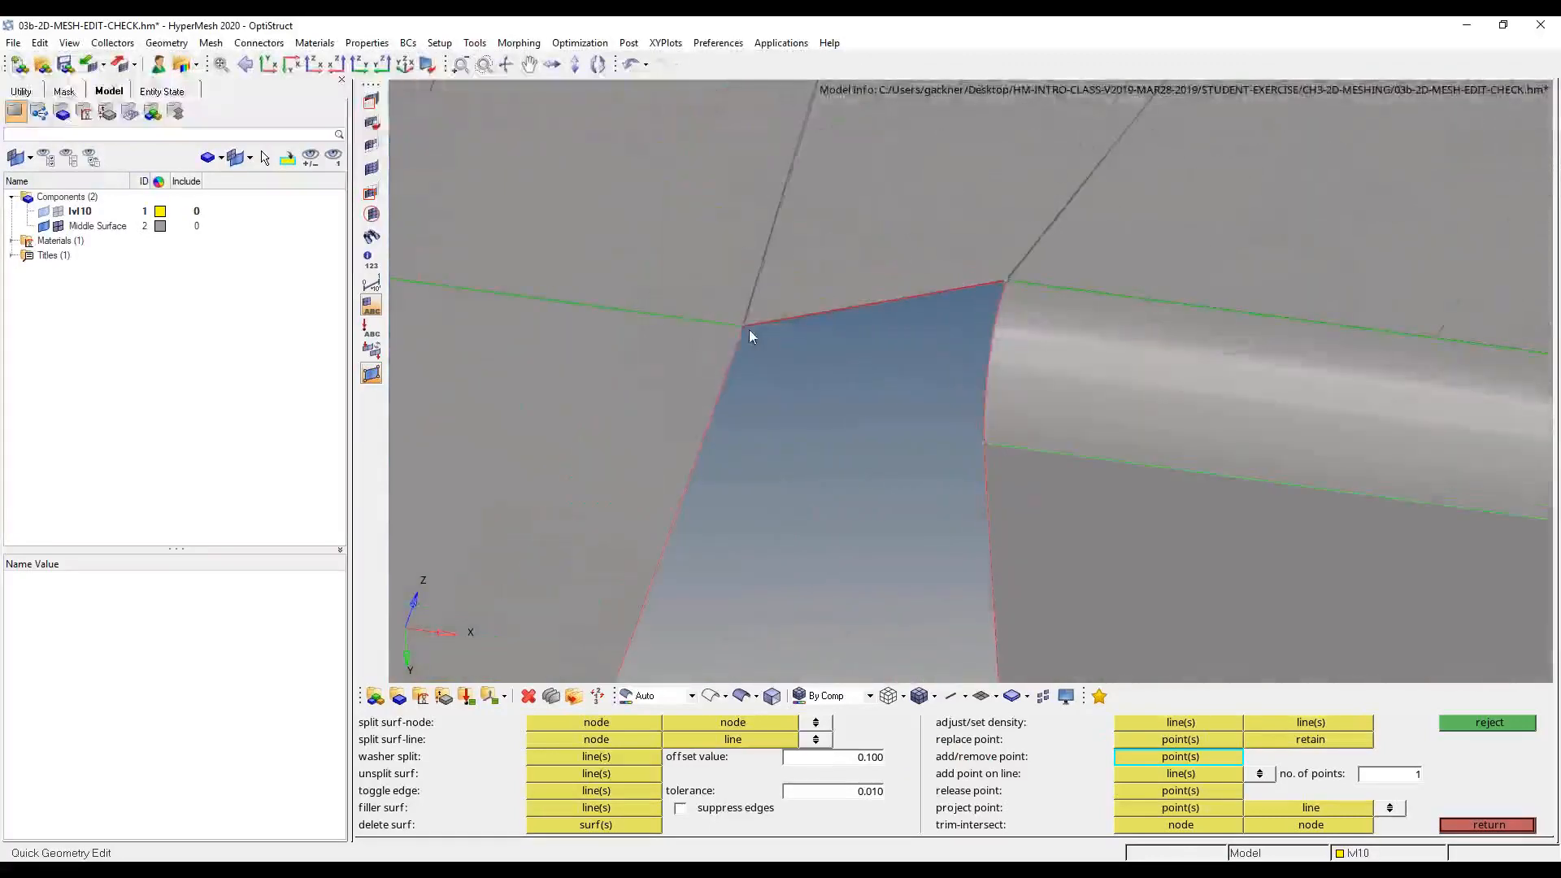
{"action": "scroll", "coordinate": [744, 335], "scroll_direction": "down", "scroll_amount": 10, "text": "ctrl"}
{"action": "right_click_drag", "start_coordinate": [855, 486], "coordinate": [741, 579], "text": "ctrl"}
{"action": "scroll", "coordinate": [1007, 210], "scroll_direction": "up", "scroll_amount": 3}
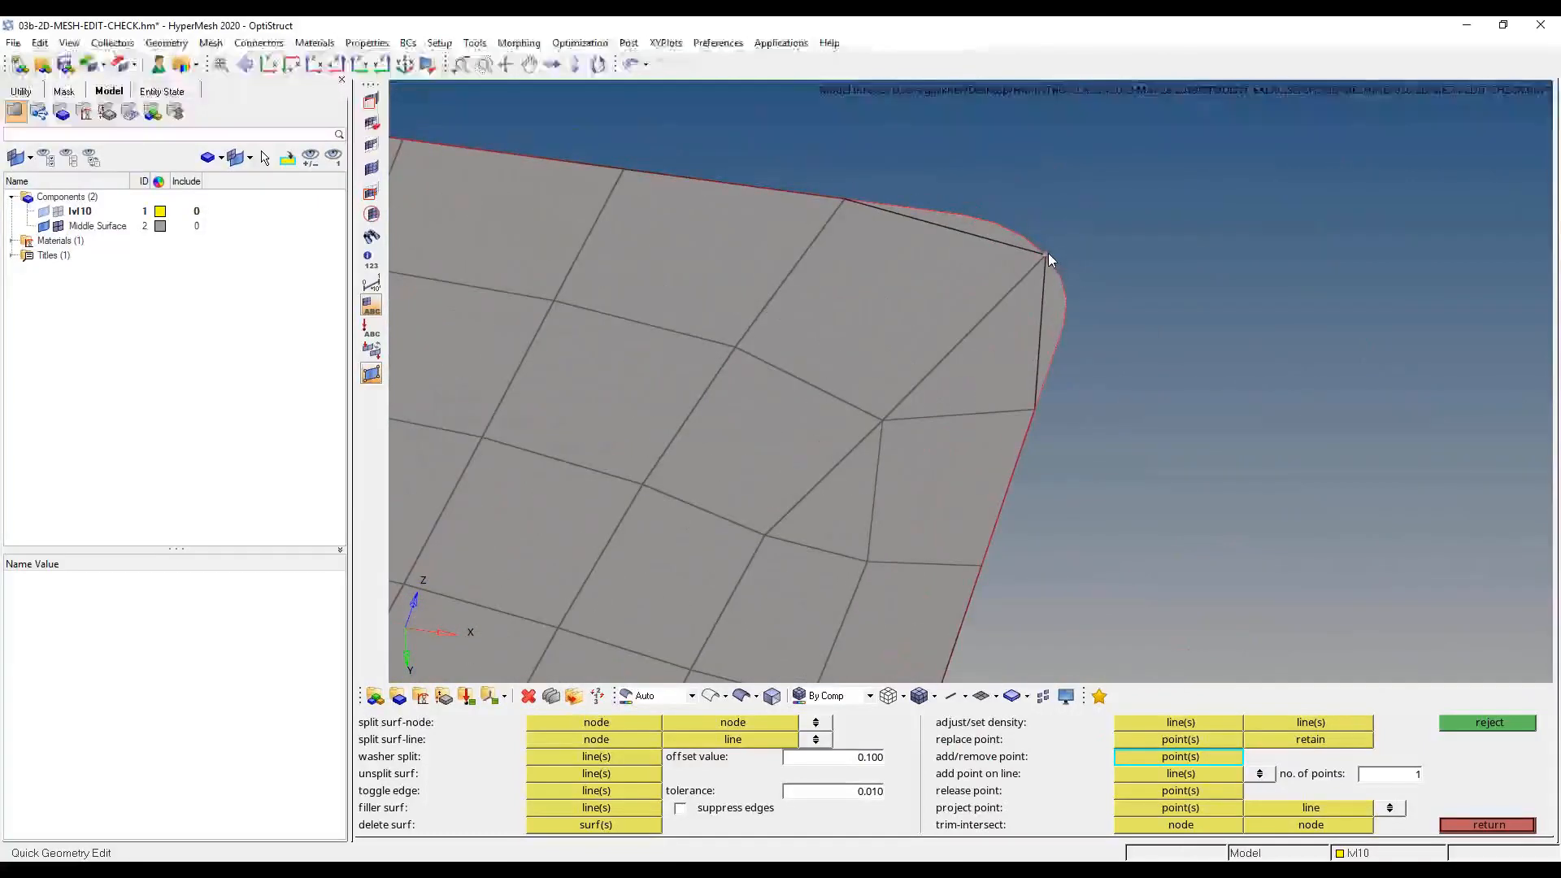
{"action": "scroll", "coordinate": [1046, 268], "scroll_direction": "down", "scroll_amount": 8, "text": "ctrl"}
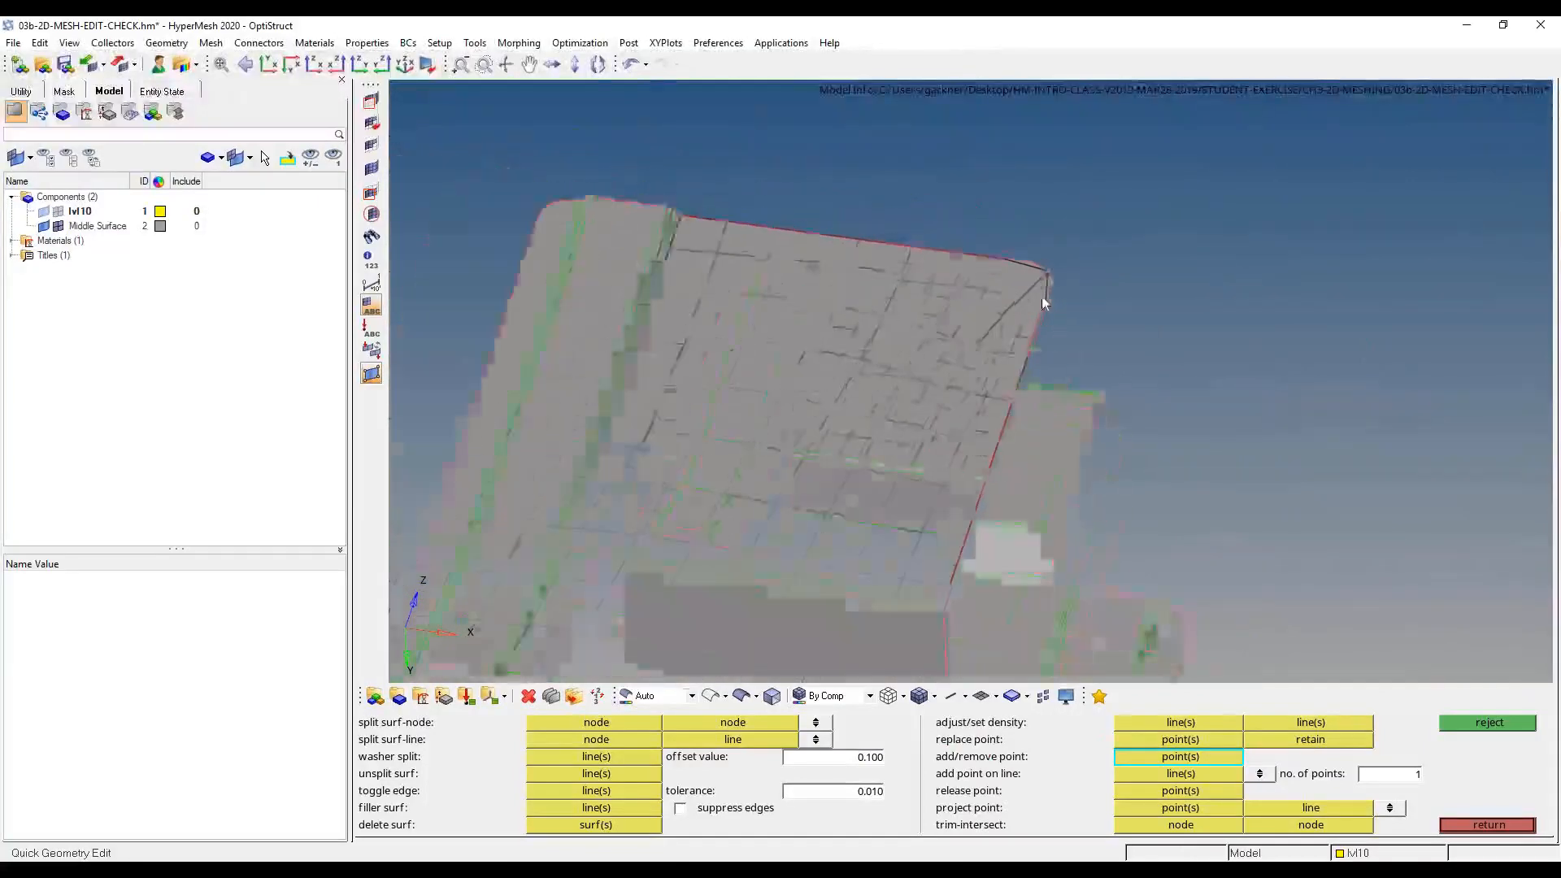
{"action": "left_click_drag", "start_coordinate": [1042, 292], "coordinate": [1101, 242], "text": "ctrl"}
{"action": "scroll", "coordinate": [967, 331], "scroll_direction": "up", "scroll_amount": 5, "text": "ctrl"}
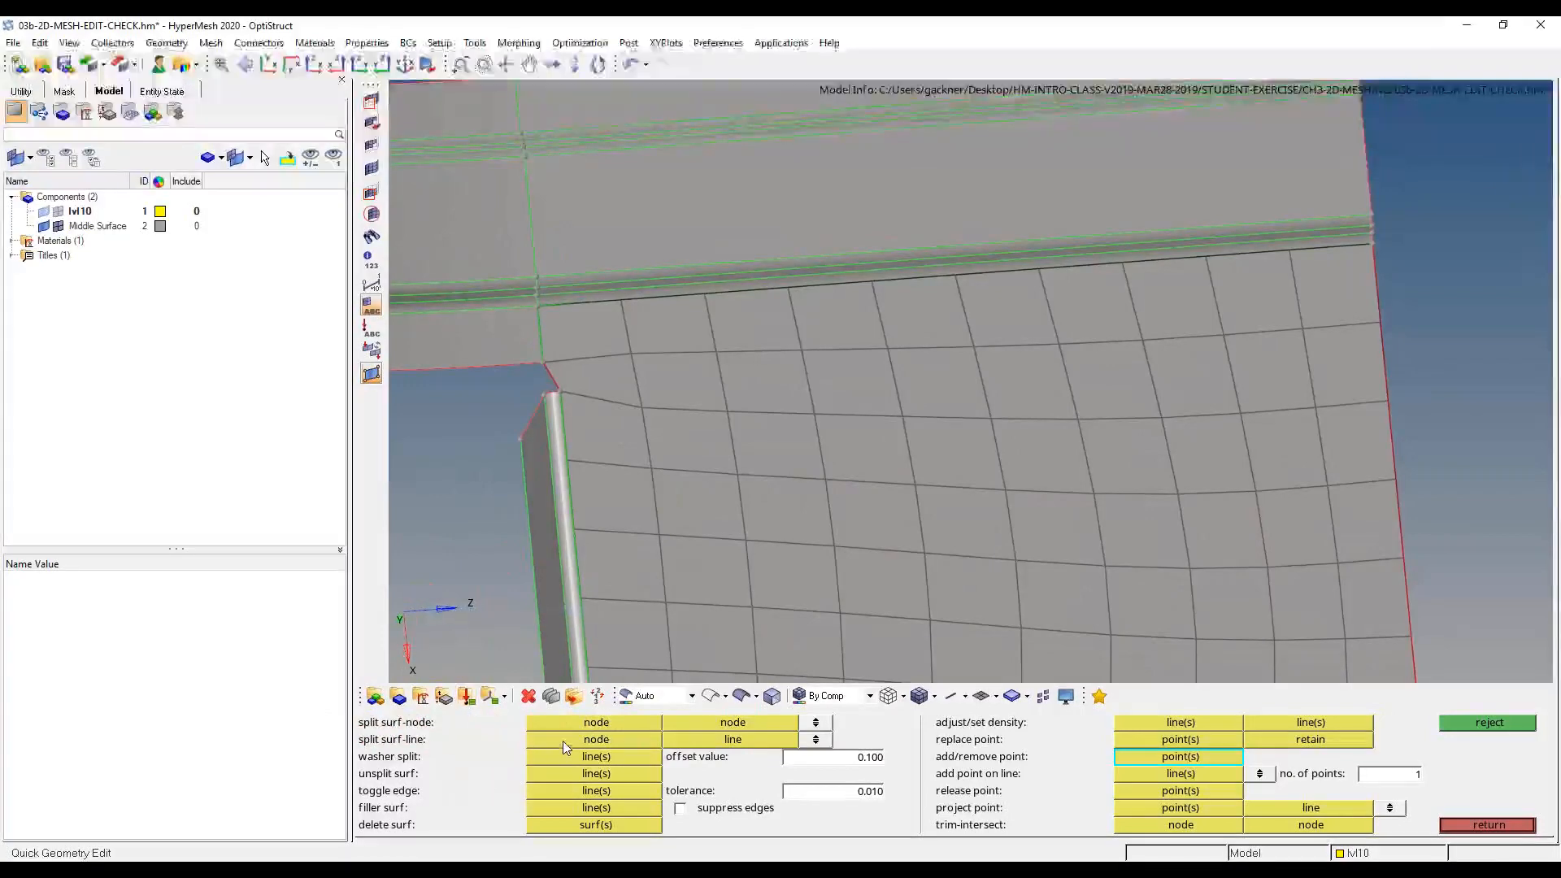
- Try splitting the large flat surface from the notch point on the shared edge to the opposite free edge, and undo the split
{"action": "left_click", "coordinate": [631, 742]}
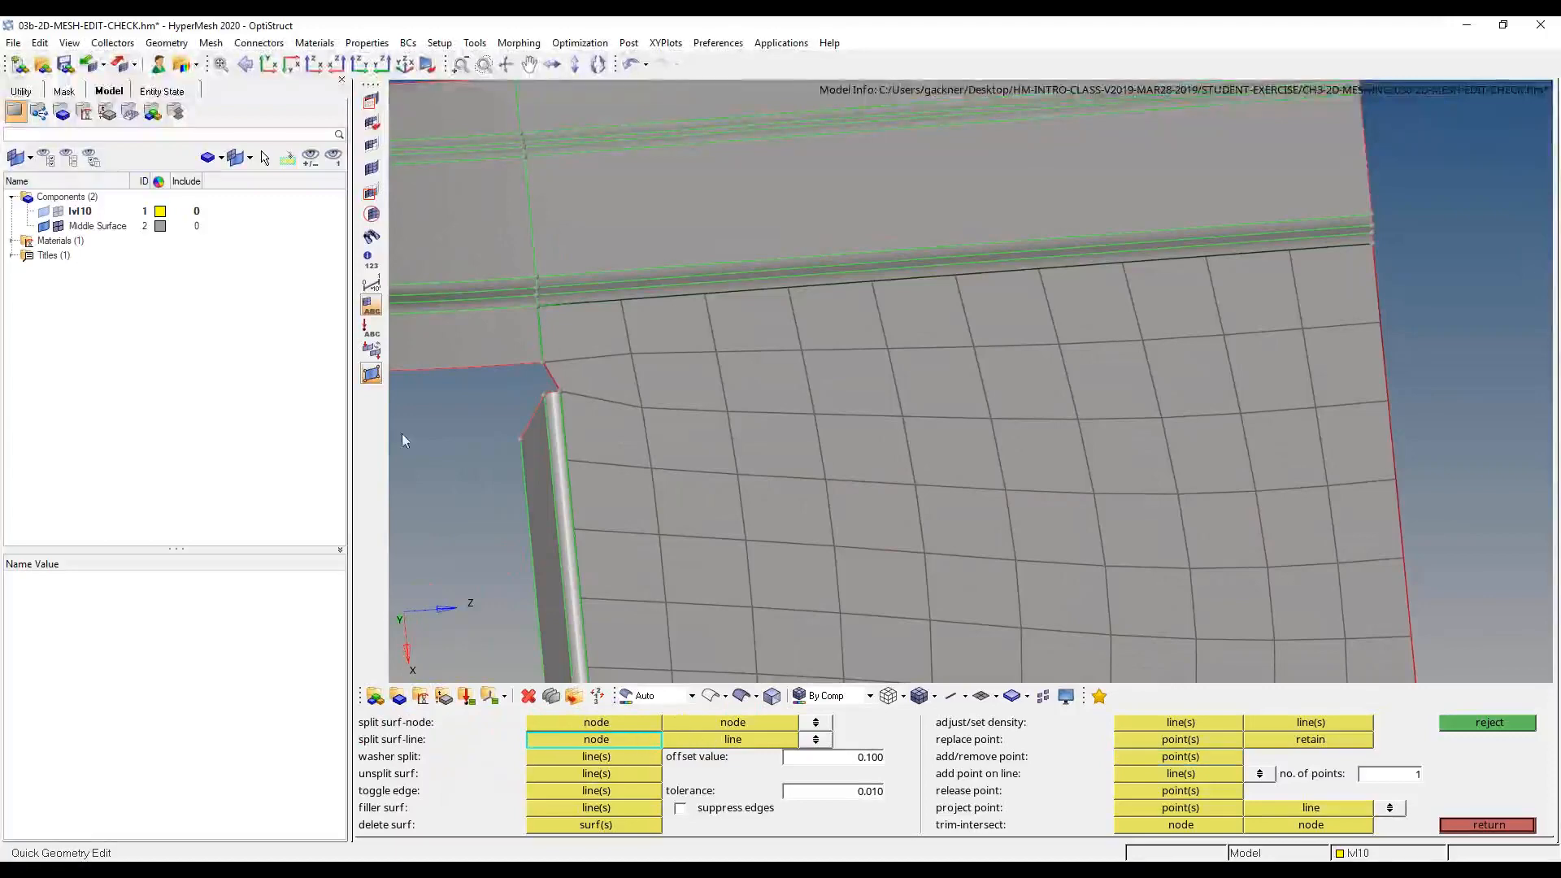
{"action": "left_click", "coordinate": [544, 364]}
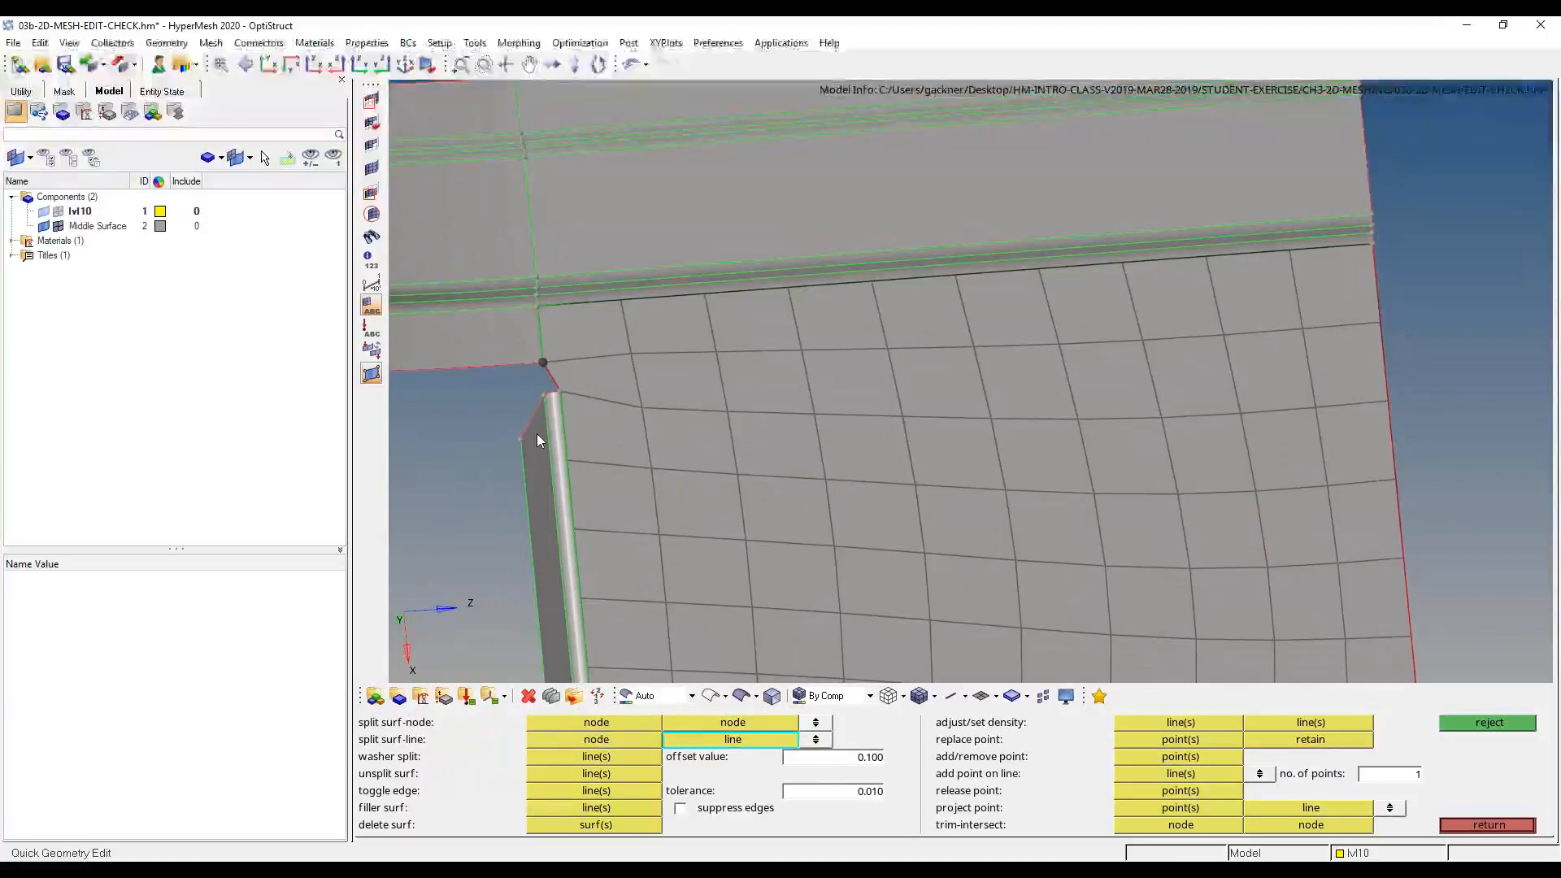
{"action": "left_click", "coordinate": [1379, 309]}
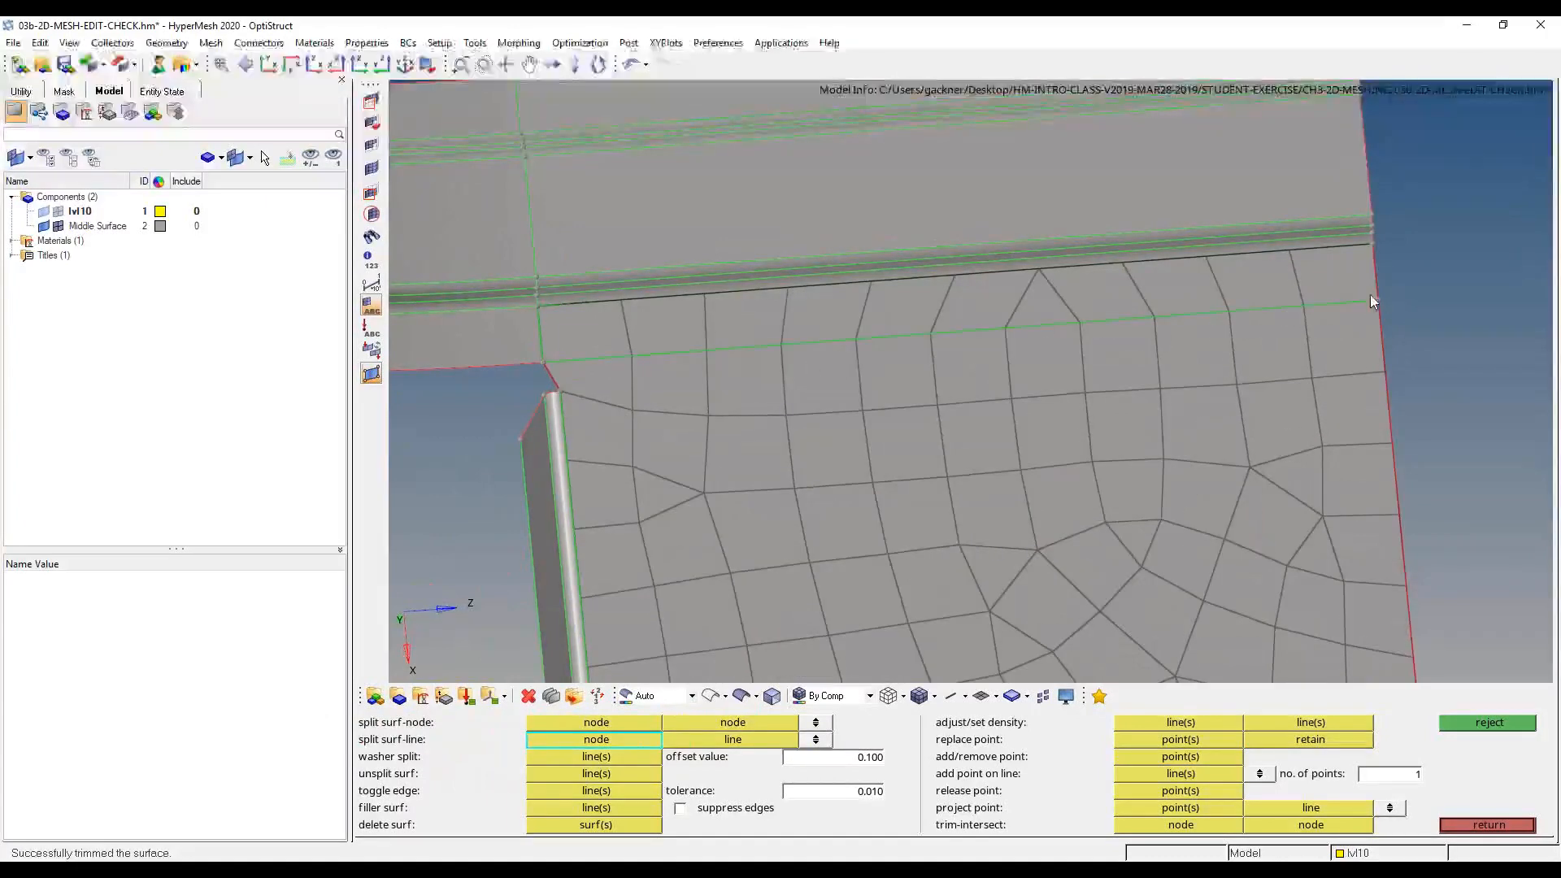
{"action": "left_click", "coordinate": [716, 351]}
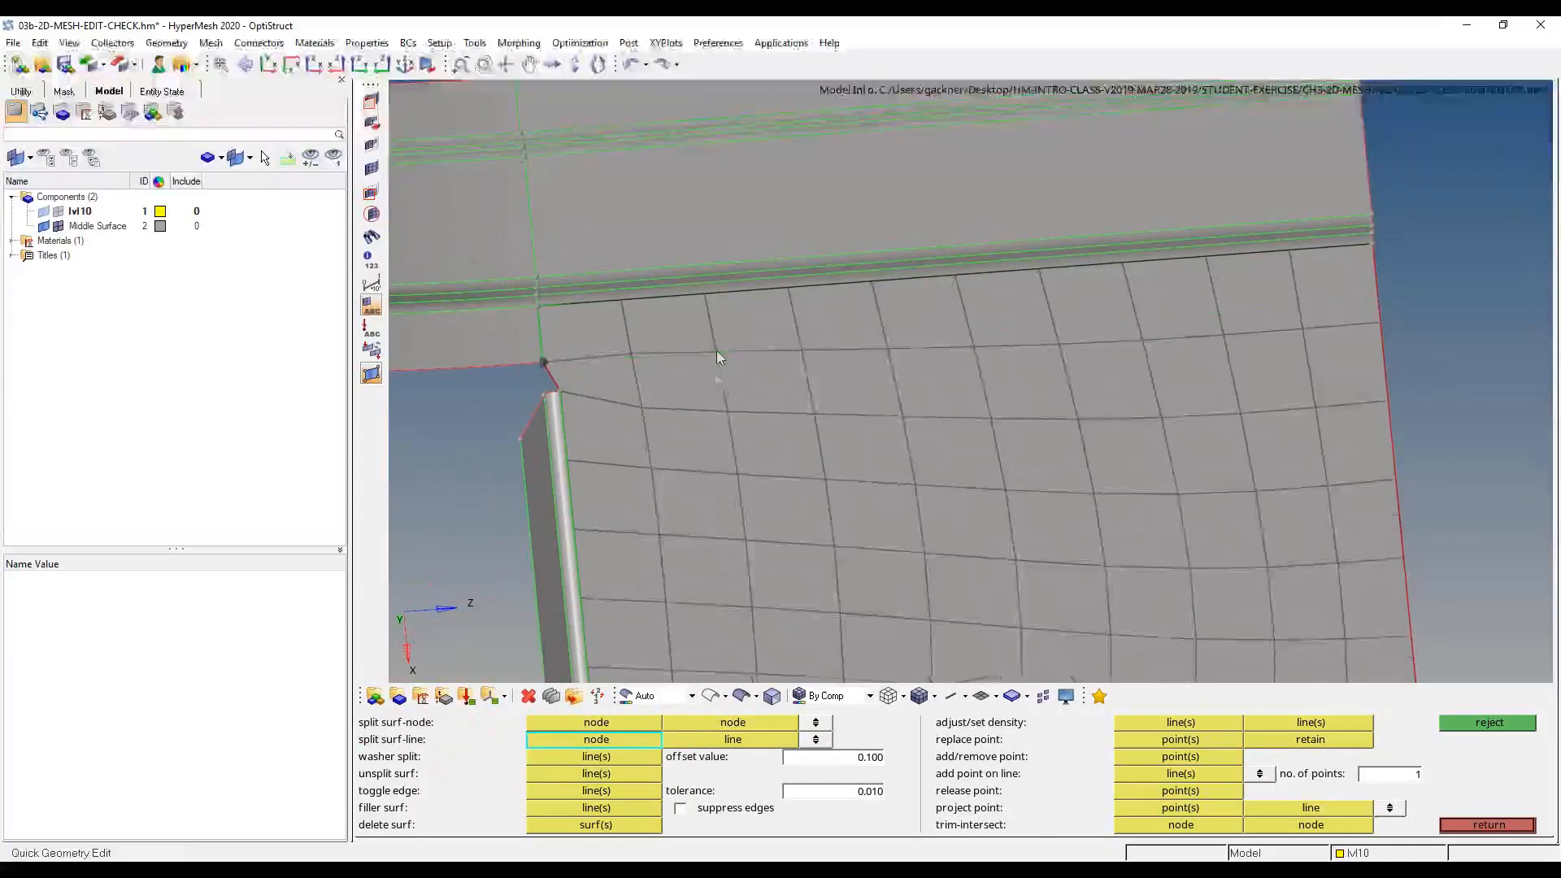
{"action": "left_click", "coordinate": [628, 724]}
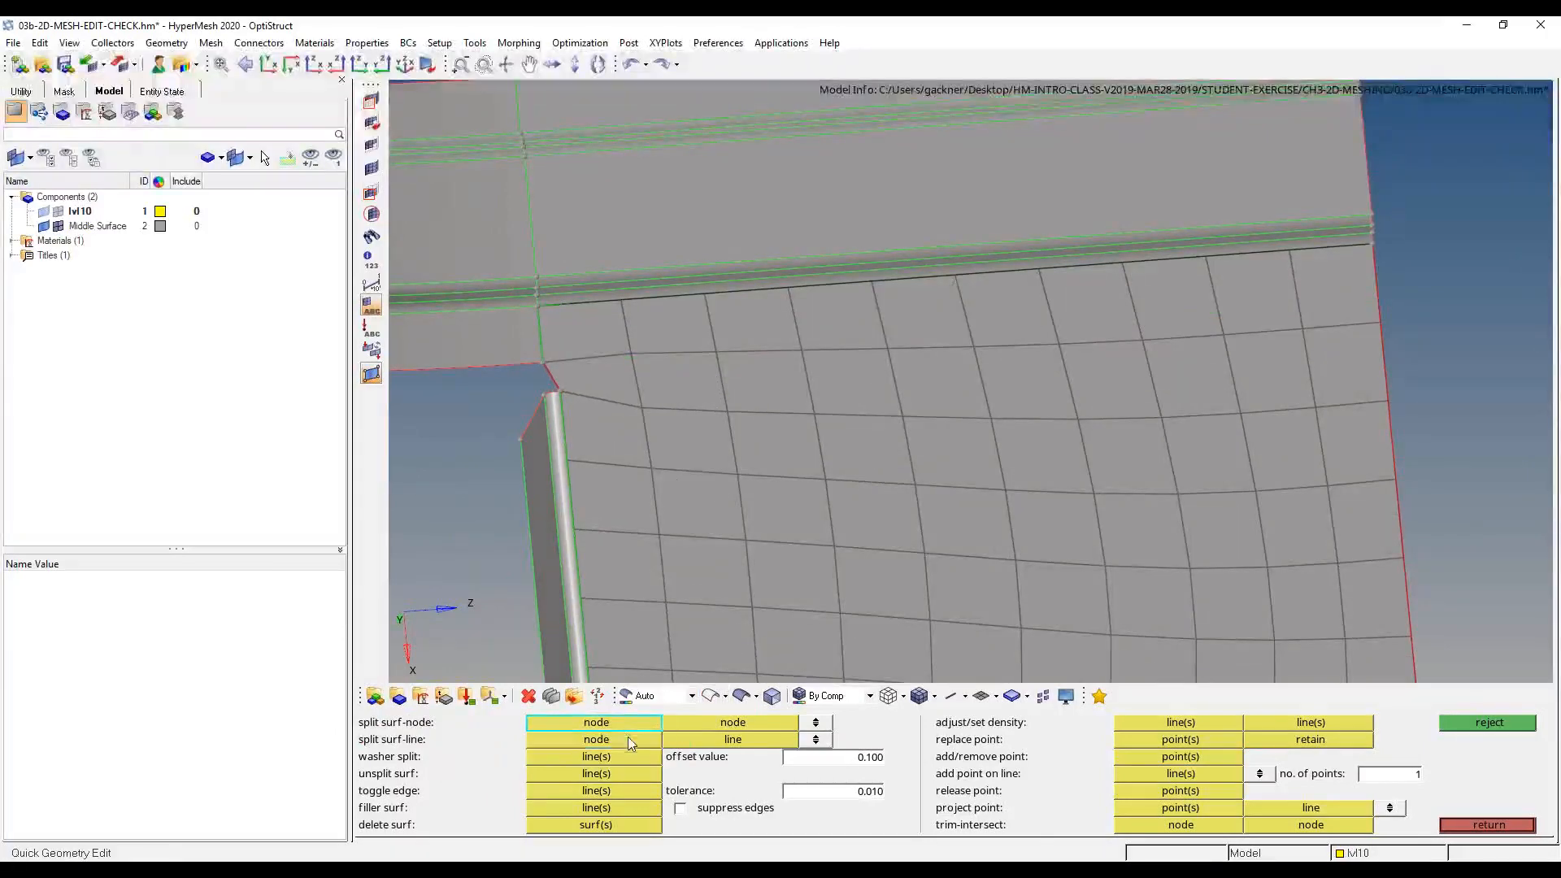
- Split the large flat surface with two cuts, one from each end point of the notch's slanted edge to the opposite free edge
{"action": "left_click", "coordinate": [626, 741]}
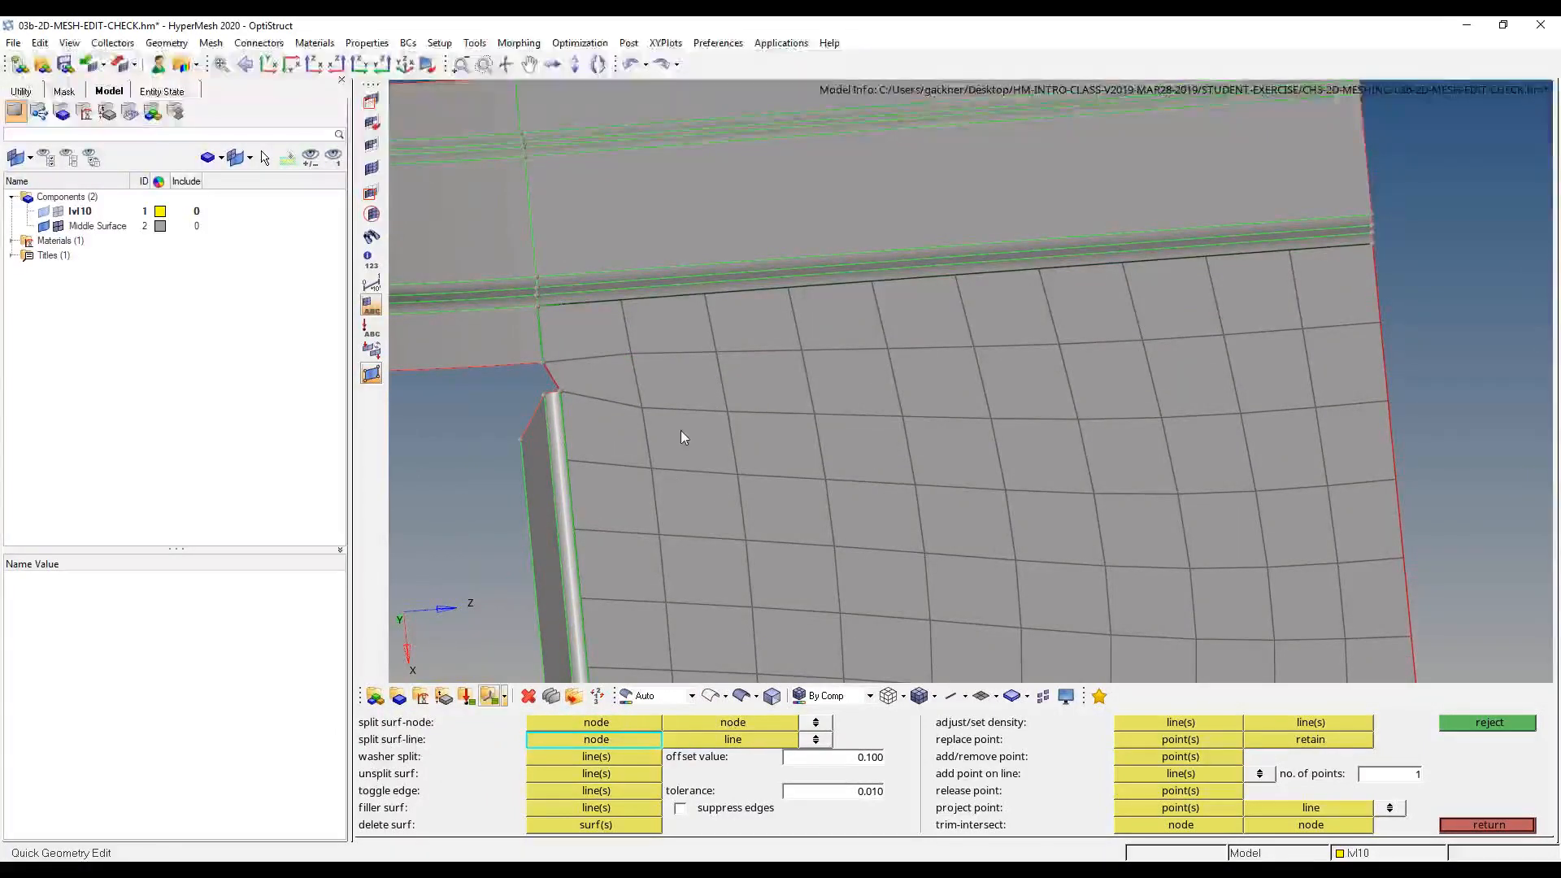
{"action": "left_click", "coordinate": [541, 376]}
{"action": "scroll", "coordinate": [504, 348], "scroll_direction": "up", "scroll_amount": 4}
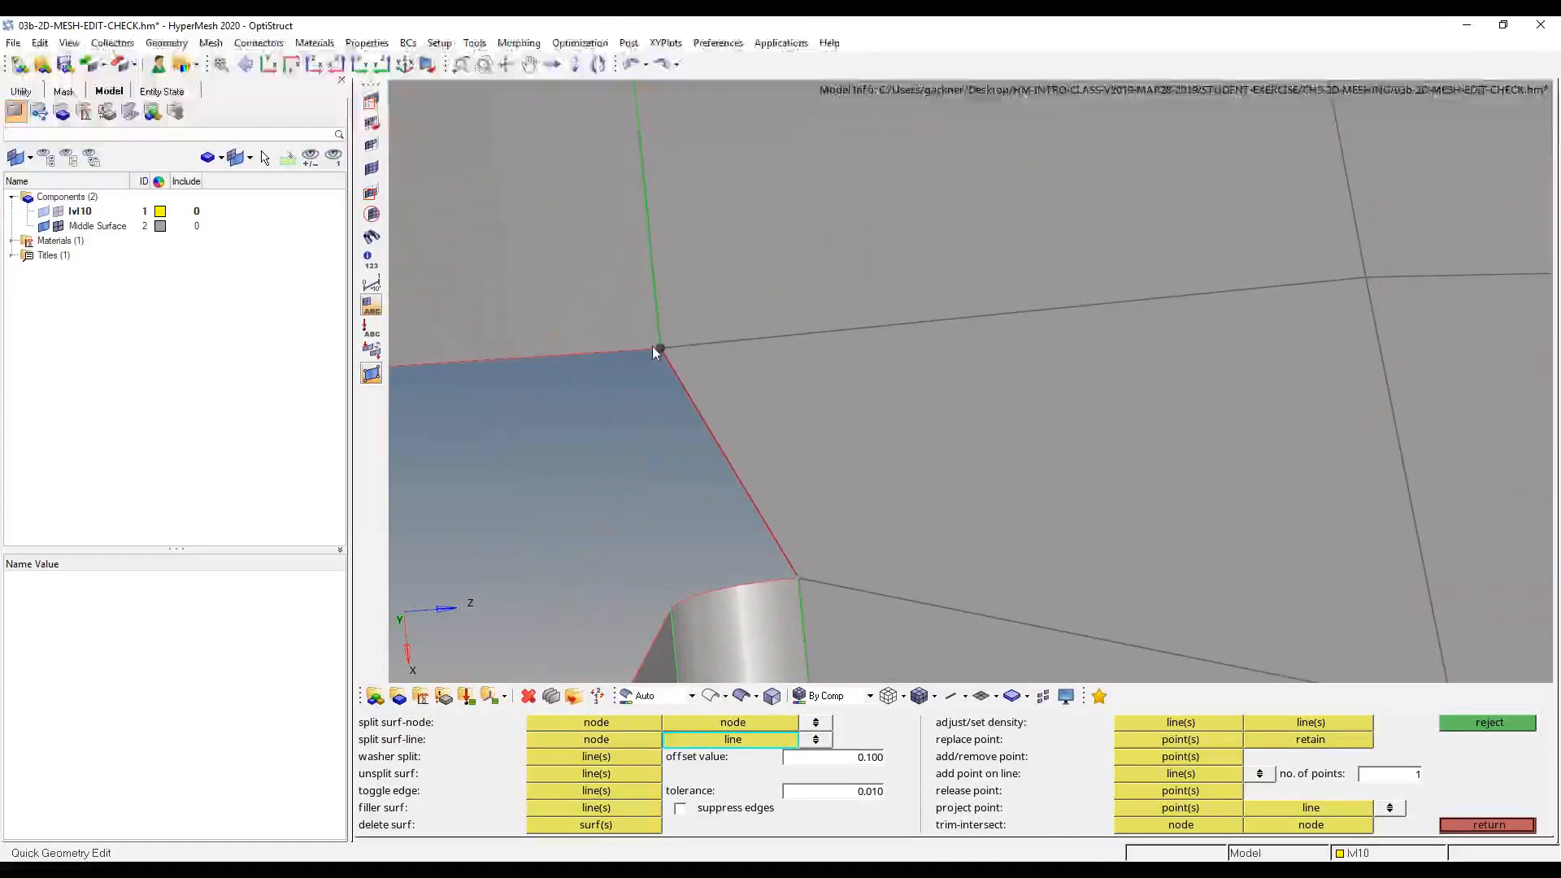
{"action": "scroll", "coordinate": [651, 354], "scroll_direction": "down", "scroll_amount": 5}
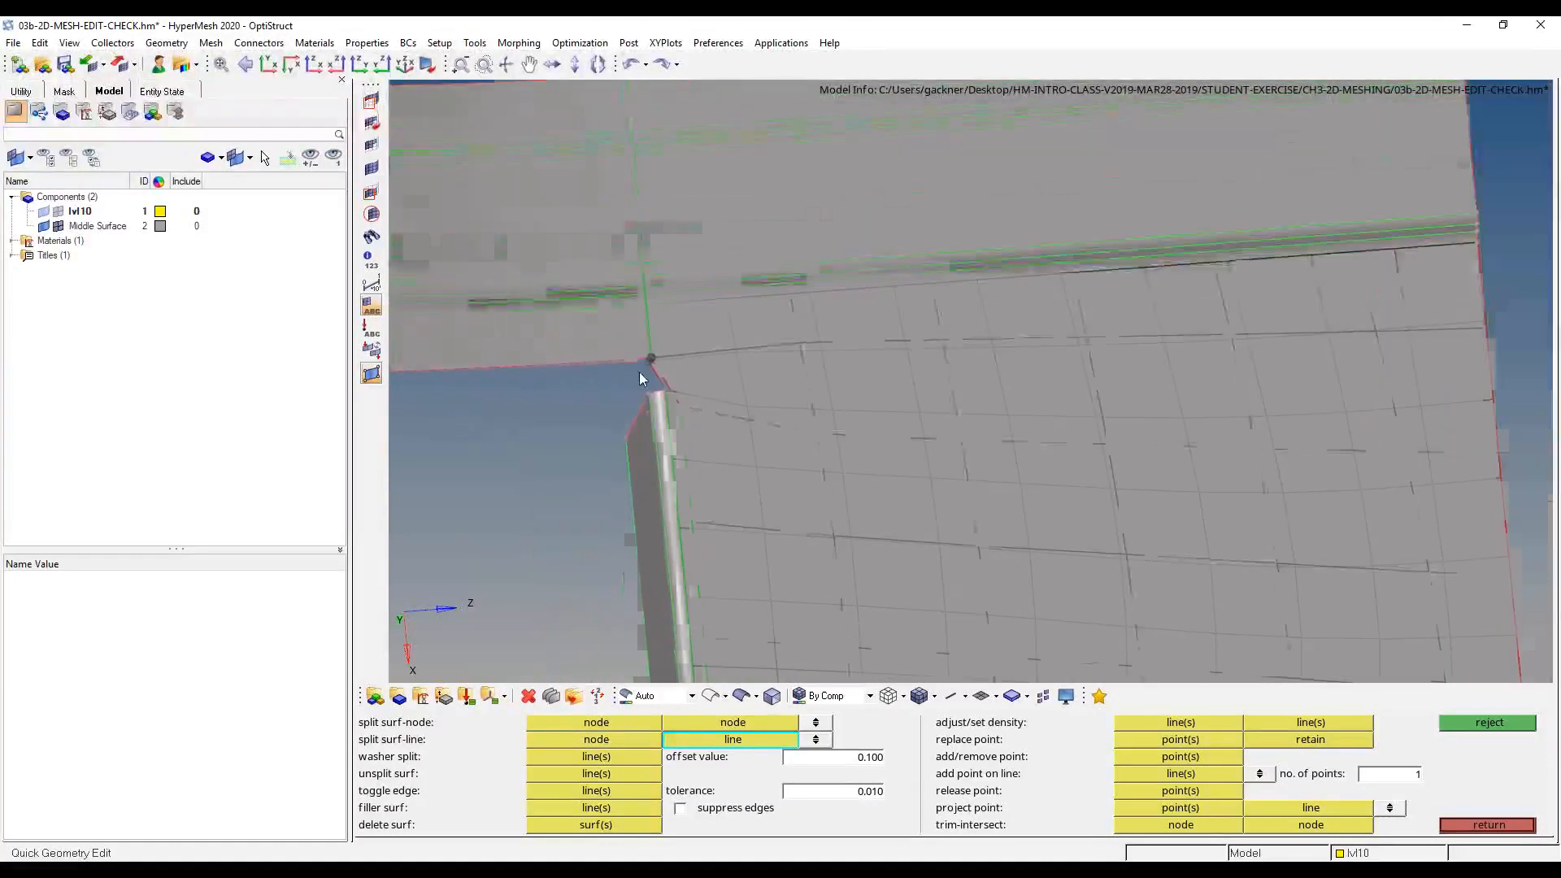
{"action": "left_click", "coordinate": [1483, 314]}
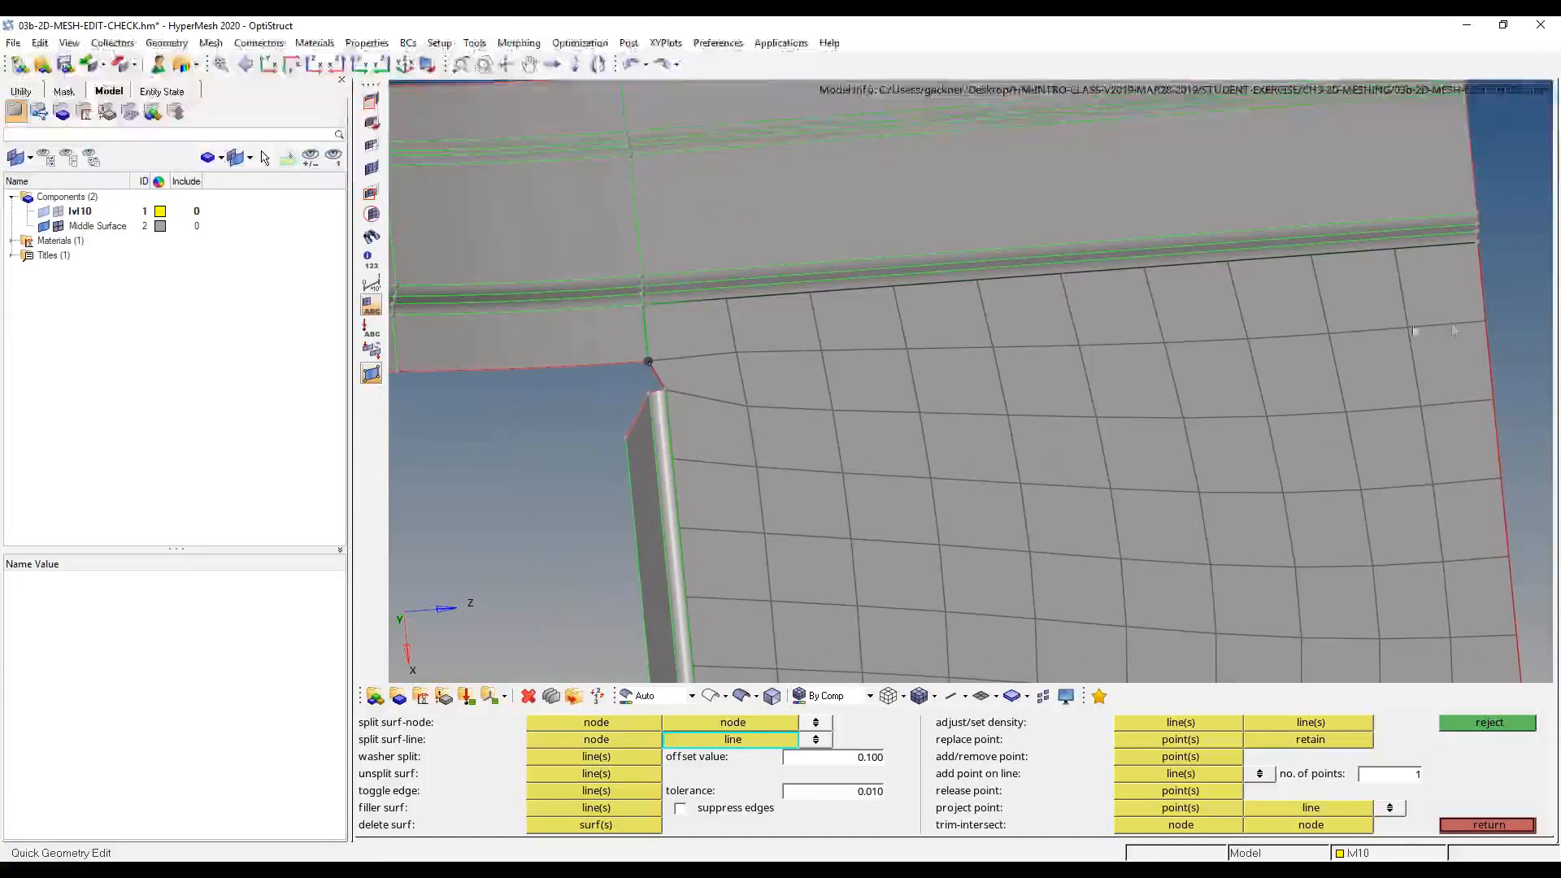
{"action": "left_click", "coordinate": [1483, 301]}
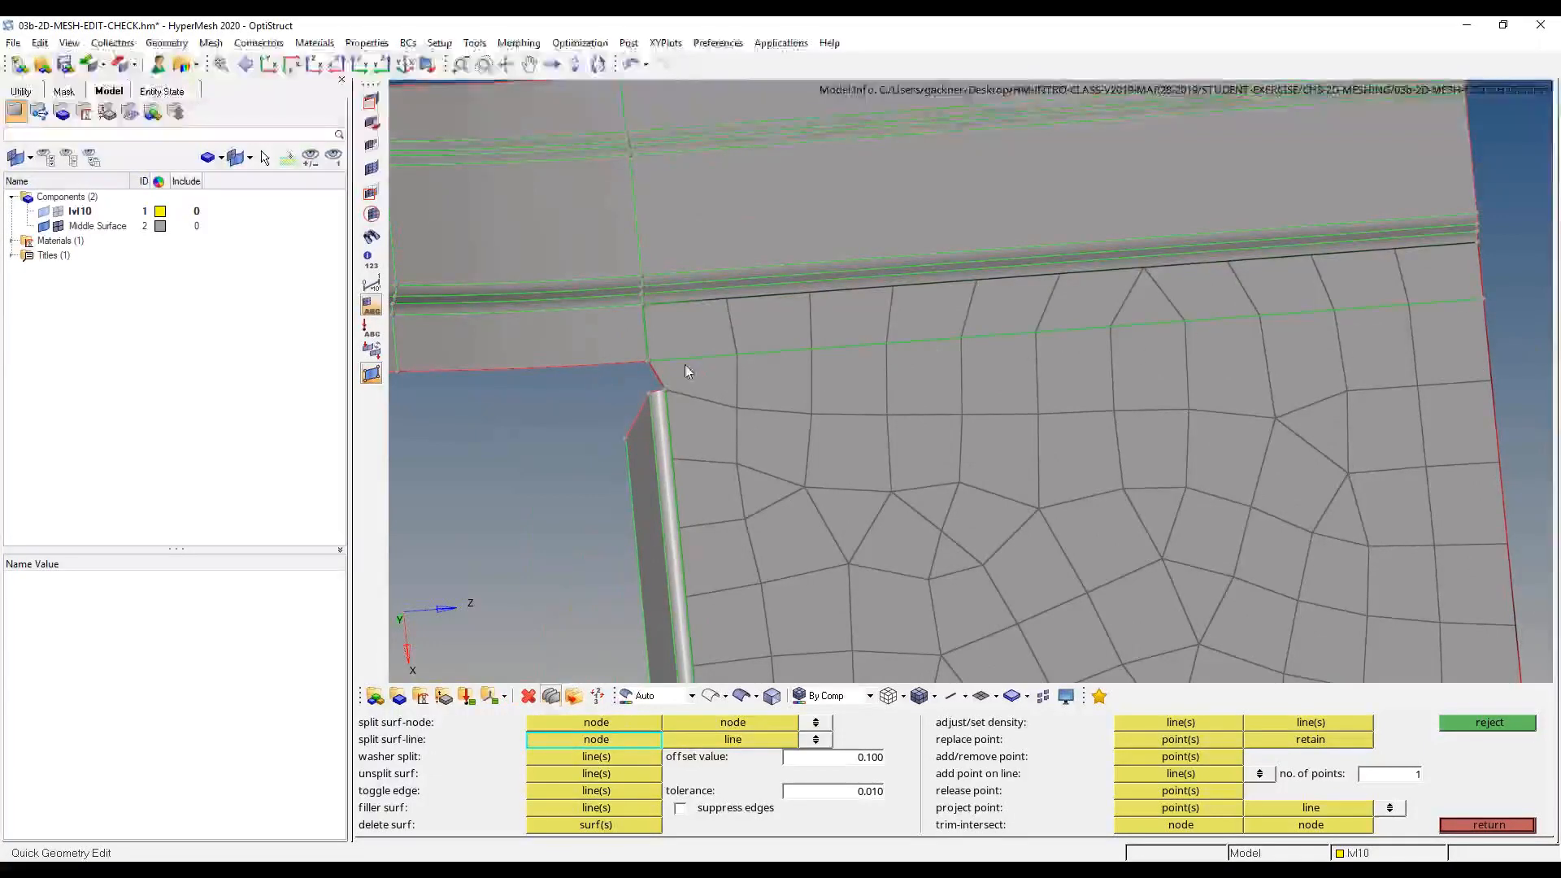
{"action": "left_click", "coordinate": [665, 390]}
{"action": "left_click", "coordinate": [1489, 325]}
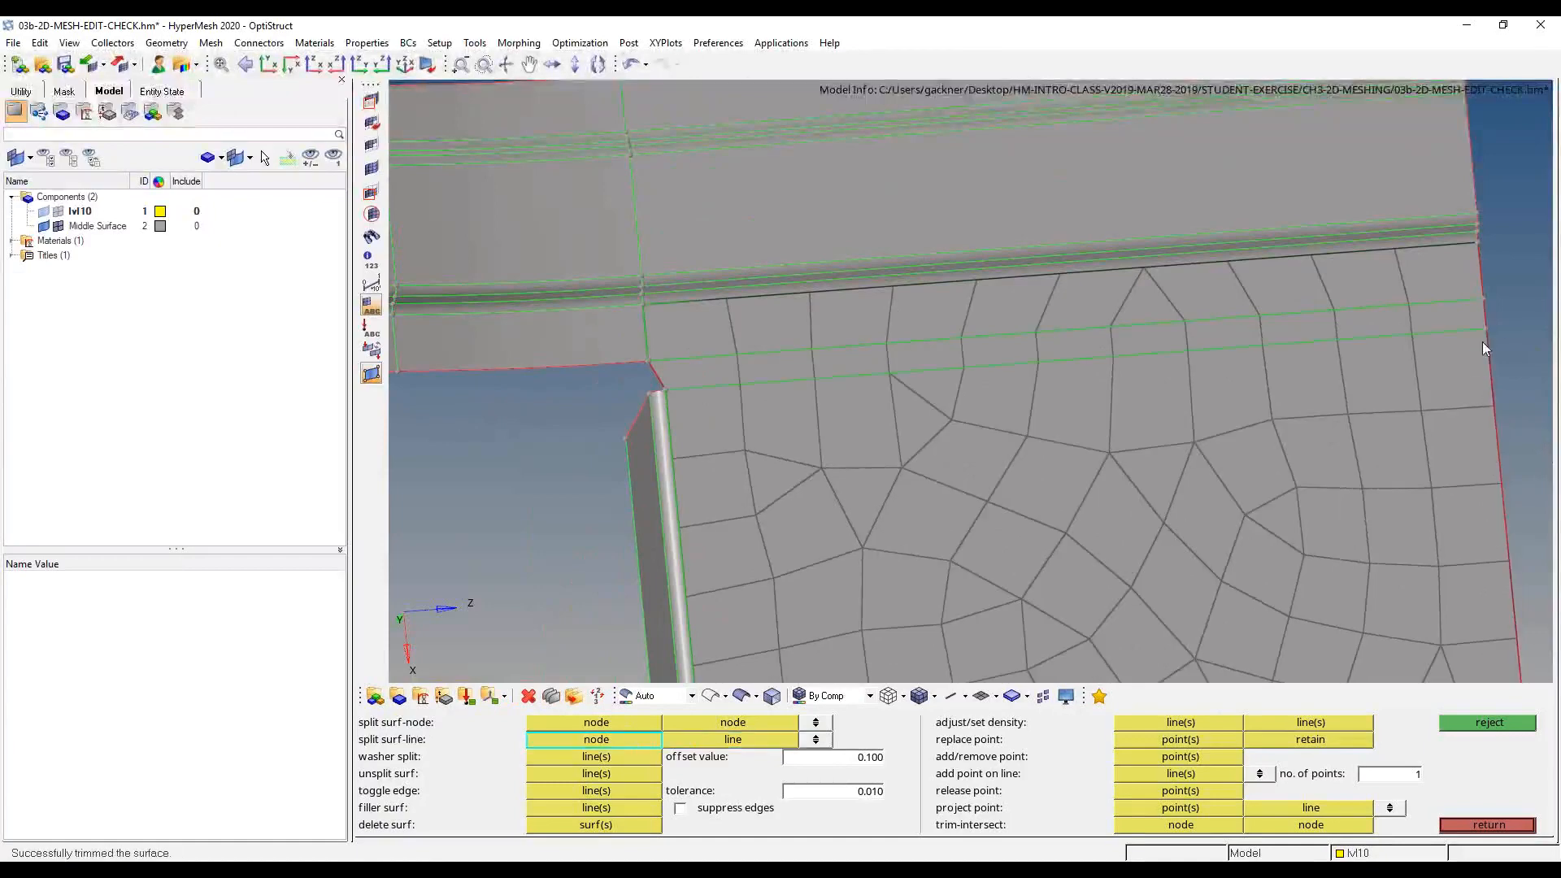
- Examine the narrow strip between the two split lines and the mesh pattern across the large flat surface
{"action": "scroll", "coordinate": [1056, 463], "scroll_direction": "down", "scroll_amount": 5, "text": "ctrl"}
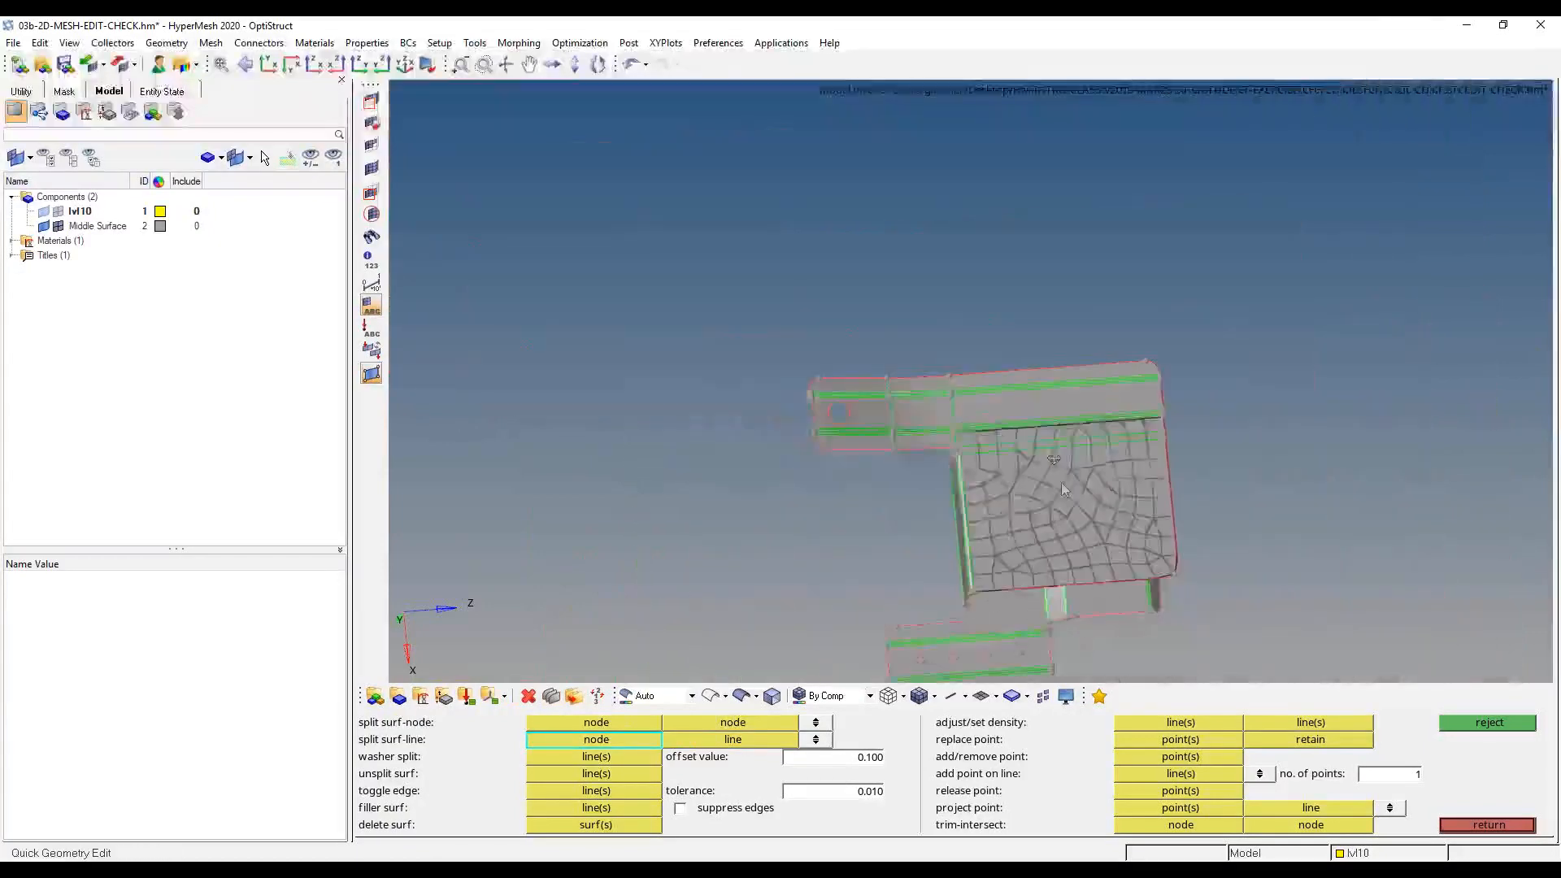
{"action": "left_click_drag", "start_coordinate": [1105, 473], "coordinate": [1025, 411], "text": "ctrl"}
{"action": "scroll", "coordinate": [961, 455], "scroll_direction": "up", "scroll_amount": 6, "text": "ctrl"}
{"action": "scroll", "coordinate": [979, 476], "scroll_direction": "up", "scroll_amount": 2, "text": "ctrl"}
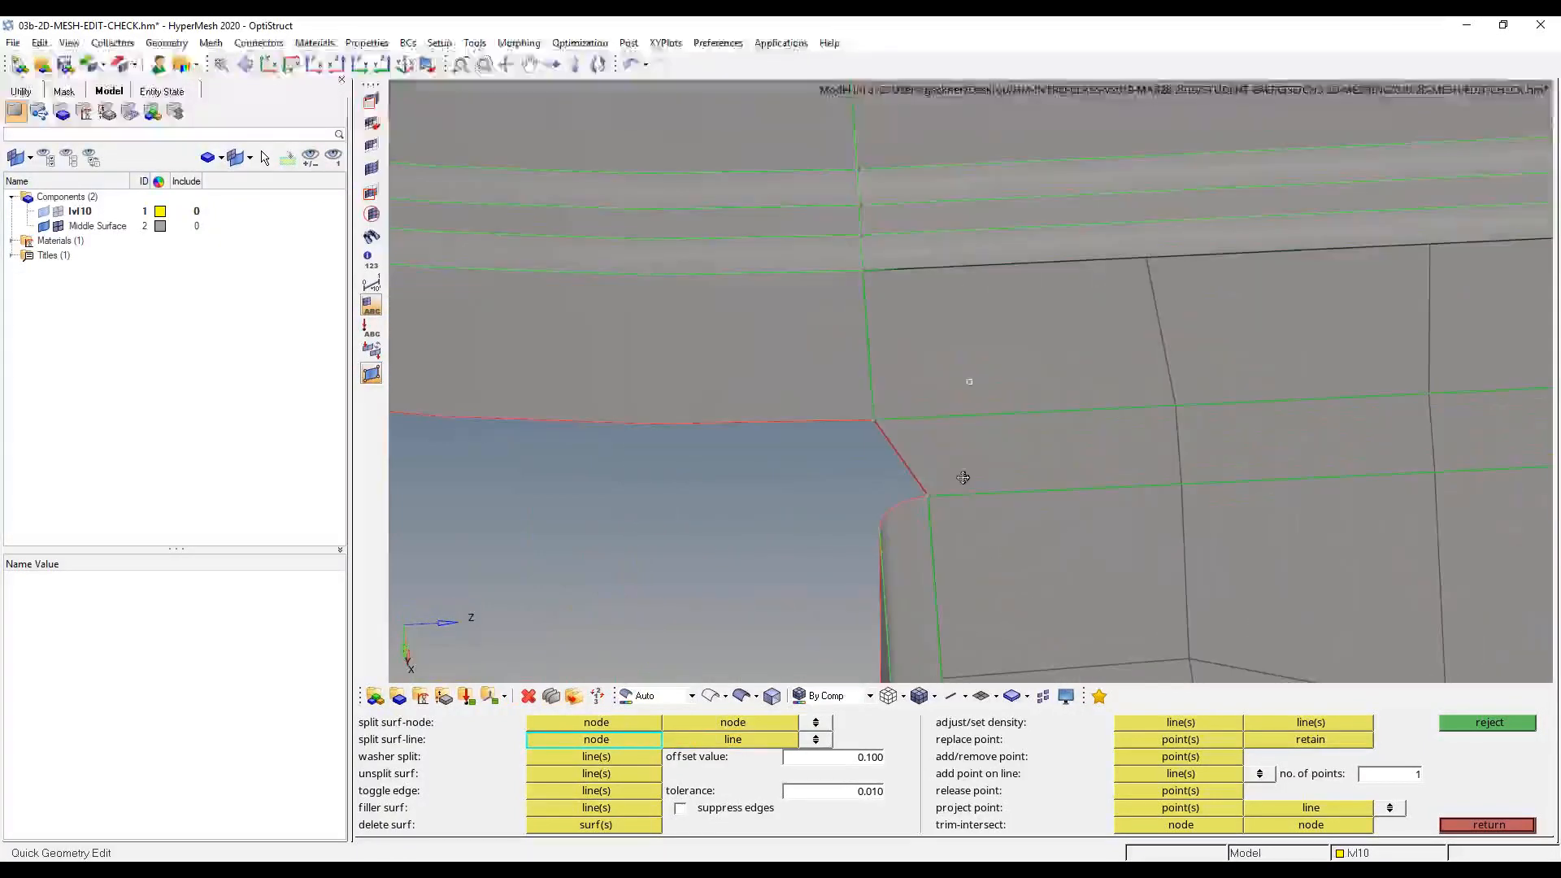
{"action": "left_click_drag", "start_coordinate": [964, 474], "coordinate": [1184, 471], "text": "ctrl"}
{"action": "scroll", "coordinate": [1031, 477], "scroll_direction": "down", "scroll_amount": 6, "text": "ctrl"}
{"action": "left_click_drag", "start_coordinate": [1025, 487], "coordinate": [870, 625], "text": "ctrl"}
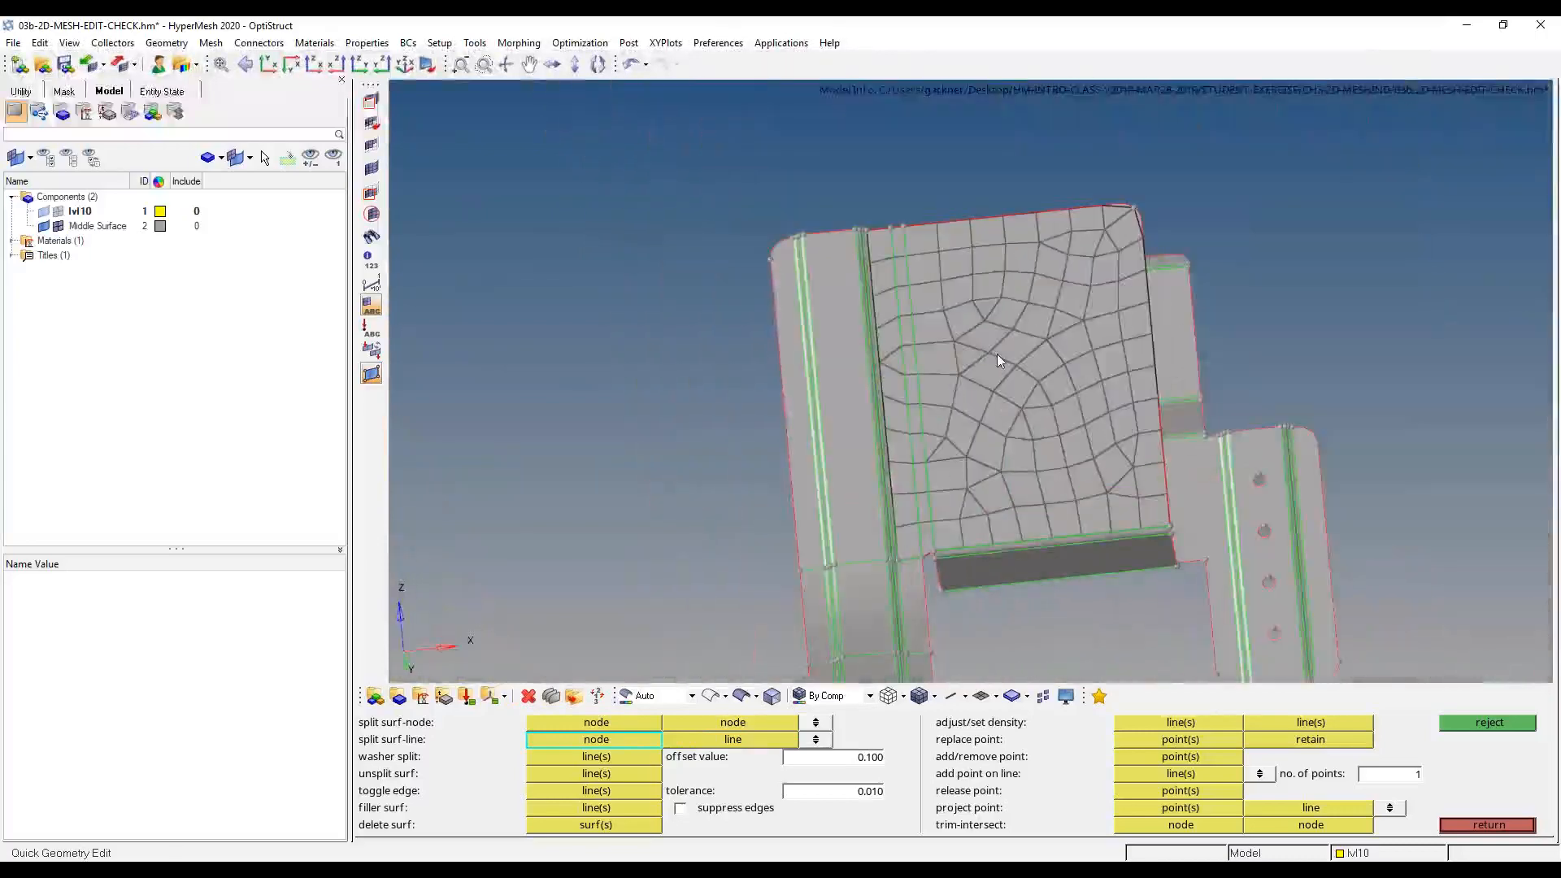
- Automesh the three pieces of the split large flat surface with mixed elements at size 5.000
{"action": "key", "text": "F12"}
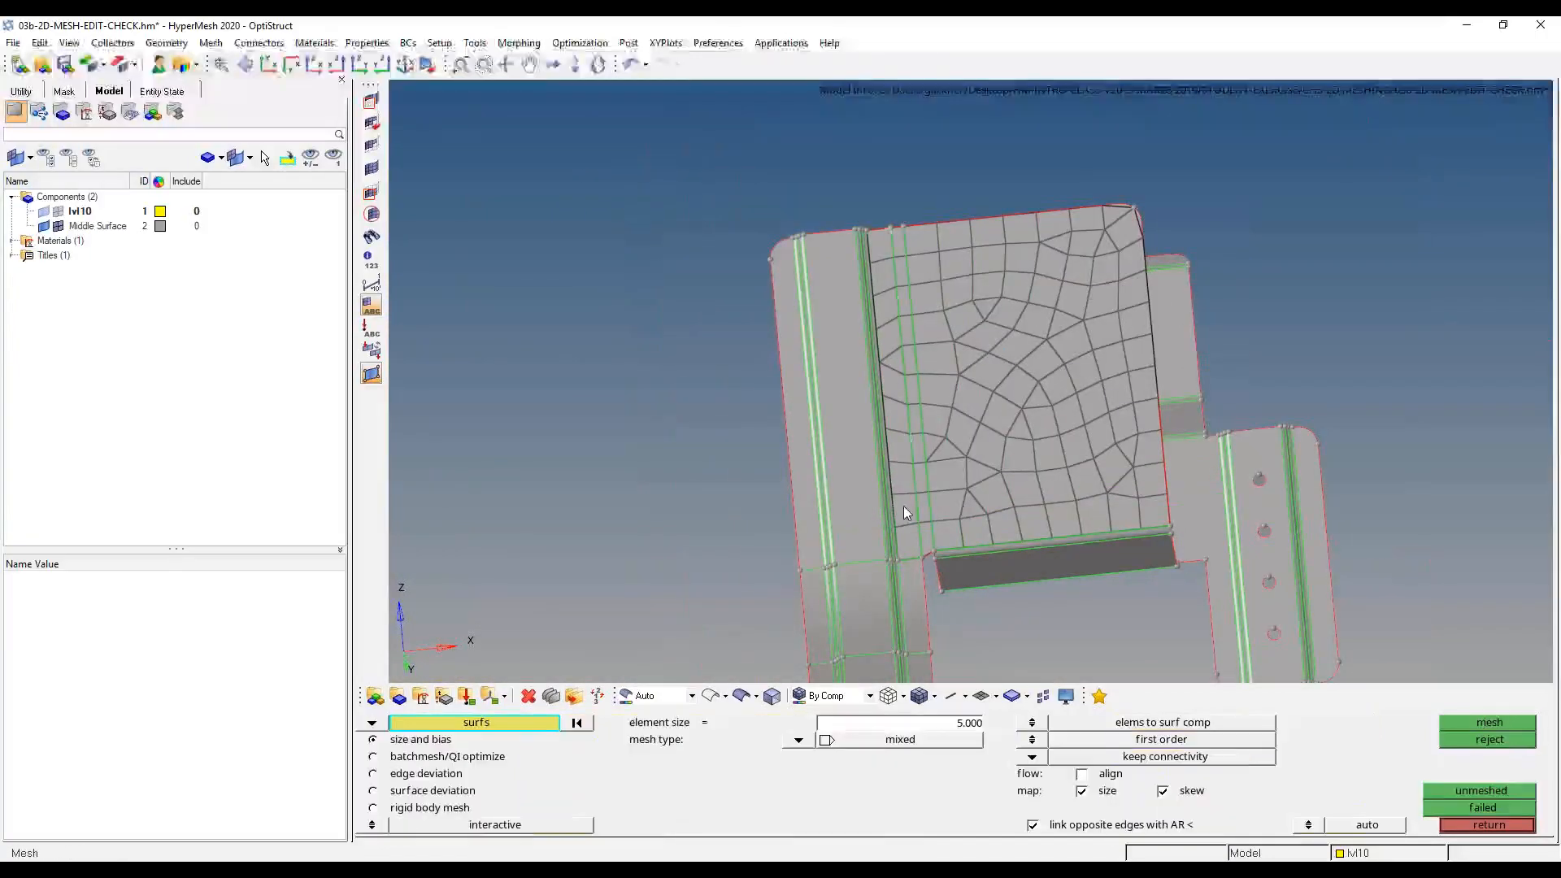
{"action": "left_click", "coordinate": [904, 506]}
{"action": "left_click", "coordinate": [925, 502]}
{"action": "left_click", "coordinate": [959, 494]}
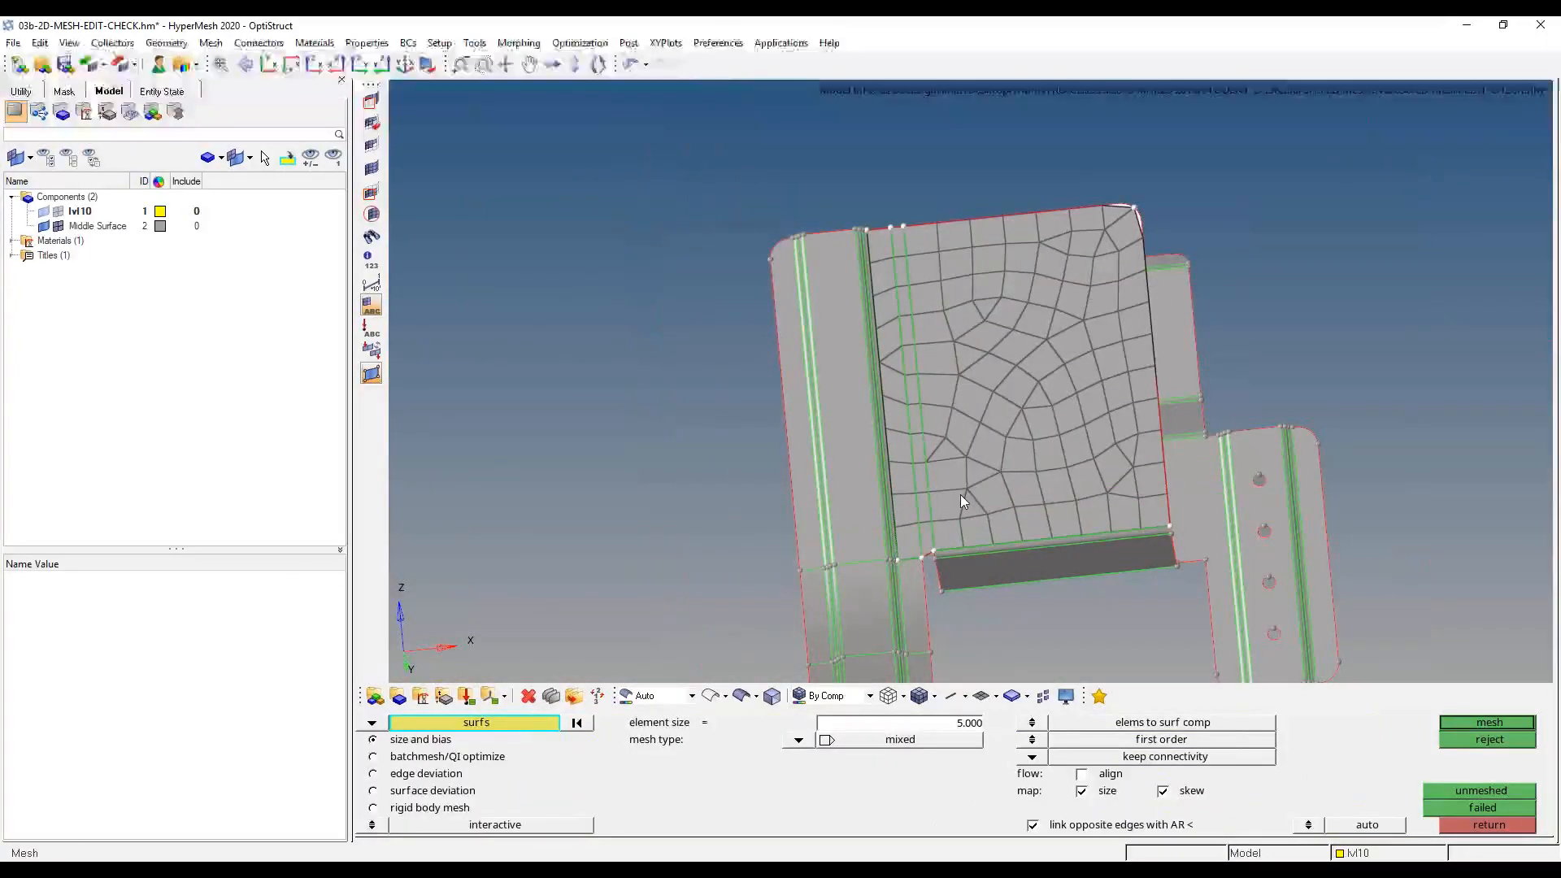
{"action": "middle_click", "coordinate": [964, 504]}
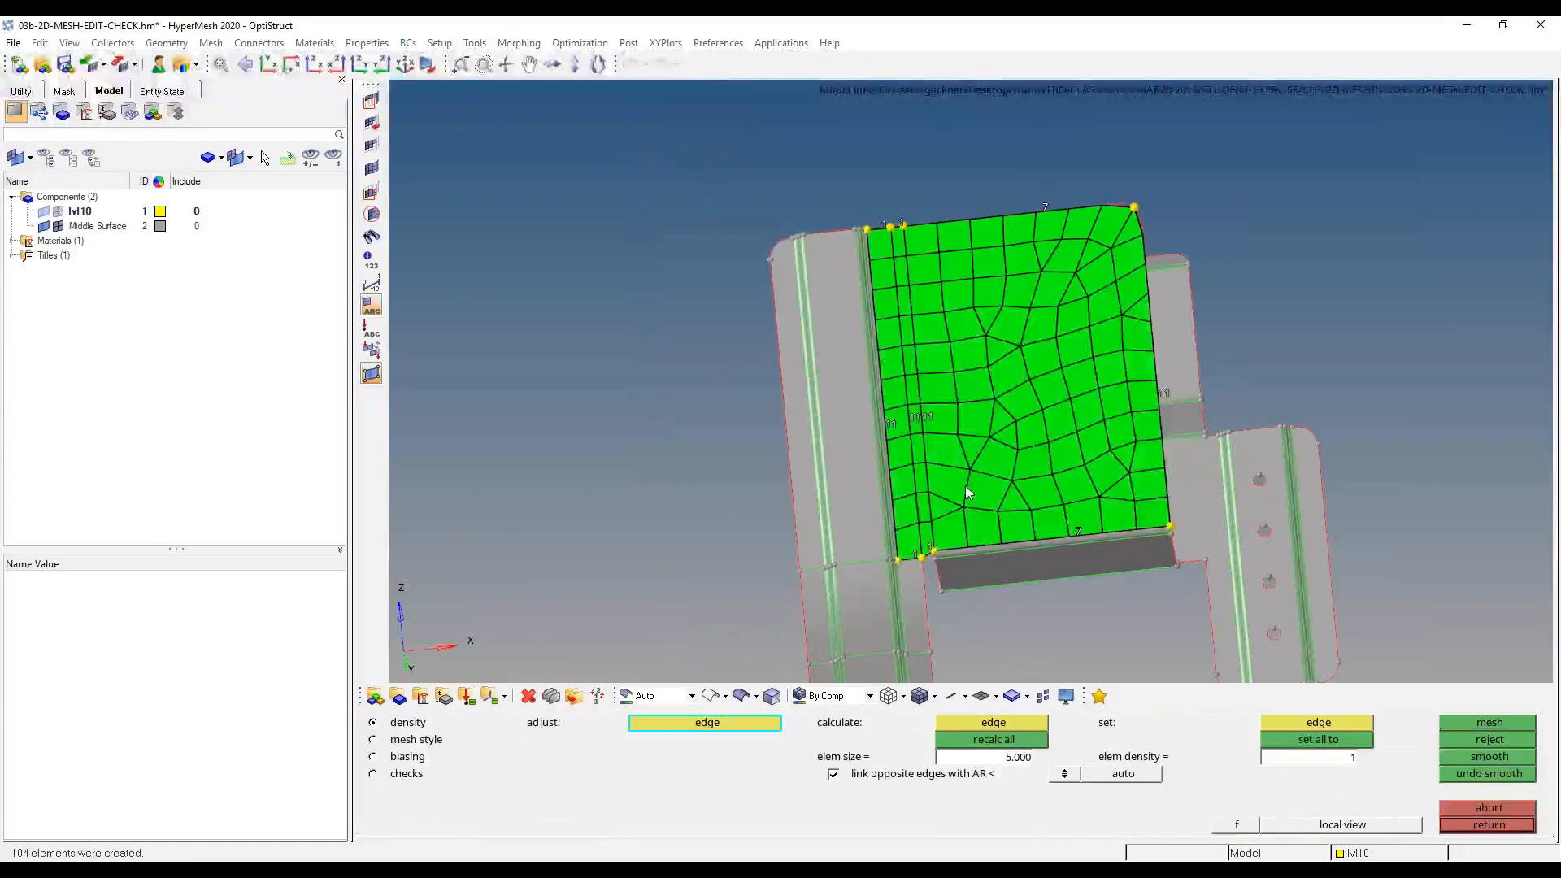
- Try remeshing the largest piece with the map as rectangle method, and revert its mesh method before accepting the mesh
{"action": "left_click_drag", "start_coordinate": [965, 491], "coordinate": [1187, 494], "text": "ctrl"}
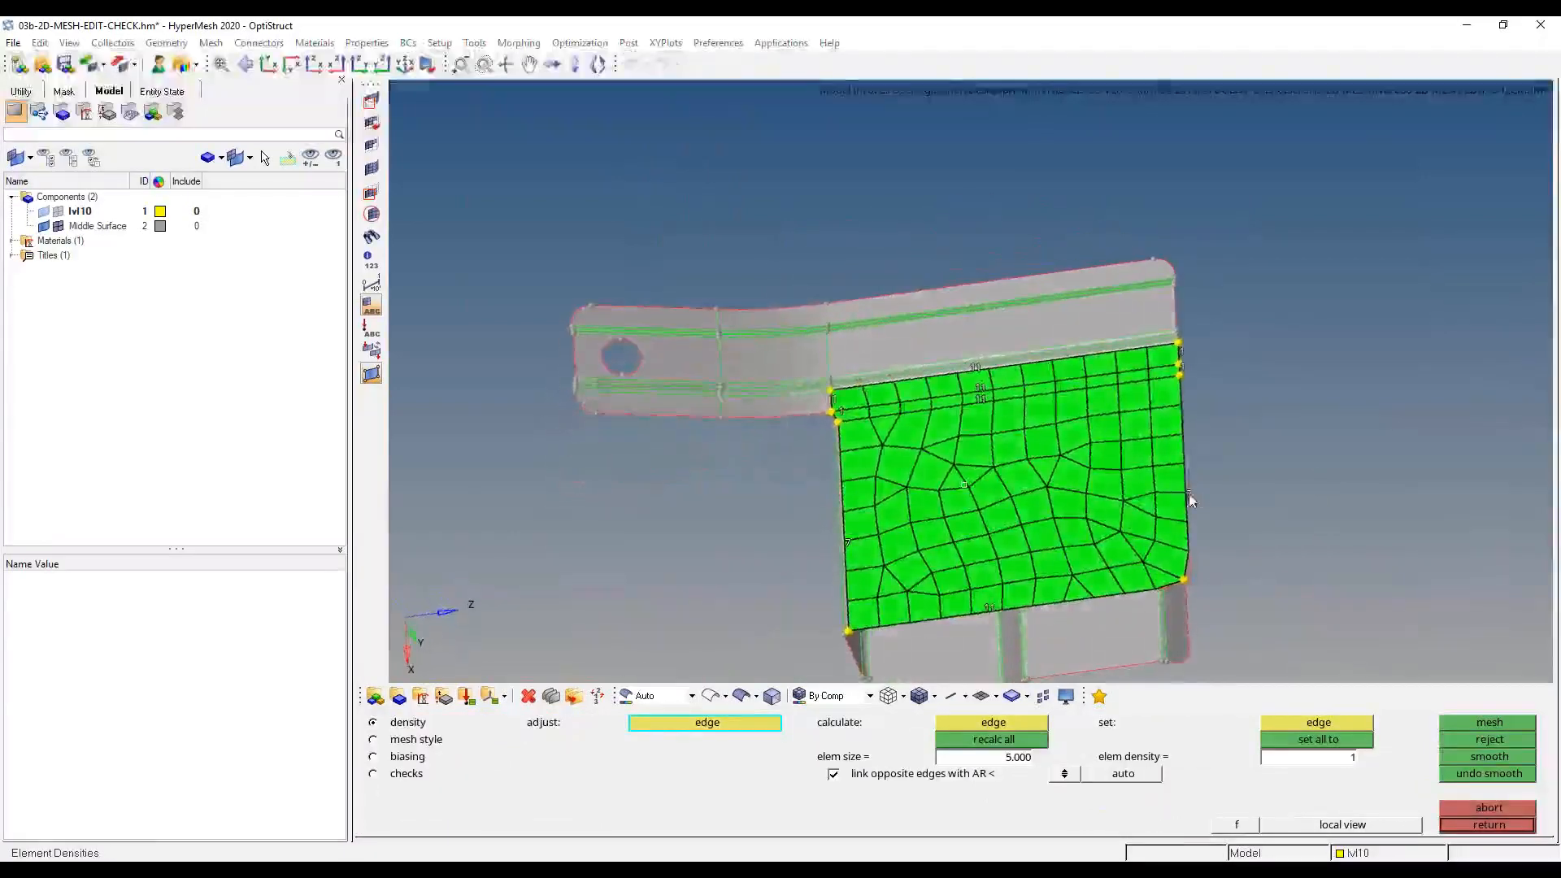
{"action": "left_click_drag", "start_coordinate": [1005, 404], "coordinate": [1024, 553], "text": "ctrl"}
{"action": "scroll", "coordinate": [1024, 553], "scroll_direction": "down", "scroll_amount": 2, "text": "ctrl"}
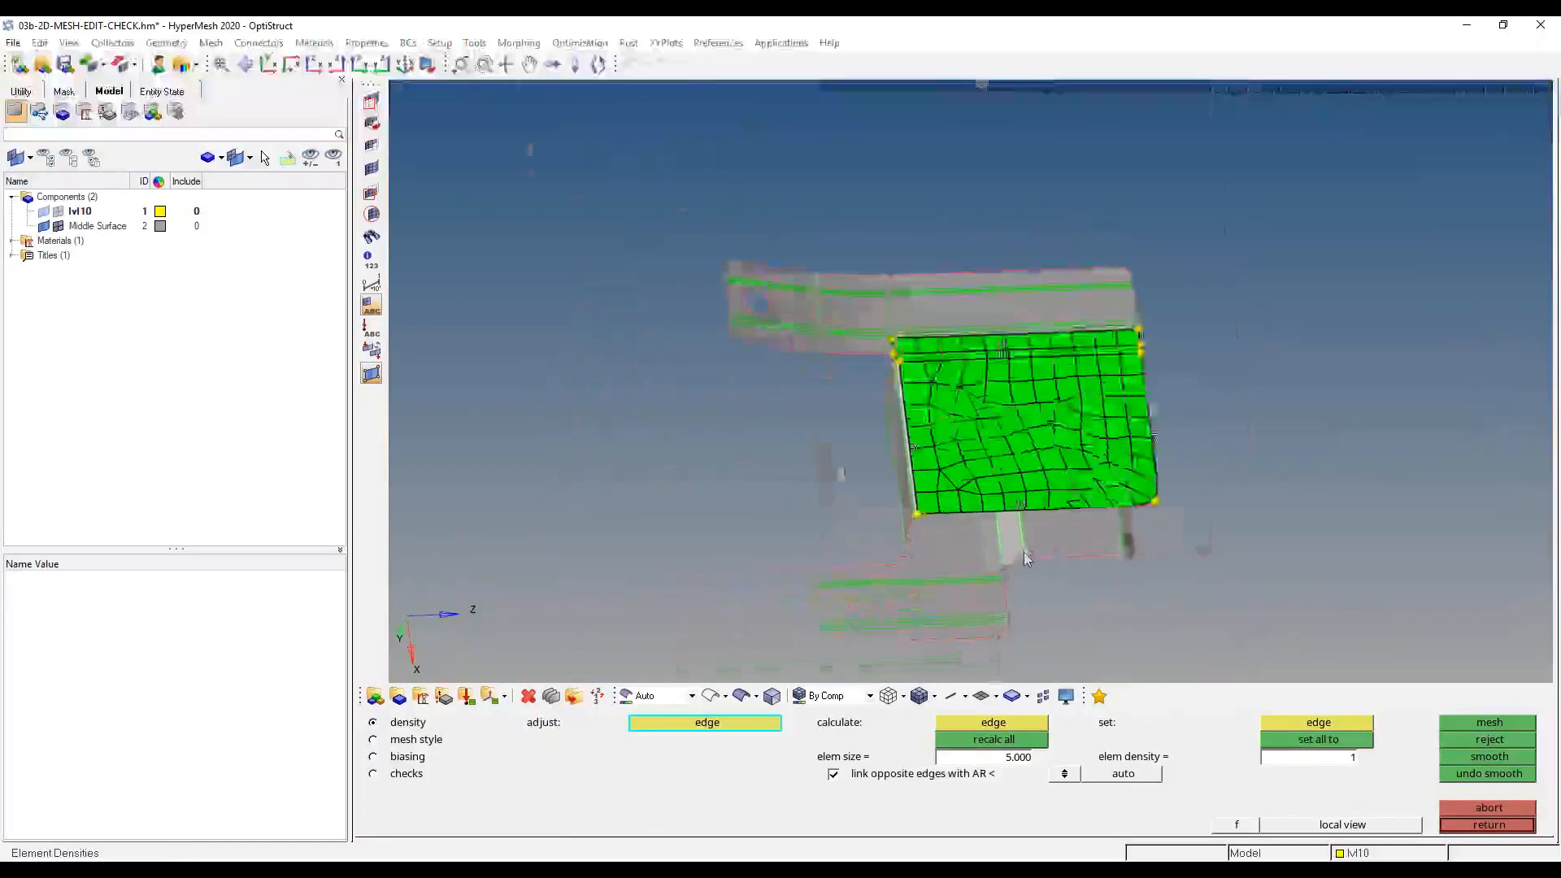
{"action": "scroll", "coordinate": [1002, 424], "scroll_direction": "up", "scroll_amount": 3, "text": "ctrl"}
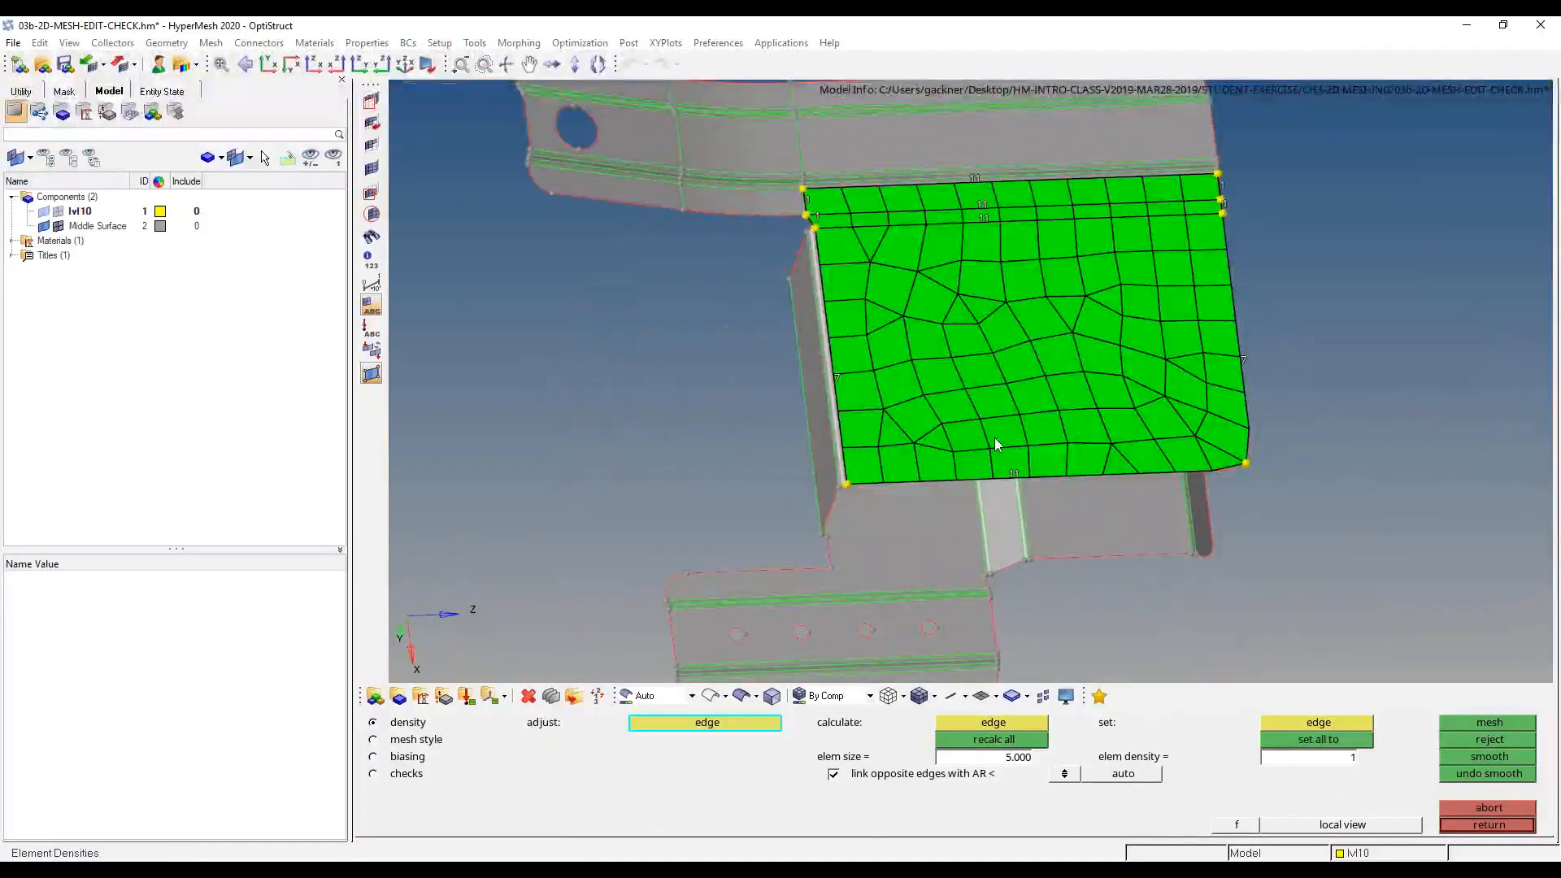
{"action": "left_click", "coordinate": [406, 739]}
{"action": "left_click", "coordinate": [834, 808]}
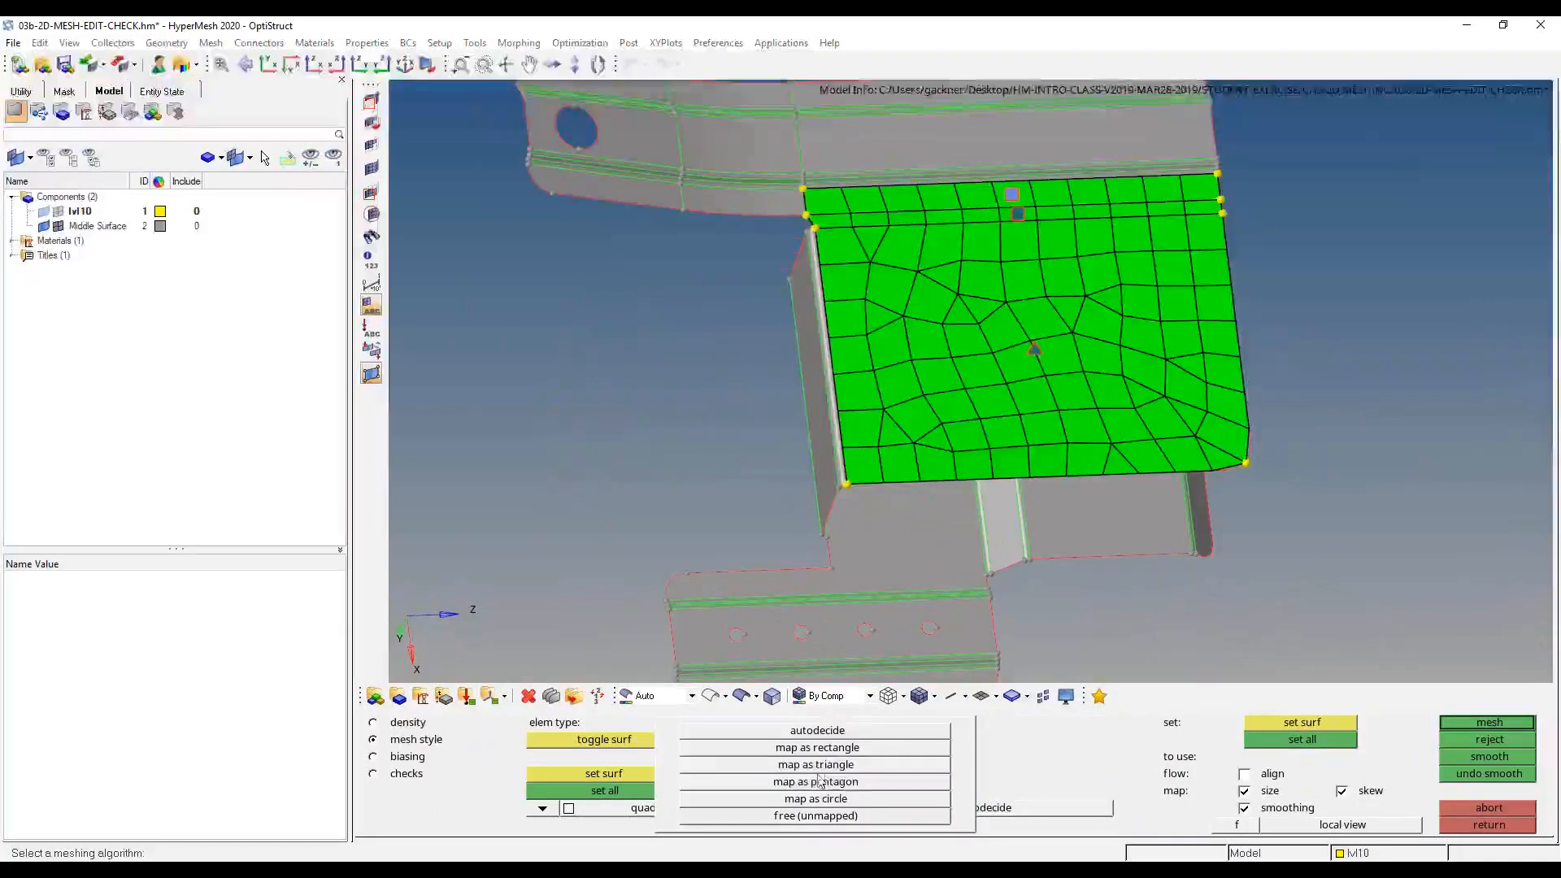
{"action": "left_click", "coordinate": [856, 749]}
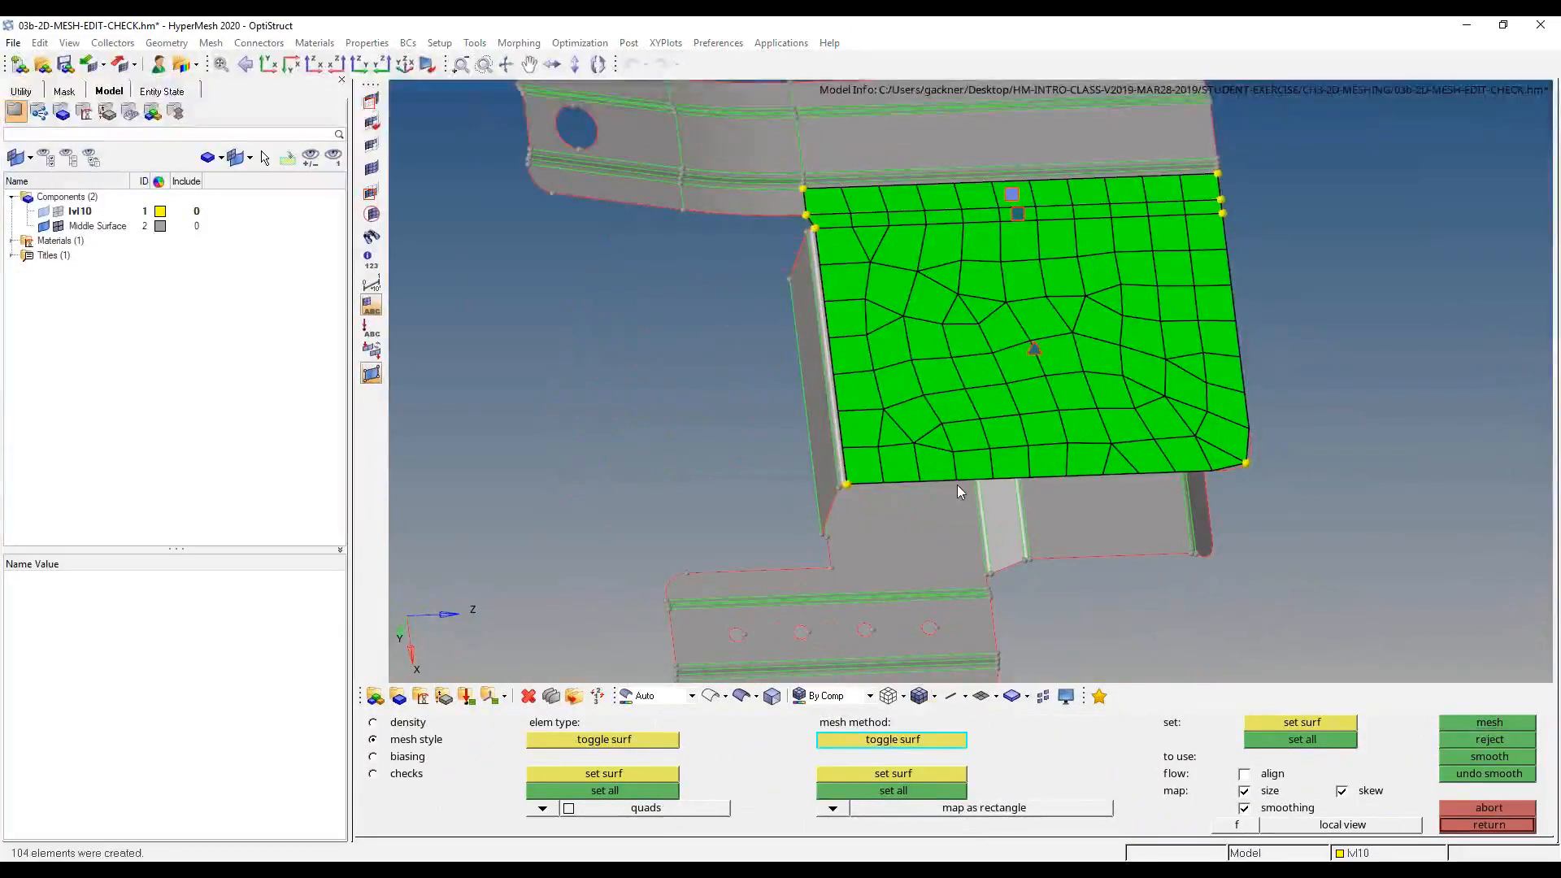
{"action": "left_click", "coordinate": [1036, 349]}
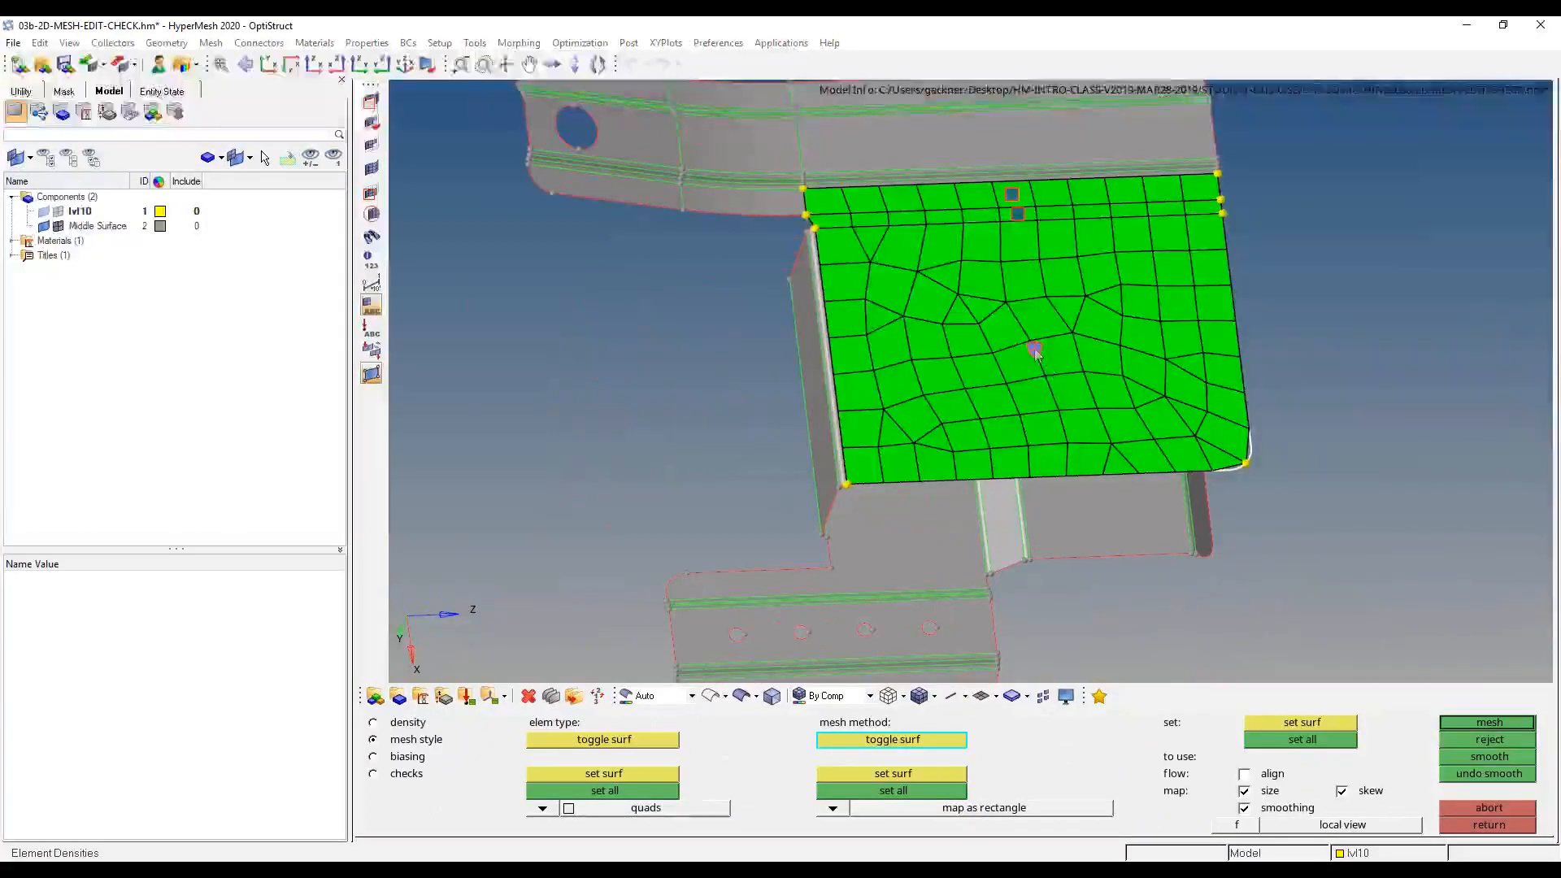
{"action": "left_click", "coordinate": [1493, 721]}
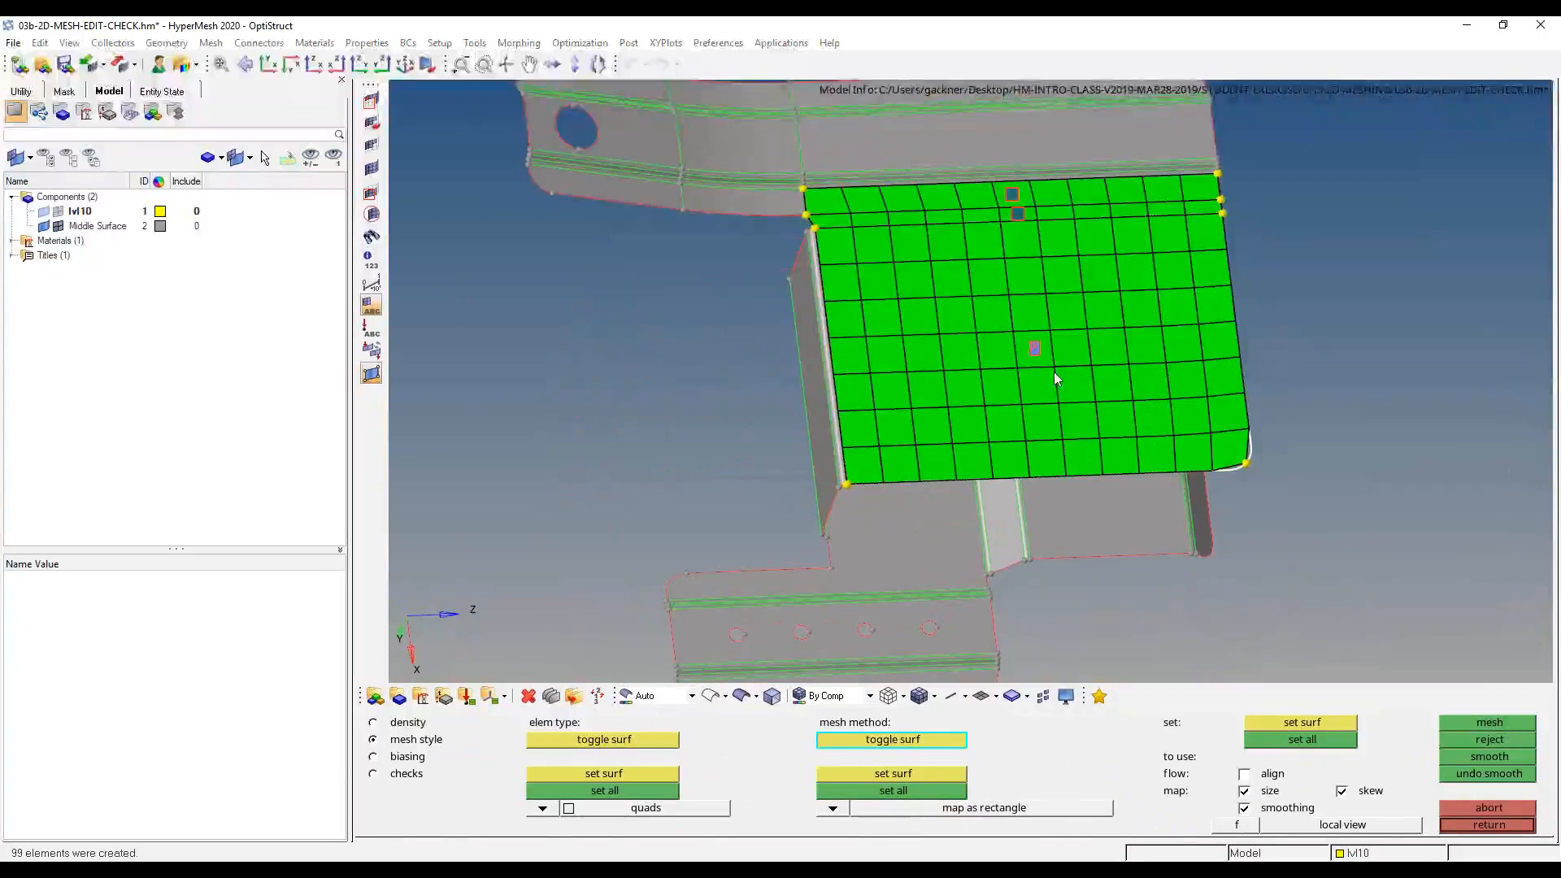
{"action": "left_click", "coordinate": [1036, 349]}
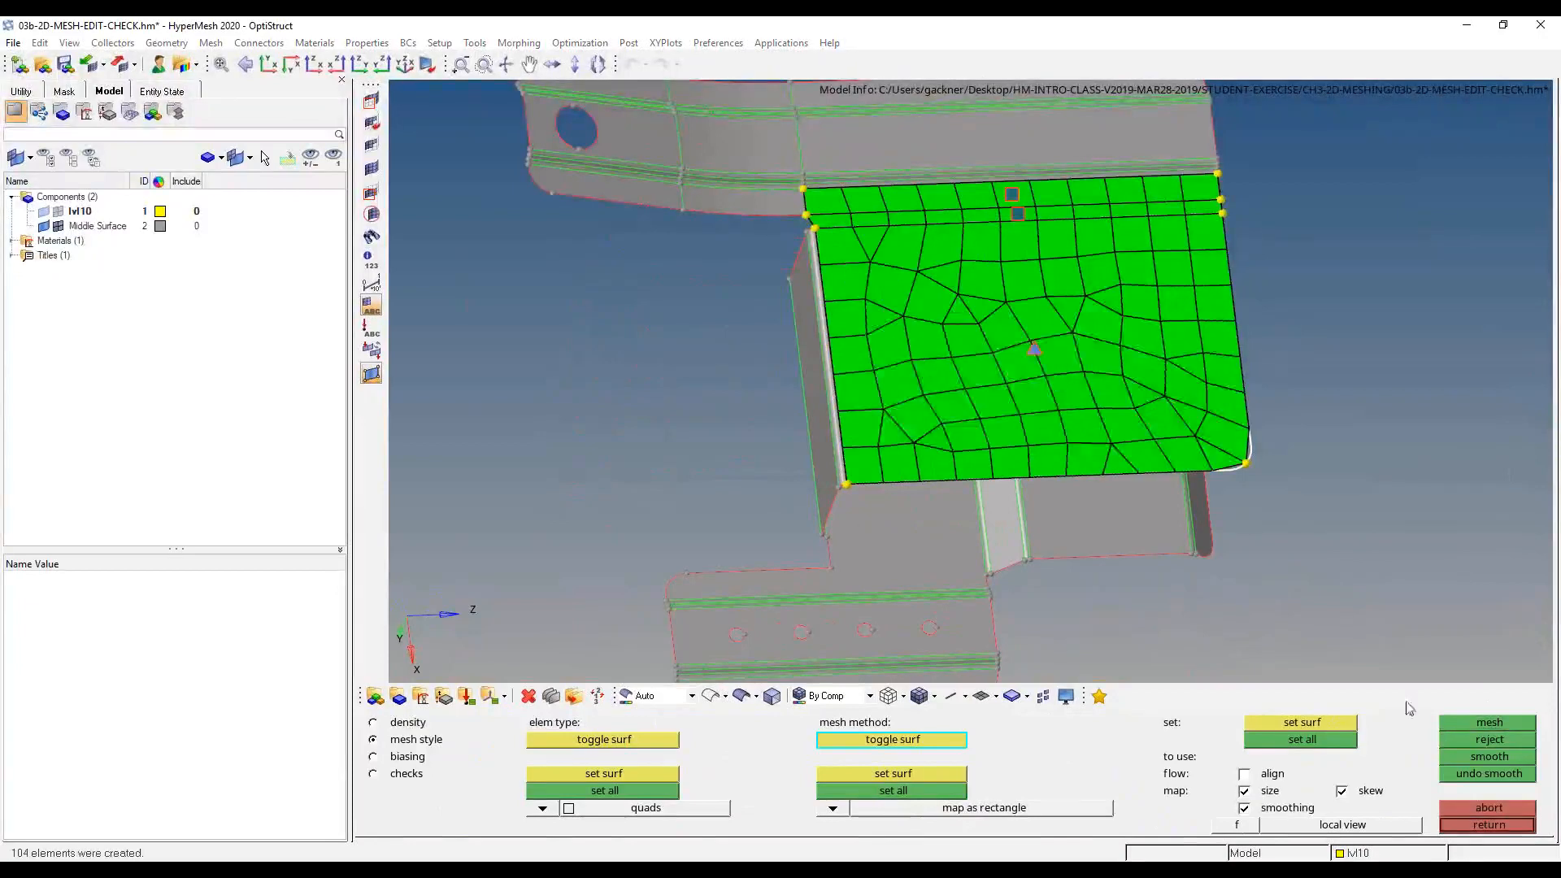
{"action": "left_click", "coordinate": [1462, 826]}
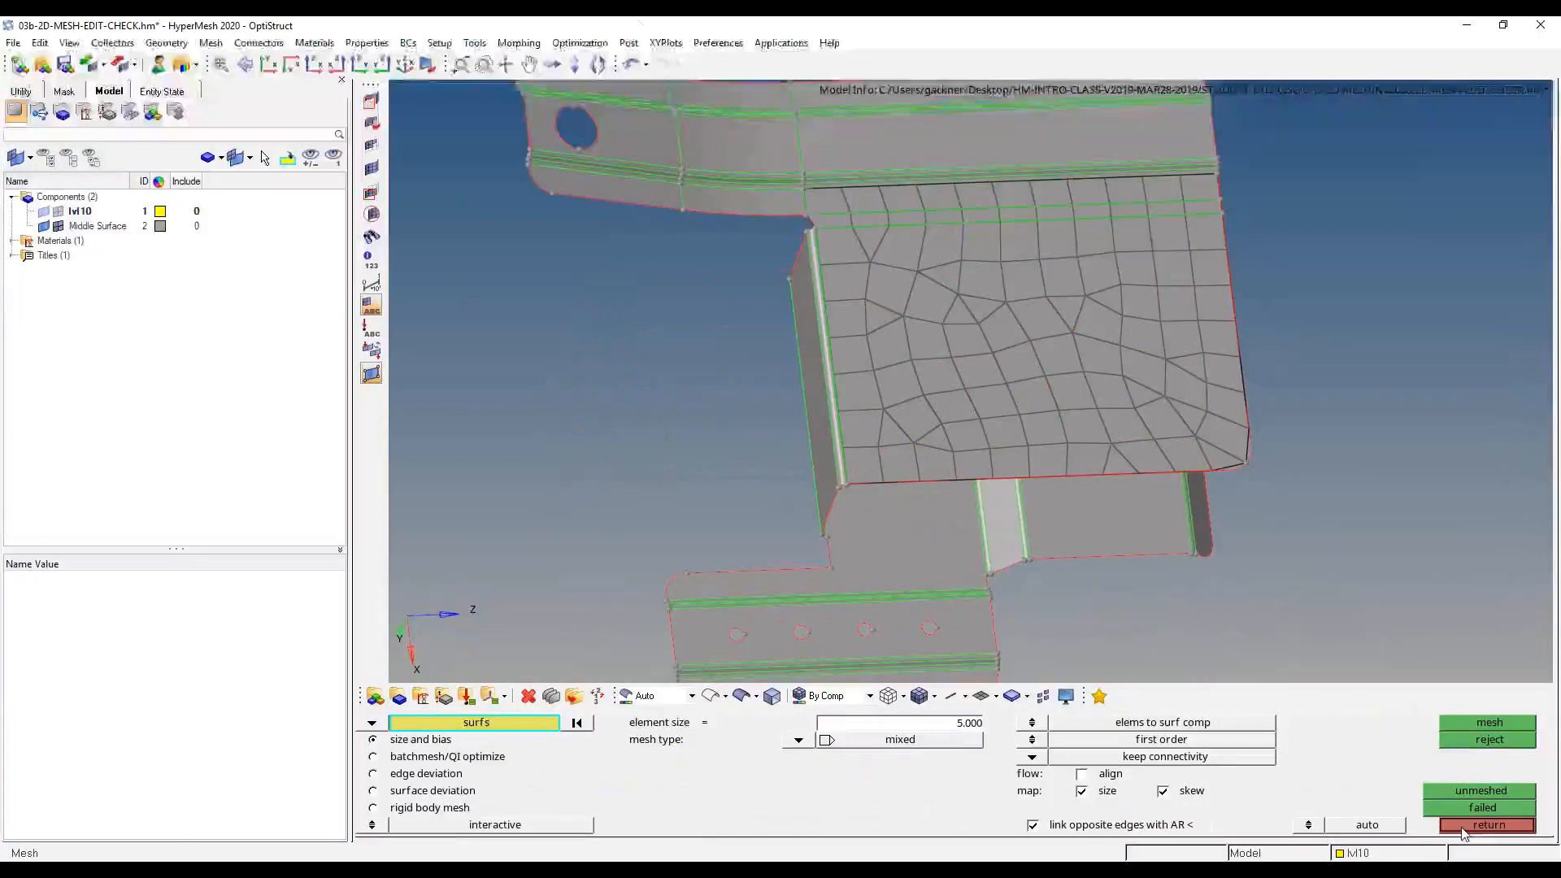
- Automesh the split pieces of the large flat surface again and open the mesh style settings
{"action": "left_click", "coordinate": [1041, 212]}
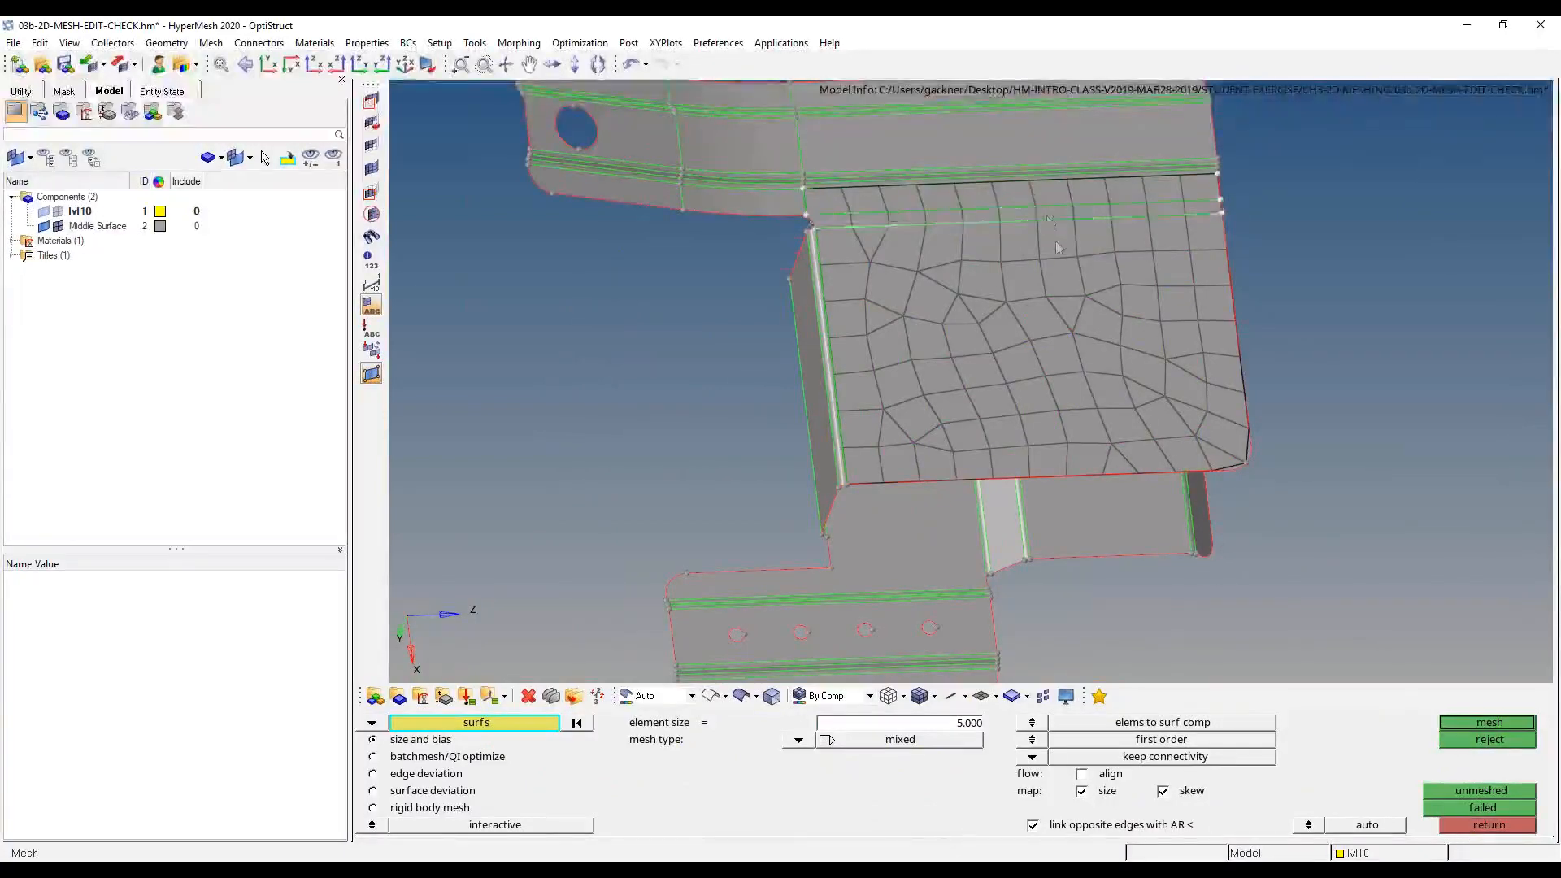
{"action": "left_click", "coordinate": [1059, 246]}
{"action": "middle_click", "coordinate": [1105, 406]}
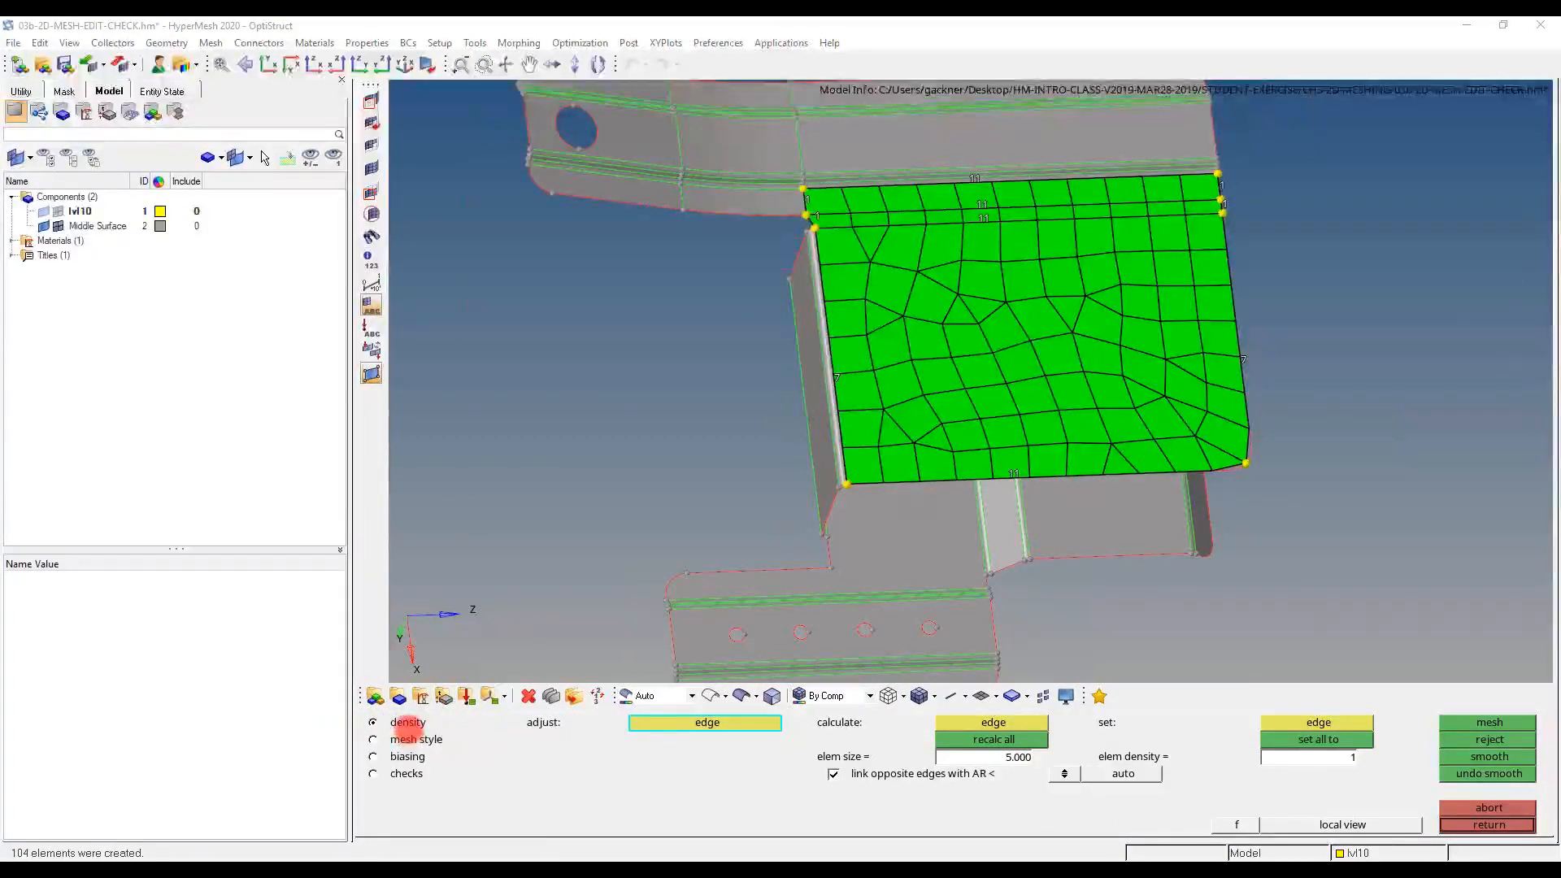
{"action": "left_click", "coordinate": [422, 740]}
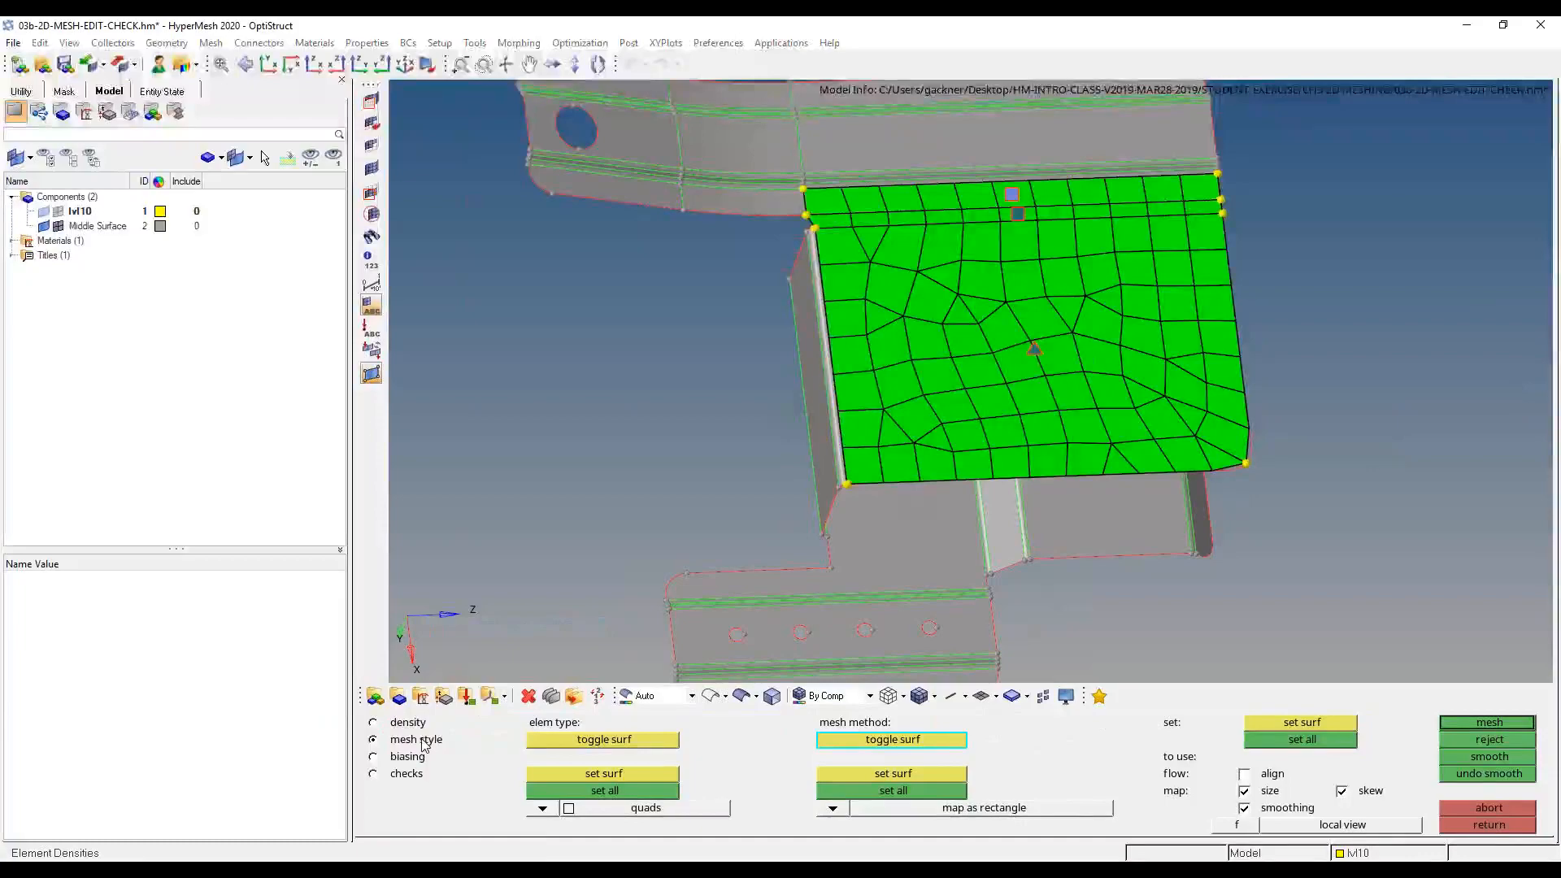
- Switch to the 03-2D-MESHING PDF slides in the browser and read the automesh mesh method descriptions, from autodecide to free (unmapped)
{"action": "key", "text": "alt+Tab"}
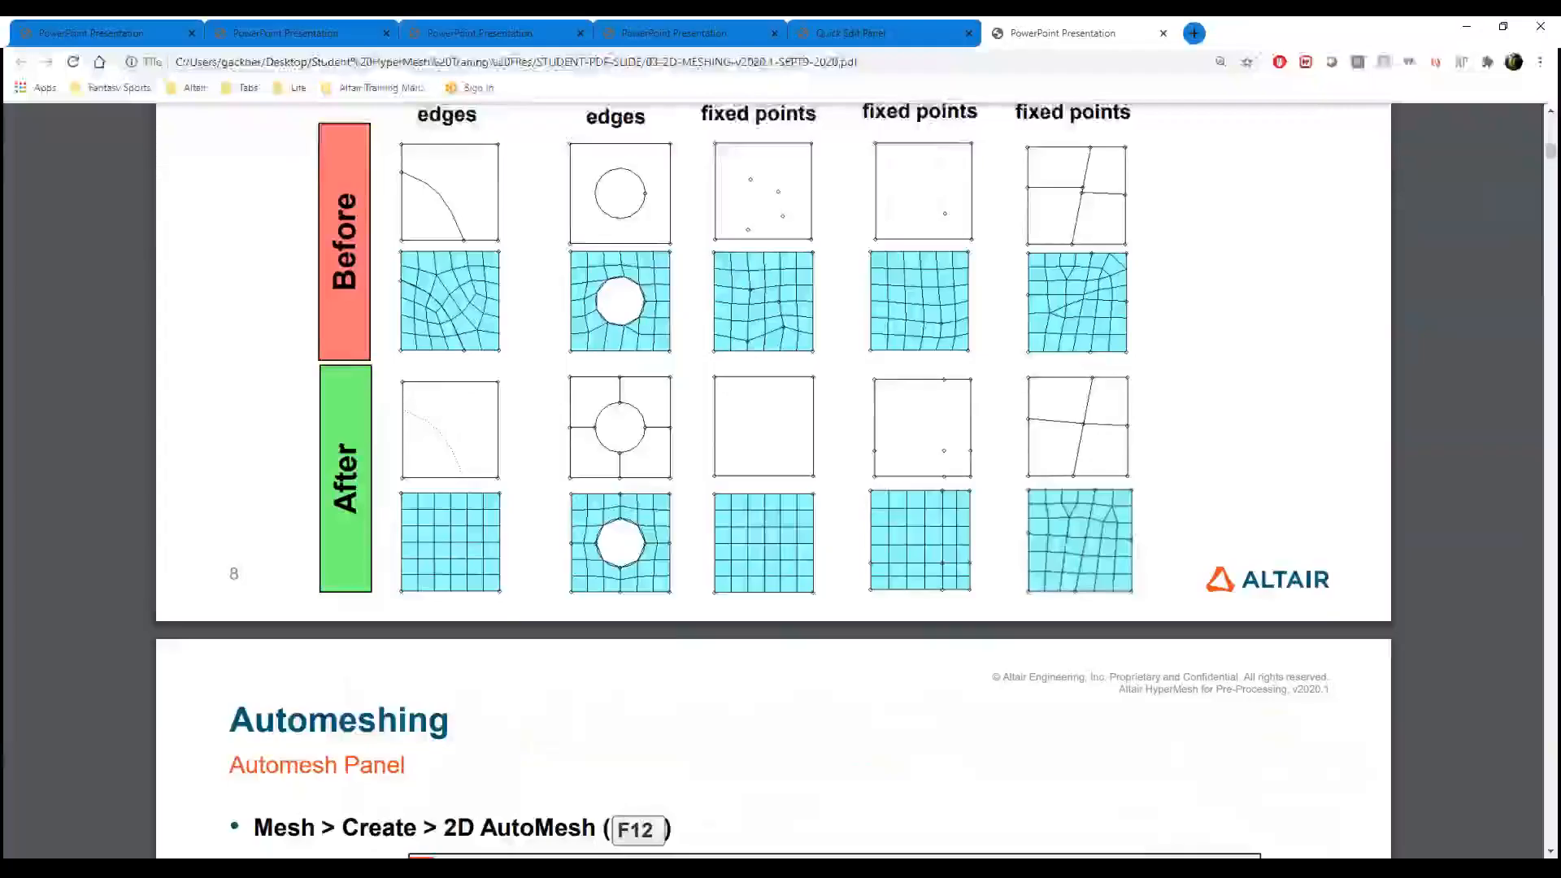
{"action": "scroll", "coordinate": [455, 569], "scroll_direction": "down", "scroll_amount": 10}
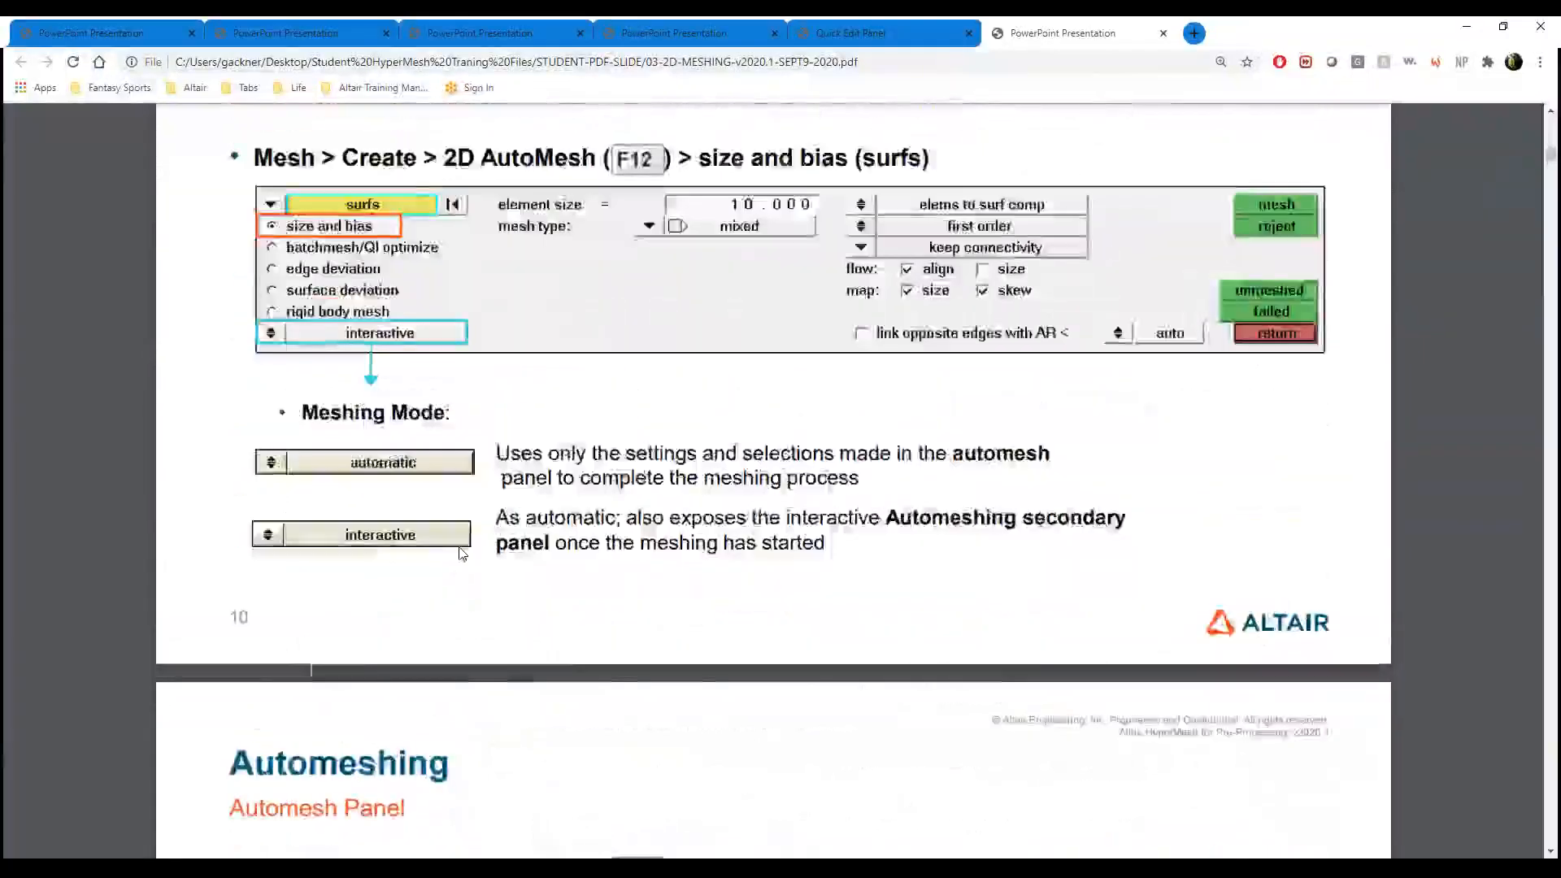
{"action": "scroll", "coordinate": [467, 565], "scroll_direction": "down", "scroll_amount": 5, "text": "ctrl"}
{"action": "scroll", "coordinate": [558, 585], "scroll_direction": "down", "scroll_amount": 20}
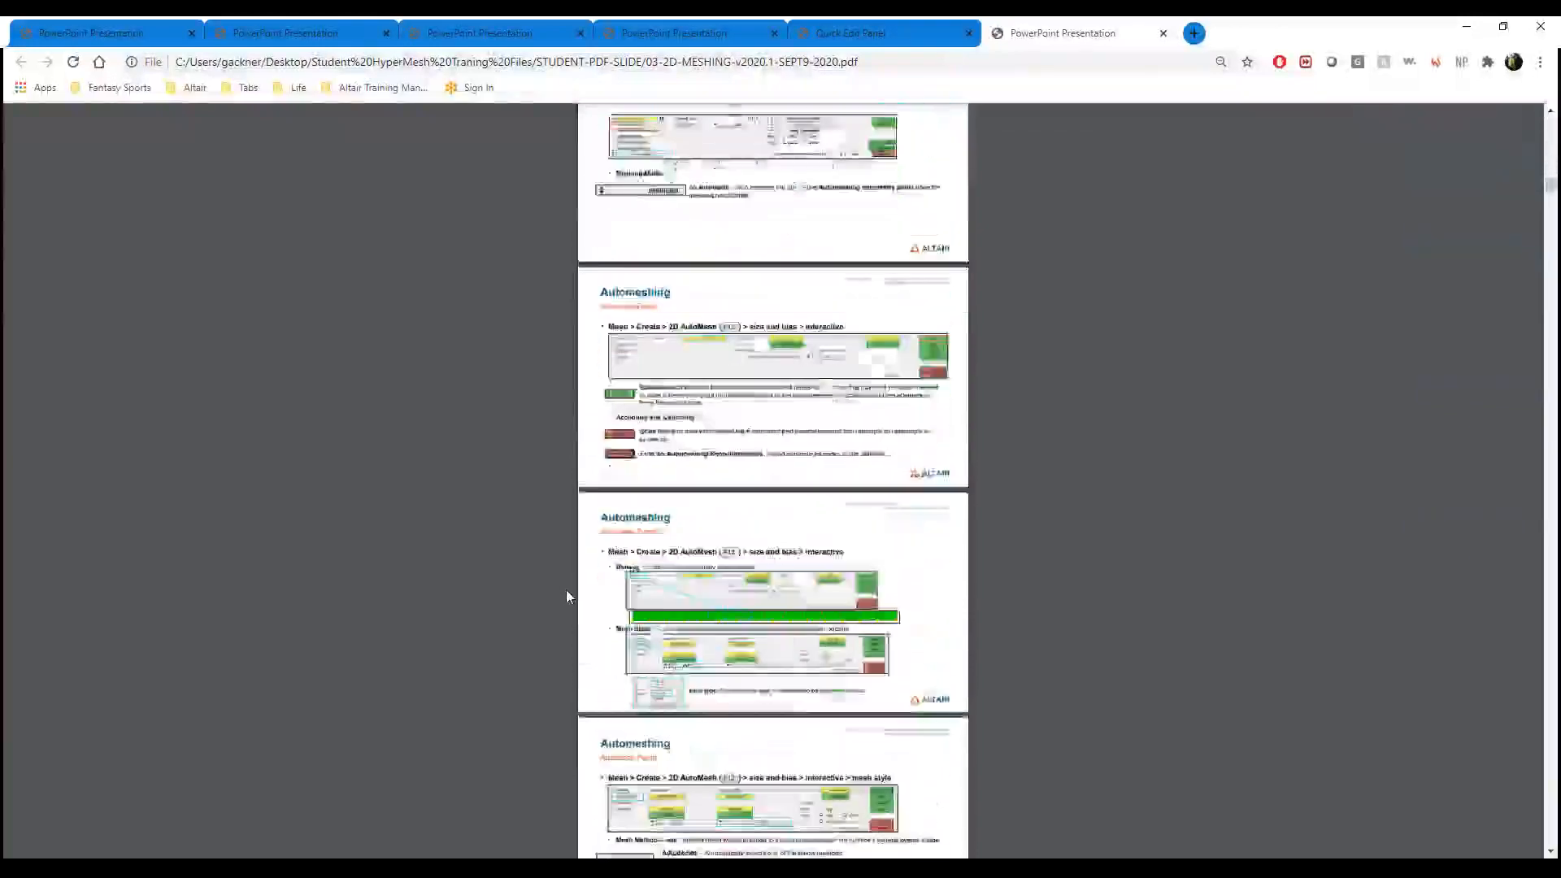
{"action": "scroll", "coordinate": [569, 592], "scroll_direction": "down", "scroll_amount": 3}
{"action": "scroll", "coordinate": [575, 587], "scroll_direction": "down", "scroll_amount": 15}
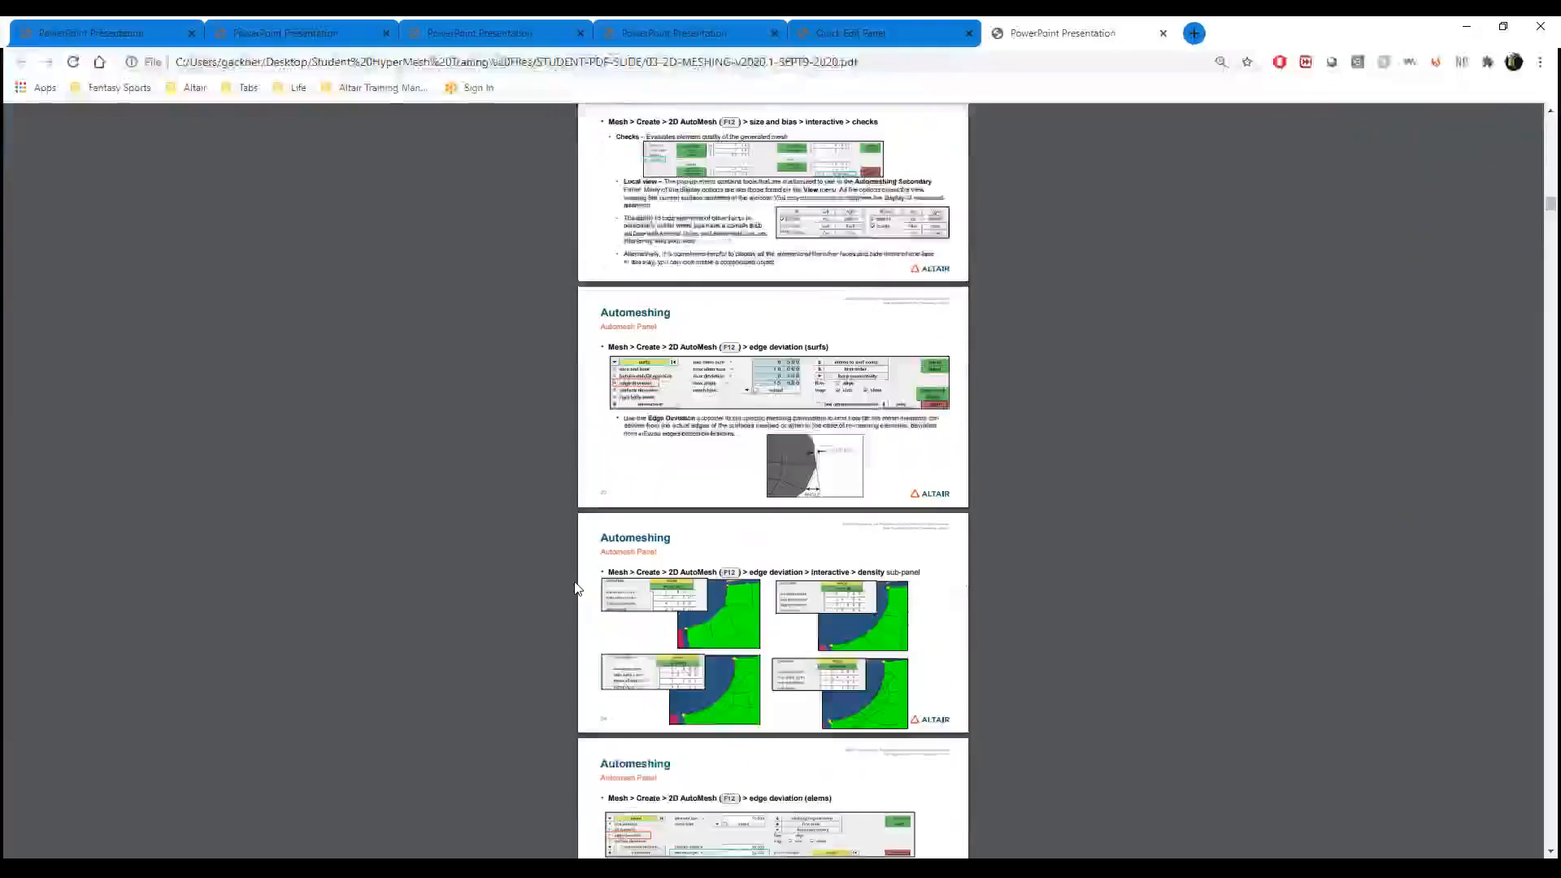
{"action": "scroll", "coordinate": [577, 586], "scroll_direction": "down", "scroll_amount": 15}
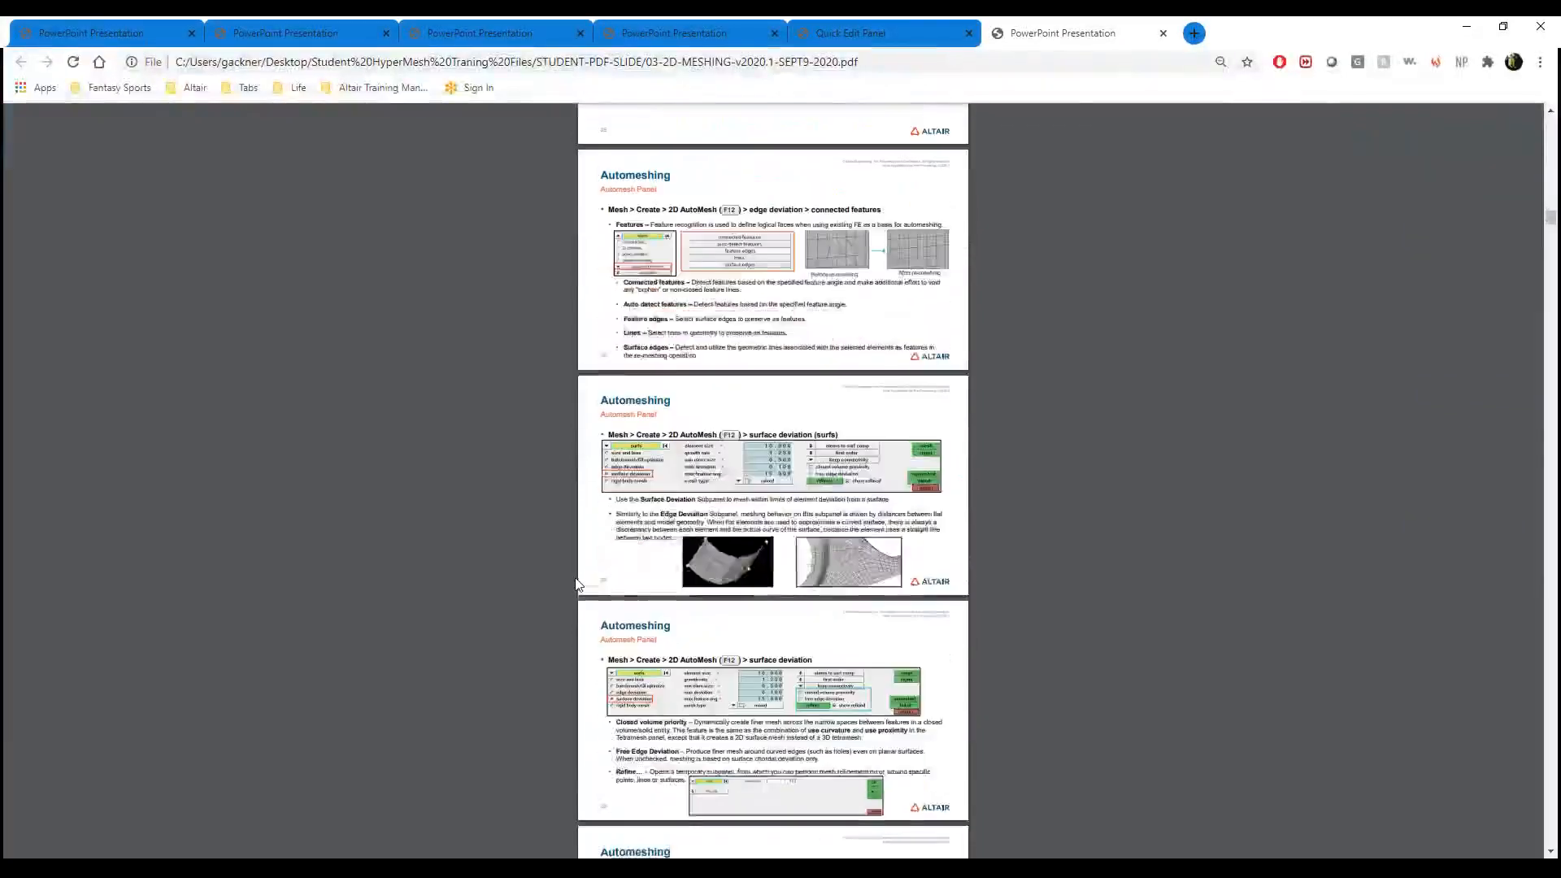
{"action": "scroll", "coordinate": [578, 587], "scroll_direction": "up", "scroll_amount": 10}
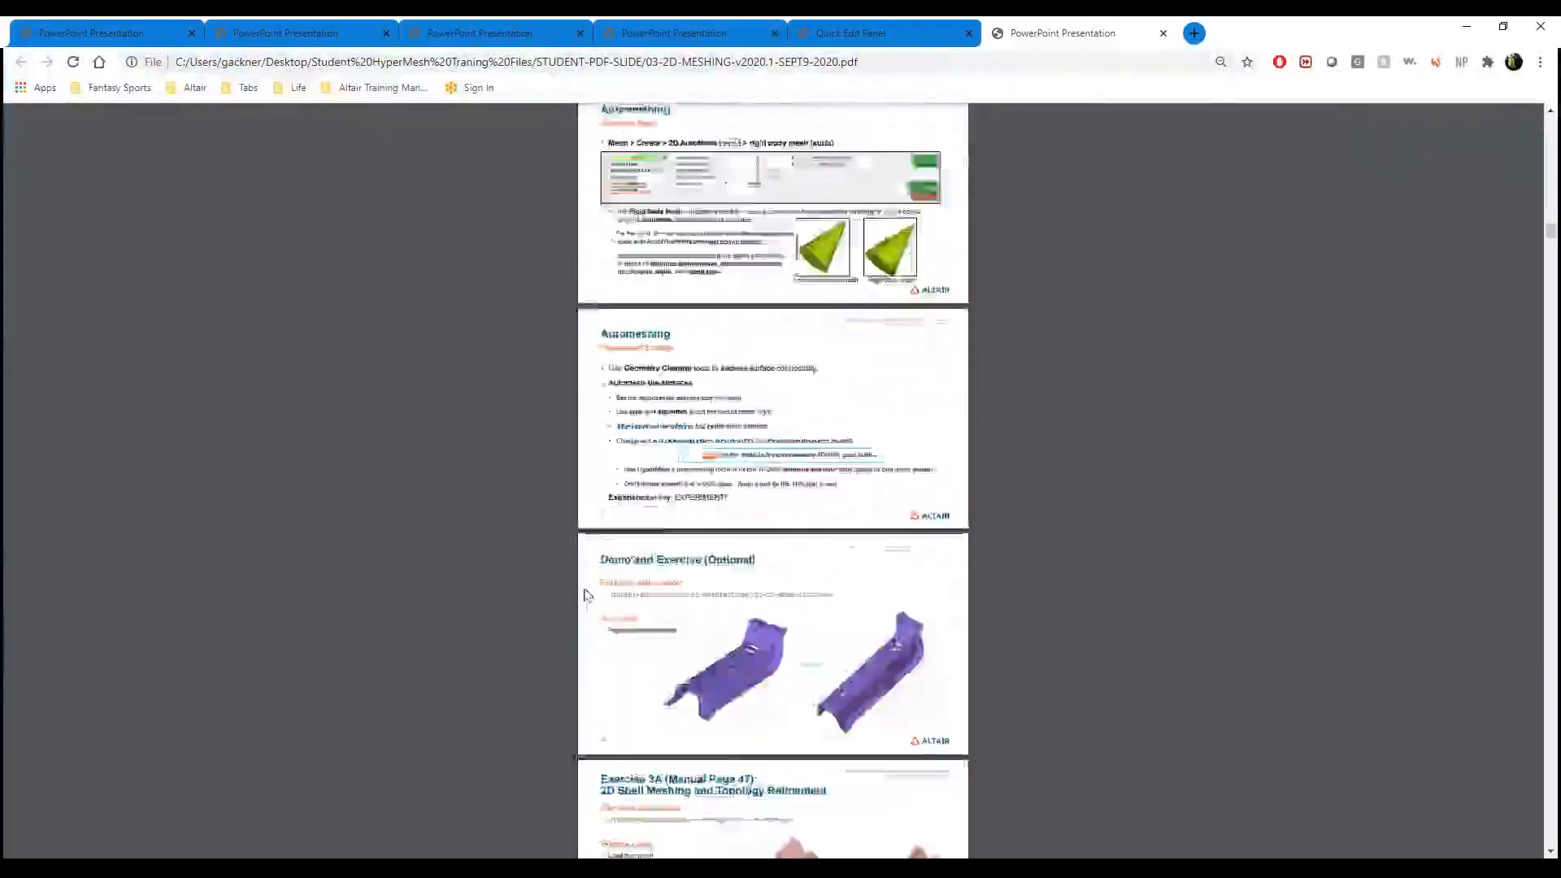
{"action": "scroll", "coordinate": [587, 604], "scroll_direction": "up", "scroll_amount": 8}
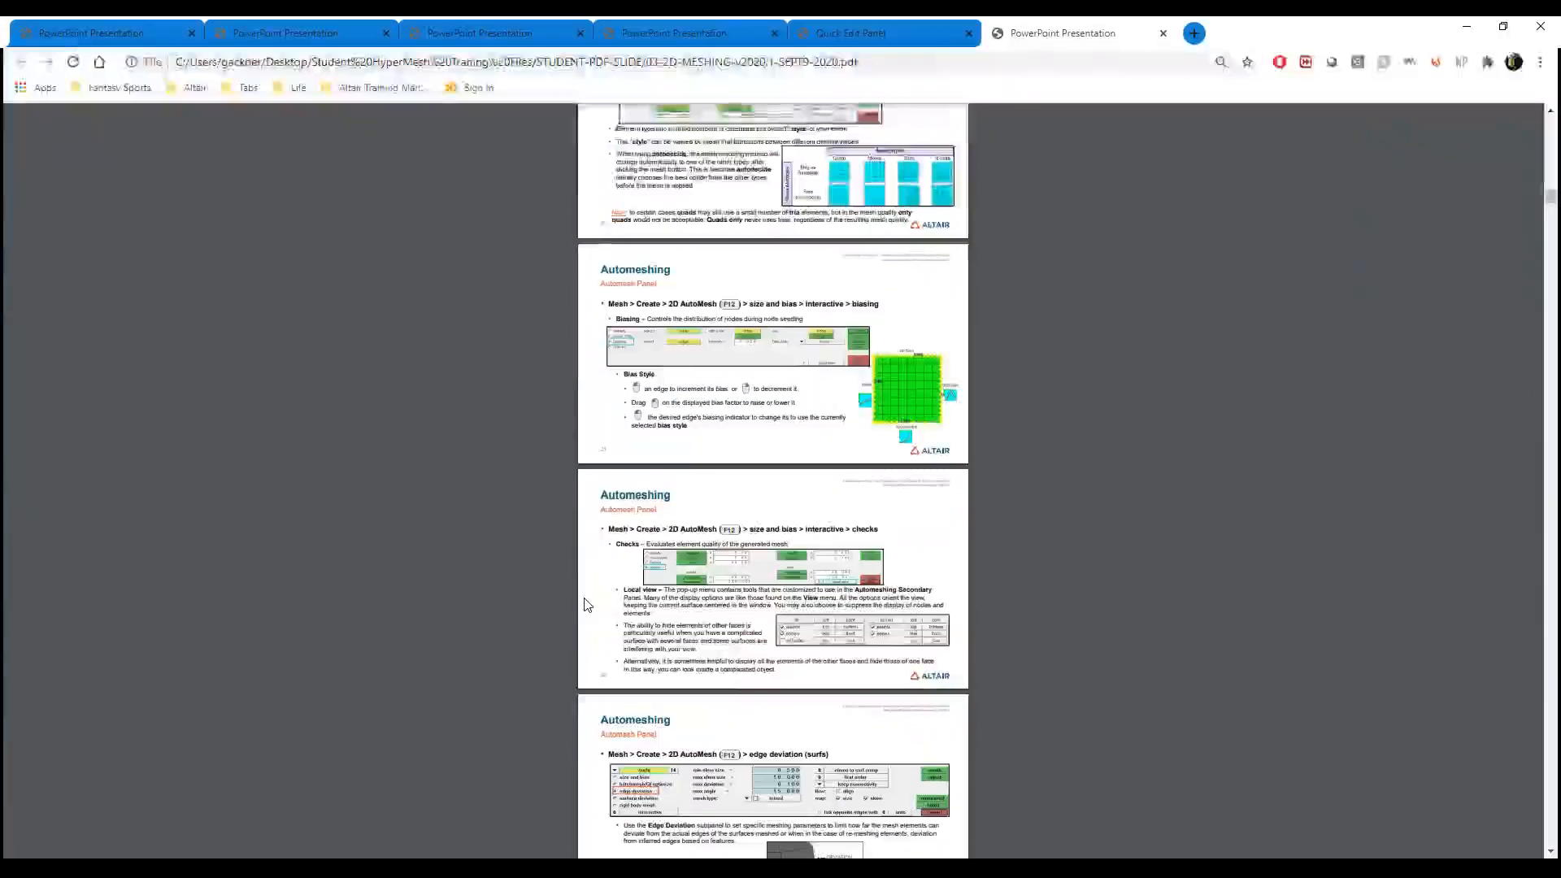
{"action": "scroll", "coordinate": [821, 401], "scroll_direction": "up", "scroll_amount": 3}
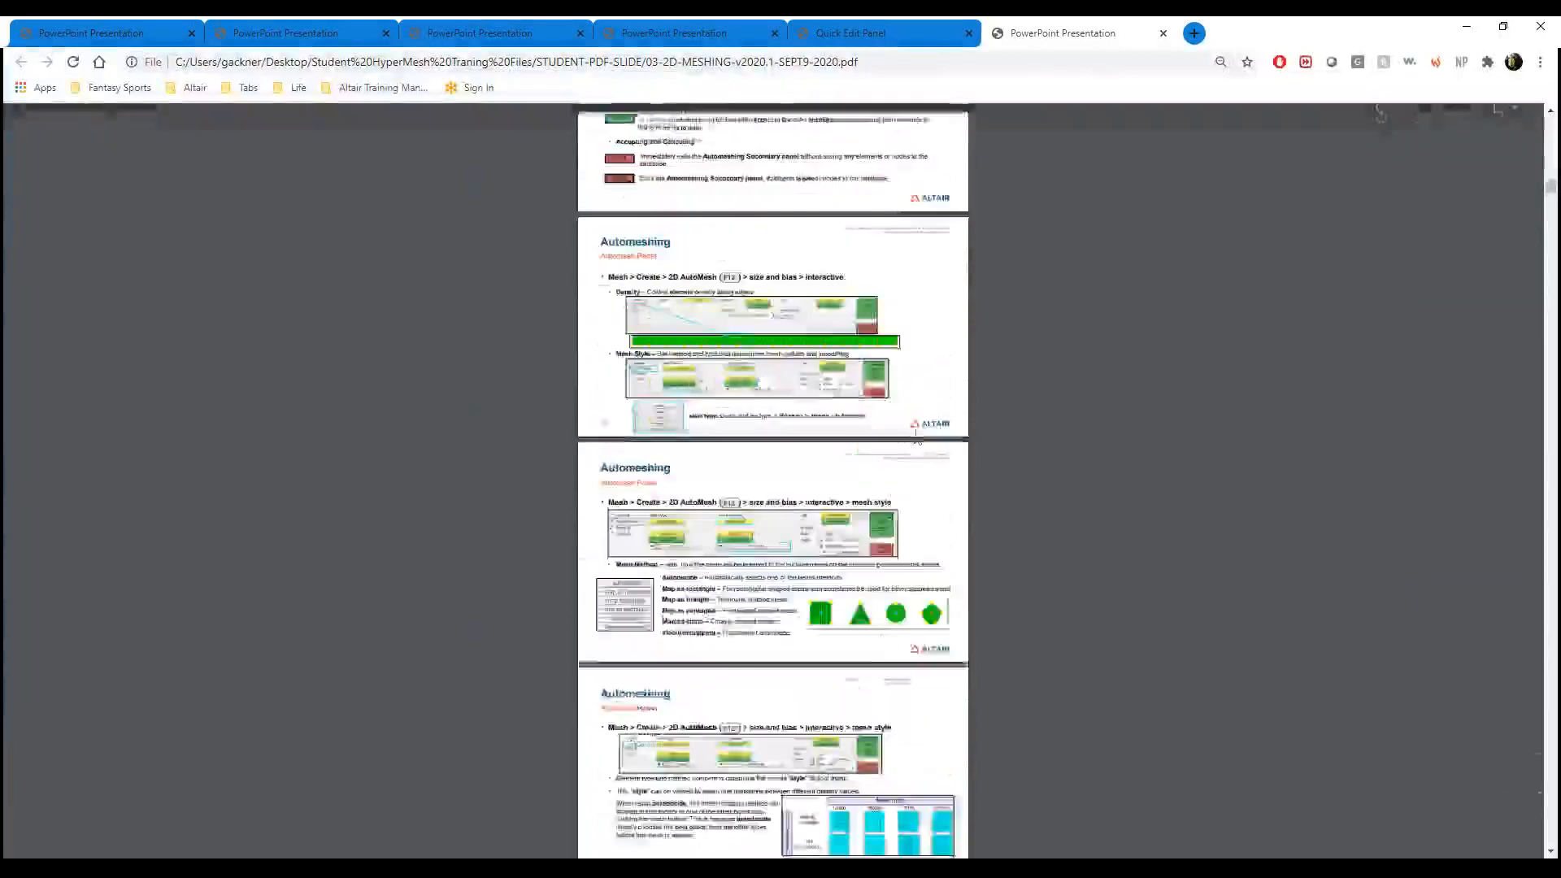
{"action": "scroll", "coordinate": [874, 618], "scroll_direction": "up", "scroll_amount": 8, "text": "ctrl"}
{"action": "scroll", "coordinate": [760, 530], "scroll_direction": "down", "scroll_amount": 4, "text": "ctrl"}
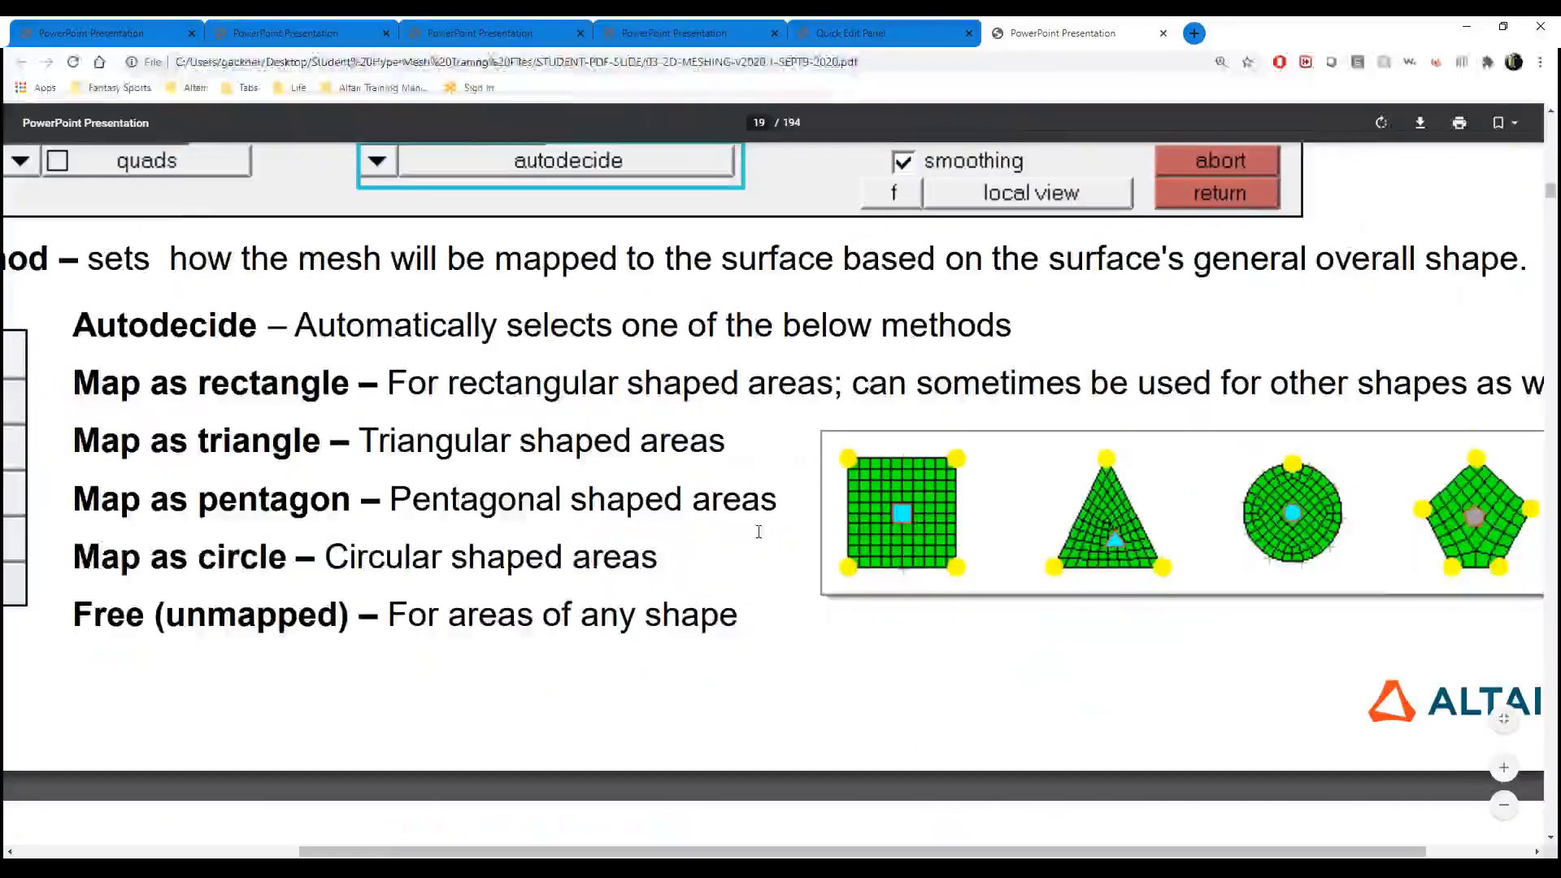
{"action": "left_click_drag", "start_coordinate": [691, 852], "coordinate": [1121, 818]}
{"action": "scroll", "coordinate": [1213, 445], "scroll_direction": "up", "scroll_amount": 3, "text": "ctrl"}
{"action": "scroll", "coordinate": [1217, 535], "scroll_direction": "up", "scroll_amount": 1, "text": "ctrl"}
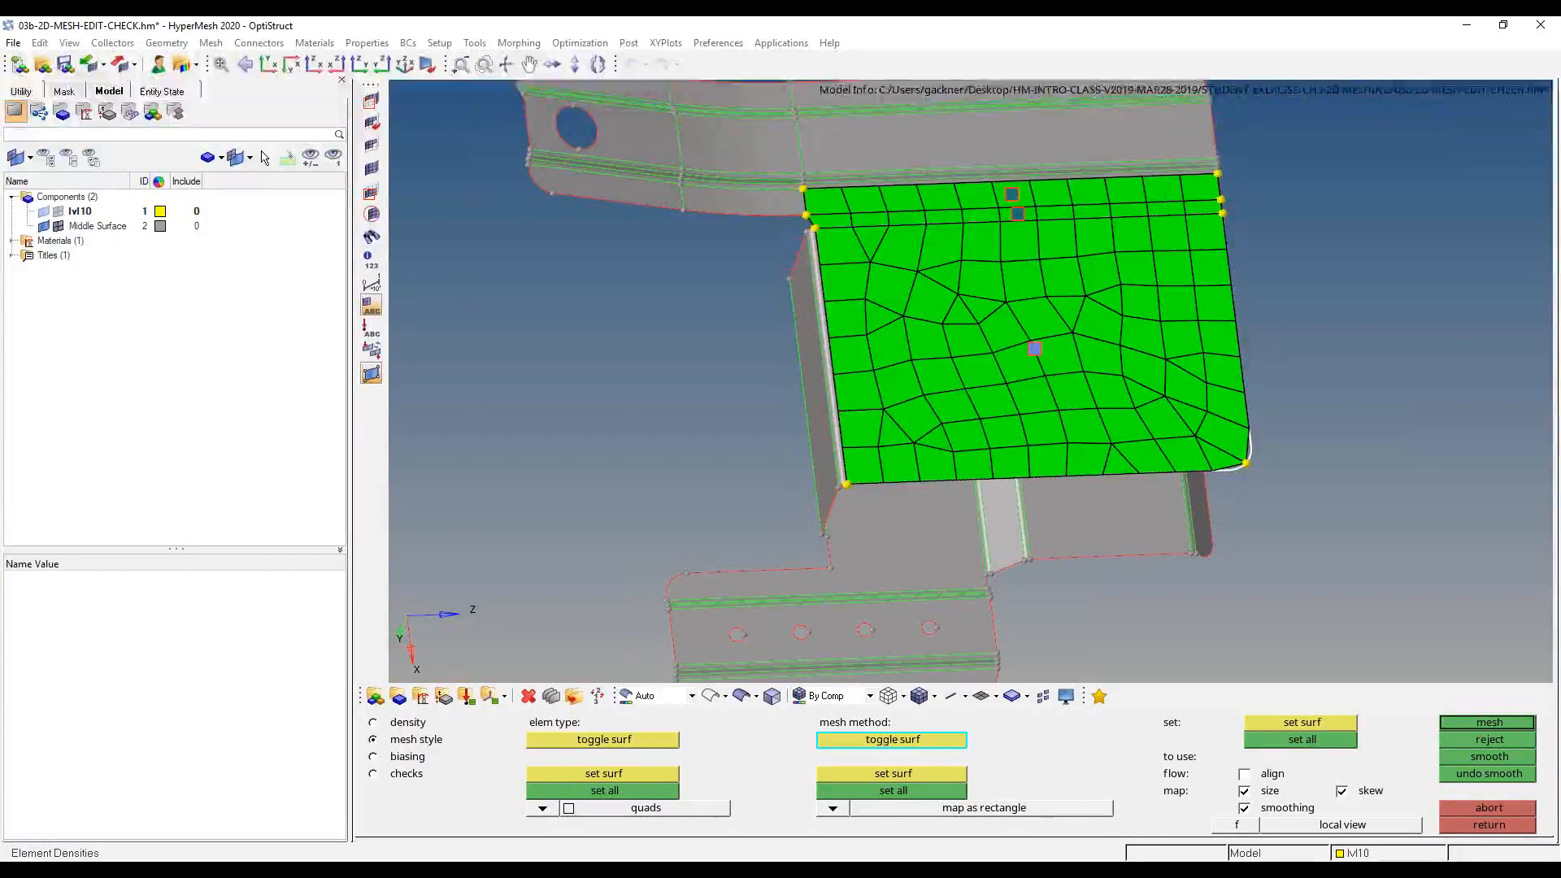
- Back in HyperMesh, turn on flow align, remesh the largest piece with map as rectangle, and accept the mesh
{"action": "left_click", "coordinate": [1244, 773]}
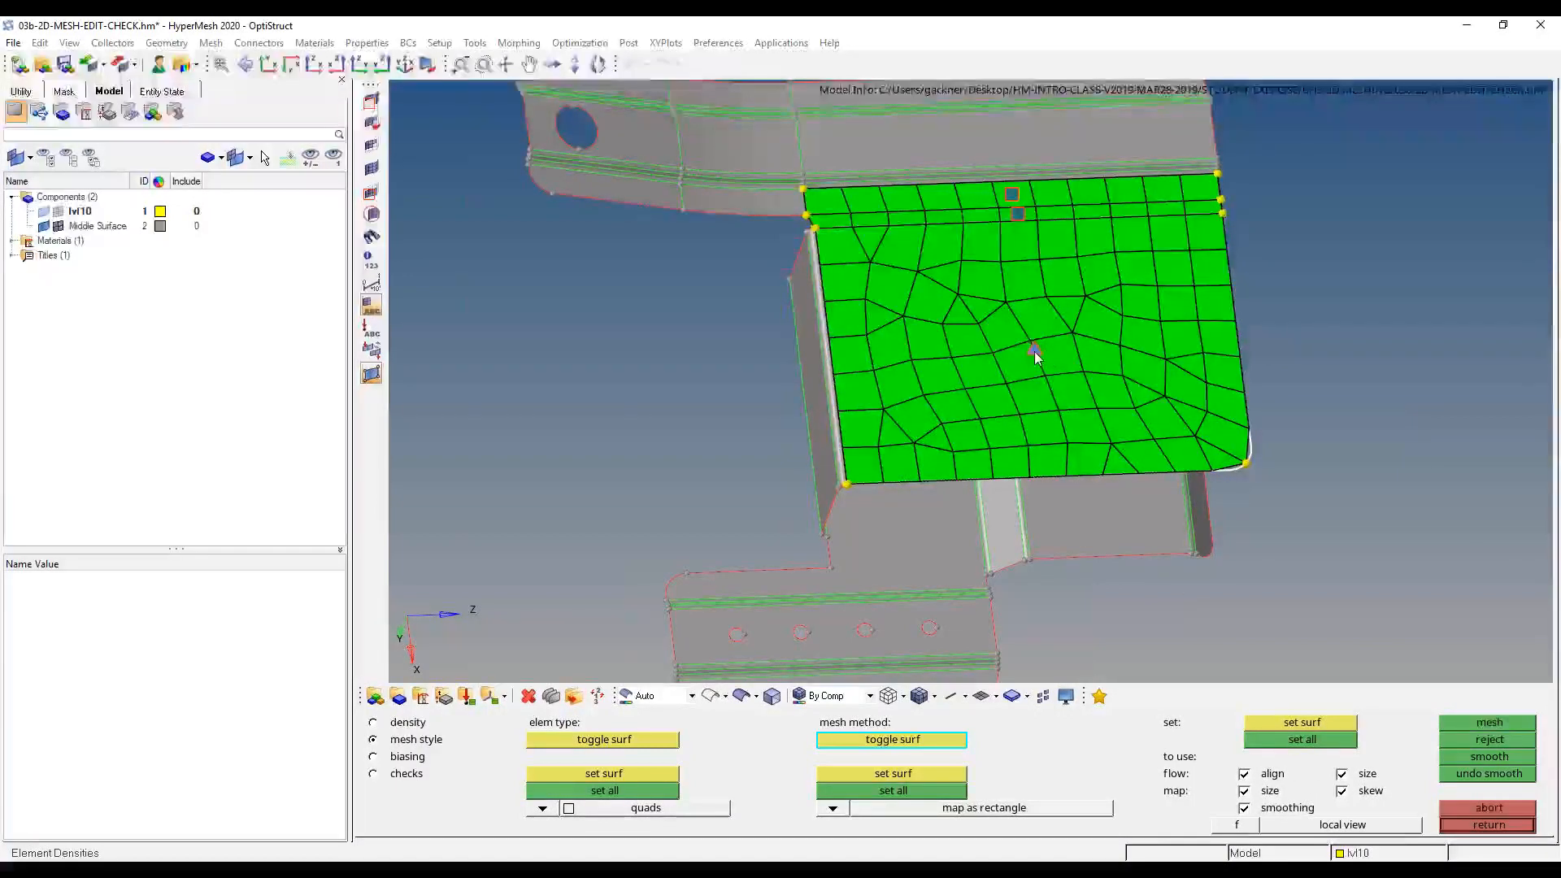
{"action": "left_click", "coordinate": [1501, 720]}
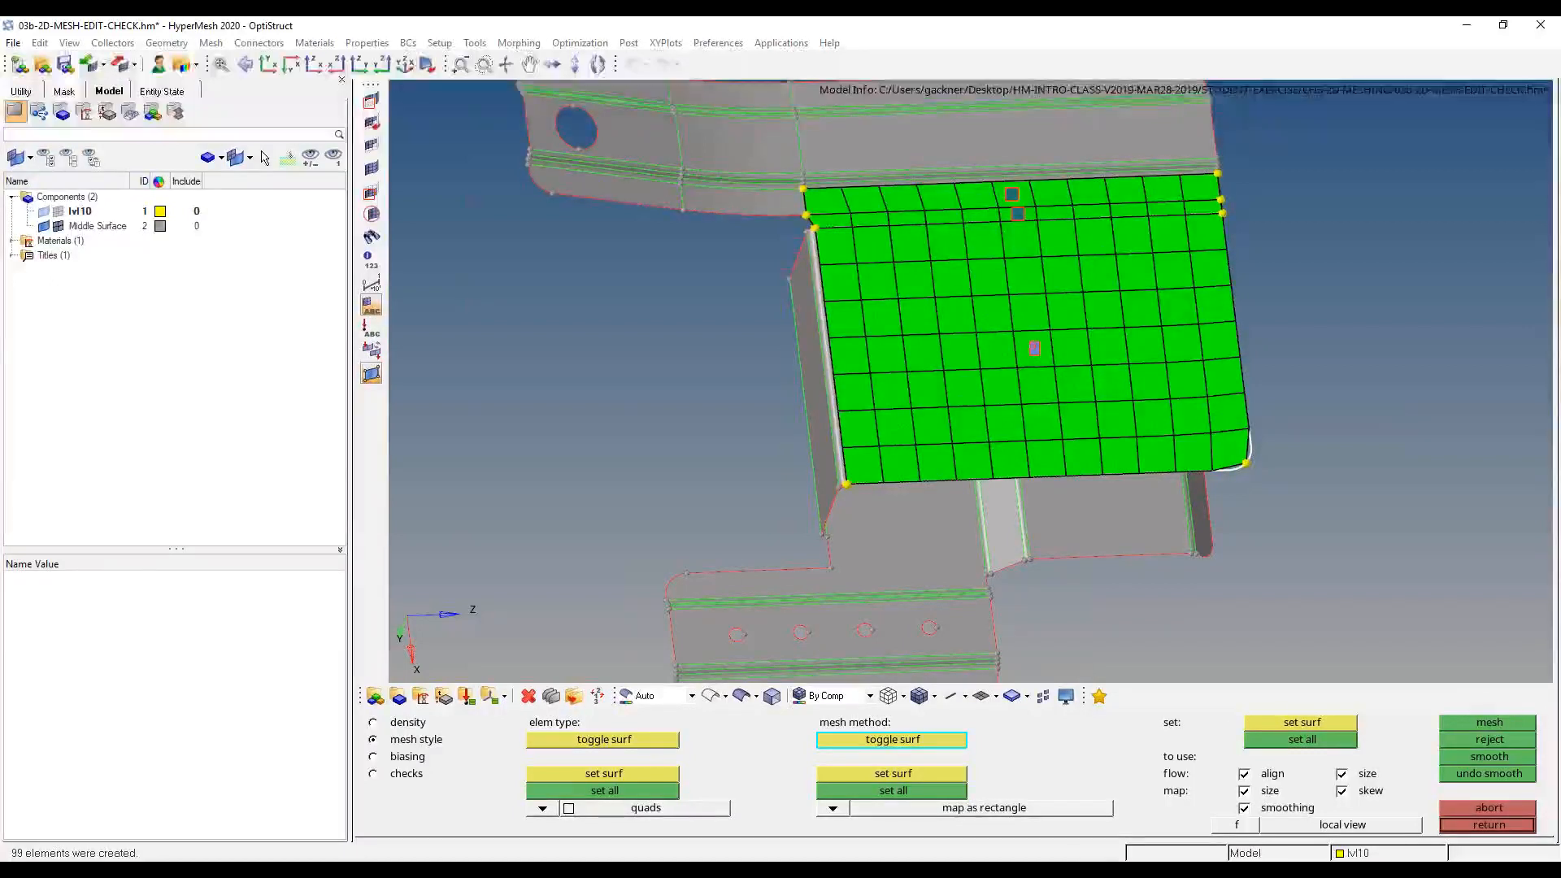
{"action": "left_click", "coordinate": [1489, 824]}
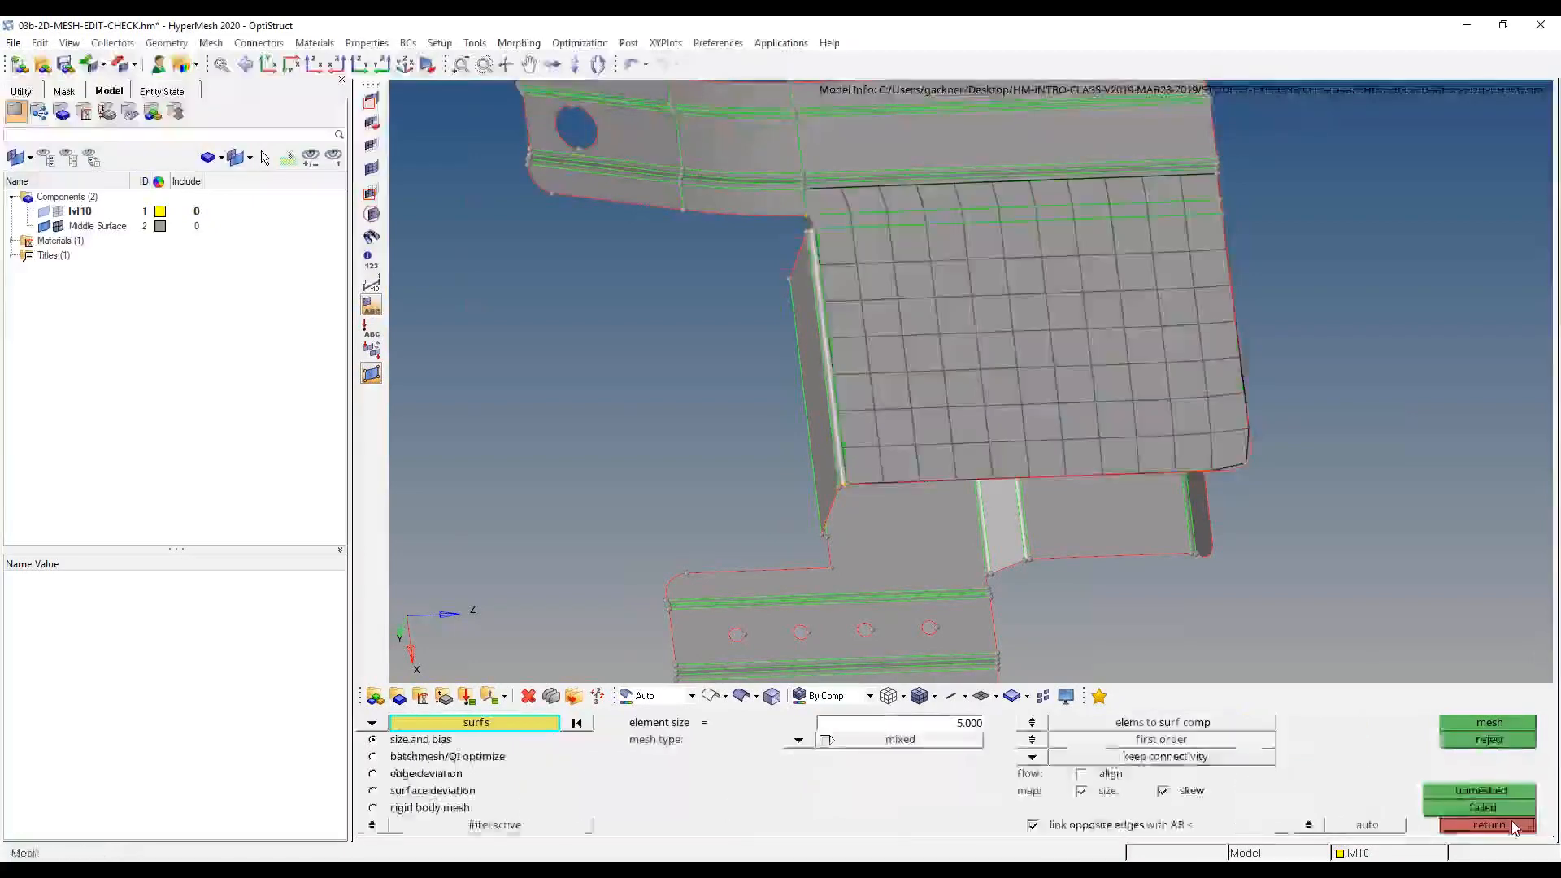
- Automesh the narrow flat surface containing the four small holes with mixed elements at size 5.000
{"action": "scroll", "coordinate": [1037, 390], "scroll_direction": "down", "scroll_amount": 3, "text": "ctrl"}
{"action": "mouse_move", "coordinate": [1025, 368]}
{"action": "left_mouse_down", "text": "ctrl"}
{"action": "mouse_move", "coordinate": [1080, 470]}
{"action": "mouse_move", "coordinate": [1036, 390]}
{"action": "left_mouse_up", "text": "ctrl"}
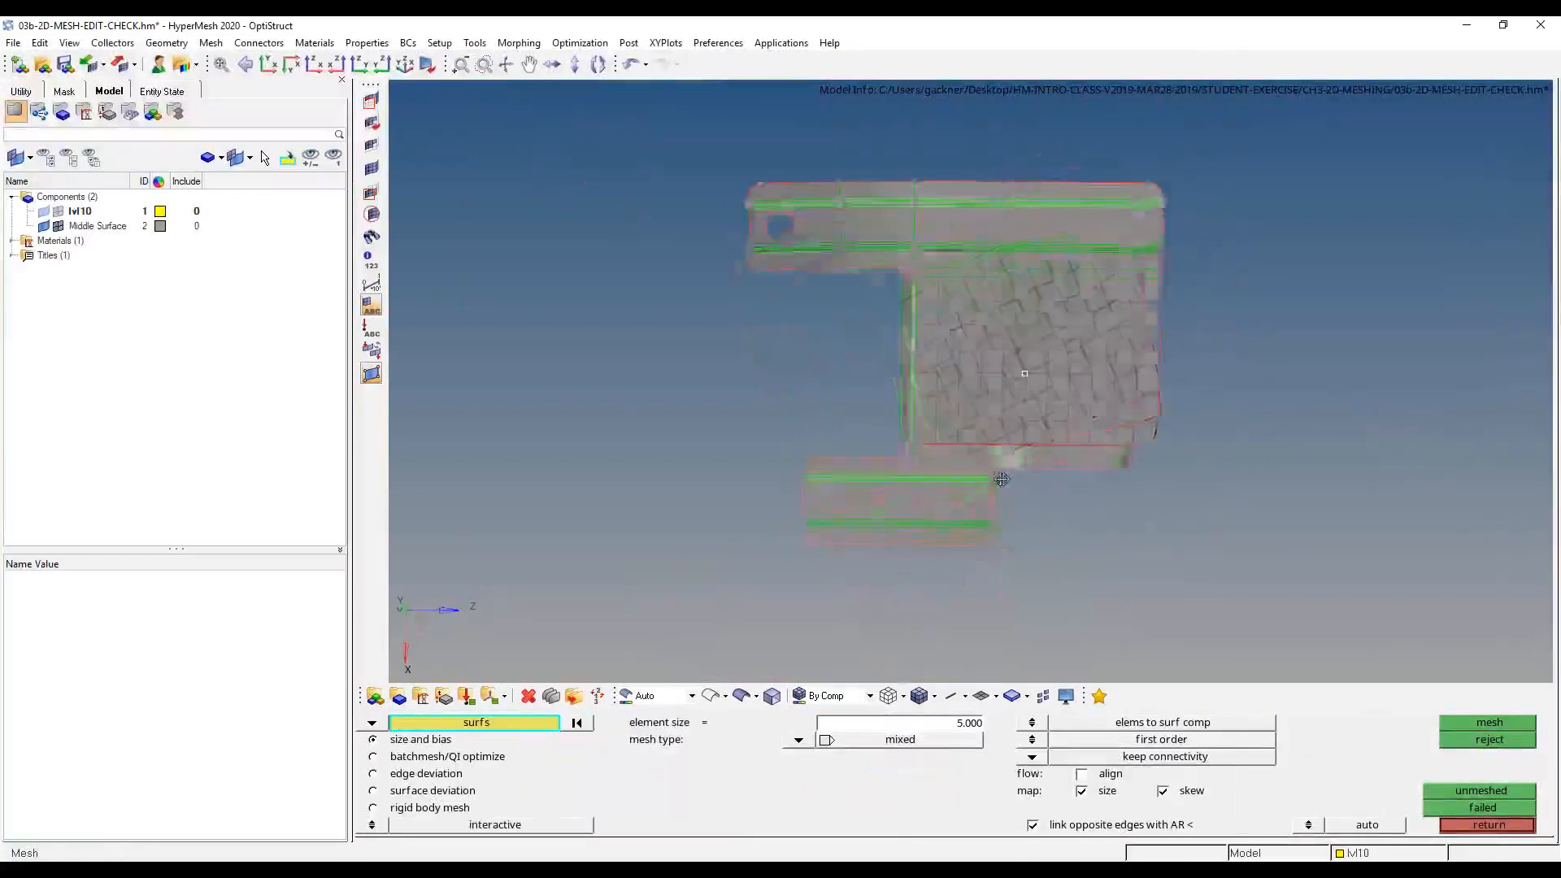
{"action": "scroll", "coordinate": [1049, 278], "scroll_direction": "up", "scroll_amount": 5, "text": "ctrl"}
{"action": "left_click_drag", "start_coordinate": [1055, 309], "coordinate": [1171, 390], "text": "ctrl"}
{"action": "scroll", "coordinate": [1089, 390], "scroll_direction": "down", "scroll_amount": 5, "text": "ctrl"}
{"action": "left_click_drag", "start_coordinate": [1029, 401], "coordinate": [1126, 387], "text": "ctrl"}
{"action": "scroll", "coordinate": [986, 172], "scroll_direction": "up", "scroll_amount": 5, "text": "ctrl"}
{"action": "scroll", "coordinate": [1125, 386], "scroll_direction": "down", "scroll_amount": 4, "text": "ctrl"}
{"action": "scroll", "coordinate": [1044, 464], "scroll_direction": "up", "scroll_amount": 4, "text": "ctrl"}
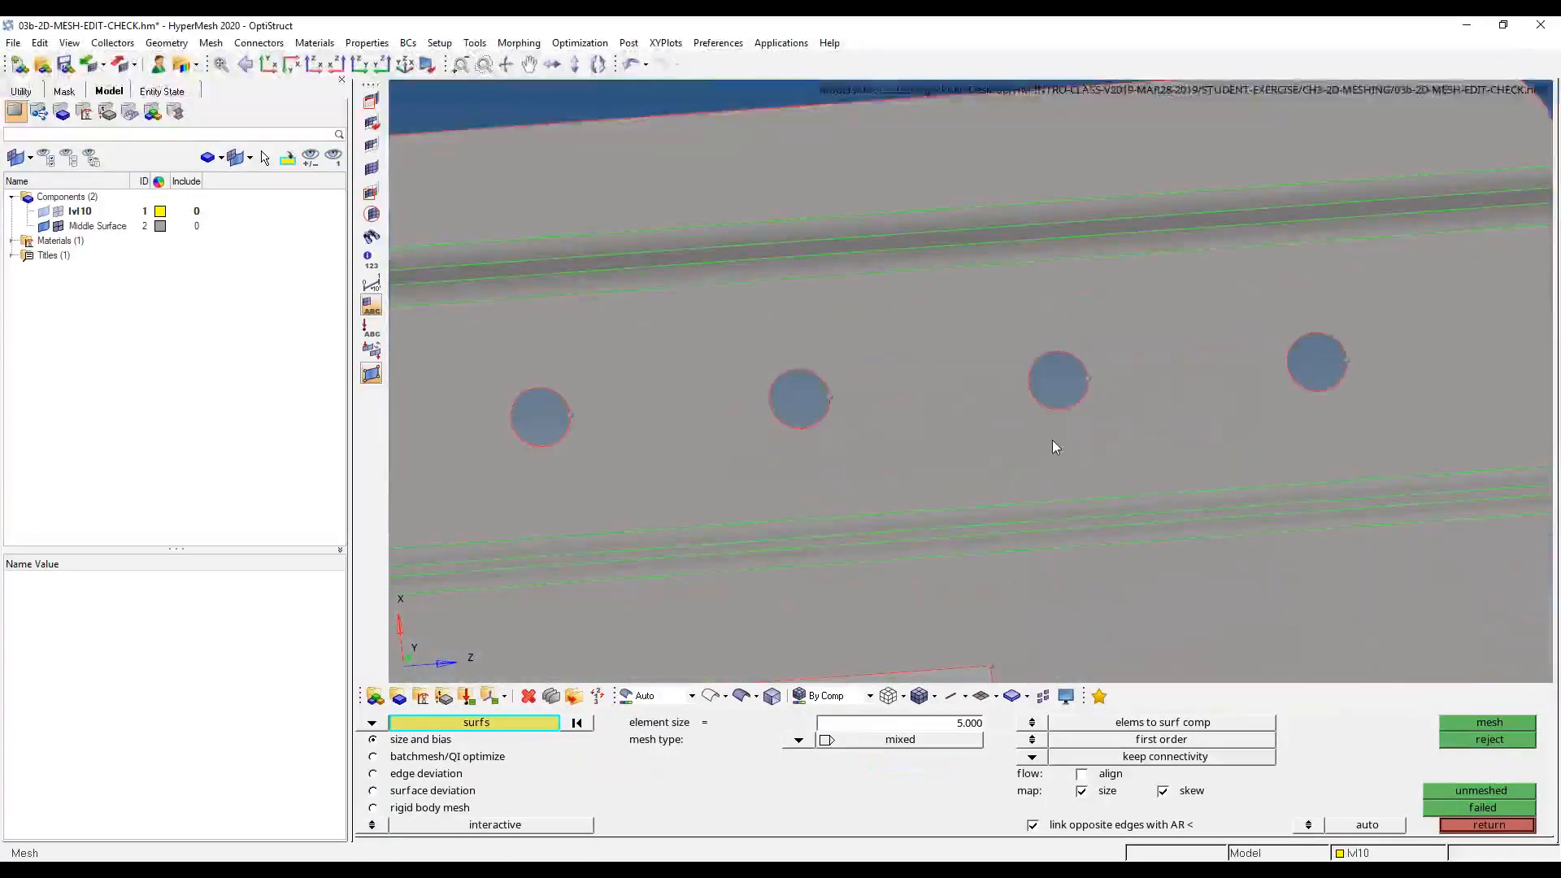
{"action": "left_click", "coordinate": [1110, 456]}
{"action": "middle_click", "coordinate": [1110, 456]}
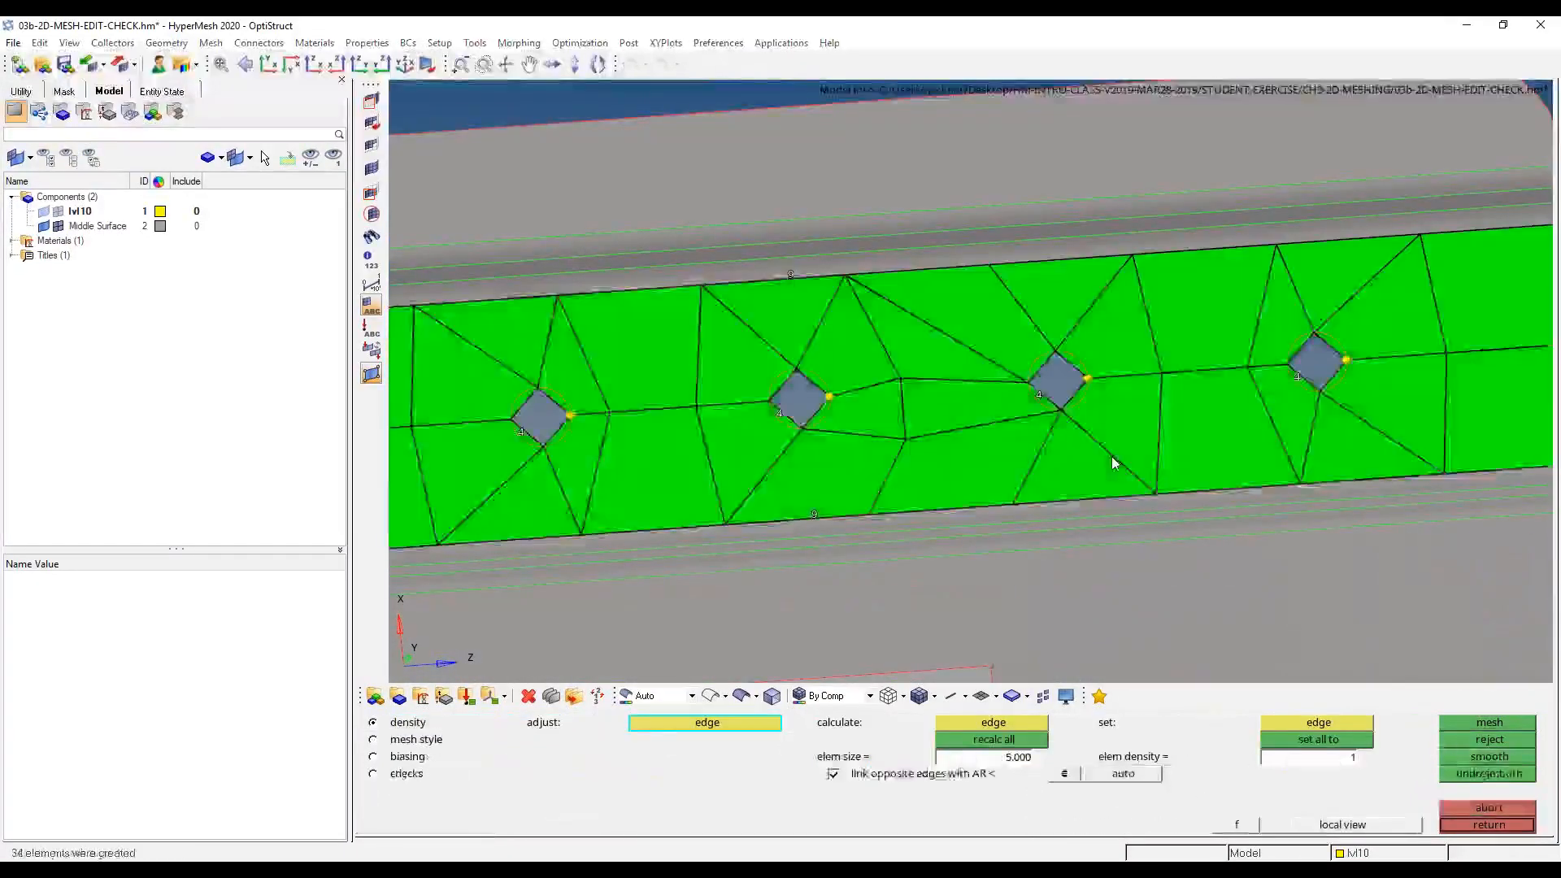
- Reduce the edge density around the four small holes to 3 elements each and remesh the strip
{"action": "scroll", "coordinate": [1112, 462], "scroll_direction": "down", "scroll_amount": 5, "text": "ctrl"}
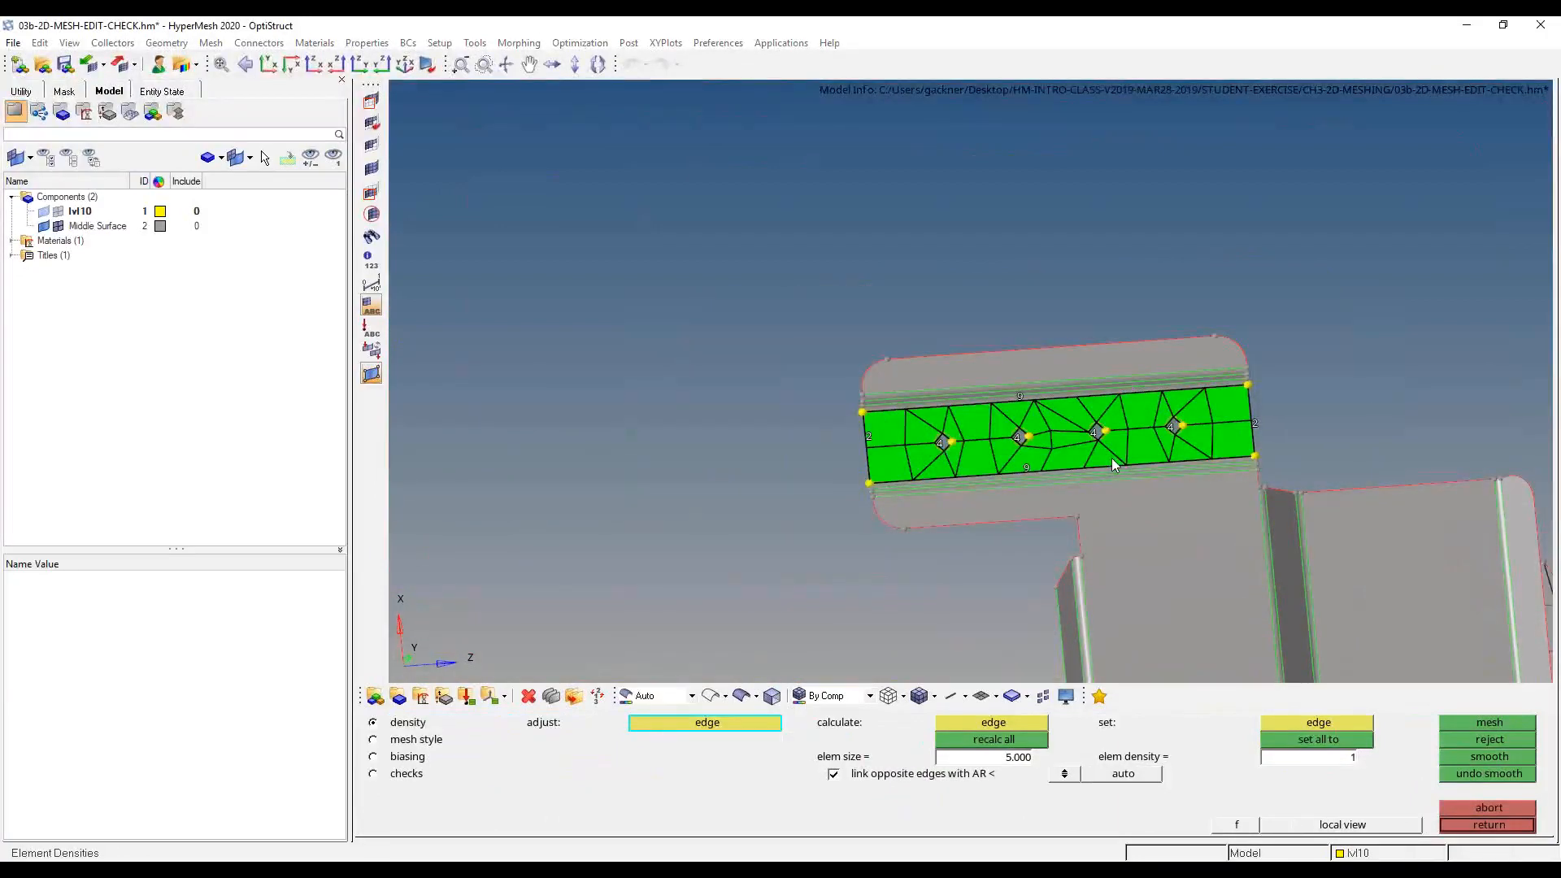
{"action": "scroll", "coordinate": [1075, 462], "scroll_direction": "up", "scroll_amount": 10, "text": "ctrl"}
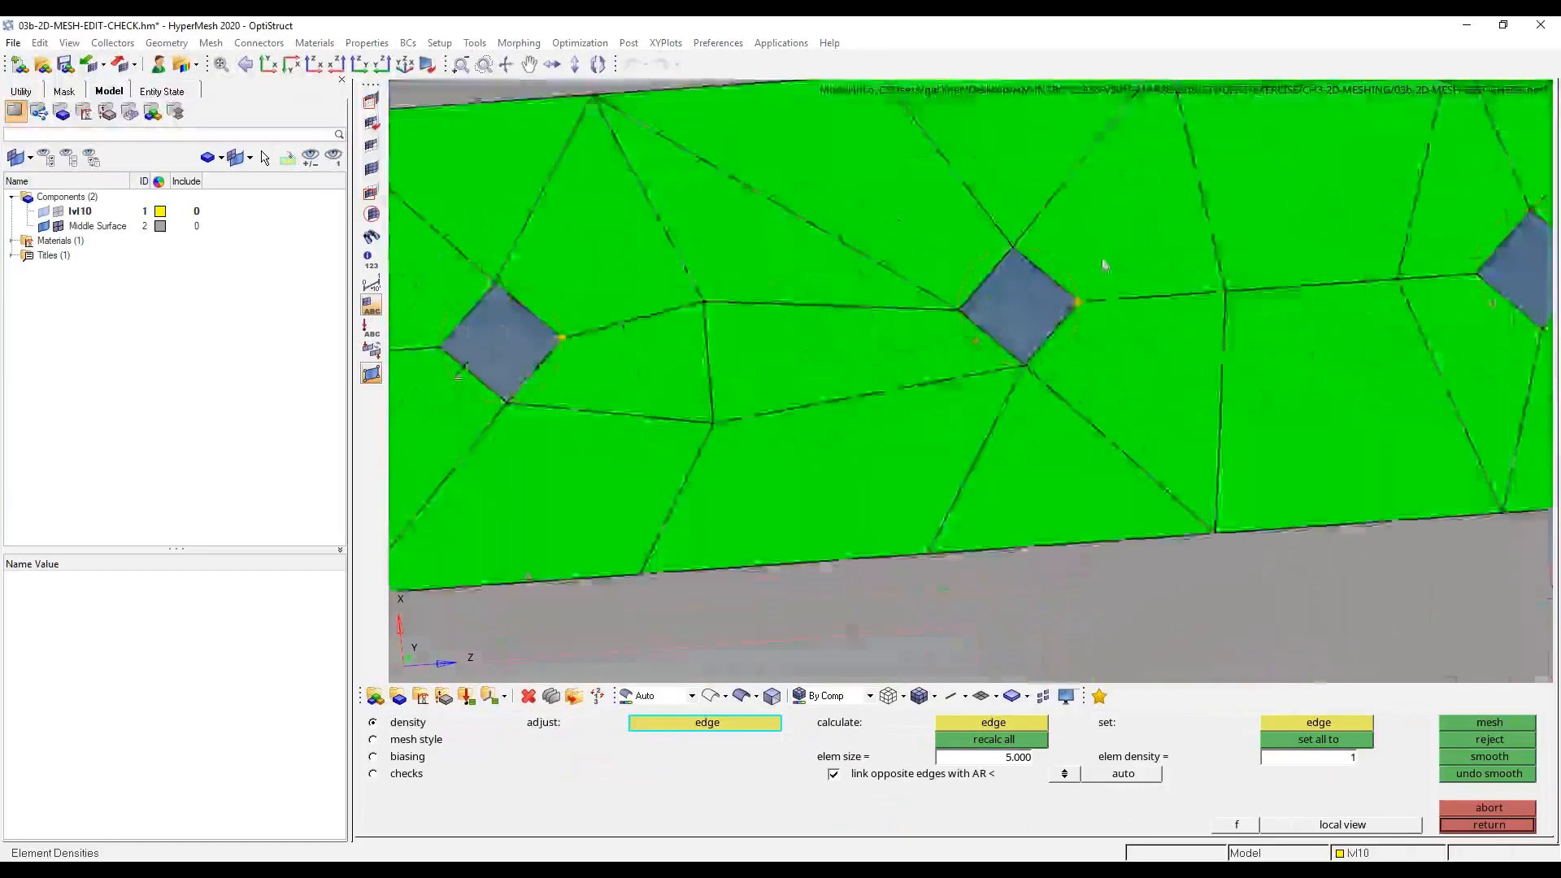
{"action": "scroll", "coordinate": [1046, 345], "scroll_direction": "down", "scroll_amount": 5, "text": "ctrl"}
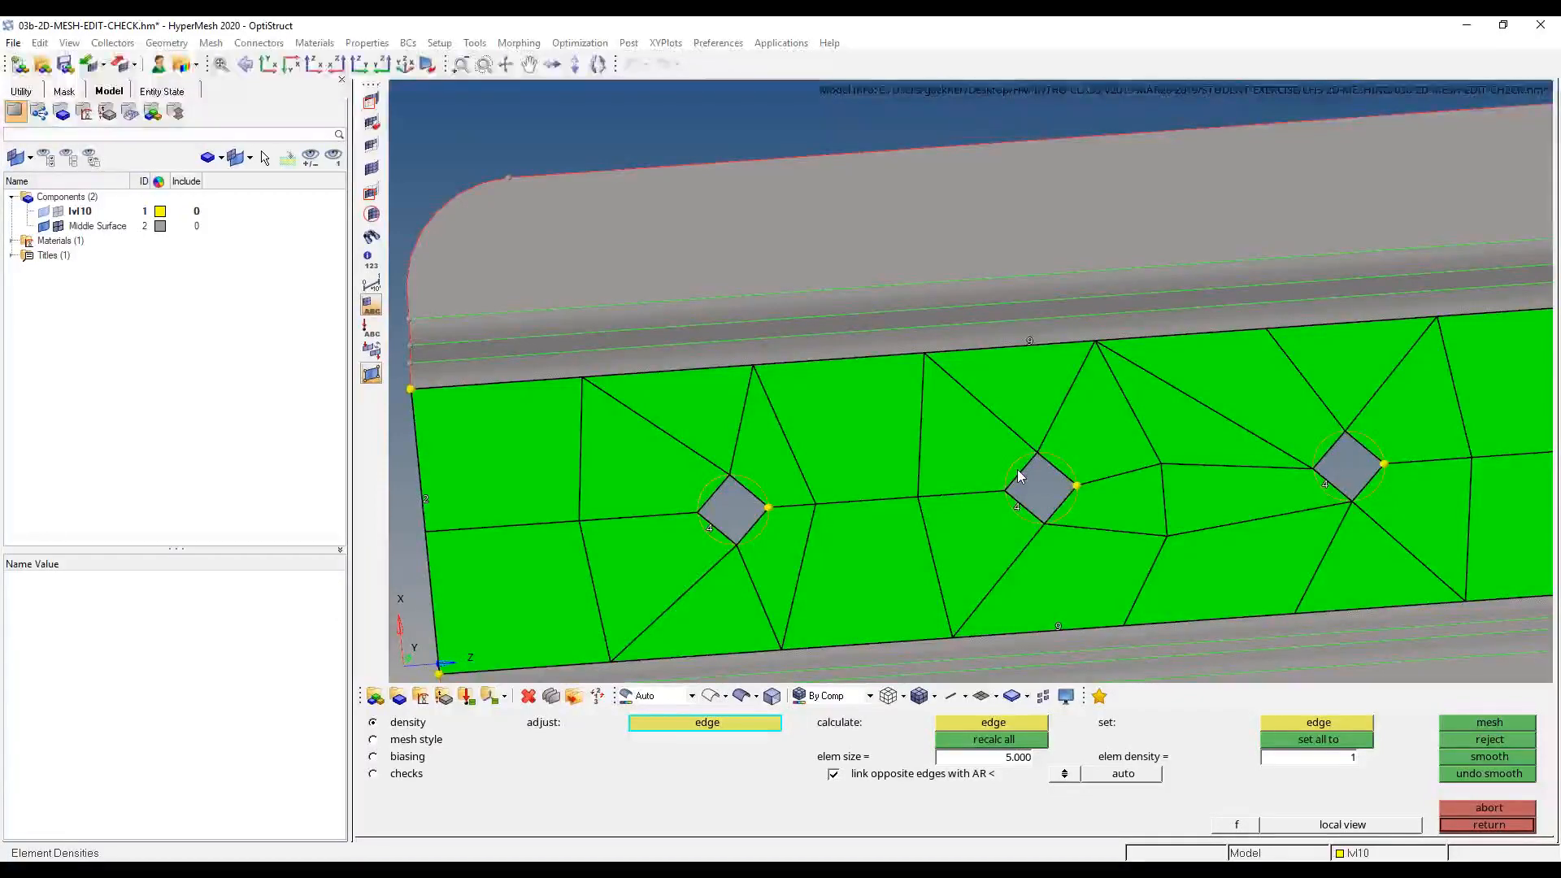
{"action": "right_click", "coordinate": [1019, 514]}
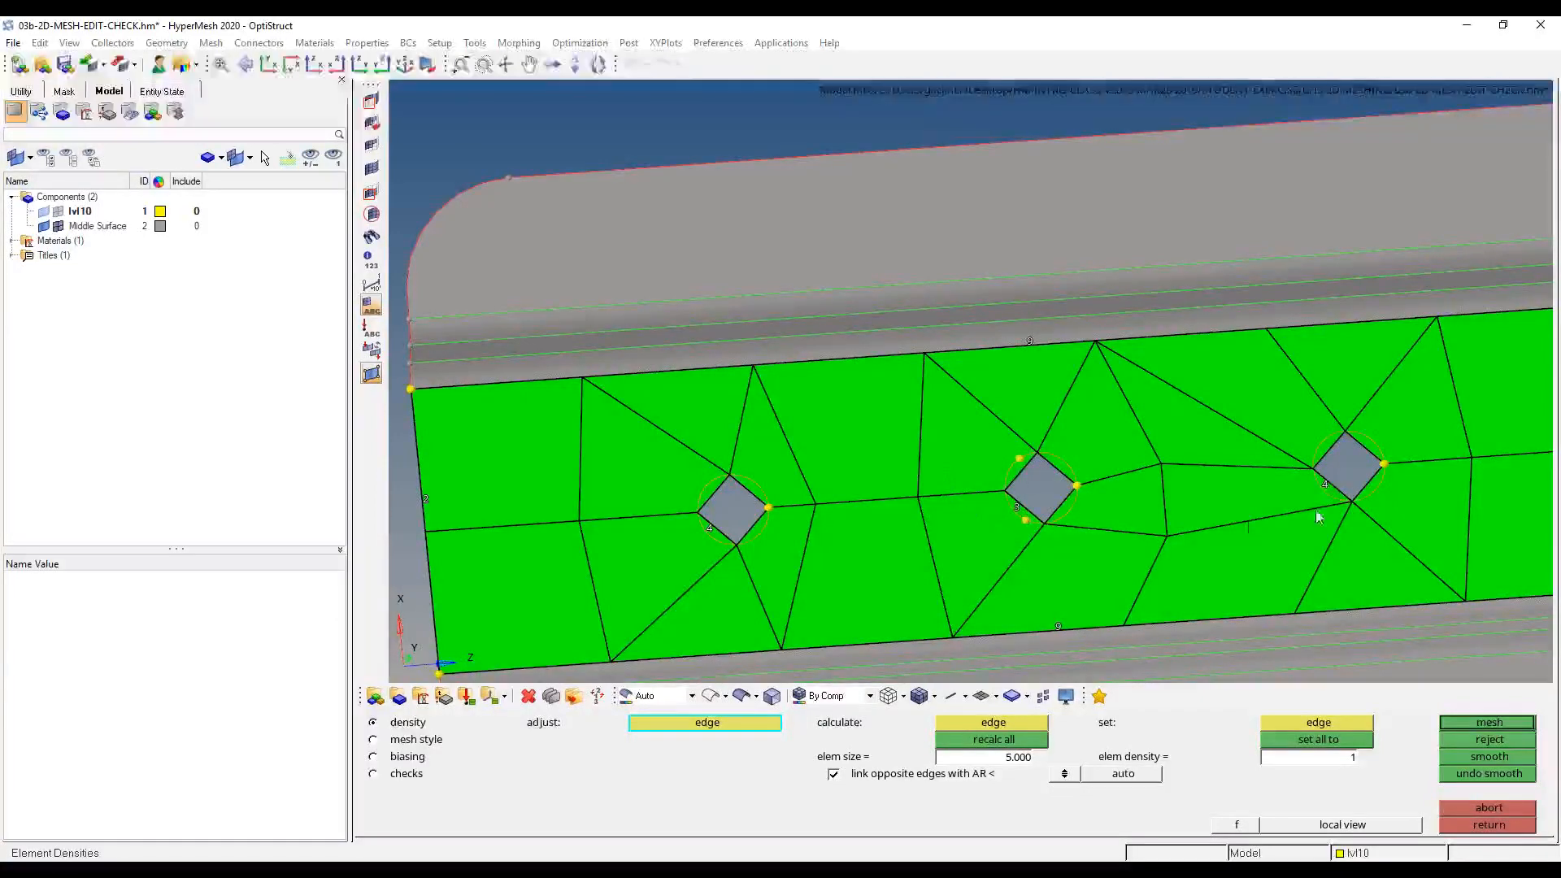
{"action": "right_click", "coordinate": [1329, 487]}
{"action": "scroll", "coordinate": [623, 512], "scroll_direction": "down", "scroll_amount": 3}
{"action": "right_click", "coordinate": [1103, 494]}
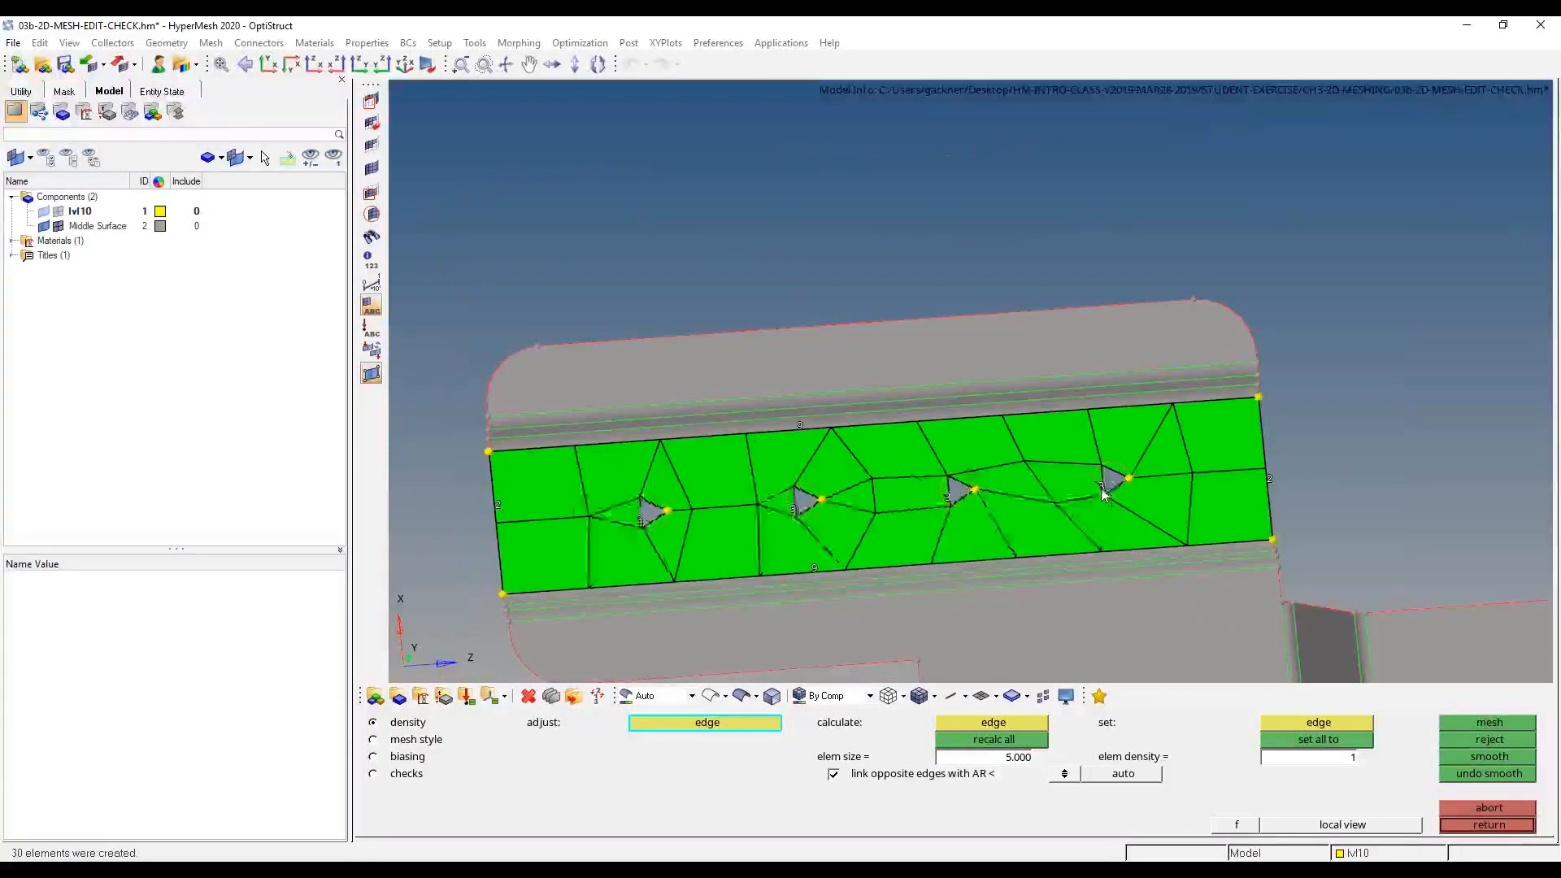
- Raise the edge density around three neighbouring small holes to 6 elements each and remesh the strip
{"action": "scroll", "coordinate": [951, 488], "scroll_direction": "up", "scroll_amount": 7}
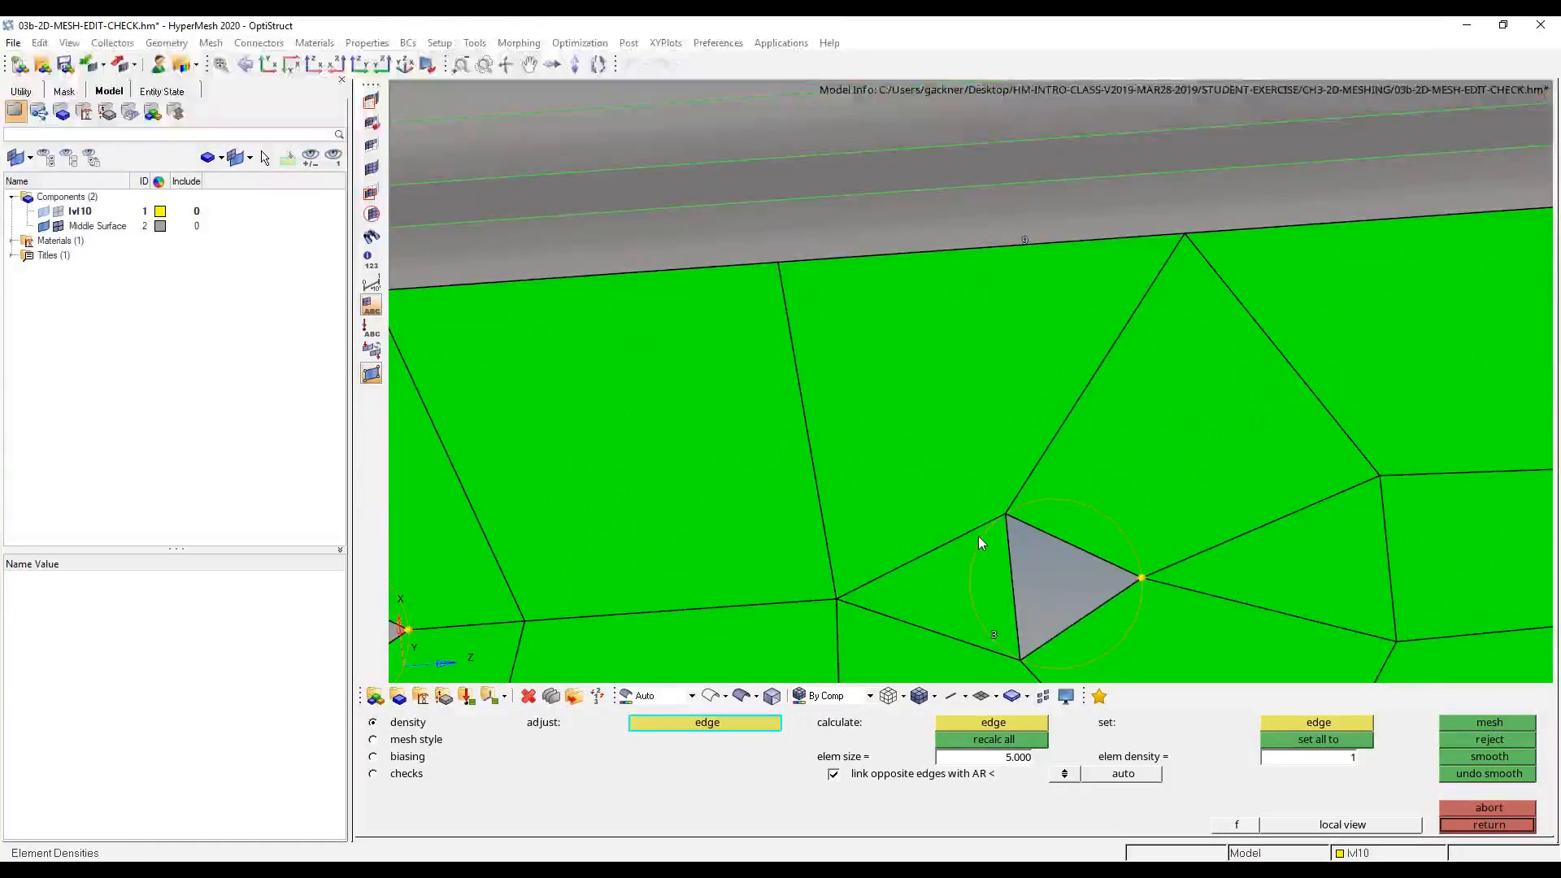
{"action": "left_click", "coordinate": [993, 635]}
{"action": "left_click", "coordinate": [993, 635]}
{"action": "left_click", "coordinate": [994, 635]}
{"action": "middle_click", "coordinate": [996, 643]}
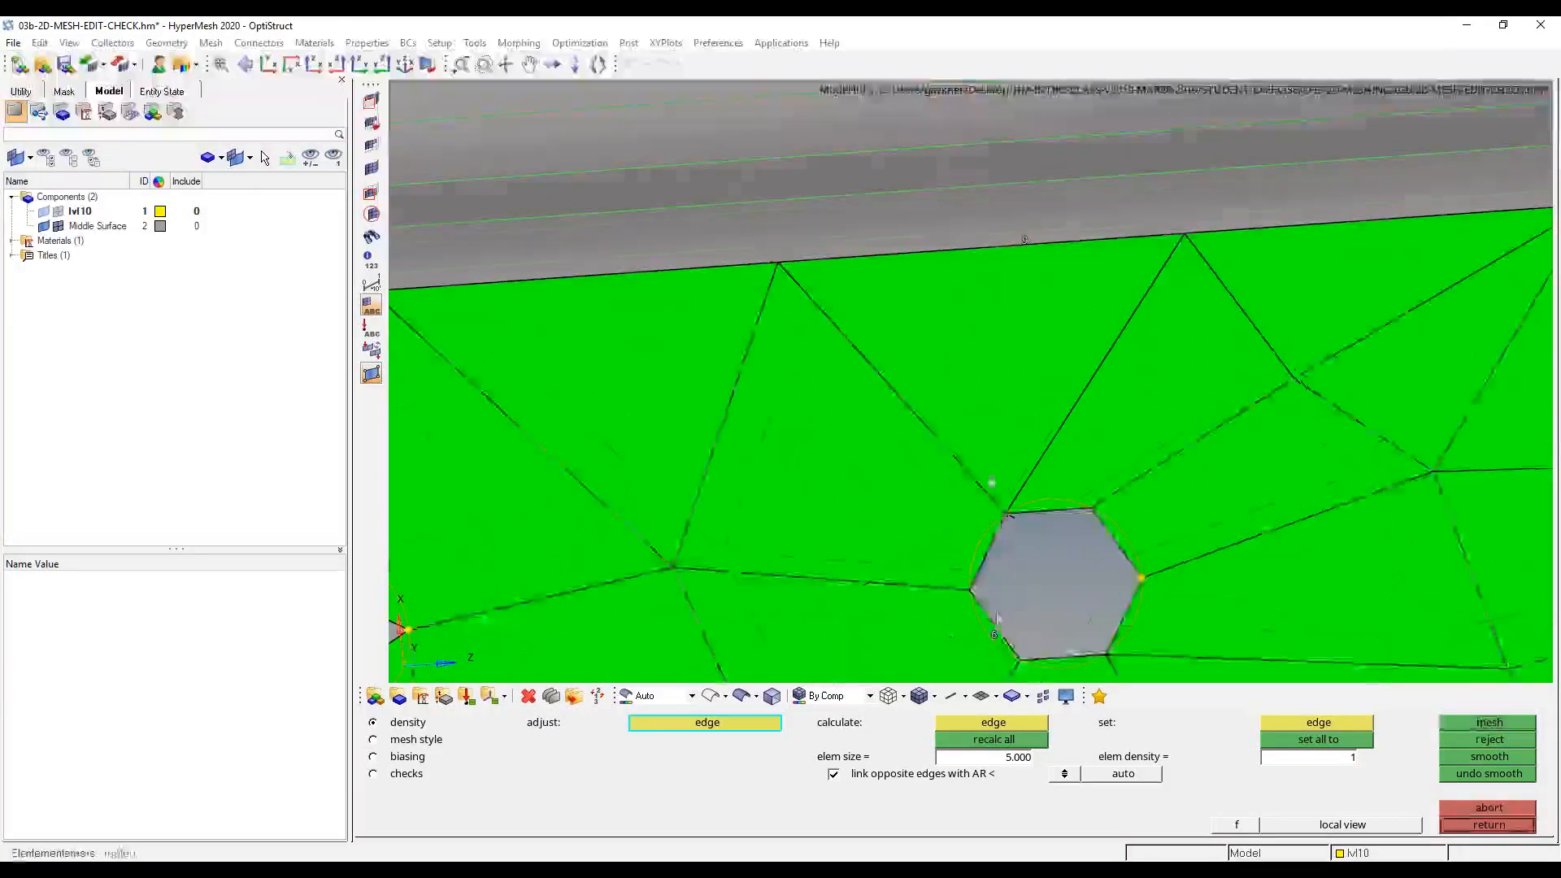
{"action": "scroll", "coordinate": [994, 471], "scroll_direction": "down", "scroll_amount": 5, "text": "ctrl"}
{"action": "left_click", "coordinate": [690, 563]}
{"action": "left_click", "coordinate": [690, 563]}
{"action": "left_click", "coordinate": [690, 563]}
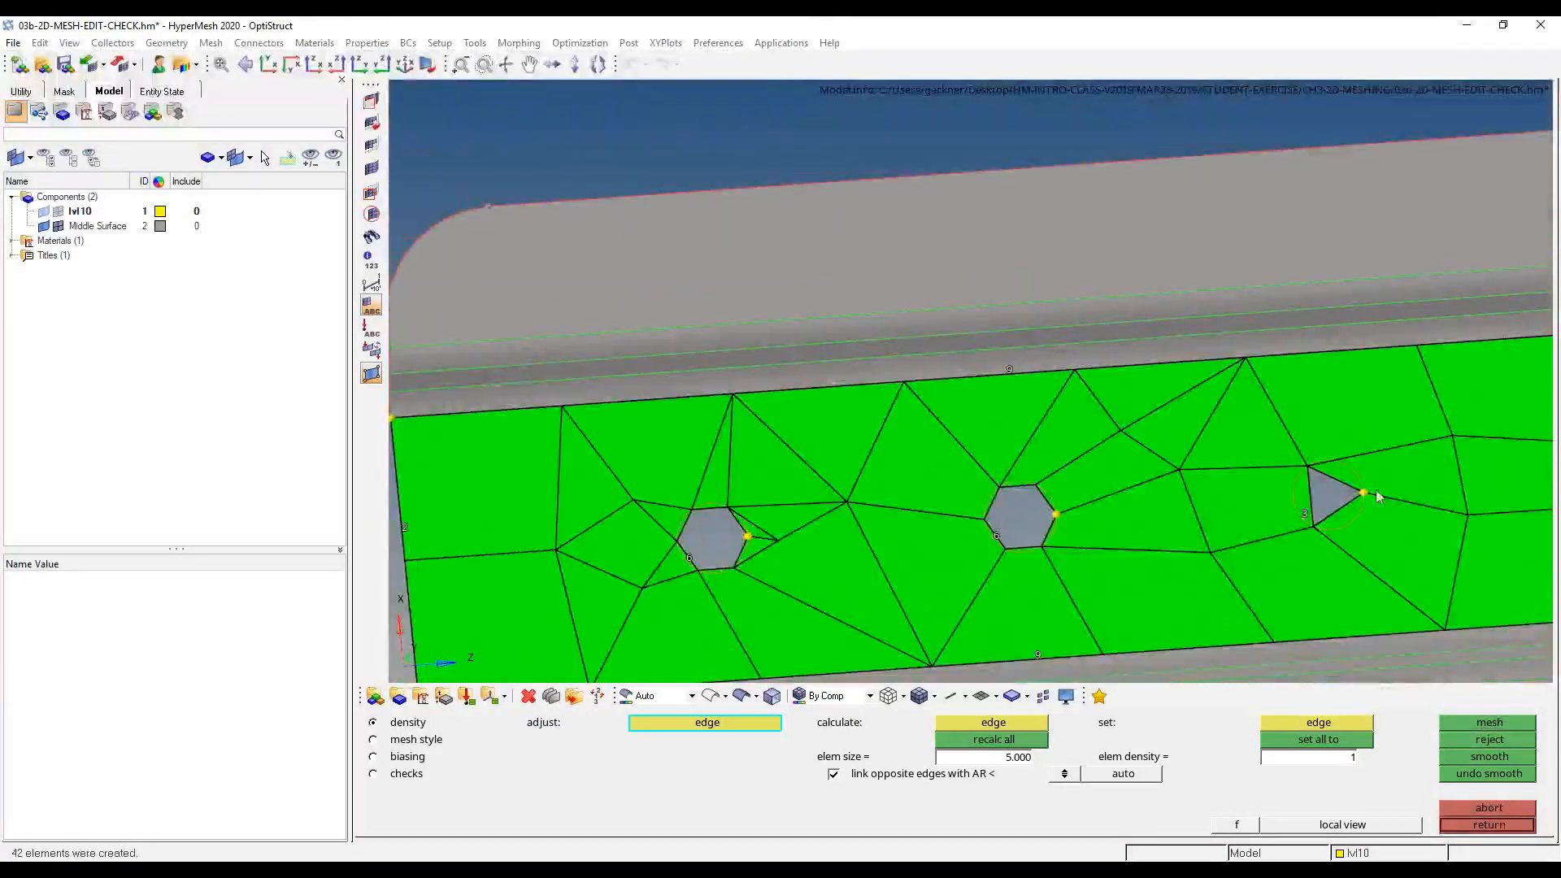
{"action": "left_click", "coordinate": [1303, 515]}
{"action": "left_click", "coordinate": [1304, 515]}
{"action": "left_click", "coordinate": [1304, 515]}
- Raise the edge density around all four small holes to 8 elements each and remesh the strip
{"action": "right_click_drag", "start_coordinate": [1309, 503], "coordinate": [973, 527], "text": "ctrl"}
{"action": "left_click", "coordinate": [1281, 520]}
{"action": "left_click", "coordinate": [1282, 523]}
{"action": "left_click", "coordinate": [1283, 523]}
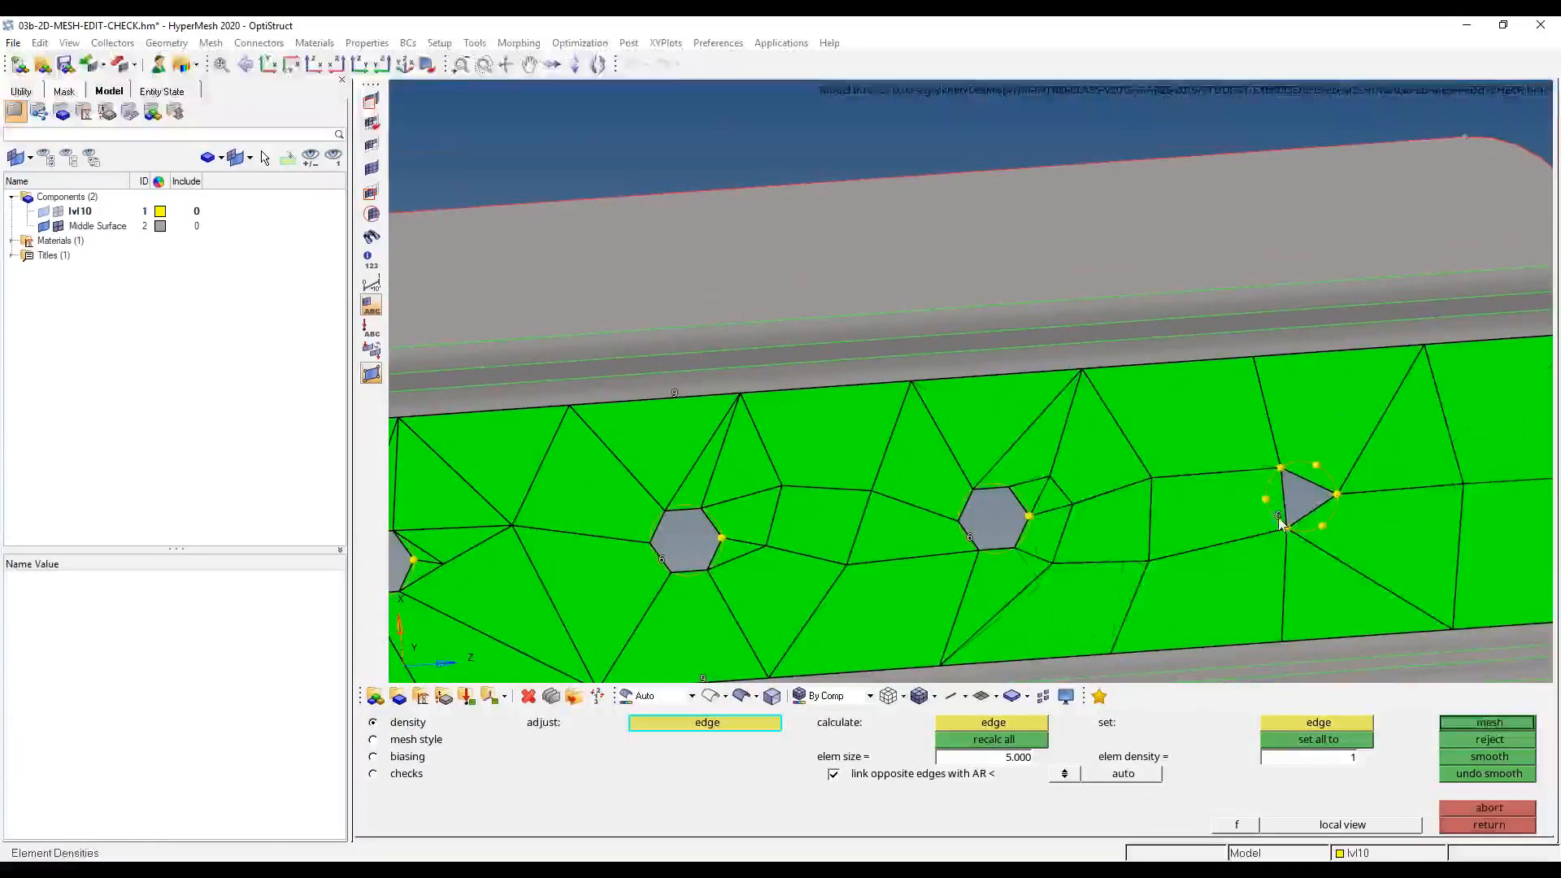
{"action": "left_click", "coordinate": [1283, 522]}
{"action": "left_click", "coordinate": [1282, 523]}
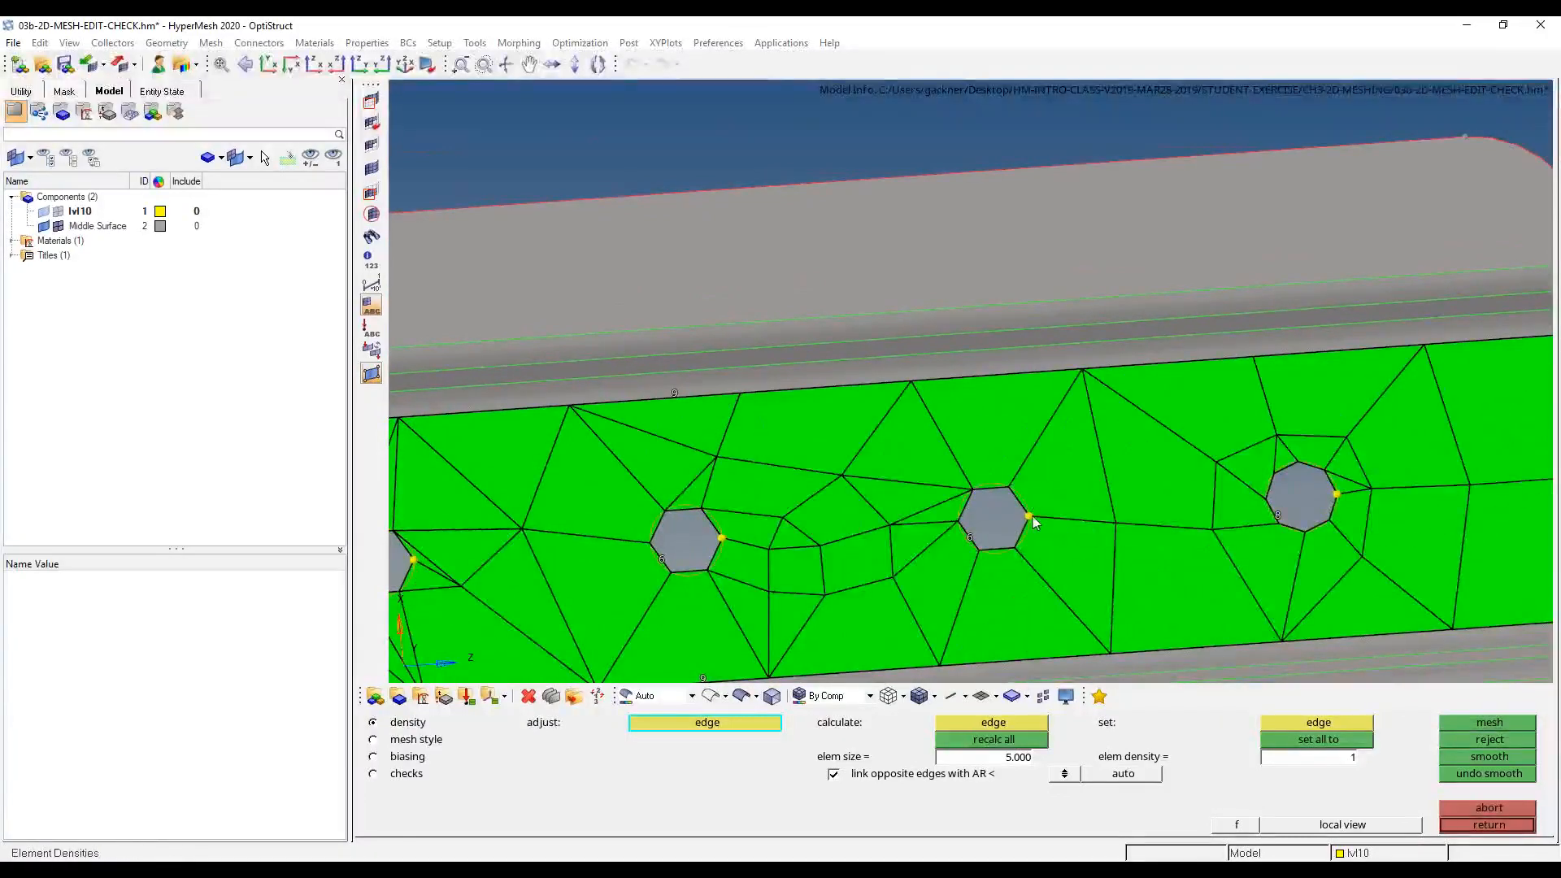
{"action": "left_click", "coordinate": [971, 542]}
{"action": "left_click", "coordinate": [971, 543]}
{"action": "left_click", "coordinate": [662, 561]}
{"action": "left_click", "coordinate": [661, 560]}
{"action": "middle_click", "coordinate": [661, 561]}
{"action": "right_click_drag", "start_coordinate": [863, 418], "coordinate": [1213, 296], "text": "ctrl"}
{"action": "left_click", "coordinate": [697, 464]}
{"action": "left_click", "coordinate": [697, 465]}
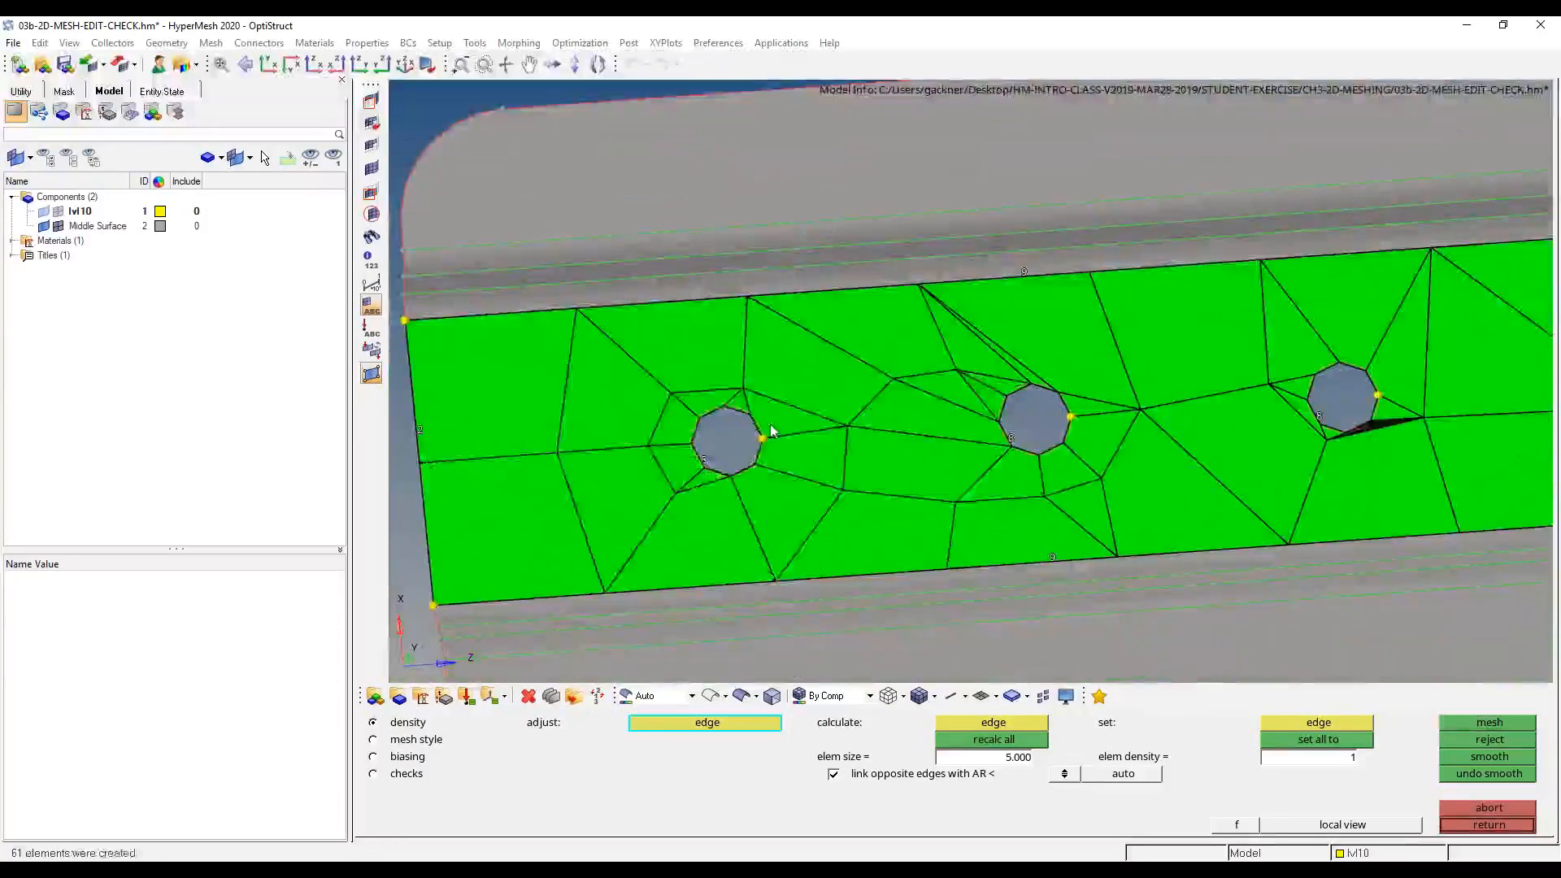
- Examine the elements around the four holes up close and accept the strip's mesh
{"action": "scroll", "coordinate": [744, 425], "scroll_direction": "up", "scroll_amount": 5}
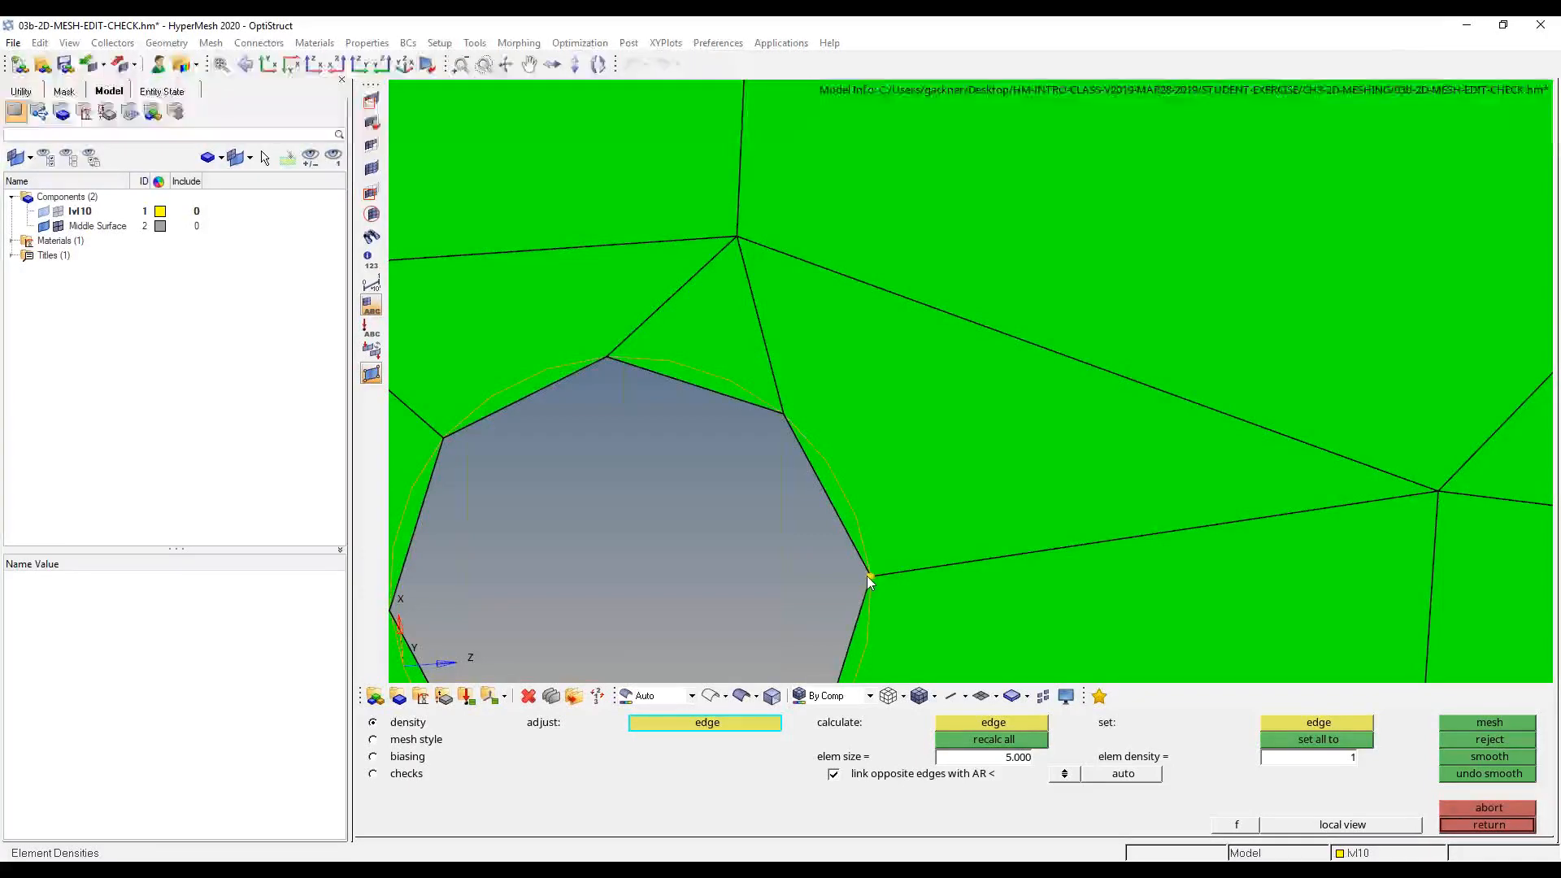
{"action": "scroll", "coordinate": [892, 460], "scroll_direction": "down", "scroll_amount": 9}
{"action": "scroll", "coordinate": [891, 460], "scroll_direction": "down", "scroll_amount": 3}
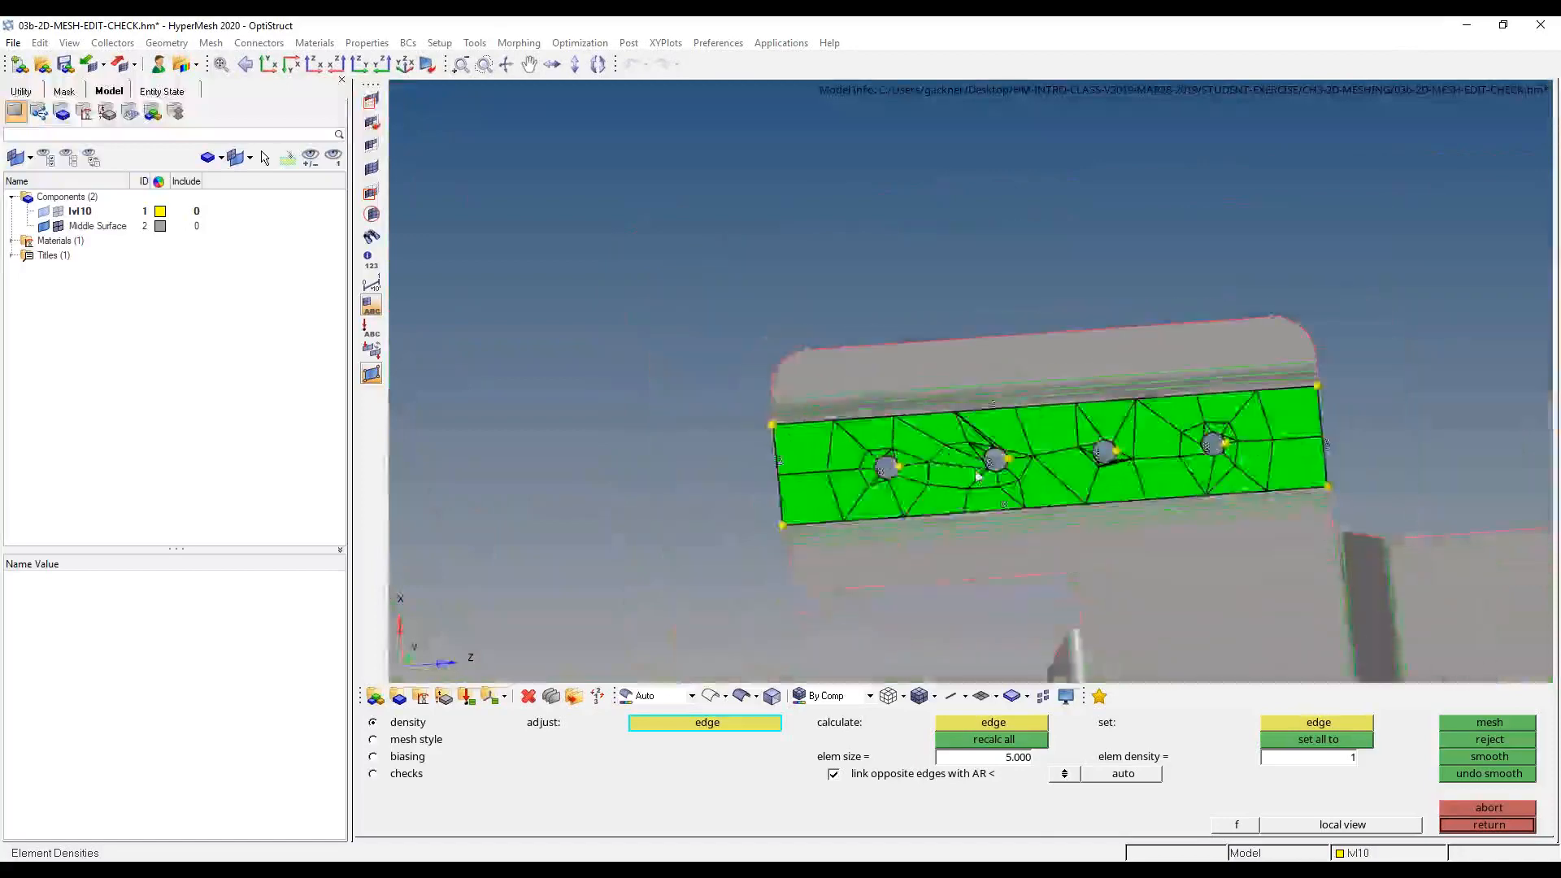
{"action": "scroll", "coordinate": [1127, 460], "scroll_direction": "up", "scroll_amount": 6}
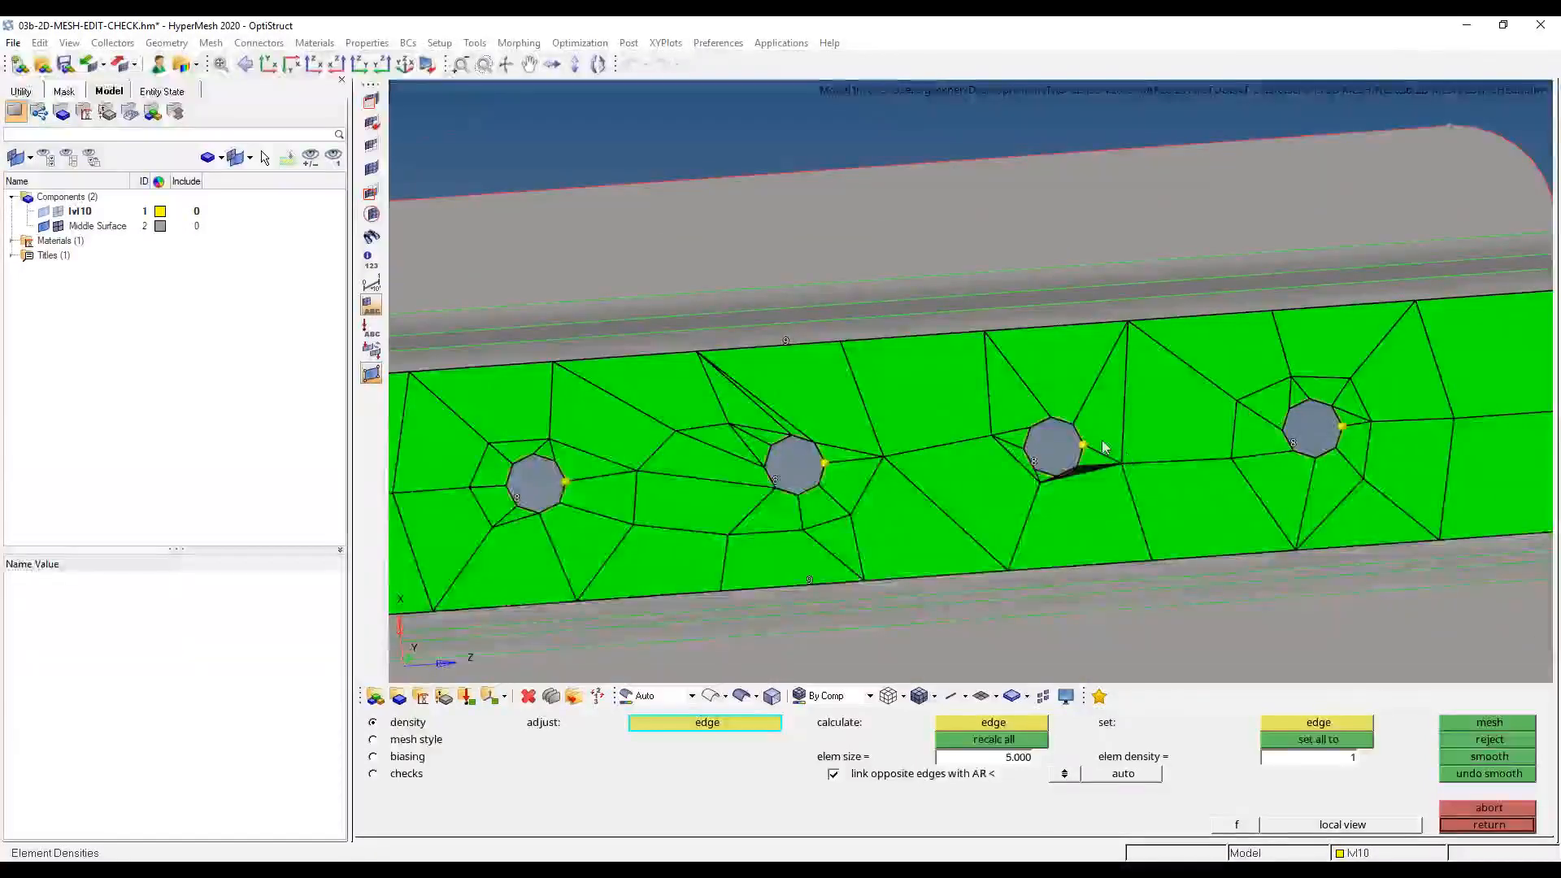
{"action": "scroll", "coordinate": [1127, 460], "scroll_direction": "down", "scroll_amount": 4}
{"action": "left_click", "coordinate": [1465, 825]}
{"action": "left_click", "coordinate": [1487, 825]}
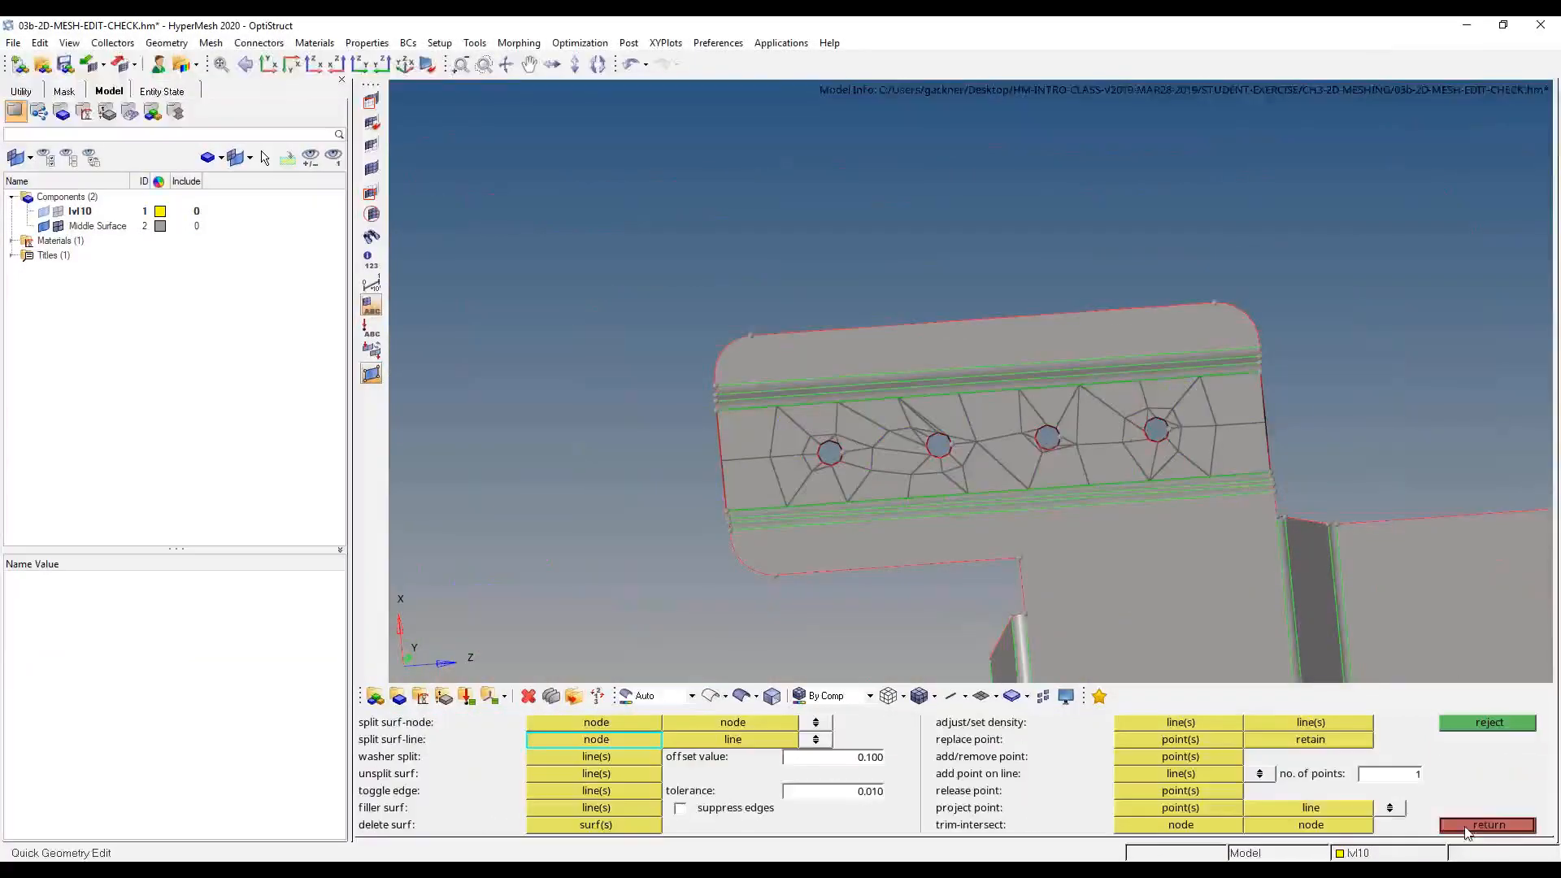
- Change the Middle Surface component's colour to orange and leave quick edit
{"action": "left_click", "coordinate": [163, 229]}
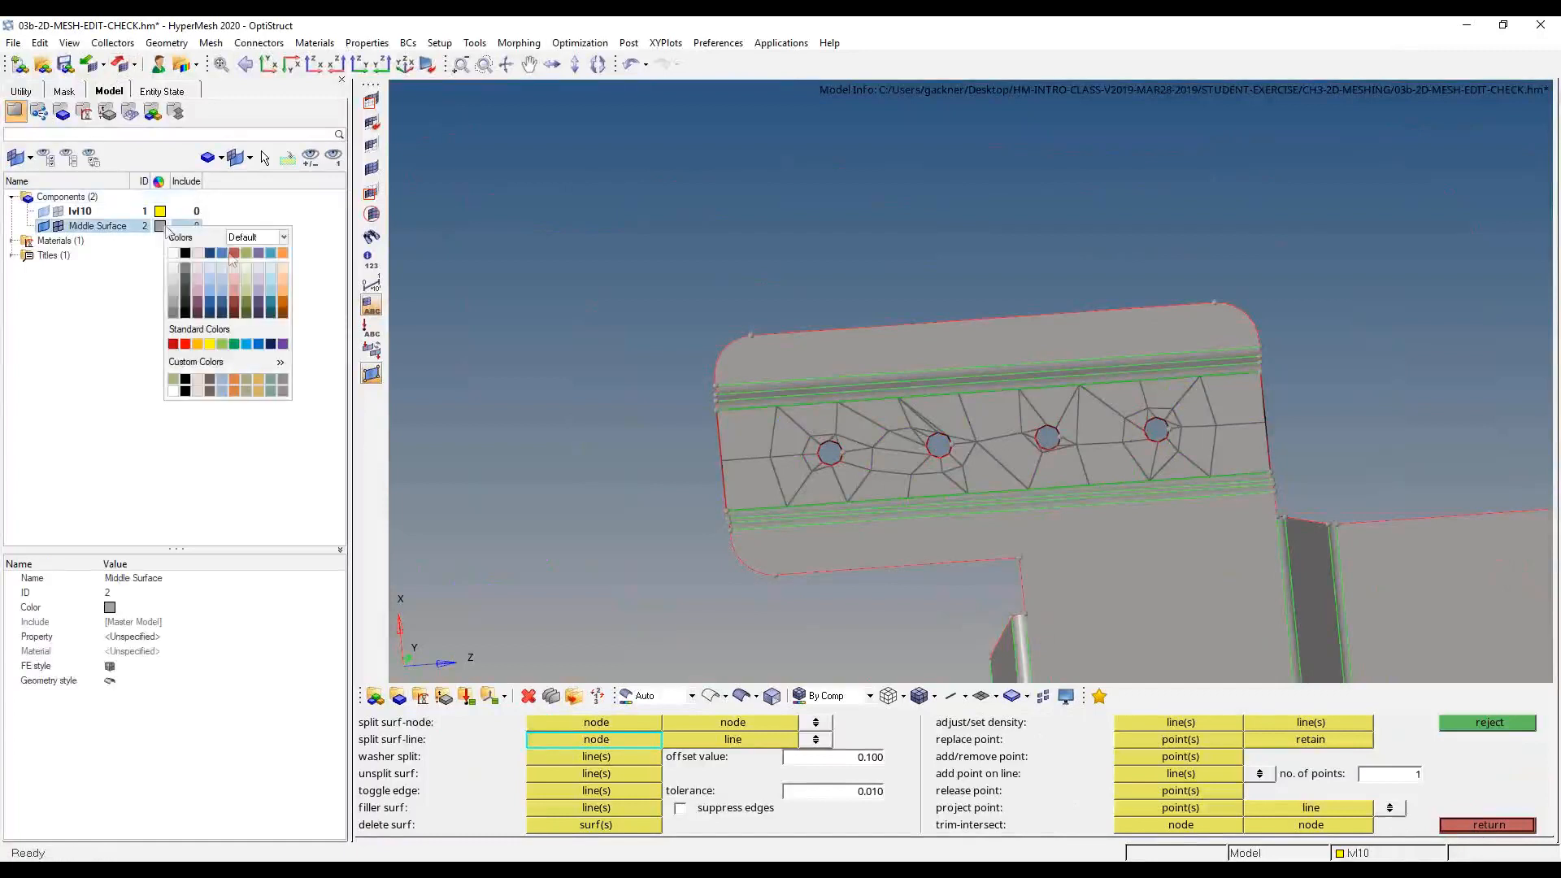
{"action": "left_click", "coordinate": [284, 258]}
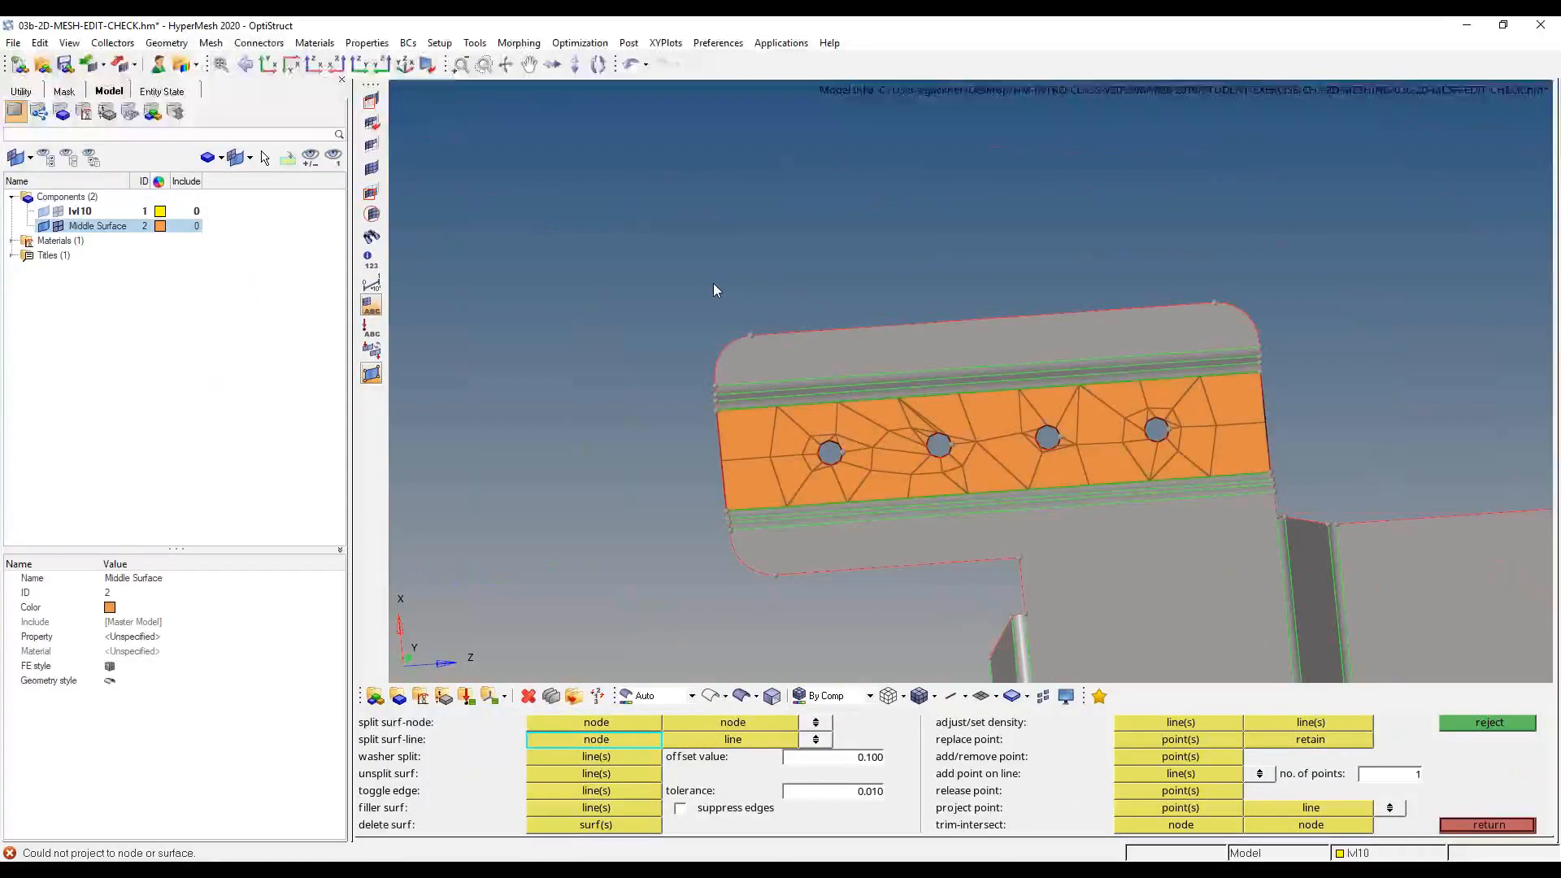
{"action": "left_click", "coordinate": [1528, 825]}
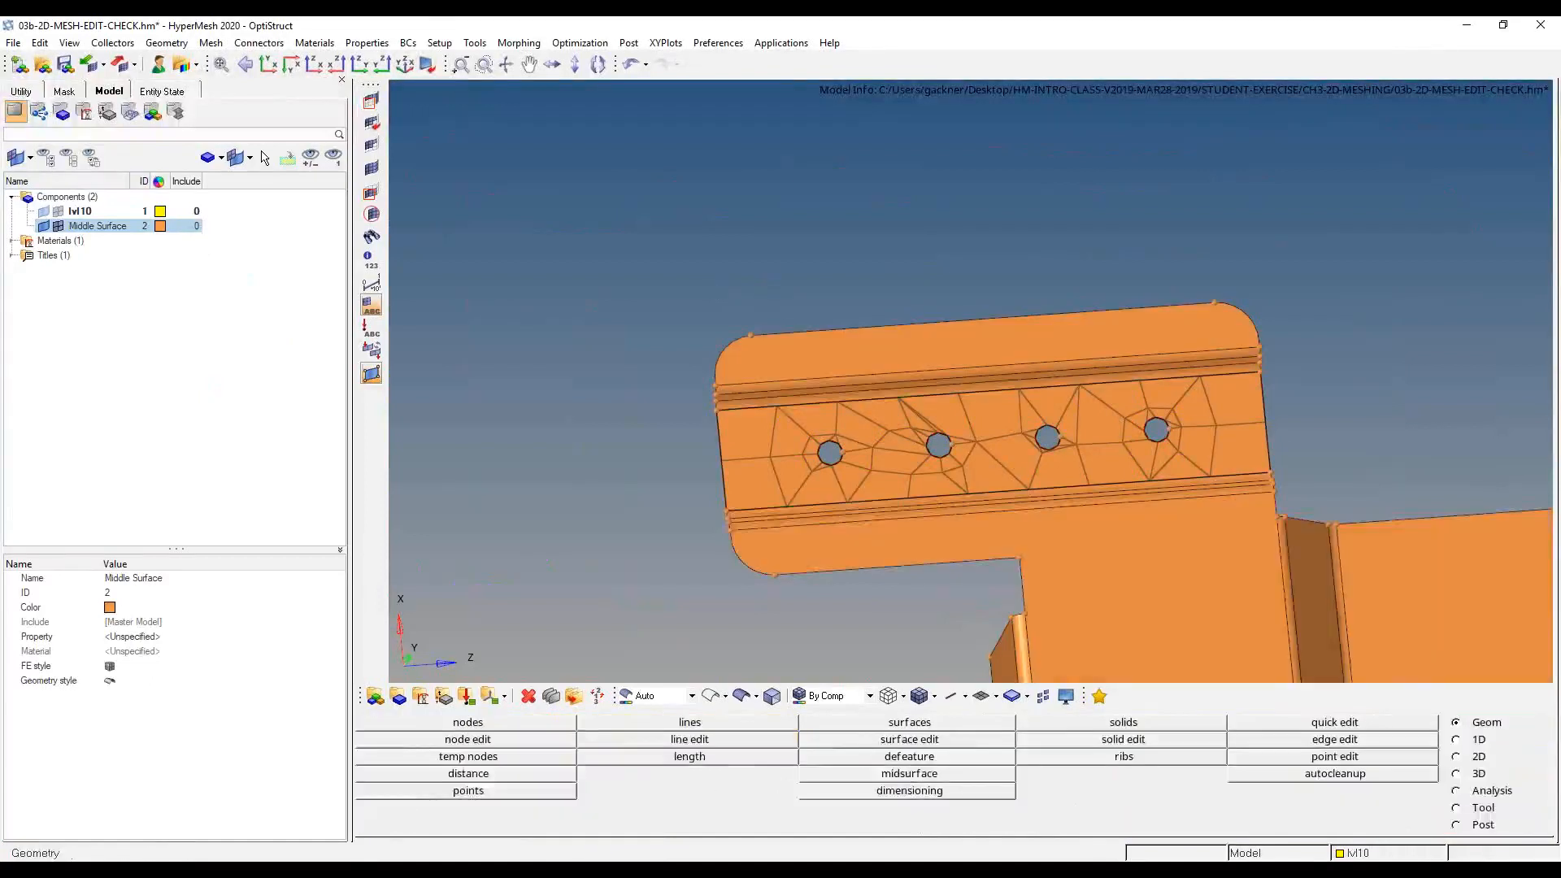
- Switch to a blank Notepad file and write an "F10" label and the entry "F11 Quick Edit (geometry refinement) menu"
{"action": "left_click", "coordinate": [445, 868]}
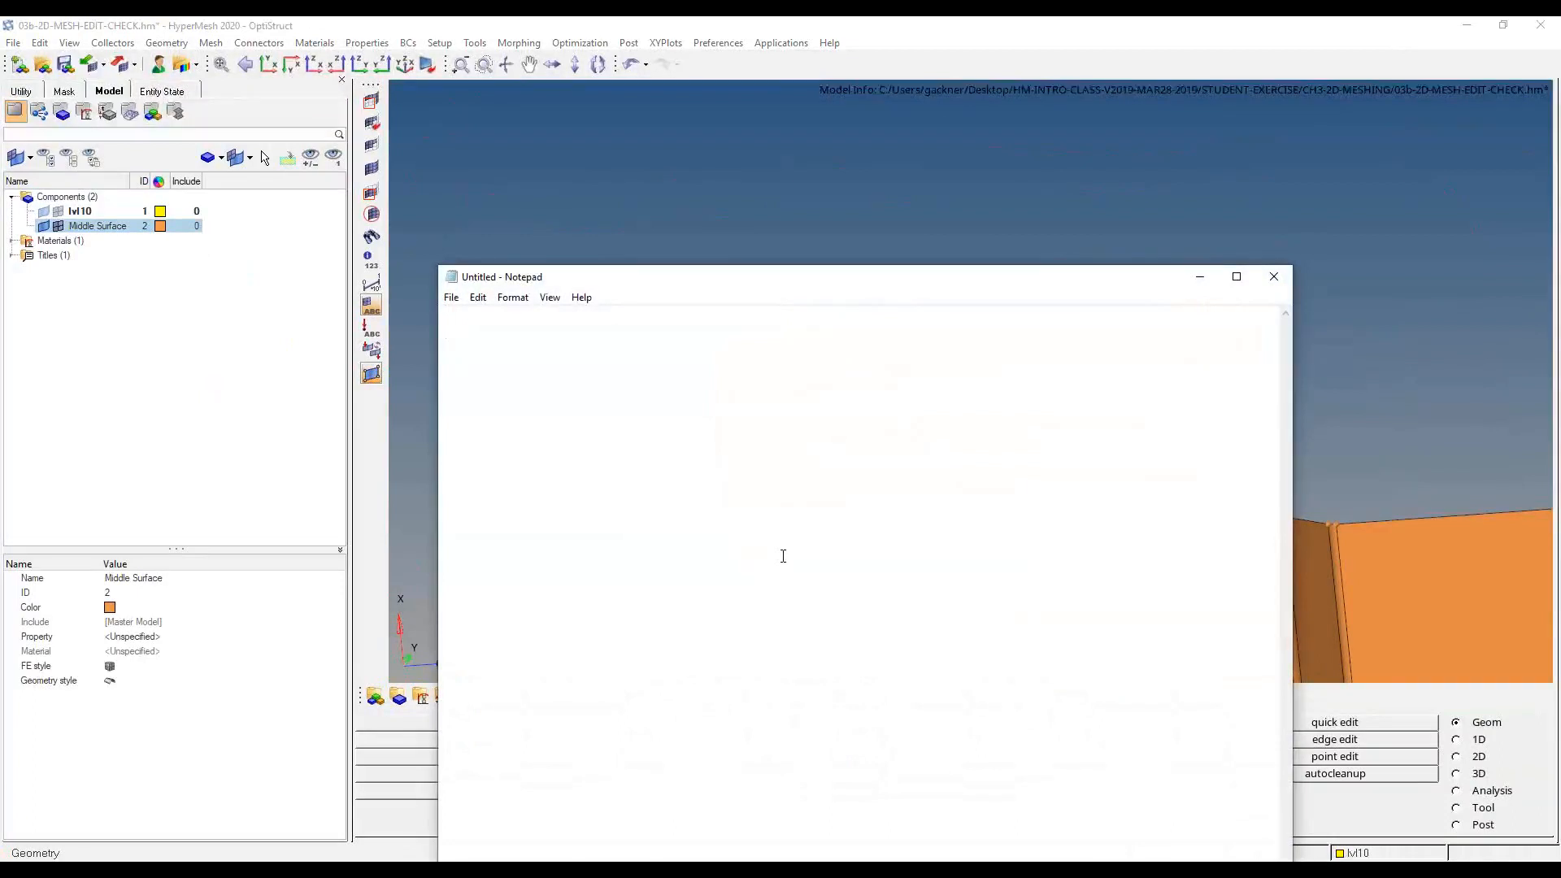
{"action": "type", "text": "F10"}
{"action": "key", "text": "Return"}
{"action": "key", "text": "Return"}
{"action": "type", "text": "F11     Q"}
{"action": "key", "text": "BackSpace"}
{"action": "type", "text": "S"}
{"action": "key", "text": "BackSpace"}
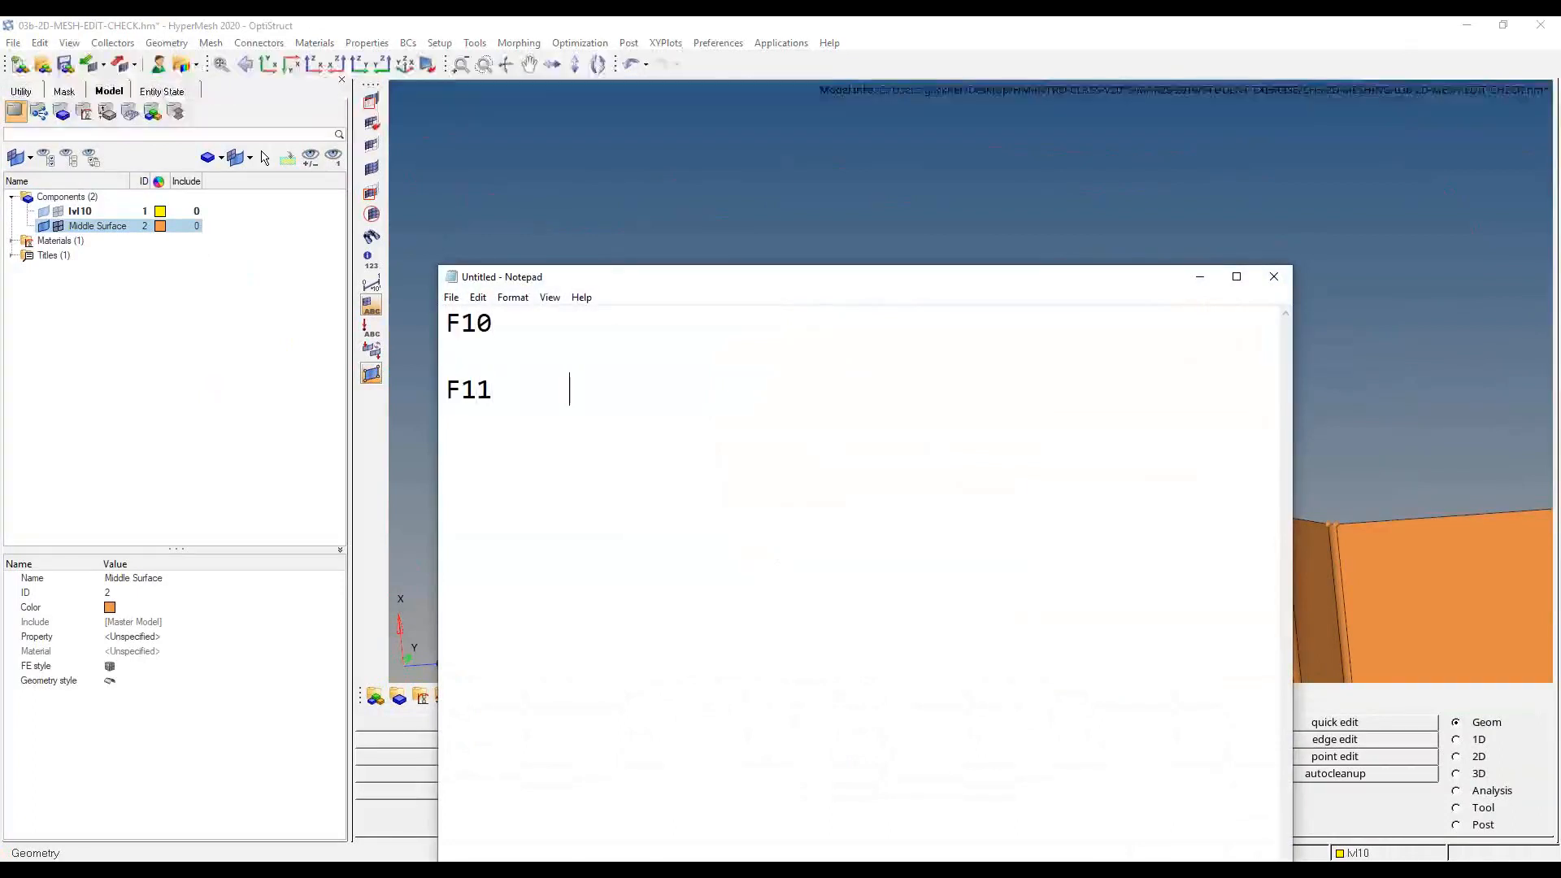
{"action": "type", "text": "Quick Edit (geometry f"}
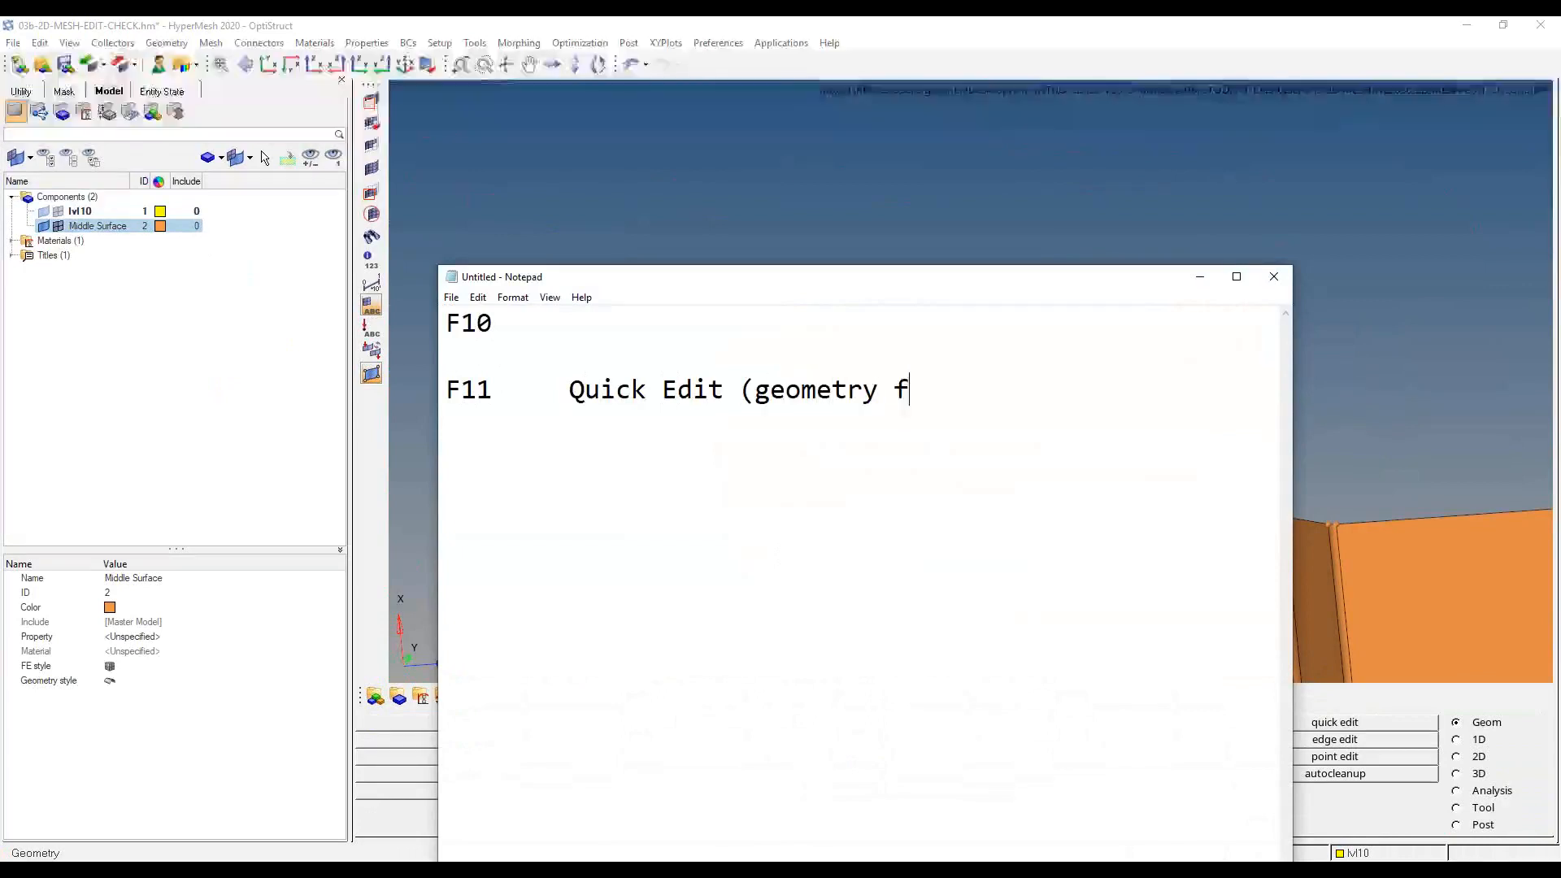
{"action": "key", "text": "BackSpace"}
{"action": "type", "text": "refinement) me"}
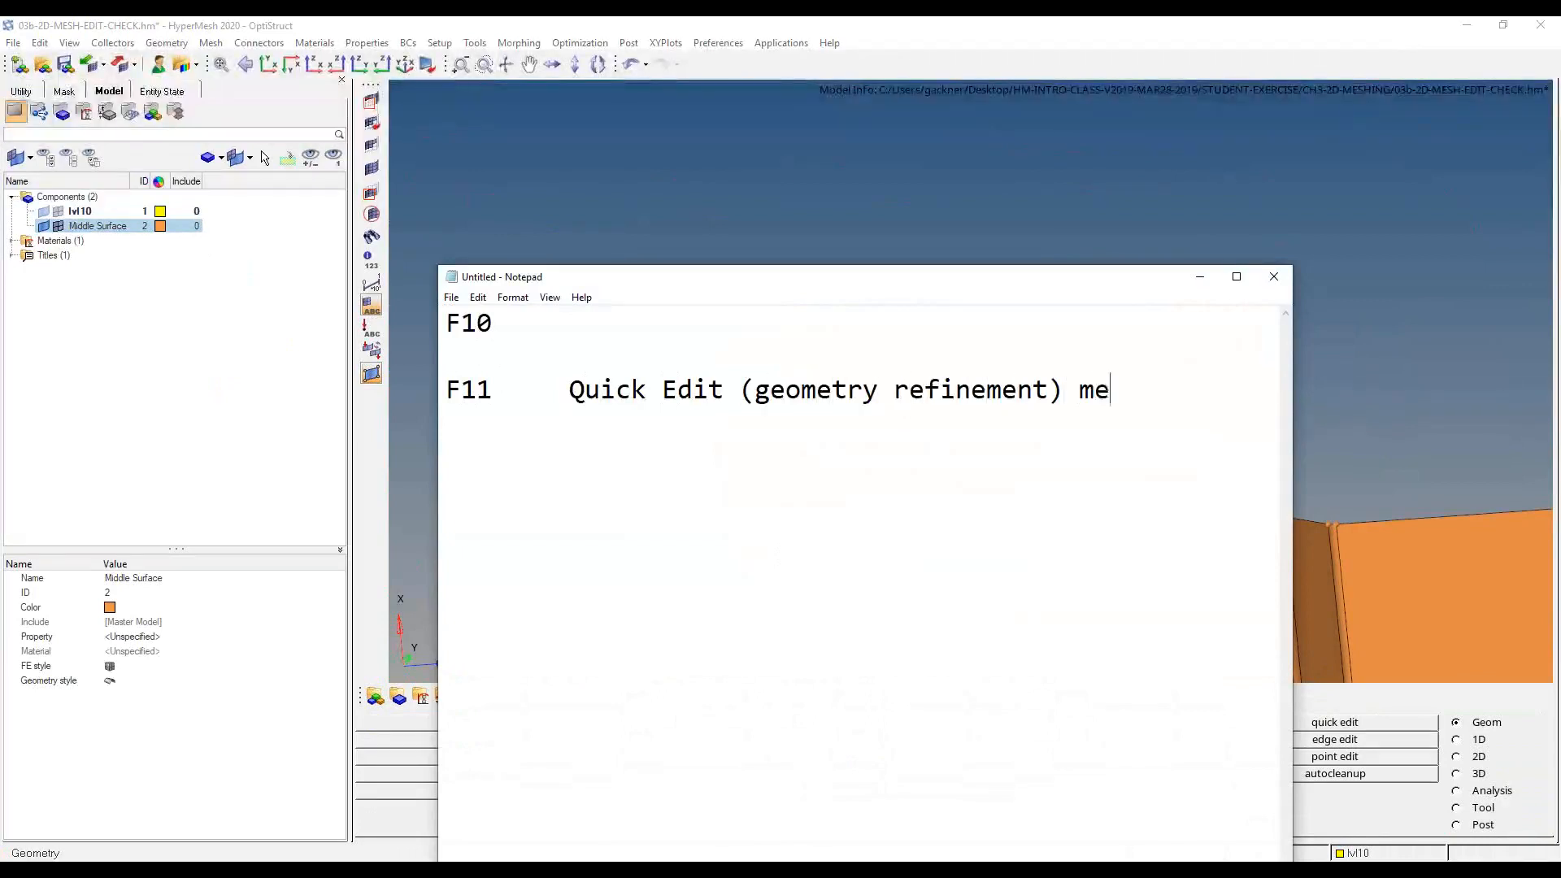
{"action": "type", "text": "nu"}
- Under the F11 entry, add indented lines "-Toggle Edge" and "-Surface Splits", plus "make meshing easier tool kit" after a blank line
{"action": "key", "text": "Return"}
{"action": "key", "text": "Tab"}
{"action": "key", "text": "Tab"}
{"action": "type", "text": "-Toggle Edge"}
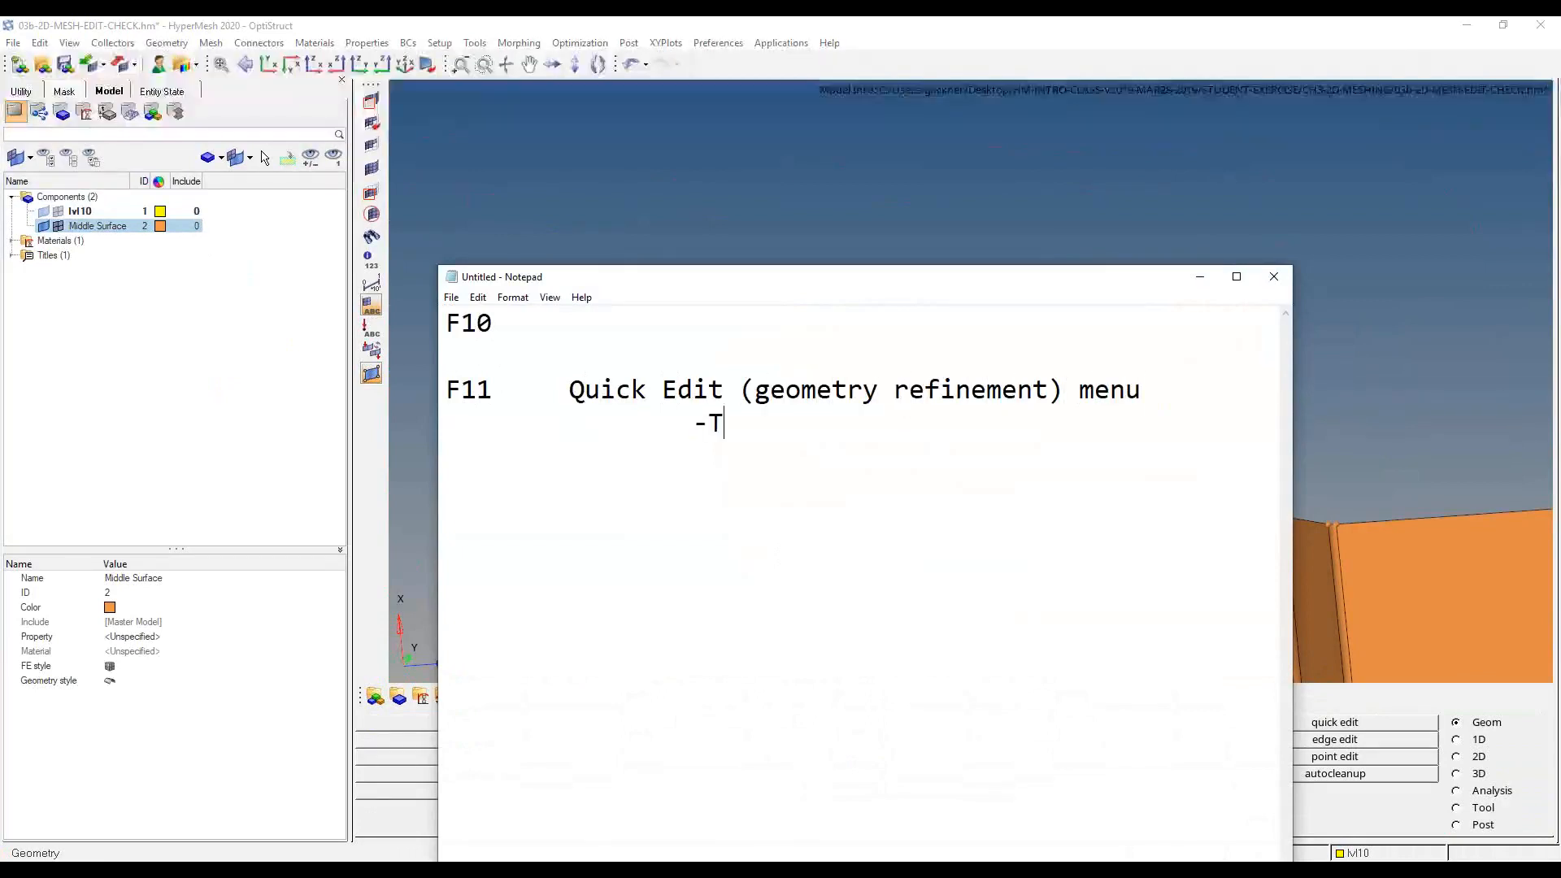
{"action": "key", "text": "Return"}
{"action": "key", "text": "Tab"}
{"action": "key", "text": "Tab"}
{"action": "type", "text": "-Surface Splits"}
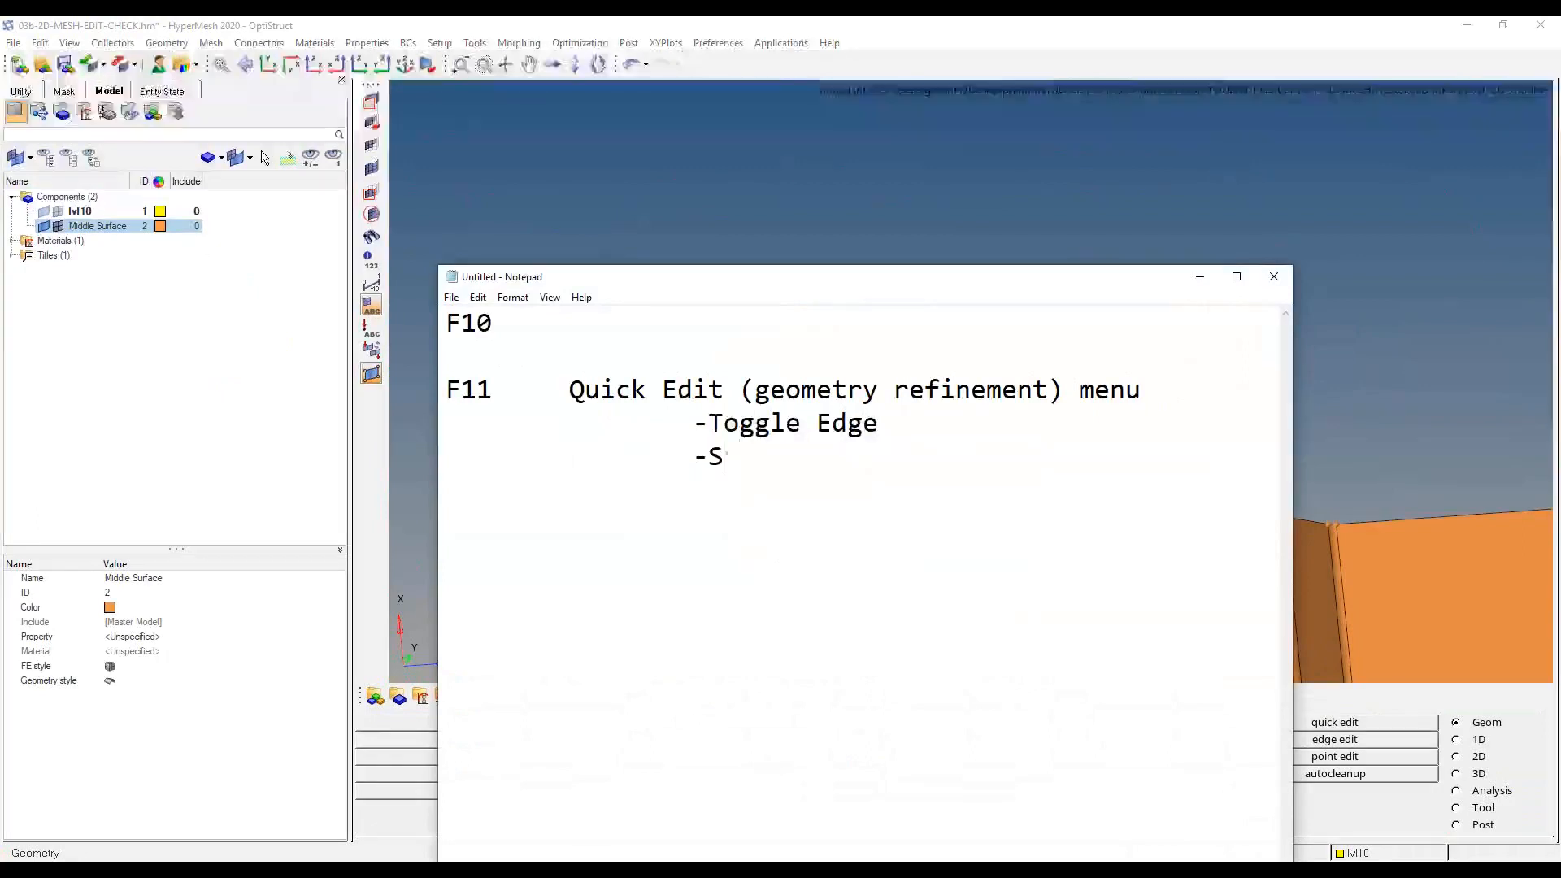
{"action": "key", "text": "Return"}
{"action": "key", "text": "Tab"}
{"action": "key", "text": "Tab"}
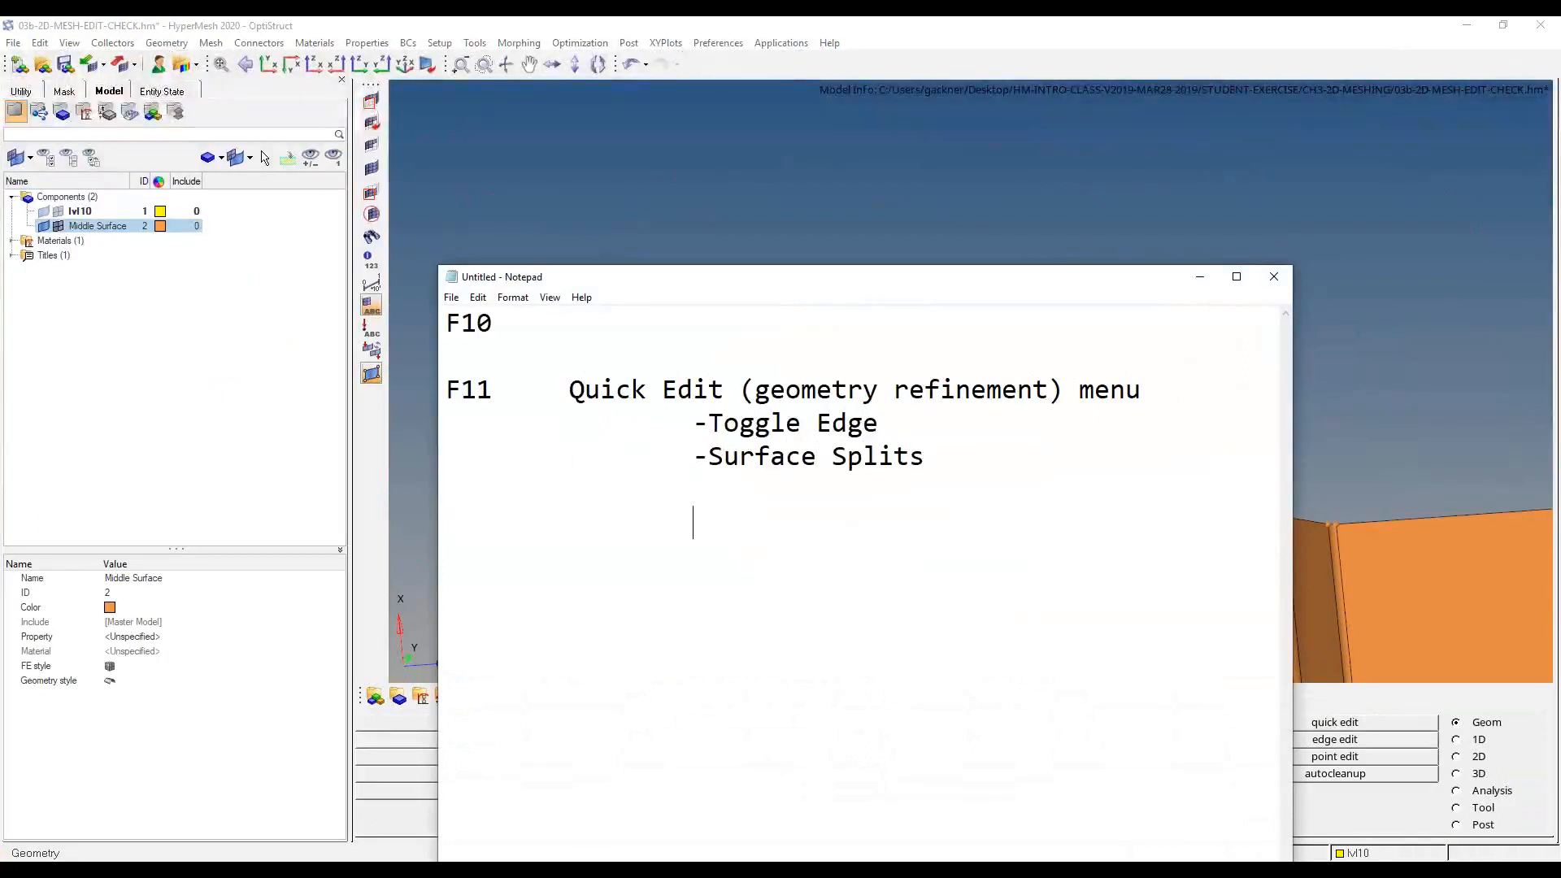
{"action": "type", "text": "make meshing easier tool kit    "}
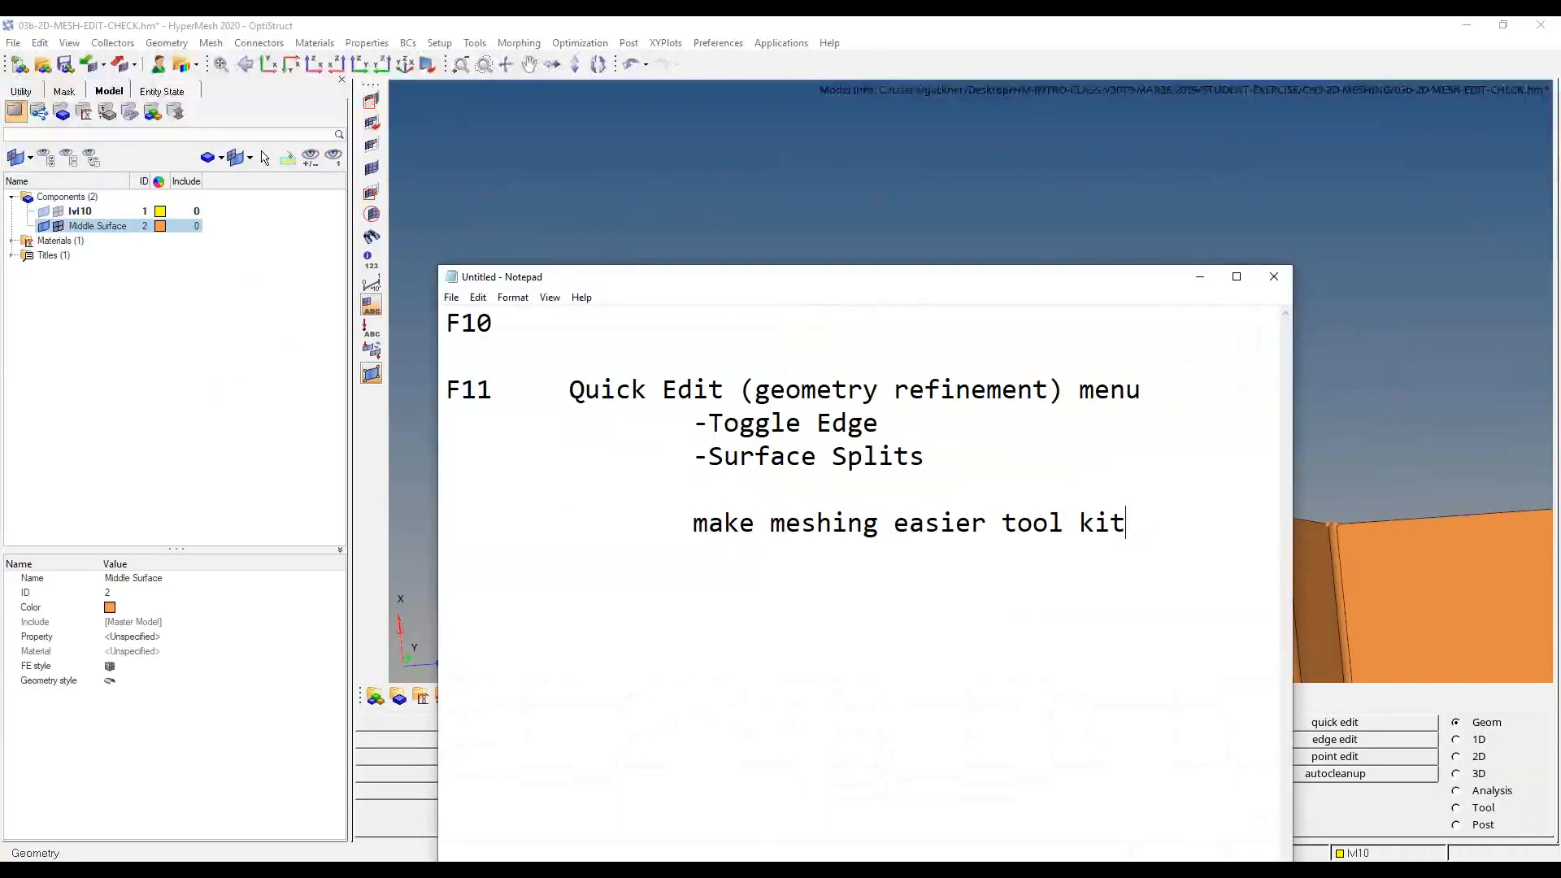
- Add the entry "F12 AutoMesh, 2D meshing tool -- bread / butter of HM" below the F11 notes
{"action": "type", "text": "F12"}
{"action": "key", "text": "Tab"}
{"action": "type", "text": "AutoMesh"}
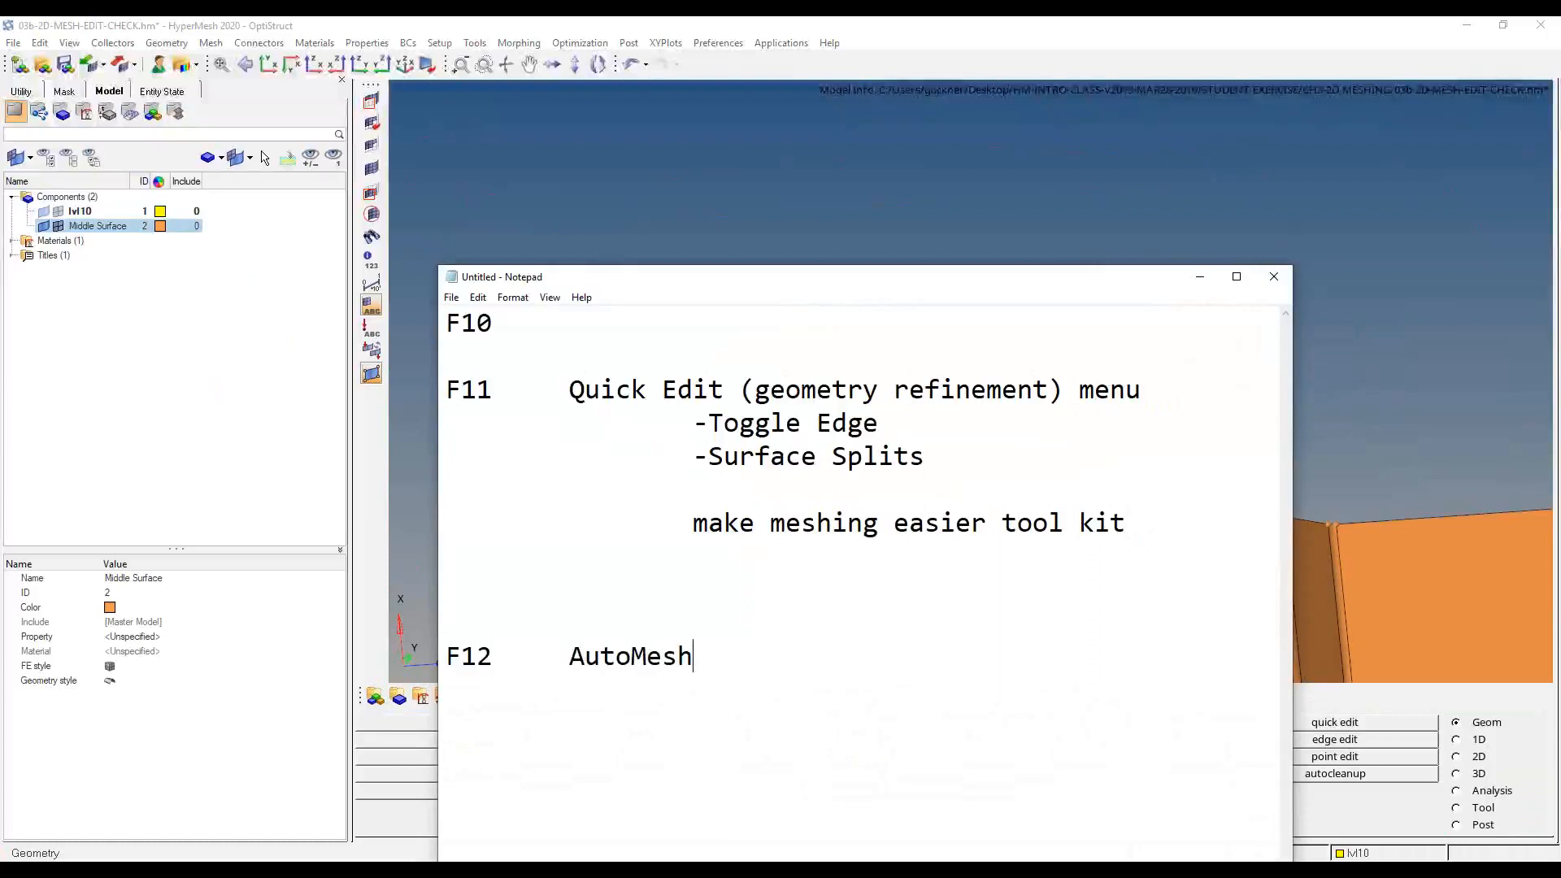
{"action": "type", "text": ", 2D meshing too"}
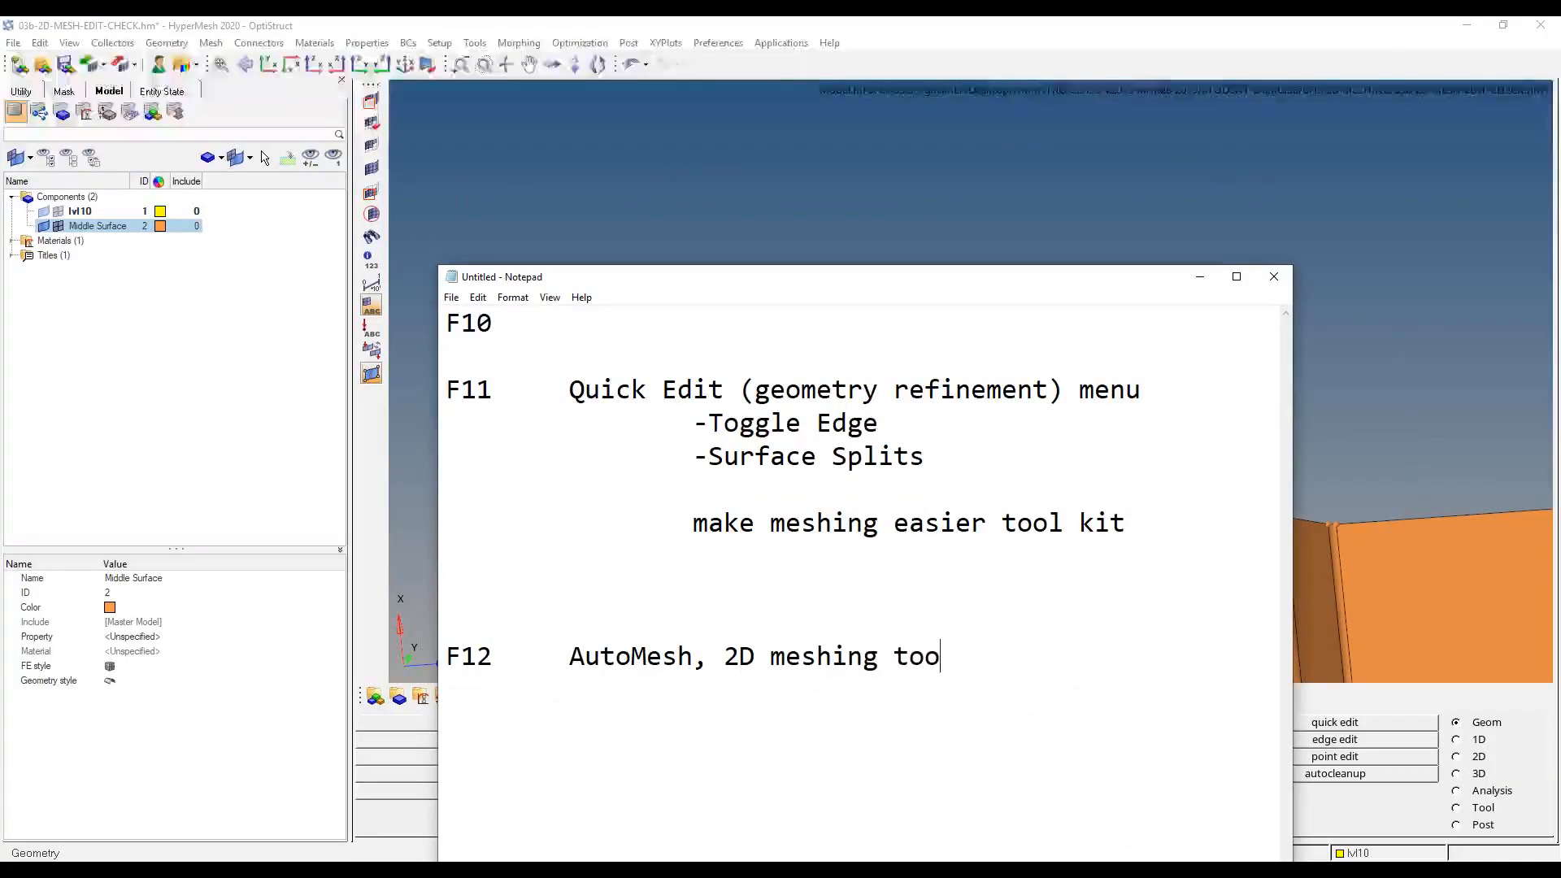
{"action": "type", "text": "l -- bread a"}
{"action": "key", "text": "BackSpace"}
{"action": "type", "text": "/"}
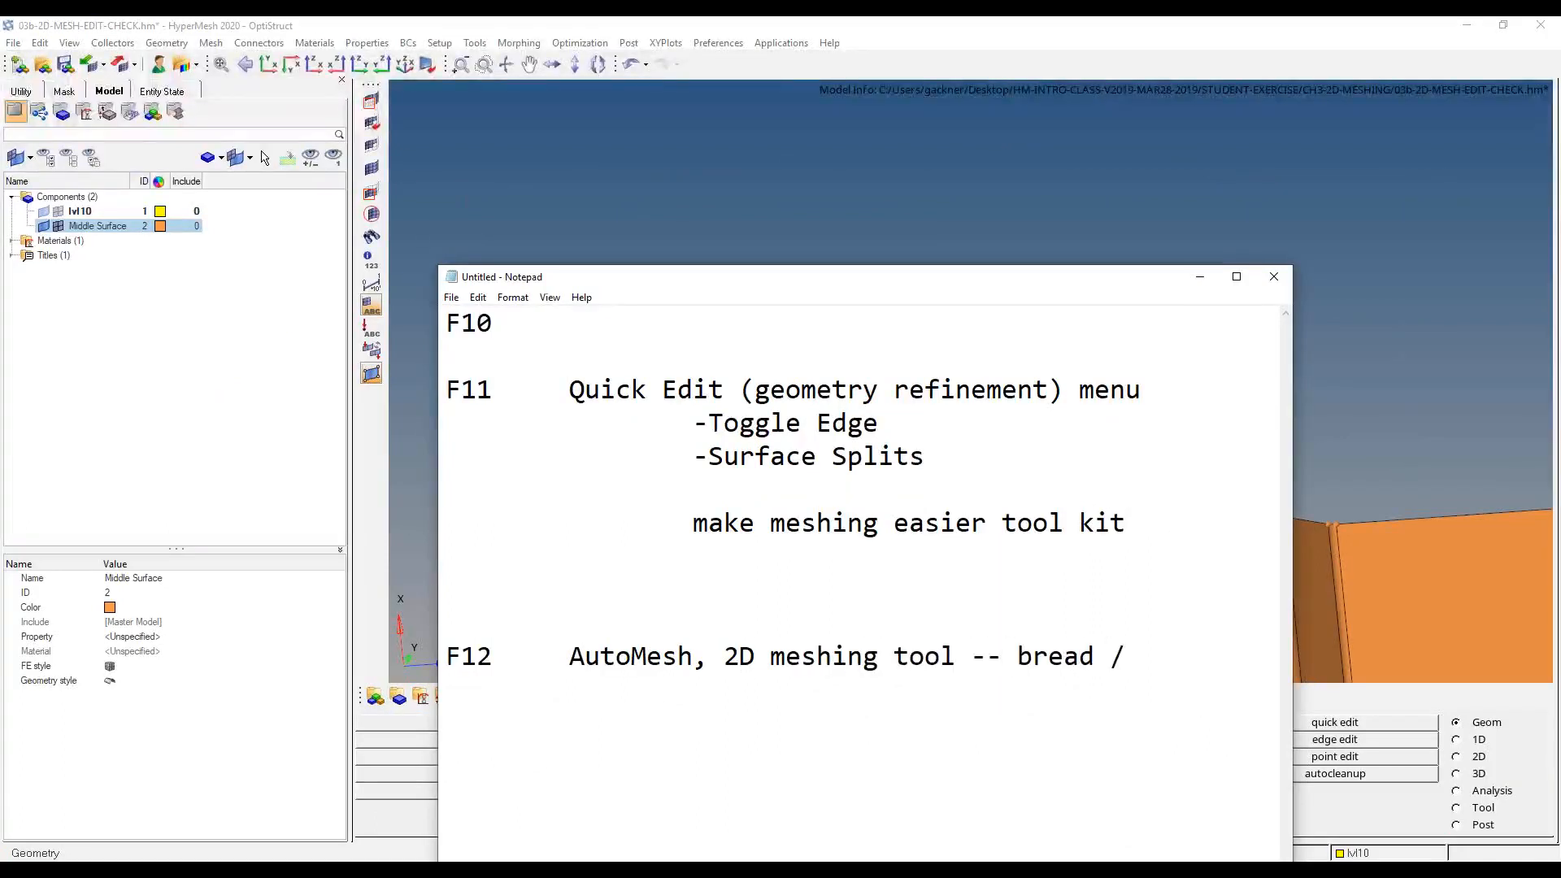
{"action": "type", "text": " butter of HM"}
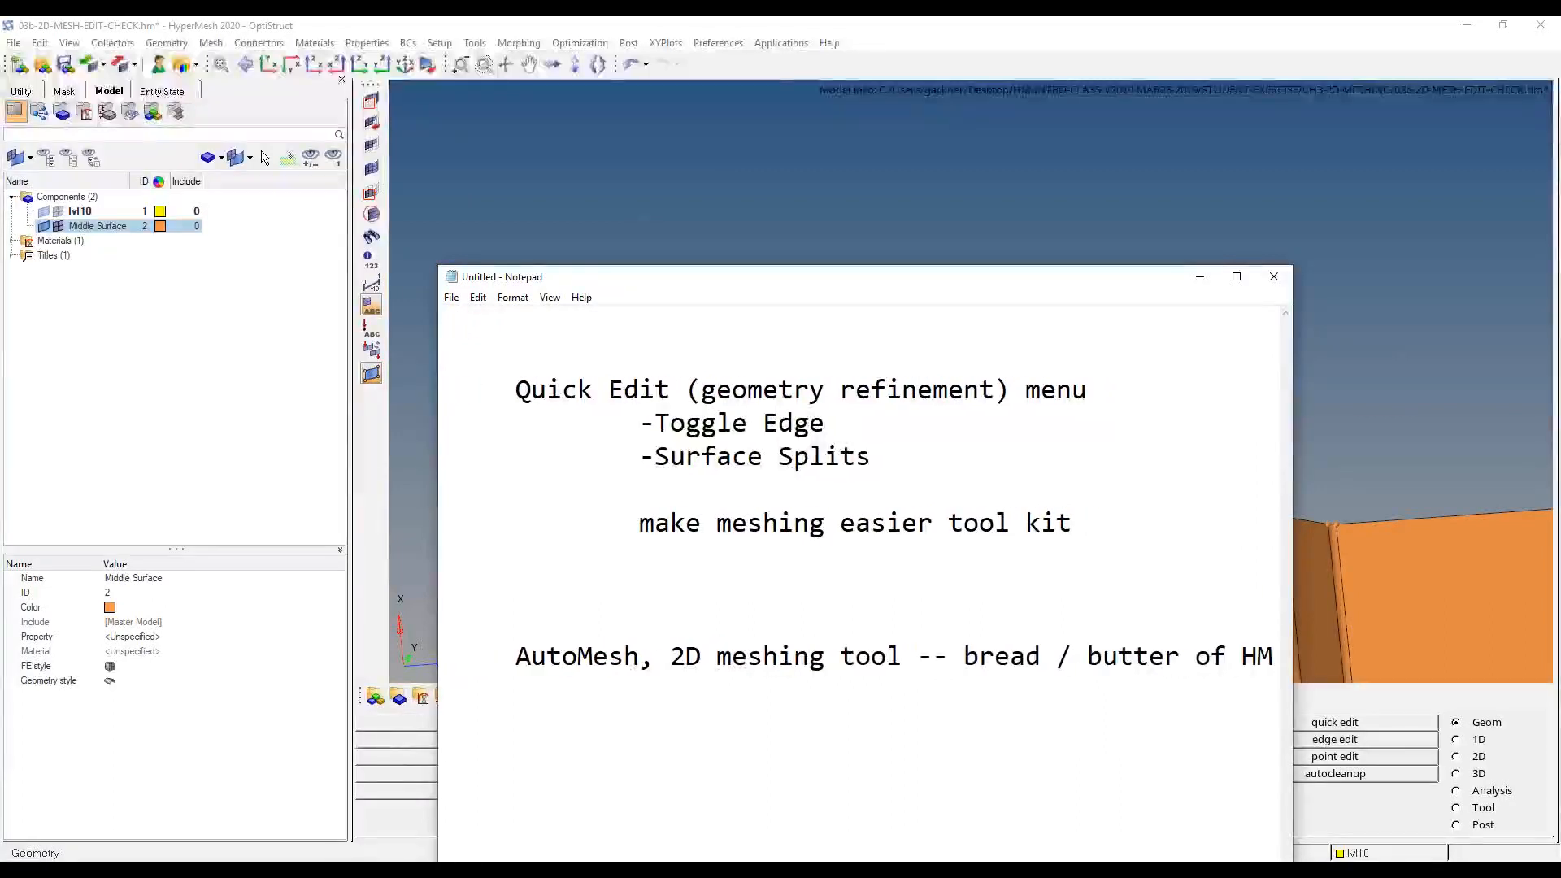
- Complete the F10 line with "Quality Check Tool -- how good / bad are my elemetns?"
{"action": "key", "text": "Up"}
{"action": "key", "text": "Up"}
{"action": "key", "text": "Up"}
{"action": "key", "text": "Up"}
{"action": "key", "text": "Up"}
{"action": "key", "text": "Up"}
{"action": "key", "text": "Up"}
{"action": "key", "text": "Up"}
{"action": "key", "text": "Up"}
{"action": "key", "text": "Up"}
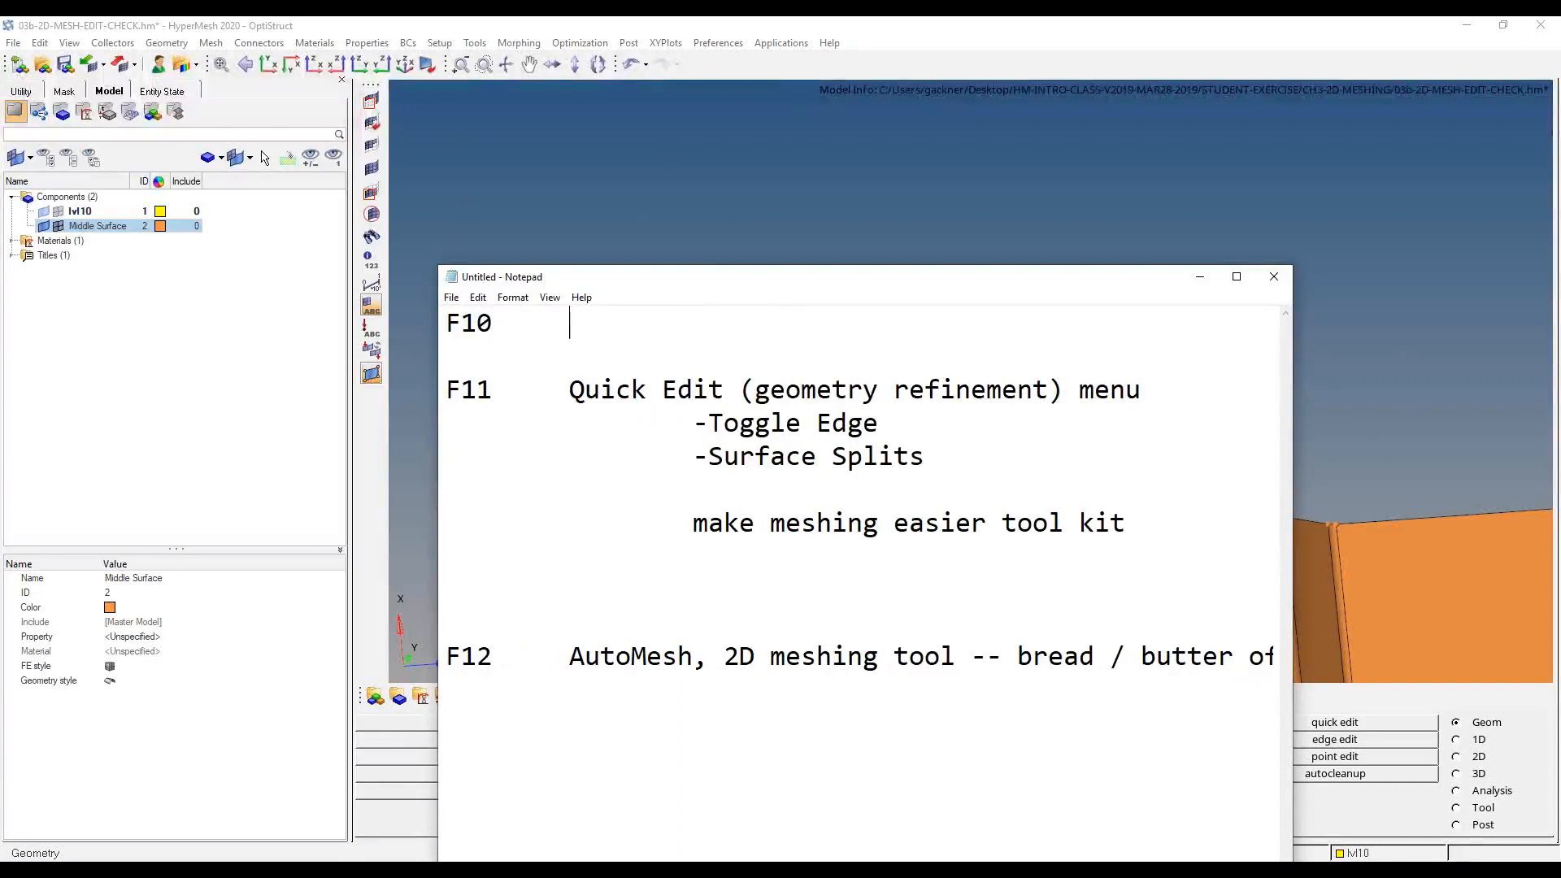
{"action": "type", "text": "Quality Ch"}
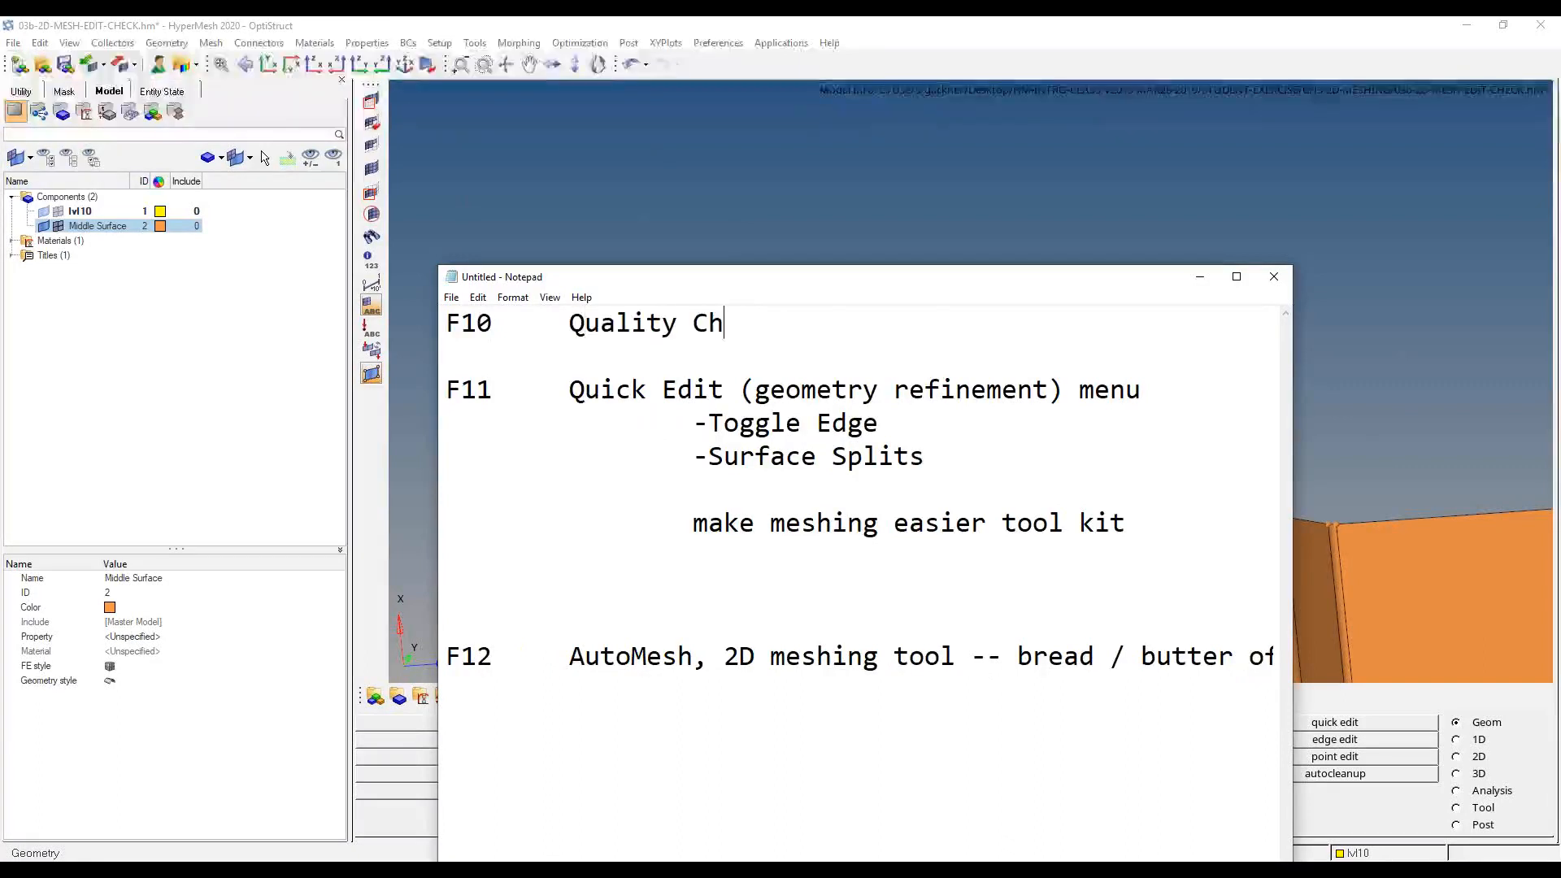
{"action": "type", "text": "eck Tool --"}
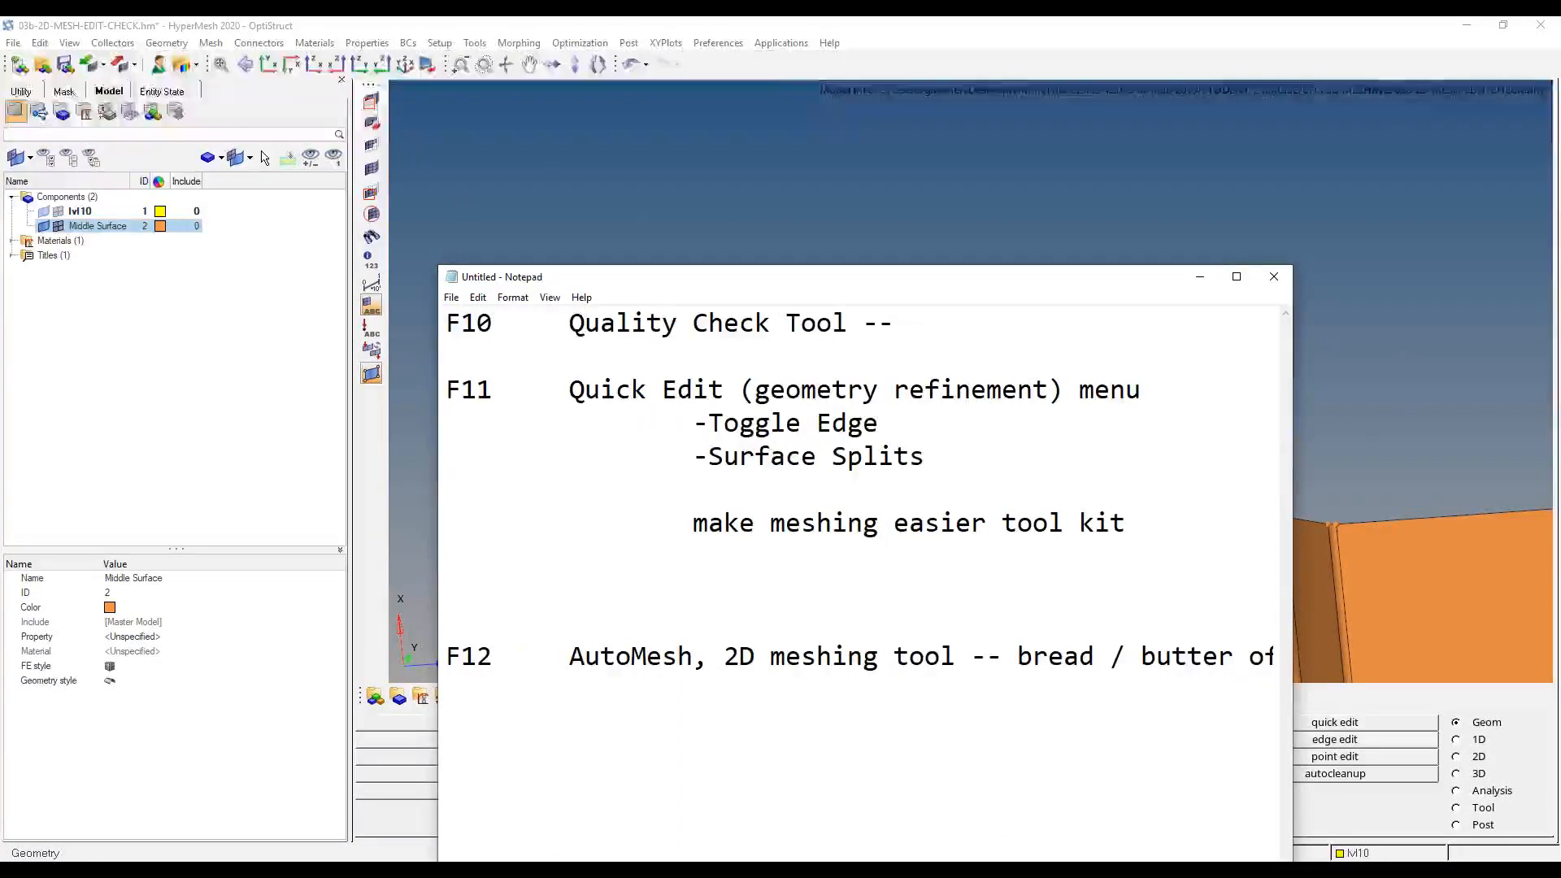
{"action": "type", "text": " how good / bad"}
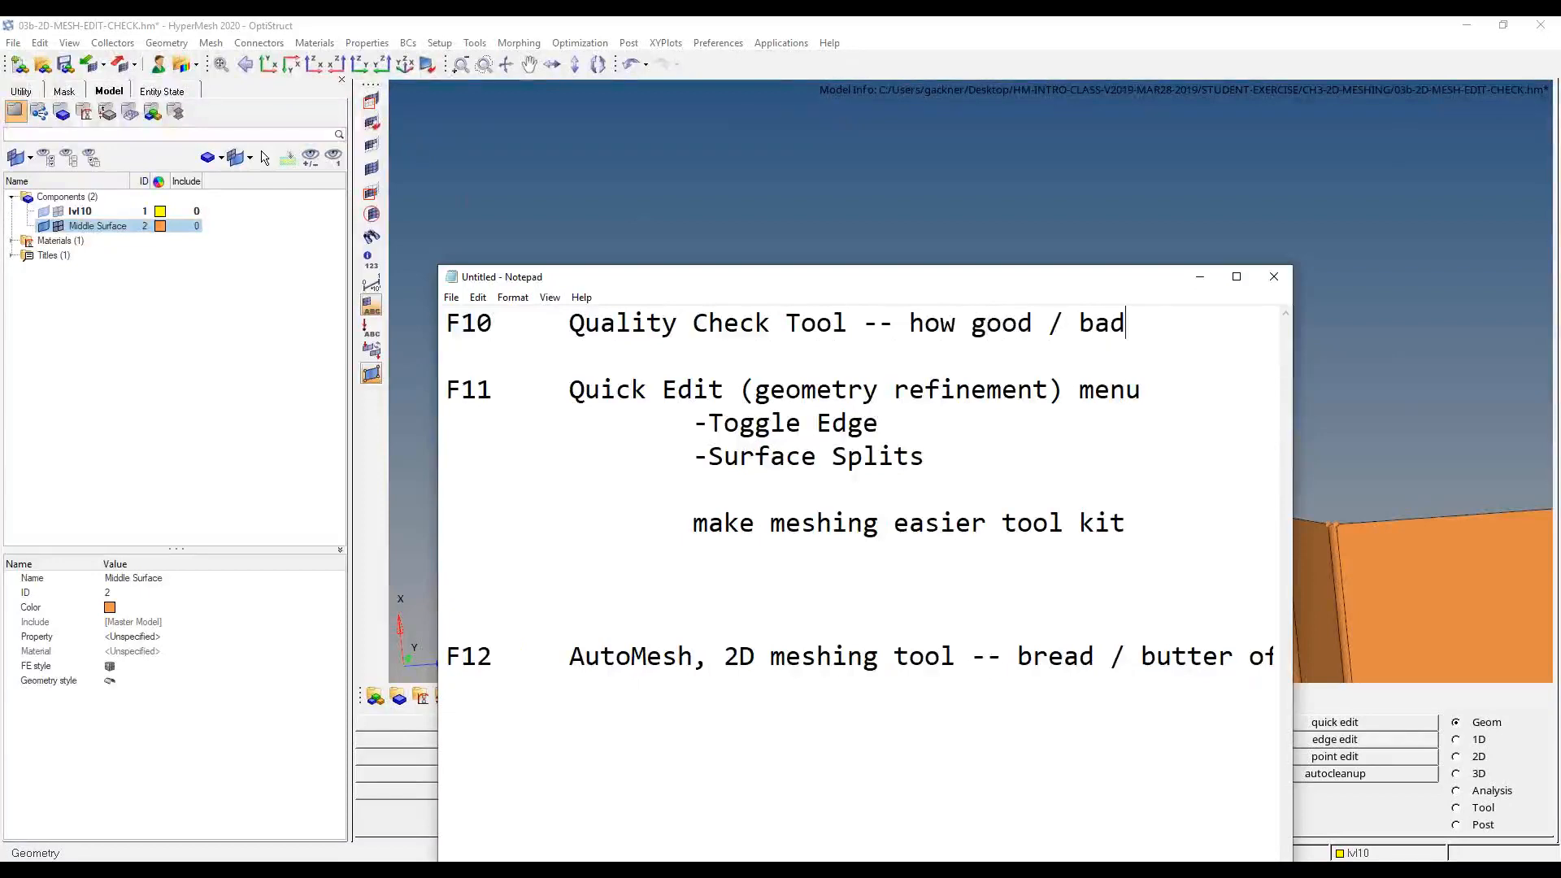
{"action": "type", "text": " are my elemetns?"}
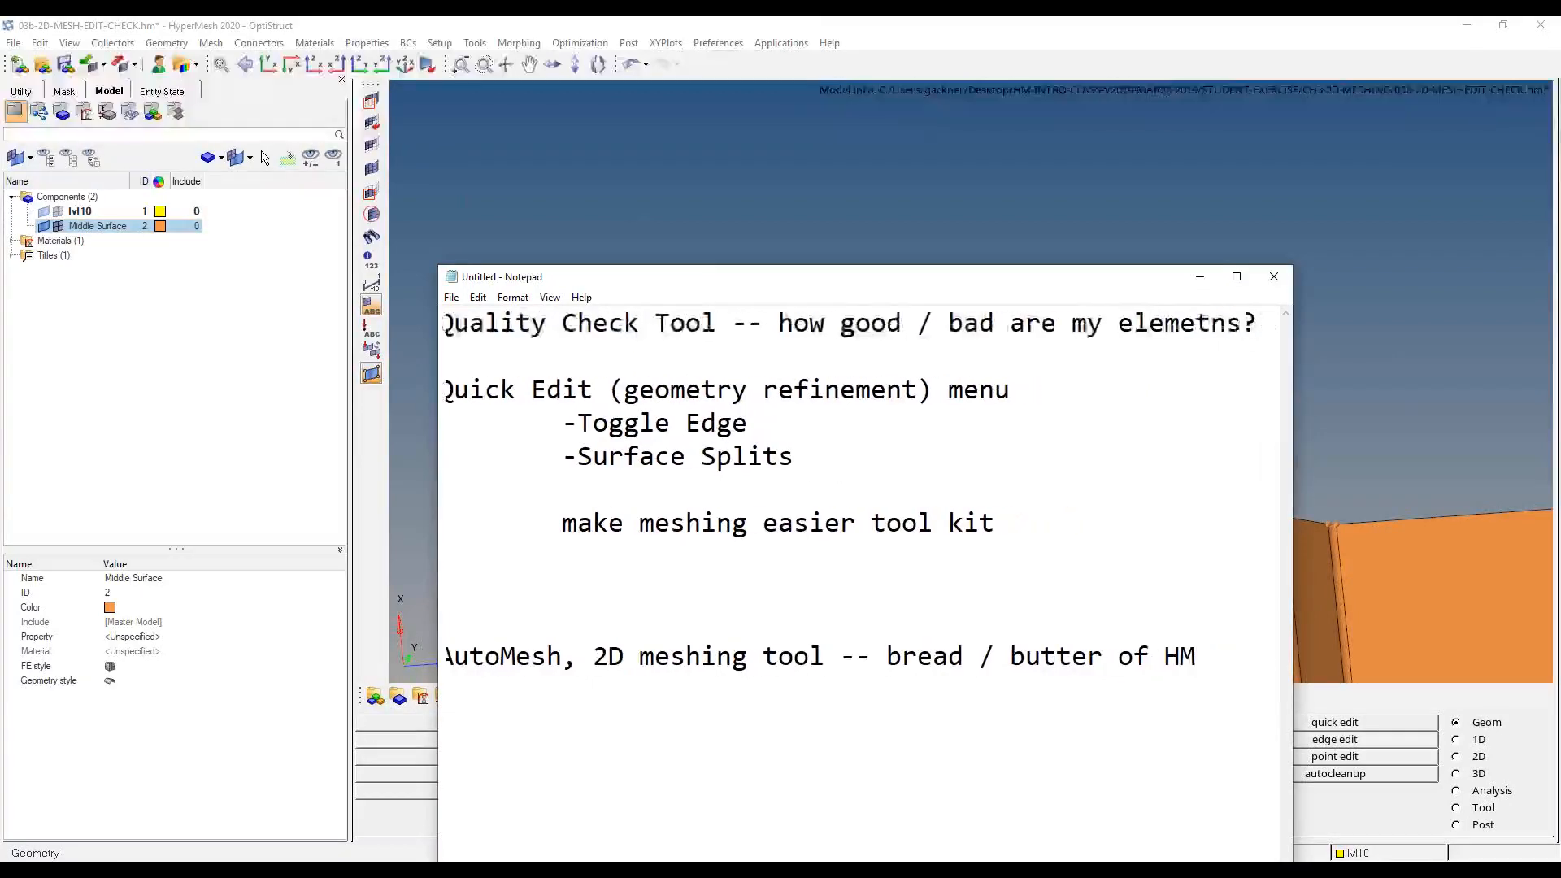
- Switch back to HyperMesh, open the 2D element check and set the warpage limit to 10
{"action": "left_click", "coordinate": [1199, 276]}
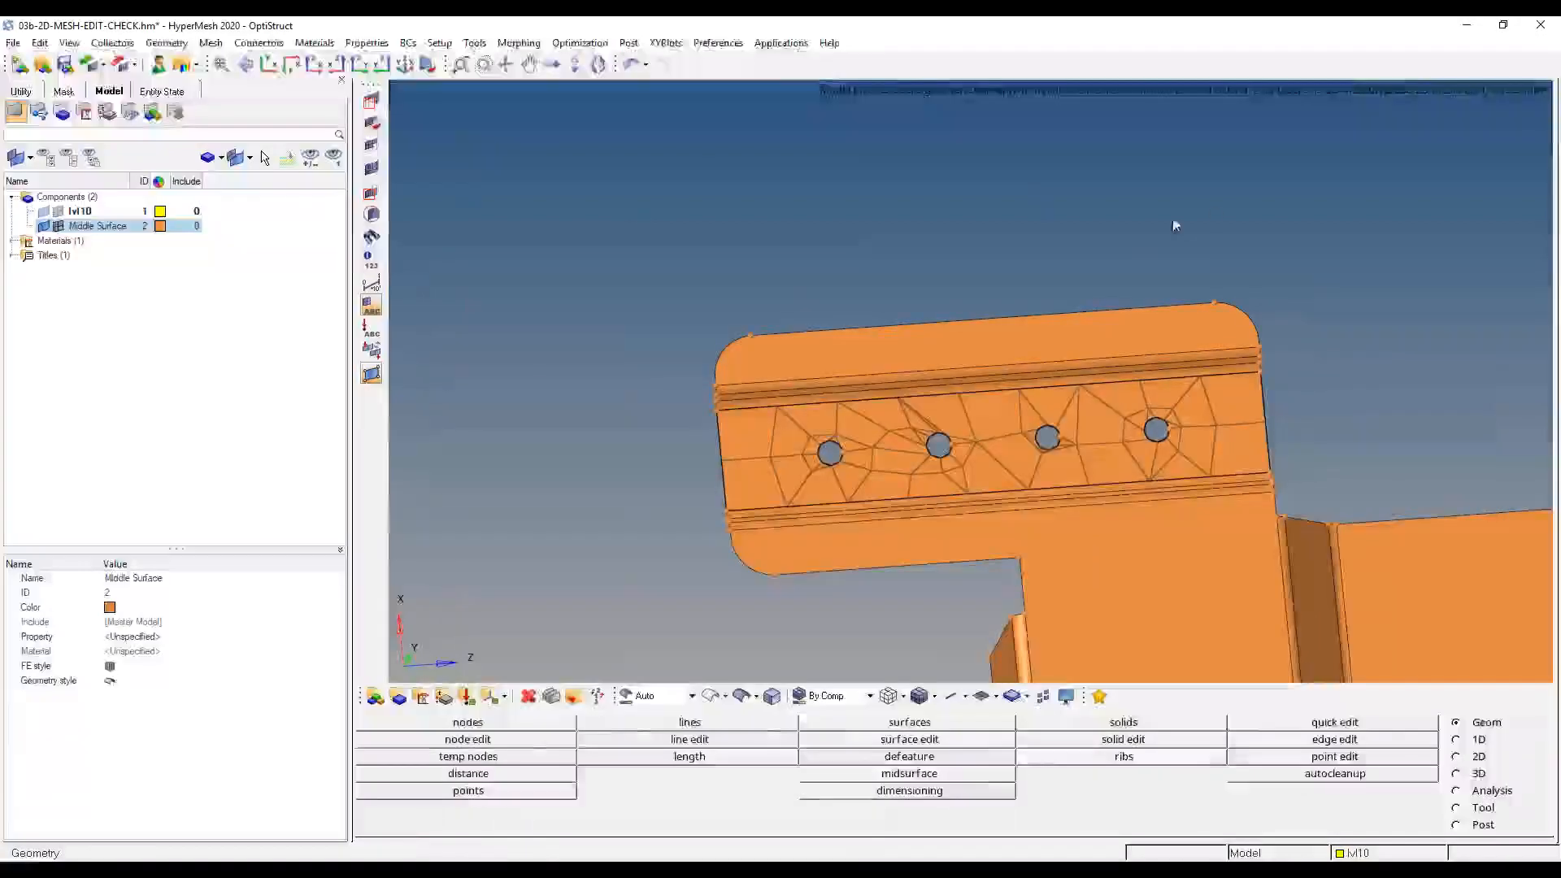
{"action": "key", "text": "F10"}
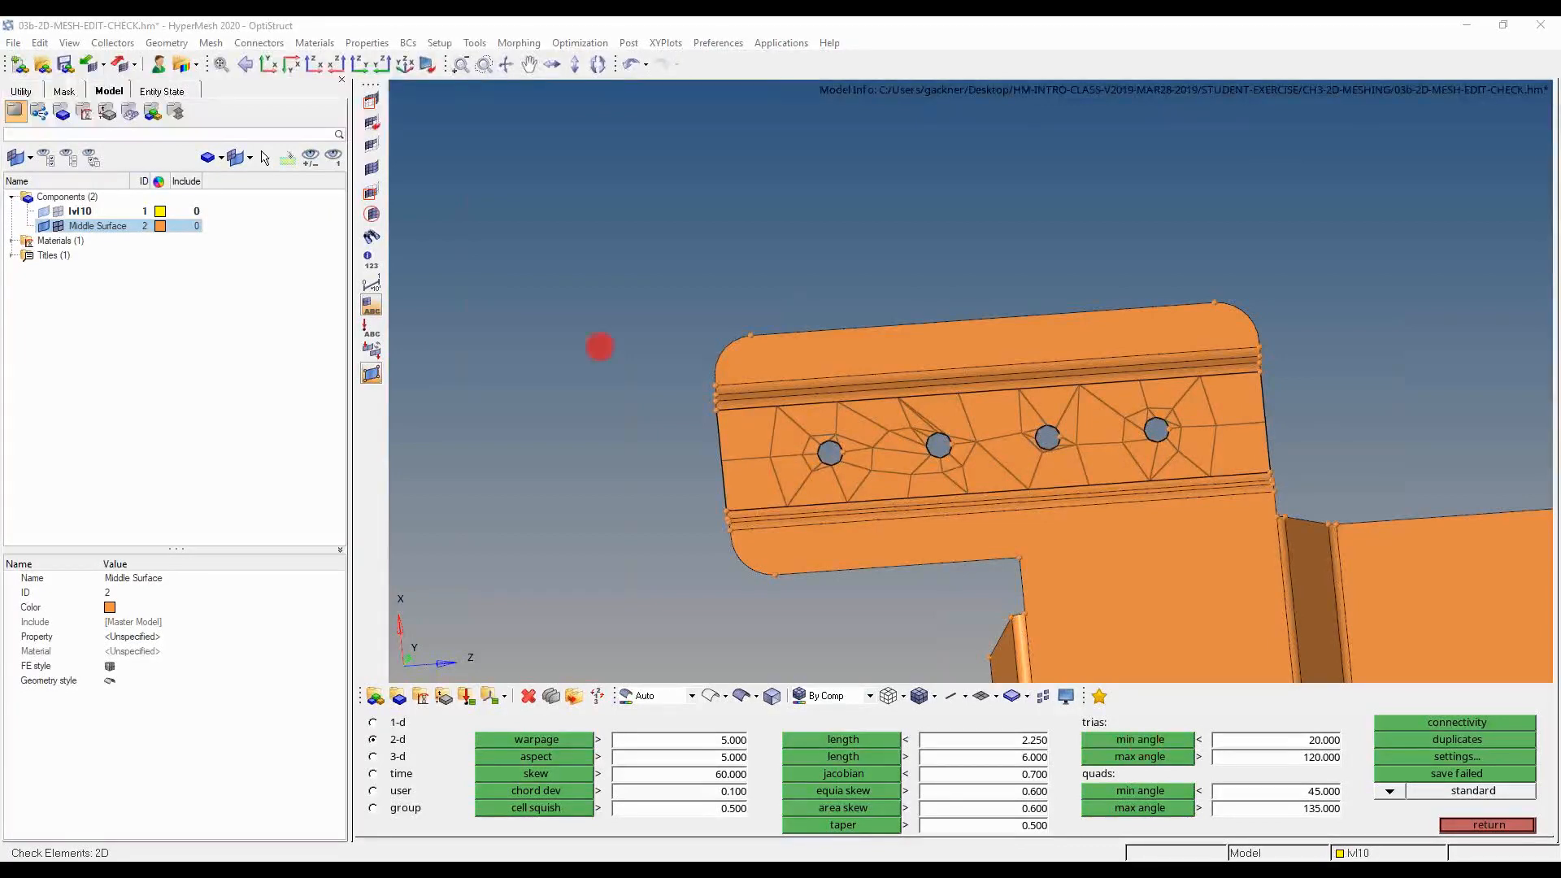
{"action": "left_click", "coordinate": [717, 740]}
{"action": "left_click", "coordinate": [734, 790]}
{"action": "left_click", "coordinate": [736, 804]}
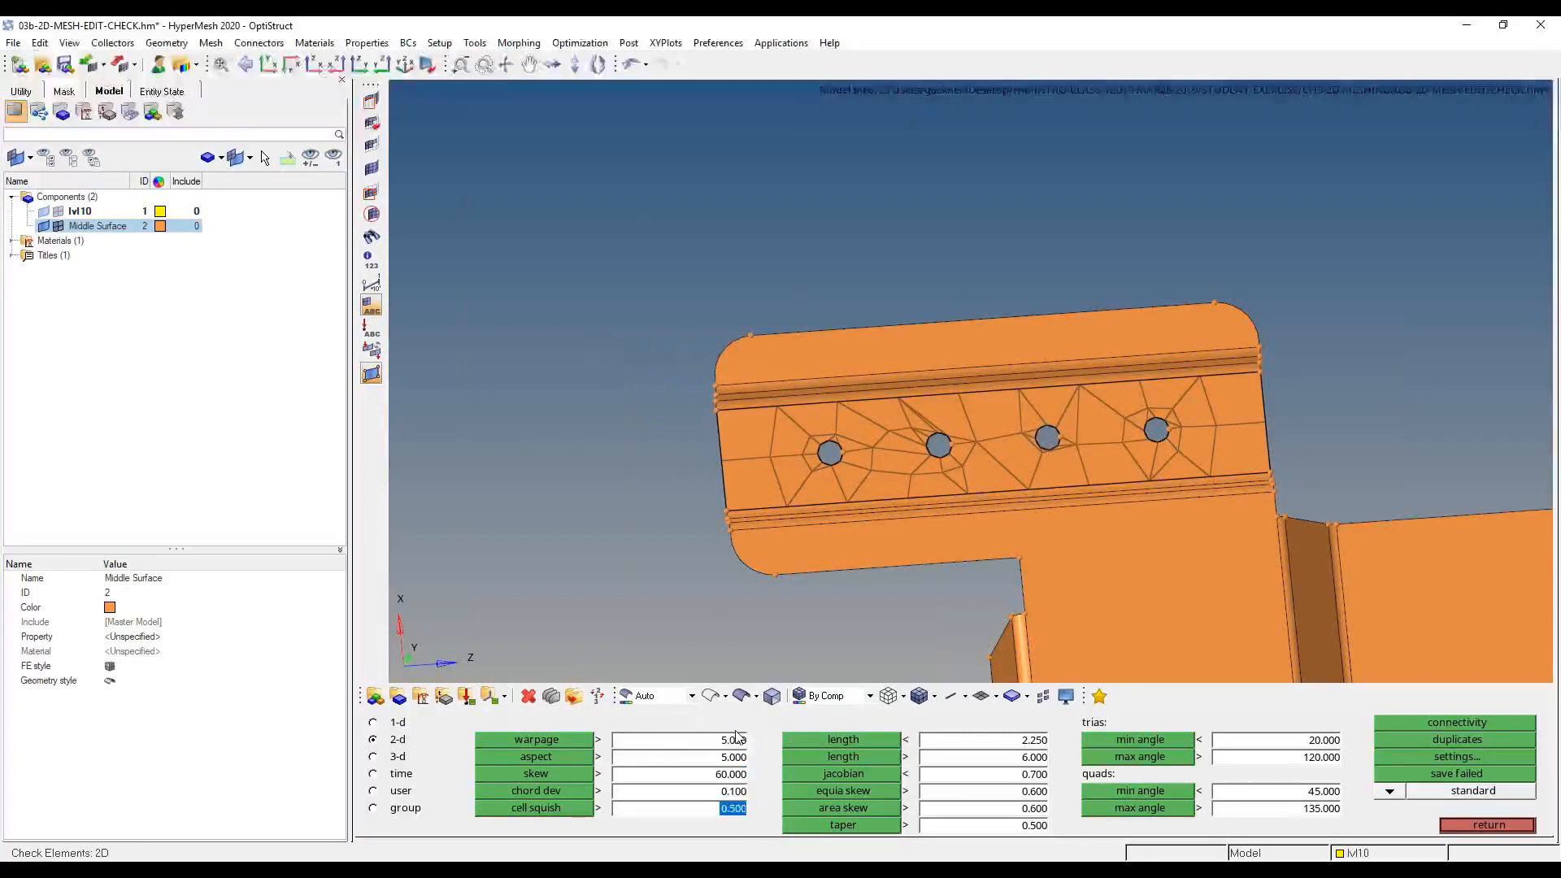
{"action": "left_click", "coordinate": [731, 740]}
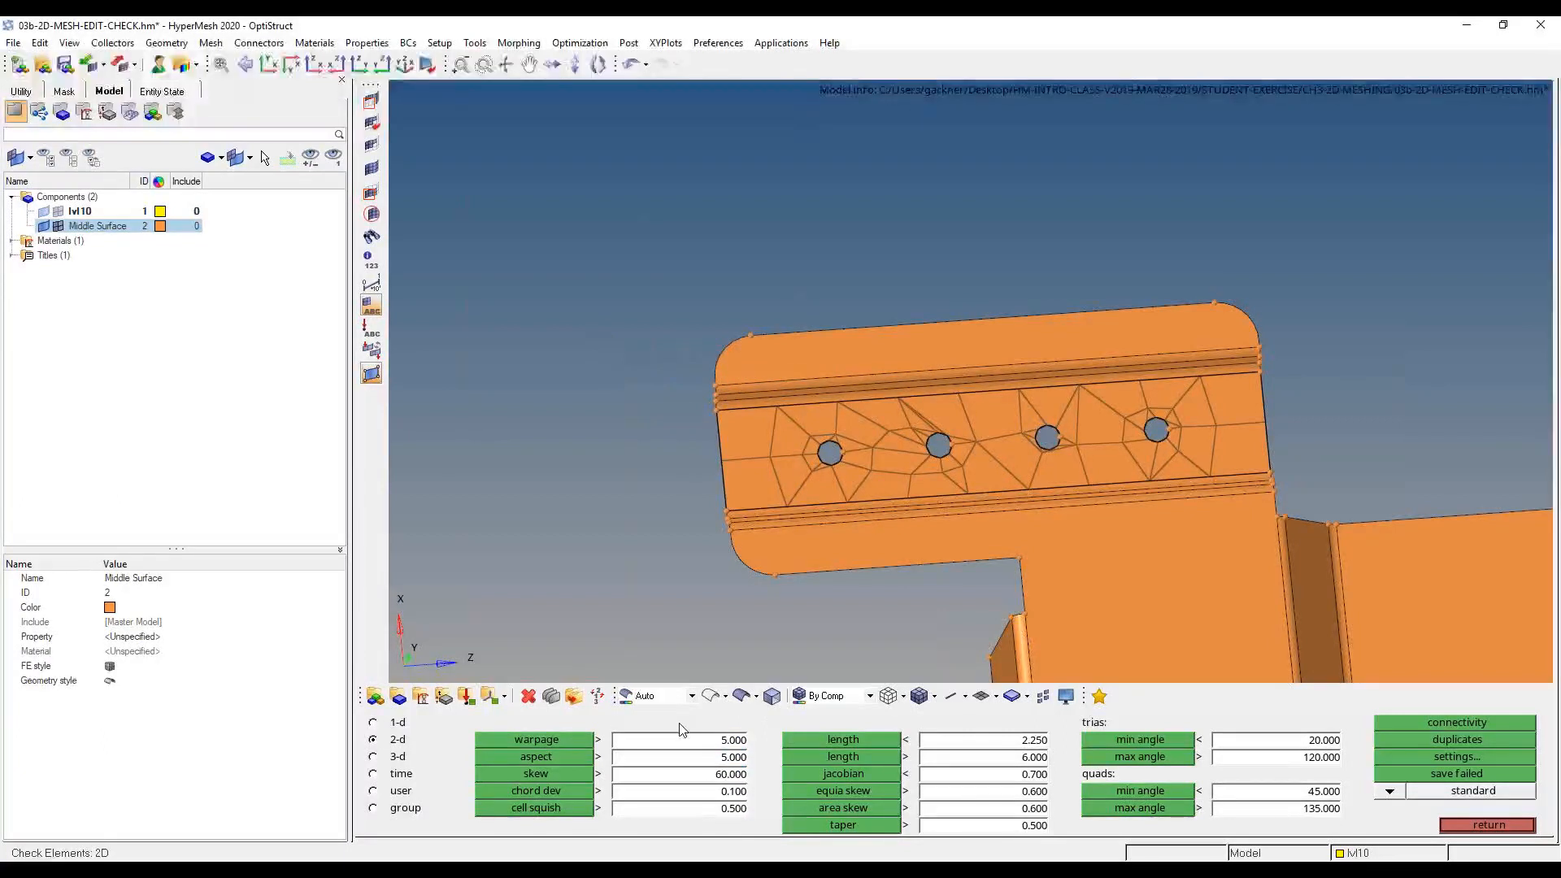
{"action": "left_click", "coordinate": [689, 743]}
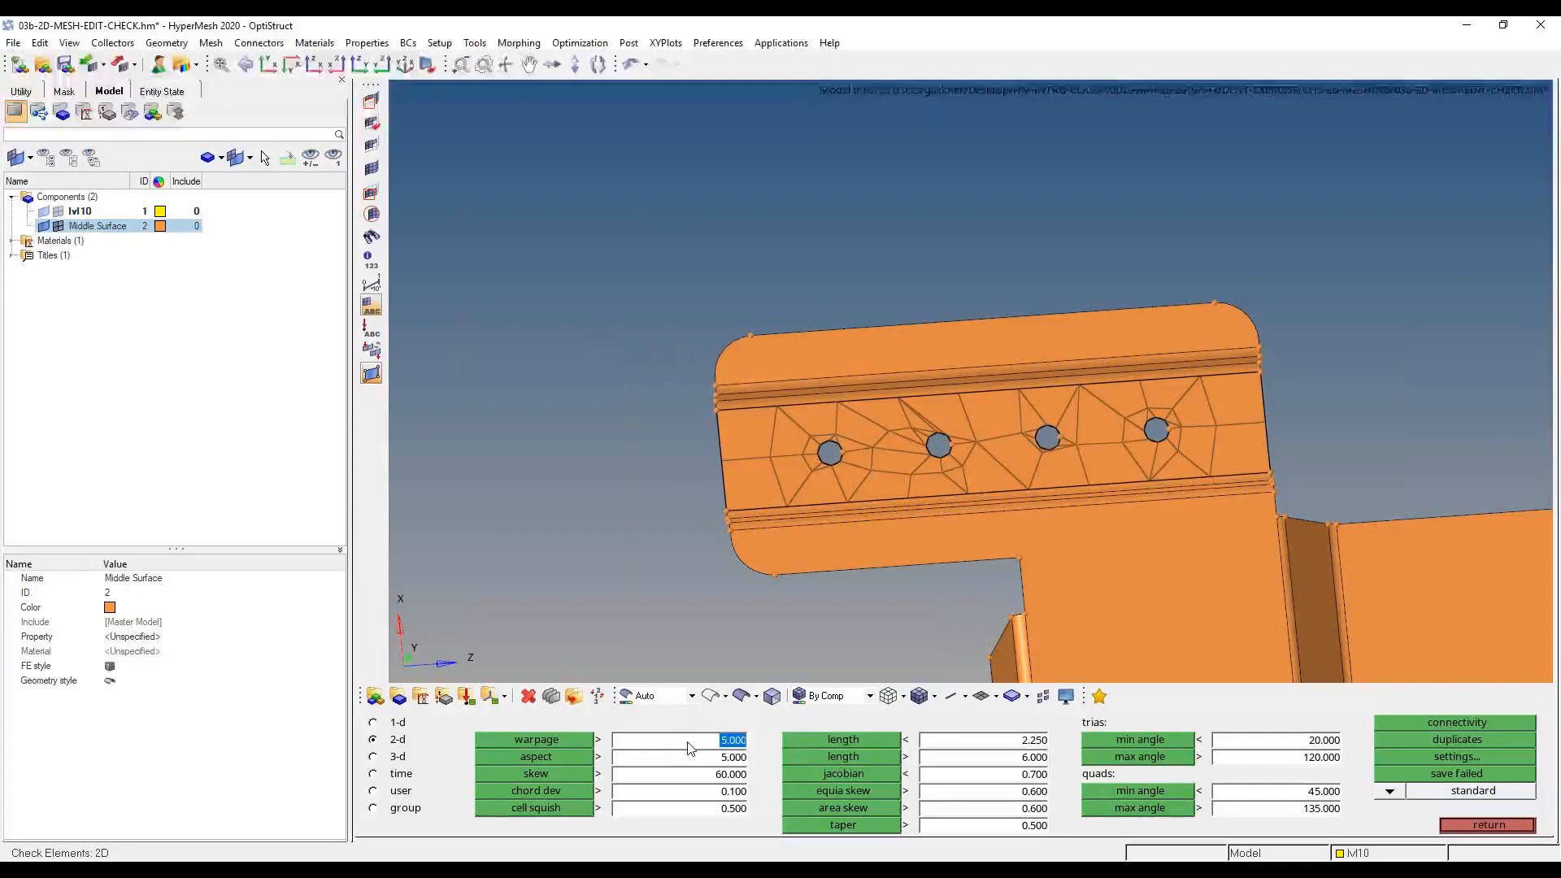
{"action": "type", "text": "10"}
{"action": "key", "text": "Return"}
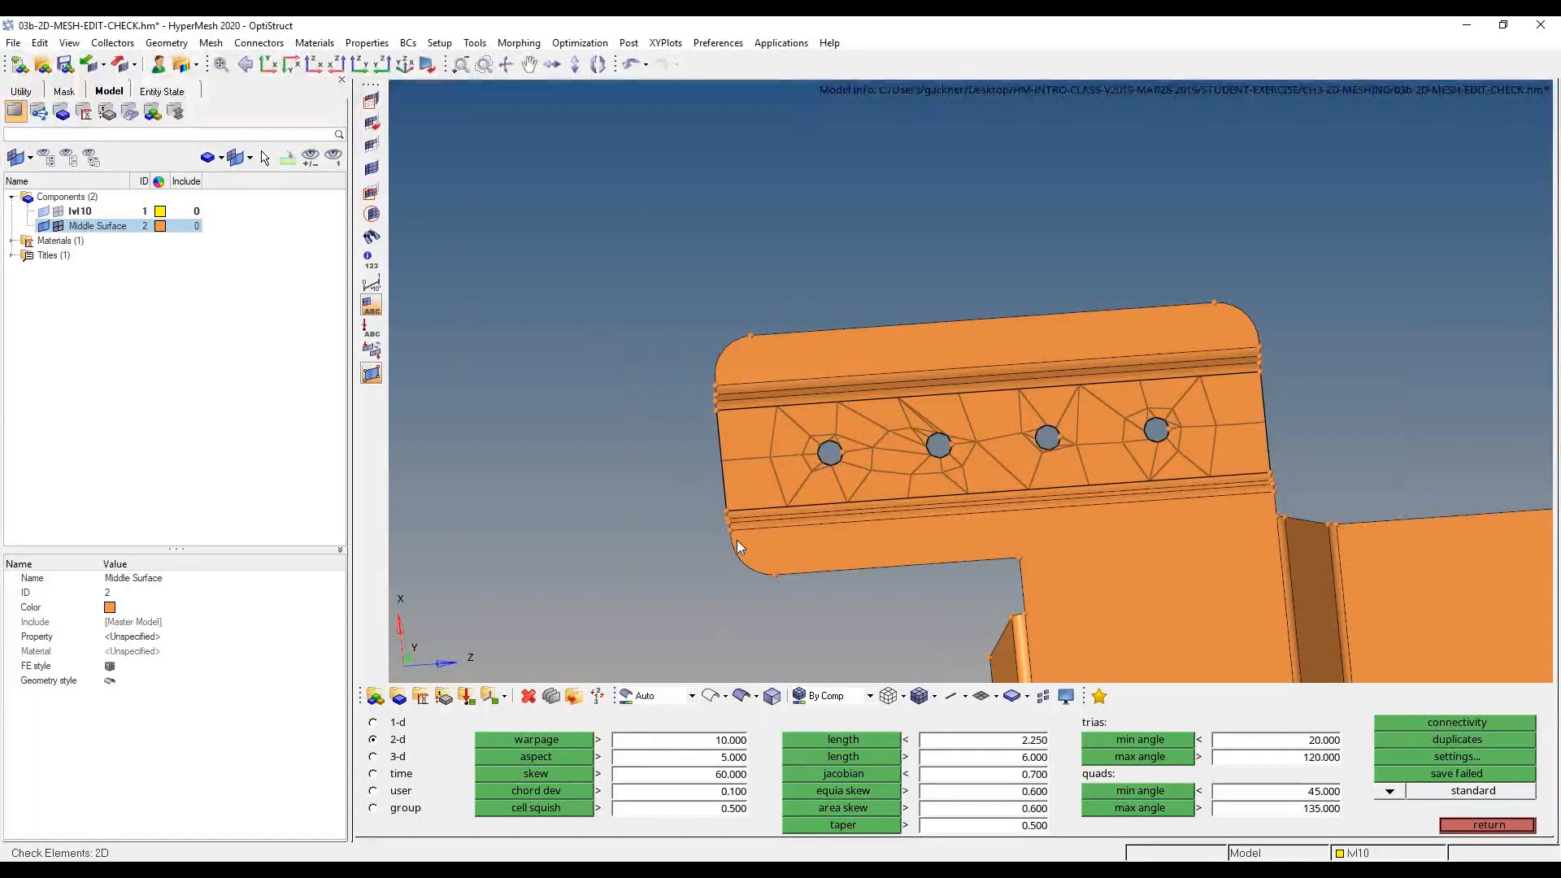
- Run the warpage check on the 2D elements and examine the highlighted element beside the third hole
{"action": "left_click", "coordinate": [537, 740]}
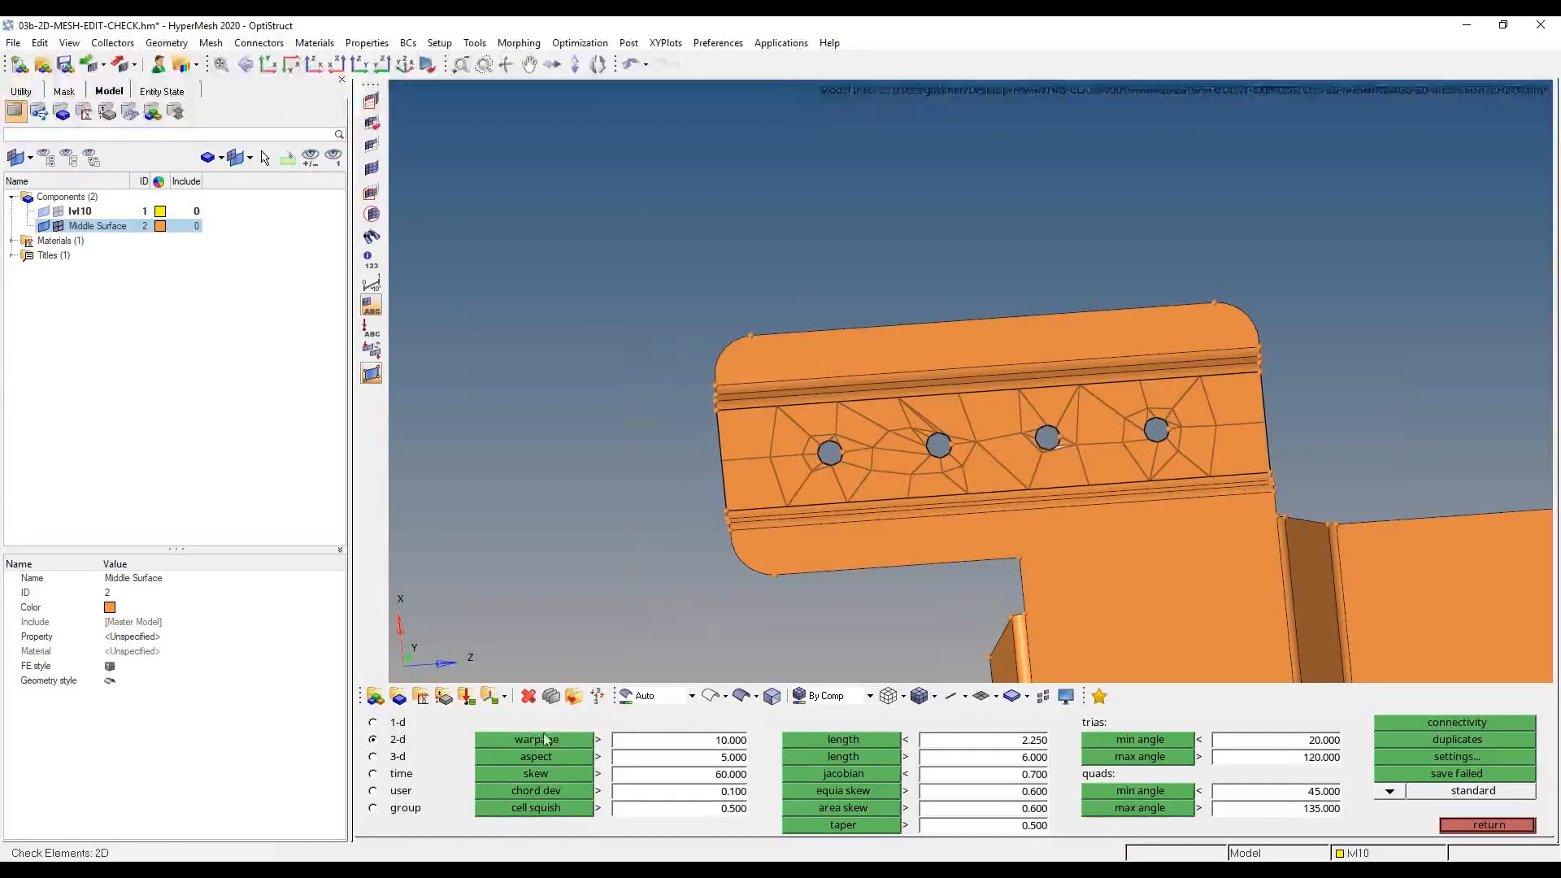
{"action": "left_click", "coordinate": [536, 746]}
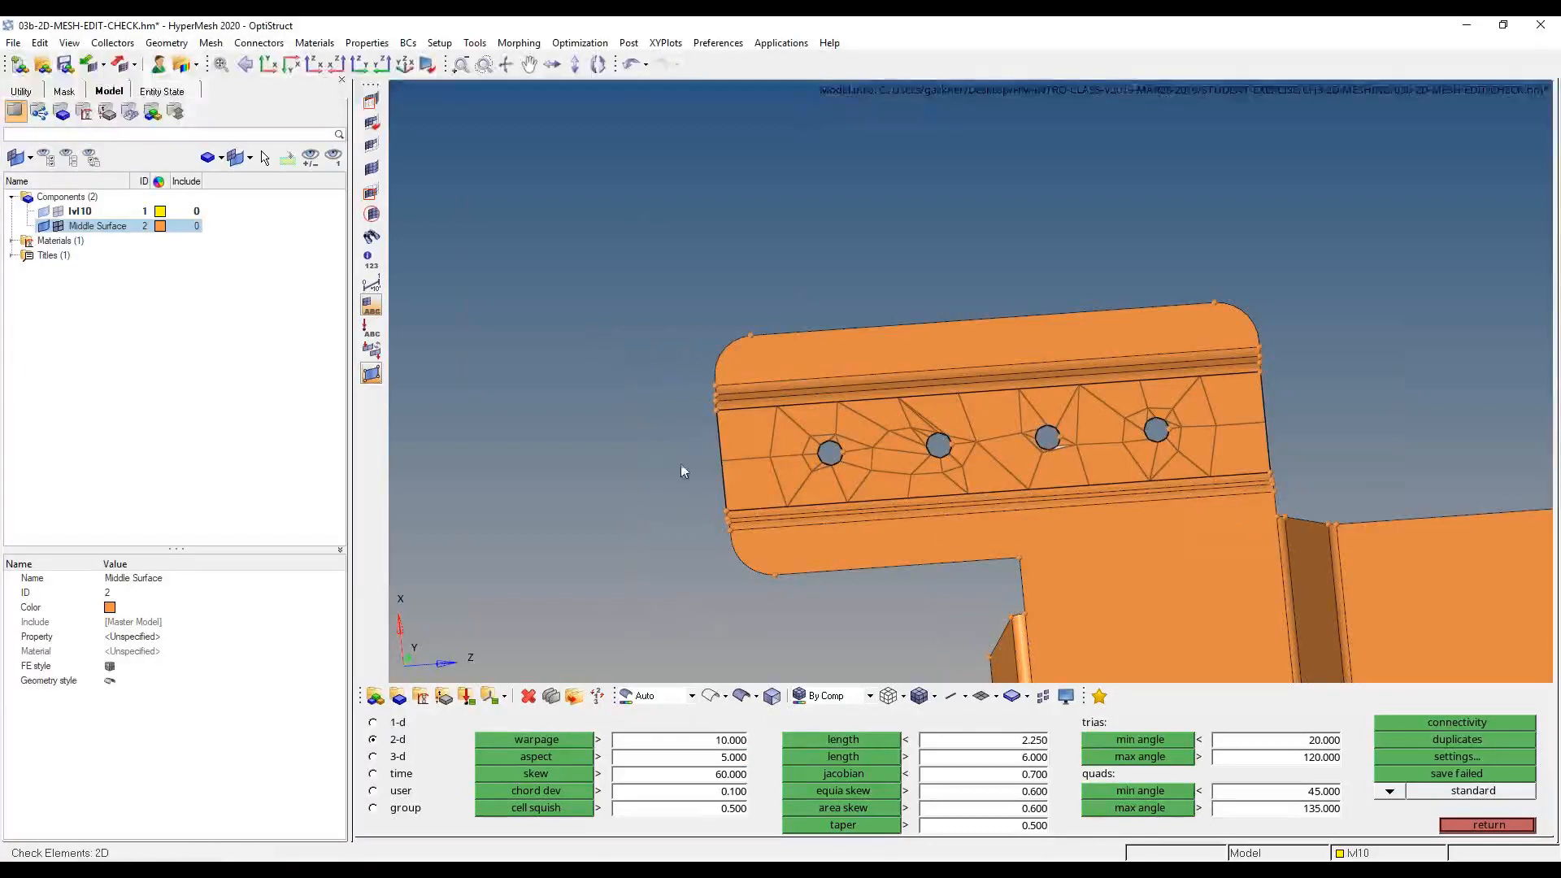
{"action": "scroll", "coordinate": [1086, 455], "scroll_direction": "up", "scroll_amount": 12, "text": "ctrl"}
{"action": "left_click_drag", "start_coordinate": [1003, 465], "coordinate": [1104, 396], "text": "ctrl"}
{"action": "scroll", "coordinate": [1083, 389], "scroll_direction": "down", "scroll_amount": 8}
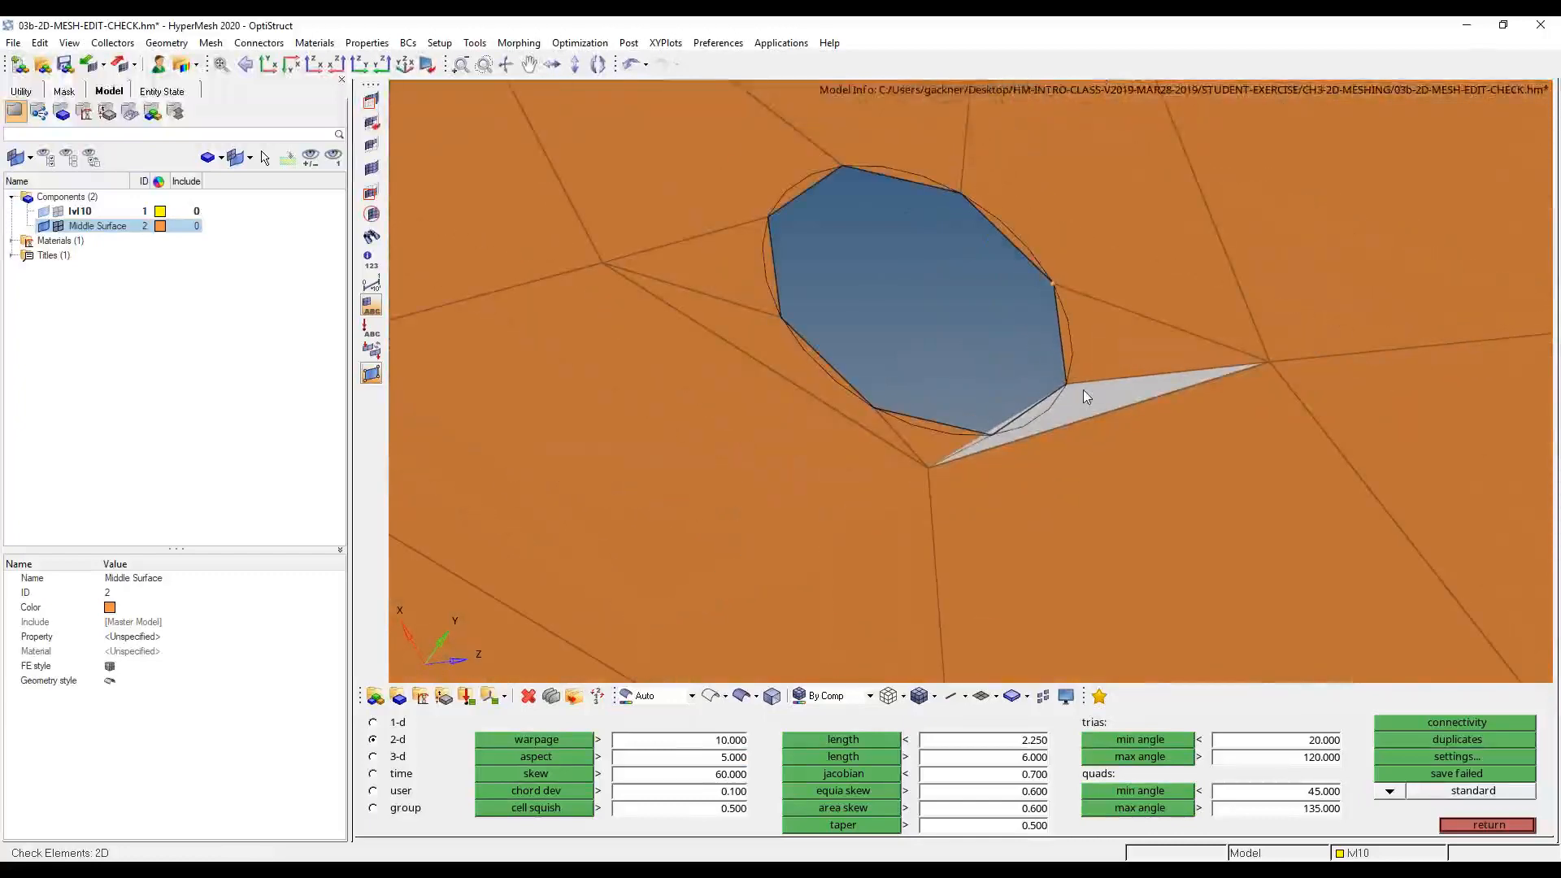
{"action": "scroll", "coordinate": [1083, 388], "scroll_direction": "down", "scroll_amount": 6}
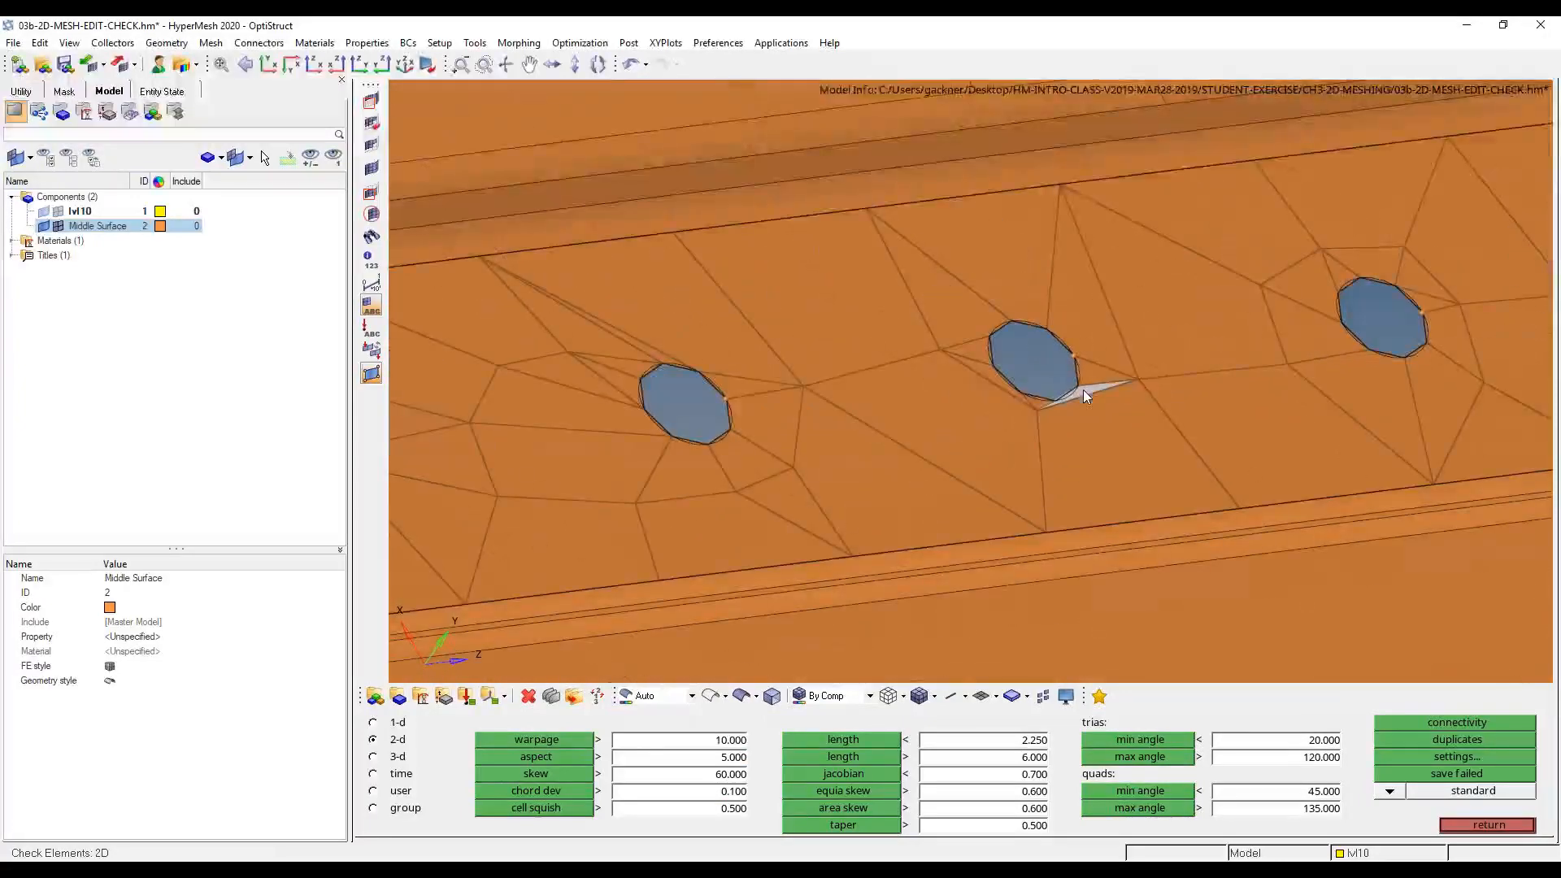
- Run the aspect ratio check with a limit of 5 and examine the elements around the four holes
{"action": "left_click", "coordinate": [571, 758]}
{"action": "scroll", "coordinate": [995, 465], "scroll_direction": "down", "scroll_amount": 5, "text": "ctrl"}
{"action": "left_click_drag", "start_coordinate": [1004, 467], "coordinate": [1251, 261], "text": "ctrl"}
{"action": "left_click", "coordinate": [567, 756]}
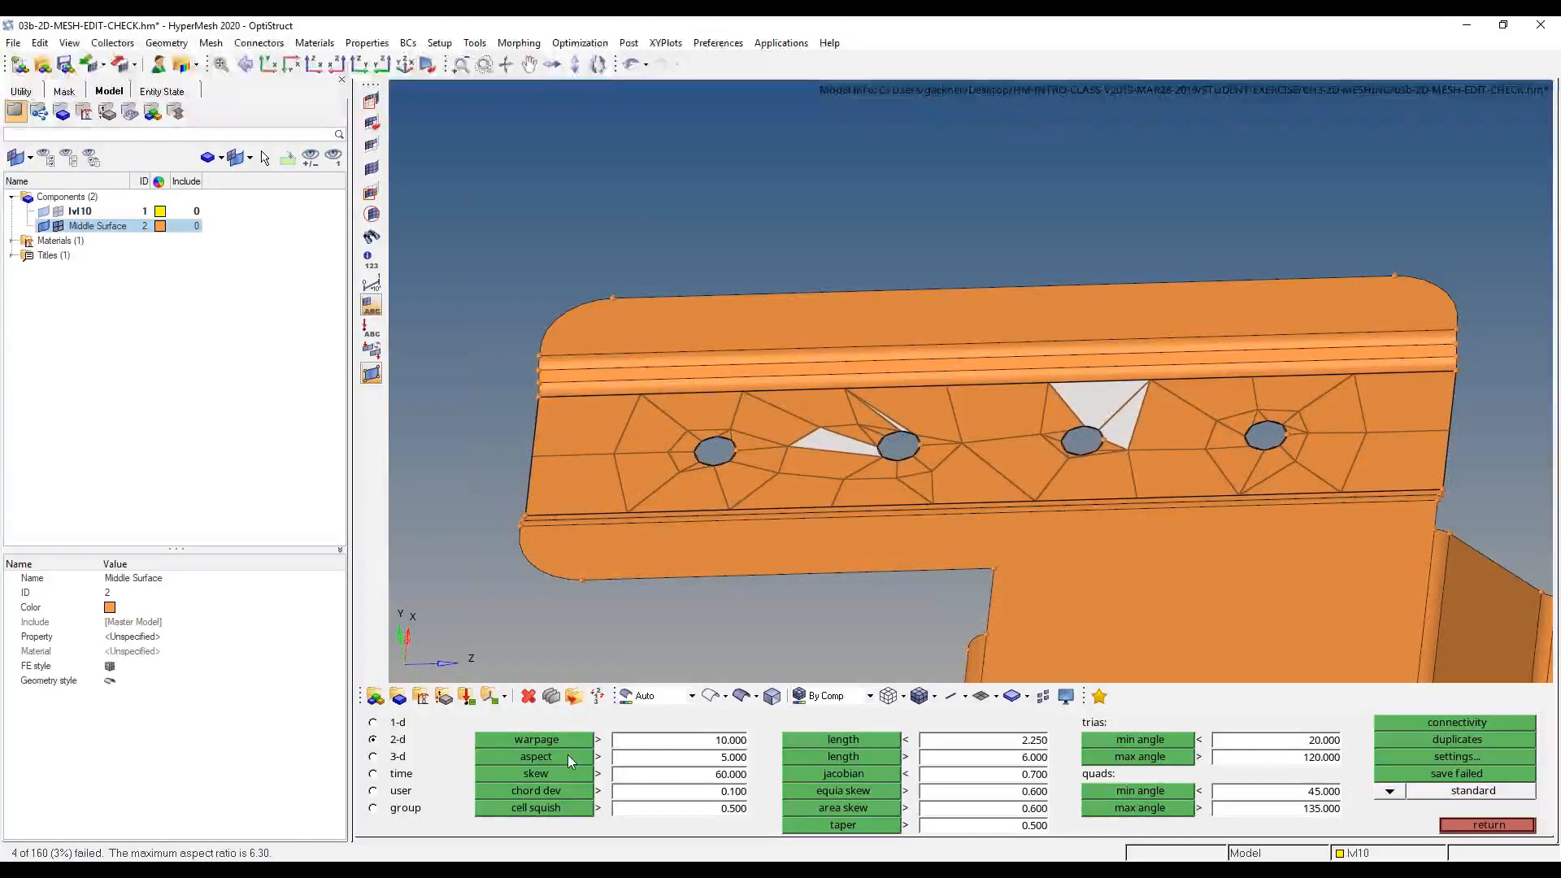
{"action": "left_click", "coordinate": [674, 758]}
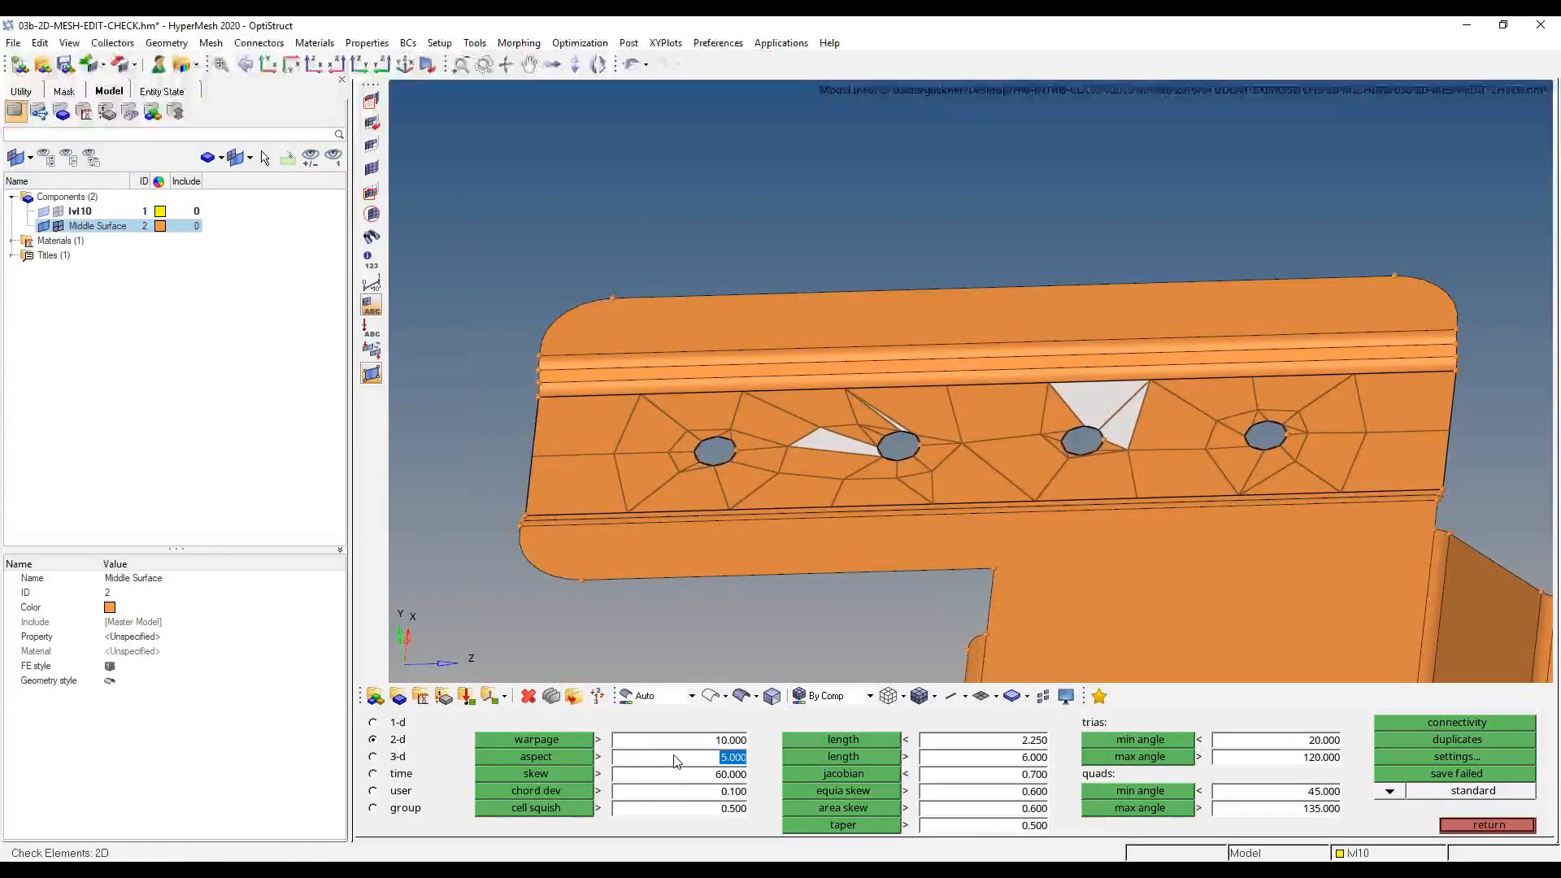
{"action": "left_click", "coordinate": [562, 758]}
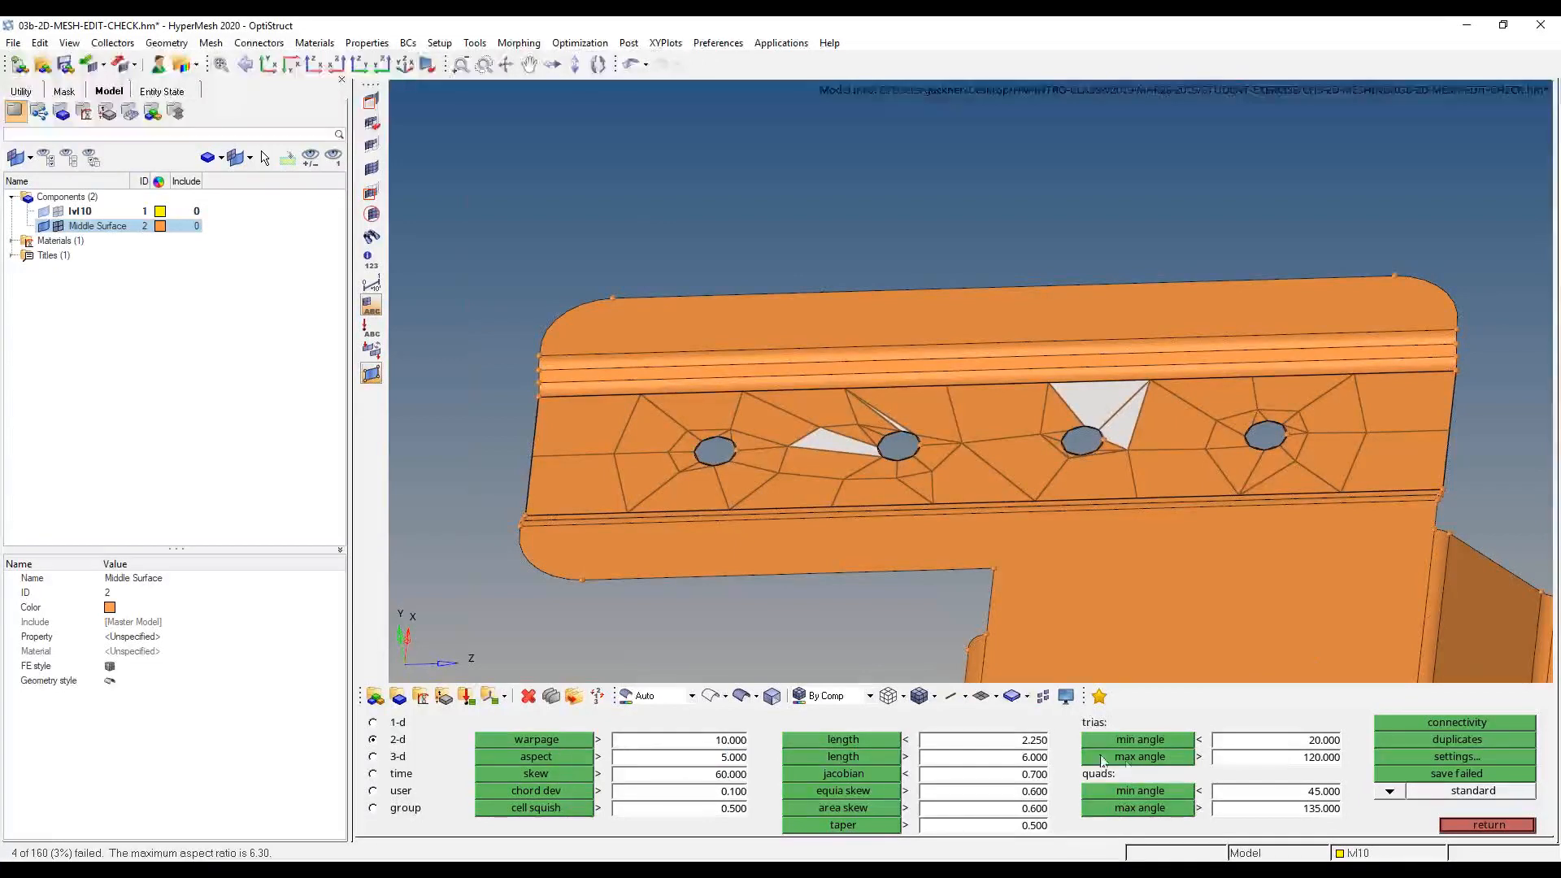
- Check the 2D elements for jacobian below 0.7 and chordal deviation above 0.1
{"action": "left_click", "coordinate": [844, 785]}
{"action": "left_click", "coordinate": [846, 774]}
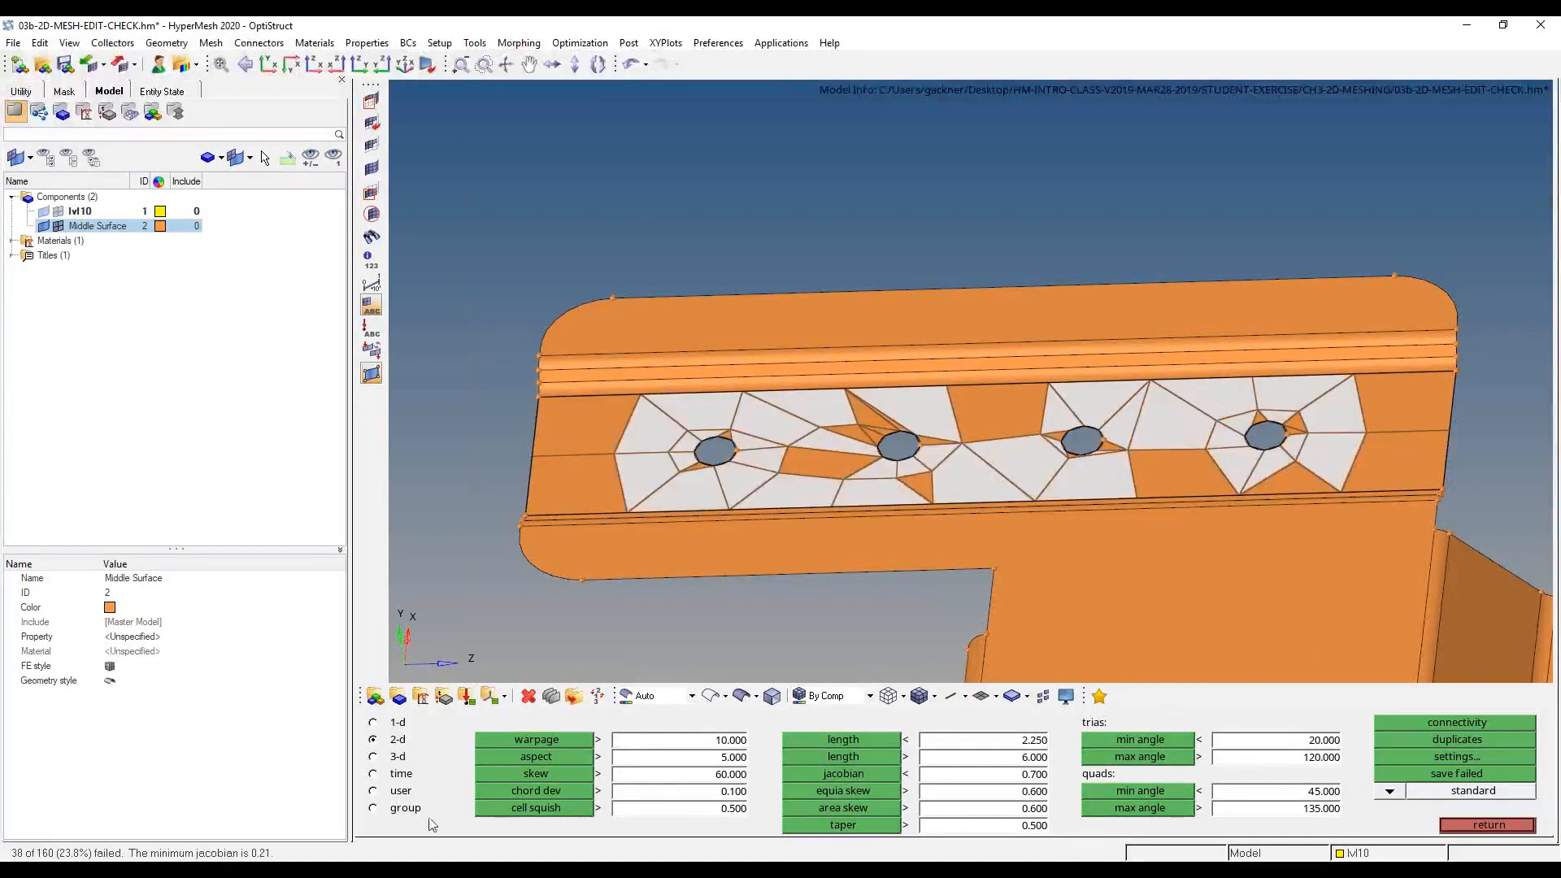
{"action": "left_click", "coordinate": [563, 795]}
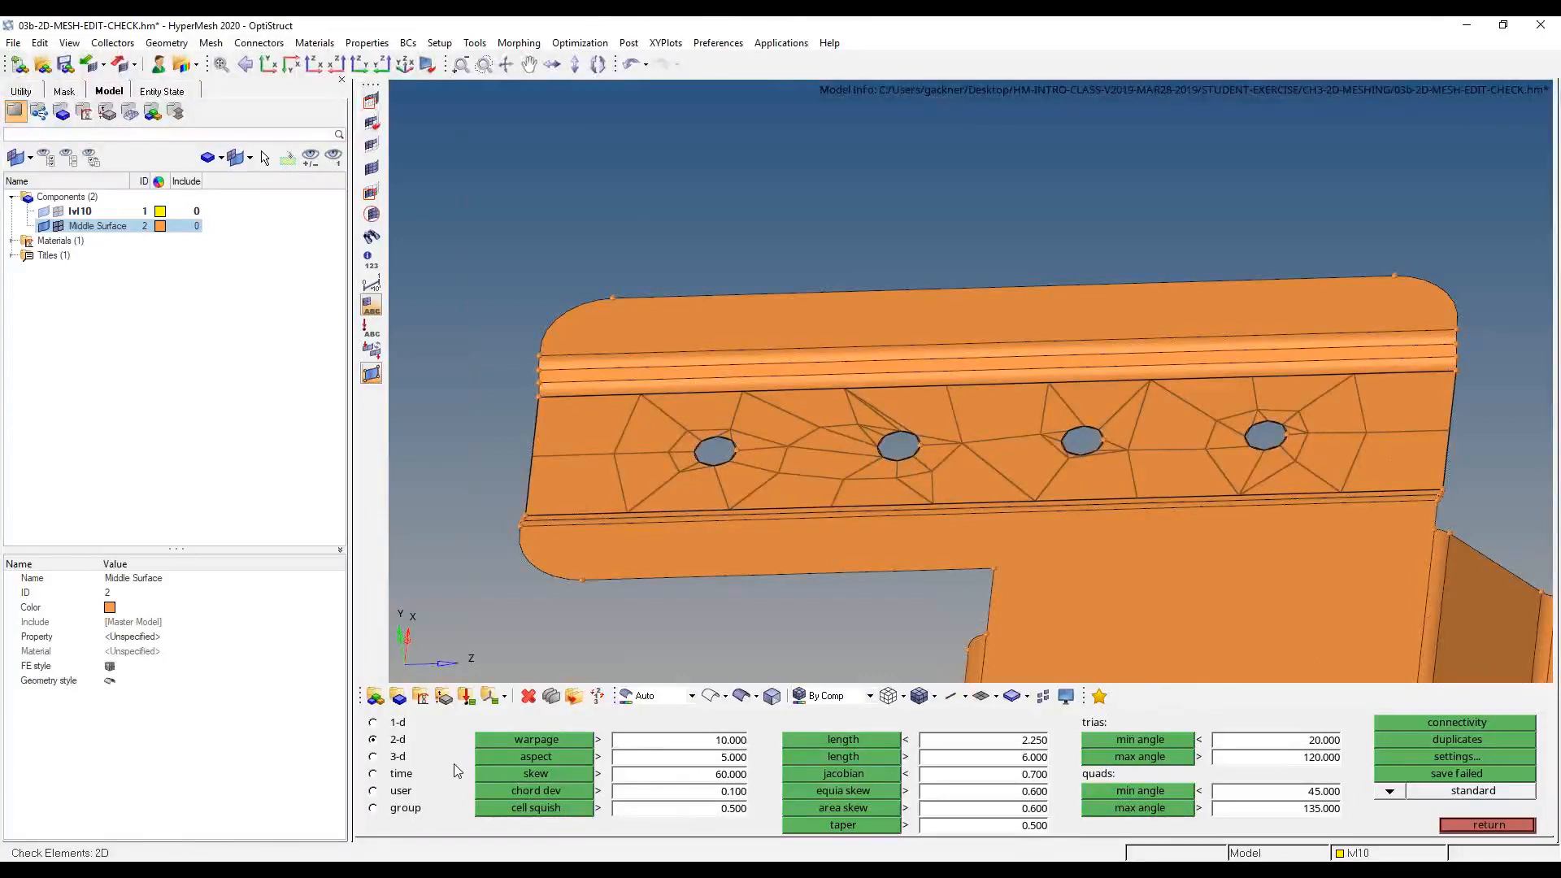
- Open the help page for the Check Elems panel and find its 2-d Subpanel section
{"action": "key", "text": "h"}
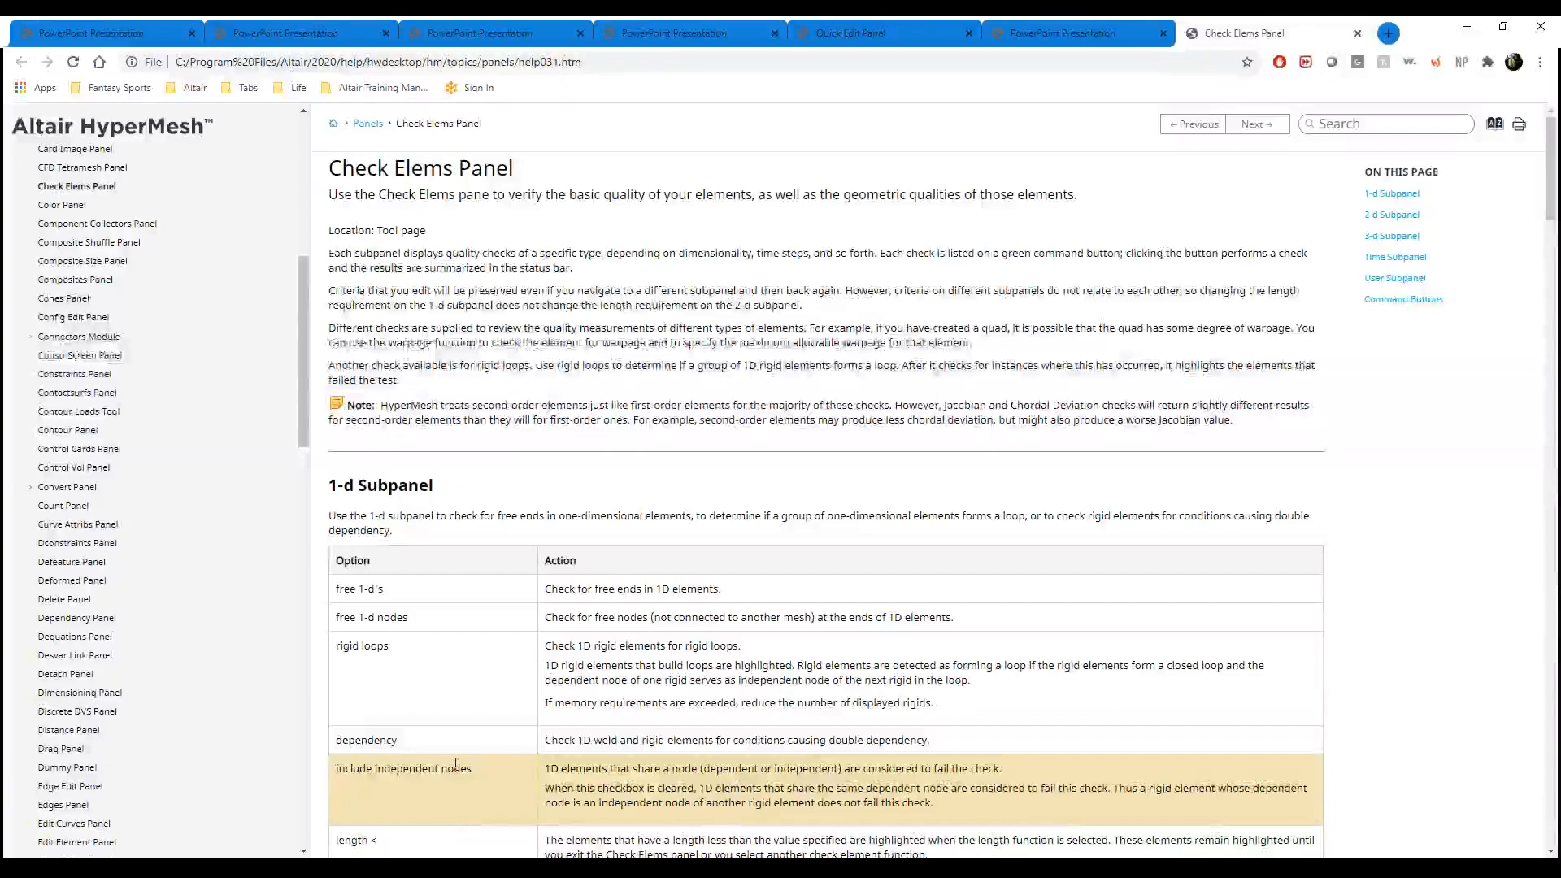
{"action": "scroll", "coordinate": [615, 403], "scroll_direction": "down", "scroll_amount": 15}
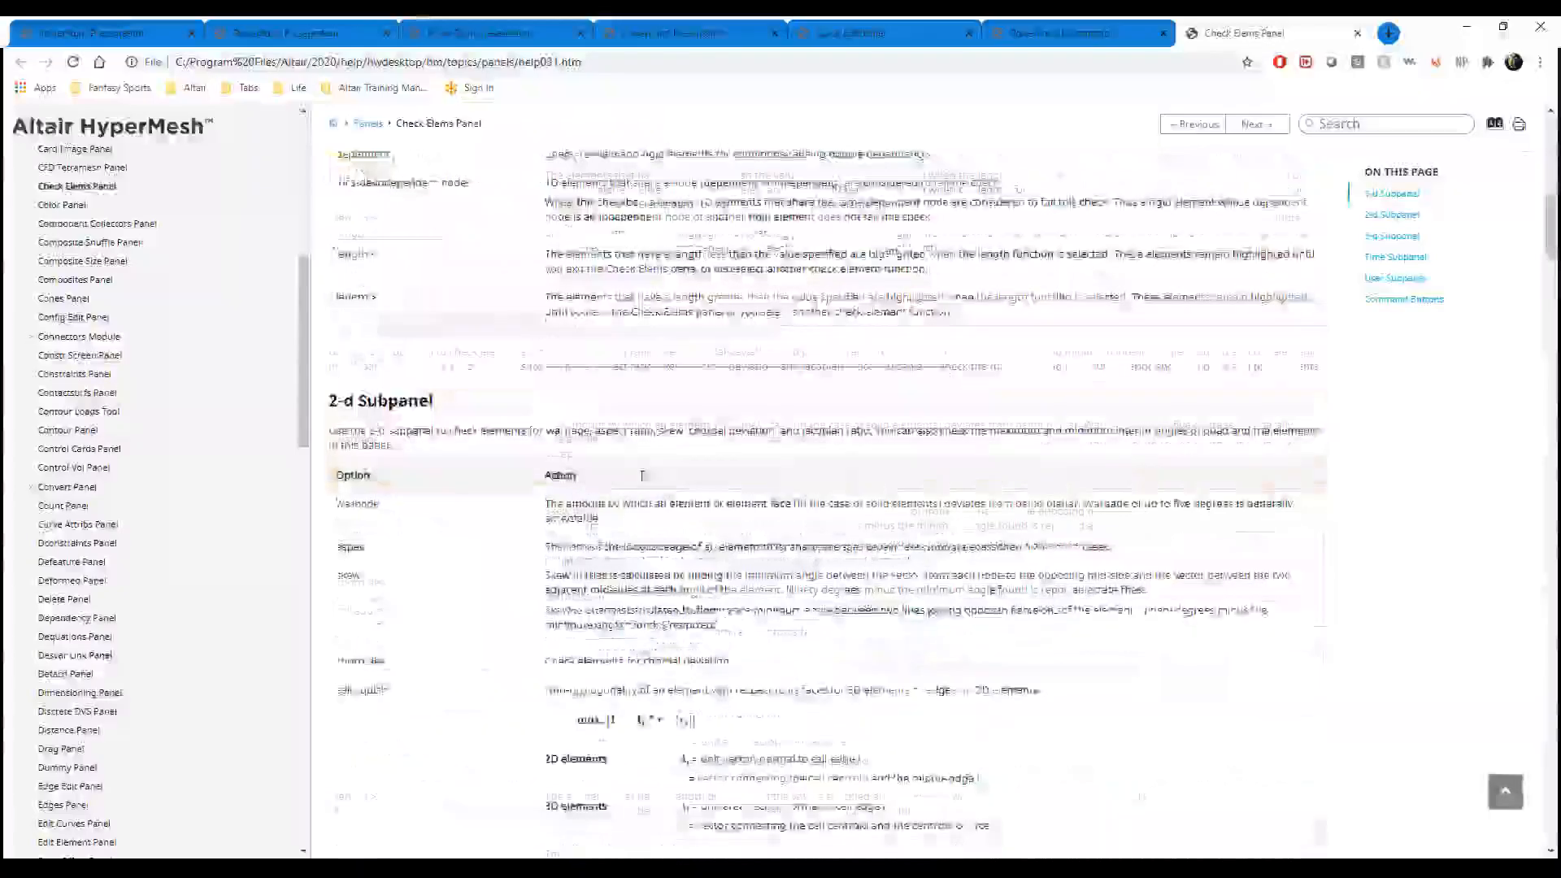
{"action": "scroll", "coordinate": [615, 402], "scroll_direction": "down", "scroll_amount": 10}
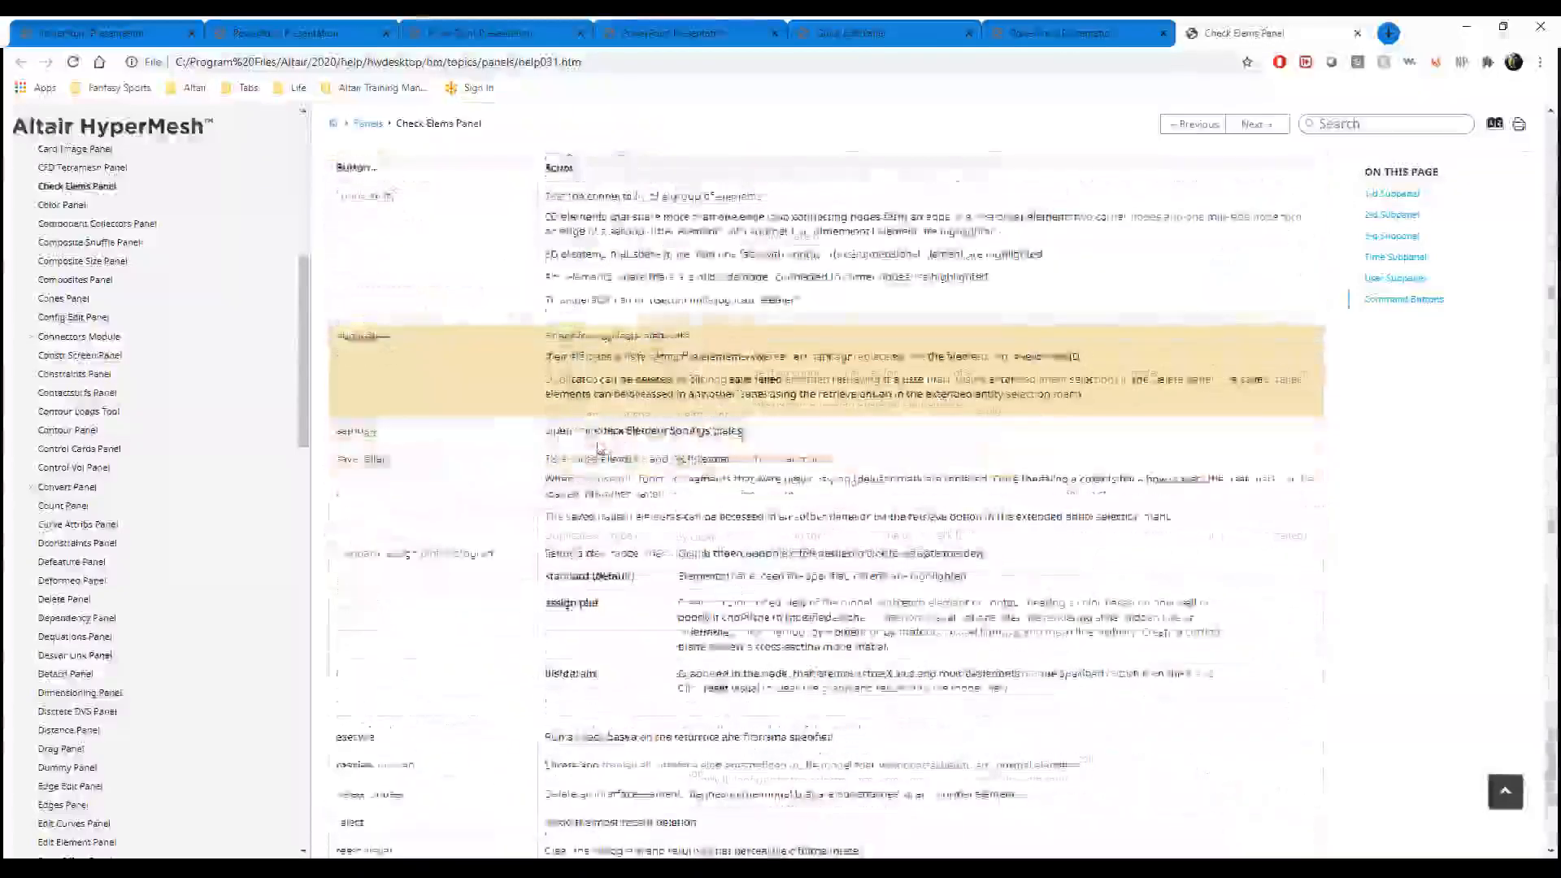
{"action": "scroll", "coordinate": [582, 470], "scroll_direction": "up", "scroll_amount": 6}
{"action": "scroll", "coordinate": [582, 470], "scroll_direction": "up", "scroll_amount": 10}
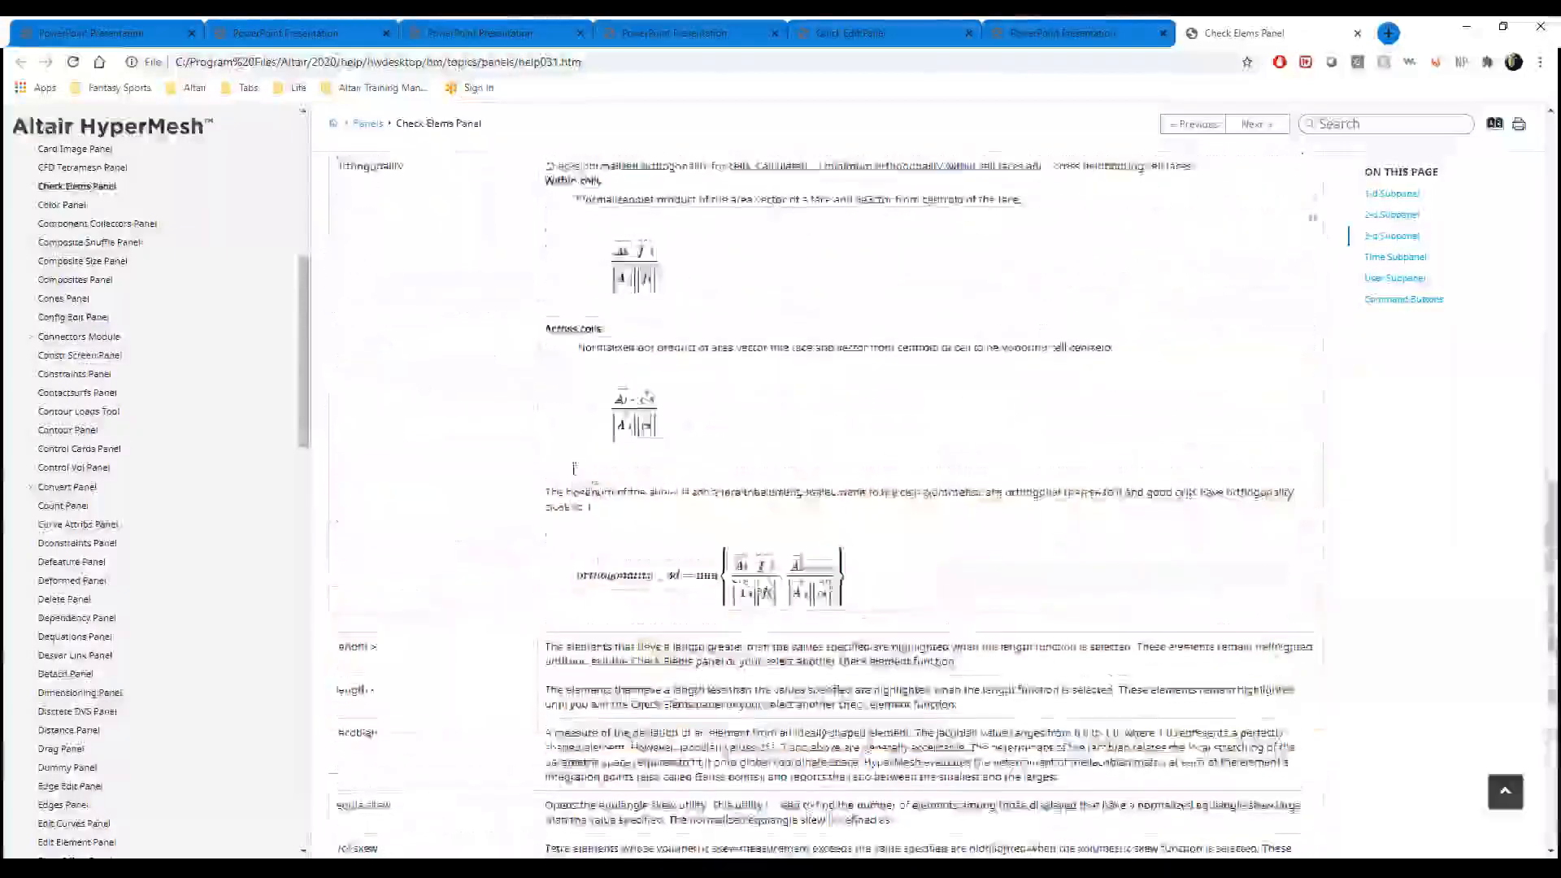
{"action": "scroll", "coordinate": [573, 474], "scroll_direction": "up", "scroll_amount": 15}
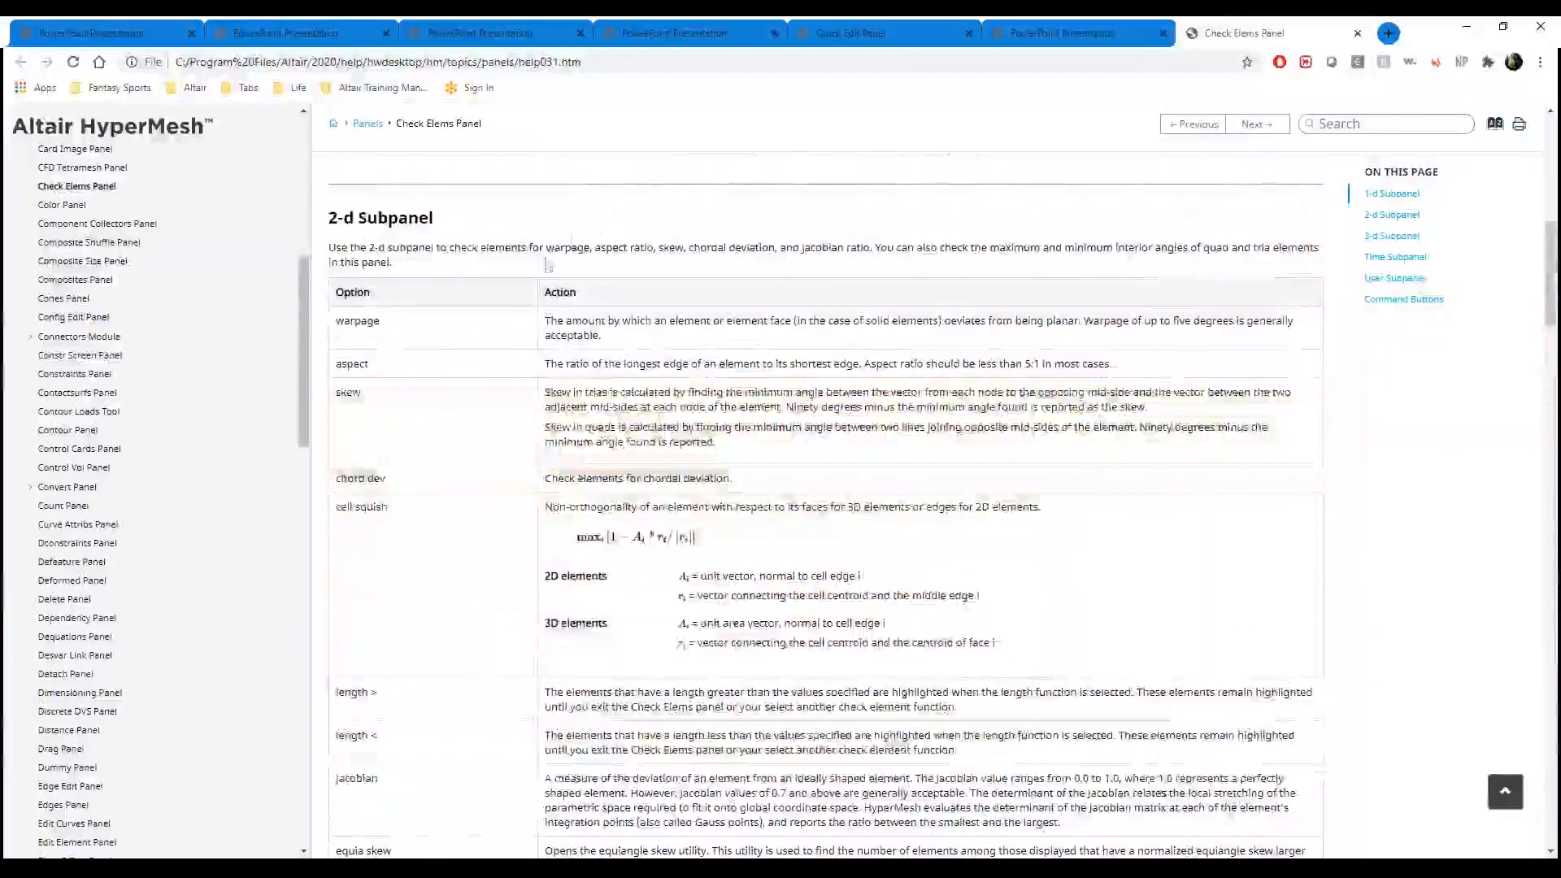
- Read the 2-d Subpanel check definitions, focusing on the warpage description and the recommended aspect ratio
{"action": "left_click_drag", "start_coordinate": [331, 210], "coordinate": [1252, 790]}
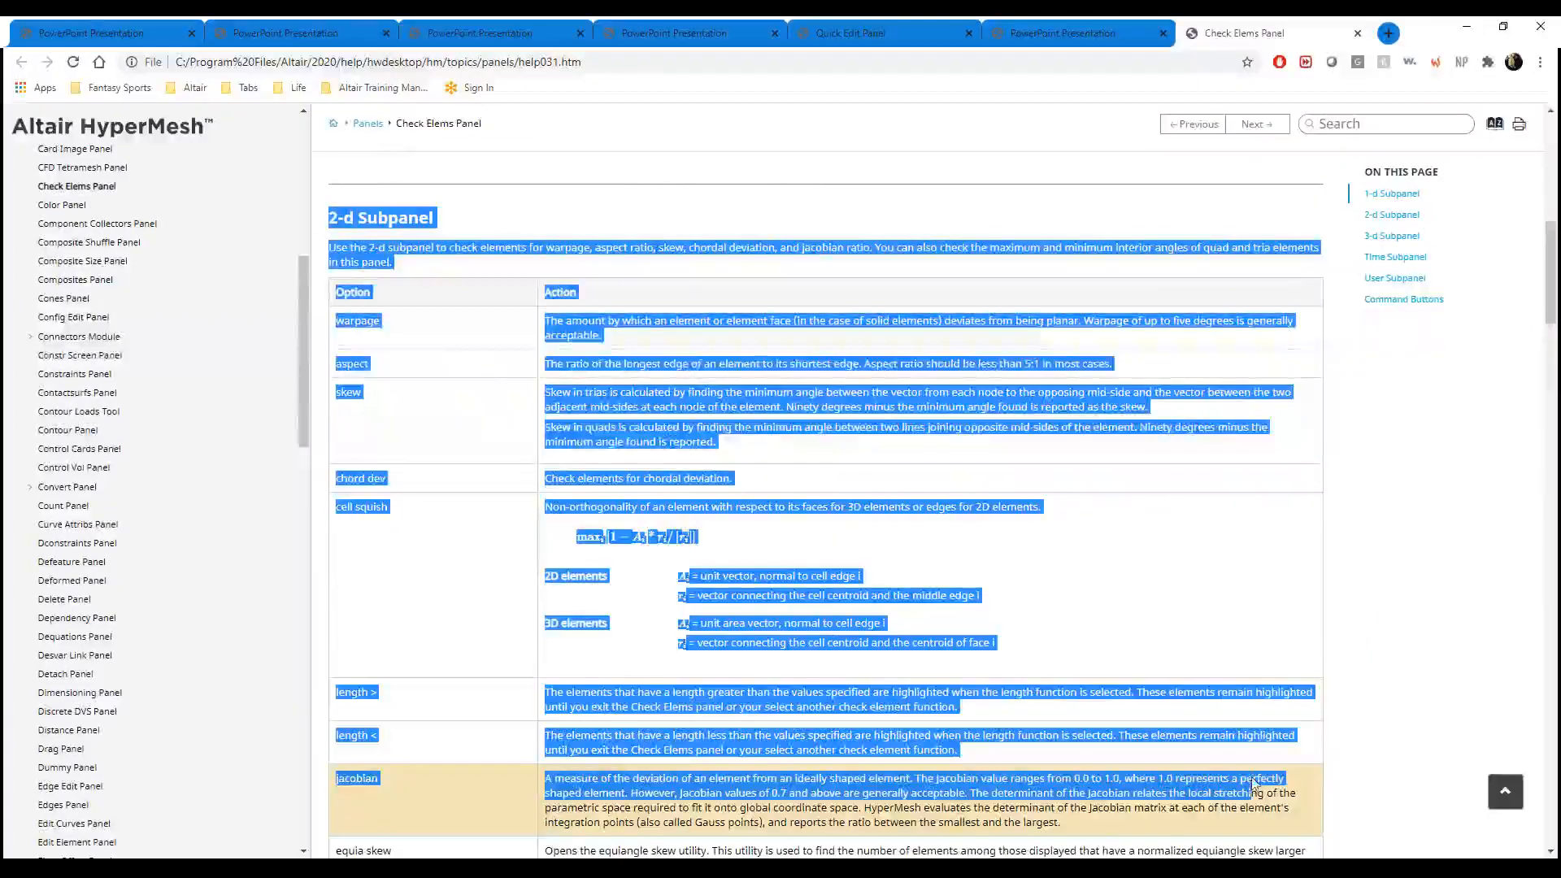
{"action": "left_click", "coordinate": [634, 325]}
{"action": "left_click_drag", "start_coordinate": [634, 324], "coordinate": [552, 326]}
{"action": "left_click", "coordinate": [554, 328]}
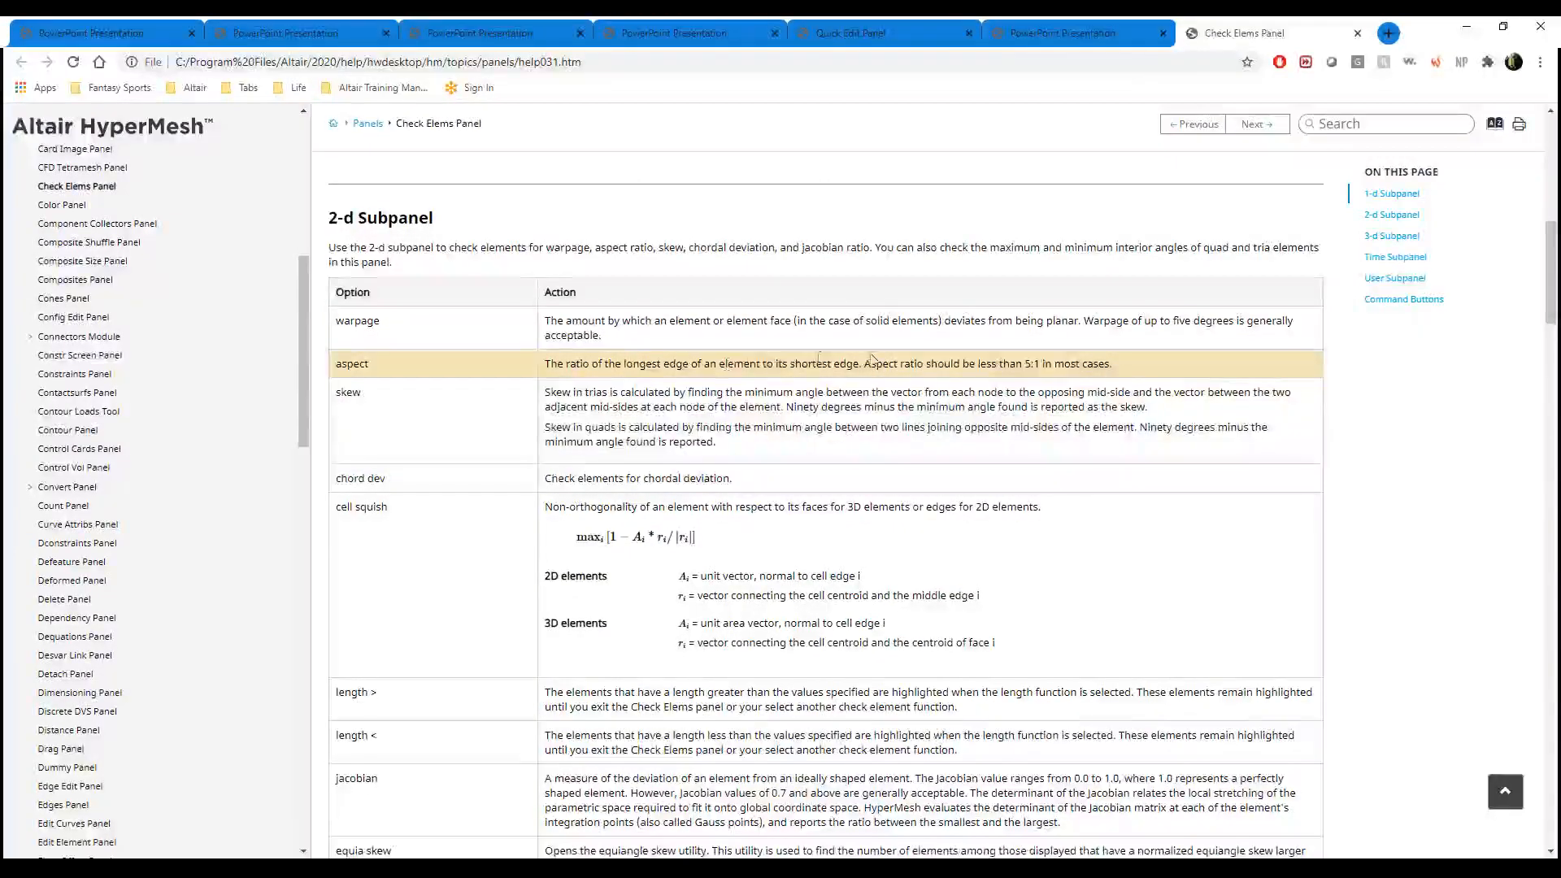
{"action": "left_click_drag", "start_coordinate": [870, 364], "coordinate": [1149, 367]}
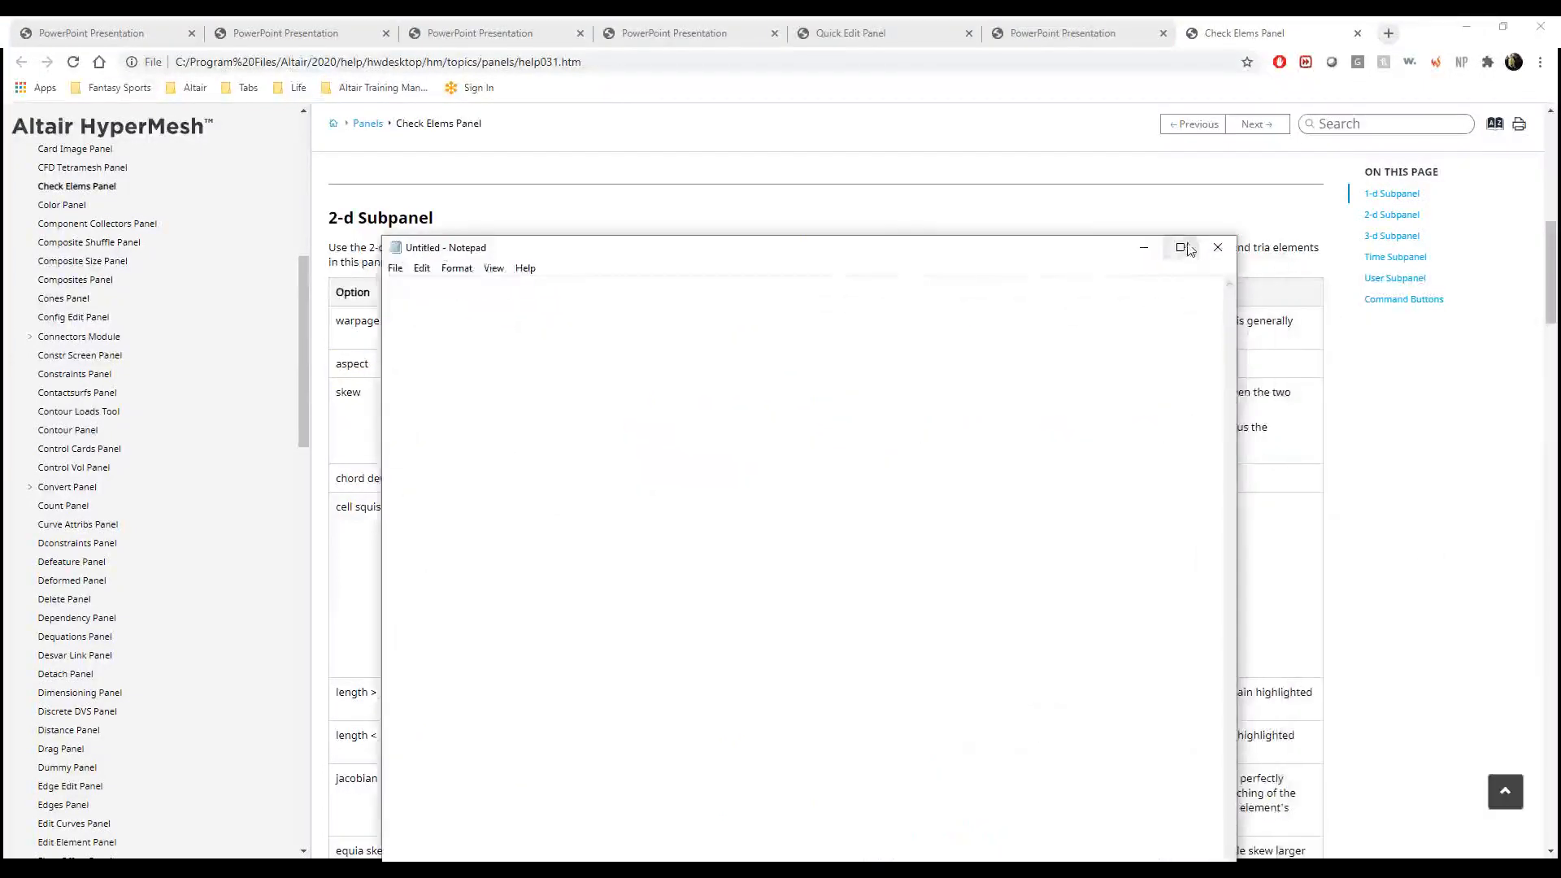
- Switch to a blank, maximized Notepad file and write the heading "General Quality Criteria Guide:" on the third line
{"action": "left_click", "coordinate": [1180, 247]}
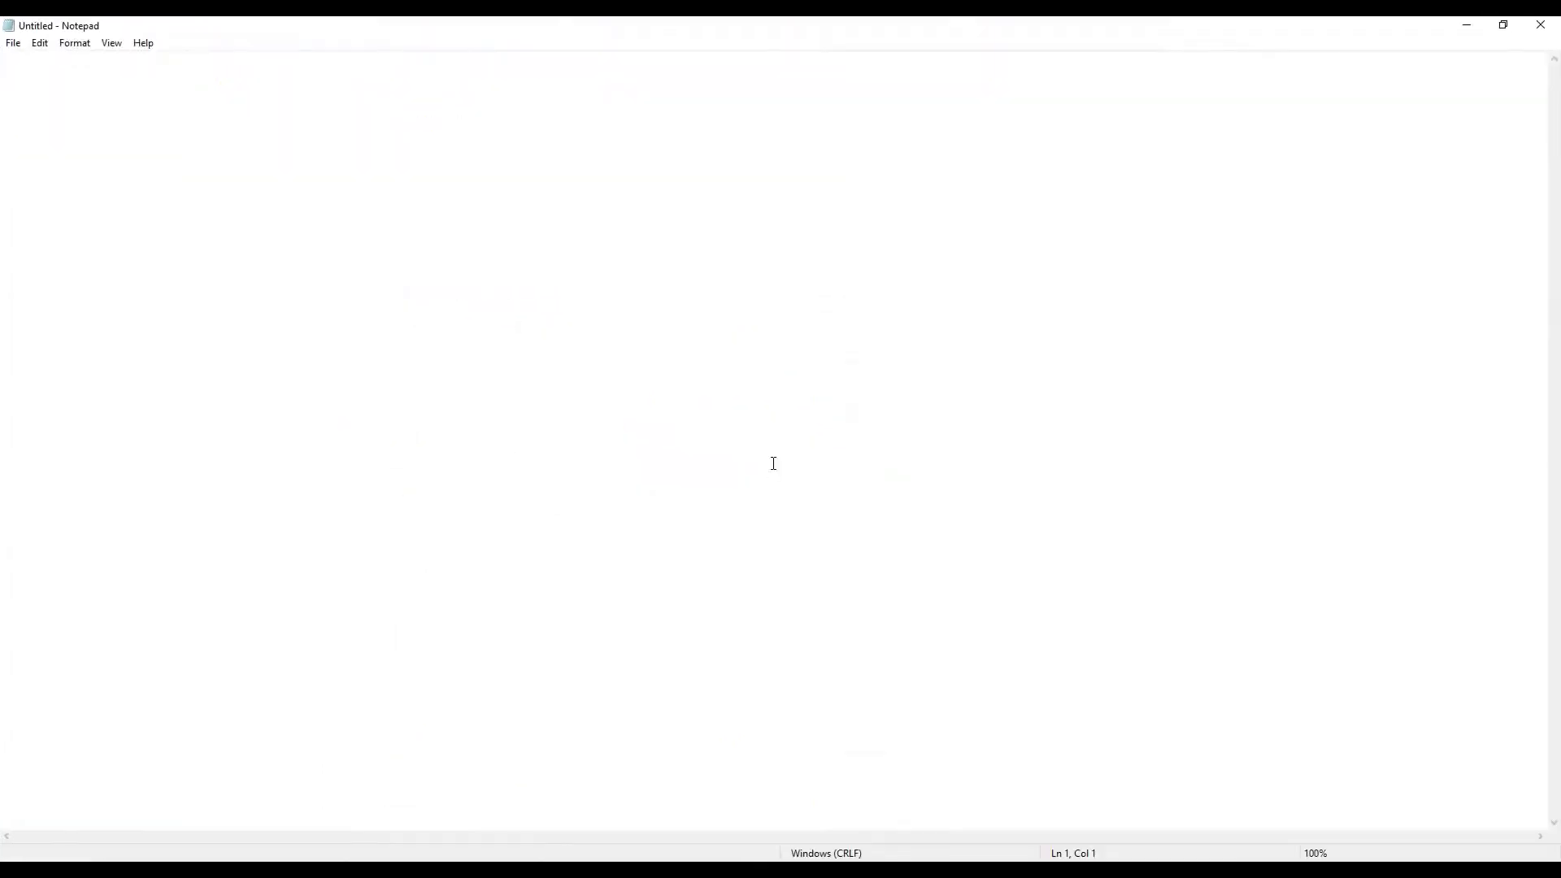
{"action": "type", "text": "Wa"}
{"action": "key", "text": "BackSpace"}
{"action": "key", "text": "BackSpace"}
{"action": "key", "text": "Return"}
{"action": "key", "text": "Return"}
{"action": "type", "text": "General Q"}
{"action": "type", "text": "ty Criter"}
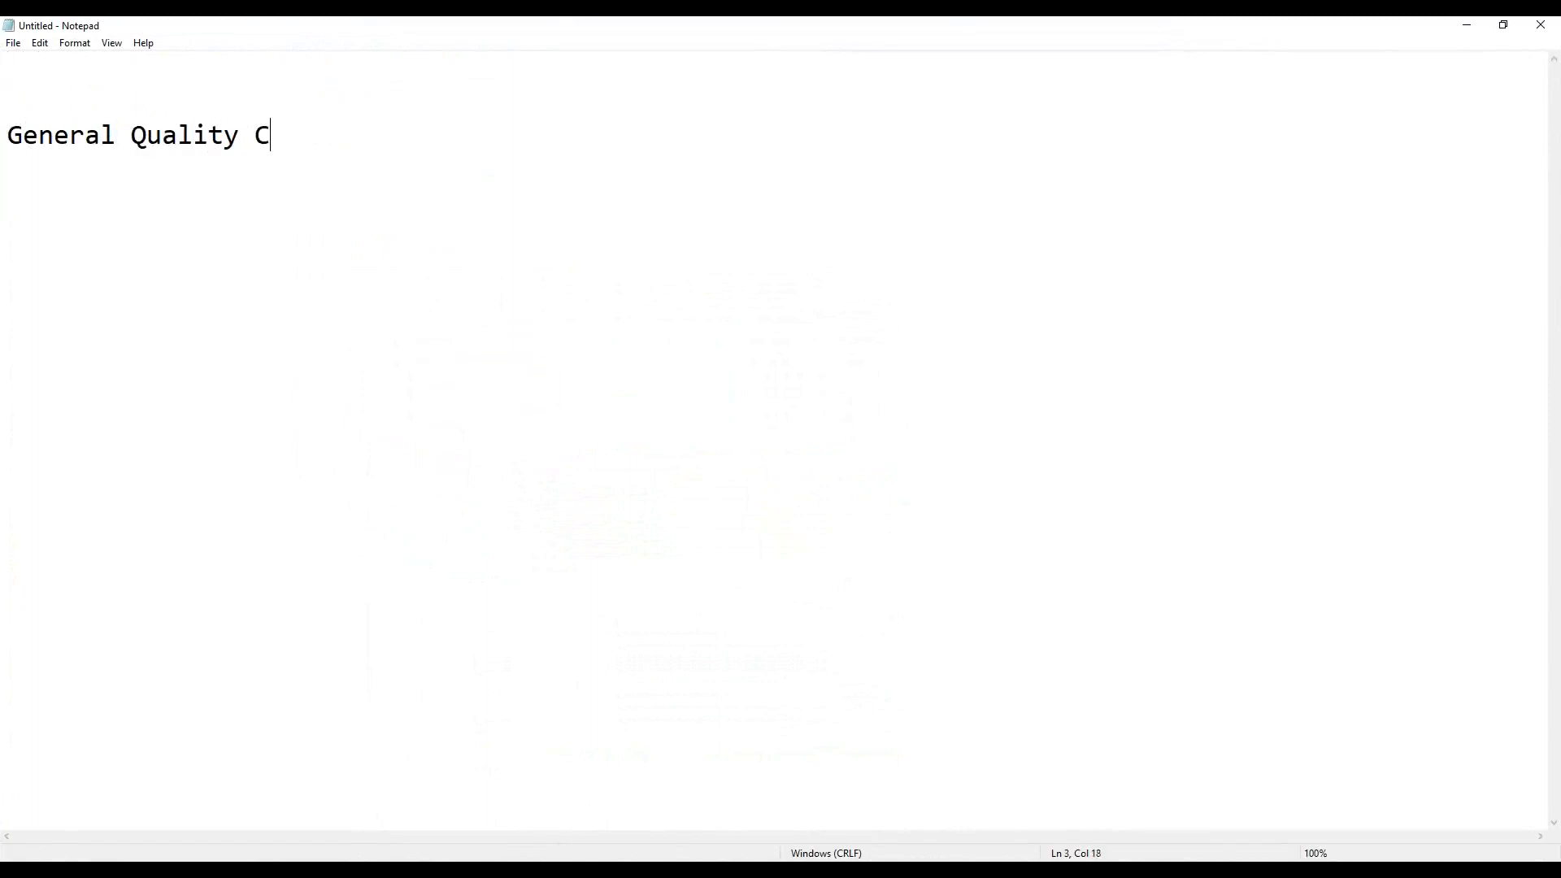
{"action": "key", "text": "BackSpace"}
{"action": "key", "text": "BackSpace"}
{"action": "type", "text": "eria Guide:"}
- Add an indented entry "Warpage:" with the value "10 deg" below the heading, after a blank line
{"action": "key", "text": "Return"}
{"action": "key", "text": "Return"}
{"action": "key", "text": "Tab"}
{"action": "type", "text": "Warpage"}
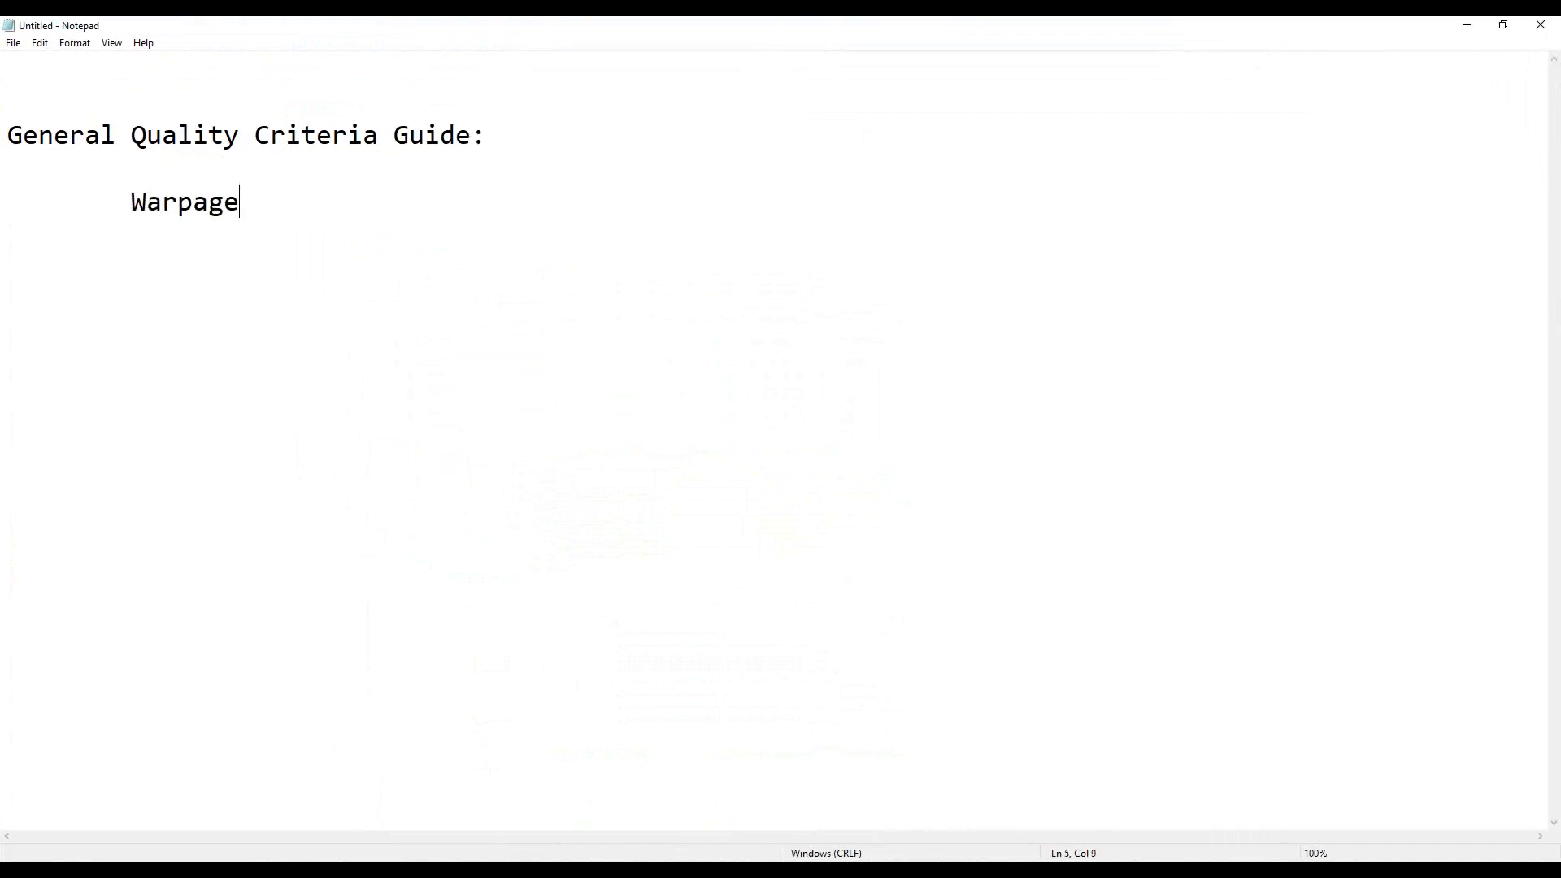
{"action": "type", "text": ":"}
{"action": "key", "text": "Tab"}
{"action": "key", "text": "Tab"}
{"action": "type", "text": "10 deg"}
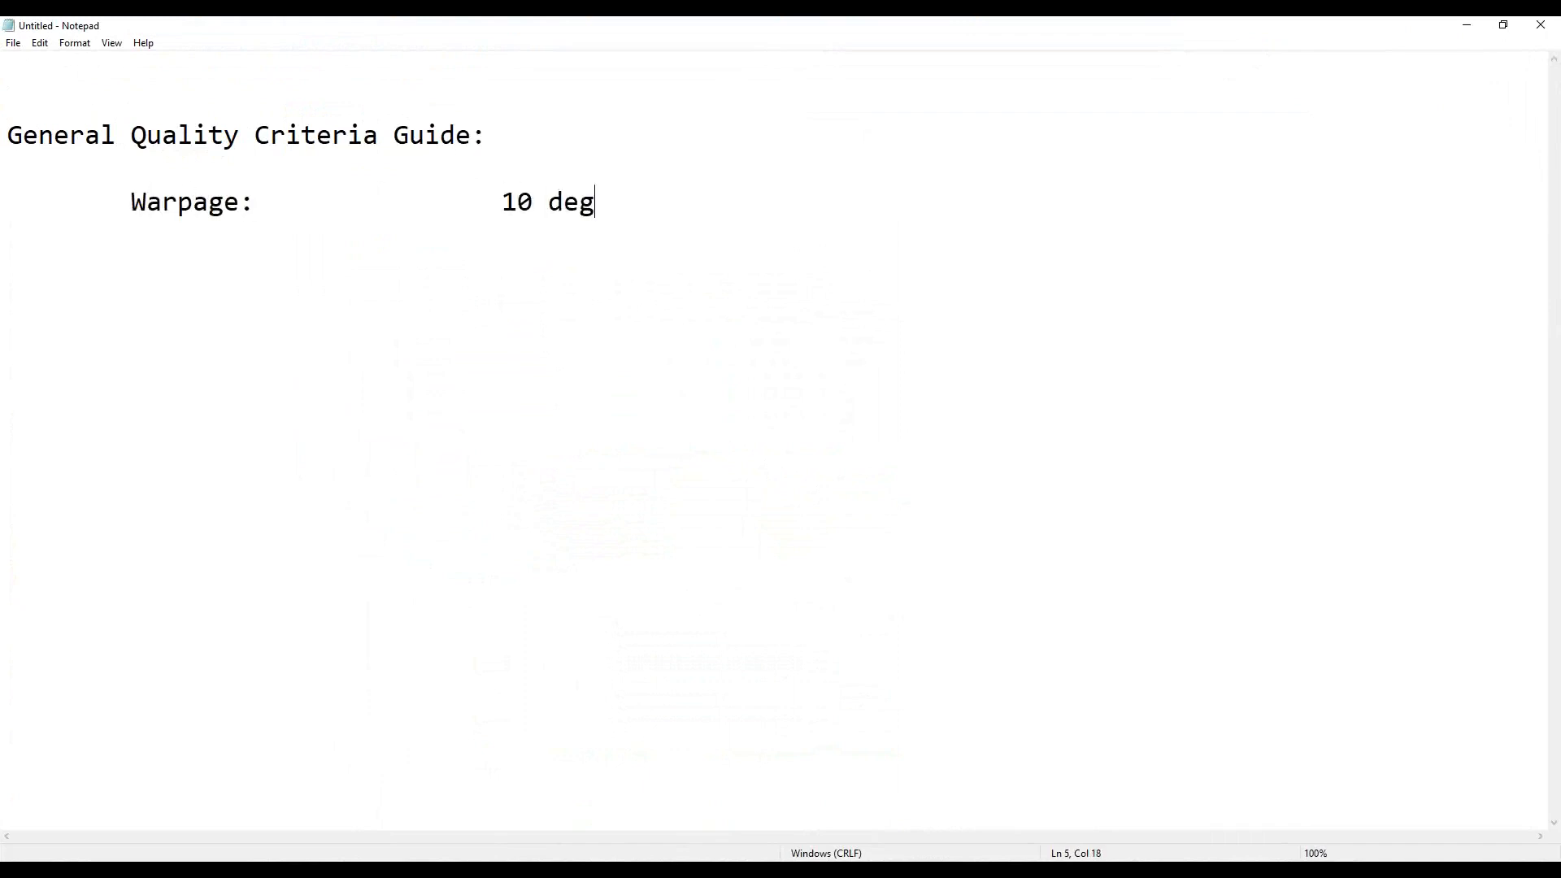
- Add an indented entry "Aspect Ratio:" with the value "10.0" below the warpage entry, after a blank line
{"action": "key", "text": "Return"}
{"action": "key", "text": "Return"}
{"action": "key", "text": "Tab"}
{"action": "type", "text": "Aspect Ratio"}
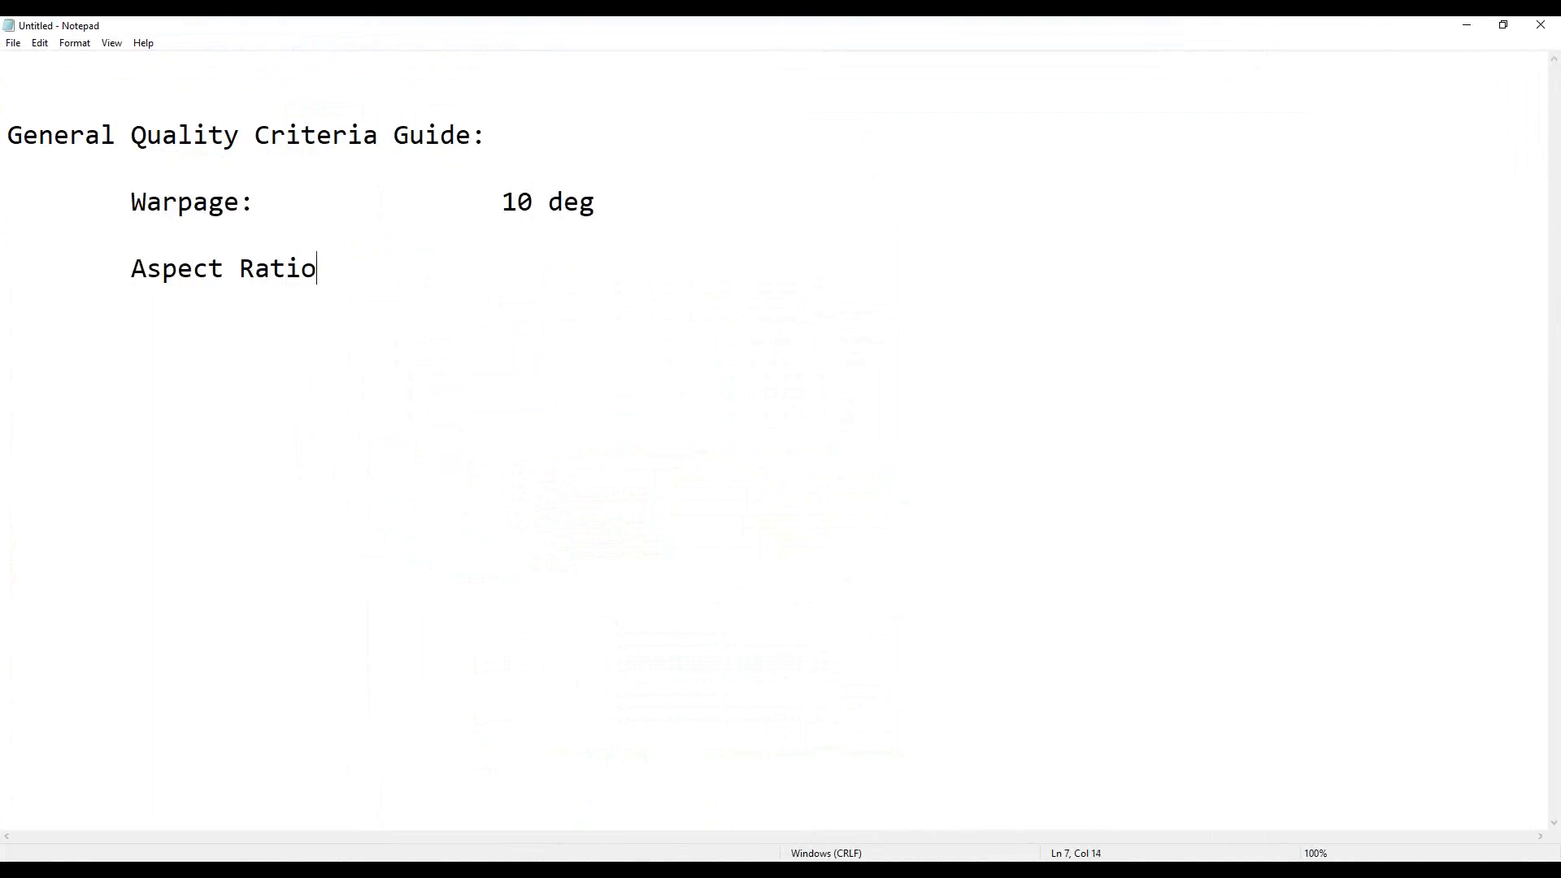
{"action": "type", "text": ":"}
{"action": "key", "text": "Tab"}
{"action": "key", "text": "Tab"}
{"action": "type", "text": "10:"}
{"action": "key", "text": "BackSpace"}
{"action": "type", "text": ".0"}
- Add an indented entry "Minimum Edge Length:" with "20% of my average size", two blank lines below the aspect ratio
{"action": "key", "text": "Return"}
{"action": "key", "text": "Return"}
{"action": "key", "text": "Return"}
{"action": "key", "text": "Tab"}
{"action": "type", "text": "Mini"}
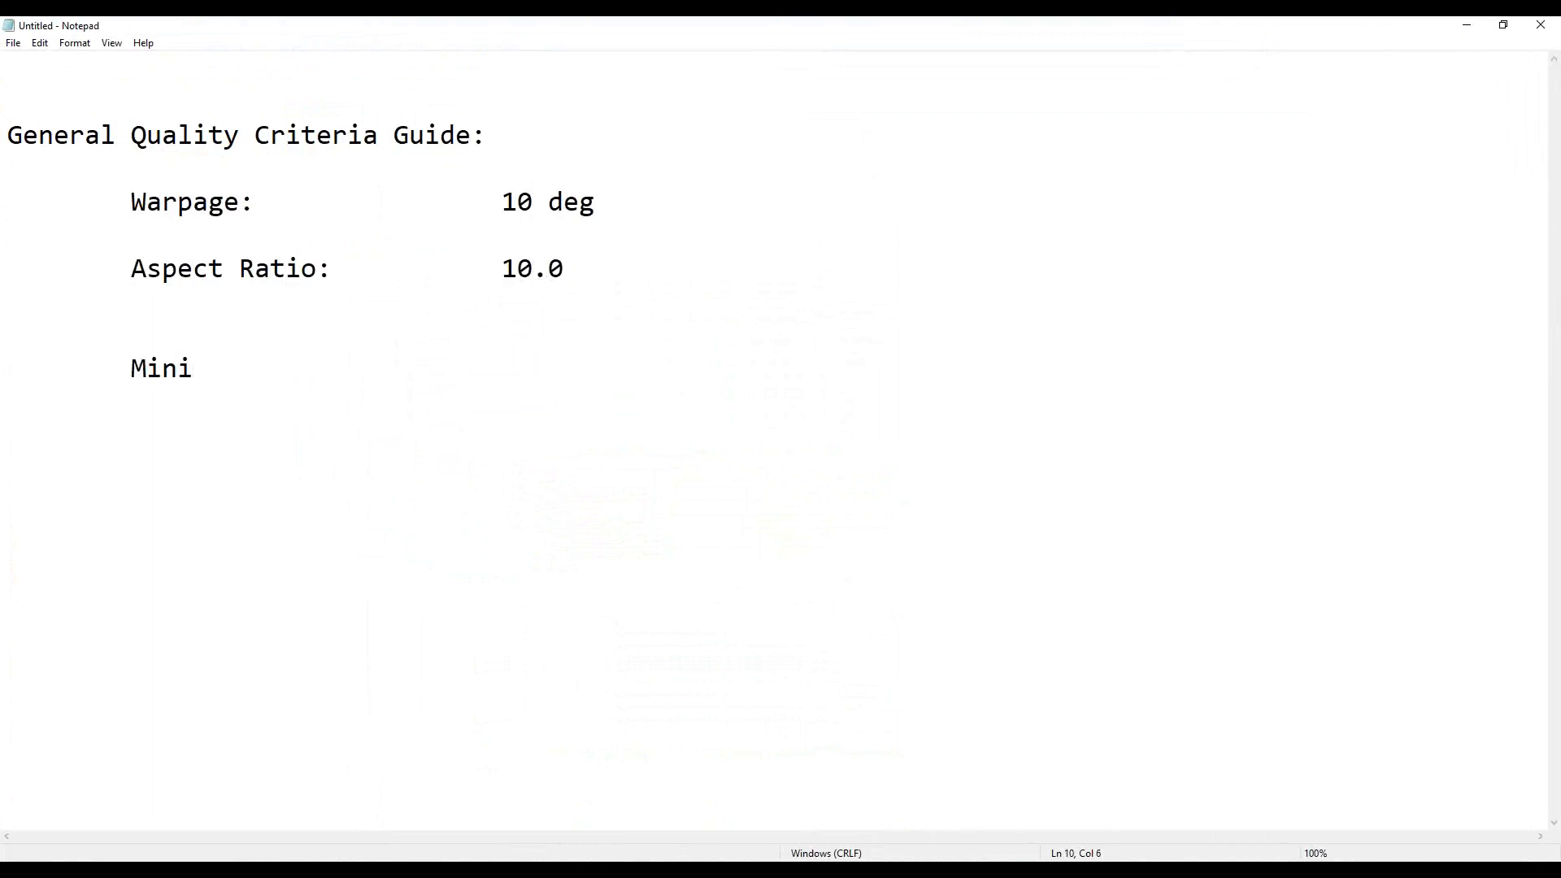
{"action": "type", "text": "mum Edge Length:"}
{"action": "key", "text": "Tab"}
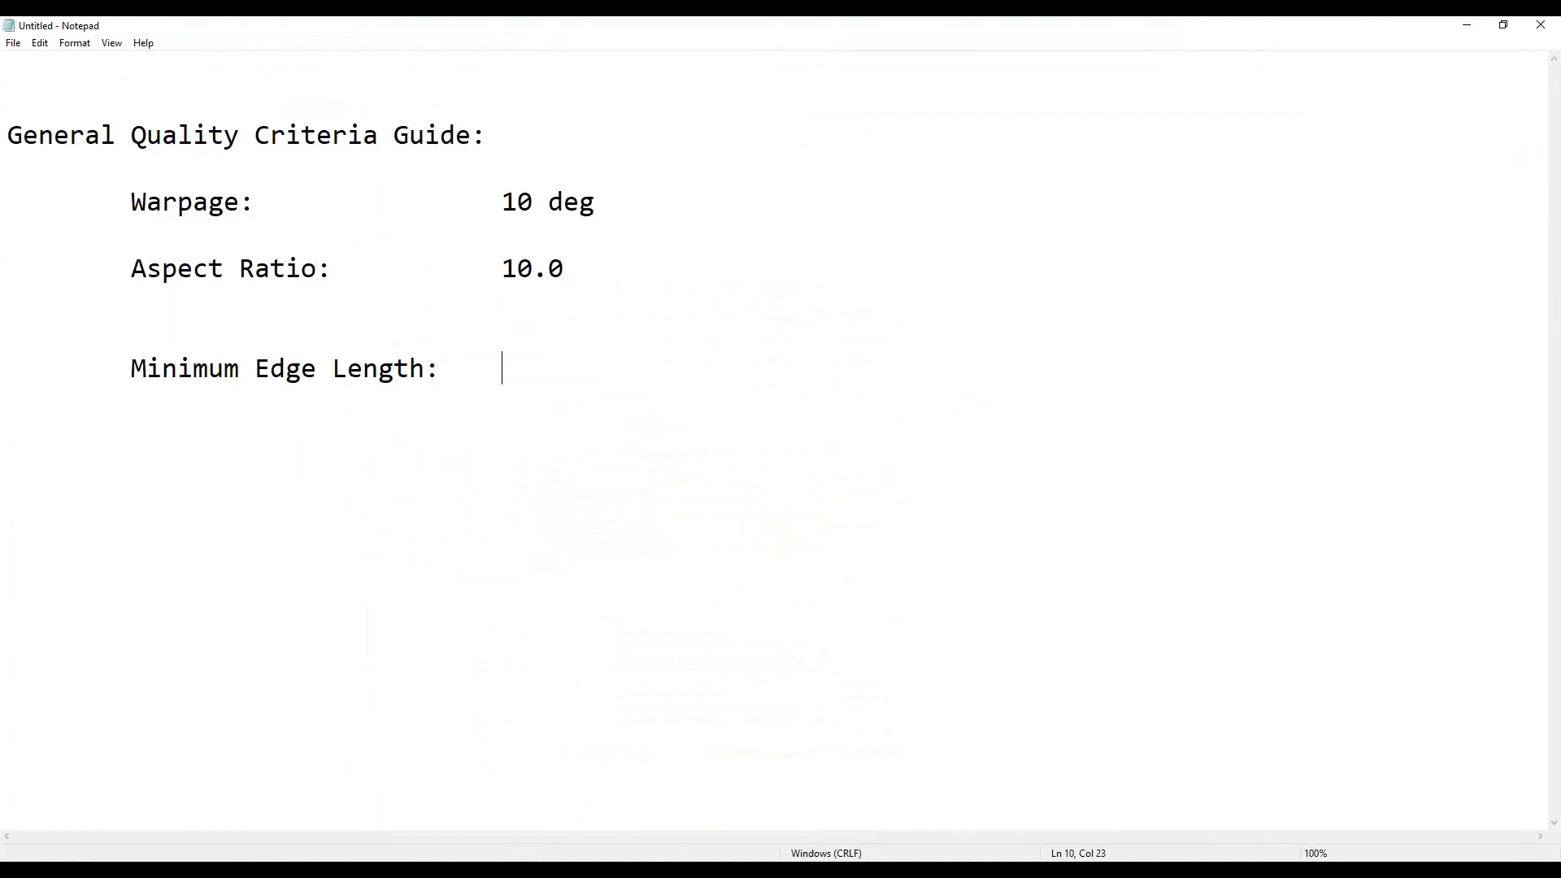
{"action": "key", "text": "Tab"}
{"action": "type", "text": "1"}
{"action": "key", "text": "BackSpace"}
{"action": "type", "text": "10"}
{"action": "key", "text": "BackSpace"}
{"action": "key", "text": "BackSpace"}
{"action": "type", "text": "20% of my average size"}
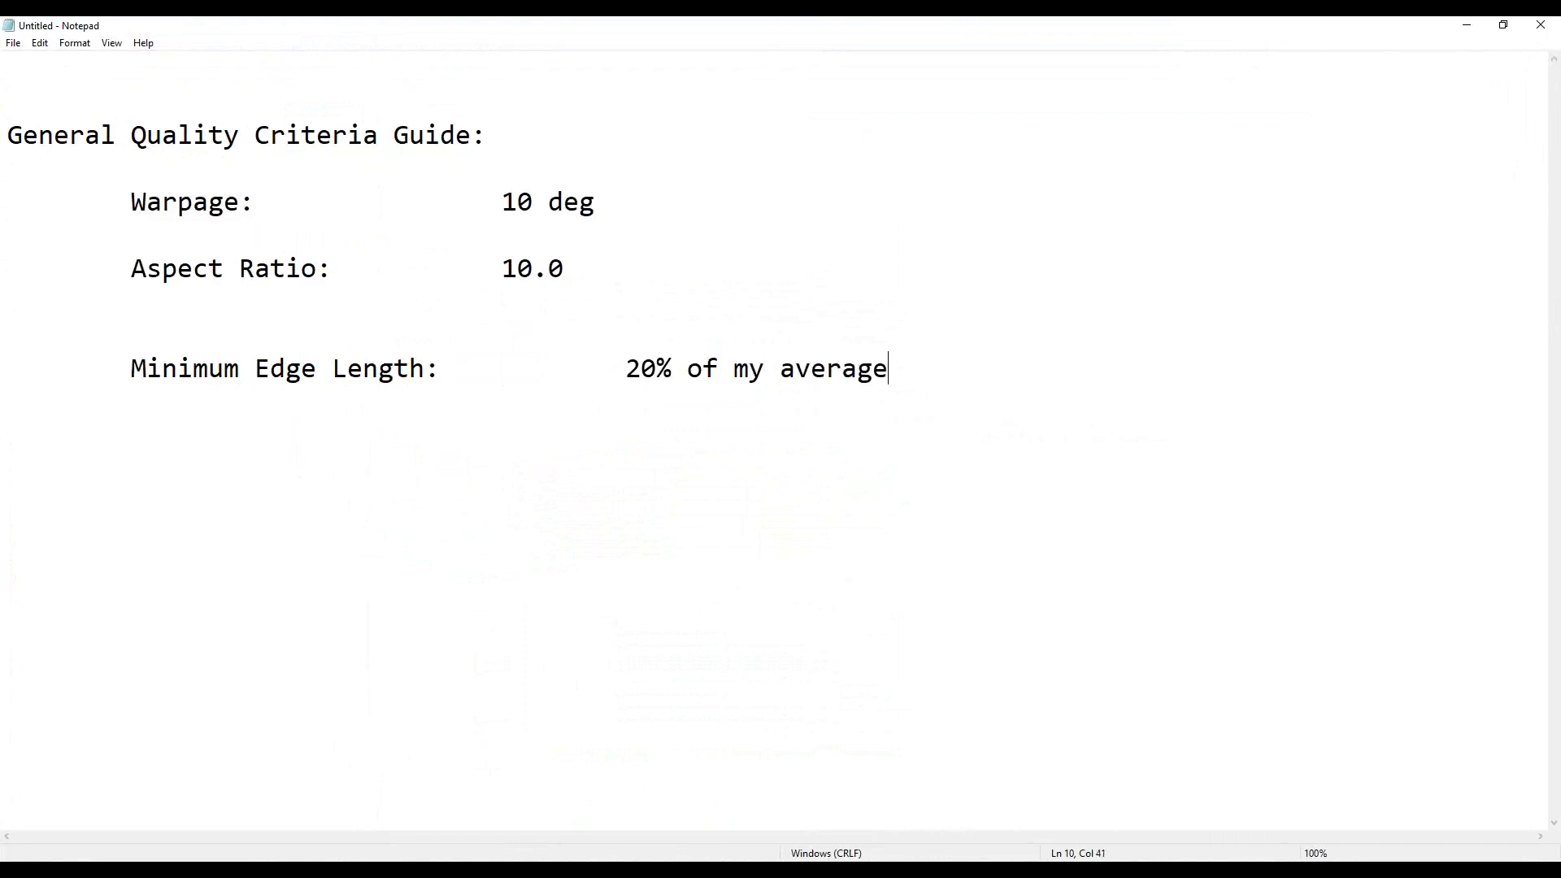
- Add an indented entry "Maximimum Edge Length:" with "2x average elements ize", two blank lines below the minimum edge length
{"action": "key", "text": "Return"}
{"action": "key", "text": "Return"}
{"action": "key", "text": "Return"}
{"action": "key", "text": "Tab"}
{"action": "type", "text": "L"}
{"action": "key", "text": "BackSpace"}
{"action": "type", "text": "Maximimu"}
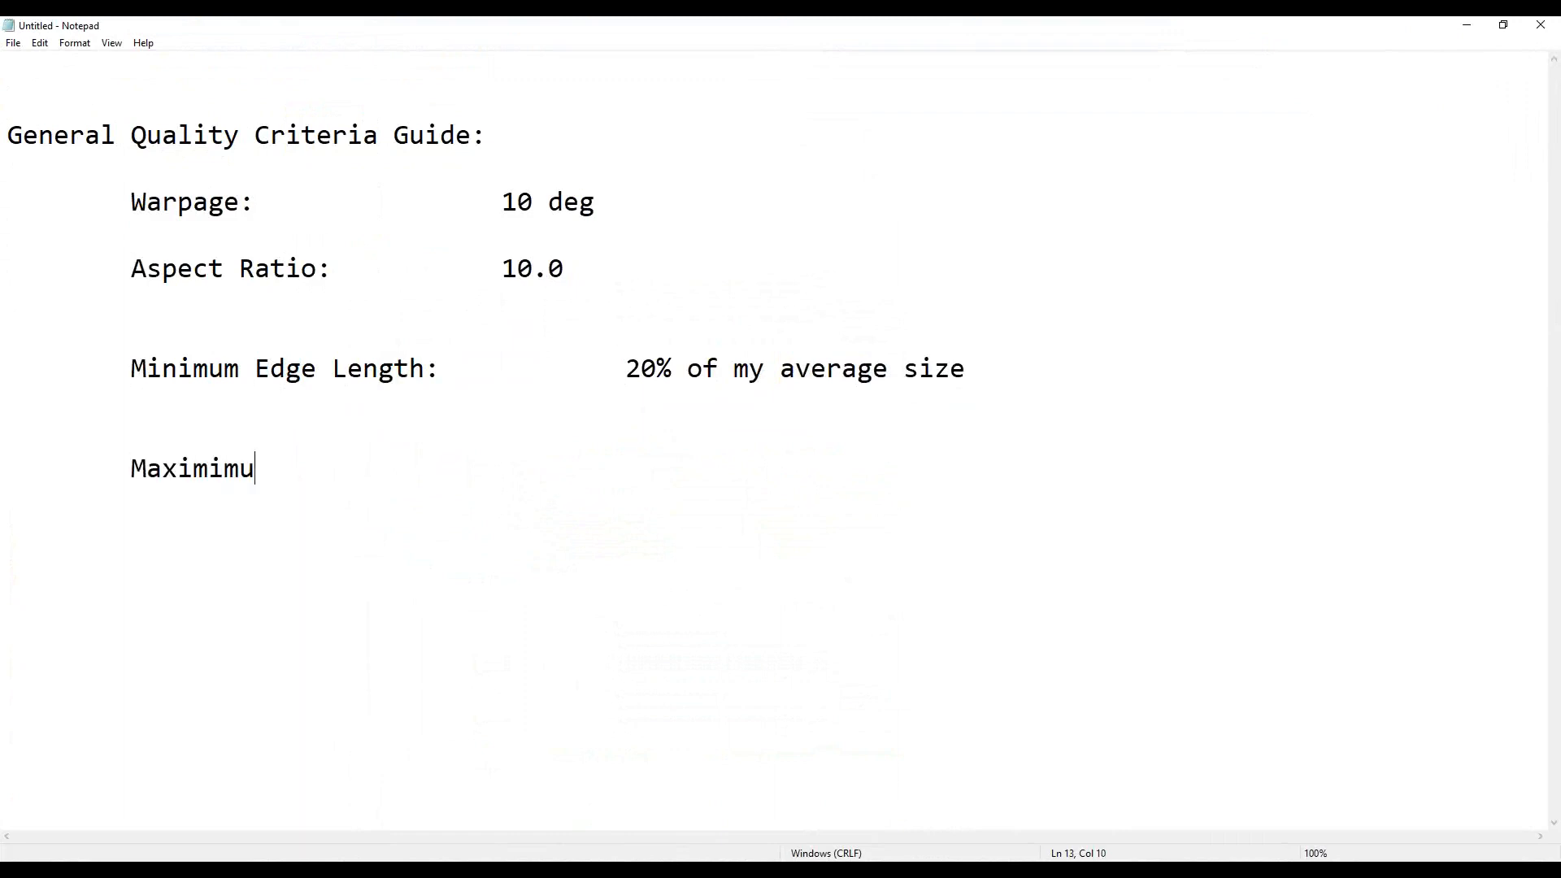
{"action": "type", "text": "m Edge Length:"}
{"action": "key", "text": "Tab"}
{"action": "key", "text": "Tab"}
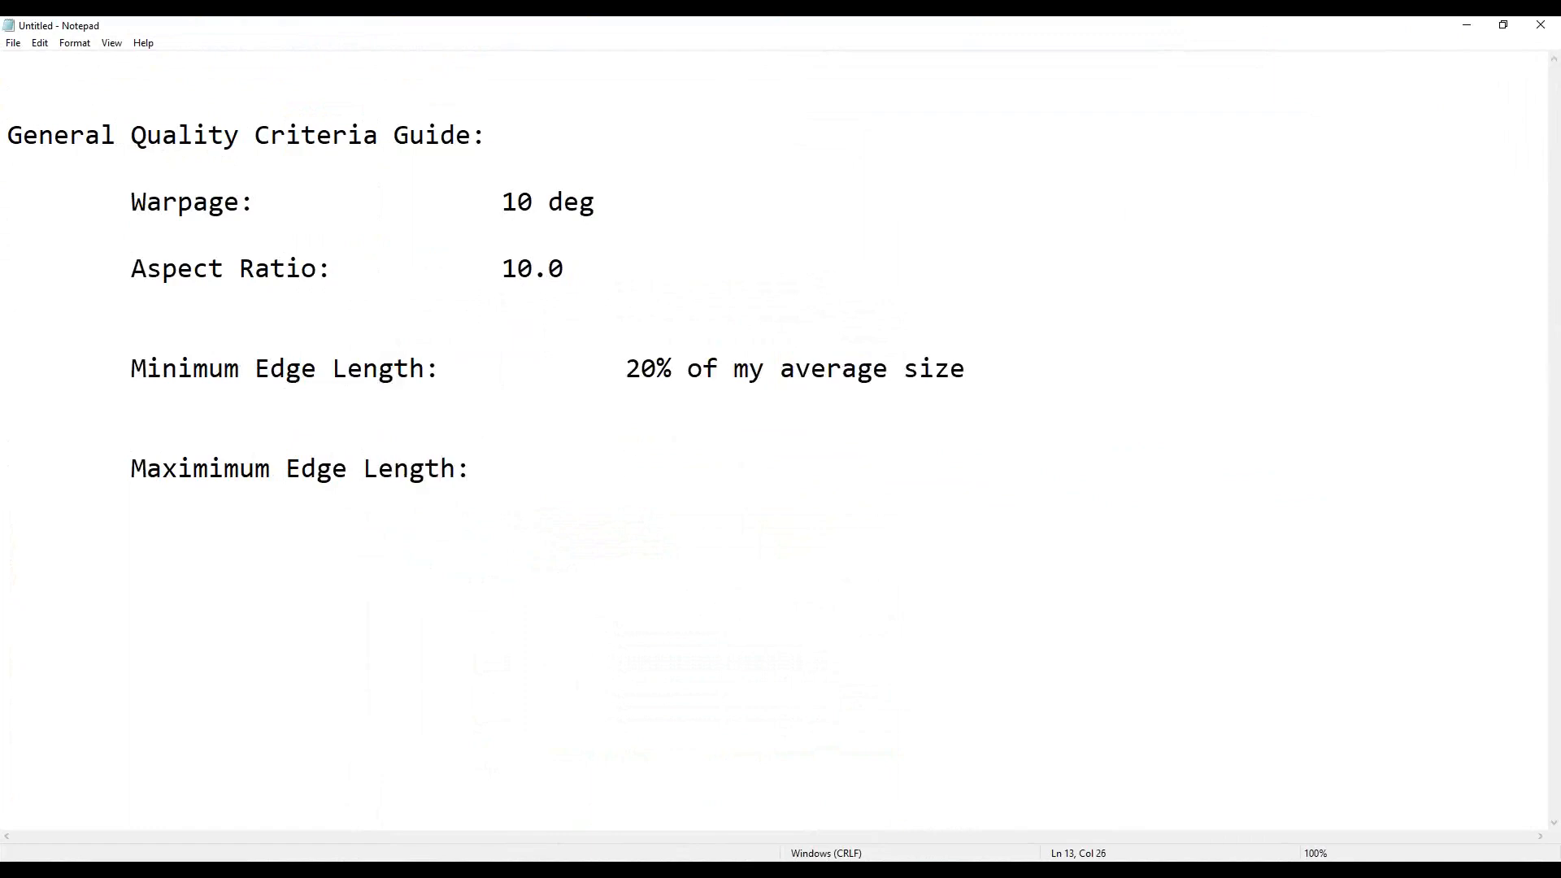
{"action": "type", "text": "2x average ele"}
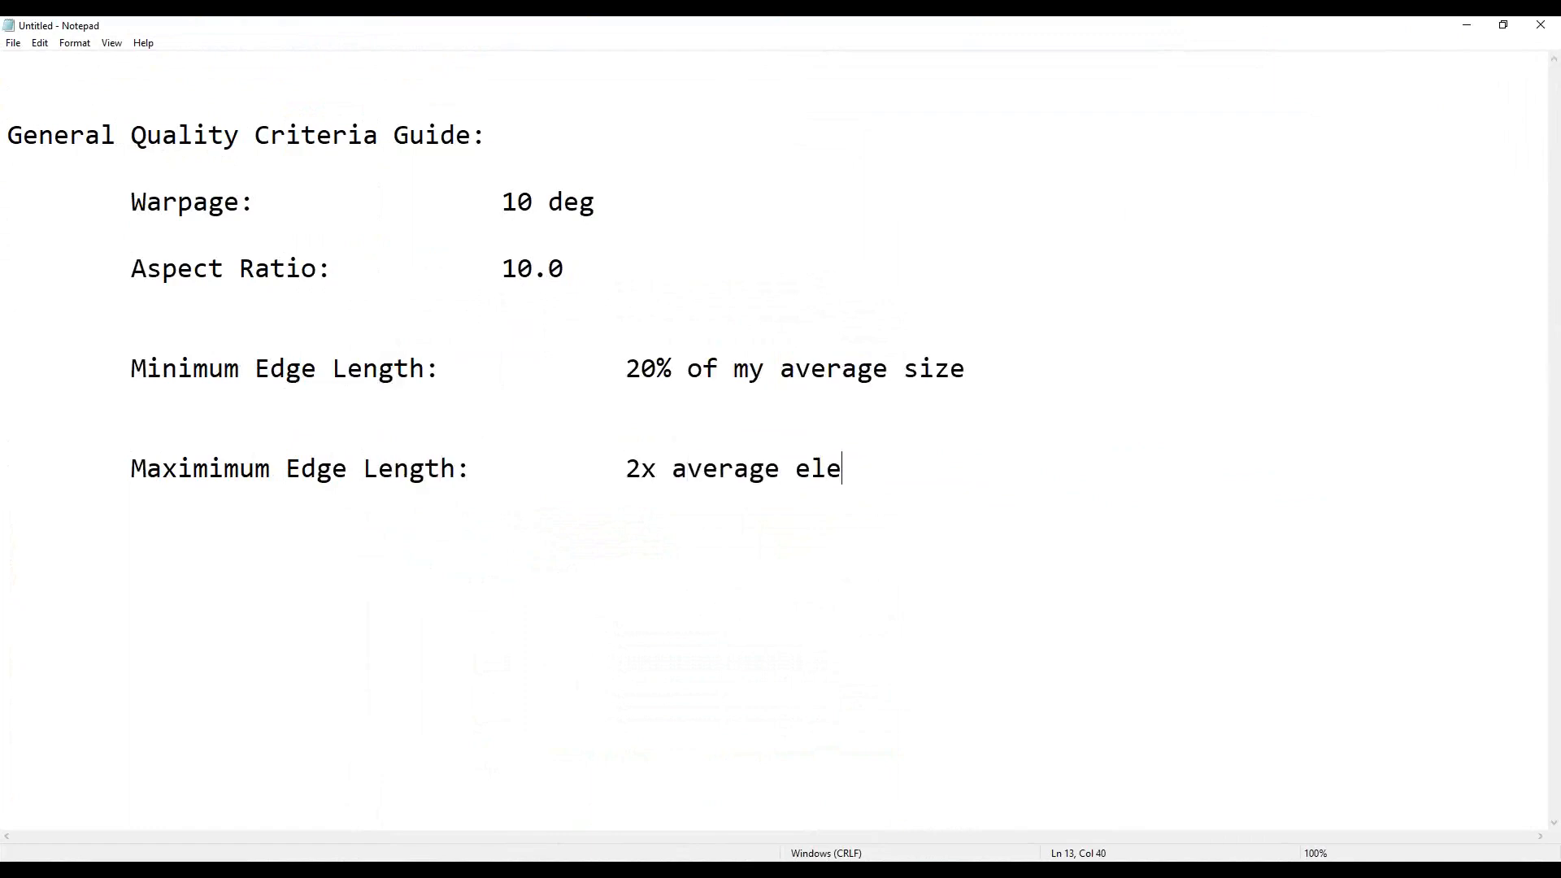
{"action": "type", "text": "ments ize"}
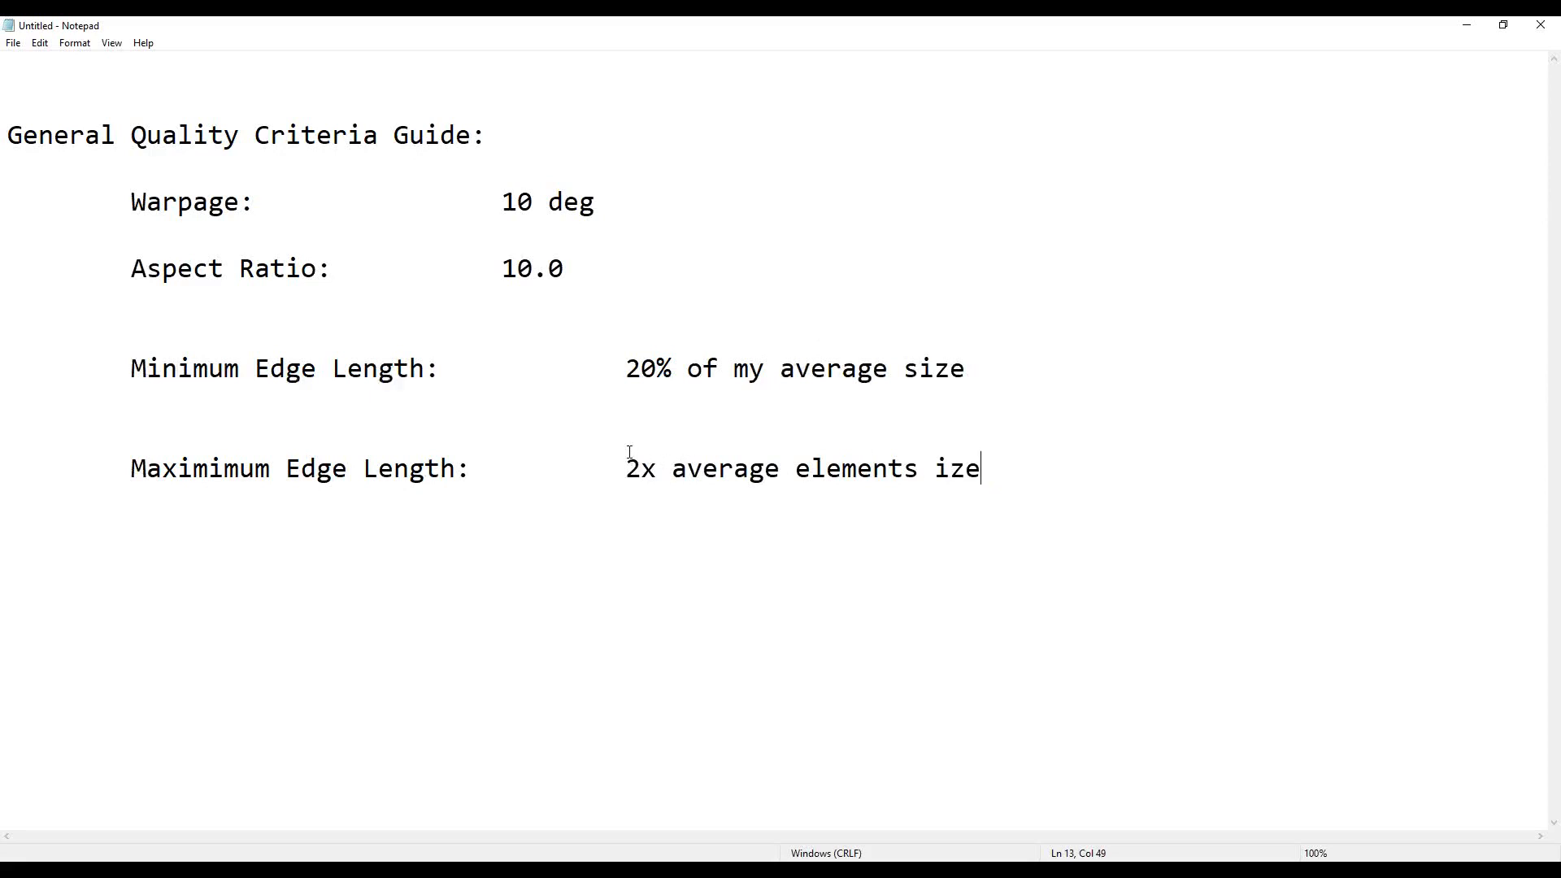
- Add a further indented entry "Minimum:" with "Xavg / sqrt(2)", three blank lines below the maximum edge length
{"action": "key", "text": "Return"}
{"action": "key", "text": "Return"}
{"action": "key", "text": "Return"}
{"action": "key", "text": "Return"}
{"action": "key", "text": "Tab"}
{"action": "key", "text": "Tab"}
{"action": "key", "text": "Tab"}
{"action": "type", "text": "Minimum:"}
{"action": "key", "text": "Tab"}
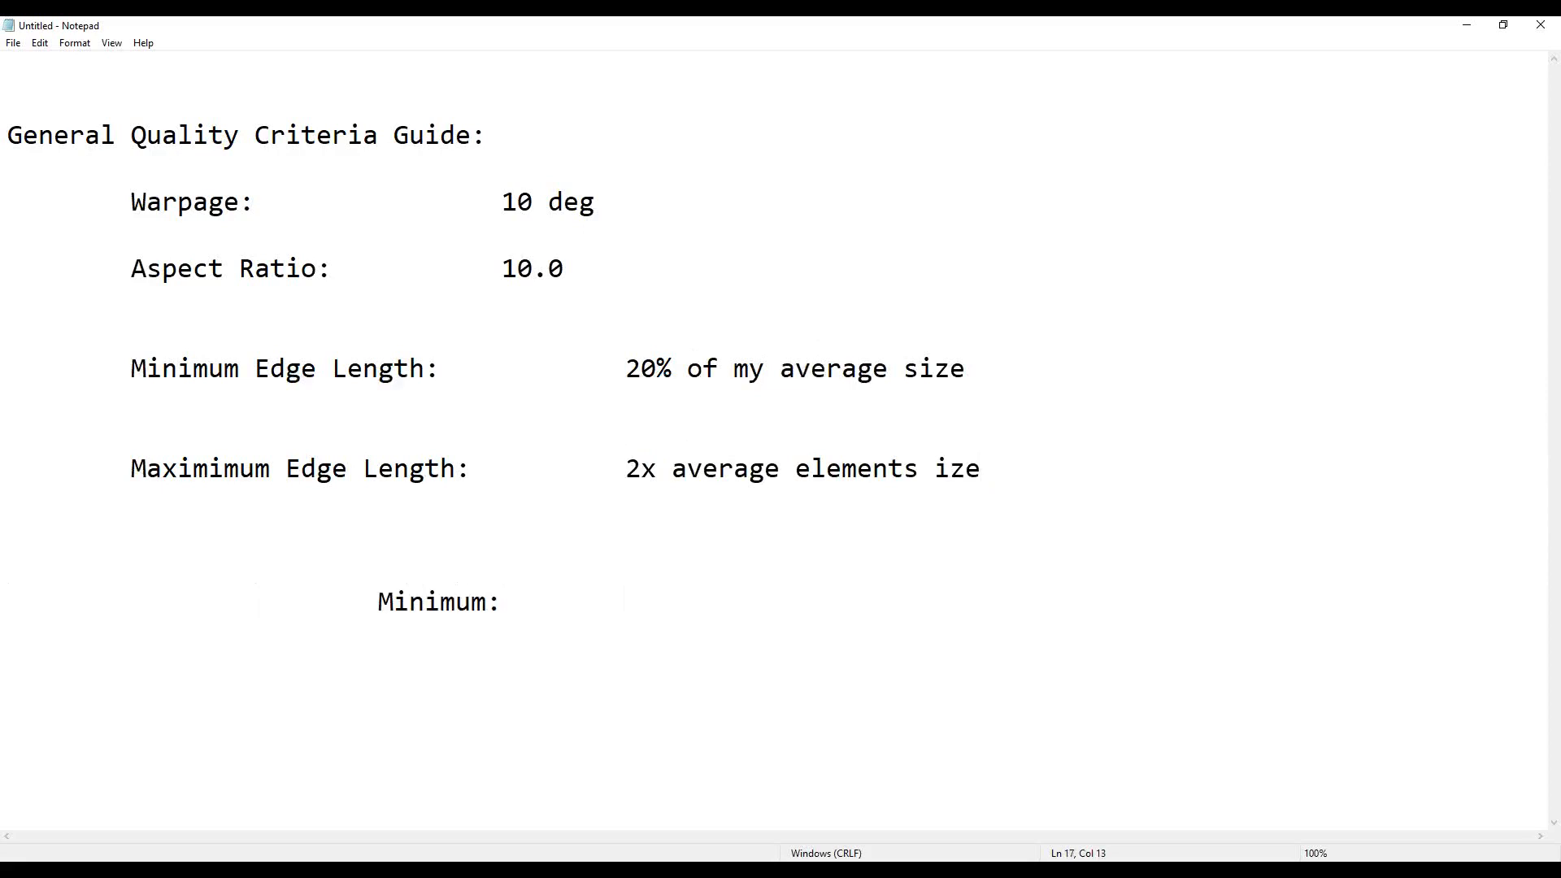
{"action": "type", "text": "X"}
{"action": "key", "text": "BackSpace"}
{"action": "type", "text": "Xavg / sqrt(2)"}
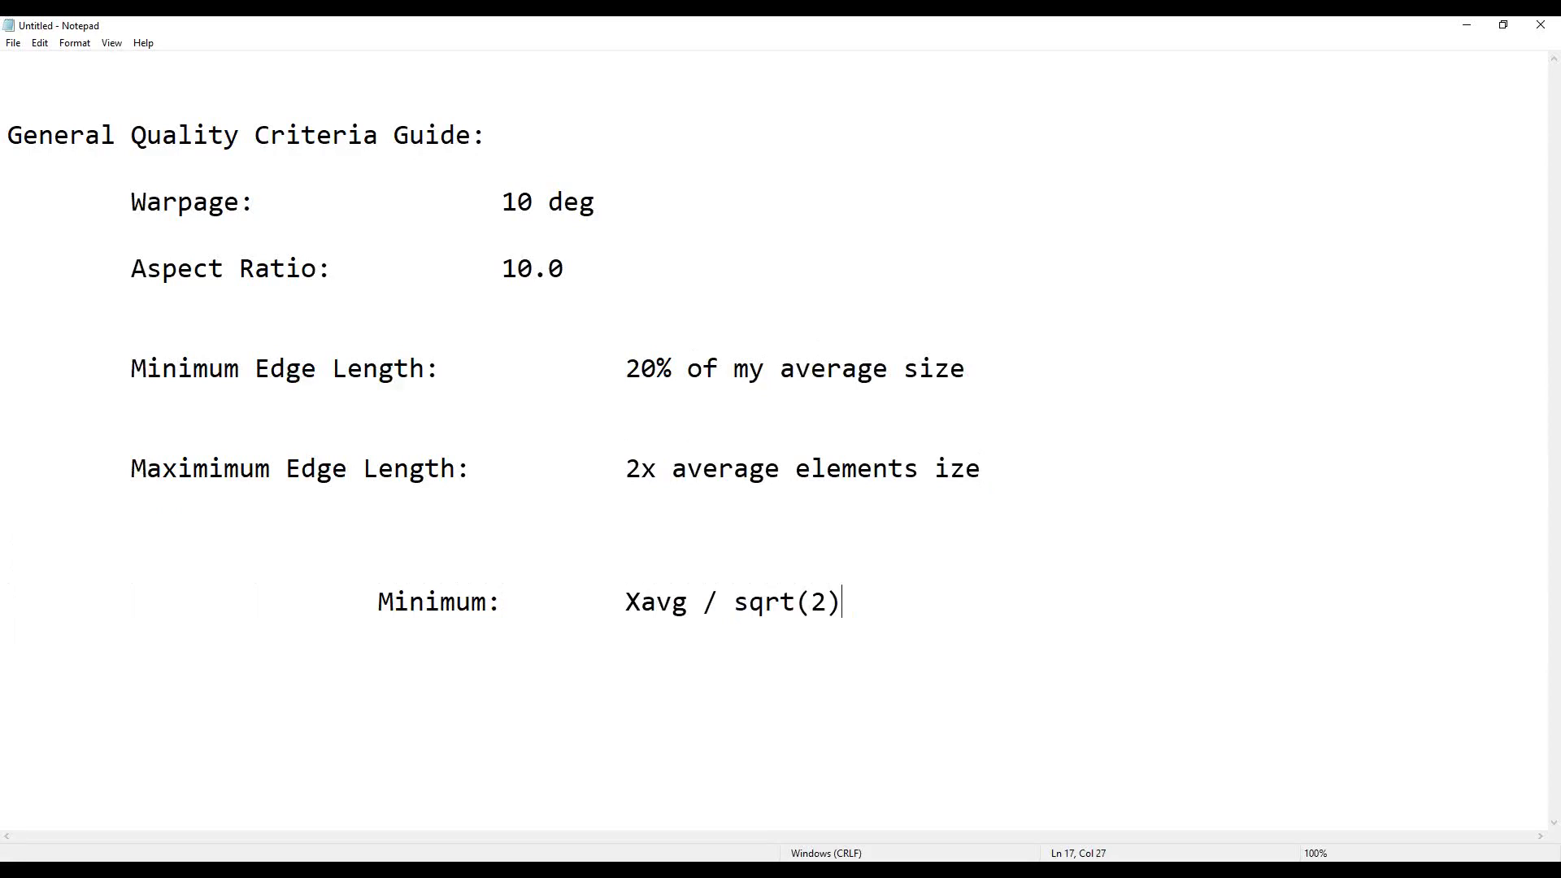
- Add an entry "Maximum:" with "Xavg * Sqrt(2)" at the same indent, after a blank line below the "Minimum:" entry
{"action": "type", "text": "sq"}
{"action": "key", "text": "BackSpace"}
{"action": "key", "text": "BackSpace"}
{"action": "key", "text": "BackSpace"}
{"action": "key", "text": "Return"}
{"action": "key", "text": "Return"}
{"action": "key", "text": "Tab"}
{"action": "key", "text": "Tab"}
{"action": "key", "text": "Tab"}
{"action": "type", "text": "Maximum:"}
{"action": "key", "text": "Tab"}
{"action": "key", "text": "Tab"}
{"action": "type", "text": "Xav"}
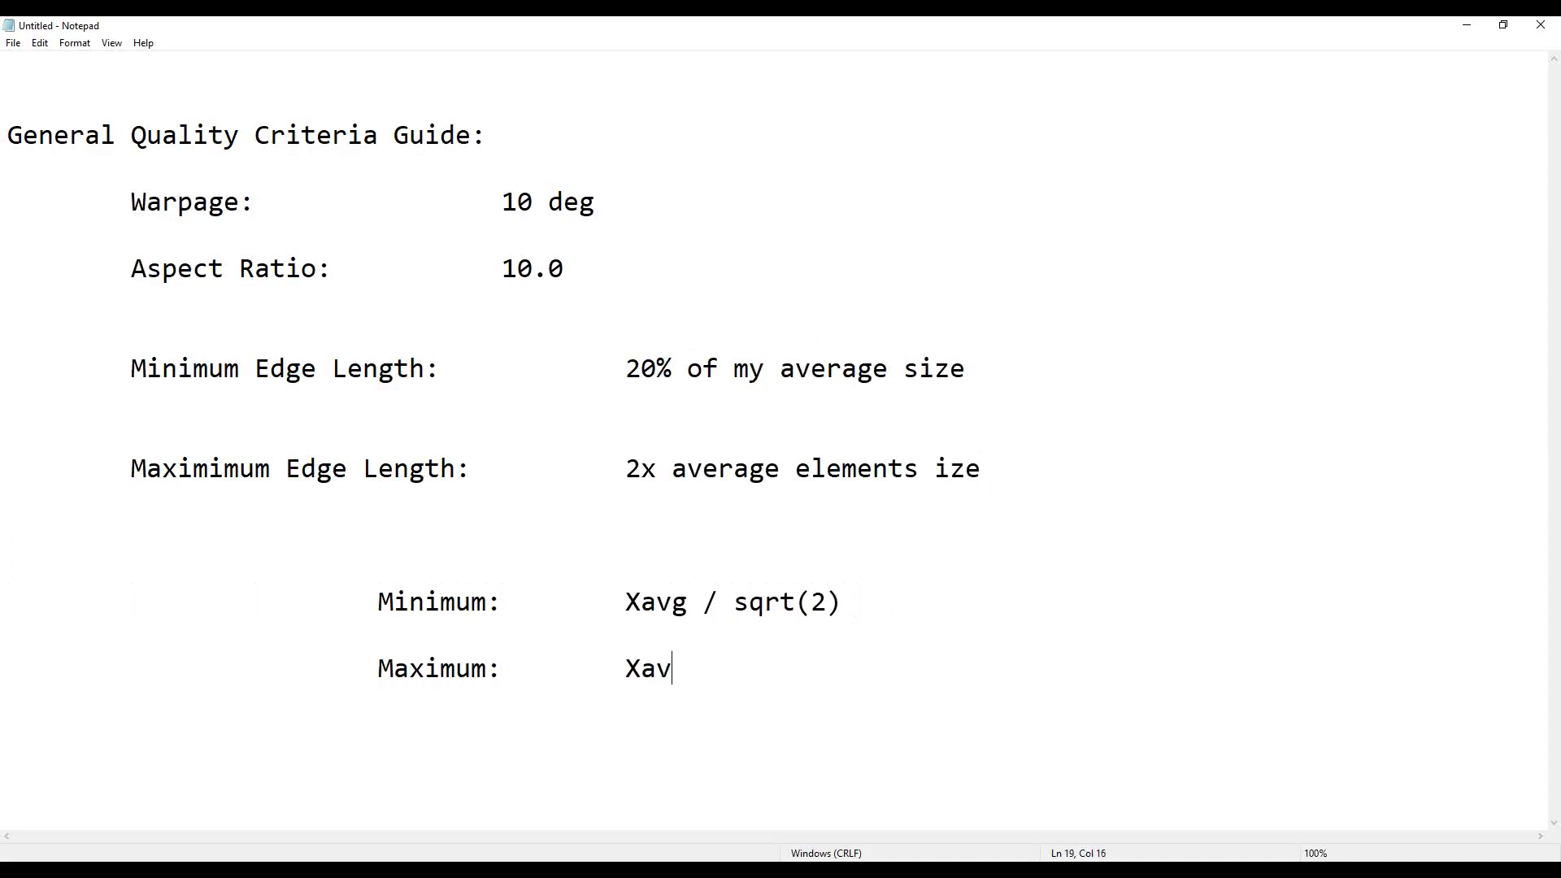
{"action": "type", "text": "g * Sqrt(2)"}
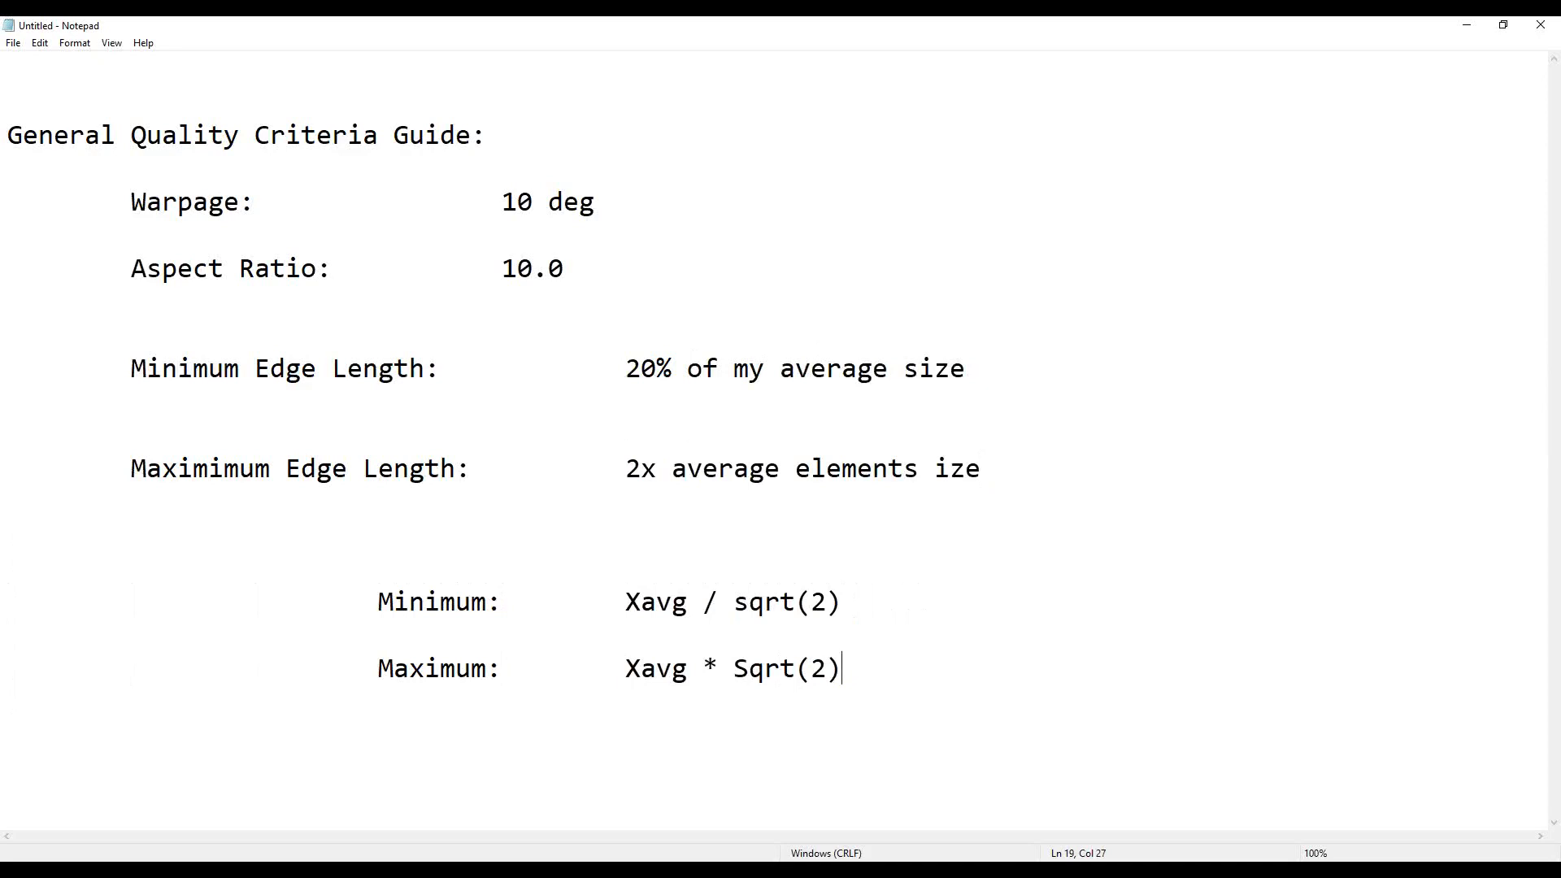
- Change the percentage in the minimum edge length entry to 10% of the average size
{"action": "left_click", "coordinate": [625, 370]}
{"action": "key", "text": "Delete"}
{"action": "type", "text": "`"}
{"action": "key", "text": "BackSpace"}
{"action": "type", "text": "1"}
{"action": "left_click_drag", "start_coordinate": [503, 203], "coordinate": [746, 213]}
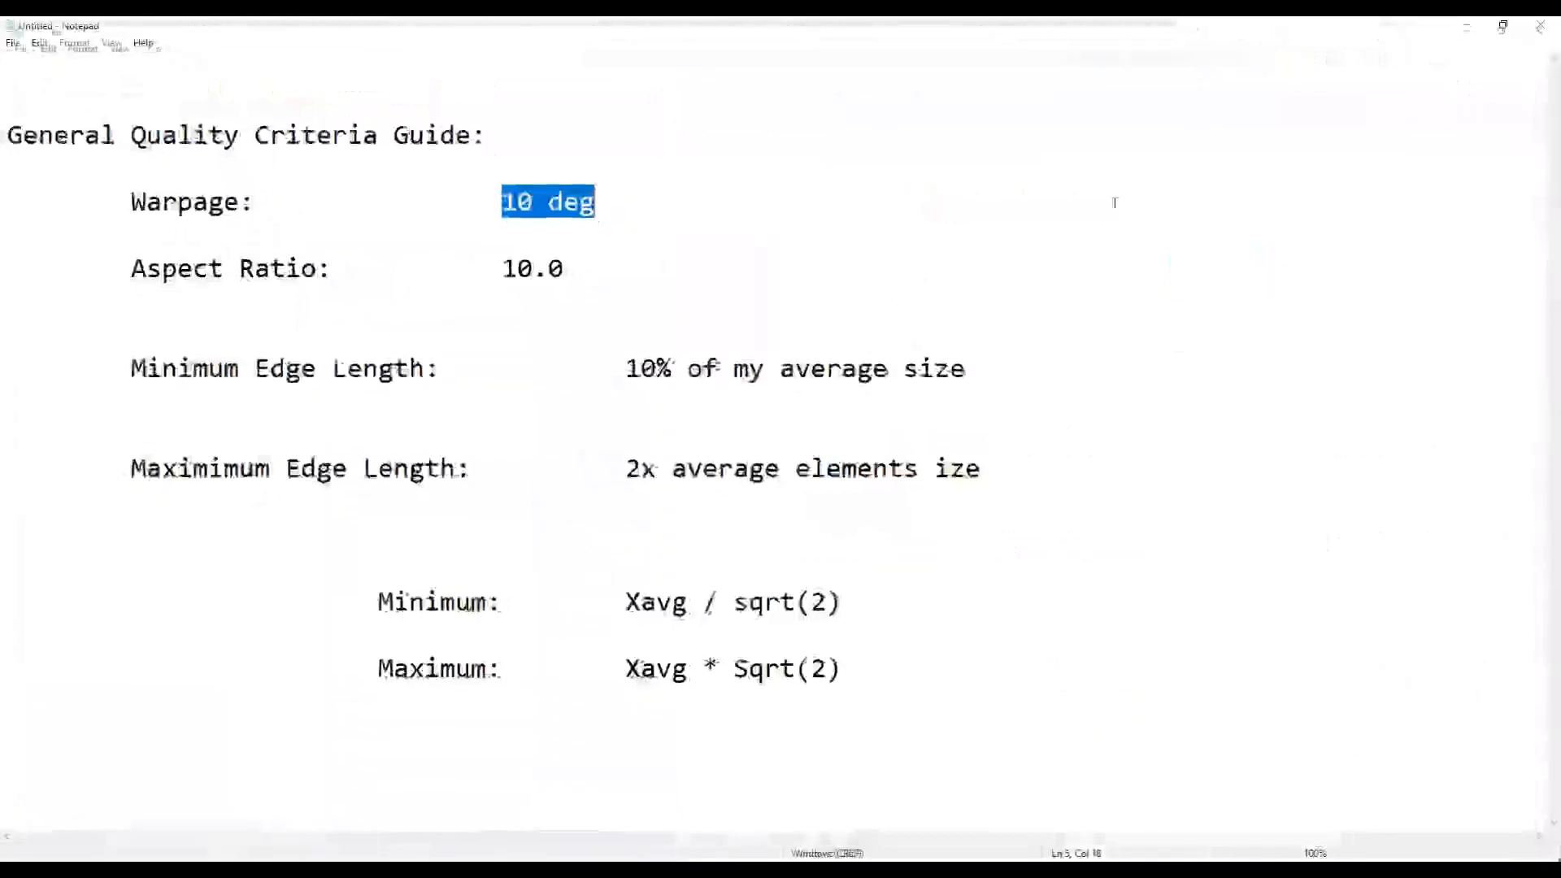
- Insert an indented "Jacobian:" entry below the aspect ratio, after a blank line
{"action": "left_click", "coordinate": [626, 264]}
{"action": "key", "text": "Return"}
{"action": "key", "text": "Return"}
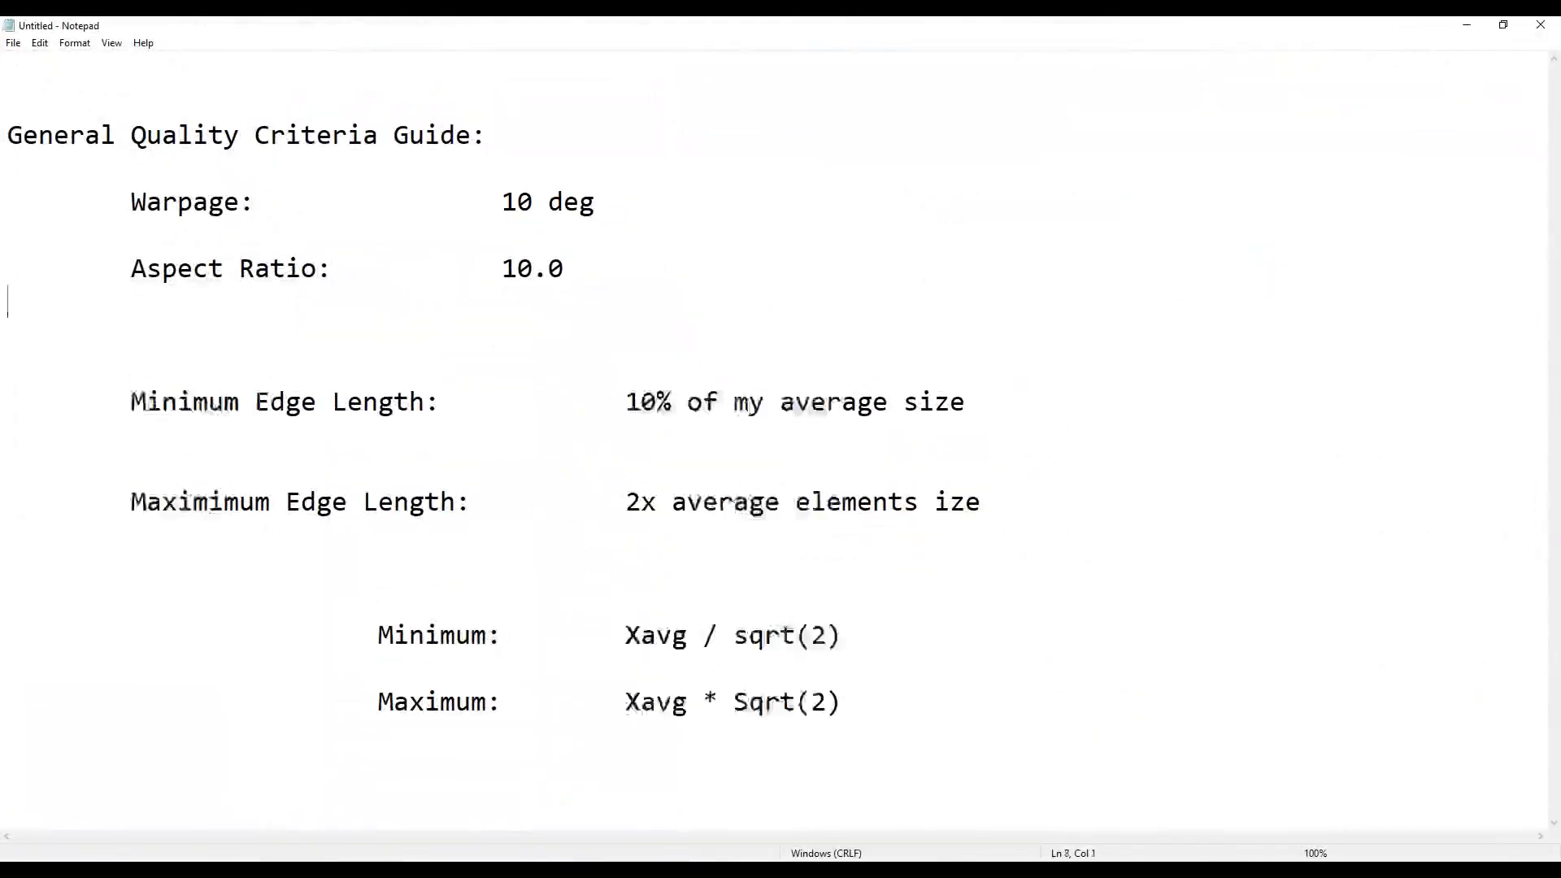
{"action": "key", "text": "Tab"}
{"action": "type", "text": "Jacobian:"}
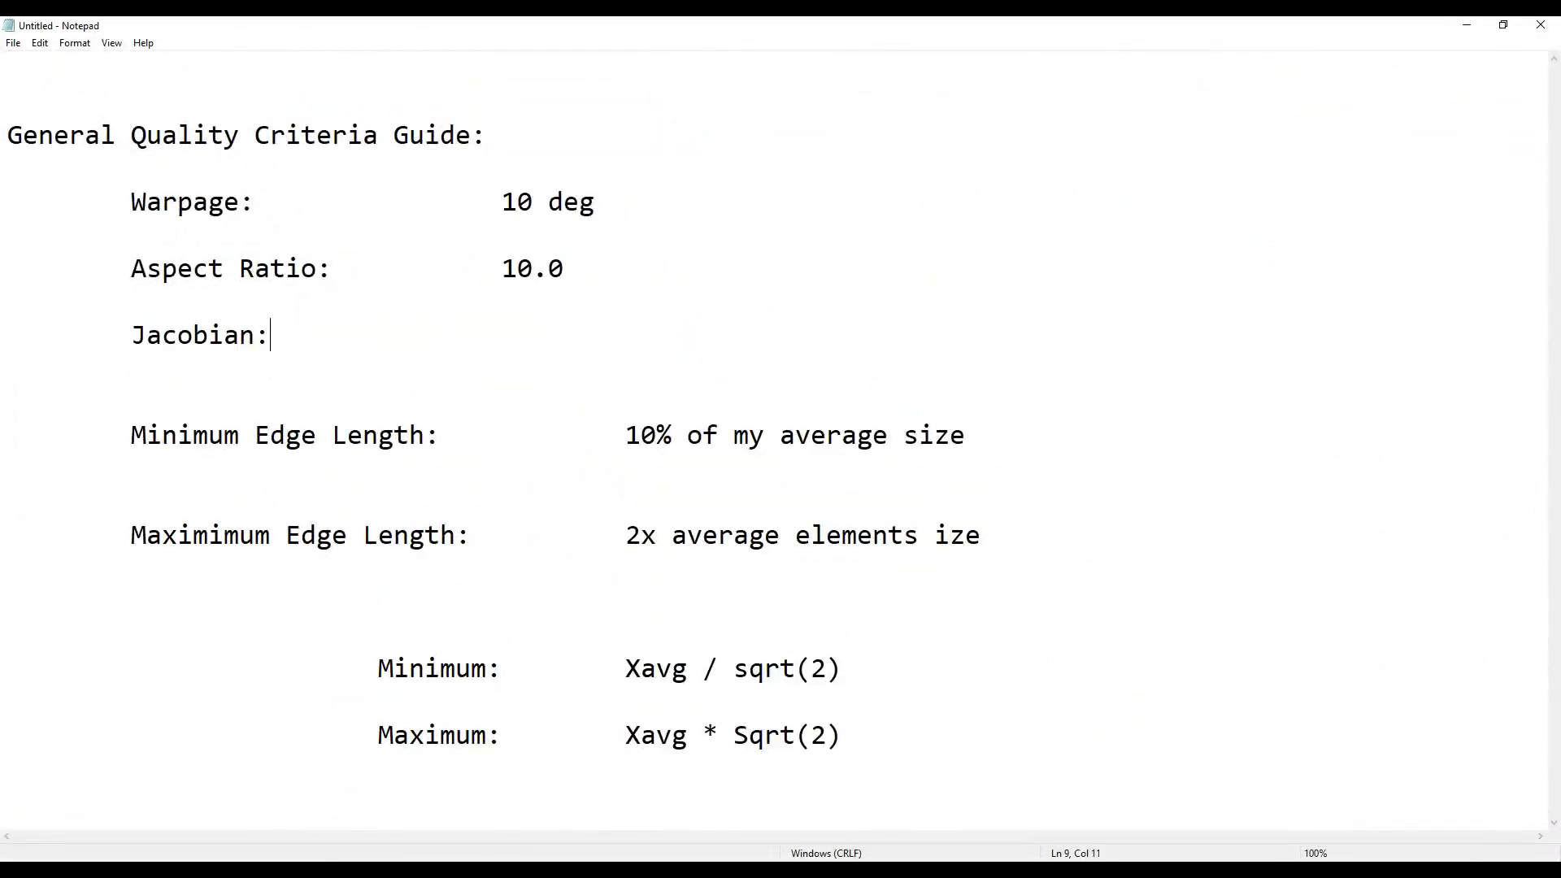
- Enter "0.7 is great, 0.5 is as low I would go" as the Jacobian value, aligned with the values above
{"action": "key", "text": "Tab"}
{"action": "key", "text": "Tab"}
{"action": "type", "text": "0.7 is great, 0.6"}
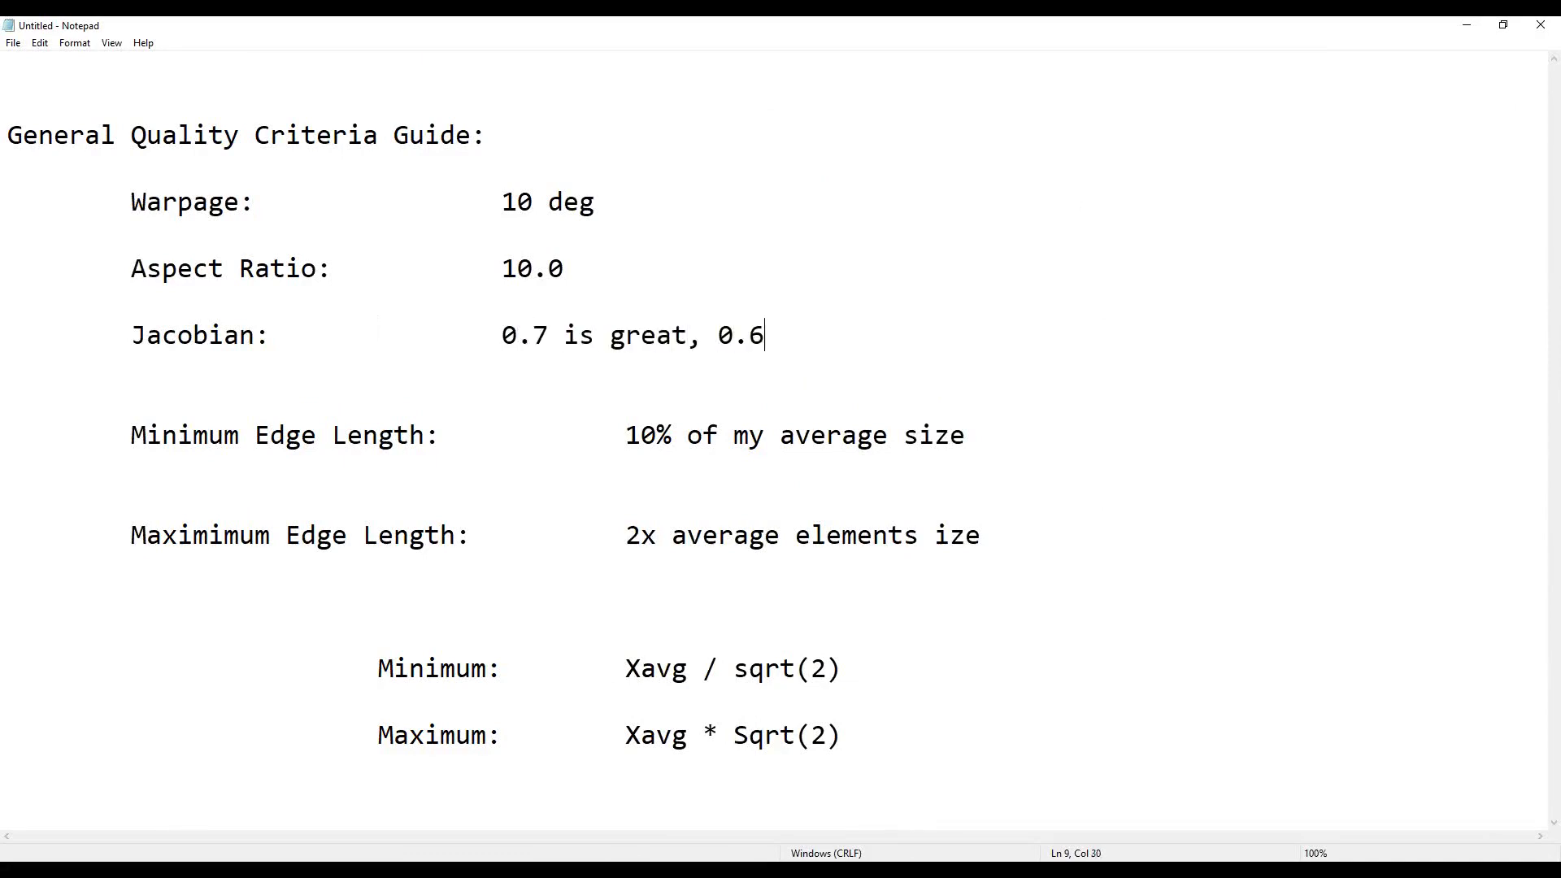
{"action": "key", "text": "BackSpace"}
{"action": "type", "text": "5 is the i"}
{"action": "key", "text": "BackSpace"}
{"action": "key", "text": "BackSpace"}
{"action": "key", "text": "BackSpace"}
{"action": "key", "text": "BackSpace"}
{"action": "key", "text": "BackSpace"}
{"action": "type", "text": "as low I would go"}
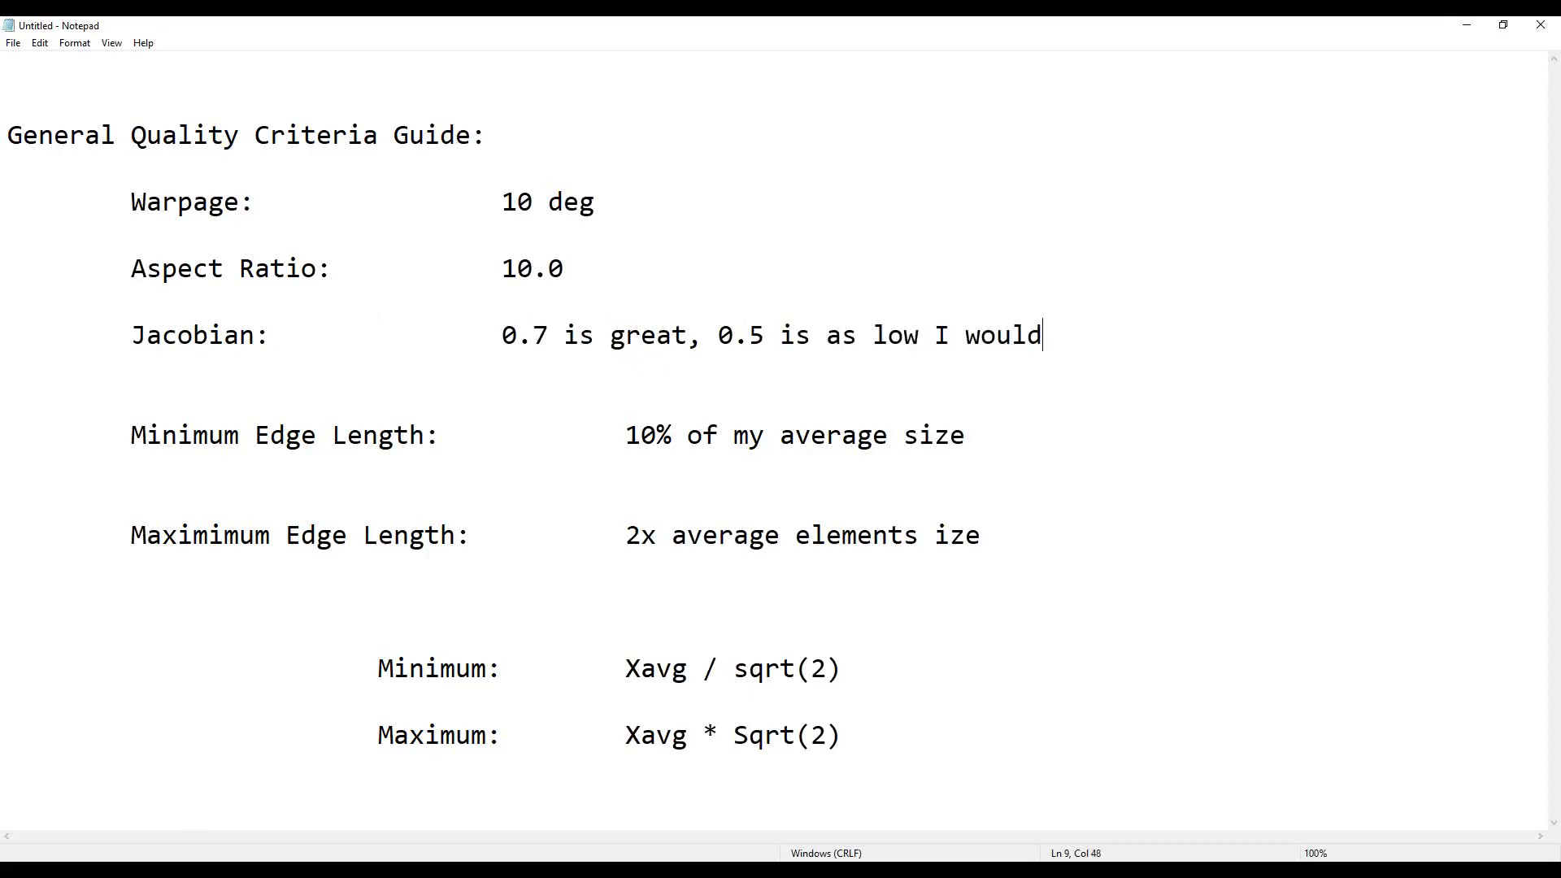
- Read the jacobian description in the Check Elems help page, and return to HyperMesh
{"action": "left_click", "coordinate": [1468, 25]}
{"action": "scroll", "coordinate": [504, 632], "scroll_direction": "down", "scroll_amount": 3}
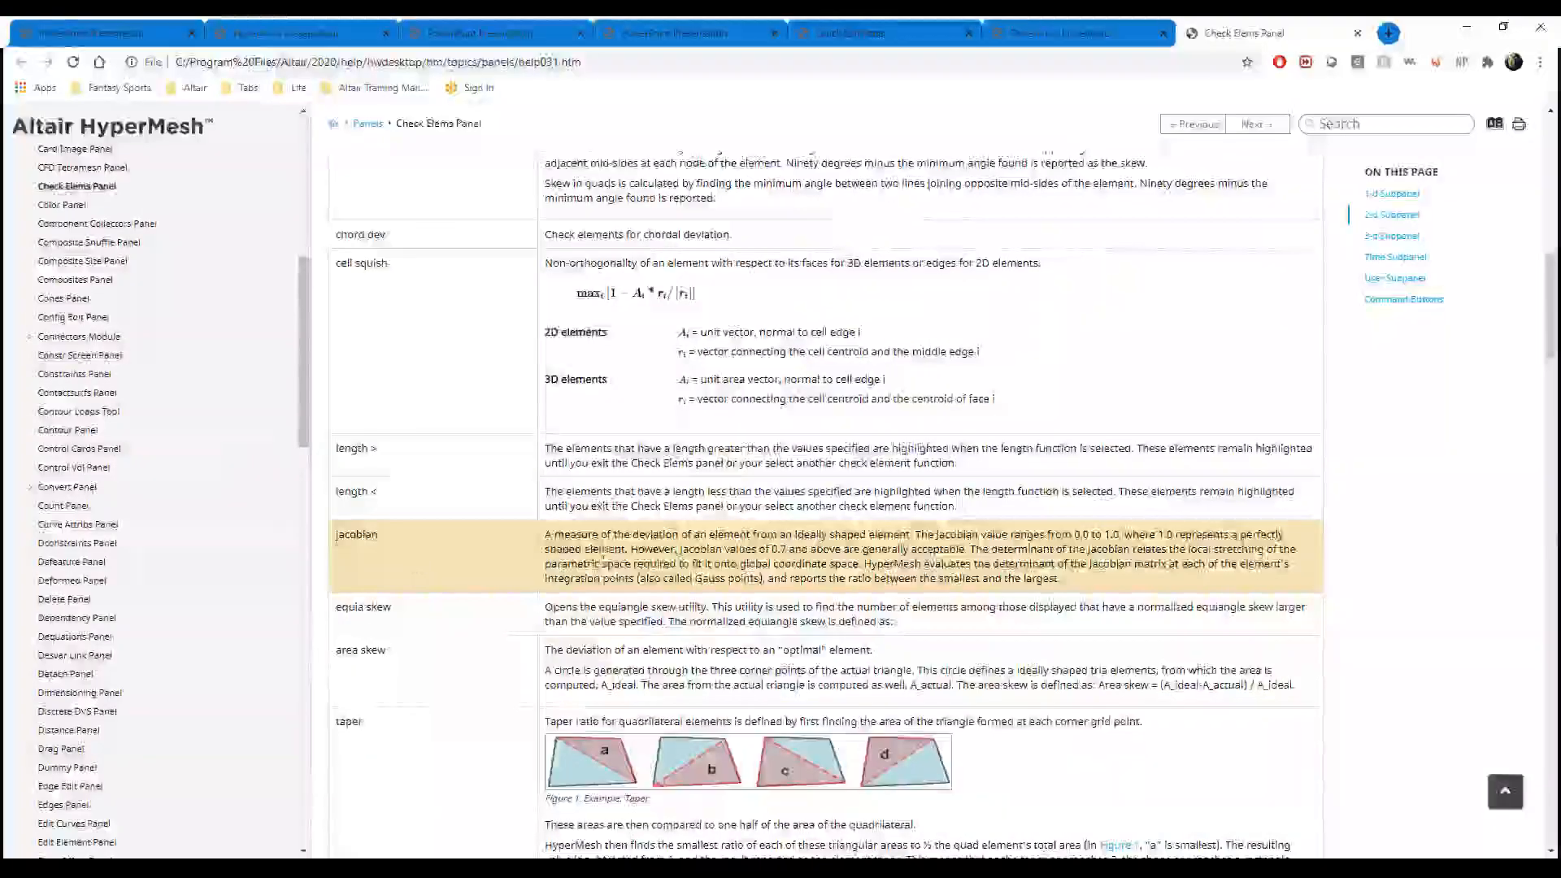
{"action": "left_click_drag", "start_coordinate": [610, 549], "coordinate": [567, 499]}
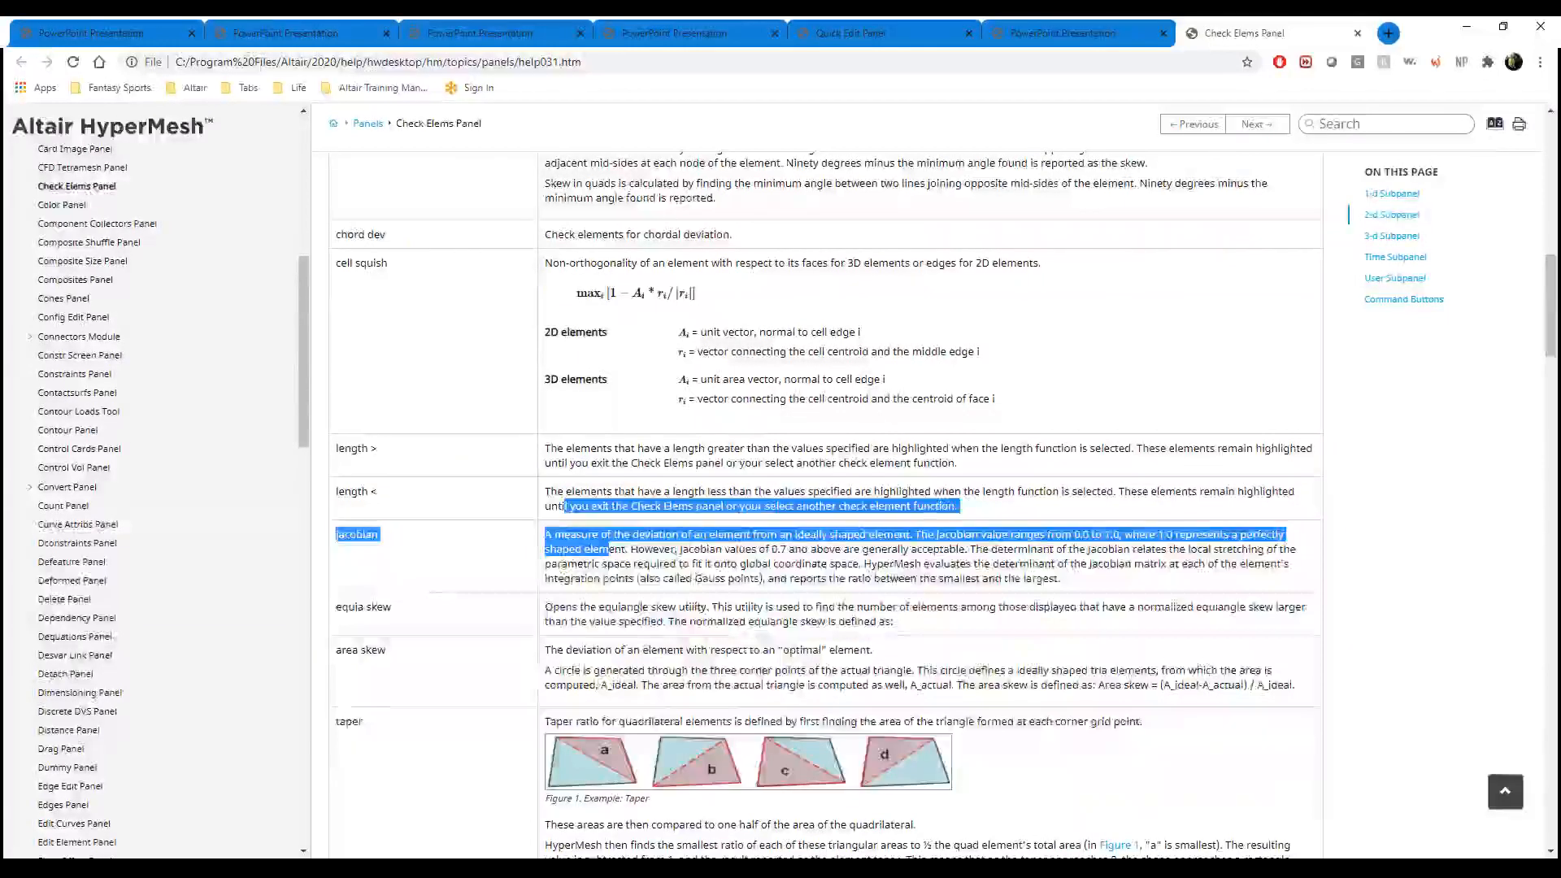
{"action": "left_click", "coordinate": [1465, 26]}
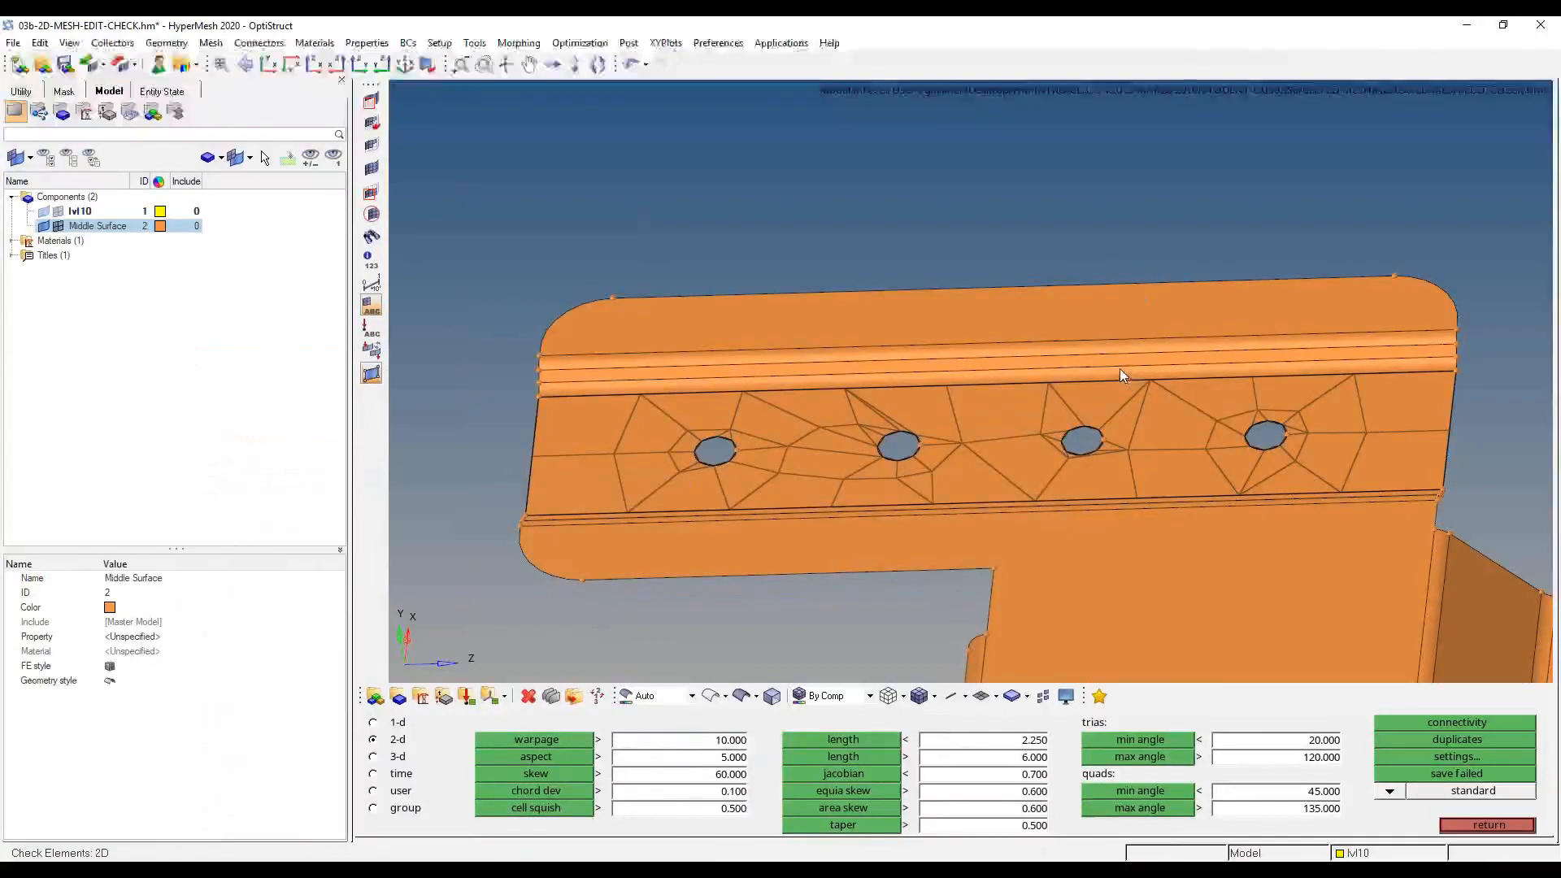
- Automesh all displayed midsurface surfaces with element size 5 and the mixed mesh type
{"action": "scroll", "coordinate": [997, 399], "scroll_direction": "down", "scroll_amount": 5}
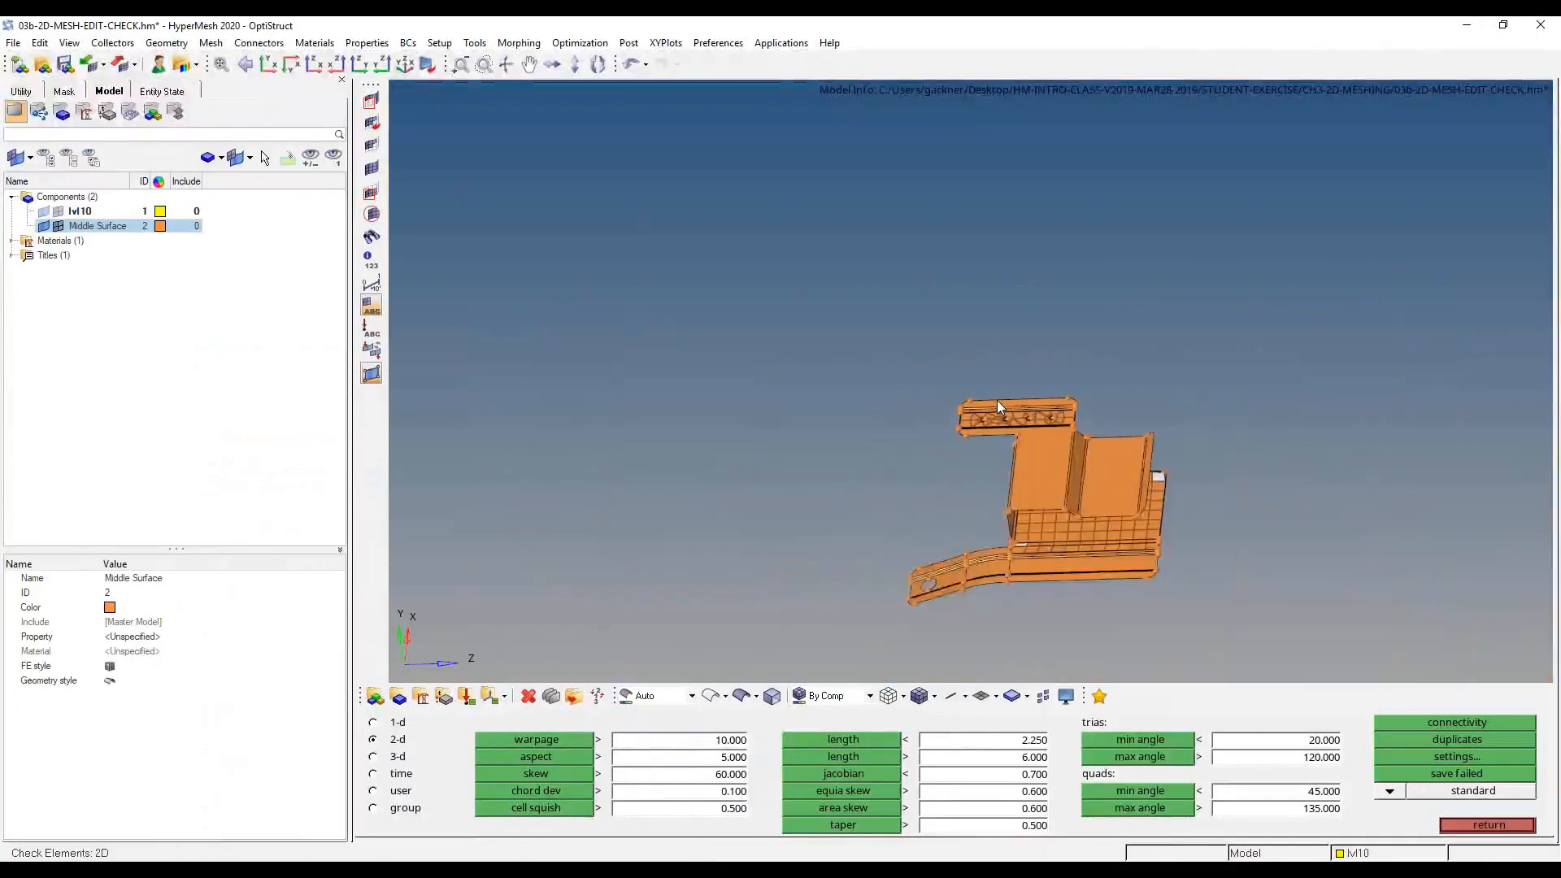
{"action": "key", "text": "F12"}
{"action": "left_click_drag", "start_coordinate": [589, 176], "coordinate": [1487, 651], "text": "shift"}
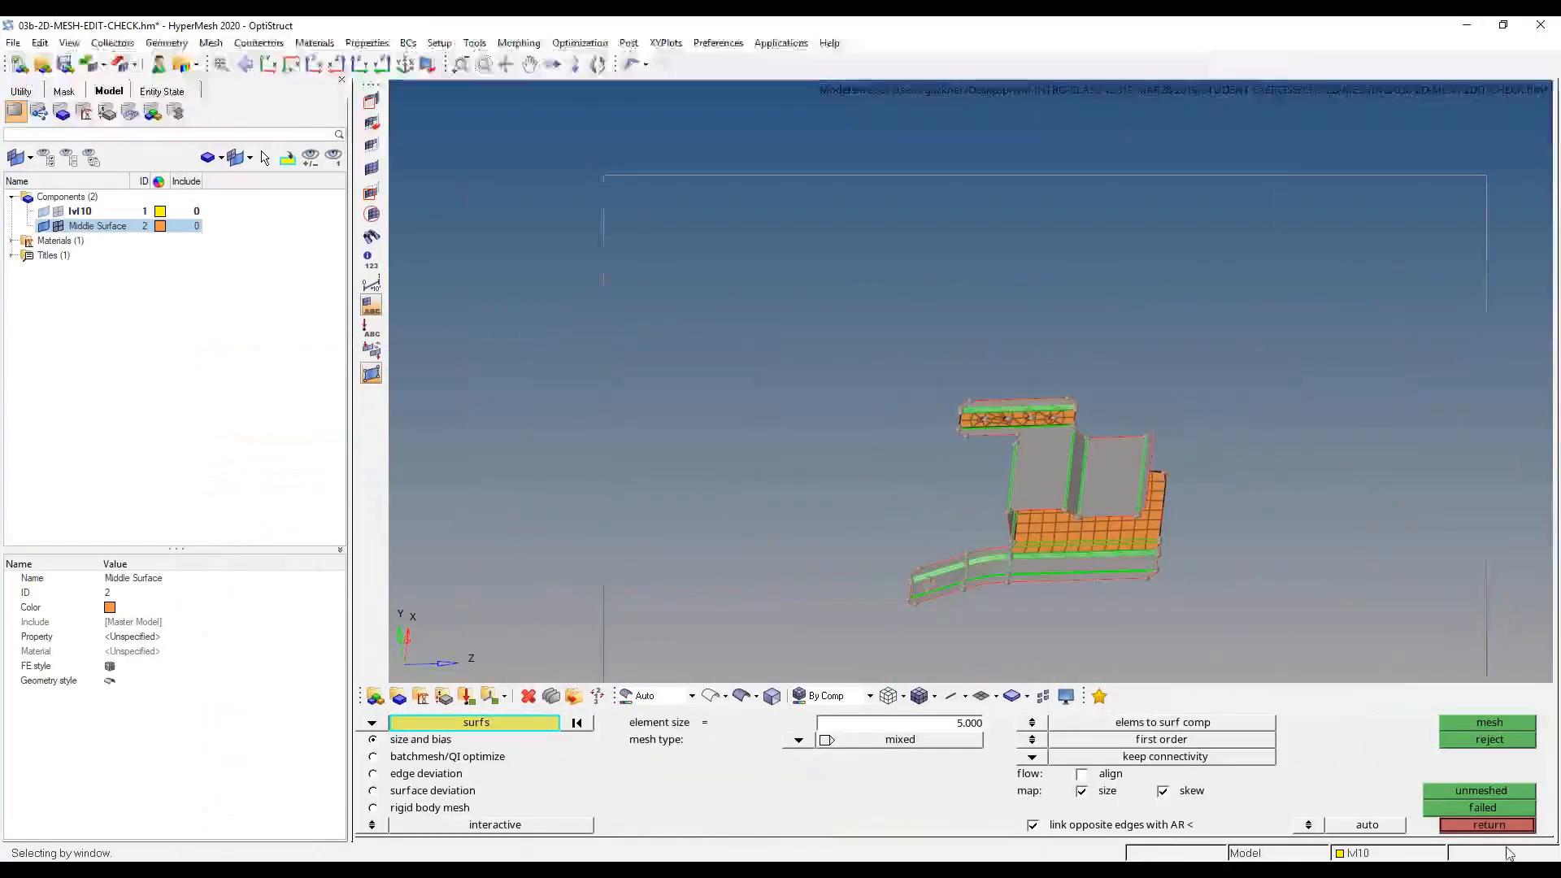
{"action": "middle_click", "coordinate": [1090, 372]}
{"action": "key", "text": "Escape"}
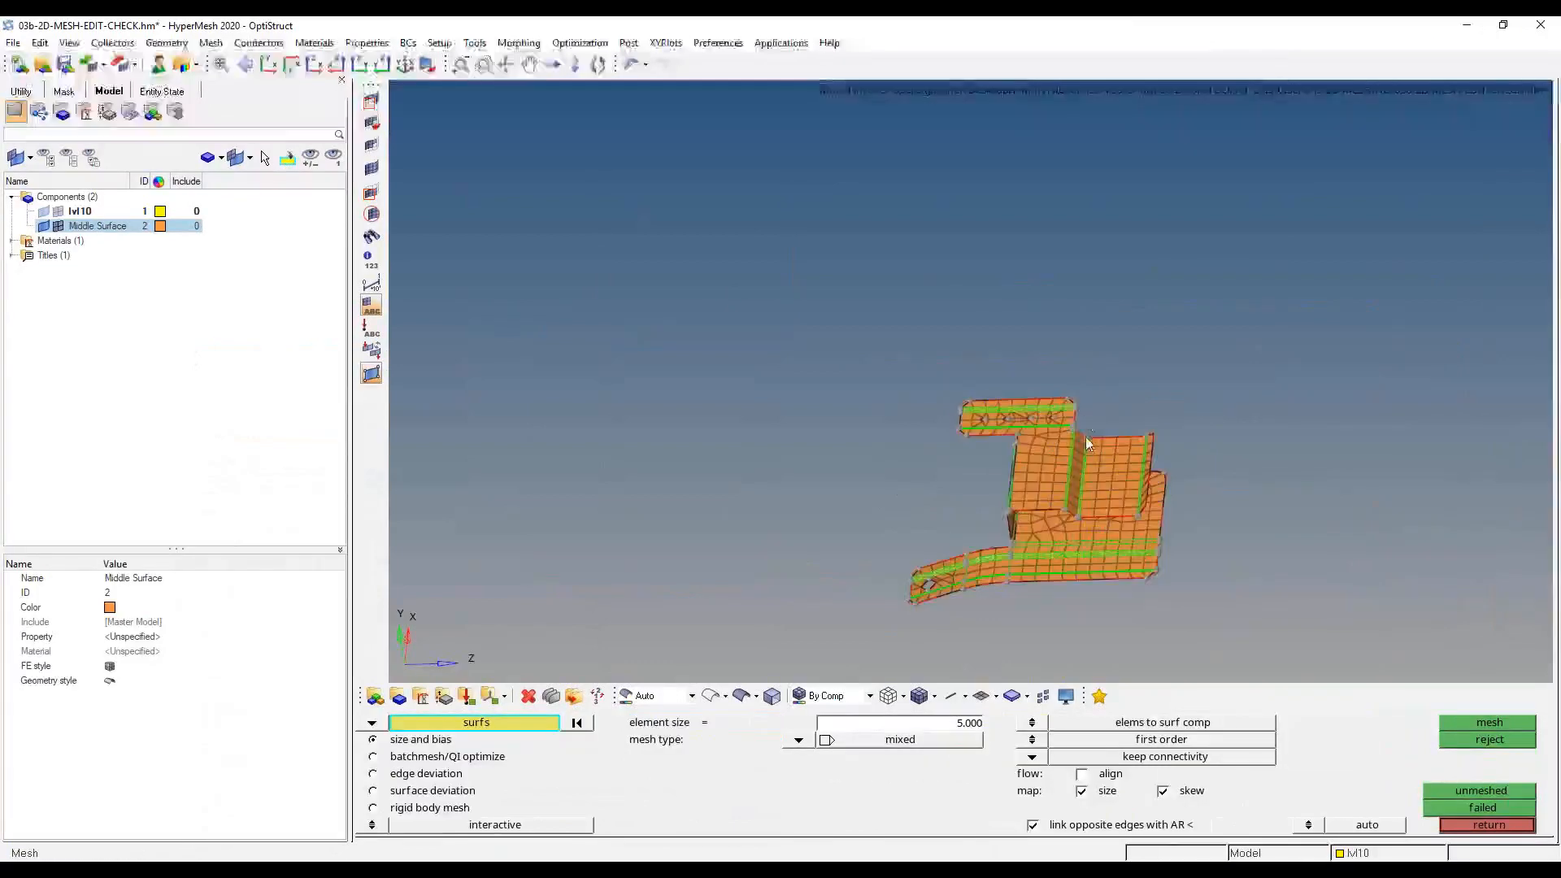
{"action": "left_click_drag", "start_coordinate": [1087, 439], "coordinate": [1130, 598], "text": "ctrl"}
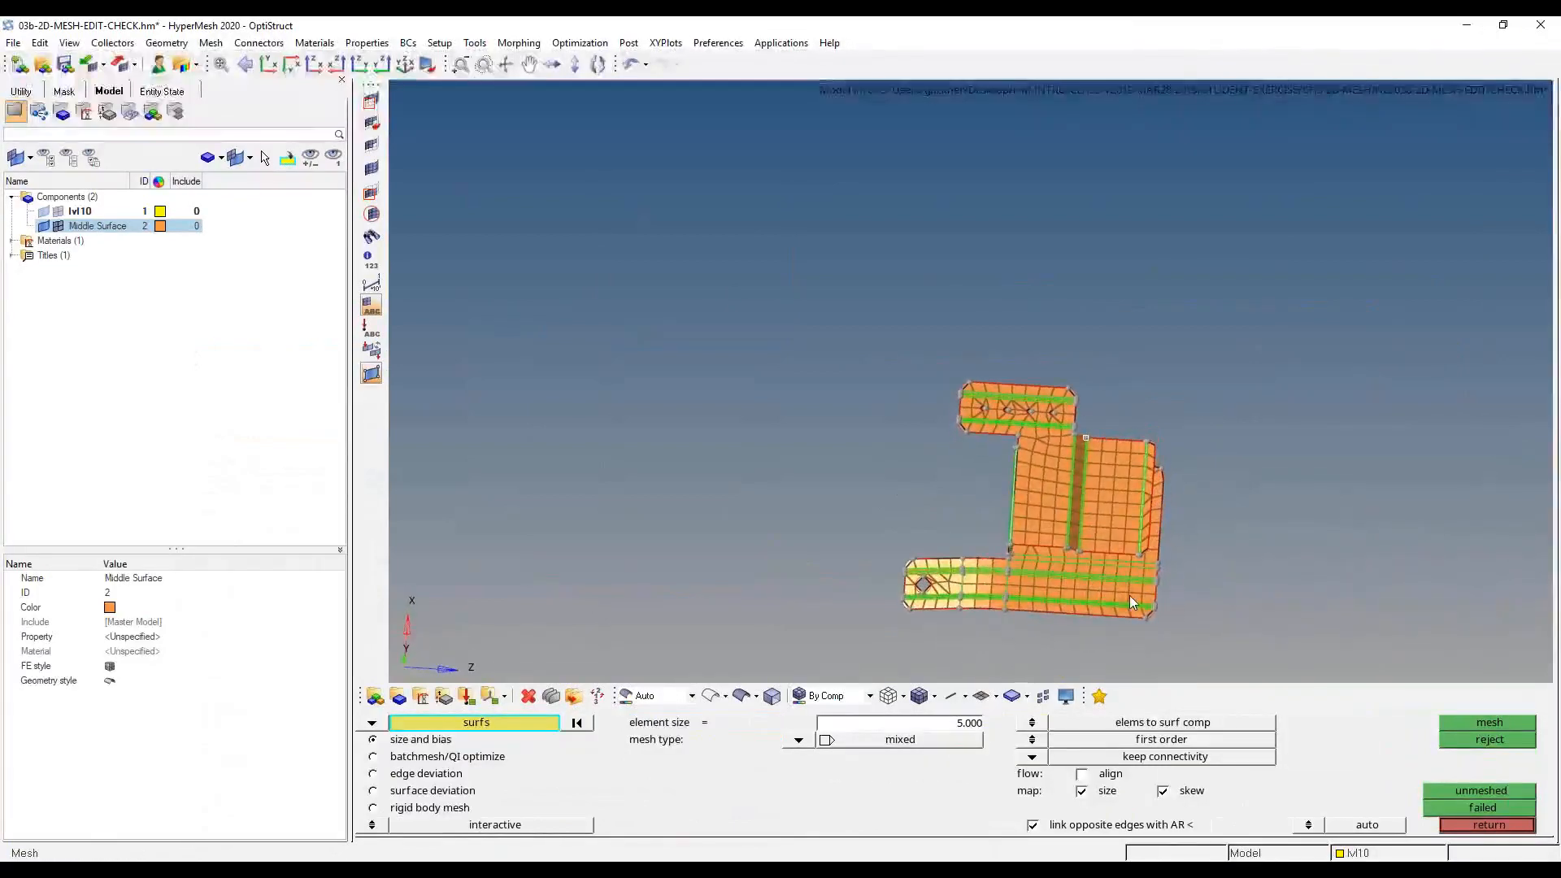
- Check the 2D elements for warpage above 10 and aspect ratio above 5, and examine the highlighted elements along the flange bend
{"action": "scroll", "coordinate": [1025, 455], "scroll_direction": "up", "scroll_amount": 6}
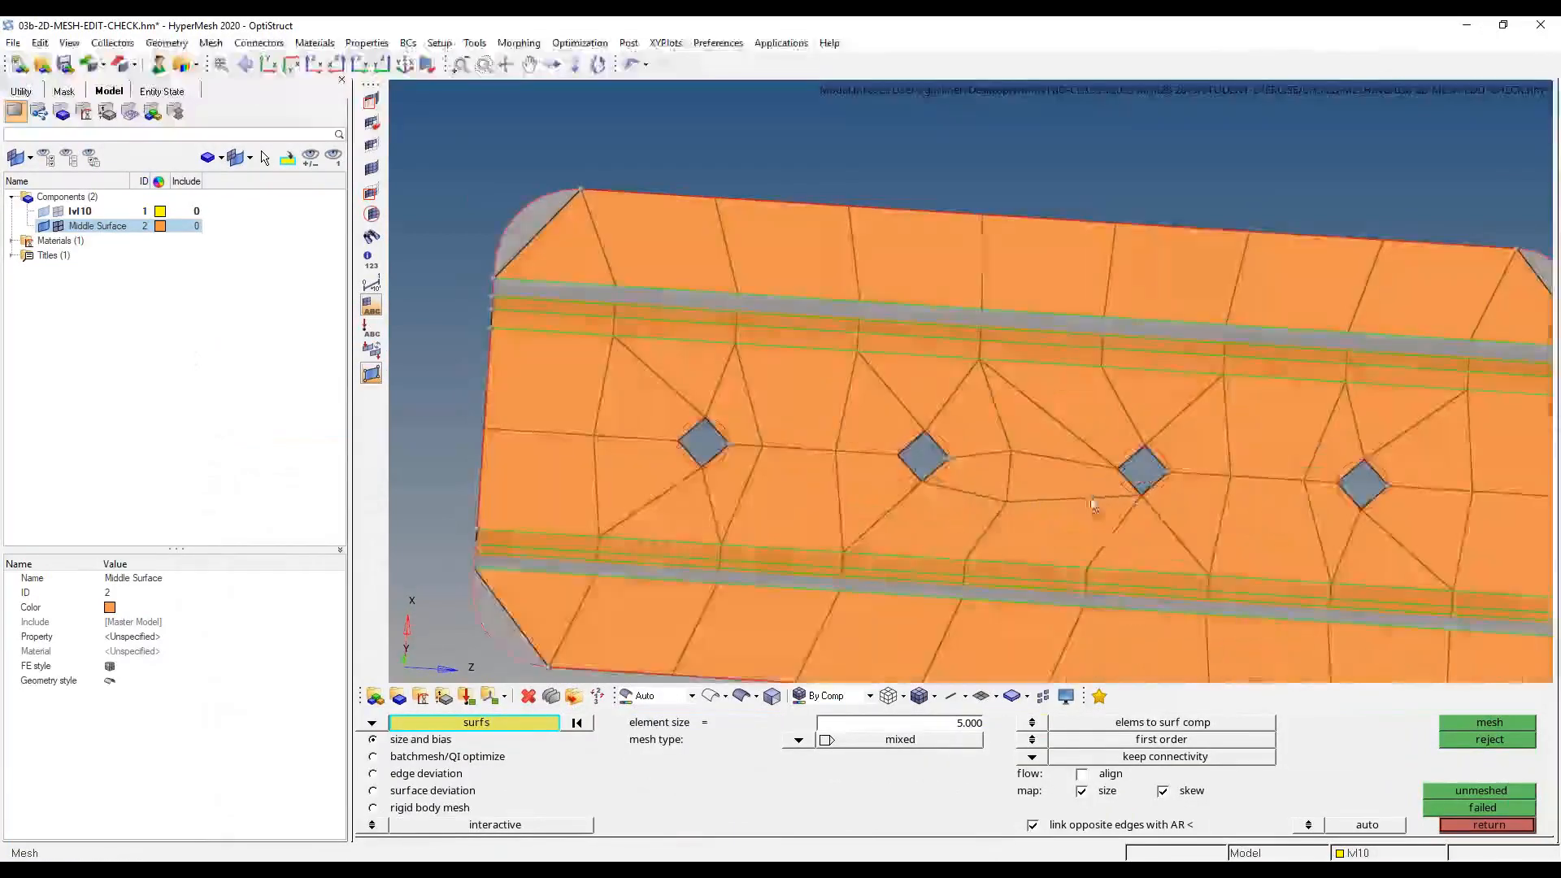
{"action": "key", "text": "F10"}
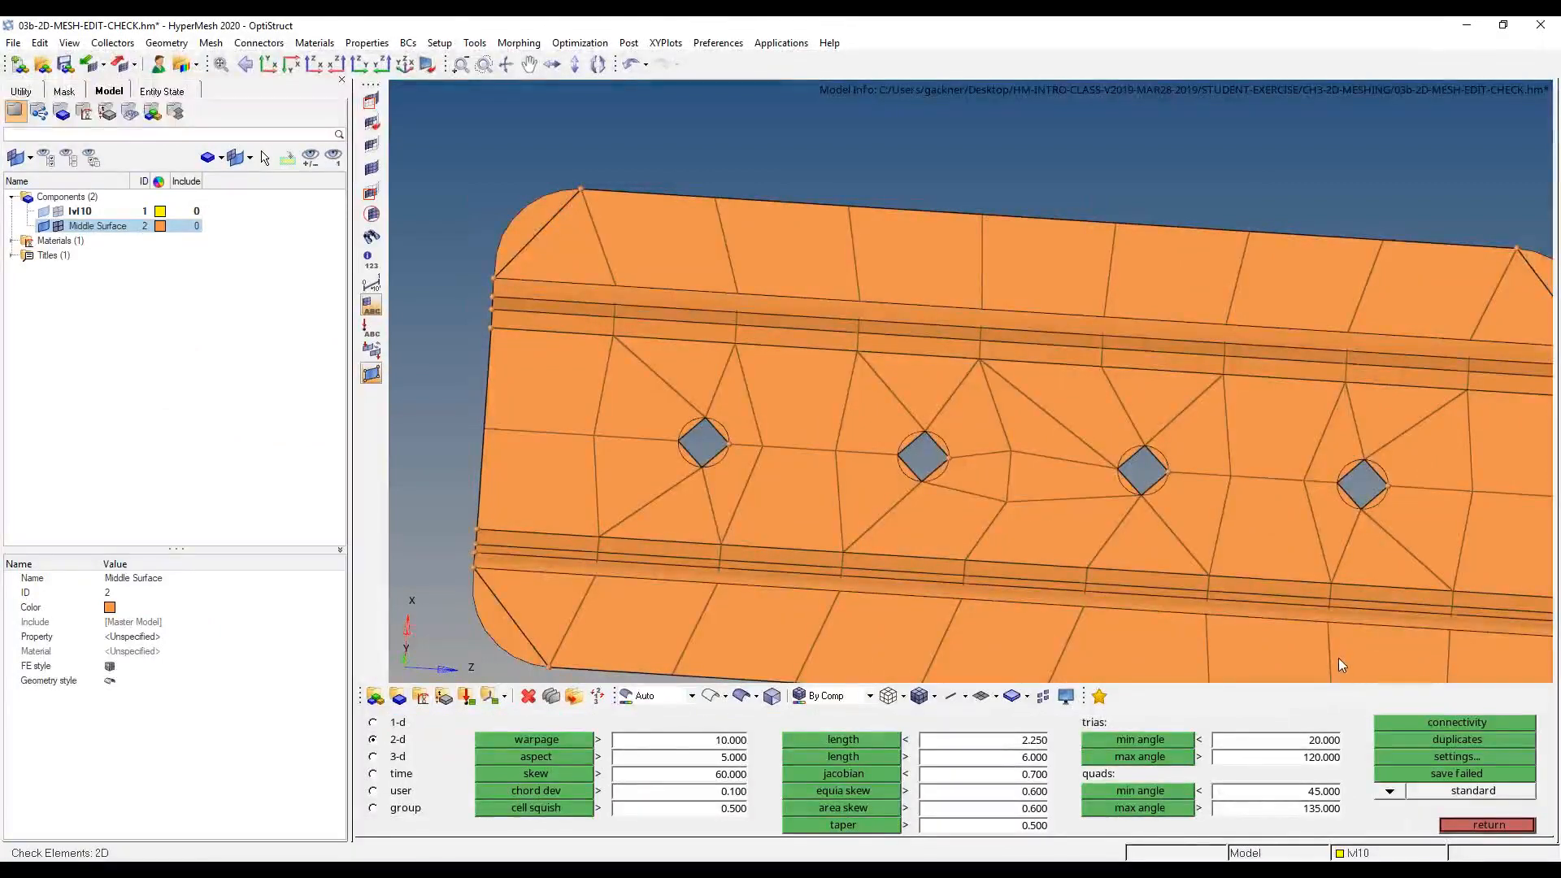
{"action": "left_click", "coordinate": [563, 744]}
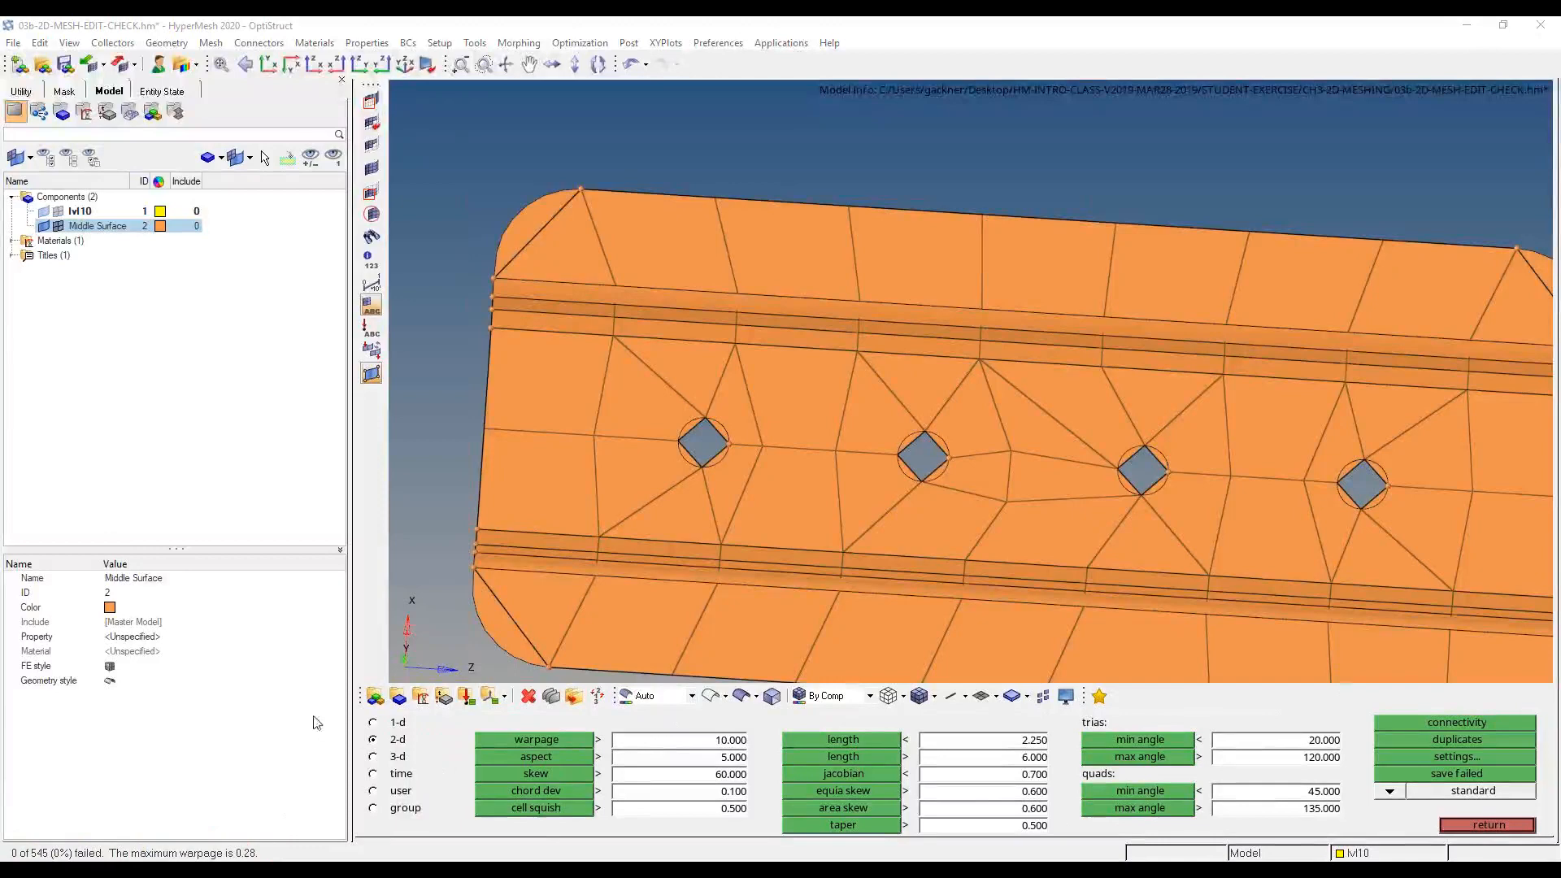
{"action": "left_click", "coordinate": [533, 756]}
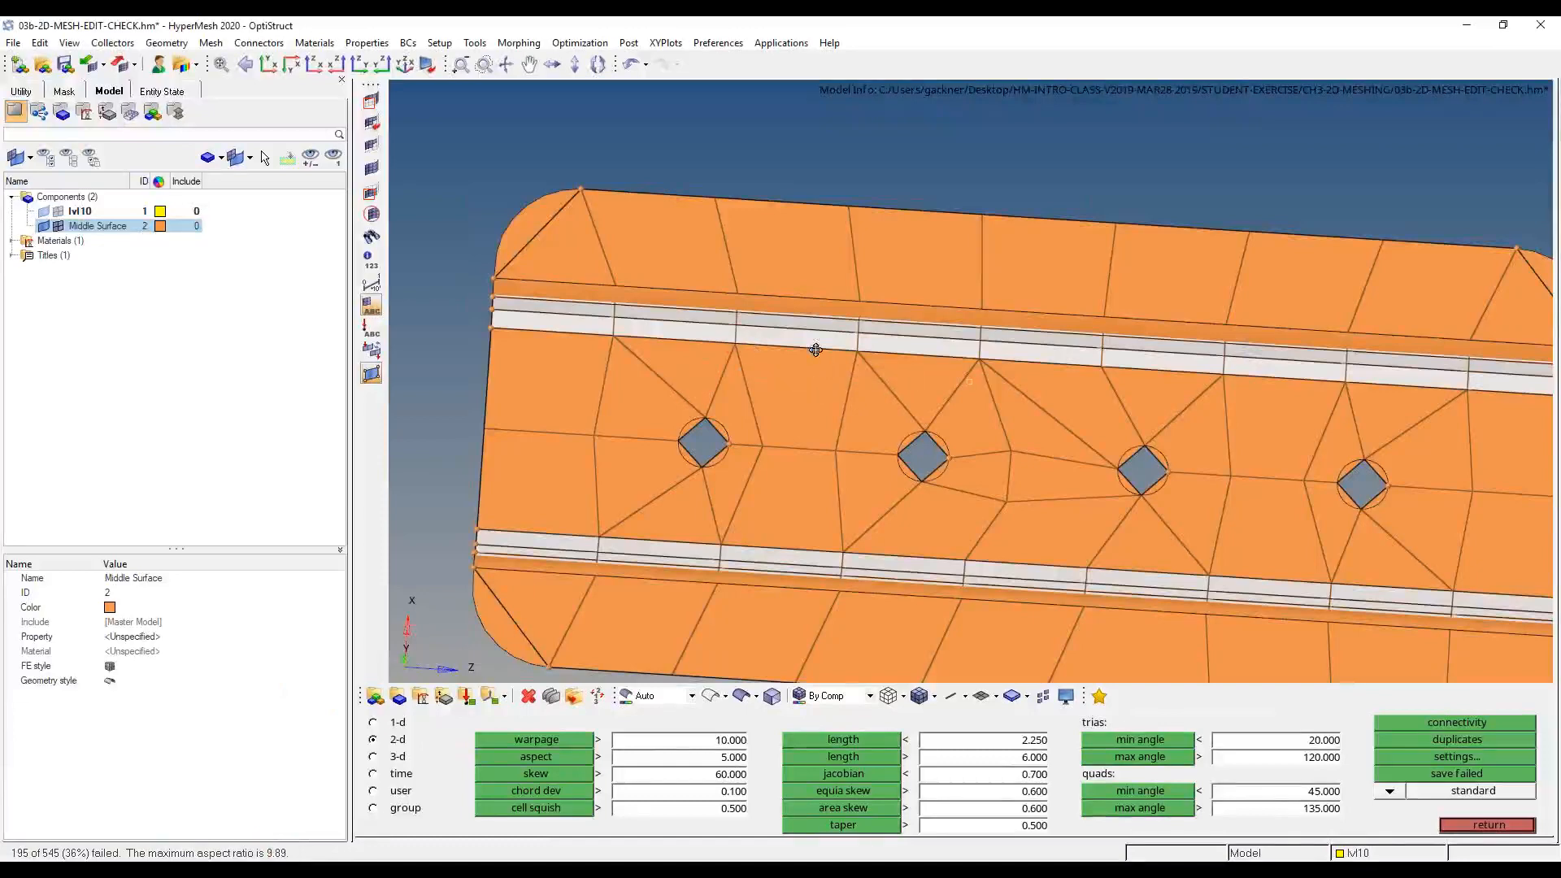
{"action": "left_click_drag", "start_coordinate": [815, 350], "coordinate": [564, 320], "text": "ctrl"}
{"action": "scroll", "coordinate": [655, 455], "scroll_direction": "up", "scroll_amount": 8, "text": "ctrl"}
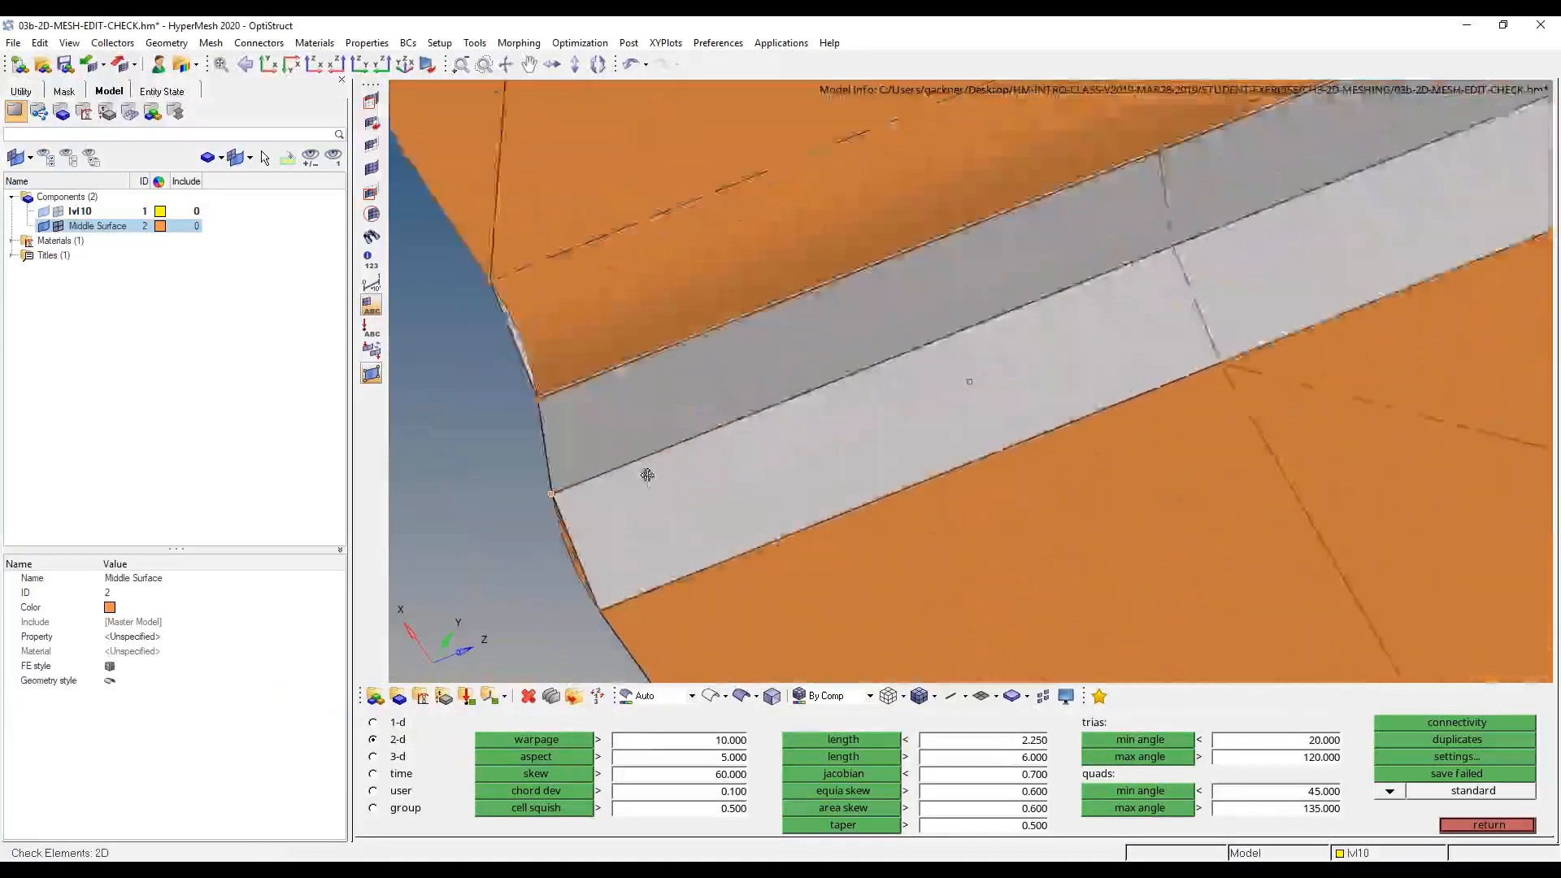
{"action": "left_click_drag", "start_coordinate": [647, 474], "coordinate": [584, 543], "text": "ctrl"}
{"action": "left_click_drag", "start_coordinate": [592, 499], "coordinate": [617, 531], "text": "ctrl"}
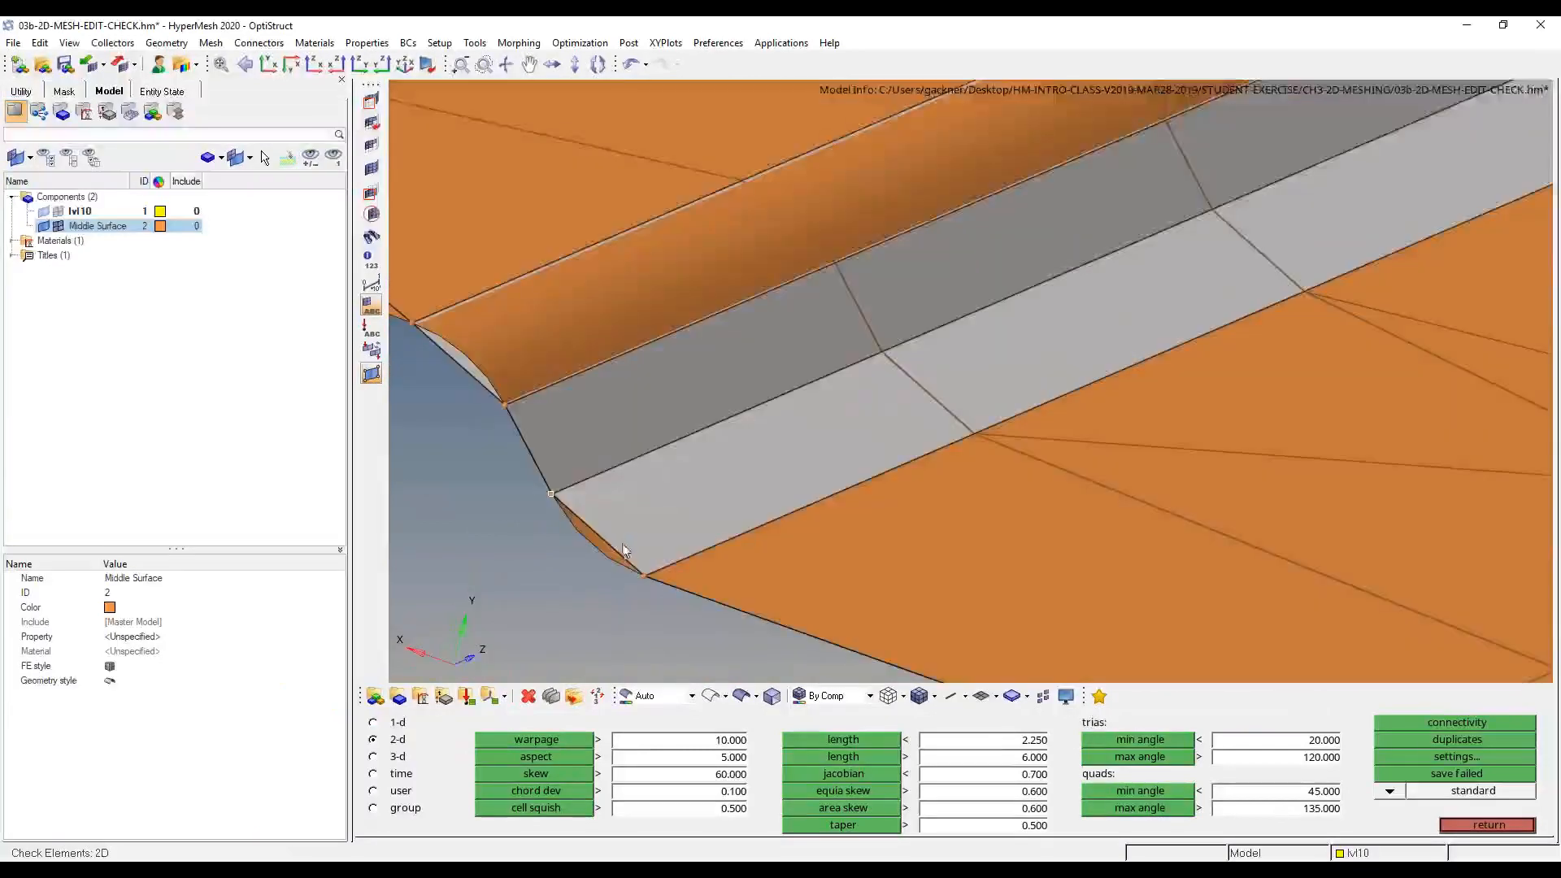
{"action": "scroll", "coordinate": [613, 520], "scroll_direction": "down", "scroll_amount": 4}
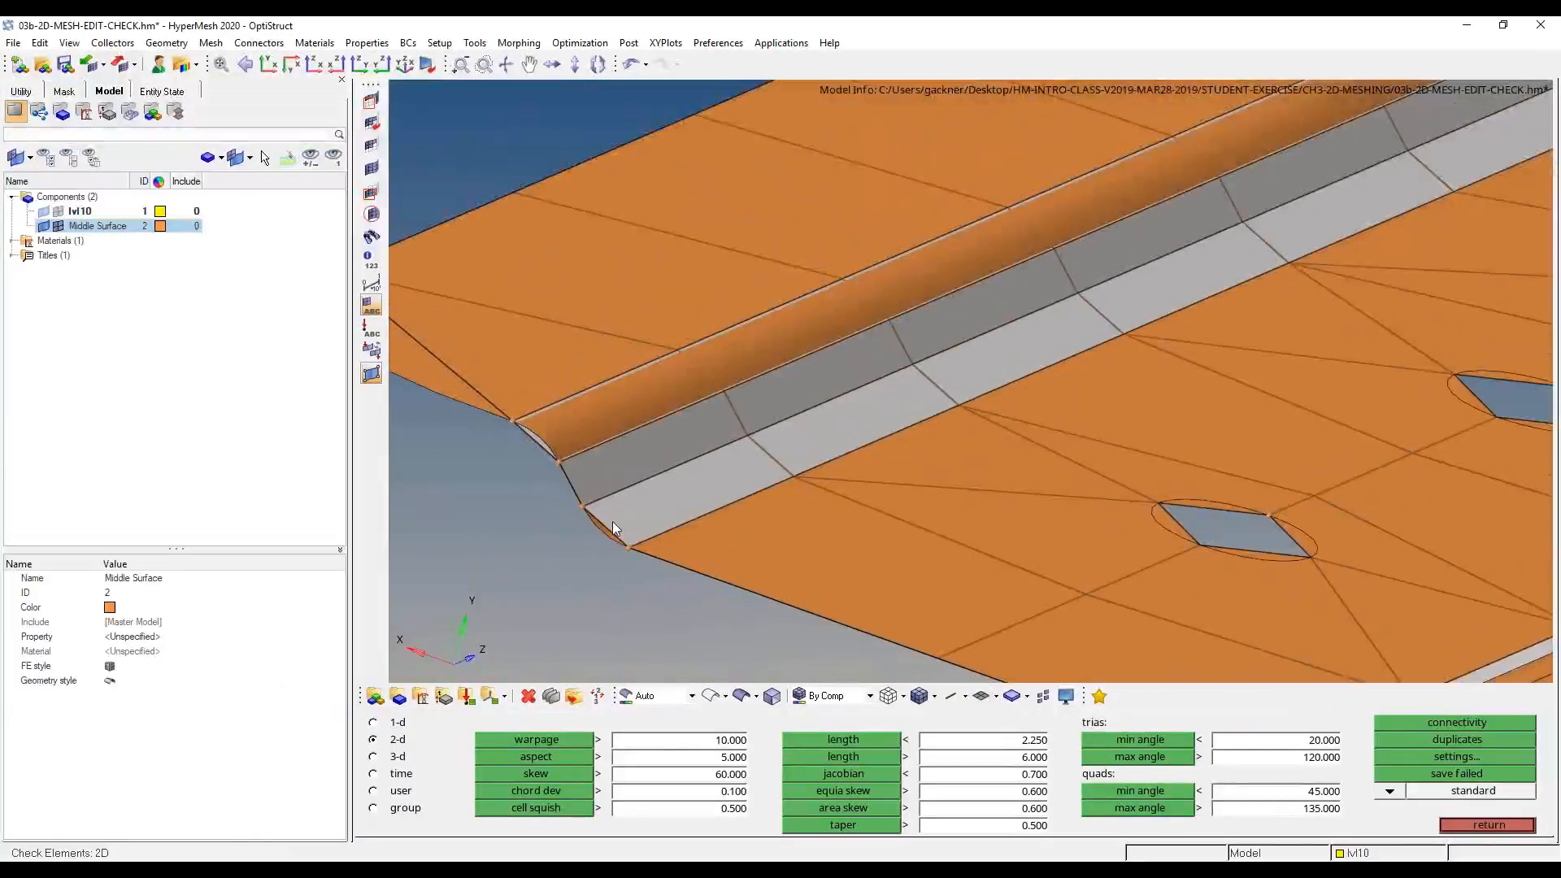
- Measure the length of the curved fillet edge at the end of the bend with the geometry Length tool
{"action": "key", "text": "F12"}
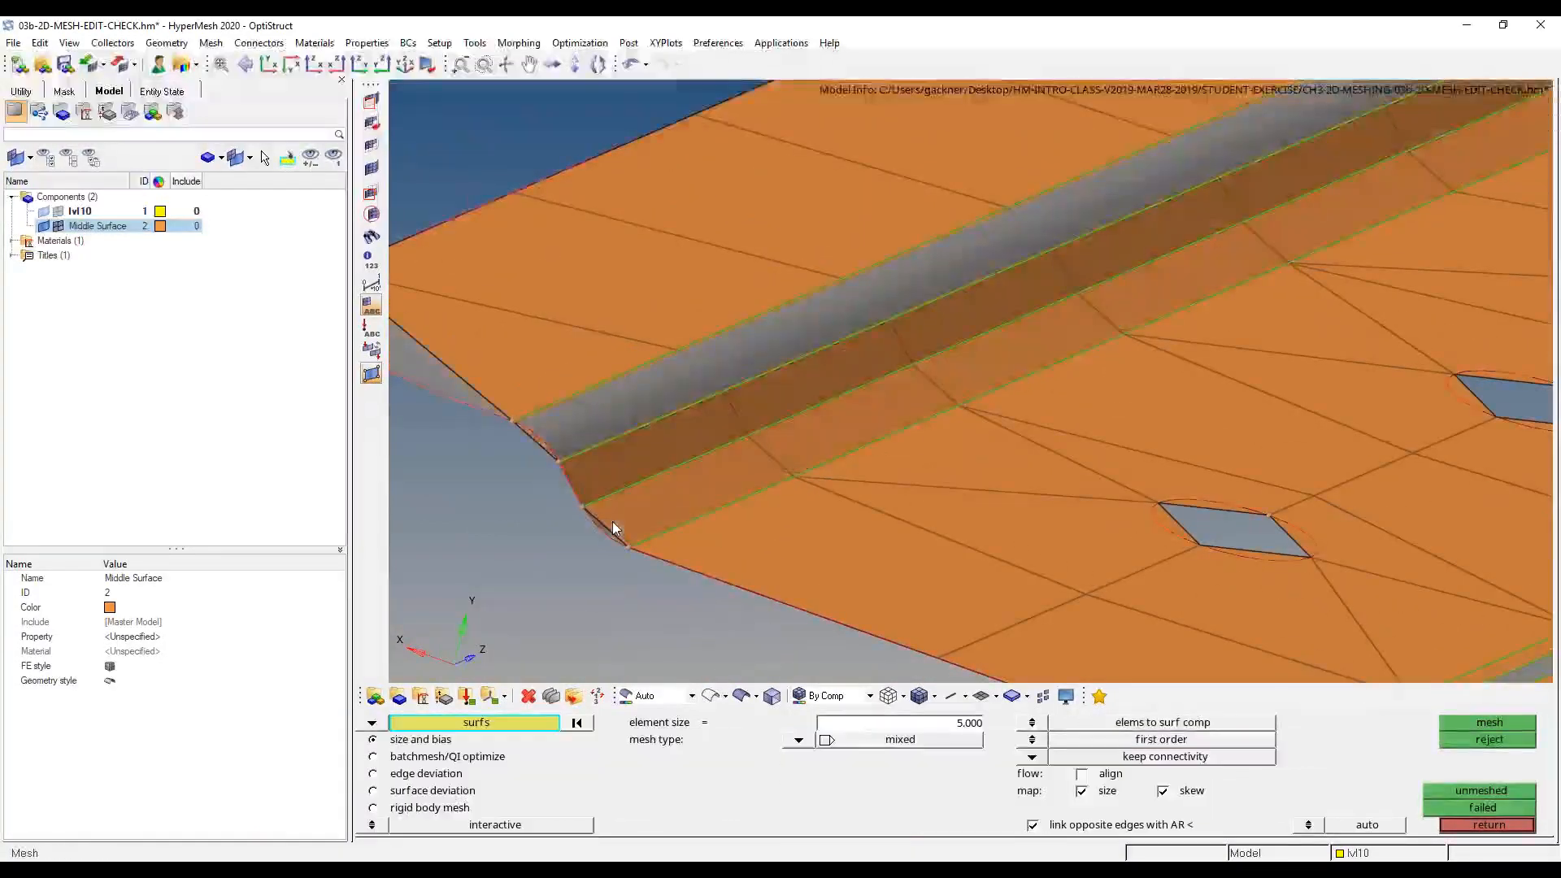
{"action": "left_click", "coordinate": [1488, 825]}
{"action": "left_click", "coordinate": [1472, 826]}
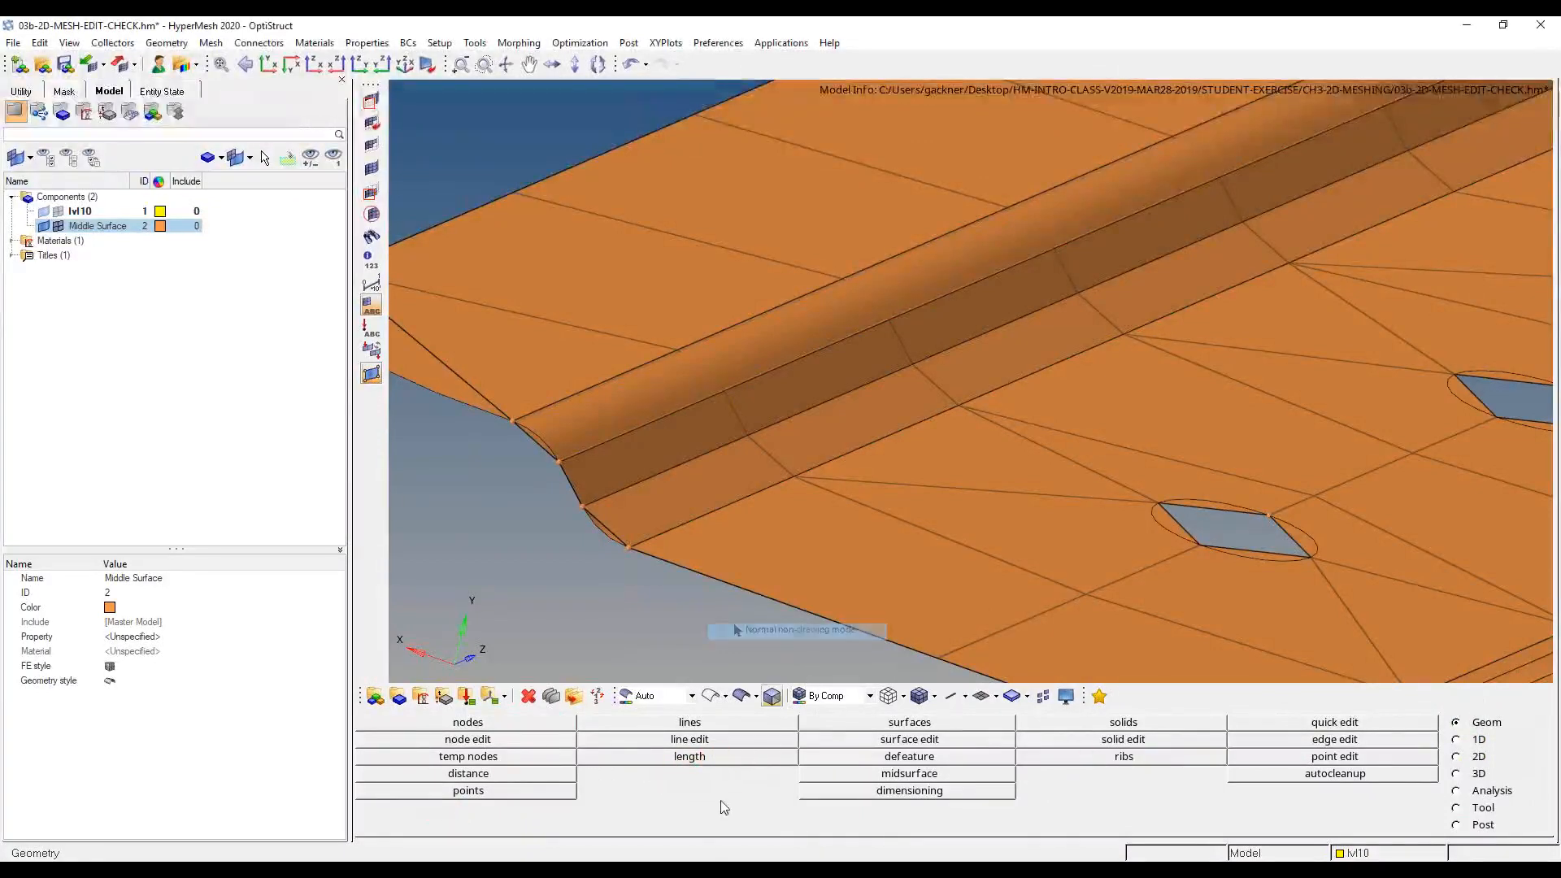
{"action": "left_click", "coordinate": [699, 756]}
{"action": "left_click", "coordinate": [552, 434]}
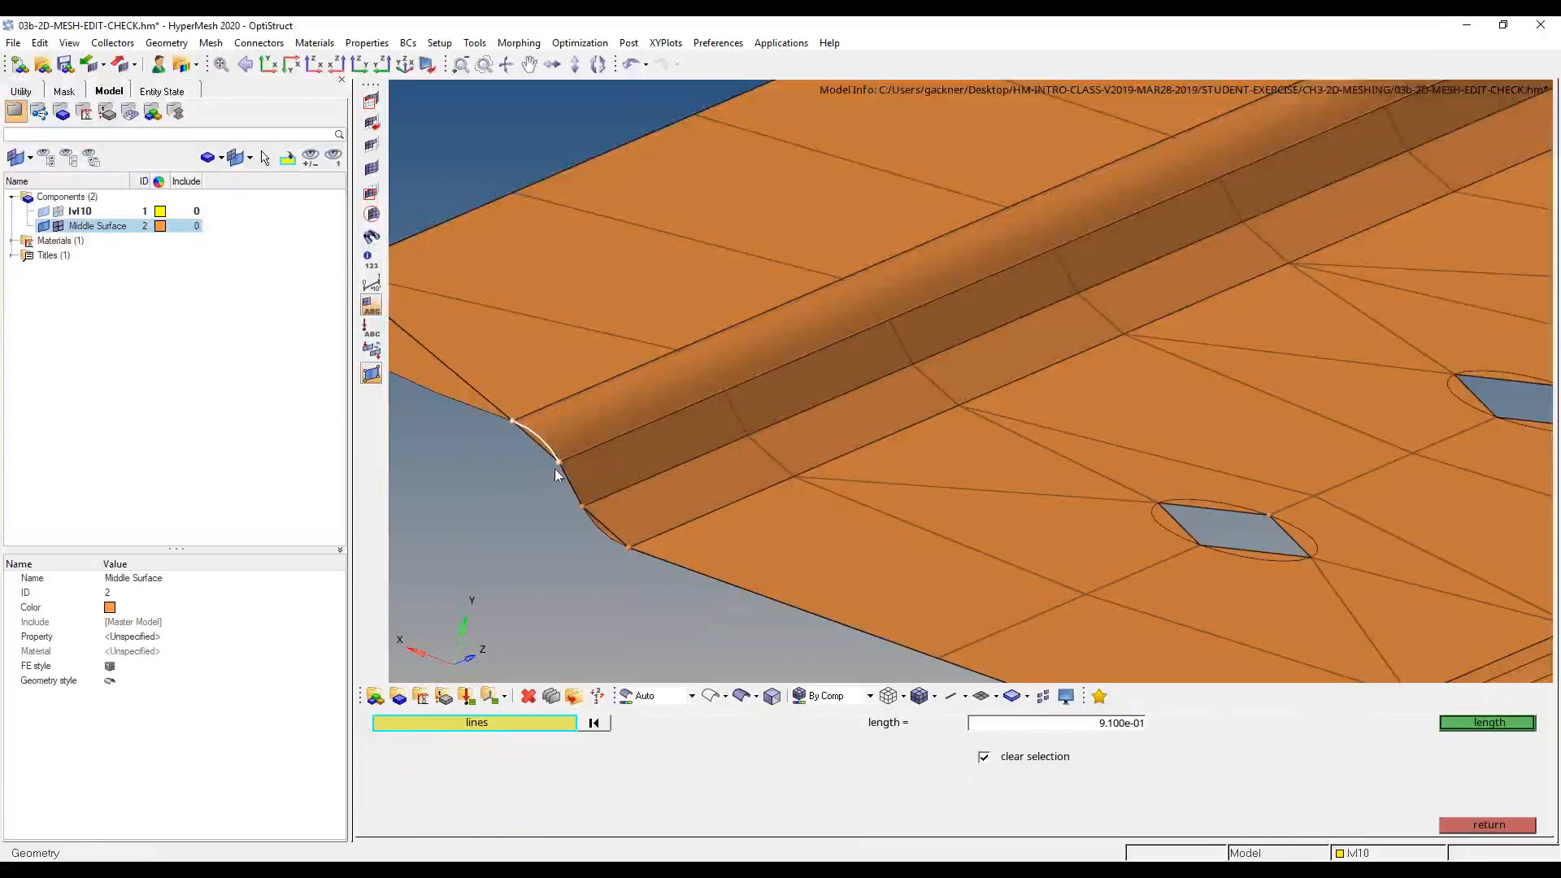
{"action": "scroll", "coordinate": [461, 439], "scroll_direction": "up", "scroll_amount": 5}
{"action": "middle_click", "coordinate": [696, 480]}
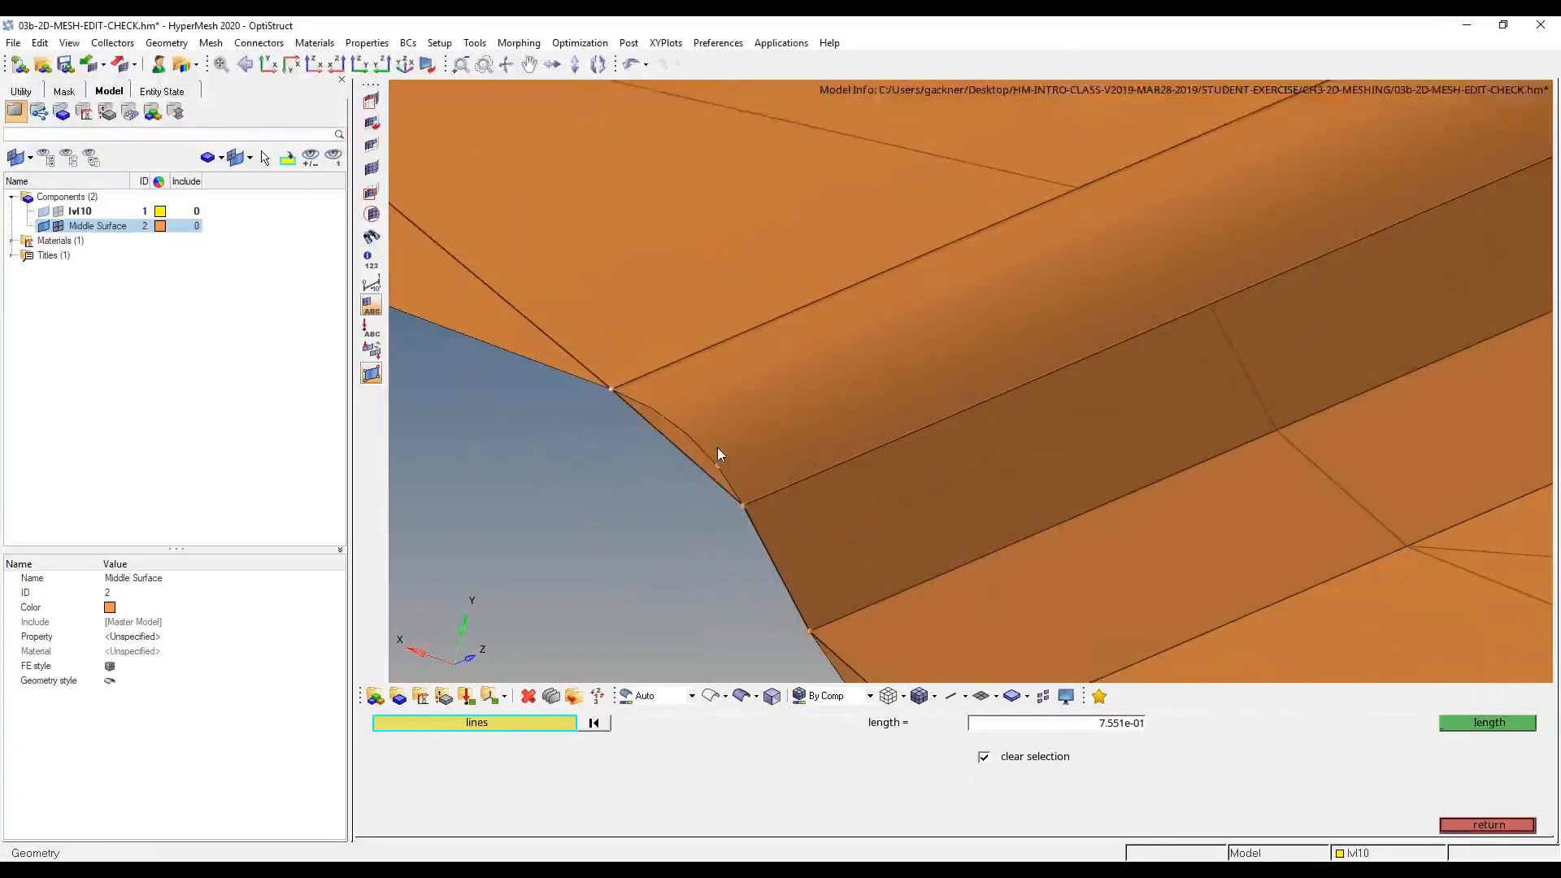
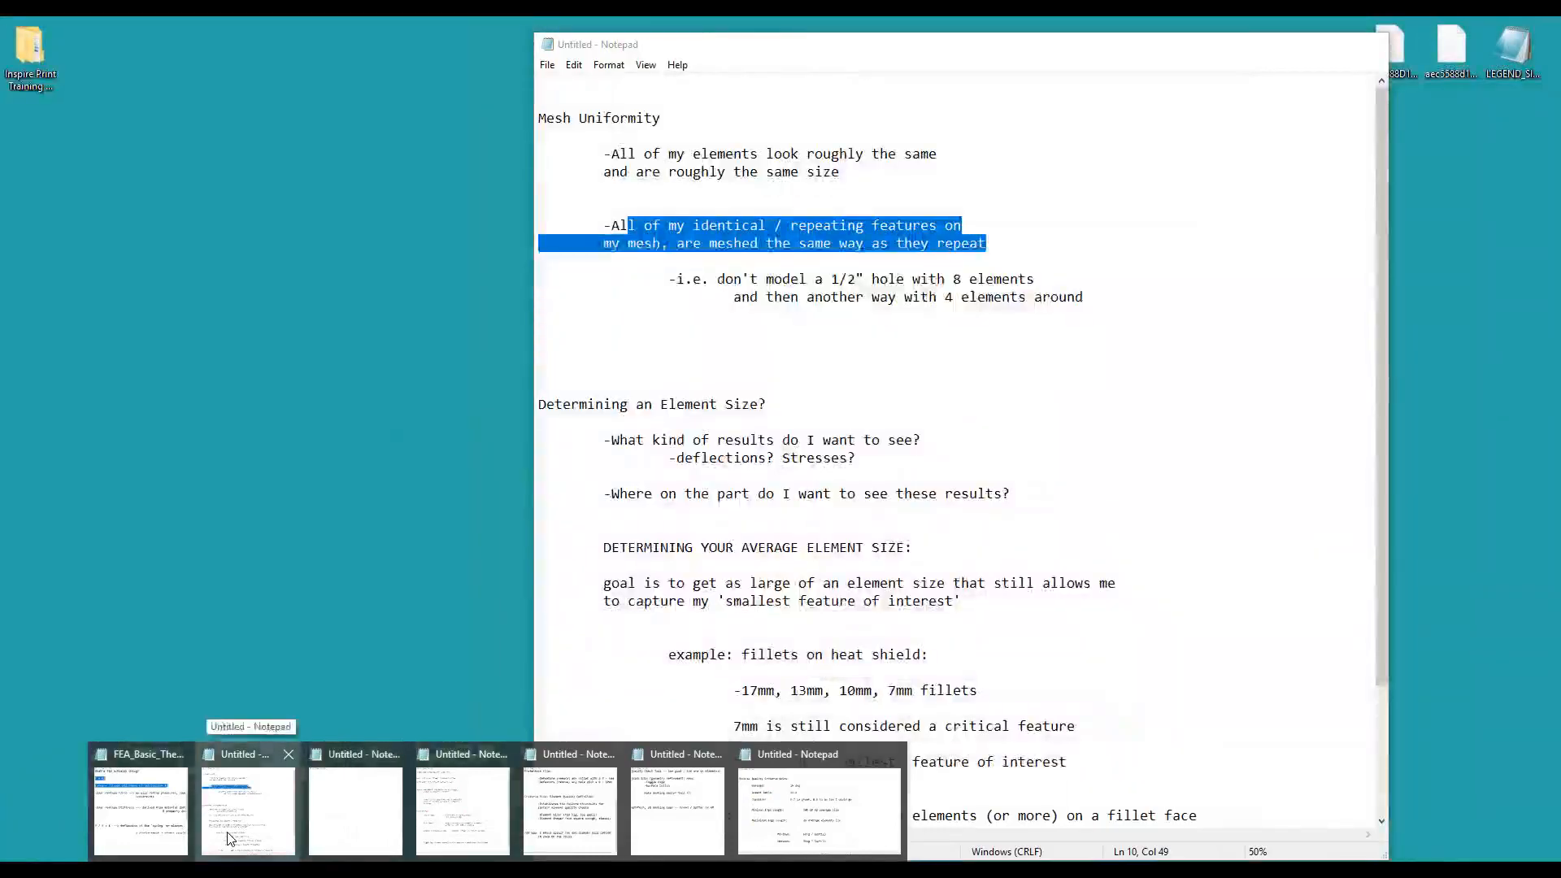
- Review the Notepad notes on determining the average element size and capturing the smallest feature of interest, and return to the model
{"action": "left_click", "coordinate": [230, 839]}
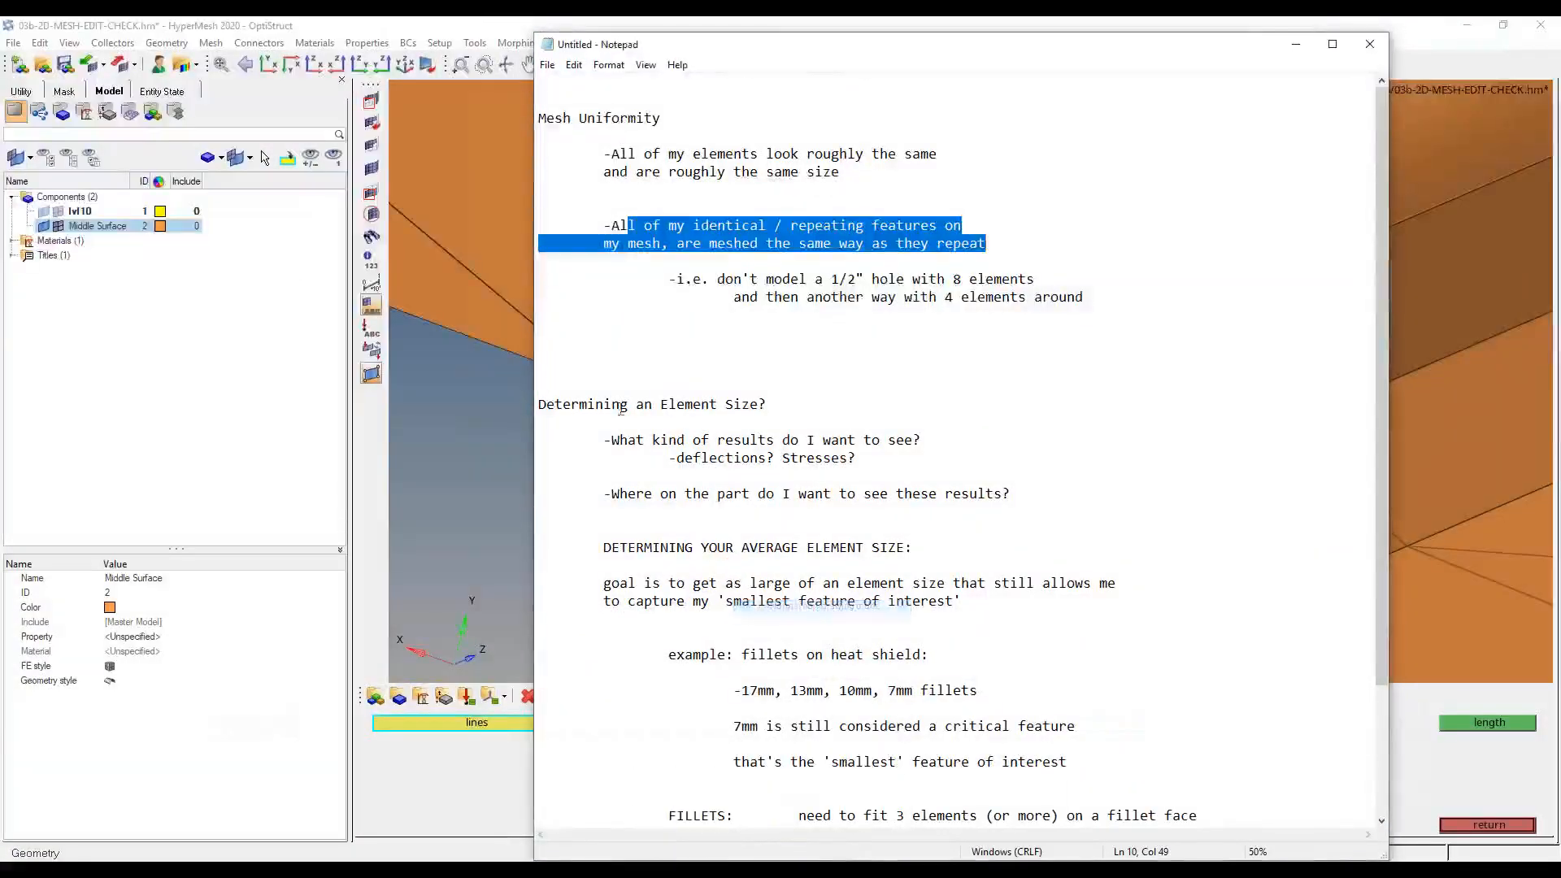
{"action": "left_click_drag", "start_coordinate": [535, 398], "coordinate": [561, 396]}
{"action": "left_click_drag", "start_coordinate": [778, 404], "coordinate": [787, 421]}
{"action": "left_click", "coordinate": [1391, 267]}
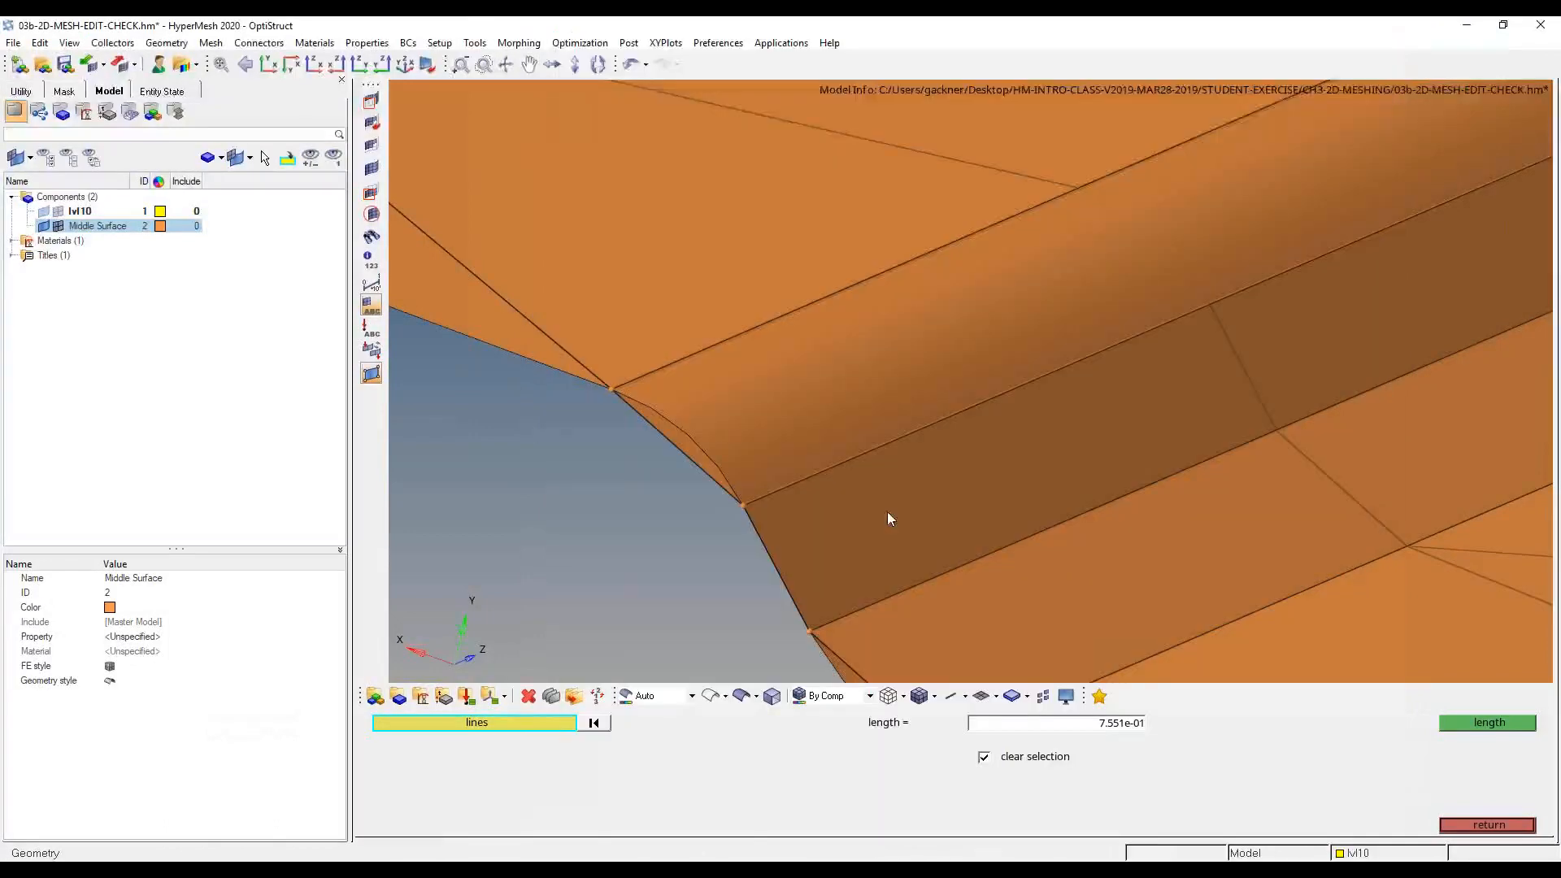
{"action": "left_click", "coordinate": [497, 868]}
{"action": "left_click", "coordinate": [231, 805]}
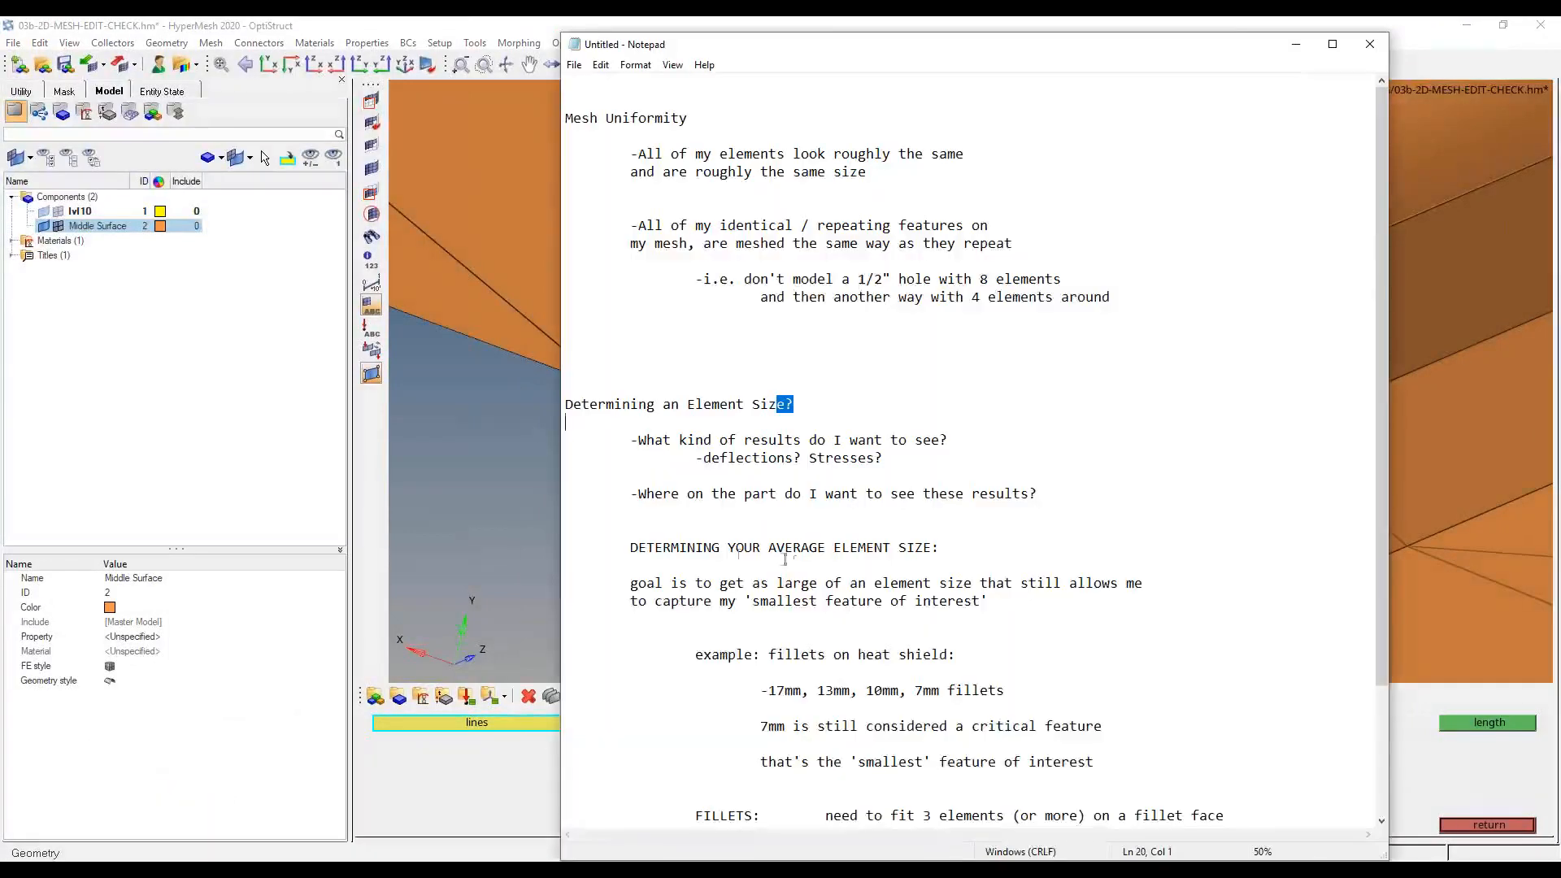
{"action": "left_click_drag", "start_coordinate": [639, 583], "coordinate": [1126, 601]}
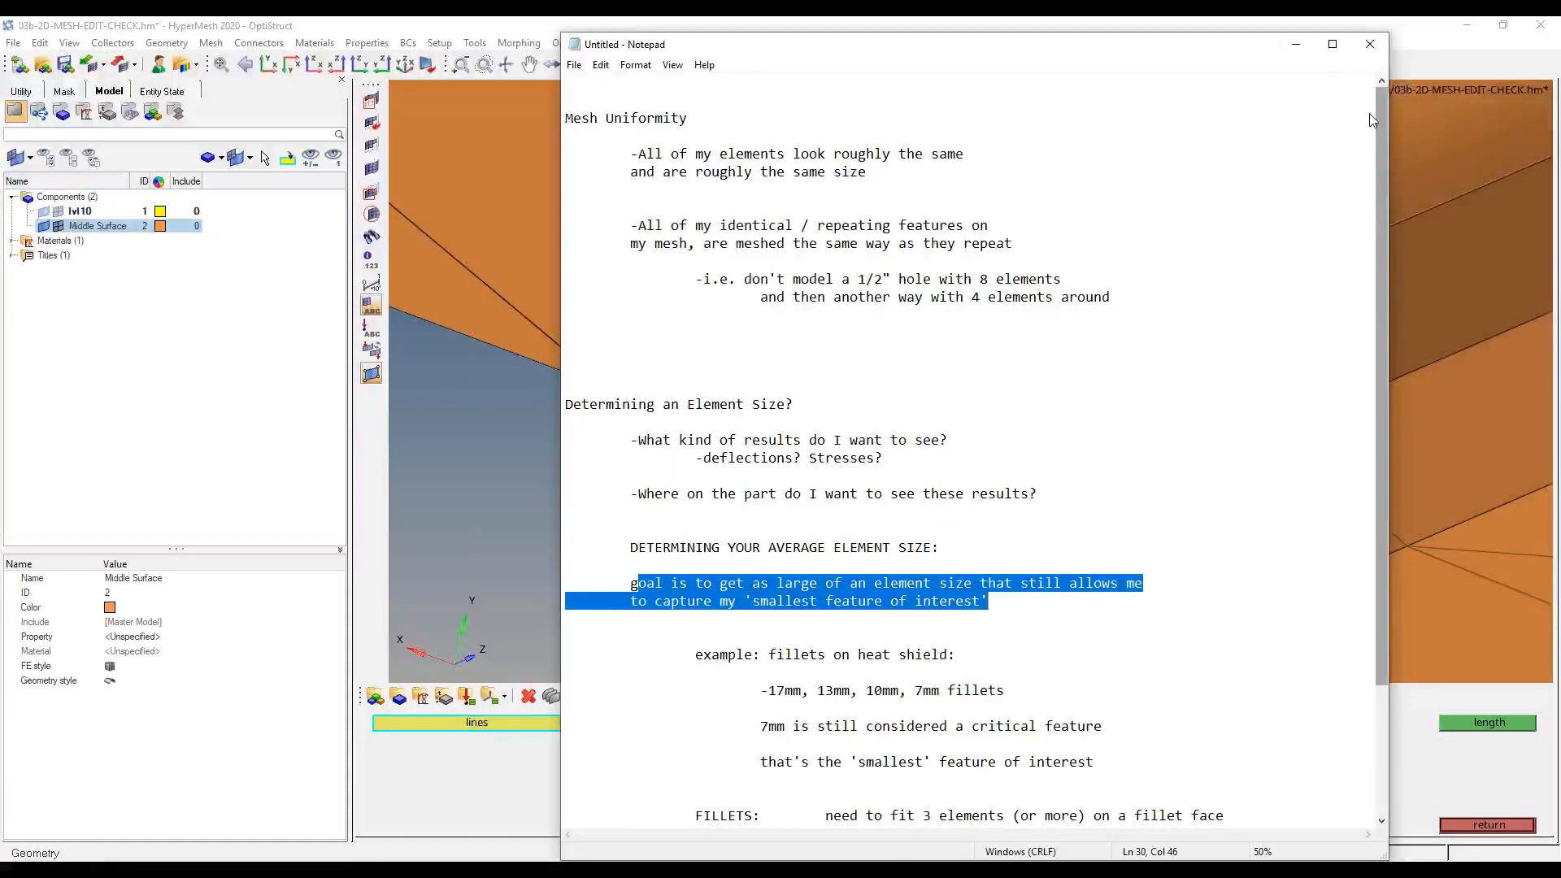
{"action": "left_click", "coordinate": [1296, 44]}
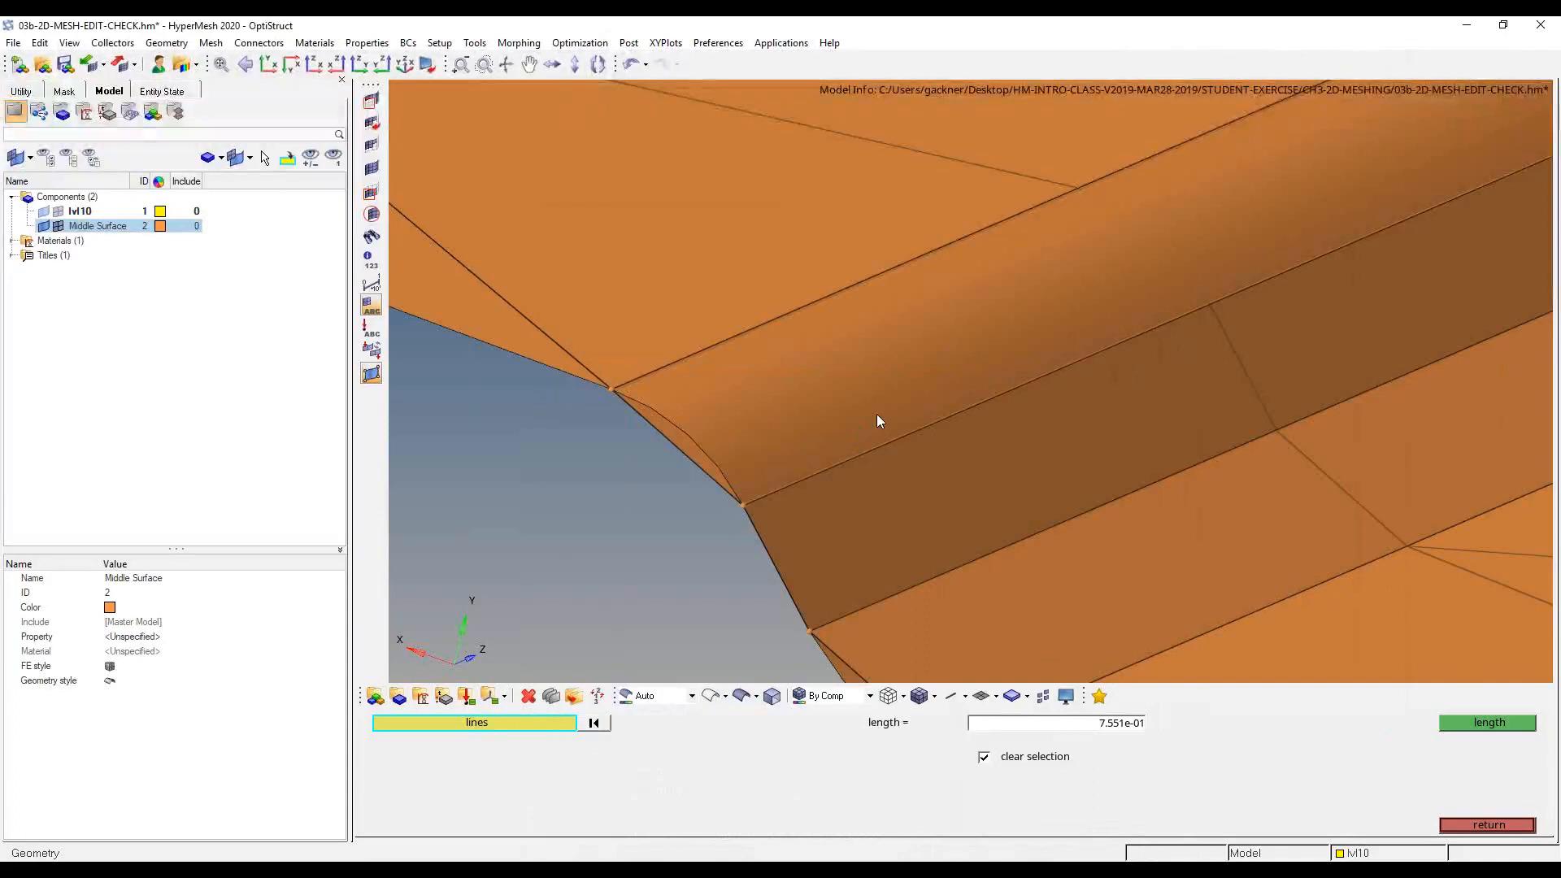
- Find surface fillets with radii from 0.1 to 20 on the selected flange bend surfaces and remove them with the Defeature tool
{"action": "left_click", "coordinate": [1506, 826]}
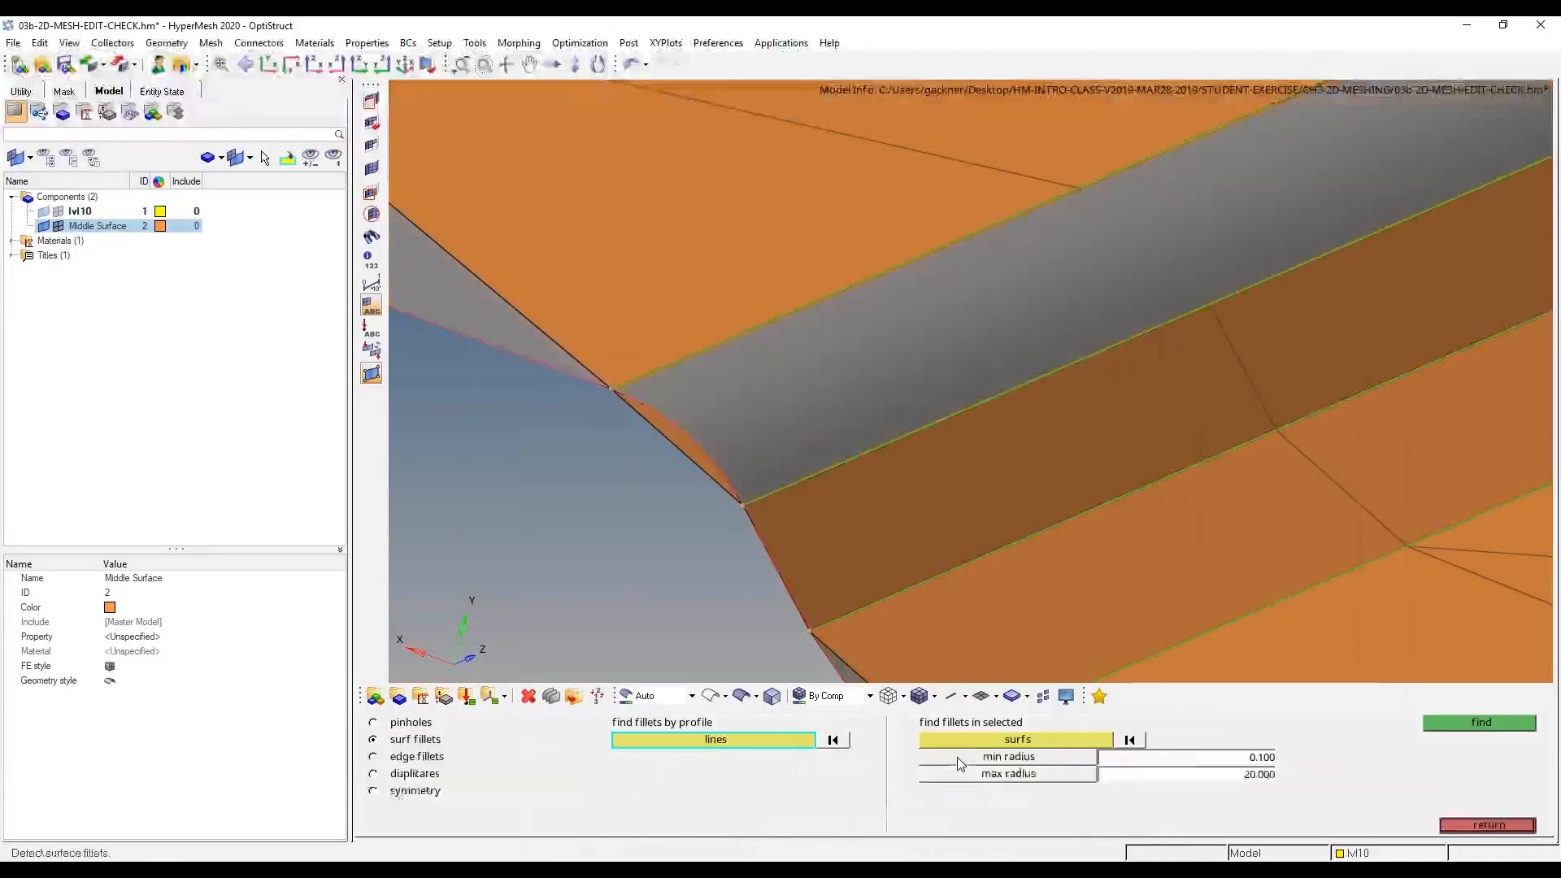
{"action": "left_click", "coordinate": [962, 754]}
{"action": "left_click", "coordinate": [962, 741]}
{"action": "left_click", "coordinate": [787, 403]}
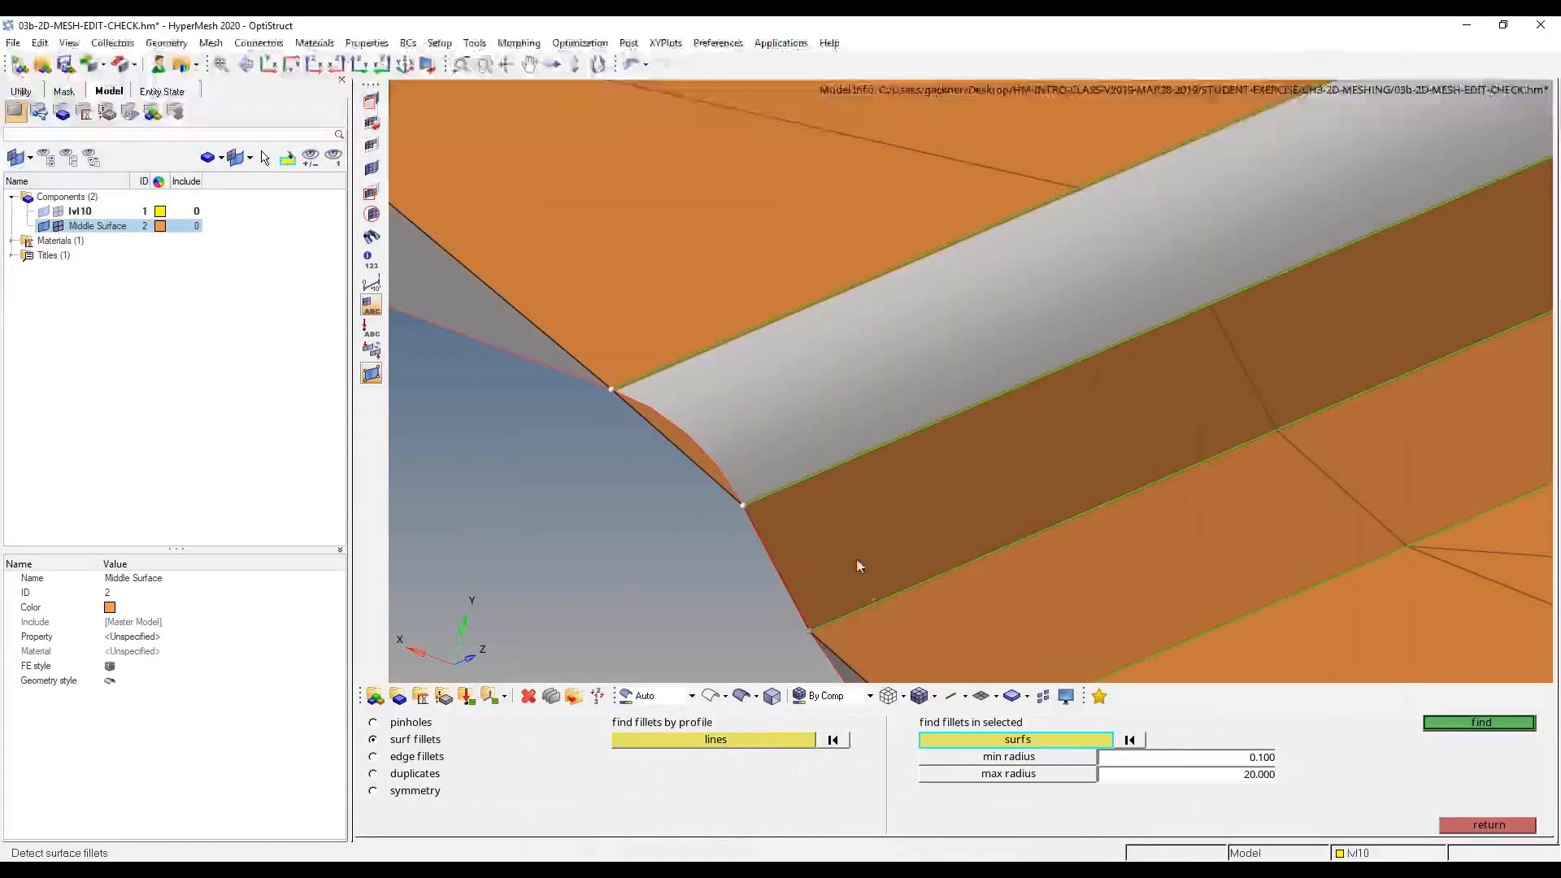
{"action": "left_click", "coordinate": [909, 646]}
{"action": "scroll", "coordinate": [909, 645], "scroll_direction": "down", "scroll_amount": 3}
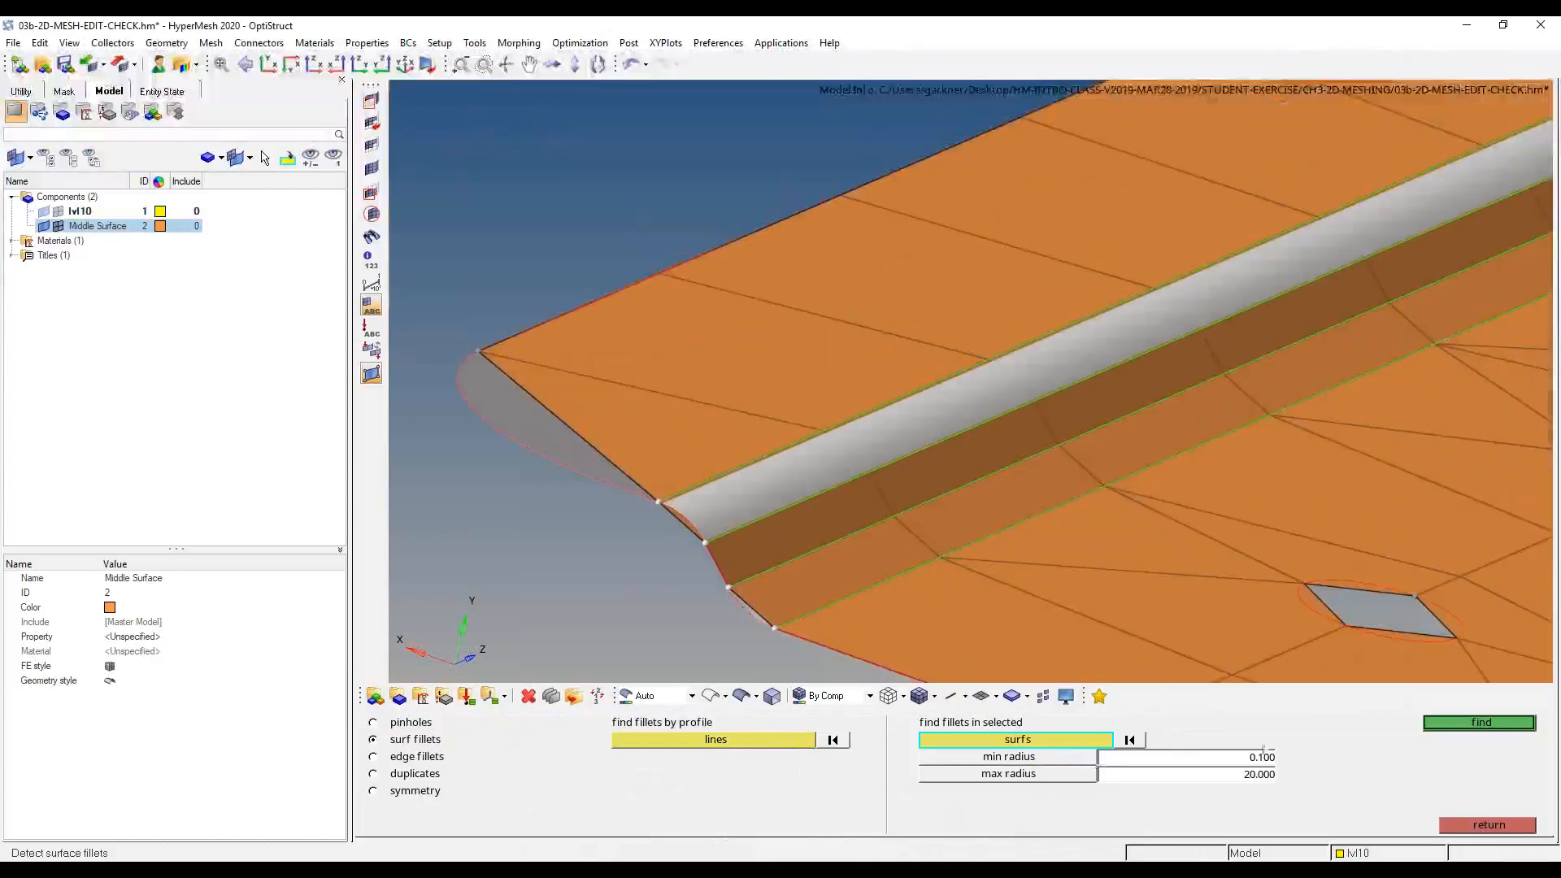
{"action": "left_click", "coordinate": [1495, 721]}
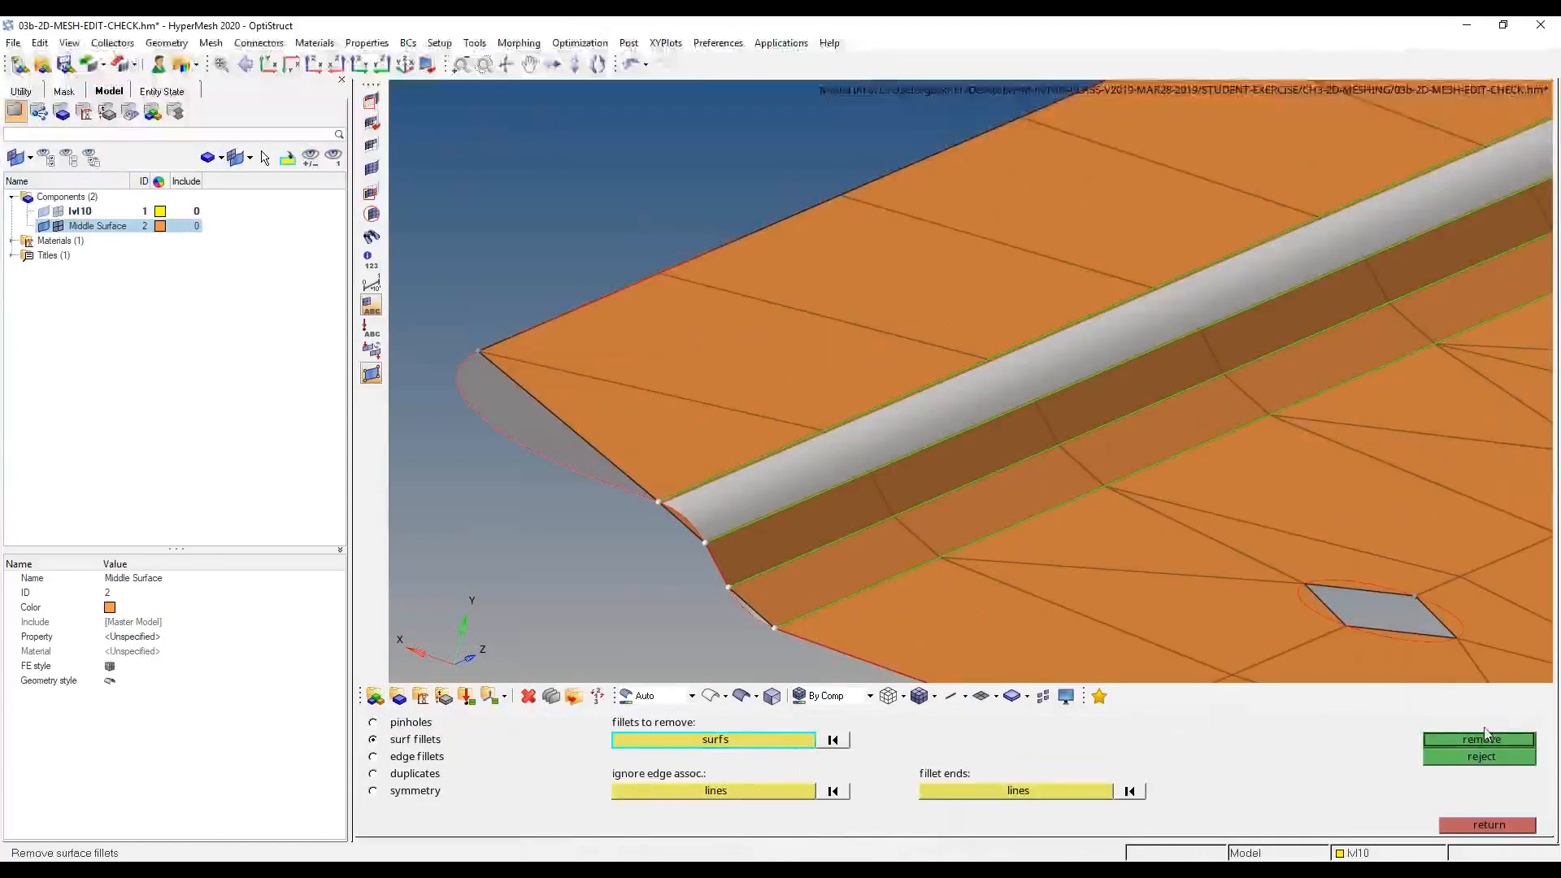
{"action": "left_click", "coordinate": [1486, 739]}
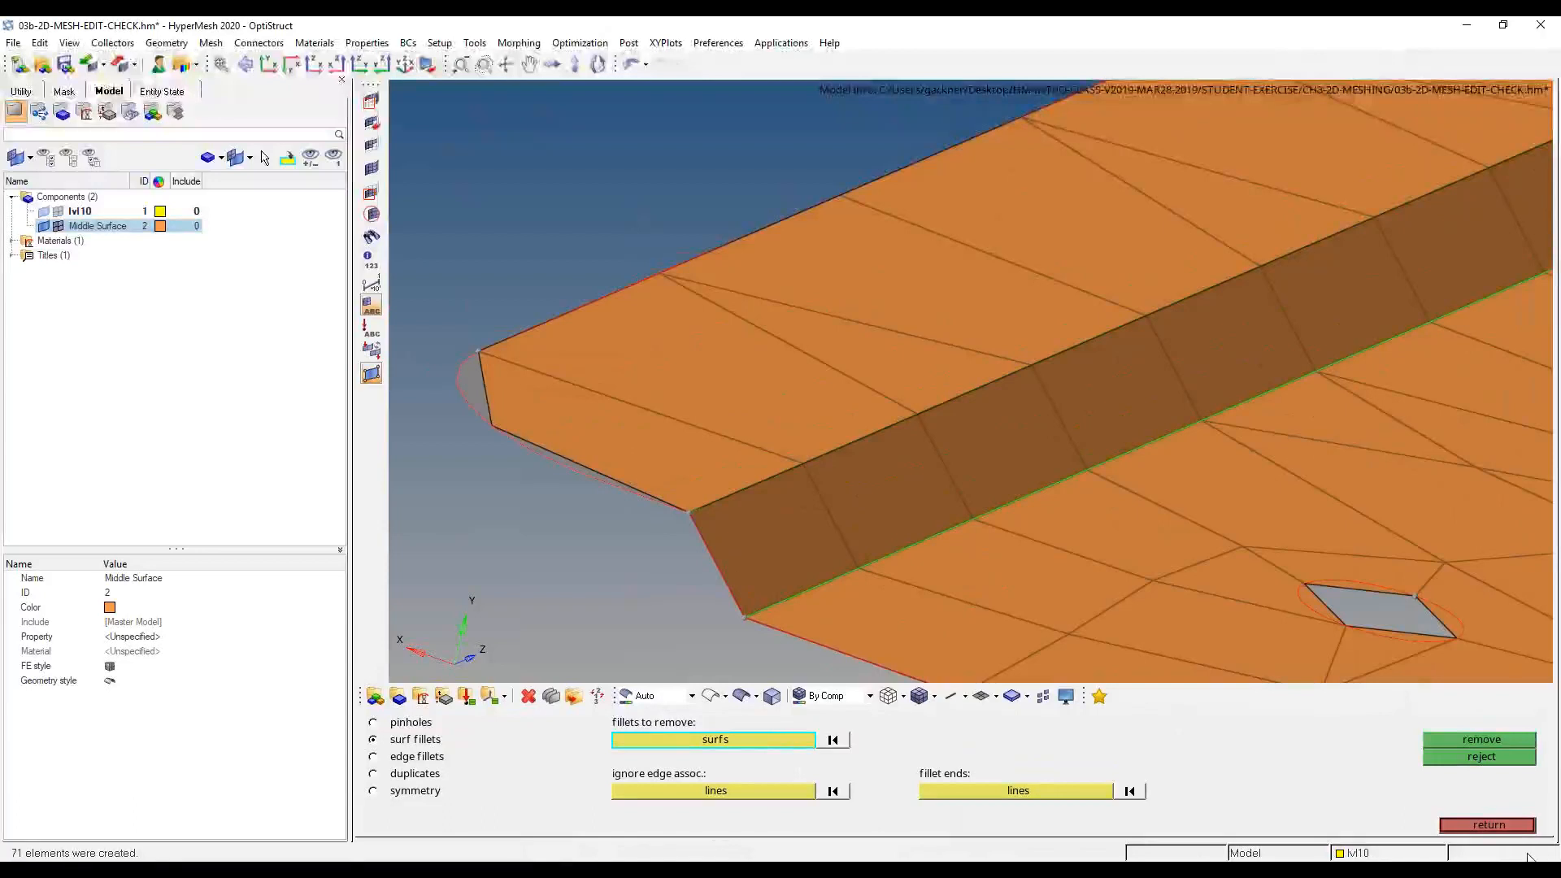
- Check the 2D elements for aspect ratio above 5 and examine the highlighted elements along the remaining flange bends
{"action": "left_click", "coordinate": [1487, 824]}
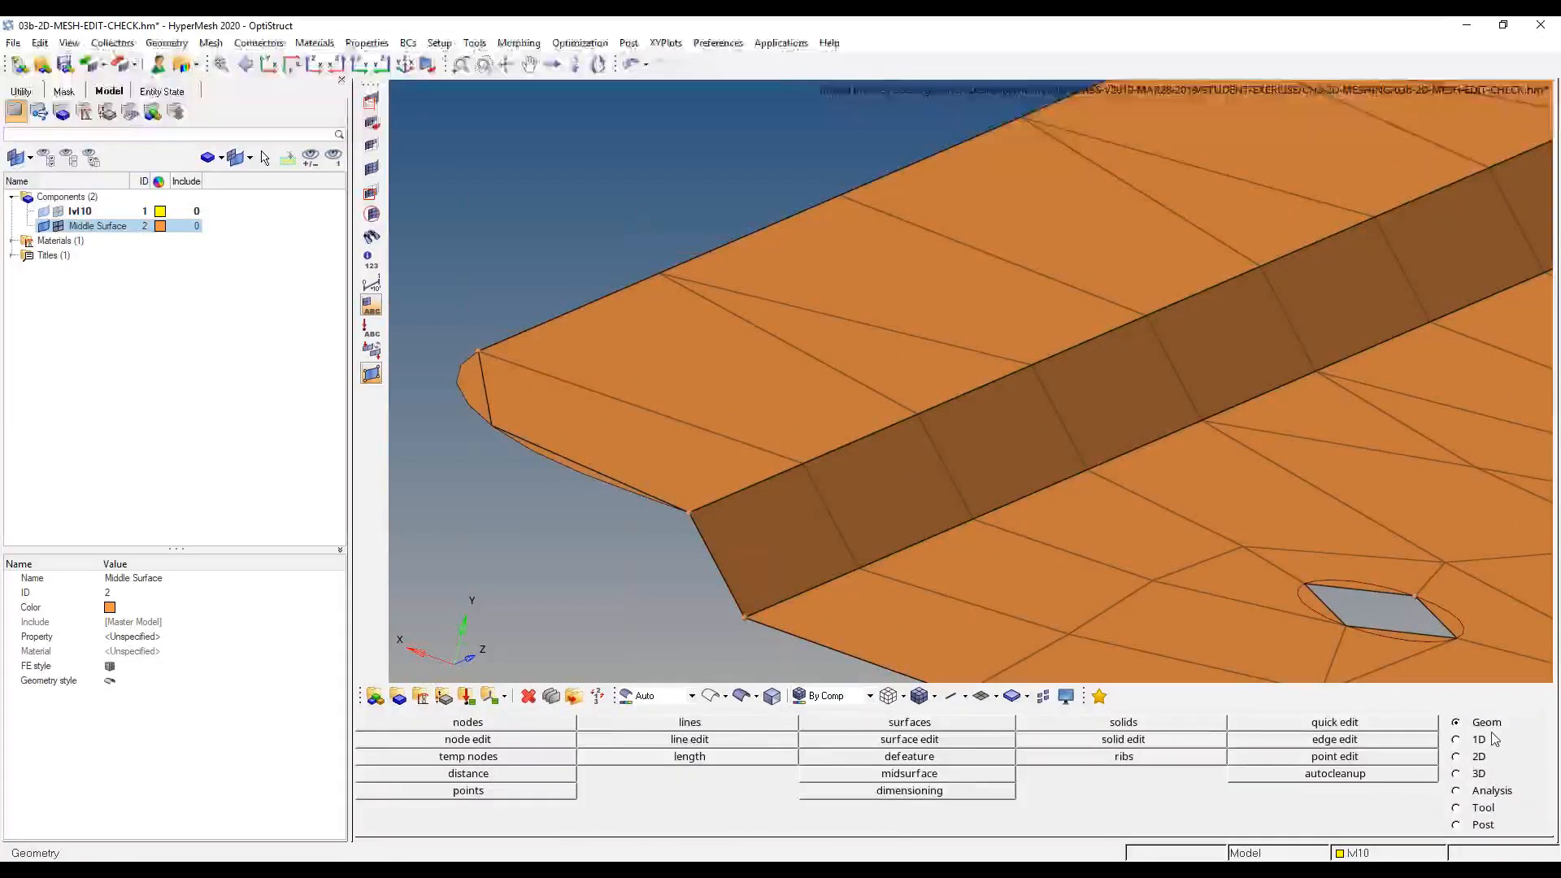
{"action": "key", "text": "F10"}
{"action": "left_click", "coordinate": [573, 759]}
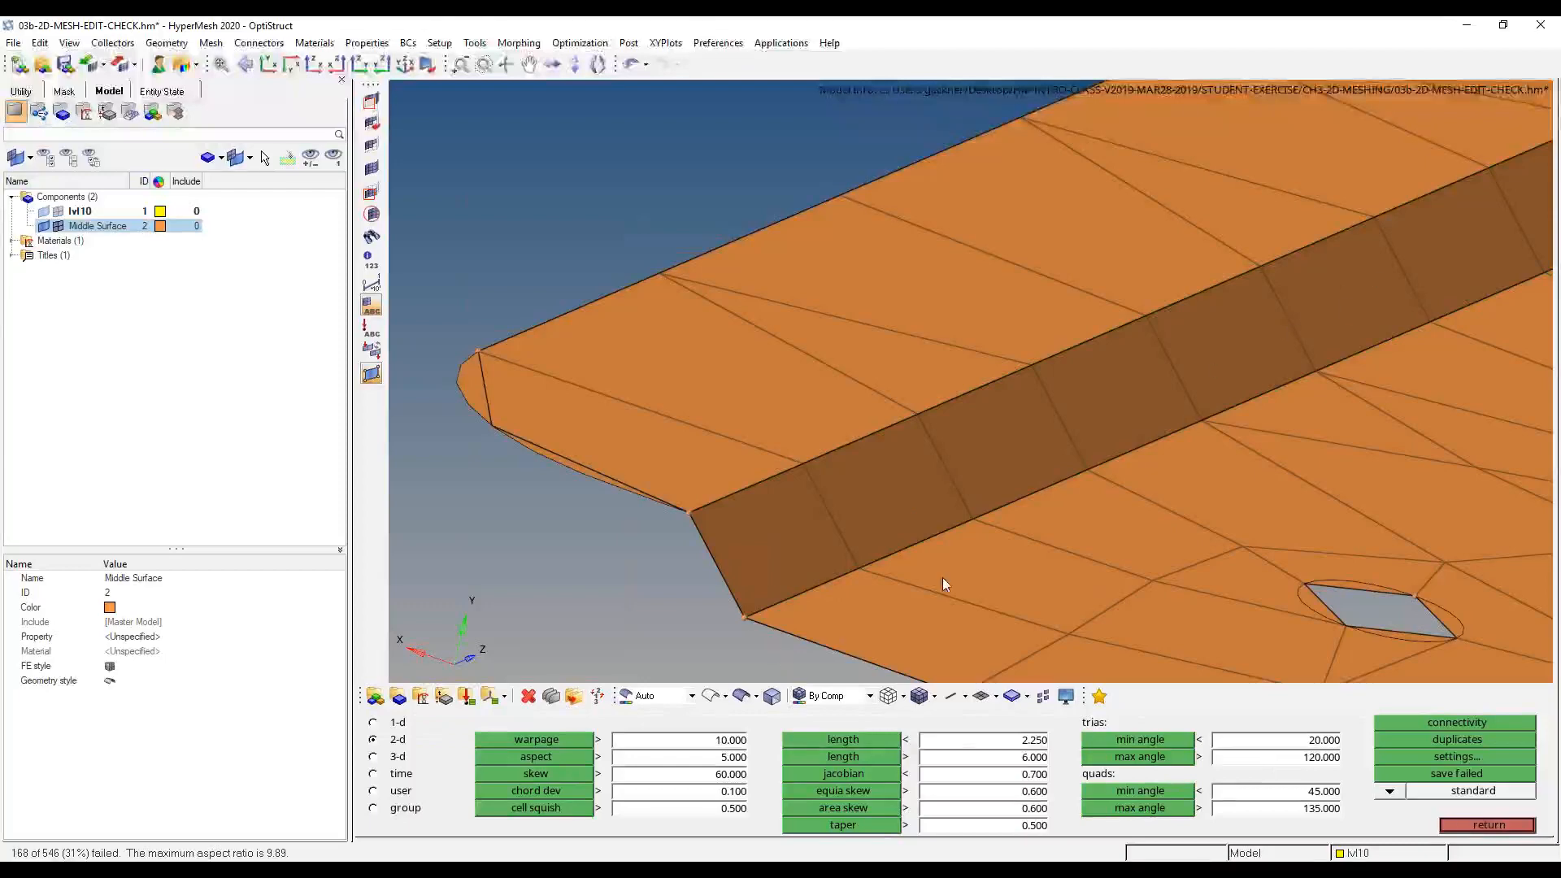
{"action": "scroll", "coordinate": [834, 491], "scroll_direction": "down", "scroll_amount": 5, "text": "ctrl"}
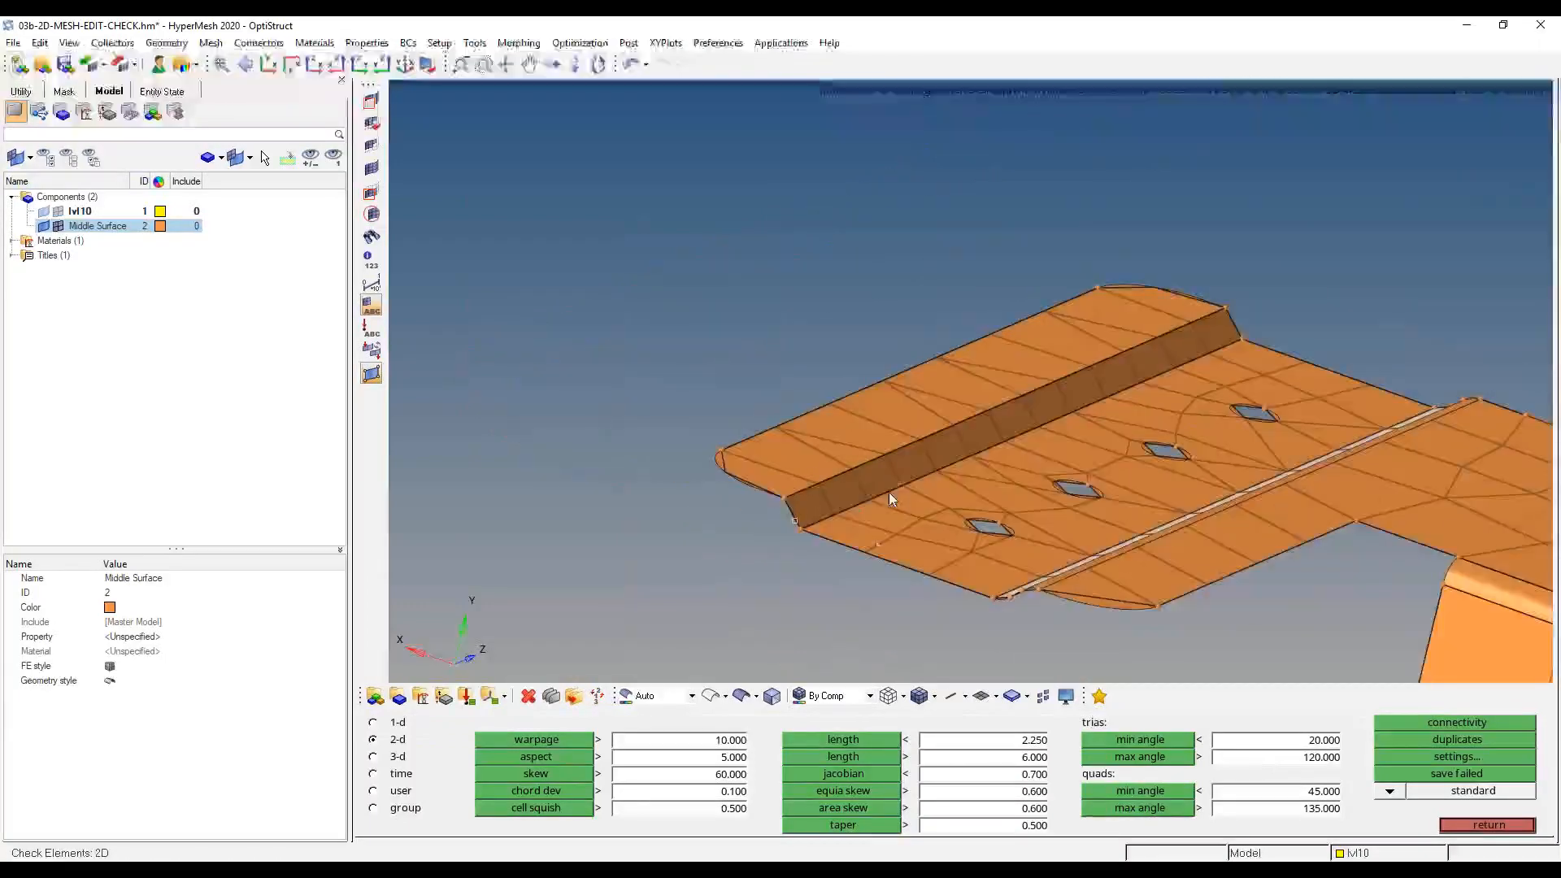
{"action": "left_click_drag", "start_coordinate": [889, 492], "coordinate": [1220, 508], "text": "ctrl"}
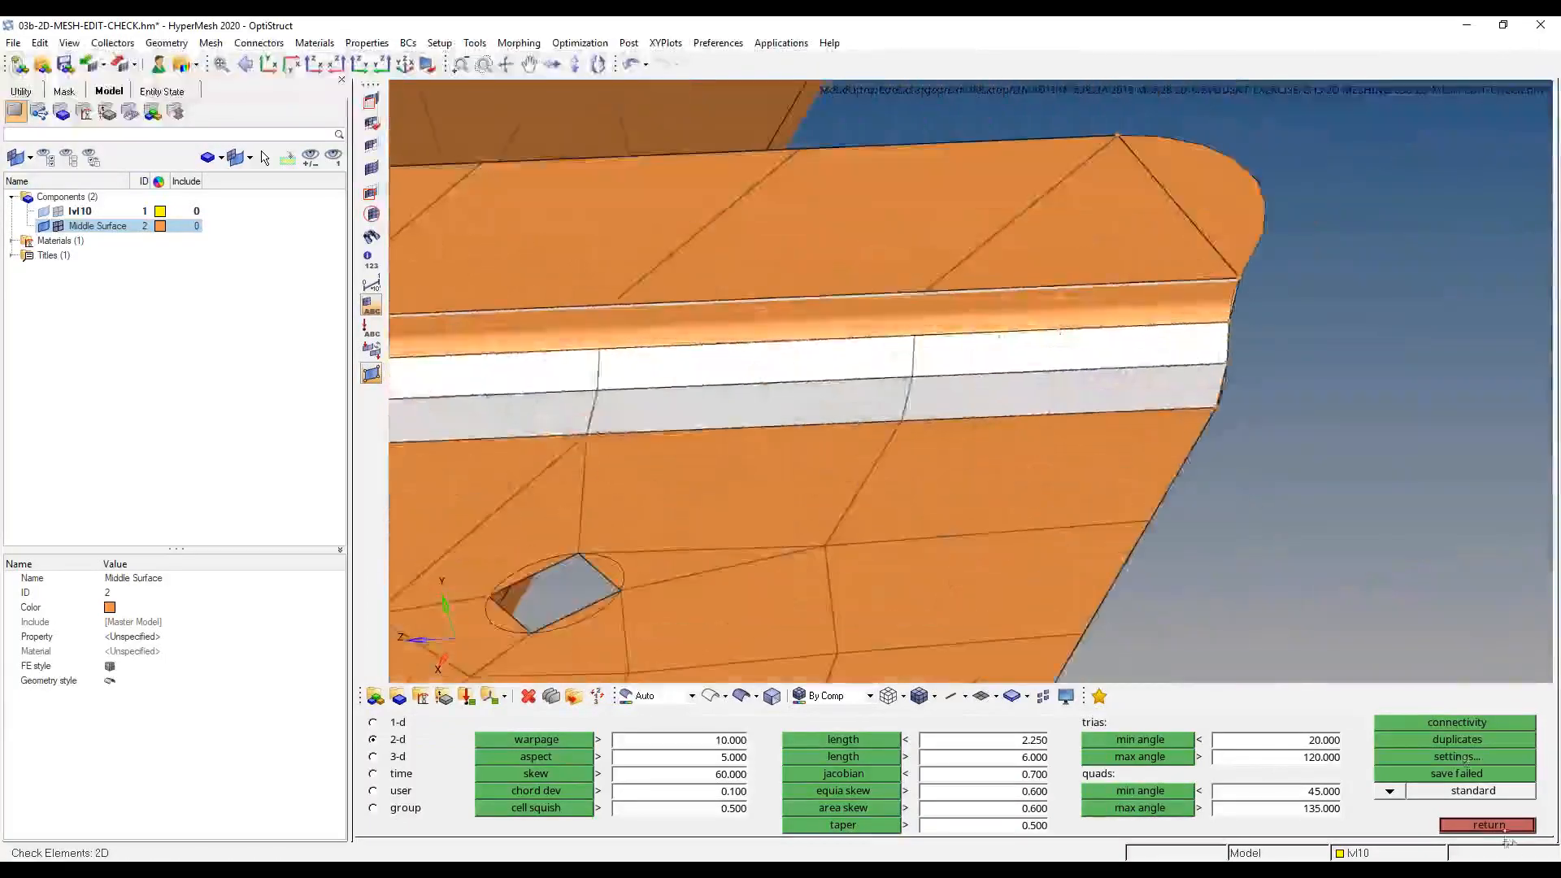
- Find the surface fillets on the highlighted flange bend, using radii from 0.1 to 20, and remove them
{"action": "left_click", "coordinate": [1488, 824]}
{"action": "left_click", "coordinate": [963, 757]}
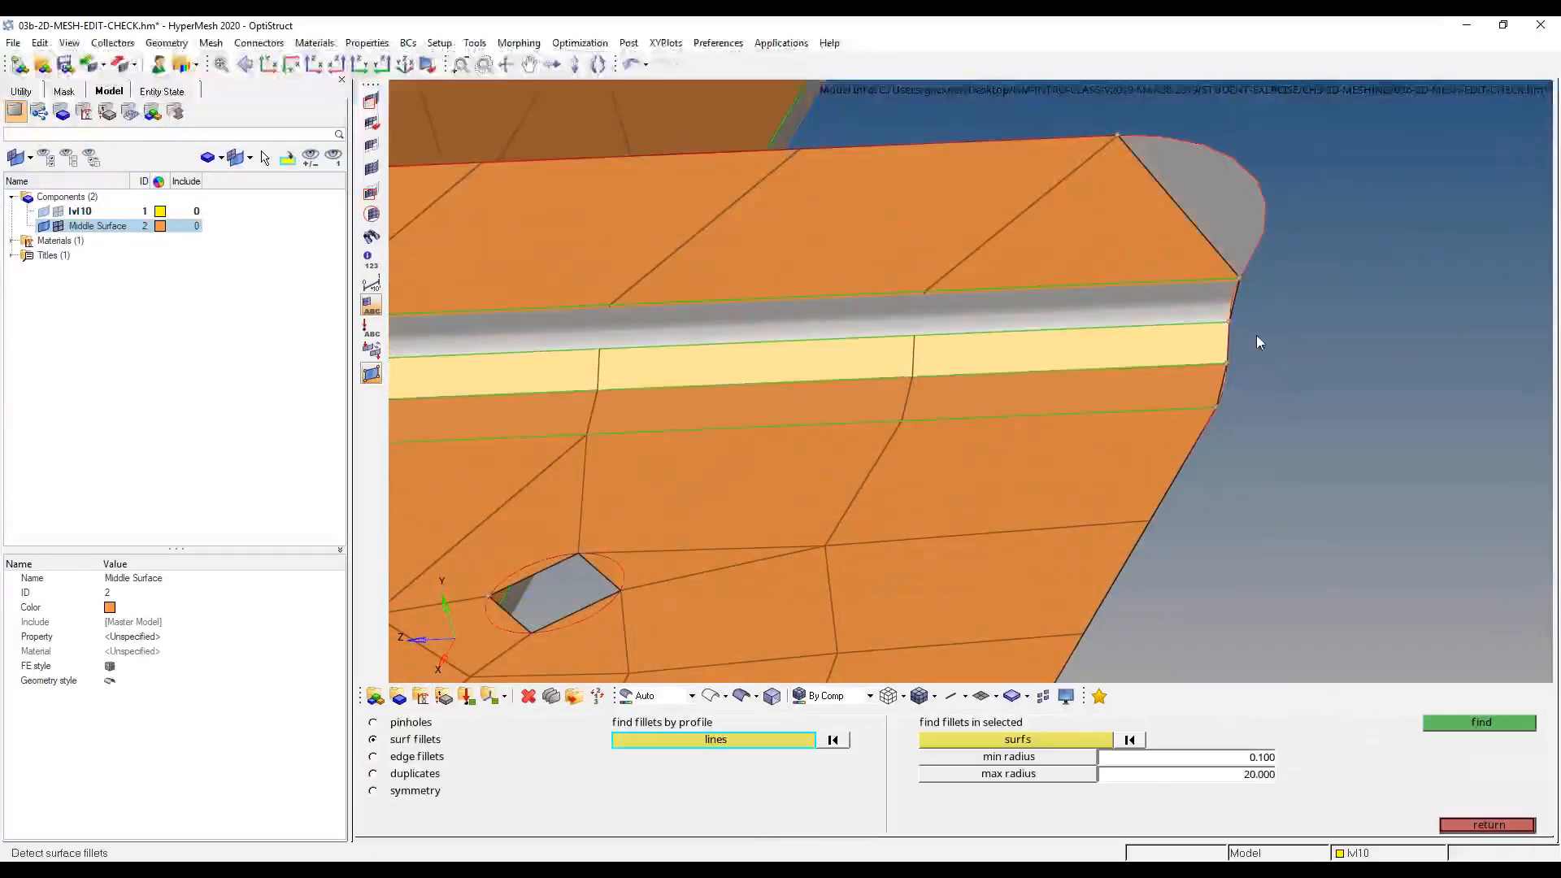
{"action": "left_click", "coordinate": [1016, 739]}
{"action": "left_click", "coordinate": [1219, 312]}
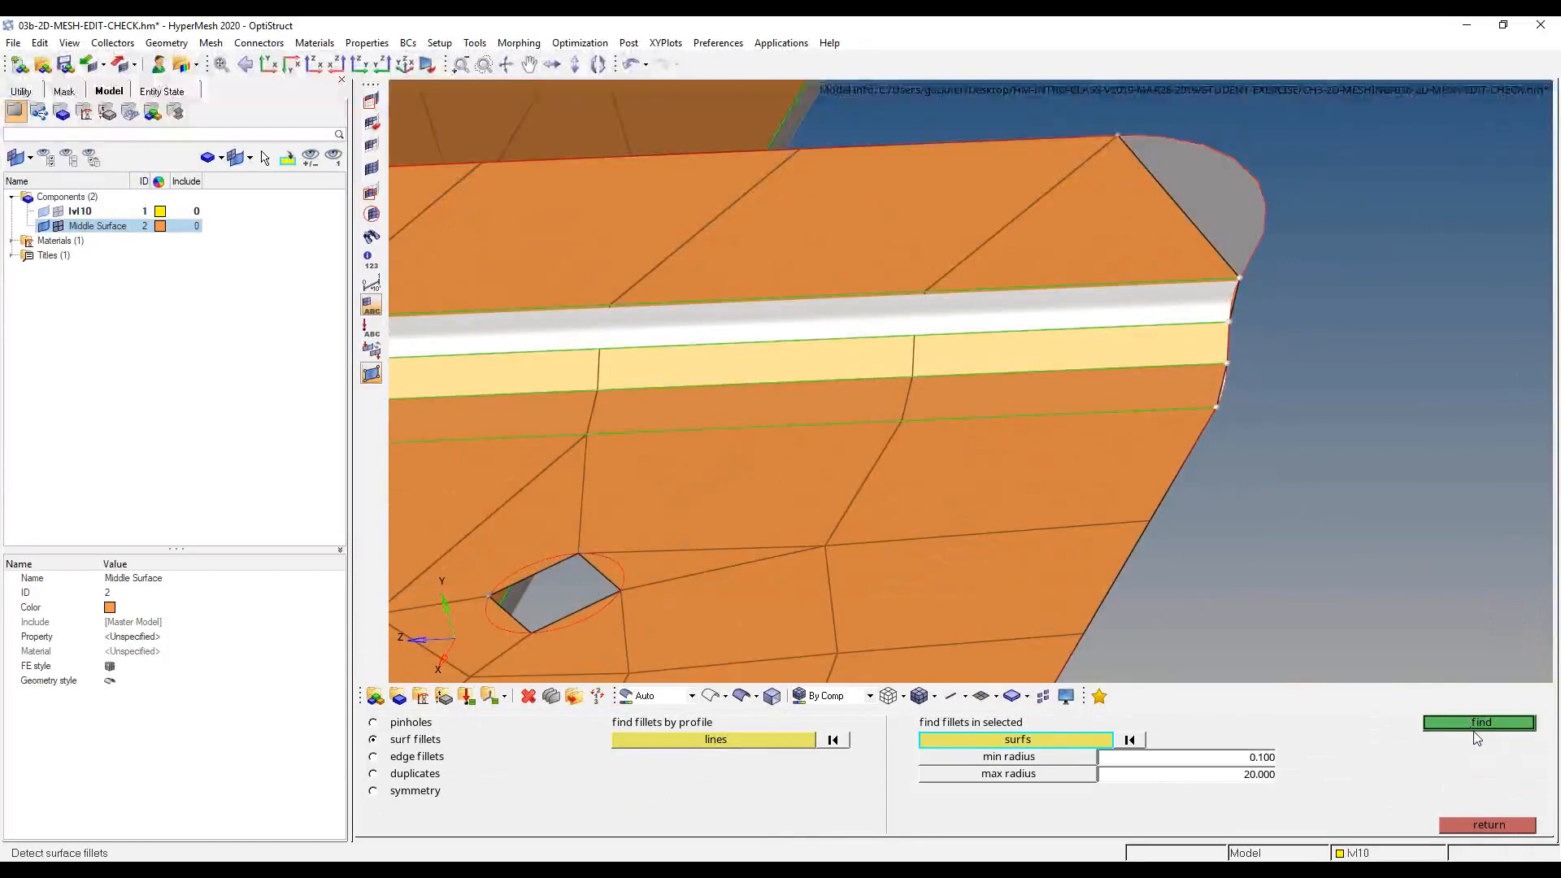
{"action": "left_click", "coordinate": [1471, 722]}
{"action": "left_click", "coordinate": [1482, 738]}
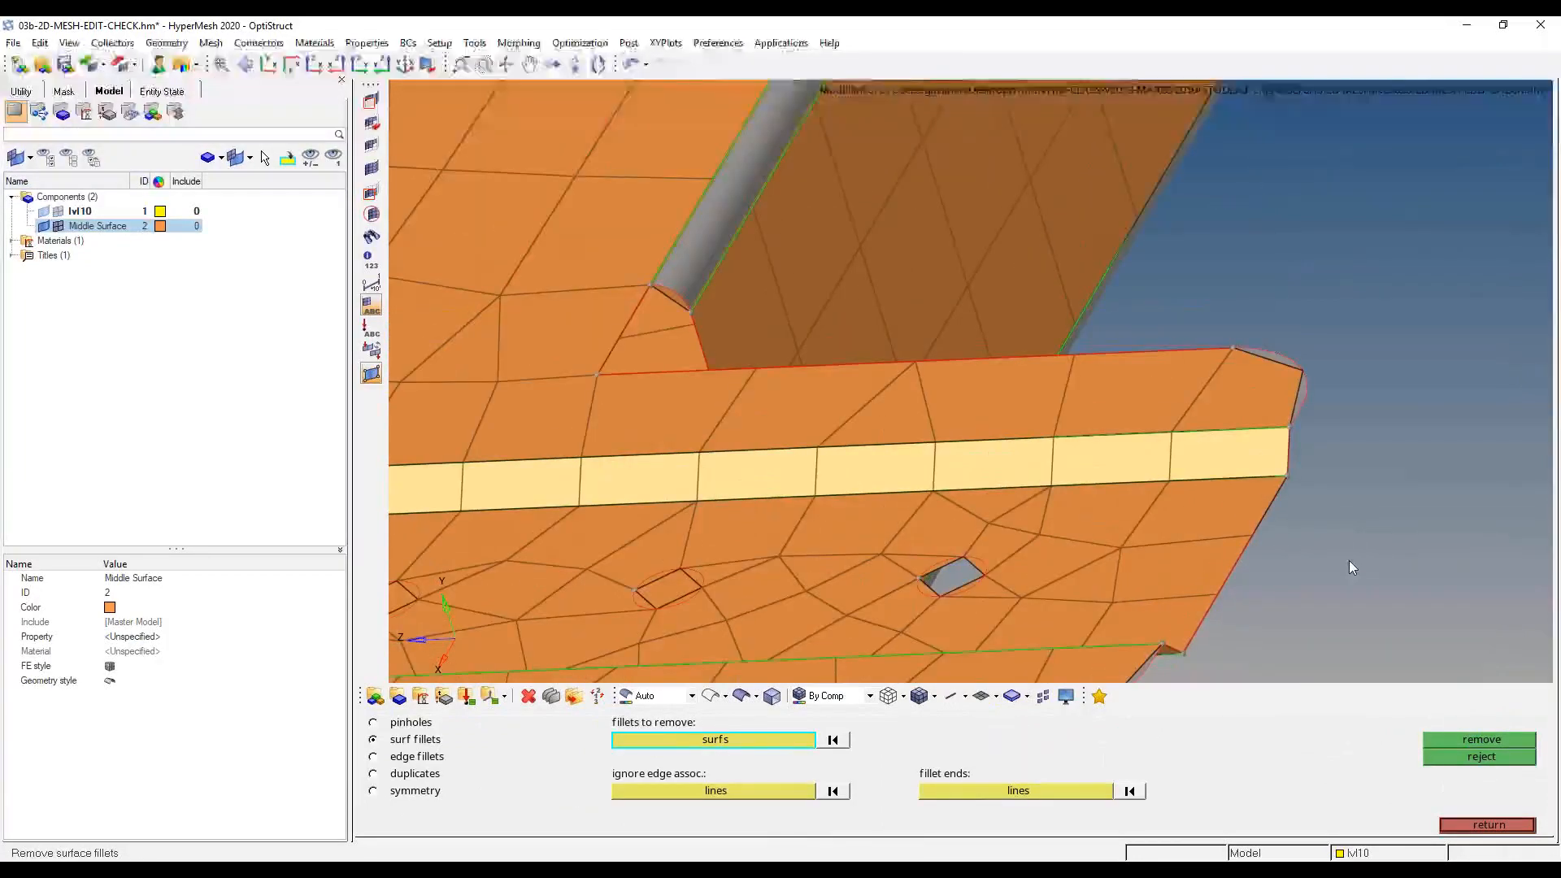
- Remove the fillets where the plate meets the upright wall and along the adjacent stepped bend
{"action": "scroll", "coordinate": [1267, 560], "scroll_direction": "down", "scroll_amount": 6, "text": "ctrl"}
{"action": "left_click_drag", "start_coordinate": [1180, 475], "coordinate": [1143, 427], "text": "ctrl"}
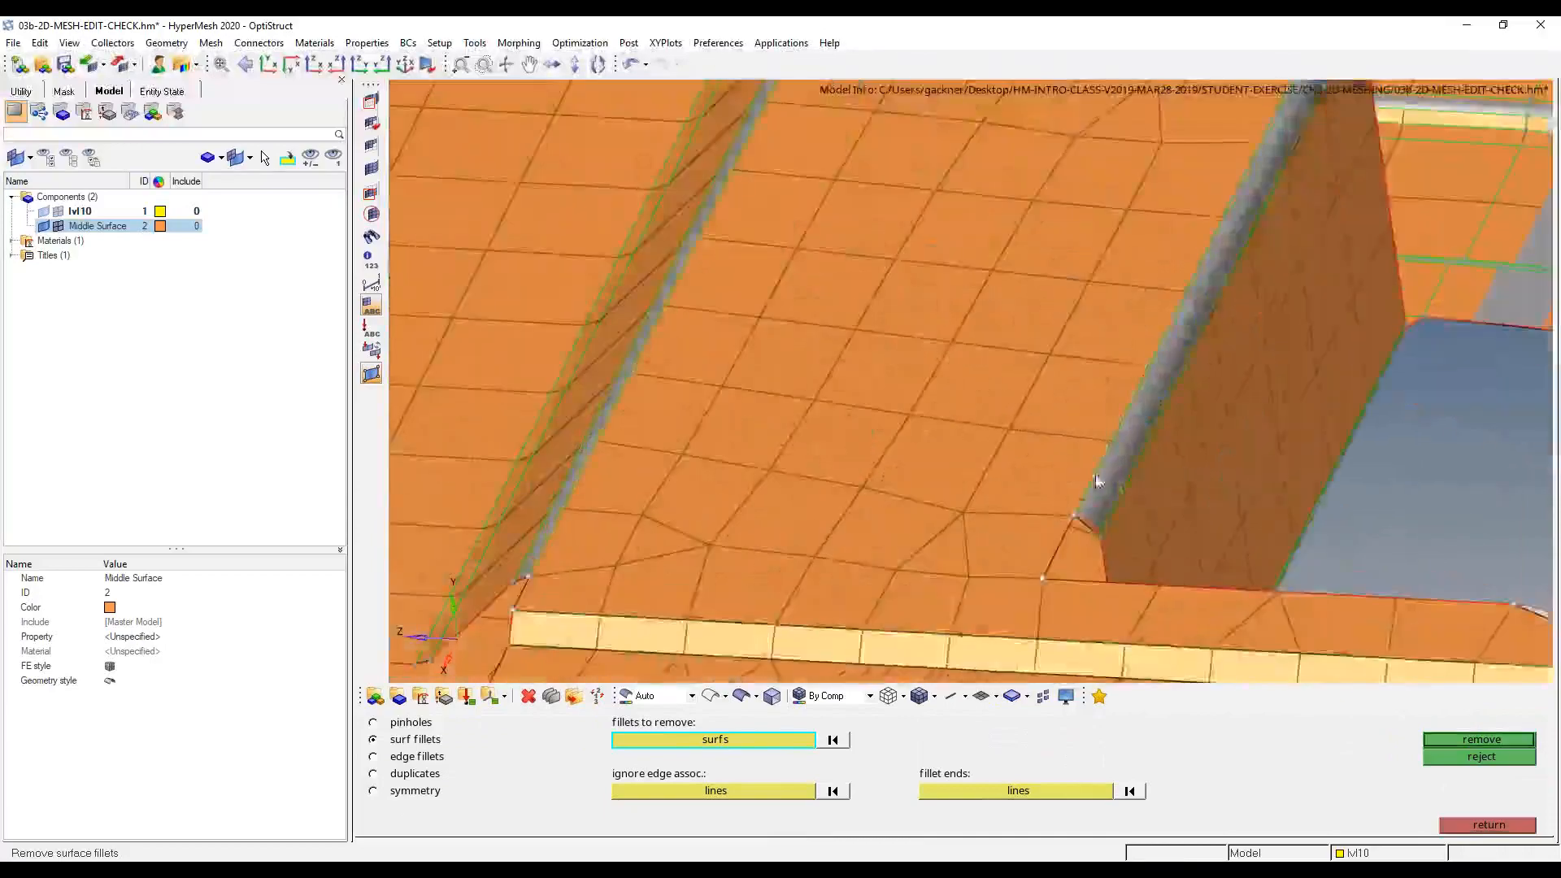
{"action": "left_click", "coordinate": [1441, 740]}
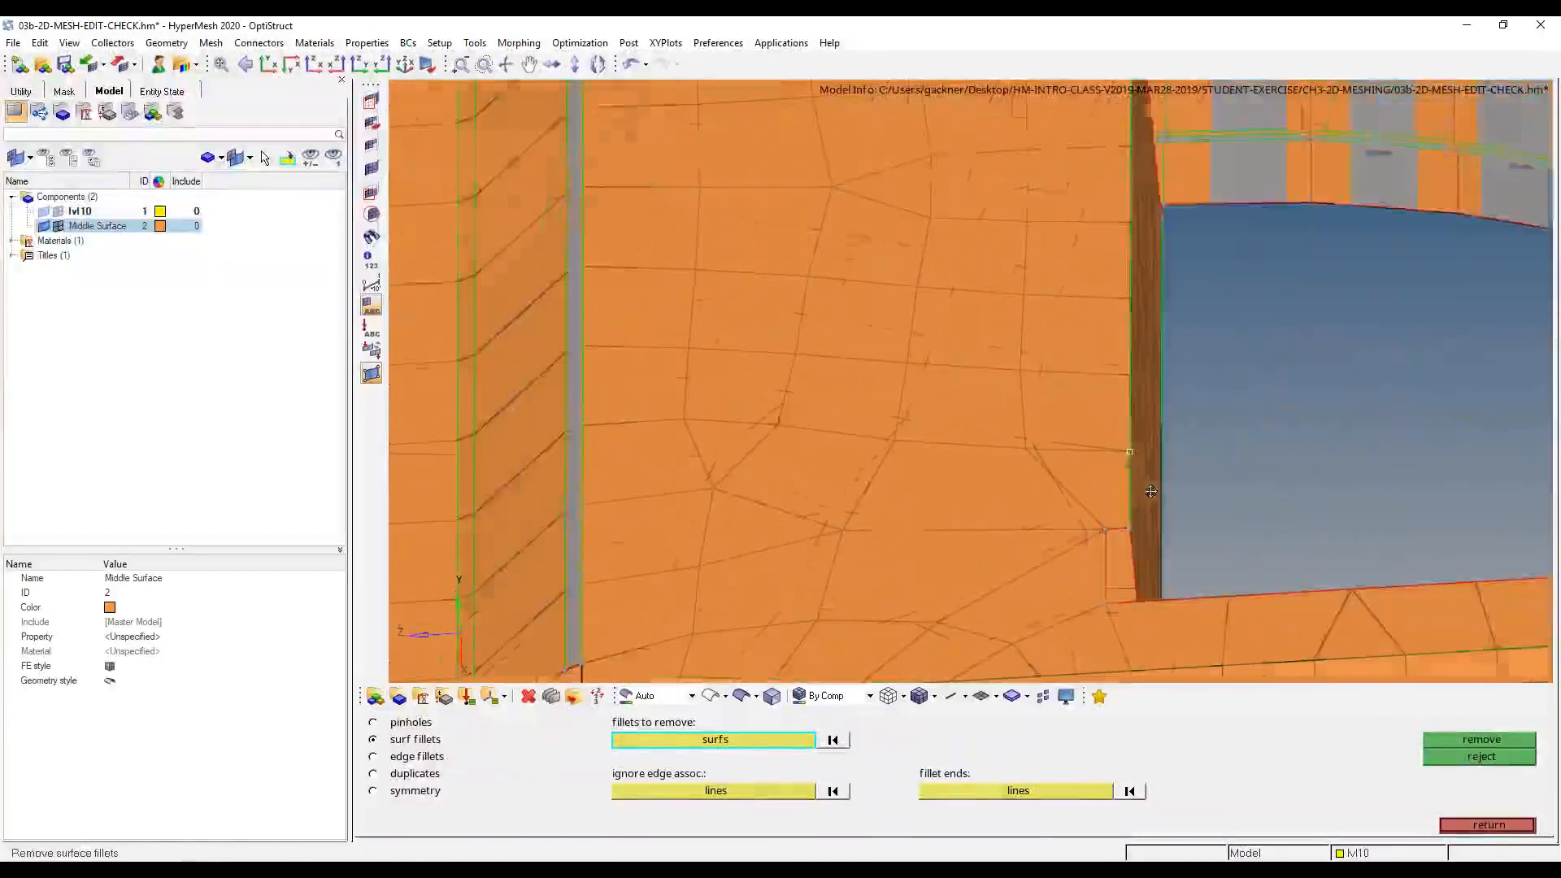
{"action": "scroll", "coordinate": [1081, 345], "scroll_direction": "up", "scroll_amount": 5}
{"action": "left_click", "coordinate": [1083, 351]}
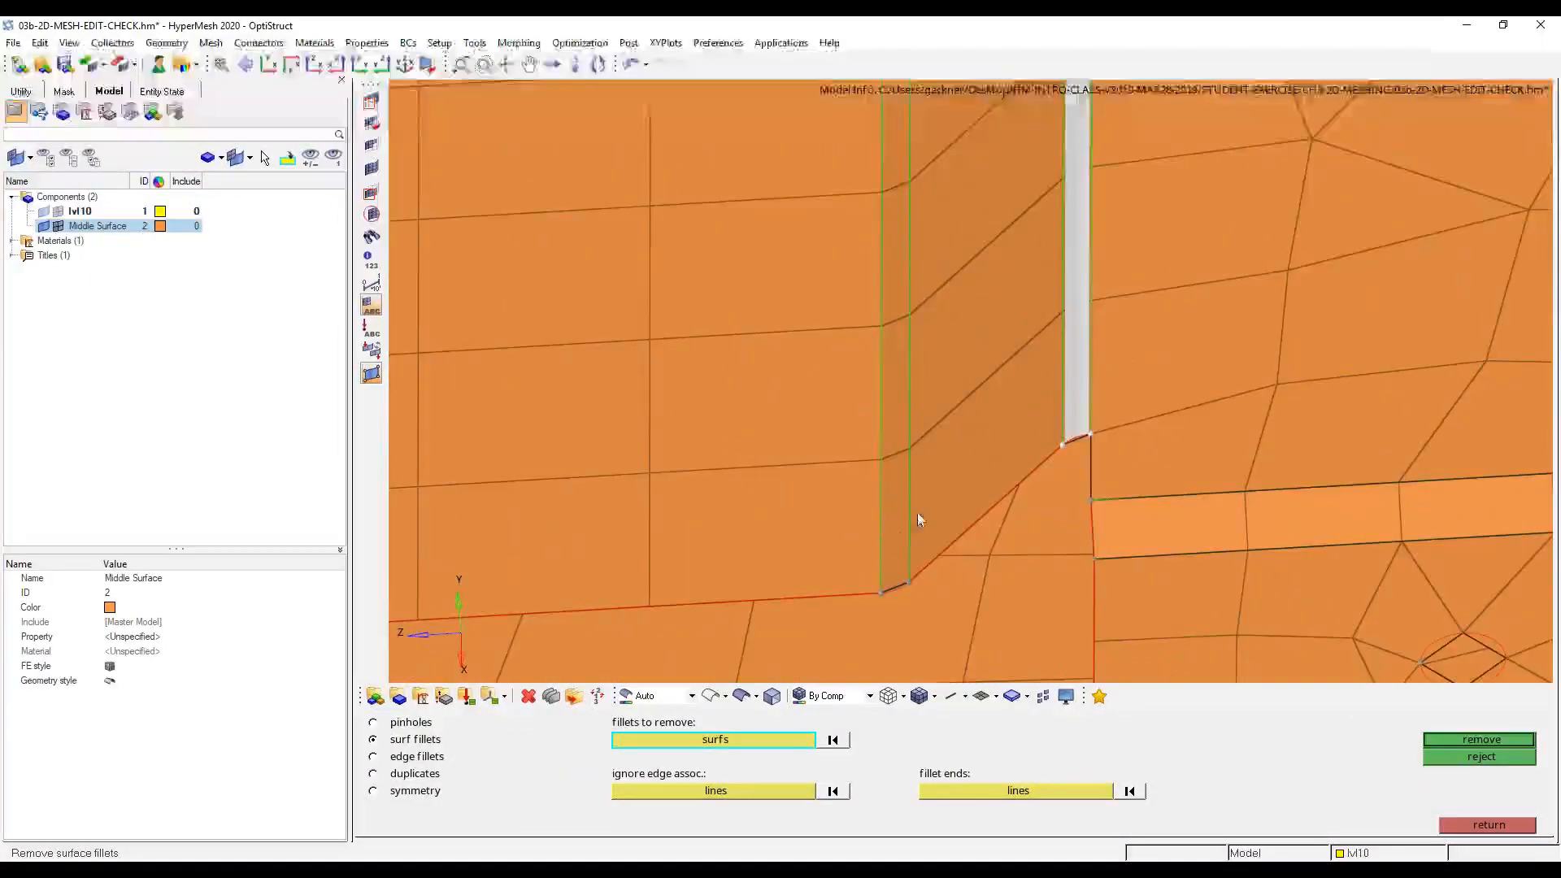
{"action": "scroll", "coordinate": [1271, 432], "scroll_direction": "down", "scroll_amount": 4}
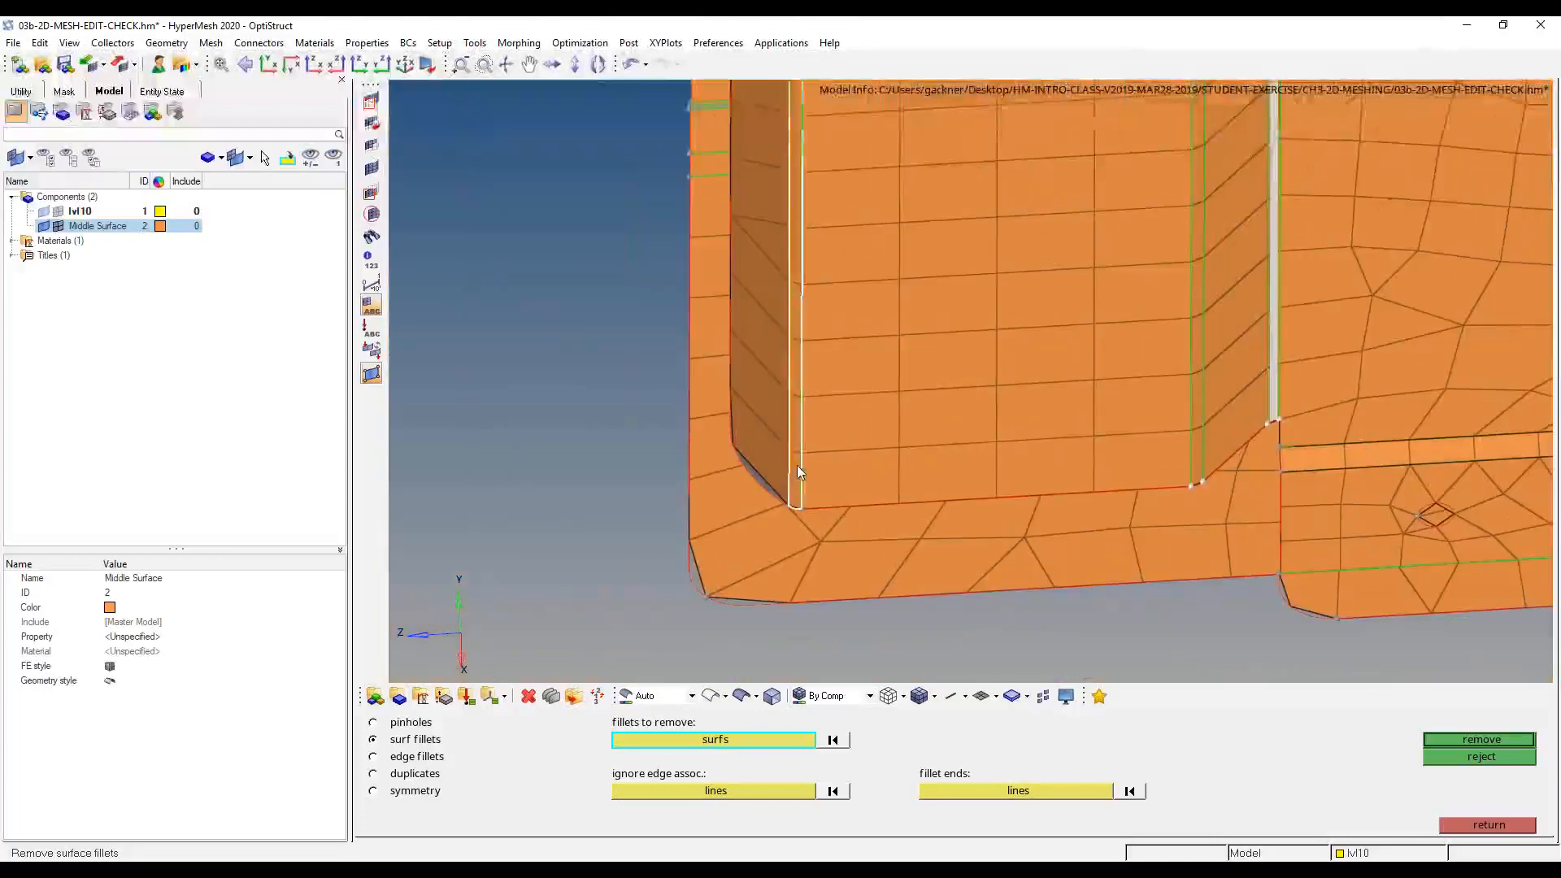
{"action": "left_click", "coordinate": [1478, 730]}
- Remove the fillet along the long bend between the meshed plate and the wall beside the four-hole flange
{"action": "scroll", "coordinate": [1075, 433], "scroll_direction": "down", "scroll_amount": 5}
{"action": "mouse_move", "coordinate": [1240, 523]}
{"action": "left_mouse_down", "text": "ctrl"}
{"action": "mouse_move", "coordinate": [1241, 422]}
{"action": "mouse_move", "coordinate": [1091, 470]}
{"action": "mouse_move", "coordinate": [1219, 500]}
{"action": "mouse_move", "coordinate": [1227, 518]}
{"action": "left_mouse_up", "text": "ctrl"}
{"action": "scroll", "coordinate": [1152, 437], "scroll_direction": "up", "scroll_amount": 5}
{"action": "left_click", "coordinate": [1226, 519]}
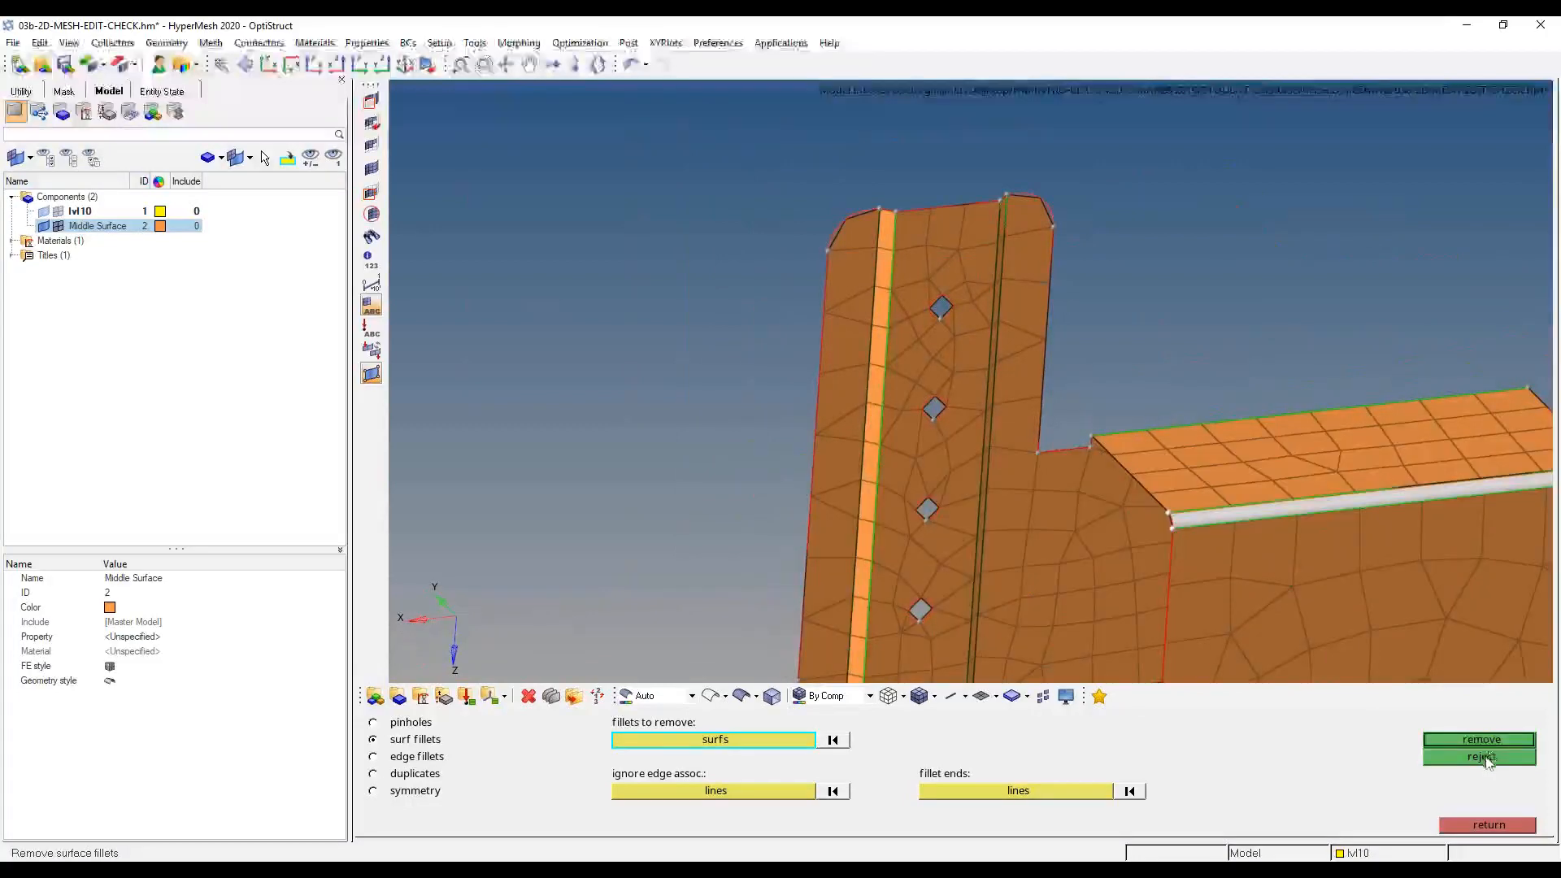
{"action": "left_click", "coordinate": [1487, 740]}
- Try to remove the segmented fillets along the ribs of the long curved arm by picking them individually
{"action": "right_click_drag", "start_coordinate": [1289, 476], "coordinate": [728, 407], "text": "ctrl"}
{"action": "scroll", "coordinate": [959, 394], "scroll_direction": "down", "scroll_amount": 4}
{"action": "left_click_drag", "start_coordinate": [1092, 371], "coordinate": [1056, 480], "text": "ctrl"}
{"action": "scroll", "coordinate": [1055, 463], "scroll_direction": "up", "scroll_amount": 7}
{"action": "left_click", "coordinate": [1027, 412]}
{"action": "scroll", "coordinate": [1084, 460], "scroll_direction": "down", "scroll_amount": 10}
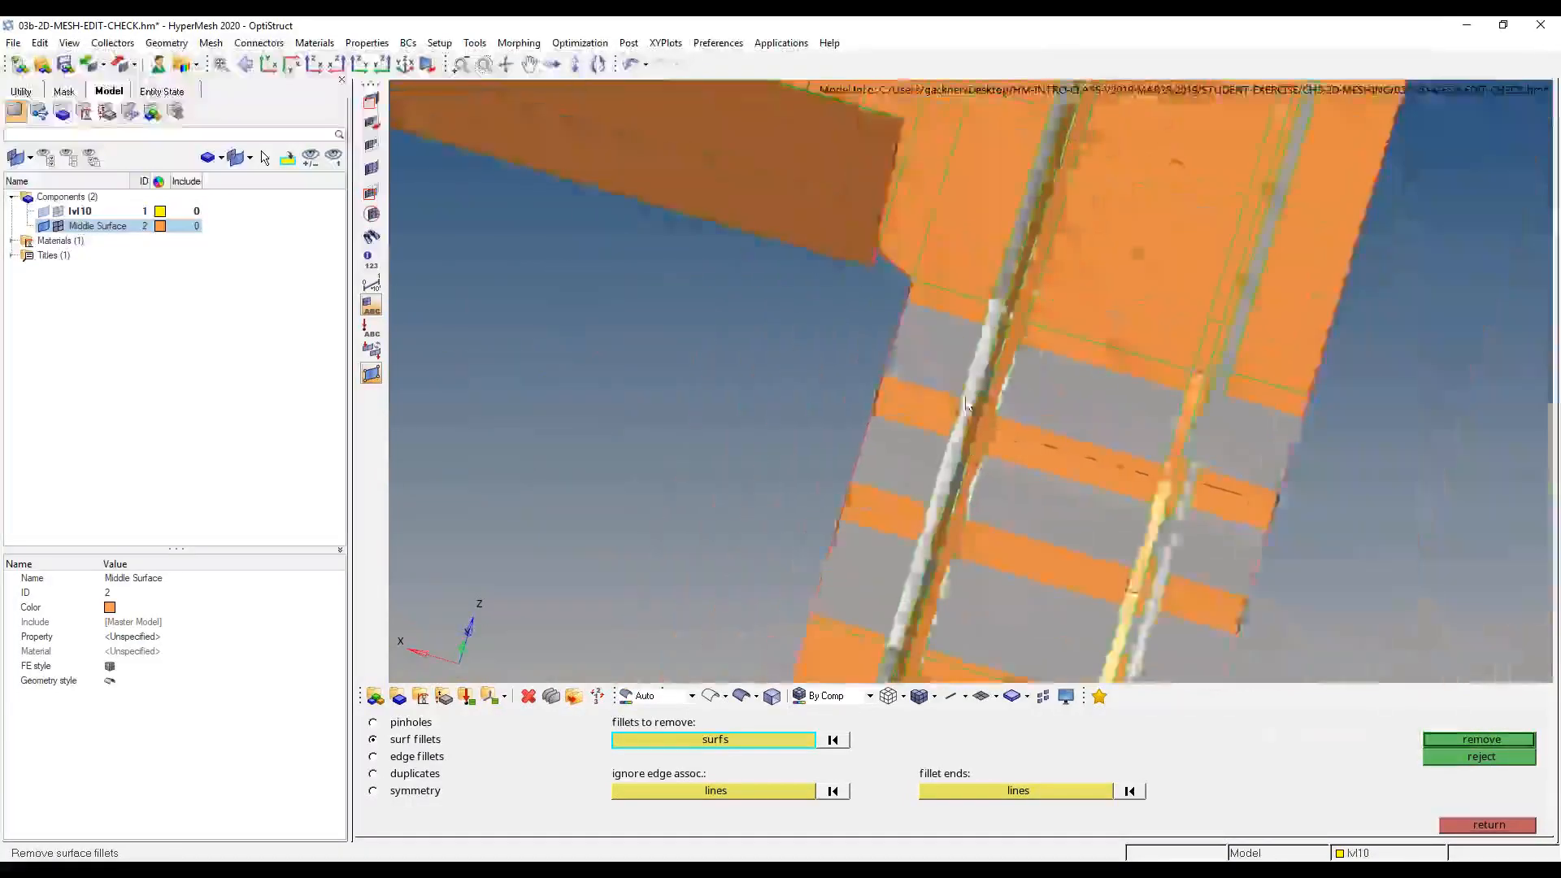
{"action": "right_click_drag", "start_coordinate": [1077, 472], "coordinate": [1018, 367], "text": "ctrl"}
{"action": "scroll", "coordinate": [1016, 370], "scroll_direction": "up", "scroll_amount": 5}
{"action": "left_click", "coordinate": [987, 366]}
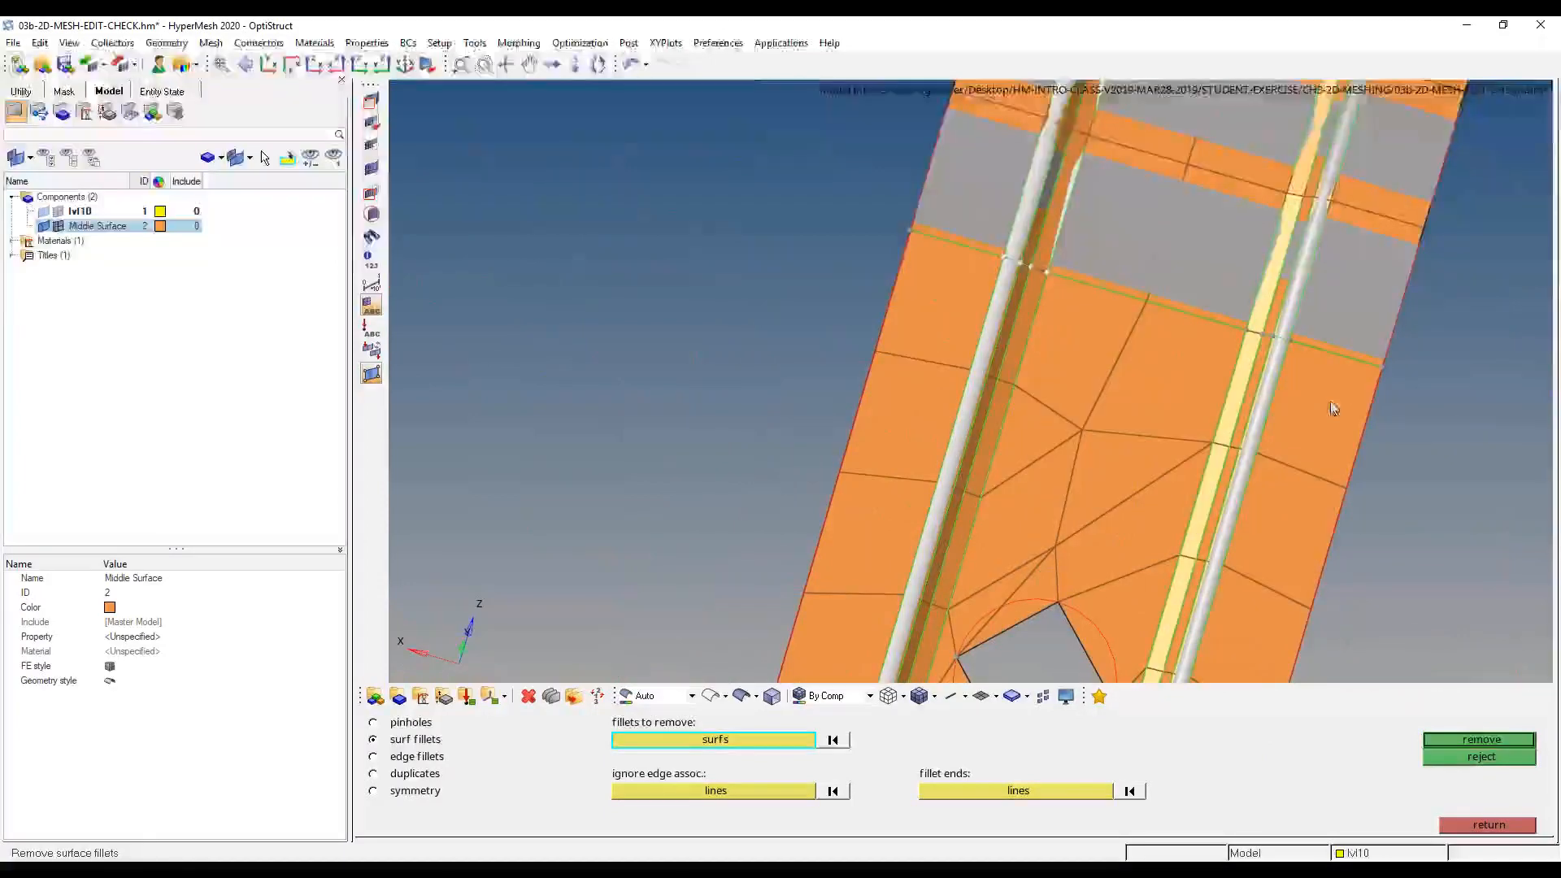
{"action": "left_click", "coordinate": [1261, 394]}
{"action": "left_click", "coordinate": [1289, 314]}
{"action": "middle_click", "coordinate": [1289, 314]}
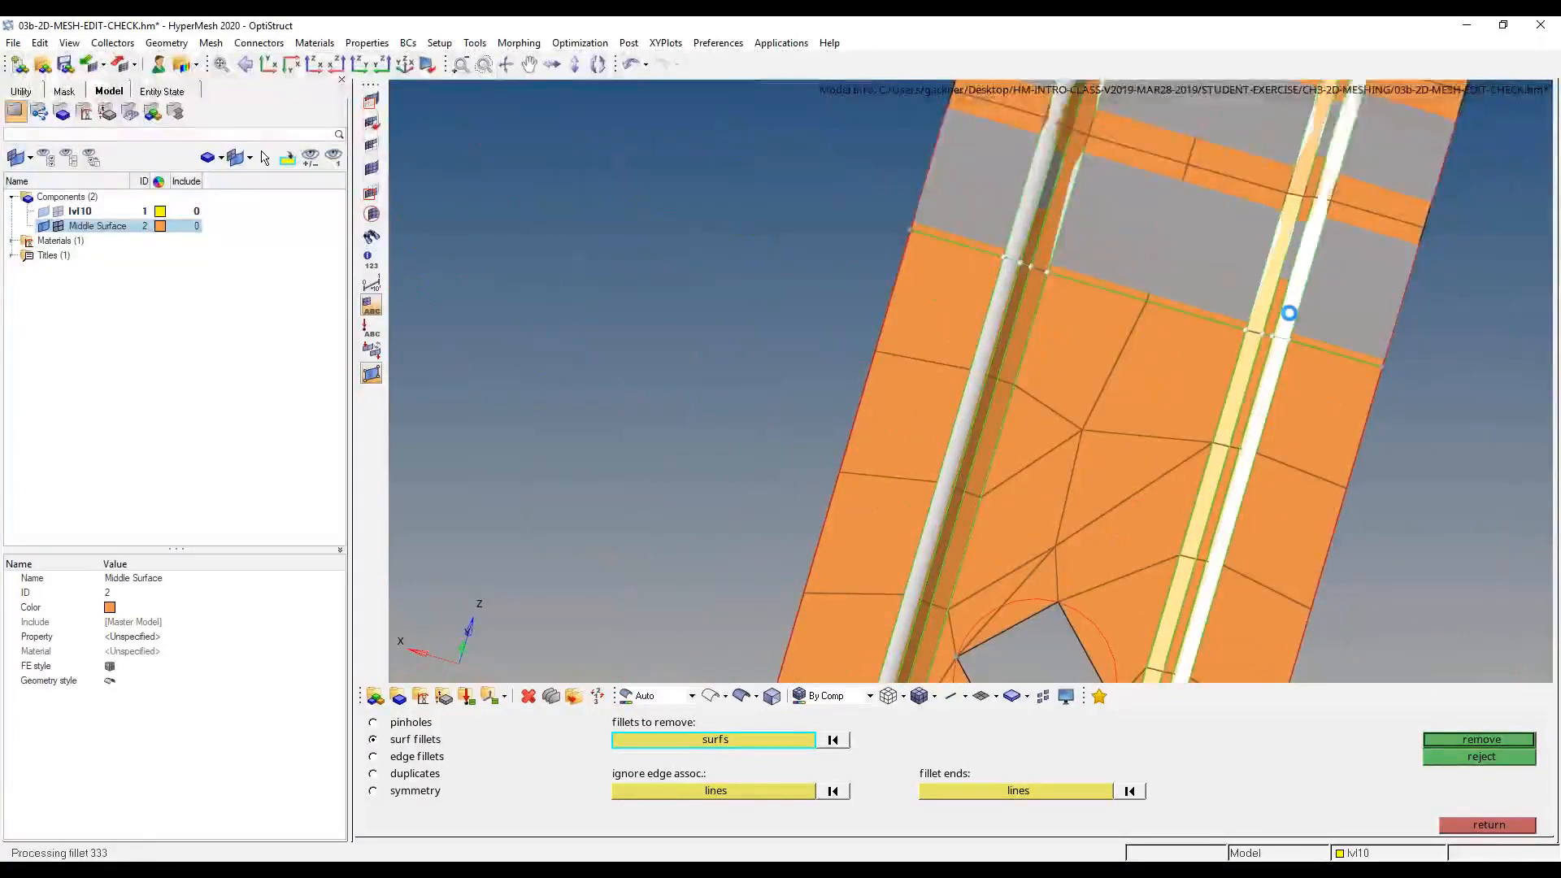
{"action": "scroll", "coordinate": [1179, 498], "scroll_direction": "down", "scroll_amount": 4}
{"action": "right_click_drag", "start_coordinate": [1237, 394], "coordinate": [1177, 484], "text": "ctrl"}
{"action": "scroll", "coordinate": [1177, 485], "scroll_direction": "up", "scroll_amount": 6}
{"action": "left_click", "coordinate": [1155, 499]}
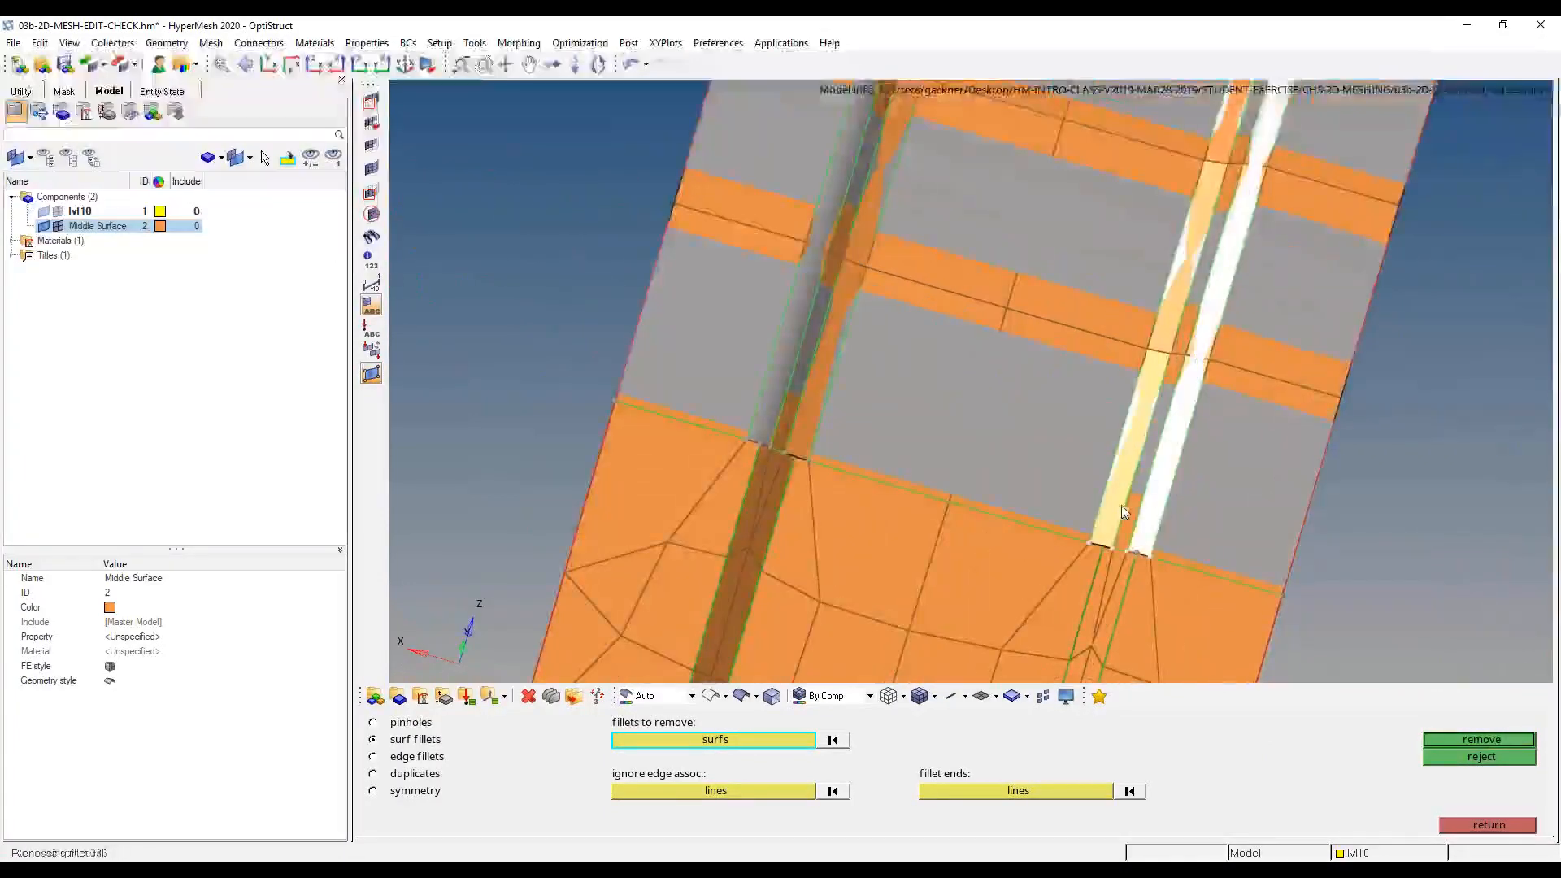
{"action": "scroll", "coordinate": [1136, 536], "scroll_direction": "up", "scroll_amount": 8}
{"action": "key", "text": "Escape"}
{"action": "scroll", "coordinate": [1143, 568], "scroll_direction": "down", "scroll_amount": 8}
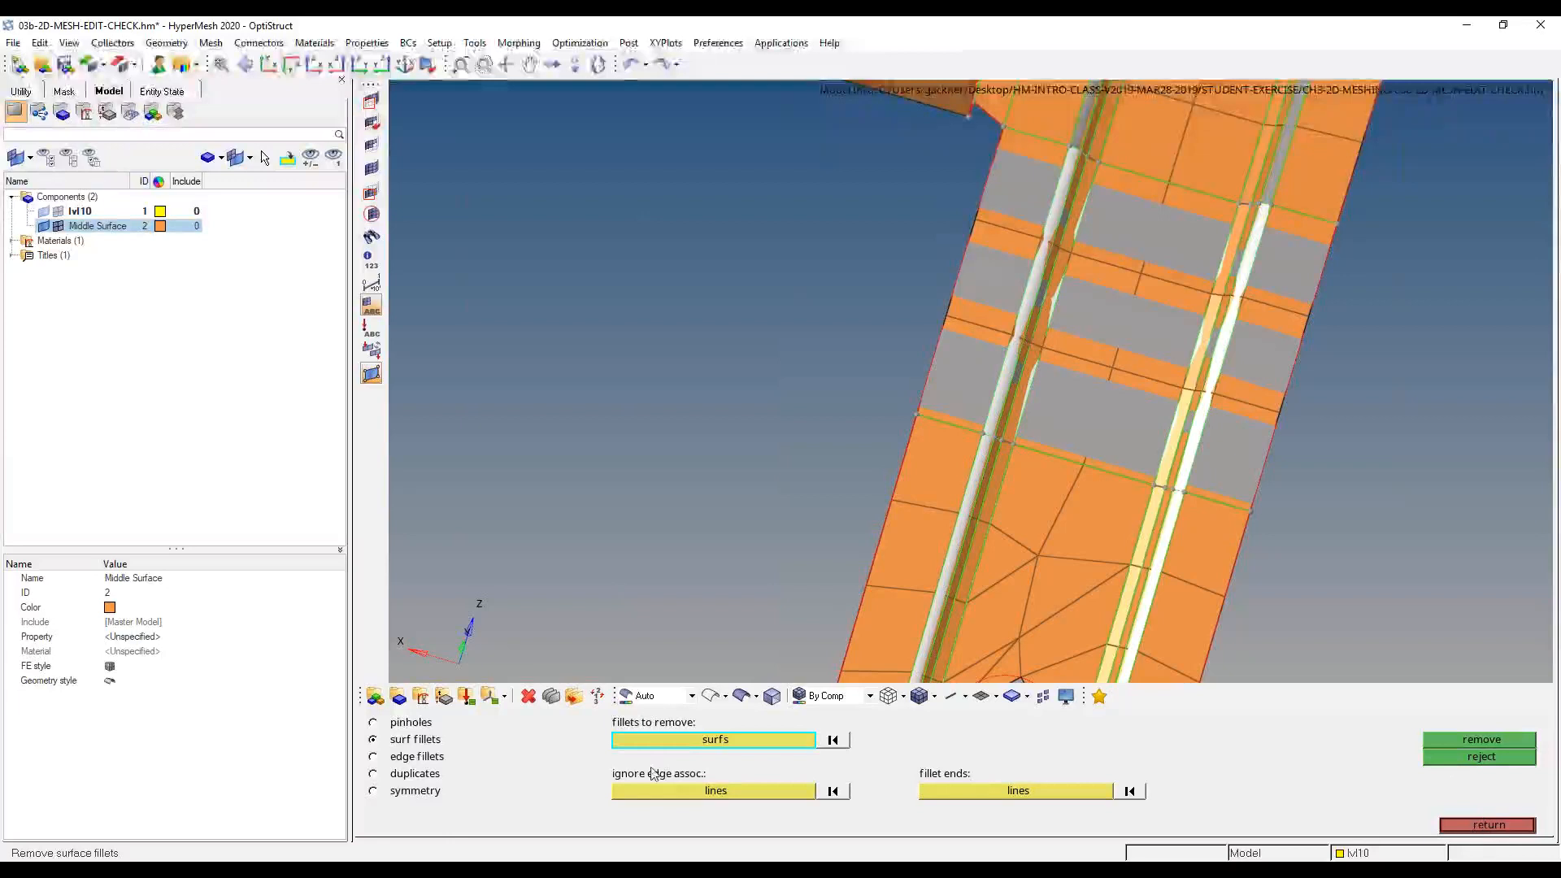
- Find the surface fillets on all surfaces of the model, using radii from 0.1 to 20, and remove them all
{"action": "left_click", "coordinate": [1484, 823]}
{"action": "left_click", "coordinate": [966, 736]}
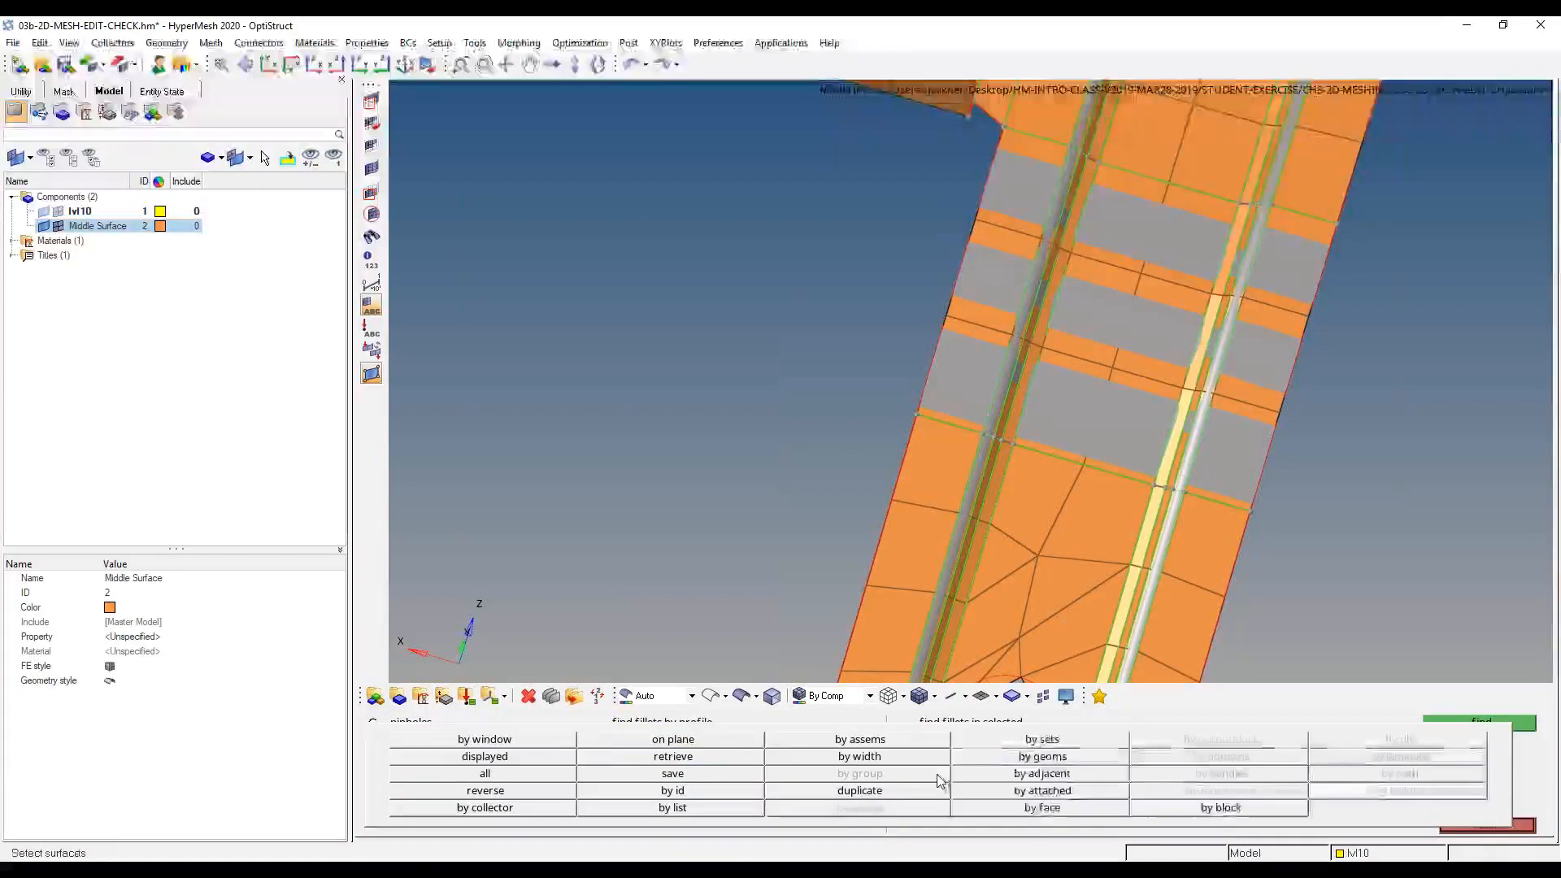
{"action": "left_click", "coordinate": [553, 771]}
{"action": "left_click", "coordinate": [1484, 728]}
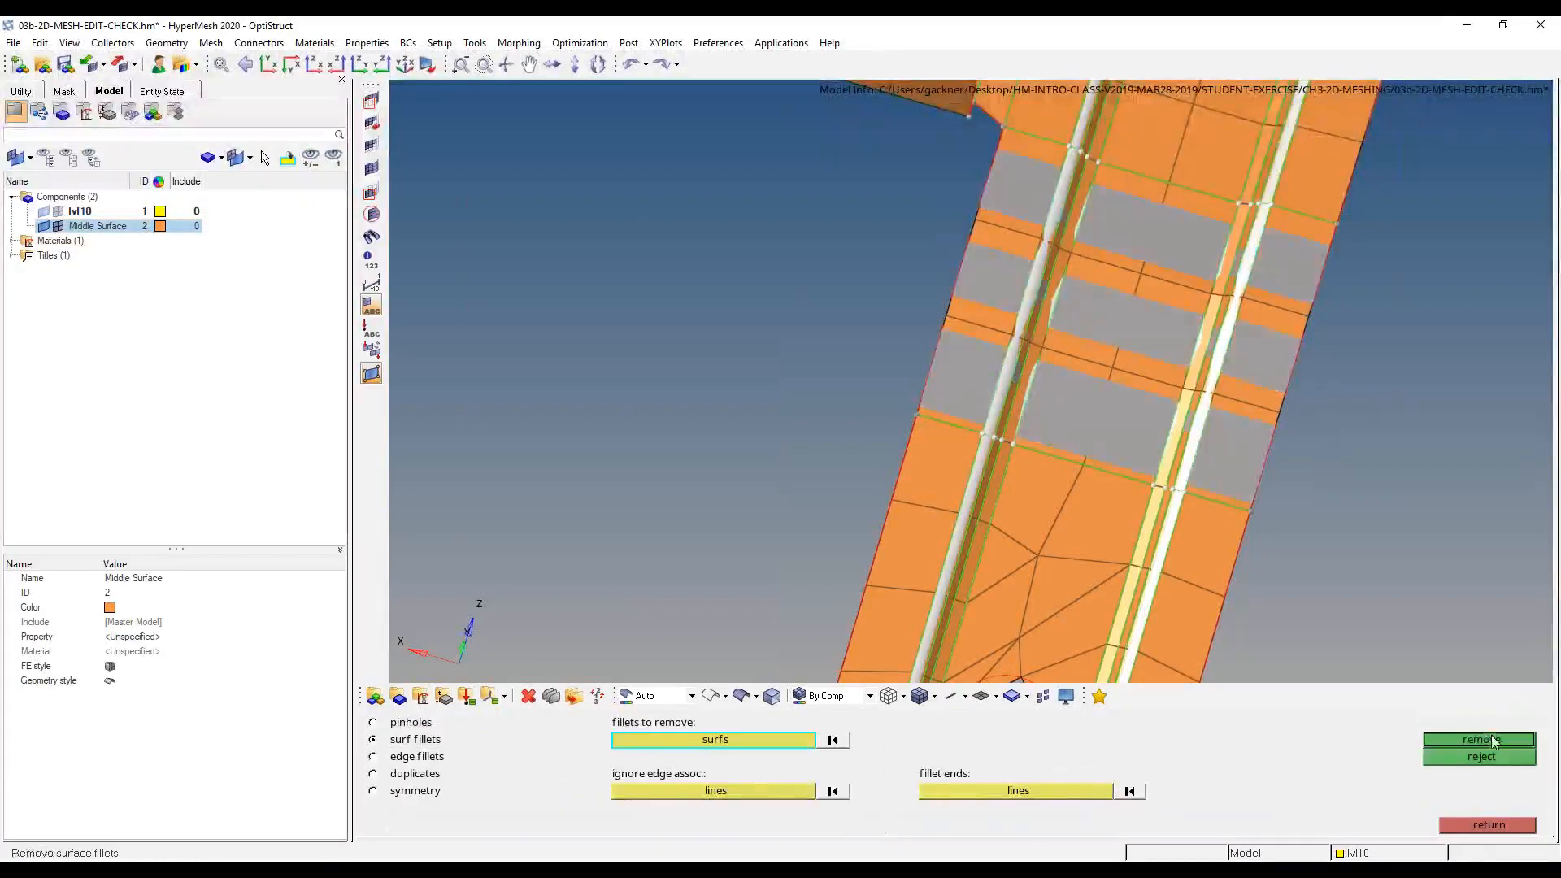
{"action": "scroll", "coordinate": [1172, 534], "scroll_direction": "down", "scroll_amount": 8, "text": "ctrl"}
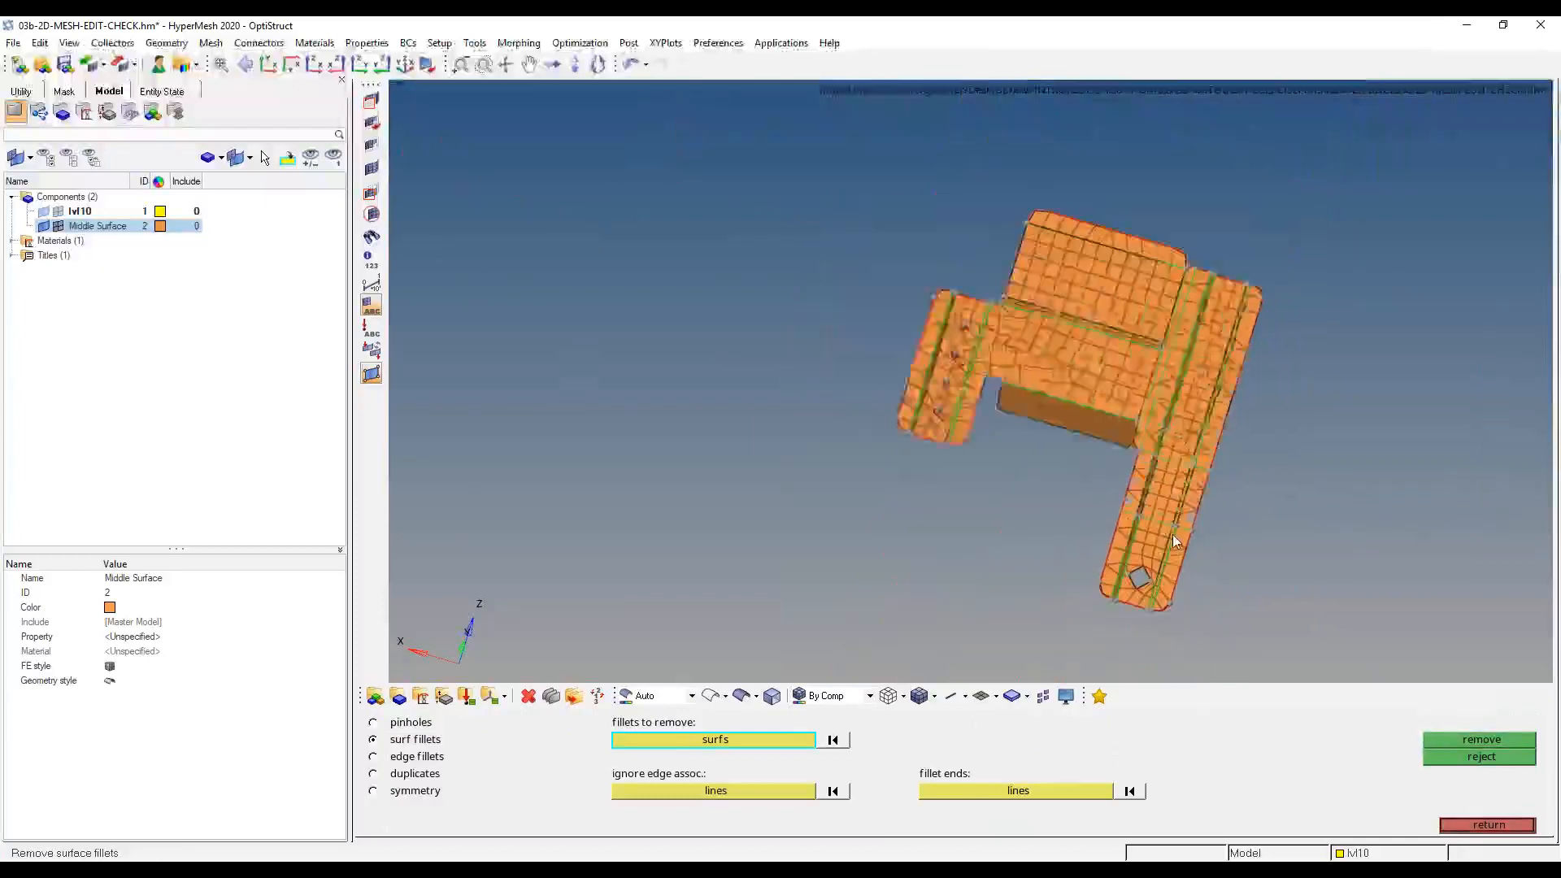
{"action": "left_click_drag", "start_coordinate": [1172, 534], "coordinate": [918, 467], "text": "ctrl"}
{"action": "scroll", "coordinate": [1384, 404], "scroll_direction": "up", "scroll_amount": 4, "text": "ctrl"}
{"action": "left_click_drag", "start_coordinate": [1285, 408], "coordinate": [1346, 418], "text": "ctrl"}
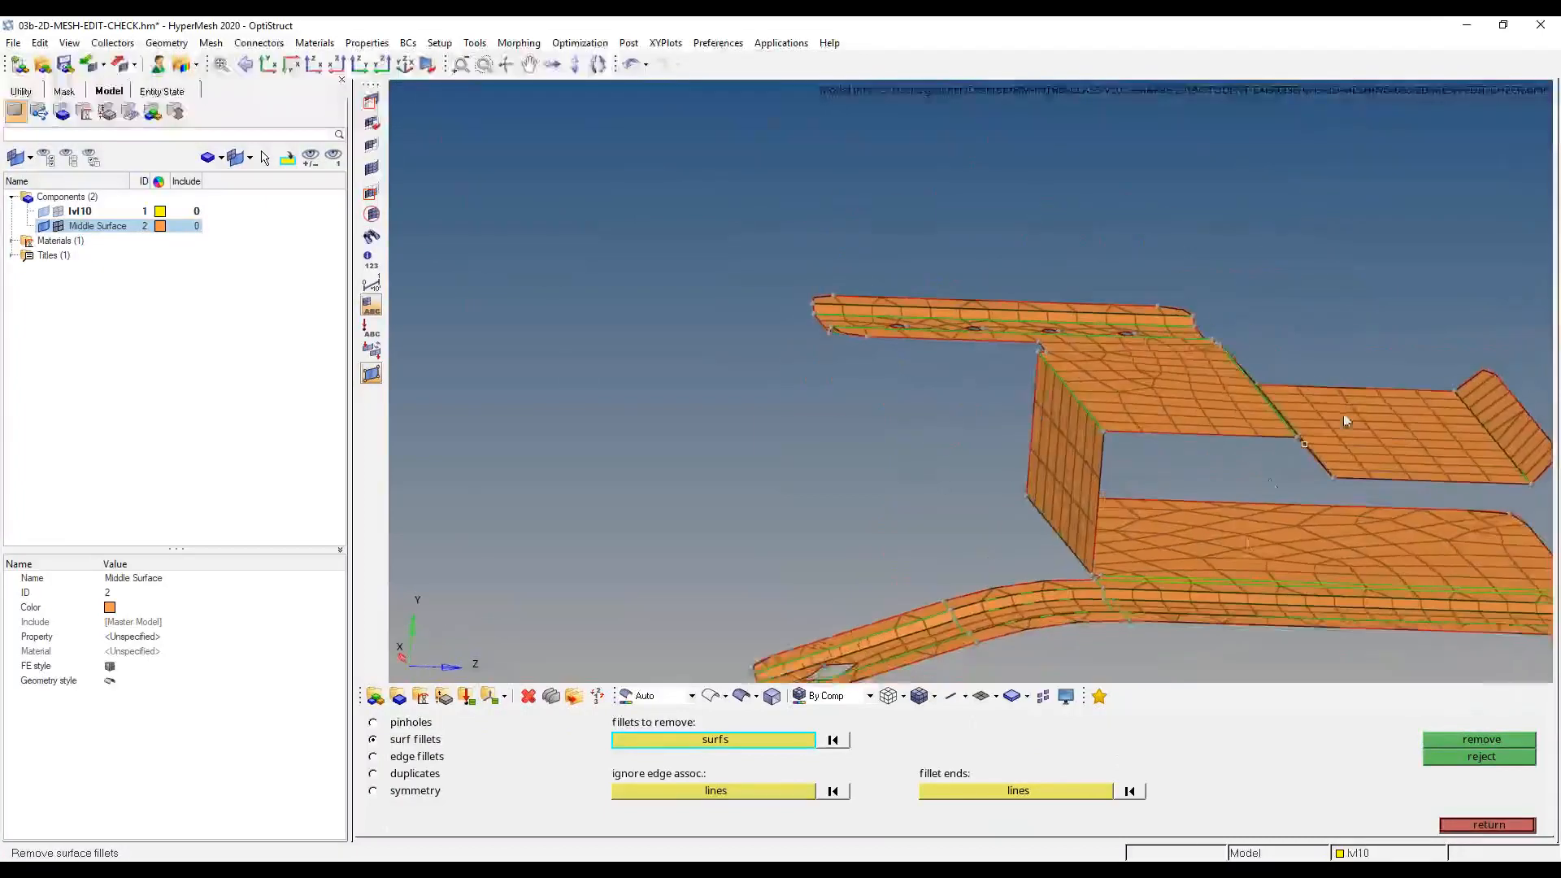
{"action": "left_click", "coordinate": [1511, 828]}
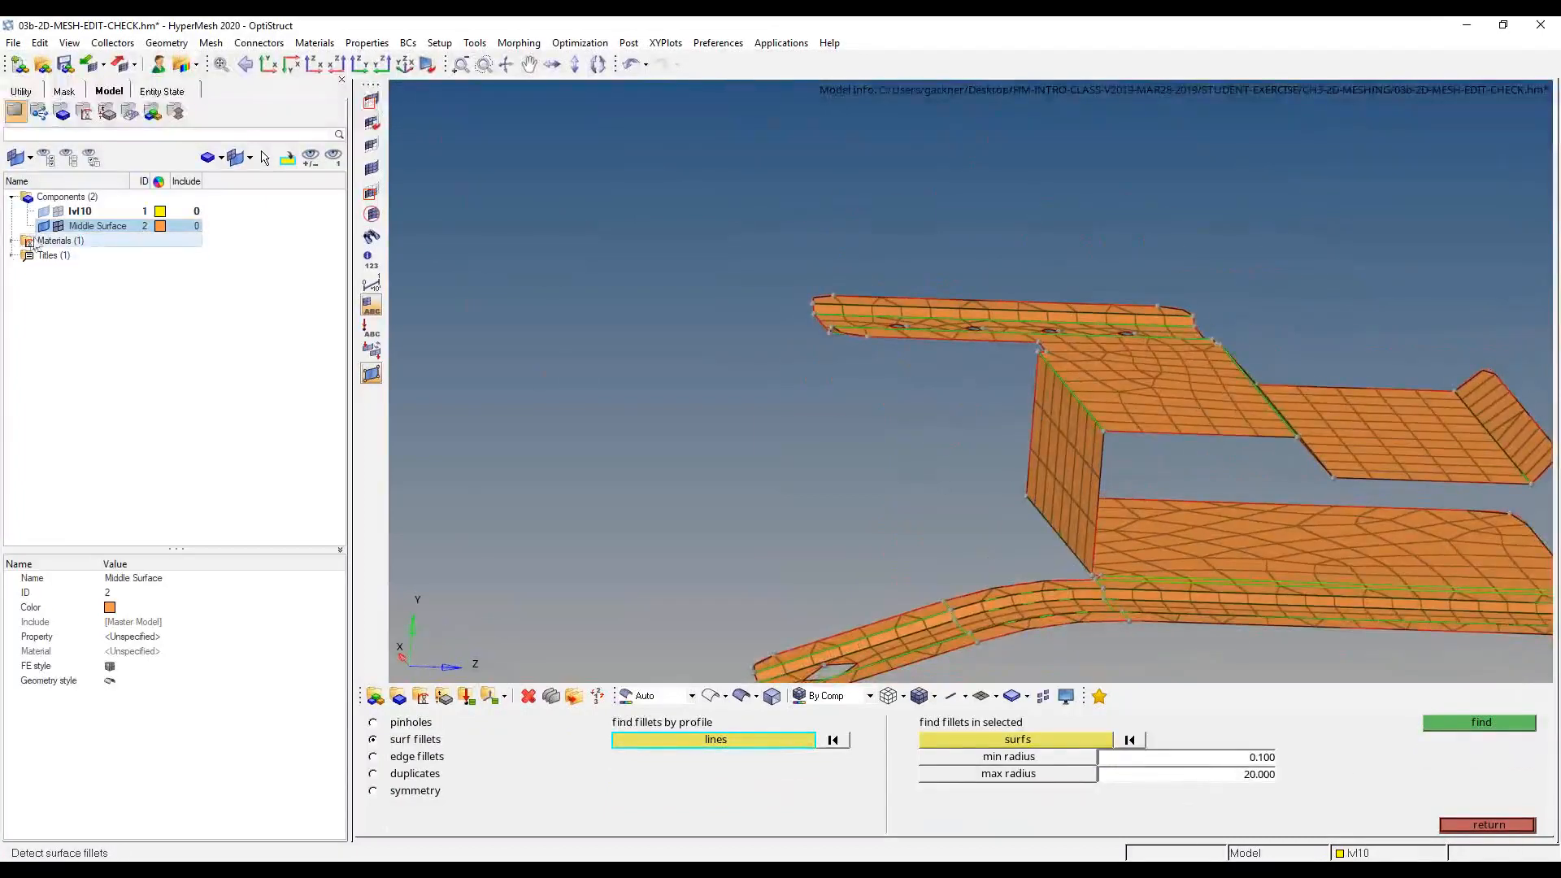
{"action": "scroll", "coordinate": [1041, 409], "scroll_direction": "up", "scroll_amount": 5, "text": "ctrl"}
{"action": "left_click_drag", "start_coordinate": [1269, 478], "coordinate": [1036, 340], "text": "ctrl"}
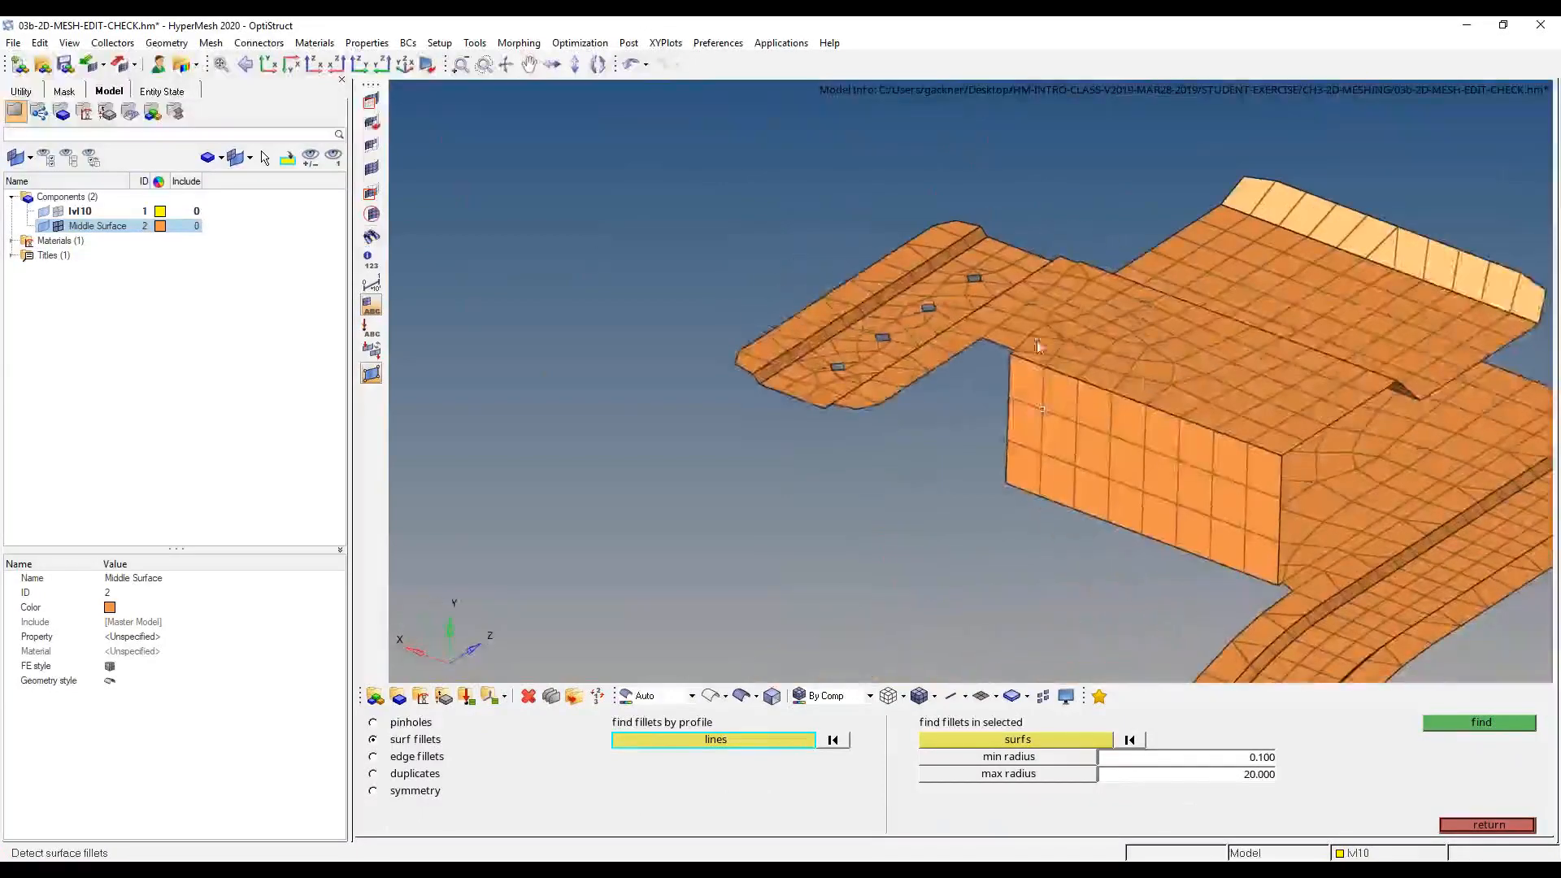
{"action": "left_click", "coordinate": [1484, 825]}
- Recheck the 2D elements for aspect ratio above 5 and examine the highlighted element at the notch corner beside the arm
{"action": "scroll", "coordinate": [1242, 584], "scroll_direction": "down", "scroll_amount": 3}
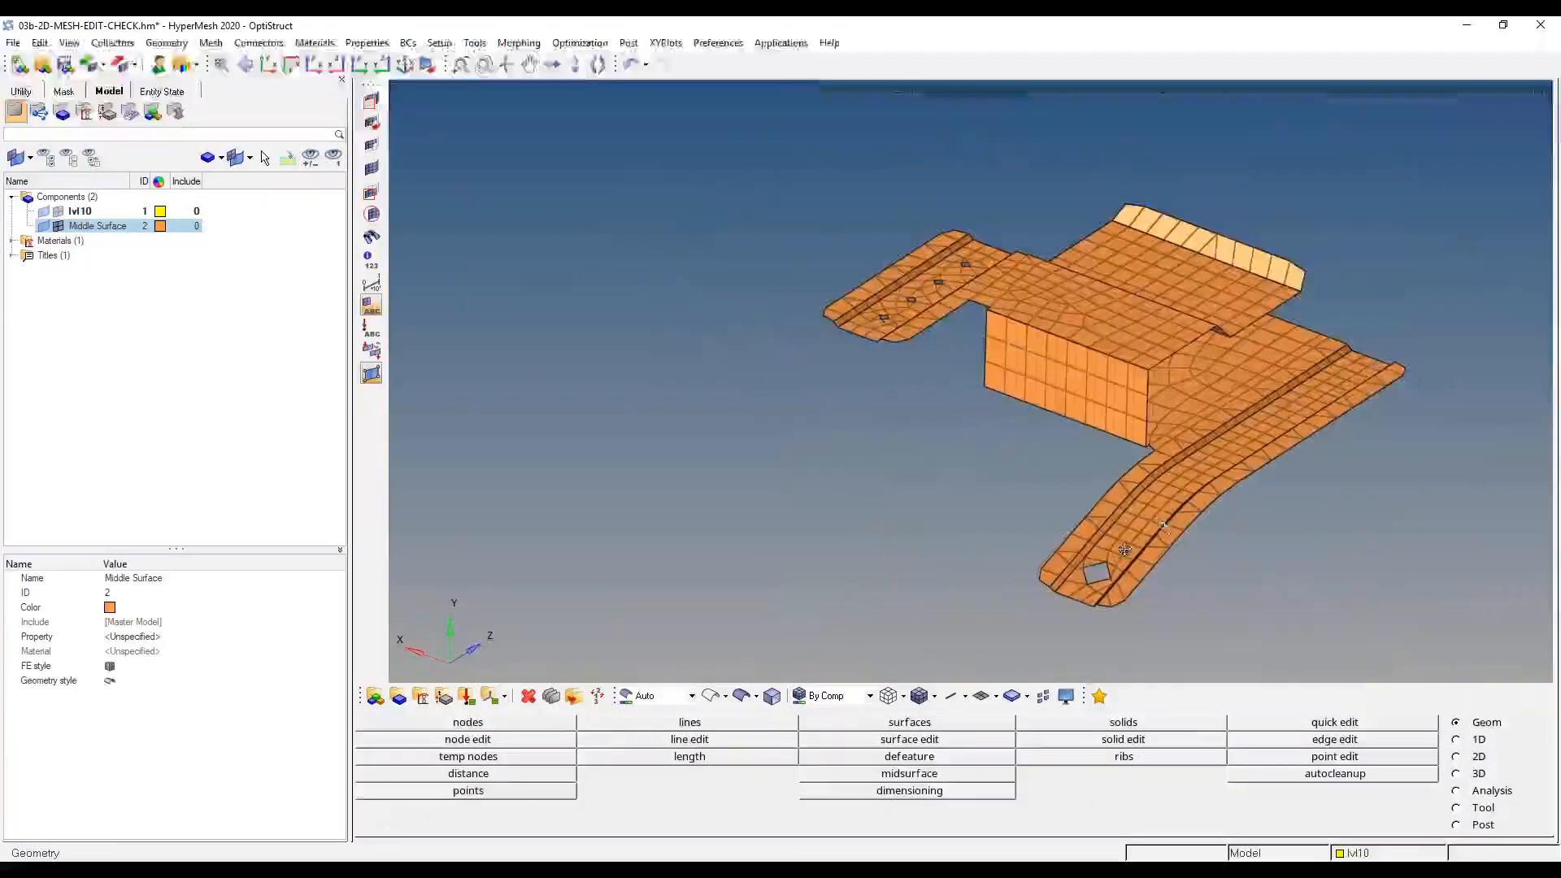
{"action": "scroll", "coordinate": [1242, 583], "scroll_direction": "up", "scroll_amount": 6}
{"action": "left_click_drag", "start_coordinate": [1189, 507], "coordinate": [1243, 482], "text": "ctrl"}
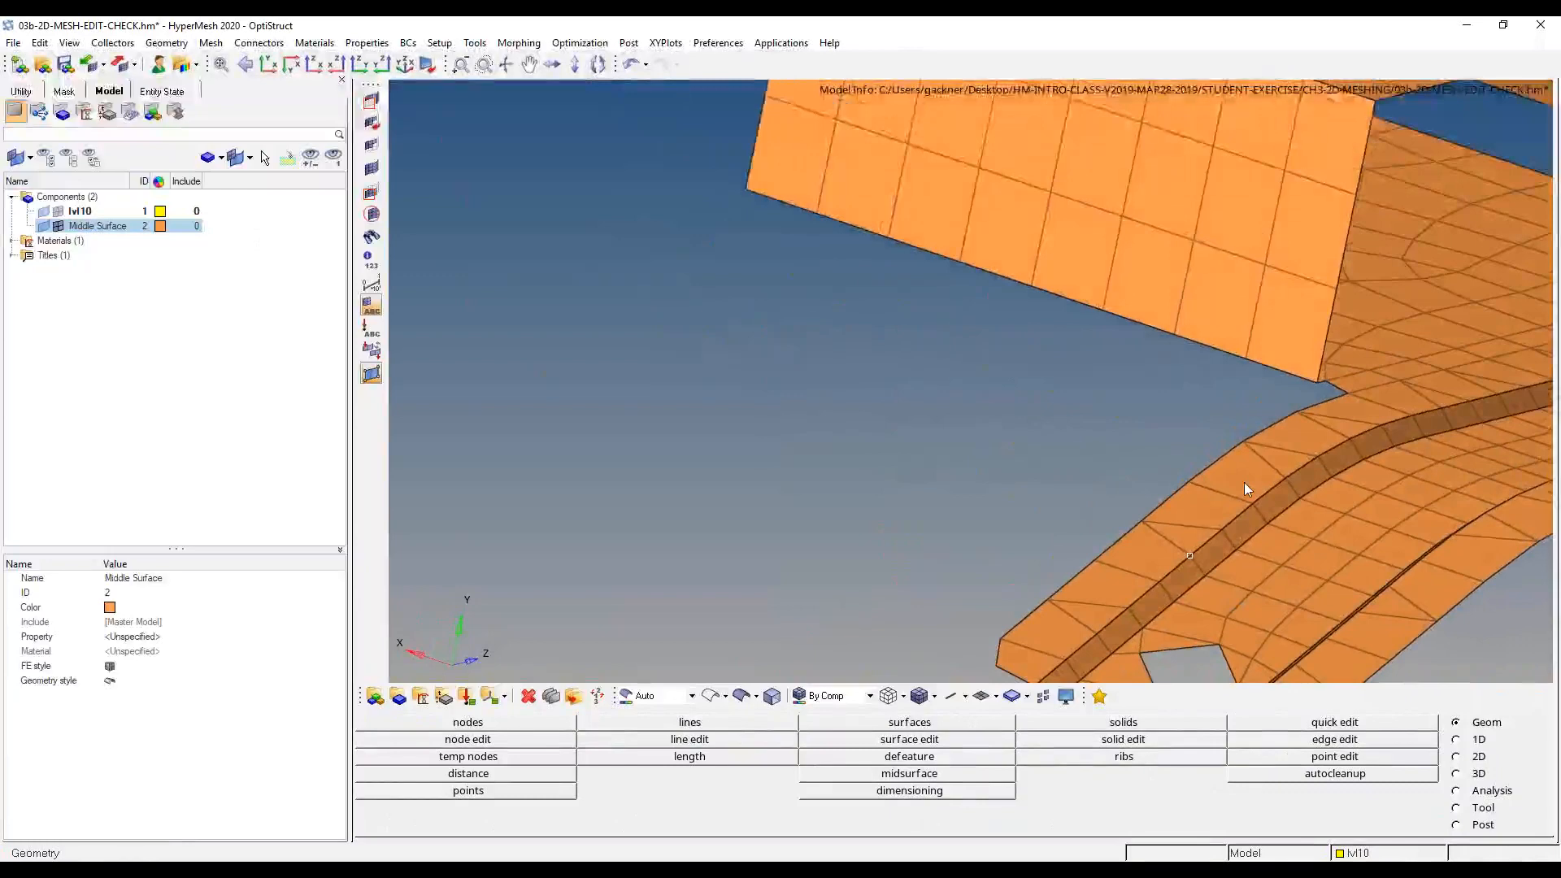
{"action": "key", "text": "F10"}
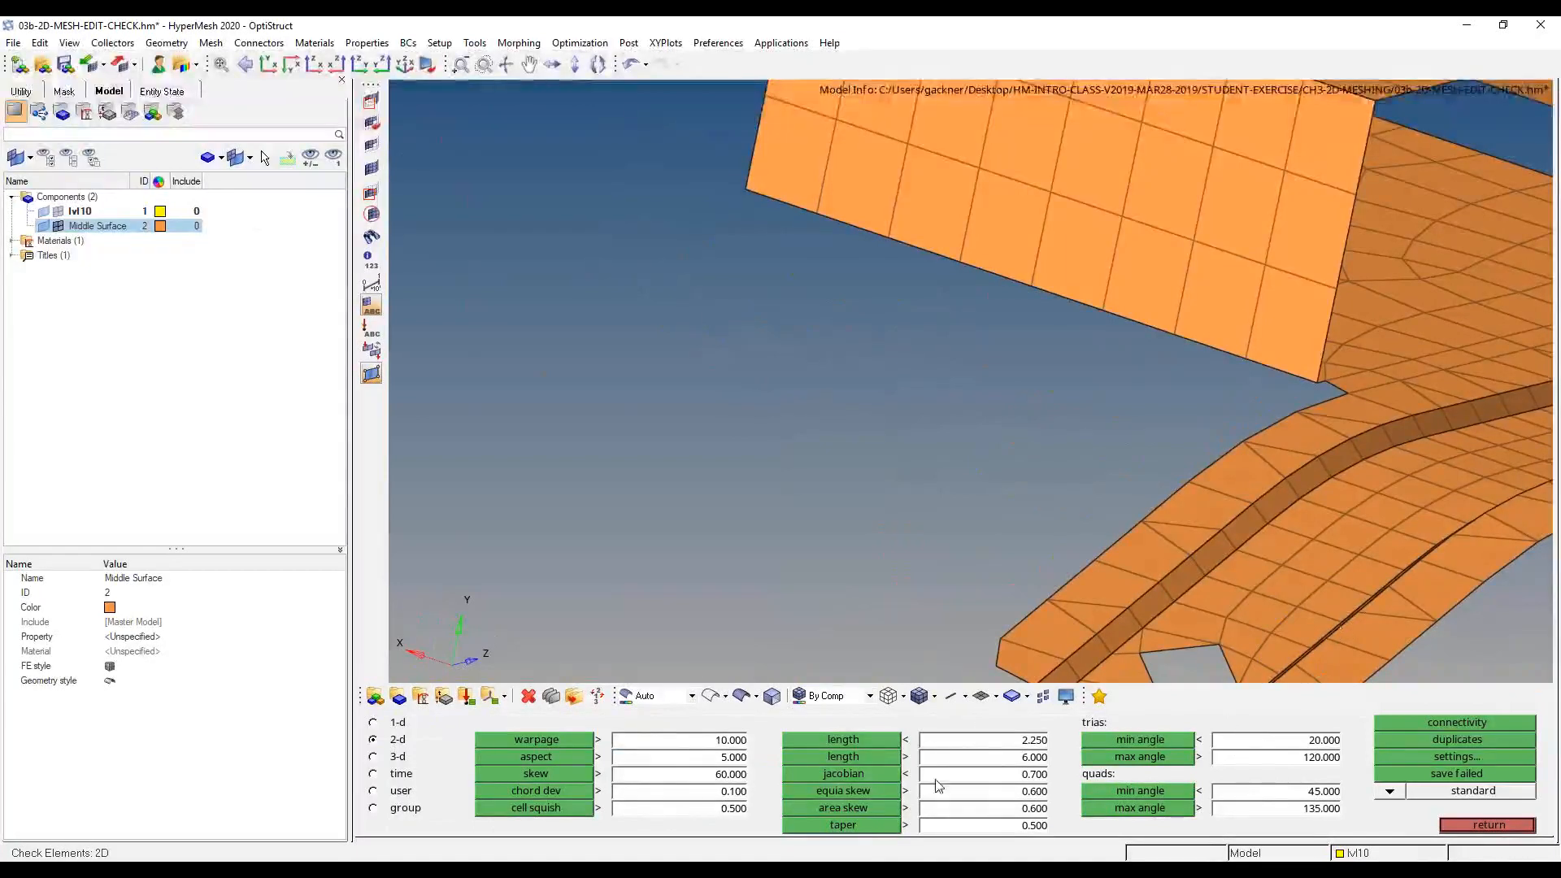
{"action": "left_click", "coordinate": [535, 755]}
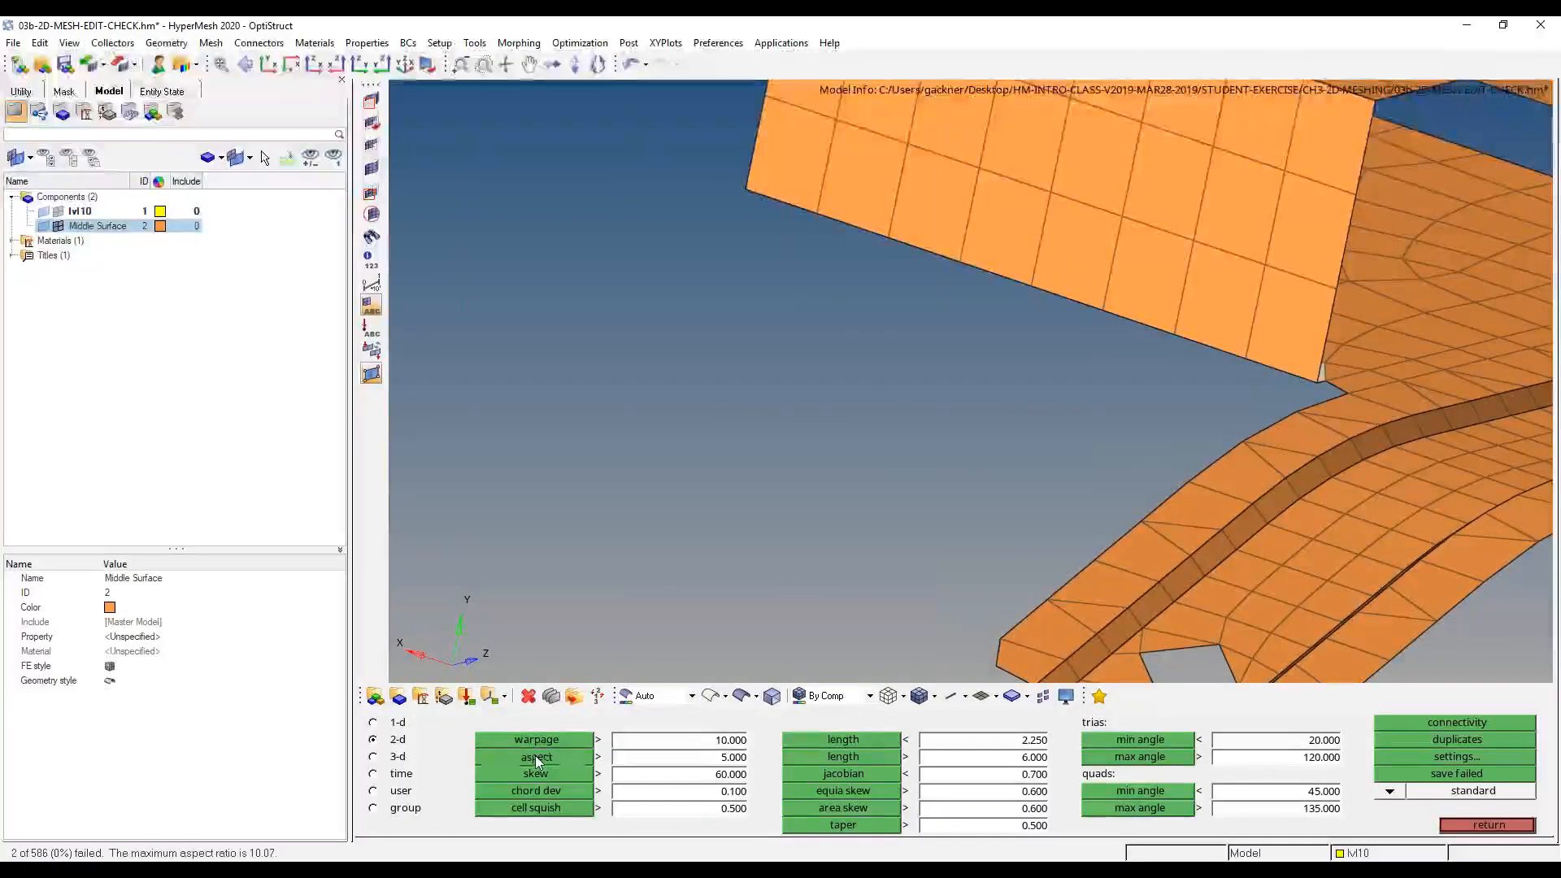
{"action": "scroll", "coordinate": [1049, 489], "scroll_direction": "down", "scroll_amount": 8, "text": "ctrl"}
{"action": "mouse_move", "coordinate": [1118, 453]}
{"action": "left_mouse_down", "text": "ctrl"}
{"action": "mouse_move", "coordinate": [1048, 461]}
{"action": "mouse_move", "coordinate": [1199, 235]}
{"action": "left_mouse_up", "text": "ctrl"}
{"action": "scroll", "coordinate": [997, 363], "scroll_direction": "up", "scroll_amount": 5, "text": "ctrl"}
{"action": "scroll", "coordinate": [1072, 355], "scroll_direction": "down", "scroll_amount": 8}
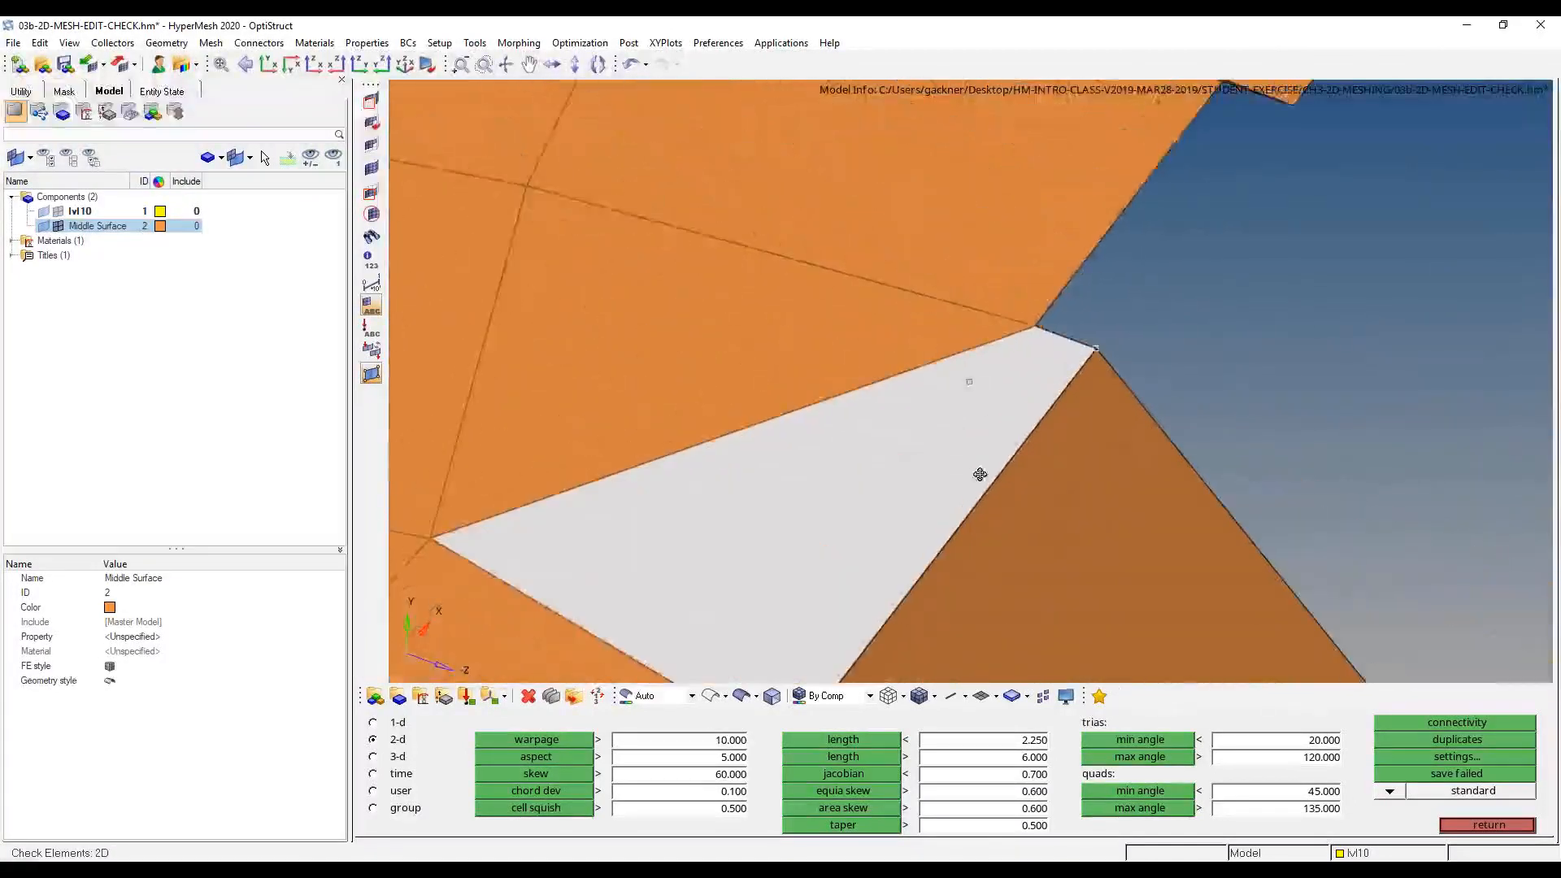
{"action": "scroll", "coordinate": [1004, 488], "scroll_direction": "up", "scroll_amount": 8}
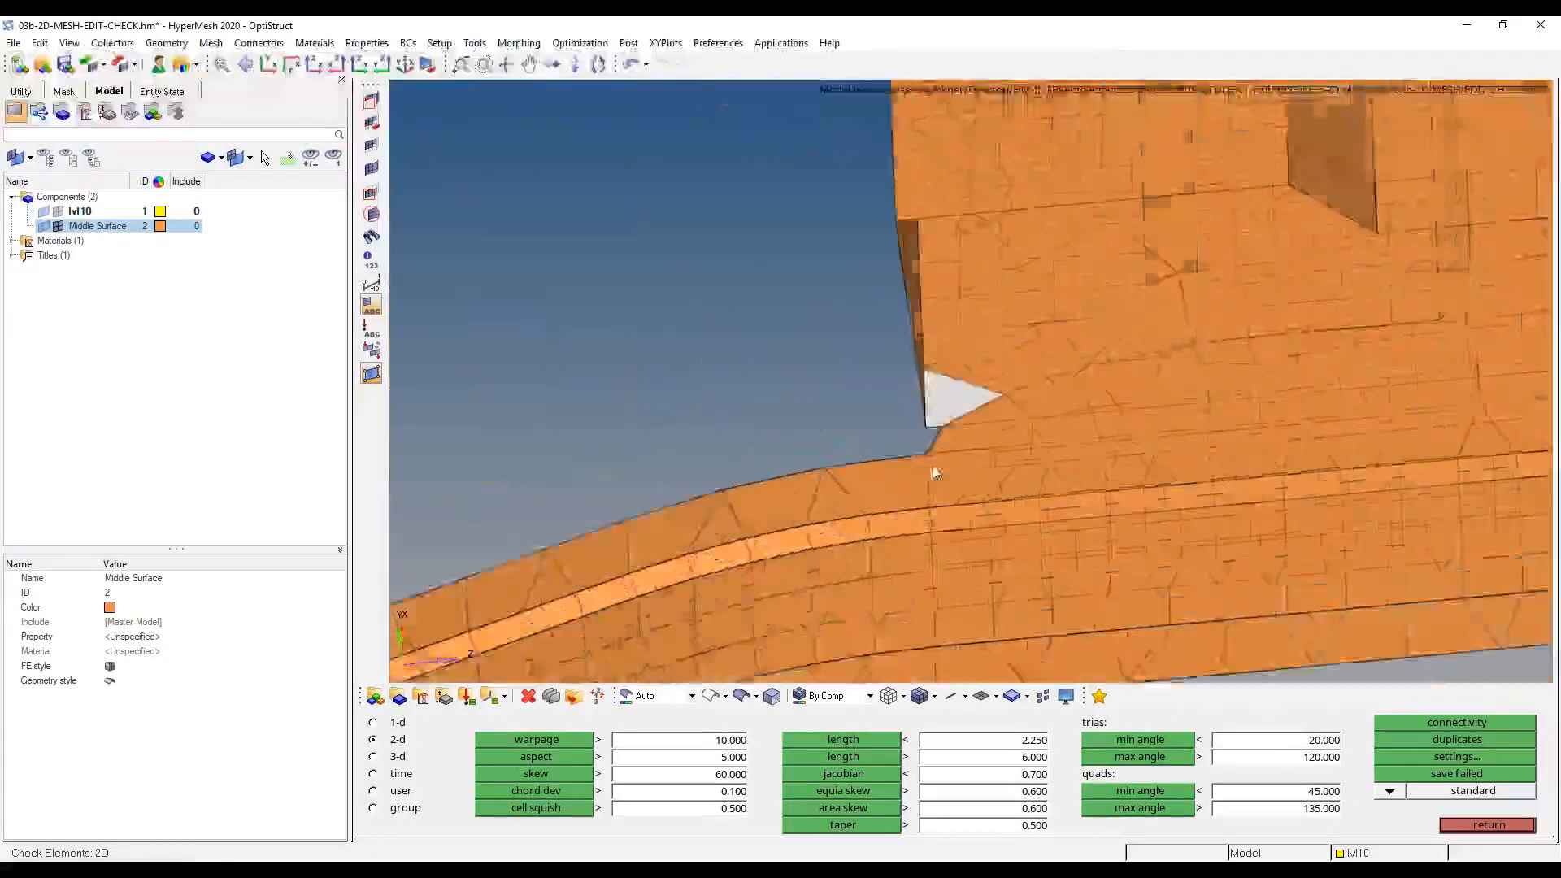
{"action": "left_click_drag", "start_coordinate": [838, 502], "coordinate": [767, 510], "text": "ctrl"}
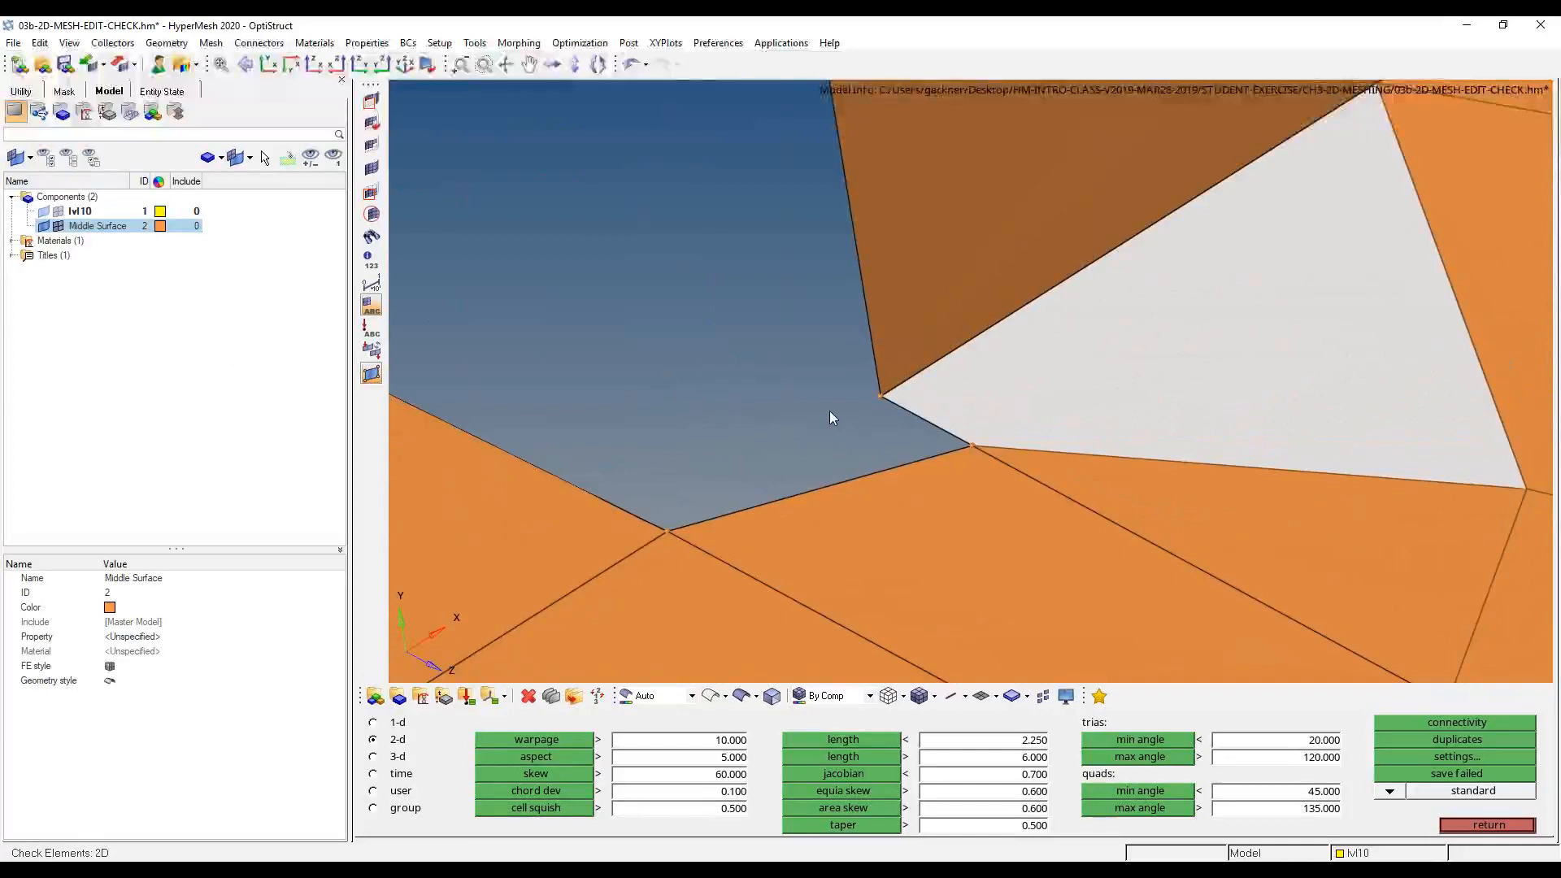
- Try to replace the geometry point at the notch corner beside the arm with the adjacent wall corner point
{"action": "left_click", "coordinate": [1459, 824]}
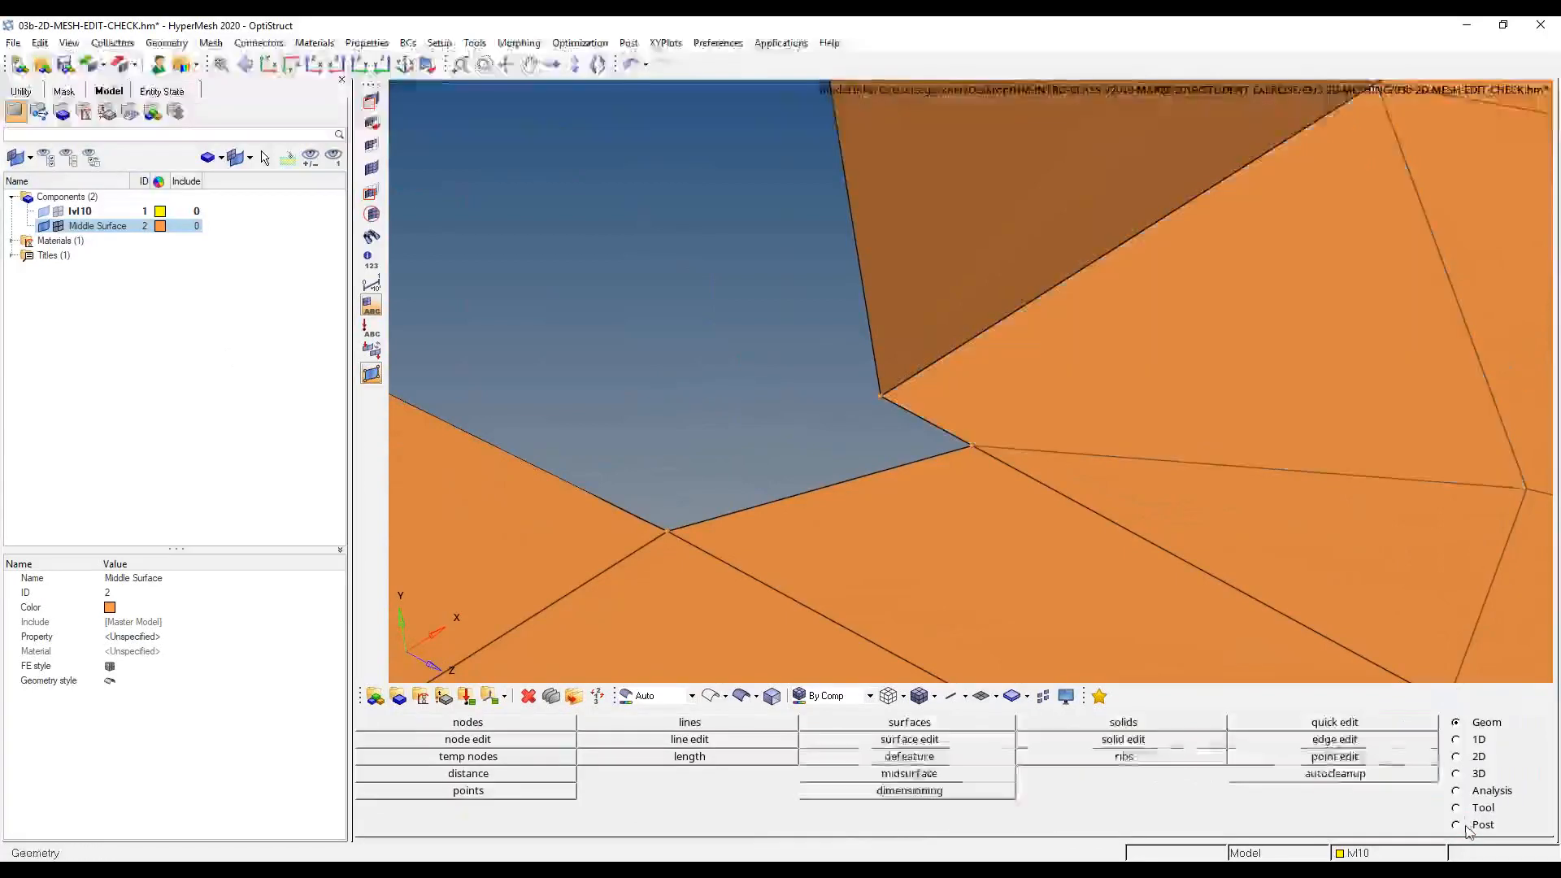
{"action": "key", "text": "F11"}
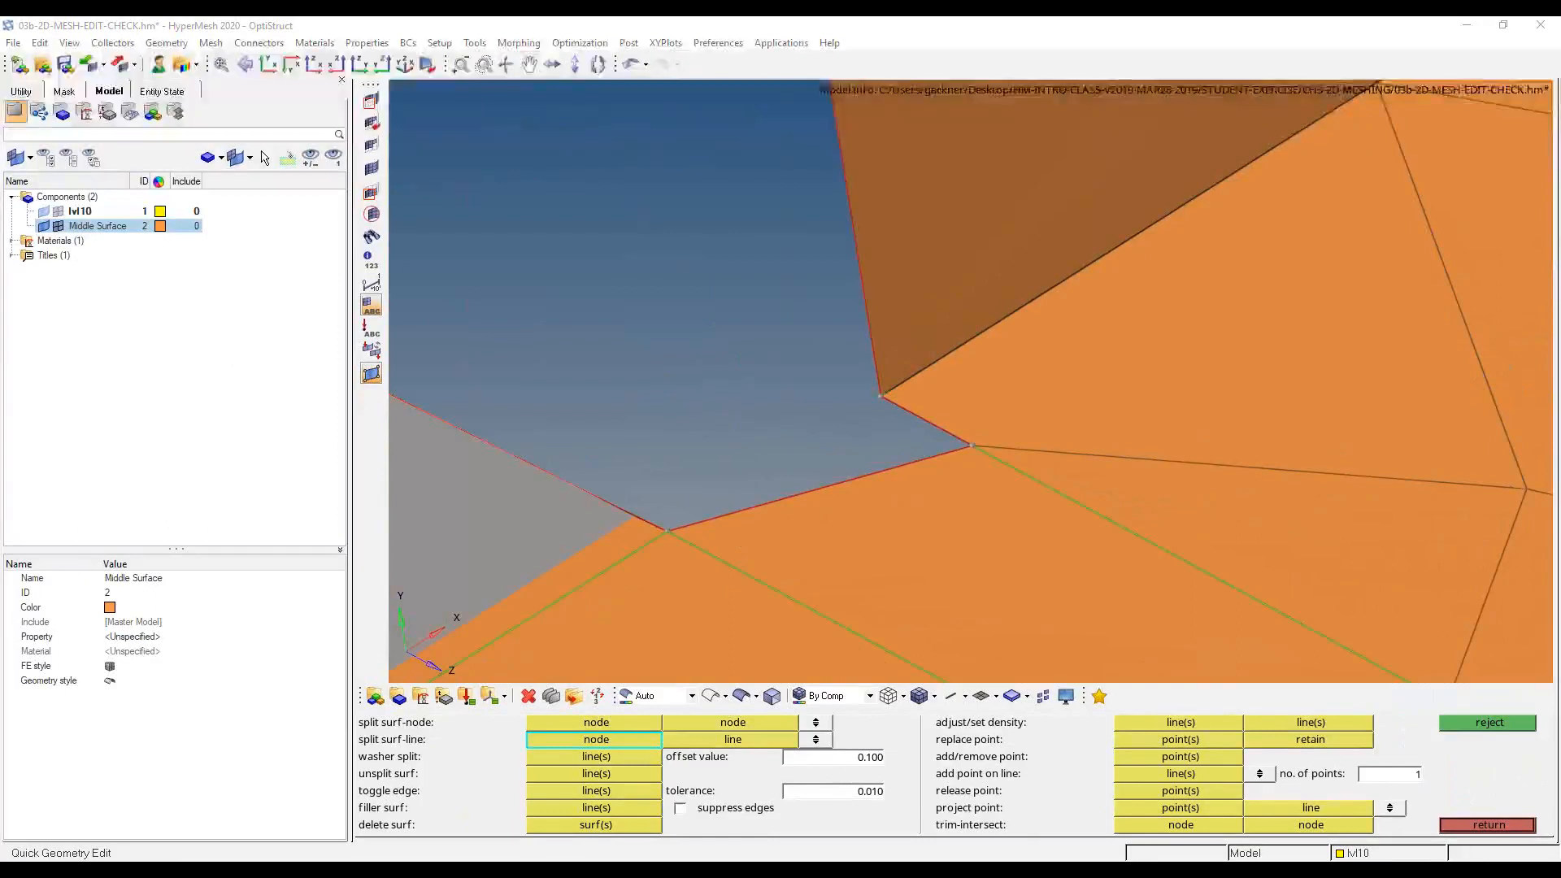
{"action": "left_click", "coordinate": [1177, 742]}
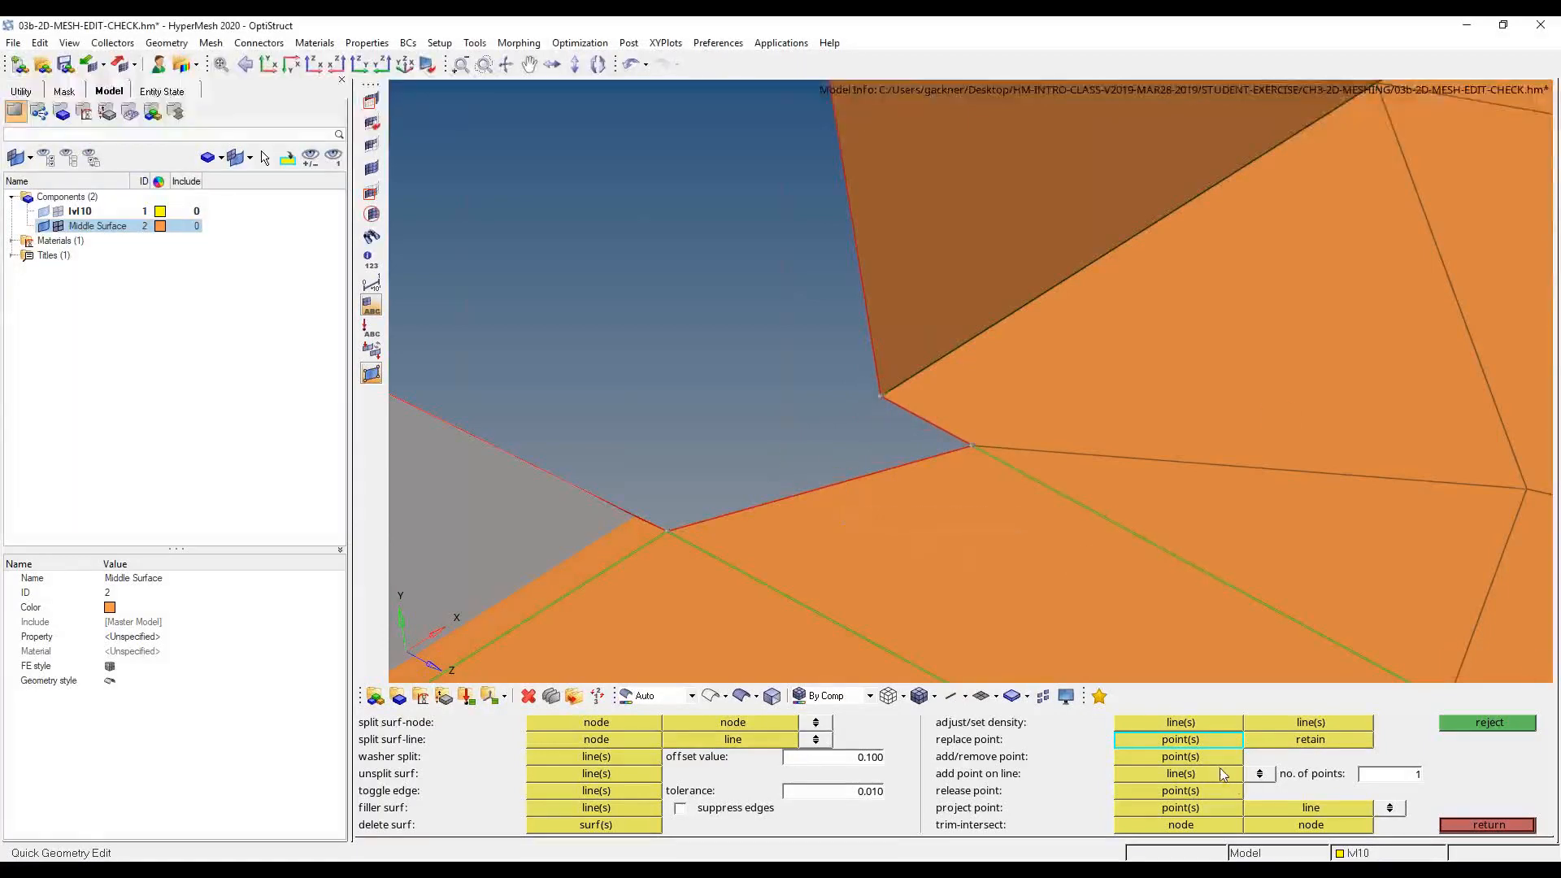
{"action": "left_click", "coordinate": [1195, 755]}
{"action": "left_click", "coordinate": [1200, 740]}
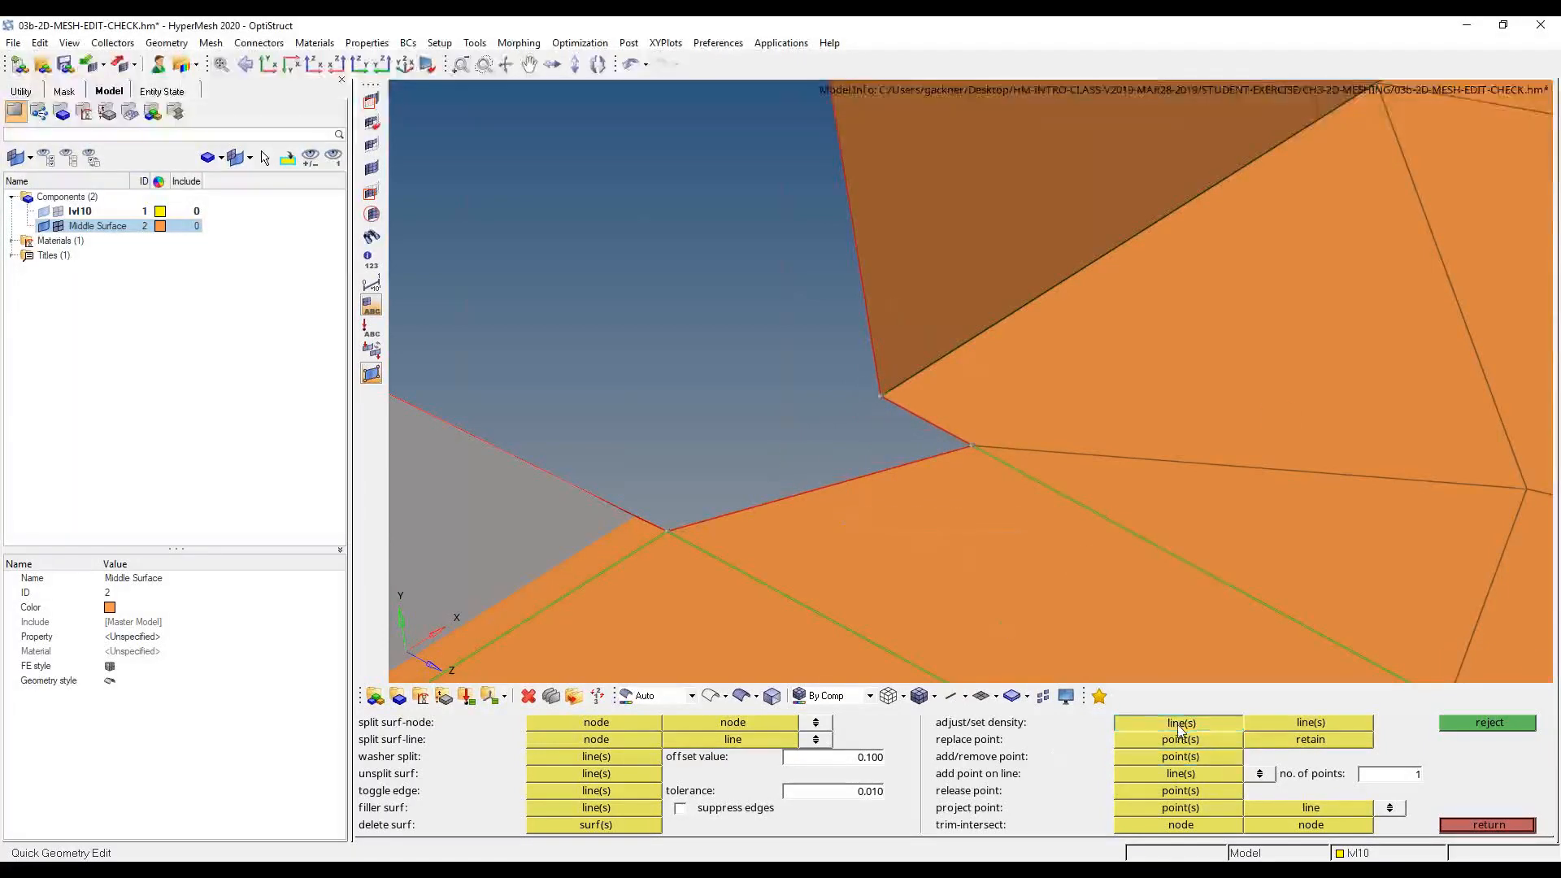
{"action": "left_click", "coordinate": [964, 442]}
{"action": "left_click", "coordinate": [889, 397]}
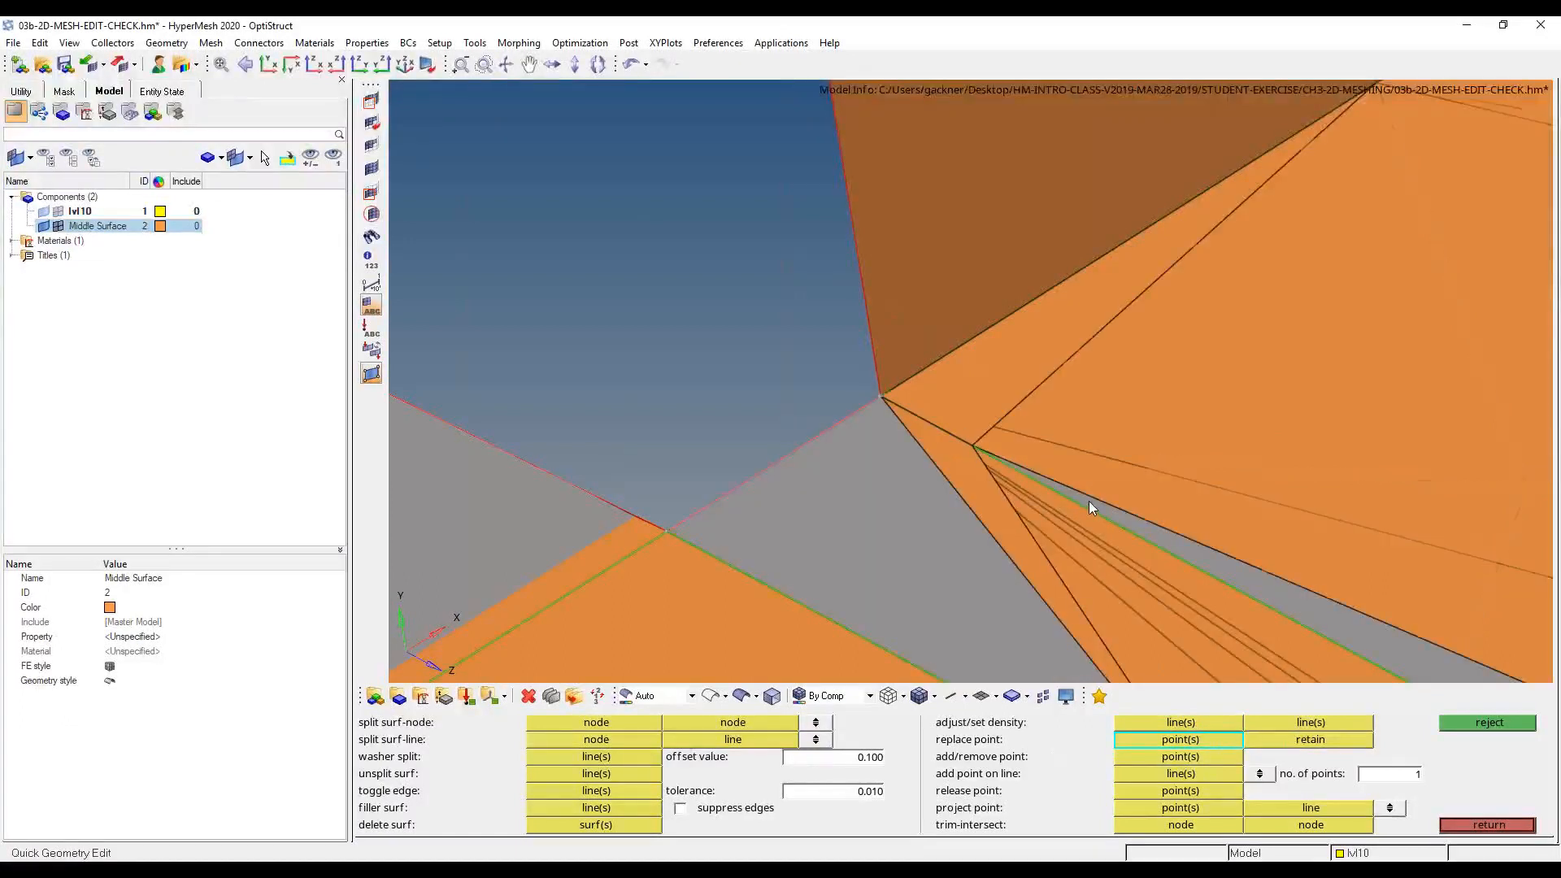
{"action": "scroll", "coordinate": [1016, 465], "scroll_direction": "down", "scroll_amount": 3}
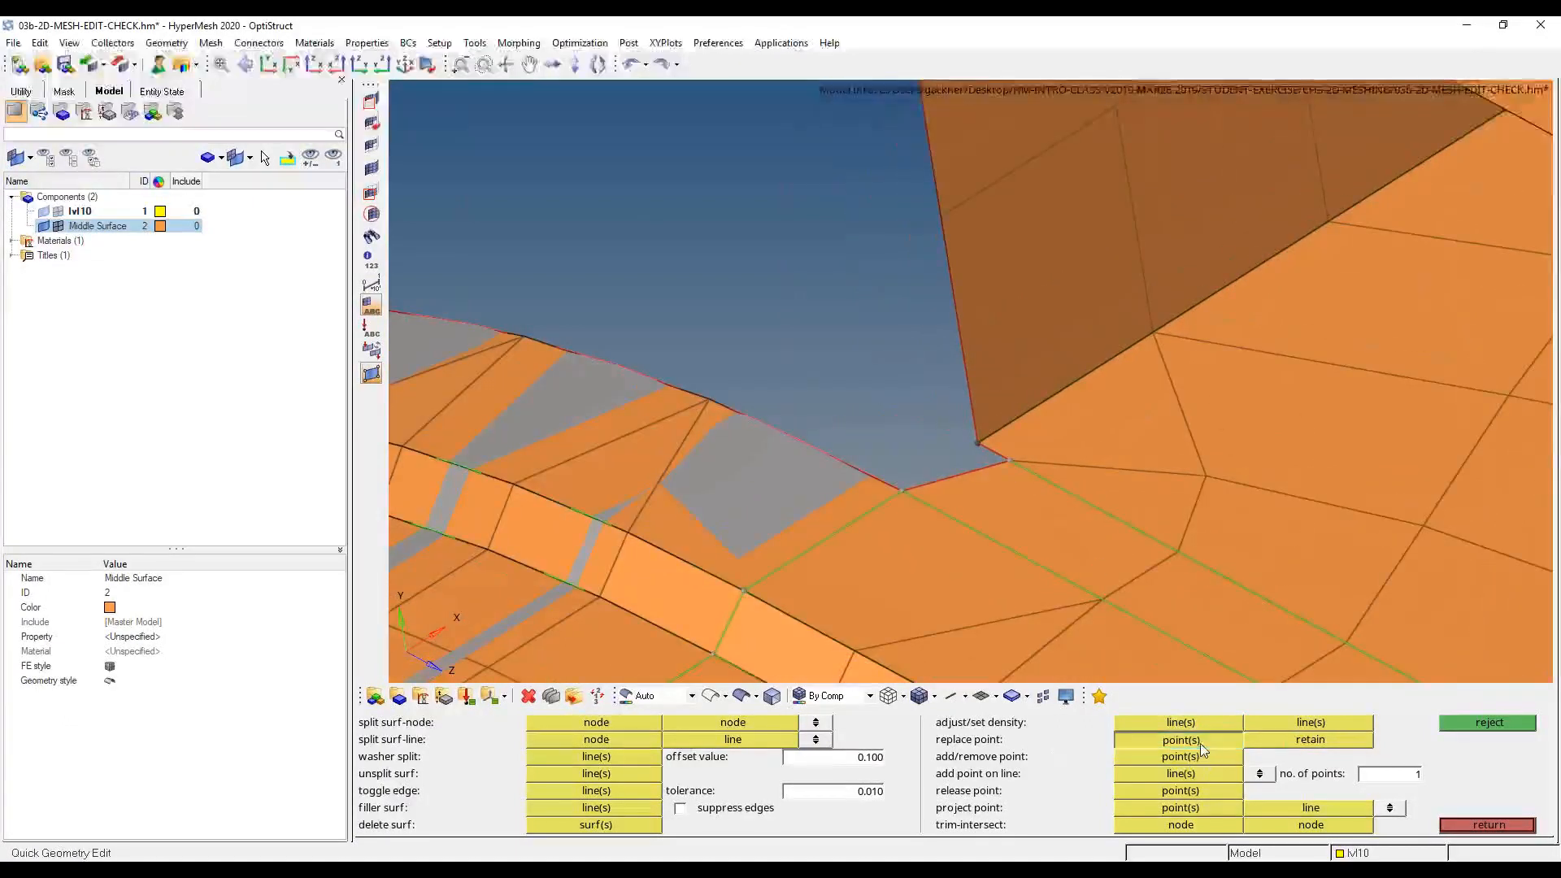
{"action": "left_click_drag", "start_coordinate": [979, 447], "coordinate": [1181, 421], "text": "ctrl"}
{"action": "scroll", "coordinate": [1181, 421], "scroll_direction": "down", "scroll_amount": 4, "text": "ctrl"}
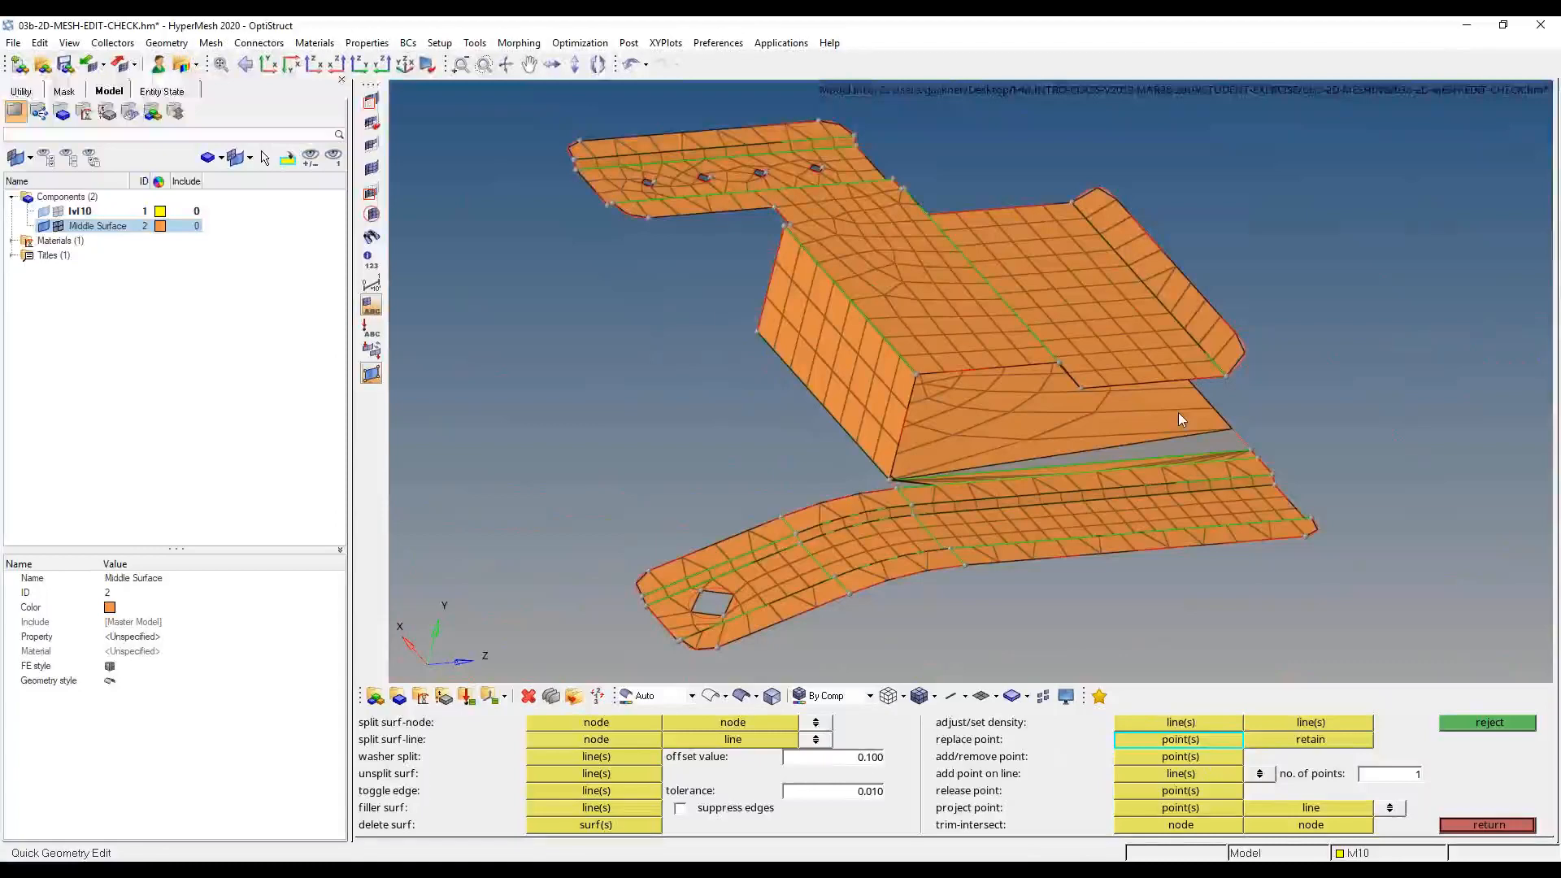
- Remesh the large plate and the narrow strips along the arm bend with mixed elements of size 5
{"action": "key", "text": "F12"}
{"action": "scroll", "coordinate": [1178, 413], "scroll_direction": "up", "scroll_amount": 3}
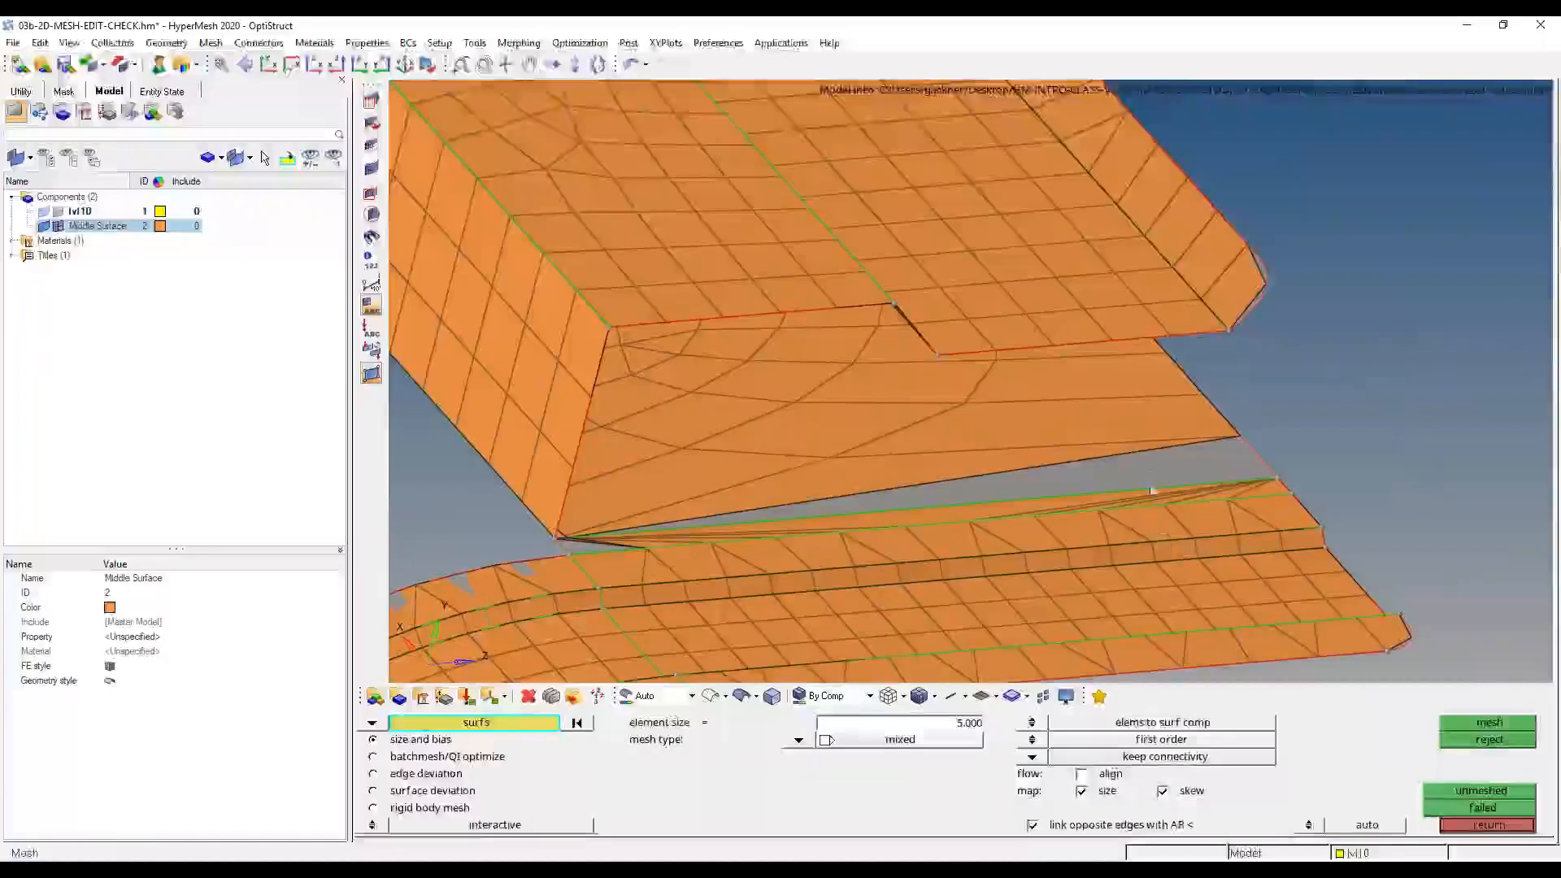
{"action": "left_click", "coordinate": [1144, 455]}
{"action": "left_click", "coordinate": [645, 542]}
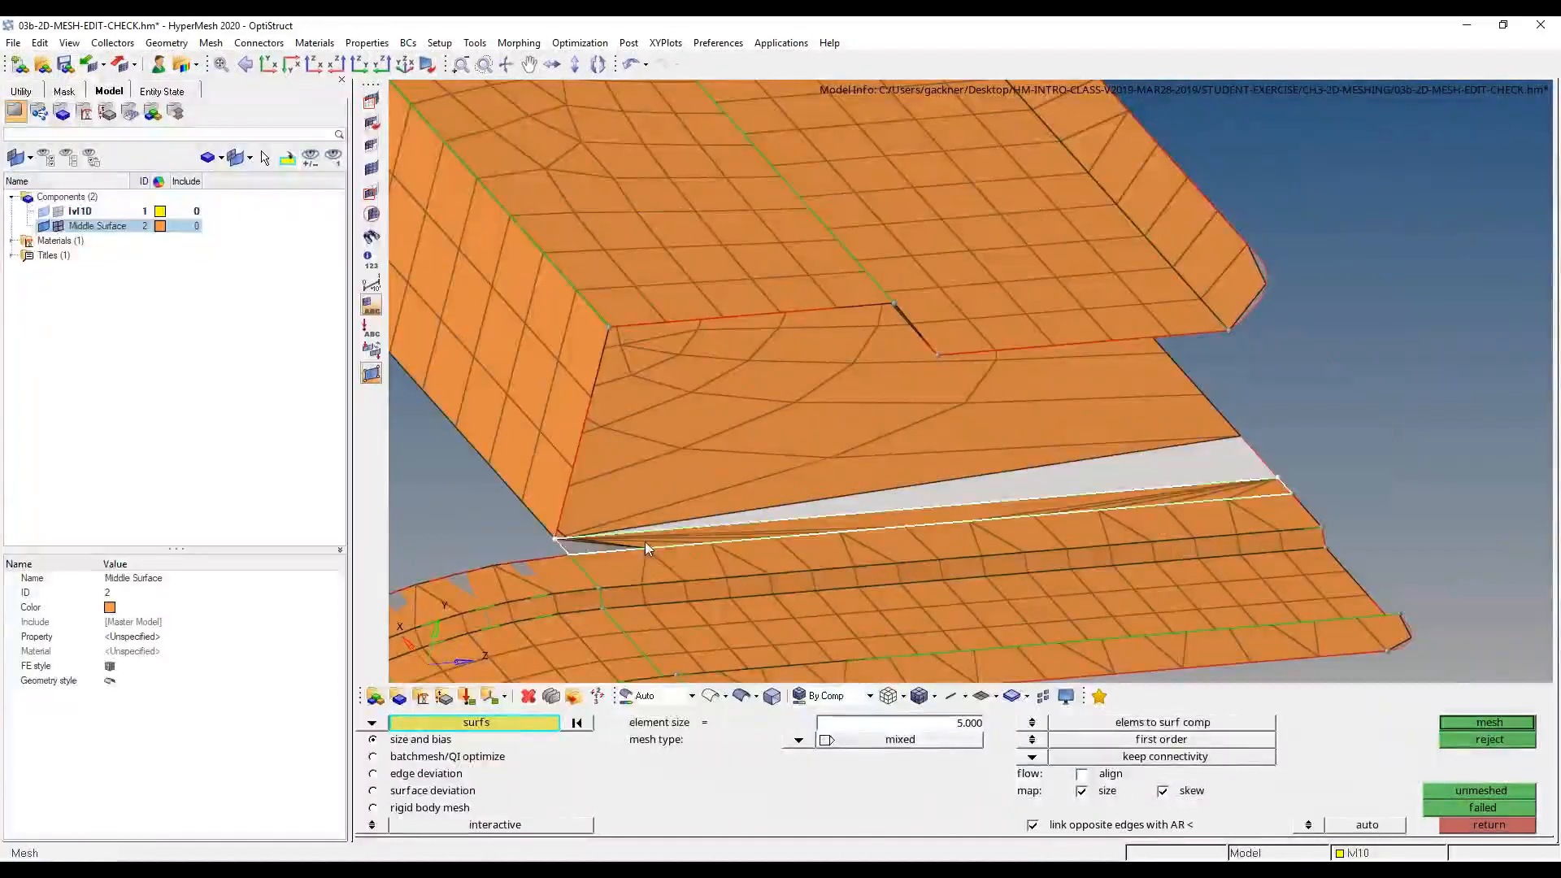
{"action": "middle_click", "coordinate": [676, 490]}
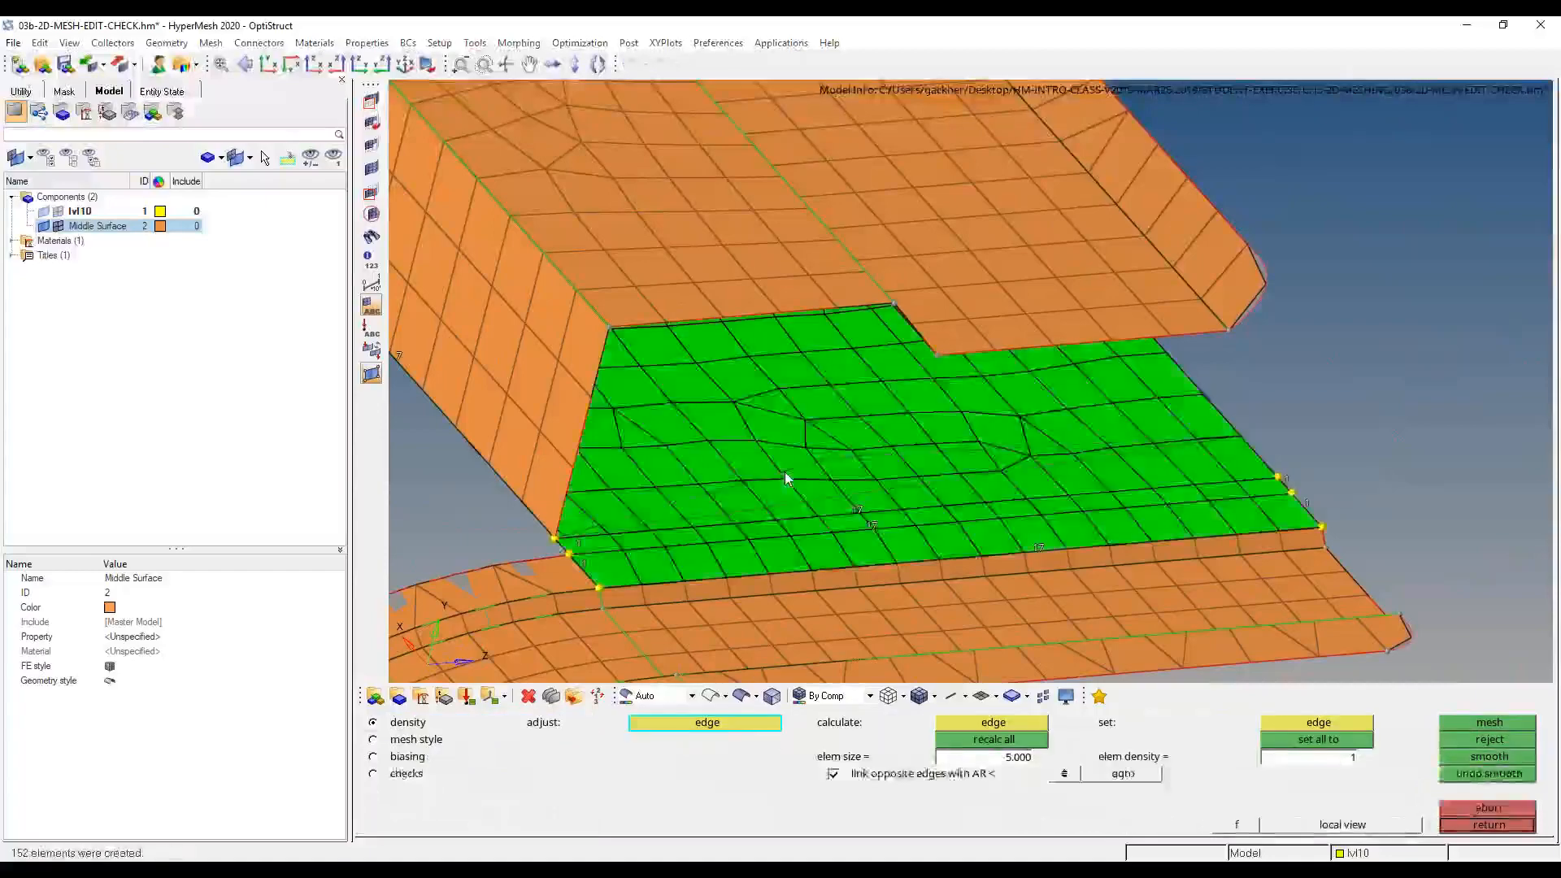
{"action": "left_click_drag", "start_coordinate": [783, 471], "coordinate": [871, 432], "text": "ctrl"}
{"action": "scroll", "coordinate": [895, 521], "scroll_direction": "up", "scroll_amount": 4, "text": "ctrl"}
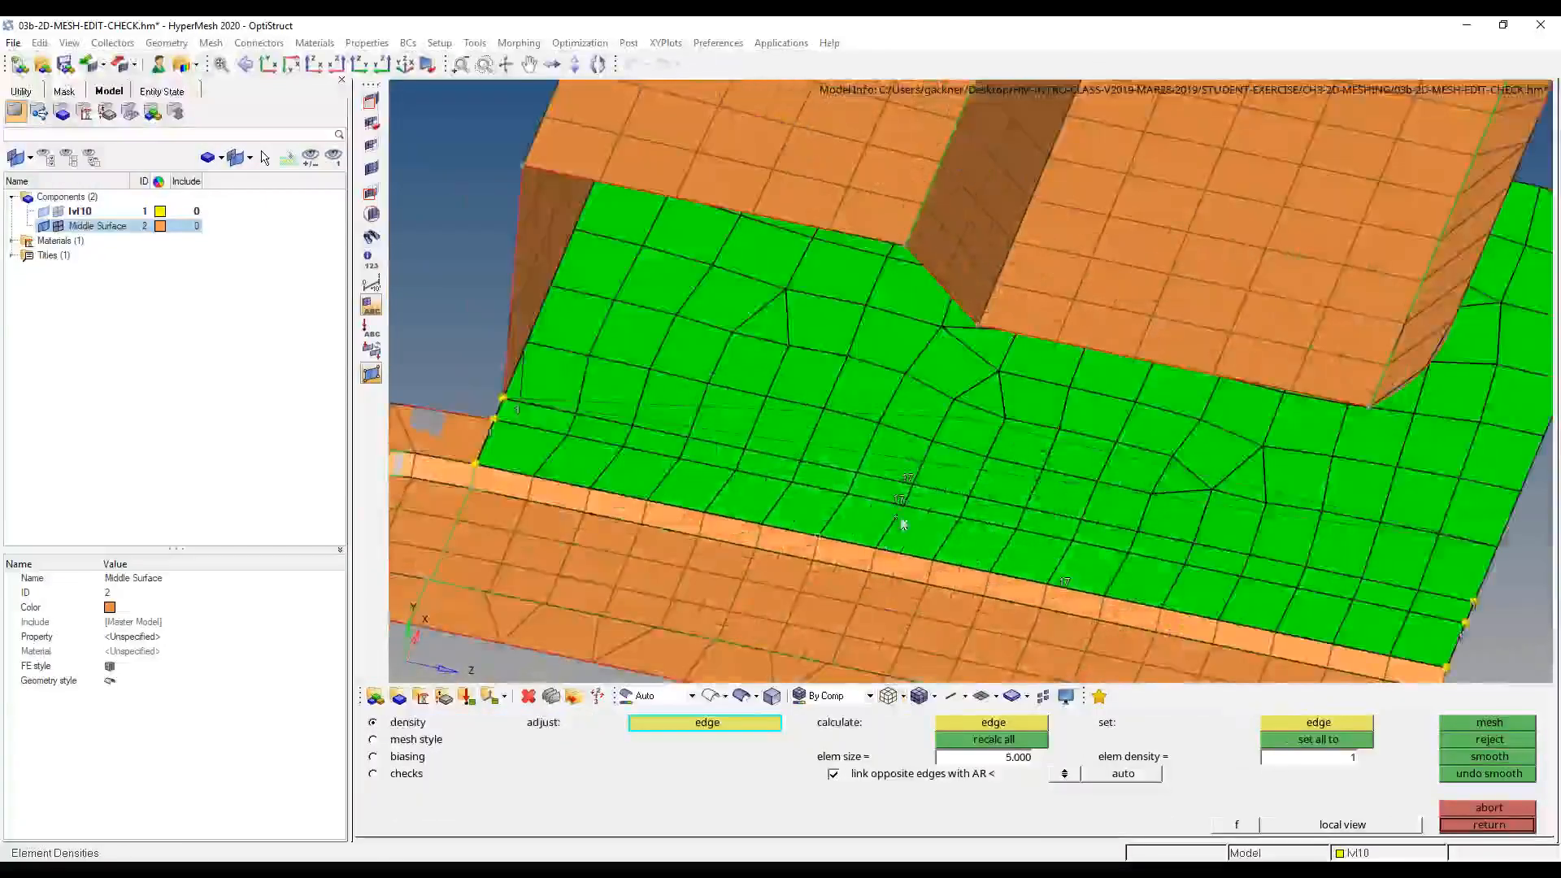
- Set the mesh method to map as rectangle for all the remeshed surfaces, remesh, toggle the plate's method and accept the mesh
{"action": "left_click_drag", "start_coordinate": [899, 521], "coordinate": [865, 552], "text": "ctrl"}
{"action": "left_click", "coordinate": [418, 744]}
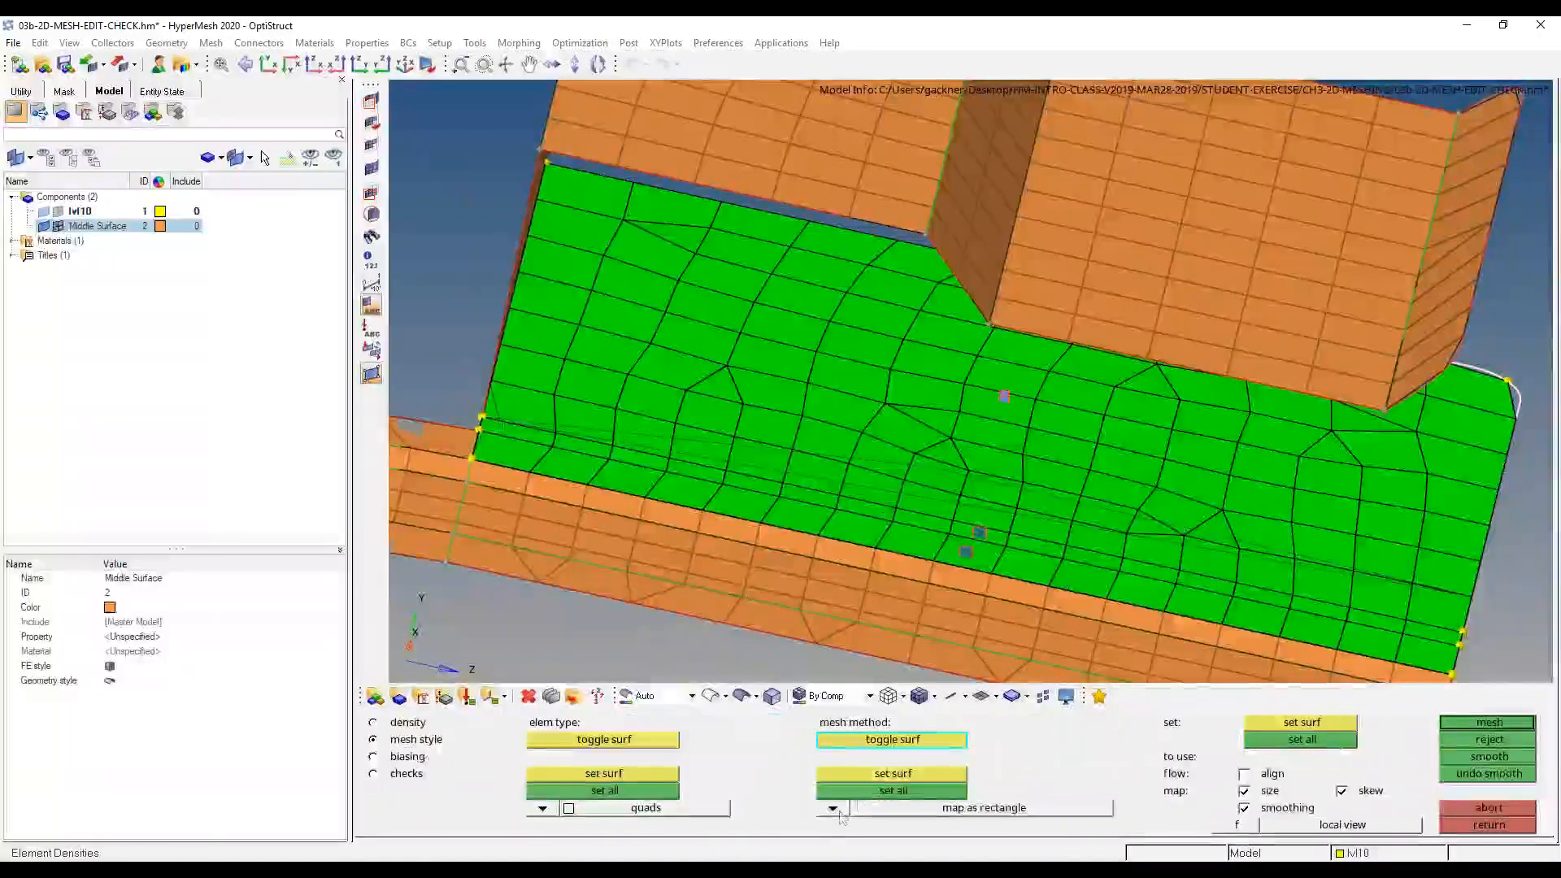
{"action": "left_click", "coordinate": [858, 793]}
{"action": "left_click", "coordinate": [1460, 722]}
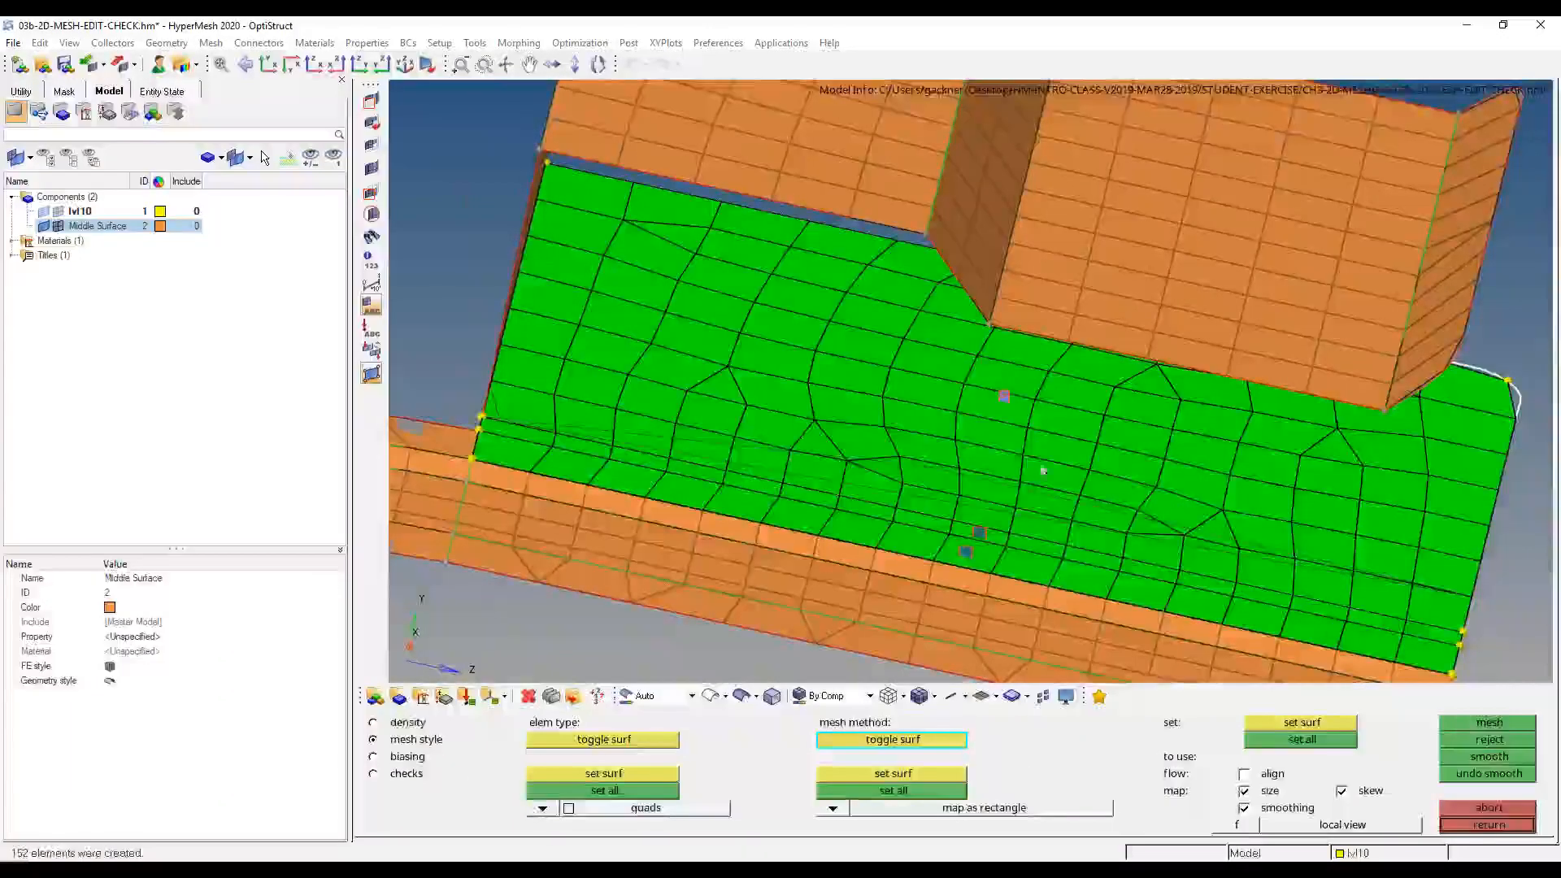
{"action": "left_click_drag", "start_coordinate": [1042, 470], "coordinate": [975, 398], "text": "ctrl"}
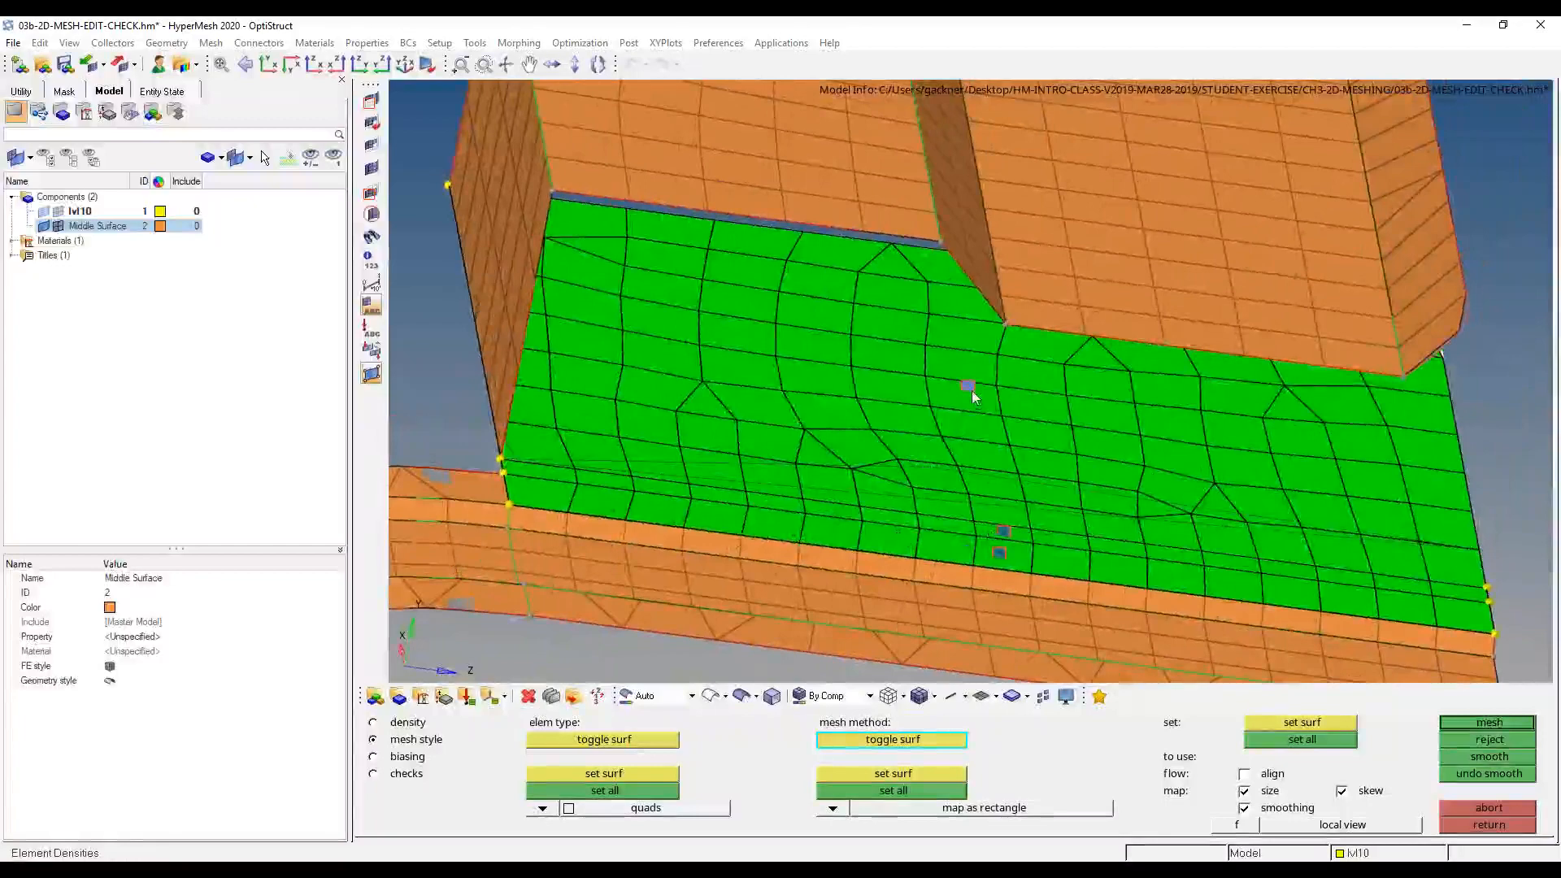
{"action": "left_click", "coordinate": [969, 387]}
{"action": "left_click", "coordinate": [1479, 825]}
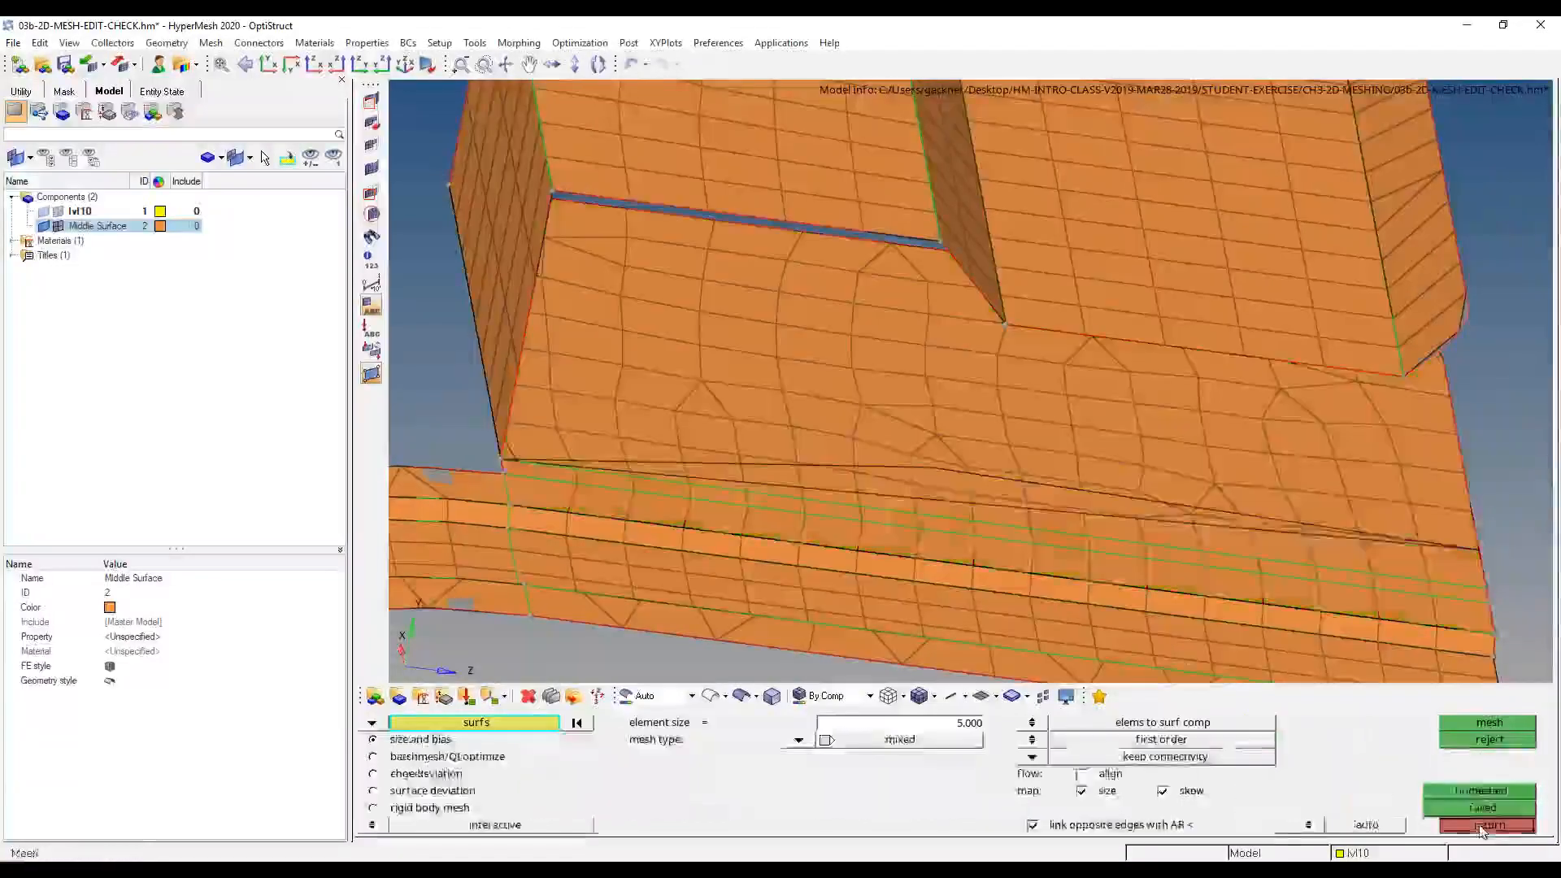
- Undo the remeshing and the point replacement at the notch corner
{"action": "left_click_drag", "start_coordinate": [976, 415], "coordinate": [1050, 451], "text": "ctrl"}
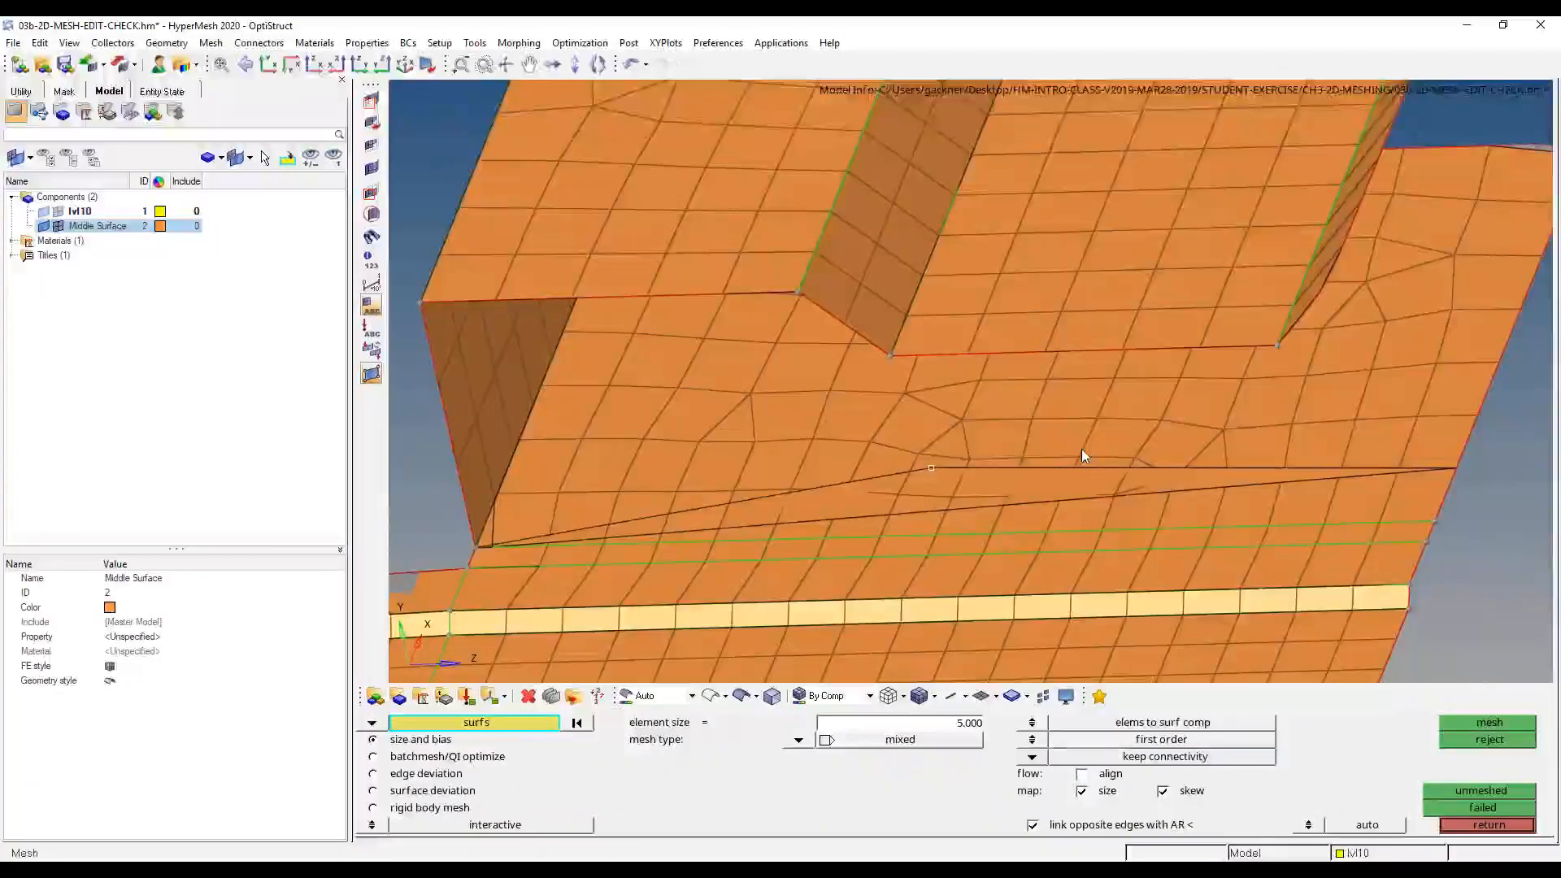
{"action": "key", "text": "ctrl+z"}
{"action": "key", "text": "ctrl+z"}
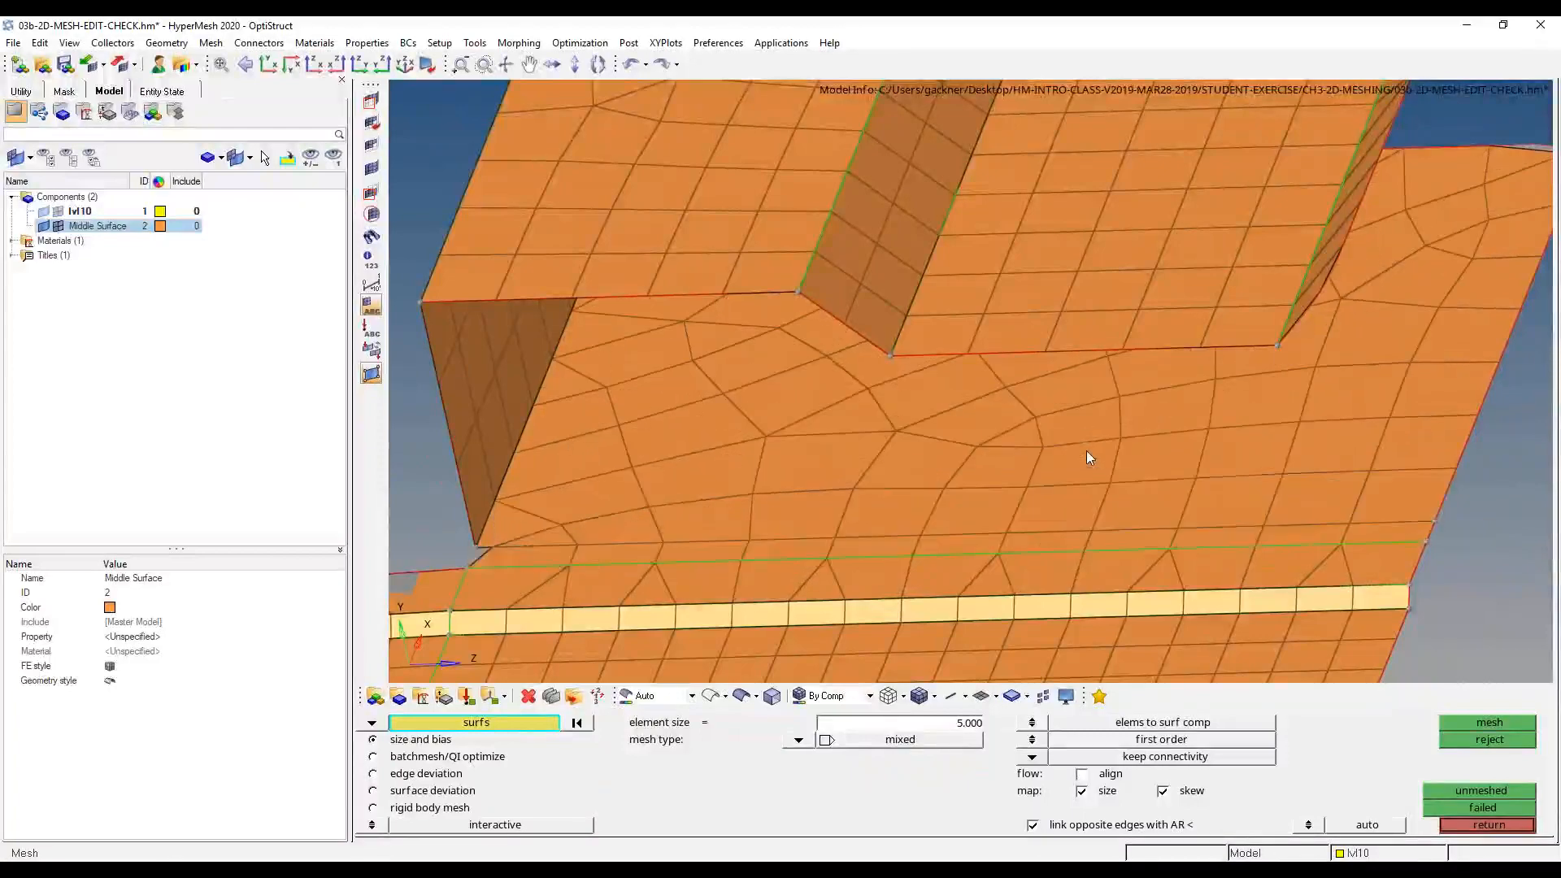
- Replace the mesh node at the notch corner with the neighbouring wall corner node, allowing all affected elements to be destroyed or modified
{"action": "right_click_drag", "start_coordinate": [642, 579], "coordinate": [792, 582], "text": "ctrl"}
{"action": "key", "text": "F3"}
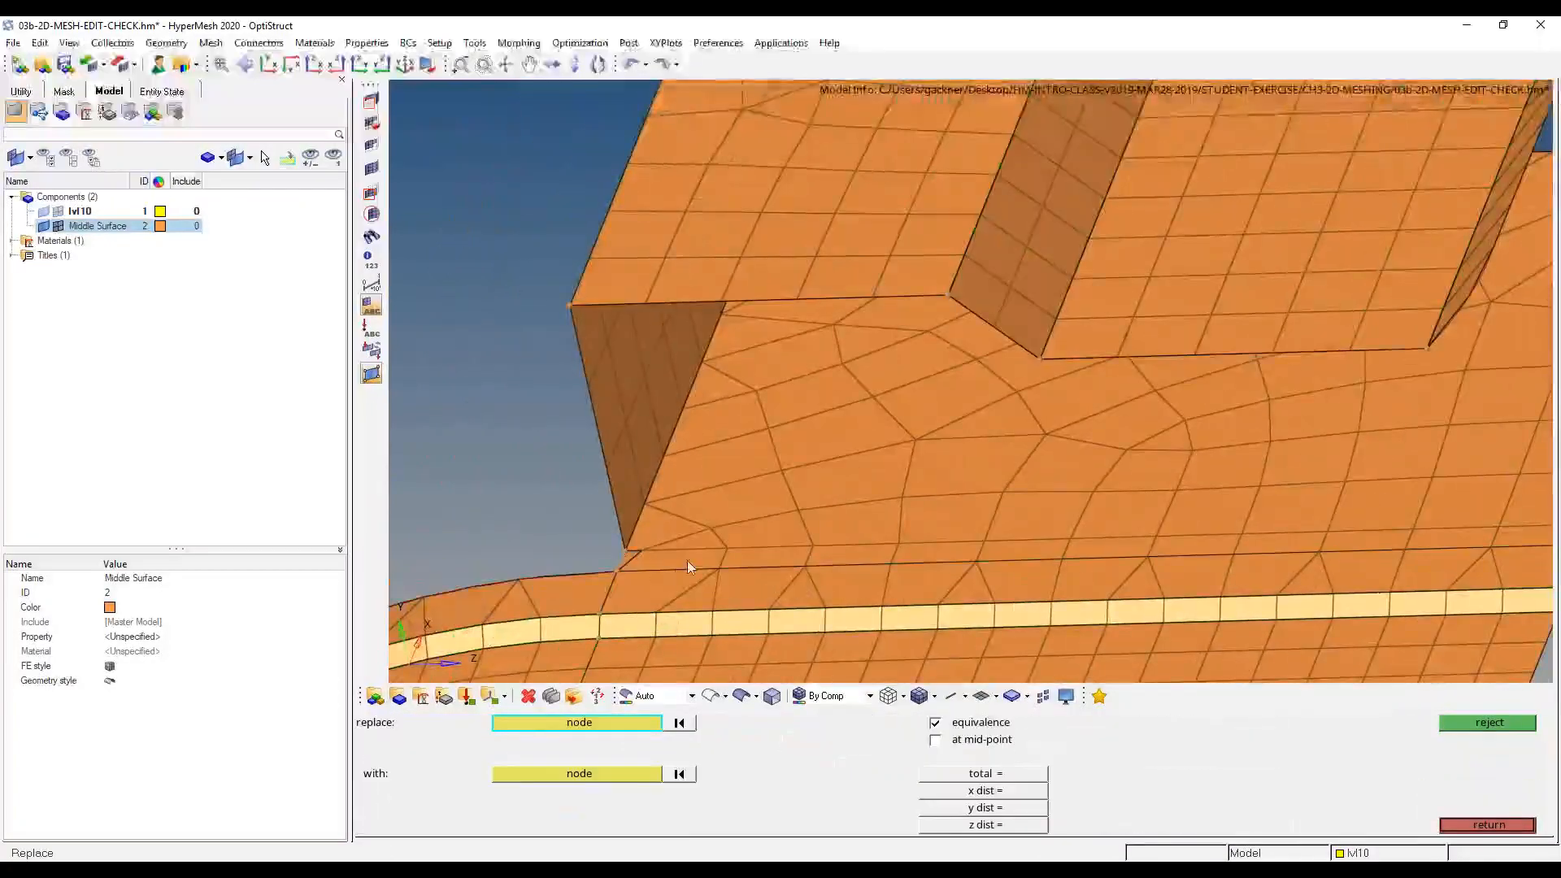
{"action": "left_click", "coordinate": [643, 552]}
{"action": "left_click", "coordinate": [623, 551]}
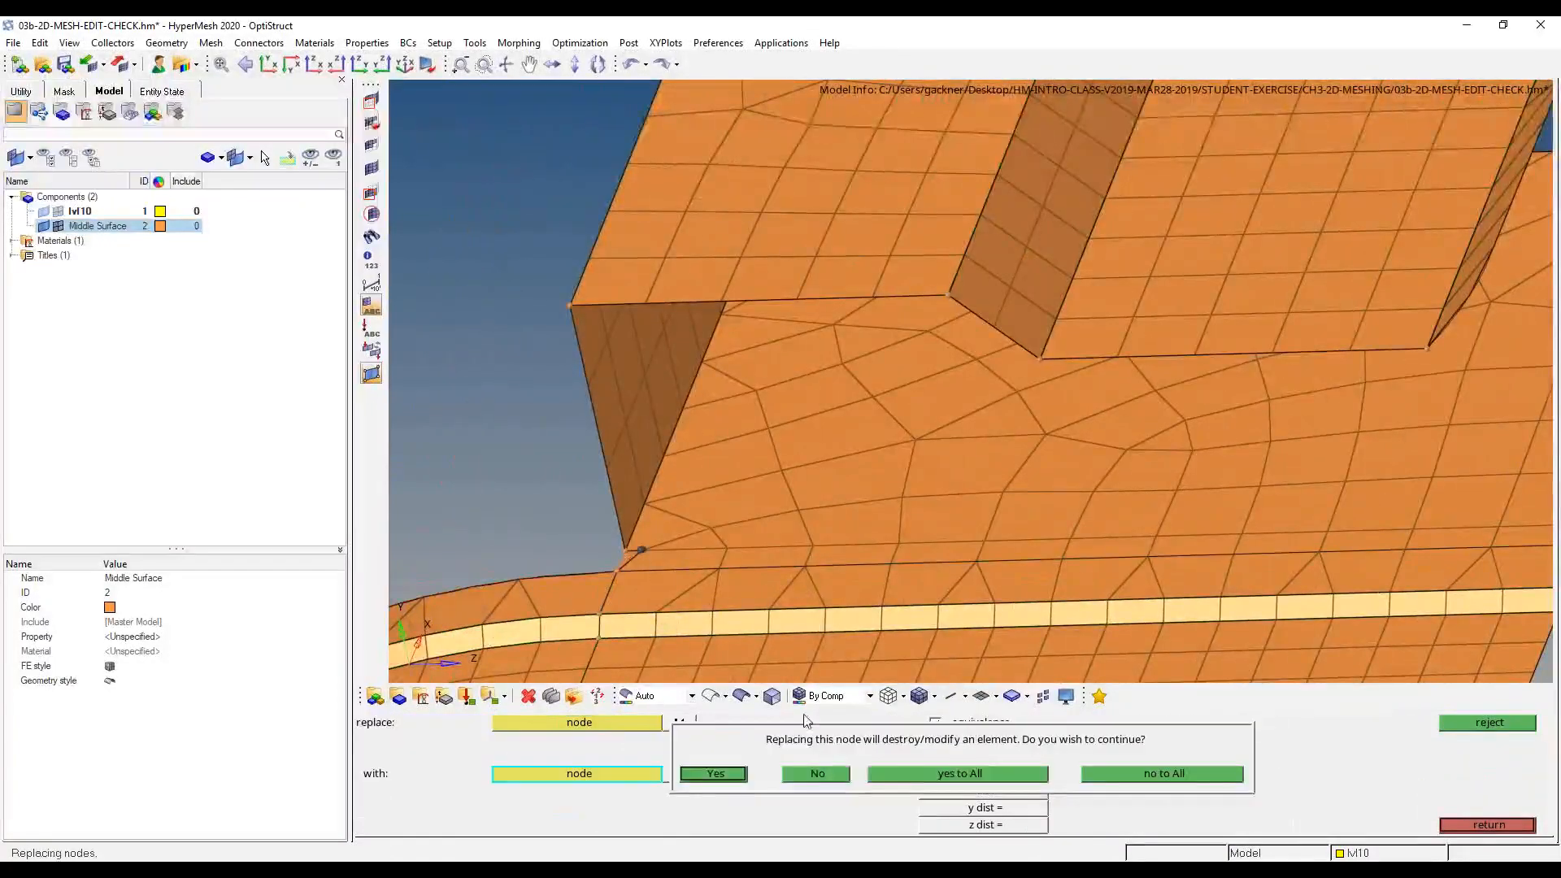
{"action": "left_click", "coordinate": [922, 774]}
{"action": "left_click", "coordinate": [1447, 825]}
- Examine the mesh around the small holes in the four-hole flange
{"action": "scroll", "coordinate": [854, 512], "scroll_direction": "down", "scroll_amount": 5, "text": "ctrl"}
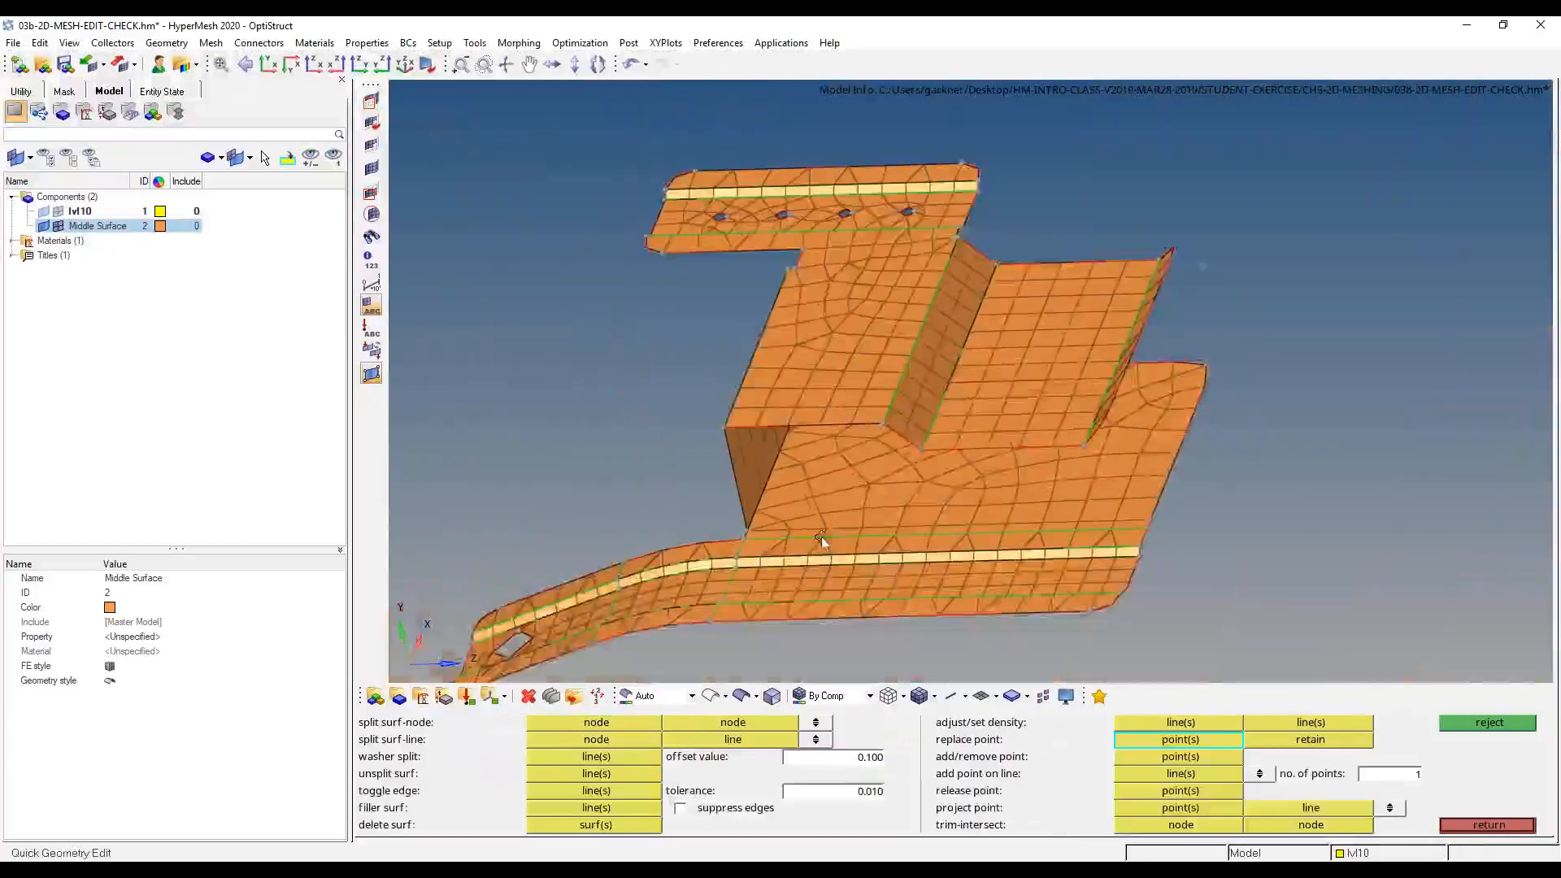
{"action": "left_click_drag", "start_coordinate": [822, 539], "coordinate": [889, 489], "text": "ctrl"}
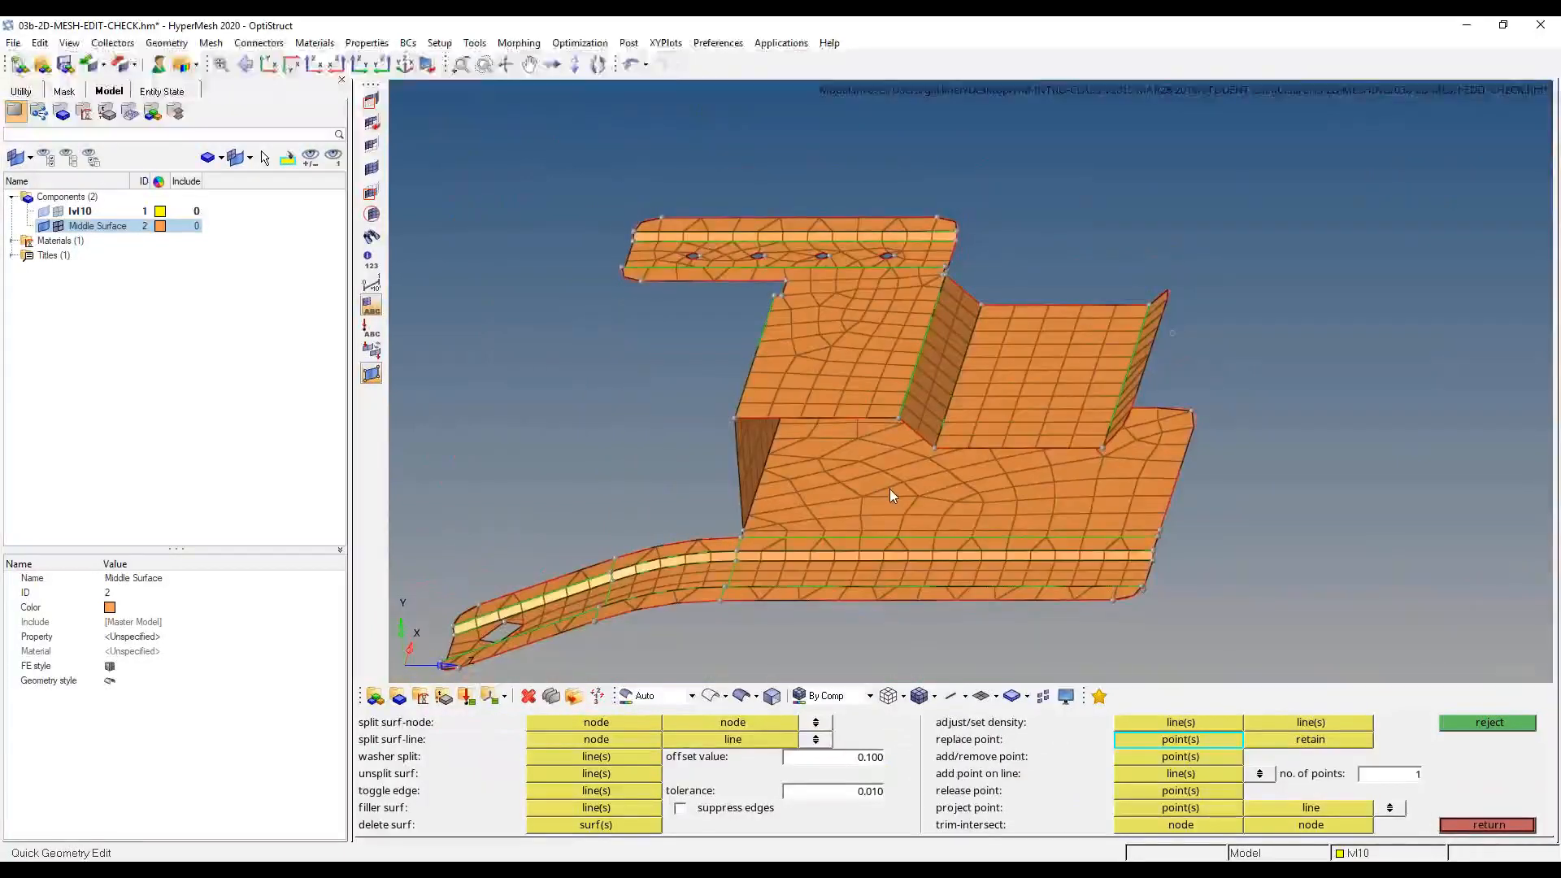
{"action": "key", "text": "F4"}
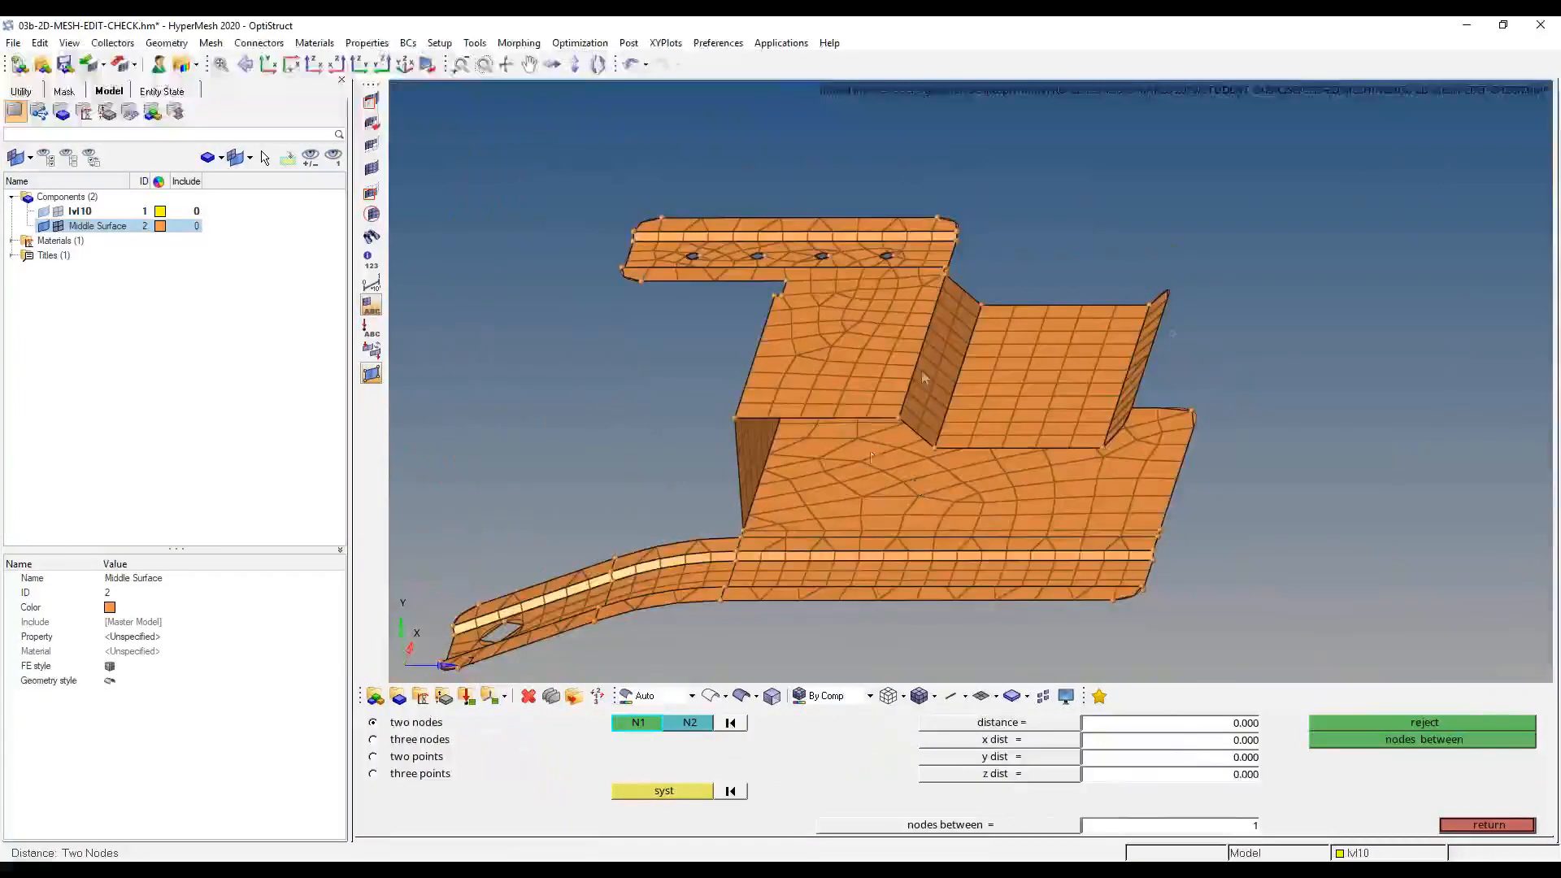
{"action": "left_click_drag", "start_coordinate": [920, 370], "coordinate": [845, 284], "text": "ctrl"}
{"action": "scroll", "coordinate": [801, 236], "scroll_direction": "up", "scroll_amount": 5, "text": "ctrl"}
{"action": "right_click_drag", "start_coordinate": [757, 159], "coordinate": [1035, 352], "text": "ctrl"}
{"action": "scroll", "coordinate": [971, 236], "scroll_direction": "up", "scroll_amount": 6, "text": "ctrl"}
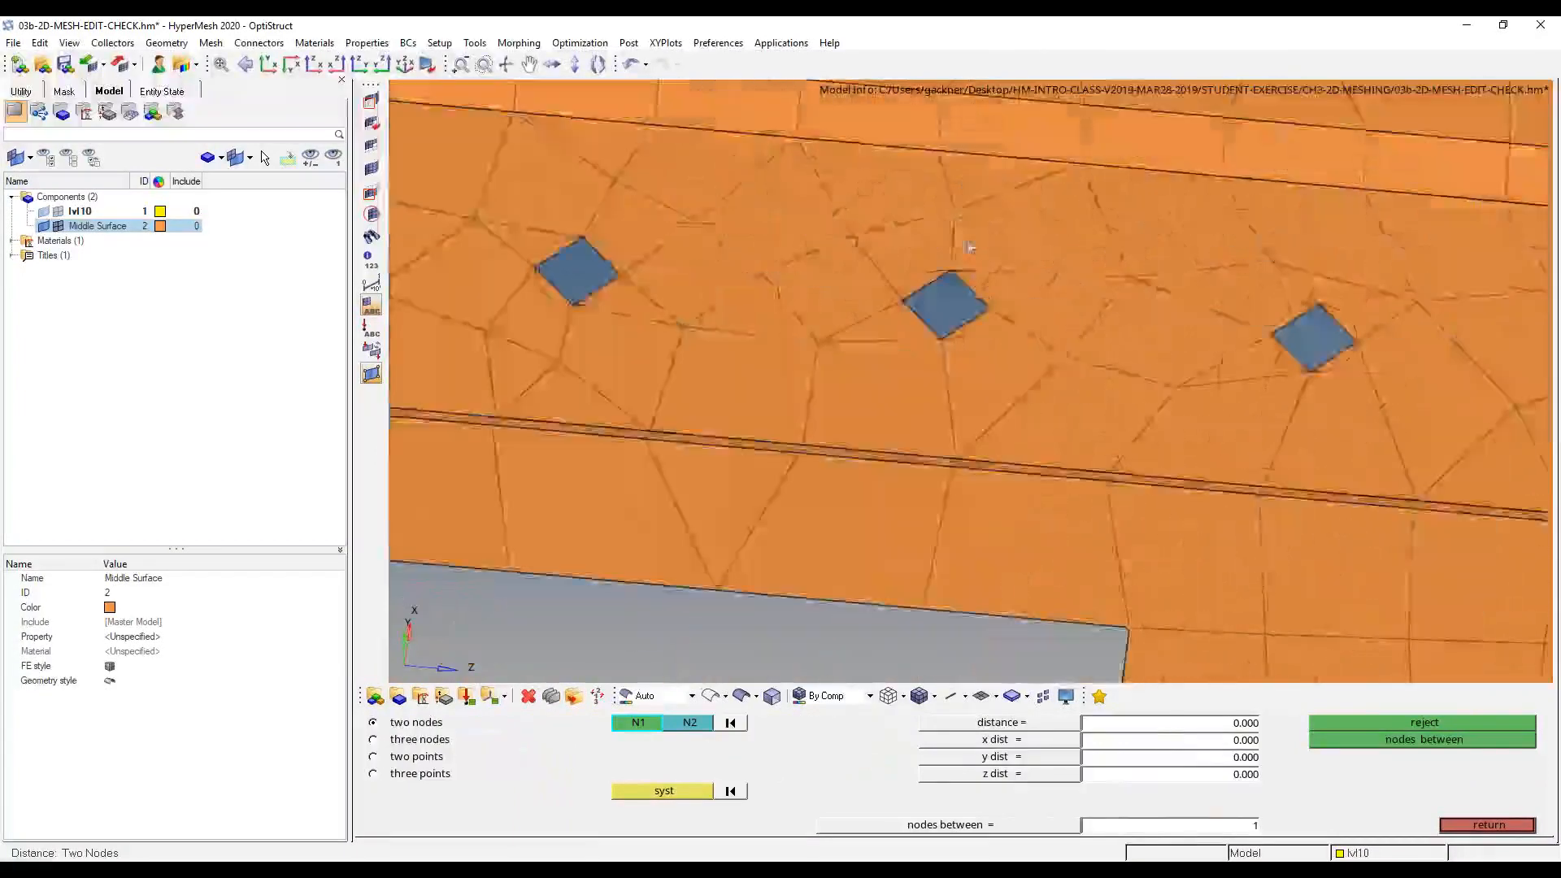
{"action": "left_click_drag", "start_coordinate": [1010, 345], "coordinate": [1016, 313], "text": "ctrl"}
{"action": "left_click", "coordinate": [1488, 824]}
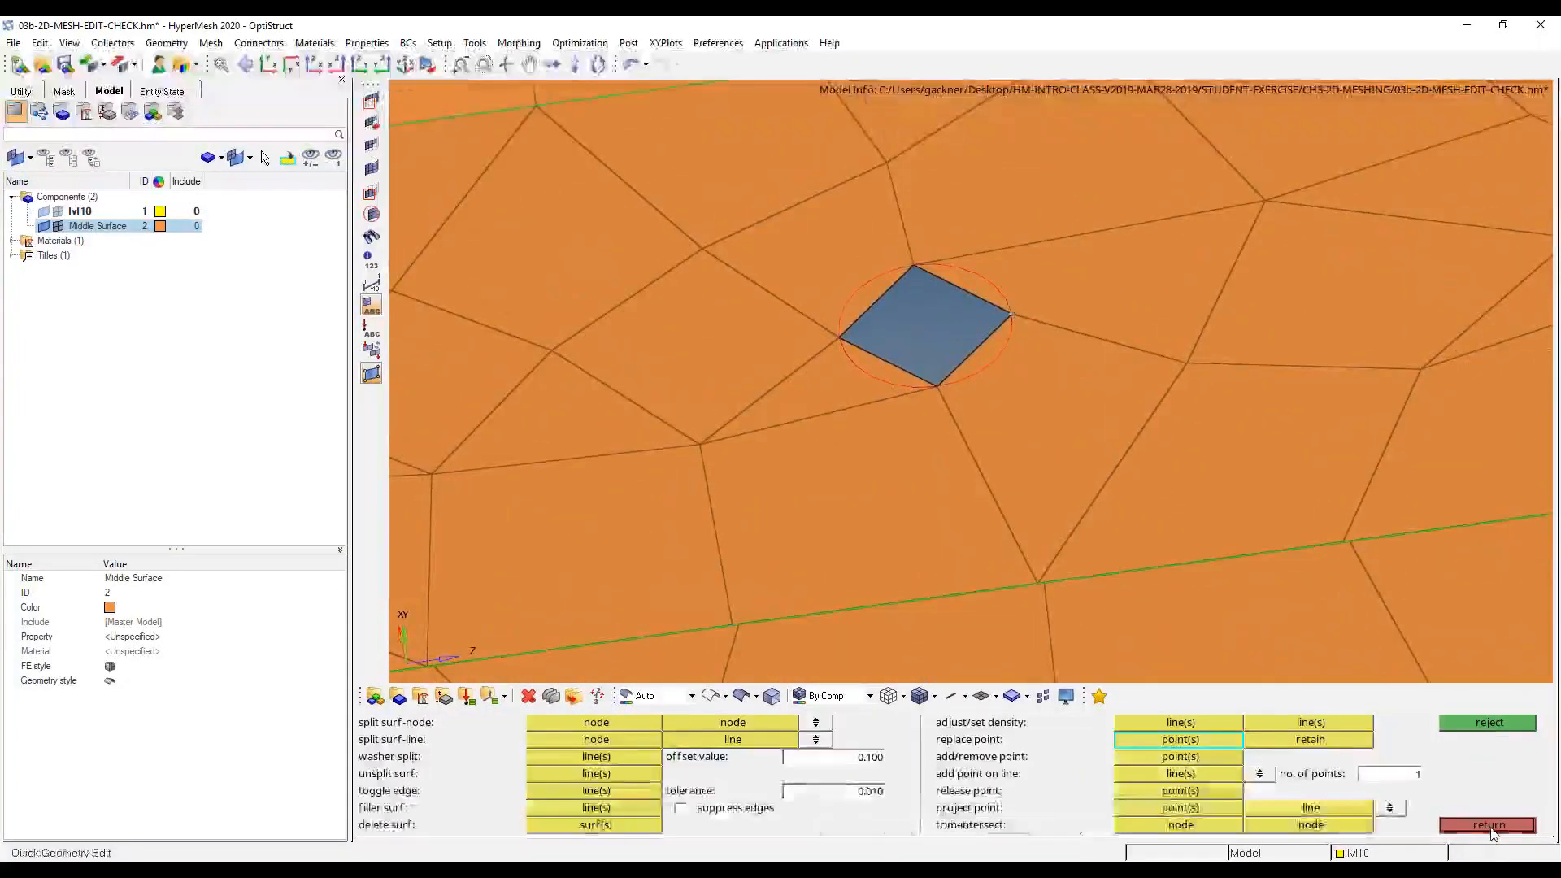
- Find the pinholes with a diameter below 10 on the four-hole flange
{"action": "left_click", "coordinate": [1490, 826]}
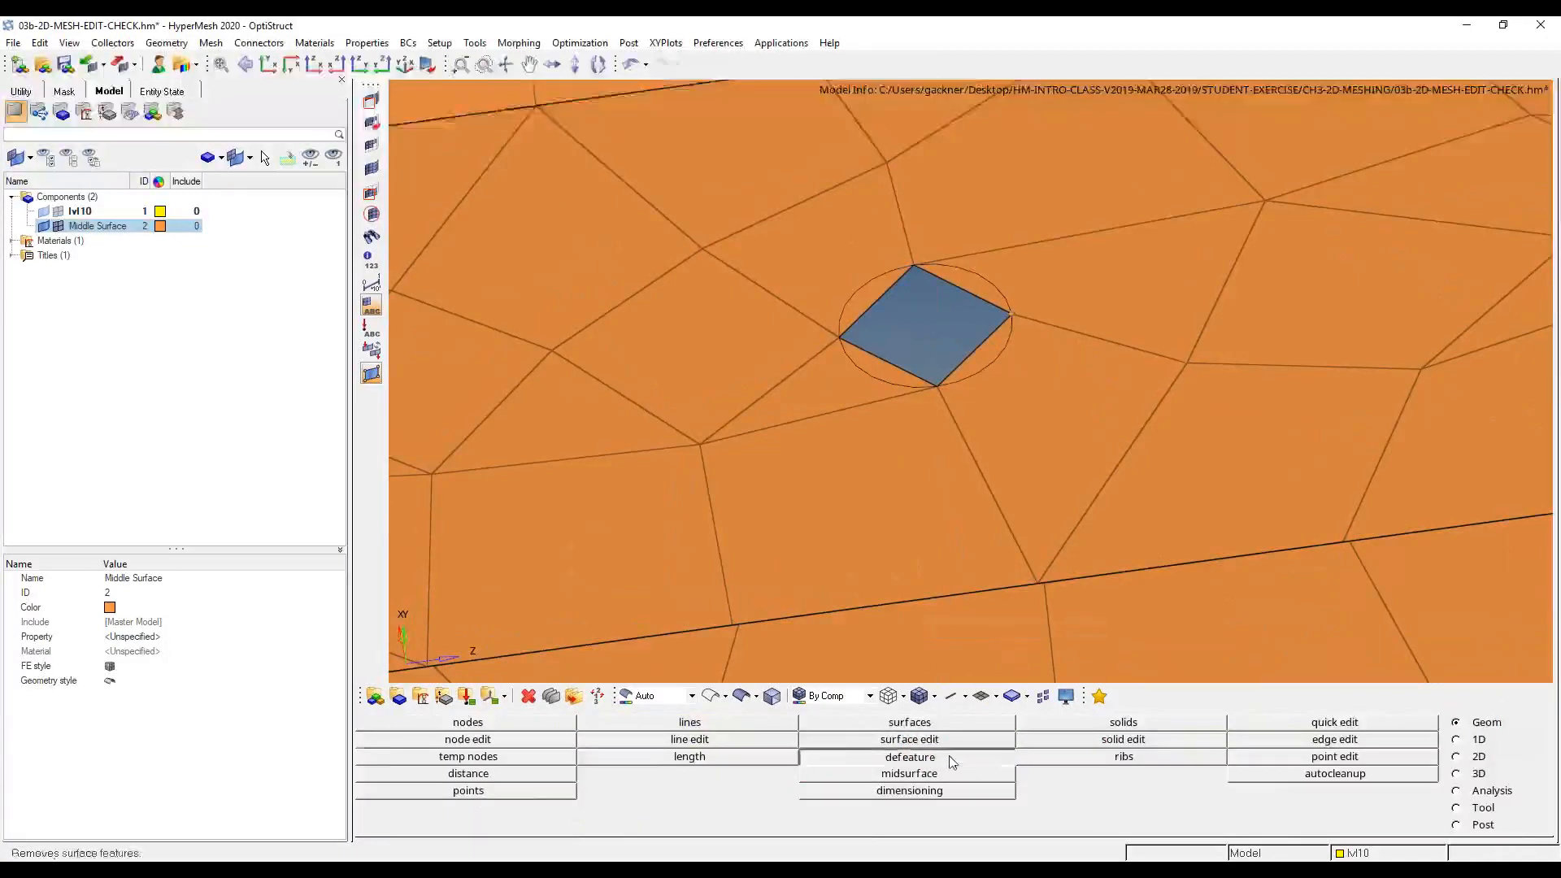
{"action": "left_click", "coordinate": [909, 773]}
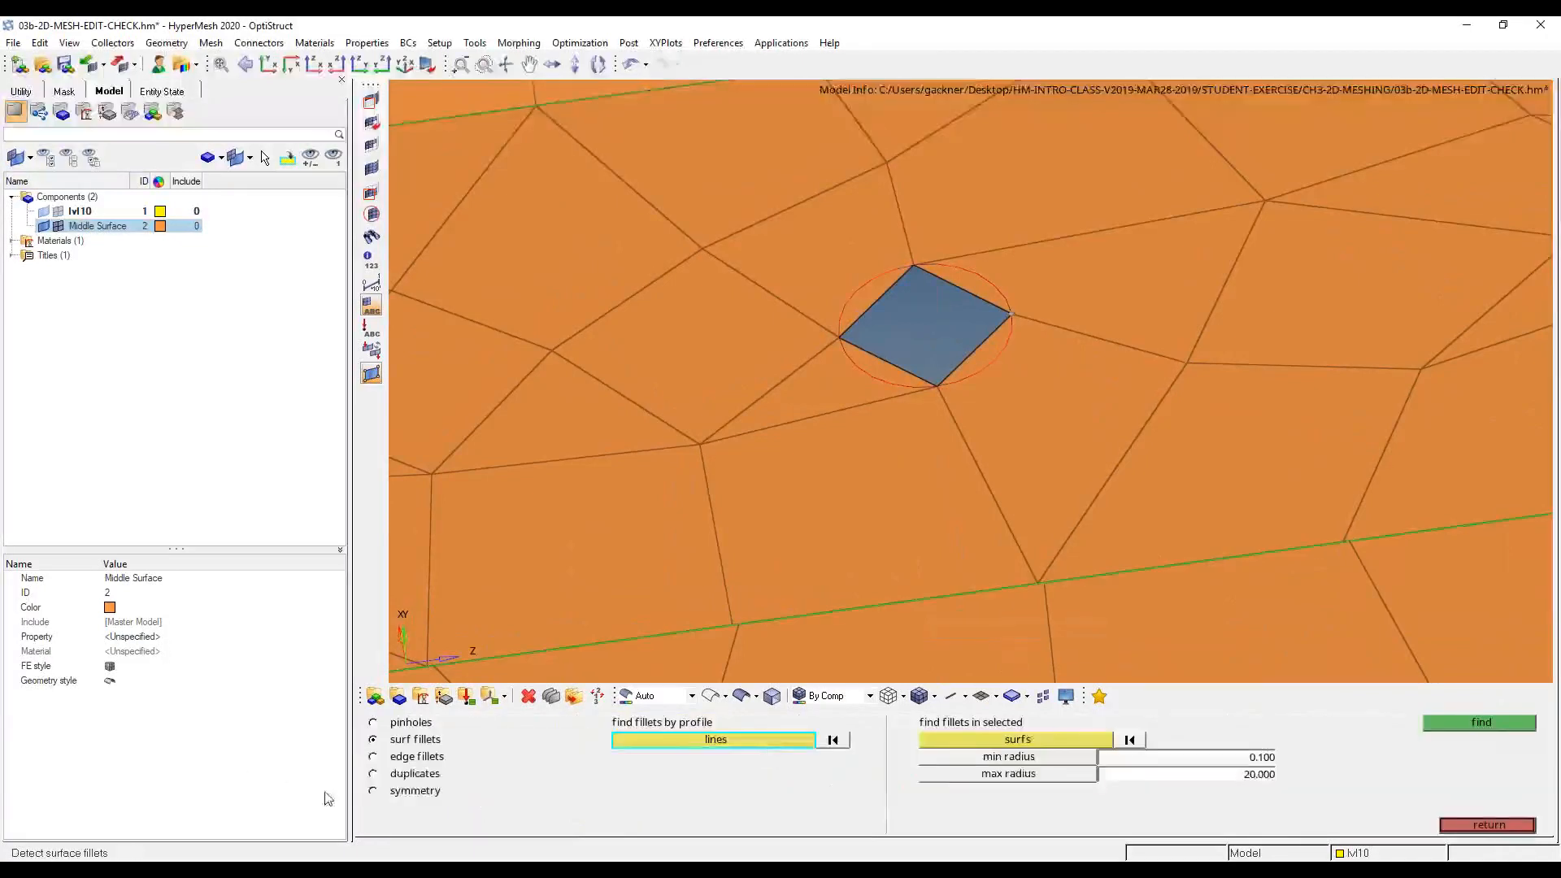
{"action": "left_click", "coordinate": [407, 723]}
{"action": "mouse_move", "coordinate": [1041, 460]}
{"action": "right_mouse_down", "text": "ctrl"}
{"action": "mouse_move", "coordinate": [1168, 620]}
{"action": "mouse_move", "coordinate": [1058, 445]}
{"action": "right_mouse_up", "text": "ctrl"}
{"action": "scroll", "coordinate": [1167, 620], "scroll_direction": "down", "scroll_amount": 6, "text": "ctrl"}
{"action": "scroll", "coordinate": [1167, 620], "scroll_direction": "up", "scroll_amount": 3, "text": "ctrl"}
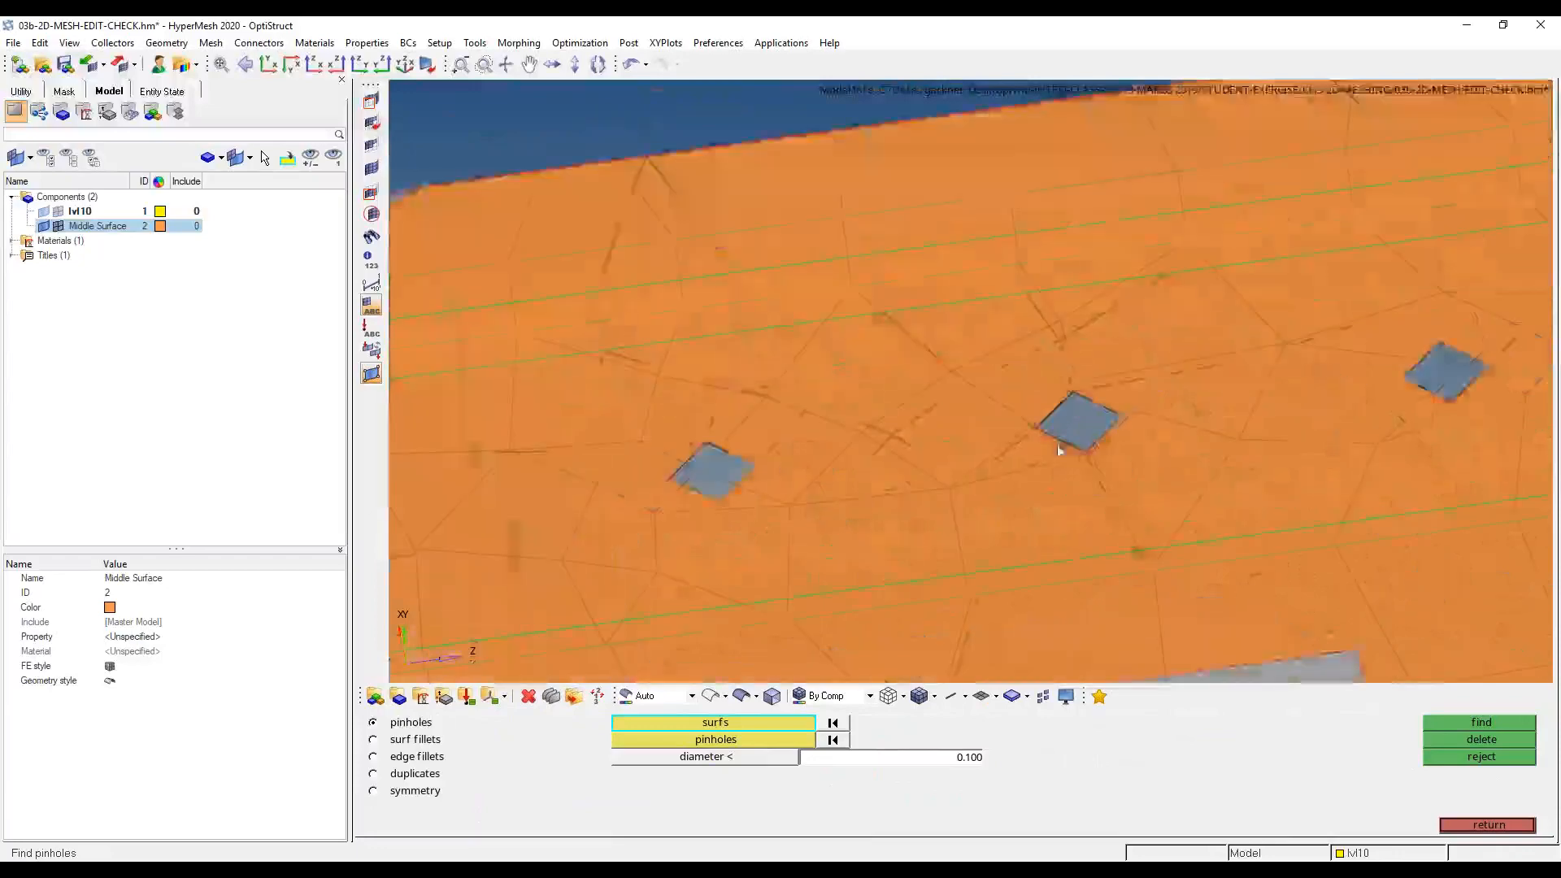
{"action": "middle_click", "coordinate": [837, 455]}
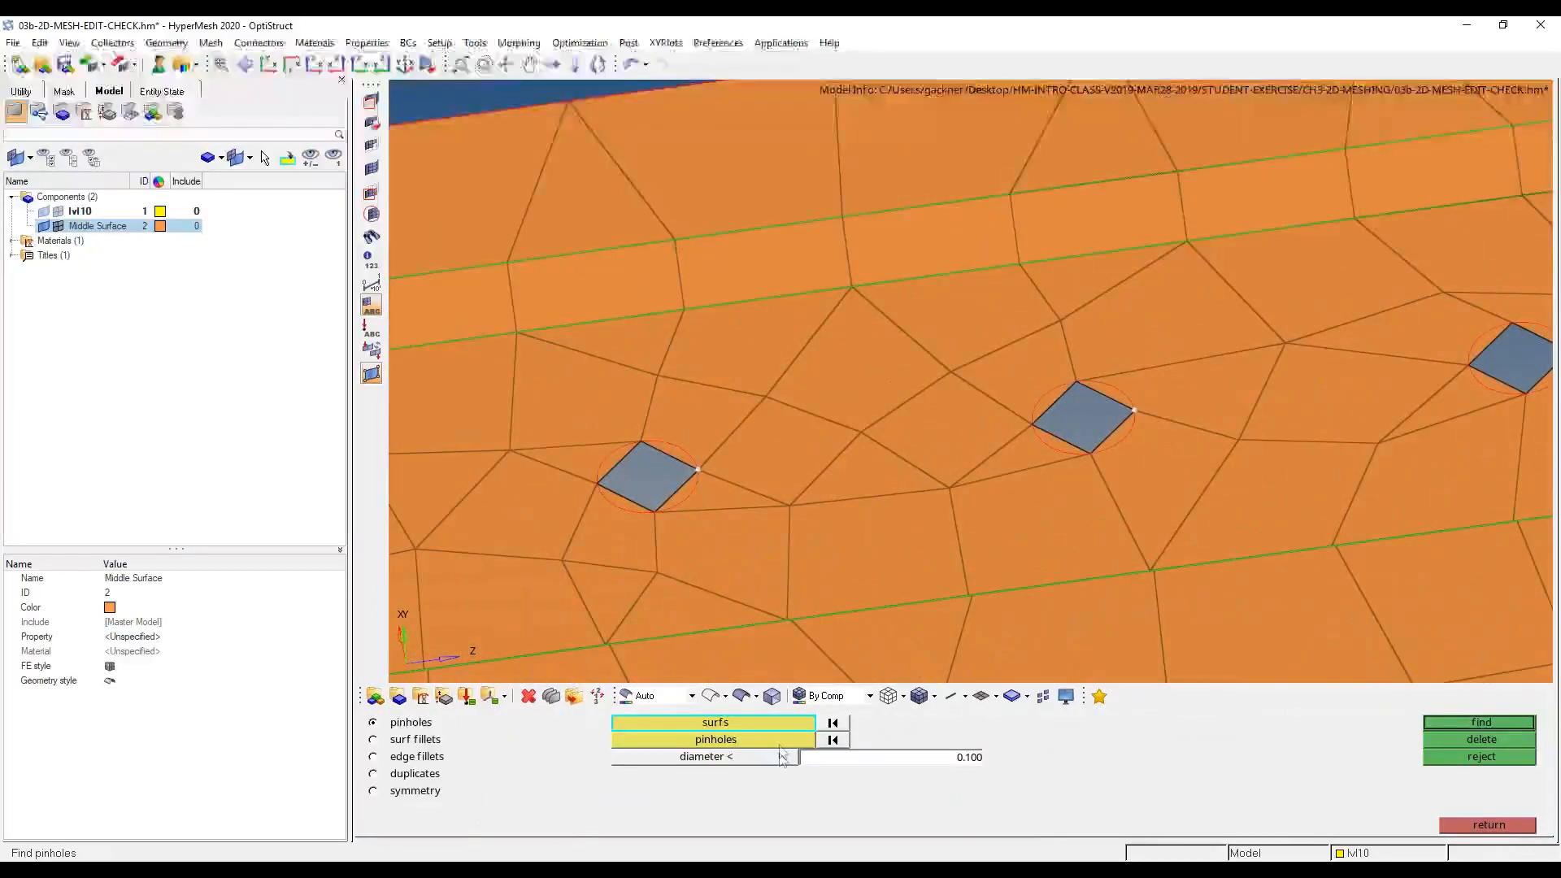
{"action": "left_click", "coordinate": [874, 756]}
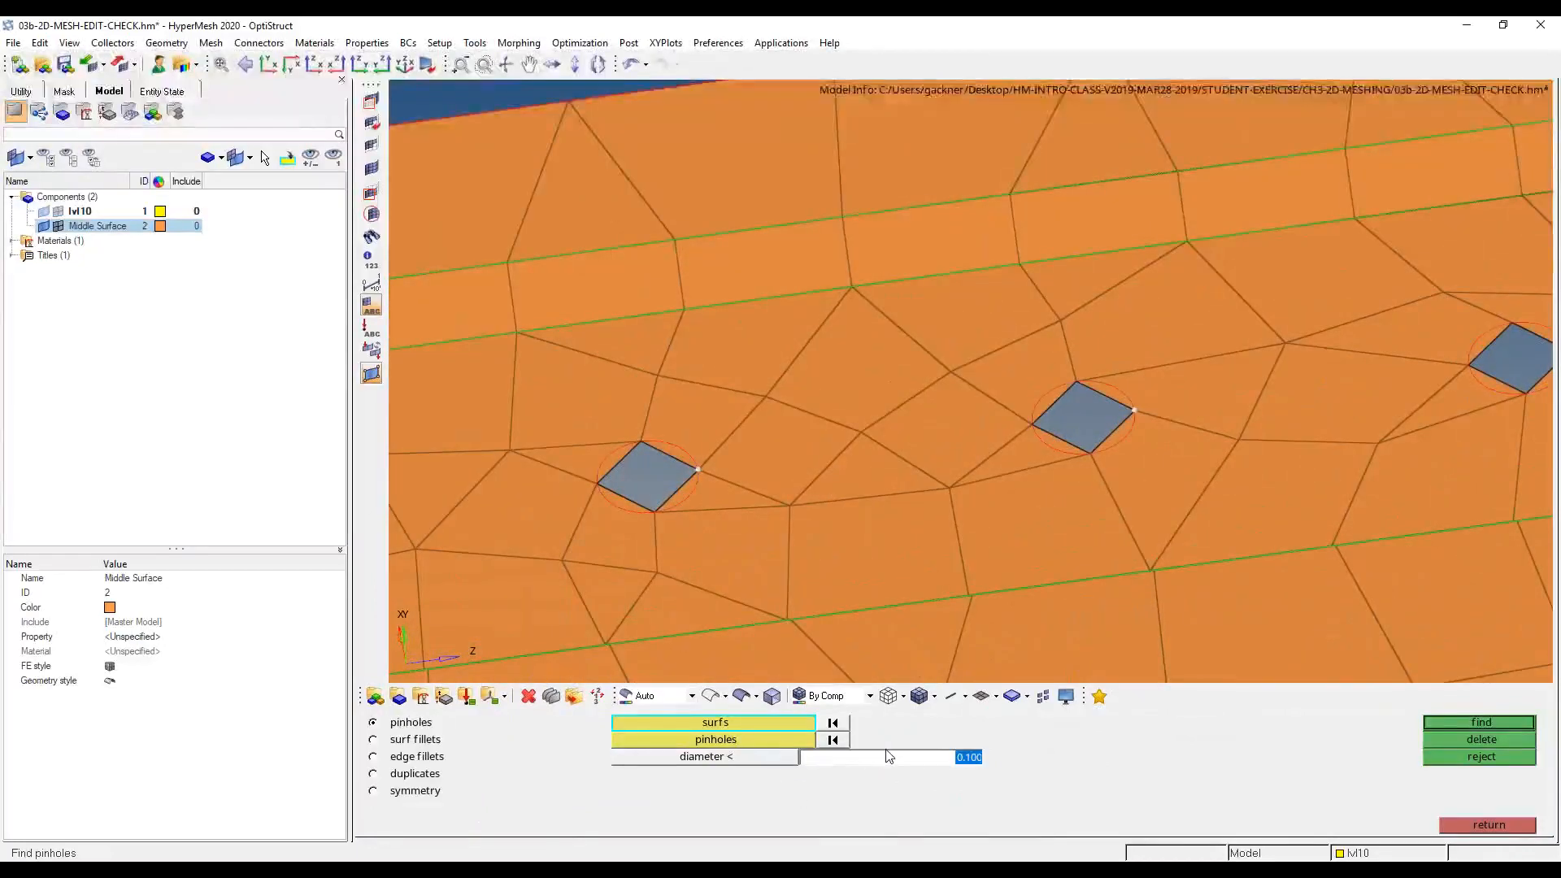
{"action": "type", "text": "10"}
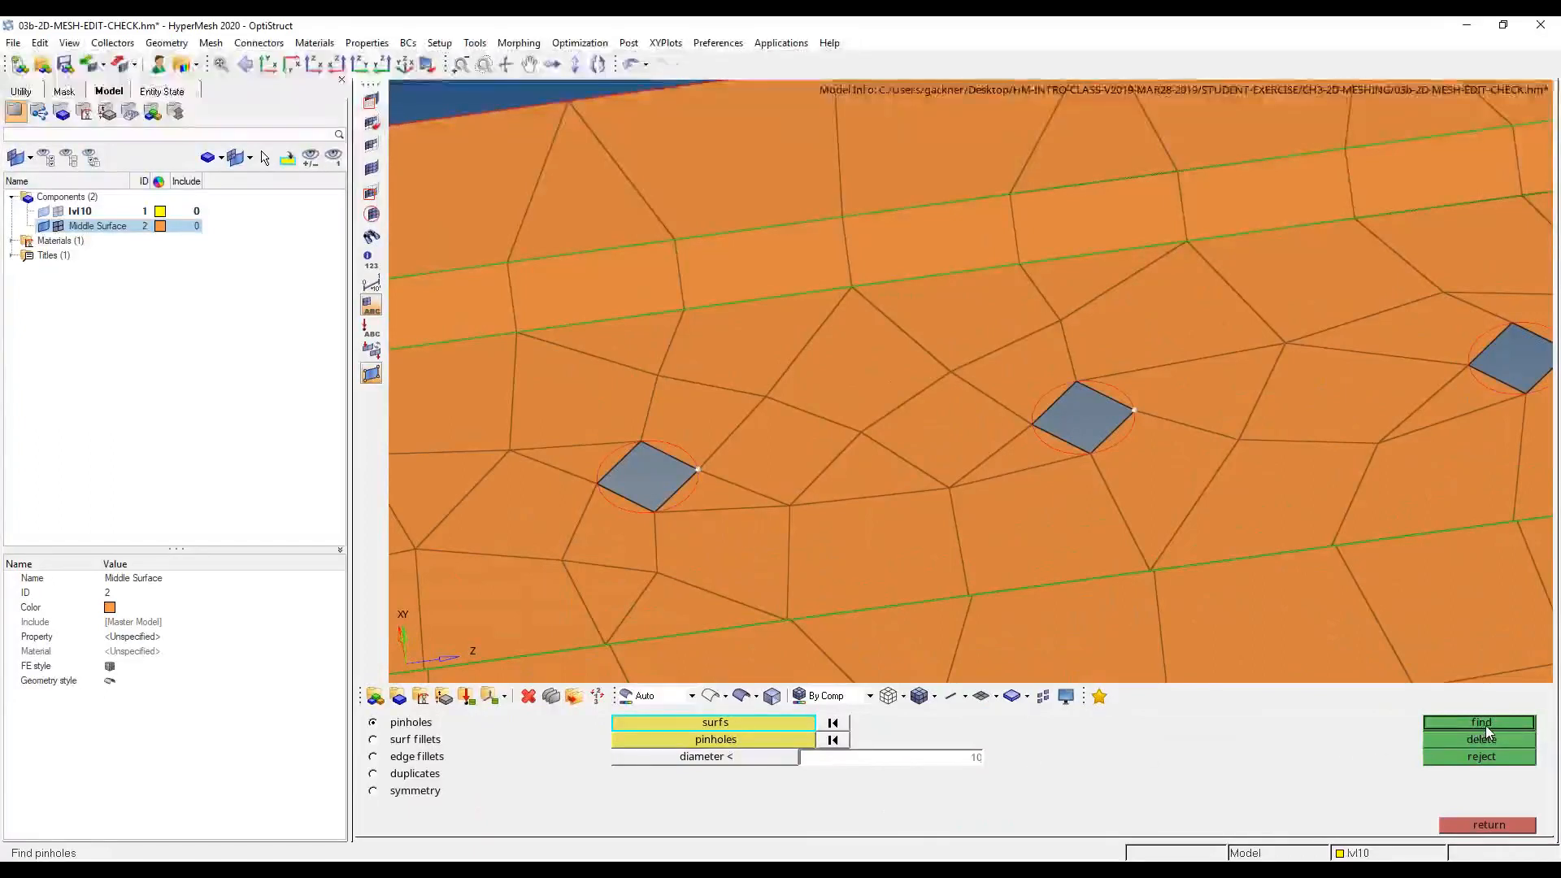
{"action": "left_click", "coordinate": [1482, 723]}
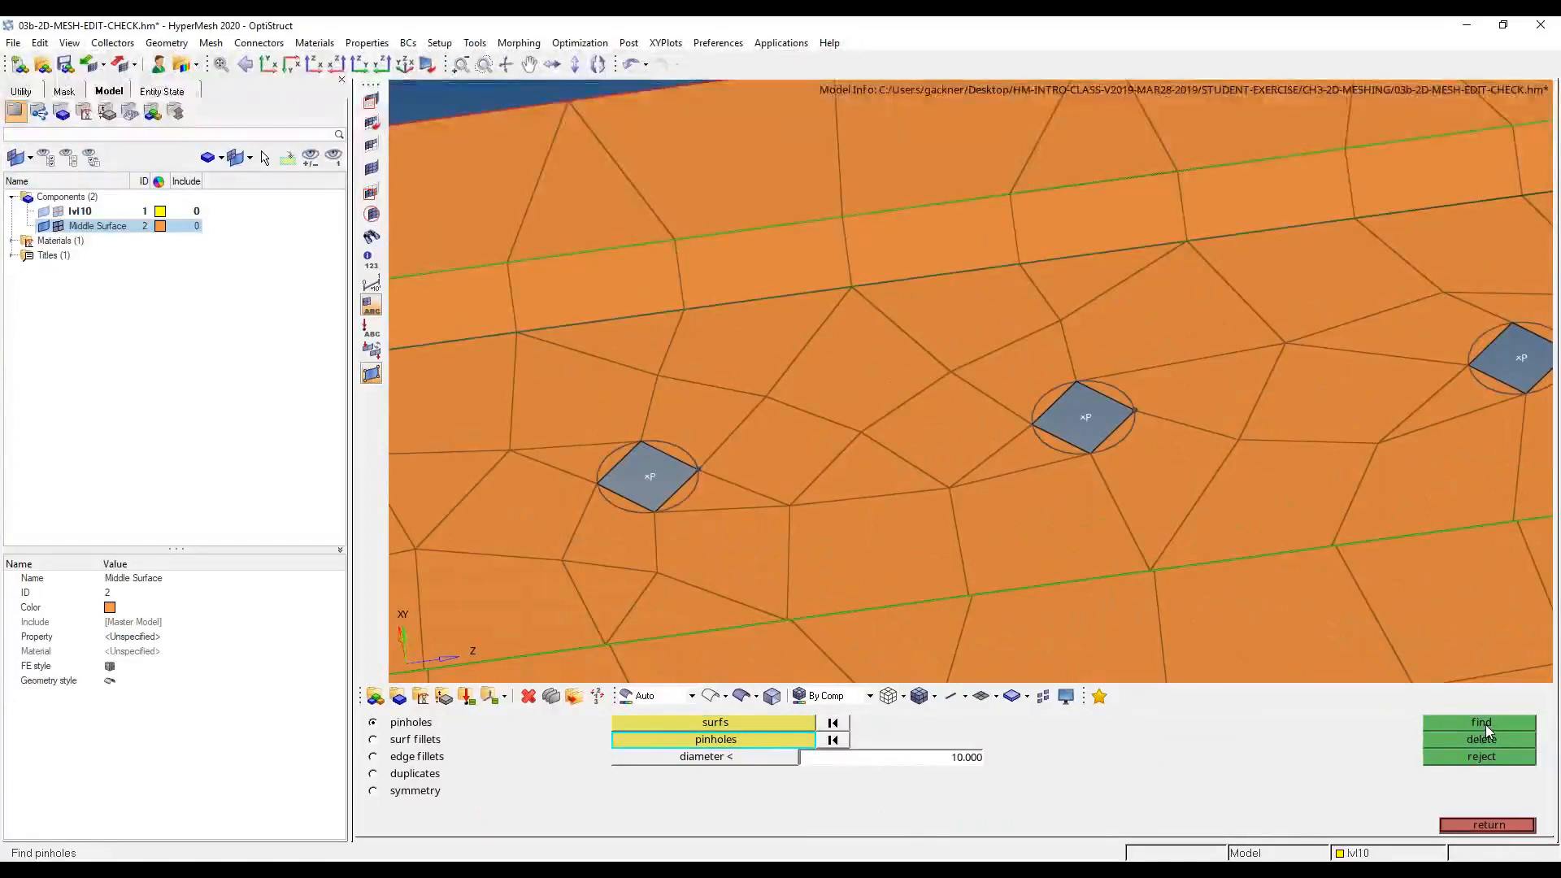
- Try deleting the found pinholes from the four-hole flange, and undo the deletion
{"action": "scroll", "coordinate": [600, 445], "scroll_direction": "down", "scroll_amount": 5}
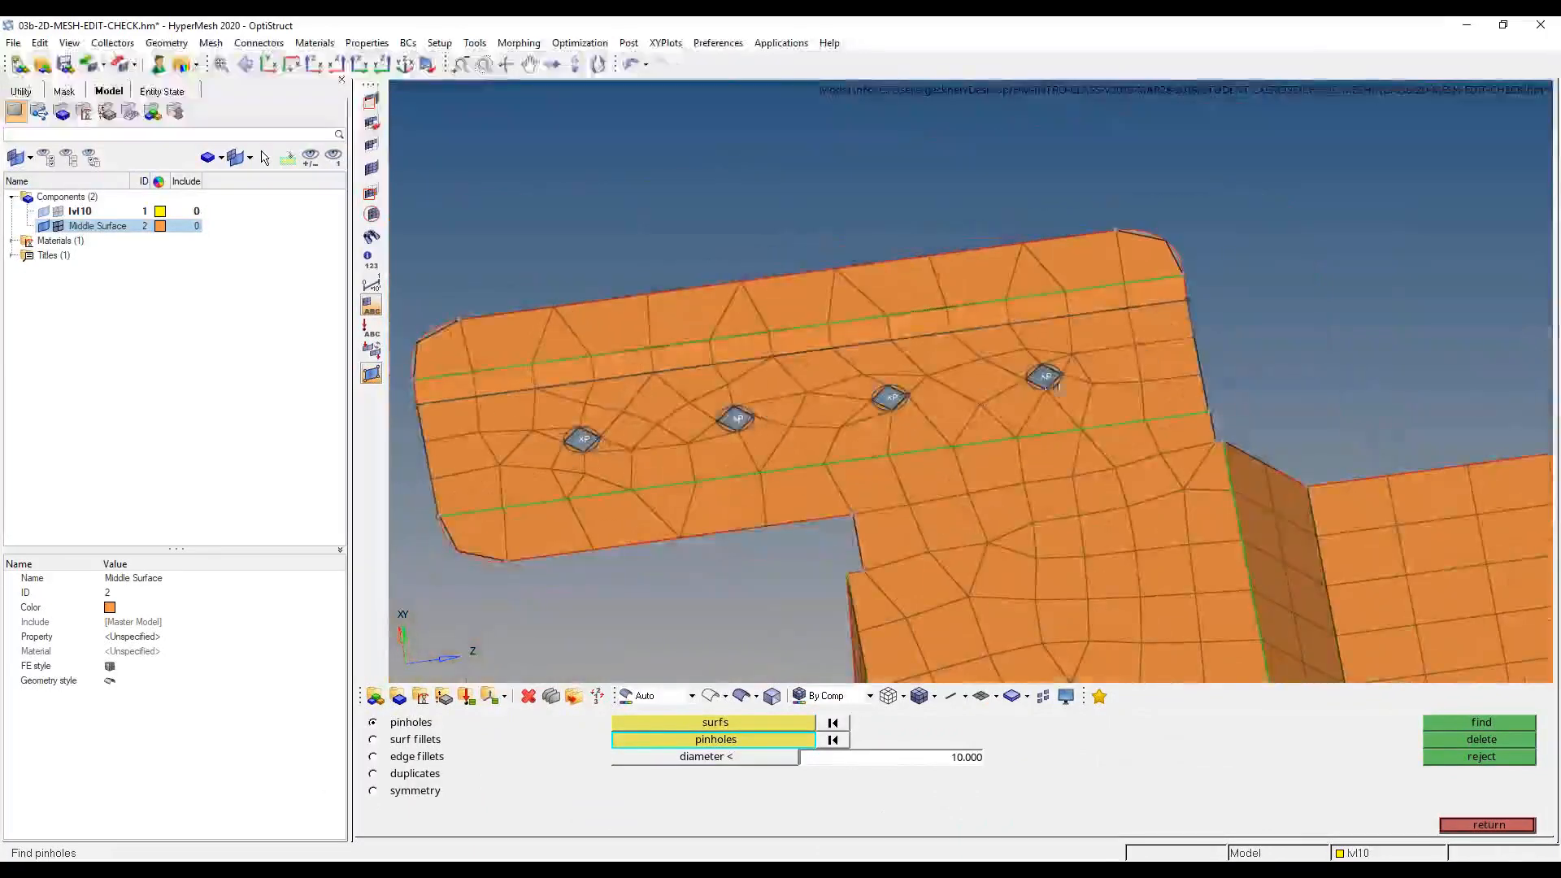
{"action": "right_click_drag", "start_coordinate": [1016, 406], "coordinate": [1159, 404], "text": "ctrl"}
{"action": "scroll", "coordinate": [821, 437], "scroll_direction": "up", "scroll_amount": 5}
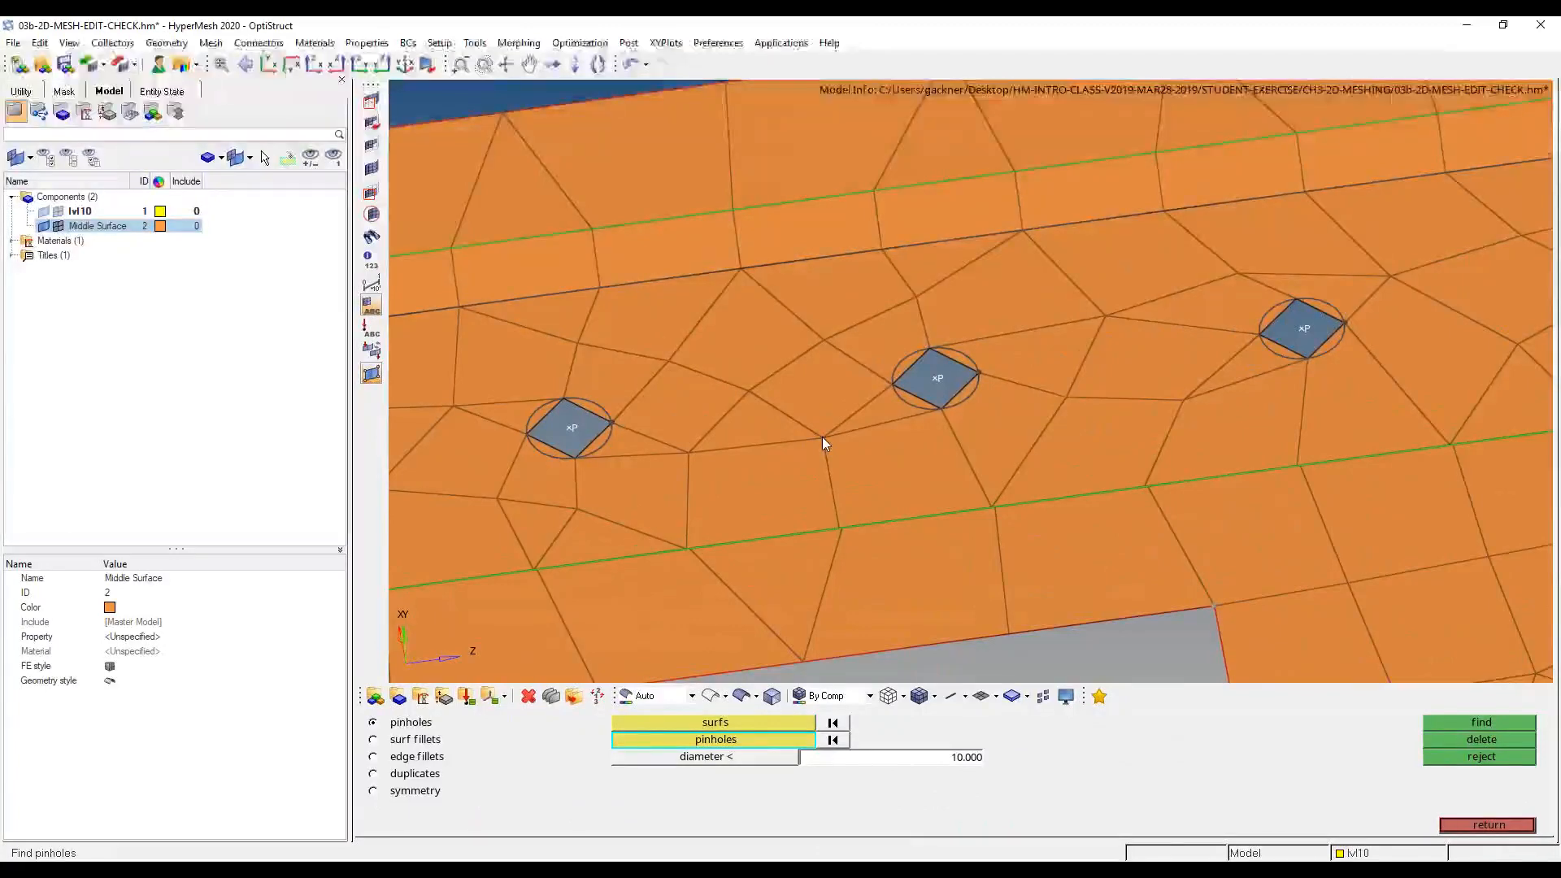
{"action": "left_click", "coordinate": [1480, 738]}
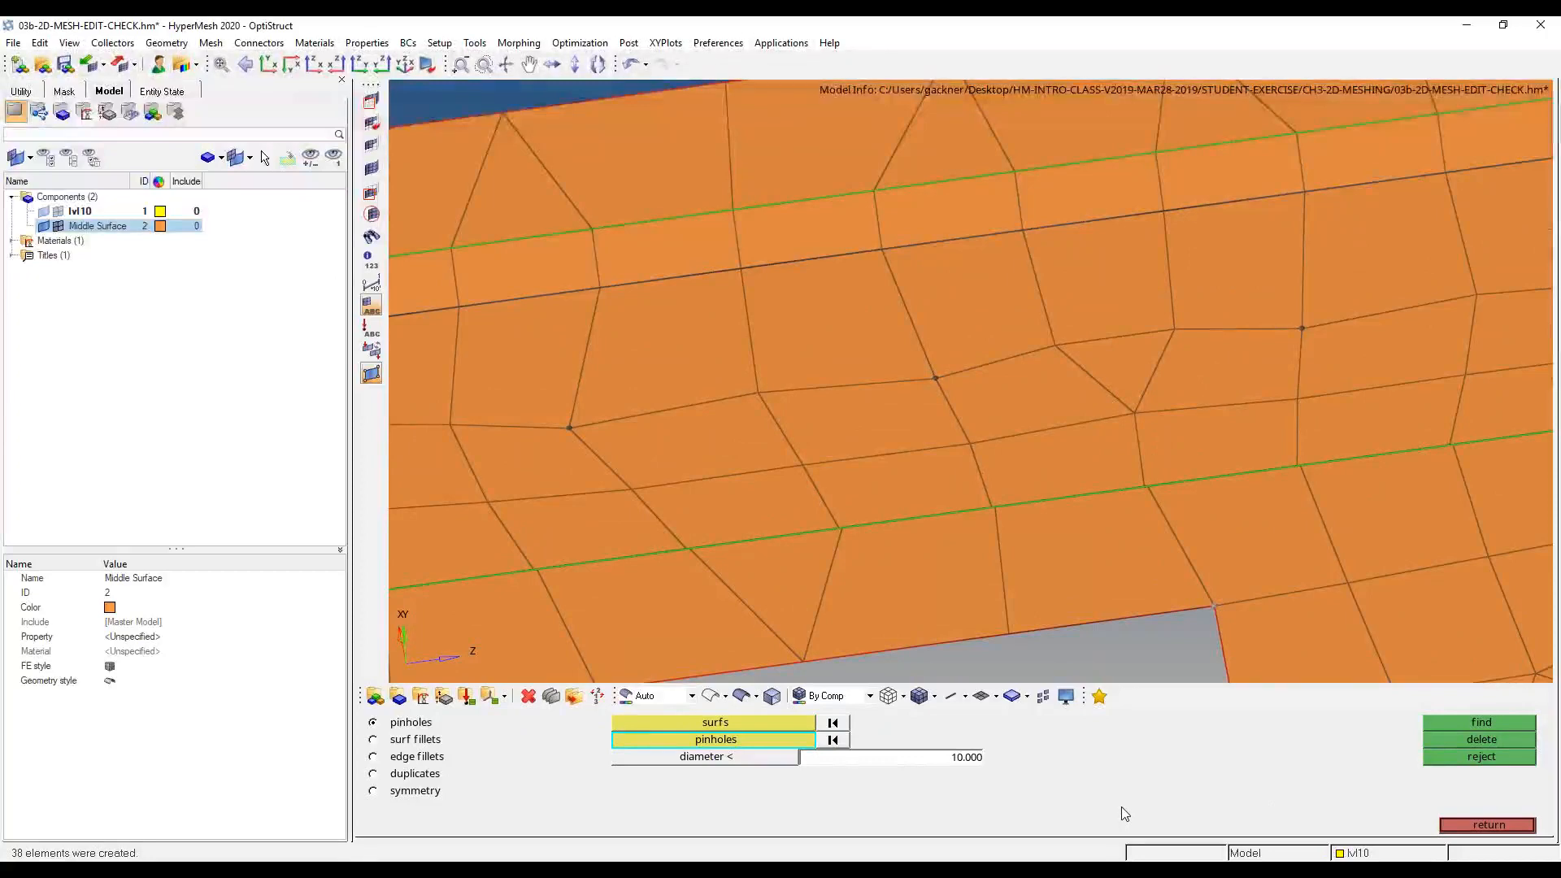
{"action": "scroll", "coordinate": [1066, 551], "scroll_direction": "down", "scroll_amount": 5, "text": "ctrl"}
{"action": "key", "text": "ctrl+z"}
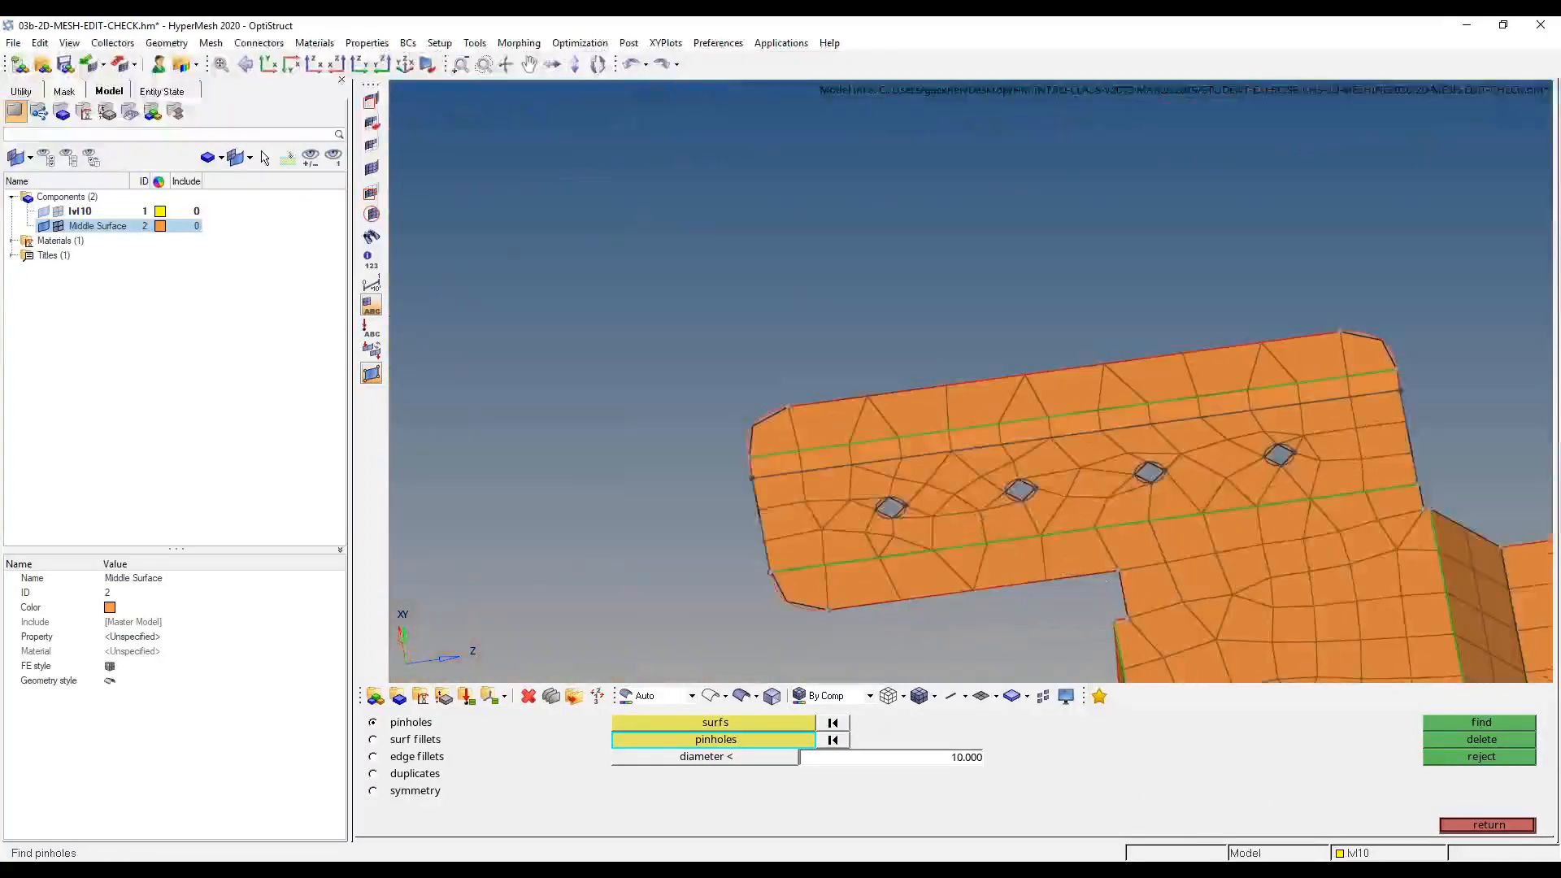
- Check the mesh for elements with a Jacobian below 0.7 and examine the failed elements around the four-hole flange's holes
{"action": "left_click", "coordinate": [1502, 825]}
{"action": "key", "text": "F10"}
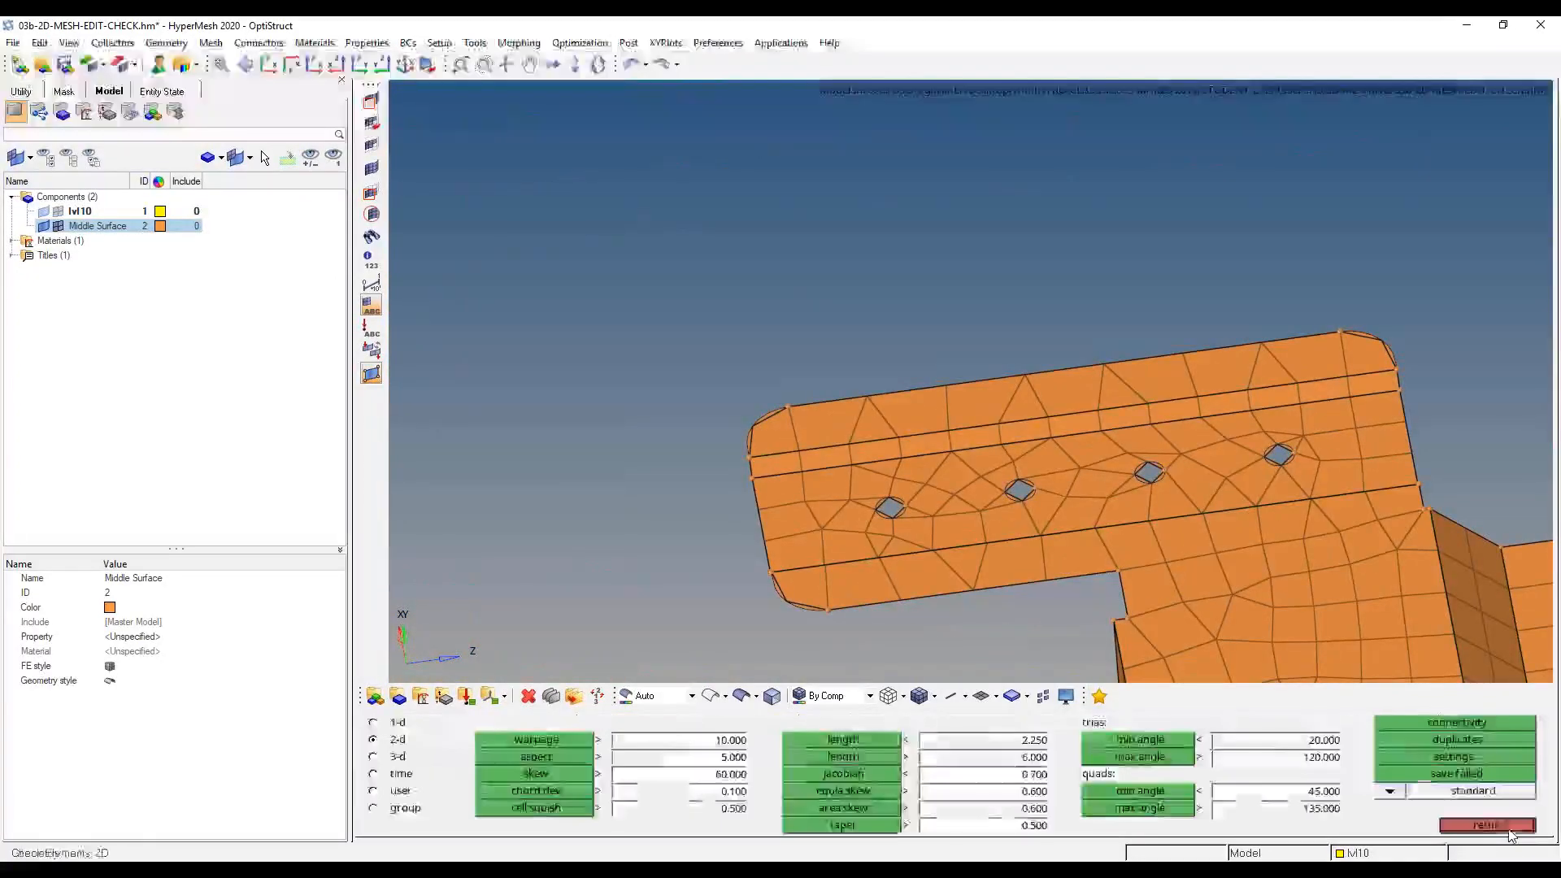
{"action": "left_click", "coordinate": [847, 771]}
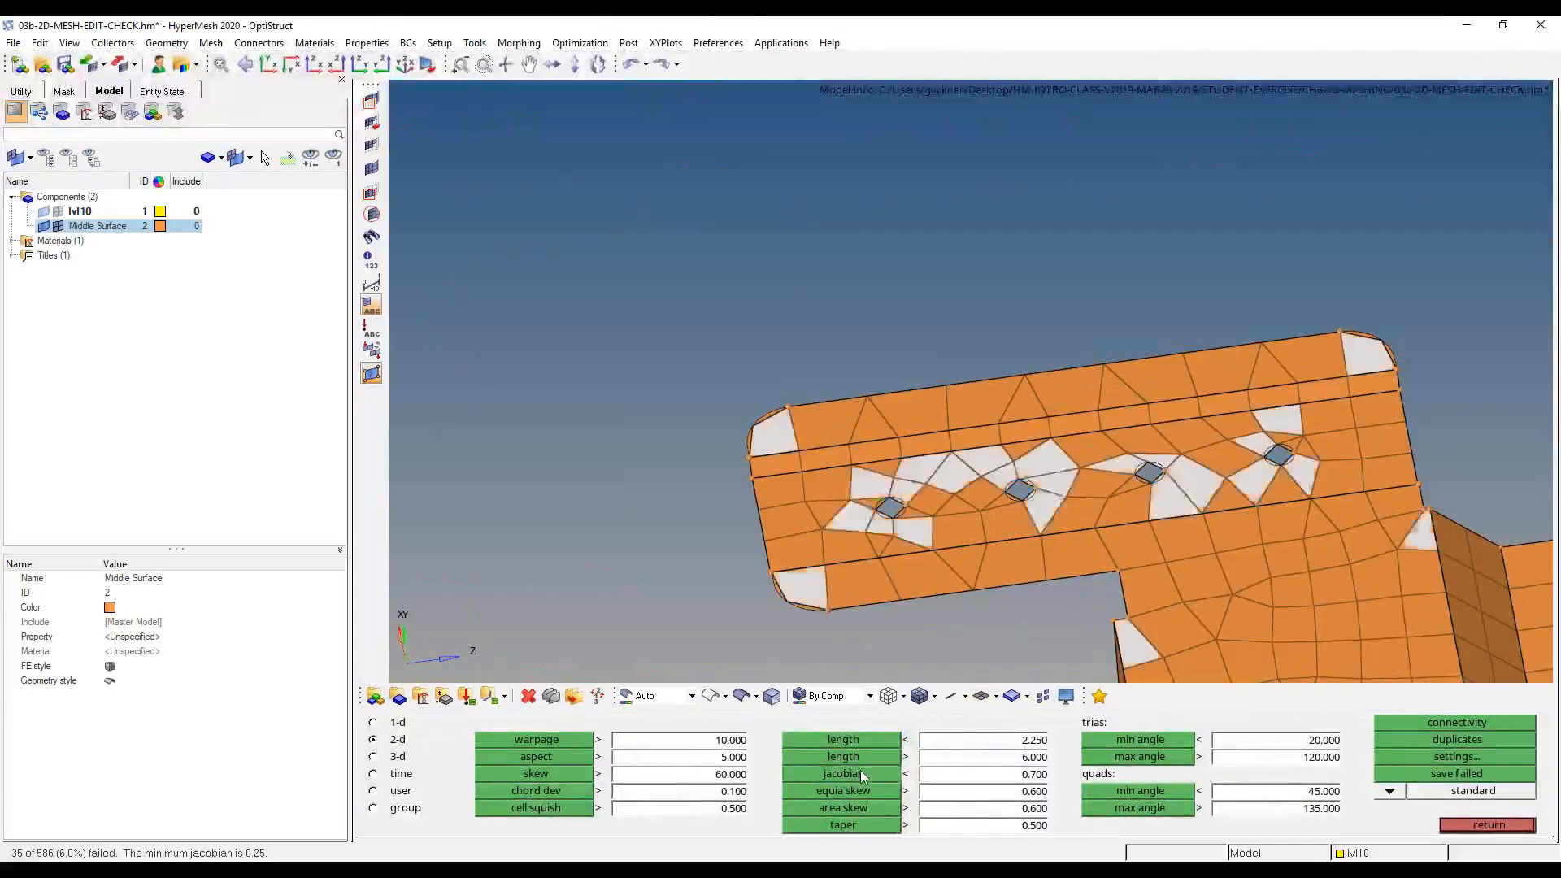
{"action": "scroll", "coordinate": [1323, 436], "scroll_direction": "up", "scroll_amount": 2}
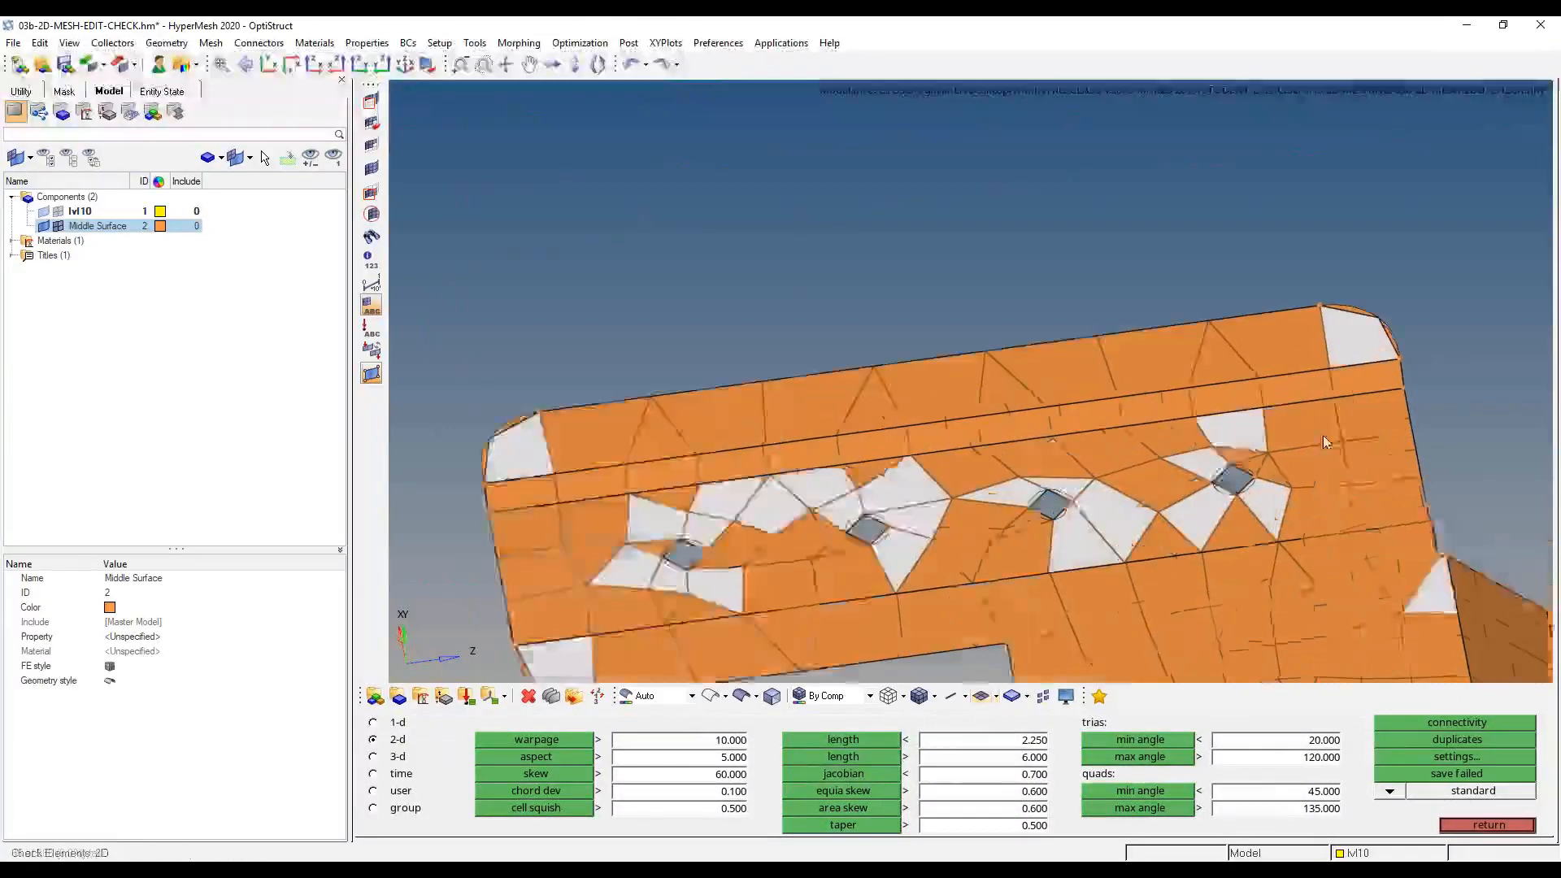
{"action": "scroll", "coordinate": [1148, 508], "scroll_direction": "up", "scroll_amount": 5}
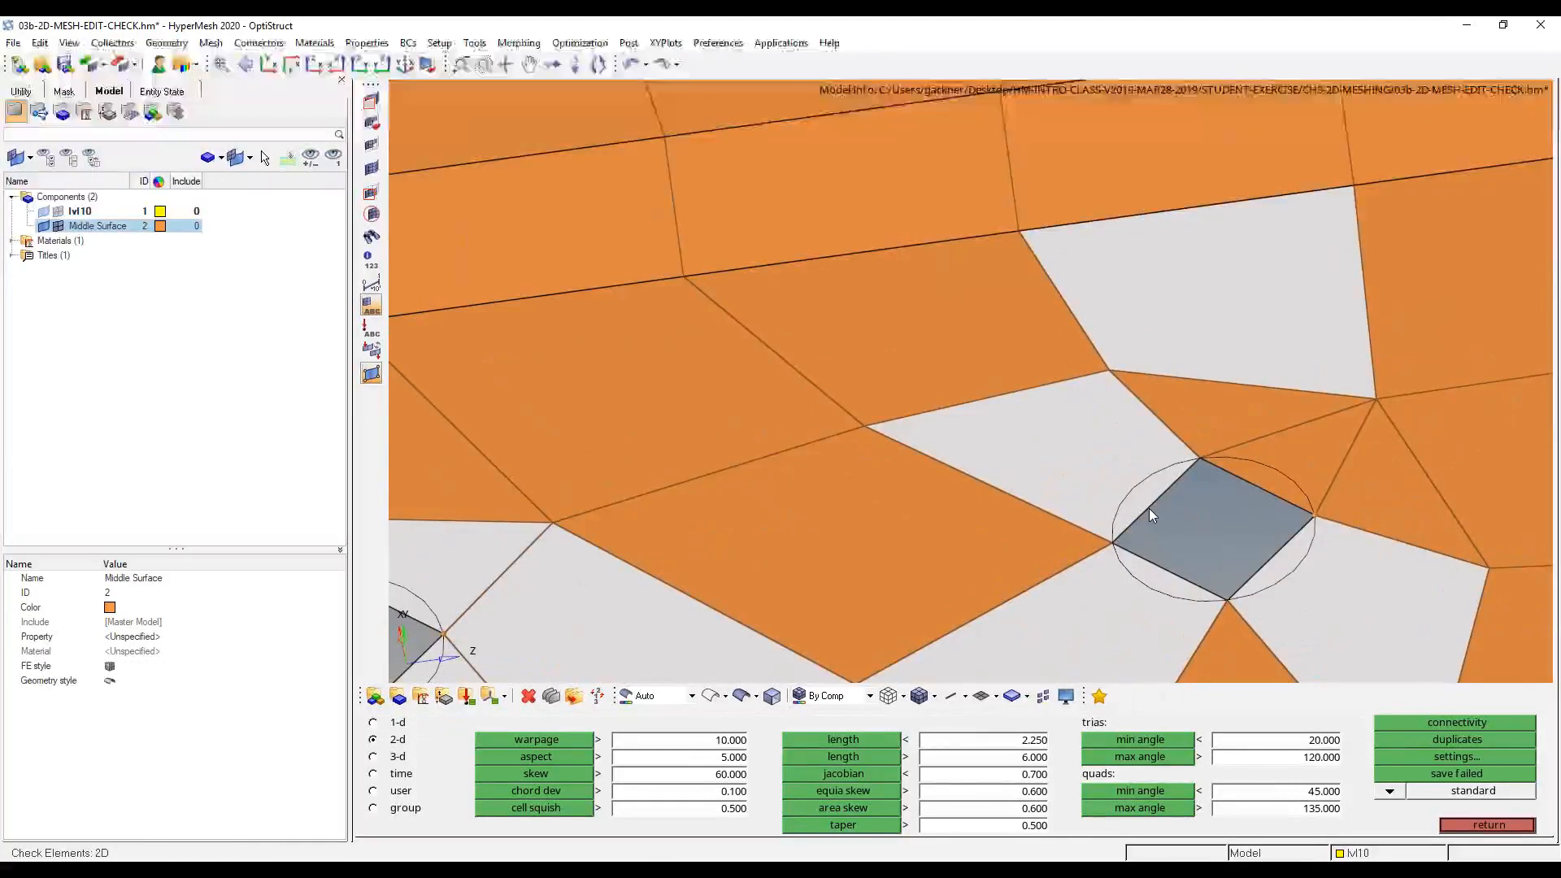
{"action": "scroll", "coordinate": [1163, 514], "scroll_direction": "down", "scroll_amount": 10}
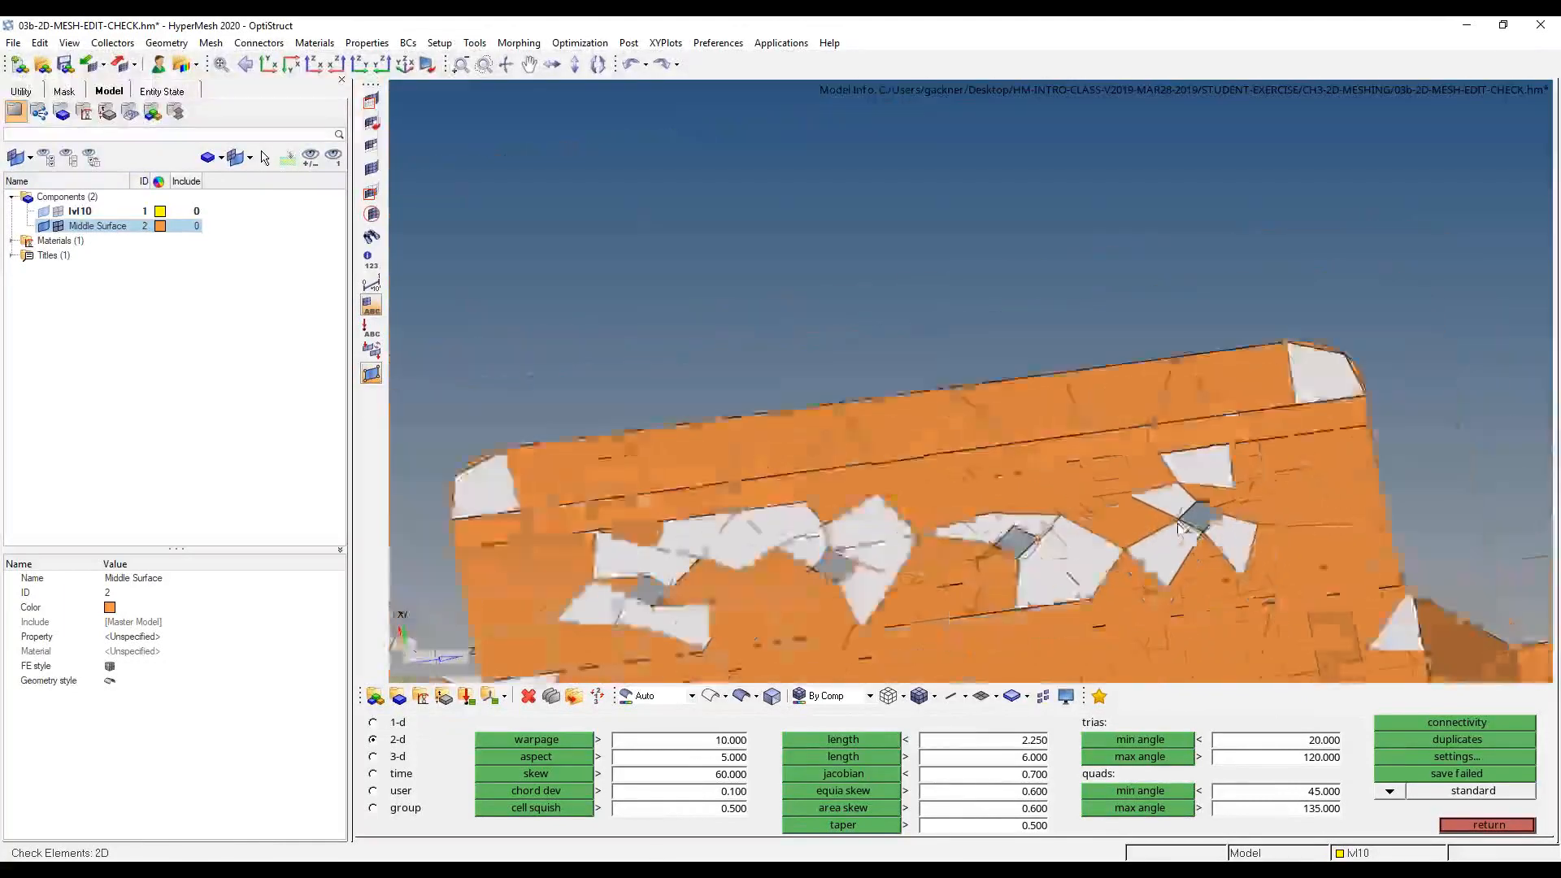
{"action": "scroll", "coordinate": [1068, 507], "scroll_direction": "down", "scroll_amount": 3}
{"action": "scroll", "coordinate": [1070, 509], "scroll_direction": "up", "scroll_amount": 8}
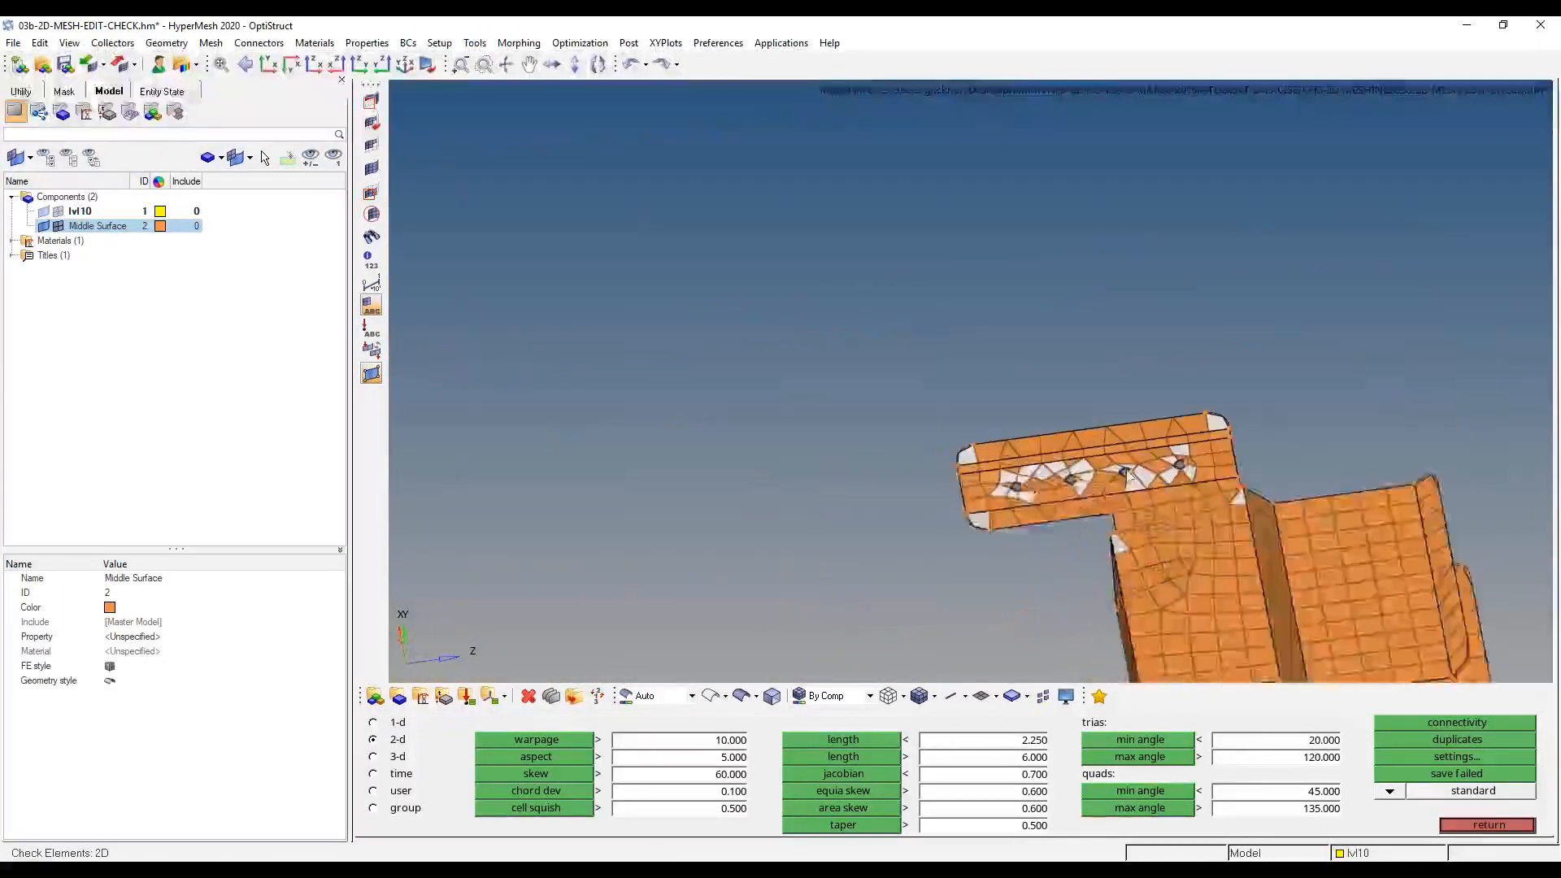
- Find the pinholes with a diameter below 10 on the four-hole flange's surface and delete them
{"action": "left_click", "coordinate": [1524, 828]}
{"action": "left_click", "coordinate": [983, 757]}
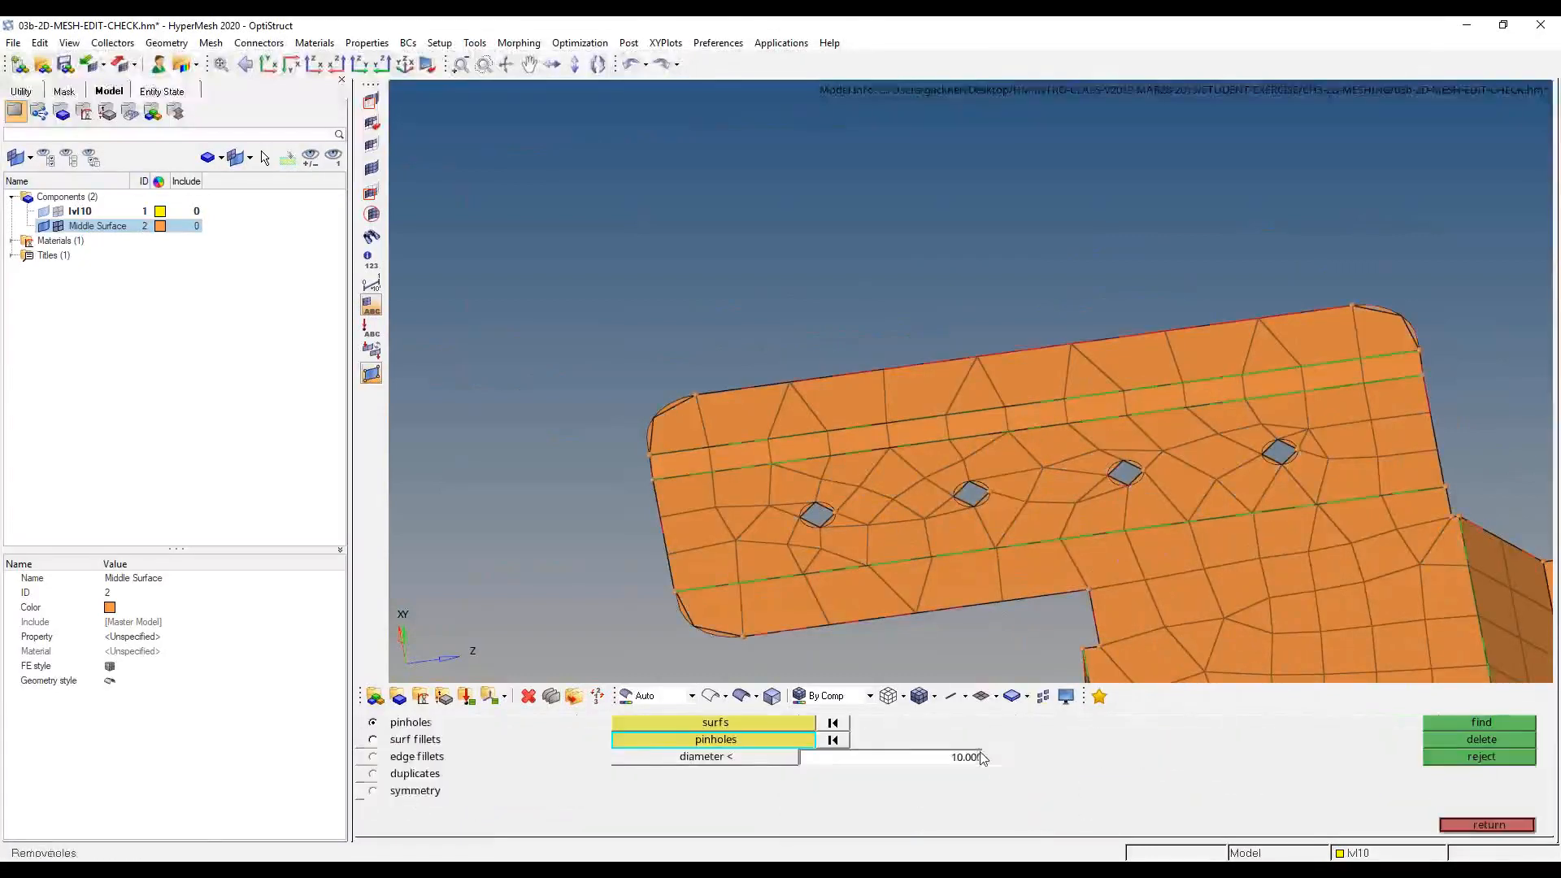
{"action": "left_click", "coordinate": [752, 725]}
{"action": "left_click", "coordinate": [954, 482]}
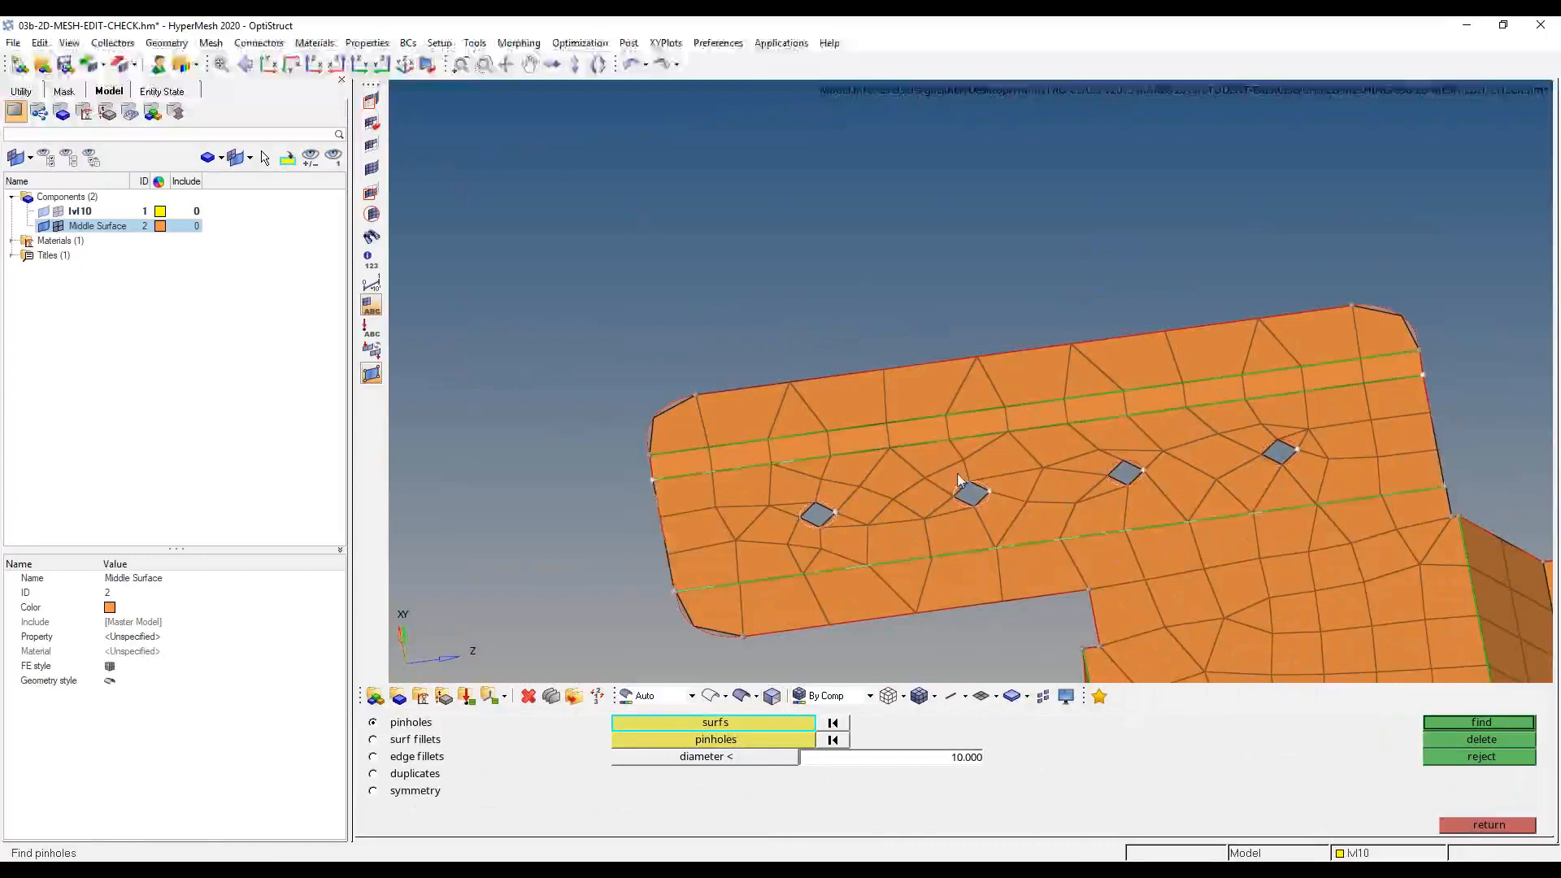
{"action": "left_click", "coordinate": [1495, 723]}
{"action": "left_click", "coordinate": [1494, 738]}
{"action": "left_click", "coordinate": [1489, 825]}
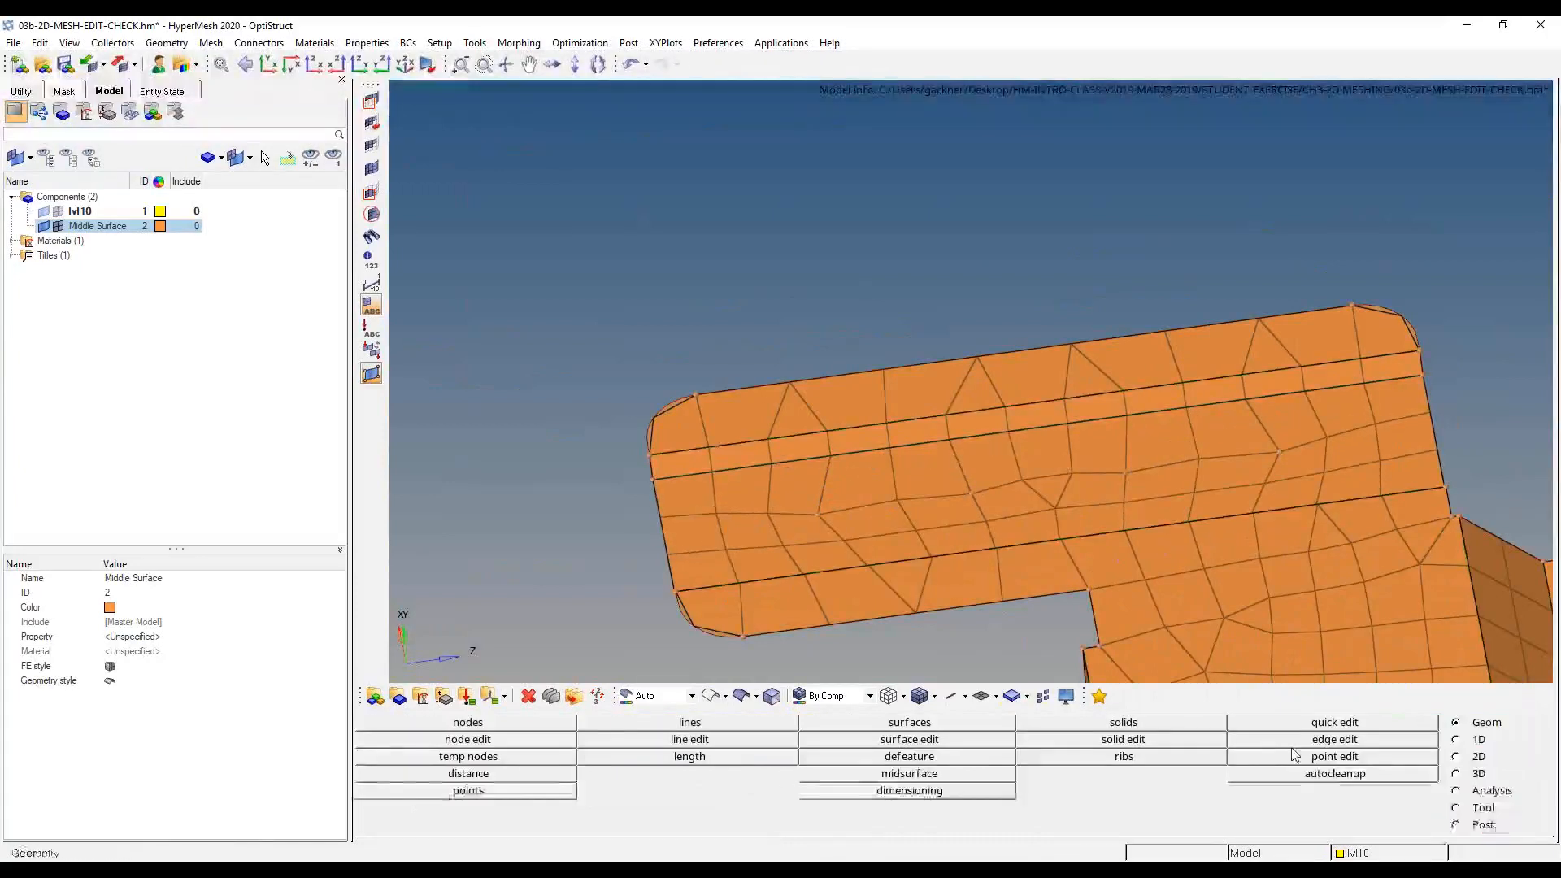
- Check the element Jacobian against the 0.7 limit, and repeat the check with the limit set to 0.5
{"action": "key", "text": "F10"}
{"action": "left_click", "coordinate": [858, 772]}
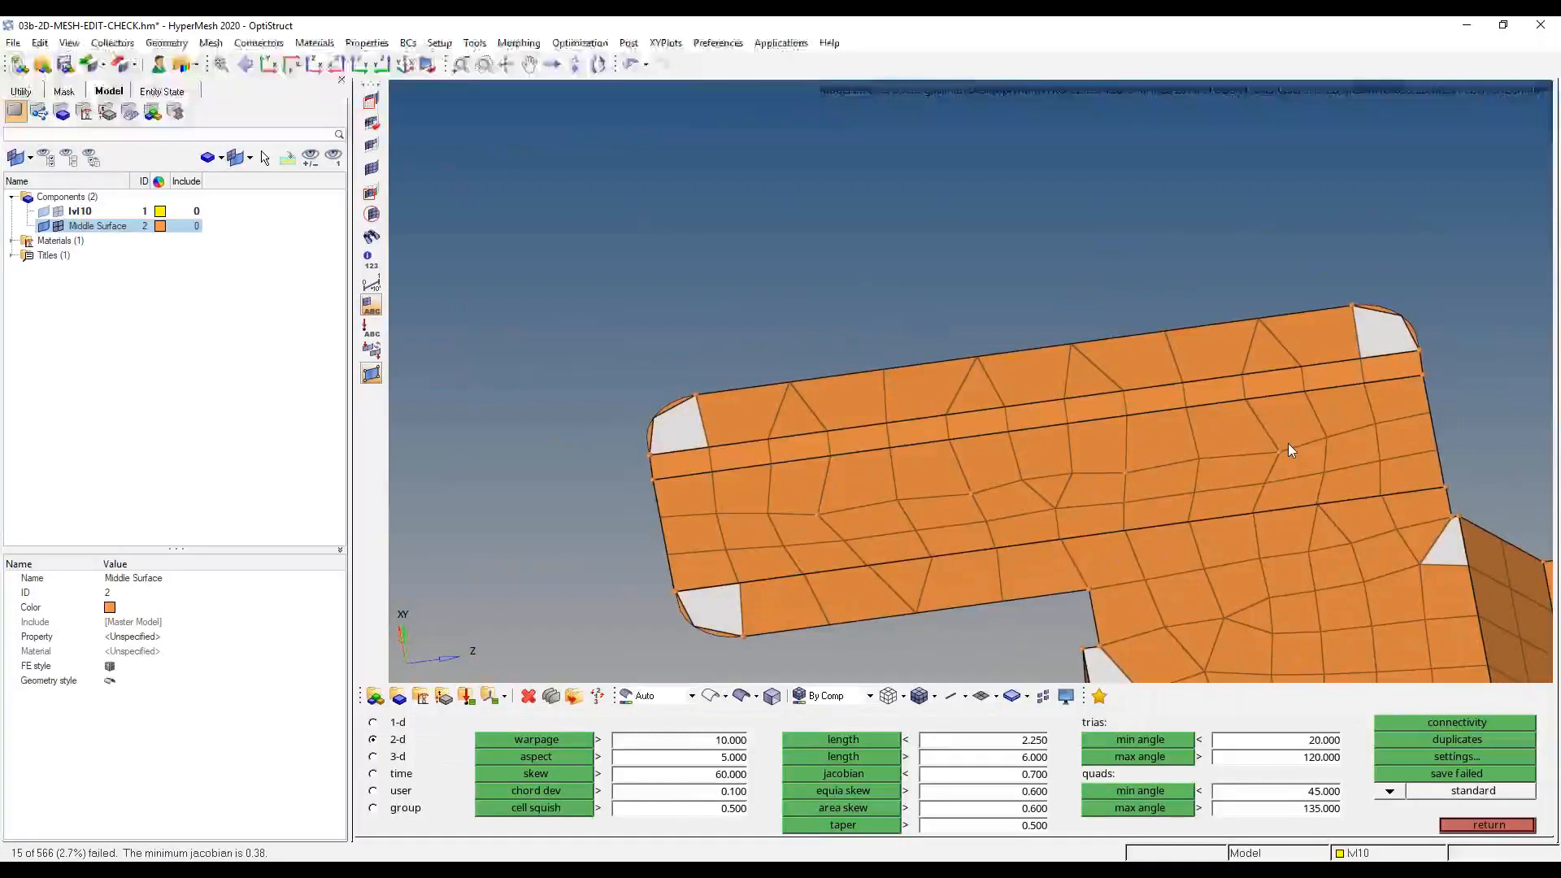
{"action": "left_click", "coordinate": [1018, 775]}
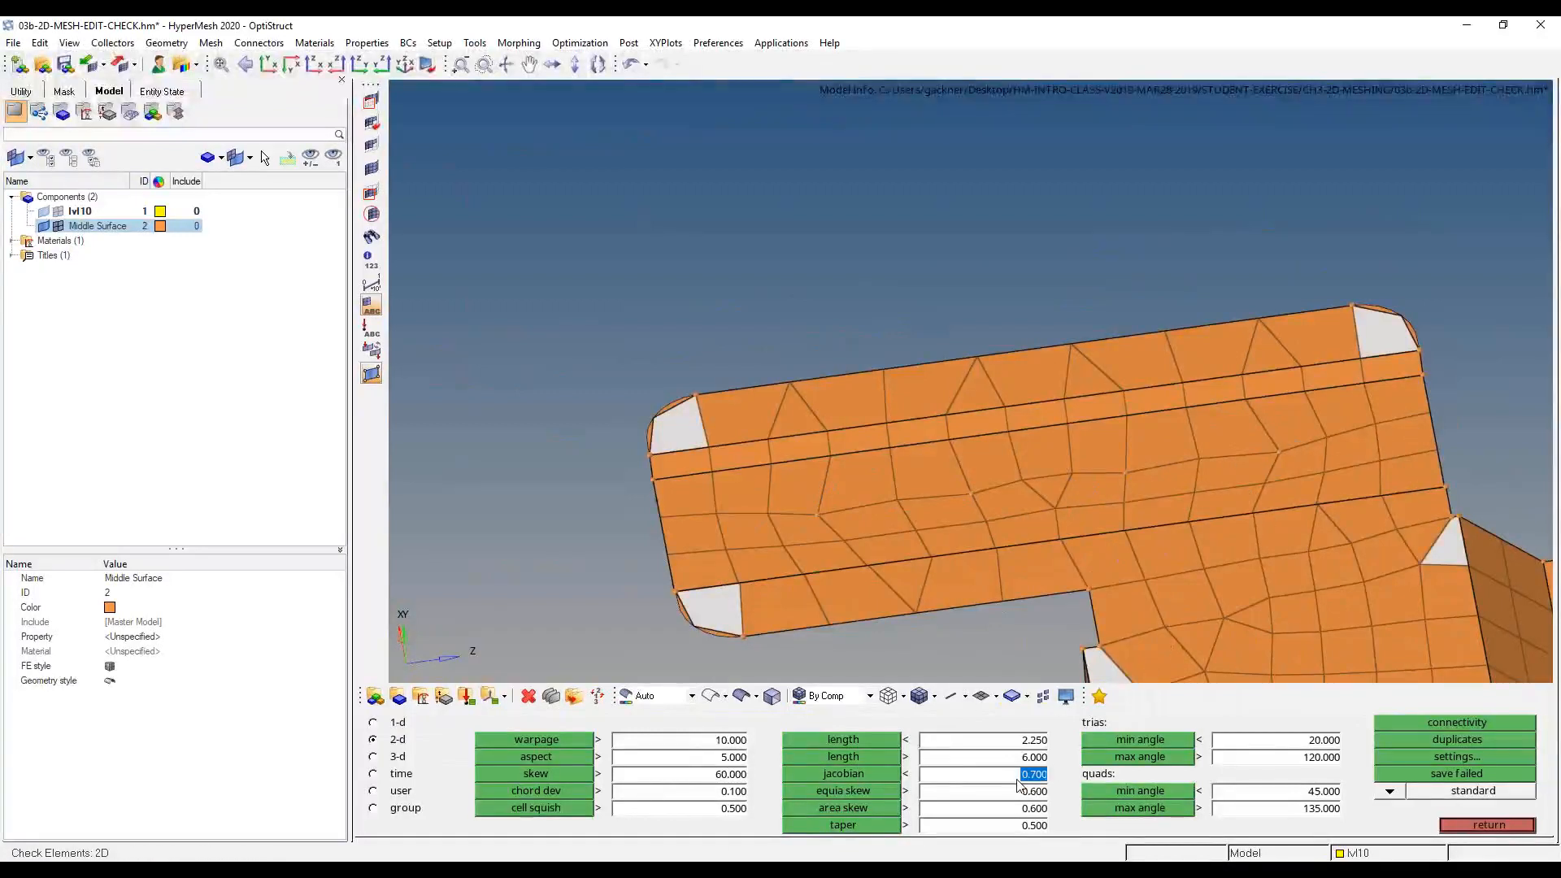
{"action": "type", "text": "0.5"}
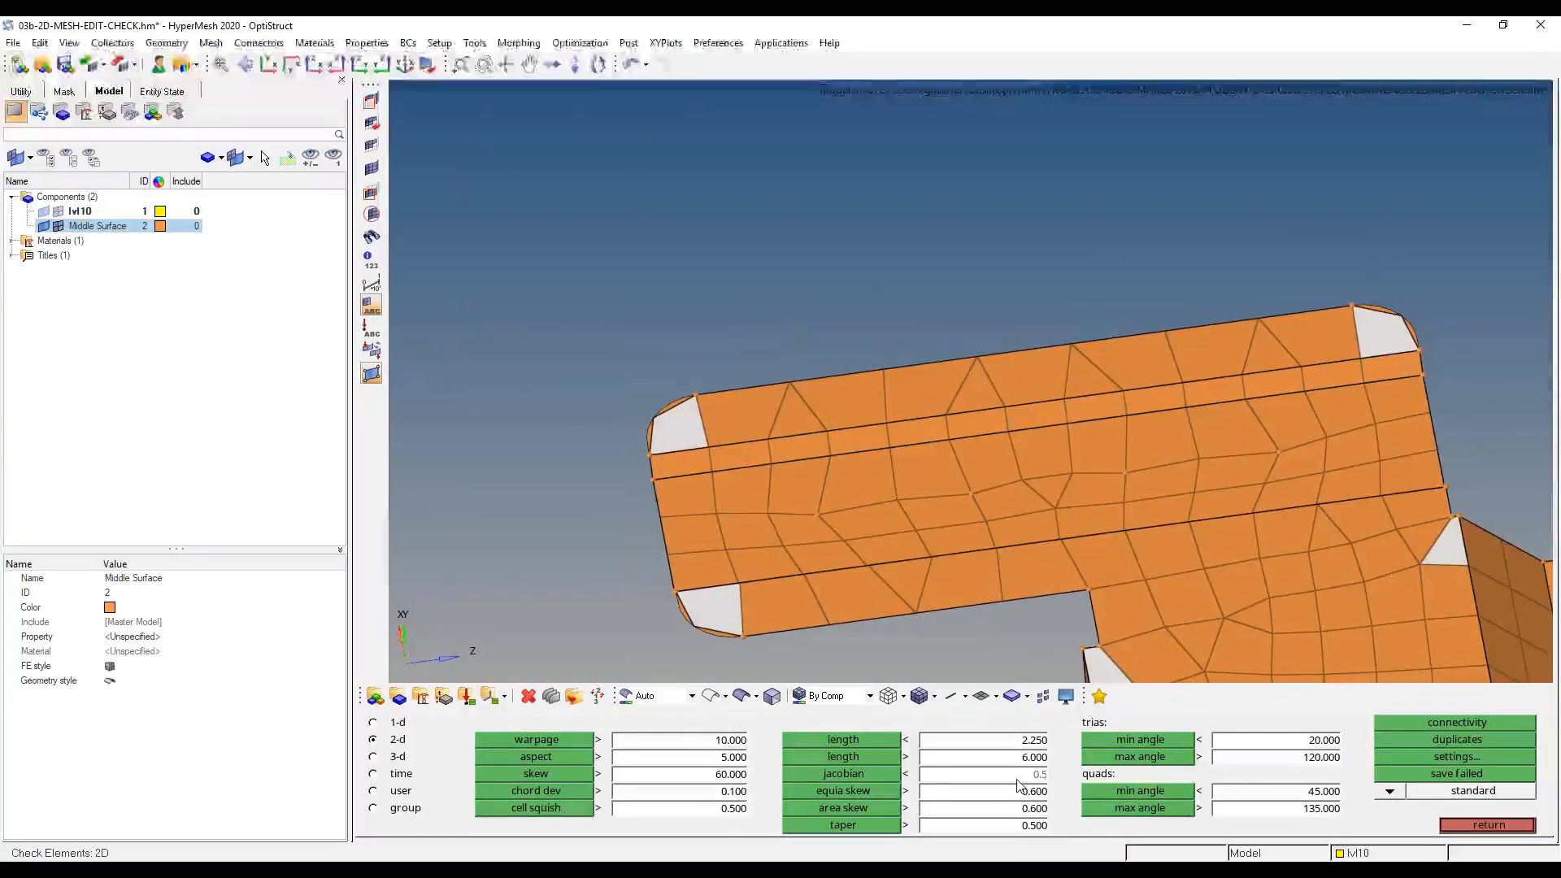
{"action": "left_click", "coordinate": [879, 777]}
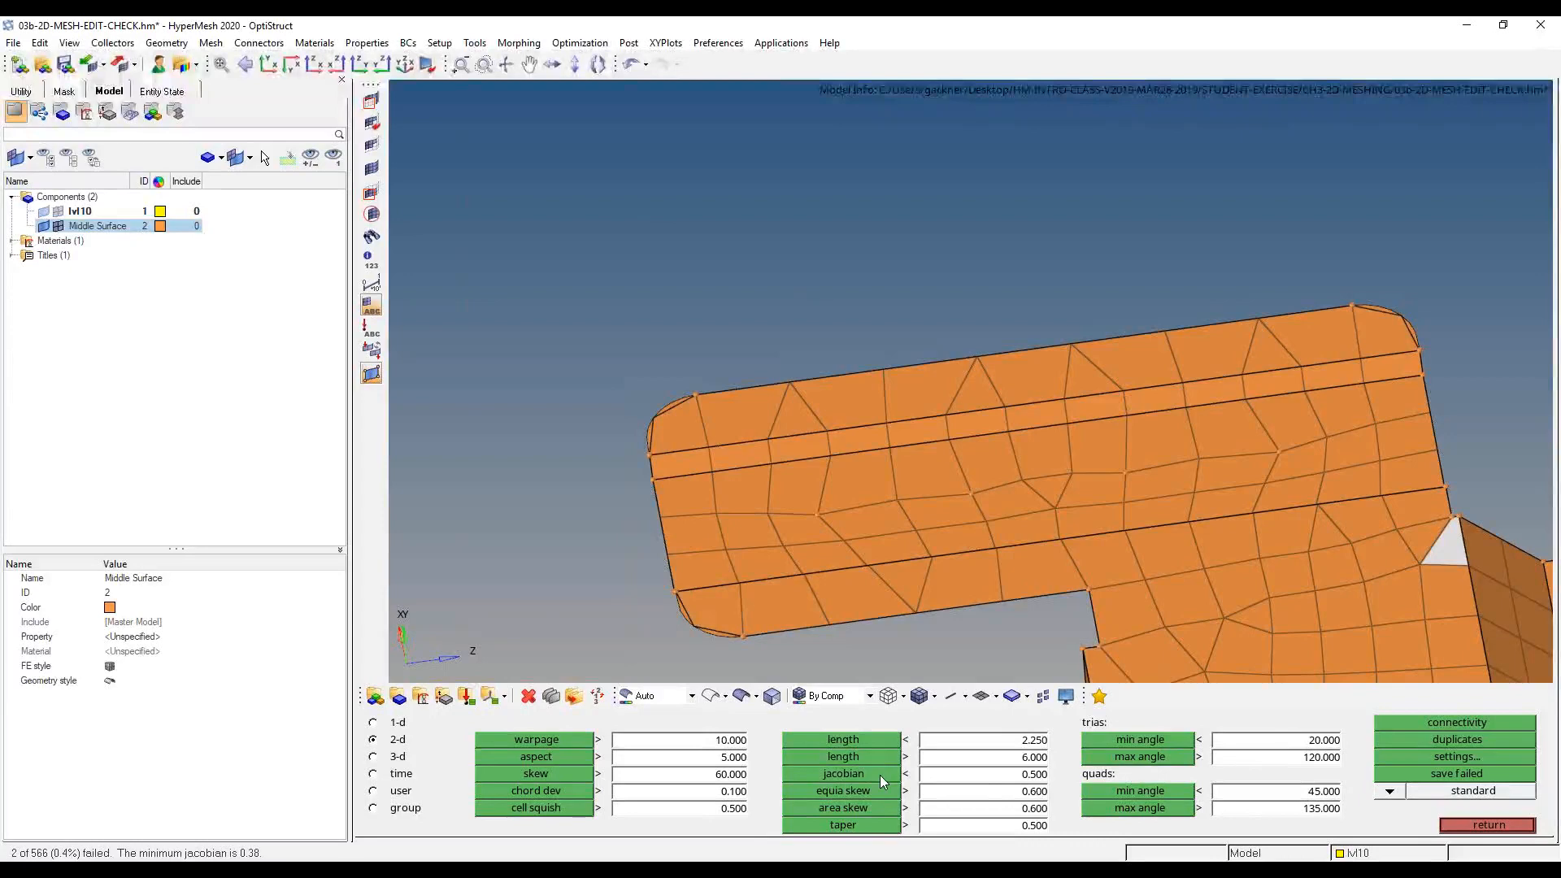
- Switch to File Explorer and open the STUDENT-EXERCISE folder inside Student HyperMesh Traning Files on the Desktop
{"action": "left_click", "coordinate": [195, 870]}
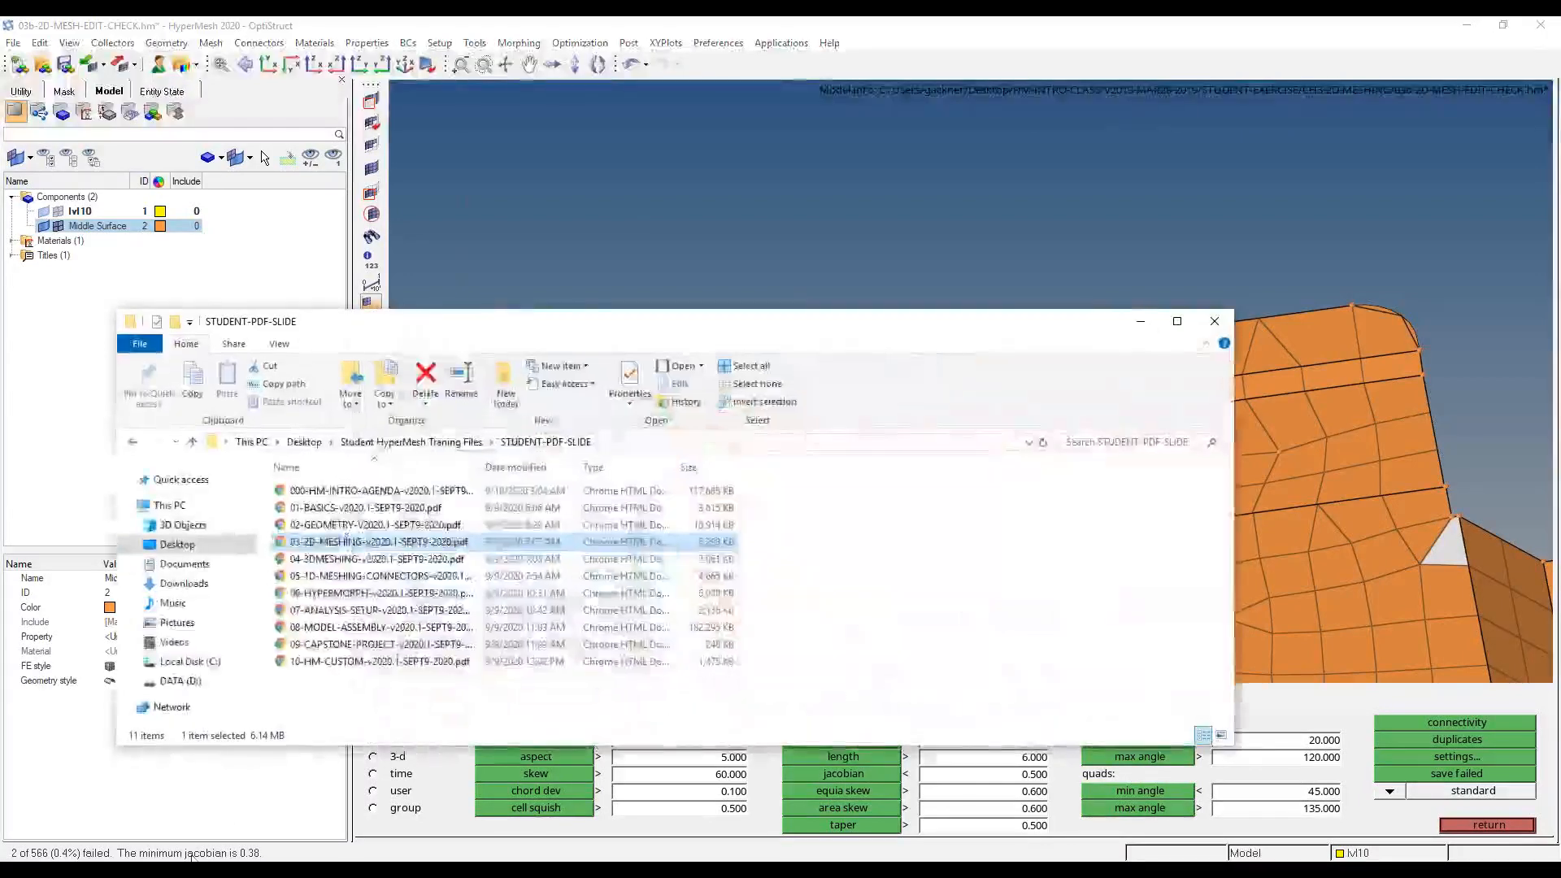
{"action": "left_click", "coordinate": [313, 443]}
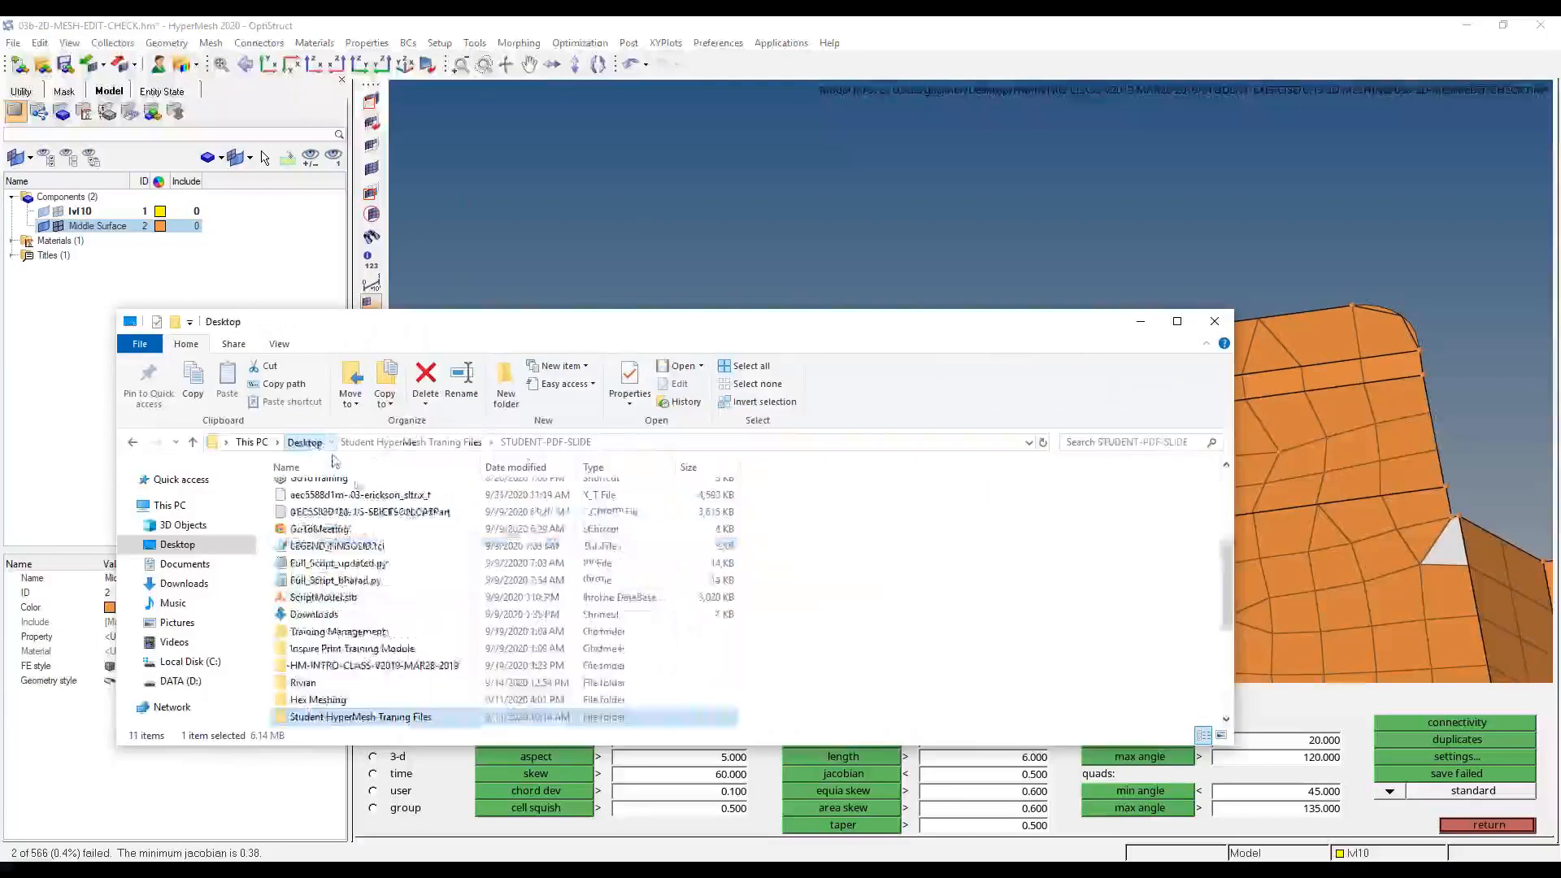
{"action": "scroll", "coordinate": [419, 636], "scroll_direction": "down", "scroll_amount": 3}
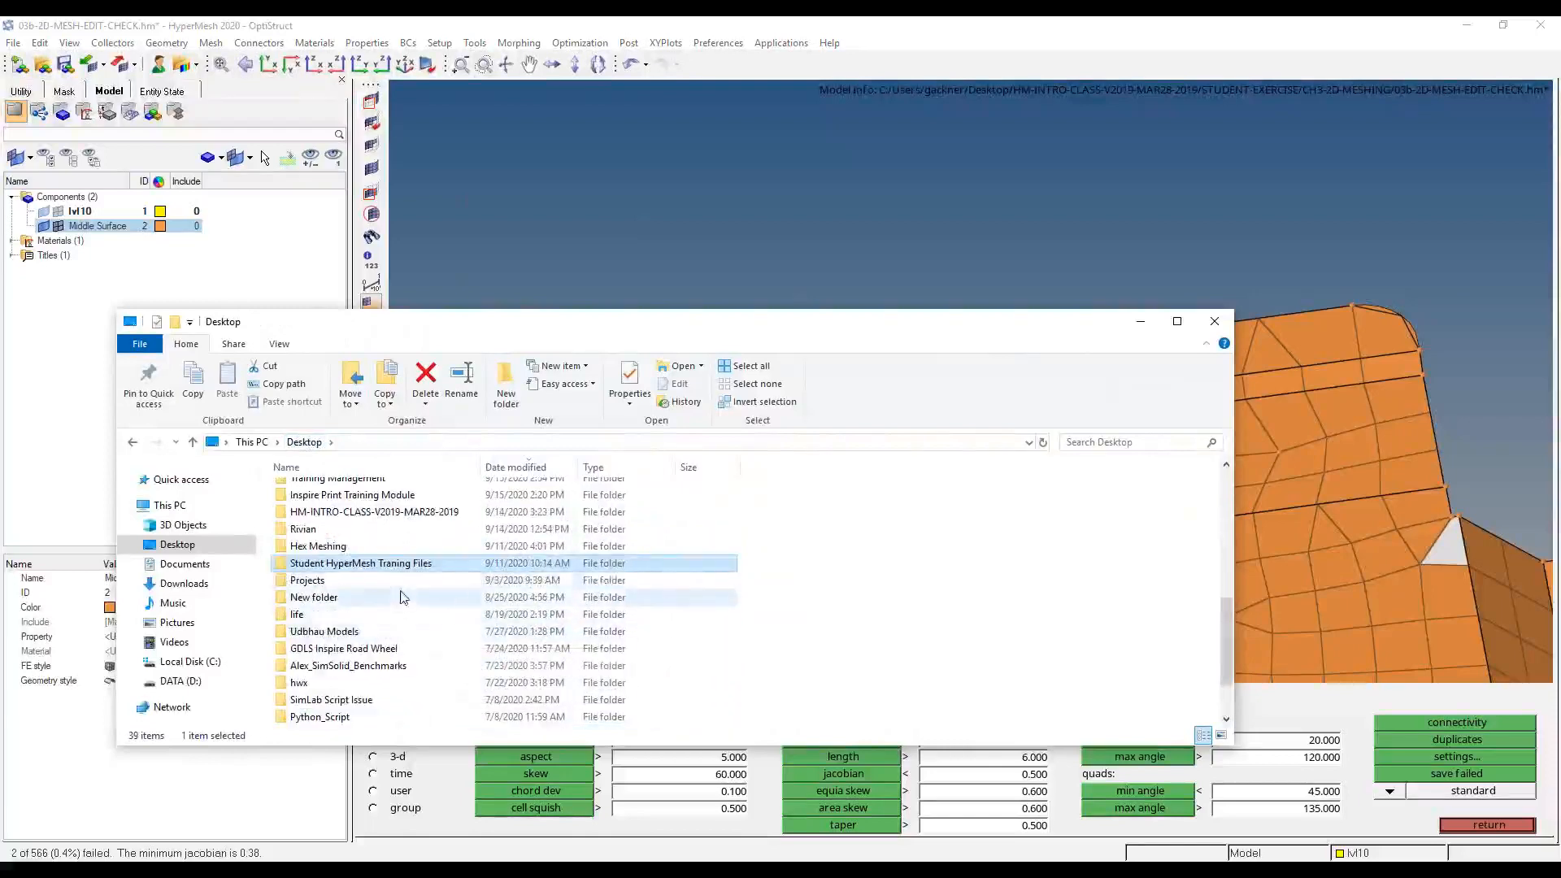
{"action": "scroll", "coordinate": [393, 577], "scroll_direction": "down", "scroll_amount": 2}
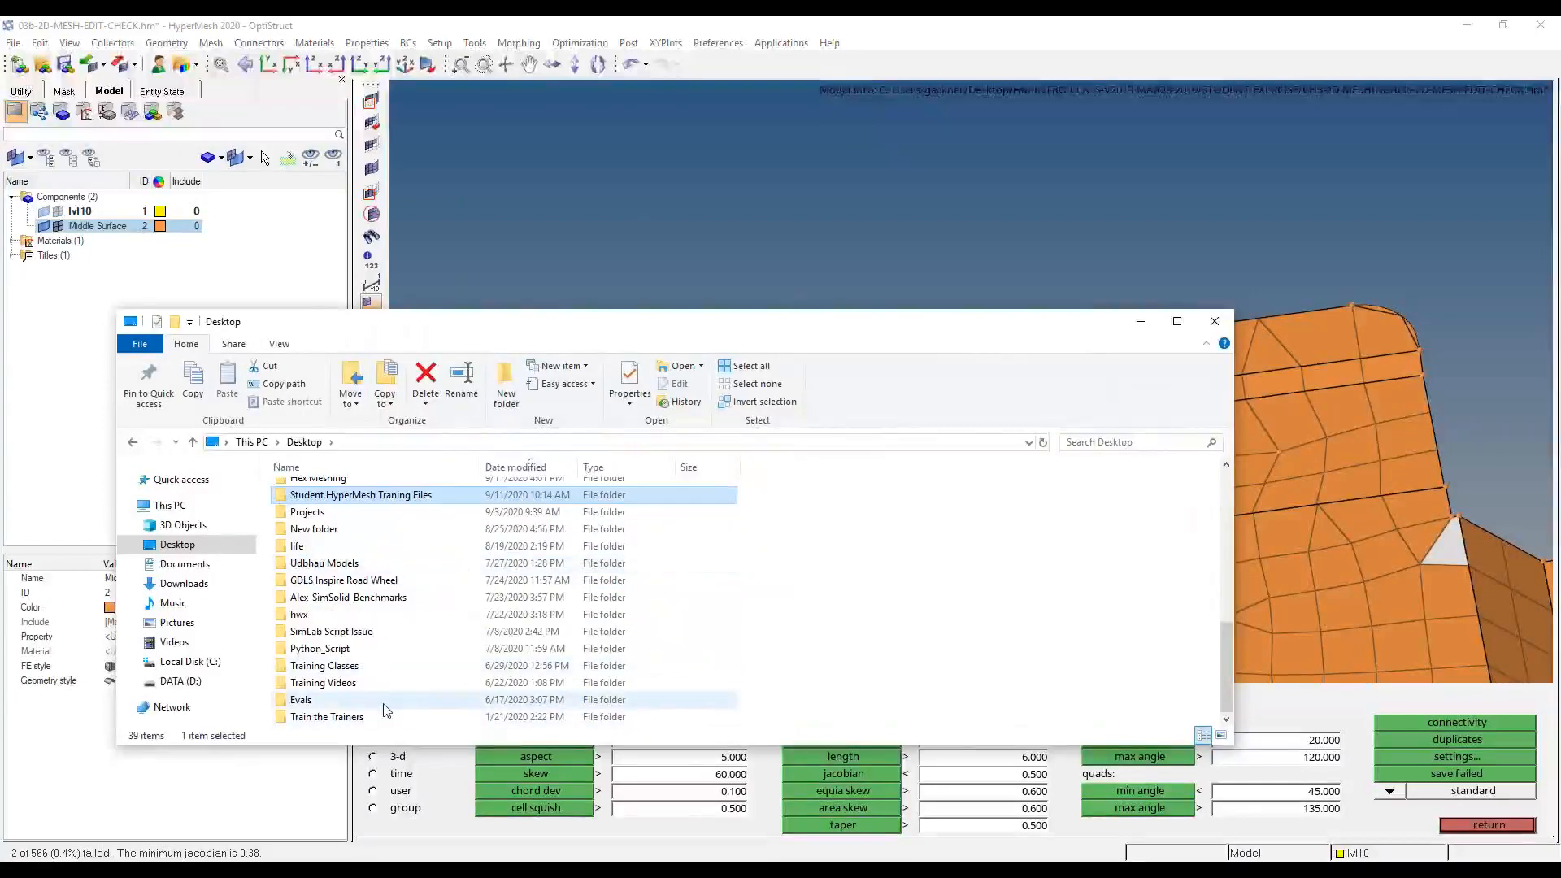
{"action": "scroll", "coordinate": [460, 553], "scroll_direction": "up", "scroll_amount": 4}
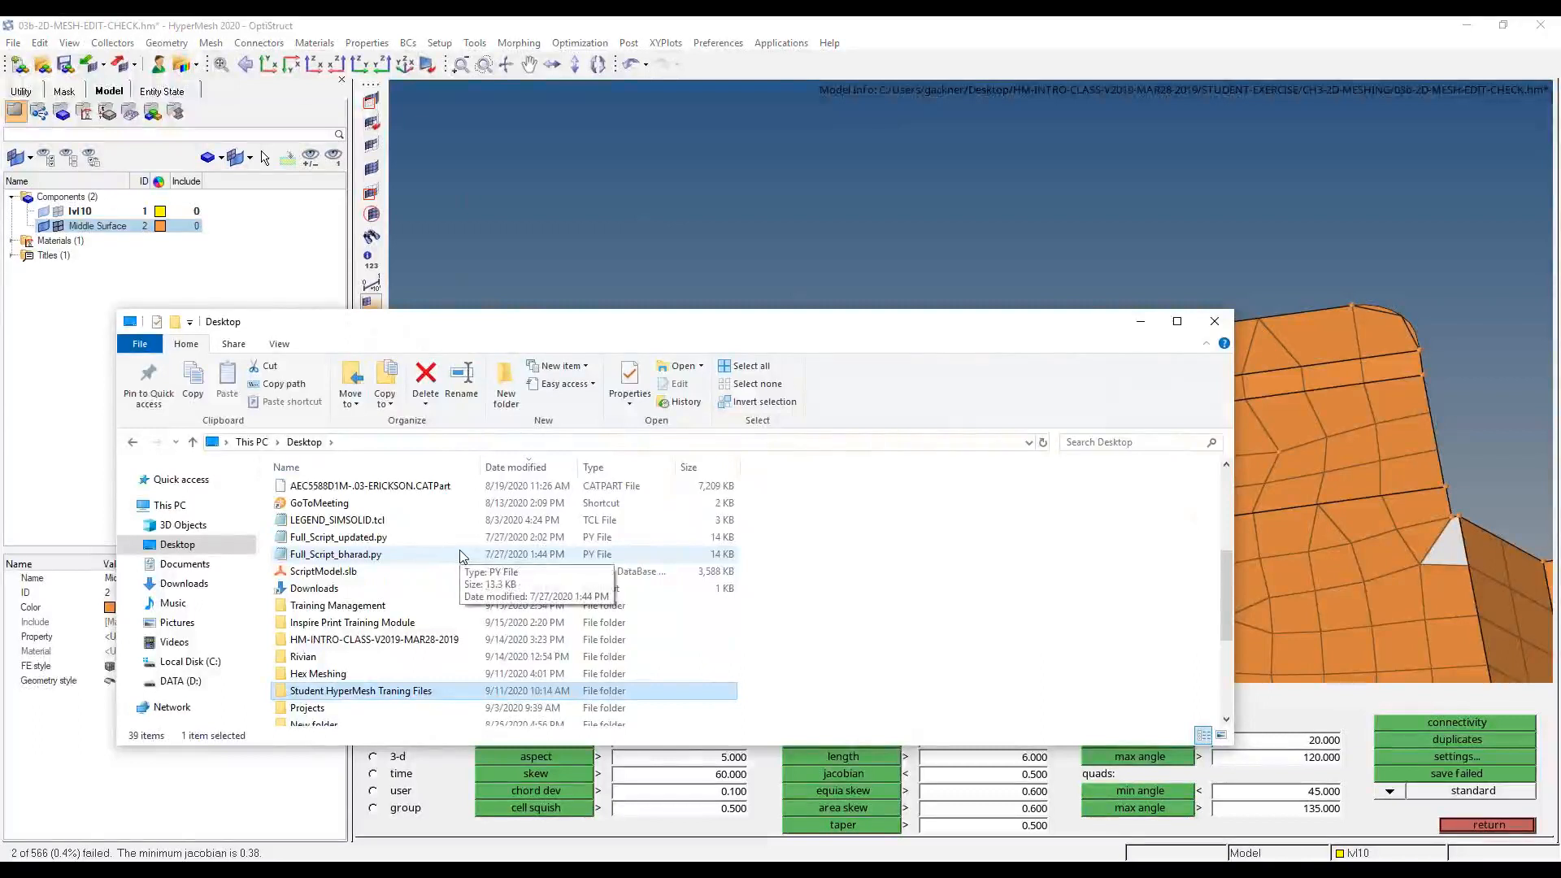
{"action": "left_click", "coordinate": [378, 607]}
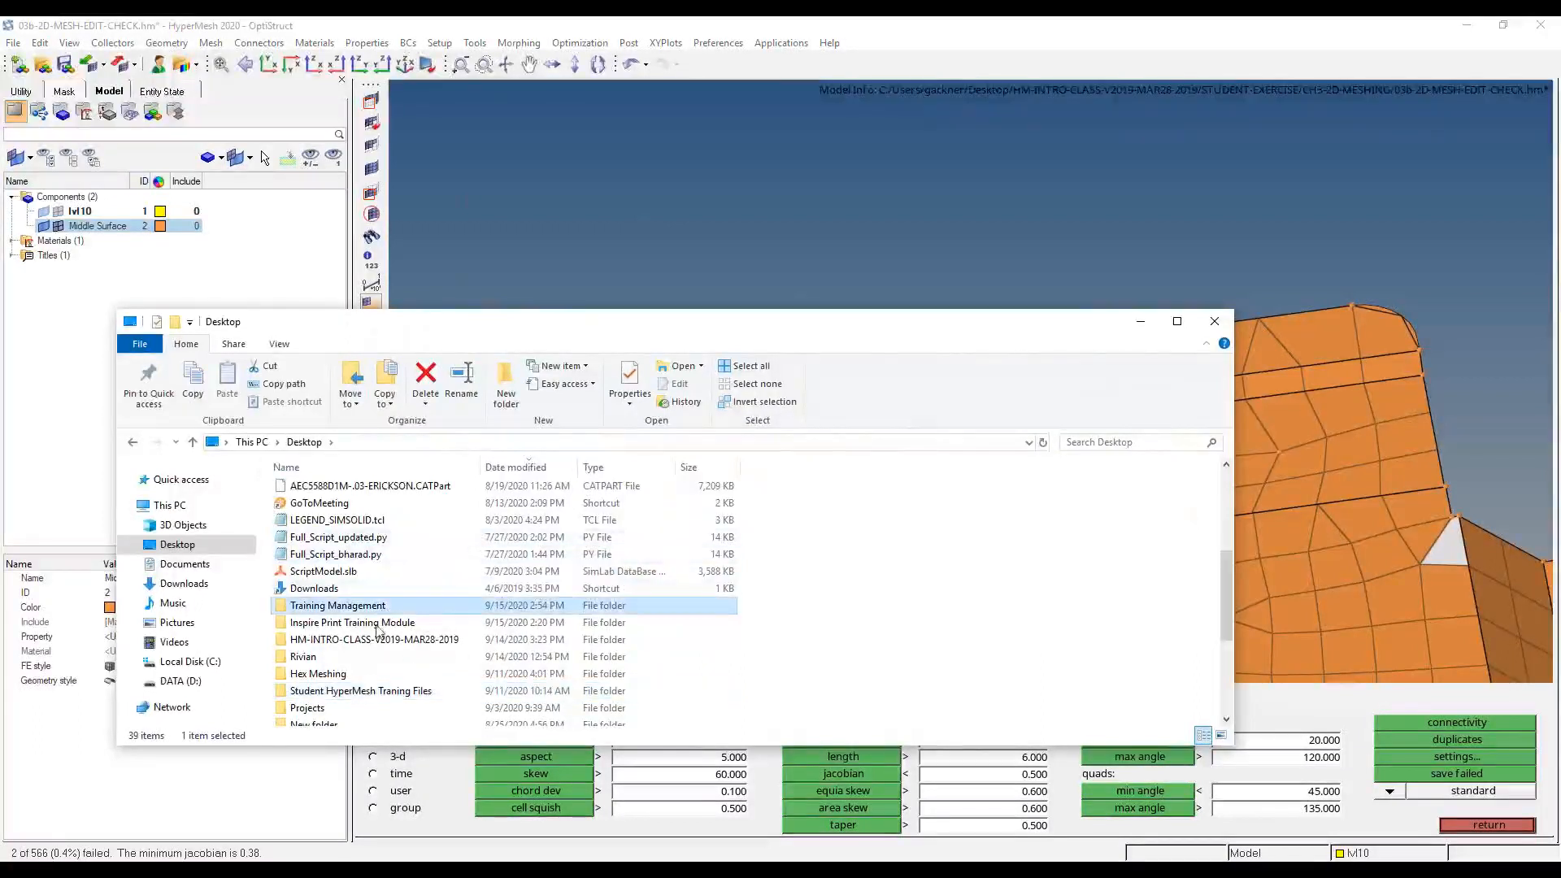
{"action": "double_click", "coordinate": [375, 692]}
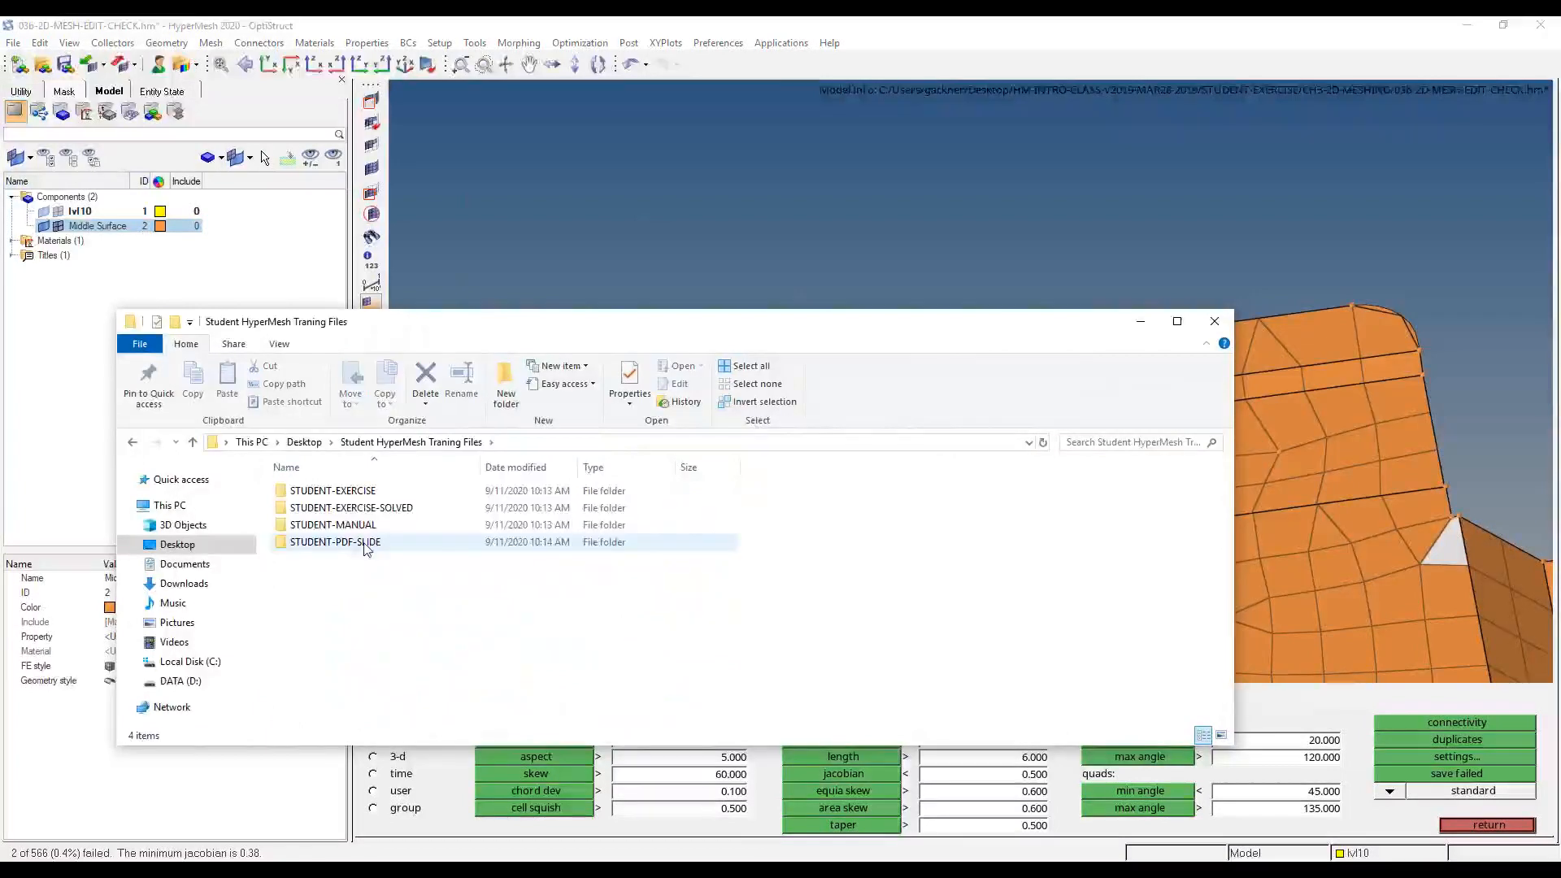
{"action": "double_click", "coordinate": [407, 490]}
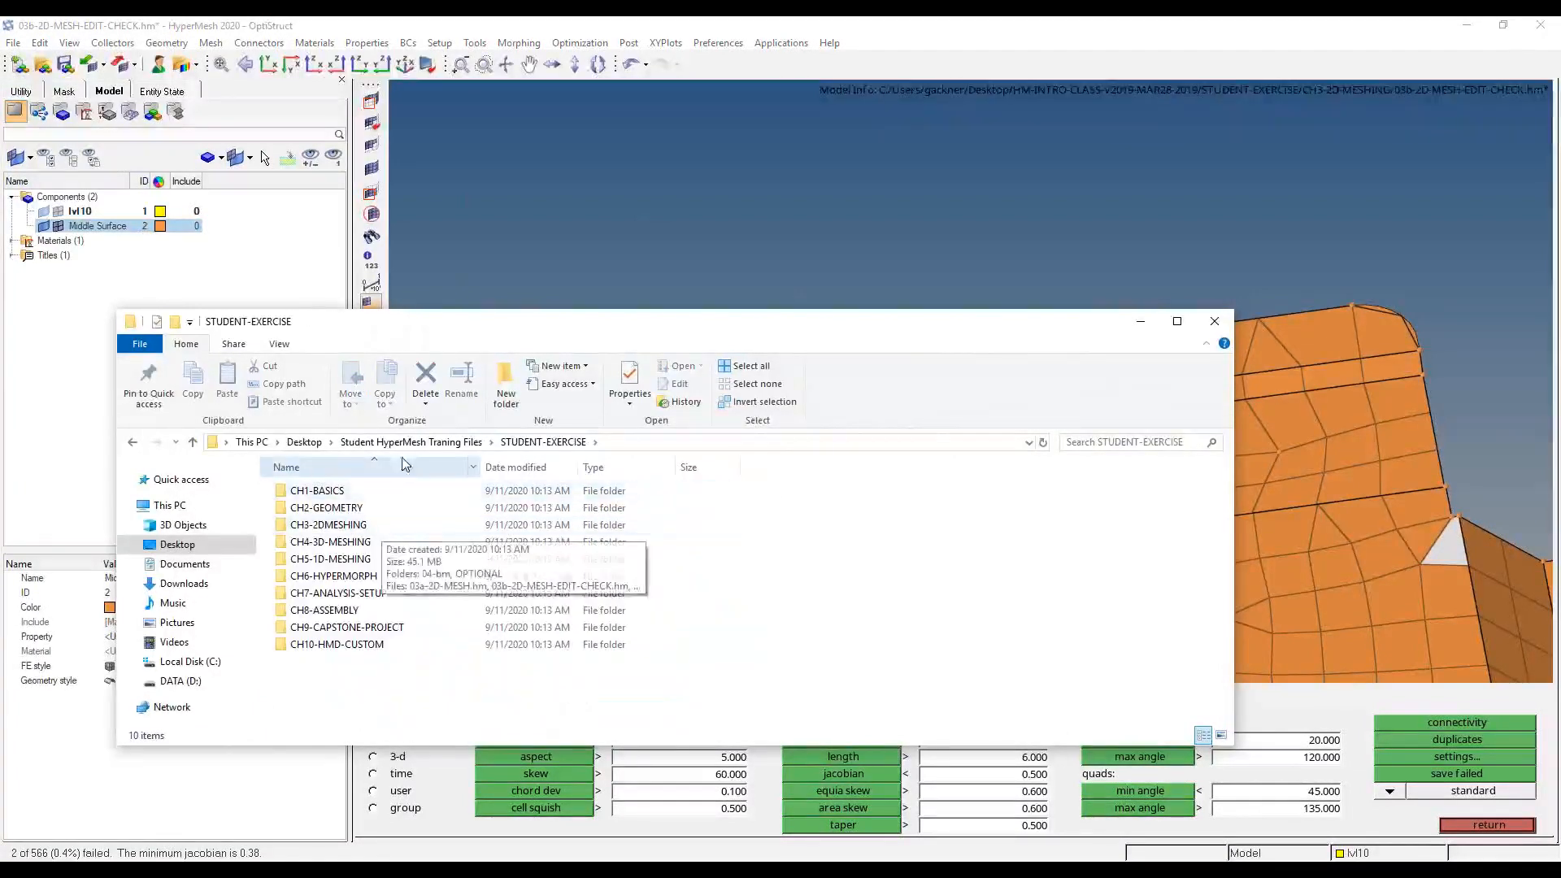
- Look through the exercise models in the CH2-GEOMETRY and CH3-2DMESHING folders
{"action": "left_click", "coordinate": [425, 509]}
{"action": "left_click", "coordinate": [433, 526], "text": "ctrl"}
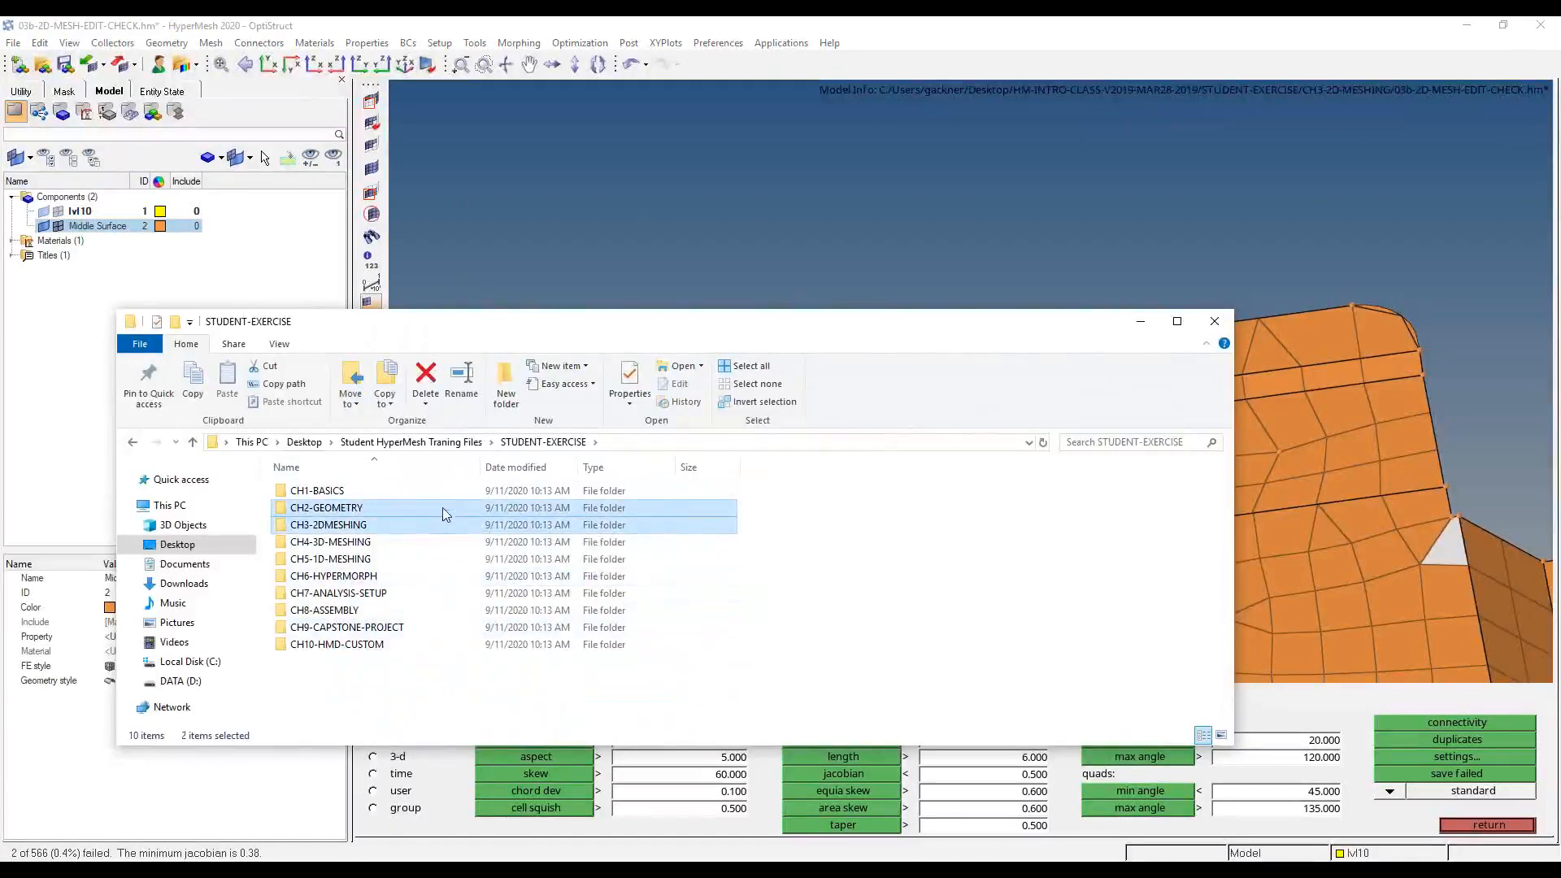
{"action": "double_click", "coordinate": [442, 507]}
{"action": "left_click_drag", "start_coordinate": [426, 530], "coordinate": [484, 577]}
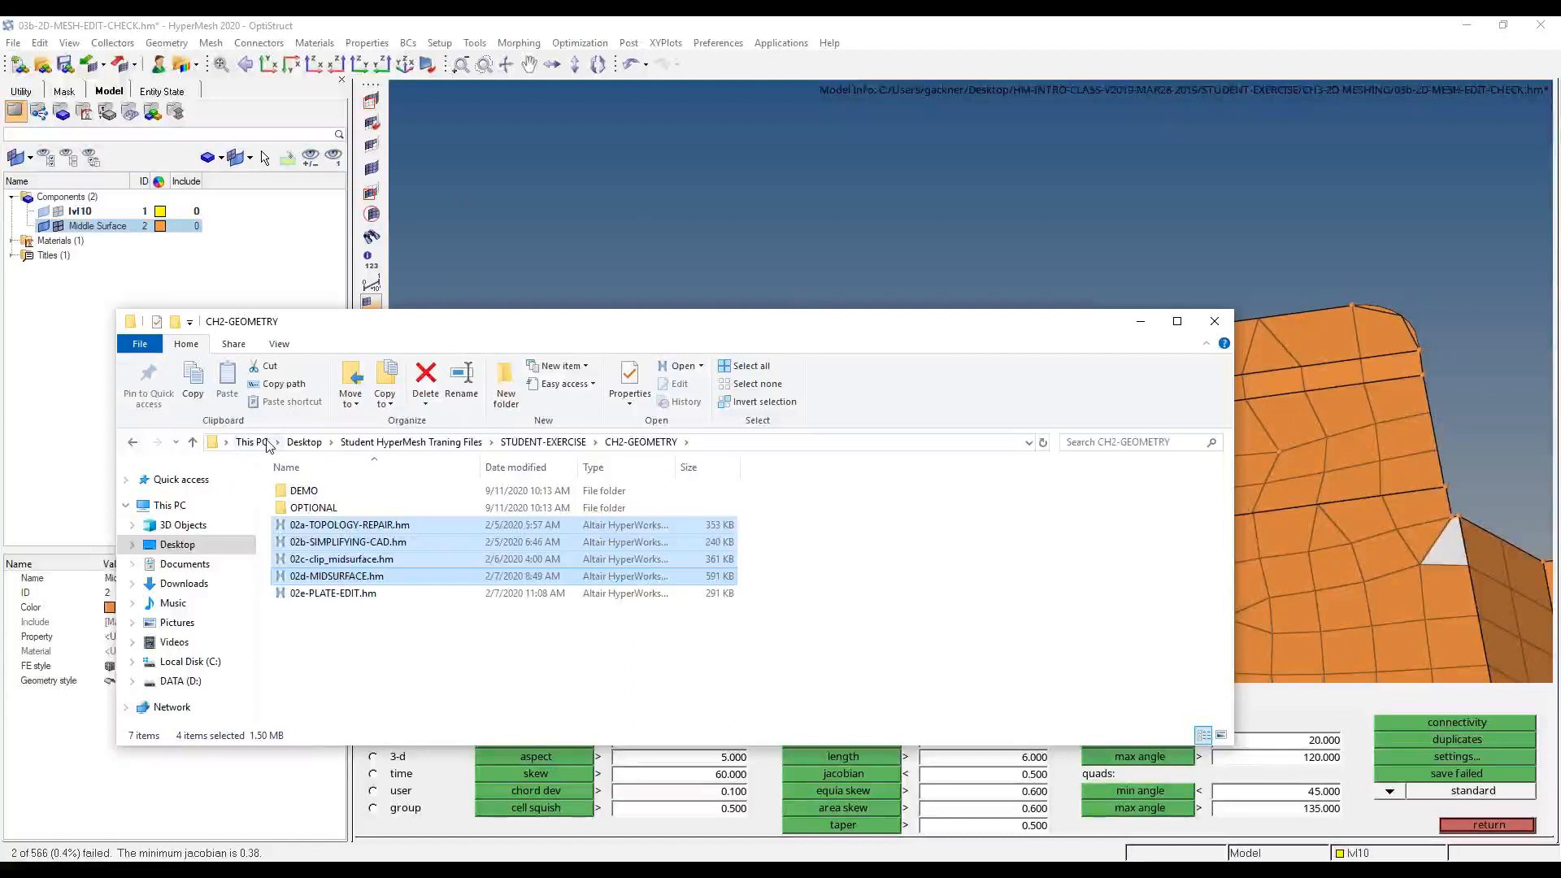
{"action": "left_click", "coordinate": [136, 444]}
{"action": "double_click", "coordinate": [408, 525]}
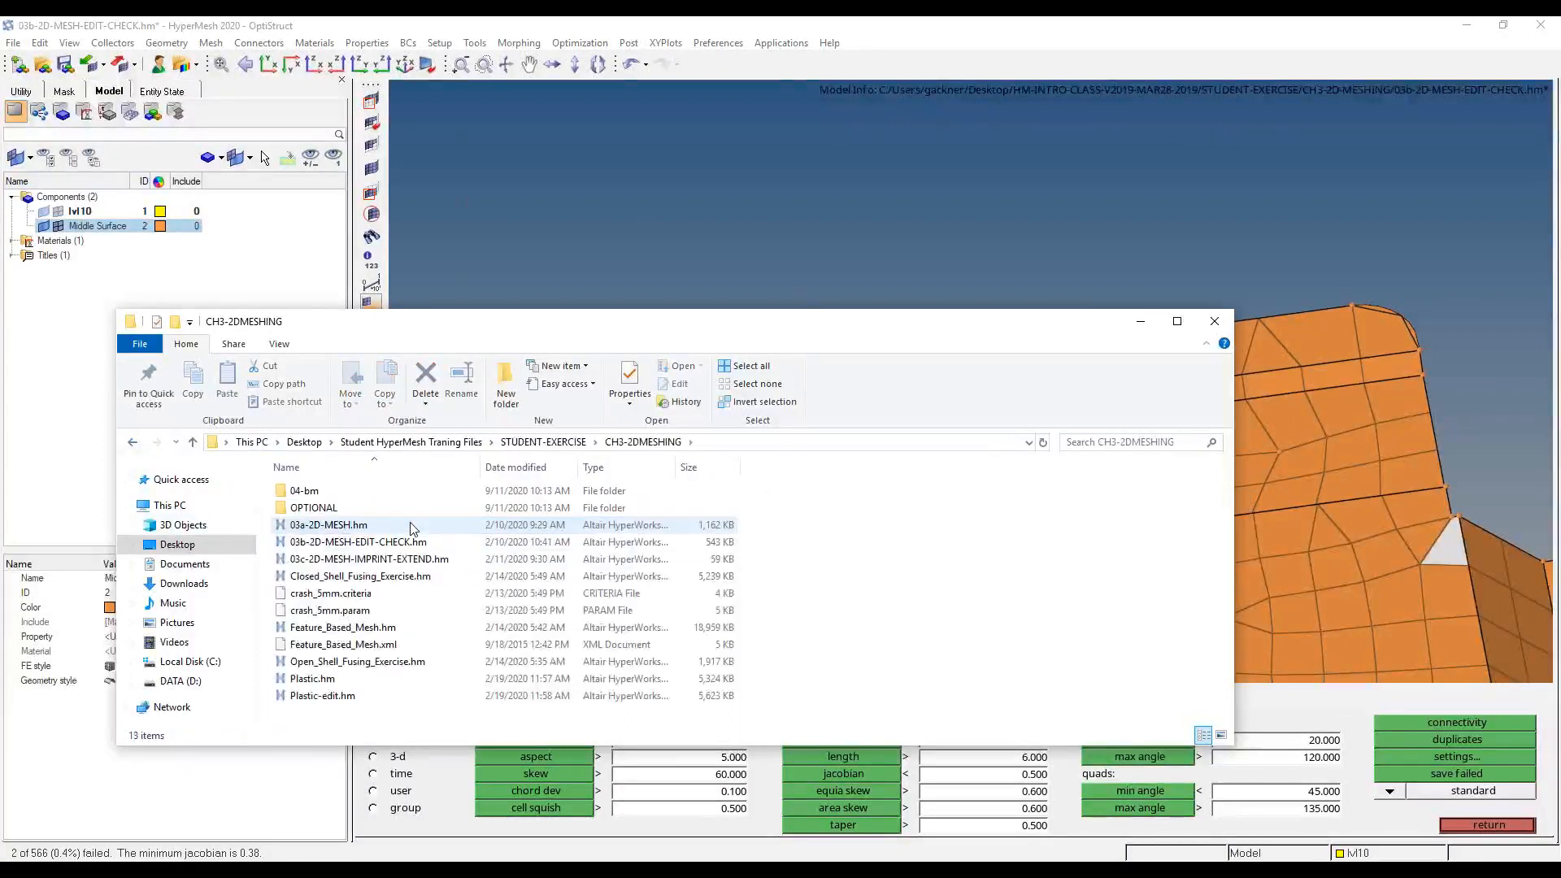
{"action": "left_click", "coordinate": [409, 525]}
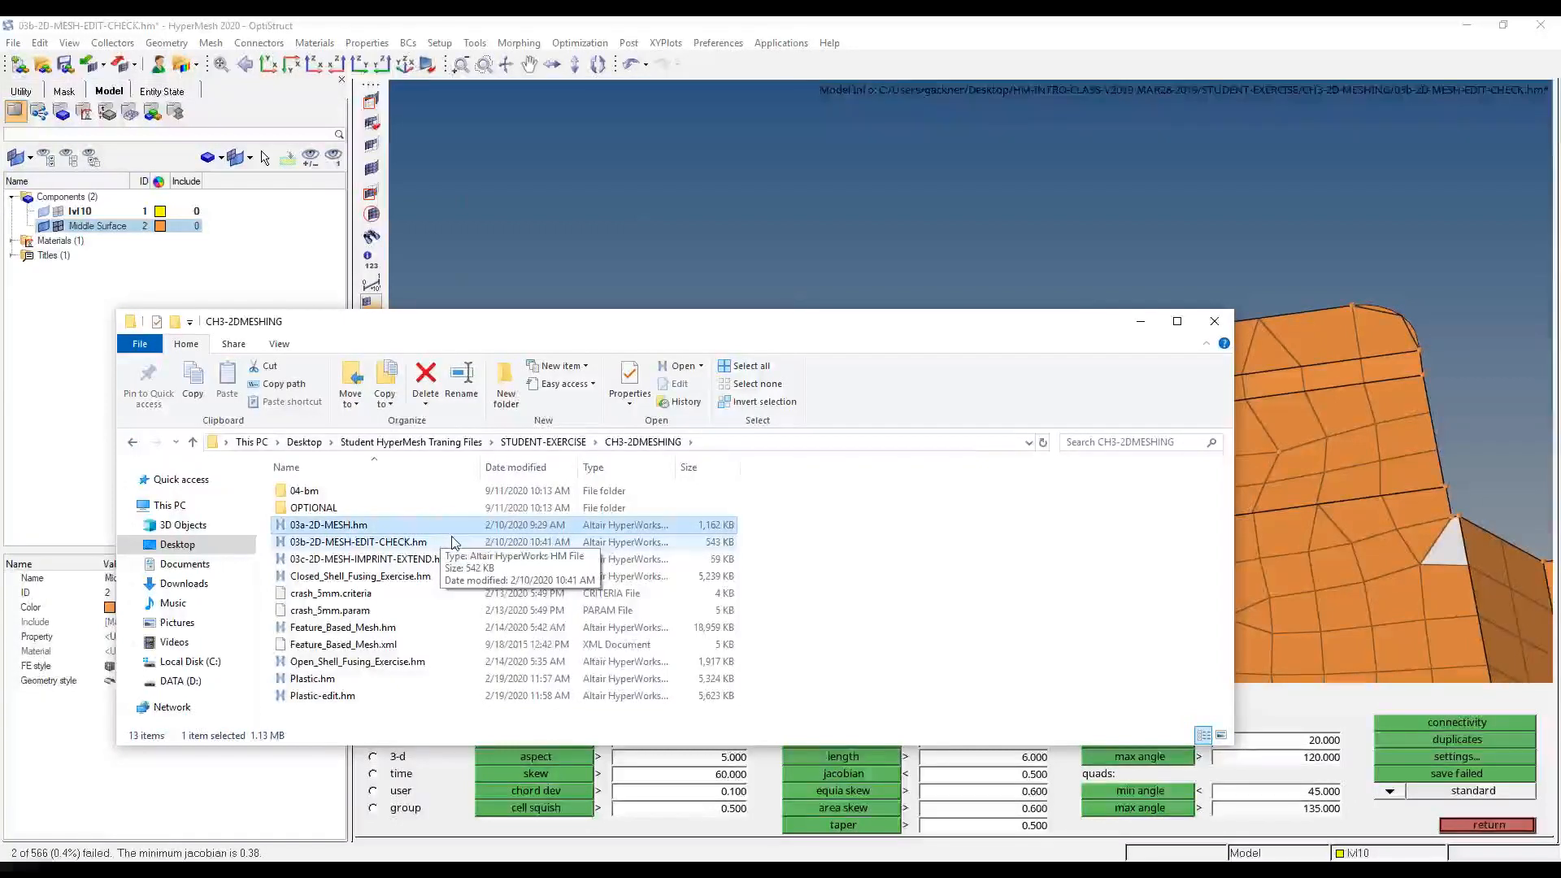
- Locate the Chapter 3 2D Meshing PDF in the STUDENT-MANUAL folder and return to HyperMesh
{"action": "left_click", "coordinate": [130, 443]}
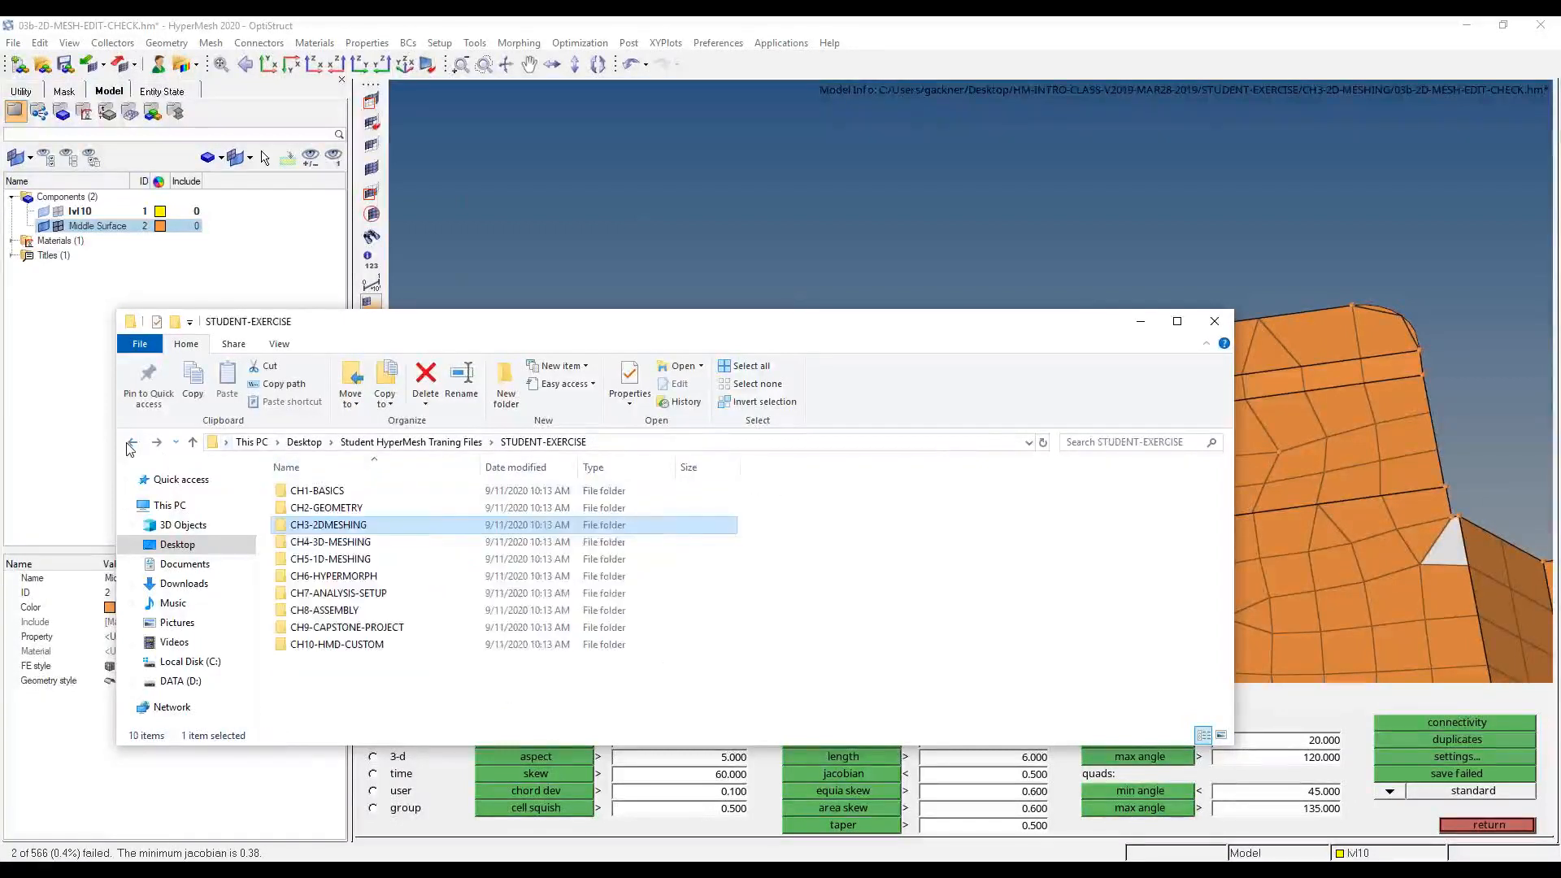
{"action": "left_click", "coordinate": [130, 444]}
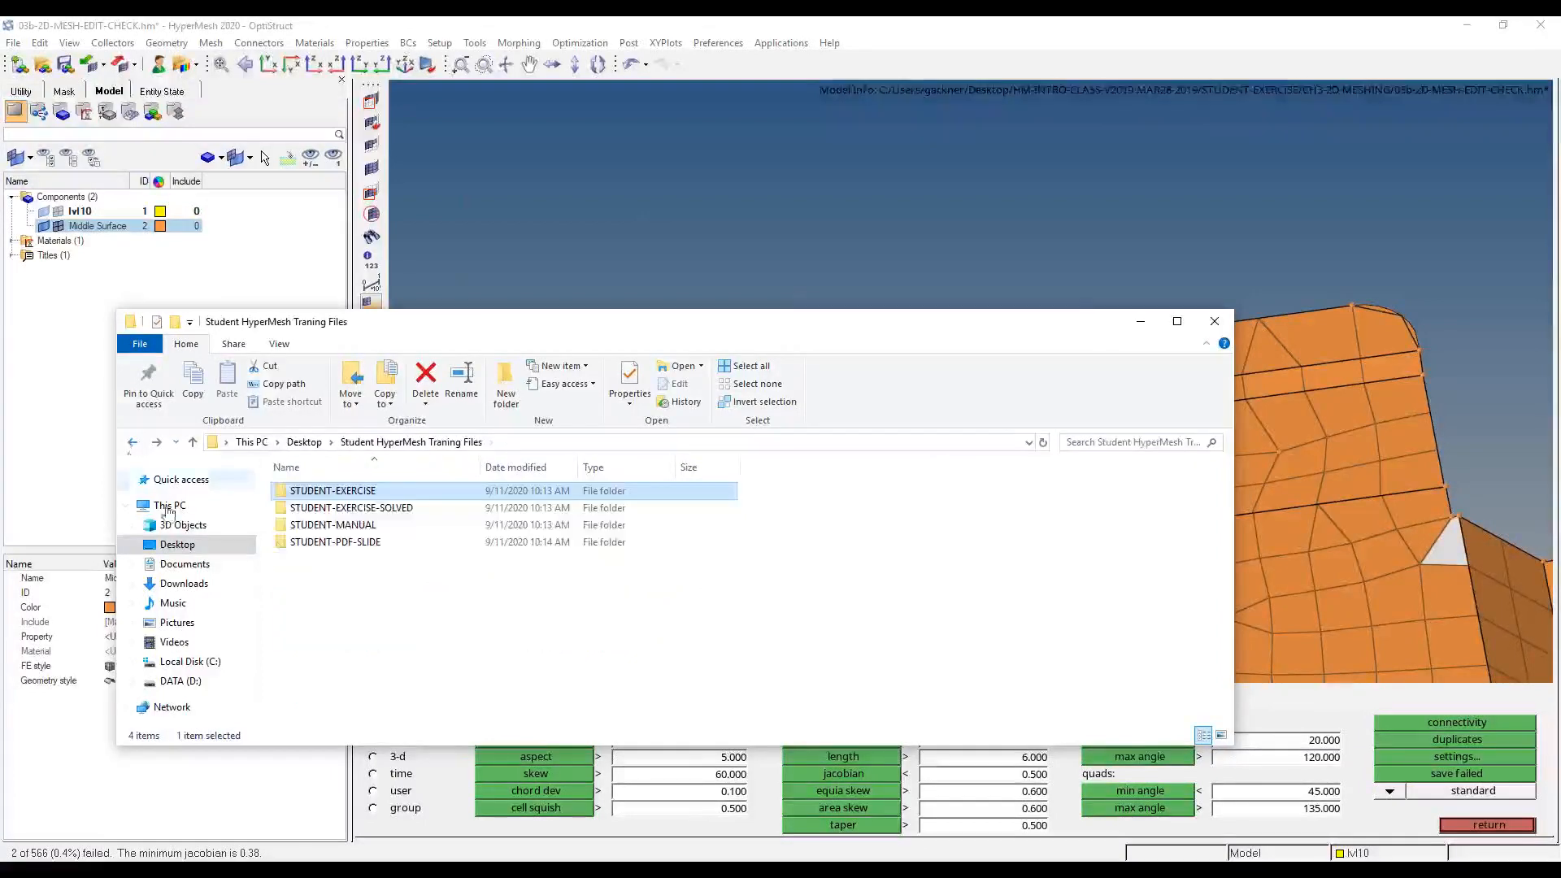
{"action": "double_click", "coordinate": [391, 525]}
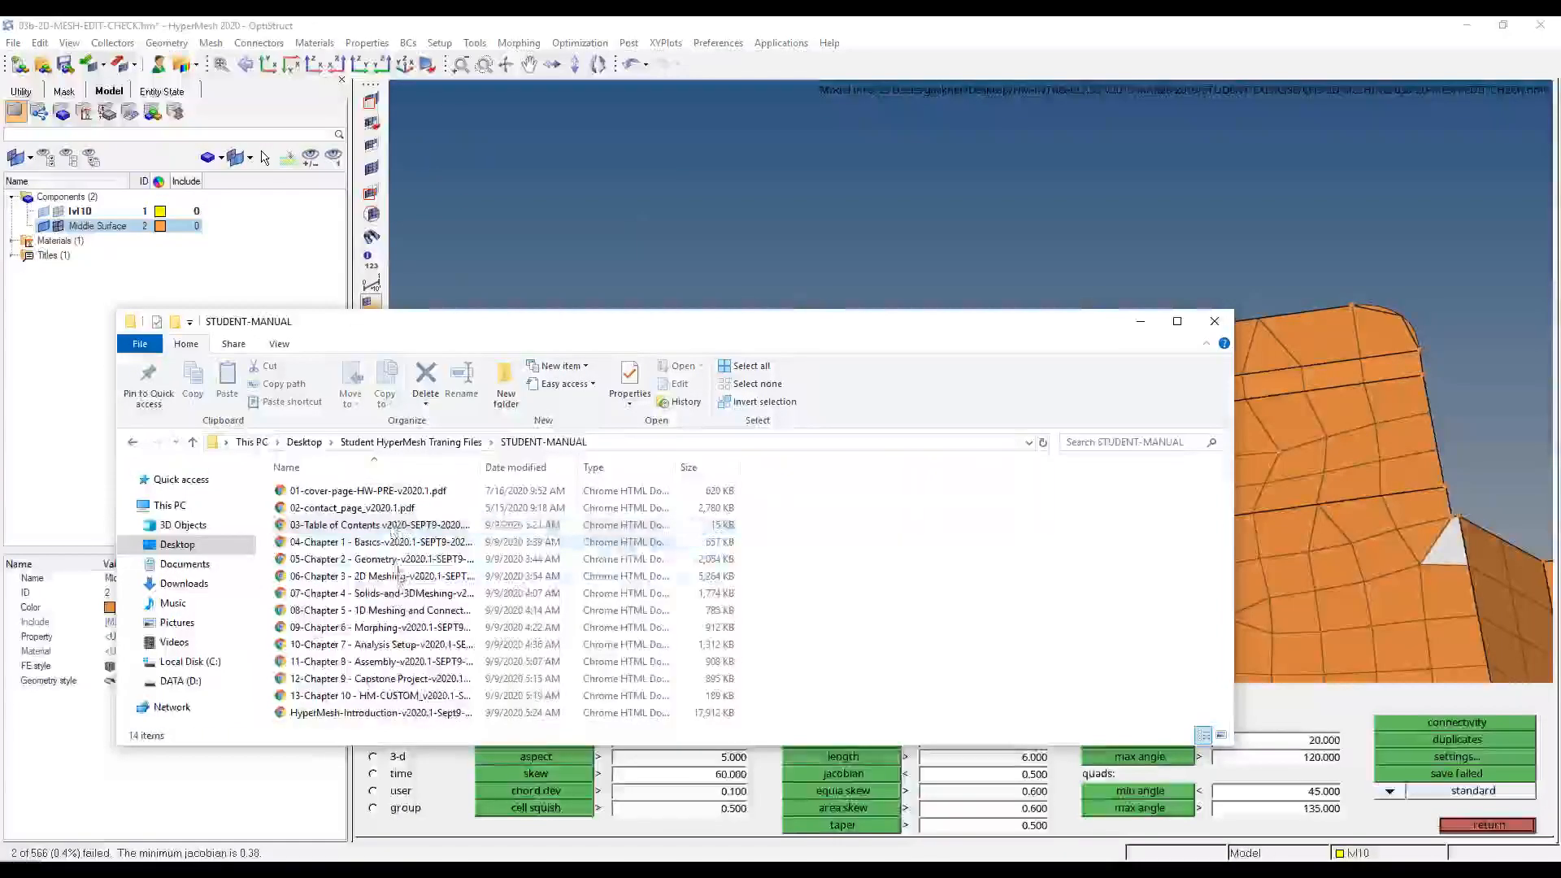
{"action": "left_click", "coordinate": [397, 577]}
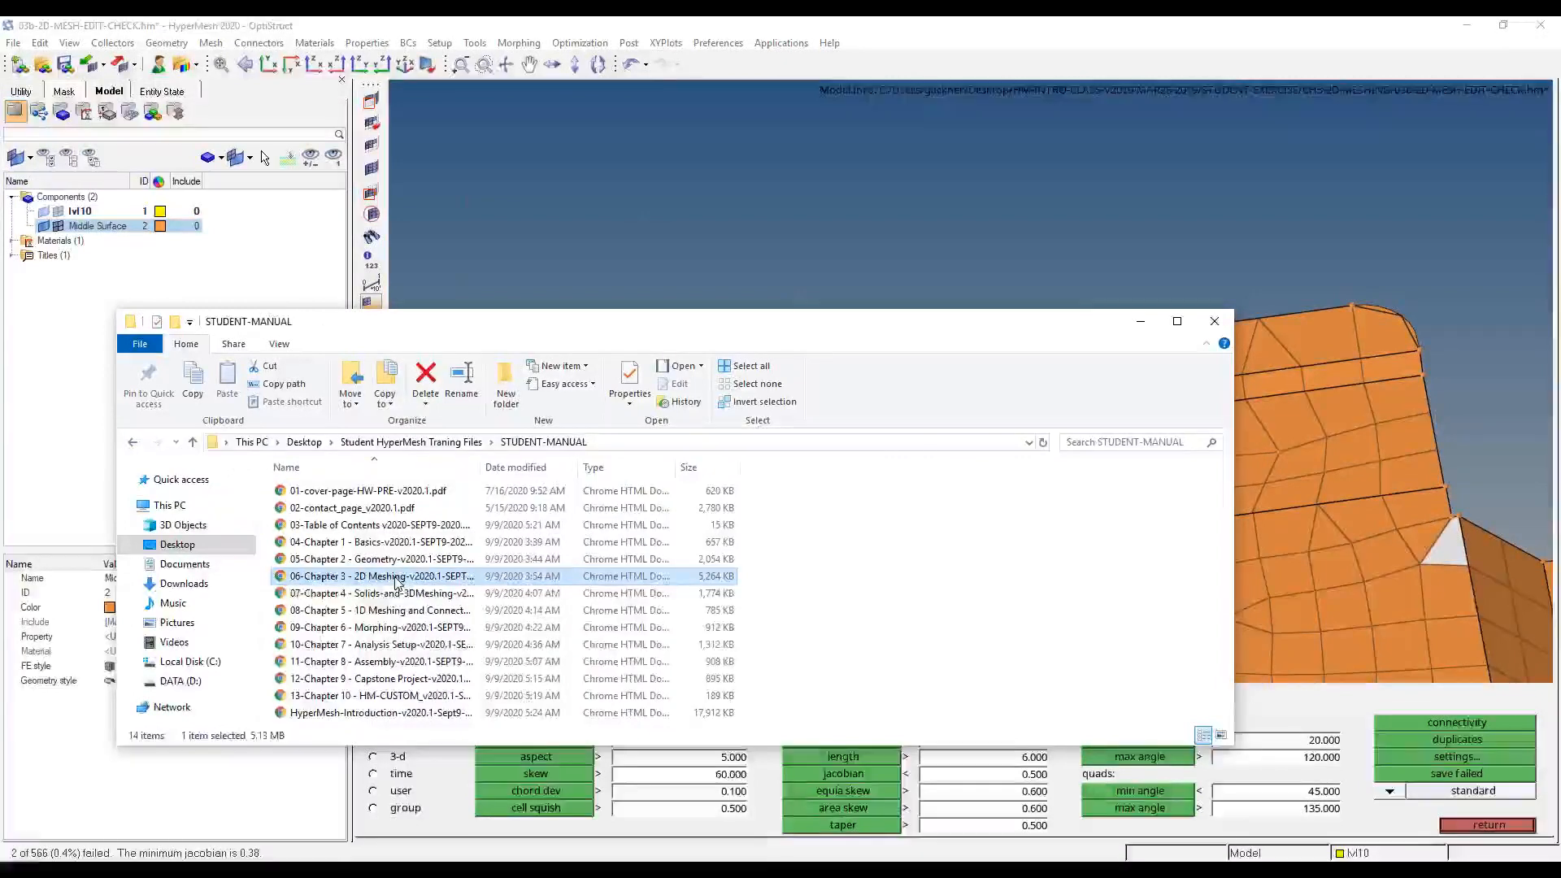
{"action": "left_click", "coordinate": [1133, 306]}
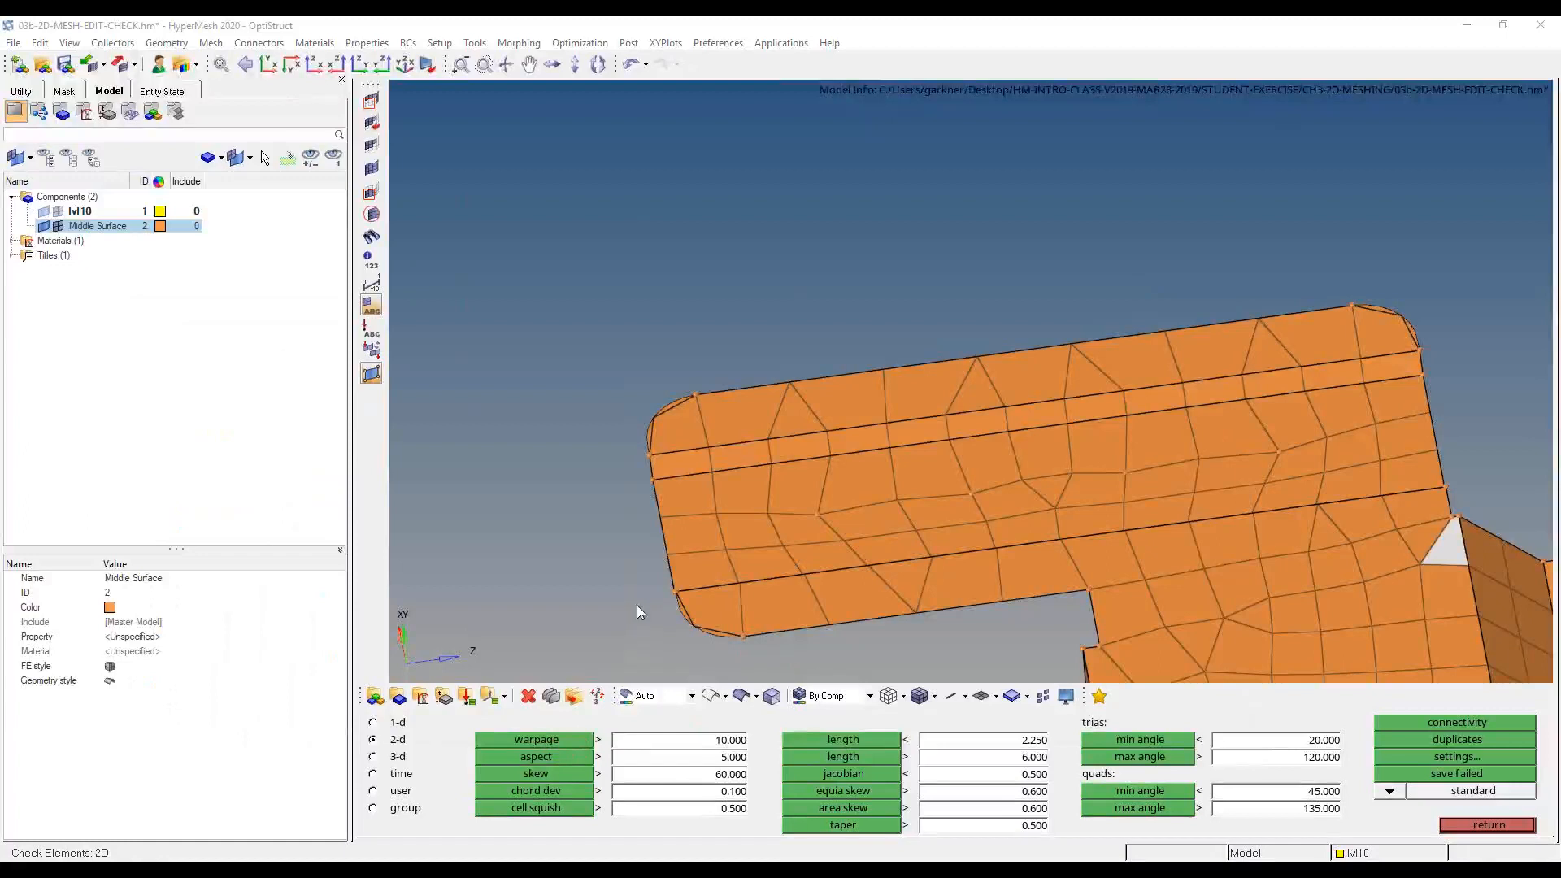
- Check the elements for warpage above 10 and review the quality criteria guide in Notepad
{"action": "left_click", "coordinate": [563, 745]}
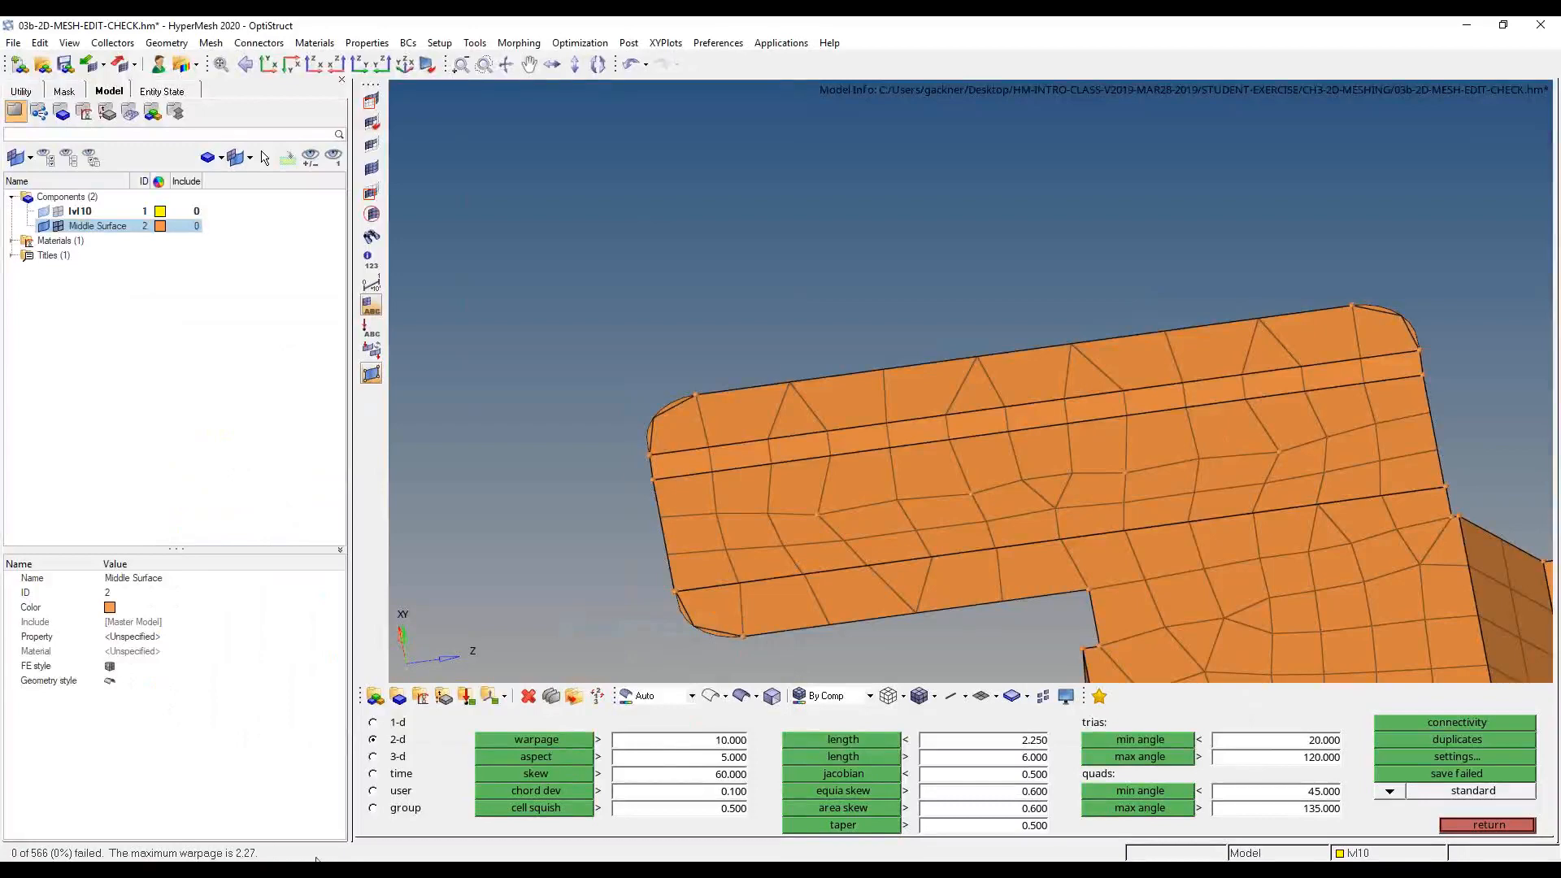
{"action": "key", "text": "alt+Tab"}
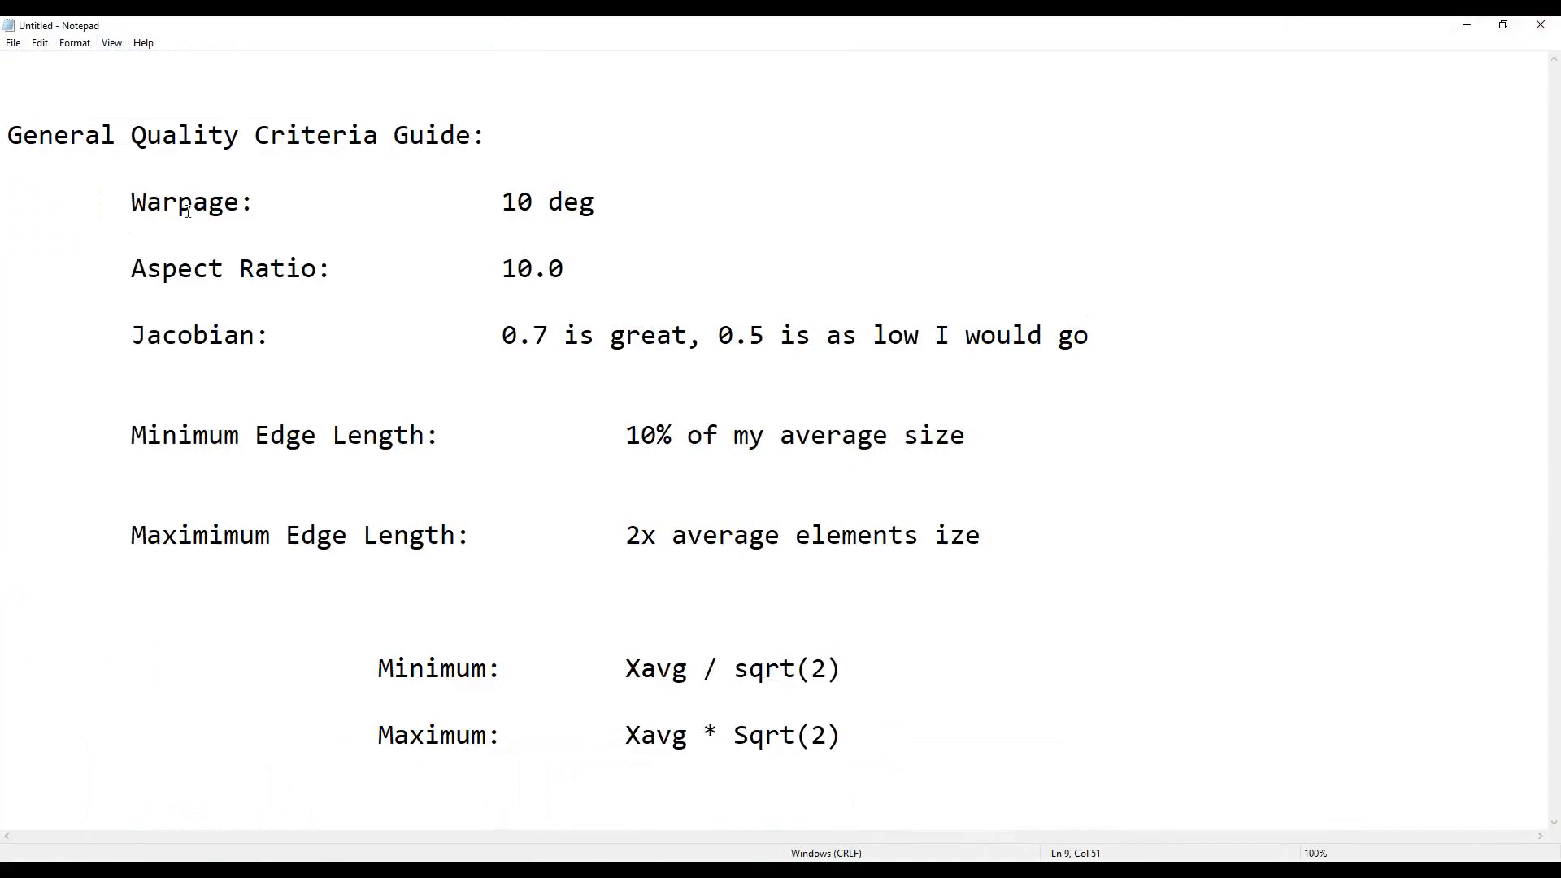
{"action": "left_click", "coordinate": [1456, 29]}
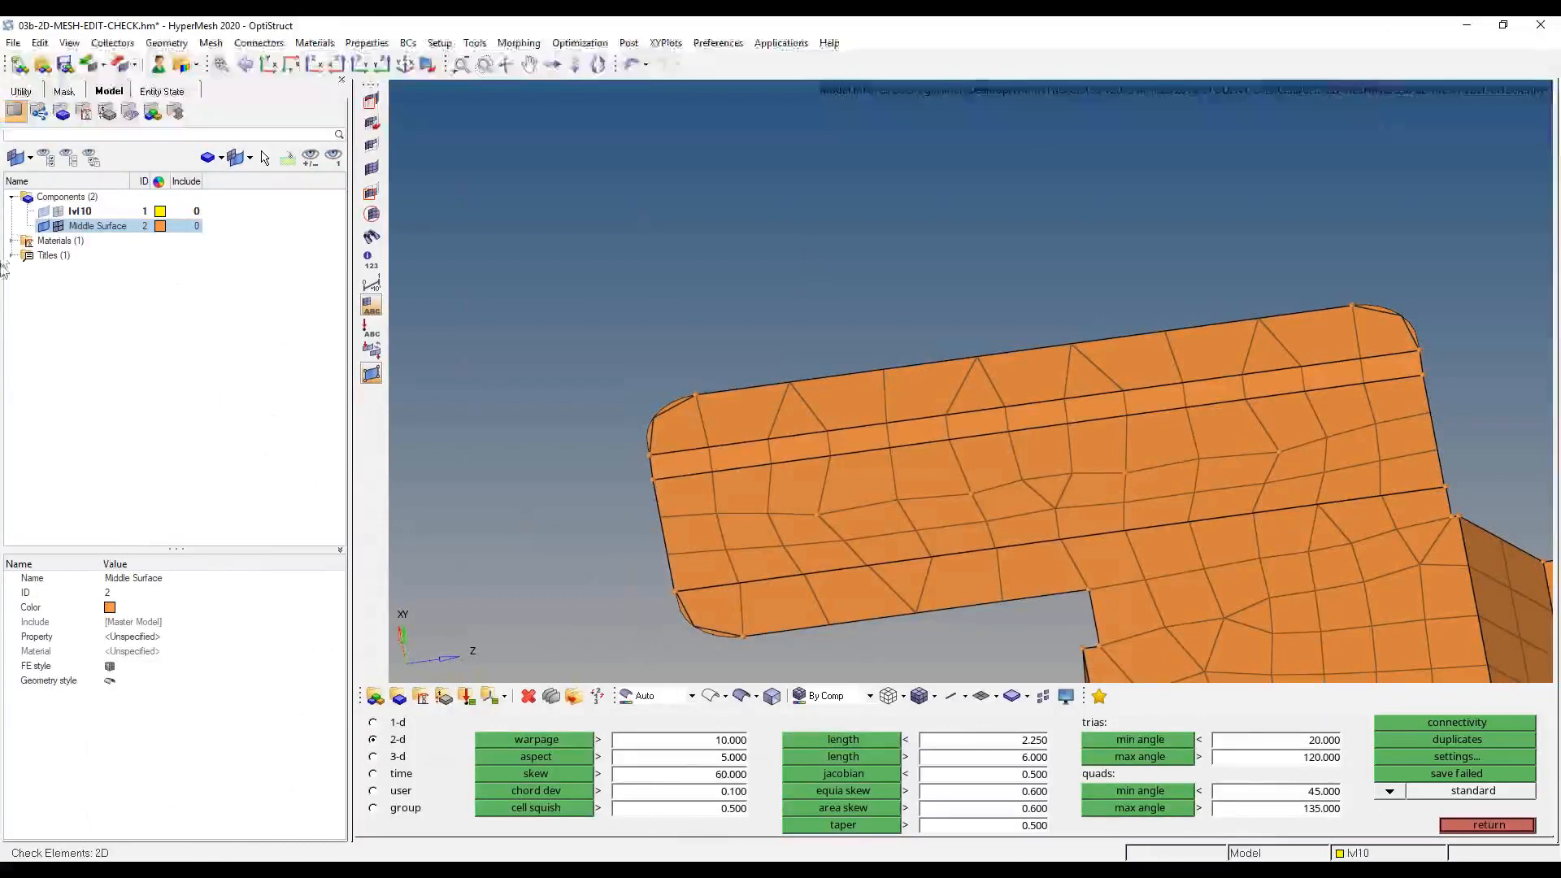
- Discard the current model data and open 02c-clip_midsurface.hm from the CH2-GEOMETRY folder
{"action": "left_click", "coordinate": [19, 63]}
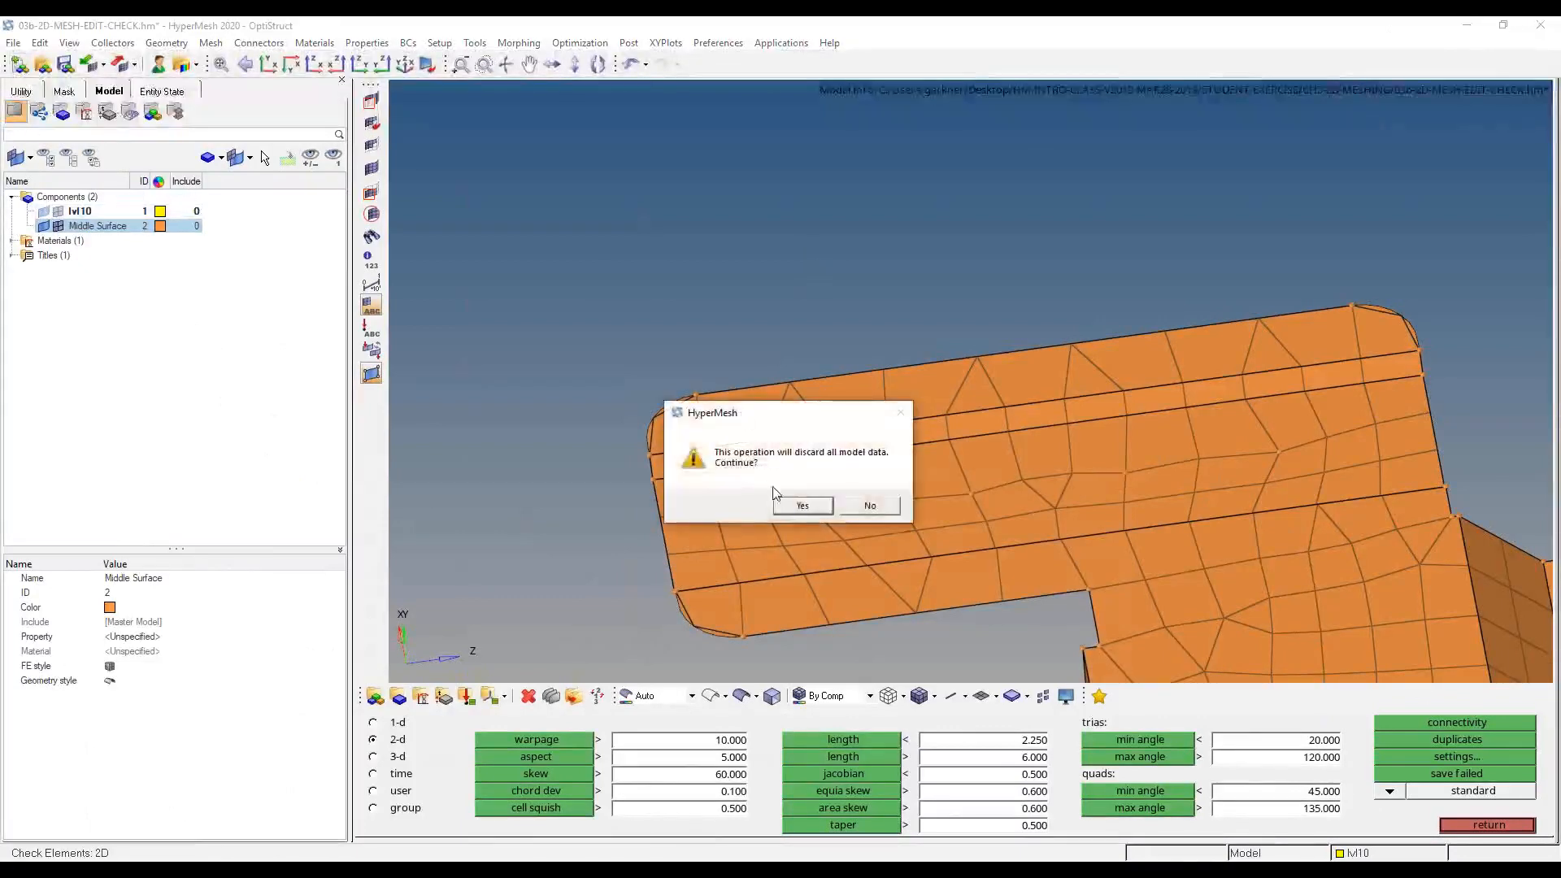
{"action": "left_click", "coordinate": [801, 501]}
{"action": "left_click", "coordinate": [42, 63]}
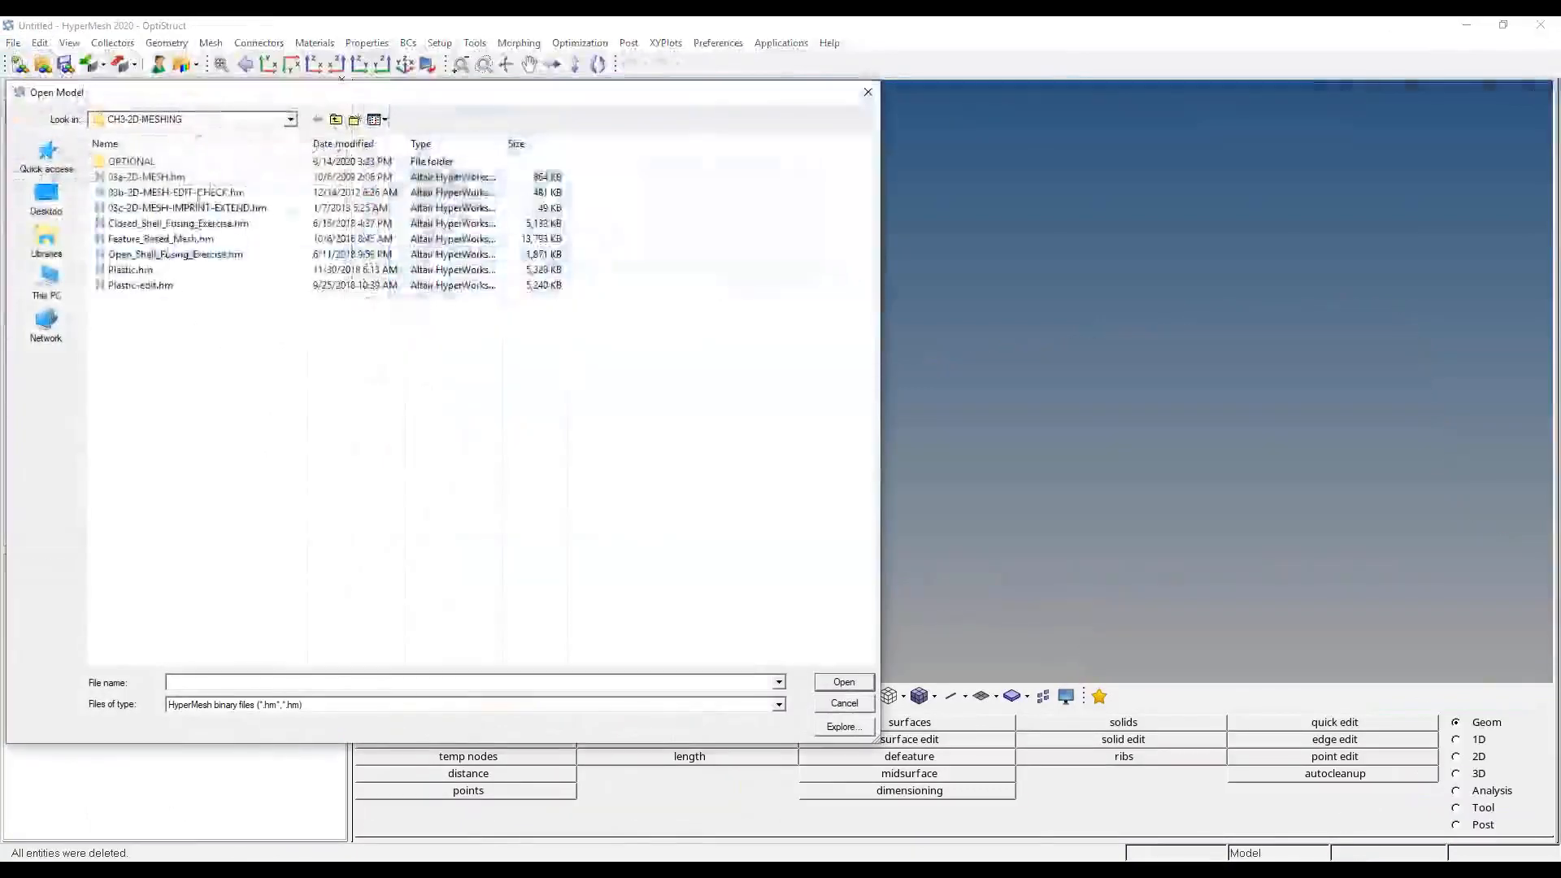
{"action": "left_click", "coordinate": [336, 119]}
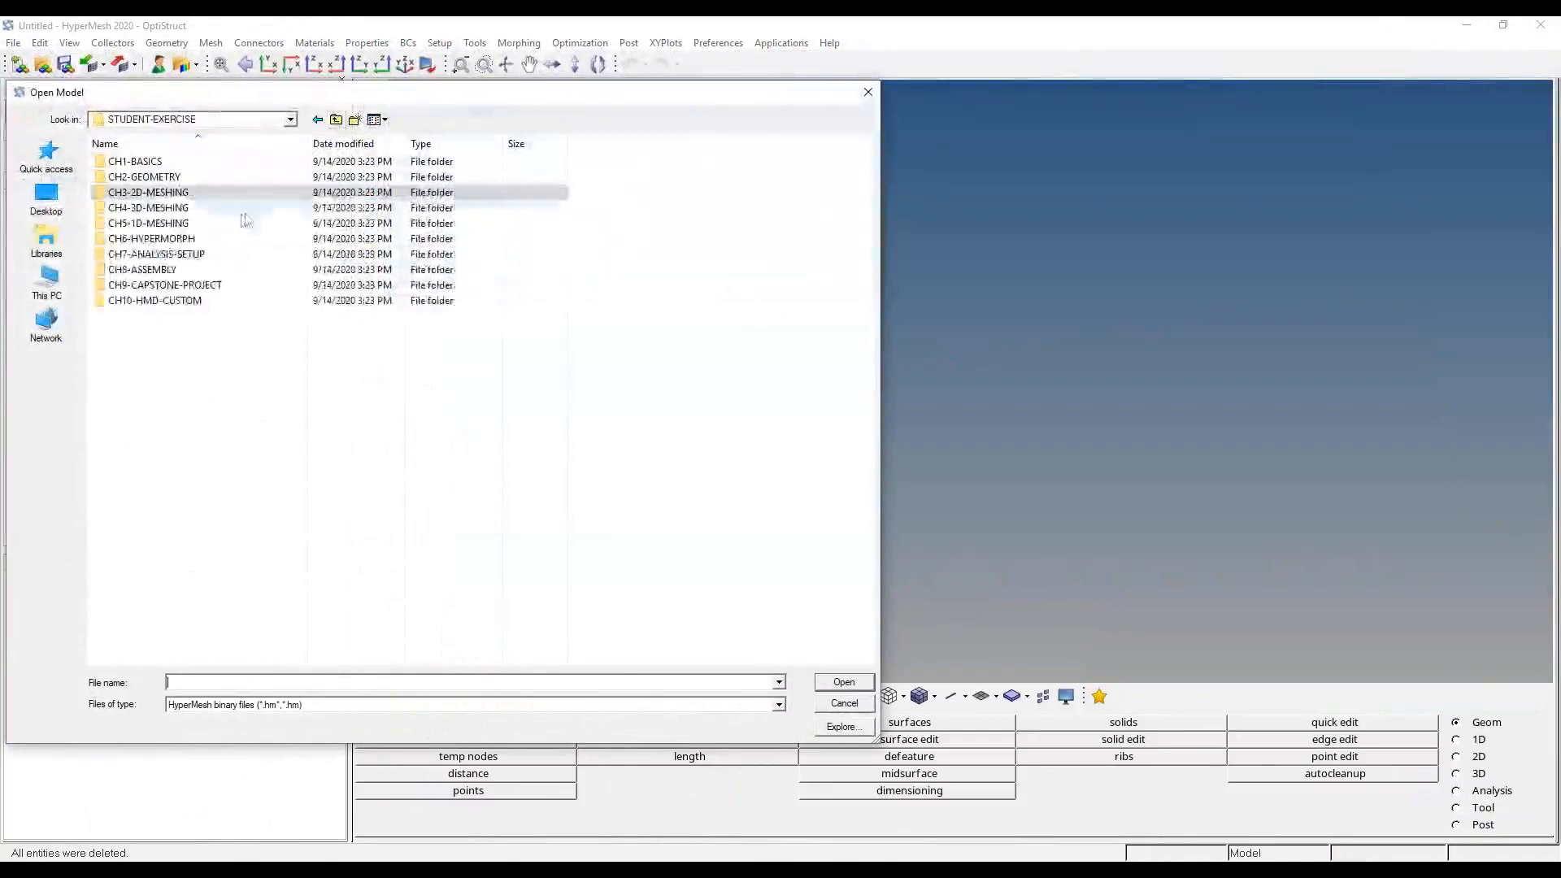
{"action": "double_click", "coordinate": [229, 176]}
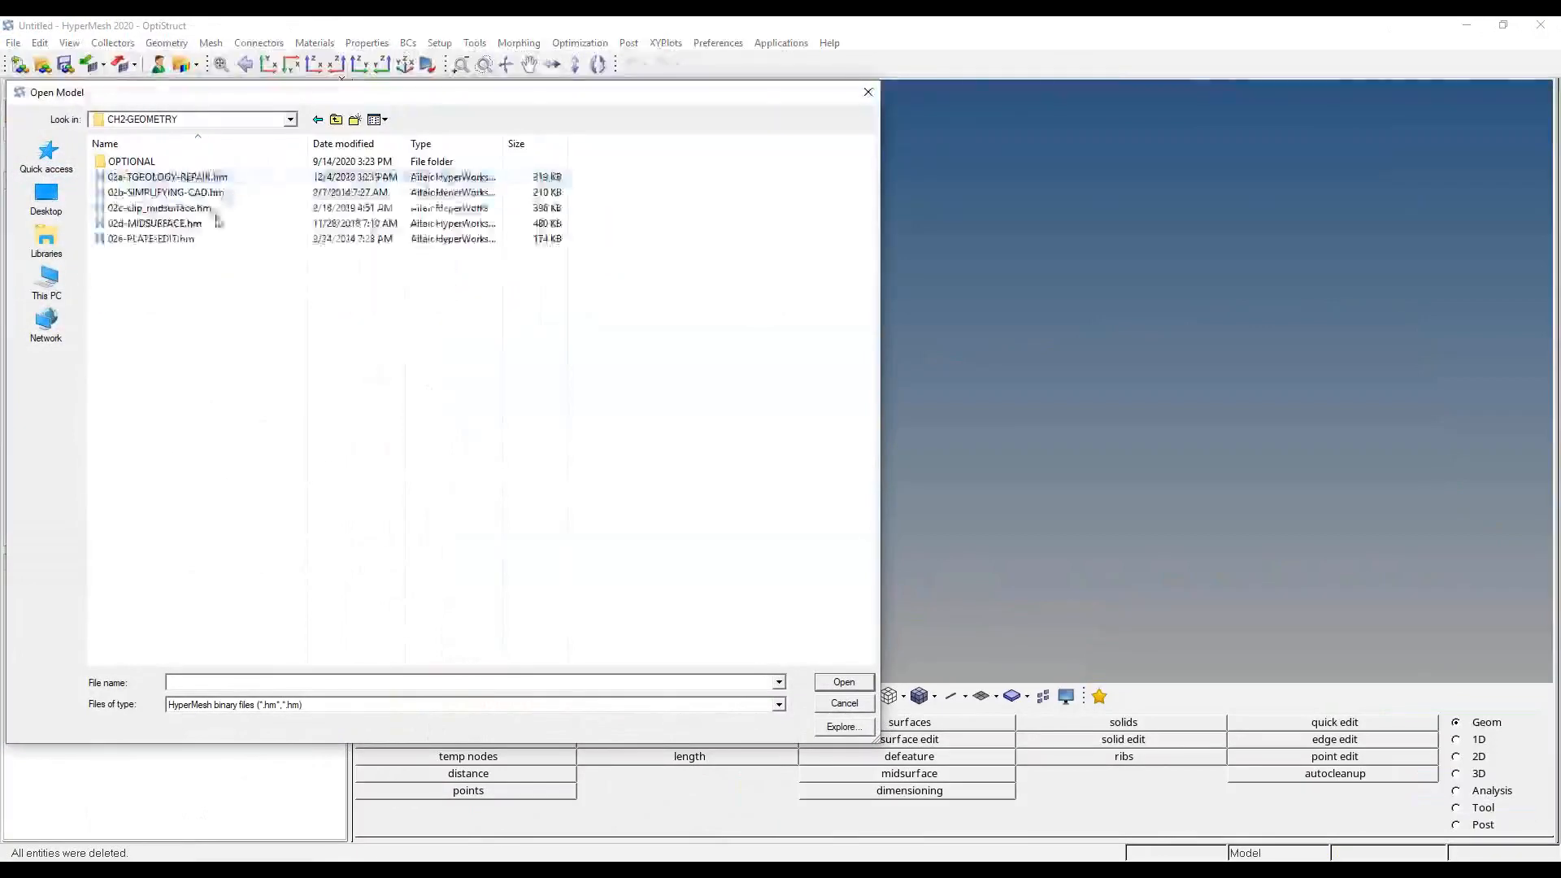
{"action": "left_click", "coordinate": [259, 210]}
{"action": "double_click", "coordinate": [260, 210]}
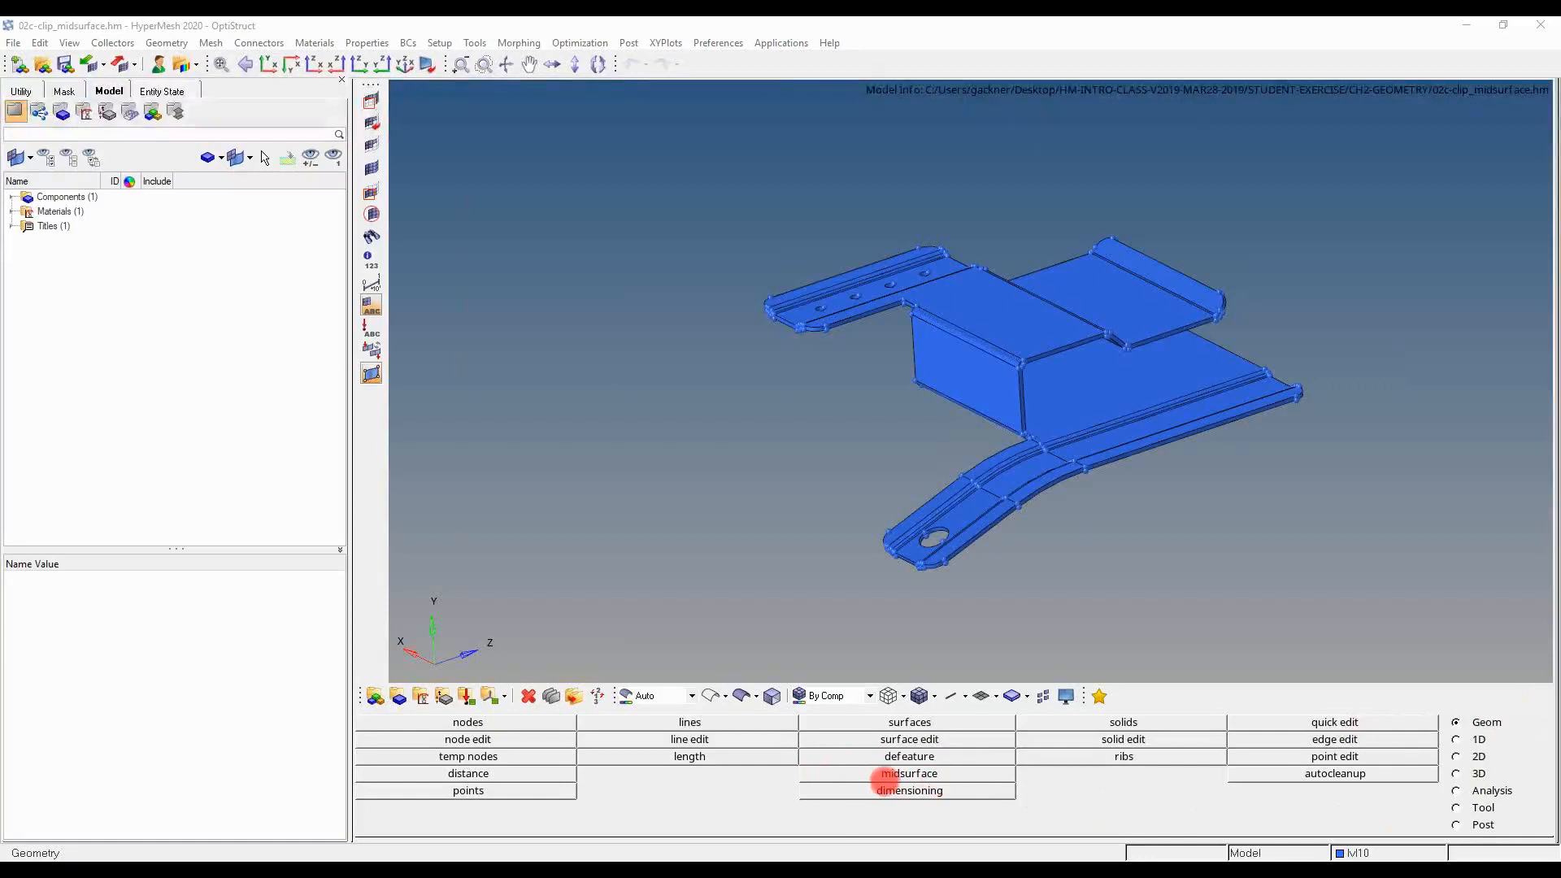
- Extract the clip's midsurface by auto extraction from its closed solid surfaces, declining the review of pre-existing plates
{"action": "left_click", "coordinate": [949, 778]}
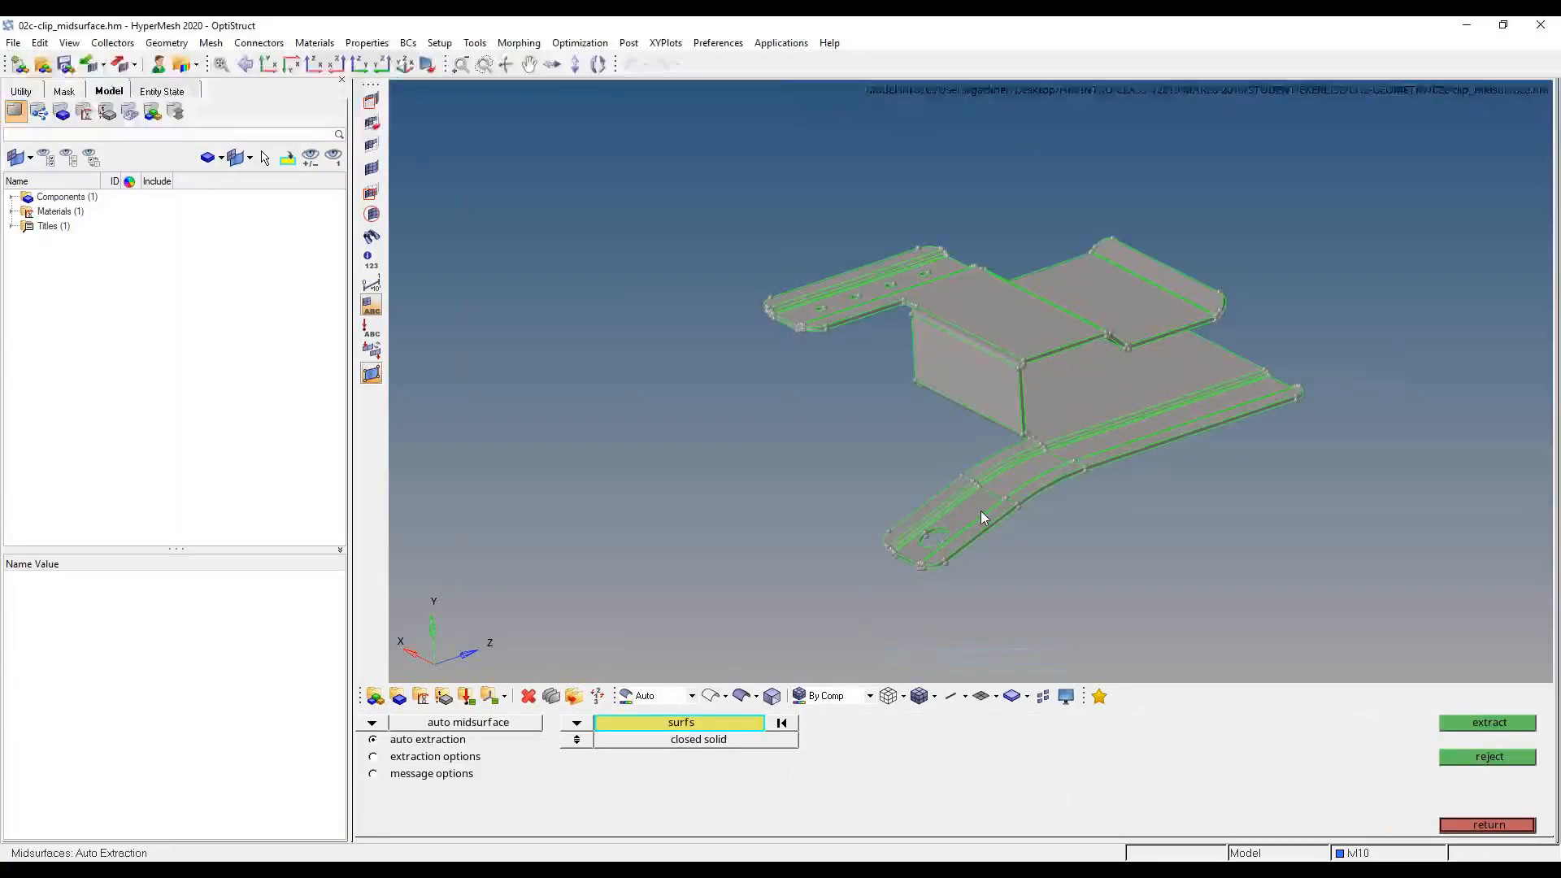
{"action": "left_click", "coordinate": [1026, 325]}
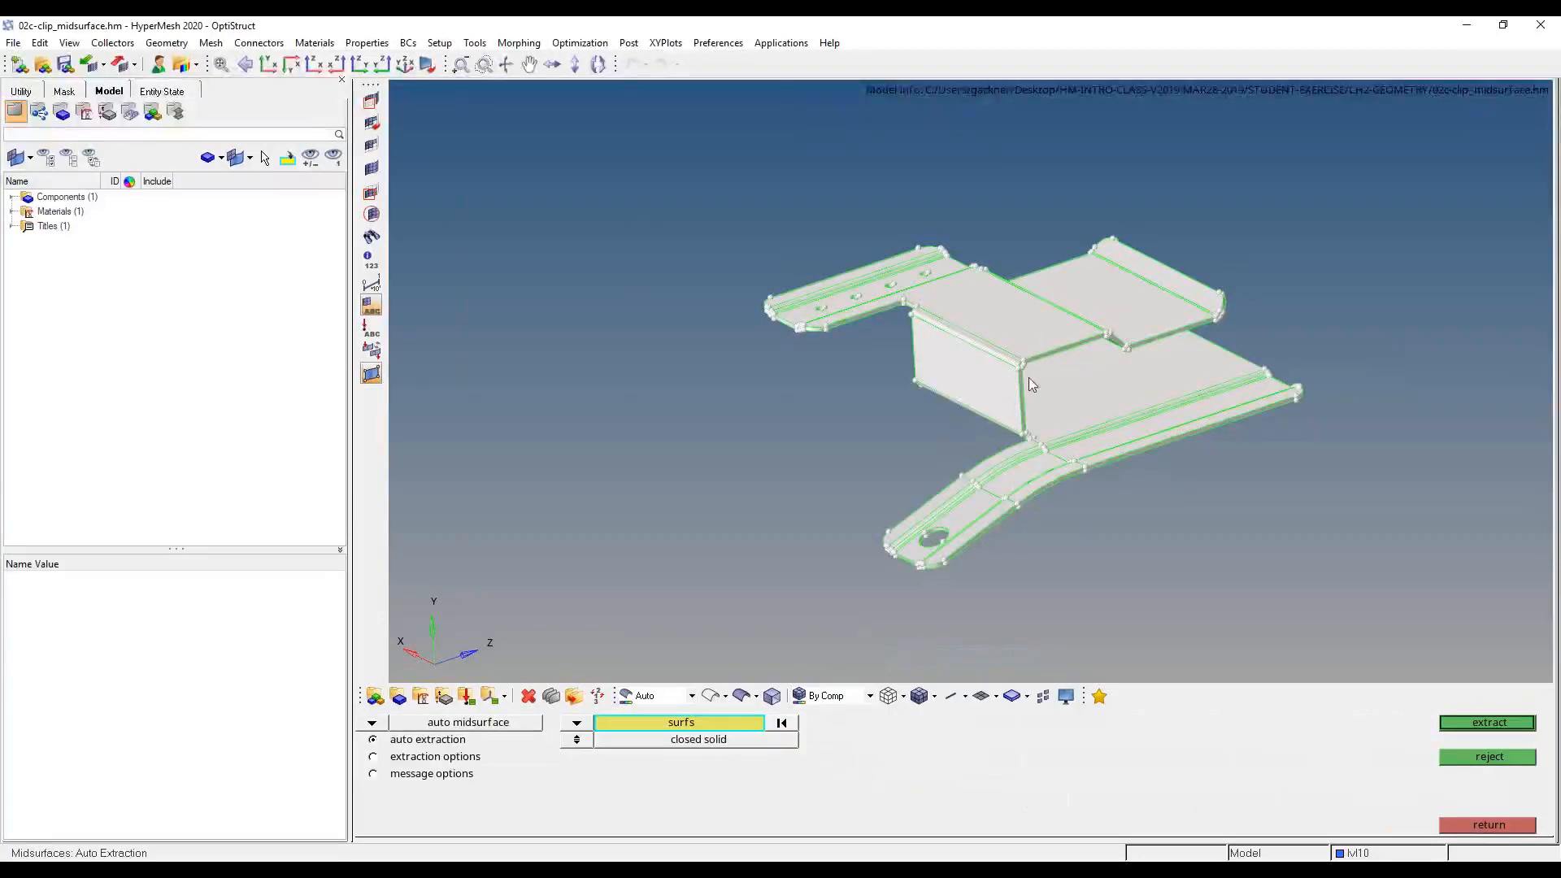
{"action": "left_click", "coordinate": [782, 723]}
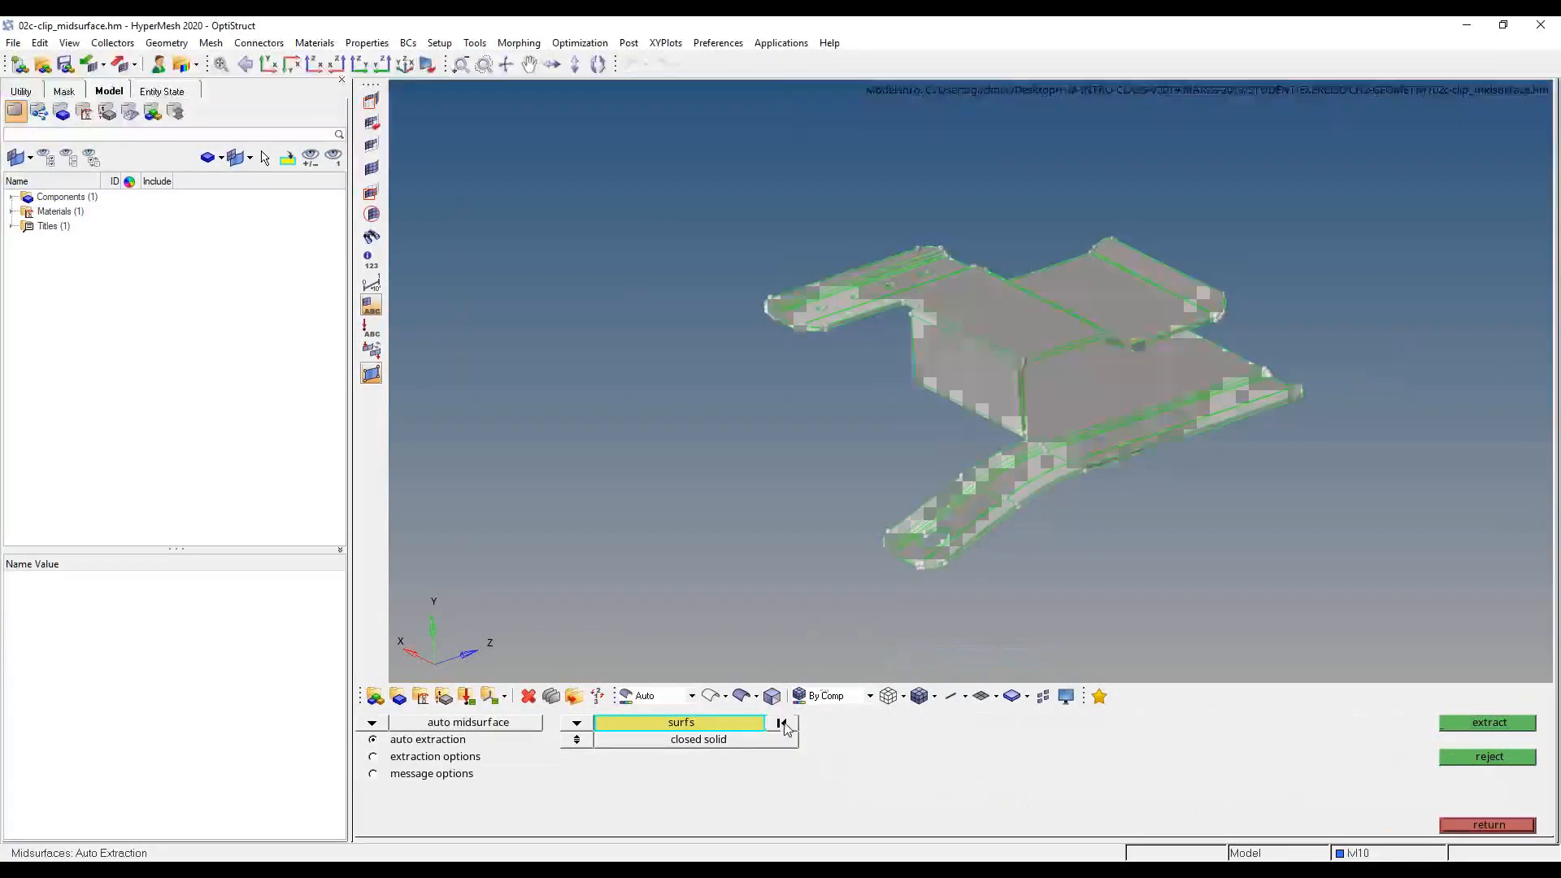
{"action": "scroll", "coordinate": [1125, 265], "scroll_direction": "up", "scroll_amount": 6}
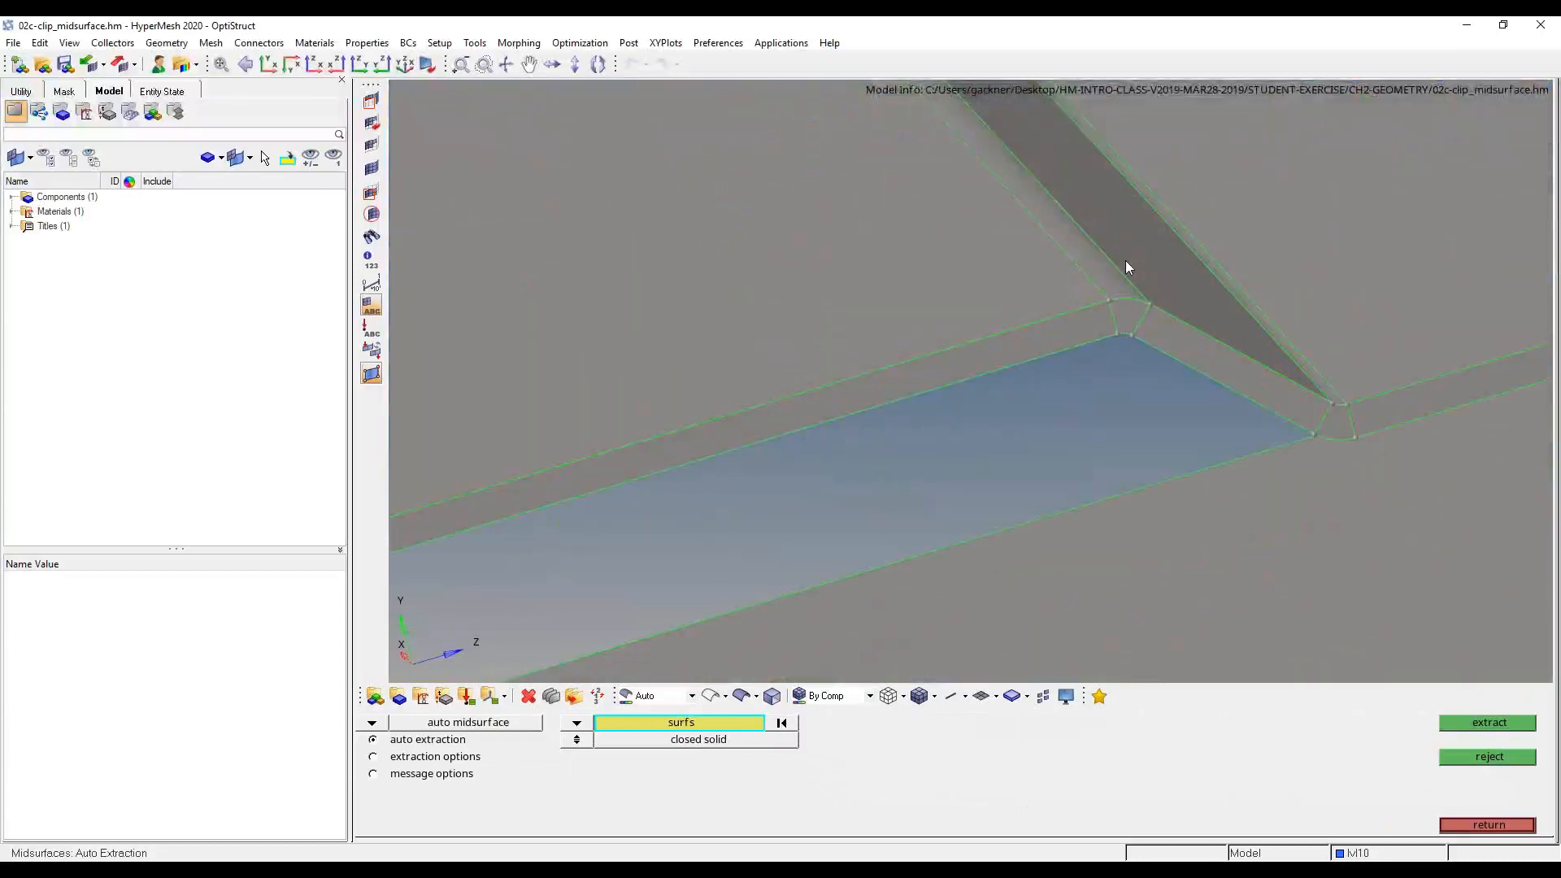
{"action": "scroll", "coordinate": [1115, 260], "scroll_direction": "down", "scroll_amount": 6}
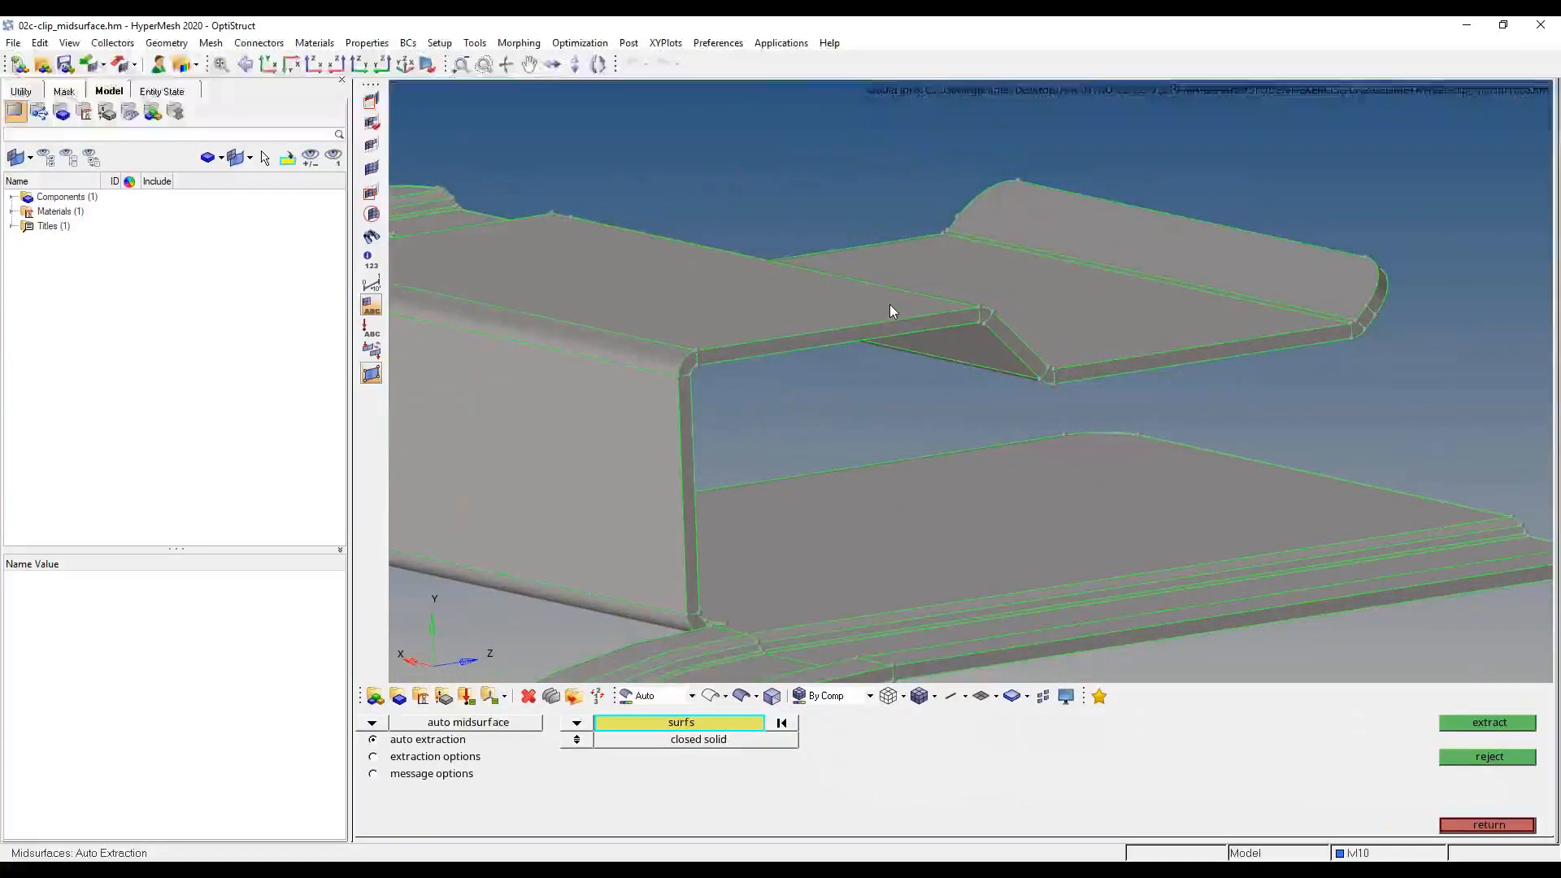
{"action": "left_click", "coordinate": [896, 307]}
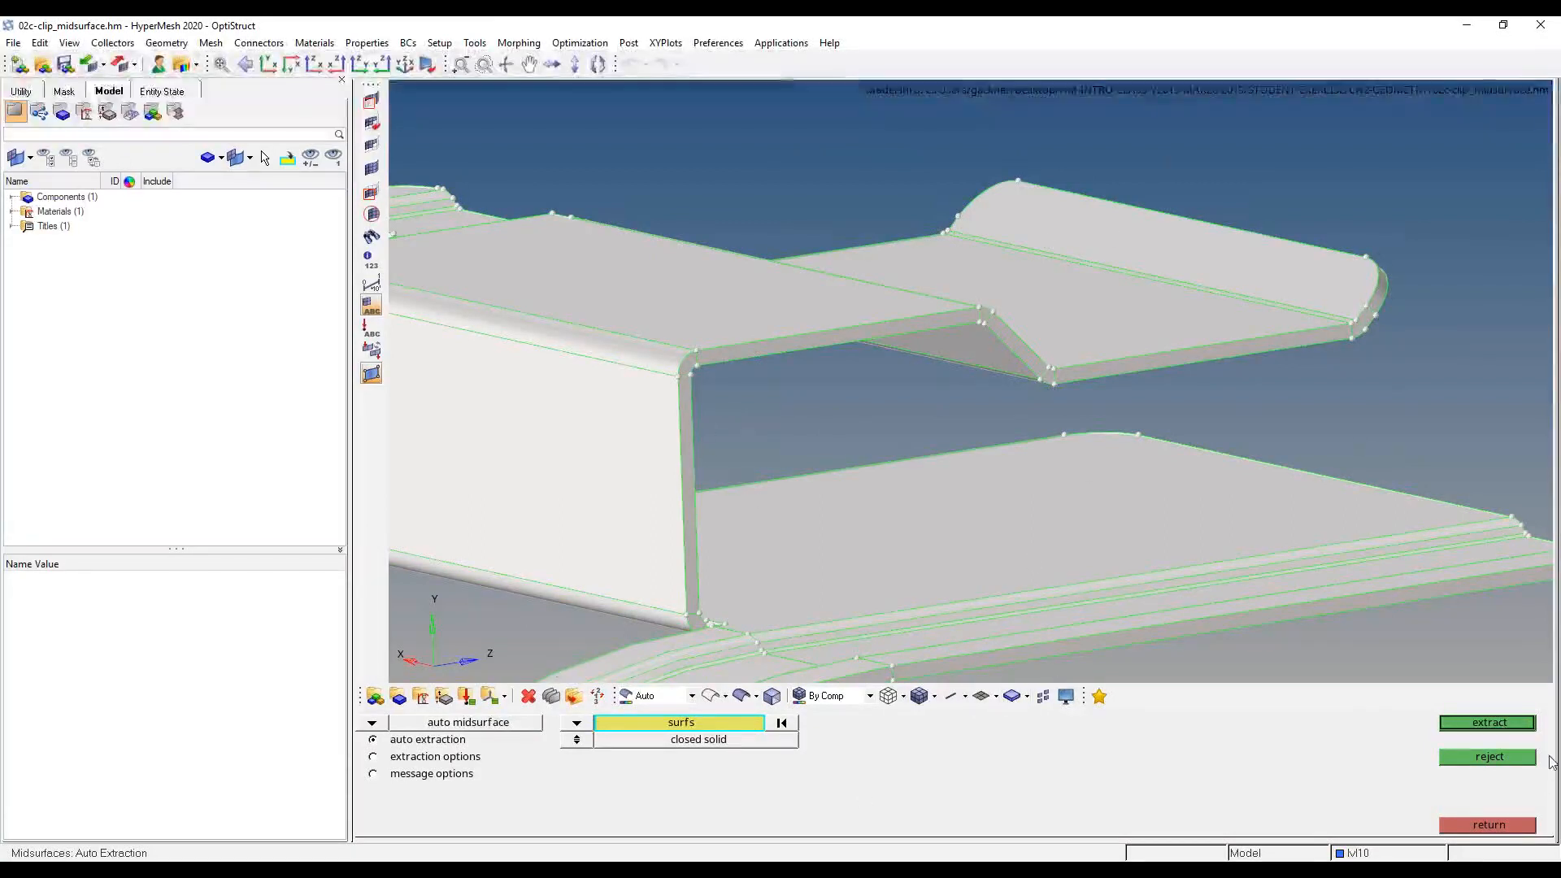
{"action": "left_click", "coordinate": [1487, 722]}
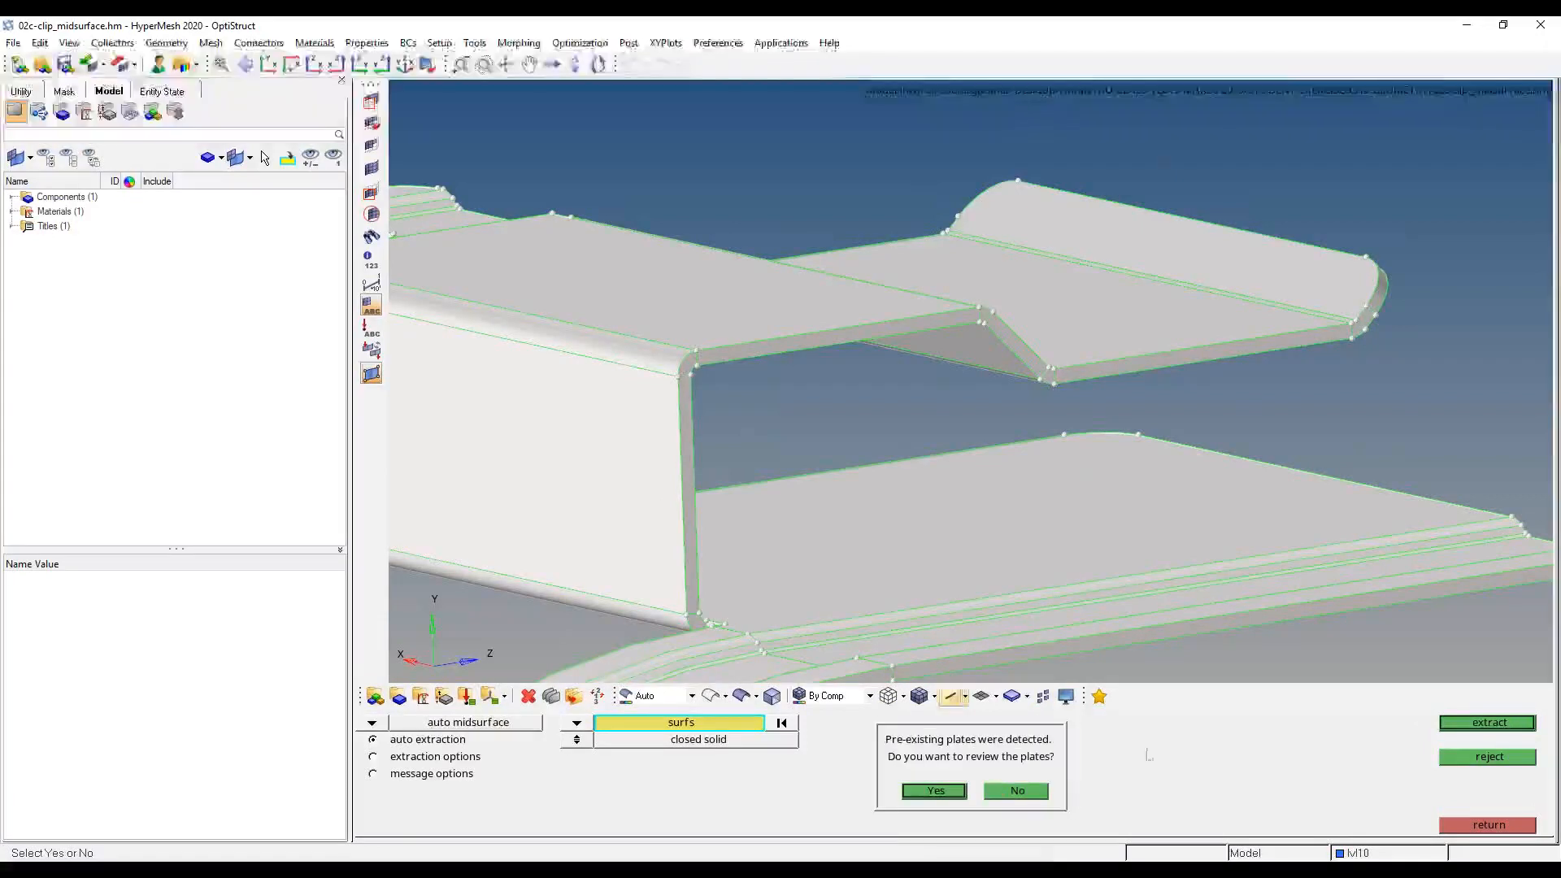
{"action": "left_click", "coordinate": [1034, 791]}
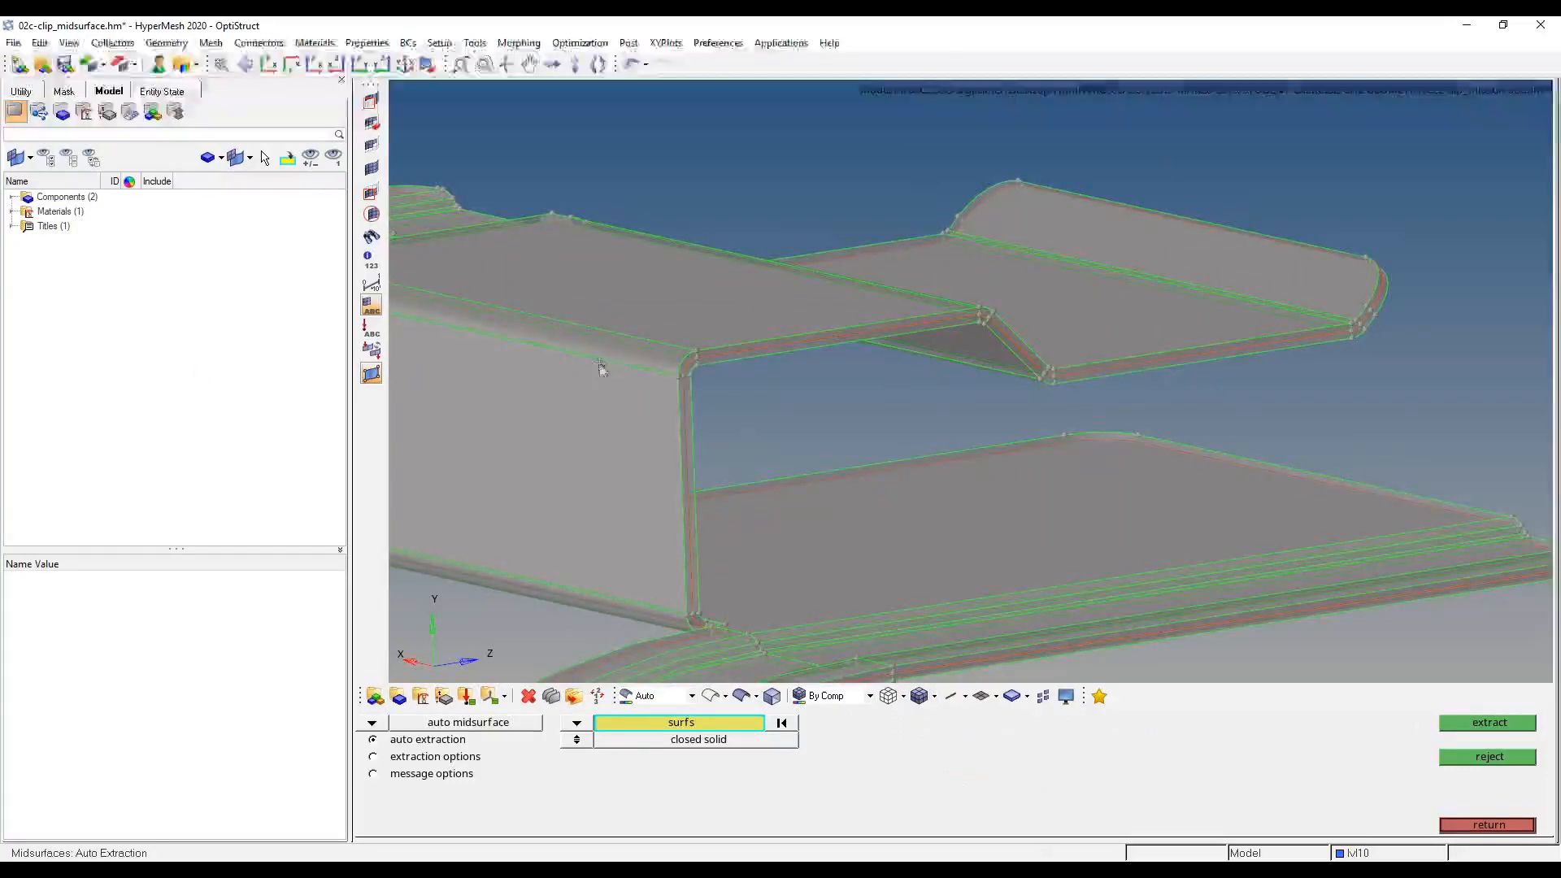
- Set the color of the lvl10 component to white
{"action": "left_click_drag", "start_coordinate": [603, 366], "coordinate": [968, 557], "text": "ctrl"}
{"action": "scroll", "coordinate": [997, 386], "scroll_direction": "down", "scroll_amount": 5, "text": "ctrl"}
{"action": "left_click", "coordinate": [11, 197]}
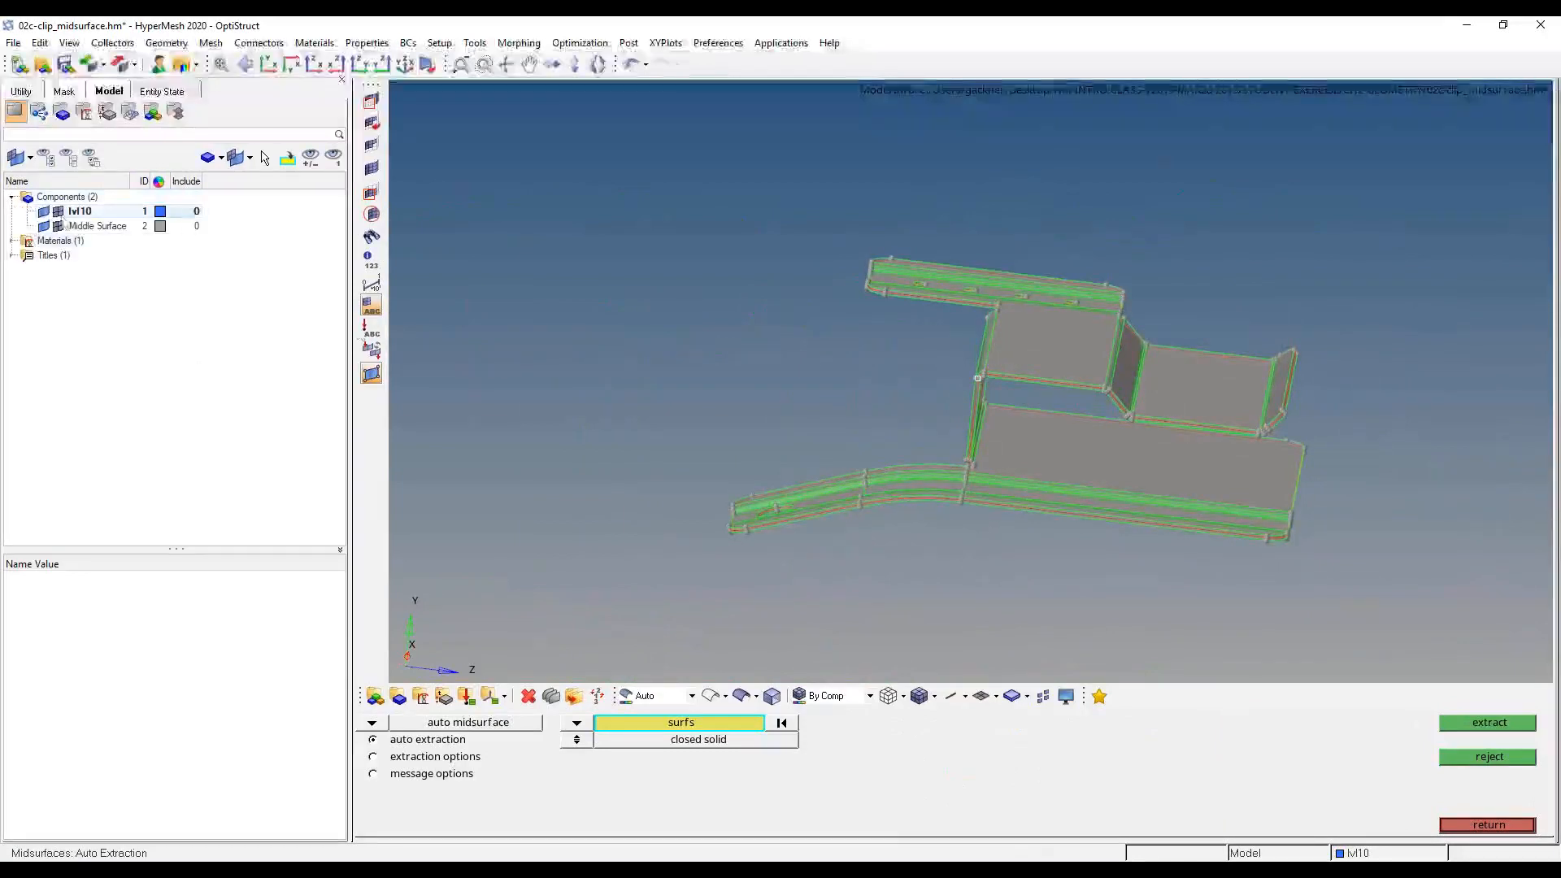
{"action": "left_click_drag", "start_coordinate": [886, 417], "coordinate": [954, 438], "text": "ctrl"}
{"action": "scroll", "coordinate": [1087, 386], "scroll_direction": "up", "scroll_amount": 4}
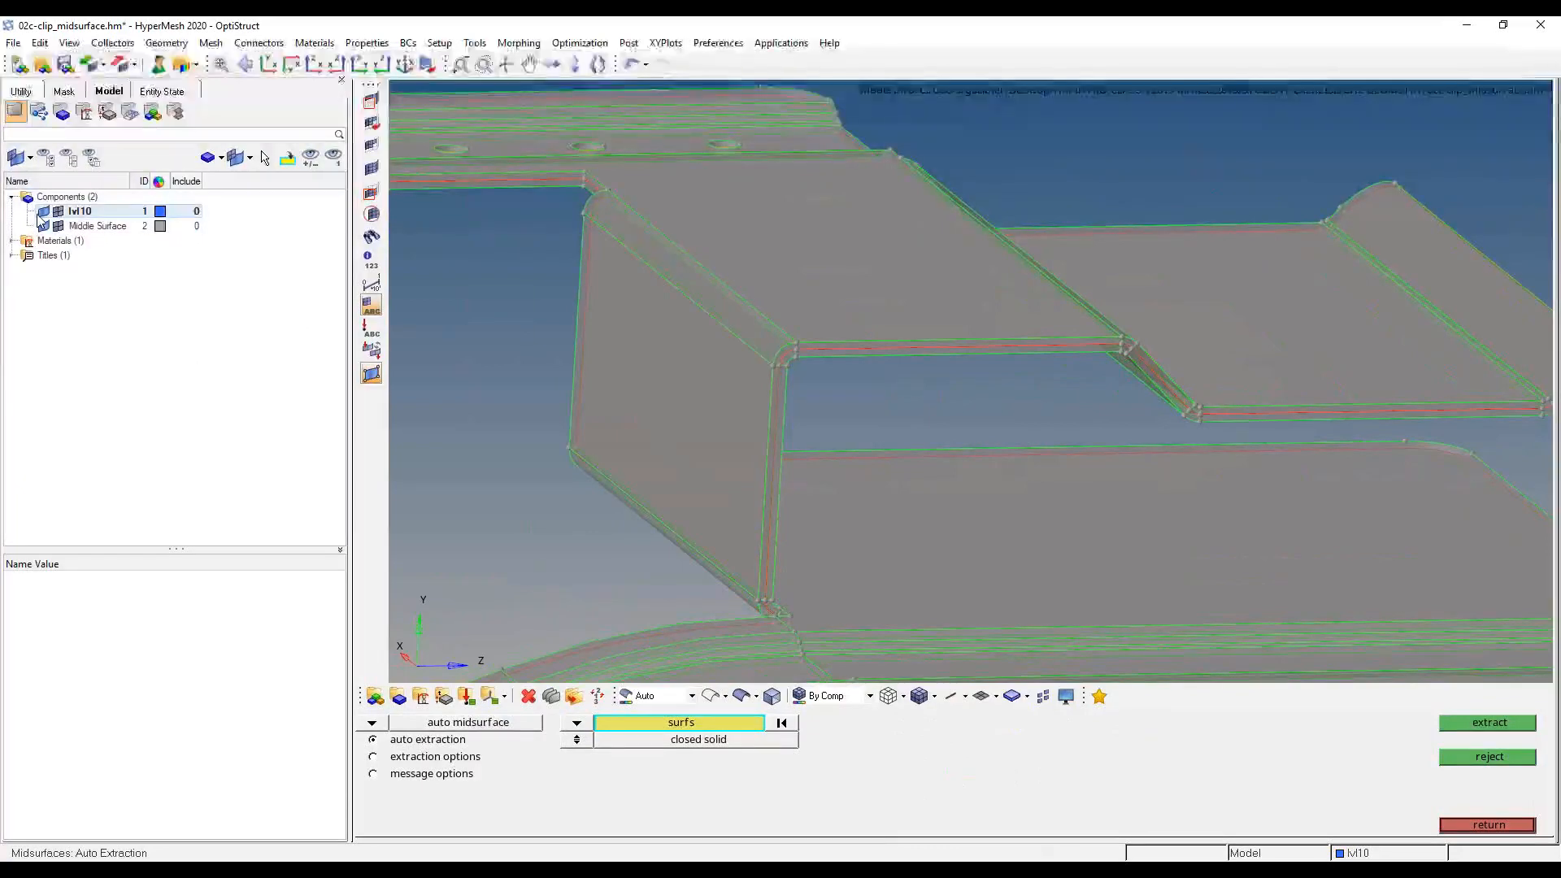
{"action": "left_click", "coordinate": [41, 213]}
{"action": "left_click", "coordinate": [161, 212]}
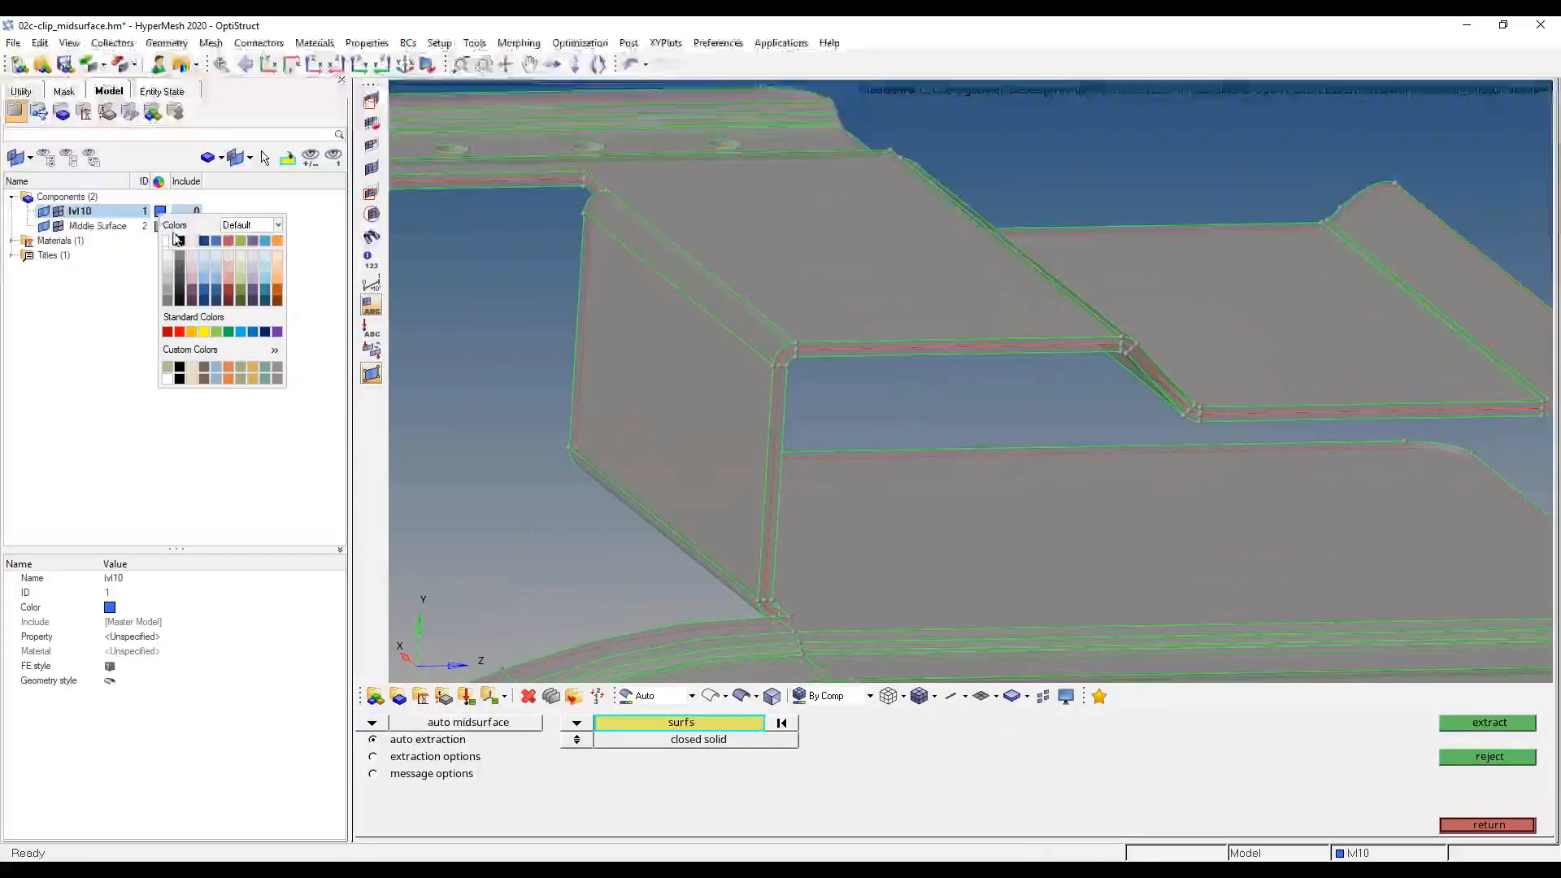
{"action": "left_click", "coordinate": [167, 241]}
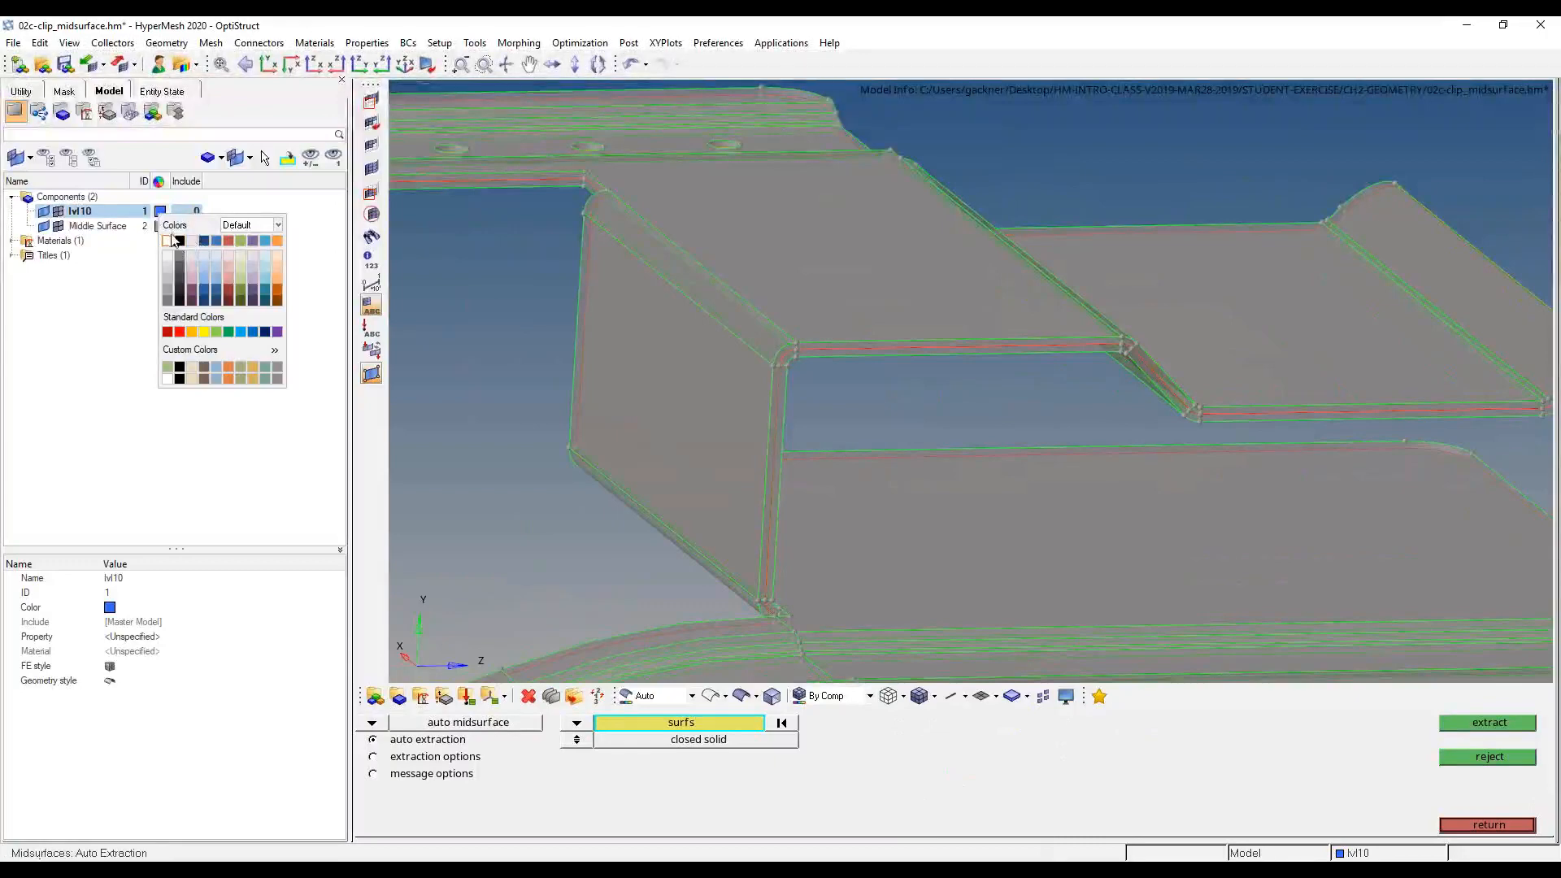
- Hide the Middle Surface component, leave the midsurface tool and view the lvl10 solid on its own
{"action": "left_click", "coordinate": [46, 227]}
{"action": "left_click", "coordinate": [58, 227]}
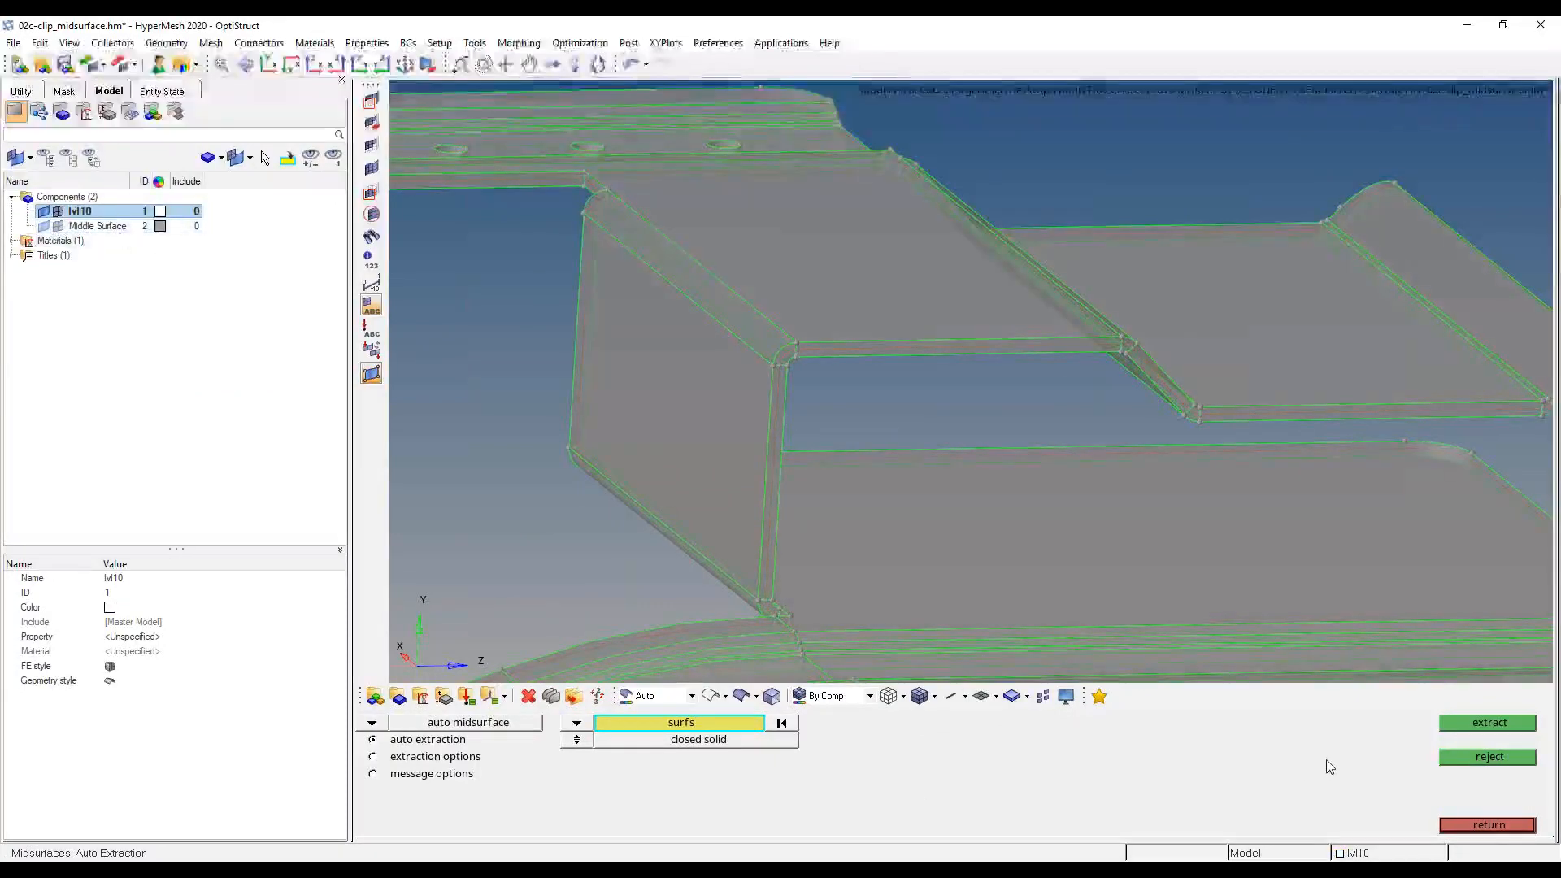
{"action": "left_click", "coordinate": [1487, 825]}
{"action": "left_click_drag", "start_coordinate": [832, 323], "coordinate": [819, 294], "text": "ctrl"}
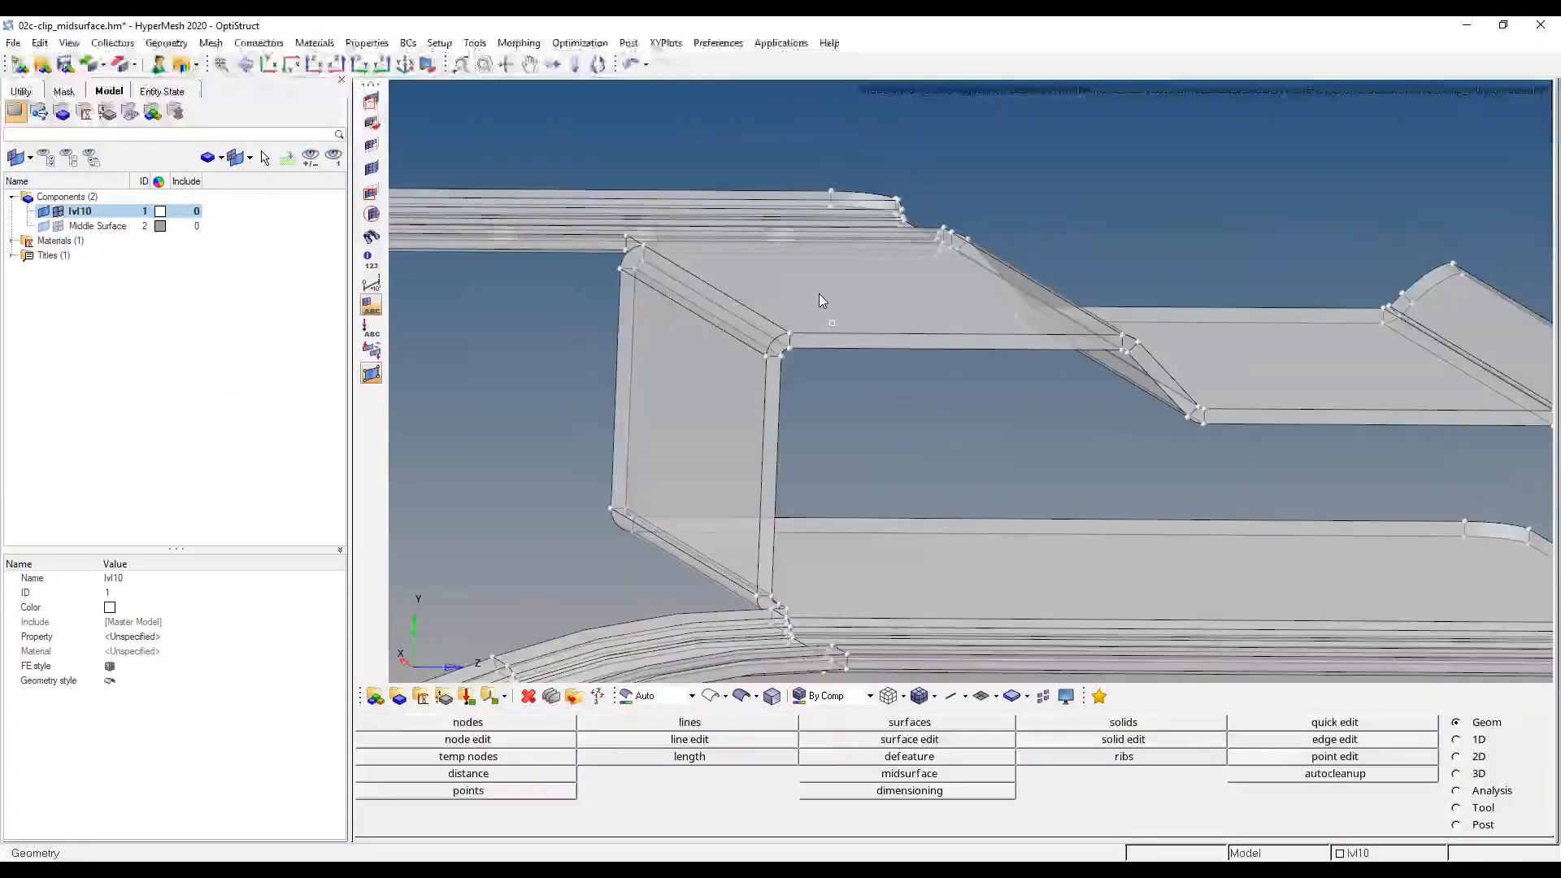
- Display the Middle Surface component and set its color to yellow
{"action": "left_click", "coordinate": [44, 227]}
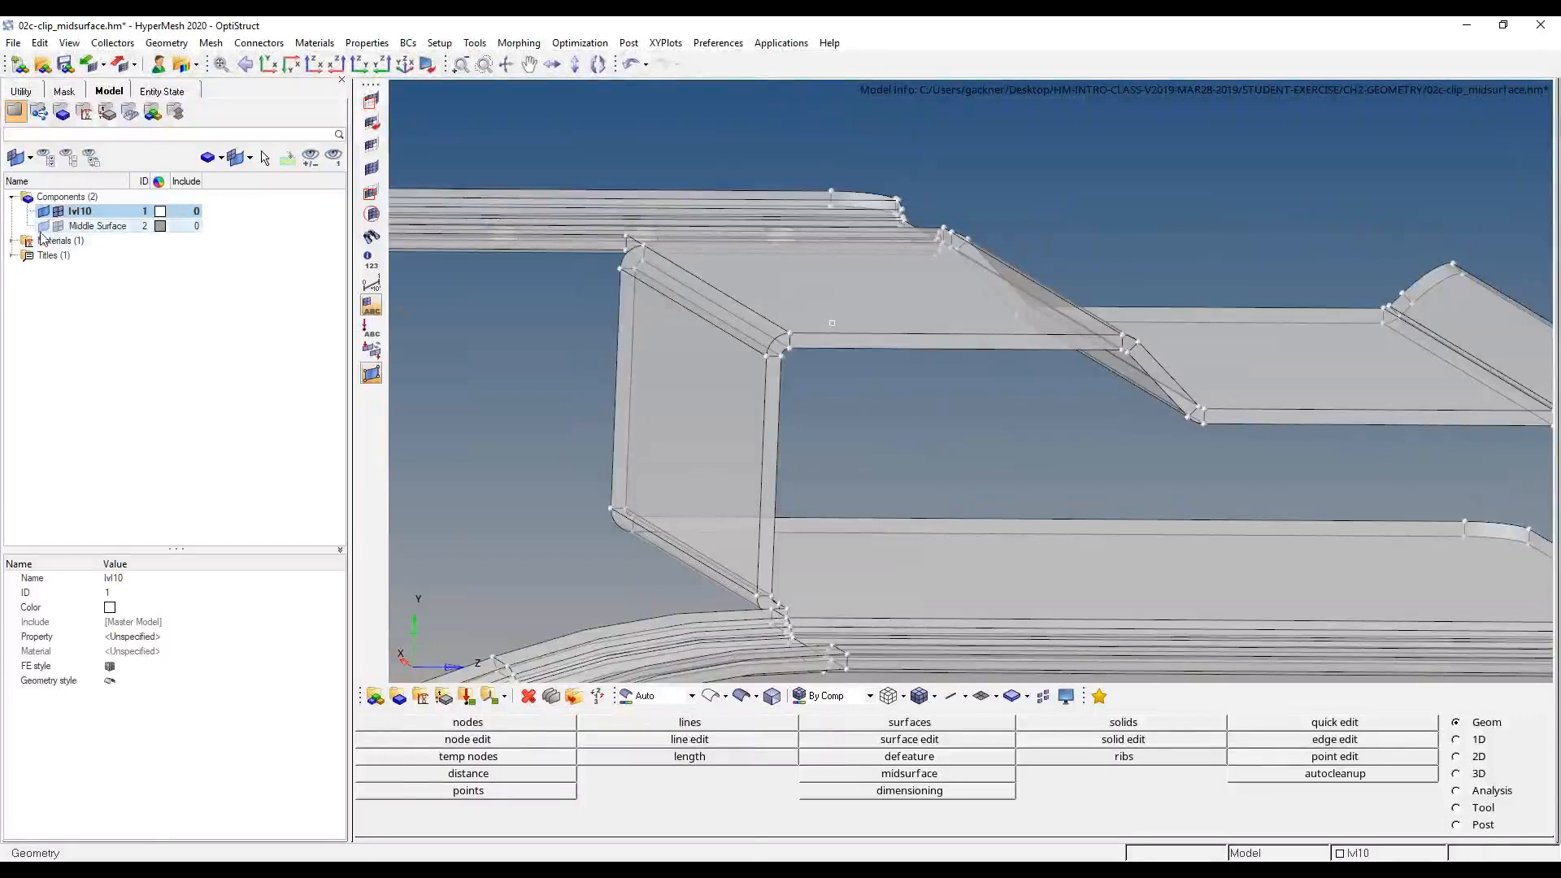
{"action": "left_click", "coordinate": [160, 226]}
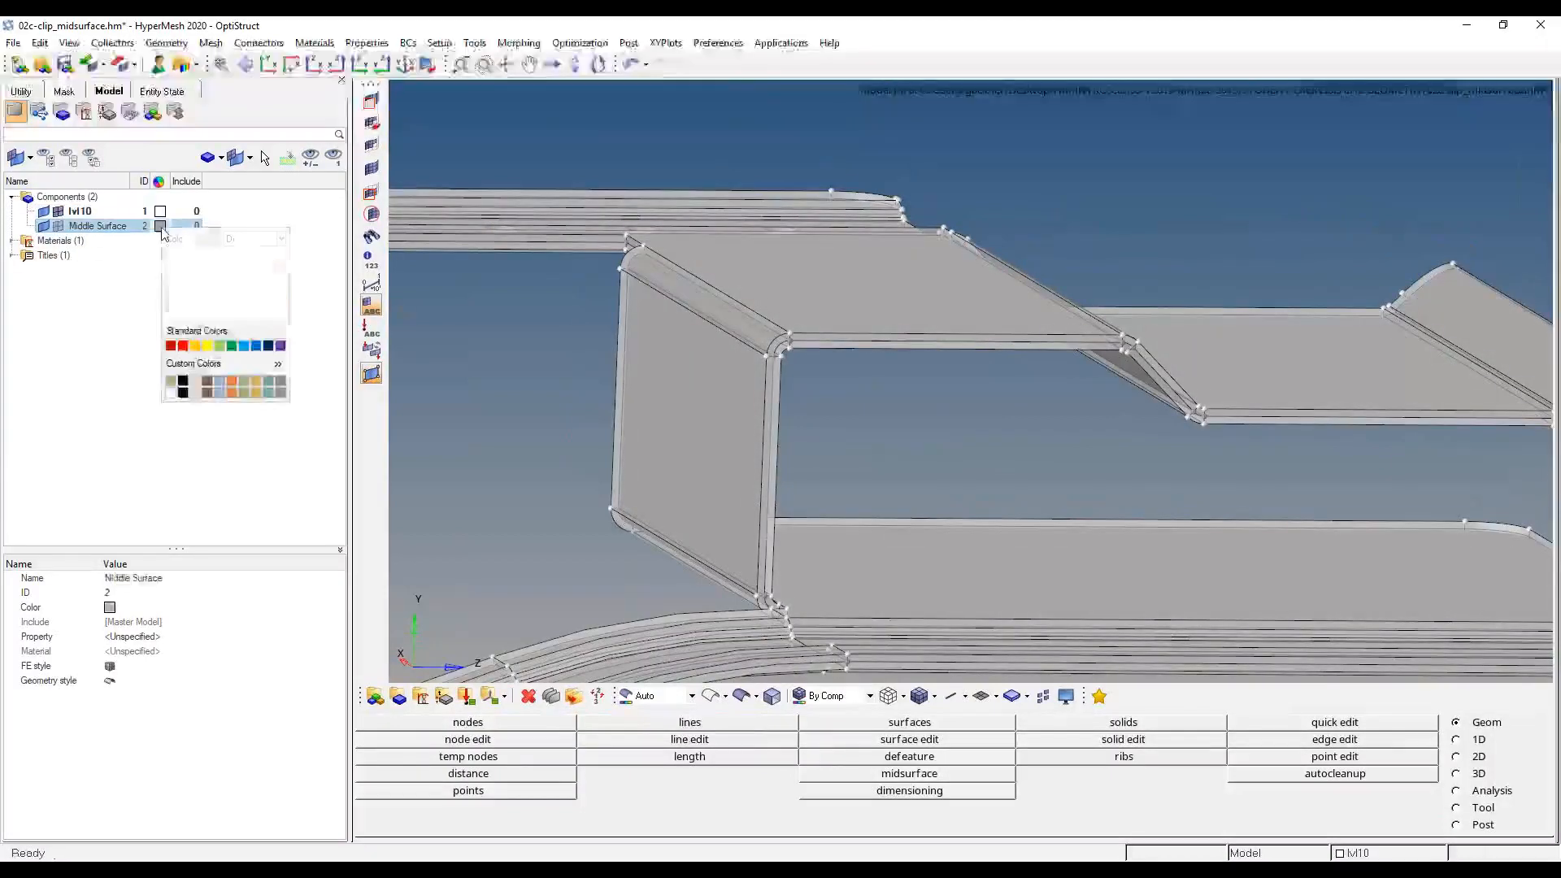
{"action": "left_click", "coordinate": [209, 345]}
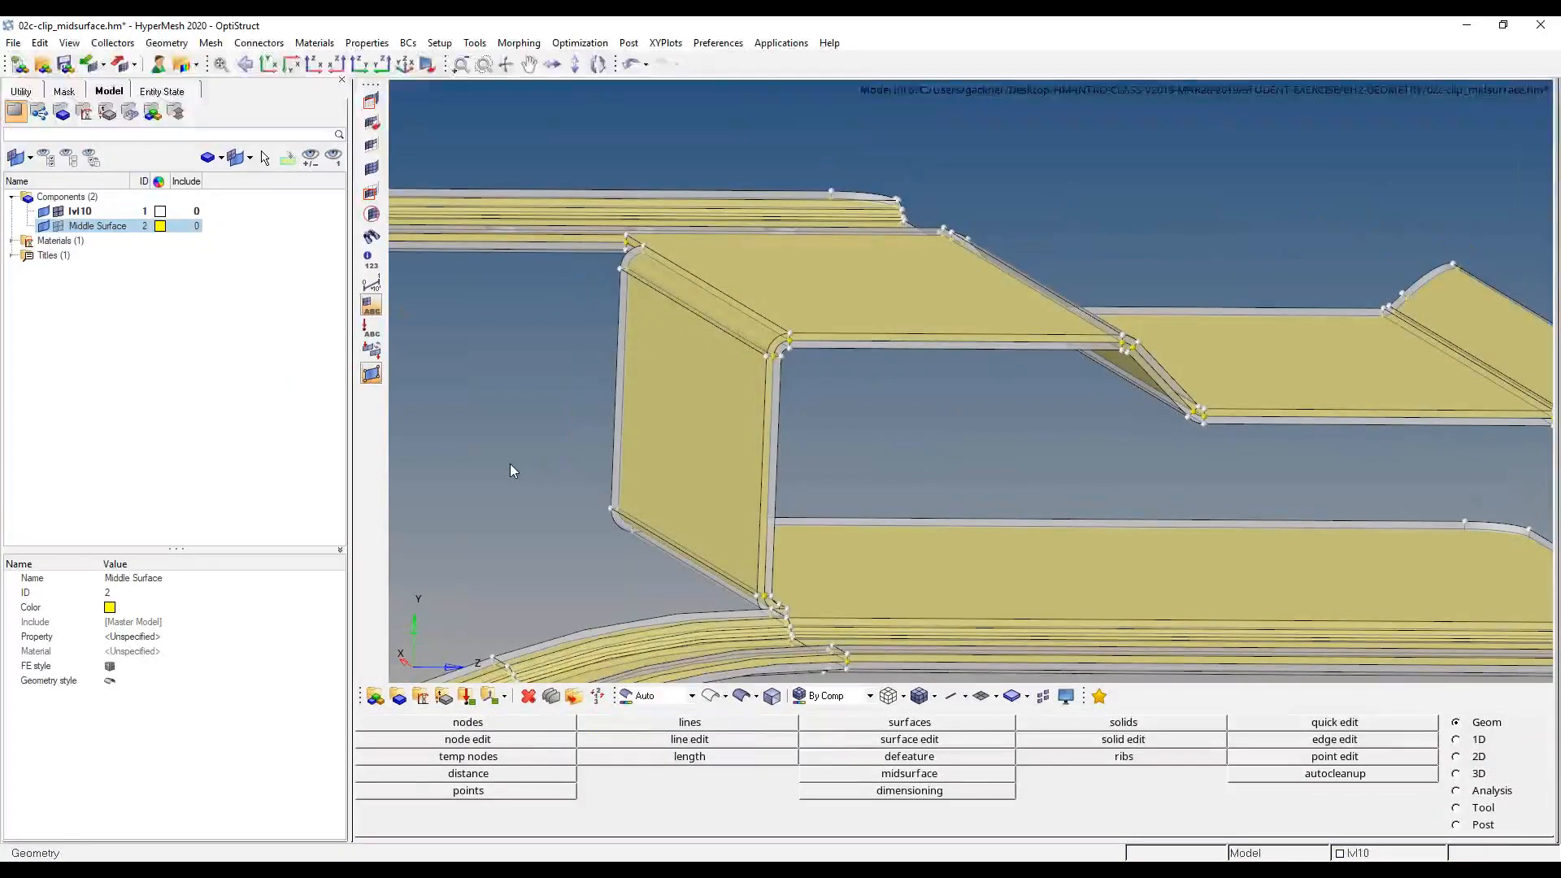
- Examine where the midsurface lies within the sheet thickness at the clip's upper bend
{"action": "mouse_move", "coordinate": [842, 327]}
{"action": "left_mouse_down", "text": "ctrl"}
{"action": "mouse_move", "coordinate": [983, 339]}
{"action": "mouse_move", "coordinate": [940, 330]}
{"action": "mouse_move", "coordinate": [961, 349]}
{"action": "left_mouse_up", "text": "ctrl"}
{"action": "scroll", "coordinate": [742, 343], "scroll_direction": "up", "scroll_amount": 10}
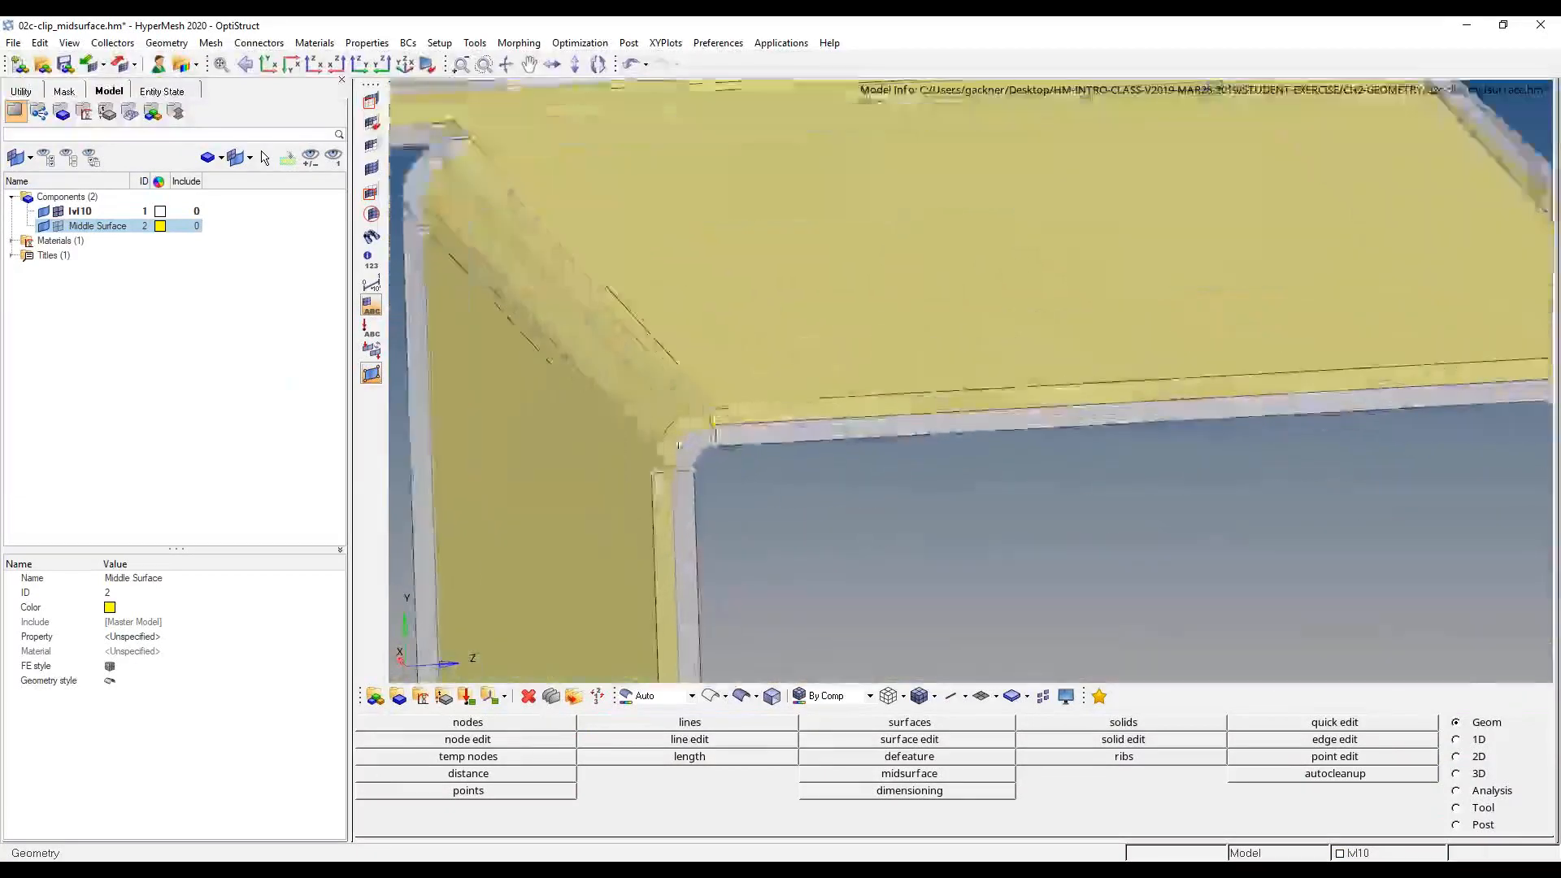
{"action": "left_click_drag", "start_coordinate": [690, 353], "coordinate": [723, 346], "text": "ctrl"}
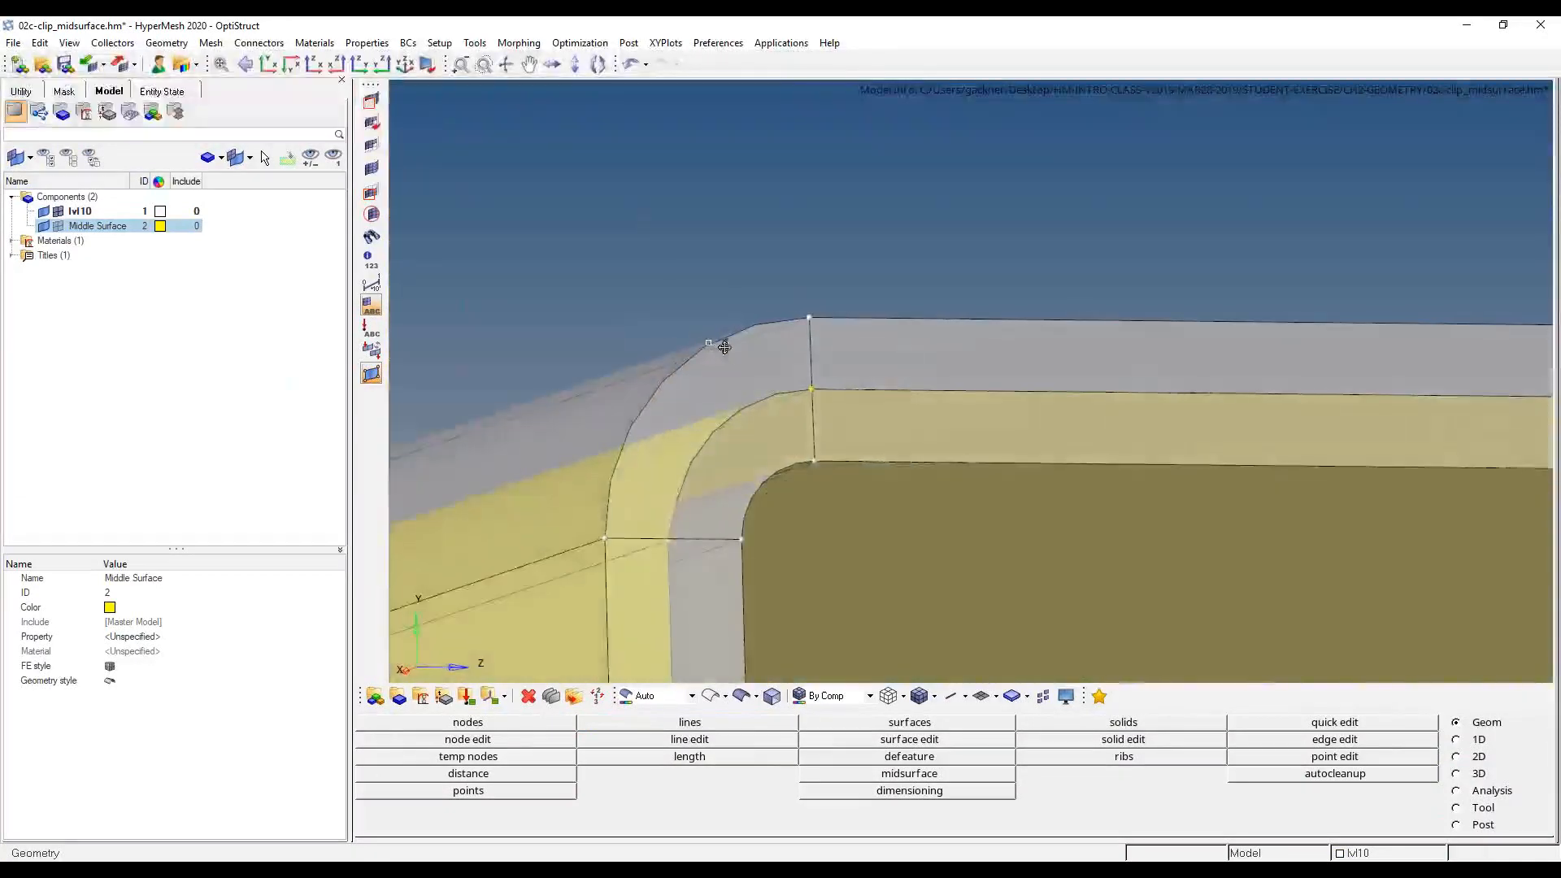
{"action": "scroll", "coordinate": [784, 426], "scroll_direction": "up", "scroll_amount": 4, "text": "ctrl"}
{"action": "right_click_drag", "start_coordinate": [783, 429], "coordinate": [808, 299], "text": "ctrl"}
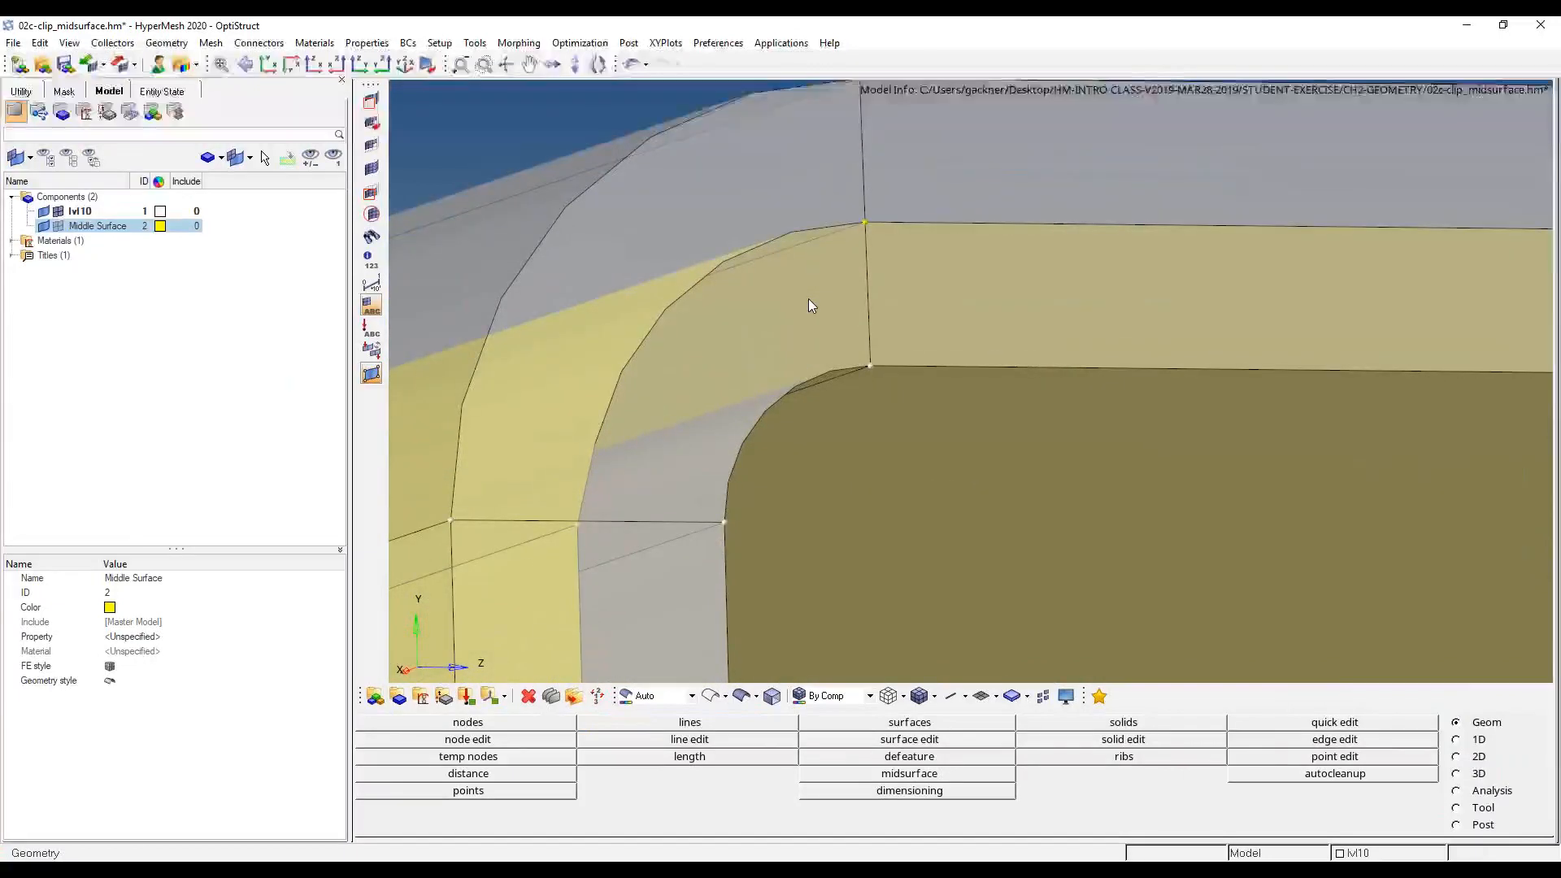